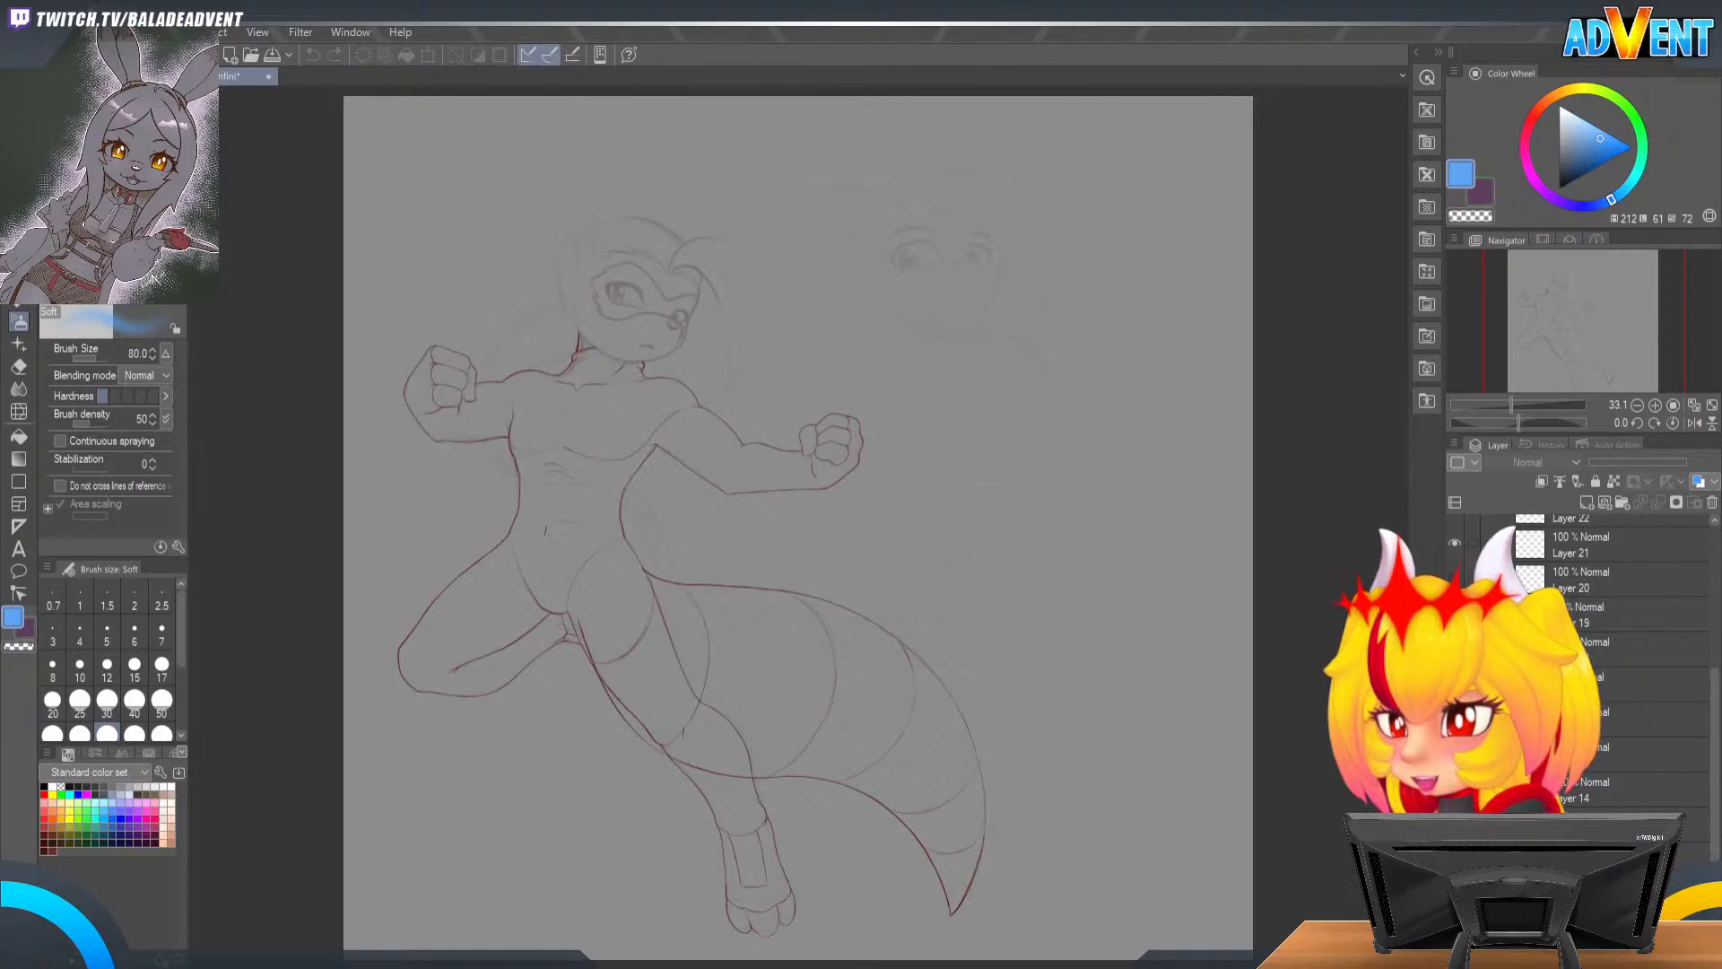
# Step: Group Layer 15 with the layers below it into a folder and hide that folder
pyautogui.click(1606, 756)
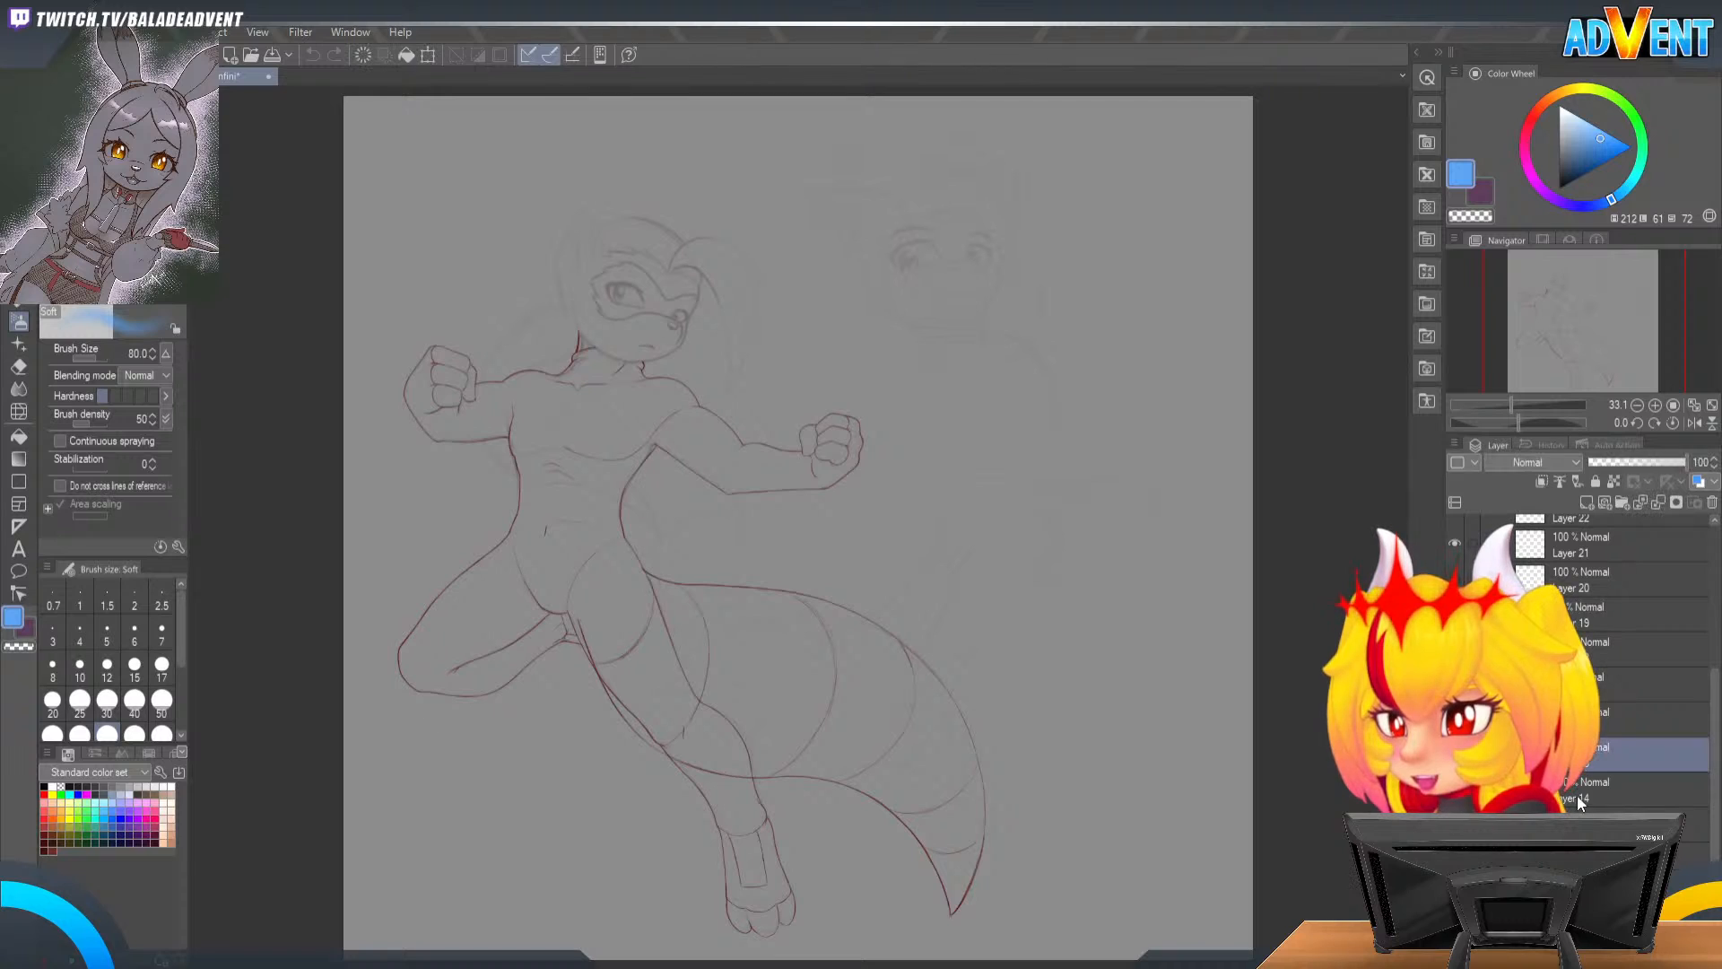
pyautogui.keyDown('shift'); pyautogui.click(1592, 822); pyautogui.keyUp('shift')
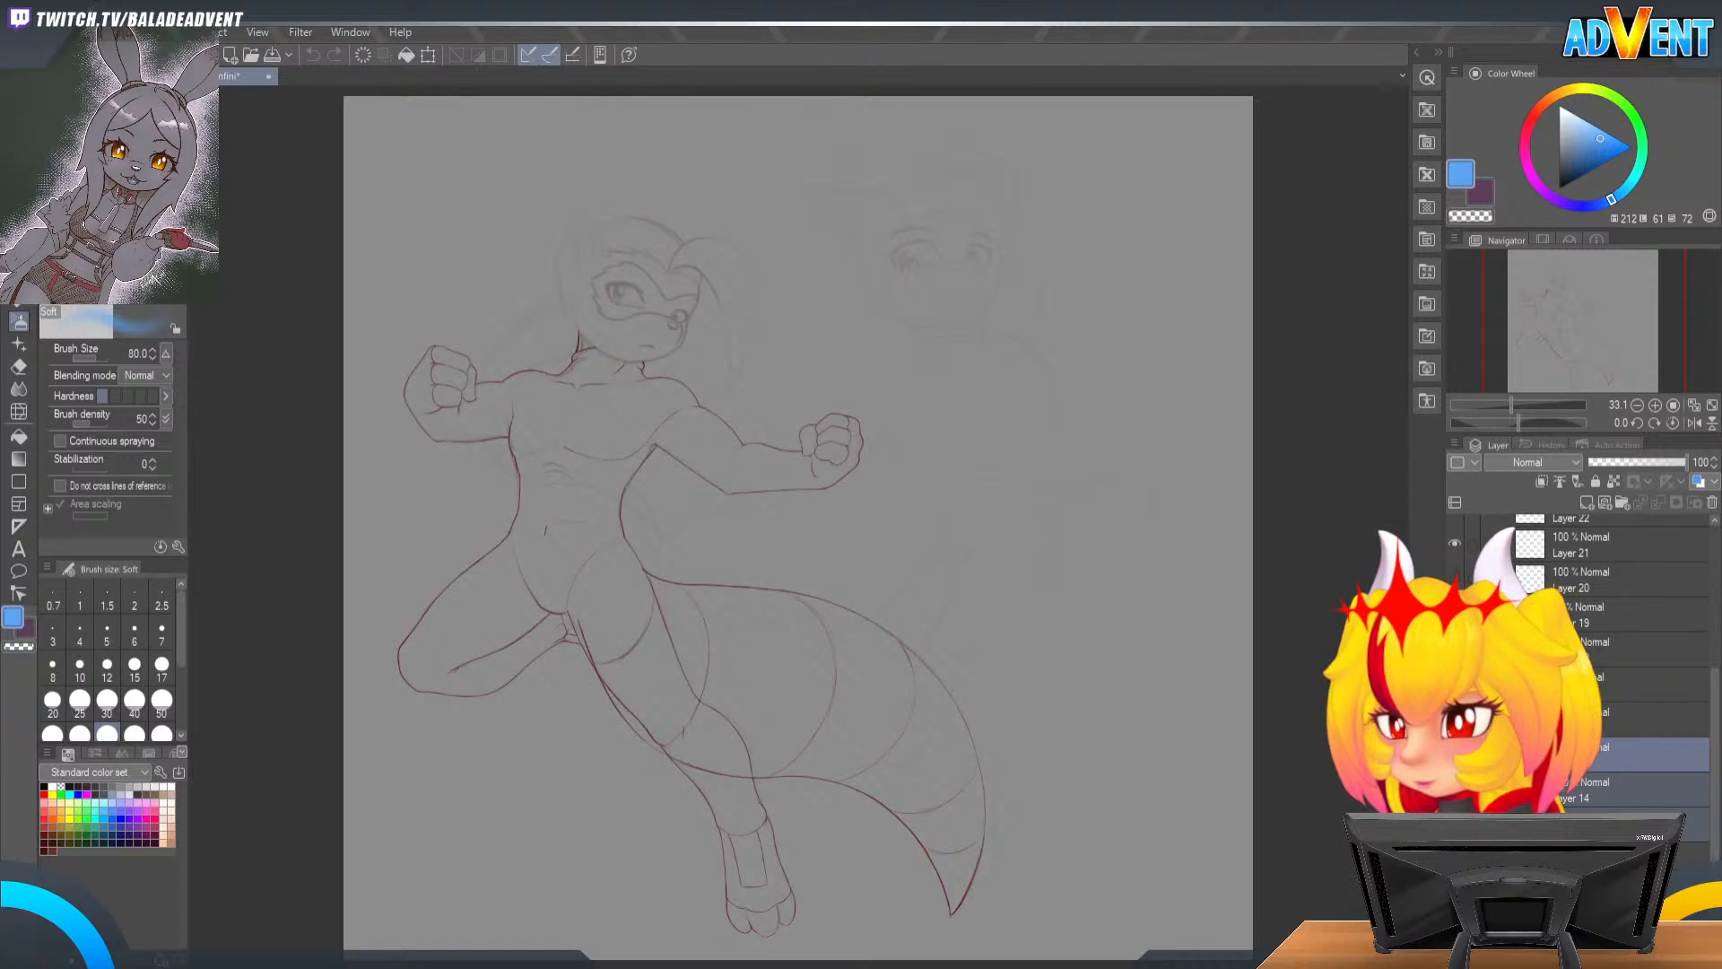
pyautogui.hotkey('ctrl', 'g')
pyautogui.click(1455, 753)
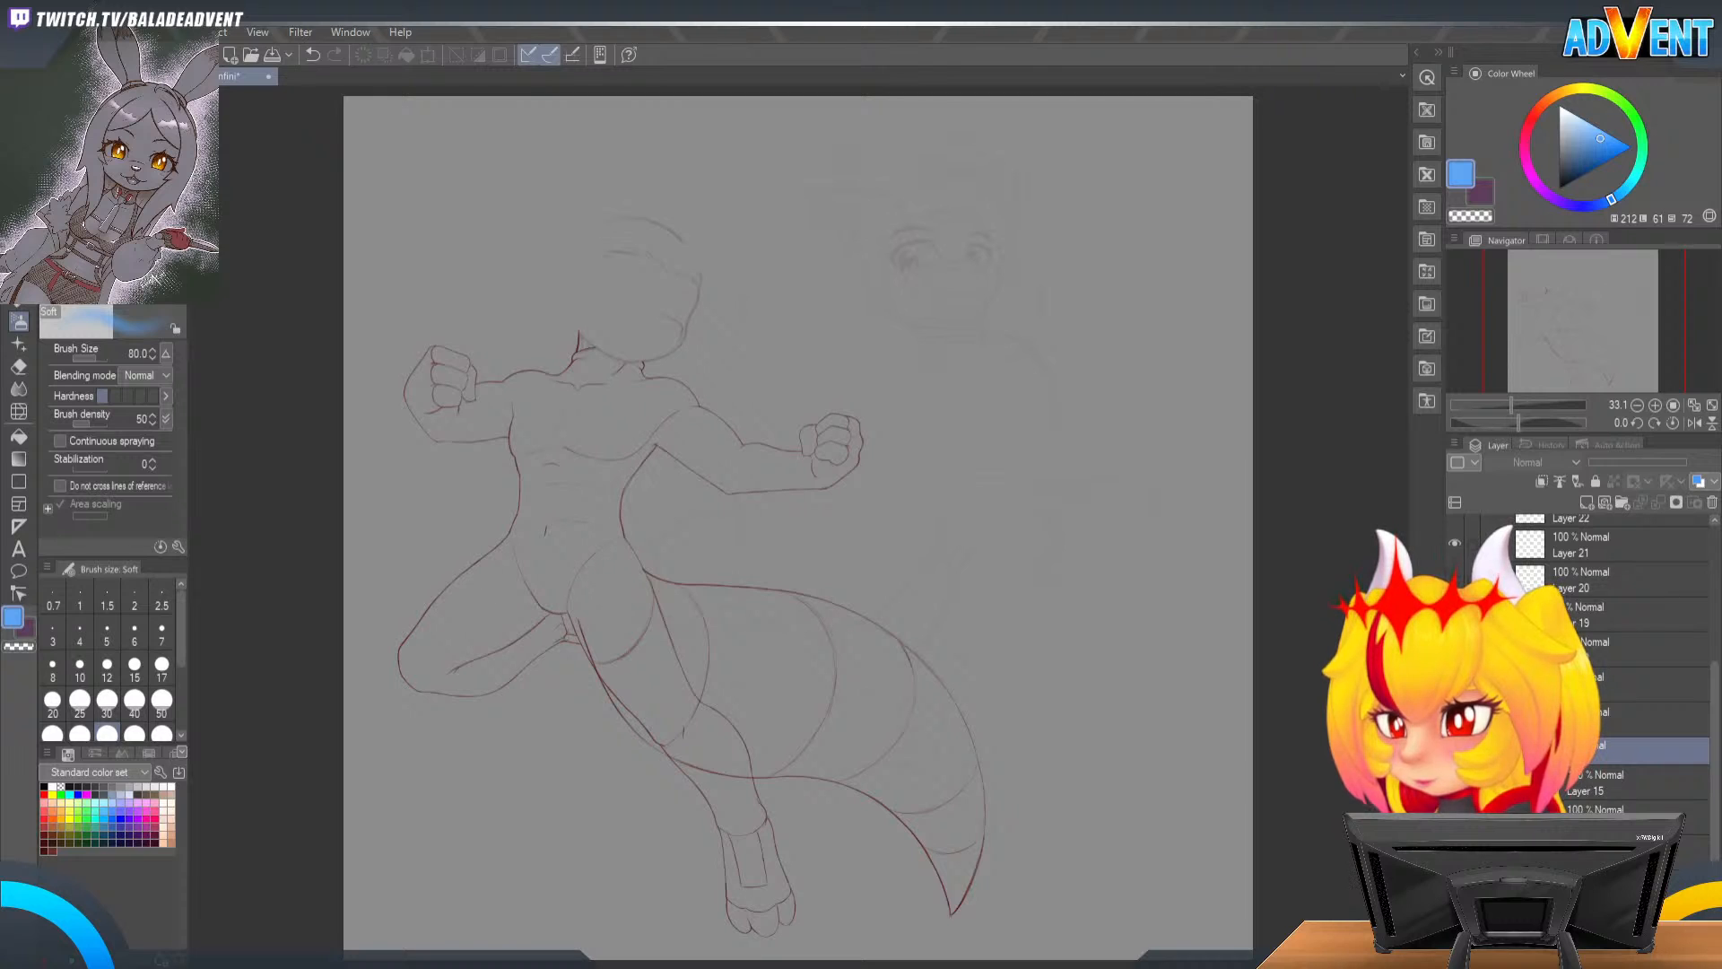
# Step: Toggle the visibility of the character's line layers to examine which head and torso lines they hold
pyautogui.hotkey('ctrl', 'space')
pyautogui.click(581, 292)
pyautogui.click(581, 291)
pyautogui.click(583, 294)
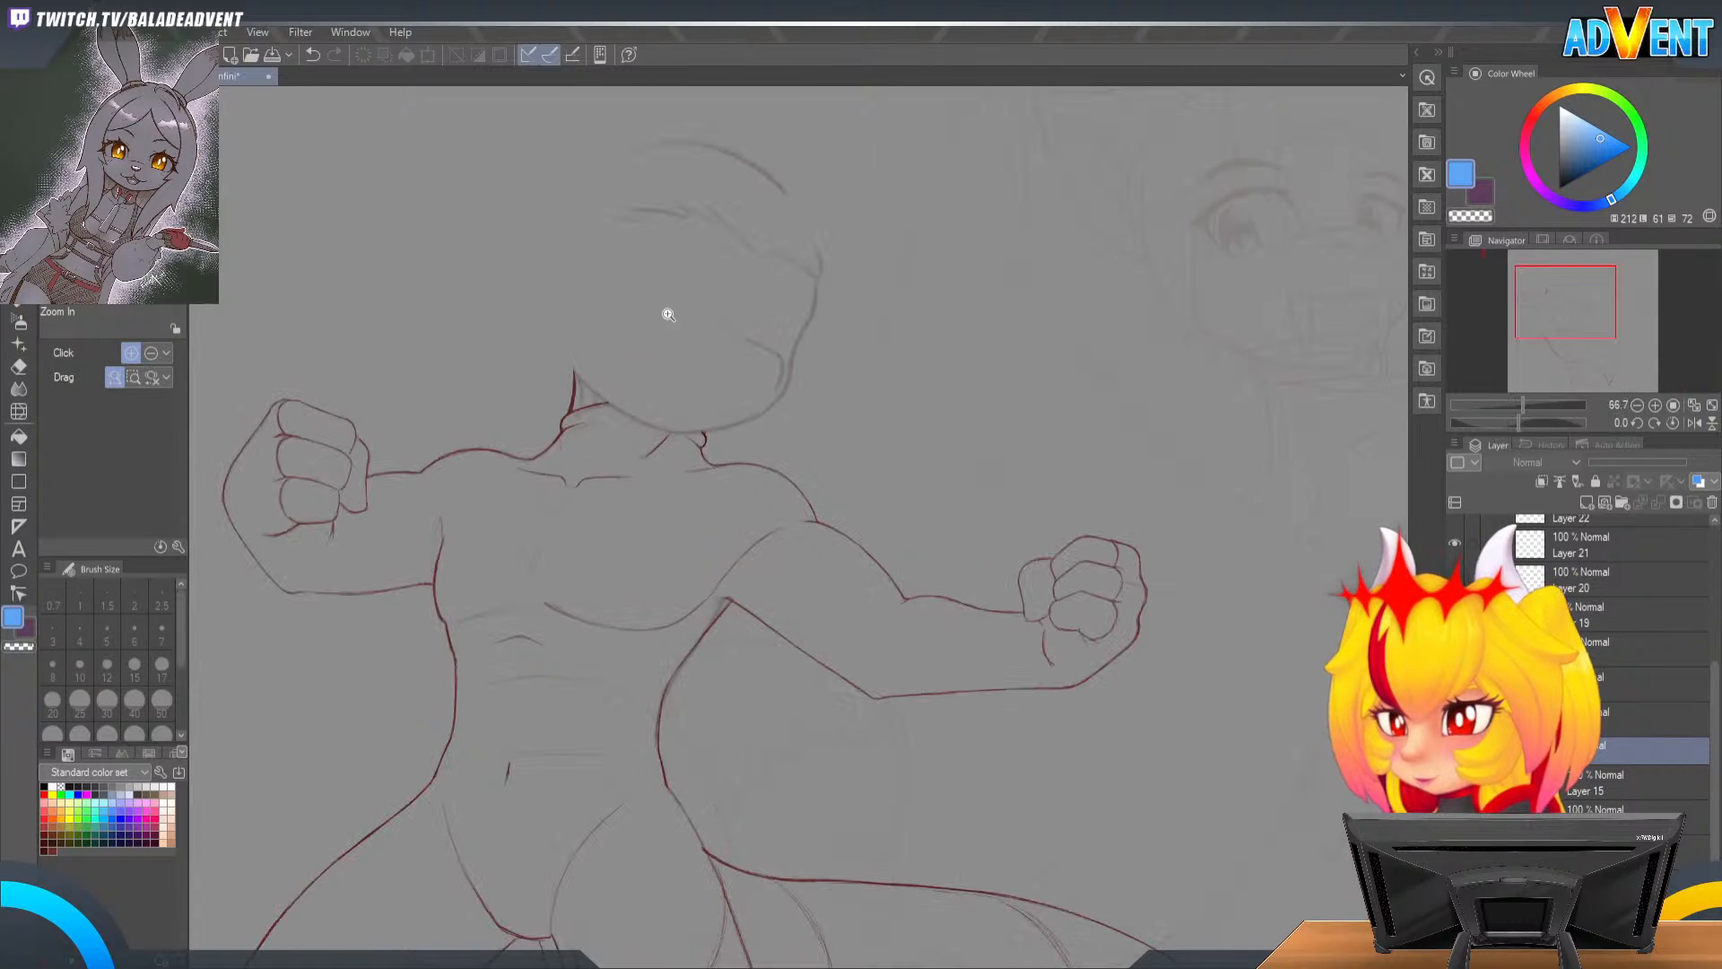
pyautogui.moveTo(737, 339); pyautogui.dragTo(872, 469)
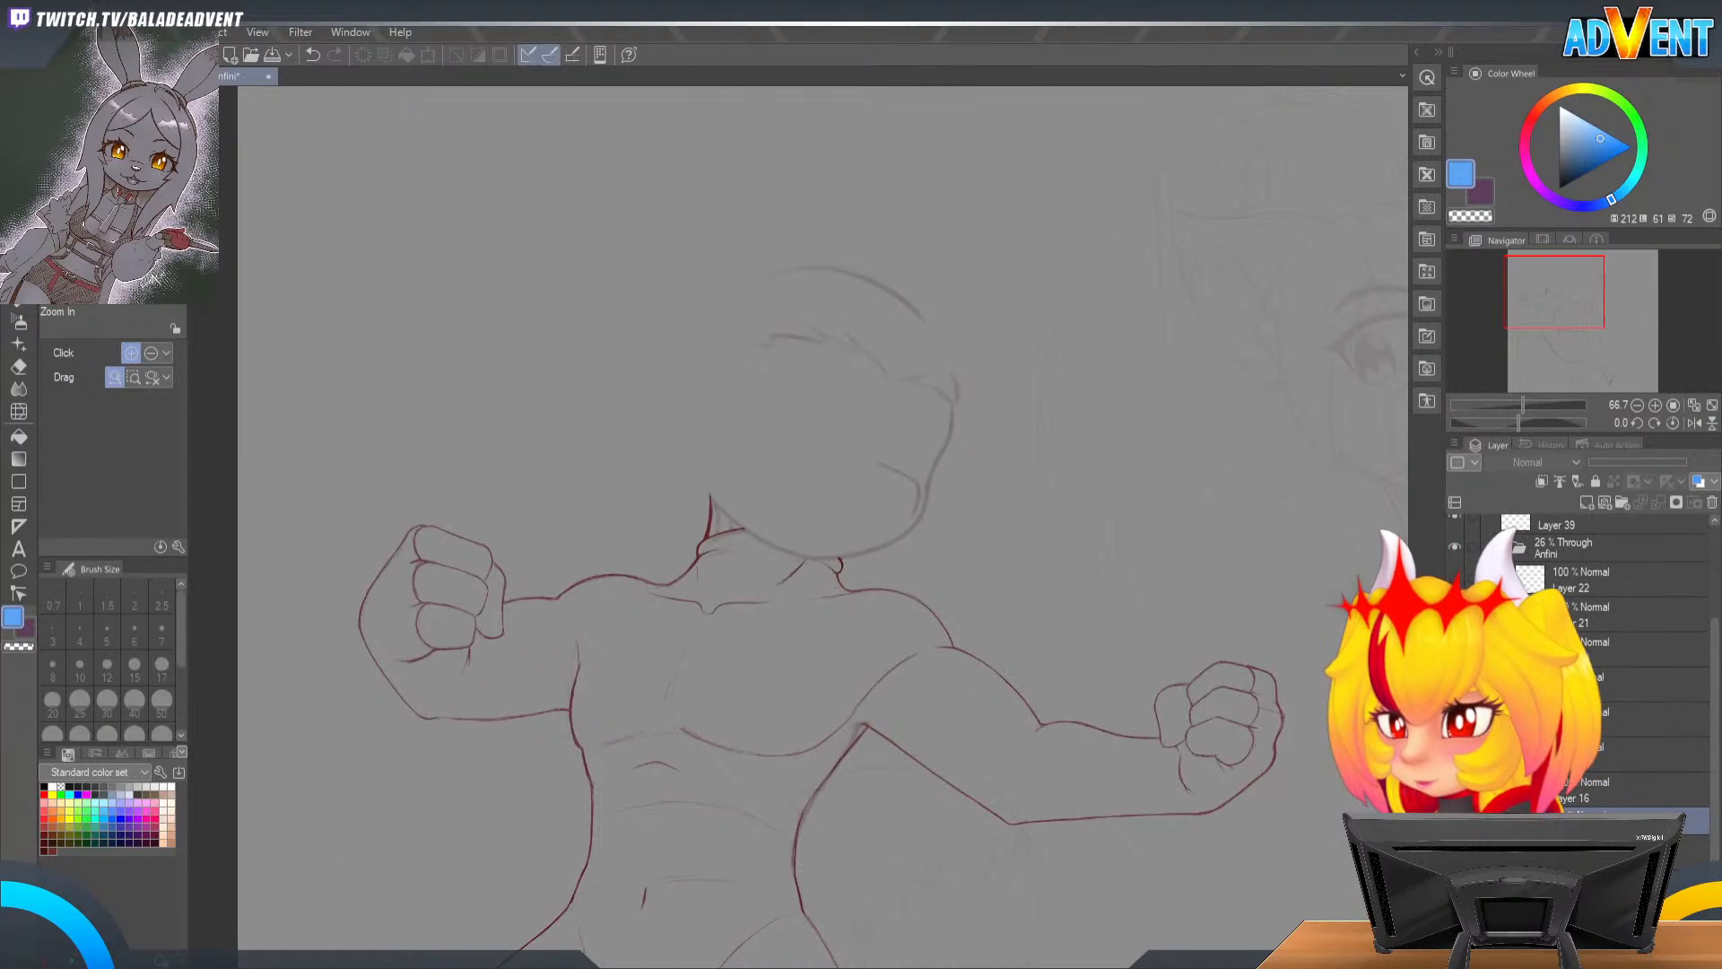
pyautogui.click(1455, 537)
pyautogui.click(1455, 537)
pyautogui.click(1455, 538)
pyautogui.click(1455, 537)
pyautogui.moveTo(1211, 674); pyautogui.dragTo(1193, 305)
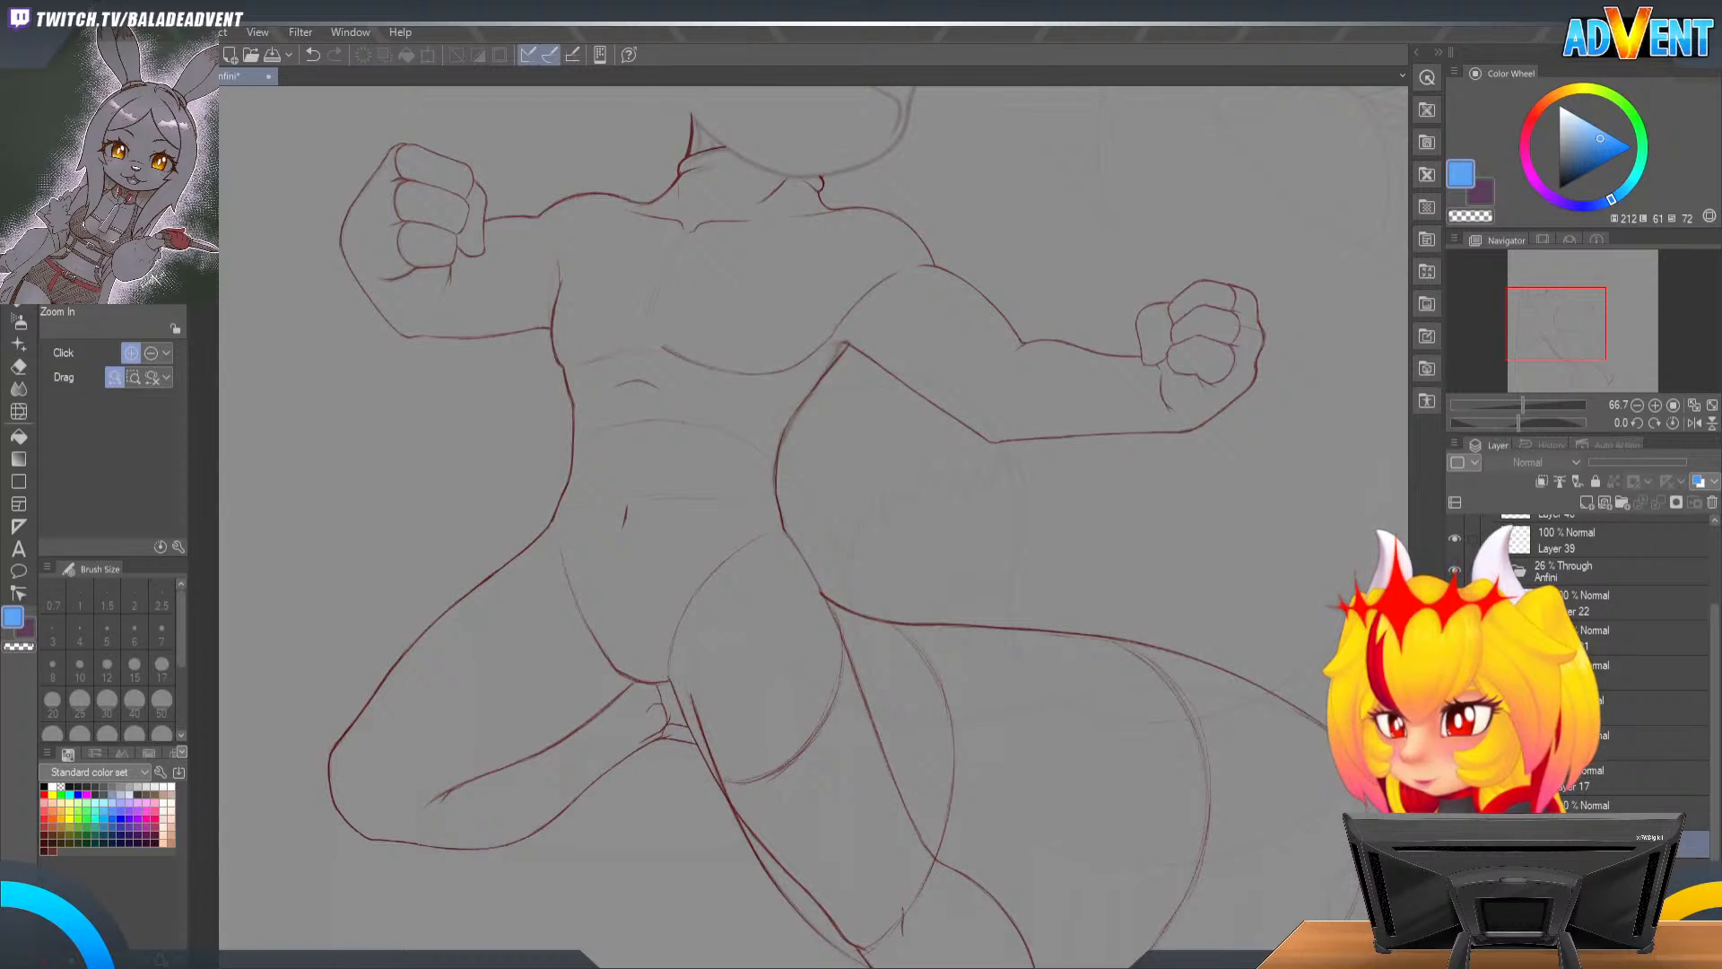
pyautogui.click(1455, 537)
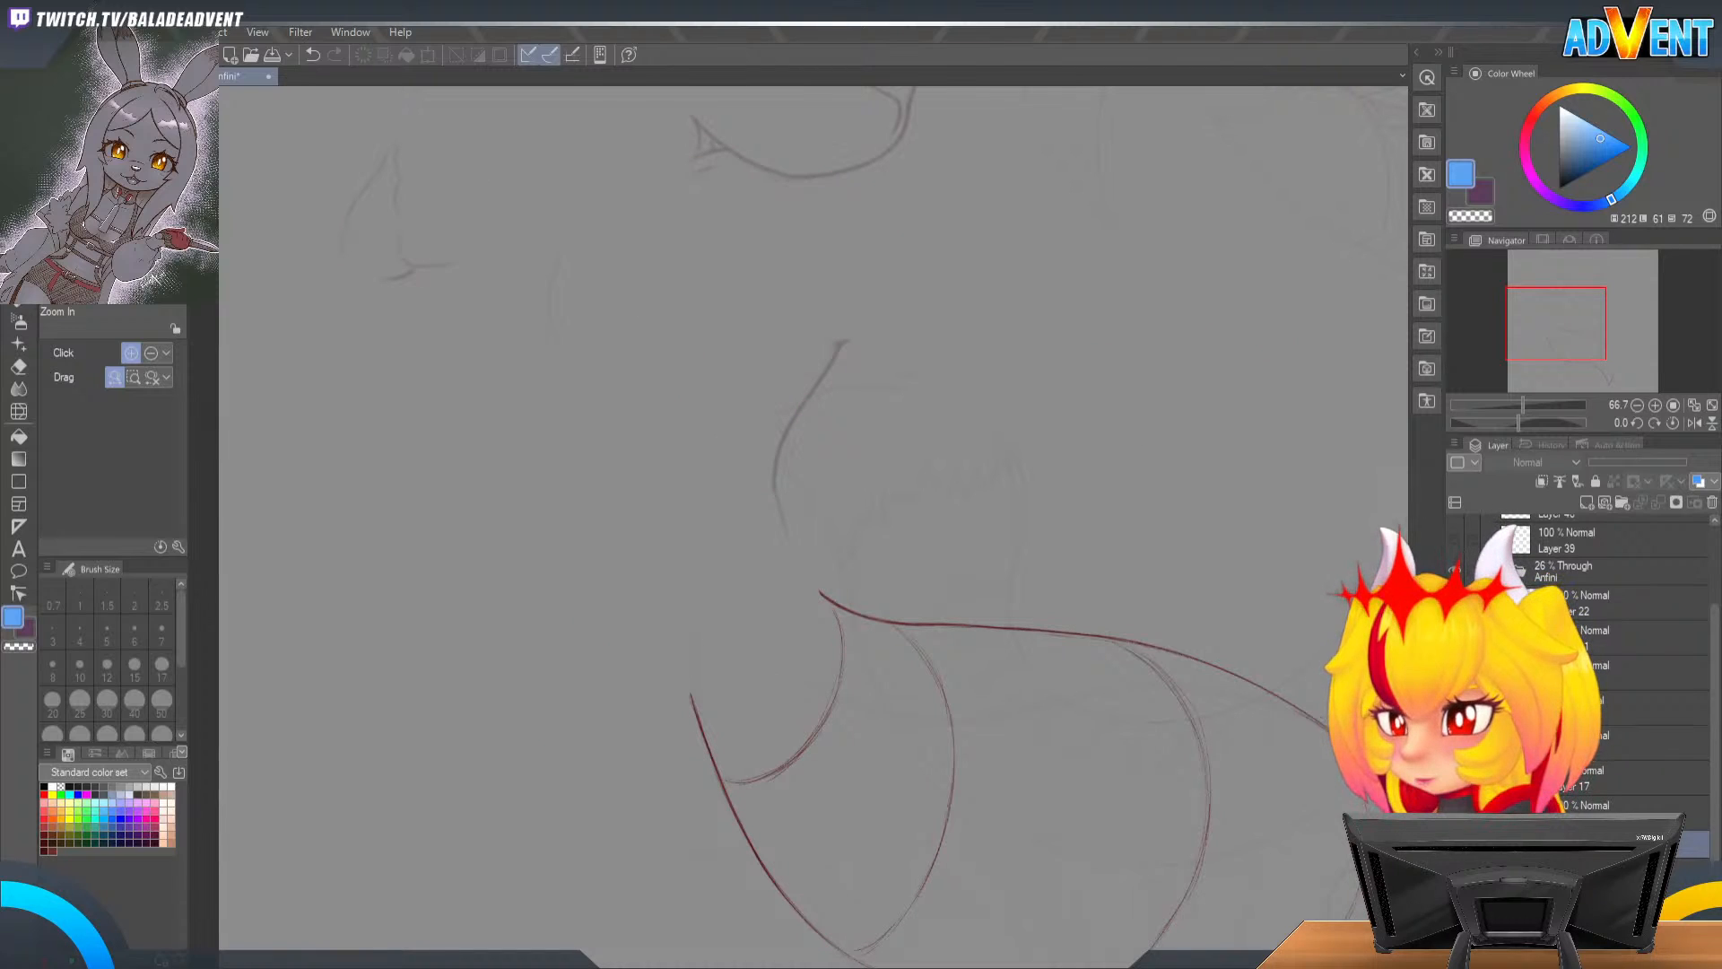
# Step: Look through the layer stack, toggle a sketch layer's visibility and select the Anfini folder
pyautogui.scroll(5, 1579, 654)
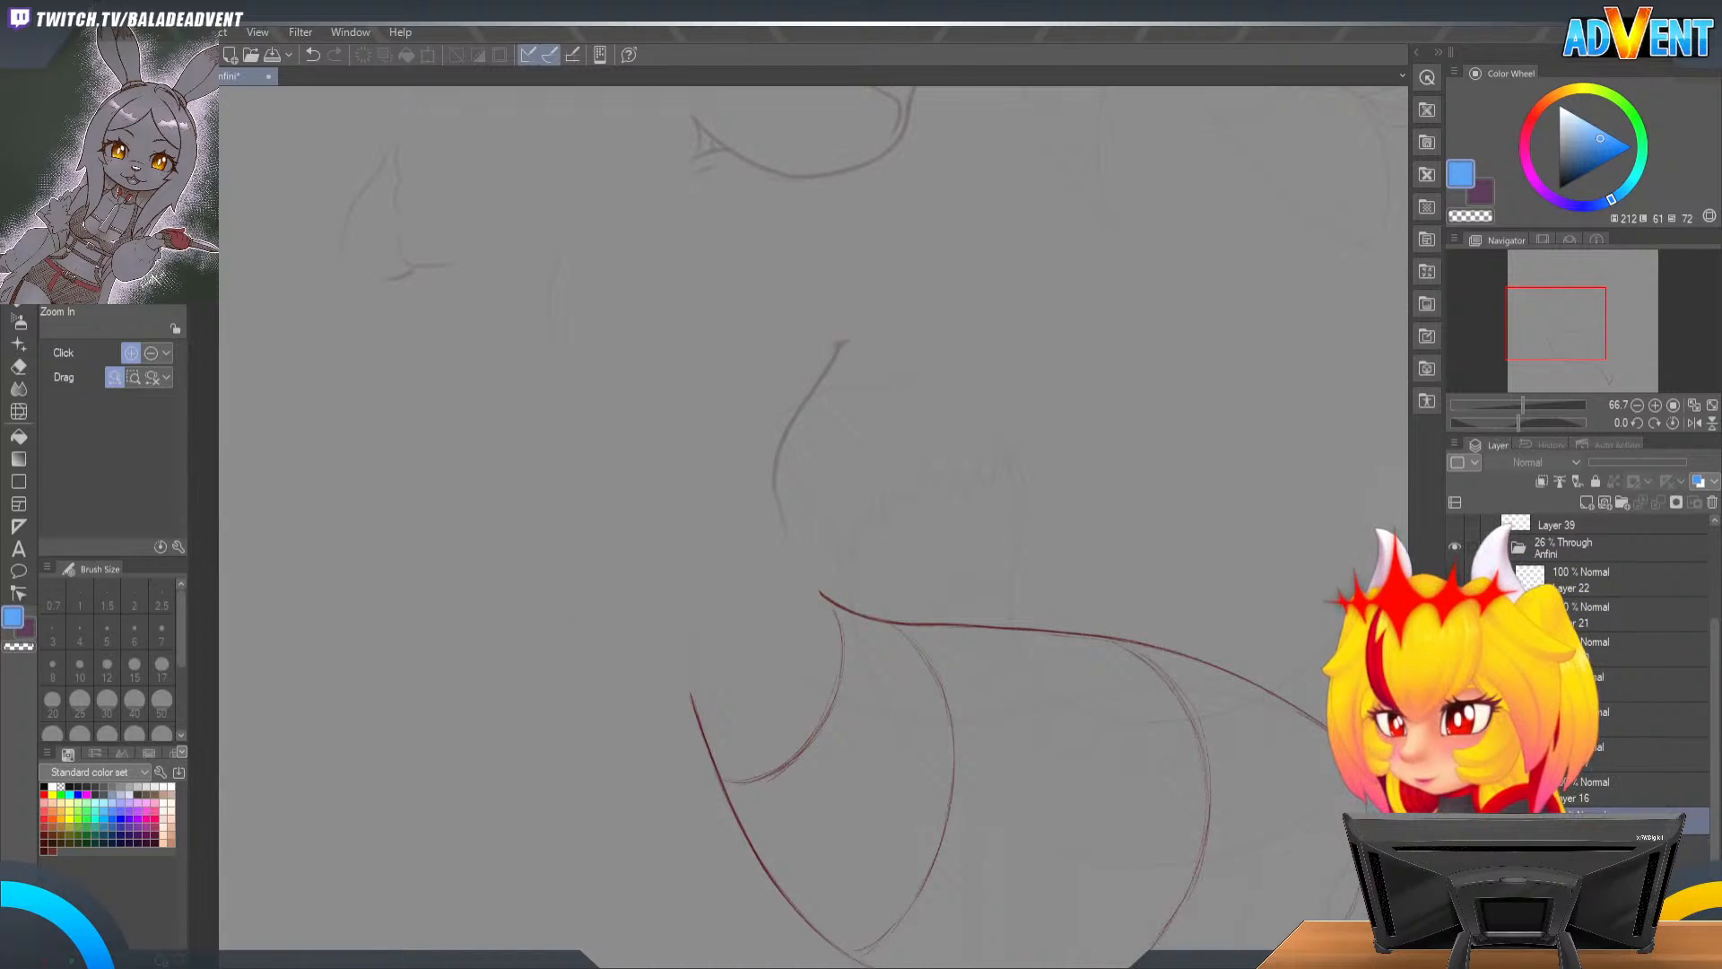
pyautogui.scroll(-5, 1579, 655)
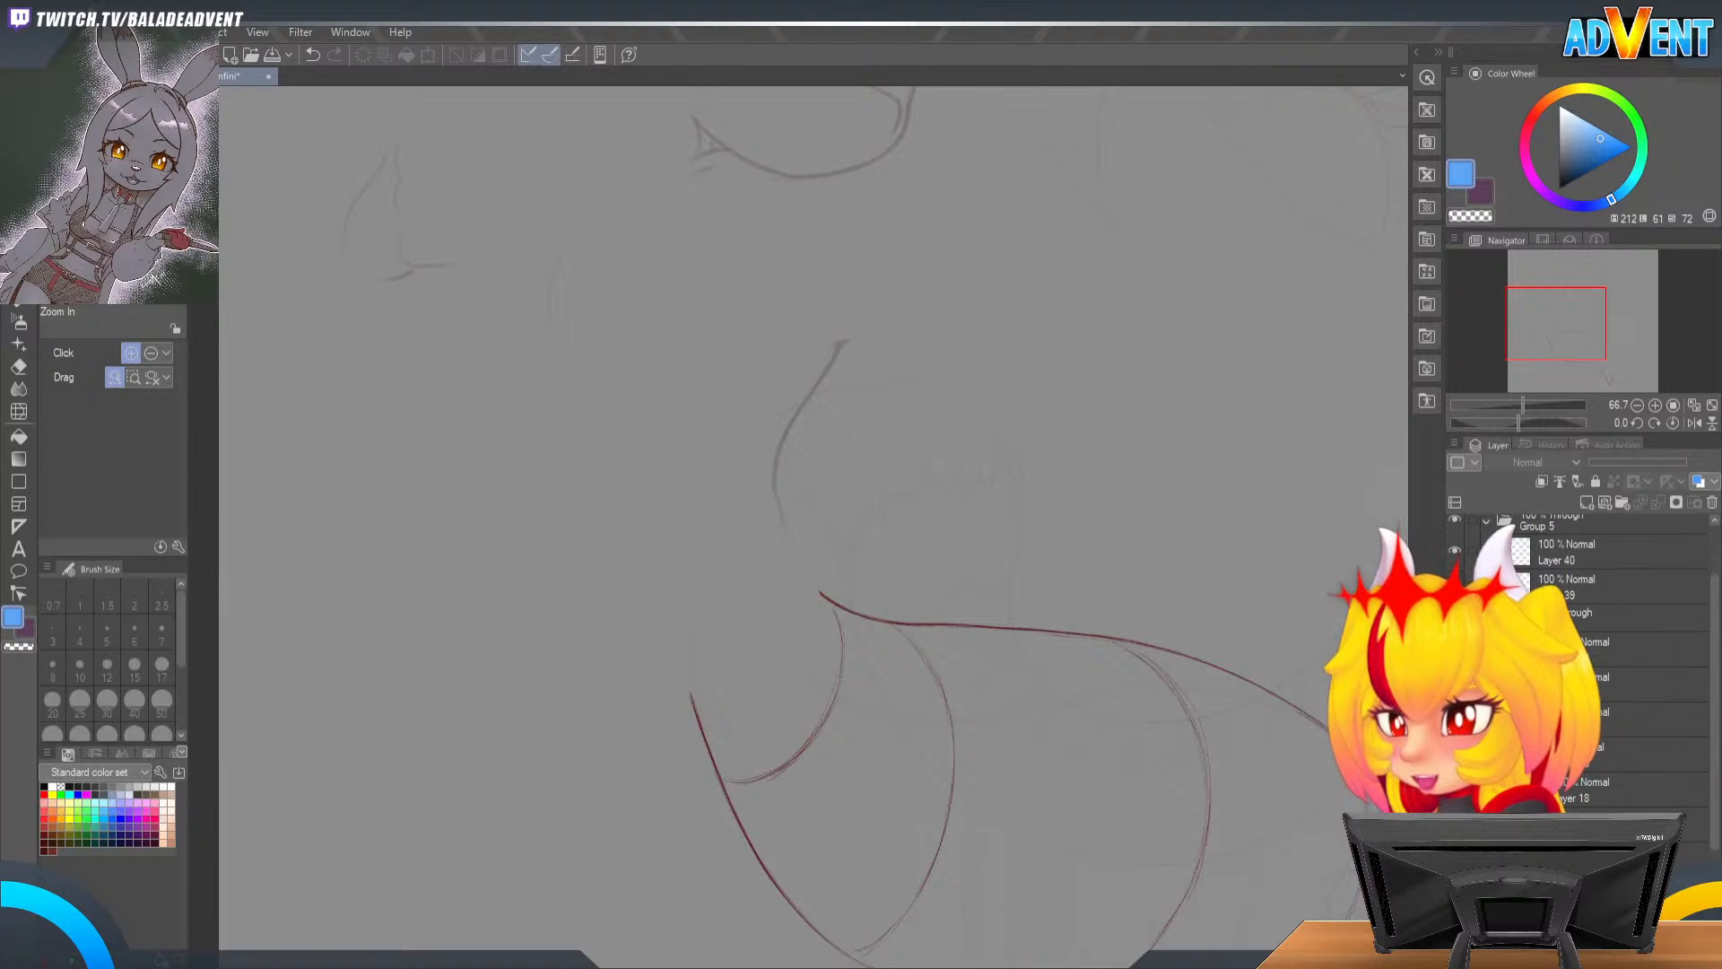
pyautogui.click(1453, 546)
pyautogui.click(1453, 547)
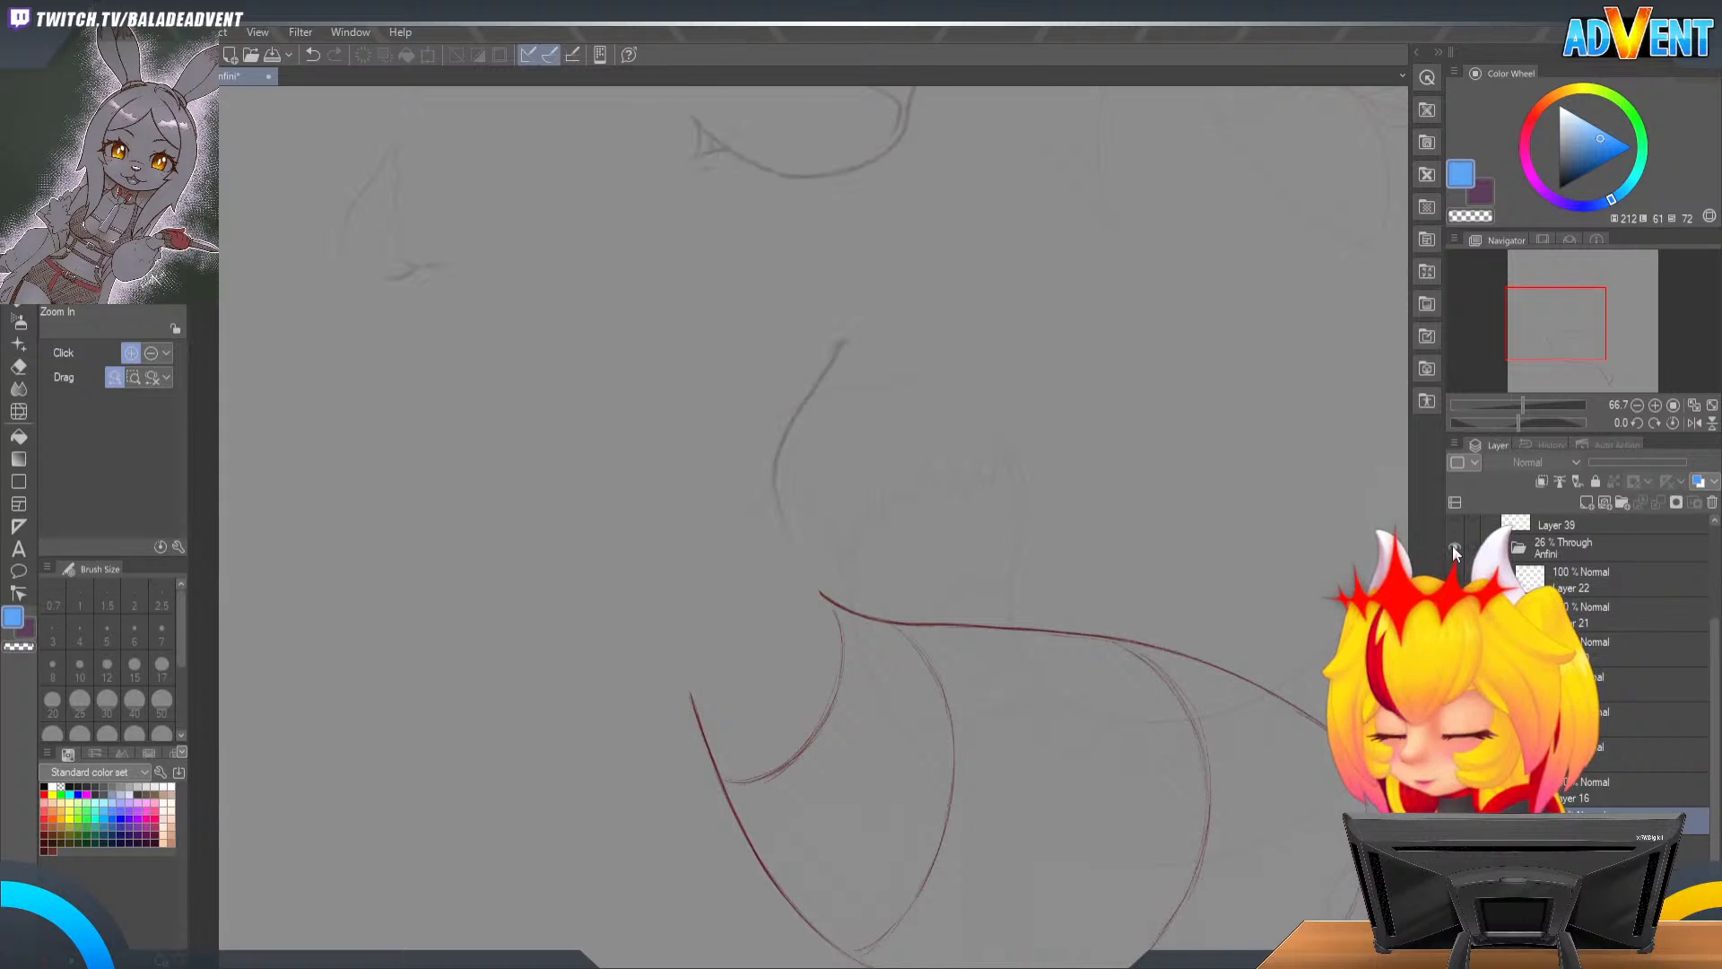
pyautogui.click(1539, 545)
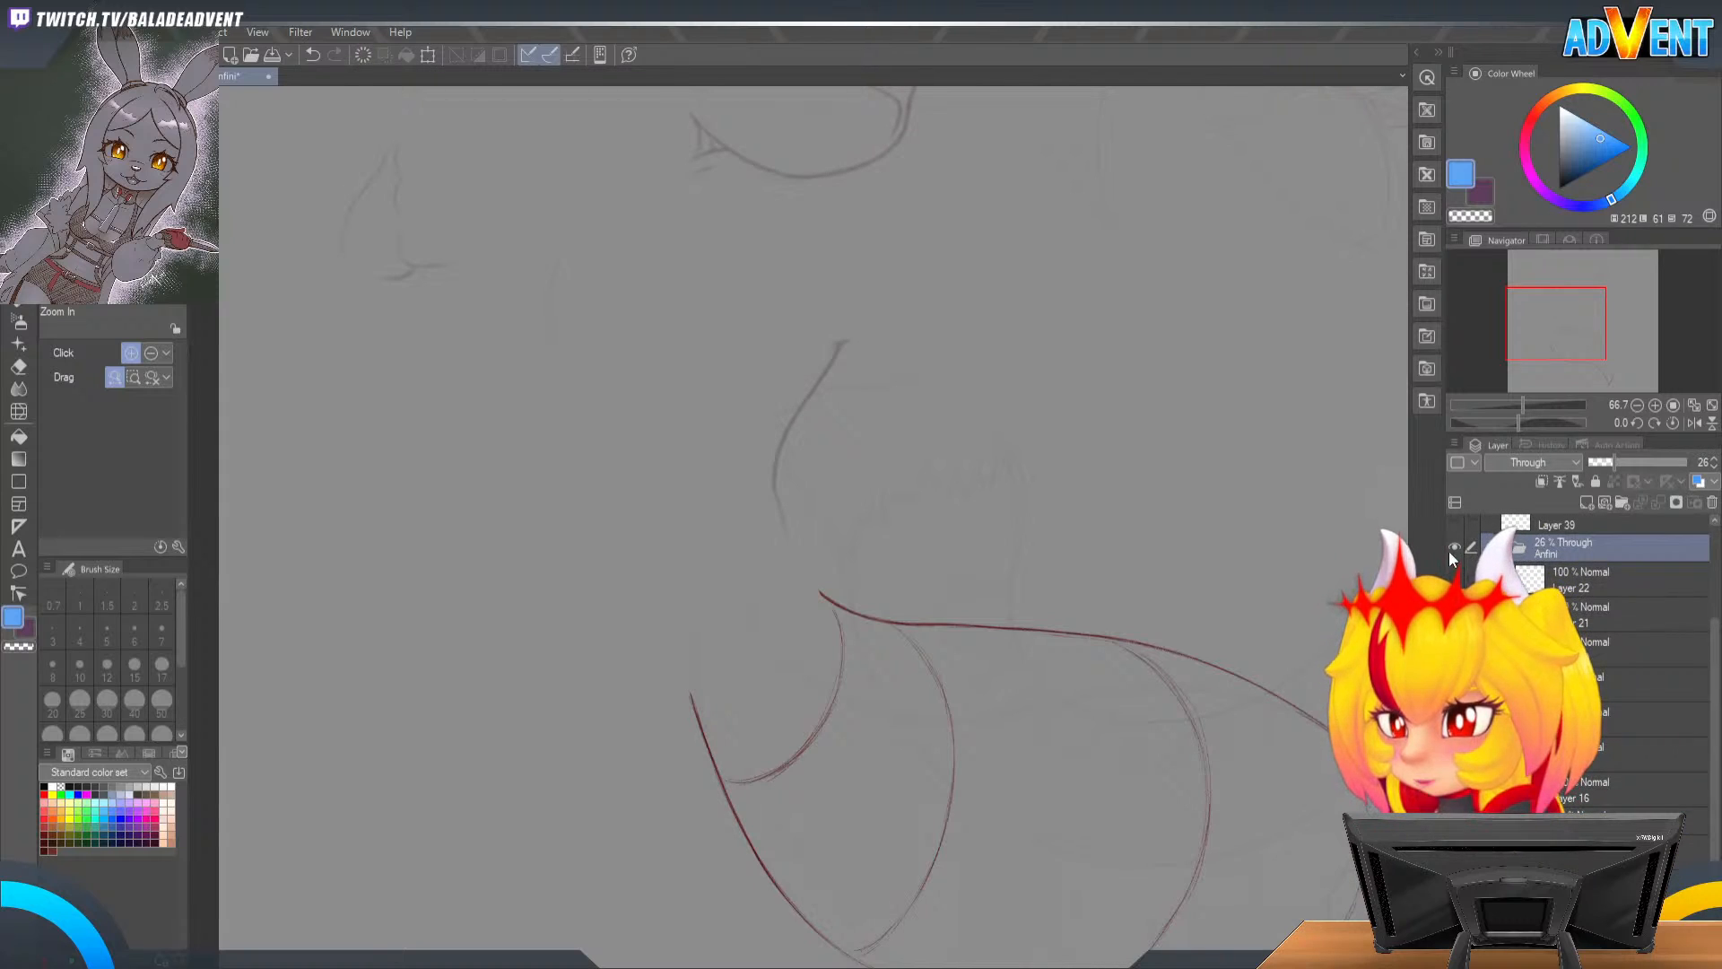
# Step: Toggle the visibility of the Anfini folder and the layer beneath it to check the costume sketch
pyautogui.scroll(5, 1578, 655)
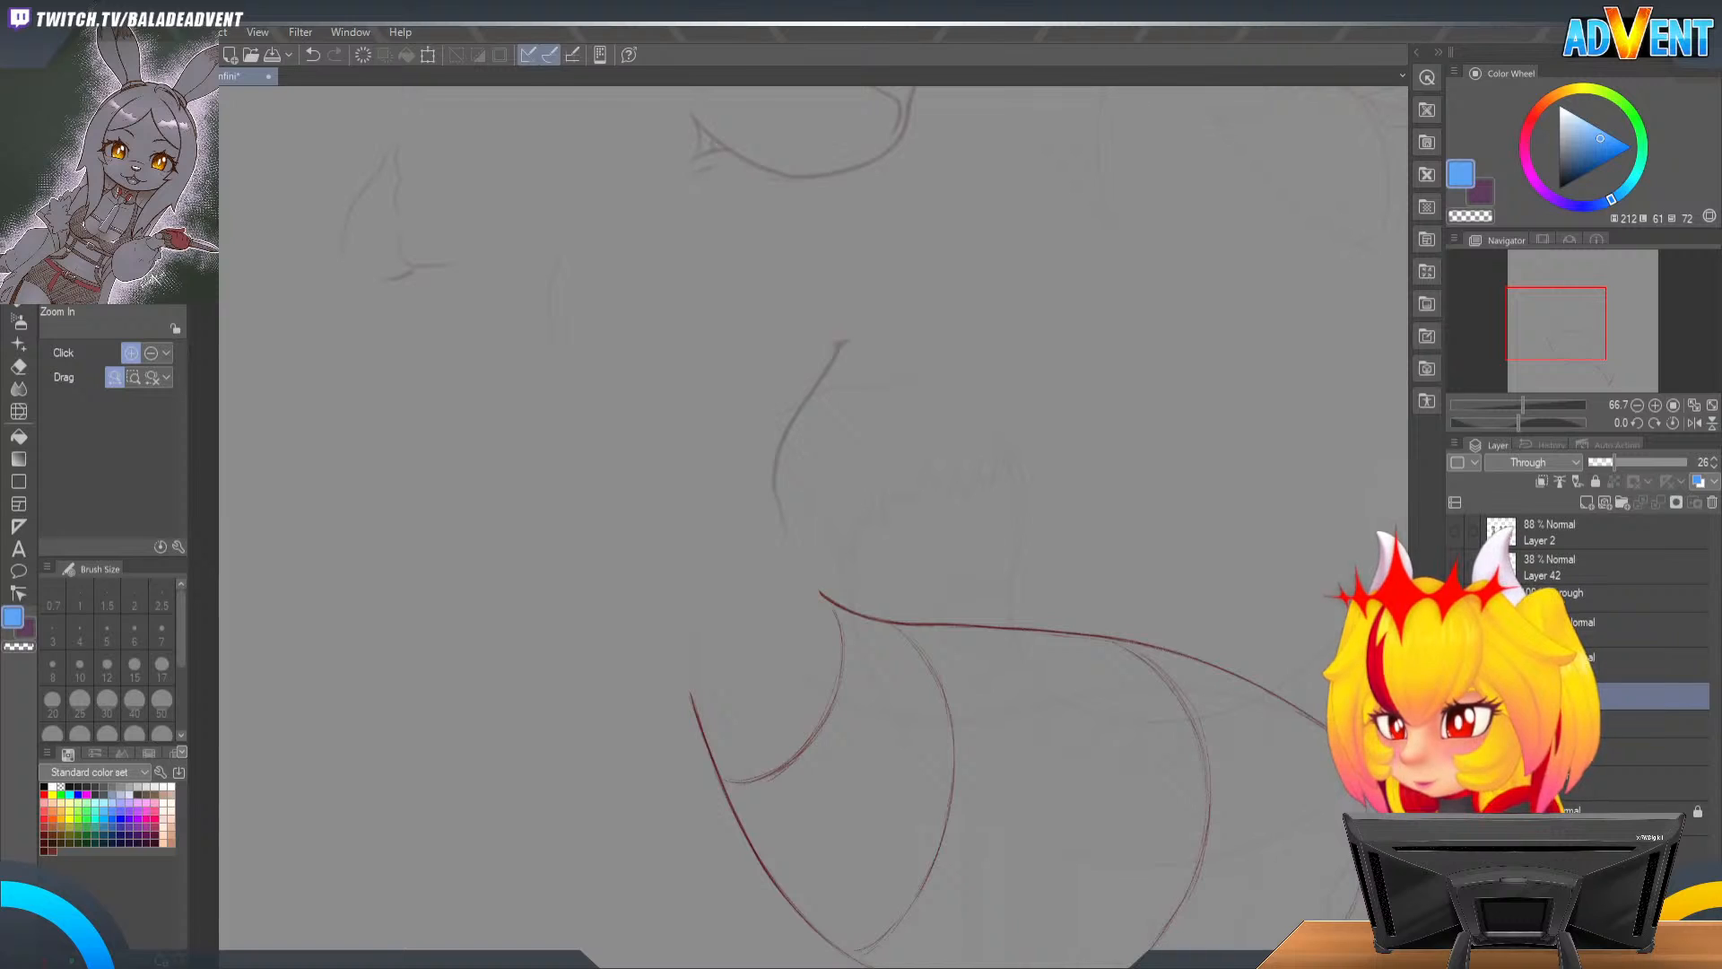
pyautogui.scroll(-4, 1579, 654)
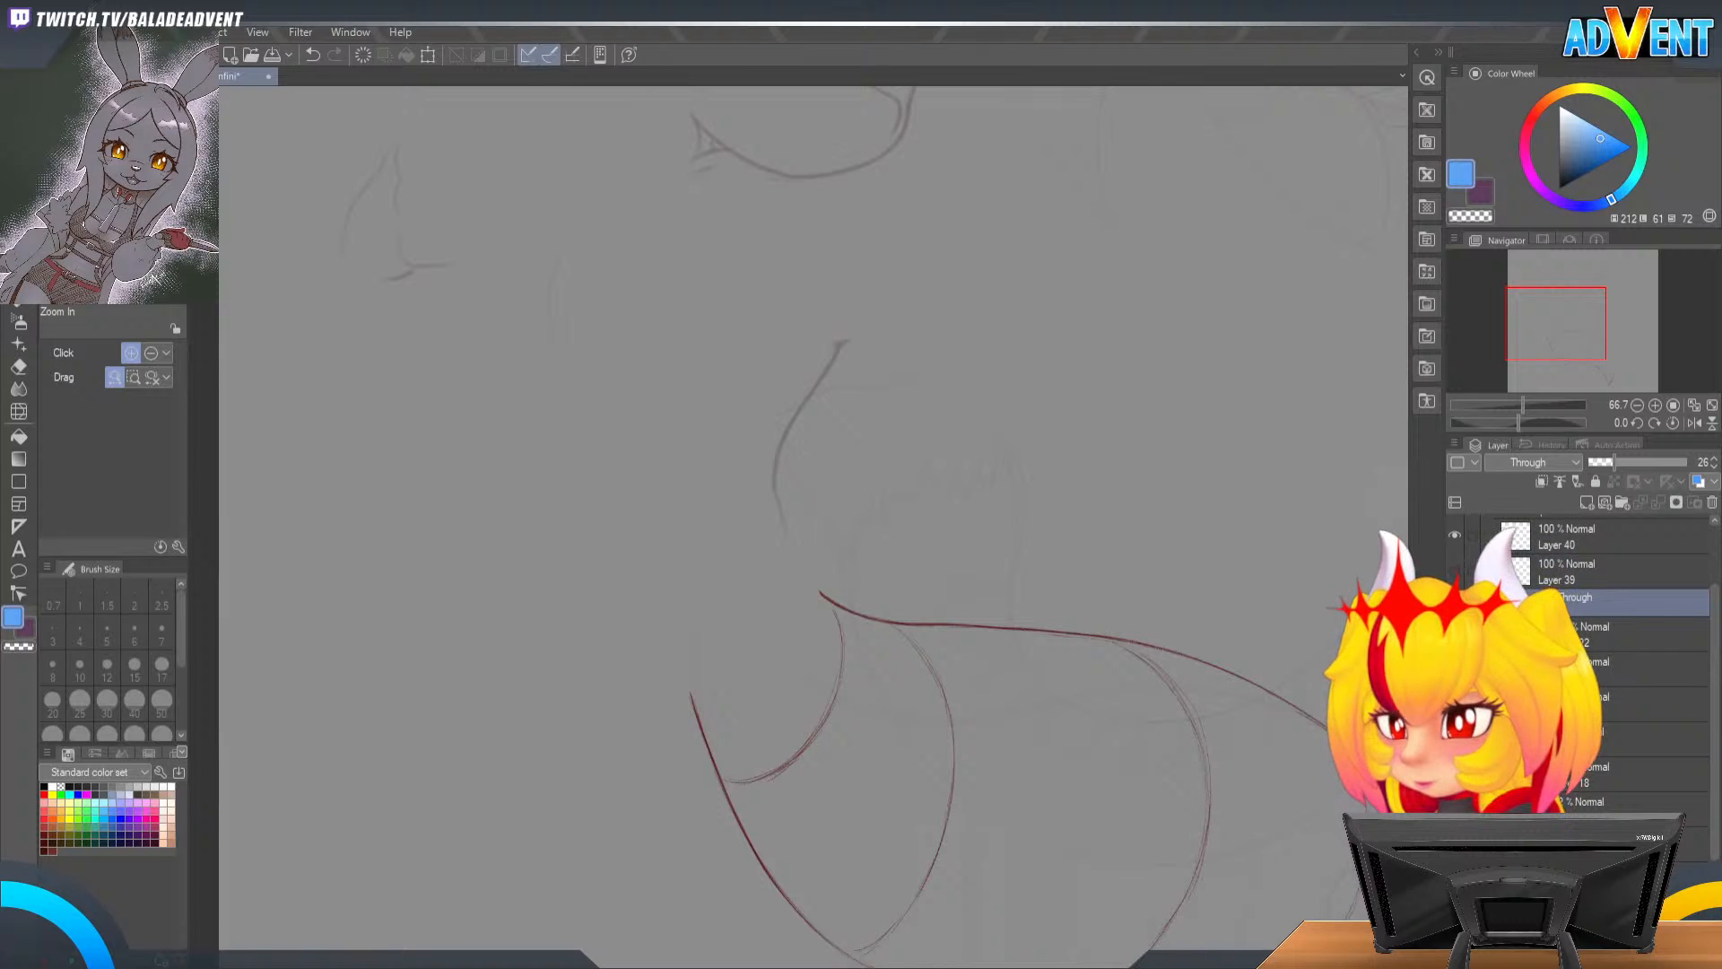
pyautogui.click(1455, 602)
pyautogui.click(1455, 636)
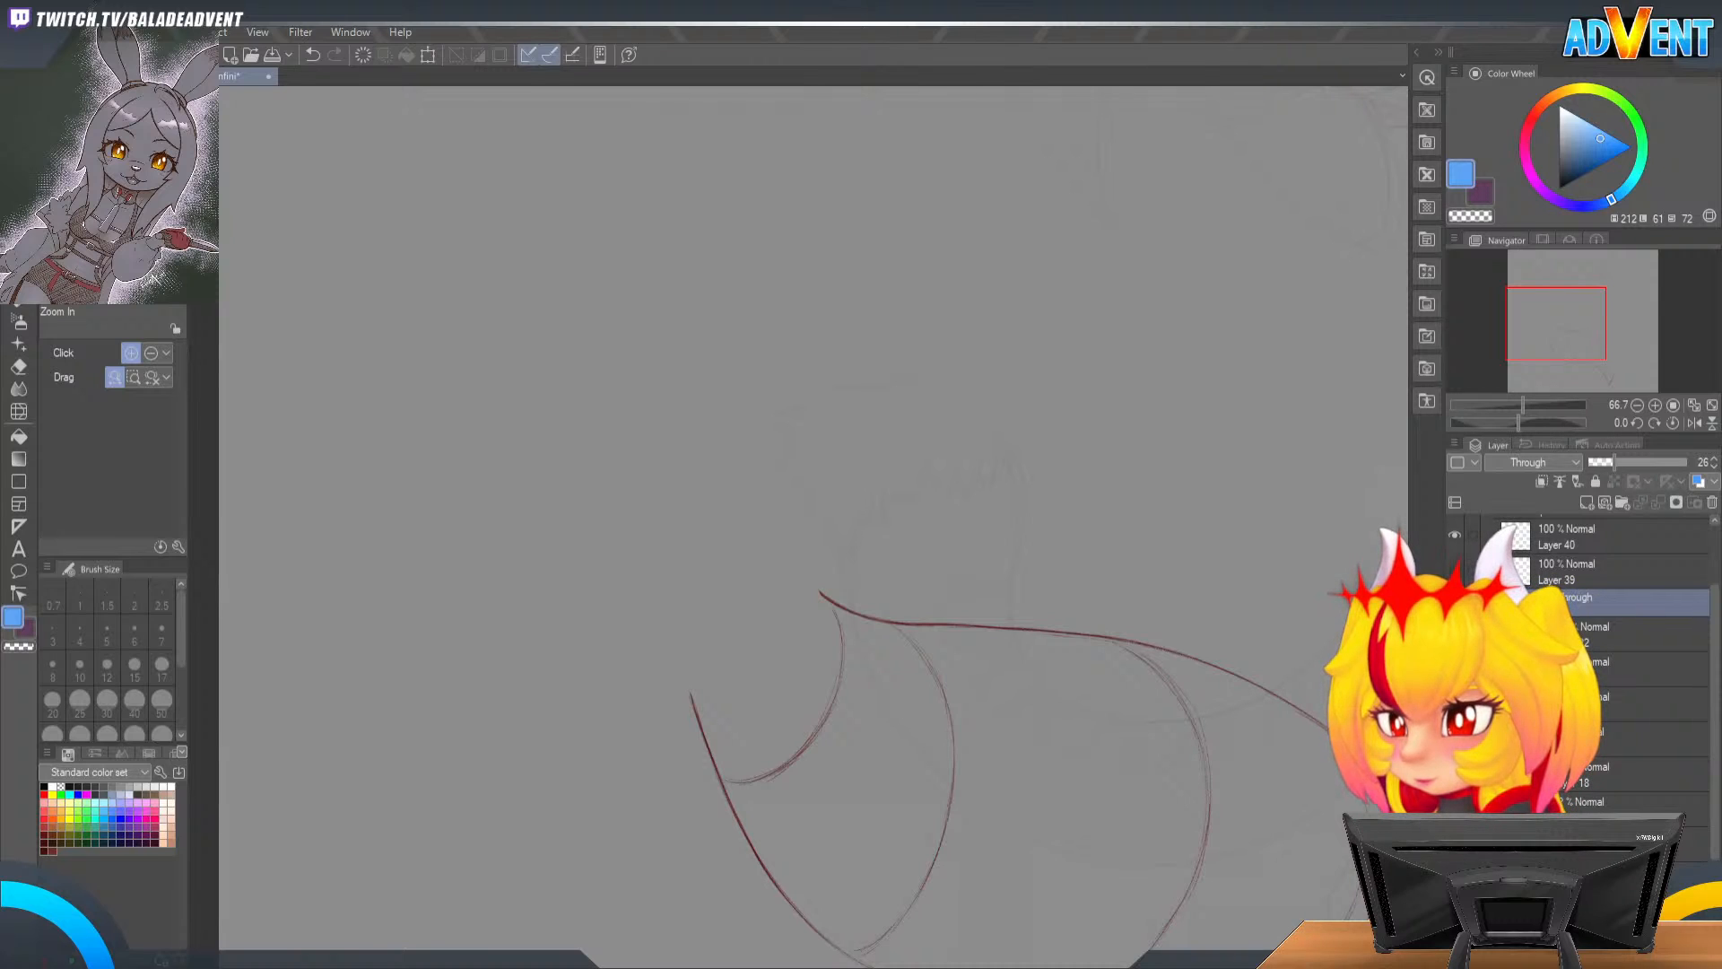
pyautogui.click(1455, 636)
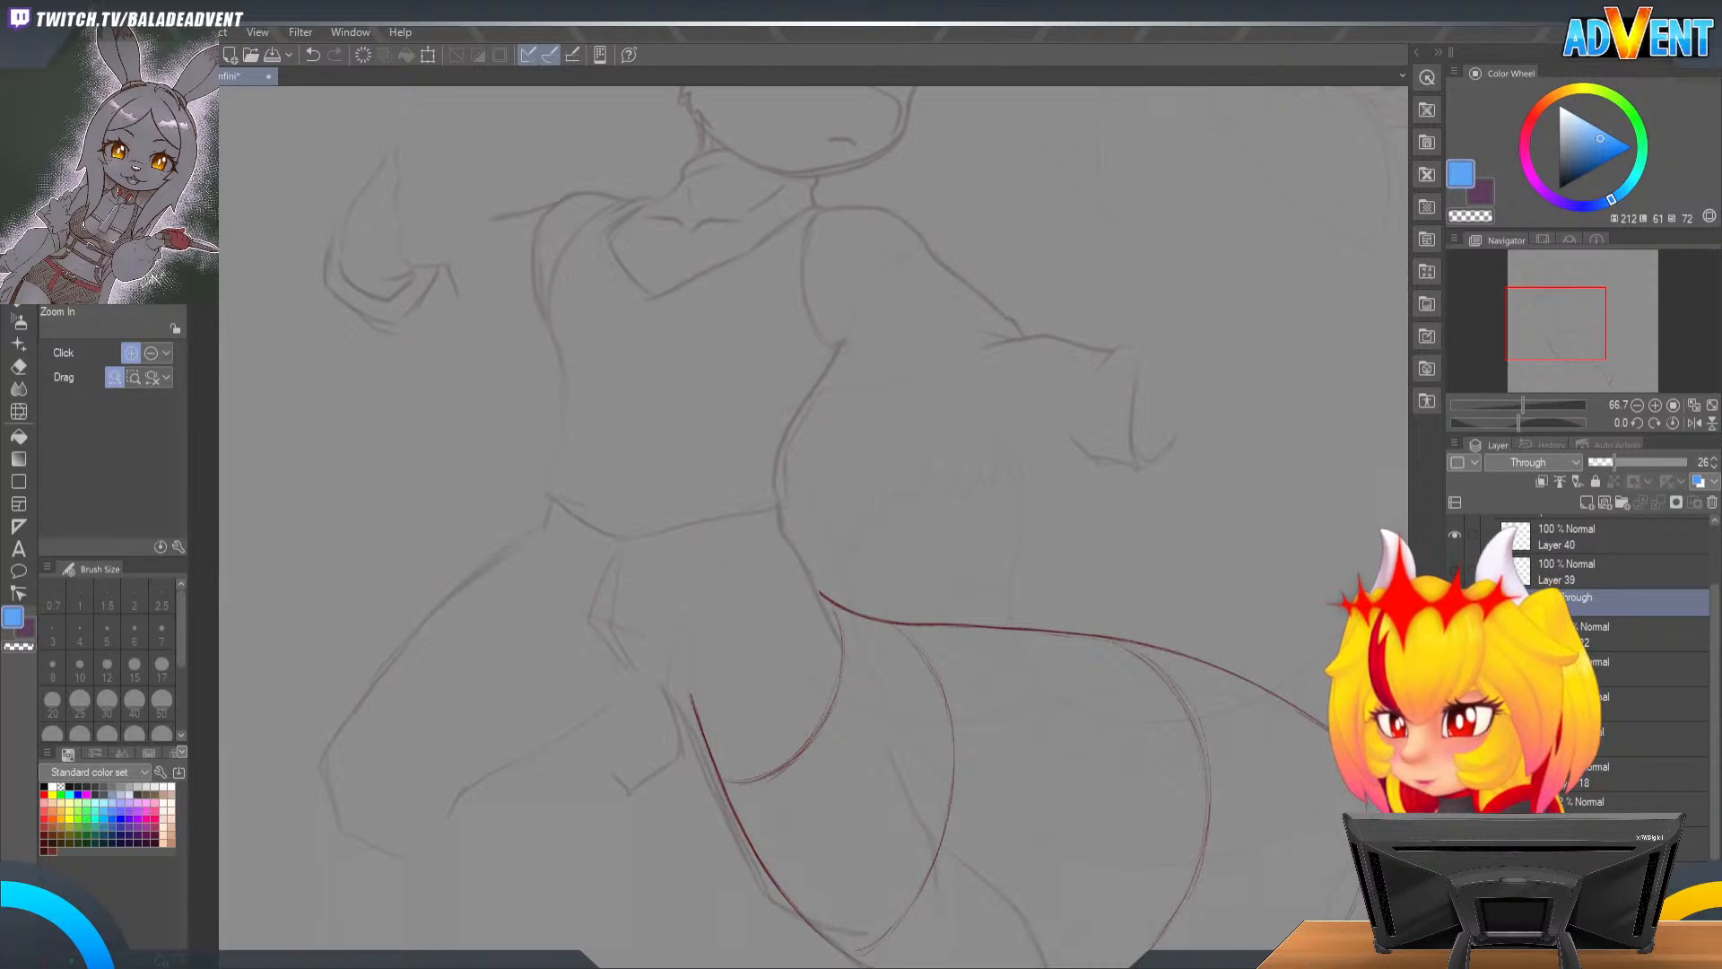
# Step: Undo the layer grouping and toggle the Anfini folder's visibility to compare the sketch with and without it
pyautogui.hotkey('ctrl', 'z')
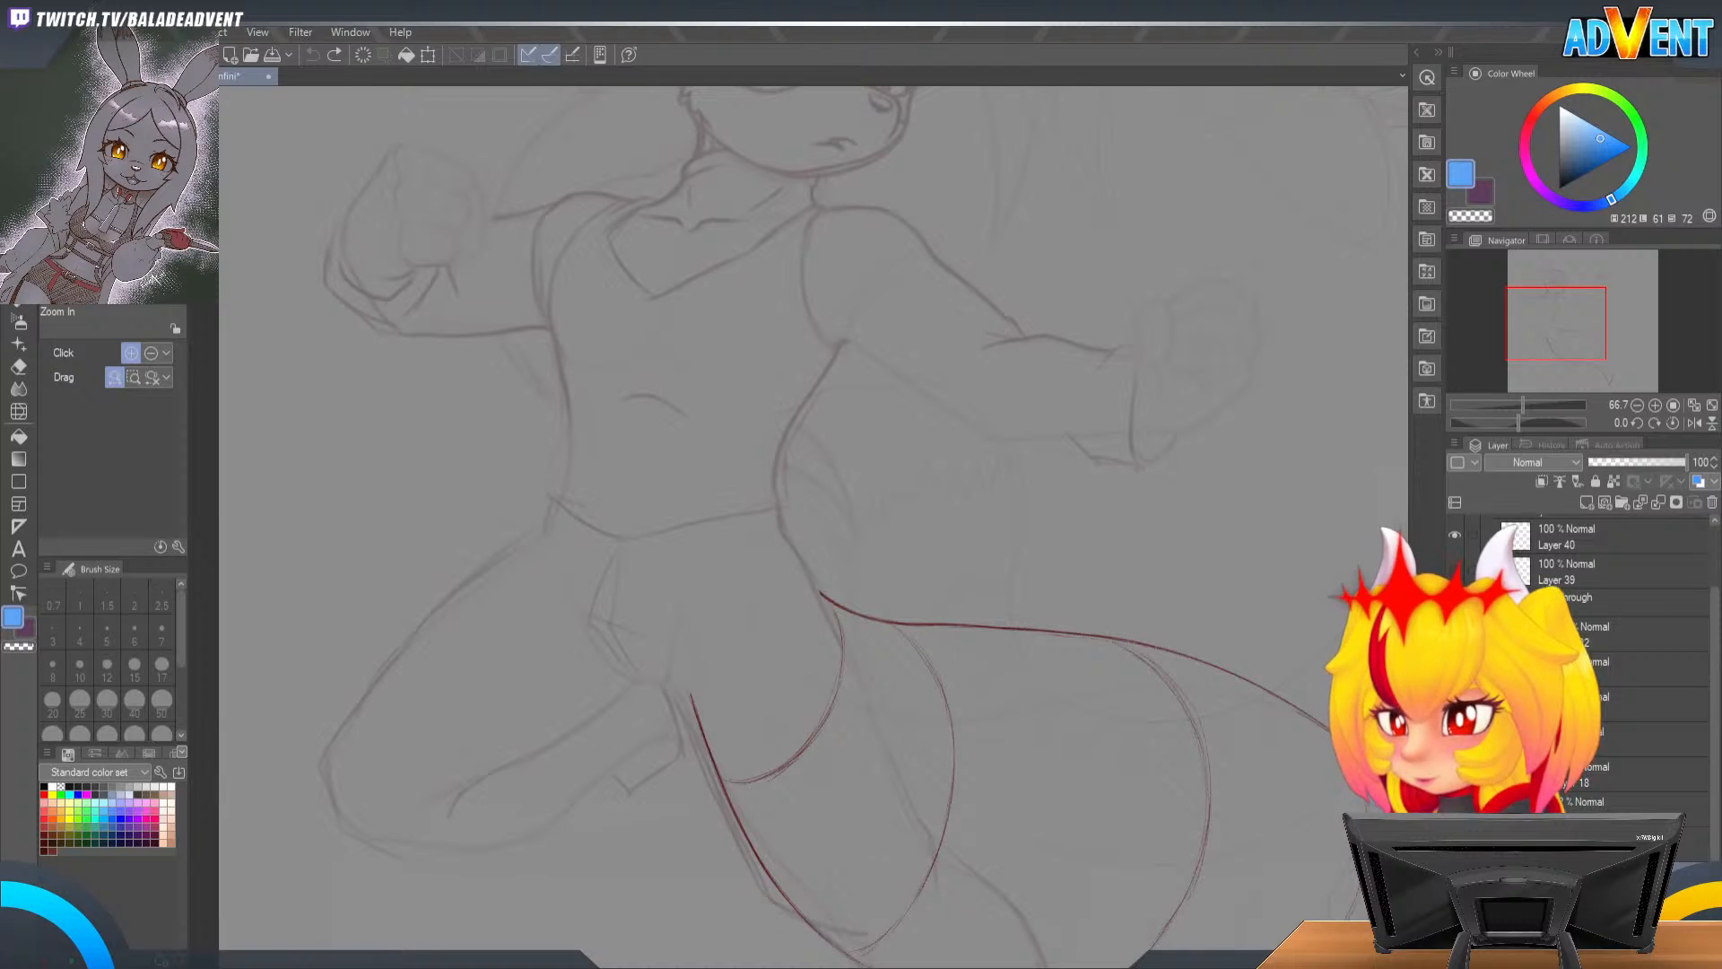
pyautogui.scroll(-1, 1579, 686)
pyautogui.click(1455, 579)
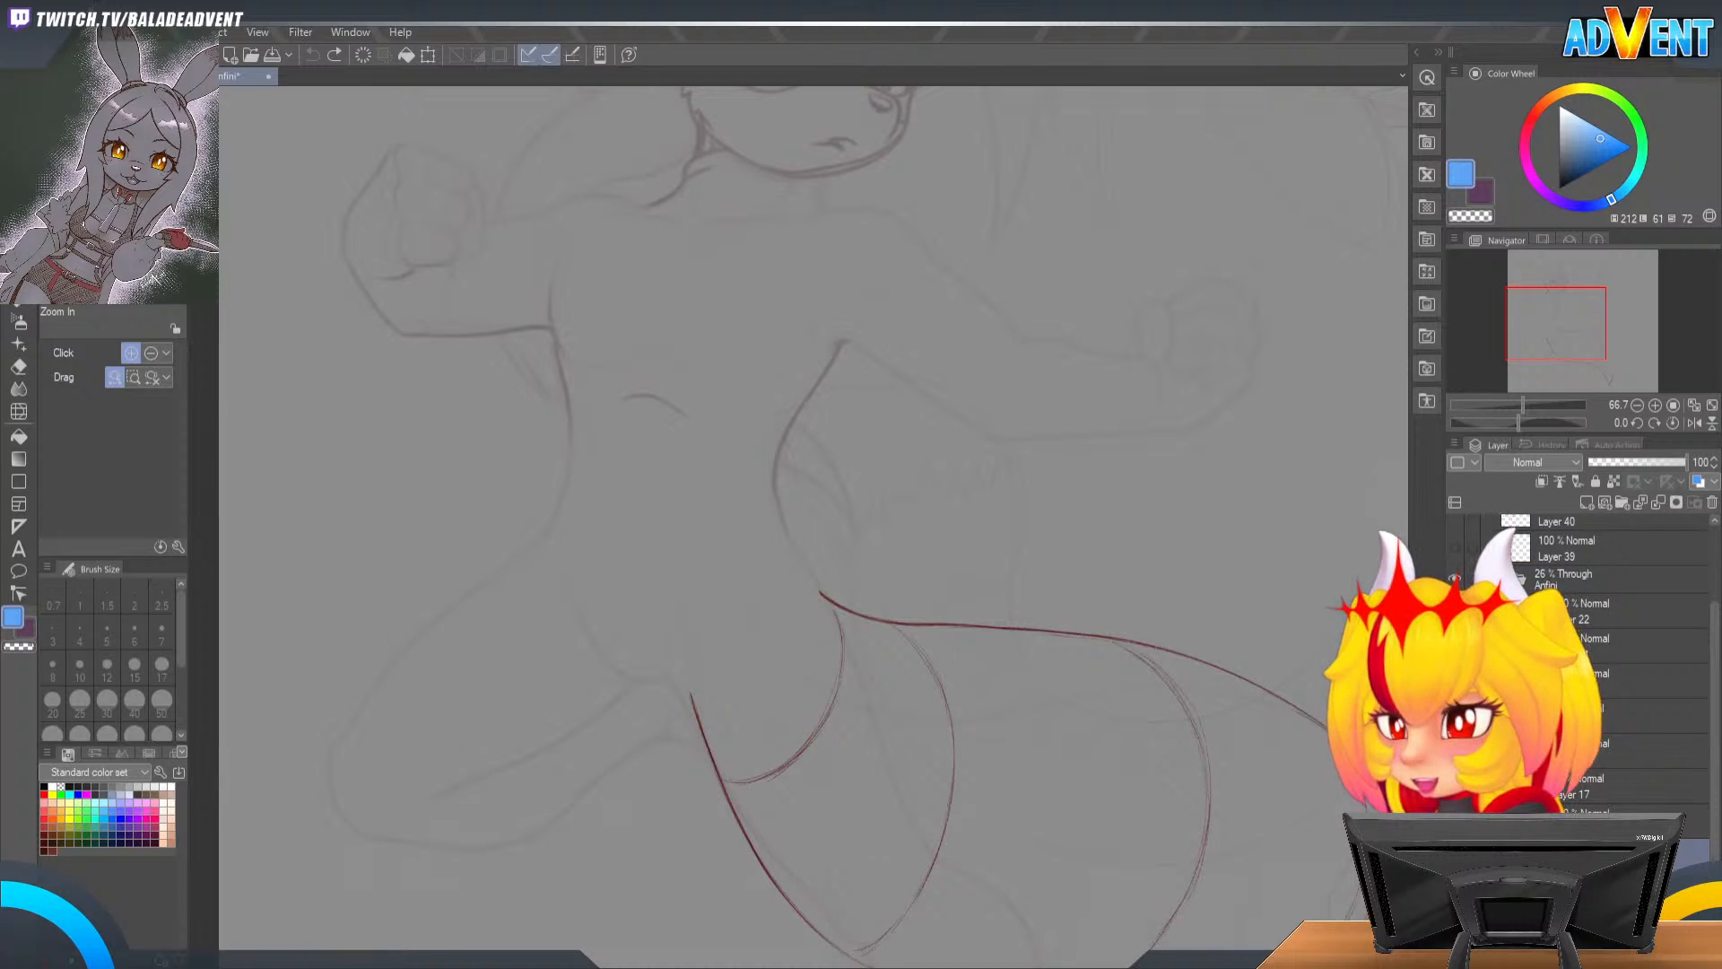
pyautogui.click(1455, 579)
pyautogui.click(1455, 579)
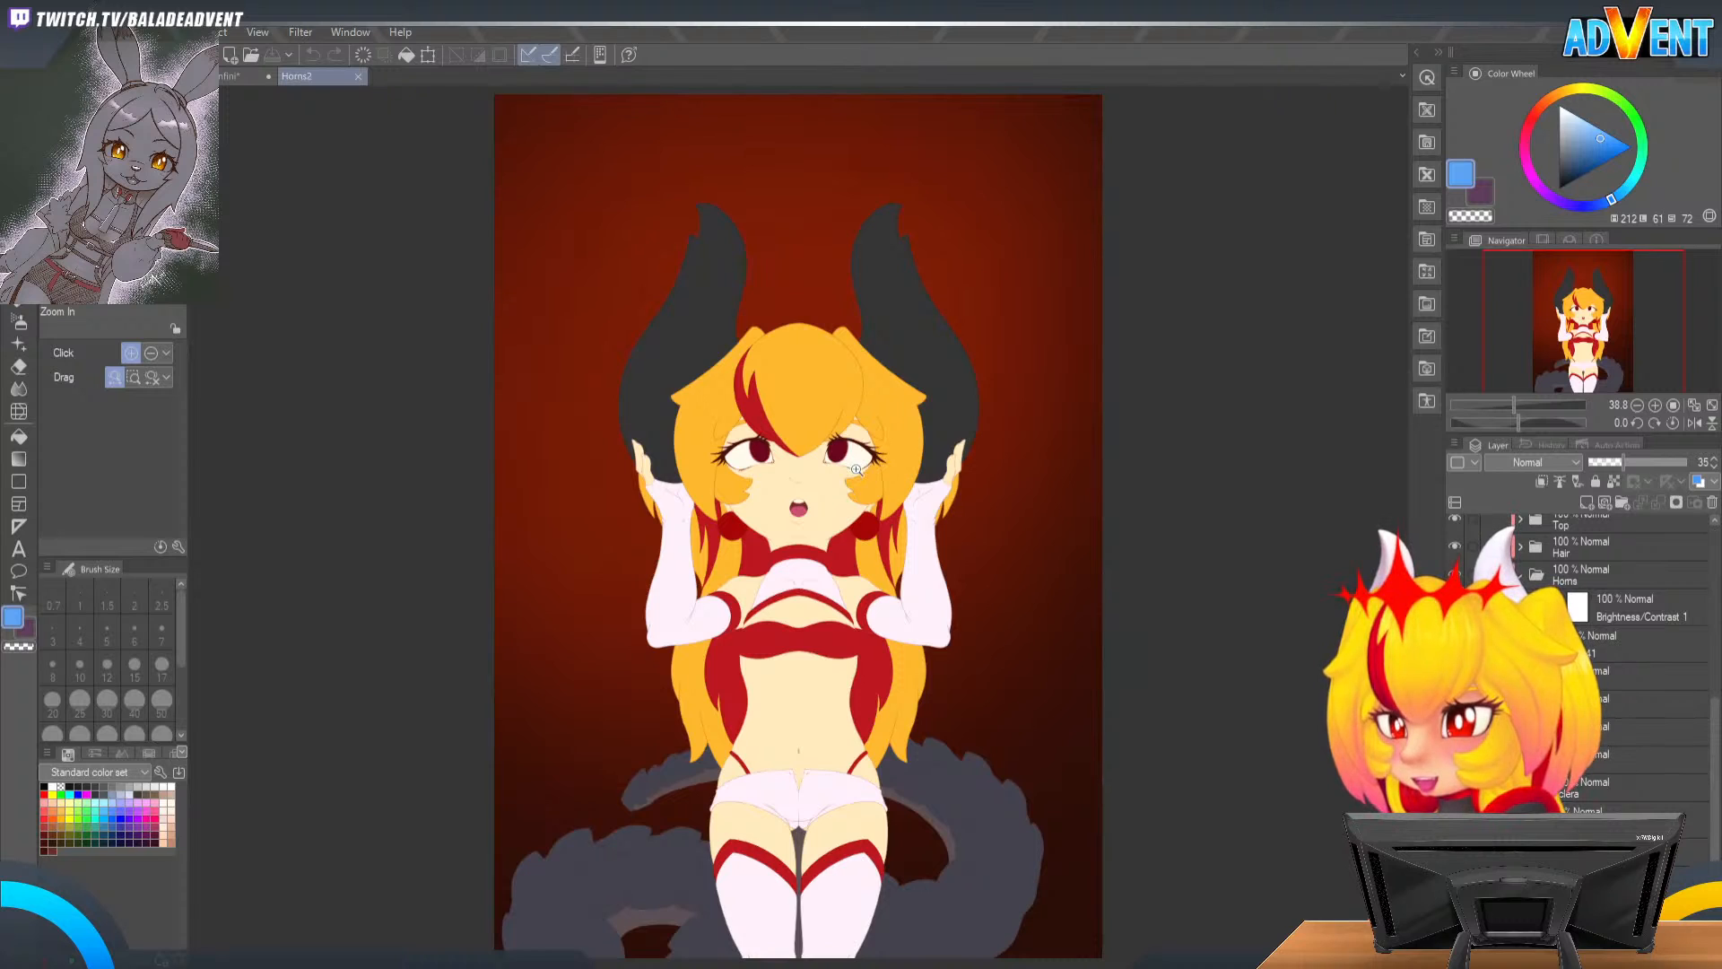
# Step: Inspect the character's face in the Horns2 illustration and close that document
pyautogui.click(792, 453)
pyautogui.click(805, 489)
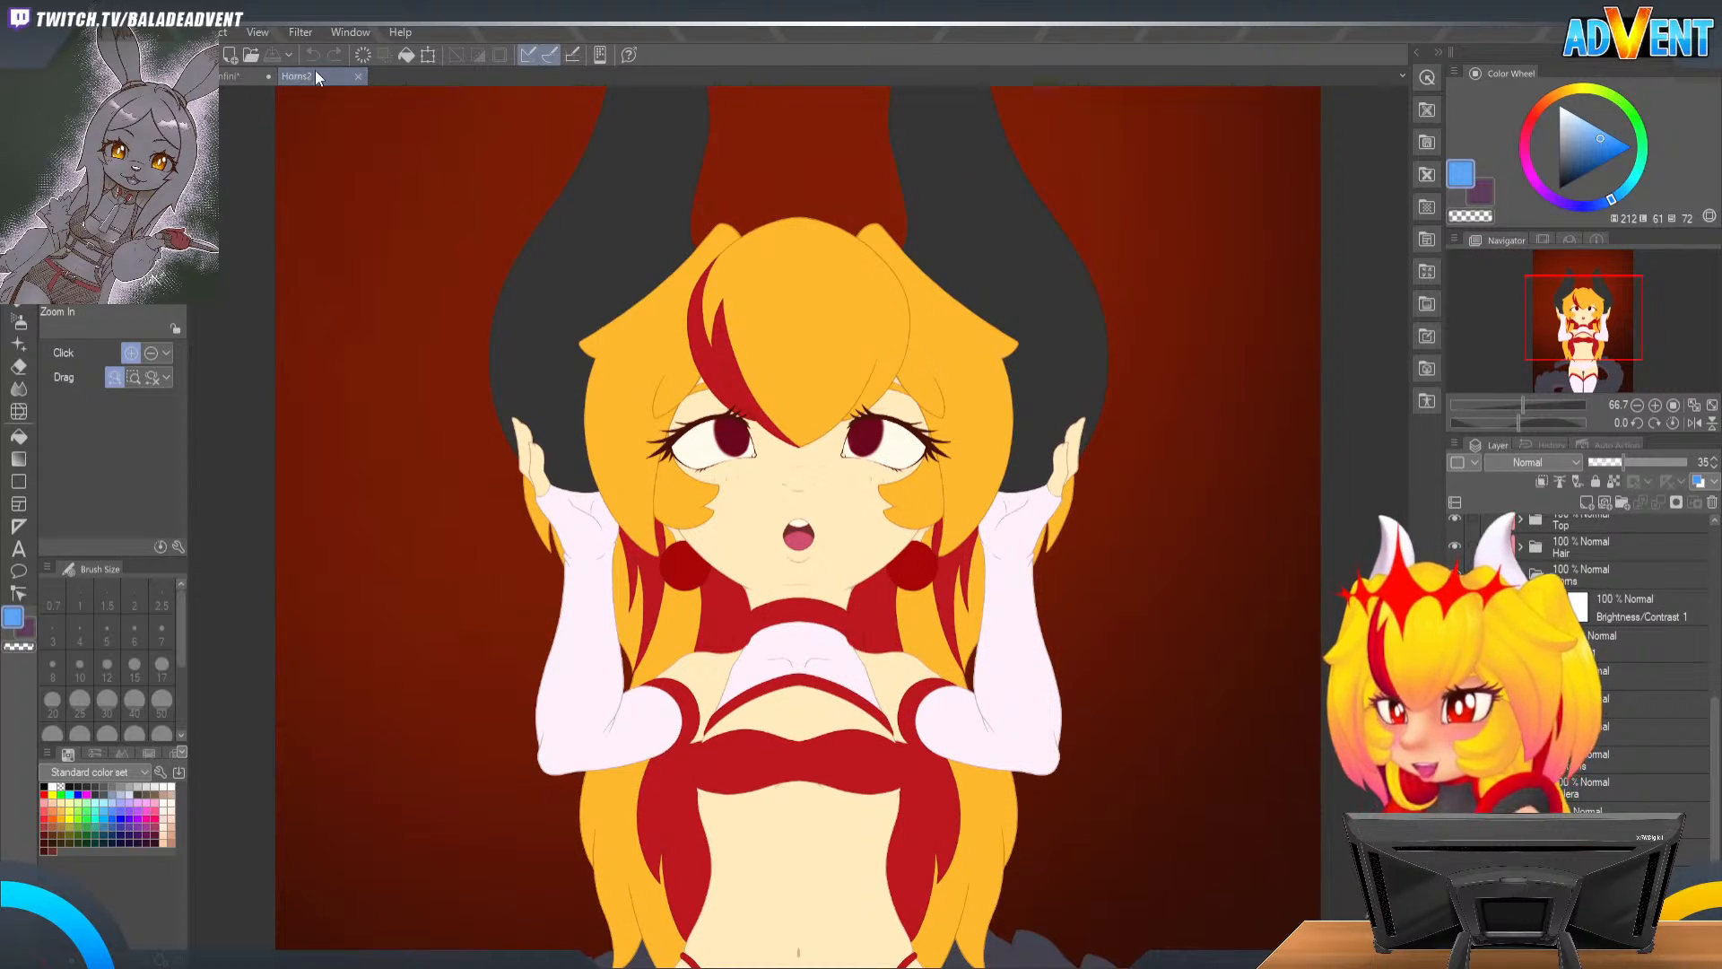
pyautogui.click(360, 76)
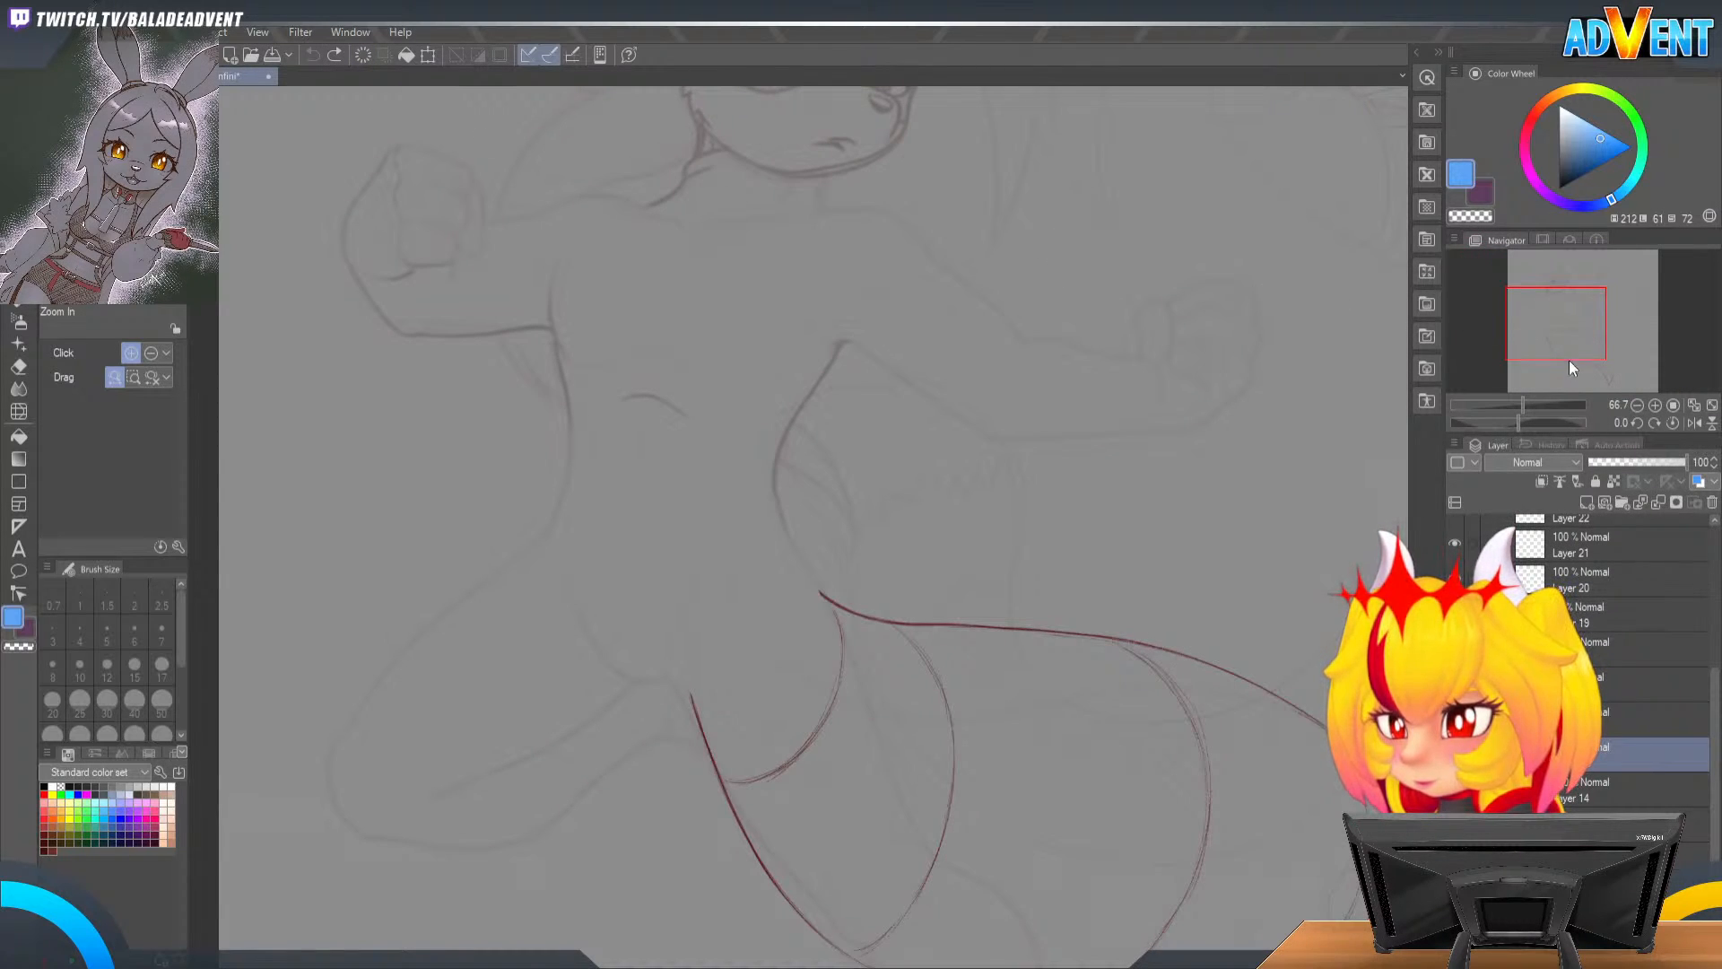
# Step: Toggle Layer 15's visibility to check which details of the masked character's head it contains
pyautogui.moveTo(1562, 312); pyautogui.dragTo(1562, 315)
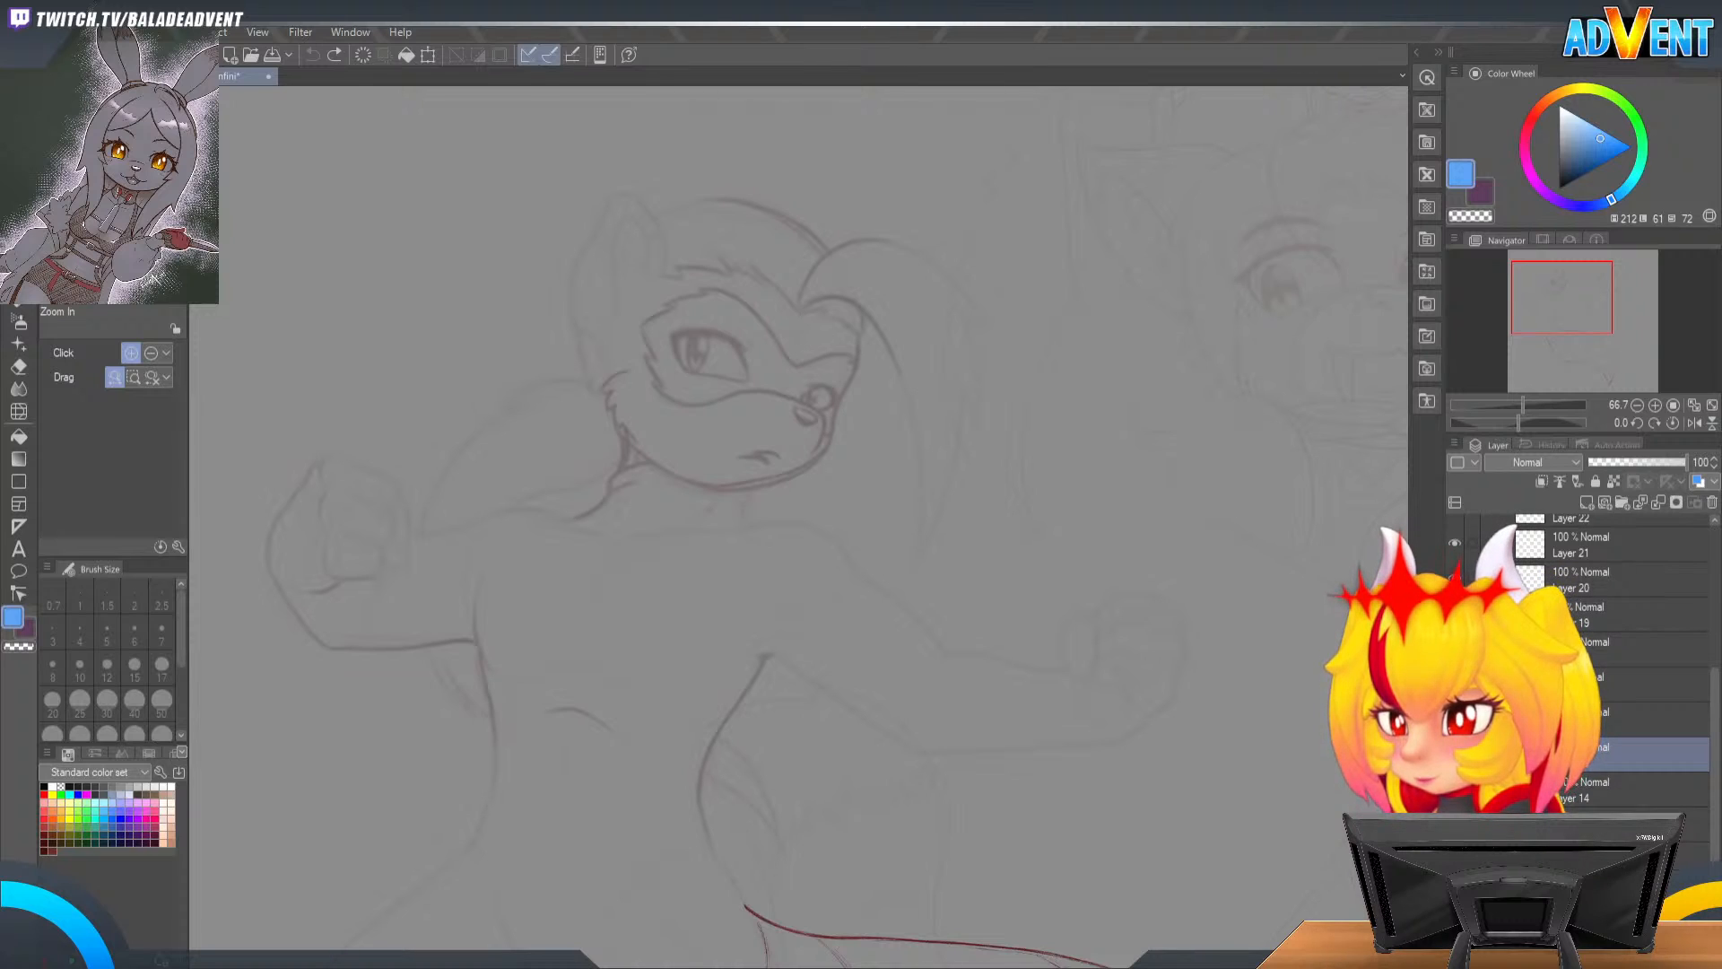
pyautogui.scroll(1, 1579, 682)
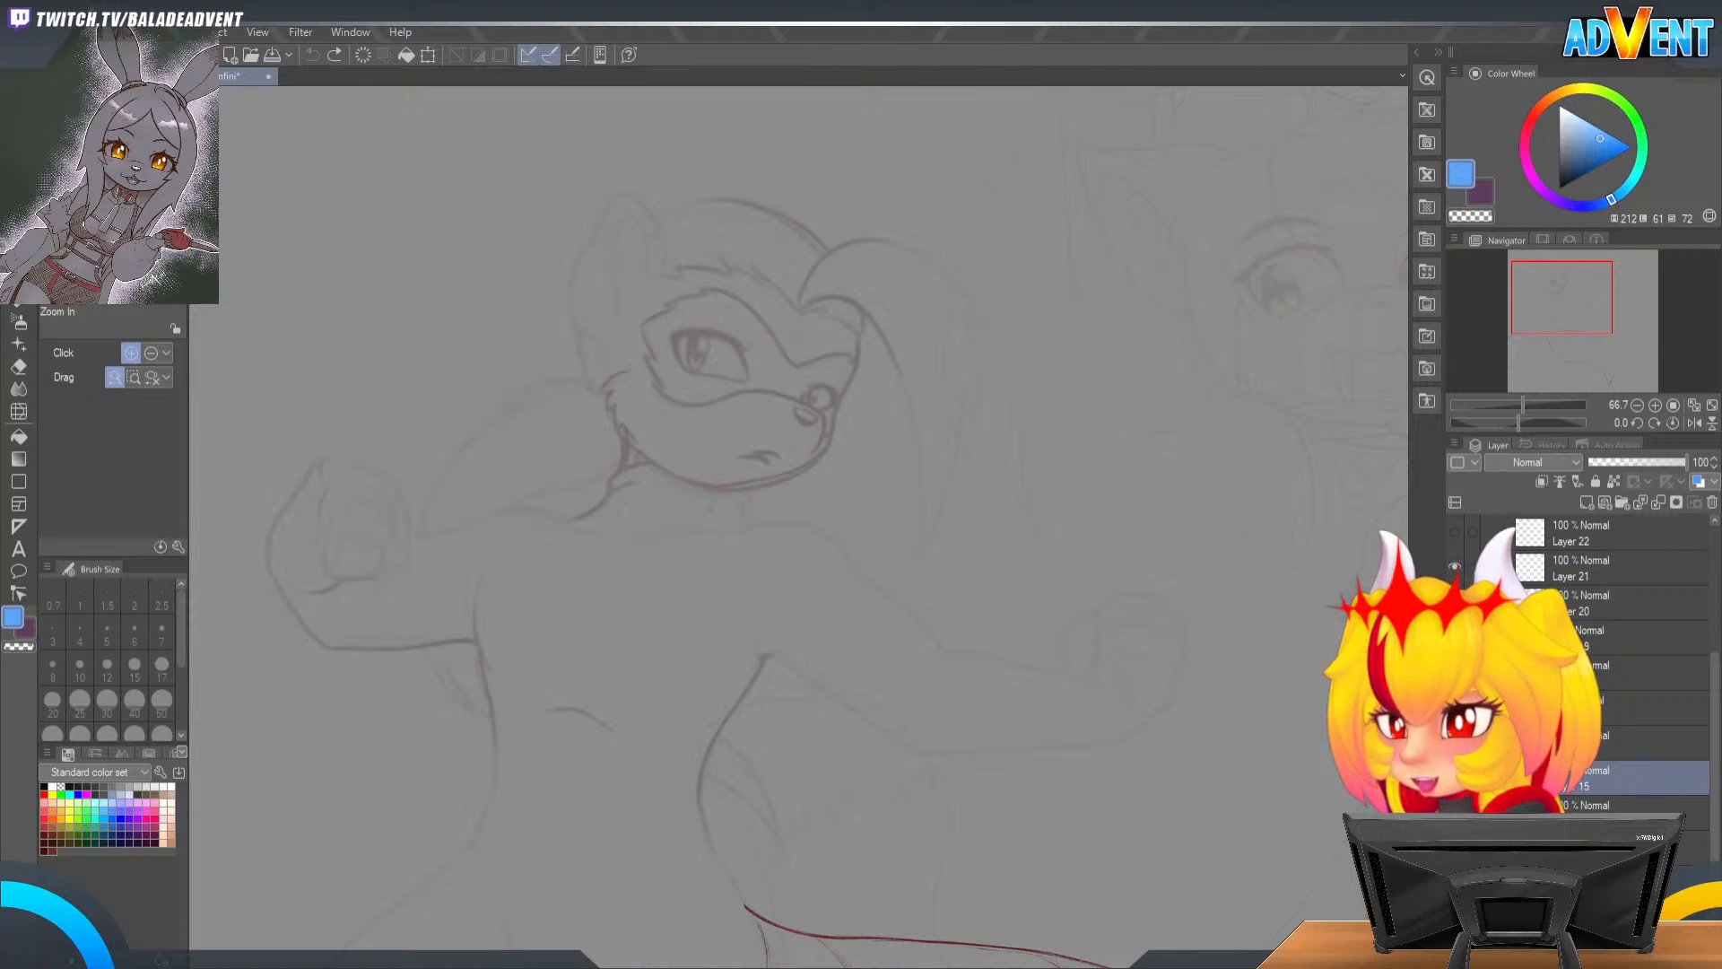
pyautogui.click(1455, 777)
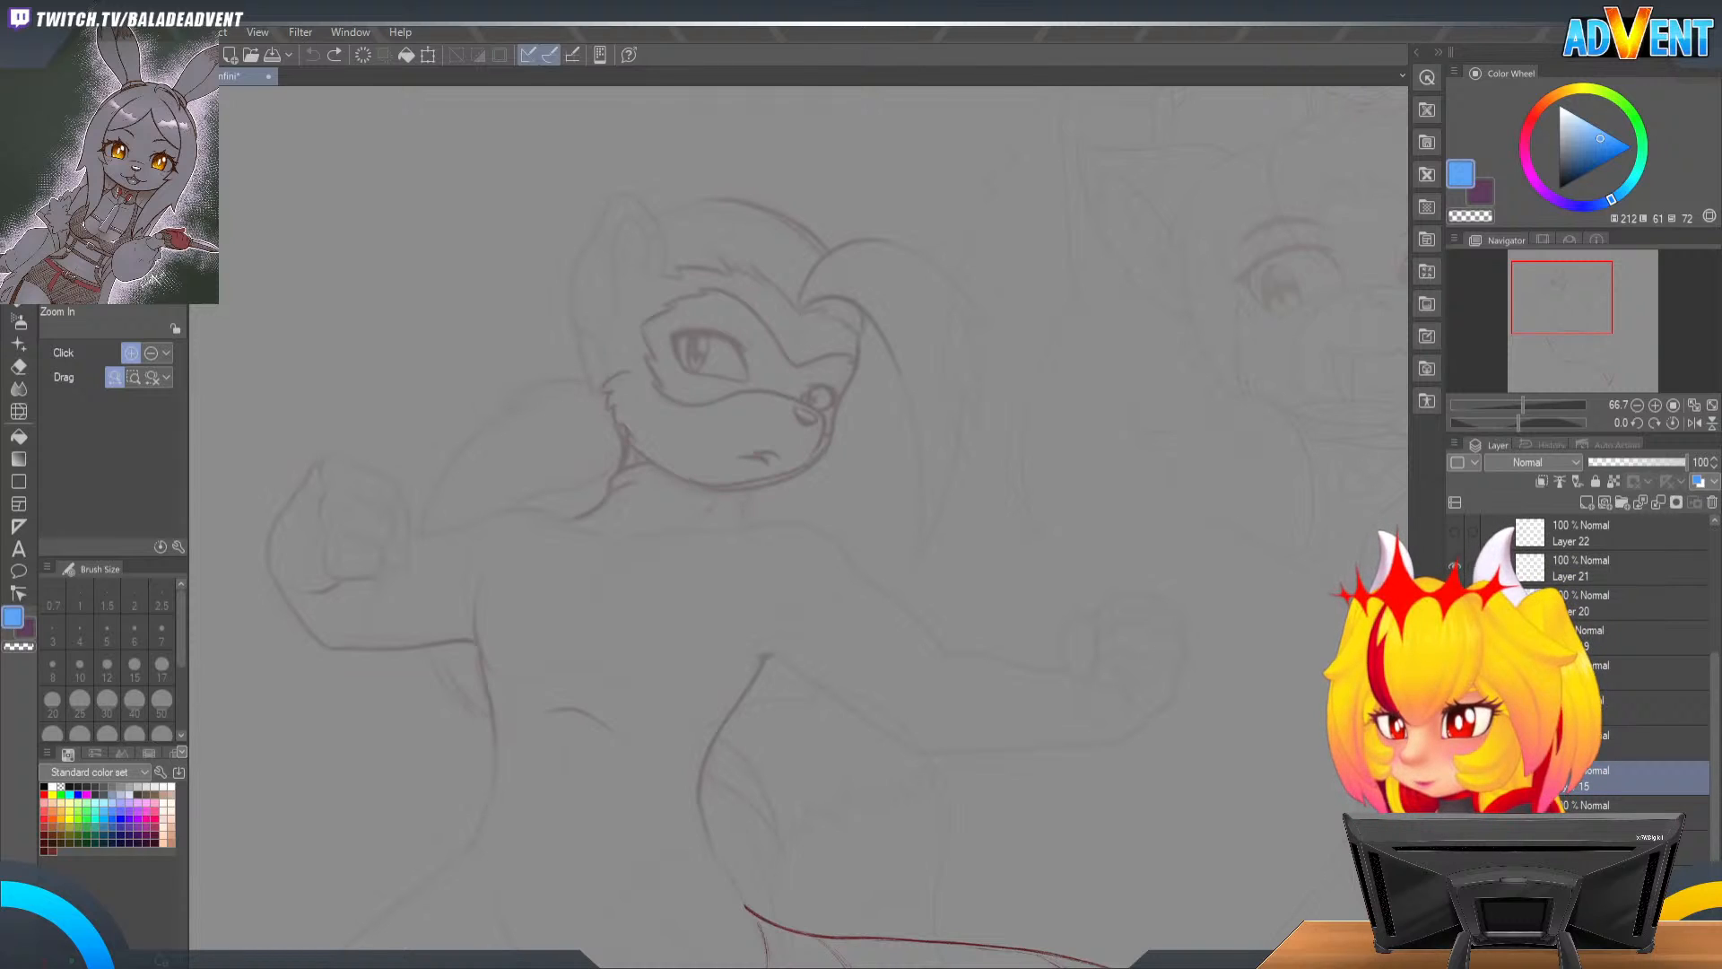
pyautogui.click(1455, 778)
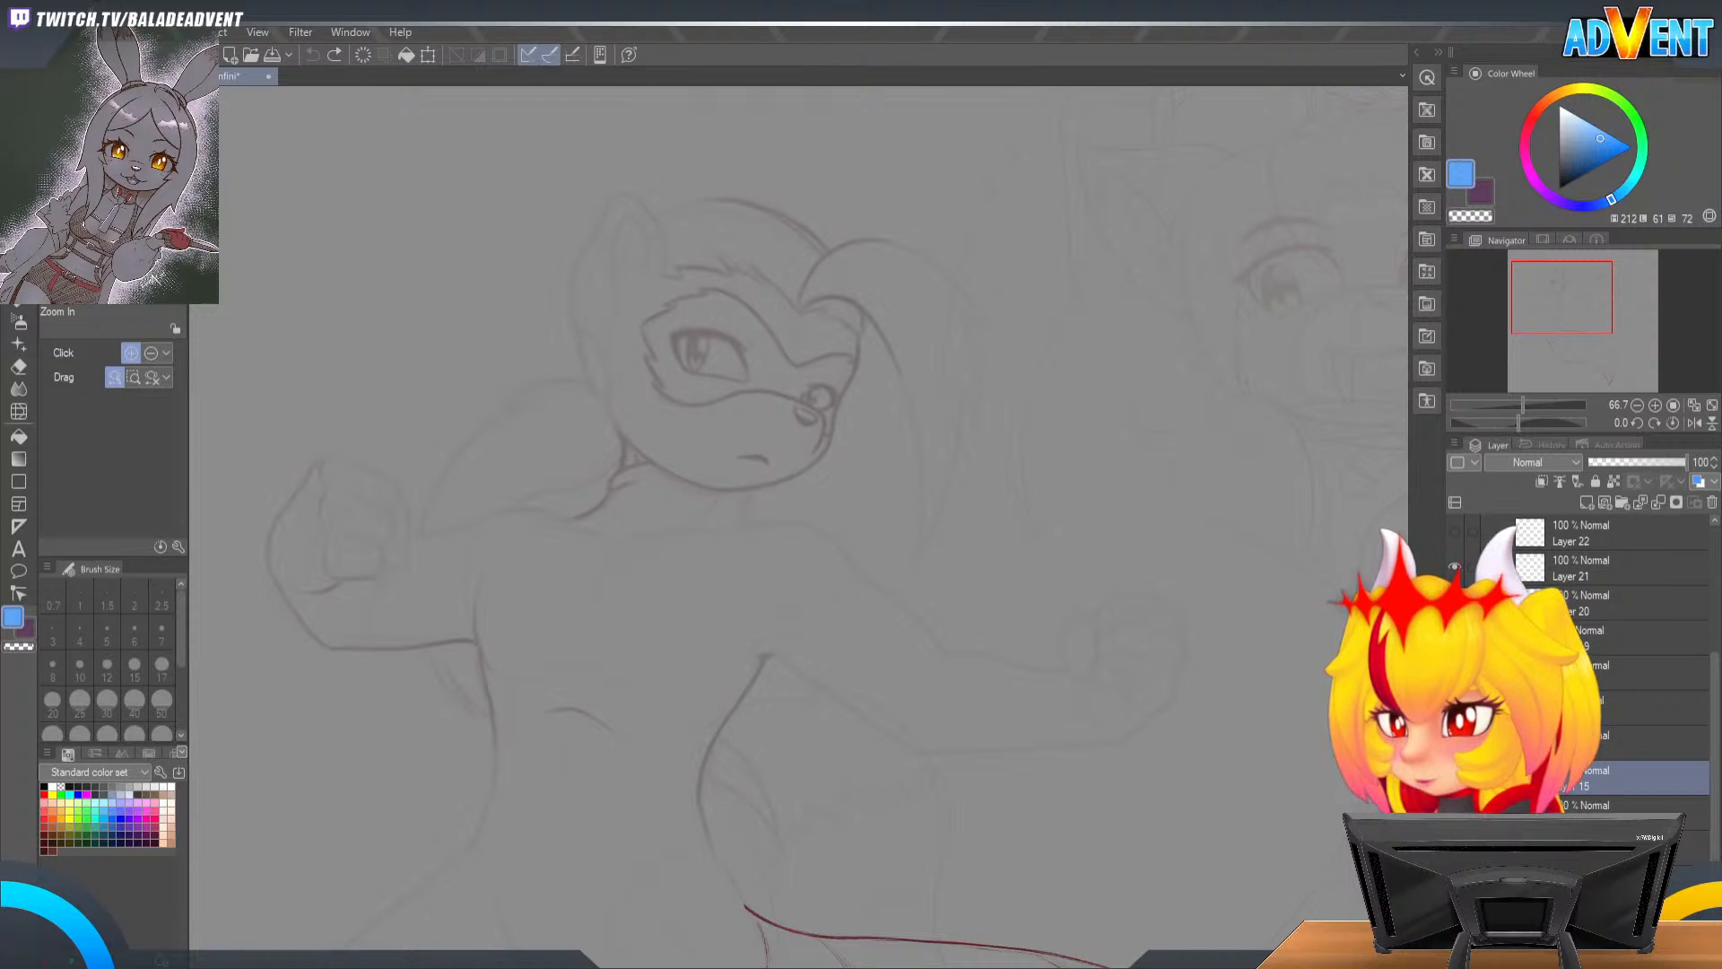
# Step: Select Layer 22 in the Anfini folder and toggle its visibility to examine its contribution to the sketch
pyautogui.scroll(5, 1579, 664)
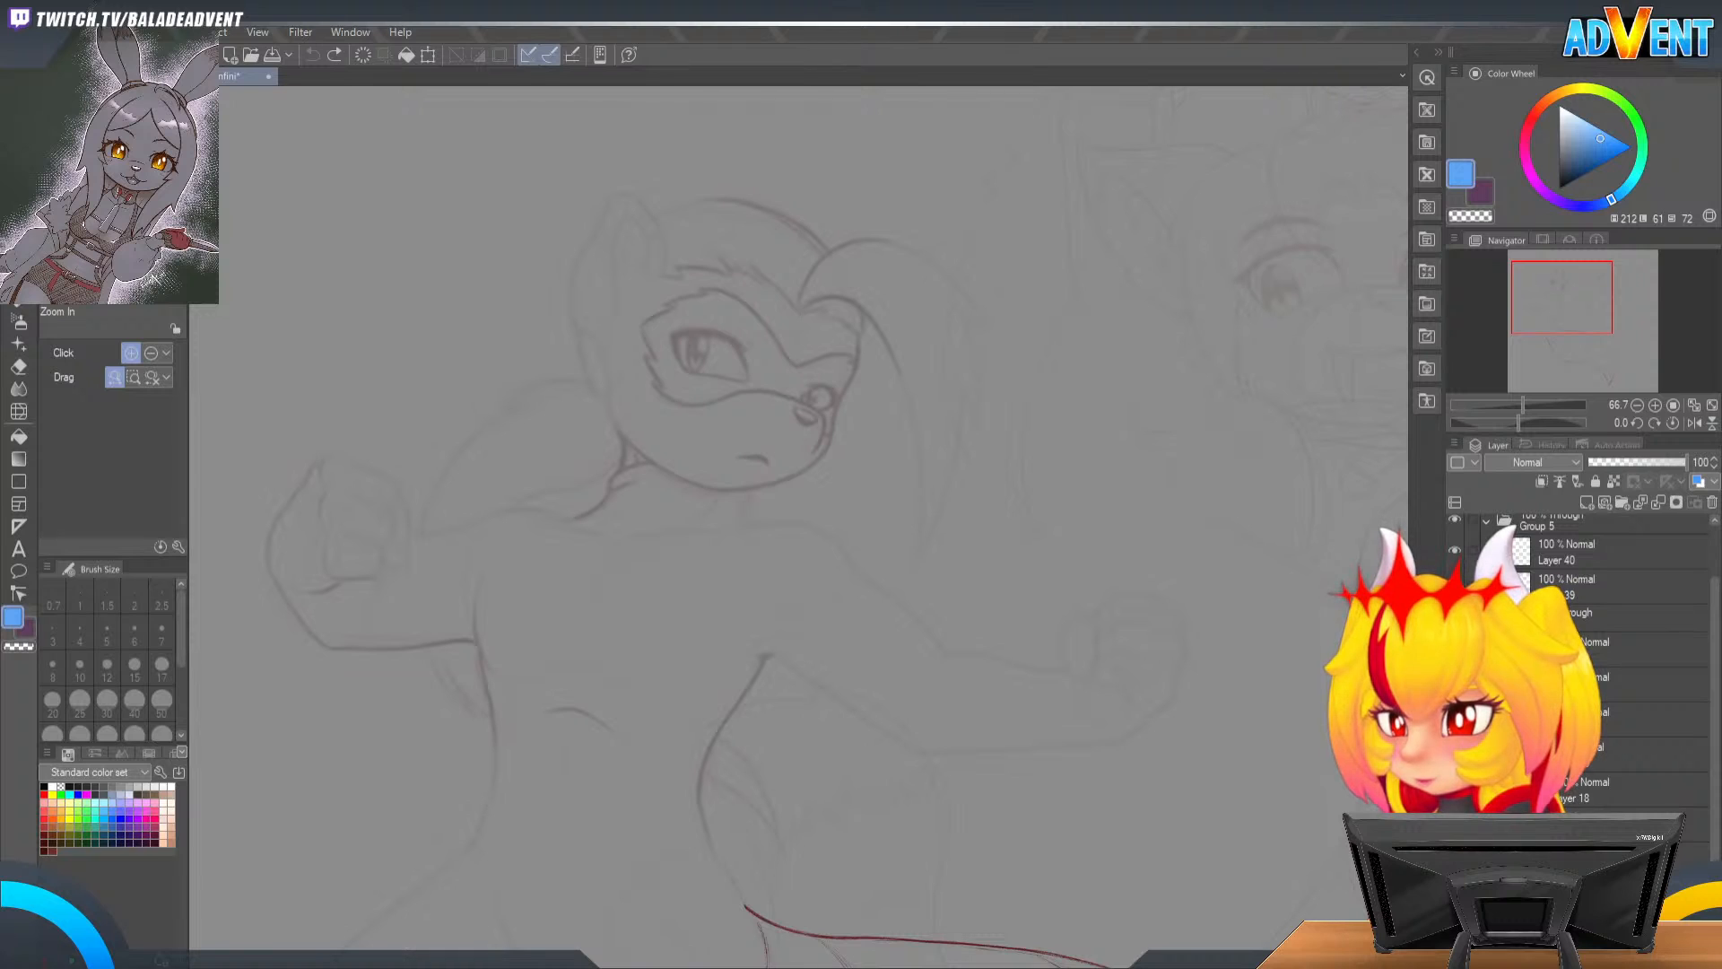
pyautogui.click(1578, 649)
pyautogui.click(1455, 649)
pyautogui.click(1455, 649)
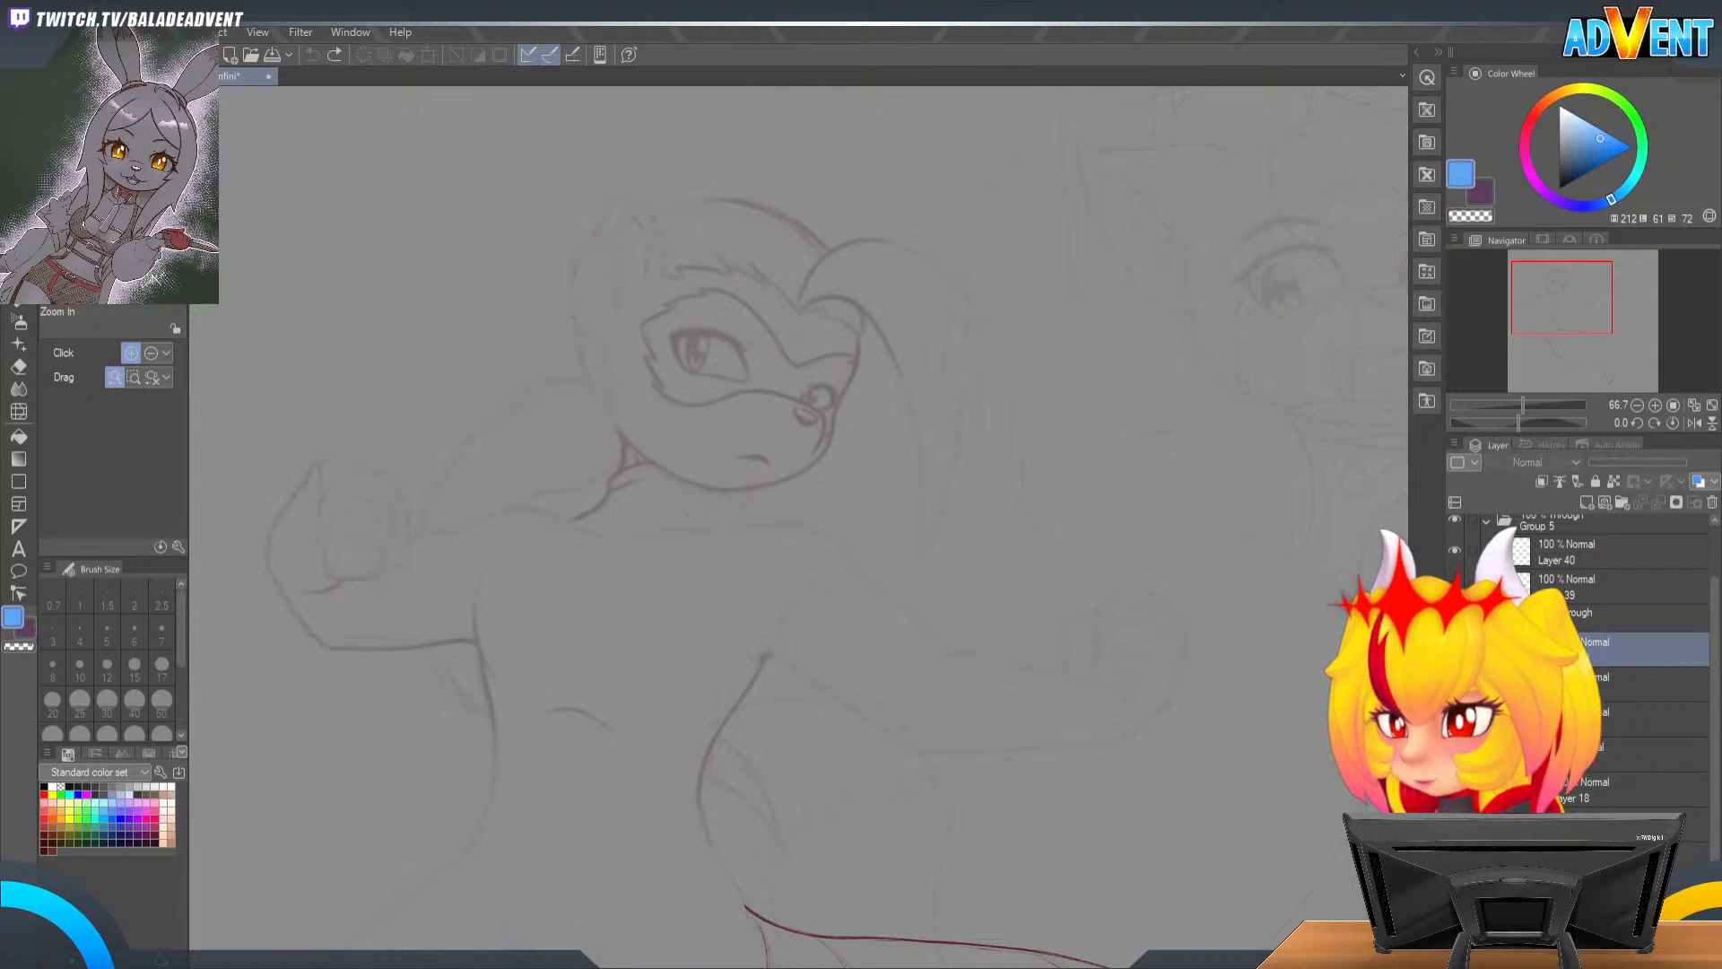
pyautogui.click(1455, 648)
pyautogui.click(1455, 649)
pyautogui.click(1455, 649)
pyautogui.moveTo(1010, 581); pyautogui.dragTo(954, 485)
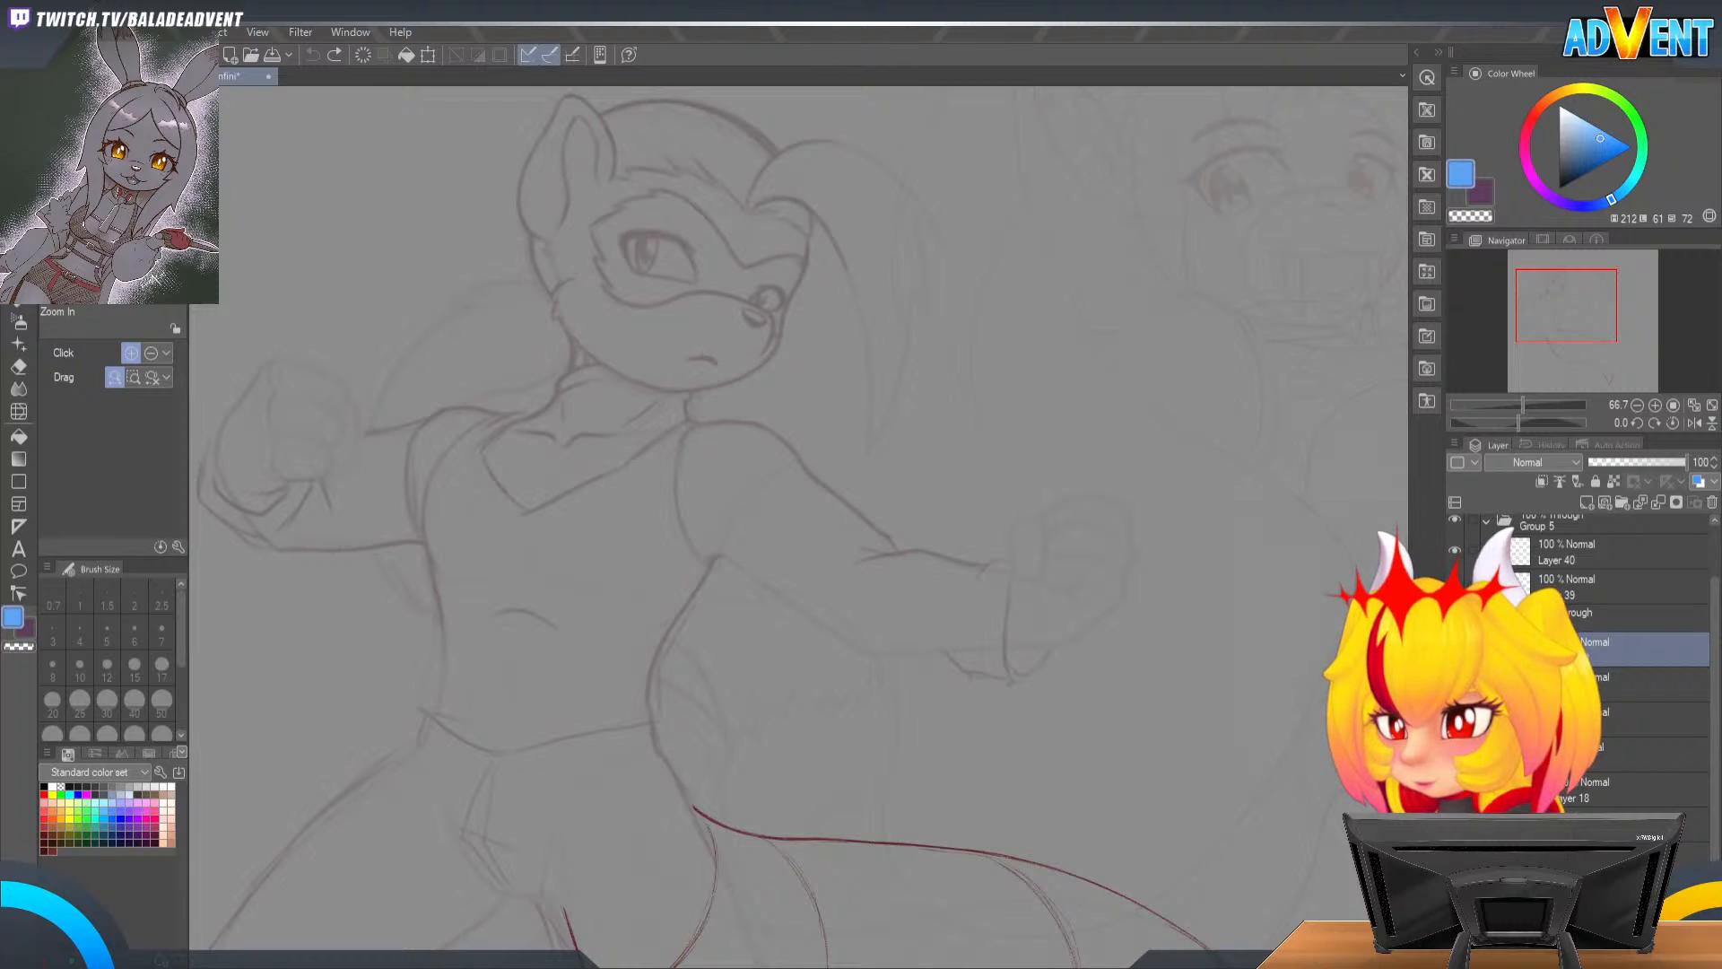
# Step: Select Layer 20, undo the last two changes and toggle the layer's visibility to compare the head lines
pyautogui.click(1602, 709)
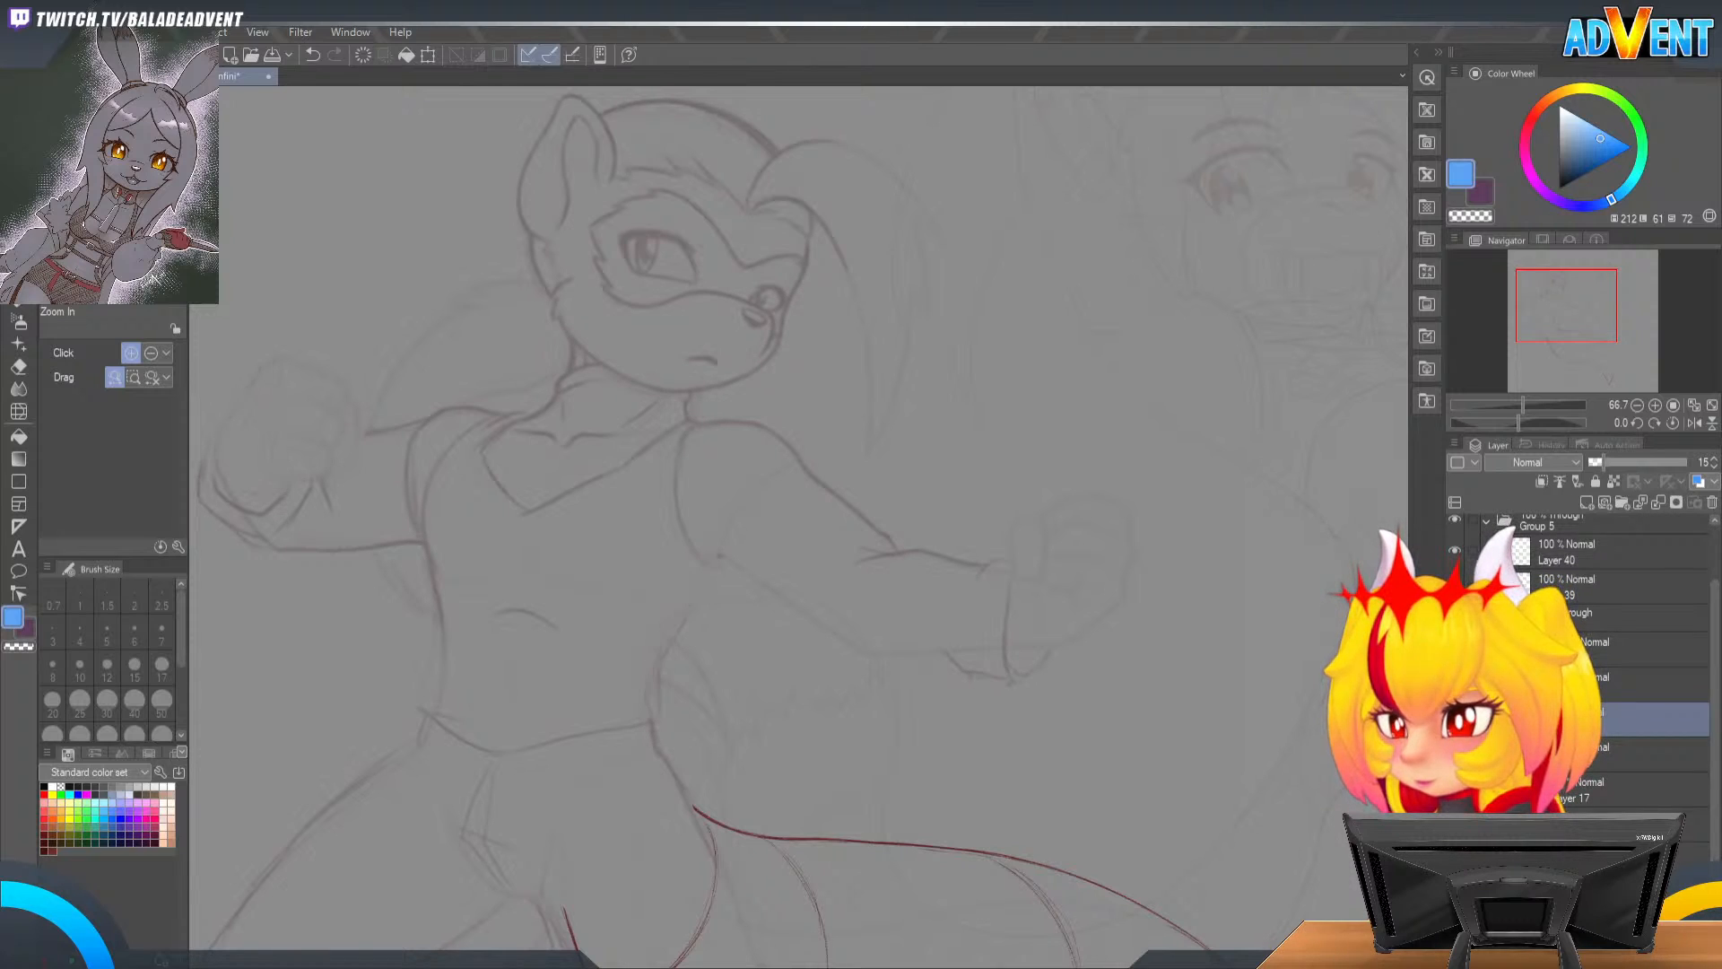
pyautogui.moveTo(717, 557); pyautogui.dragTo(648, 705)
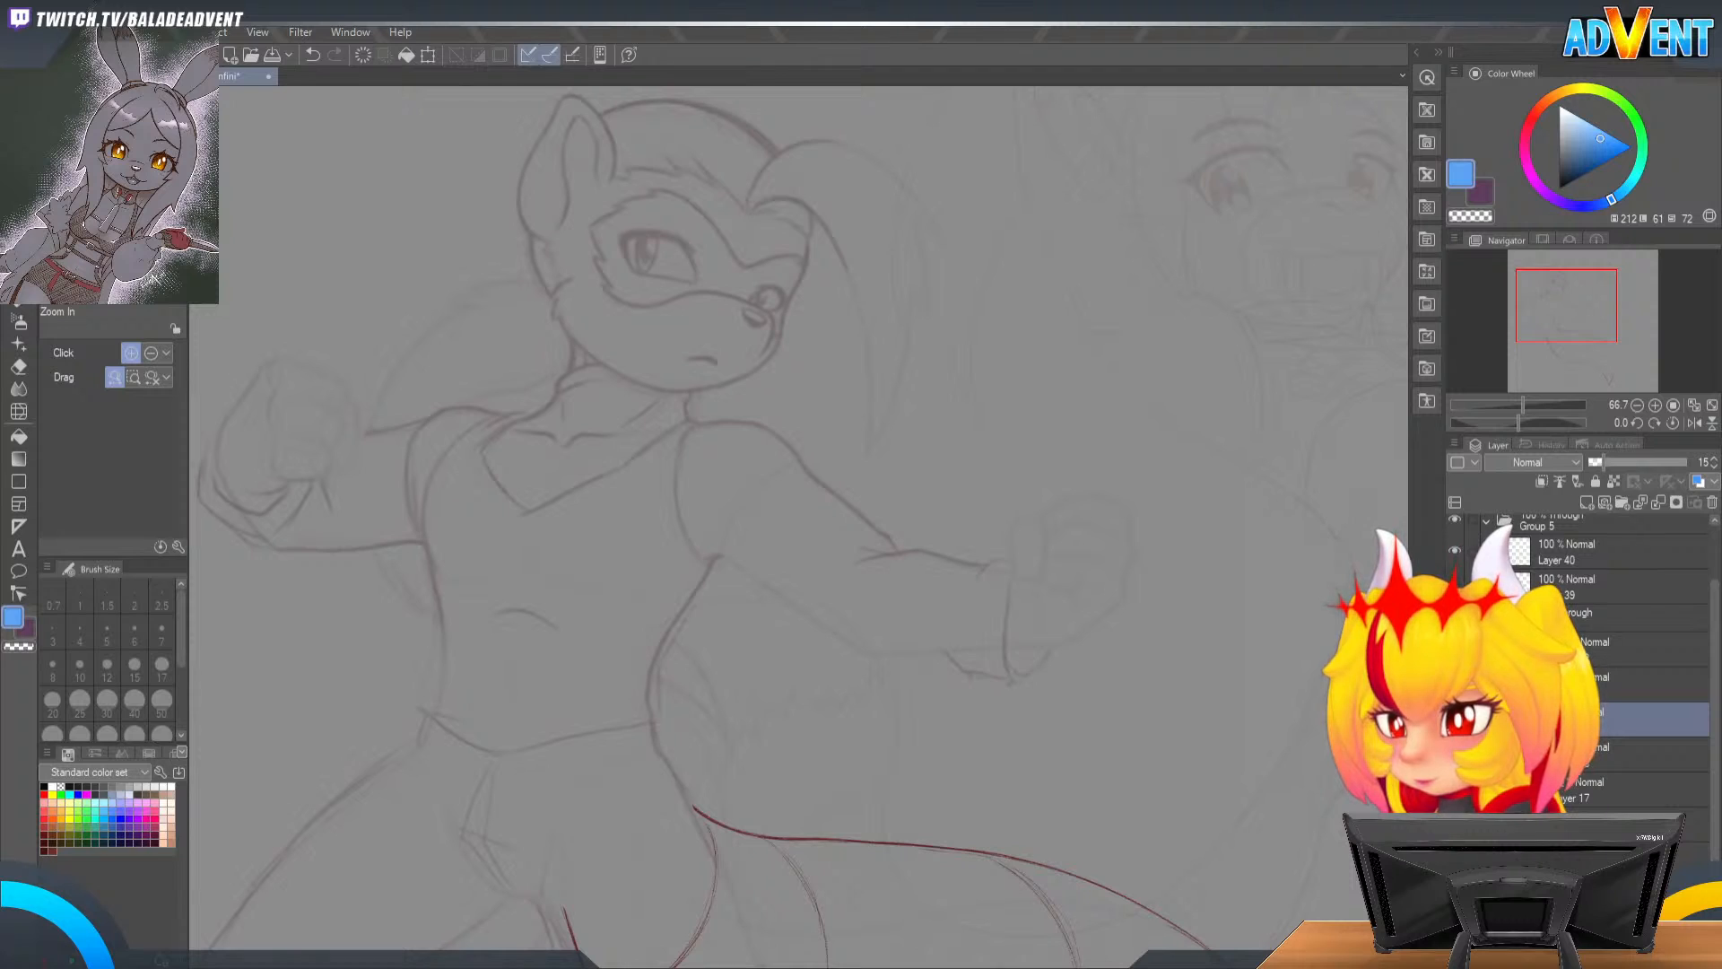
pyautogui.hotkey('ctrl', 'z')
pyautogui.hotkey('ctrl', 'z')
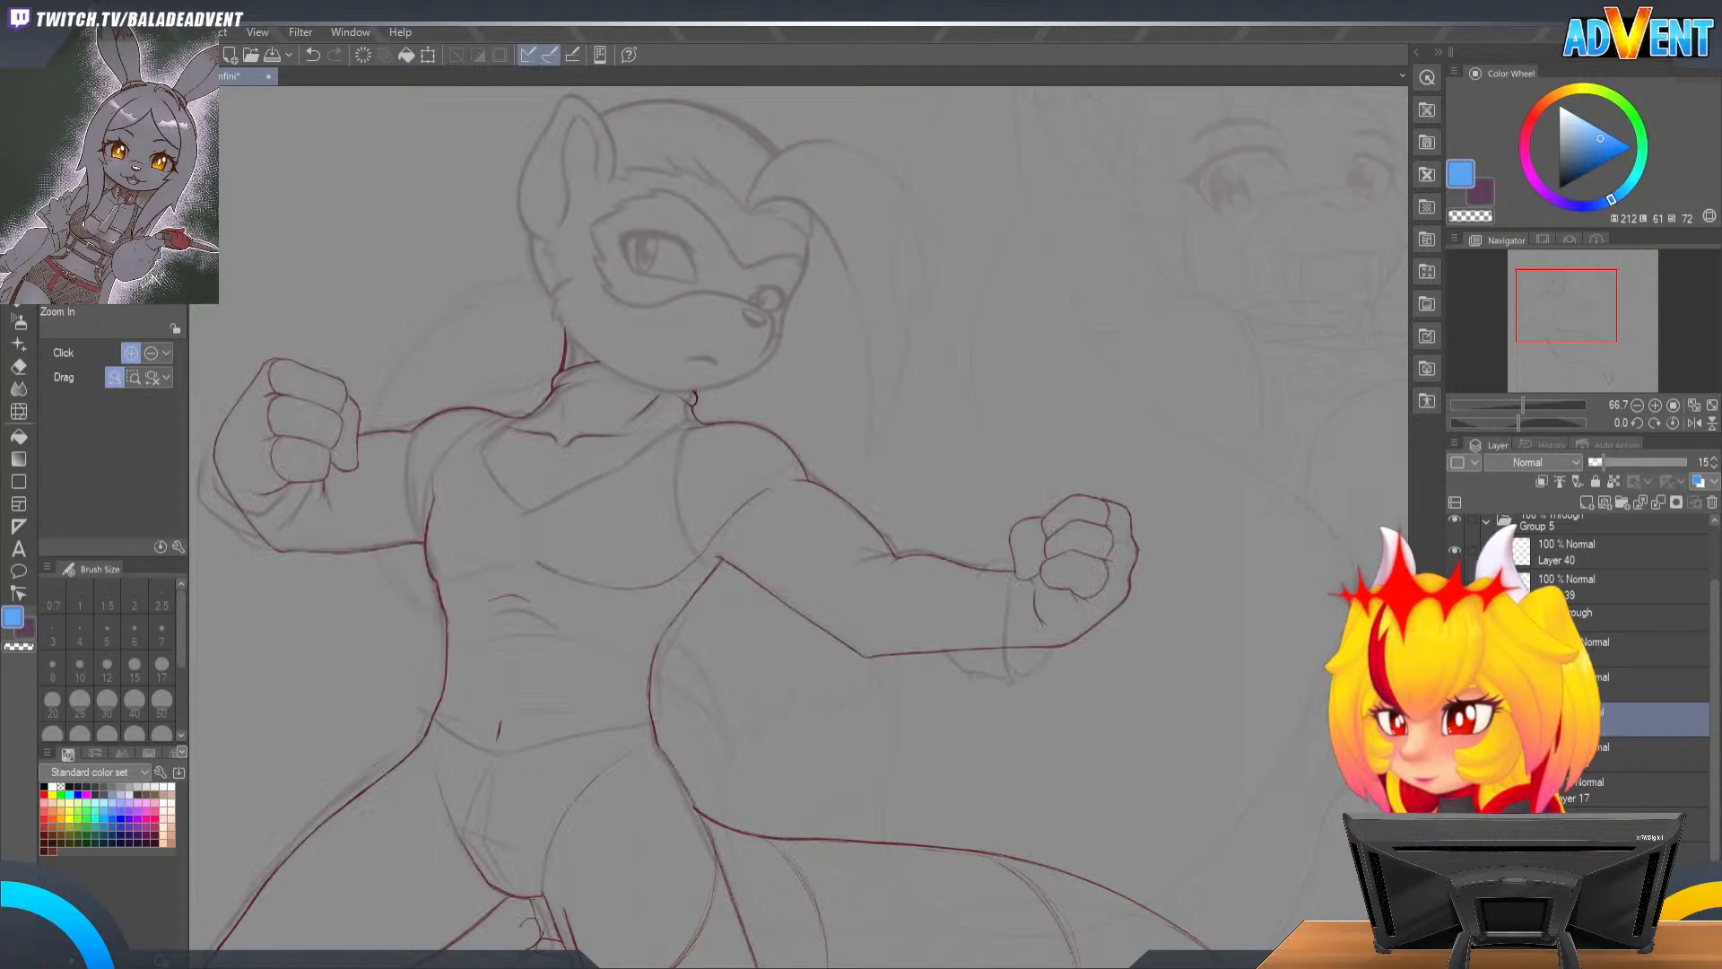
pyautogui.click(1454, 719)
pyautogui.click(1455, 718)
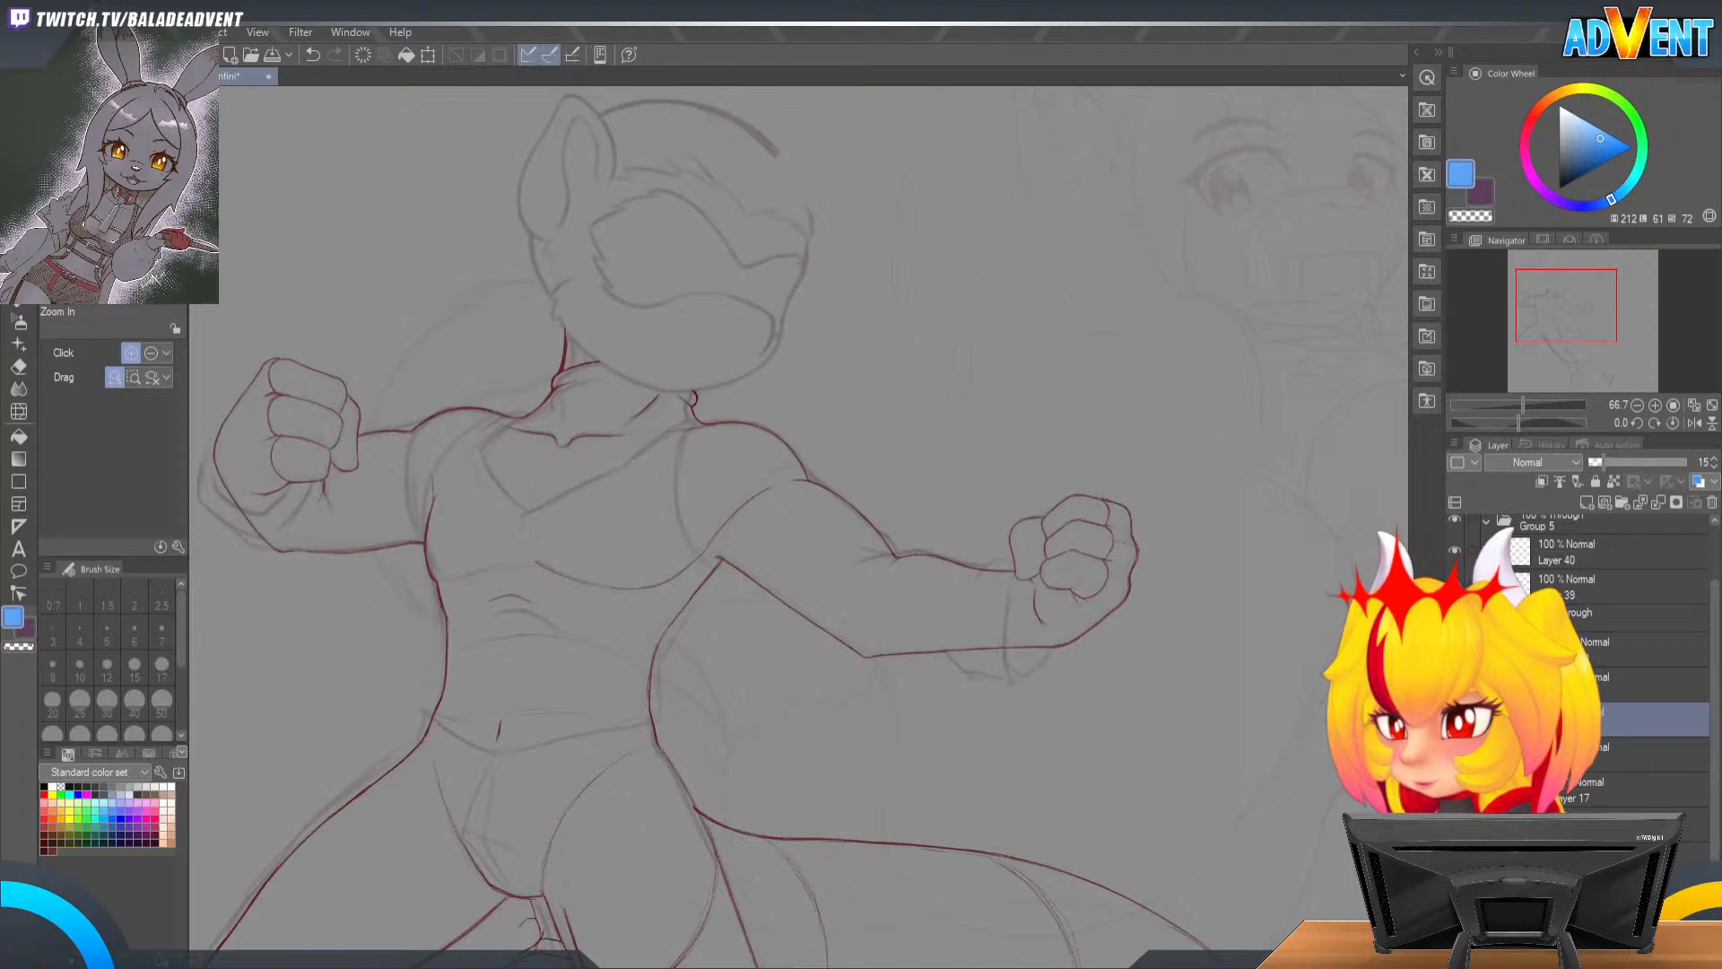
# Step: Toggle the visibility of Layer 20 and Layer 19 to check which costume and head lines they hold
pyautogui.scroll(-1, 1706, 755)
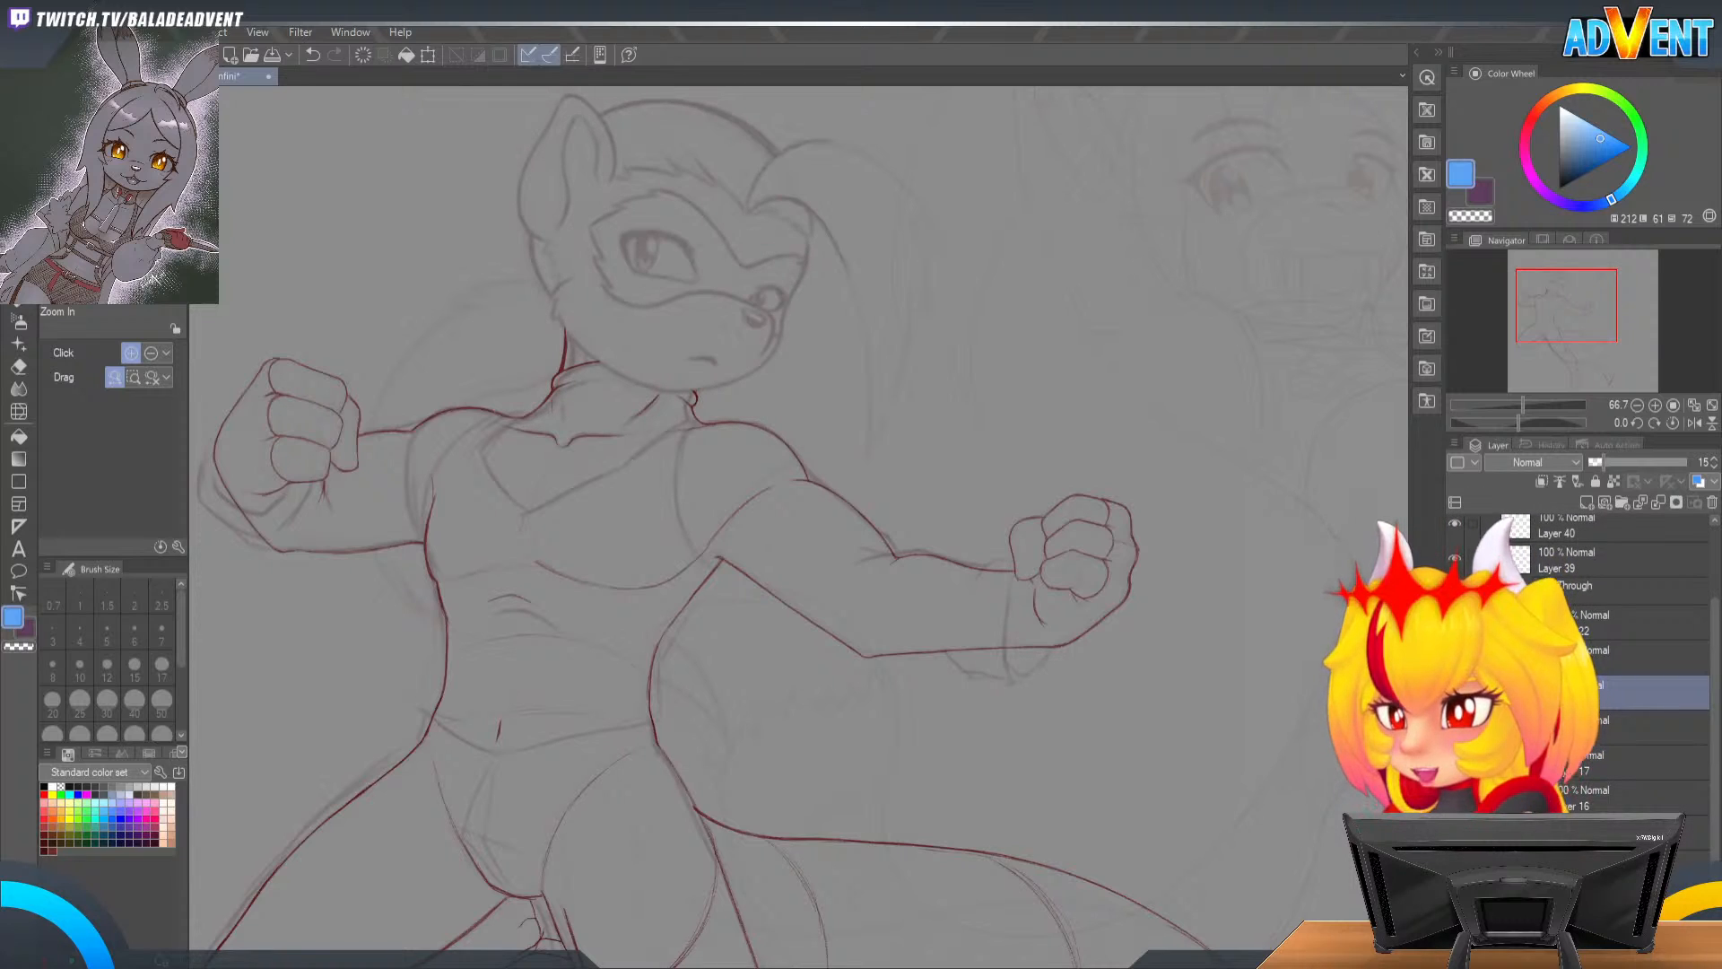
pyautogui.click(1455, 692)
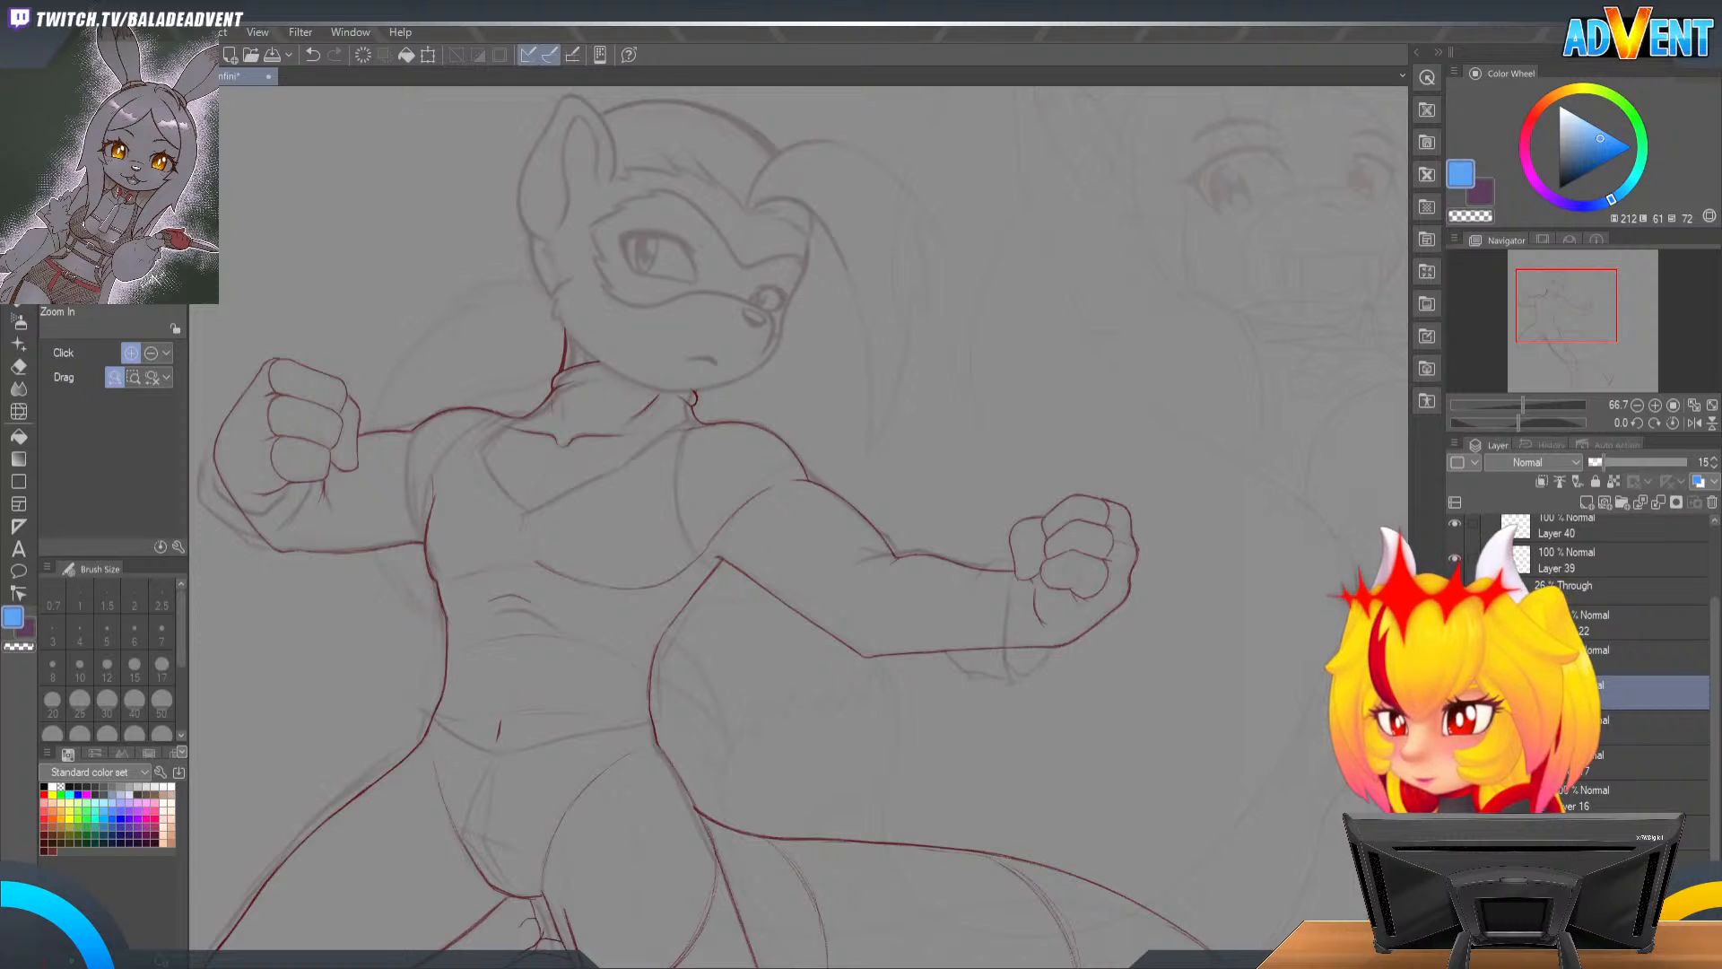
pyautogui.click(1455, 727)
pyautogui.click(1455, 727)
pyautogui.click(1455, 727)
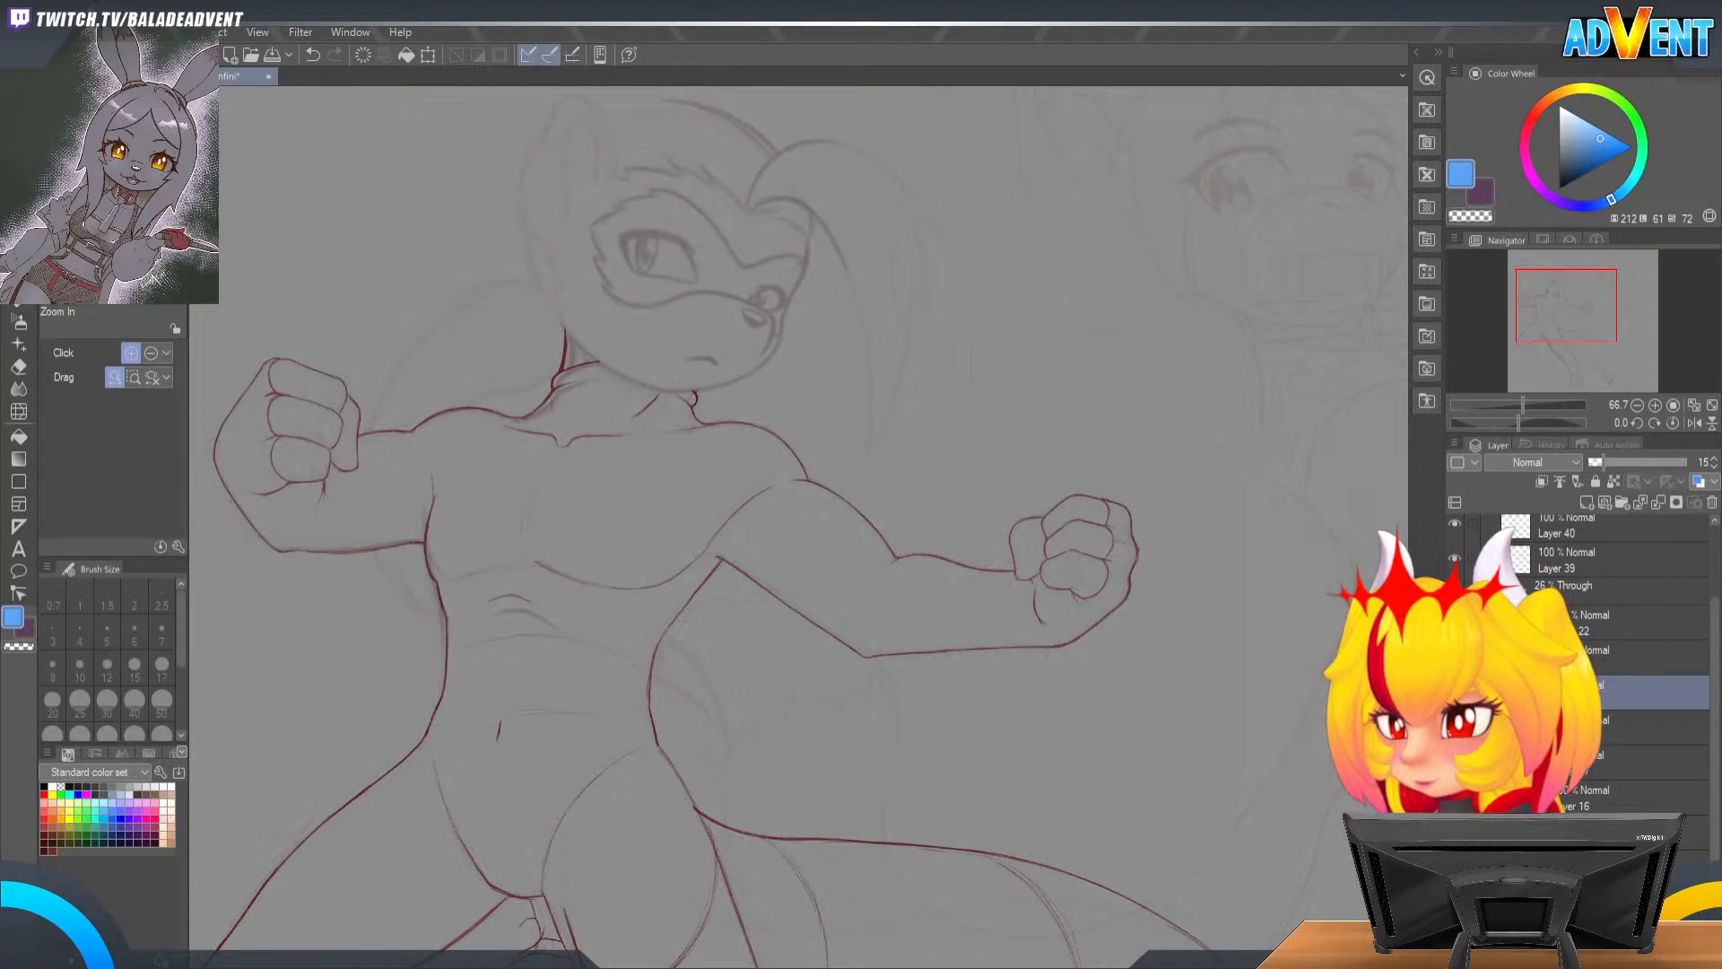
pyautogui.click(1455, 728)
pyautogui.click(1455, 727)
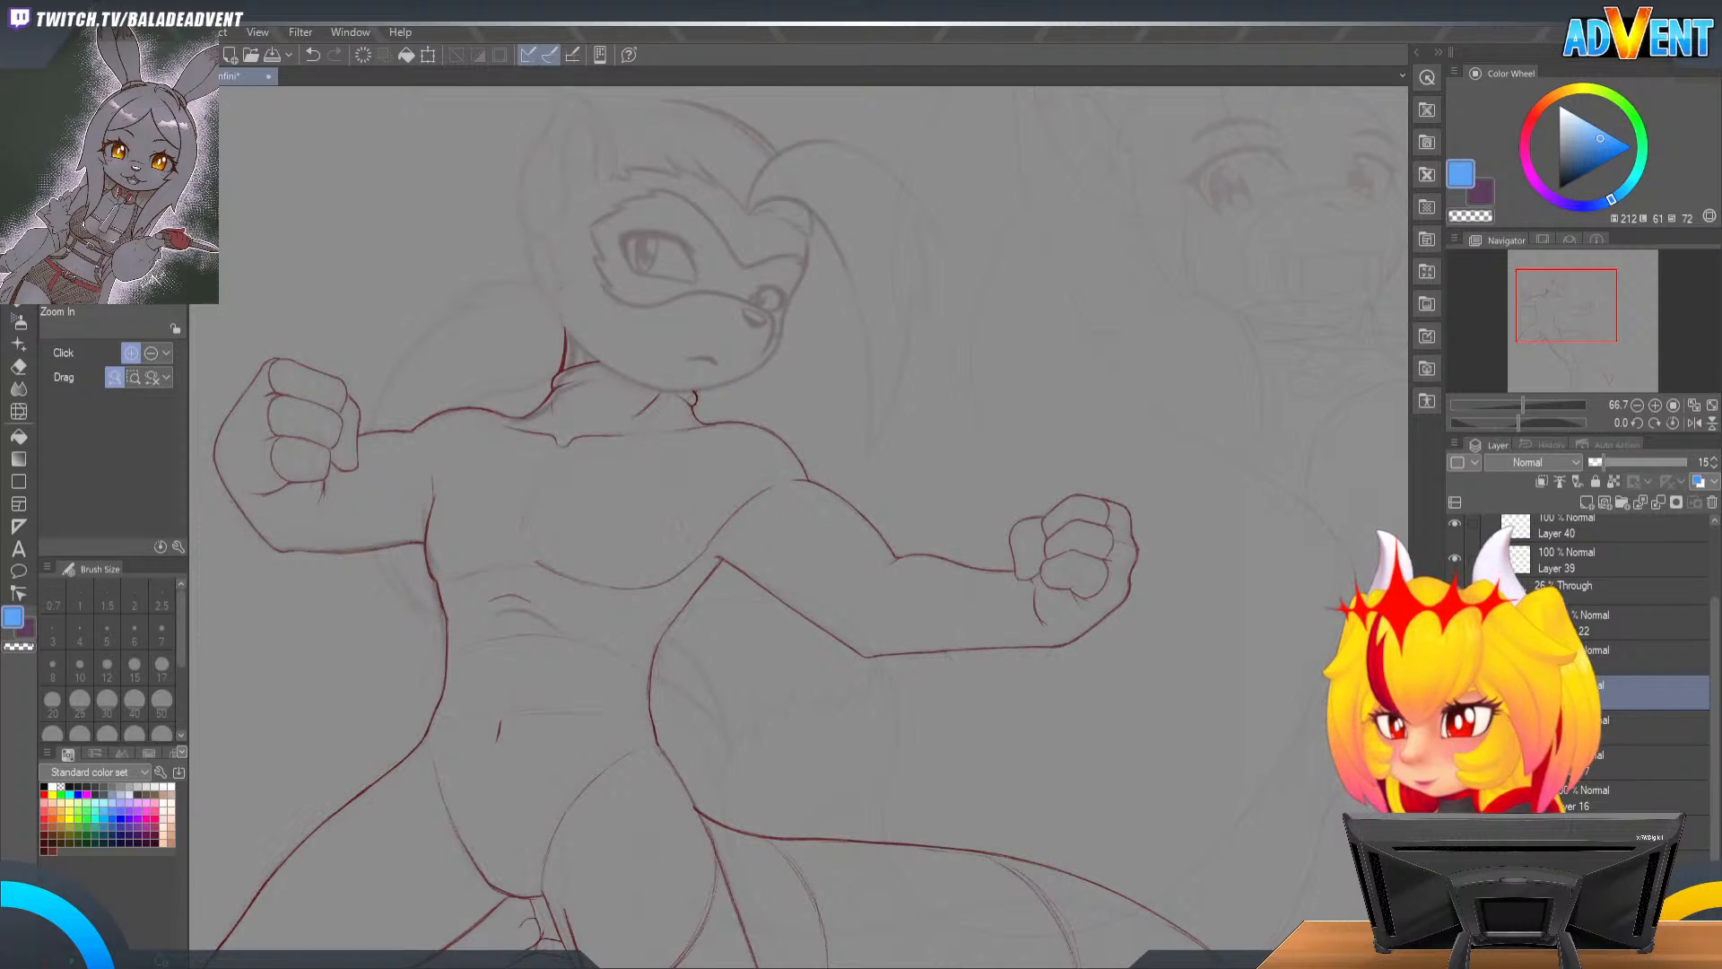
# Step: Merge the masked character's sketch folder into one layer at 100% opacity, including its hidden costume details, and fade the merged layer to 15%
pyautogui.click(1455, 727)
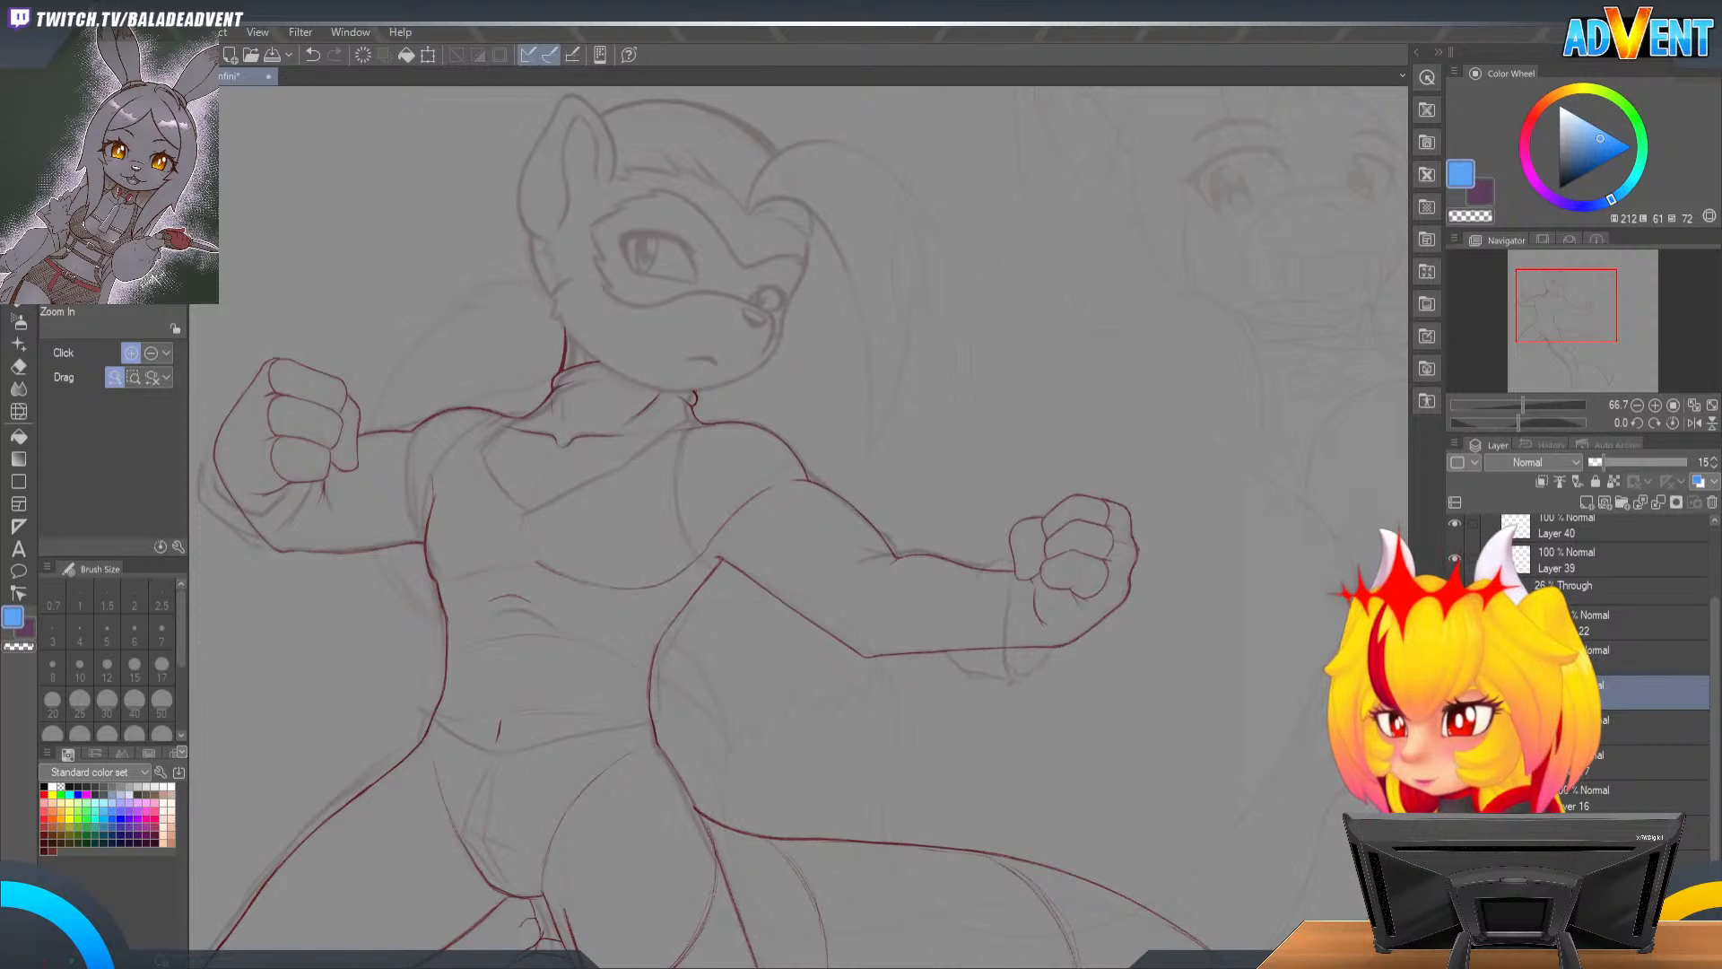
pyautogui.click(1525, 588)
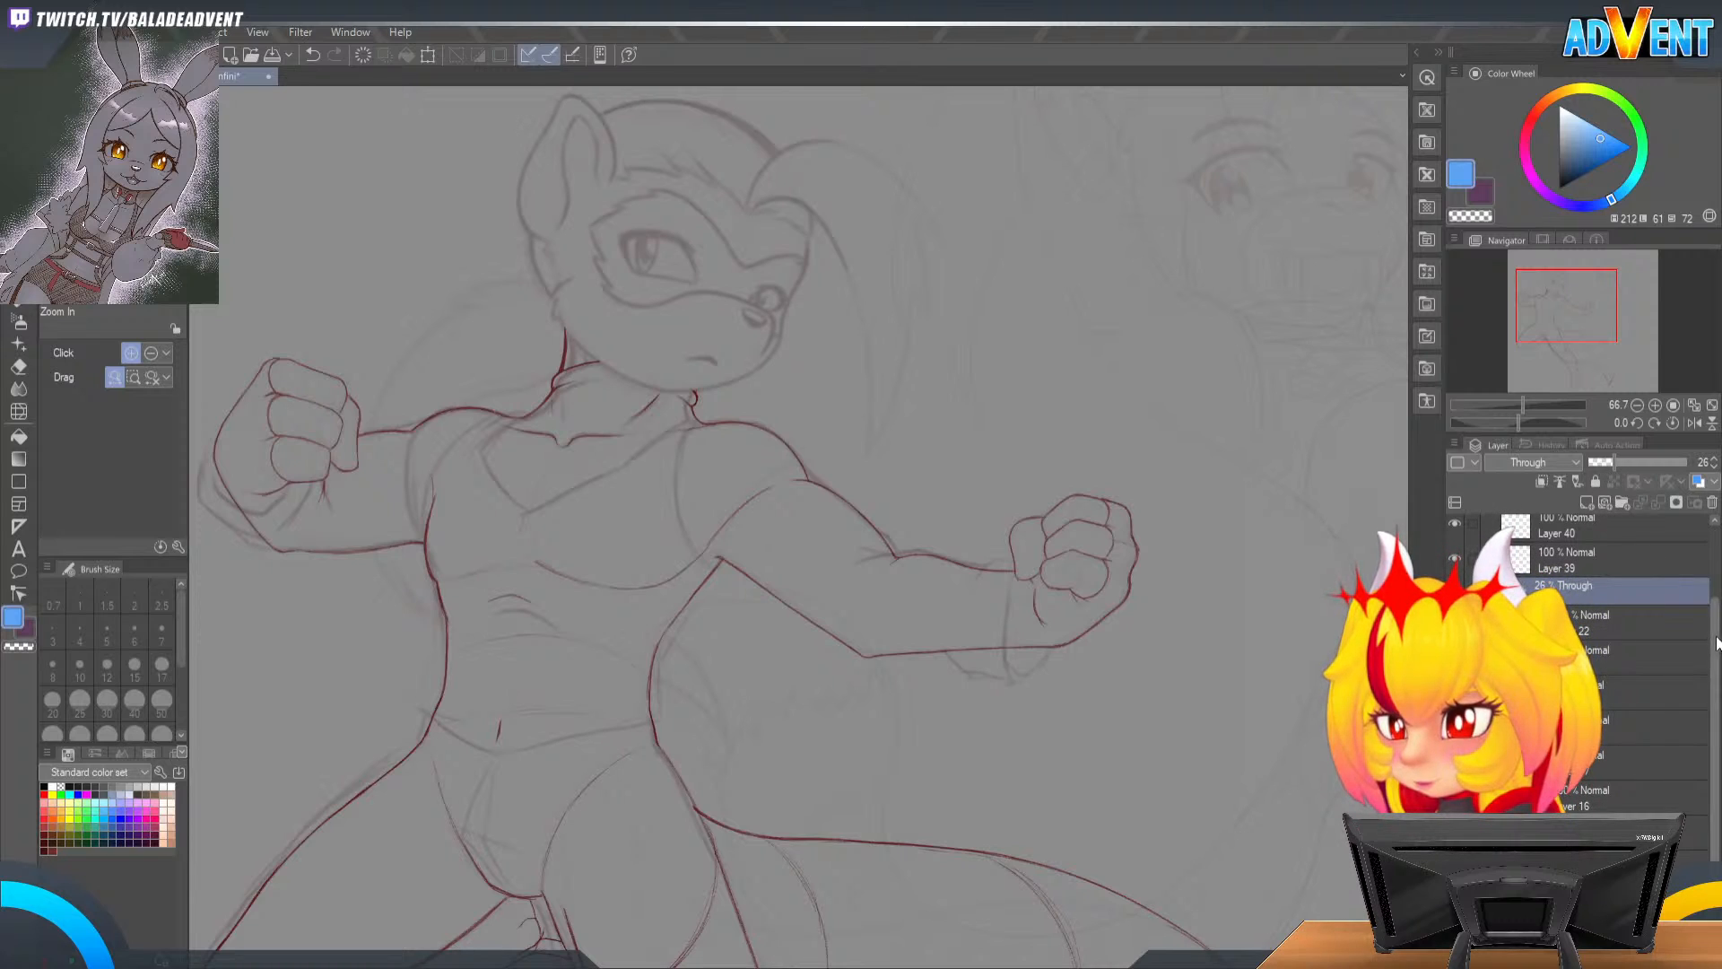
pyautogui.moveTo(1620, 461); pyautogui.dragTo(1682, 460)
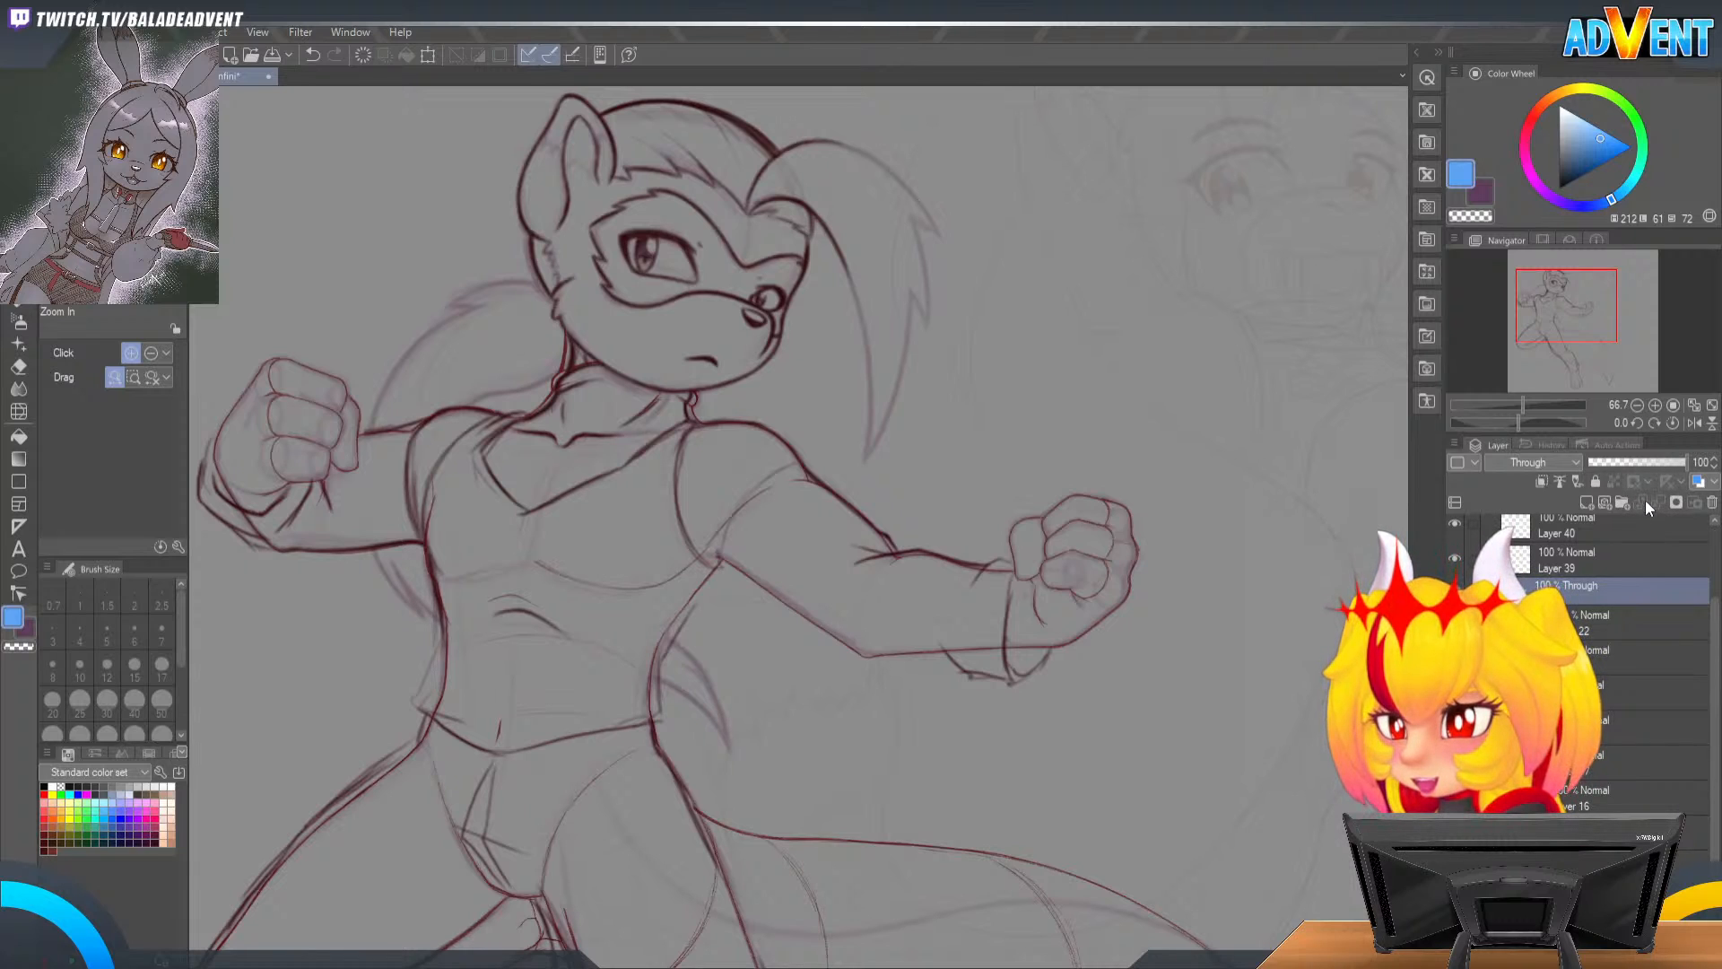
pyautogui.hotkey('shift', 'alt', 'e')
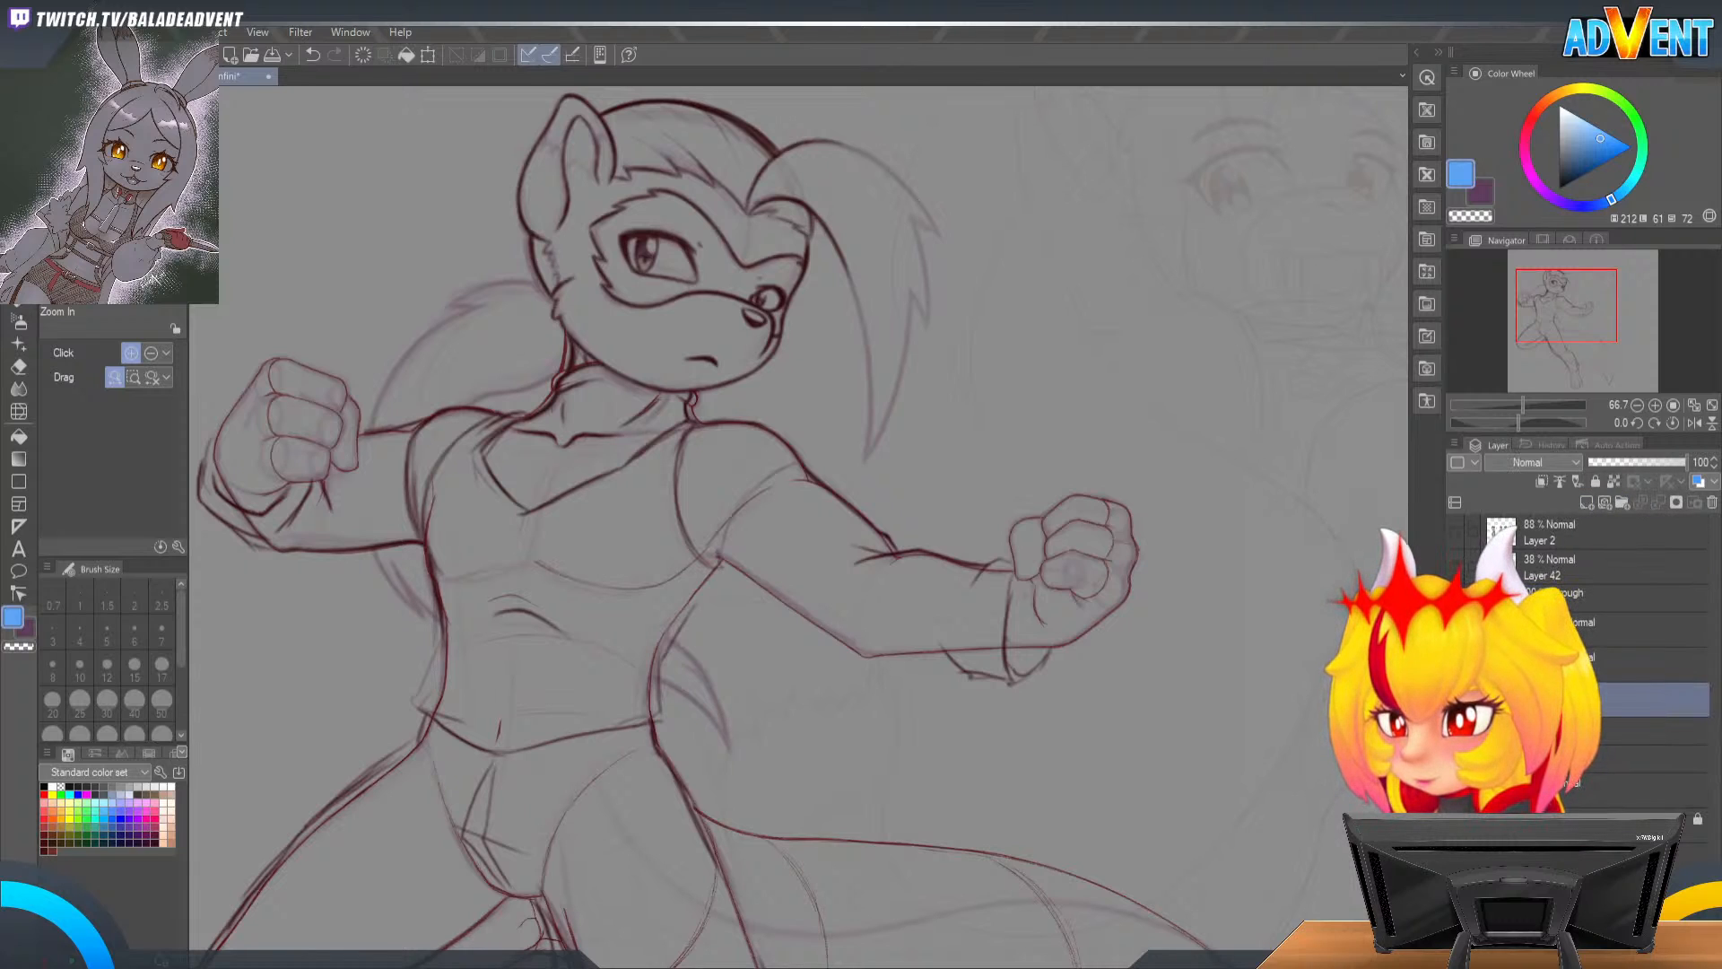
pyautogui.click(1611, 463)
pyautogui.click(1602, 465)
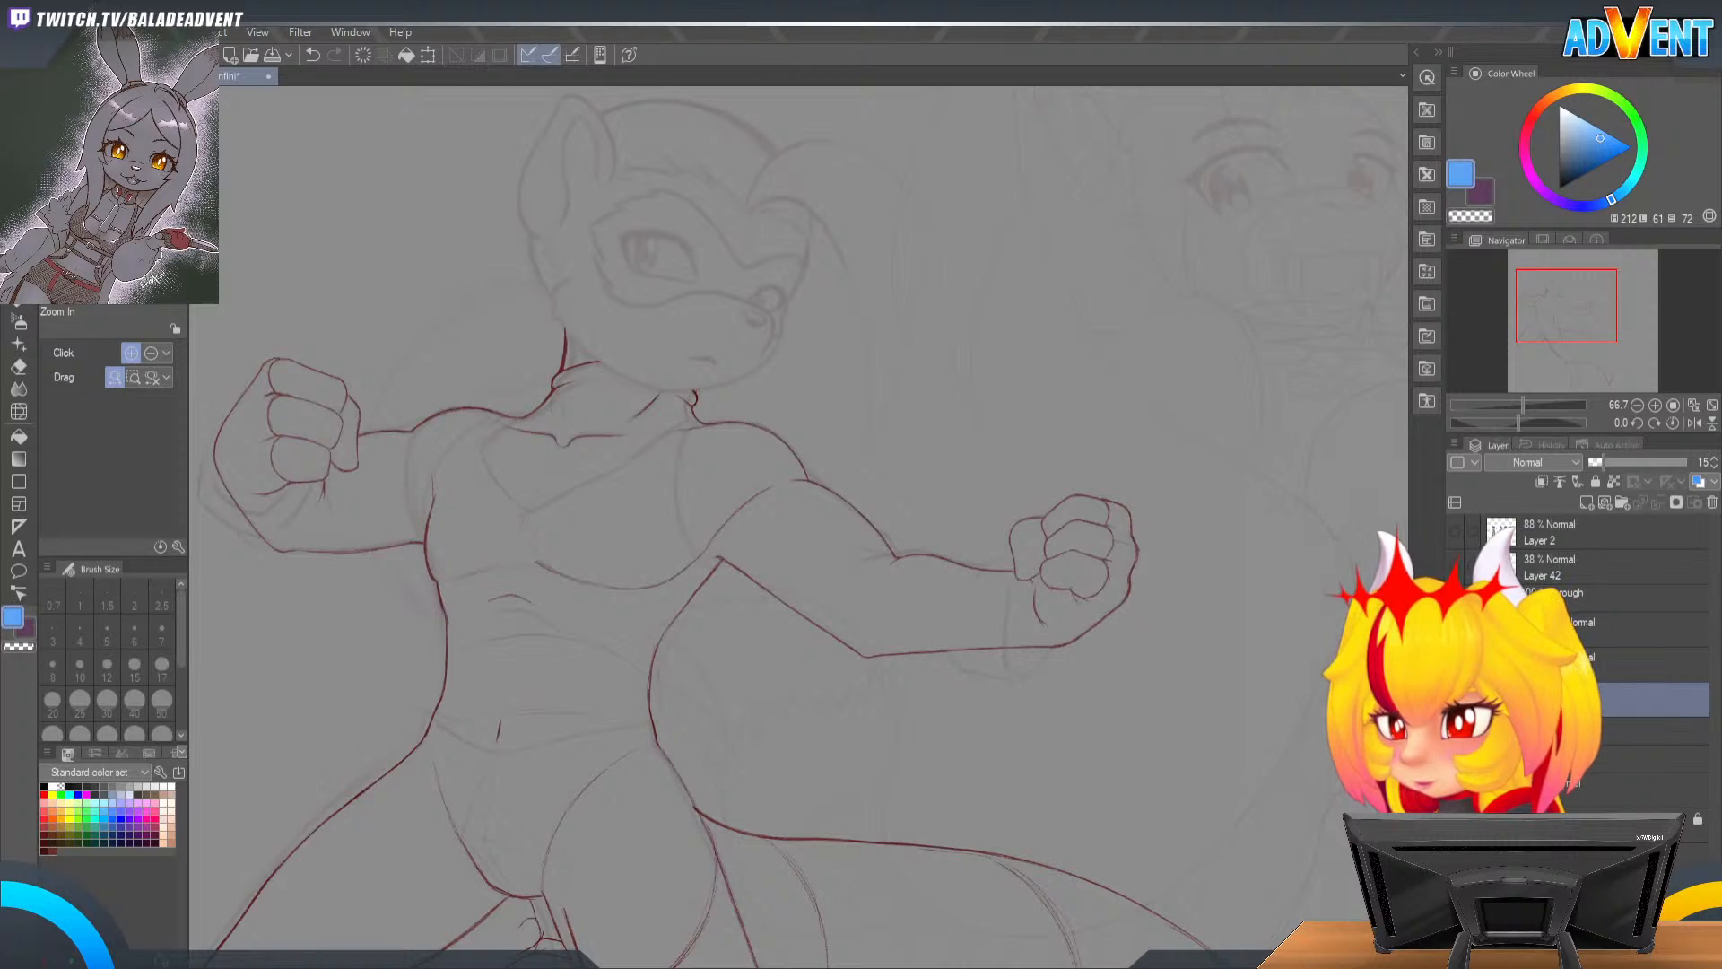
# Step: Add a new layer in the masked character's layer stack above the merged sketch
pyautogui.click(1641, 665)
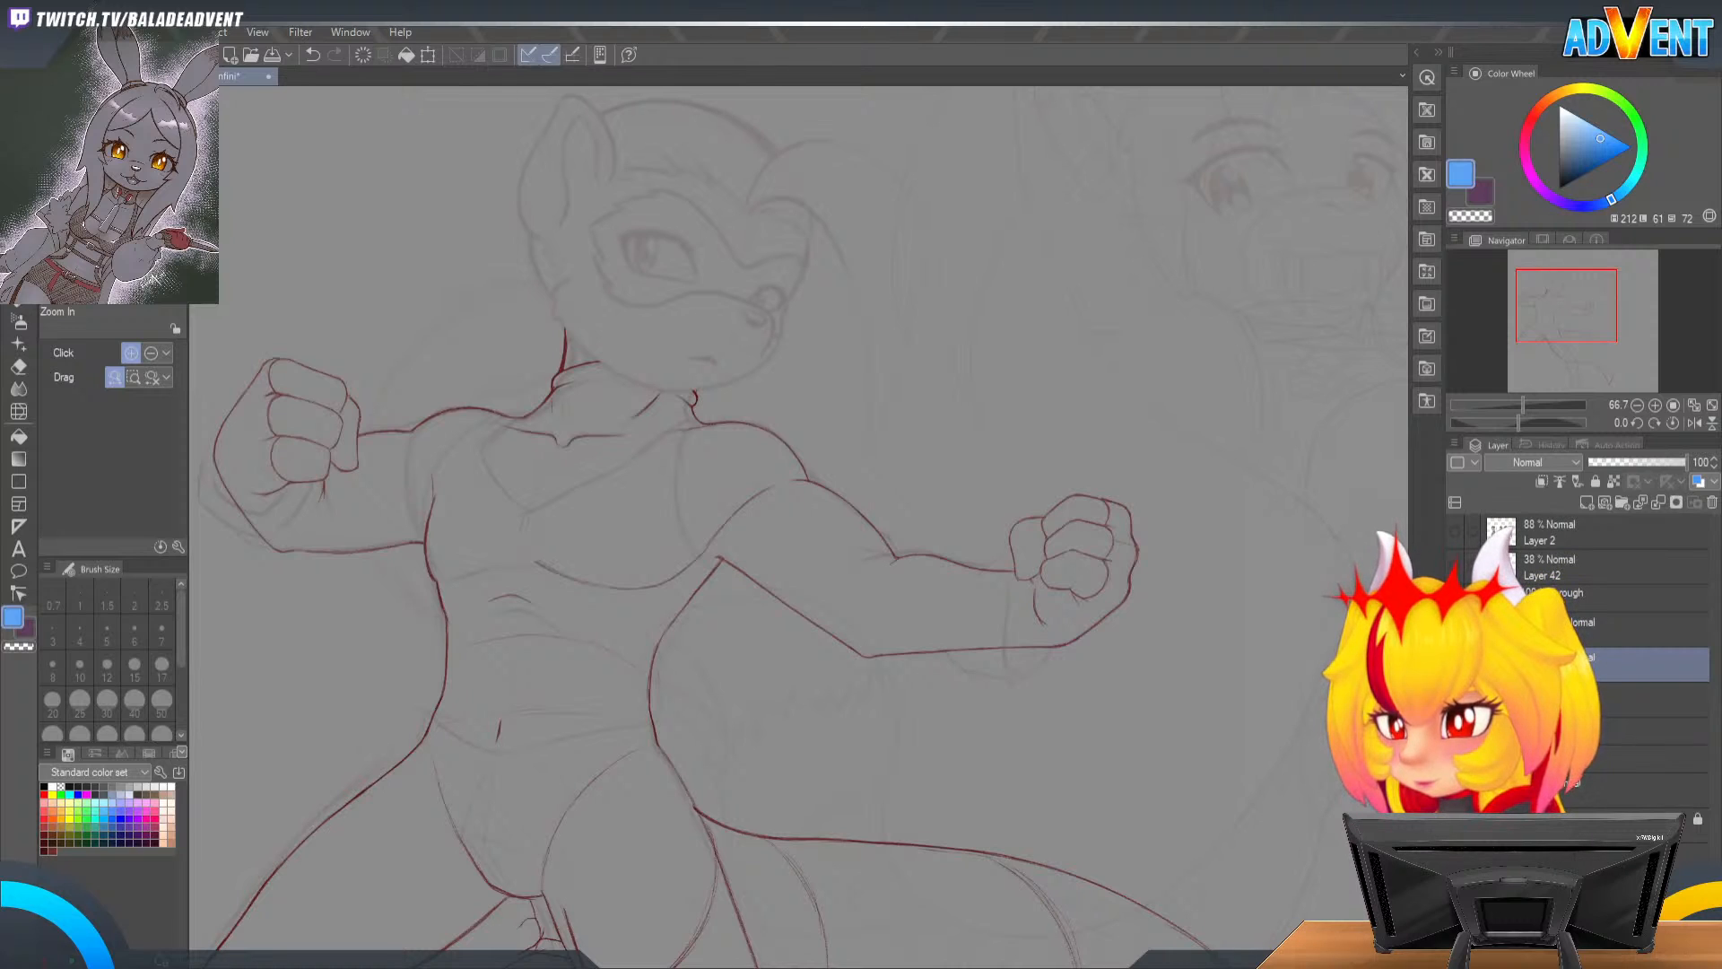
pyautogui.click(1641, 630)
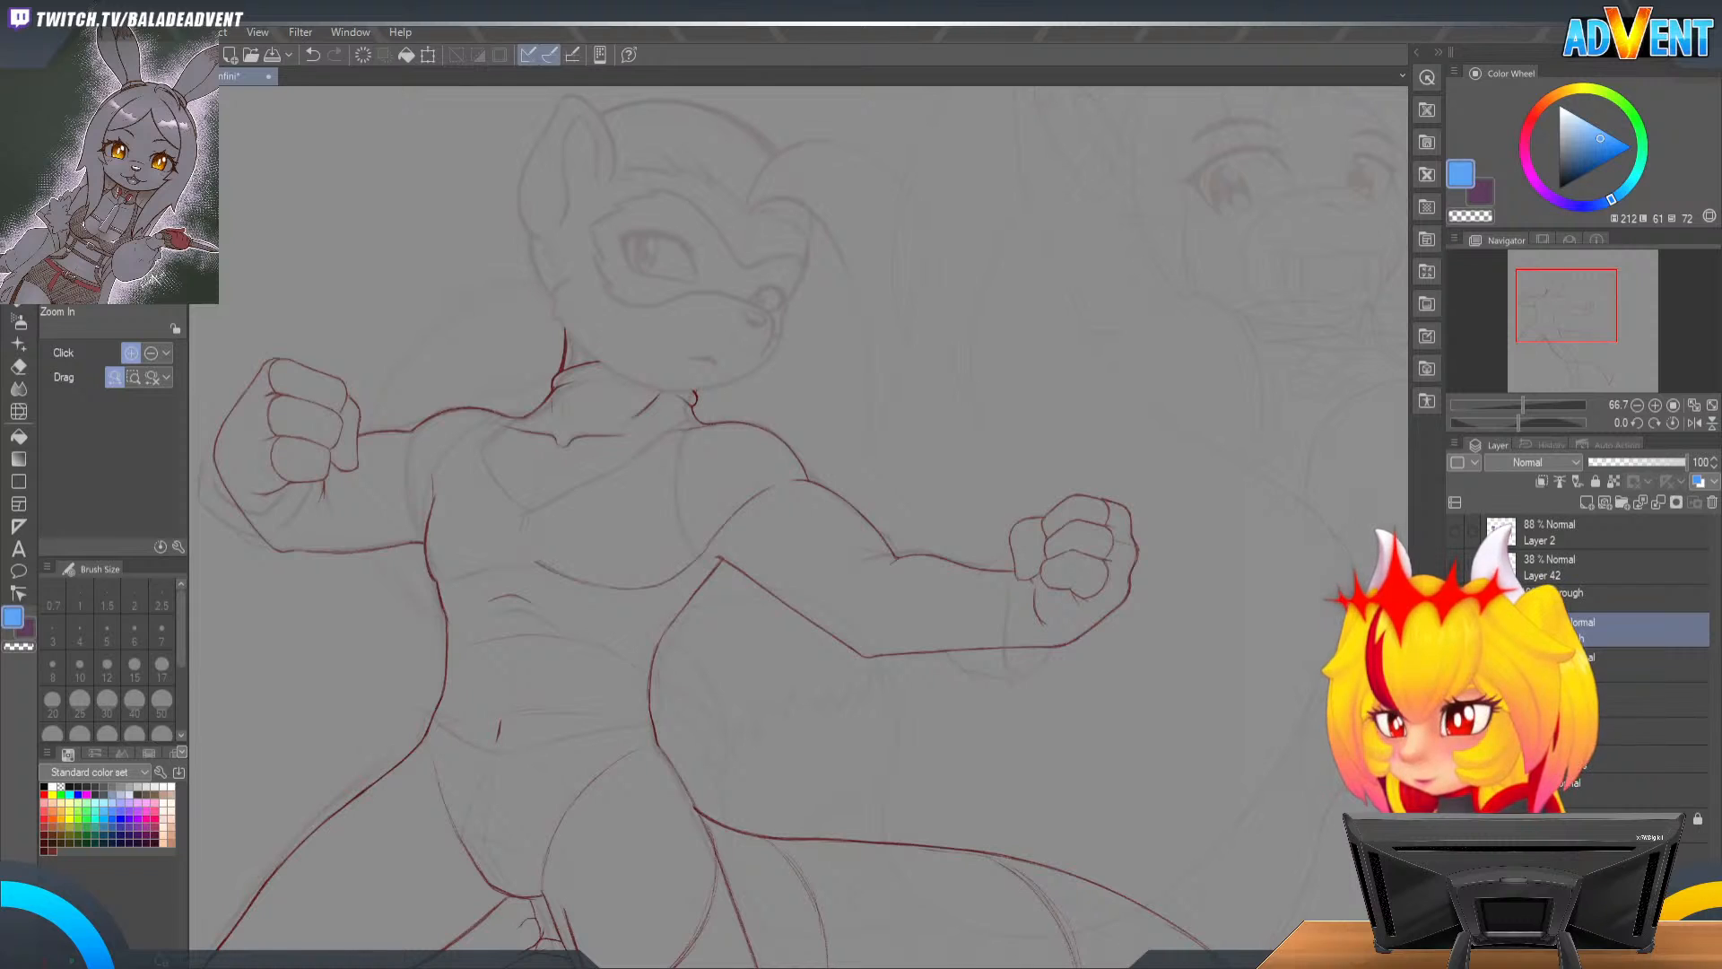
pyautogui.click(1556, 309)
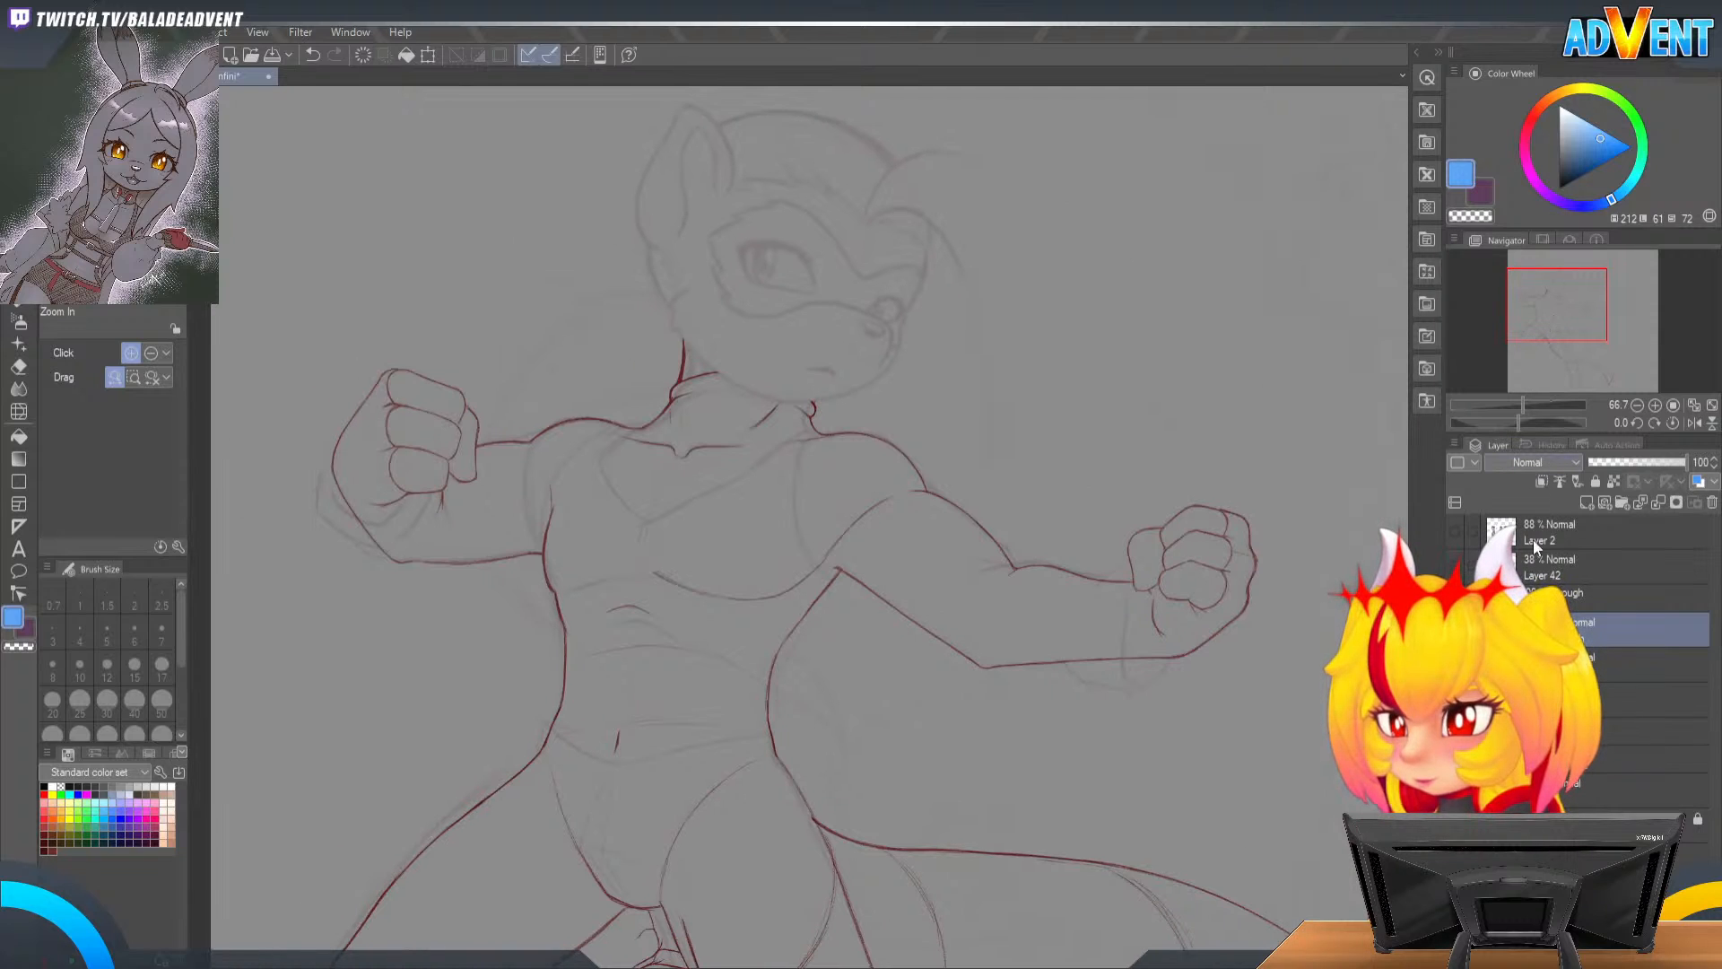
pyautogui.click(1585, 503)
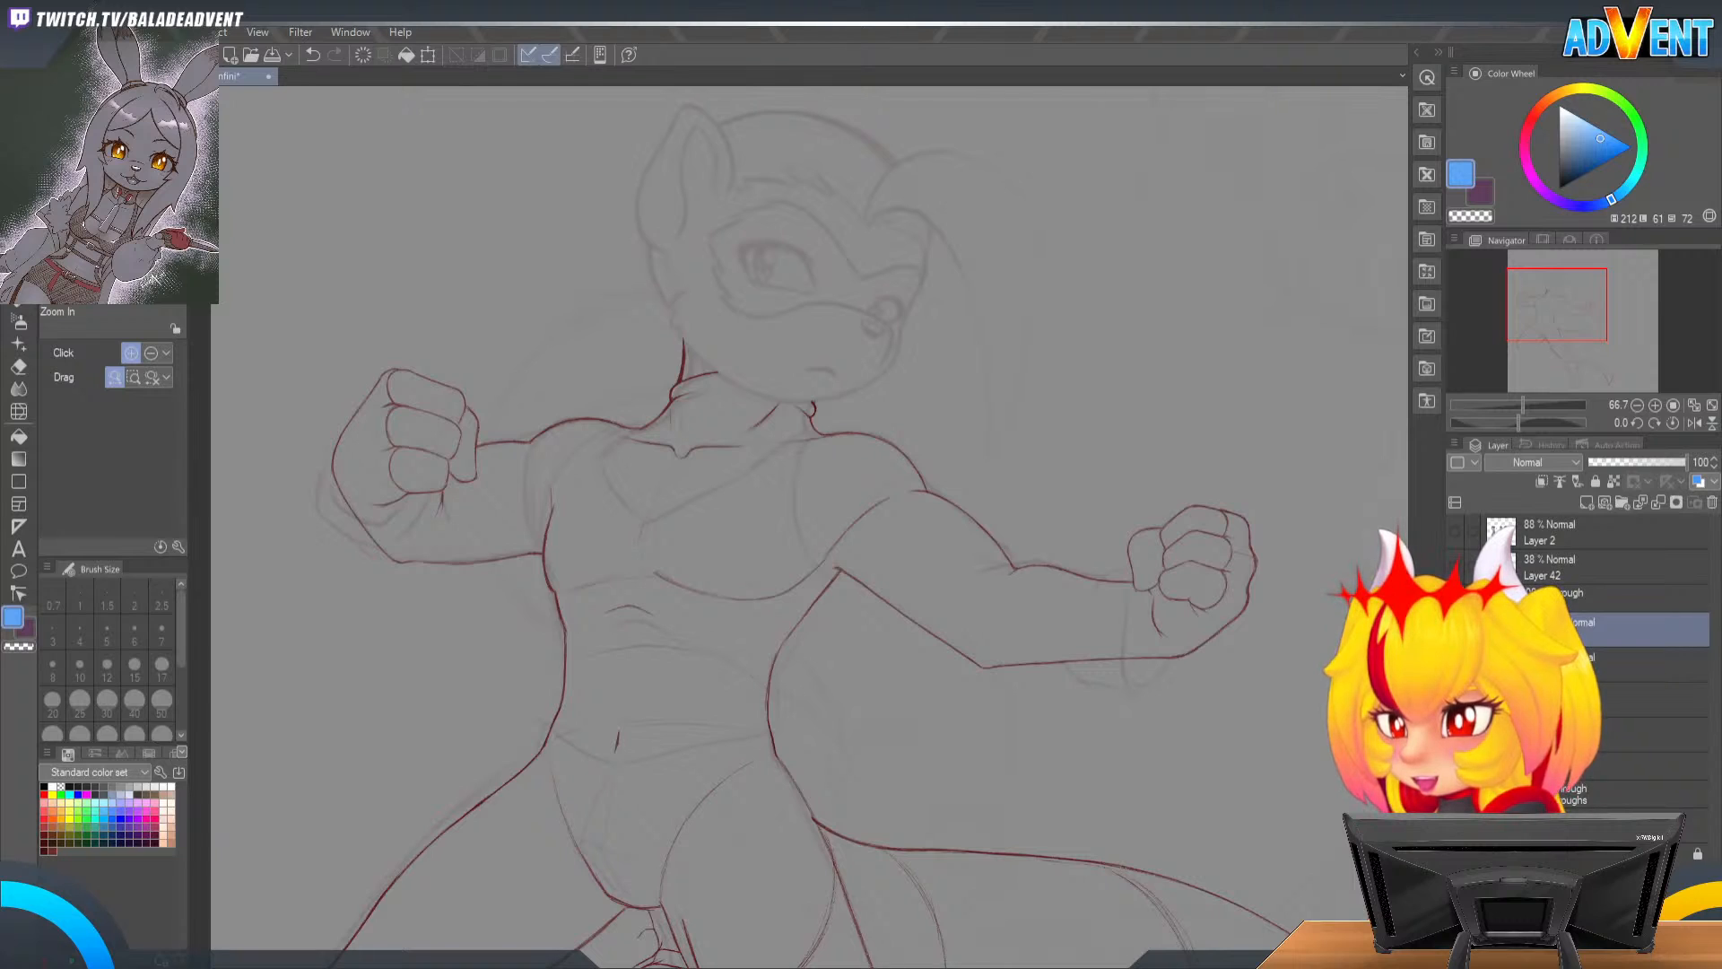
# Step: Choose a dark reddish brown and the size 10 Mechanical pencil, and try a stroke in the empty area above the outstretched arm
pyautogui.click(52, 849)
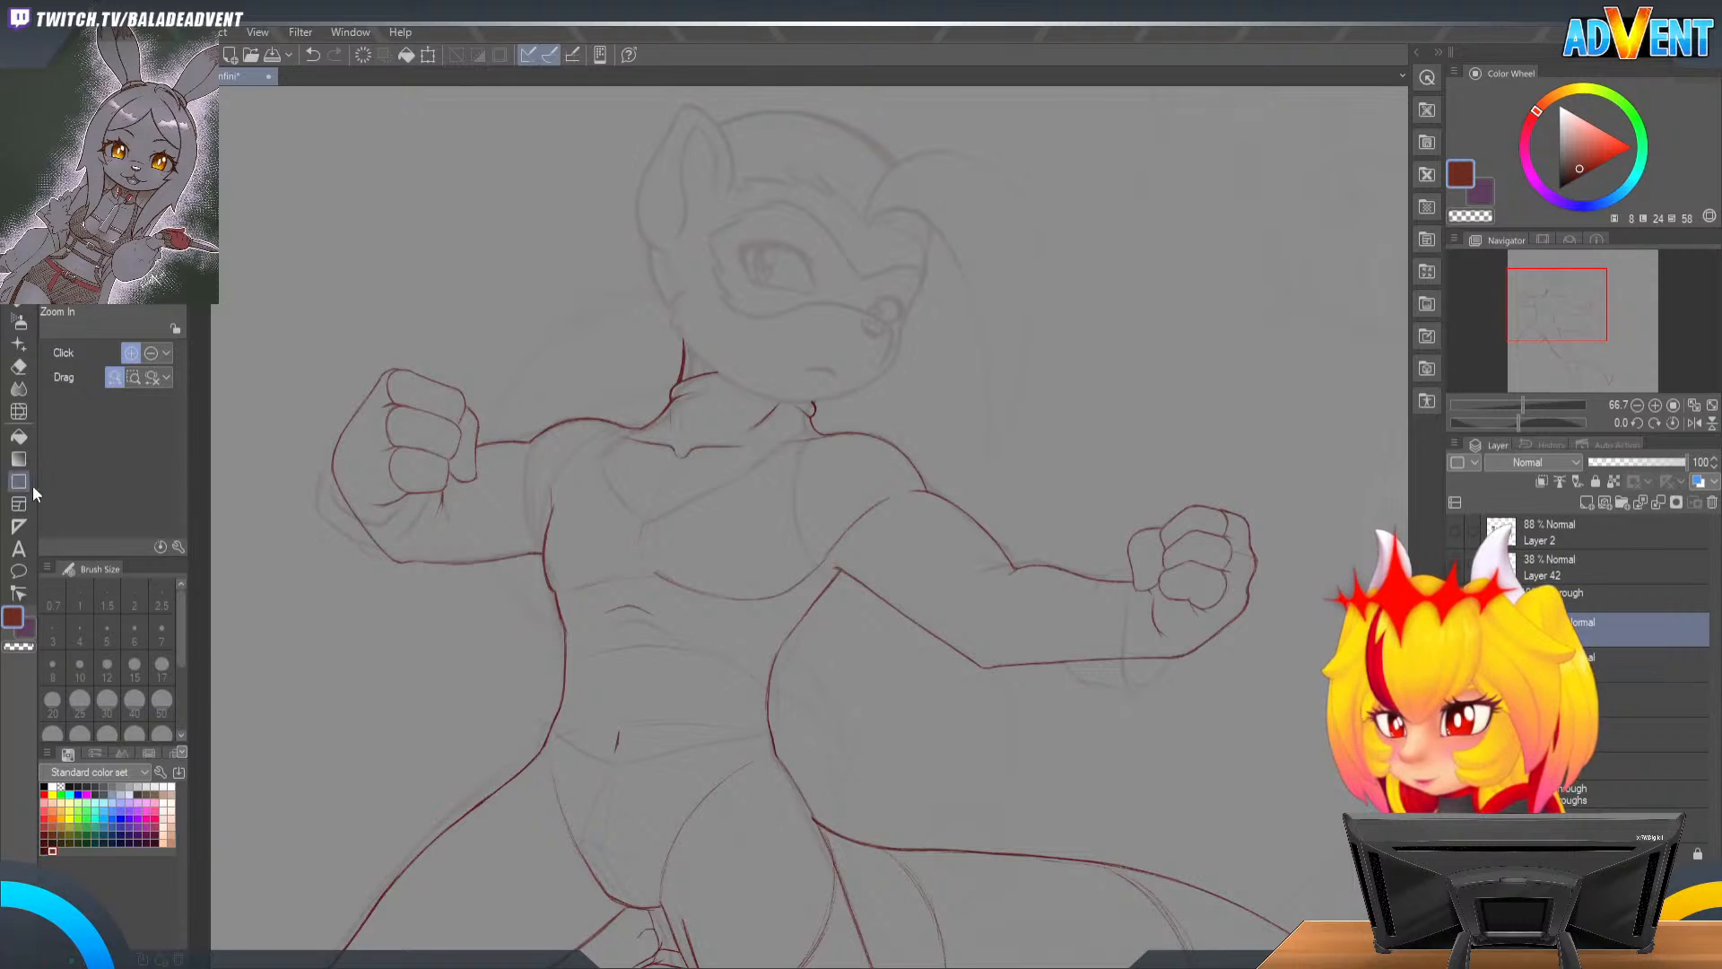
pyautogui.press('p')
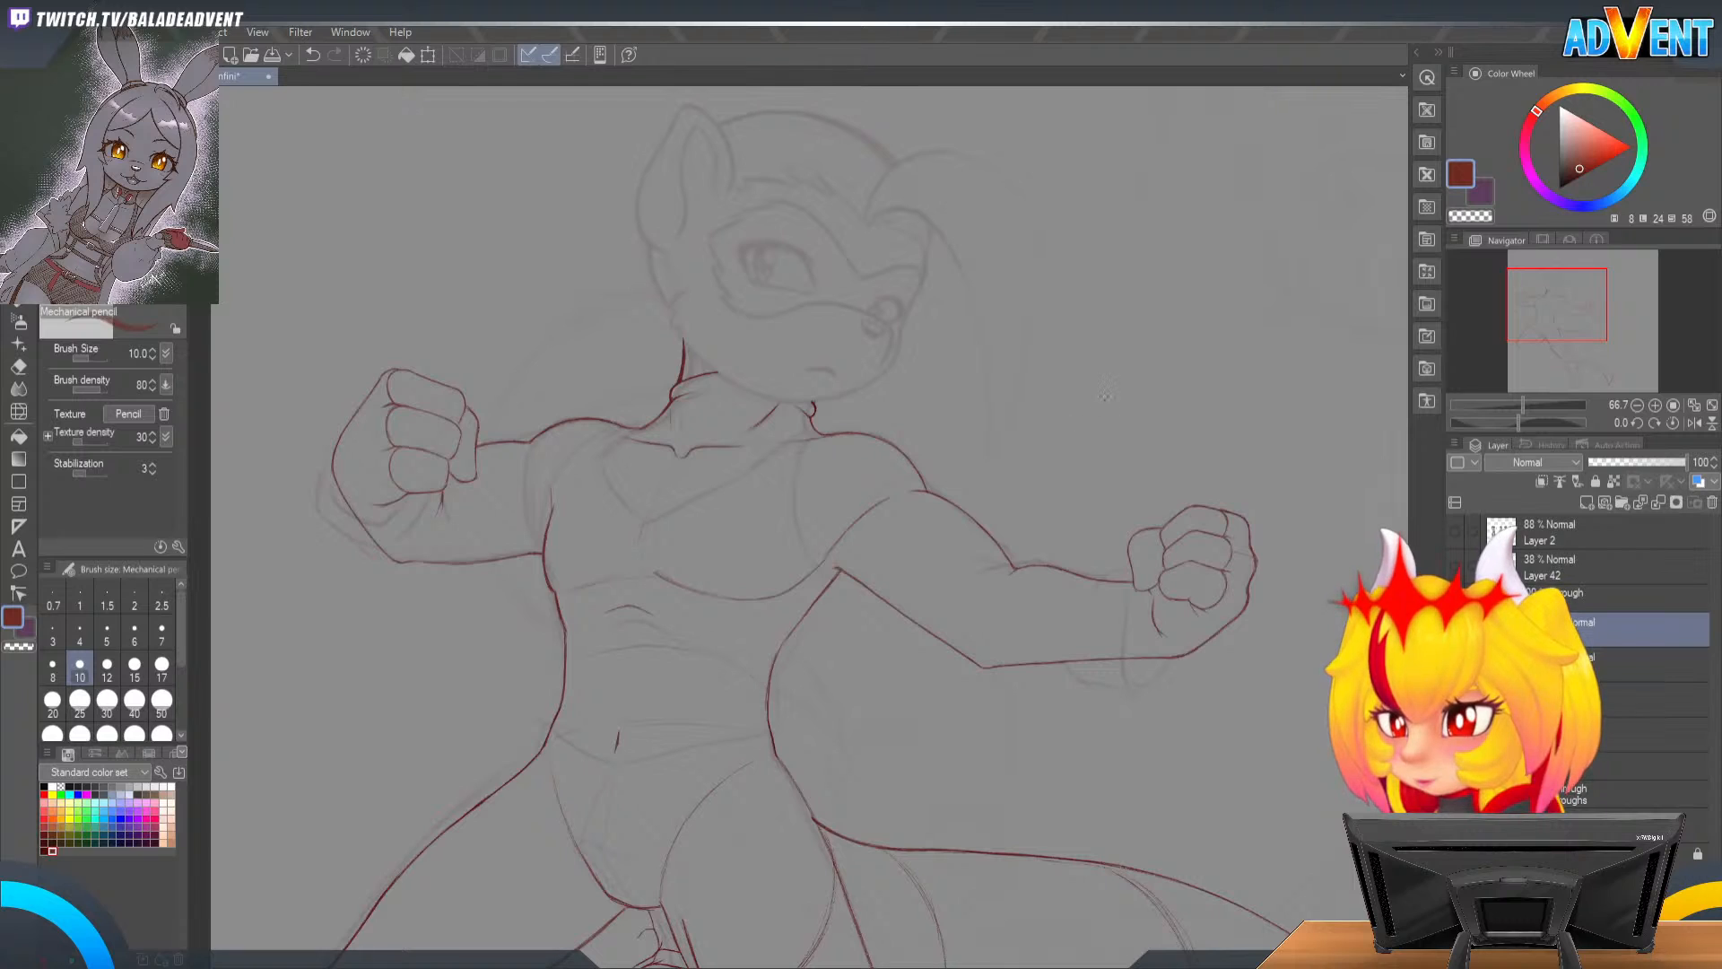
pyautogui.moveTo(1072, 433)
pyautogui.mouseDown()
pyautogui.moveTo(1171, 438)
pyautogui.moveTo(1286, 388)
pyautogui.mouseUp()
pyautogui.hotkey('ctrl', 'z')
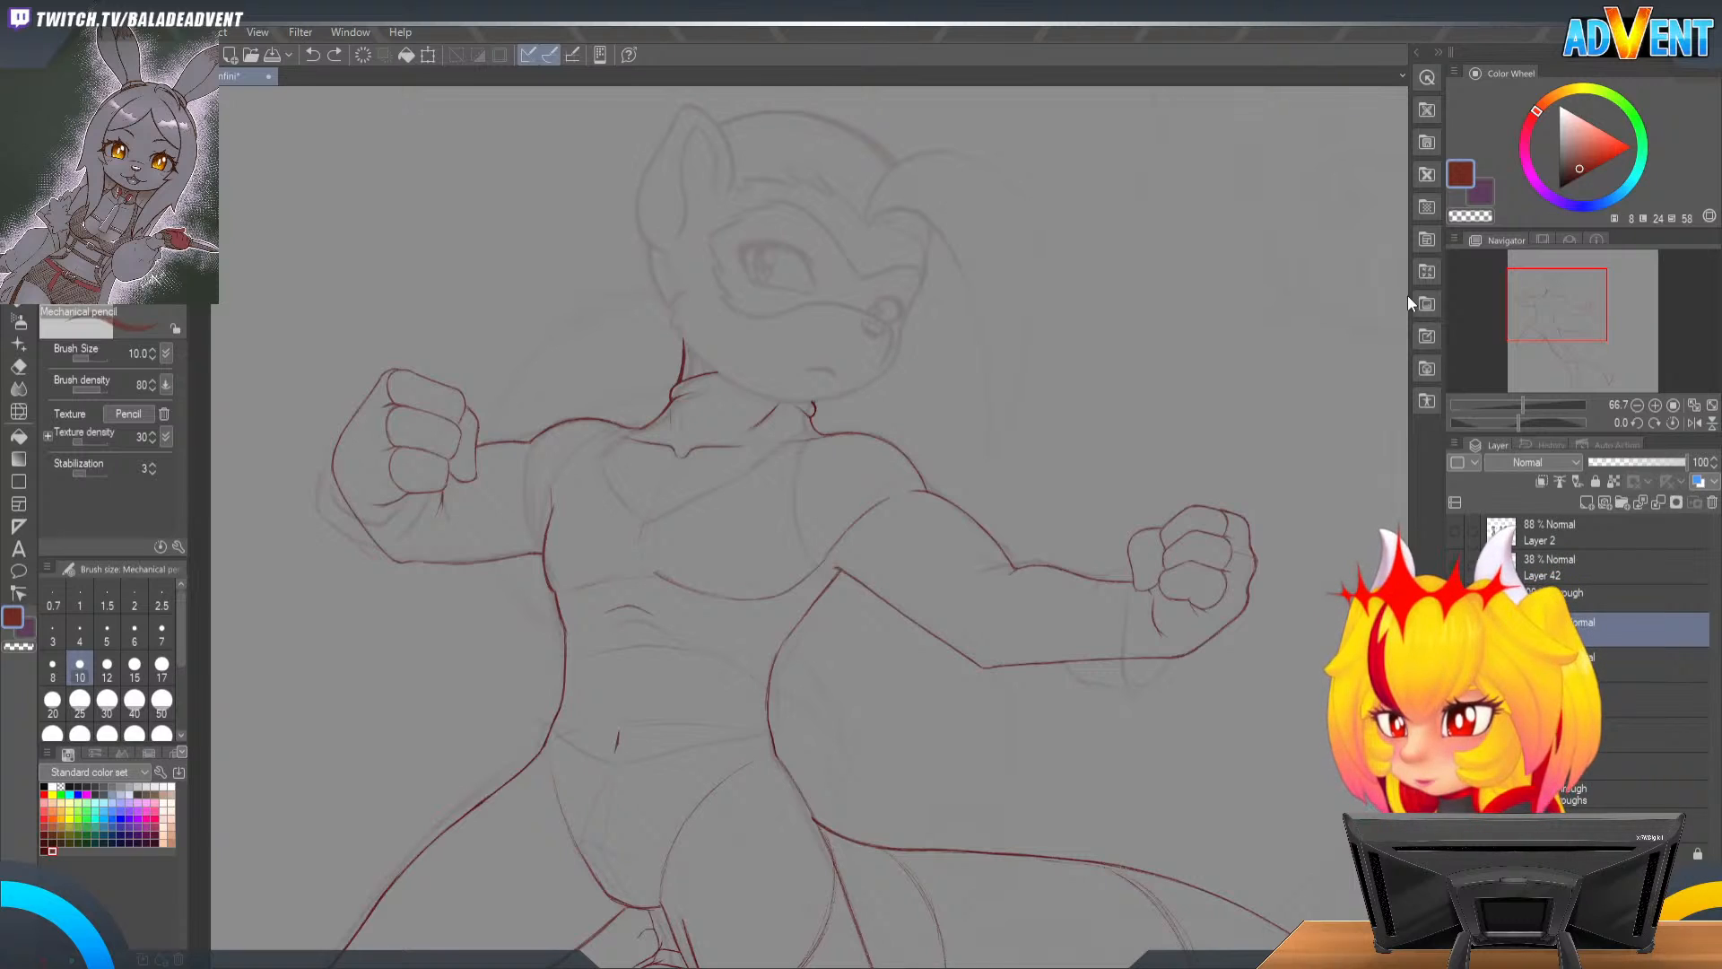
# Step: Show the tusked character's line layer and raise its opacity to 100%
pyautogui.moveTo(1543, 325); pyautogui.dragTo(1566, 314)
pyautogui.hotkey('ctrl', 'space')
pyautogui.keyDown('alt'); pyautogui.click(1298, 551); pyautogui.keyUp('alt')
pyautogui.keyDown('alt'); pyautogui.click(1301, 552); pyautogui.keyUp('alt')
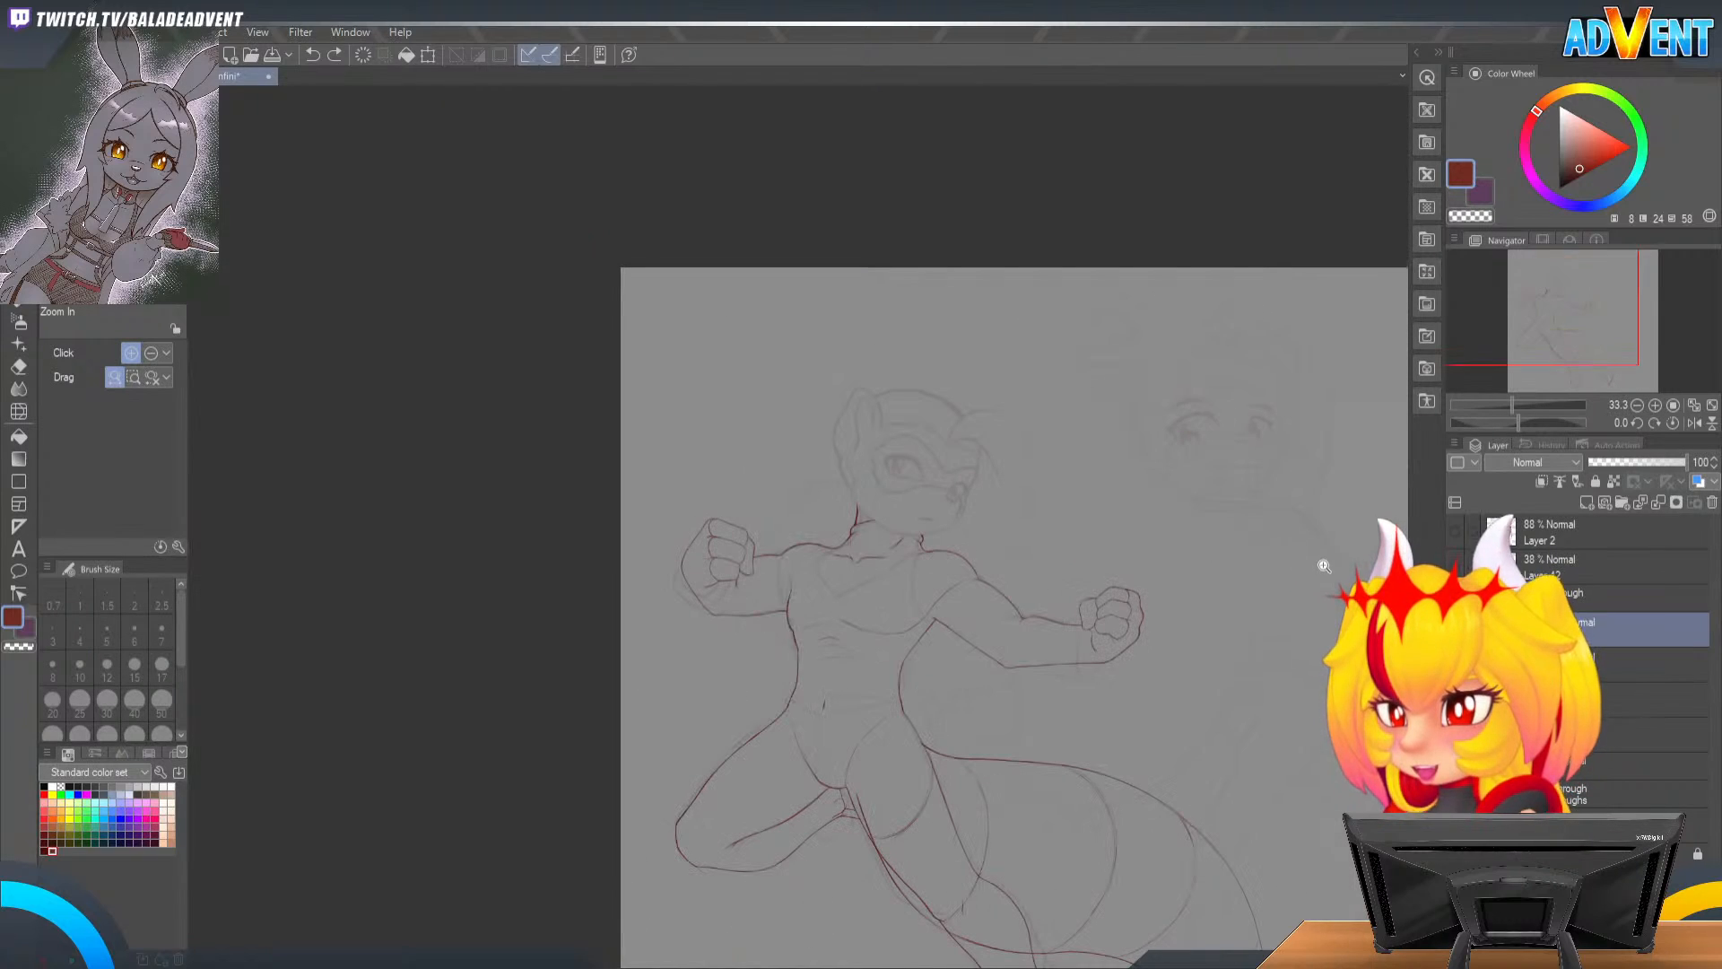
pyautogui.moveTo(1349, 617); pyautogui.dragTo(1268, 523)
pyautogui.keyDown('ctrl'); pyautogui.click(1268, 523); pyautogui.keyUp('ctrl')
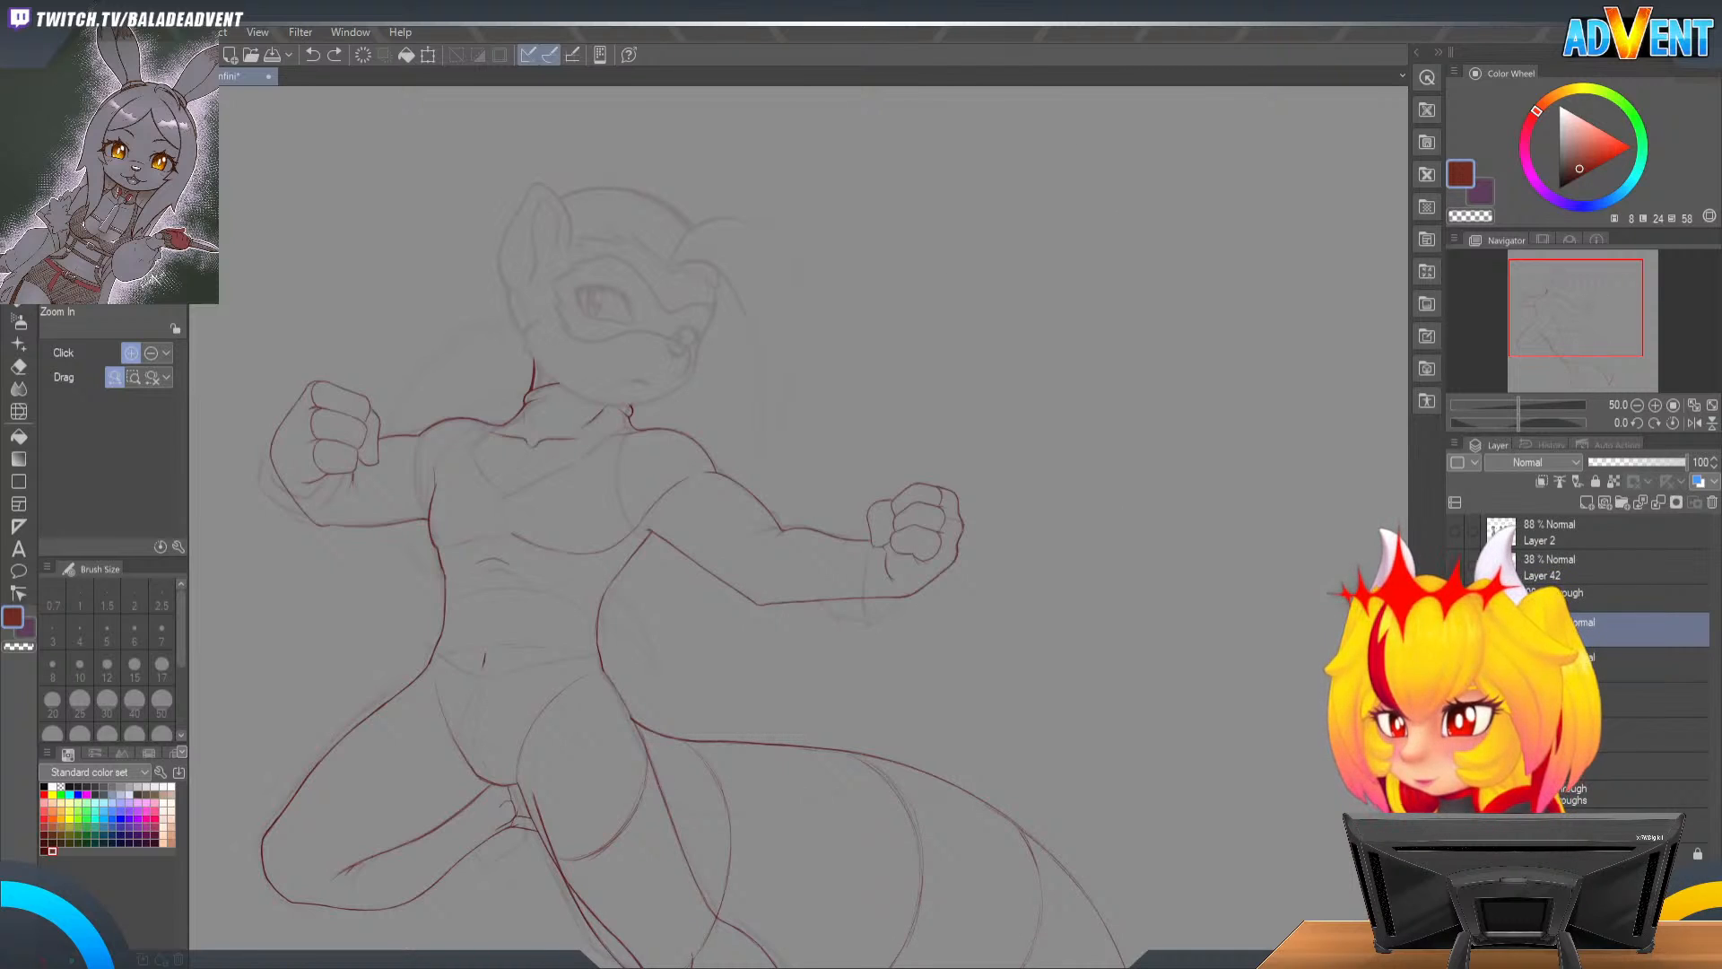
pyautogui.click(1456, 765)
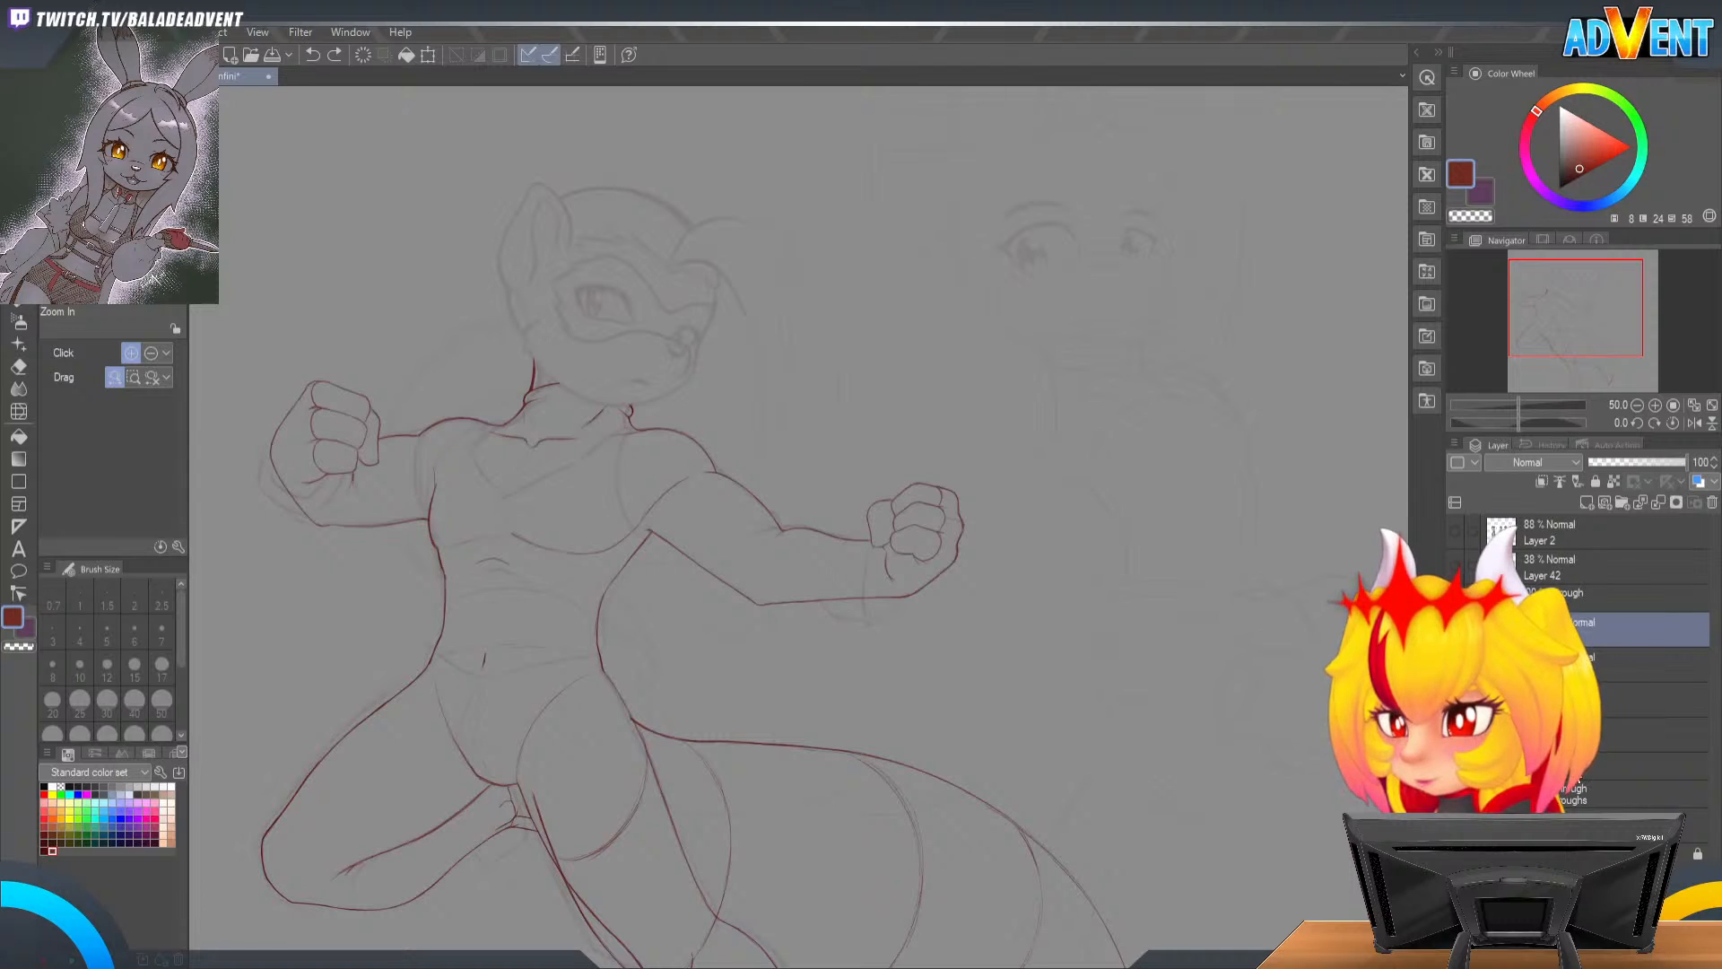
pyautogui.click(1545, 765)
pyautogui.moveTo(1633, 462)
pyautogui.mouseDown()
pyautogui.moveTo(1683, 463)
pyautogui.moveTo(1698, 482)
pyautogui.mouseUp()
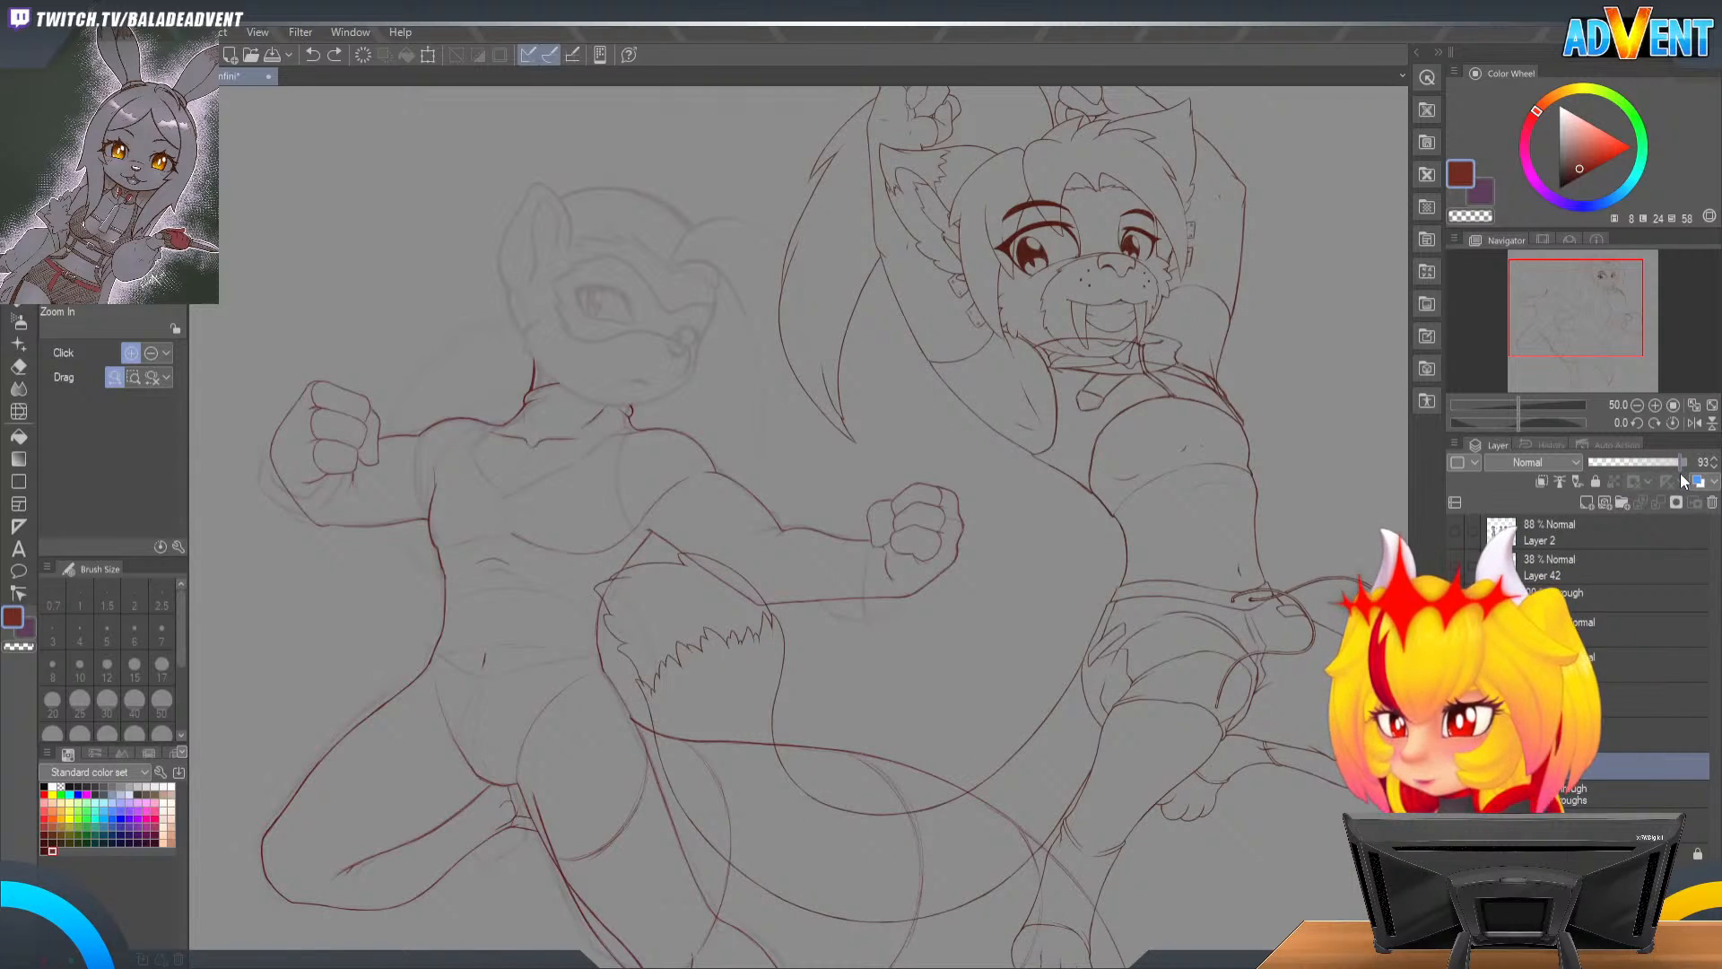
pyautogui.click(1698, 481)
# Step: Examine the tusked character's line art from face to feet and compare it with the masked character
pyautogui.moveTo(1582, 325); pyautogui.dragTo(1592, 311)
pyautogui.click(1068, 336)
pyautogui.scroll(1, 1068, 337)
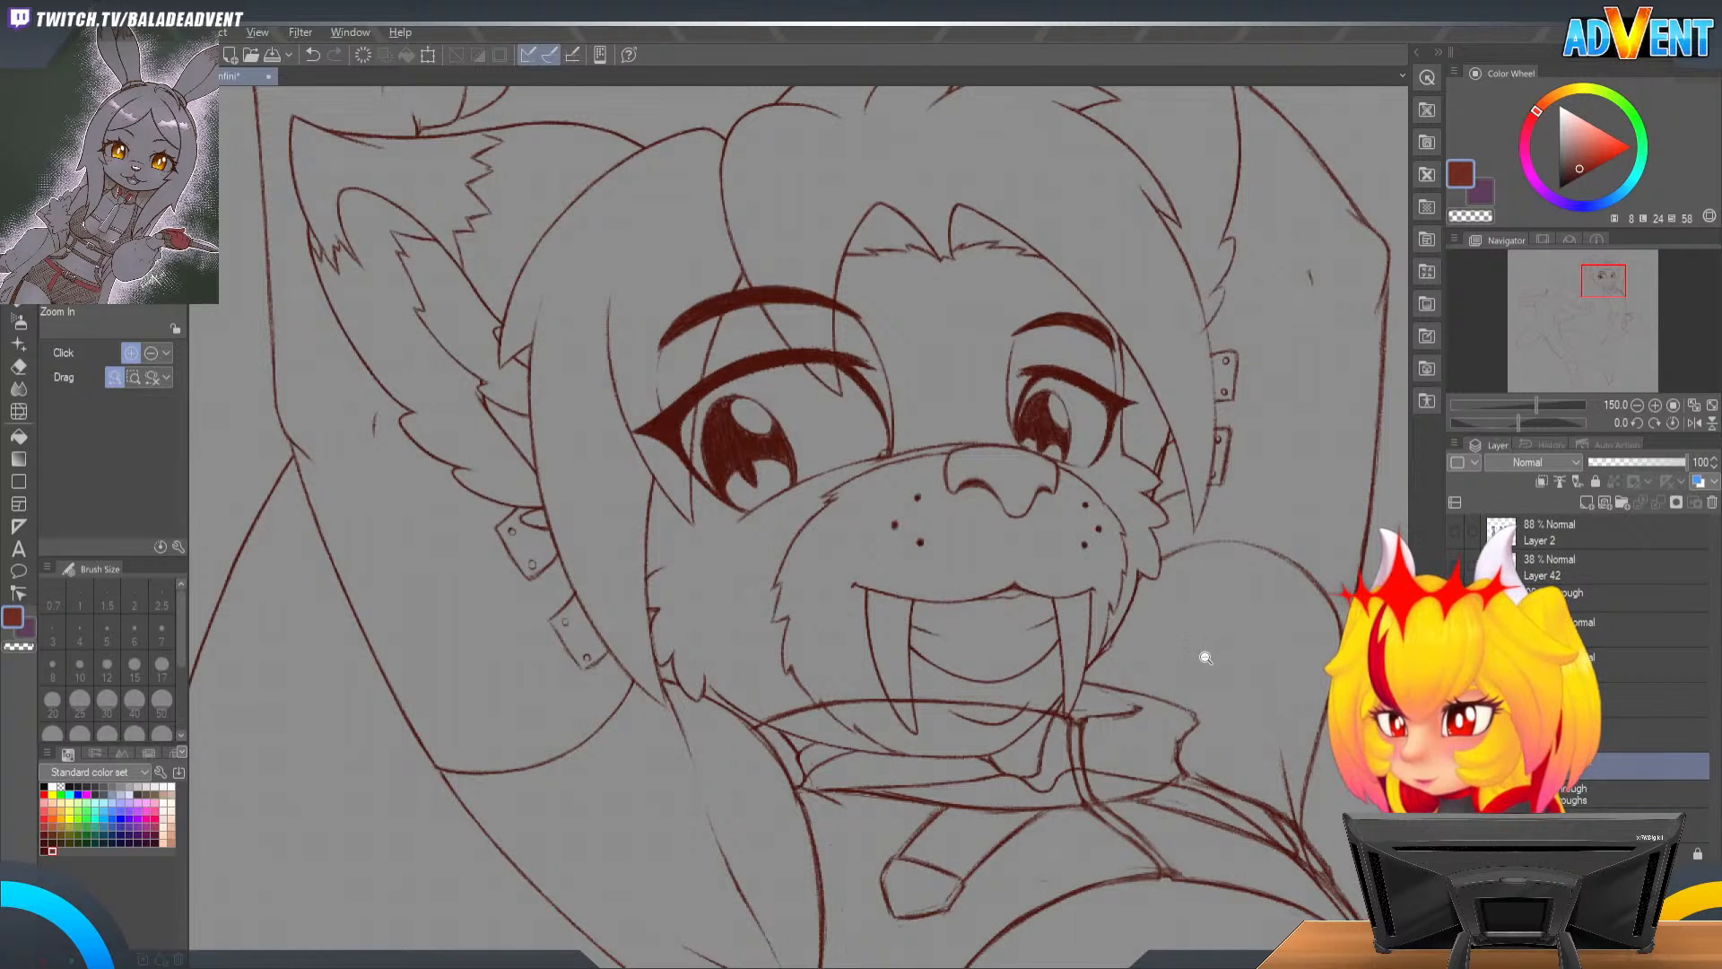
pyautogui.scroll(-1, 1204, 653)
pyautogui.scroll(2, 1246, 681)
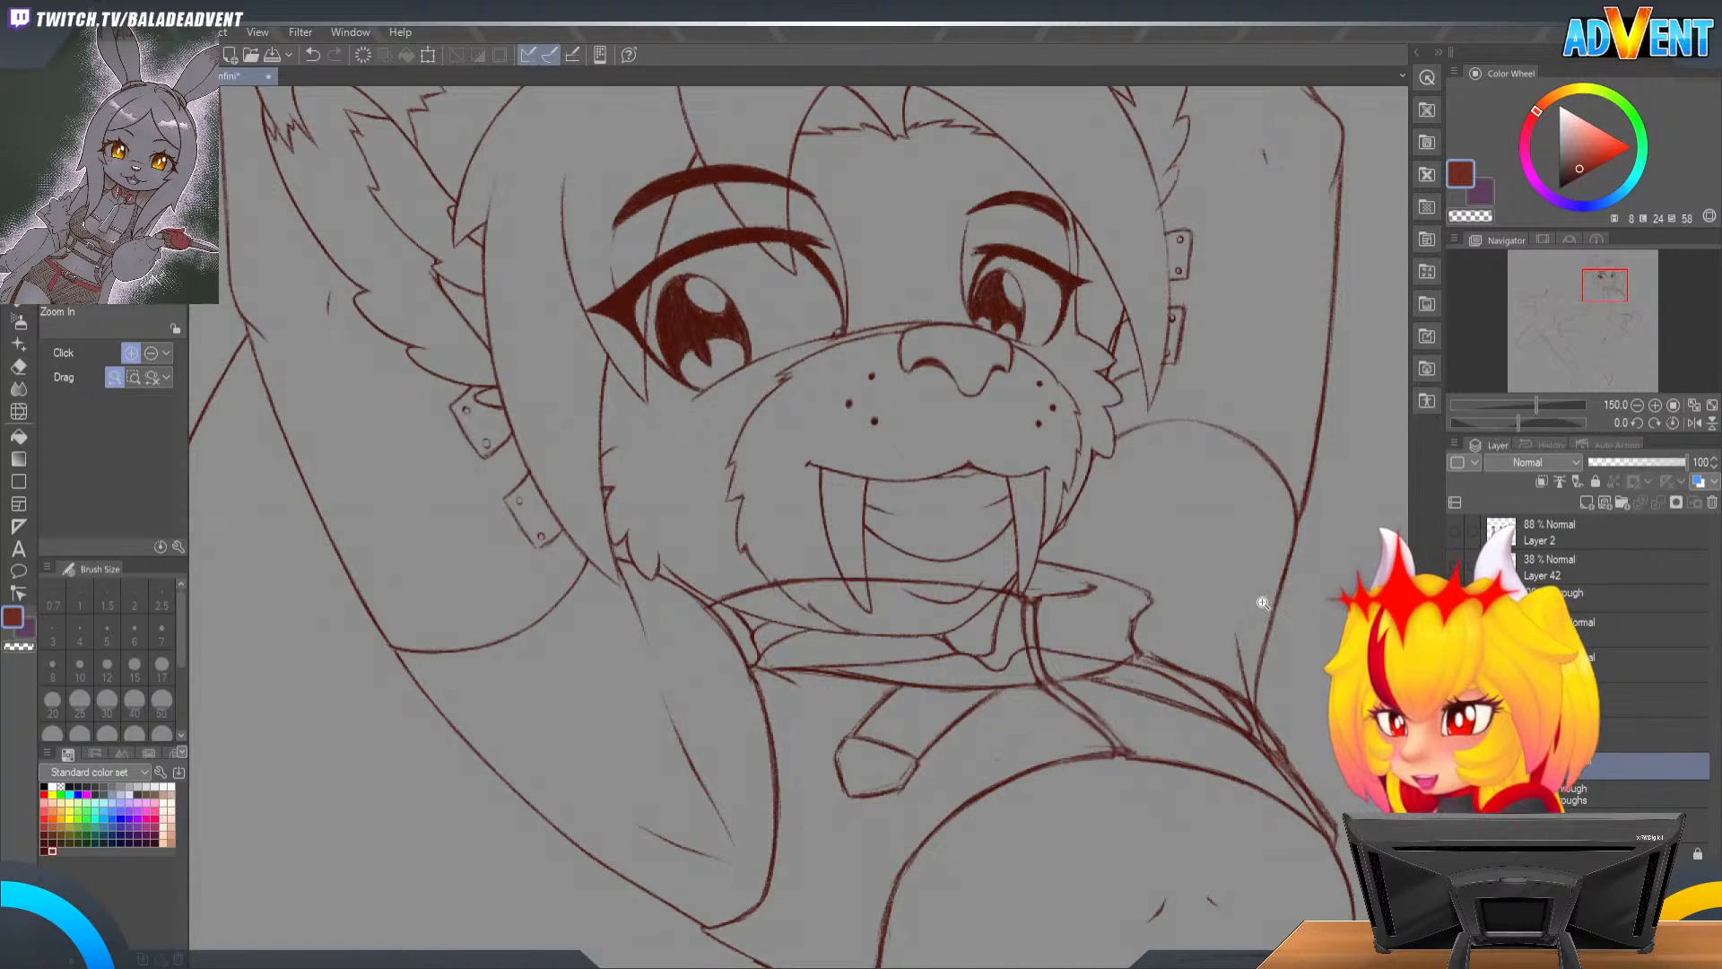
pyautogui.scroll(-2, 1274, 644)
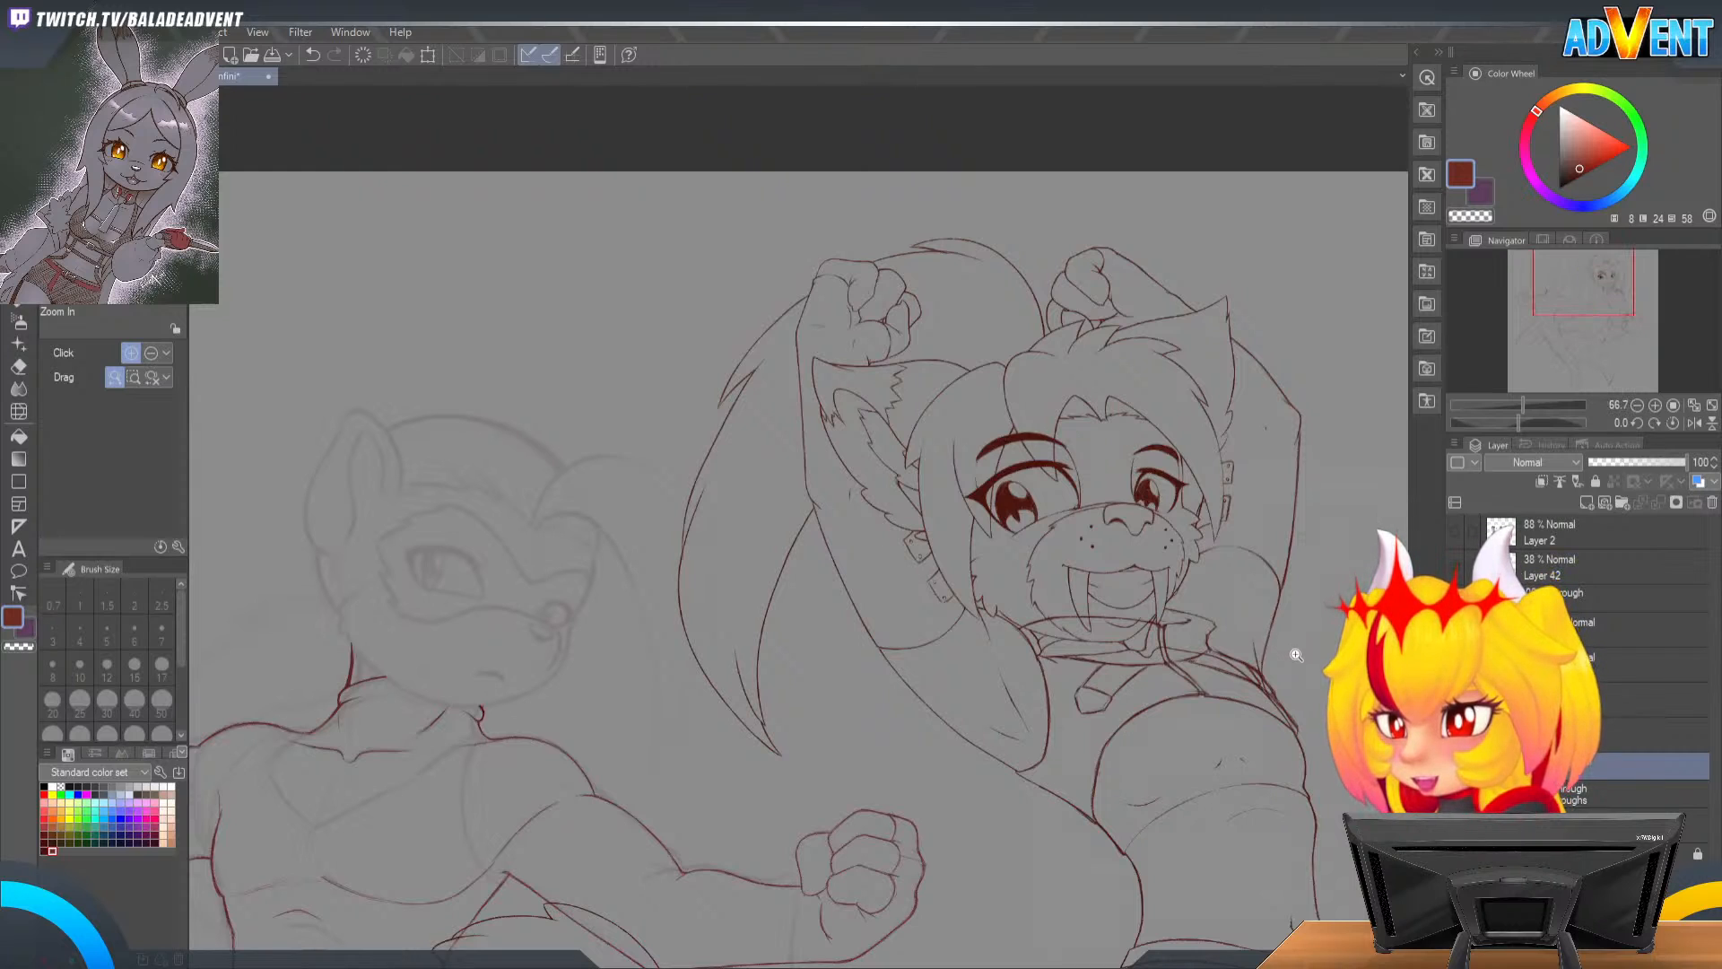
pyautogui.scroll(1, 1301, 653)
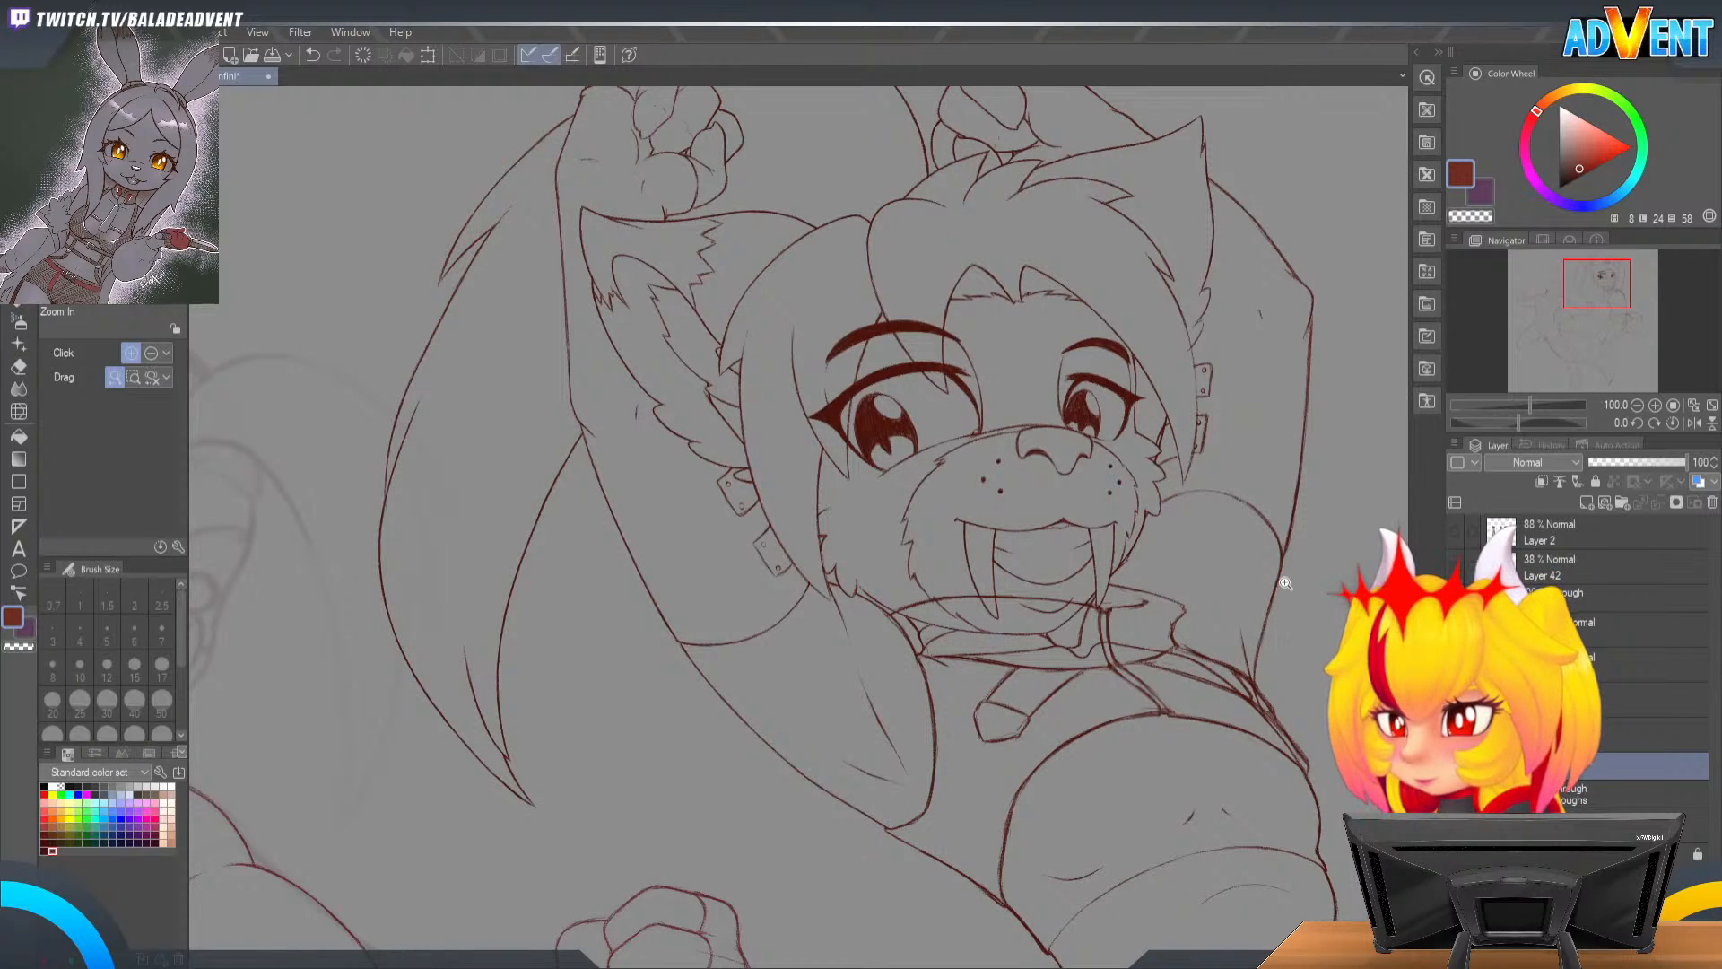
pyautogui.moveTo(1283, 807); pyautogui.dragTo(1128, 336)
pyautogui.moveTo(1301, 737); pyautogui.dragTo(1249, 526)
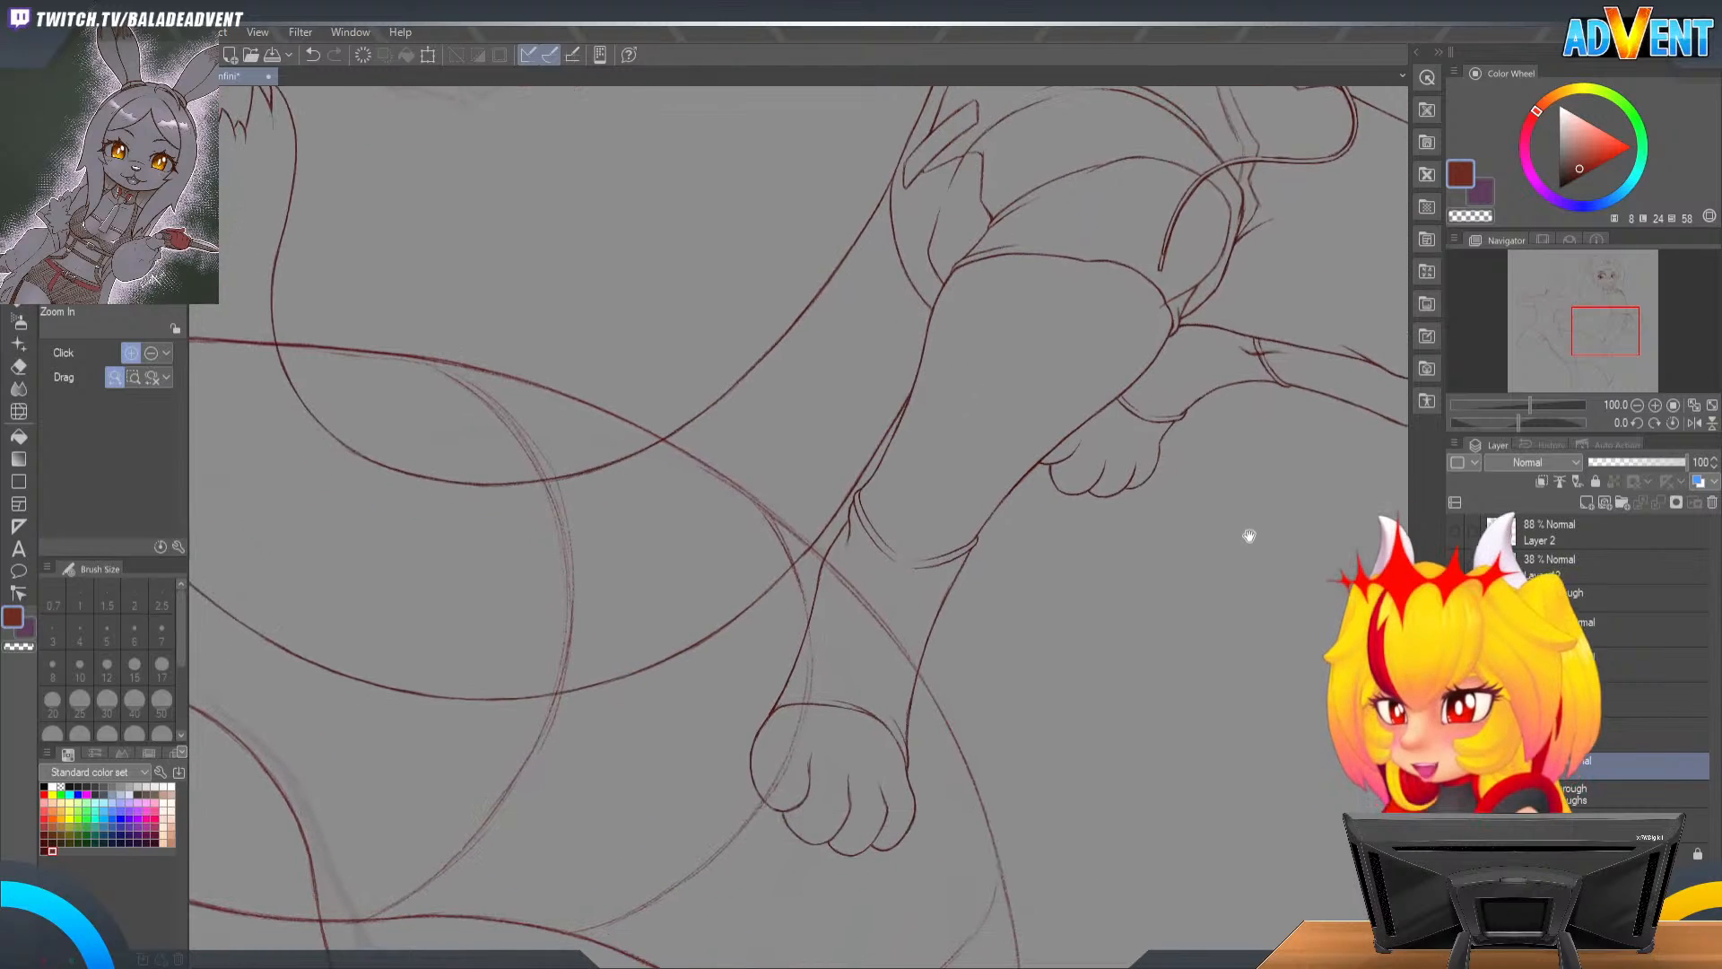
pyautogui.moveTo(1175, 654); pyautogui.dragTo(1140, 767)
pyautogui.moveTo(1319, 535); pyautogui.dragTo(1145, 769)
pyautogui.moveTo(1038, 331); pyautogui.dragTo(1317, 518)
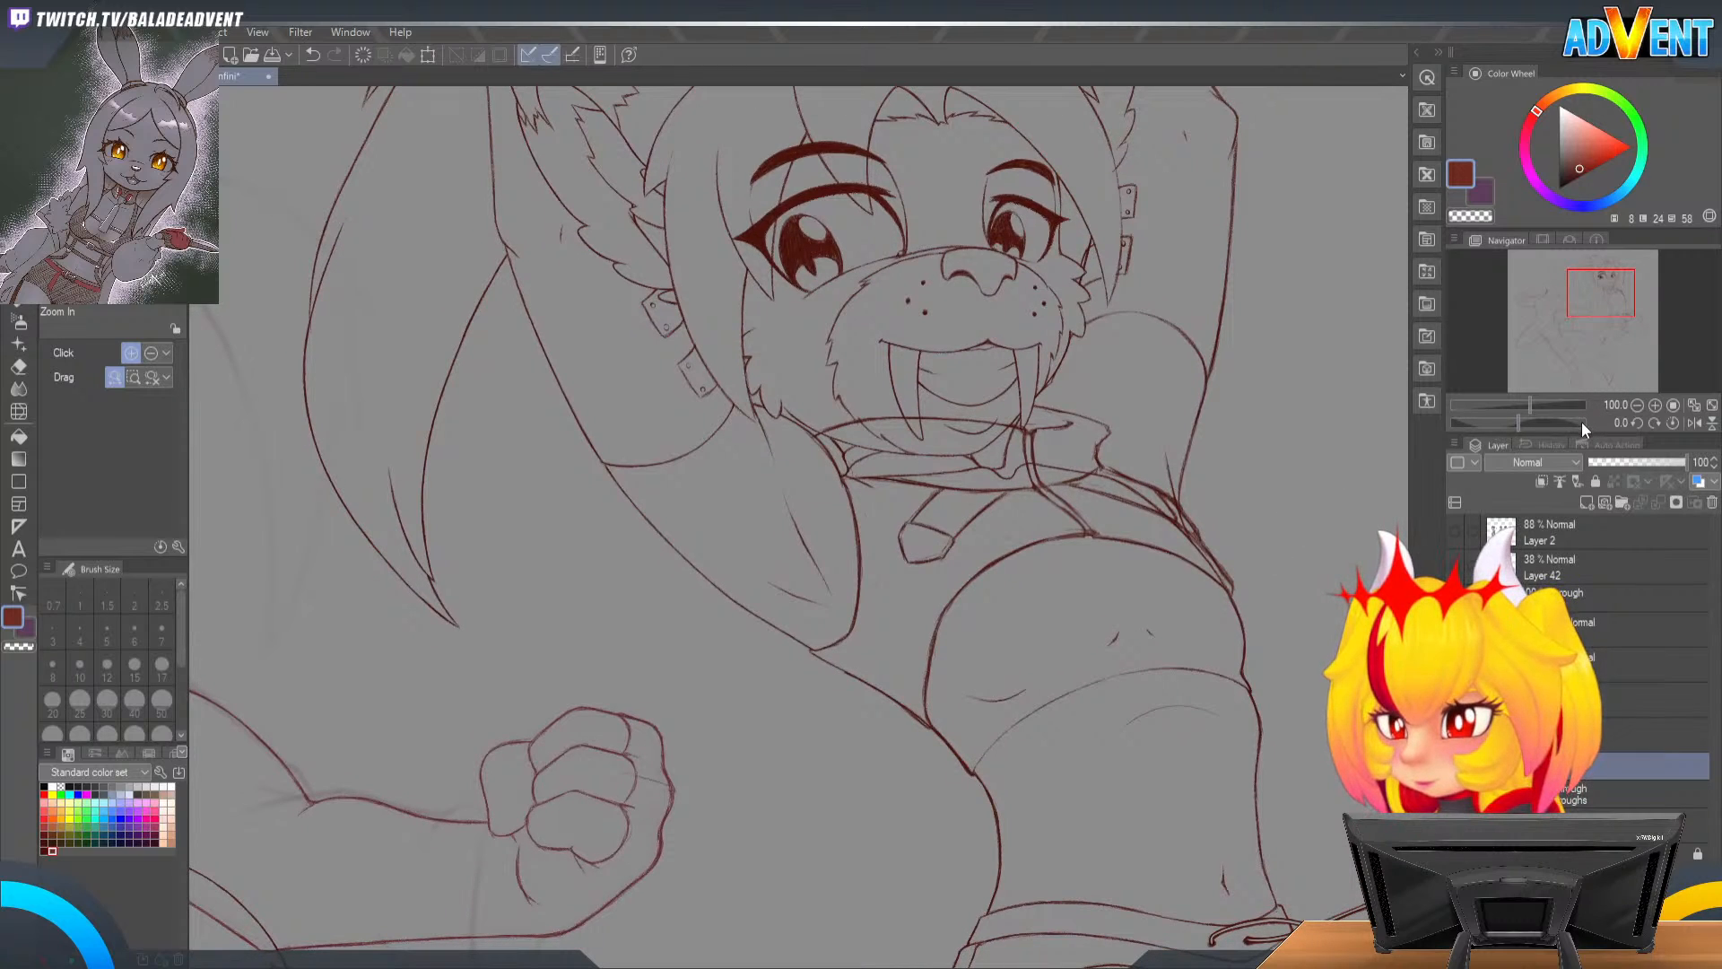
pyautogui.click(1636, 406)
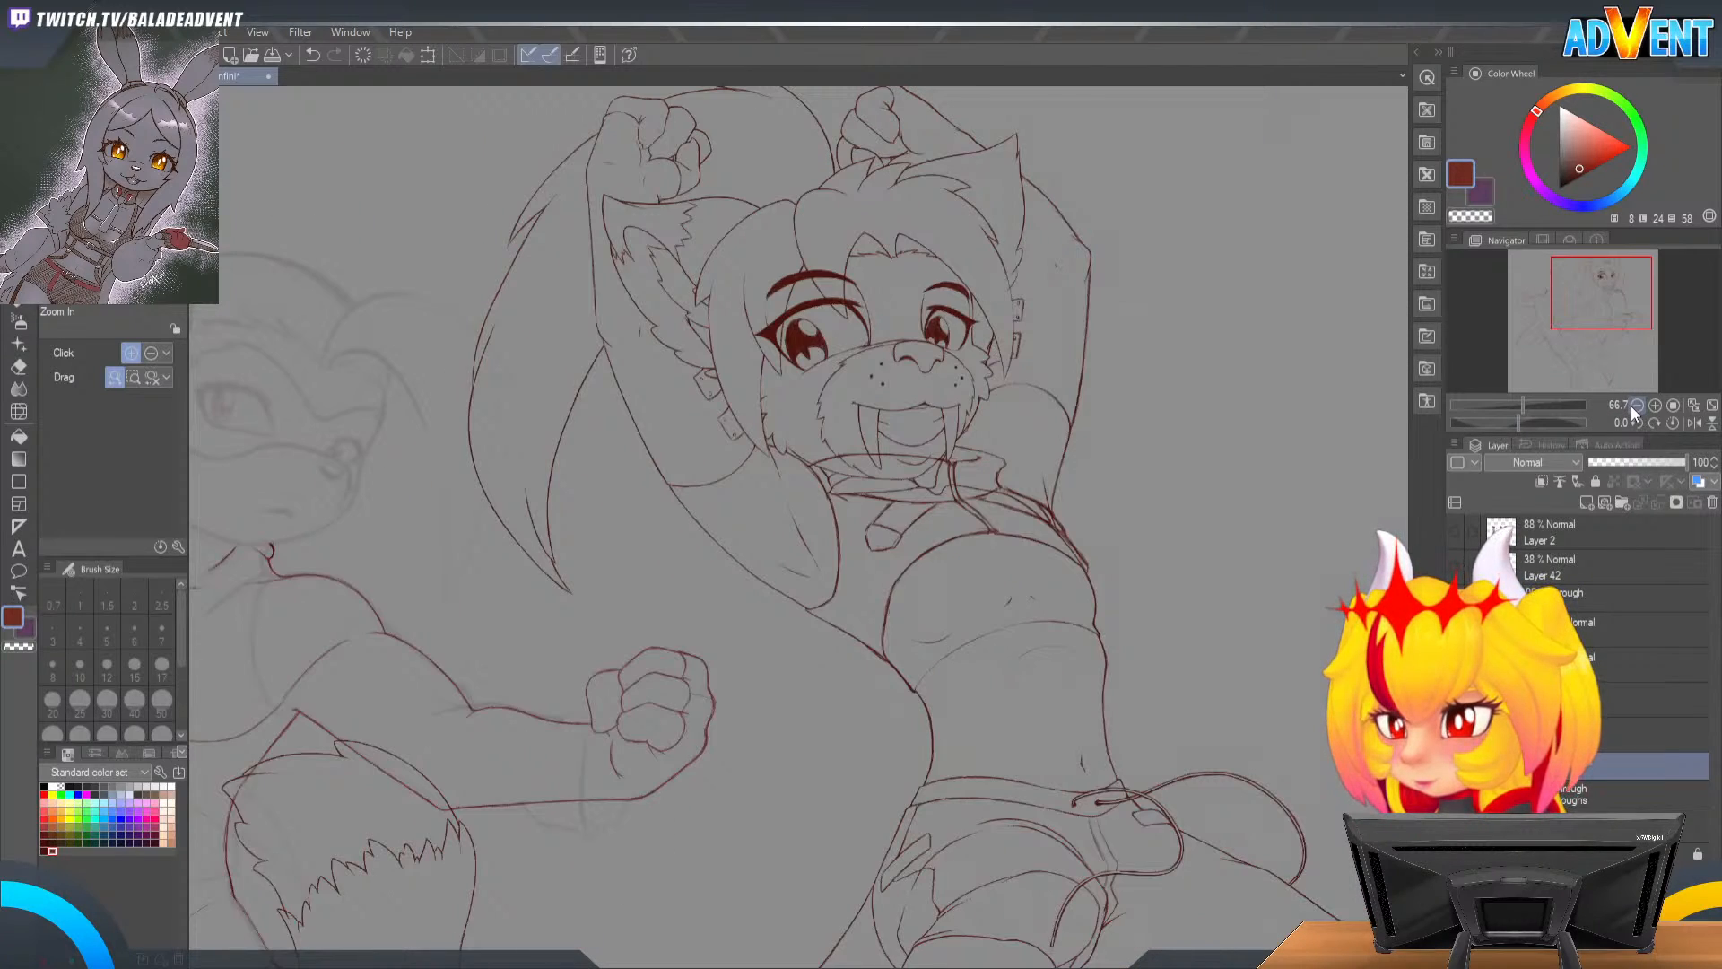
pyautogui.click(1635, 407)
pyautogui.moveTo(782, 699); pyautogui.dragTo(1283, 579)
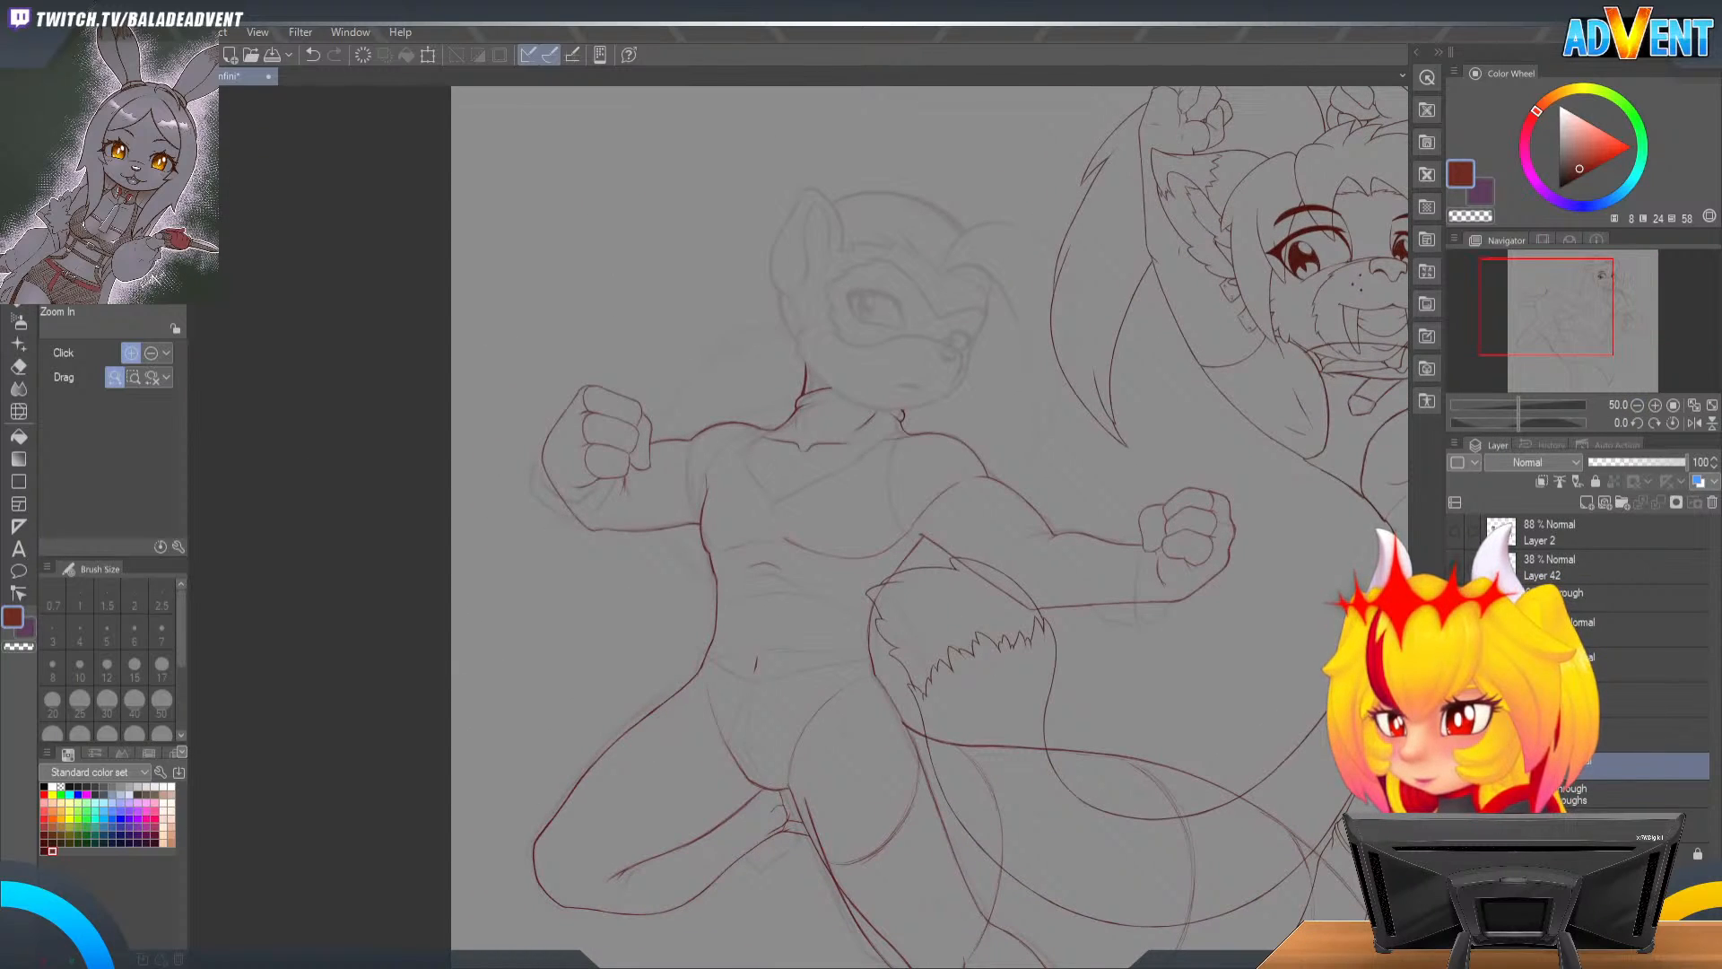
# Step: Try the tusked character's line layer at 22% opacity, undo that change and hide the layer
pyautogui.click(1611, 462)
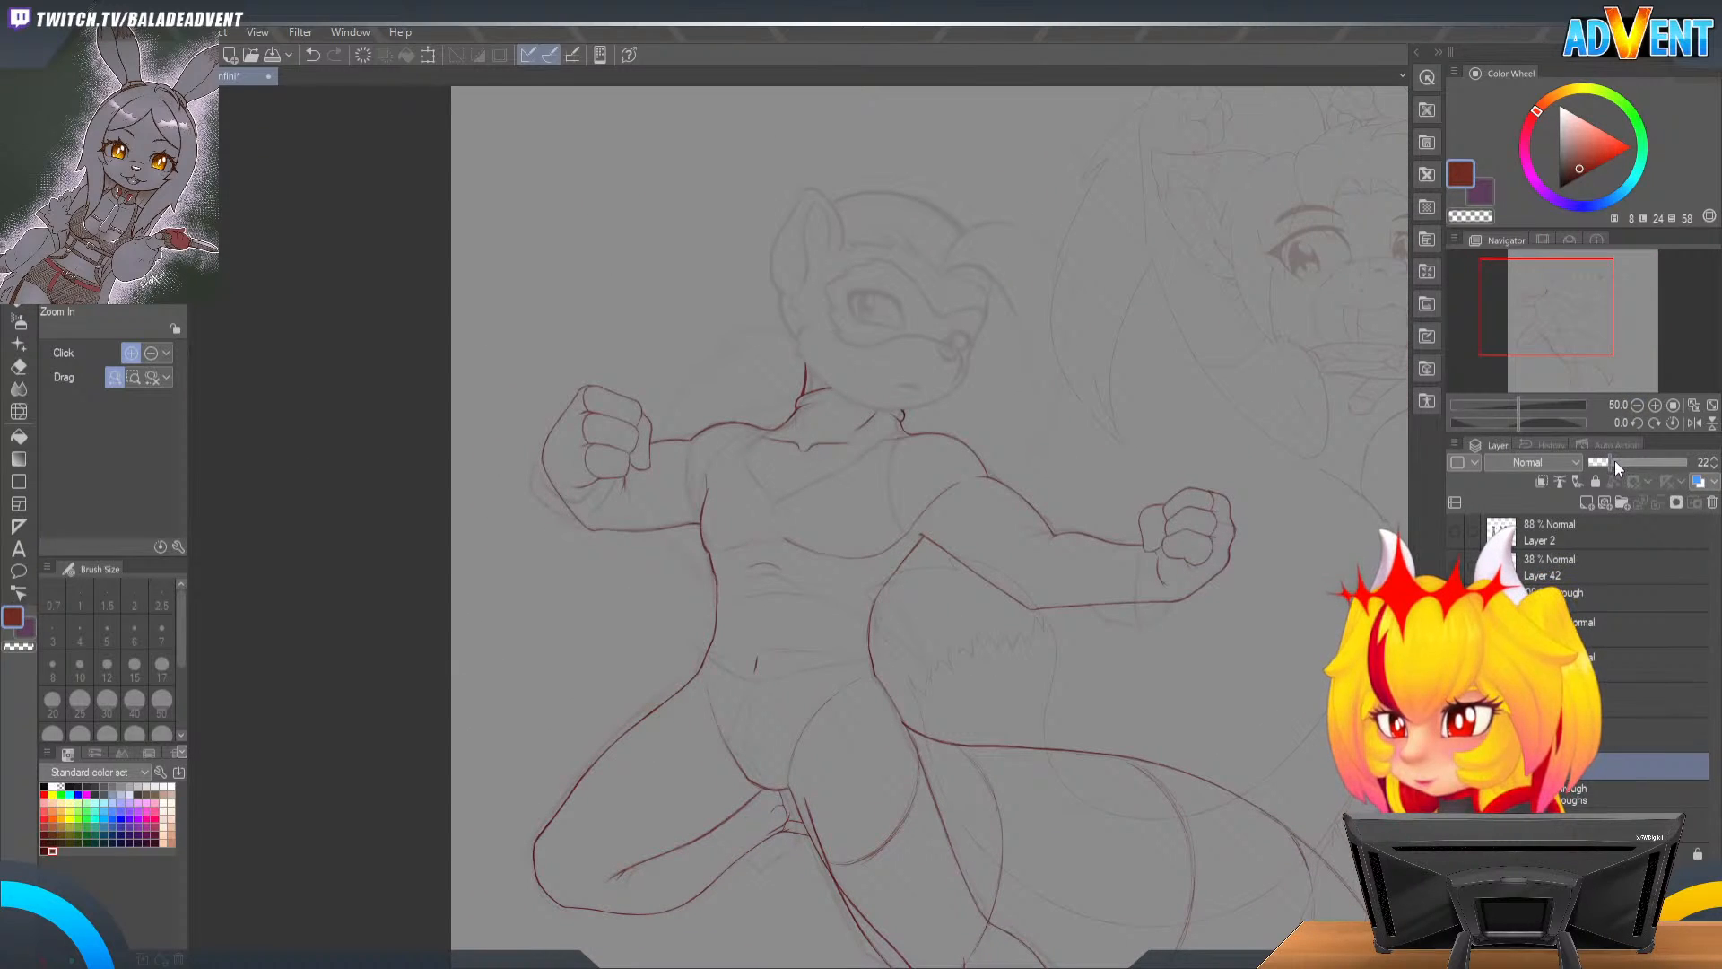
pyautogui.hotkey('ctrl', 'z')
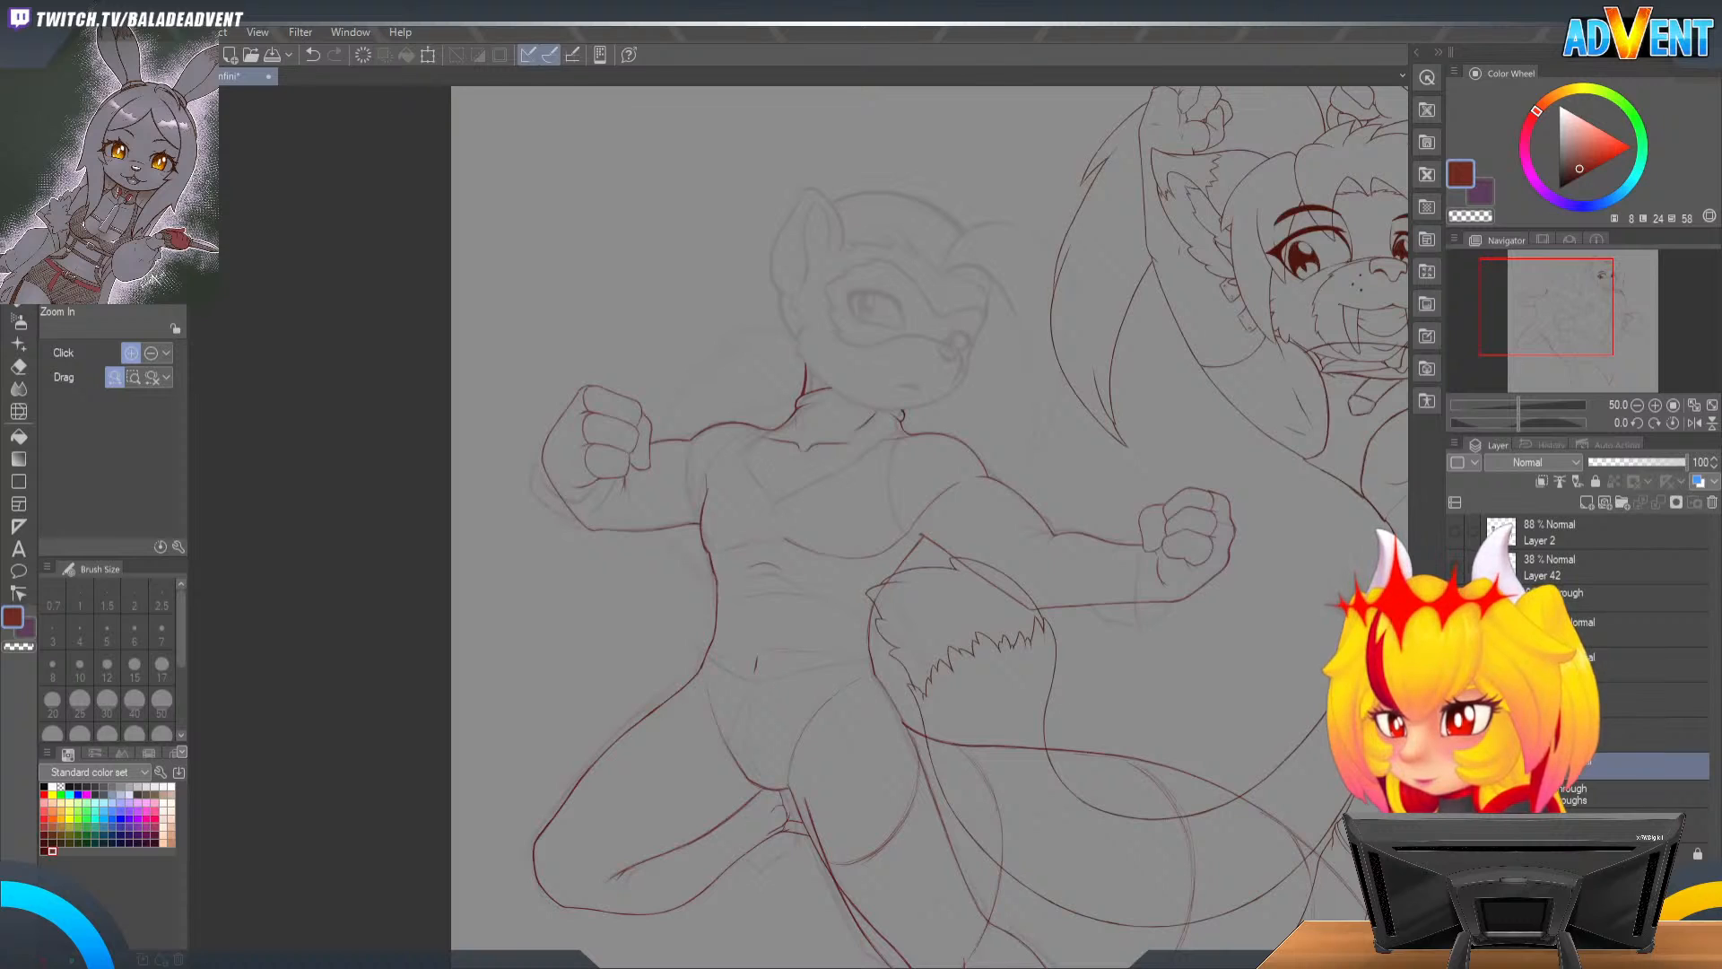
pyautogui.click(1455, 766)
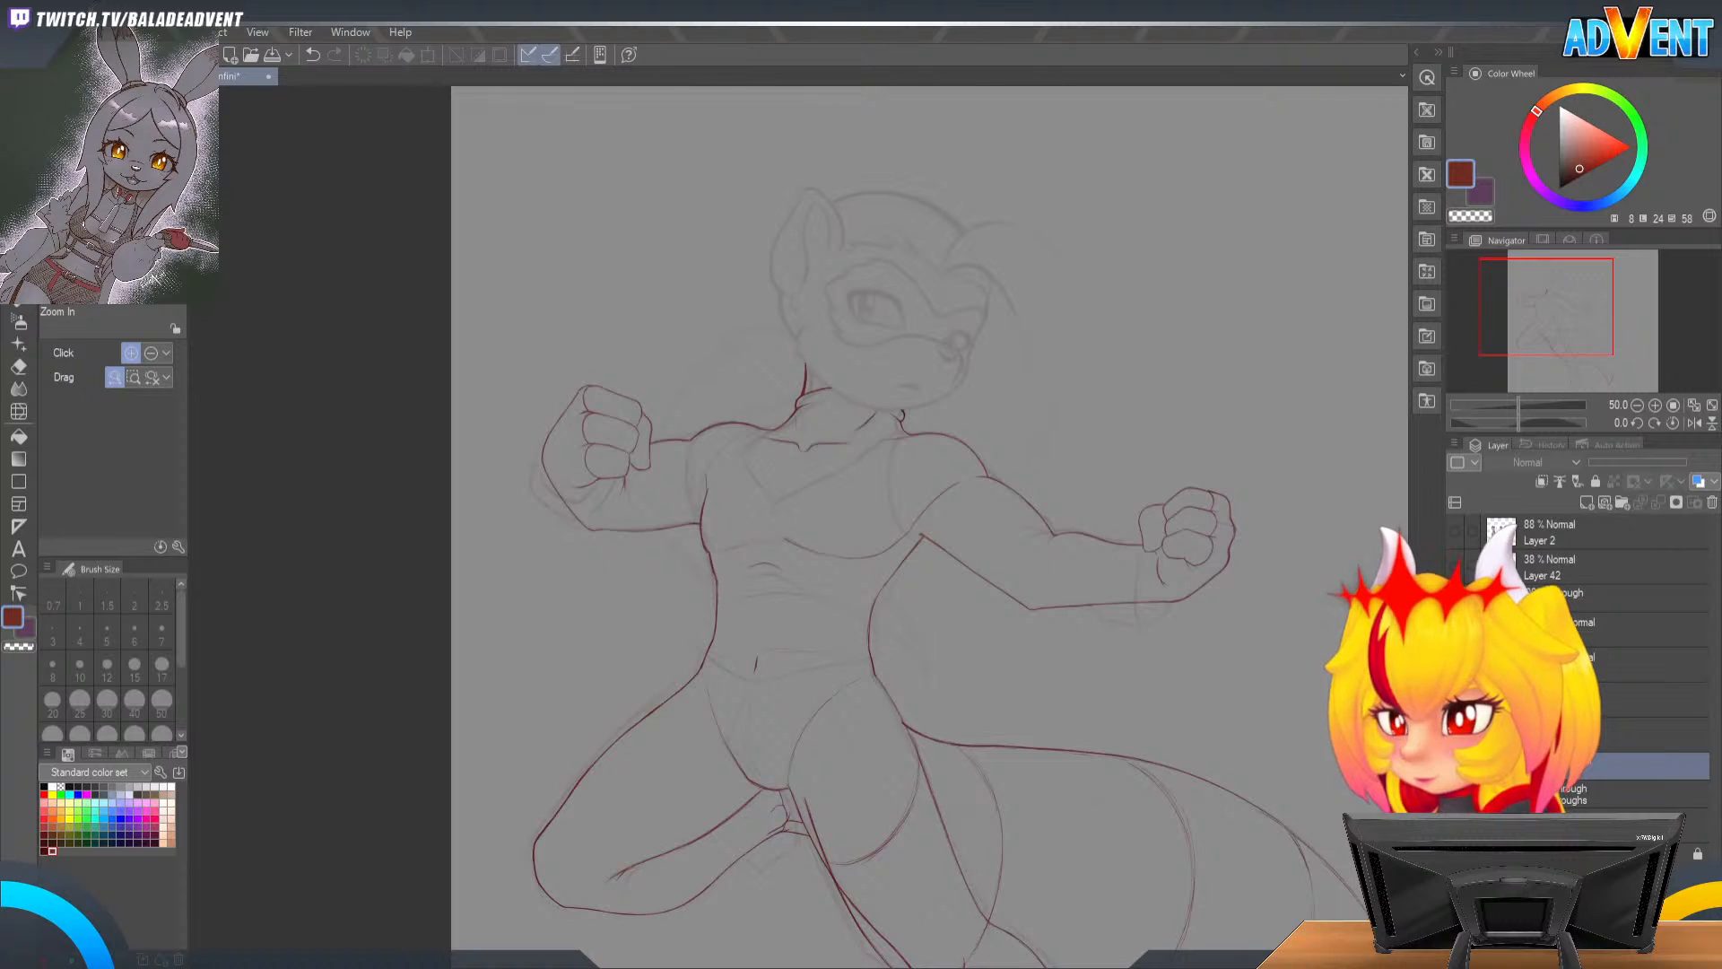
# Step: Draw the masked character's cheek line on the new layer with the size 10 Mechanical pencil, and switch the colour to a darker reddish brown
pyautogui.press('p')
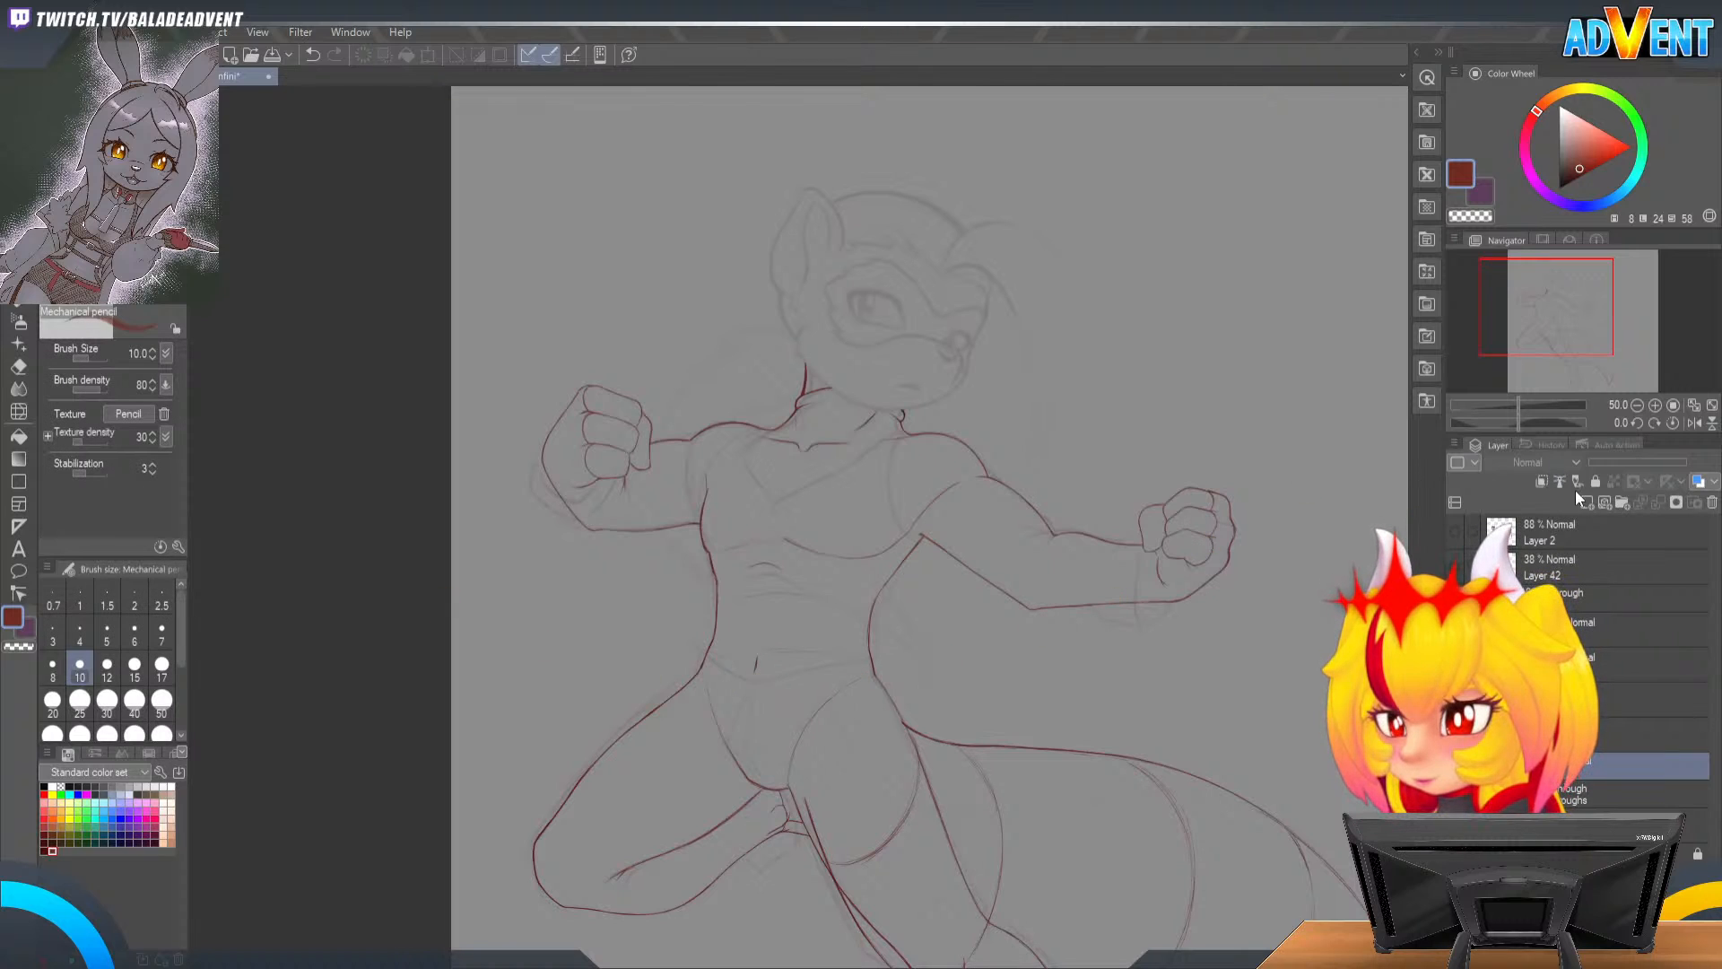
pyautogui.click(1642, 630)
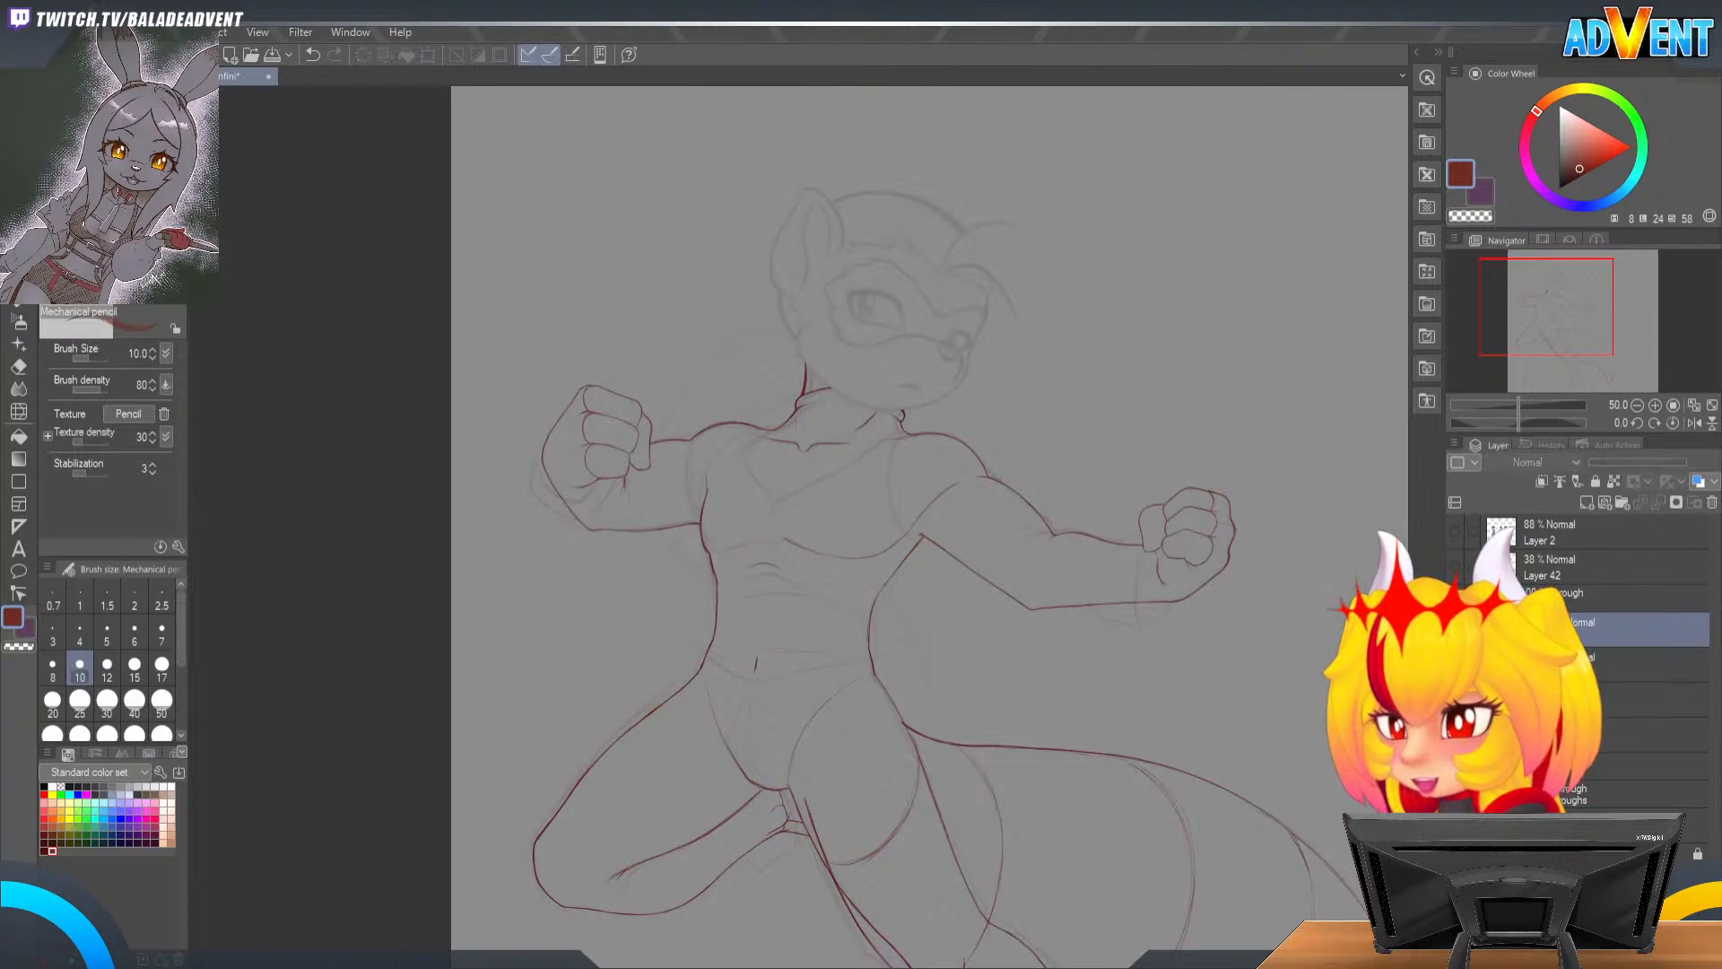
pyautogui.hotkey('ctrl', 'space')
pyautogui.moveTo(862, 321); pyautogui.dragTo(1107, 499)
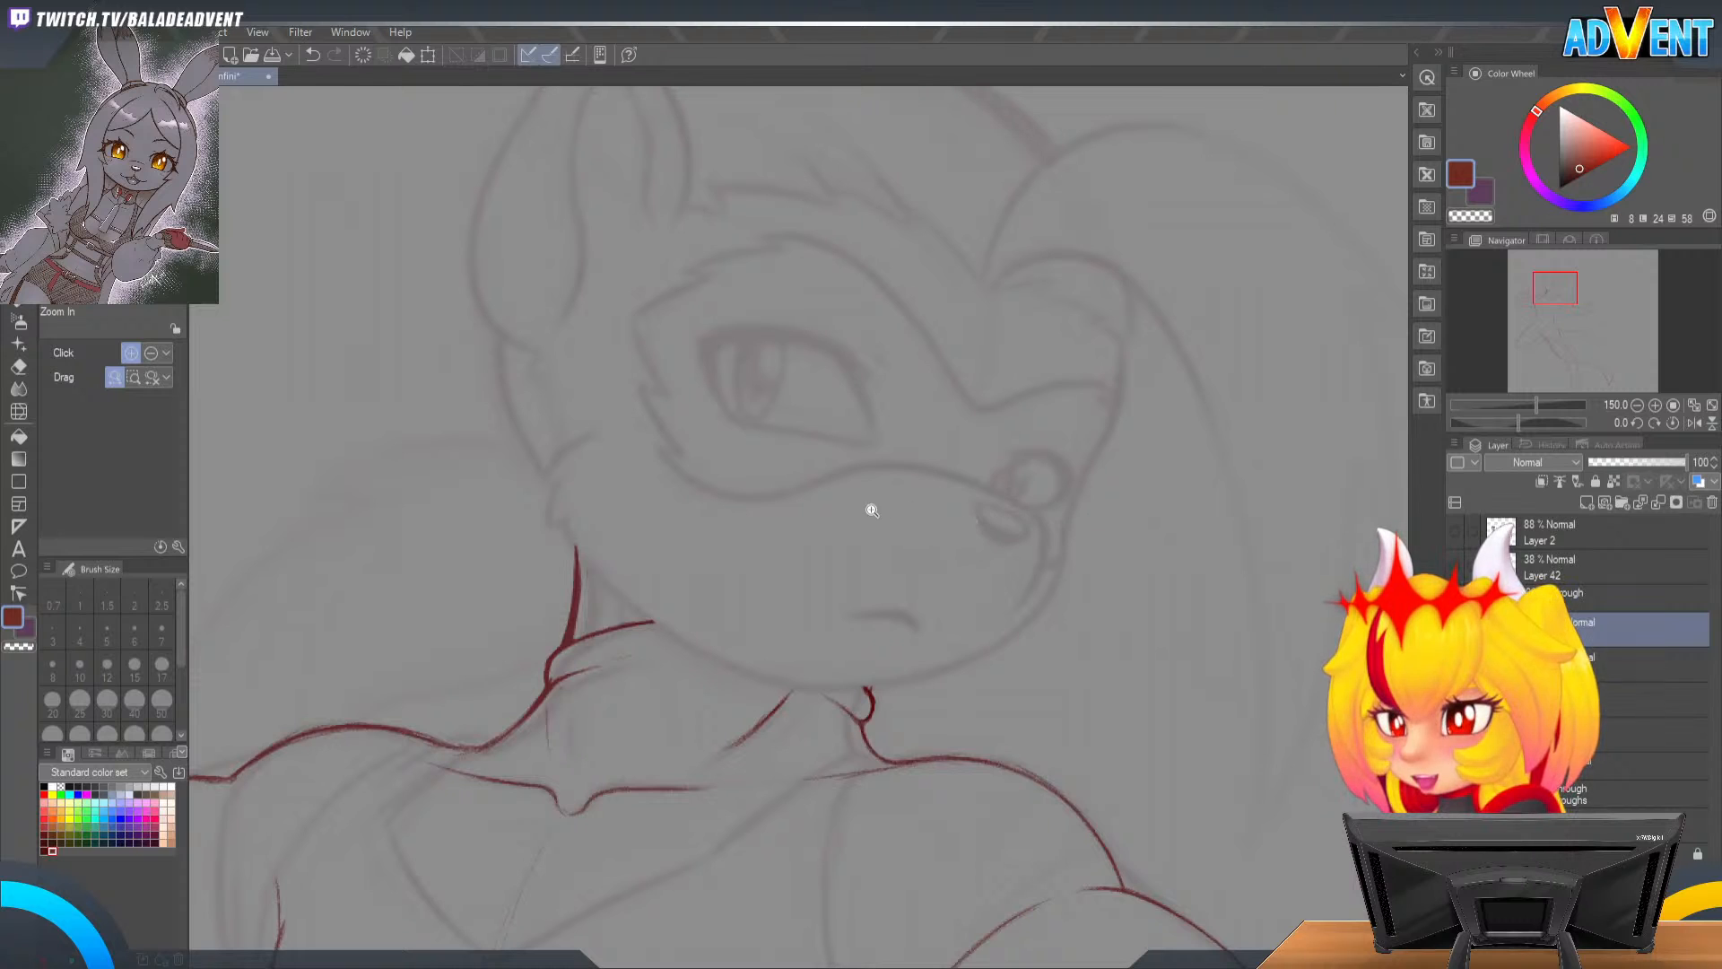
pyautogui.hotkey('shift', 'space')
pyautogui.moveTo(916, 691)
pyautogui.mouseDown()
pyautogui.moveTo(1059, 583)
pyautogui.moveTo(1166, 373)
pyautogui.mouseUp()
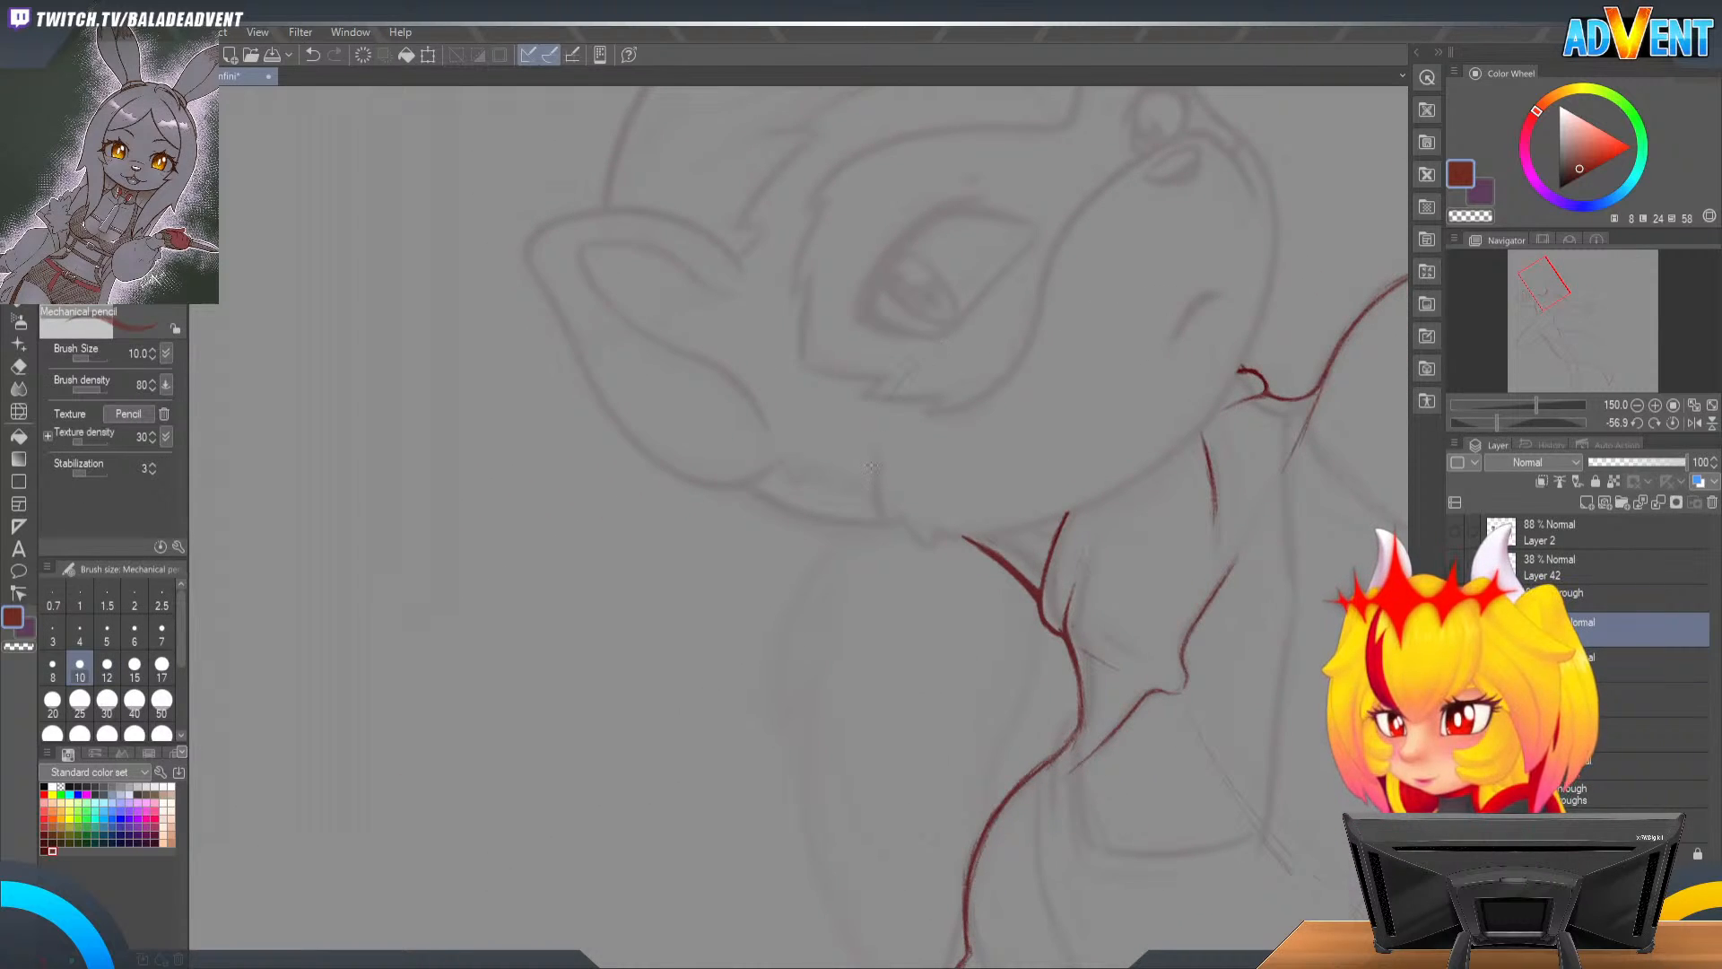
pyautogui.moveTo(875, 466)
pyautogui.mouseDown()
pyautogui.moveTo(915, 368)
pyautogui.moveTo(864, 483)
pyautogui.moveTo(883, 486)
pyautogui.mouseUp()
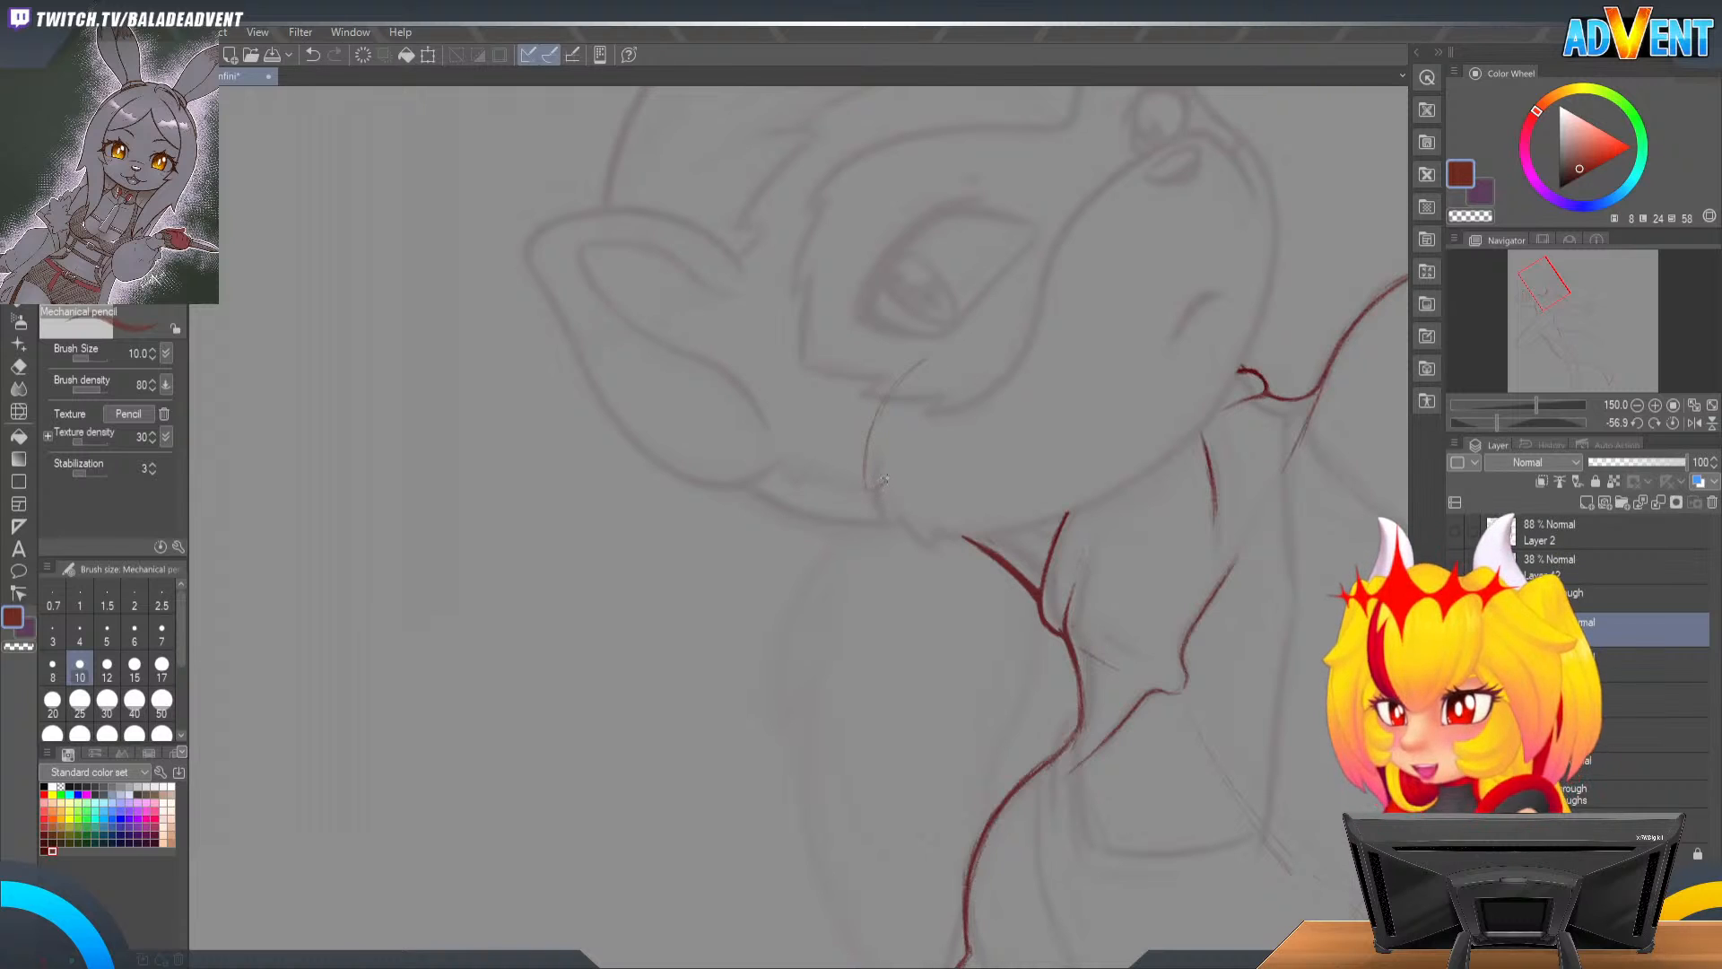
pyautogui.moveTo(879, 408); pyautogui.dragTo(864, 487)
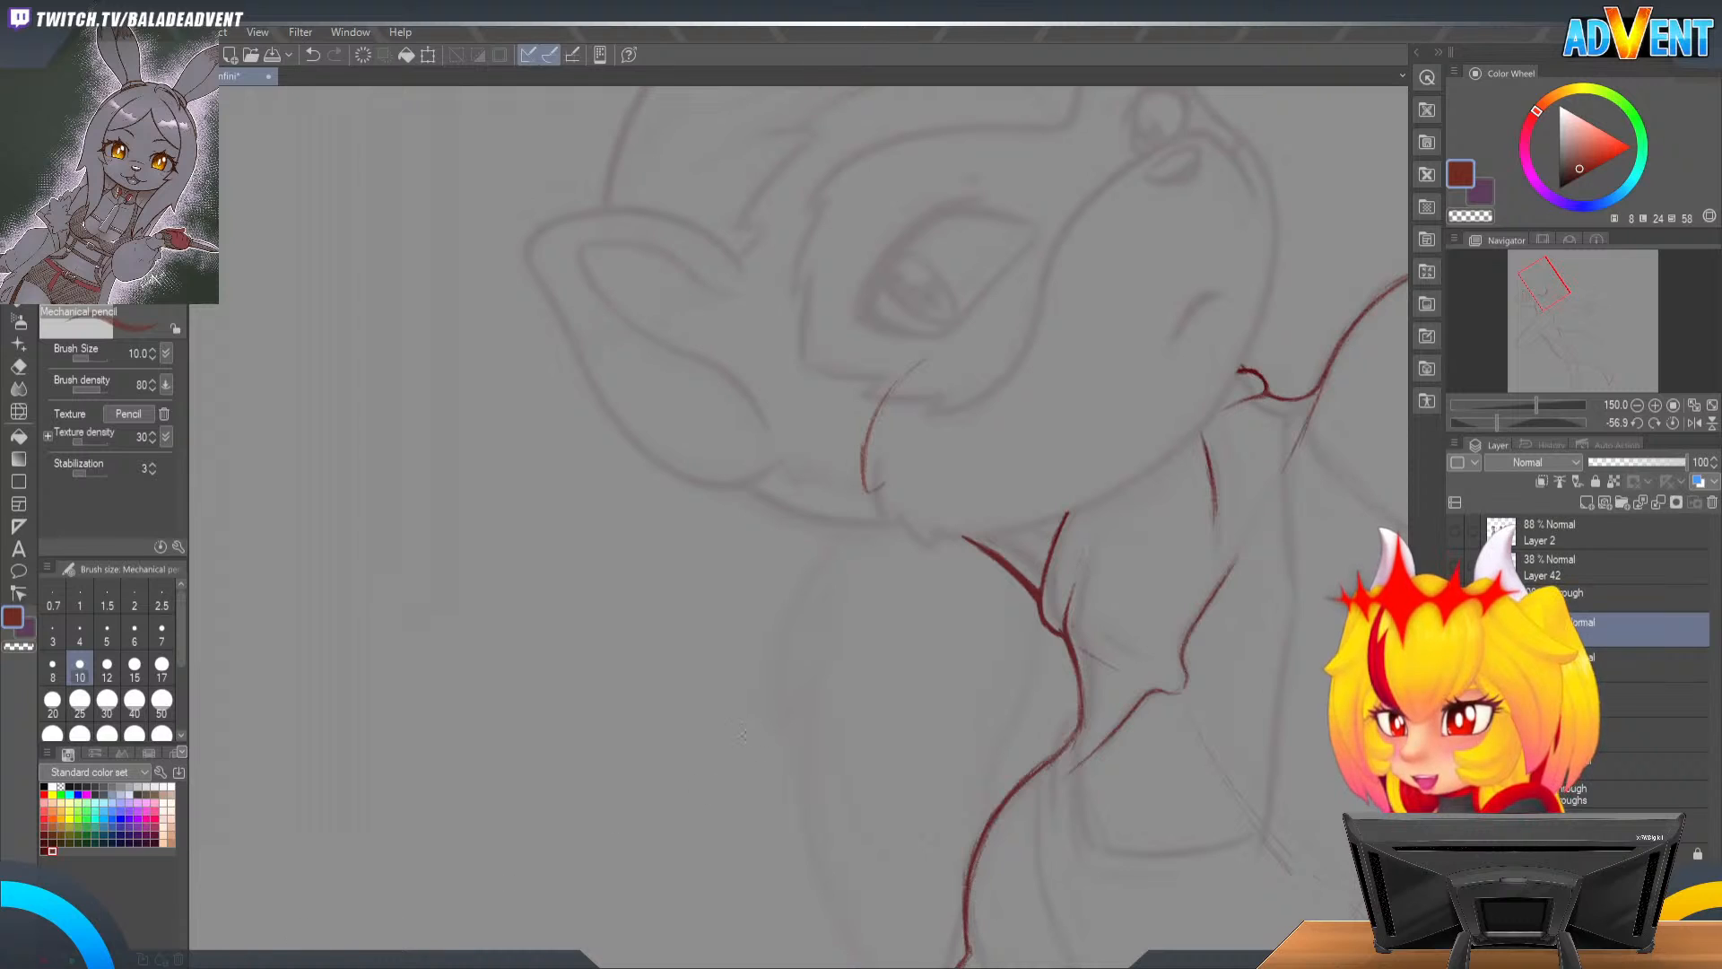
pyautogui.click(43, 849)
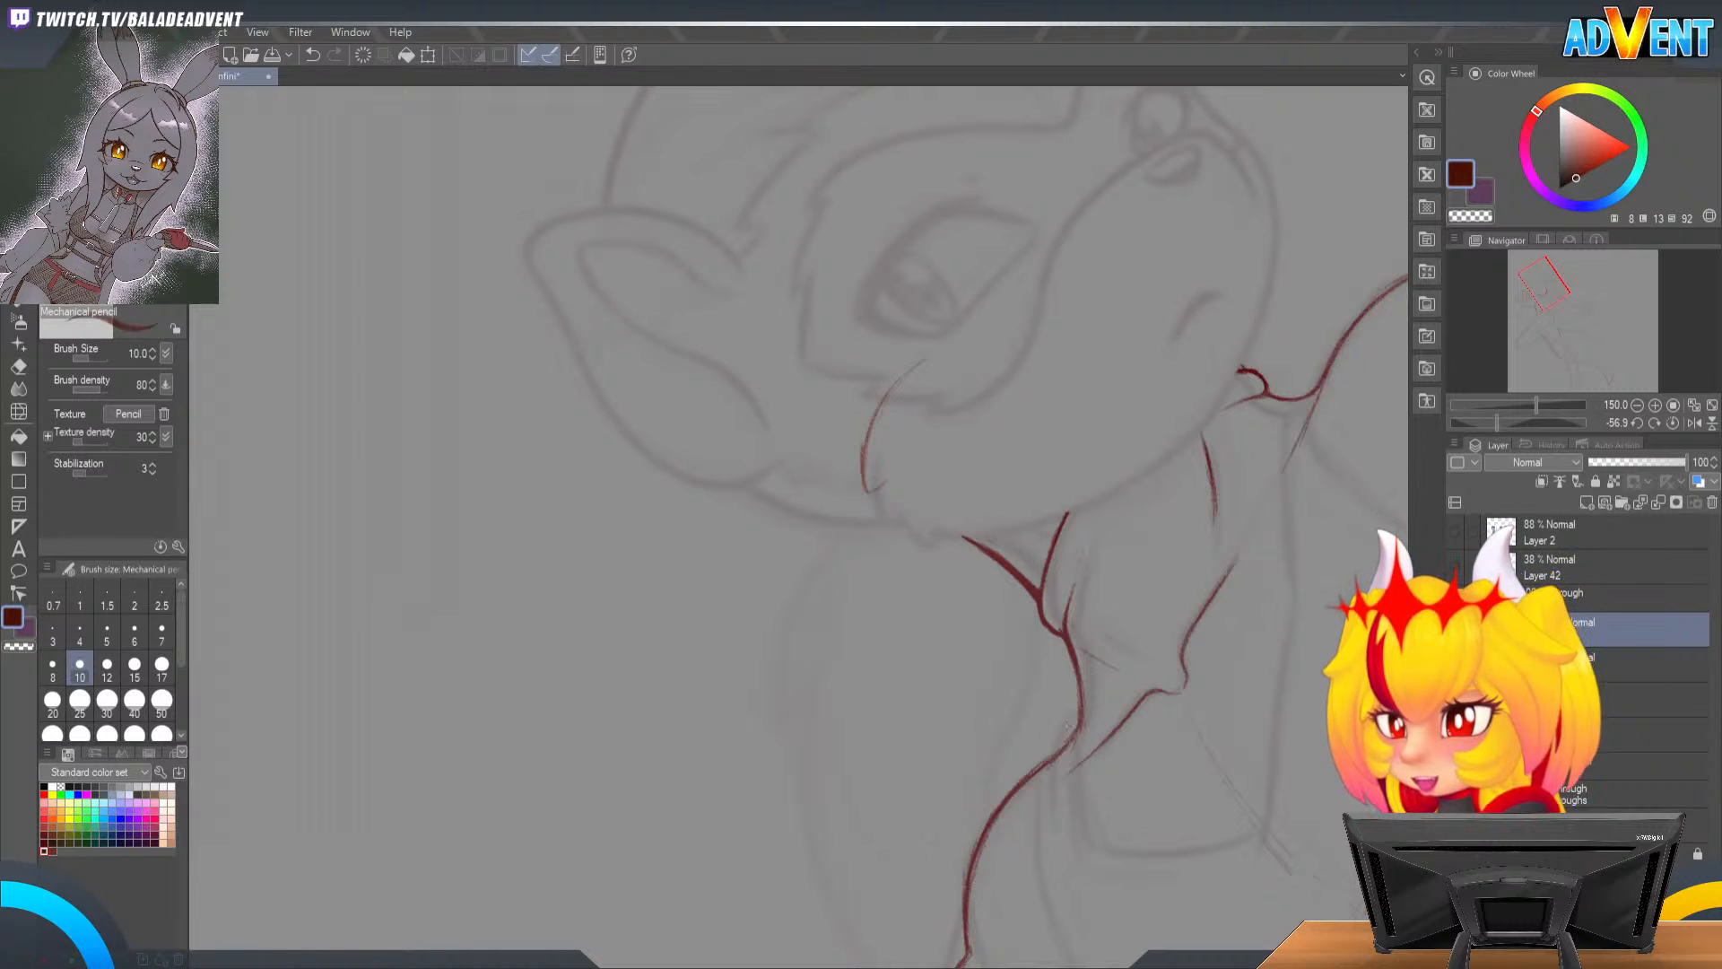
pyautogui.click(1614, 481)
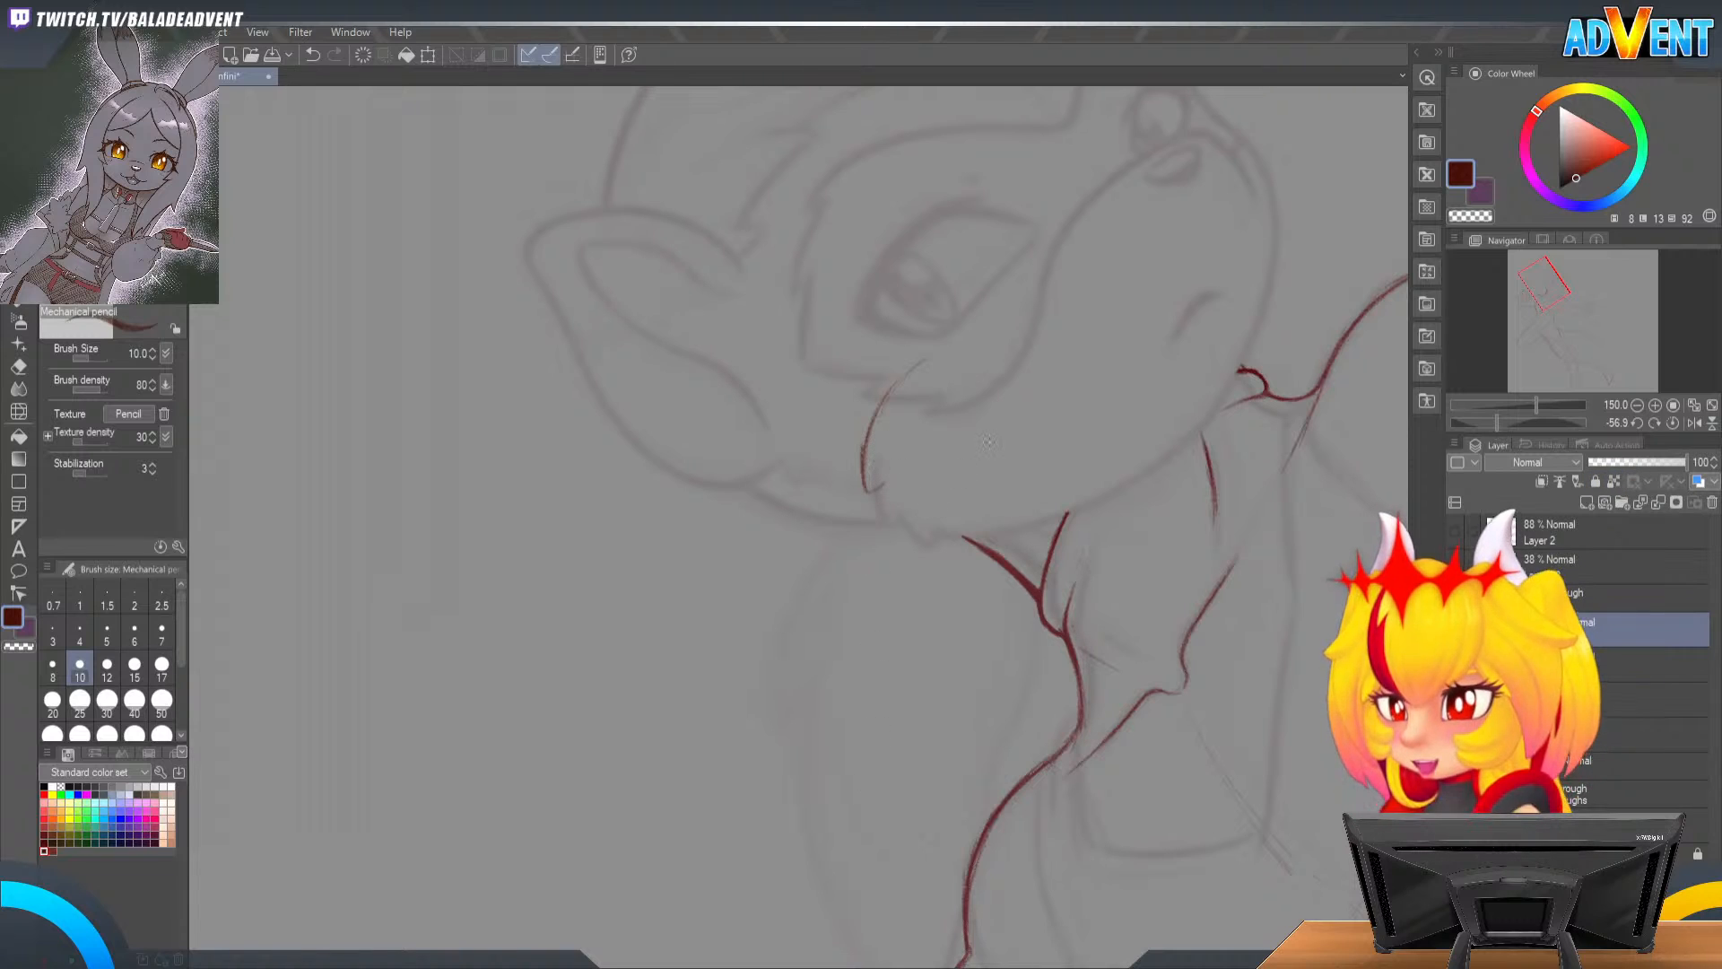
# Step: Undo the last cheek stroke, darken the cheek tuft's line down to its point and erase the line's thin upper end
pyautogui.hotkey('ctrl', 'z')
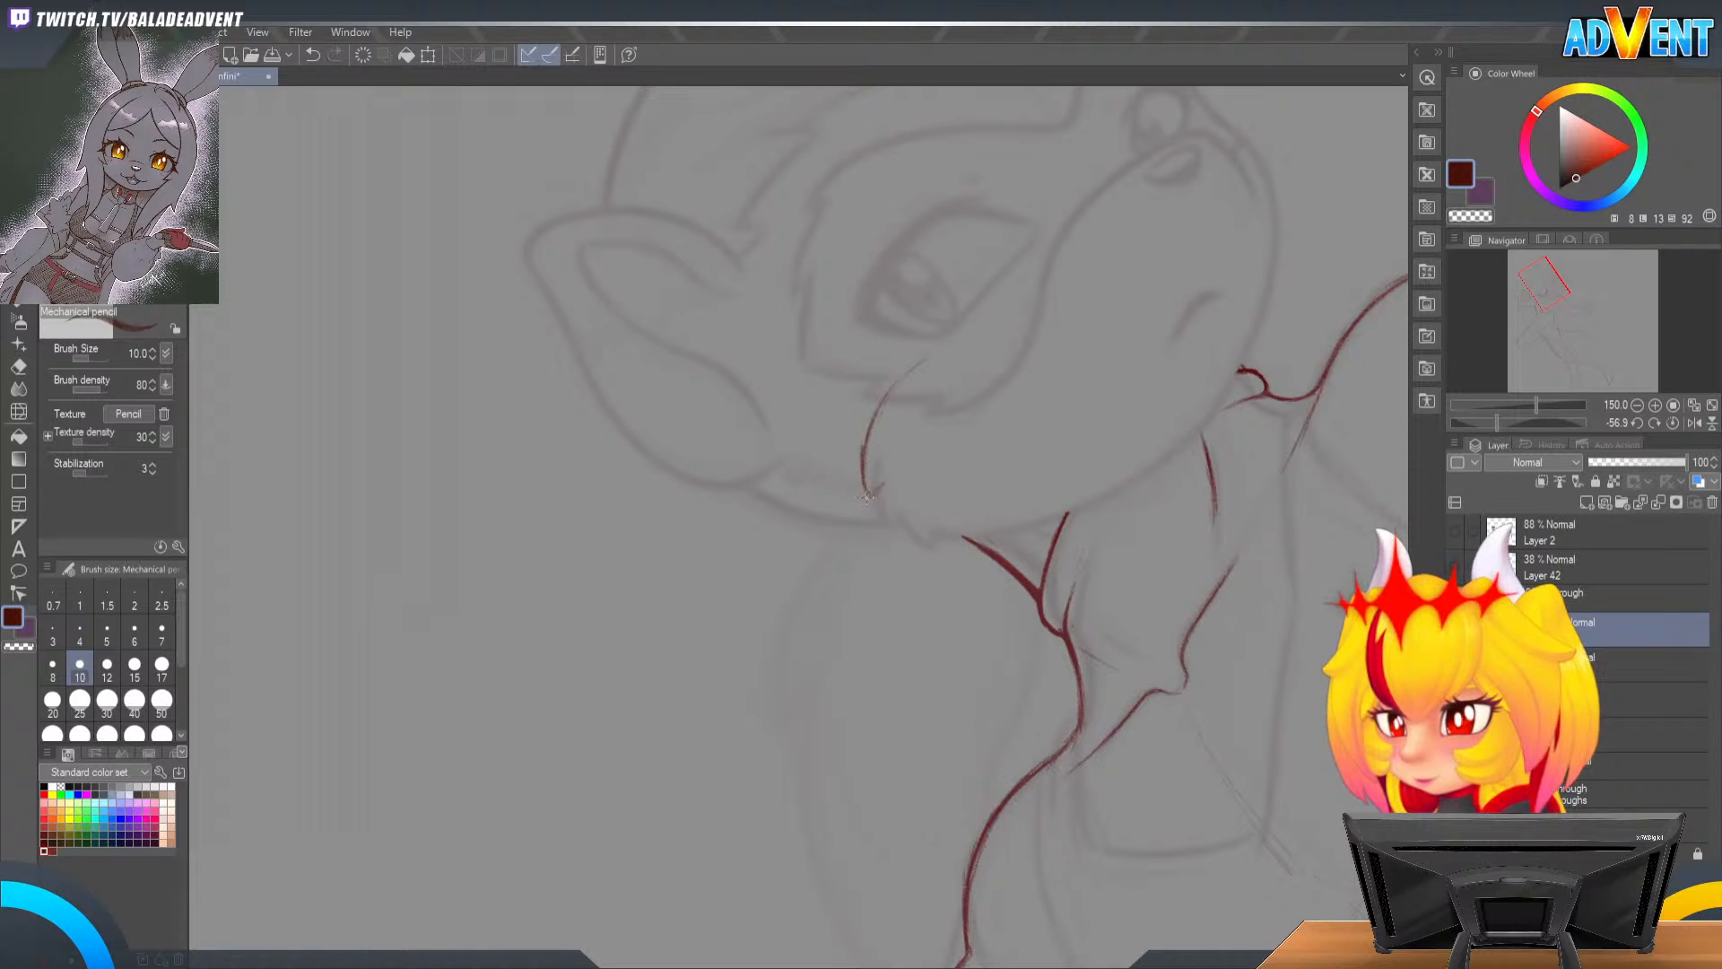
pyautogui.moveTo(870, 493); pyautogui.dragTo(881, 484)
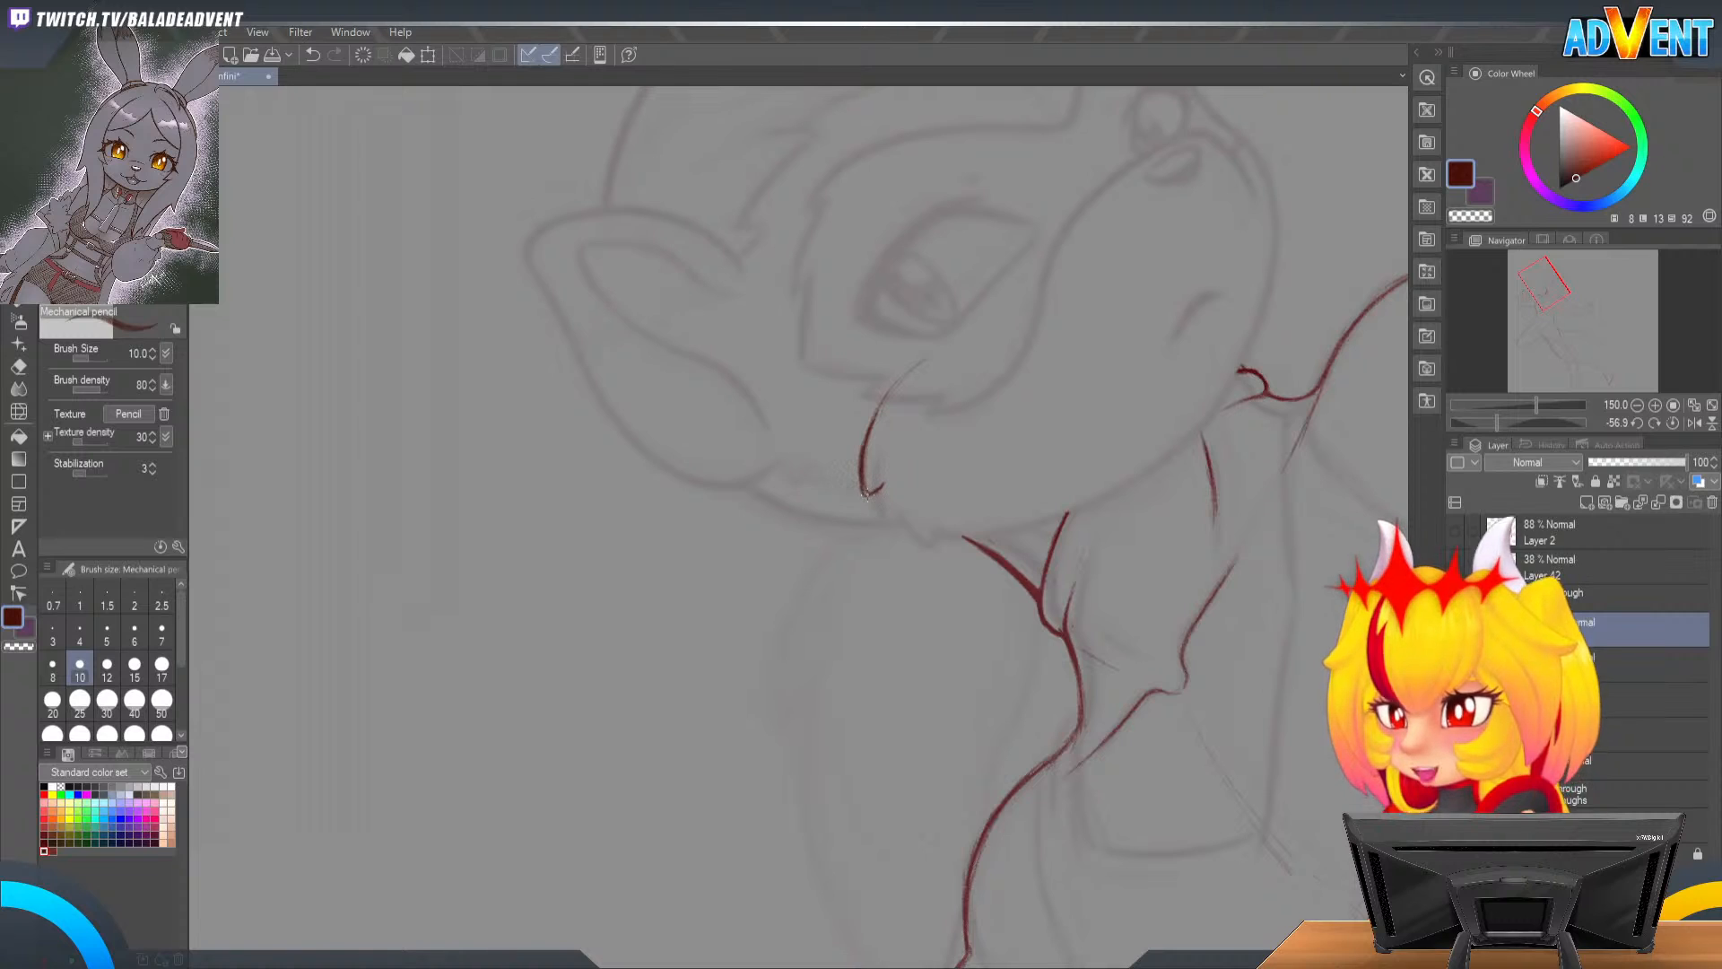
pyautogui.press('e')
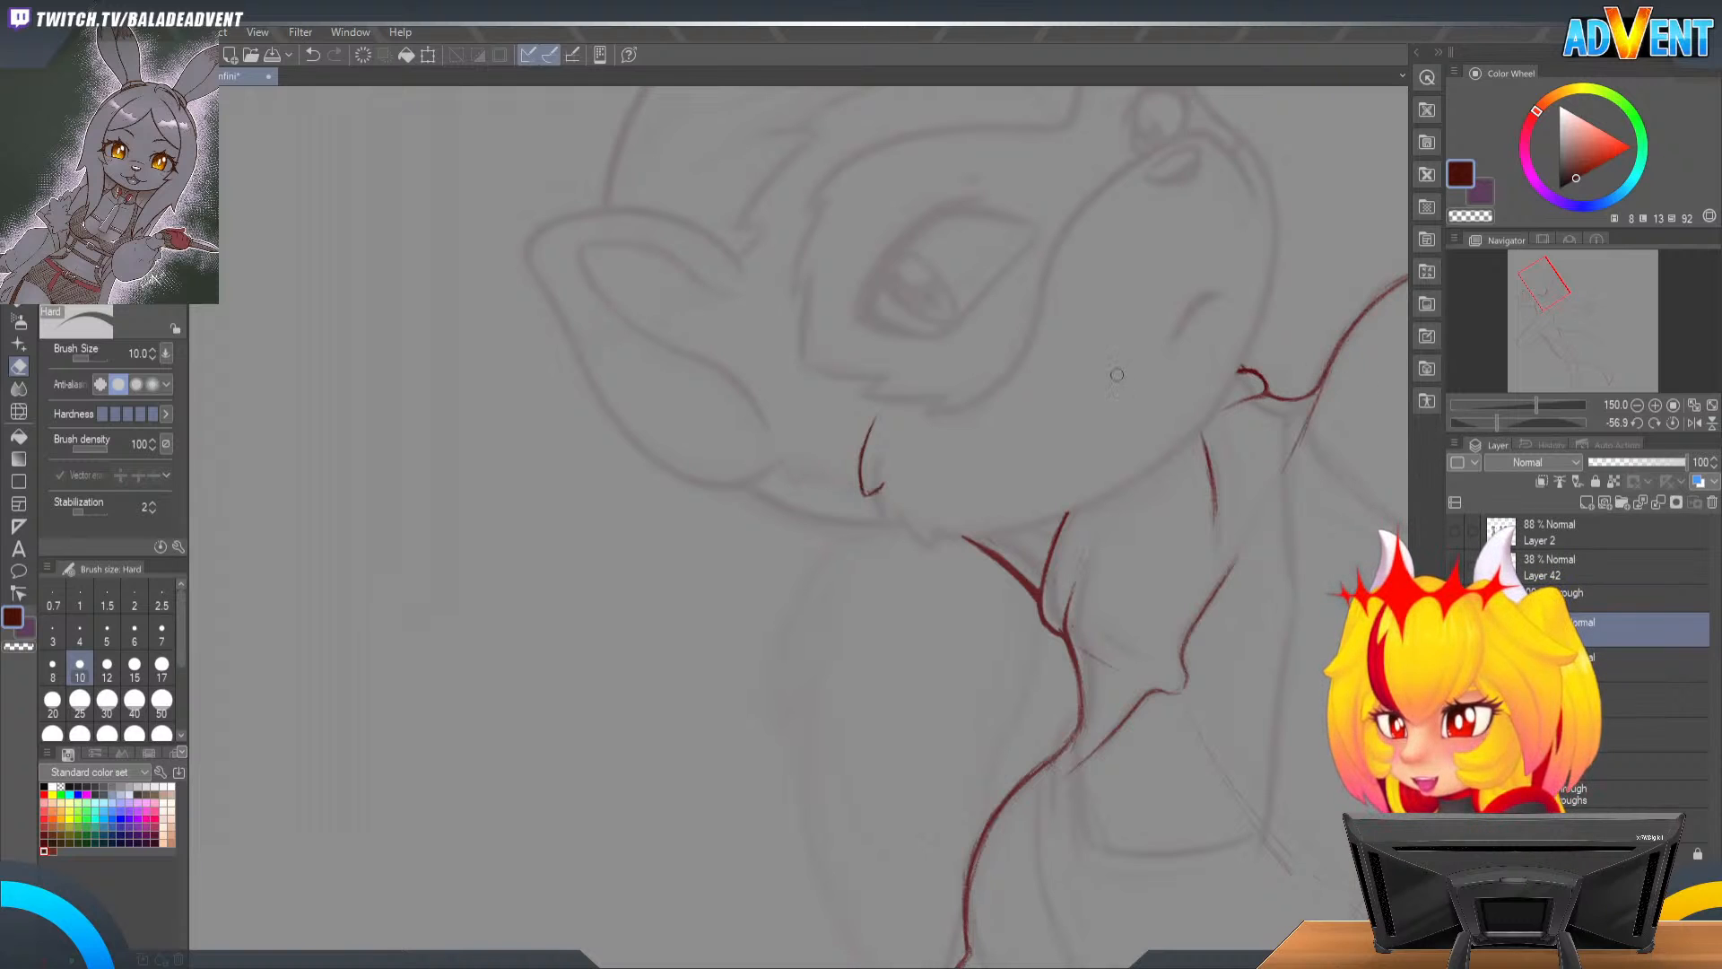
# Step: Draw the masked character's remaining cheek fur tufts from the first point down to the neck line
pyautogui.hotkey('shift', 'space')
pyautogui.moveTo(1166, 376)
pyautogui.mouseDown()
pyautogui.moveTo(1161, 532)
pyautogui.moveTo(1255, 254)
pyautogui.moveTo(992, 298)
pyautogui.mouseUp()
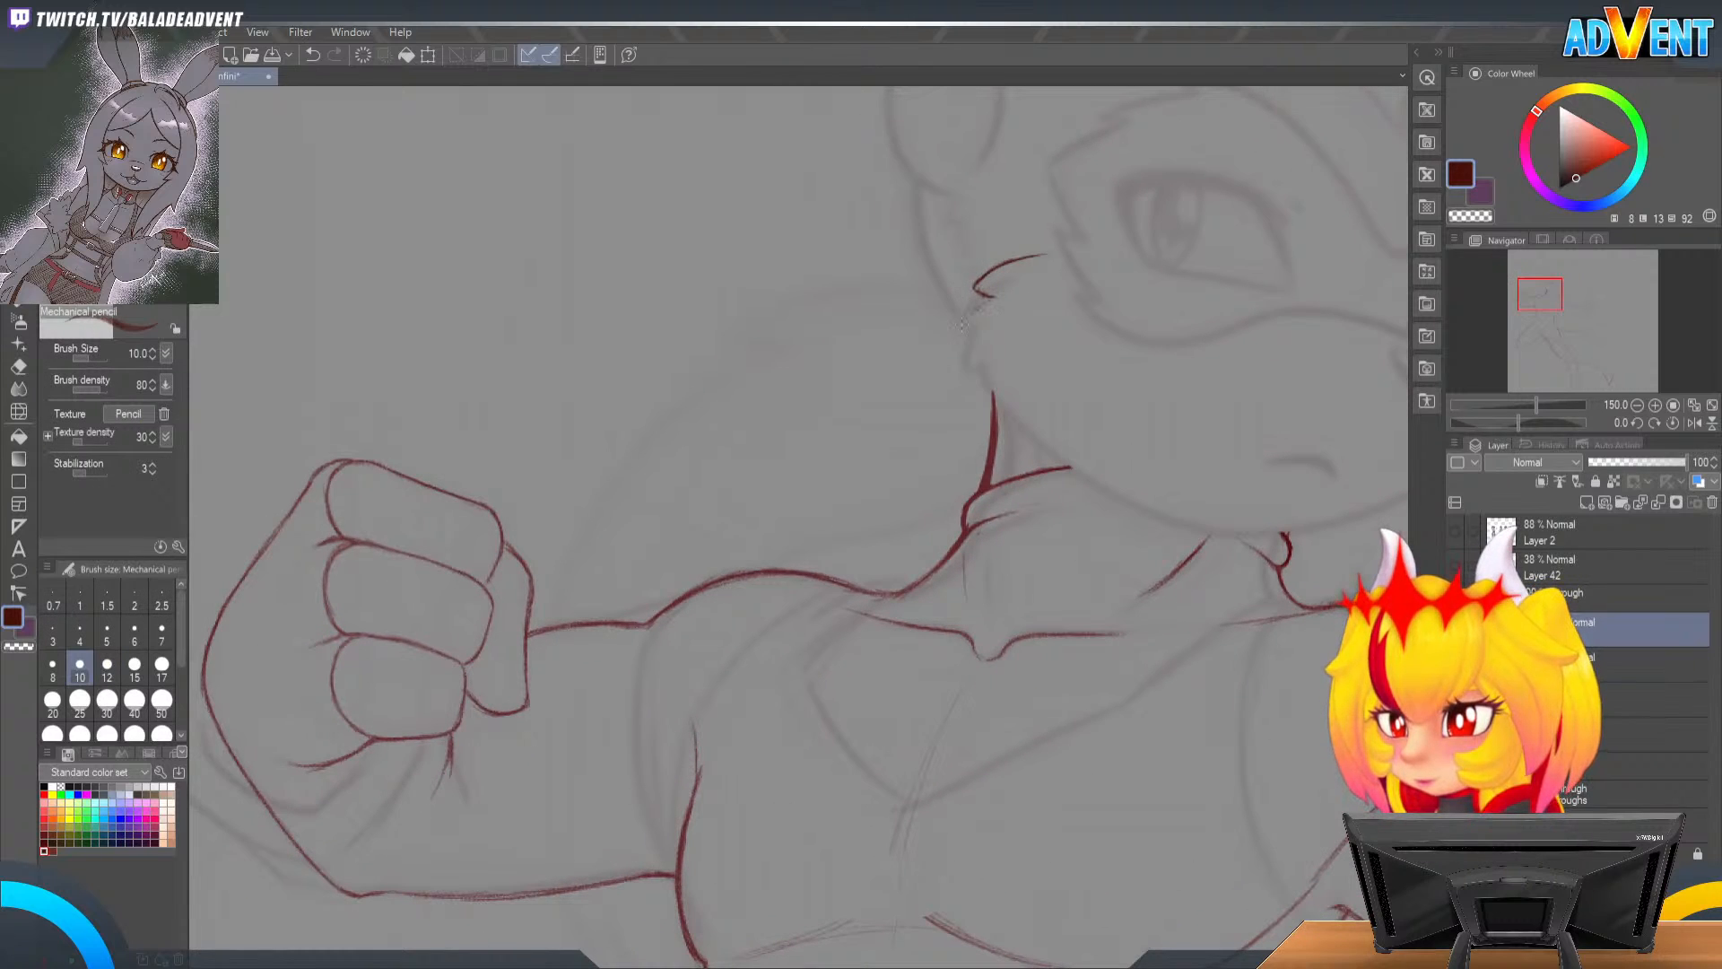
pyautogui.moveTo(991, 298); pyautogui.dragTo(964, 350)
pyautogui.hotkey('ctrl', 'z')
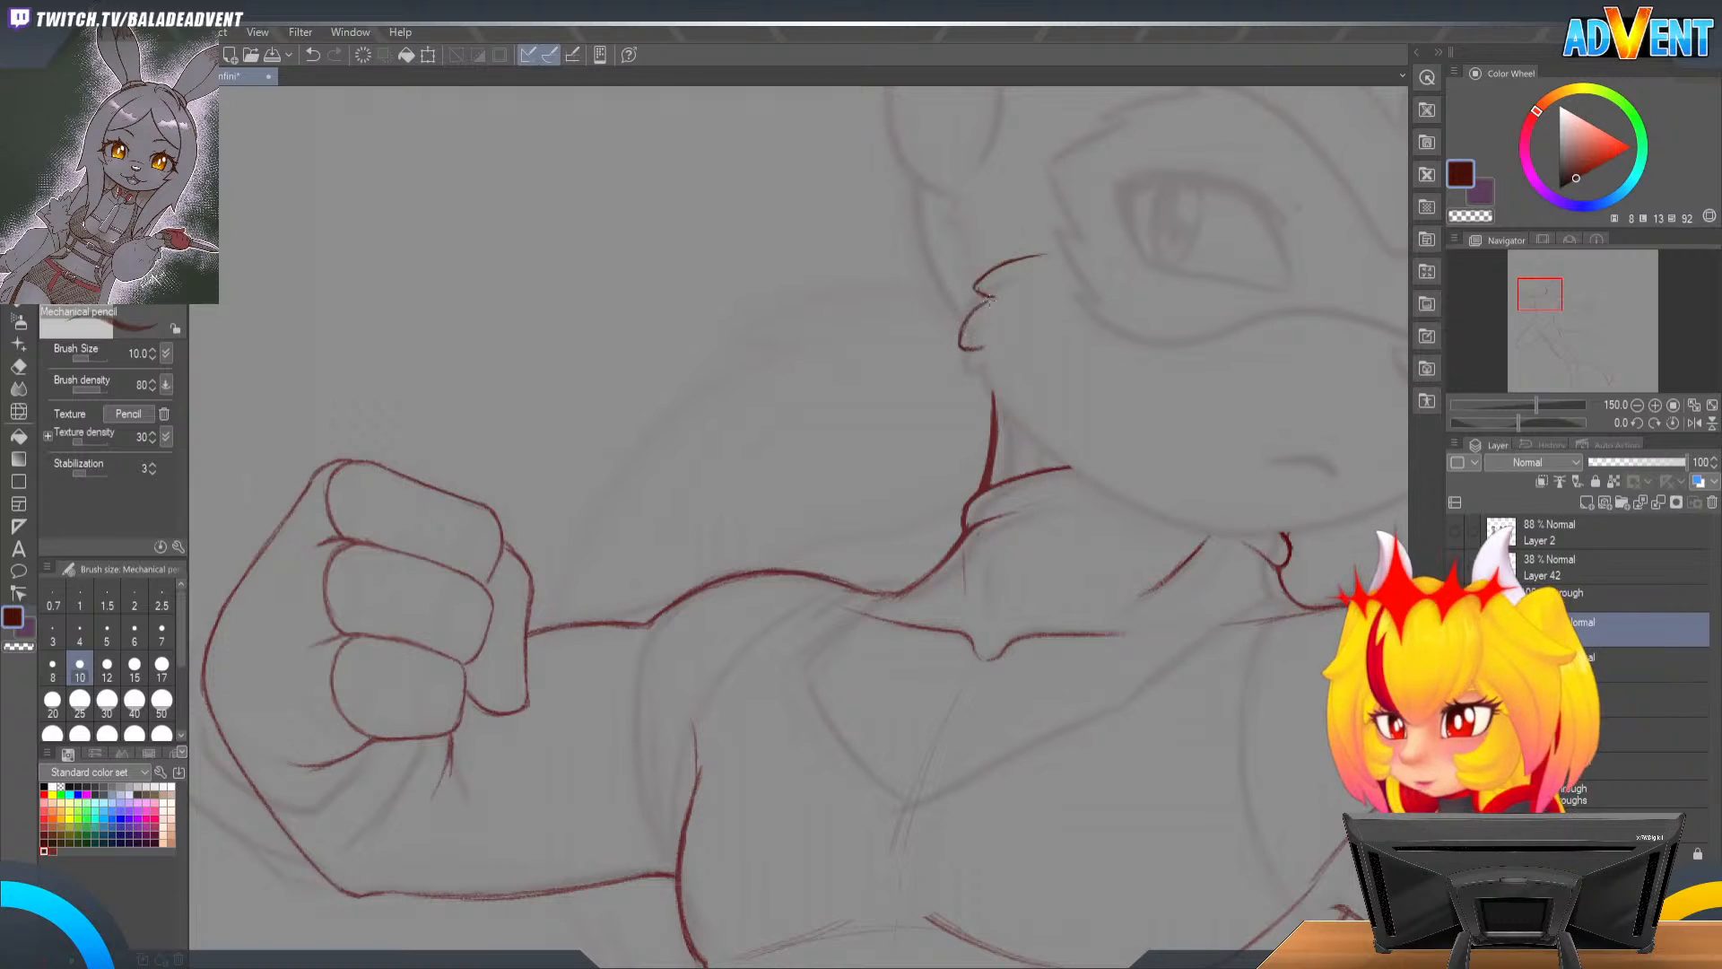
pyautogui.moveTo(981, 345); pyautogui.dragTo(998, 394)
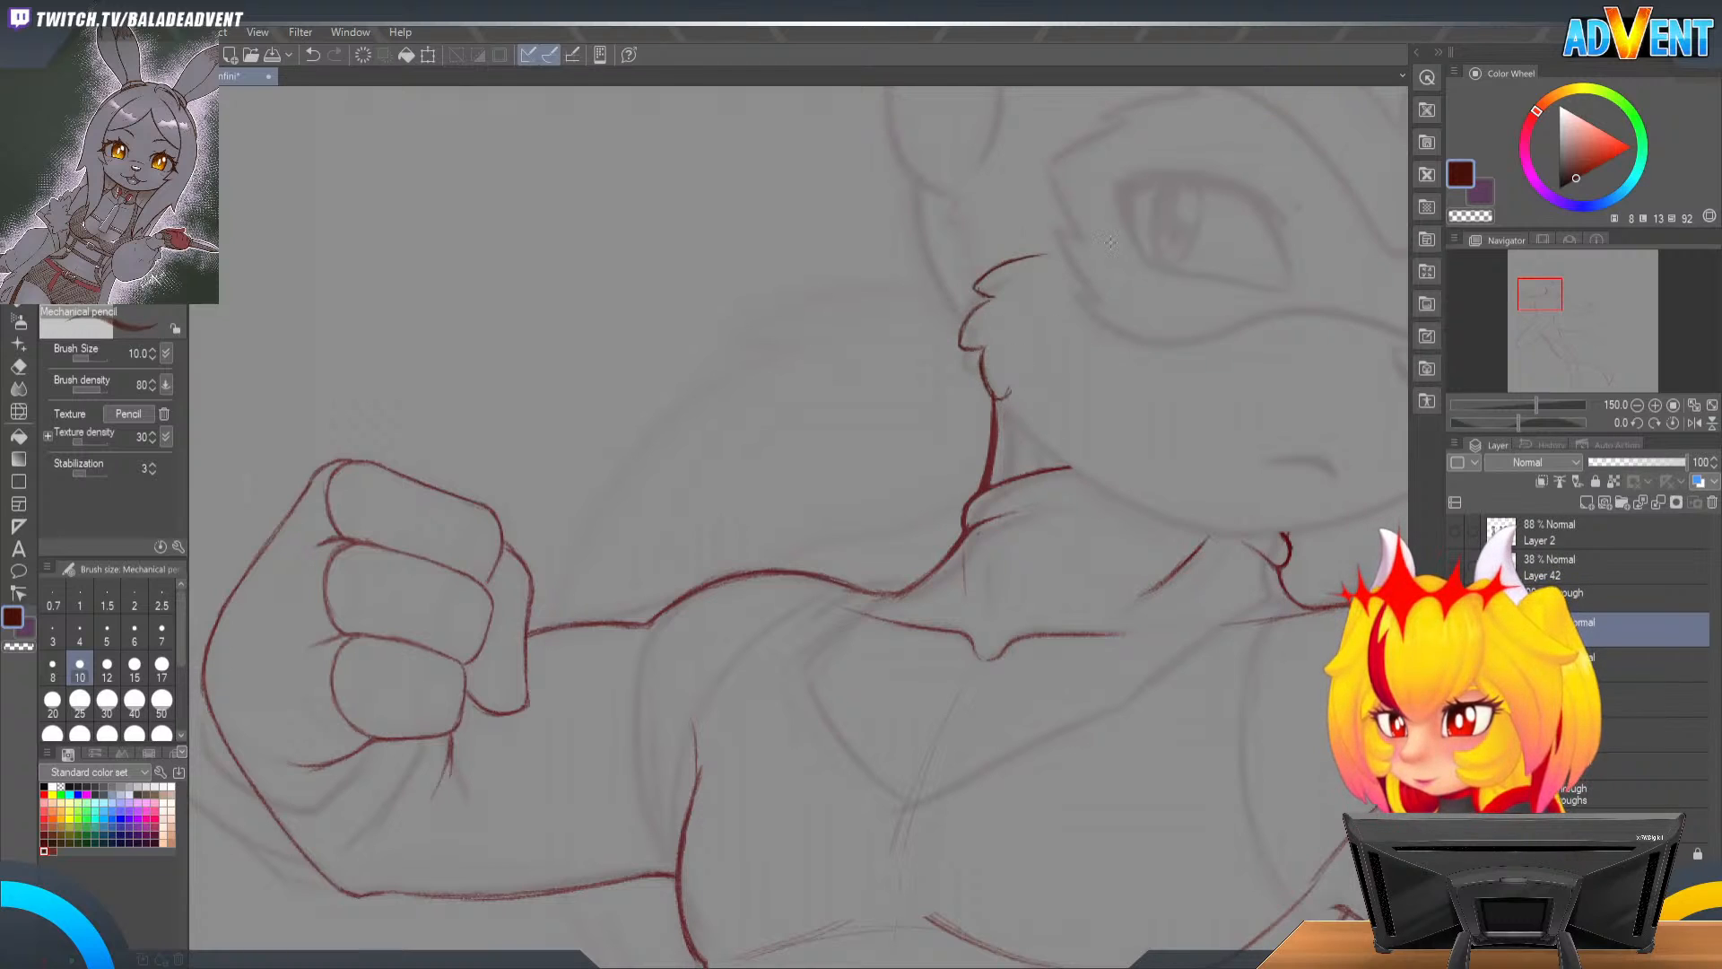
# Step: Mirror the canvas view and draw the front curve of the muzzle beneath the nose
pyautogui.moveTo(1113, 438)
pyautogui.mouseDown()
pyautogui.moveTo(1219, 449)
pyautogui.moveTo(1088, 565)
pyautogui.moveTo(1252, 380)
pyautogui.moveTo(1195, 573)
pyautogui.moveTo(1258, 404)
pyautogui.moveTo(1221, 284)
pyautogui.moveTo(1130, 565)
pyautogui.mouseUp()
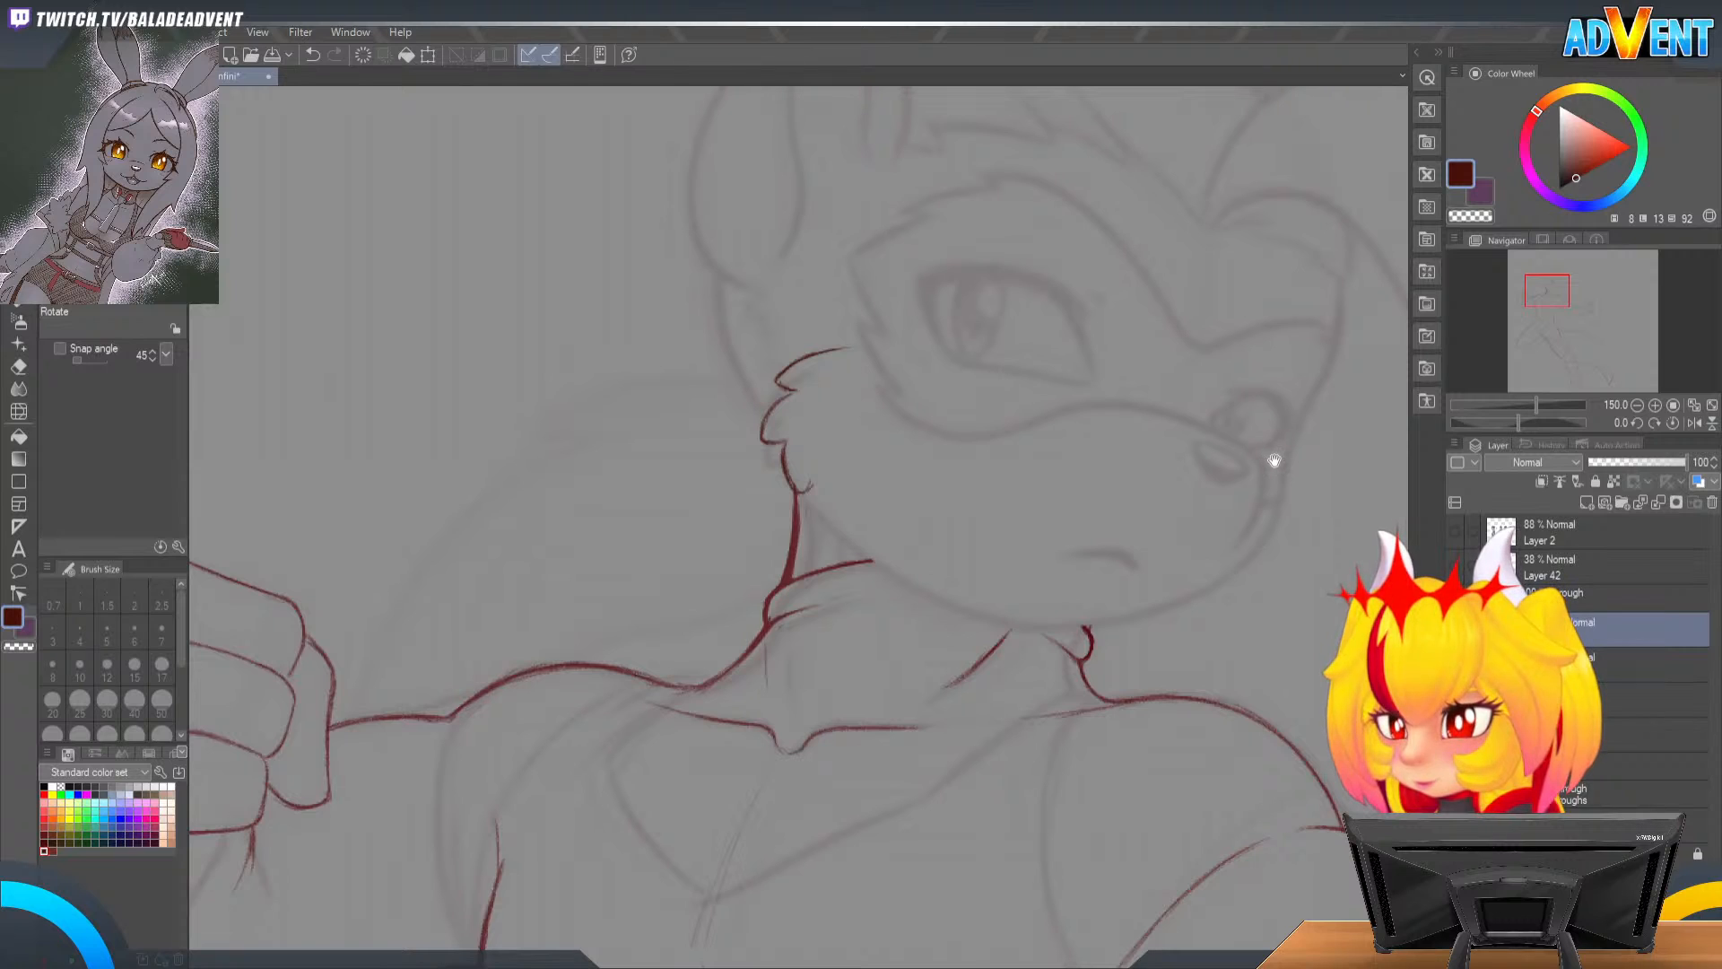
pyautogui.moveTo(1292, 466); pyautogui.dragTo(1203, 396)
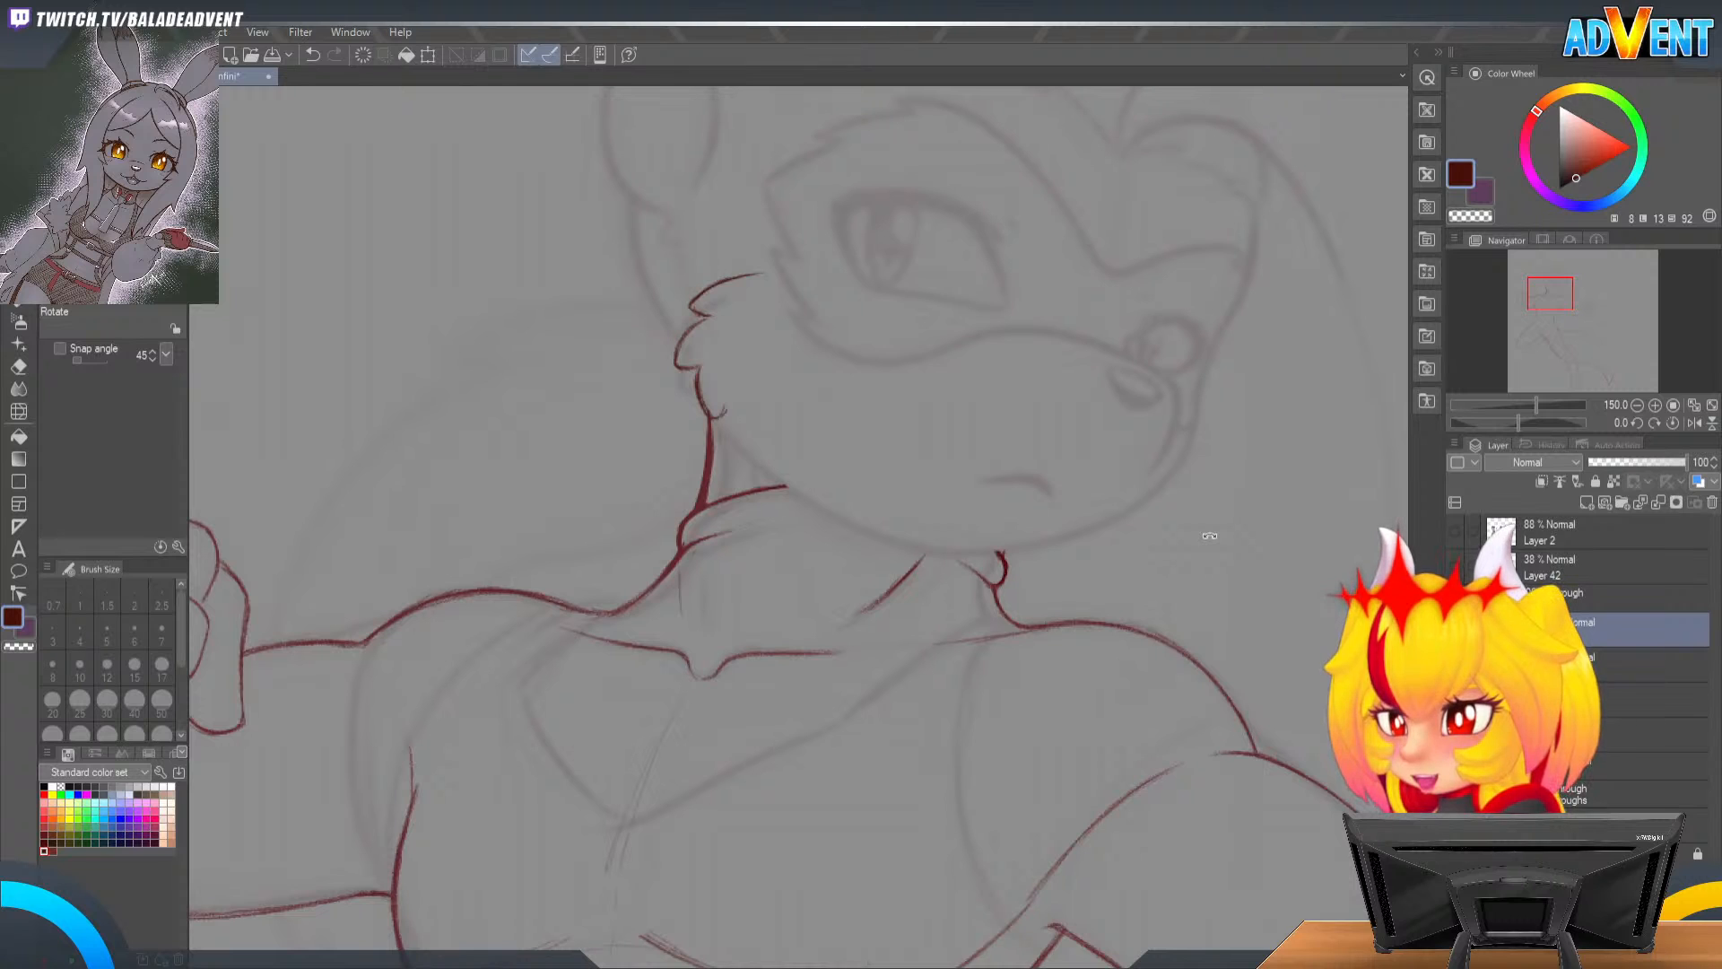
pyautogui.press('h')
pyautogui.press('p')
pyautogui.moveTo(794, 362)
pyautogui.mouseDown()
pyautogui.moveTo(1241, 430)
pyautogui.moveTo(1208, 422)
pyautogui.mouseUp()
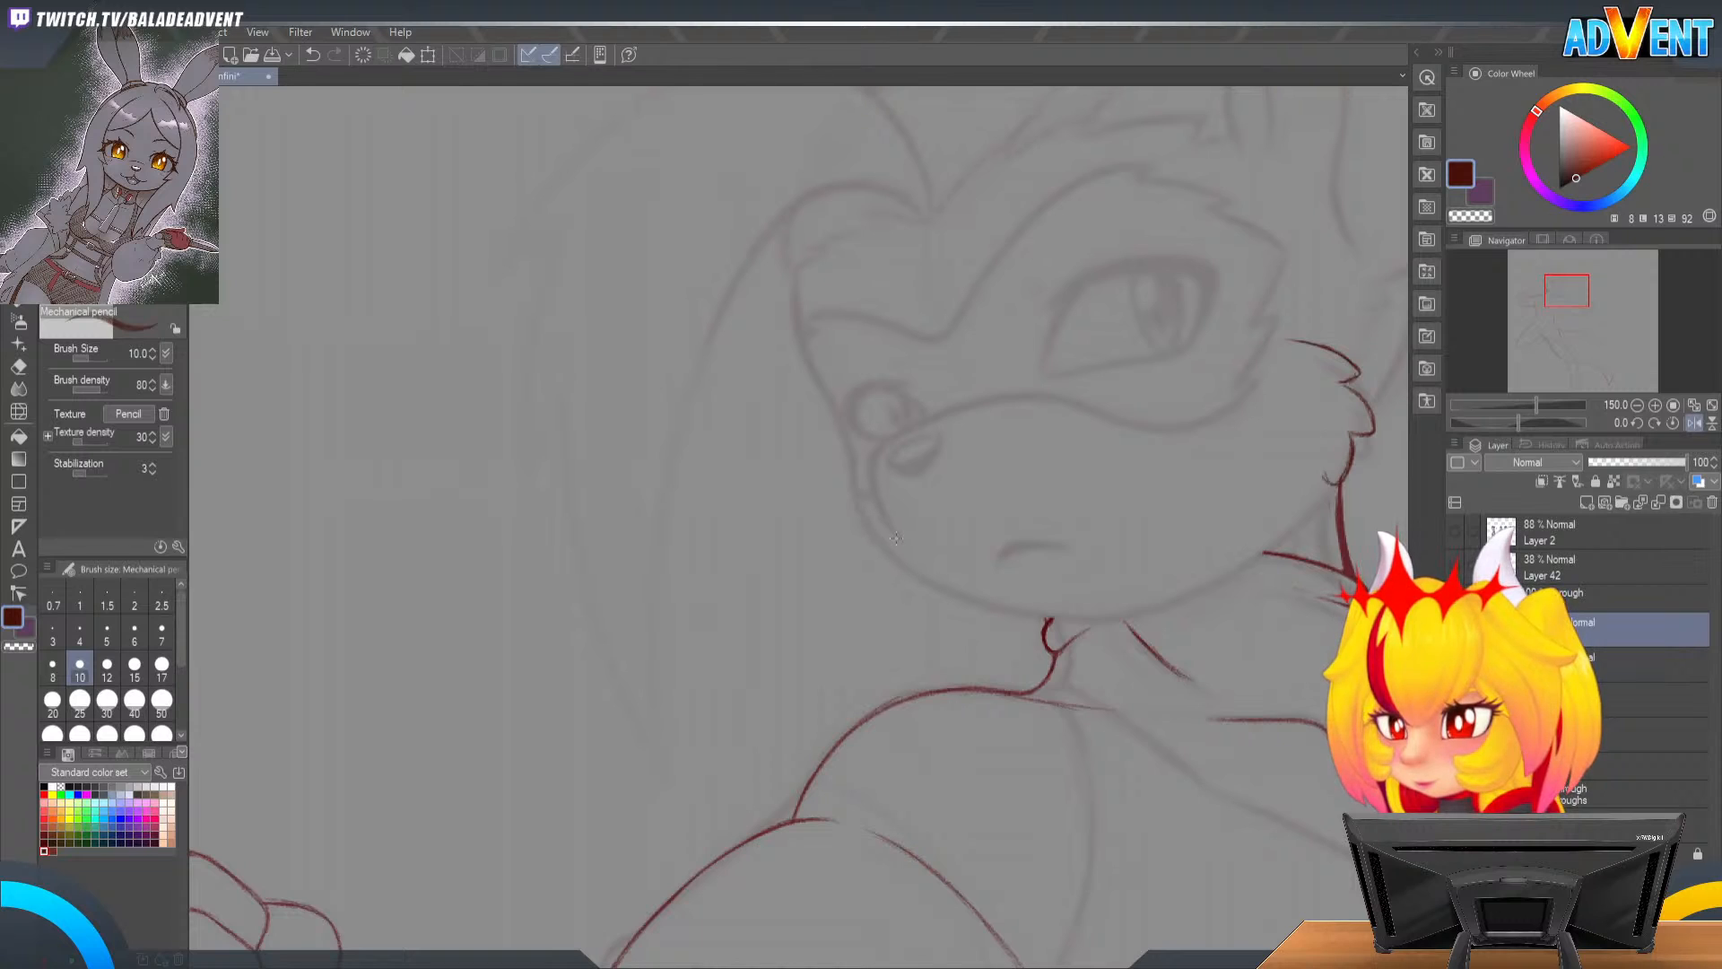
pyautogui.hotkey('ctrl', 'z')
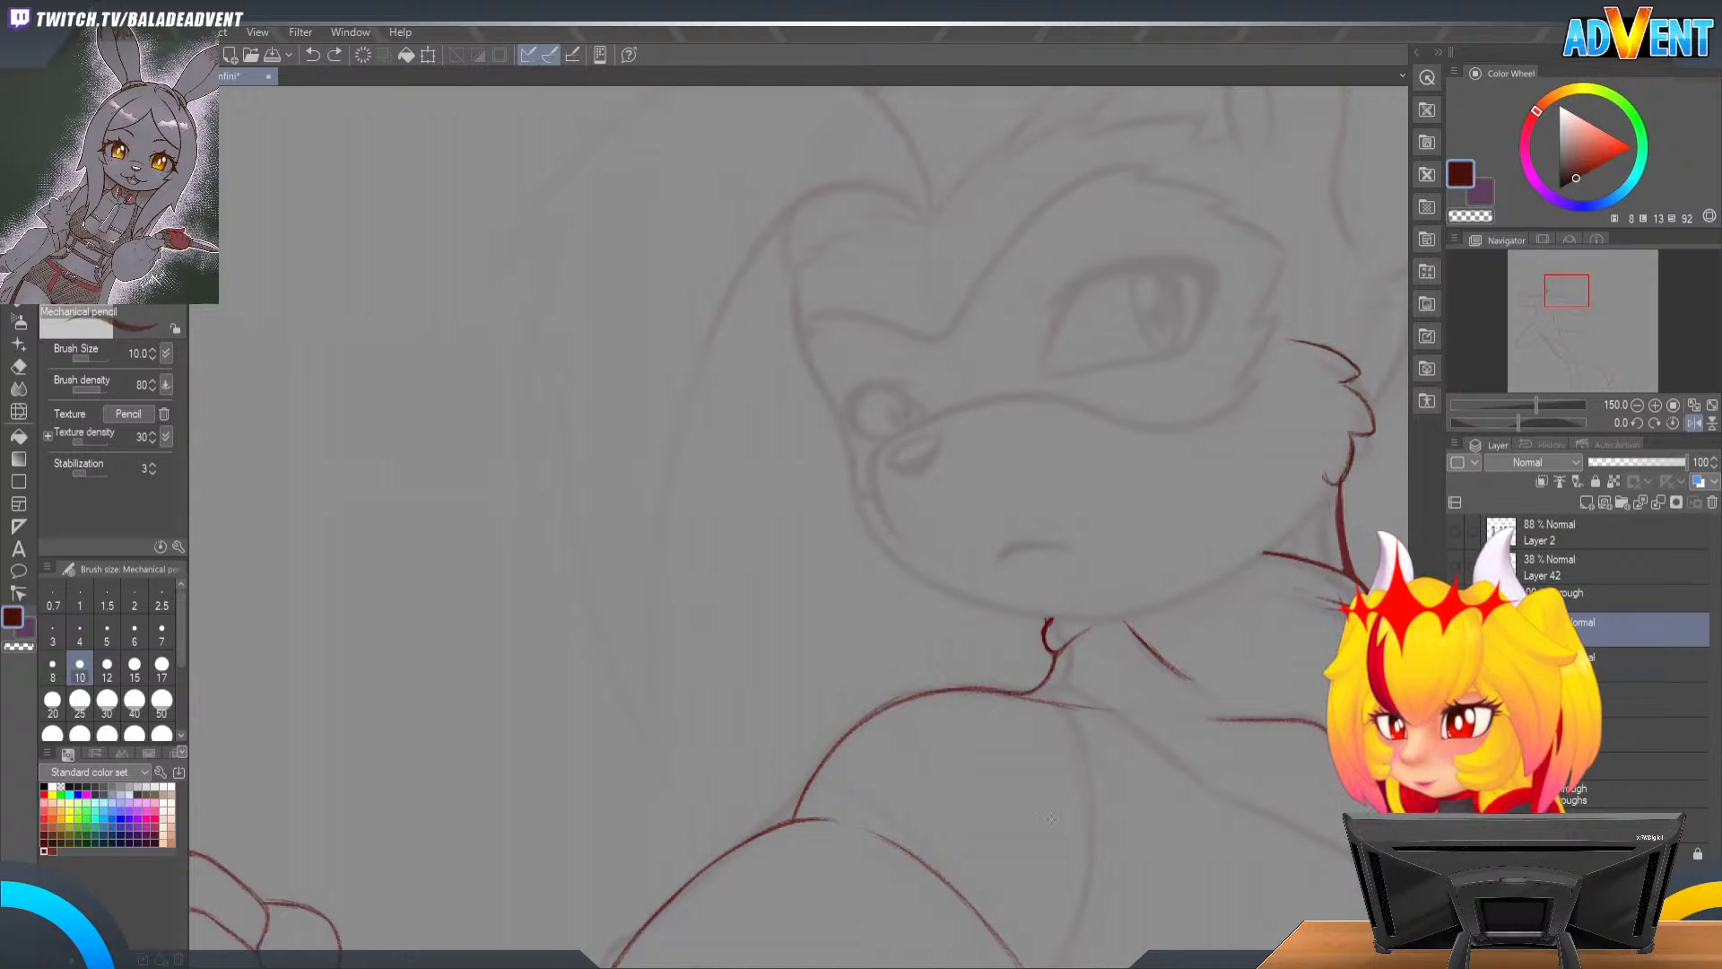
pyautogui.hotkey('ctrl', 'y')
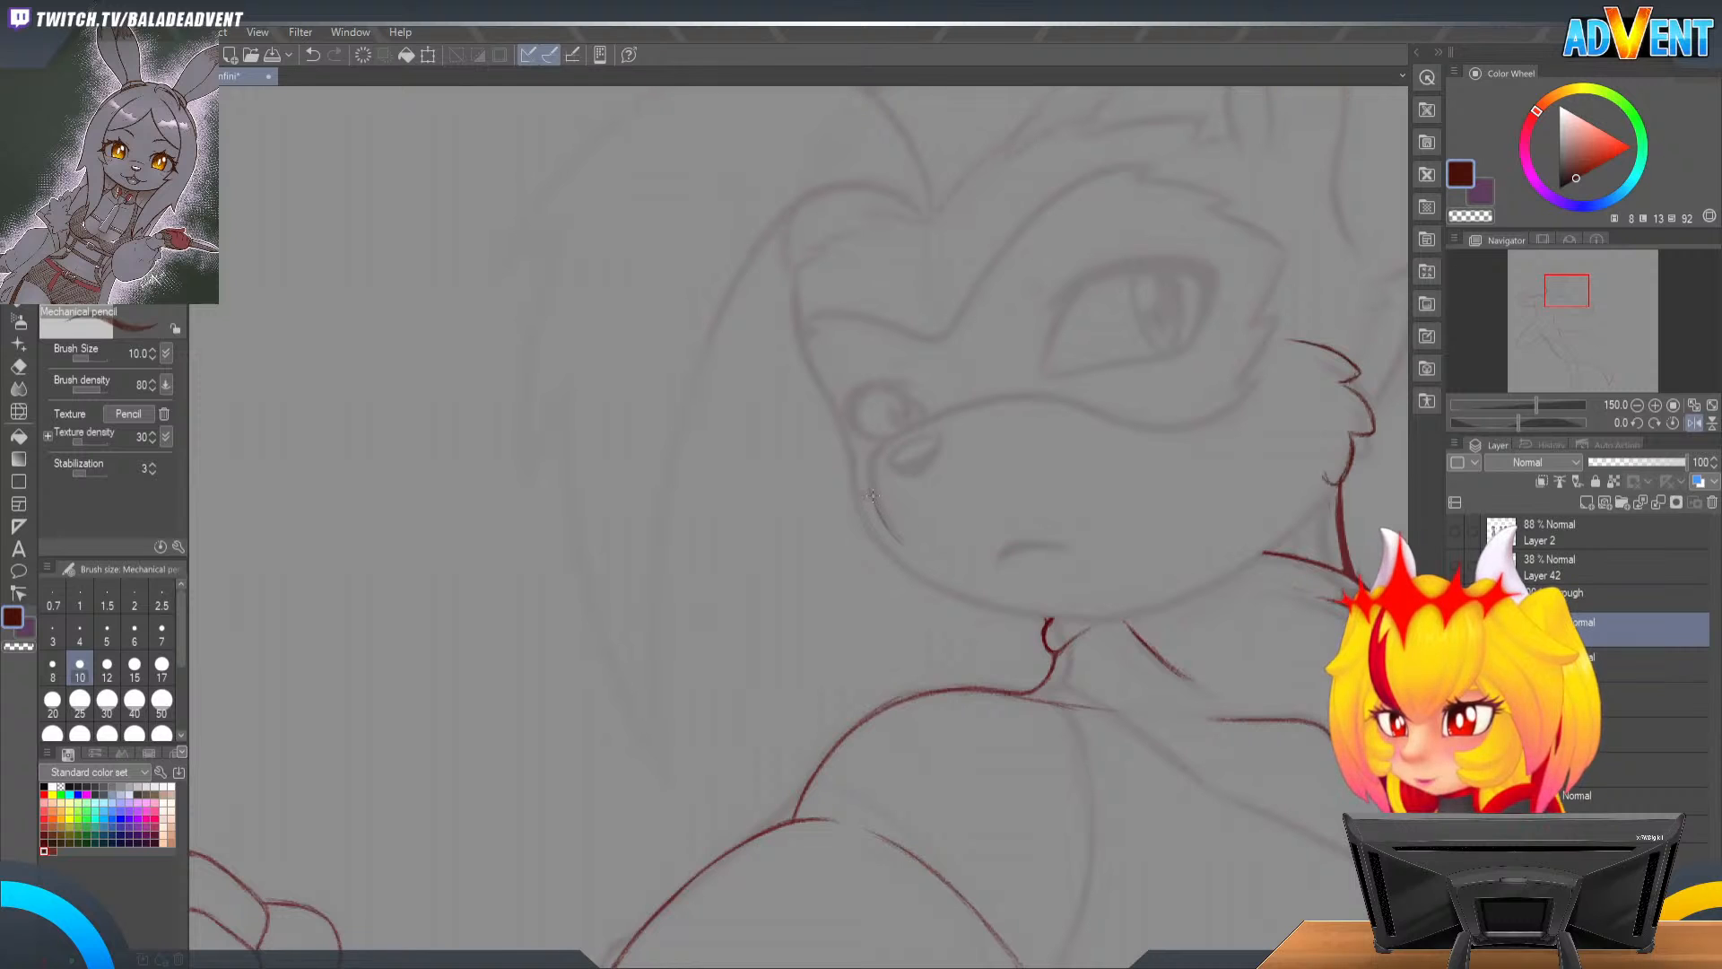
pyautogui.moveTo(868, 453); pyautogui.dragTo(877, 504)
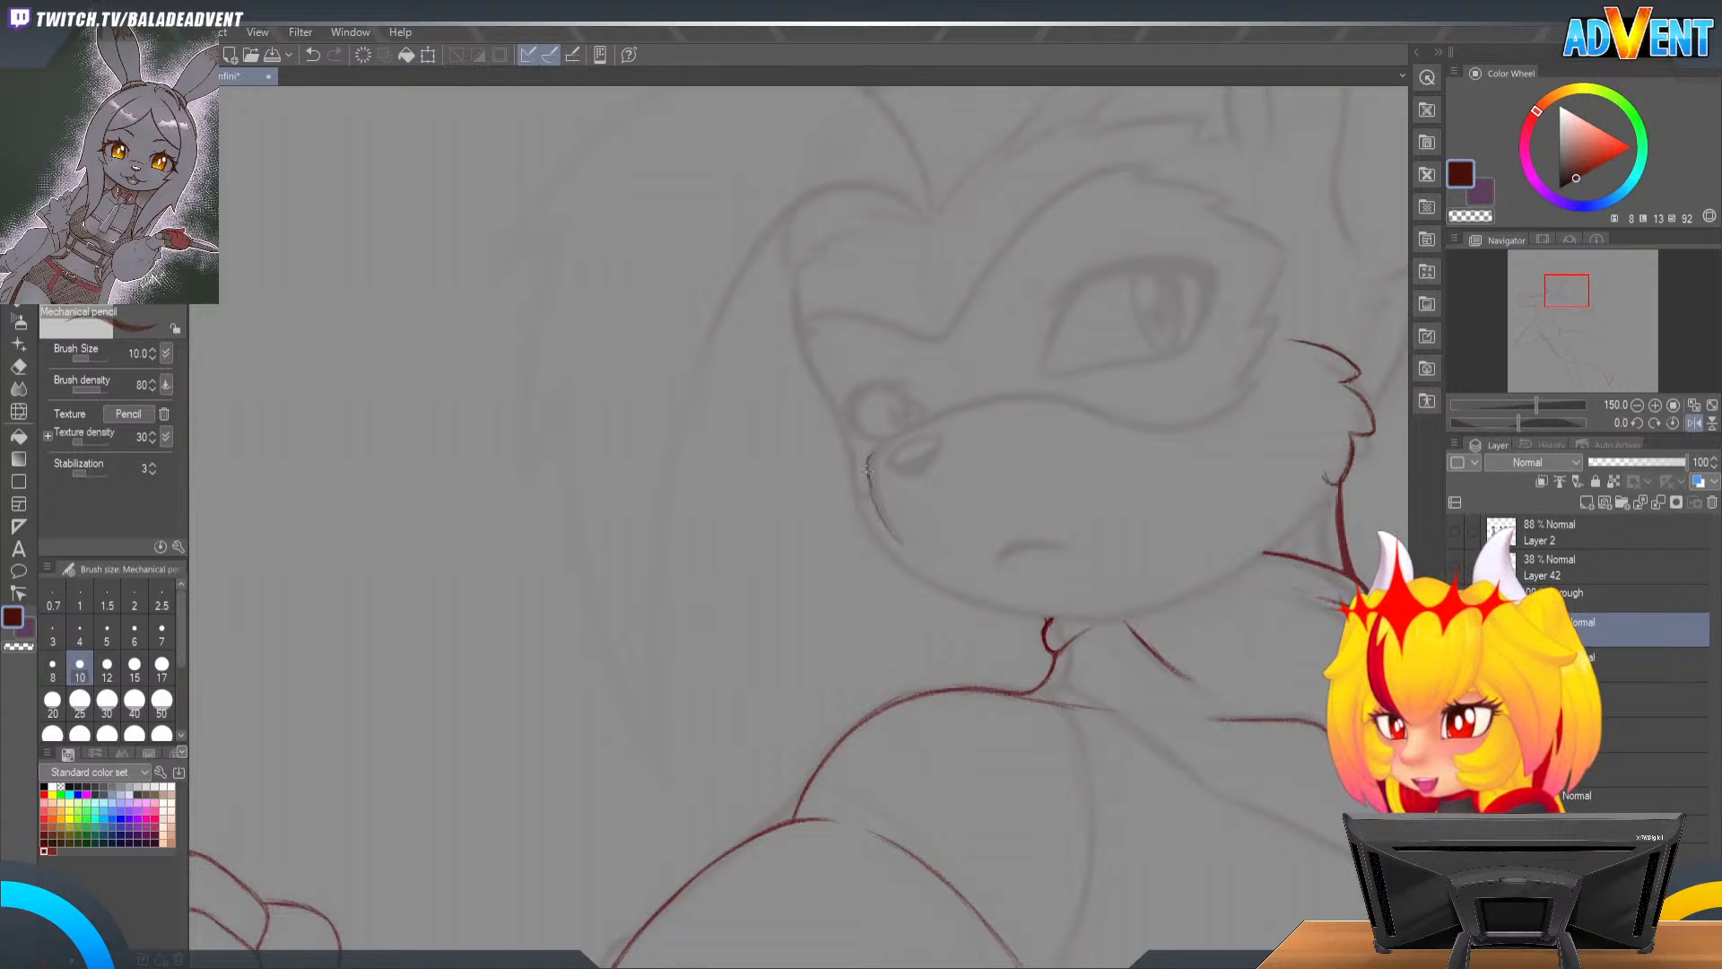
# Step: Extend the muzzle's front line up past the nose into a tapering curve and clean its tip with the eraser
pyautogui.moveTo(1147, 448); pyautogui.dragTo(964, 342)
pyautogui.press('p')
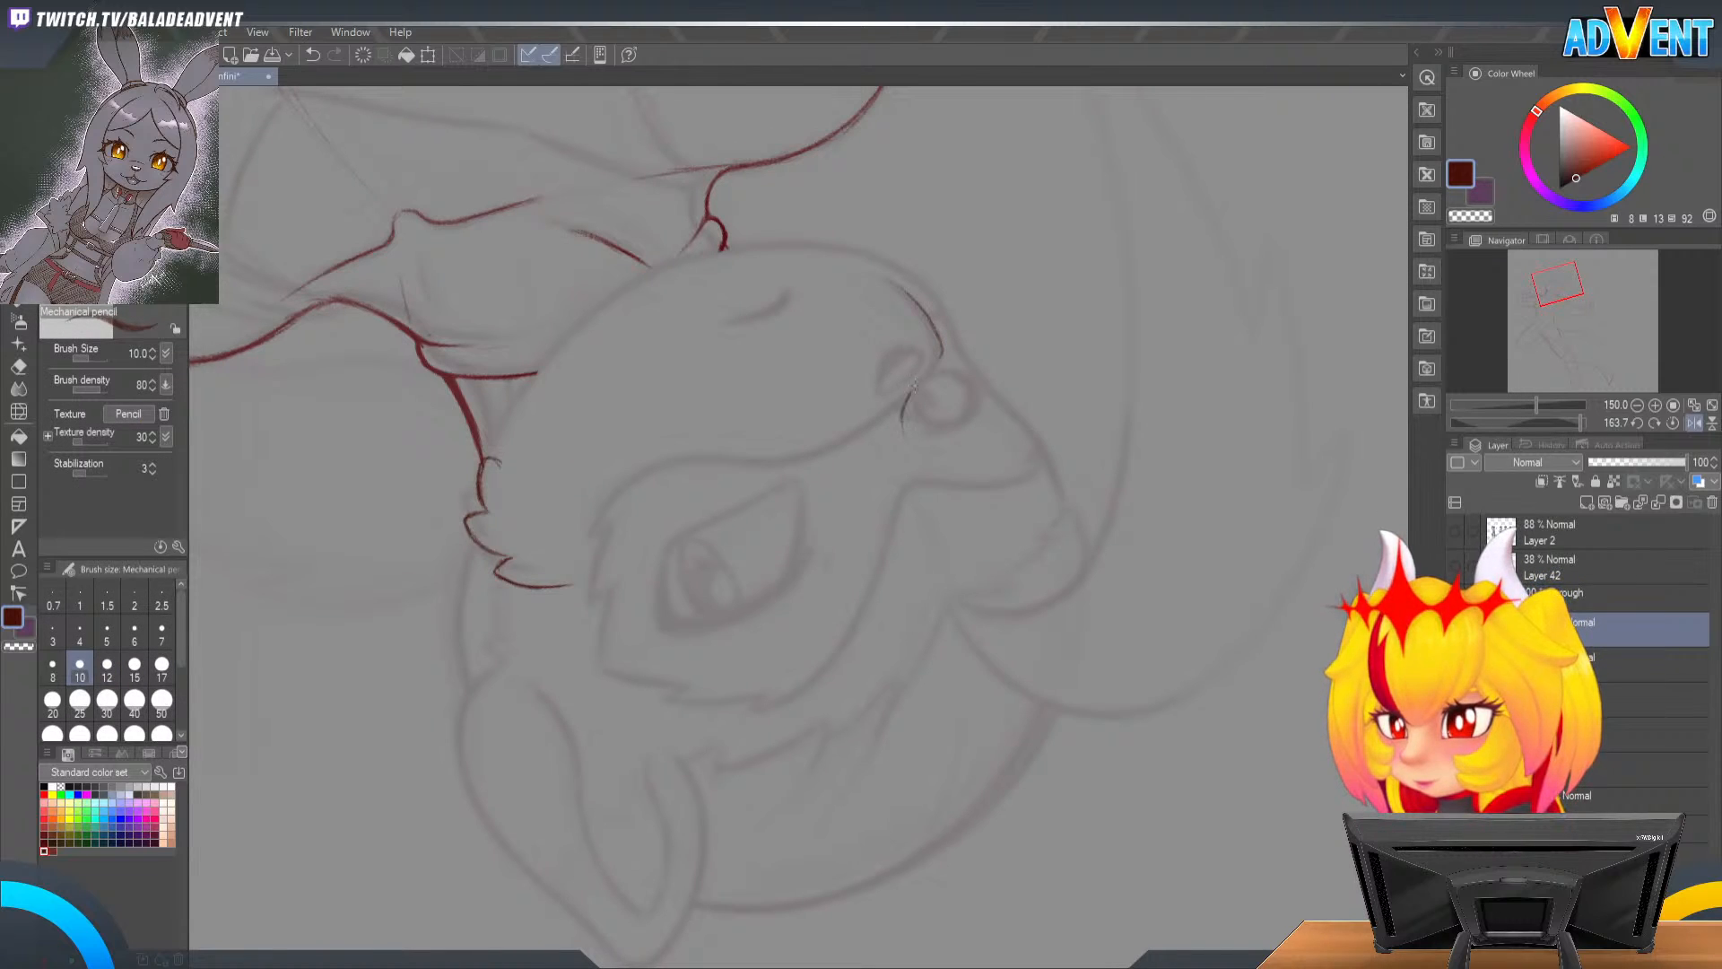
pyautogui.moveTo(904, 409); pyautogui.dragTo(933, 370)
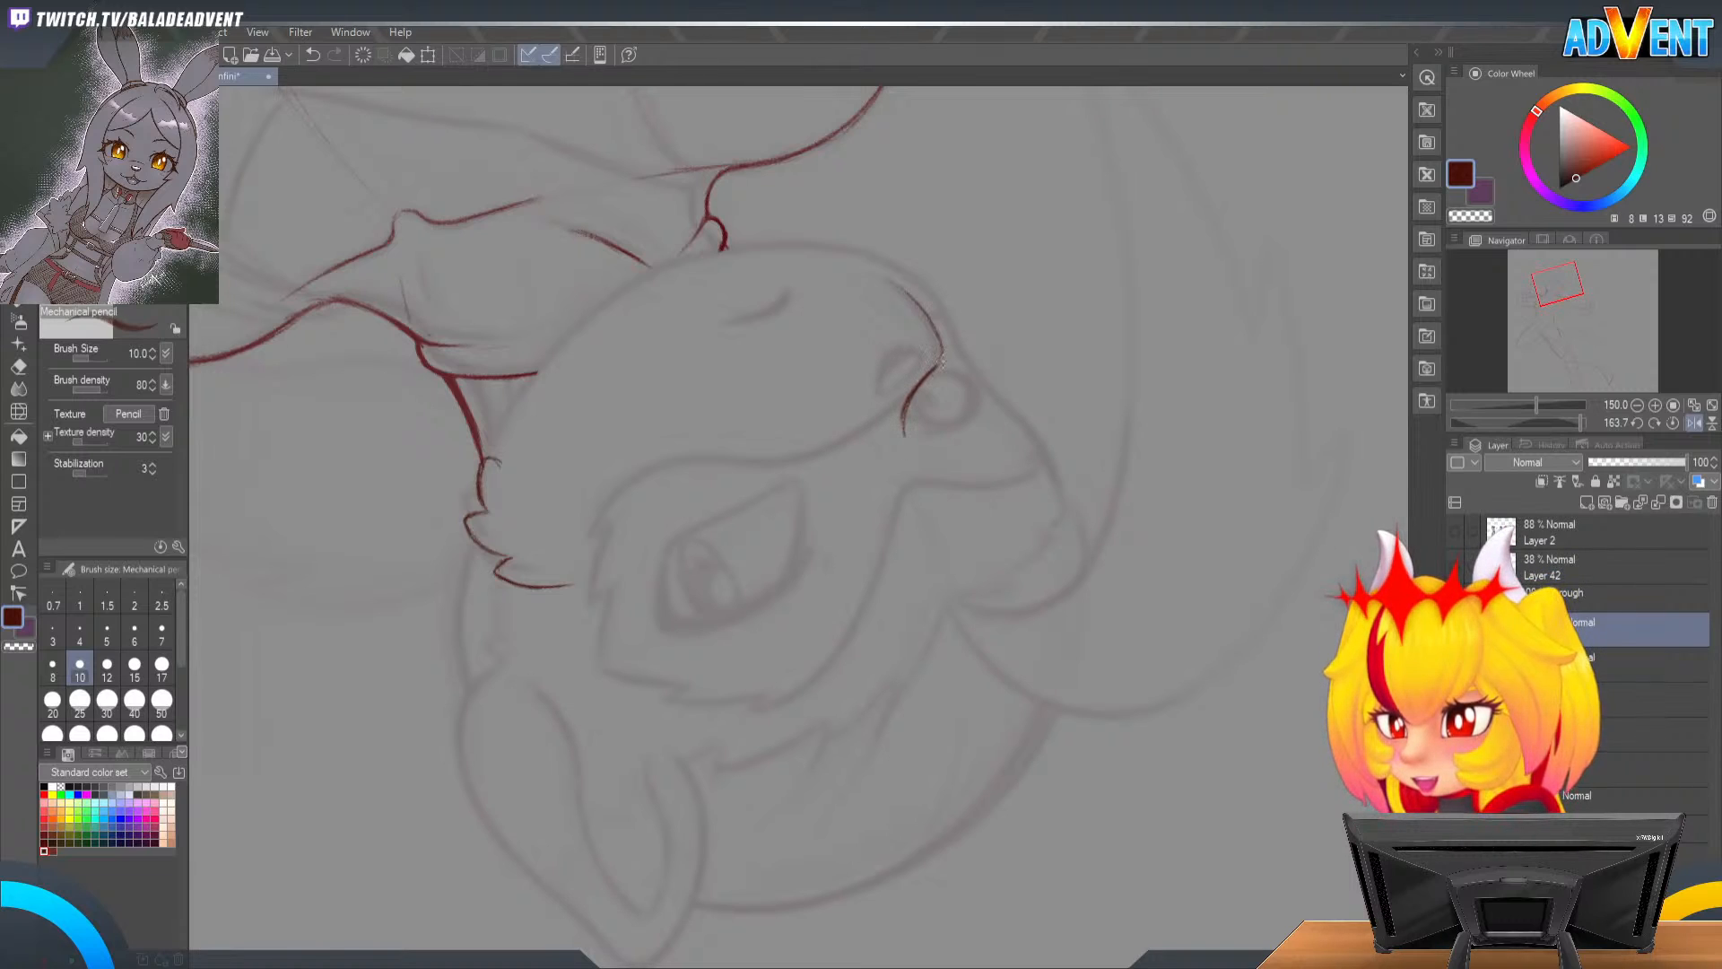
pyautogui.moveTo(908, 395)
pyautogui.mouseDown()
pyautogui.moveTo(904, 437)
pyautogui.moveTo(907, 406)
pyautogui.mouseUp()
pyautogui.press('e')
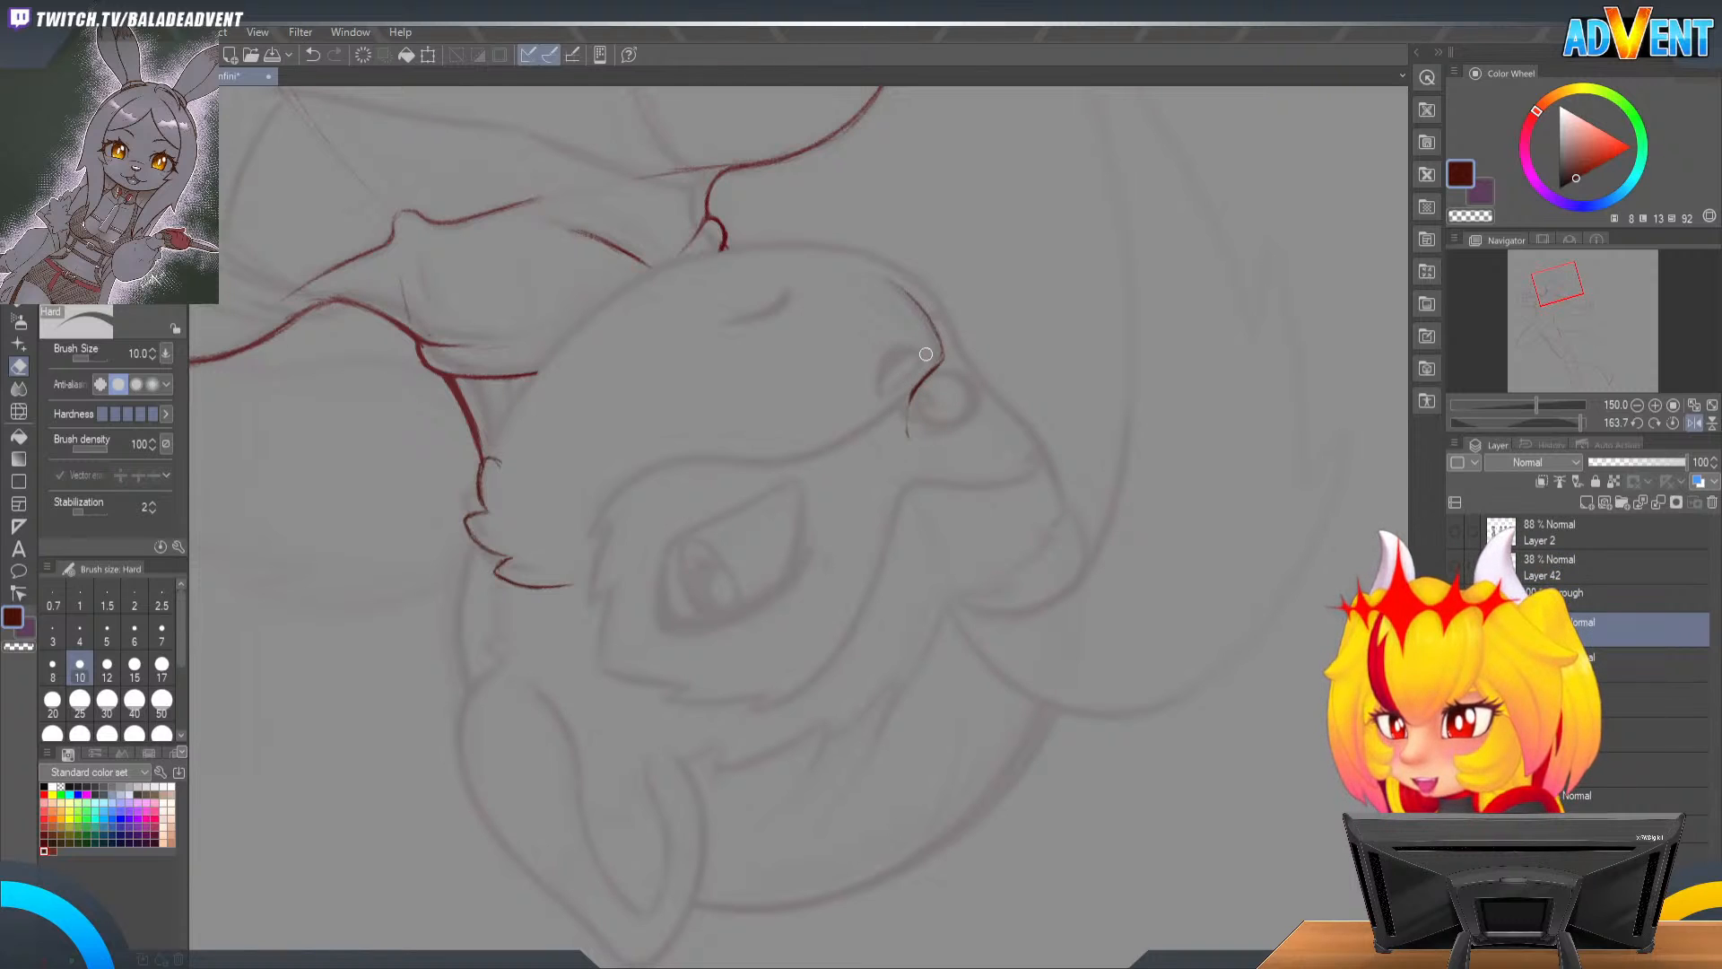
pyautogui.hotkey('ctrl', 'space')
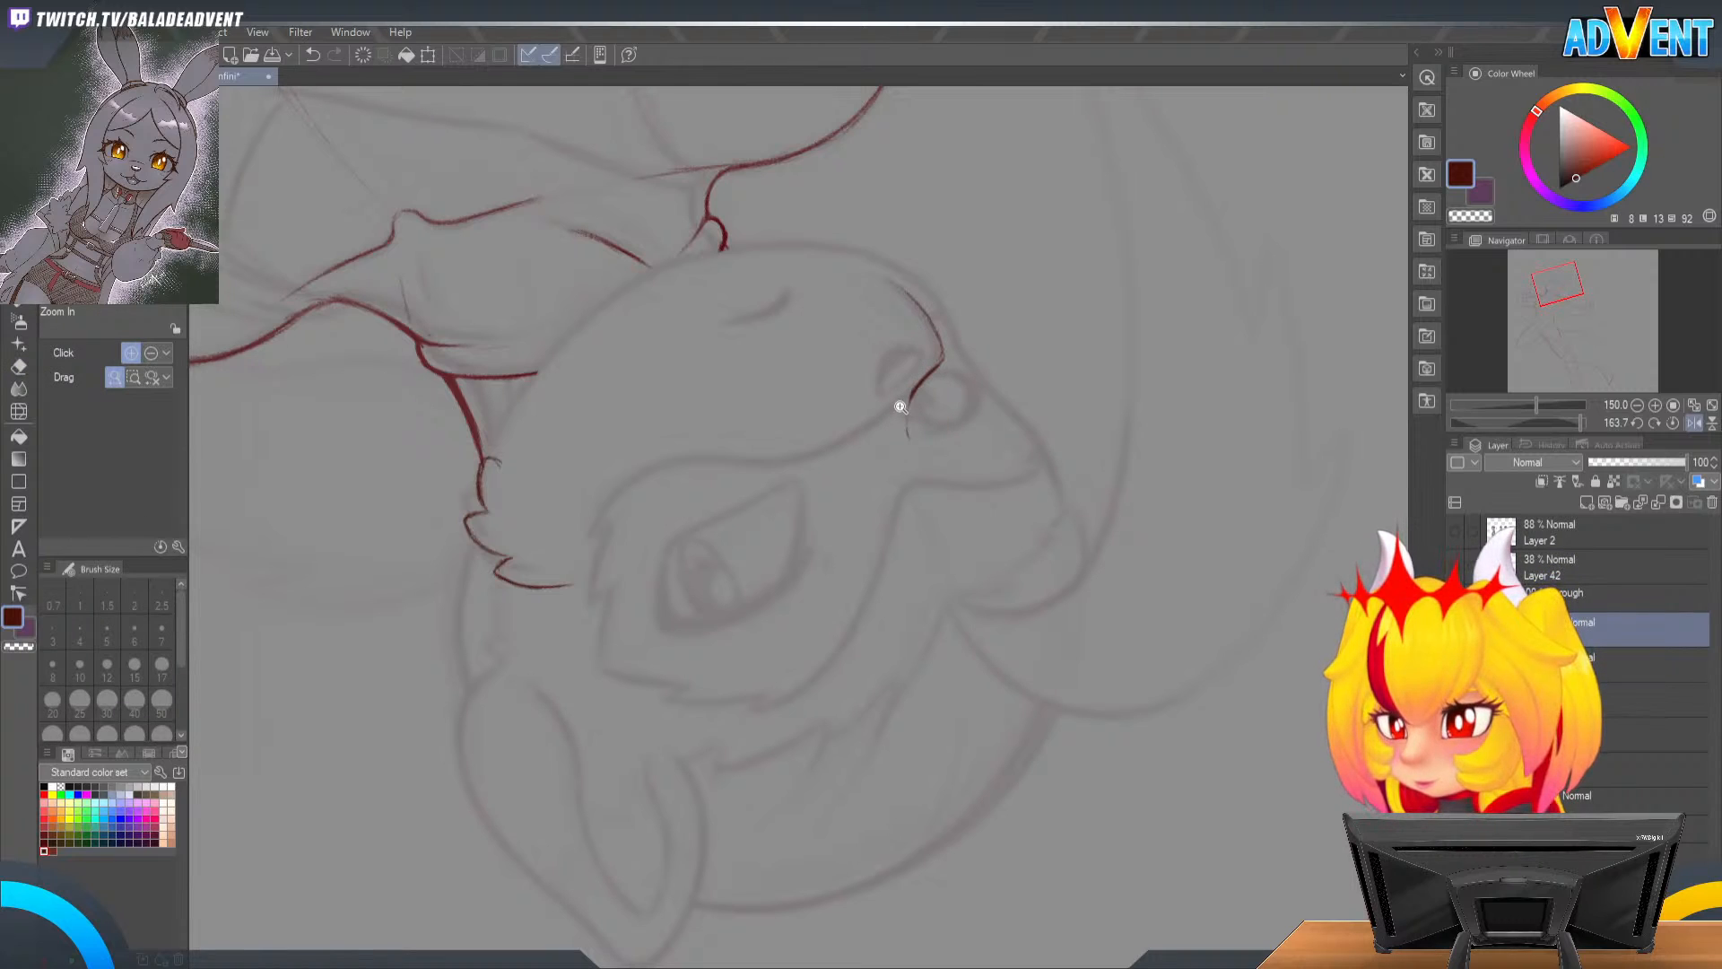
pyautogui.click(908, 409)
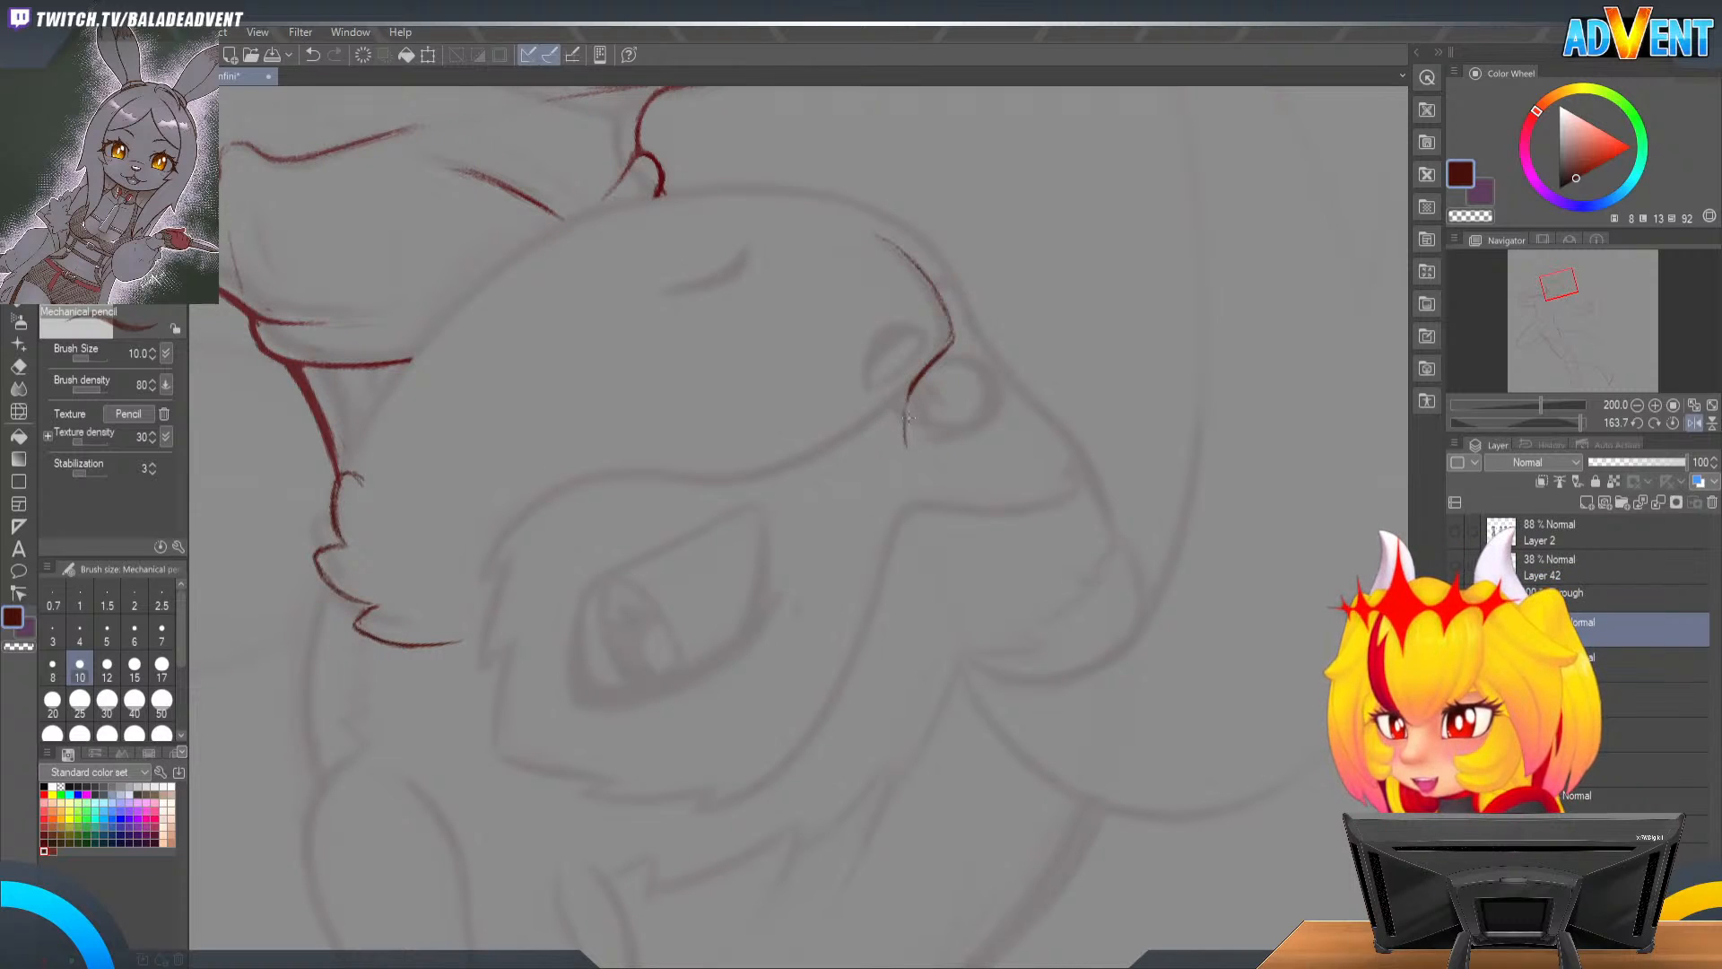
pyautogui.moveTo(914, 383); pyautogui.dragTo(904, 421)
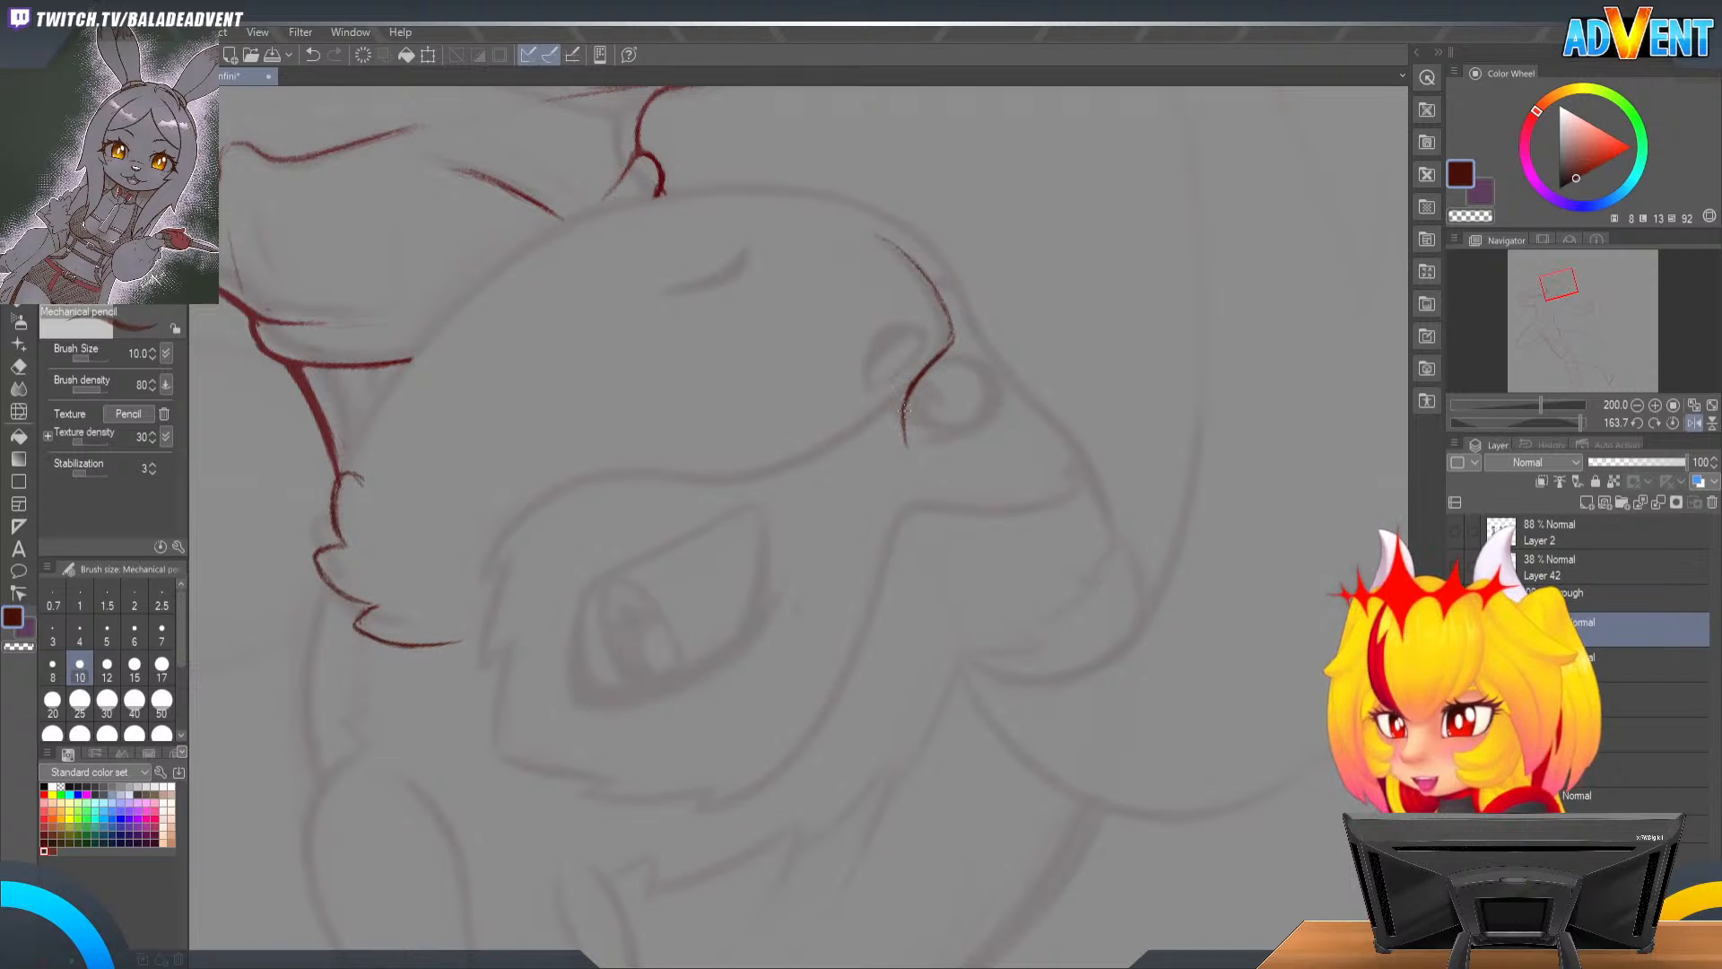
pyautogui.moveTo(911, 408)
pyautogui.mouseDown()
pyautogui.moveTo(928, 358)
pyautogui.moveTo(904, 435)
pyautogui.moveTo(903, 392)
pyautogui.moveTo(904, 435)
pyautogui.mouseUp()
pyautogui.press('e')
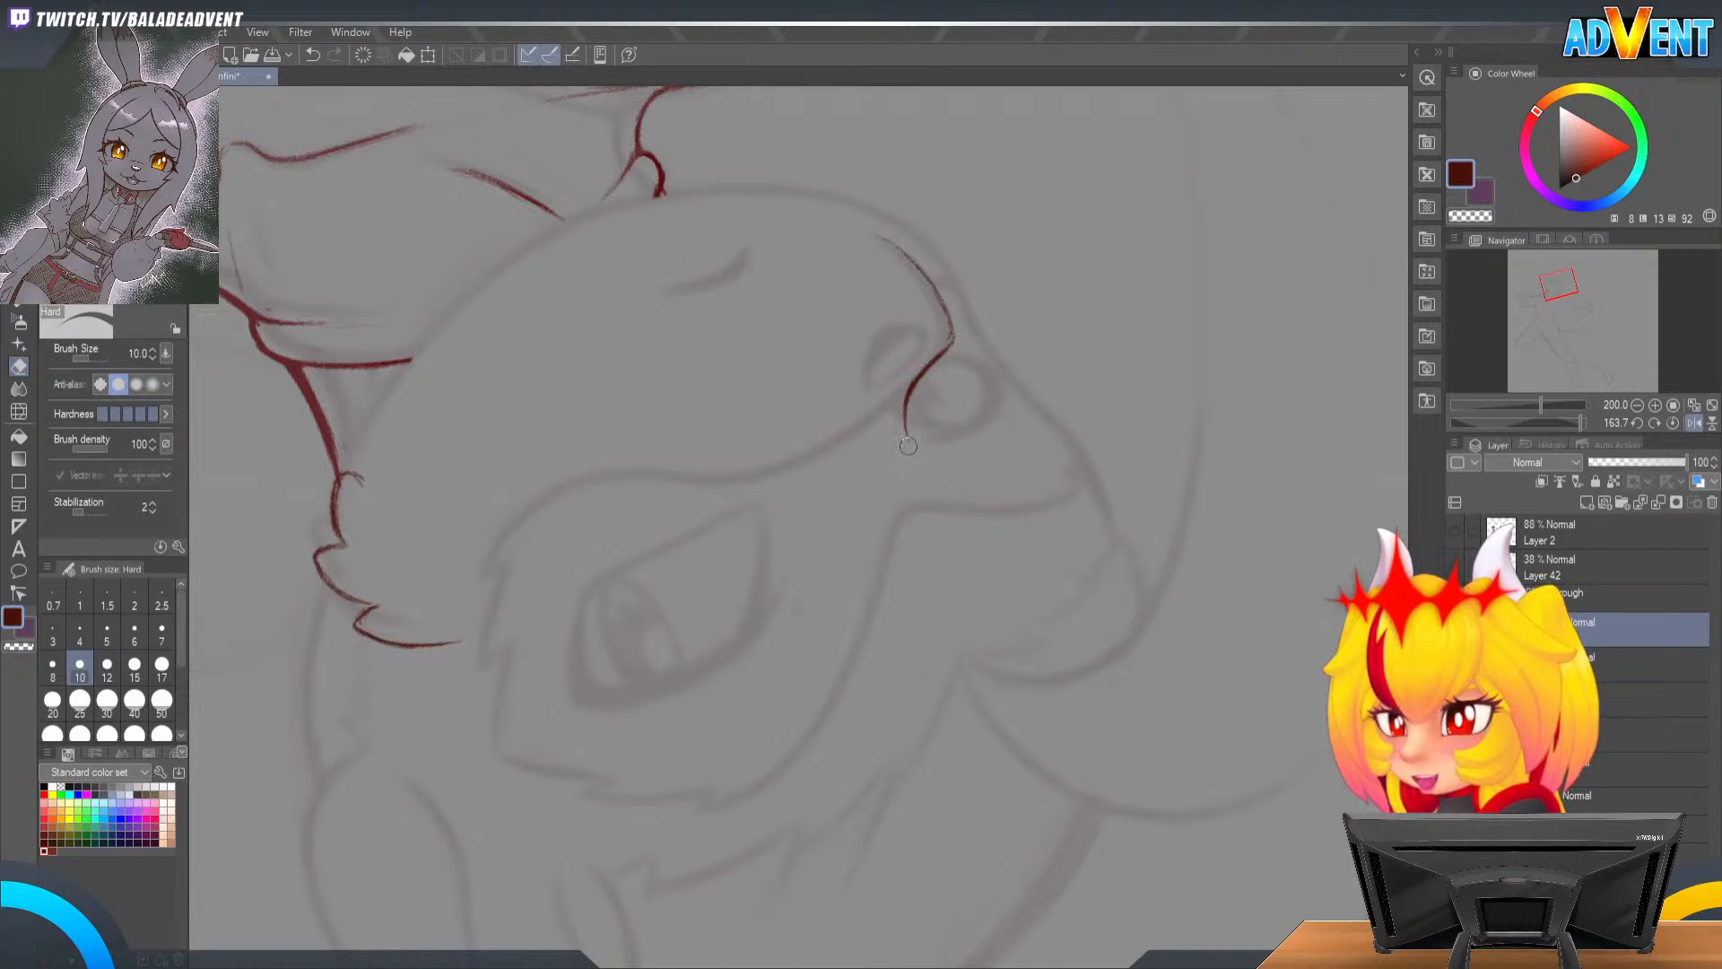
# Step: Clean the corner of the muzzle line with the eraser and strengthen its upper end beside the nose
pyautogui.press('r')
pyautogui.moveTo(1041, 520); pyautogui.dragTo(930, 588)
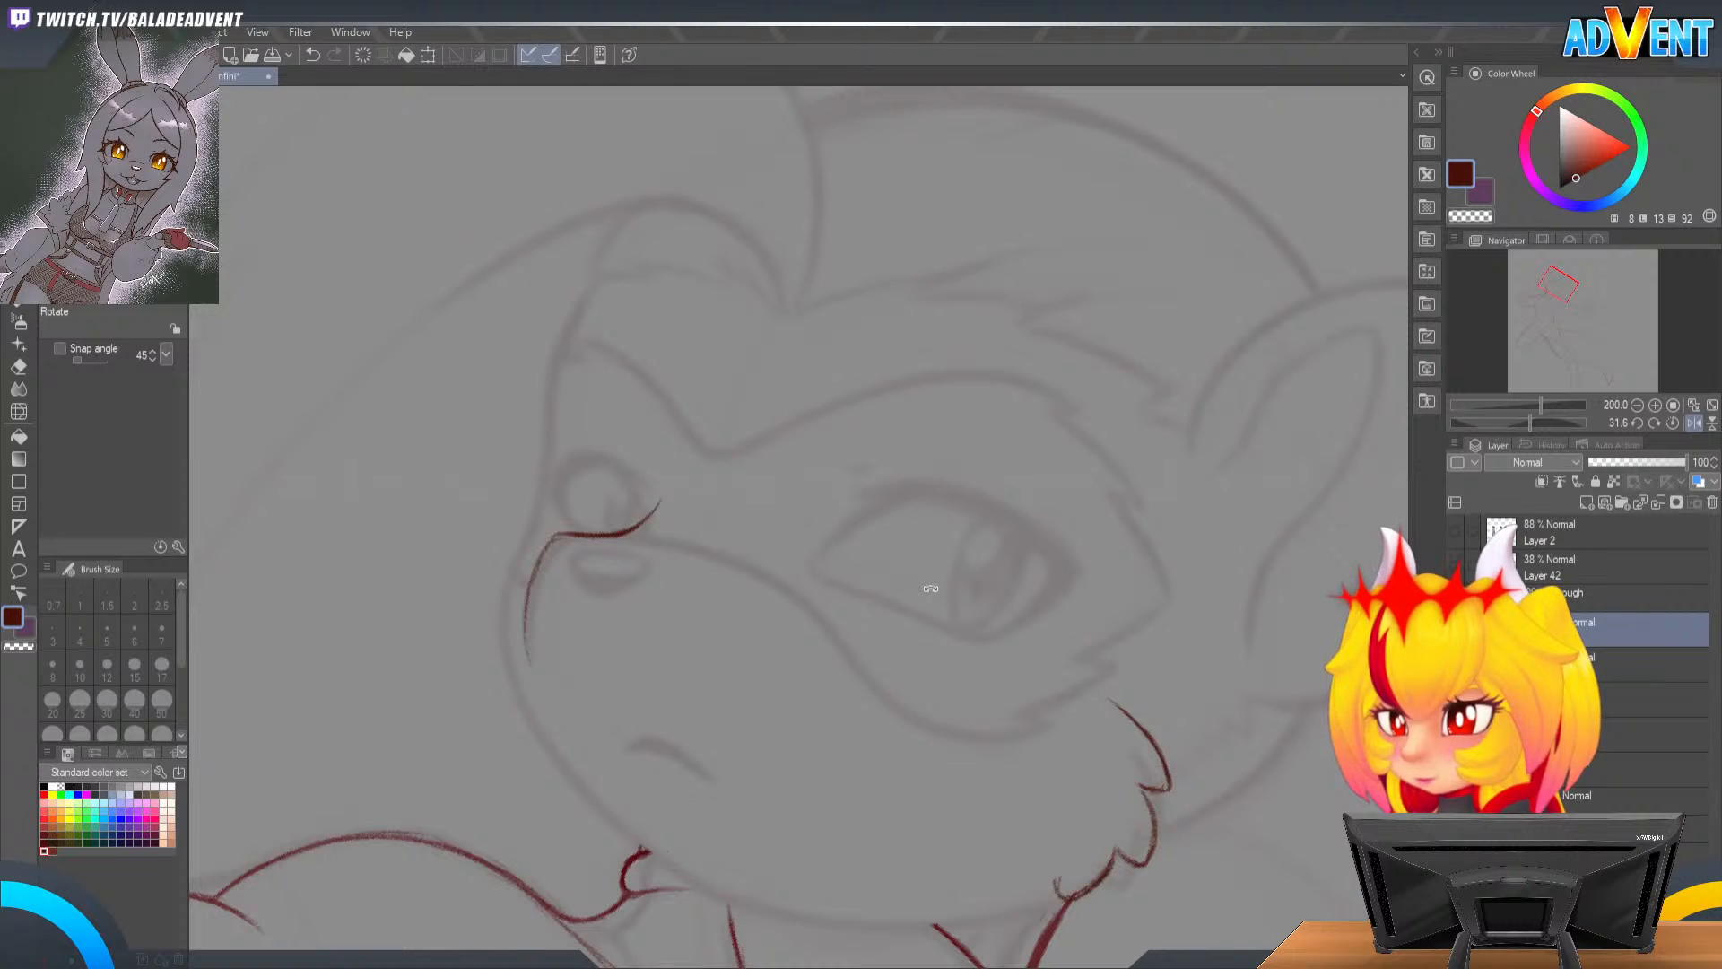
pyautogui.moveTo(815, 442)
pyautogui.mouseDown()
pyautogui.moveTo(999, 396)
pyautogui.moveTo(1238, 288)
pyautogui.mouseUp()
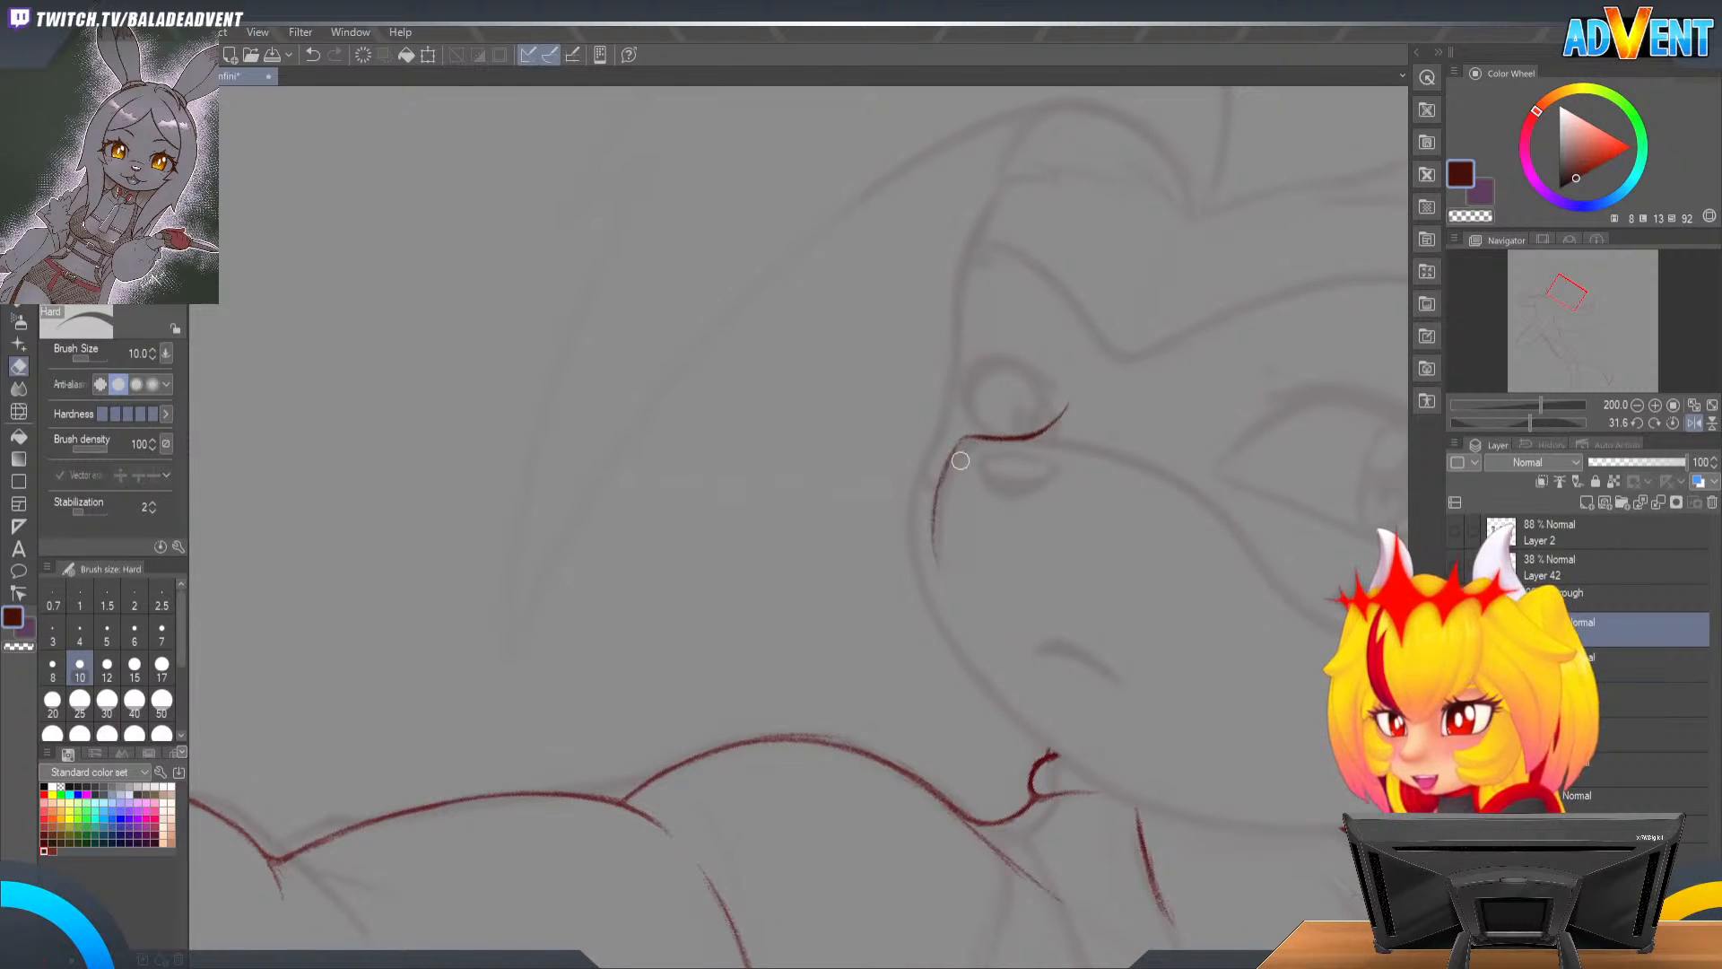
pyautogui.press('p')
pyautogui.moveTo(1121, 320); pyautogui.dragTo(1157, 261)
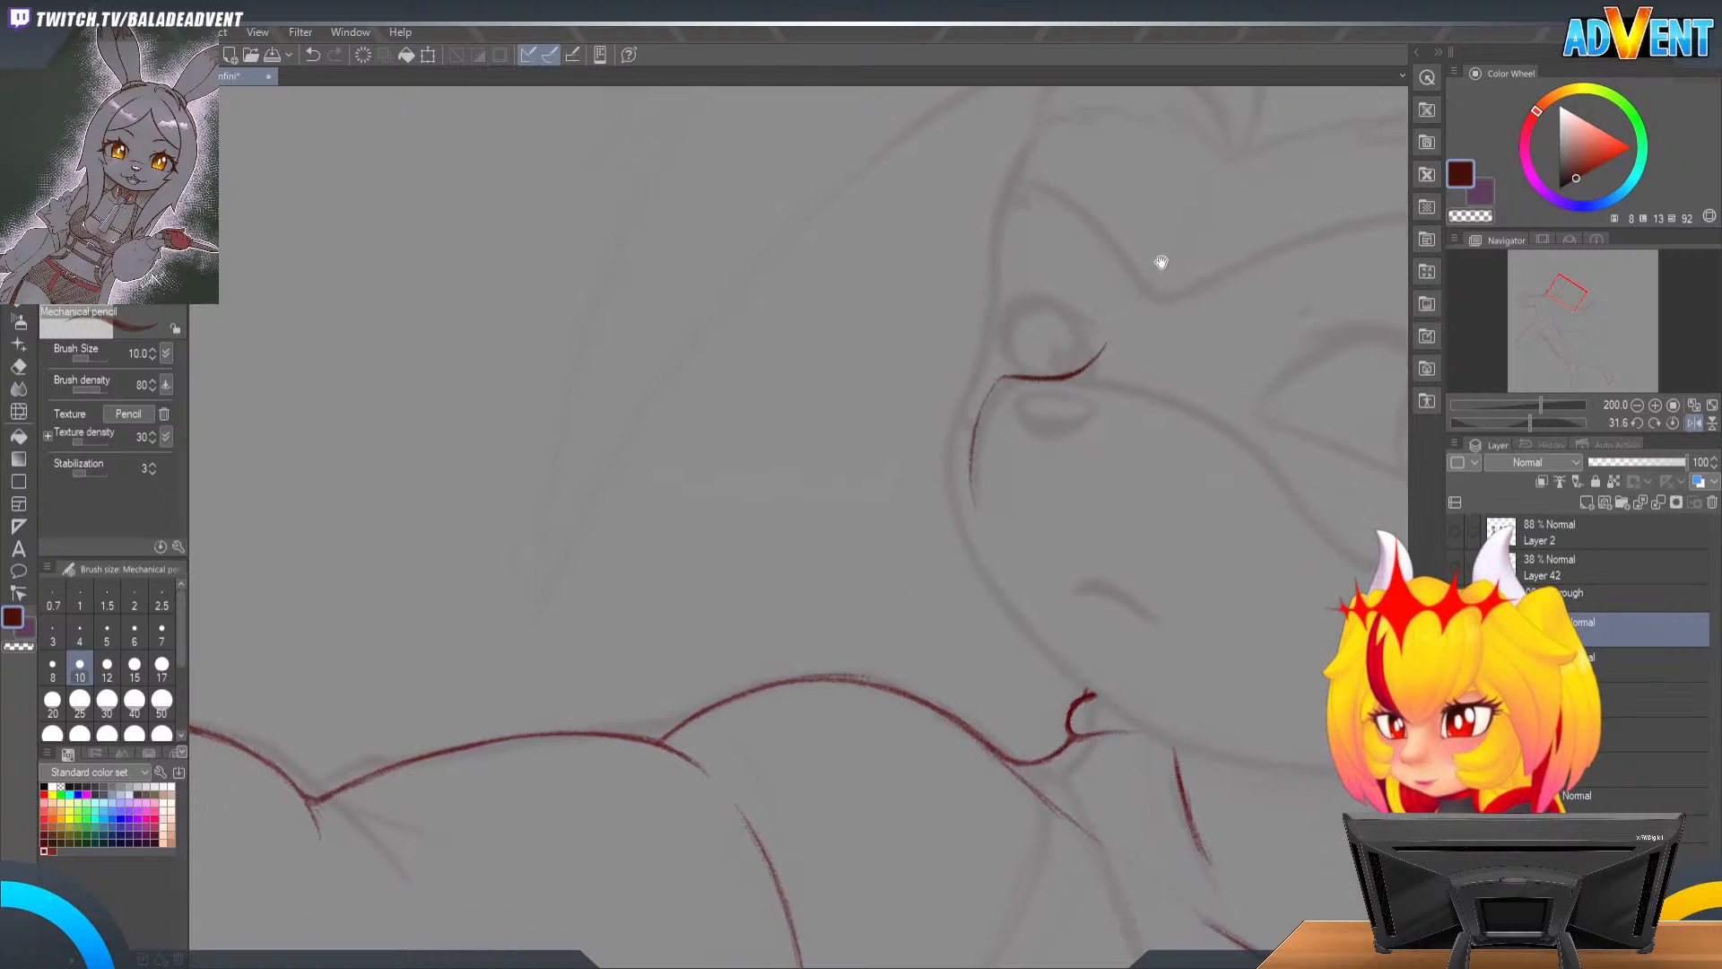
pyautogui.moveTo(1076, 386); pyautogui.dragTo(1101, 350)
pyautogui.press('p')
pyautogui.moveTo(969, 423); pyautogui.dragTo(984, 323)
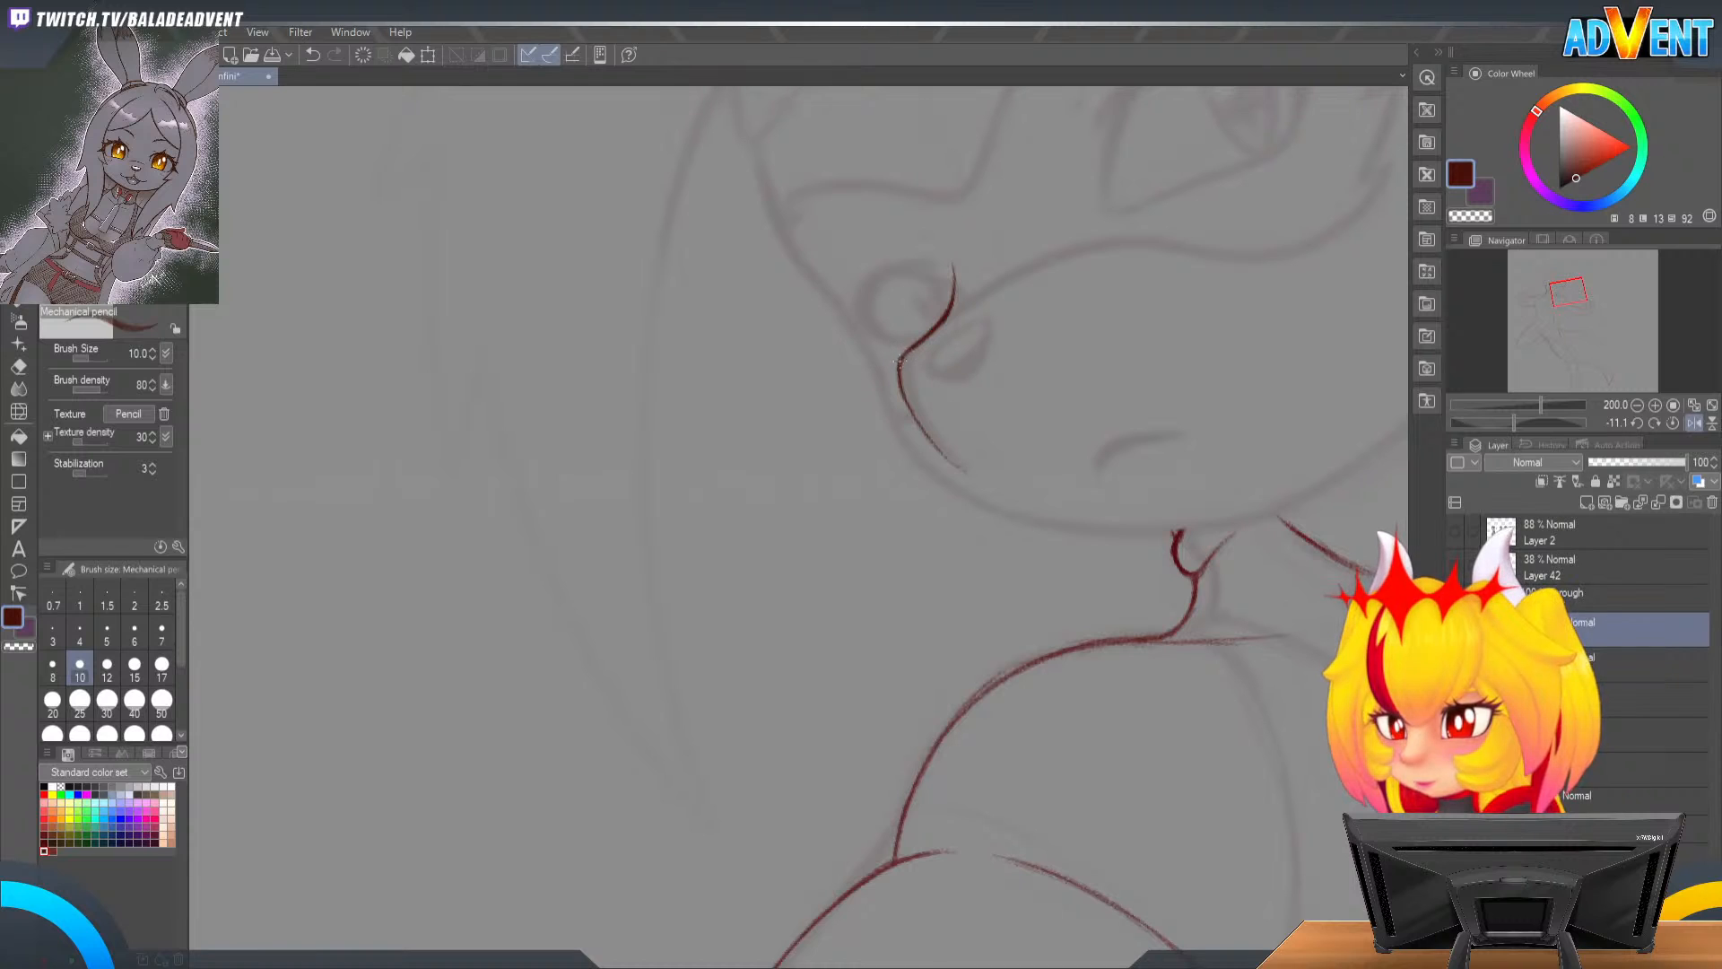
# Step: Round the muzzle line's corner and thicken its lower curve, trimming the edges with the eraser
pyautogui.hotkey('shift', 'space')
pyautogui.moveTo(1157, 574); pyautogui.dragTo(1122, 354)
pyautogui.moveTo(959, 437); pyautogui.dragTo(949, 556)
pyautogui.press('e')
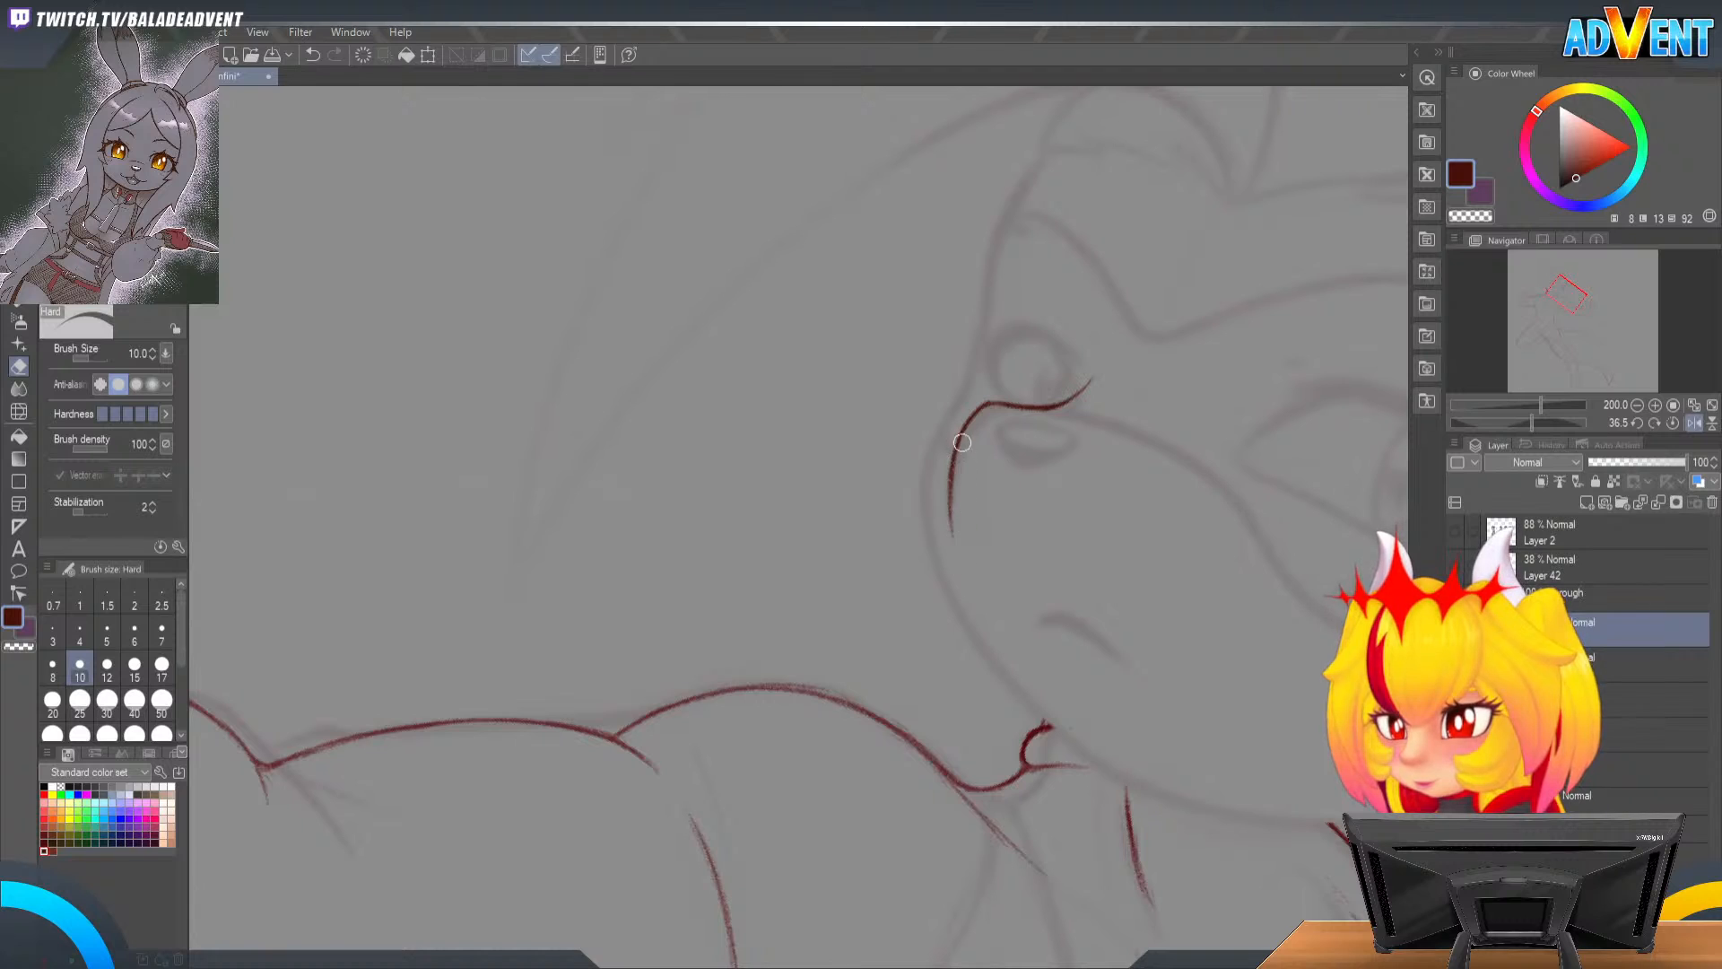
pyautogui.press('p')
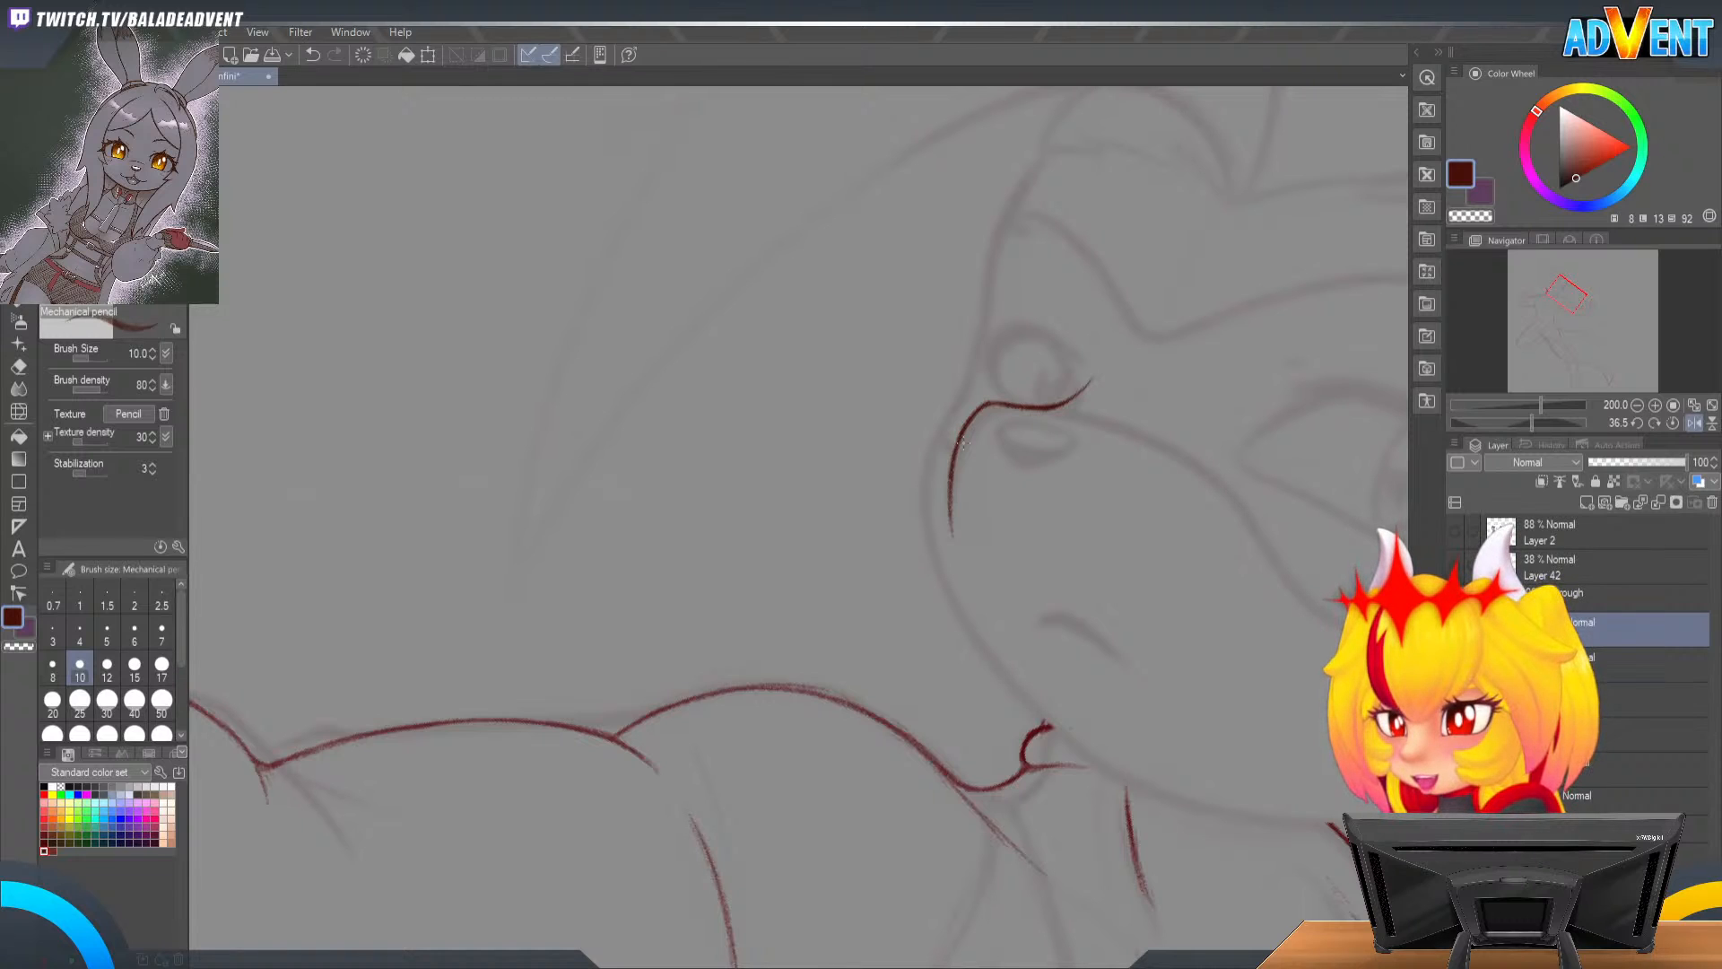
# Step: Redraw the muzzle's lower front curve slightly further inward and erase the old outer edge
pyautogui.press('r')
pyautogui.moveTo(1169, 618)
pyautogui.mouseDown()
pyautogui.moveTo(1246, 431)
pyautogui.moveTo(1228, 348)
pyautogui.mouseUp()
pyautogui.moveTo(993, 343); pyautogui.dragTo(1141, 455)
pyautogui.press('e')
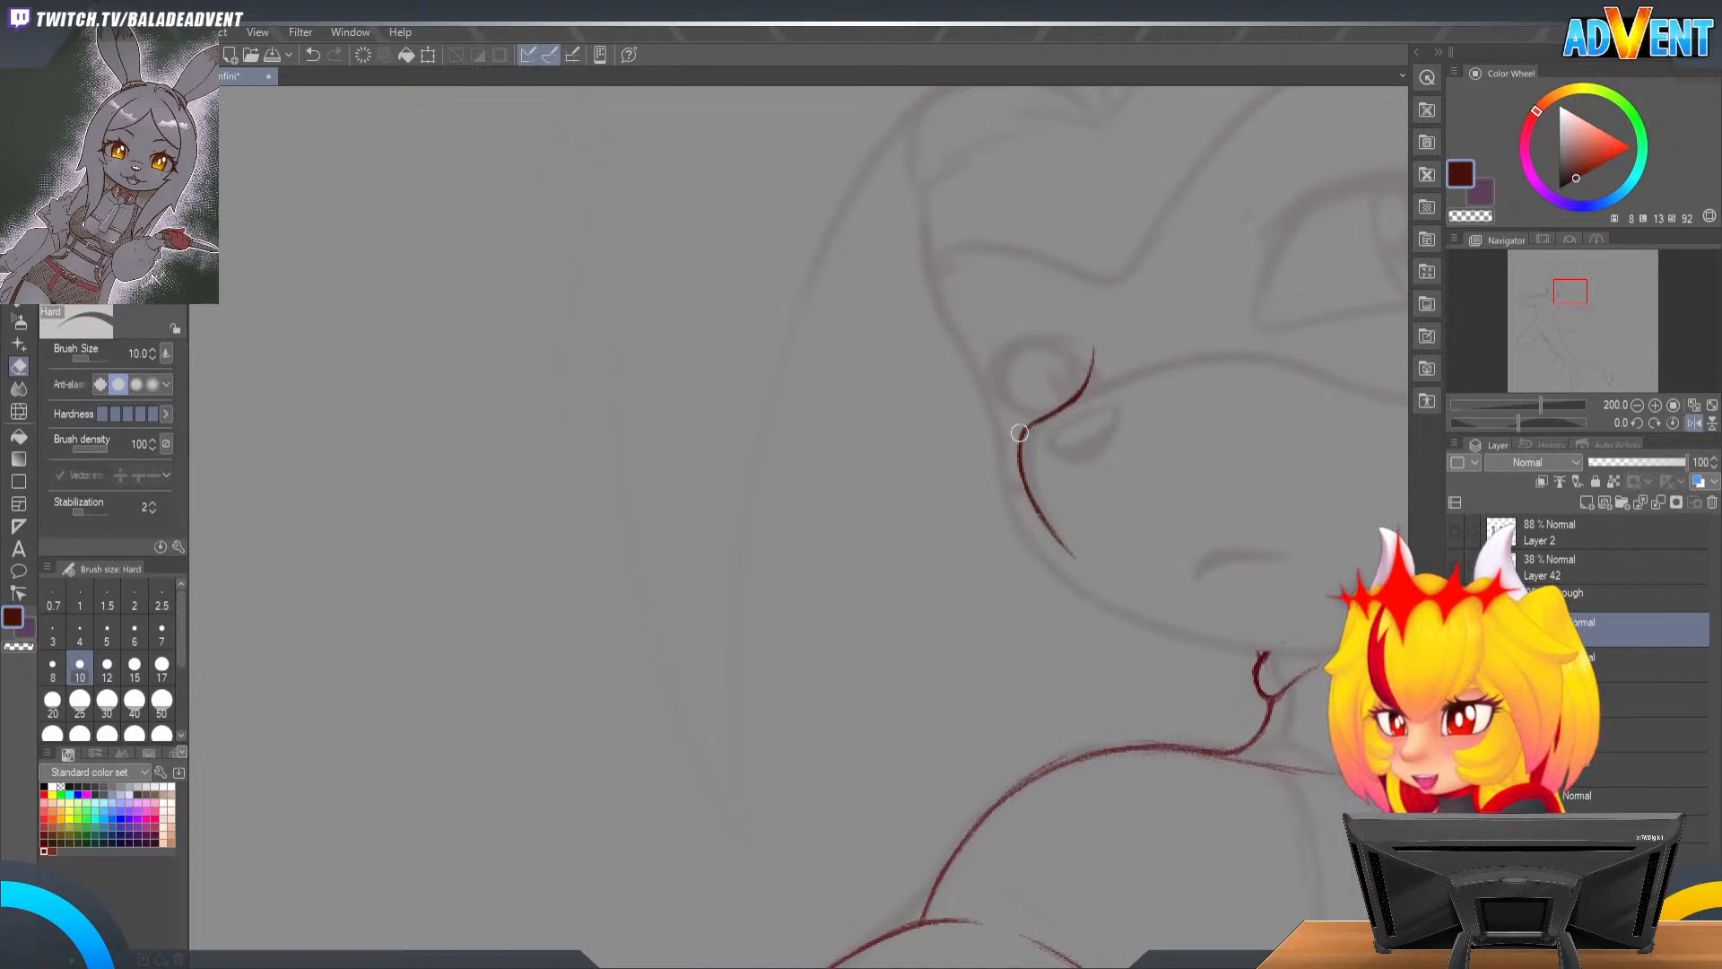
pyautogui.press('p')
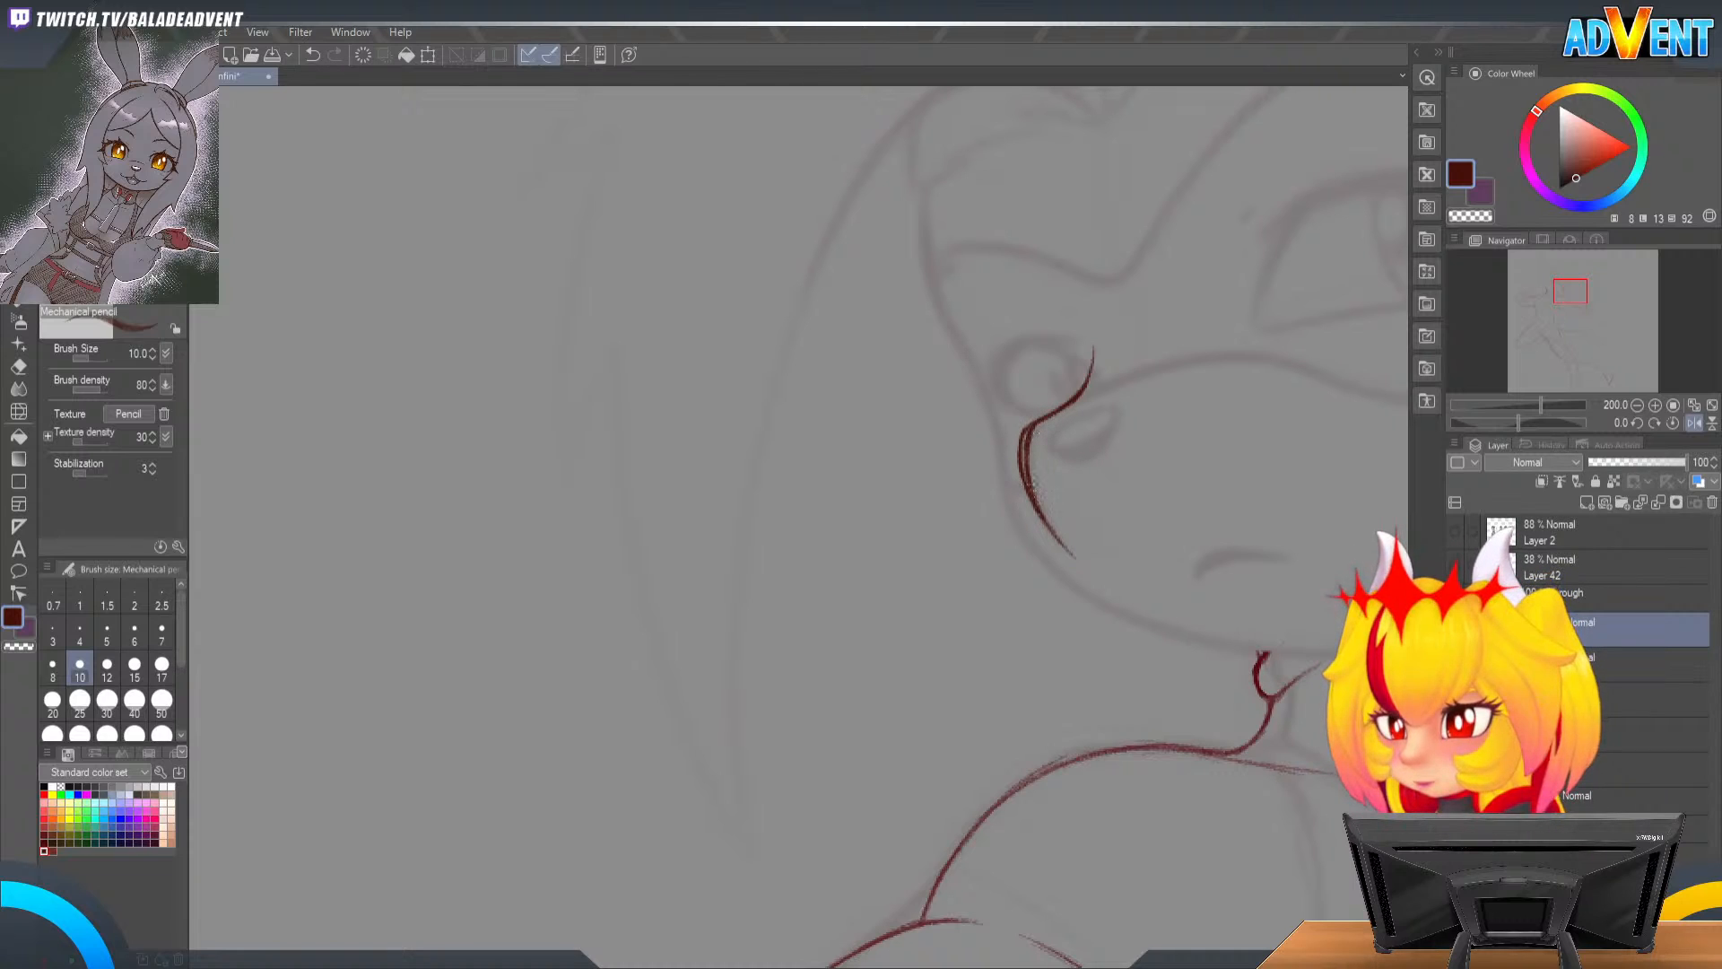
pyautogui.press('e')
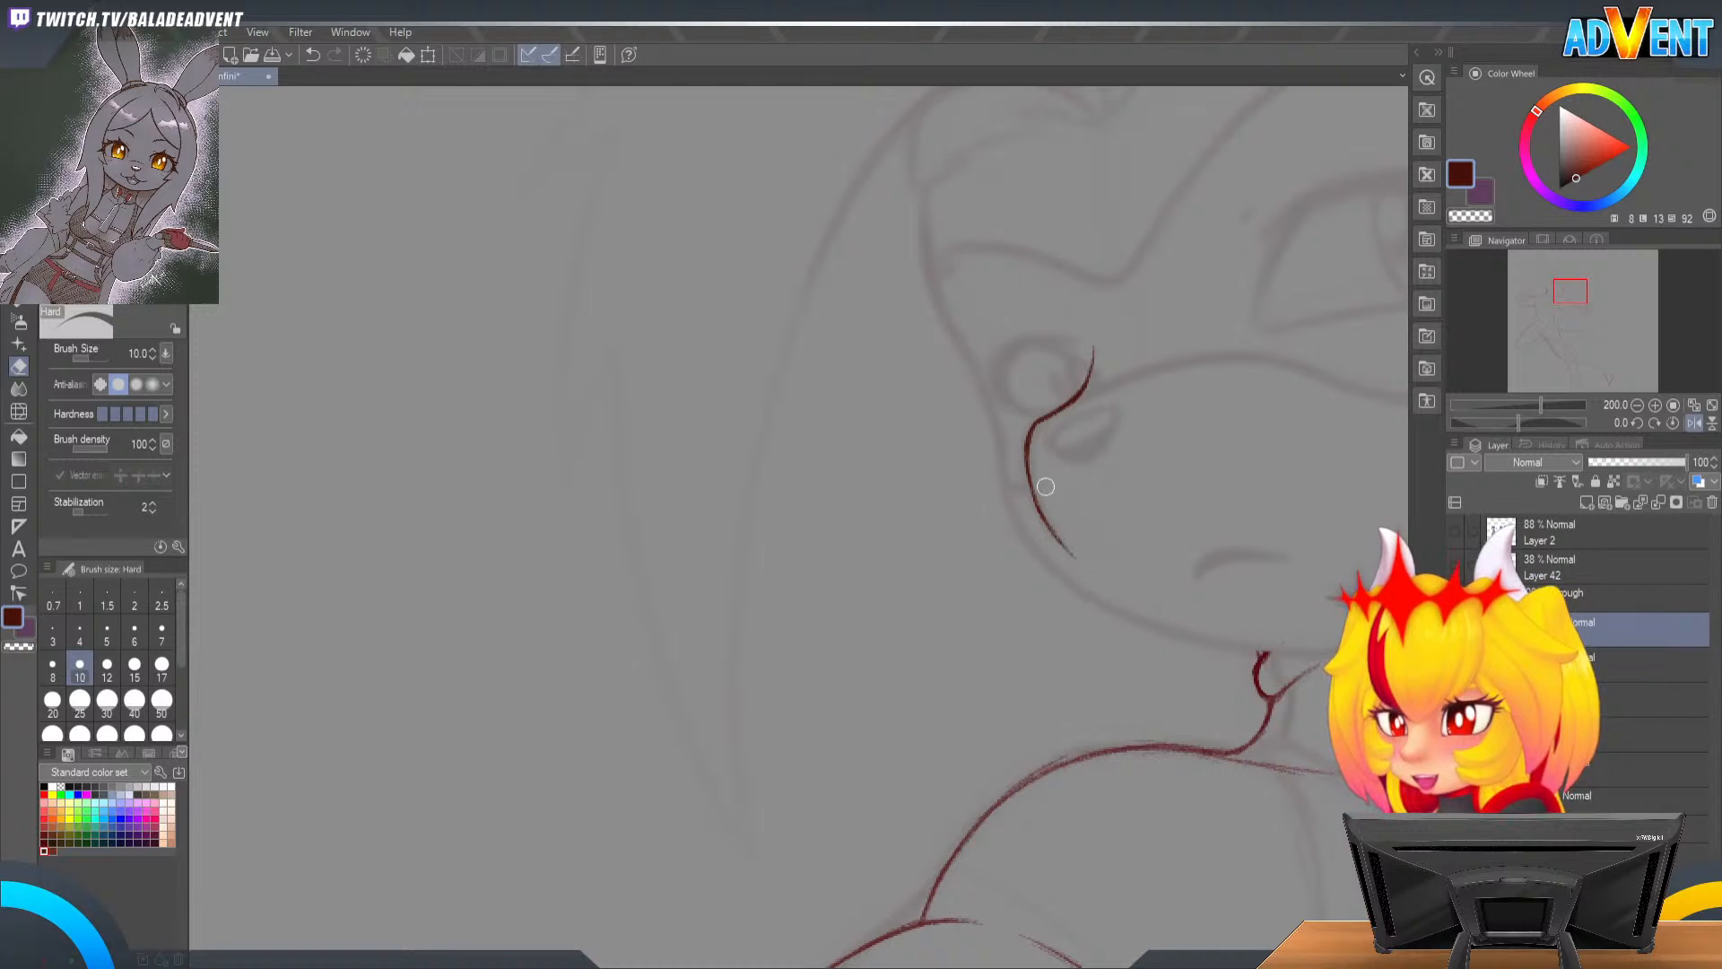
pyautogui.press('p')
pyautogui.moveTo(1028, 435); pyautogui.dragTo(1035, 505)
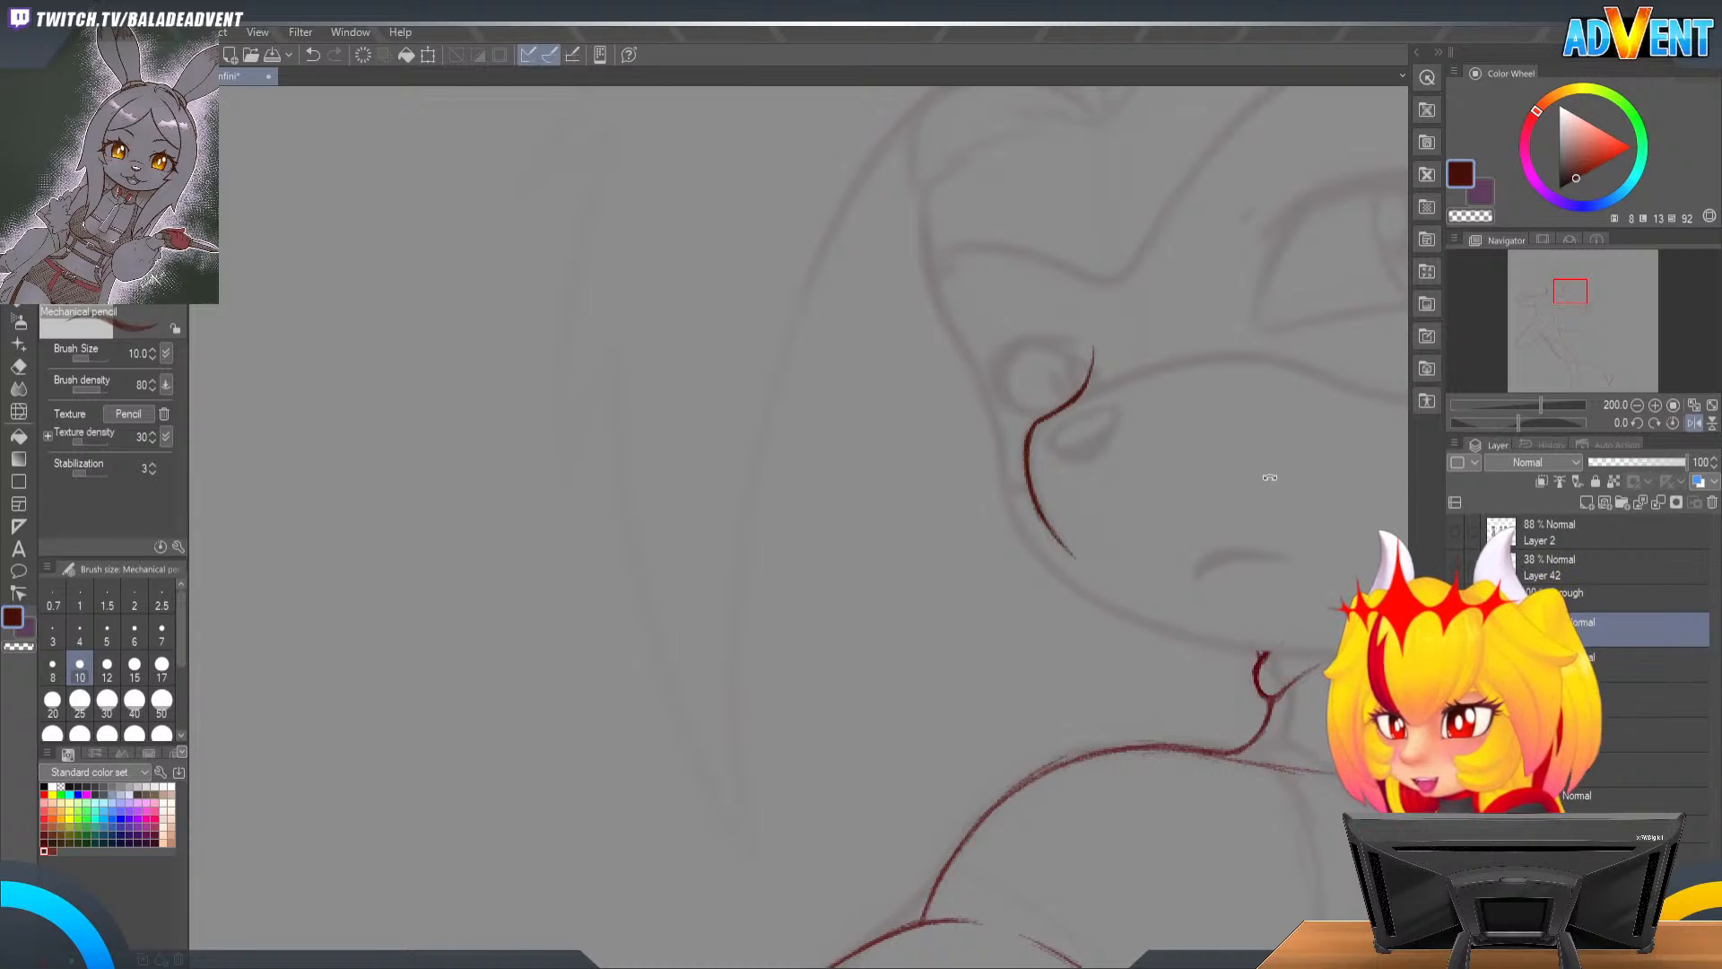
# Step: Flip the view back, redraw the muzzle line's upper tip closer to the far eye's outline and erase the old tip
pyautogui.press('r')
pyautogui.press('h')
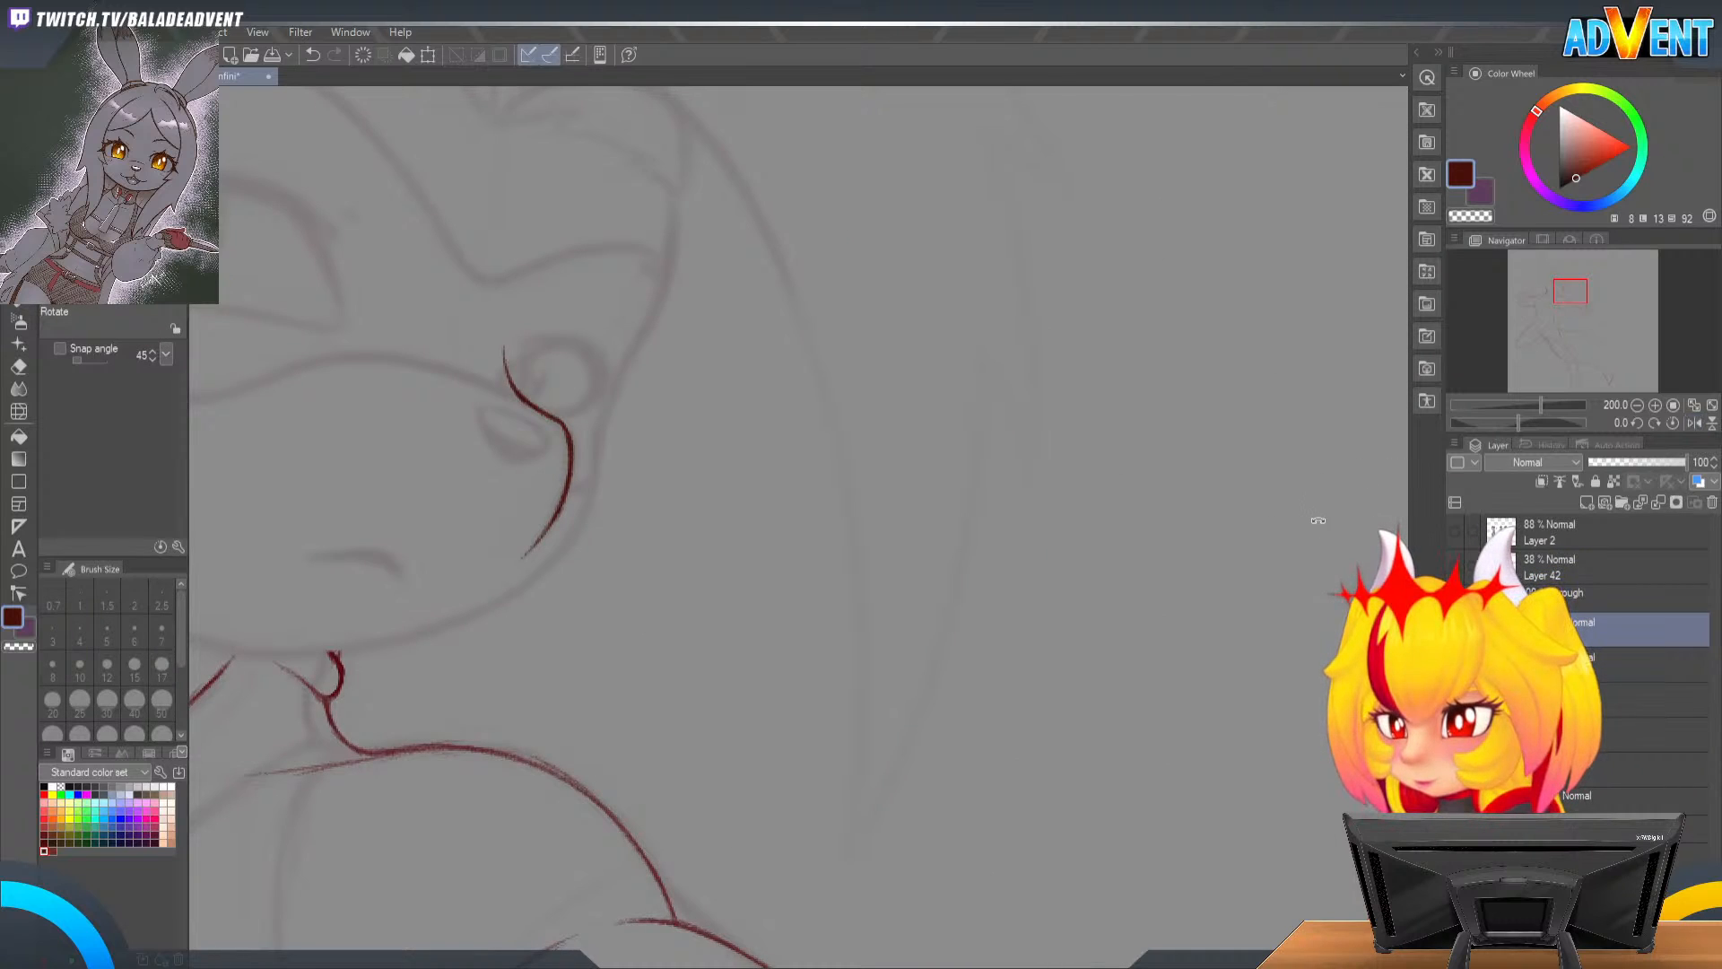
pyautogui.moveTo(785, 499)
pyautogui.mouseDown()
pyautogui.moveTo(942, 387)
pyautogui.moveTo(1068, 491)
pyautogui.mouseUp()
pyautogui.press('e')
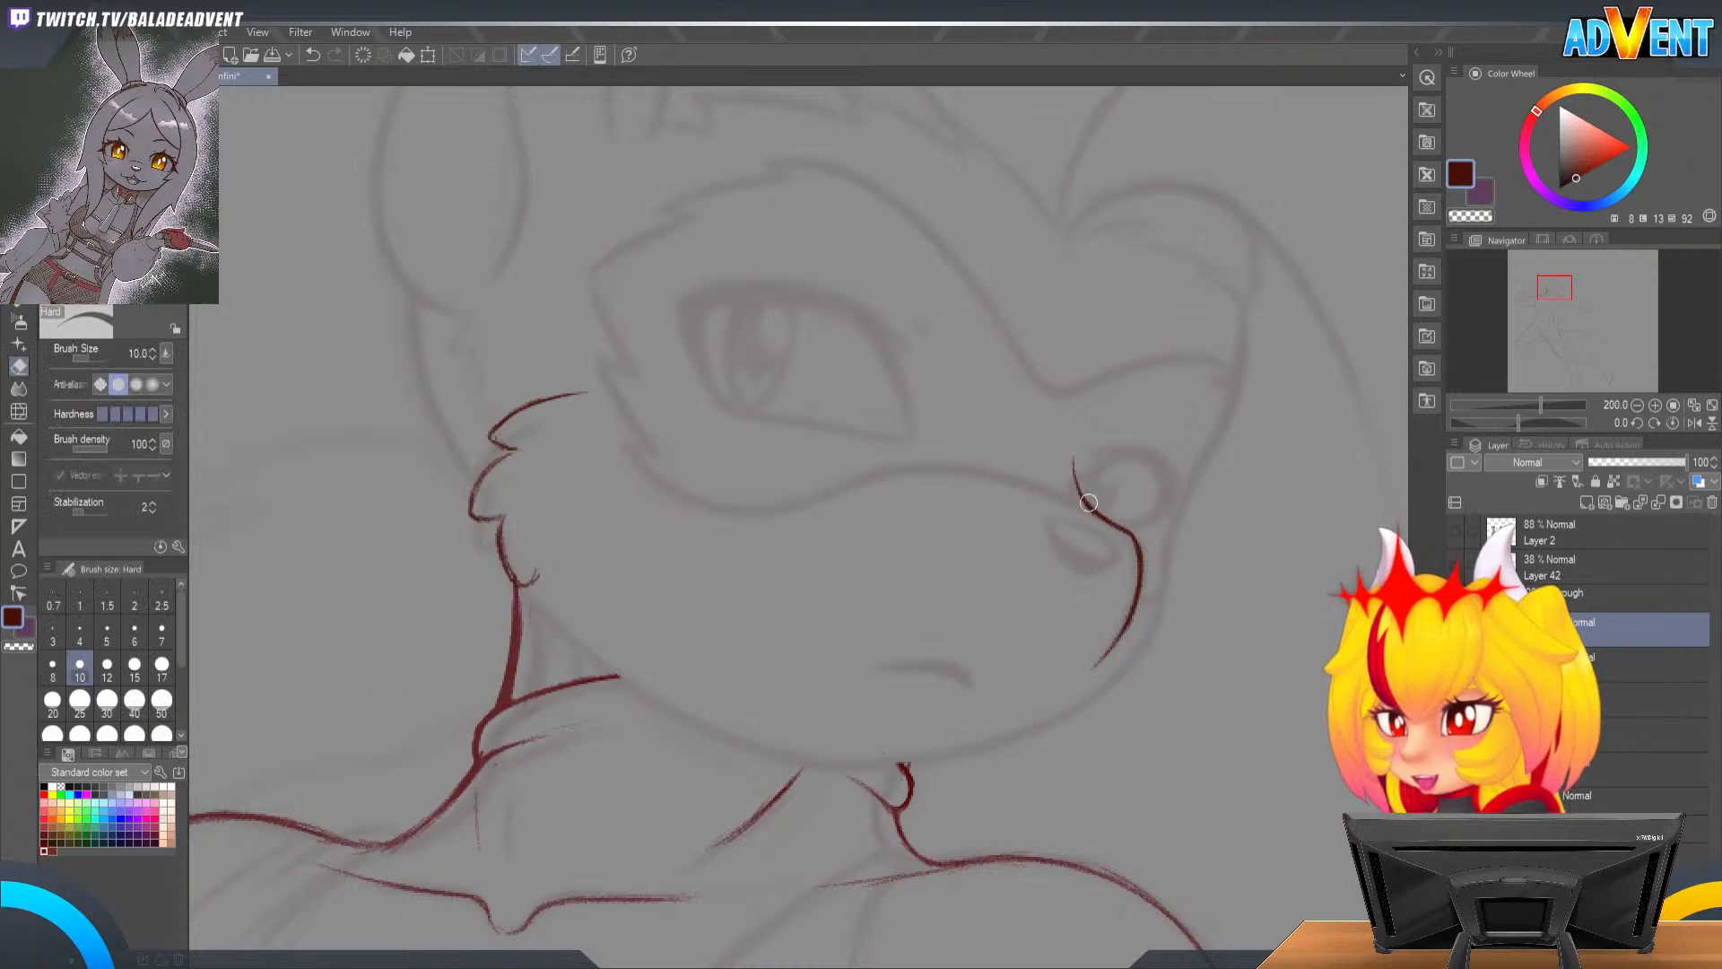
pyautogui.press('p')
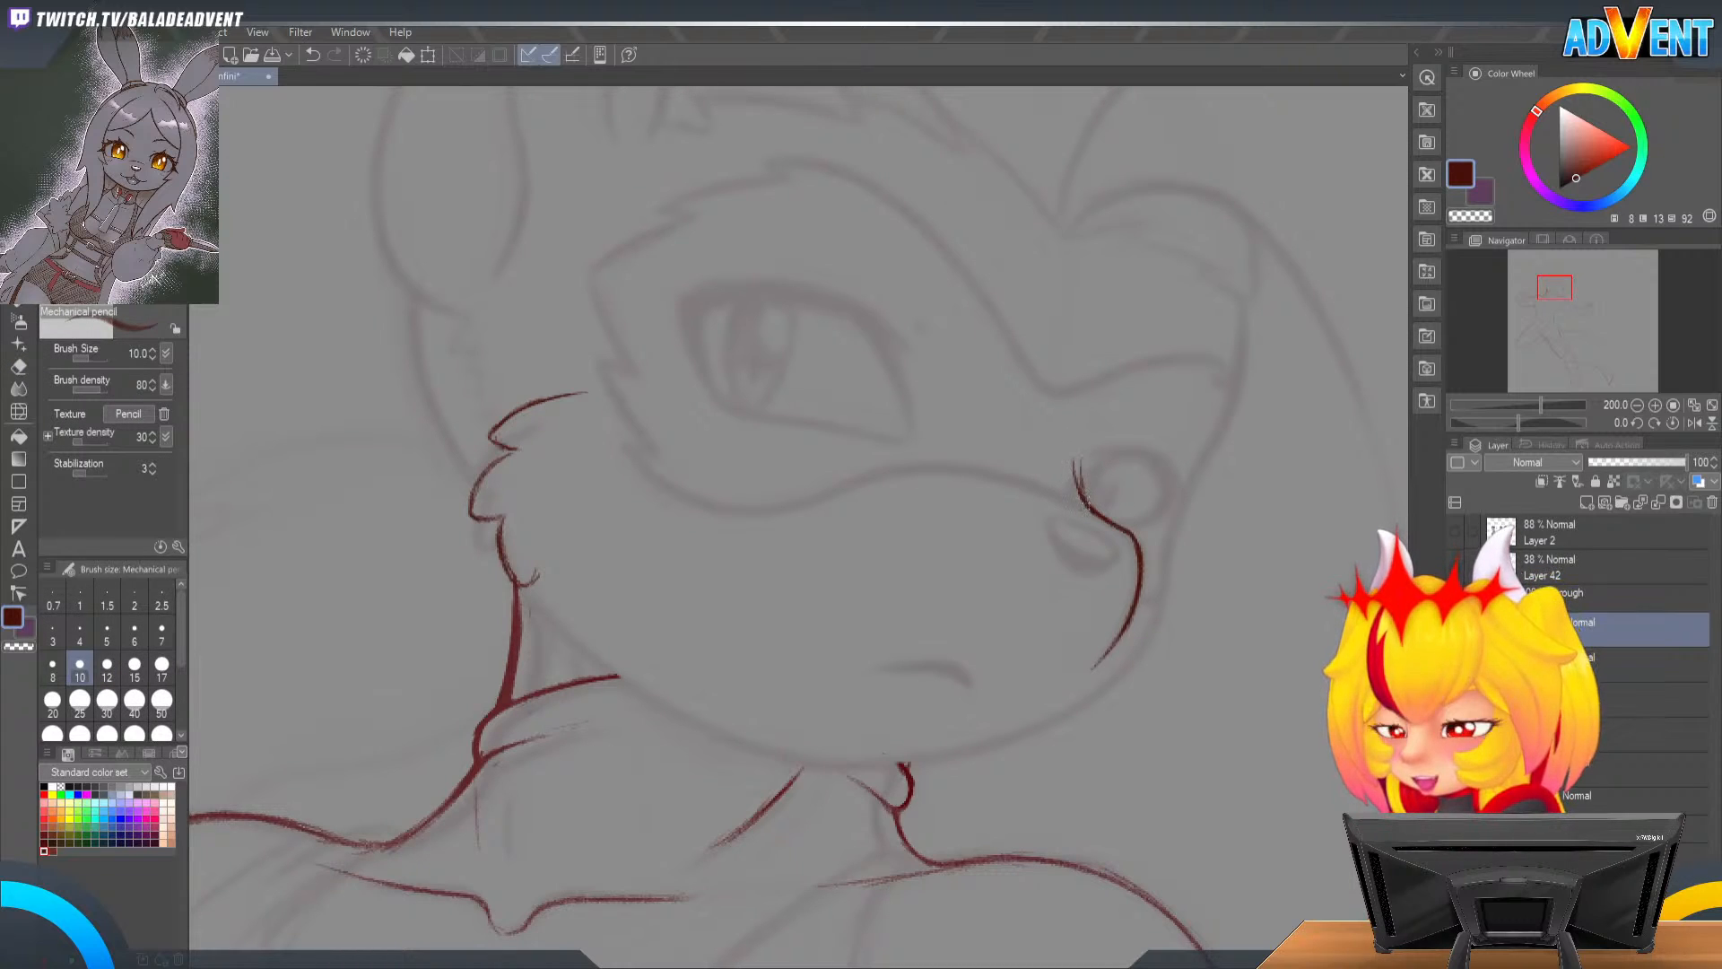
pyautogui.press('e')
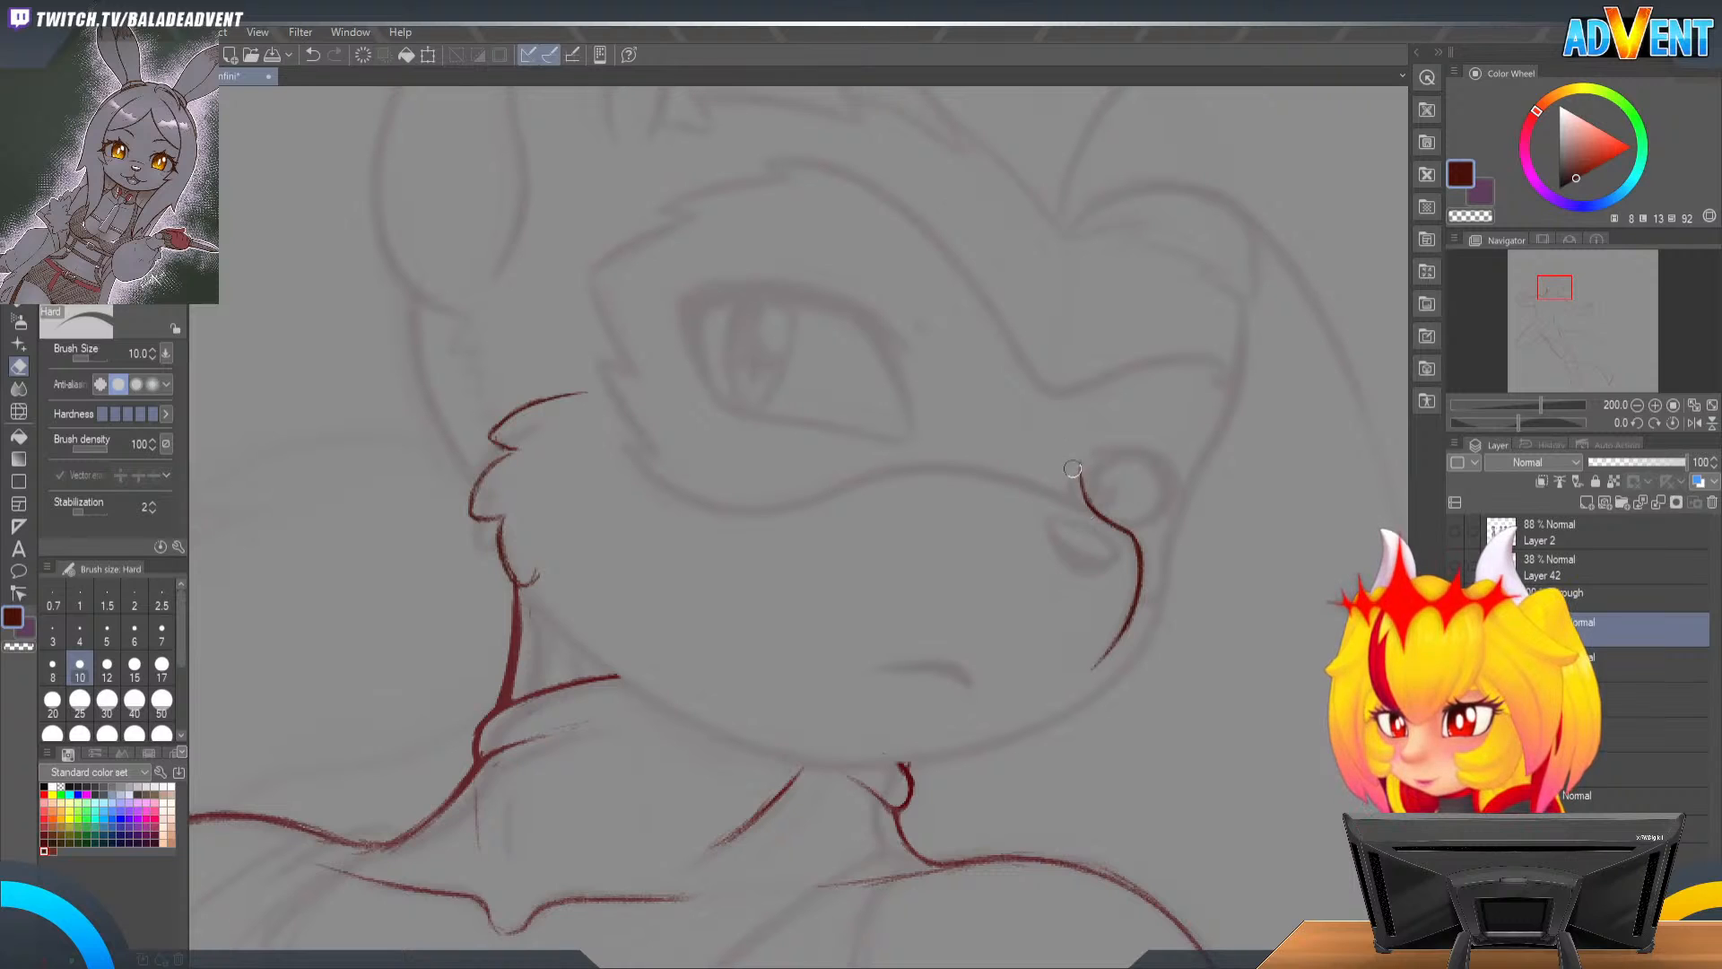
pyautogui.press('r')
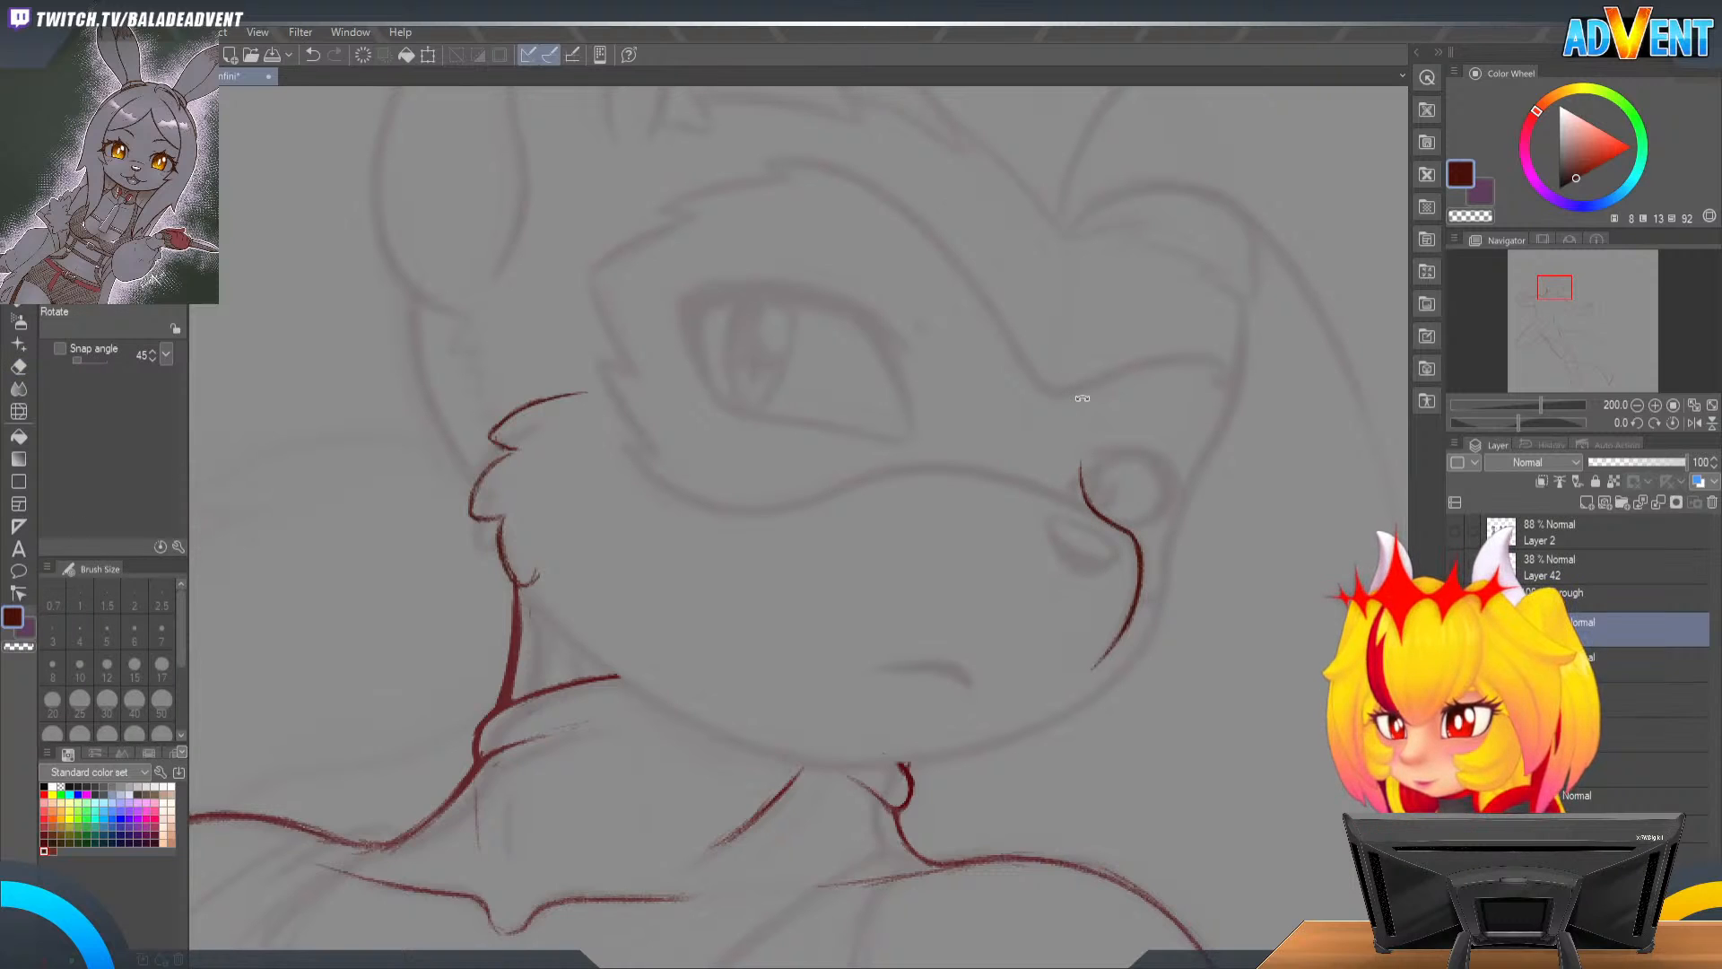
pyautogui.moveTo(1115, 693); pyautogui.dragTo(1230, 692)
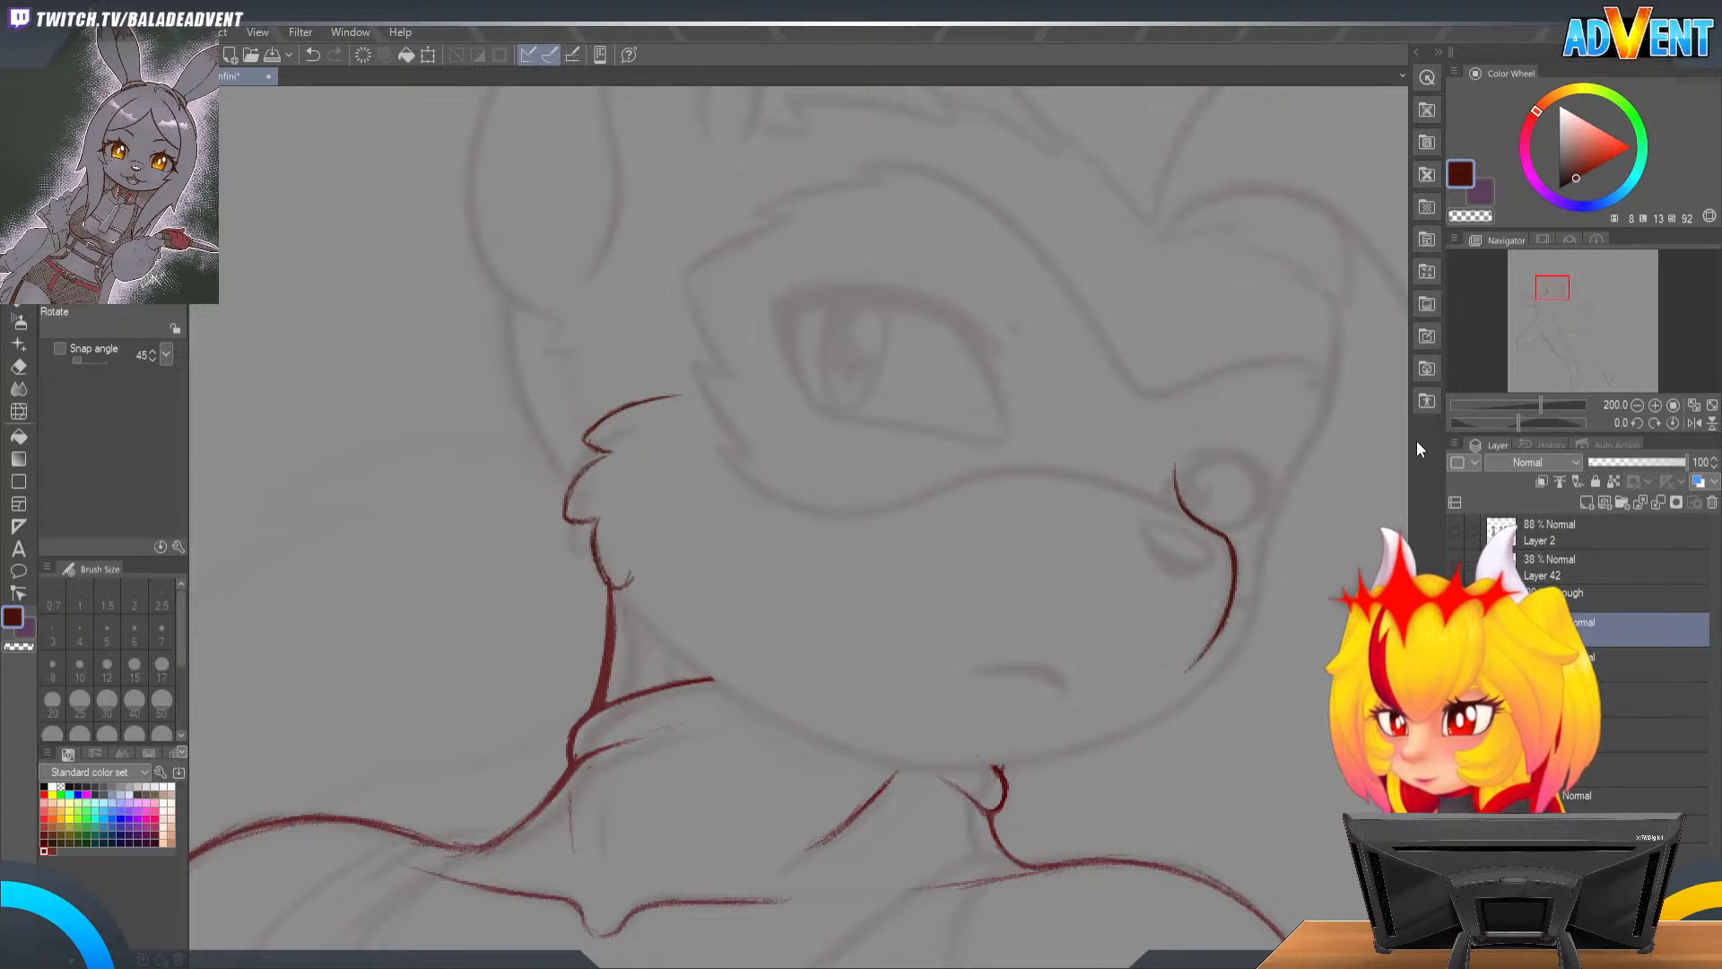
# Step: Rotate the canvas and draw the lower edge of the near eye's outline with the mechanical pencil
pyautogui.moveTo(1250, 423)
pyautogui.mouseDown()
pyautogui.moveTo(1288, 569)
pyautogui.moveTo(1142, 281)
pyautogui.moveTo(723, 270)
pyautogui.mouseUp()
pyautogui.press('p')
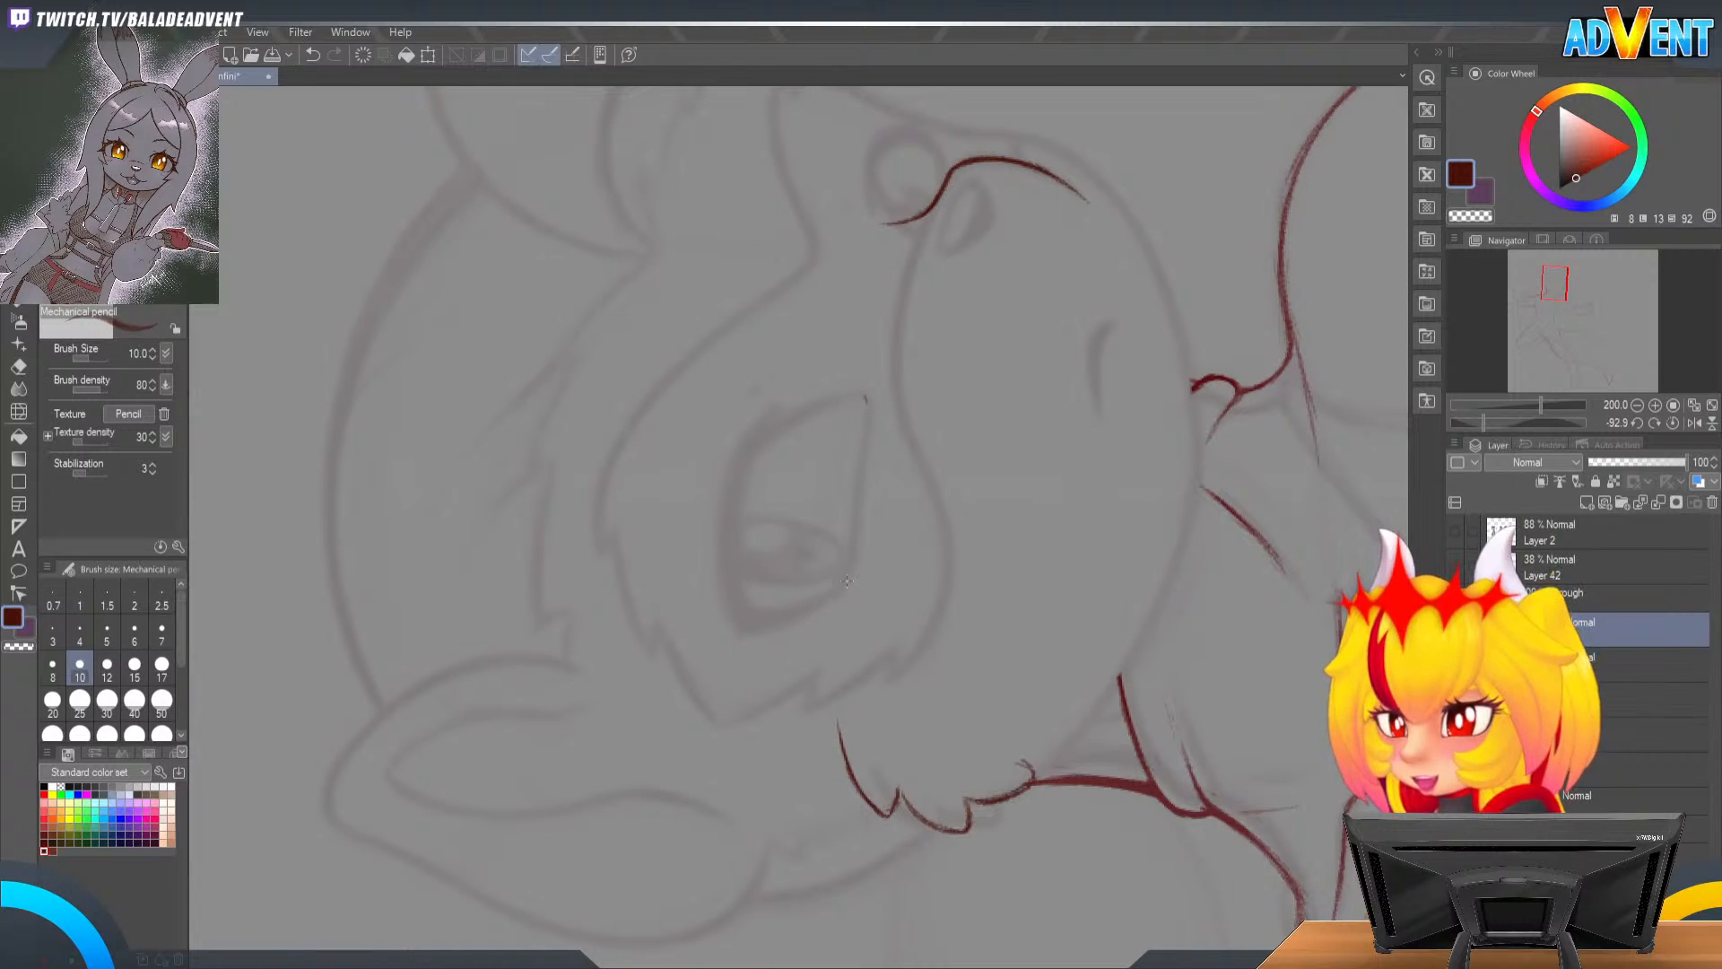
pyautogui.moveTo(854, 535); pyautogui.dragTo(852, 571)
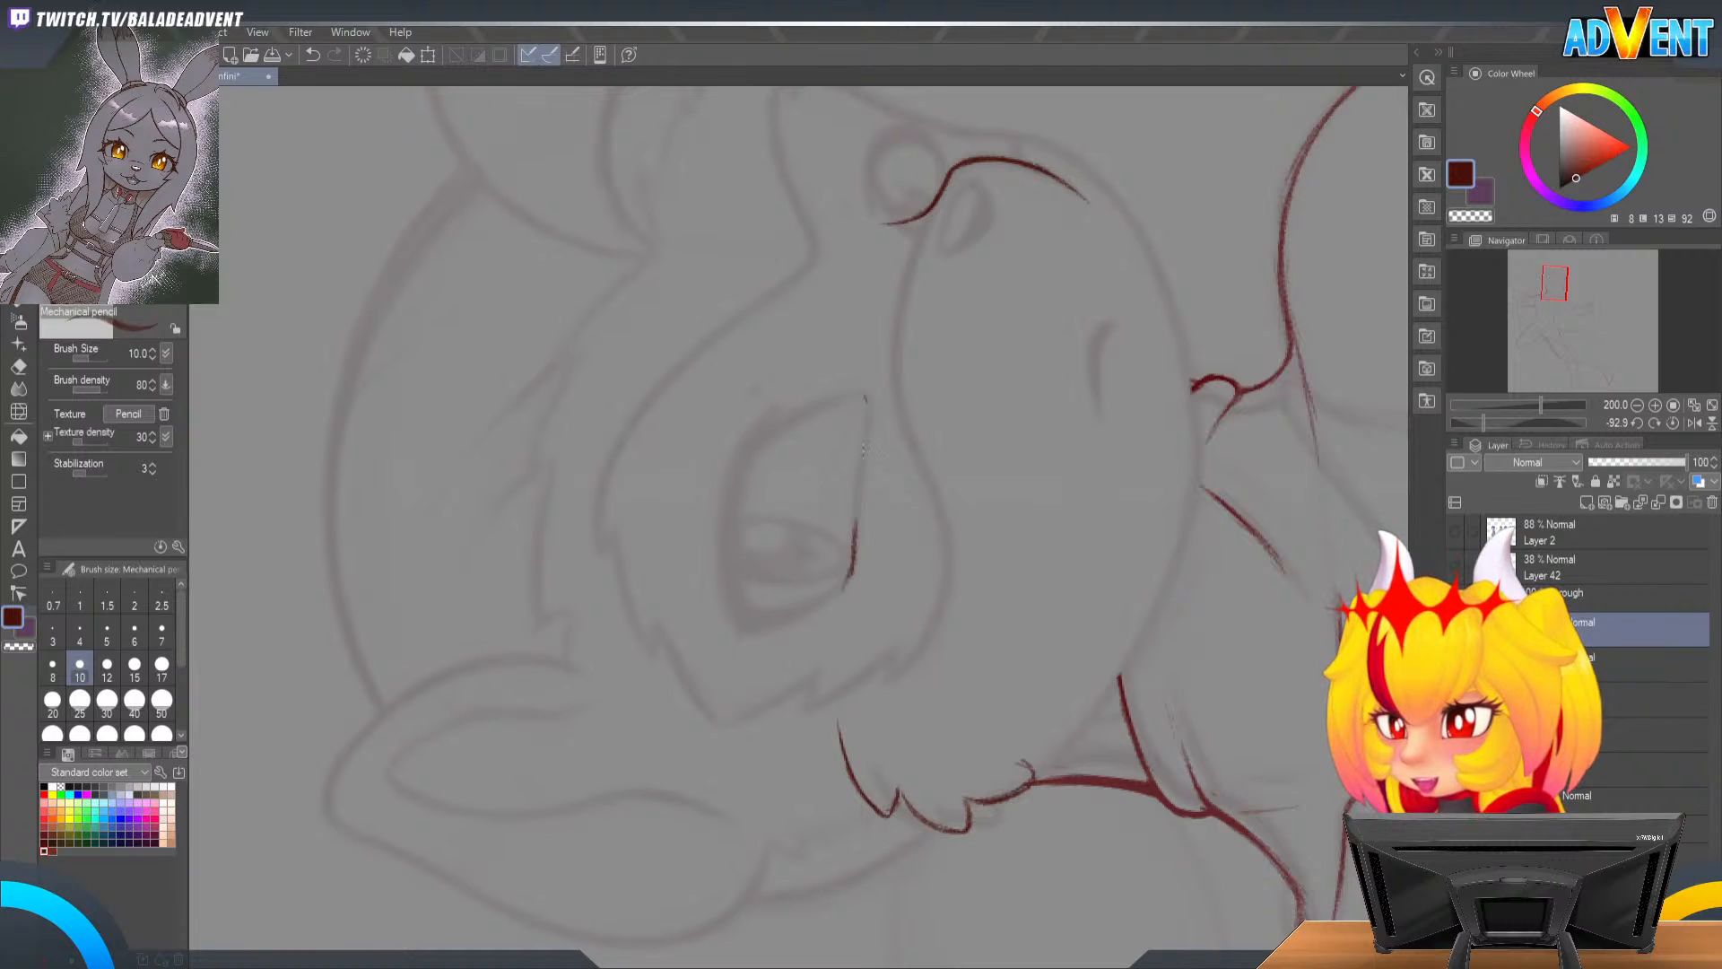
pyautogui.moveTo(859, 467); pyautogui.dragTo(870, 406)
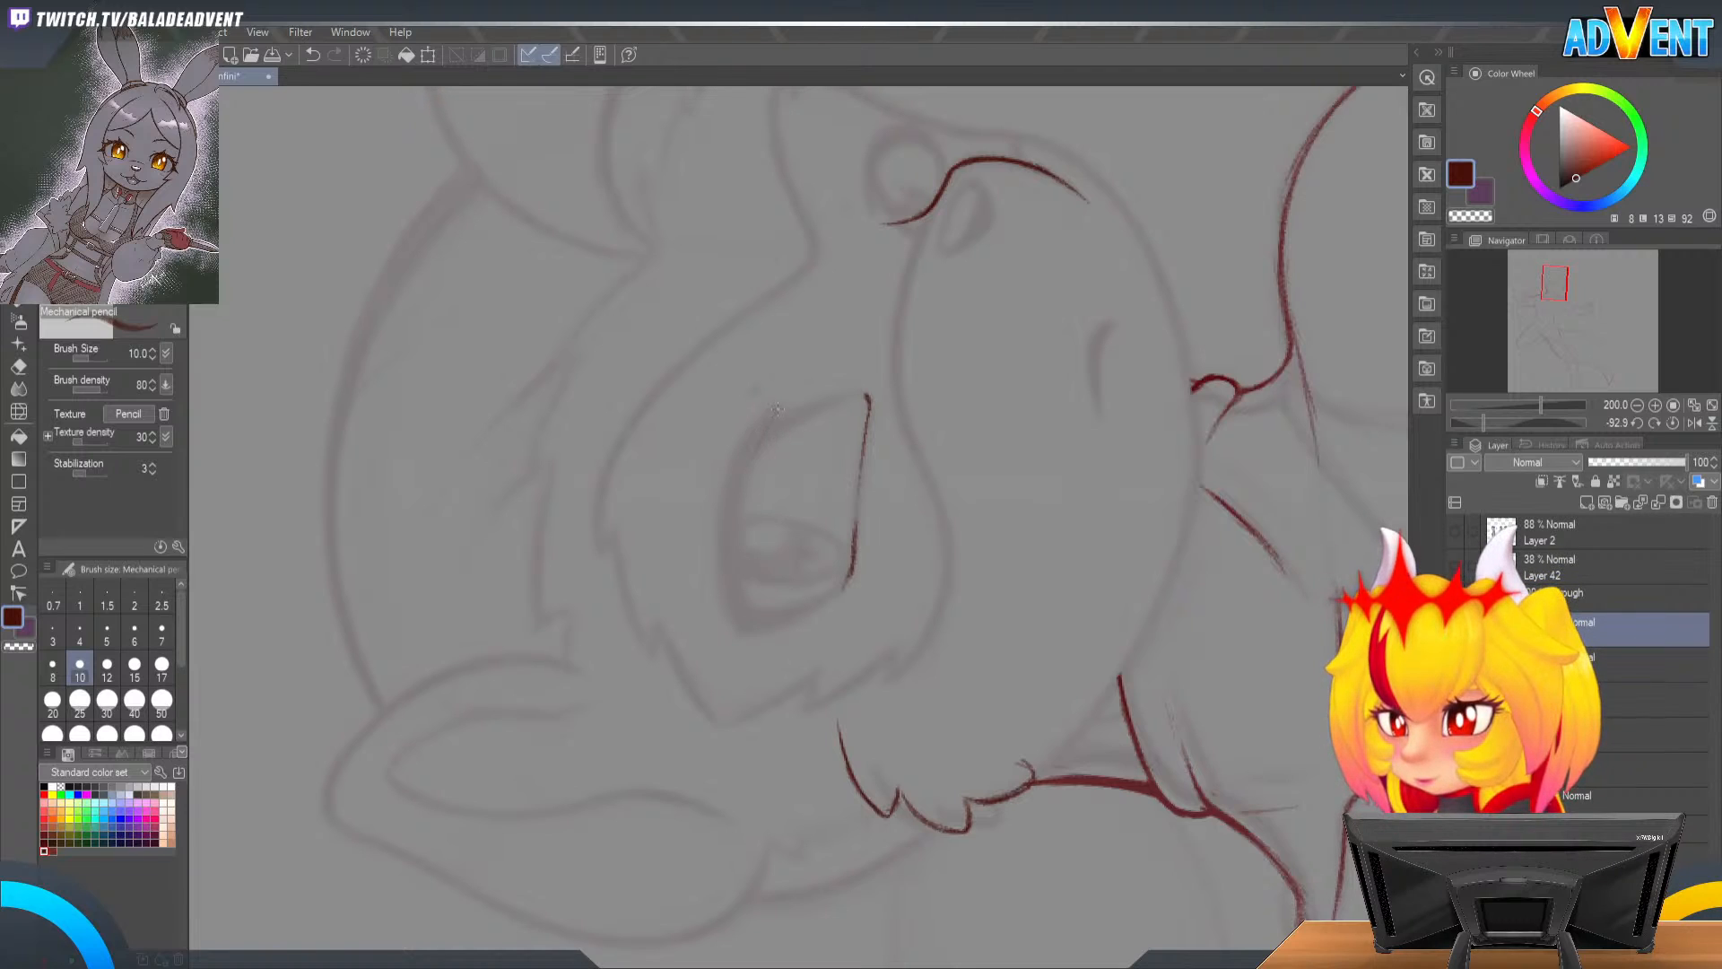
# Step: Draw the near eye's curved upper lid line, undoing a stray stroke and strengthening its outer end
pyautogui.moveTo(757, 455); pyautogui.dragTo(740, 505)
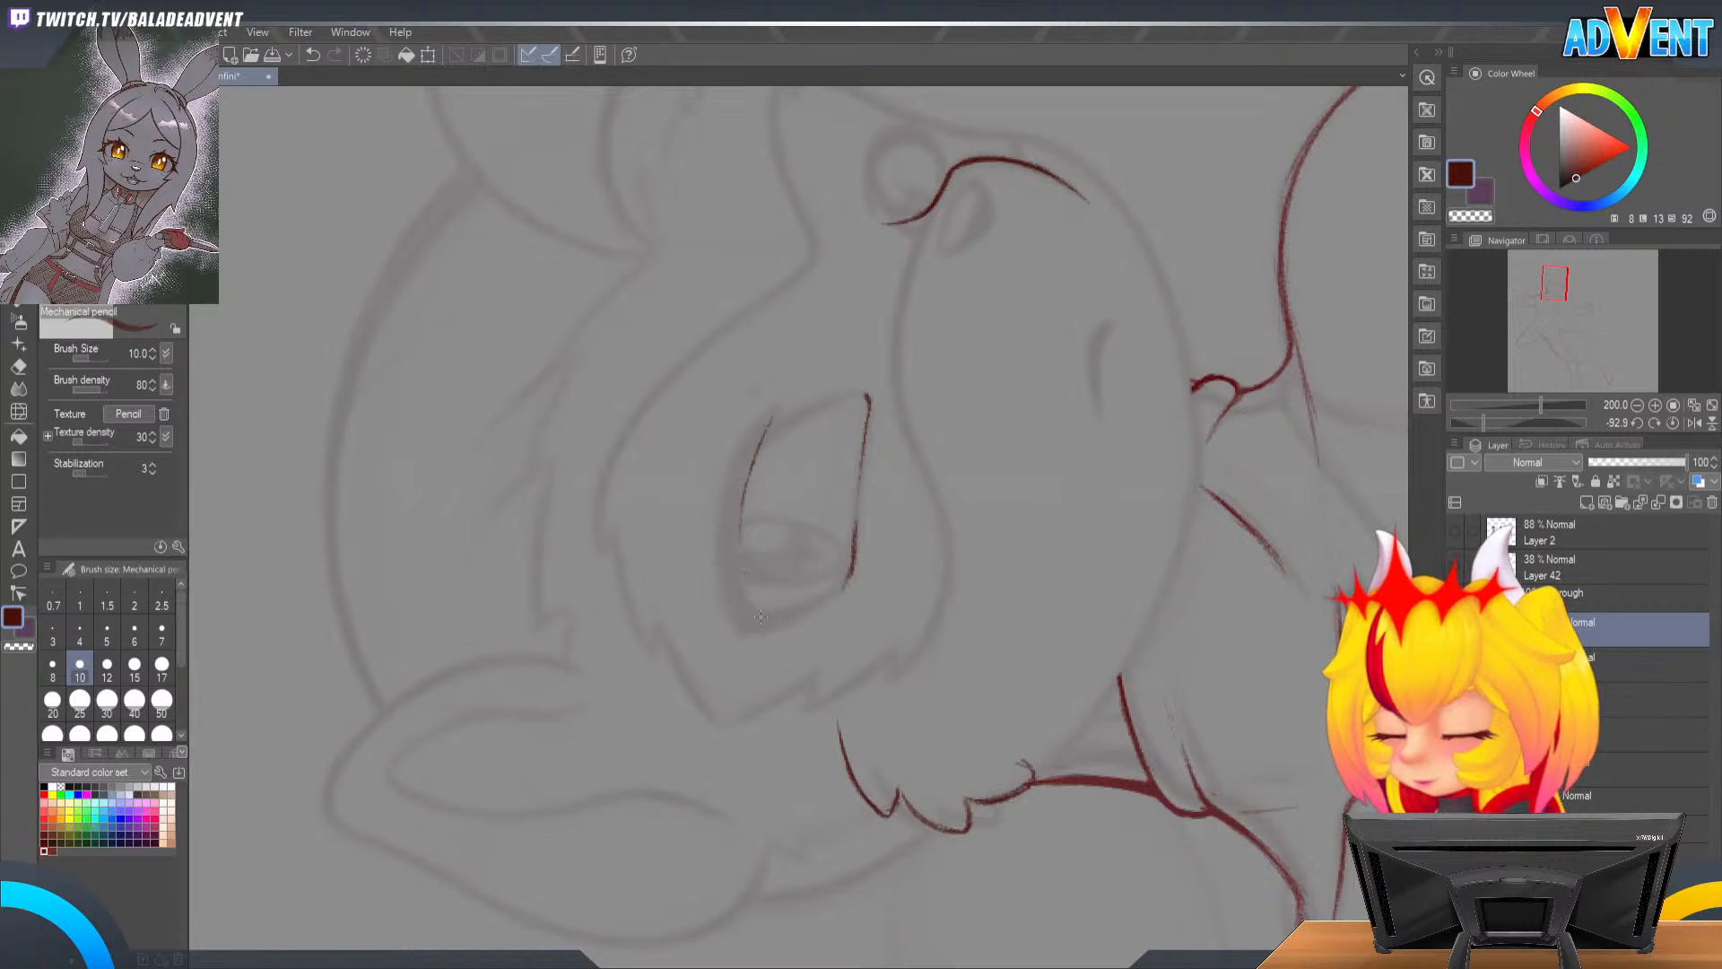
pyautogui.moveTo(761, 618)
pyautogui.mouseDown()
pyautogui.moveTo(738, 553)
pyautogui.moveTo(740, 504)
pyautogui.mouseUp()
pyautogui.moveTo(743, 579); pyautogui.dragTo(773, 416)
pyautogui.moveTo(750, 489); pyautogui.dragTo(768, 422)
pyautogui.hotkey('ctrl', 'z')
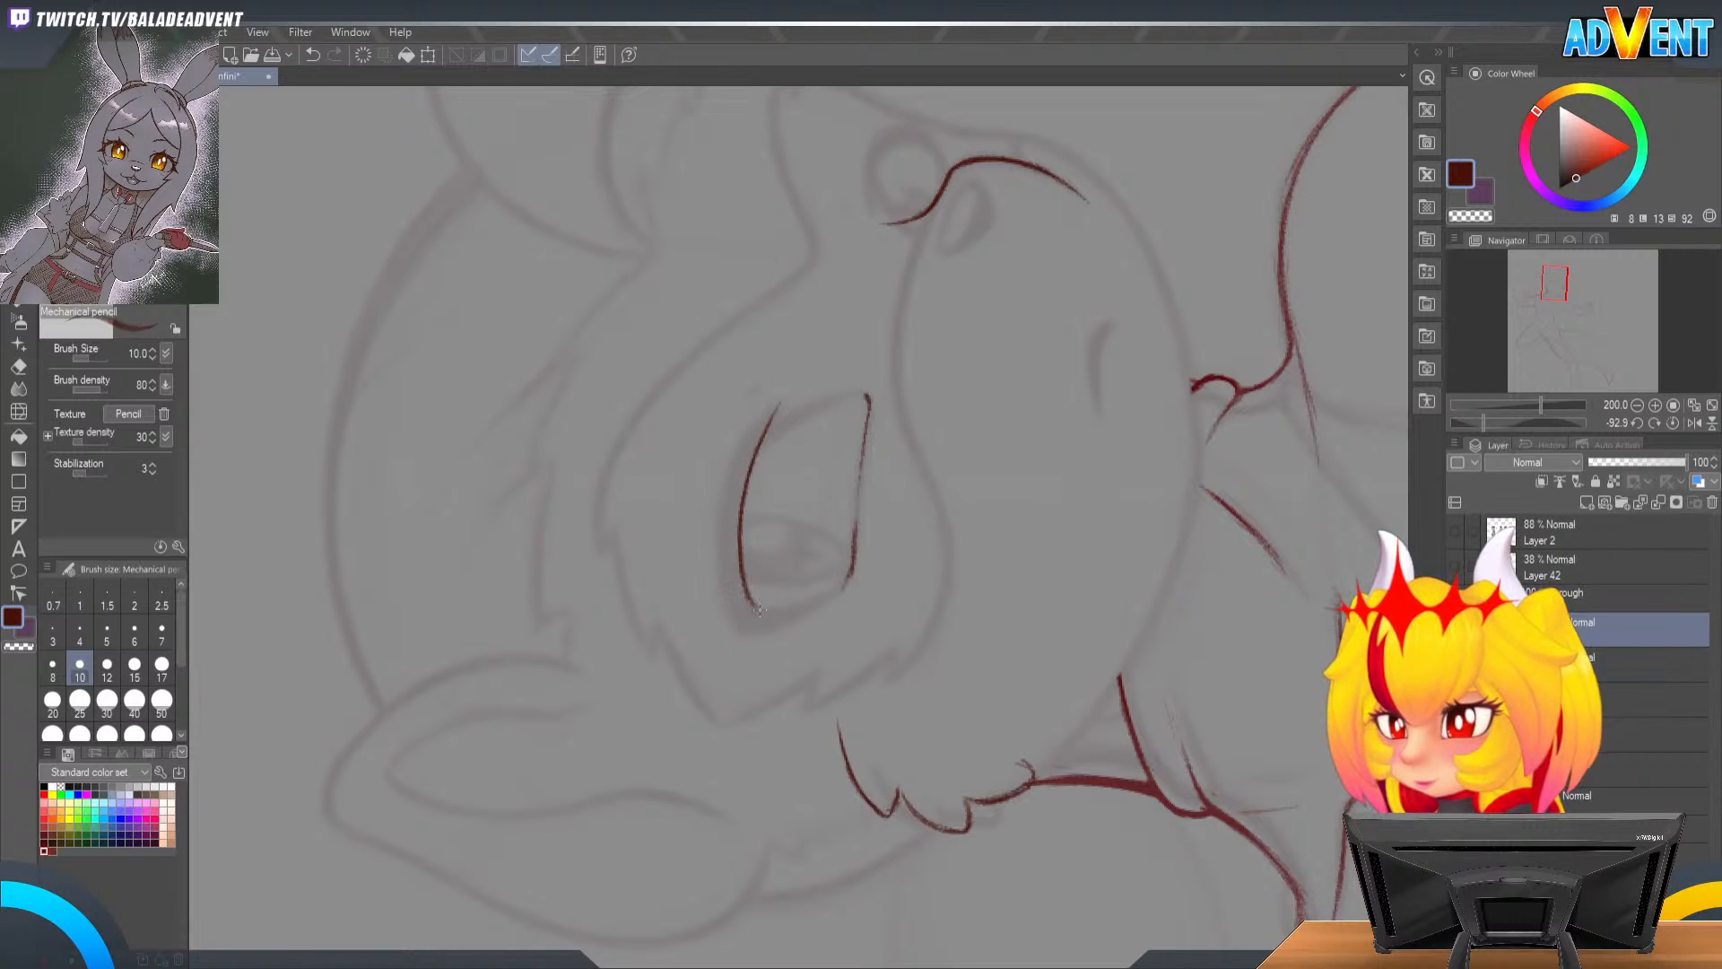
pyautogui.moveTo(756, 609); pyautogui.dragTo(743, 588)
# Step: Turn the view back near upright and join the upper and lower lid lines with the near eye's outer edge
pyautogui.press('r')
pyautogui.moveTo(1133, 330)
pyautogui.mouseDown()
pyautogui.moveTo(1157, 365)
pyautogui.moveTo(1080, 673)
pyautogui.mouseUp()
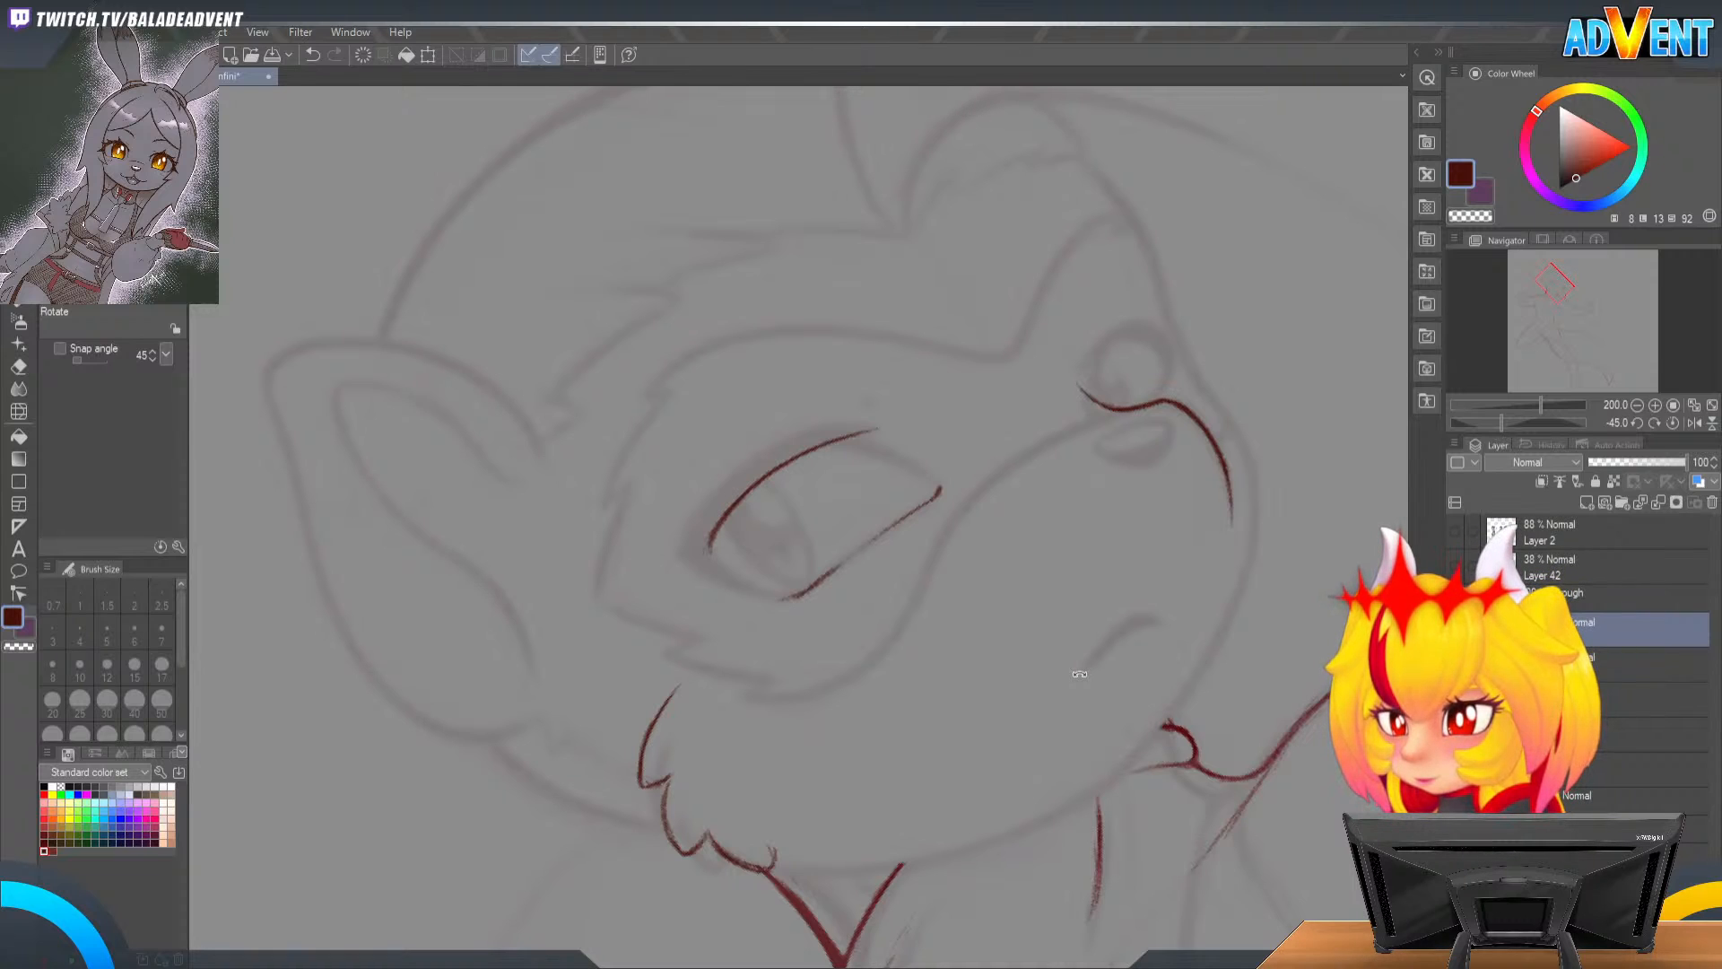
pyautogui.moveTo(1117, 274); pyautogui.dragTo(1171, 415)
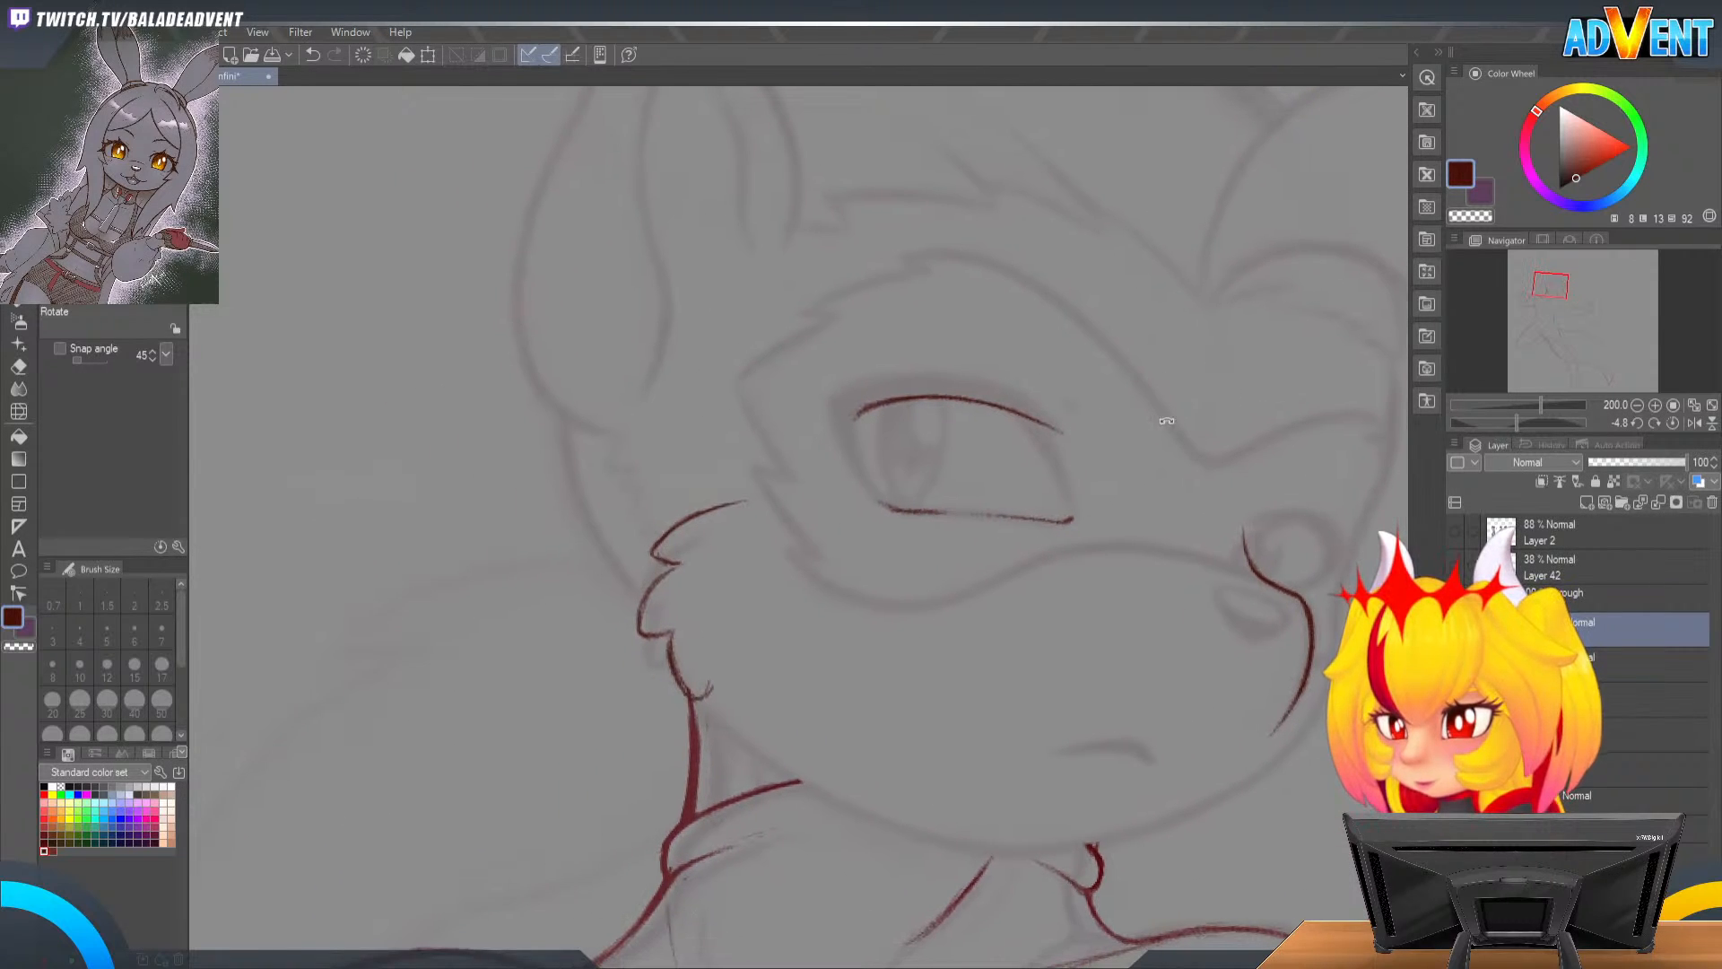
pyautogui.moveTo(1107, 325); pyautogui.dragTo(1182, 336)
pyautogui.press('p')
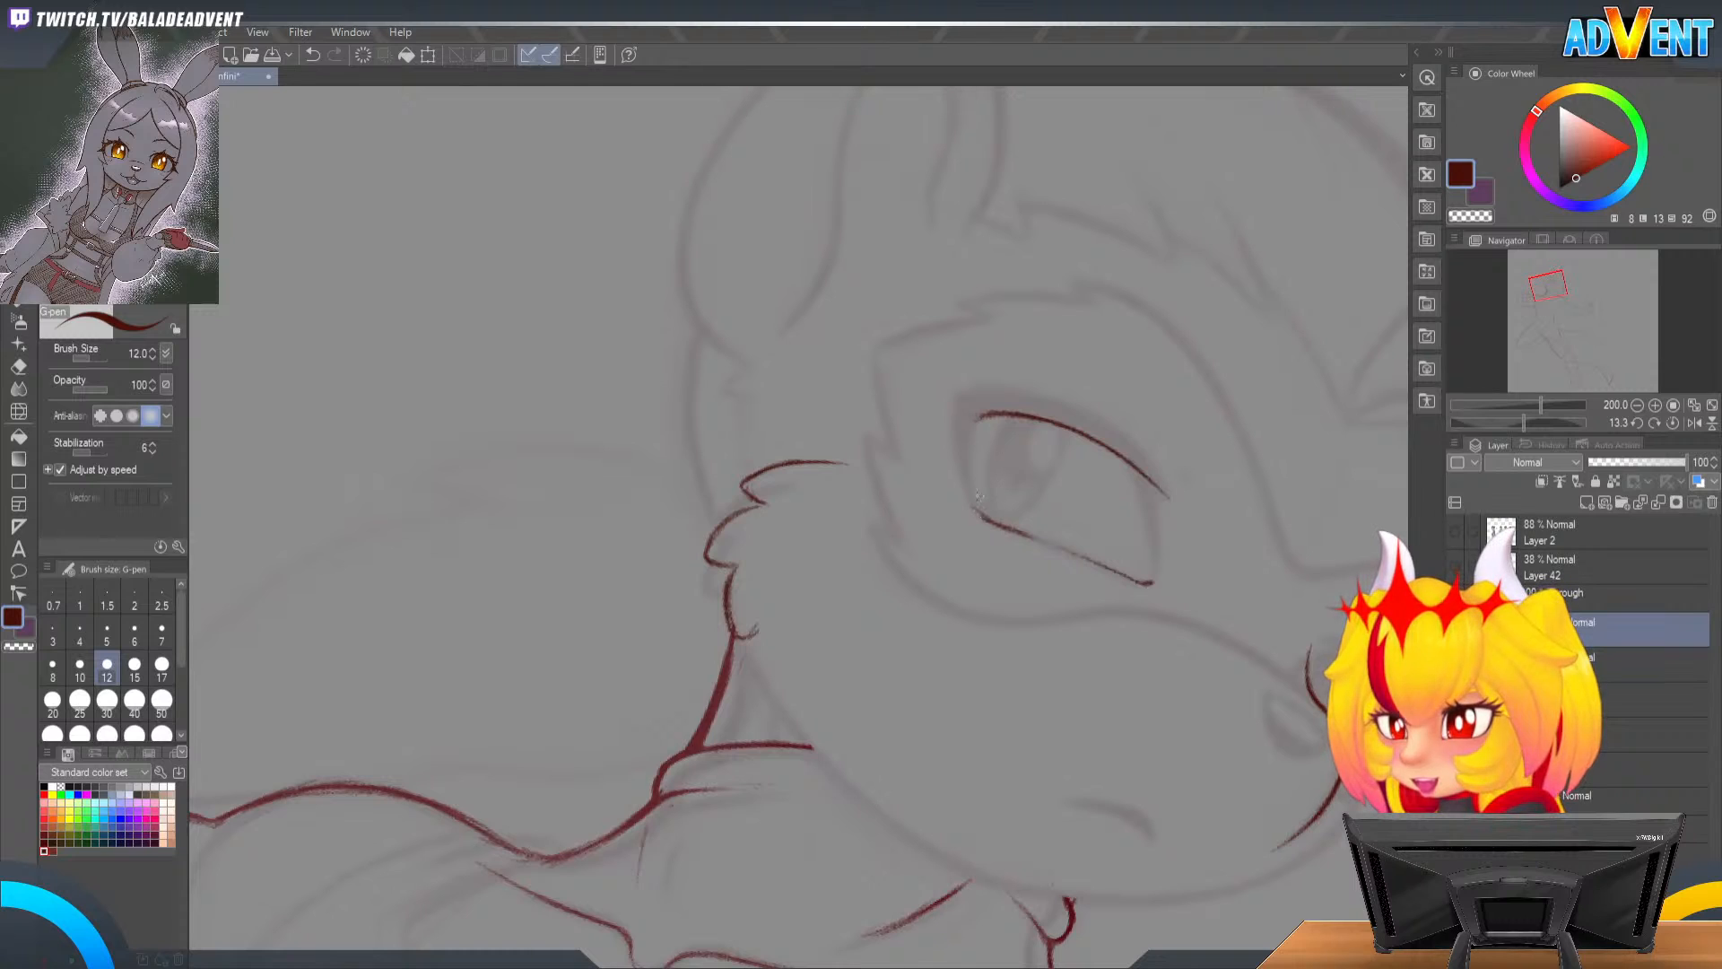
pyautogui.press('p')
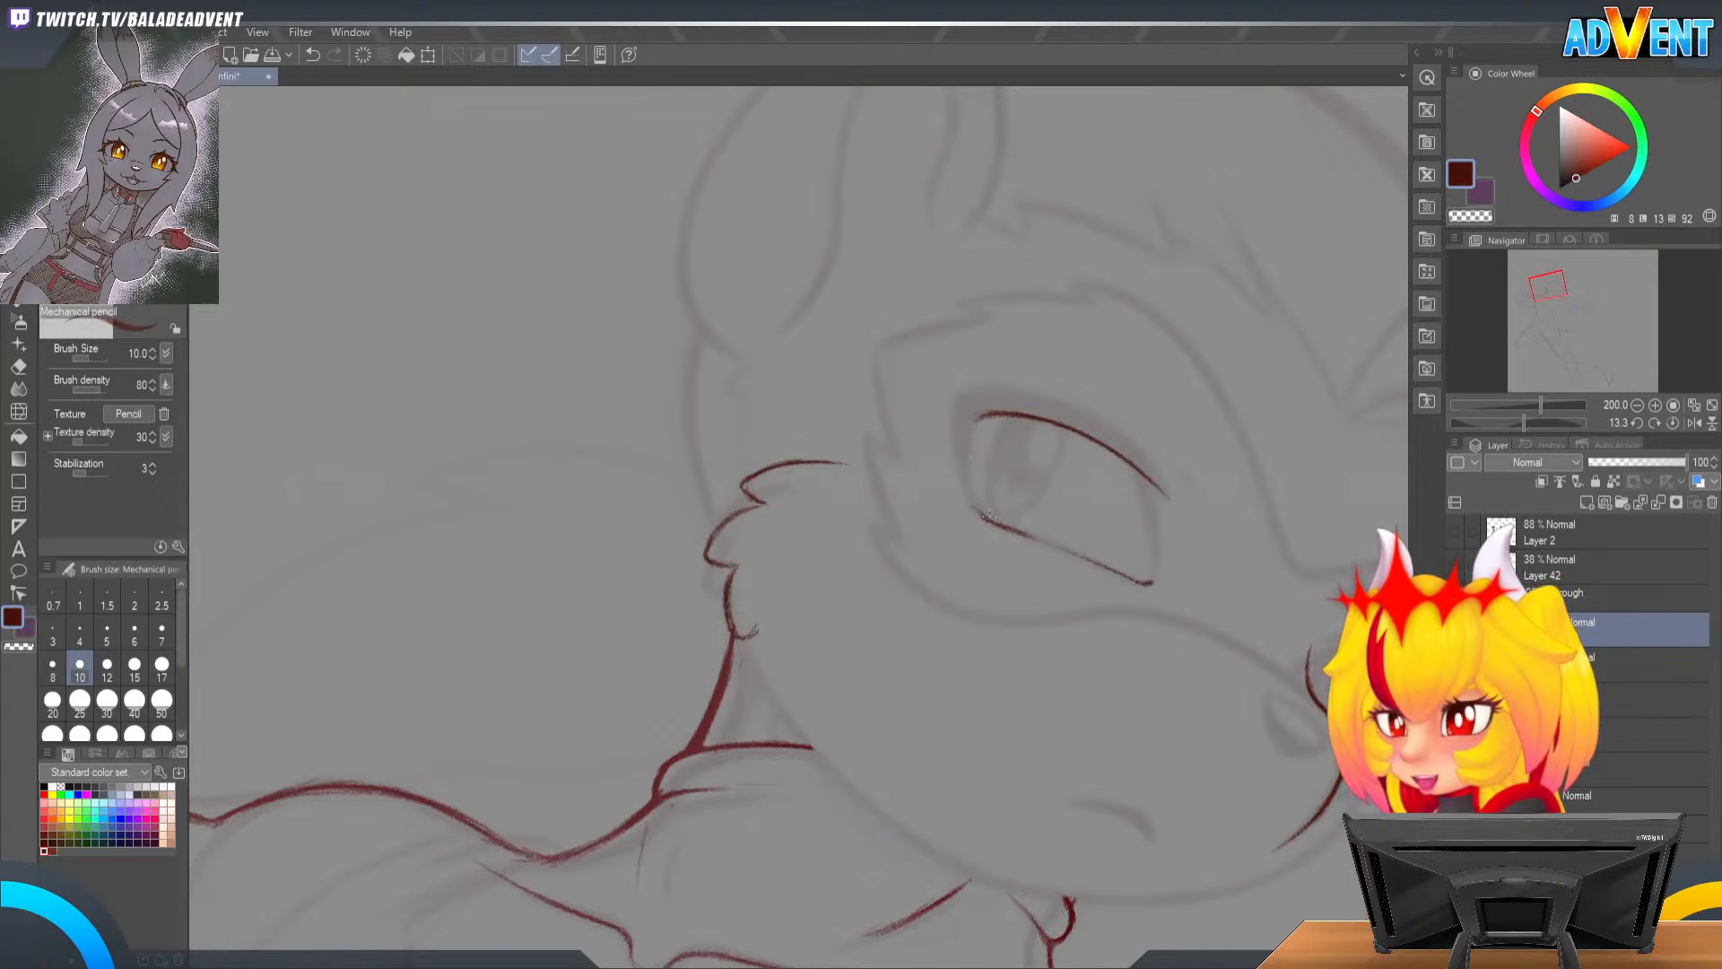
pyautogui.moveTo(985, 515); pyautogui.dragTo(969, 454)
pyautogui.moveTo(984, 517)
pyautogui.mouseDown()
pyautogui.moveTo(981, 417)
pyautogui.moveTo(971, 465)
pyautogui.mouseUp()
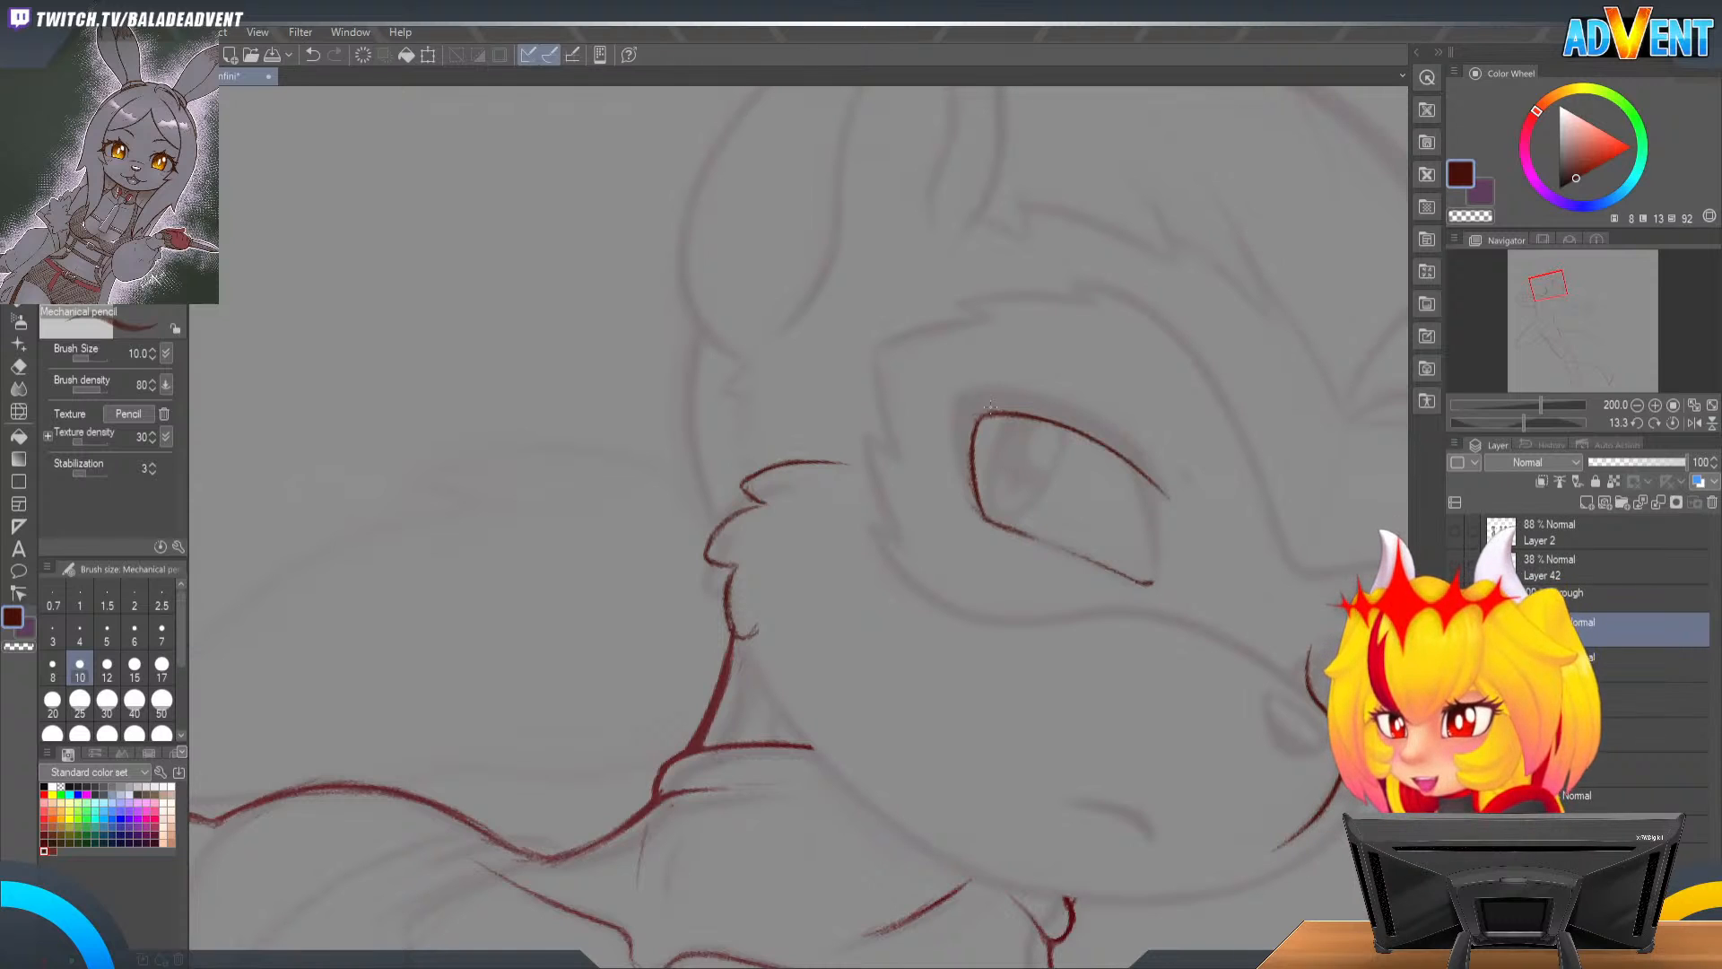
# Step: Flip the view horizontally, draw the near eye's inner edge toward the nose and thicken it
pyautogui.press('h')
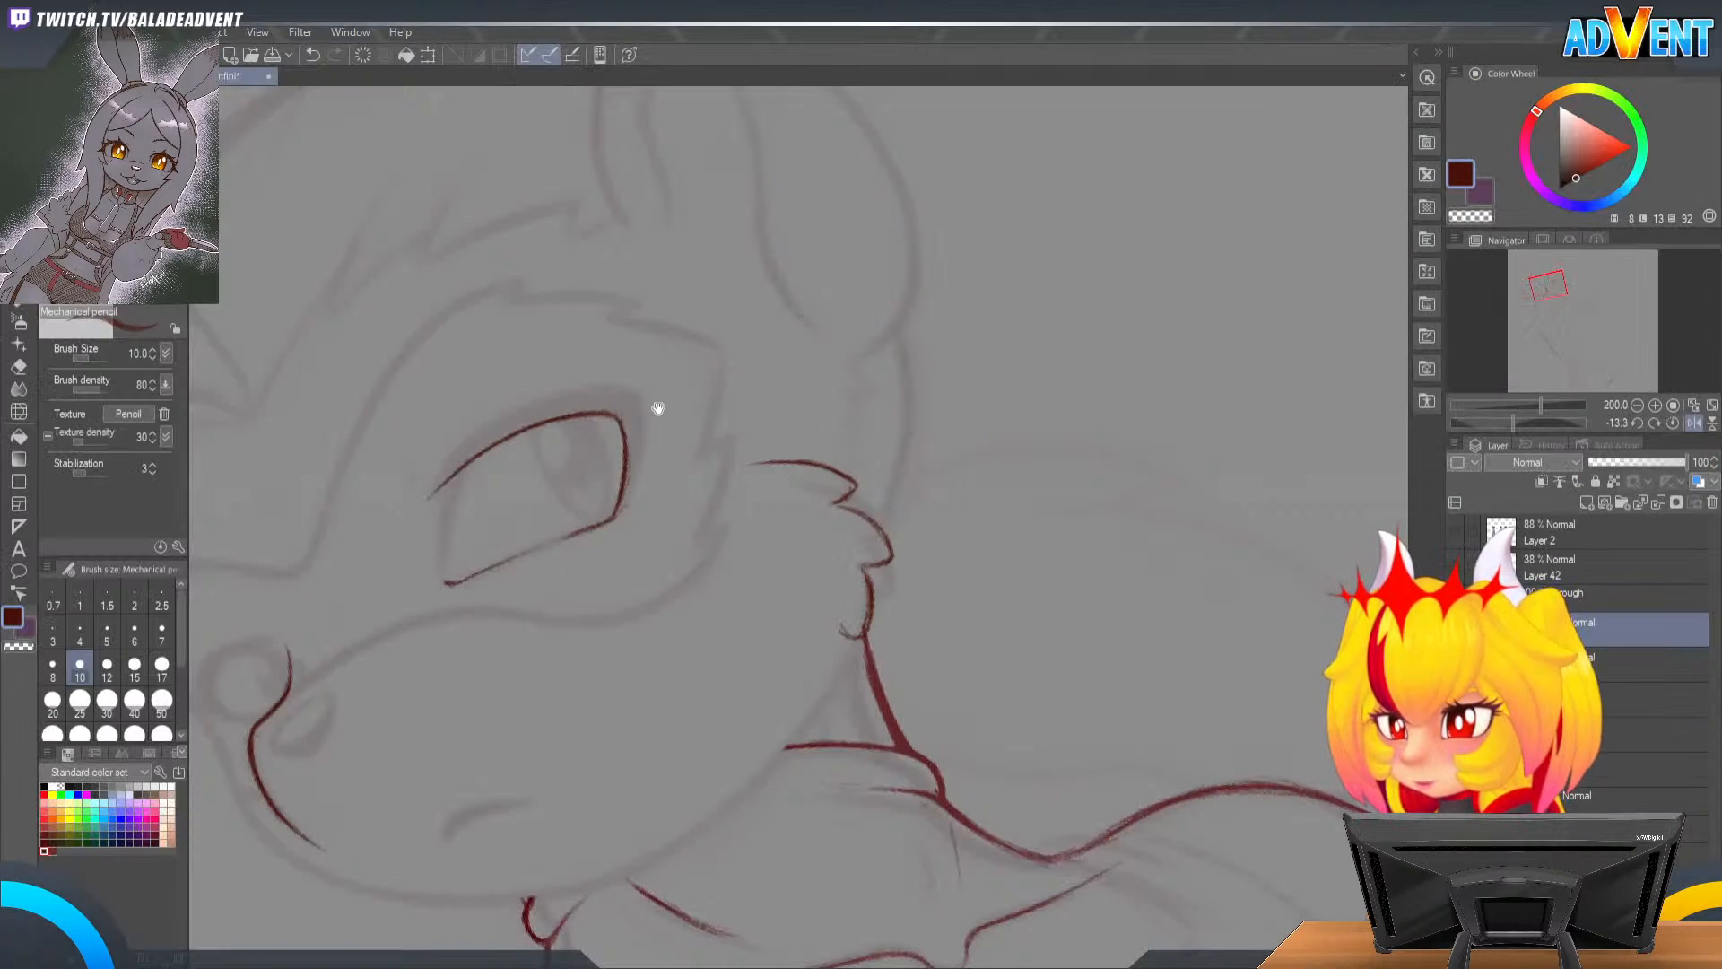
pyautogui.moveTo(661, 400)
pyautogui.mouseDown()
pyautogui.moveTo(1020, 230)
pyautogui.moveTo(1138, 212)
pyautogui.mouseUp()
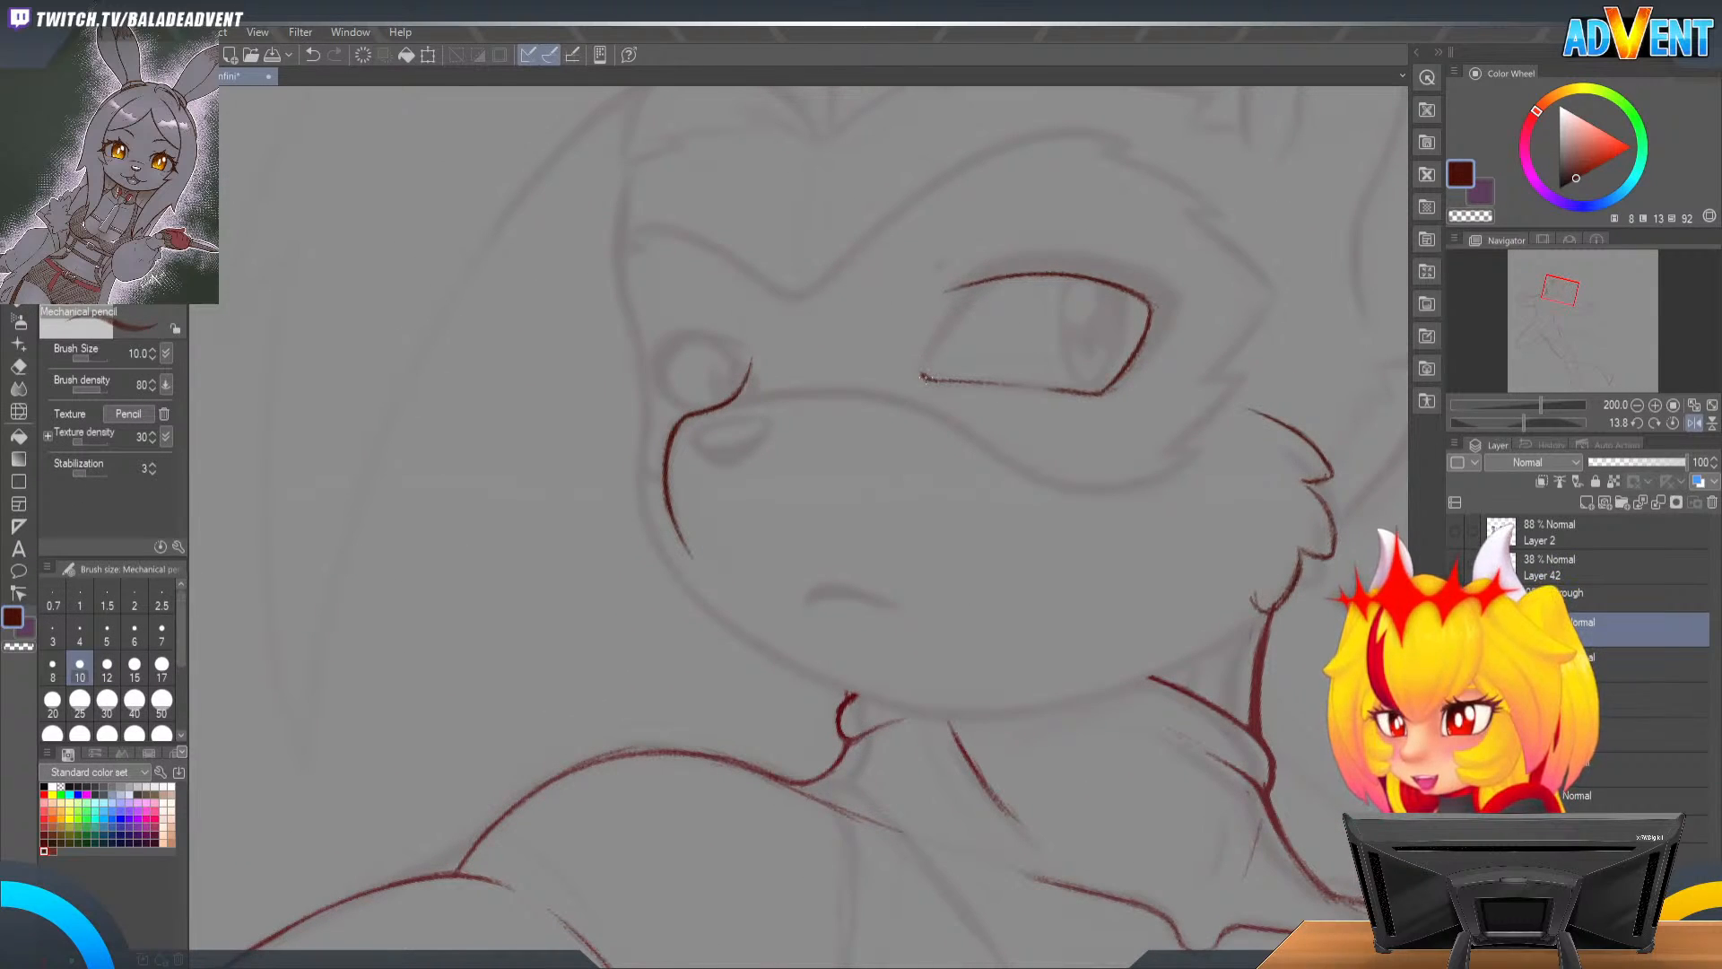
pyautogui.moveTo(924, 384)
pyautogui.mouseDown()
pyautogui.moveTo(941, 319)
pyautogui.moveTo(928, 359)
pyautogui.moveTo(975, 293)
pyautogui.moveTo(941, 335)
pyautogui.moveTo(984, 289)
pyautogui.mouseUp()
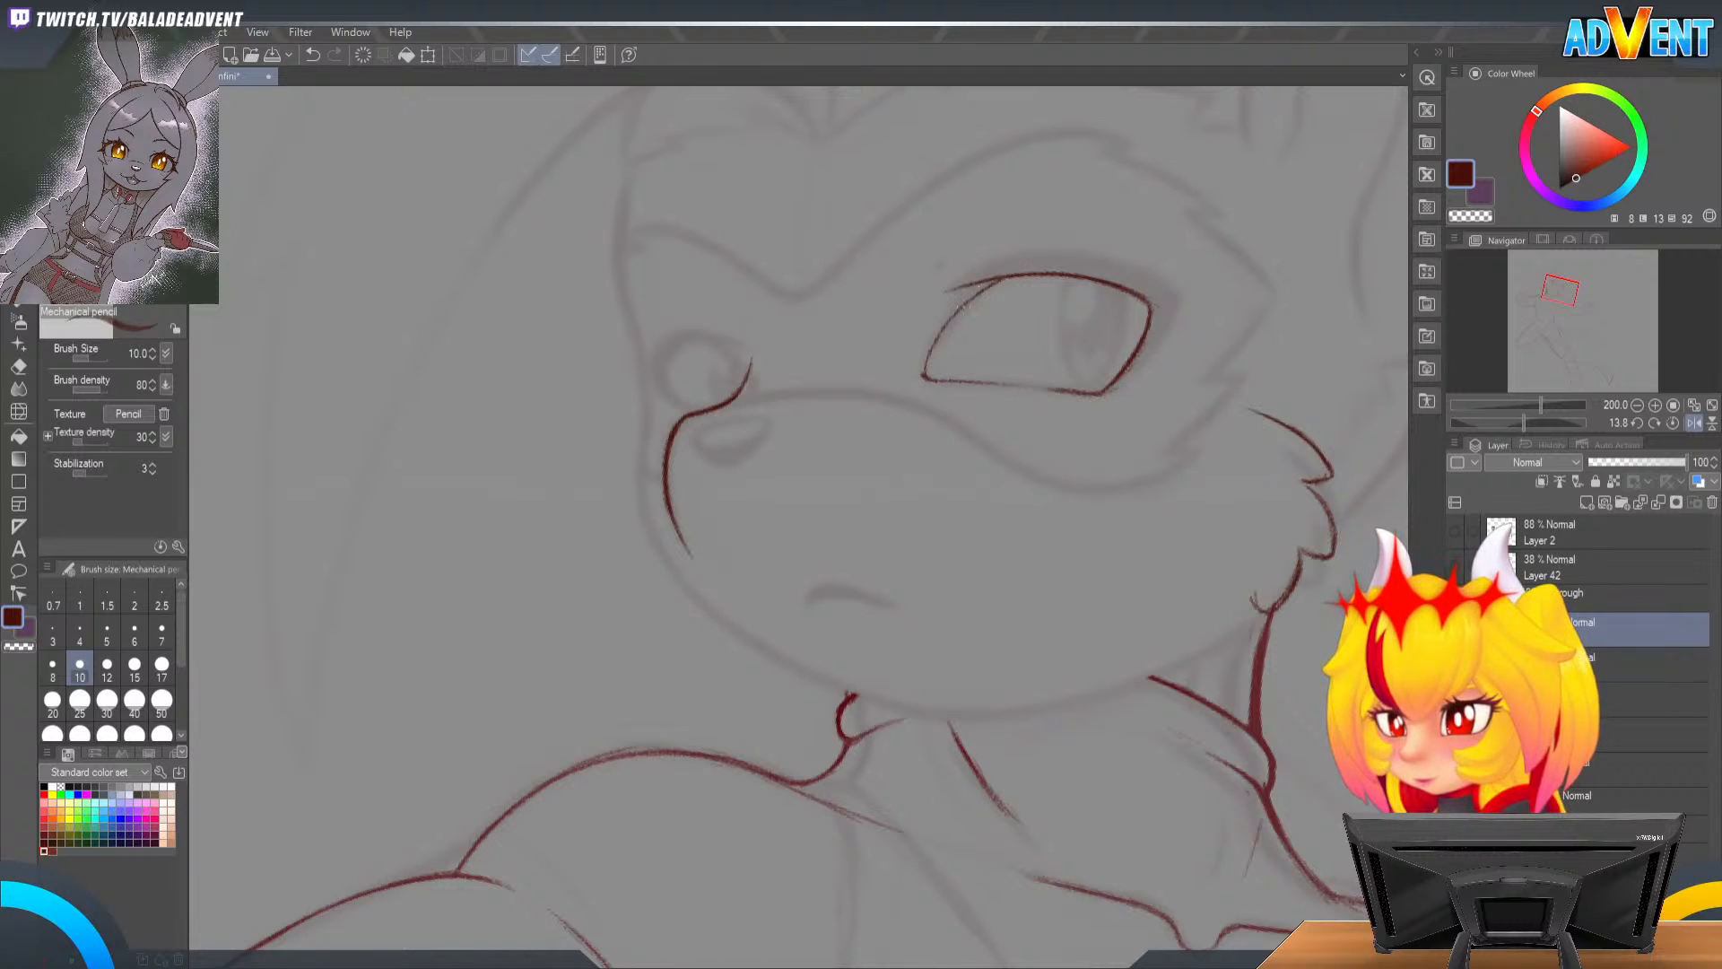
pyautogui.moveTo(935, 342); pyautogui.dragTo(920, 379)
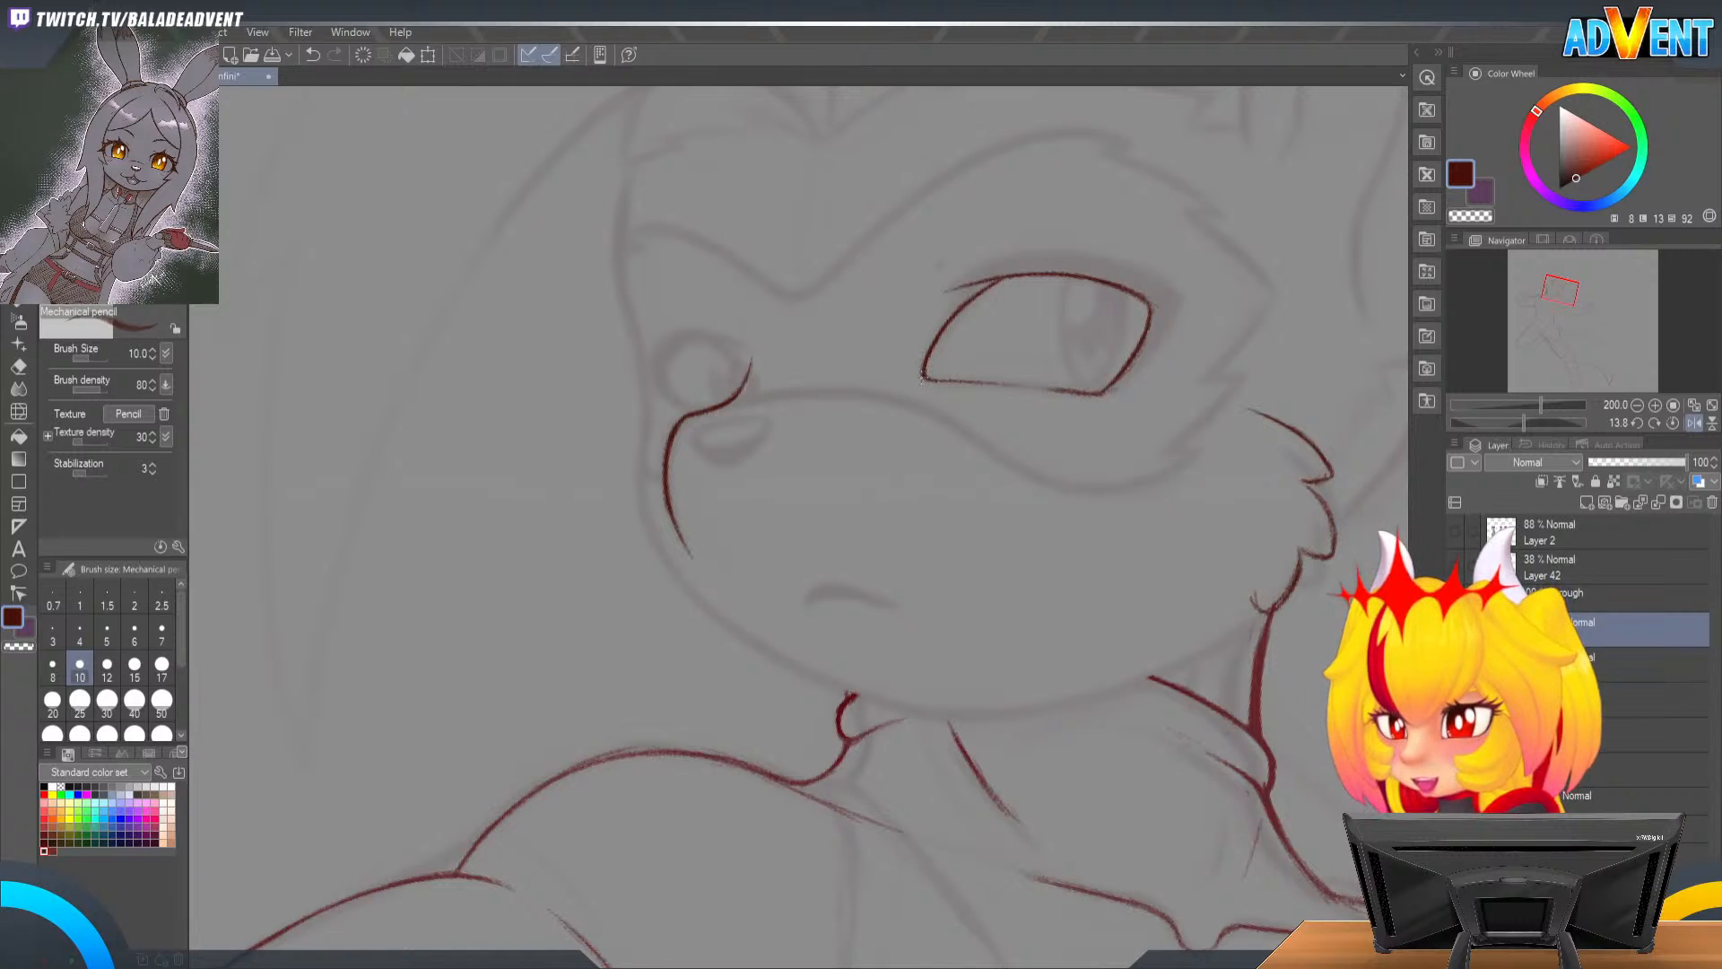
pyautogui.moveTo(925, 359)
pyautogui.mouseDown()
pyautogui.moveTo(957, 290)
pyautogui.moveTo(924, 377)
pyautogui.moveTo(971, 286)
pyautogui.moveTo(922, 371)
pyautogui.mouseUp()
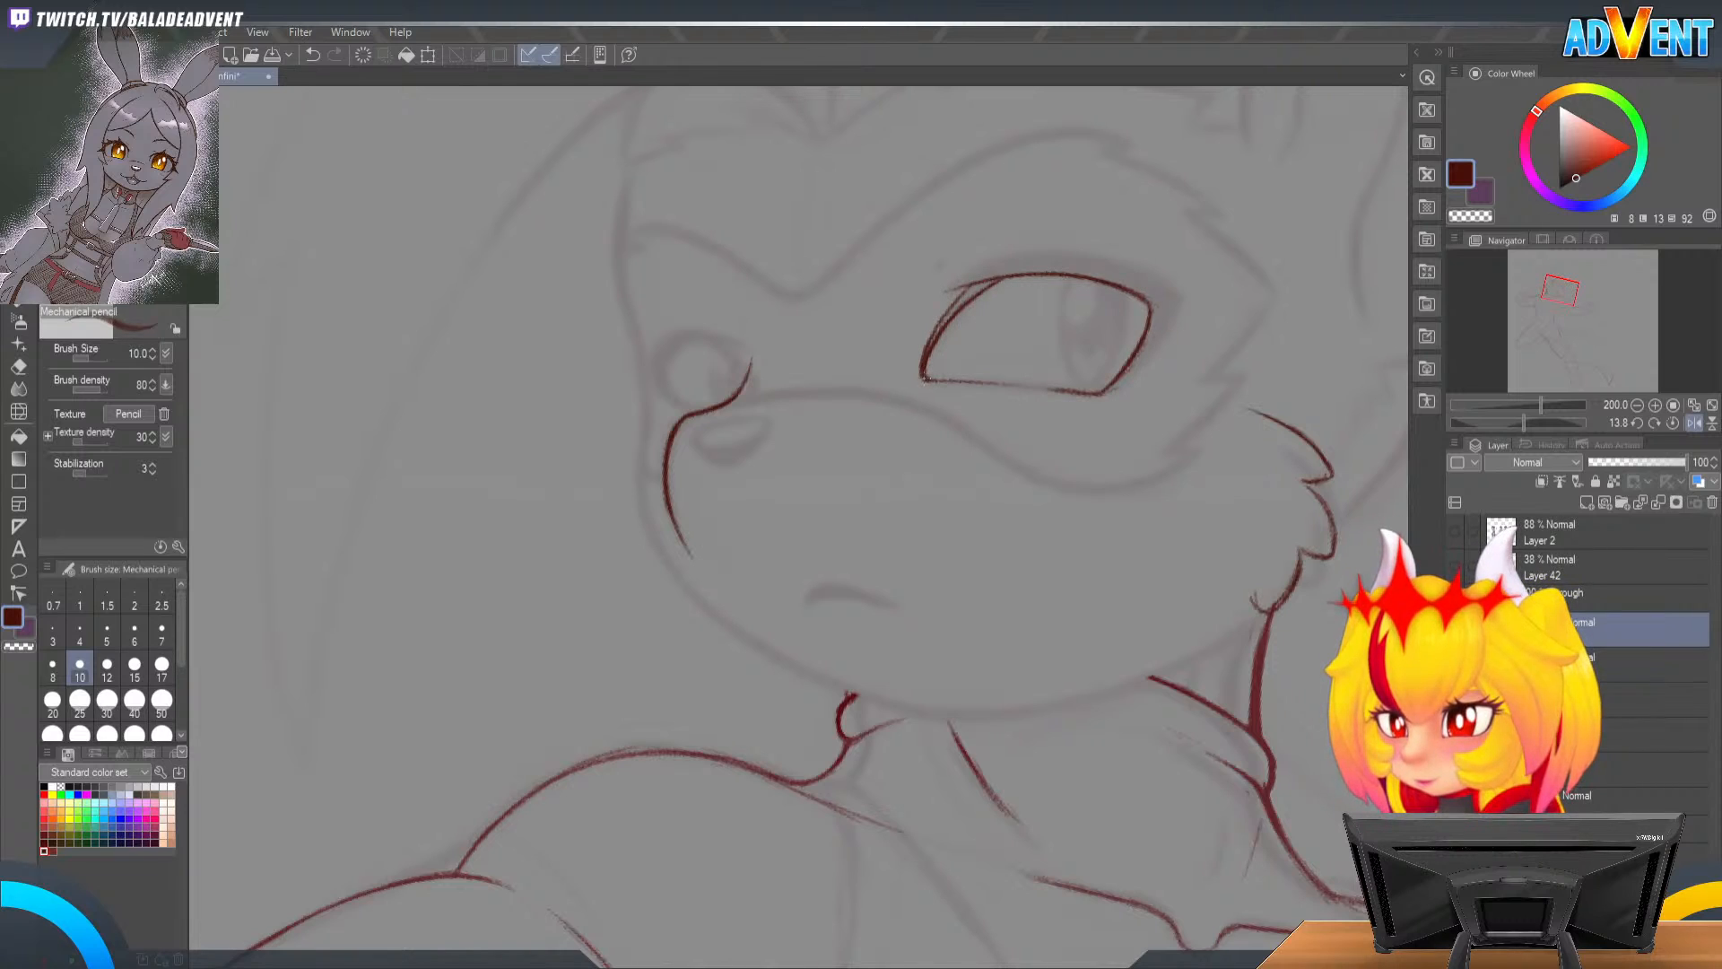
pyautogui.moveTo(932, 339)
pyautogui.mouseDown()
pyautogui.moveTo(973, 287)
pyautogui.moveTo(972, 303)
pyautogui.mouseUp()
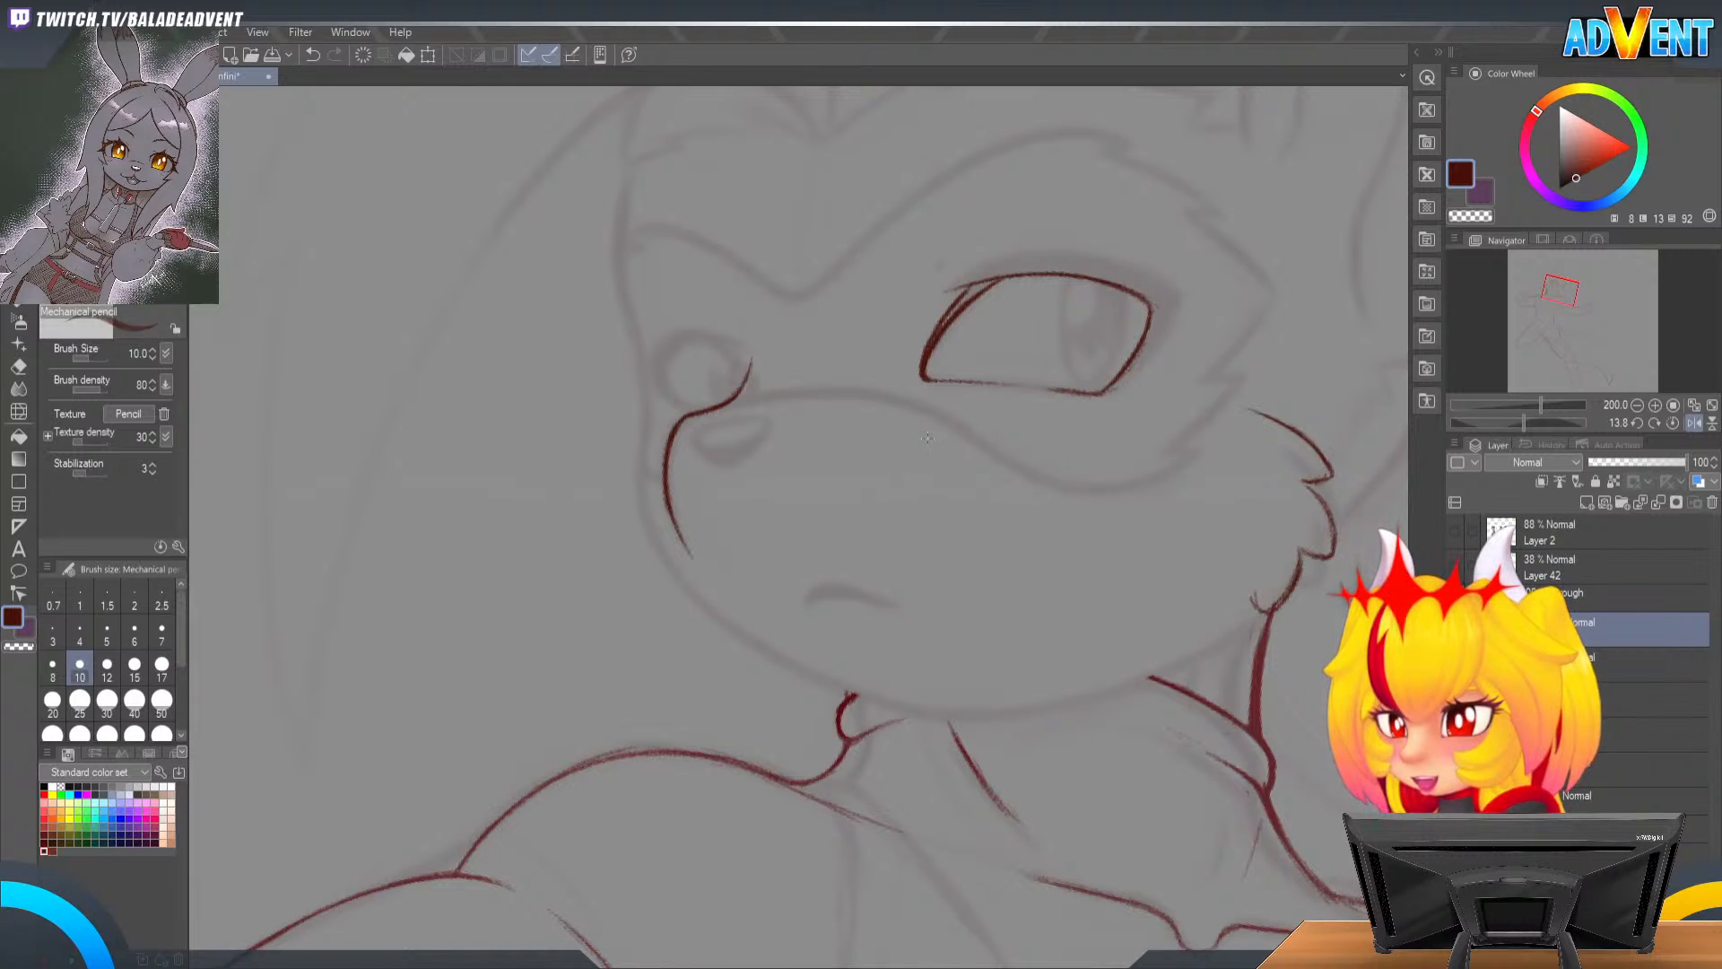
# Step: Clean up the near eye's upper lid line with the eraser and fill the inner edge solid with the pencil
pyautogui.press('e')
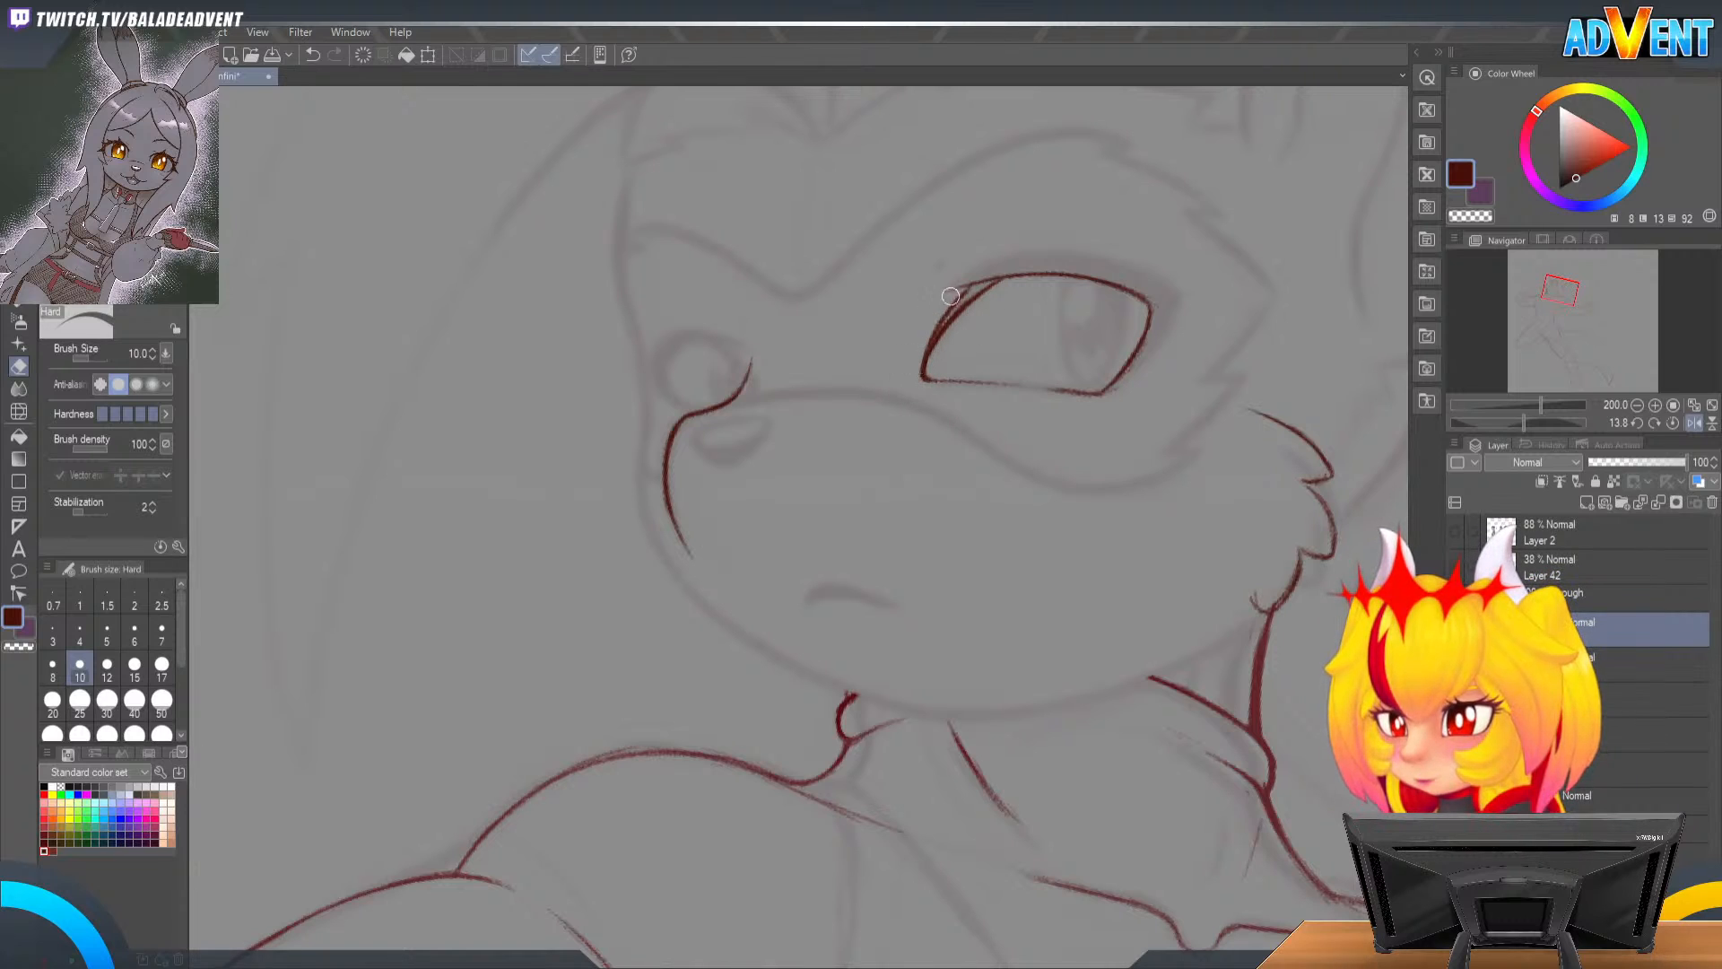
pyautogui.press('p')
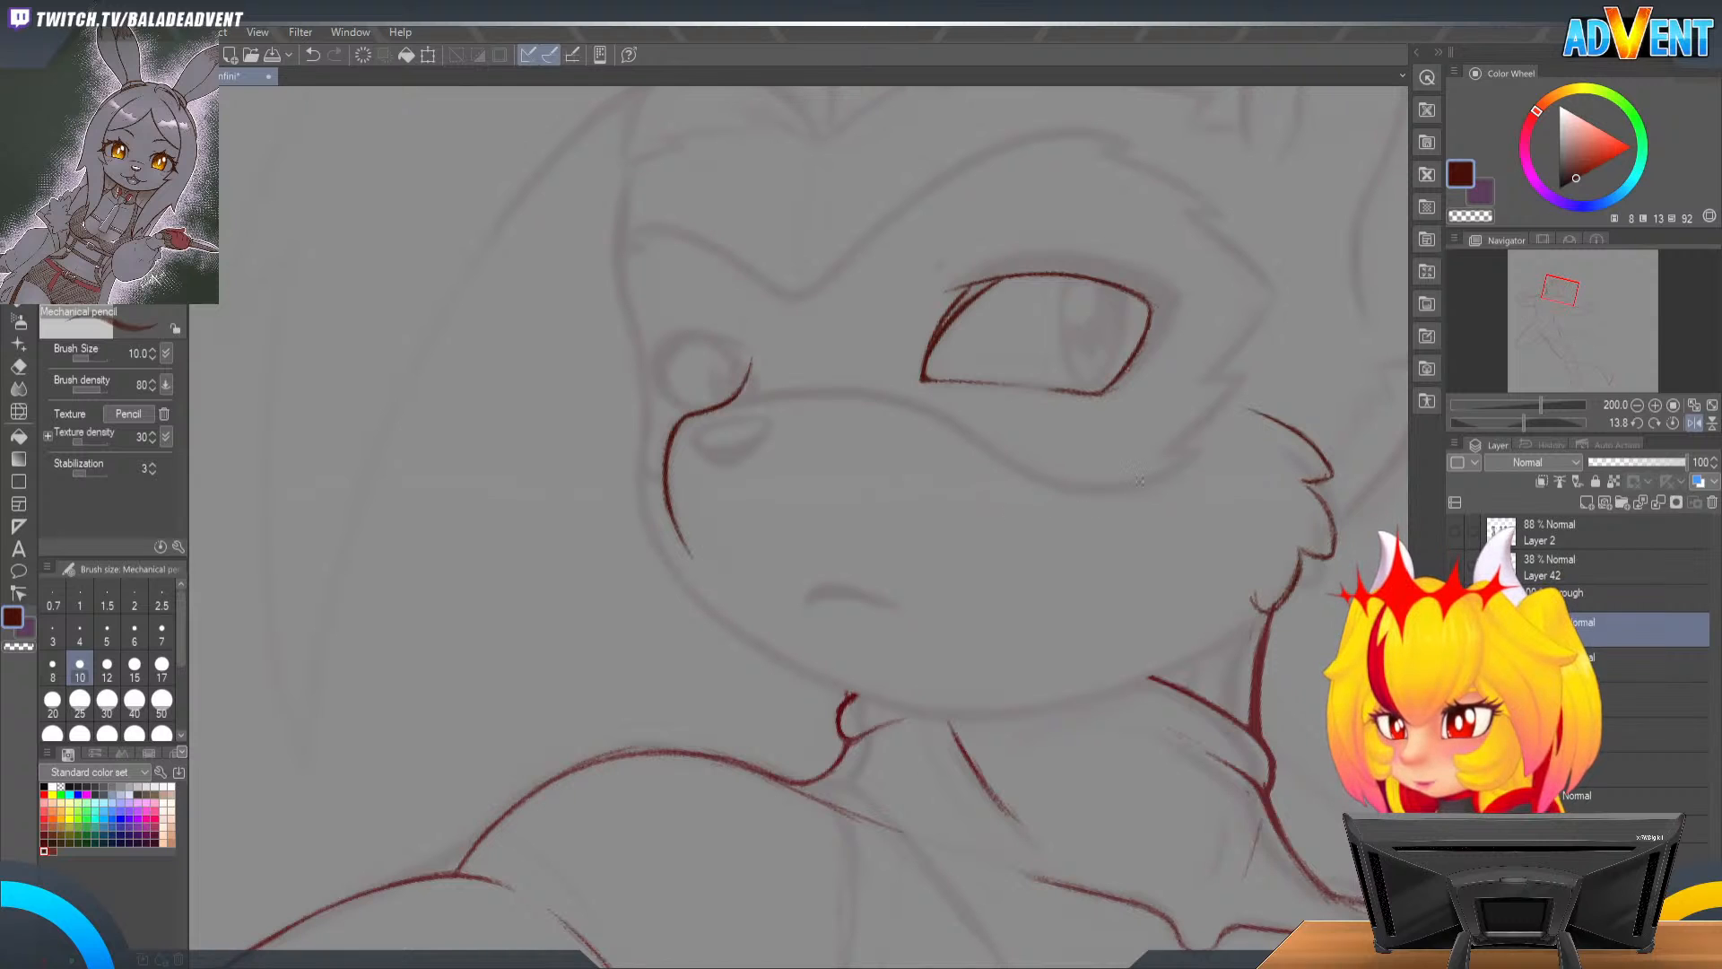
pyautogui.press('r')
pyautogui.moveTo(1203, 473)
pyautogui.mouseDown()
pyautogui.moveTo(1155, 613)
pyautogui.moveTo(1142, 544)
pyautogui.moveTo(1127, 648)
pyautogui.mouseUp()
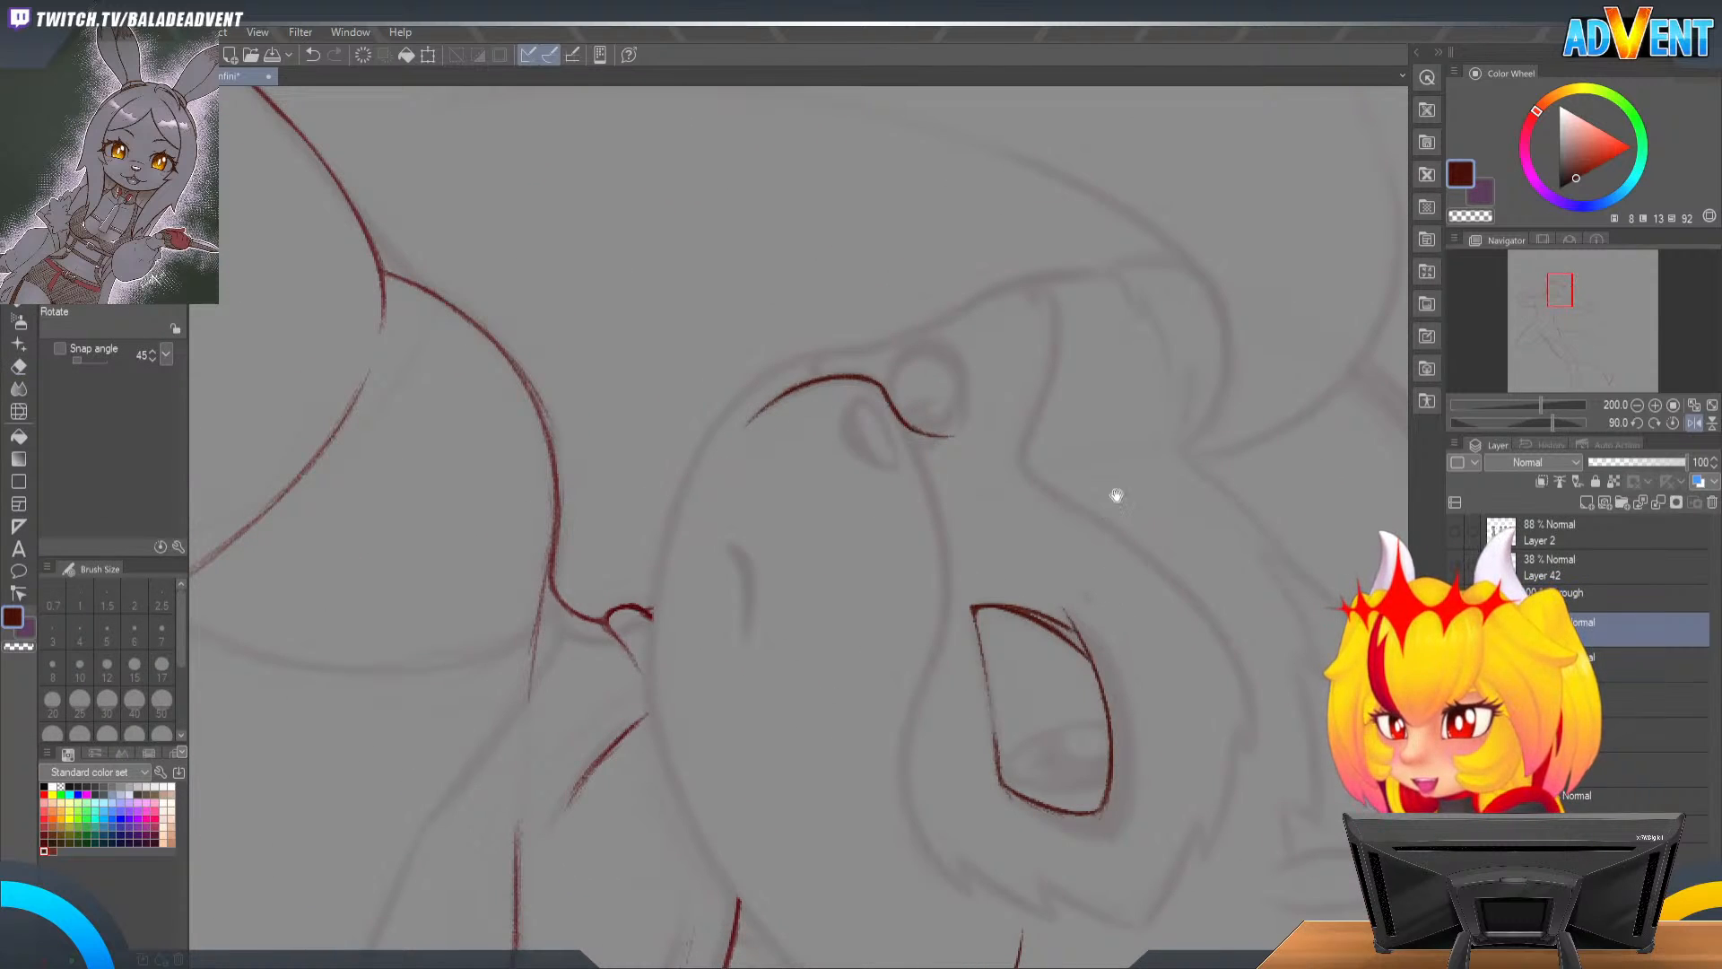
pyautogui.moveTo(1166, 447)
pyautogui.mouseDown()
pyautogui.moveTo(1134, 574)
pyautogui.moveTo(1163, 383)
pyautogui.moveTo(1140, 569)
pyautogui.moveTo(1182, 523)
pyautogui.moveTo(993, 810)
pyautogui.mouseUp()
pyautogui.moveTo(1182, 398); pyautogui.dragTo(1230, 336)
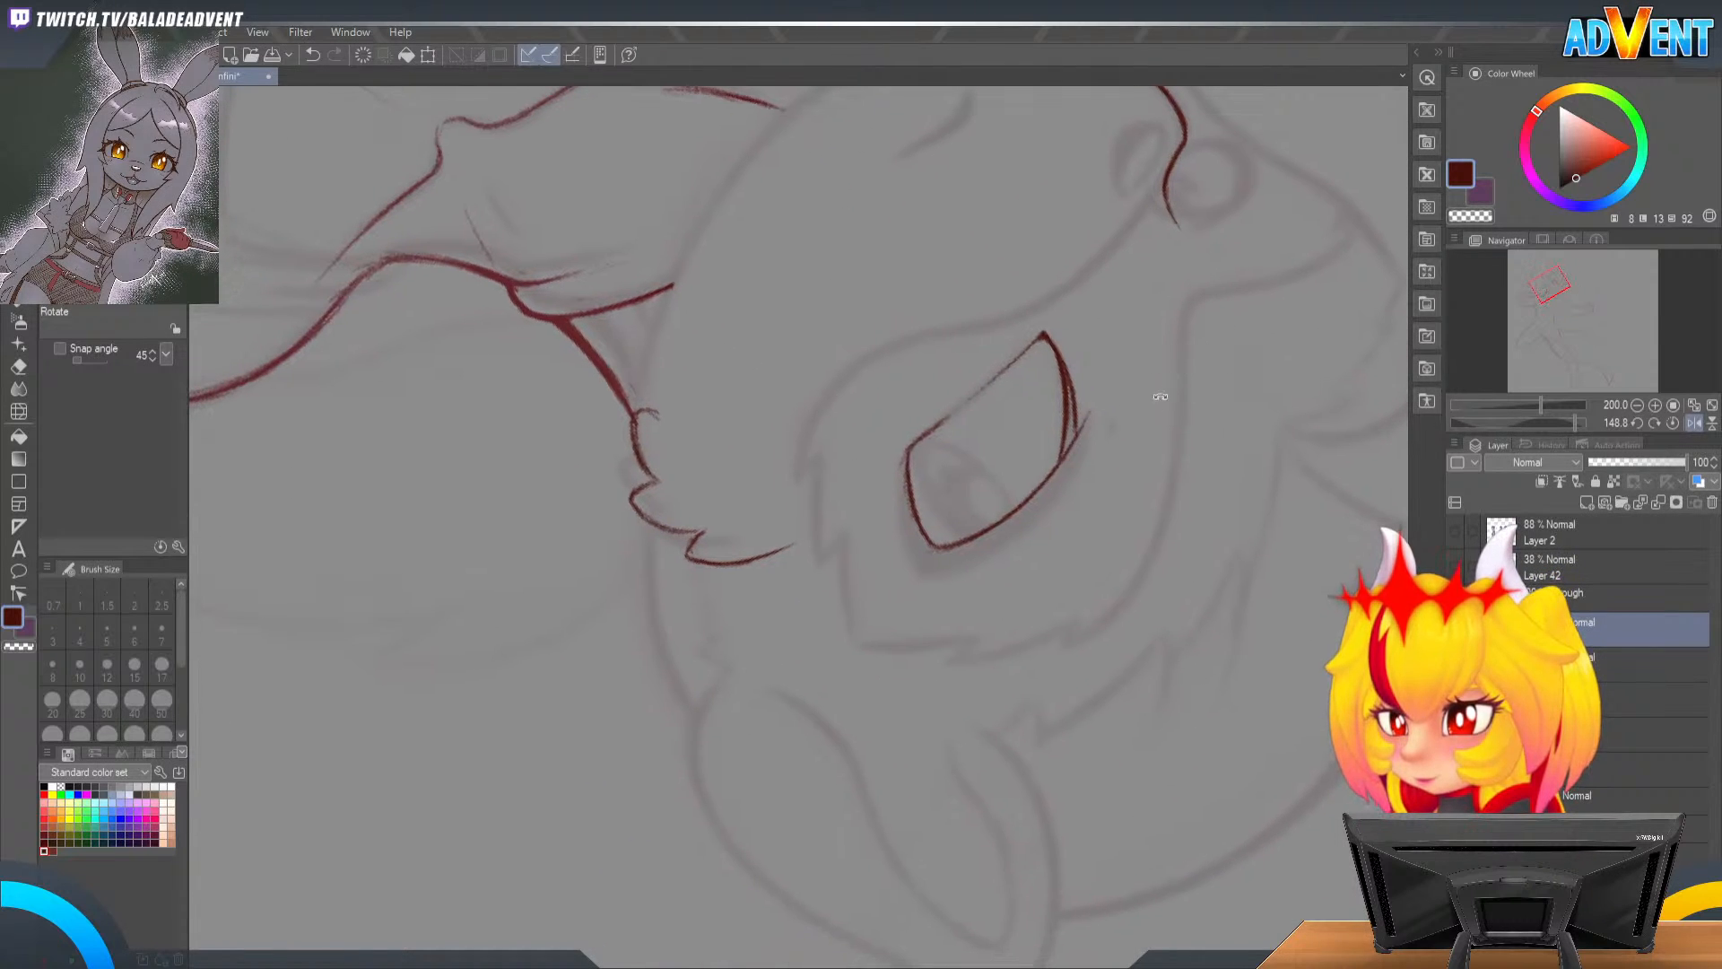
pyautogui.moveTo(1073, 651); pyautogui.dragTo(1117, 519)
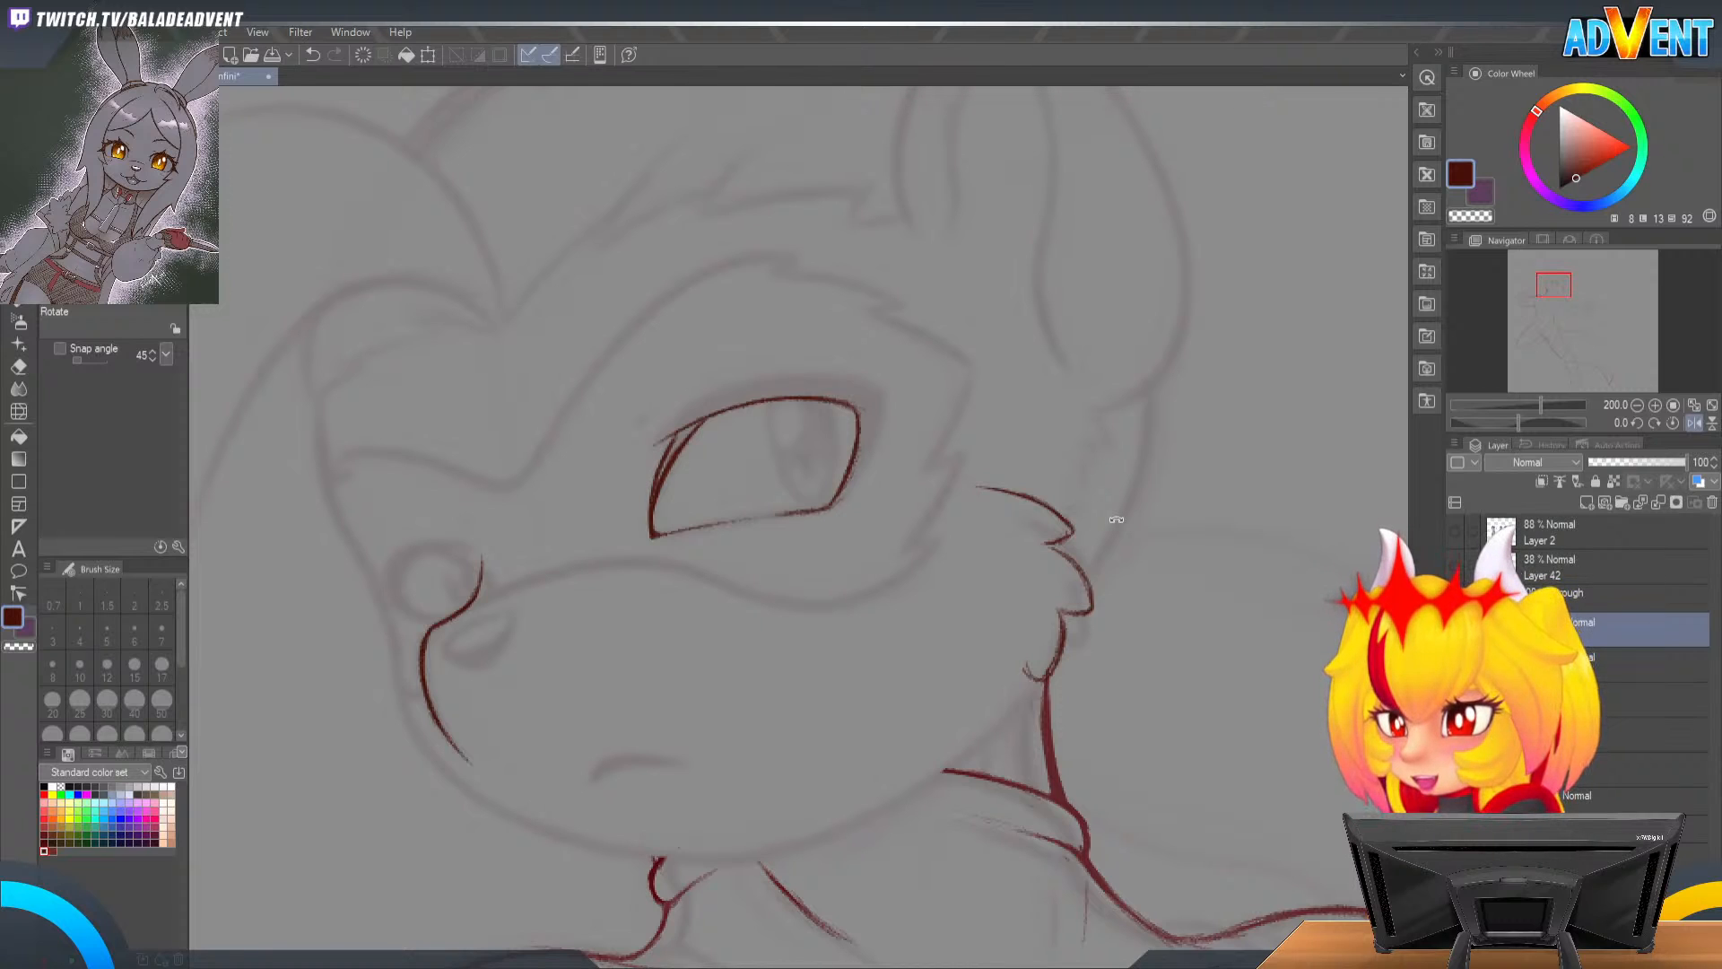
pyautogui.moveTo(916, 520); pyautogui.dragTo(1016, 469)
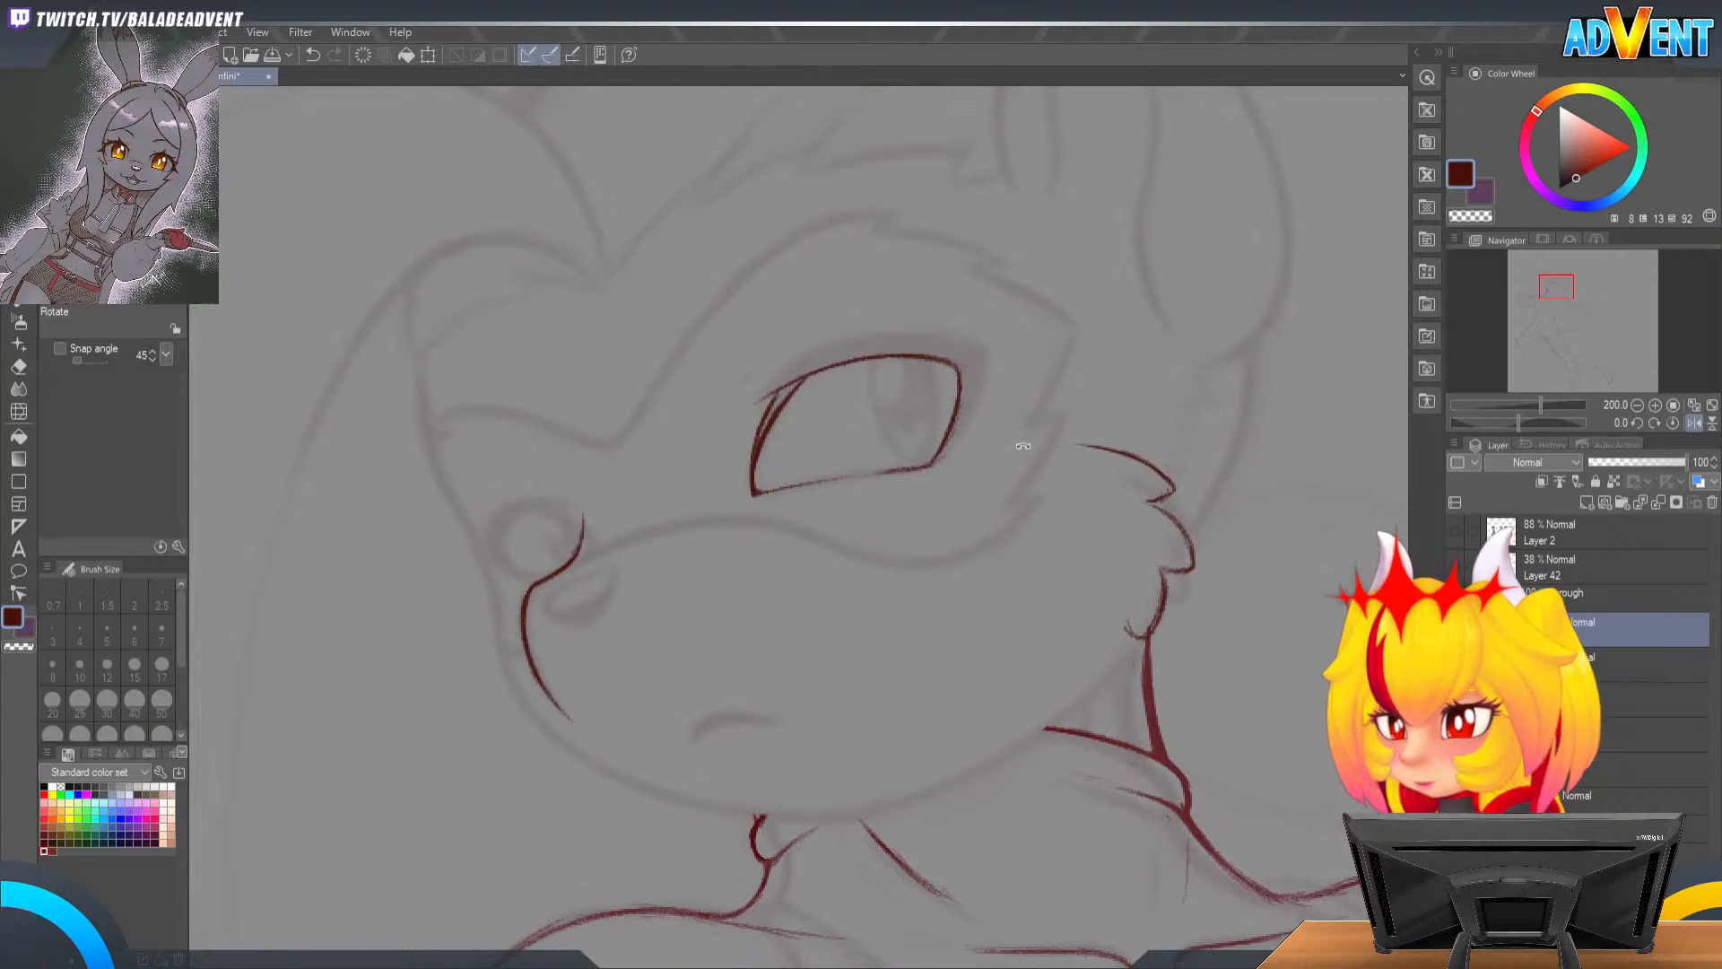
pyautogui.press('e')
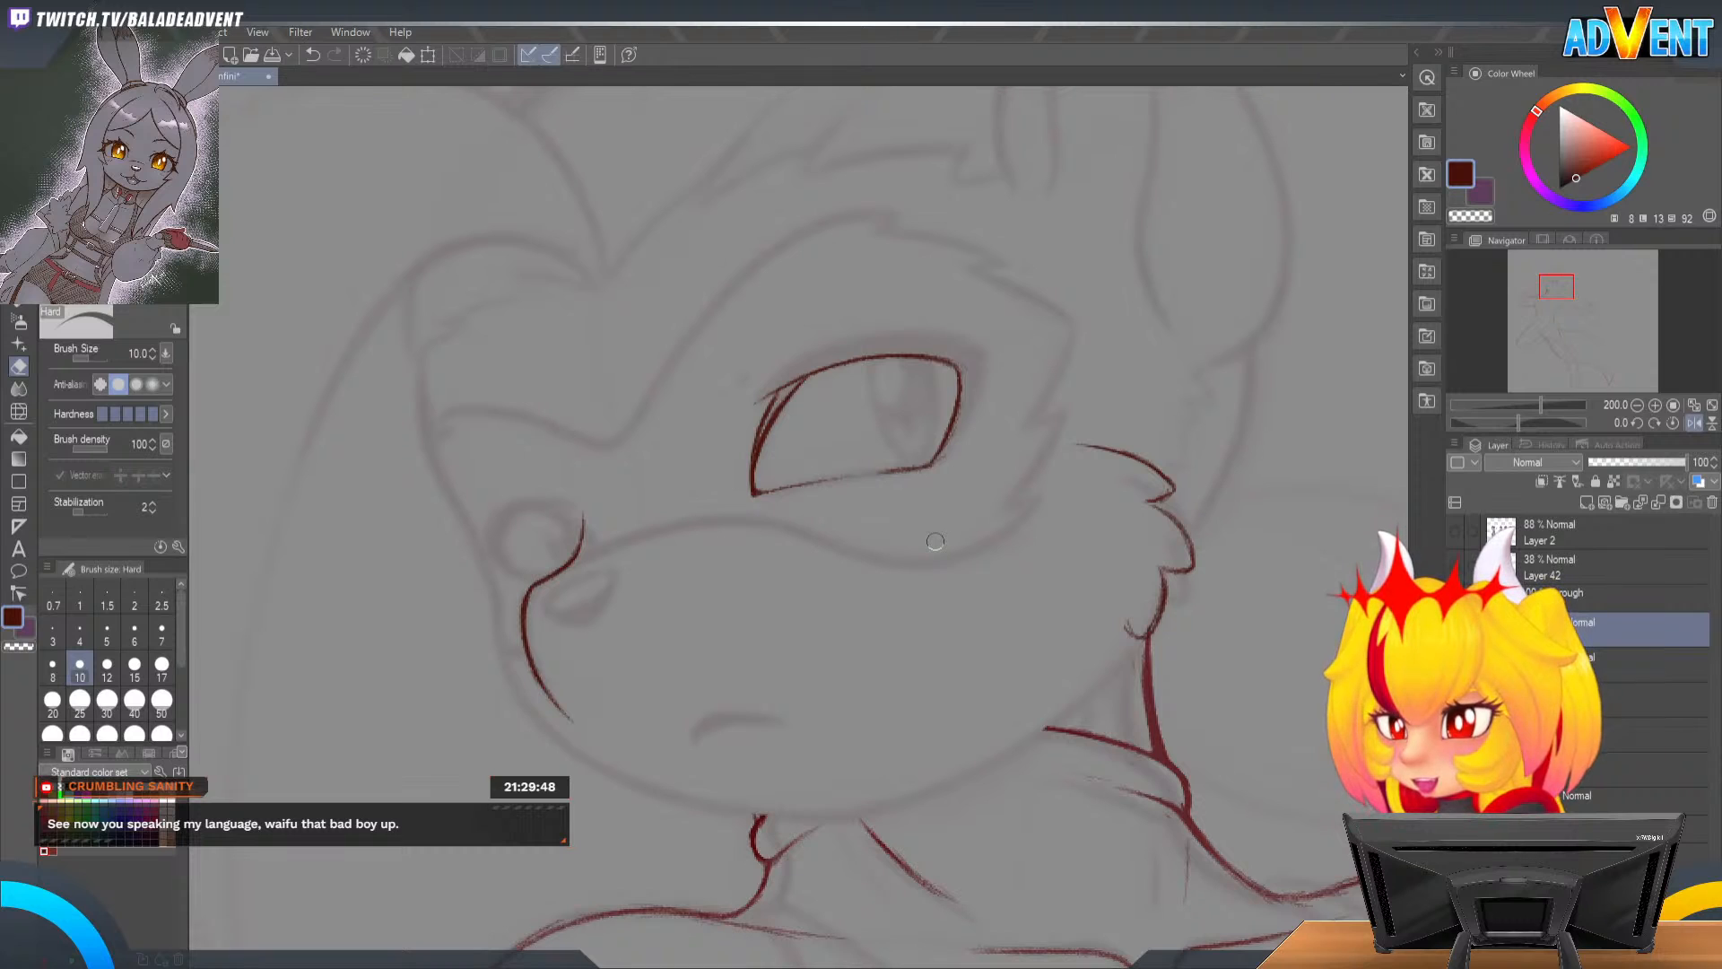
pyautogui.moveTo(834, 365)
pyautogui.mouseDown()
pyautogui.moveTo(947, 307)
pyautogui.moveTo(877, 374)
pyautogui.moveTo(916, 320)
pyautogui.moveTo(897, 329)
pyautogui.moveTo(873, 376)
pyautogui.moveTo(888, 359)
pyautogui.mouseUp()
pyautogui.press('p')
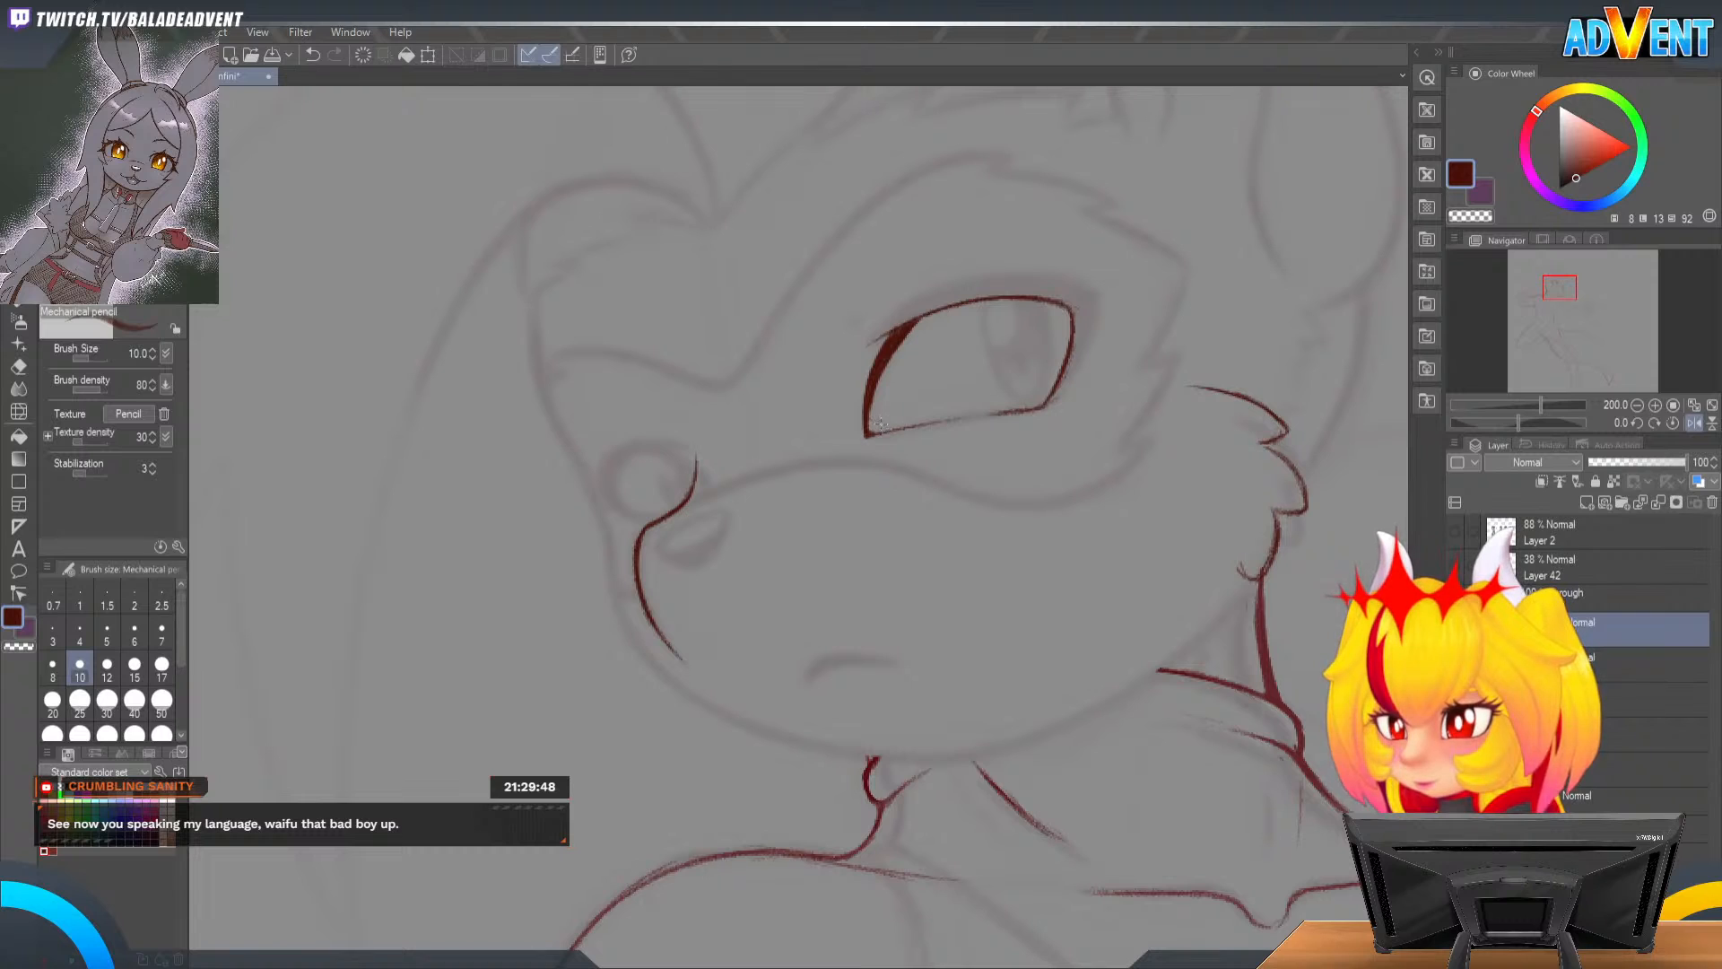
pyautogui.hotkey('ctrl', 'z')
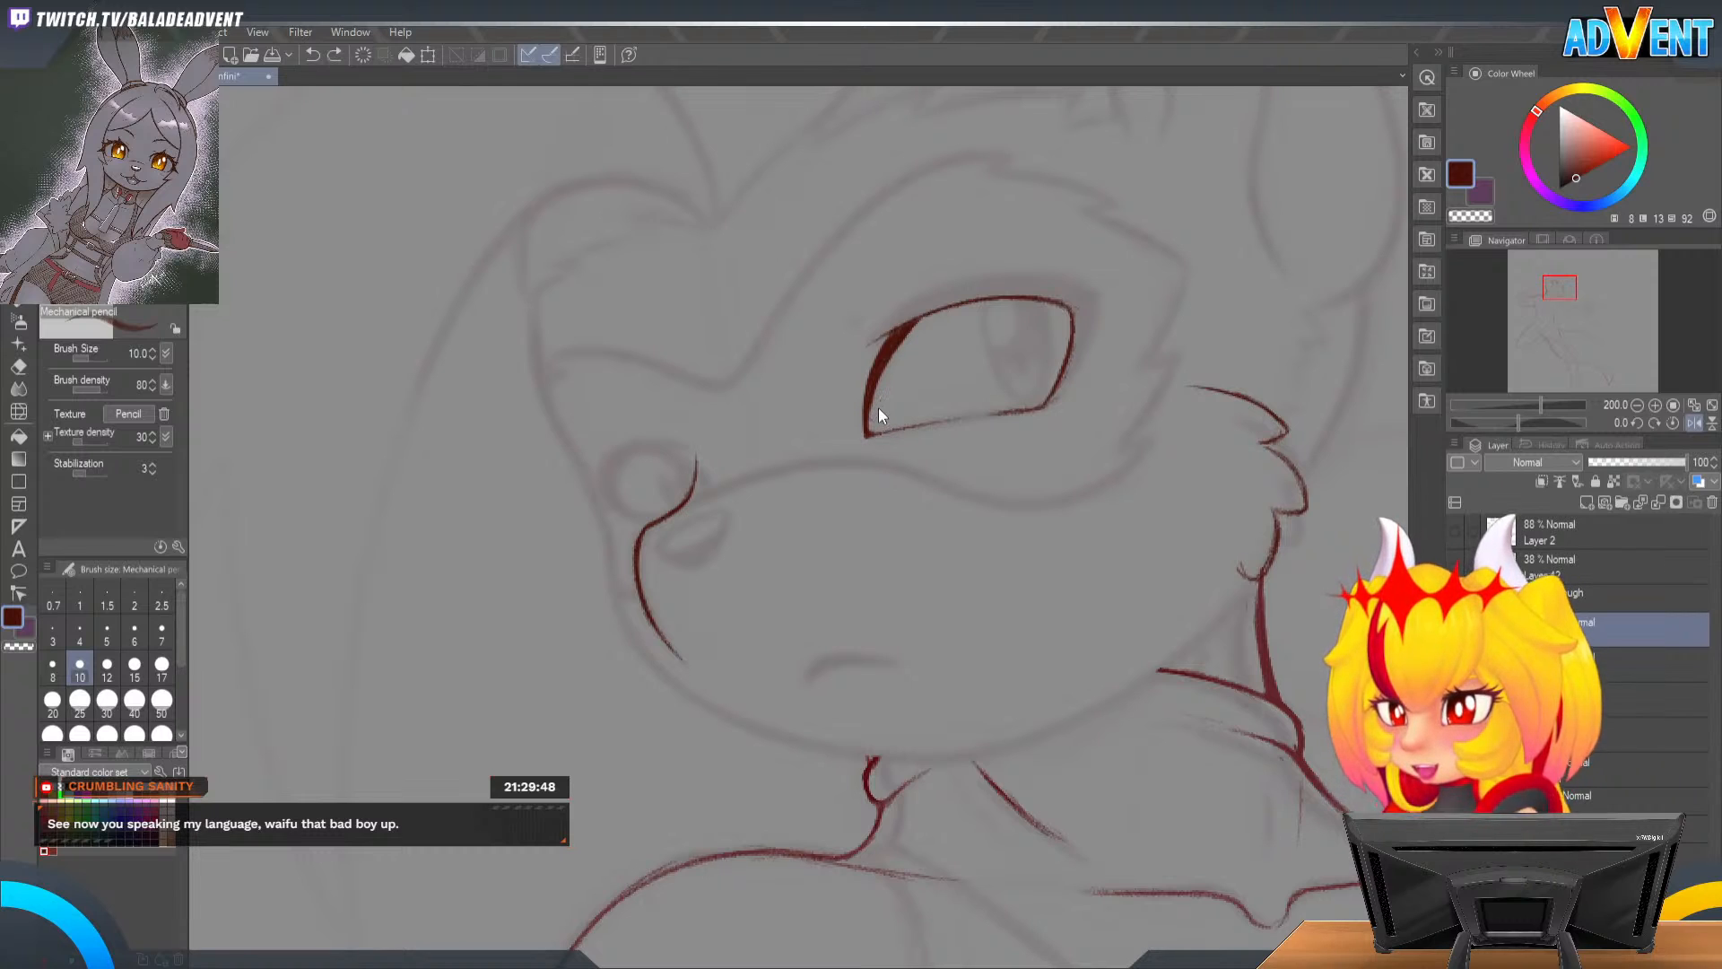
pyautogui.click(868, 426)
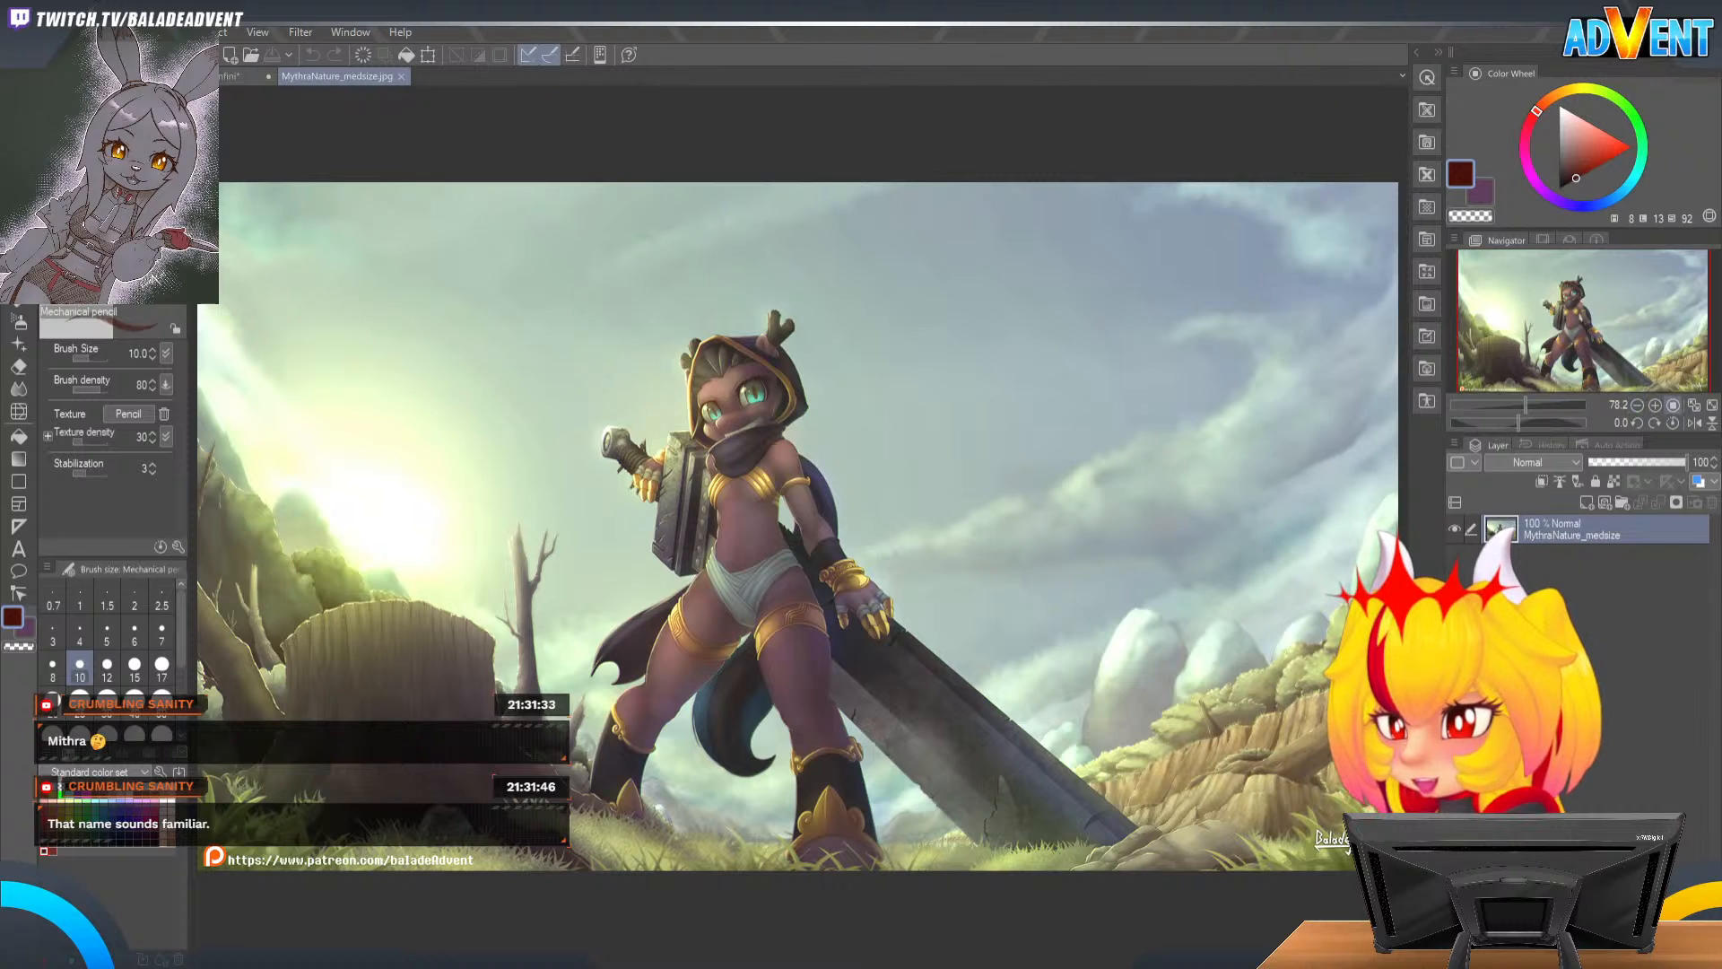
# Step: Zoom in on the finished picture MythraNature_medsize.jpg and examine the hooded character
pyautogui.click(1655, 404)
pyautogui.moveTo(1580, 343); pyautogui.dragTo(1579, 350)
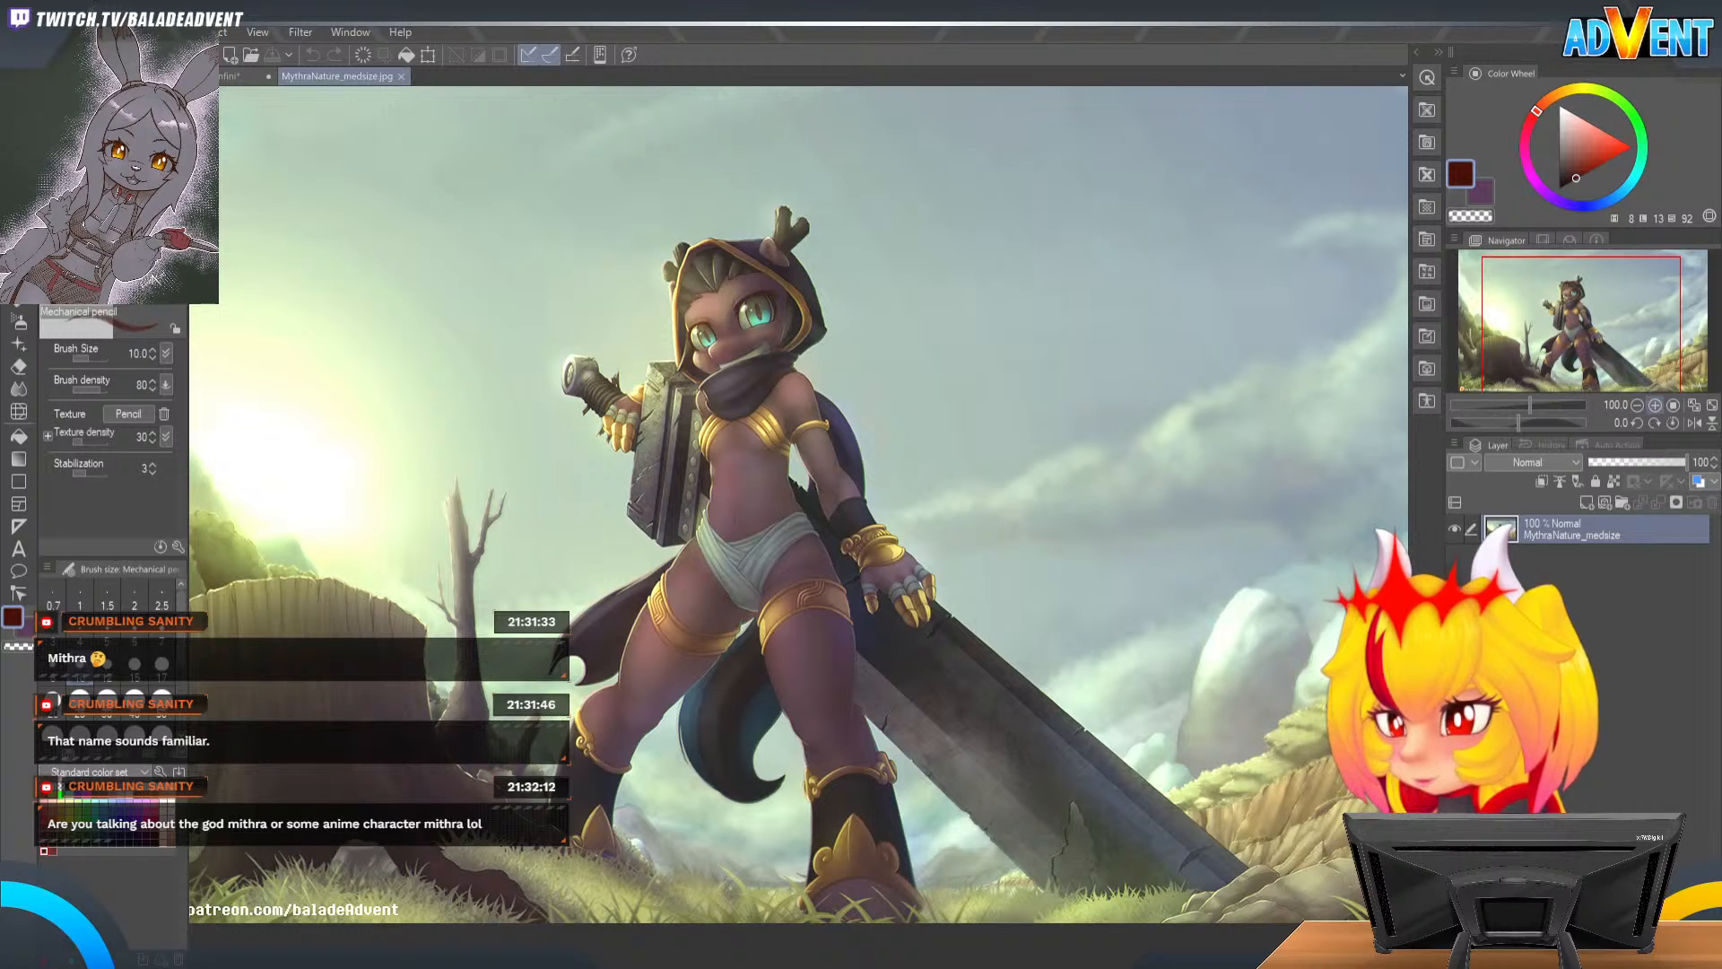
pyautogui.click(1655, 405)
pyautogui.moveTo(1606, 334)
pyautogui.mouseDown()
pyautogui.moveTo(1543, 379)
pyautogui.moveTo(1595, 352)
pyautogui.moveTo(1630, 357)
pyautogui.moveTo(1604, 353)
pyautogui.mouseUp()
pyautogui.click(1636, 406)
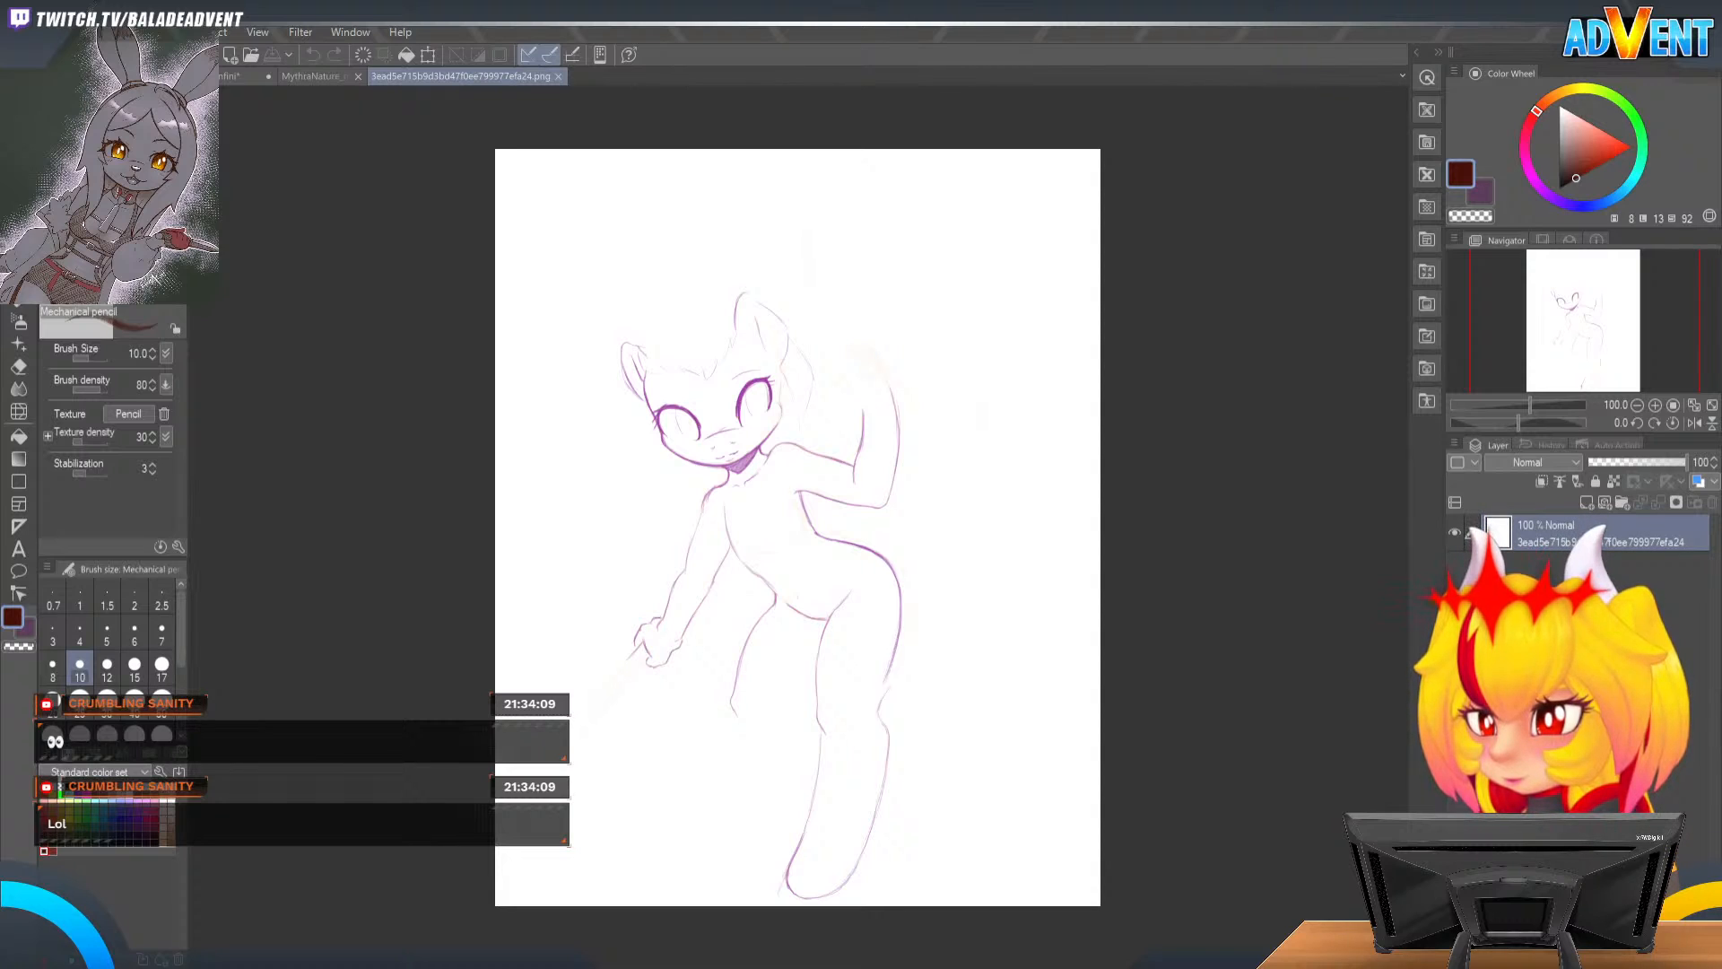
# Step: Close the standing figure sketch, open the cliff-side character sketch for a look, and close it together with MythraNature_medsize.jpg
pyautogui.click(558, 77)
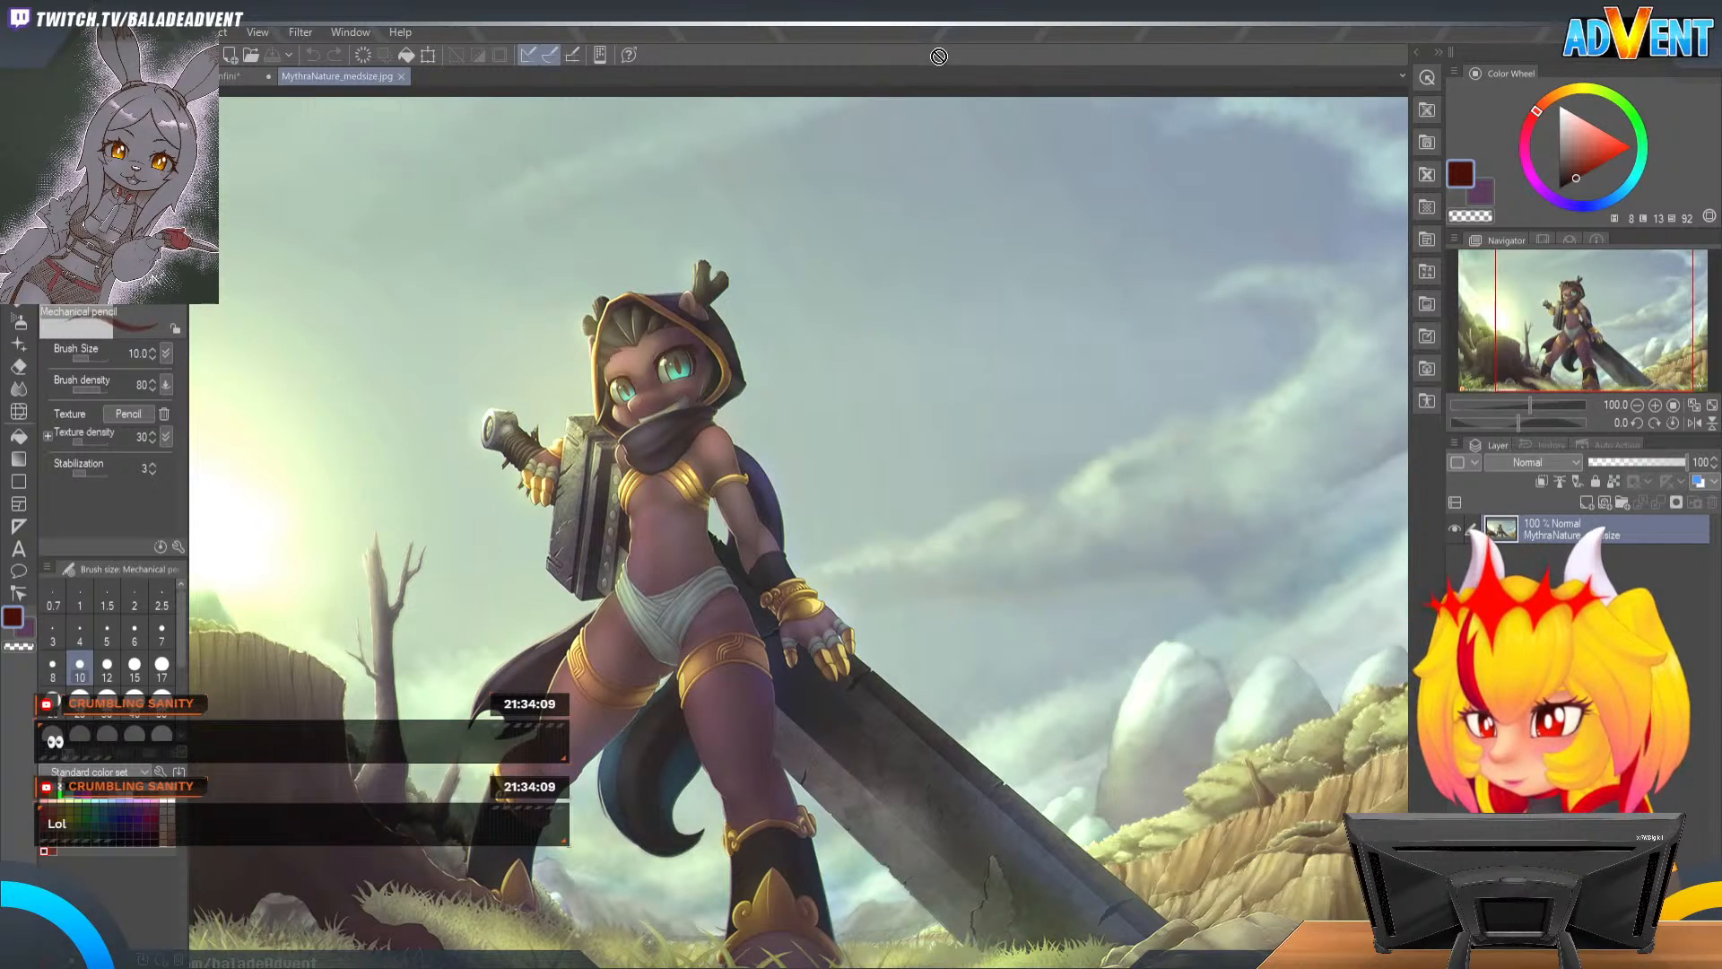
pyautogui.moveTo(938, 75); pyautogui.dragTo(940, 79)
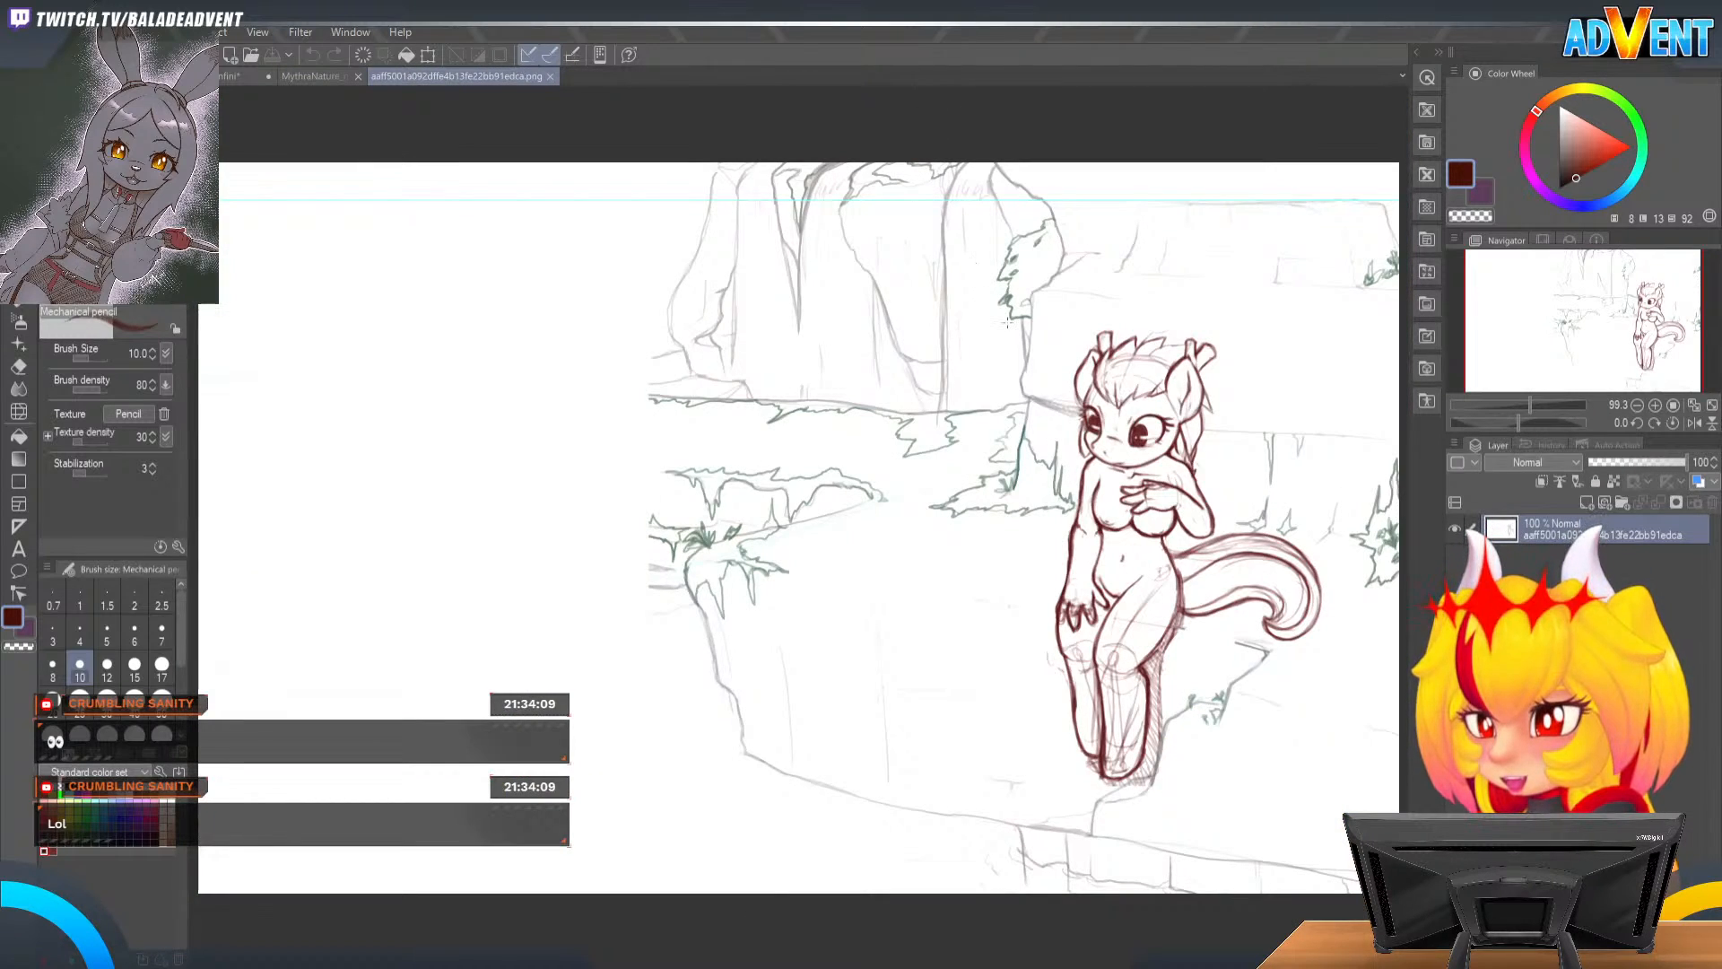
pyautogui.click(550, 76)
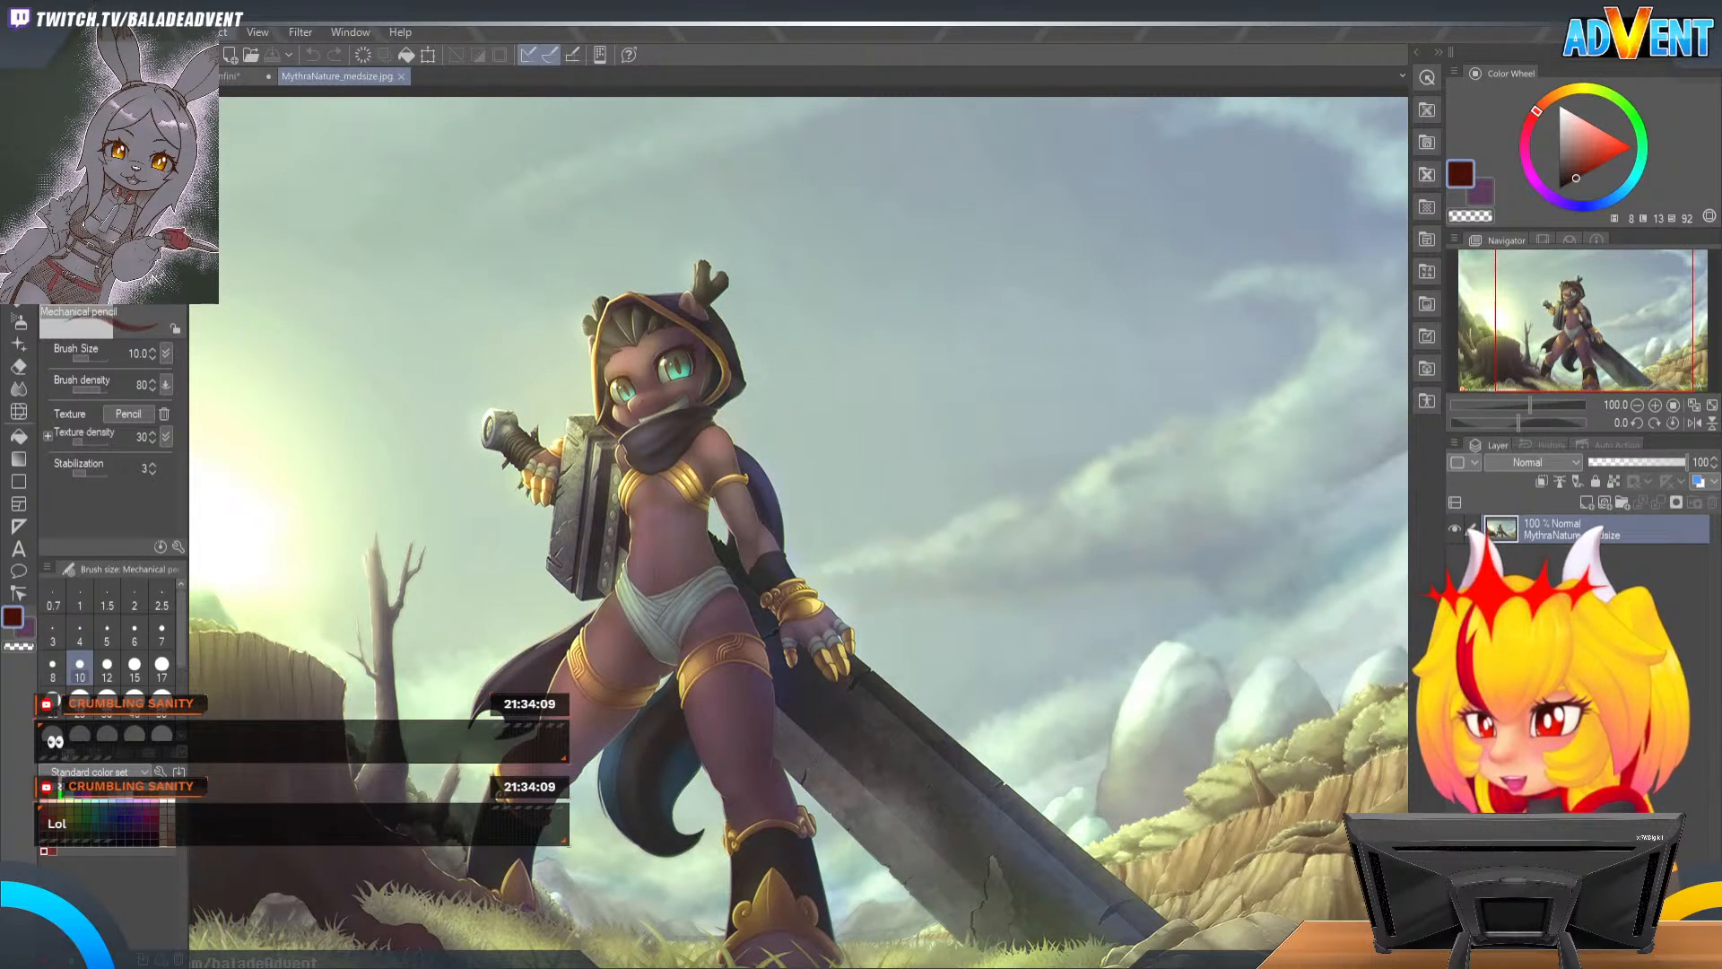
pyautogui.click(404, 77)
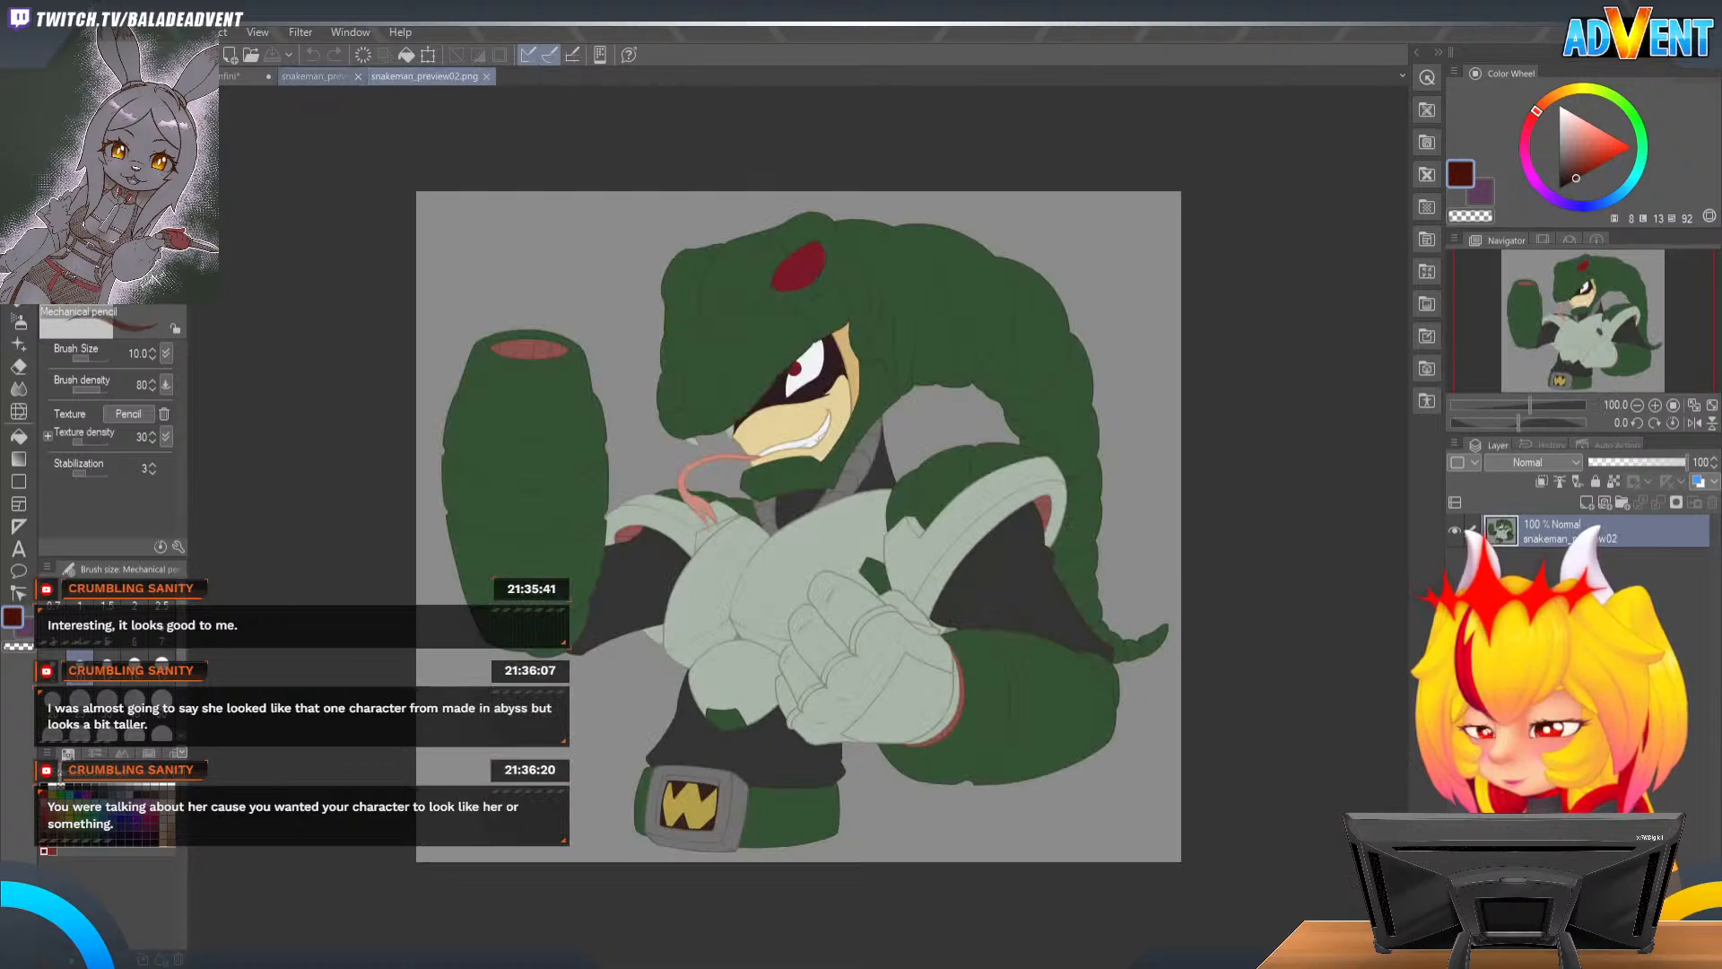
# Step: Close both snakeman preview images and enlarge meowguy_preview08.png to 150% to examine the winged character
pyautogui.click(358, 77)
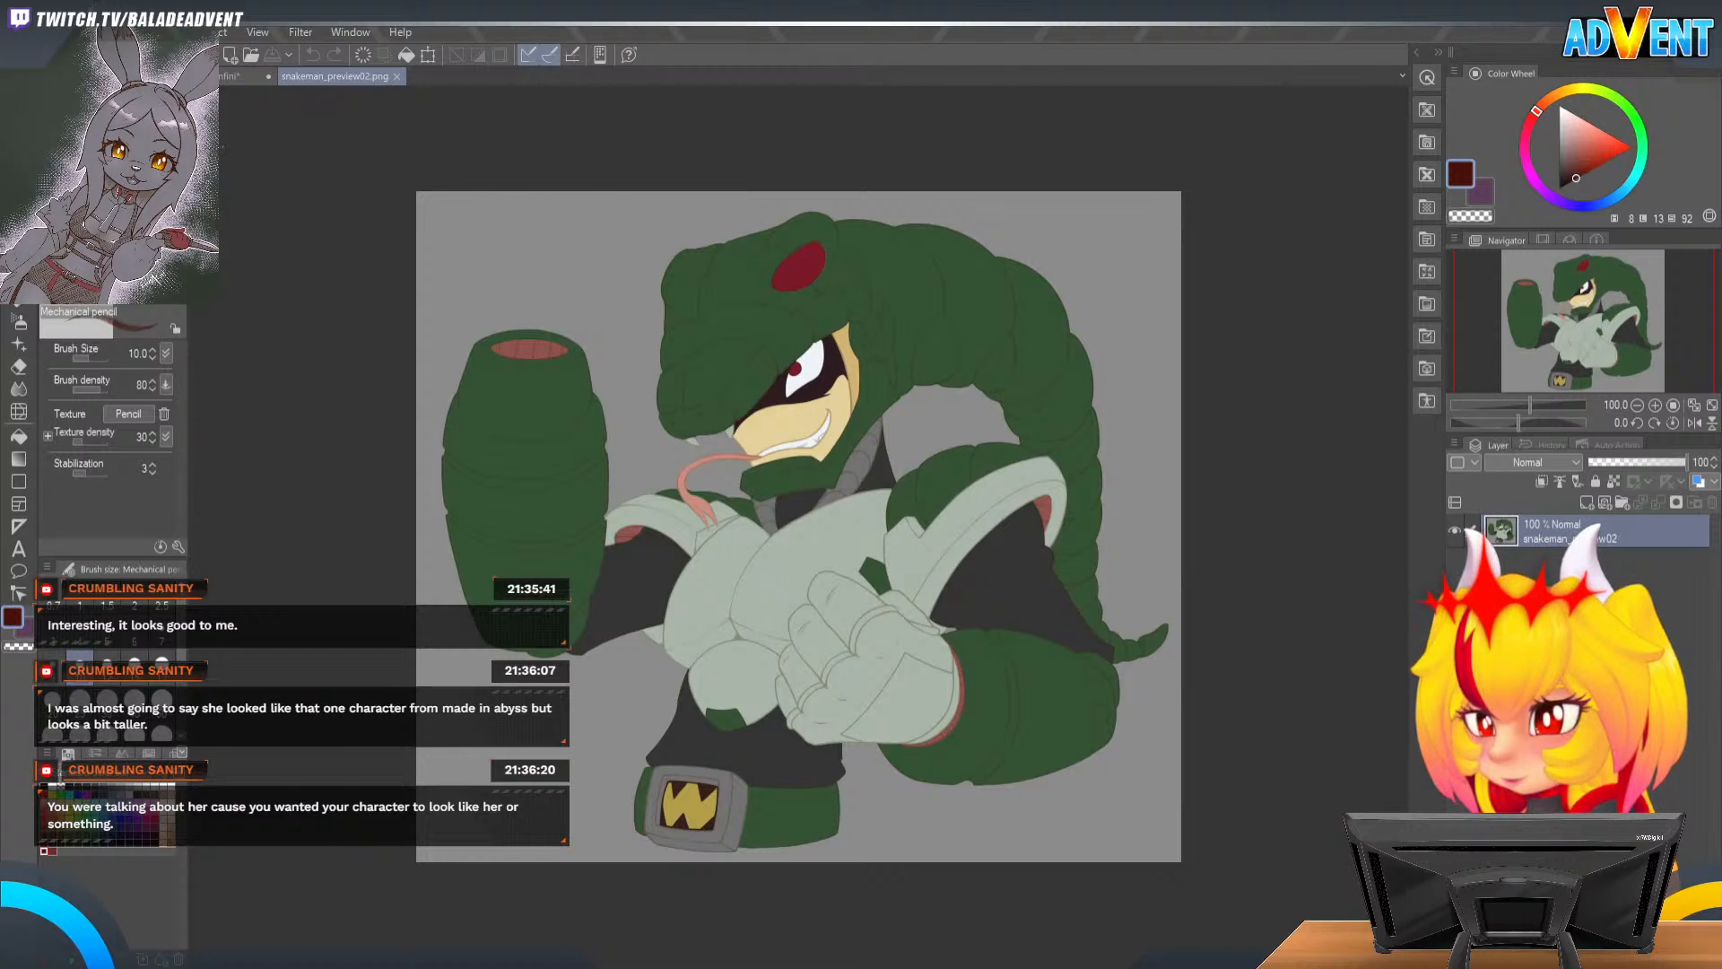
pyautogui.click(393, 76)
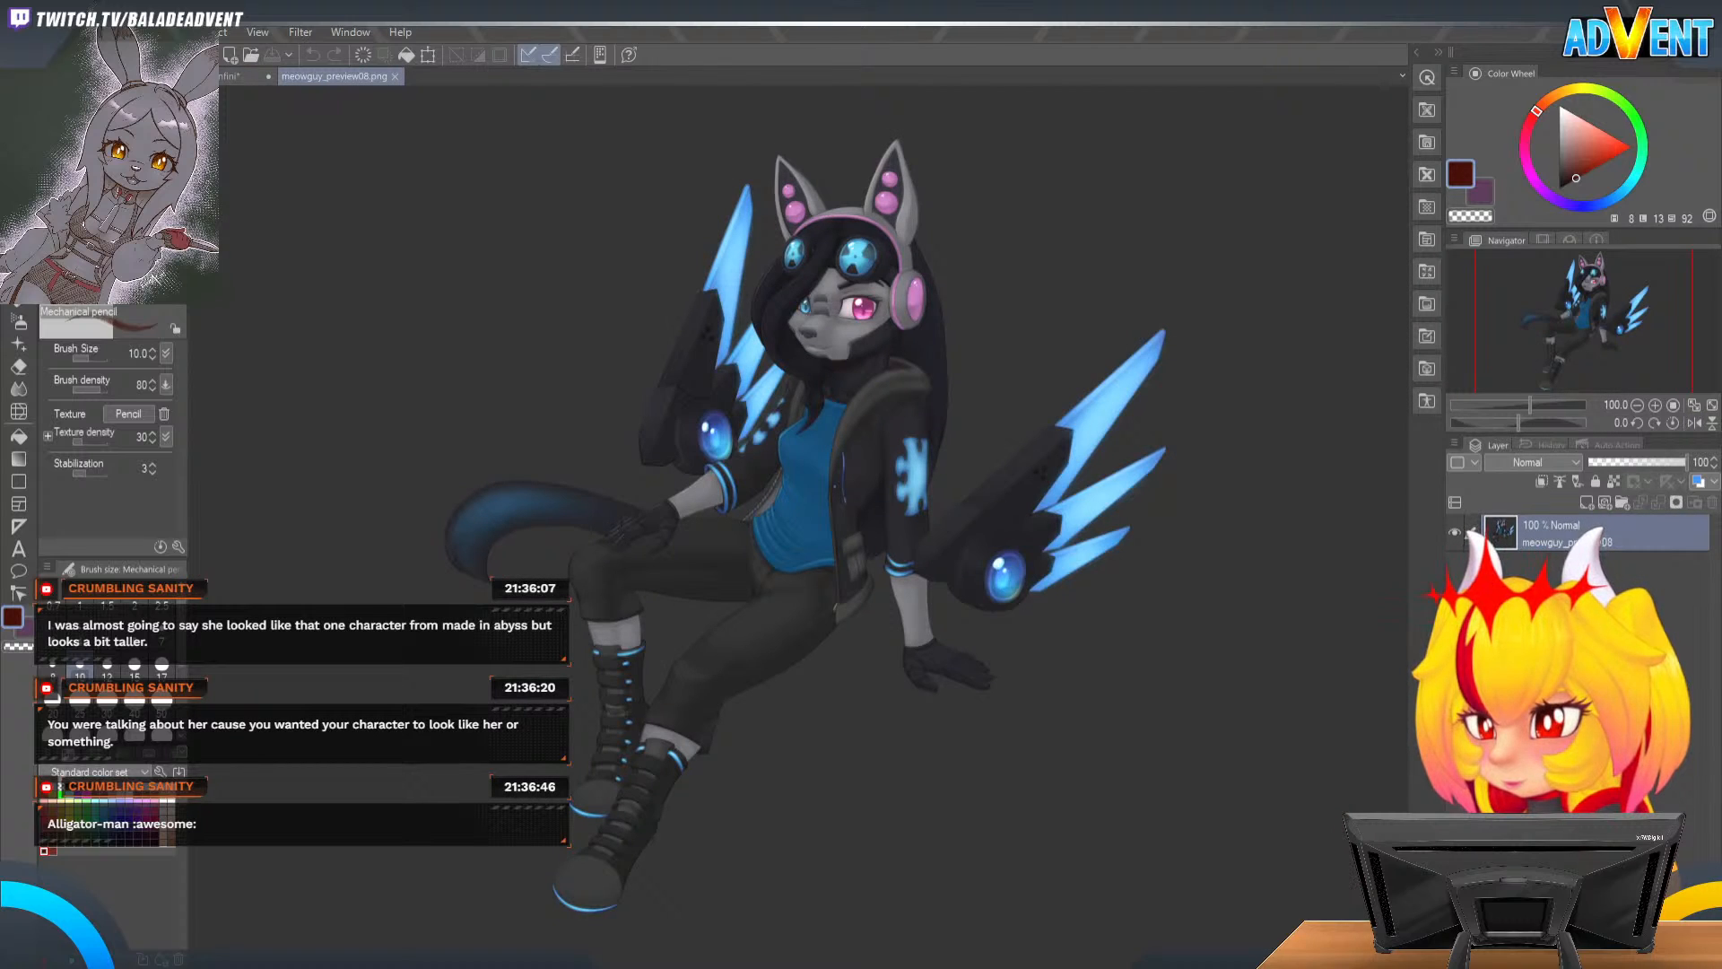
pyautogui.click(1654, 406)
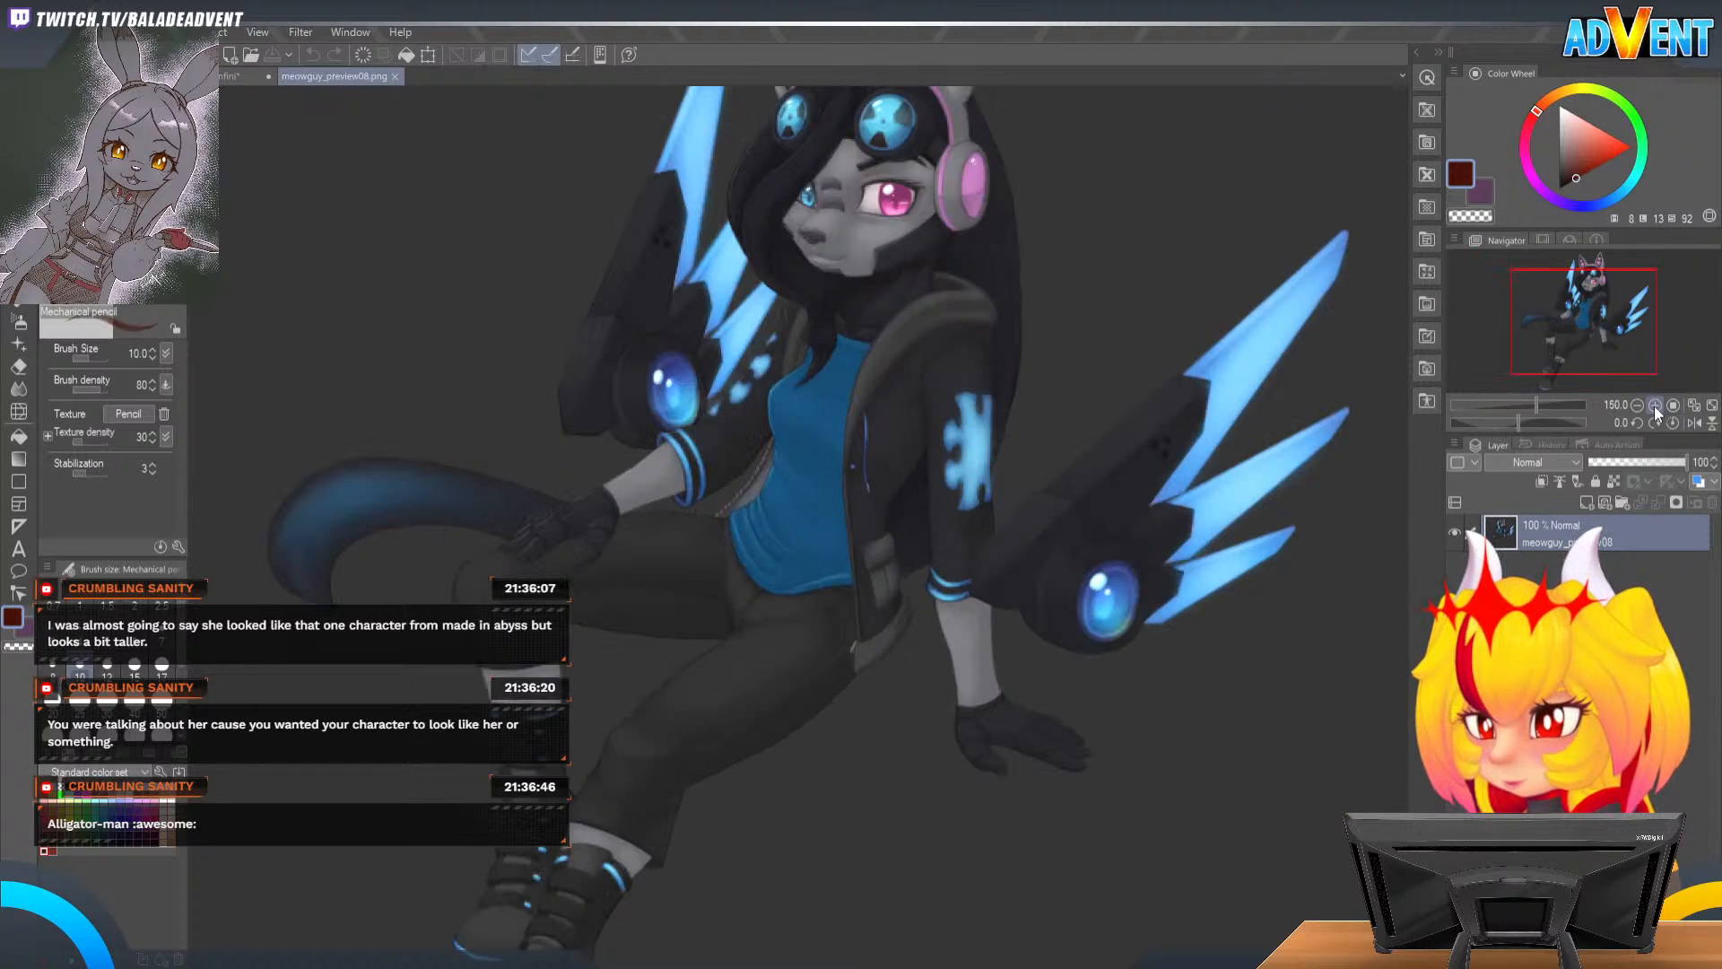
# Step: Examine the winged character in meowguy_preview08.png from head to boots at 150% and 100%, and close the file
pyautogui.moveTo(1583, 371); pyautogui.dragTo(1583, 332)
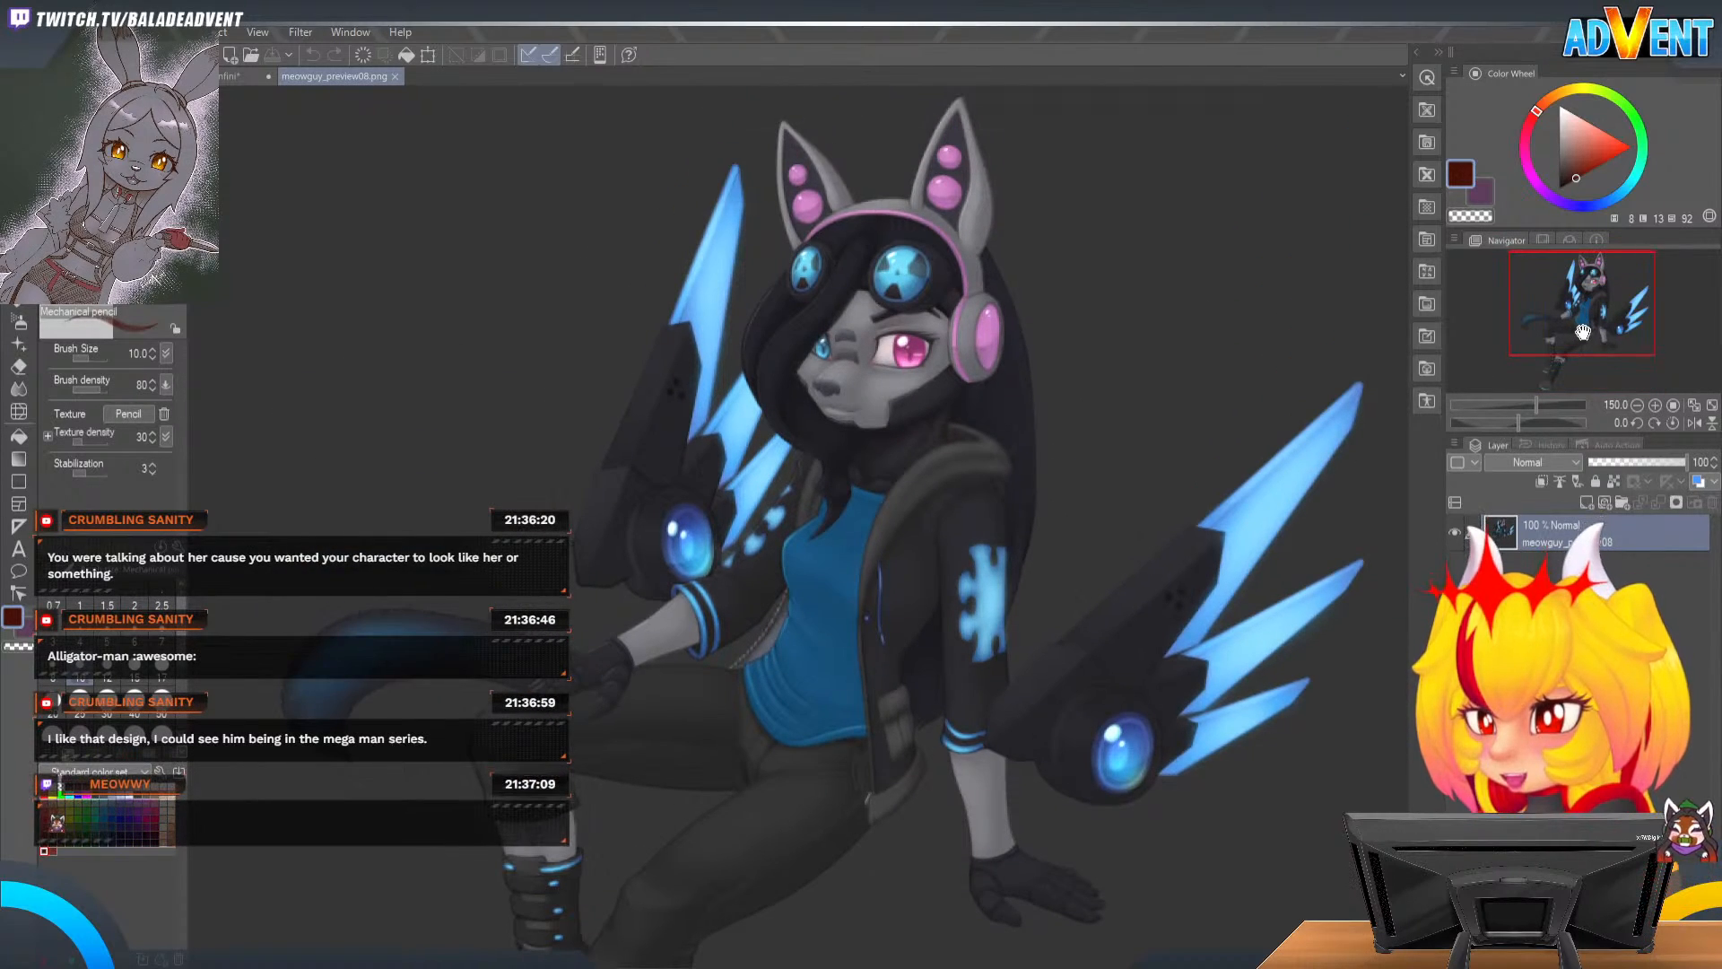
pyautogui.click(1637, 404)
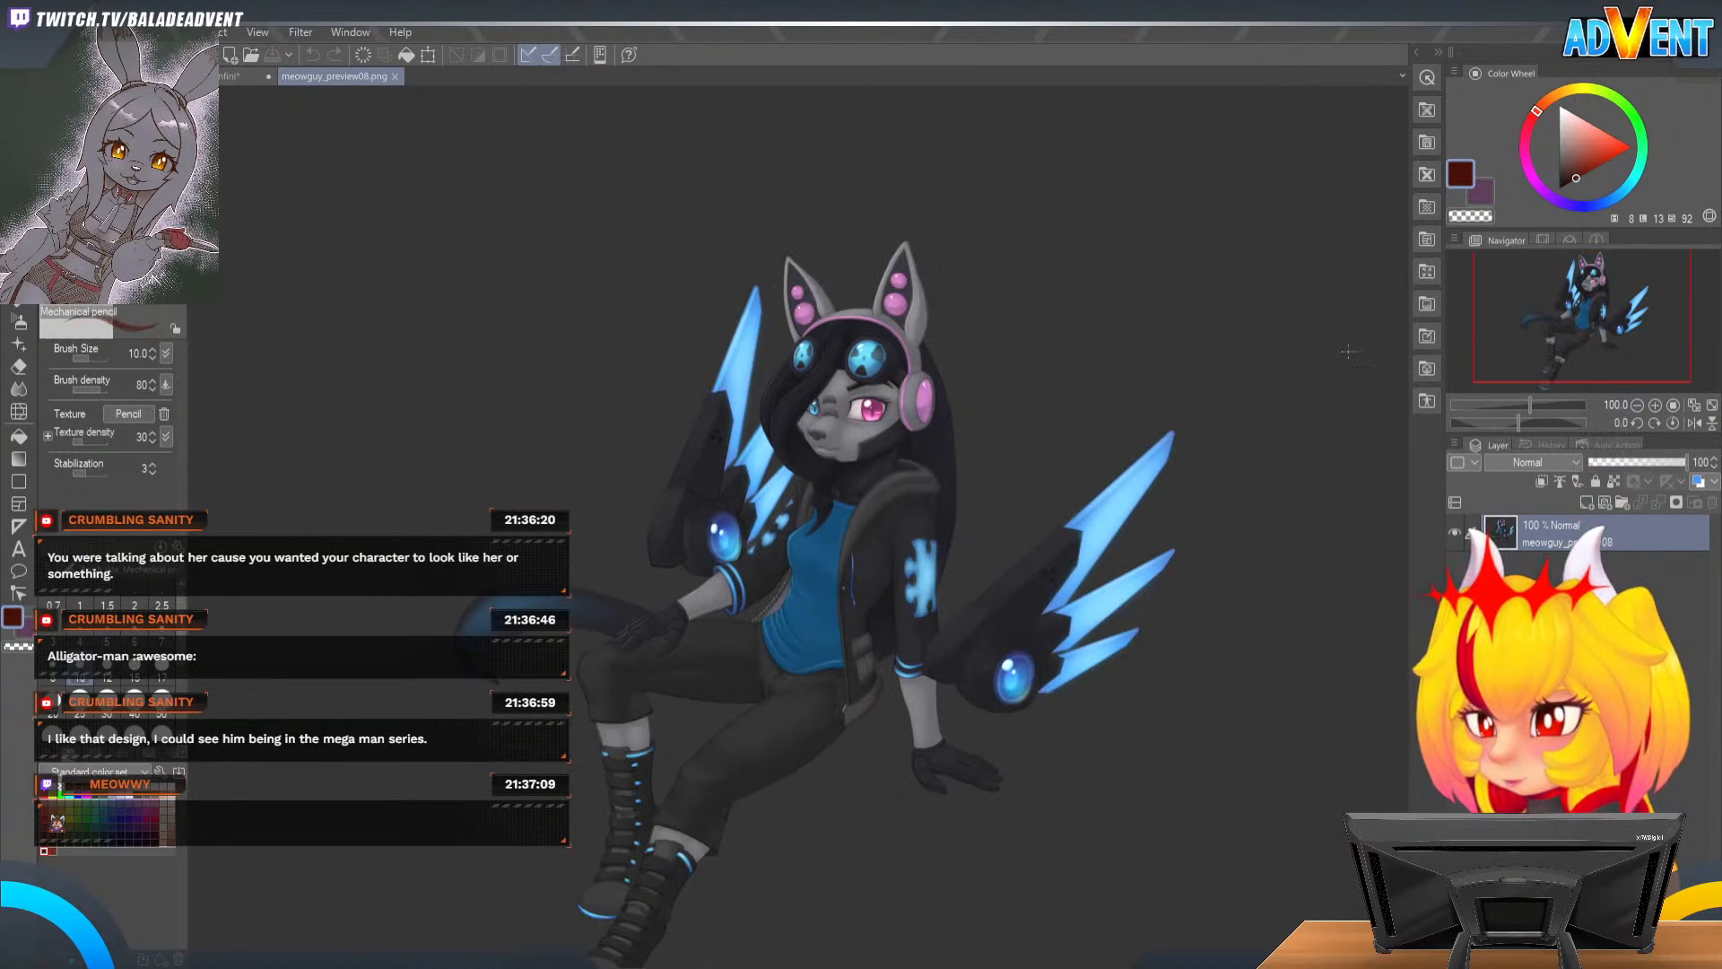
pyautogui.click(1545, 316)
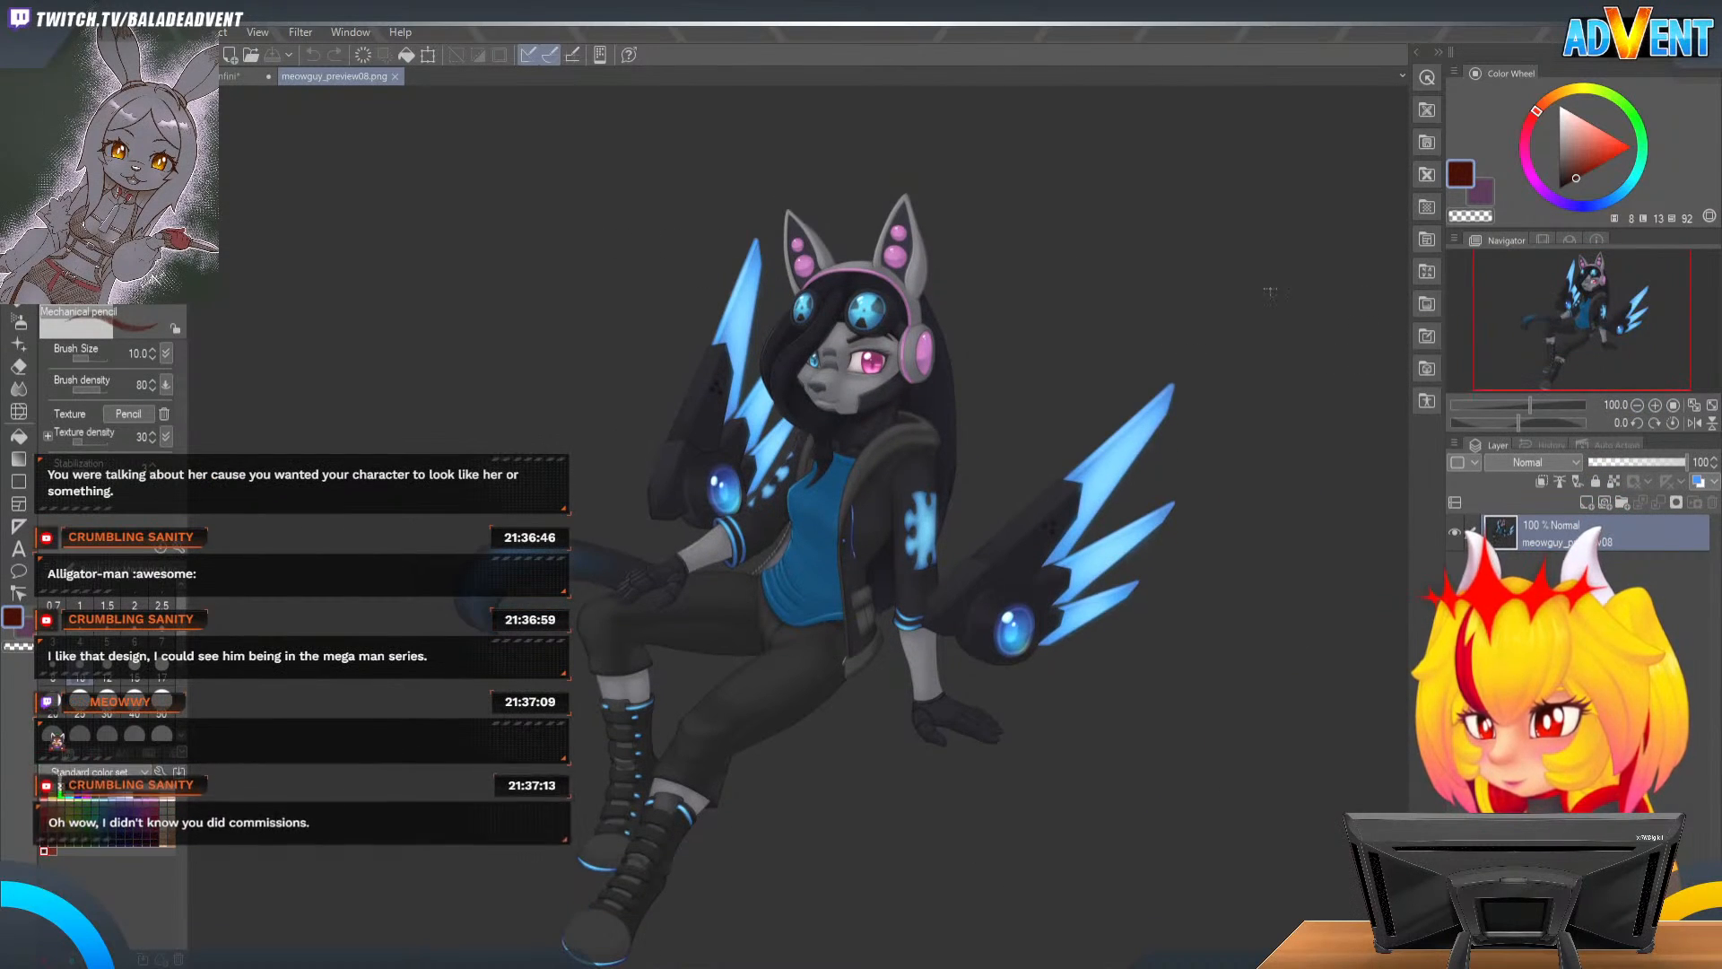
pyautogui.click(394, 76)
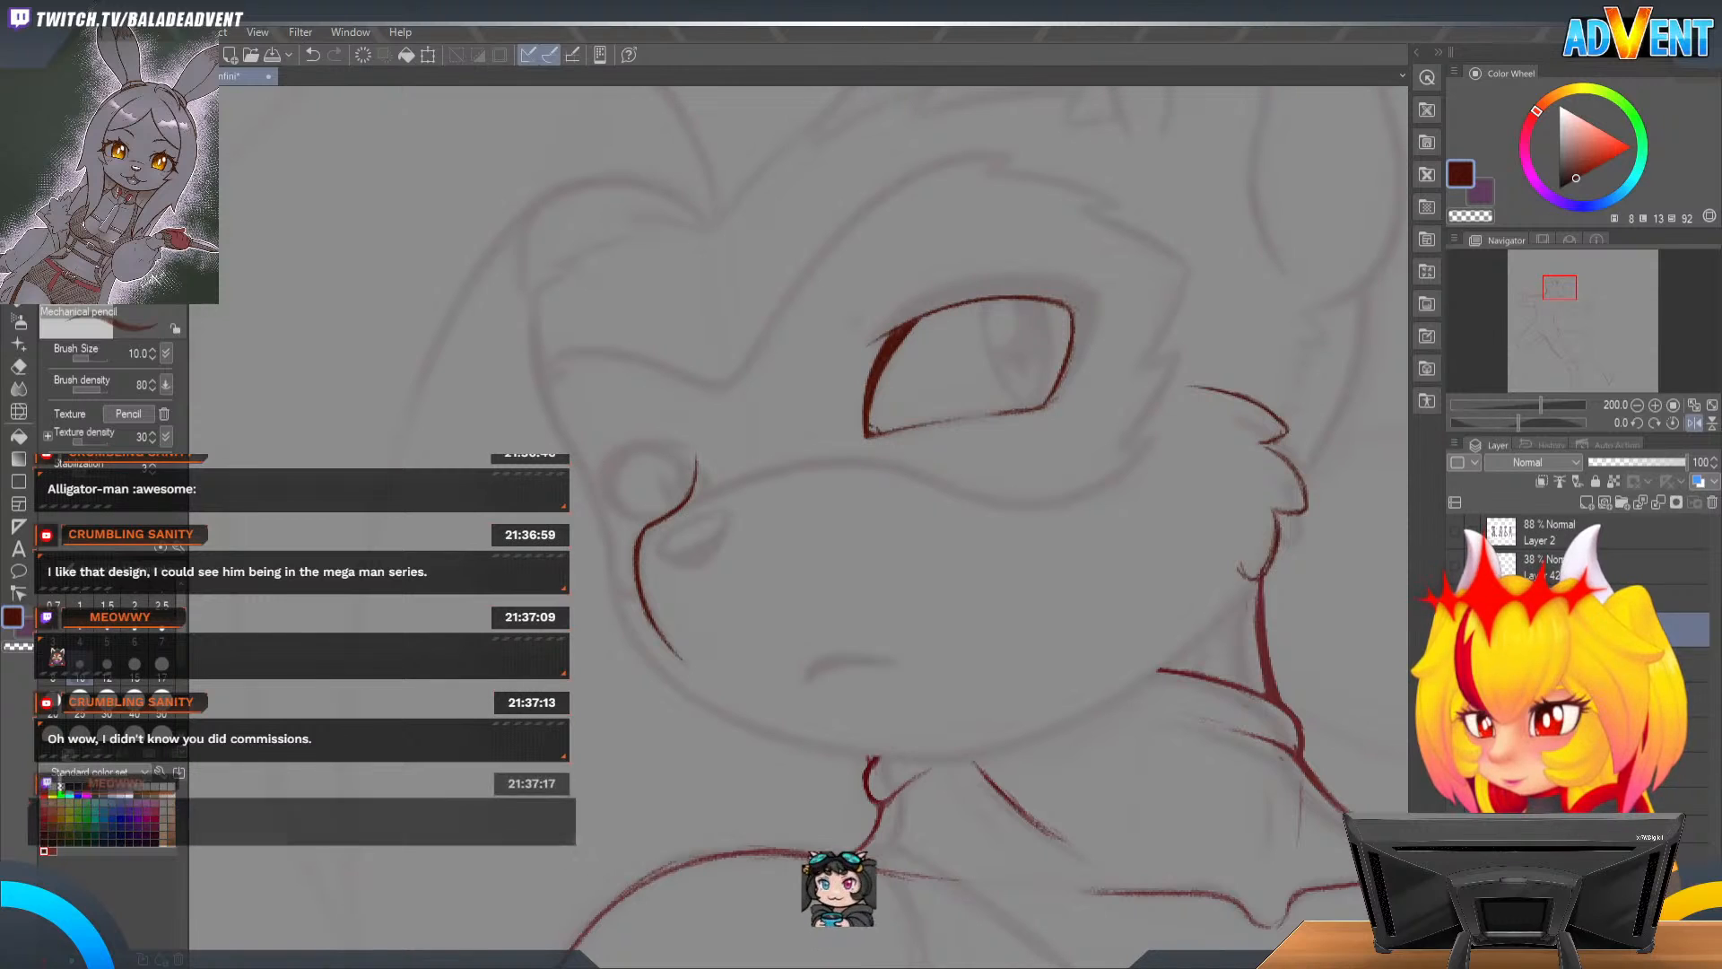
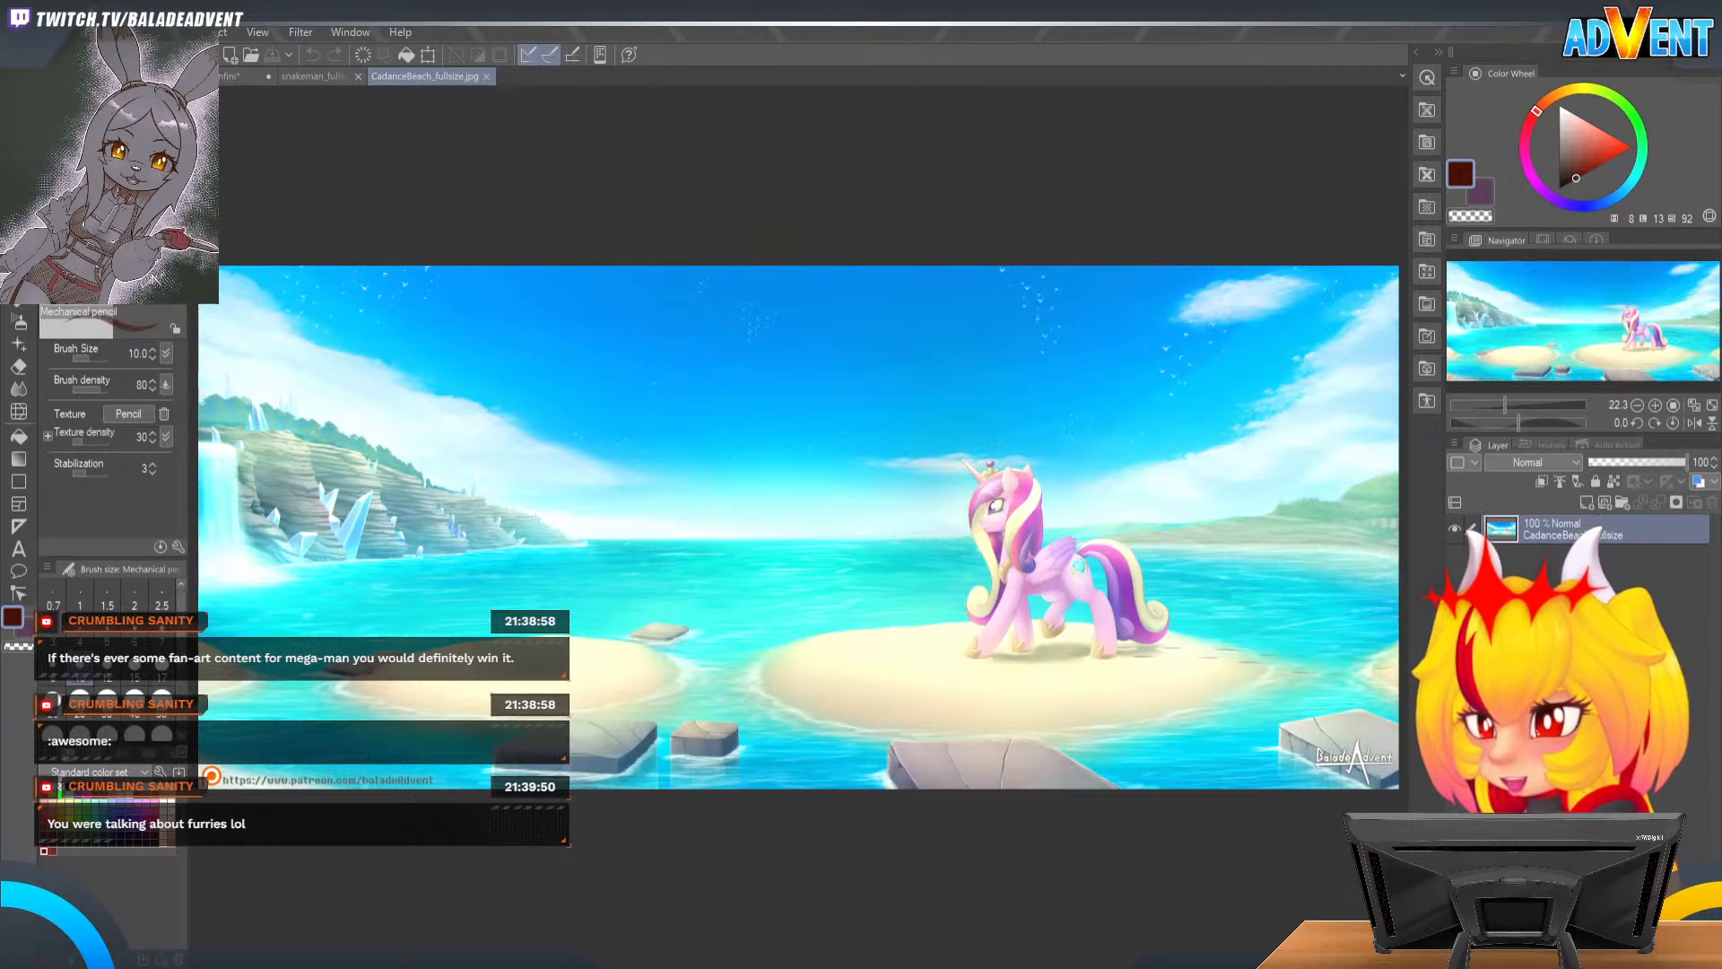
# Step: Enlarge CadanceBeach_fullsize.jpg to 33.3%, examine the beach scenery and the pony, and close the picture
pyautogui.click(1655, 405)
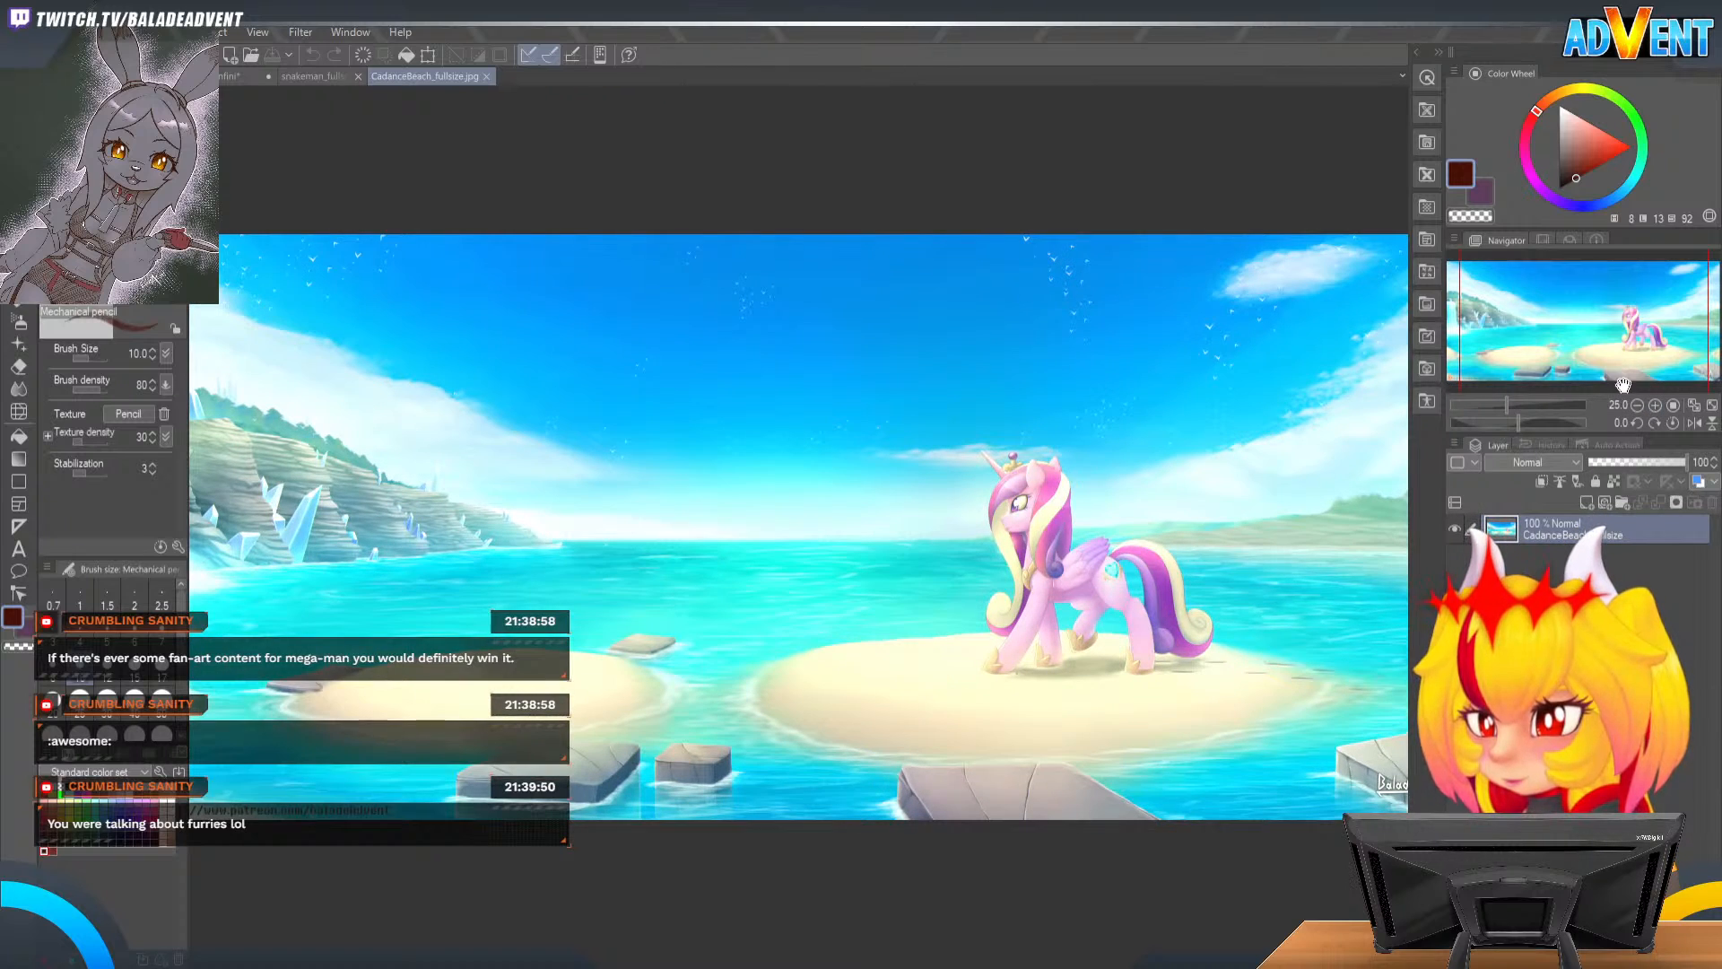
pyautogui.click(1655, 405)
pyautogui.moveTo(1609, 363); pyautogui.dragTo(1547, 363)
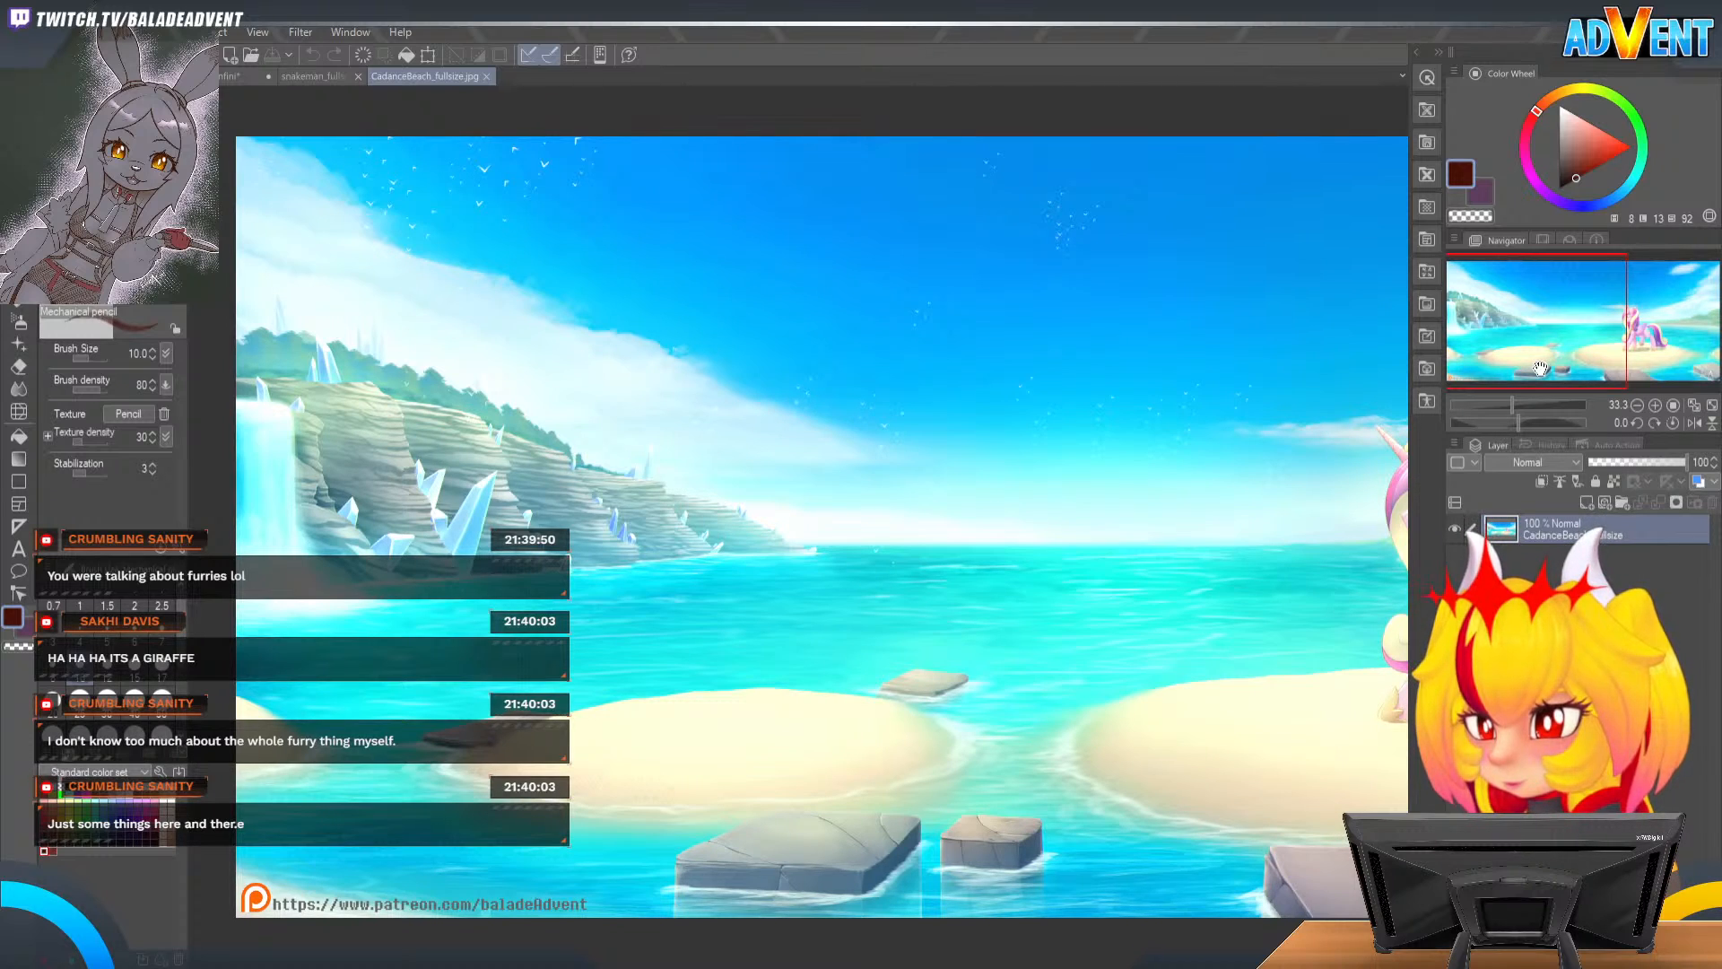
pyautogui.moveTo(1540, 368); pyautogui.dragTo(1681, 369)
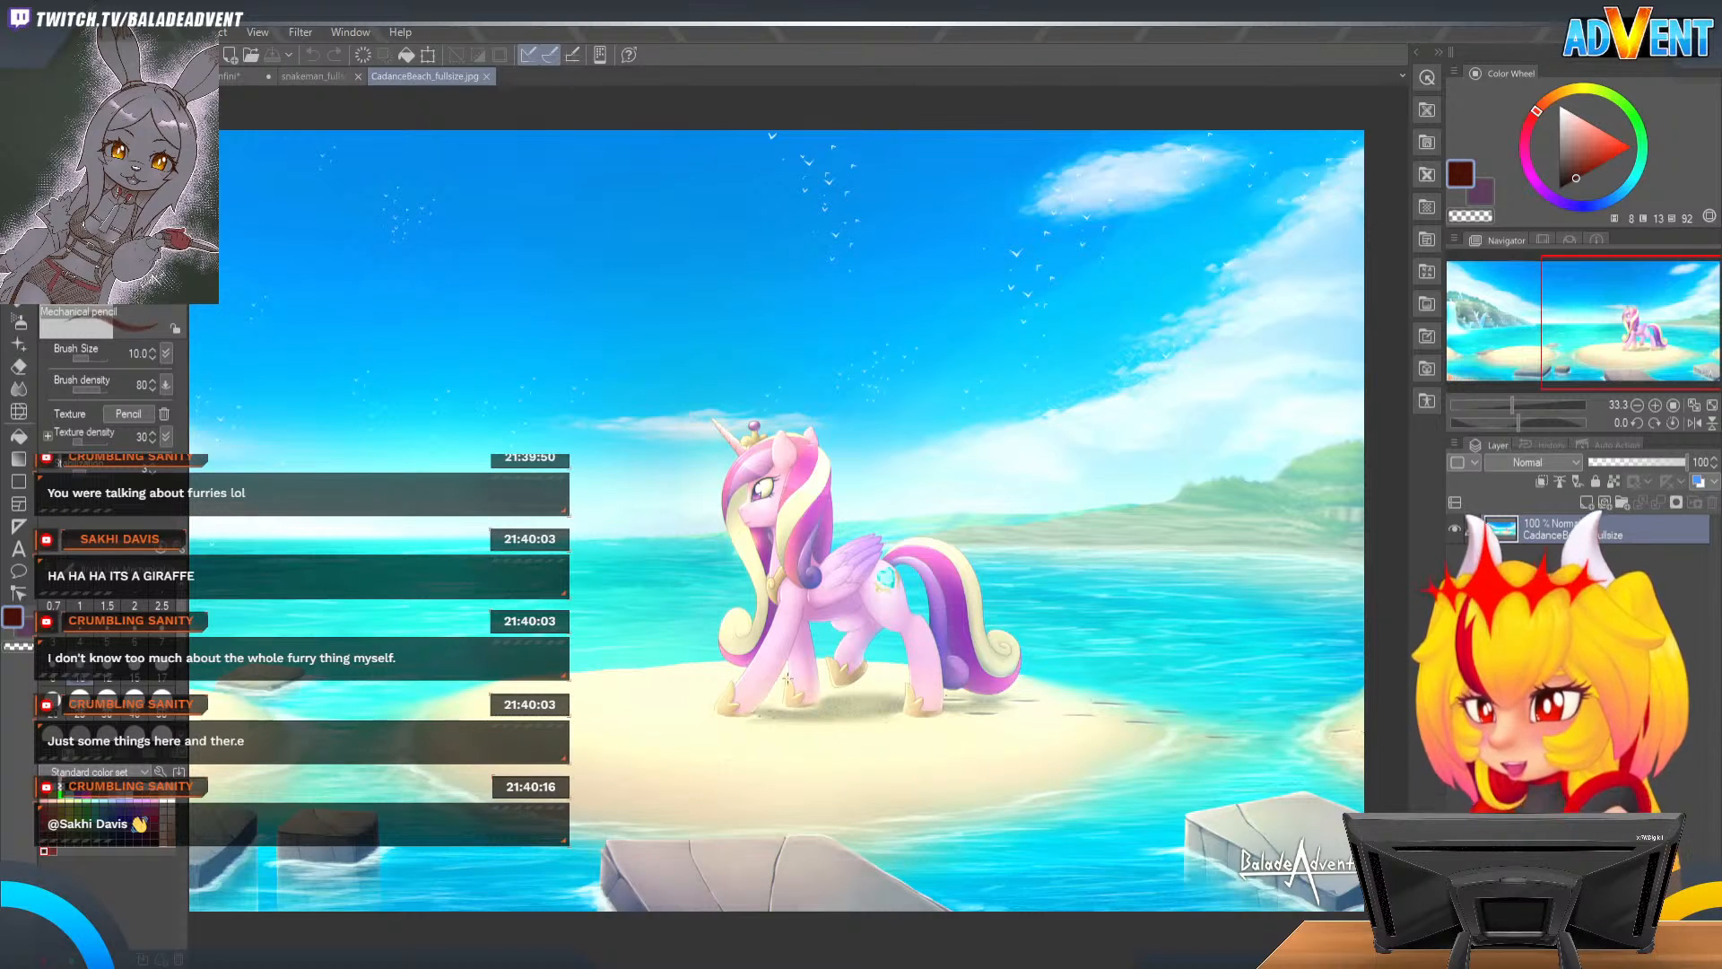
pyautogui.moveTo(1606, 333); pyautogui.dragTo(1514, 332)
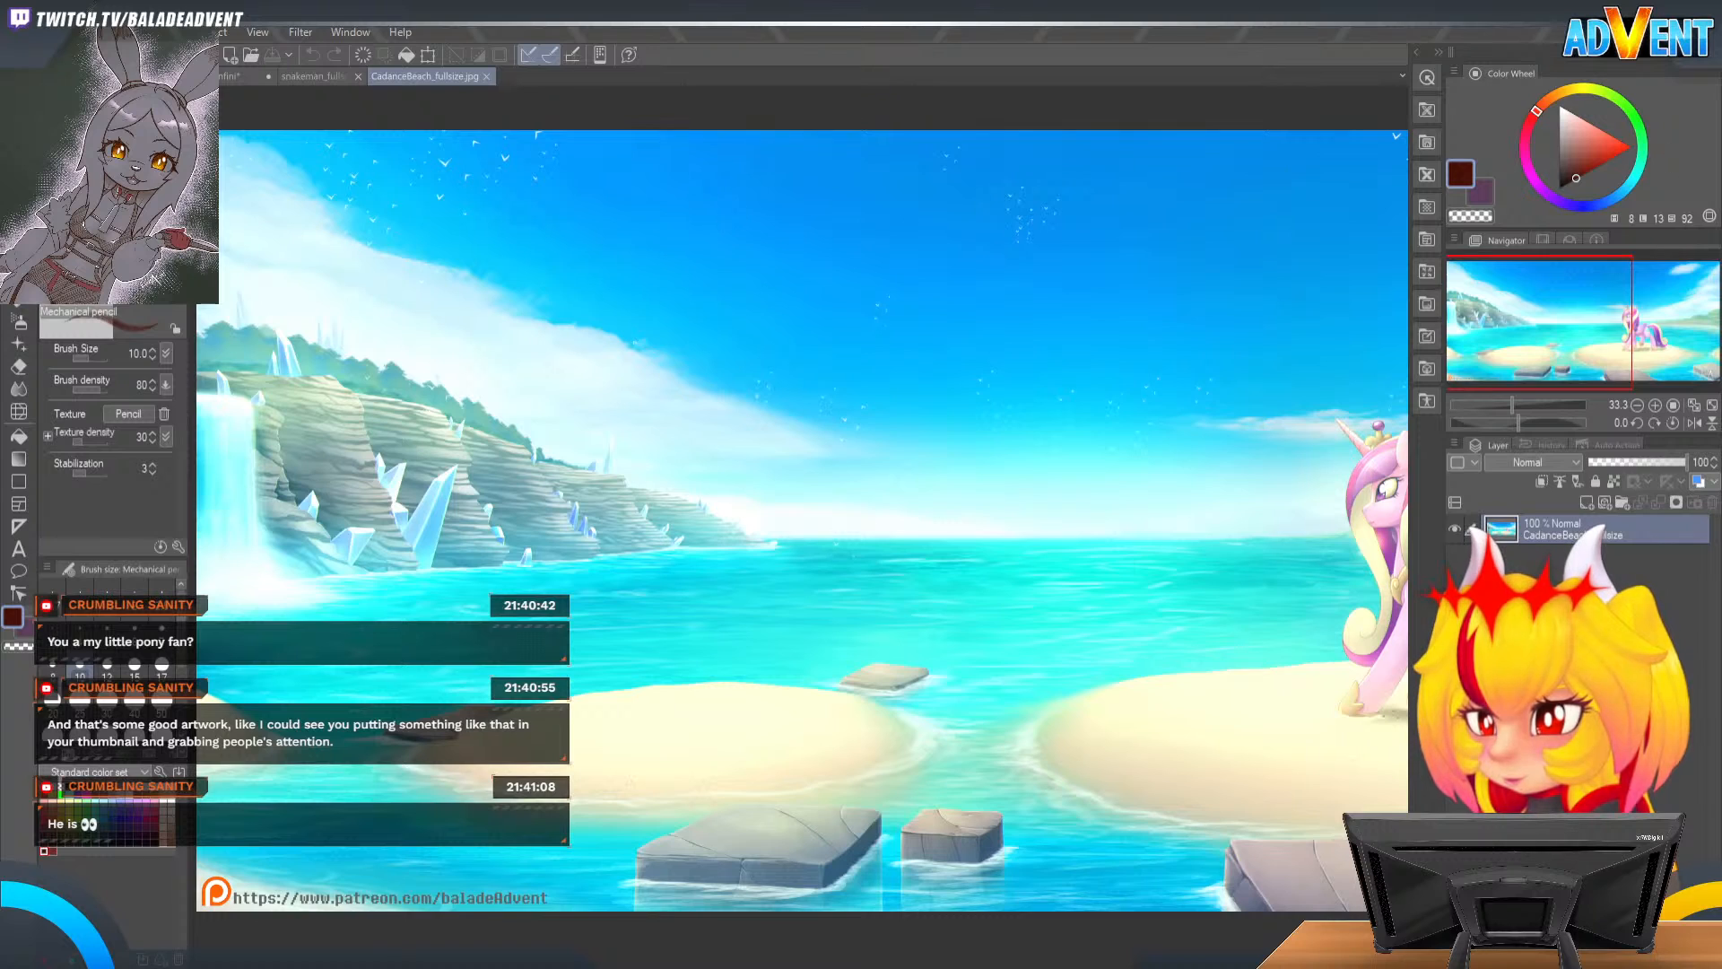
pyautogui.click(486, 77)
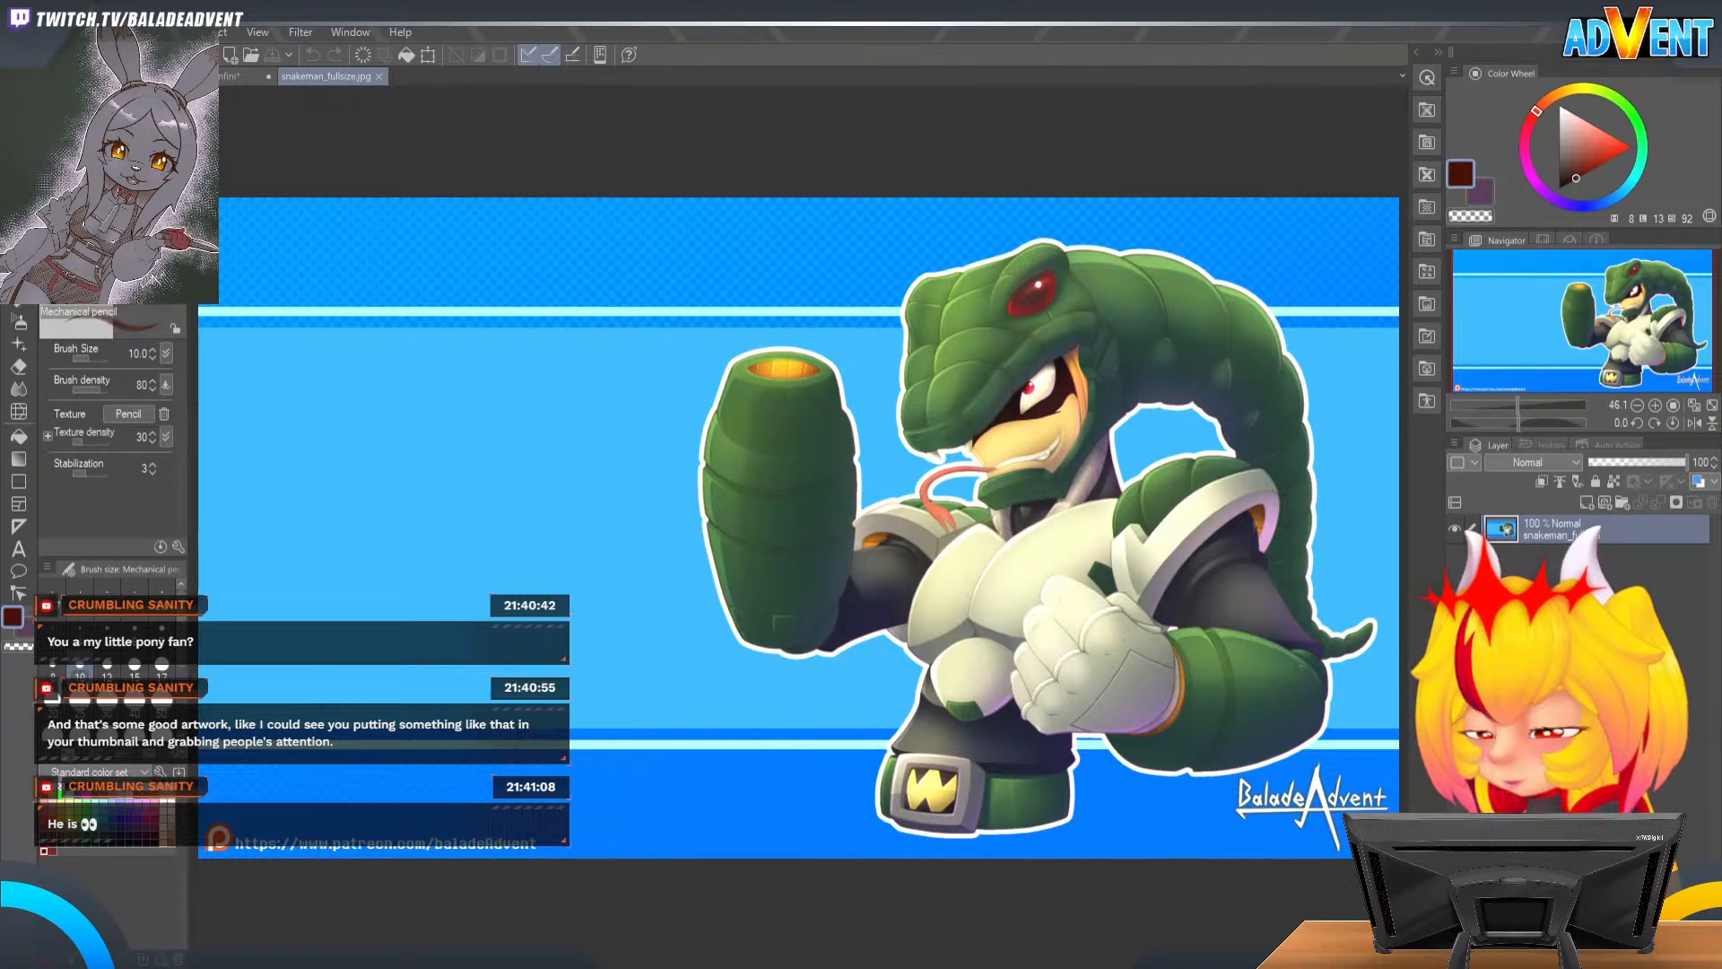
# Step: Open celestiaLakes_fullsize.jpg and enlarge it to 33.3% to examine the winged pony and the lake scenery
pyautogui.moveTo(968, 95); pyautogui.dragTo(975, 72)
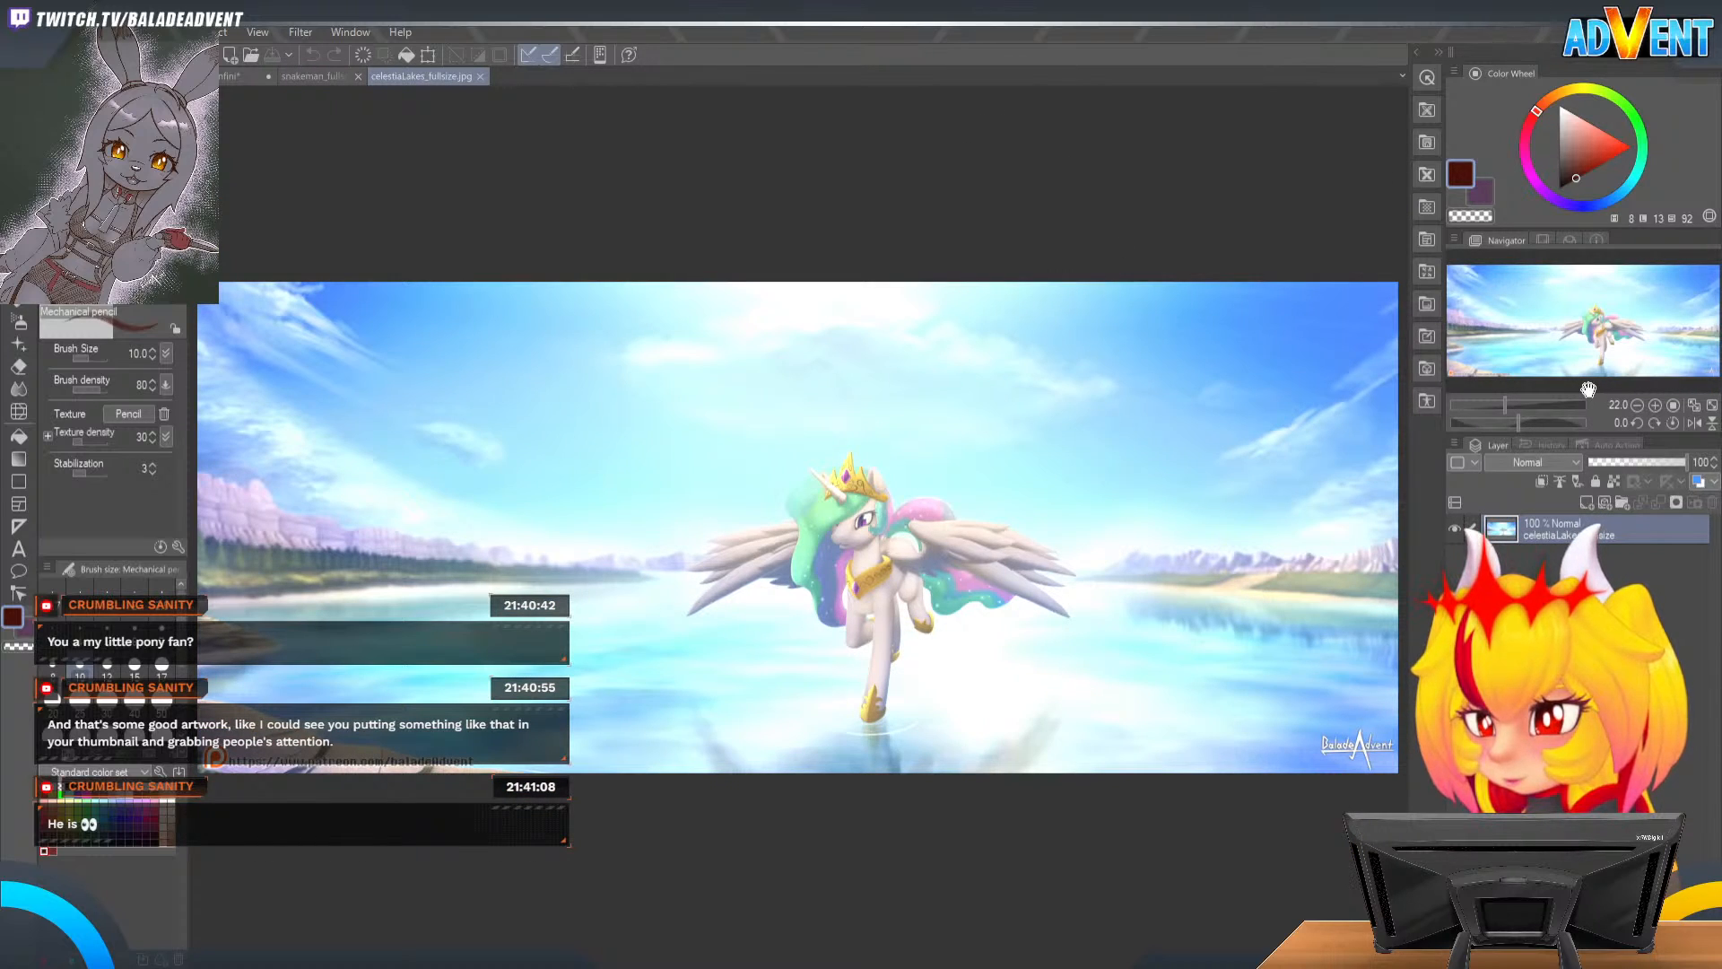
pyautogui.scroll(1, 1584, 342)
pyautogui.moveTo(1584, 341); pyautogui.dragTo(1546, 363)
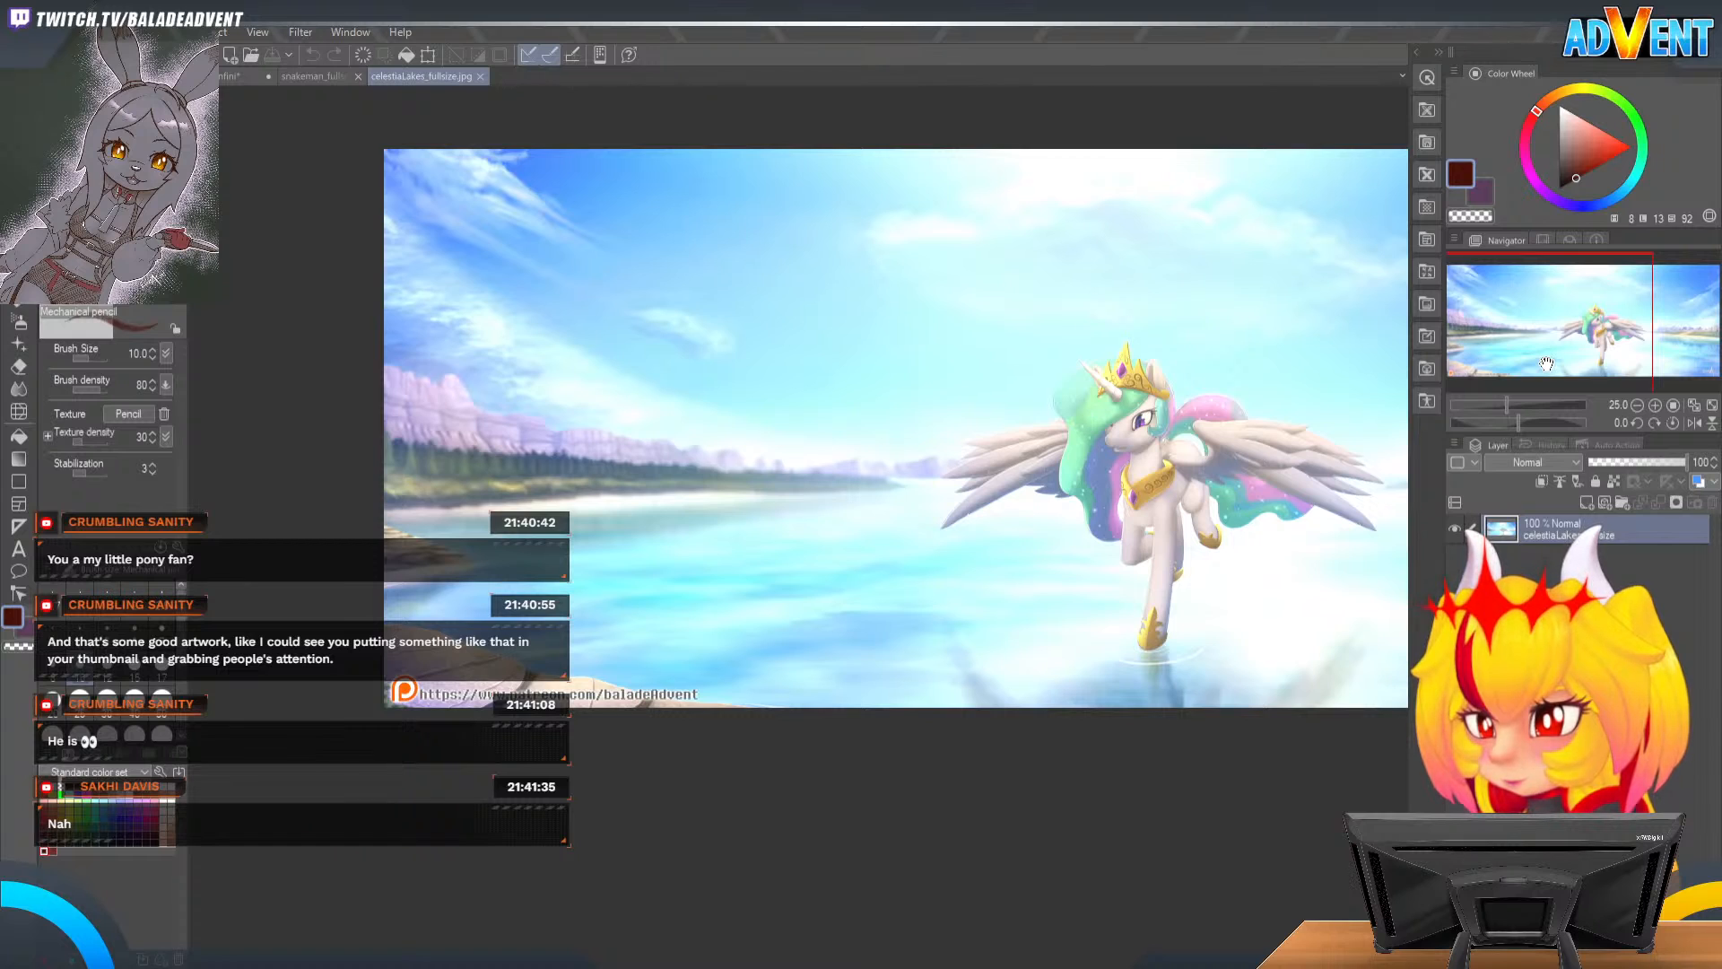
pyautogui.moveTo(1546, 364); pyautogui.dragTo(1645, 325)
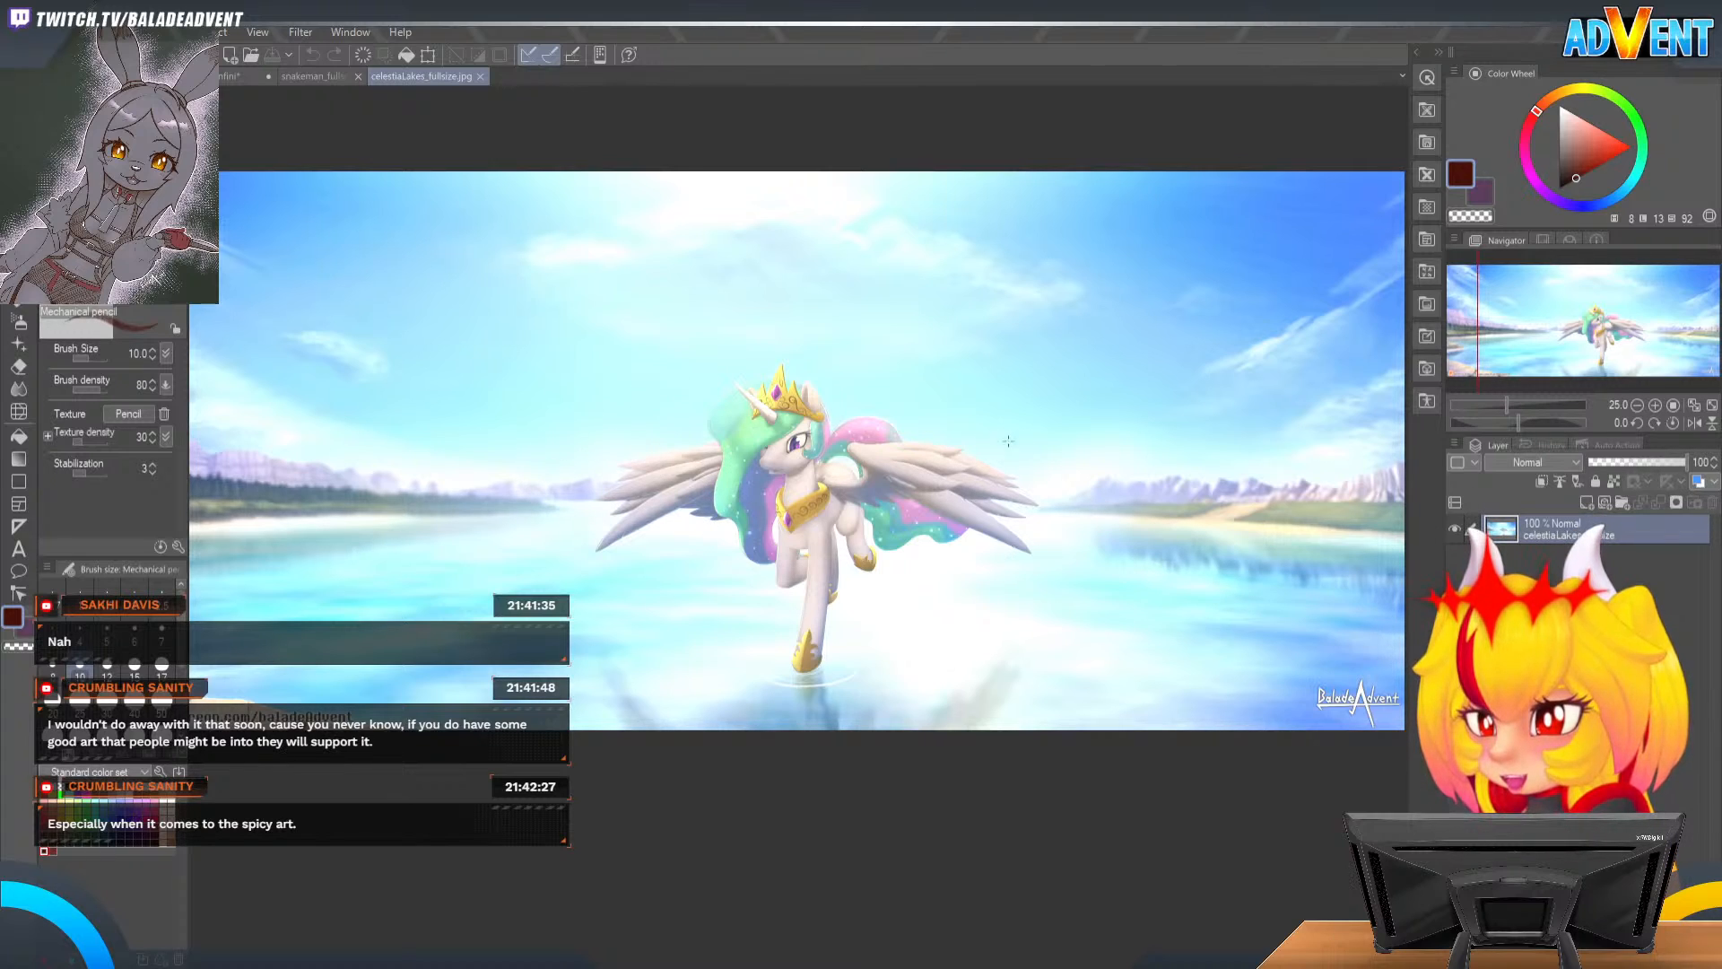
pyautogui.click(1656, 407)
pyautogui.moveTo(1580, 338); pyautogui.dragTo(1587, 333)
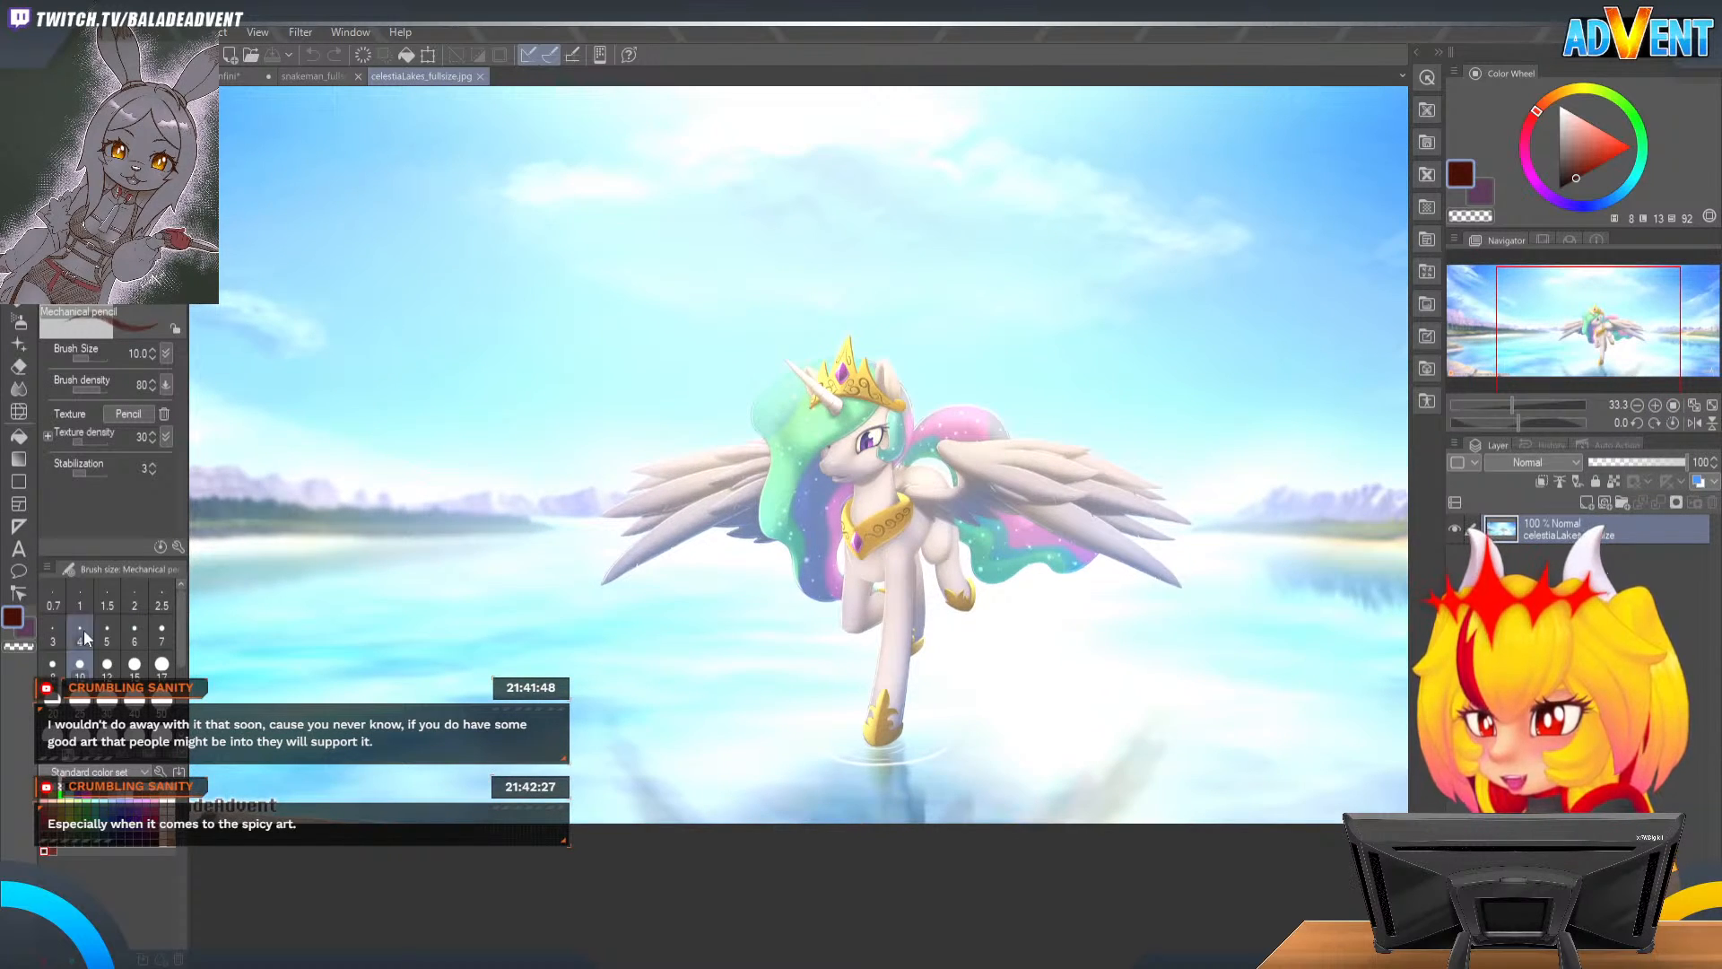
# Step: Set up the Soft airbrush with a near-white colour and the Color dodge blending mode
pyautogui.click(169, 803)
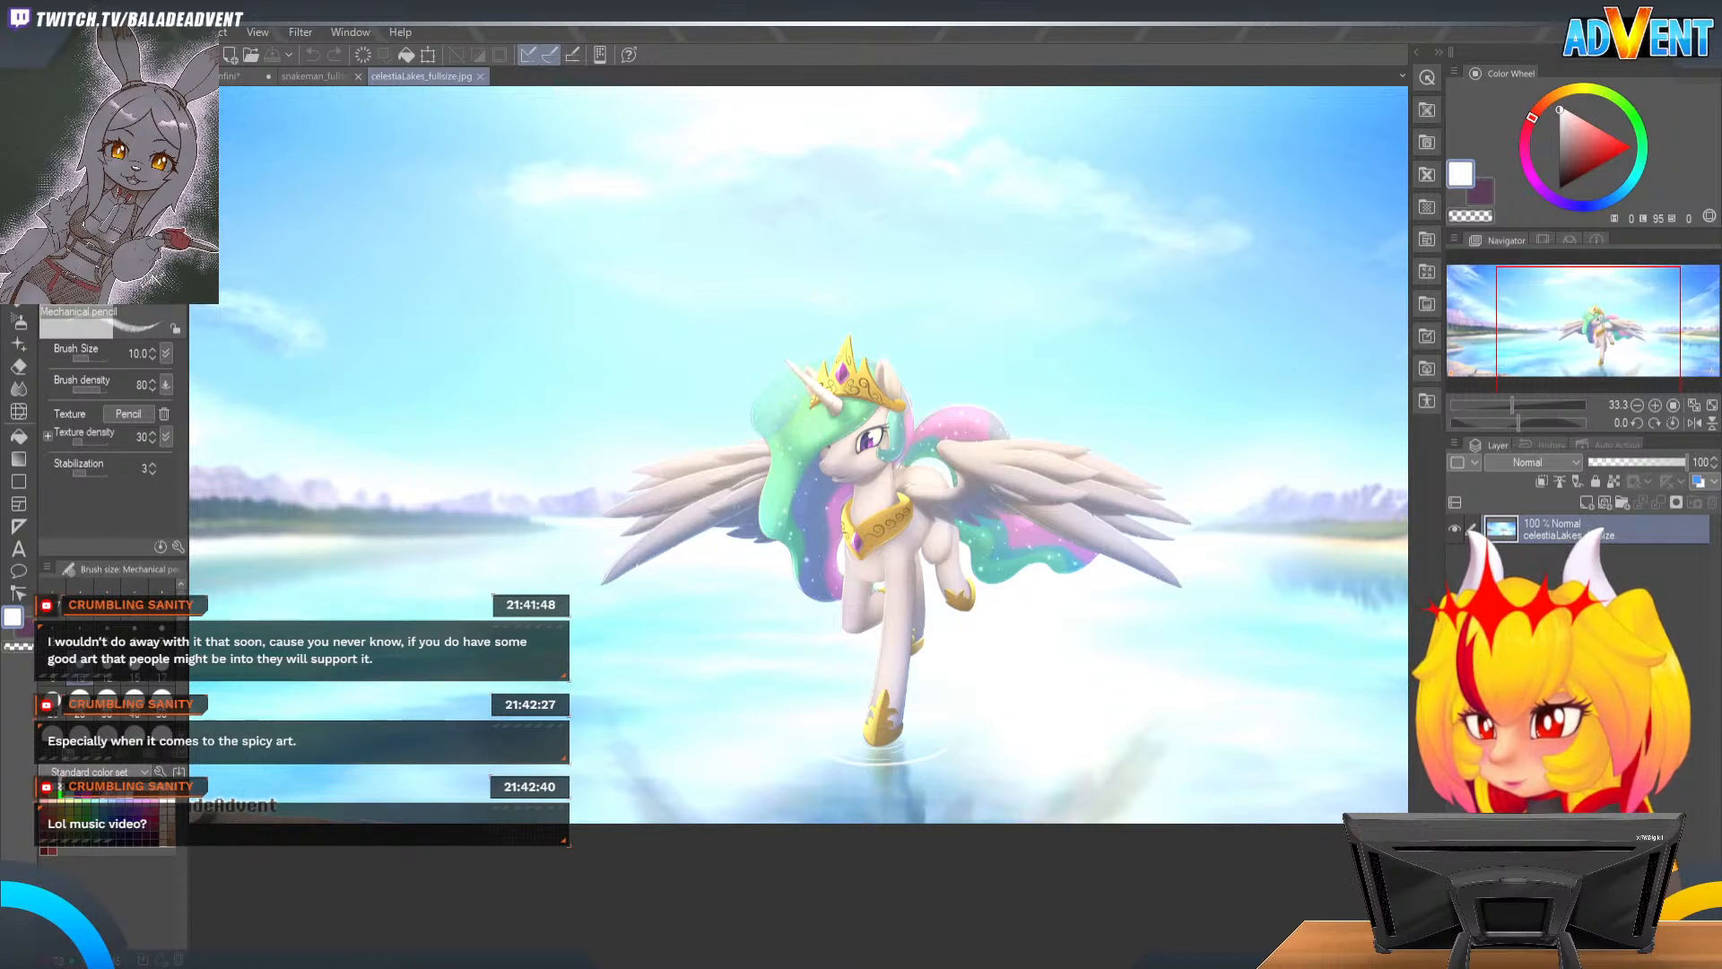
pyautogui.click(171, 804)
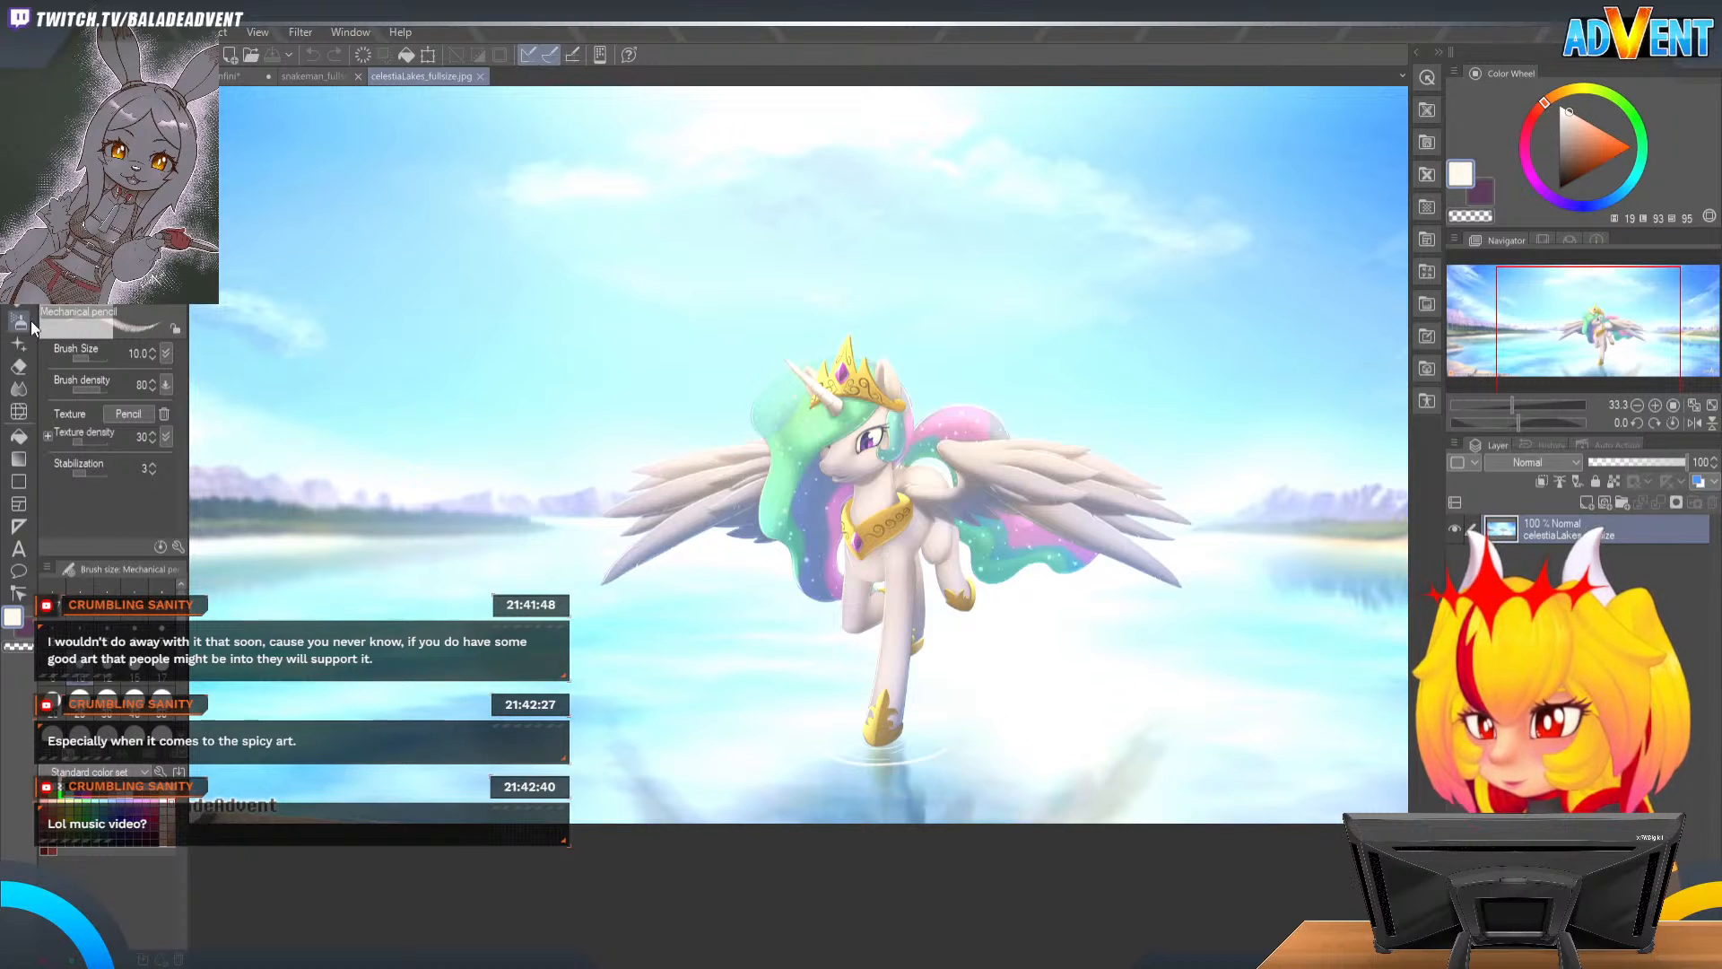
pyautogui.click(19, 322)
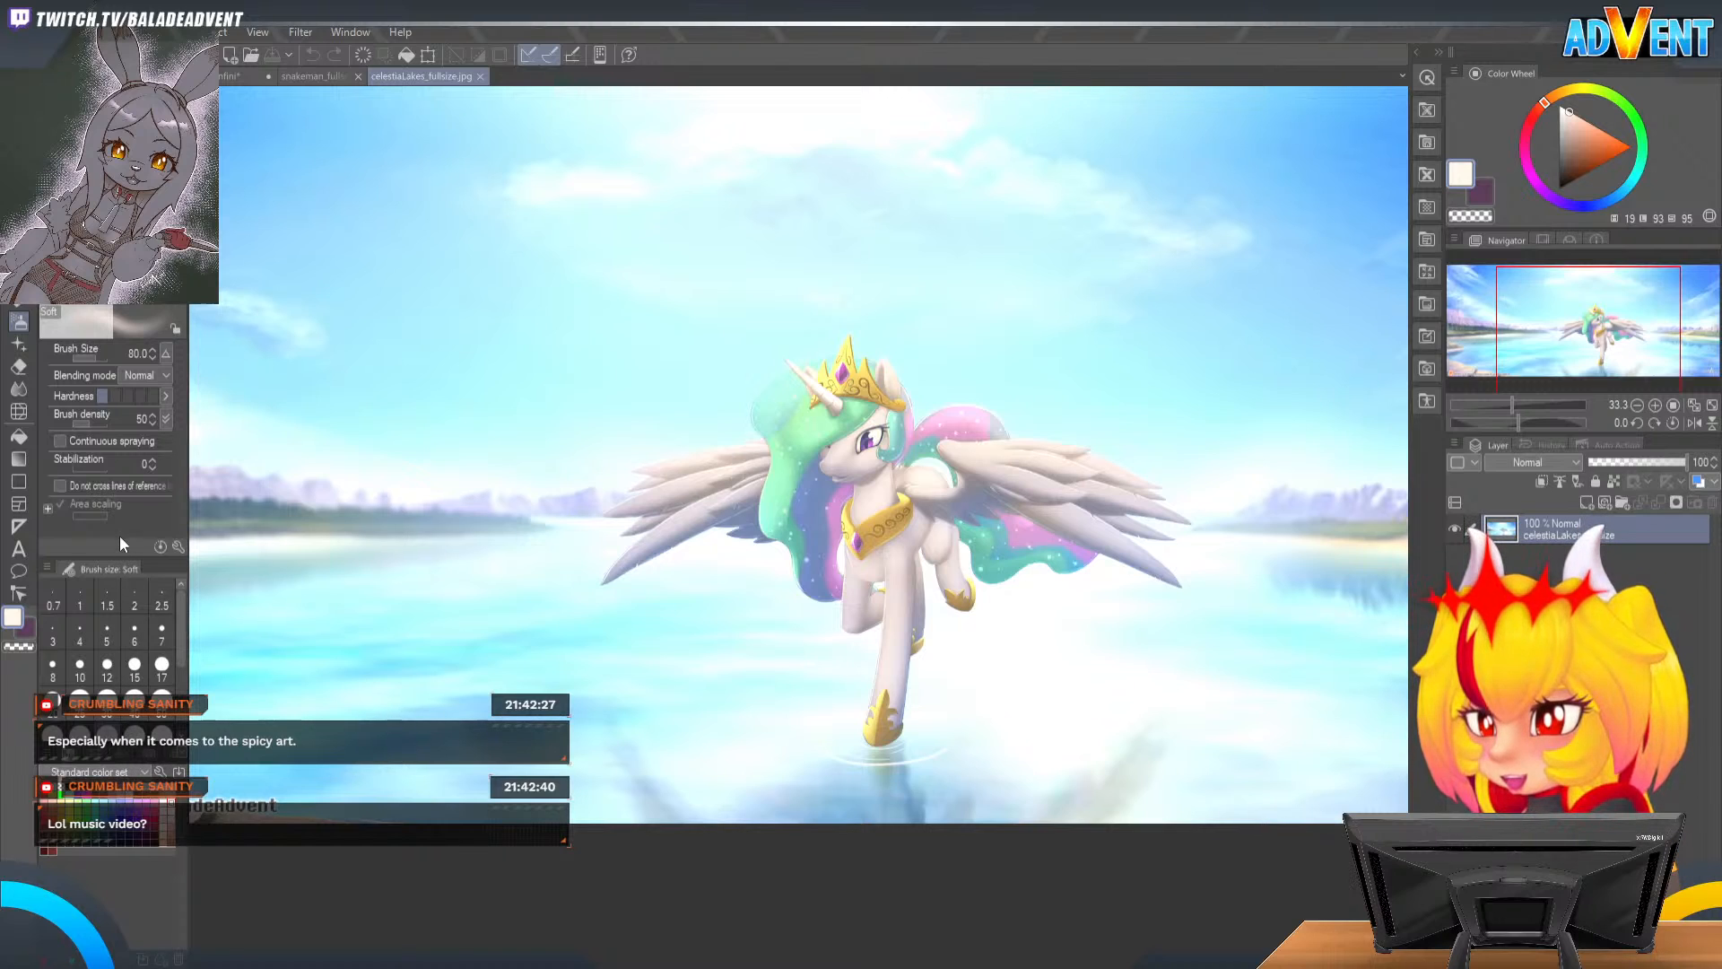
pyautogui.click(124, 615)
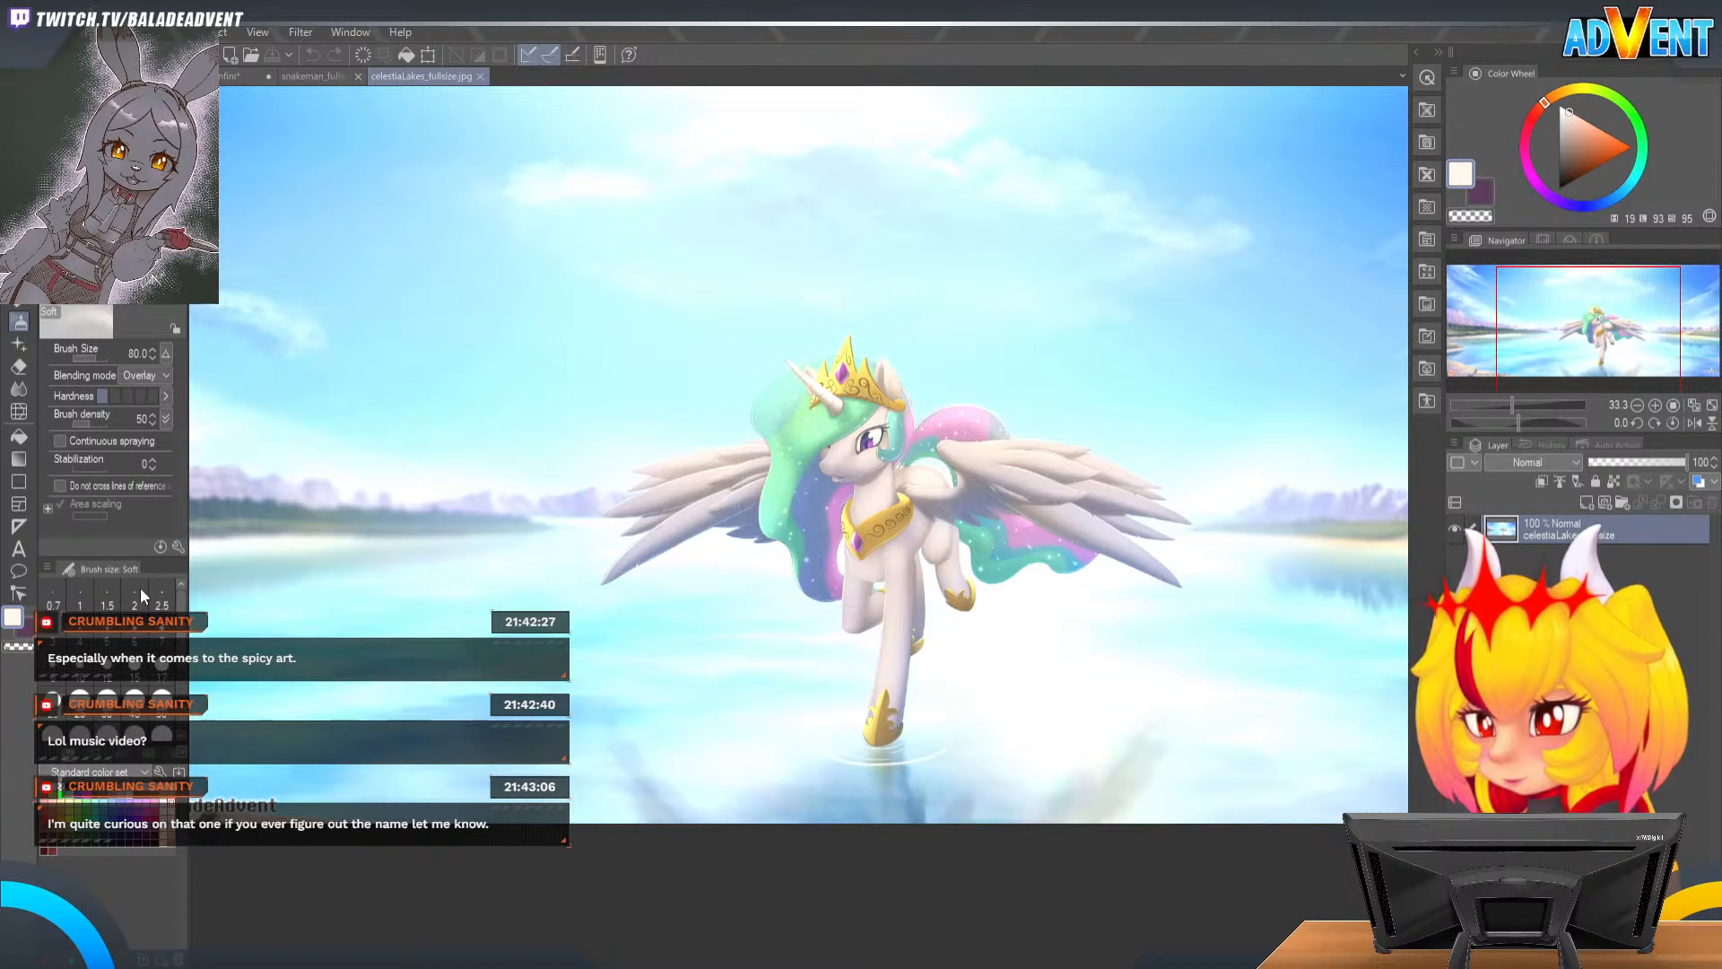
pyautogui.click(137, 537)
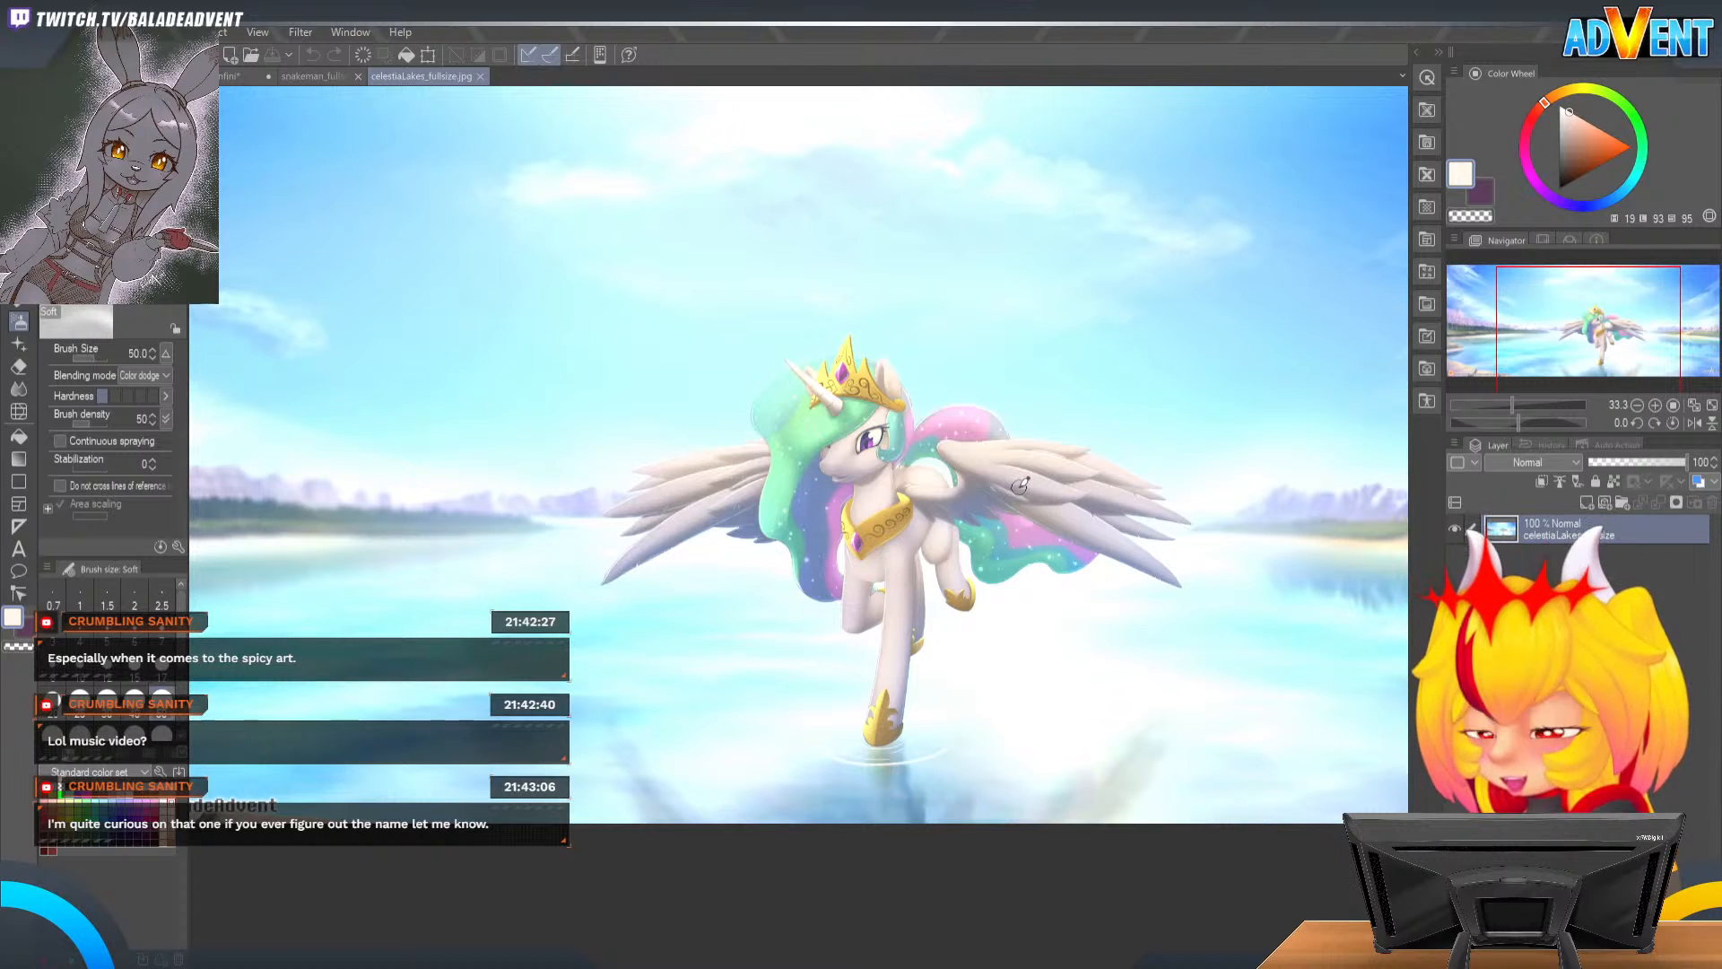
# Step: Brush a Color dodge glow over both of the pony's wings with the airbrush at size 300
pyautogui.press(']')
pyautogui.press(']')
pyautogui.press(']')
pyautogui.press(']')
pyautogui.press(']')
pyautogui.press(']')
pyautogui.press(']')
pyautogui.press(']')
pyautogui.press(']')
pyautogui.press('[')
pyautogui.press('[')
pyautogui.moveTo(949, 430)
pyautogui.mouseDown()
pyautogui.moveTo(1163, 484)
pyautogui.moveTo(1170, 435)
pyautogui.mouseUp()
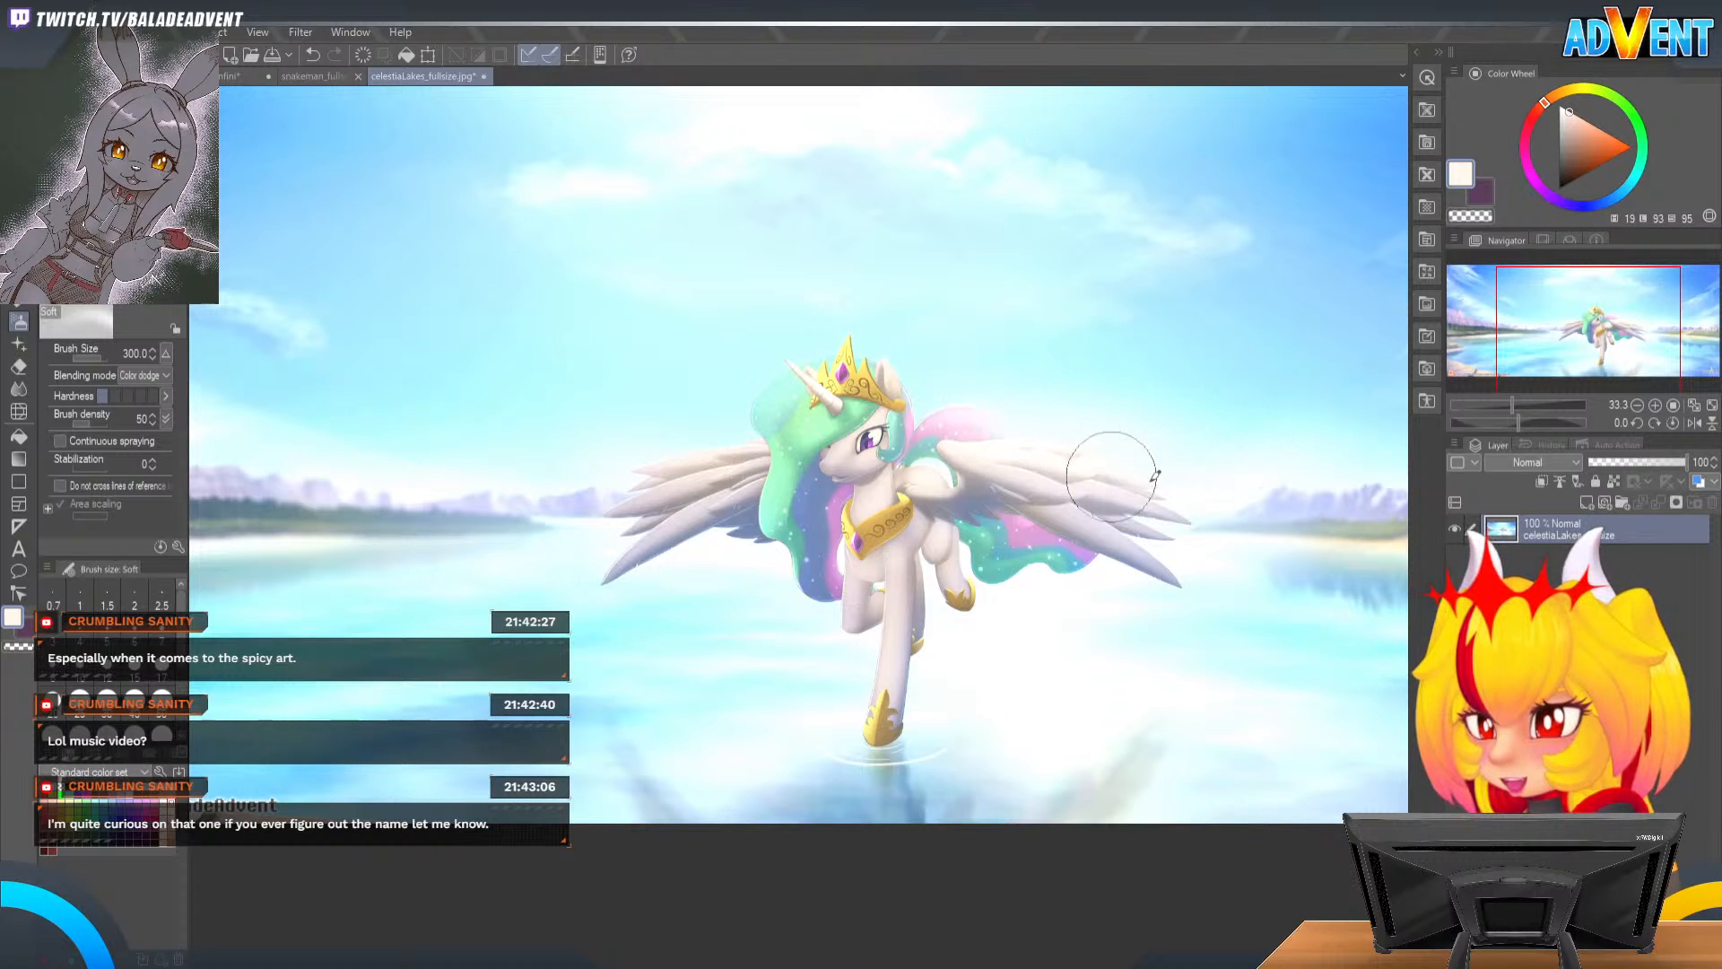
pyautogui.moveTo(773, 449)
pyautogui.mouseDown()
pyautogui.moveTo(608, 503)
pyautogui.moveTo(795, 465)
pyautogui.moveTo(684, 501)
pyautogui.moveTo(732, 450)
pyautogui.moveTo(658, 507)
pyautogui.moveTo(769, 469)
pyautogui.moveTo(667, 460)
pyautogui.mouseUp()
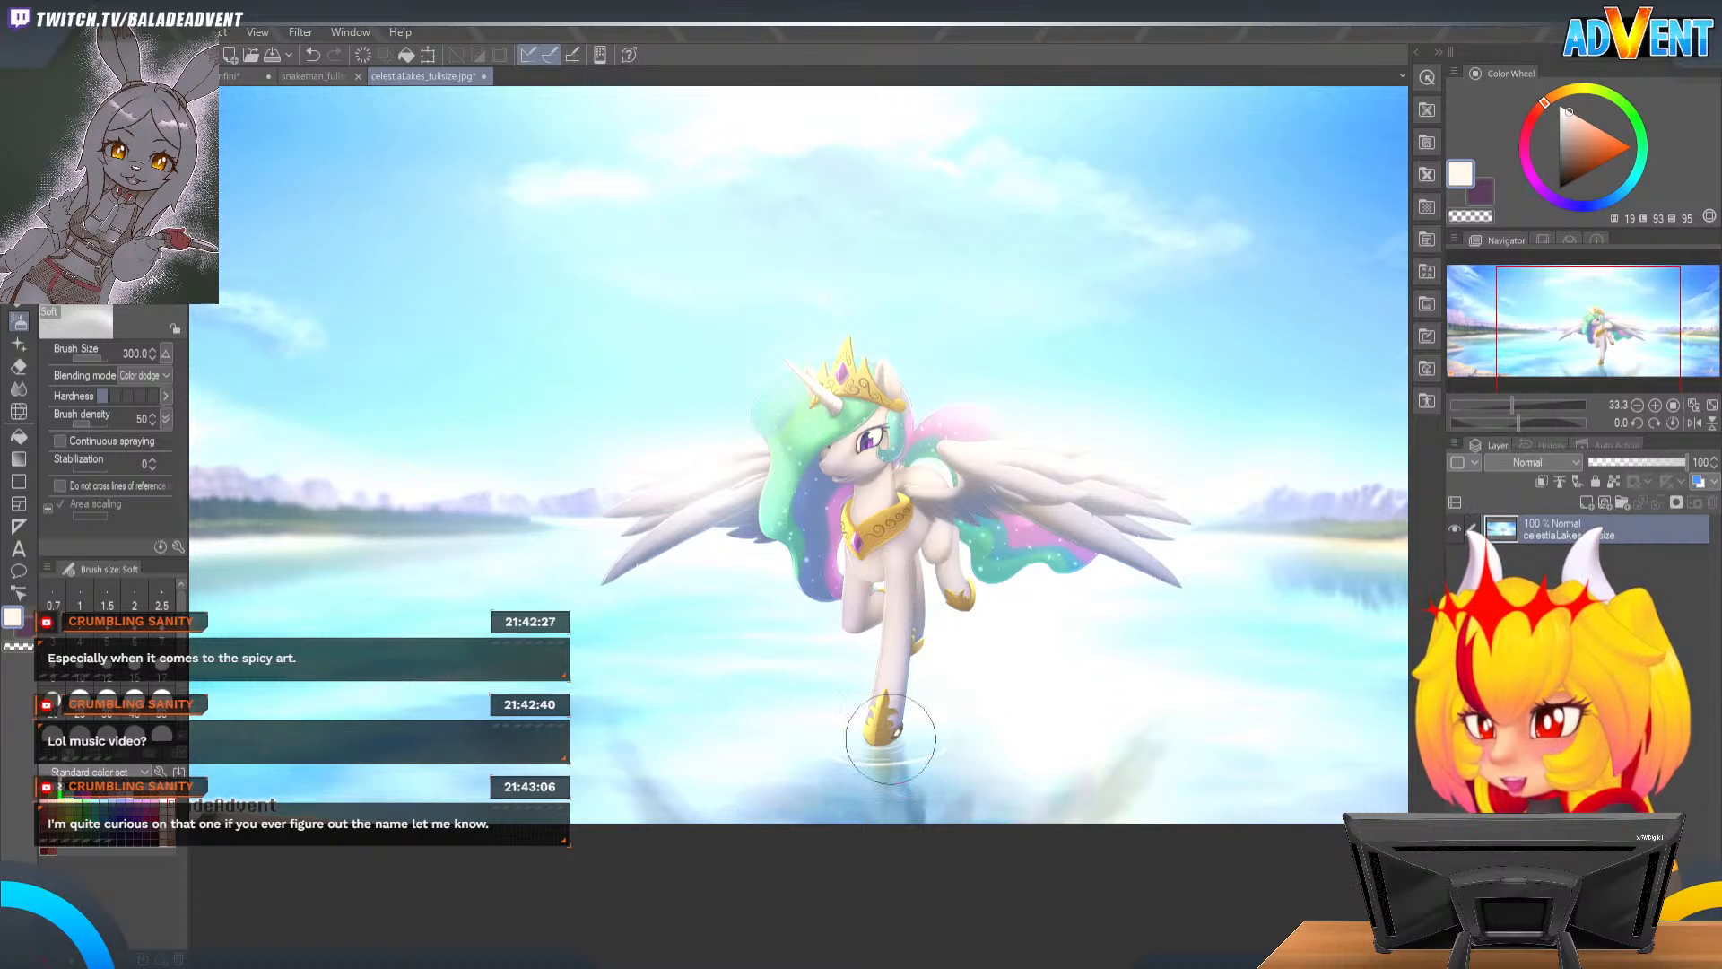
# Step: Undo the Color dodge glow strokes on the pony picture
pyautogui.hotkey('ctrl', 'z')
pyautogui.hotkey('ctrl', 'z')
pyautogui.hotkey('ctrl', 'z')
pyautogui.hotkey('ctrl', 'z')
pyautogui.hotkey('ctrl', 'z')
pyautogui.hotkey('ctrl', 'z')
pyautogui.hotkey('ctrl', 'z')
pyautogui.hotkey('ctrl', 'z')
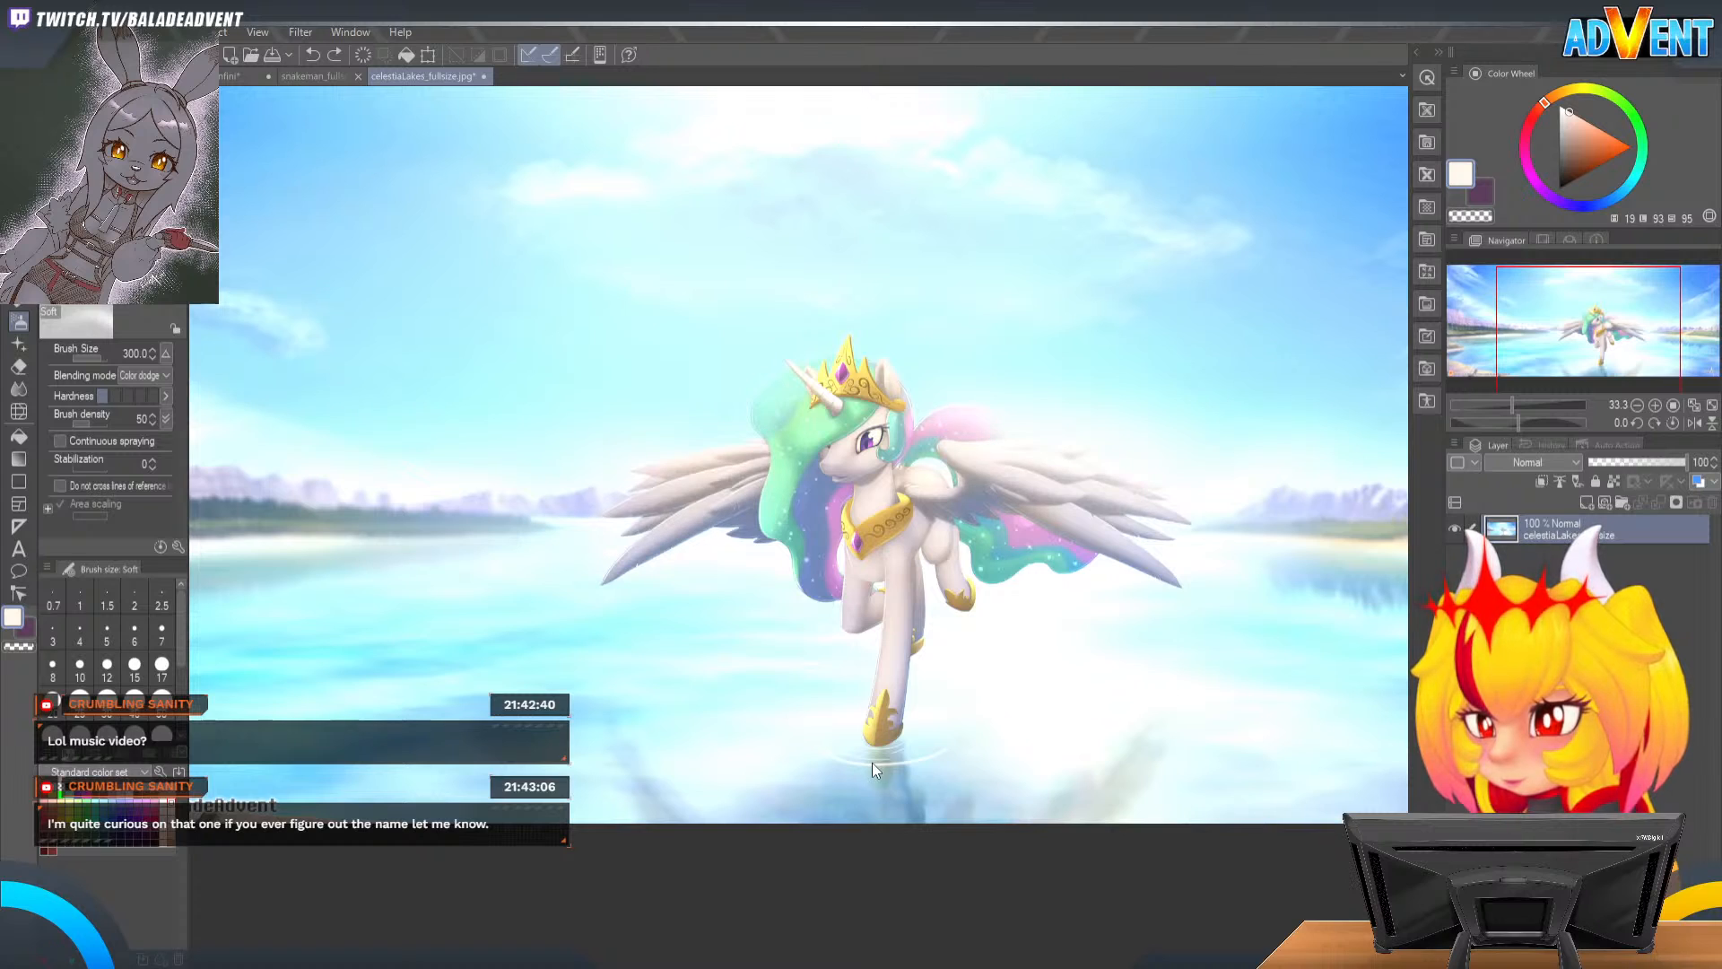
# Step: Try a golden yellow Linear light airbrush glow over the wing behind the mane, and undo it
pyautogui.click(1570, 94)
pyautogui.click(1589, 120)
pyautogui.click(1593, 125)
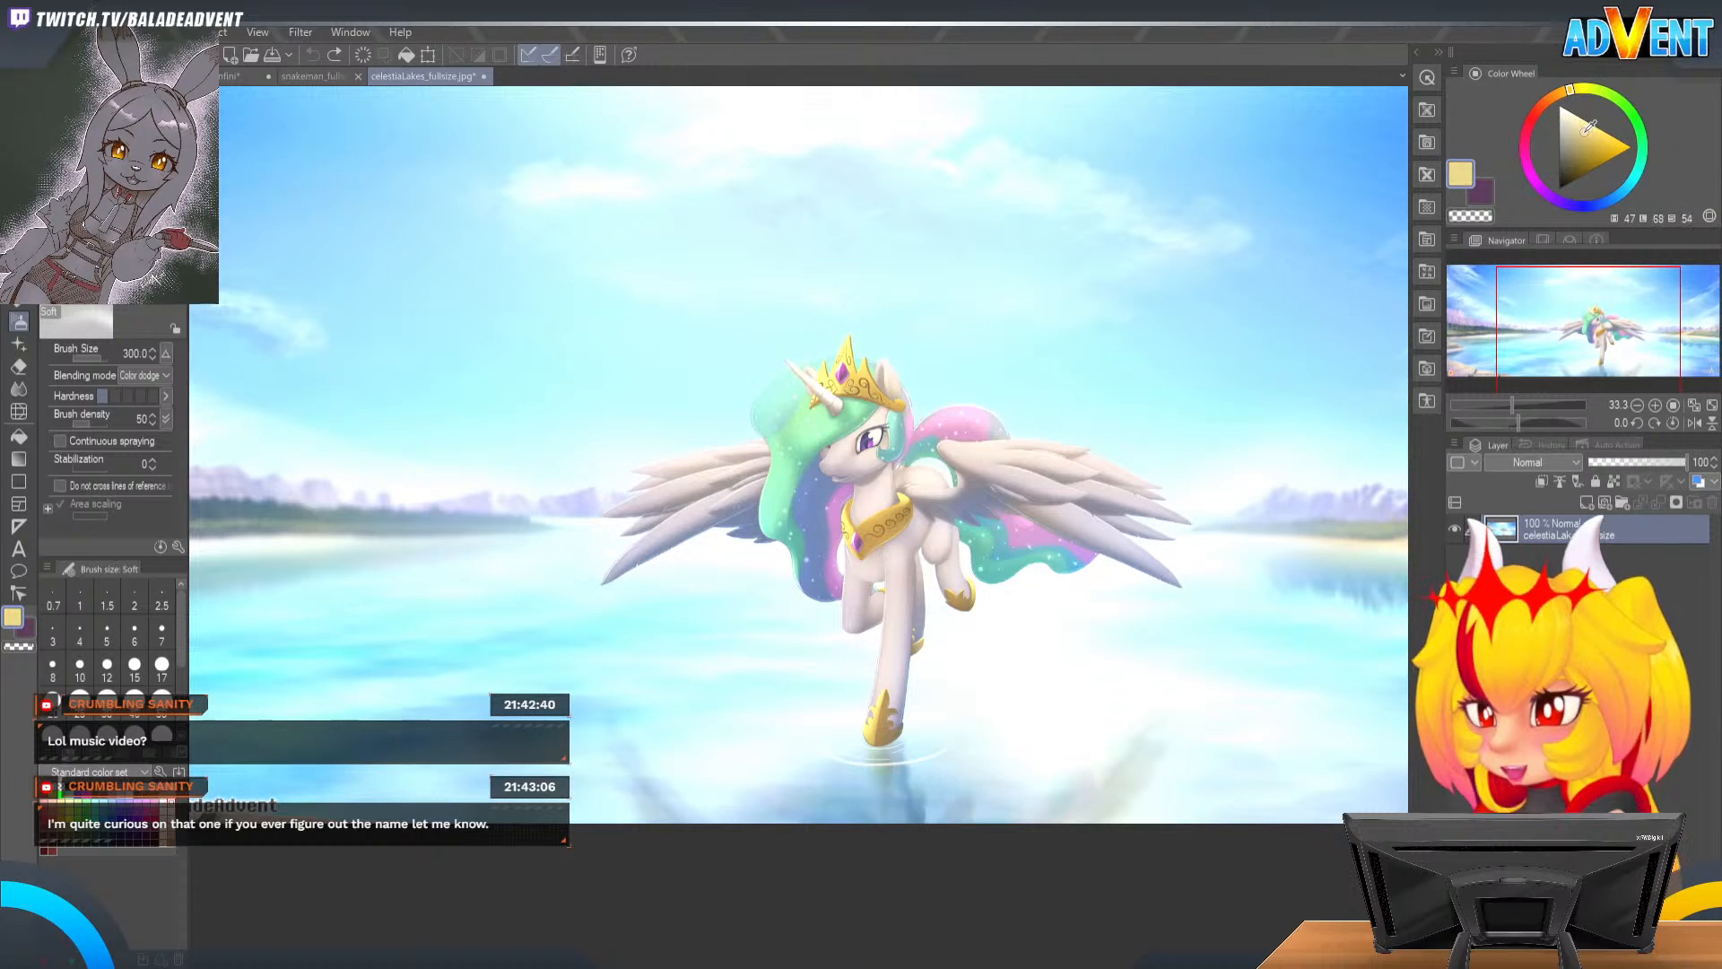
pyautogui.click(1597, 133)
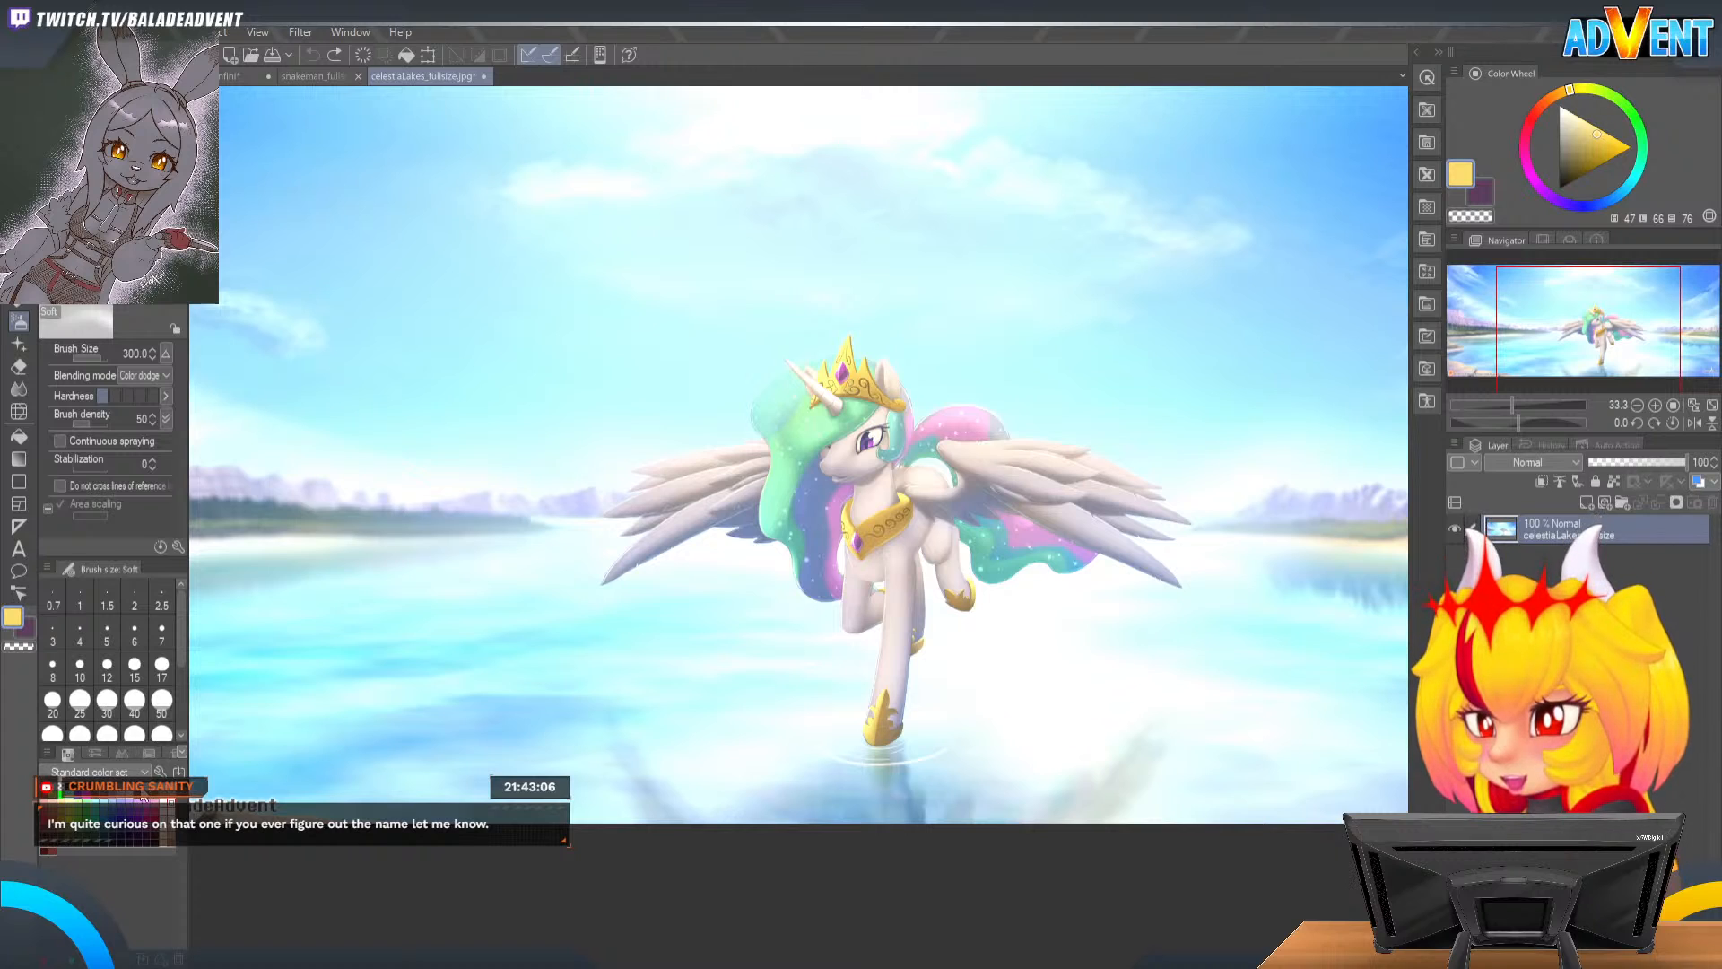
pyautogui.moveTo(763, 455); pyautogui.dragTo(740, 466)
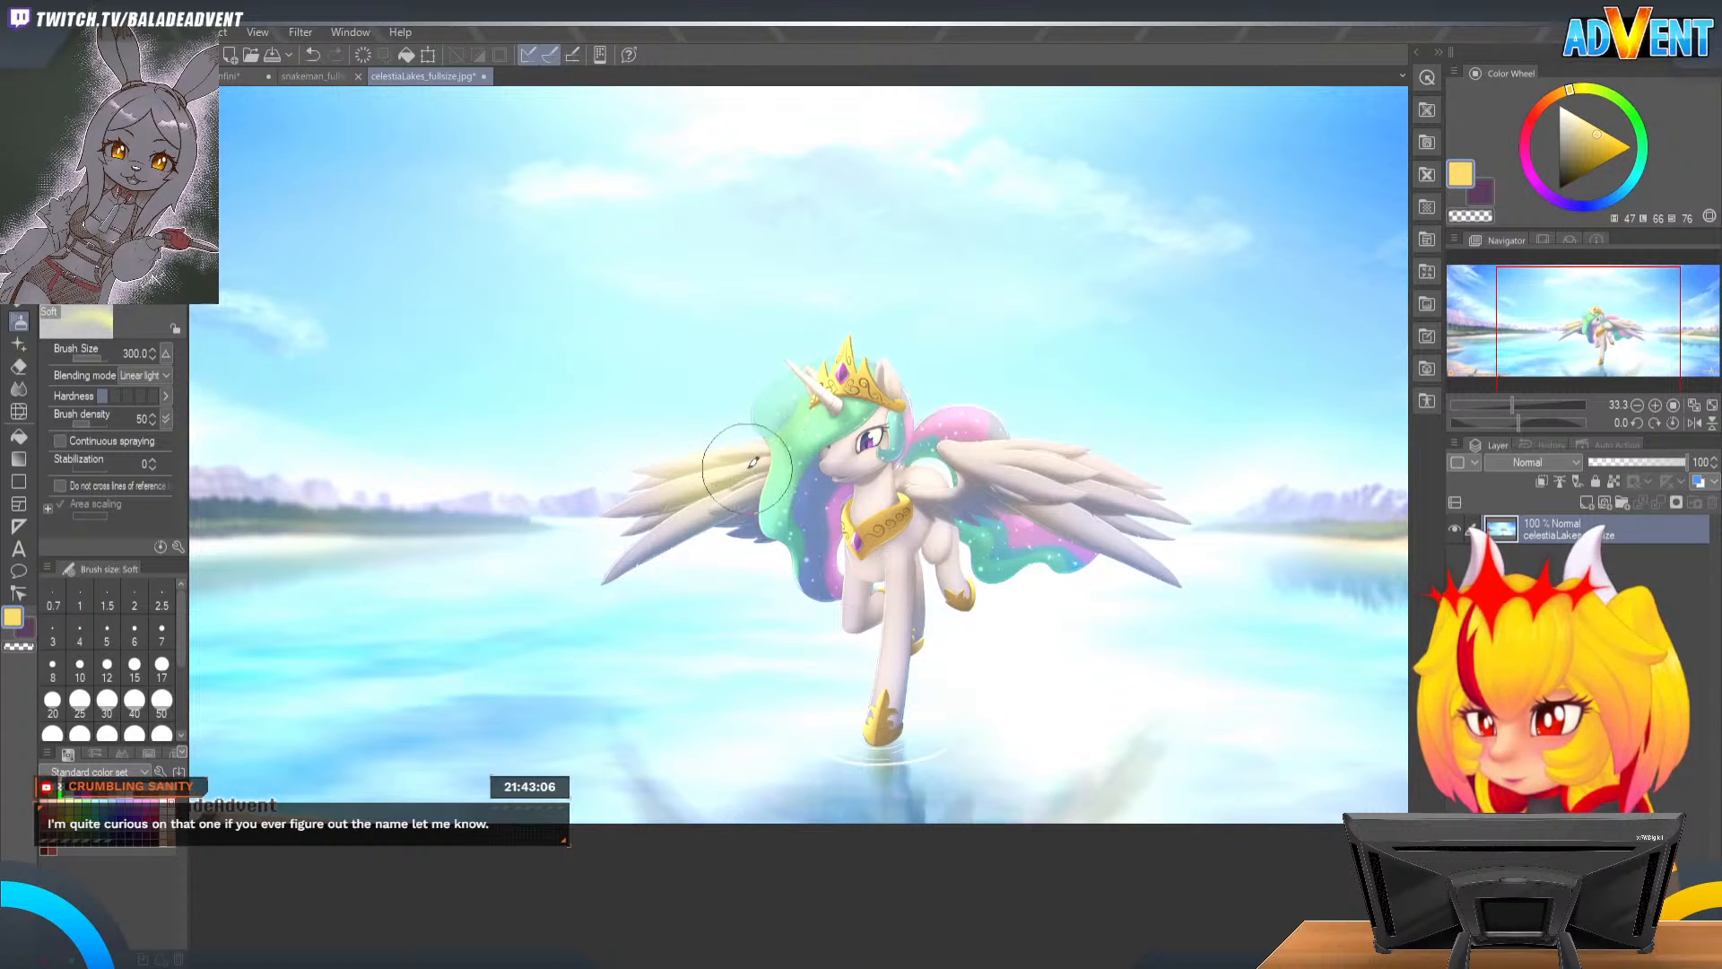
pyautogui.hotkey('ctrl', 'z')
# Step: Brush a pale yellow Linear light glow over the same wing, and close celestiaLakes_fullsize.jpg and snakeman_fullsize.jpg
pyautogui.moveTo(1598, 127); pyautogui.dragTo(1582, 117)
pyautogui.moveTo(749, 460); pyautogui.dragTo(643, 509)
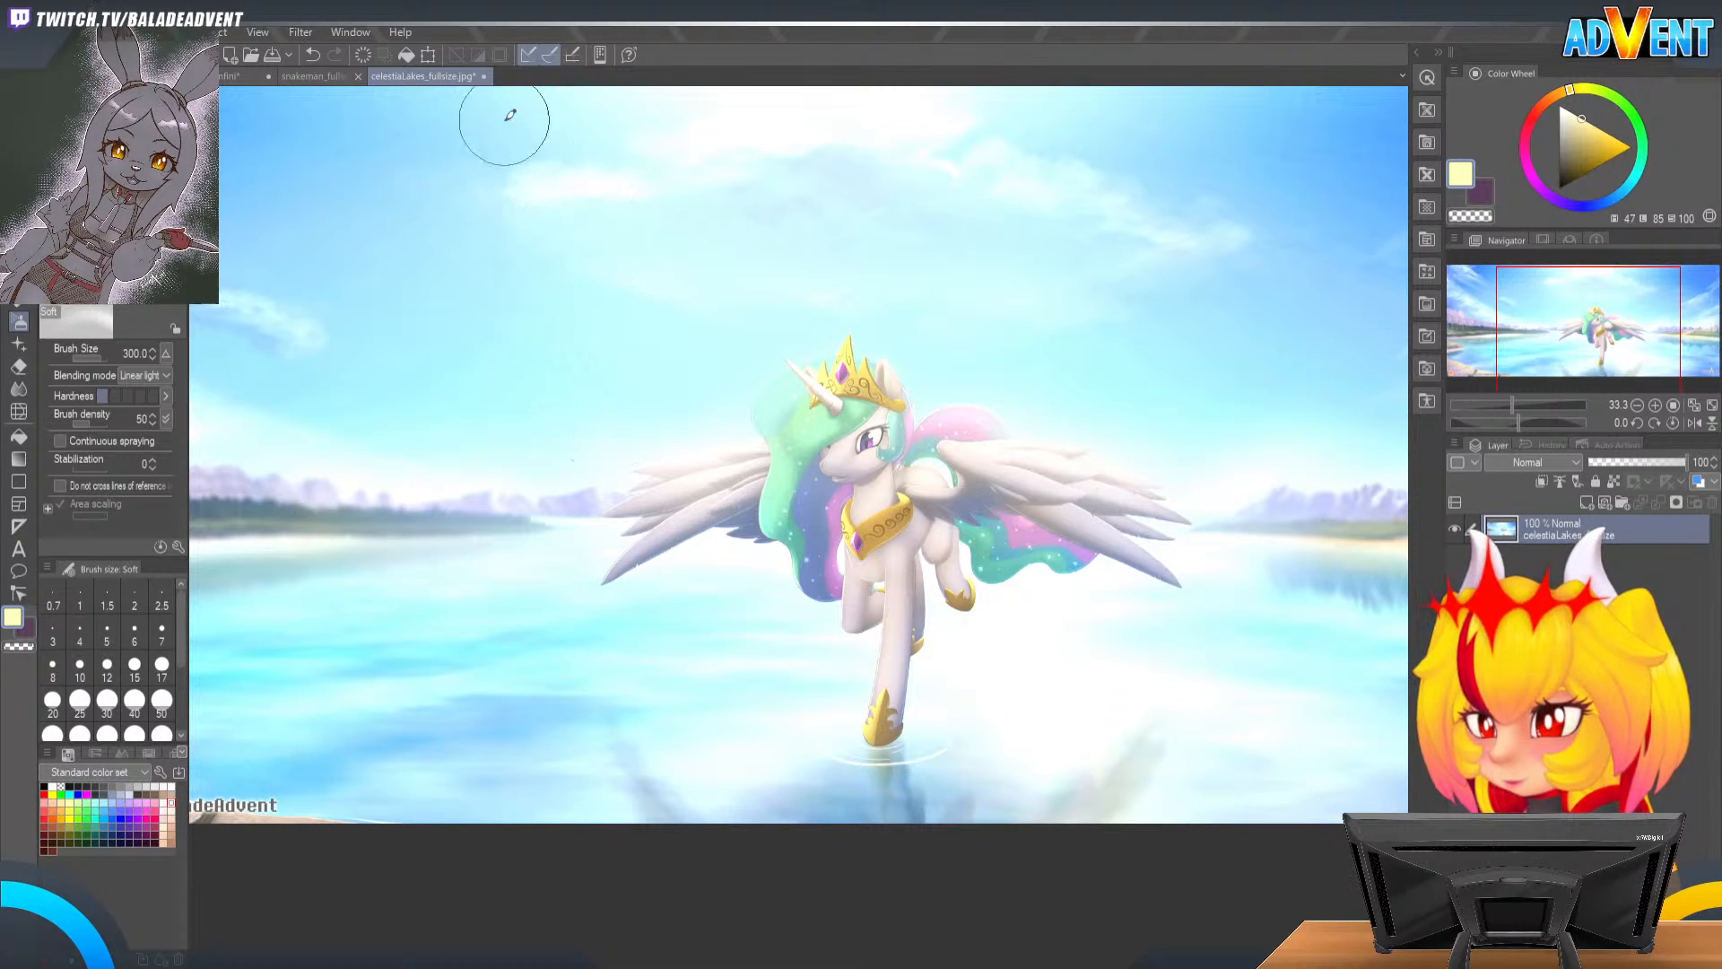
pyautogui.click(485, 76)
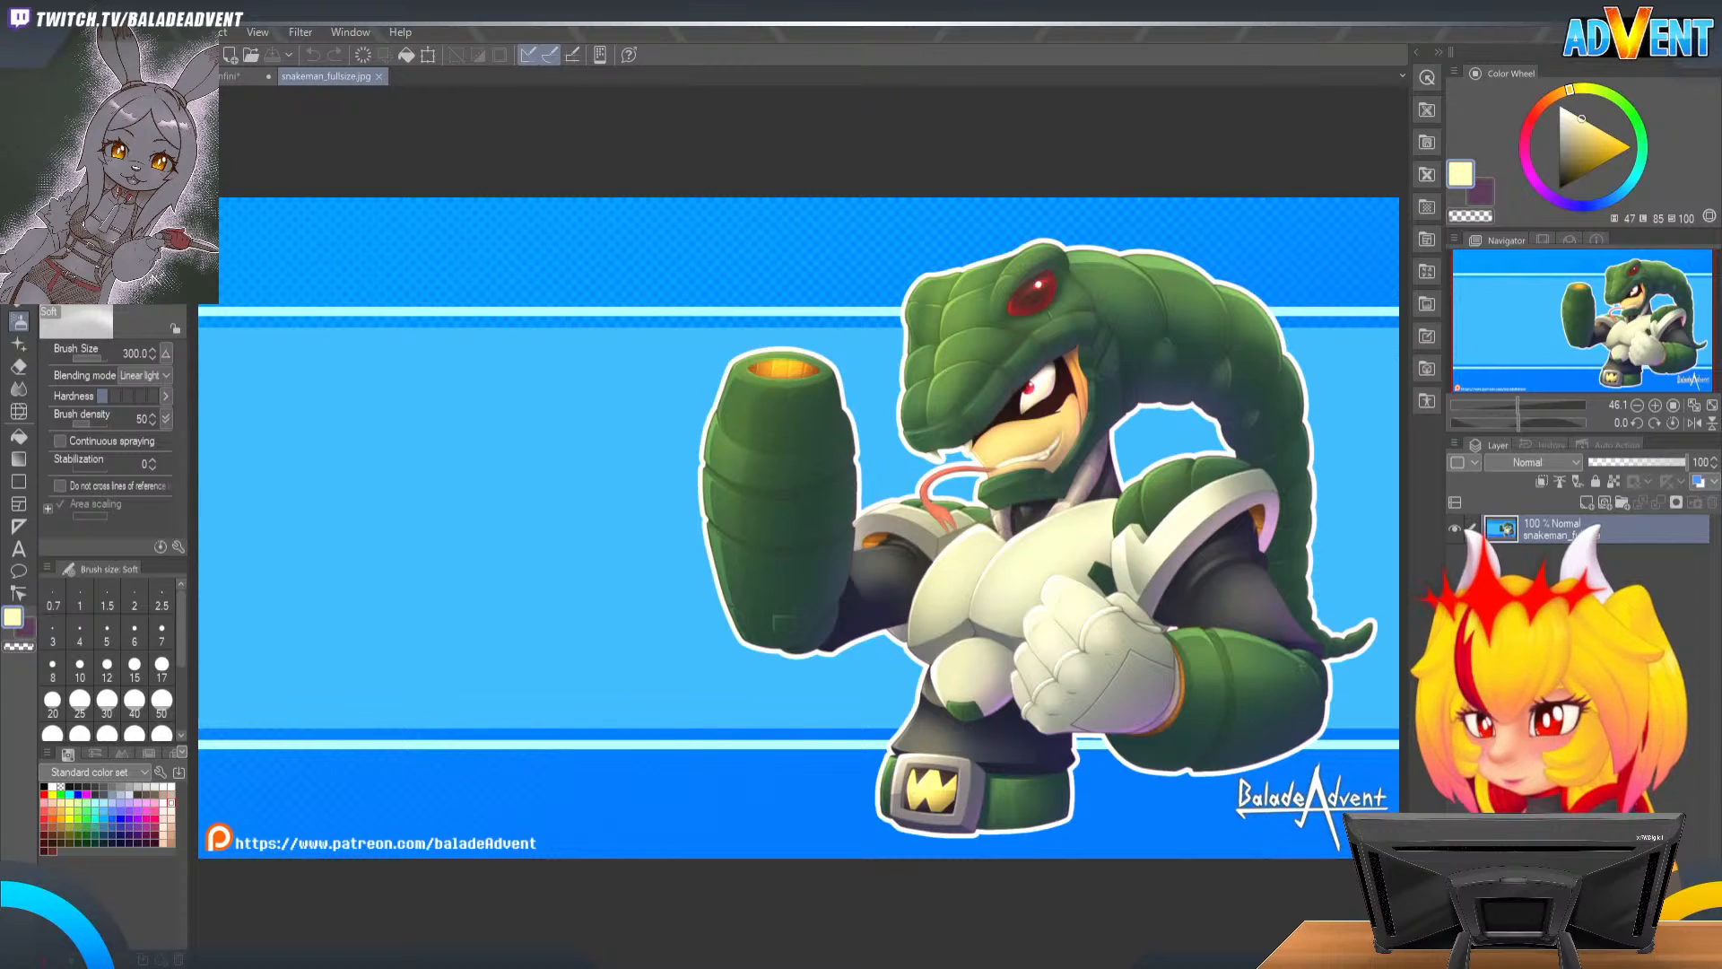
pyautogui.click(378, 78)
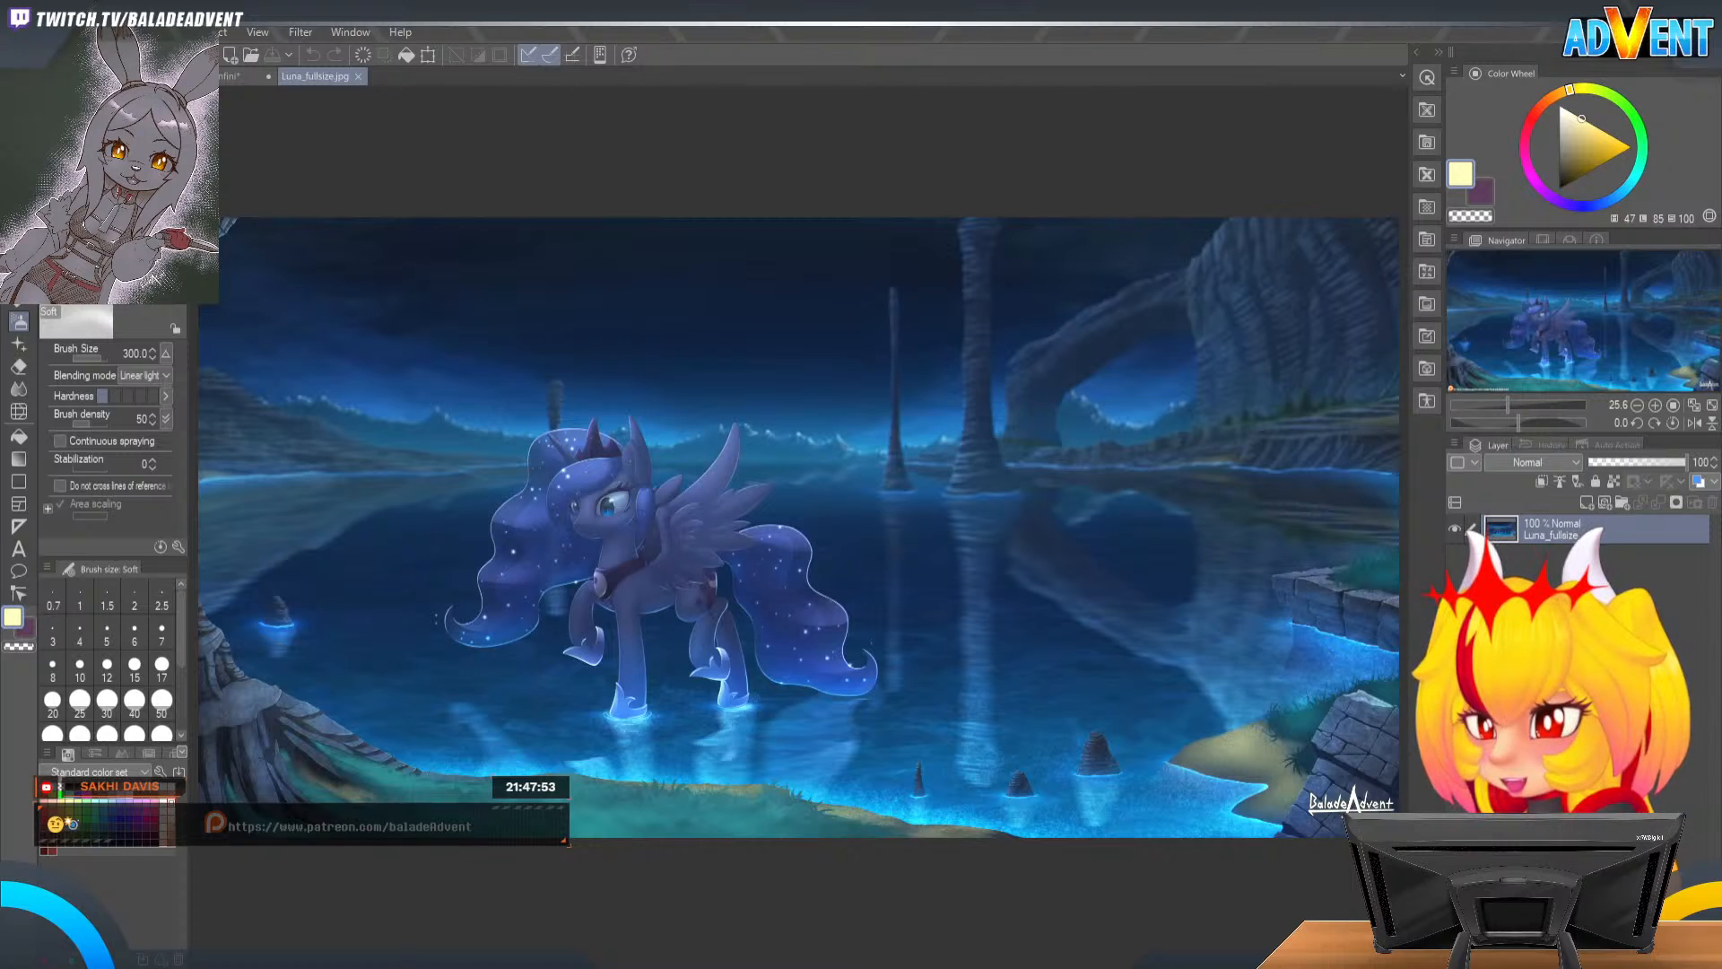
# Step: Enlarge Luna_fullsize.jpg to 33.3%, examine the pony and the night lake scenery, and close the picture
pyautogui.scroll(1, 798, 527)
pyautogui.click(1655, 406)
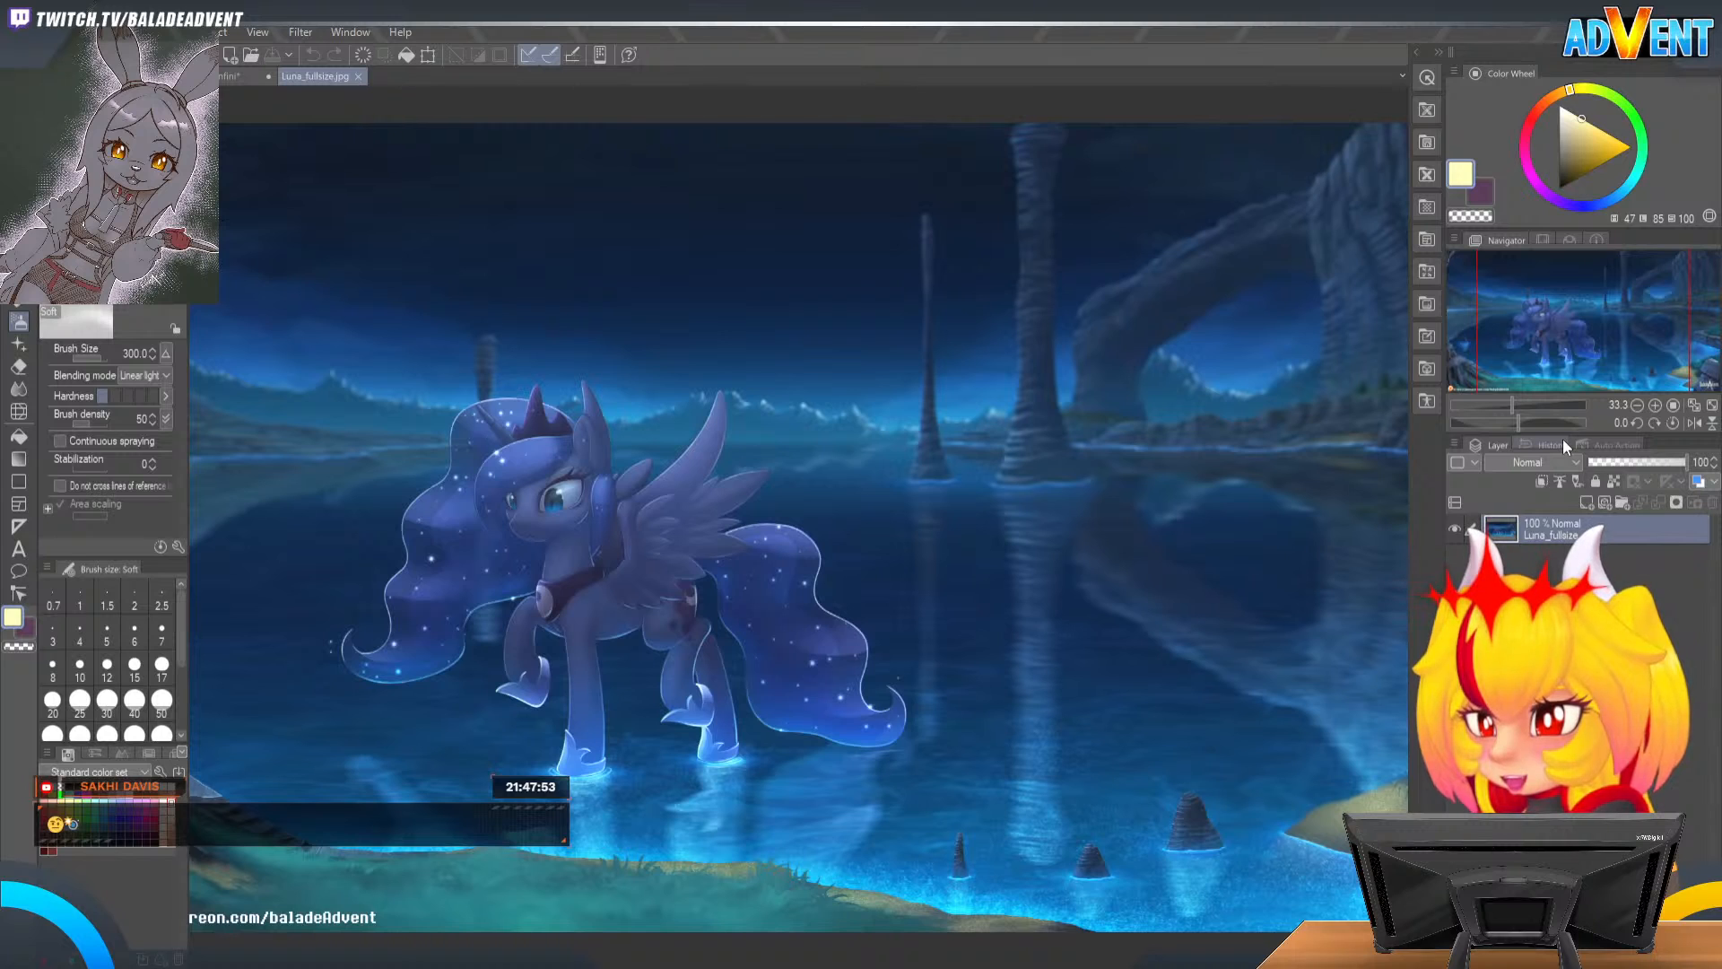
pyautogui.moveTo(1596, 300); pyautogui.dragTo(1559, 299)
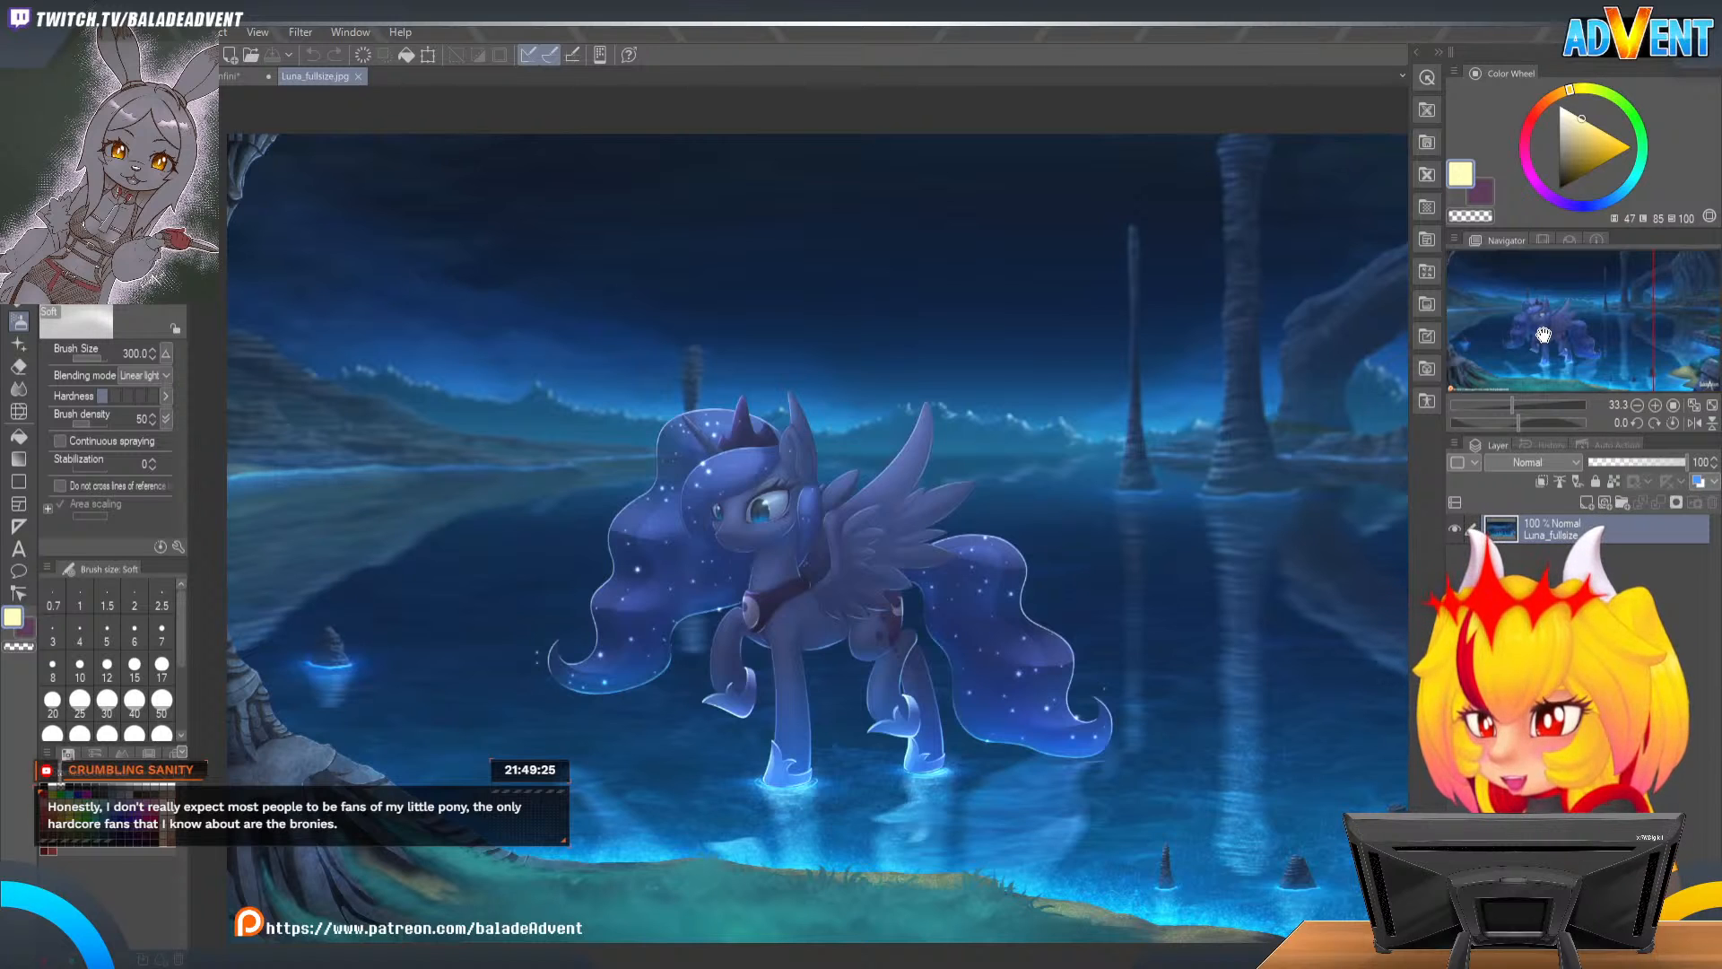
pyautogui.moveTo(1544, 335); pyautogui.dragTo(1607, 336)
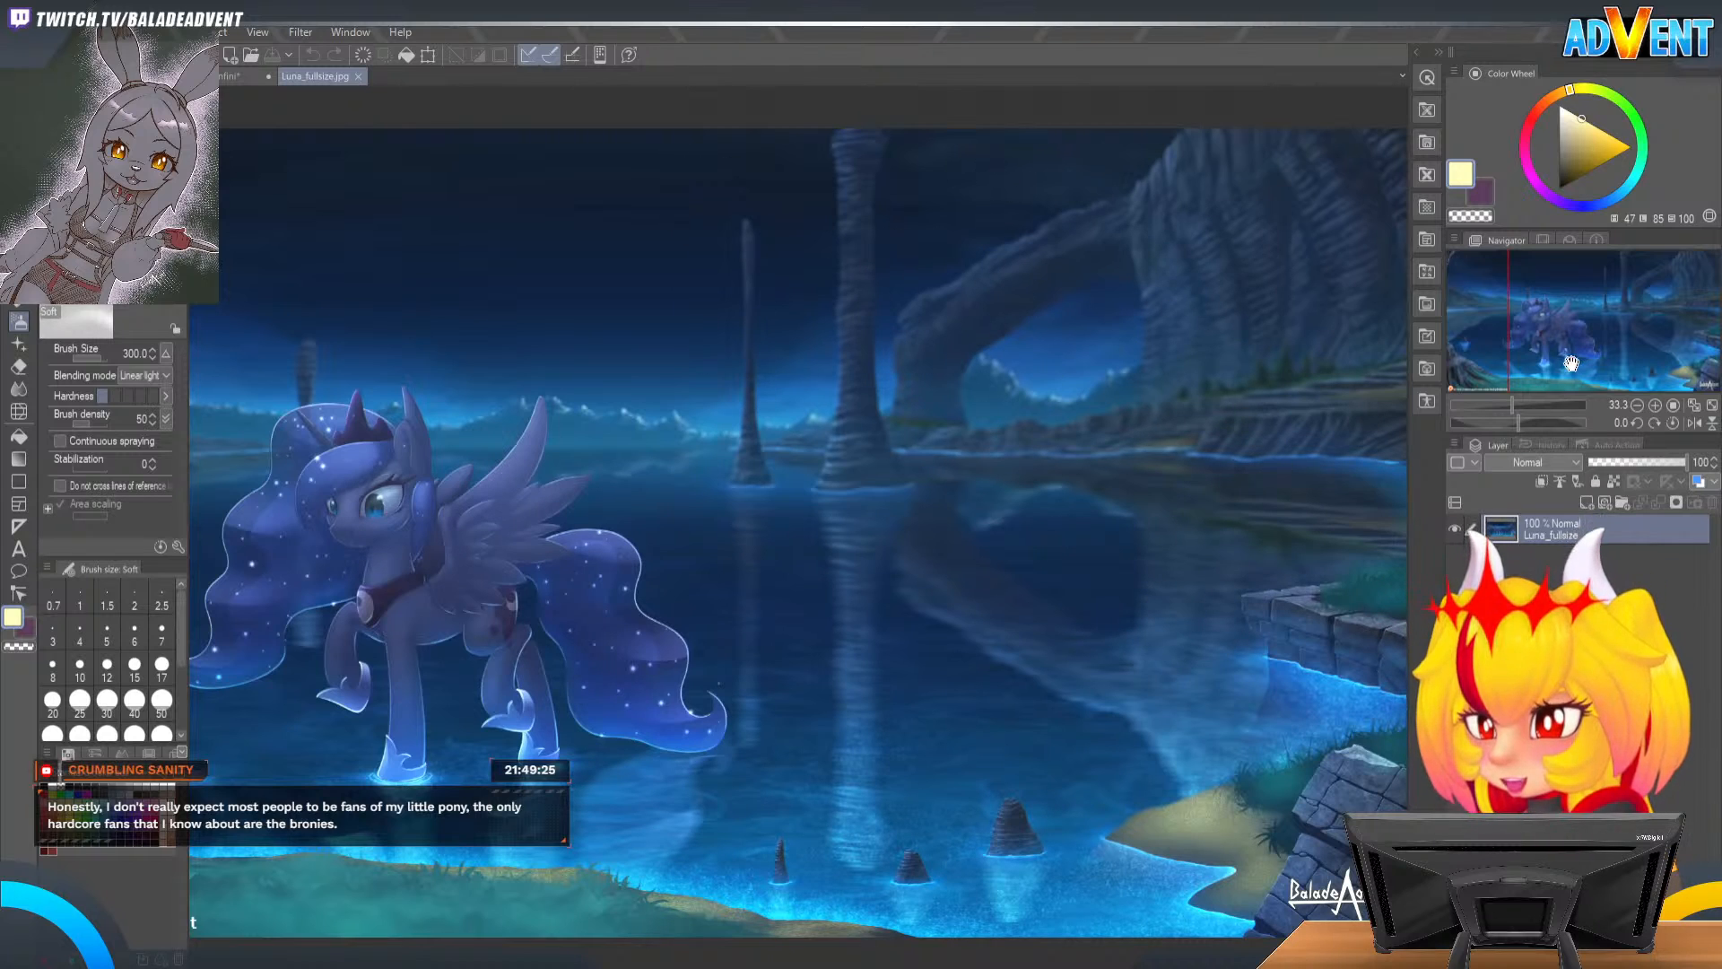
pyautogui.moveTo(1569, 366); pyautogui.dragTo(1518, 345)
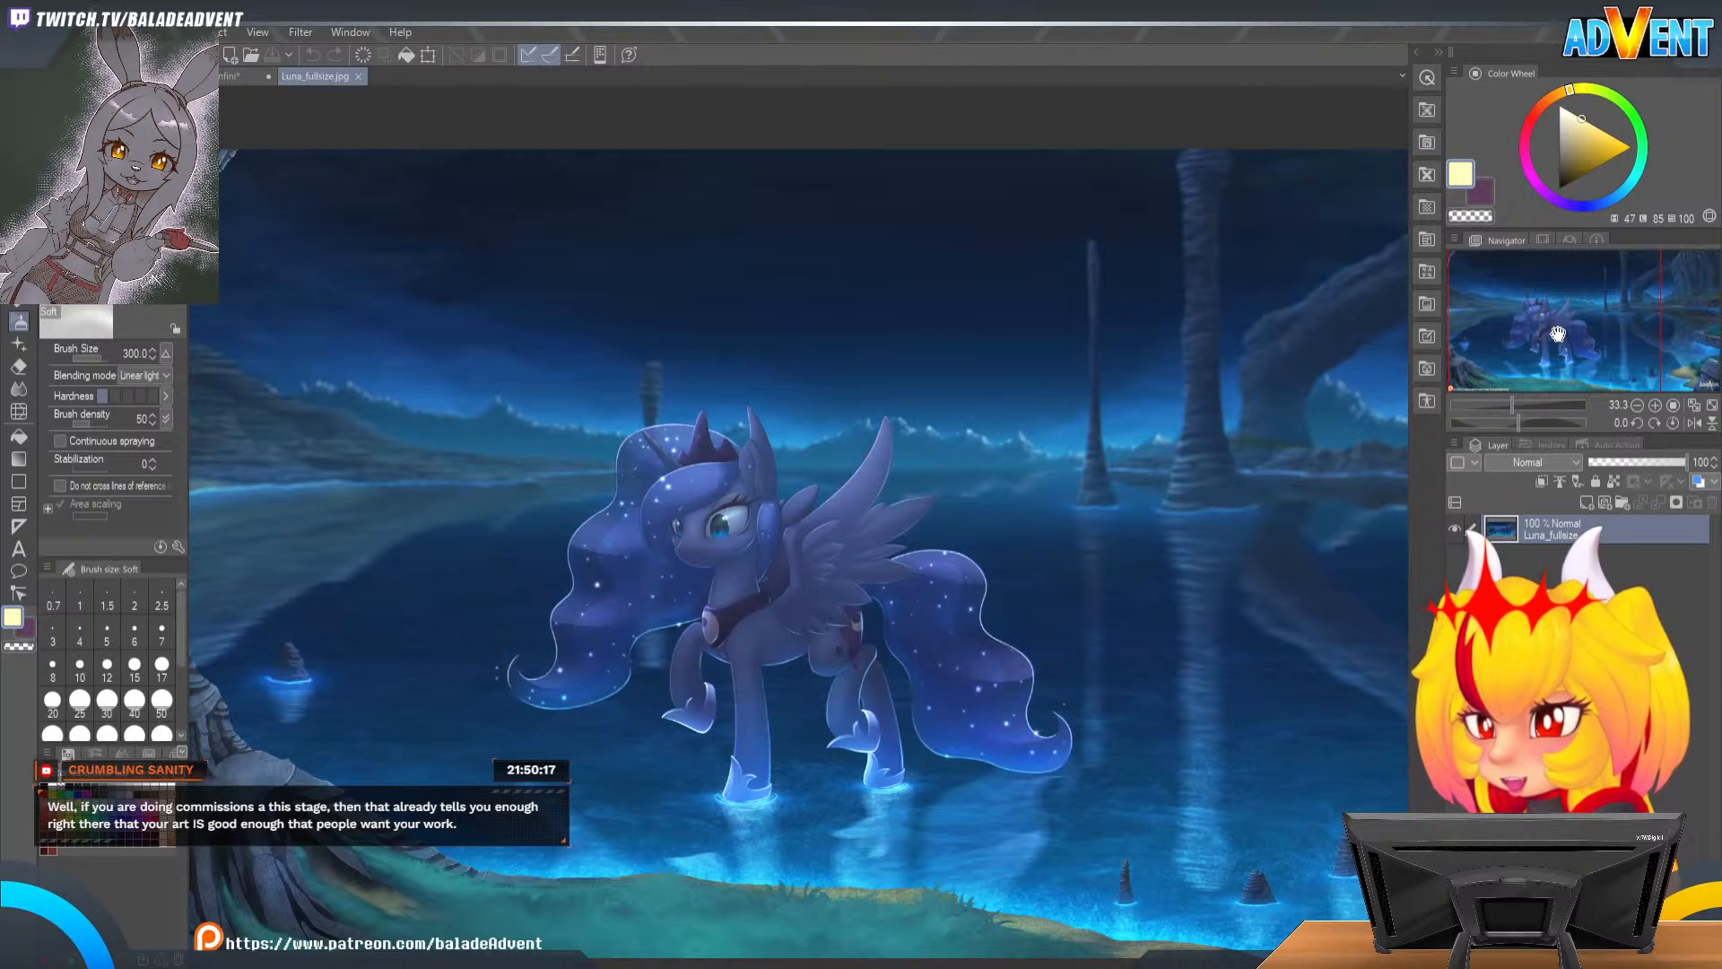
pyautogui.moveTo(1559, 334); pyautogui.dragTo(1619, 340)
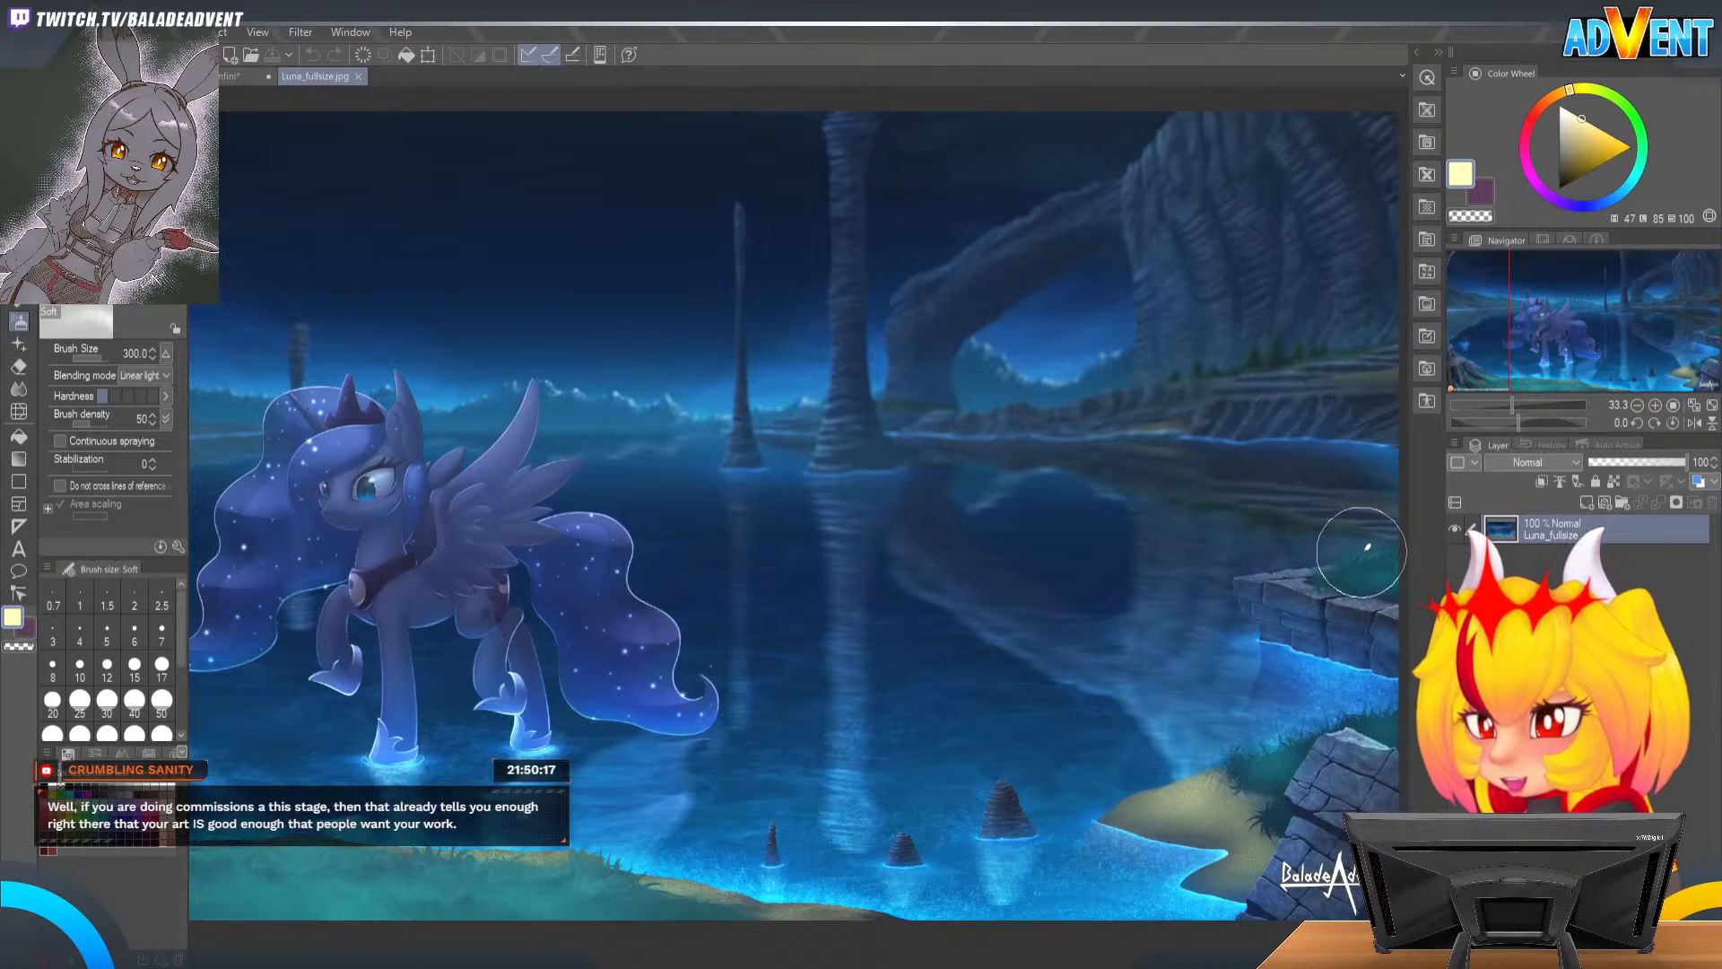
pyautogui.click(359, 77)
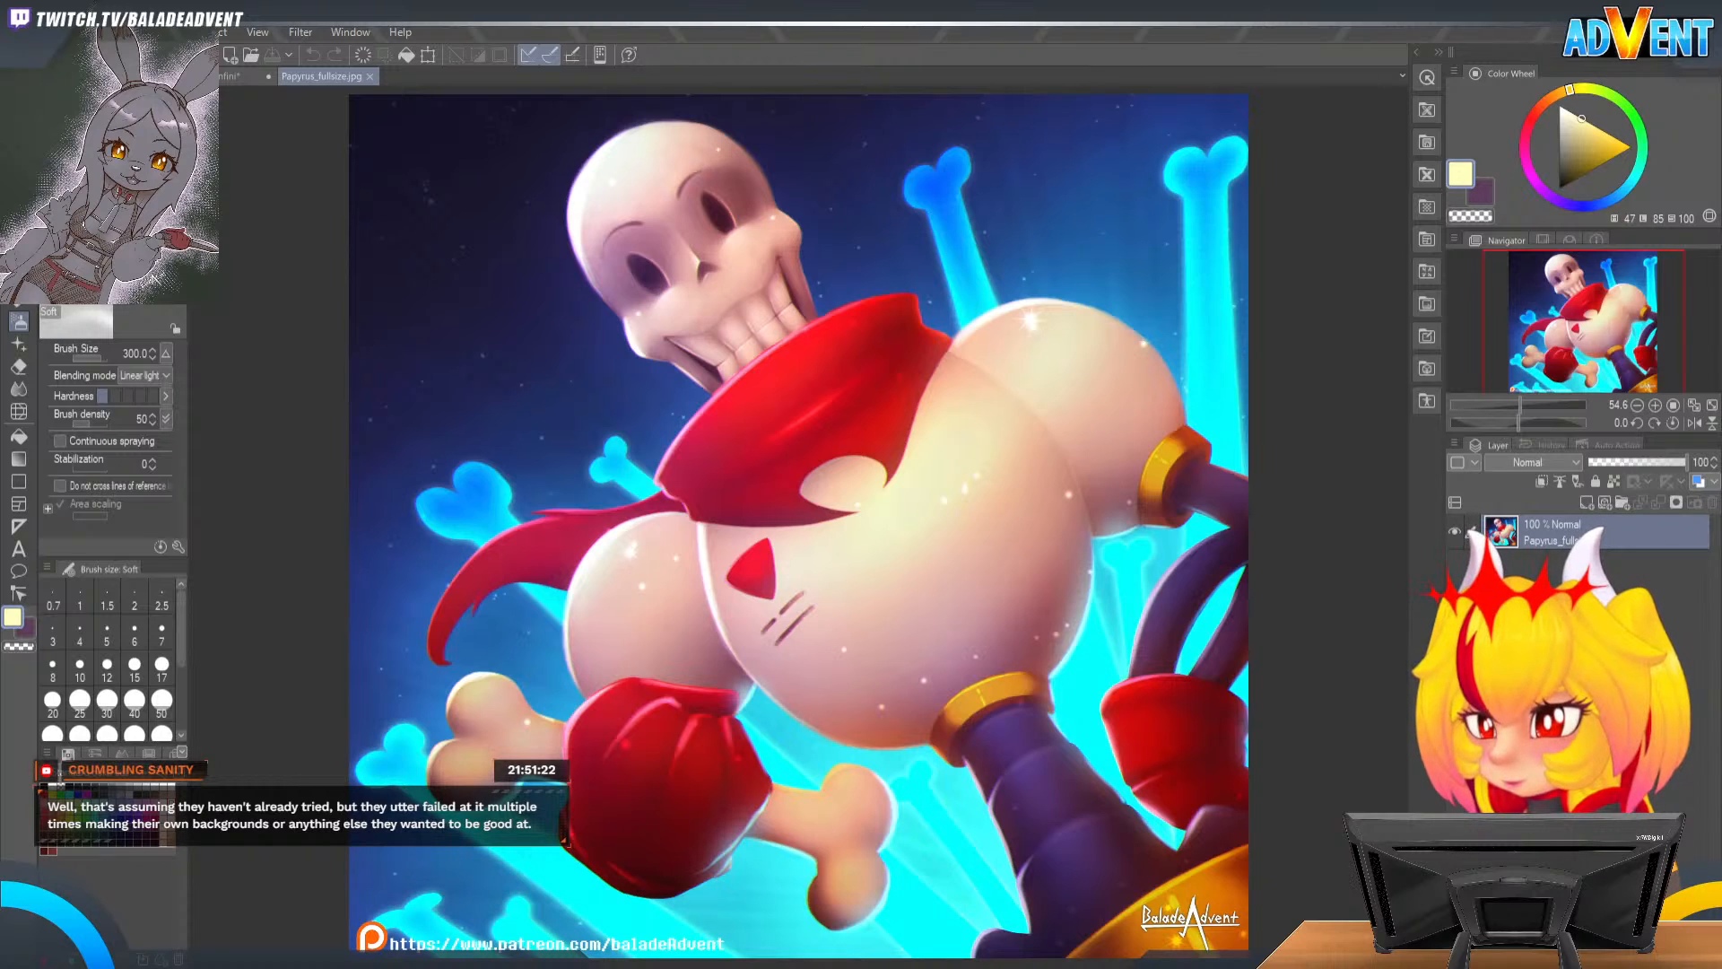
pyautogui.click(247, 86)
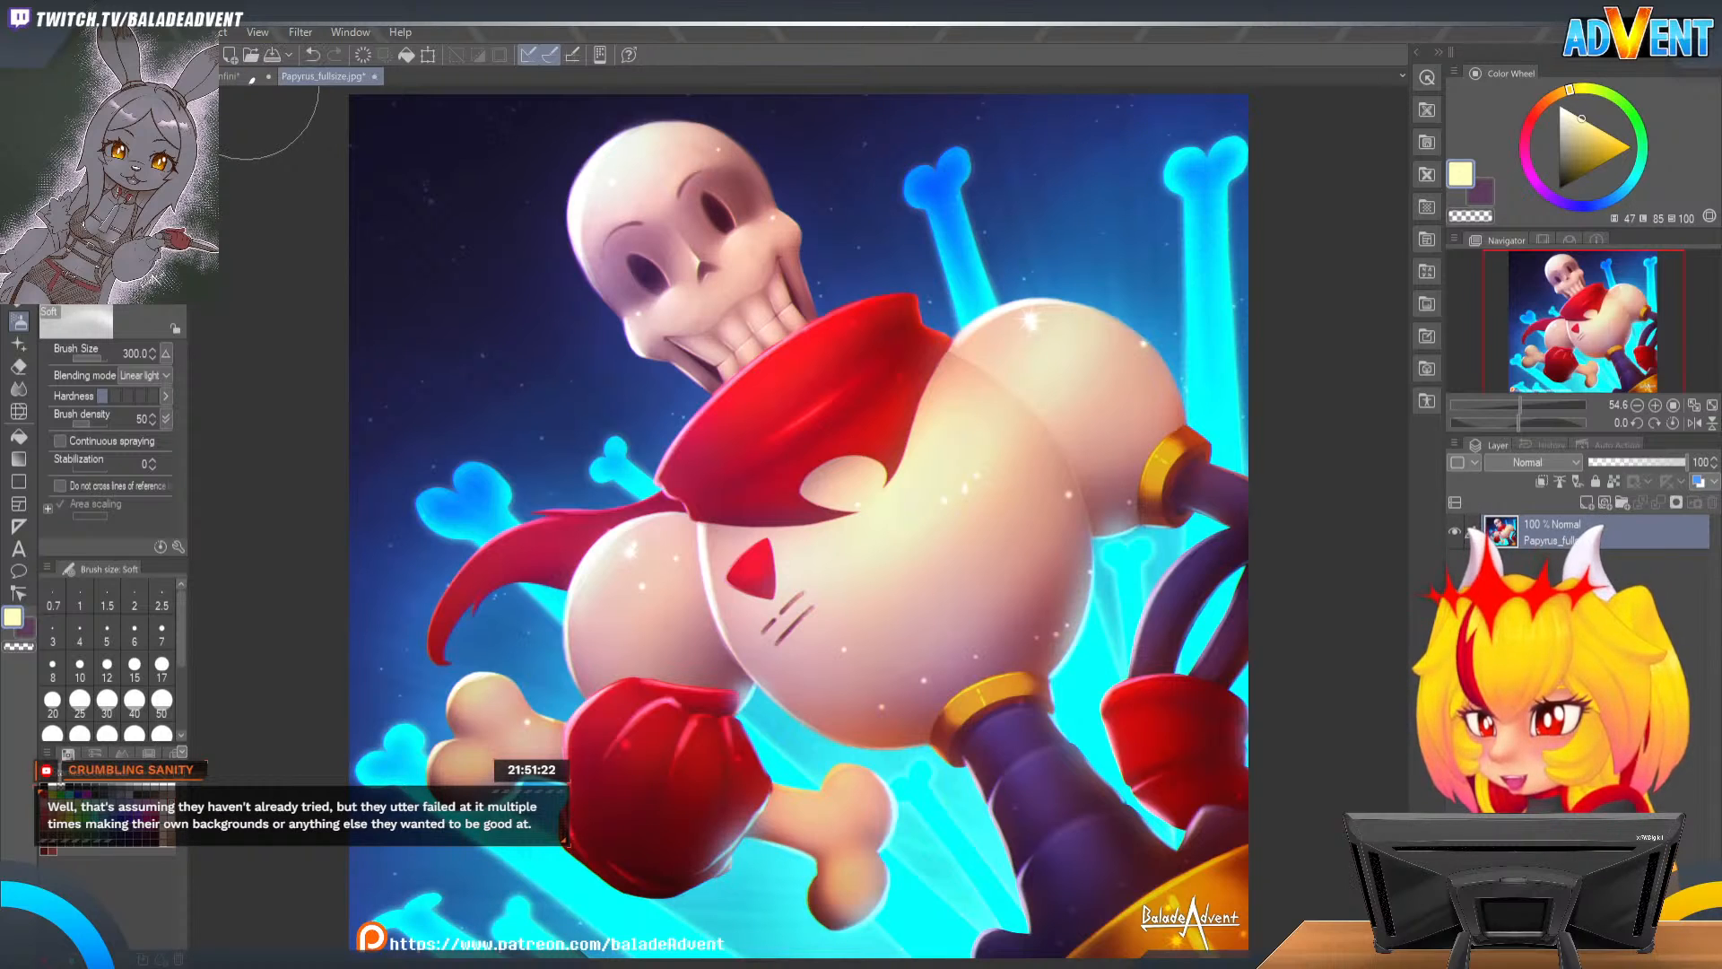
# Step: Check the masked character's line art document, and close sketches12-2017.jpg and Papyrus_fullsize.jpg
pyautogui.click(243, 79)
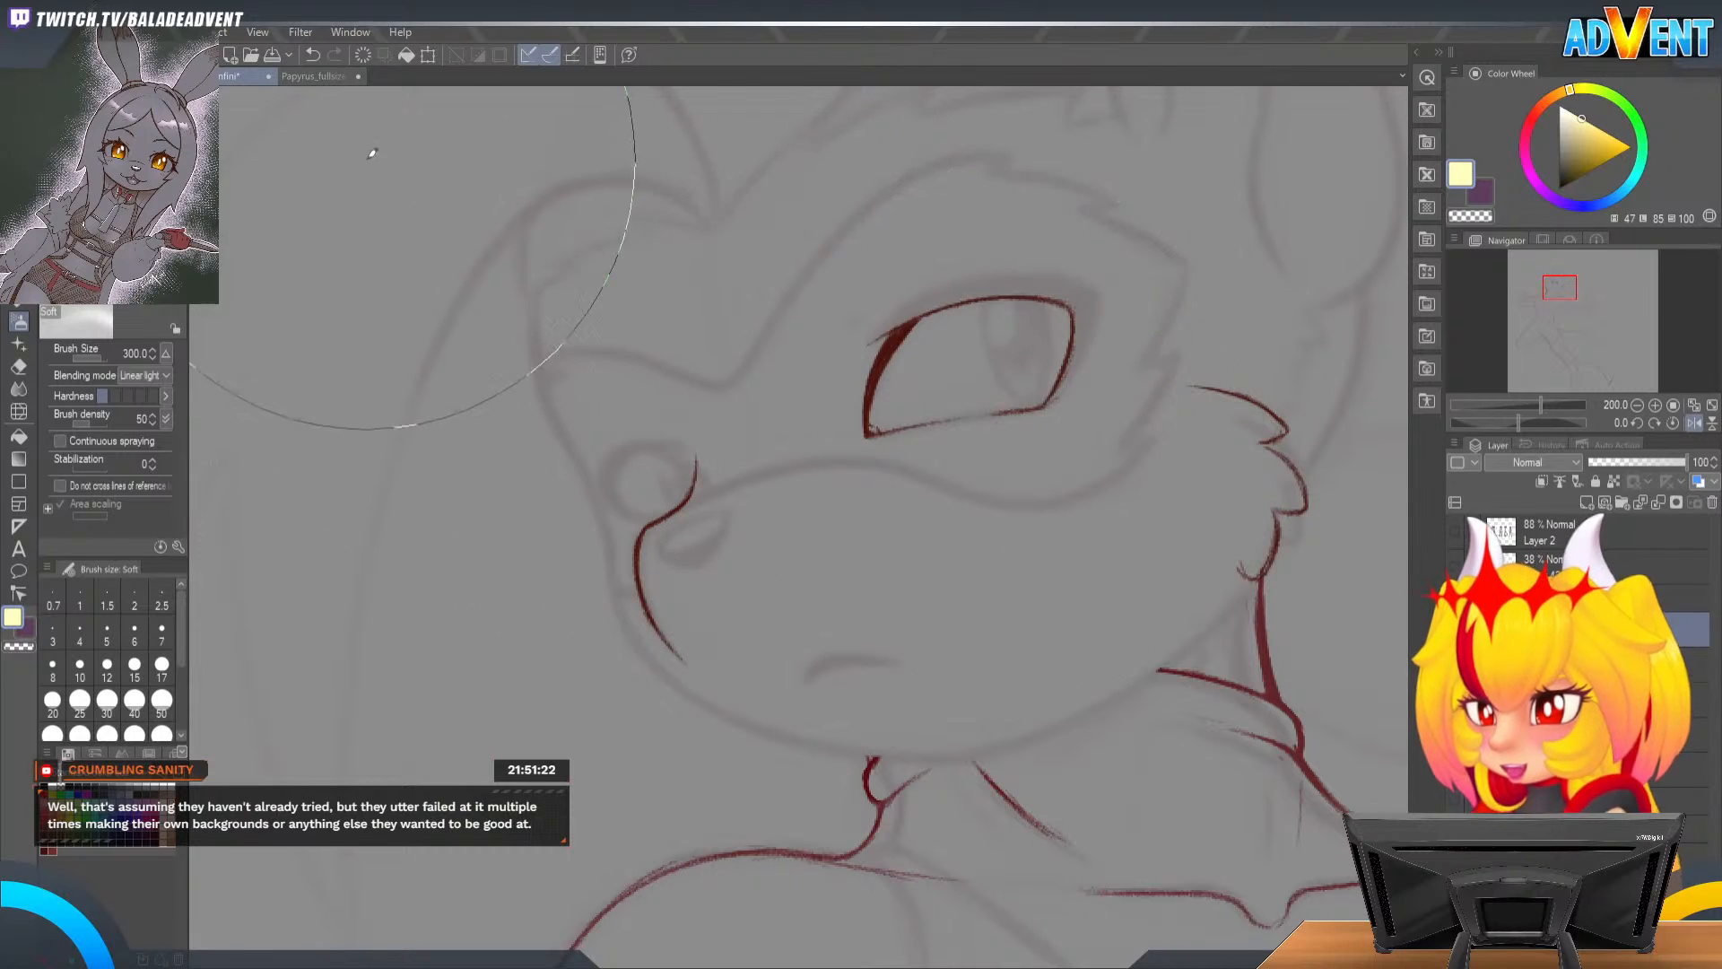
pyautogui.click(325, 79)
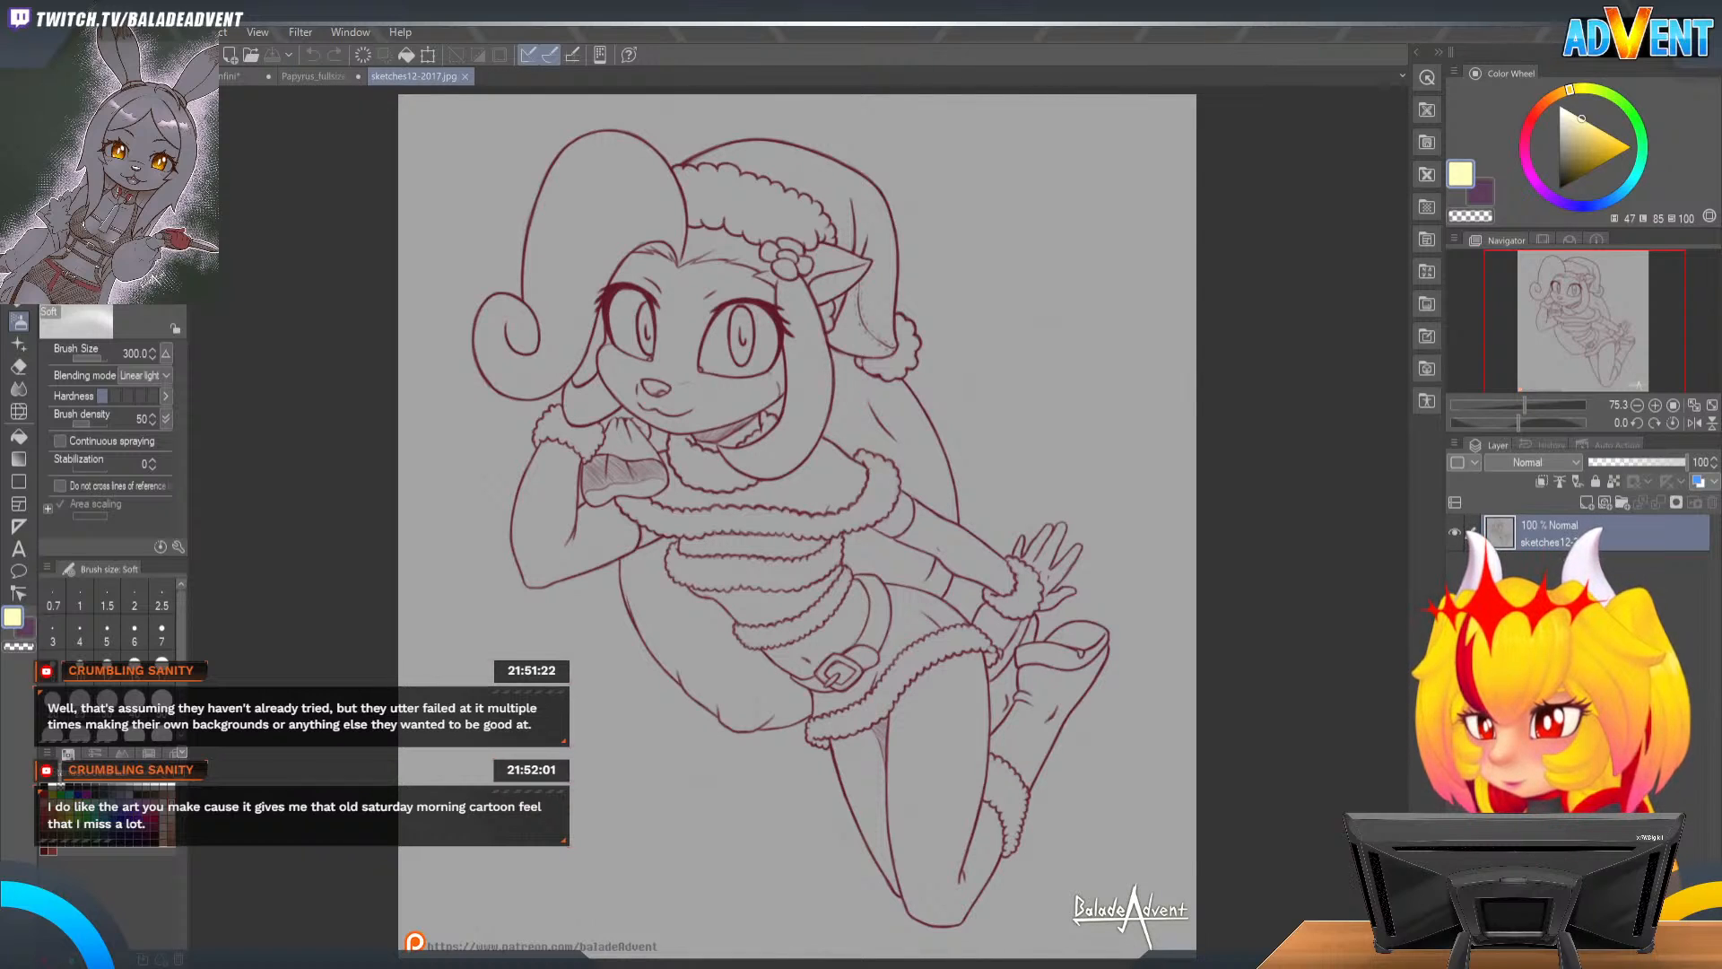
pyautogui.click(465, 76)
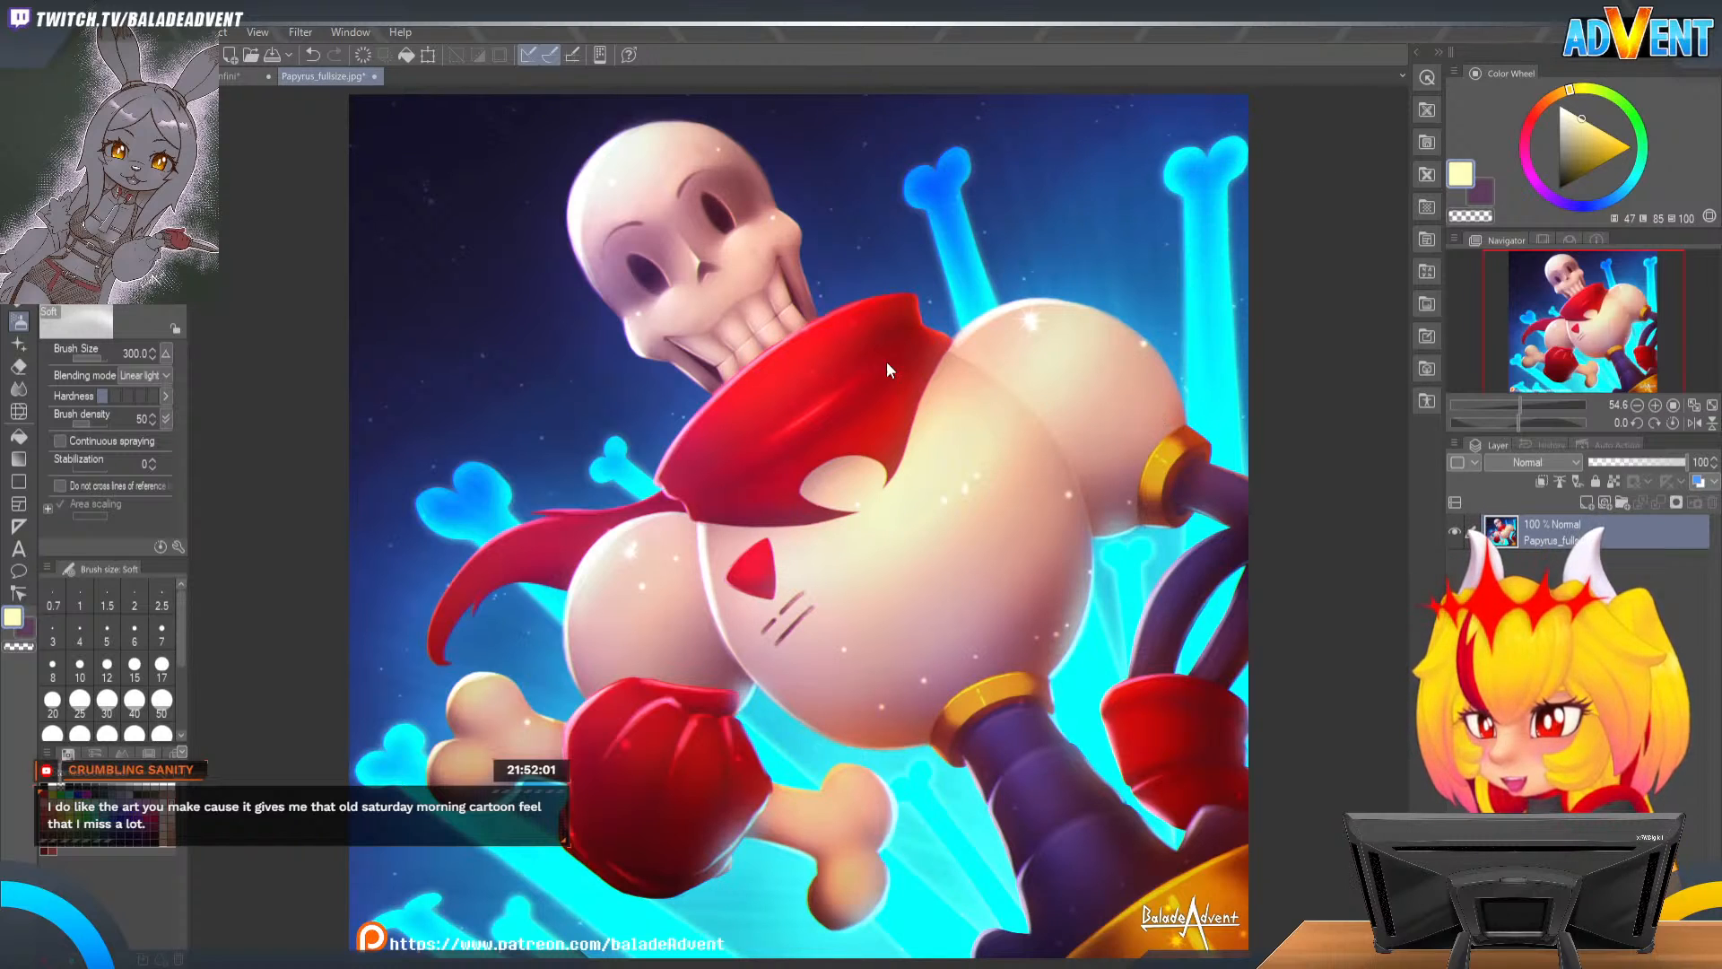
pyautogui.hotkey('ctrl', 'w')
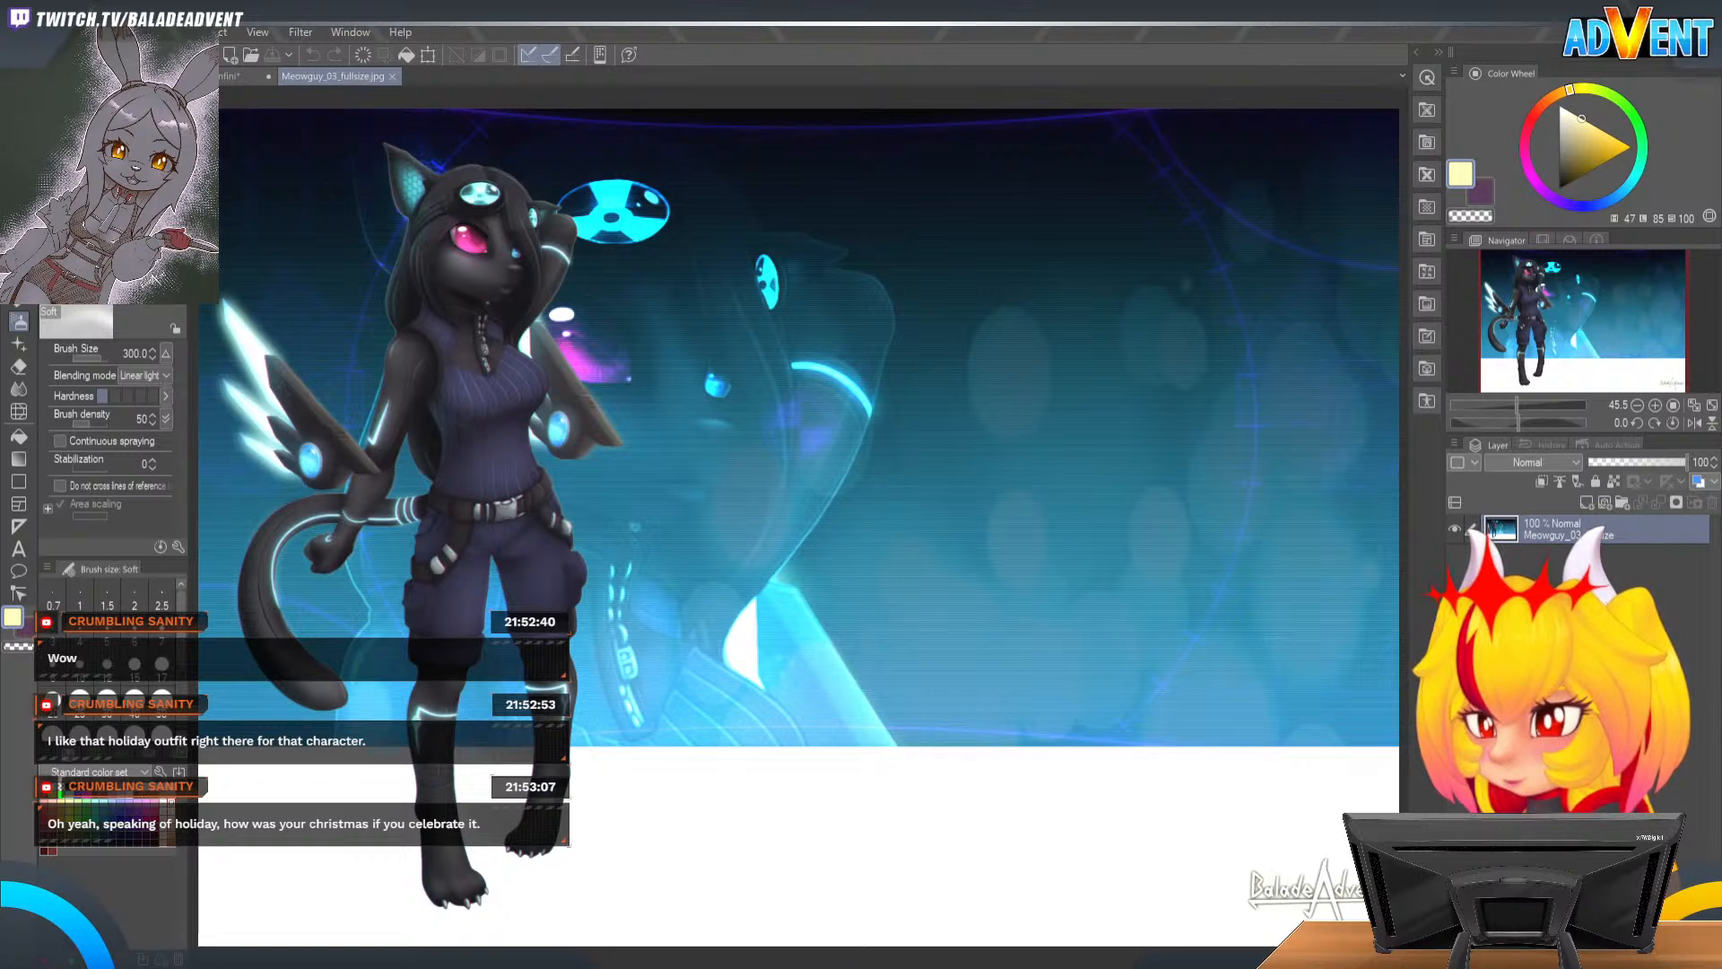
# Step: Enlarge Meowguy_03_fullsize.jpg to 150% and examine the black cat character's face, goggles and upper body
pyautogui.moveTo(589, 99); pyautogui.dragTo(1520, 297)
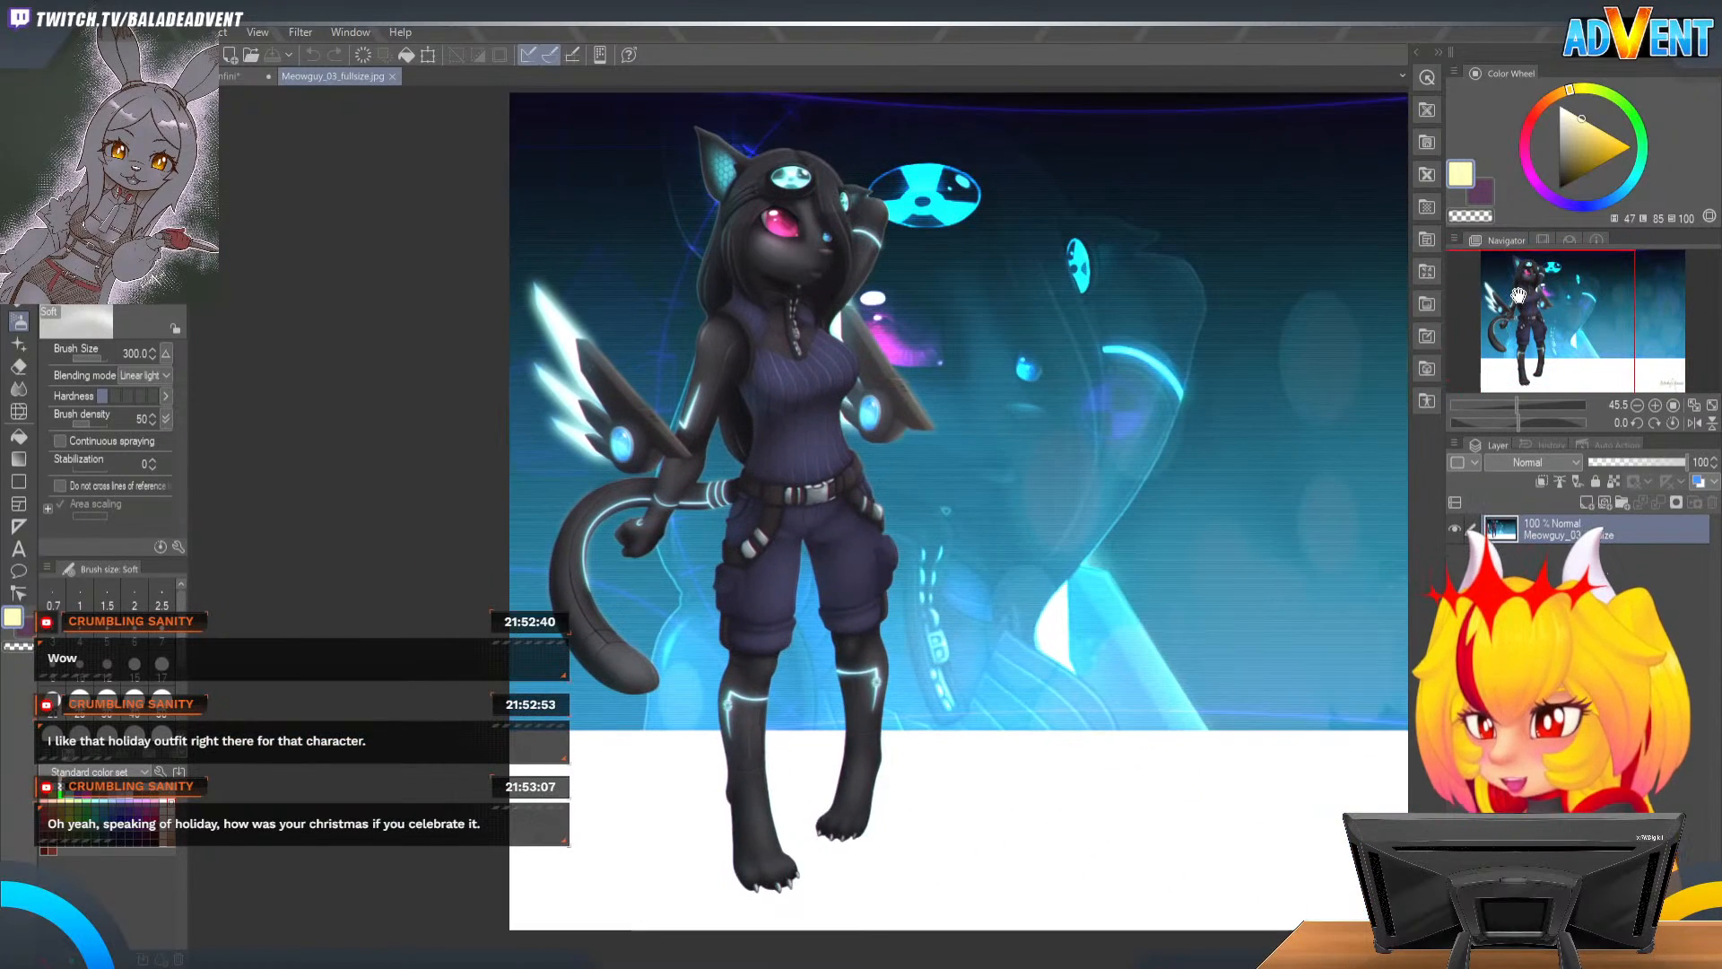
pyautogui.click(1656, 407)
pyautogui.click(1656, 406)
pyautogui.moveTo(1572, 321); pyautogui.dragTo(1576, 297)
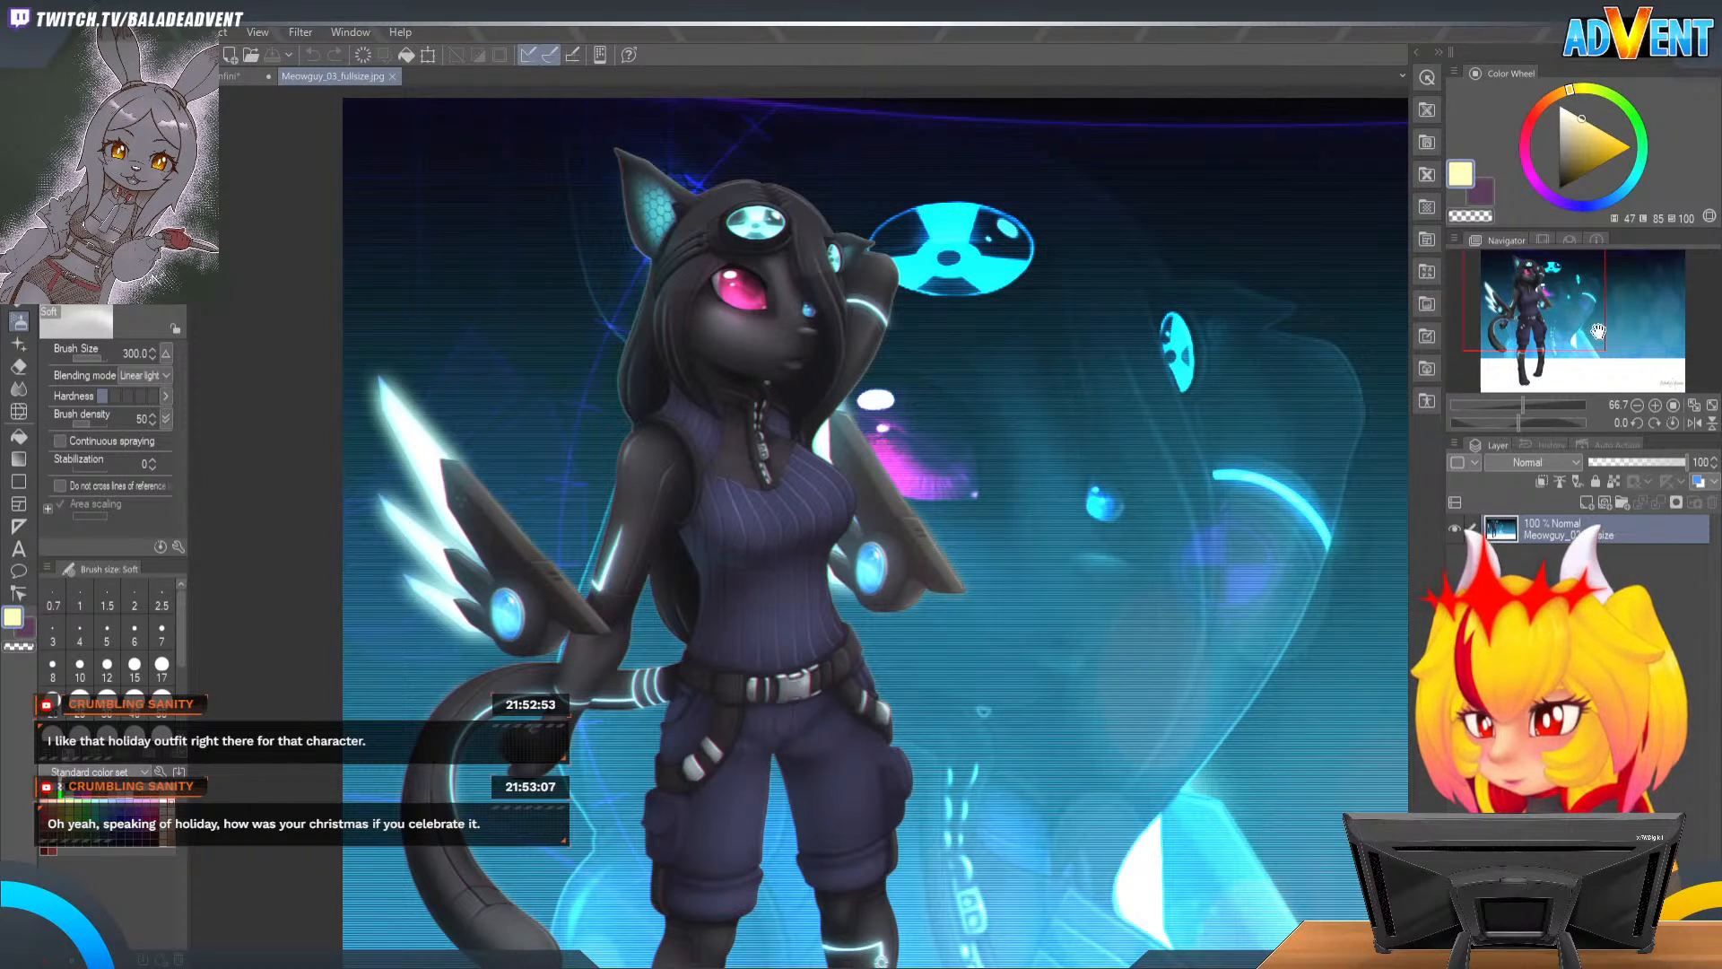
pyautogui.click(1654, 406)
pyautogui.click(1654, 406)
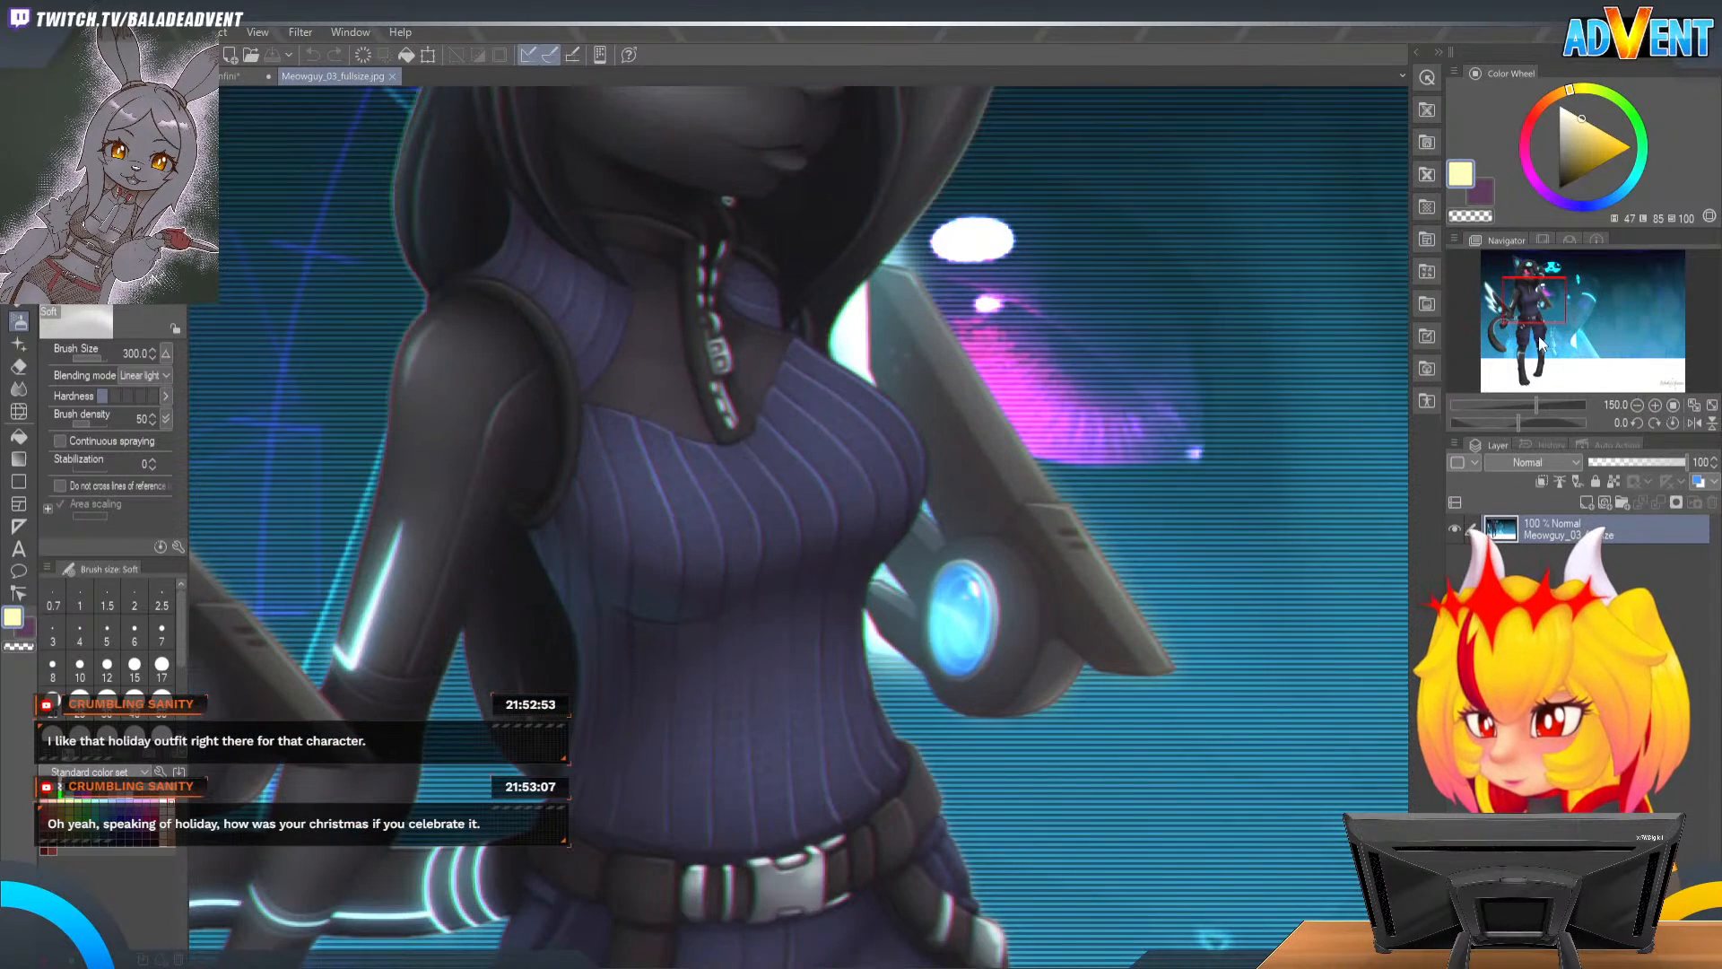
pyautogui.moveTo(1539, 335); pyautogui.dragTo(1532, 287)
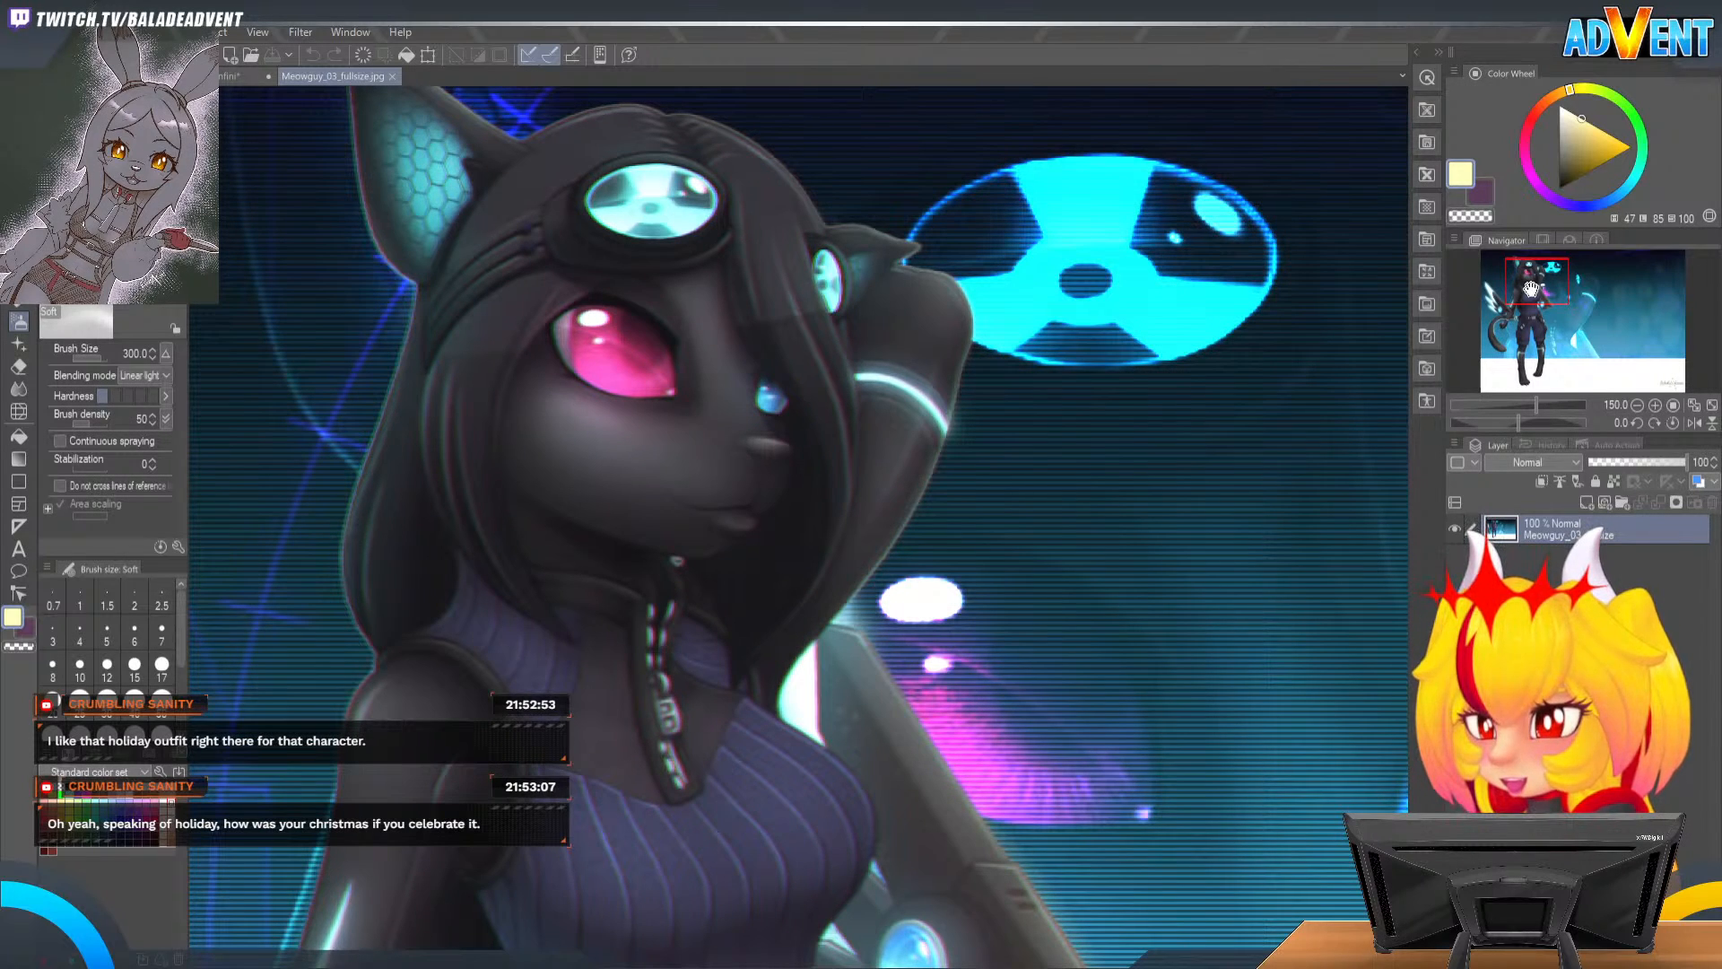
pyautogui.click(1638, 403)
pyautogui.moveTo(1548, 292); pyautogui.dragTo(1554, 299)
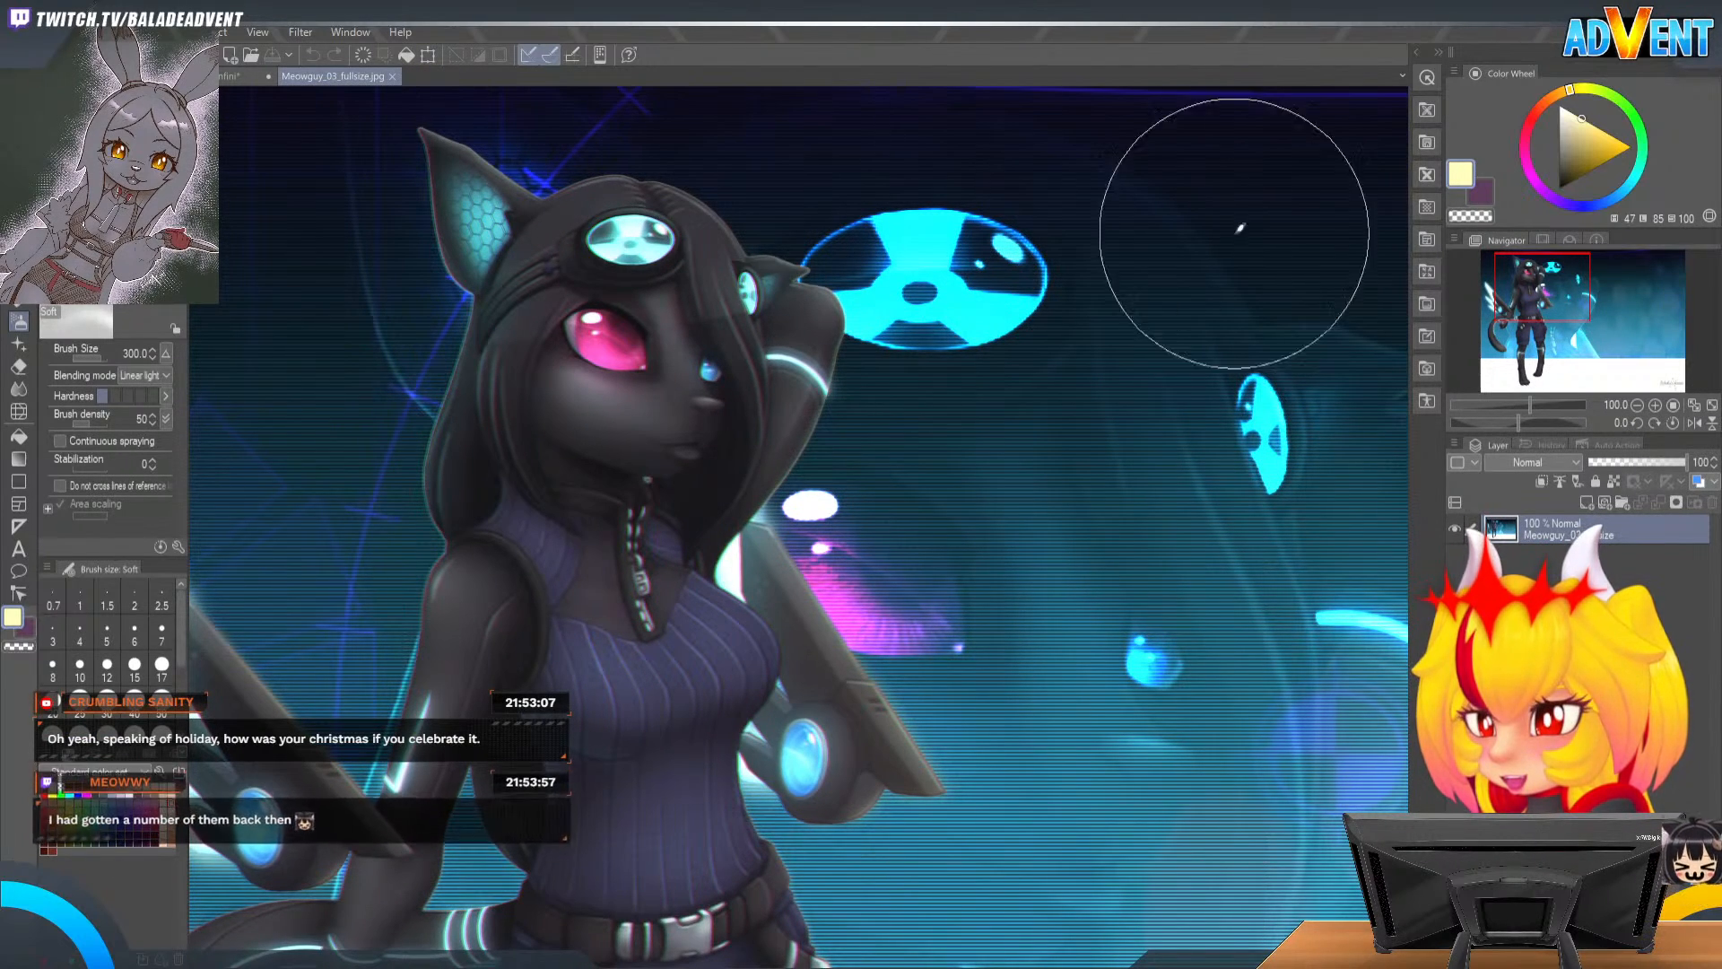
# Step: View the full cat figure at 50%, and re-examine the background hologram and the upper body at 100%
pyautogui.click(1636, 404)
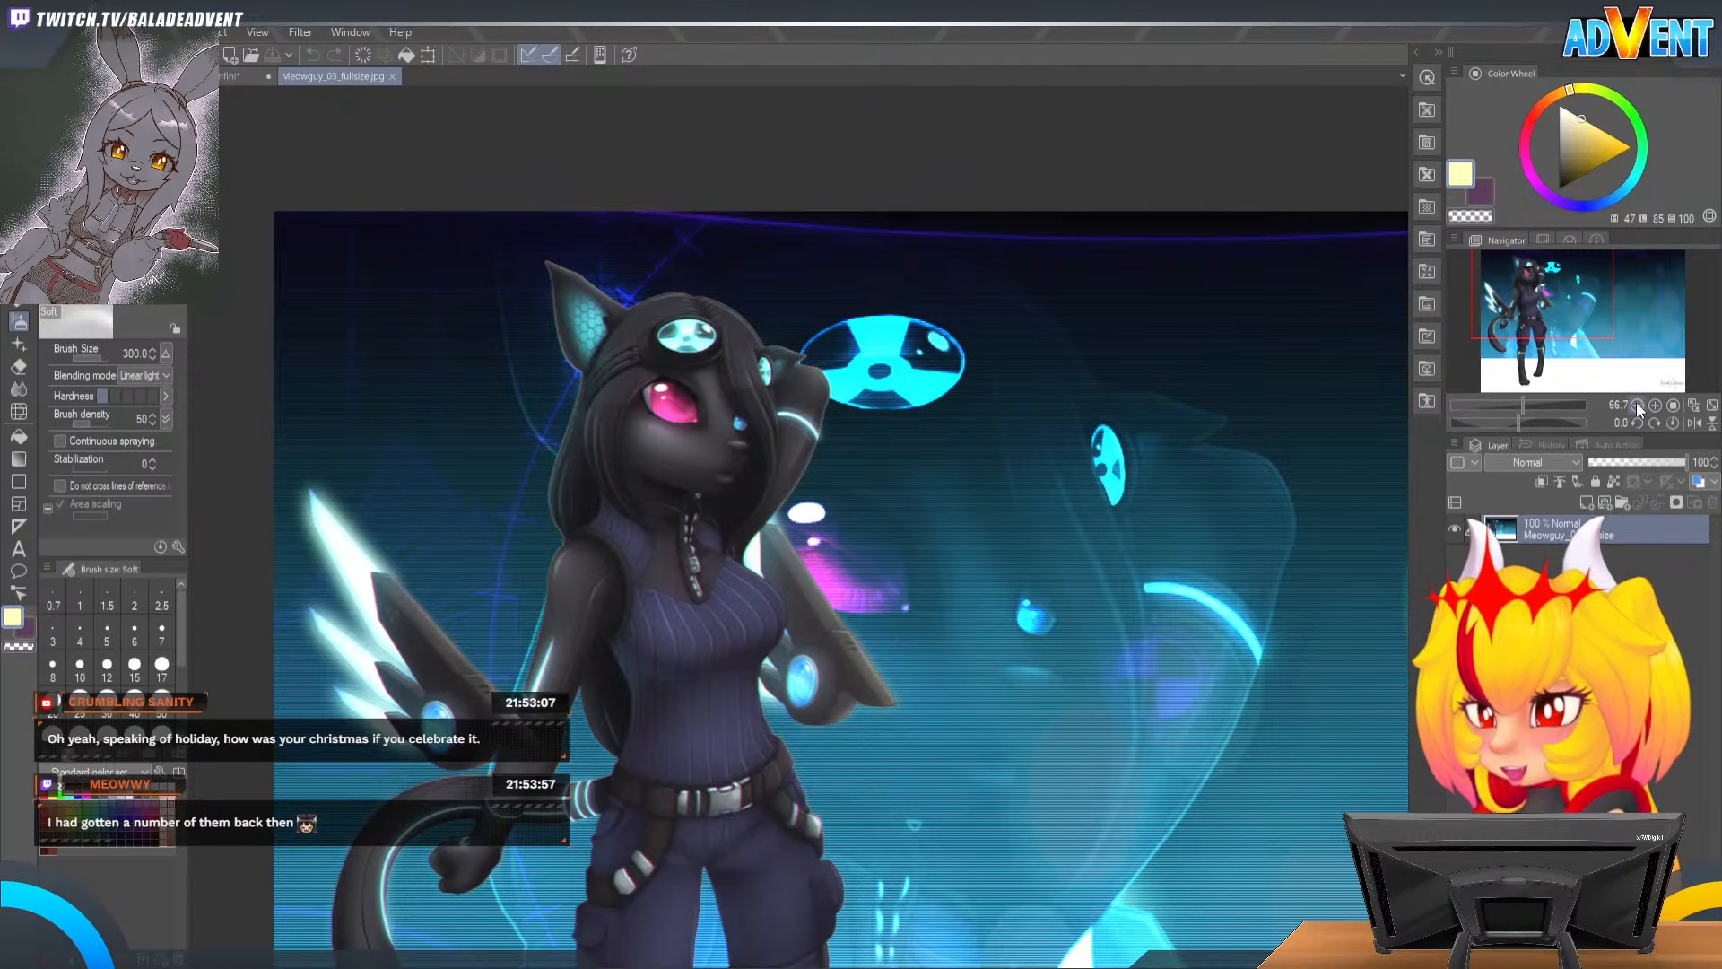
pyautogui.scroll(-1, 1573, 352)
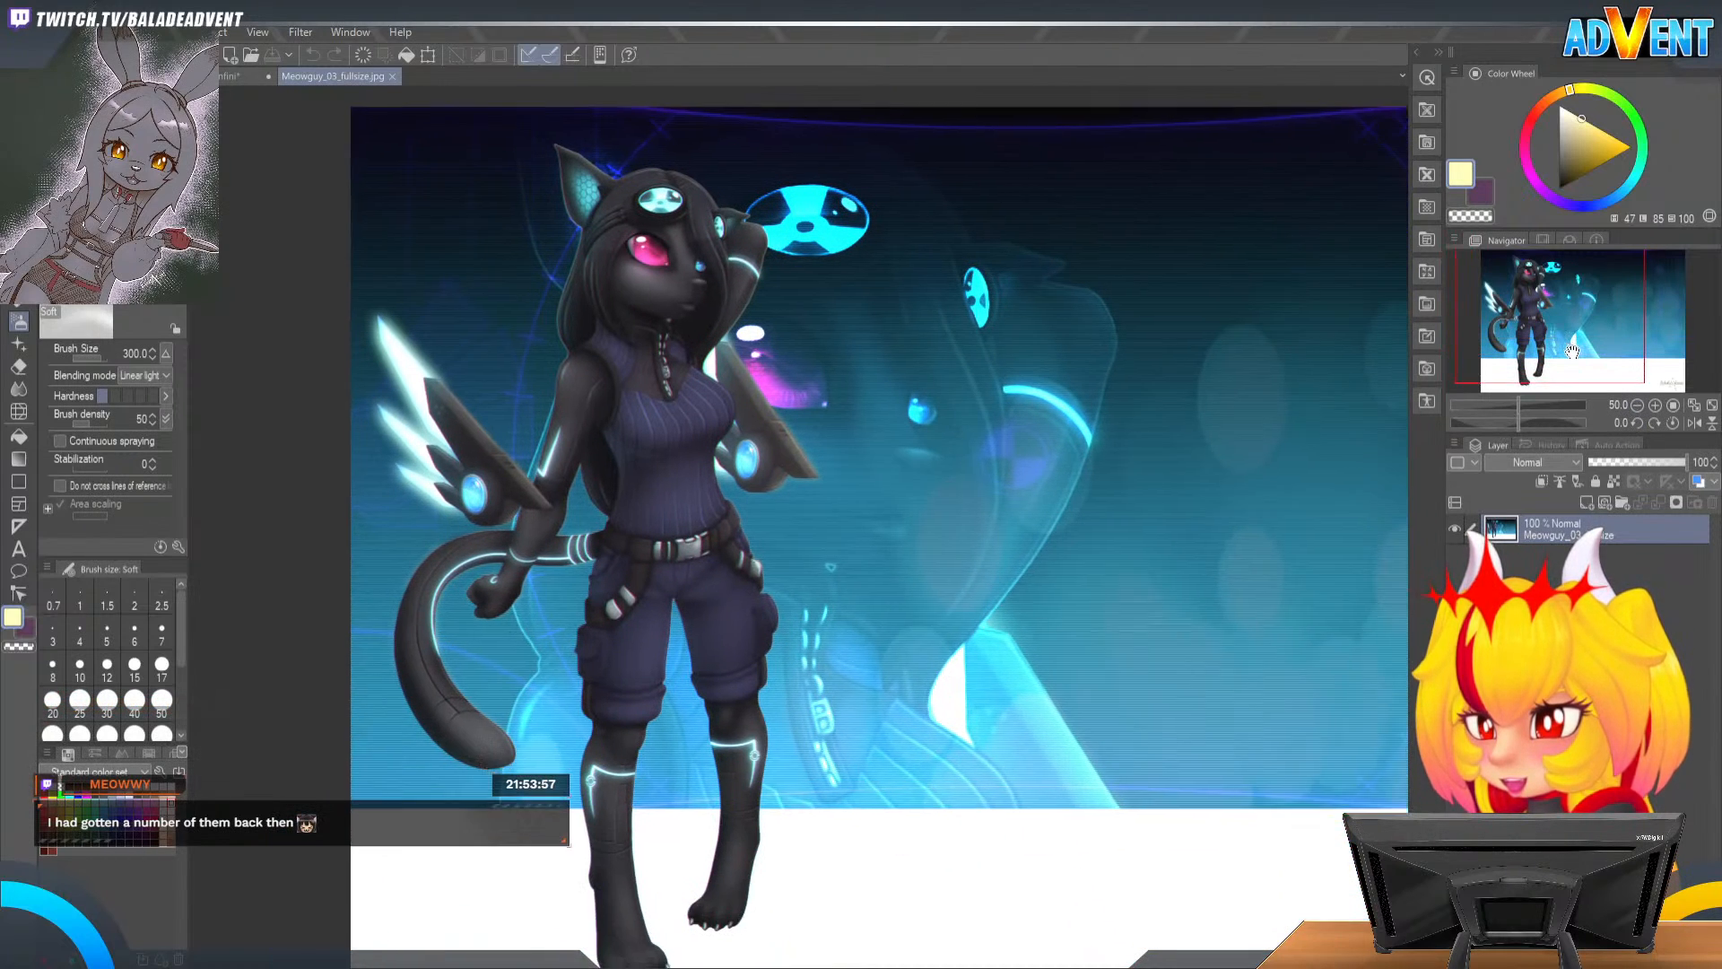
pyautogui.moveTo(1572, 351); pyautogui.dragTo(1583, 356)
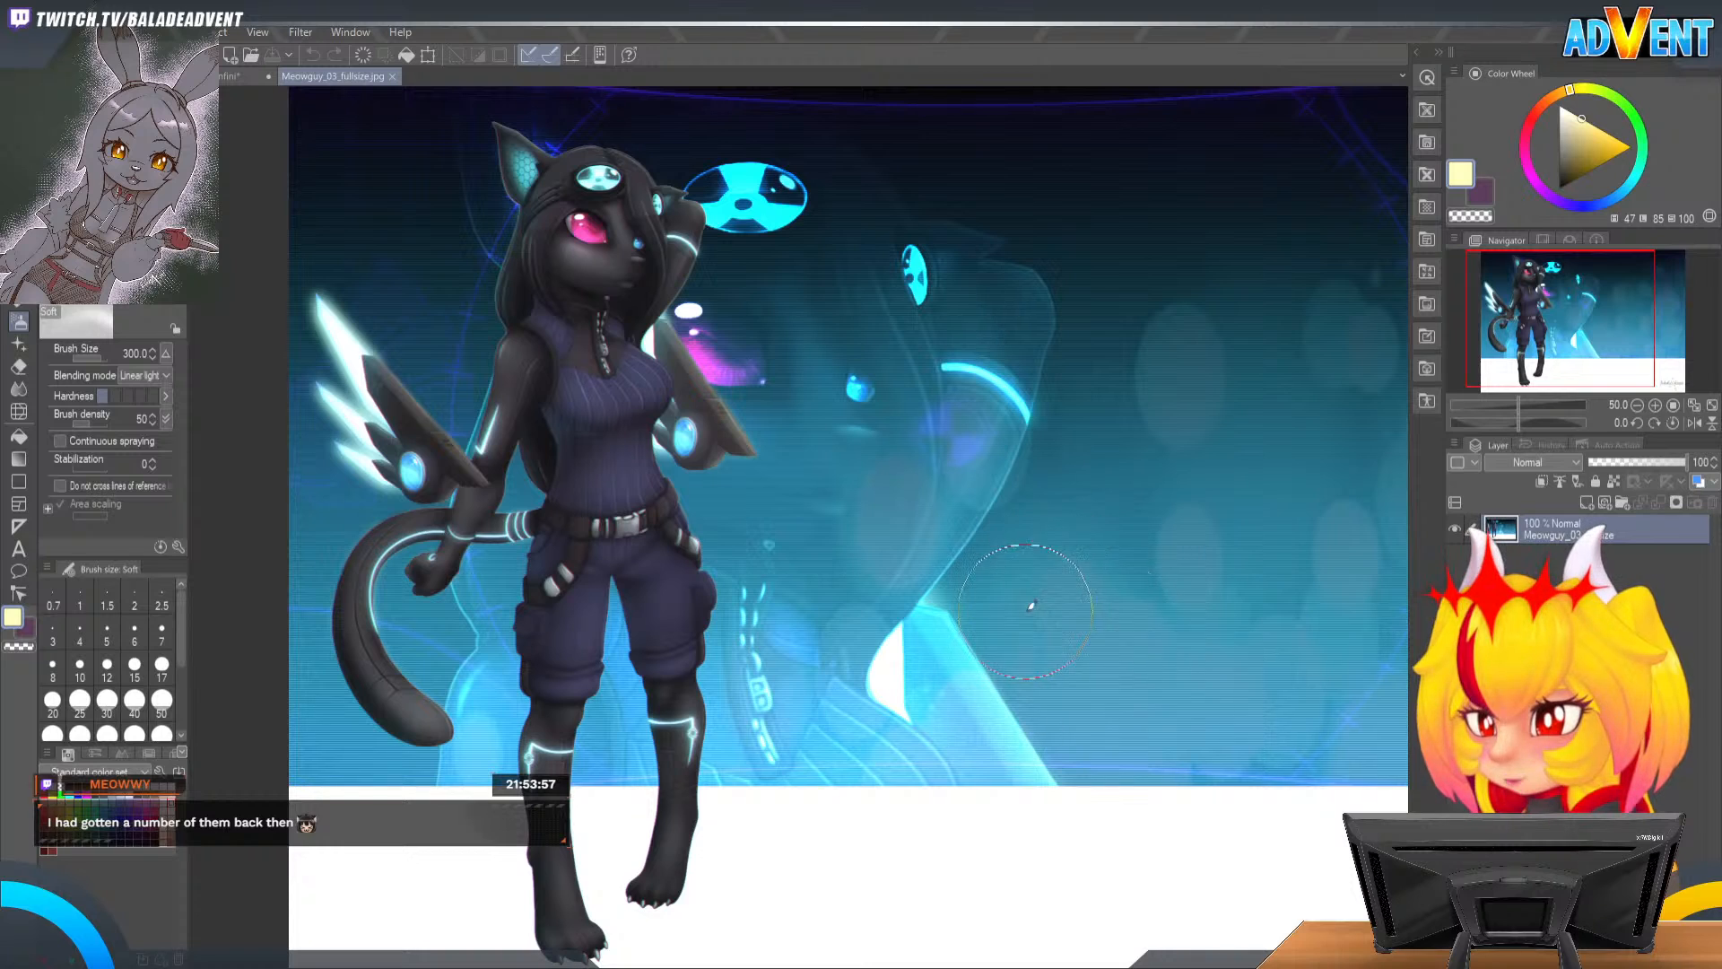
pyautogui.click(1655, 404)
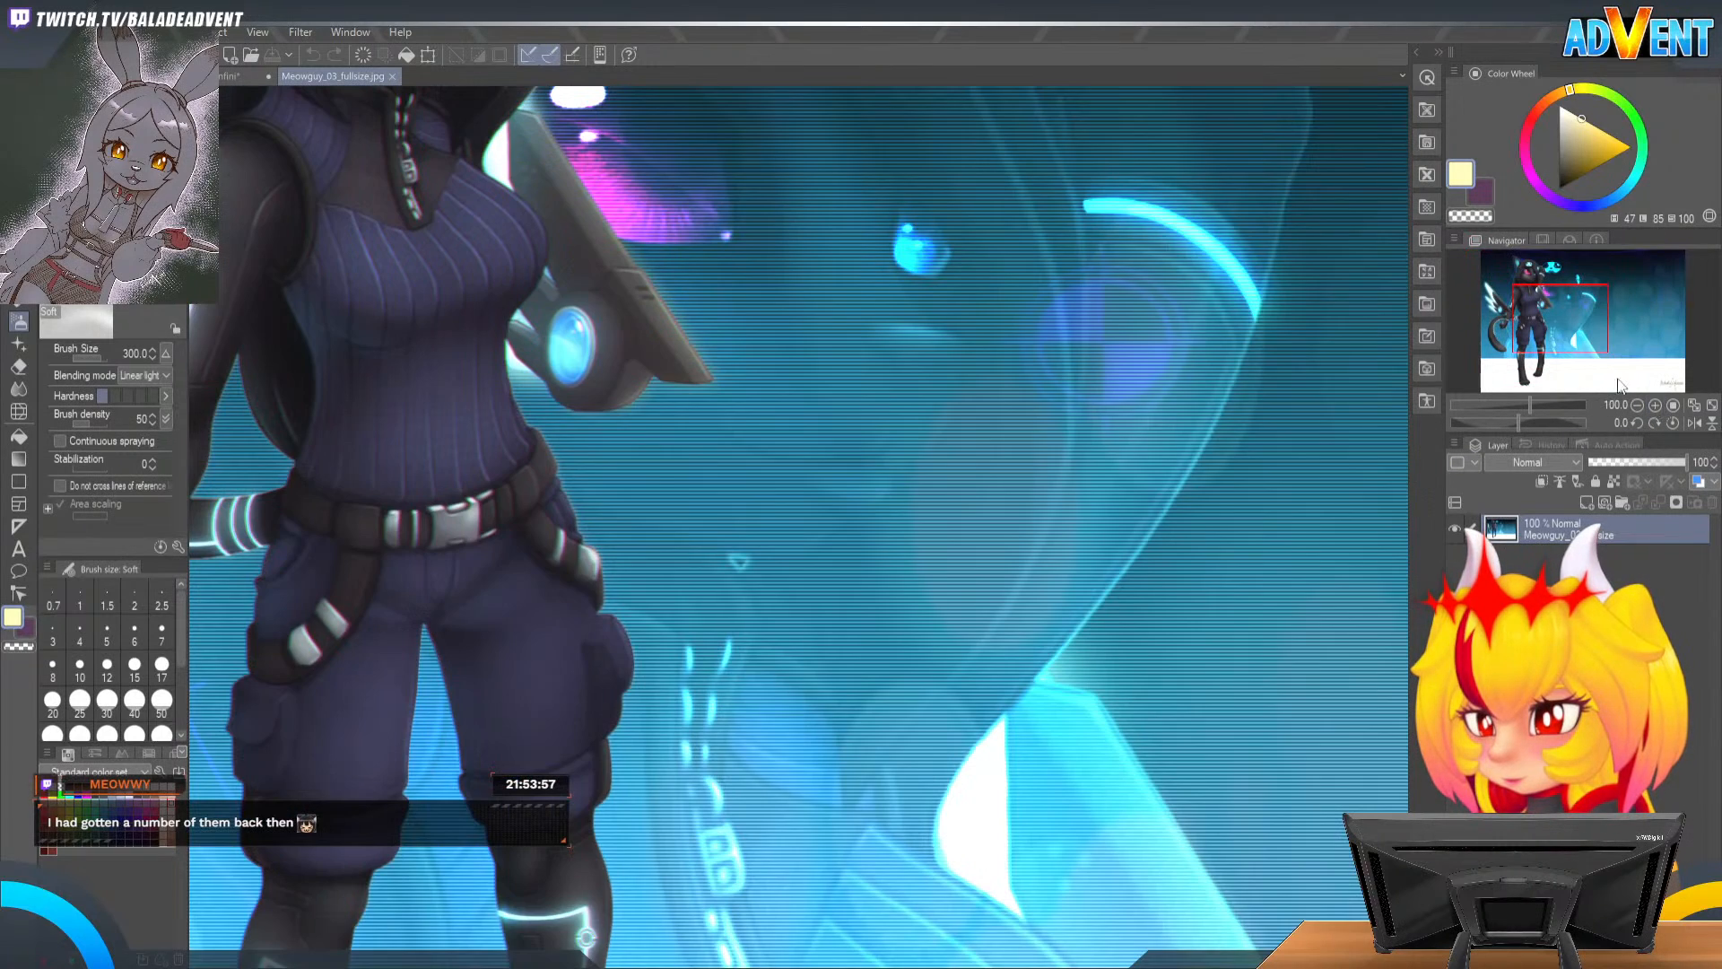
pyautogui.click(1562, 349)
pyautogui.moveTo(1562, 349); pyautogui.dragTo(1567, 322)
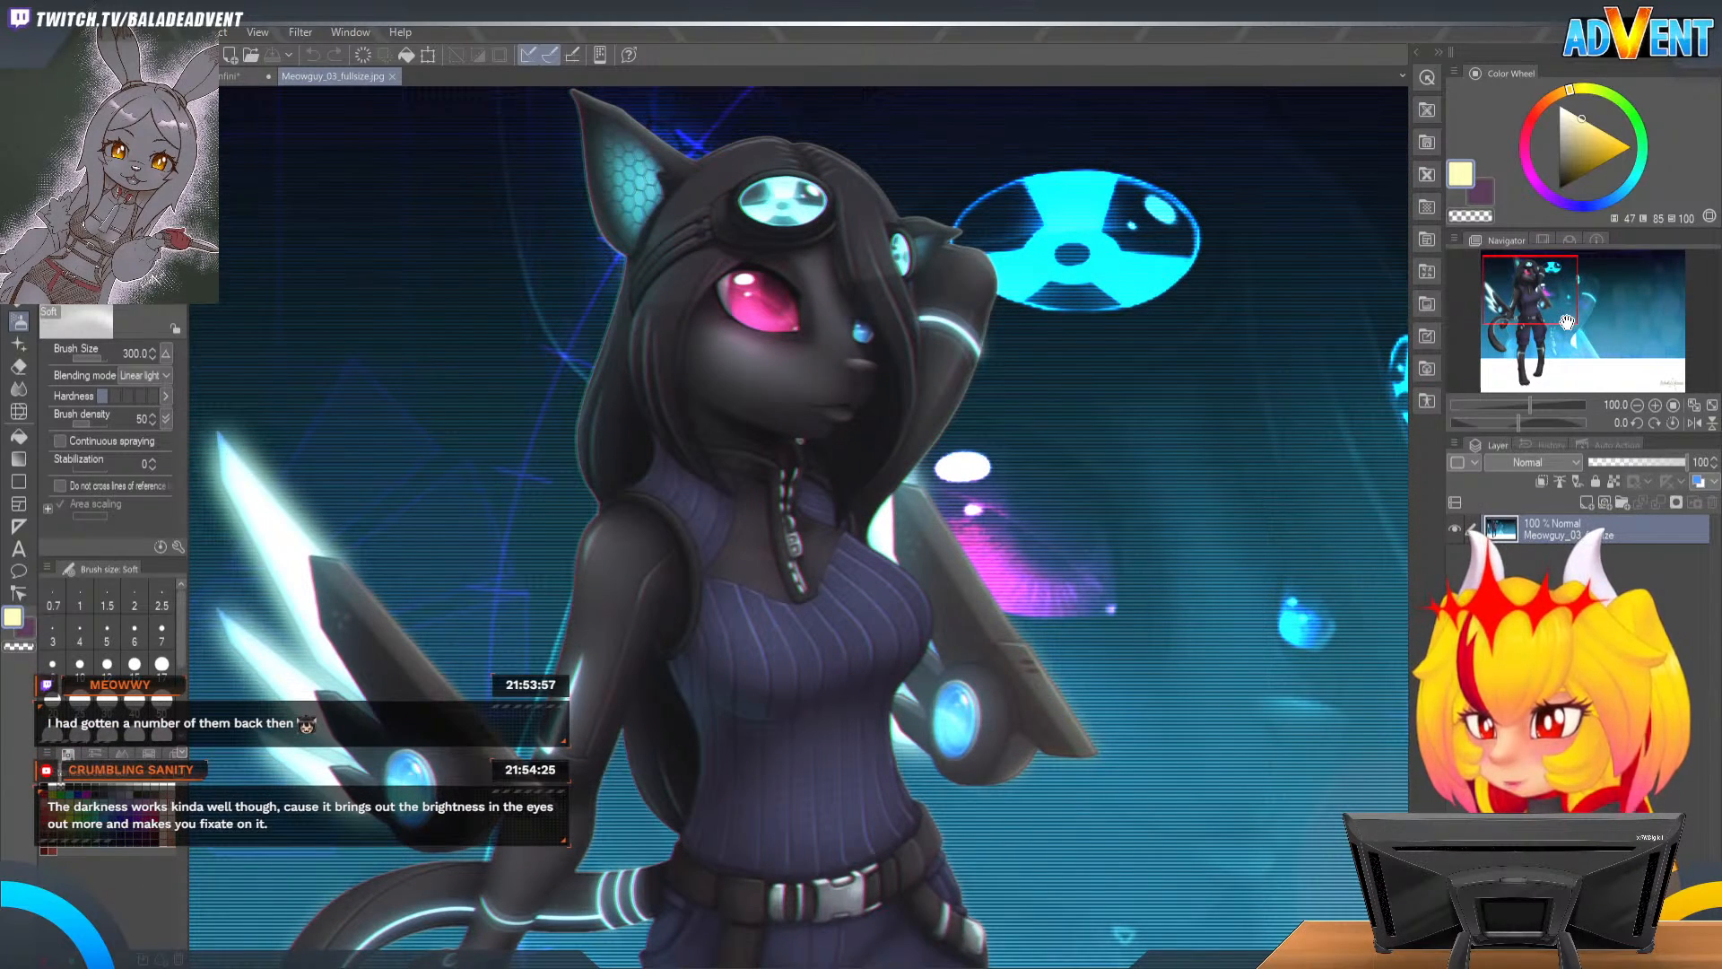
pyautogui.moveTo(1567, 321); pyautogui.dragTo(1568, 320)
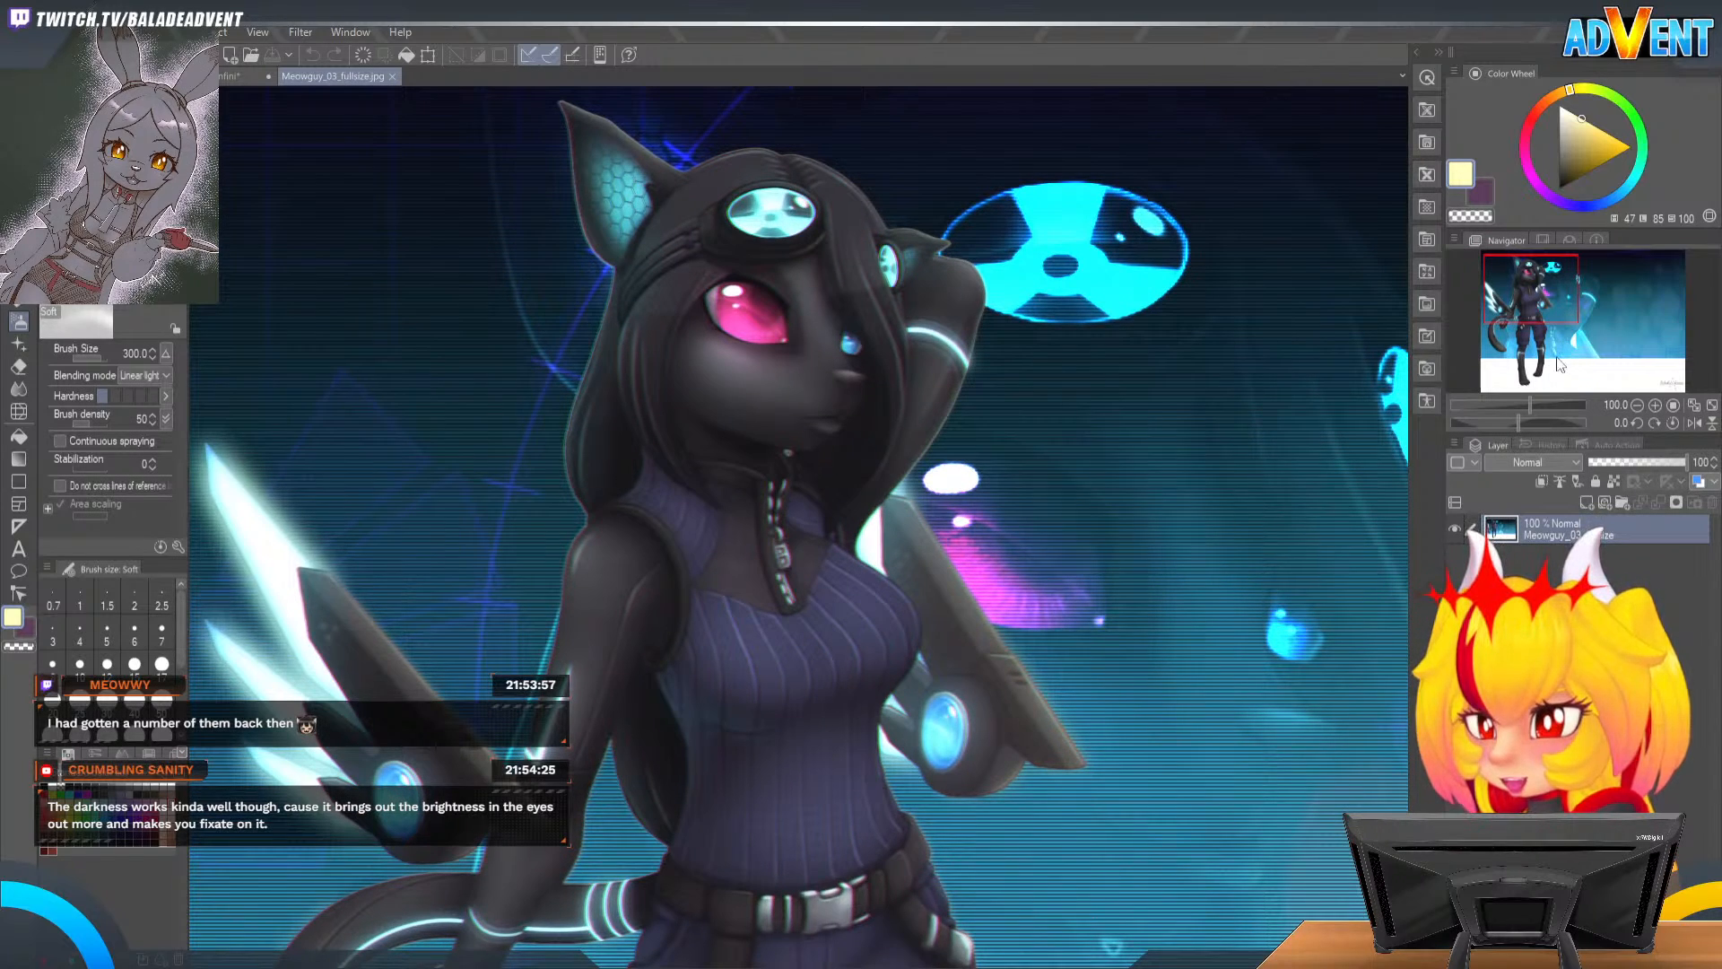
# Step: Close Meowguy_03_fullsize.jpg, newflutterbat_1.jpg and passive-aggresive.jpg
pyautogui.click(392, 76)
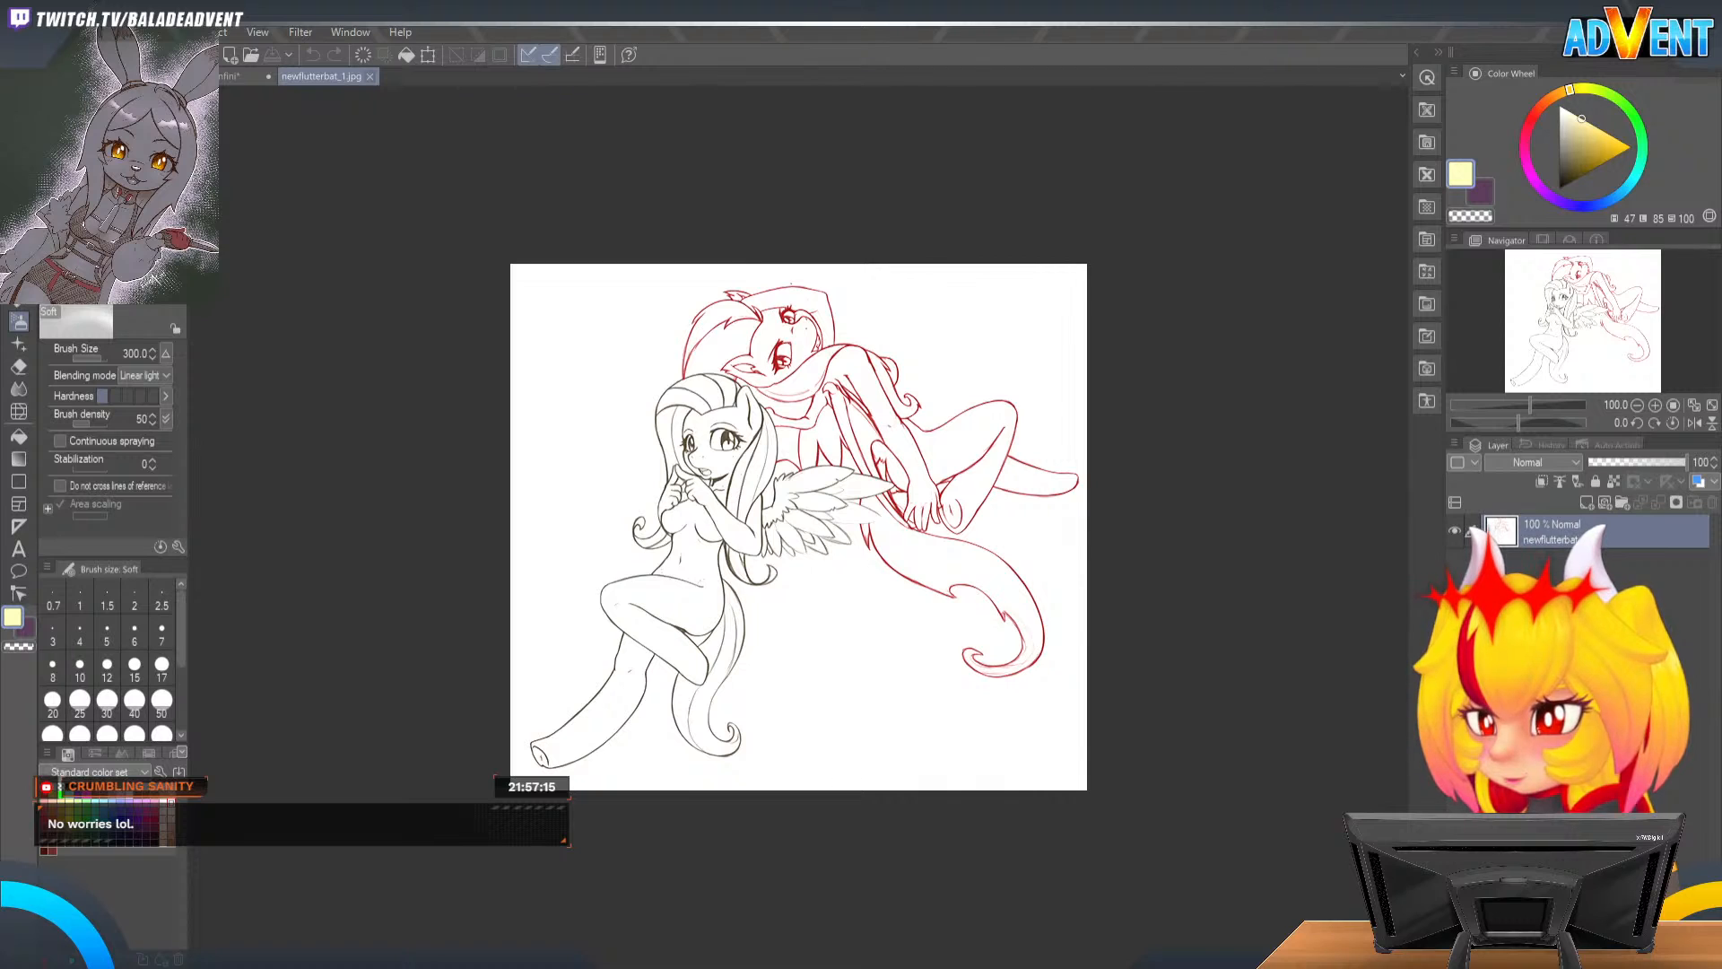
pyautogui.click(369, 77)
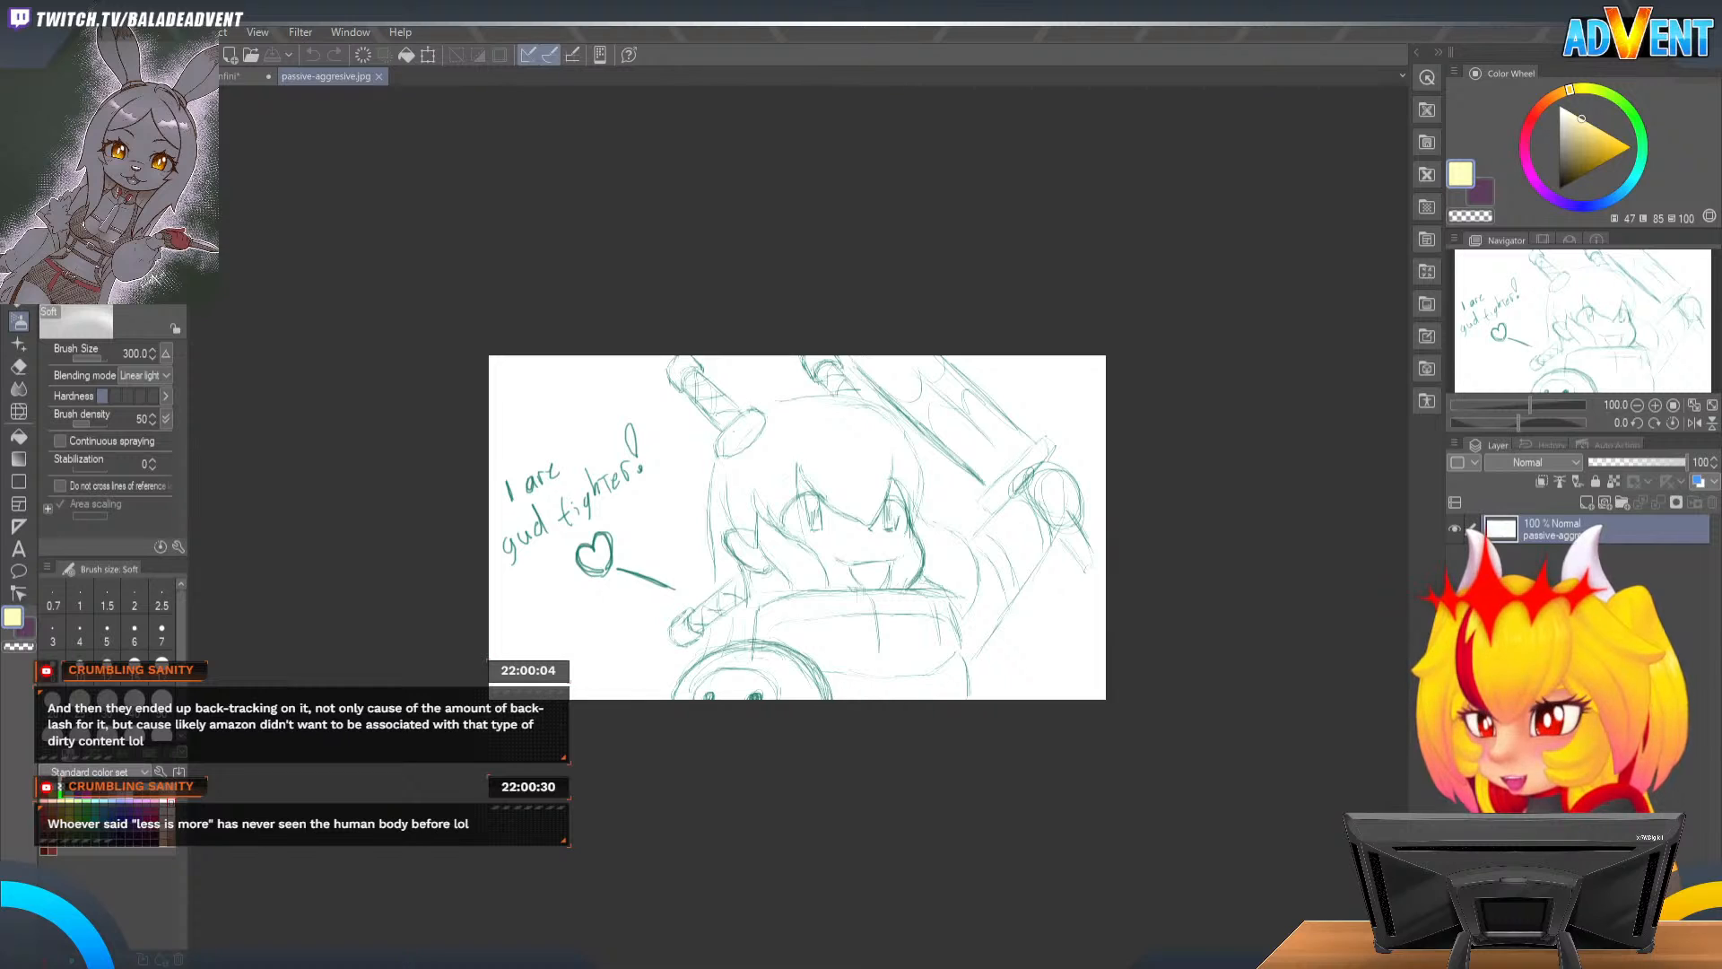
pyautogui.click(379, 76)
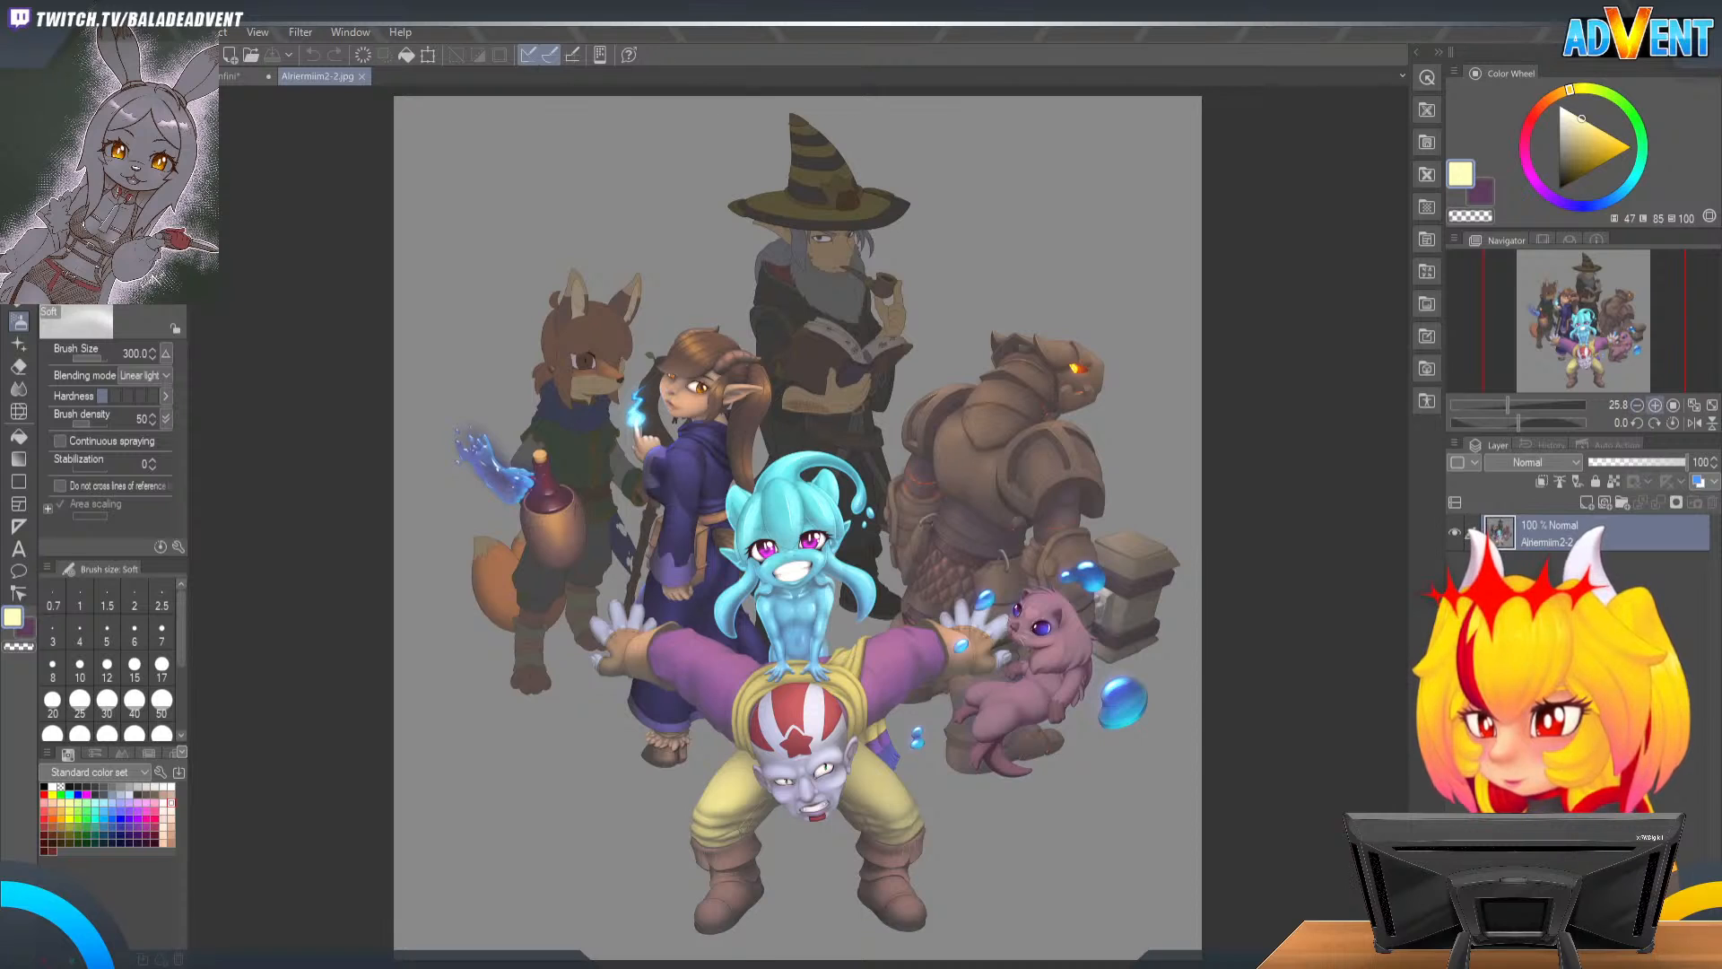
# Step: Enlarge the fantasy party group picture to 50%, examine the slime girl, fox and wizard, and close the picture
pyautogui.click(1655, 405)
pyautogui.click(1655, 405)
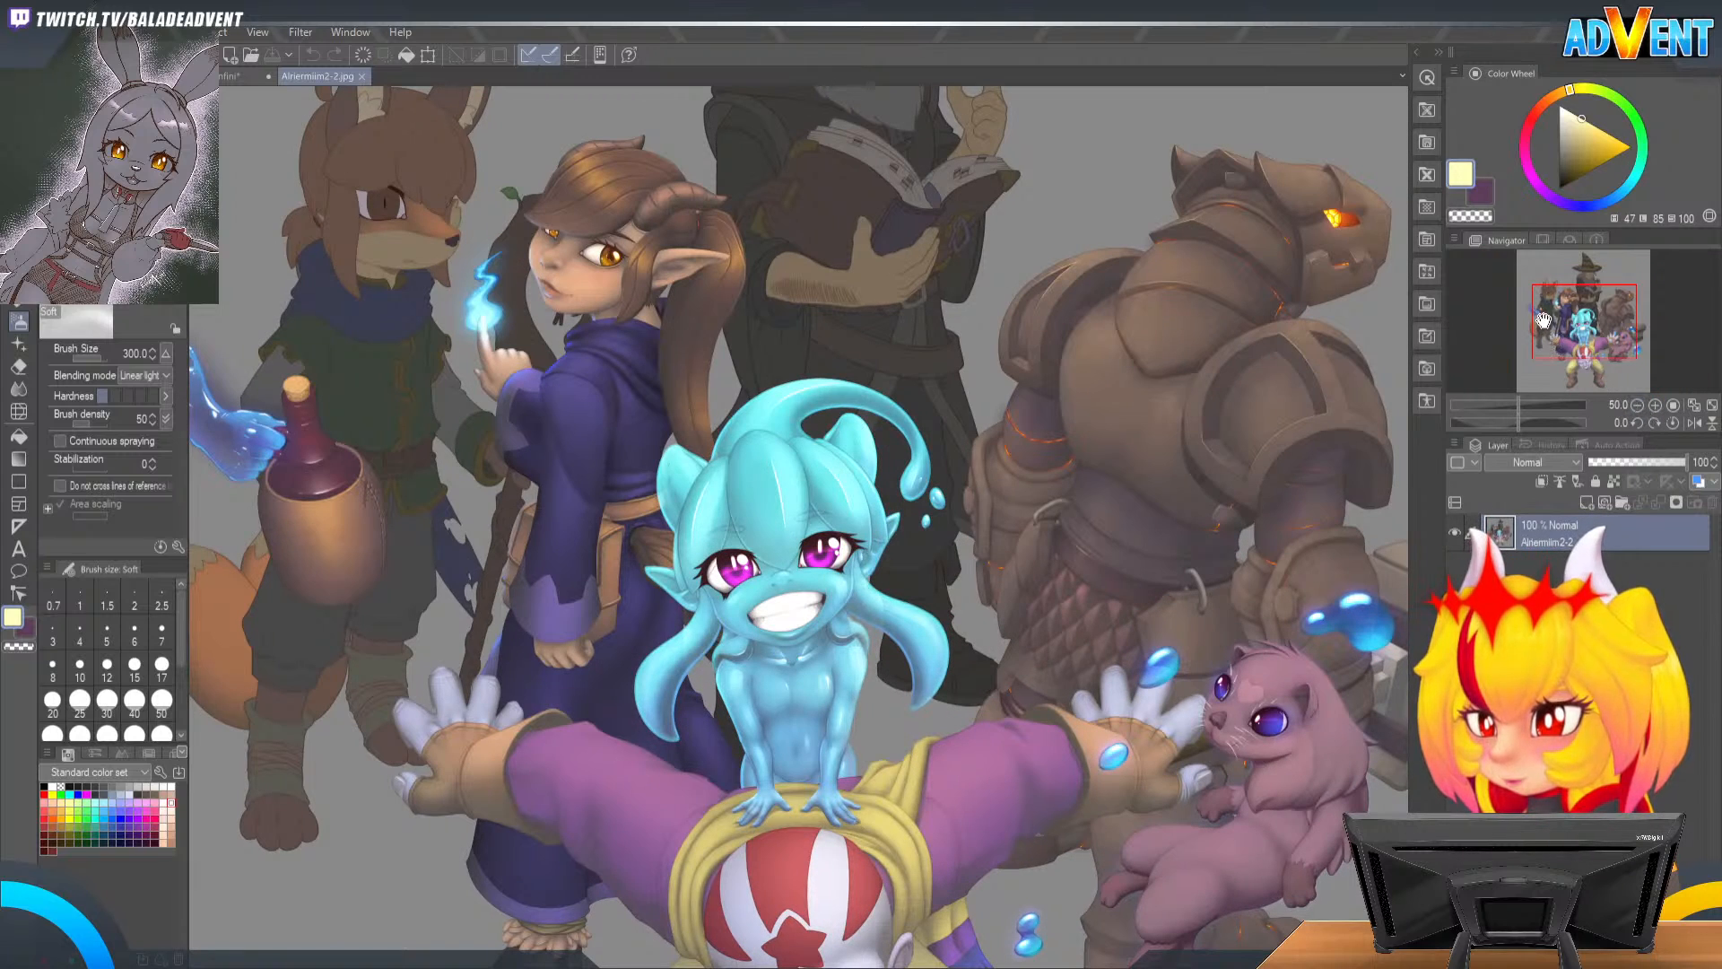
pyautogui.moveTo(1557, 325)
pyautogui.mouseDown()
pyautogui.moveTo(1562, 374)
pyautogui.moveTo(1584, 333)
pyautogui.moveTo(1516, 325)
pyautogui.moveTo(1550, 345)
pyautogui.moveTo(1566, 296)
pyautogui.mouseUp()
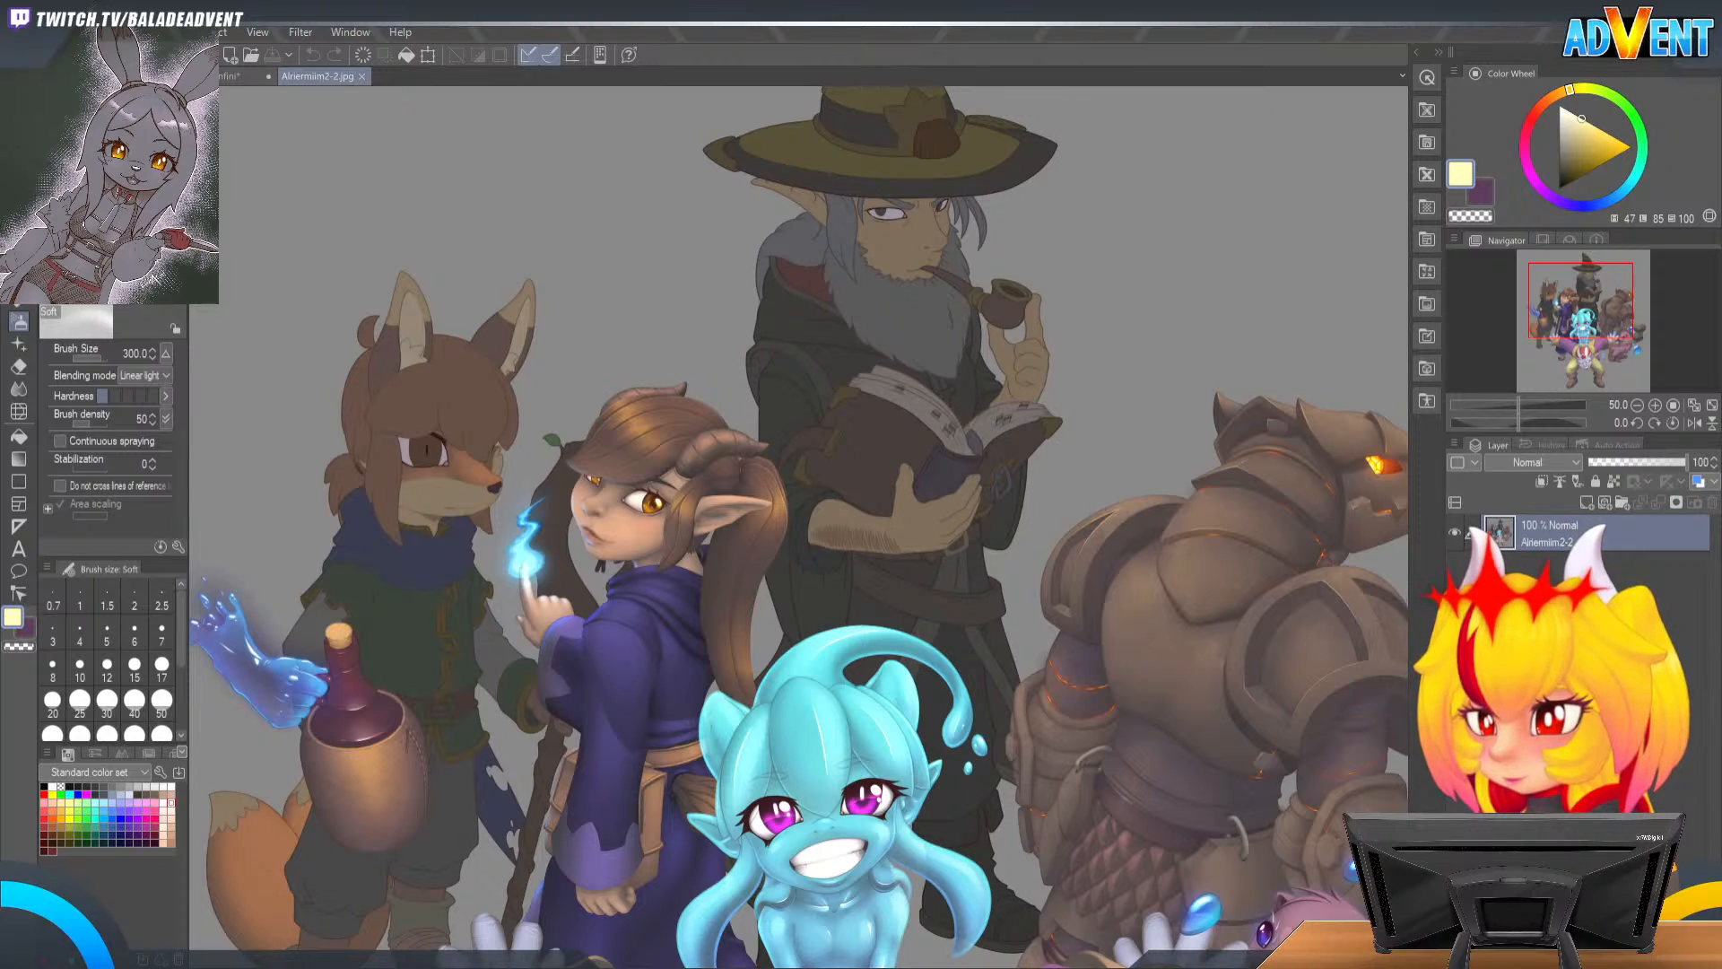
pyautogui.moveTo(1555, 313); pyautogui.dragTo(1553, 300)
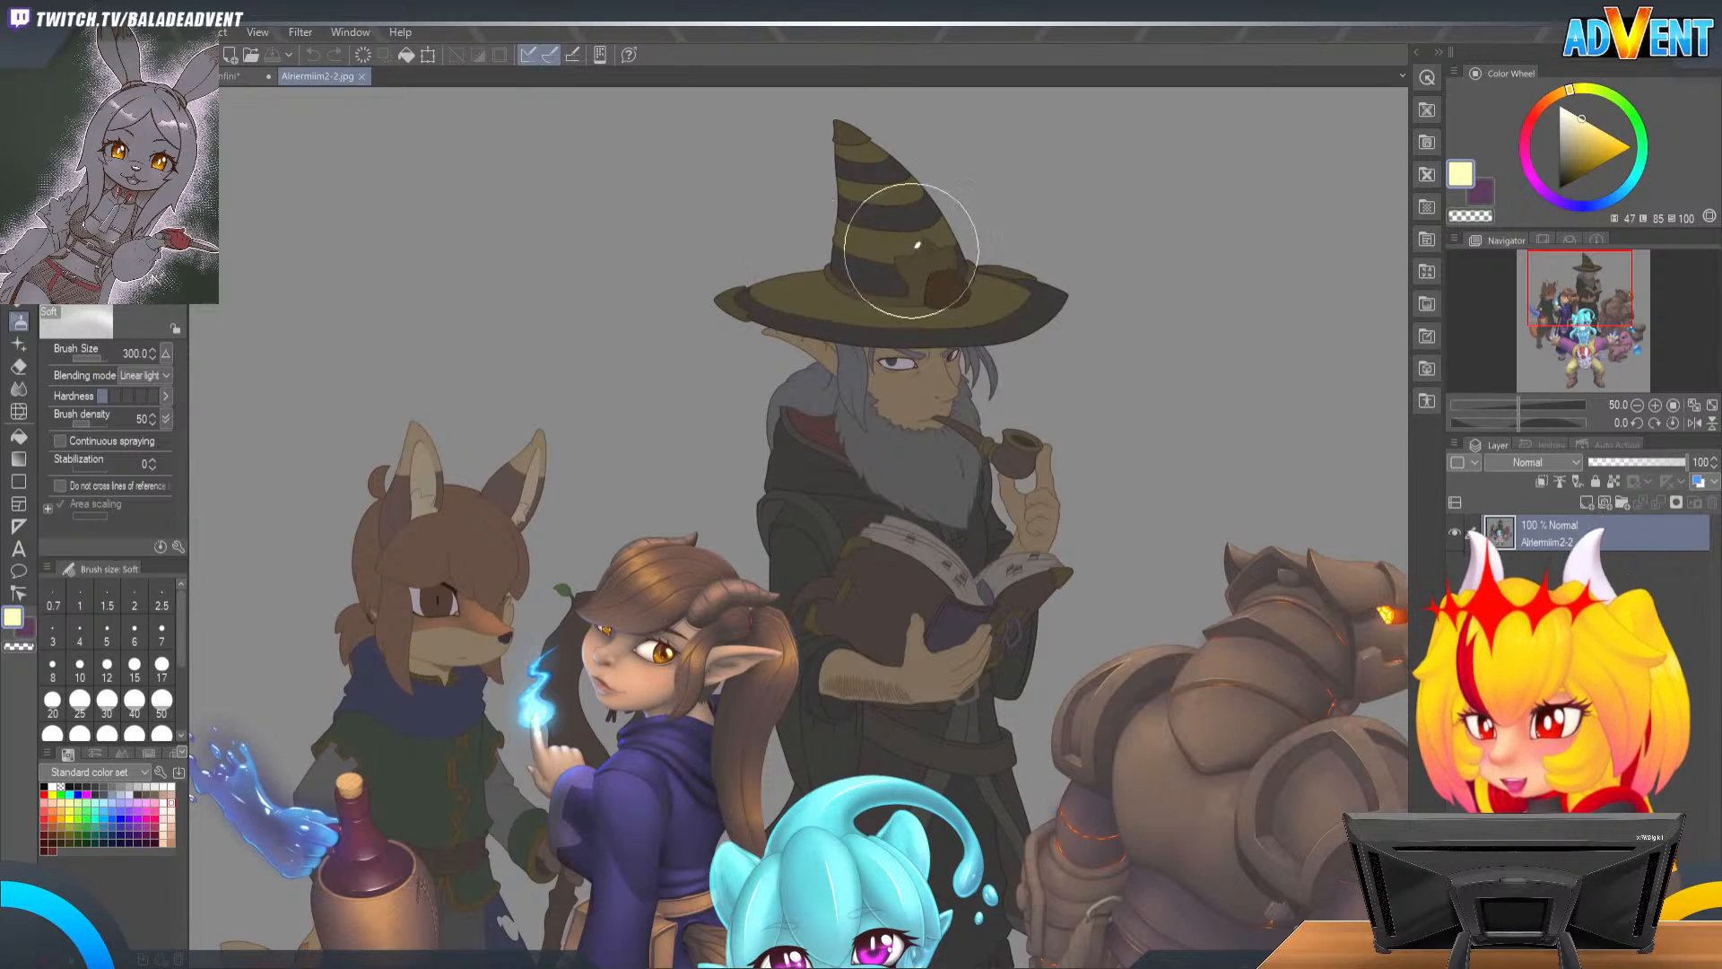
pyautogui.click(358, 76)
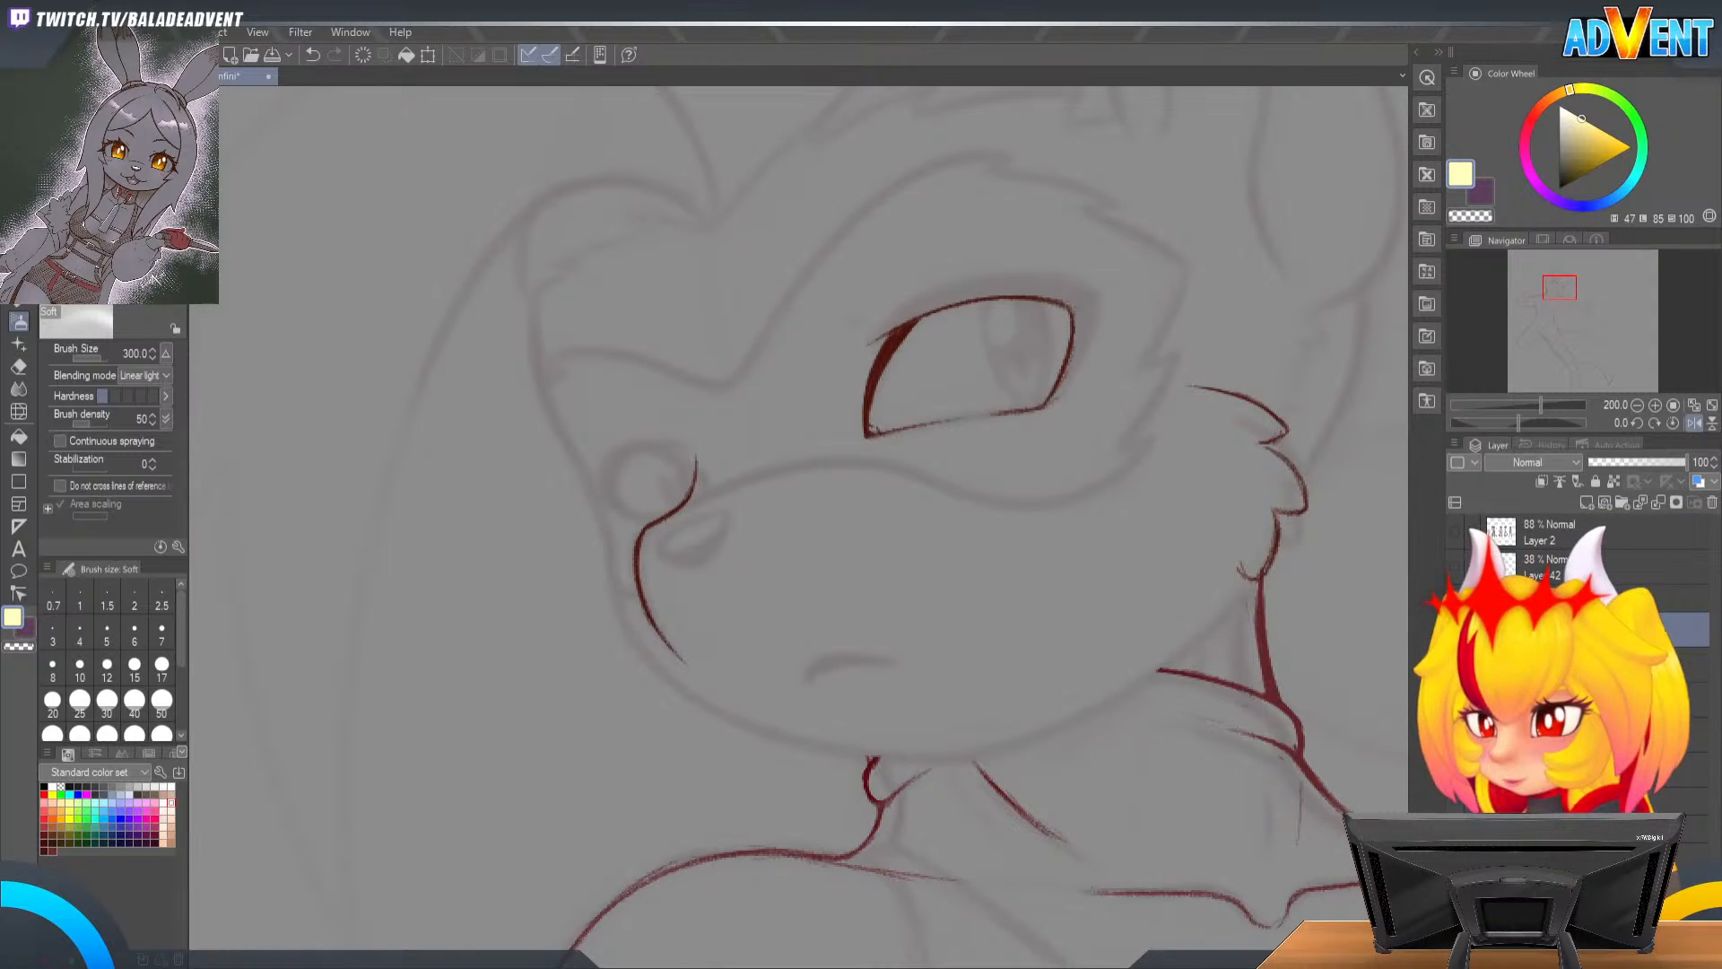
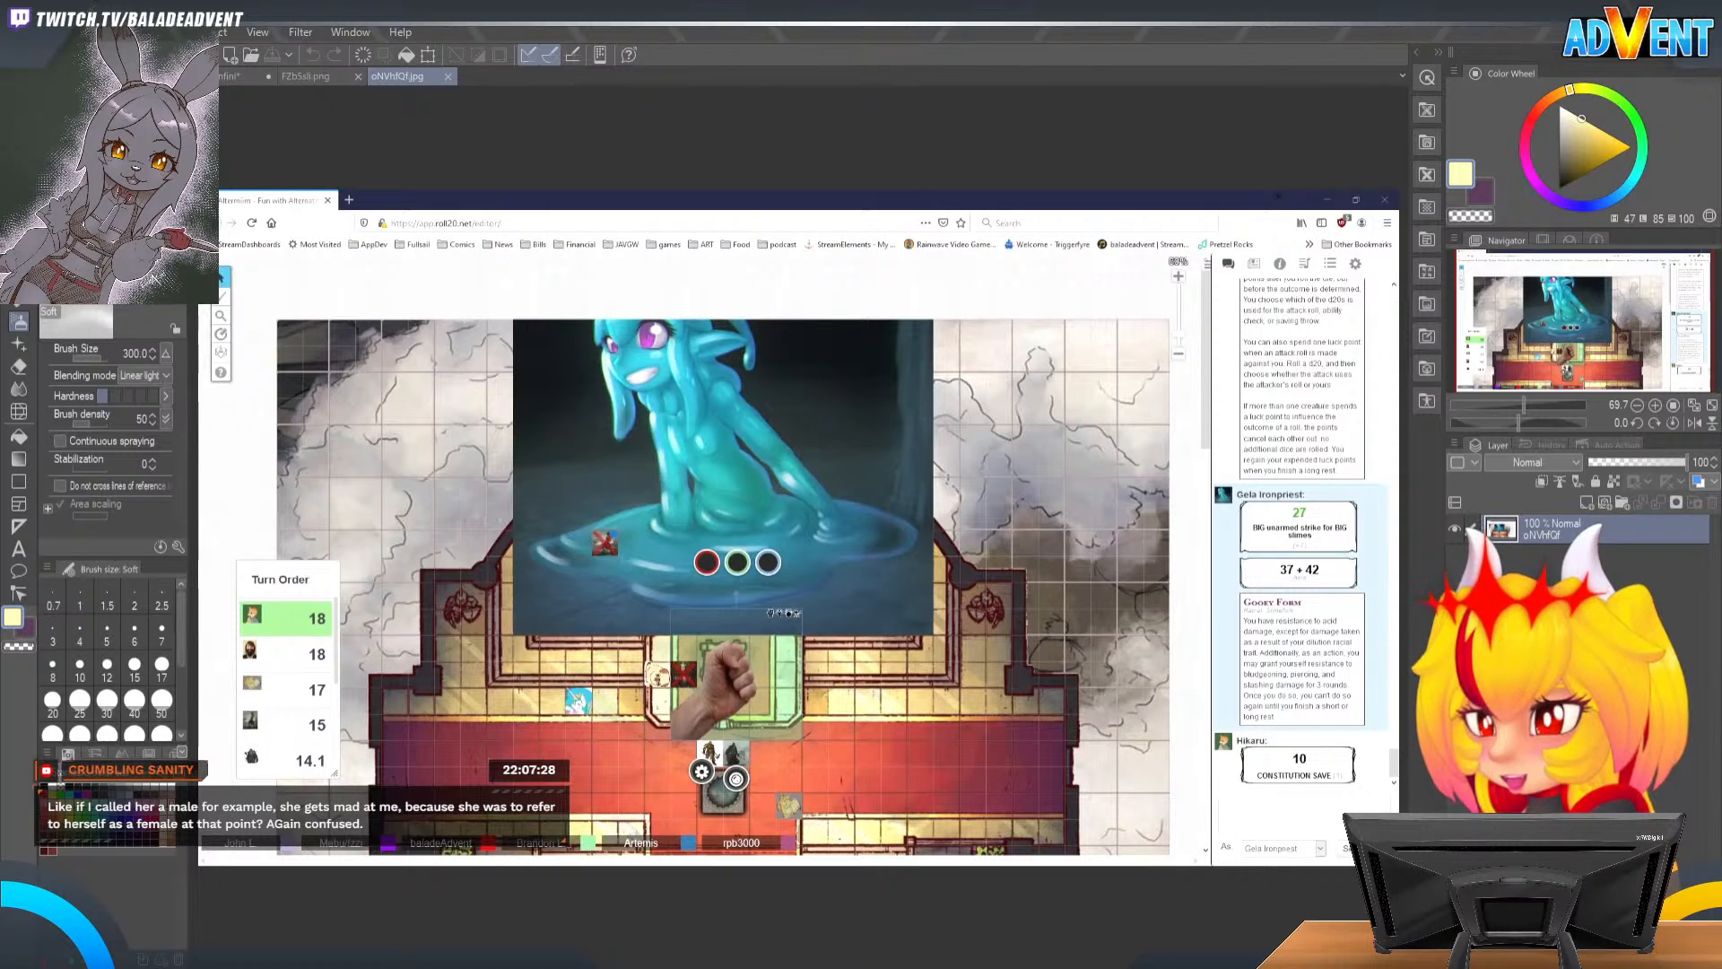
# Step: Close both reference images, including the virtual tabletop screenshot oNVhfQf.jpg
pyautogui.click(357, 77)
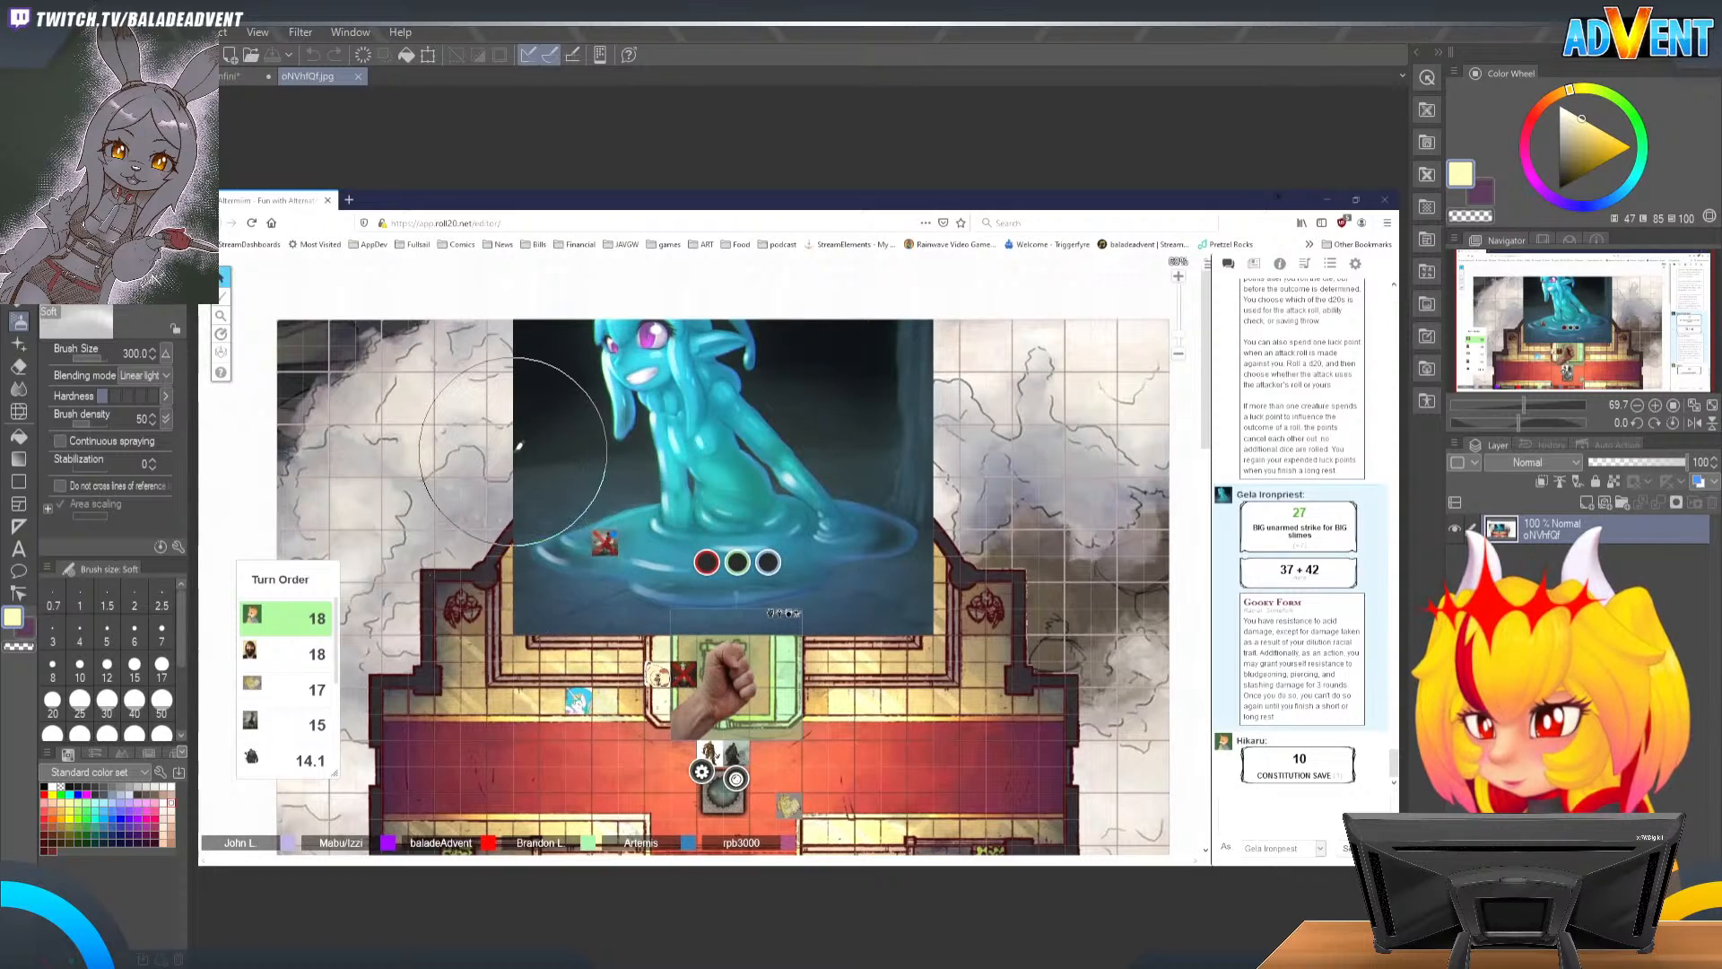
pyautogui.click(358, 76)
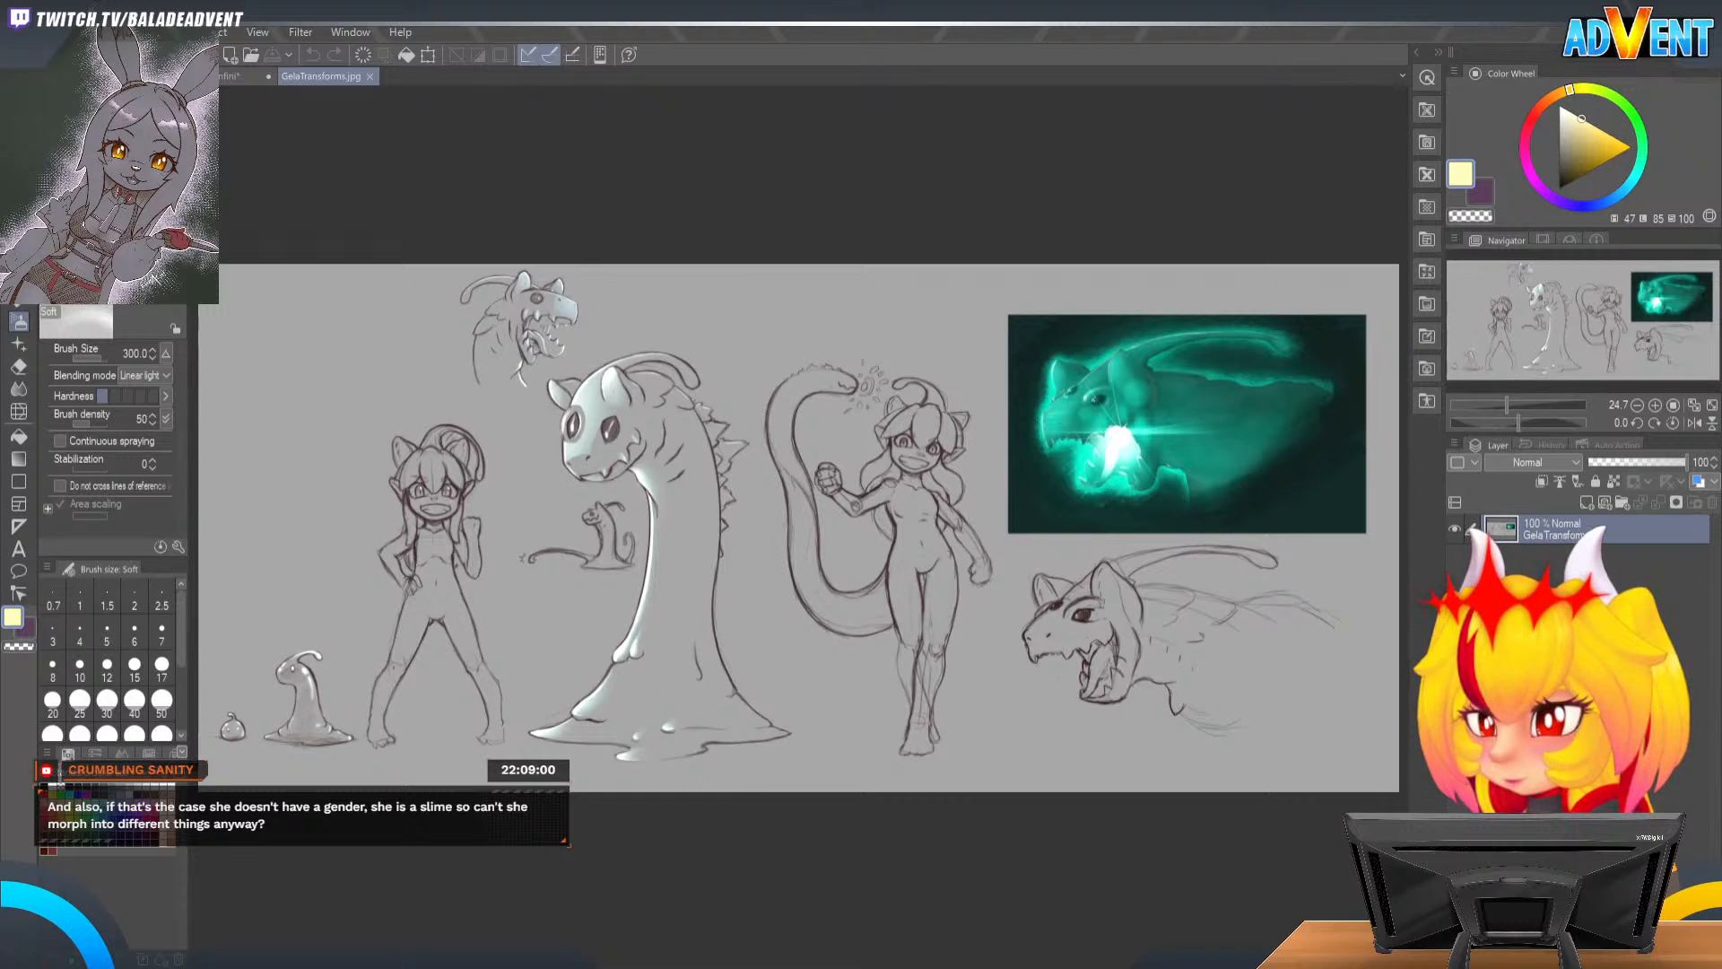
# Step: Enlarge GelaTransforms.jpg up to 66.7% and examine the large slime dragon and the long-tailed girl sketches
pyautogui.click(1655, 405)
pyautogui.click(1655, 406)
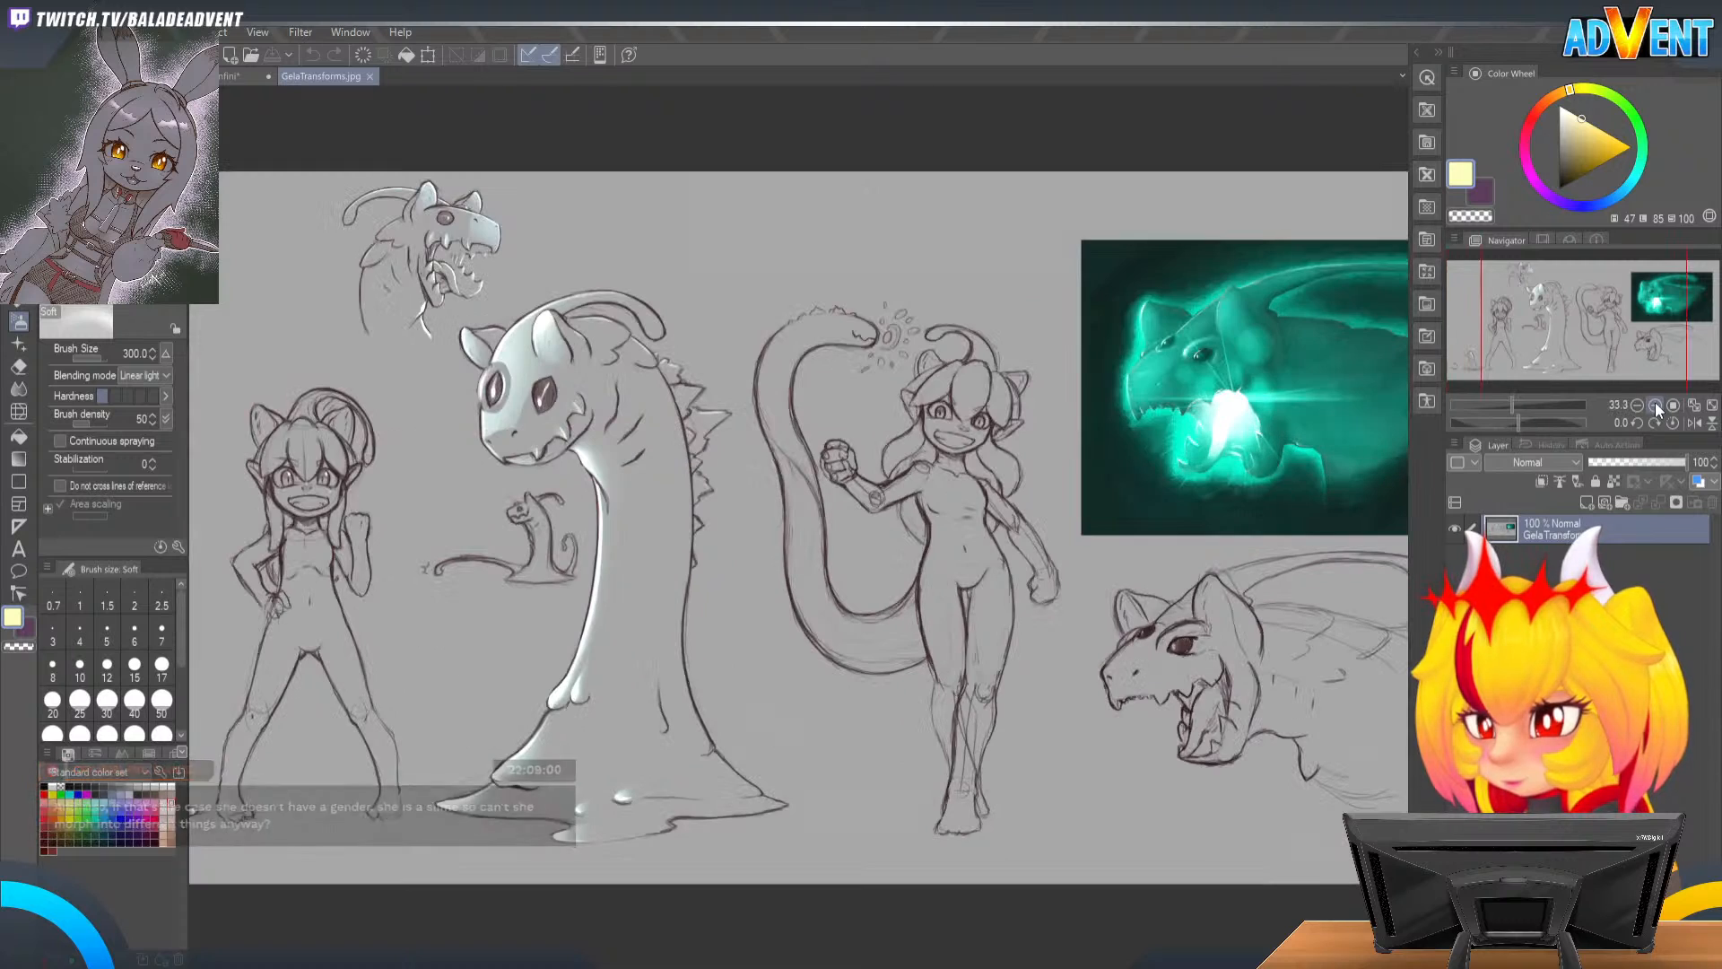
pyautogui.click(1655, 406)
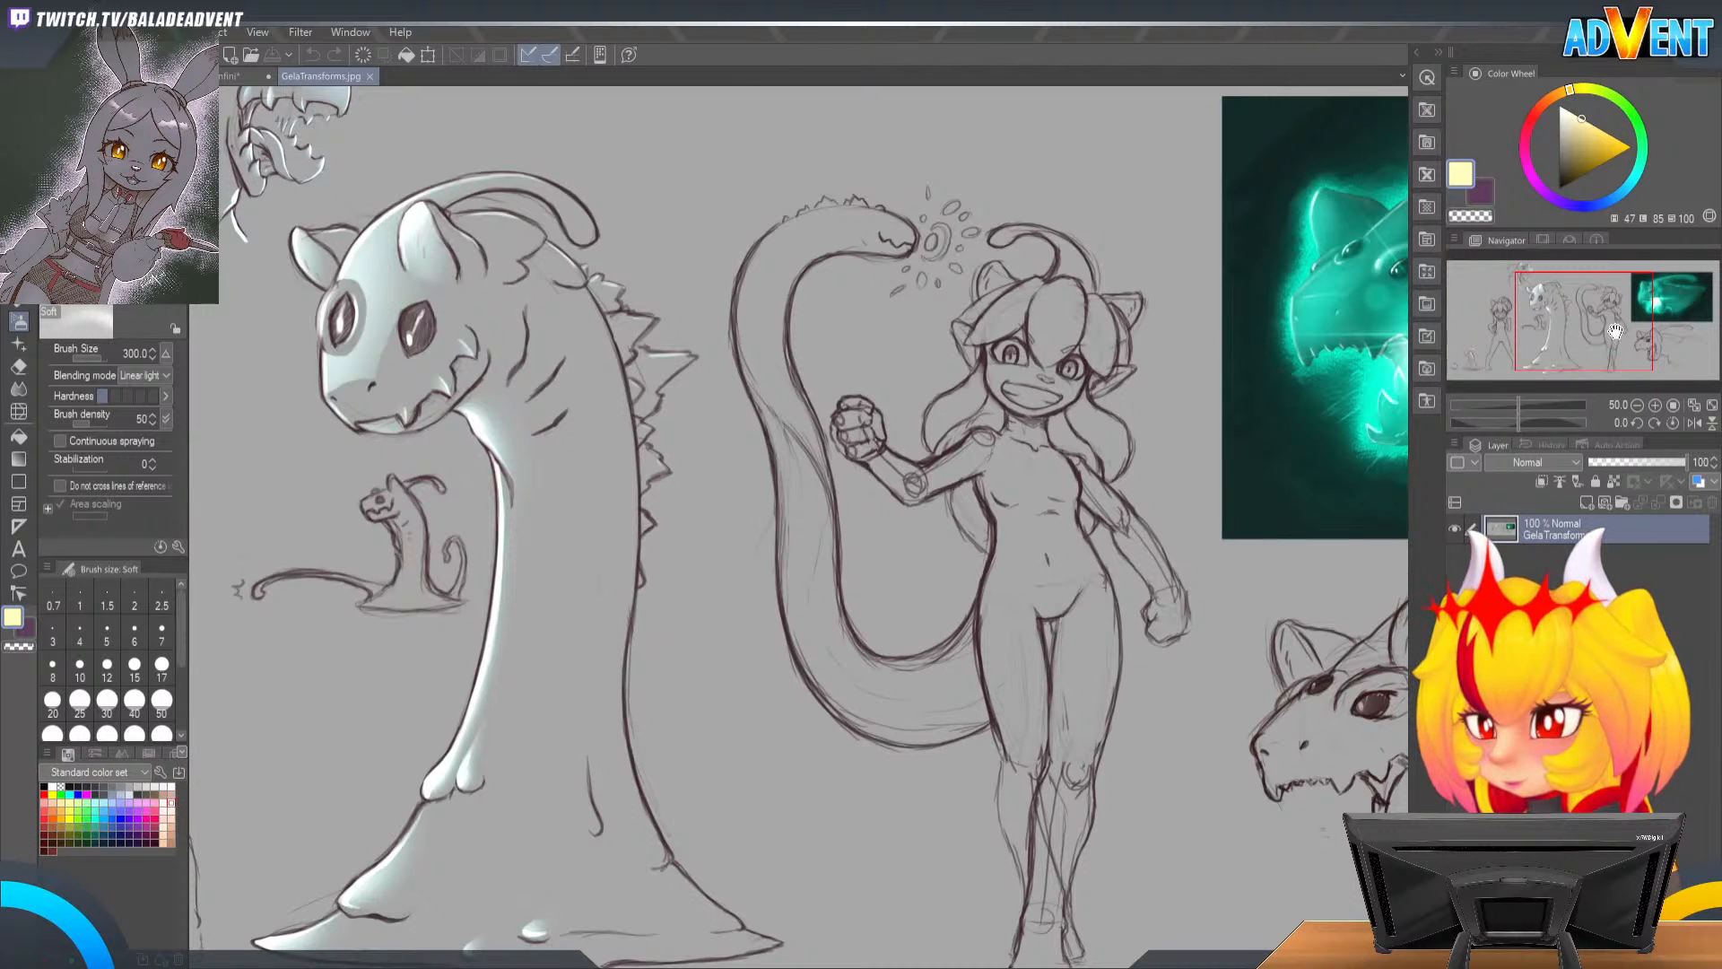
pyautogui.moveTo(1615, 332); pyautogui.dragTo(1612, 335)
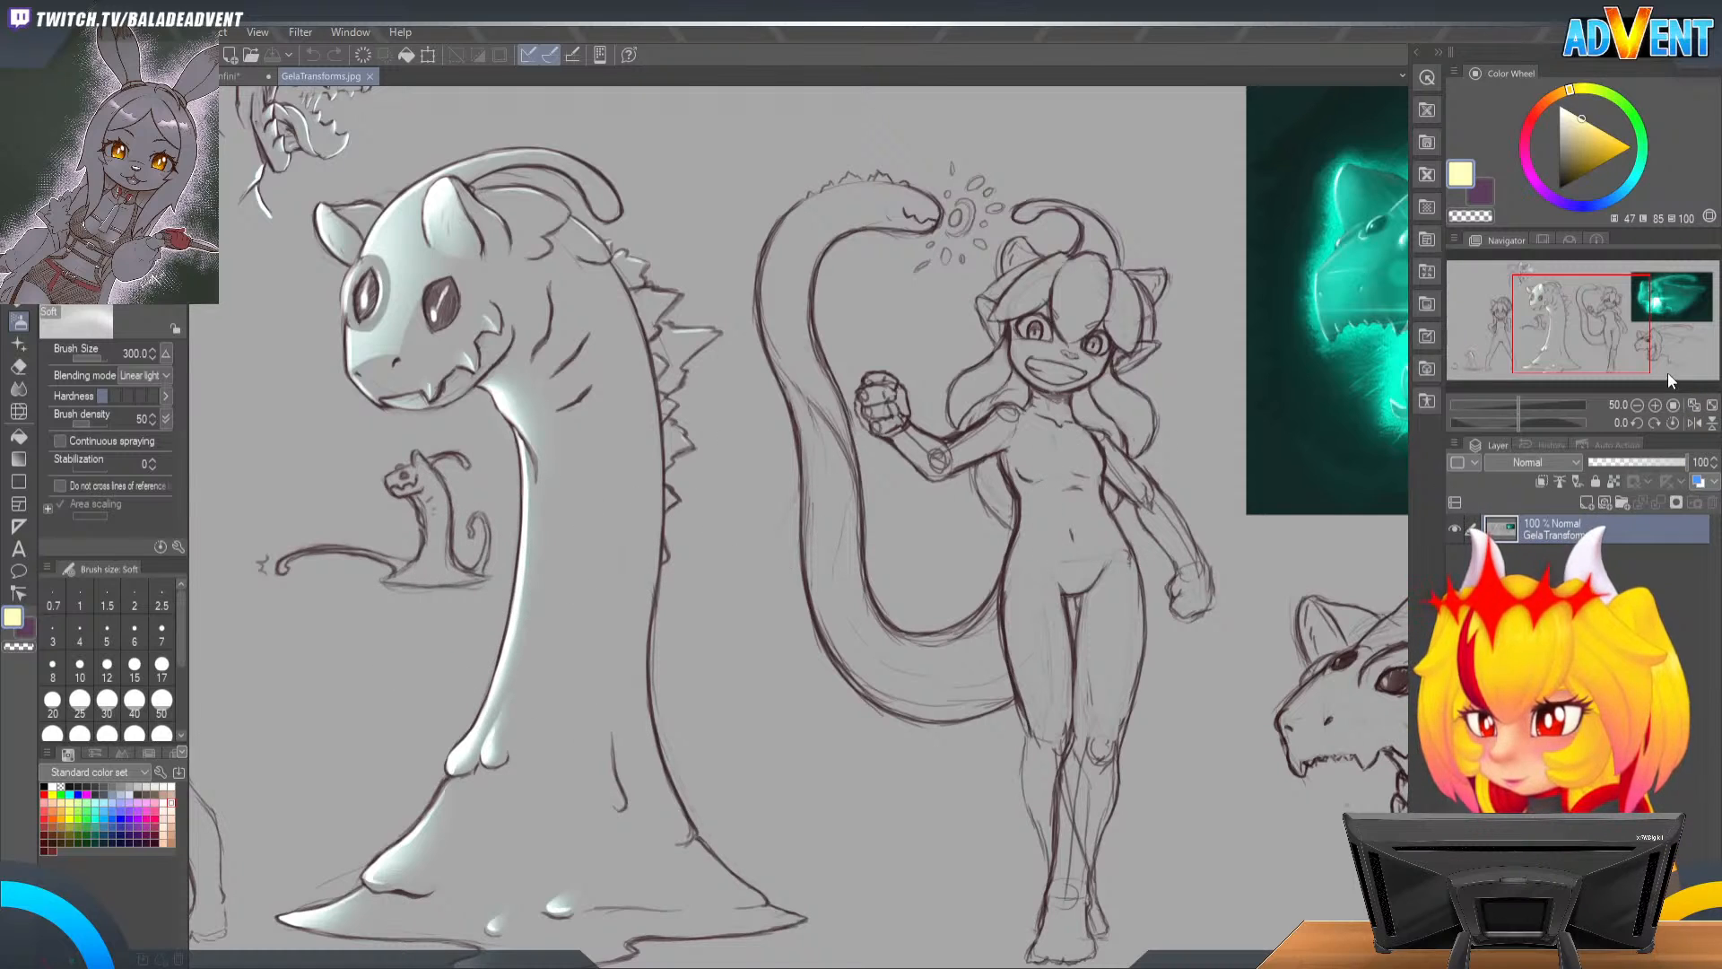
pyautogui.click(1635, 406)
pyautogui.moveTo(1640, 354)
pyautogui.mouseDown()
pyautogui.moveTo(1641, 314)
pyautogui.moveTo(1638, 337)
pyautogui.mouseUp()
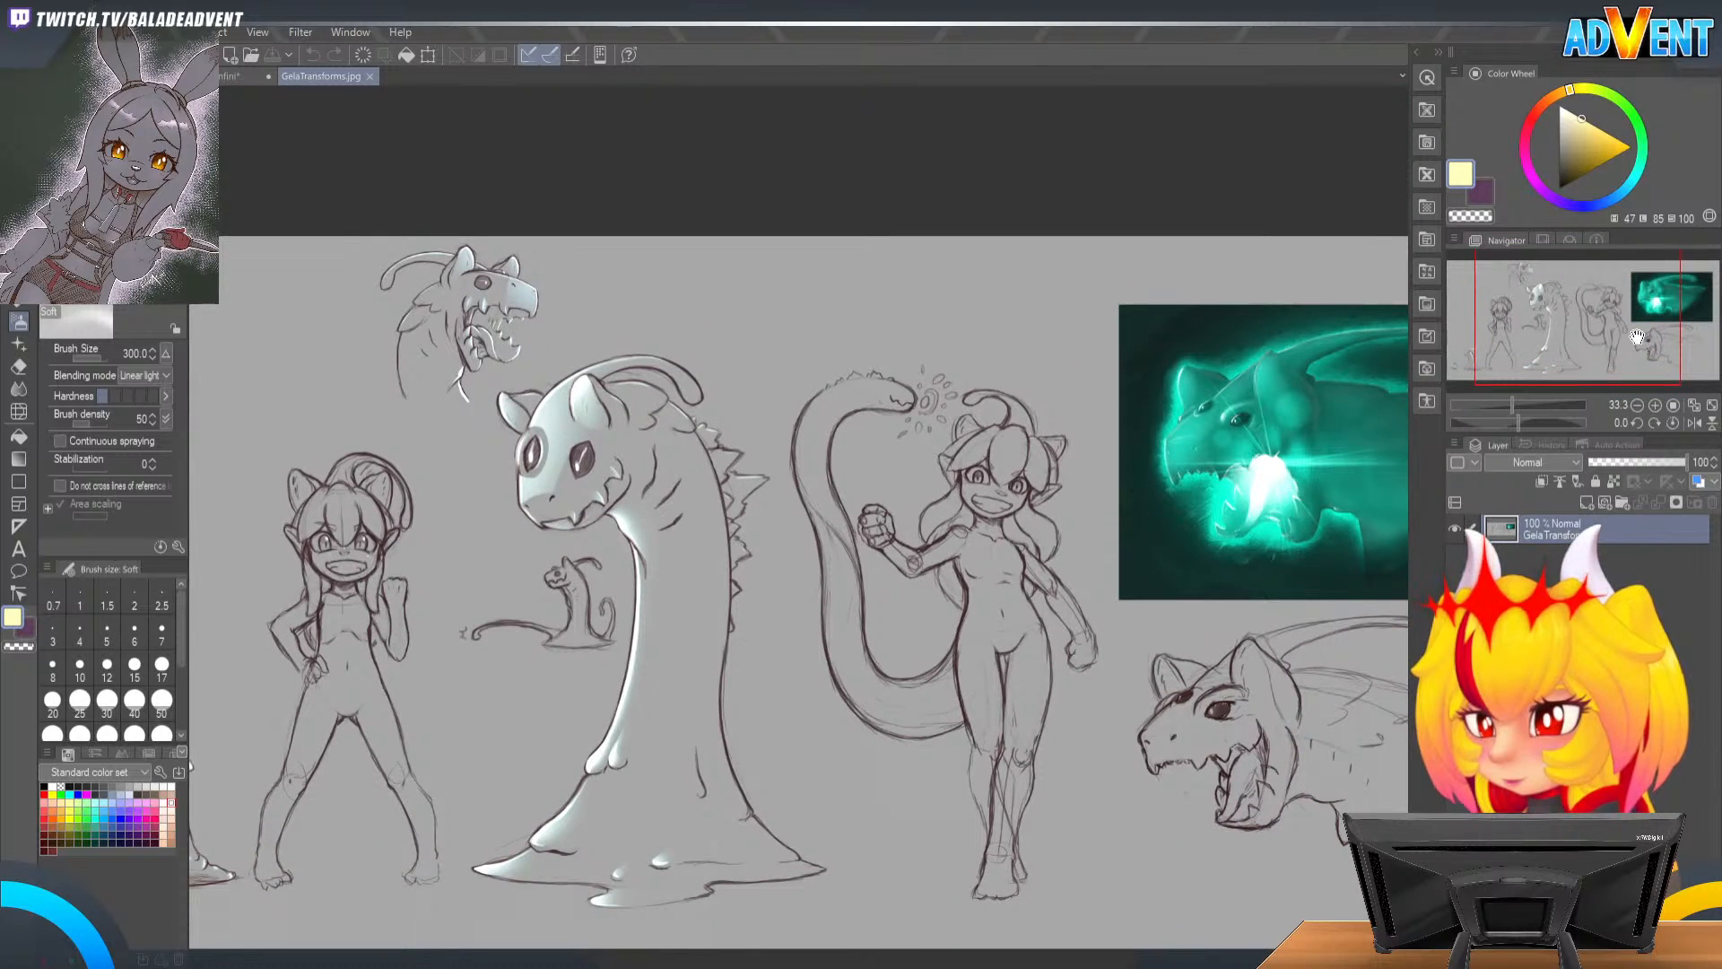
pyautogui.click(1650, 400)
pyautogui.click(1649, 400)
pyautogui.moveTo(1583, 314)
pyautogui.mouseDown()
pyautogui.moveTo(1556, 299)
pyautogui.moveTo(1562, 315)
pyautogui.mouseUp()
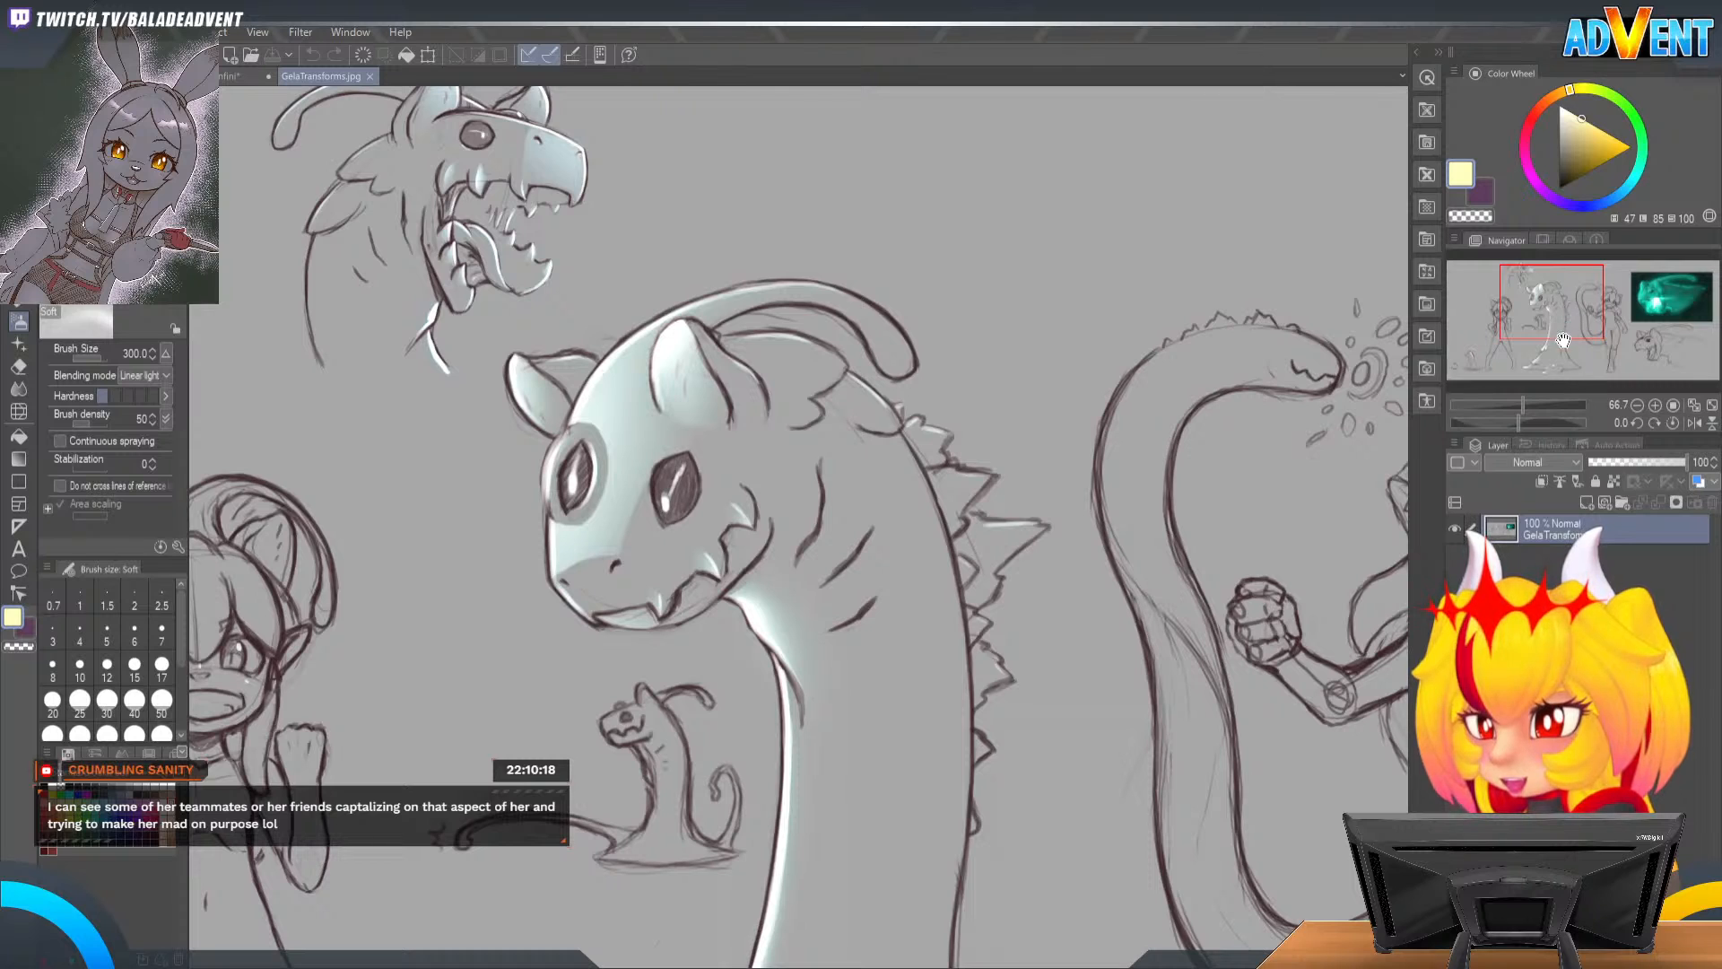
# Step: Examine the two small slime forms at 100%, view the whole transformation sheet at 33.3%, and close GelaTransforms.jpg
pyautogui.click(1638, 407)
pyautogui.moveTo(1574, 328)
pyautogui.mouseDown()
pyautogui.moveTo(1642, 348)
pyautogui.moveTo(1610, 324)
pyautogui.moveTo(1622, 359)
pyautogui.moveTo(1463, 359)
pyautogui.mouseUp()
pyautogui.click(1635, 405)
pyautogui.click(1655, 404)
pyautogui.click(1655, 404)
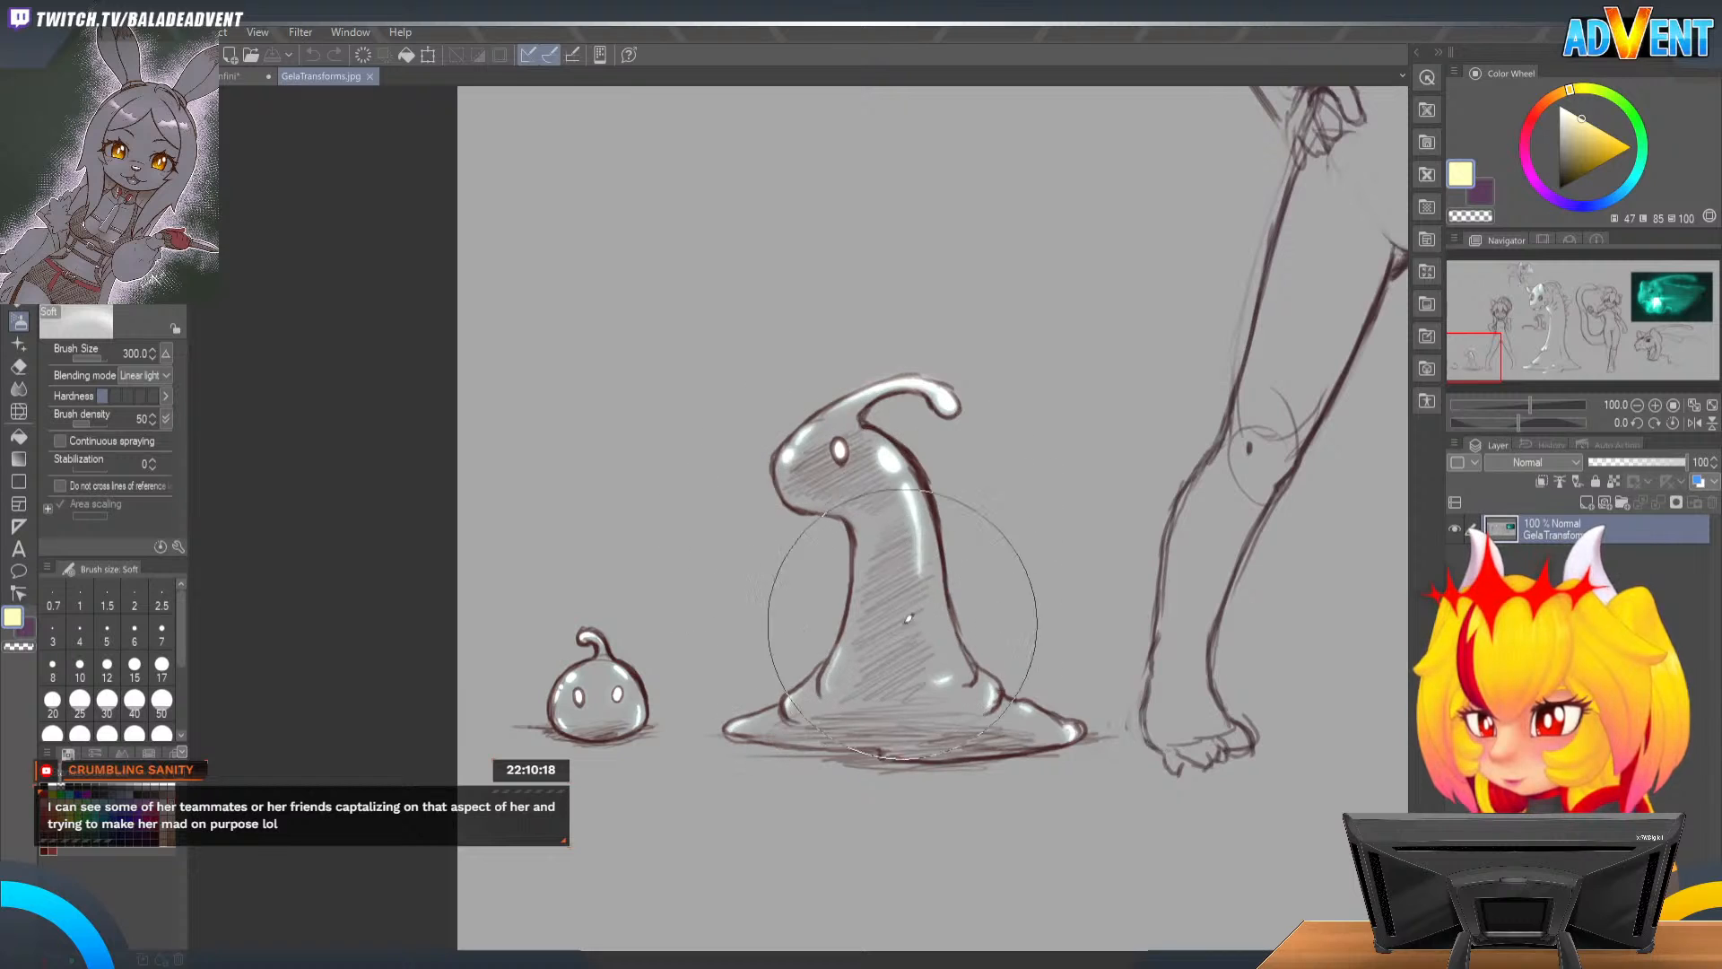
pyautogui.click(1638, 405)
pyautogui.click(1638, 404)
pyautogui.moveTo(1645, 319)
pyautogui.mouseDown()
pyautogui.moveTo(1614, 299)
pyautogui.moveTo(1651, 288)
pyautogui.mouseUp()
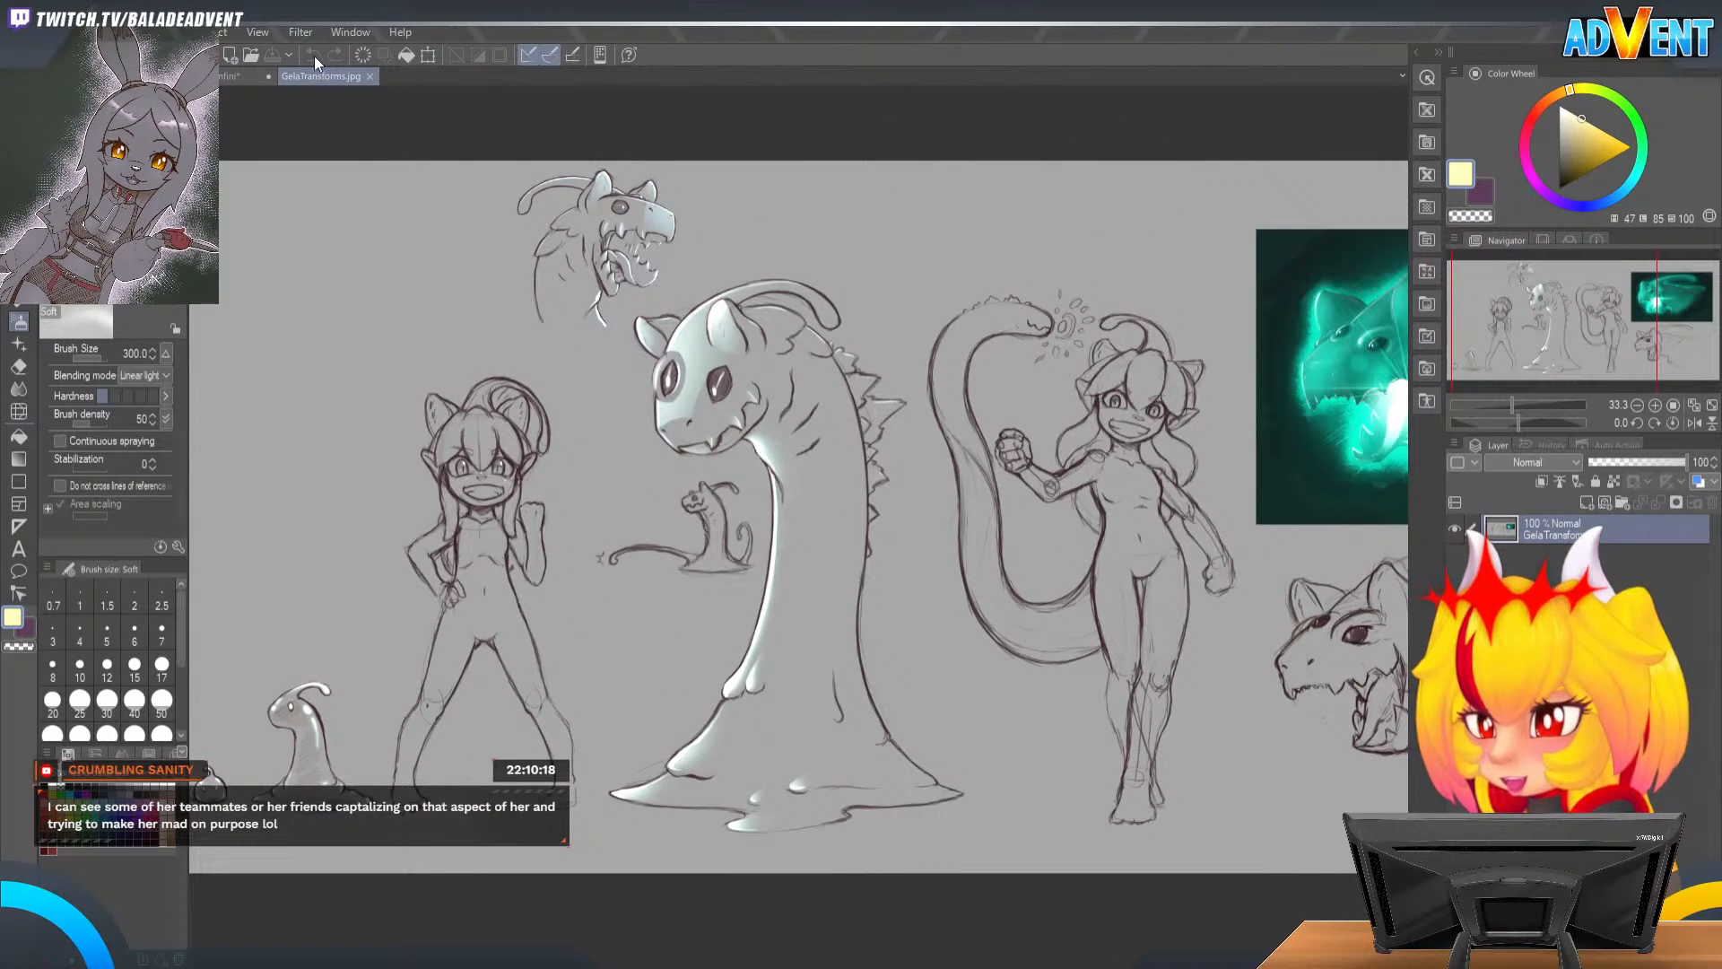
pyautogui.click(371, 76)
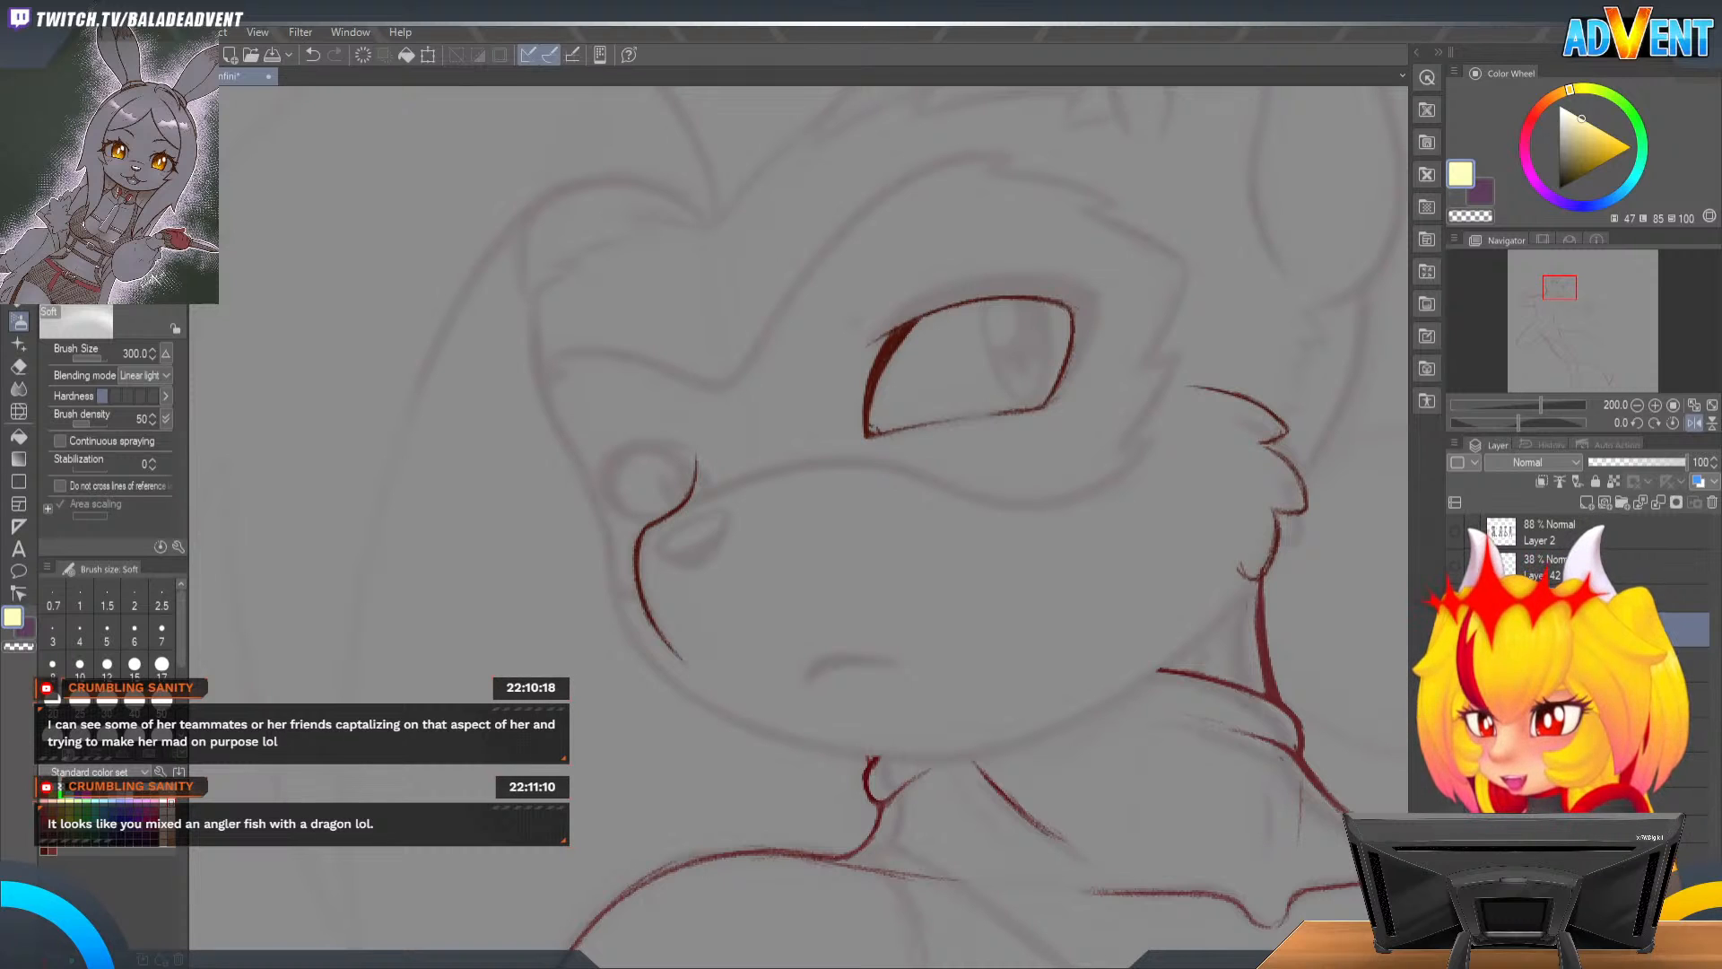
# Step: Bring in gela.png, enlarge it to 150%, and examine the slime girl and slime dragon sketches
pyautogui.moveTo(1187, 73); pyautogui.dragTo(1182, 74)
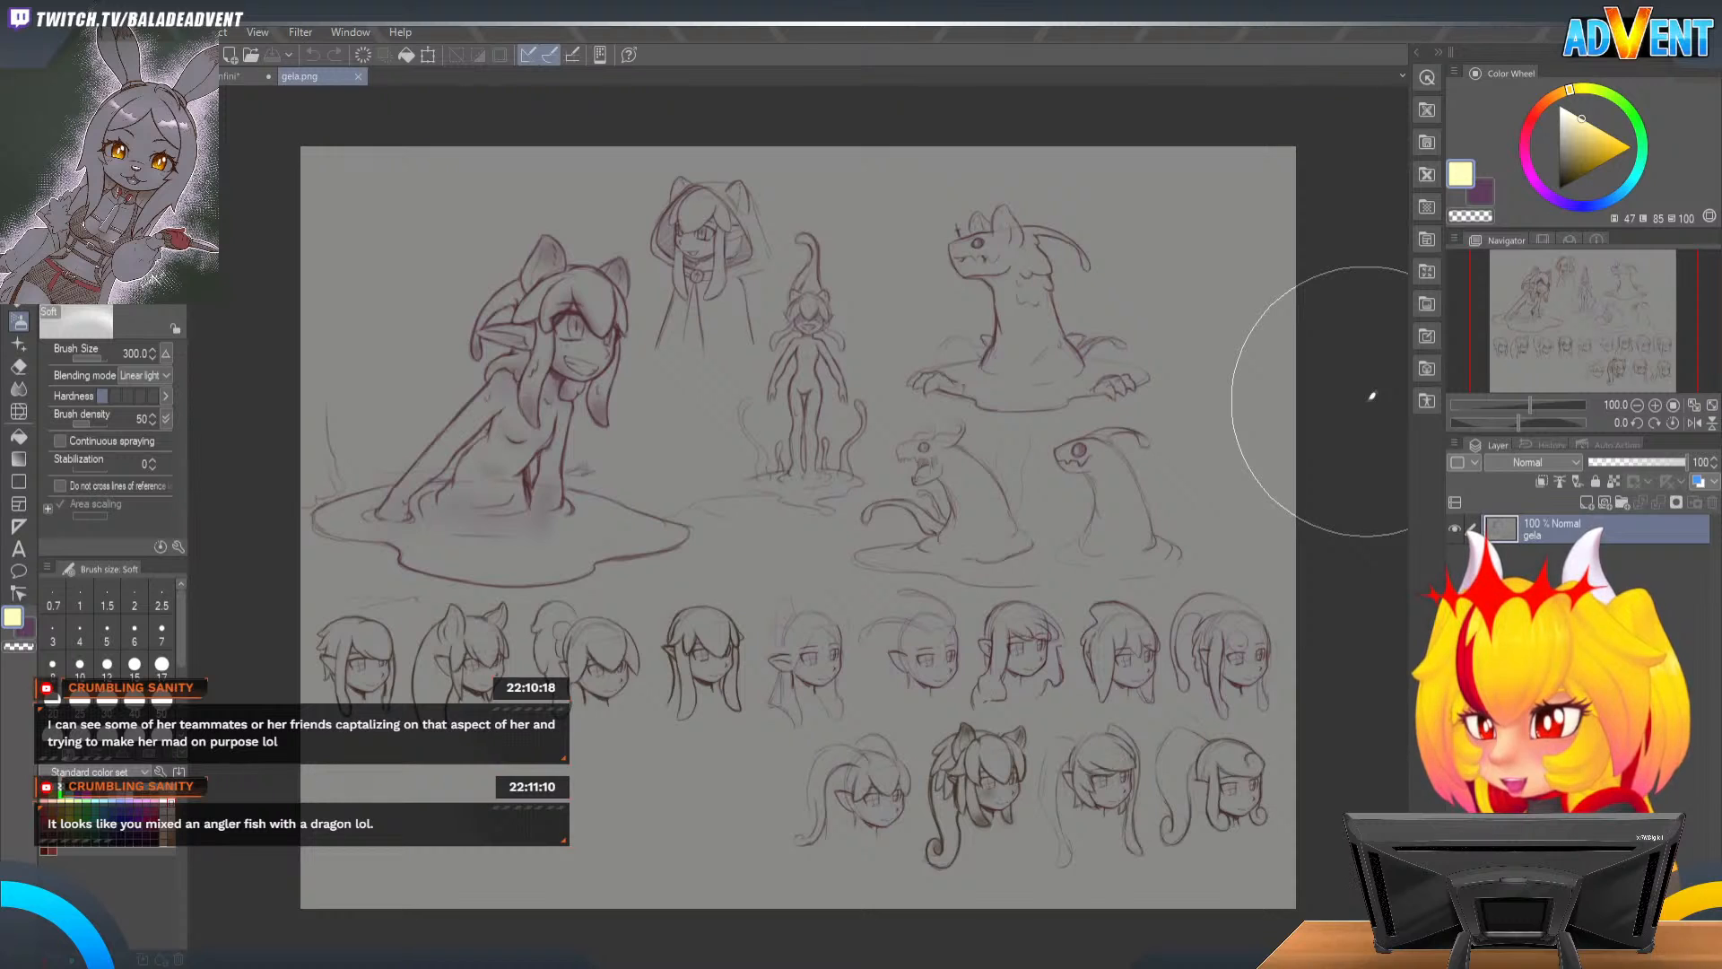
pyautogui.click(1655, 405)
pyautogui.moveTo(1640, 326); pyautogui.dragTo(1636, 303)
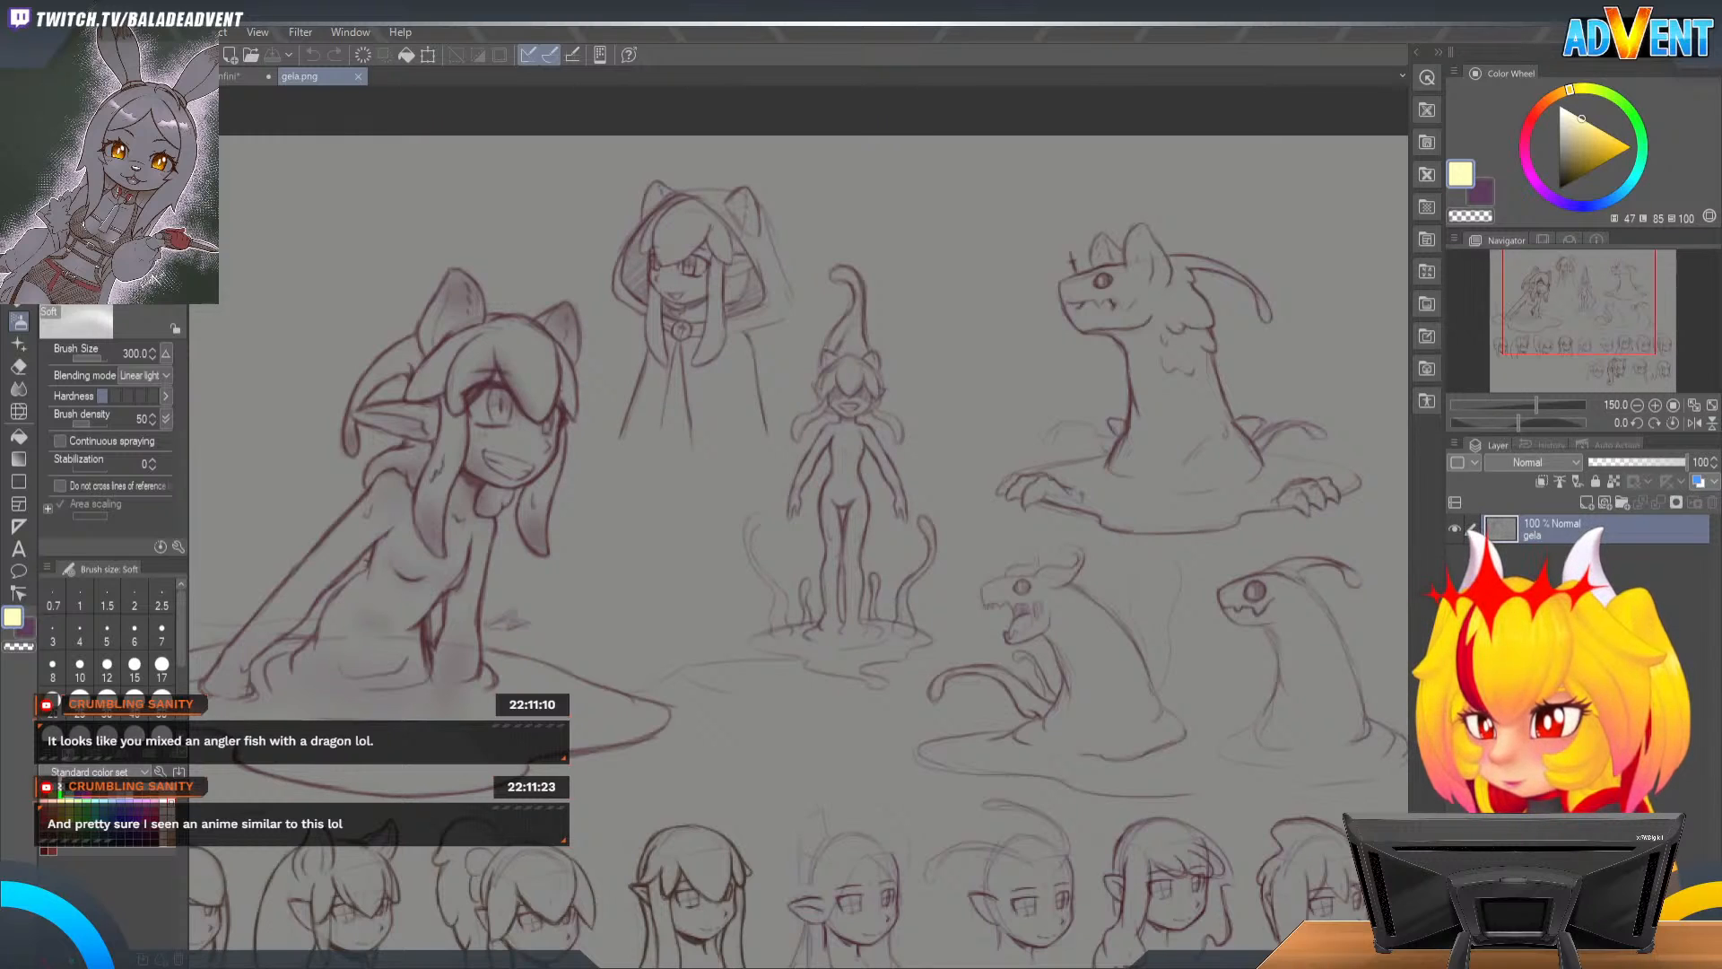
# Step: Examine the slime girl and dragon sketches in gela.png, and close both that file and the Vulte.jpg artwork
pyautogui.moveTo(1558, 331); pyautogui.dragTo(1573, 336)
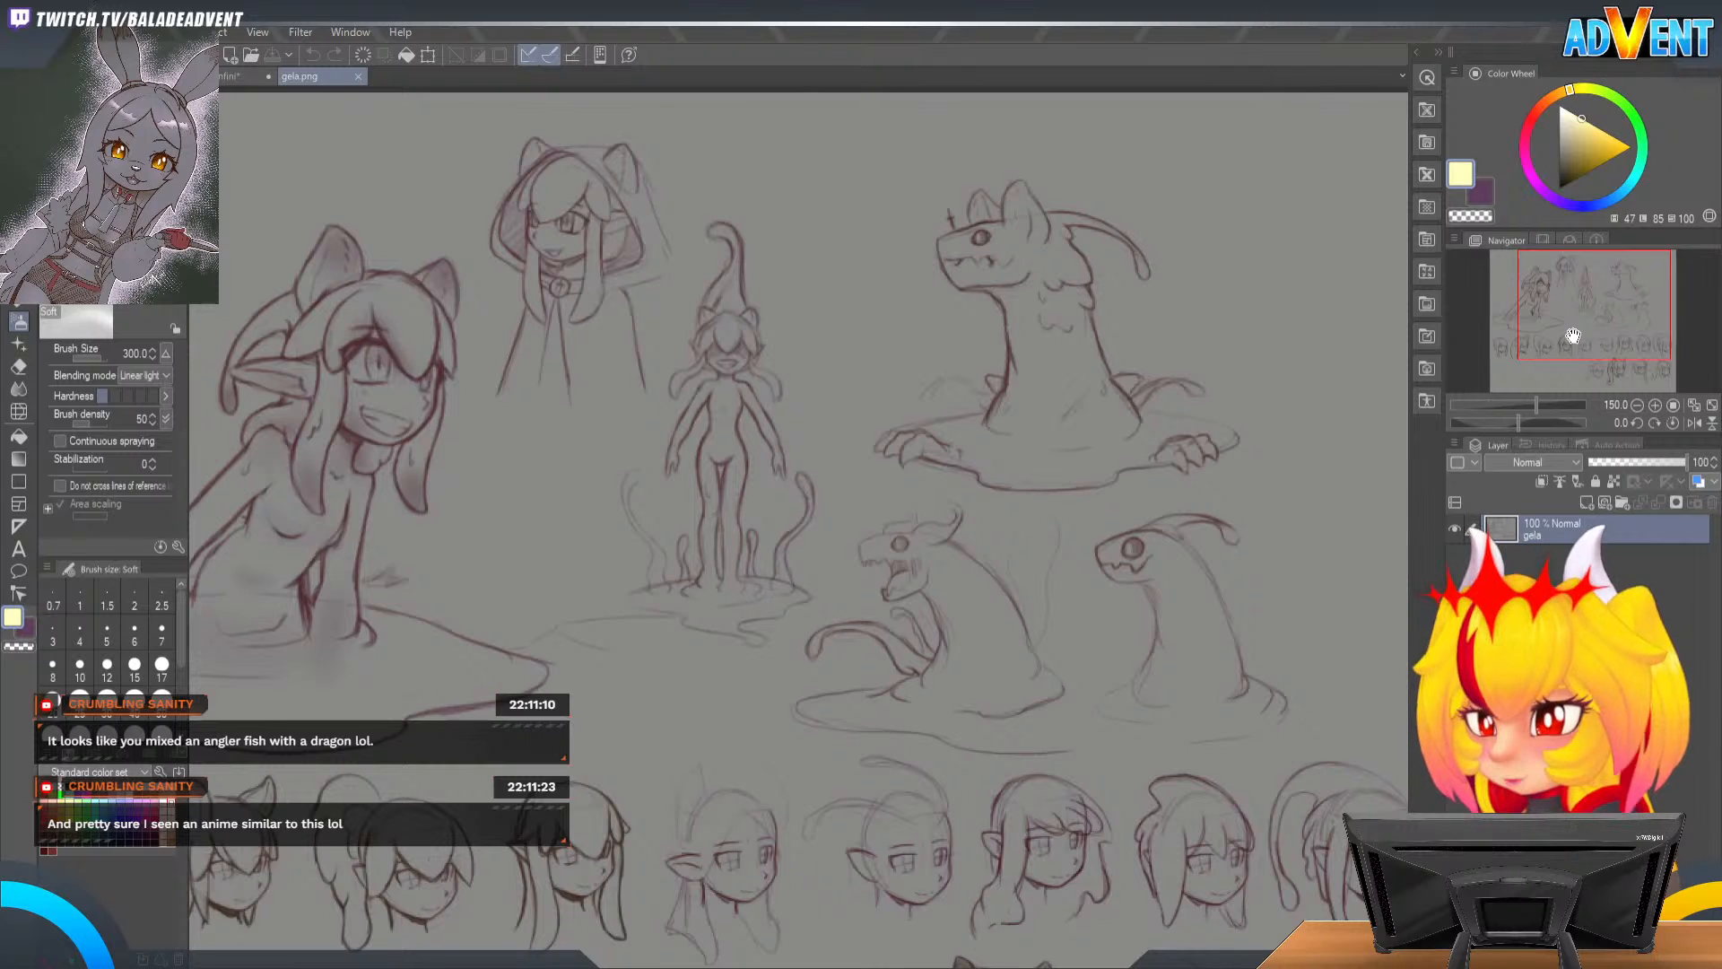
pyautogui.moveTo(1573, 335)
pyautogui.mouseDown()
pyautogui.moveTo(1572, 377)
pyautogui.moveTo(1594, 363)
pyautogui.moveTo(1557, 329)
pyautogui.moveTo(1574, 317)
pyautogui.mouseUp()
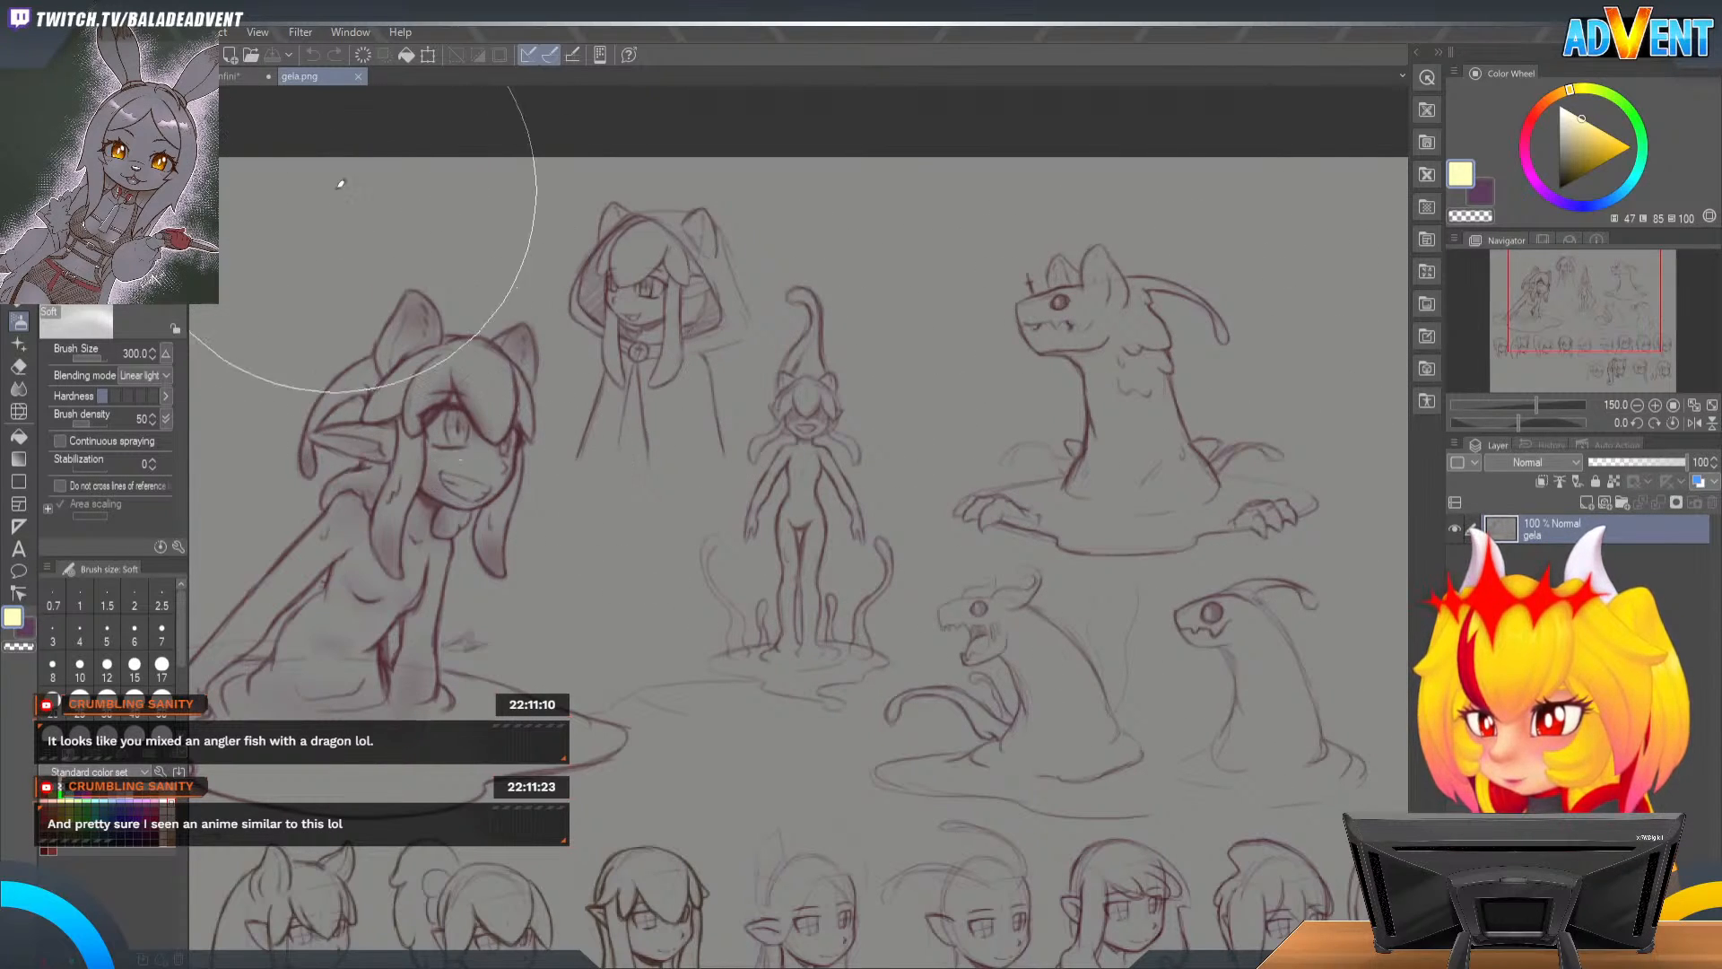
pyautogui.click(358, 76)
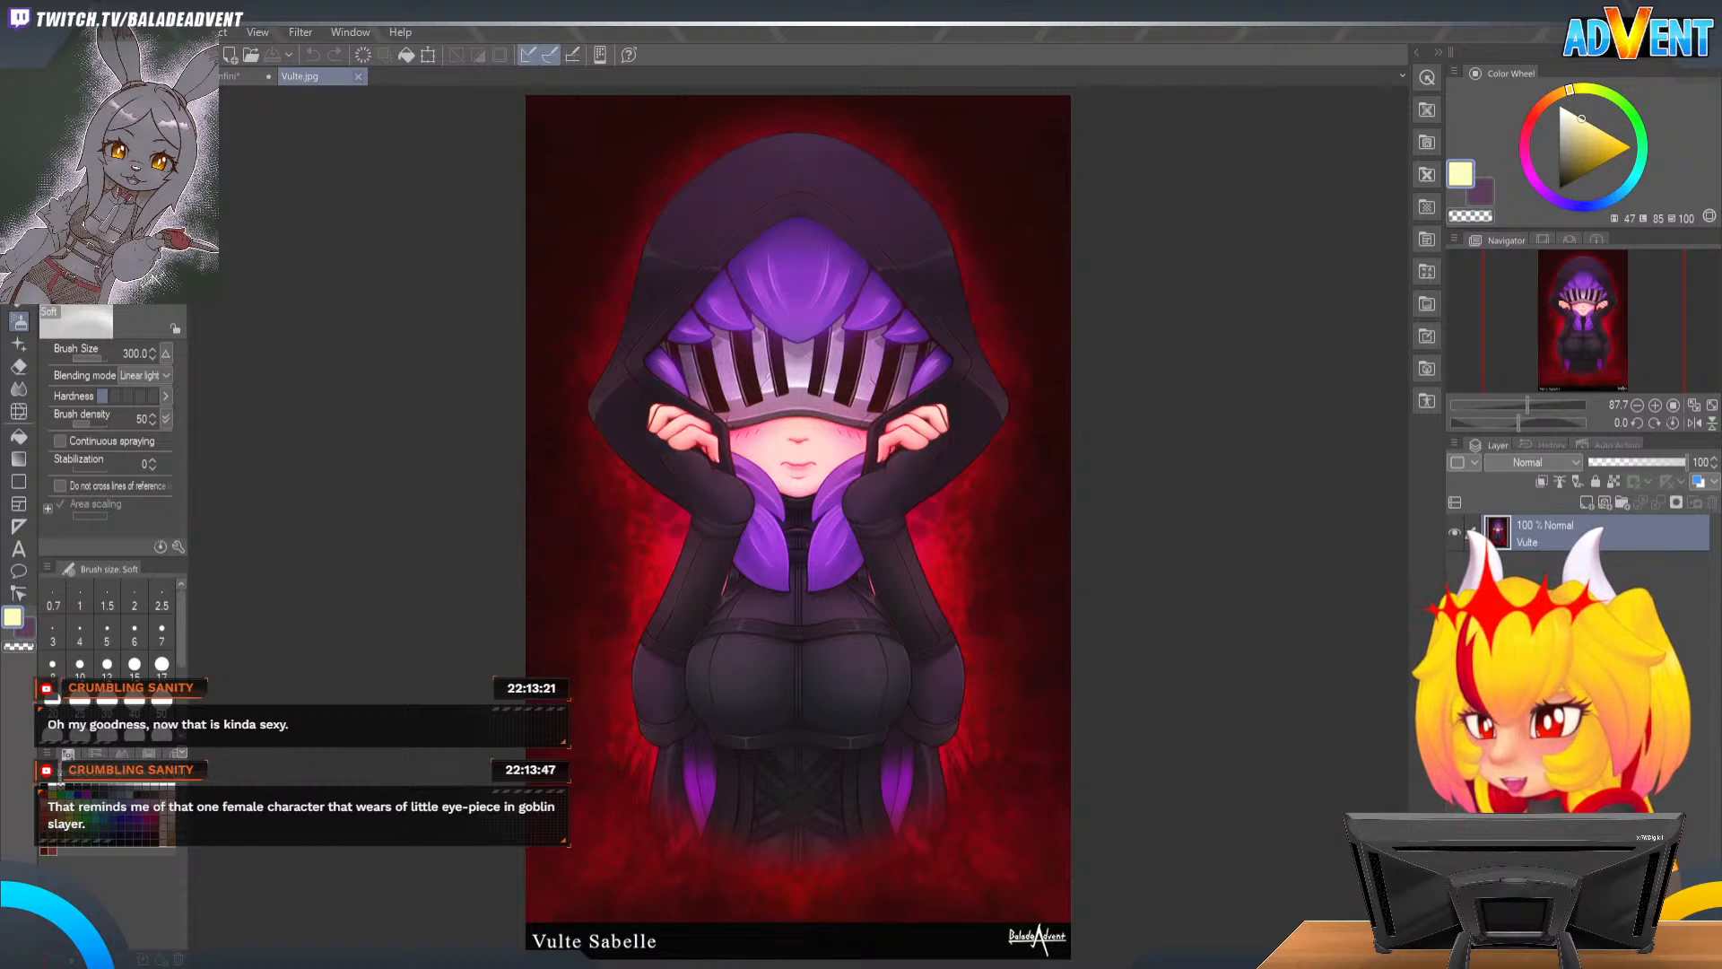
pyautogui.click(358, 77)
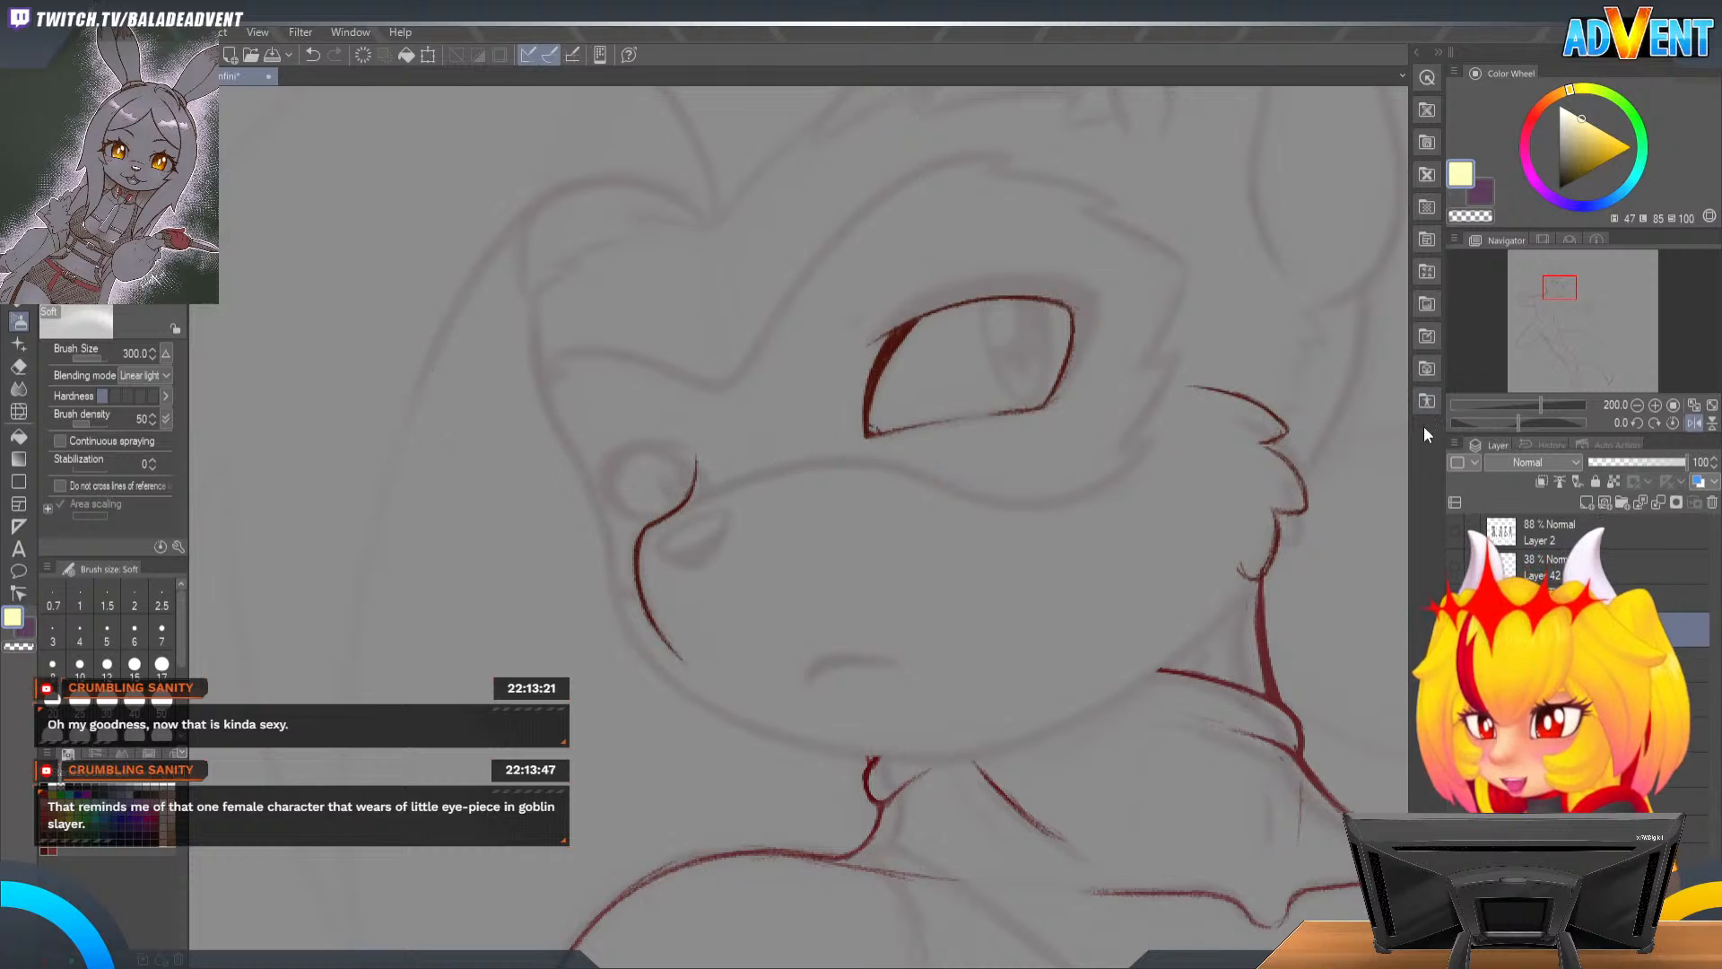
# Step: Sample the dark red of the eye outline and extend the muzzle line's upper end beside the nose with the Mechanical pencil at size 10
pyautogui.click(19, 277)
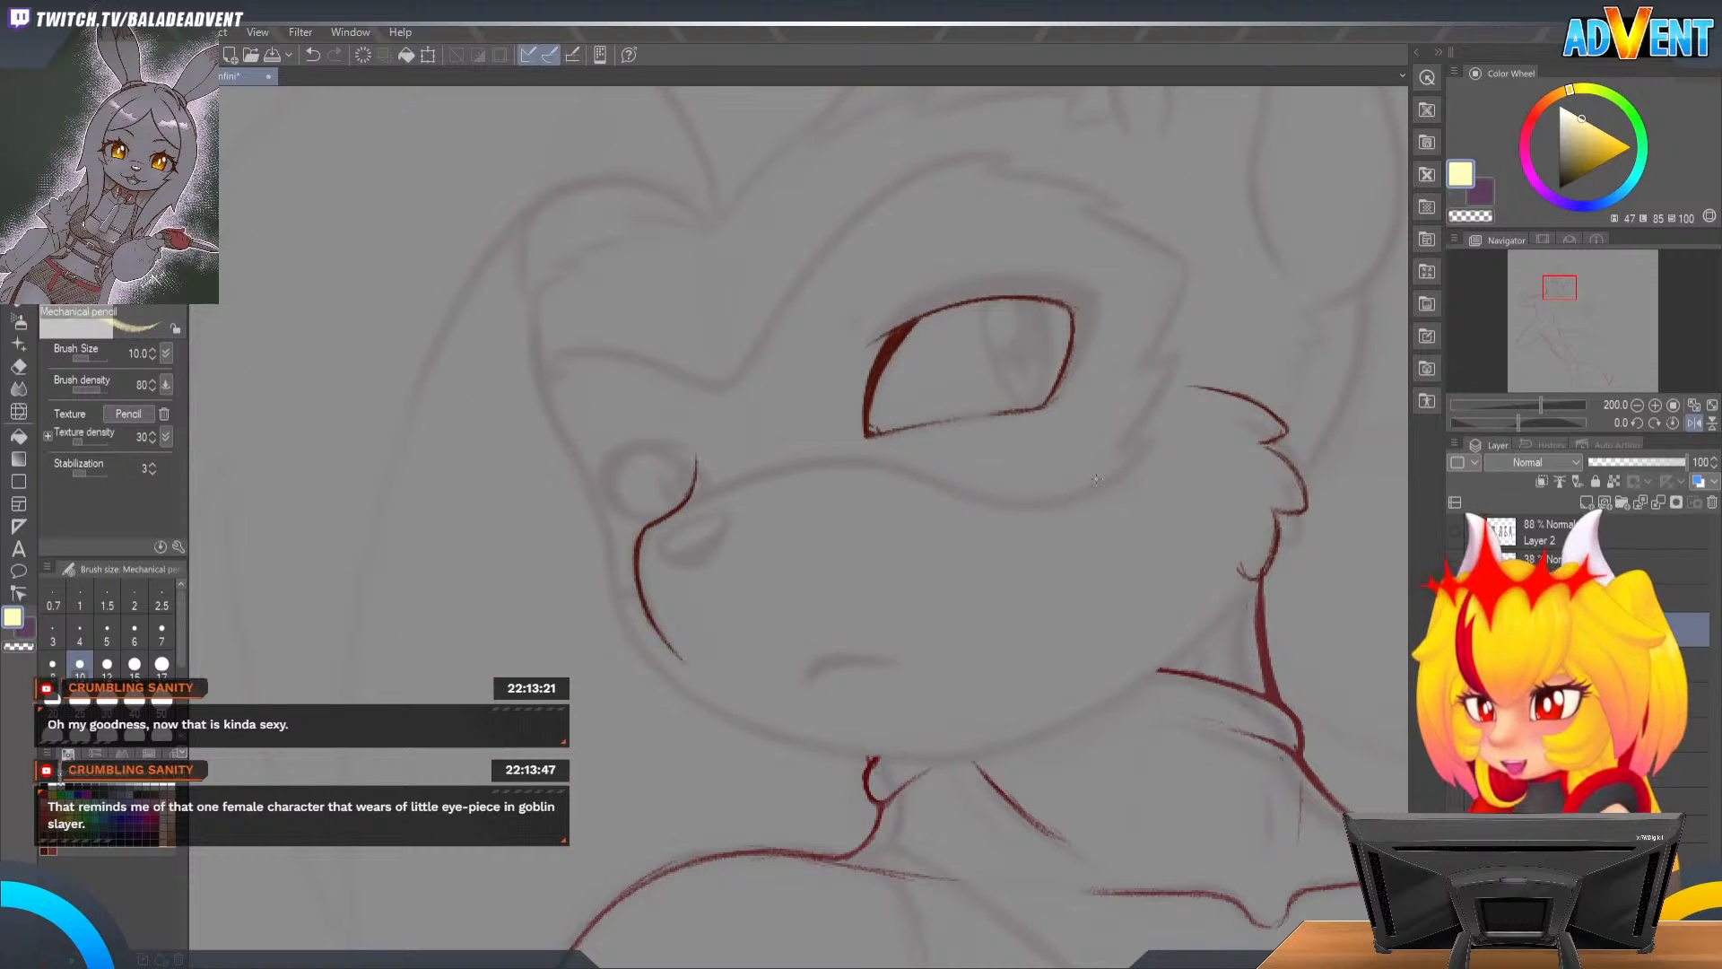
pyautogui.moveTo(1353, 540)
pyautogui.mouseDown()
pyautogui.moveTo(1230, 607)
pyautogui.moveTo(1223, 499)
pyautogui.moveTo(1253, 584)
pyautogui.moveTo(1219, 539)
pyautogui.mouseUp()
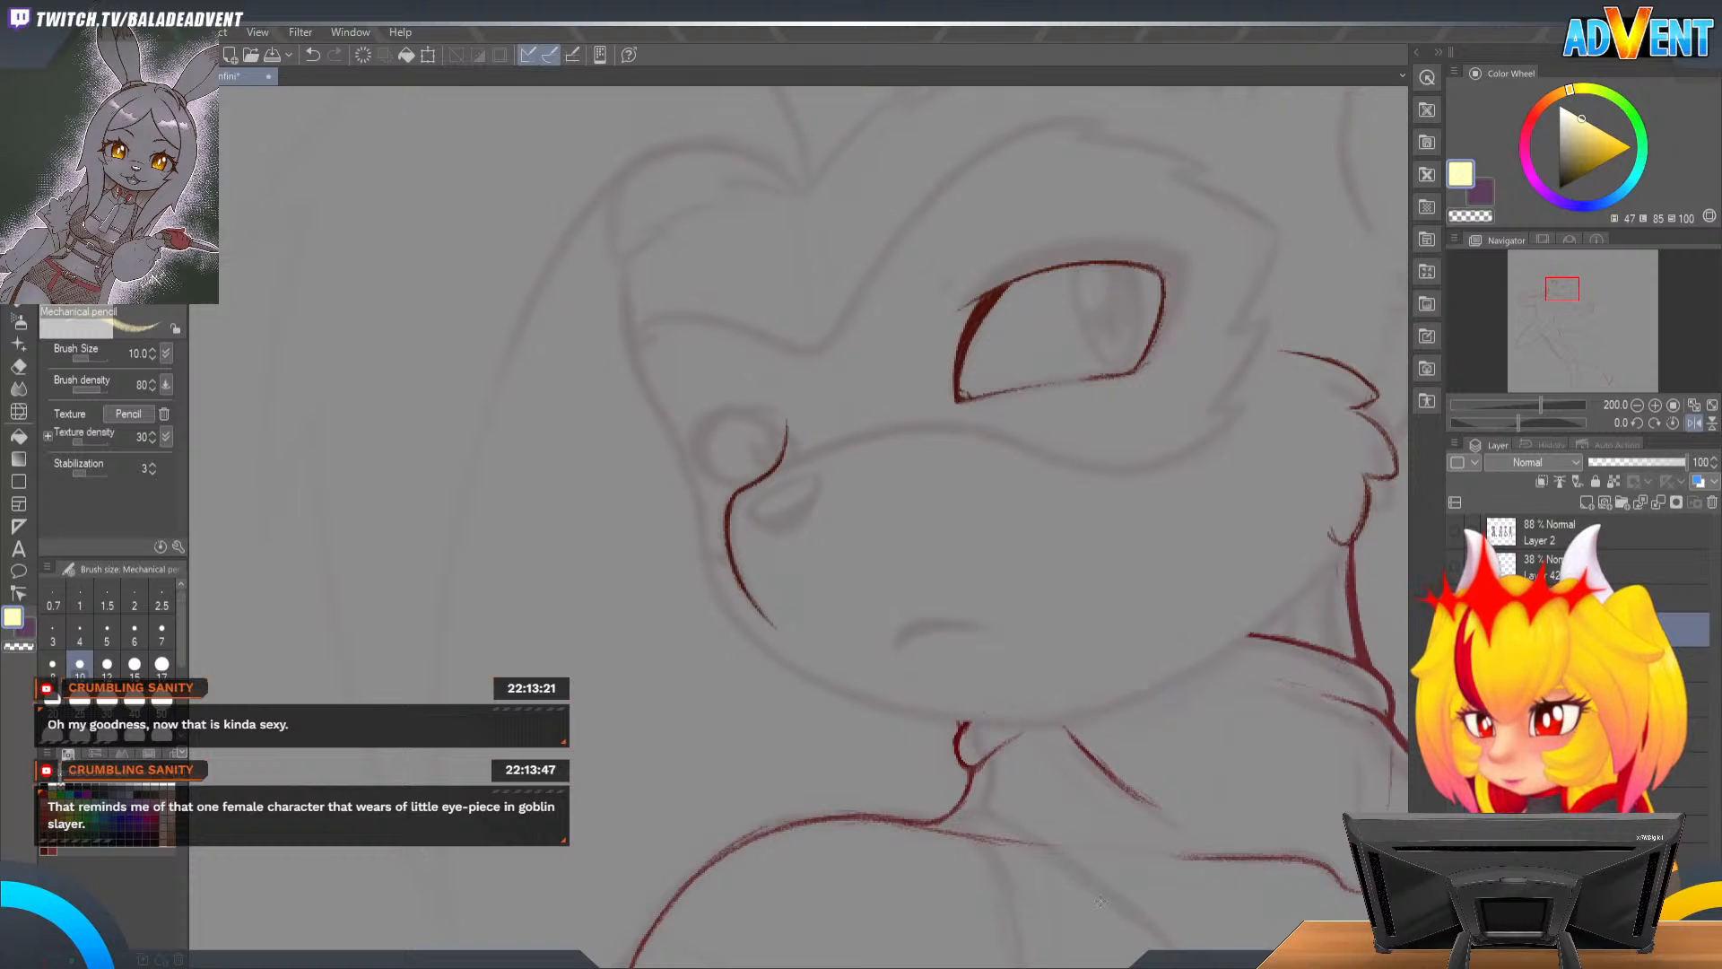
pyautogui.click(1455, 630)
pyautogui.click(1455, 630)
pyautogui.moveTo(1068, 712); pyautogui.dragTo(599, 334)
pyautogui.moveTo(991, 525)
pyautogui.mouseDown()
pyautogui.moveTo(1269, 334)
pyautogui.moveTo(1273, 307)
pyautogui.moveTo(1075, 226)
pyautogui.moveTo(1063, 347)
pyautogui.moveTo(989, 379)
pyautogui.moveTo(992, 422)
pyautogui.mouseUp()
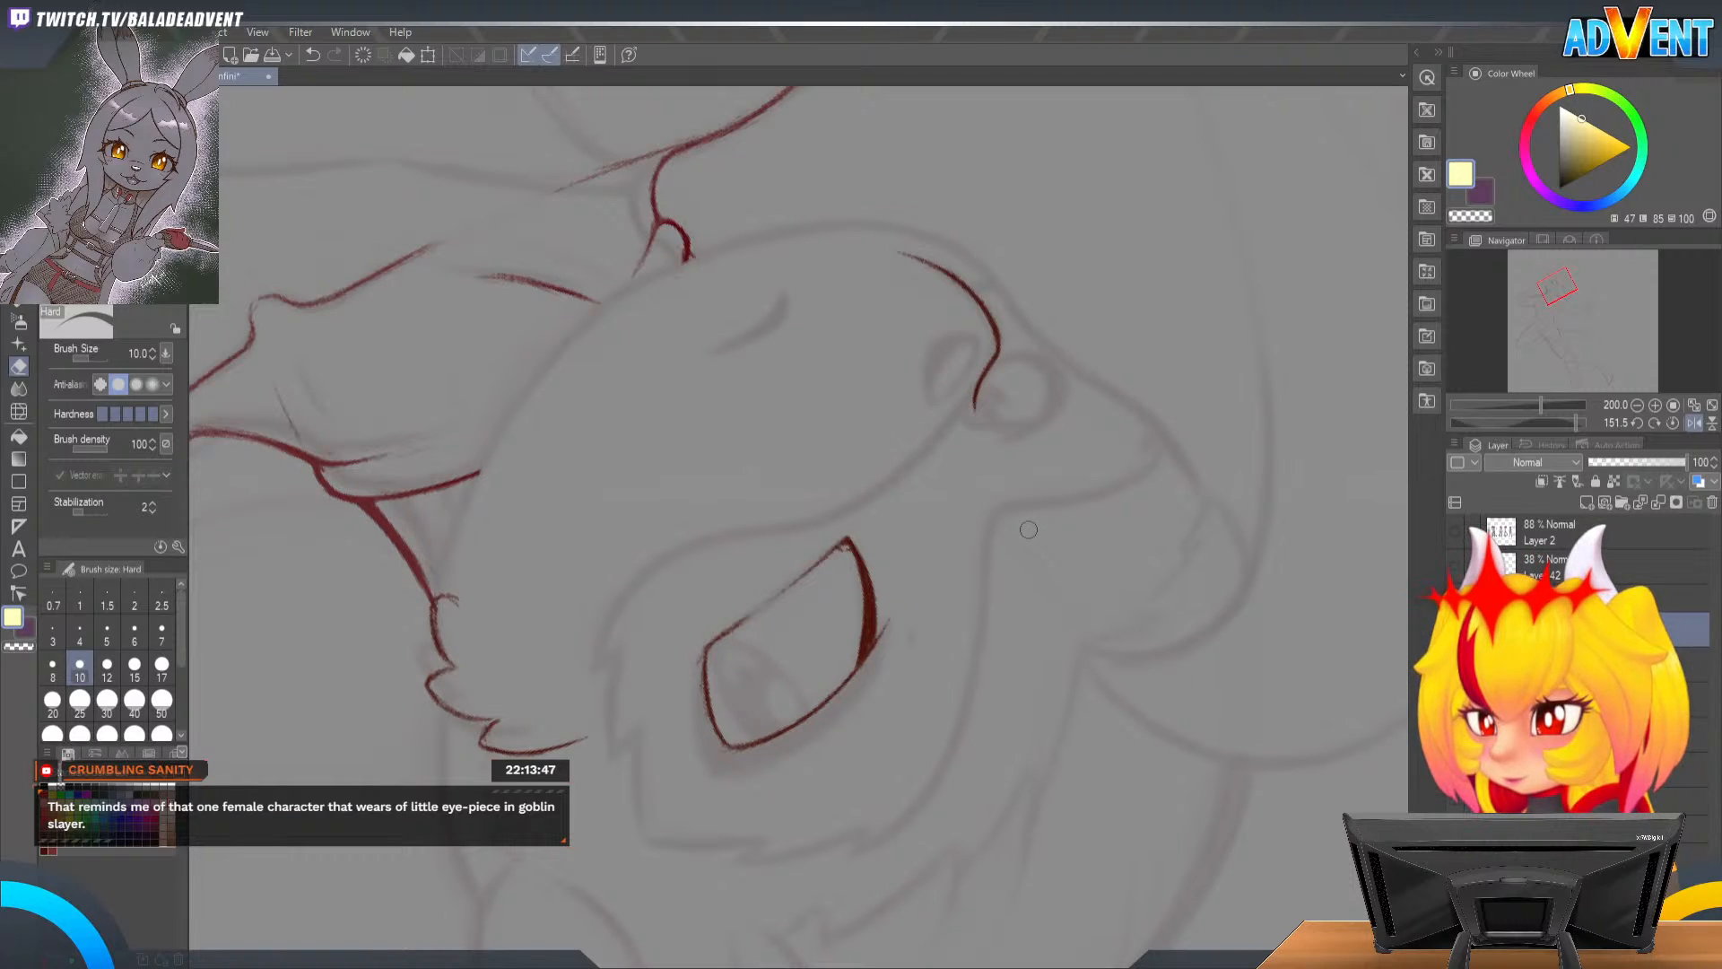
pyautogui.press('p')
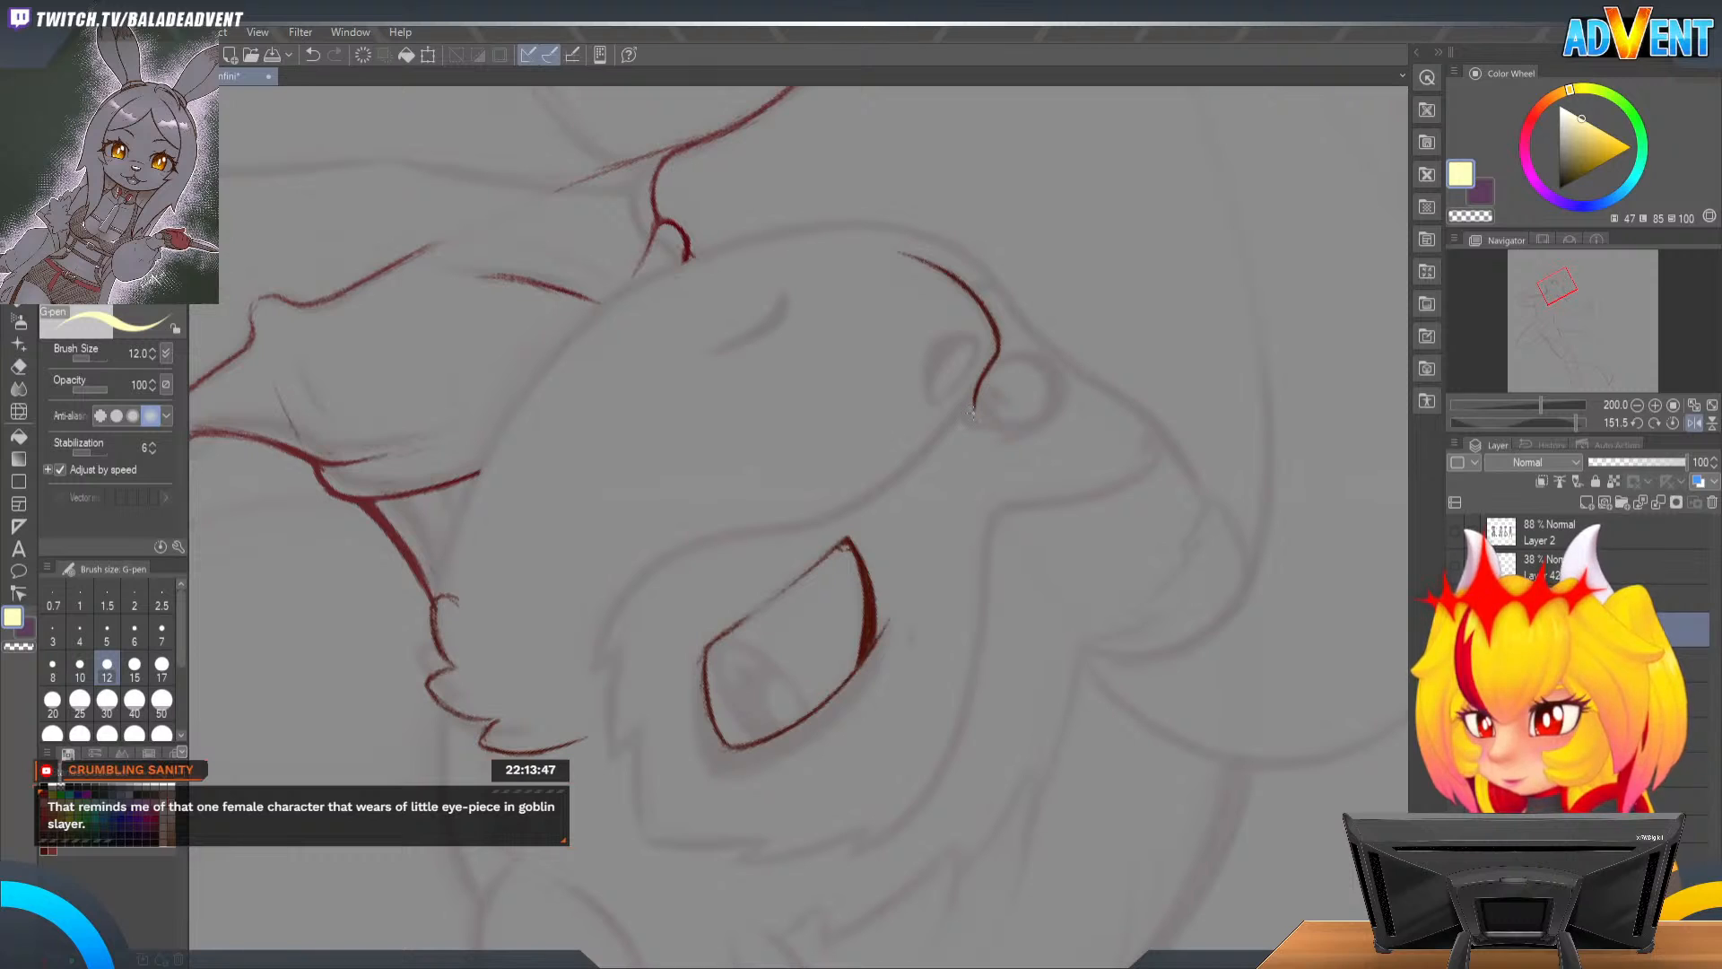
pyautogui.press('p')
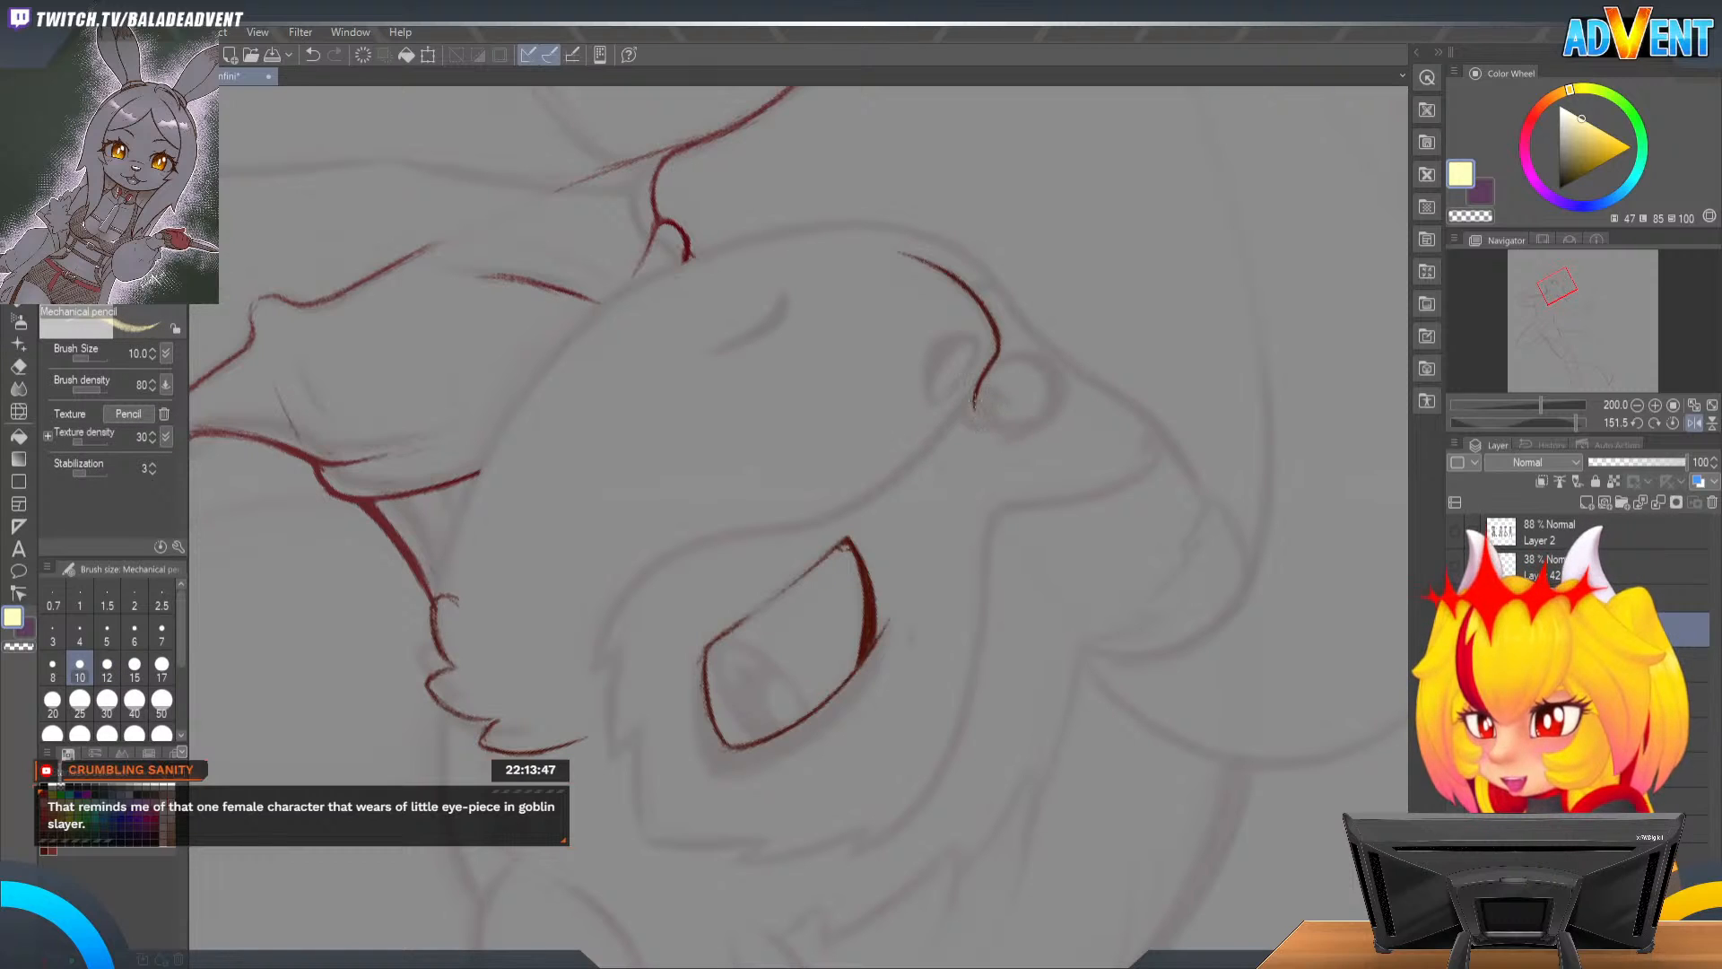
pyautogui.hotkey('ctrl', 'z')
pyautogui.press('x')
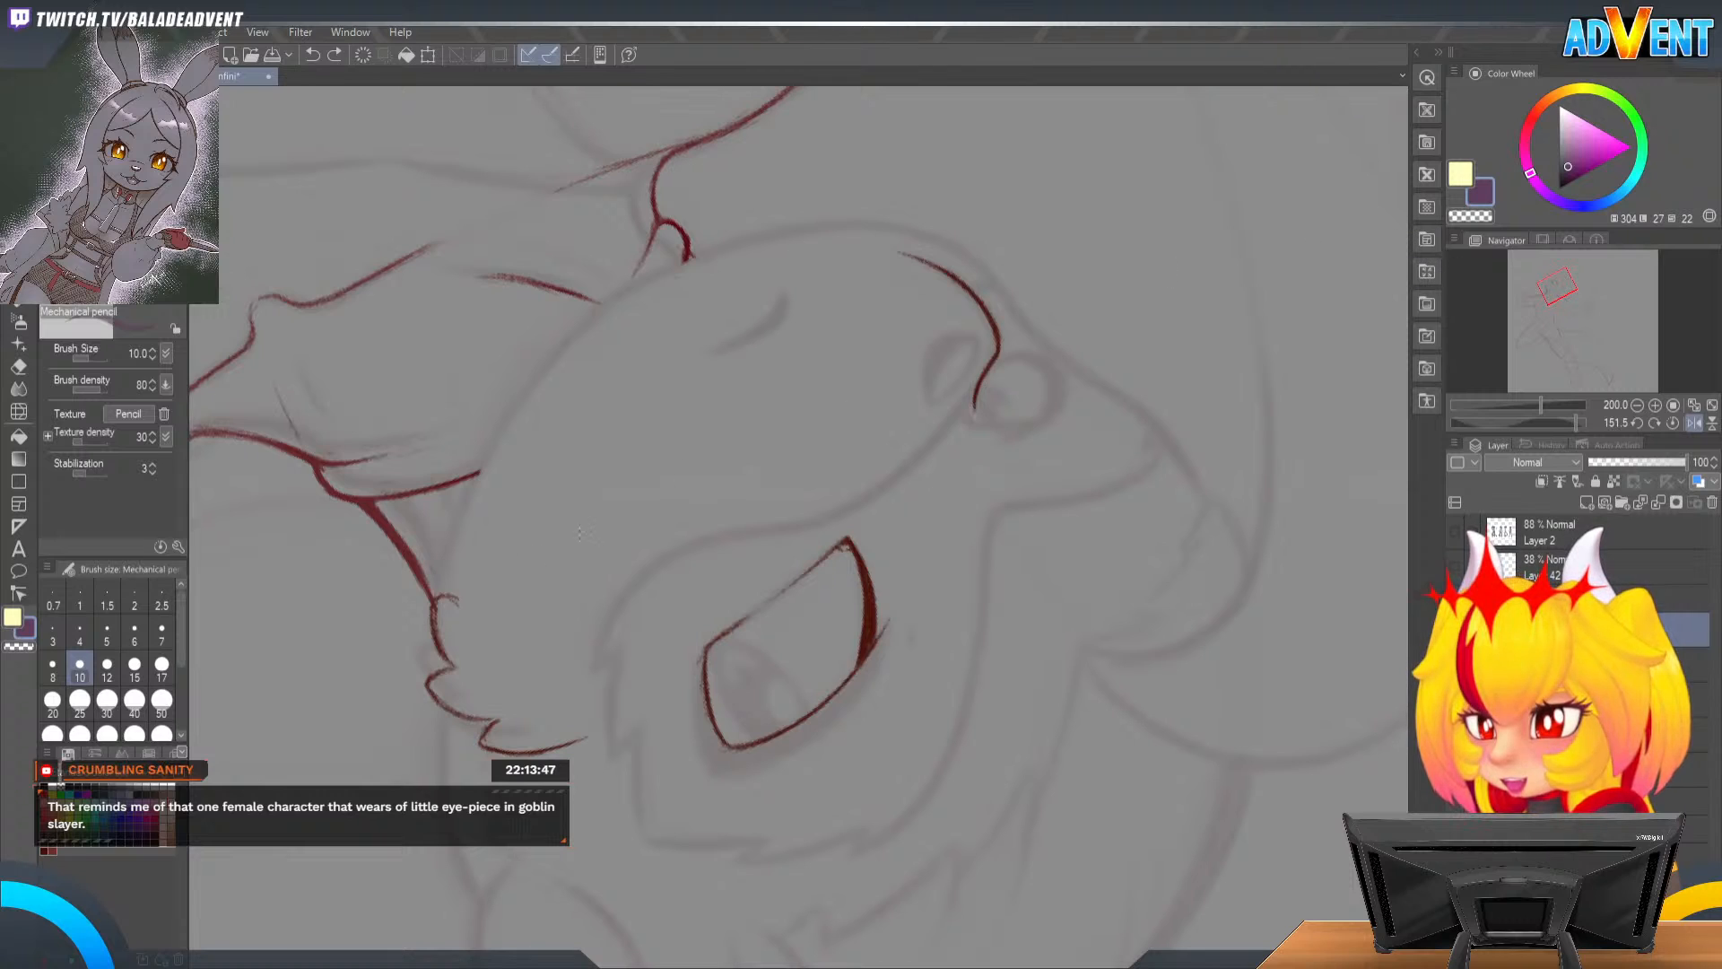
pyautogui.keyDown('alt'); pyautogui.click(872, 614); pyautogui.keyUp('alt')
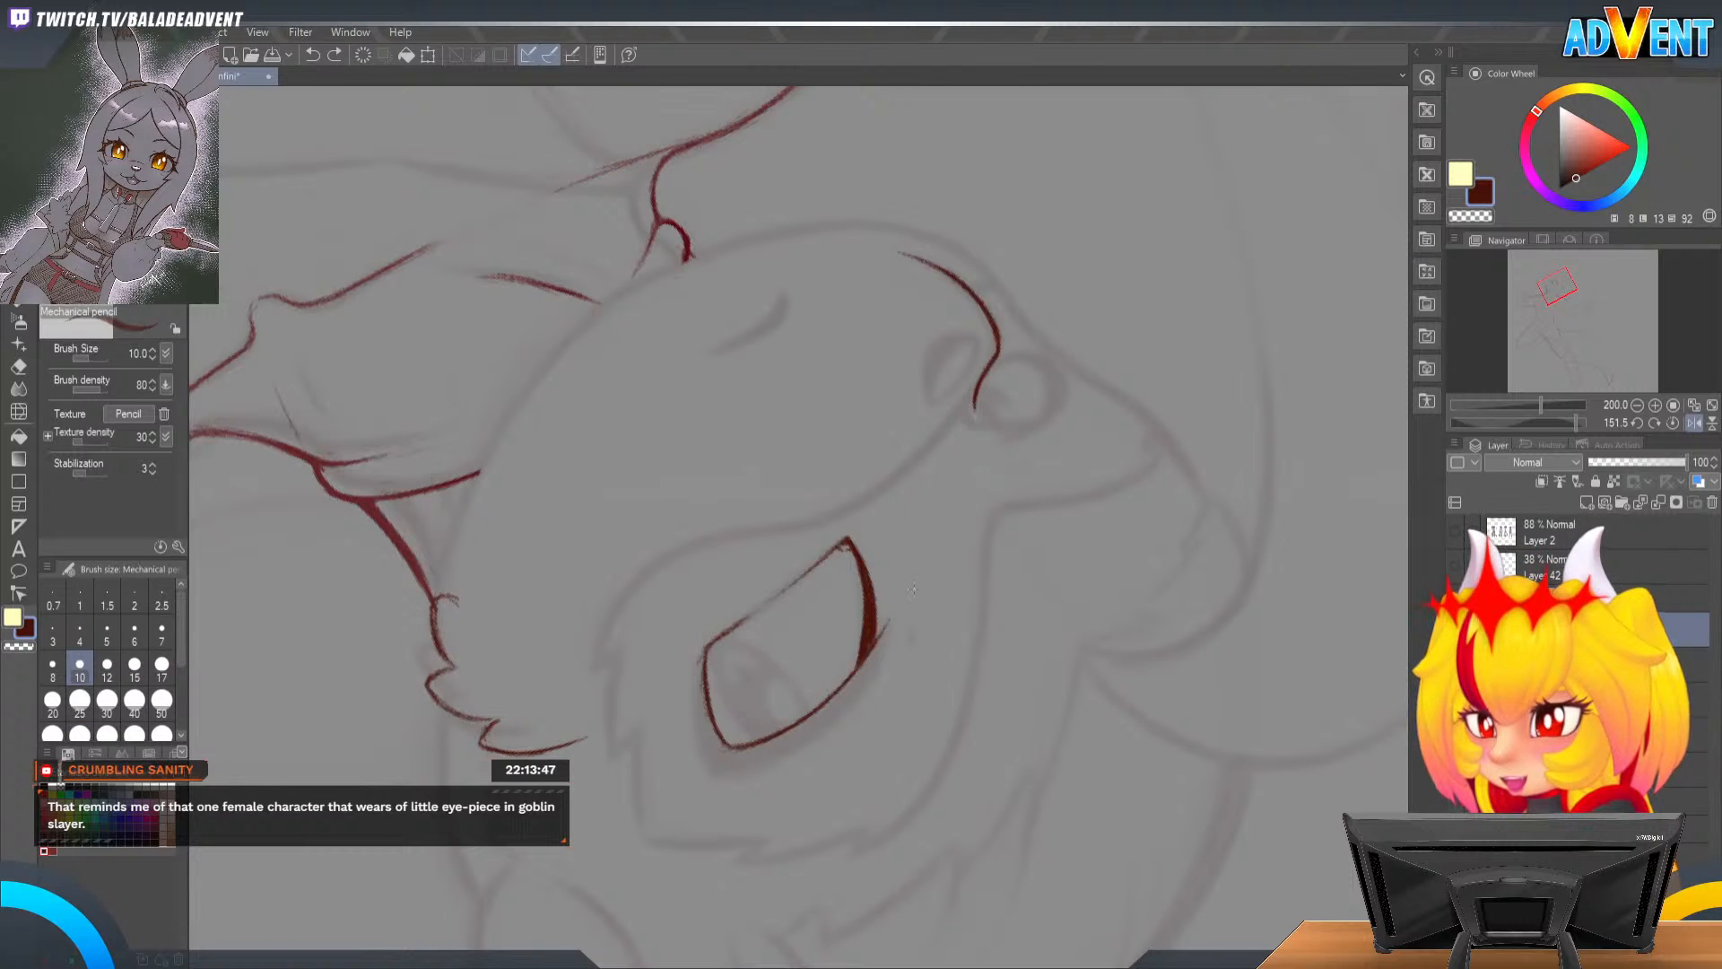
pyautogui.moveTo(976, 423); pyautogui.dragTo(975, 404)
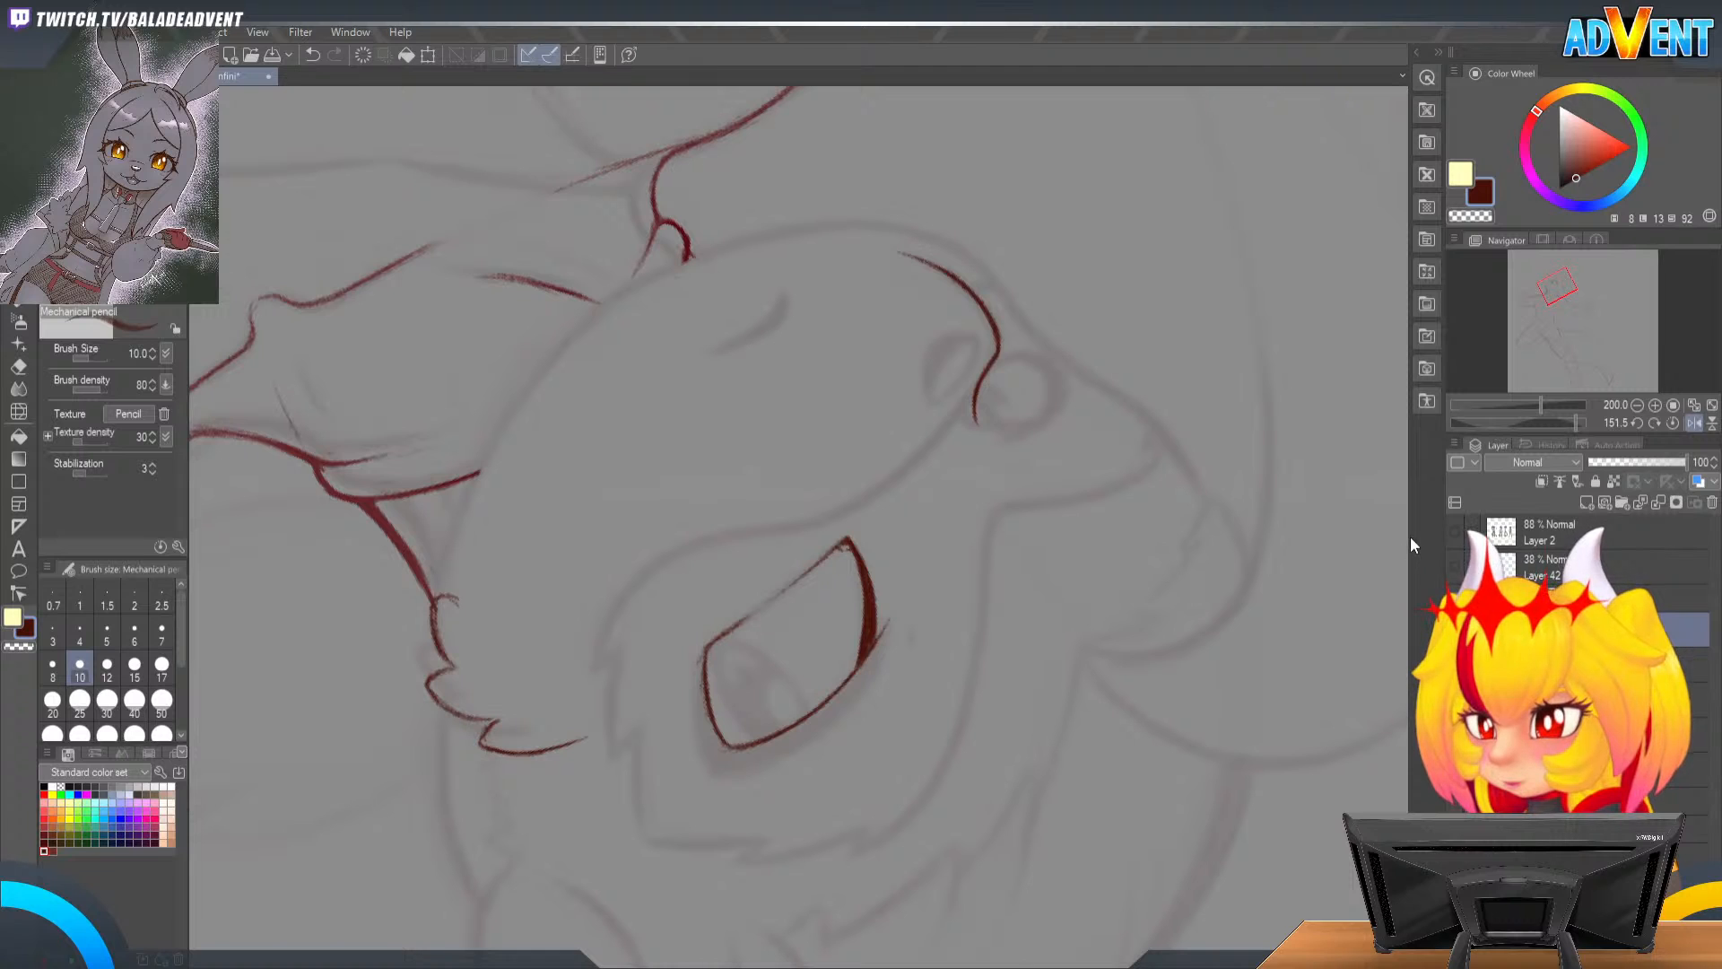
# Step: Draw a short Mechanical pencil stroke for the nostril's upper edge beside the muzzle line, undoing any unwanted stroke
pyautogui.hotkey('shift', 'space')
pyautogui.moveTo(1118, 644)
pyautogui.mouseDown()
pyautogui.moveTo(958, 288)
pyautogui.moveTo(1121, 269)
pyautogui.moveTo(1303, 462)
pyautogui.moveTo(1287, 433)
pyautogui.mouseUp()
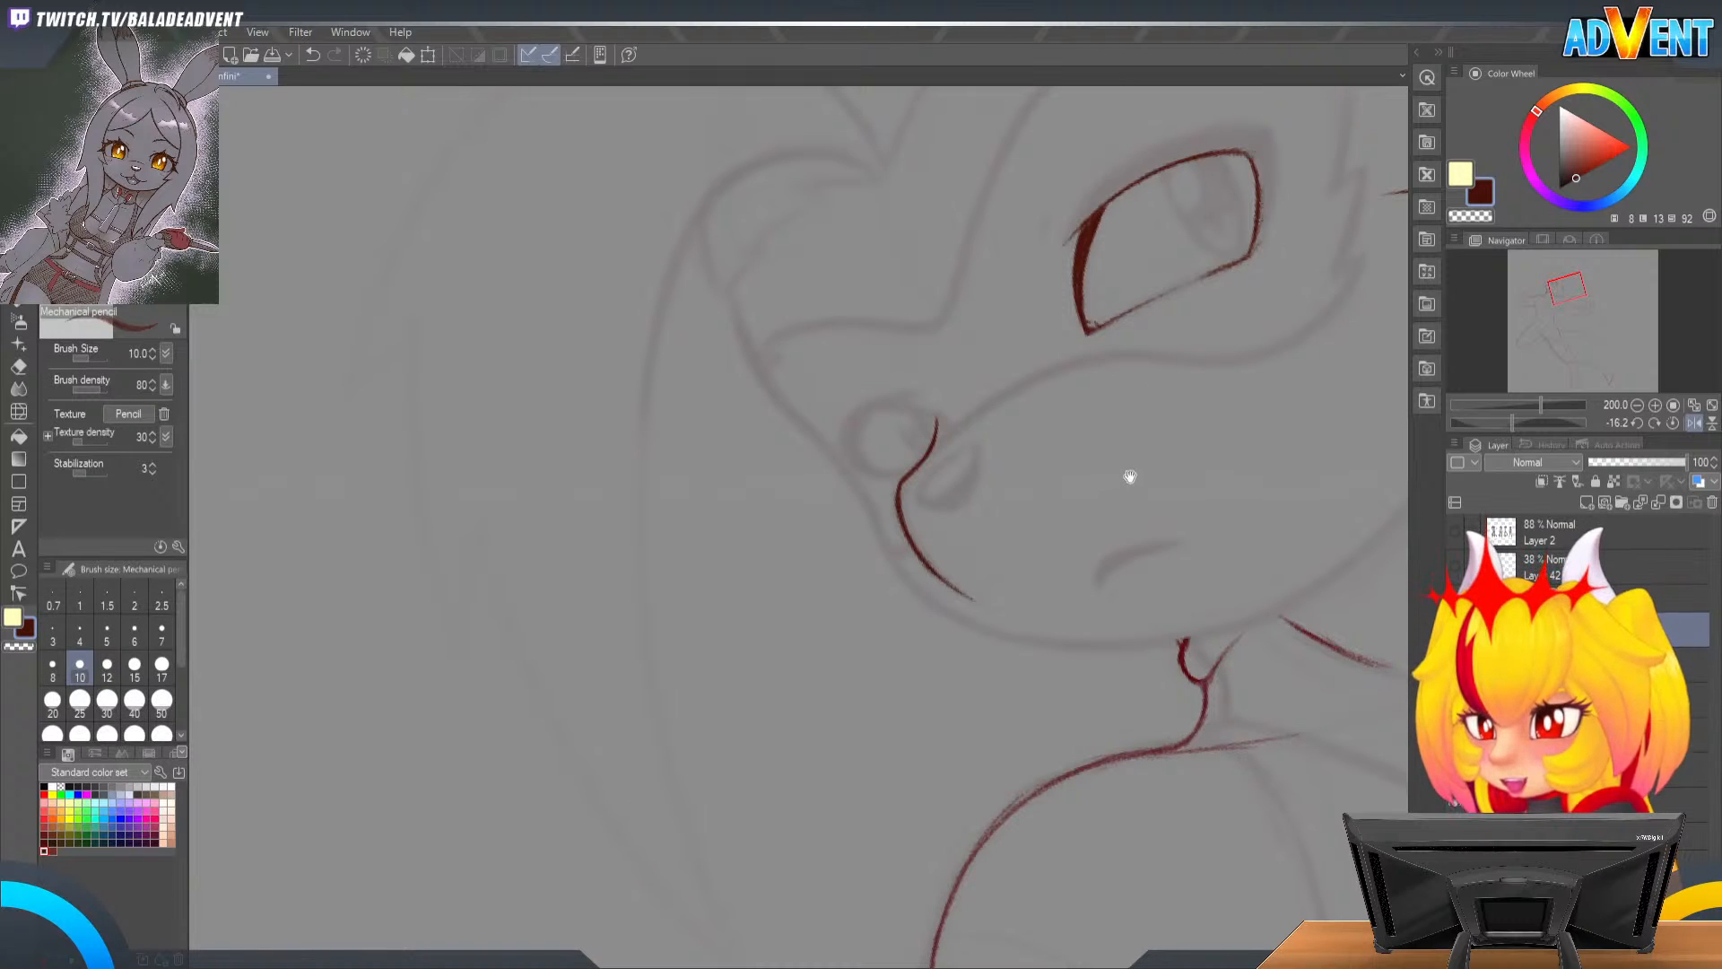
pyautogui.moveTo(1142, 450); pyautogui.dragTo(1288, 296)
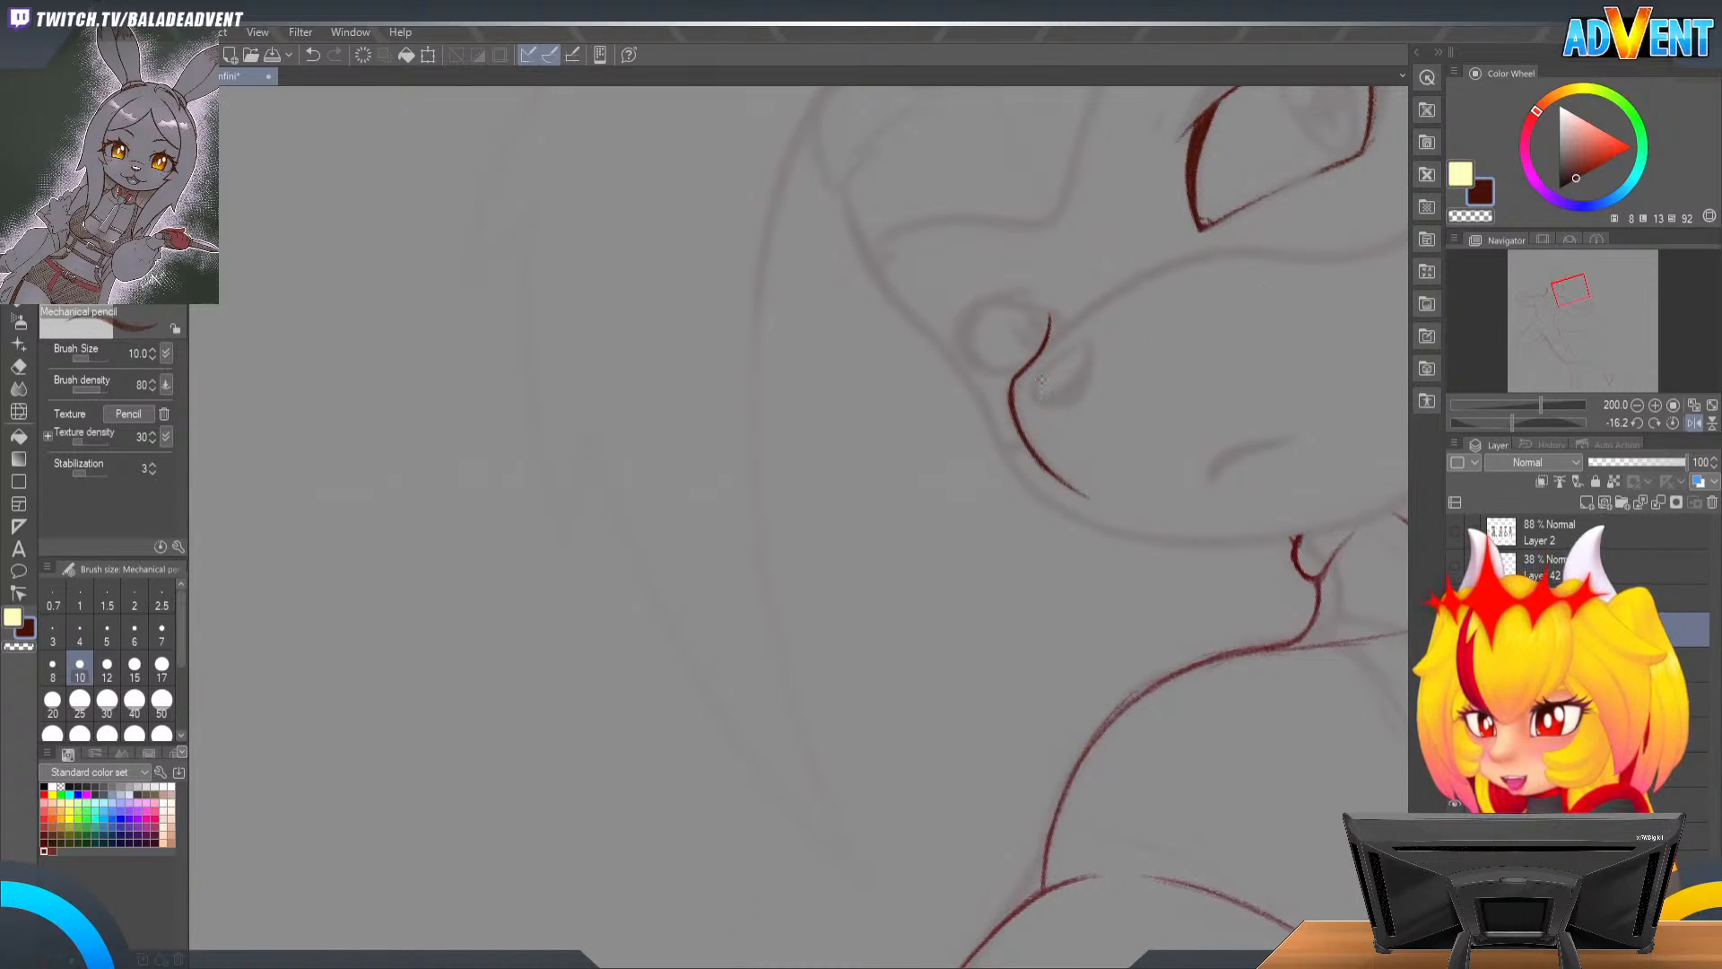
pyautogui.moveTo(1071, 360)
pyautogui.mouseDown()
pyautogui.moveTo(1018, 388)
pyautogui.moveTo(1071, 351)
pyautogui.mouseUp()
pyautogui.hotkey('ctrl', 'z')
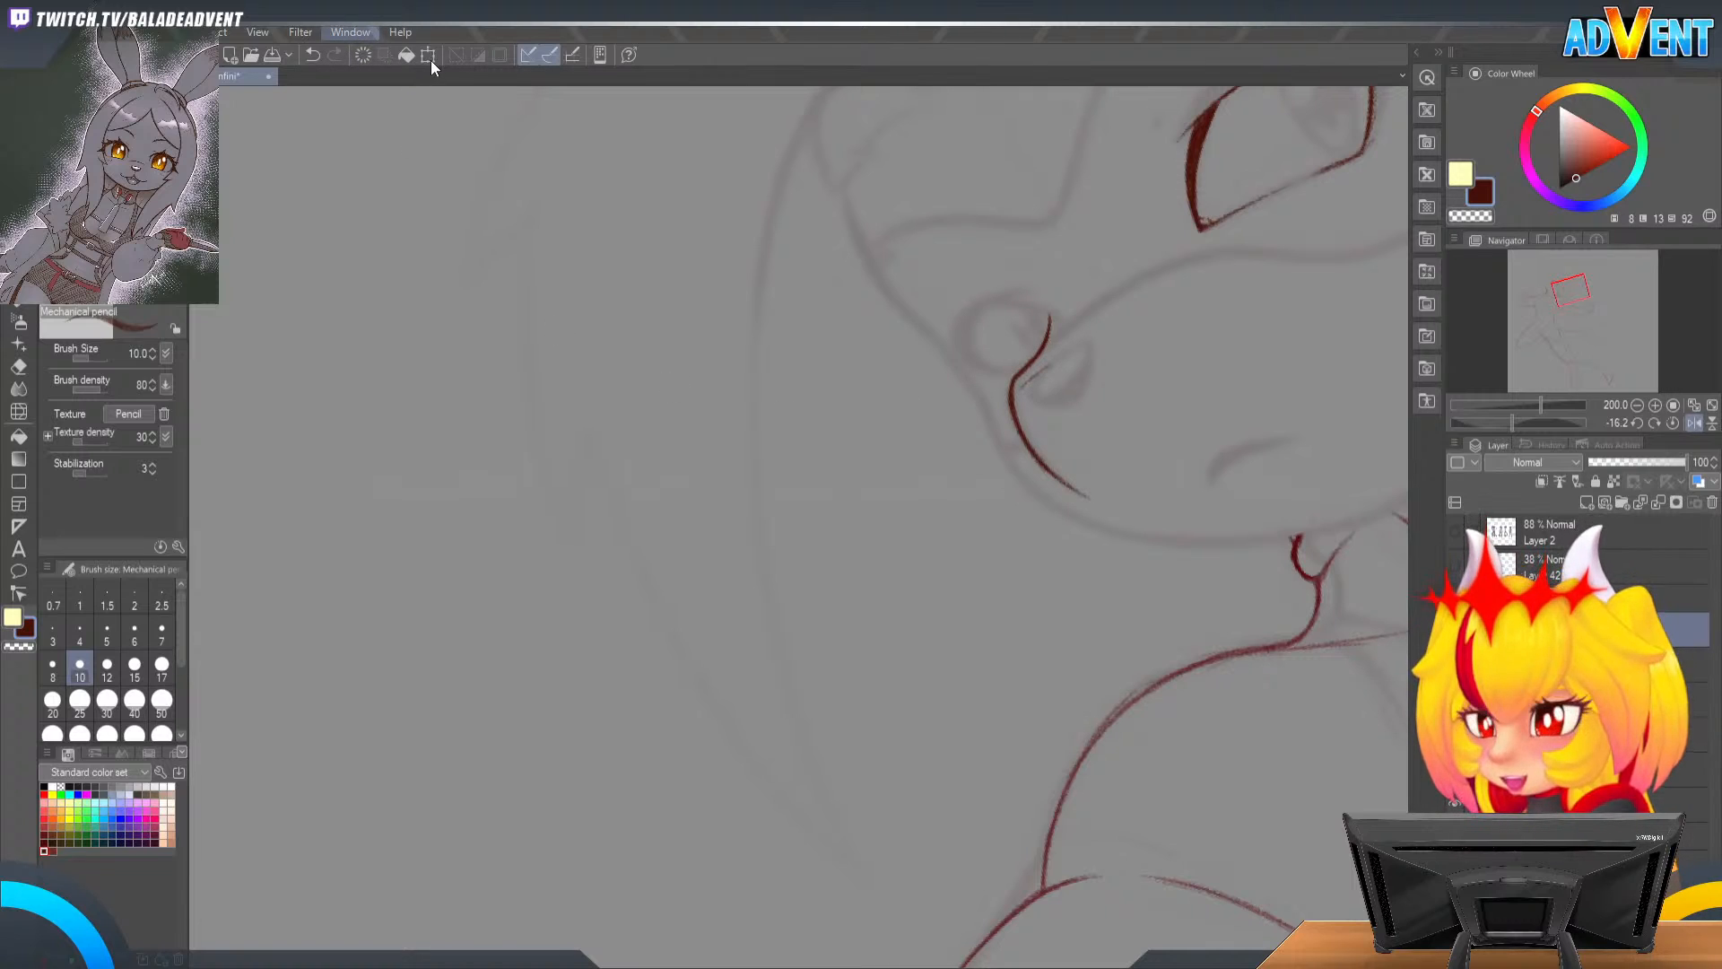
# Step: Open a second window of the drawing, dock the two side by side, and frame the head and torso in the overview window
pyautogui.click(630, 58)
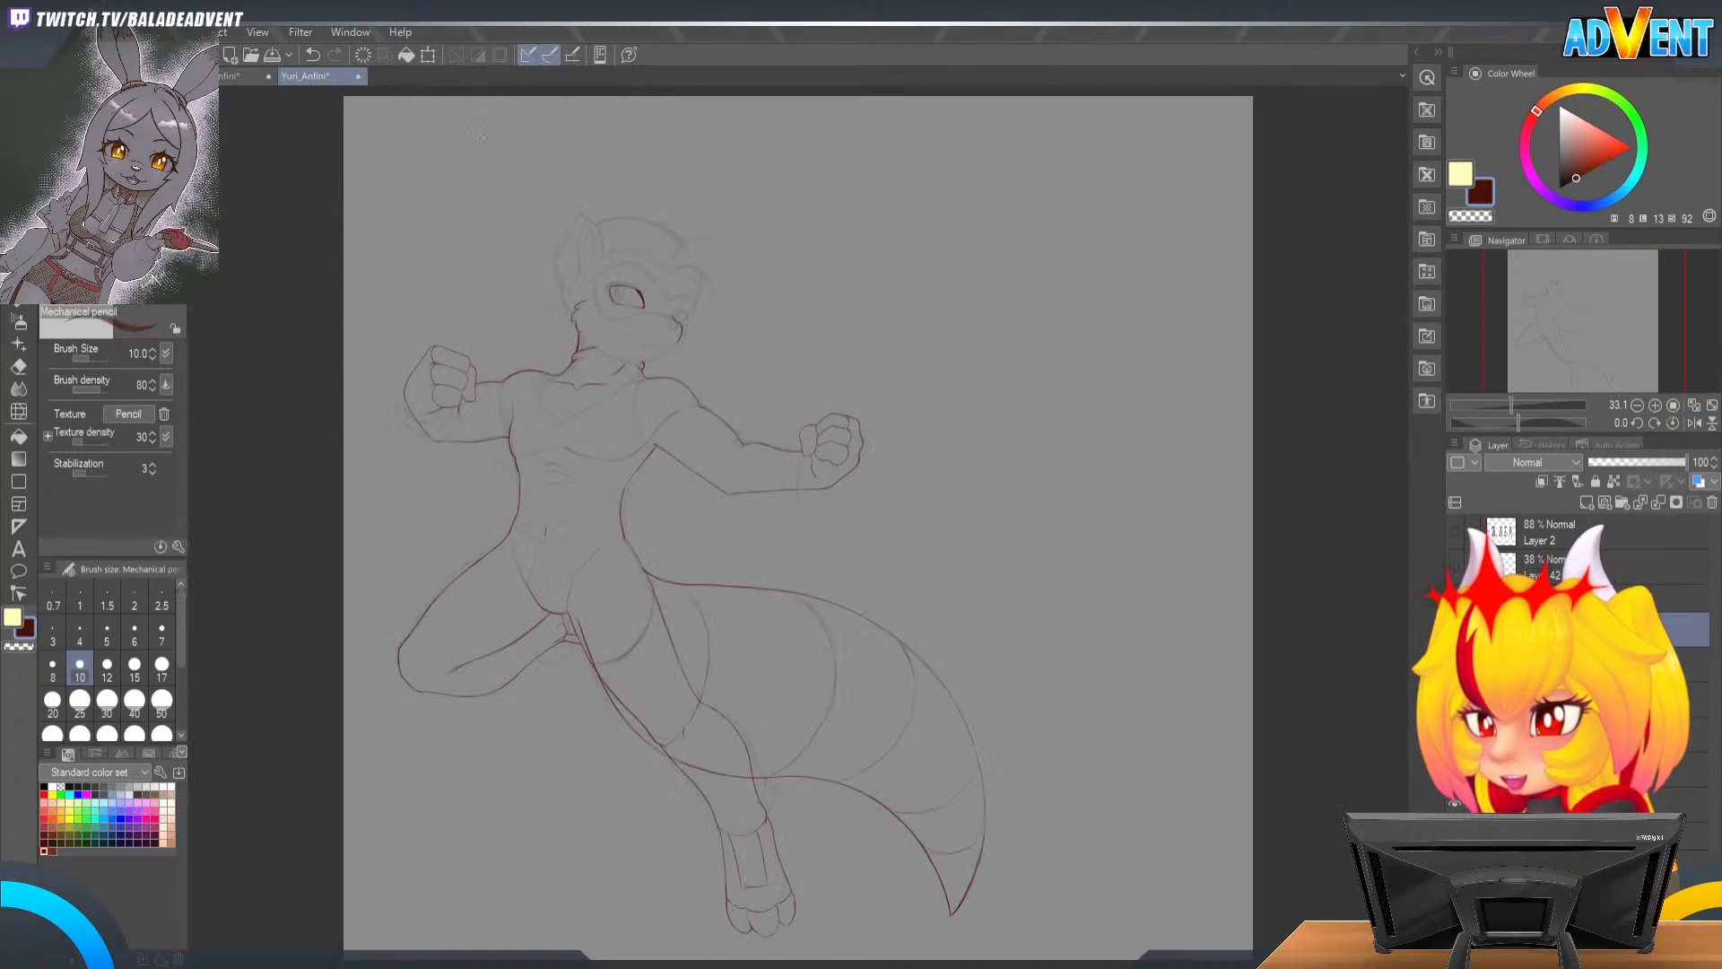
pyautogui.moveTo(324, 79); pyautogui.dragTo(1395, 448)
pyautogui.hotkey('ctrl', 'space')
pyautogui.click(308, 342)
pyautogui.moveTo(413, 345); pyautogui.dragTo(635, 348)
pyautogui.click(638, 372)
pyautogui.moveTo(797, 443); pyautogui.dragTo(423, 466)
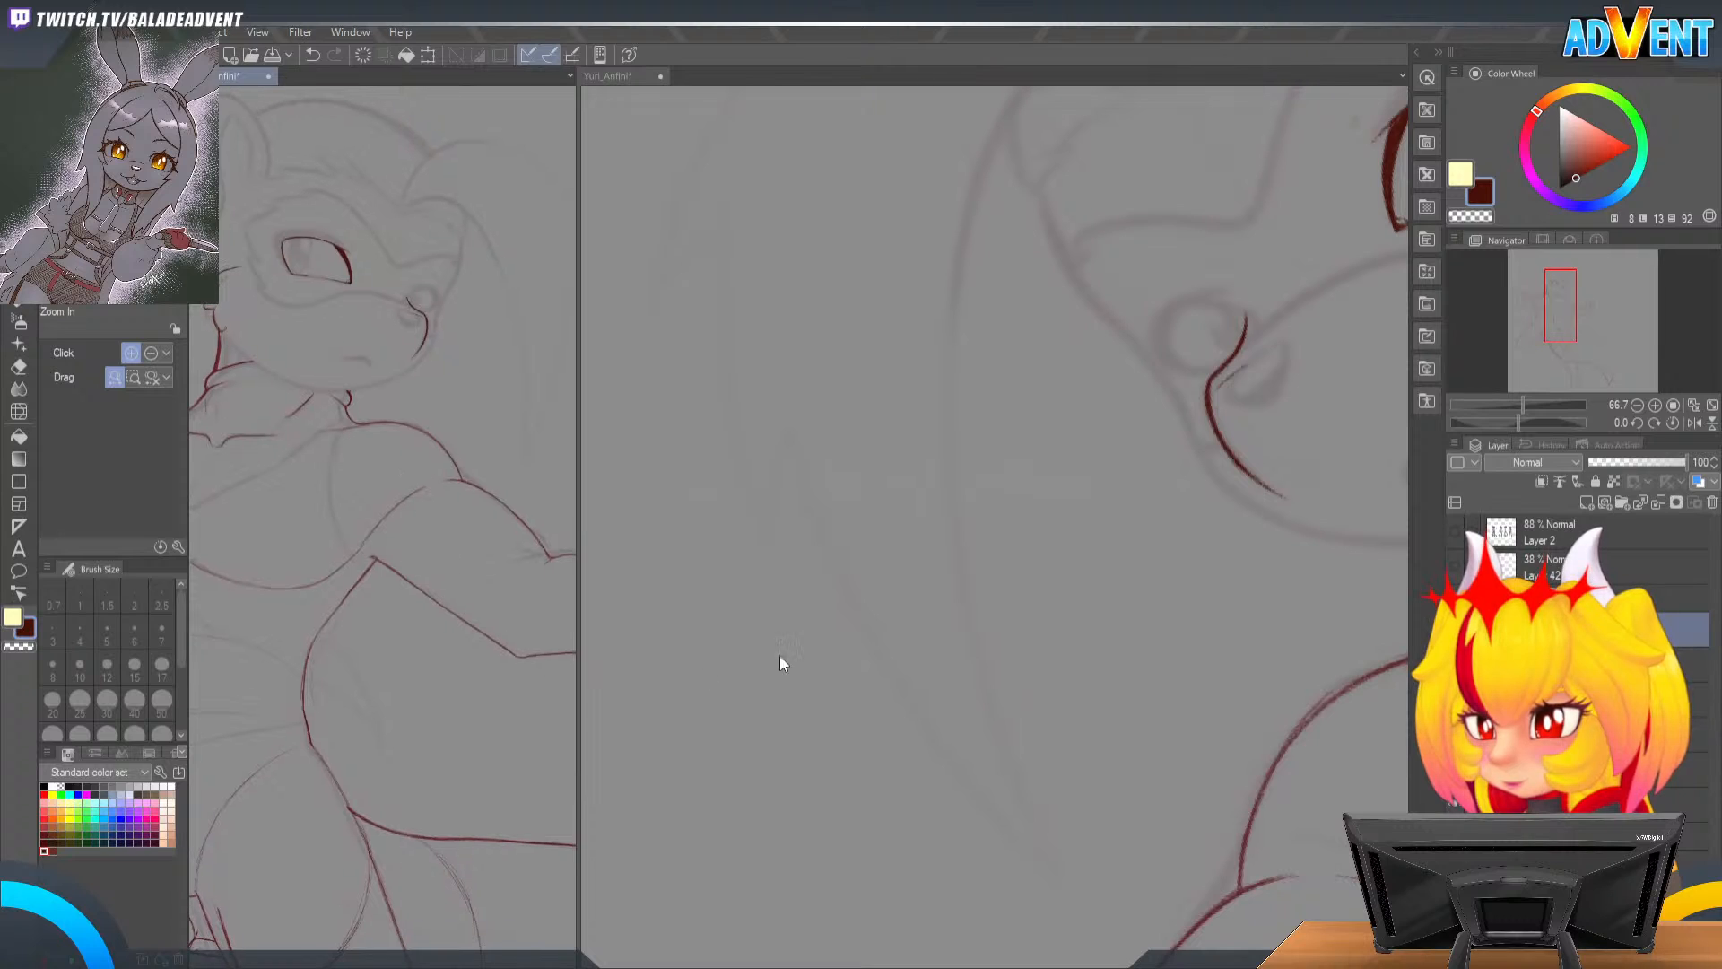
# Step: Strengthen the nostril's upper edge at 400% and add short pencil strokes for its rounded front end and inner line
pyautogui.click(1226, 420)
pyautogui.moveTo(1295, 461)
pyautogui.mouseDown()
pyautogui.moveTo(1196, 450)
pyautogui.moveTo(1072, 367)
pyautogui.mouseUp()
pyautogui.doubleClick(1139, 381)
pyautogui.press('p')
pyautogui.moveTo(958, 441)
pyautogui.mouseDown()
pyautogui.moveTo(1039, 380)
pyautogui.moveTo(999, 395)
pyautogui.moveTo(1053, 377)
pyautogui.moveTo(969, 420)
pyautogui.mouseUp()
pyautogui.press('r')
pyautogui.moveTo(1088, 384)
pyautogui.mouseDown()
pyautogui.moveTo(1149, 499)
pyautogui.moveTo(1113, 553)
pyautogui.mouseUp()
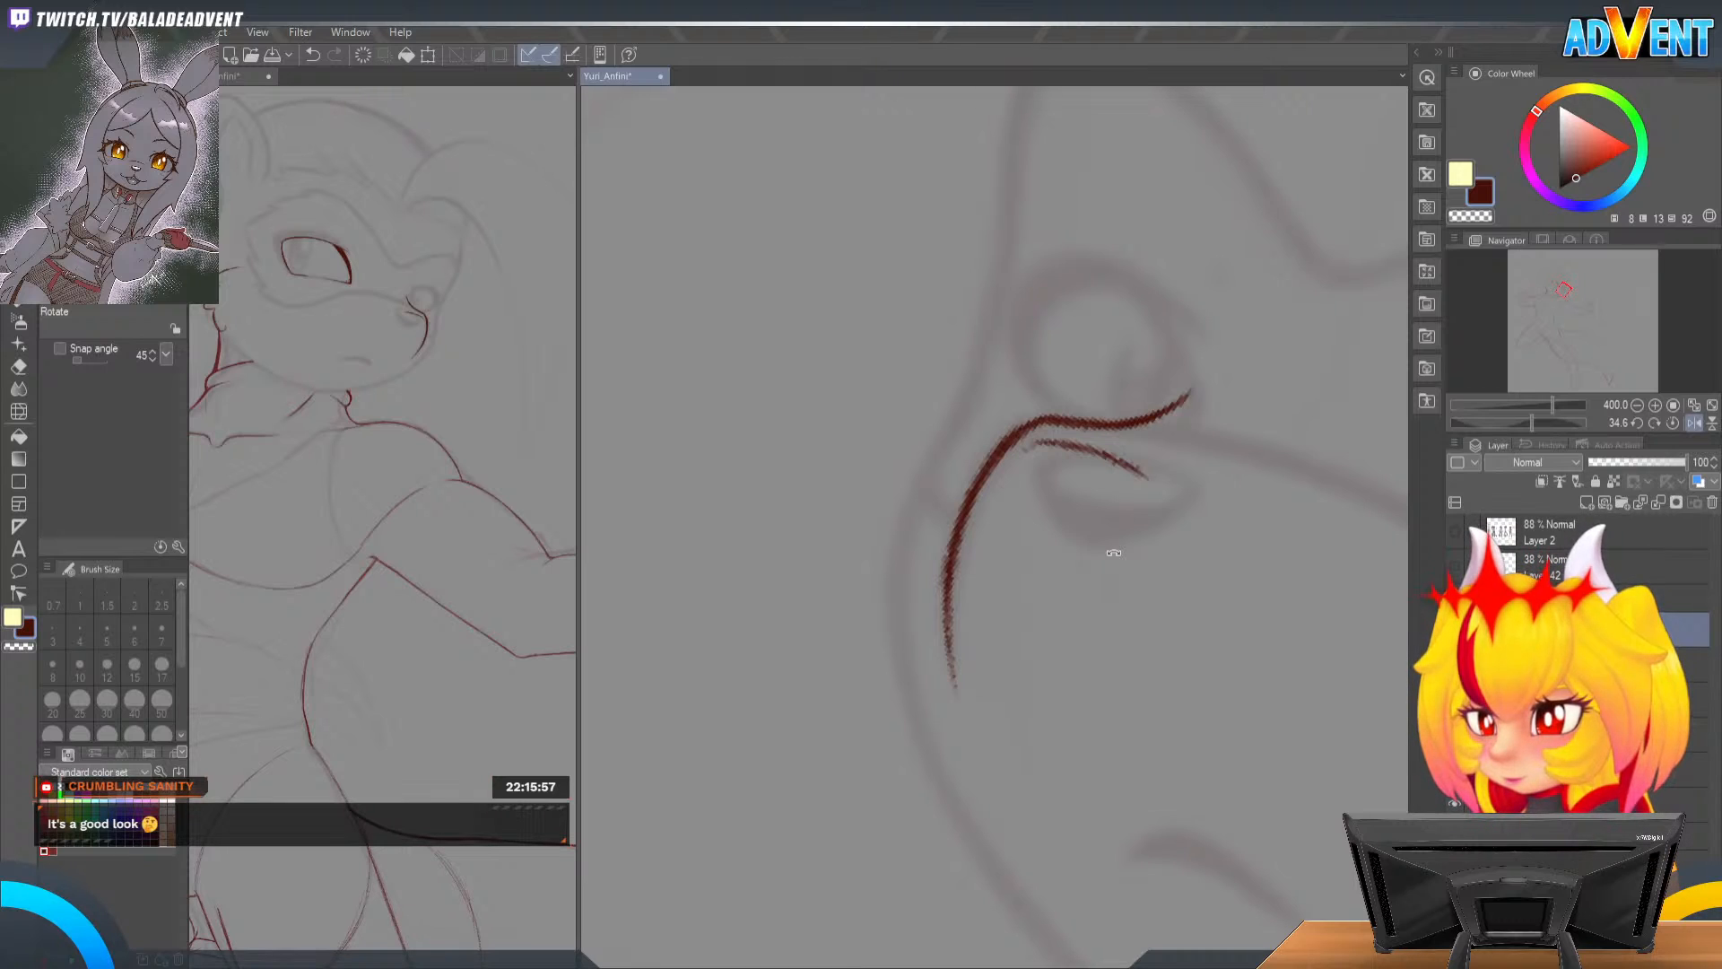
pyautogui.moveTo(1298, 438); pyautogui.dragTo(1253, 310)
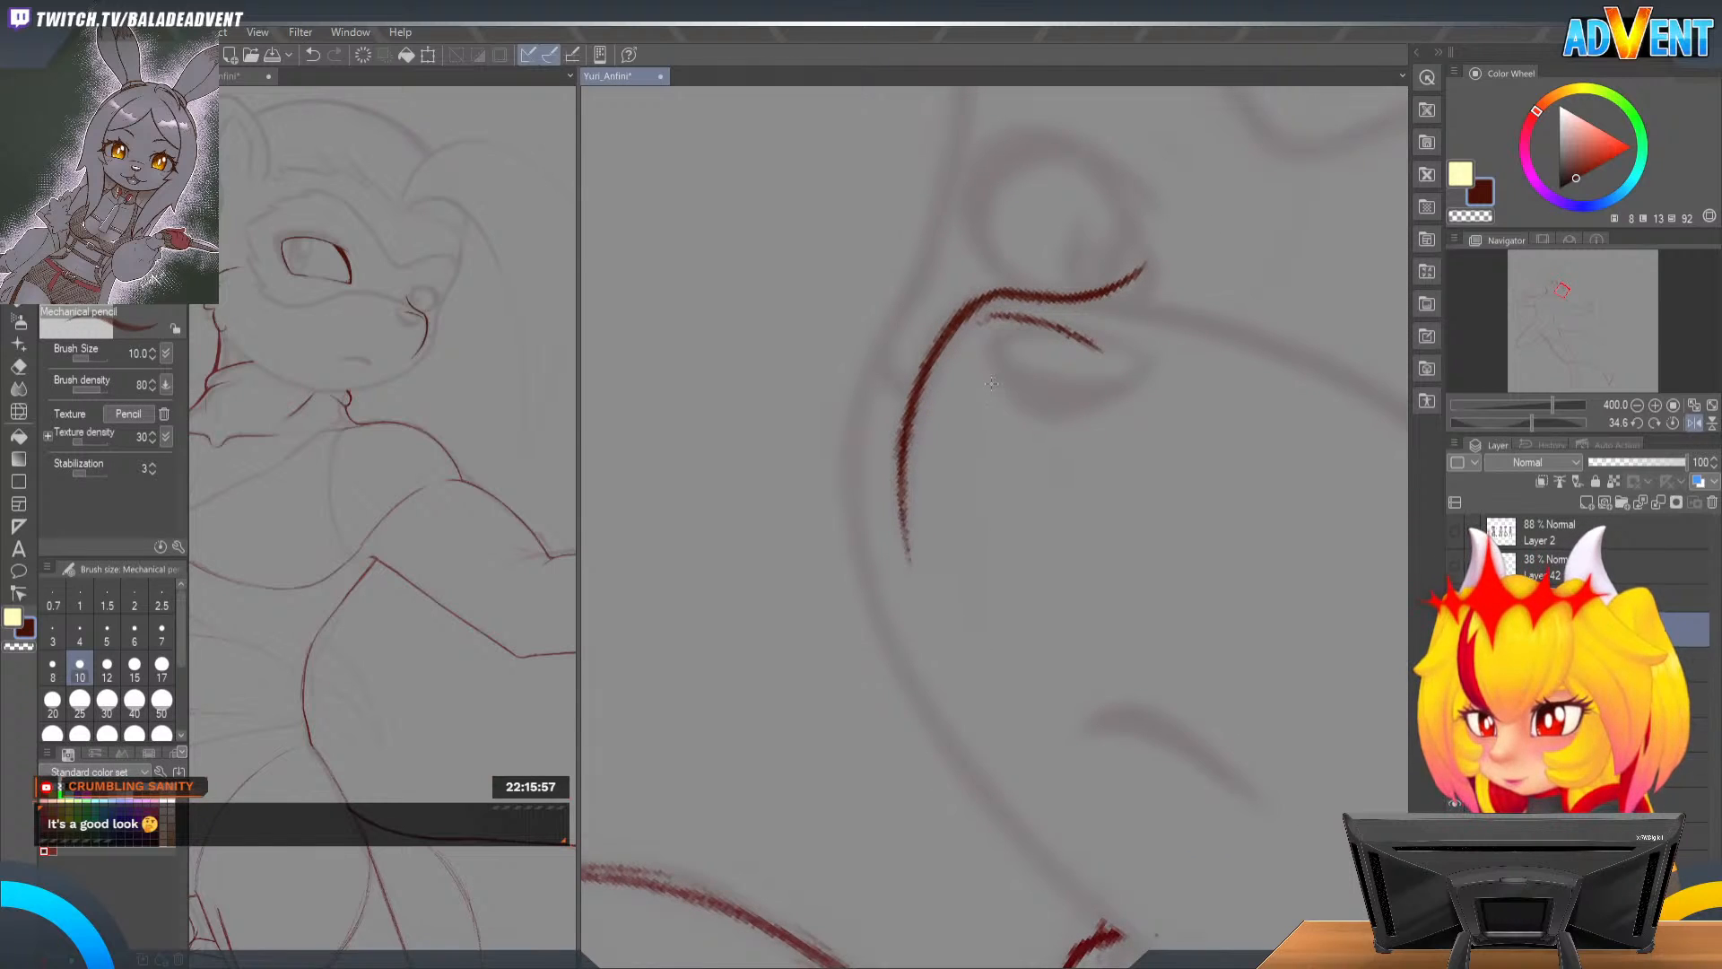
pyautogui.moveTo(1023, 327); pyautogui.dragTo(1001, 364)
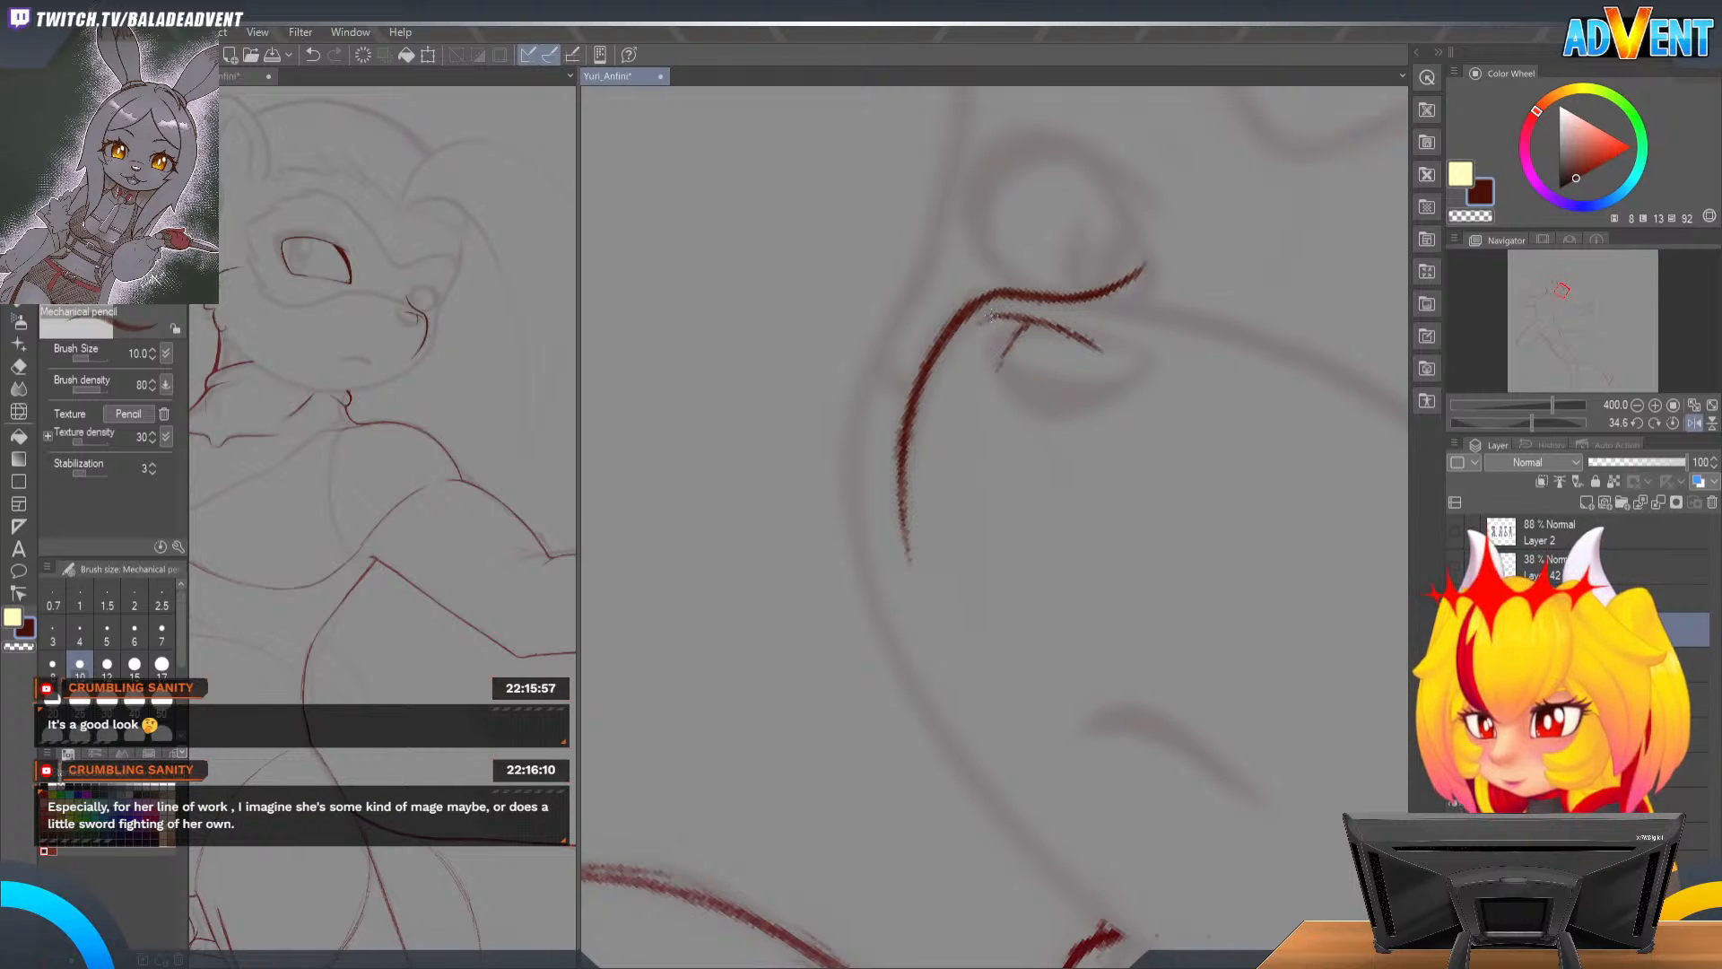
pyautogui.moveTo(997, 368)
pyautogui.mouseDown()
pyautogui.moveTo(987, 321)
pyautogui.moveTo(988, 349)
pyautogui.mouseUp()
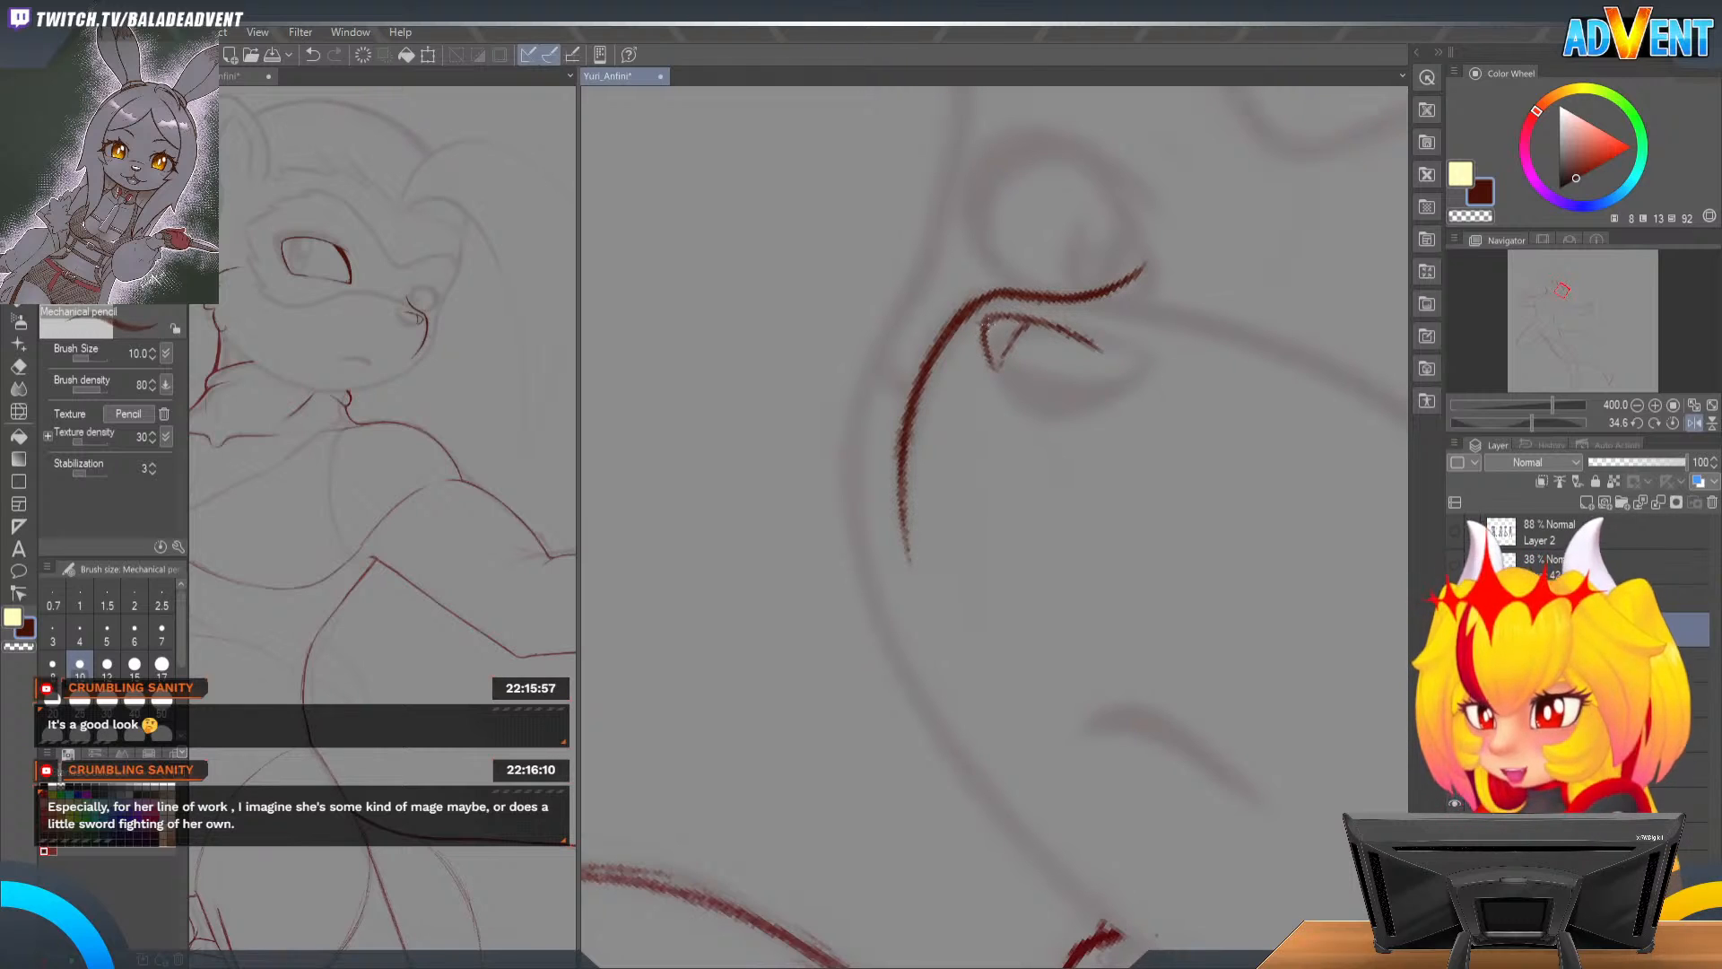
pyautogui.moveTo(991, 363); pyautogui.dragTo(984, 323)
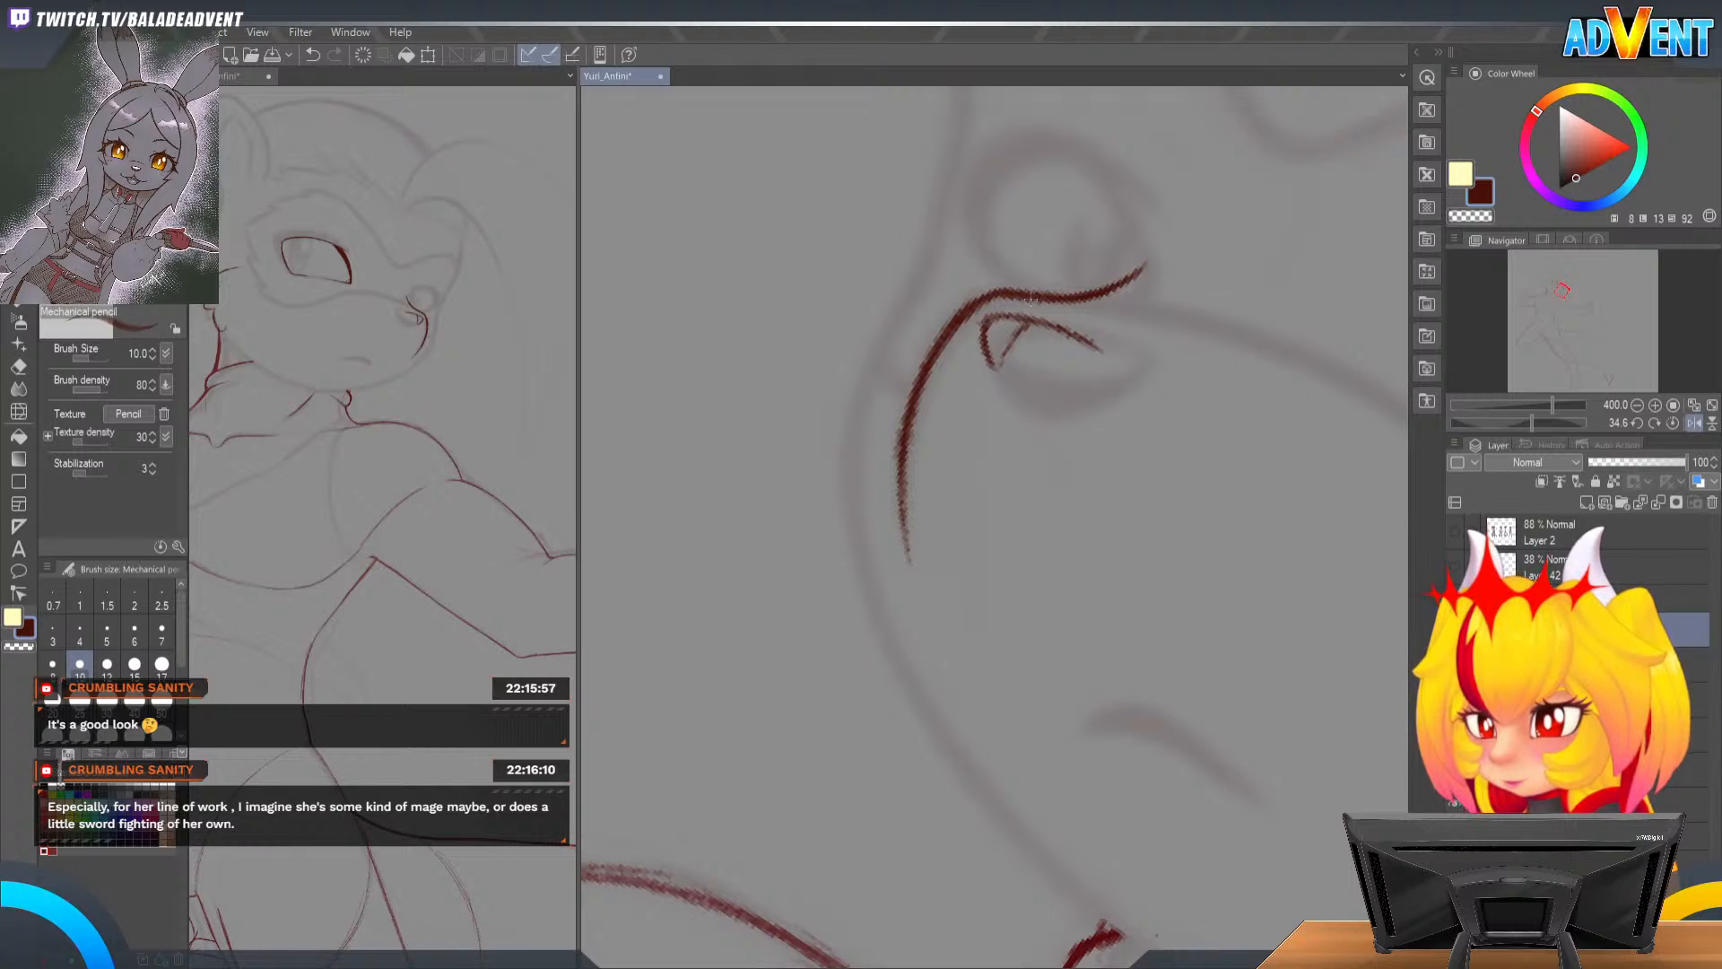
# Step: Close the nostril outline along its underside with the Mechanical pencil and clean its edge with the Hard eraser
pyautogui.press('h')
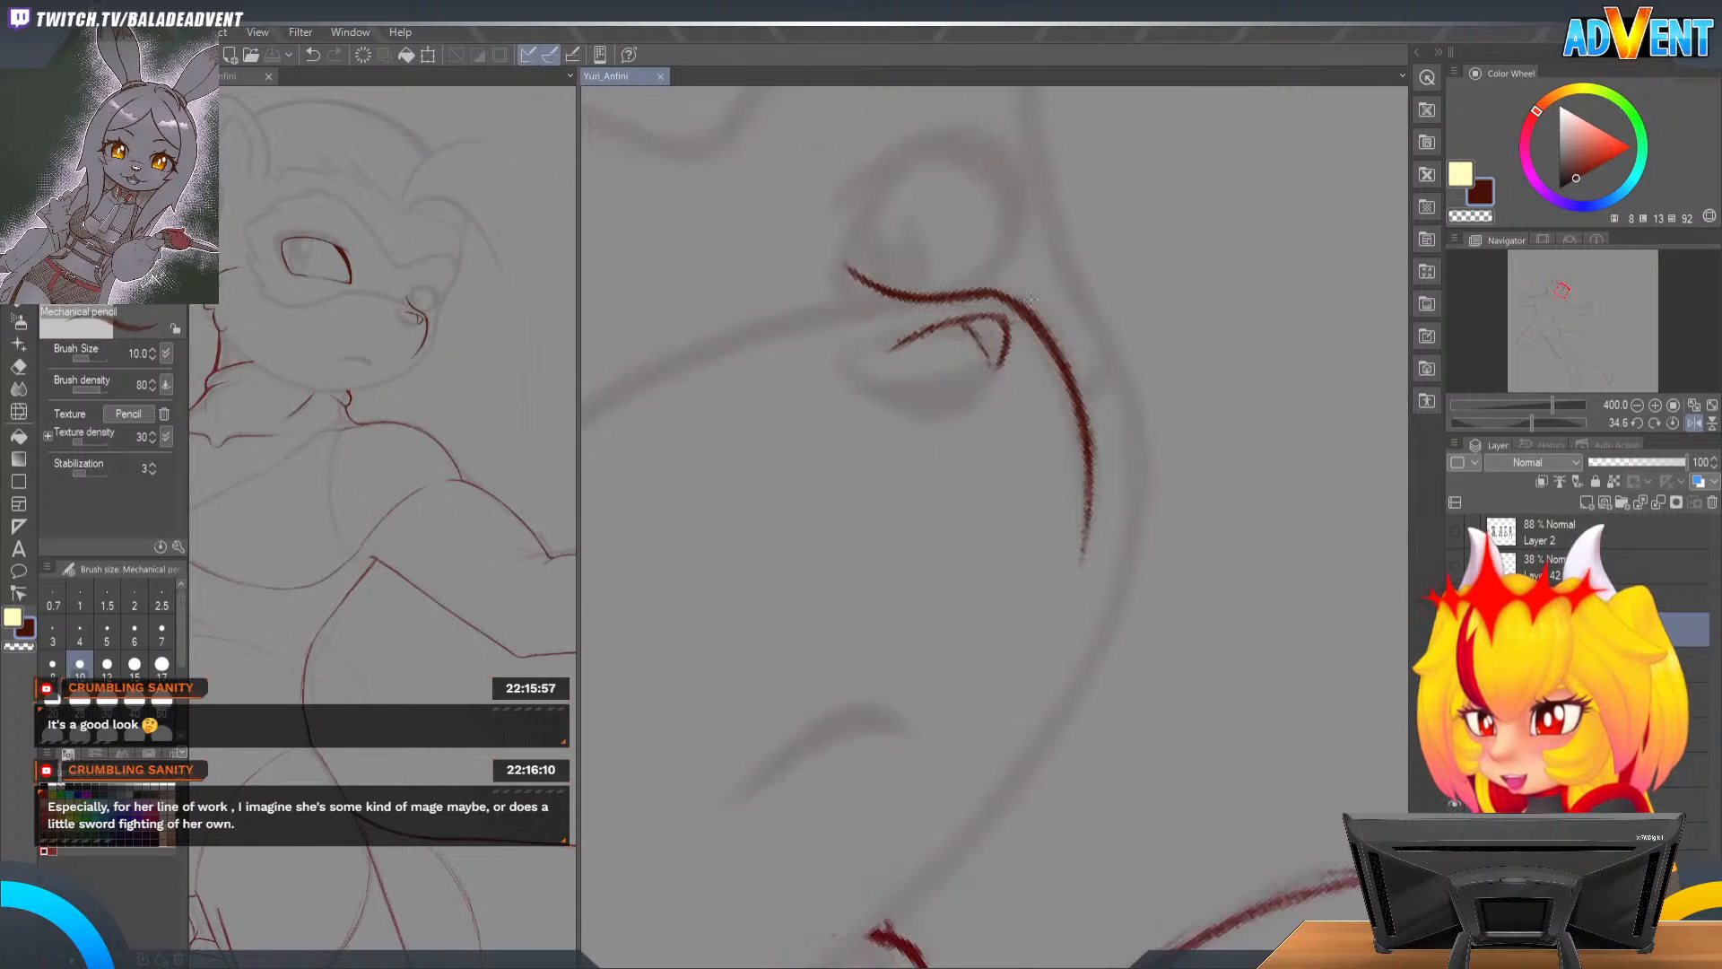
pyautogui.moveTo(1072, 394)
pyautogui.mouseDown()
pyautogui.moveTo(1146, 454)
pyautogui.moveTo(1126, 705)
pyautogui.mouseUp()
pyautogui.moveTo(1245, 554)
pyautogui.mouseDown()
pyautogui.moveTo(1253, 530)
pyautogui.moveTo(1167, 359)
pyautogui.mouseUp()
pyautogui.press('p')
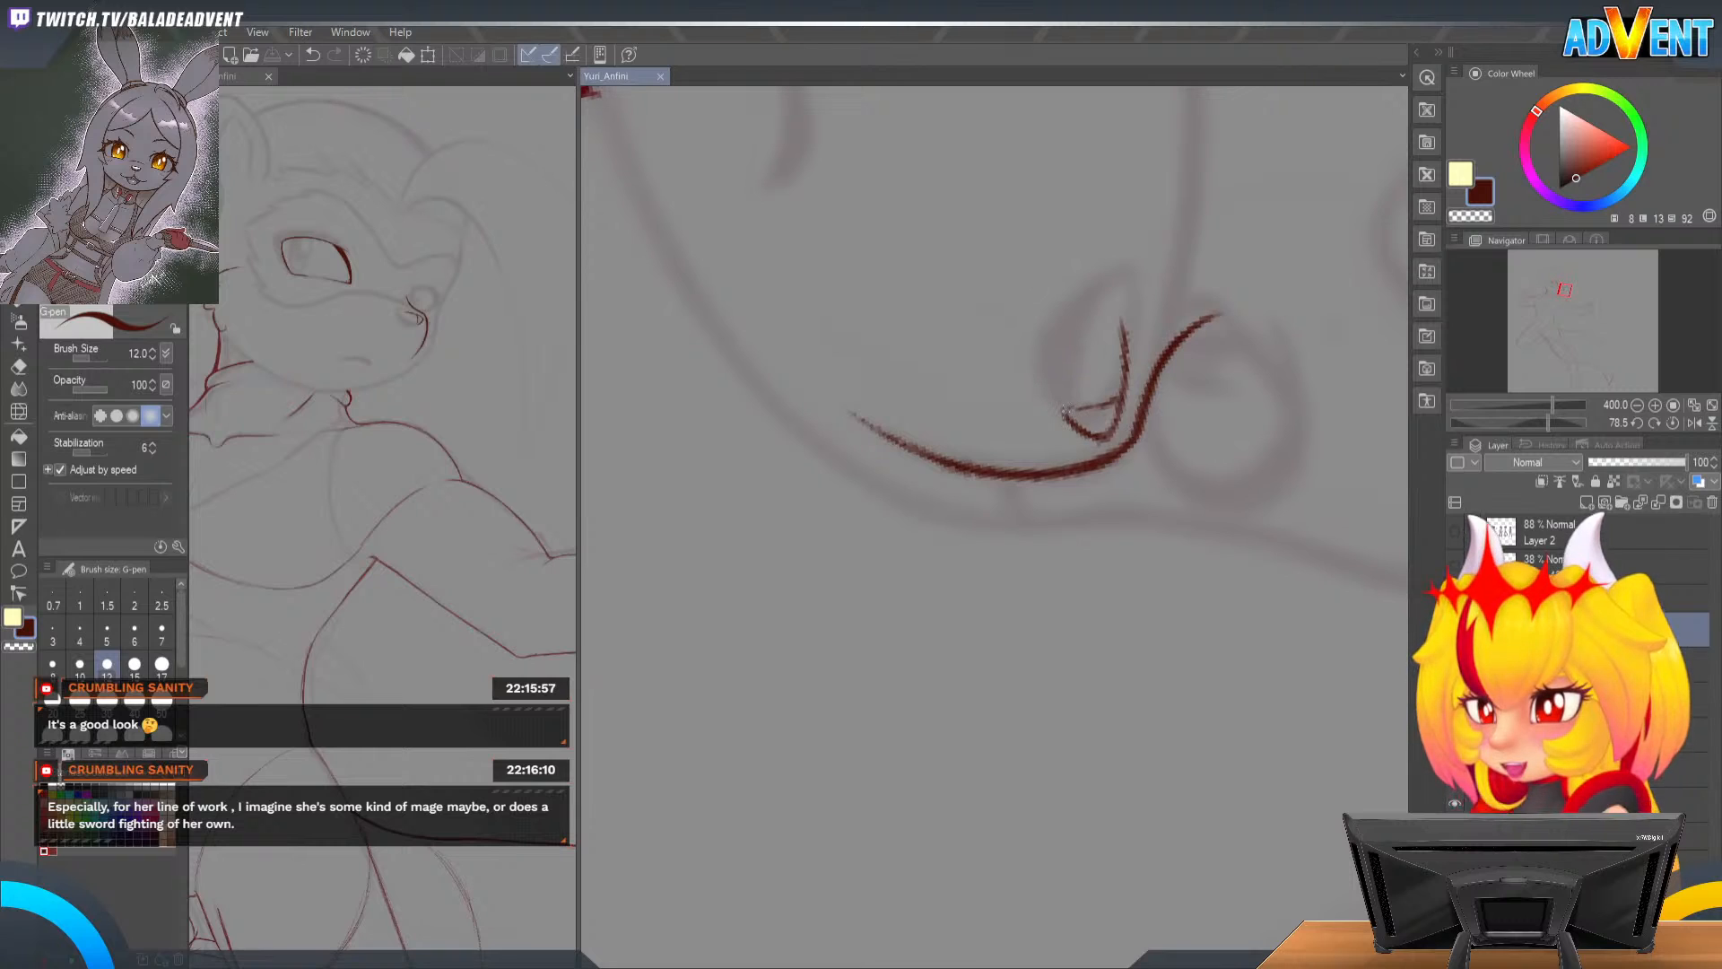
pyautogui.press('p')
pyautogui.moveTo(1067, 413)
pyautogui.mouseDown()
pyautogui.moveTo(1115, 330)
pyautogui.moveTo(1066, 411)
pyautogui.moveTo(1092, 363)
pyautogui.mouseUp()
pyautogui.press('r')
pyautogui.moveTo(1229, 361)
pyautogui.mouseDown()
pyautogui.moveTo(872, 267)
pyautogui.moveTo(840, 285)
pyautogui.mouseUp()
pyautogui.press('e')
pyautogui.moveTo(800, 381); pyautogui.dragTo(795, 402)
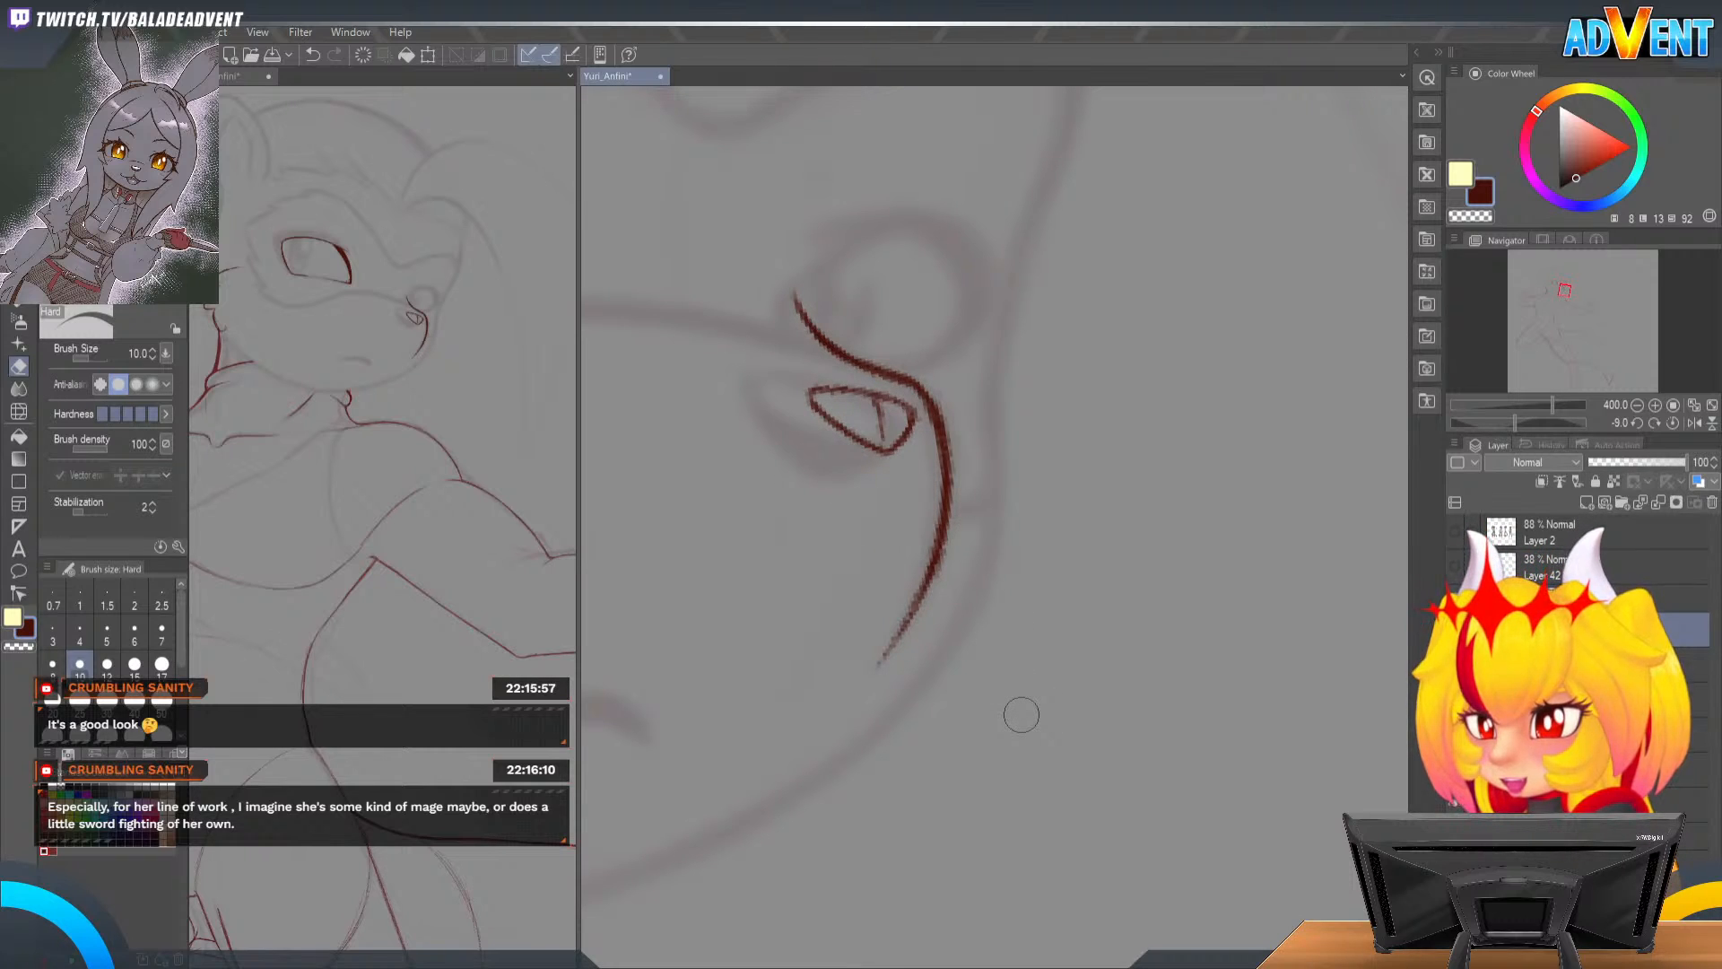
# Step: Fill the nostril with dark red pencil strokes and slightly reshape it with a free transform
pyautogui.press('p')
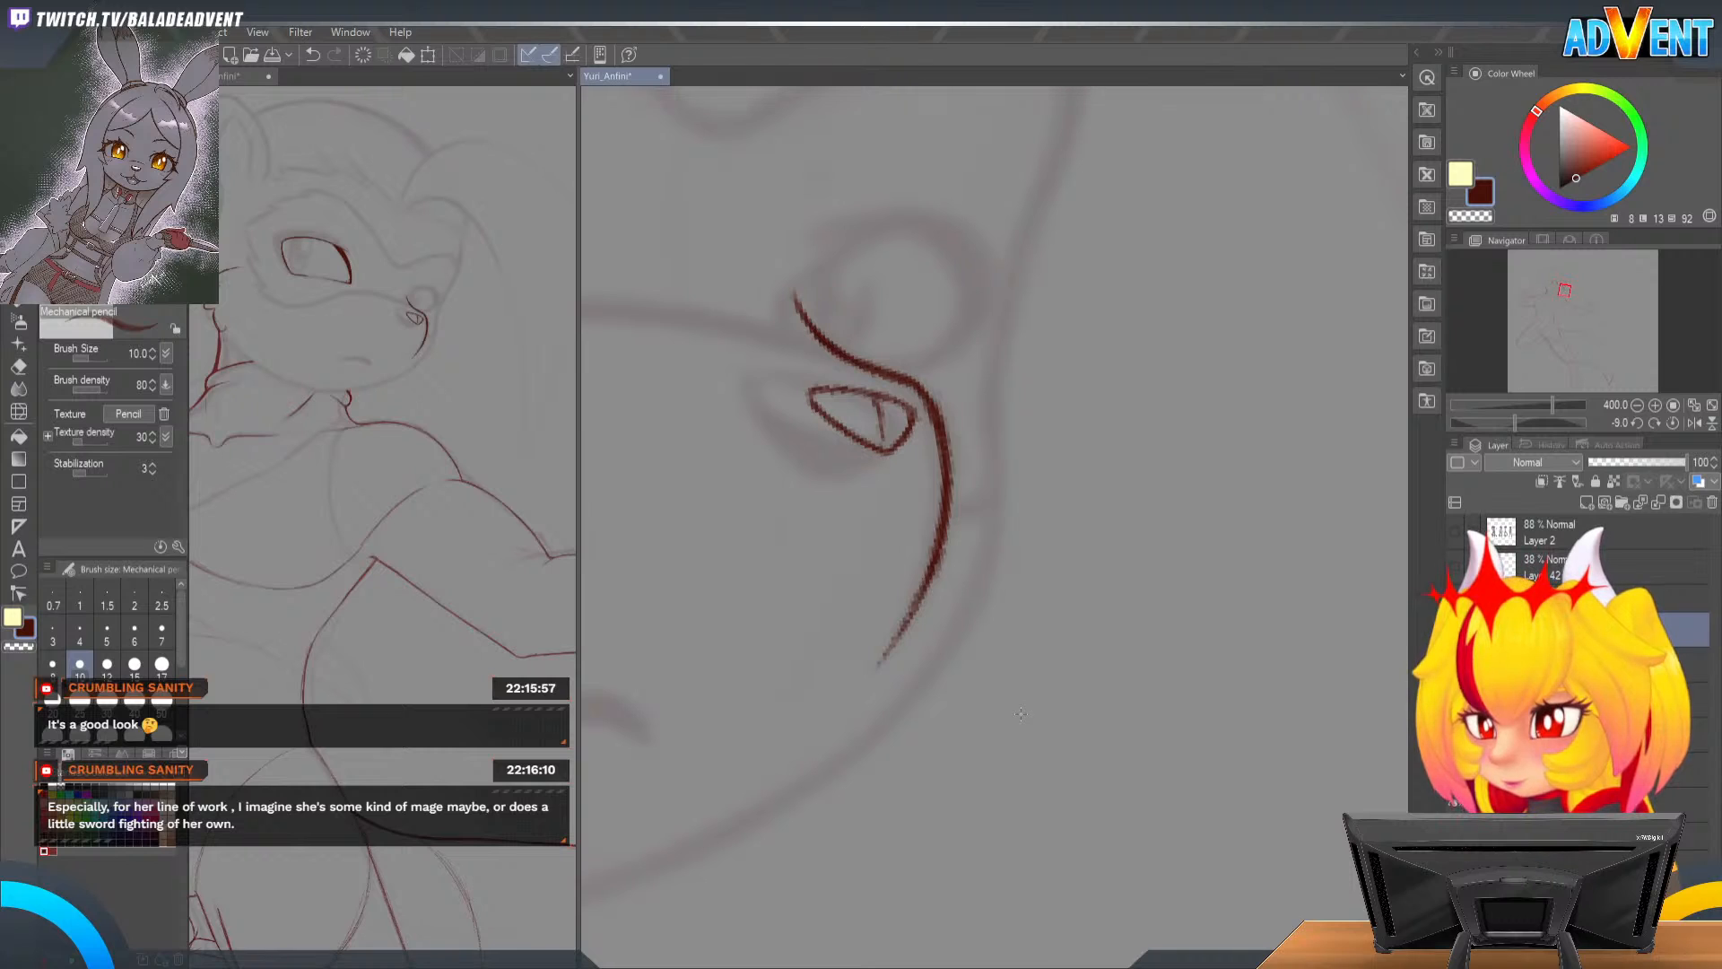
pyautogui.moveTo(816, 398)
pyautogui.mouseDown()
pyautogui.moveTo(829, 413)
pyautogui.moveTo(859, 395)
pyautogui.moveTo(818, 399)
pyautogui.moveTo(906, 441)
pyautogui.mouseUp()
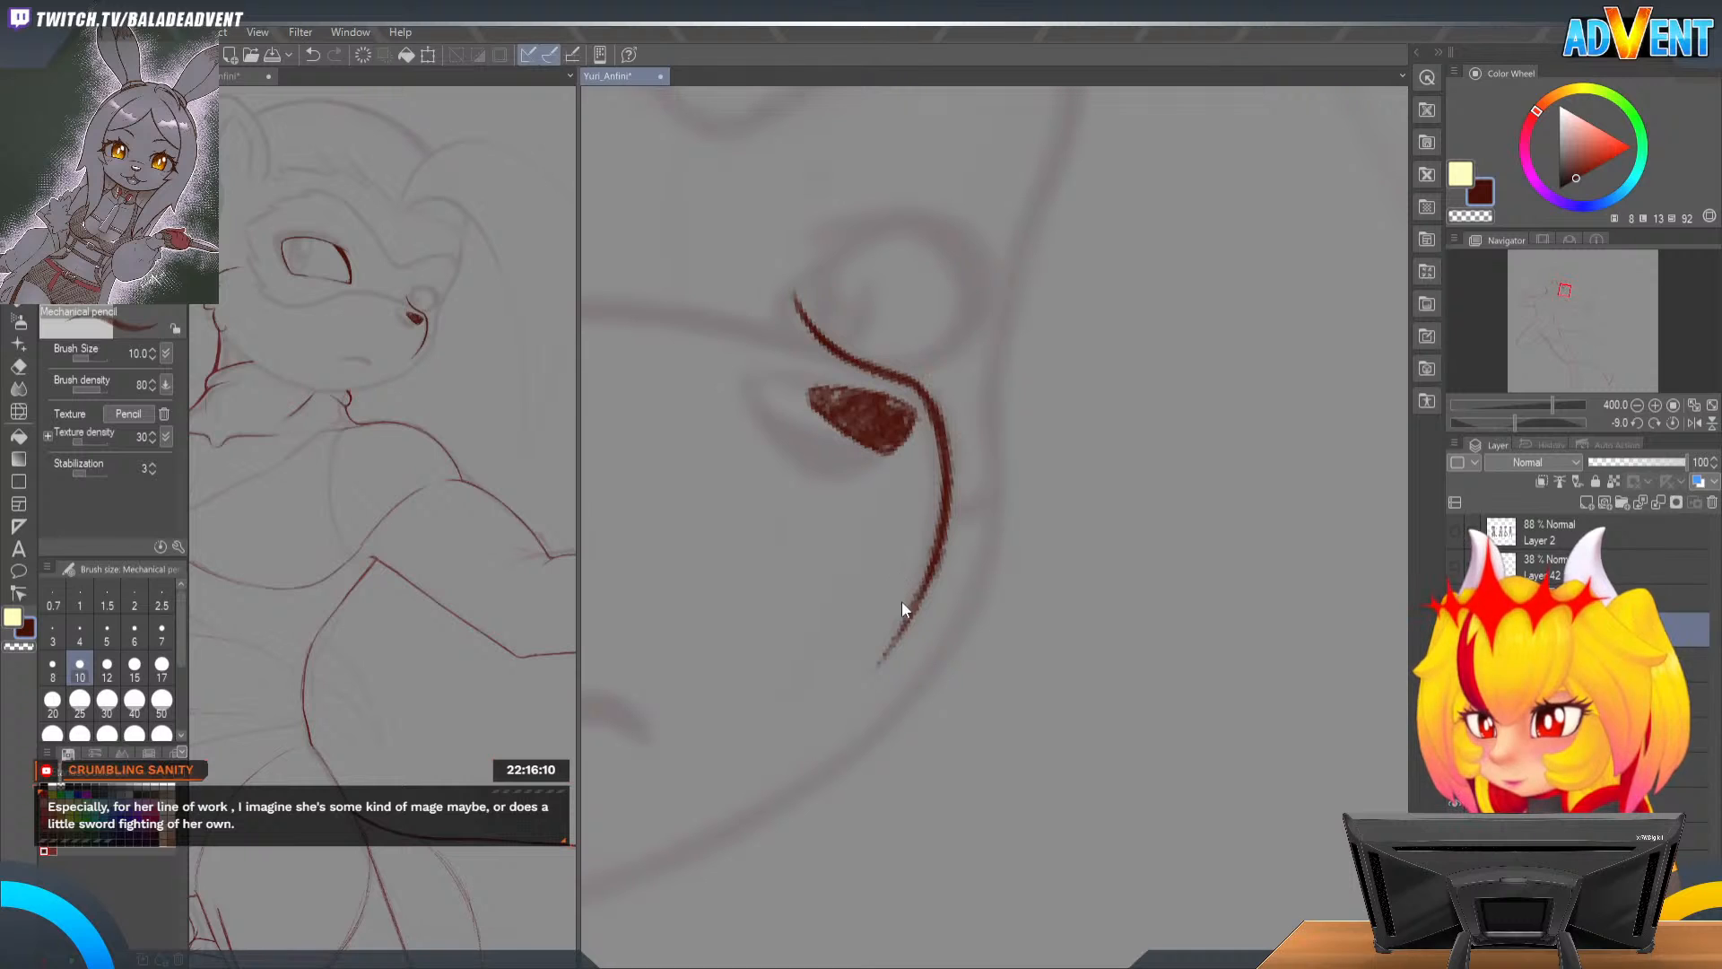
pyautogui.hotkey('ctrl', 't')
pyautogui.moveTo(955, 418); pyautogui.dragTo(841, 454)
pyautogui.moveTo(921, 377); pyautogui.dragTo(943, 374)
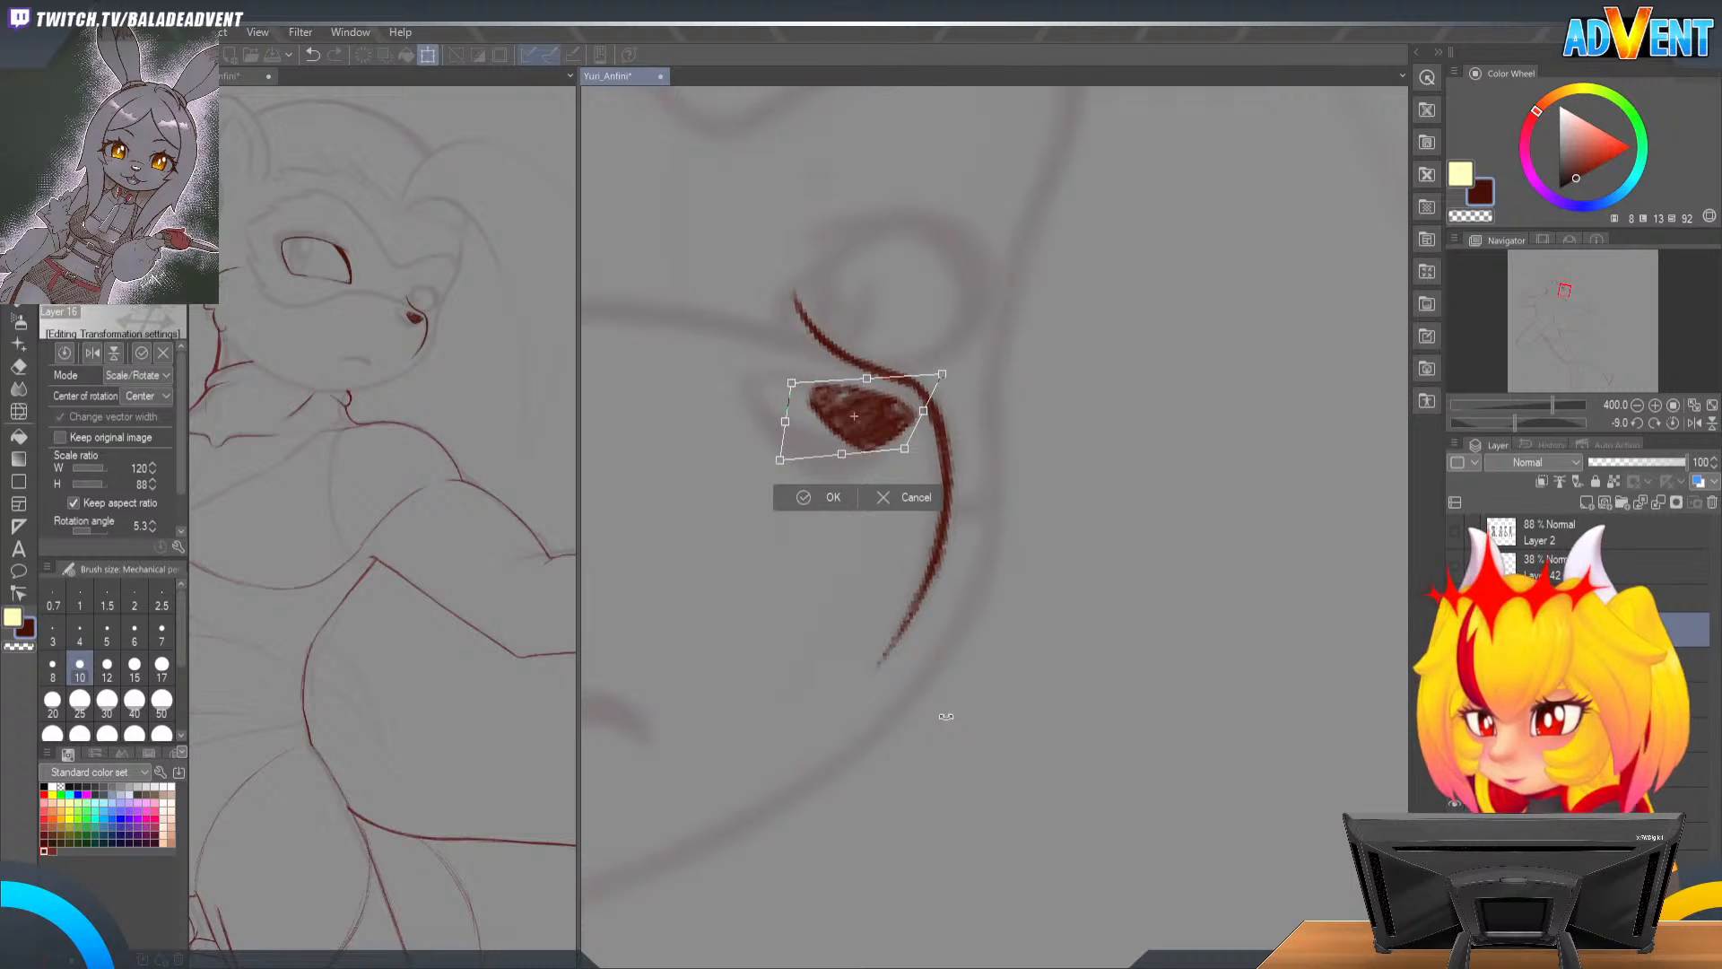
pyautogui.press('Return')
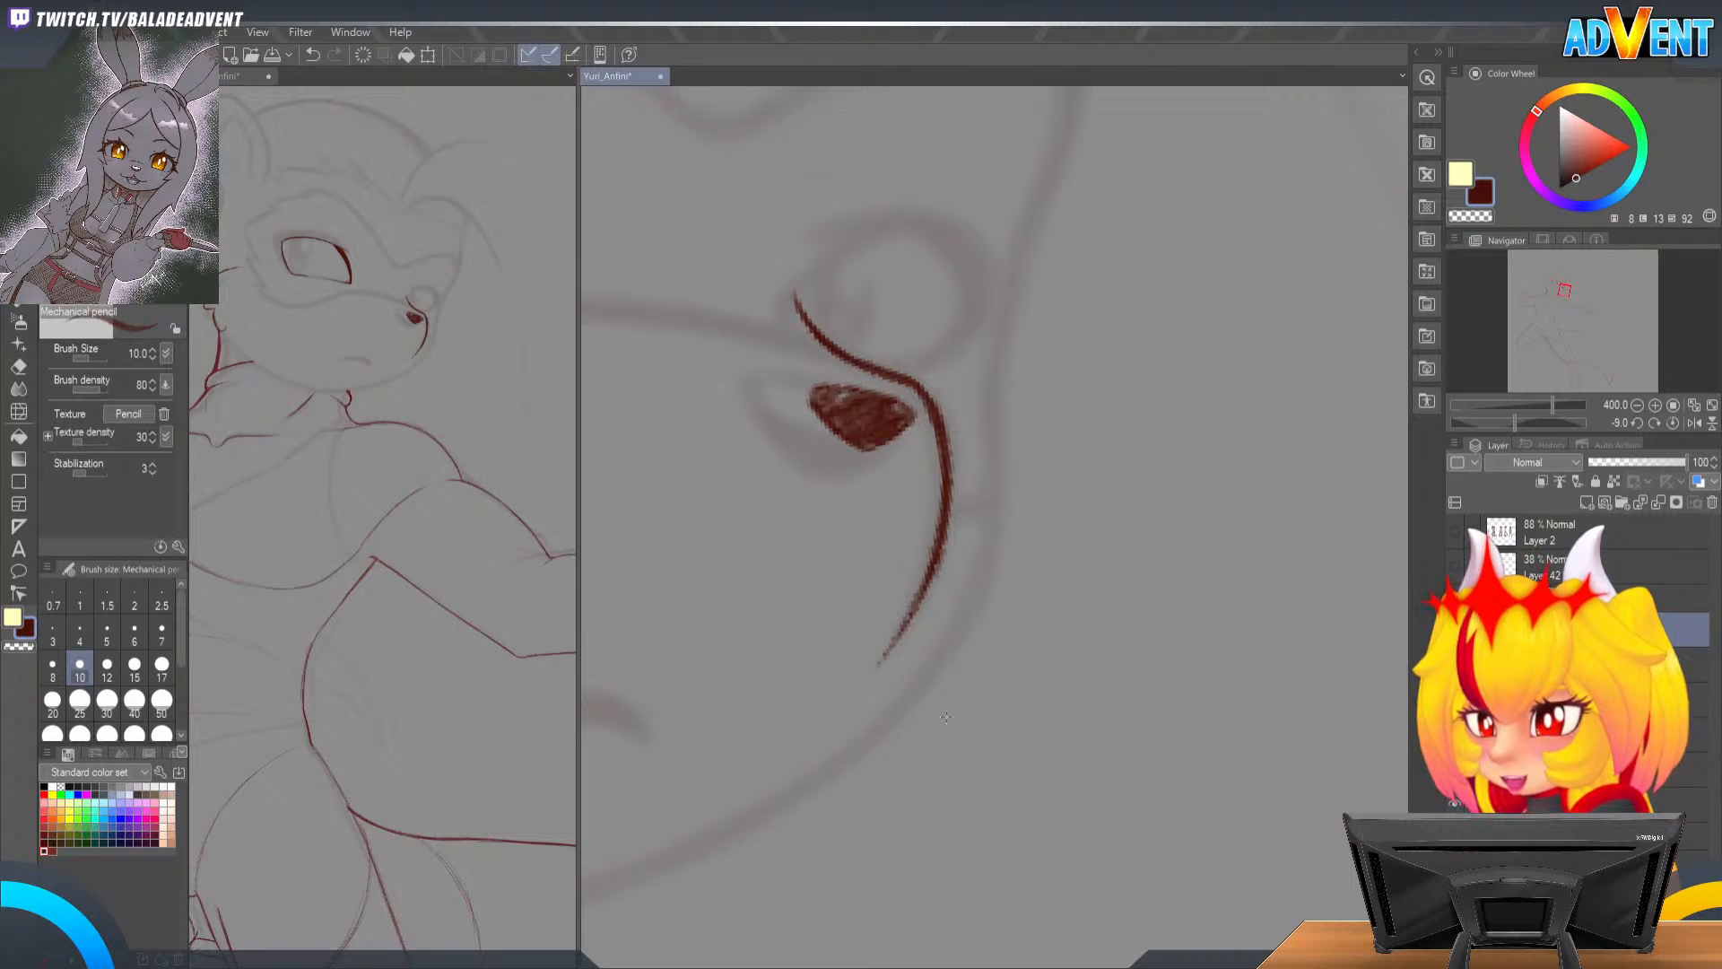
# Step: Draw a short curved rim line around the broad end of the filled nostril
pyautogui.moveTo(972, 443); pyautogui.dragTo(1071, 266)
pyautogui.press('r')
pyautogui.press('p')
pyautogui.moveTo(951, 423)
pyautogui.mouseDown()
pyautogui.moveTo(1006, 366)
pyautogui.moveTo(953, 405)
pyautogui.mouseUp()
pyautogui.press('r')
pyautogui.moveTo(1231, 577)
pyautogui.mouseDown()
pyautogui.moveTo(1197, 385)
pyautogui.moveTo(815, 253)
pyautogui.moveTo(1007, 335)
pyautogui.mouseUp()
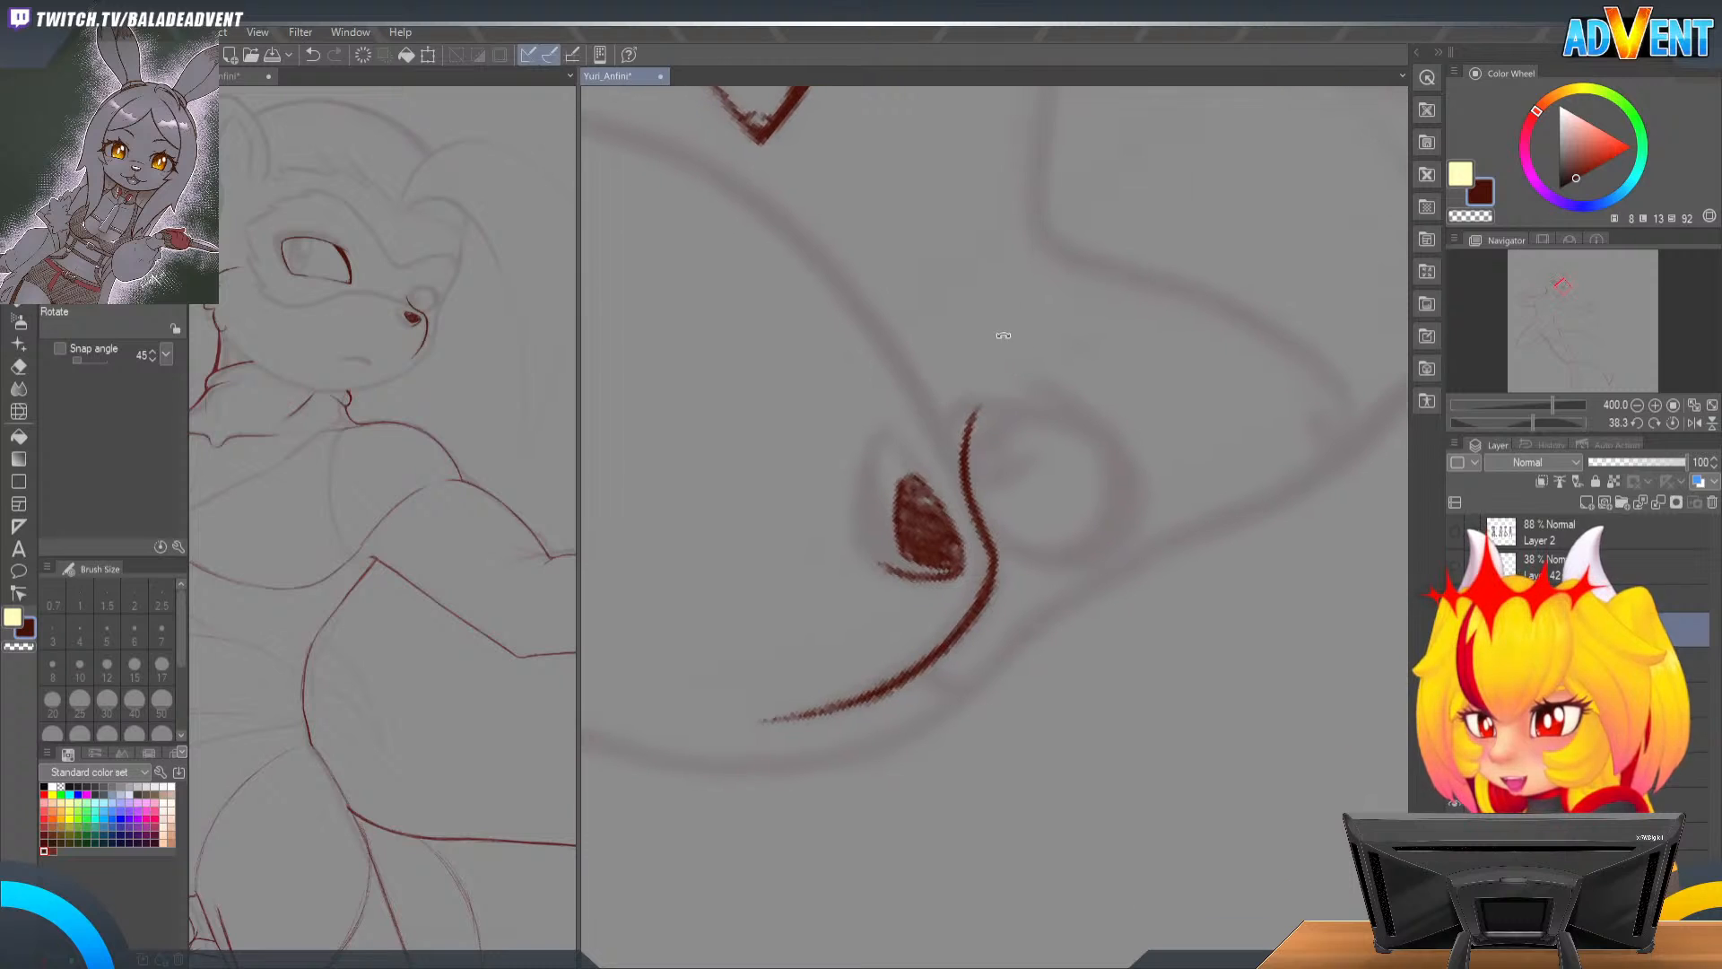
# Step: Continue the nostril rim along its outer side over the sketched shadow, redrawing the stroke longer and darker
pyautogui.press('p')
pyautogui.moveTo(885, 567); pyautogui.dragTo(877, 493)
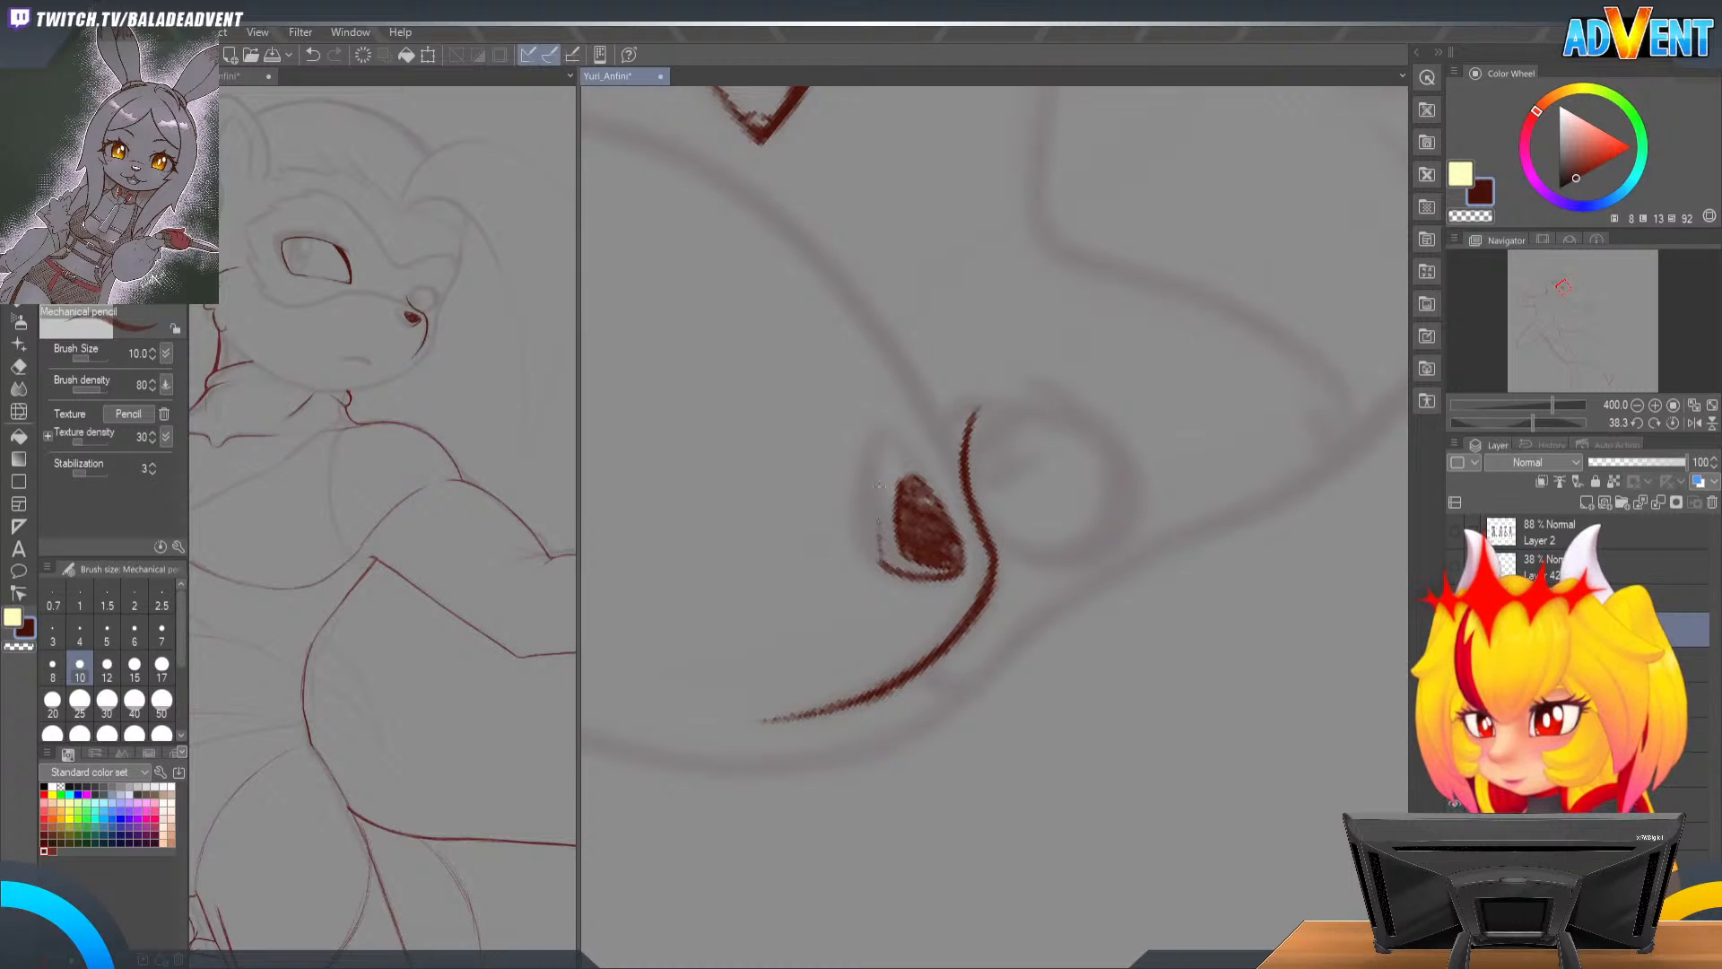
pyautogui.hotkey('ctrl', 'z')
pyautogui.moveTo(884, 570)
pyautogui.mouseDown()
pyautogui.moveTo(874, 459)
pyautogui.moveTo(890, 428)
pyautogui.mouseUp()
pyautogui.moveTo(872, 490); pyautogui.dragTo(888, 427)
pyautogui.moveTo(875, 547); pyautogui.dragTo(874, 524)
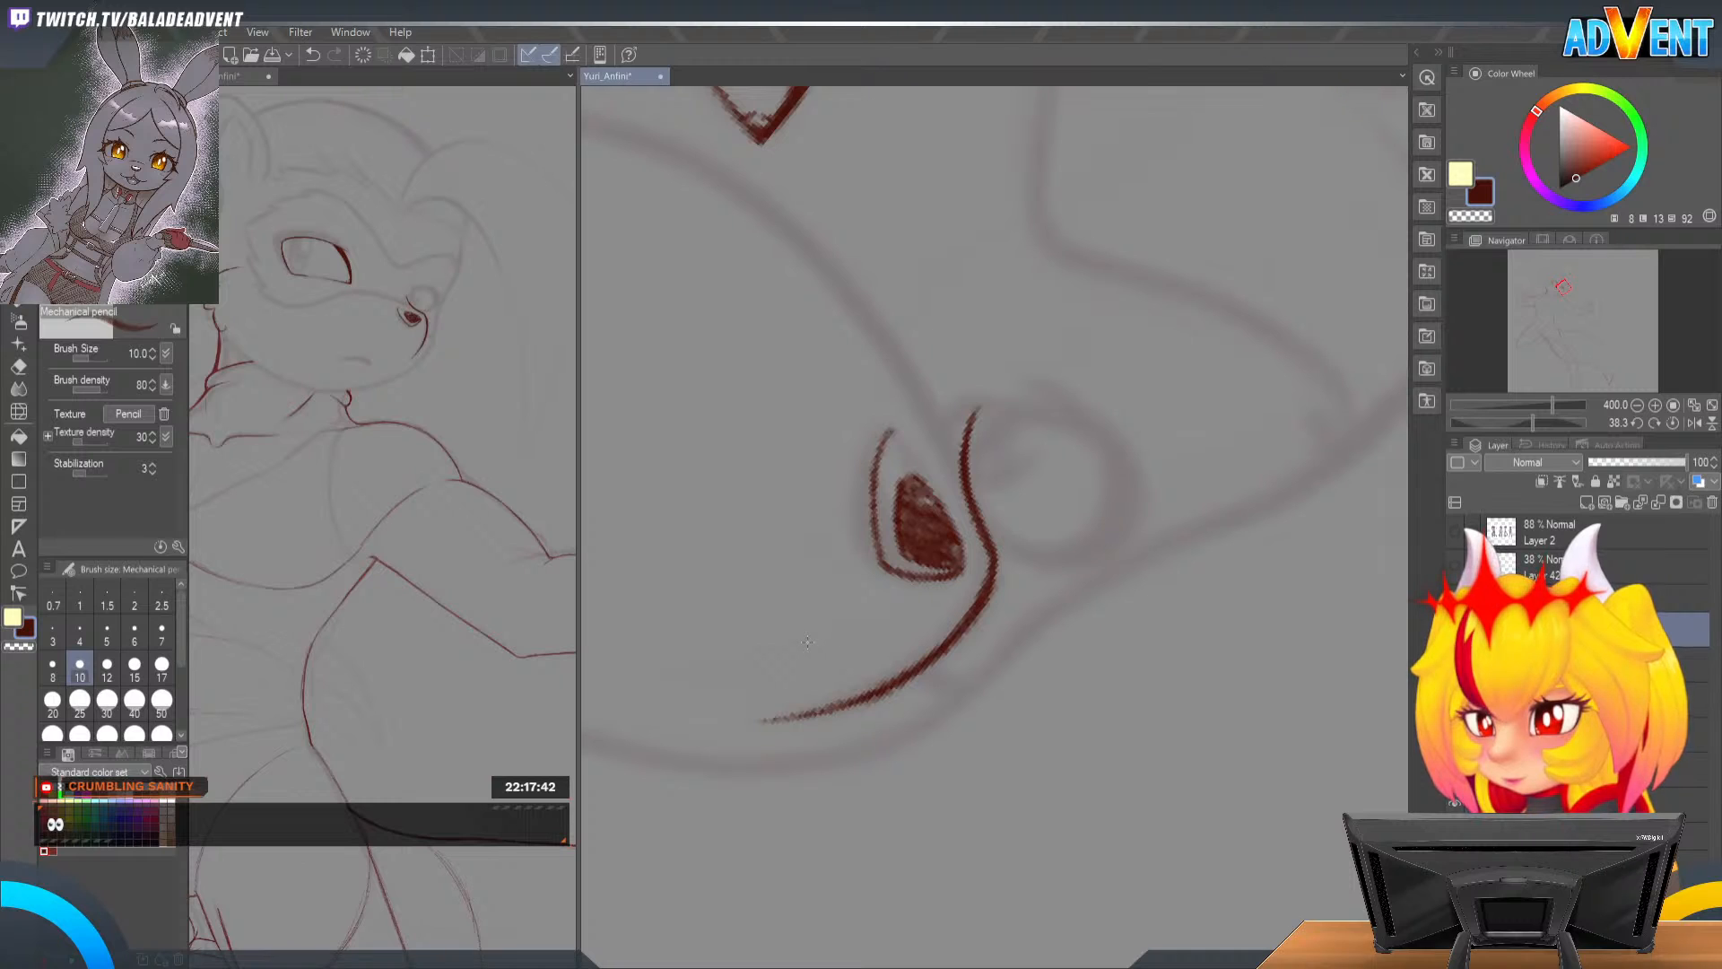
# Step: Join the nostril rim to the filled shape with a pointed corner at its narrow end
pyautogui.moveTo(807, 643); pyautogui.dragTo(1170, 198)
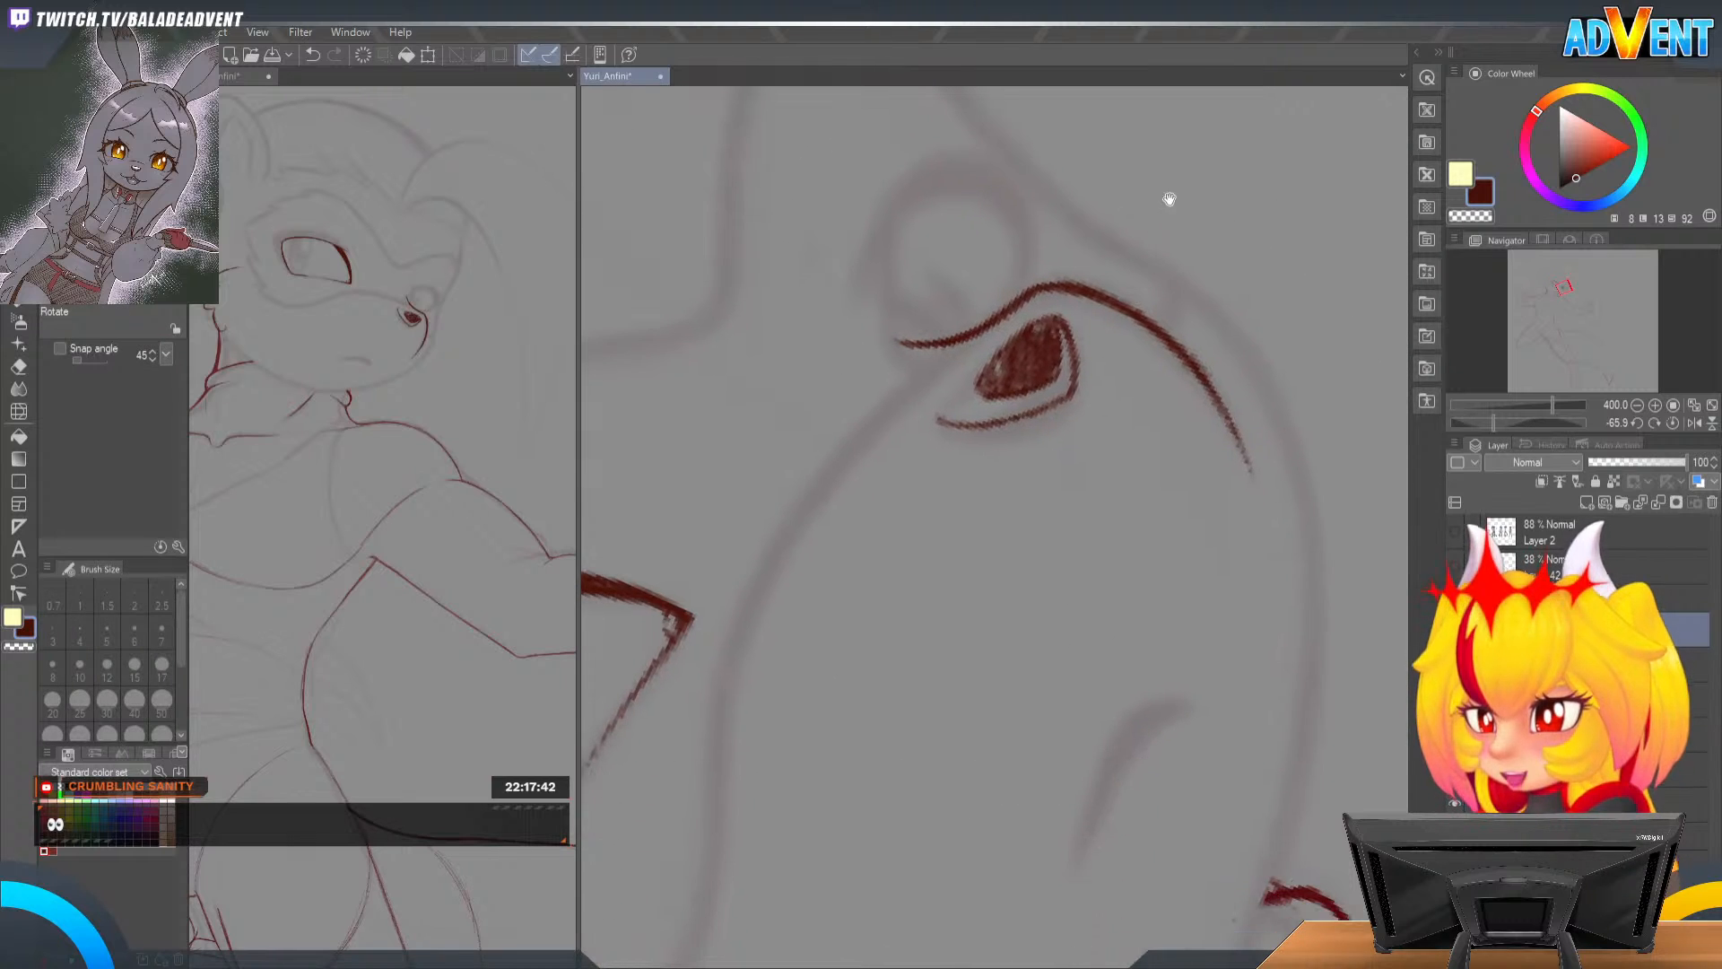
pyautogui.moveTo(943, 414); pyautogui.dragTo(991, 351)
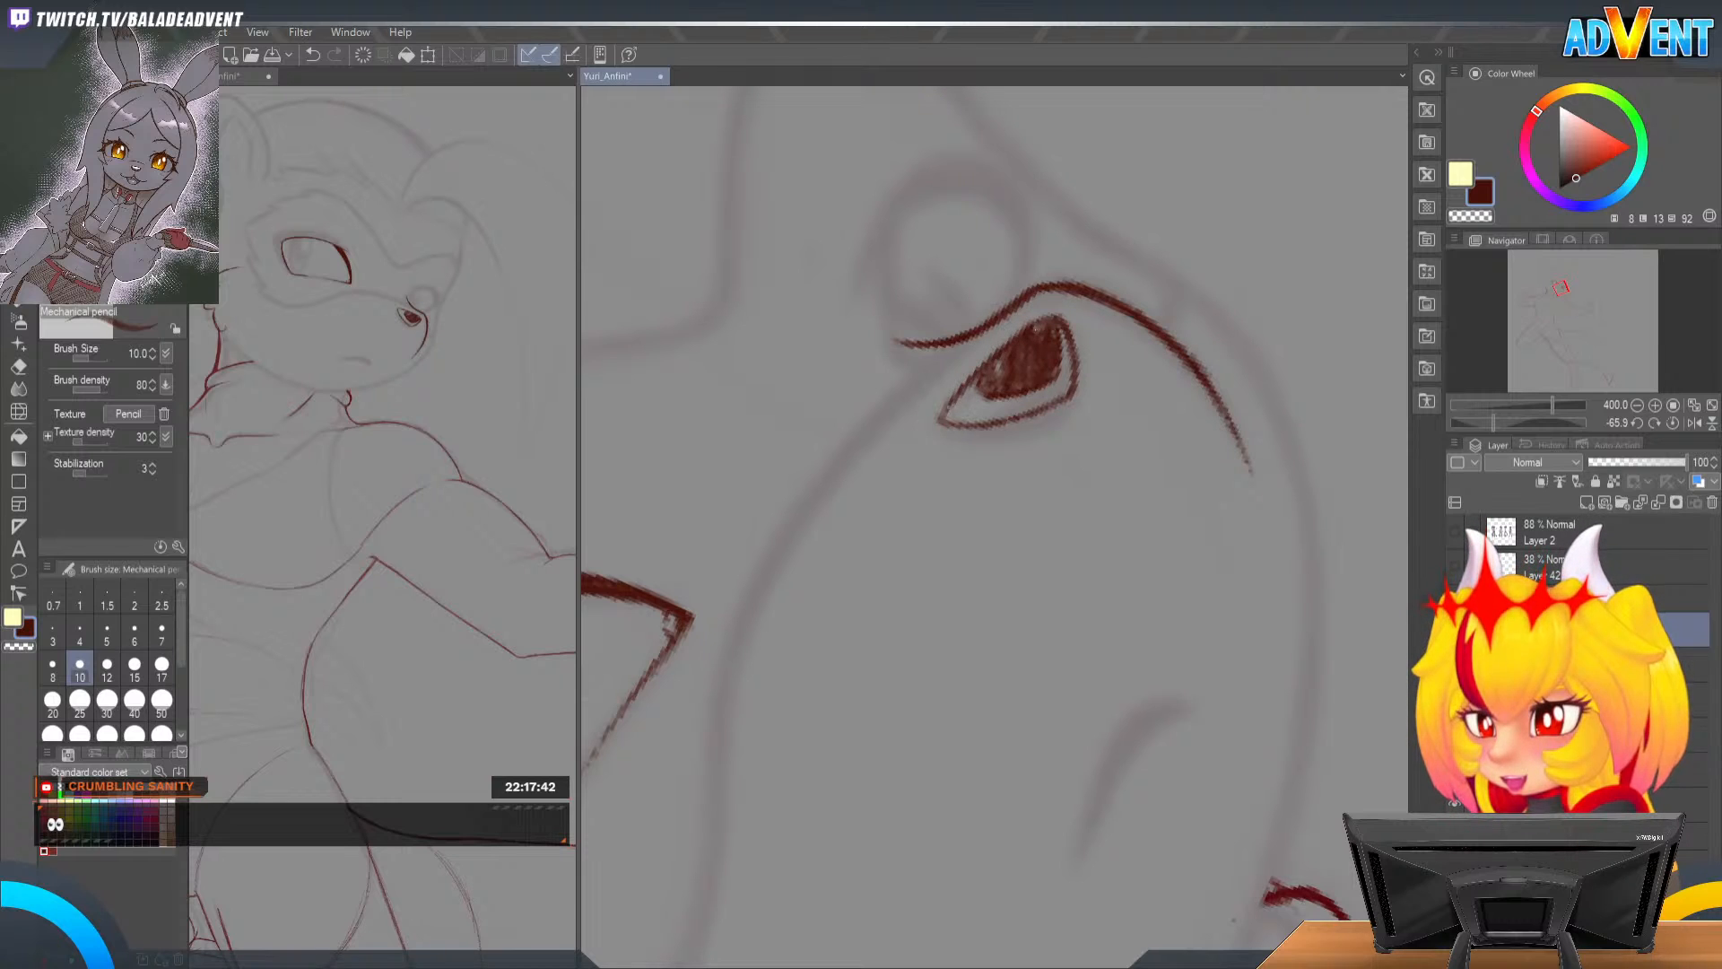
pyautogui.moveTo(943, 423); pyautogui.dragTo(960, 406)
pyautogui.moveTo(1153, 301)
pyautogui.mouseDown()
pyautogui.moveTo(1238, 584)
pyautogui.moveTo(1216, 715)
pyautogui.mouseUp()
pyautogui.moveTo(1202, 601); pyautogui.dragTo(1125, 513)
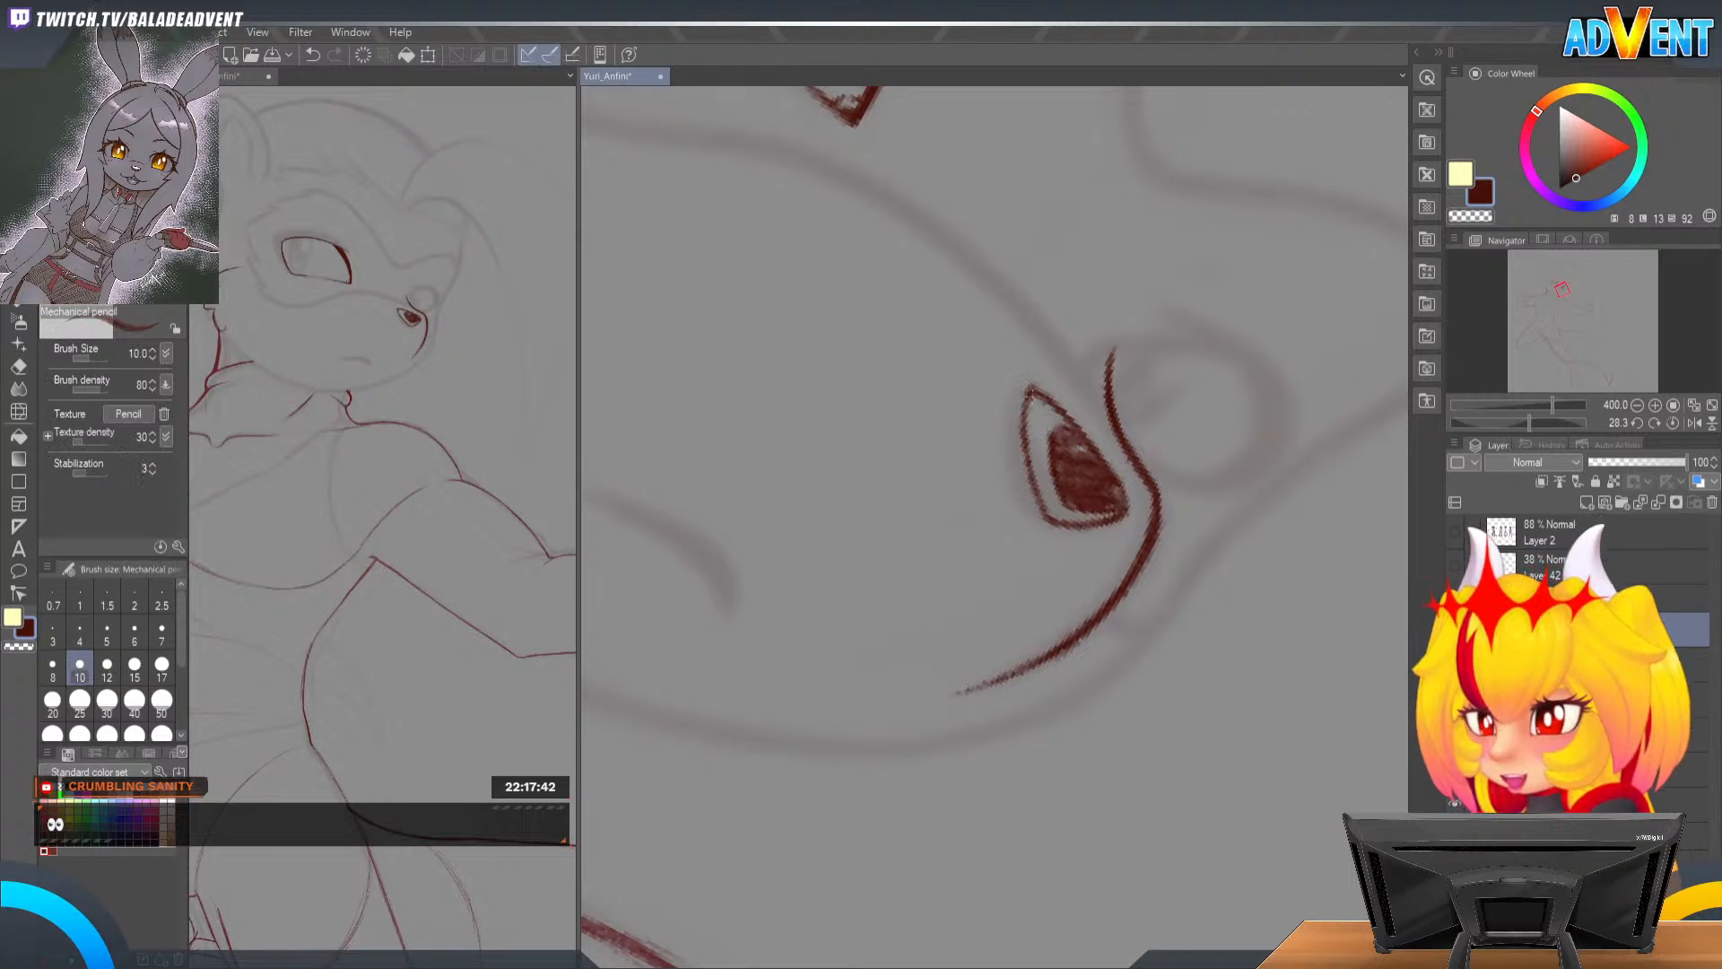
# Step: Darken the outer side of the nostril rim with pencil strokes and clean up its edge with the eraser
pyautogui.moveTo(1036, 472)
pyautogui.mouseDown()
pyautogui.moveTo(1053, 516)
pyautogui.moveTo(1027, 402)
pyautogui.mouseUp()
pyautogui.moveTo(1043, 509); pyautogui.dragTo(1035, 466)
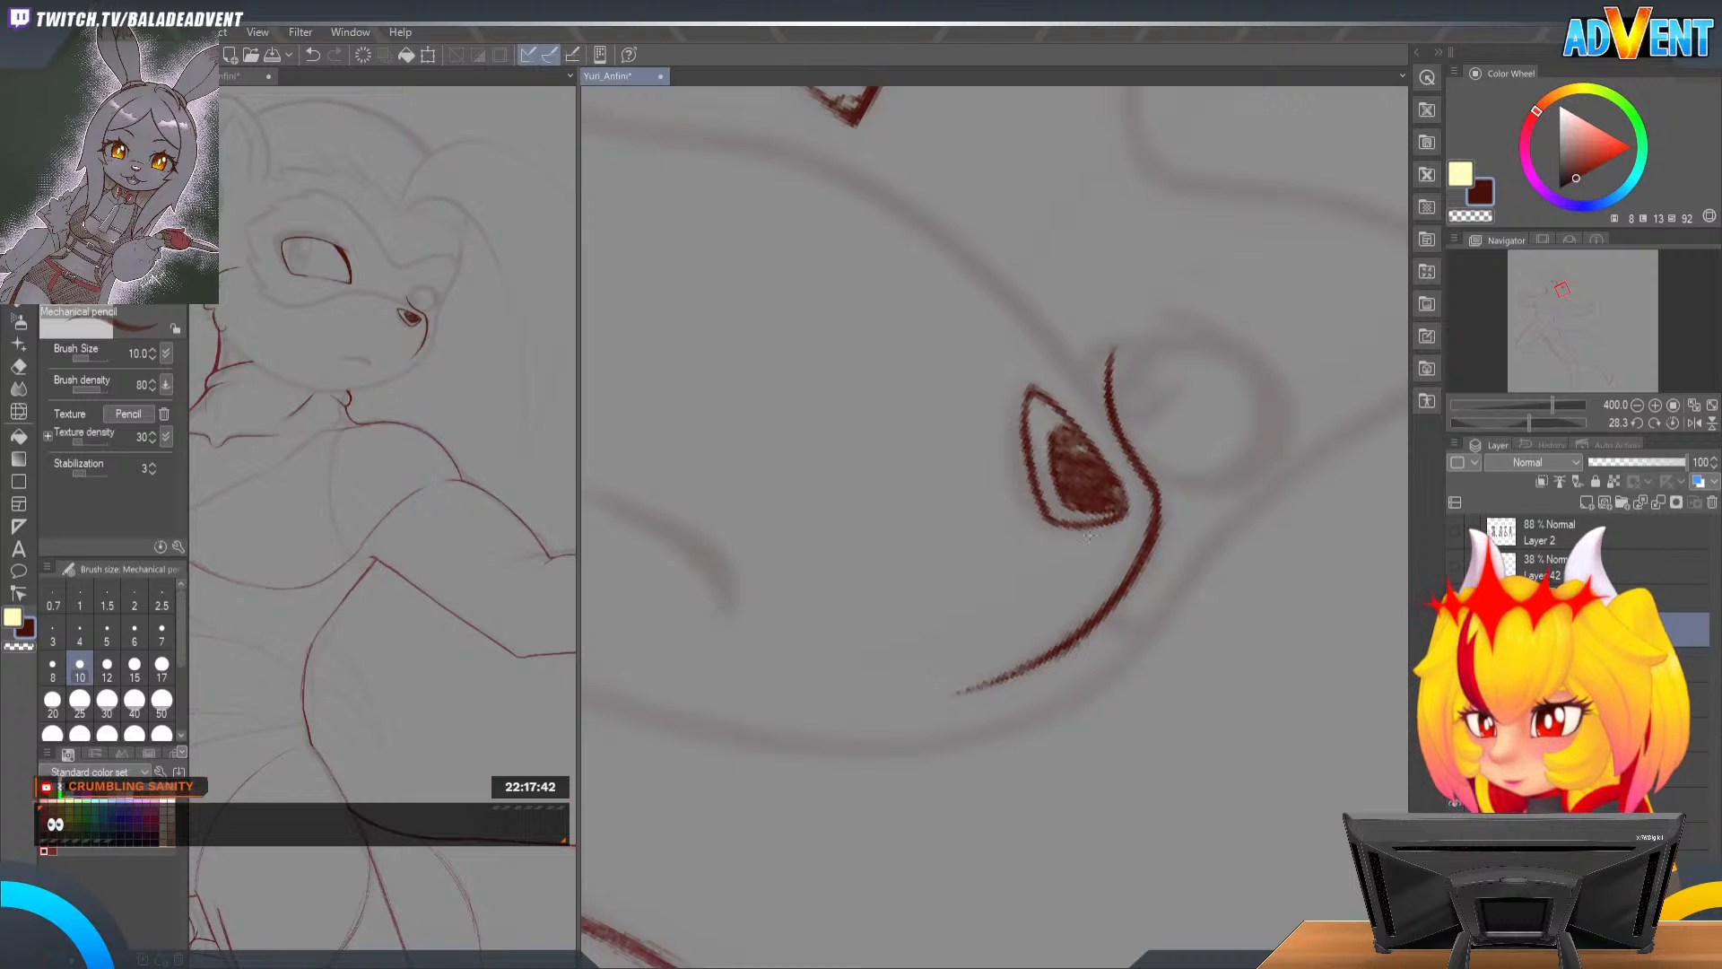
pyautogui.press('e')
pyautogui.moveTo(1145, 603)
pyautogui.mouseDown()
pyautogui.moveTo(1211, 408)
pyautogui.moveTo(961, 258)
pyautogui.mouseUp()
pyautogui.moveTo(931, 487)
pyautogui.mouseDown()
pyautogui.moveTo(918, 433)
pyautogui.moveTo(867, 522)
pyautogui.moveTo(902, 446)
pyautogui.moveTo(916, 431)
pyautogui.moveTo(878, 505)
pyautogui.moveTo(927, 446)
pyautogui.mouseUp()
pyautogui.press('p')
# Step: Fill the gap between the nostril and its lower rim with dark red pencil strokes, leaving the upper gap open
pyautogui.press('r')
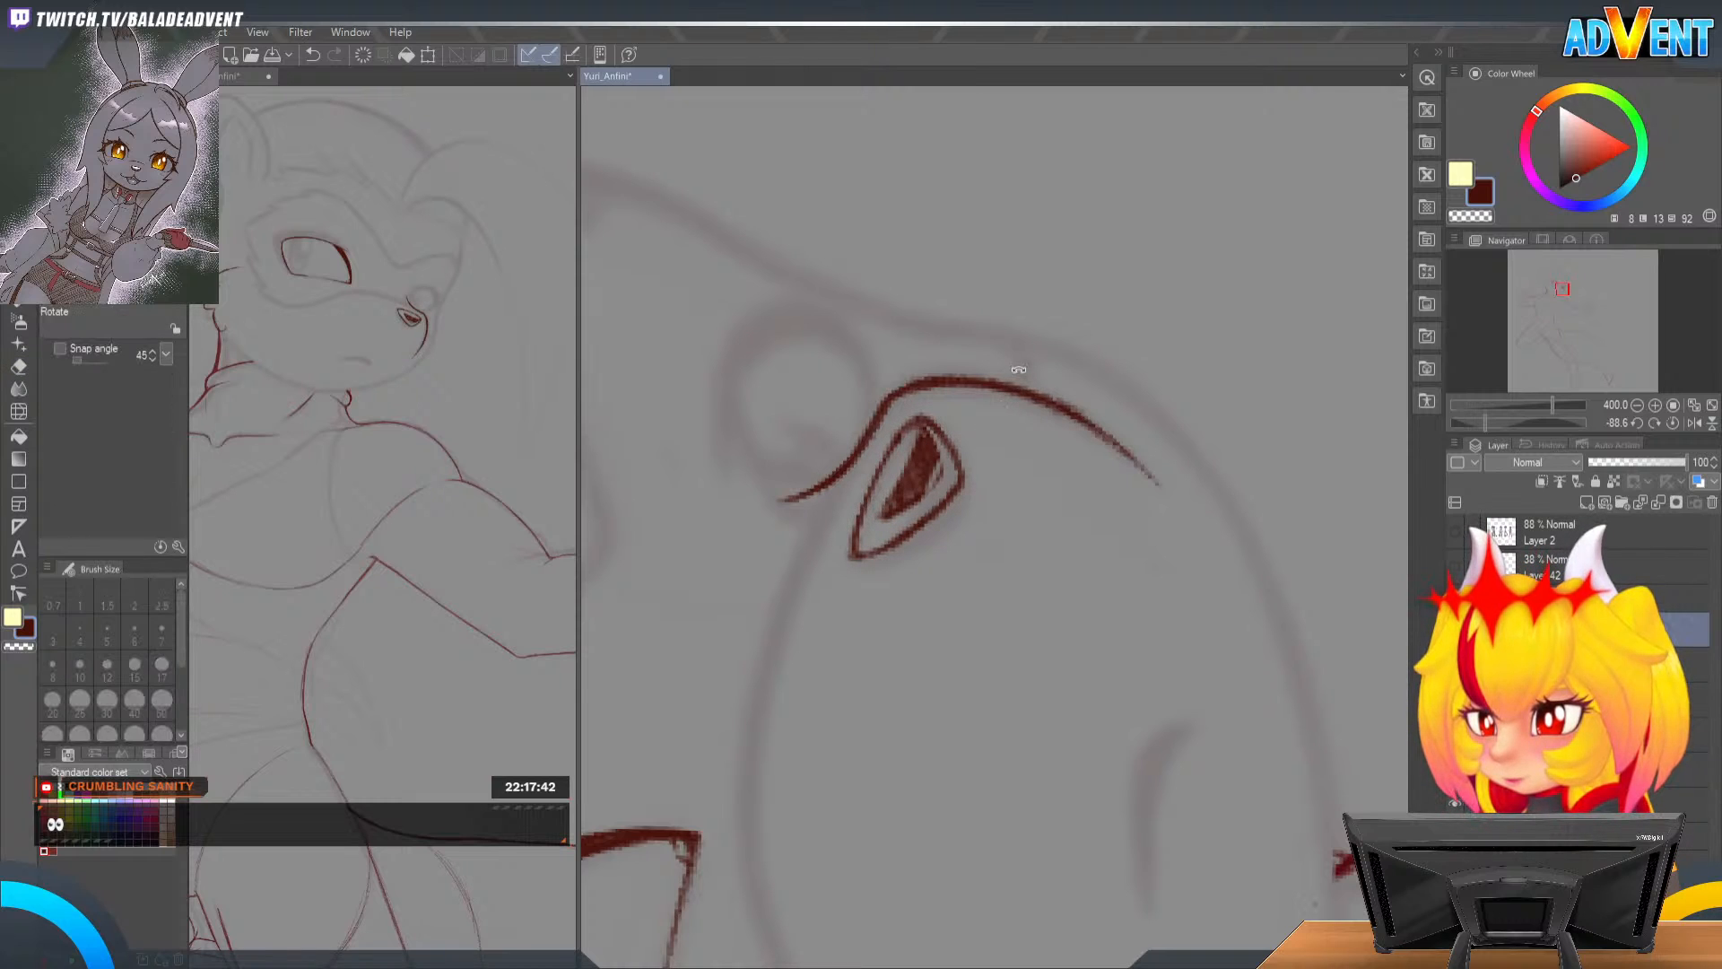
pyautogui.moveTo(1026, 354); pyautogui.dragTo(1155, 516)
pyautogui.doubleClick(1155, 516)
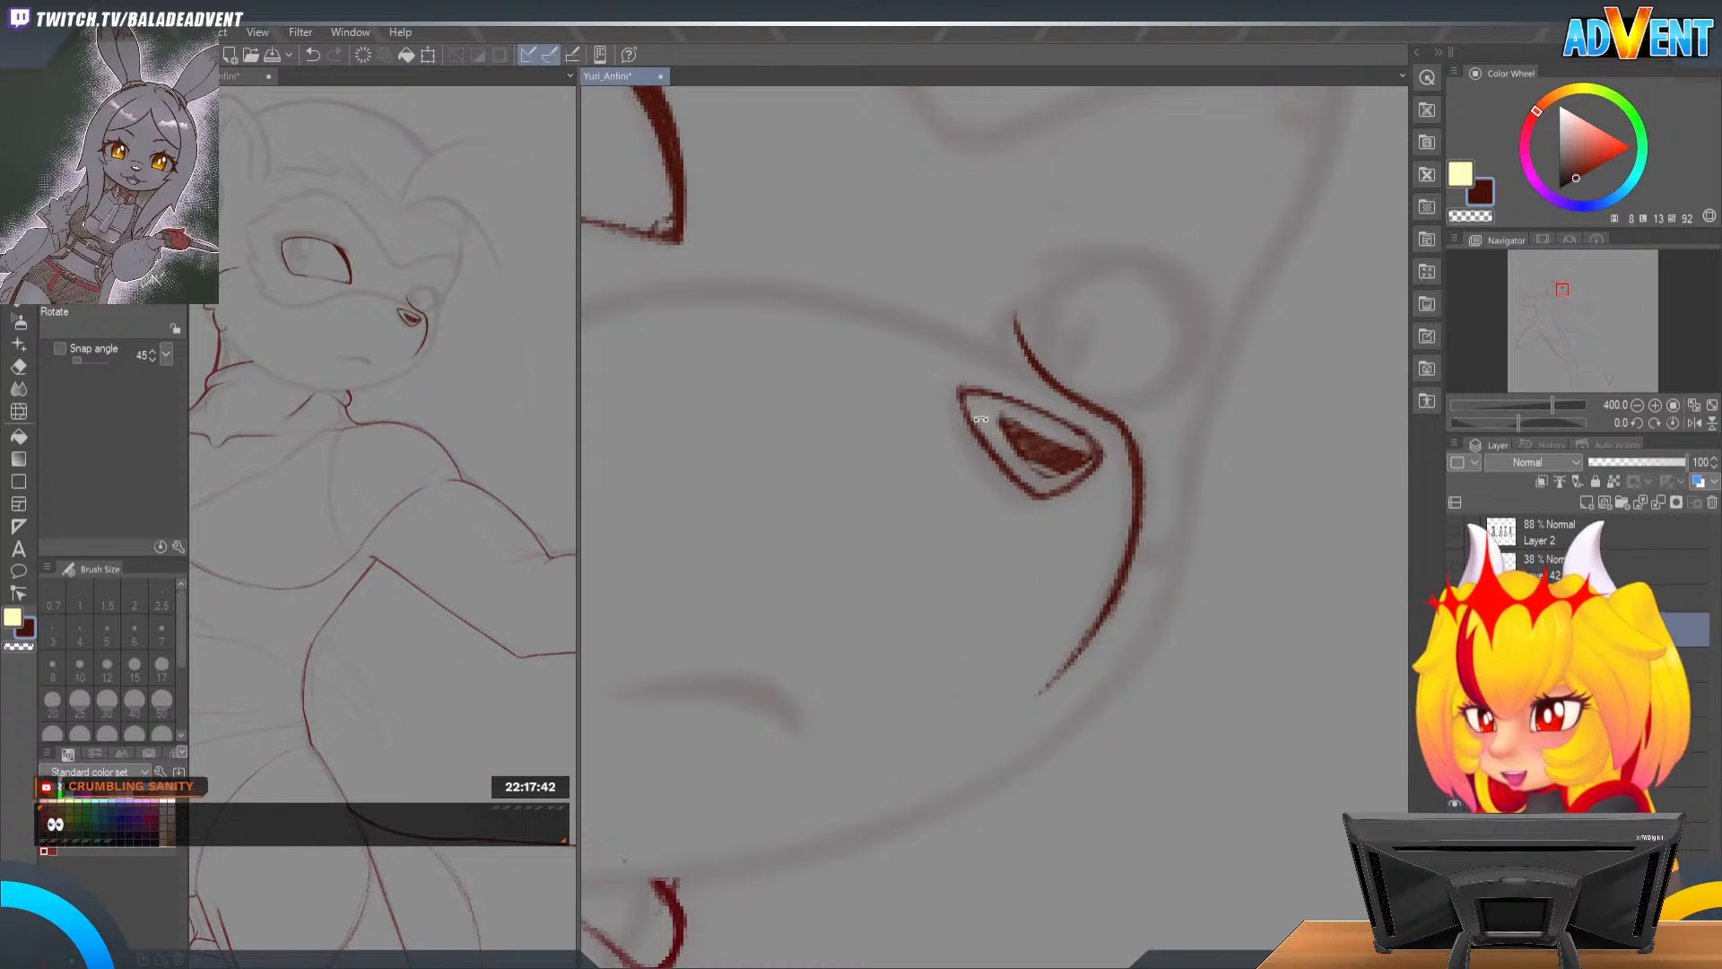
pyautogui.press('p')
pyautogui.press('p')
pyautogui.press('b')
pyautogui.press('p')
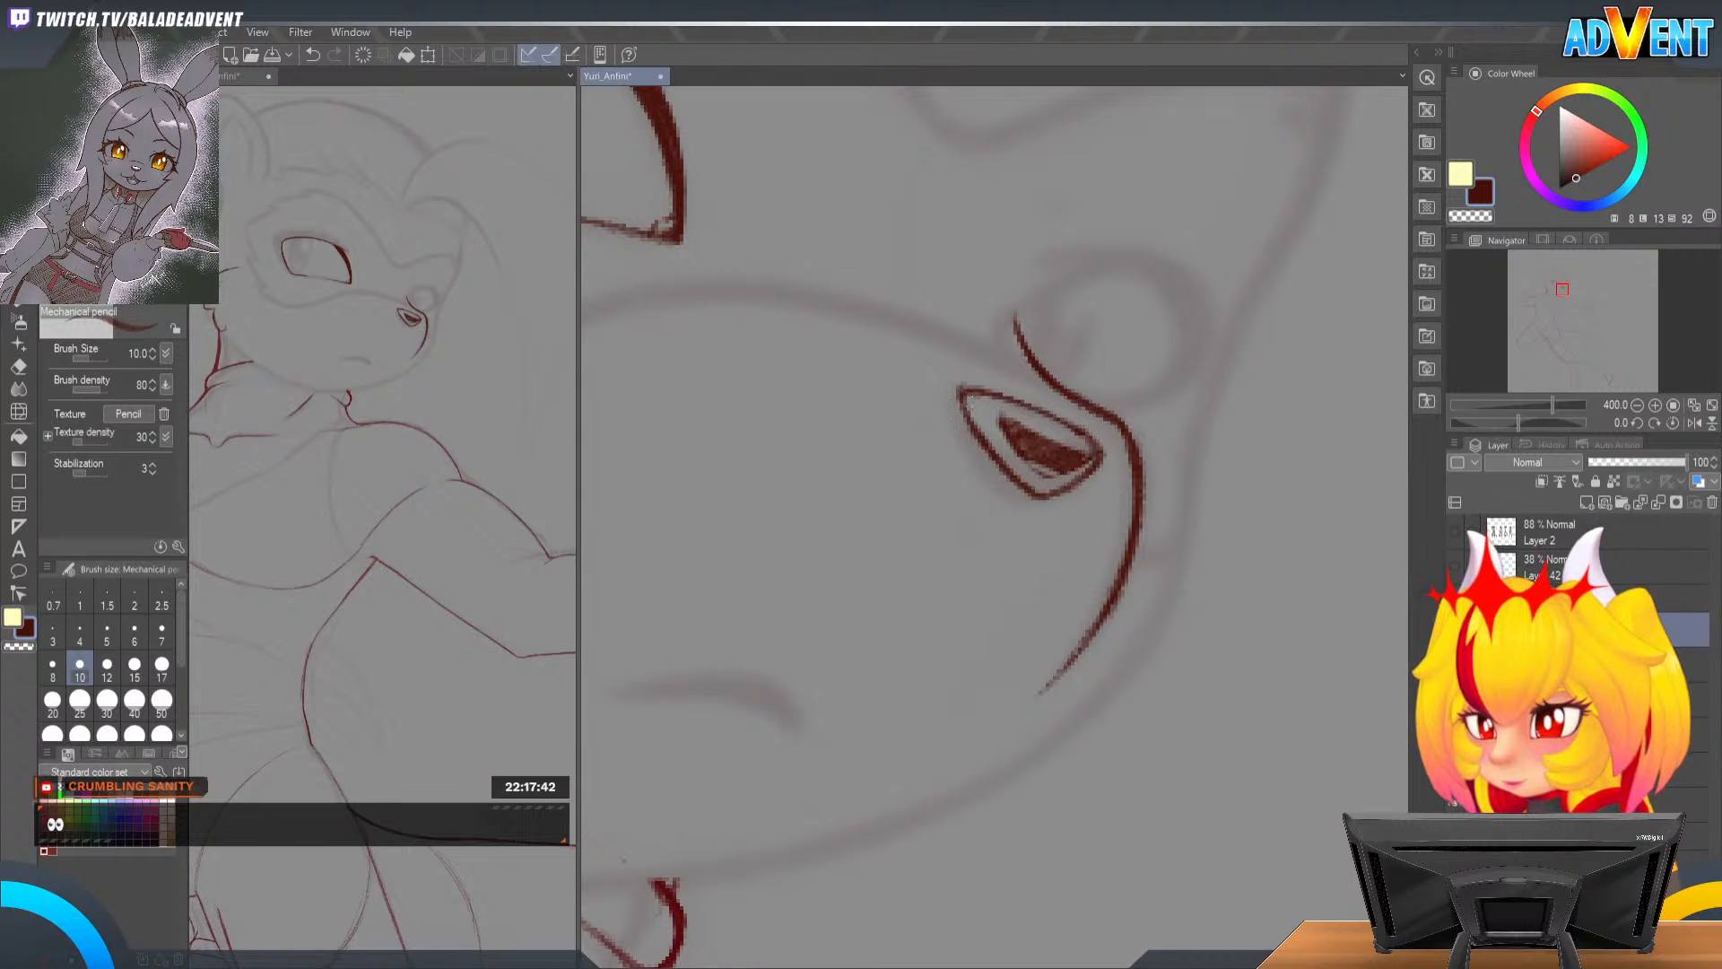
pyautogui.moveTo(965, 398)
pyautogui.mouseDown()
pyautogui.moveTo(1014, 471)
pyautogui.moveTo(1050, 464)
pyautogui.moveTo(1062, 482)
pyautogui.moveTo(1093, 460)
pyautogui.moveTo(1064, 482)
pyautogui.moveTo(1009, 462)
pyautogui.moveTo(990, 418)
pyautogui.mouseUp()
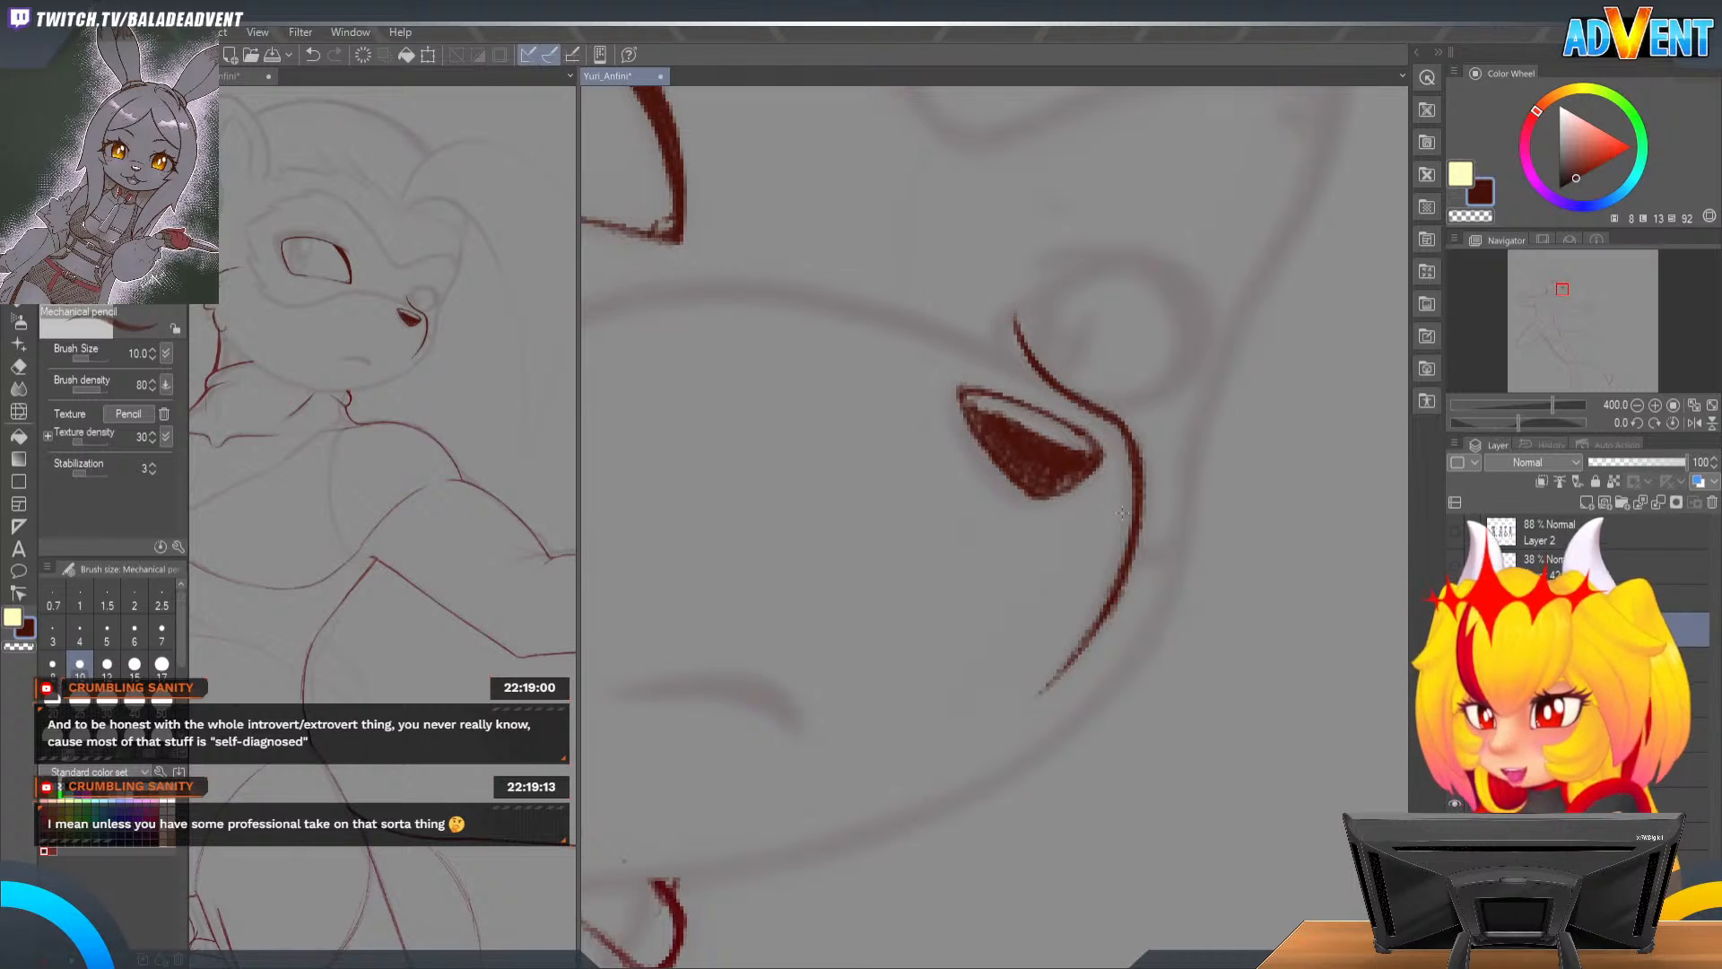
# Step: Draw guide lines from the eye's inner corner across the bridge of the muzzle and up to the nostril
pyautogui.press('e')
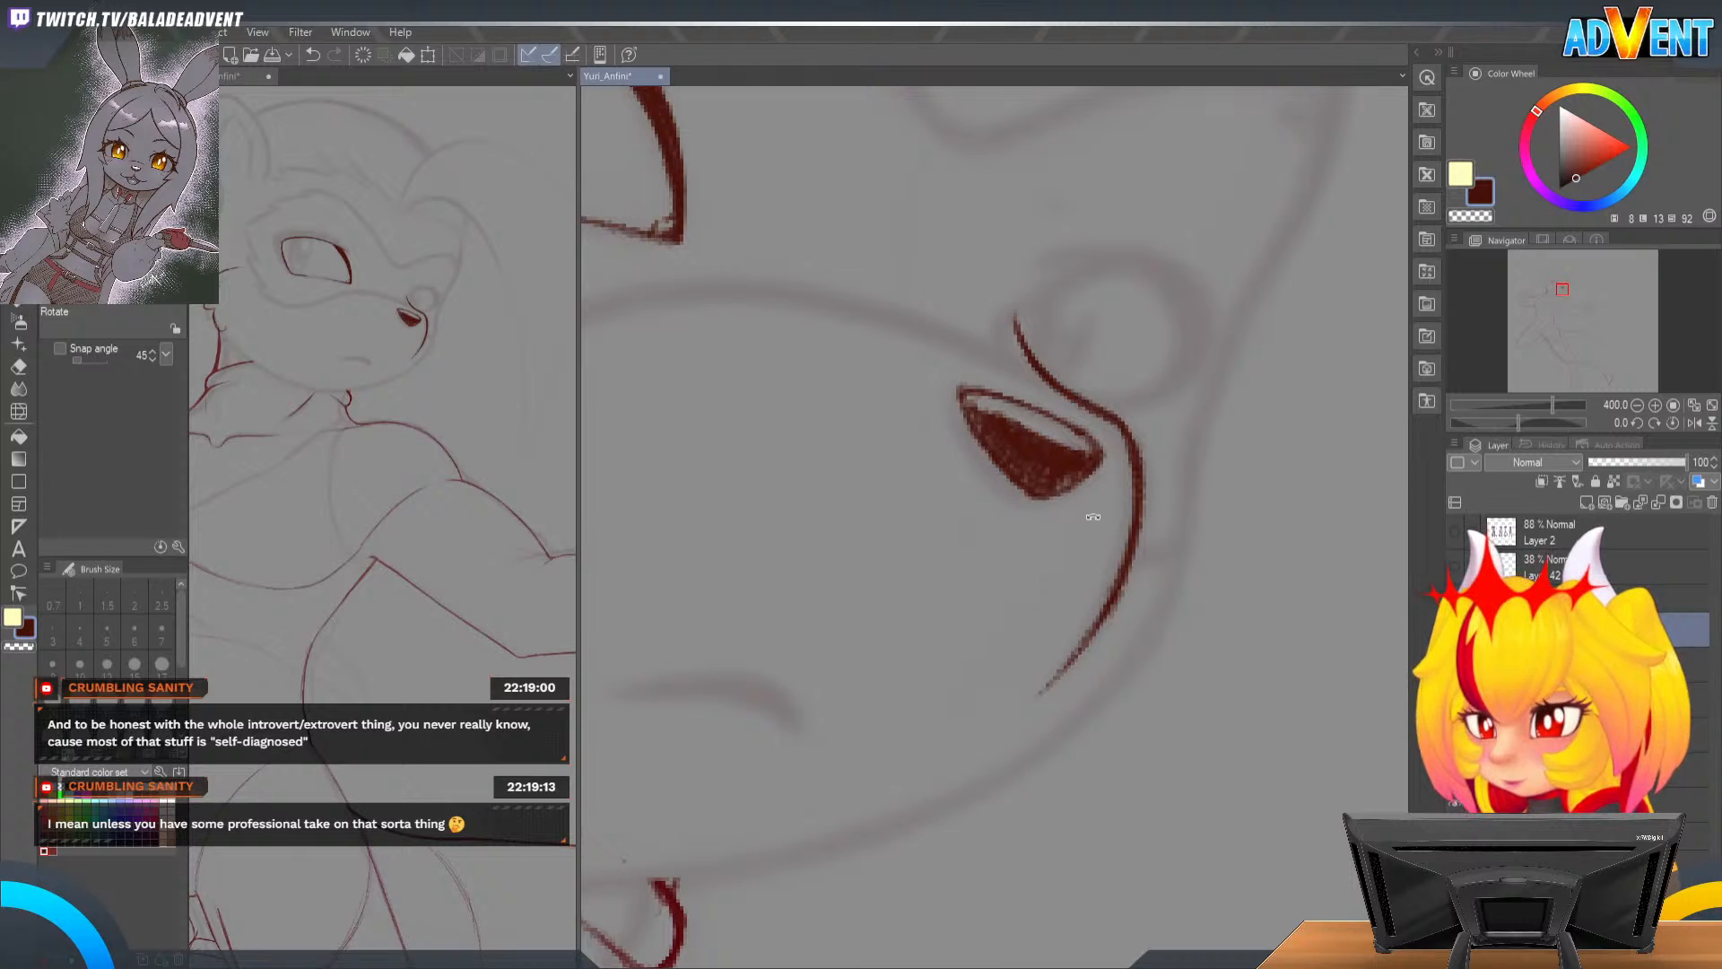
pyautogui.press('r')
pyautogui.moveTo(1203, 481)
pyautogui.mouseDown()
pyautogui.moveTo(1132, 642)
pyautogui.moveTo(982, 680)
pyautogui.moveTo(999, 401)
pyautogui.moveTo(1031, 381)
pyautogui.moveTo(999, 407)
pyautogui.moveTo(1000, 464)
pyautogui.moveTo(1007, 388)
pyautogui.mouseUp()
pyautogui.press('e')
pyautogui.press('r')
pyautogui.moveTo(1121, 331); pyautogui.dragTo(1265, 231)
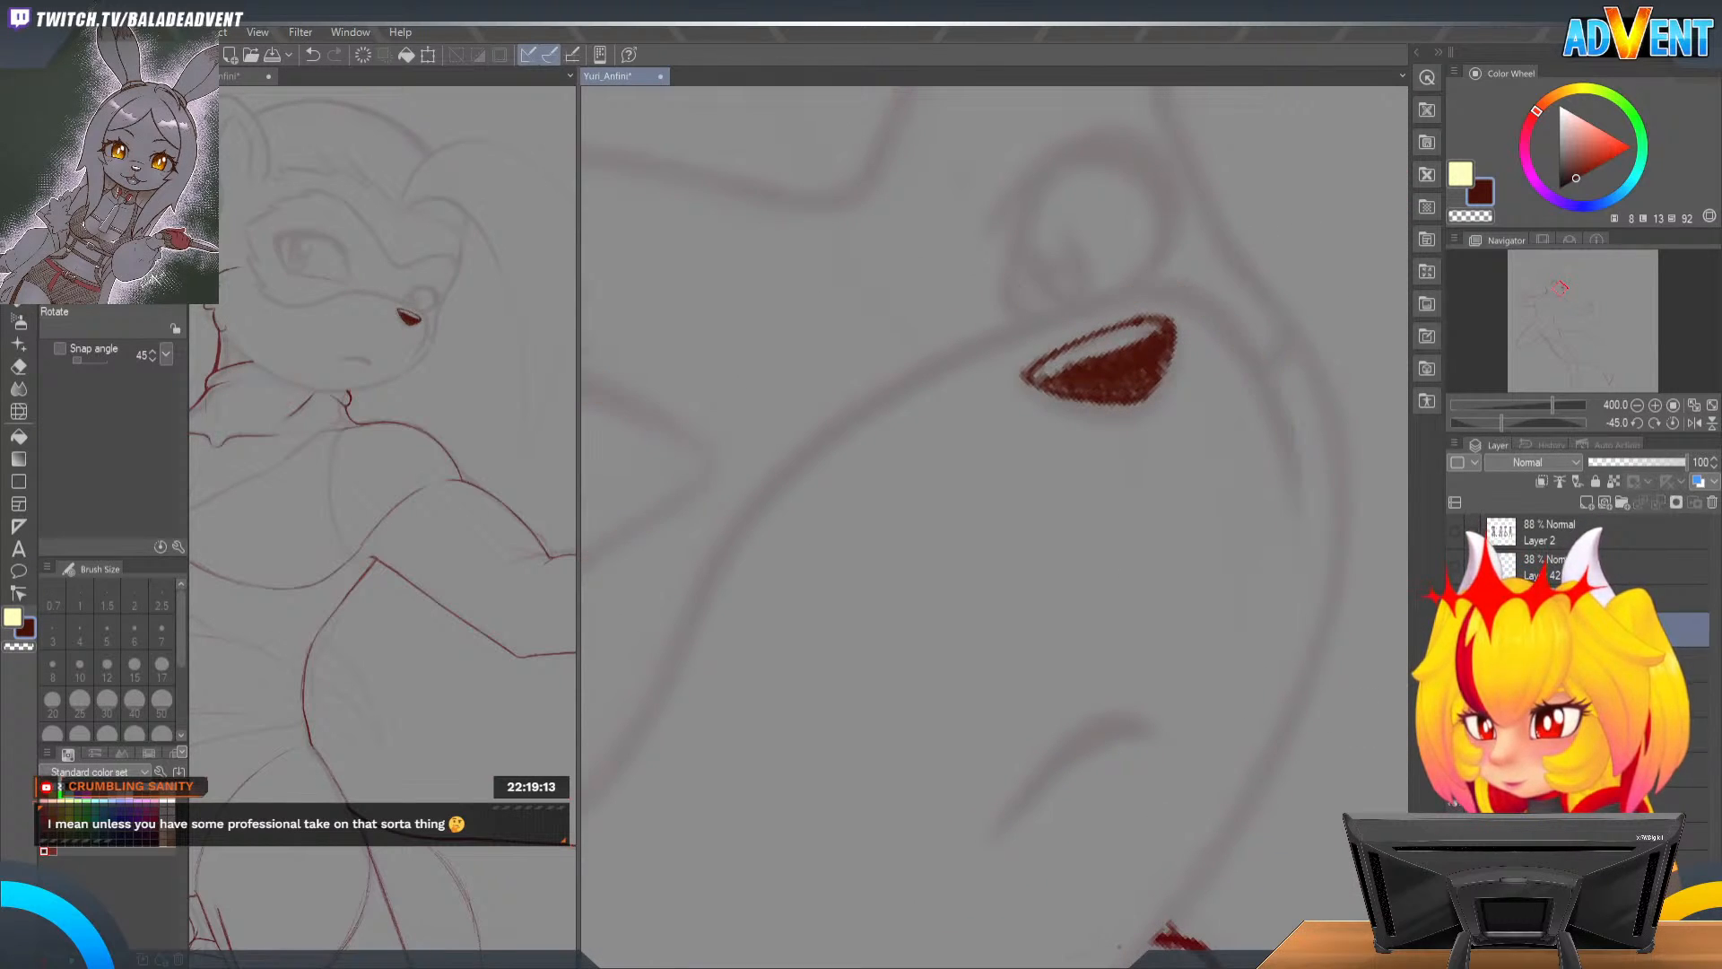
pyautogui.press('p')
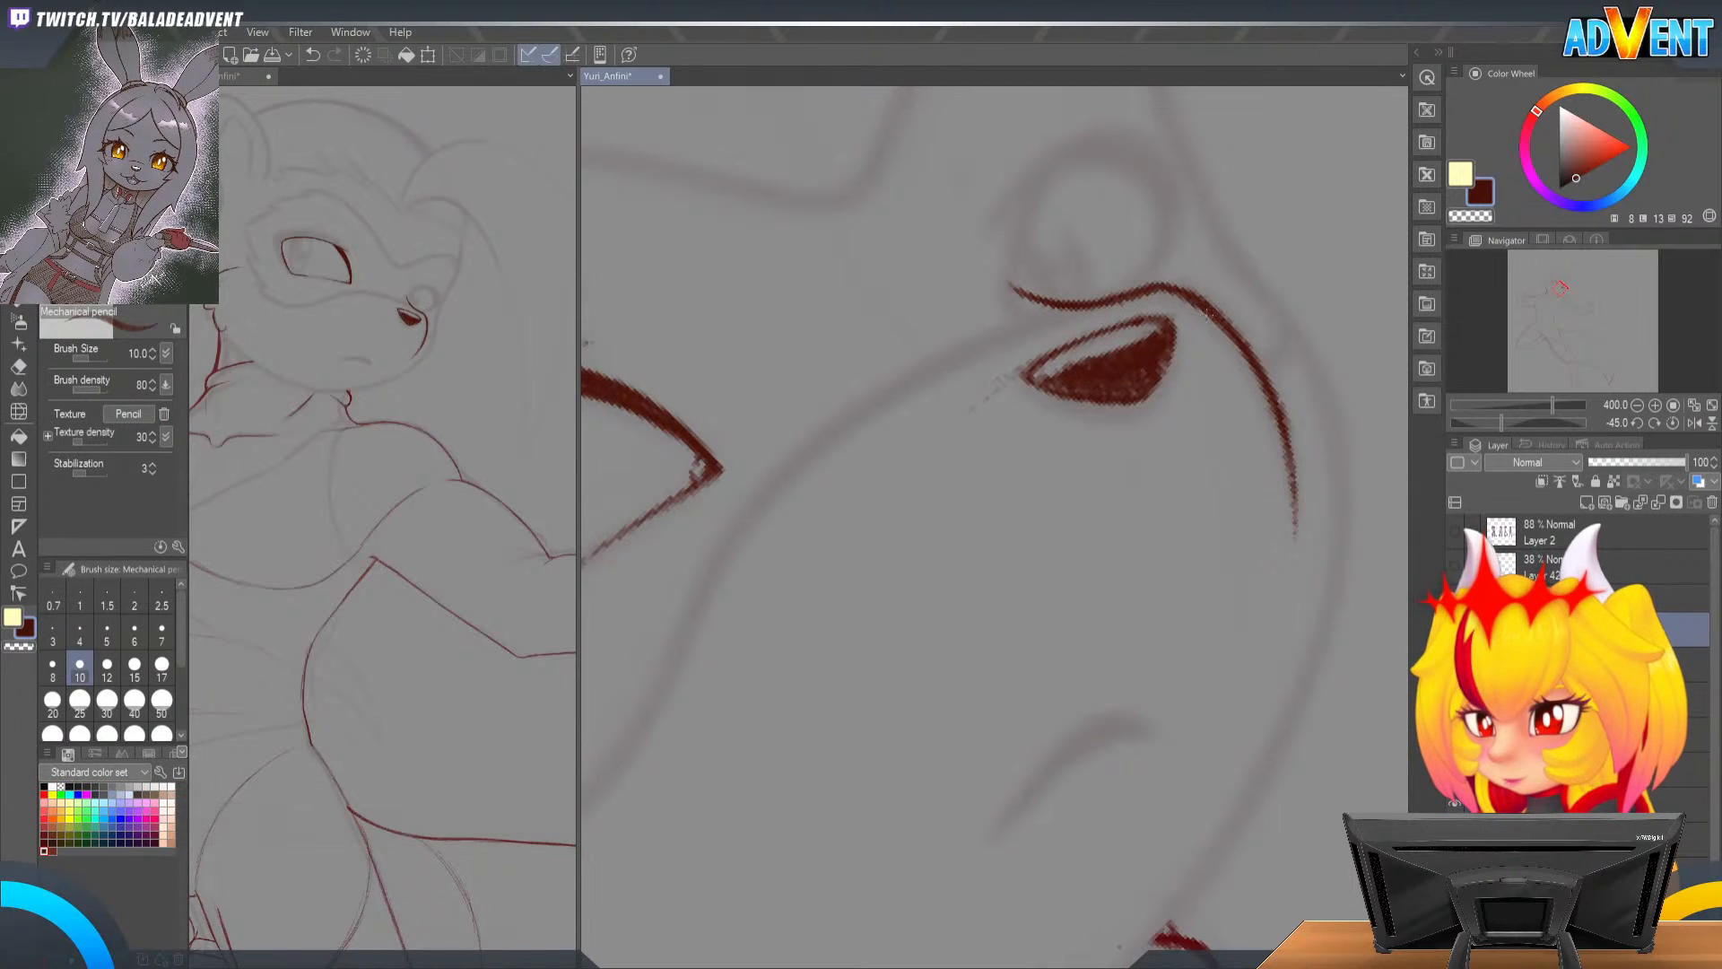
pyautogui.moveTo(845, 463); pyautogui.dragTo(735, 444)
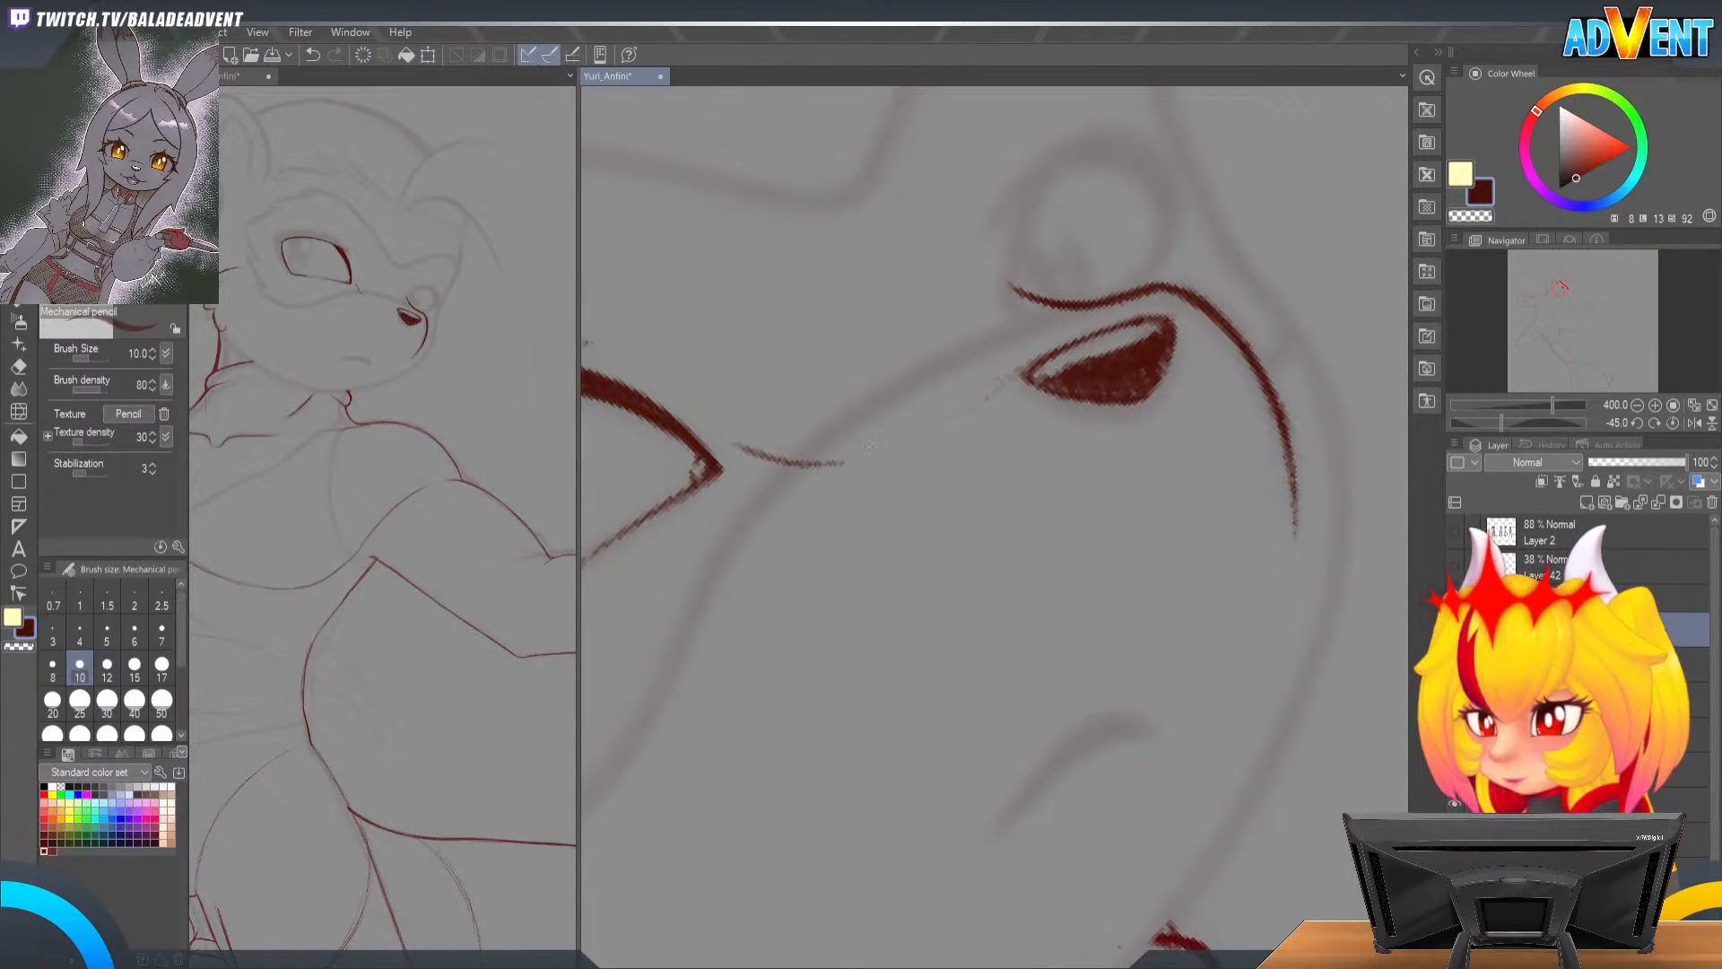
pyautogui.moveTo(789, 462)
pyautogui.mouseDown()
pyautogui.moveTo(902, 467)
pyautogui.moveTo(1099, 323)
pyautogui.mouseUp()
pyautogui.moveTo(1000, 380); pyautogui.dragTo(1184, 302)
pyautogui.moveTo(1057, 513); pyautogui.dragTo(995, 362)
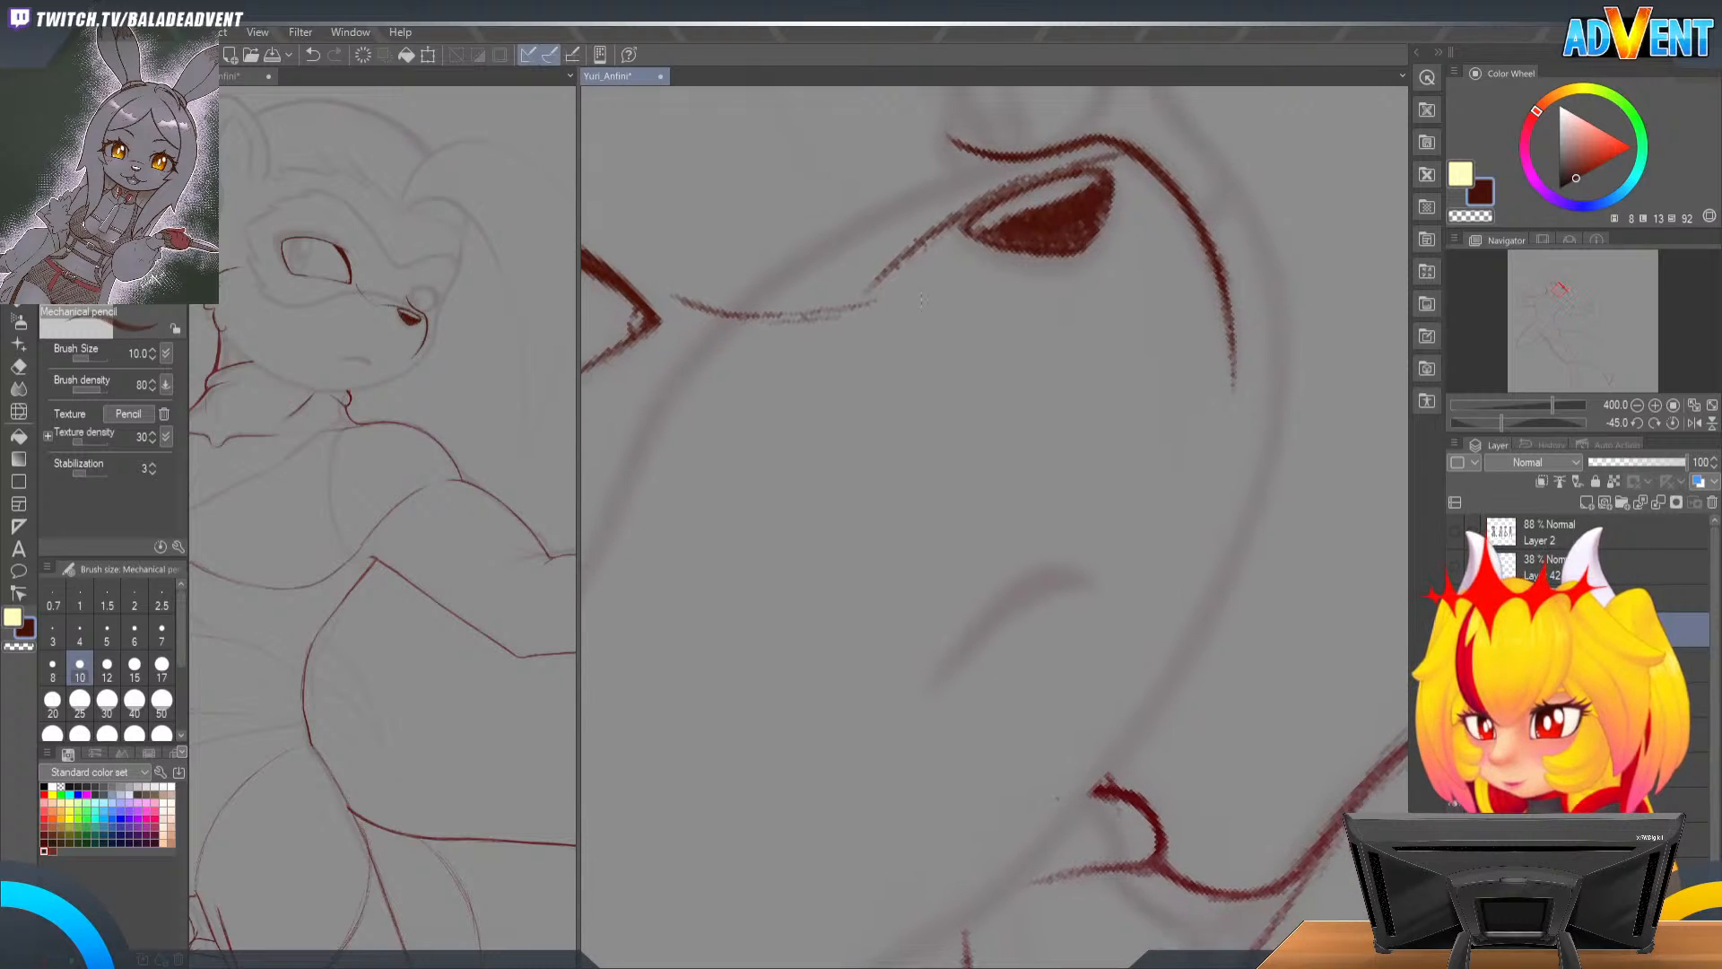
# Step: Draw a long curved guide line from the bridge of the muzzle down across the cheek to the jaw
pyautogui.moveTo(949, 430); pyautogui.dragTo(992, 617)
pyautogui.moveTo(868, 304)
pyautogui.mouseDown()
pyautogui.moveTo(991, 606)
pyautogui.moveTo(972, 817)
pyautogui.moveTo(980, 779)
pyautogui.mouseUp()
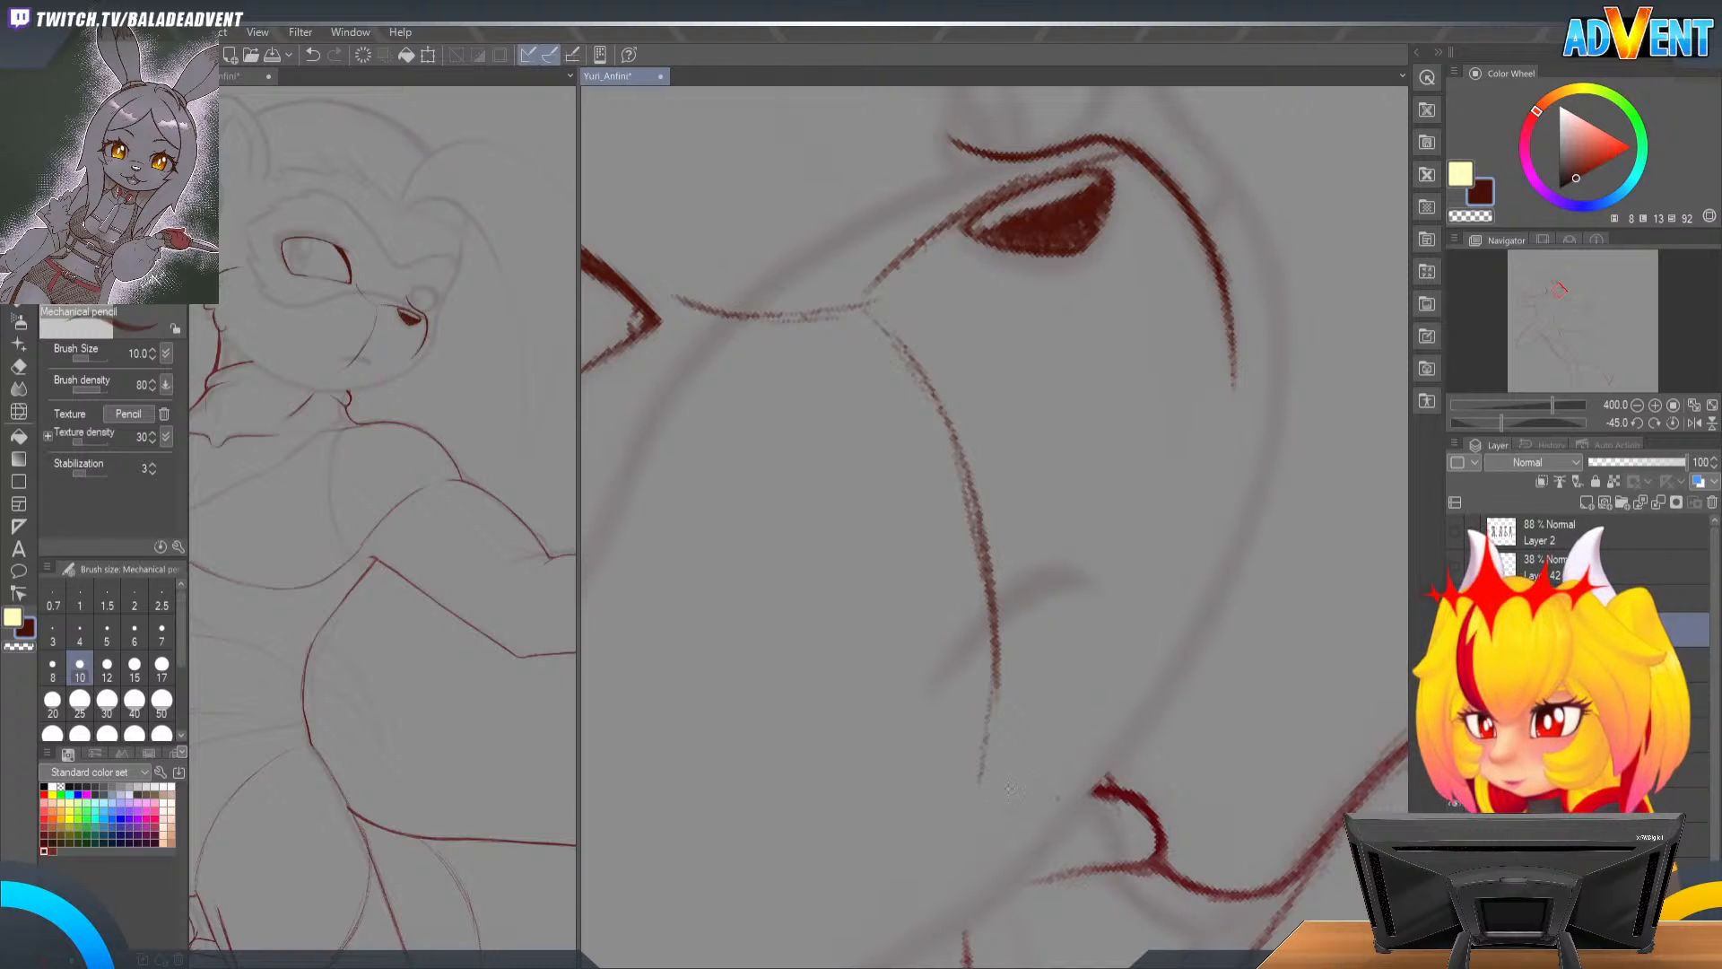
pyautogui.moveTo(998, 687); pyautogui.dragTo(928, 946)
# Step: Extend the muzzle's front contour down toward the chin and draw a short dark mouth line over the sketch
pyautogui.moveTo(1242, 375); pyautogui.dragTo(1198, 642)
pyautogui.press('r')
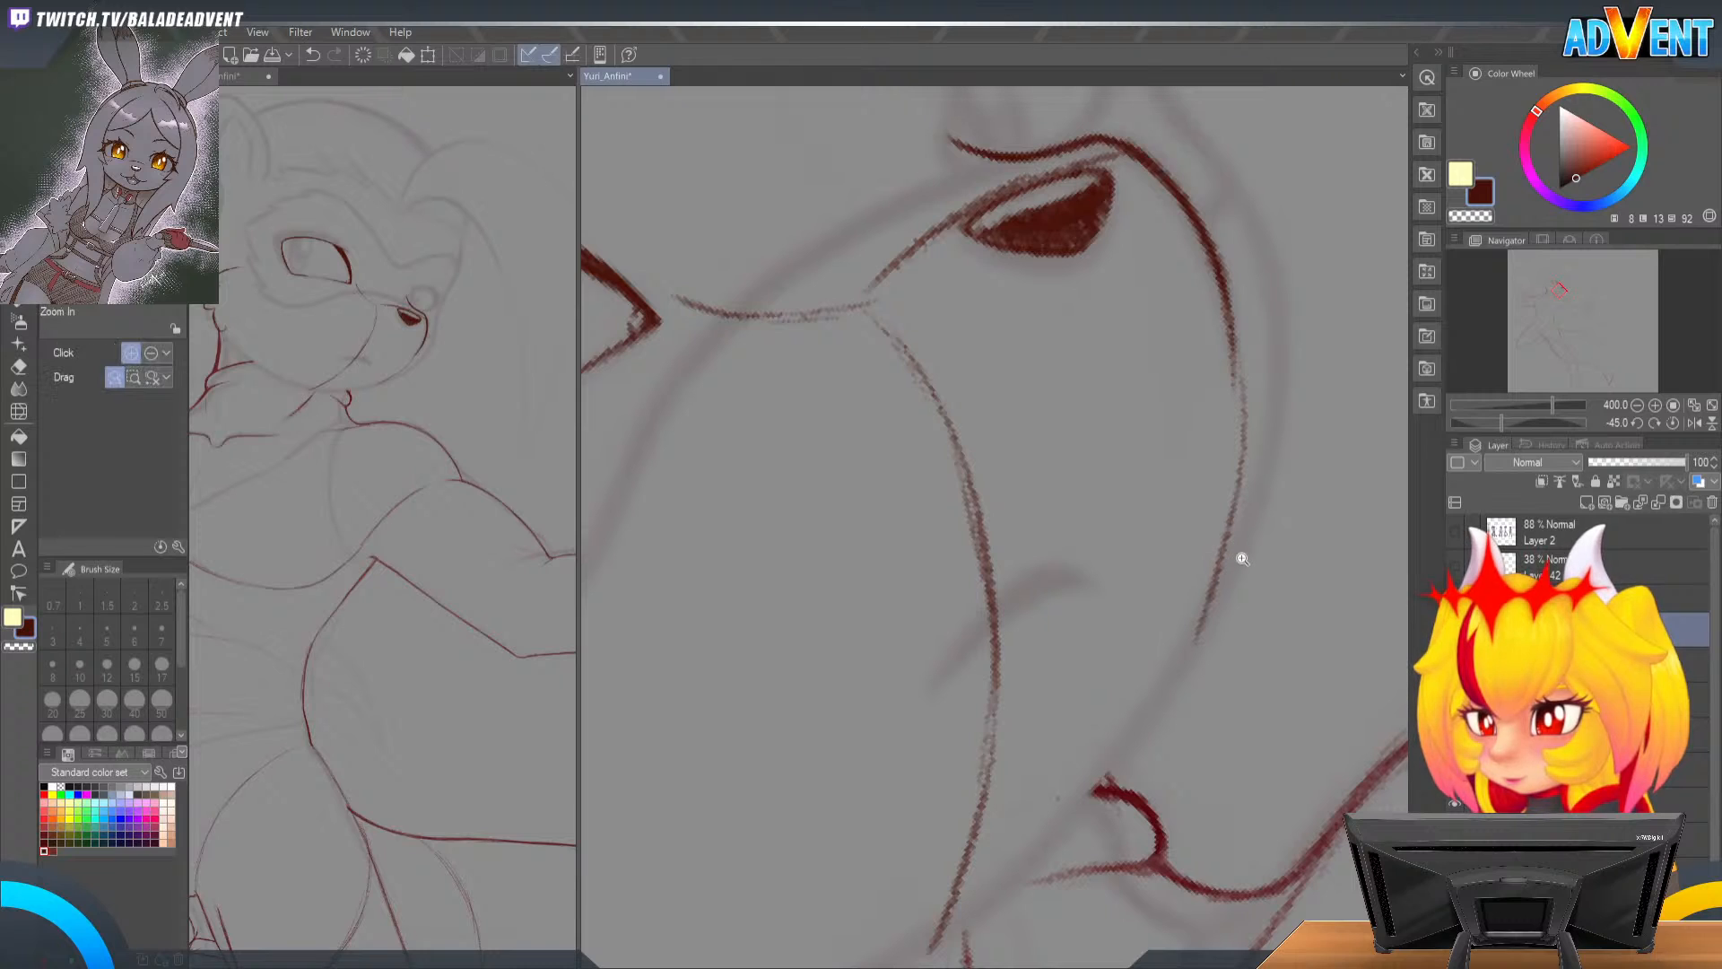
pyautogui.keyDown('alt'); pyautogui.click(1242, 559); pyautogui.keyUp('alt')
pyautogui.moveTo(1254, 549); pyautogui.dragTo(1198, 408)
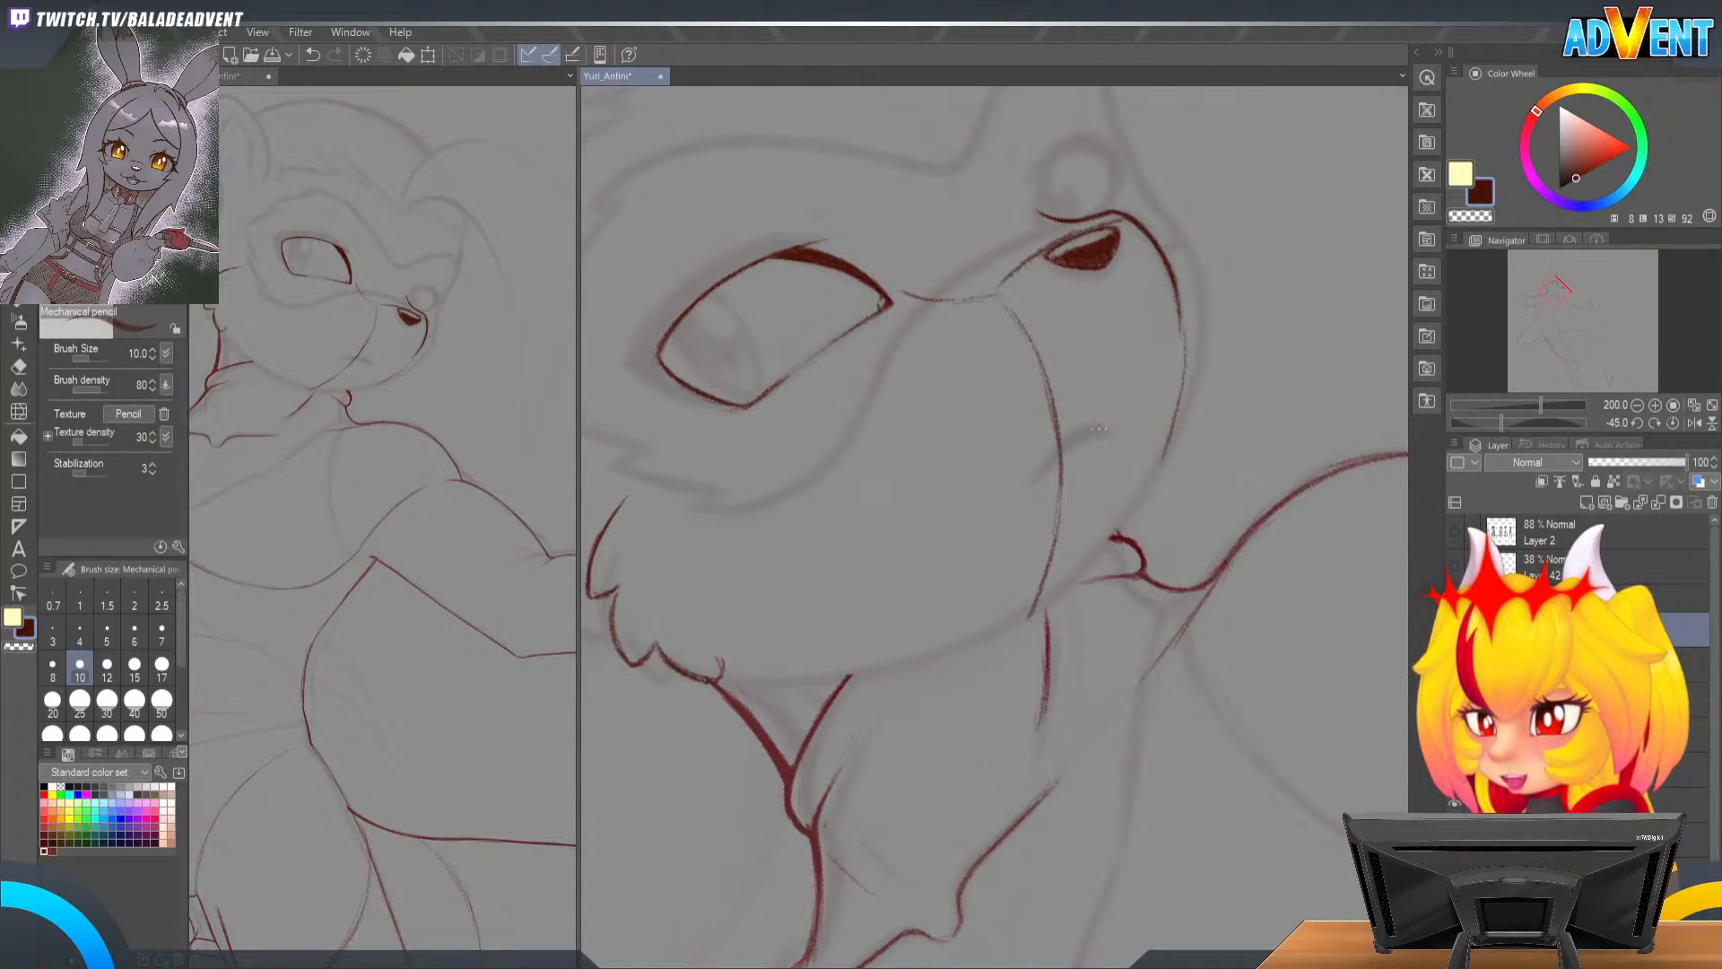
pyautogui.moveTo(1094, 433); pyautogui.dragTo(1141, 396)
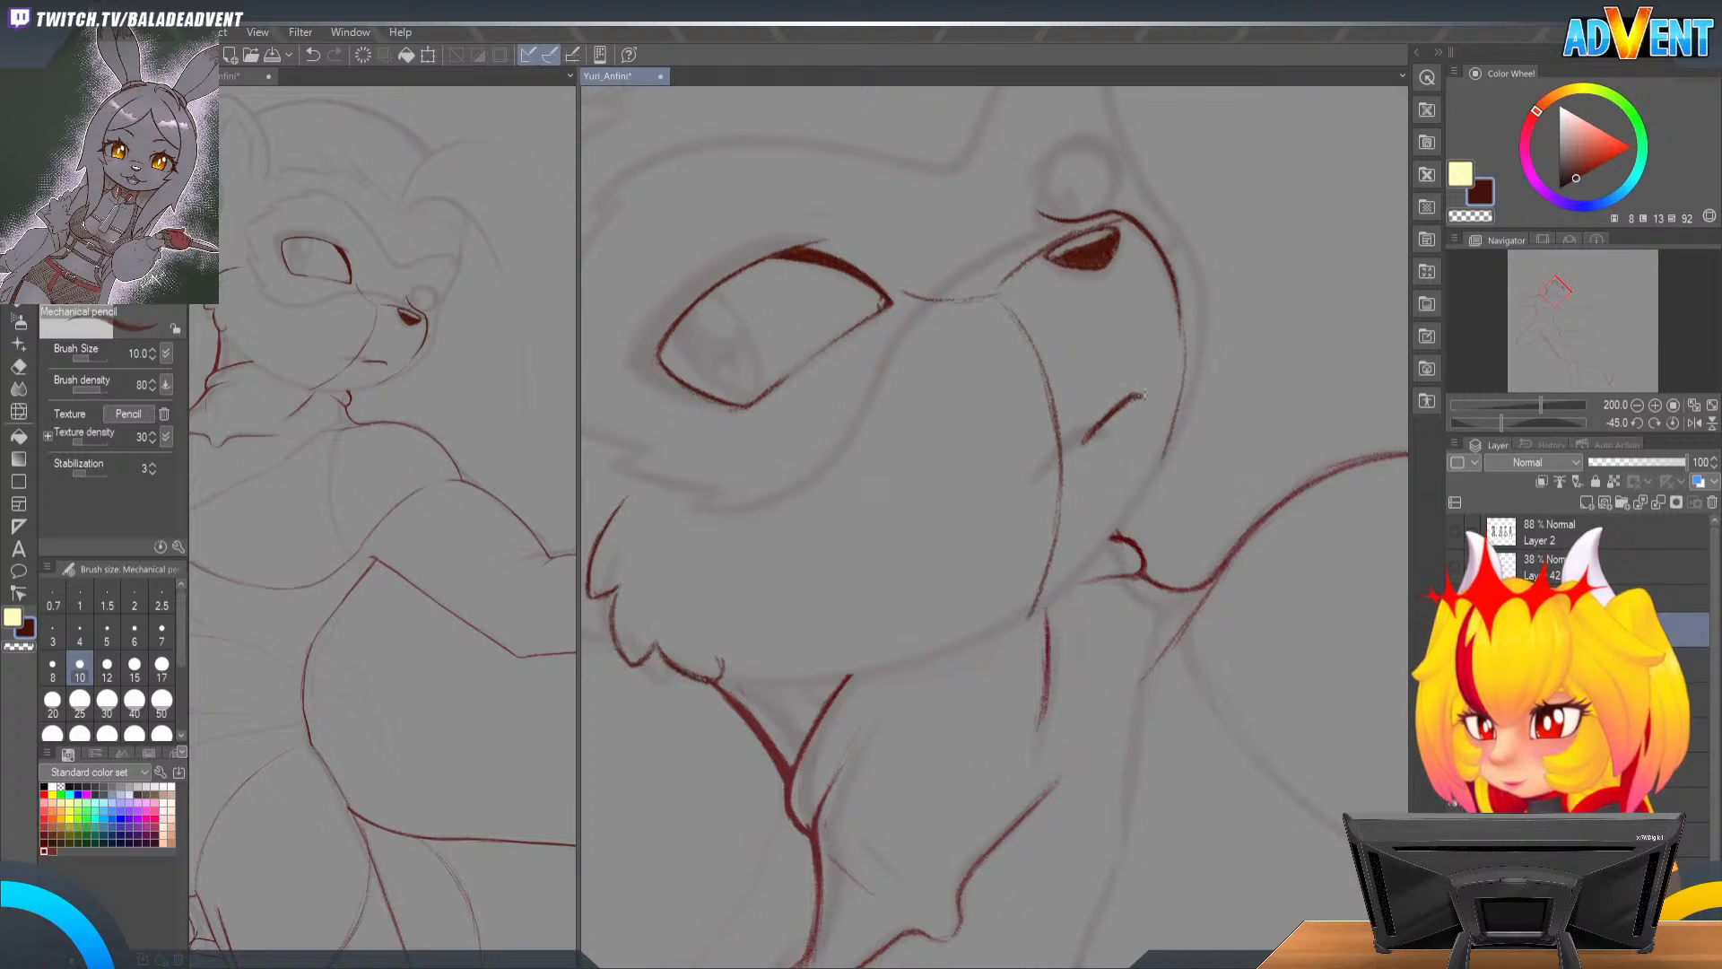
pyautogui.press('e')
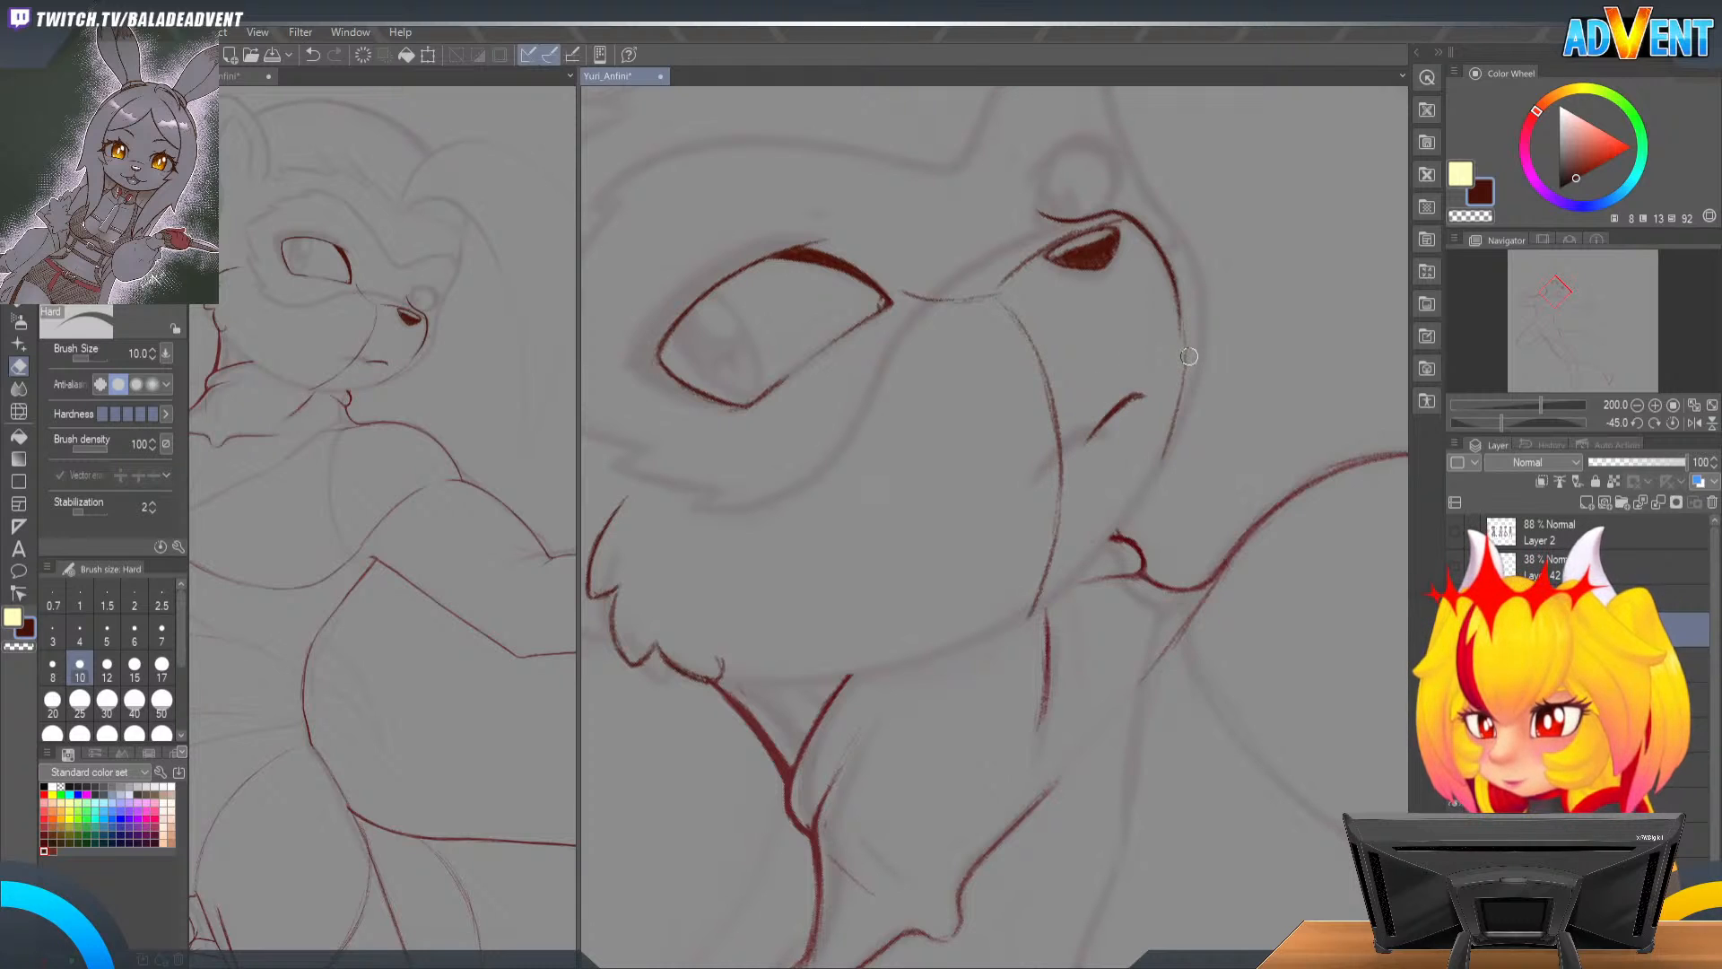
# Step: Lasso the guide lines across the muzzle, delete them and clear the selection
pyautogui.press('r')
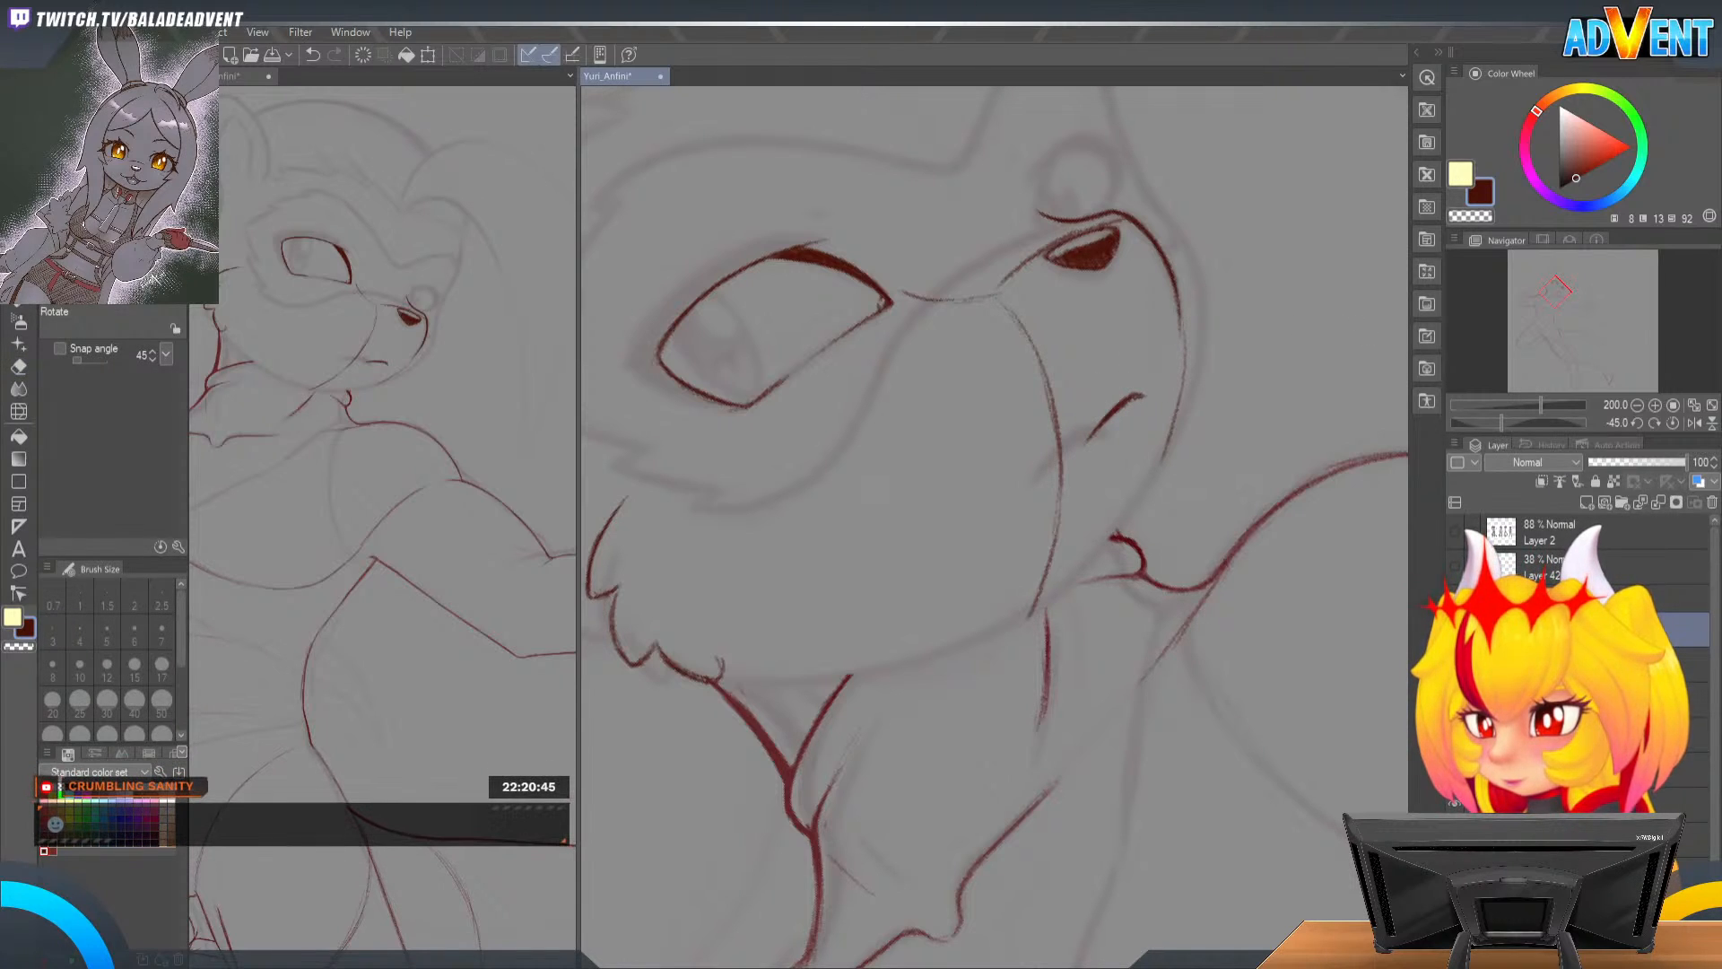
pyautogui.press('e')
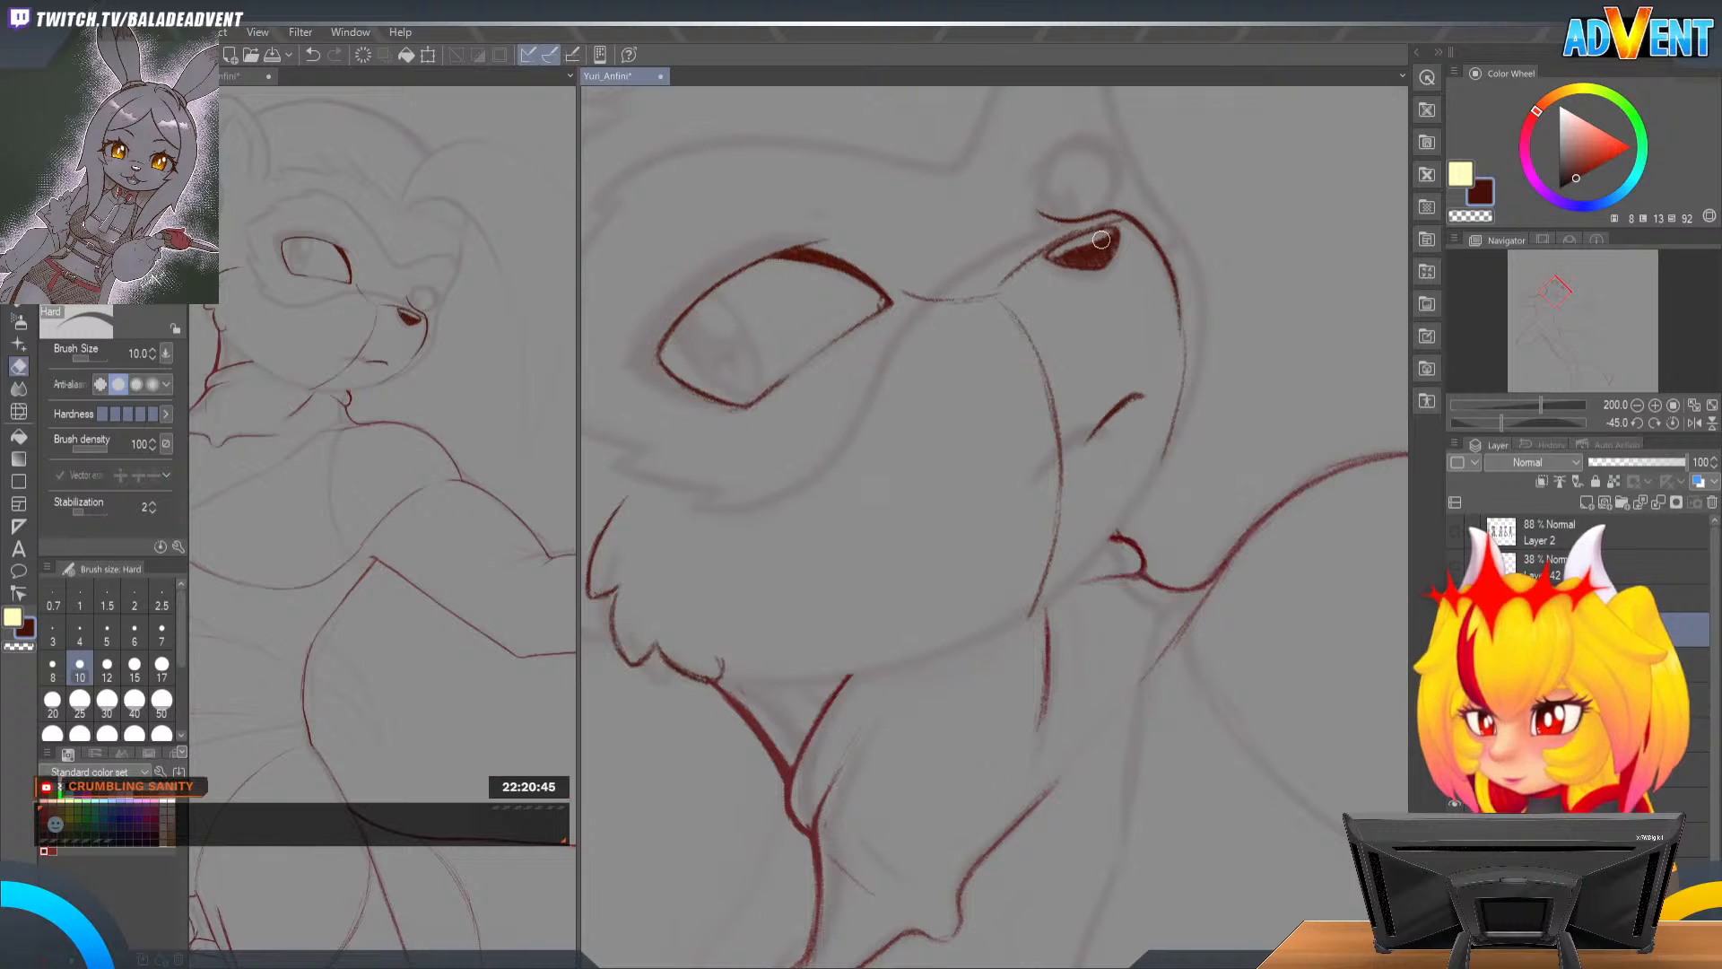
pyautogui.press('r')
pyautogui.moveTo(1101, 242)
pyautogui.mouseDown()
pyautogui.moveTo(1326, 461)
pyautogui.moveTo(831, 565)
pyautogui.moveTo(1306, 417)
pyautogui.mouseUp()
pyautogui.press('m')
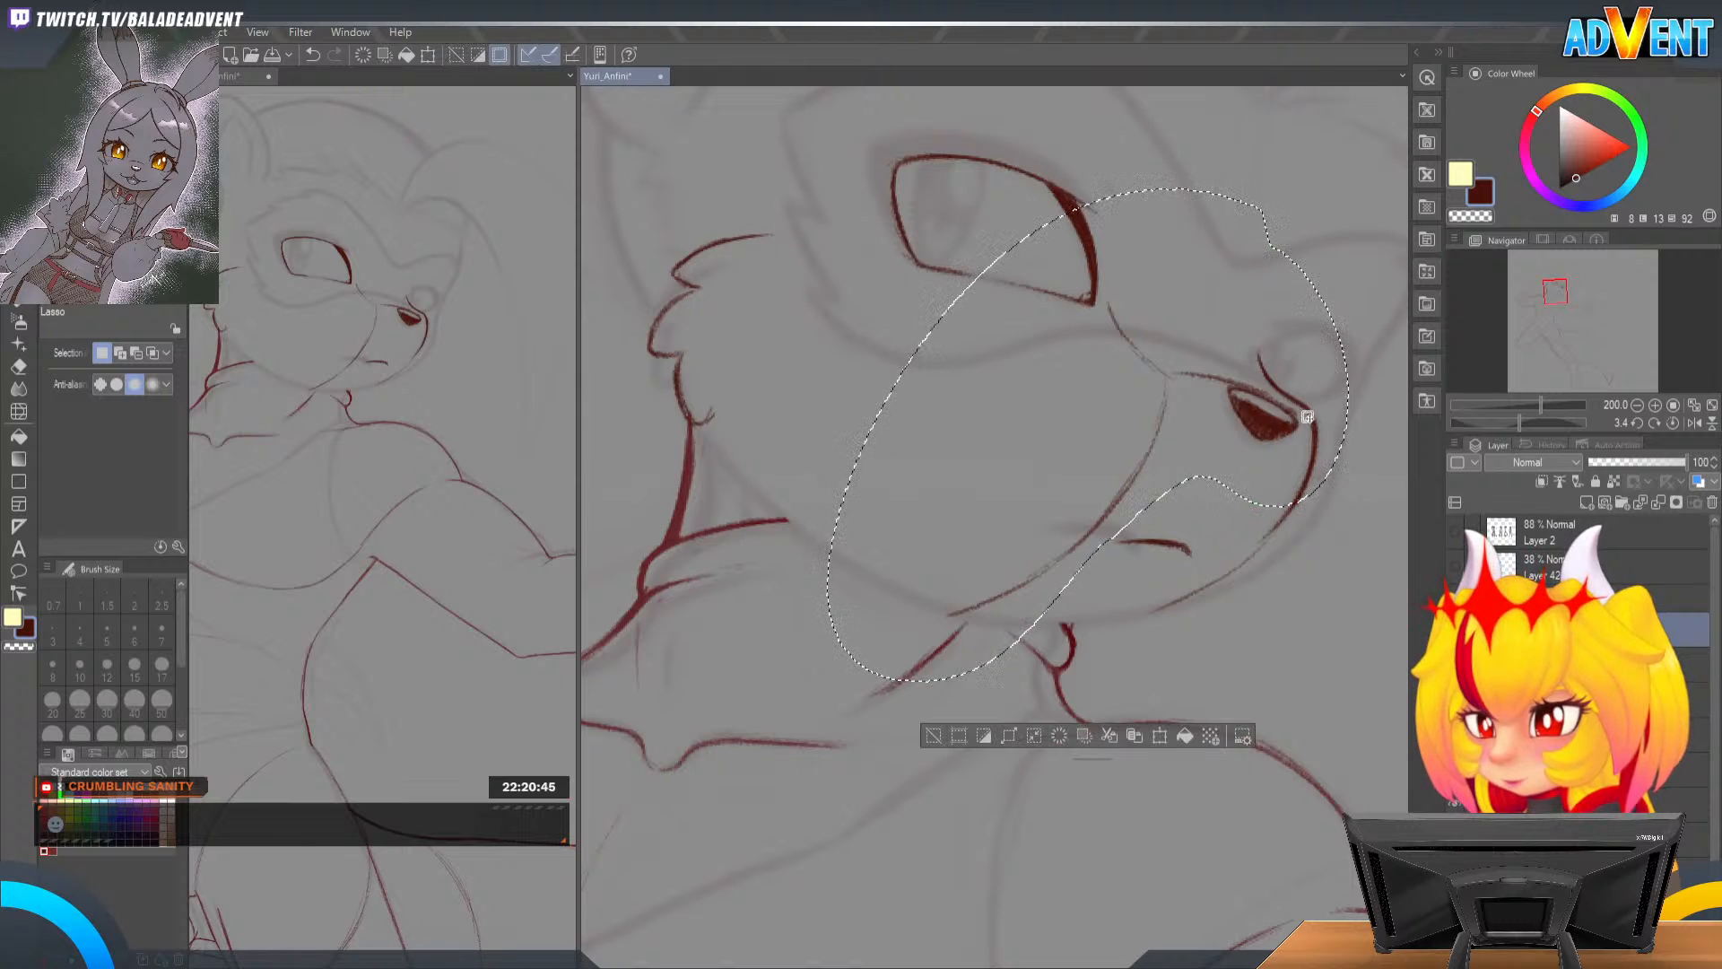
pyautogui.press('Delete')
pyautogui.hotkey('ctrl', 'd')
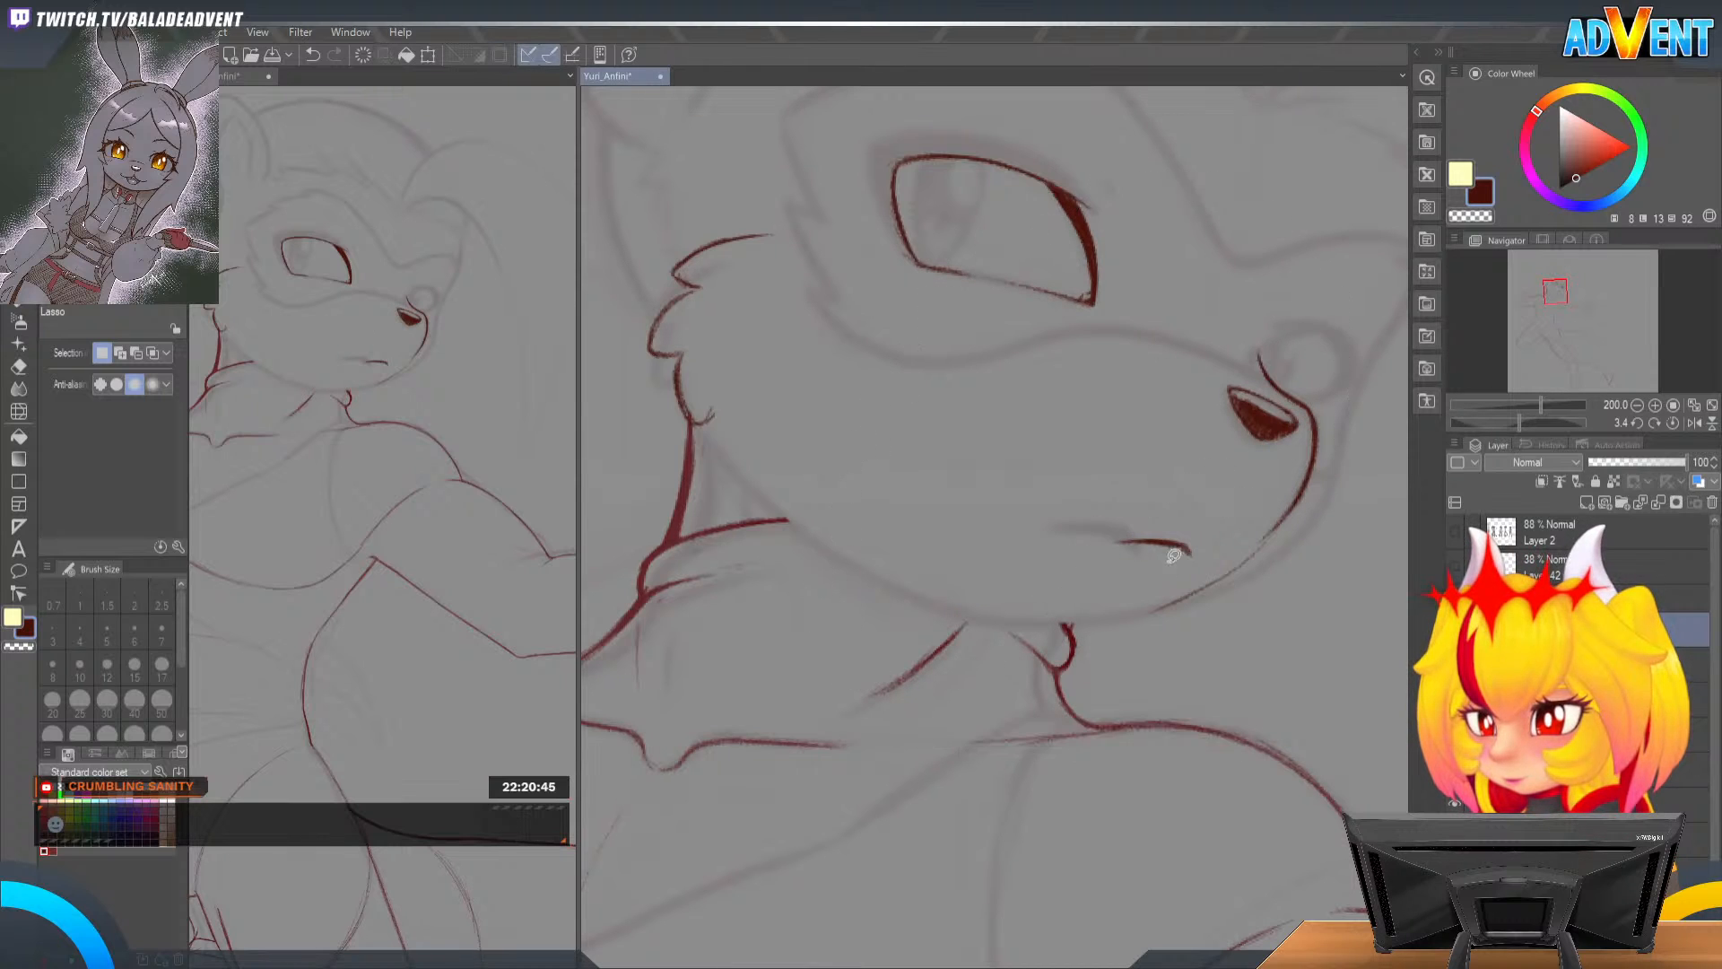
# Step: Lighten the middle part of the eye's lower lid line
pyautogui.press('r')
pyautogui.moveTo(1179, 557)
pyautogui.mouseDown()
pyautogui.moveTo(1031, 431)
pyautogui.moveTo(953, 523)
pyautogui.moveTo(1119, 507)
pyautogui.mouseUp()
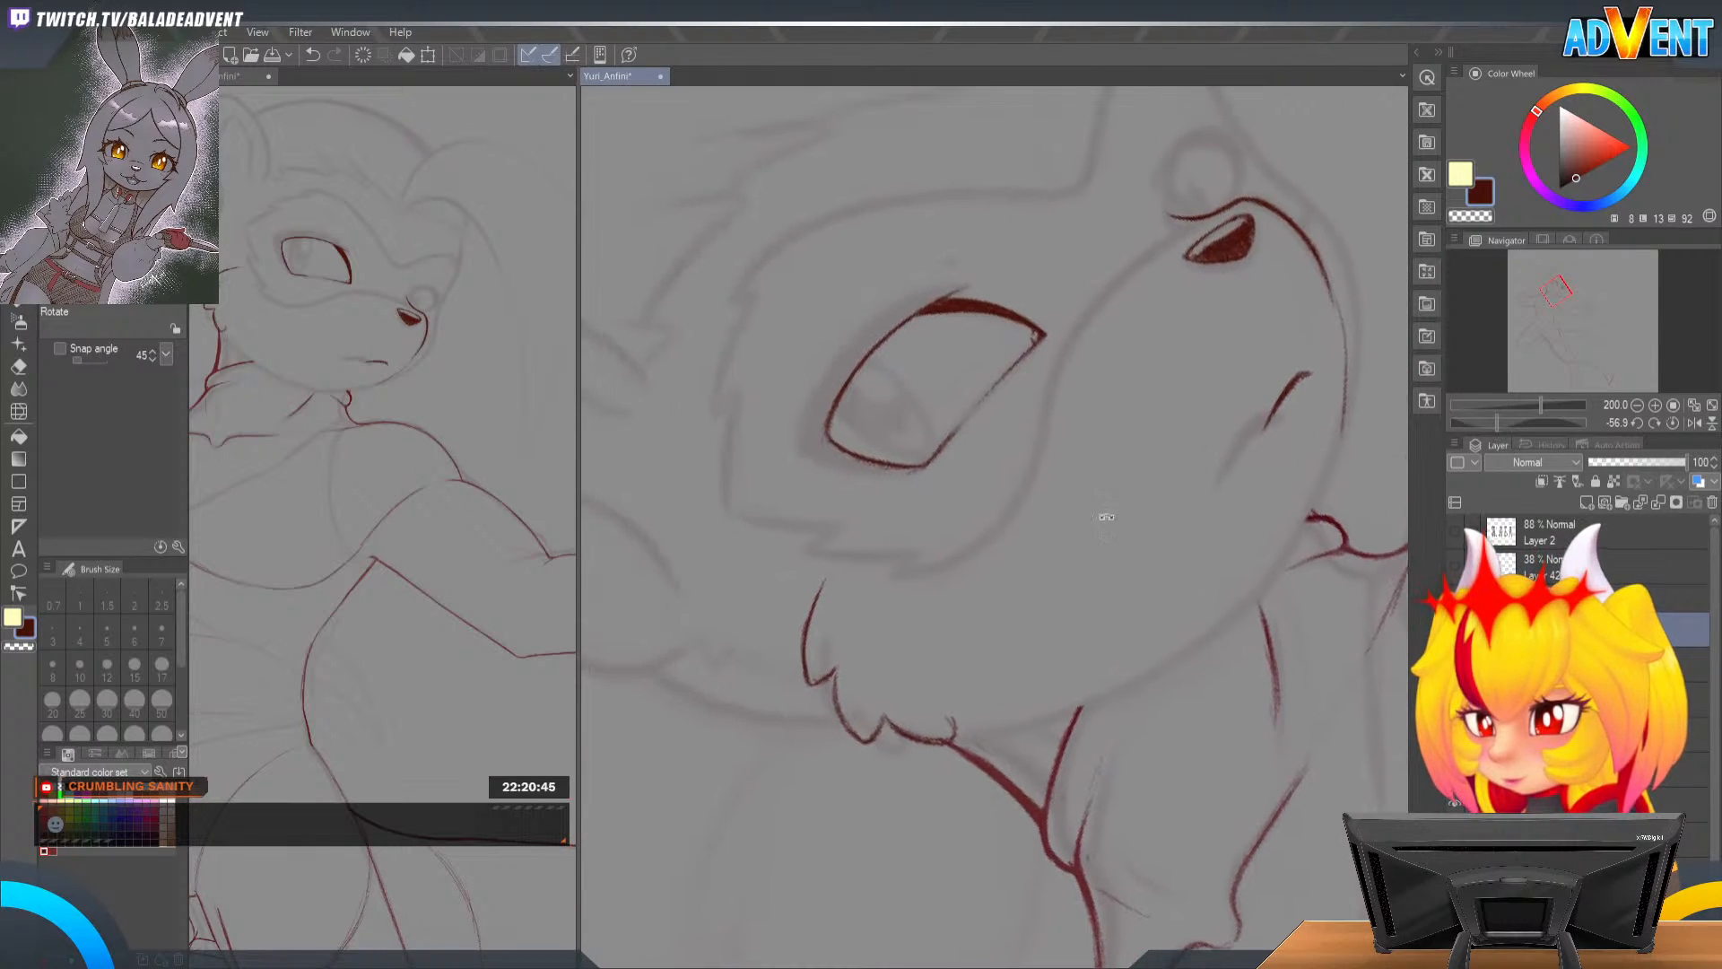
pyautogui.press('p')
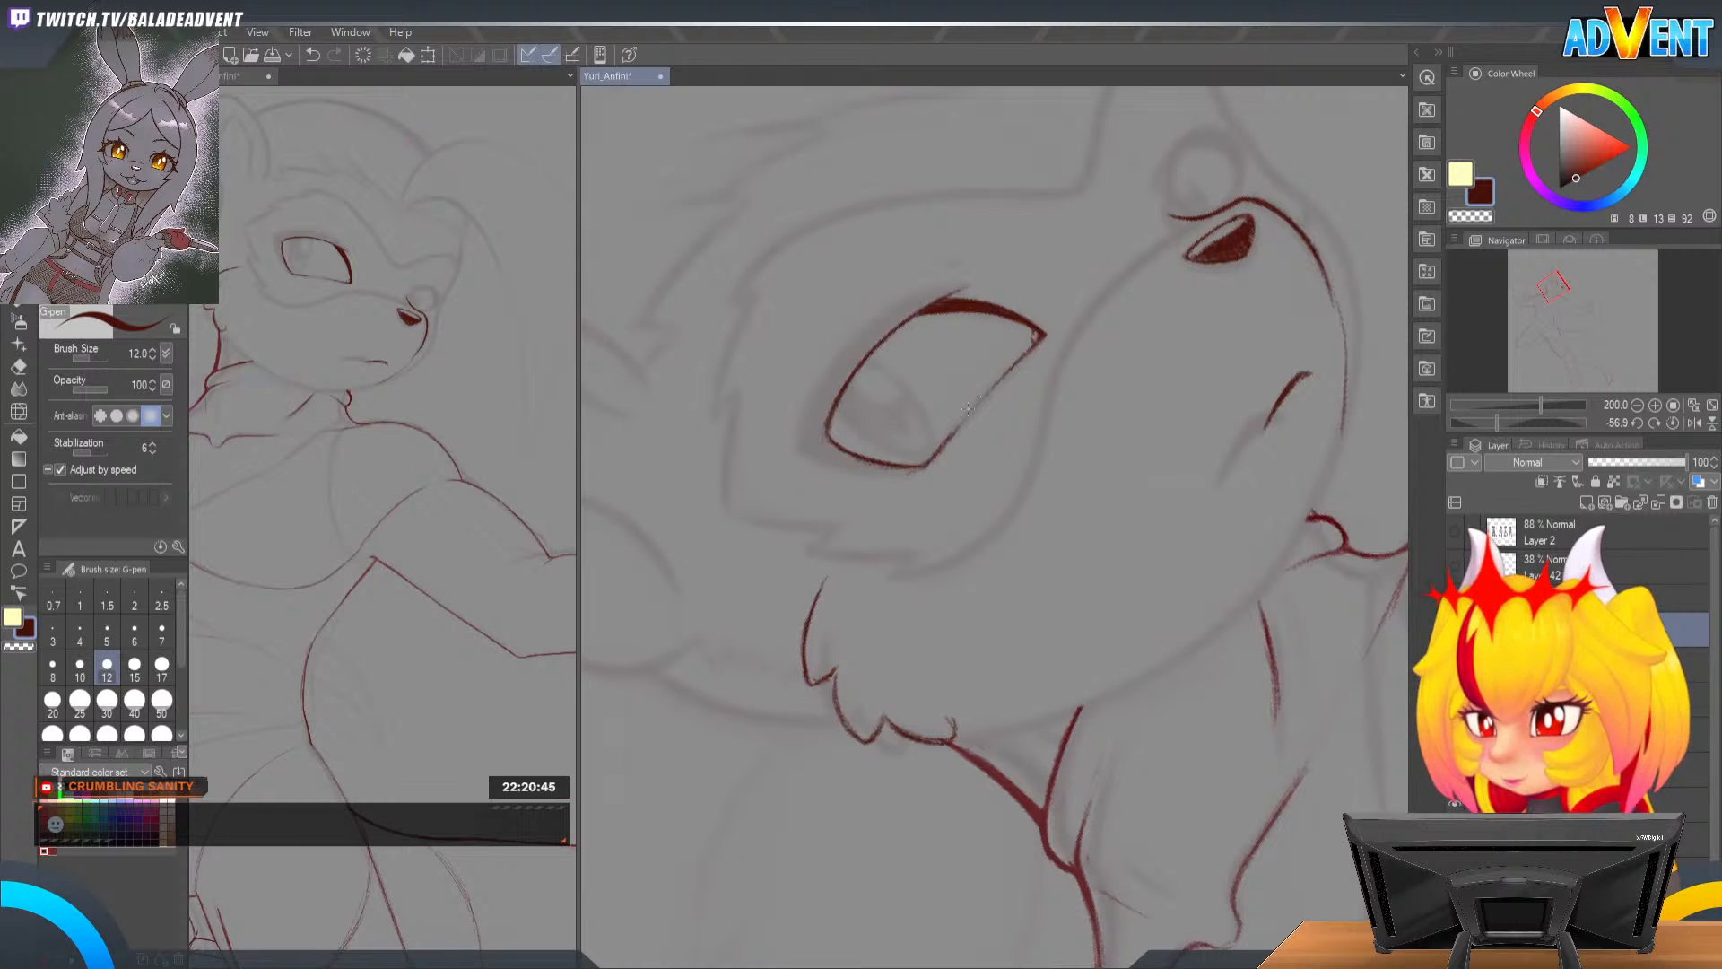
pyautogui.press('p')
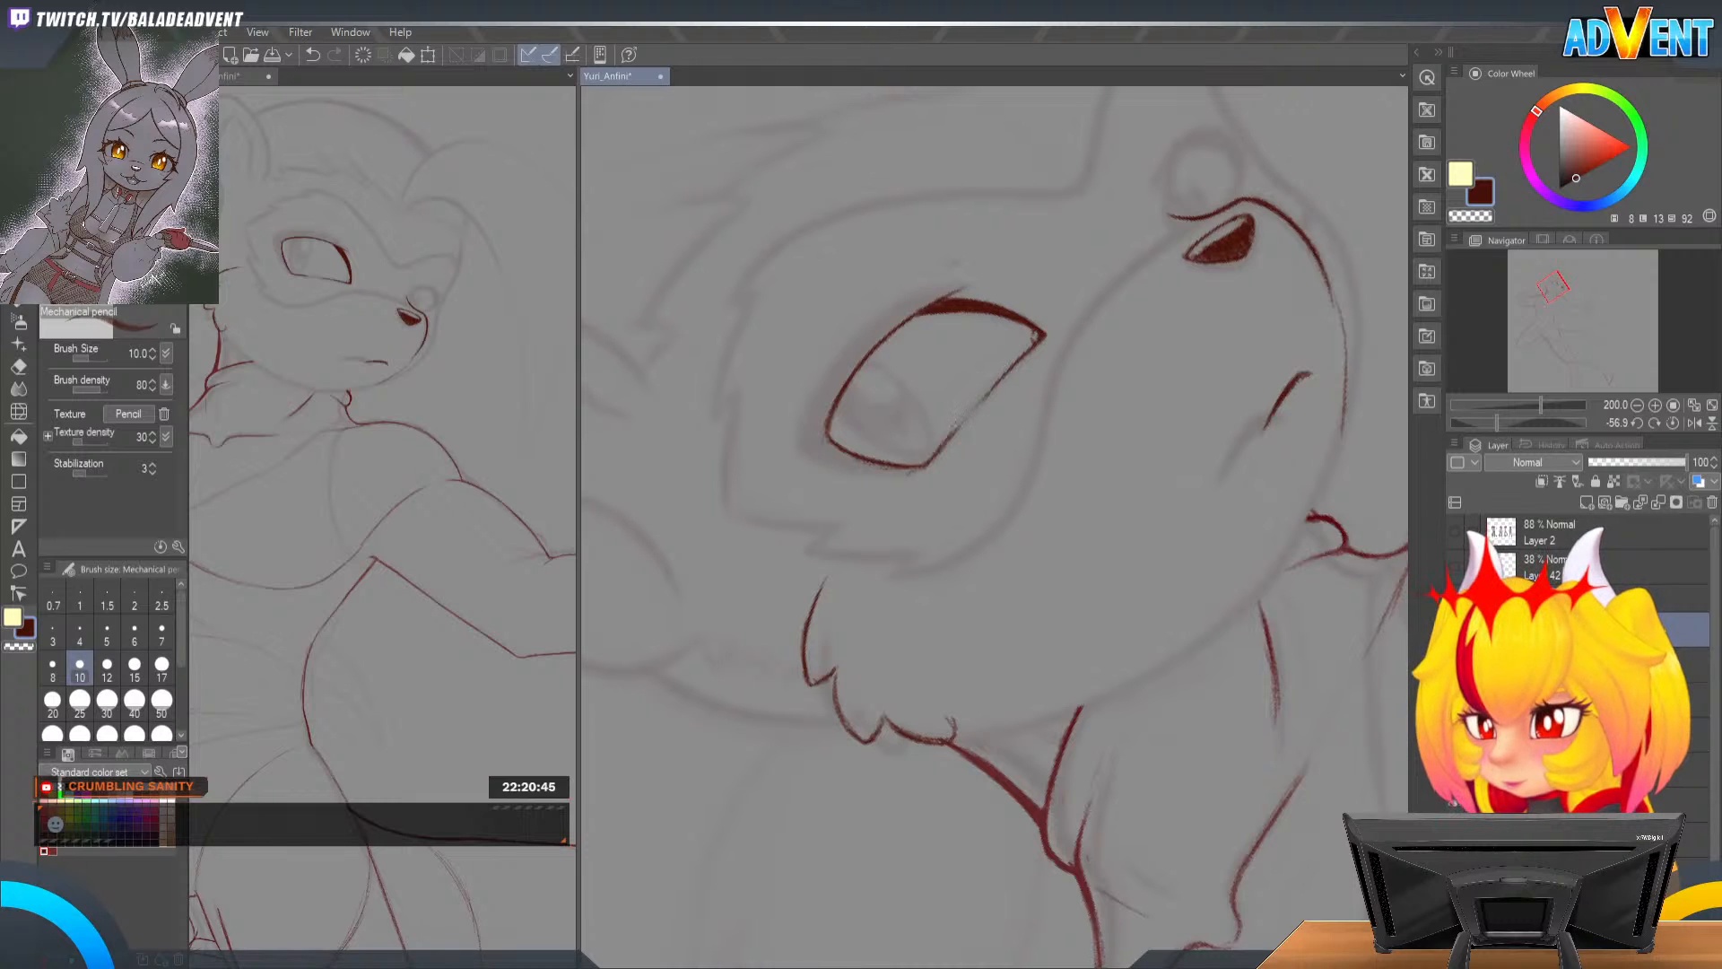
# Step: Draw a dark curved pencil line from the eye's outer corner up along the outside of the lid, ending in a pointed tip
pyautogui.press('r')
pyautogui.moveTo(937, 434)
pyautogui.mouseDown()
pyautogui.moveTo(1115, 385)
pyautogui.moveTo(1241, 511)
pyautogui.mouseUp()
pyautogui.moveTo(1132, 782); pyautogui.dragTo(1193, 818)
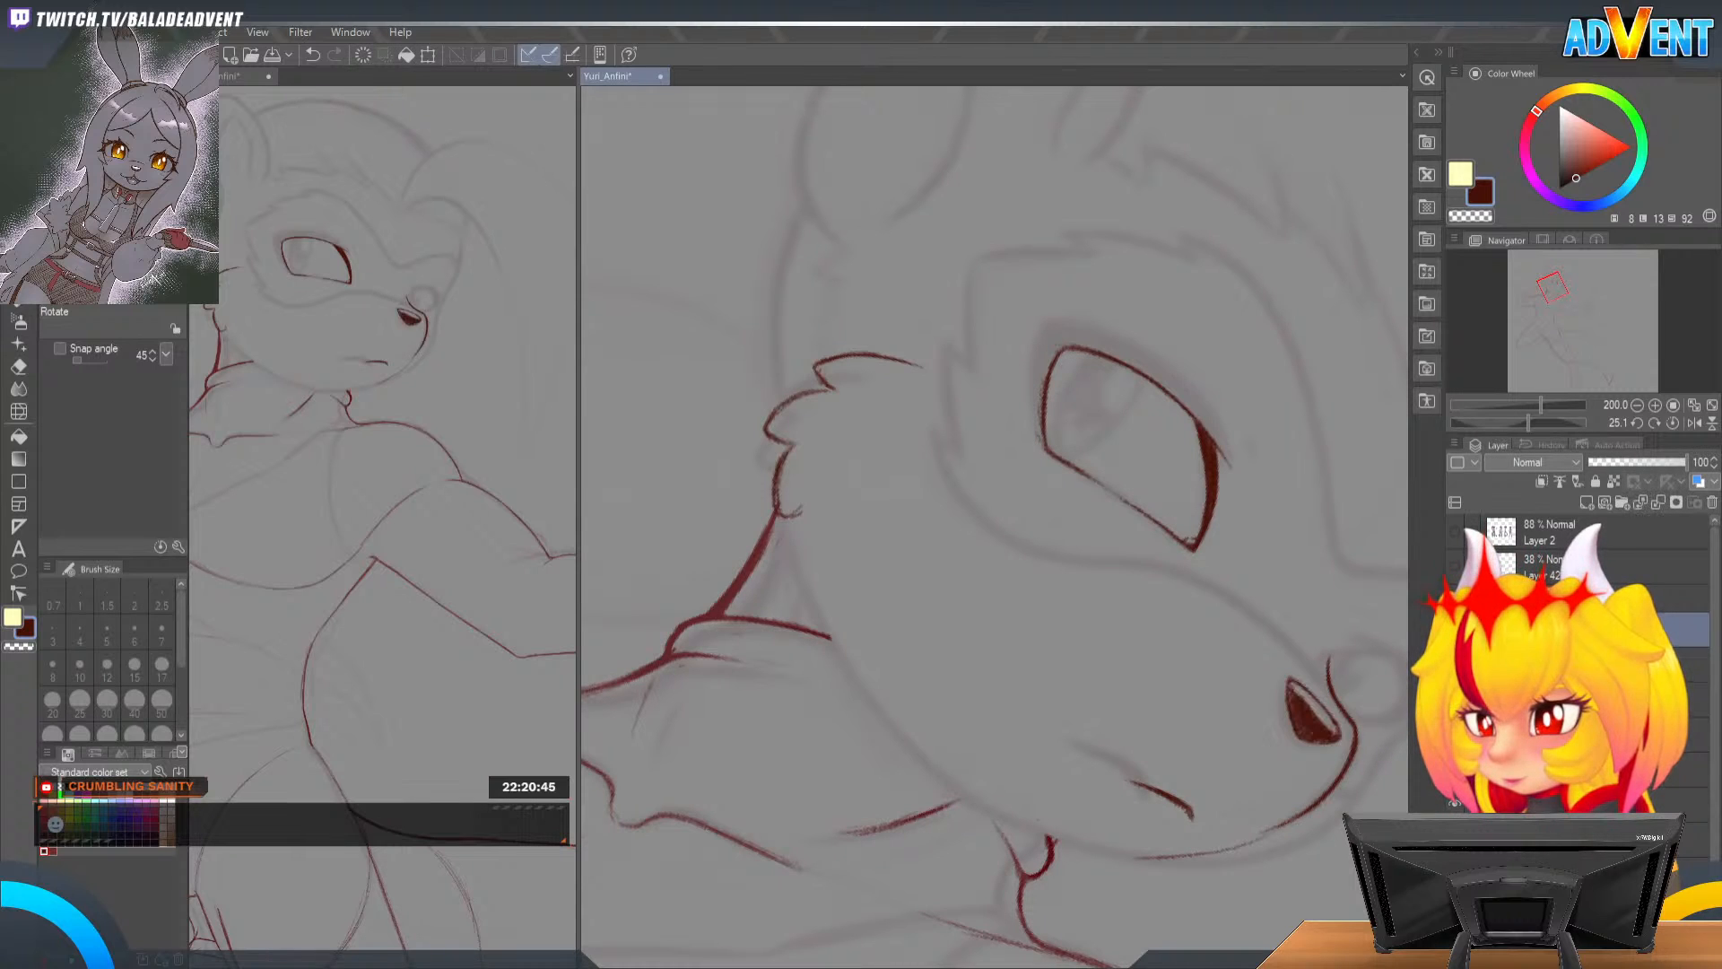
pyautogui.hotkey('ctrl', 'space')
pyautogui.moveTo(1042, 350)
pyautogui.mouseDown()
pyautogui.moveTo(1068, 335)
pyautogui.moveTo(1044, 342)
pyautogui.mouseUp()
pyautogui.press('e')
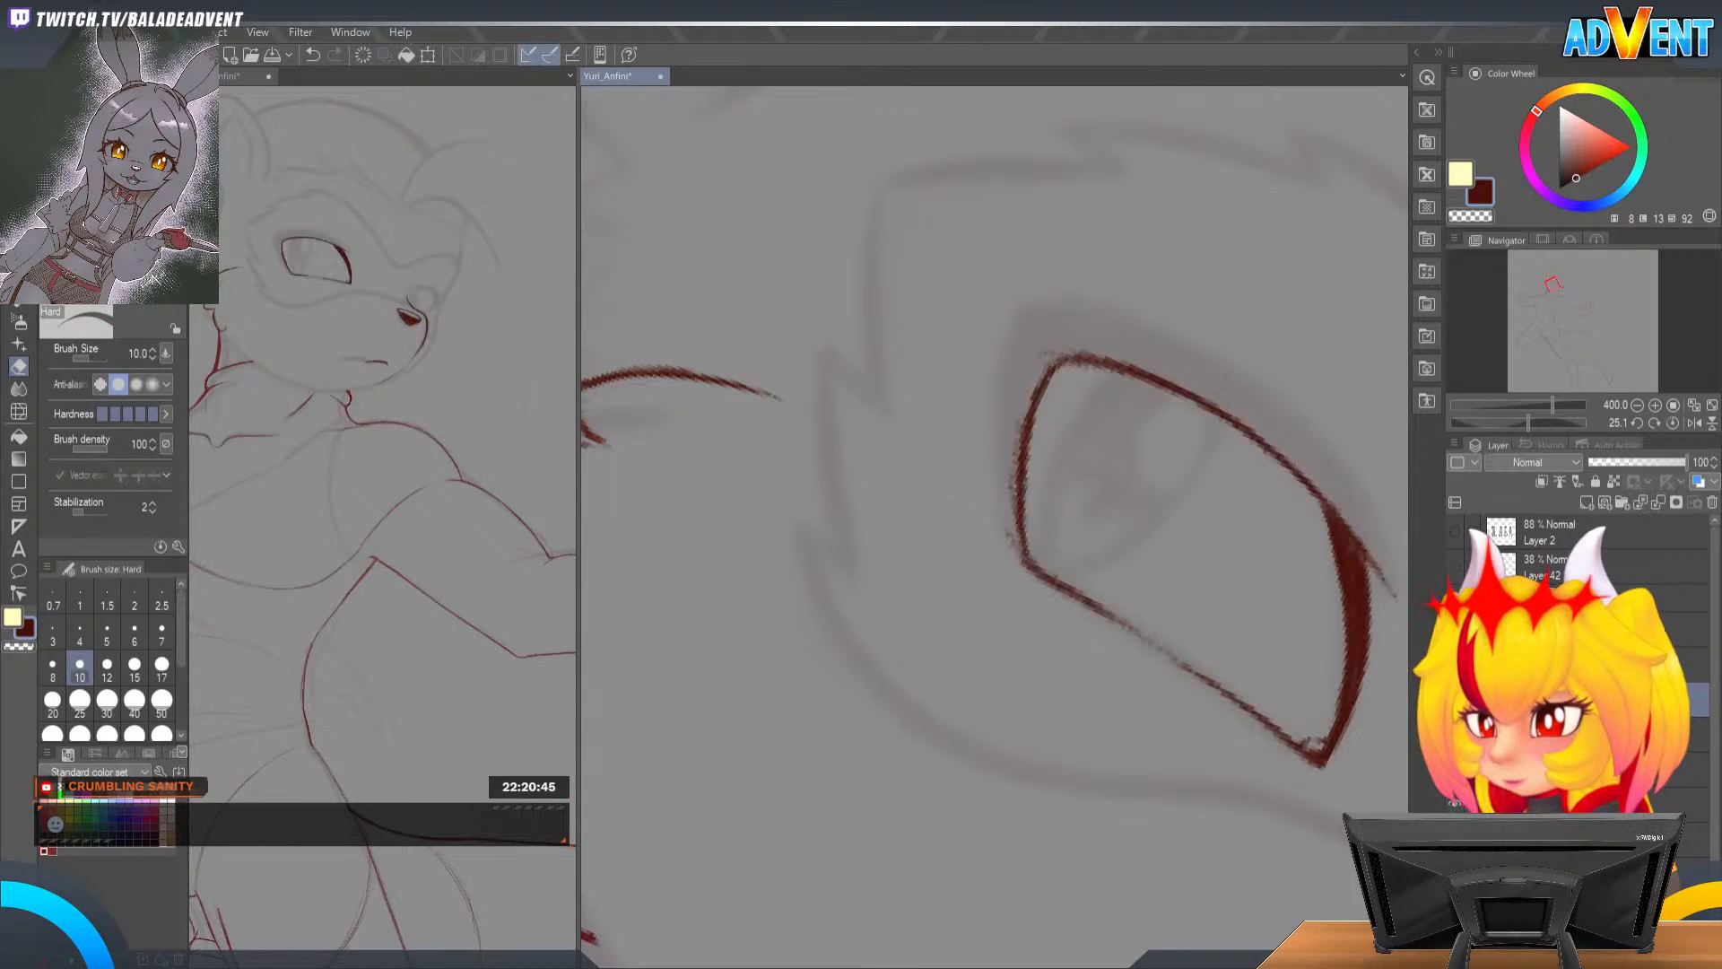
pyautogui.press('j')
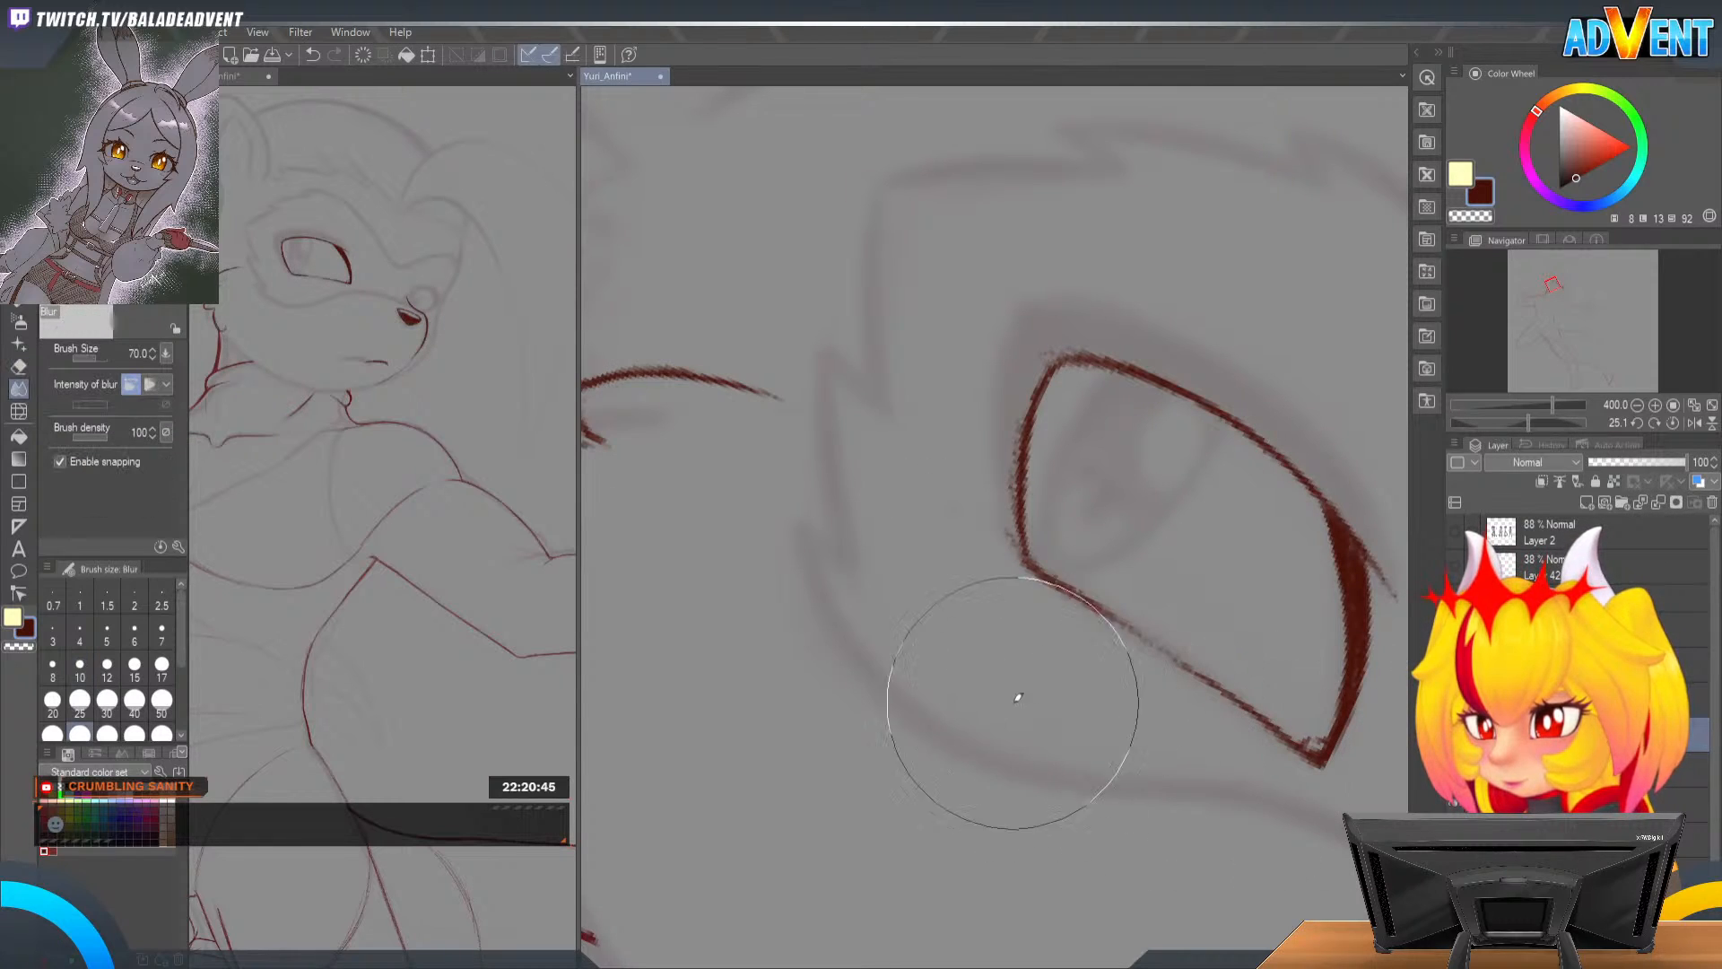
pyautogui.press('e')
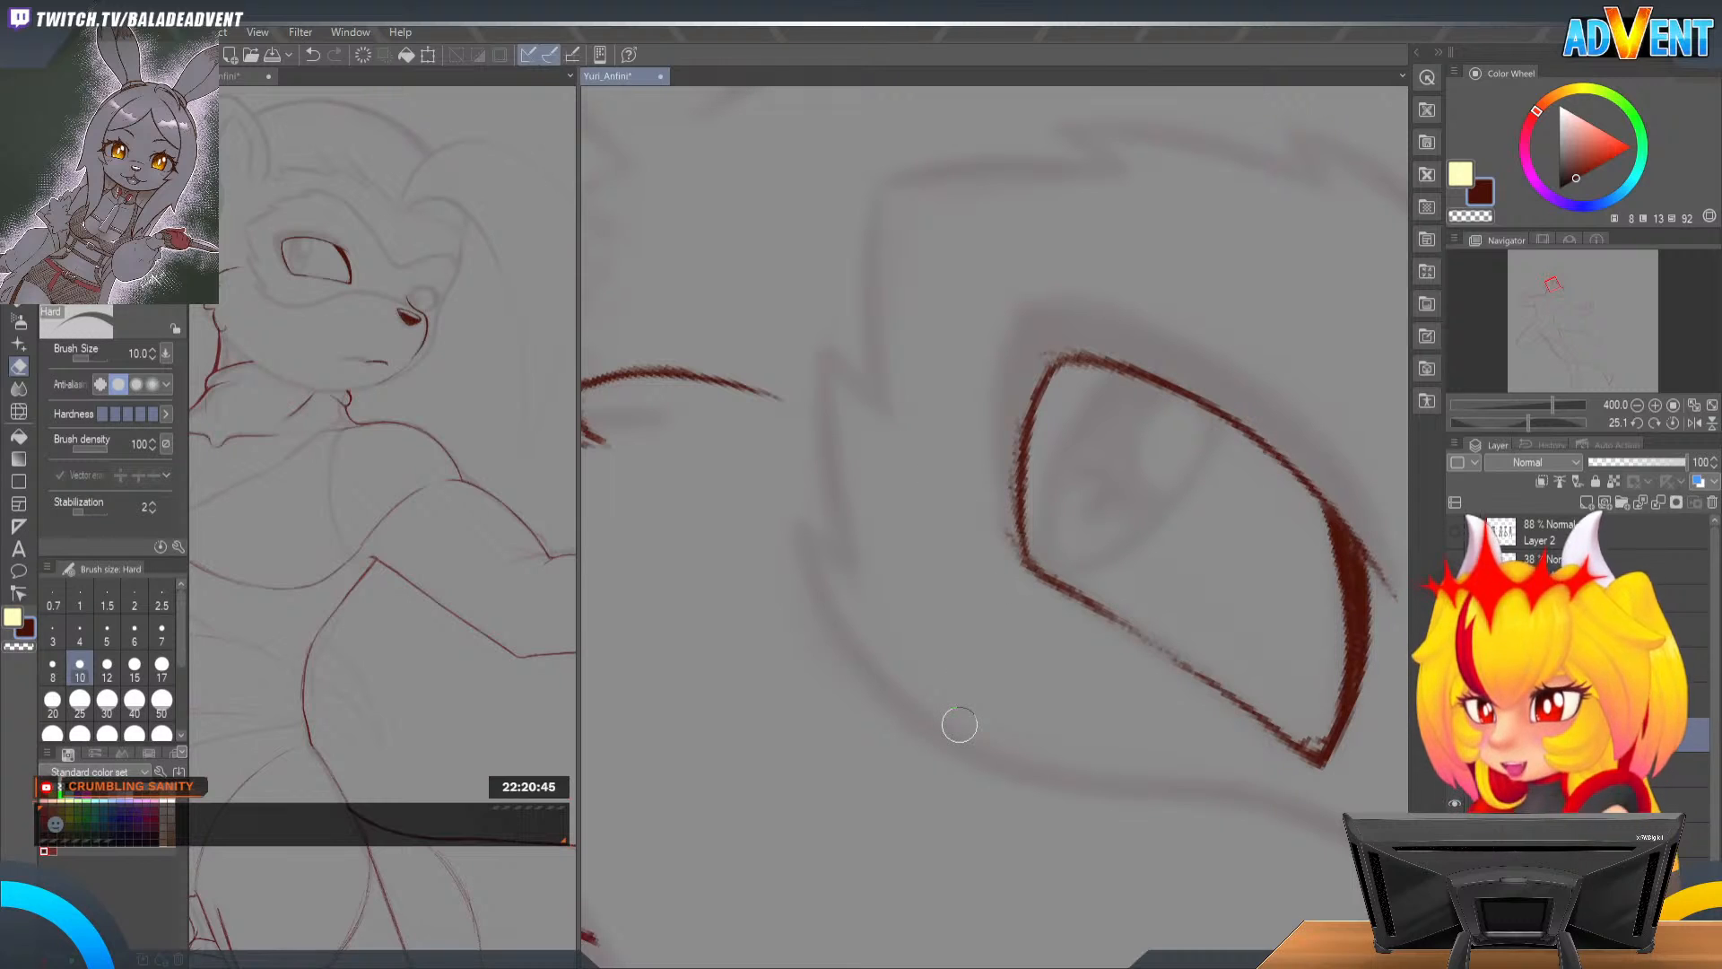
pyautogui.press('p')
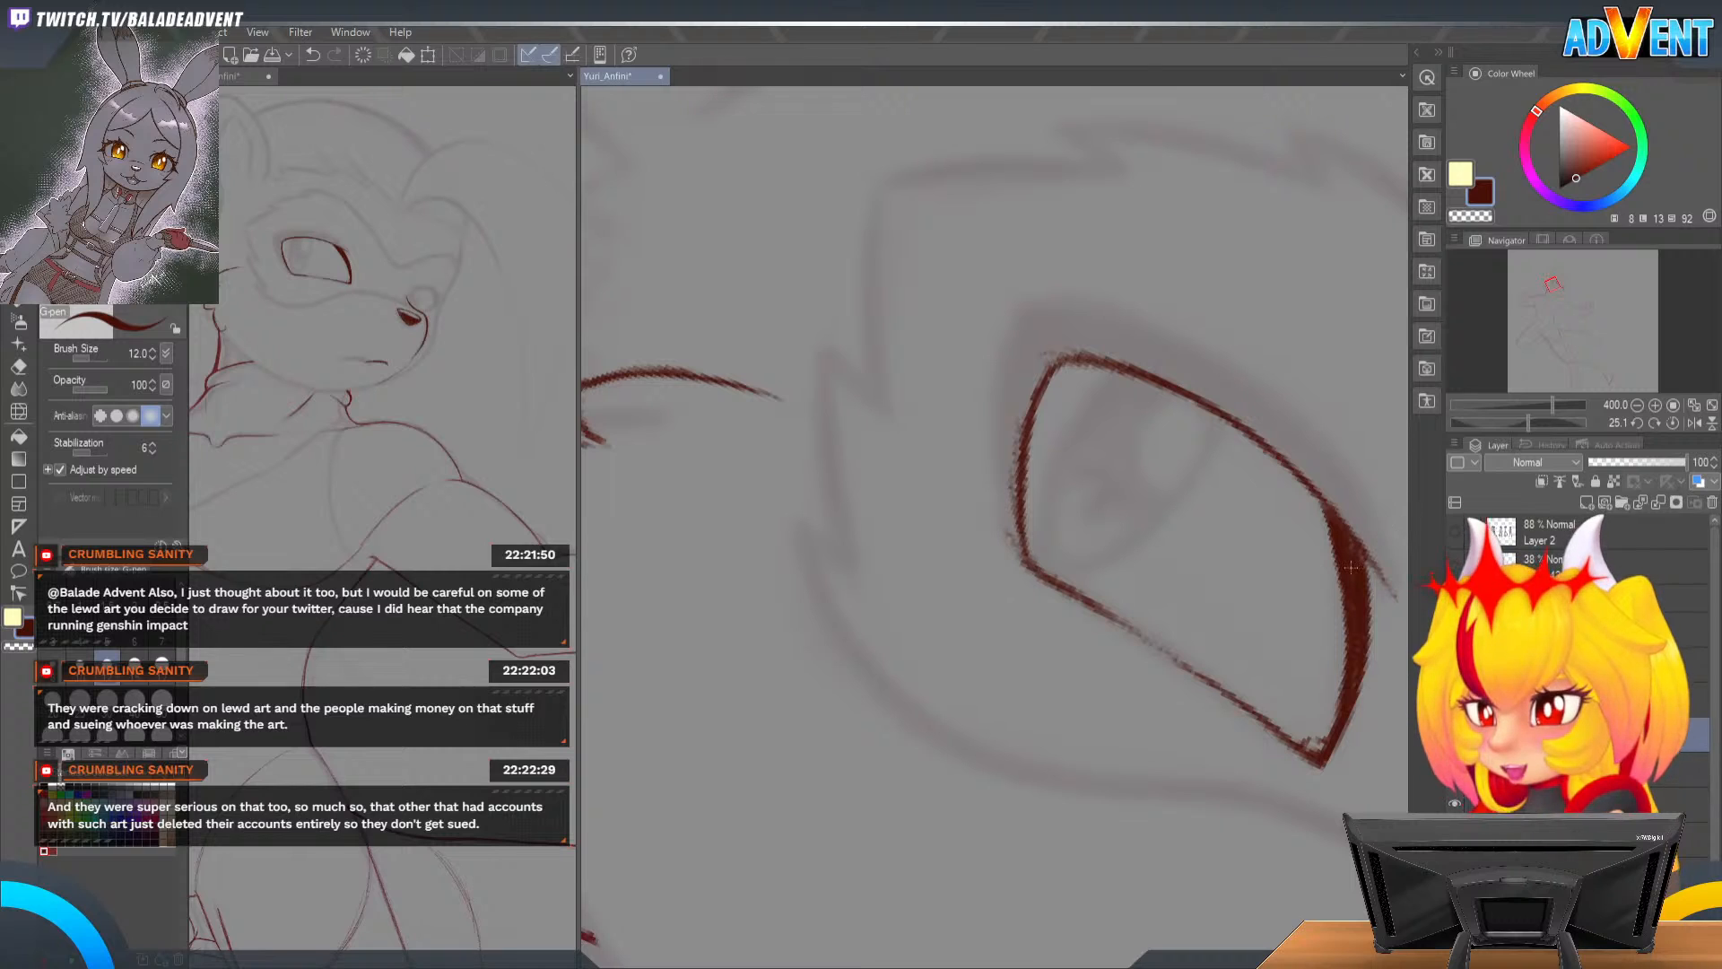
pyautogui.press('b')
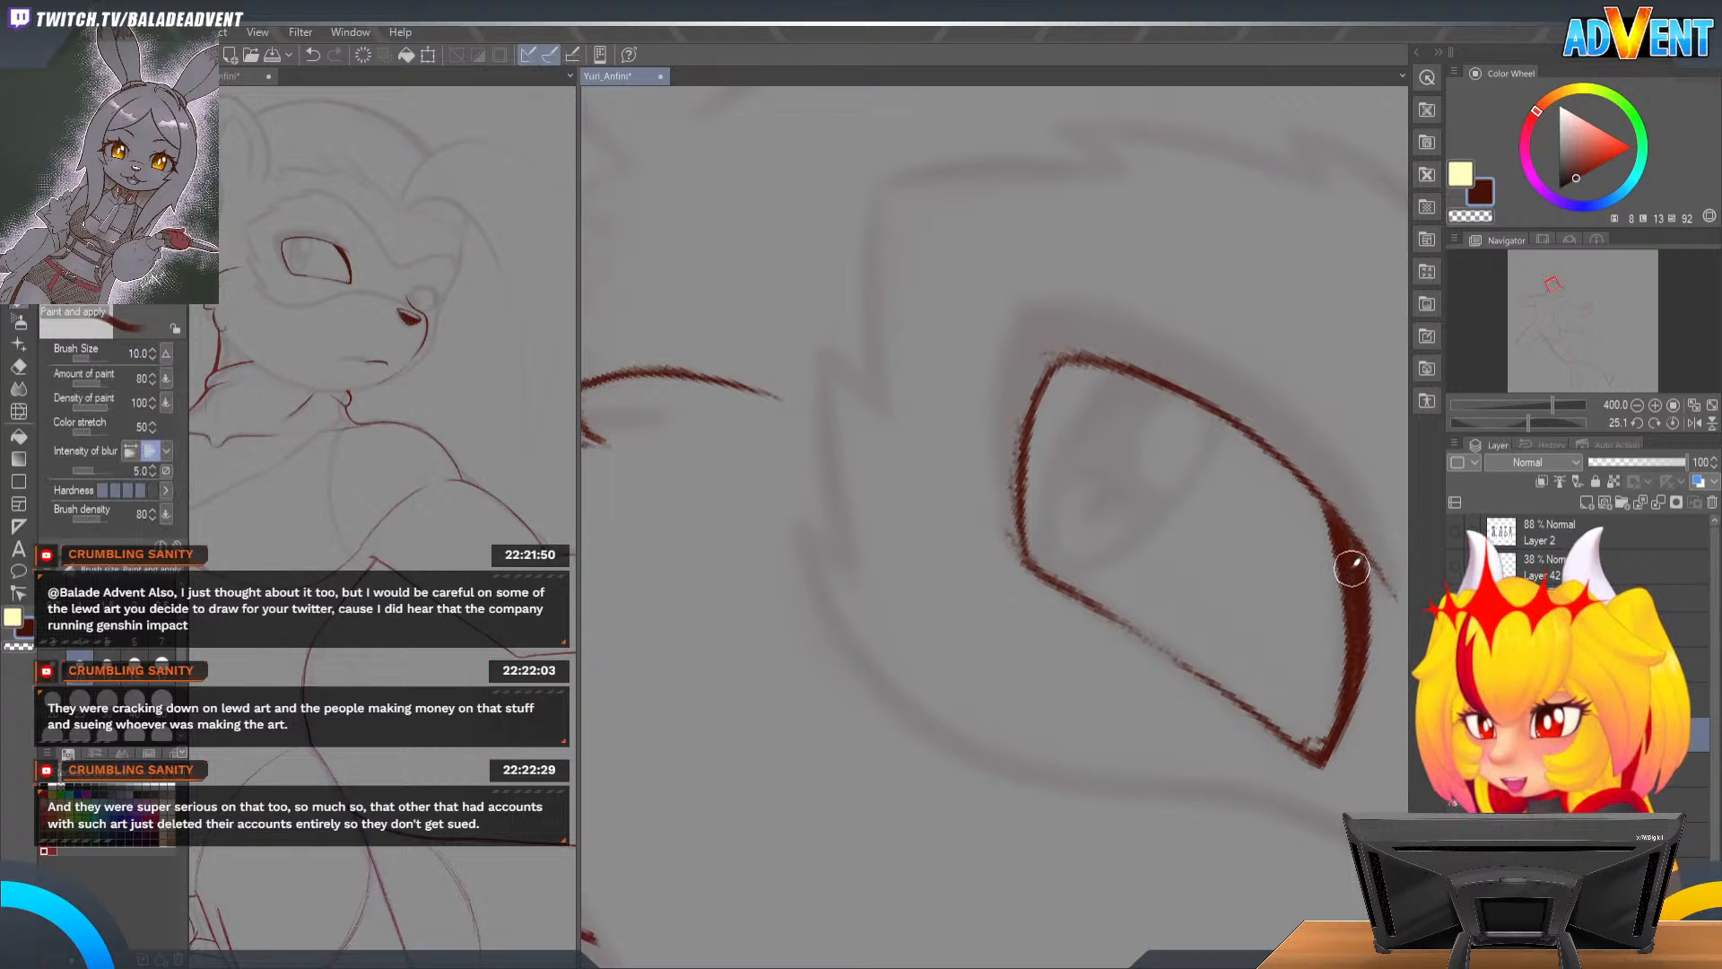
pyautogui.press('p')
pyautogui.press('p')
pyautogui.press('p')
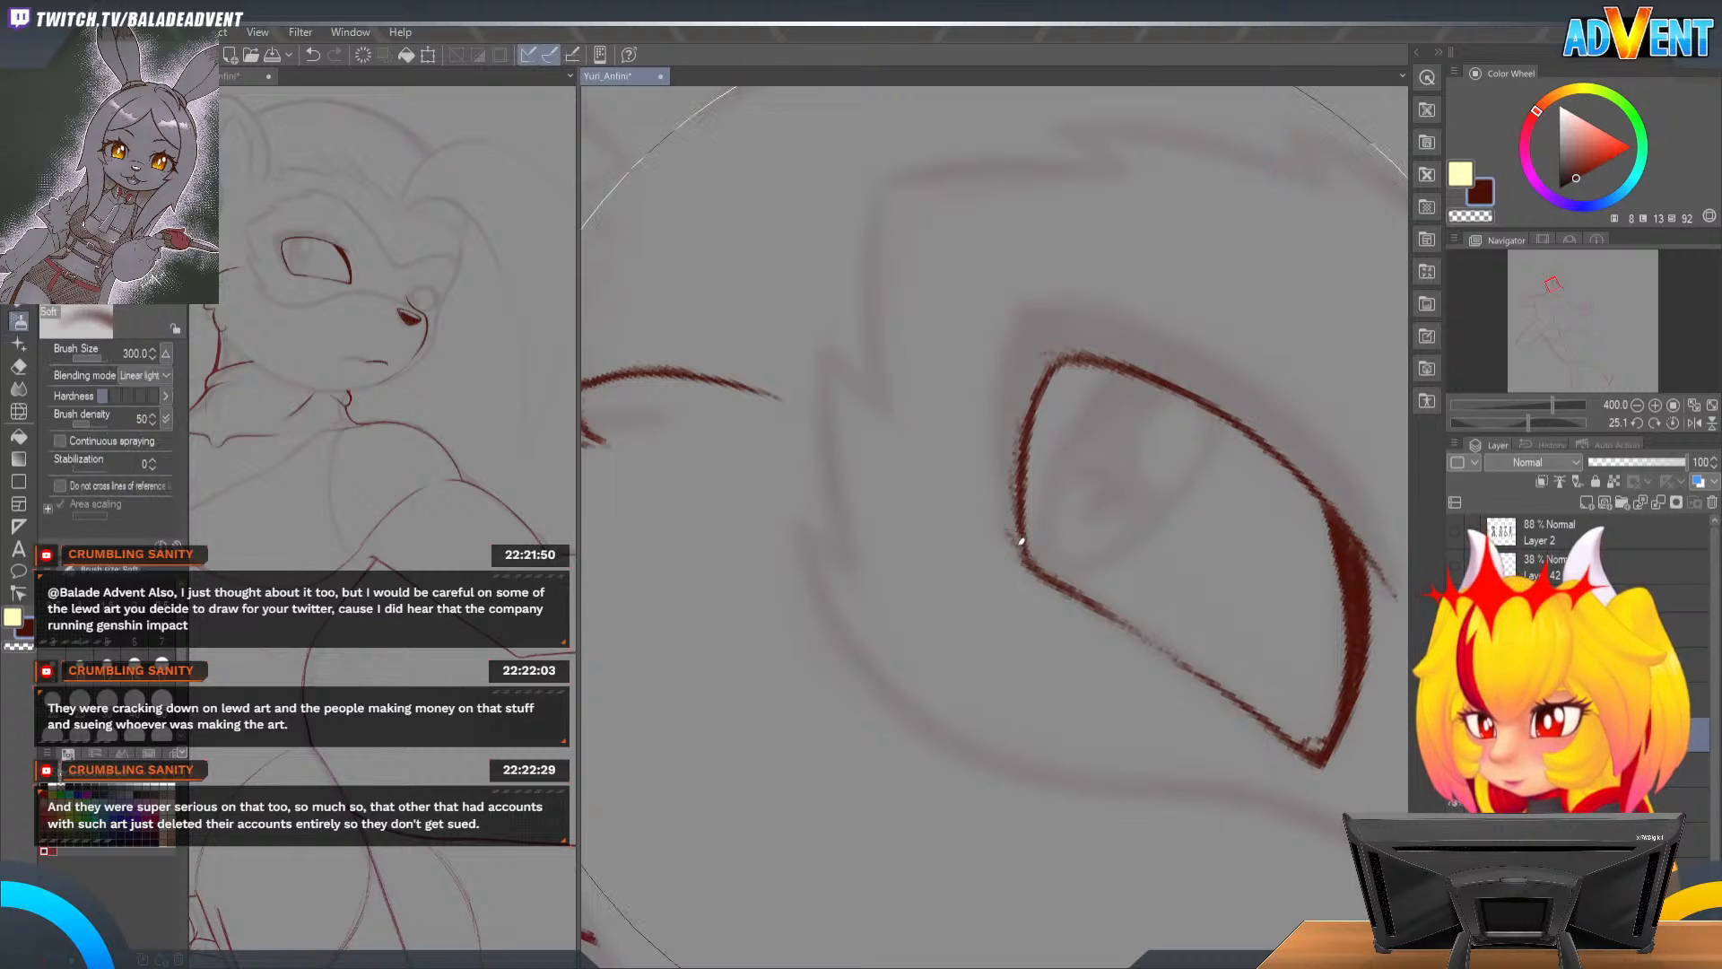
pyautogui.moveTo(1011, 538)
pyautogui.mouseDown()
pyautogui.moveTo(996, 381)
pyautogui.moveTo(1011, 326)
pyautogui.mouseUp()
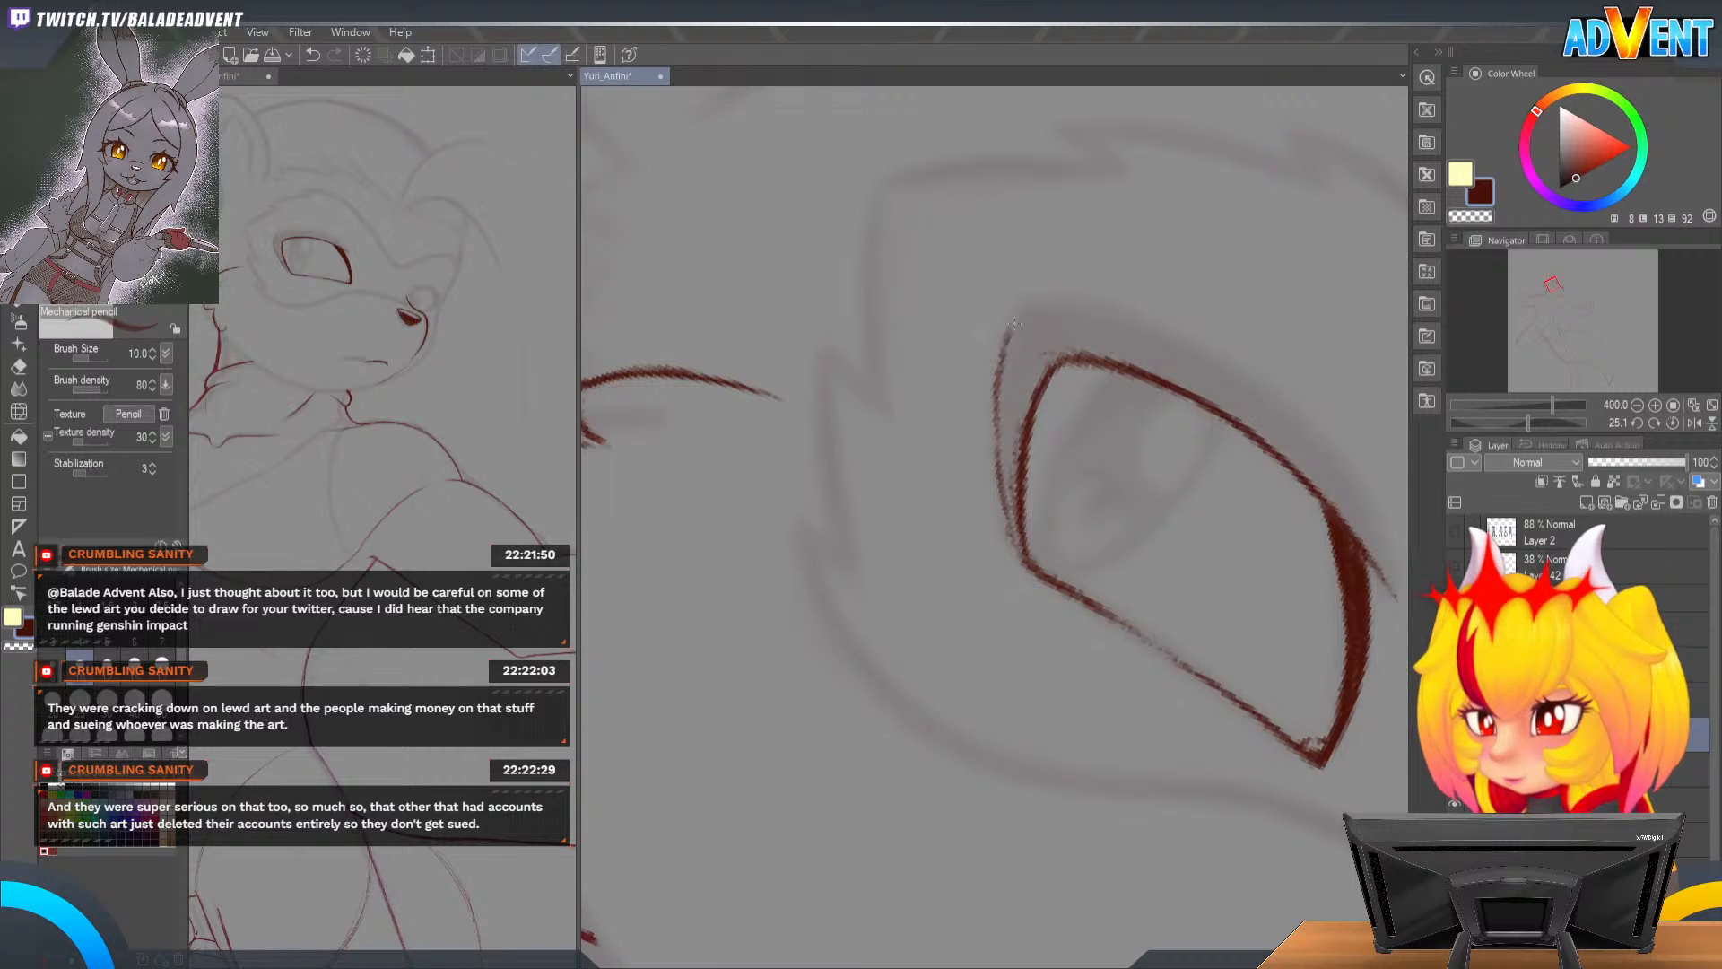
pyautogui.moveTo(999, 387); pyautogui.dragTo(1039, 290)
pyautogui.moveTo(992, 465); pyautogui.dragTo(1008, 349)
pyautogui.moveTo(1011, 525); pyautogui.dragTo(993, 382)
pyautogui.moveTo(1002, 449)
pyautogui.mouseDown()
pyautogui.moveTo(993, 385)
pyautogui.moveTo(1022, 321)
pyautogui.mouseUp()
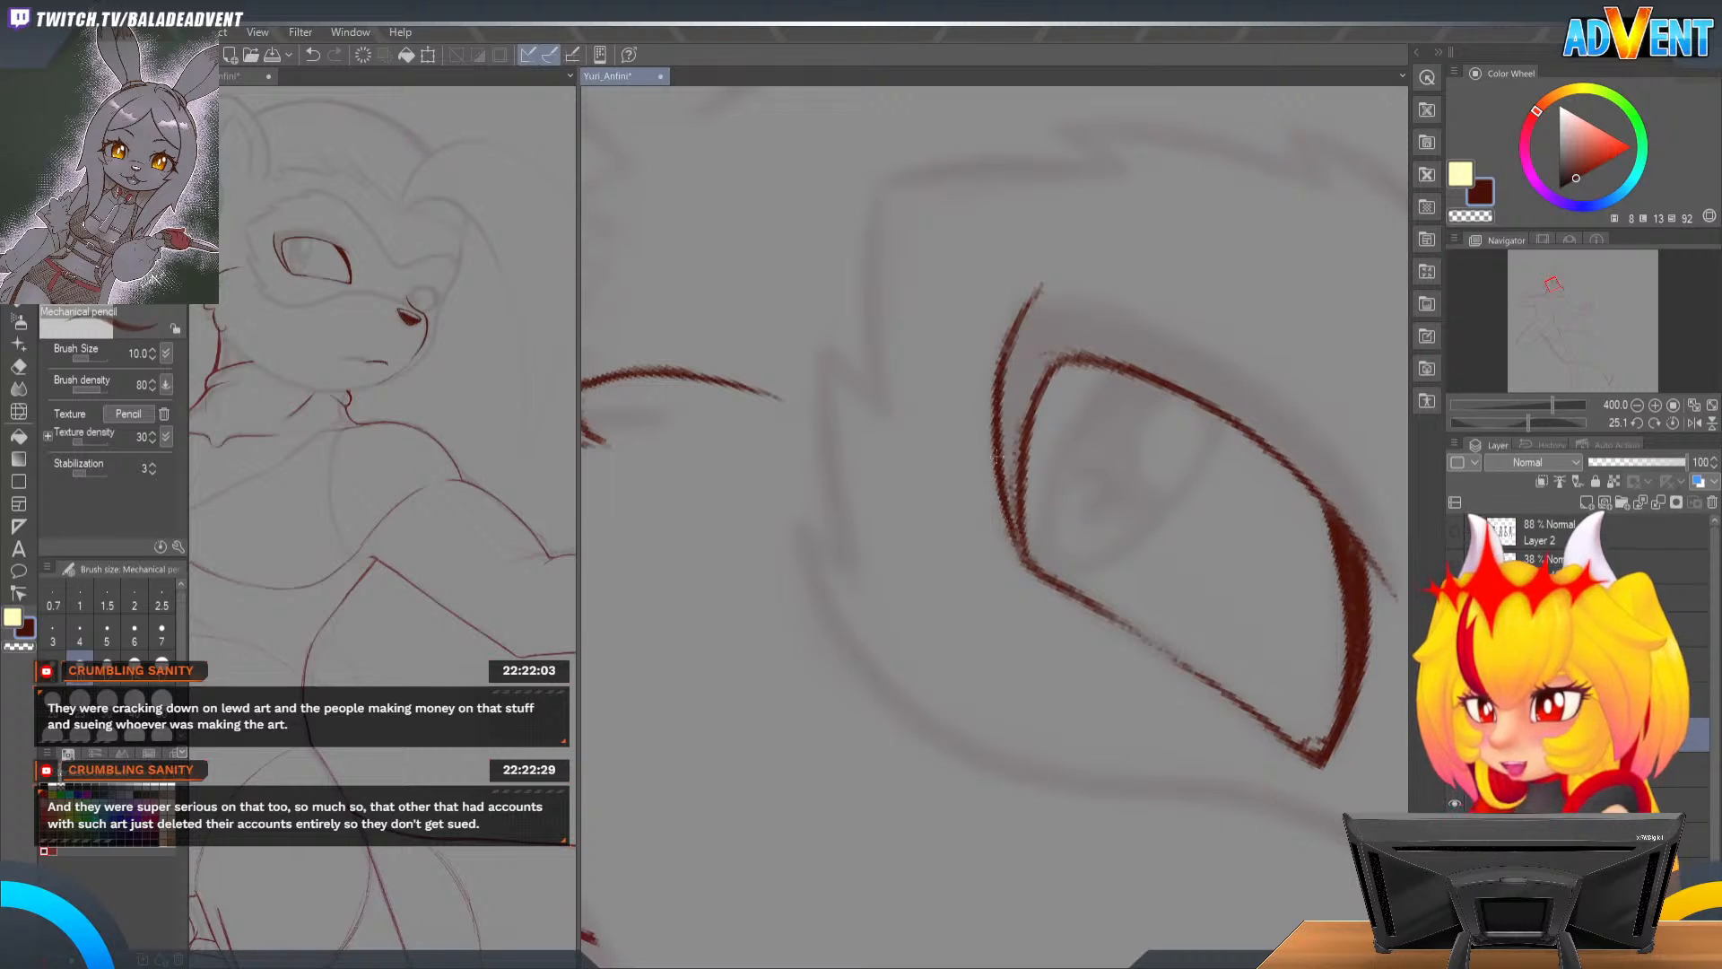
pyautogui.moveTo(1021, 556); pyautogui.dragTo(1010, 496)
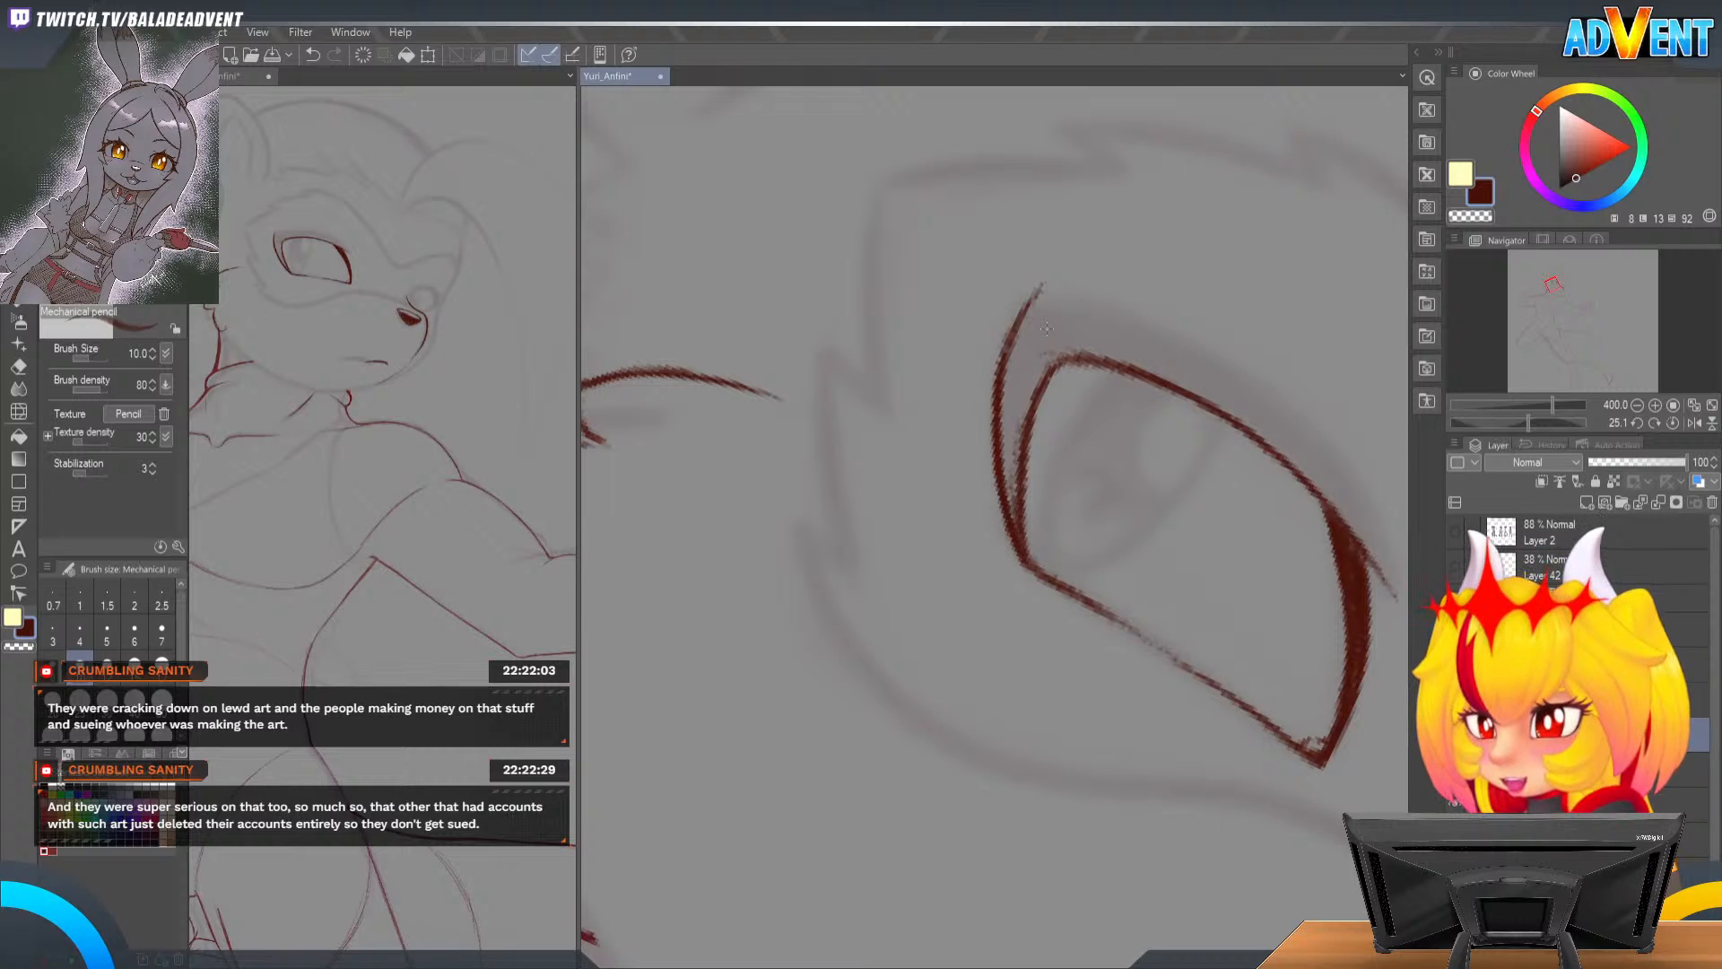
# Step: Mirror the view and draw the upper lid's outer contour from the eye's inner corner to the tip above the outer corner
pyautogui.press('h')
pyautogui.moveTo(861, 379); pyautogui.dragTo(1130, 287)
pyautogui.moveTo(863, 488)
pyautogui.mouseDown()
pyautogui.moveTo(886, 416)
pyautogui.moveTo(883, 431)
pyautogui.moveTo(930, 378)
pyautogui.mouseUp()
pyautogui.hotkey('ctrl', 'z')
pyautogui.hotkey('ctrl', 'z')
pyautogui.moveTo(894, 471); pyautogui.dragTo(940, 350)
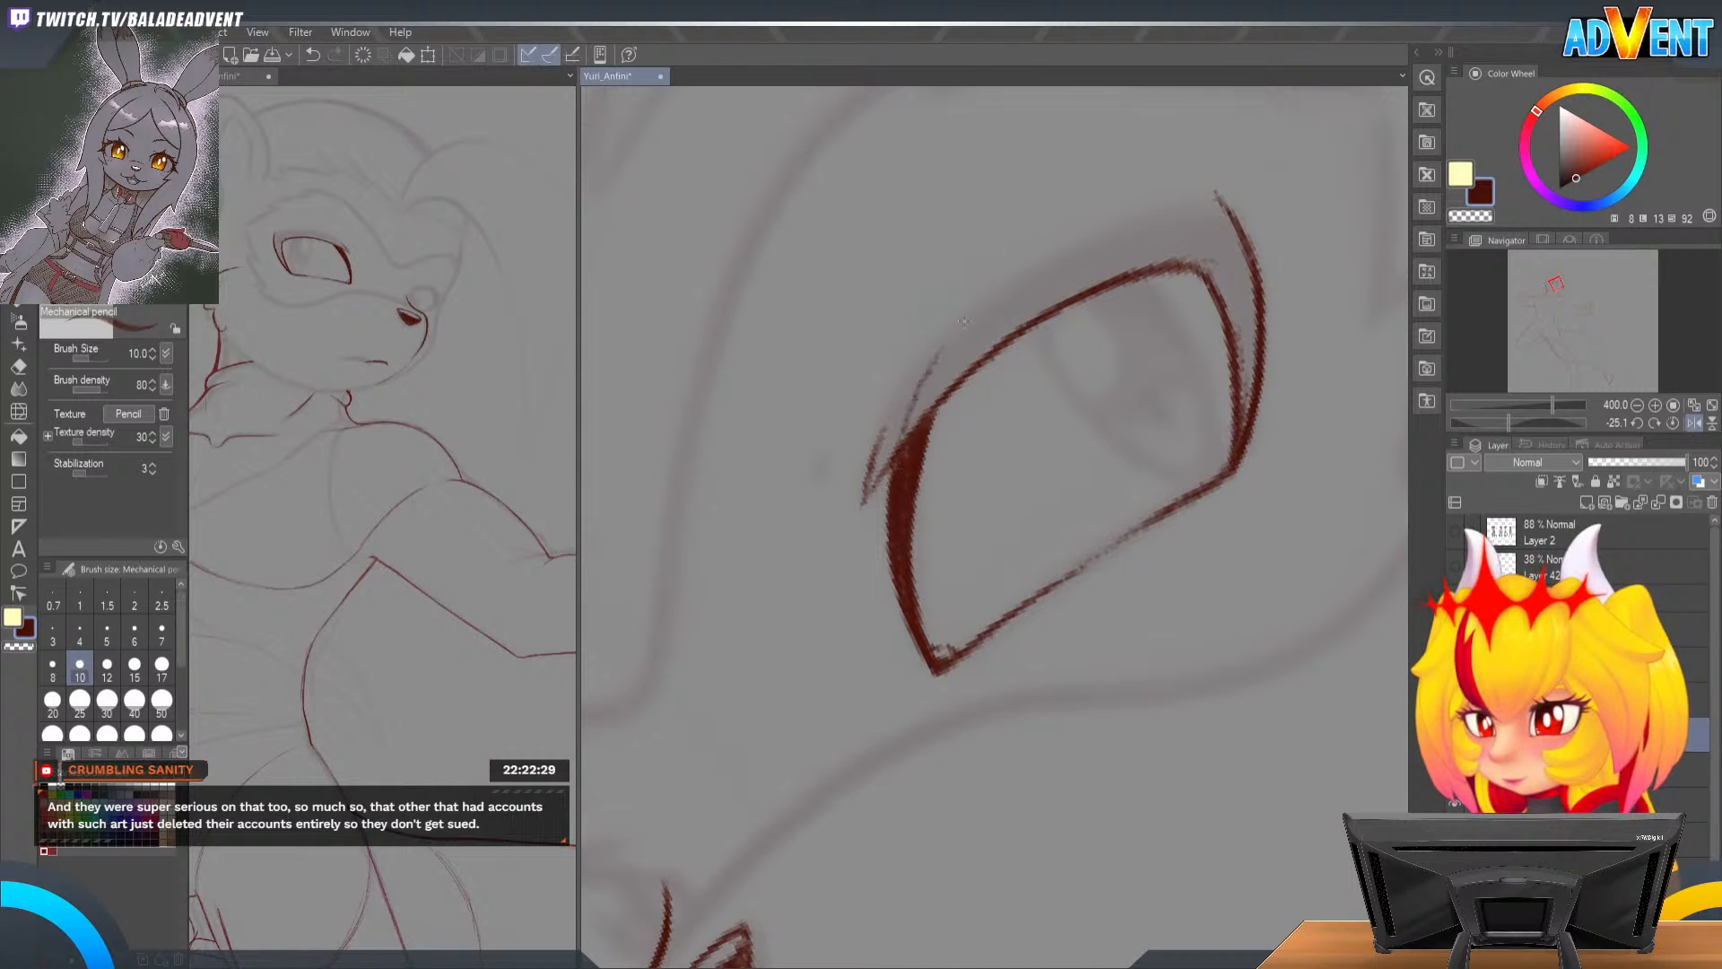
pyautogui.moveTo(921, 440)
pyautogui.mouseDown()
pyautogui.moveTo(947, 401)
pyautogui.moveTo(942, 353)
pyautogui.mouseUp()
pyautogui.moveTo(904, 409)
pyautogui.mouseDown()
pyautogui.moveTo(984, 307)
pyautogui.moveTo(1085, 239)
pyautogui.moveTo(1222, 208)
pyautogui.moveTo(1116, 221)
pyautogui.moveTo(1055, 258)
pyautogui.mouseUp()
pyautogui.moveTo(1155, 219)
pyautogui.mouseDown()
pyautogui.moveTo(1034, 265)
pyautogui.moveTo(1203, 205)
pyautogui.moveTo(1019, 271)
pyautogui.moveTo(1176, 212)
pyautogui.moveTo(998, 293)
pyautogui.moveTo(1016, 282)
pyautogui.moveTo(906, 438)
pyautogui.moveTo(947, 345)
pyautogui.moveTo(886, 516)
pyautogui.mouseUp()
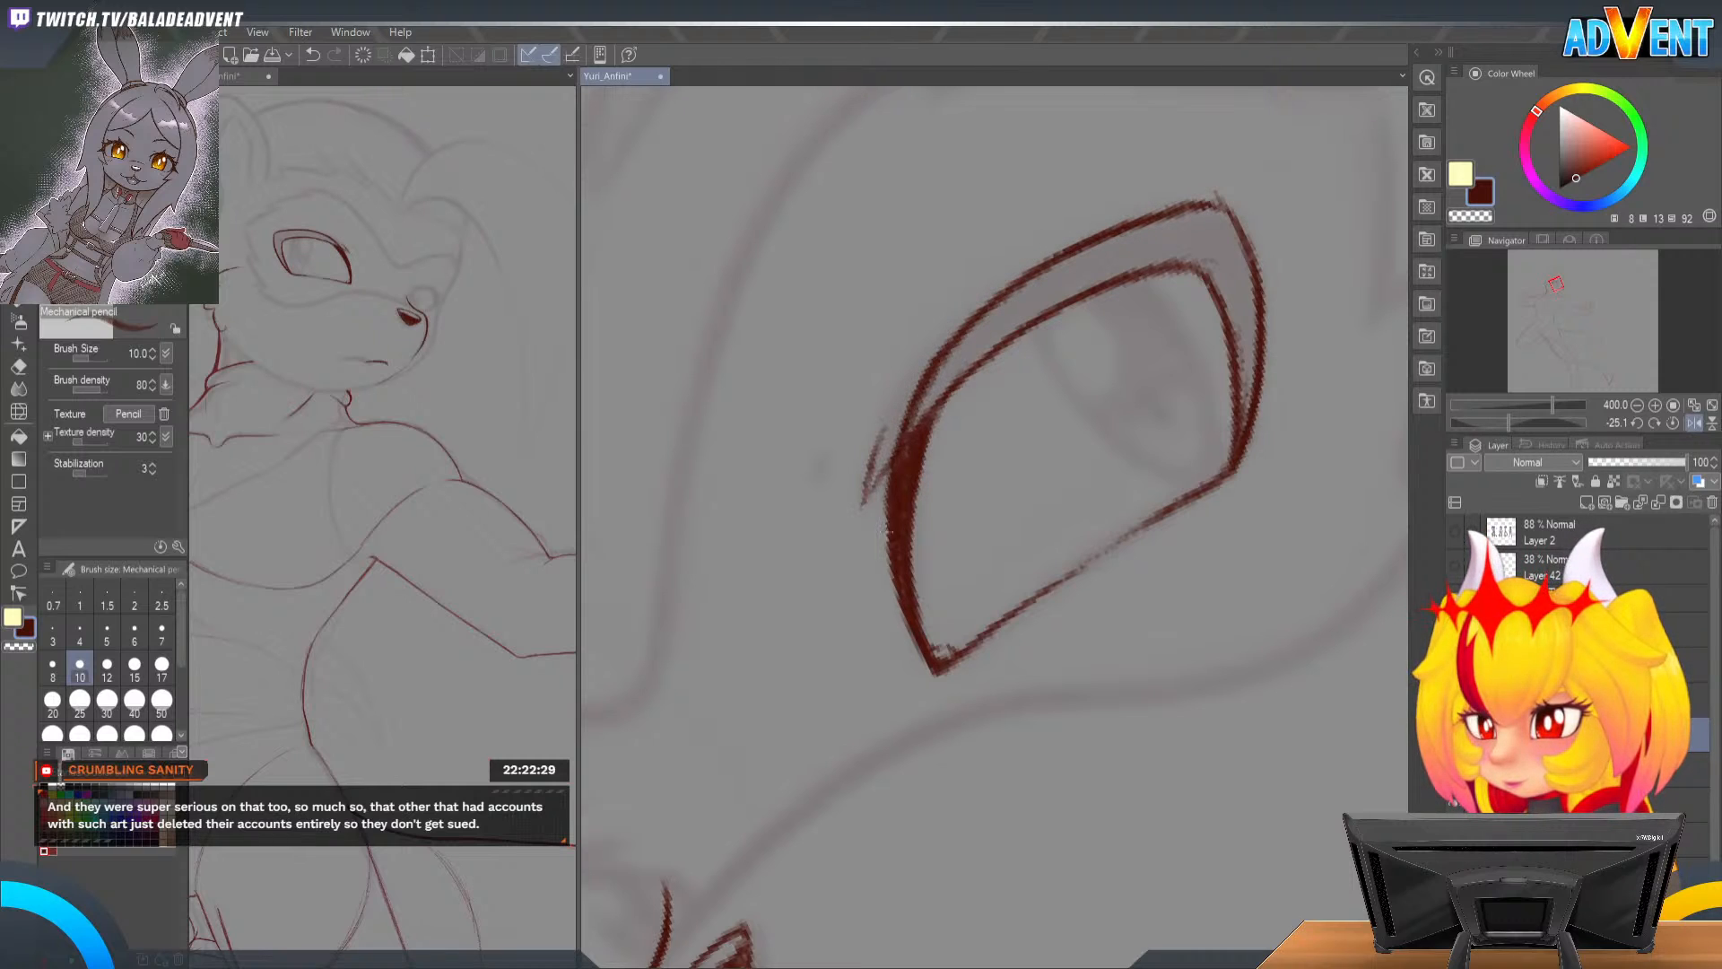
# Step: Fill the gap between the lid contour and the short lash stroke at the eye's inner corner with dark red strokes
pyautogui.moveTo(915, 386)
pyautogui.mouseDown()
pyautogui.moveTo(893, 444)
pyautogui.moveTo(947, 357)
pyautogui.moveTo(871, 494)
pyautogui.moveTo(893, 420)
pyautogui.mouseUp()
pyautogui.press('e')
pyautogui.press('p')
pyautogui.hotkey('ctrl', 'z')
pyautogui.press('p')
pyautogui.moveTo(866, 499); pyautogui.dragTo(936, 353)
pyautogui.hotkey('ctrl', 'z')
pyautogui.moveTo(875, 471)
pyautogui.mouseDown()
pyautogui.moveTo(929, 363)
pyautogui.moveTo(870, 482)
pyautogui.mouseUp()
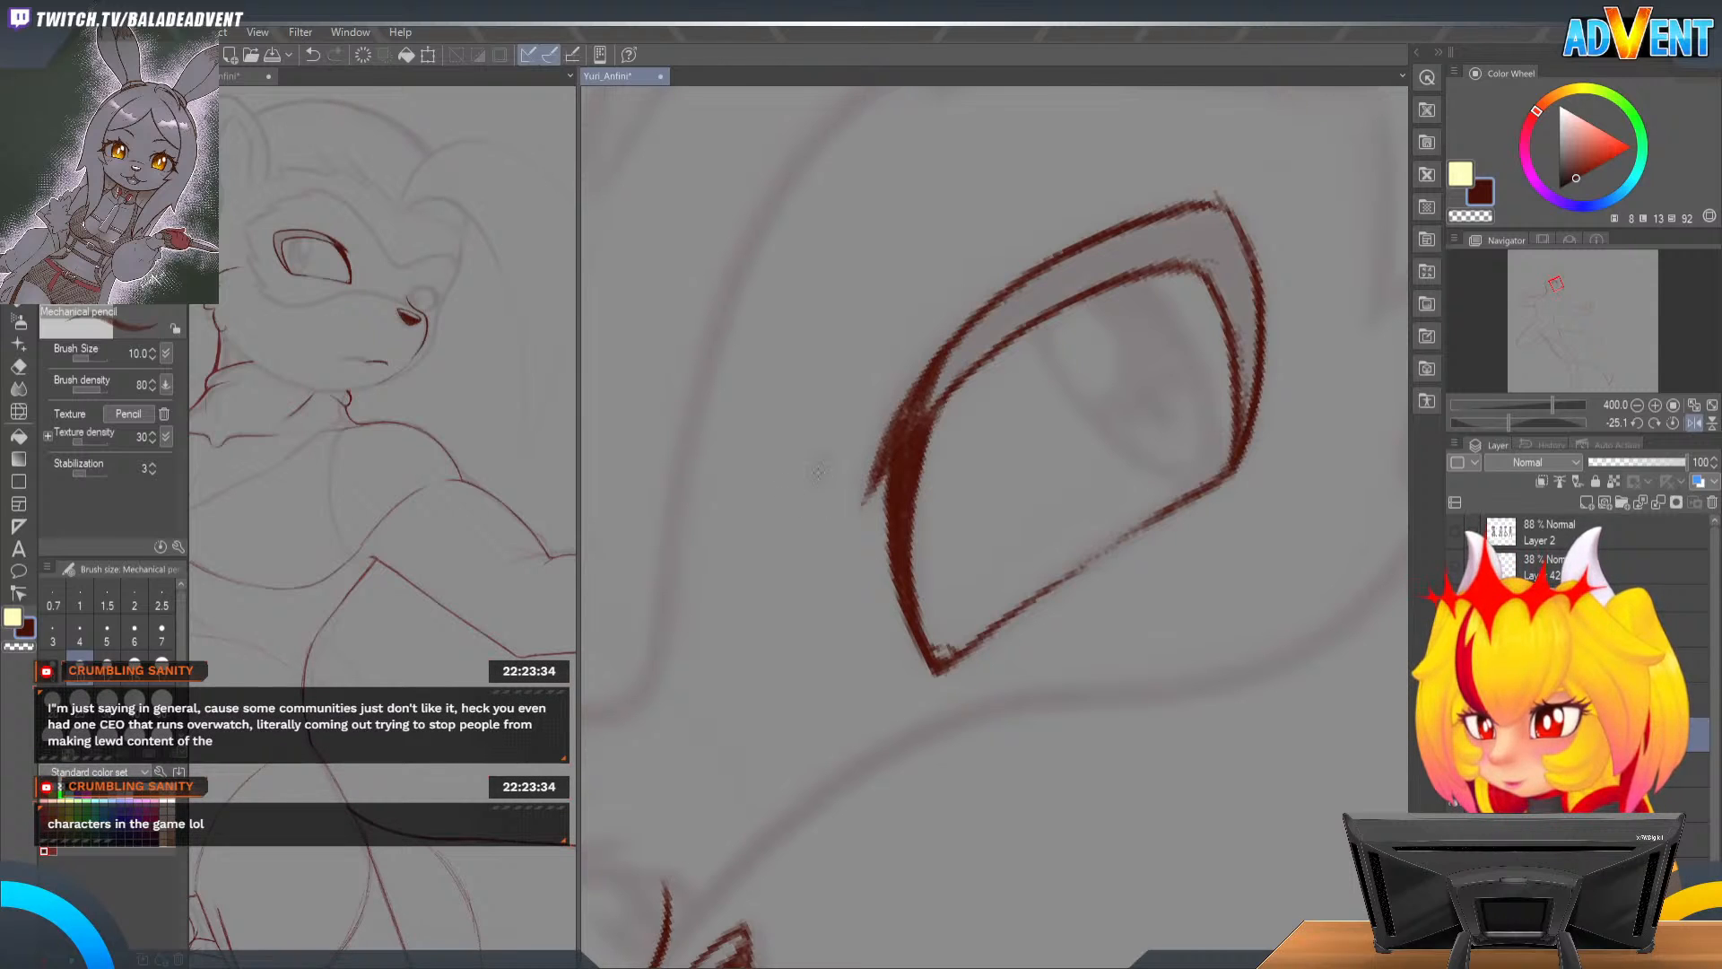
# Step: Draw a short crease mark beyond the eye's inner corner and fill the upper lid band with dark red pencil strokes
pyautogui.moveTo(791, 499); pyautogui.dragTo(833, 397)
pyautogui.moveTo(786, 530)
pyautogui.mouseDown()
pyautogui.moveTo(795, 462)
pyautogui.moveTo(882, 468)
pyautogui.moveTo(952, 372)
pyautogui.moveTo(1044, 308)
pyautogui.mouseUp()
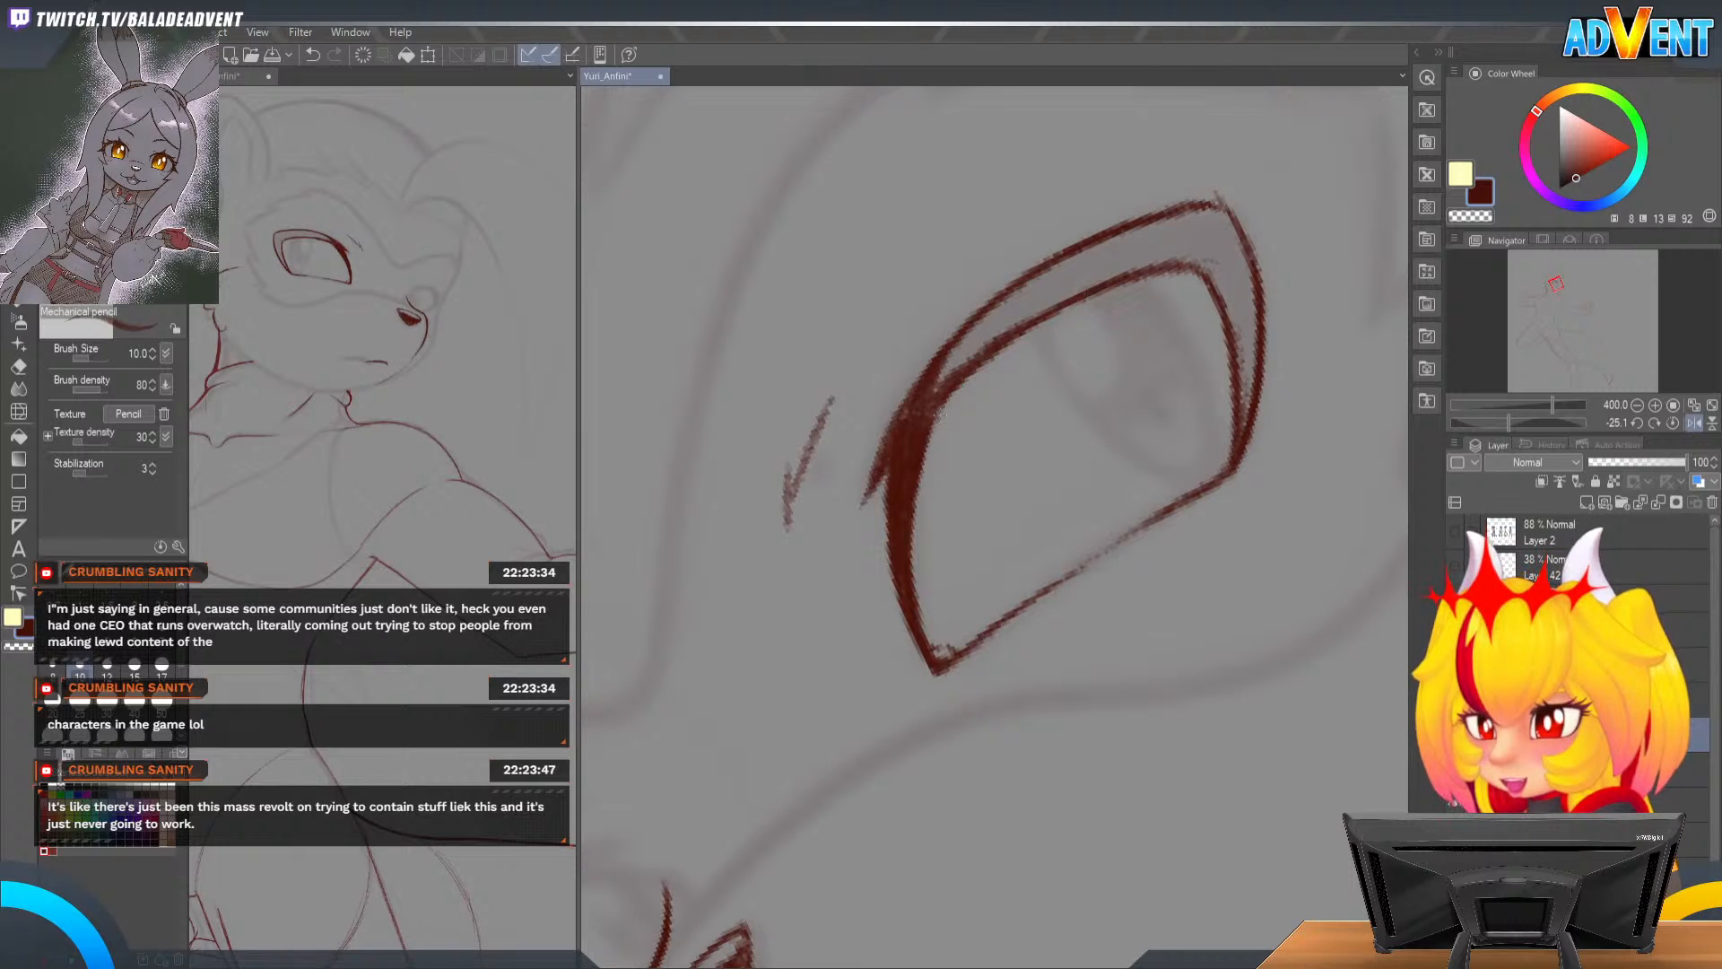
pyautogui.moveTo(950, 373); pyautogui.dragTo(1111, 272)
pyautogui.moveTo(1013, 323)
pyautogui.mouseDown()
pyautogui.moveTo(1184, 249)
pyautogui.moveTo(953, 371)
pyautogui.mouseUp()
pyautogui.moveTo(1071, 289)
pyautogui.mouseDown()
pyautogui.moveTo(919, 405)
pyautogui.moveTo(965, 334)
pyautogui.moveTo(1118, 244)
pyautogui.mouseUp()
pyautogui.moveTo(993, 325); pyautogui.dragTo(1155, 239)
pyautogui.moveTo(1045, 296)
pyautogui.mouseDown()
pyautogui.moveTo(1198, 242)
pyautogui.moveTo(1256, 319)
pyautogui.moveTo(1230, 319)
pyautogui.moveTo(1241, 269)
pyautogui.moveTo(1255, 334)
pyautogui.moveTo(1243, 403)
pyautogui.moveTo(1254, 323)
pyautogui.moveTo(1218, 283)
pyautogui.moveTo(1227, 255)
pyautogui.mouseUp()
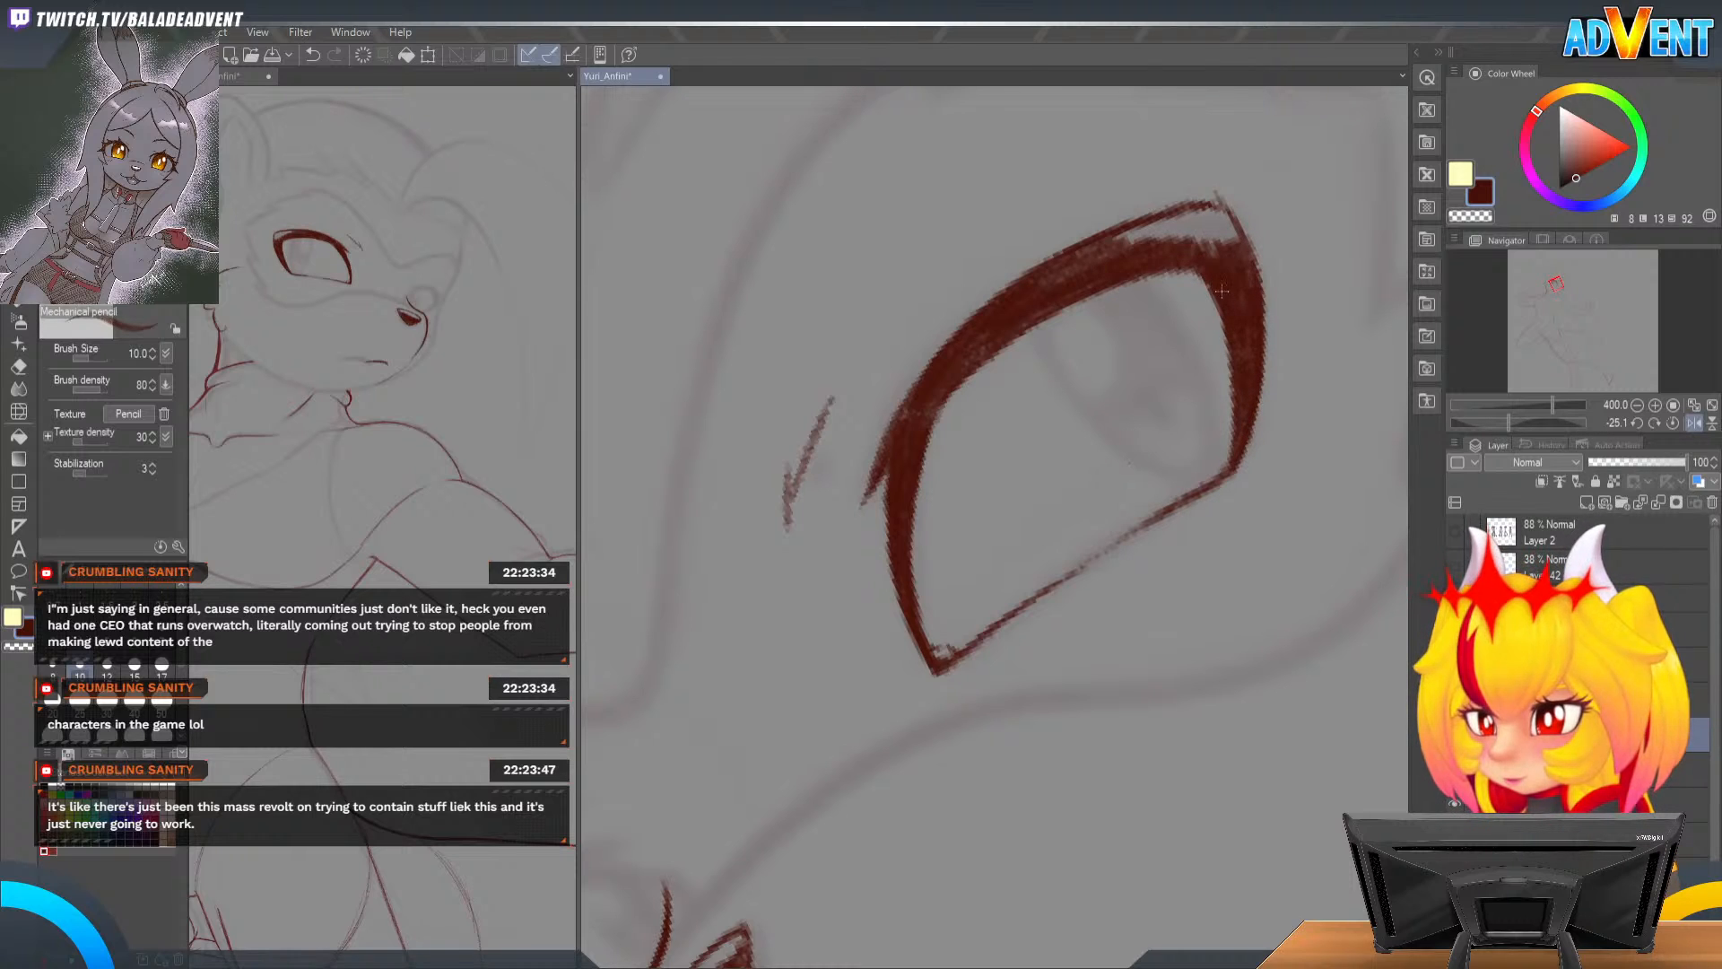
# Step: Trim the pointed tip at the eye's outer corner into a blunt end and touch up the lid's fill there
pyautogui.press('r')
pyautogui.moveTo(1306, 454)
pyautogui.mouseDown()
pyautogui.moveTo(1223, 250)
pyautogui.moveTo(1130, 199)
pyautogui.mouseUp()
pyautogui.moveTo(1067, 166); pyautogui.dragTo(1199, 342)
pyautogui.press('e')
pyautogui.moveTo(1033, 392)
pyautogui.mouseDown()
pyautogui.moveTo(1091, 338)
pyautogui.moveTo(1048, 328)
pyautogui.moveTo(1023, 370)
pyautogui.moveTo(1052, 338)
pyautogui.moveTo(1032, 398)
pyautogui.moveTo(1097, 336)
pyautogui.moveTo(1063, 325)
pyautogui.moveTo(1144, 360)
pyautogui.moveTo(1079, 366)
pyautogui.moveTo(1019, 438)
pyautogui.moveTo(1029, 391)
pyautogui.moveTo(1011, 399)
pyautogui.moveTo(1053, 366)
pyautogui.moveTo(1054, 334)
pyautogui.moveTo(985, 462)
pyautogui.mouseUp()
pyautogui.press('p')
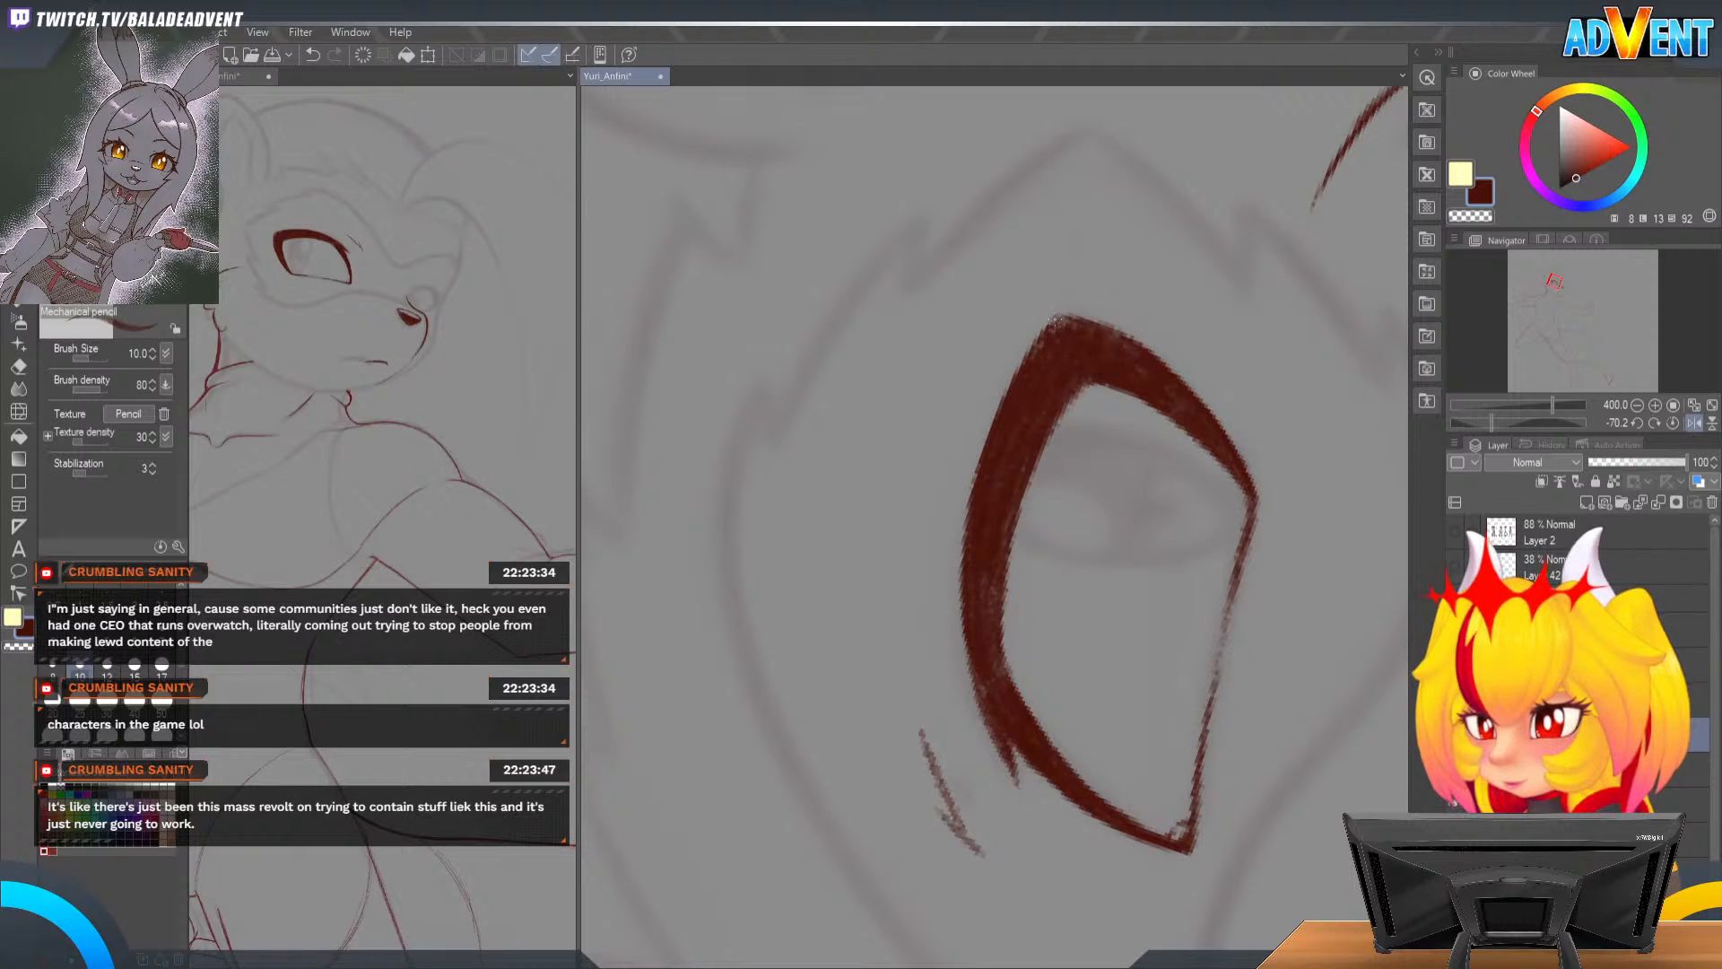
pyautogui.moveTo(1061, 324); pyautogui.dragTo(1096, 327)
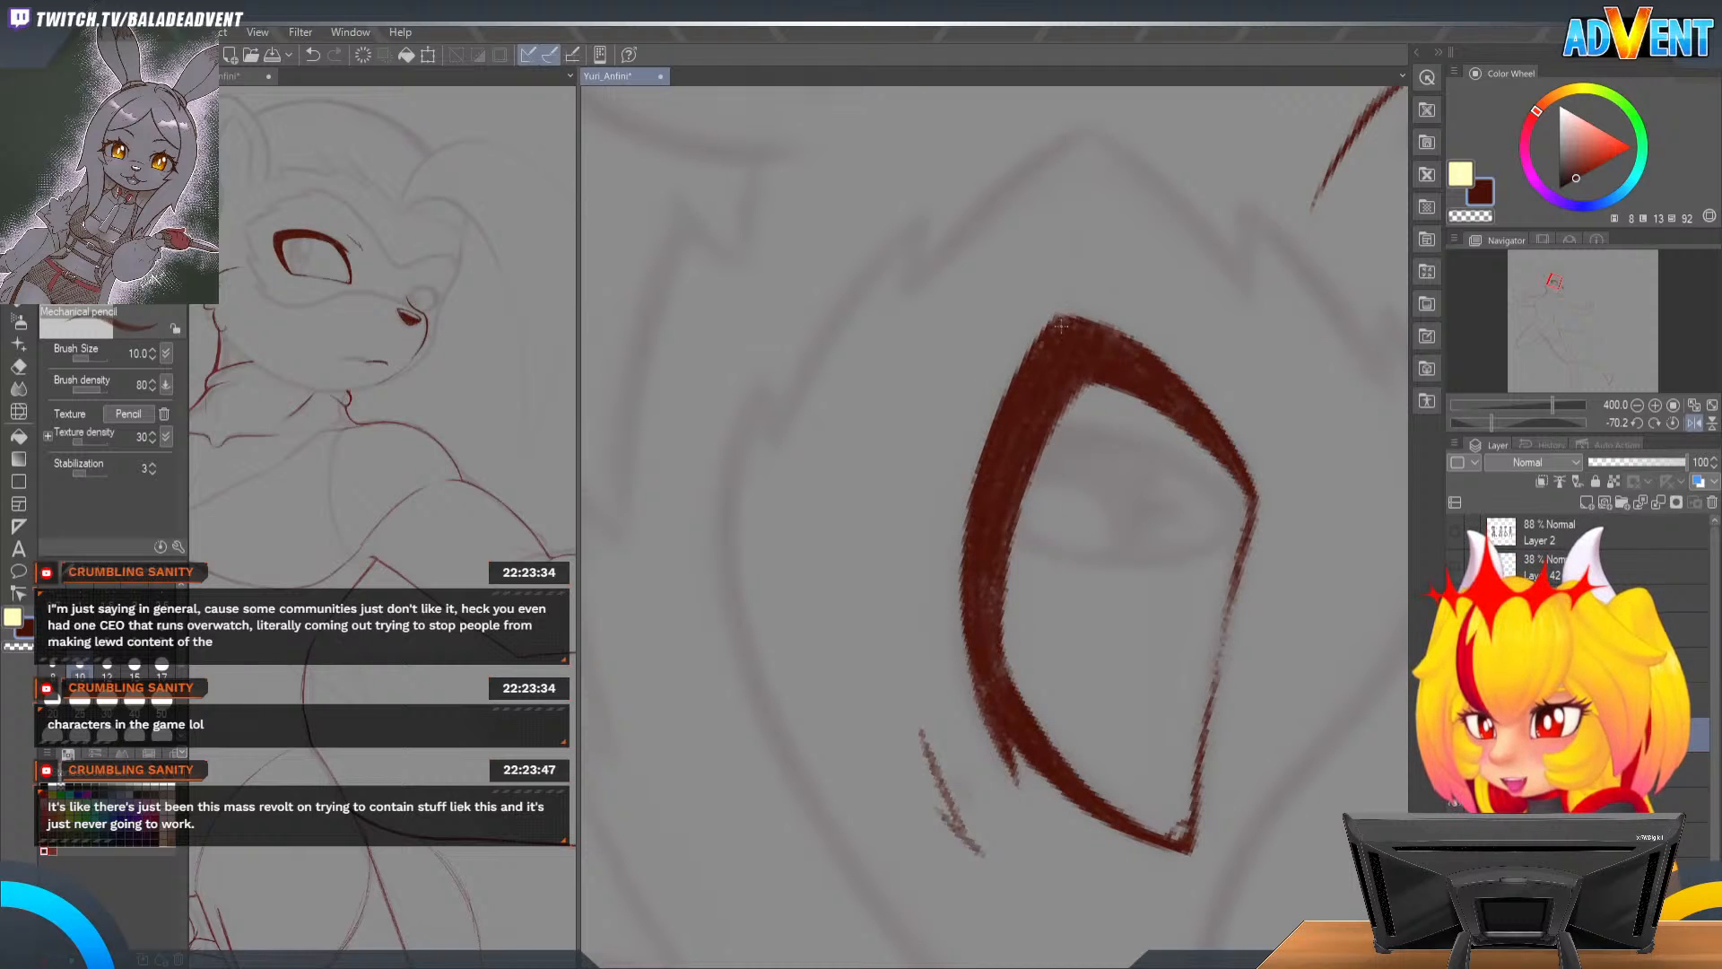
pyautogui.scroll(-3, 1043, 346)
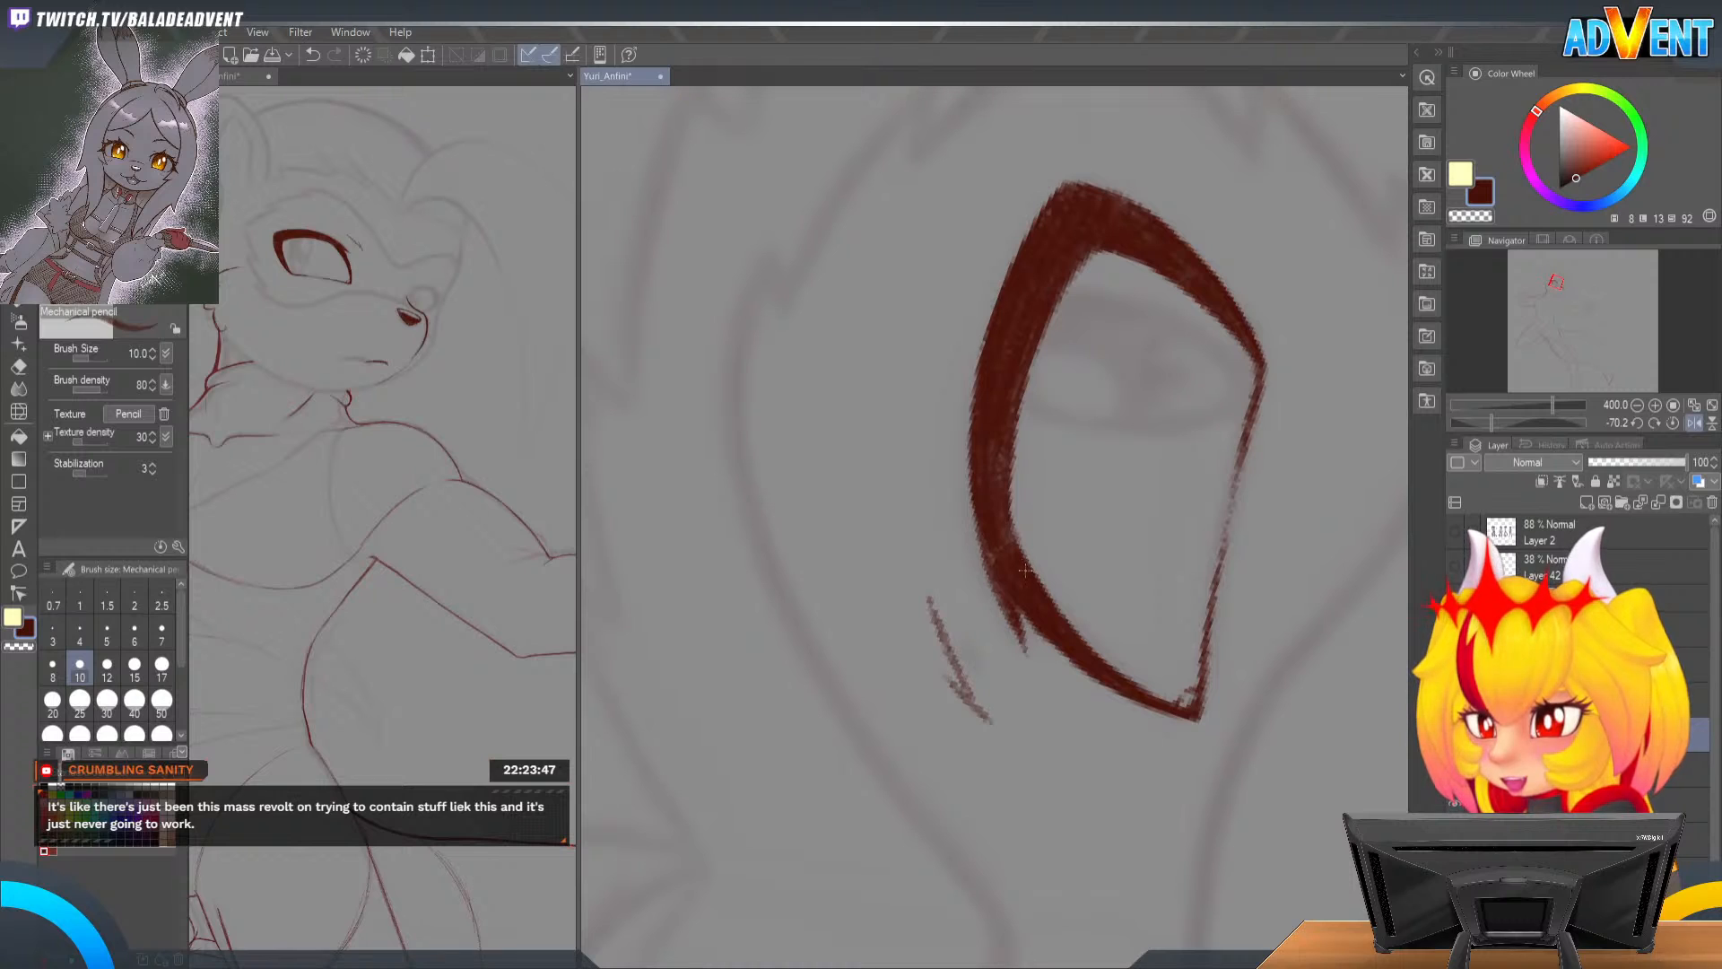
pyautogui.moveTo(1003, 435)
pyautogui.mouseDown()
pyautogui.moveTo(1020, 565)
pyautogui.moveTo(1029, 356)
pyautogui.moveTo(1013, 535)
pyautogui.moveTo(1009, 415)
pyautogui.moveTo(1023, 557)
pyautogui.moveTo(1008, 459)
pyautogui.moveTo(1032, 588)
pyautogui.moveTo(999, 414)
pyautogui.moveTo(997, 547)
pyautogui.mouseUp()
pyautogui.hotkey('ctrl', 'z')
# Step: Mirror the view and draw the iris's outer edge as a thin curve from the upper lid down toward the lower lid
pyautogui.keyDown('shift'); pyautogui.moveTo(1198, 202); pyautogui.dragTo(1265, 647); pyautogui.keyUp('shift')
pyautogui.keyDown('alt'); pyautogui.click(1139, 591); pyautogui.keyUp('alt')
pyautogui.click(1137, 579)
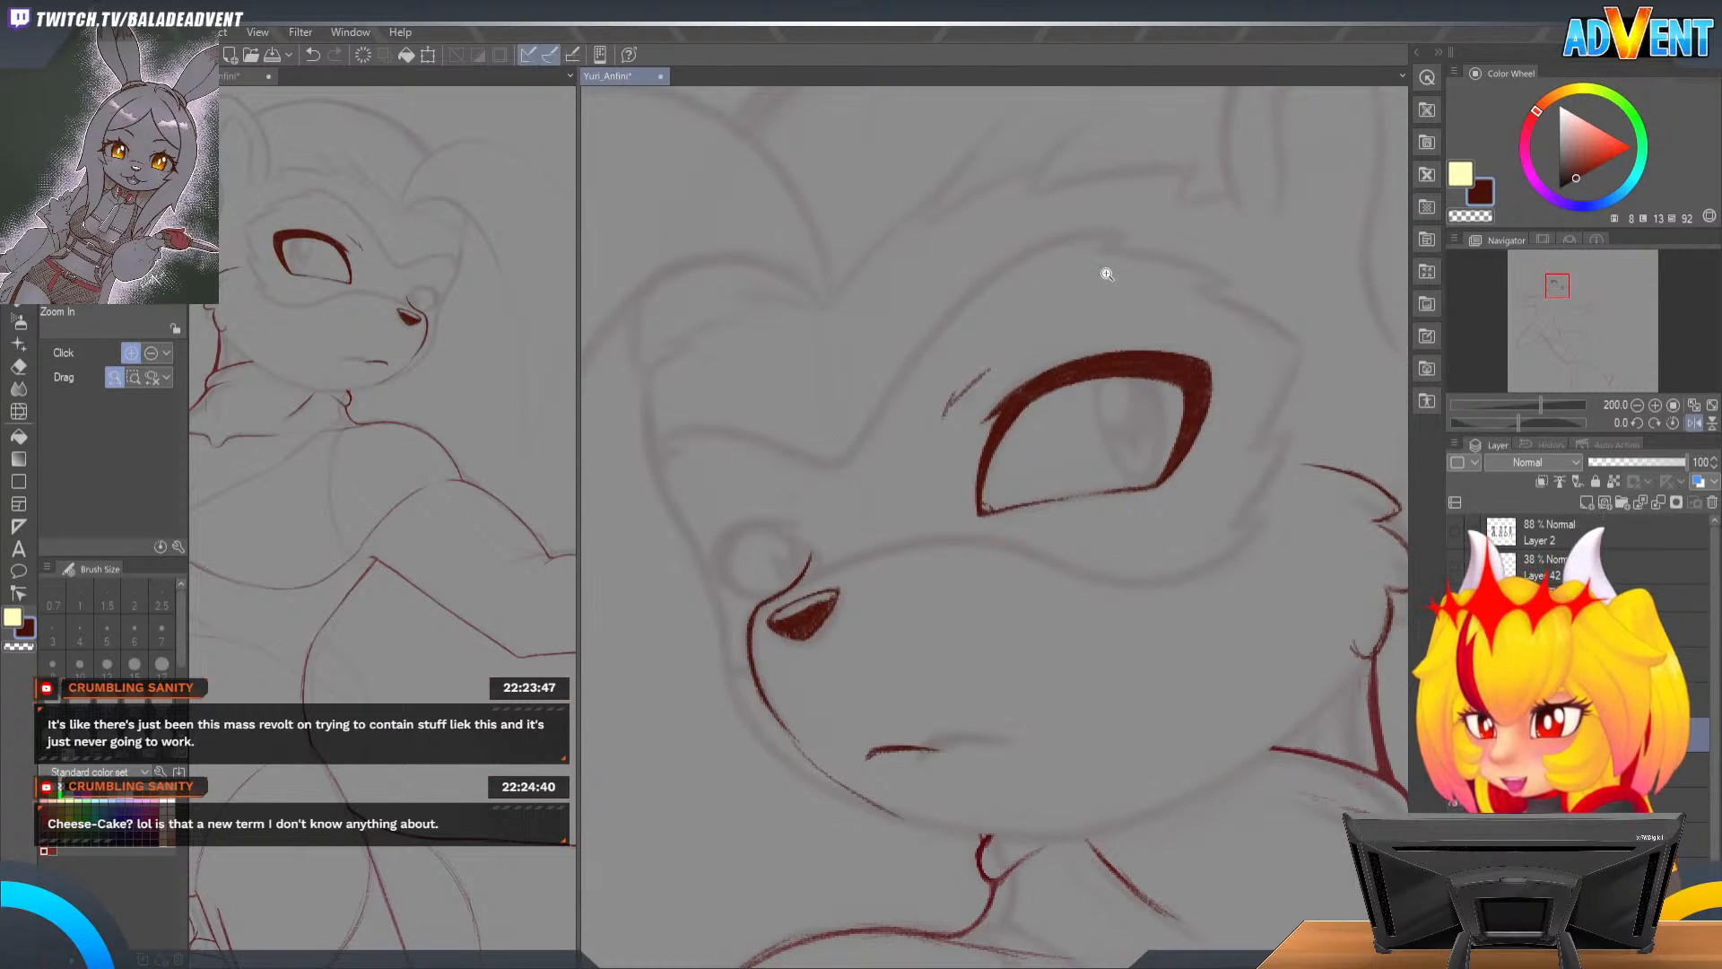
pyautogui.click(1206, 518)
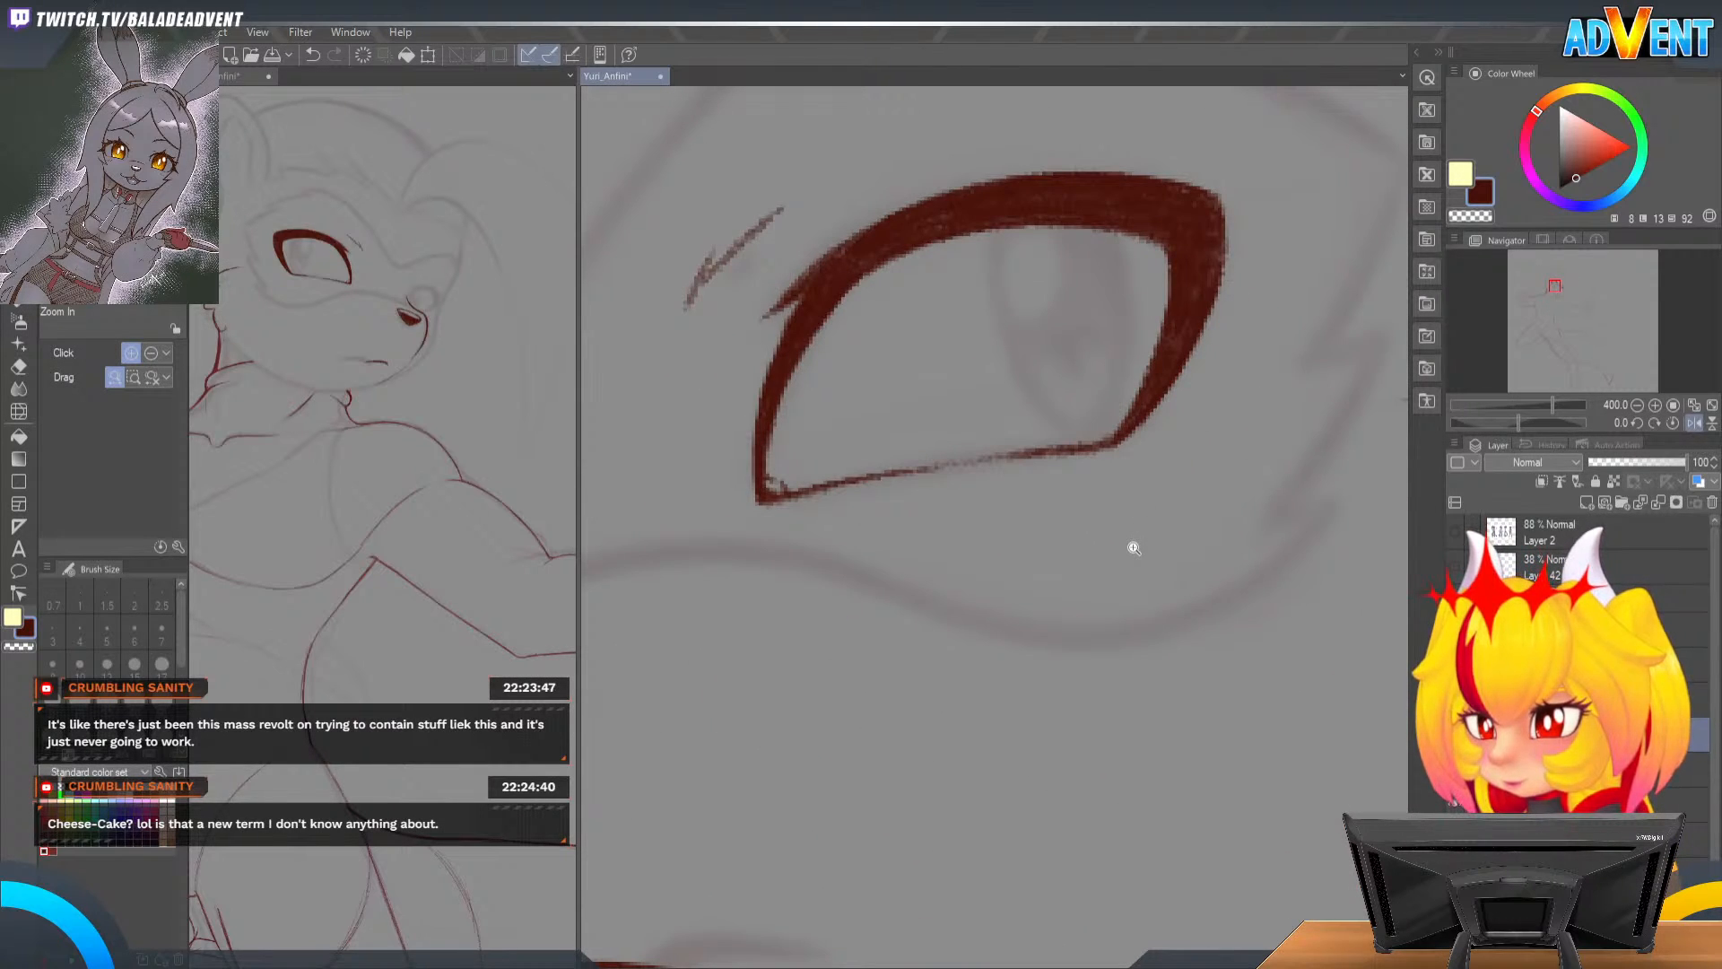
pyautogui.press('h')
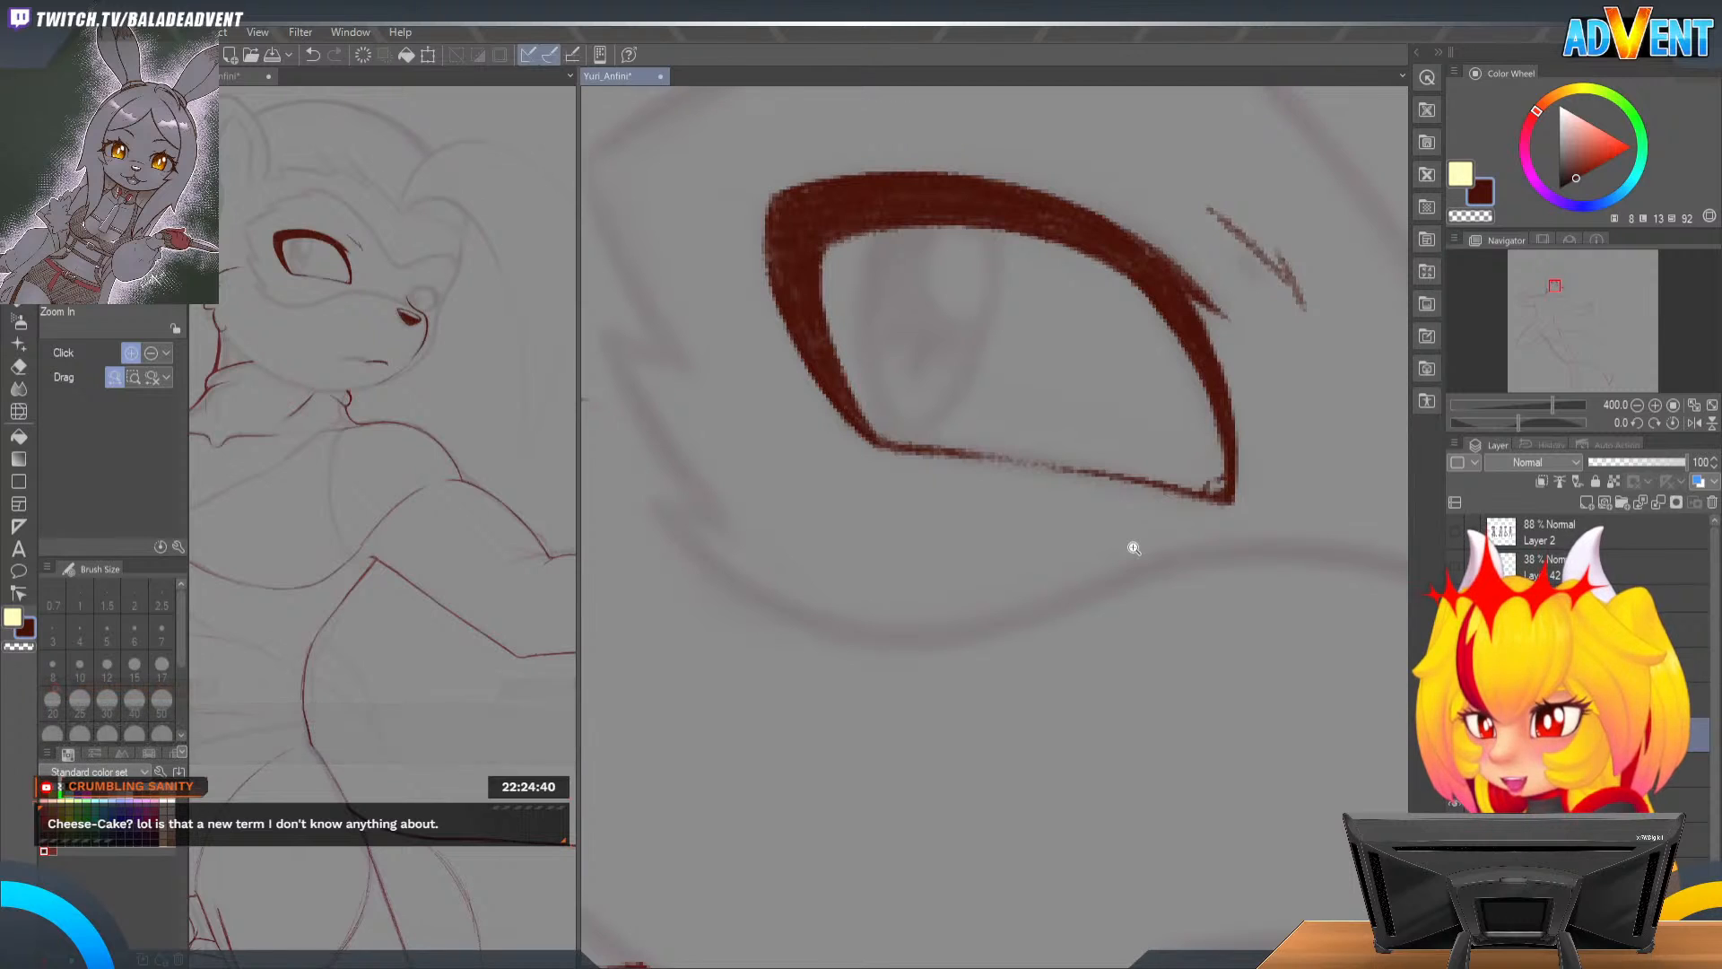
pyautogui.press('p')
pyautogui.moveTo(932, 443)
pyautogui.mouseDown()
pyautogui.moveTo(1009, 544)
pyautogui.moveTo(945, 489)
pyautogui.moveTo(944, 334)
pyautogui.mouseUp()
pyautogui.hotkey('ctrl', 'z')
pyautogui.press('p')
pyautogui.moveTo(940, 395)
pyautogui.mouseDown()
pyautogui.moveTo(954, 328)
pyautogui.moveTo(941, 383)
pyautogui.mouseUp()
pyautogui.moveTo(972, 527); pyautogui.dragTo(939, 431)
pyautogui.hotkey('ctrl', 'z')
pyautogui.moveTo(972, 527)
pyautogui.mouseDown()
pyautogui.moveTo(939, 380)
pyautogui.moveTo(939, 430)
pyautogui.mouseUp()
pyautogui.moveTo(953, 333)
pyautogui.mouseDown()
pyautogui.moveTo(951, 485)
pyautogui.moveTo(946, 354)
pyautogui.mouseUp()
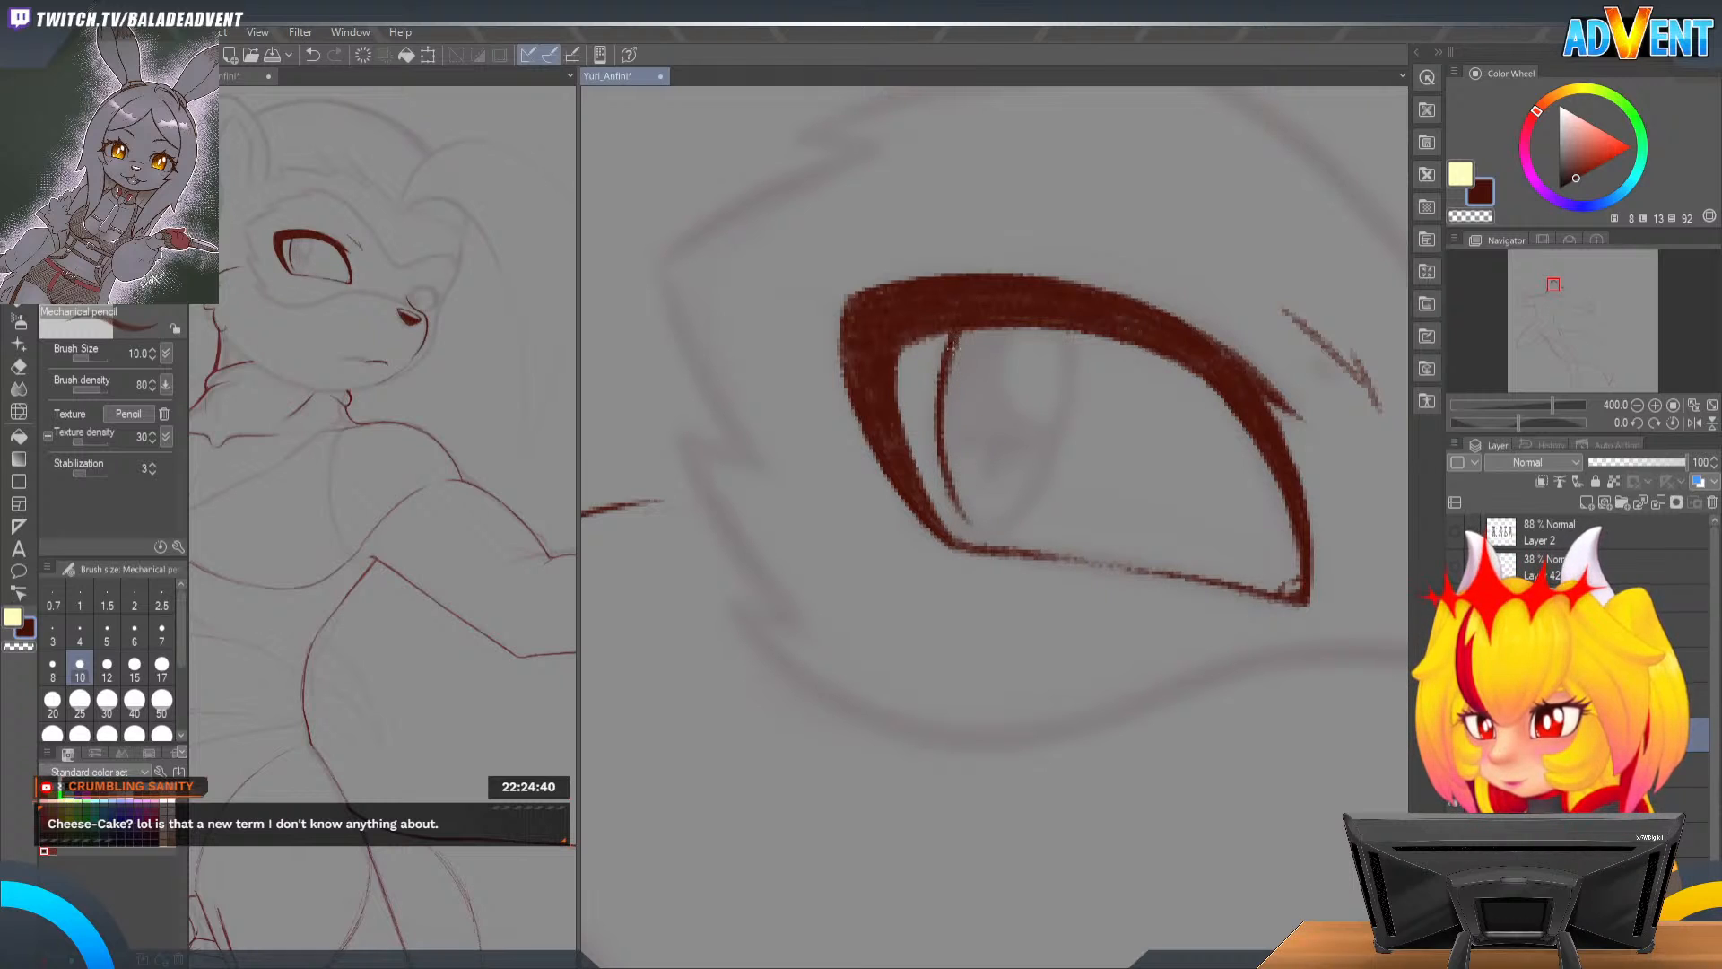
# Step: Unmirror and rotate the view, then draw the iris's inner edge as a curve from its lower end up to the lid
pyautogui.press('h')
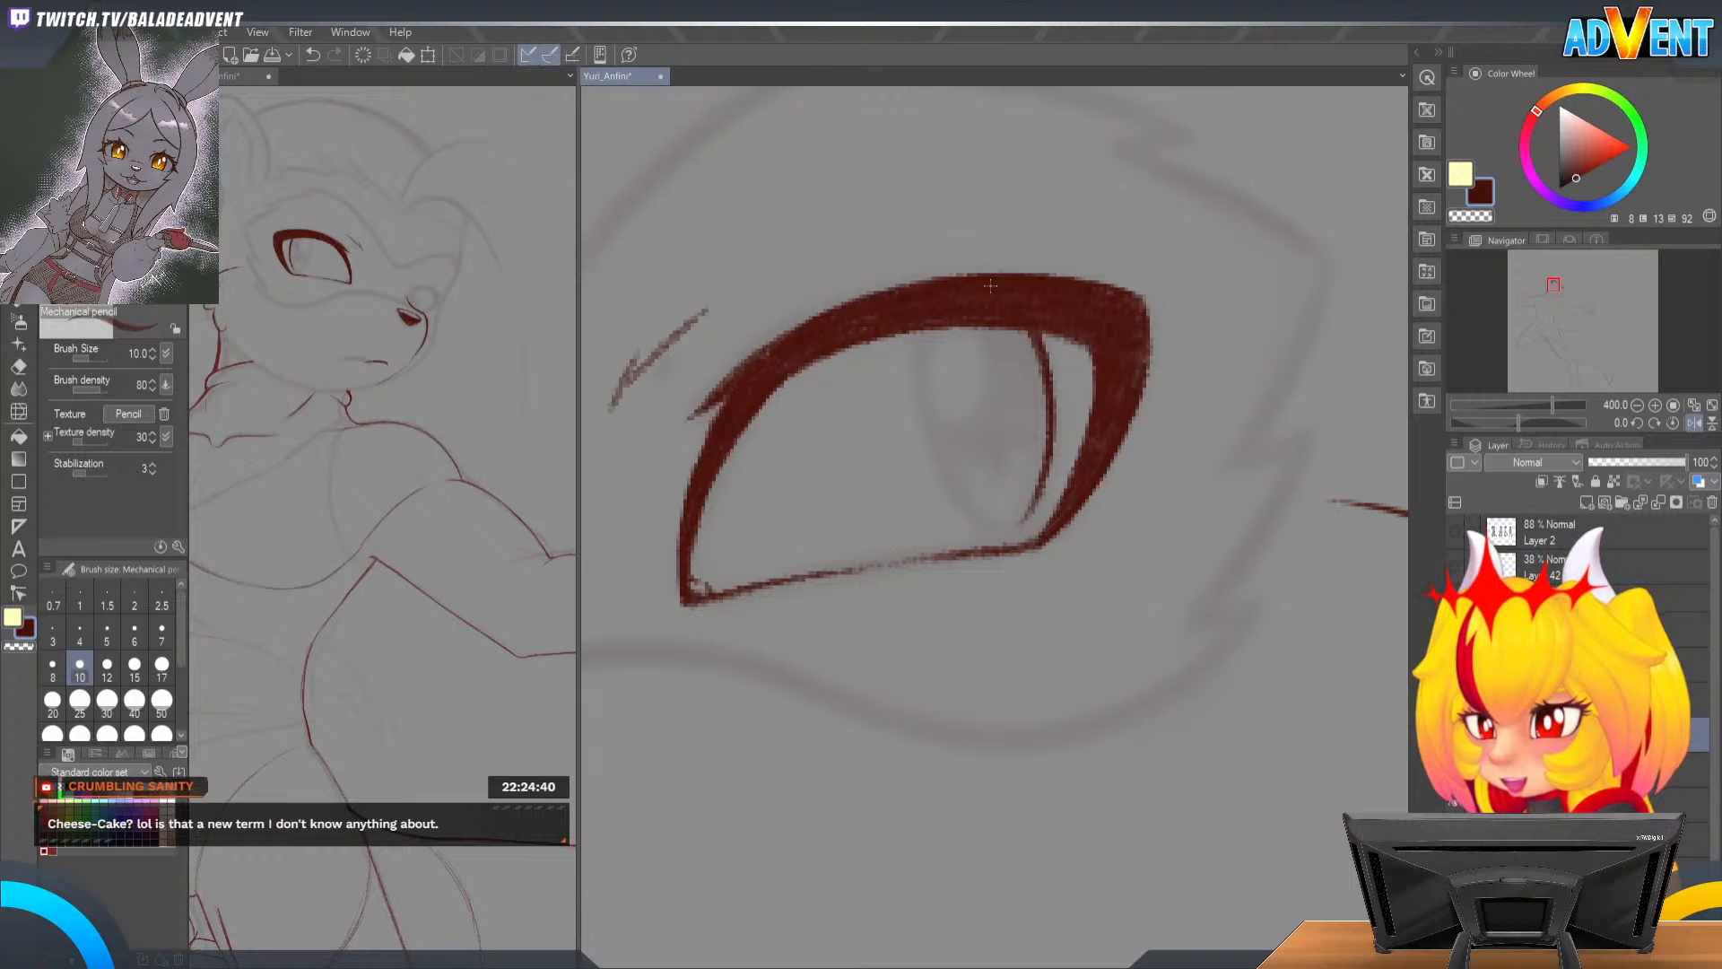
pyautogui.press('r')
pyautogui.moveTo(1124, 313); pyautogui.dragTo(1229, 449)
pyautogui.press('p')
pyautogui.press('p')
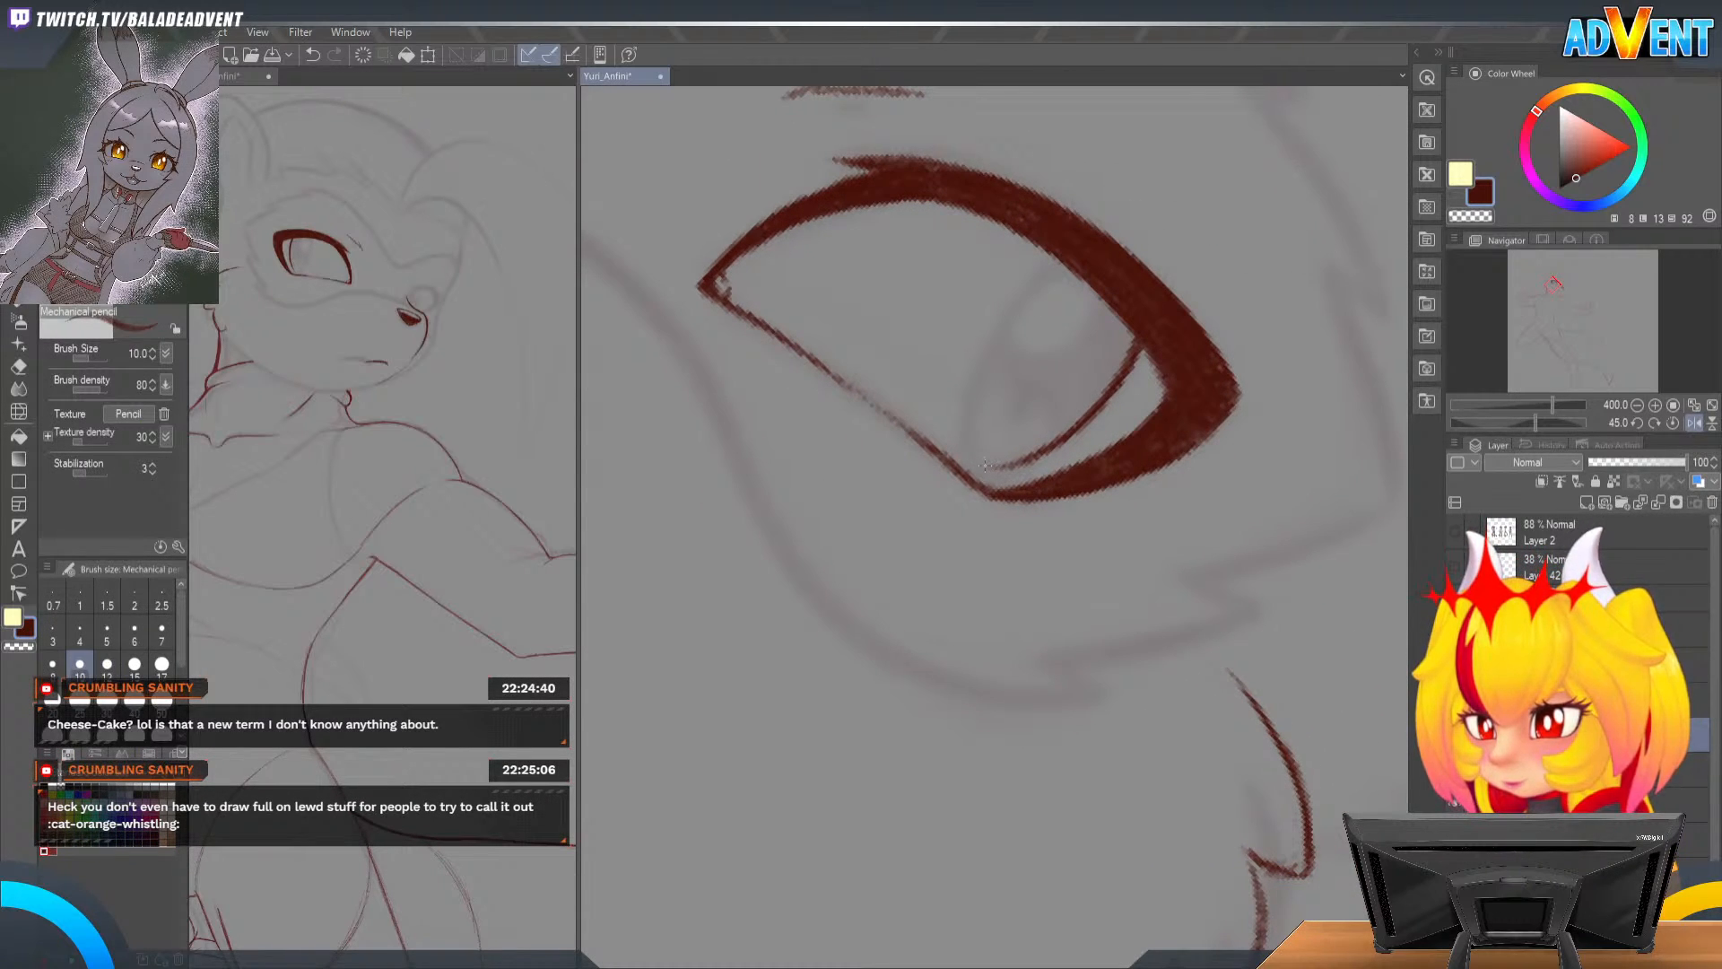
pyautogui.moveTo(973, 453)
pyautogui.mouseDown()
pyautogui.moveTo(965, 395)
pyautogui.moveTo(1024, 293)
pyautogui.moveTo(1063, 262)
pyautogui.mouseUp()
pyautogui.moveTo(977, 458); pyautogui.dragTo(995, 341)
pyautogui.moveTo(976, 420)
pyautogui.mouseDown()
pyautogui.moveTo(970, 393)
pyautogui.moveTo(1075, 255)
pyautogui.mouseUp()
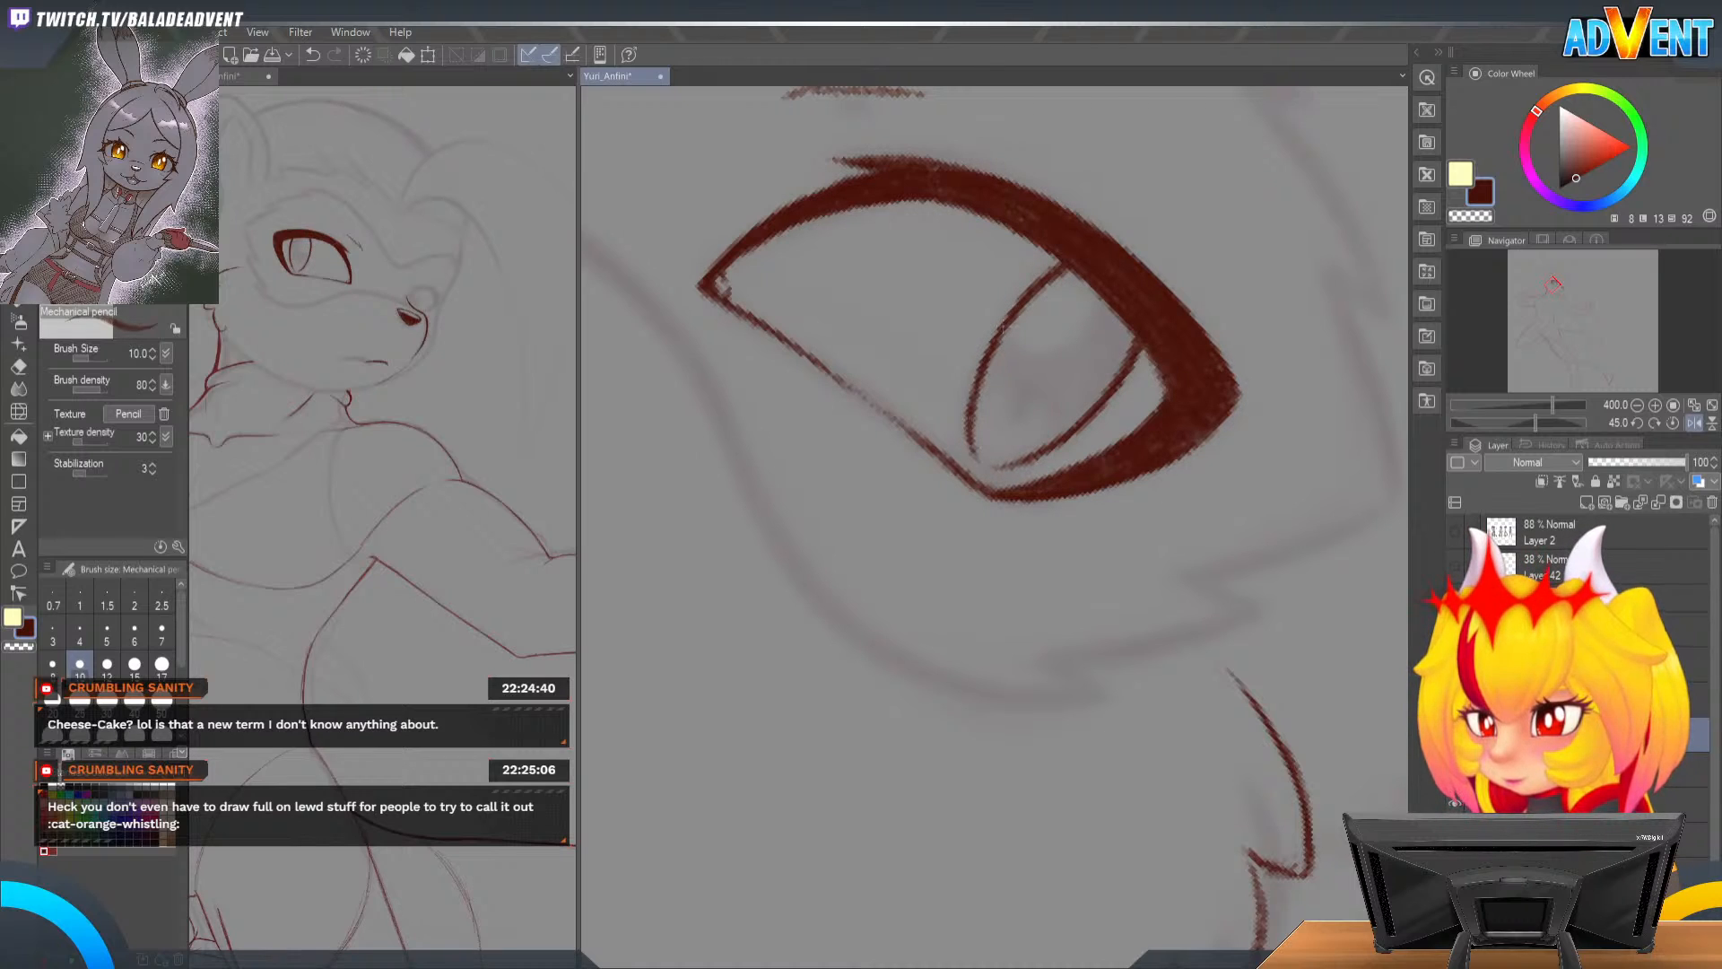
pyautogui.moveTo(1014, 317); pyautogui.dragTo(1060, 269)
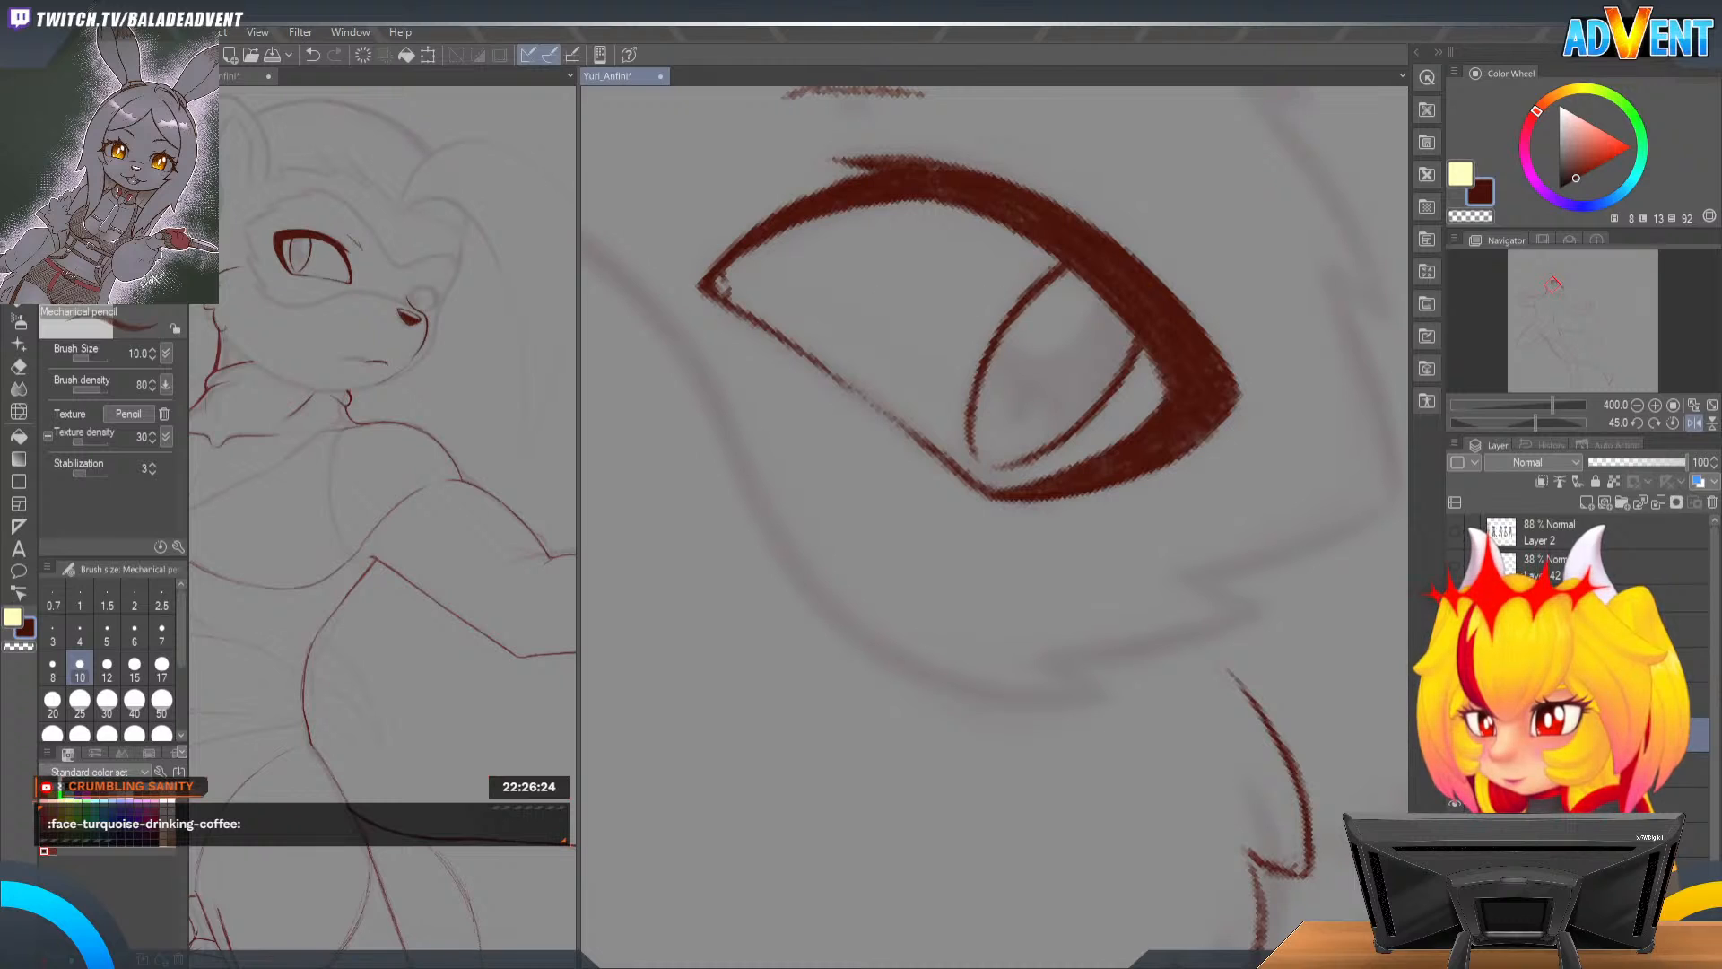
# Step: Paste the copied reclining character sketch into a new canvas, look it over and close the canvas
pyautogui.press('Return')
pyautogui.hotkey('ctrl', 'v')
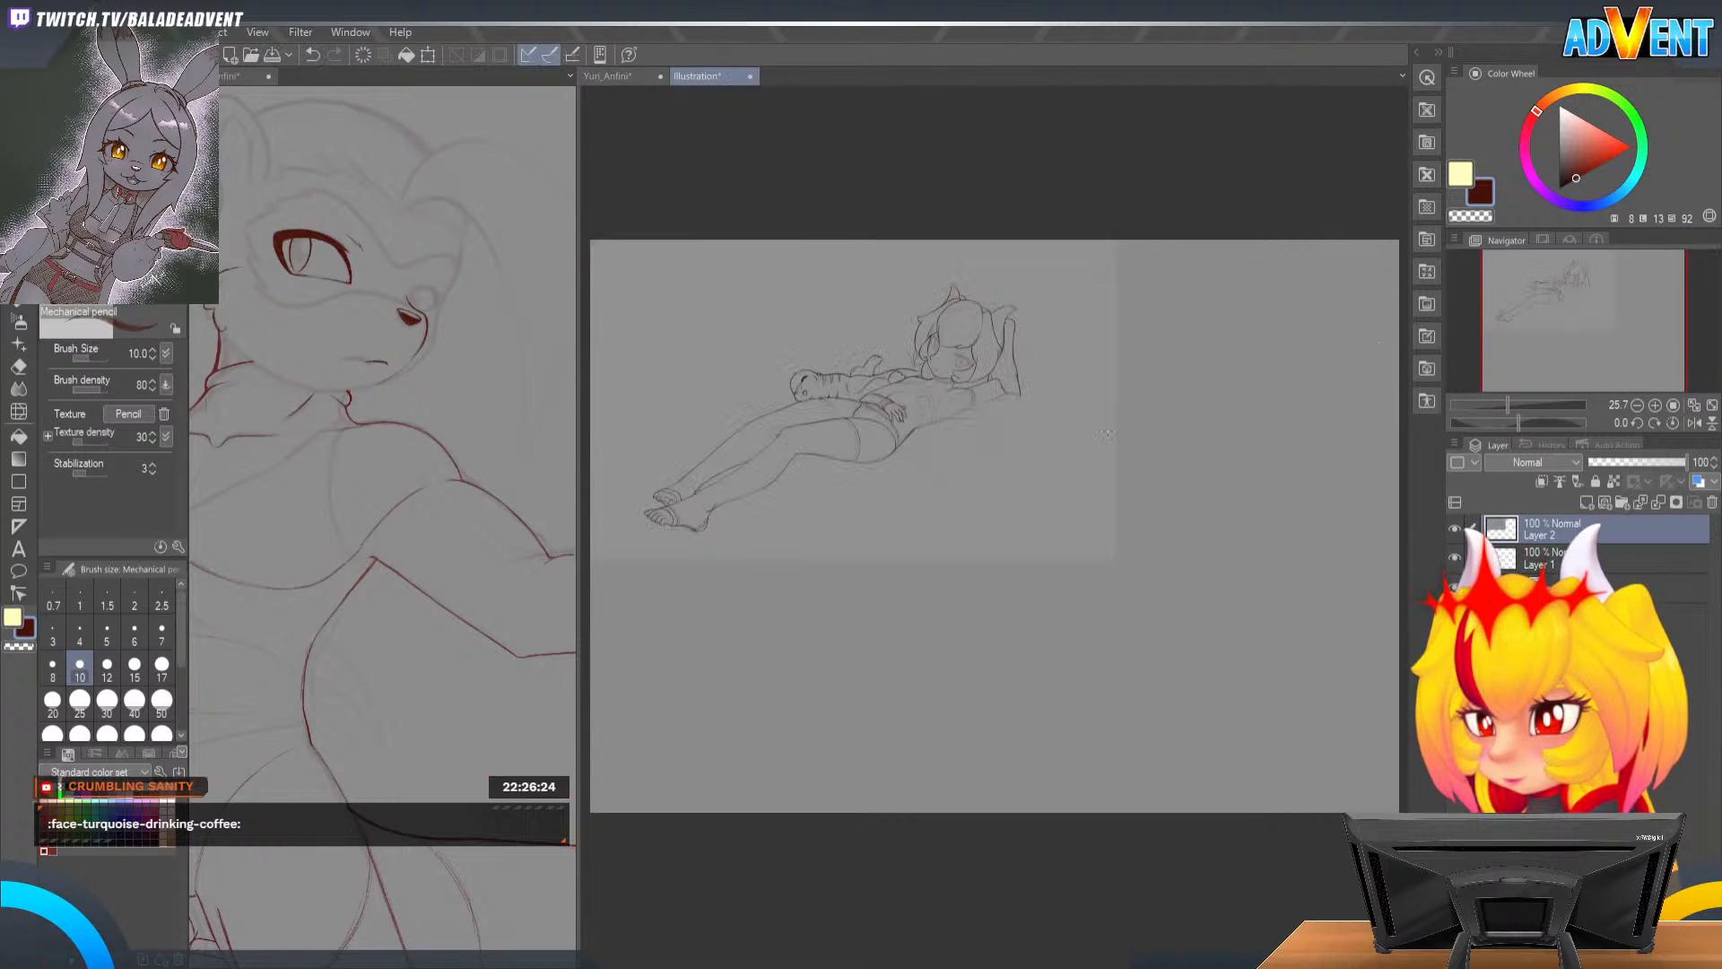
pyautogui.hotkey('ctrl', 'space')
pyautogui.keyDown('ctrl'); pyautogui.click(839, 366); pyautogui.keyUp('ctrl')
pyautogui.click(926, 396)
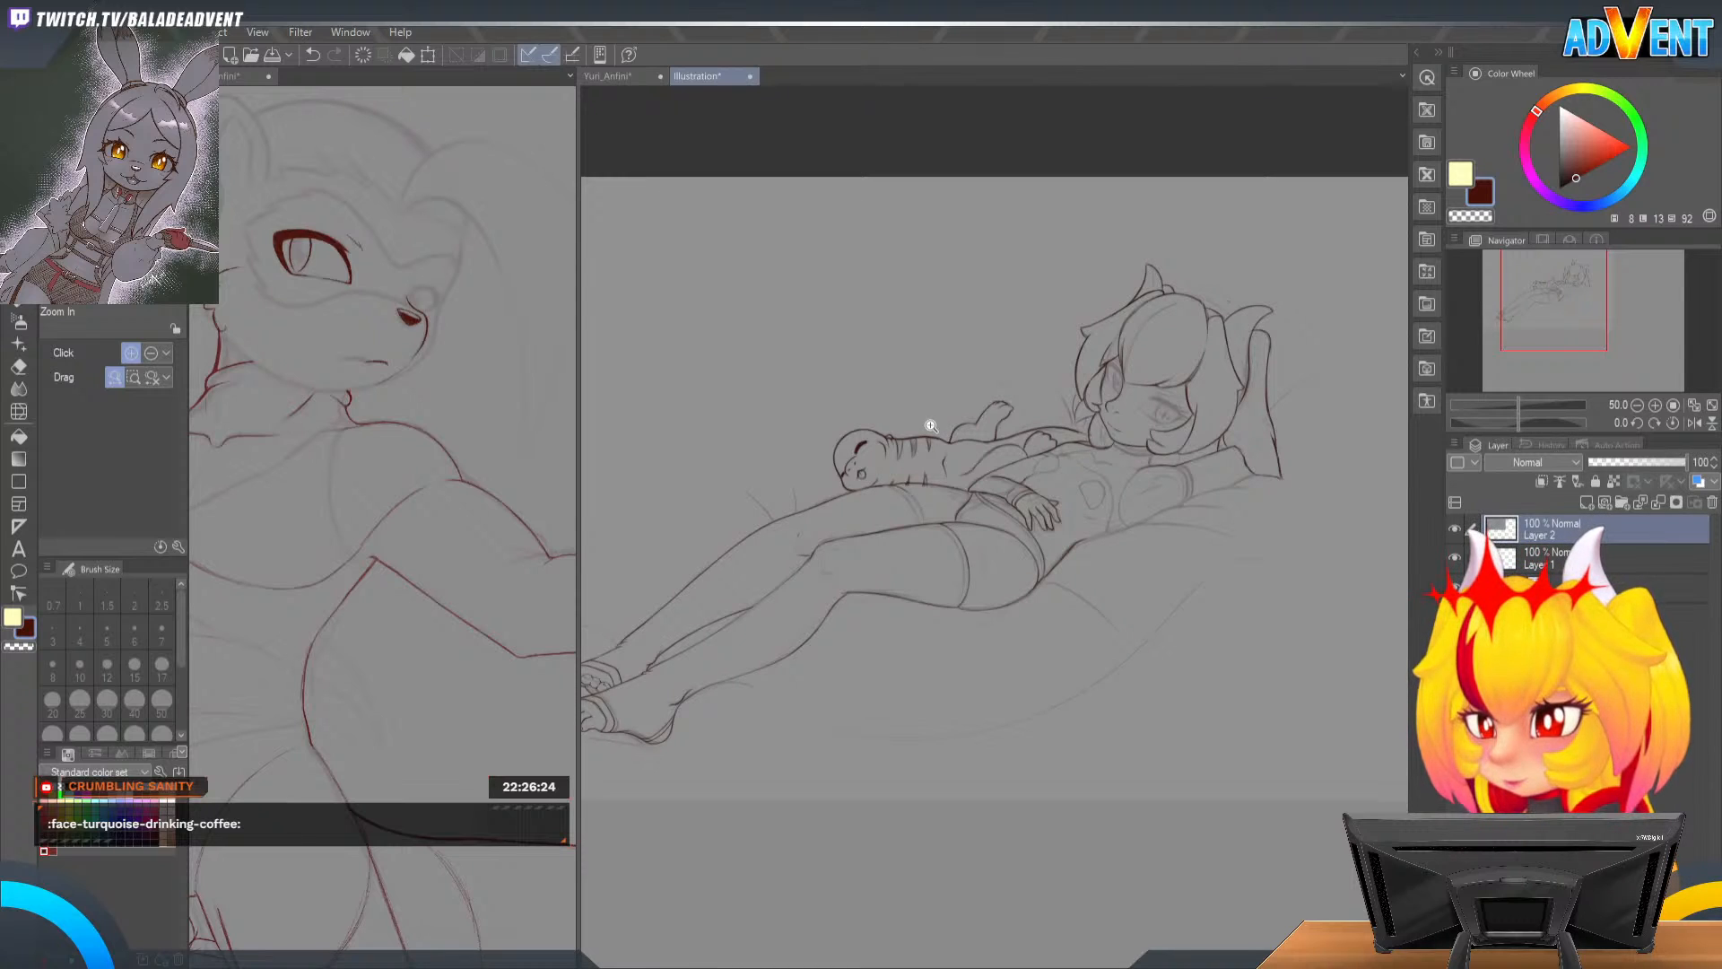
pyautogui.moveTo(1597, 328); pyautogui.dragTo(1587, 328)
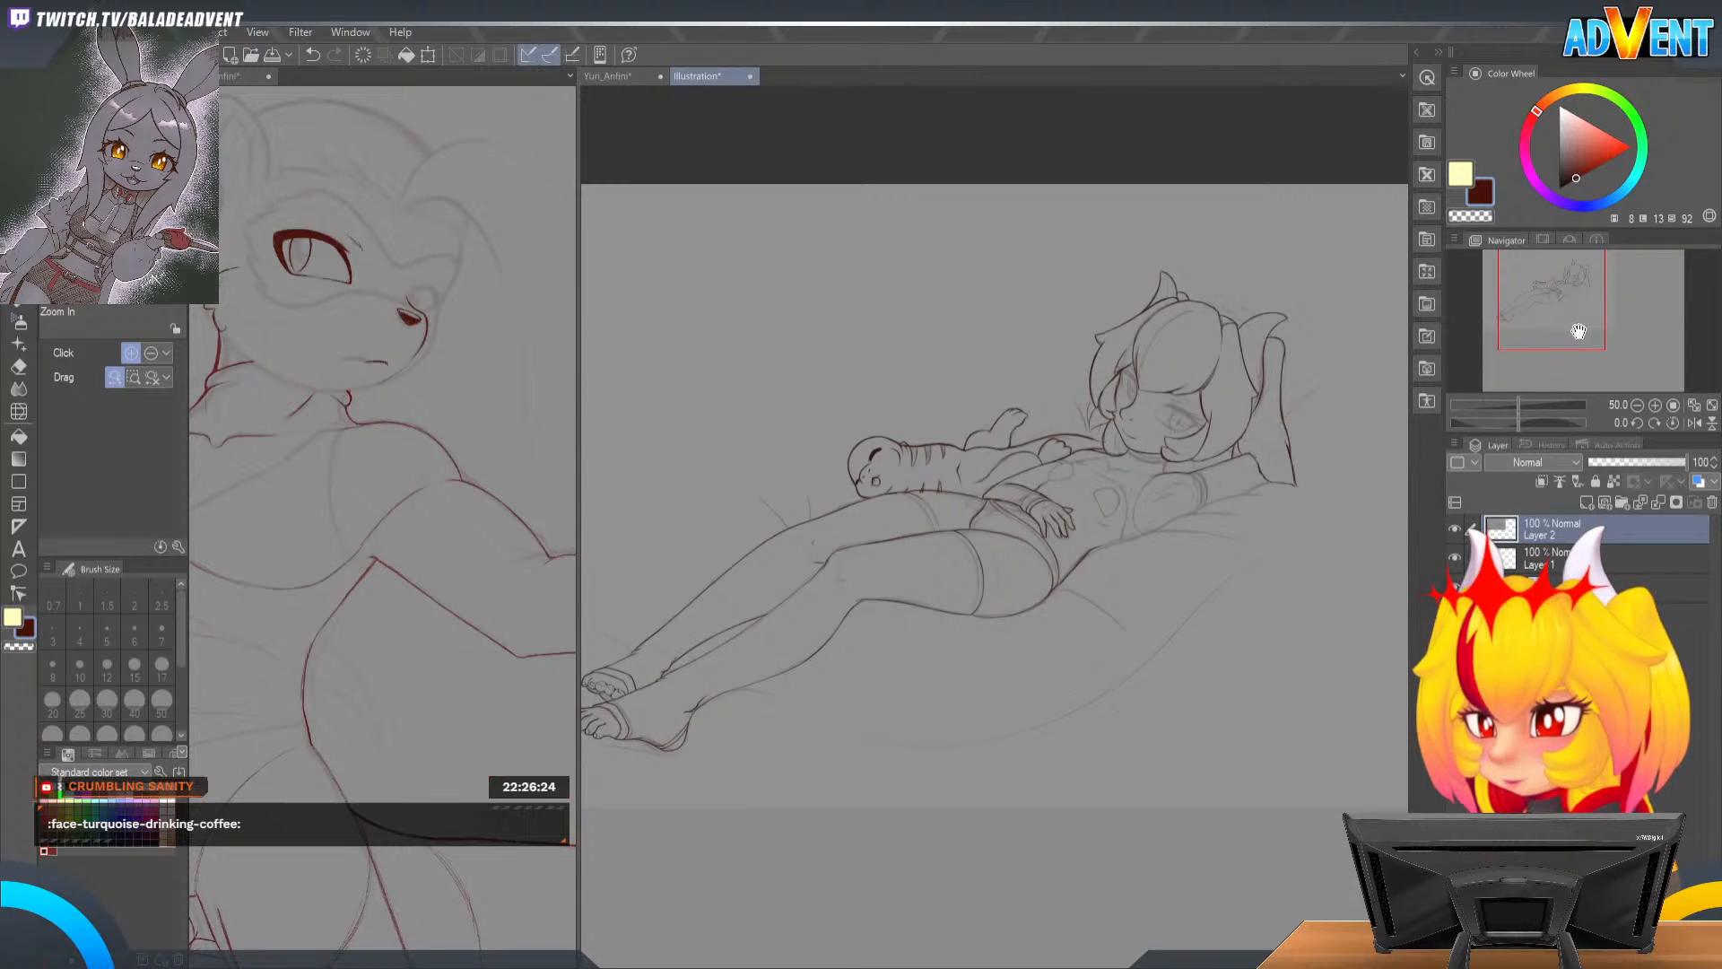
pyautogui.click(751, 79)
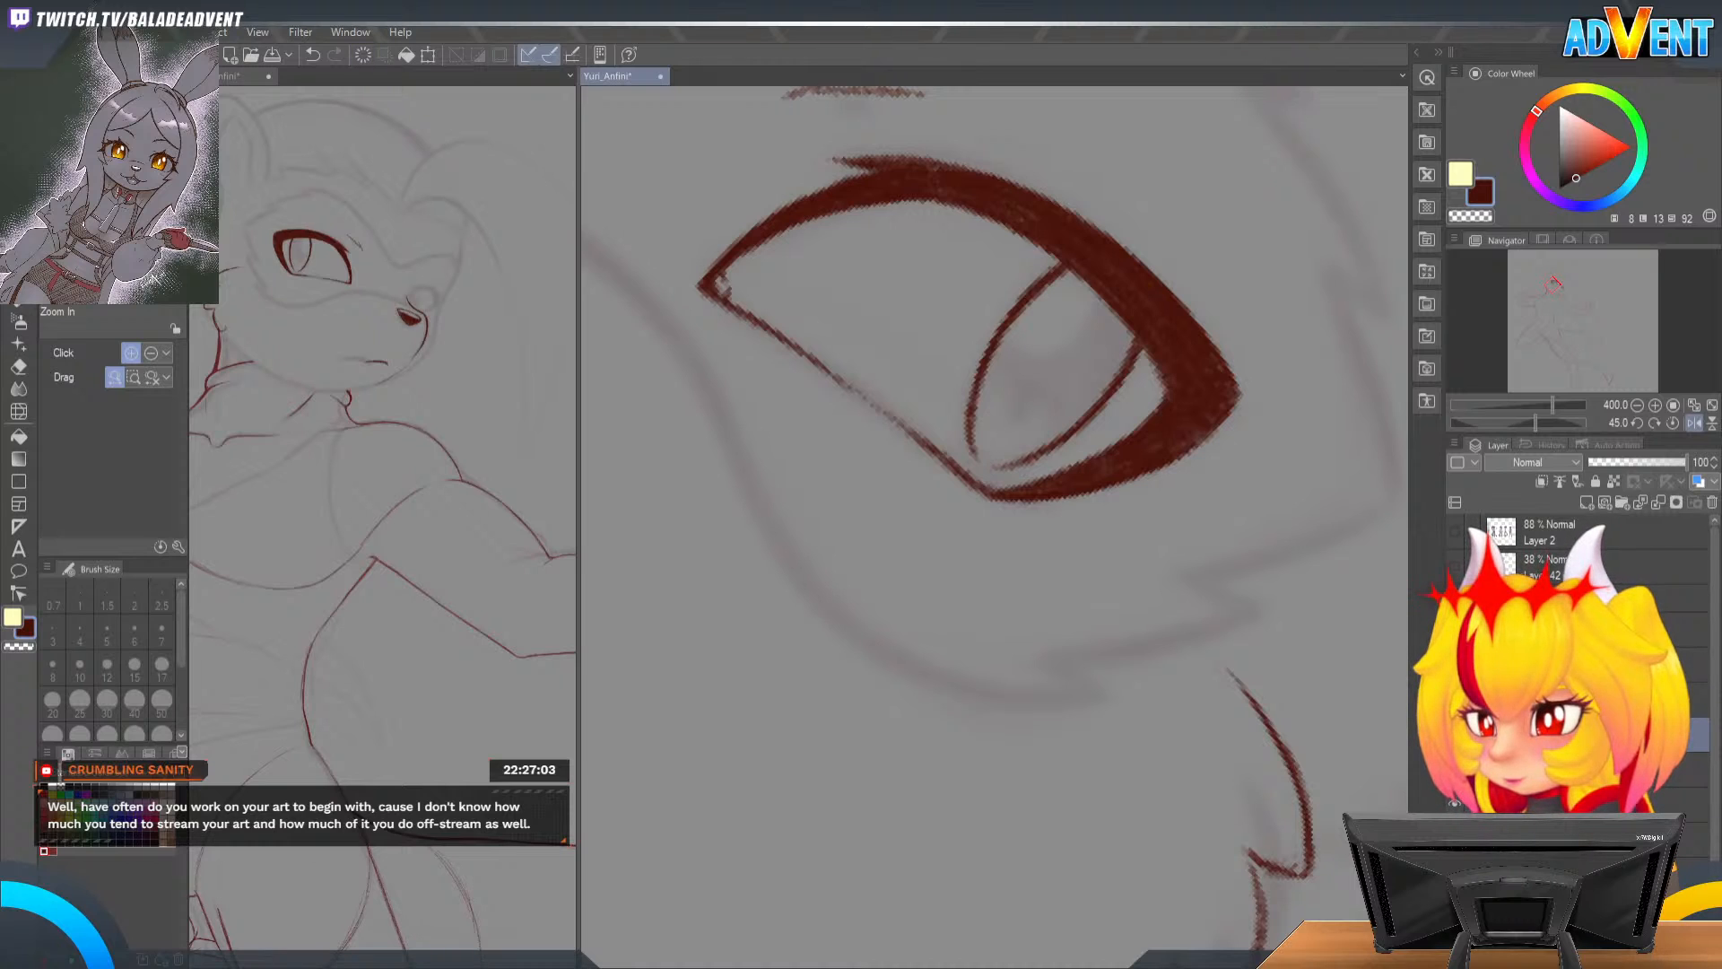
# Step: Paste the reworked reclining sketch into a new canvas, inspect it in a widened document pane and close the canvas
pyautogui.click(1141, 327)
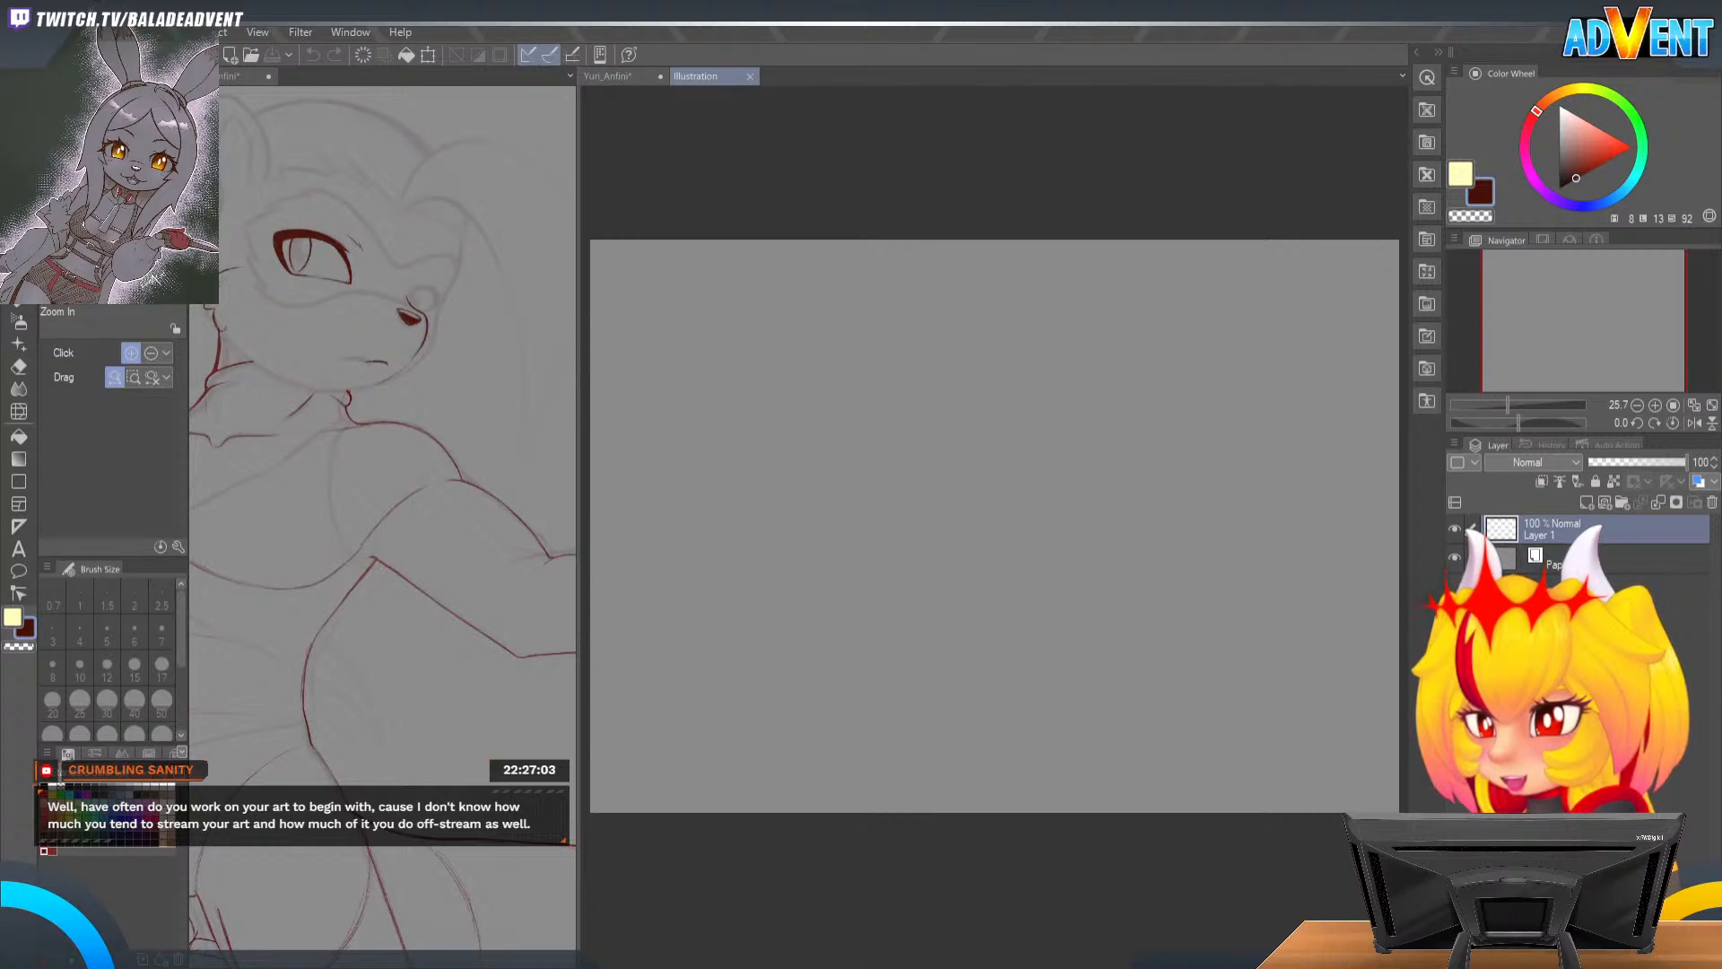
pyautogui.hotkey('ctrl', 'v')
pyautogui.click(1044, 422)
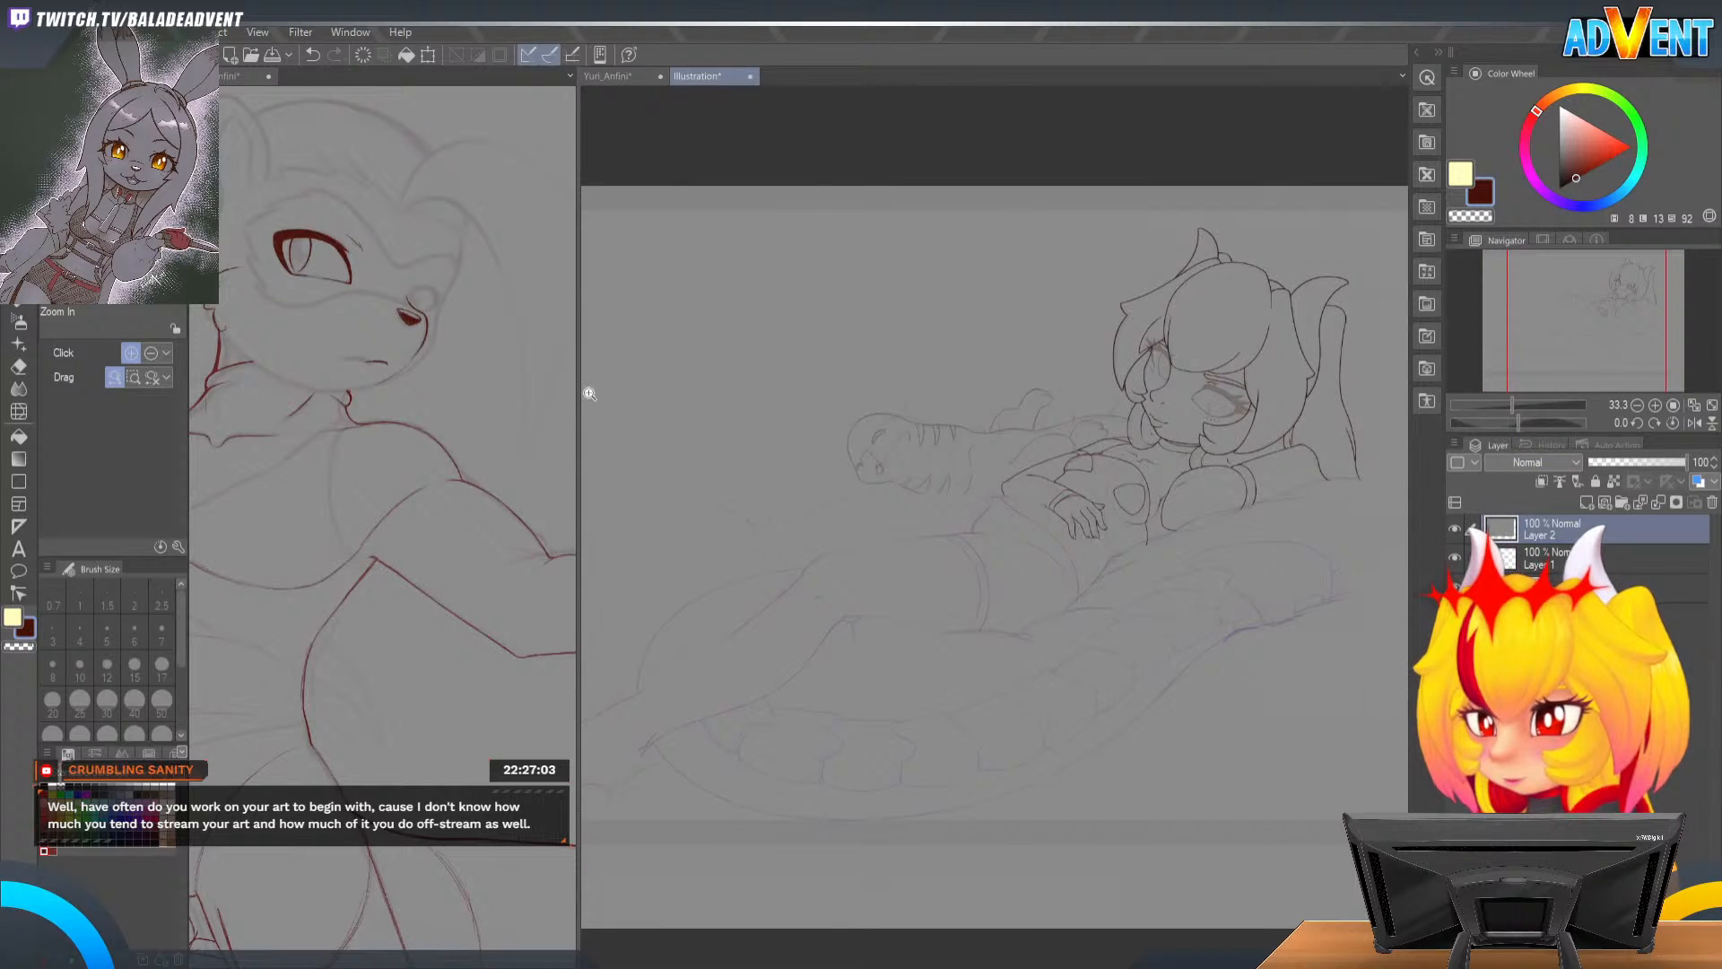
pyautogui.moveTo(578, 386); pyautogui.dragTo(431, 417)
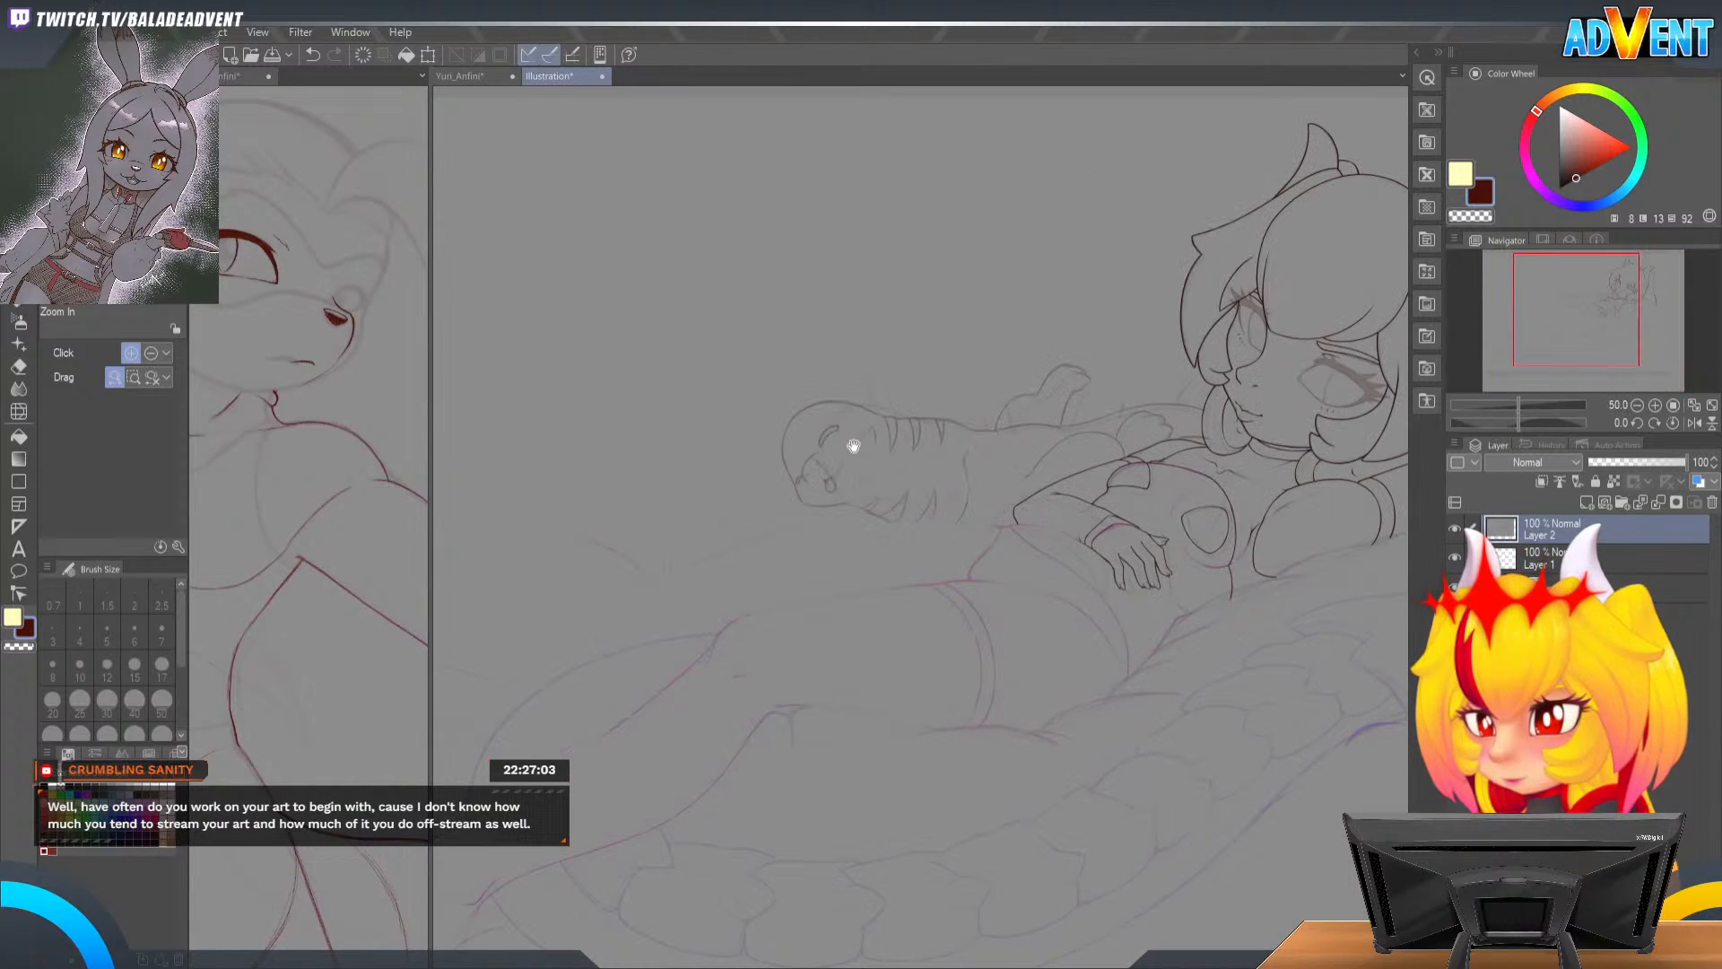
pyautogui.moveTo(962, 459); pyautogui.dragTo(987, 409)
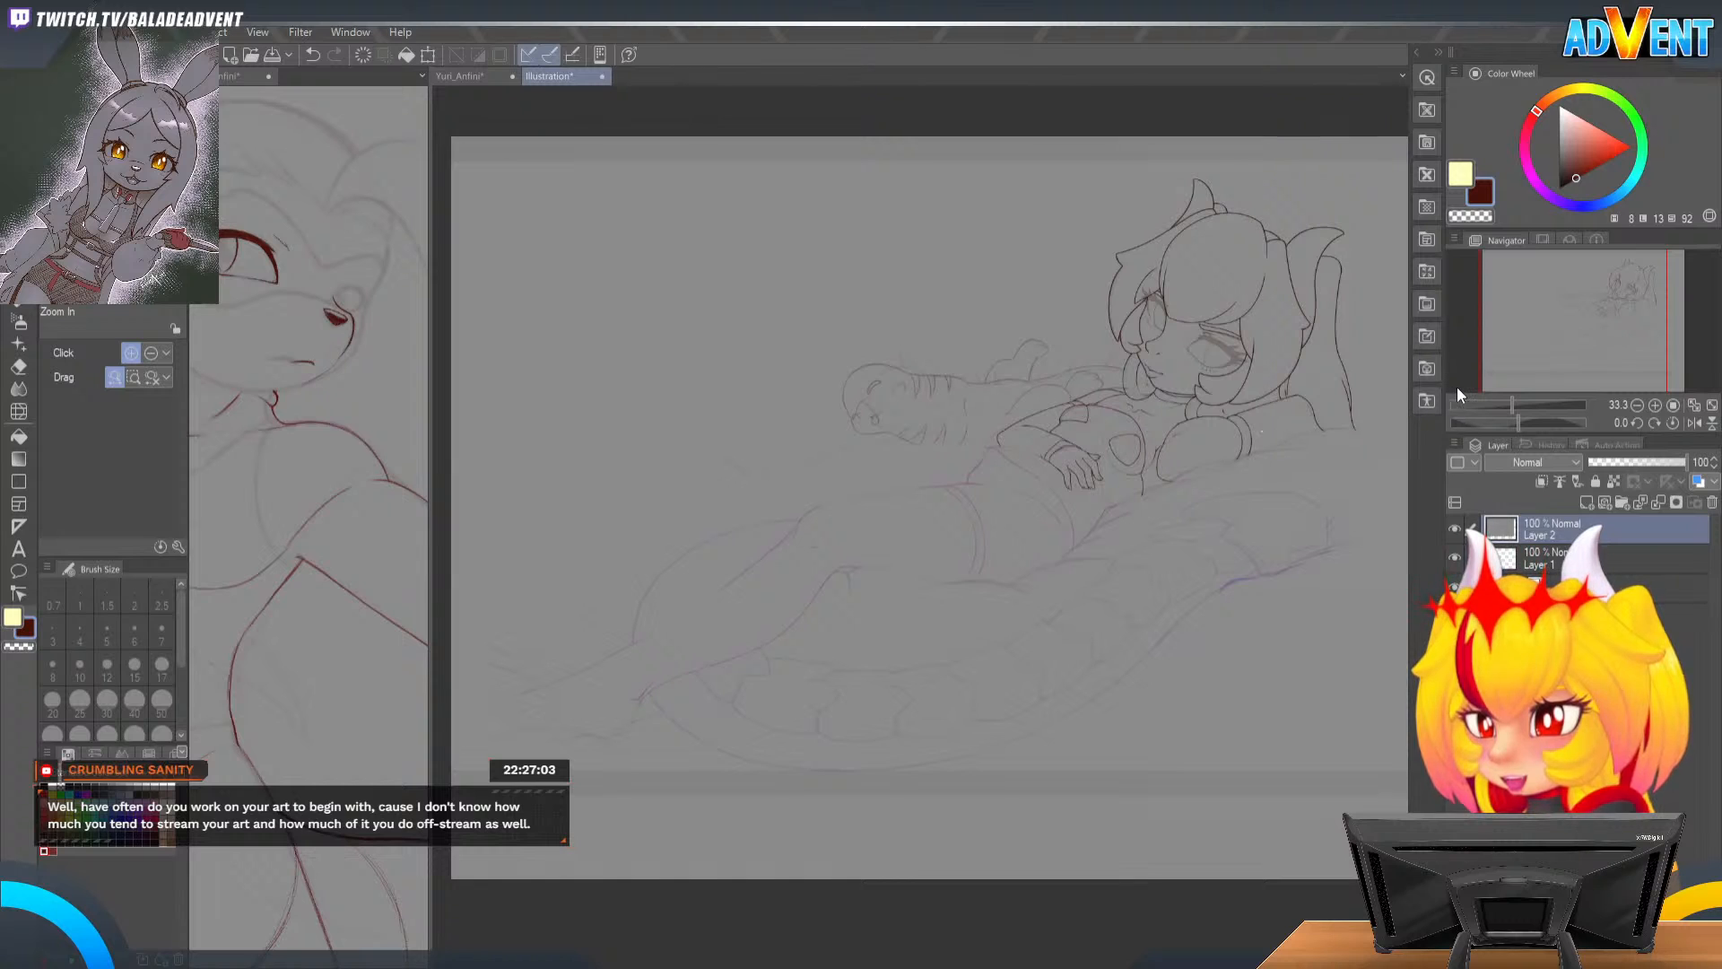
pyautogui.moveTo(1504, 342); pyautogui.dragTo(1536, 332)
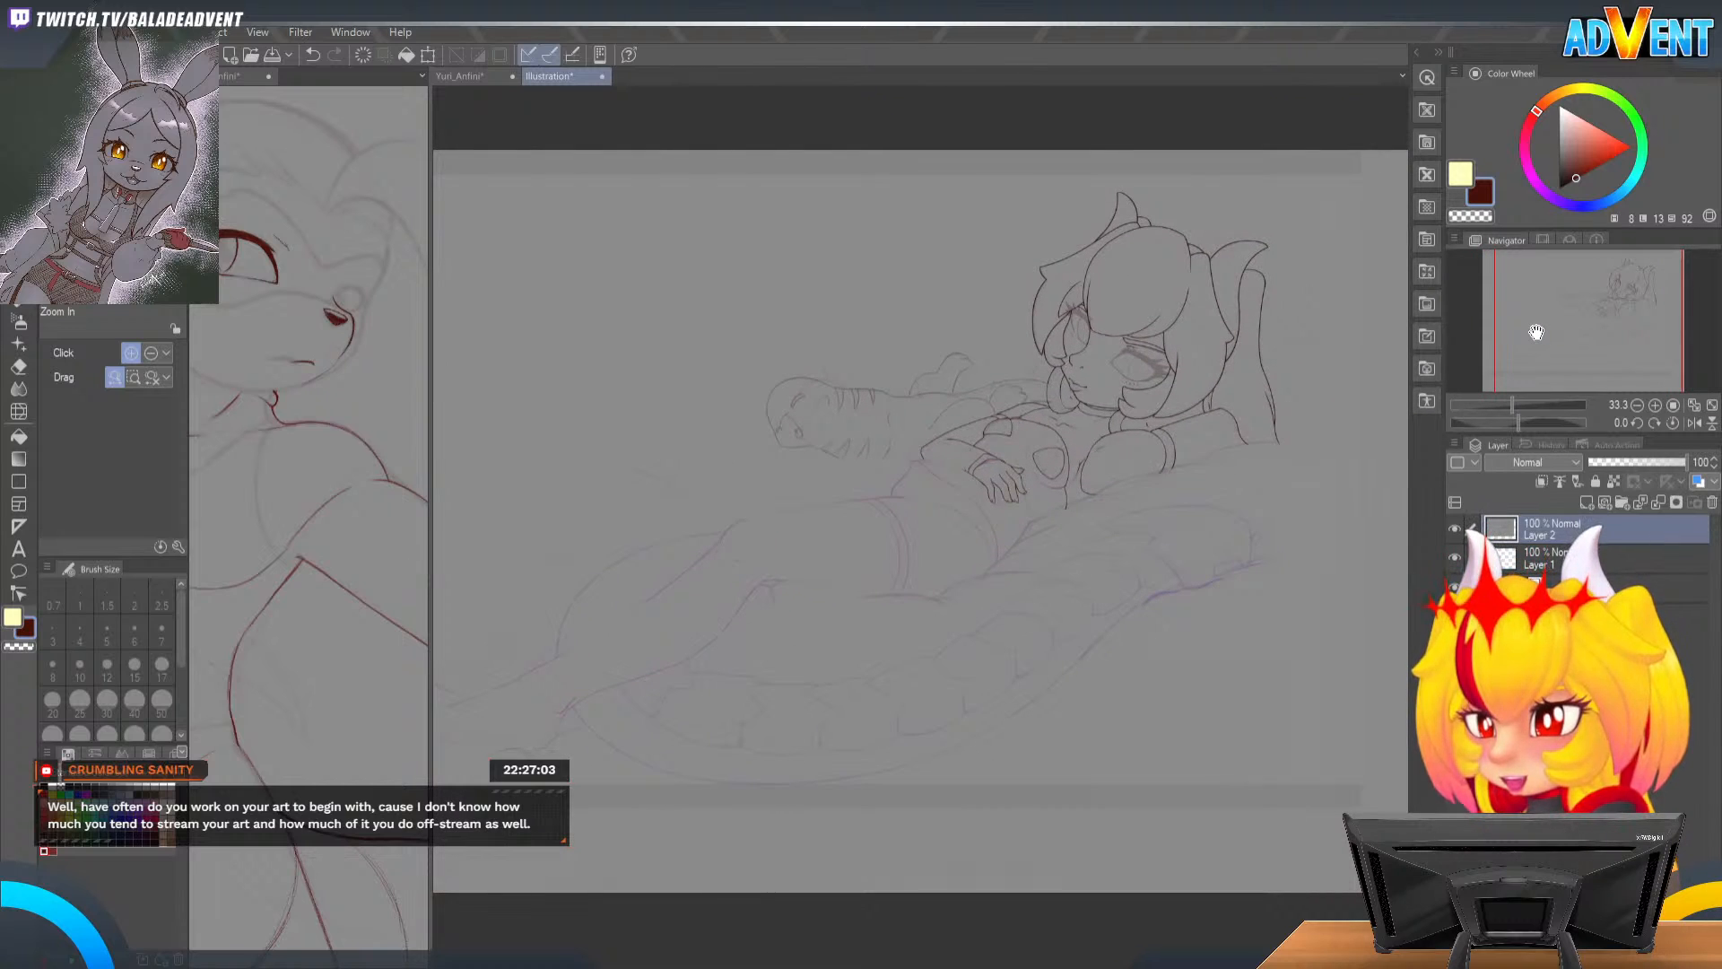
pyautogui.scroll(1, 1537, 332)
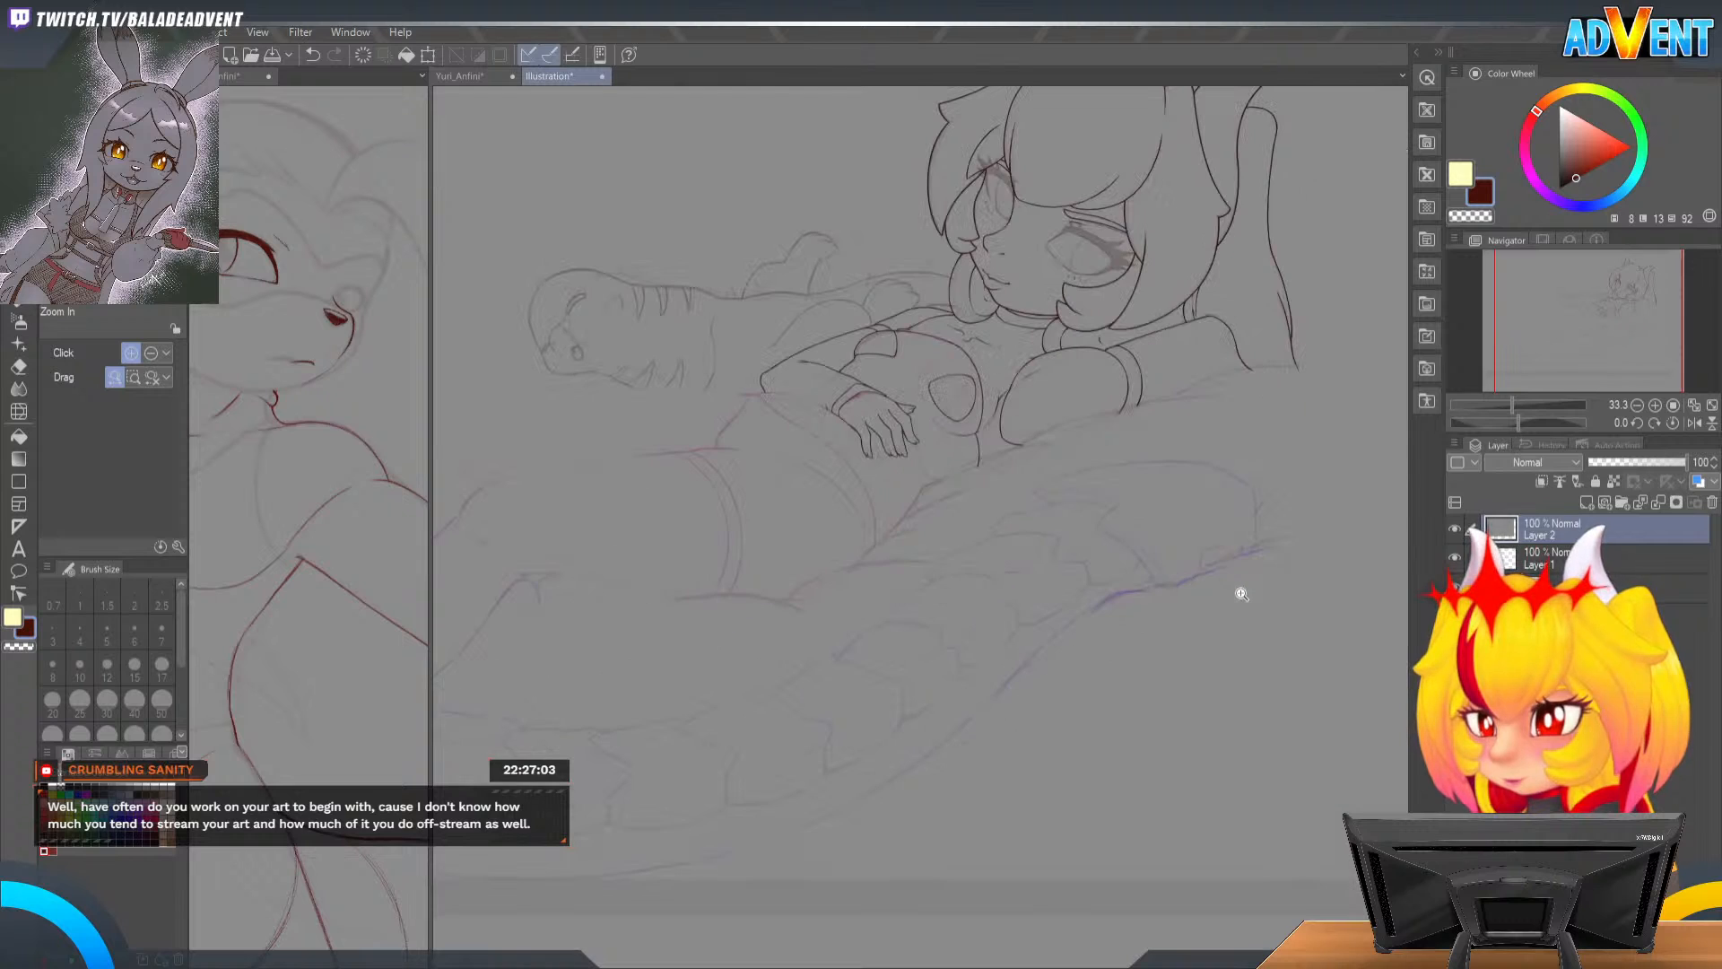
pyautogui.moveTo(1569, 324)
pyautogui.mouseDown()
pyautogui.moveTo(1536, 339)
pyautogui.moveTo(1551, 322)
pyautogui.mouseUp()
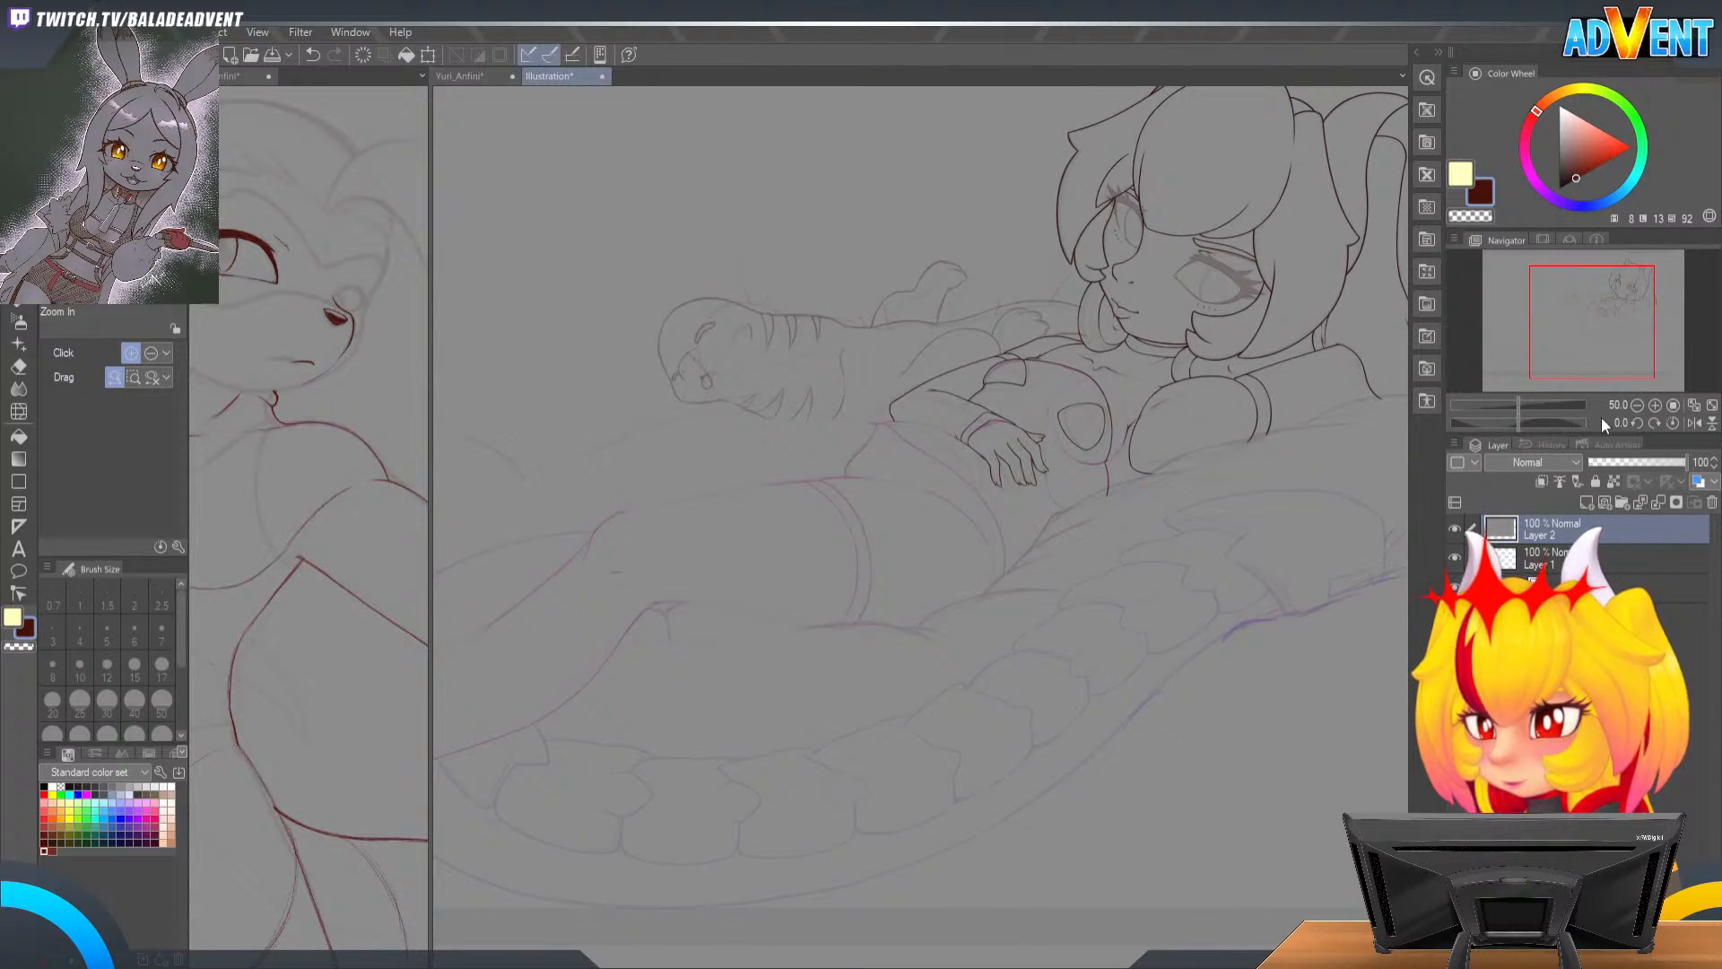
pyautogui.click(1654, 404)
pyautogui.moveTo(1568, 330)
pyautogui.mouseDown()
pyautogui.moveTo(1587, 302)
pyautogui.moveTo(1542, 326)
pyautogui.moveTo(1562, 313)
pyautogui.mouseUp()
pyautogui.click(603, 77)
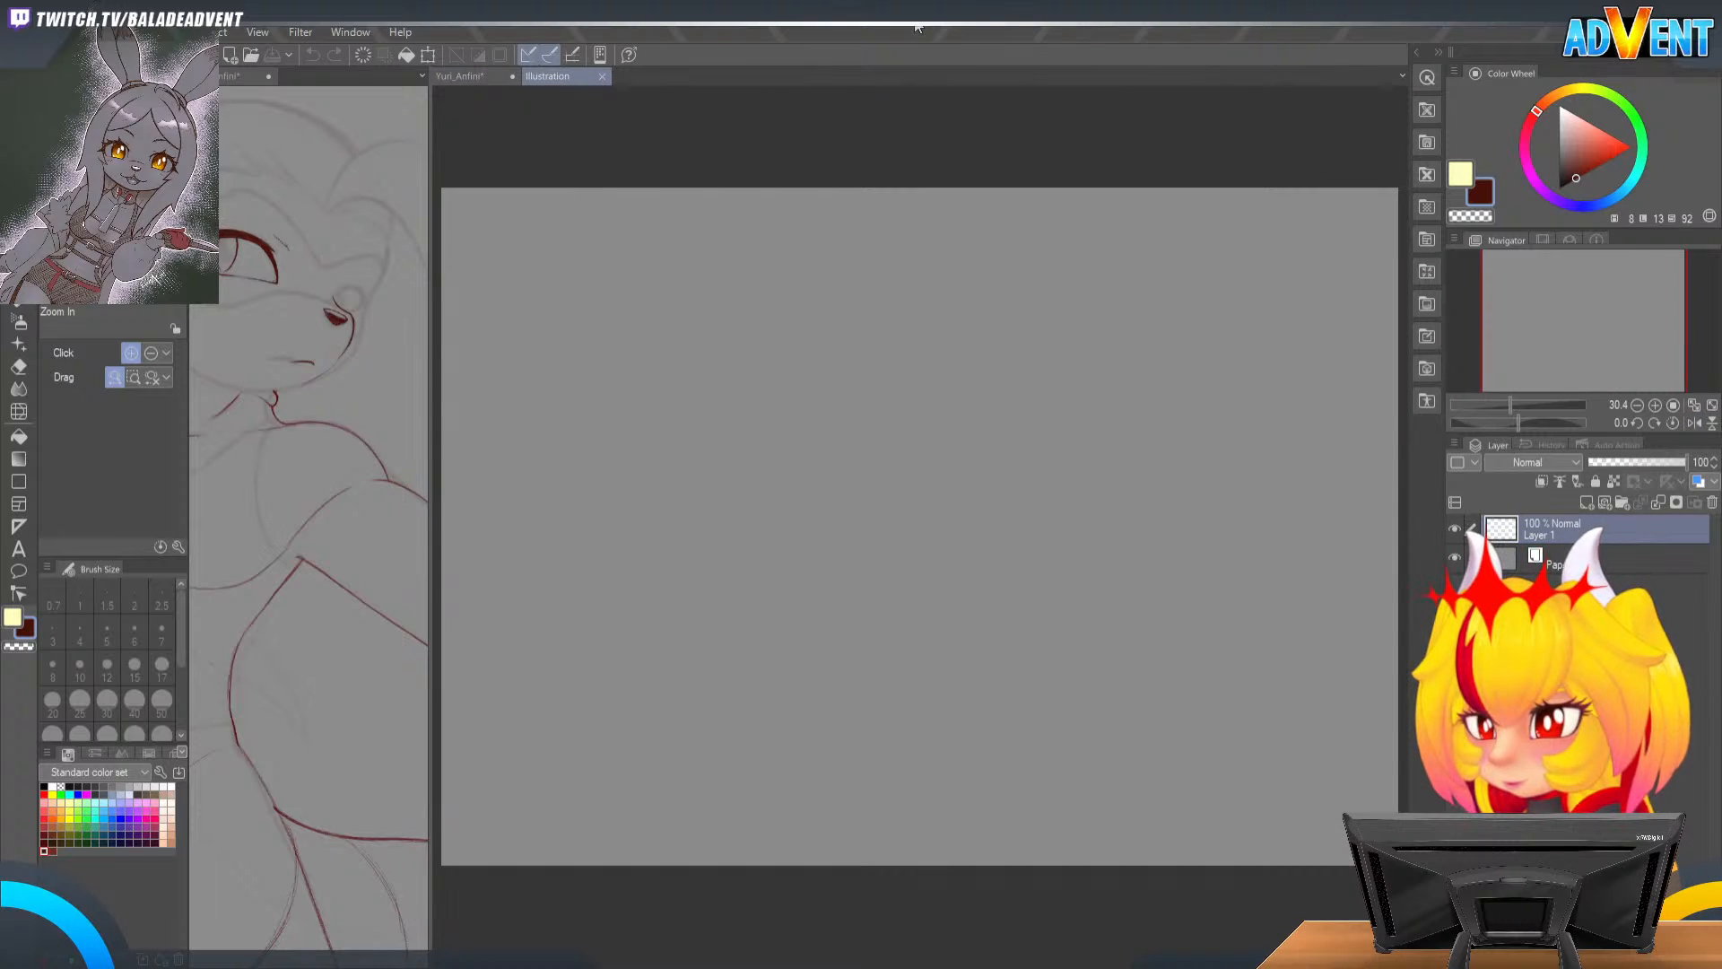
# Step: Paste the copied sketch of the leaning ponytailed character into the blank canvas and reposition its layer
pyautogui.hotkey('ctrl', 'v')
pyautogui.scroll(1, 1181, 478)
pyautogui.moveTo(1180, 478)
pyautogui.mouseDown()
pyautogui.moveTo(1274, 368)
pyautogui.moveTo(1175, 381)
pyautogui.mouseUp()
pyautogui.press('k')
pyautogui.moveTo(1184, 588)
pyautogui.mouseDown()
pyautogui.moveTo(1195, 347)
pyautogui.moveTo(1173, 365)
pyautogui.moveTo(1181, 396)
pyautogui.moveTo(1203, 385)
pyautogui.moveTo(1176, 535)
pyautogui.moveTo(1218, 510)
pyautogui.mouseUp()
pyautogui.scroll(-1, 1171, 500)
pyautogui.press('k')
# Step: Scale the pasted ponytailed character sketch to 89% and close its canvas without saving
pyautogui.hotkey('ctrl', 't')
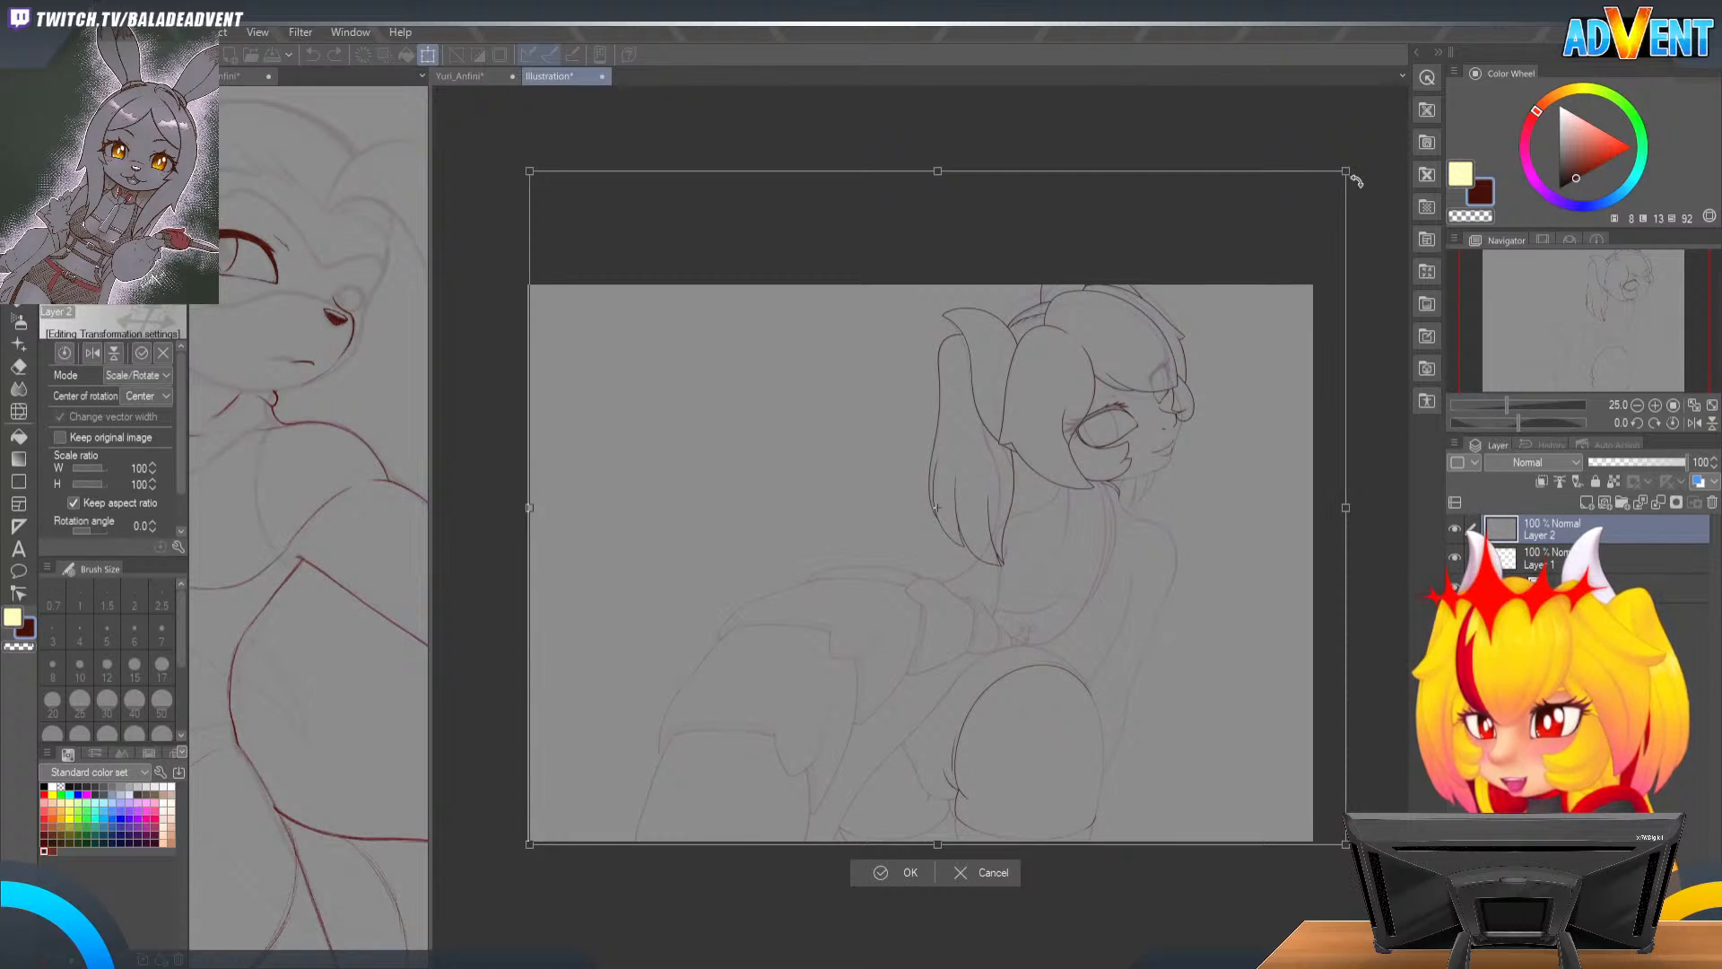
pyautogui.moveTo(1316, 210); pyautogui.dragTo(1261, 239)
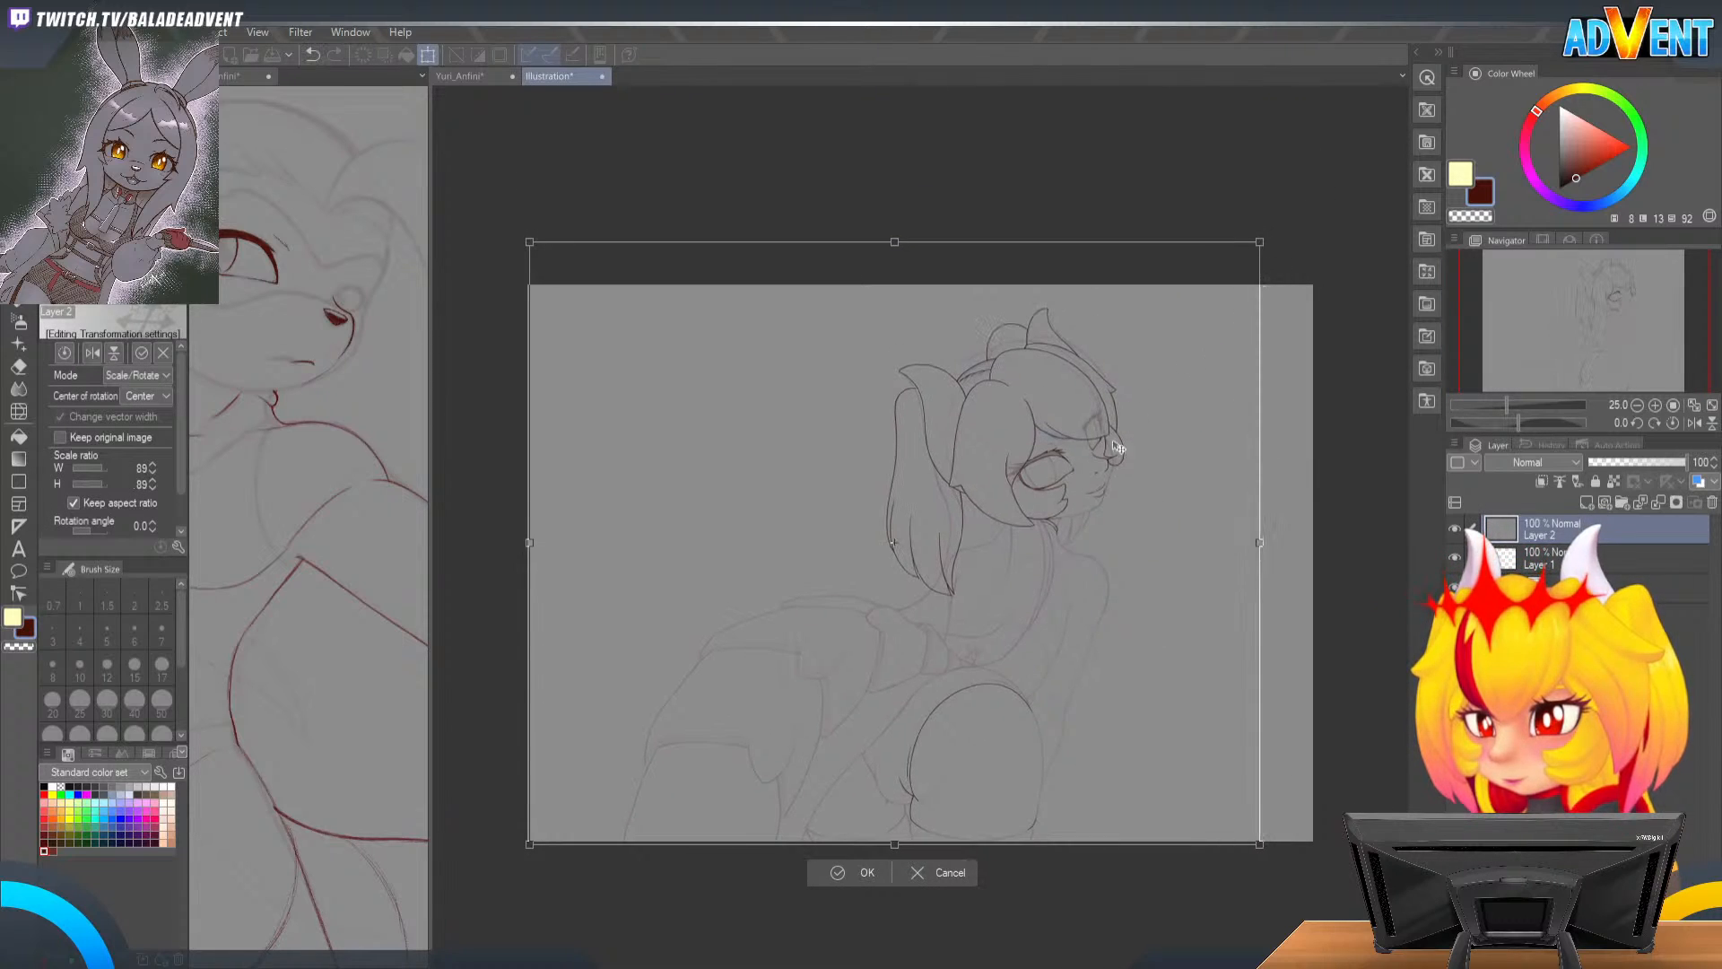
pyautogui.moveTo(1100, 466); pyautogui.dragTo(1094, 468)
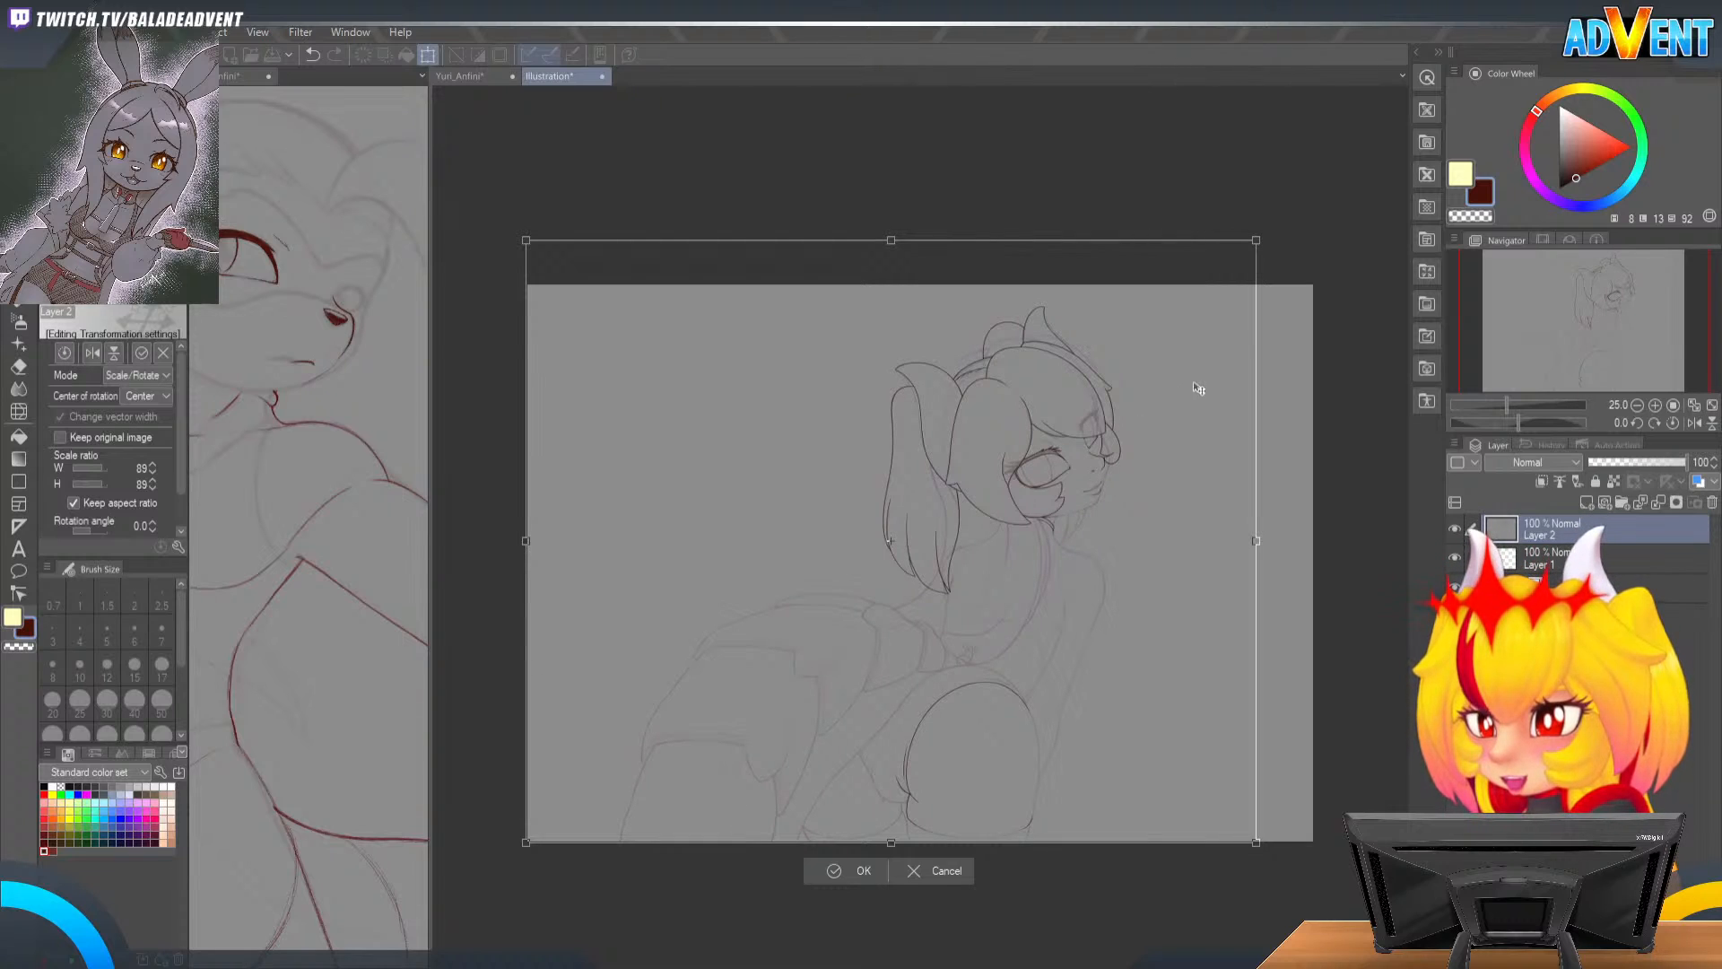
pyautogui.click(850, 870)
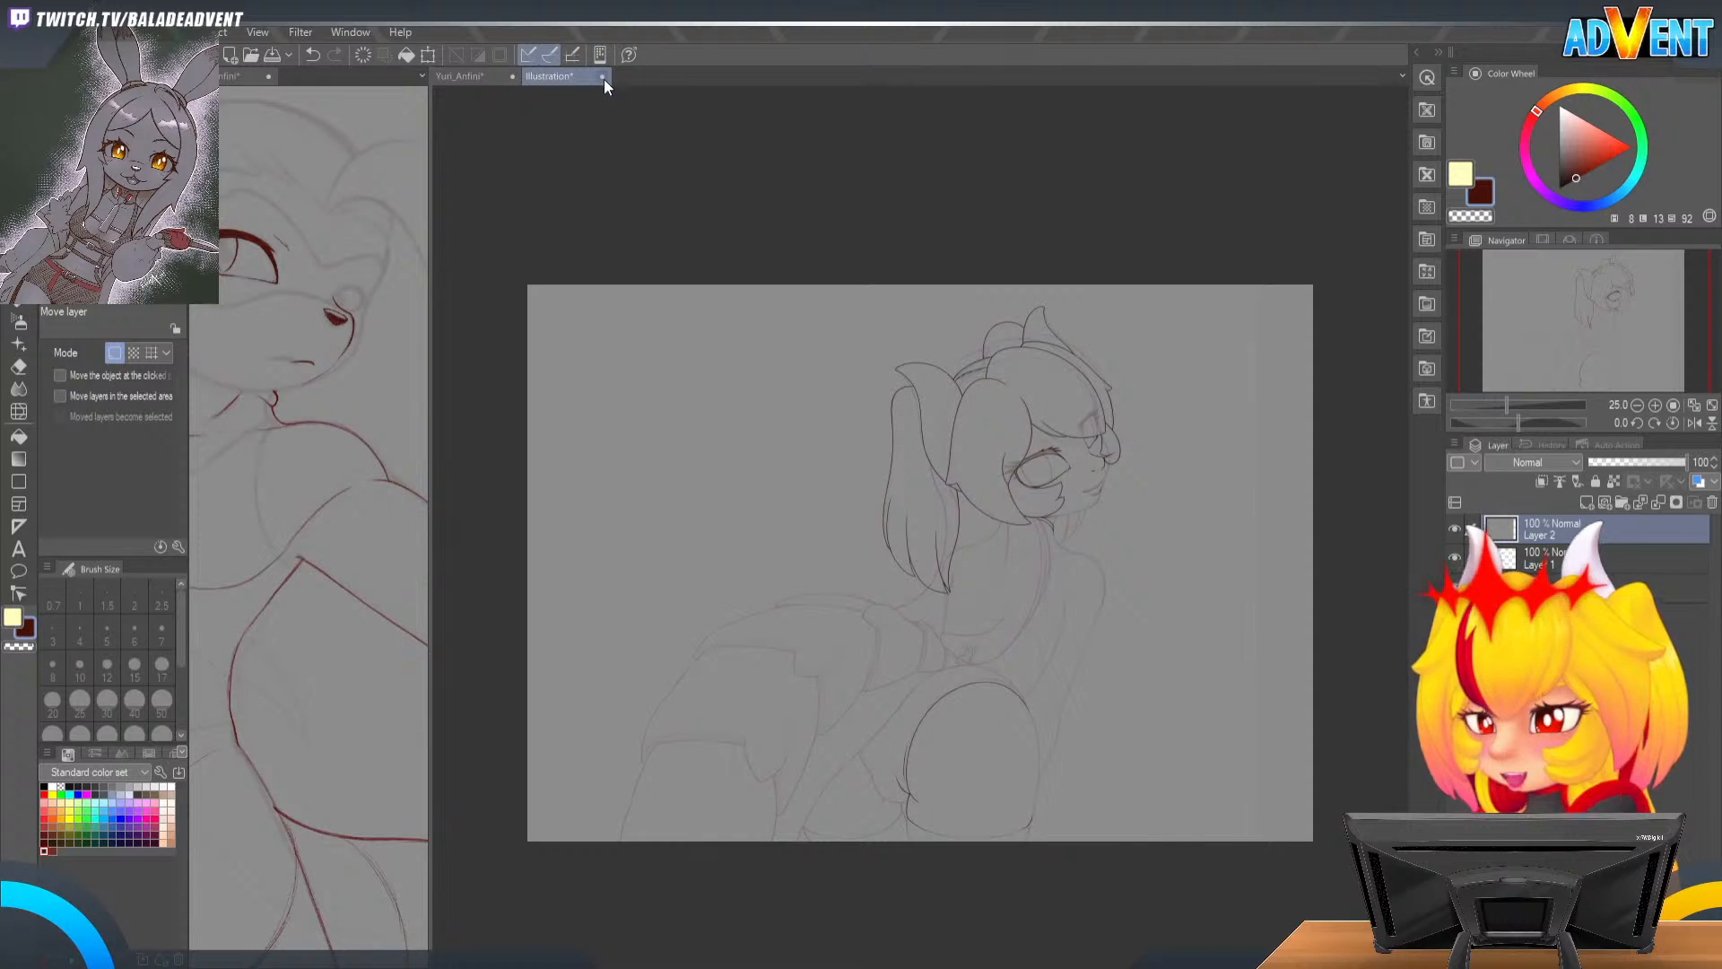
pyautogui.click(868, 363)
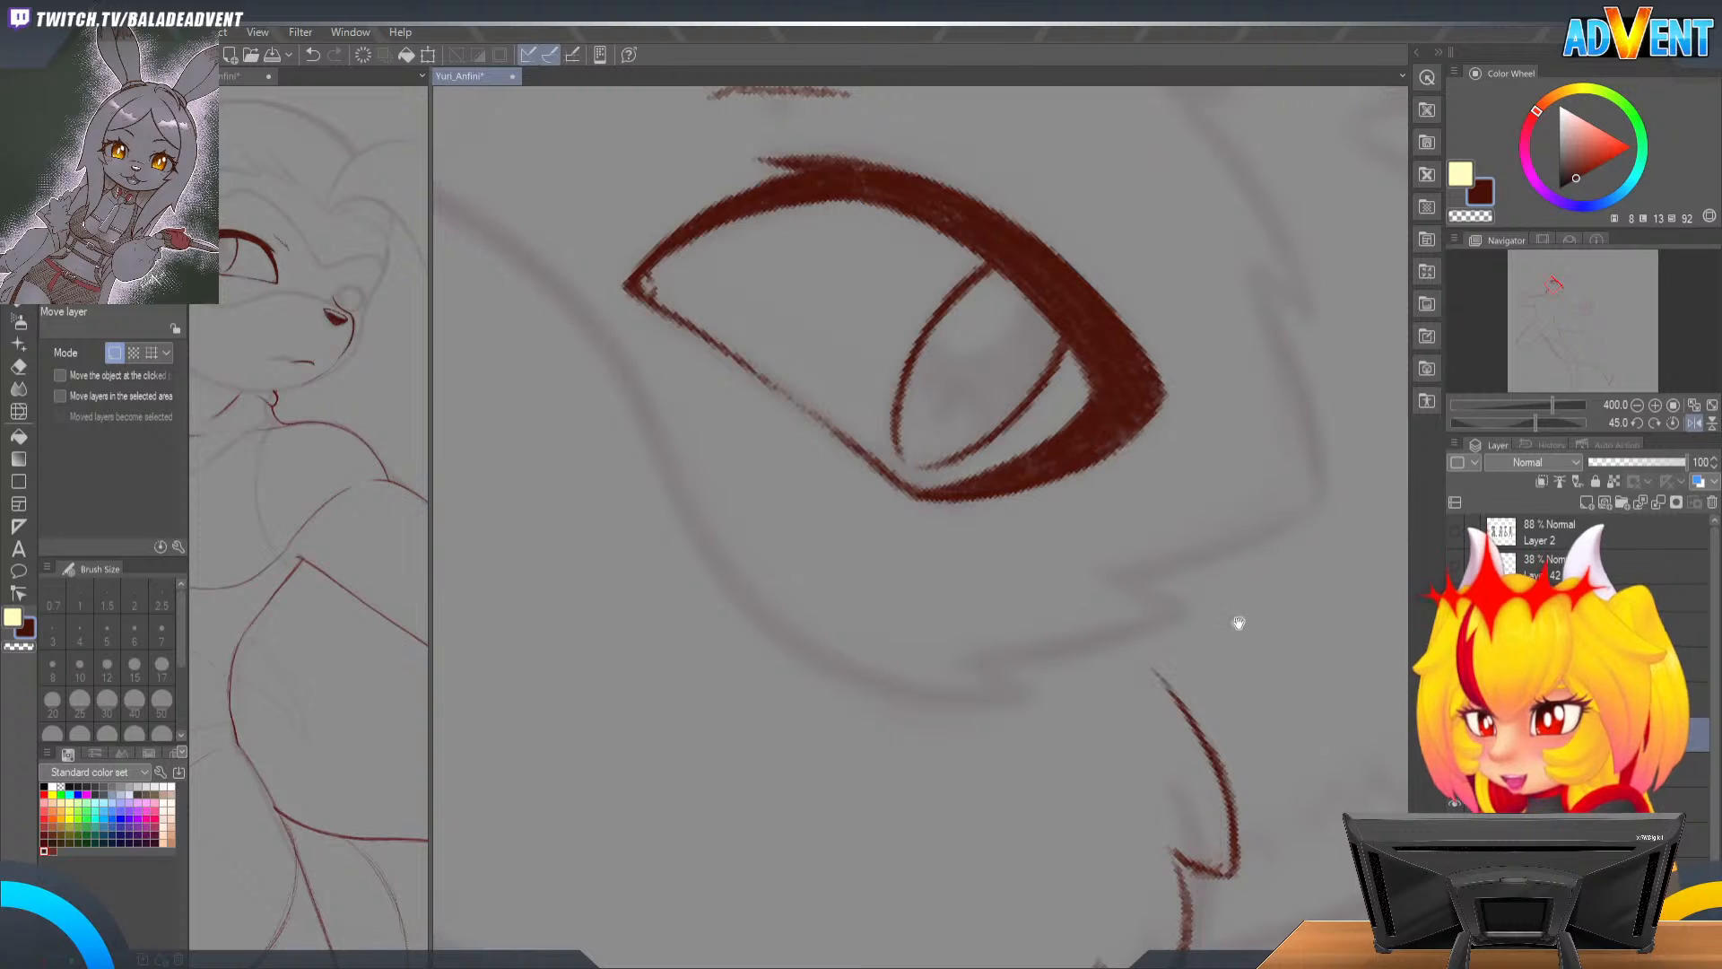
# Step: Draw a small curved line across the lower iris with the 10-size Mechanical pencil to outline a rounded highlight
pyautogui.moveTo(1177, 565); pyautogui.dragTo(1196, 546)
pyautogui.moveTo(925, 424); pyautogui.dragTo(1084, 485)
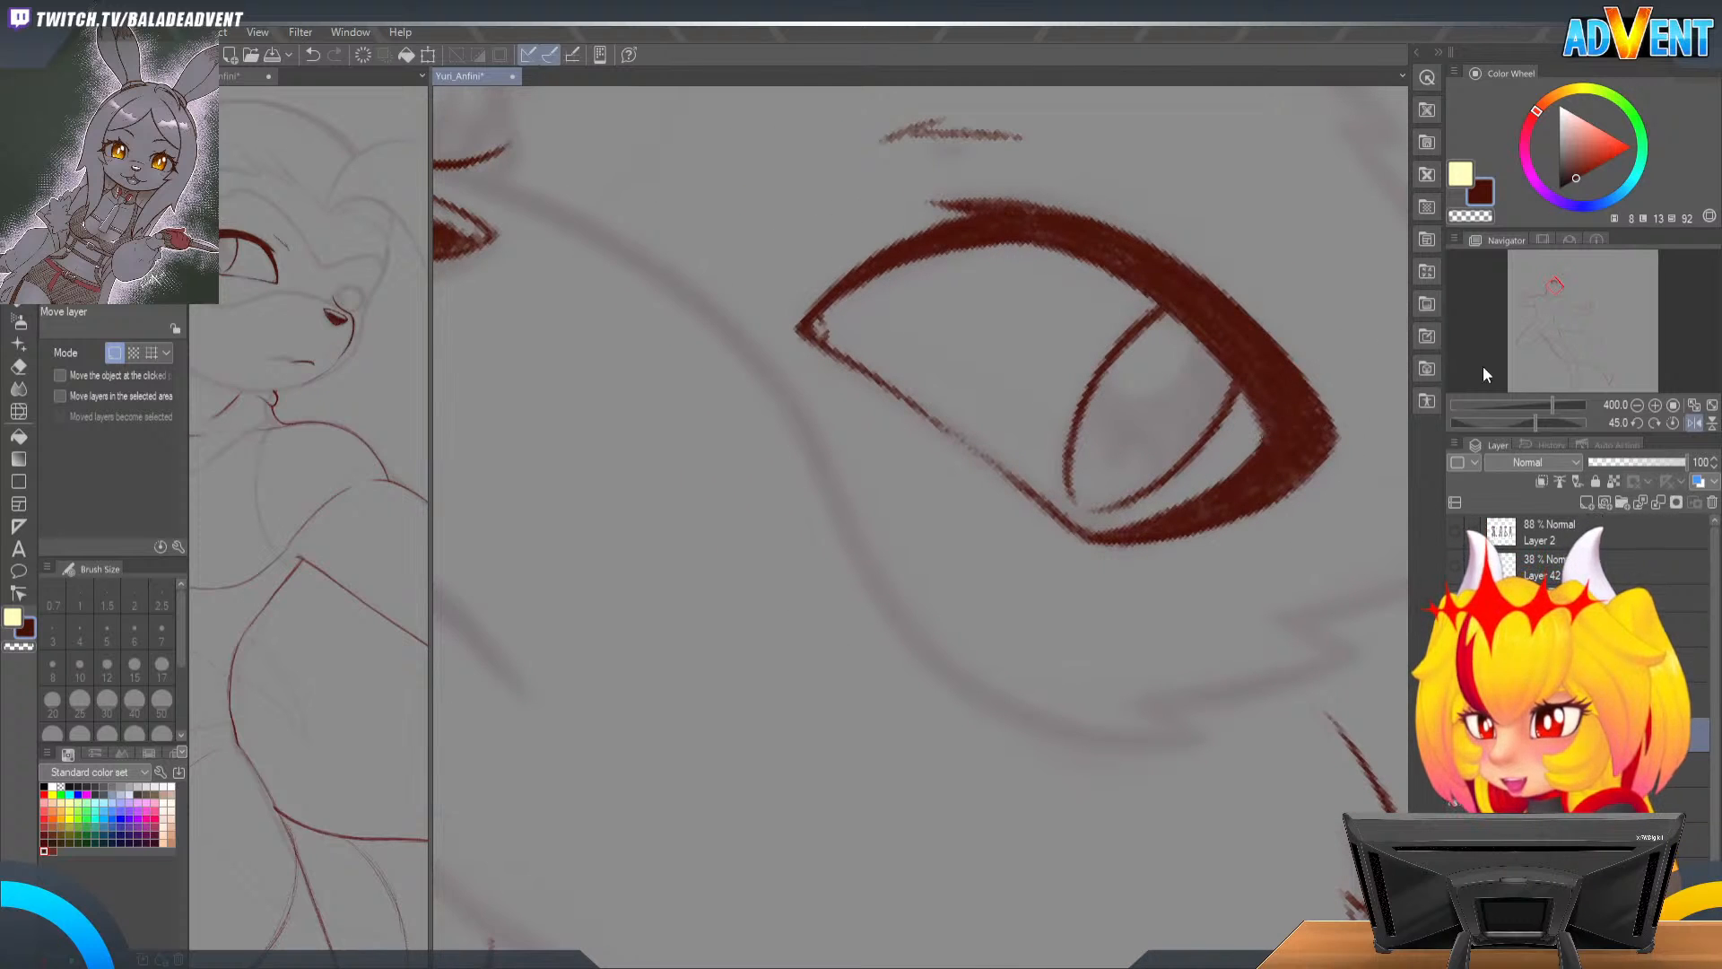
pyautogui.hotkey('shift', 'space')
pyautogui.moveTo(1089, 737); pyautogui.dragTo(1172, 330)
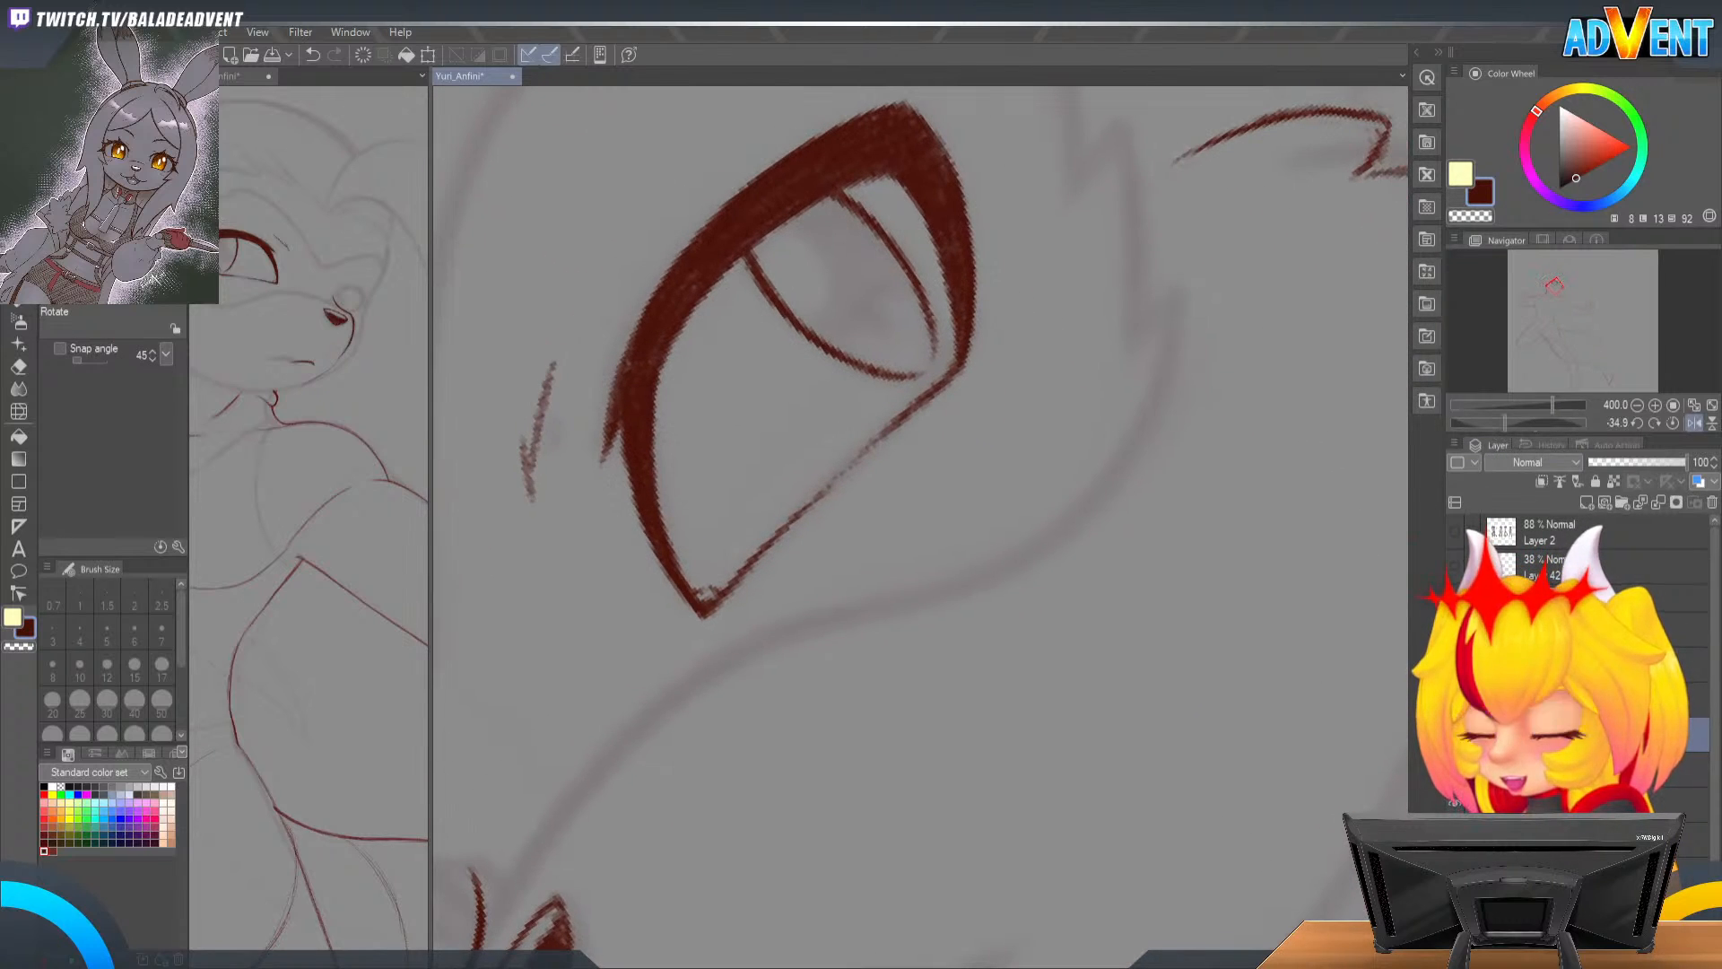
pyautogui.moveTo(988, 358); pyautogui.dragTo(1079, 354)
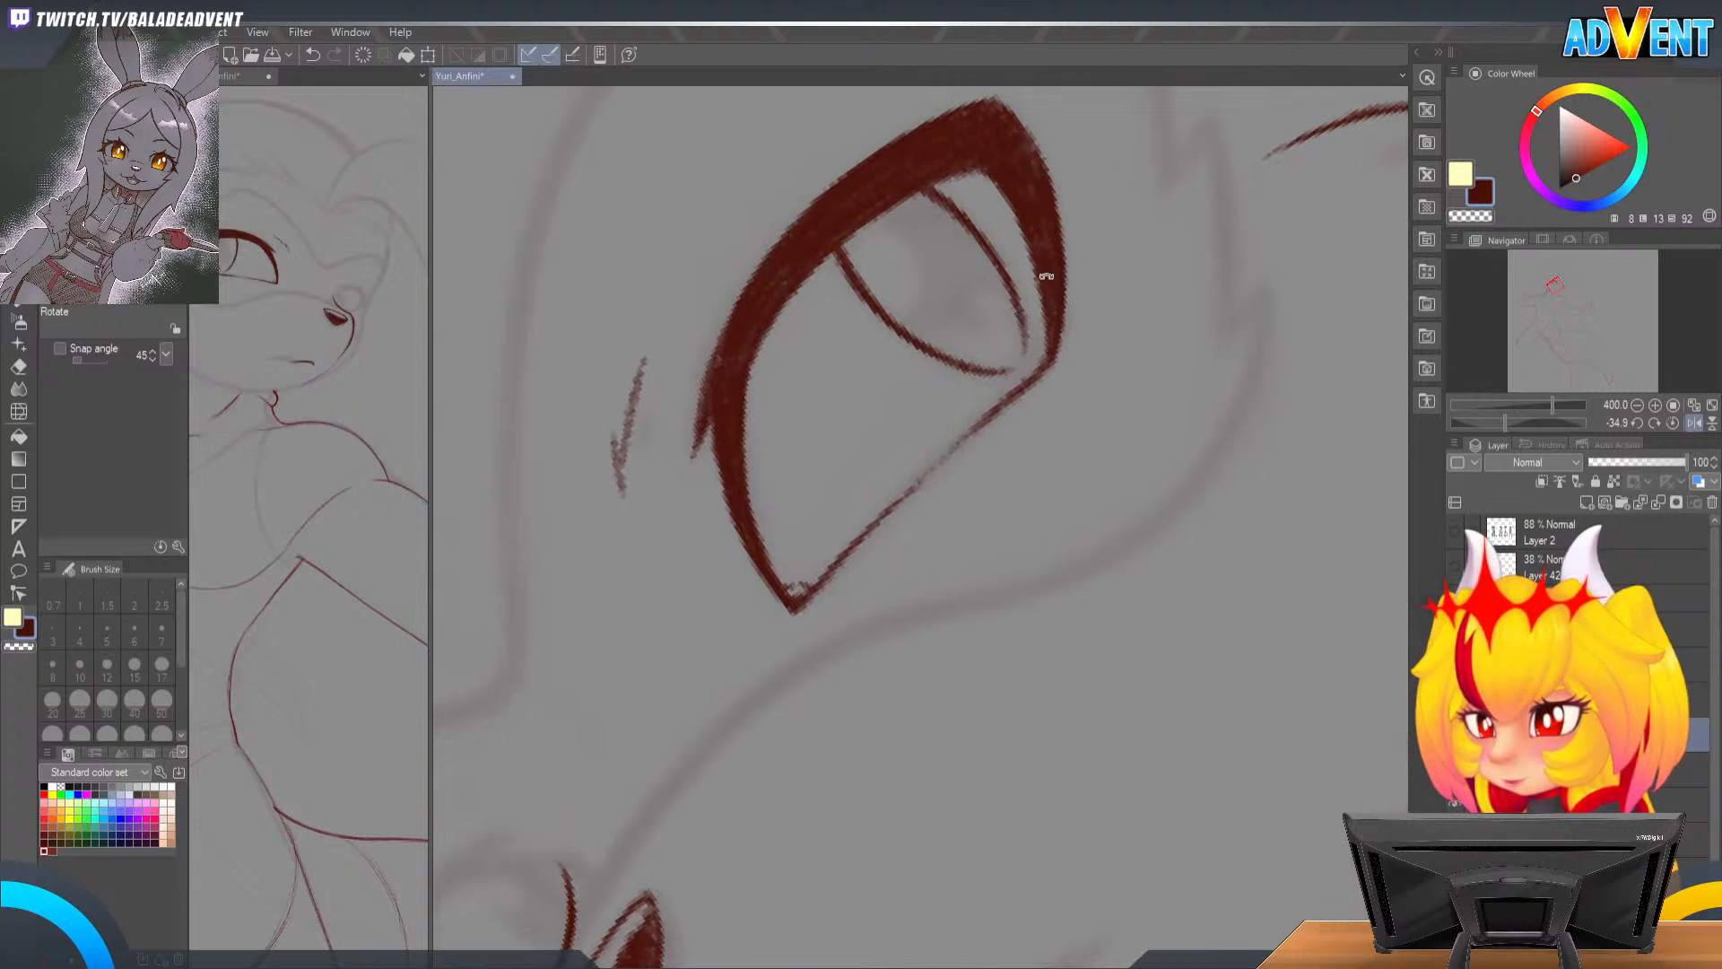
pyautogui.press('p')
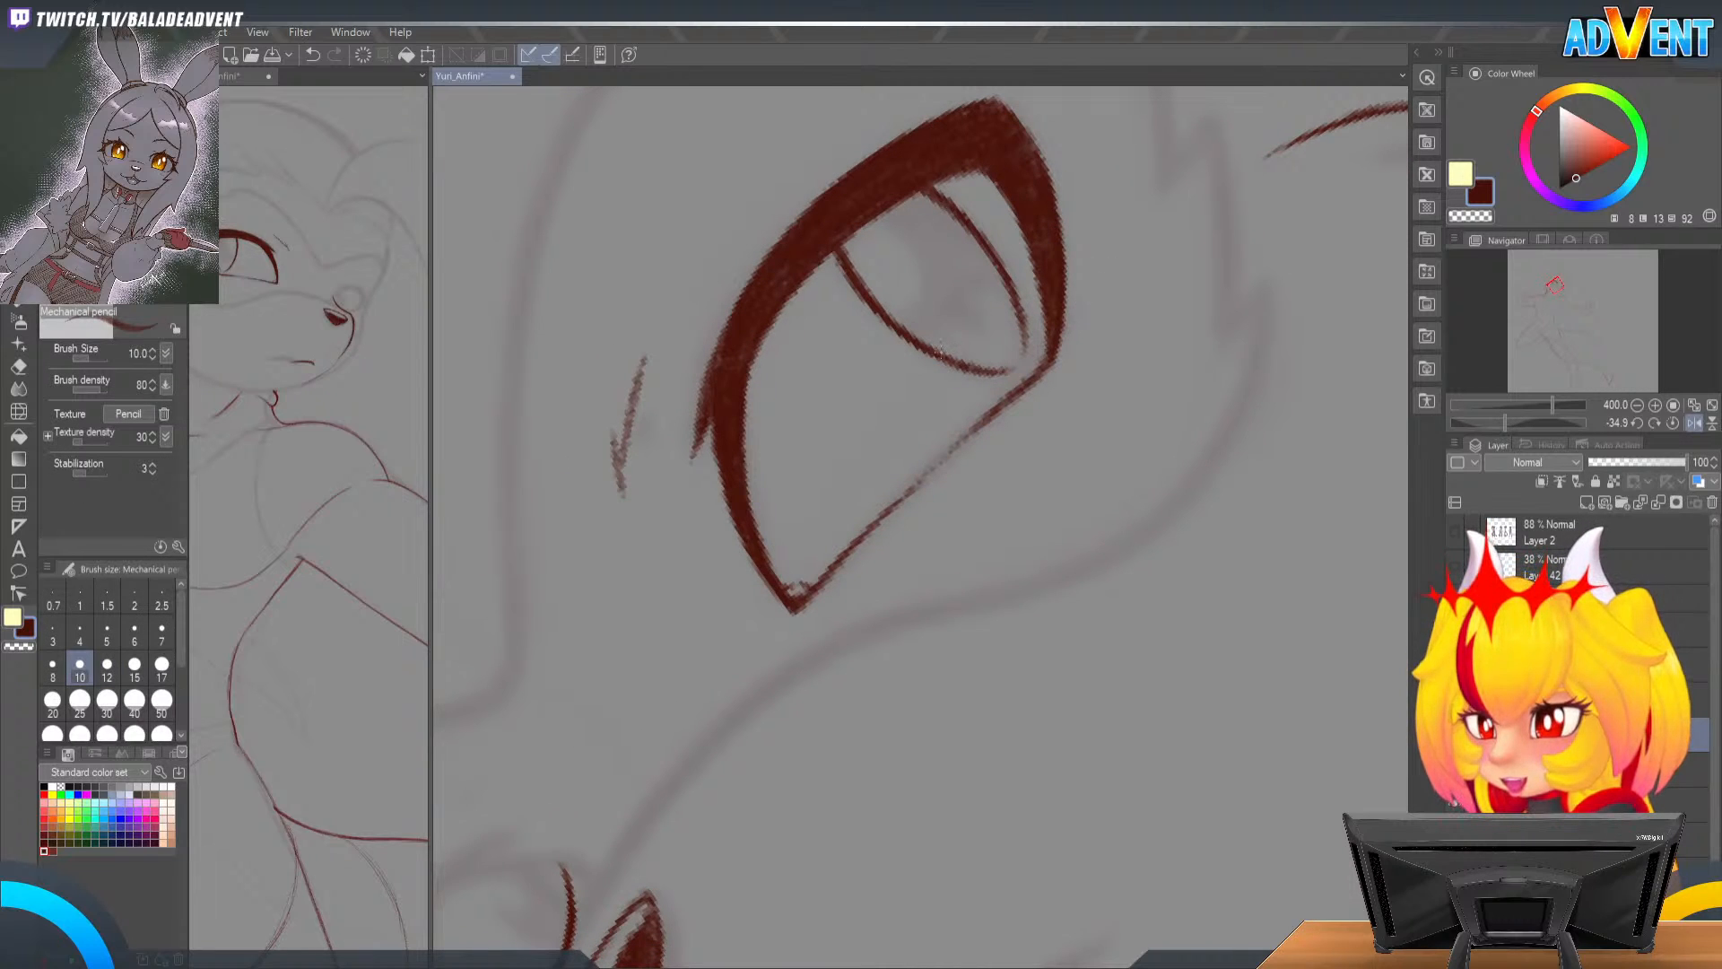
pyautogui.moveTo(941, 354); pyautogui.dragTo(1009, 287)
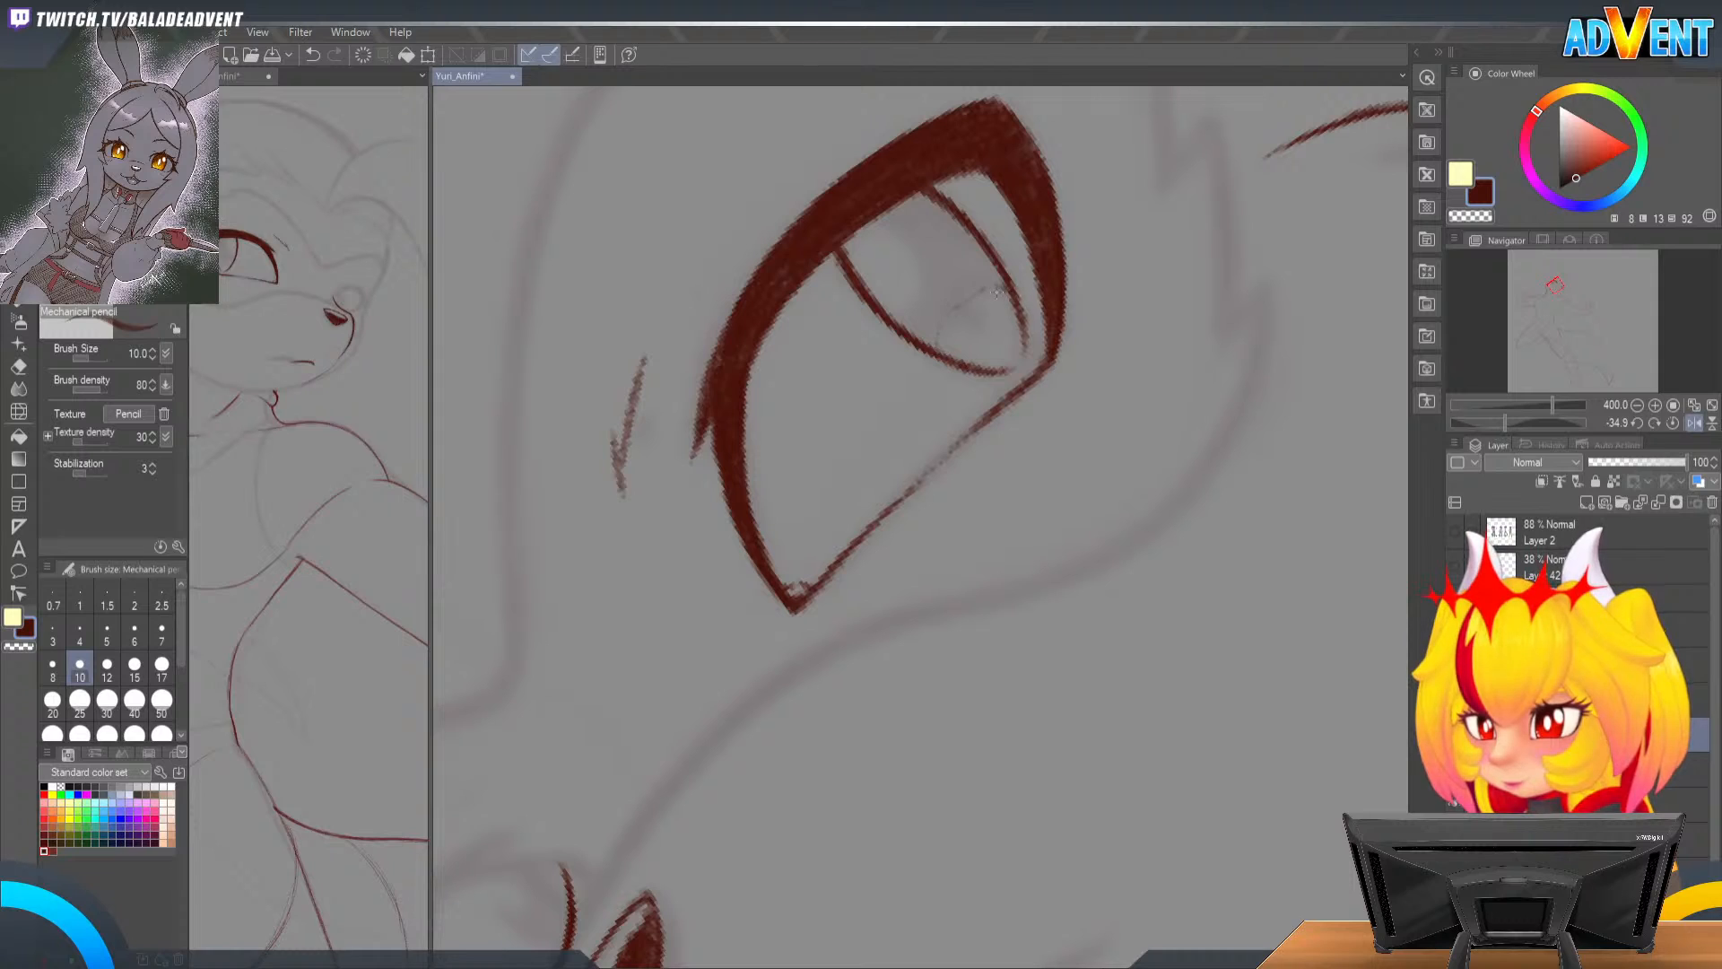
pyautogui.moveTo(937, 341); pyautogui.dragTo(1014, 296)
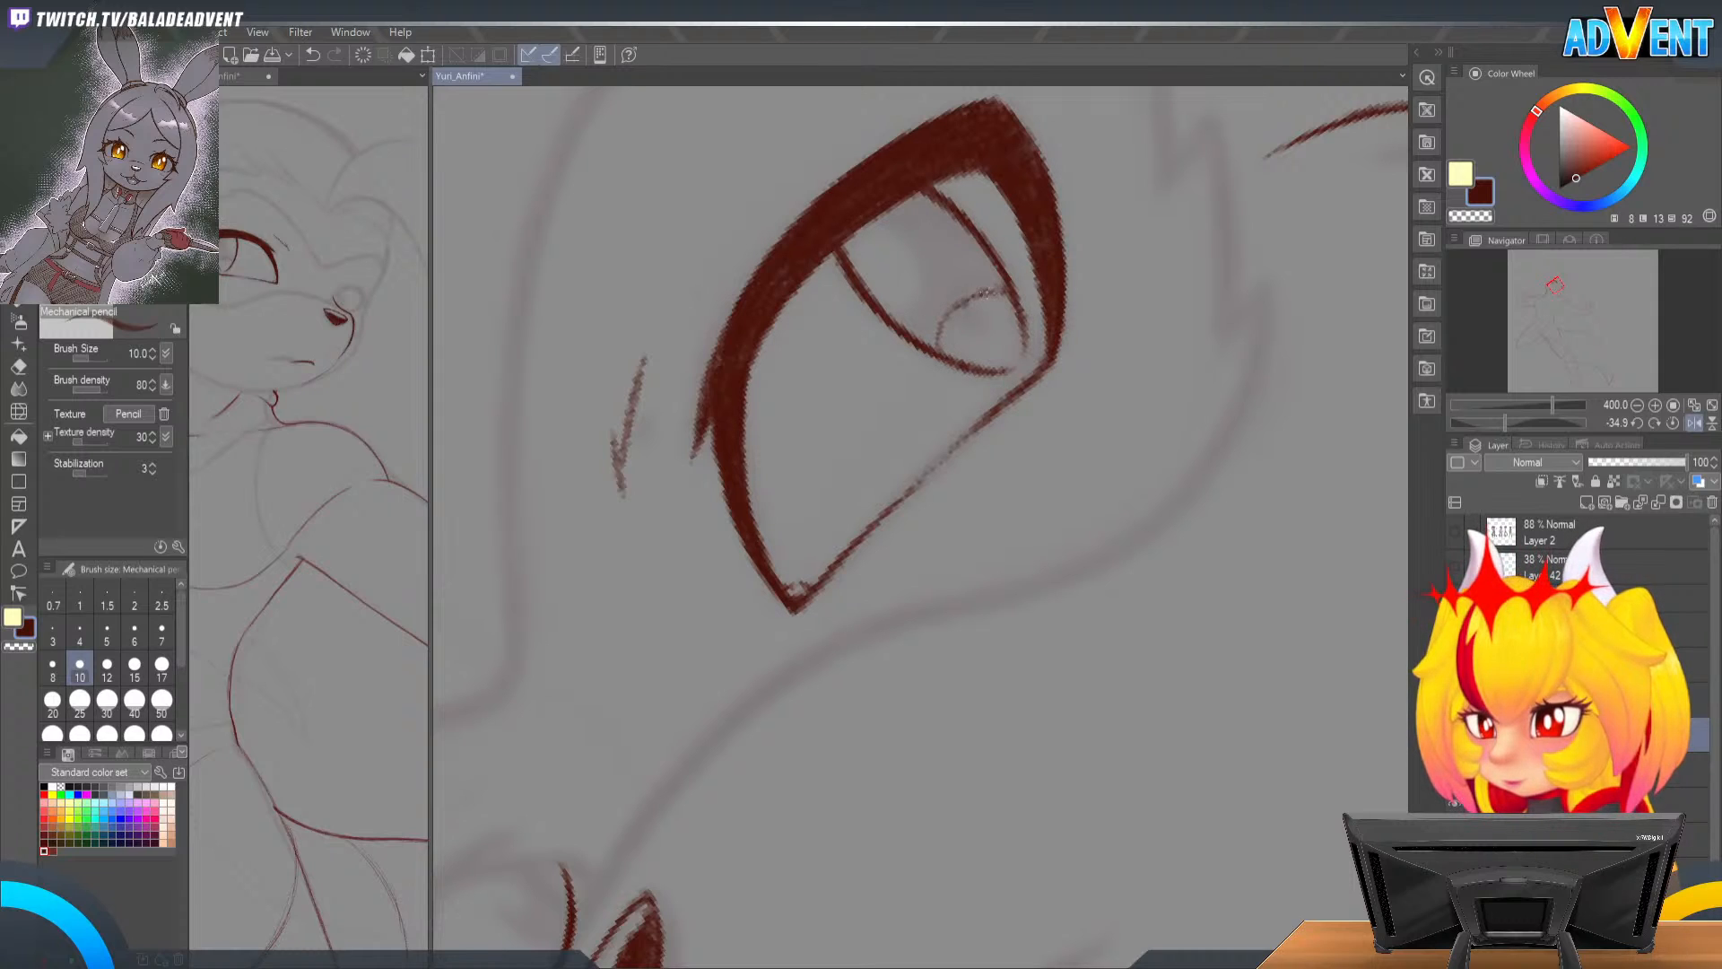
pyautogui.moveTo(939, 351); pyautogui.dragTo(953, 305)
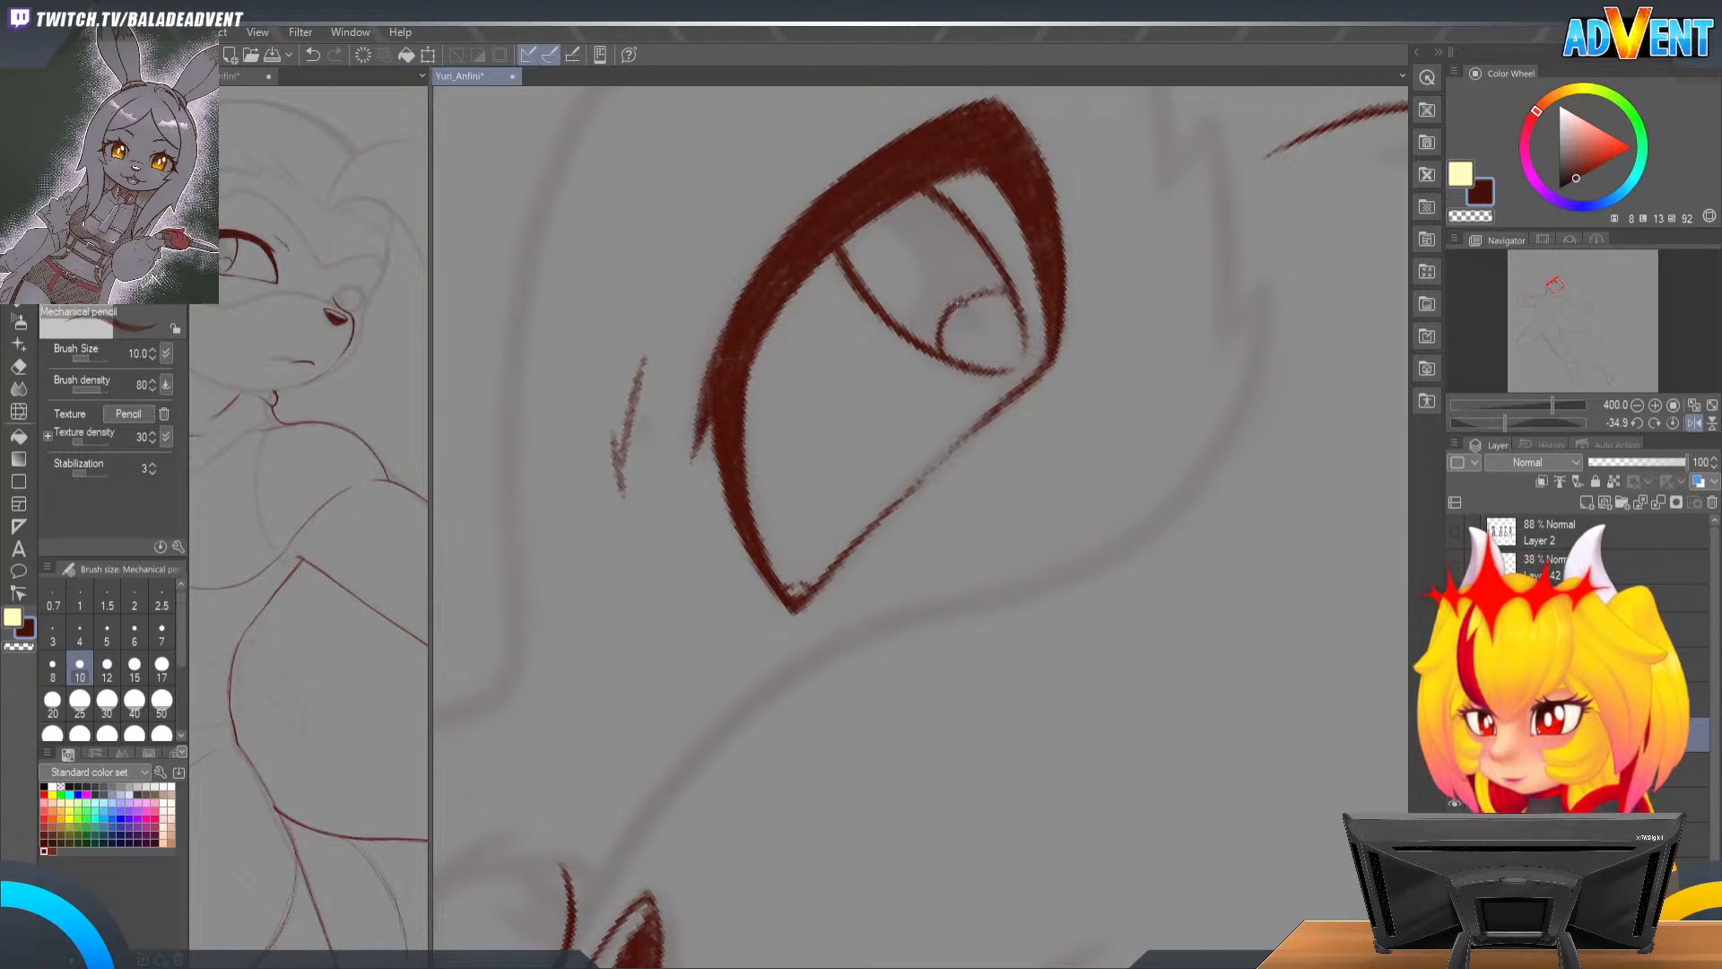
pyautogui.moveTo(1016, 302)
pyautogui.mouseDown()
pyautogui.moveTo(958, 303)
pyautogui.moveTo(982, 323)
pyautogui.moveTo(961, 331)
pyautogui.moveTo(1251, 457)
pyautogui.moveTo(1226, 358)
pyautogui.mouseUp()
# Step: Outline an oval highlight at the upper inner edge of the iris and fill the iris around both highlights dark red
pyautogui.press('e')
pyautogui.press('p')
pyautogui.press('e')
pyautogui.press('j')
pyautogui.press('p')
pyautogui.press('p')
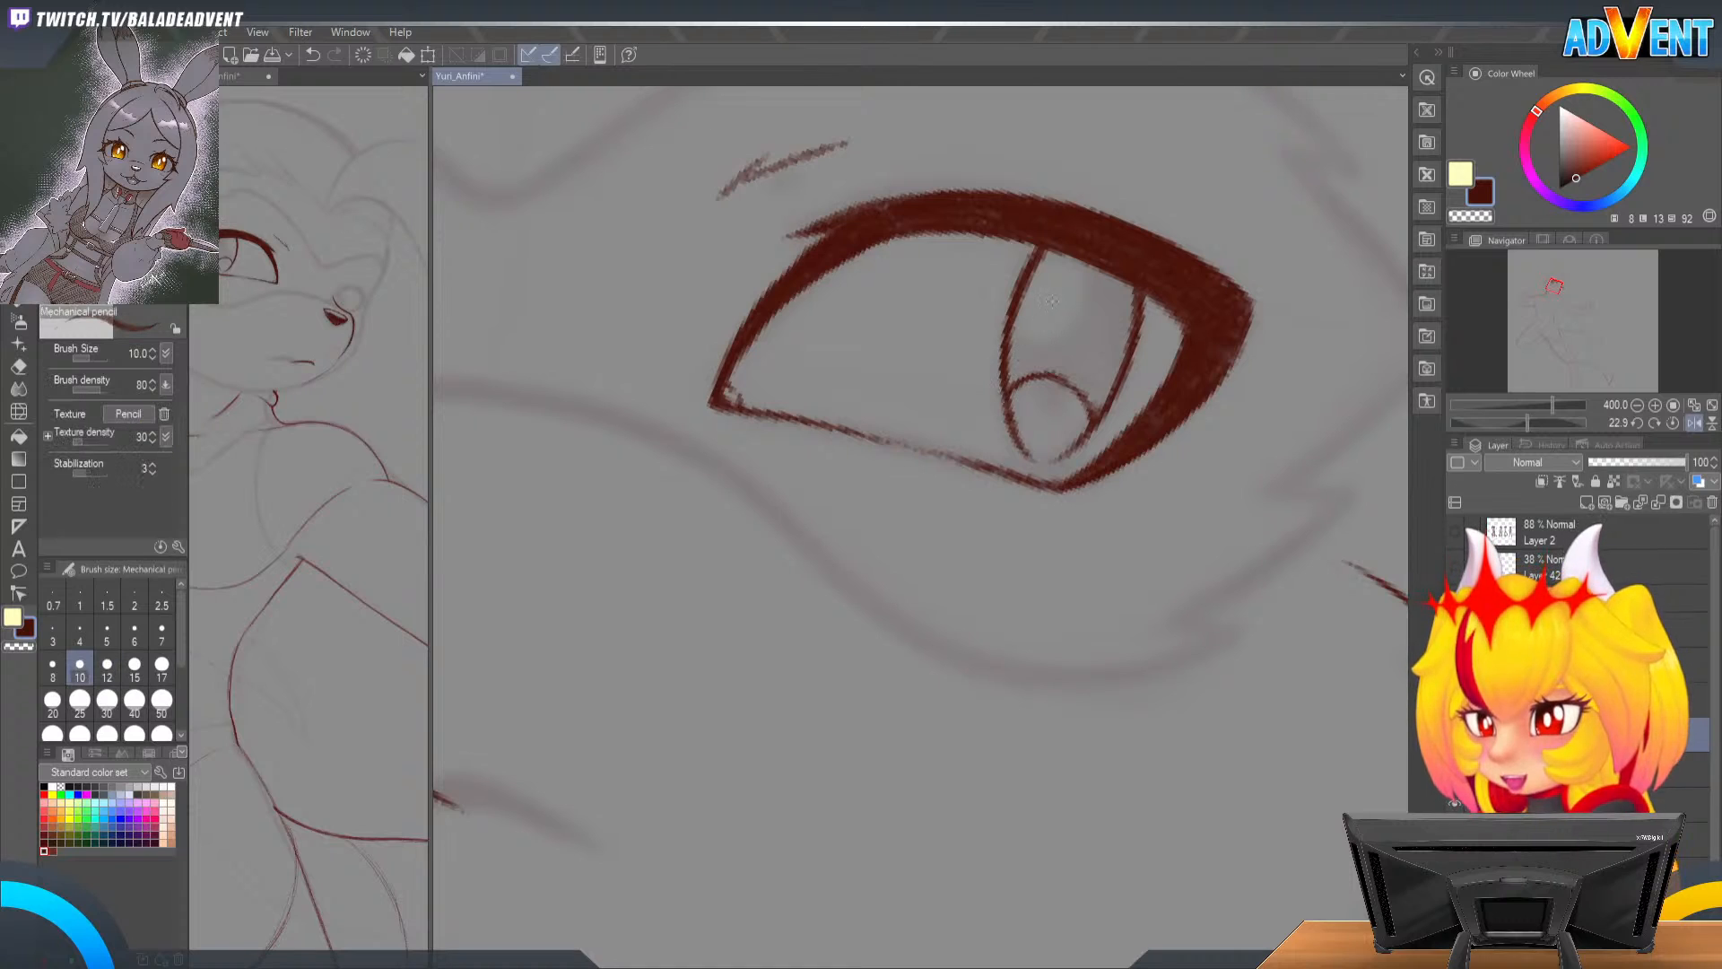
pyautogui.moveTo(1006, 366)
pyautogui.mouseDown()
pyautogui.moveTo(1088, 322)
pyautogui.moveTo(1103, 408)
pyautogui.moveTo(1138, 276)
pyautogui.moveTo(1072, 352)
pyautogui.moveTo(1093, 249)
pyautogui.moveTo(1016, 319)
pyautogui.moveTo(1027, 290)
pyautogui.moveTo(1030, 365)
pyautogui.moveTo(1049, 342)
pyautogui.moveTo(1066, 377)
pyautogui.moveTo(1088, 351)
pyautogui.moveTo(1099, 396)
pyautogui.moveTo(1120, 268)
pyautogui.moveTo(1042, 315)
pyautogui.moveTo(1082, 248)
pyautogui.moveTo(1051, 320)
pyautogui.moveTo(1028, 305)
pyautogui.moveTo(1028, 326)
pyautogui.moveTo(1061, 267)
pyautogui.moveTo(1032, 328)
pyautogui.moveTo(1057, 263)
pyautogui.moveTo(1027, 327)
pyautogui.mouseUp()
pyautogui.press('e')
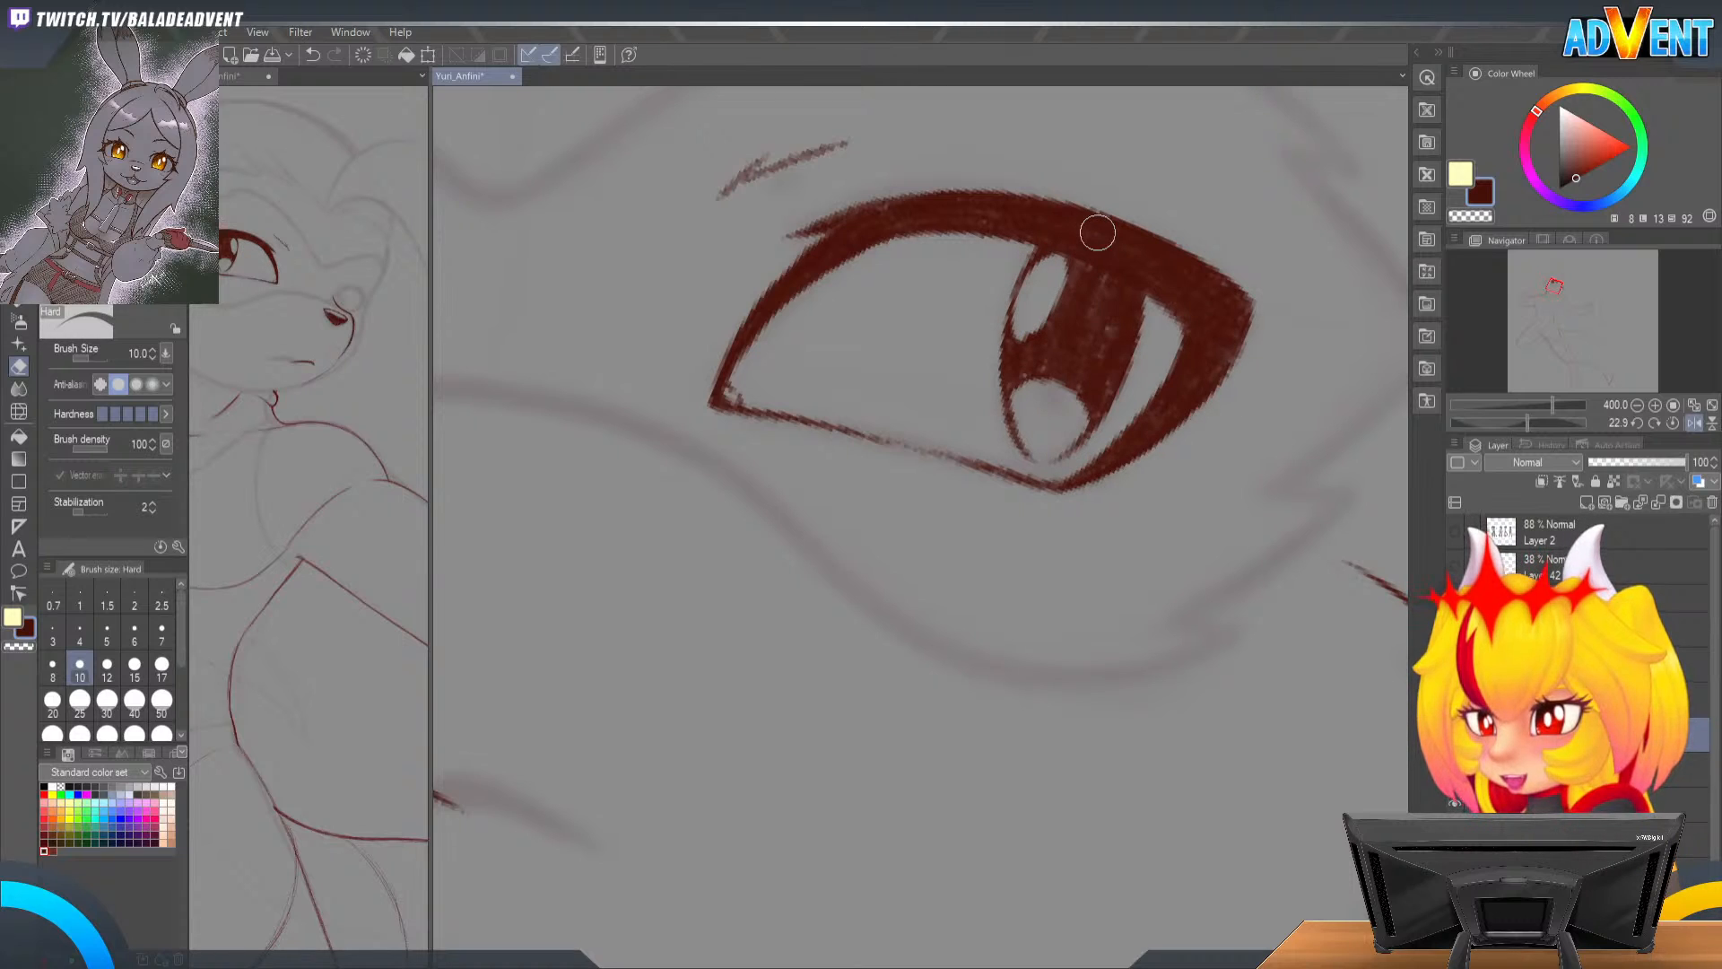
# Step: Extend the dark pupil down into the lower highlight and fill the remaining light specks in the iris
pyautogui.press('k')
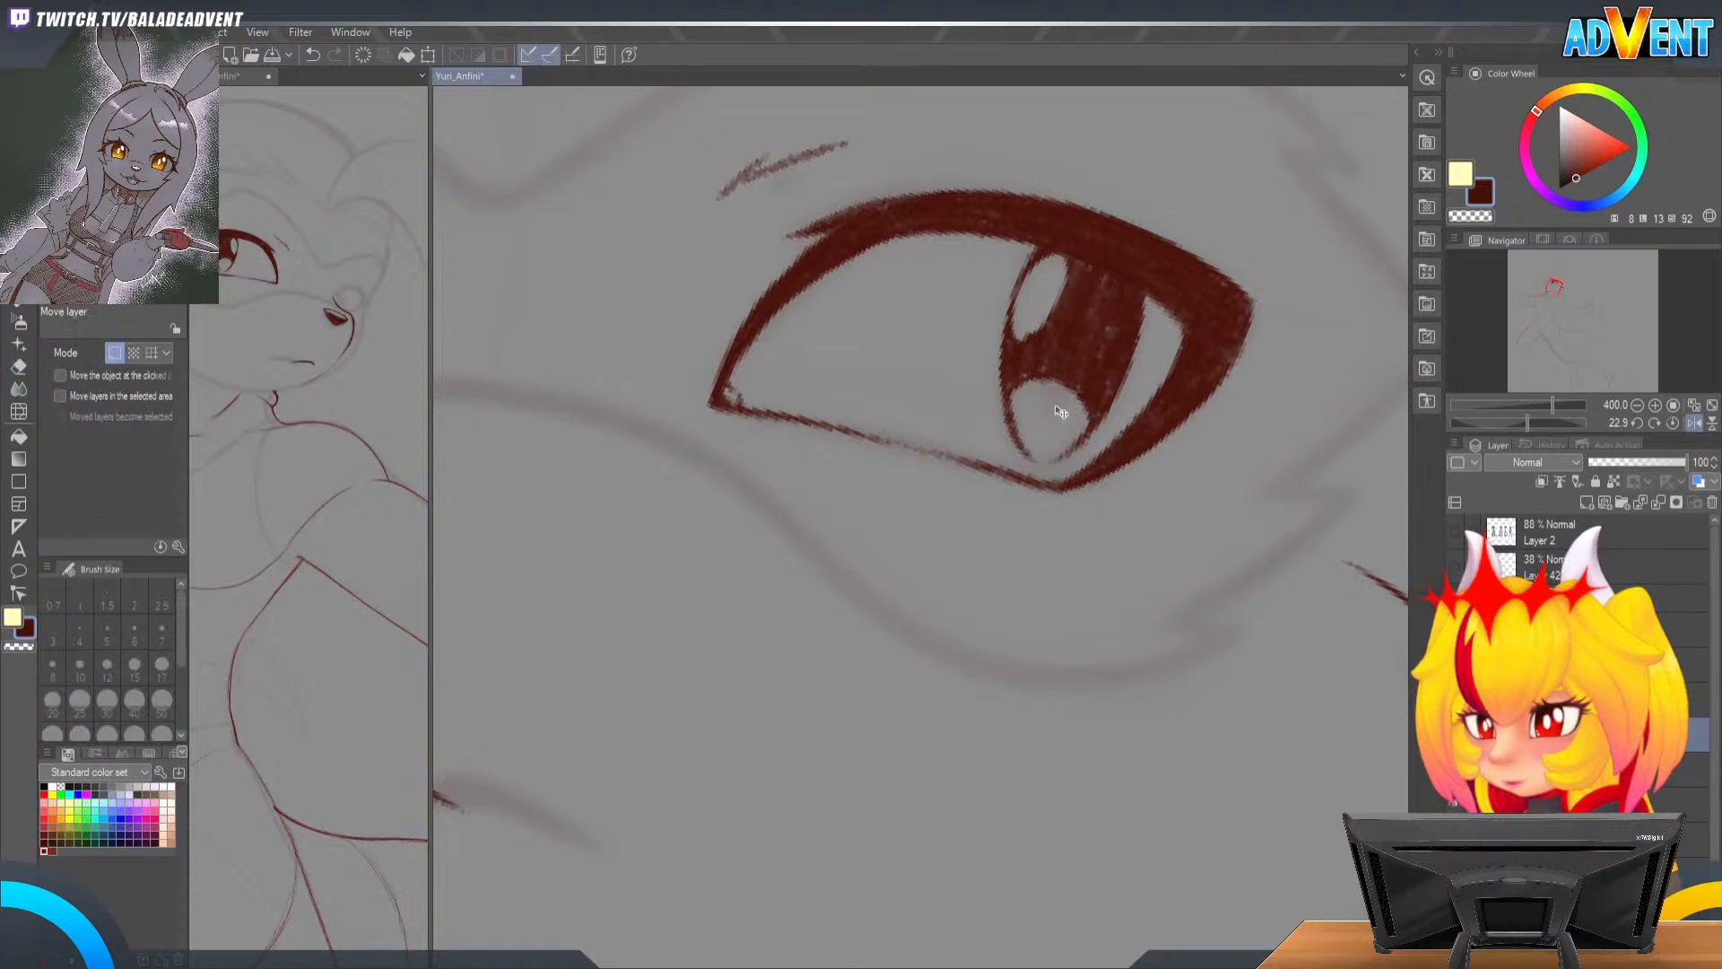
pyautogui.press('p')
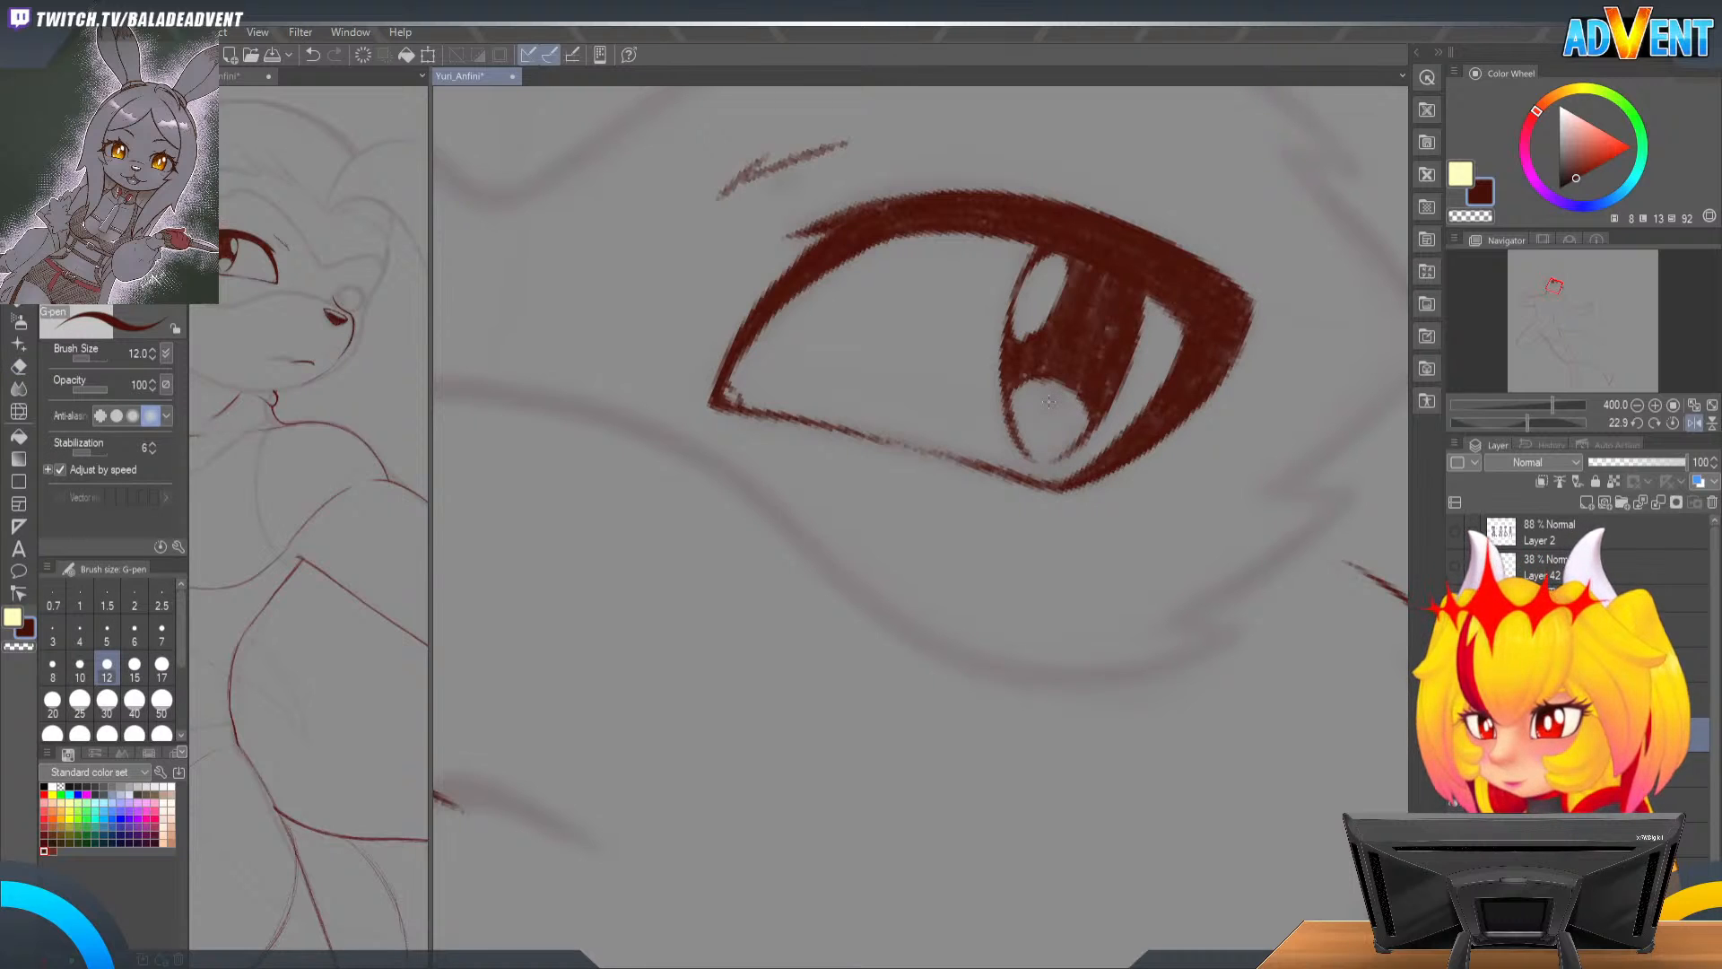
pyautogui.press('p')
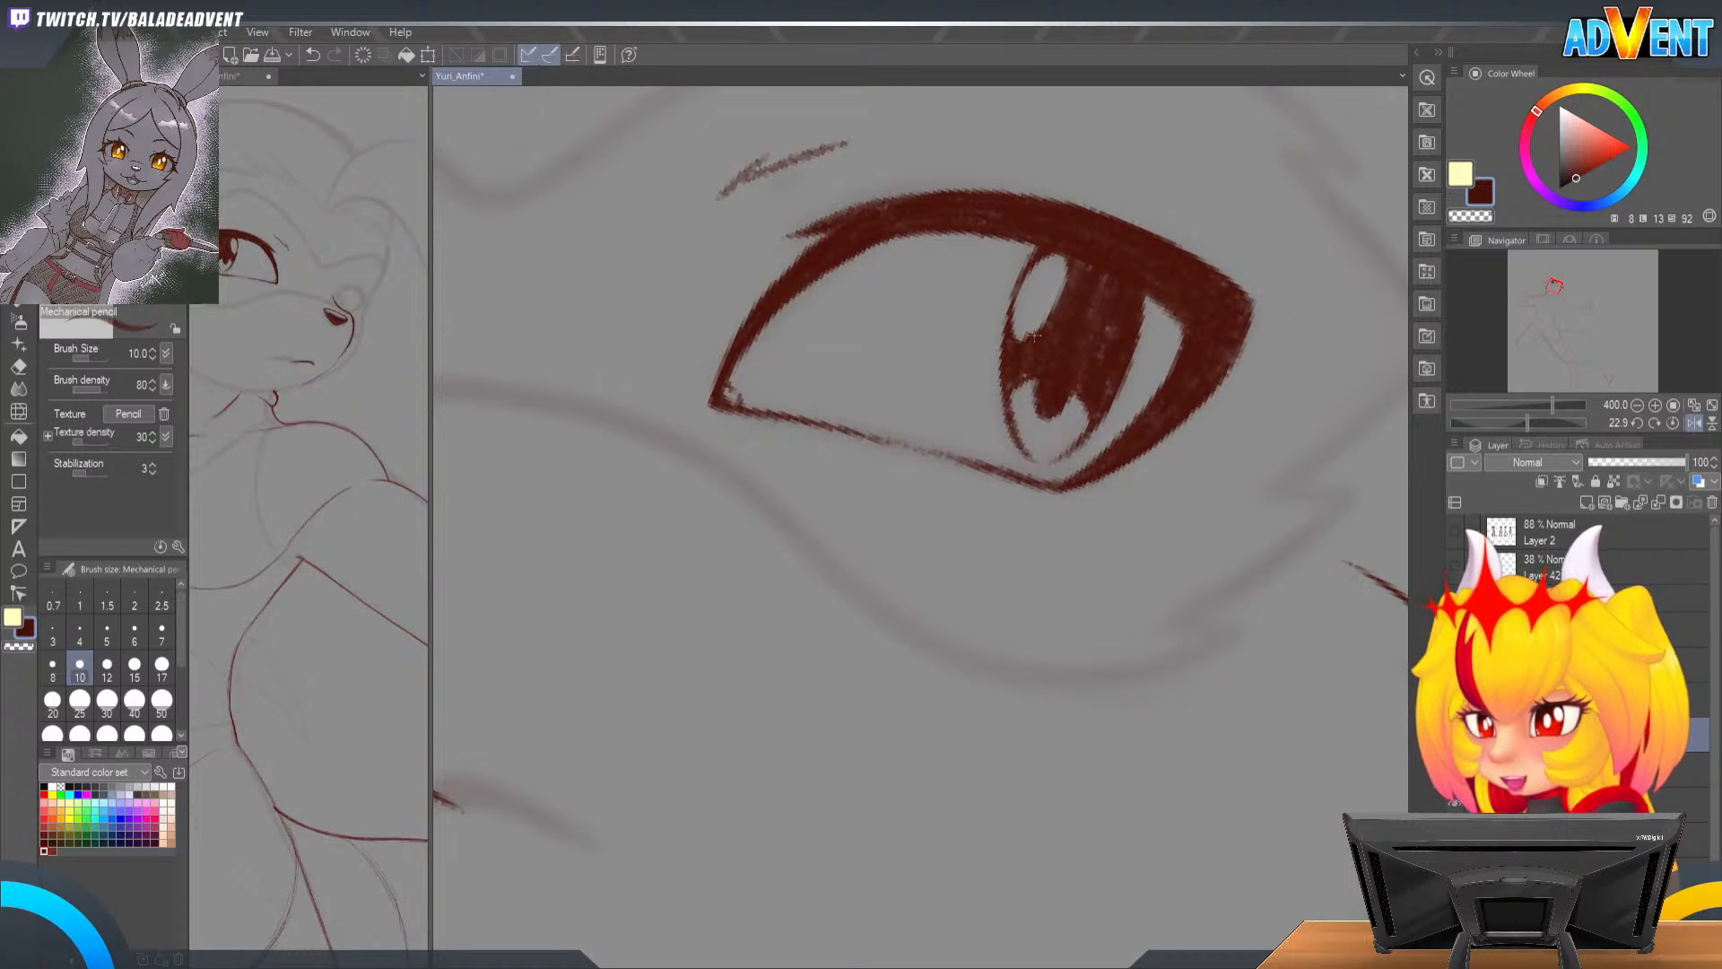
pyautogui.press('e')
pyautogui.moveTo(1036, 337)
pyautogui.mouseDown()
pyautogui.moveTo(1014, 342)
pyautogui.moveTo(1076, 265)
pyautogui.mouseUp()
pyautogui.press('p')
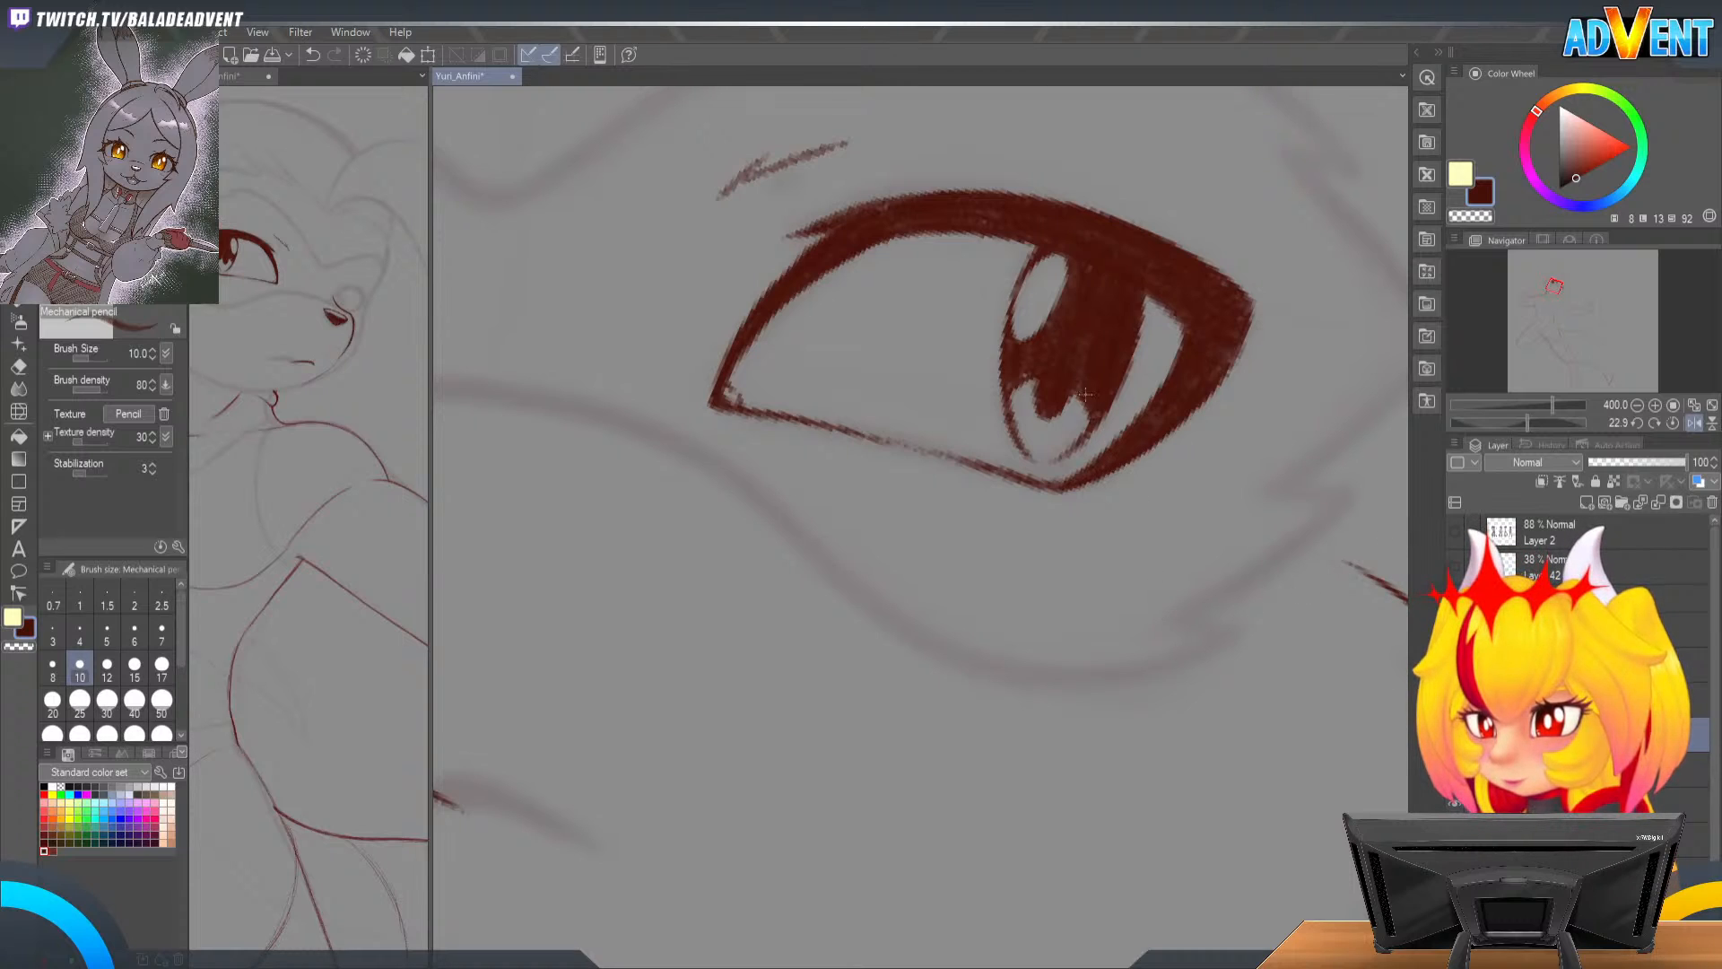
# Step: Erase a slim vertical highlight through the middle of the iris, ending just above the pupil's lower tip
pyautogui.press('e')
pyautogui.moveTo(1049, 394)
pyautogui.mouseDown()
pyautogui.moveTo(1076, 305)
pyautogui.moveTo(1055, 375)
pyautogui.moveTo(1066, 350)
pyautogui.mouseUp()
pyautogui.hotkey('ctrl', 'space')
pyautogui.moveTo(1075, 637)
pyautogui.mouseDown()
pyautogui.moveTo(1195, 481)
pyautogui.moveTo(1250, 469)
pyautogui.moveTo(1263, 496)
pyautogui.moveTo(1138, 627)
pyautogui.mouseUp()
pyautogui.hotkey('ctrl', '+')
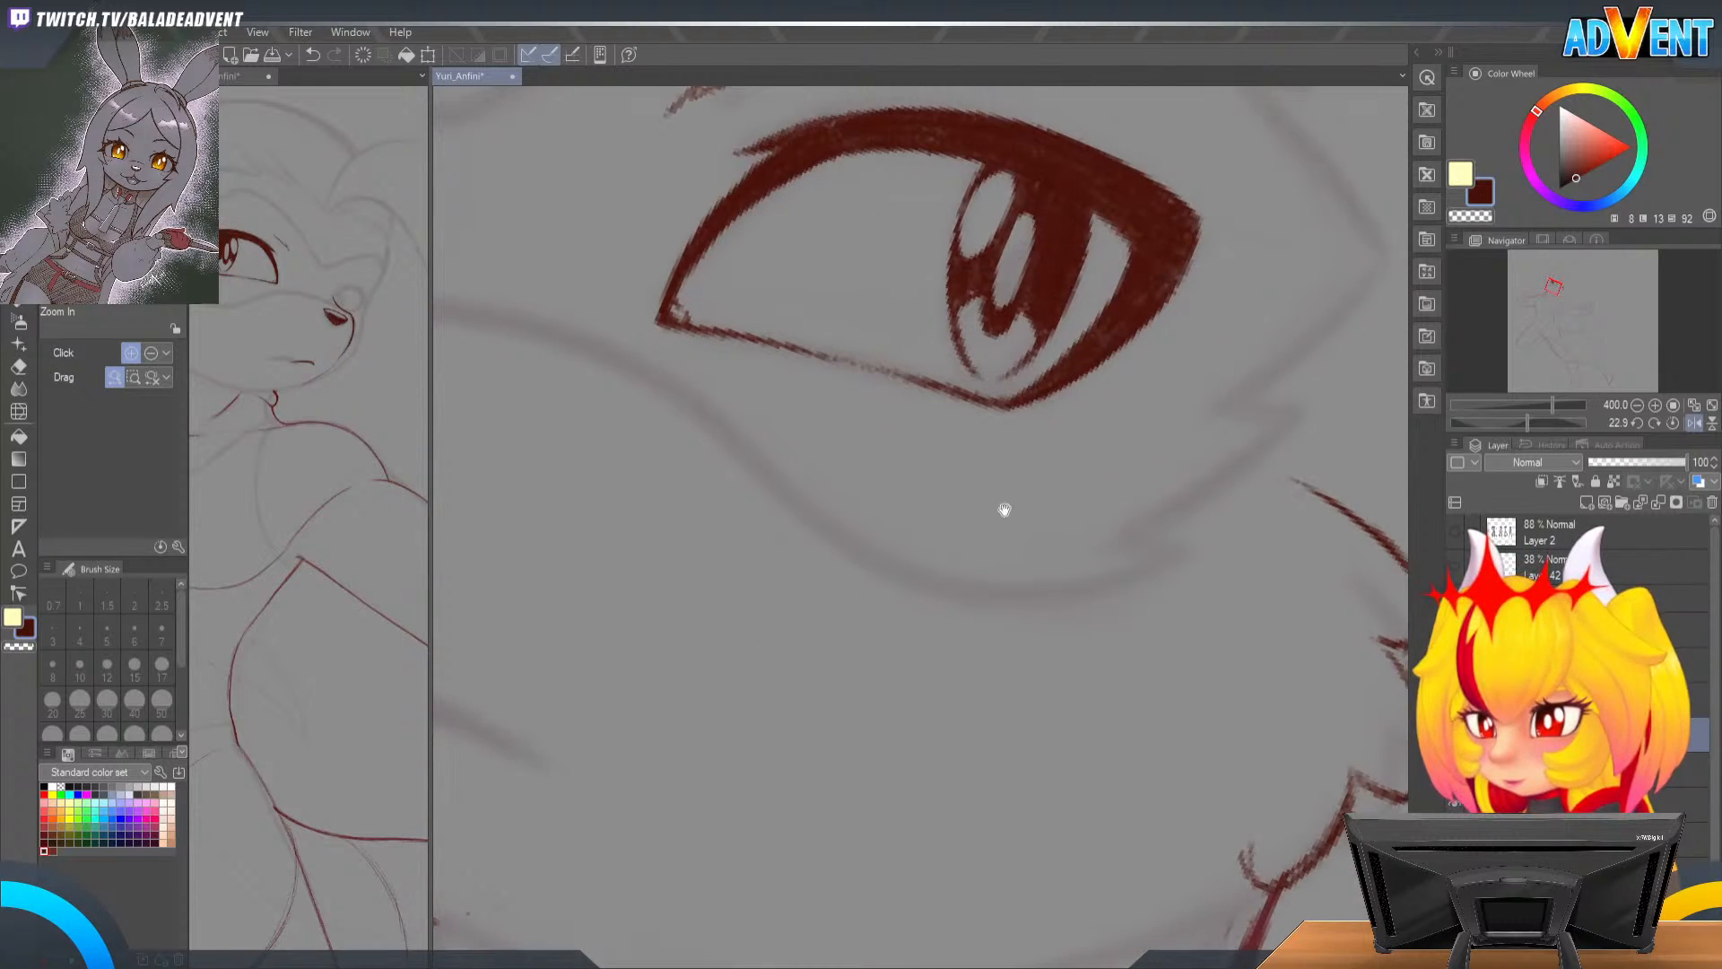
pyautogui.moveTo(1010, 506); pyautogui.dragTo(1002, 537)
pyautogui.moveTo(994, 341)
pyautogui.mouseDown()
pyautogui.moveTo(1025, 237)
pyautogui.moveTo(995, 335)
pyautogui.moveTo(1006, 281)
pyautogui.moveTo(996, 305)
pyautogui.moveTo(1025, 253)
pyautogui.moveTo(1001, 350)
pyautogui.moveTo(1033, 334)
pyautogui.mouseUp()
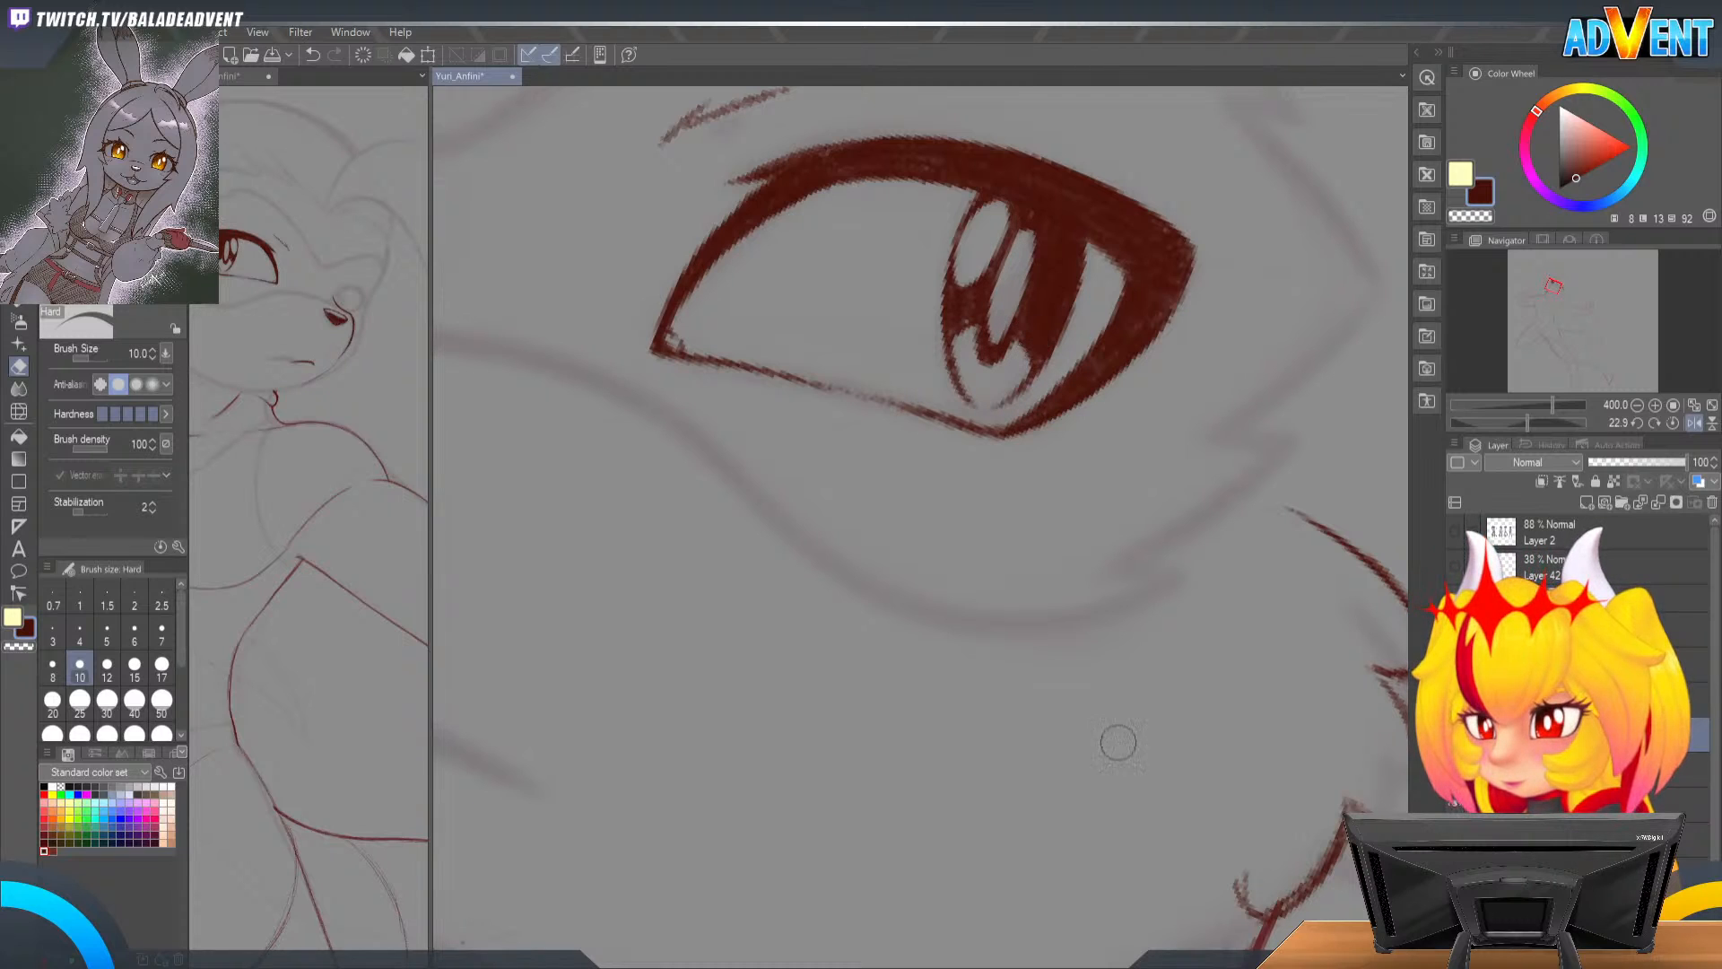
# Step: Reinforce the thin curved outline at the bottom of the iris with the Mechanical pencil
pyautogui.hotkey('ctrl', 'space')
pyautogui.moveTo(1060, 511)
pyautogui.mouseDown()
pyautogui.moveTo(1038, 556)
pyautogui.moveTo(1185, 511)
pyautogui.moveTo(1161, 501)
pyautogui.moveTo(1220, 415)
pyautogui.moveTo(1260, 611)
pyautogui.moveTo(995, 219)
pyautogui.mouseUp()
pyautogui.hotkey('shift', 'space')
pyautogui.press('p')
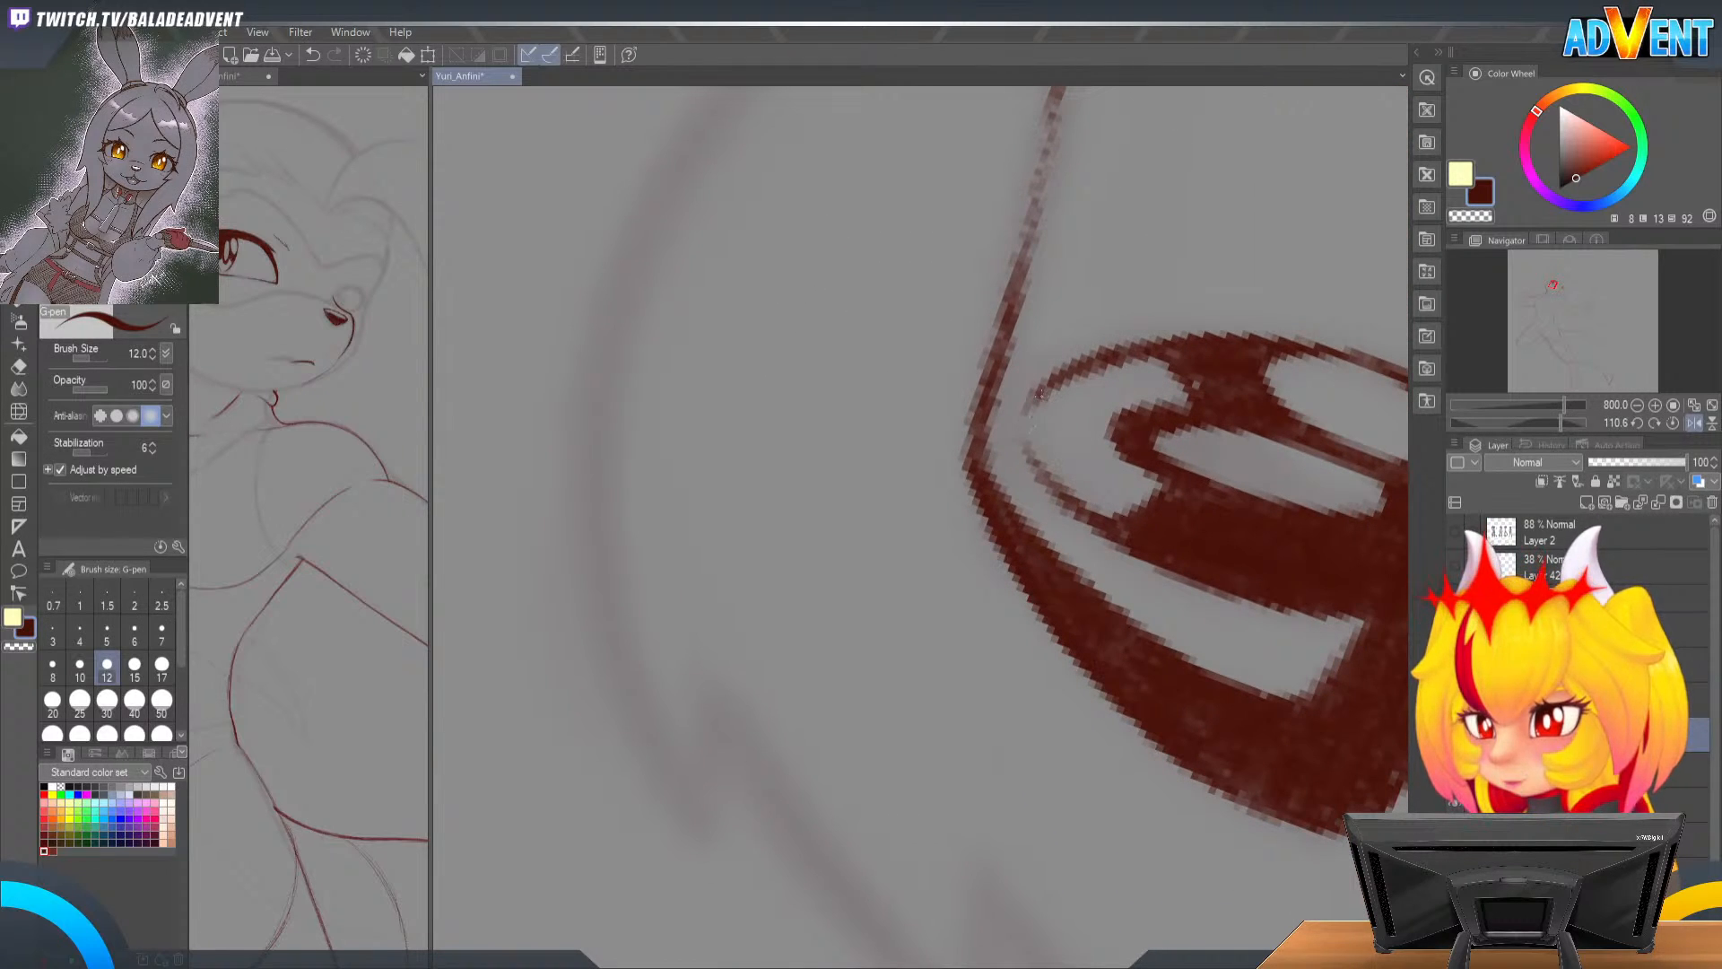
pyautogui.press('p')
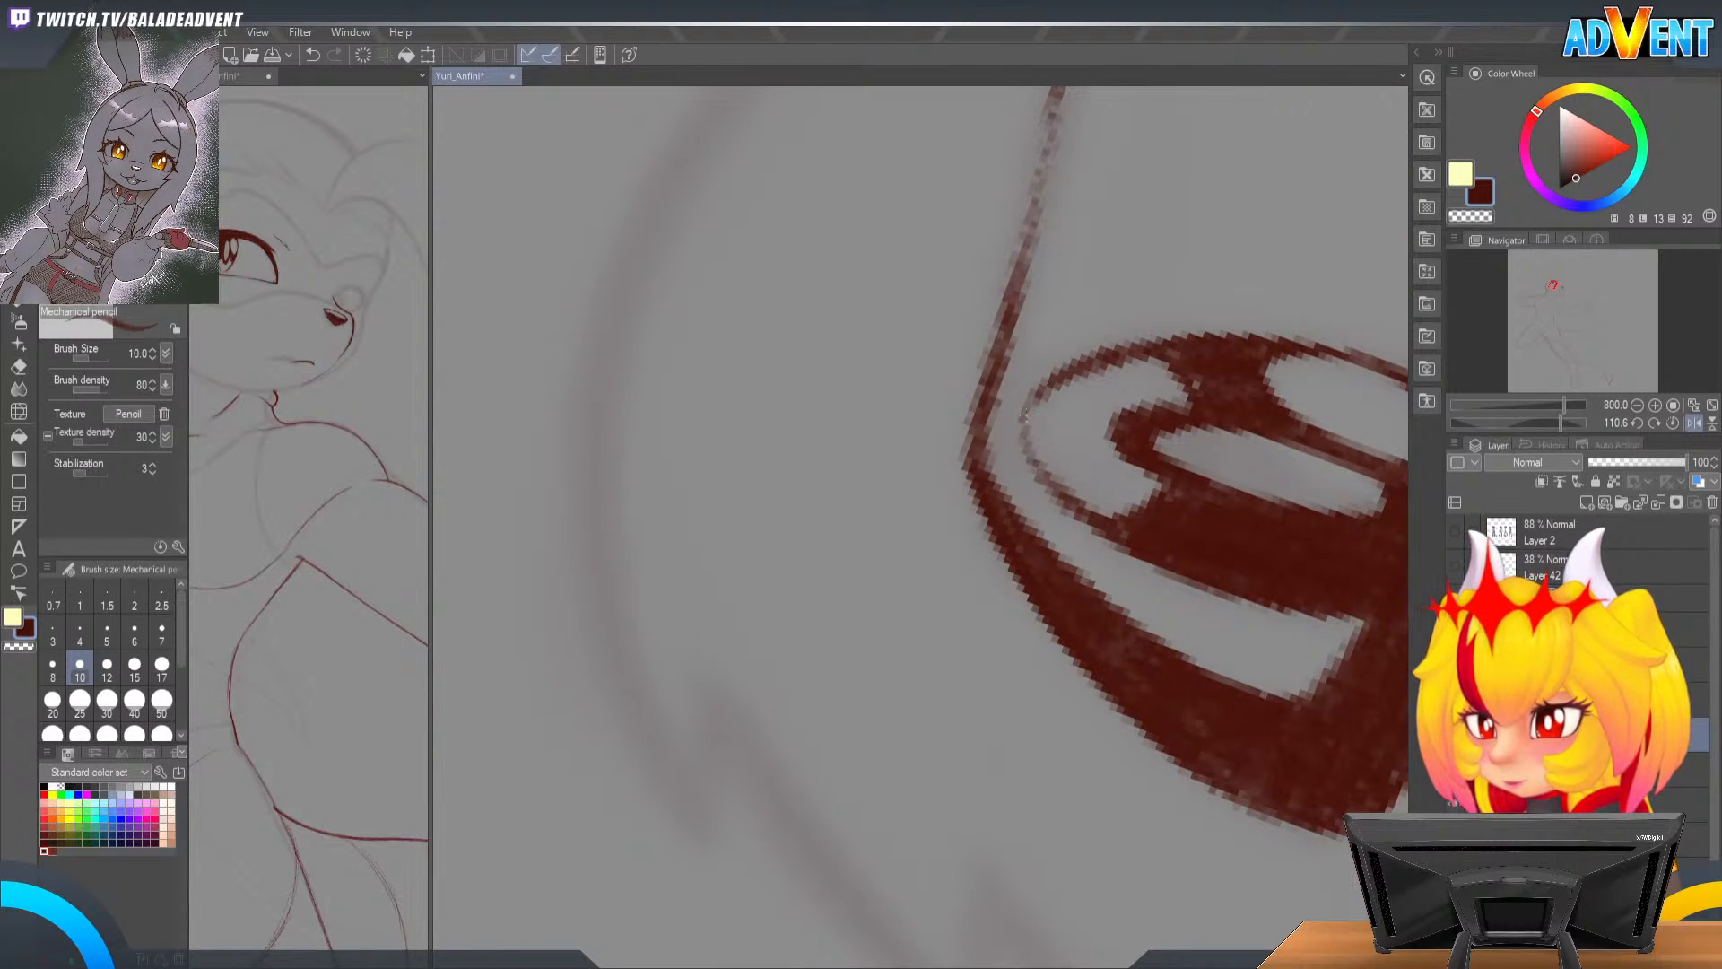
pyautogui.hotkey('shift', 'space')
pyautogui.moveTo(1025, 412); pyautogui.dragTo(1068, 327)
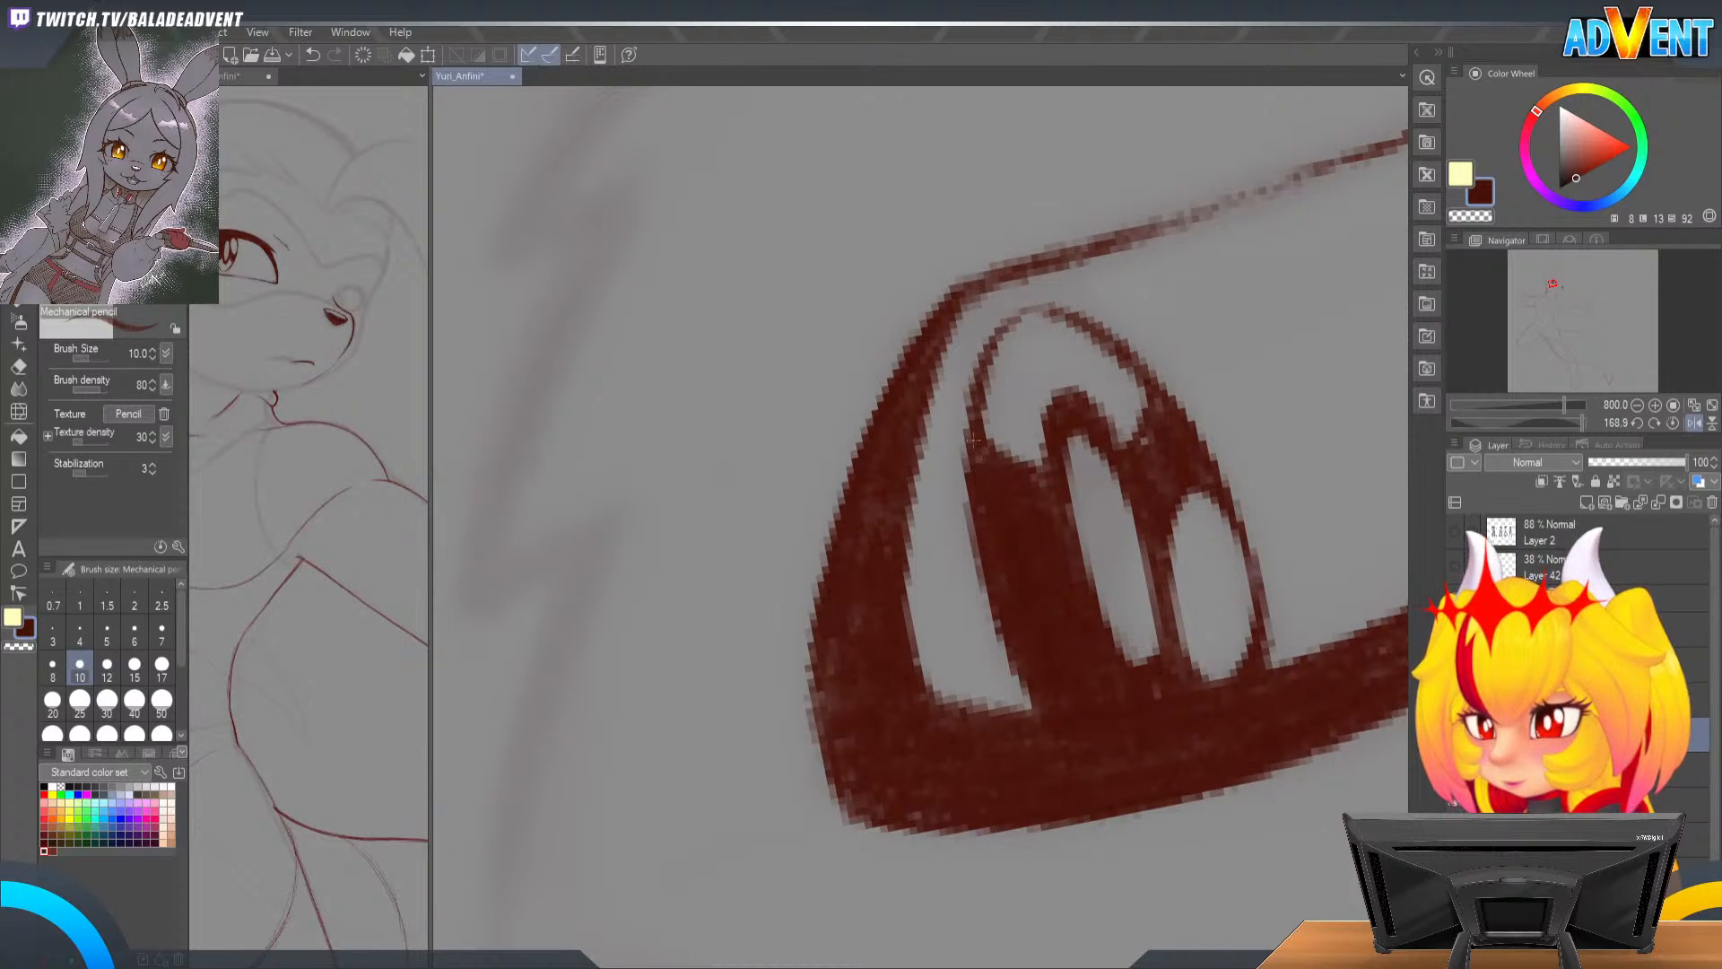
pyautogui.hotkey('shift', 'space')
pyautogui.moveTo(1074, 807); pyautogui.dragTo(923, 239)
pyautogui.doubleClick(1021, 424)
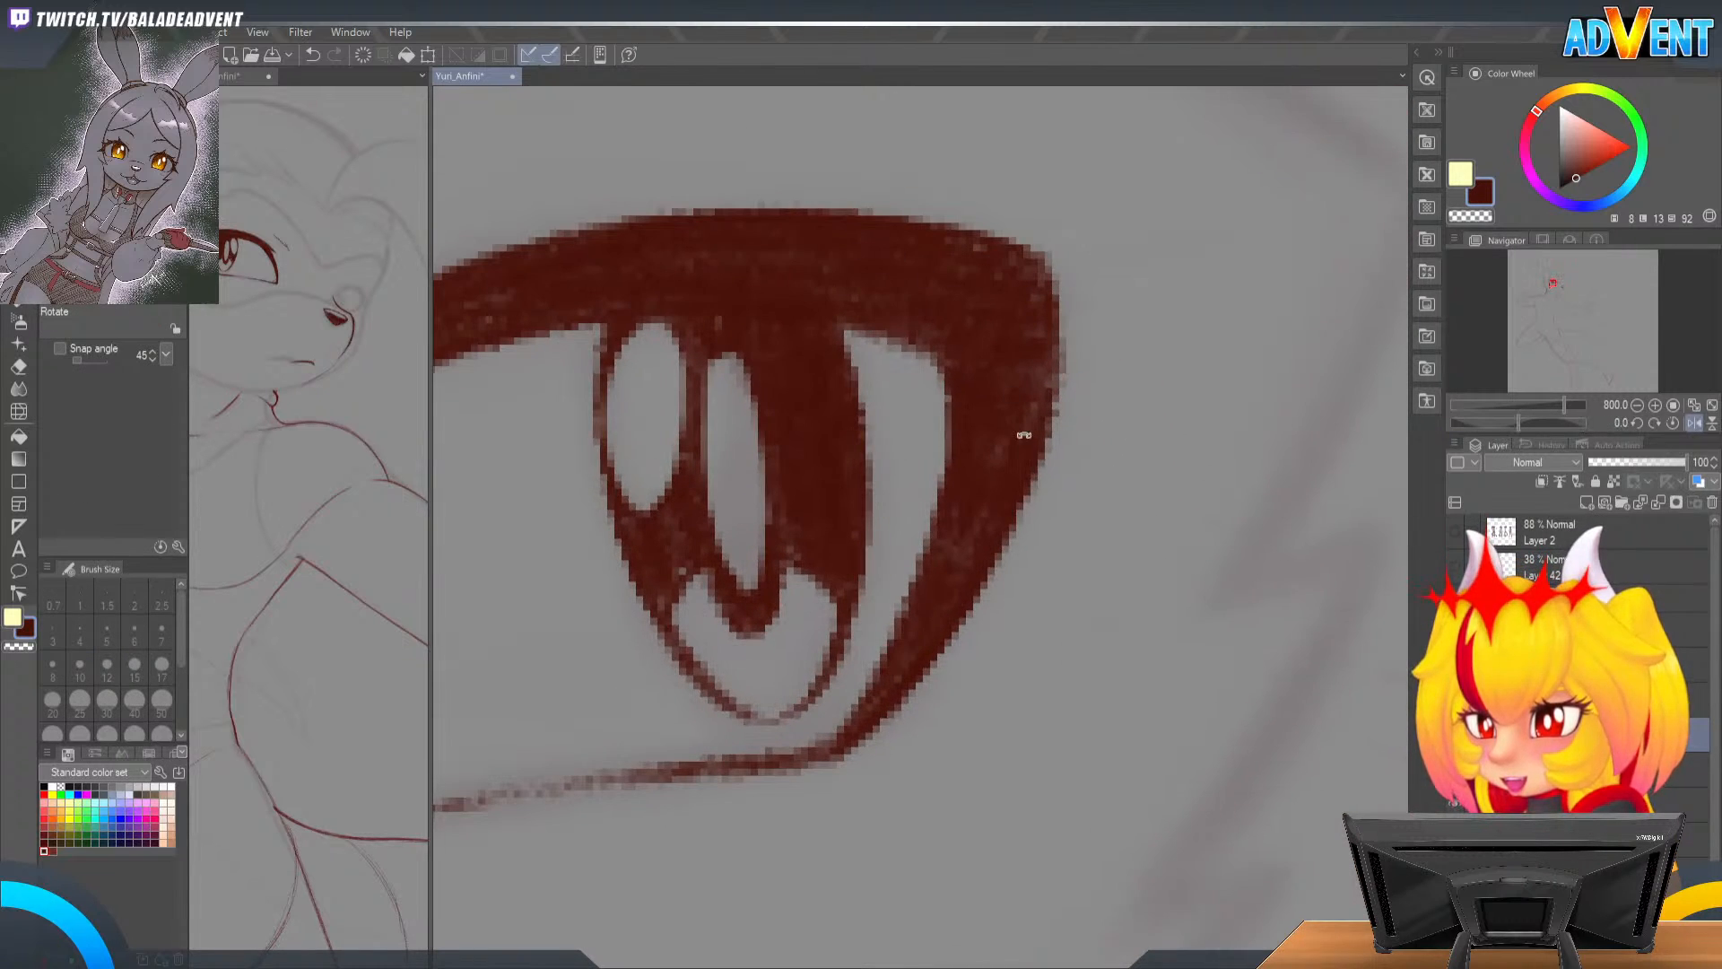
# Step: Fill the light specks in the upper lid's thick outer corner and tidy its edge against the eye white
pyautogui.hotkey('ctrl', 'space')
pyautogui.doubleClick(1053, 507)
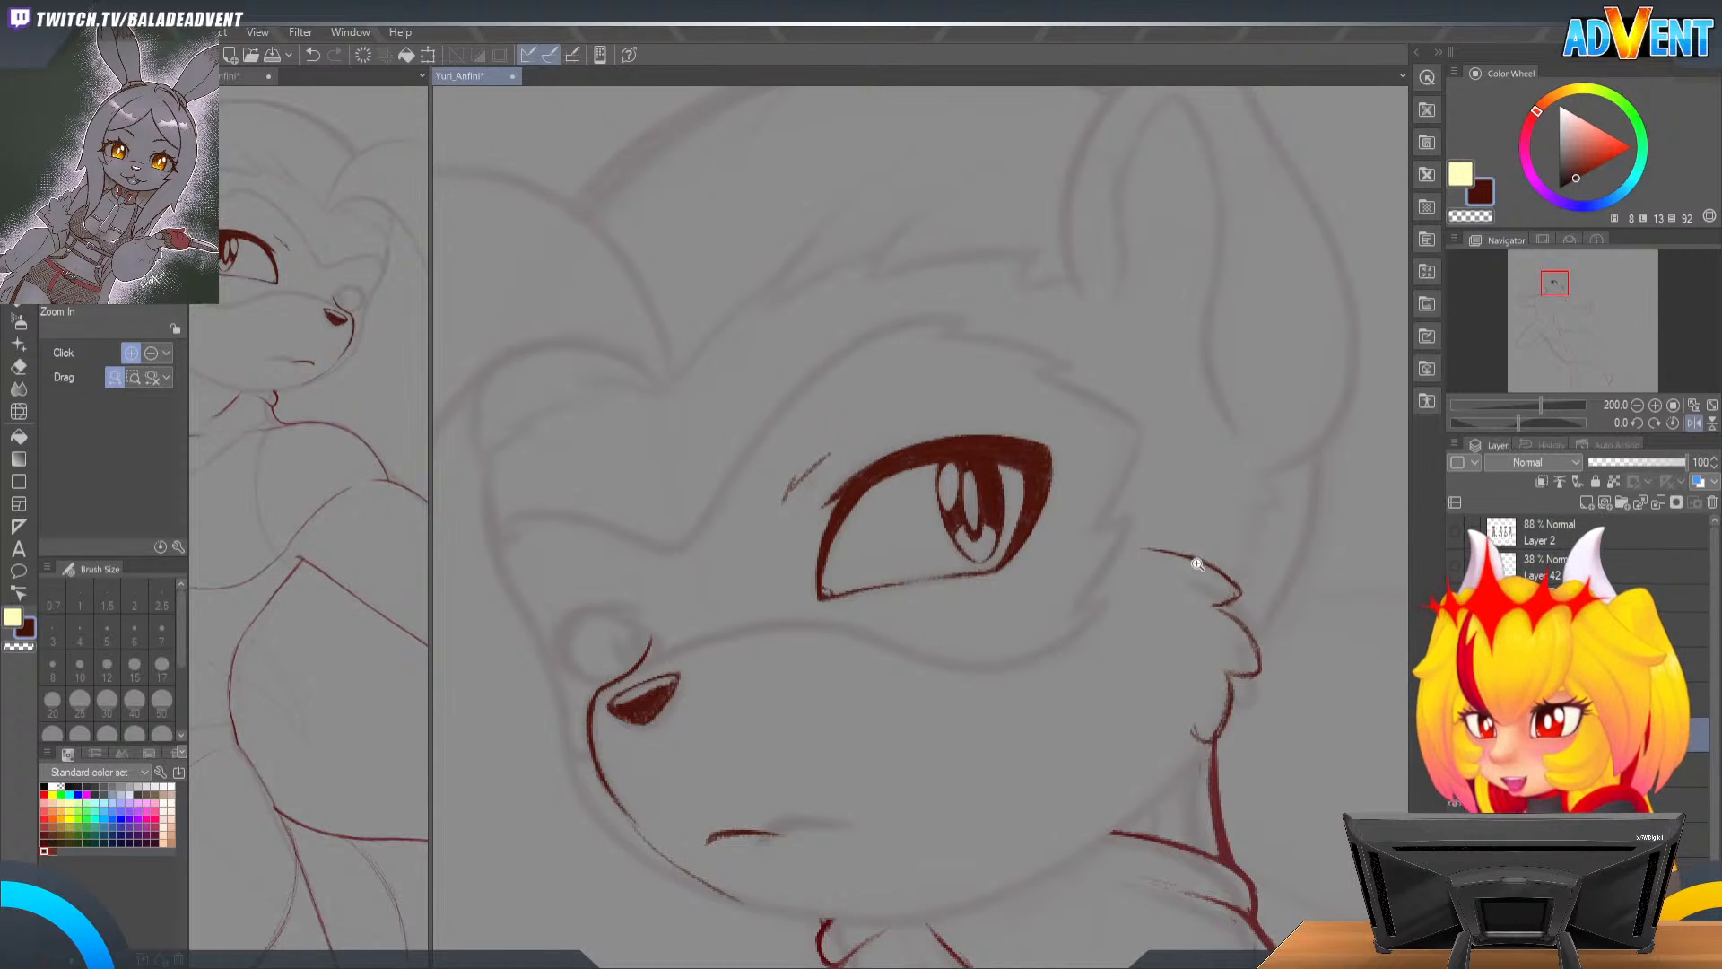
pyautogui.click(1072, 499)
pyautogui.click(1070, 509)
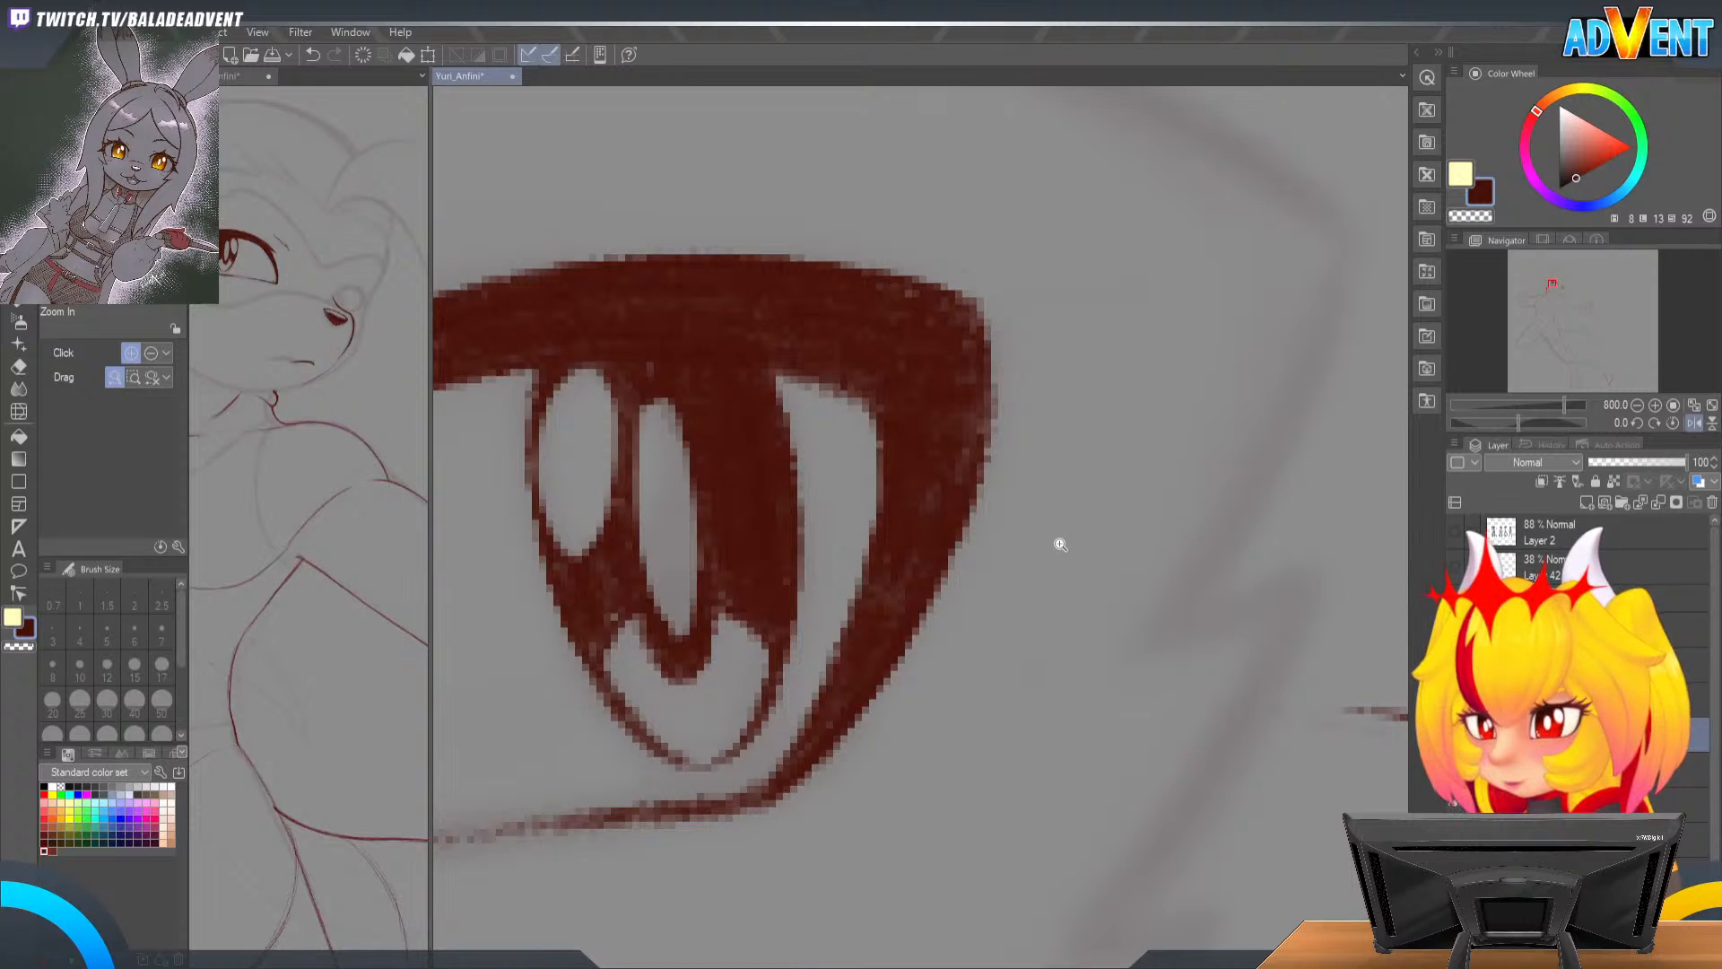
pyautogui.press('h')
pyautogui.press('k')
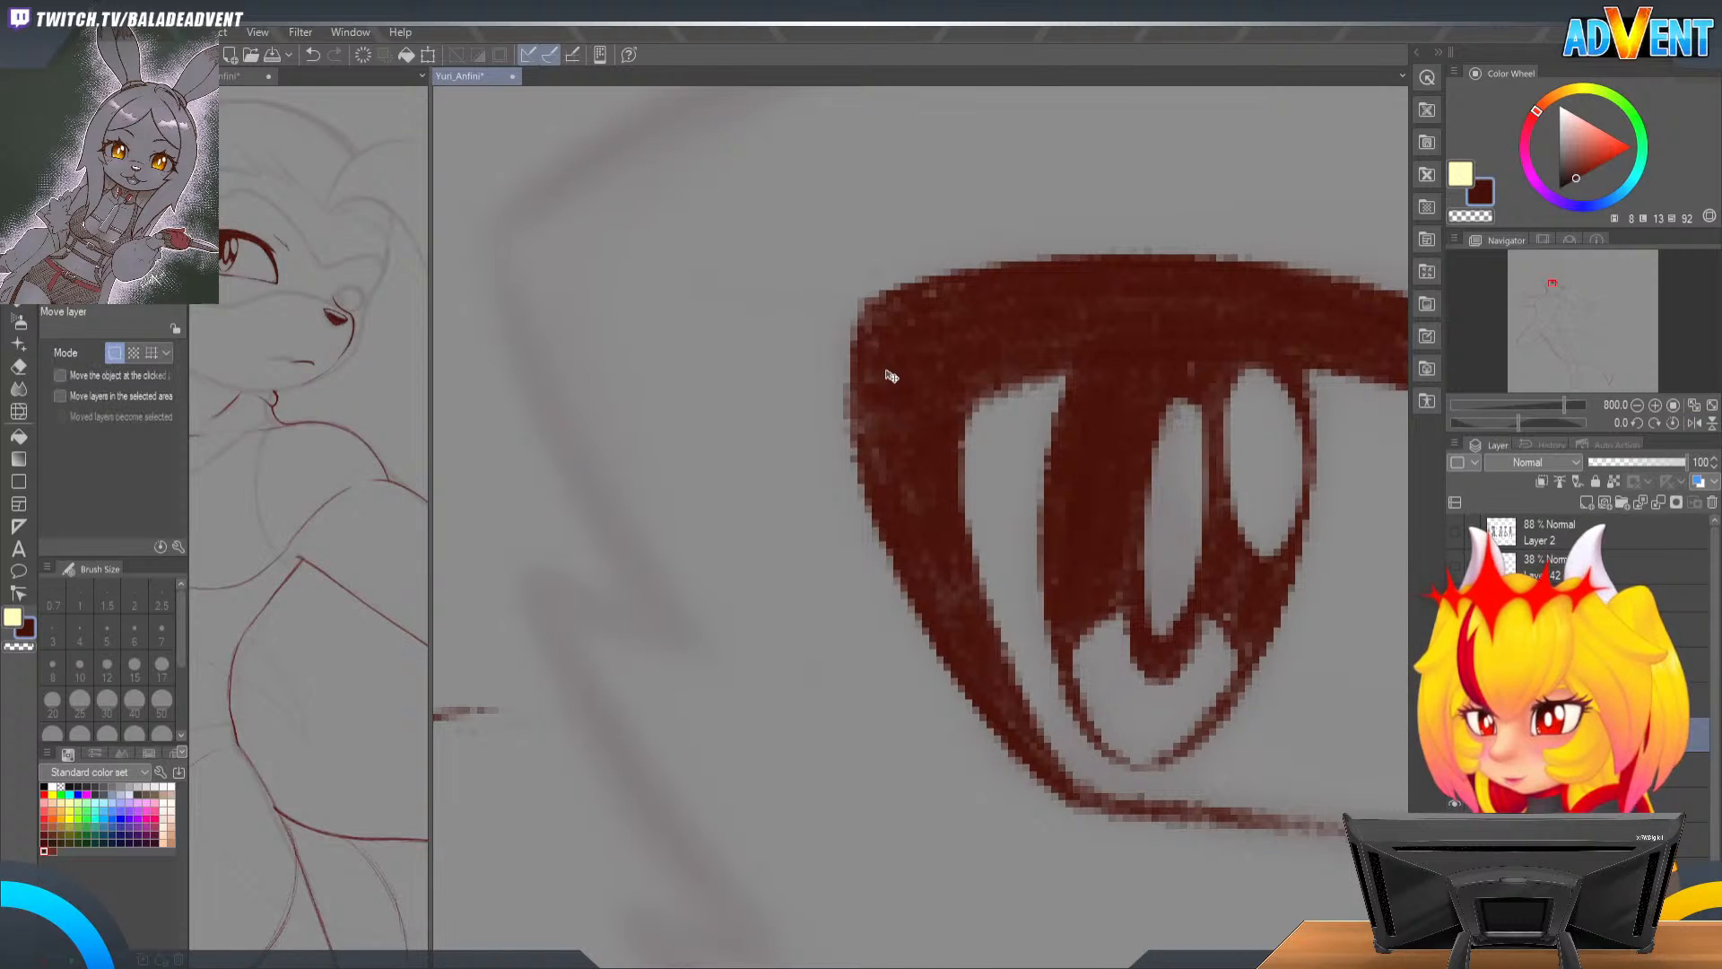
pyautogui.press('p')
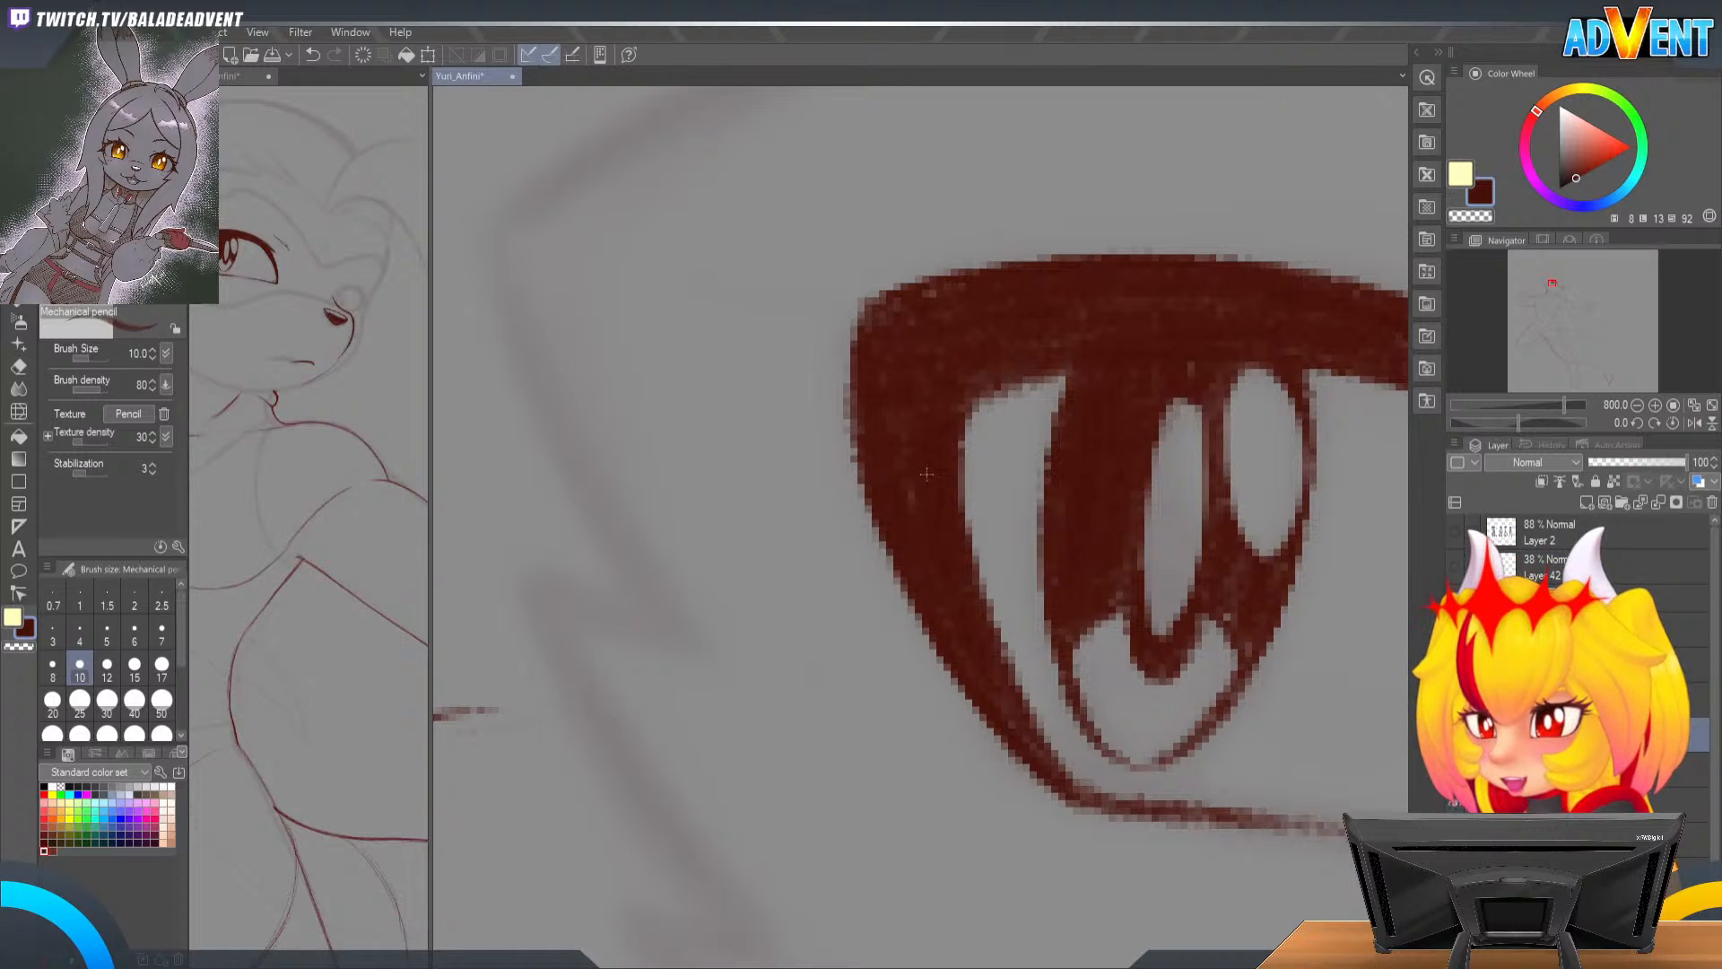
pyautogui.press('e')
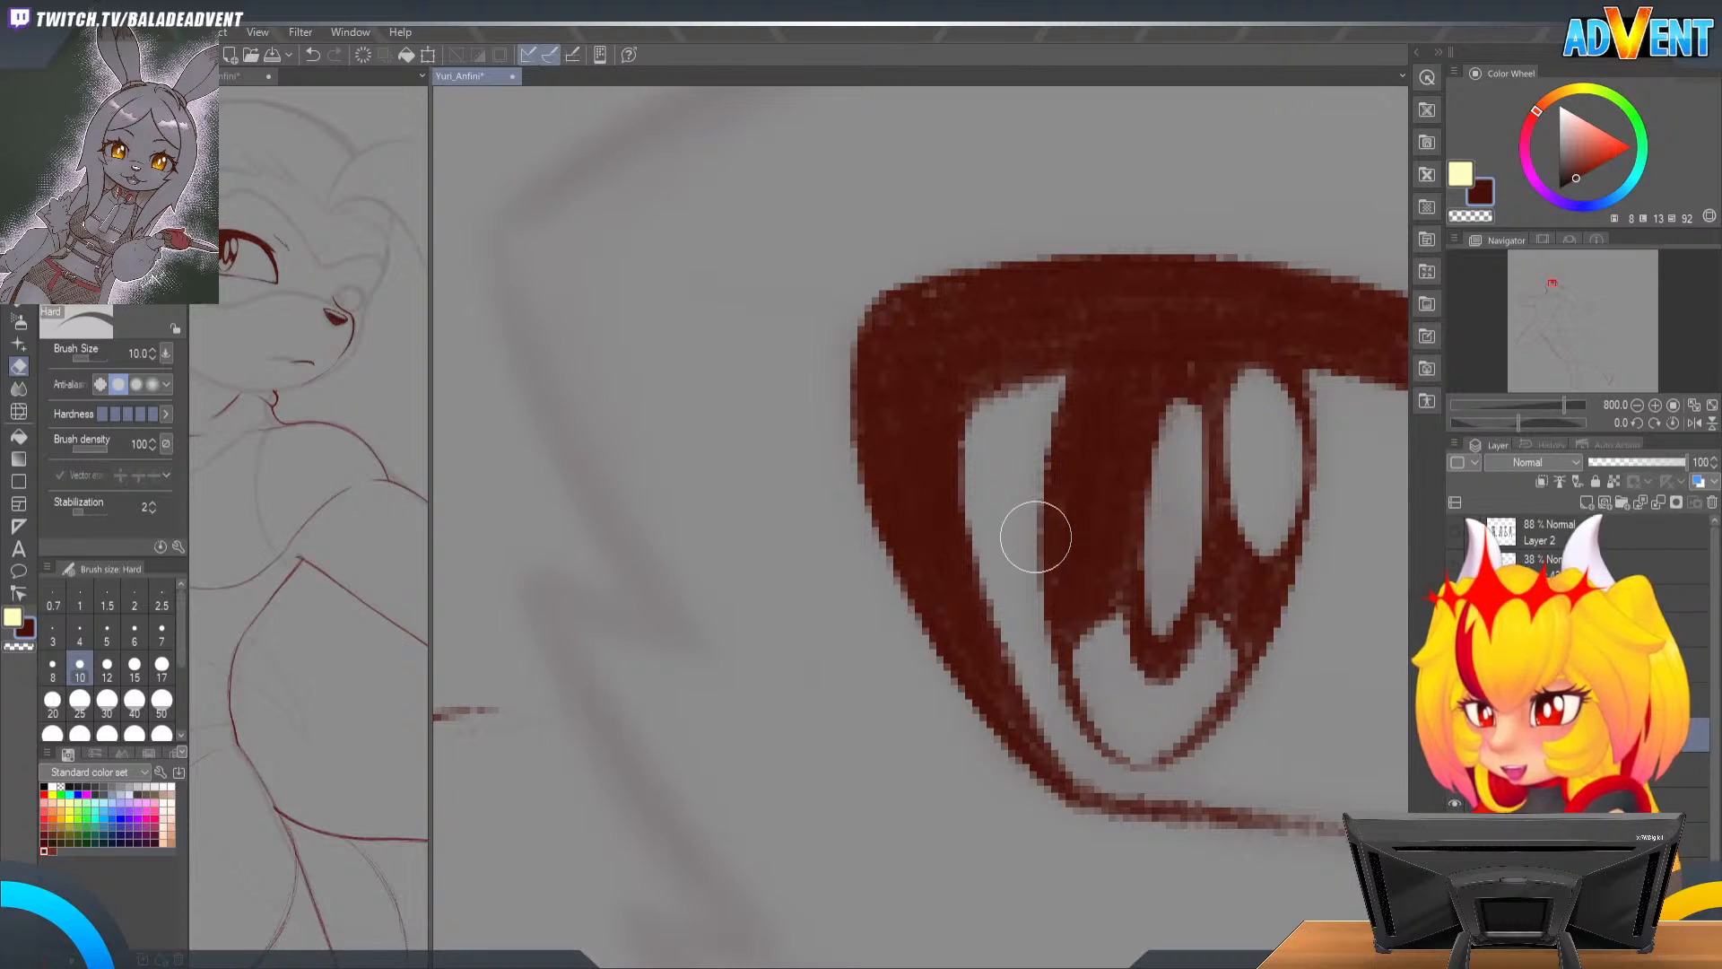
# Step: Draw a short stroke branching from the bridge line above the nose, along the sketched circle's lower edge
pyautogui.click(1636, 406)
pyautogui.moveTo(1331, 556); pyautogui.dragTo(994, 485)
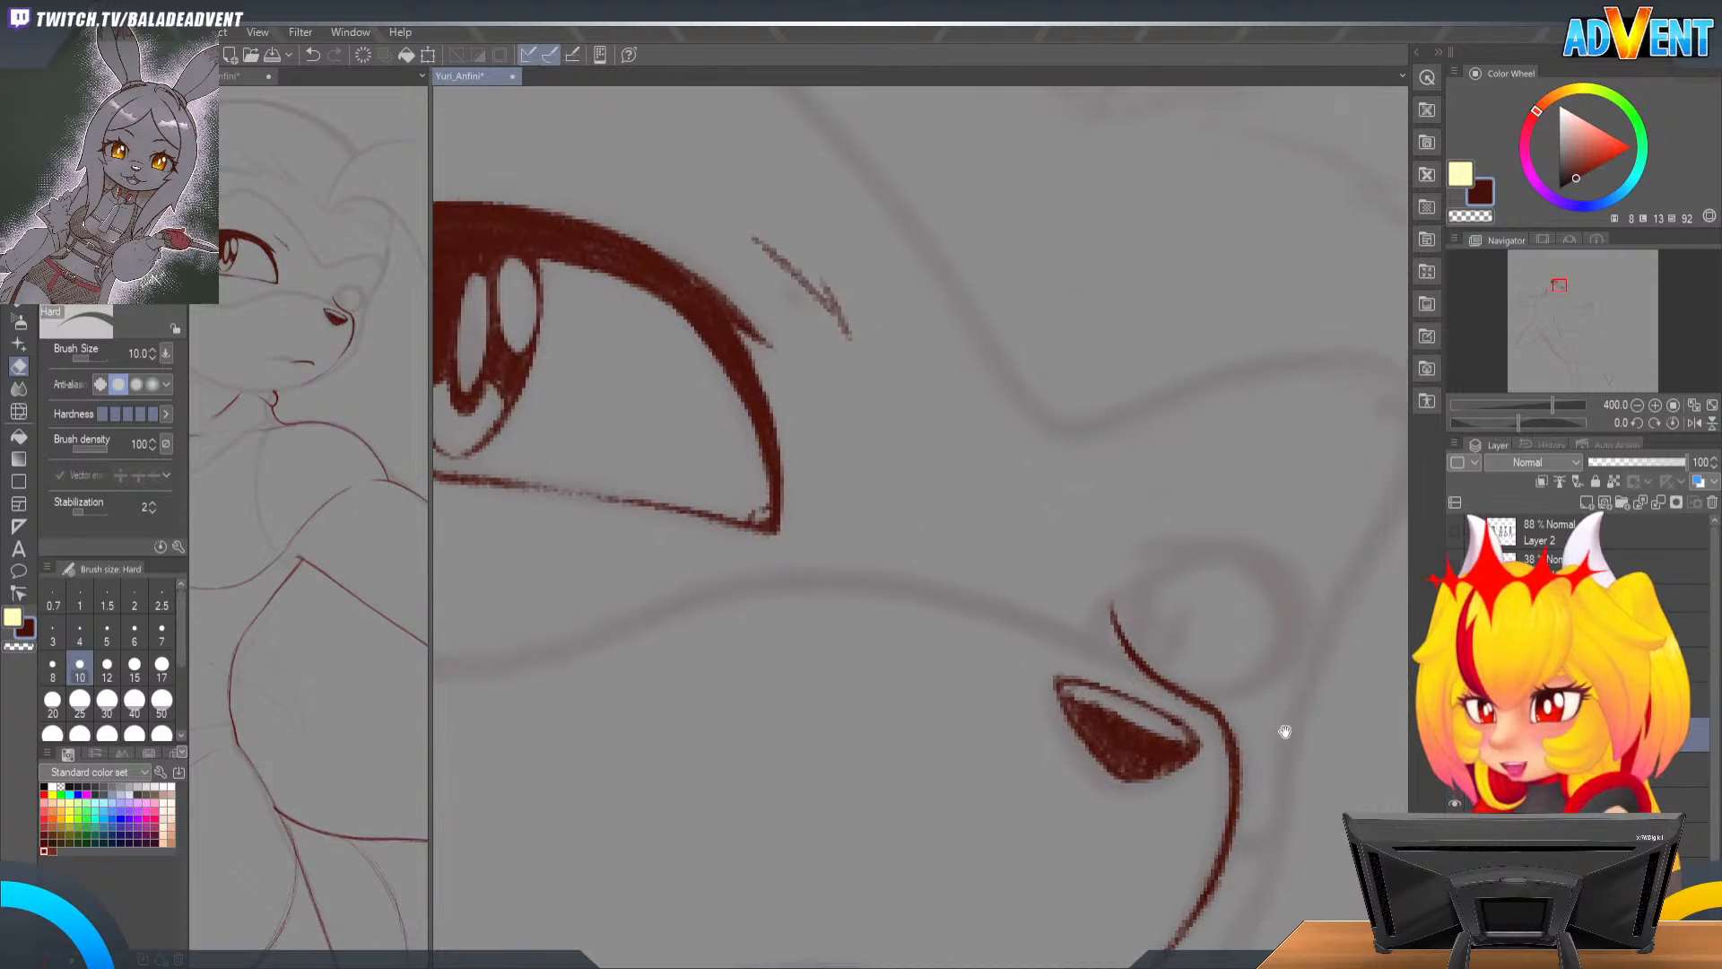
pyautogui.moveTo(1270, 731); pyautogui.dragTo(1152, 548)
pyautogui.press('r')
pyautogui.moveTo(1141, 719); pyautogui.dragTo(1276, 568)
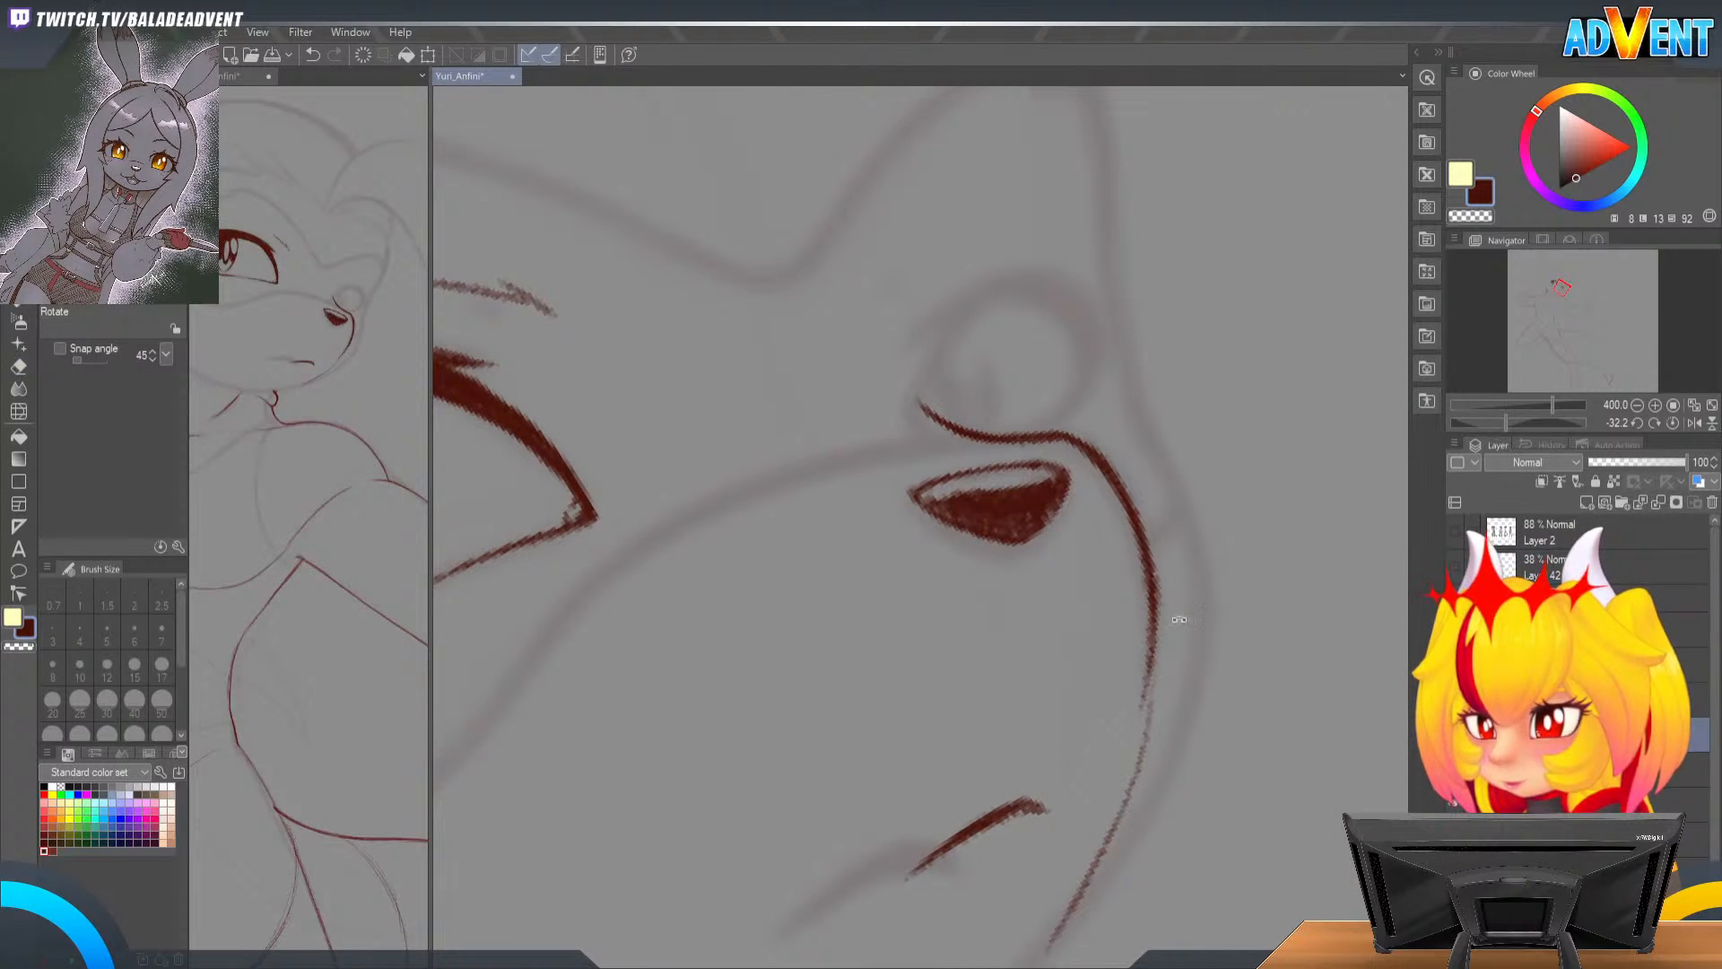
pyautogui.moveTo(977, 604); pyautogui.dragTo(1018, 651)
pyautogui.click(1111, 539)
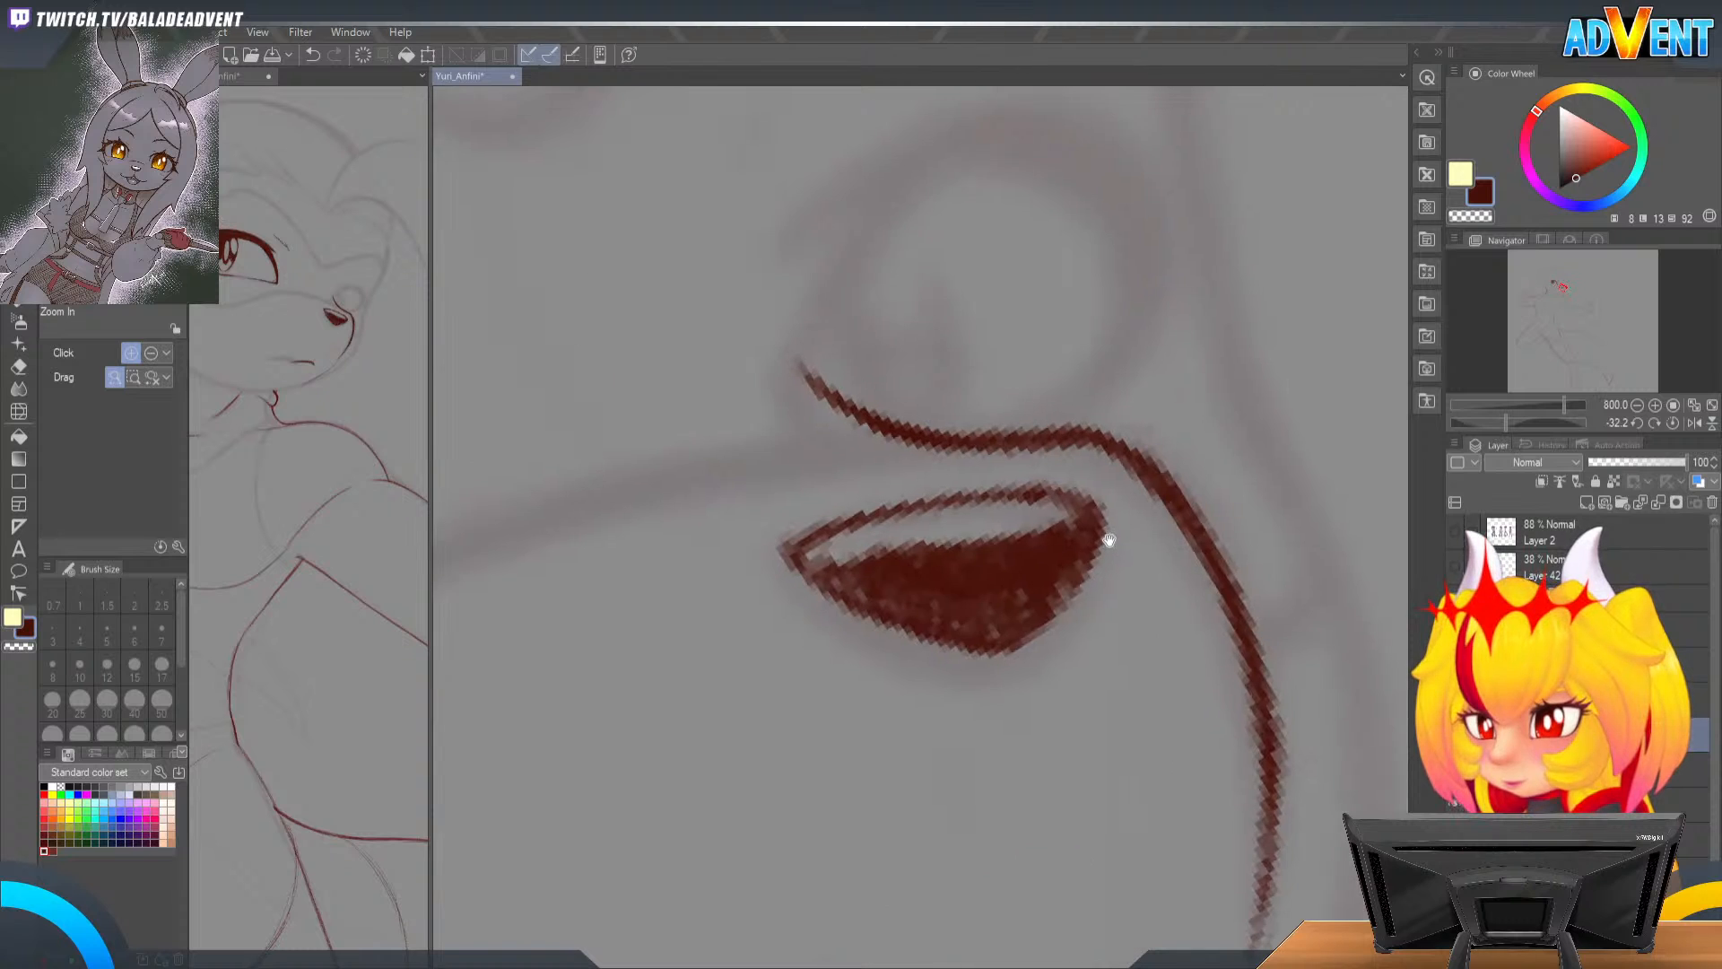
pyautogui.moveTo(1109, 539); pyautogui.dragTo(1114, 579)
pyautogui.click(1115, 556)
pyautogui.press('r')
pyautogui.moveTo(1157, 376)
pyautogui.mouseDown()
pyautogui.moveTo(1184, 466)
pyautogui.moveTo(1182, 618)
pyautogui.moveTo(1139, 473)
pyautogui.moveTo(1165, 627)
pyautogui.moveTo(924, 484)
pyautogui.mouseUp()
pyautogui.hotkey('ctrl', 'space')
pyautogui.scroll(-3, 1184, 467)
pyautogui.scroll(3, 1192, 481)
pyautogui.scroll(-2, 1181, 619)
pyautogui.press('r')
pyautogui.press('p')
pyautogui.press('p')
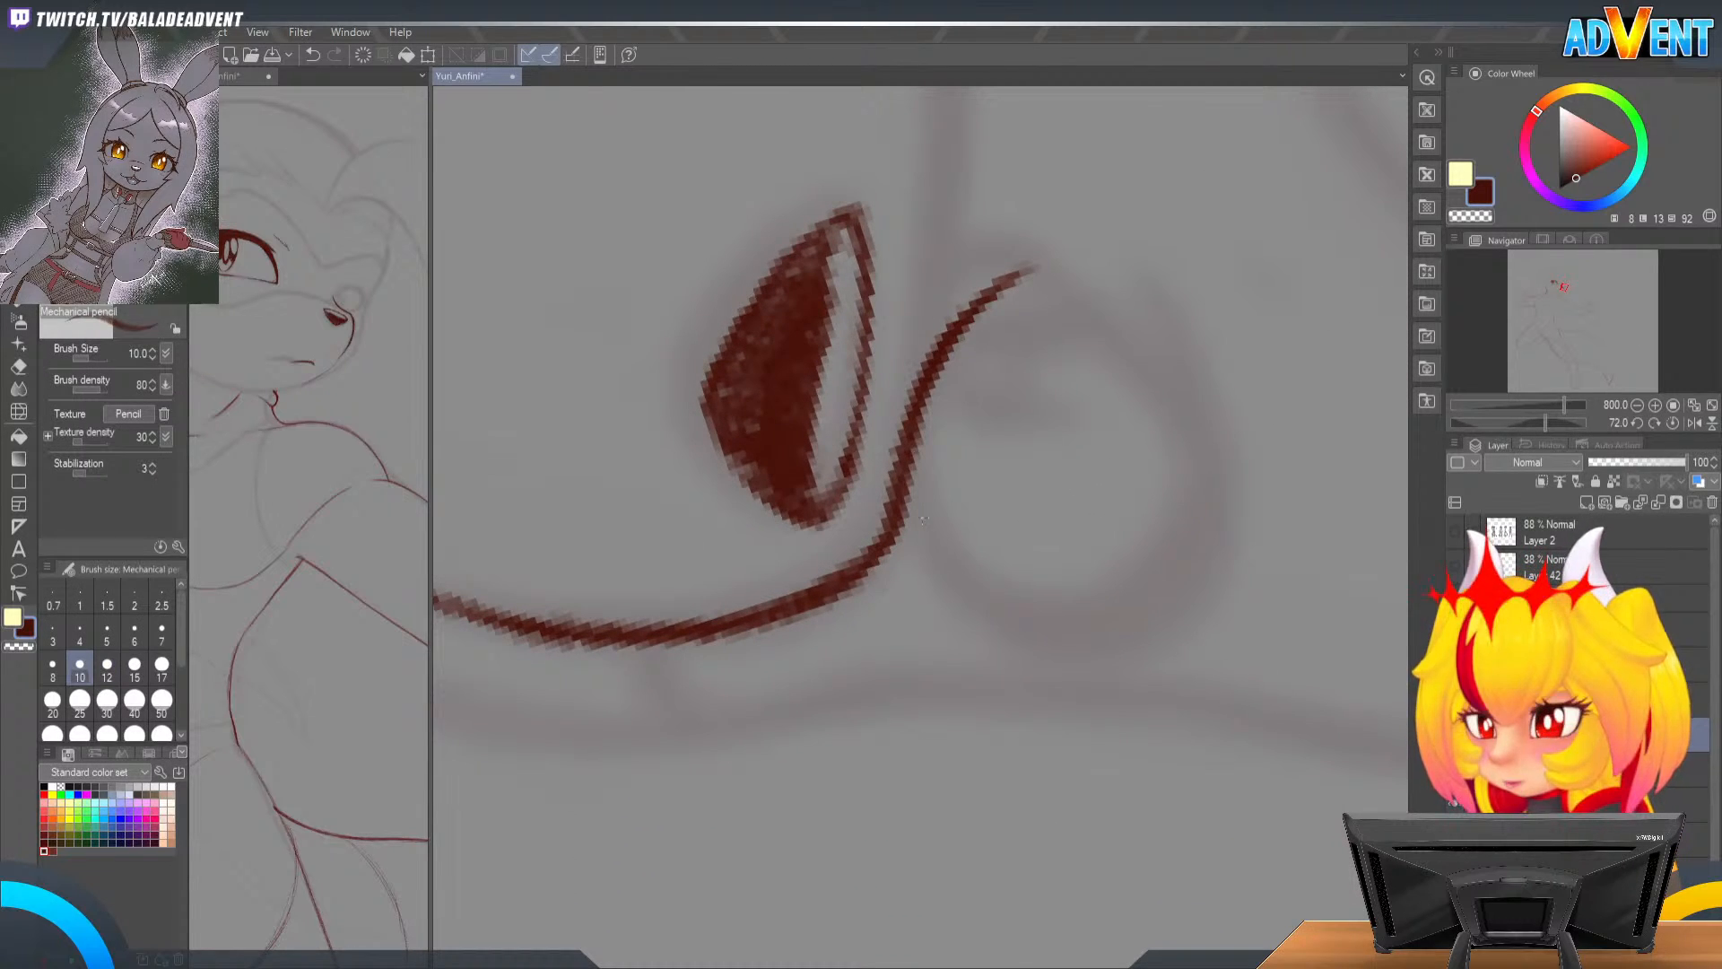
pyautogui.moveTo(920, 426)
pyautogui.mouseDown()
pyautogui.moveTo(938, 573)
pyautogui.moveTo(929, 413)
pyautogui.mouseUp()
# Step: Draw an arc from the bridge line's upper end along the top of the sketched circle above the nose
pyautogui.press('r')
pyautogui.moveTo(987, 754)
pyautogui.mouseDown()
pyautogui.moveTo(1050, 703)
pyautogui.moveTo(1133, 476)
pyautogui.mouseUp()
pyautogui.moveTo(1031, 547); pyautogui.dragTo(1261, 511)
pyautogui.press('p')
pyautogui.press('p')
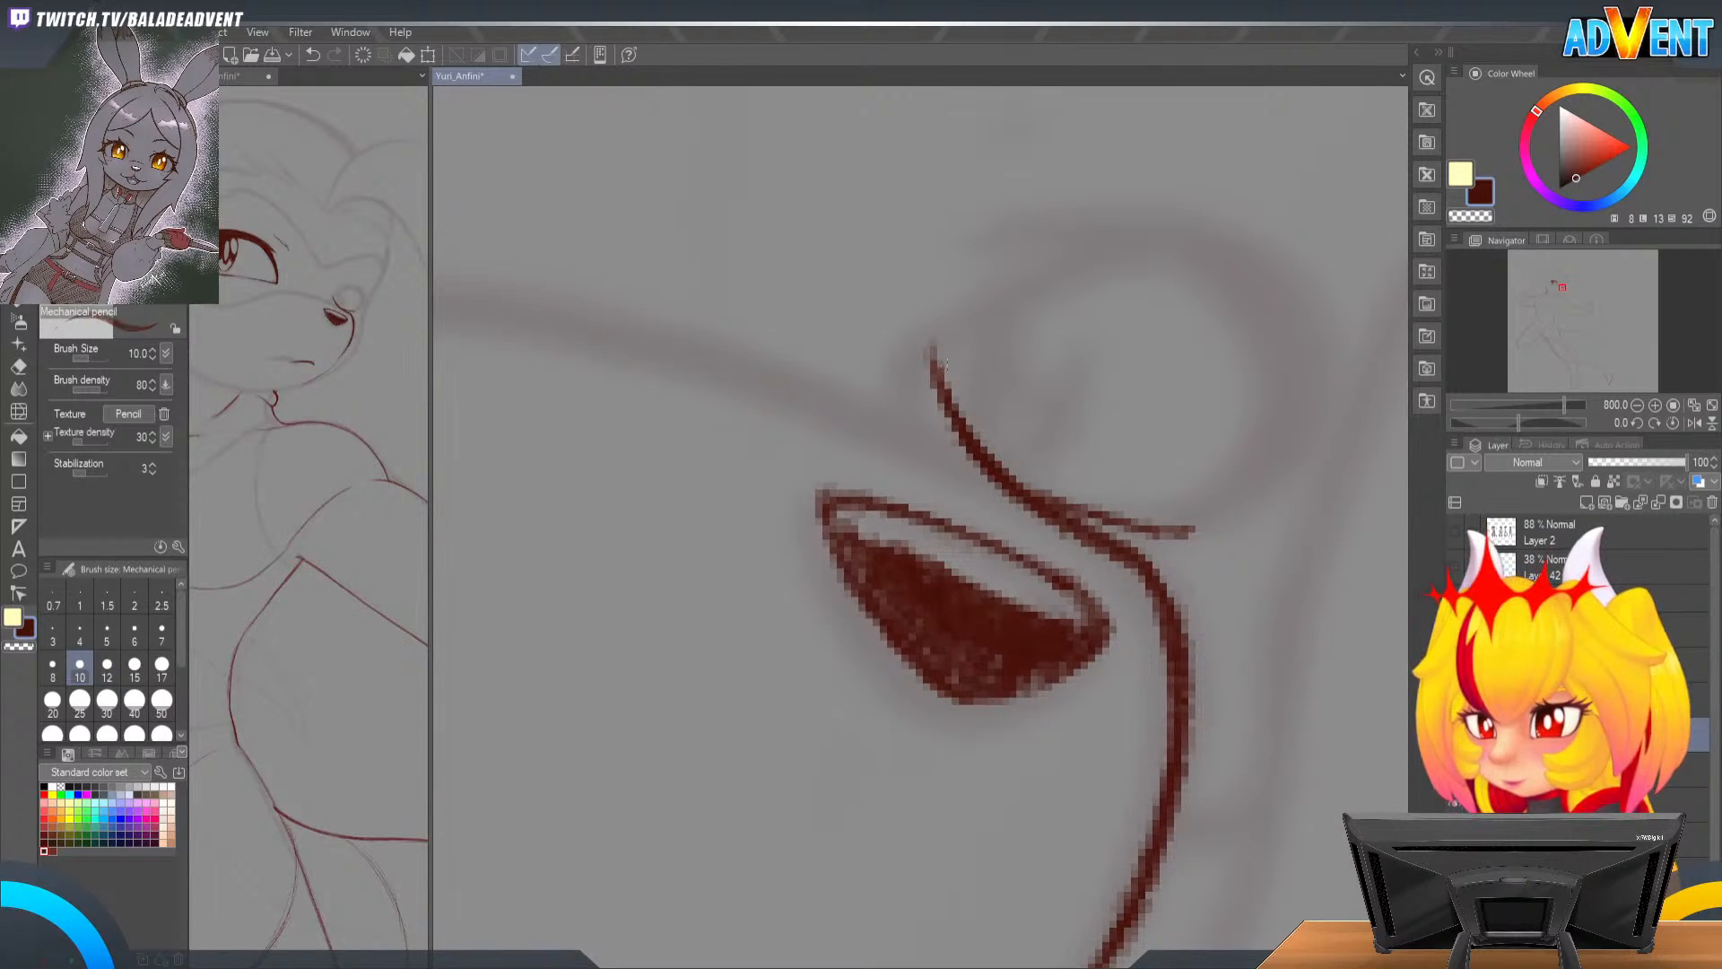
pyautogui.moveTo(951, 381)
pyautogui.mouseDown()
pyautogui.moveTo(1048, 278)
pyautogui.moveTo(987, 336)
pyautogui.moveTo(1106, 278)
pyautogui.moveTo(1075, 271)
pyautogui.moveTo(1142, 268)
pyautogui.moveTo(994, 317)
pyautogui.moveTo(947, 374)
pyautogui.moveTo(960, 349)
pyautogui.moveTo(948, 402)
pyautogui.moveTo(1012, 302)
pyautogui.moveTo(947, 379)
pyautogui.moveTo(1100, 266)
pyautogui.moveTo(992, 318)
pyautogui.moveTo(1153, 260)
pyautogui.mouseUp()
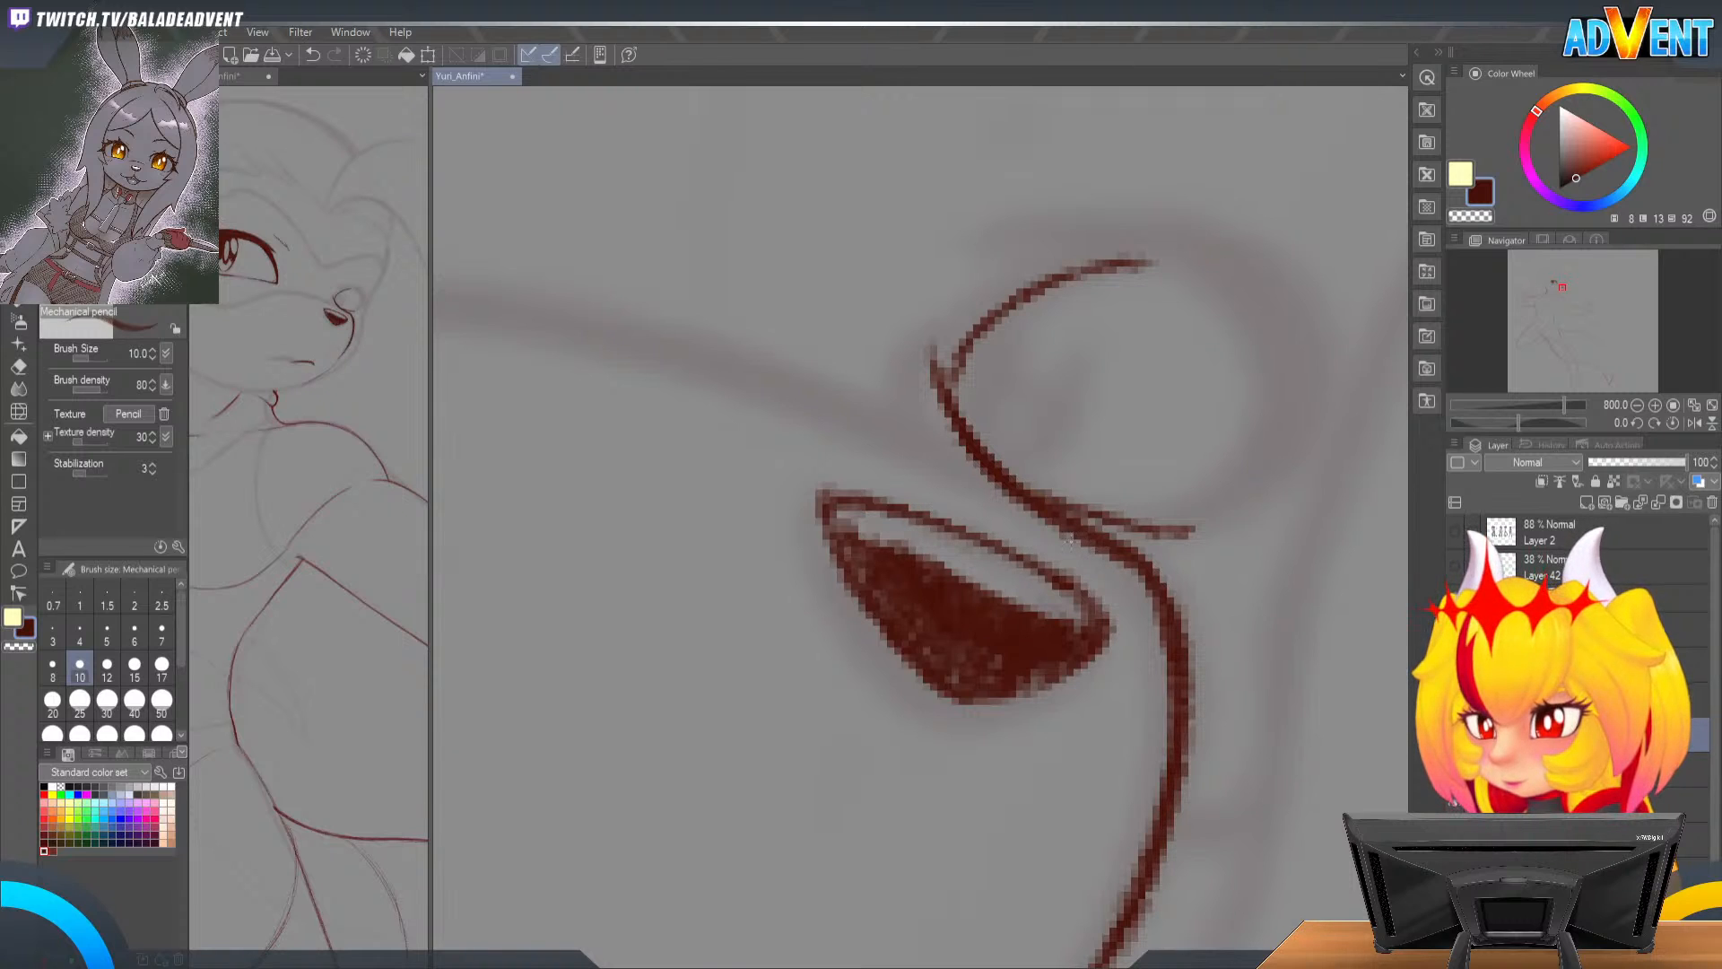
# Step: Round out the circle's upper arc and continue its outline over the top to the far side
pyautogui.press('h')
pyautogui.moveTo(855, 258); pyautogui.dragTo(1172, 288)
pyautogui.moveTo(1034, 266)
pyautogui.mouseDown()
pyautogui.moveTo(1074, 265)
pyautogui.moveTo(961, 298)
pyautogui.mouseUp()
pyautogui.moveTo(1096, 252)
pyautogui.mouseDown()
pyautogui.moveTo(1003, 268)
pyautogui.moveTo(967, 298)
pyautogui.mouseUp()
pyautogui.moveTo(1042, 255)
pyautogui.mouseDown()
pyautogui.moveTo(927, 369)
pyautogui.moveTo(932, 351)
pyautogui.moveTo(950, 404)
pyautogui.mouseUp()
pyautogui.moveTo(967, 305); pyautogui.dragTo(928, 377)
pyautogui.moveTo(1000, 271)
pyautogui.mouseDown()
pyautogui.moveTo(924, 359)
pyautogui.moveTo(933, 341)
pyautogui.mouseUp()
pyautogui.moveTo(1090, 254); pyautogui.dragTo(1018, 274)
pyautogui.press('r')
pyautogui.moveTo(1250, 218)
pyautogui.mouseDown()
pyautogui.moveTo(798, 337)
pyautogui.moveTo(888, 231)
pyautogui.moveTo(813, 285)
pyautogui.moveTo(780, 420)
pyautogui.mouseUp()
pyautogui.press('p')
pyautogui.moveTo(791, 343); pyautogui.dragTo(781, 416)
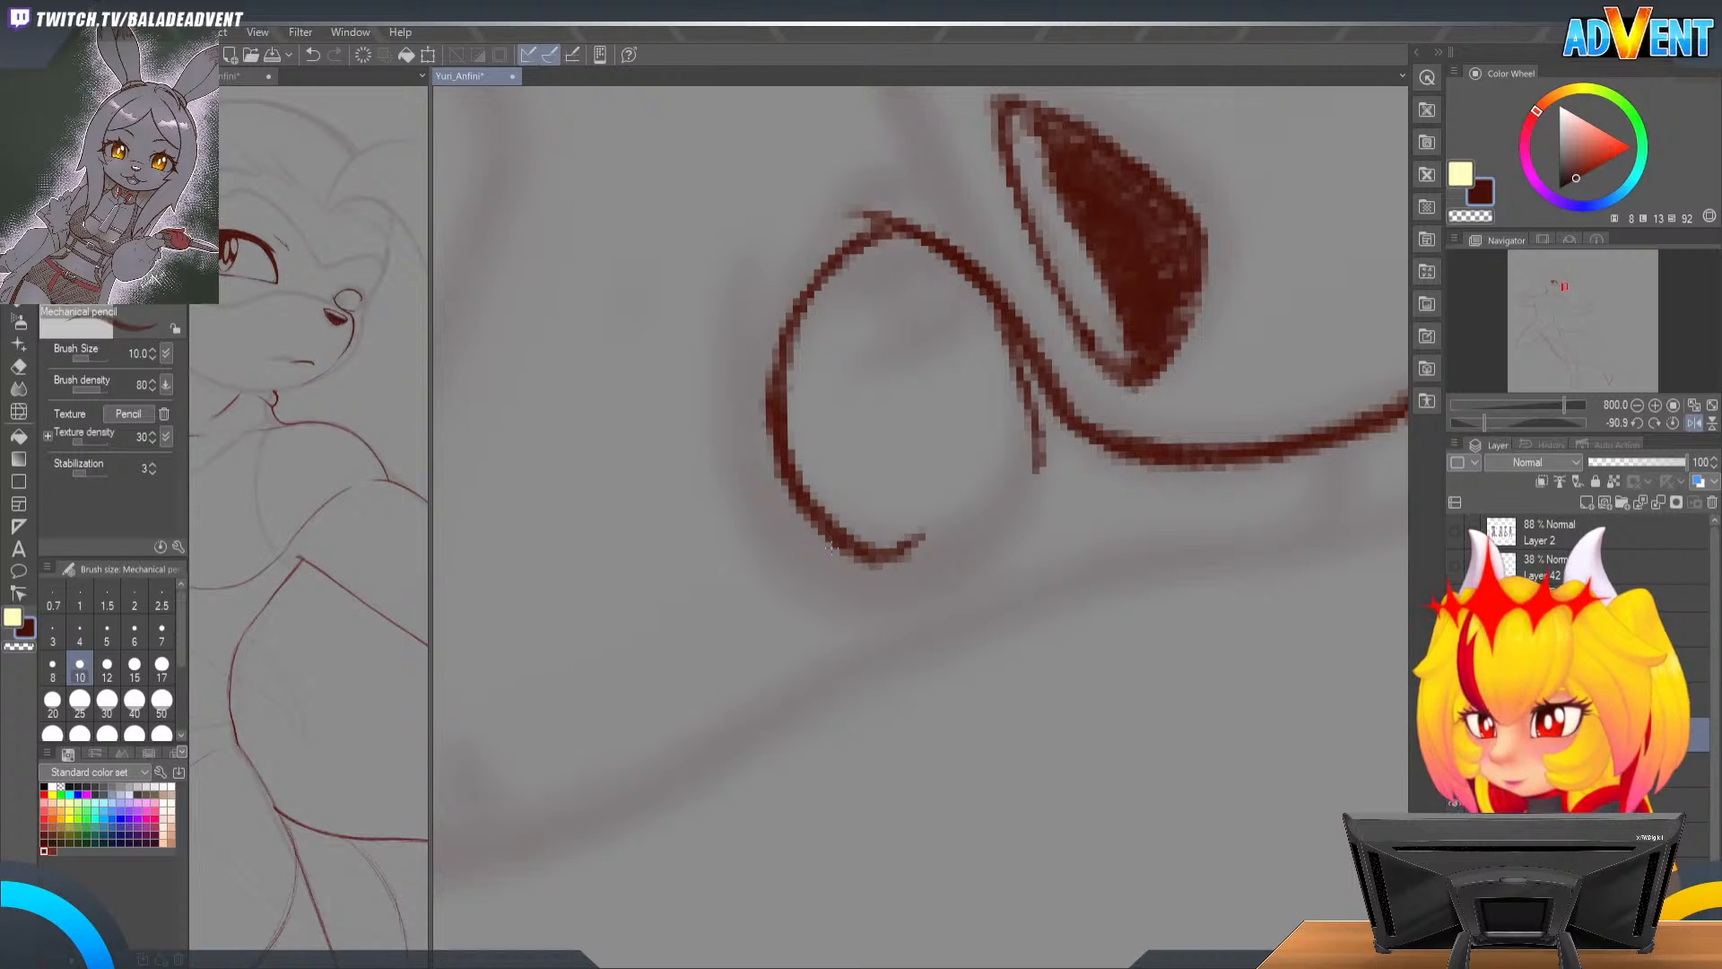
# Step: Close the gap on the circle's far side with short strokes joining the arc to the branching line
pyautogui.hotkey('shift', 'space')
pyautogui.moveTo(829, 549); pyautogui.dragTo(1084, 785)
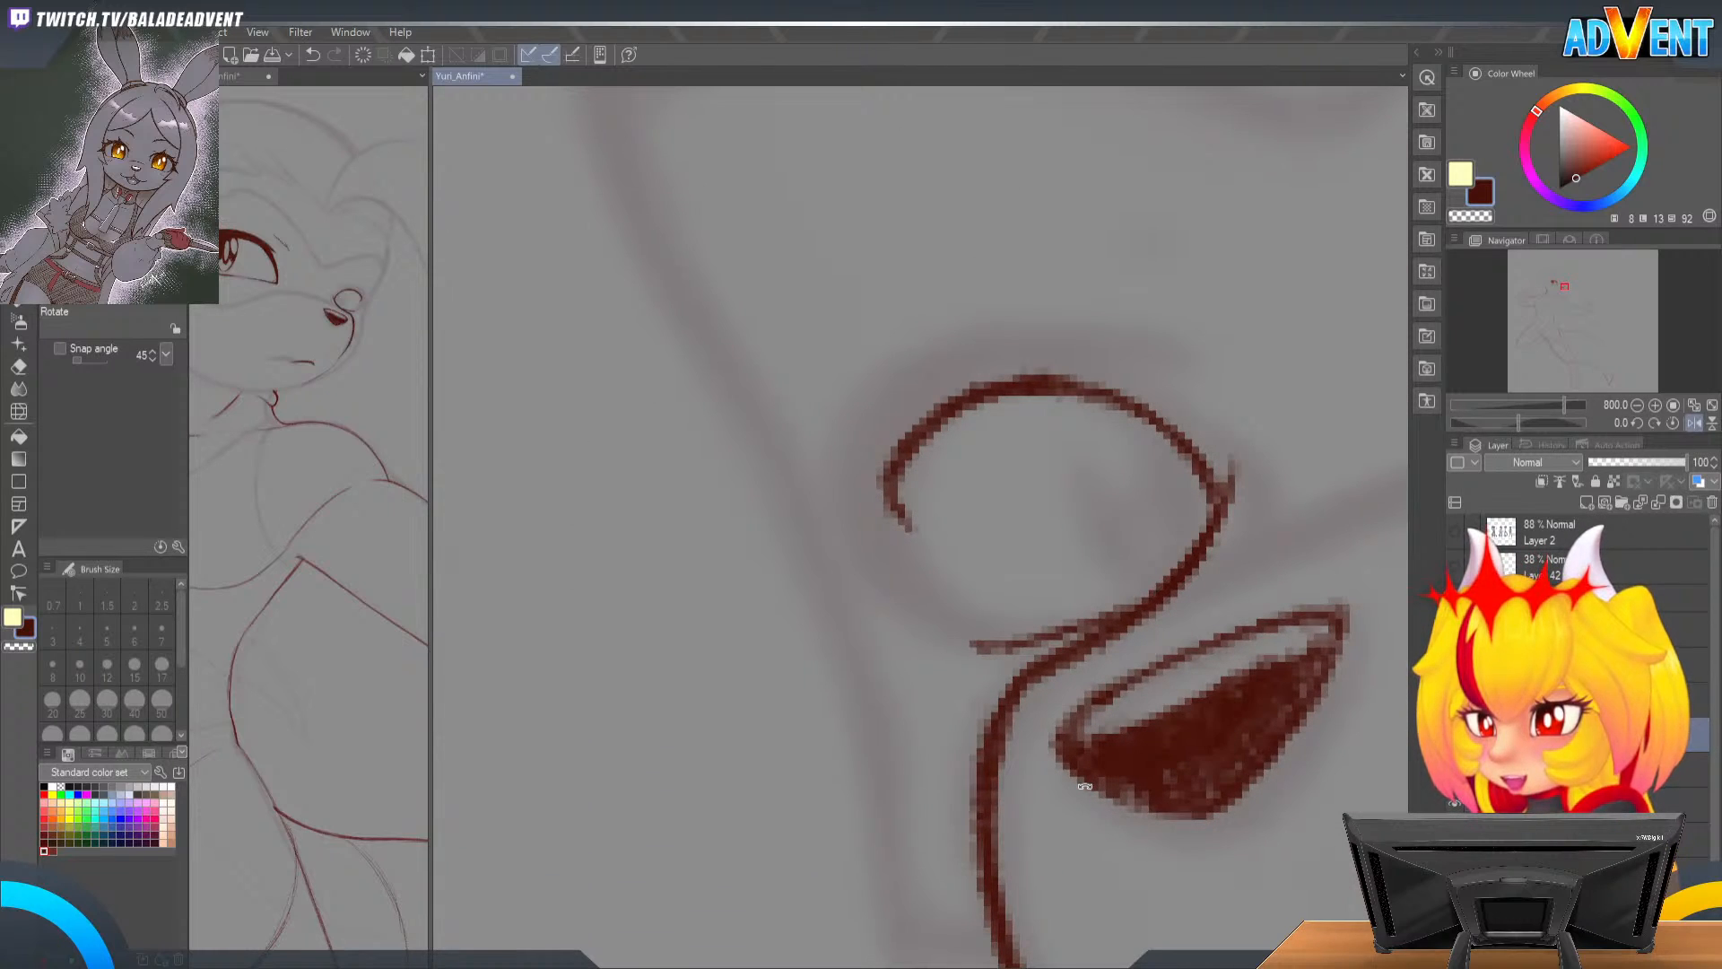
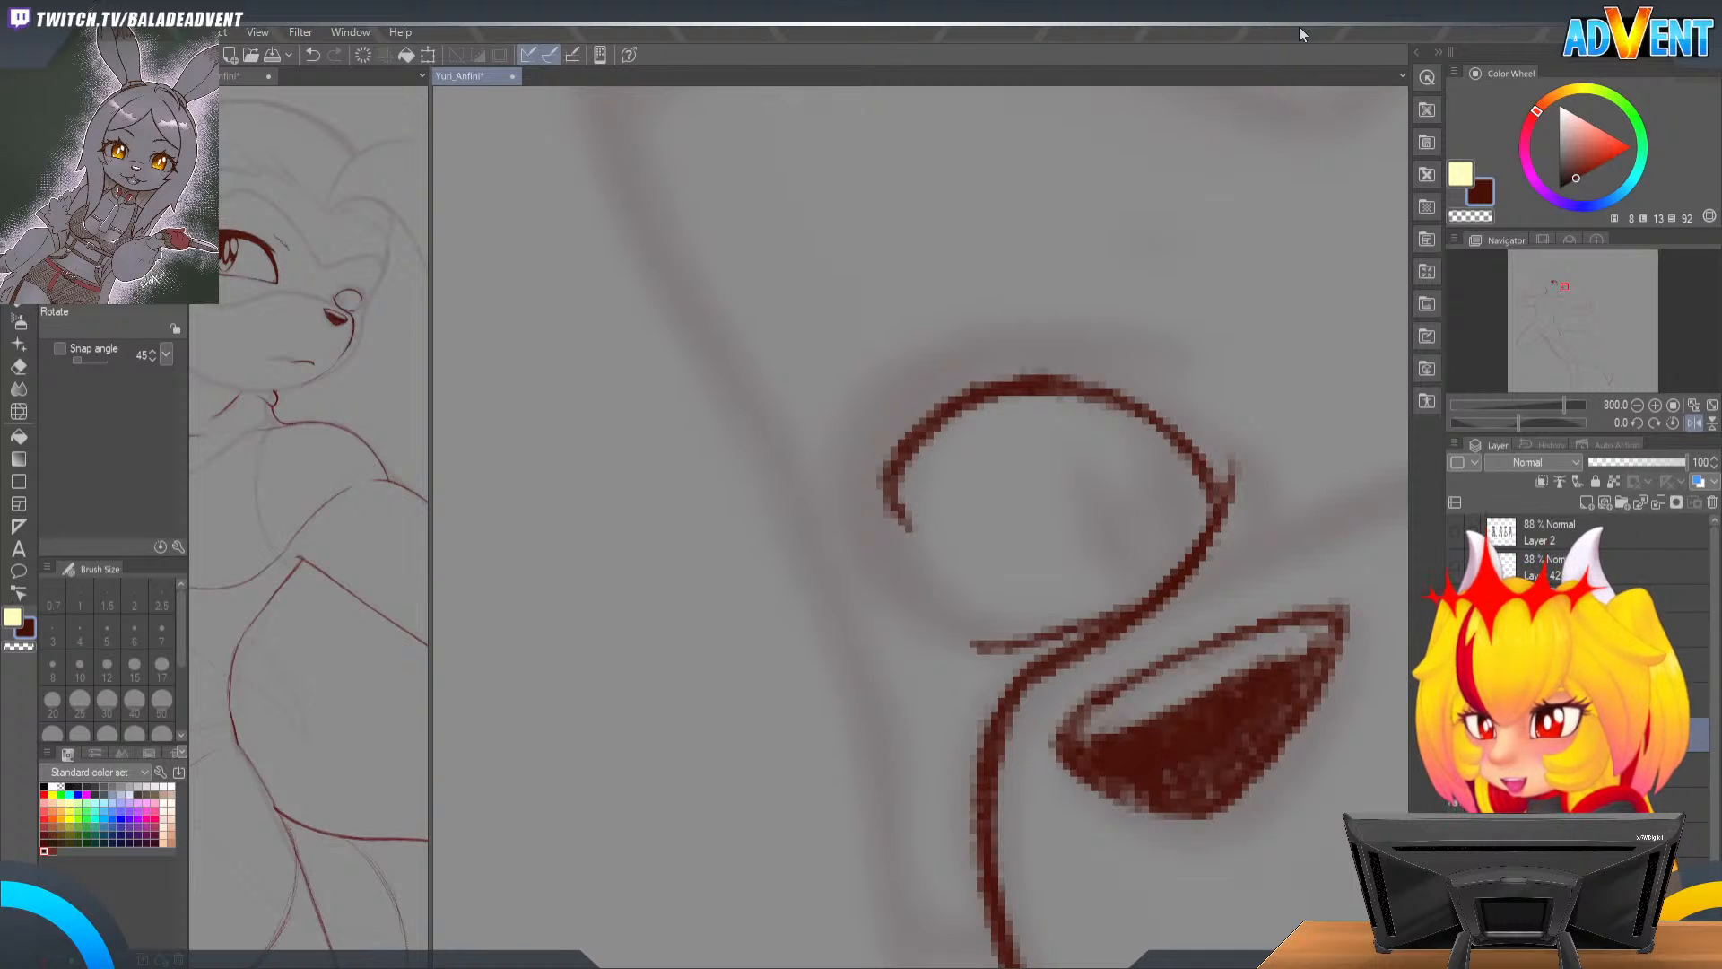
pyautogui.moveTo(1072, 370)
pyautogui.mouseDown()
pyautogui.moveTo(1115, 231)
pyautogui.moveTo(1184, 492)
pyautogui.moveTo(947, 466)
pyautogui.moveTo(965, 476)
pyautogui.mouseUp()
pyautogui.moveTo(985, 350); pyautogui.dragTo(958, 422)
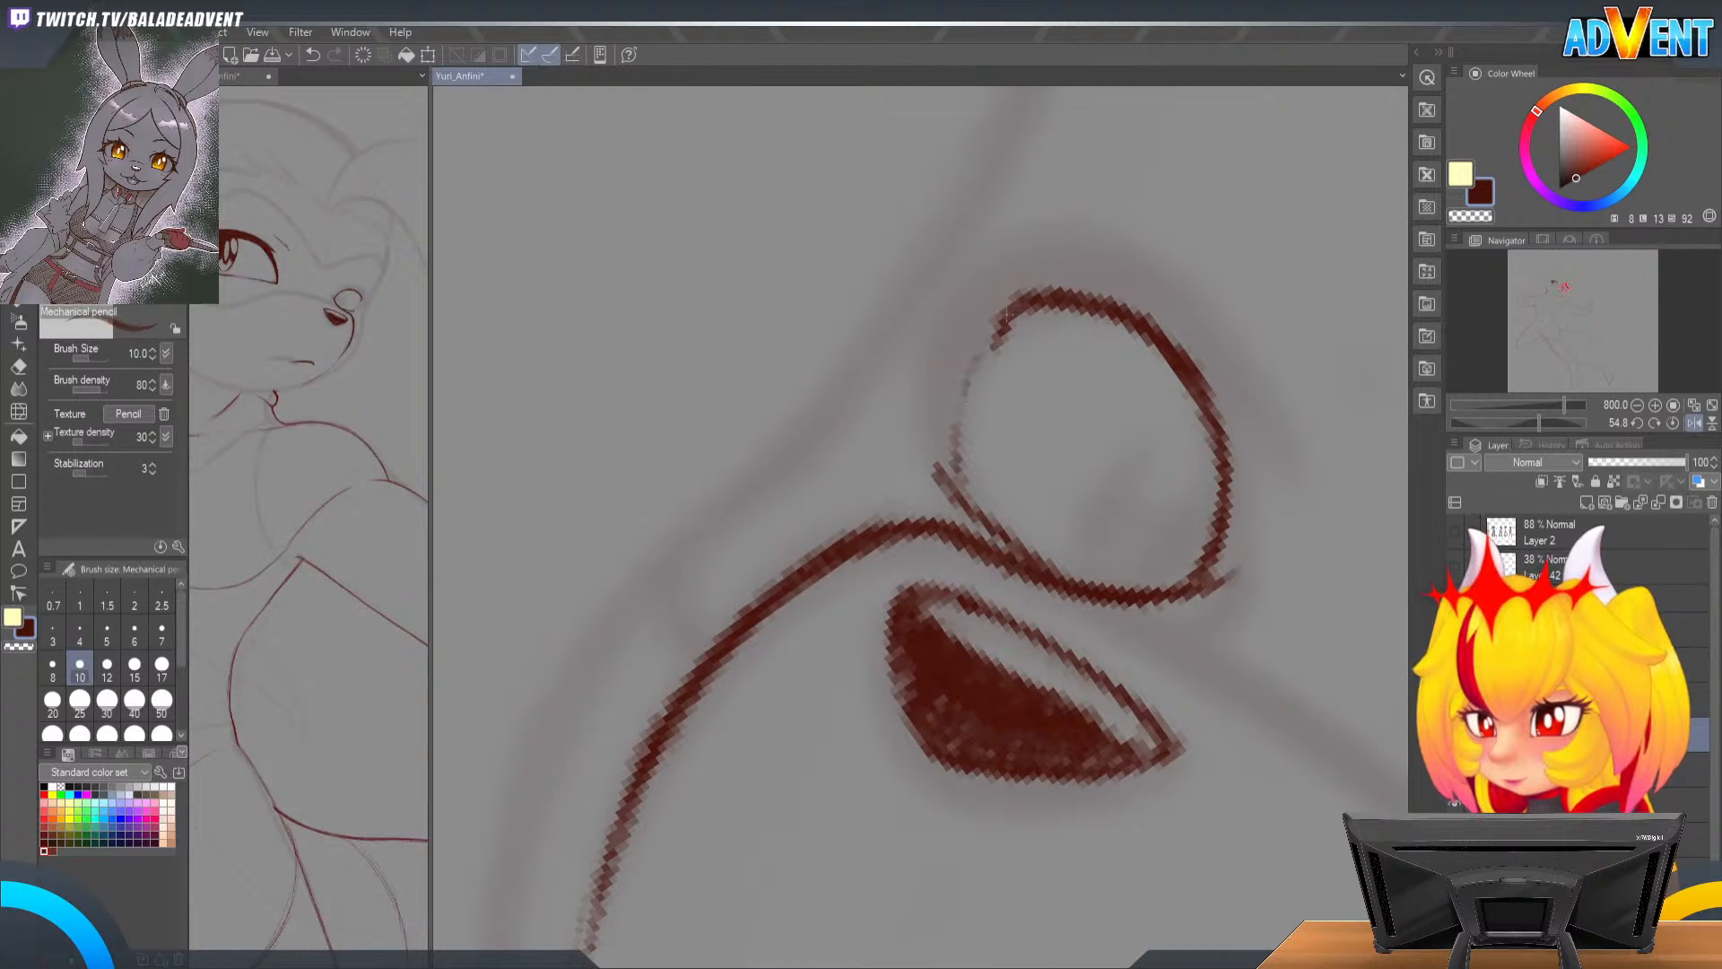
pyautogui.moveTo(1001, 316)
pyautogui.mouseDown()
pyautogui.moveTo(980, 357)
pyautogui.moveTo(1021, 306)
pyautogui.moveTo(958, 459)
pyautogui.moveTo(966, 386)
pyautogui.moveTo(971, 500)
pyautogui.mouseUp()
pyautogui.press('e')
pyautogui.press('p')
pyautogui.moveTo(955, 428); pyautogui.dragTo(963, 464)
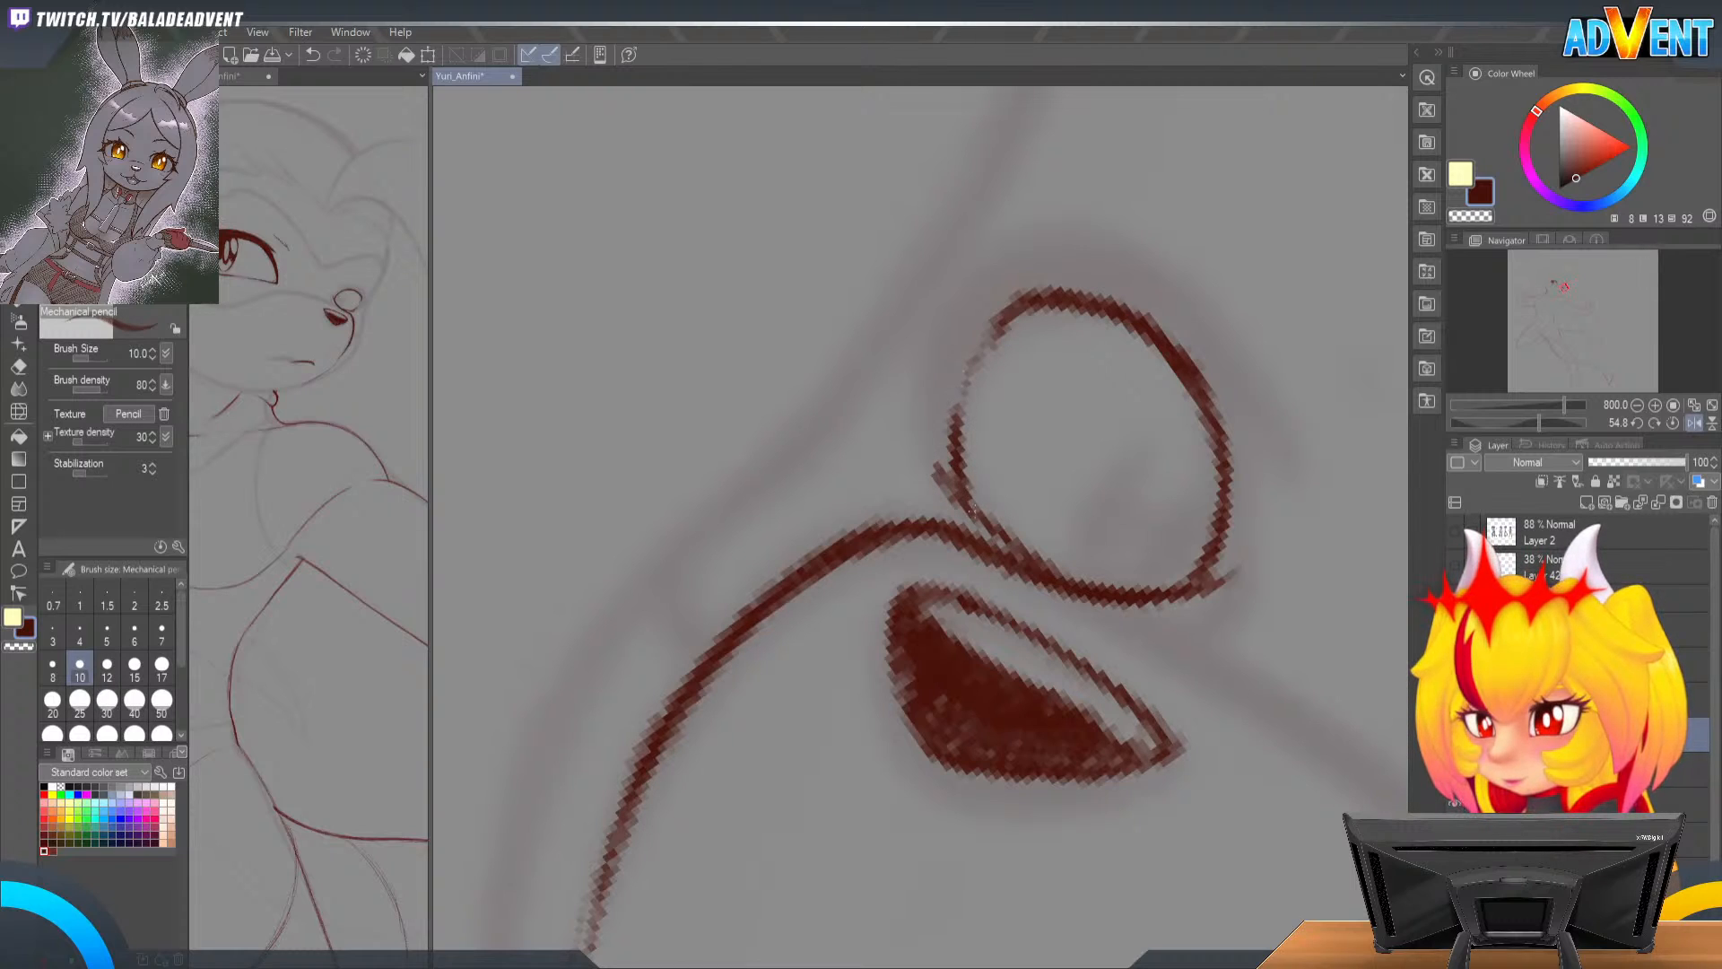
# Step: Erase the stray line end where the circle meets the bridge line, and close the remaining gap in its outline with pencil strokes
pyautogui.press('e')
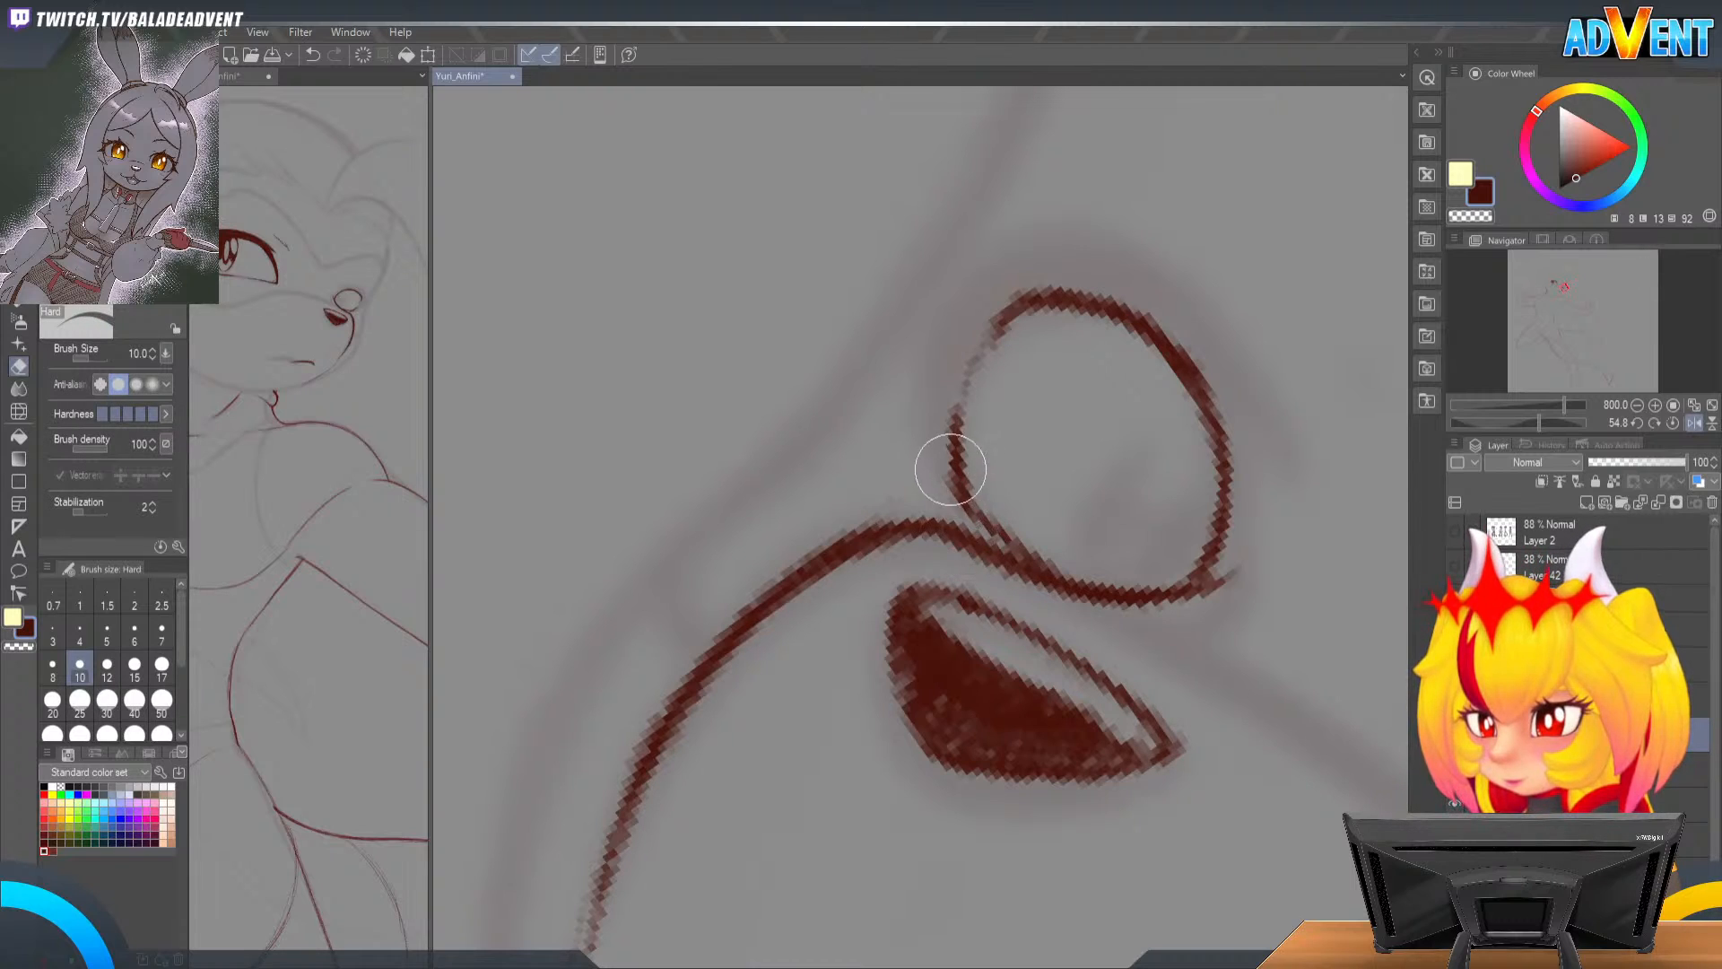
pyautogui.press('p')
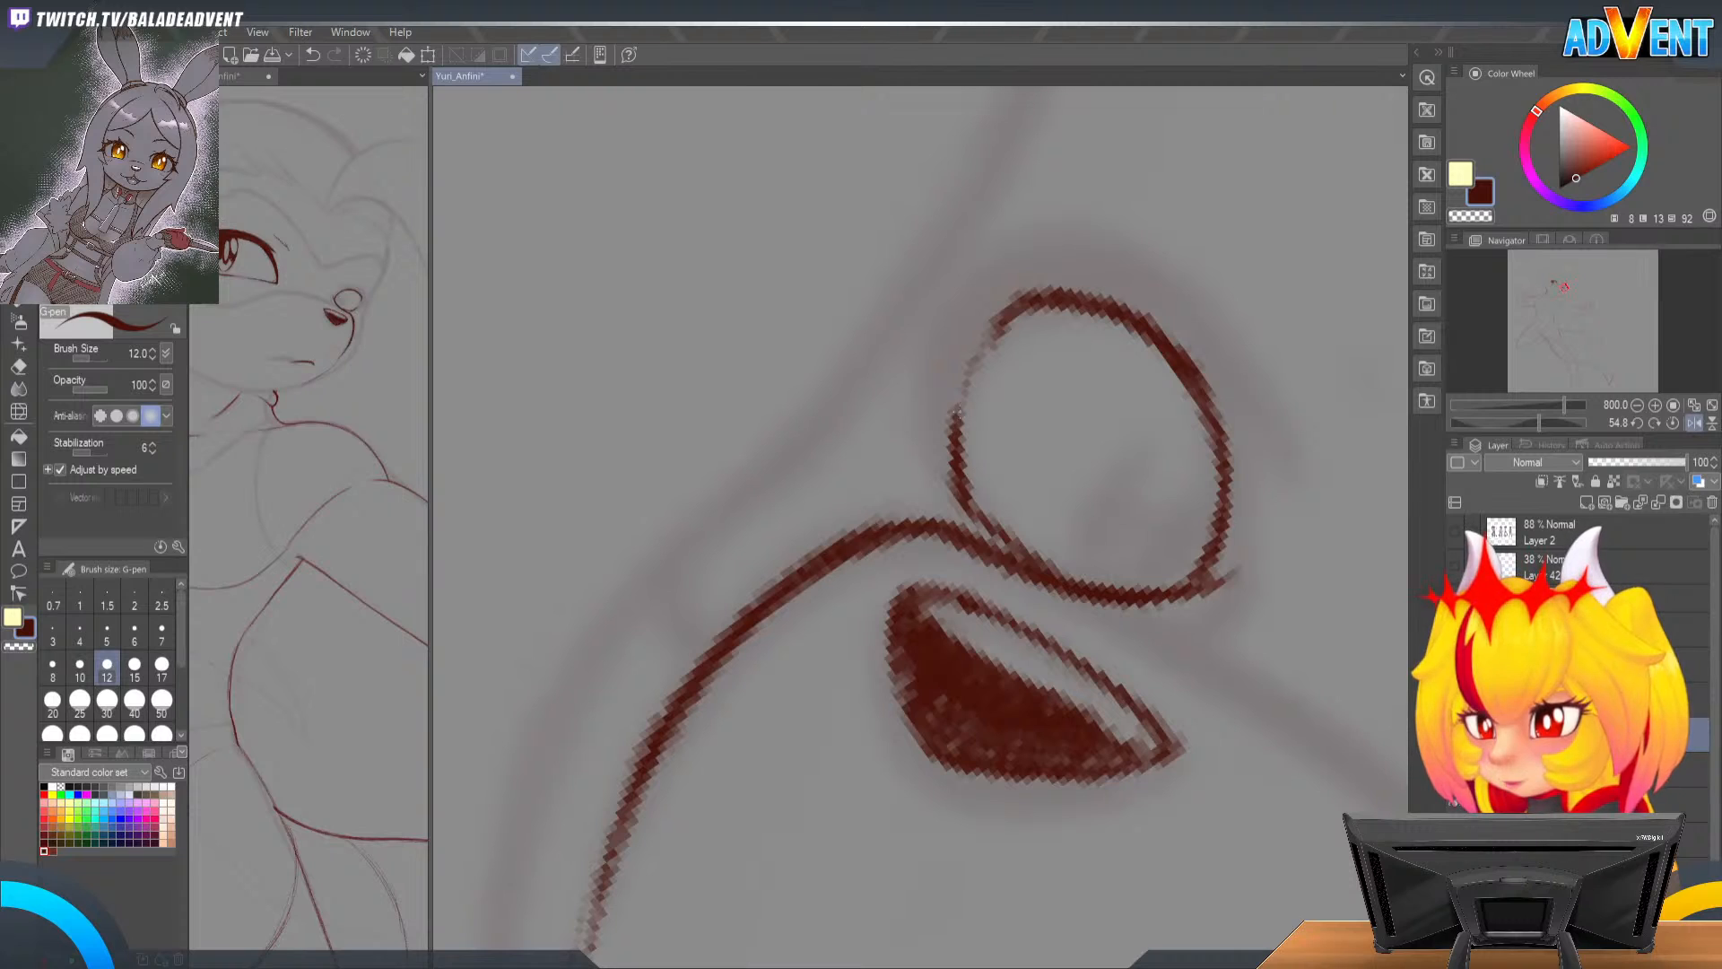
pyautogui.moveTo(956, 451); pyautogui.dragTo(976, 367)
pyautogui.hotkey('ctrl', 'z')
pyautogui.press('p')
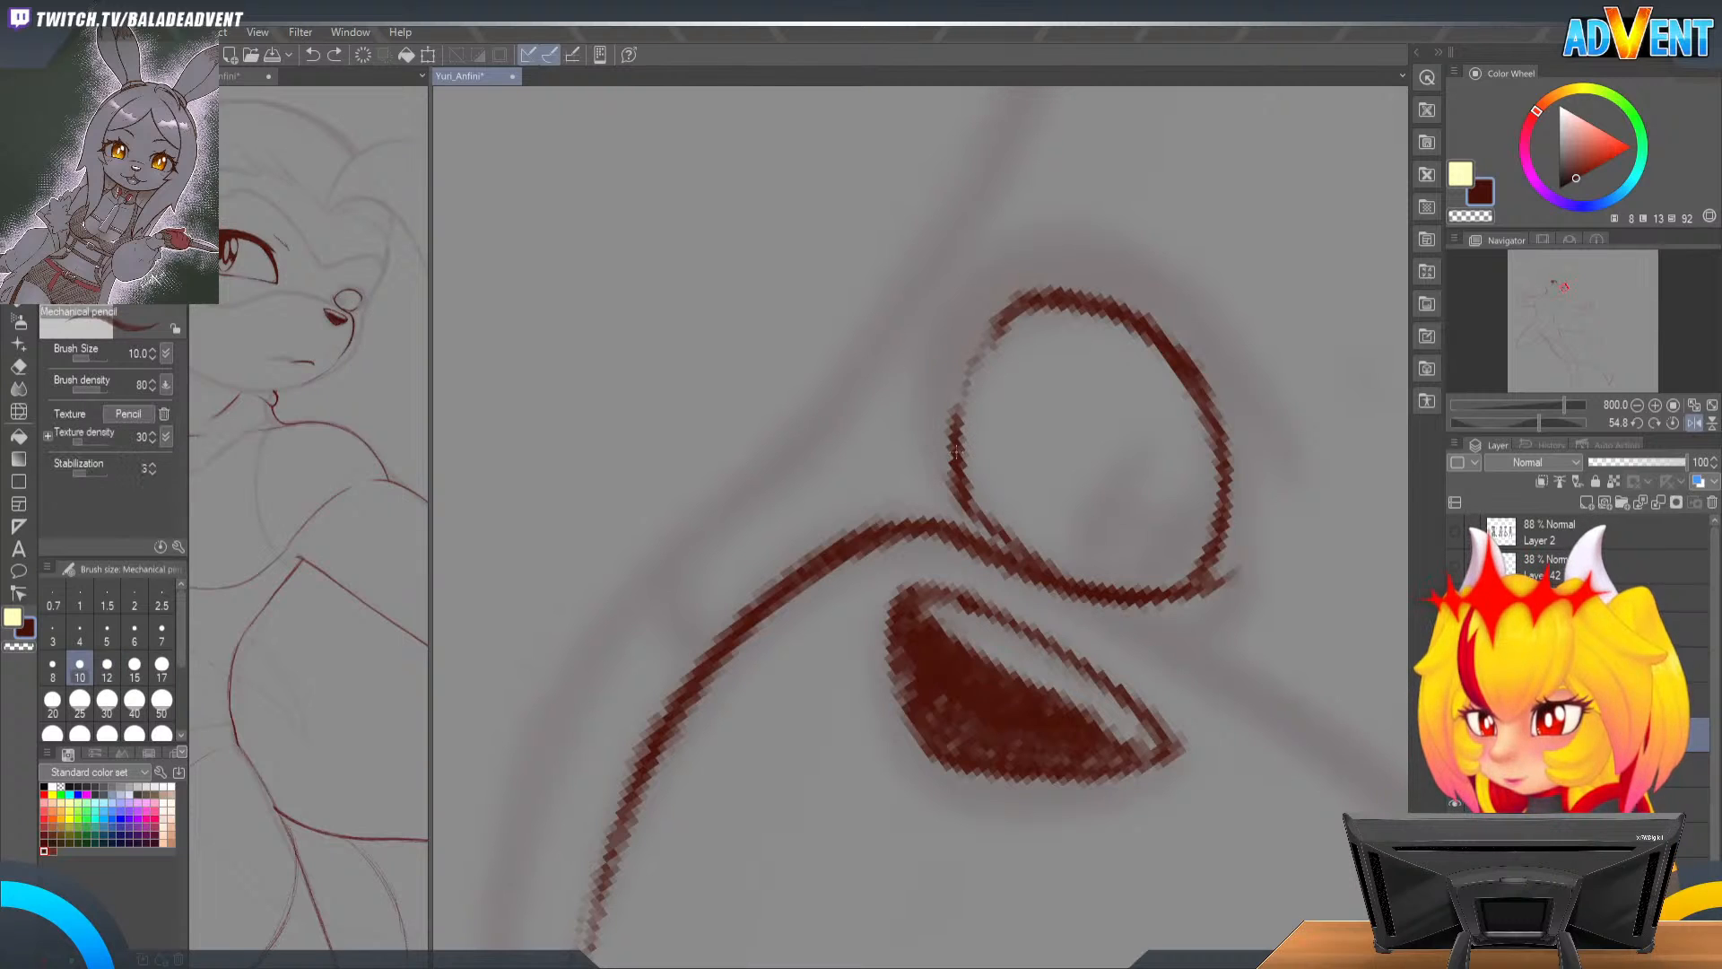
pyautogui.moveTo(957, 432)
pyautogui.mouseDown()
pyautogui.moveTo(973, 359)
pyautogui.moveTo(1025, 300)
pyautogui.mouseUp()
pyautogui.moveTo(960, 370)
pyautogui.mouseDown()
pyautogui.moveTo(1003, 313)
pyautogui.moveTo(958, 464)
pyautogui.moveTo(1001, 317)
pyautogui.mouseUp()
# Step: Draw overlapping strokes that extend the circle's upper arc outward past its outline, following the faint sketch
pyautogui.press('r')
pyautogui.moveTo(1066, 731)
pyautogui.mouseDown()
pyautogui.moveTo(1122, 539)
pyautogui.moveTo(1139, 303)
pyautogui.moveTo(1106, 313)
pyautogui.mouseUp()
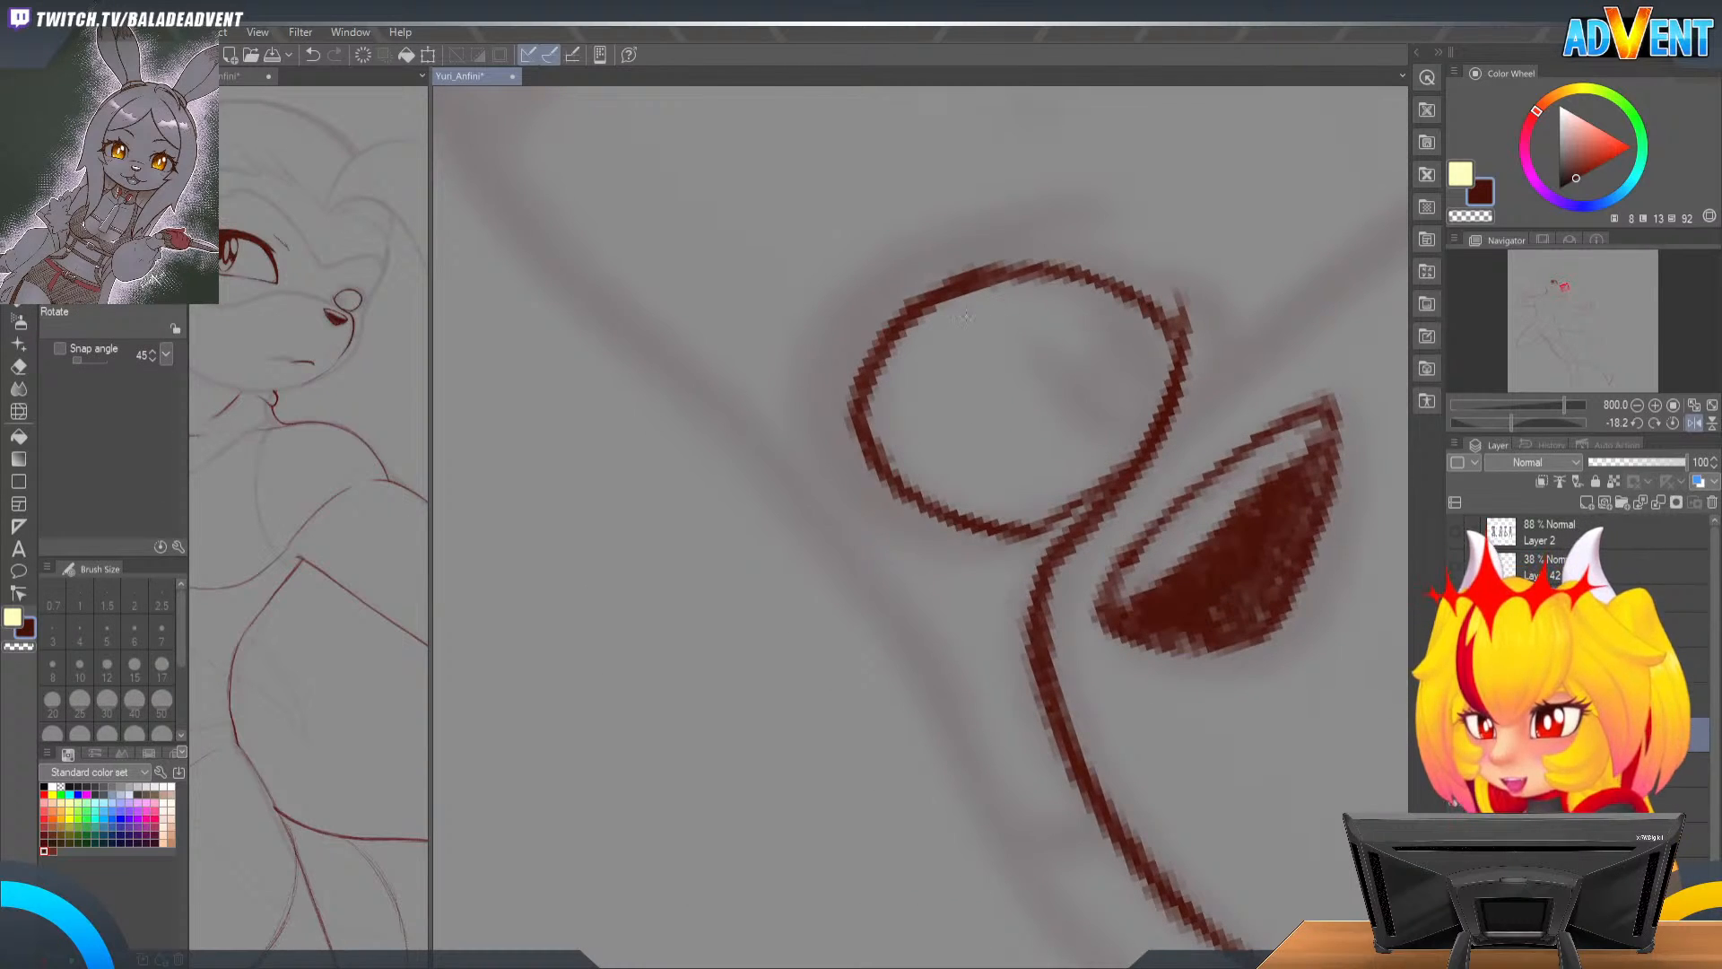
pyautogui.press('p')
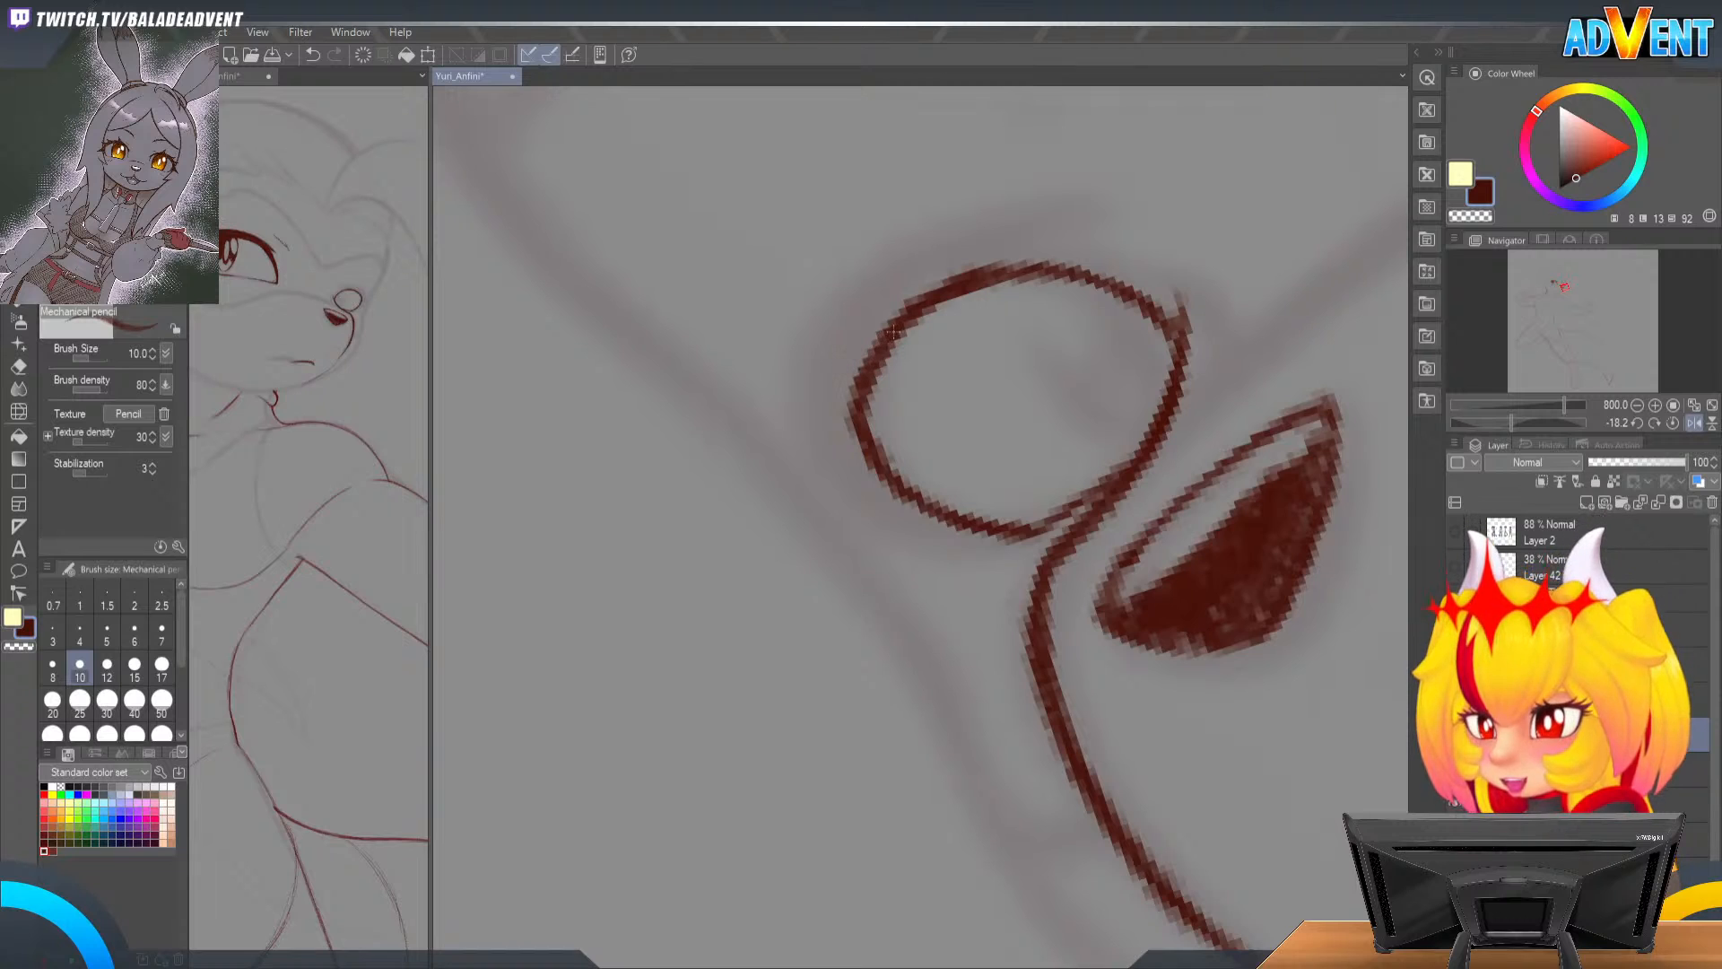
pyautogui.moveTo(998, 258); pyautogui.dragTo(1096, 217)
pyautogui.moveTo(951, 271); pyautogui.dragTo(1061, 233)
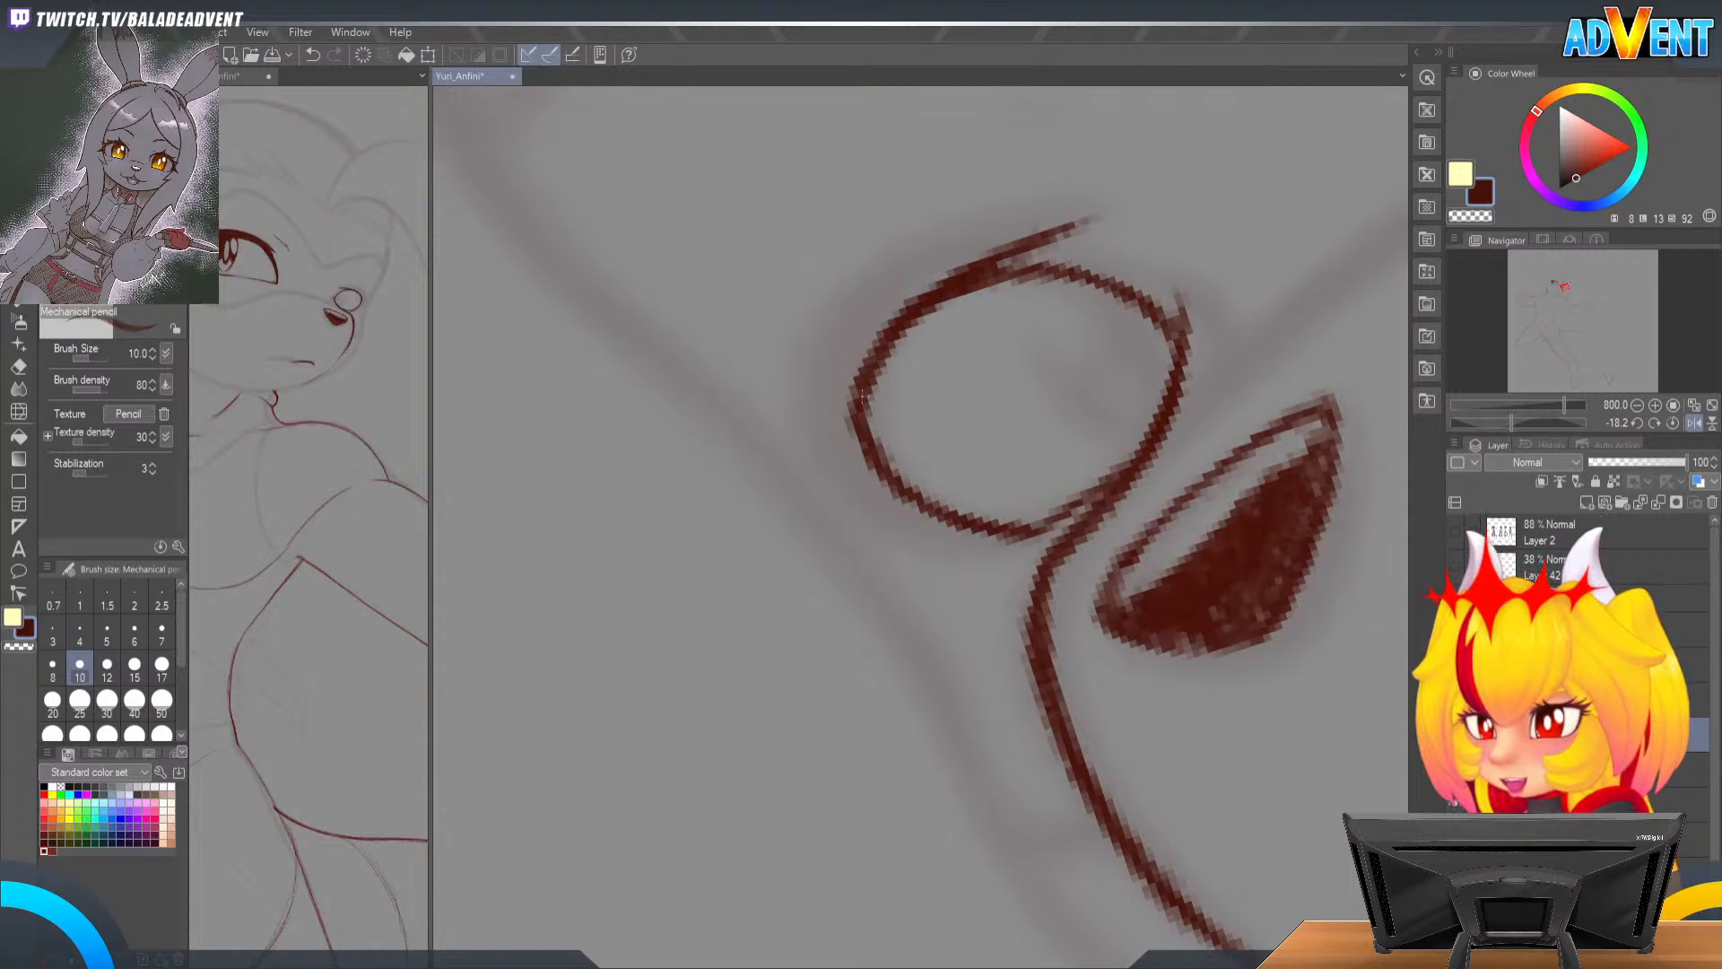
# Step: Thicken the circle's outer side, filling the wedge between its outline and the stroke extending from the upper arc
pyautogui.press('r')
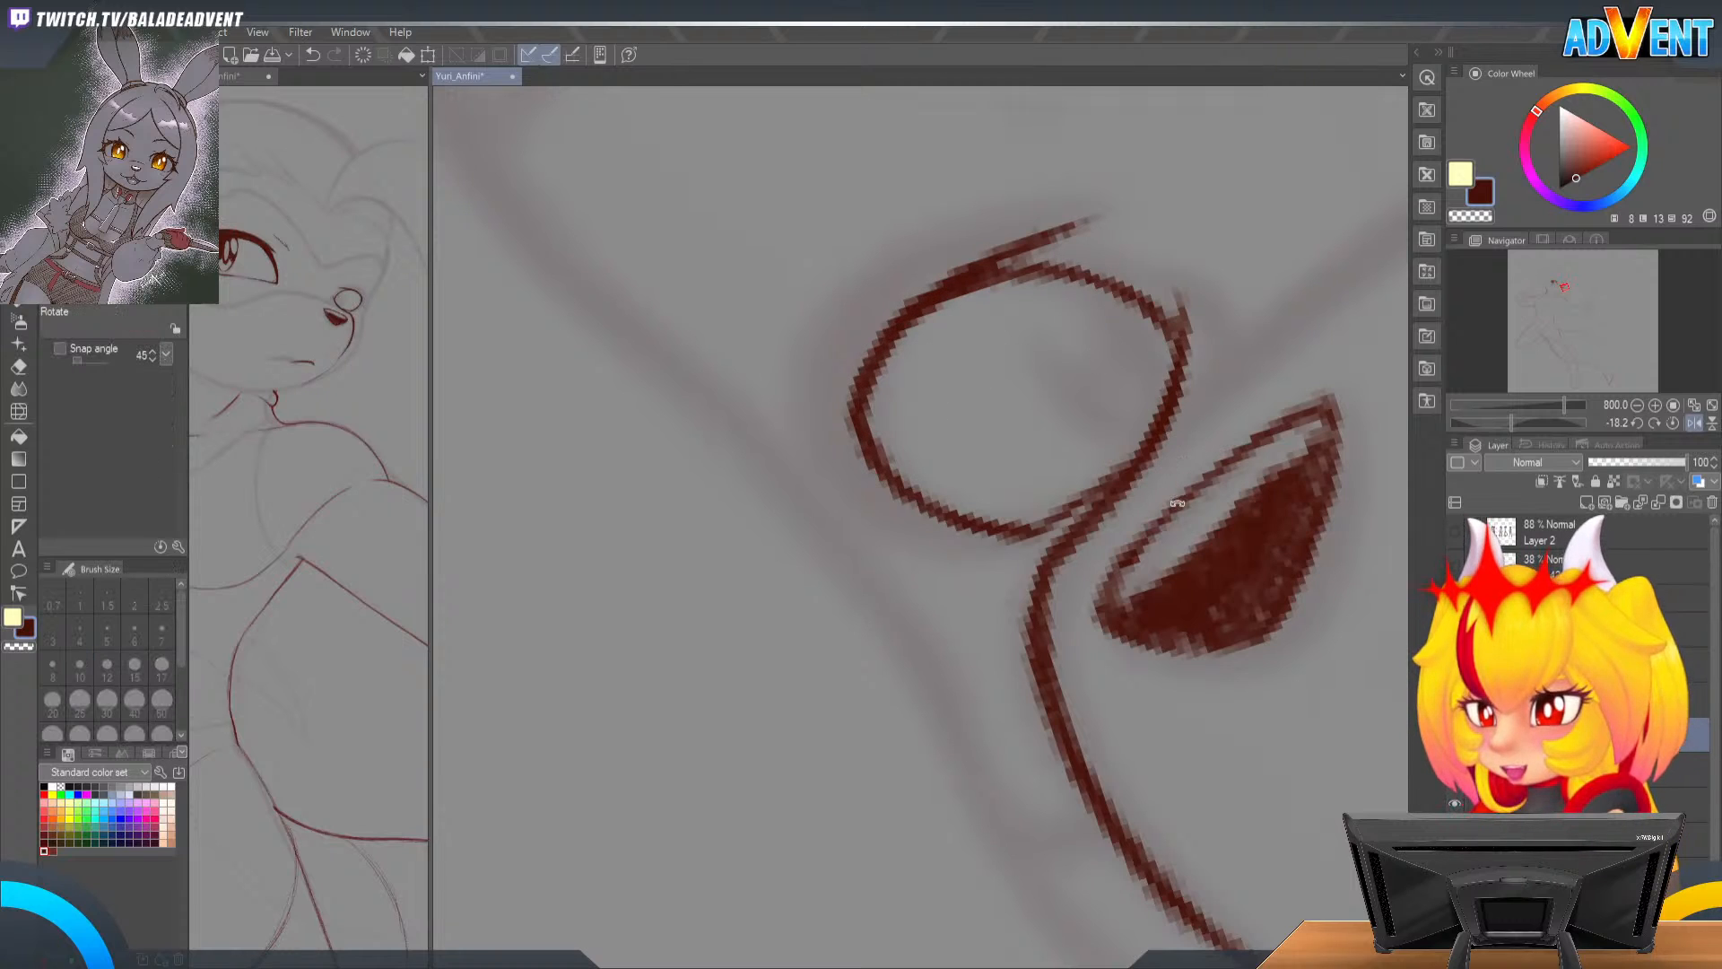
pyautogui.moveTo(1232, 473)
pyautogui.mouseDown()
pyautogui.moveTo(1251, 588)
pyautogui.moveTo(1202, 704)
pyautogui.mouseUp()
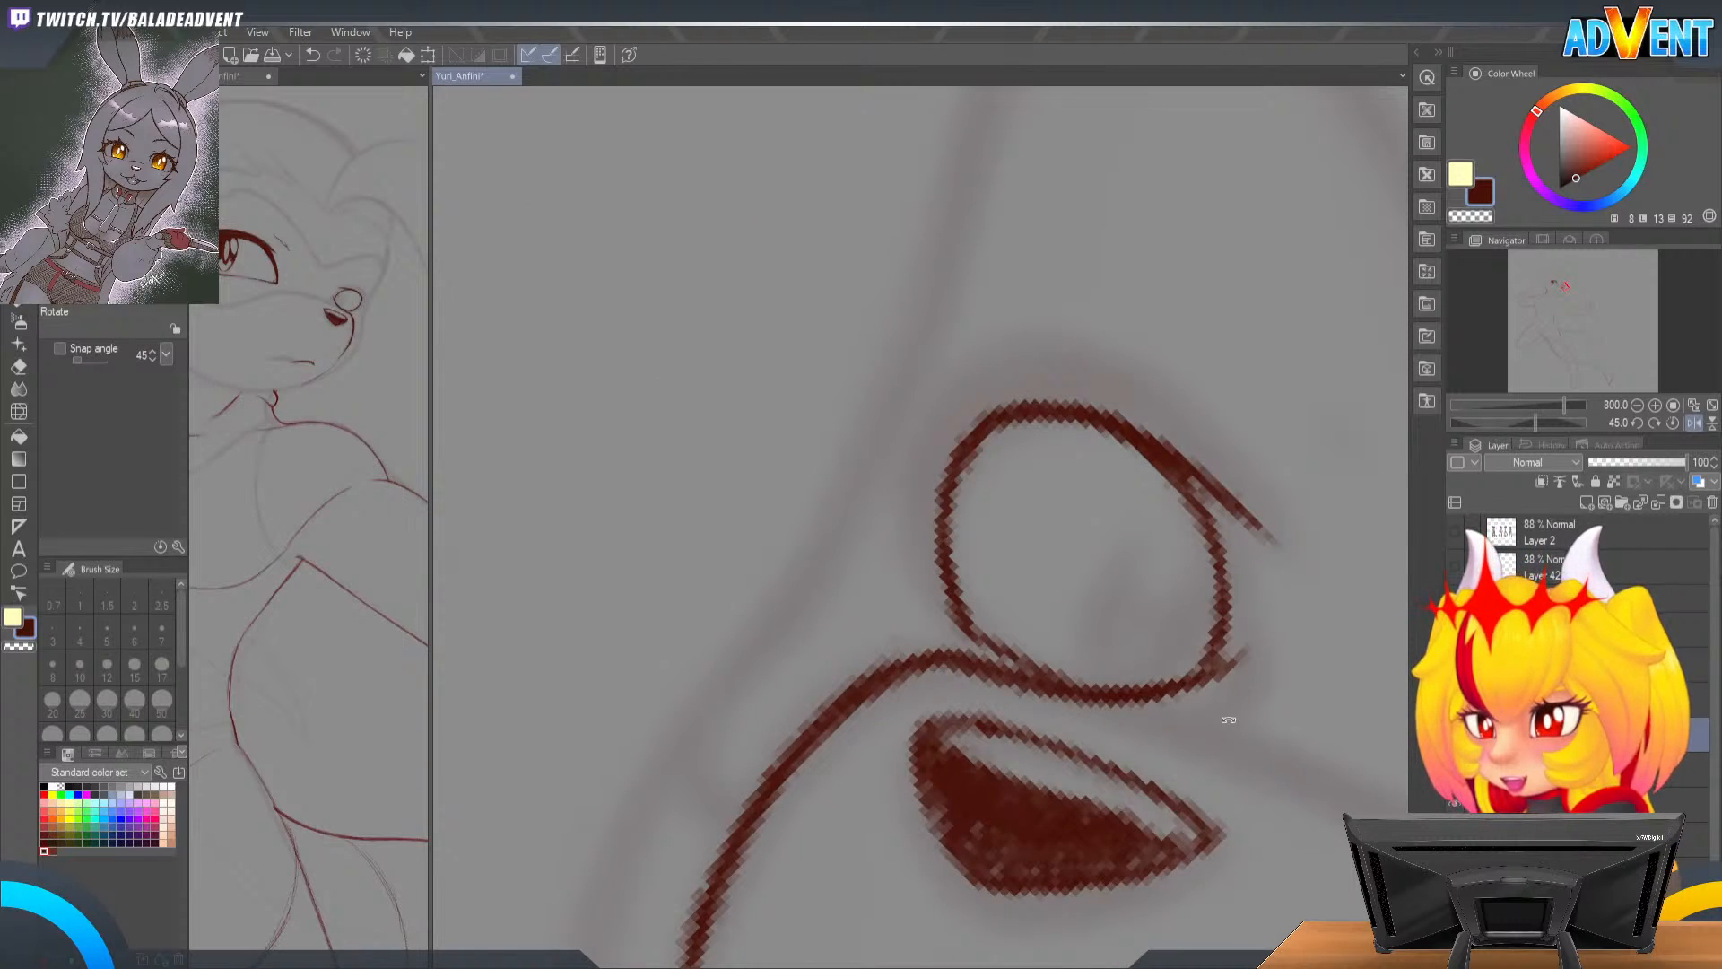
pyautogui.press('h')
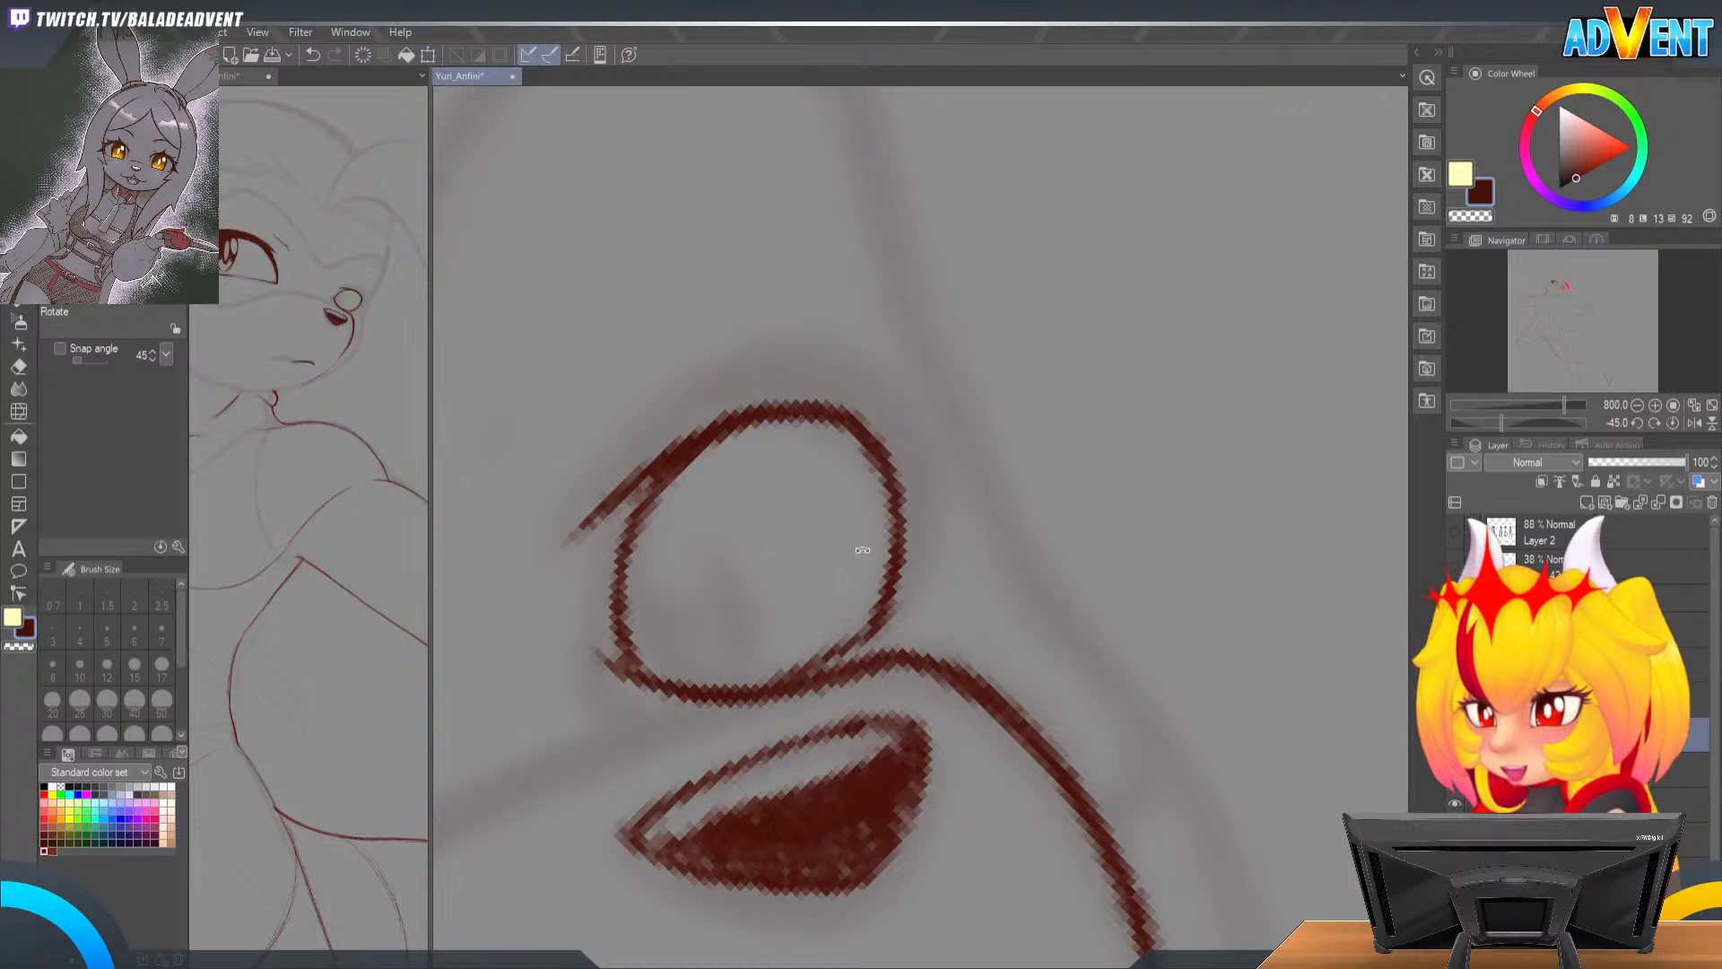
pyautogui.press('p')
pyautogui.press('p')
pyautogui.moveTo(837, 373); pyautogui.dragTo(1223, 350)
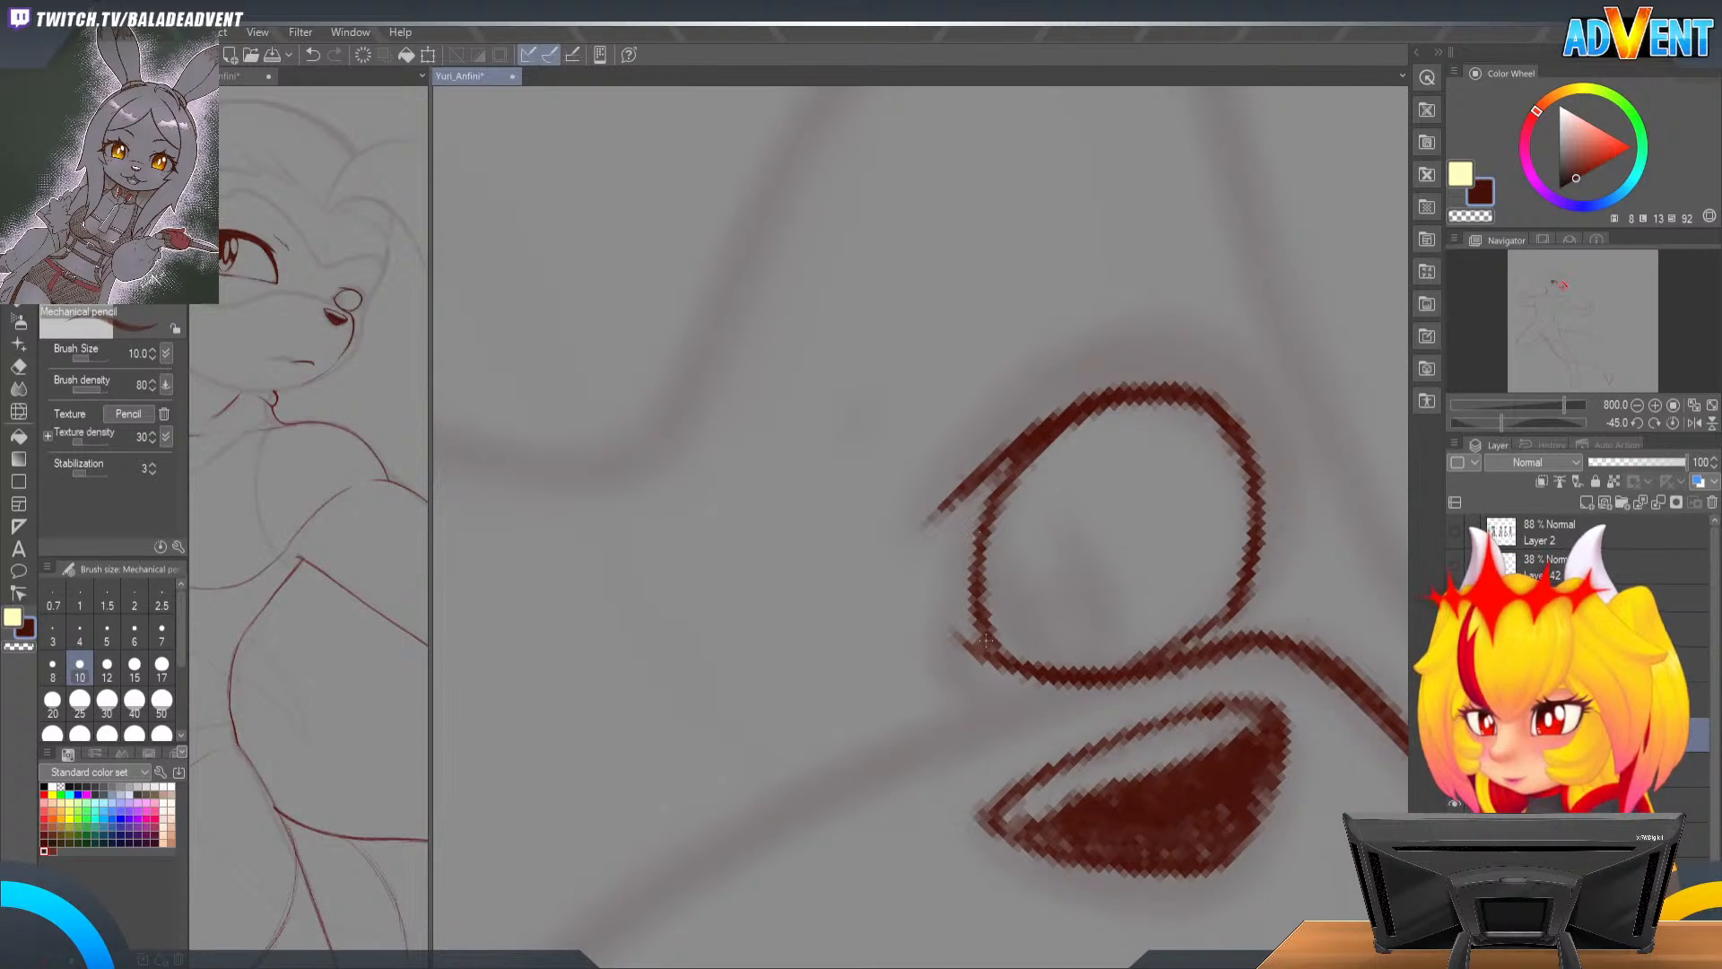
pyautogui.moveTo(980, 603)
pyautogui.mouseDown()
pyautogui.moveTo(982, 489)
pyautogui.moveTo(975, 588)
pyautogui.moveTo(989, 468)
pyautogui.moveTo(974, 526)
pyautogui.moveTo(1022, 446)
pyautogui.moveTo(969, 529)
pyautogui.mouseUp()
pyautogui.moveTo(992, 647); pyautogui.dragTo(965, 488)
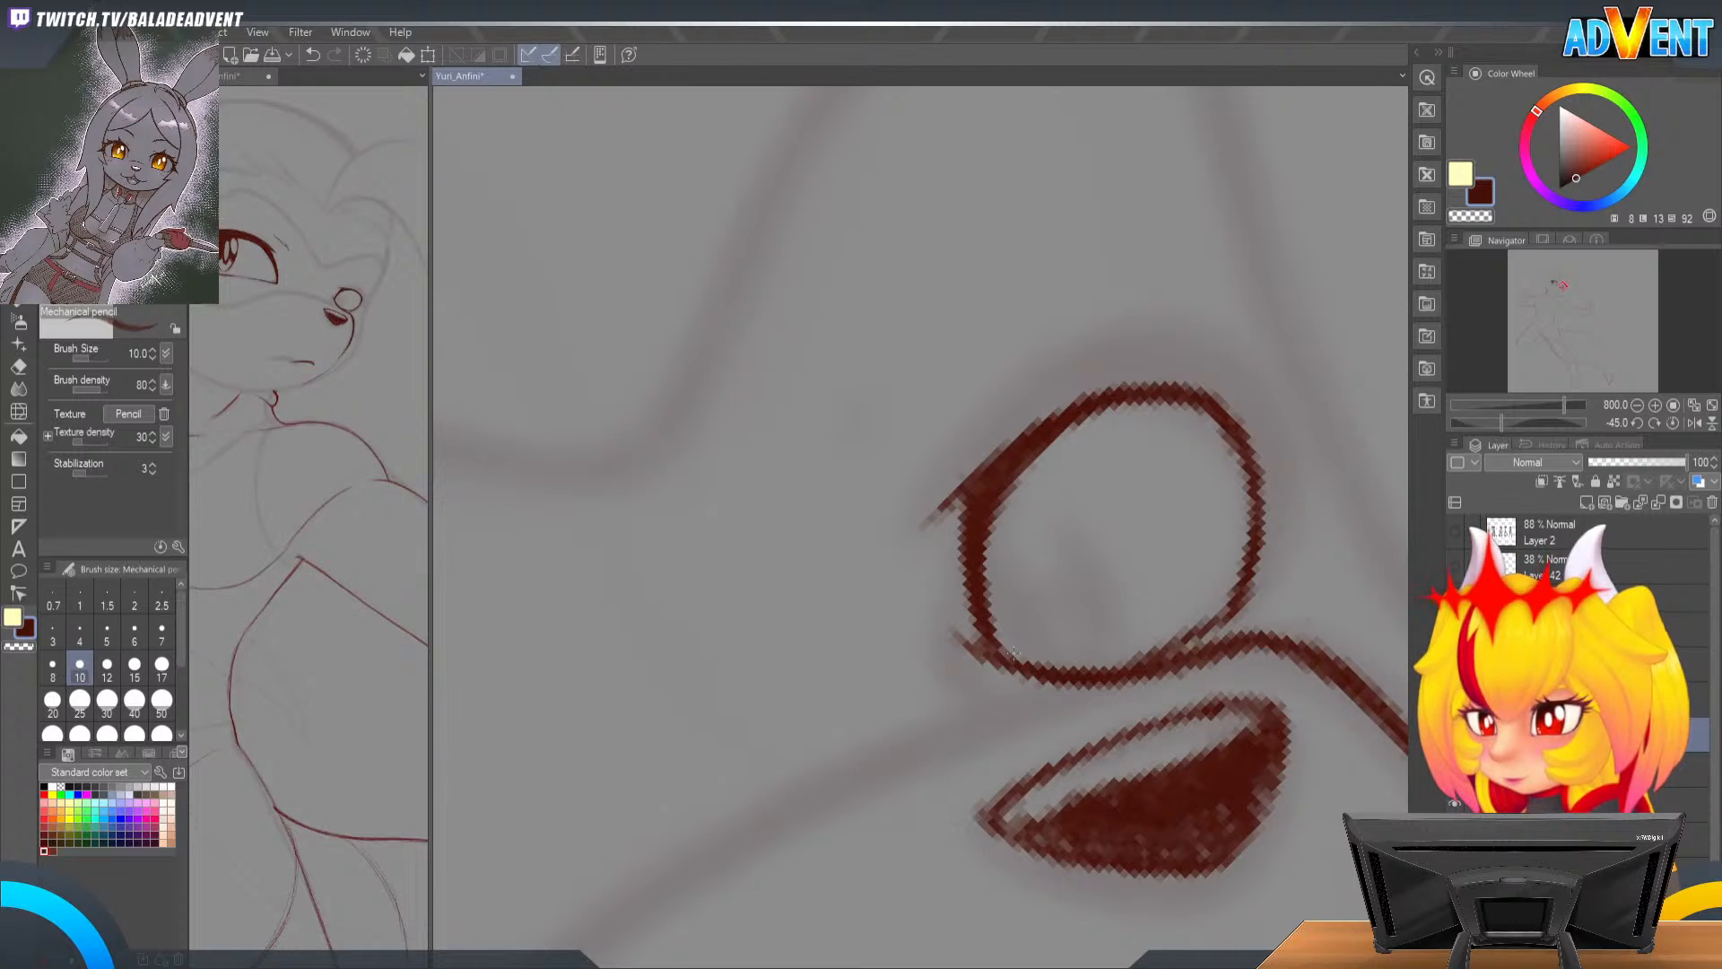
# Step: Thicken the circle's outline on the side facing the bridge line with repeated strokes up towards the top
pyautogui.press('h')
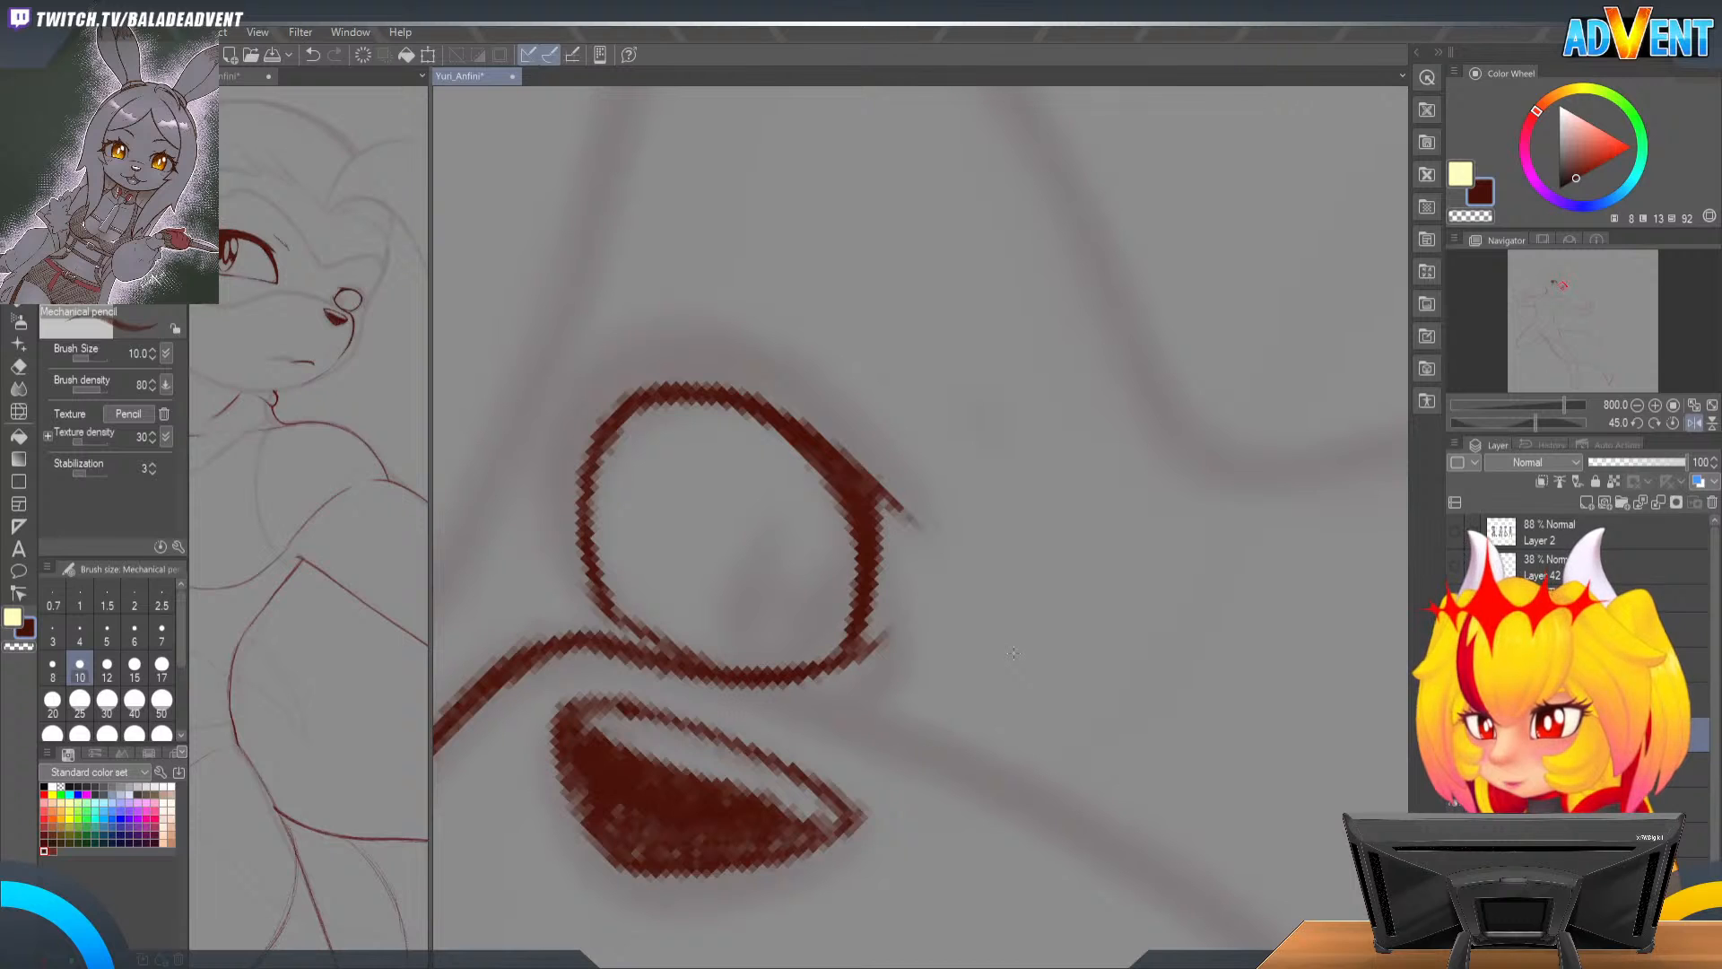
pyautogui.moveTo(757, 288); pyautogui.dragTo(1172, 280)
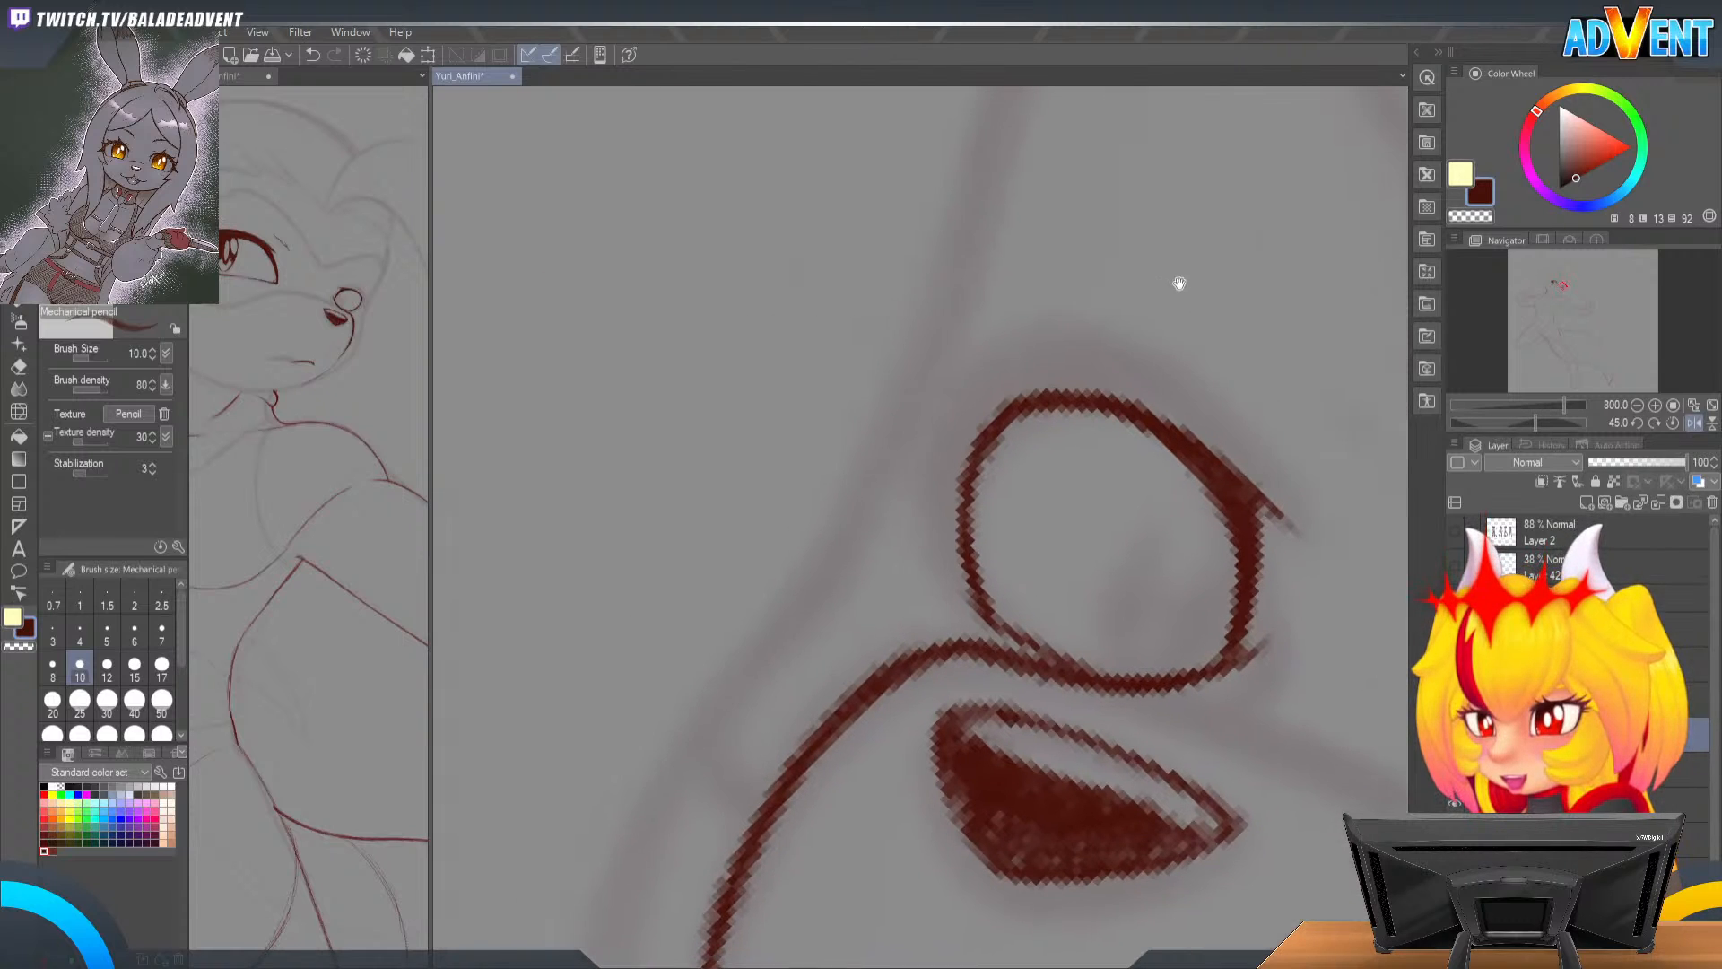
pyautogui.moveTo(981, 609); pyautogui.dragTo(951, 439)
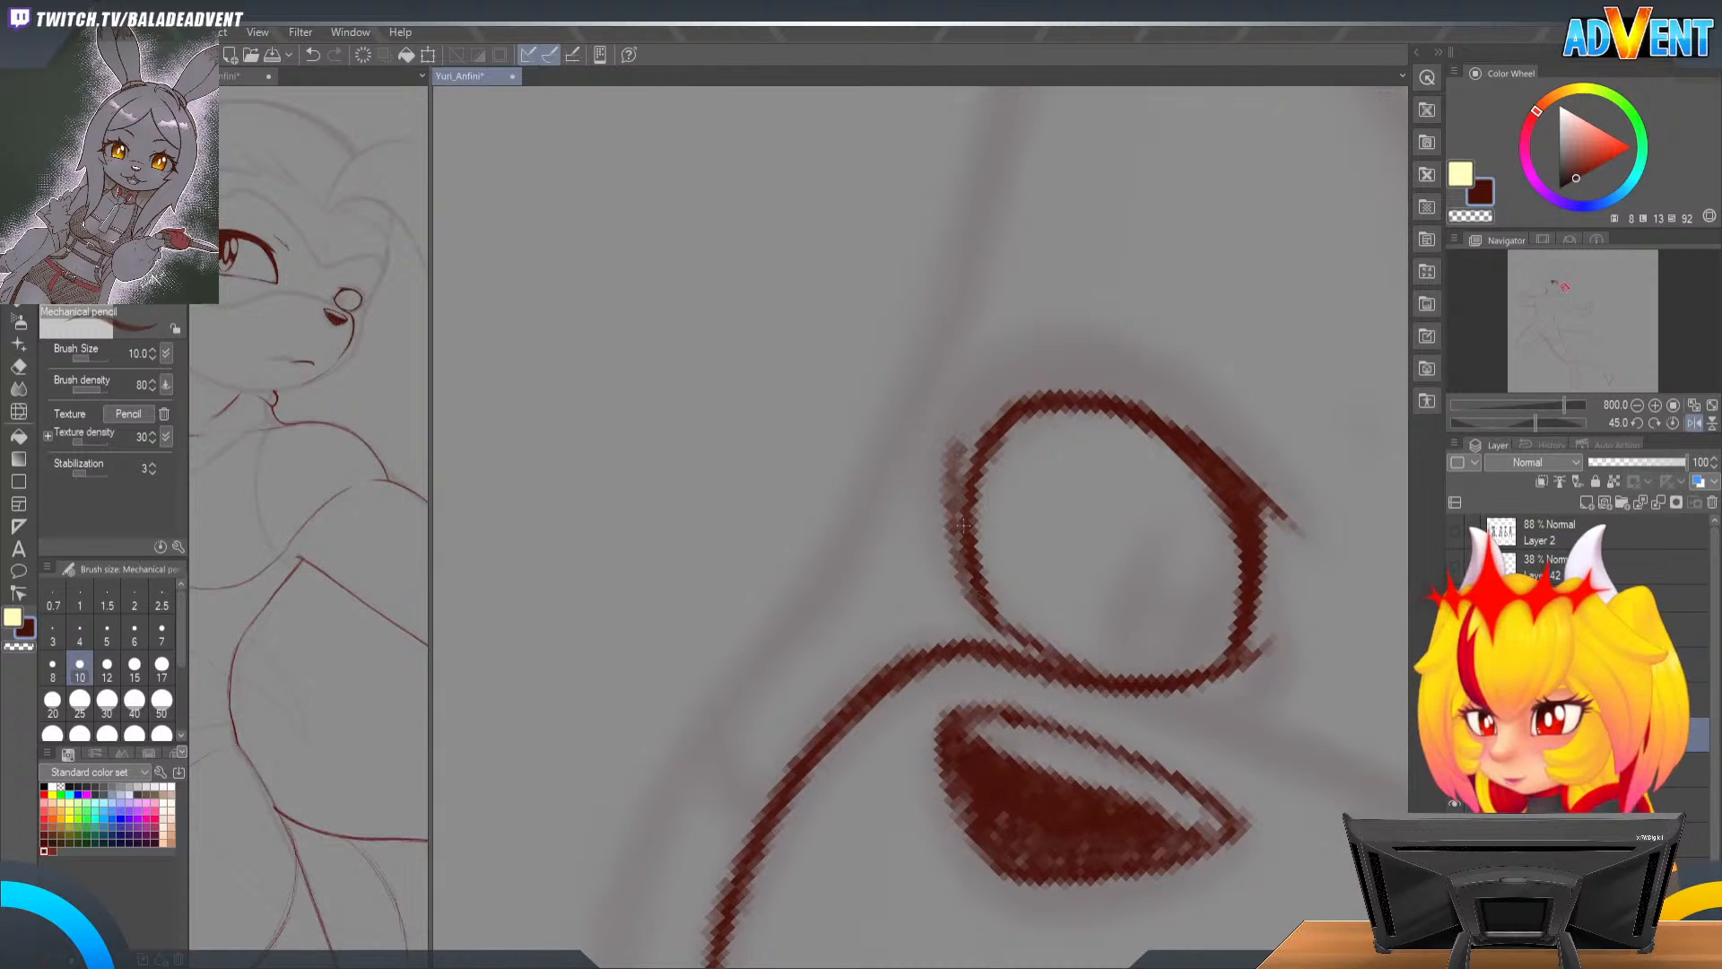
pyautogui.moveTo(978, 594)
pyautogui.mouseDown()
pyautogui.moveTo(961, 451)
pyautogui.moveTo(964, 551)
pyautogui.moveTo(982, 380)
pyautogui.moveTo(971, 407)
pyautogui.moveTo(1001, 361)
pyautogui.mouseUp()
pyautogui.moveTo(960, 430)
pyautogui.mouseDown()
pyautogui.moveTo(1007, 364)
pyautogui.moveTo(961, 473)
pyautogui.moveTo(981, 392)
pyautogui.moveTo(965, 509)
pyautogui.moveTo(974, 417)
pyautogui.mouseUp()
pyautogui.moveTo(976, 583); pyautogui.dragTo(966, 393)
pyautogui.moveTo(972, 456)
pyautogui.mouseDown()
pyautogui.moveTo(1011, 362)
pyautogui.moveTo(1028, 384)
pyautogui.mouseUp()
# Step: Build up a heavy line weight along the circle's upper arc with overlapping strokes, widening it towards the bridge-side corner
pyautogui.hotkey('shift', 'space')
pyautogui.moveTo(941, 674)
pyautogui.mouseDown()
pyautogui.moveTo(1219, 453)
pyautogui.moveTo(1191, 375)
pyautogui.mouseUp()
pyautogui.press('space')
pyautogui.moveTo(862, 293); pyautogui.dragTo(970, 414)
pyautogui.press('p')
pyautogui.press('p')
pyautogui.moveTo(981, 325); pyautogui.dragTo(854, 441)
pyautogui.hotkey('ctrl', 'z')
pyautogui.moveTo(963, 331)
pyautogui.mouseDown()
pyautogui.moveTo(869, 408)
pyautogui.moveTo(909, 375)
pyautogui.moveTo(860, 501)
pyautogui.moveTo(882, 408)
pyautogui.moveTo(850, 569)
pyautogui.mouseUp()
pyautogui.moveTo(869, 491)
pyautogui.mouseDown()
pyautogui.moveTo(849, 585)
pyautogui.moveTo(870, 589)
pyautogui.moveTo(854, 571)
pyautogui.mouseUp()
pyautogui.moveTo(890, 408)
pyautogui.mouseDown()
pyautogui.moveTo(852, 549)
pyautogui.moveTo(877, 439)
pyautogui.moveTo(870, 561)
pyautogui.mouseUp()
pyautogui.moveTo(888, 439)
pyautogui.mouseDown()
pyautogui.moveTo(876, 530)
pyautogui.moveTo(879, 484)
pyautogui.moveTo(908, 599)
pyautogui.mouseUp()
pyautogui.moveTo(877, 536); pyautogui.dragTo(887, 511)
pyautogui.moveTo(915, 421)
pyautogui.mouseDown()
pyautogui.moveTo(881, 546)
pyautogui.moveTo(871, 490)
pyautogui.moveTo(872, 571)
pyautogui.mouseUp()
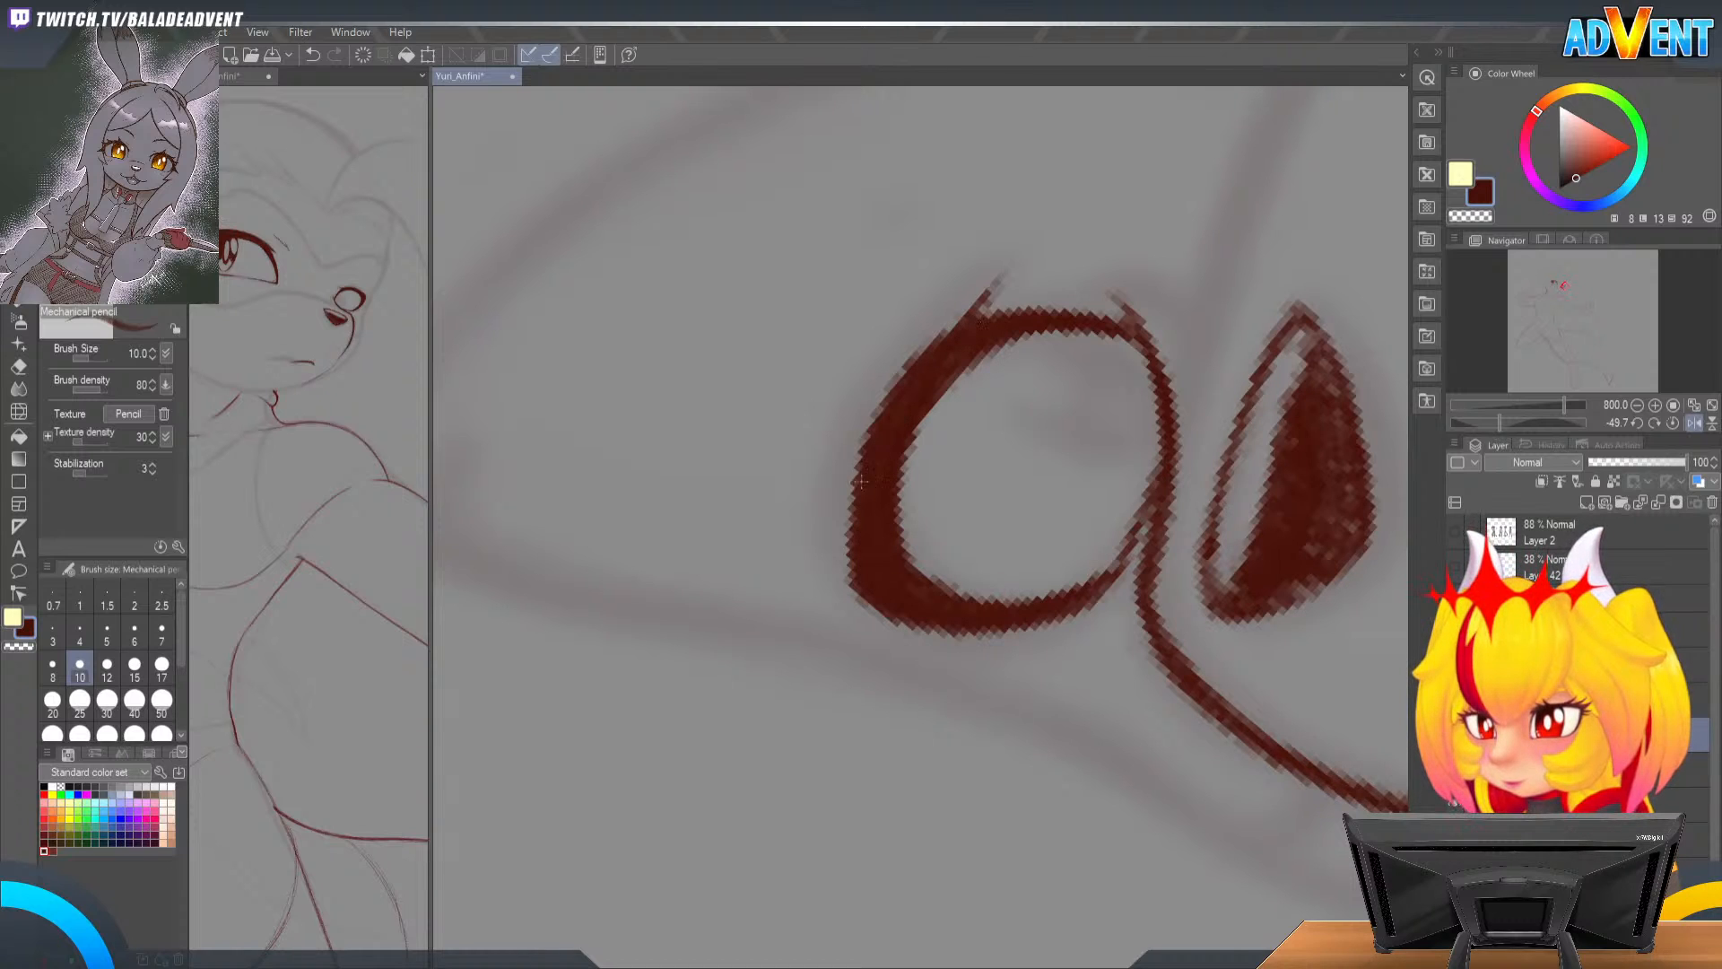
# Step: Trim and reshape the outer corner of the circle's thick upper outline so the heavy arc runs evenly into the side
pyautogui.moveTo(858, 572); pyautogui.dragTo(1133, 341)
pyautogui.press('e')
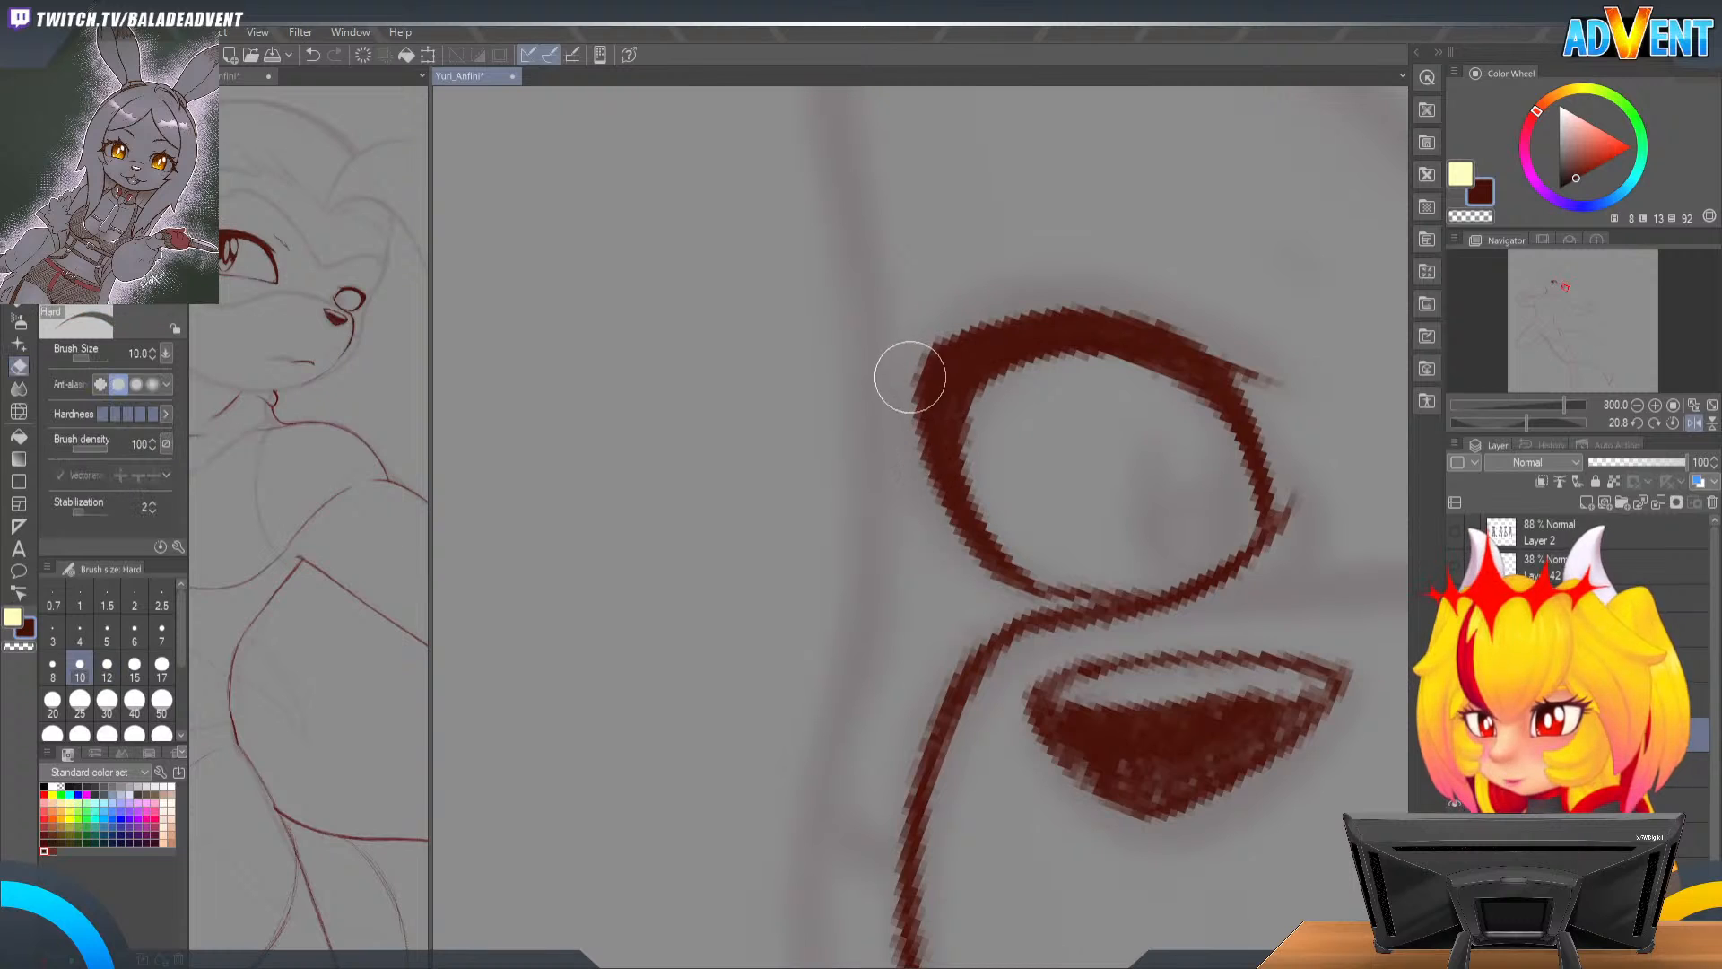
pyautogui.press('p')
pyautogui.moveTo(916, 396); pyautogui.dragTo(928, 360)
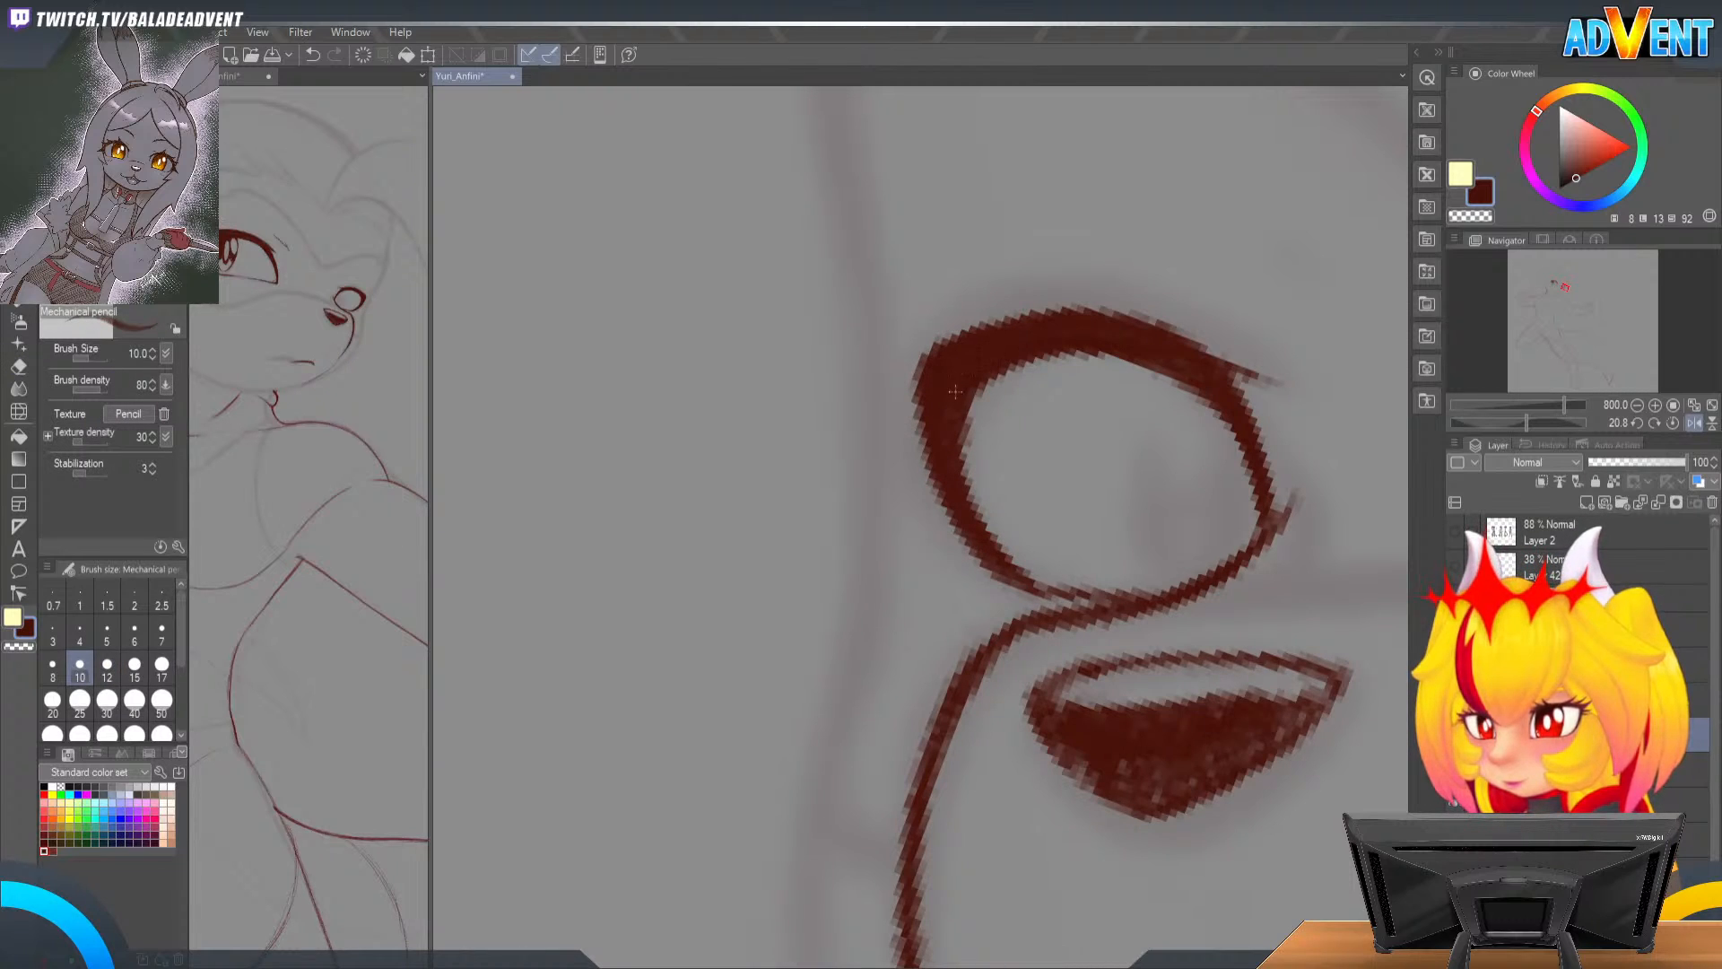
pyautogui.moveTo(1301, 206); pyautogui.dragTo(924, 466)
pyautogui.press('p')
pyautogui.moveTo(913, 348)
pyautogui.mouseDown()
pyautogui.moveTo(860, 452)
pyautogui.moveTo(876, 411)
pyautogui.mouseUp()
pyautogui.moveTo(906, 345); pyautogui.dragTo(899, 379)
# Step: Check the shape and line weight of the circle above the nose from rotated and mirrored views
pyautogui.hotkey('shift', 'space')
pyautogui.moveTo(1091, 249)
pyautogui.mouseDown()
pyautogui.moveTo(1257, 395)
pyautogui.moveTo(1188, 569)
pyautogui.moveTo(1272, 430)
pyautogui.moveTo(1284, 626)
pyautogui.moveTo(1202, 754)
pyautogui.moveTo(987, 834)
pyautogui.moveTo(884, 574)
pyautogui.mouseUp()
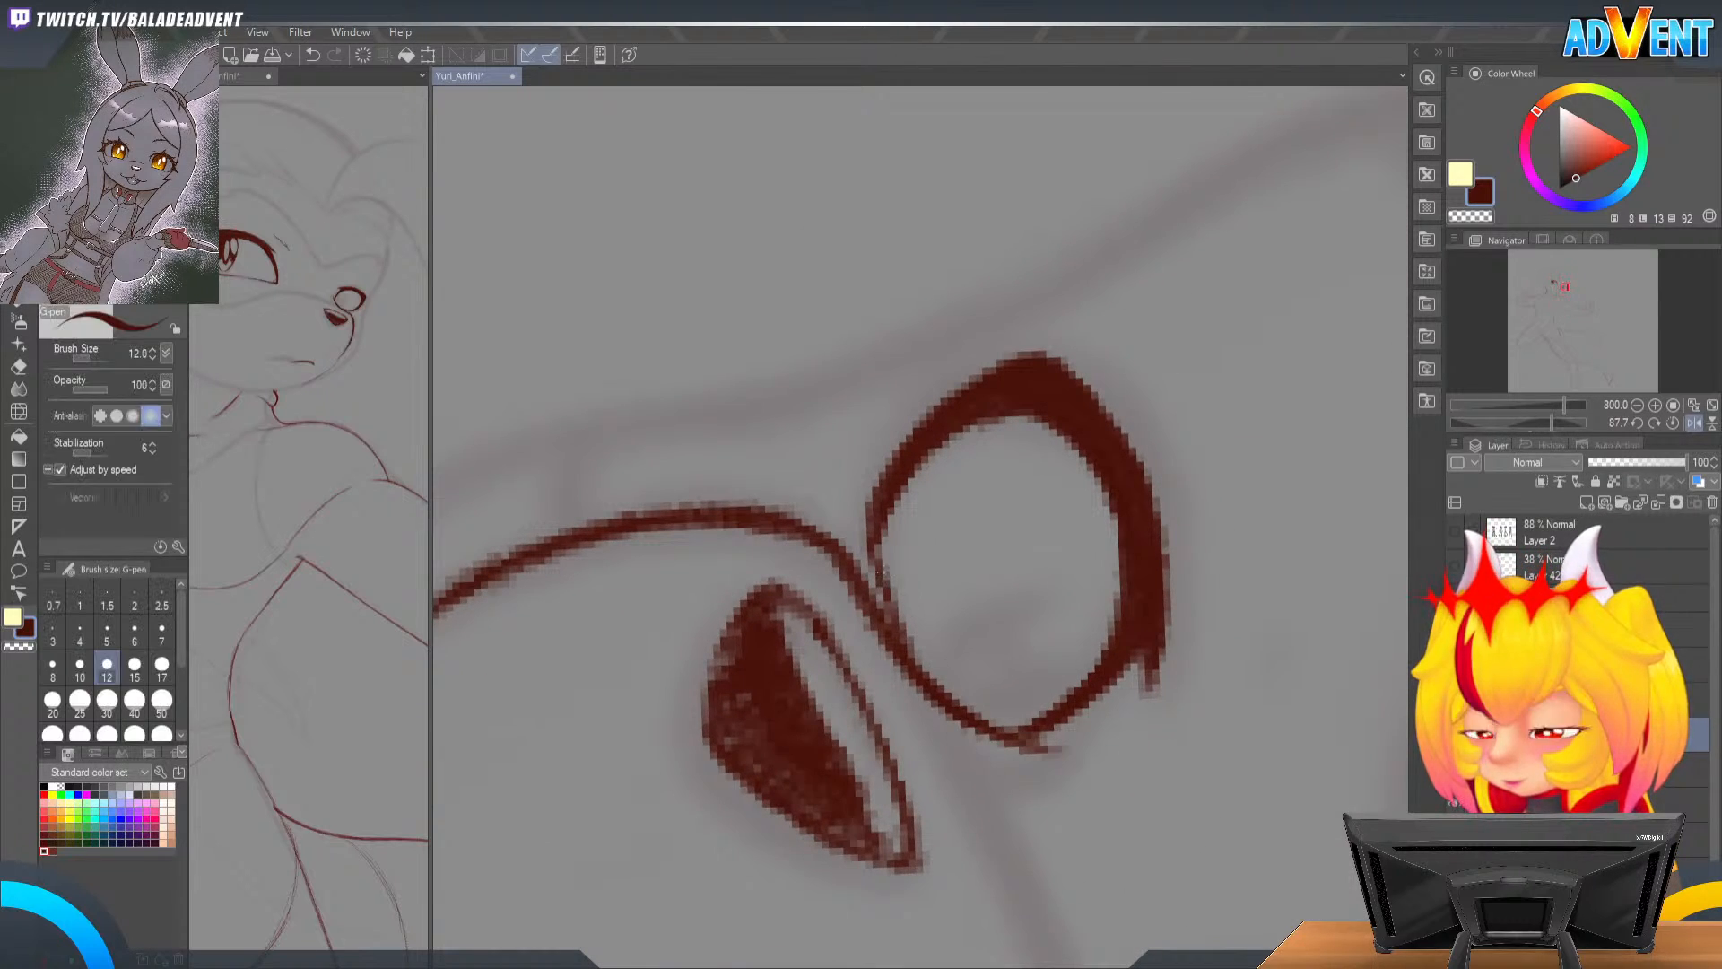
pyautogui.press('p')
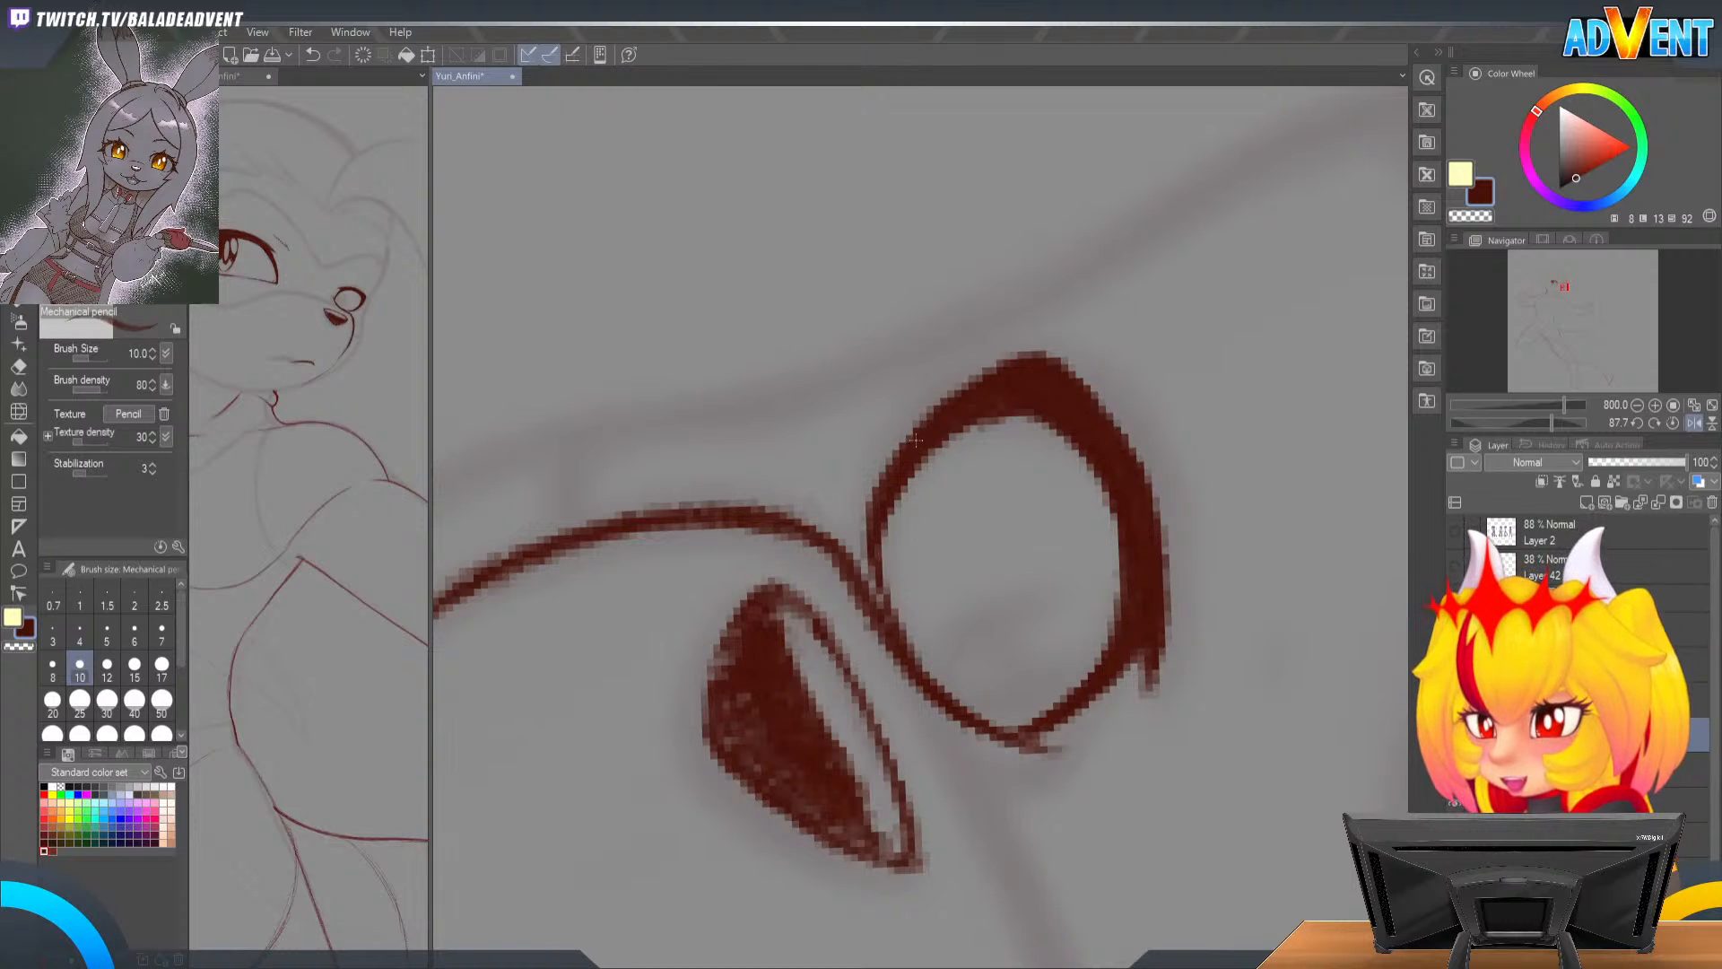
pyautogui.press('r')
pyautogui.moveTo(1006, 357)
pyautogui.mouseDown()
pyautogui.moveTo(1215, 354)
pyautogui.moveTo(891, 373)
pyautogui.mouseUp()
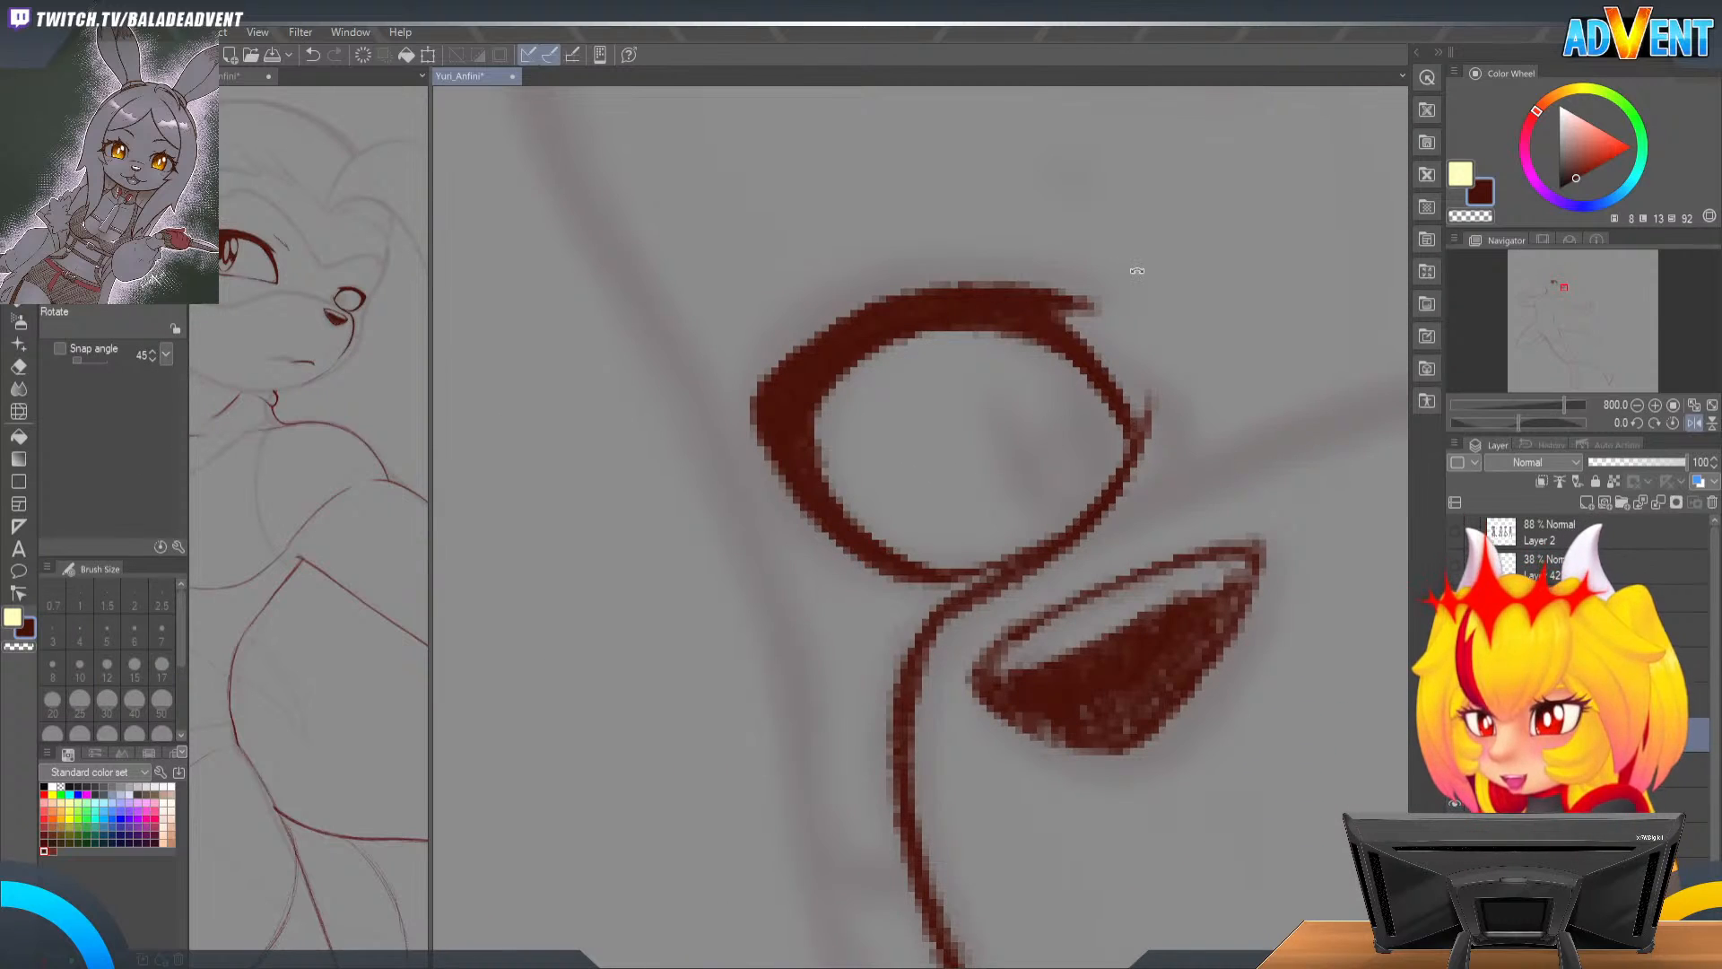
pyautogui.press('h')
pyautogui.press('space')
pyautogui.moveTo(958, 473); pyautogui.dragTo(1049, 595)
pyautogui.press('p')
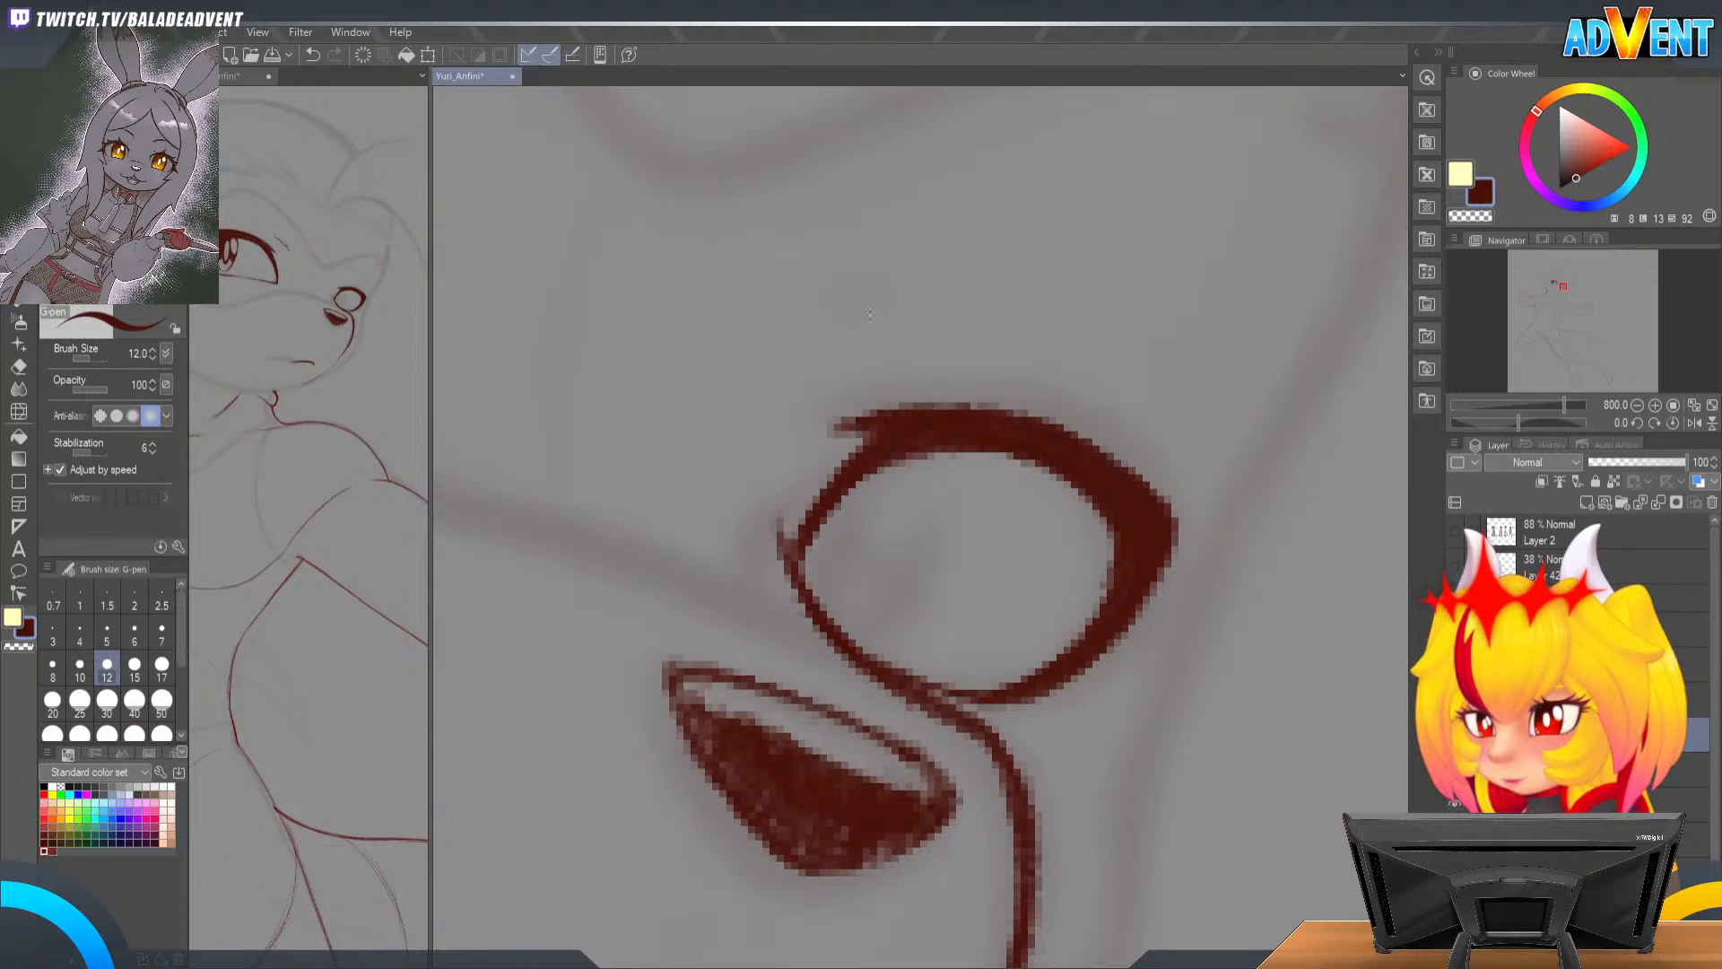
pyautogui.moveTo(835, 349); pyautogui.dragTo(899, 307)
pyautogui.hotkey('ctrl', 'z')
pyautogui.press('p')
pyautogui.moveTo(830, 355)
pyautogui.mouseDown()
pyautogui.moveTo(869, 316)
pyautogui.moveTo(976, 332)
pyautogui.mouseUp()
pyautogui.hotkey('ctrl', 'z')
# Step: Draw short, tapered eyebrow strokes just above the small far eye with the Mechanical pencil at size 10
pyautogui.hotkey('shift', 'space')
pyautogui.moveTo(1128, 518)
pyautogui.mouseDown()
pyautogui.moveTo(1122, 476)
pyautogui.moveTo(1040, 368)
pyautogui.mouseUp()
pyautogui.moveTo(723, 402); pyautogui.dragTo(728, 457)
pyautogui.moveTo(761, 390); pyautogui.dragTo(730, 444)
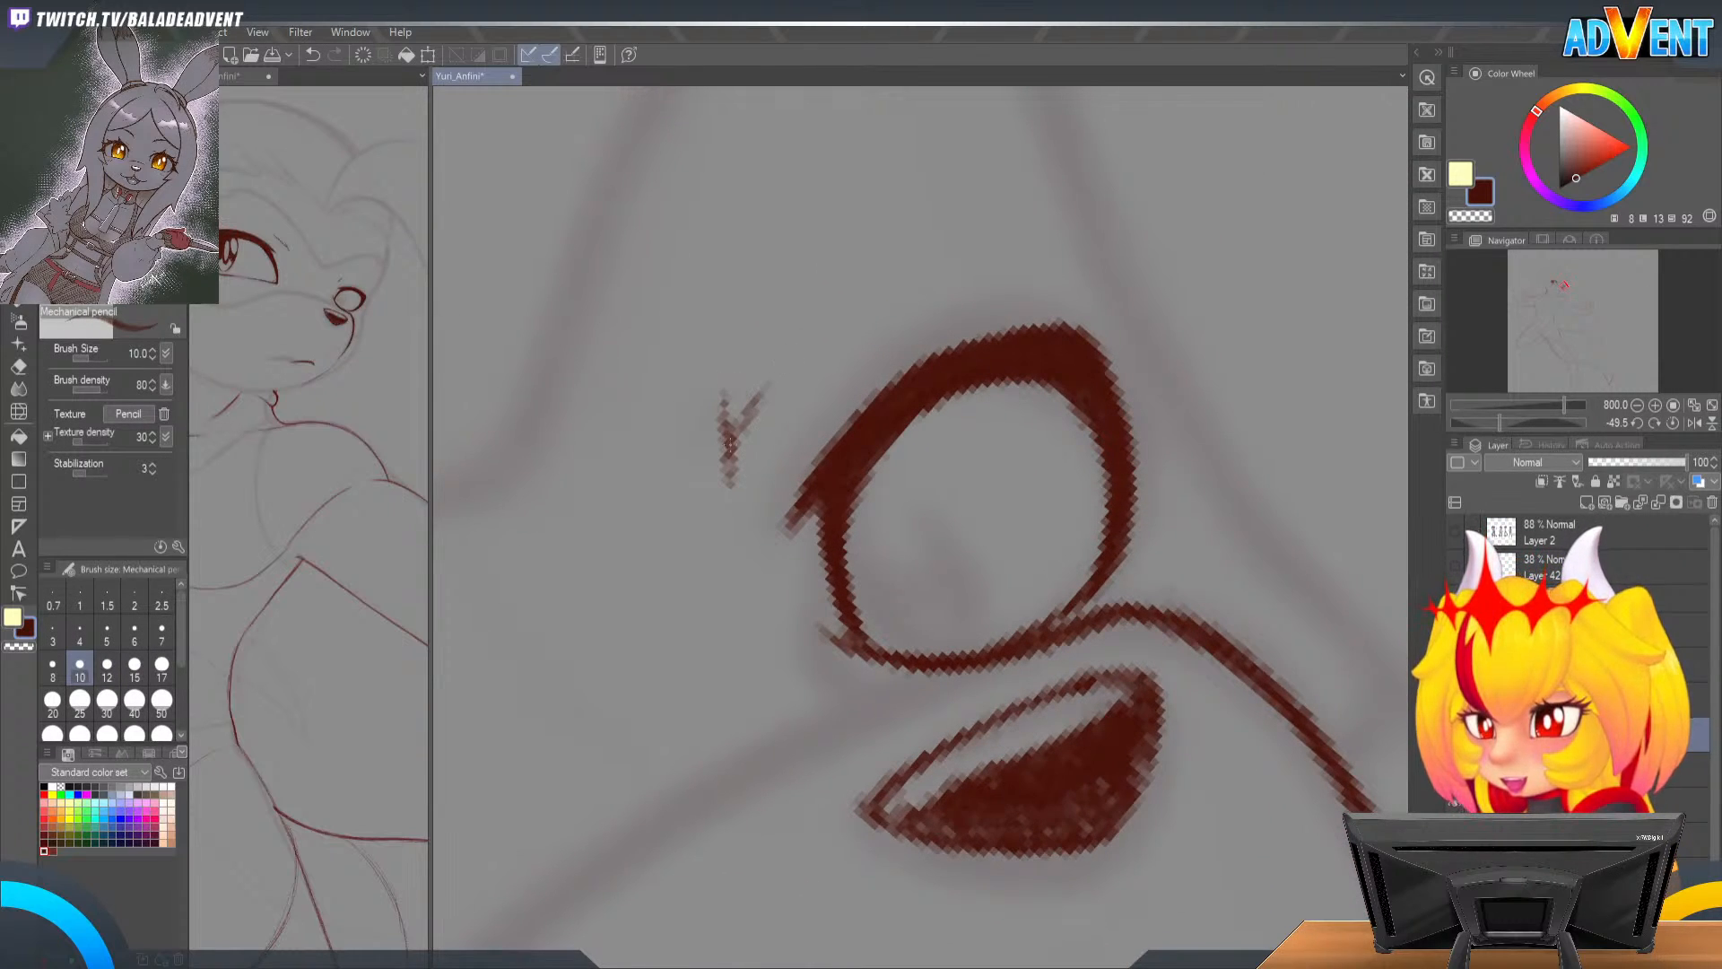
pyautogui.moveTo(777, 375); pyautogui.dragTo(733, 440)
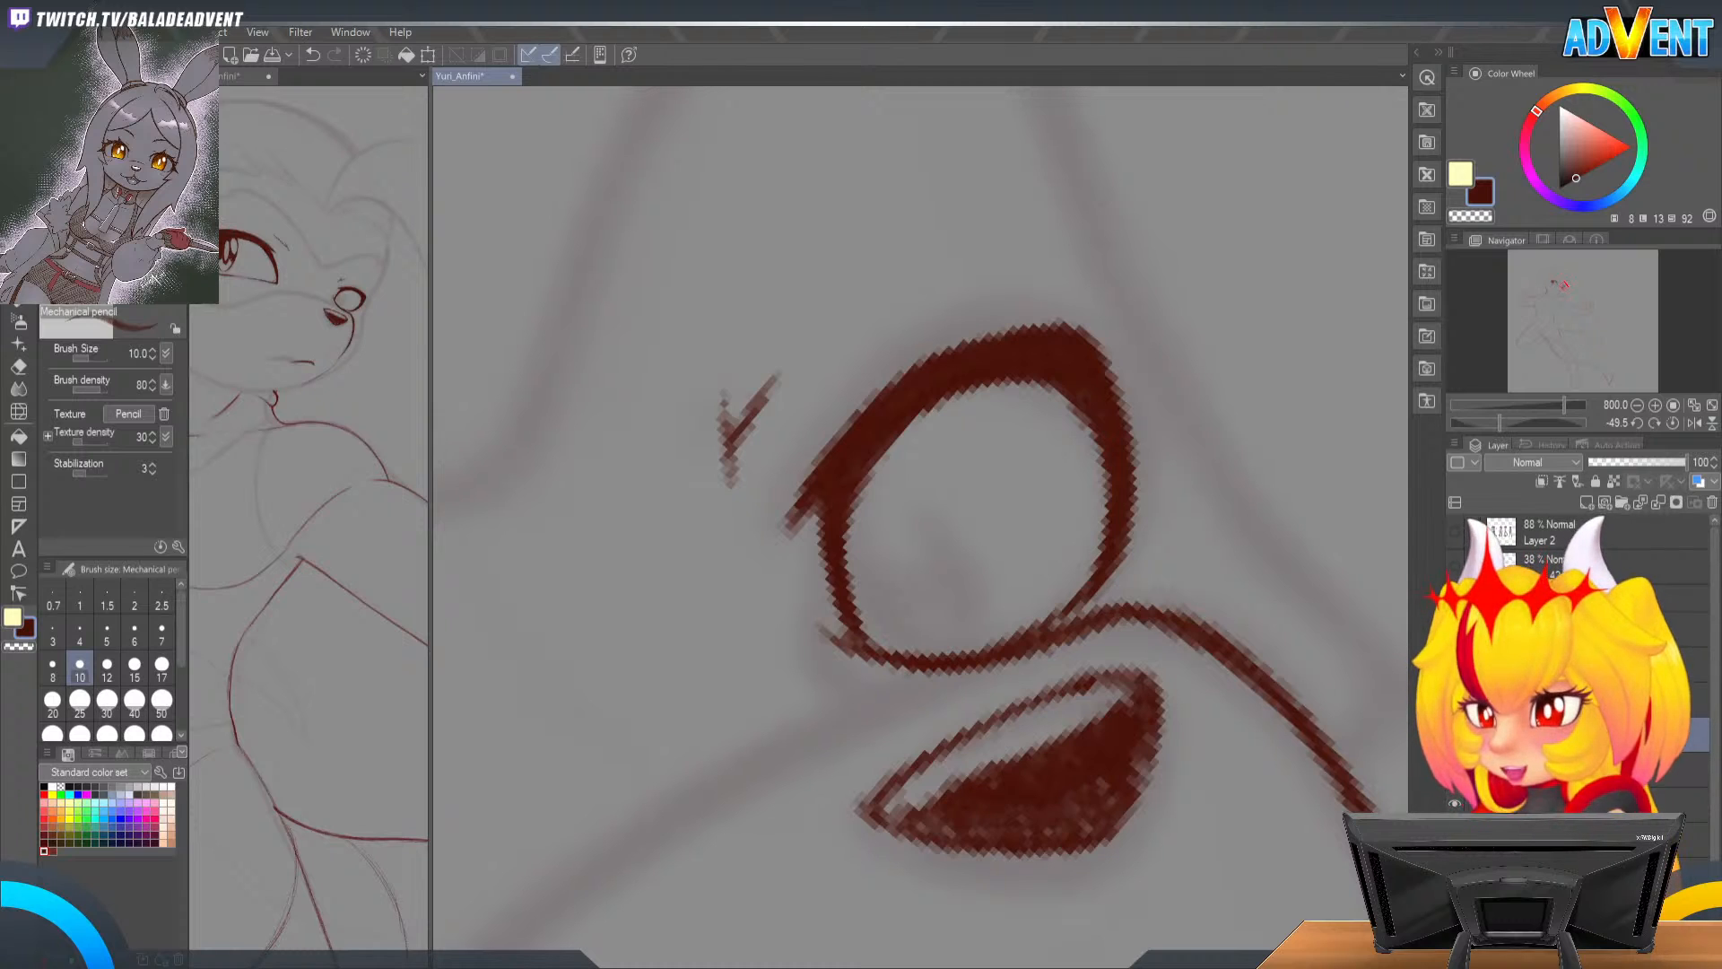
# Step: Draw the iris's curved edge inside the far eye, plus an arc across the lower part of the iris
pyautogui.press('r')
pyautogui.moveTo(996, 98)
pyautogui.mouseDown()
pyautogui.moveTo(1127, 257)
pyautogui.moveTo(1154, 376)
pyautogui.moveTo(1112, 399)
pyautogui.mouseUp()
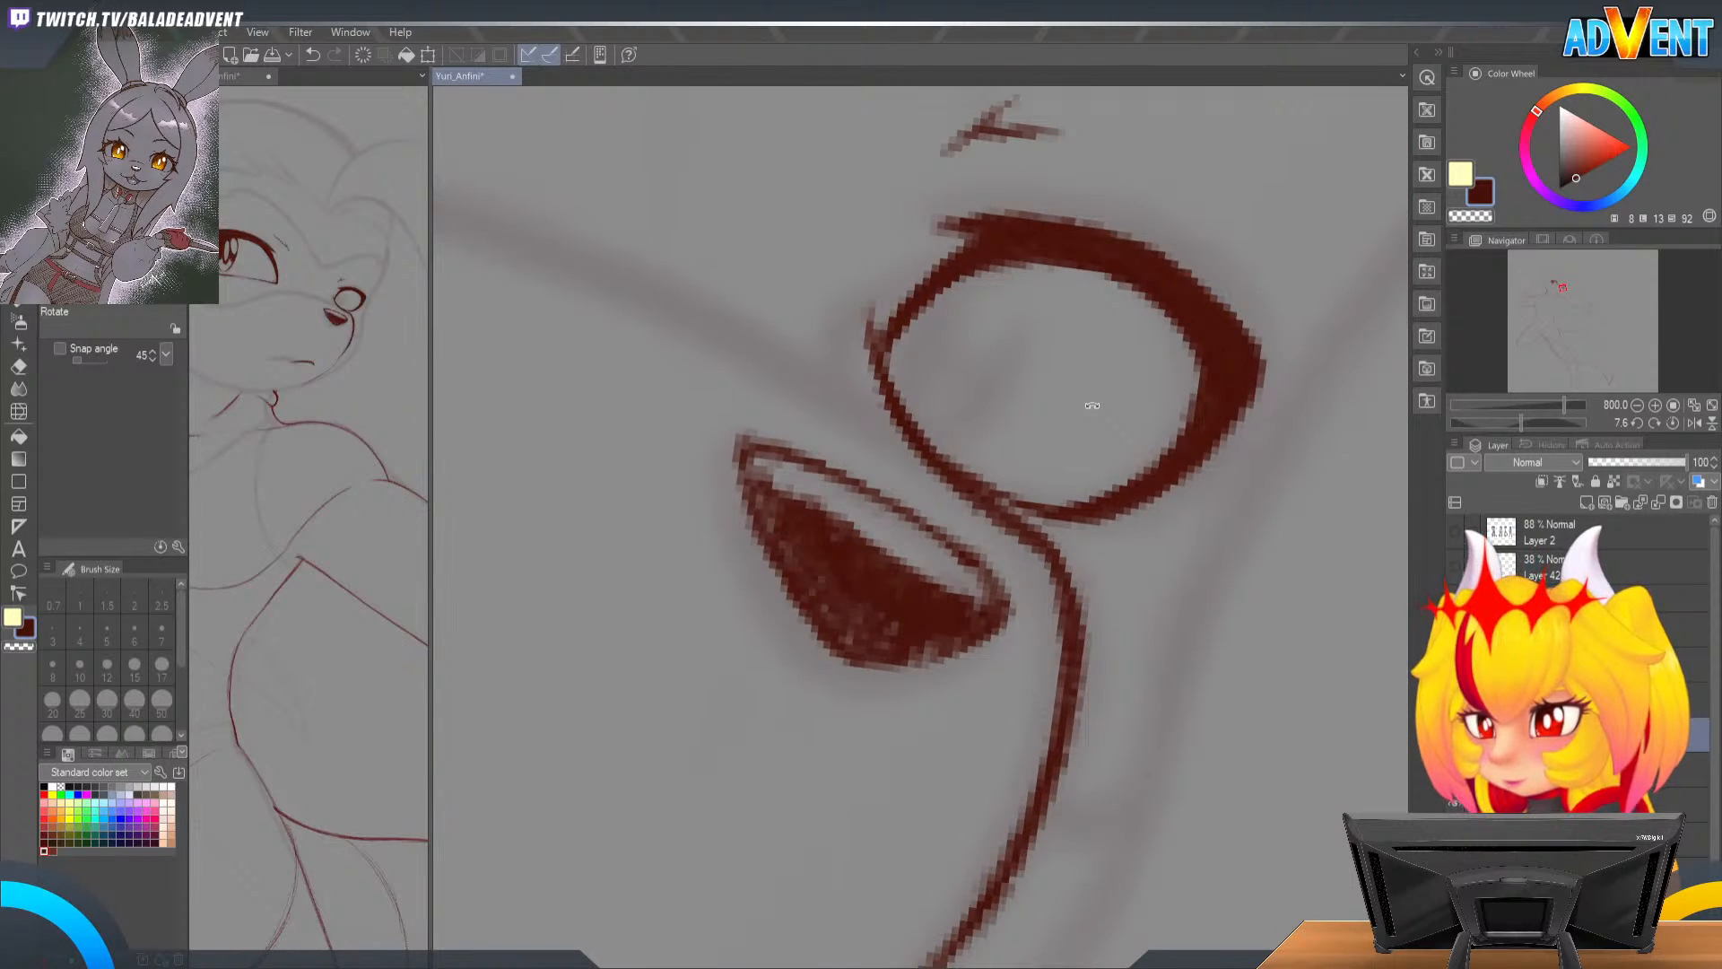
pyautogui.press('h')
pyautogui.moveTo(1037, 238)
pyautogui.mouseDown()
pyautogui.moveTo(1138, 346)
pyautogui.moveTo(1160, 439)
pyautogui.mouseUp()
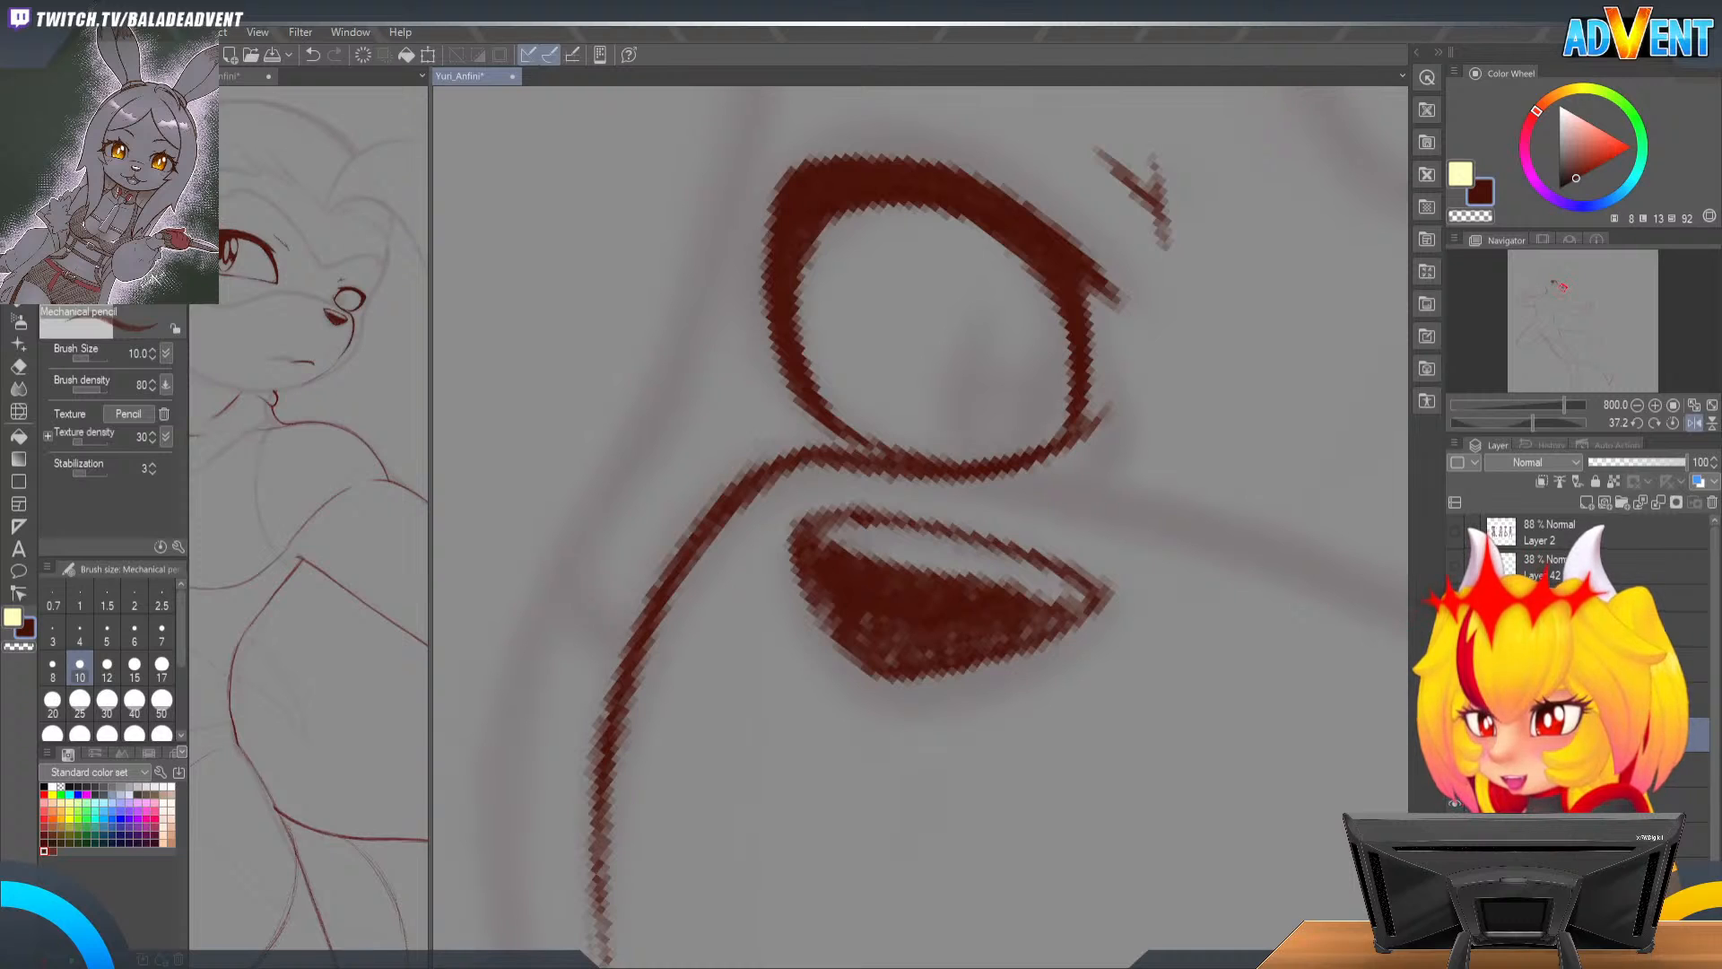
pyautogui.moveTo(1102, 451); pyautogui.dragTo(1129, 497)
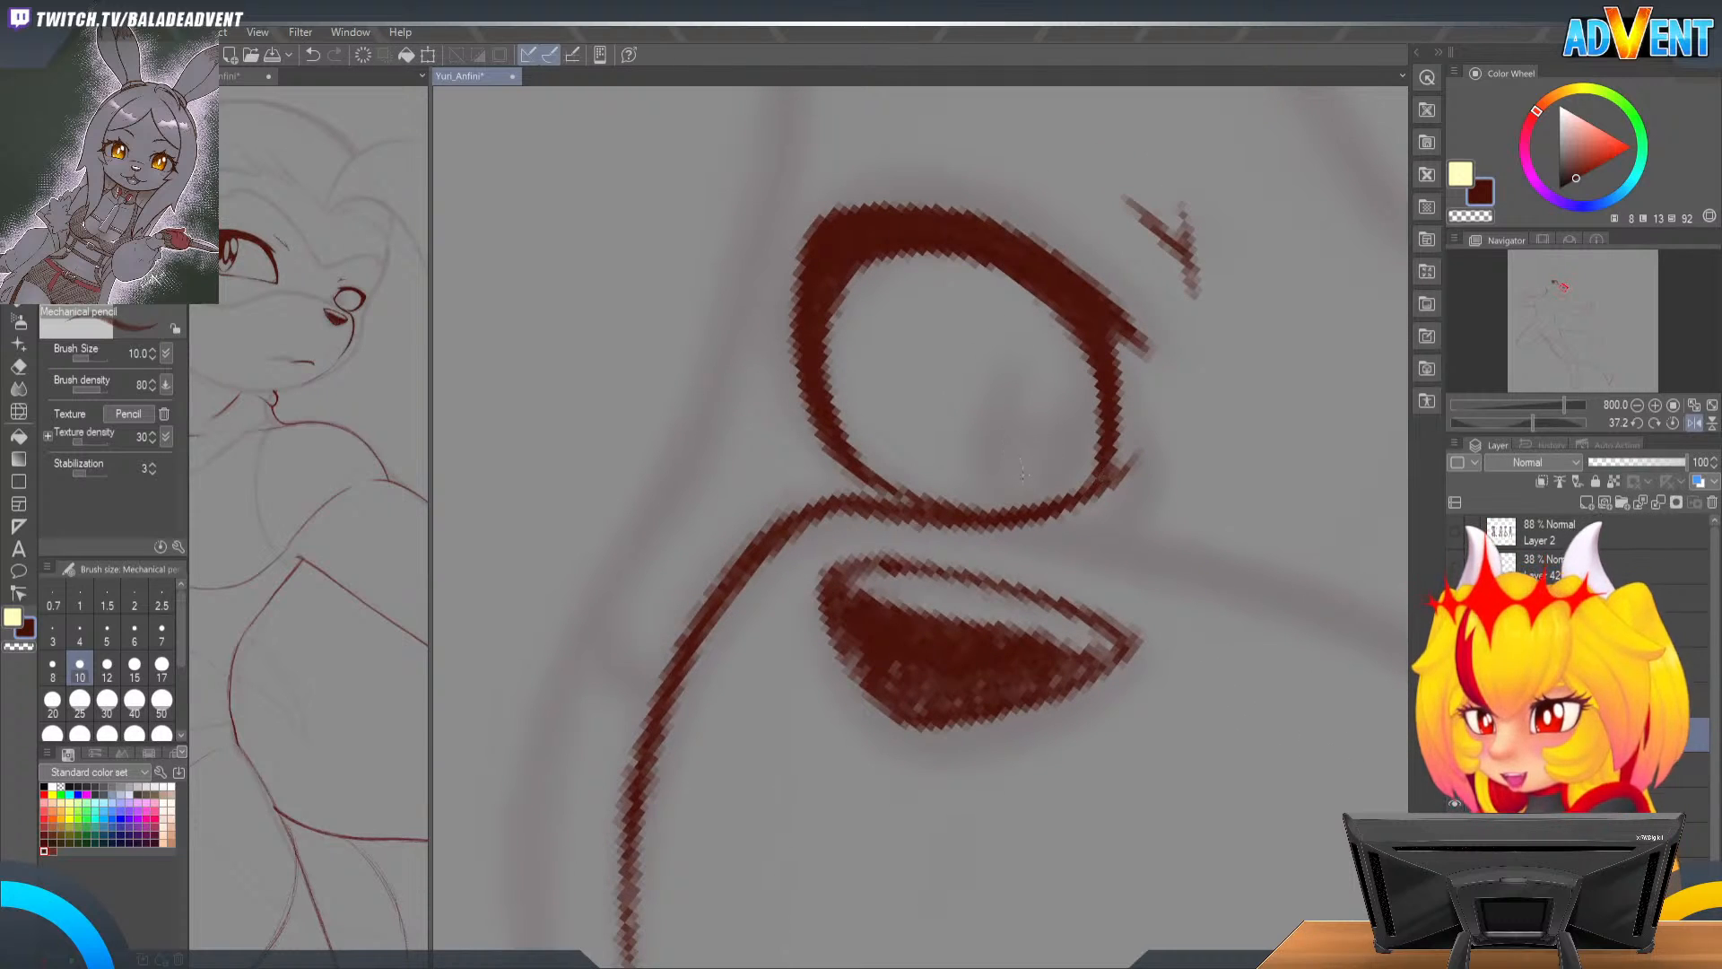
pyautogui.moveTo(1012, 508)
pyautogui.mouseDown()
pyautogui.moveTo(999, 451)
pyautogui.moveTo(1044, 304)
pyautogui.moveTo(994, 453)
pyautogui.mouseUp()
pyautogui.moveTo(990, 395)
pyautogui.mouseDown()
pyautogui.moveTo(1009, 510)
pyautogui.moveTo(1001, 373)
pyautogui.mouseUp()
pyautogui.moveTo(993, 451); pyautogui.dragTo(1013, 341)
pyautogui.moveTo(991, 403); pyautogui.dragTo(1045, 298)
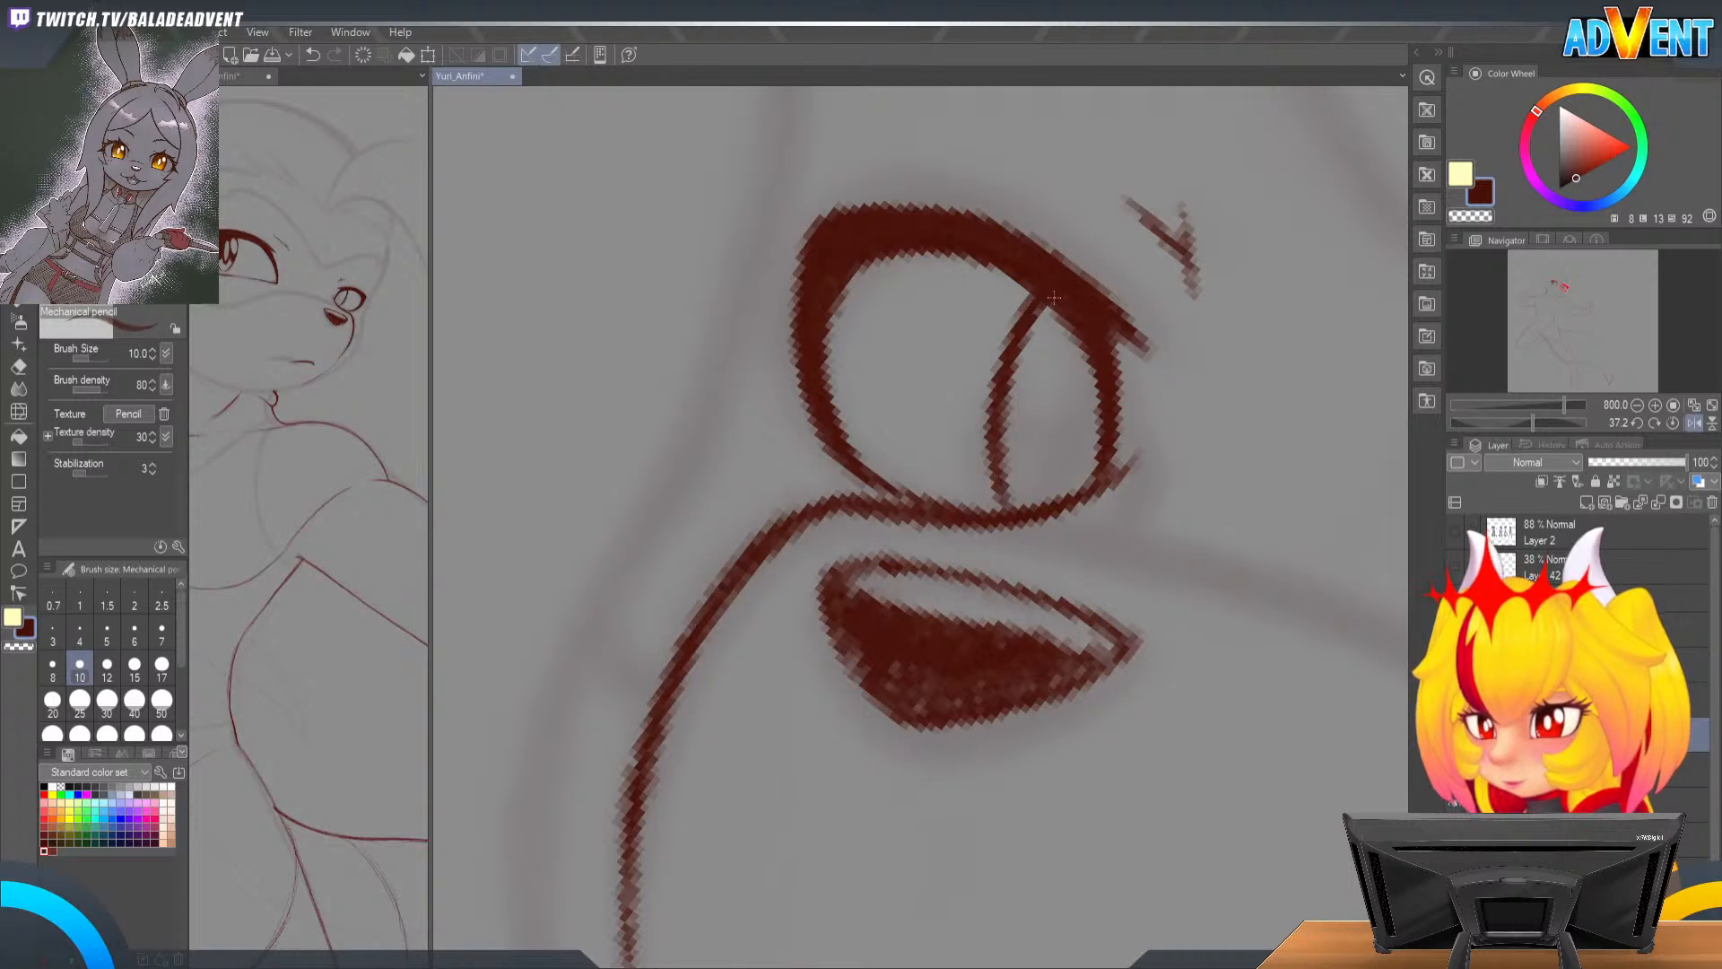
pyautogui.moveTo(1001, 462); pyautogui.dragTo(1004, 409)
pyautogui.moveTo(1028, 412)
pyautogui.mouseDown()
pyautogui.moveTo(1006, 442)
pyautogui.moveTo(1091, 425)
pyautogui.mouseUp()
# Step: Fill the far eye's iris above the arc with solid dark red and extend a small pupil tip into the area below
pyautogui.press('r')
pyautogui.moveTo(1032, 660)
pyautogui.mouseDown()
pyautogui.moveTo(1060, 549)
pyautogui.moveTo(1039, 434)
pyautogui.mouseUp()
pyautogui.press('p')
pyautogui.press('p')
pyautogui.moveTo(908, 459)
pyautogui.mouseDown()
pyautogui.moveTo(882, 417)
pyautogui.moveTo(889, 434)
pyautogui.moveTo(901, 369)
pyautogui.moveTo(892, 456)
pyautogui.moveTo(1087, 279)
pyautogui.moveTo(1154, 557)
pyautogui.mouseUp()
pyautogui.hotkey('shift', 'space')
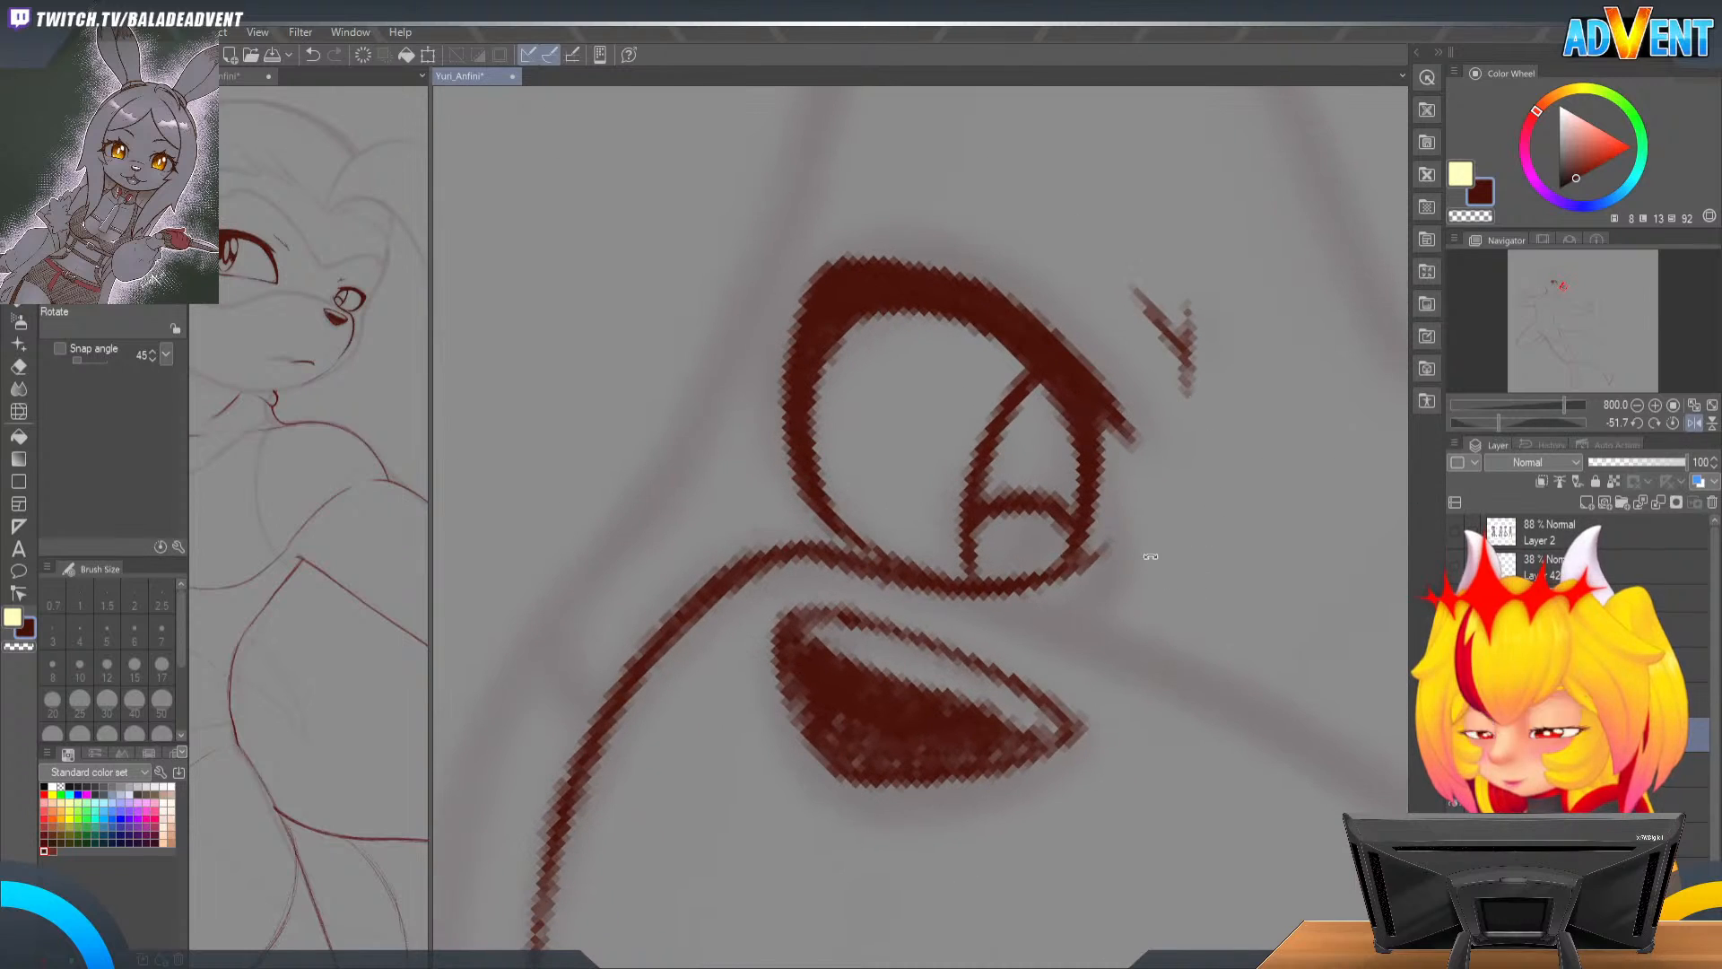
pyautogui.moveTo(984, 487)
pyautogui.mouseDown()
pyautogui.moveTo(1028, 453)
pyautogui.moveTo(1063, 507)
pyautogui.moveTo(1072, 413)
pyautogui.moveTo(1007, 448)
pyautogui.moveTo(1019, 403)
pyautogui.moveTo(1039, 412)
pyautogui.moveTo(1036, 447)
pyautogui.moveTo(1064, 405)
pyautogui.mouseUp()
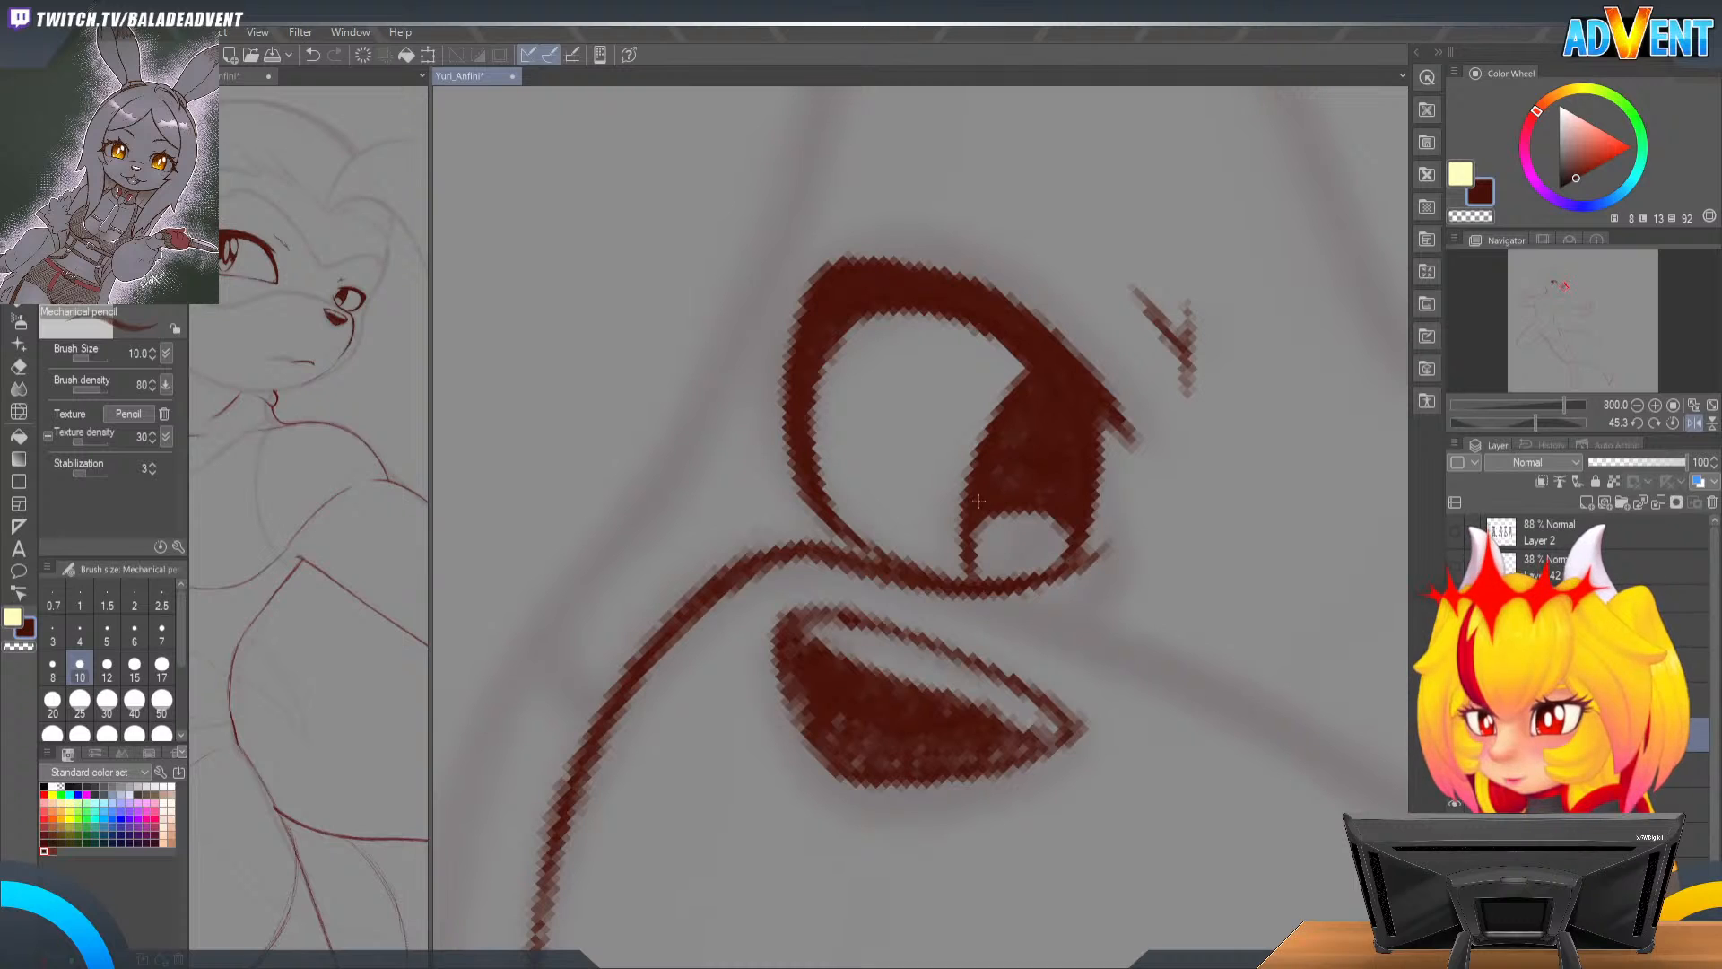
pyautogui.moveTo(995, 535); pyautogui.dragTo(1064, 377)
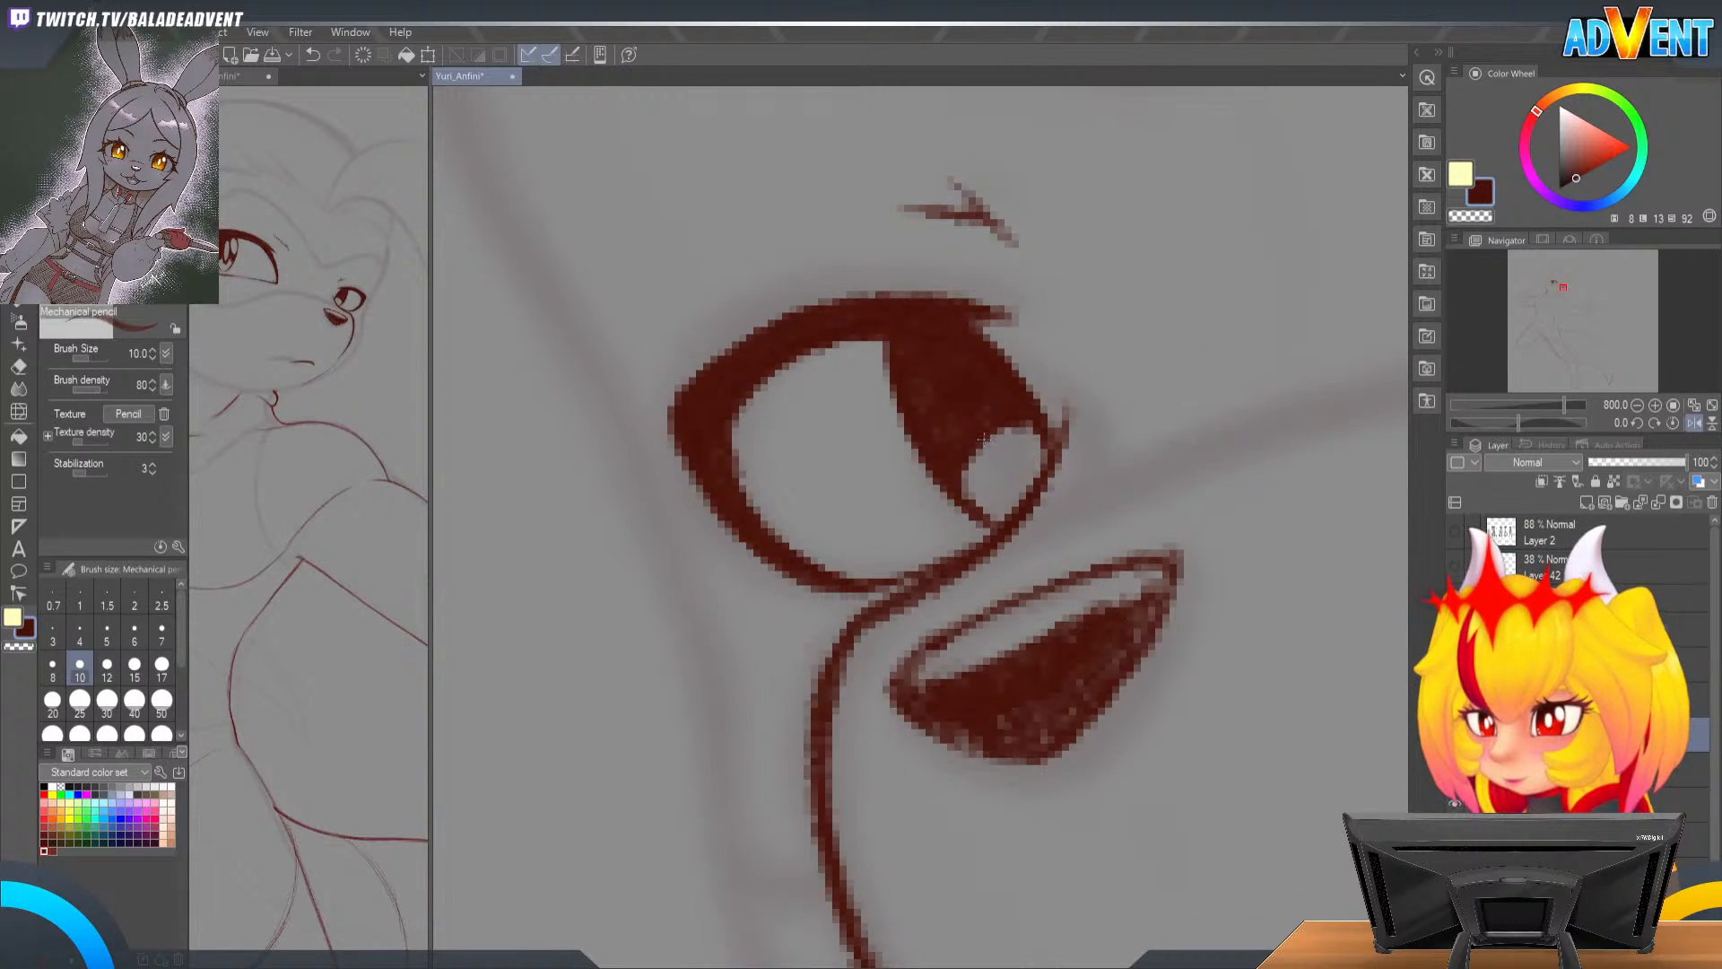
pyautogui.moveTo(982, 435)
pyautogui.mouseDown()
pyautogui.moveTo(1010, 476)
pyautogui.moveTo(986, 422)
pyautogui.moveTo(990, 450)
pyautogui.moveTo(1006, 429)
pyautogui.moveTo(984, 435)
pyautogui.moveTo(1004, 473)
pyautogui.mouseUp()
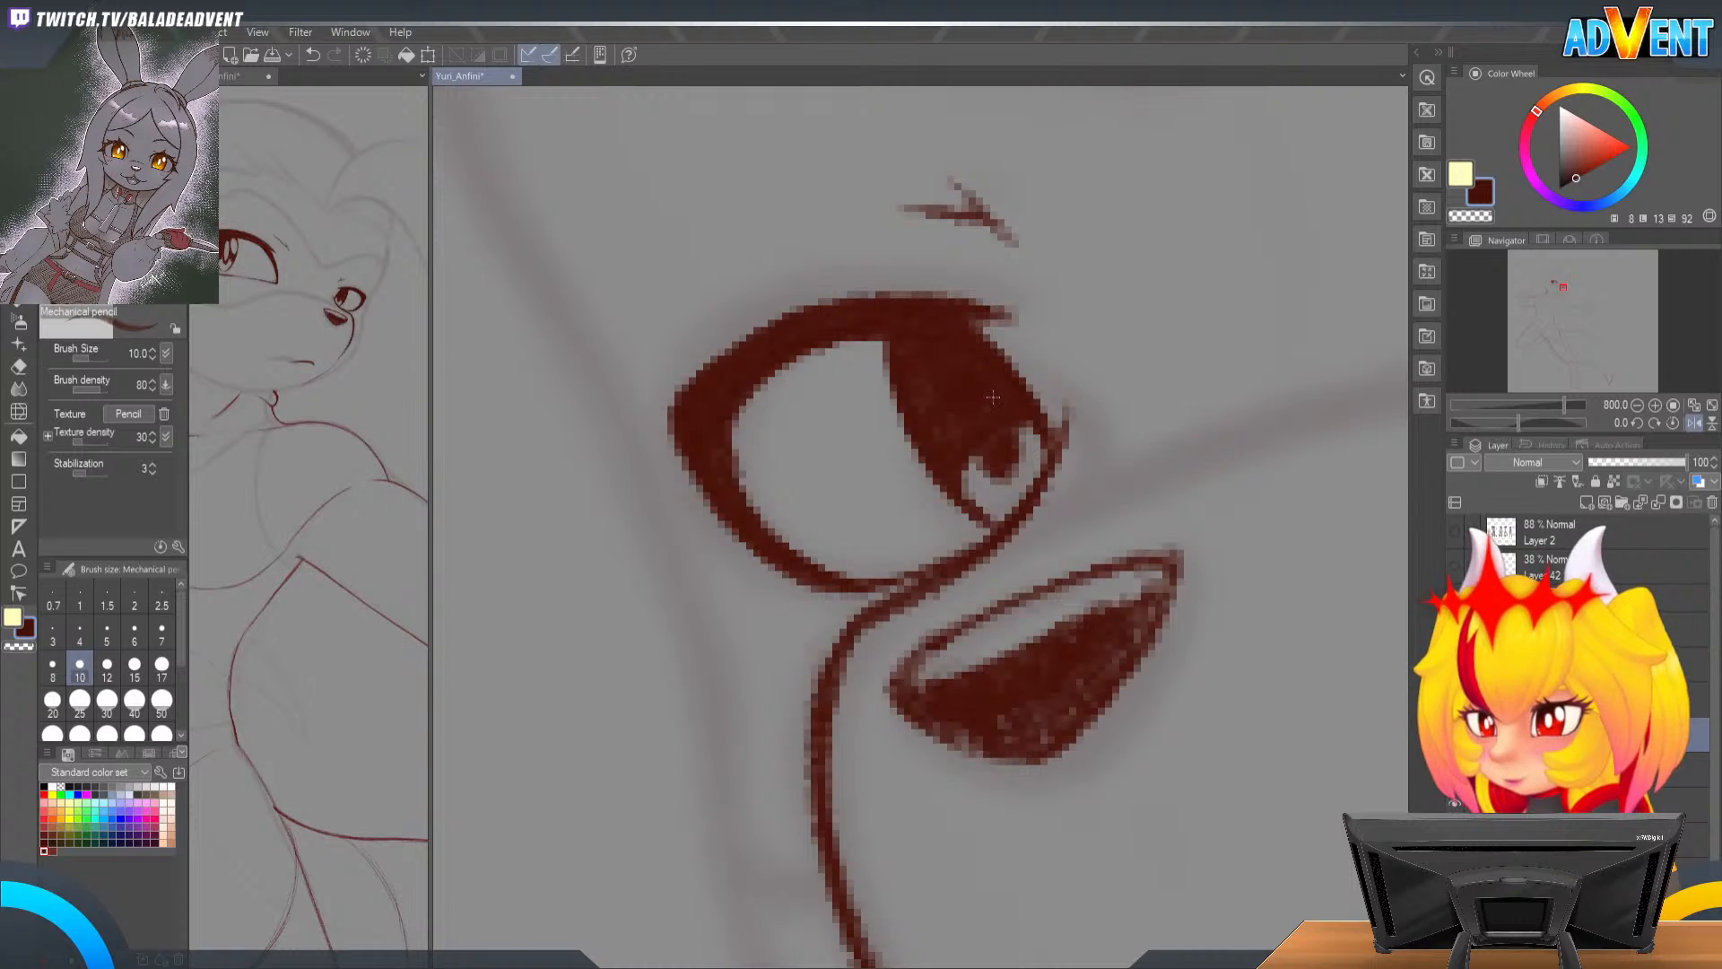
pyautogui.moveTo(978, 448)
pyautogui.mouseDown()
pyautogui.moveTo(1013, 423)
pyautogui.moveTo(1019, 444)
pyautogui.mouseUp()
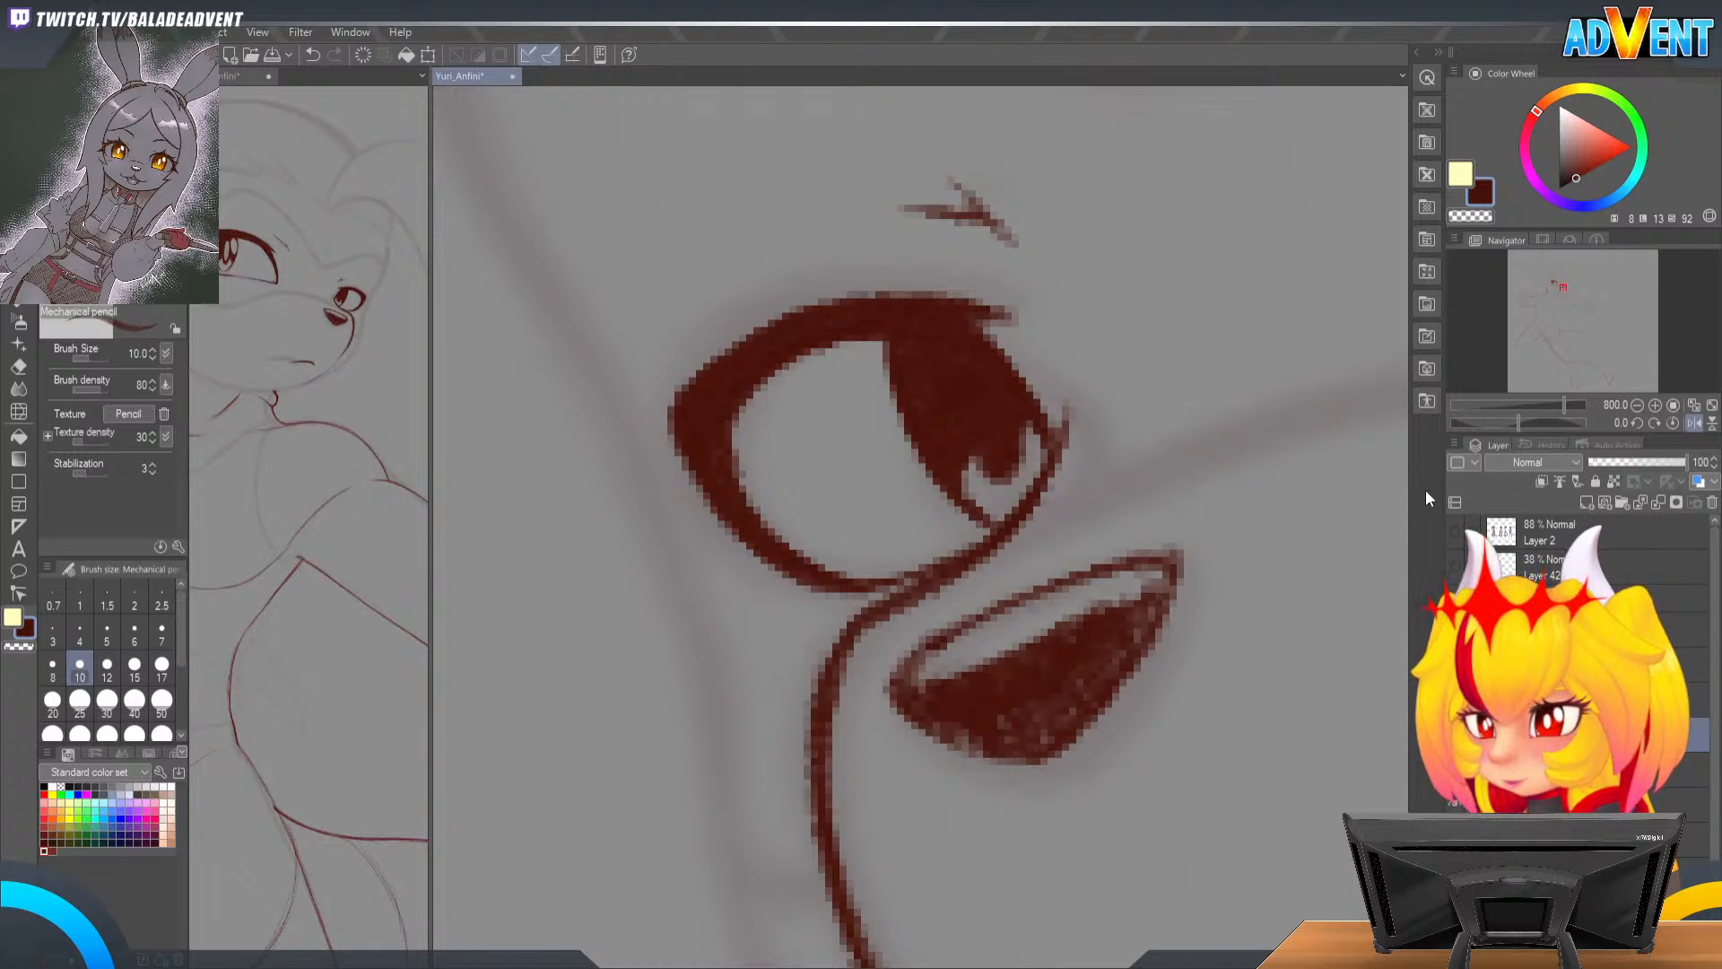
# Step: Erase two narrow oval highlights from the filled part of the far eye's iris with the Hard eraser at size 10
pyautogui.press('p')
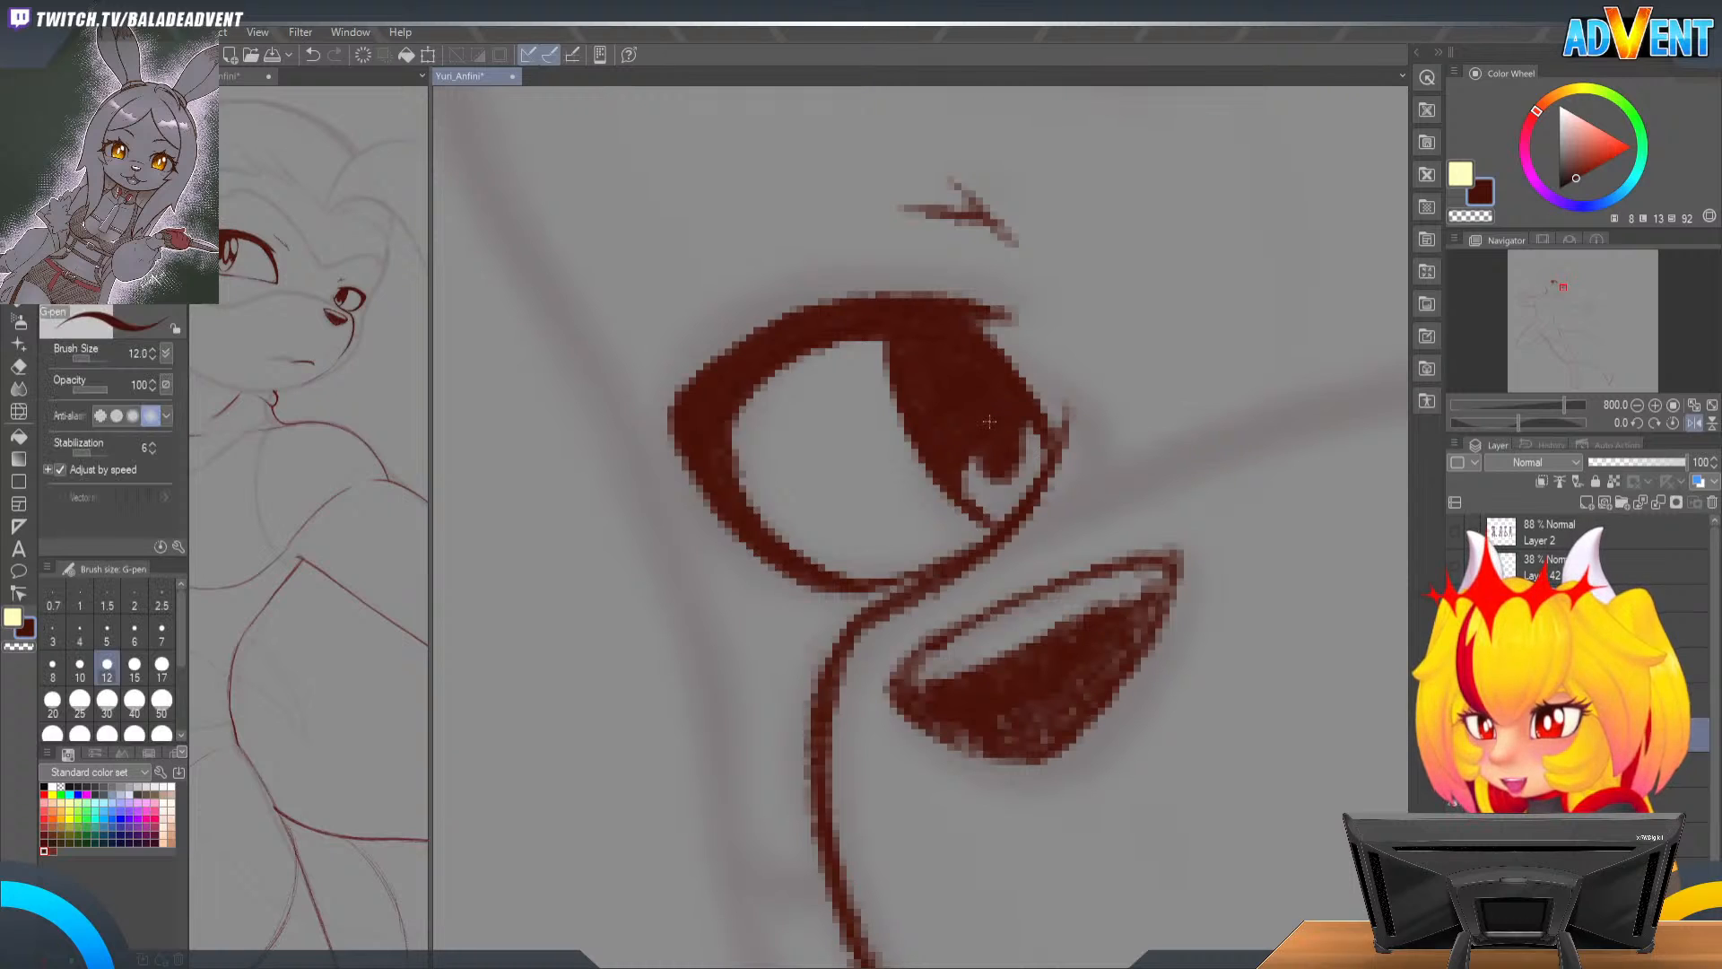
pyautogui.press('e')
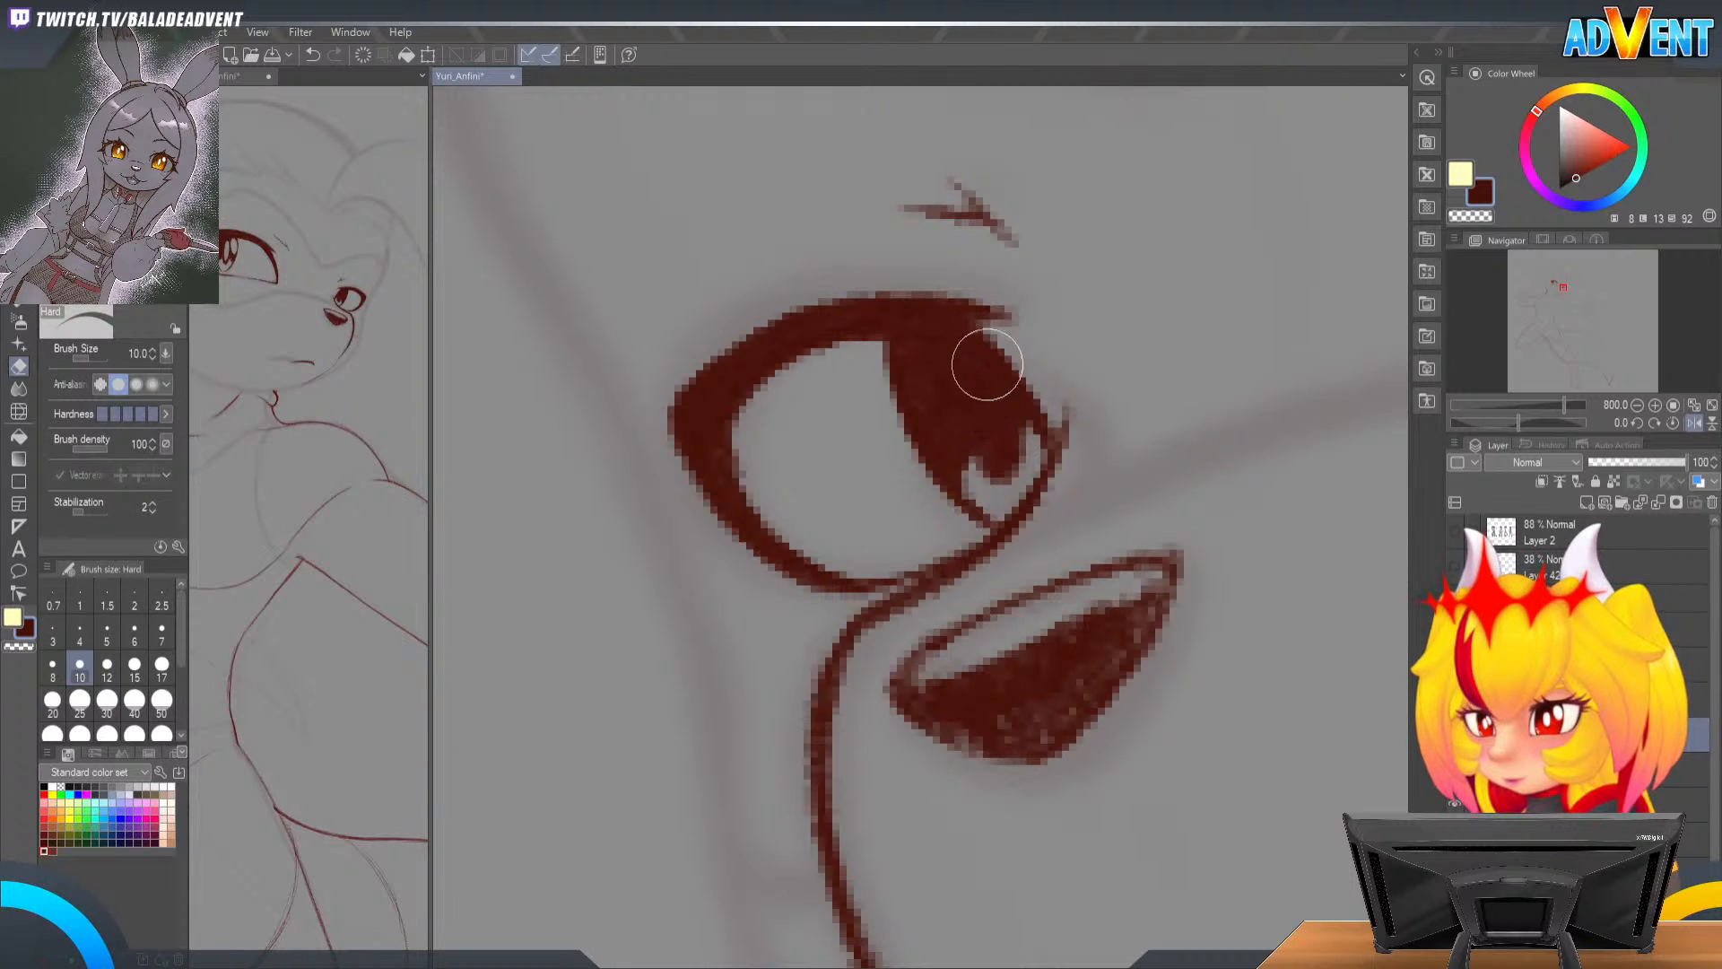
pyautogui.moveTo(1041, 323)
pyautogui.mouseDown()
pyautogui.moveTo(968, 395)
pyautogui.moveTo(1000, 443)
pyautogui.moveTo(977, 373)
pyautogui.moveTo(994, 440)
pyautogui.mouseUp()
pyautogui.moveTo(969, 344)
pyautogui.mouseDown()
pyautogui.moveTo(992, 433)
pyautogui.moveTo(987, 406)
pyautogui.mouseUp()
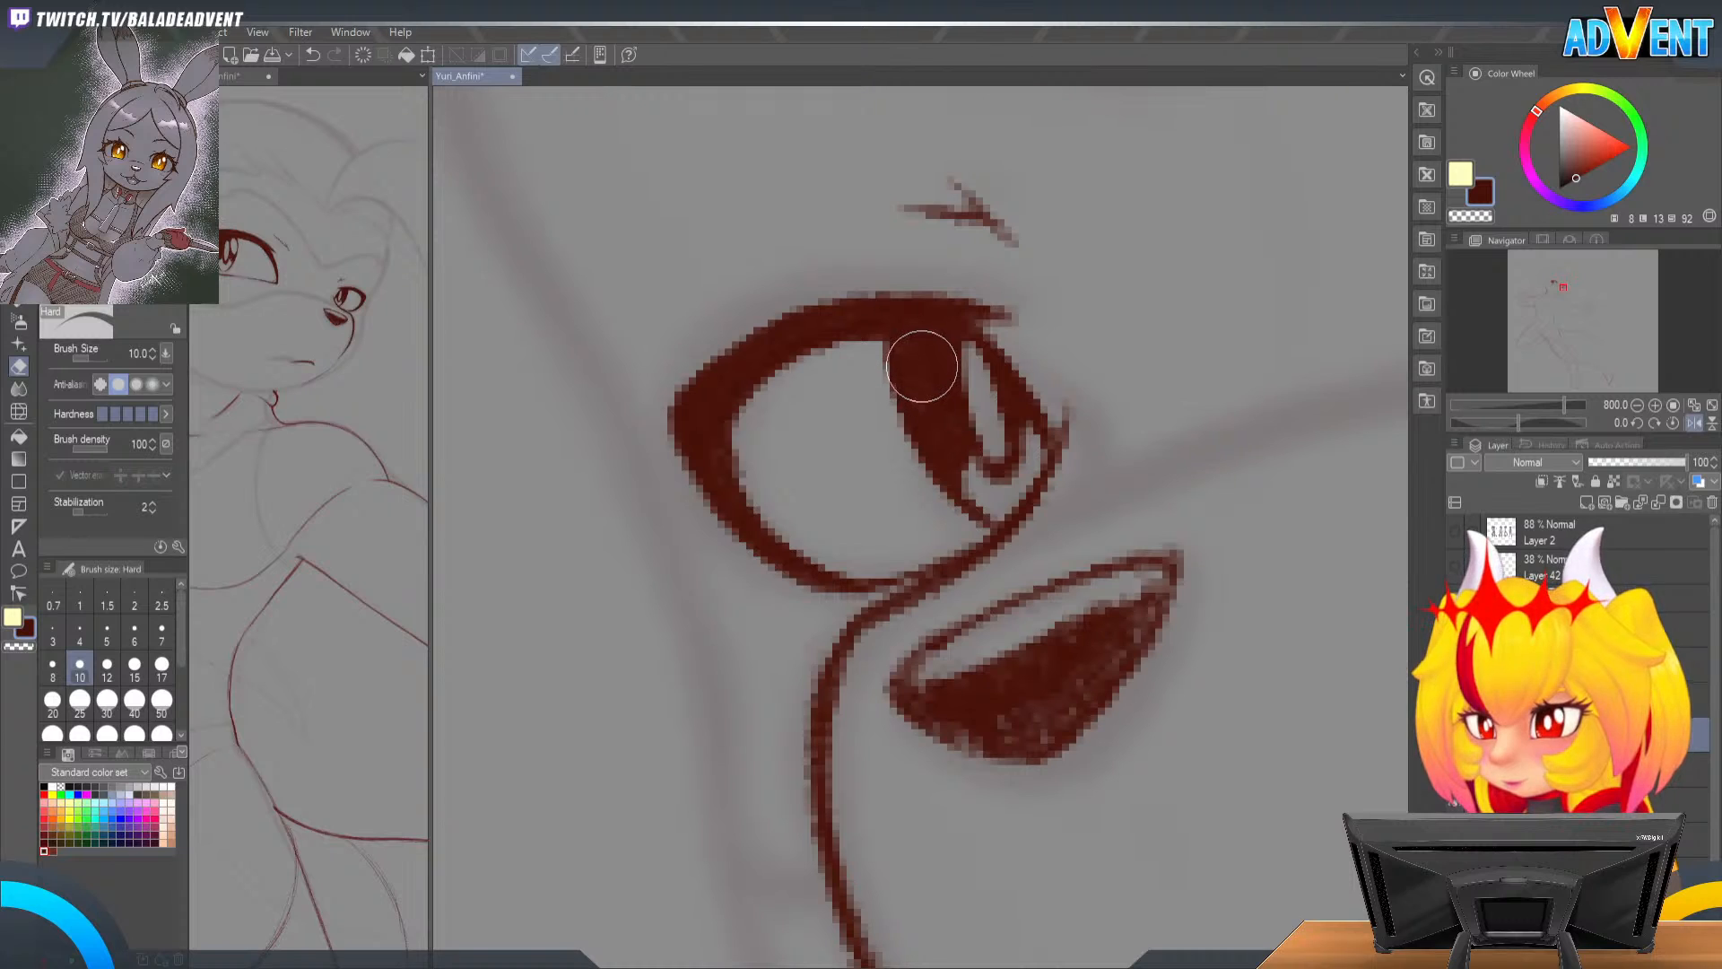
pyautogui.moveTo(922, 368)
pyautogui.mouseDown()
pyautogui.moveTo(937, 419)
pyautogui.moveTo(921, 363)
pyautogui.mouseUp()
pyautogui.hotkey('ctrl', 'z')
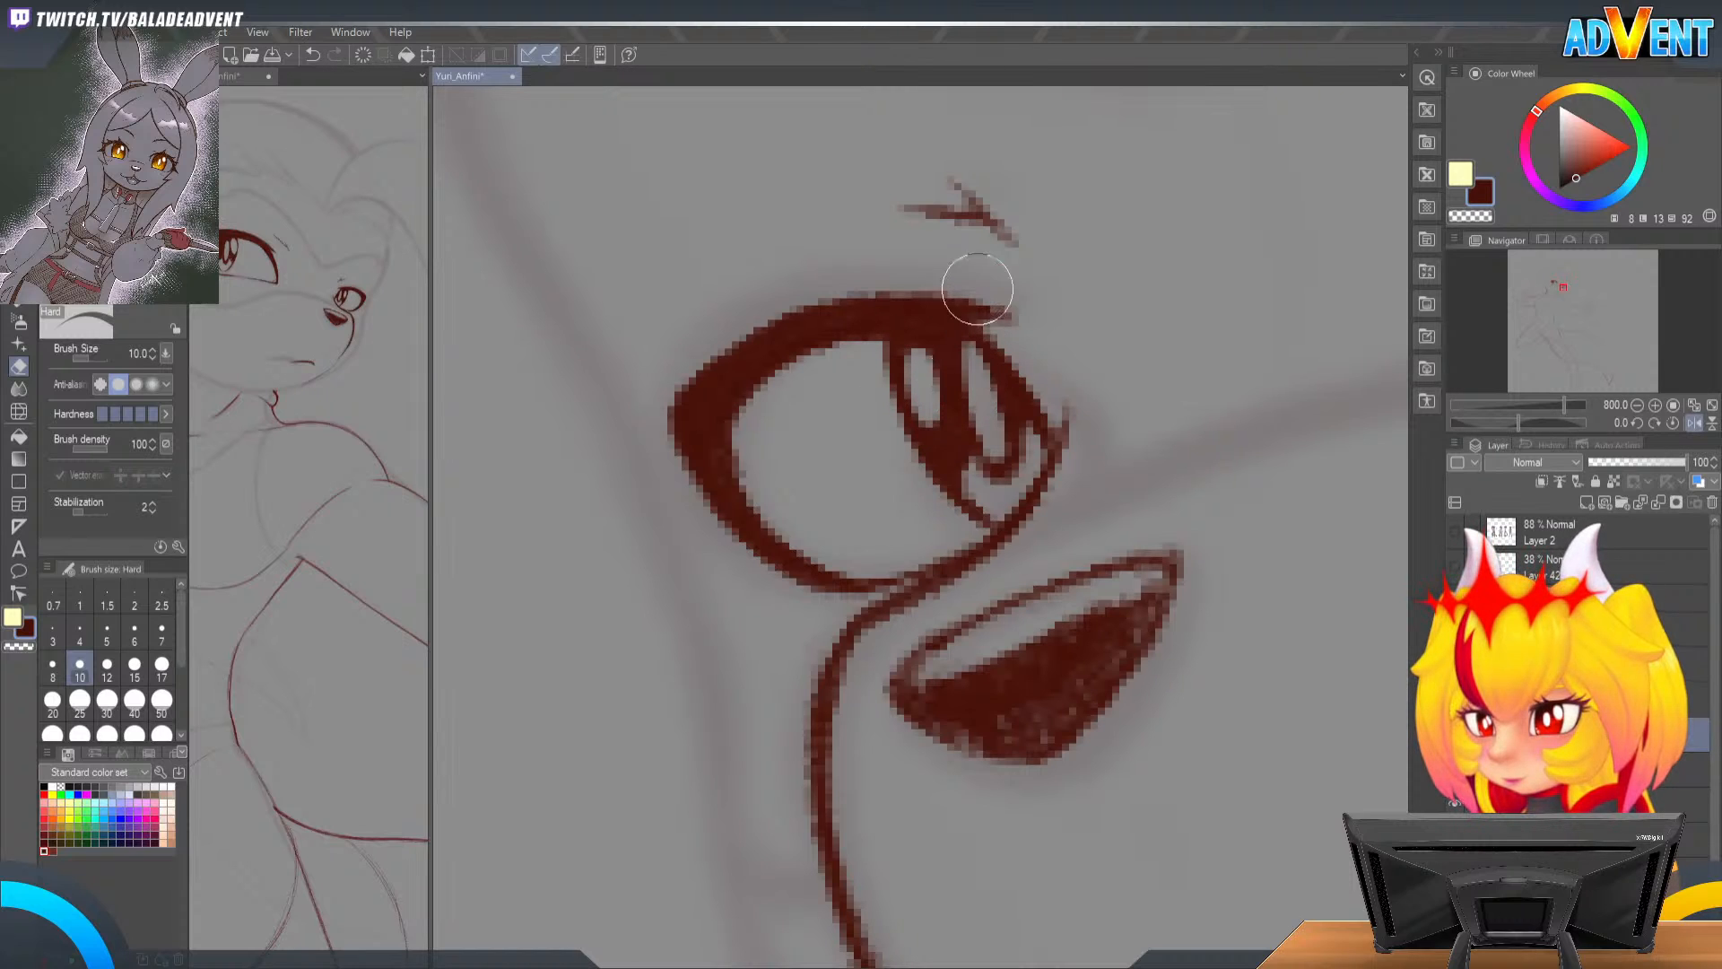
# Step: Reinforce the iris outline of the large near eye on the side facing the eye white with the Mechanical pencil
pyautogui.press('r')
pyautogui.moveTo(1229, 481)
pyautogui.mouseDown()
pyautogui.moveTo(1031, 535)
pyautogui.moveTo(859, 618)
pyautogui.mouseUp()
pyautogui.moveTo(1203, 542); pyautogui.dragTo(832, 670)
pyautogui.moveTo(1144, 565); pyautogui.dragTo(884, 687)
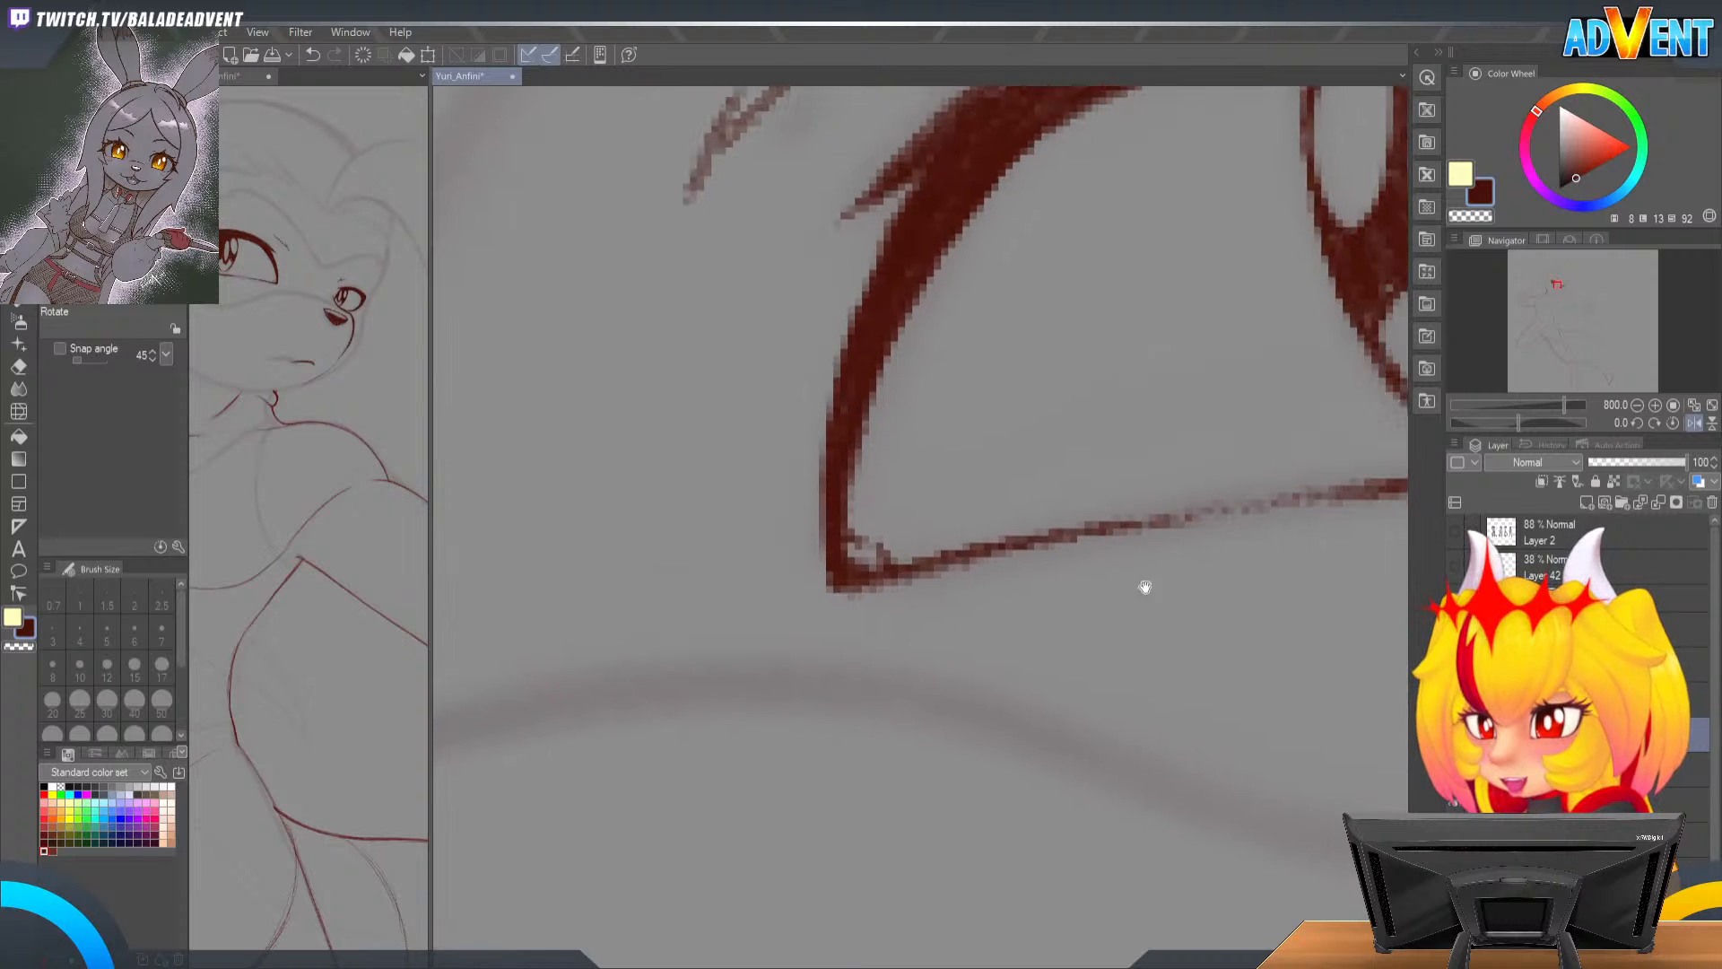
pyautogui.moveTo(1103, 599); pyautogui.dragTo(842, 688)
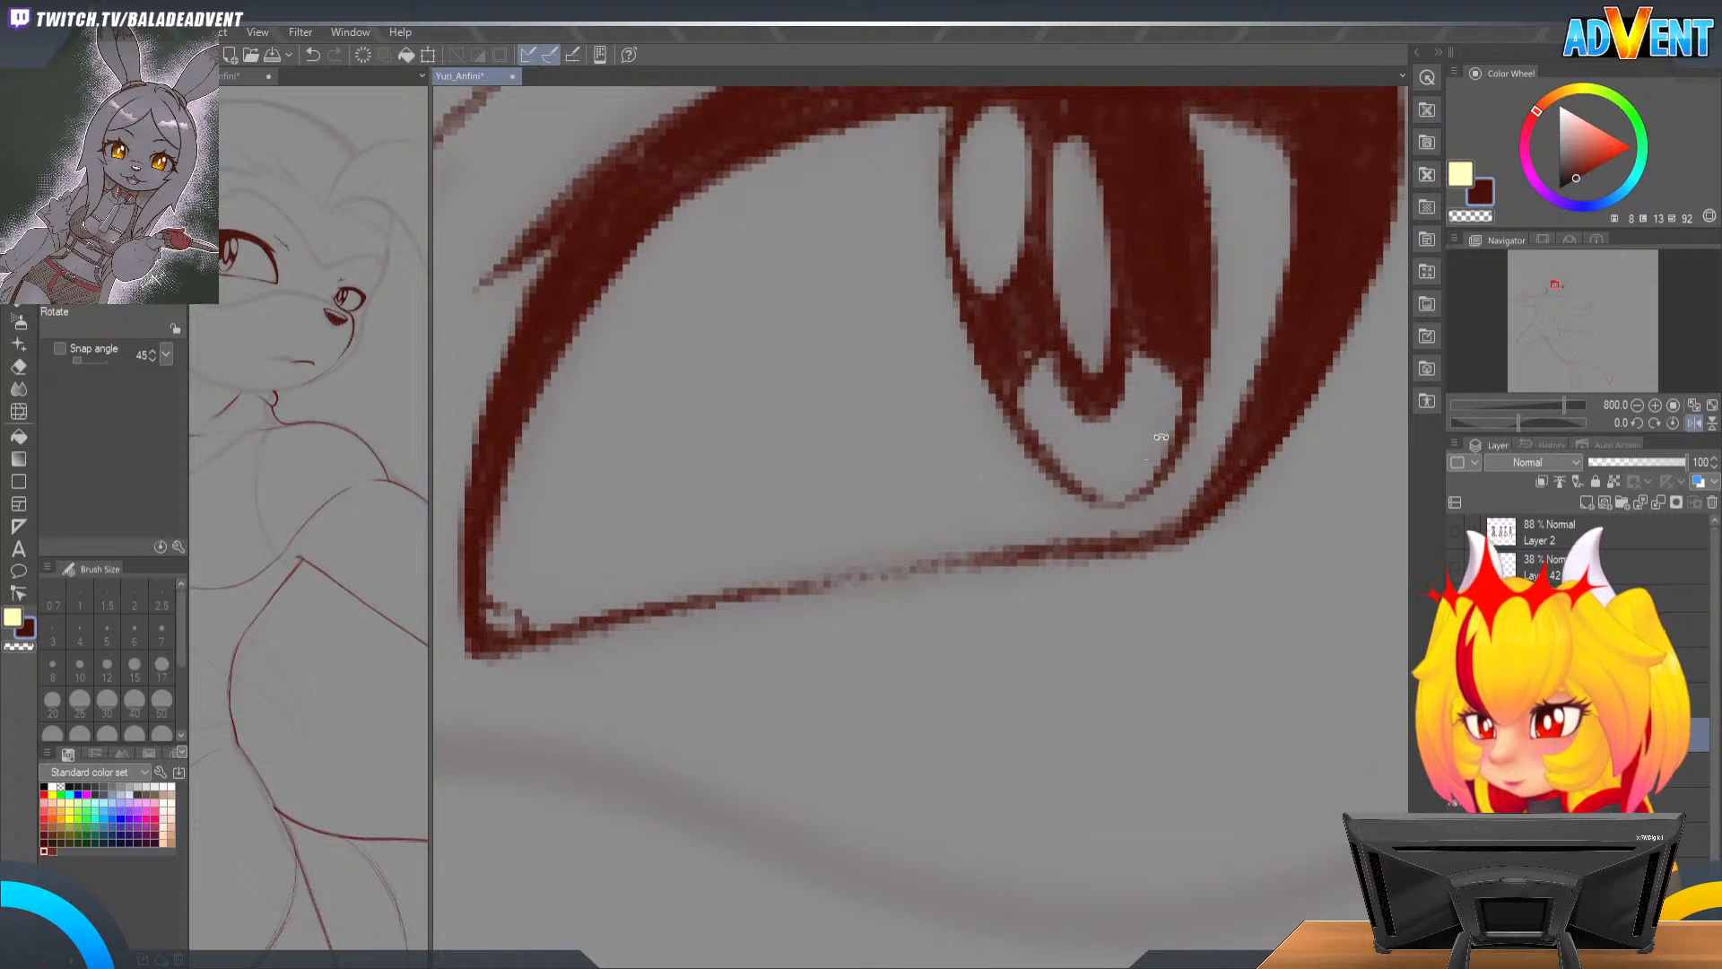
pyautogui.moveTo(1057, 204)
pyautogui.mouseDown()
pyautogui.moveTo(1158, 287)
pyautogui.moveTo(1139, 422)
pyautogui.moveTo(987, 539)
pyautogui.moveTo(951, 467)
pyautogui.mouseUp()
pyautogui.press('p')
pyautogui.moveTo(963, 549); pyautogui.dragTo(962, 404)
pyautogui.moveTo(953, 474); pyautogui.dragTo(978, 366)
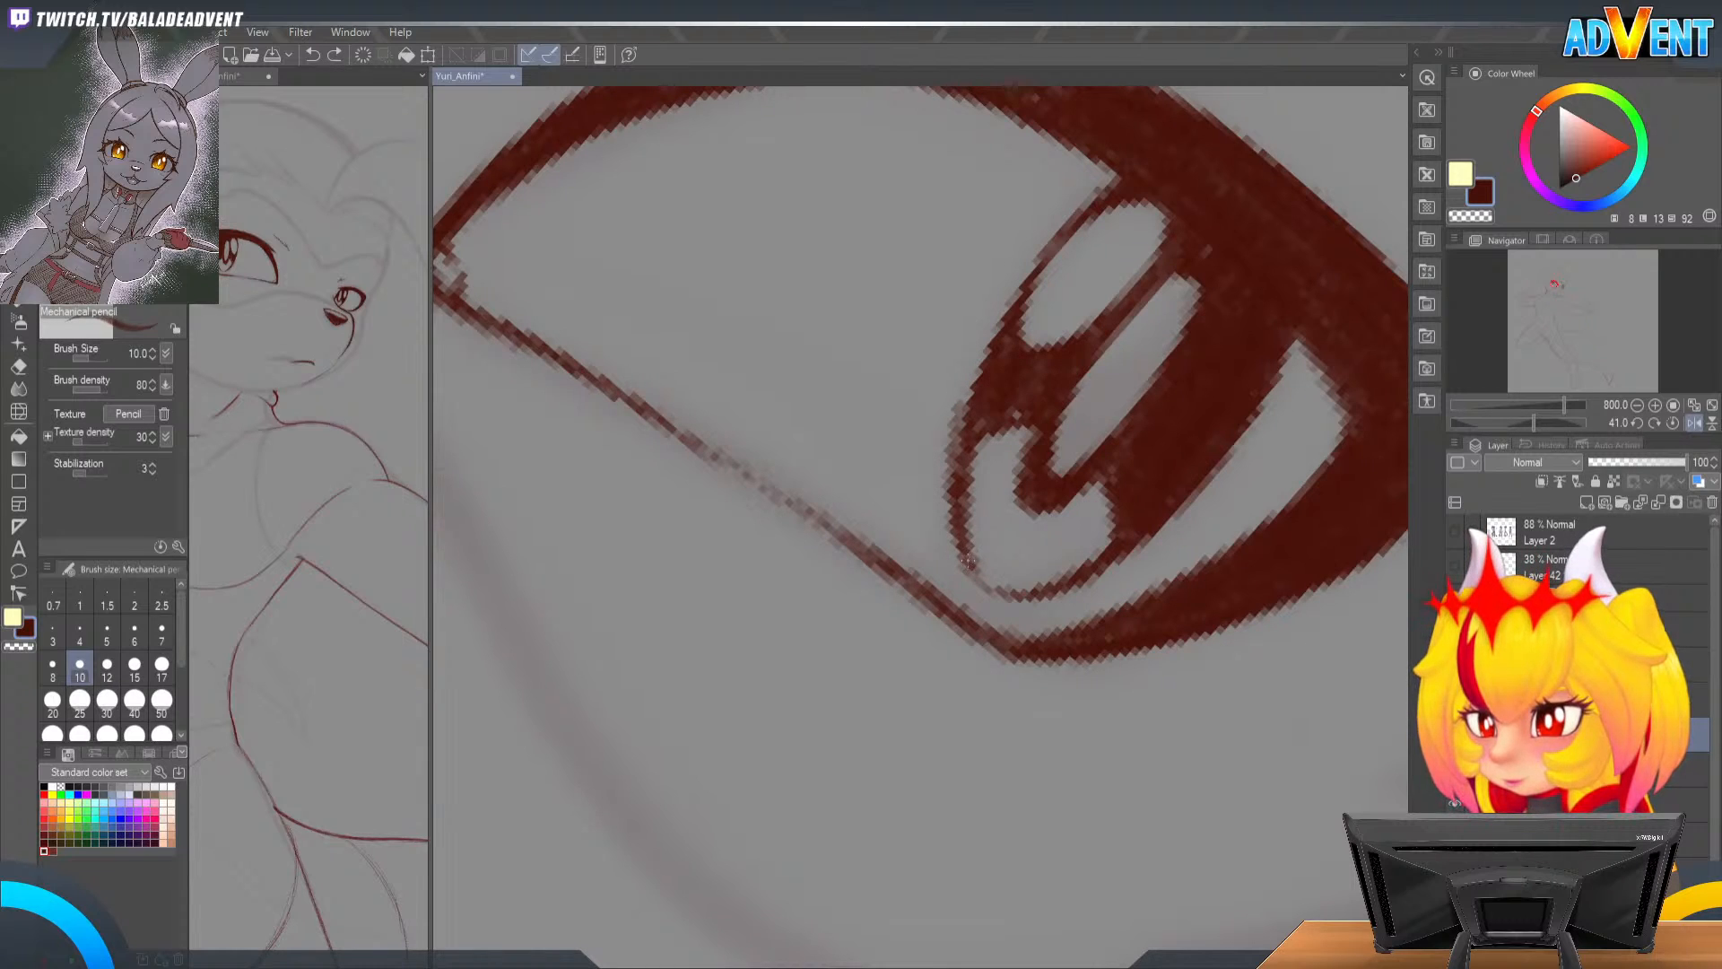
pyautogui.moveTo(956, 439); pyautogui.dragTo(1027, 280)
pyautogui.moveTo(972, 372)
pyautogui.mouseDown()
pyautogui.moveTo(1058, 235)
pyautogui.moveTo(1009, 309)
pyautogui.mouseUp()
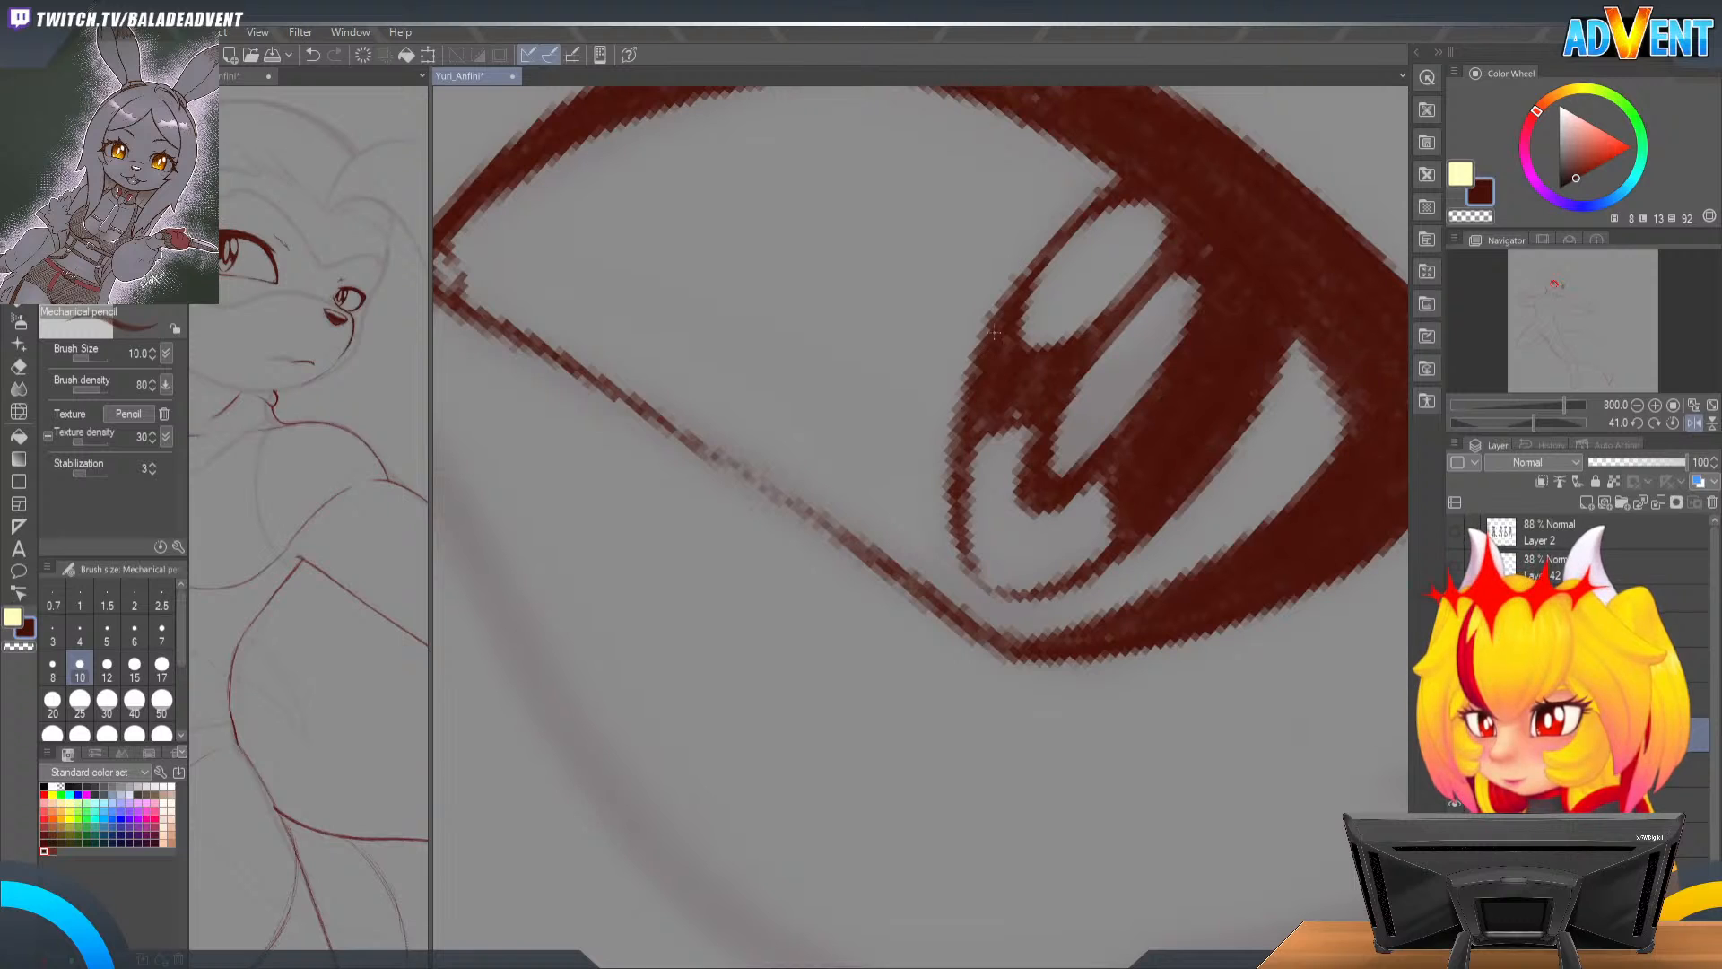
pyautogui.moveTo(971, 574); pyautogui.dragTo(958, 511)
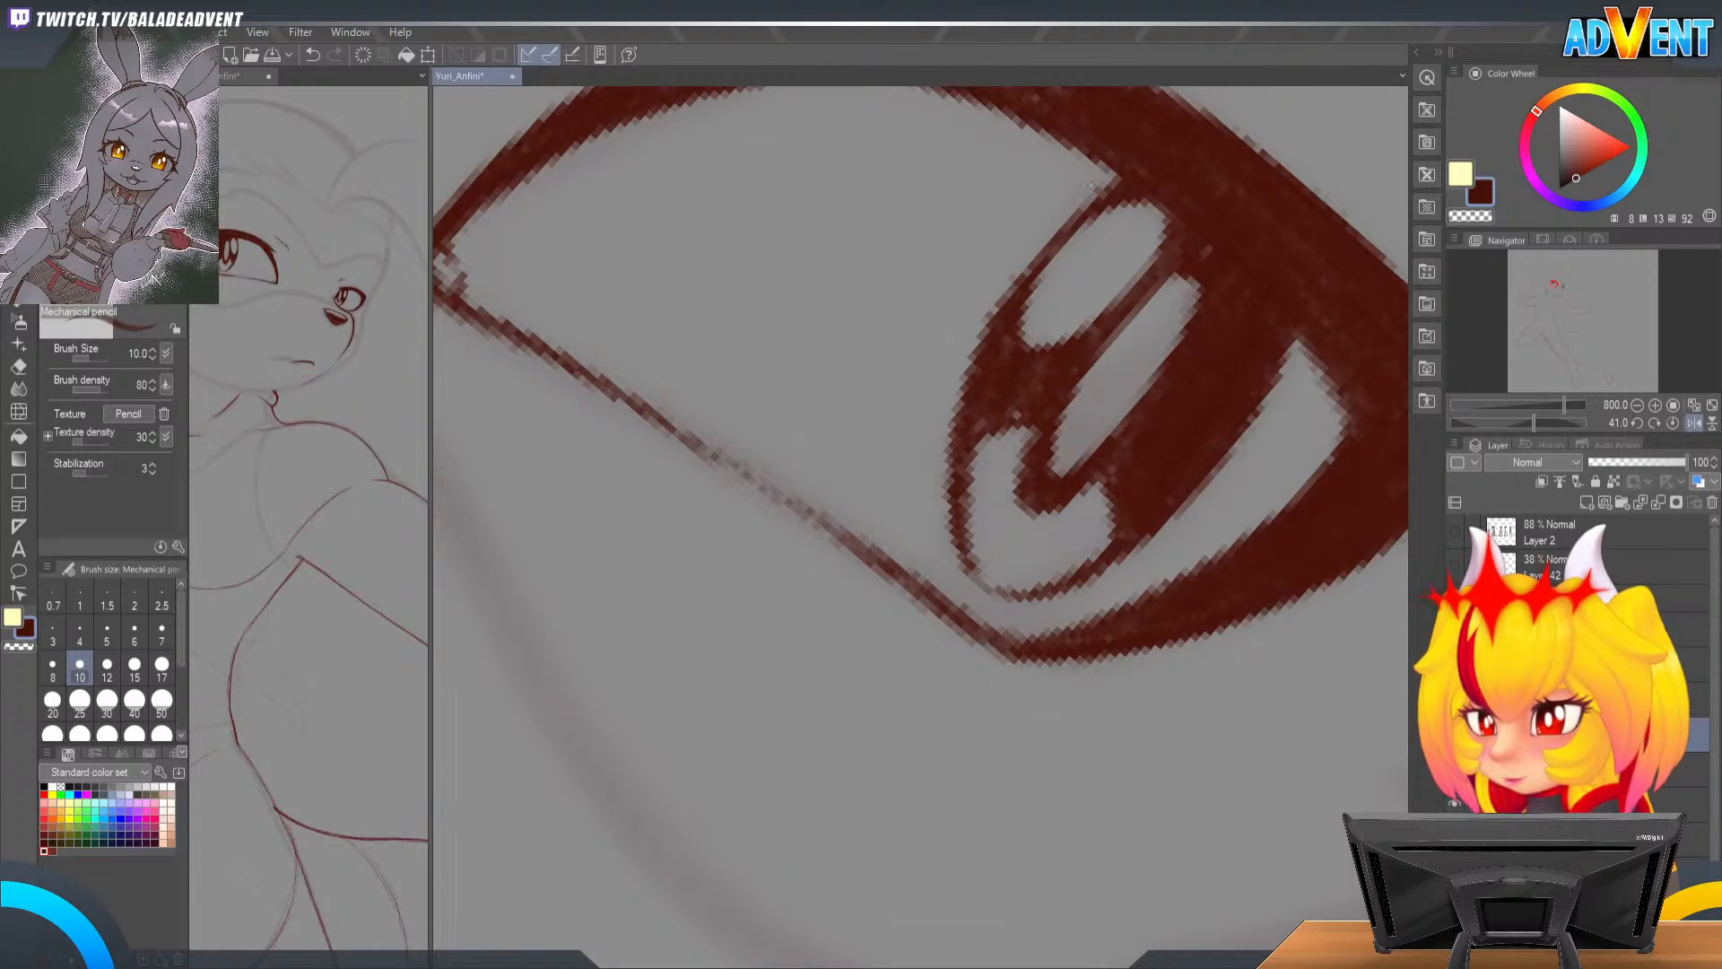
# Step: Flip the canvas horizontally and touch up the opposite edge of the near eye's iris with short pencil strokes
pyautogui.press('h')
pyautogui.press('r')
pyautogui.moveTo(907, 251)
pyautogui.mouseDown()
pyautogui.moveTo(1115, 457)
pyautogui.moveTo(1099, 454)
pyautogui.mouseUp()
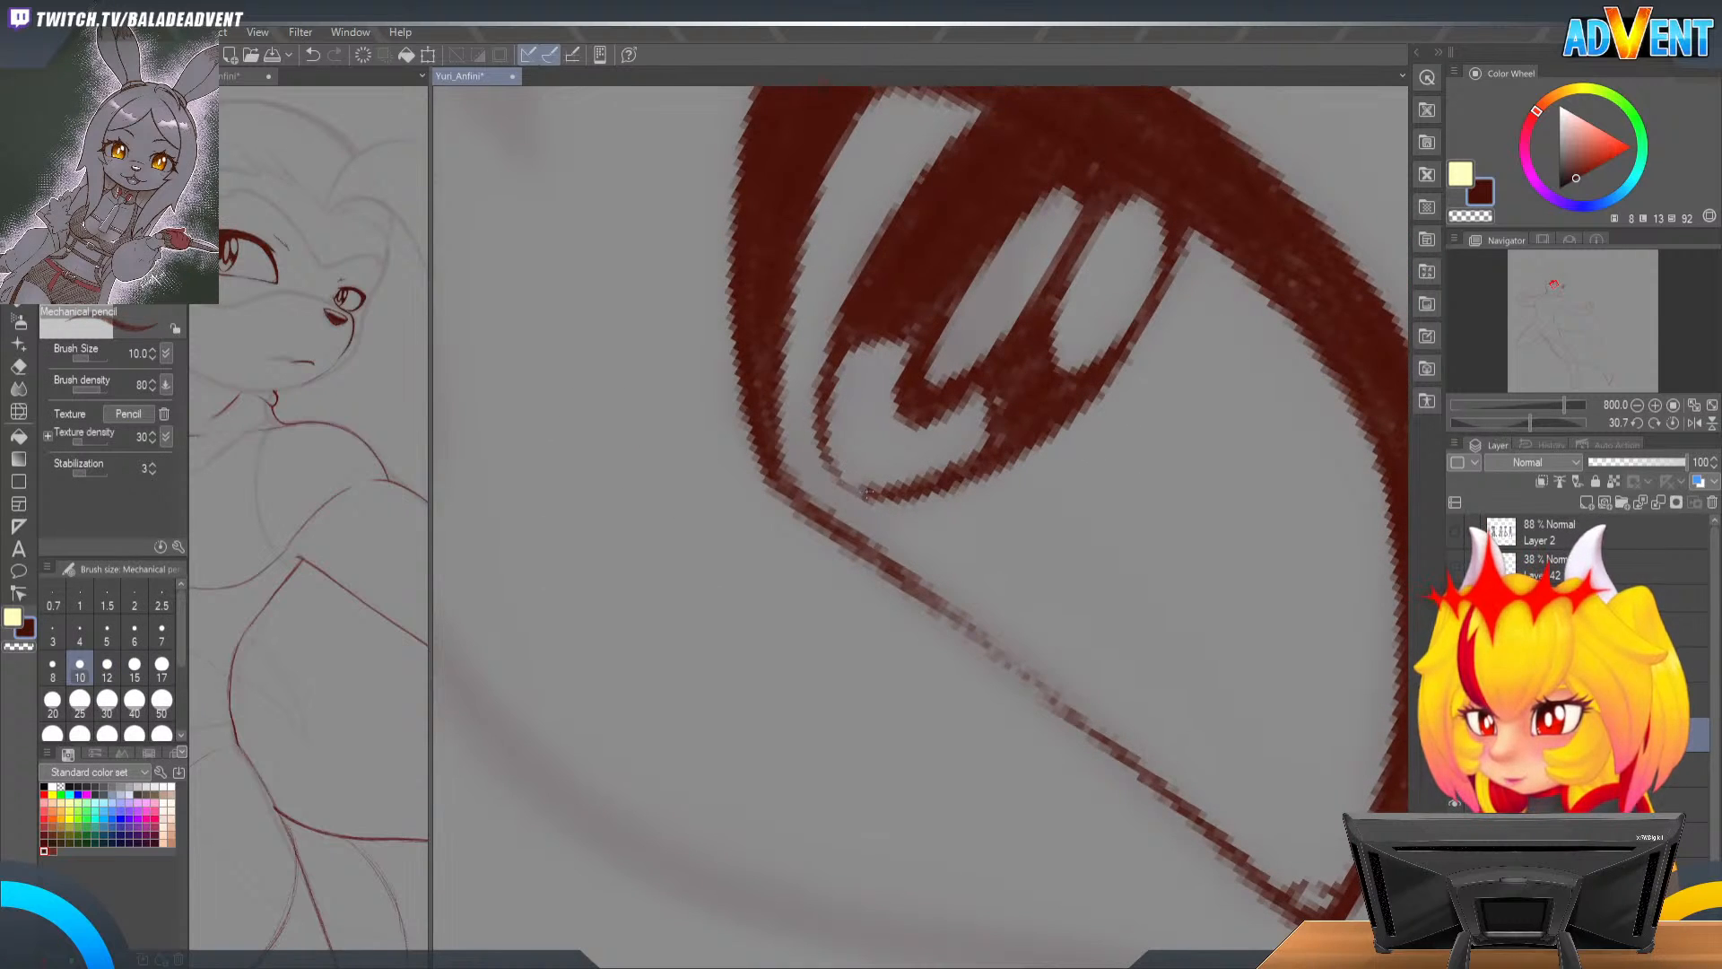
pyautogui.moveTo(838, 478); pyautogui.dragTo(802, 450)
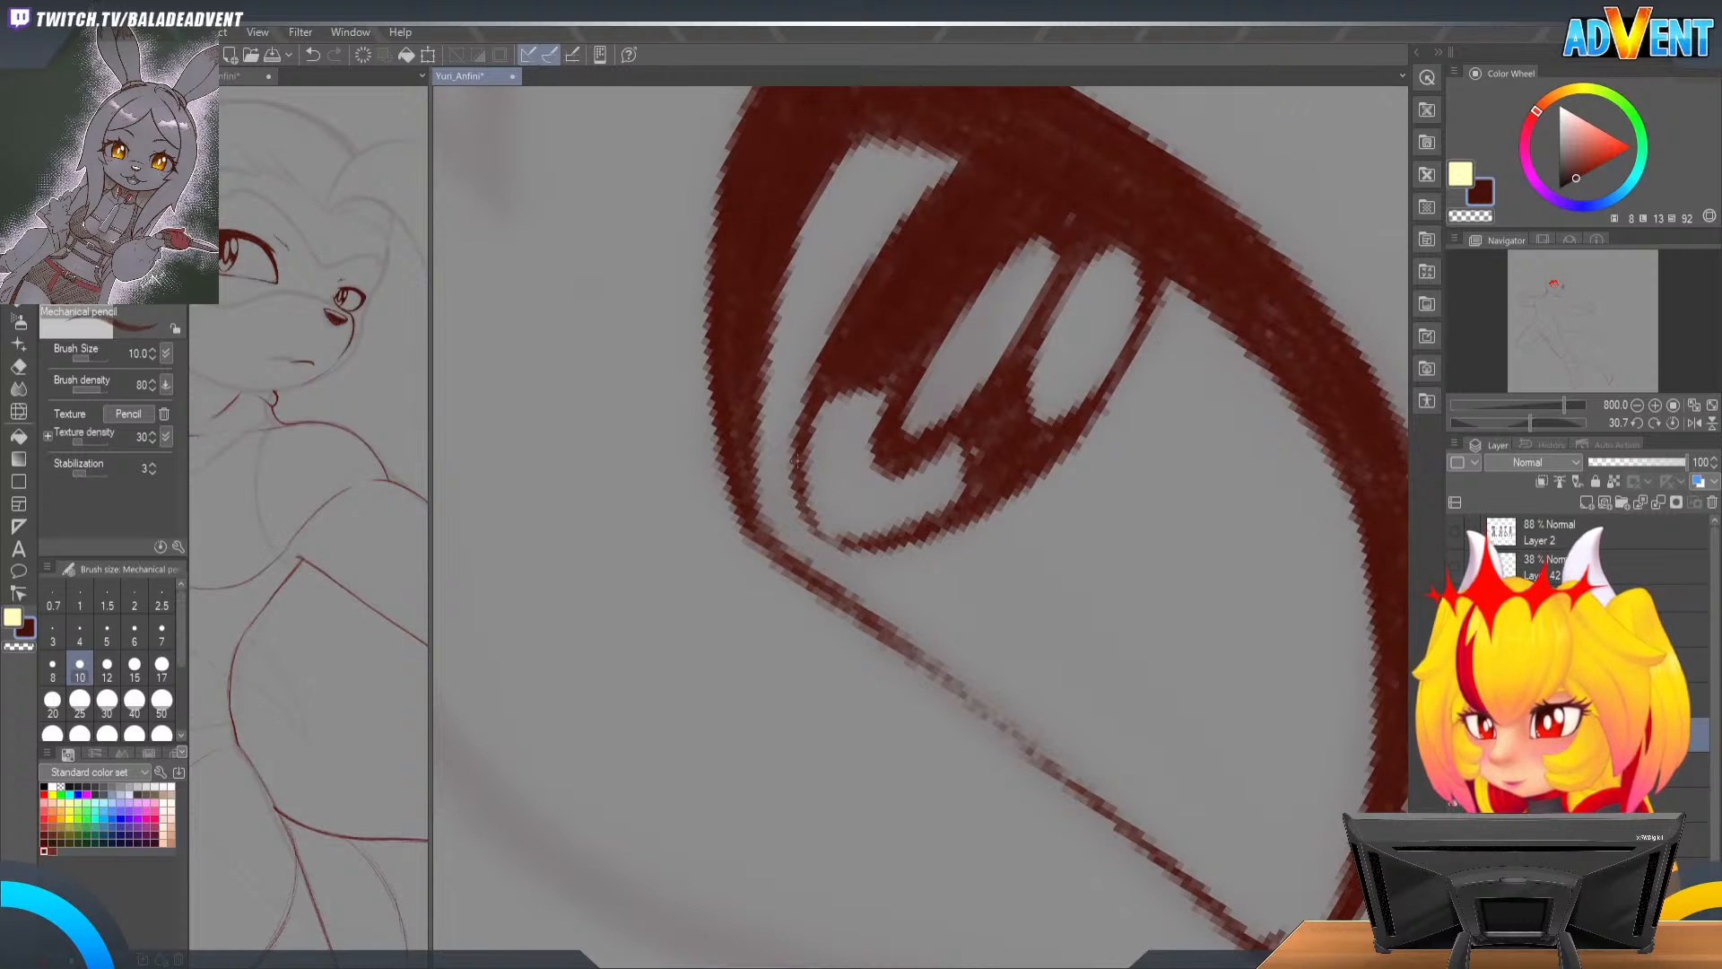
pyautogui.moveTo(798, 485)
pyautogui.mouseDown()
pyautogui.moveTo(833, 323)
pyautogui.moveTo(812, 361)
pyautogui.mouseUp()
pyautogui.moveTo(897, 229); pyautogui.dragTo(849, 287)
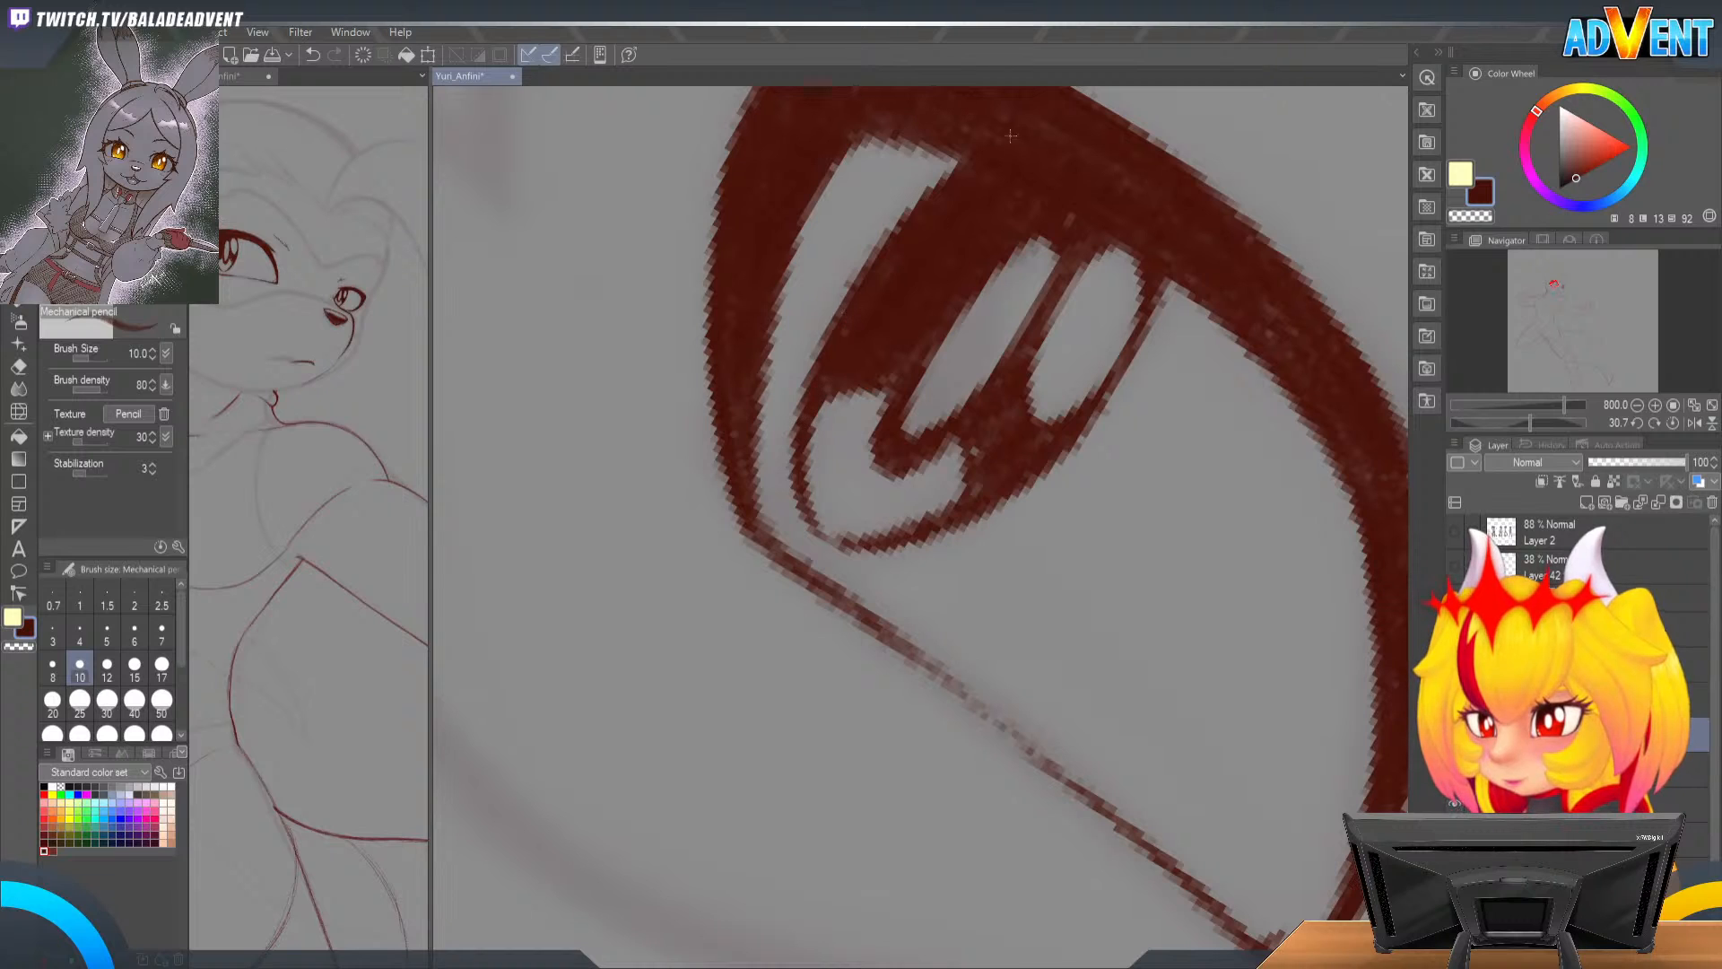
# Step: Lower the opacity of the rough sketch layer beneath the line art to 8%
pyautogui.press('r')
pyautogui.moveTo(848, 735)
pyautogui.mouseDown()
pyautogui.moveTo(1156, 718)
pyautogui.moveTo(1173, 692)
pyautogui.mouseUp()
pyautogui.scroll(-5, 1173, 691)
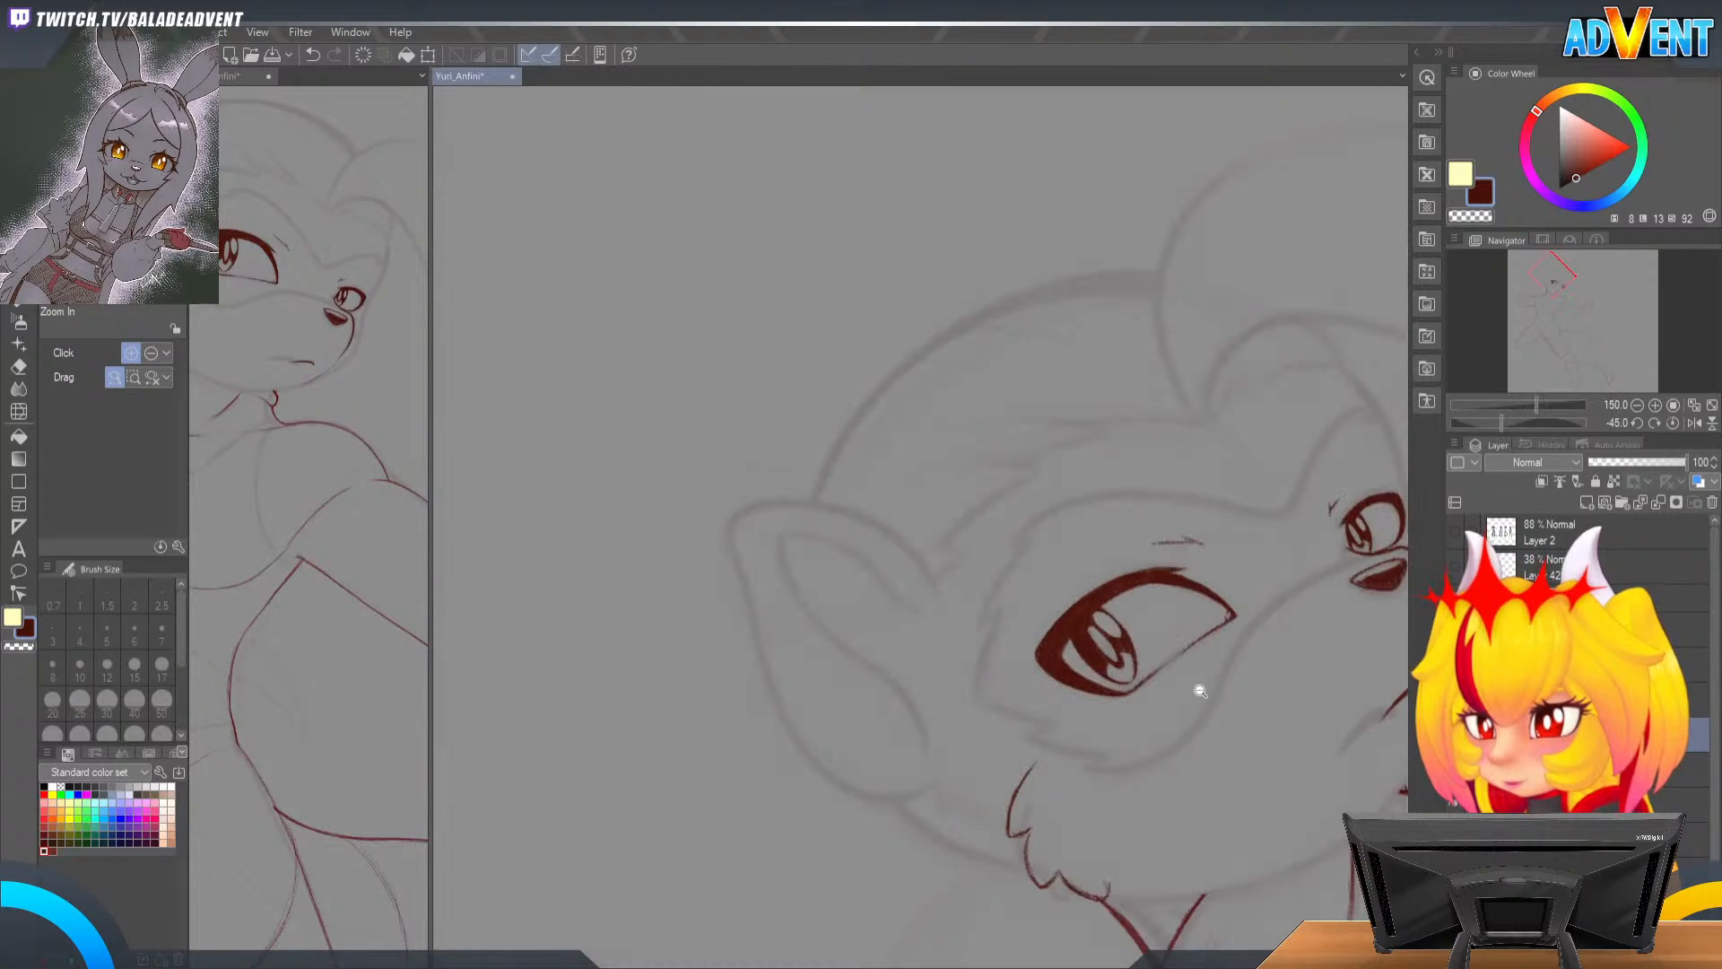
pyautogui.moveTo(1311, 650); pyautogui.dragTo(1031, 299)
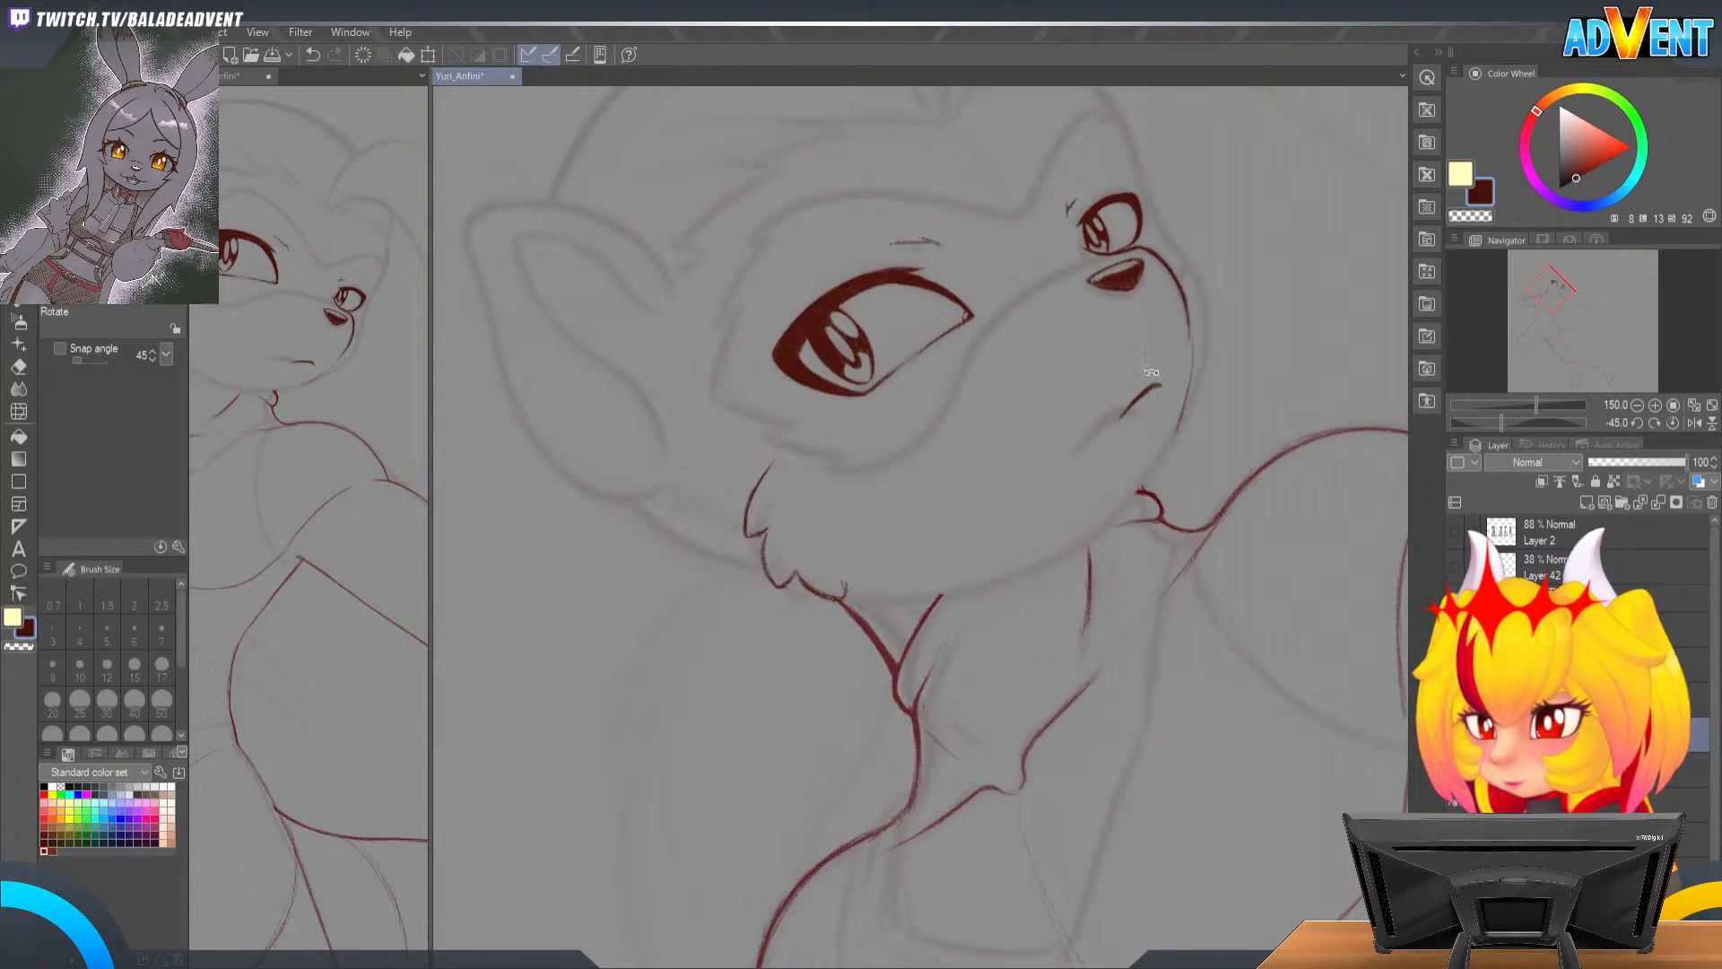
pyautogui.press('/')
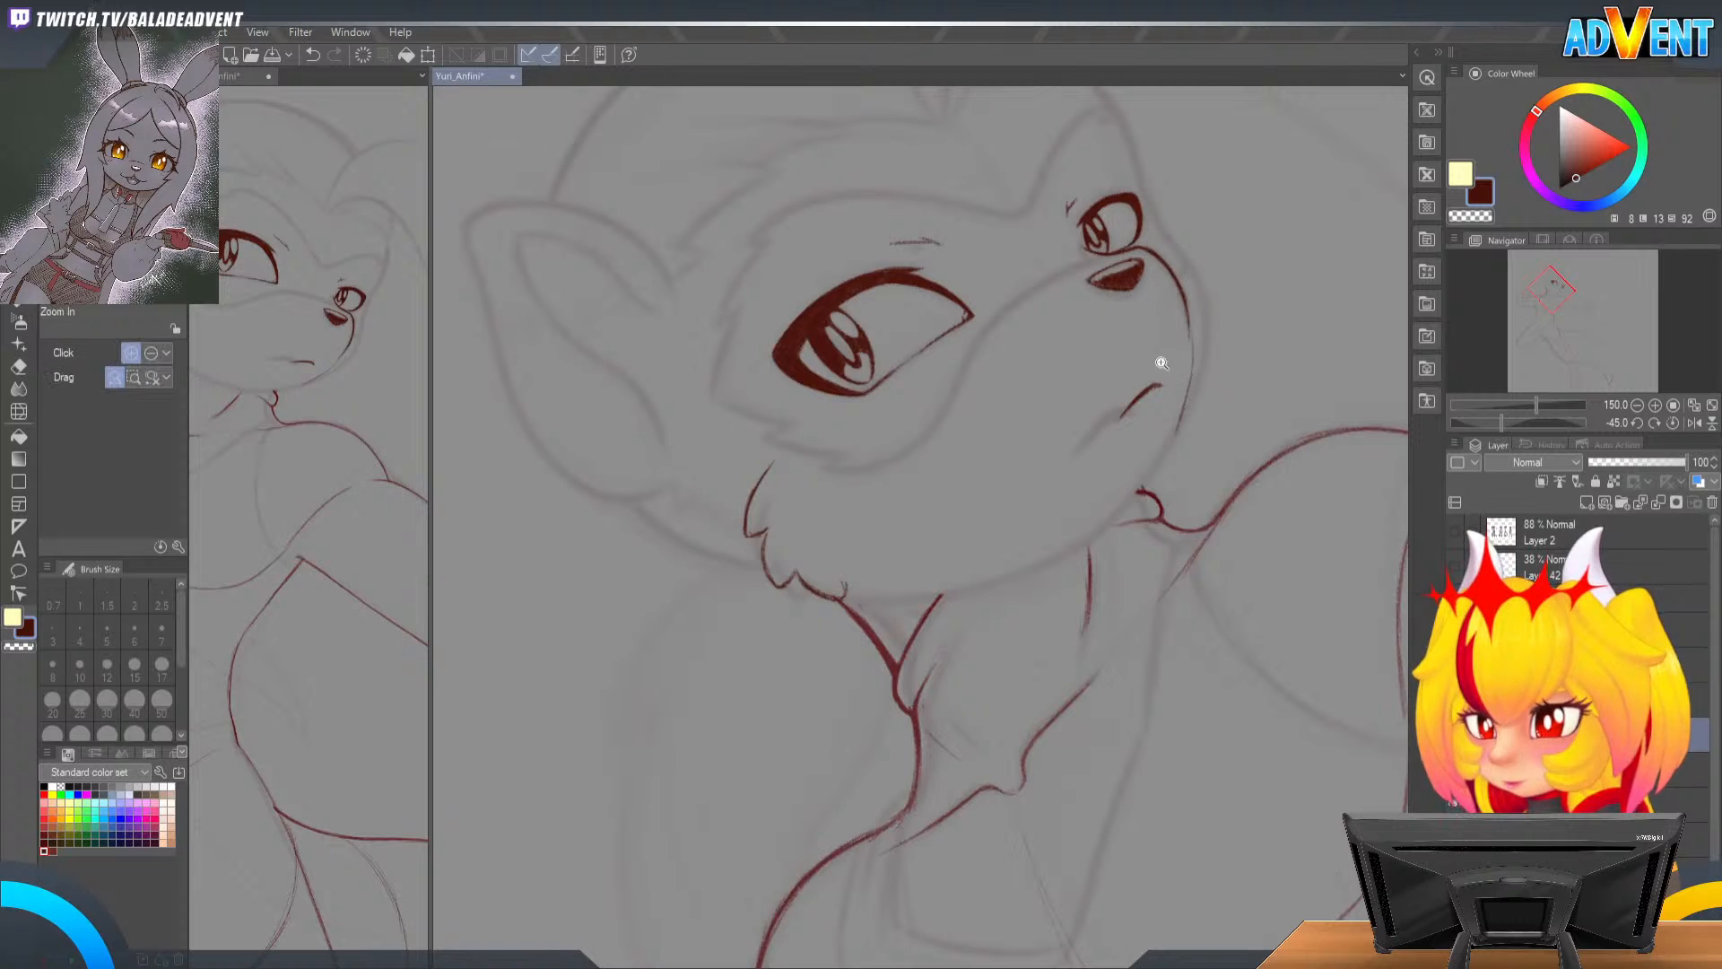
pyautogui.click(1161, 349)
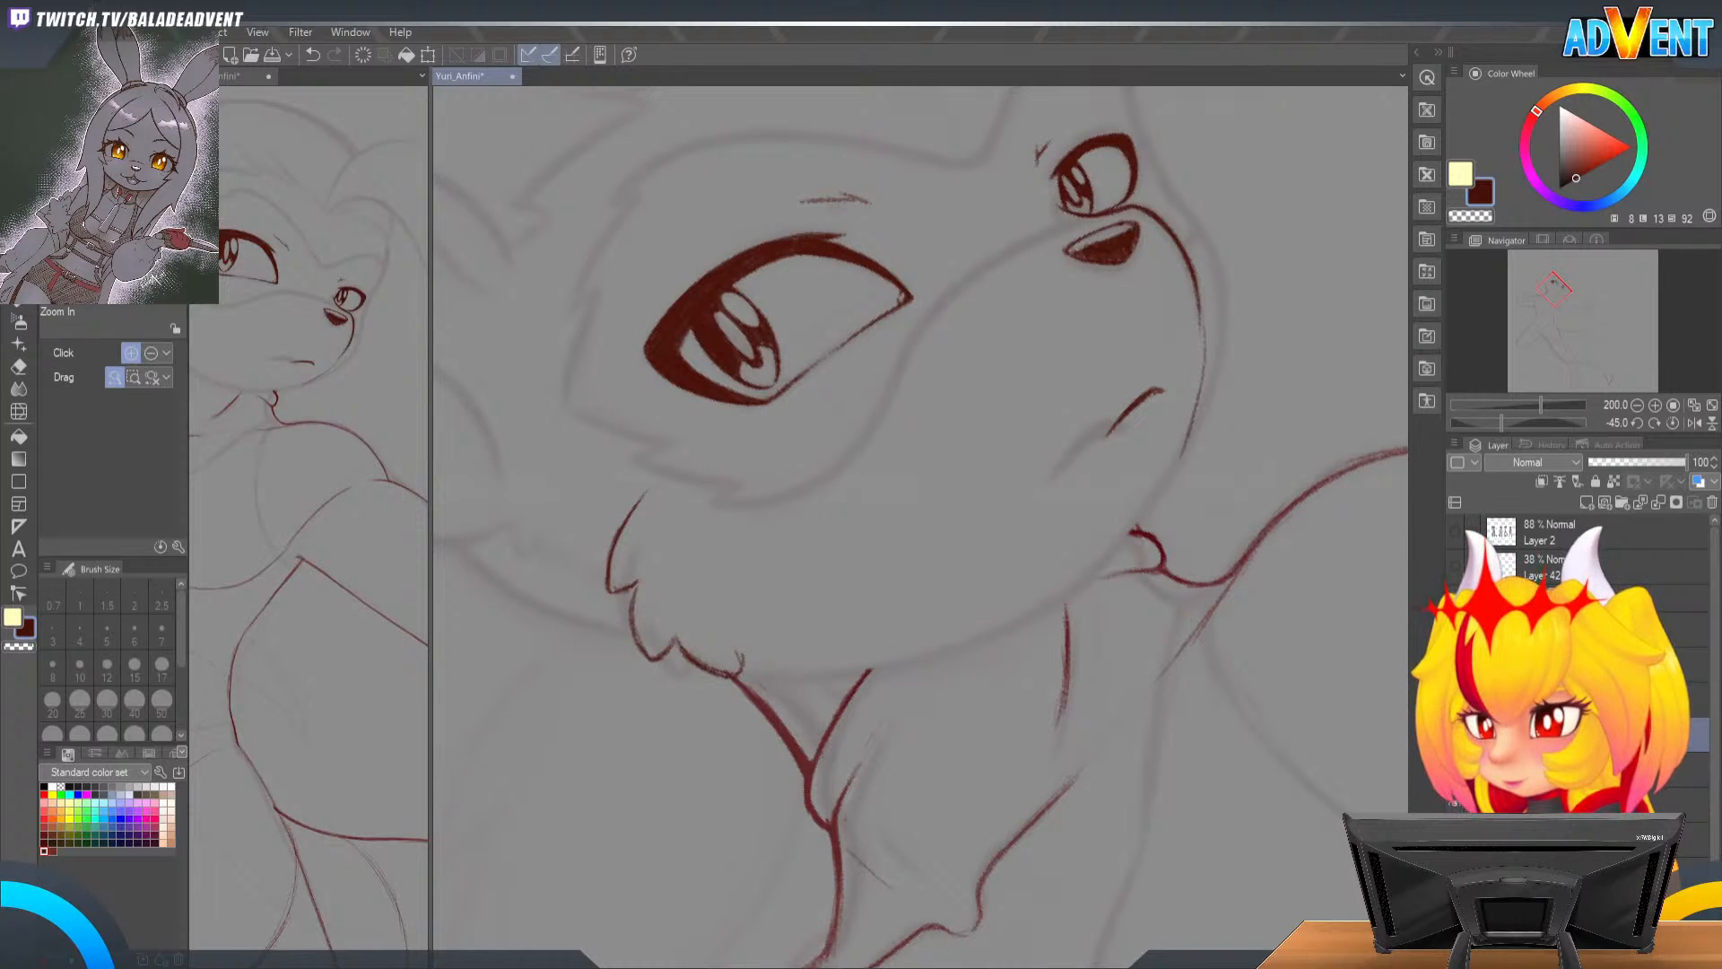
pyautogui.click(1592, 462)
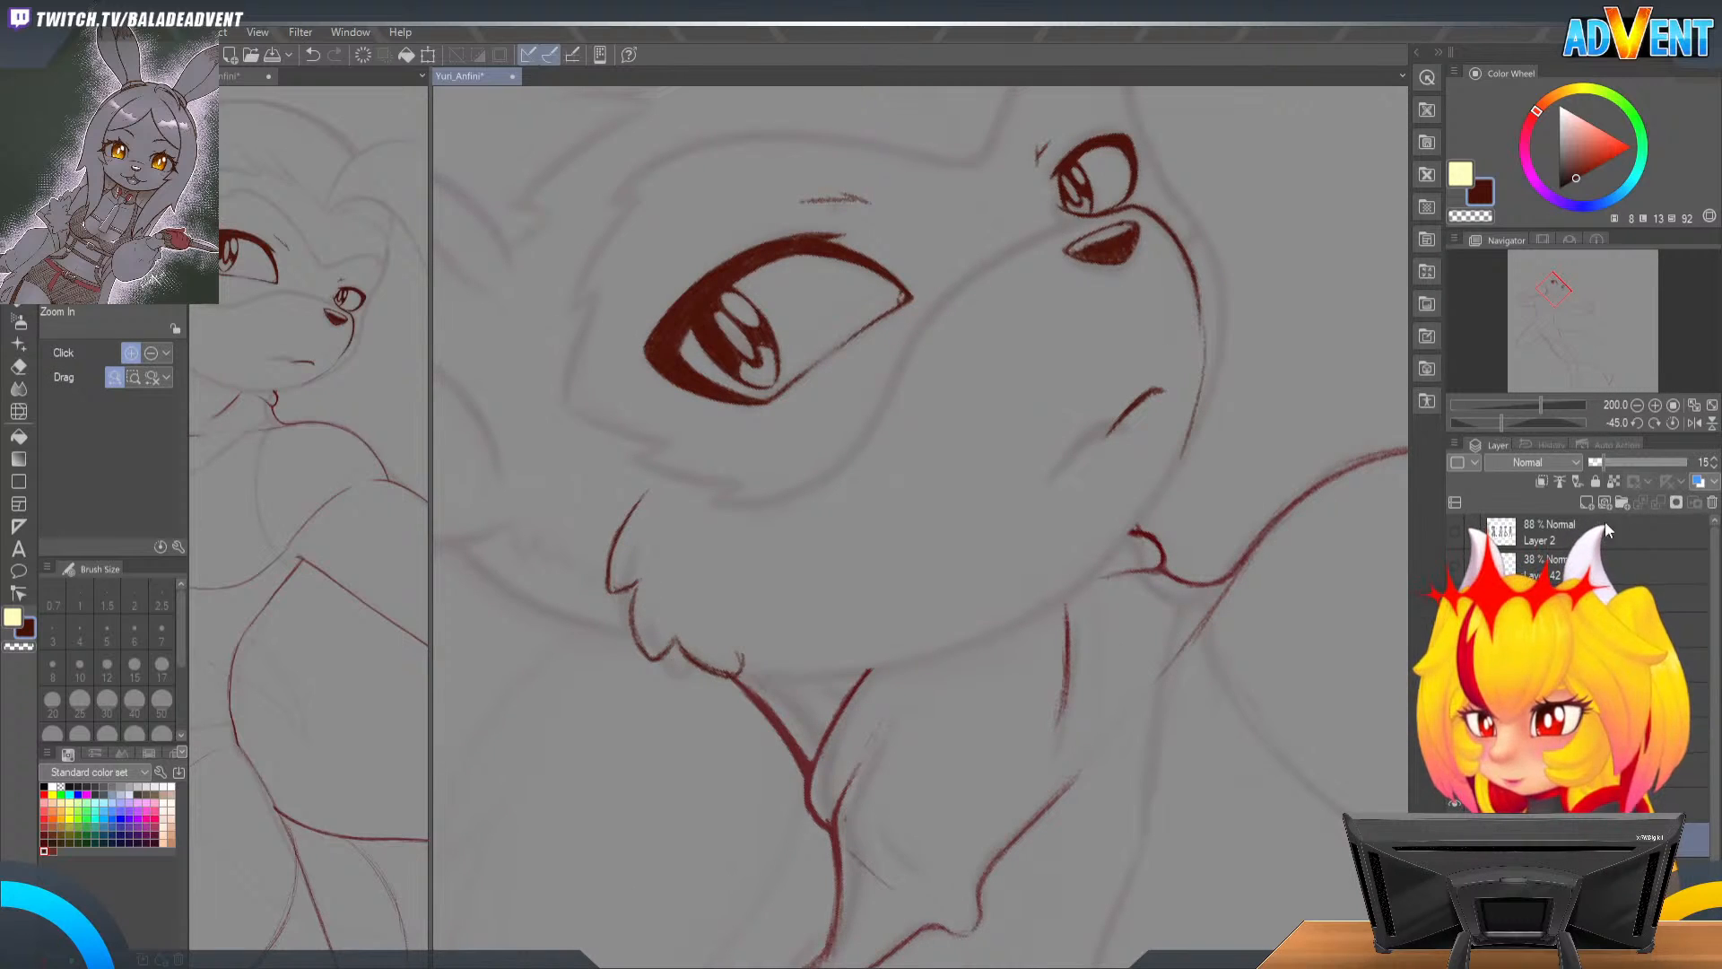
pyautogui.moveTo(1591, 461); pyautogui.dragTo(1597, 465)
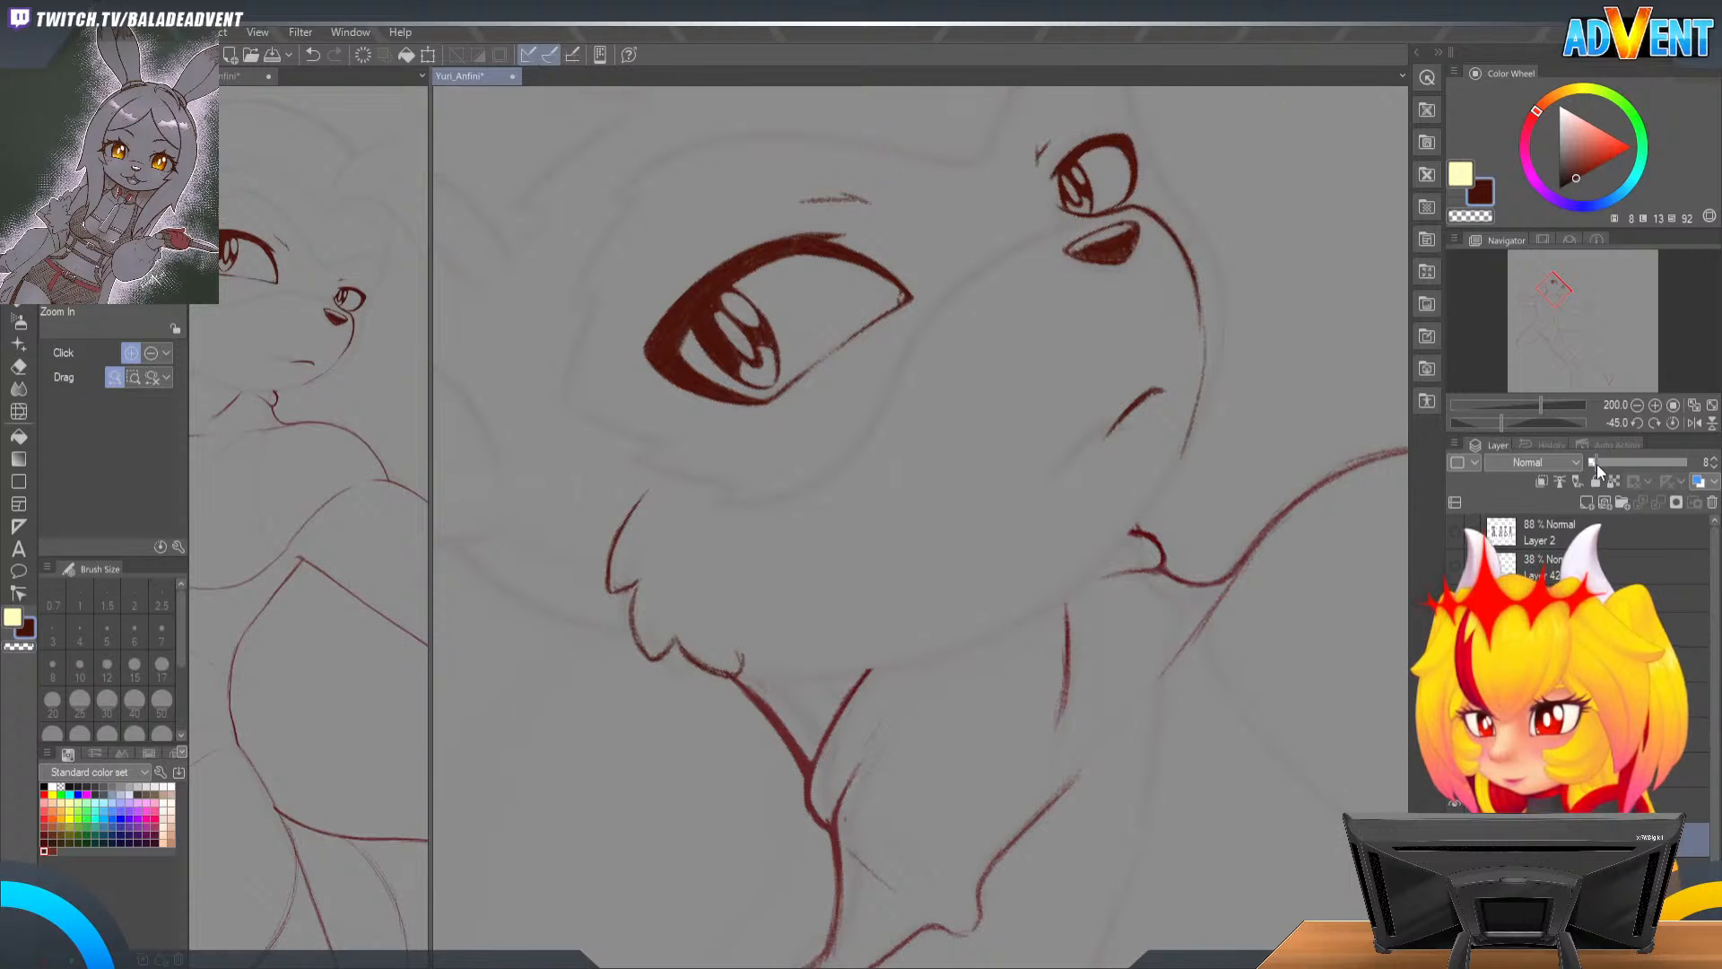
# Step: Select the line-art layer holding the mouth line, toggling its visibility off and on to identify it
pyautogui.click(1596, 630)
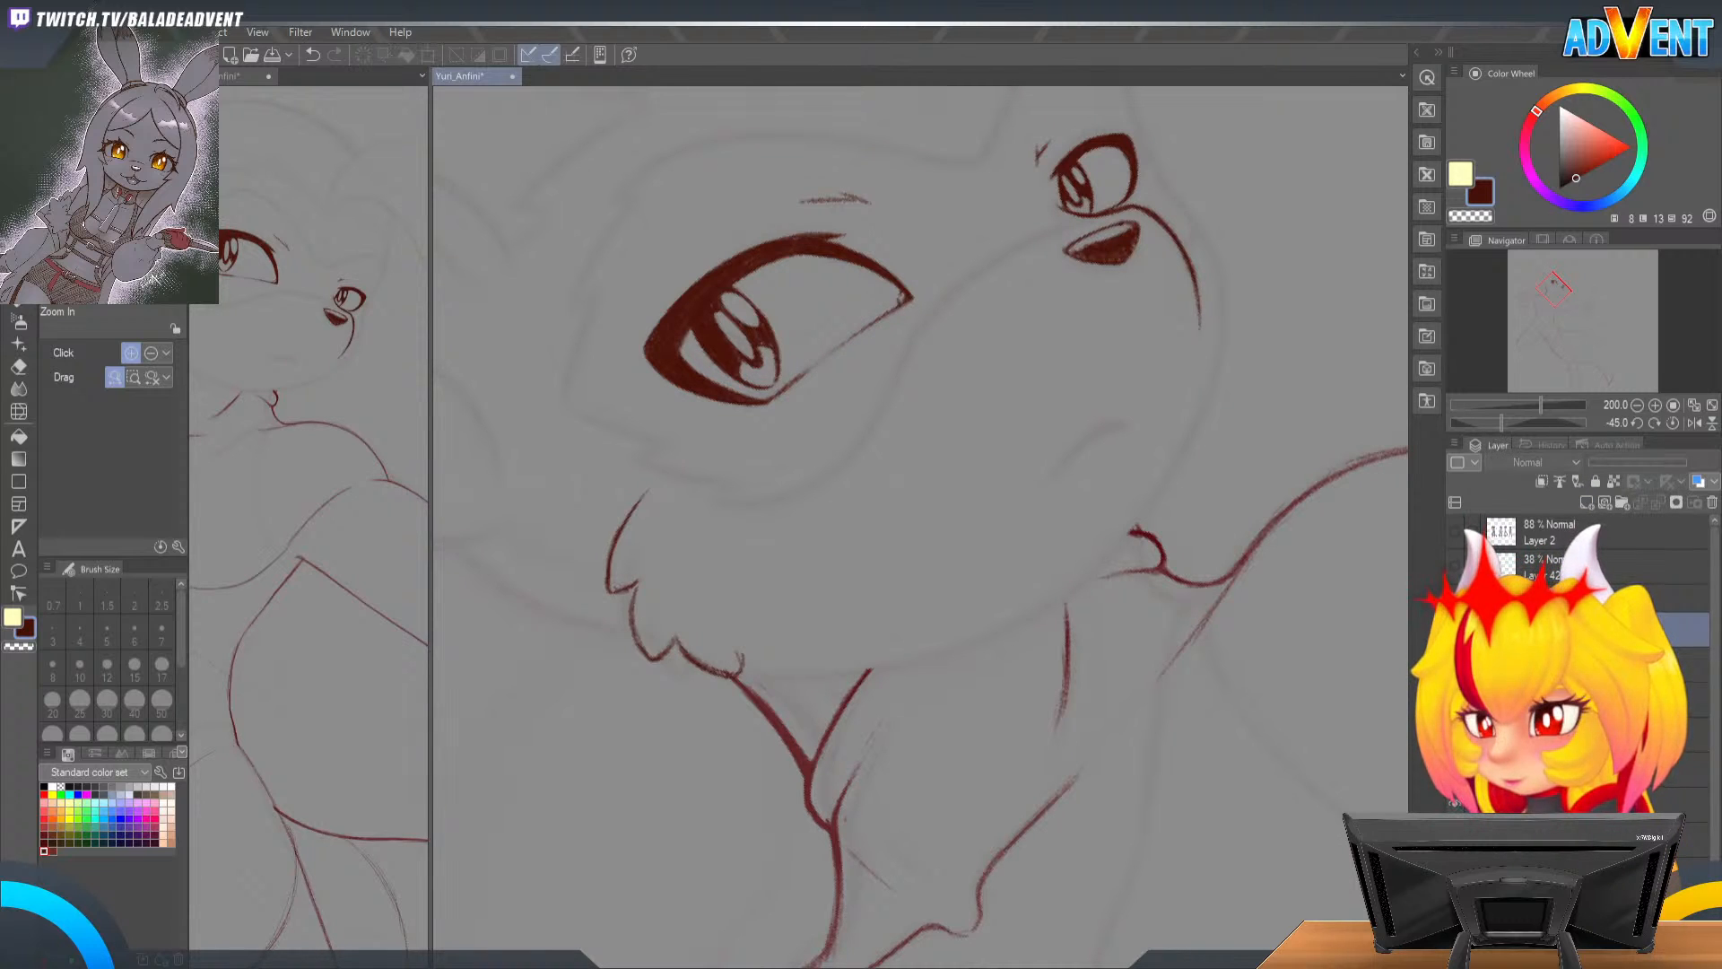
pyautogui.click(1020, 312)
pyautogui.press('p')
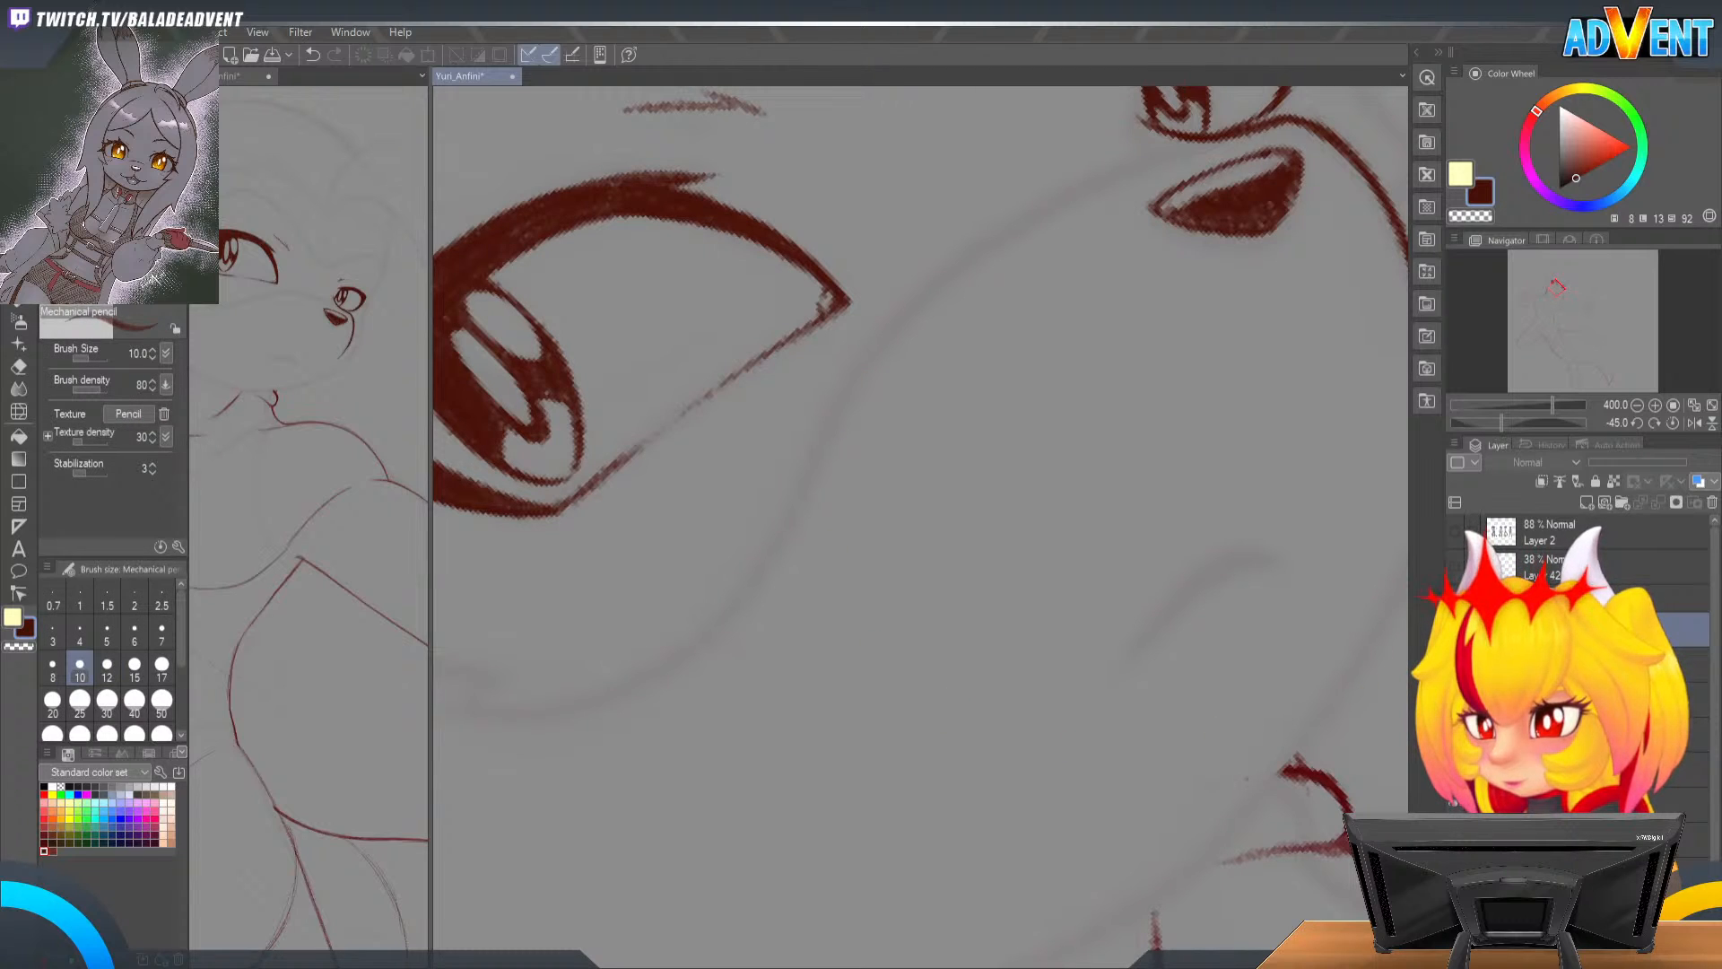
pyautogui.moveTo(1352, 485); pyautogui.dragTo(1231, 584)
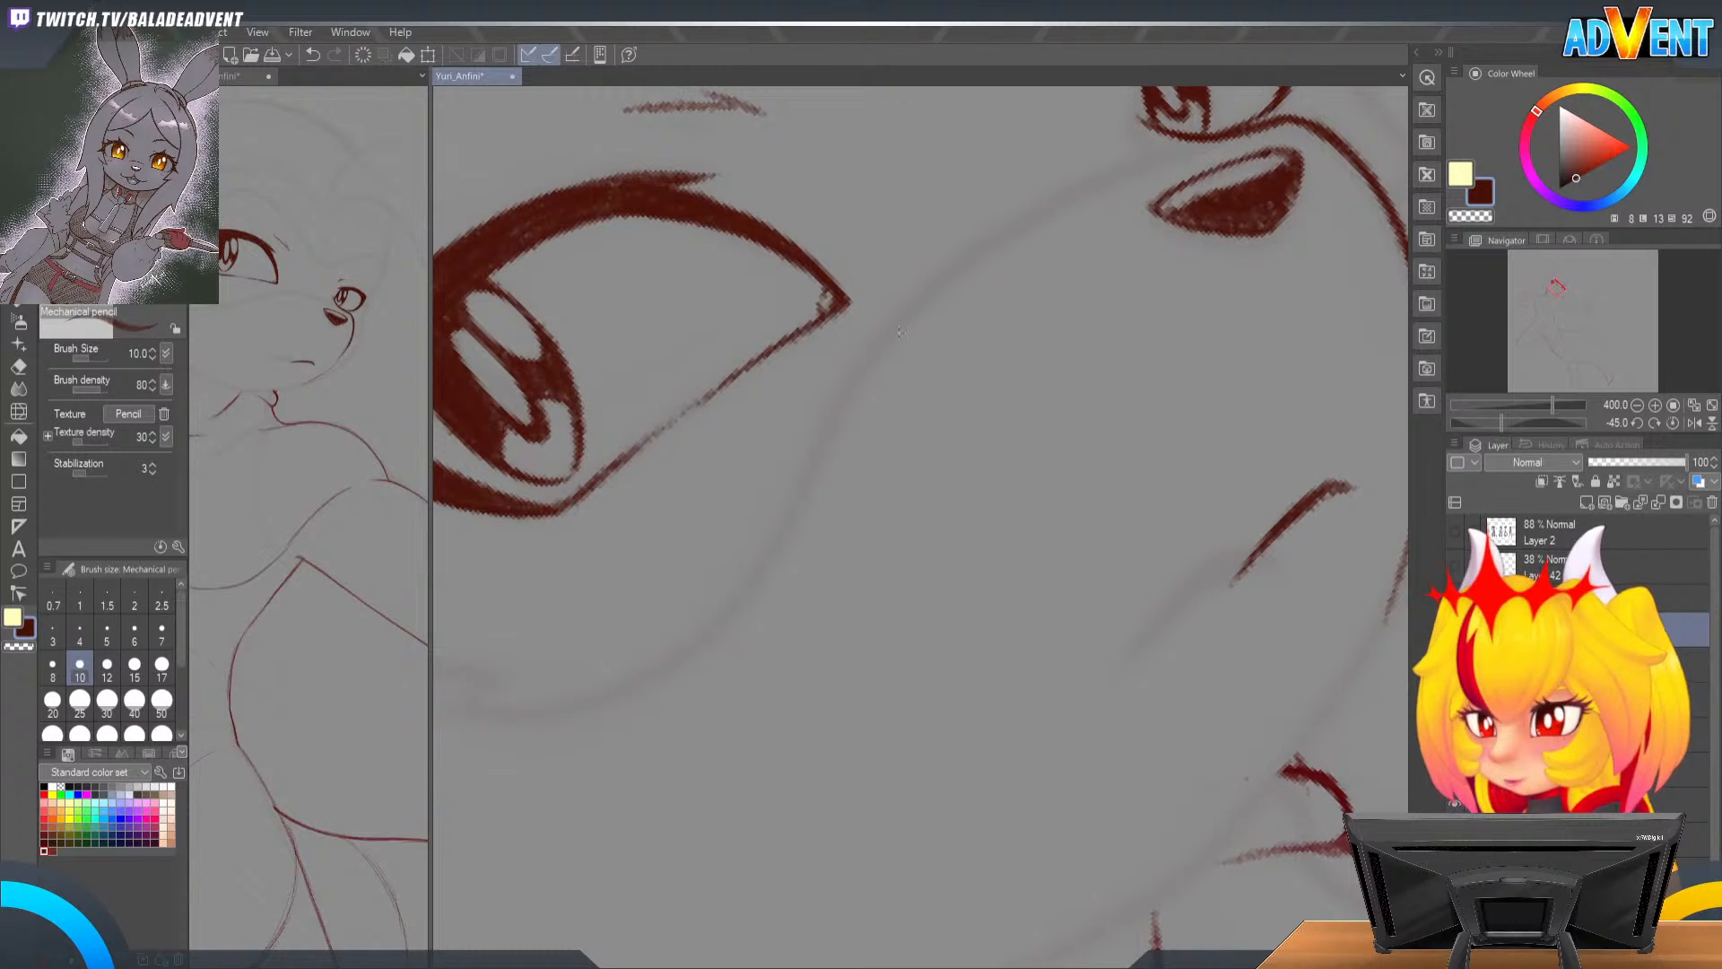
pyautogui.press('b')
pyautogui.press('p')
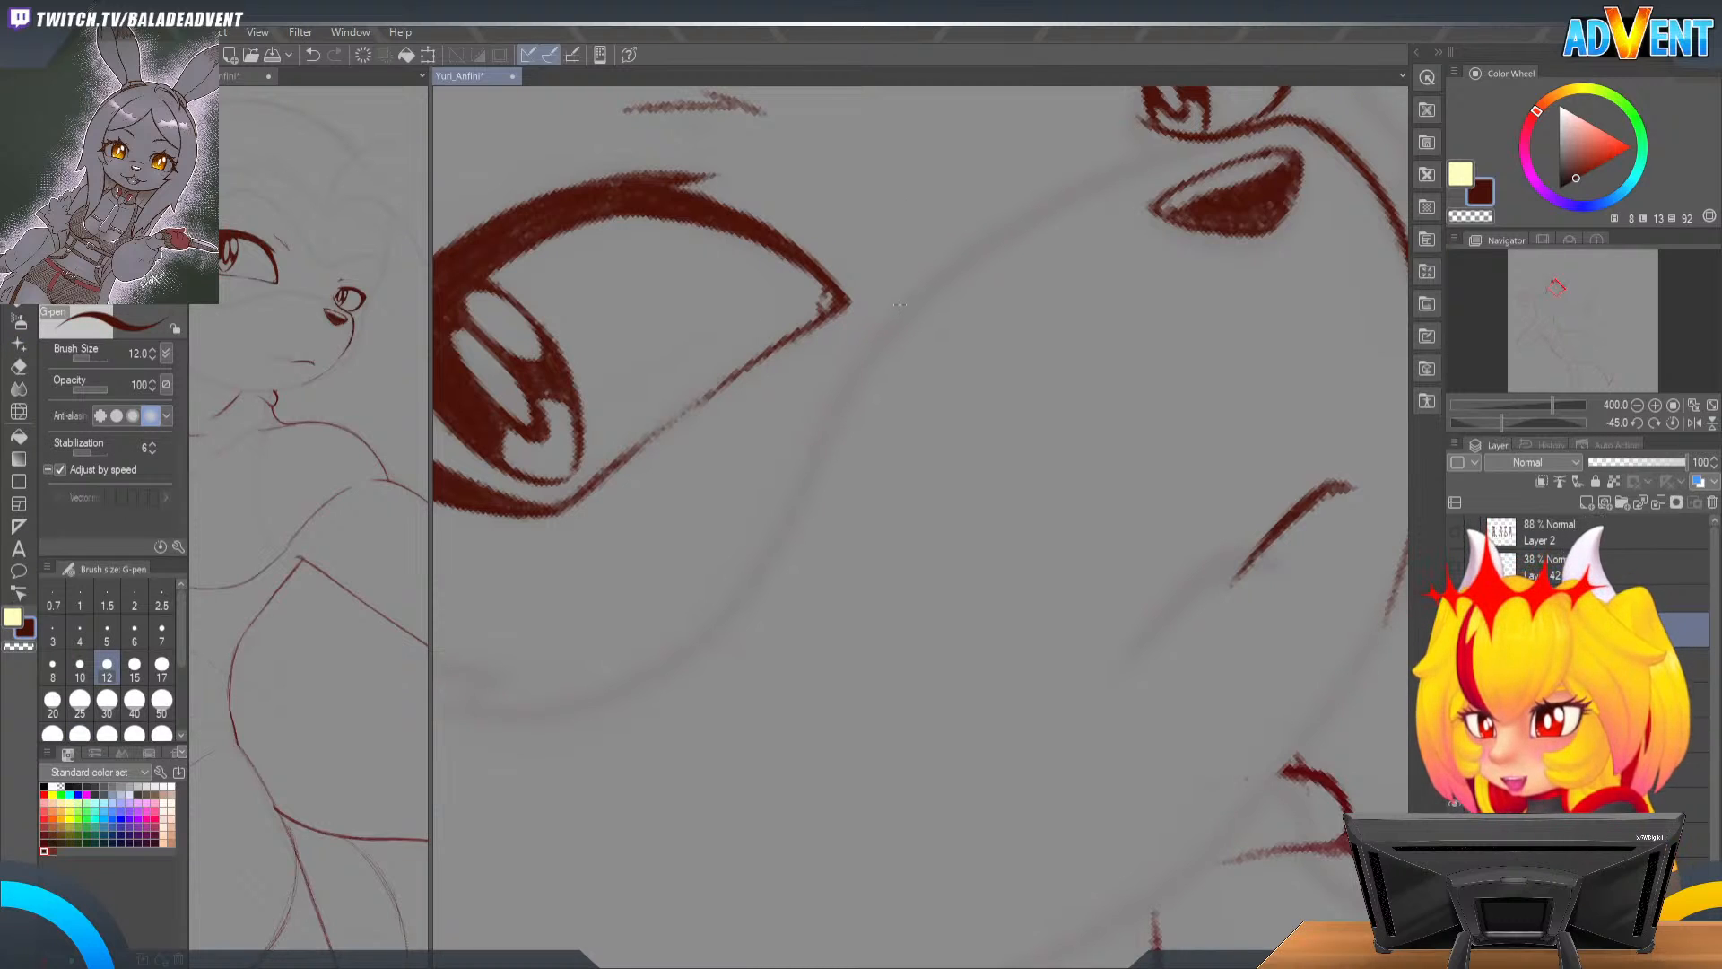
pyautogui.moveTo(895, 312); pyautogui.dragTo(927, 278)
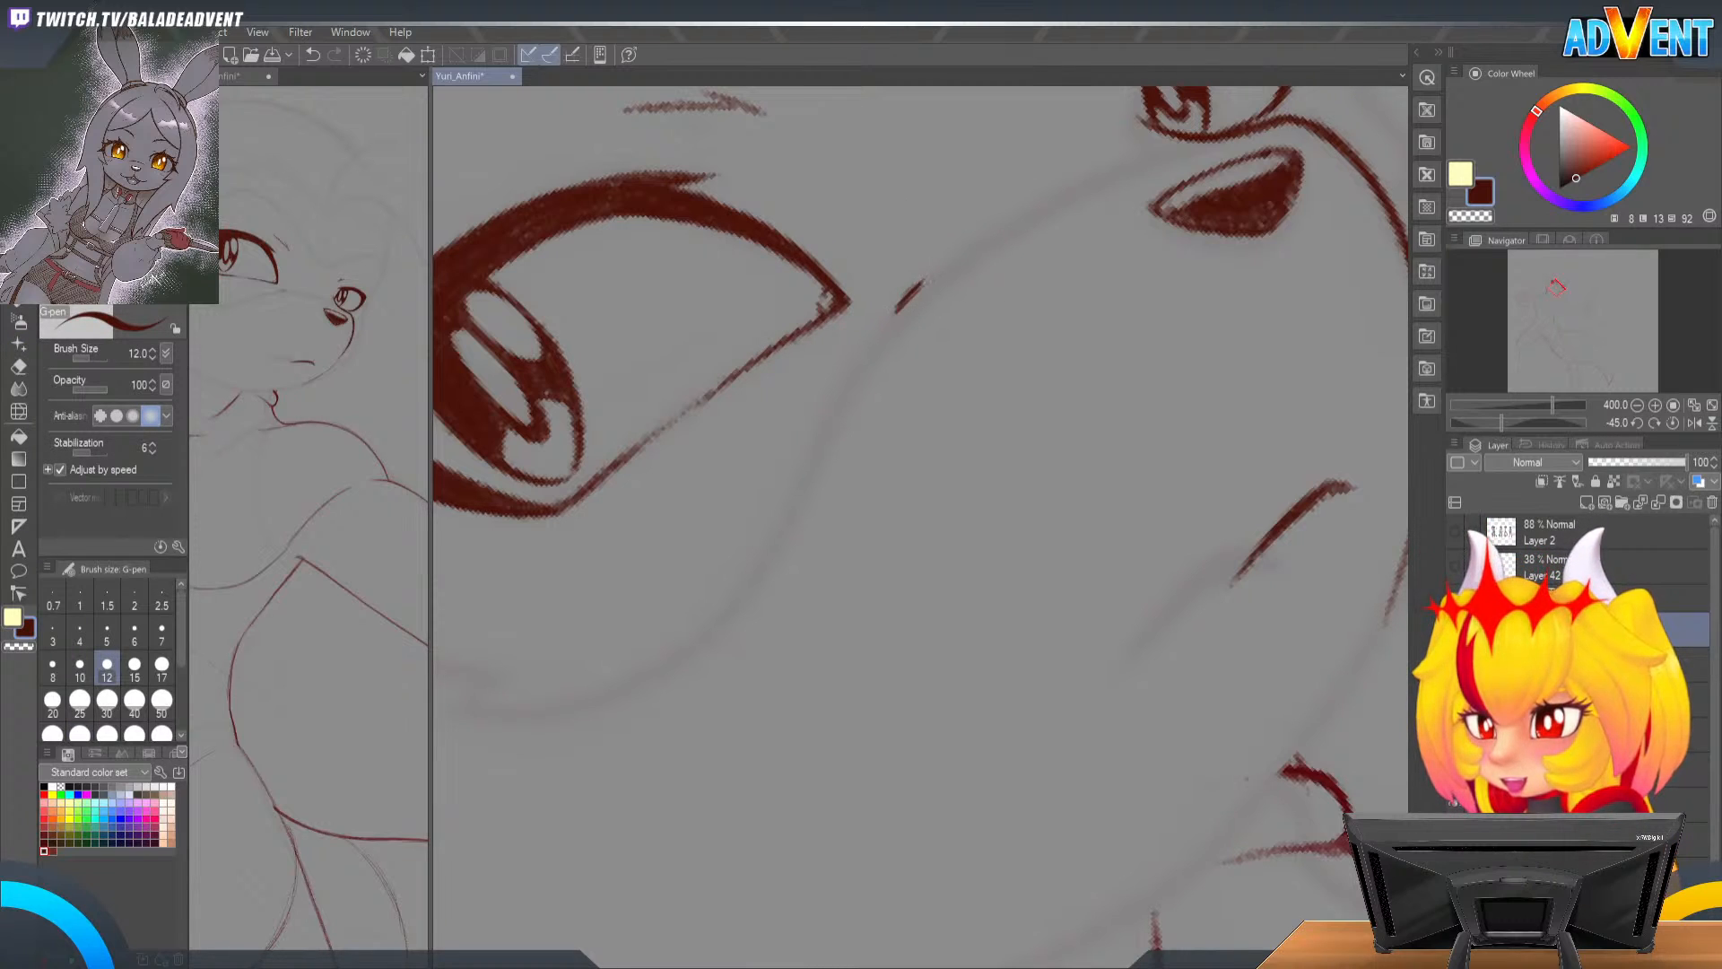
pyautogui.hotkey('ctrl', 'z')
# Step: Ink the muzzle bridge contour between the eyes up to the far eye with the Mechanical pencil and trim it with the eraser
pyautogui.press('p')
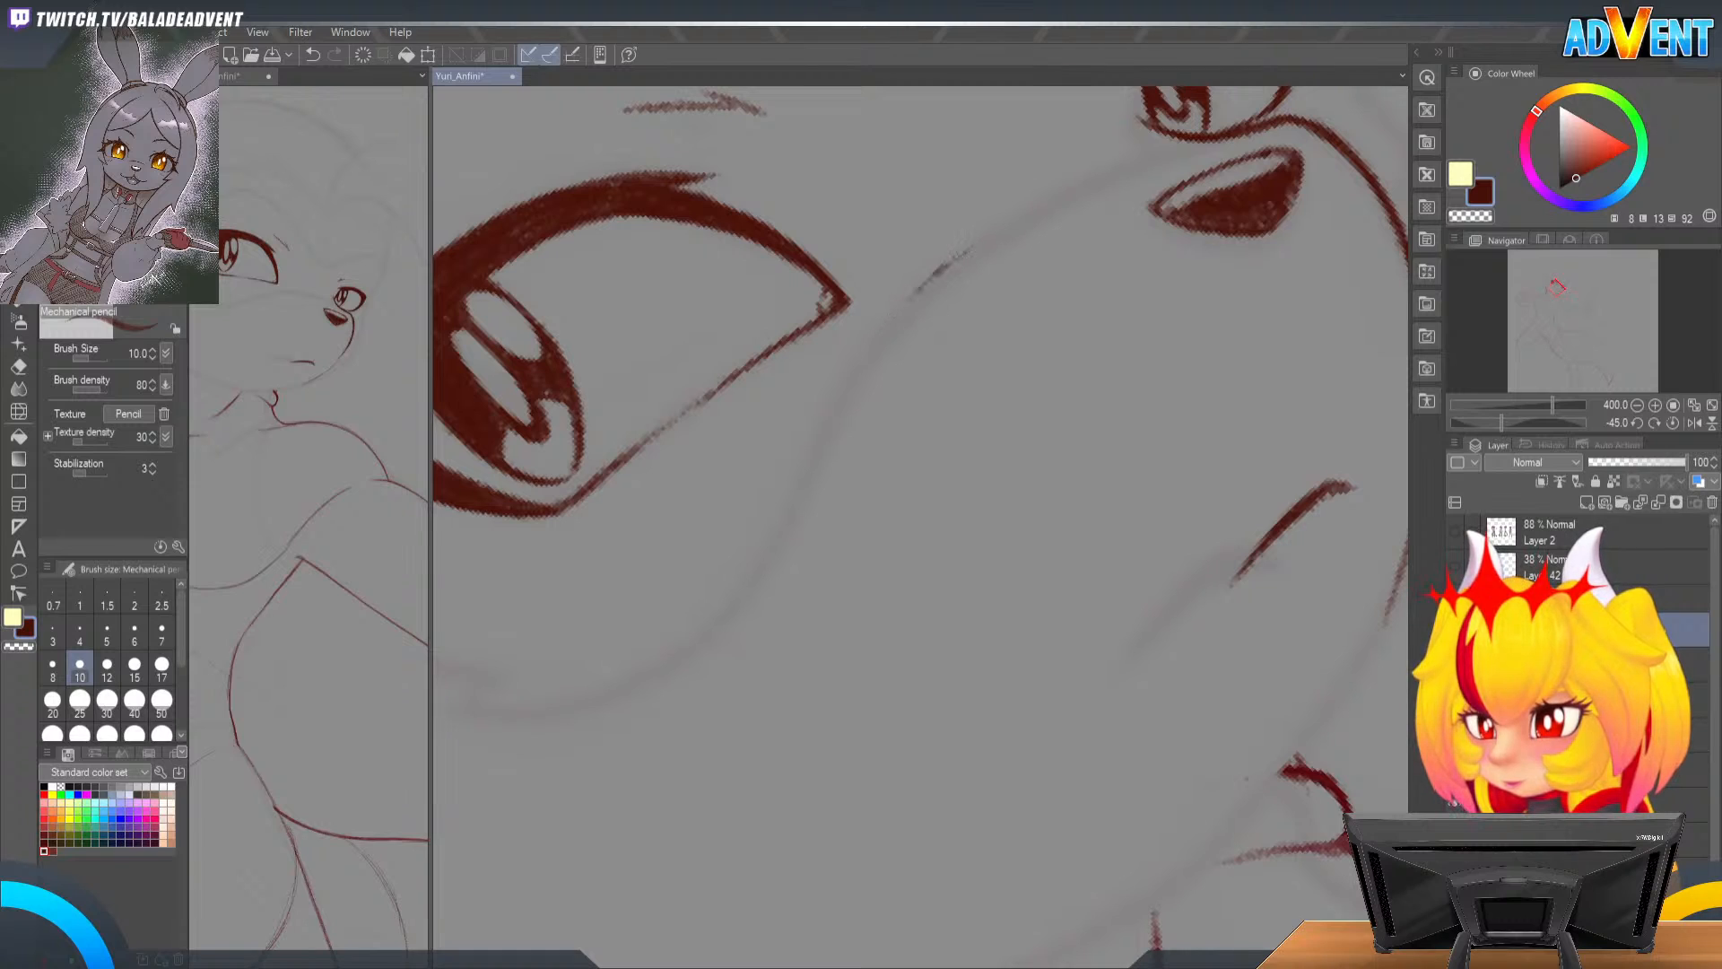
pyautogui.moveTo(973, 247)
pyautogui.mouseDown()
pyautogui.moveTo(1115, 164)
pyautogui.moveTo(1208, 141)
pyautogui.moveTo(1121, 159)
pyautogui.moveTo(1148, 155)
pyautogui.moveTo(993, 229)
pyautogui.moveTo(1079, 182)
pyautogui.moveTo(903, 309)
pyautogui.moveTo(986, 229)
pyautogui.moveTo(933, 280)
pyautogui.moveTo(1077, 180)
pyautogui.moveTo(973, 240)
pyautogui.moveTo(1163, 143)
pyautogui.mouseUp()
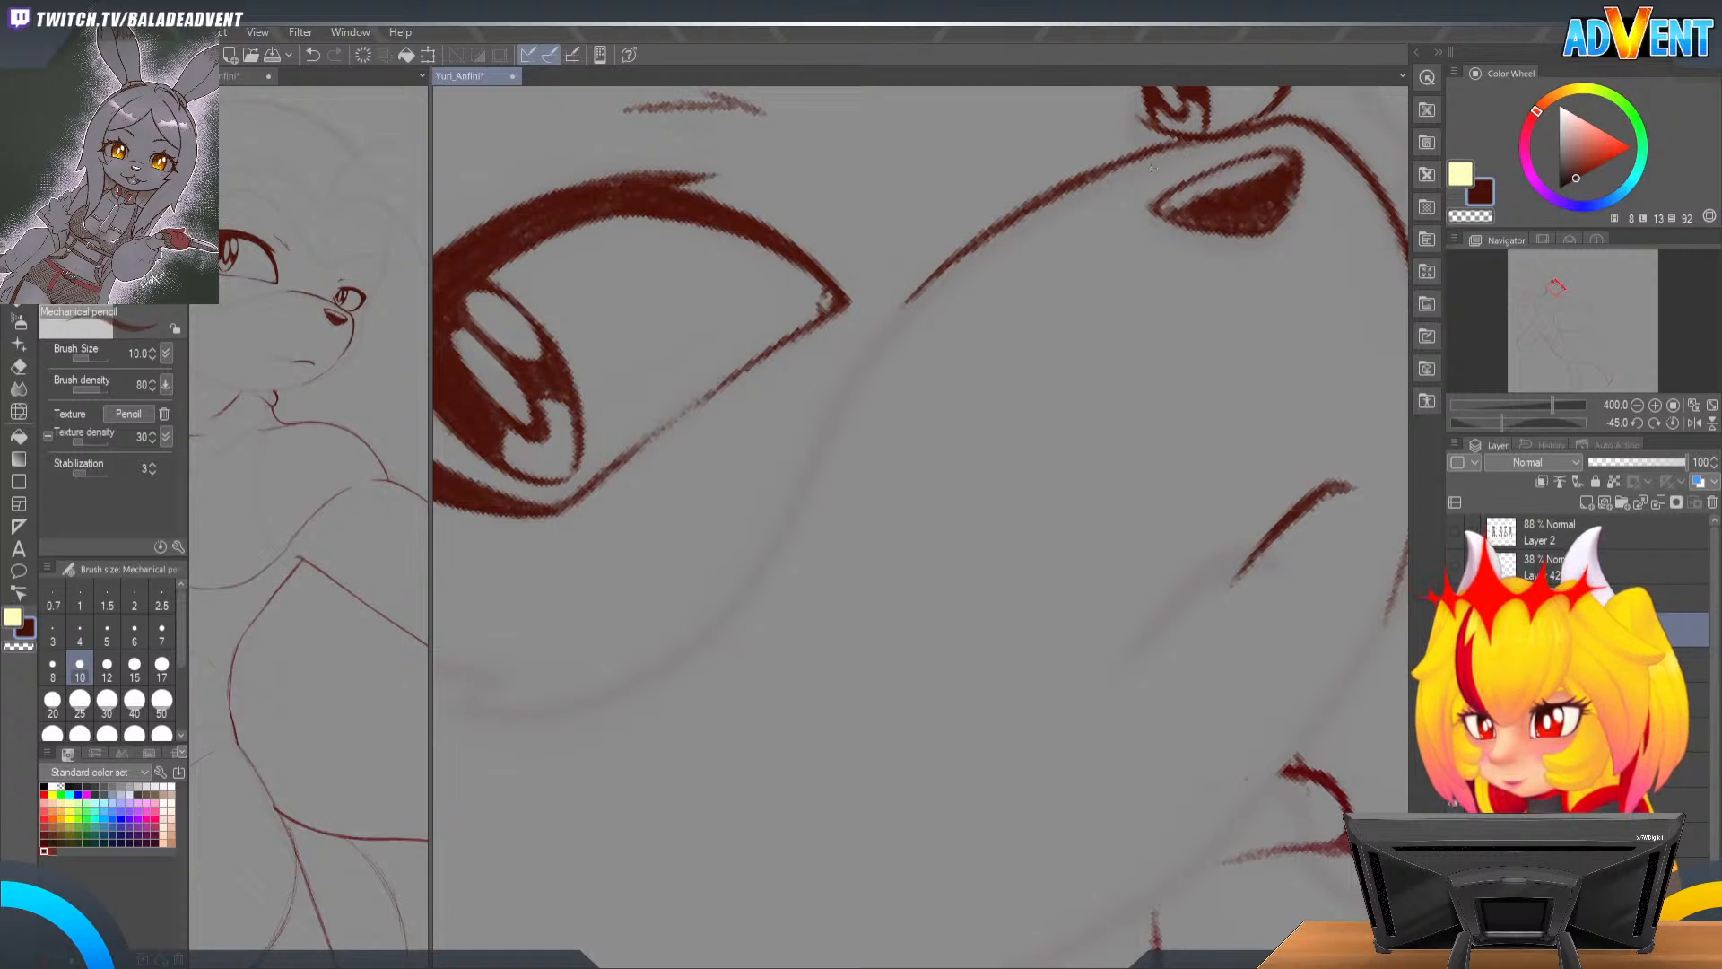
pyautogui.press('e')
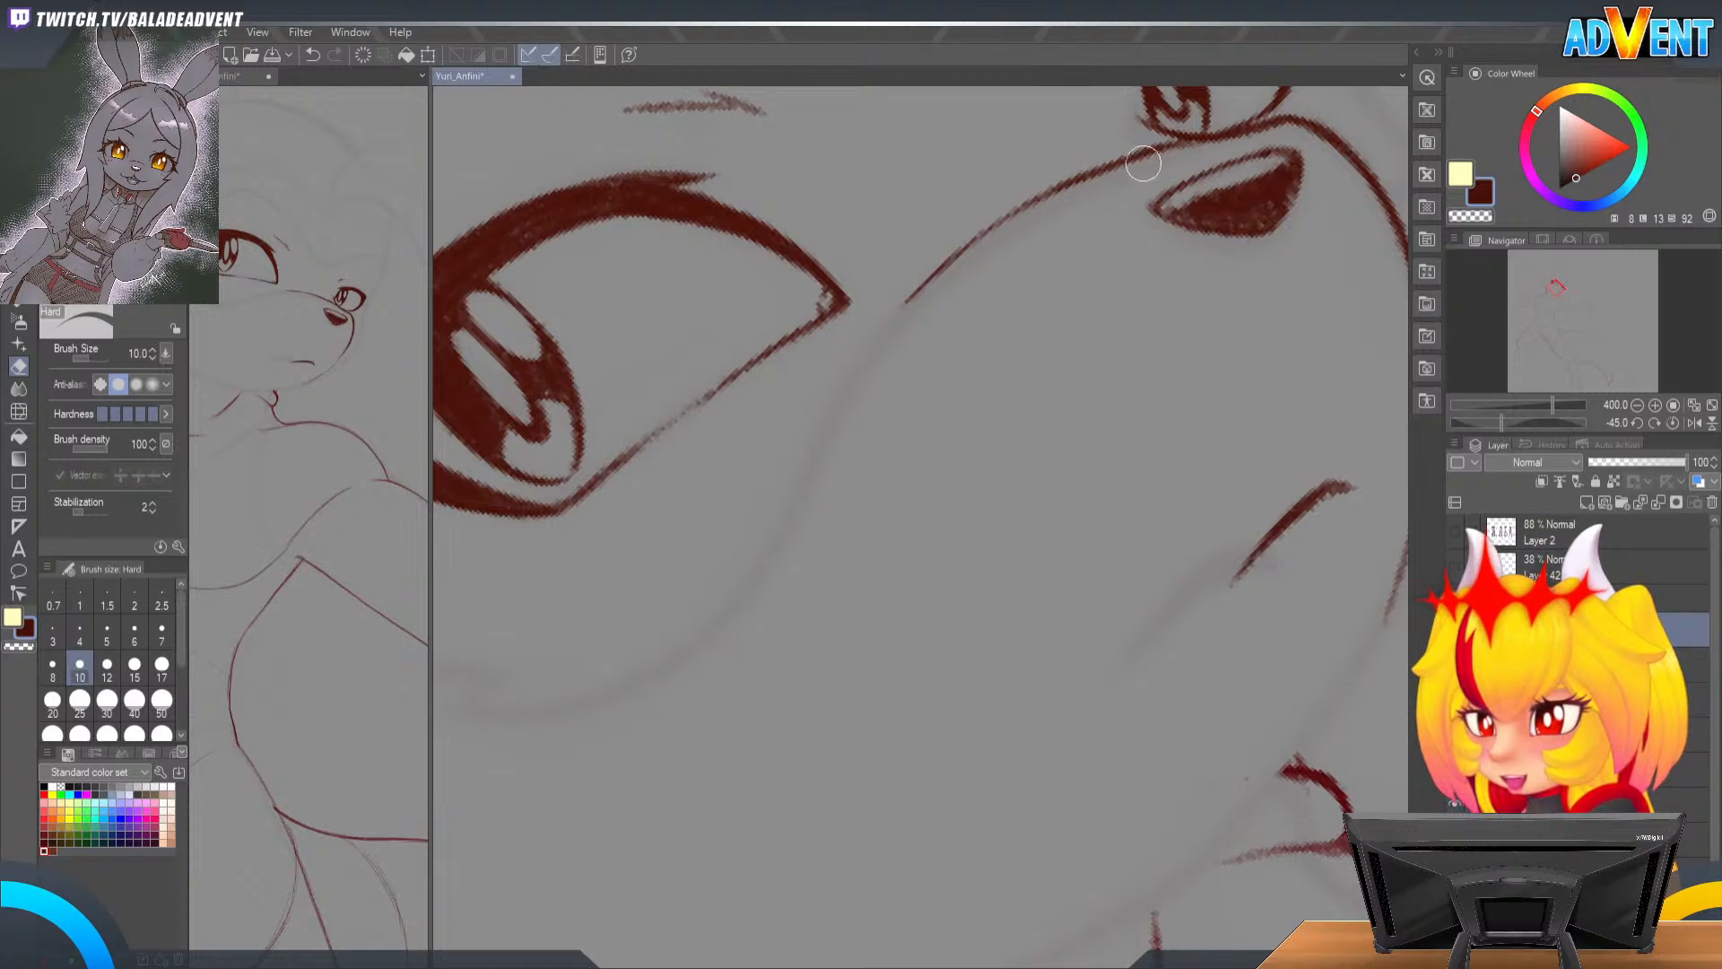
pyautogui.press('p')
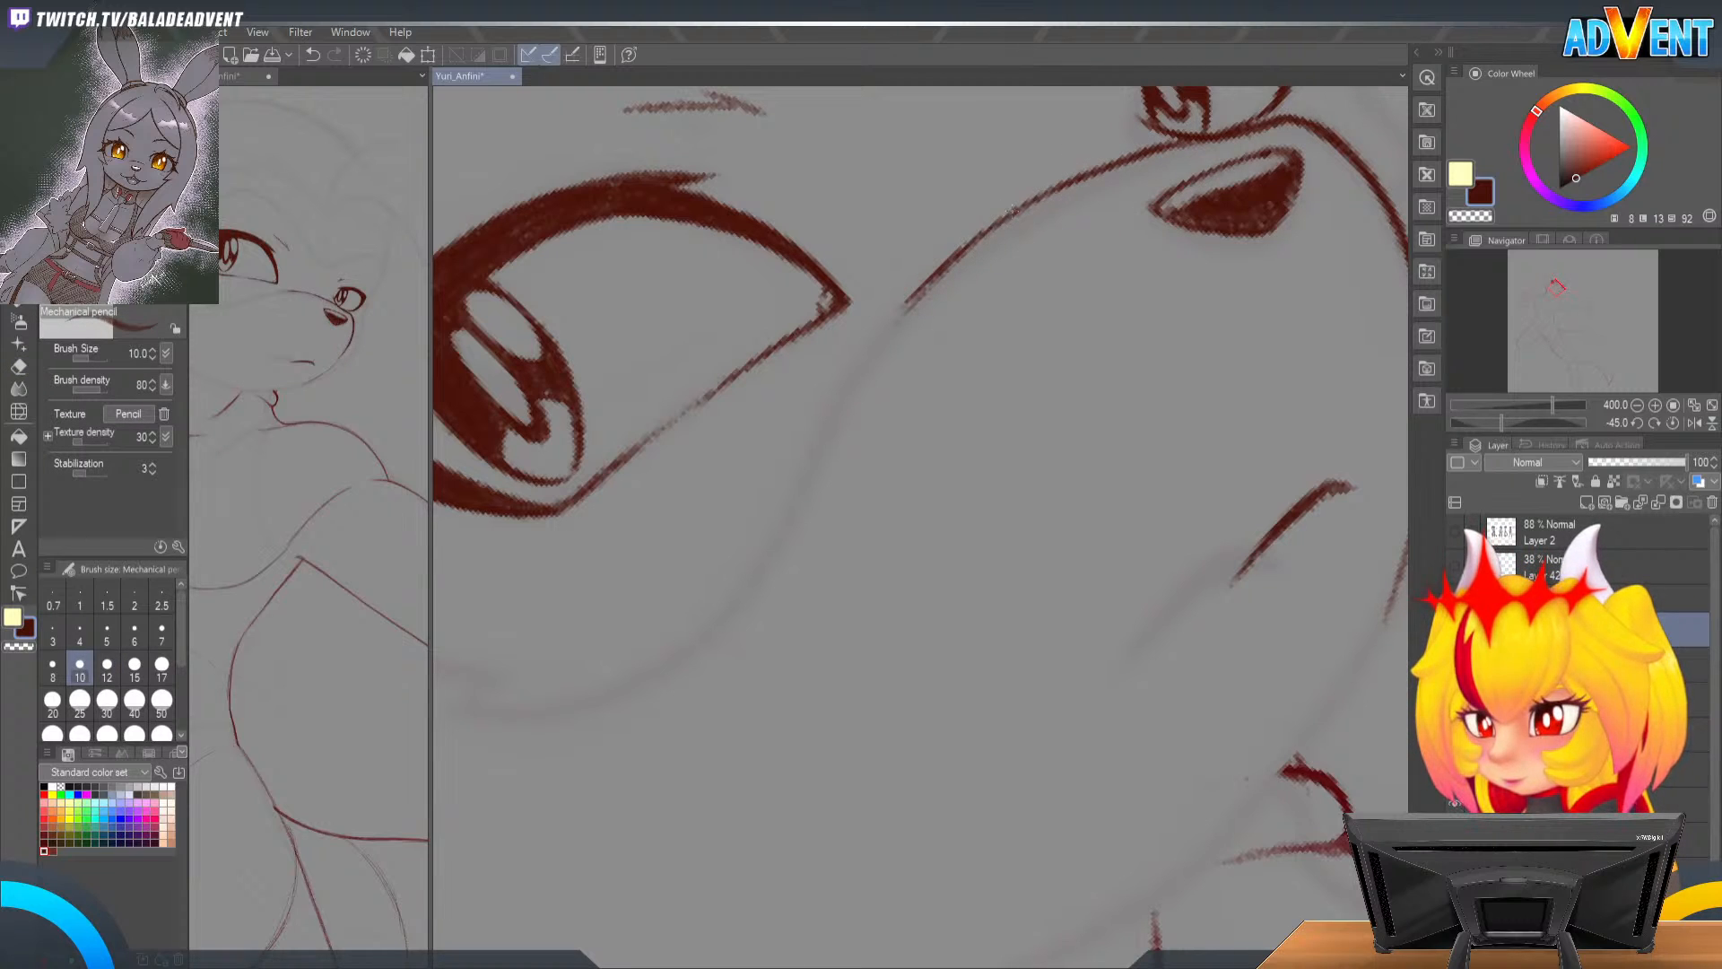
# Step: Ink the two sides of the pointed fur tuft beside the outer corner of the near eye
pyautogui.press('r')
pyautogui.moveTo(1022, 251)
pyautogui.mouseDown()
pyautogui.moveTo(1054, 645)
pyautogui.moveTo(987, 466)
pyautogui.moveTo(883, 662)
pyautogui.mouseUp()
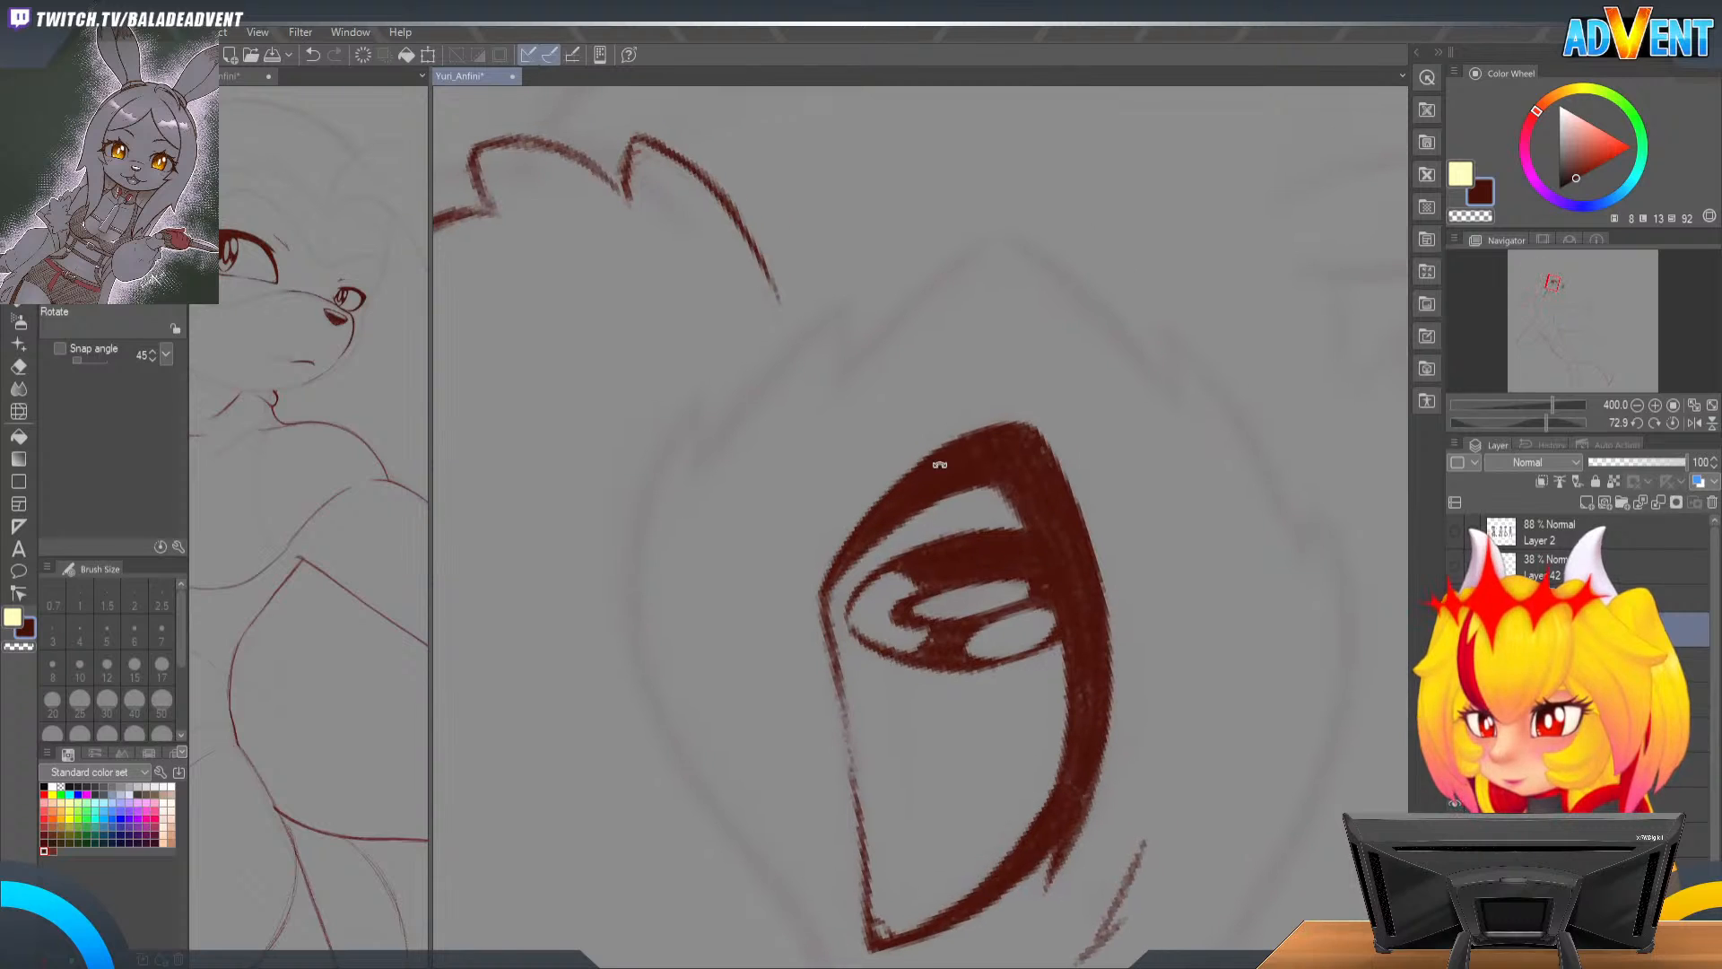
pyautogui.press('p')
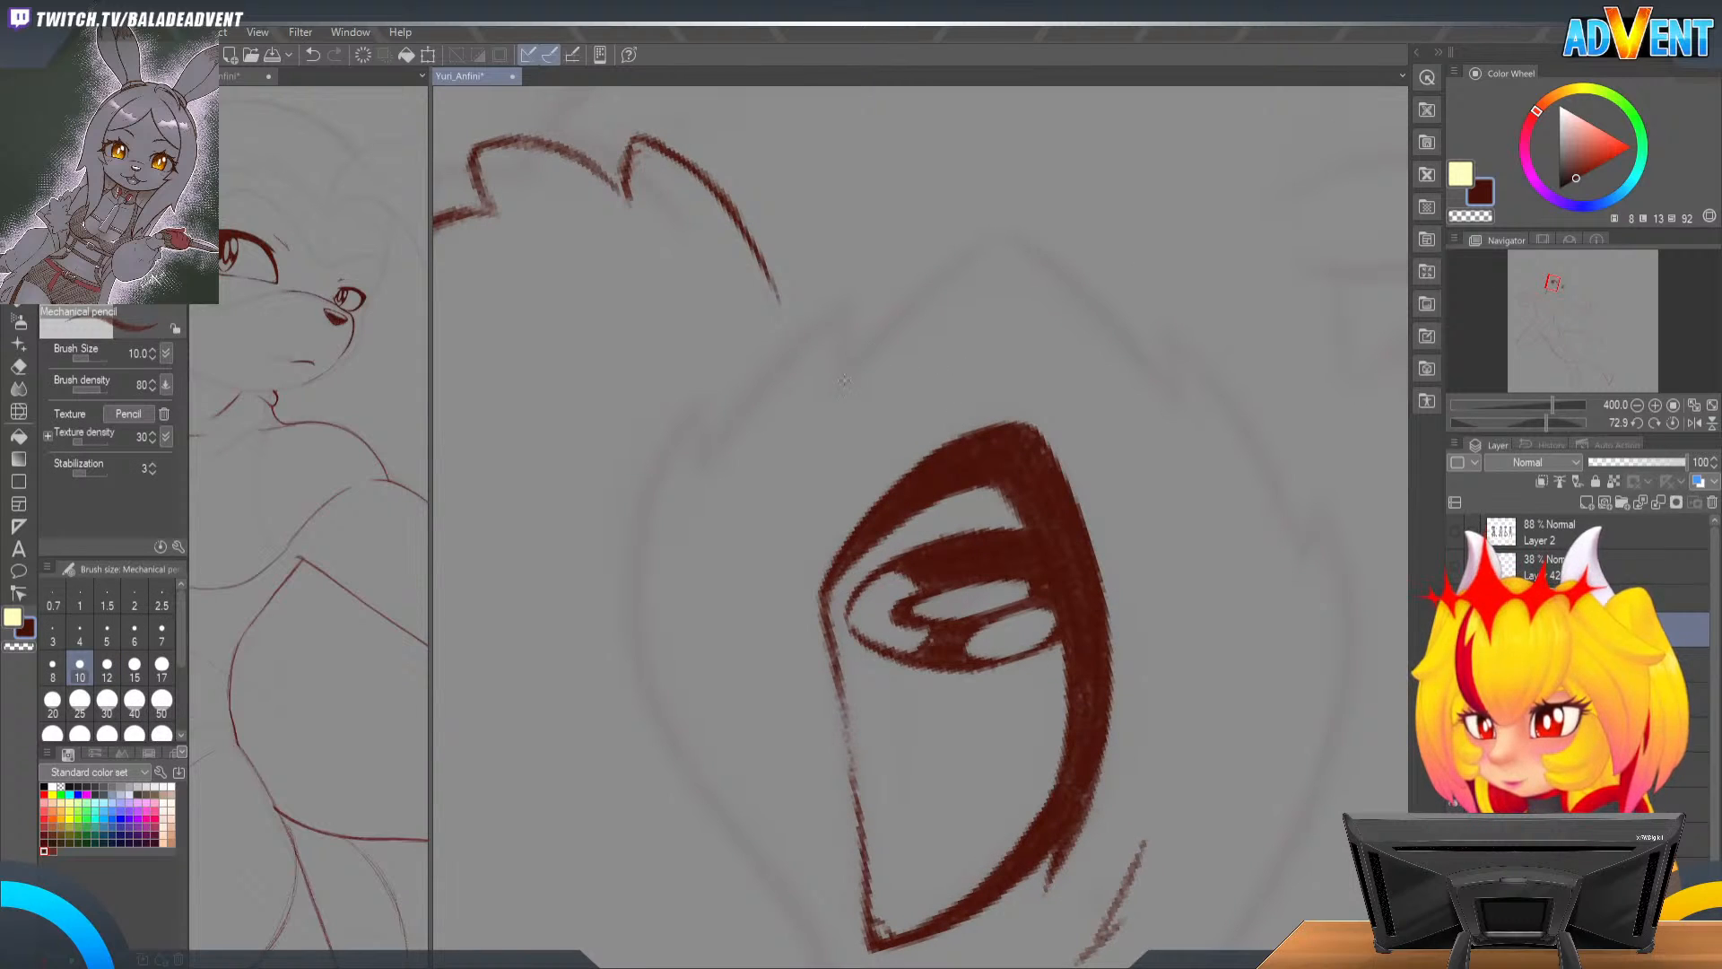
pyautogui.moveTo(855, 353)
pyautogui.mouseDown()
pyautogui.moveTo(1003, 239)
pyautogui.moveTo(869, 153)
pyautogui.moveTo(838, 315)
pyautogui.moveTo(1103, 250)
pyautogui.moveTo(934, 254)
pyautogui.mouseUp()
pyautogui.press('r')
pyautogui.press('p')
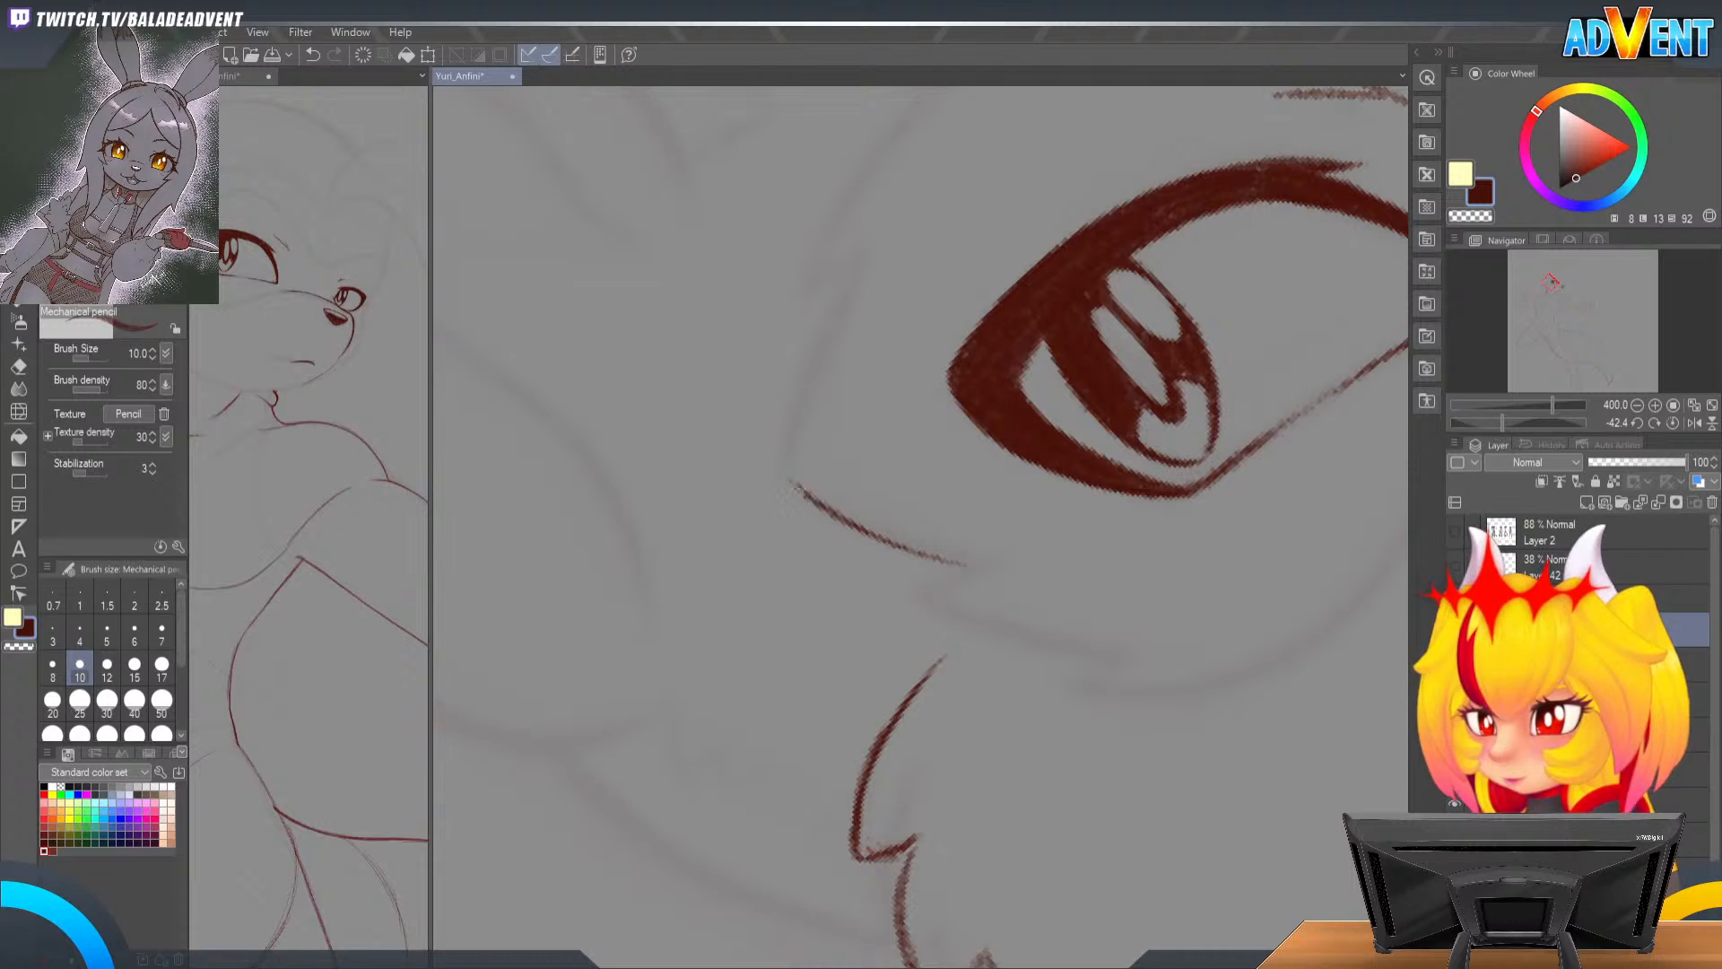
pyautogui.moveTo(792, 479)
pyautogui.mouseDown()
pyautogui.moveTo(872, 253)
pyautogui.moveTo(802, 416)
pyautogui.moveTo(810, 375)
pyautogui.moveTo(870, 251)
pyautogui.mouseUp()
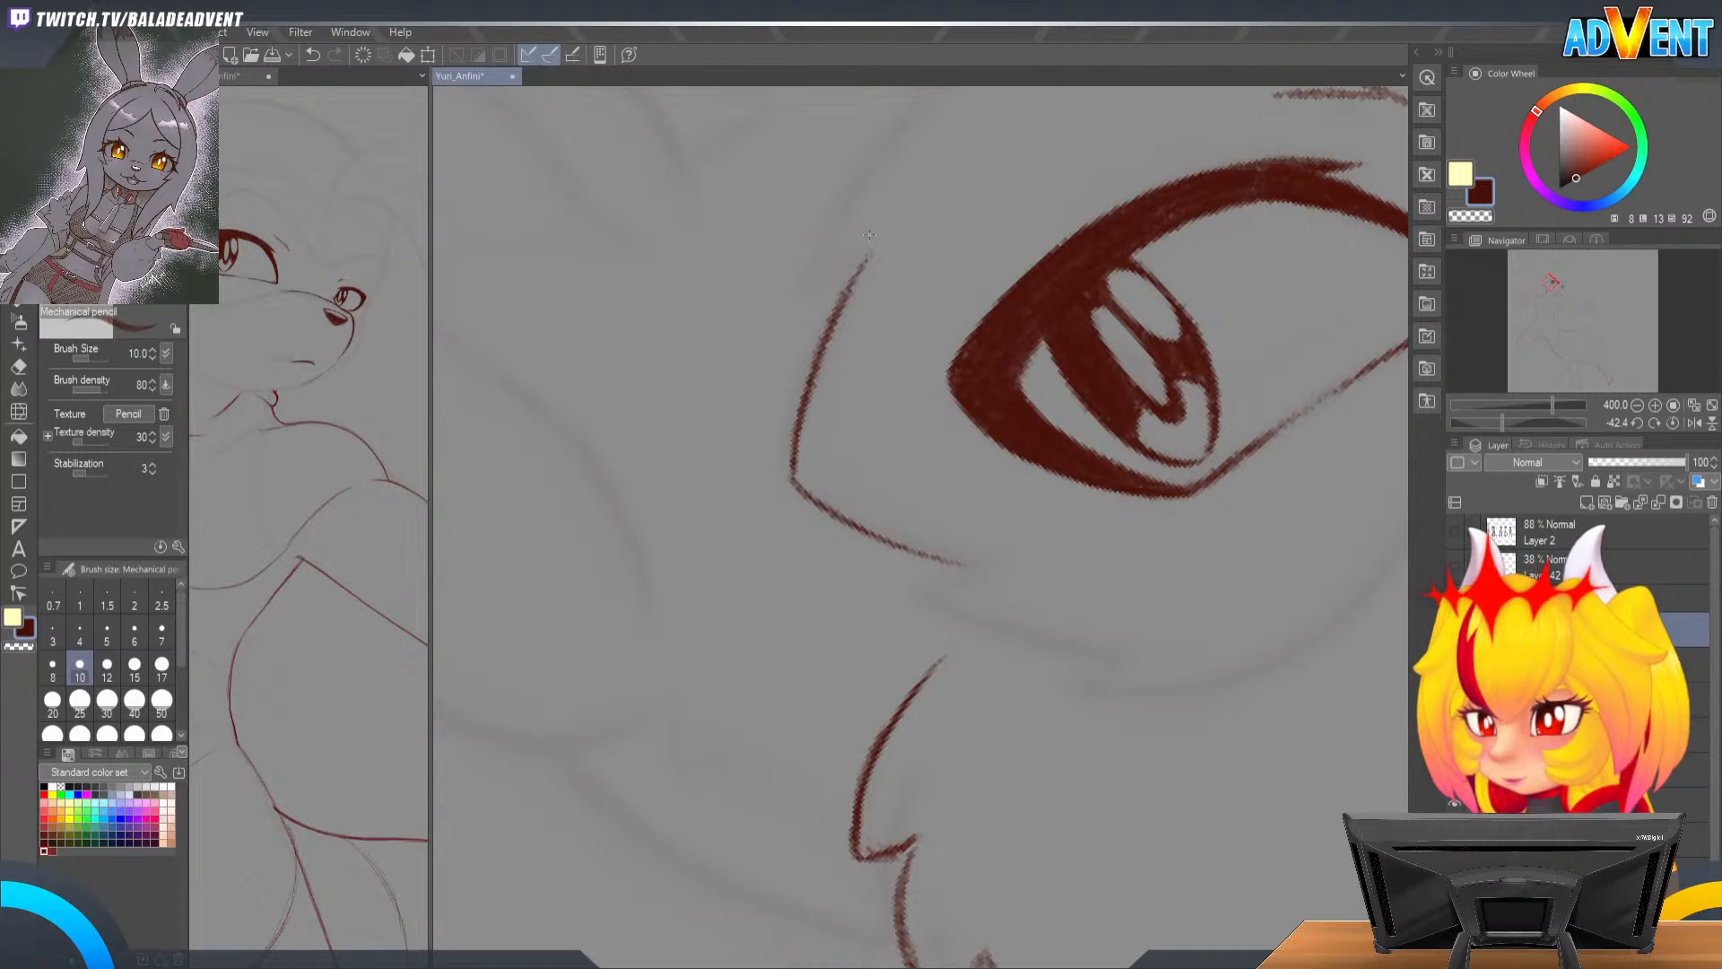
# Step: Lasso the newly inked fur tuft beside the near eye, adjust its placement slightly with a scale/rotate transformation, and deselect it
pyautogui.moveTo(274, 492); pyautogui.dragTo(358, 522)
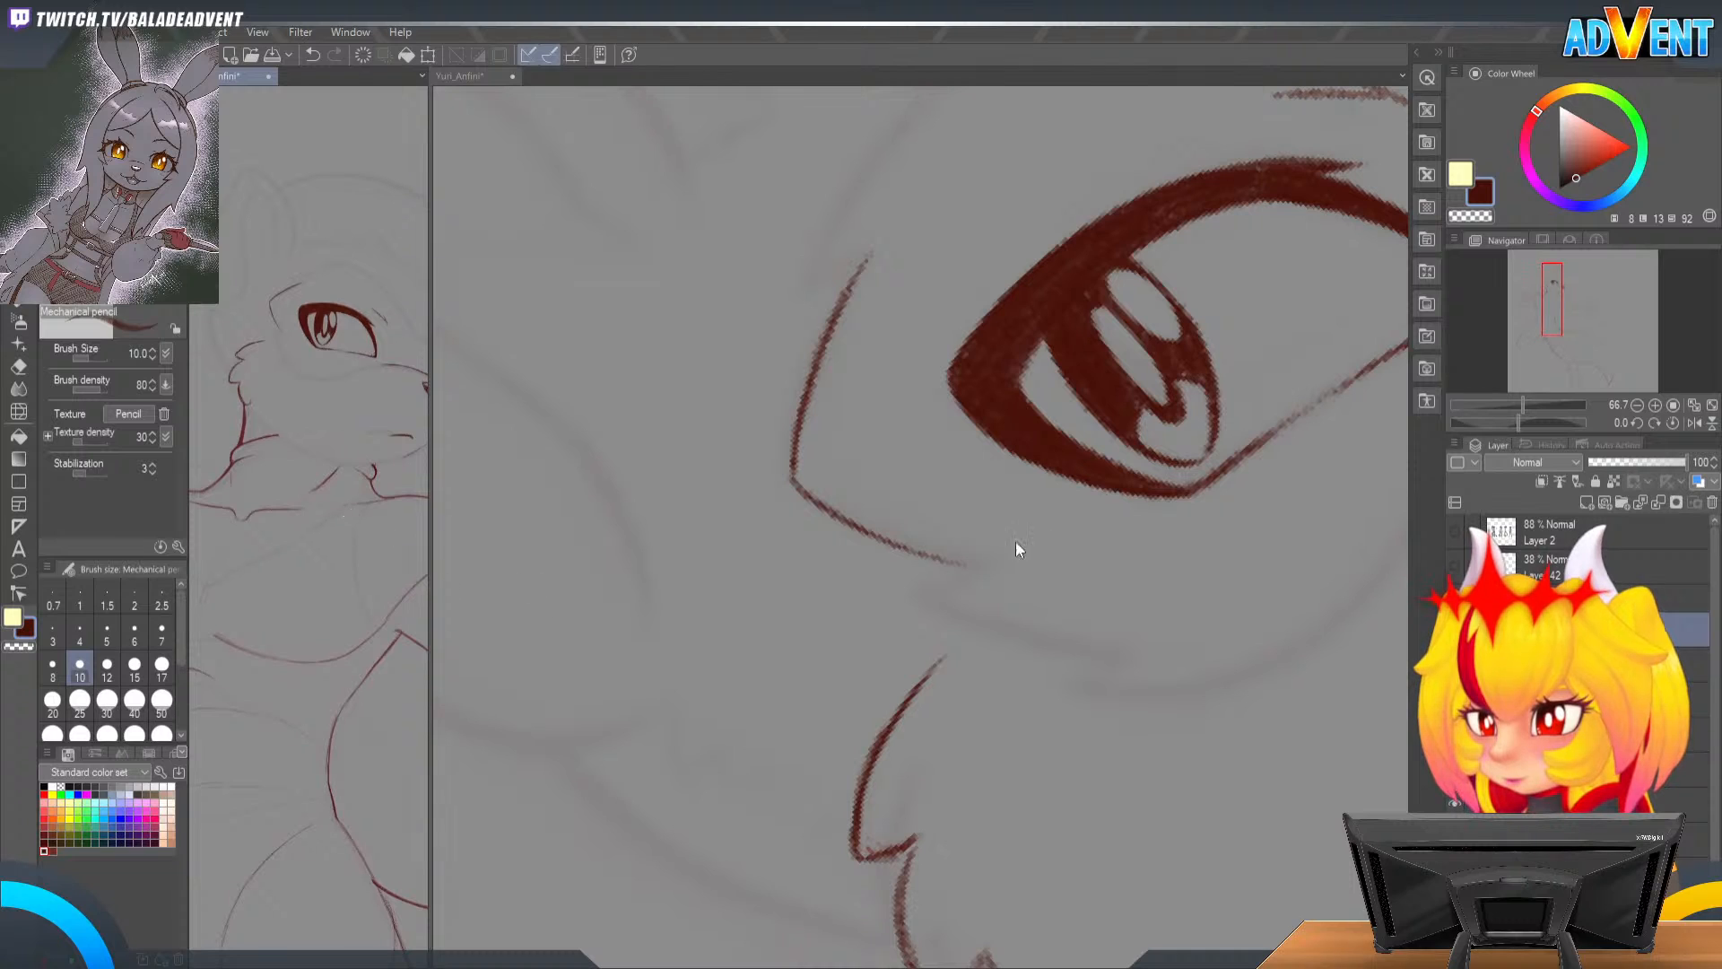
pyautogui.click(987, 547)
pyautogui.moveTo(1186, 603); pyautogui.dragTo(834, 528)
pyautogui.moveTo(991, 455); pyautogui.dragTo(1008, 449)
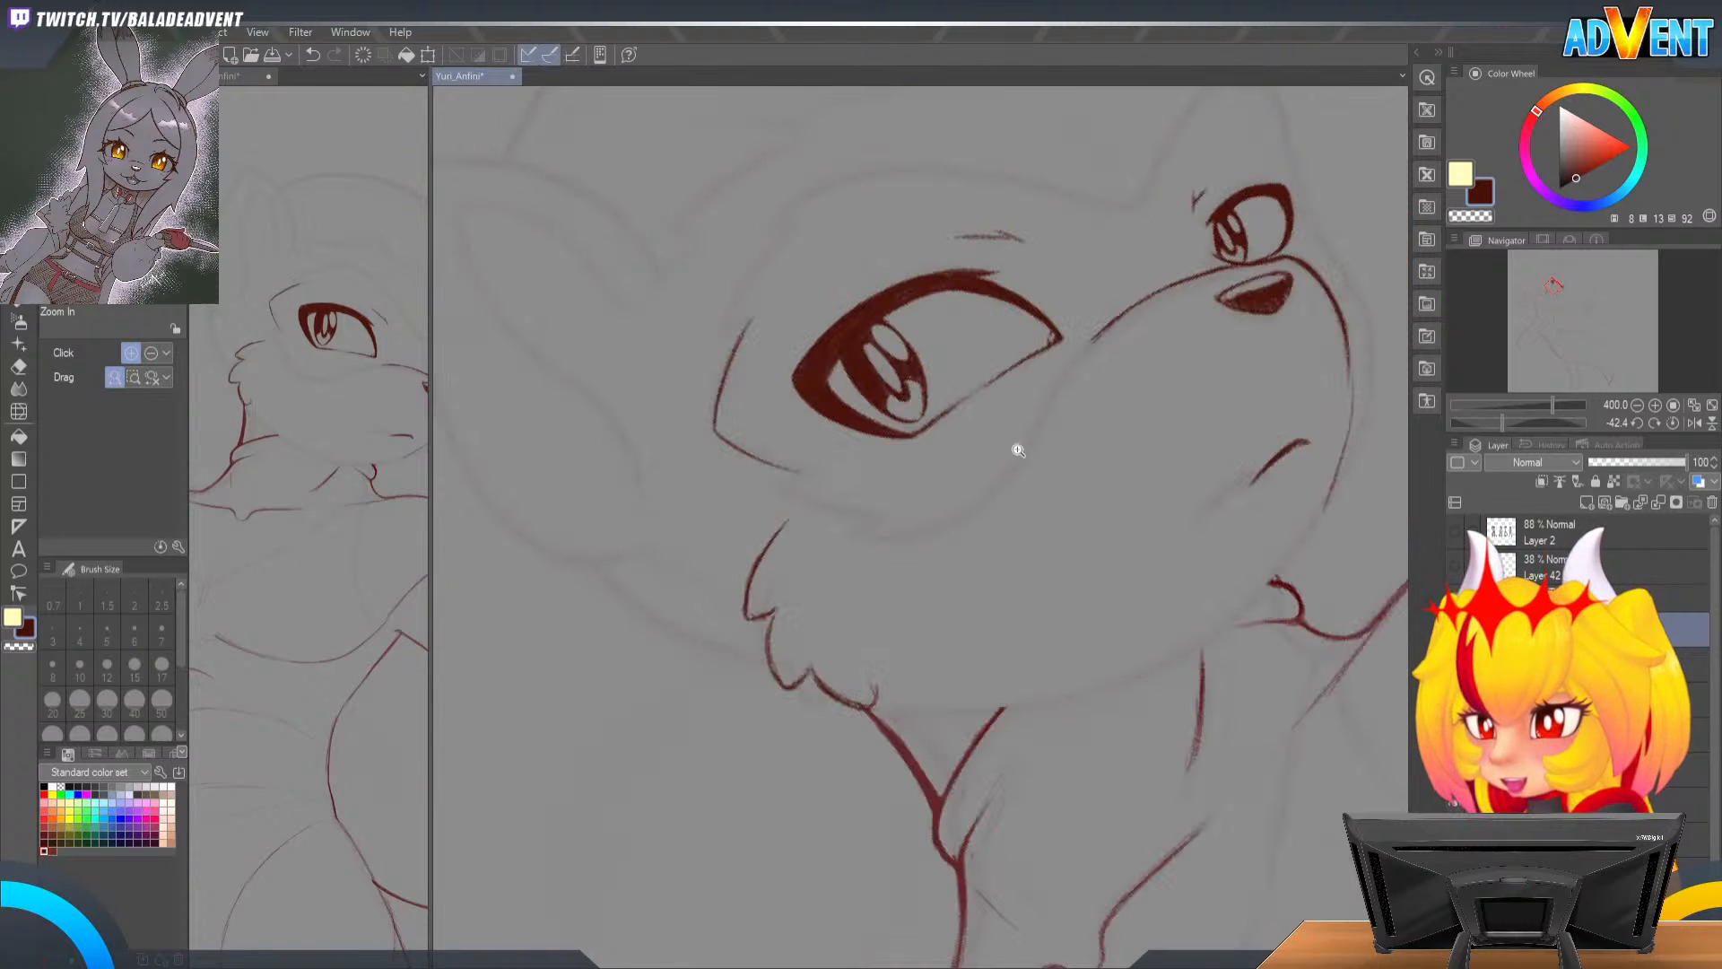
pyautogui.moveTo(1128, 473); pyautogui.dragTo(1061, 459)
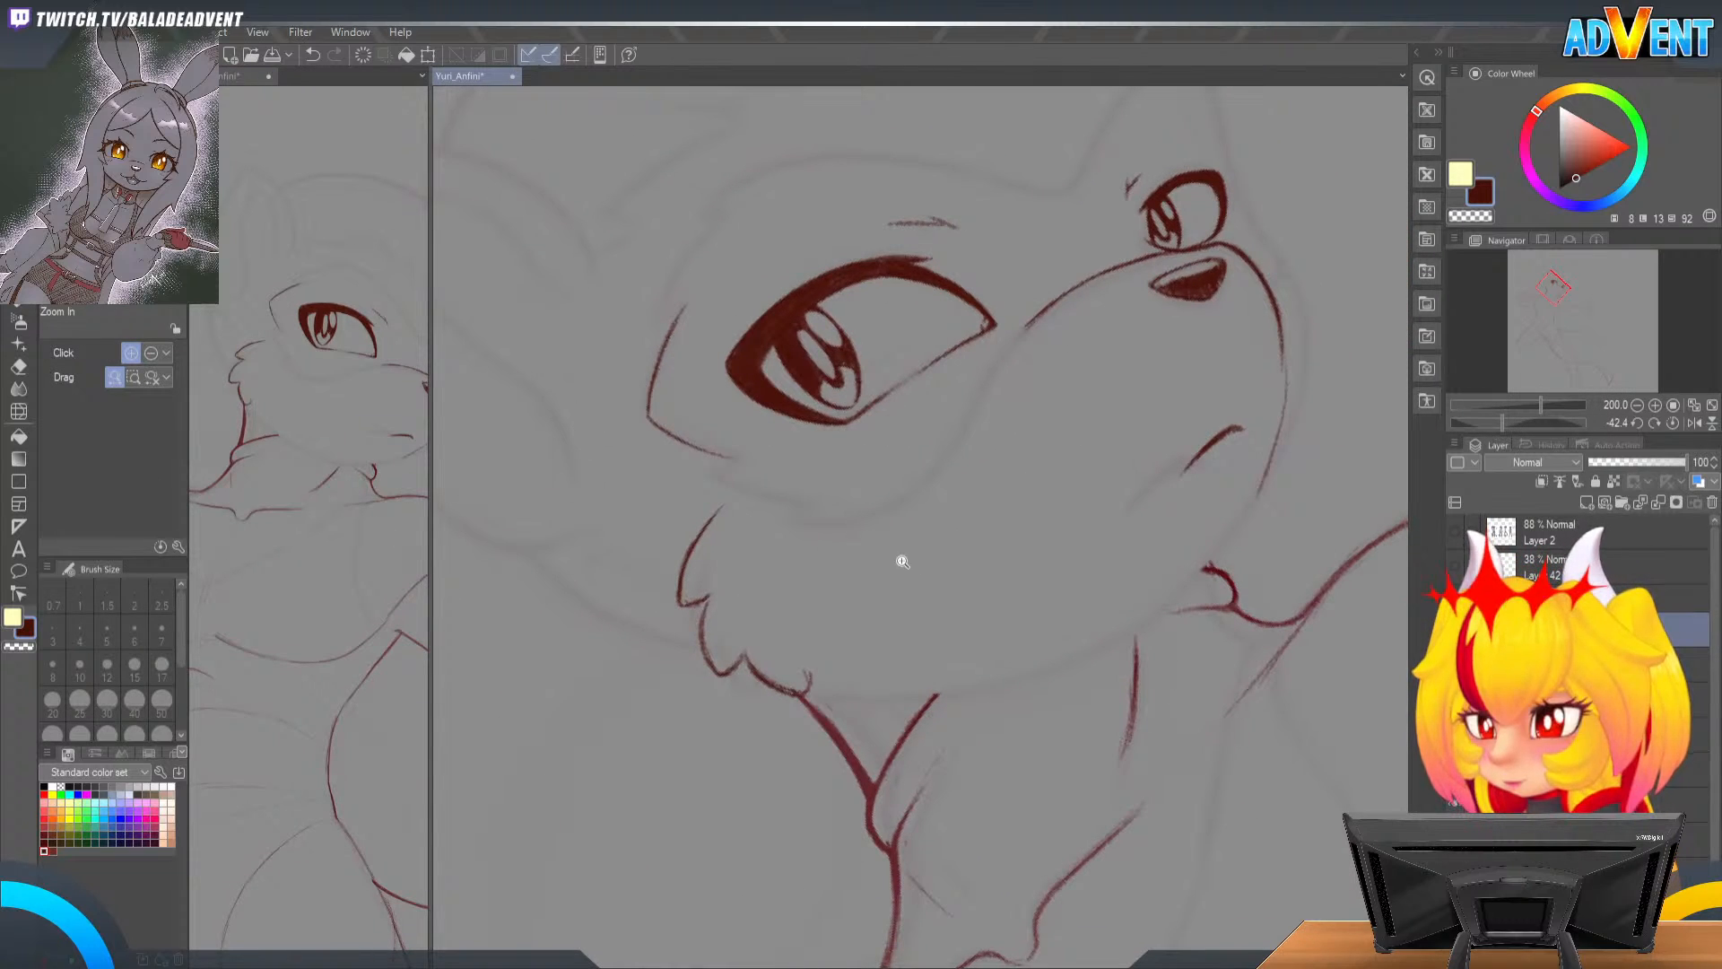
pyautogui.press('k')
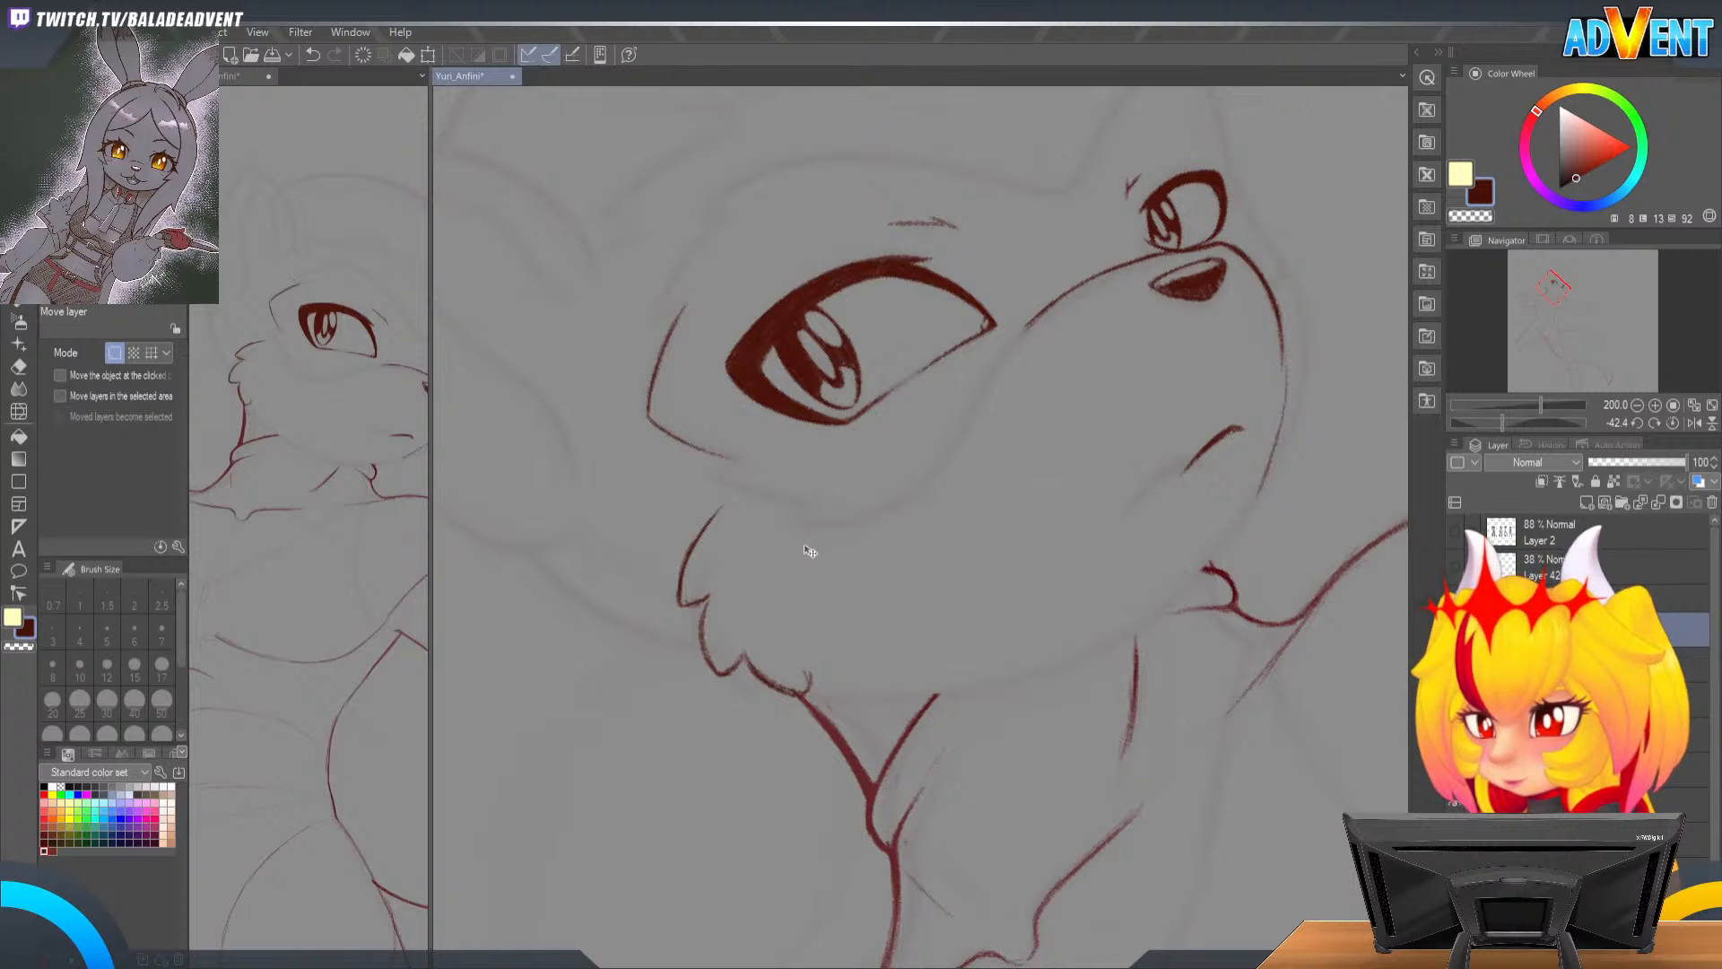
pyautogui.press('l')
pyautogui.moveTo(731, 309)
pyautogui.mouseDown()
pyautogui.moveTo(718, 274)
pyautogui.moveTo(740, 341)
pyautogui.mouseUp()
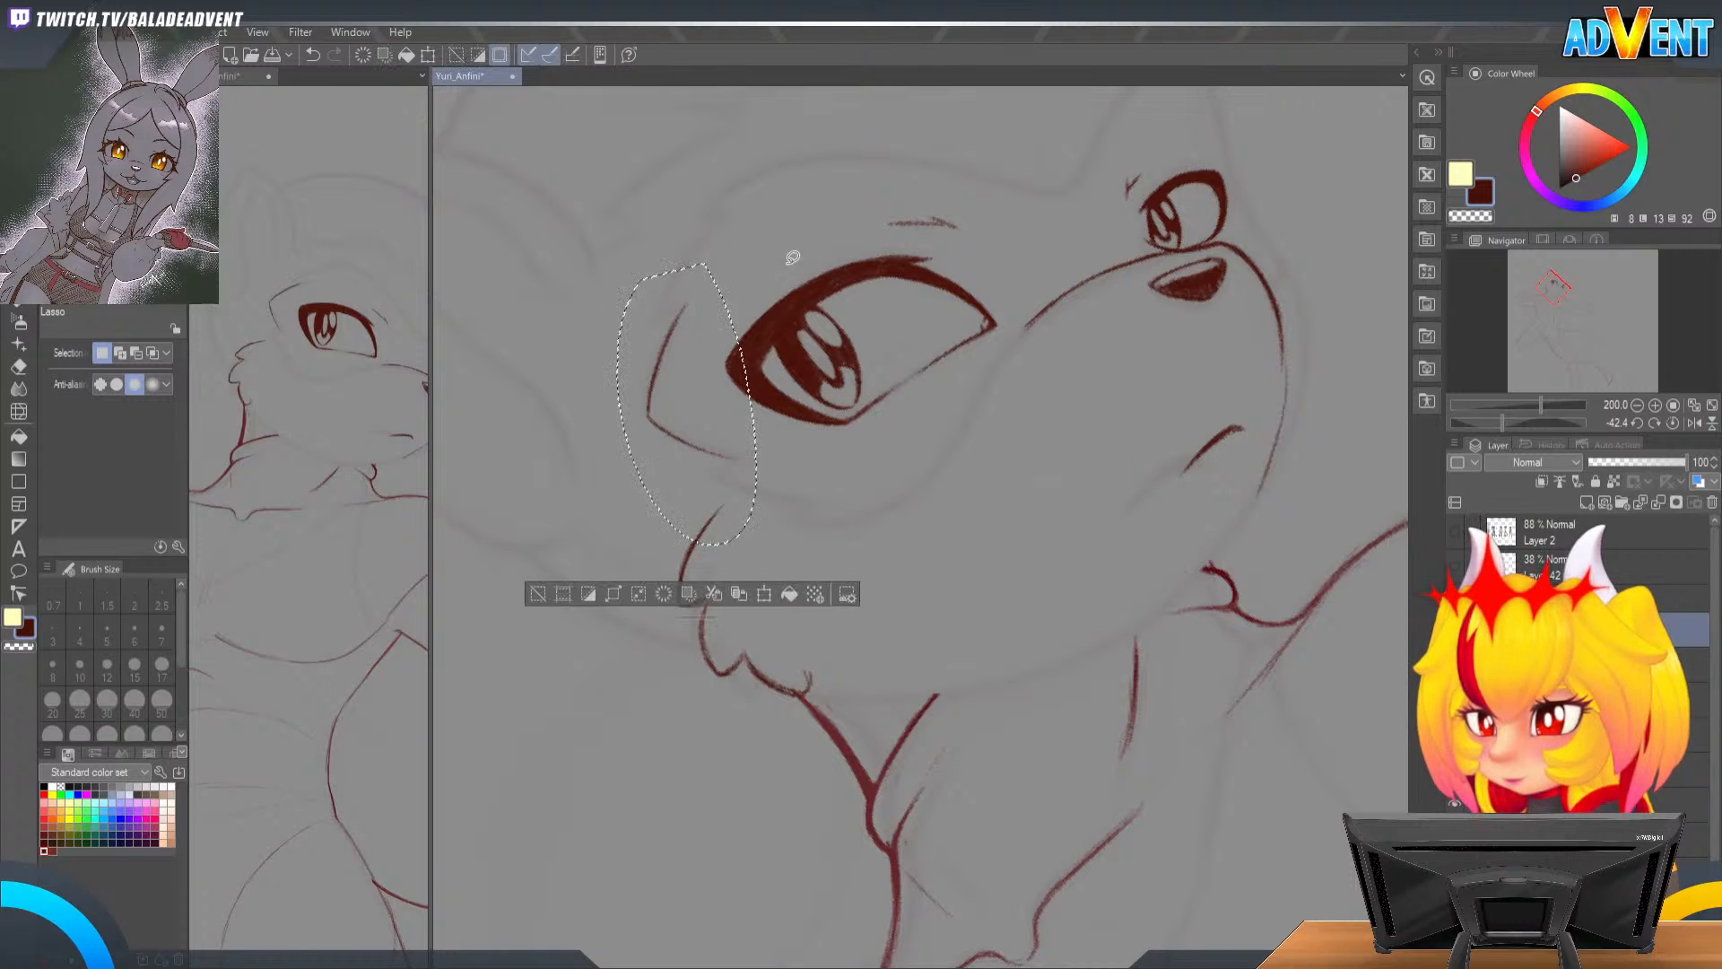
pyautogui.hotkey('ctrl', 't')
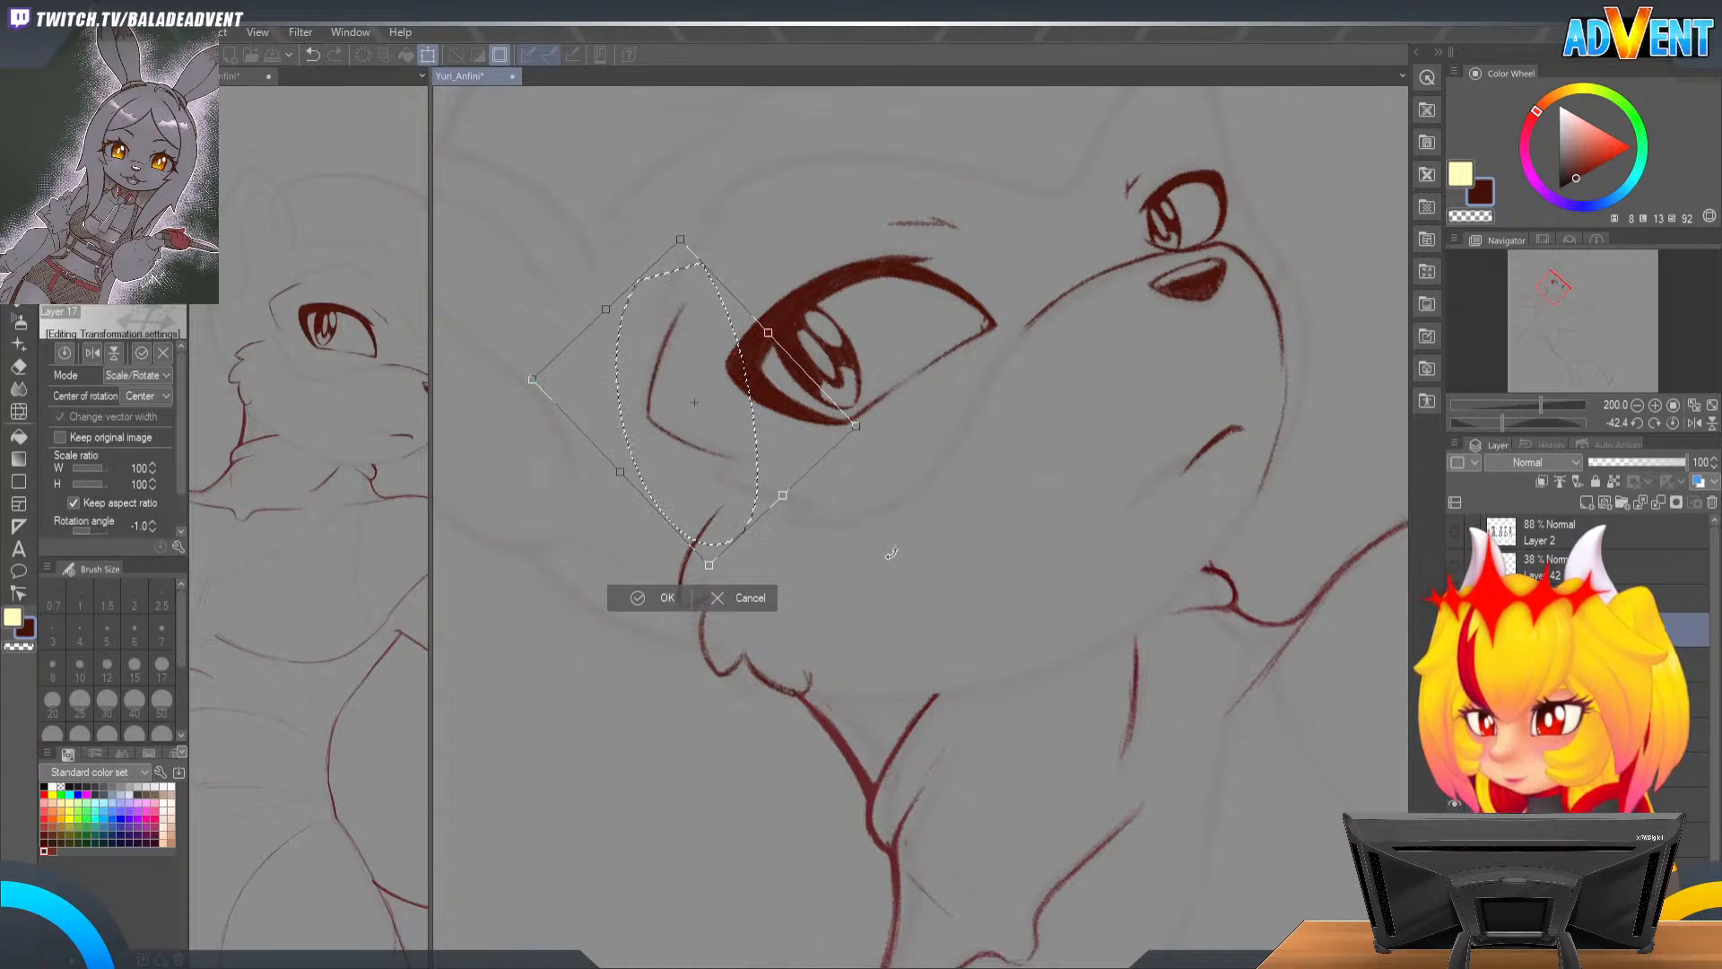
pyautogui.moveTo(787, 489); pyautogui.dragTo(789, 497)
pyautogui.moveTo(624, 477); pyautogui.dragTo(643, 565)
pyautogui.press('Return')
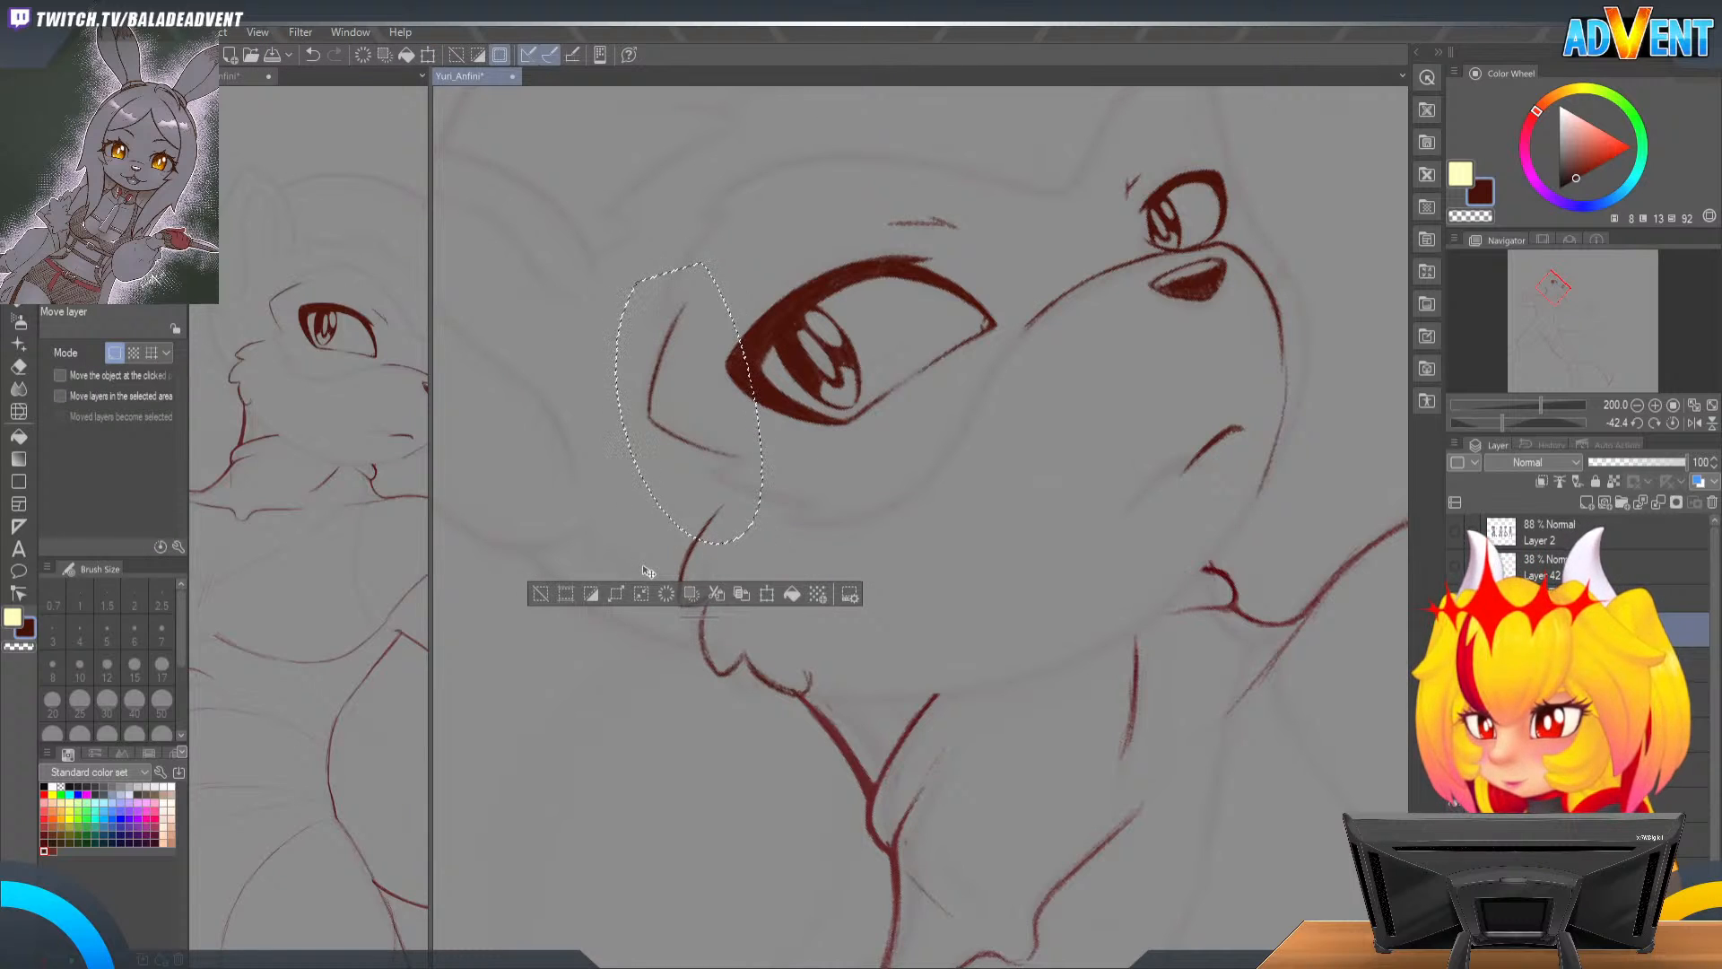
pyautogui.hotkey('ctrl', 'd')
# Step: Thicken the fur tuft's rear edge, from its pointed corner up toward the forehead, with the Mechanical pencil
pyautogui.press('p')
pyautogui.scroll(2, 692, 357)
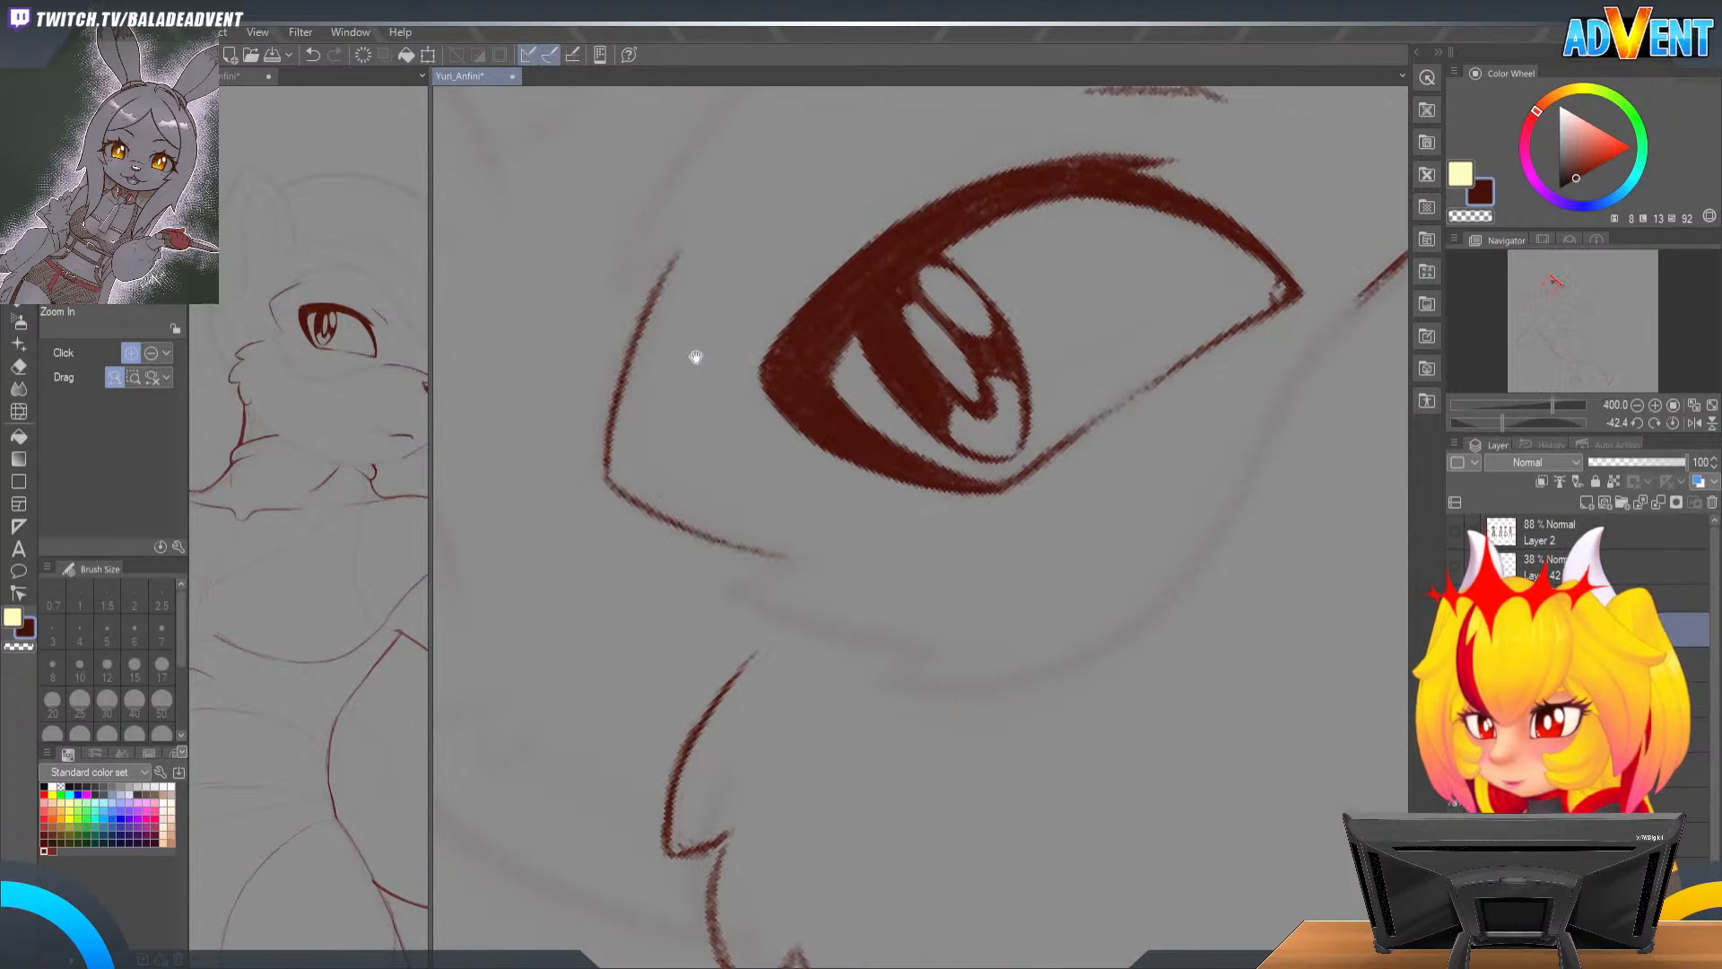
pyautogui.press('p')
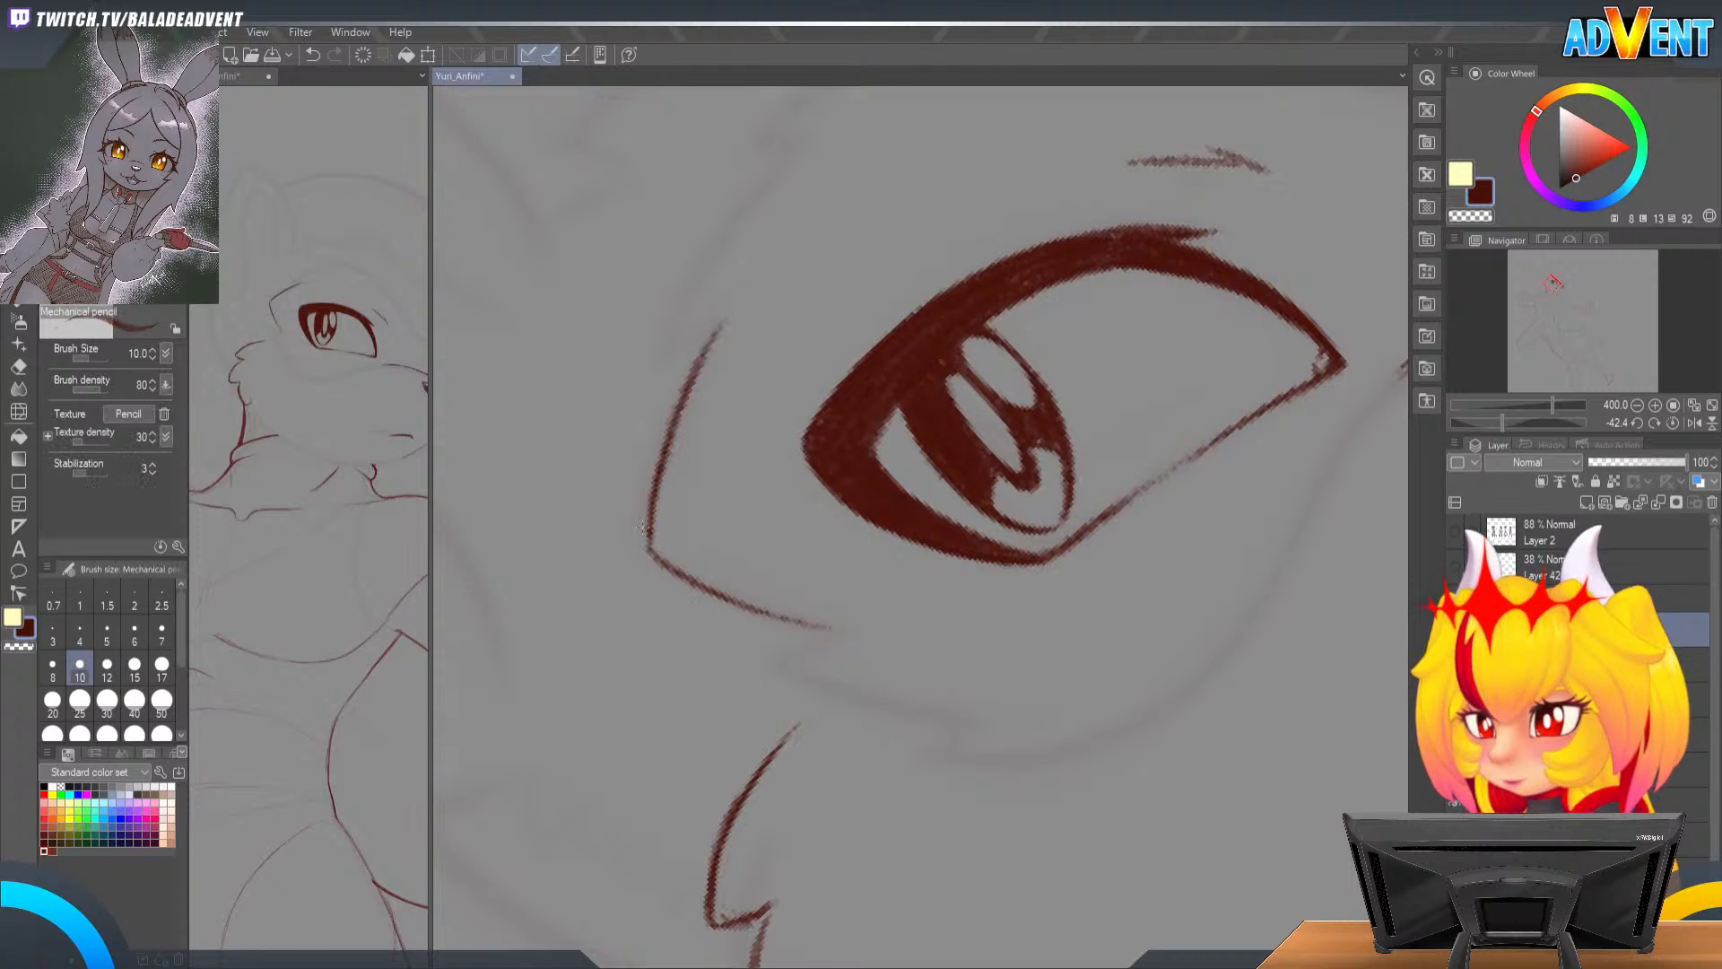
pyautogui.moveTo(653, 479); pyautogui.dragTo(713, 339)
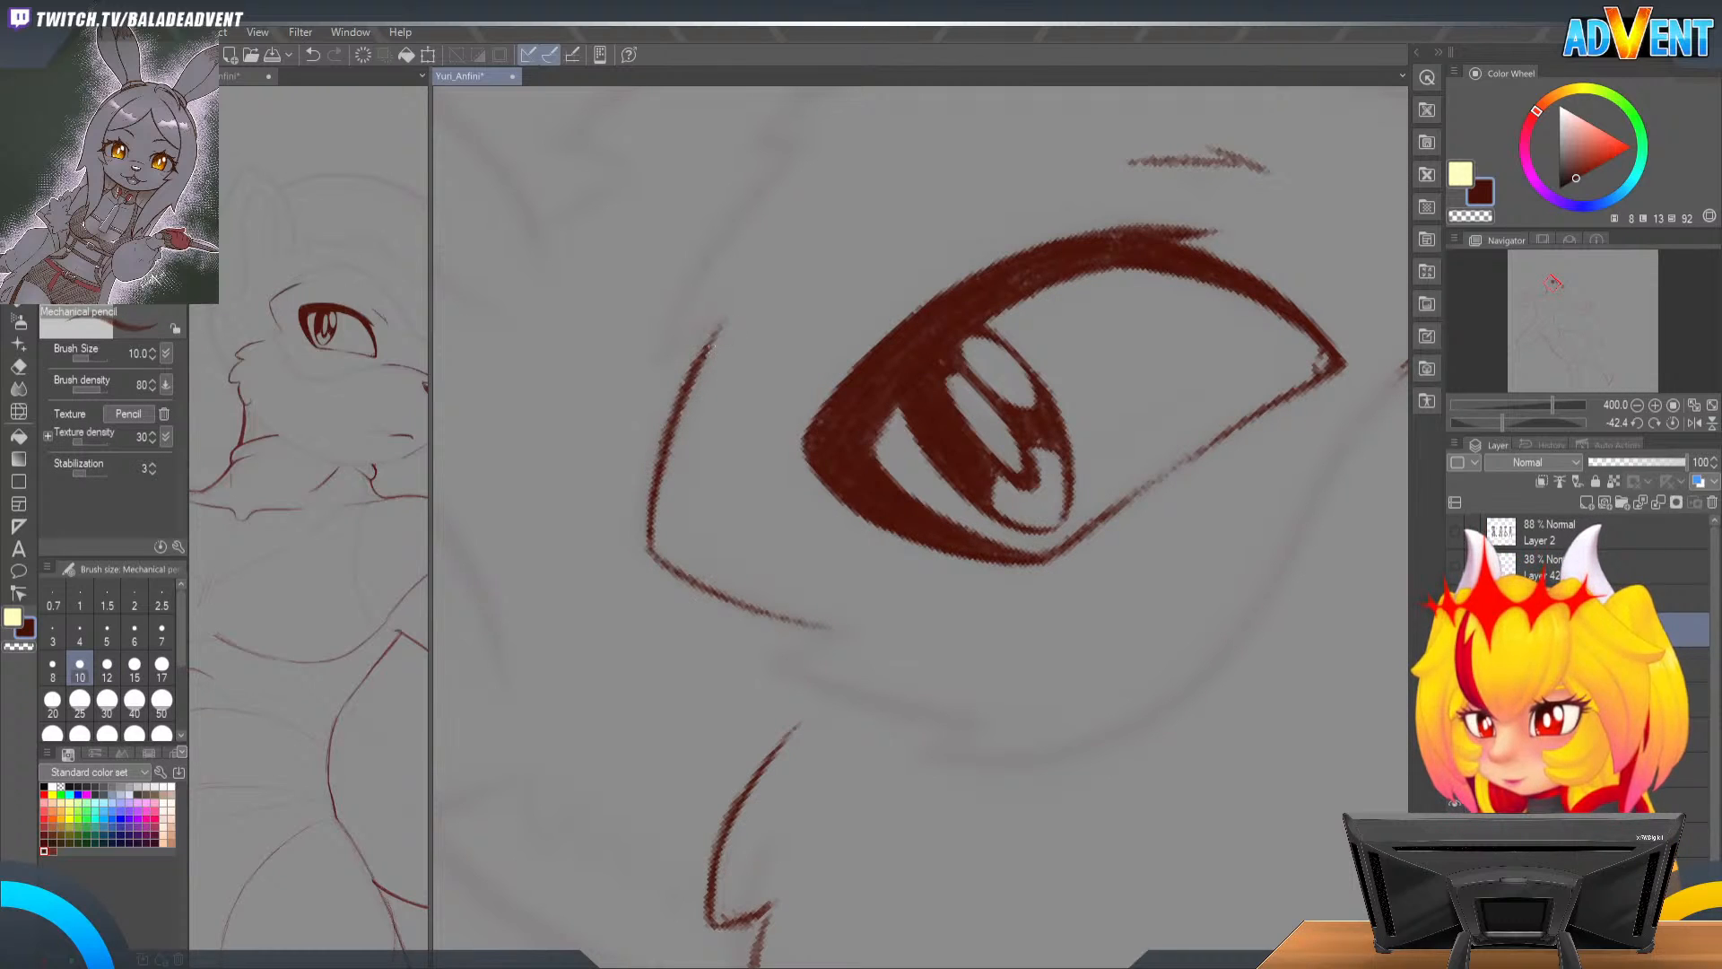
pyautogui.press('e')
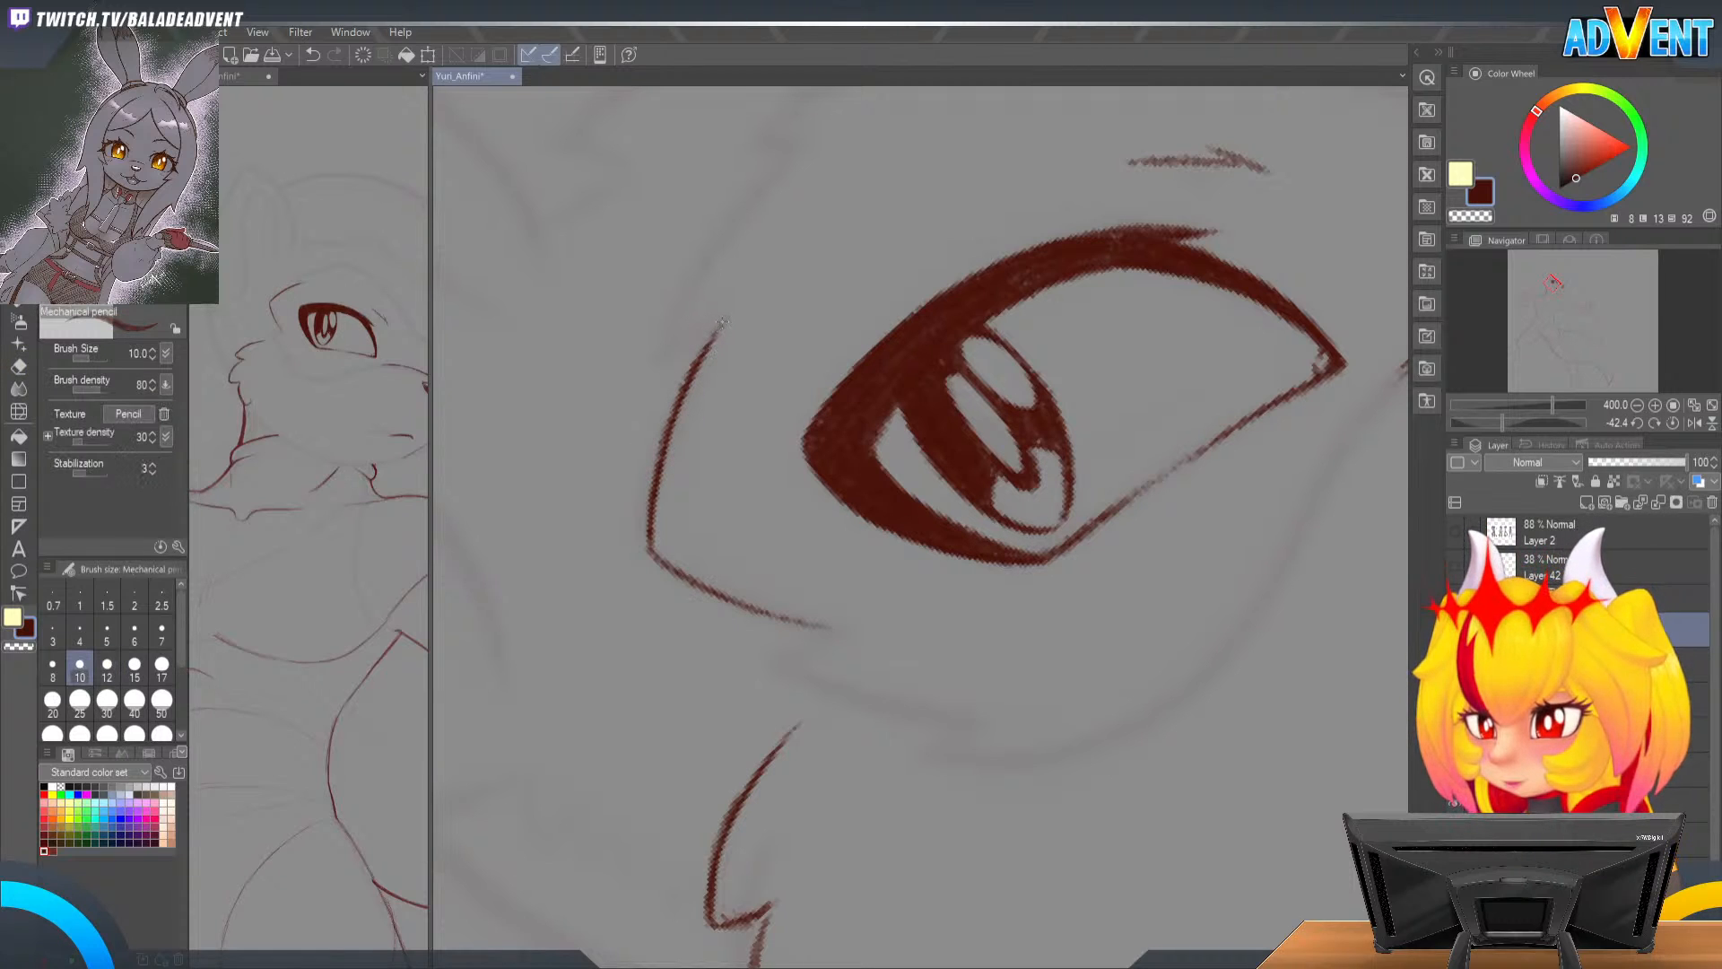
# Step: Thicken the fur tuft's underside and add a short notch stroke where it ends below the near eye
pyautogui.press('r')
pyautogui.moveTo(738, 301)
pyautogui.mouseDown()
pyautogui.moveTo(1038, 434)
pyautogui.moveTo(823, 440)
pyautogui.mouseUp()
pyautogui.press('p')
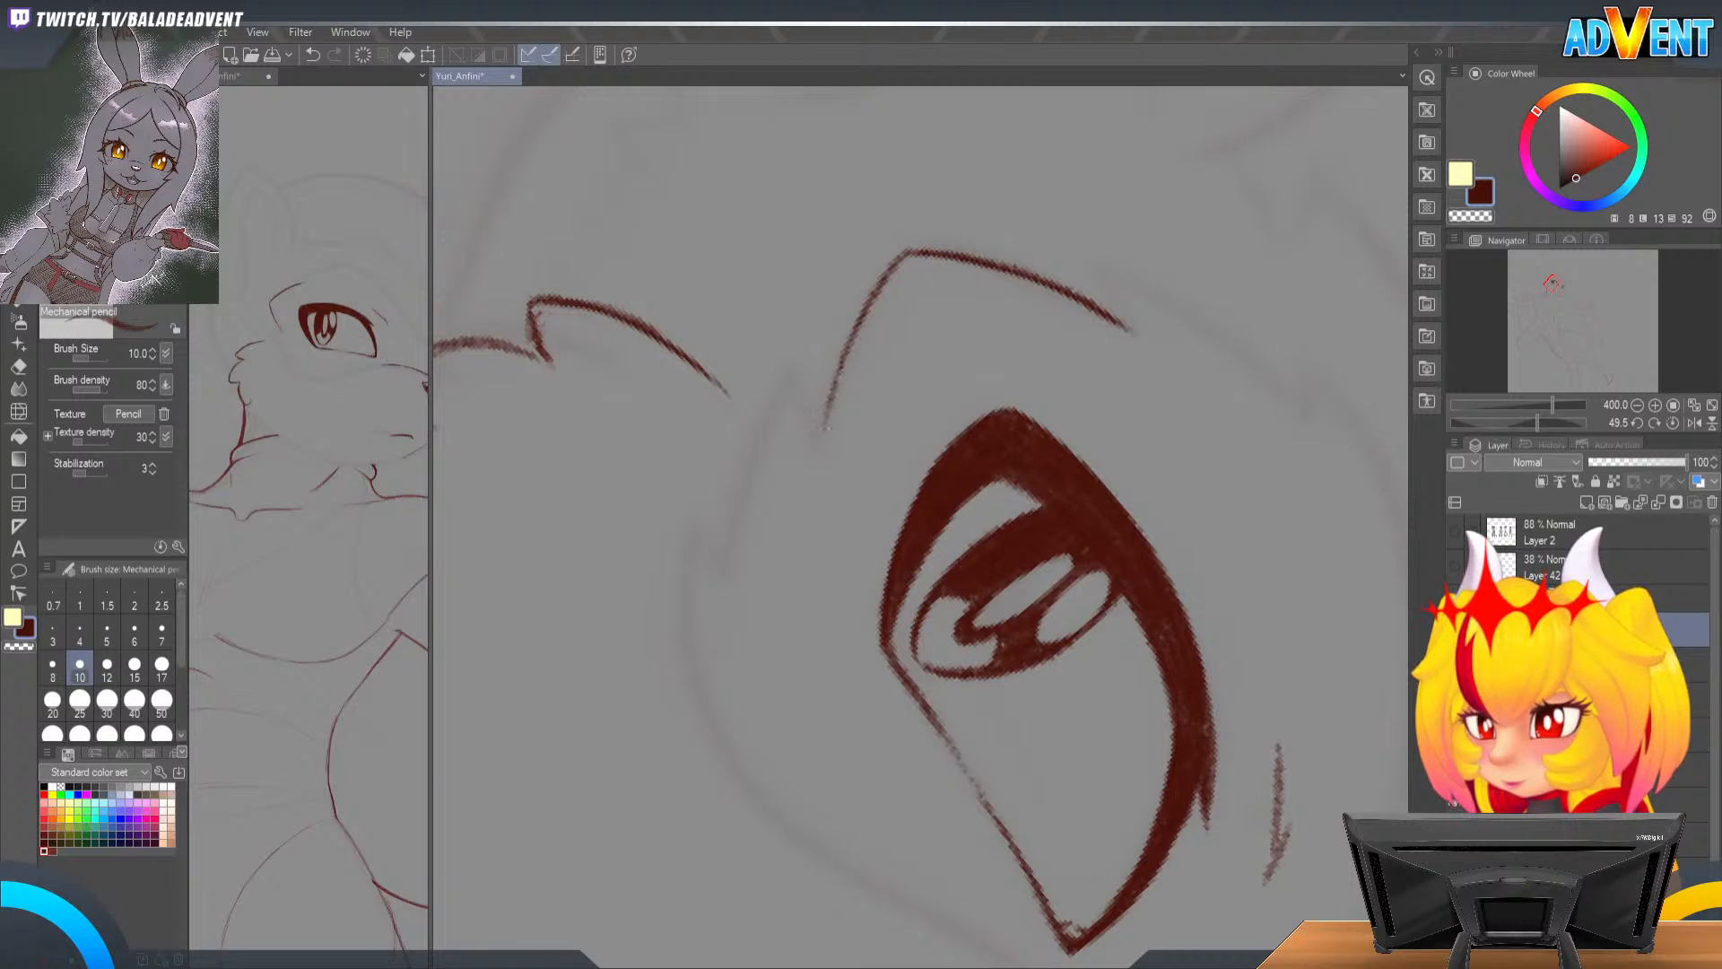
pyautogui.moveTo(825, 422); pyautogui.dragTo(902, 258)
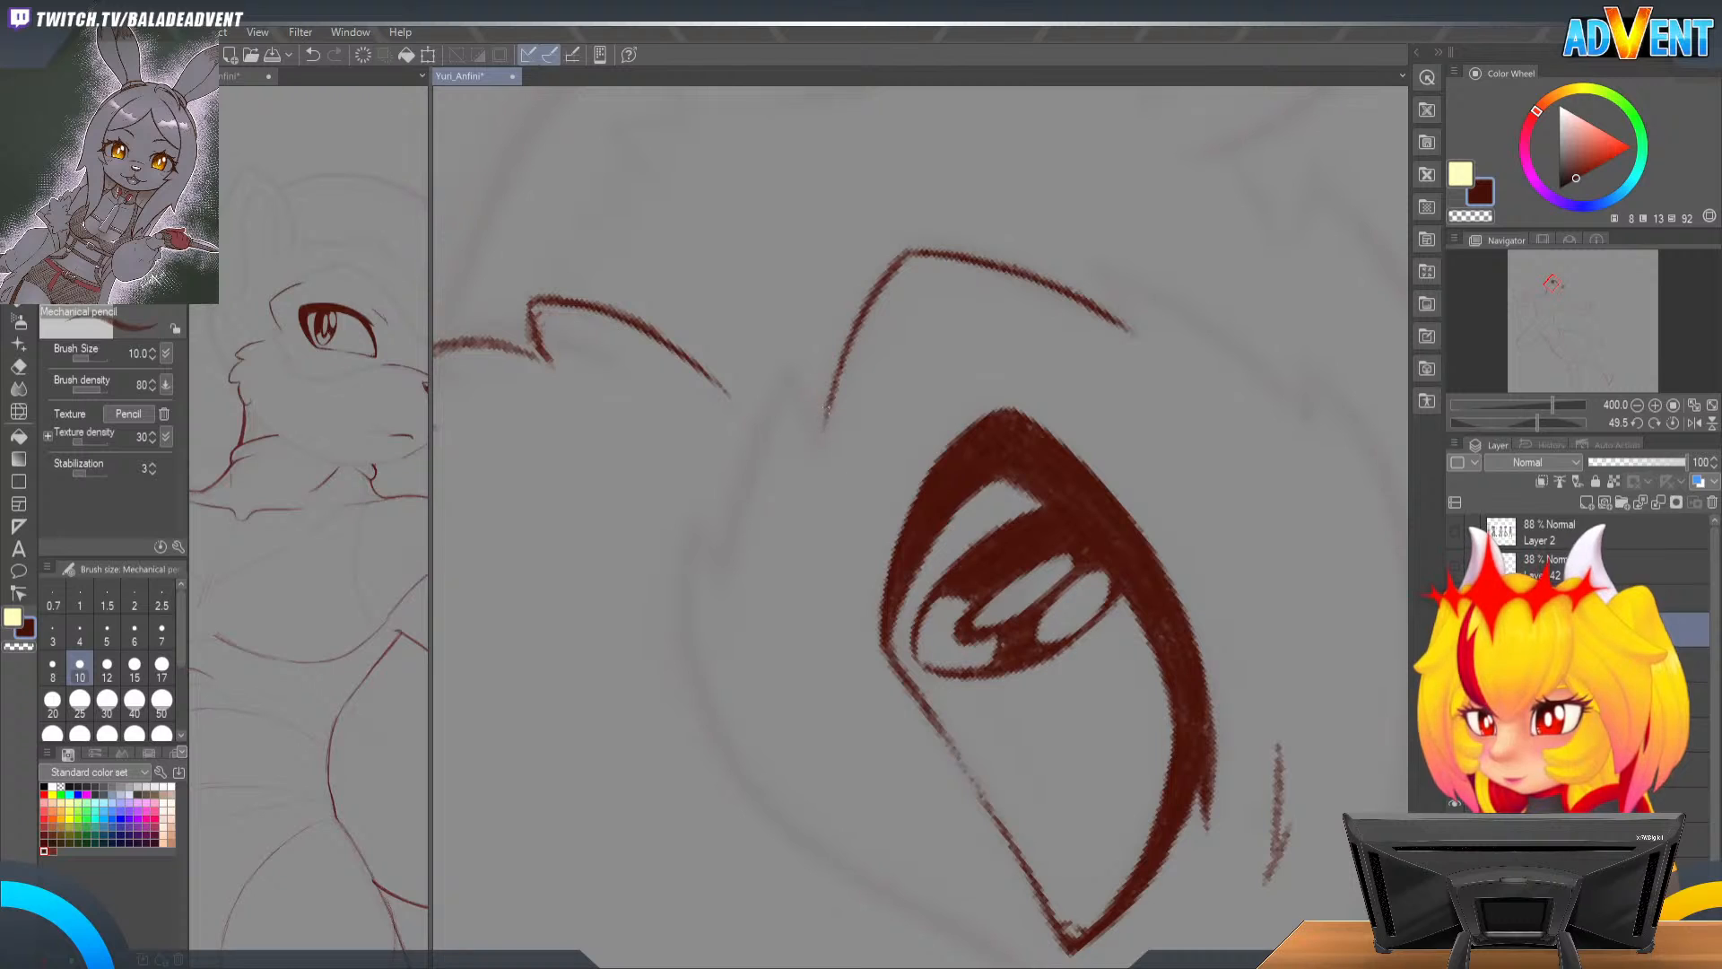
pyautogui.moveTo(823, 428); pyautogui.dragTo(807, 371)
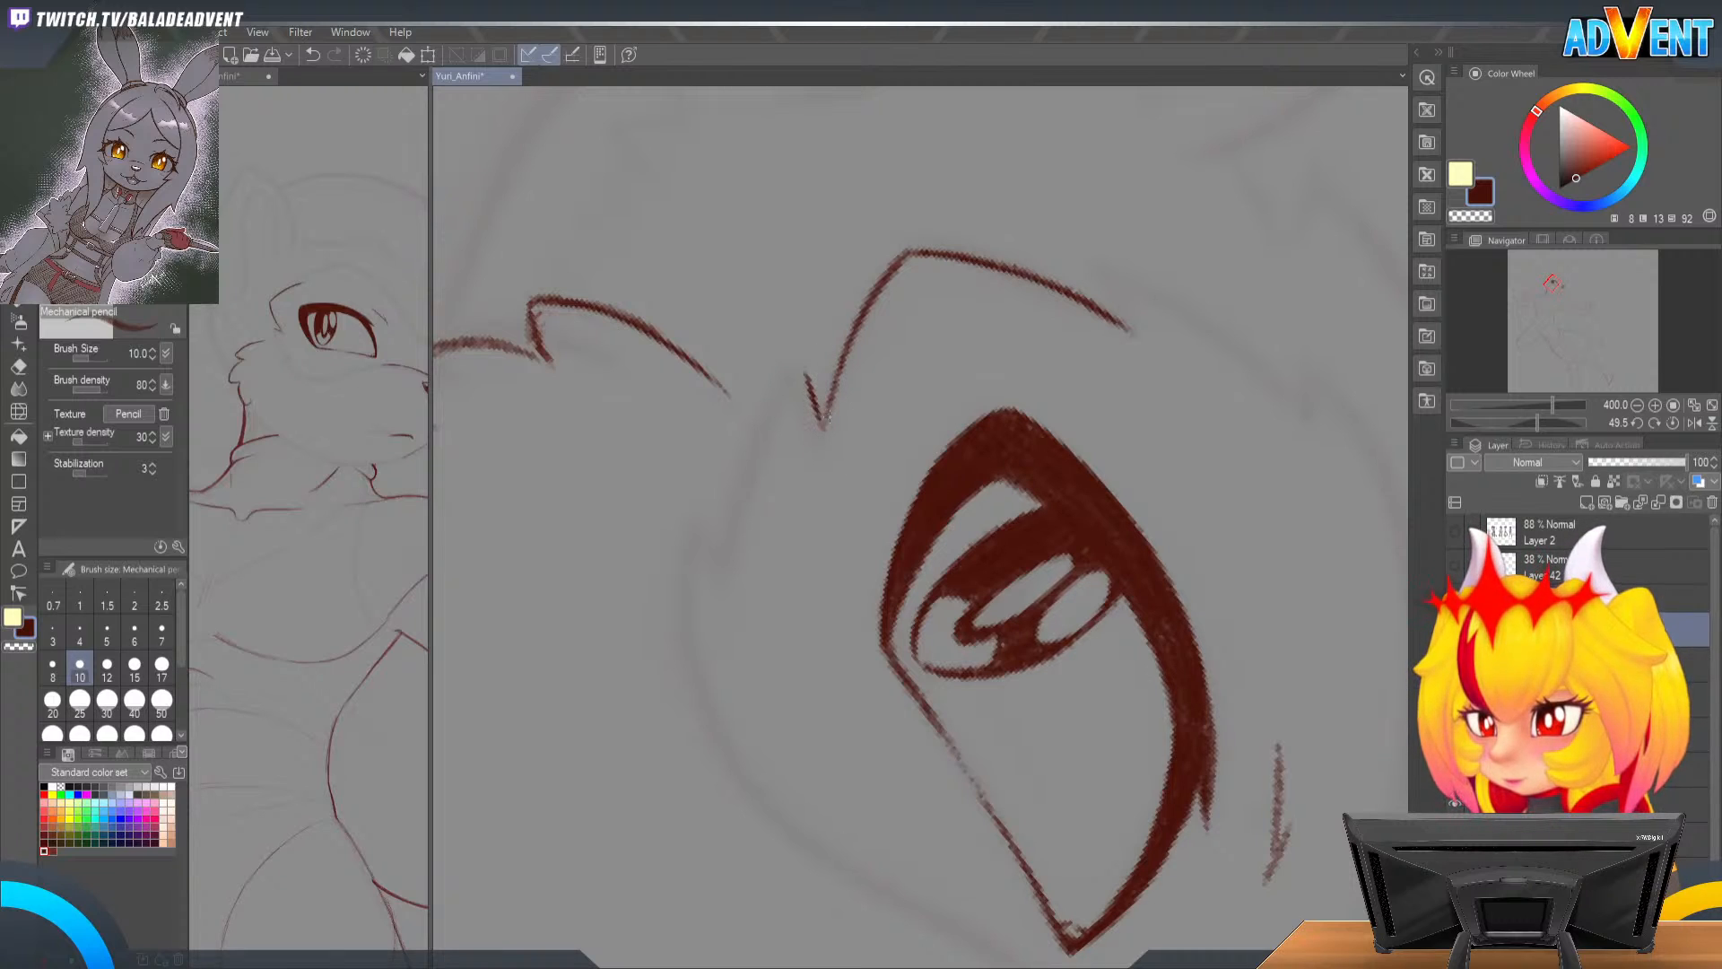
pyautogui.moveTo(823, 429); pyautogui.dragTo(856, 321)
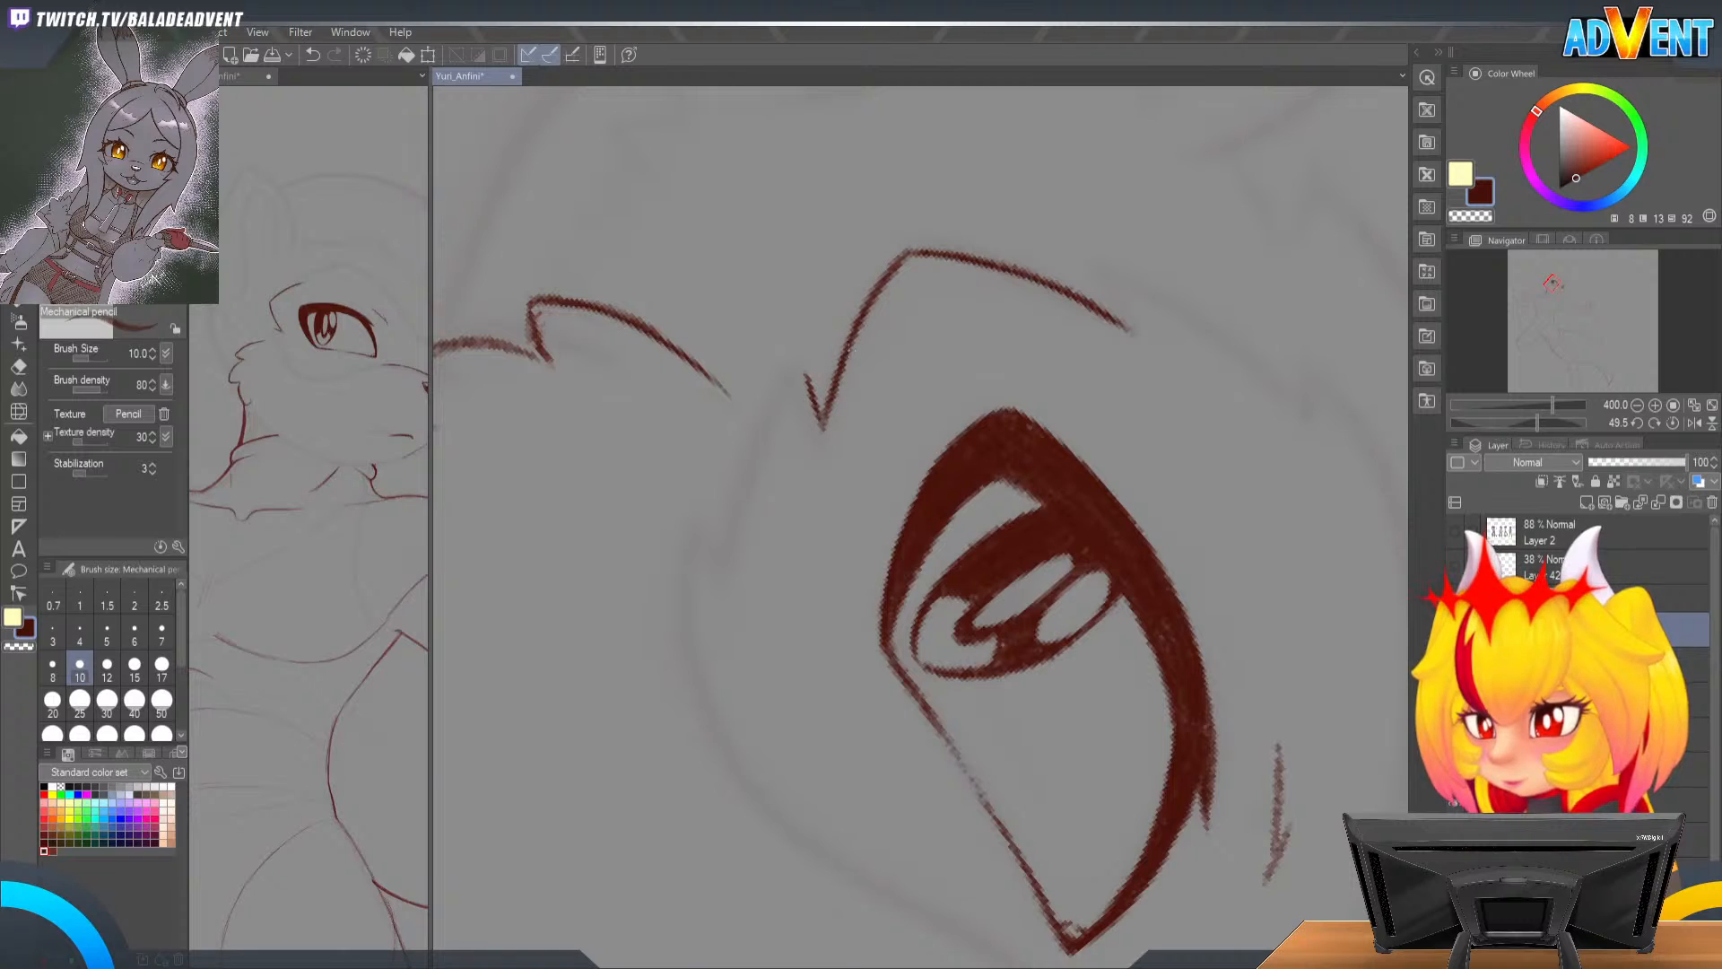
pyautogui.moveTo(823, 420); pyautogui.dragTo(861, 309)
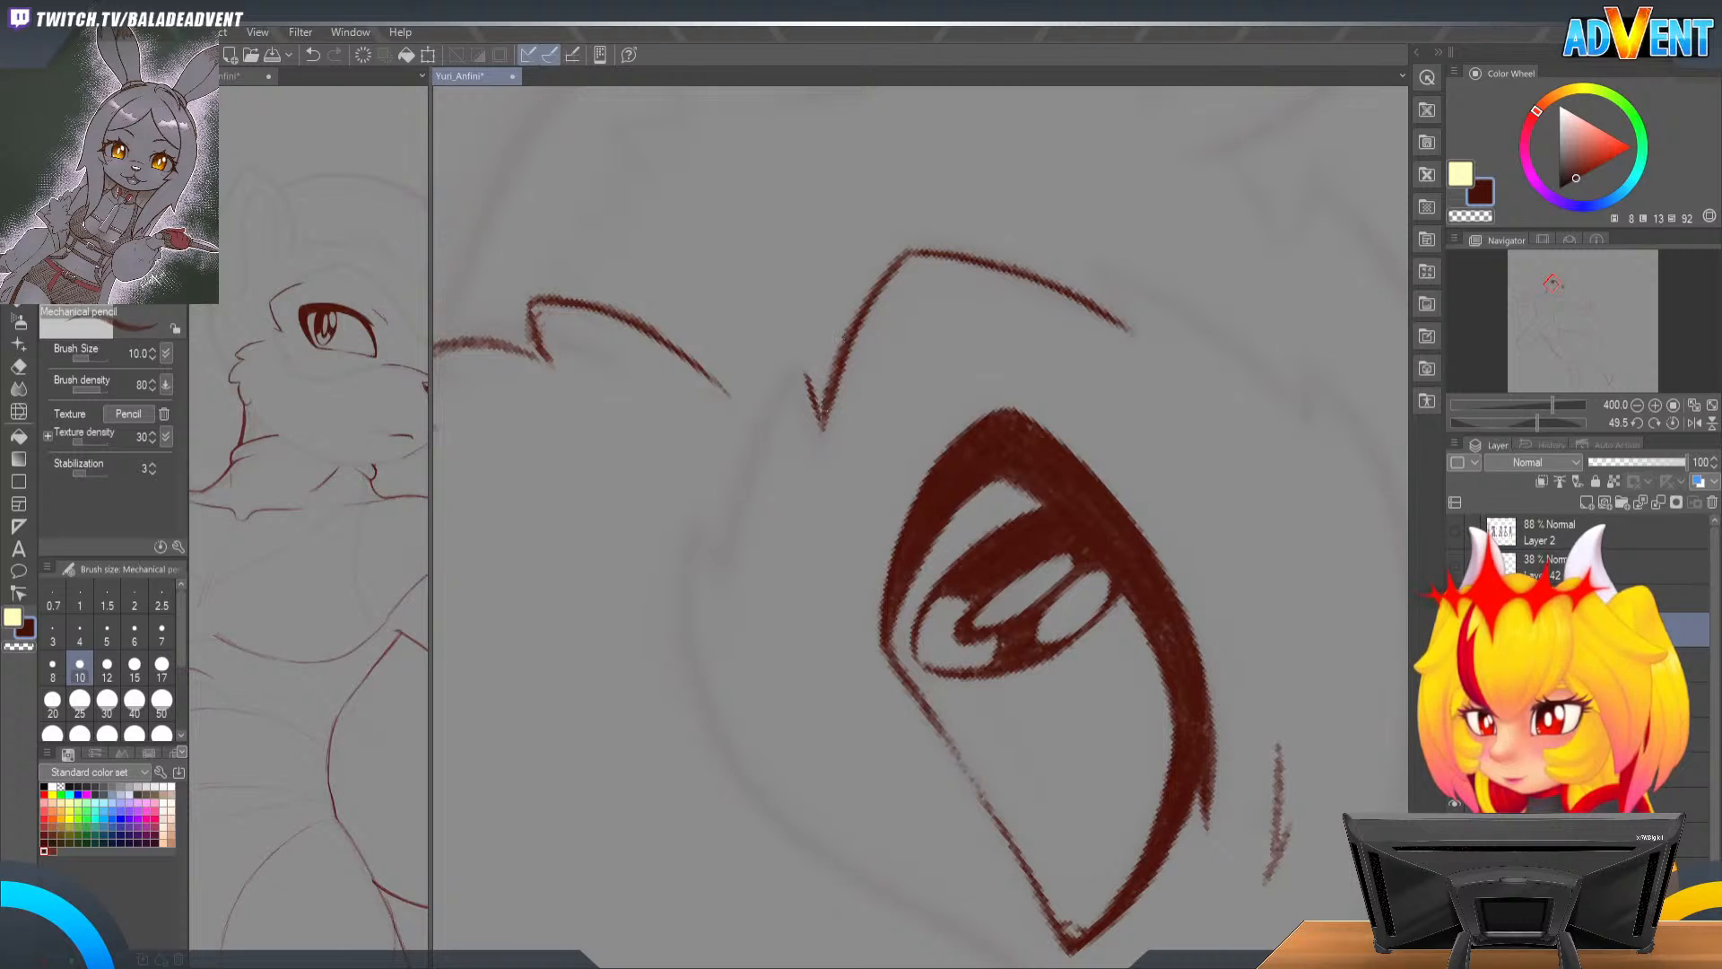
pyautogui.moveTo(843, 339); pyautogui.dragTo(903, 251)
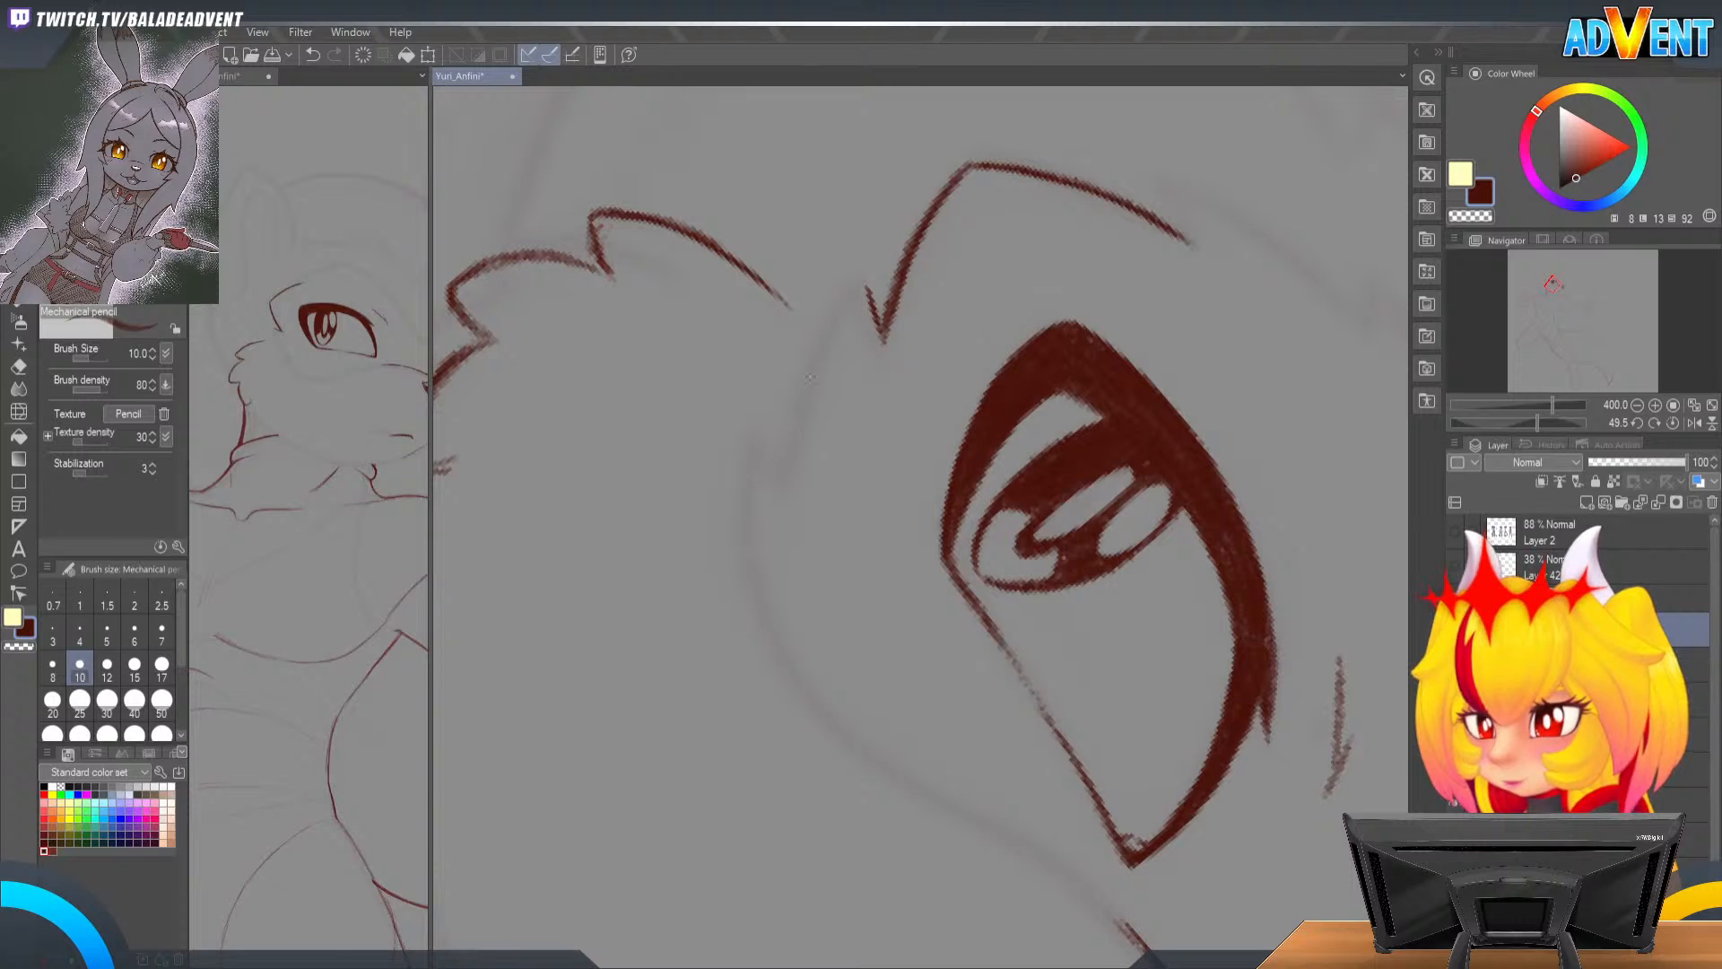
# Step: Ink the second fur tuft under the near eye, its notch, and the start of the curved contour that follows
pyautogui.moveTo(842, 310); pyautogui.dragTo(796, 483)
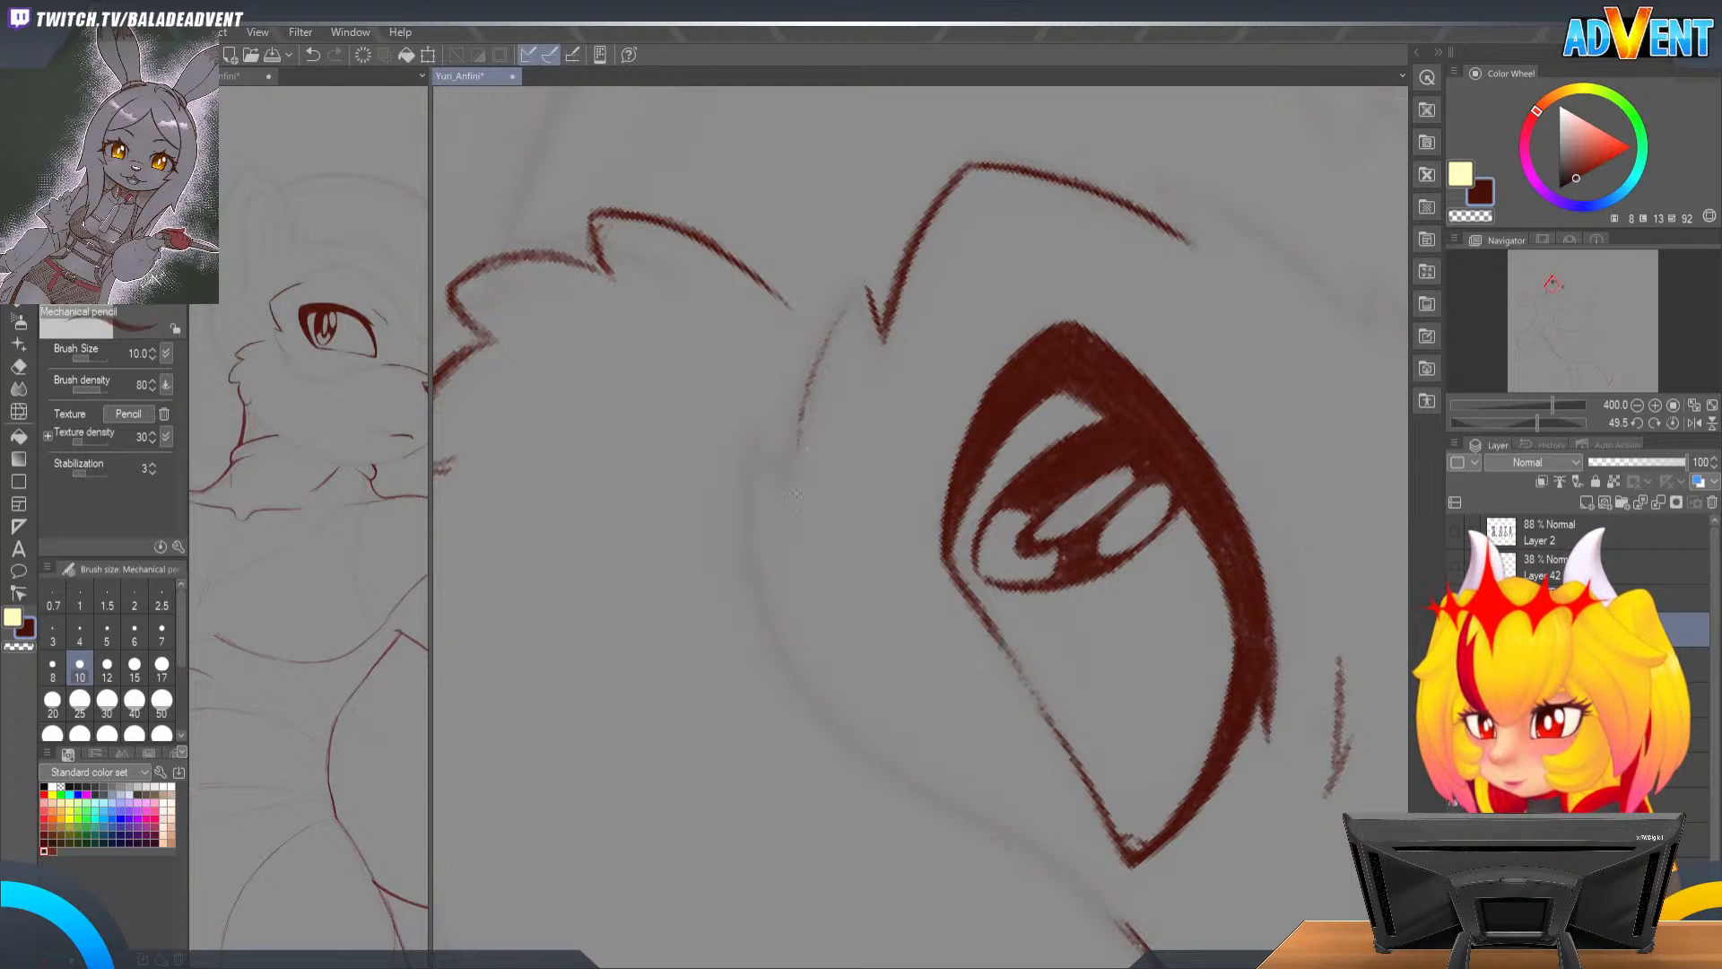
pyautogui.moveTo(815, 371); pyautogui.dragTo(795, 481)
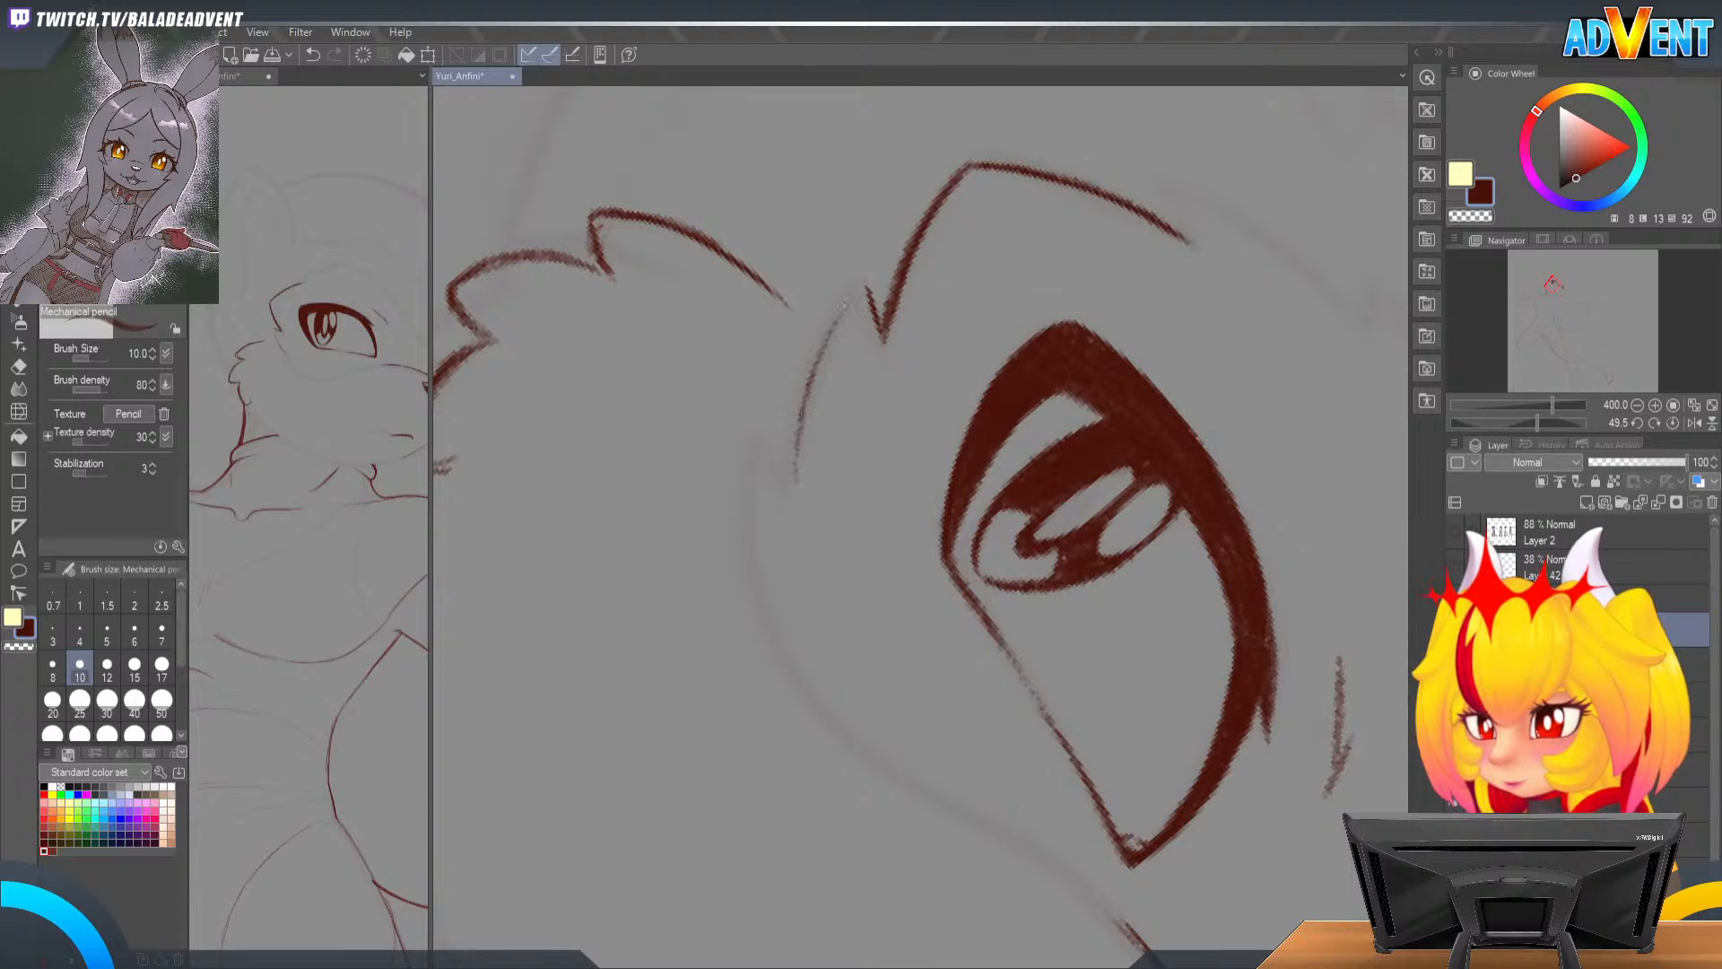
pyautogui.moveTo(764, 420); pyautogui.dragTo(791, 473)
pyautogui.moveTo(866, 286)
pyautogui.mouseDown()
pyautogui.moveTo(770, 365)
pyautogui.moveTo(731, 469)
pyautogui.moveTo(762, 390)
pyautogui.moveTo(835, 298)
pyautogui.mouseUp()
pyautogui.moveTo(938, 238); pyautogui.dragTo(848, 282)
pyautogui.hotkey('ctrl', 'z')
pyautogui.moveTo(938, 239); pyautogui.dragTo(773, 349)
pyautogui.moveTo(852, 277)
pyautogui.mouseDown()
pyautogui.moveTo(739, 408)
pyautogui.moveTo(726, 543)
pyautogui.moveTo(738, 421)
pyautogui.moveTo(818, 305)
pyautogui.mouseUp()
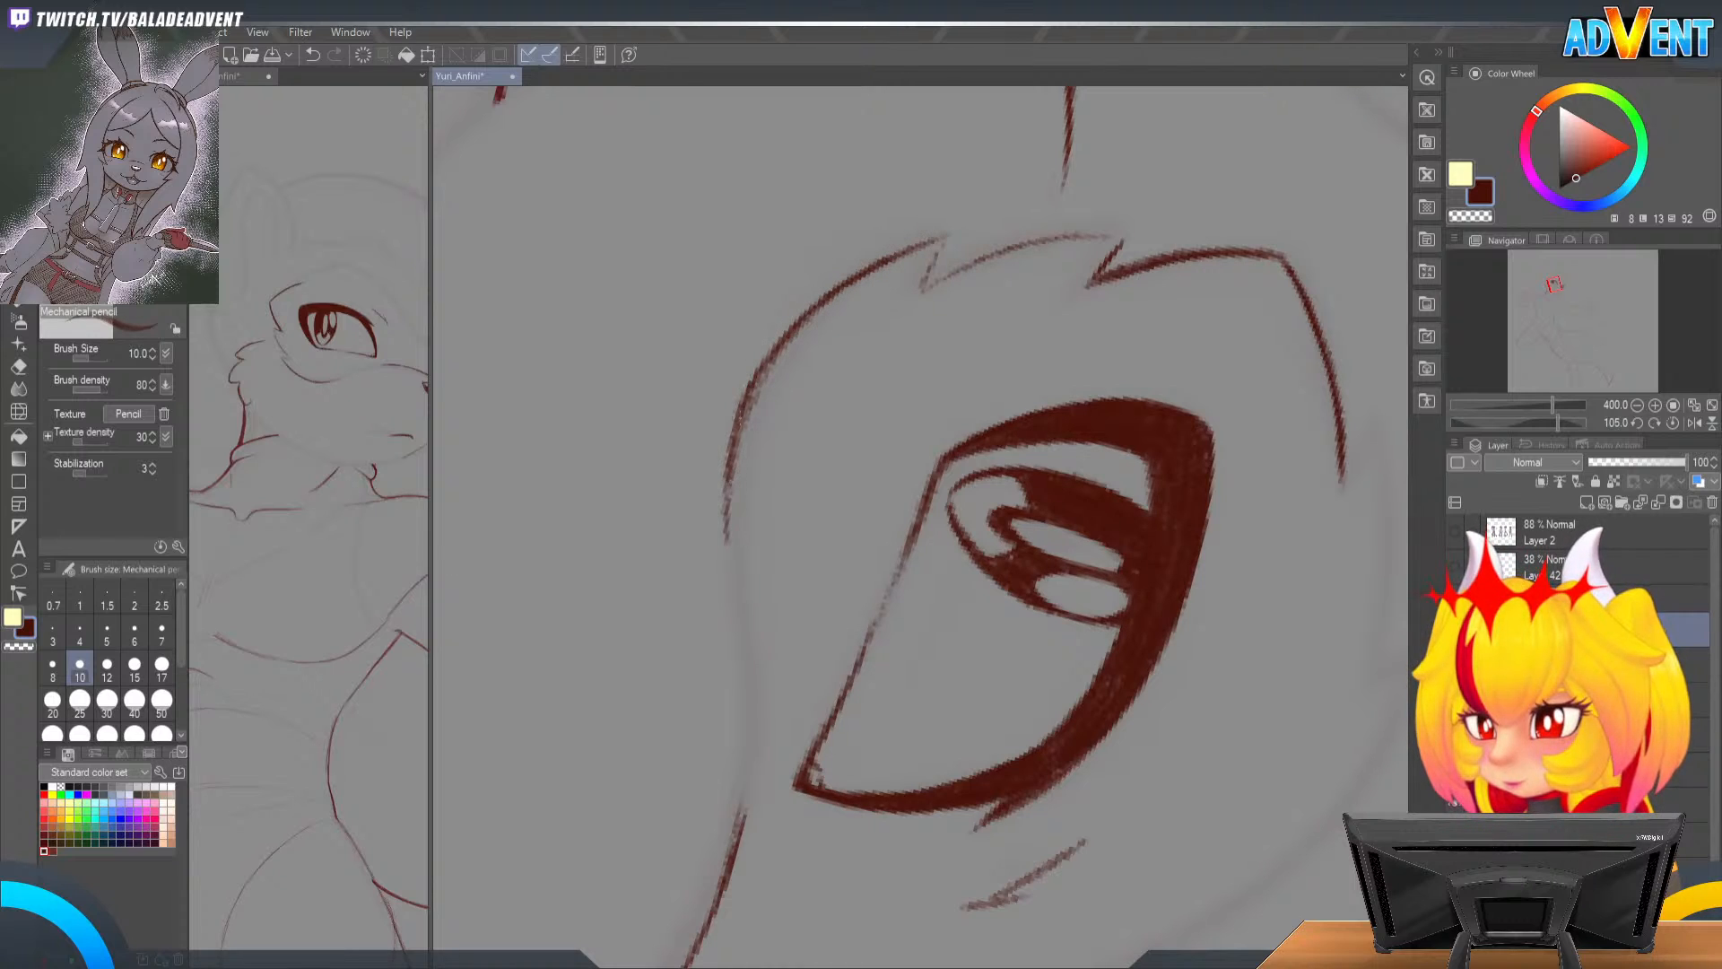
# Step: Extend the curved contour below the near eye toward the muzzle bridge and reinforce its curve and pointed tip
pyautogui.moveTo(925, 547); pyautogui.dragTo(973, 563)
pyautogui.moveTo(999, 385); pyautogui.dragTo(981, 313)
pyautogui.press('p')
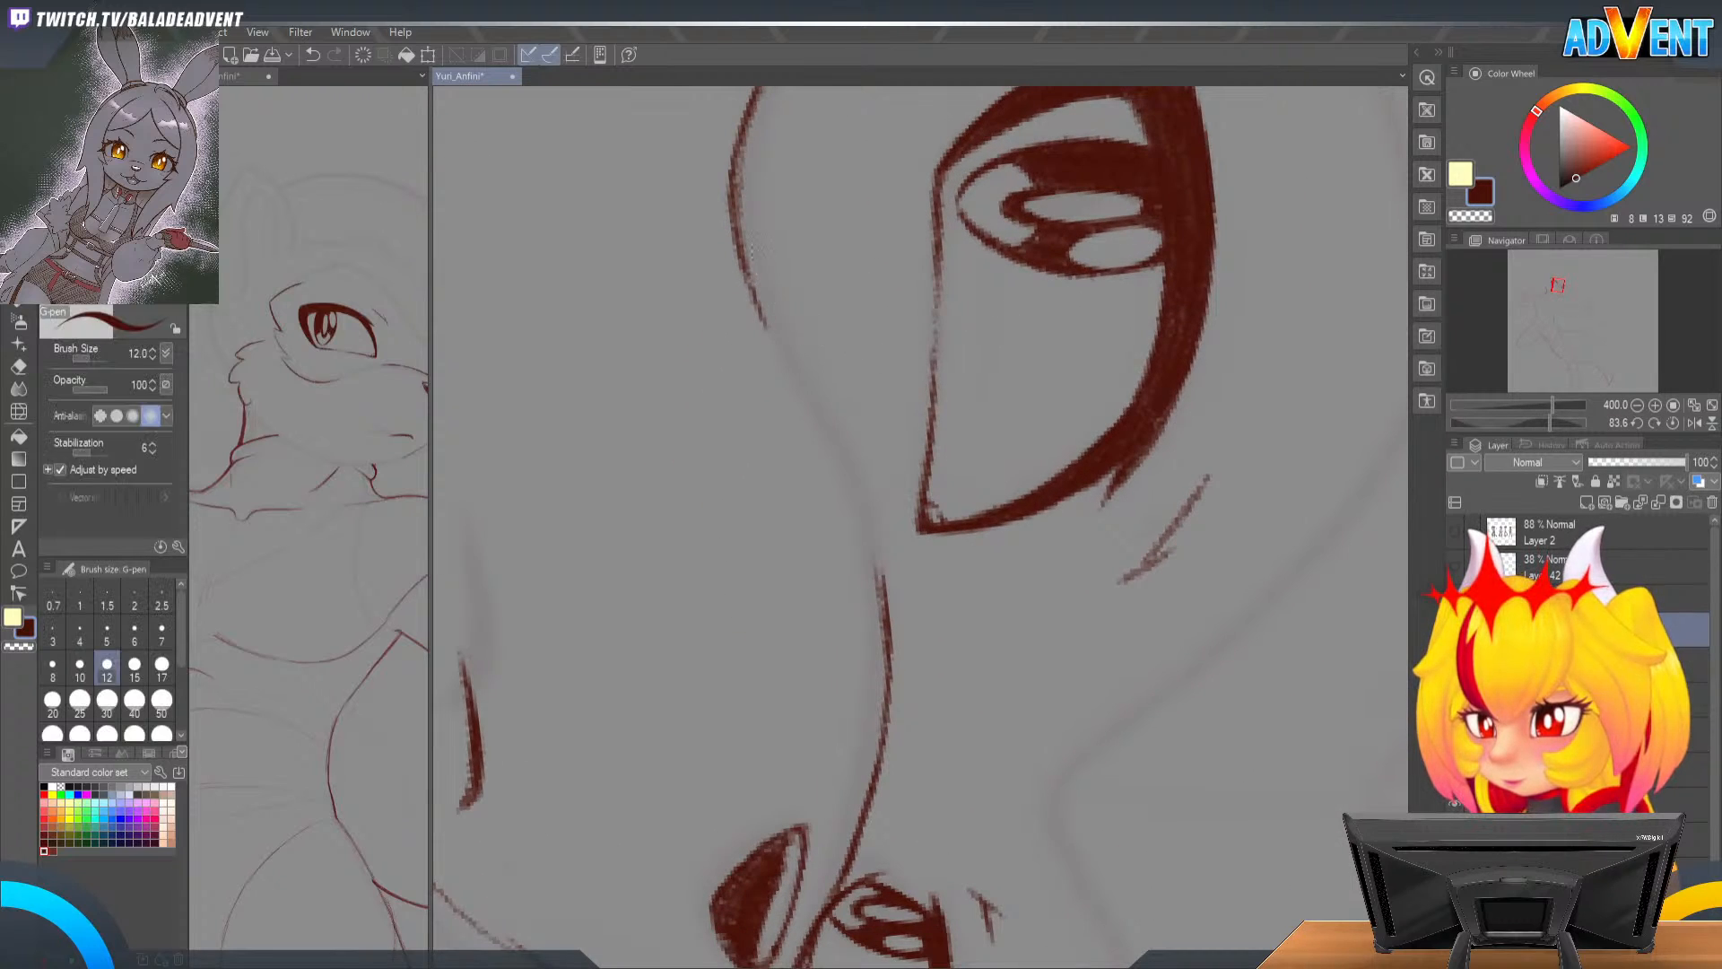
pyautogui.moveTo(758, 305); pyautogui.dragTo(839, 449)
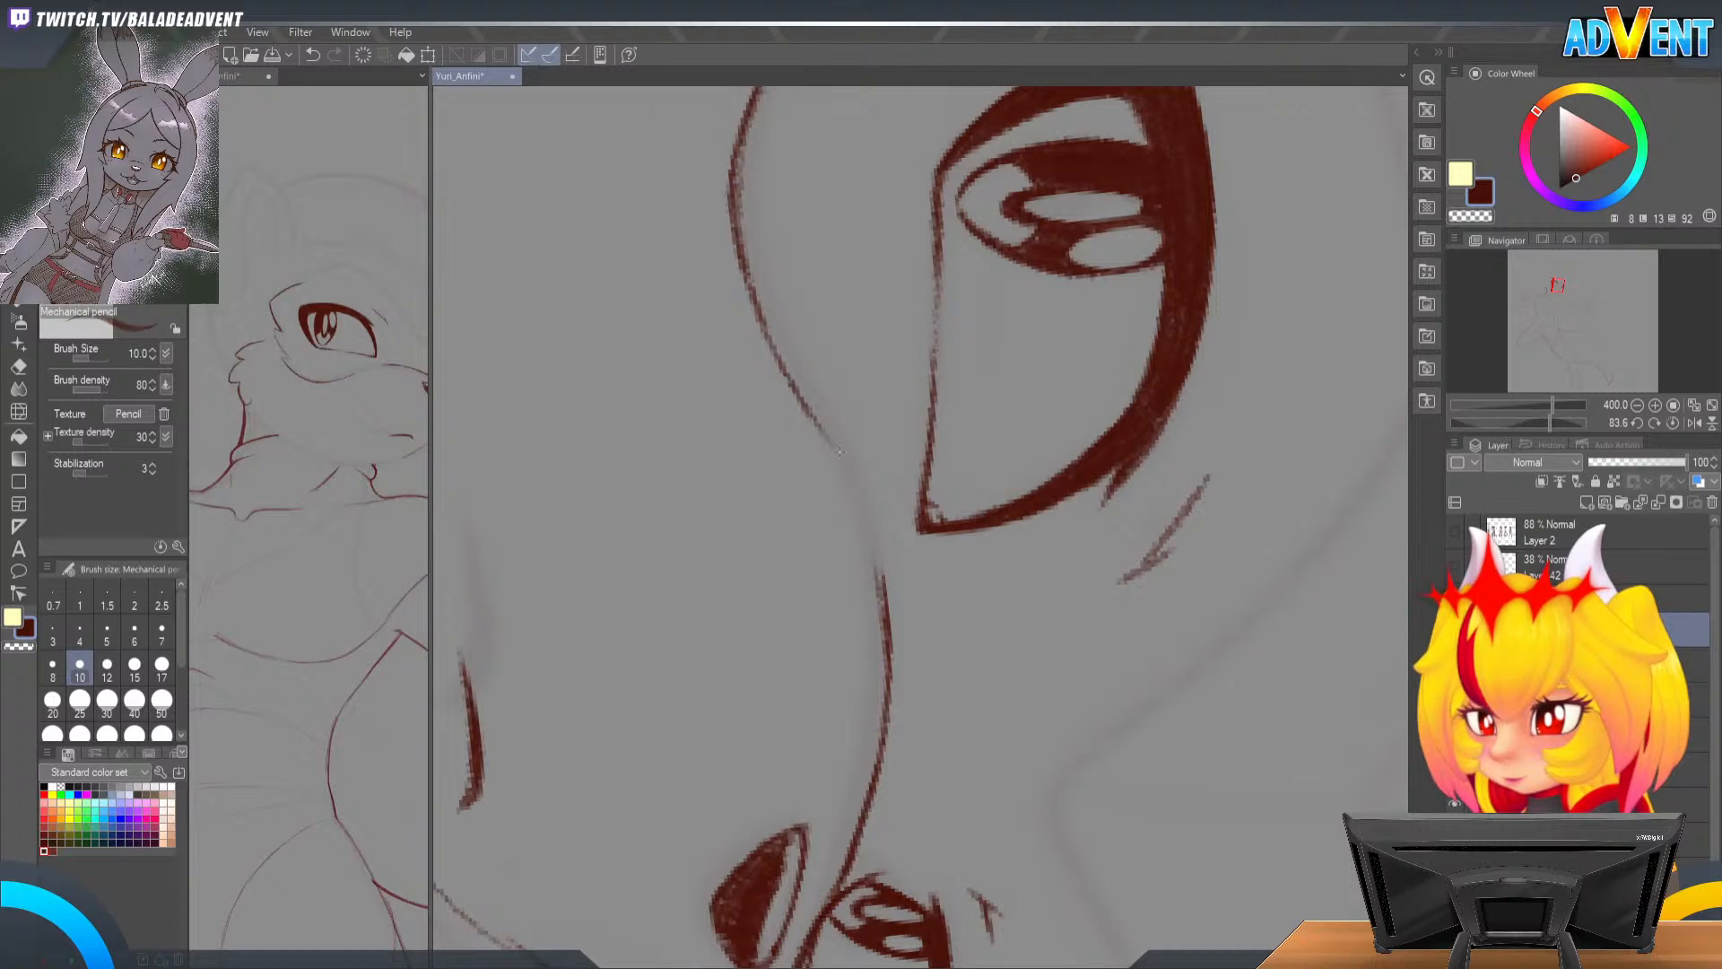
pyautogui.moveTo(745, 277); pyautogui.dragTo(768, 343)
pyautogui.moveTo(743, 202)
pyautogui.mouseDown()
pyautogui.moveTo(718, 392)
pyautogui.moveTo(705, 376)
pyautogui.mouseUp()
pyautogui.moveTo(722, 296); pyautogui.dragTo(709, 361)
pyautogui.moveTo(829, 164); pyautogui.dragTo(804, 184)
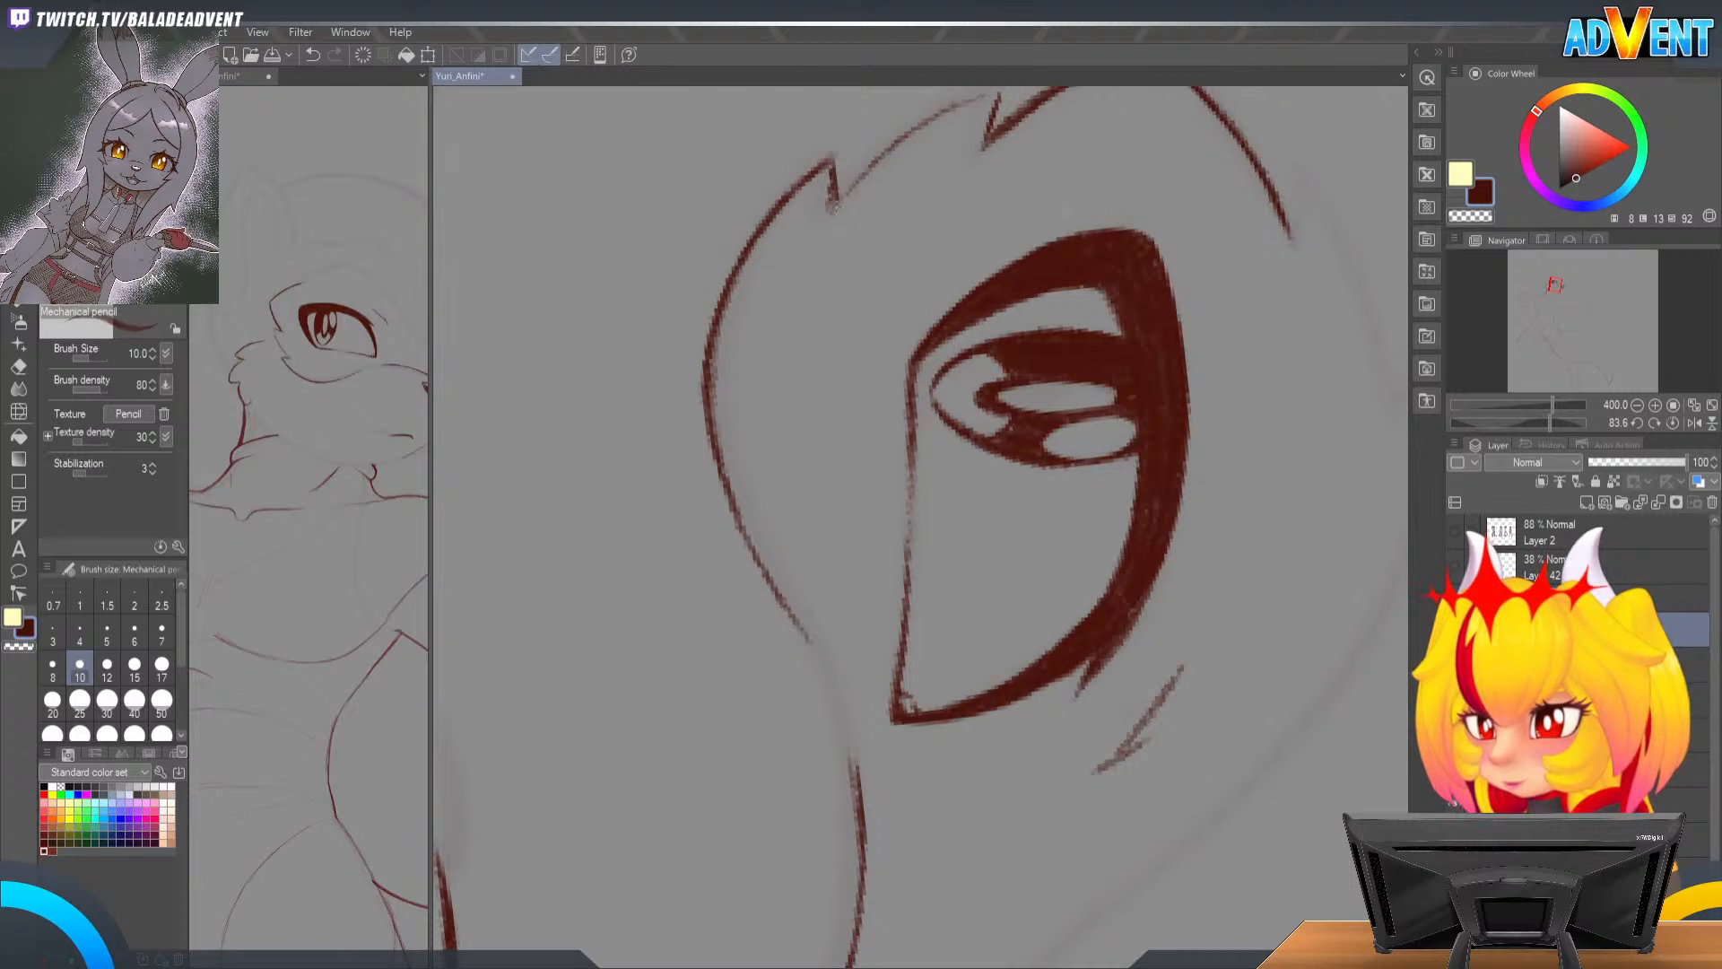
# Step: Clean up the notch between the lower fur tufts with the eraser and darken the middle tuft's faint outline
pyautogui.press('e')
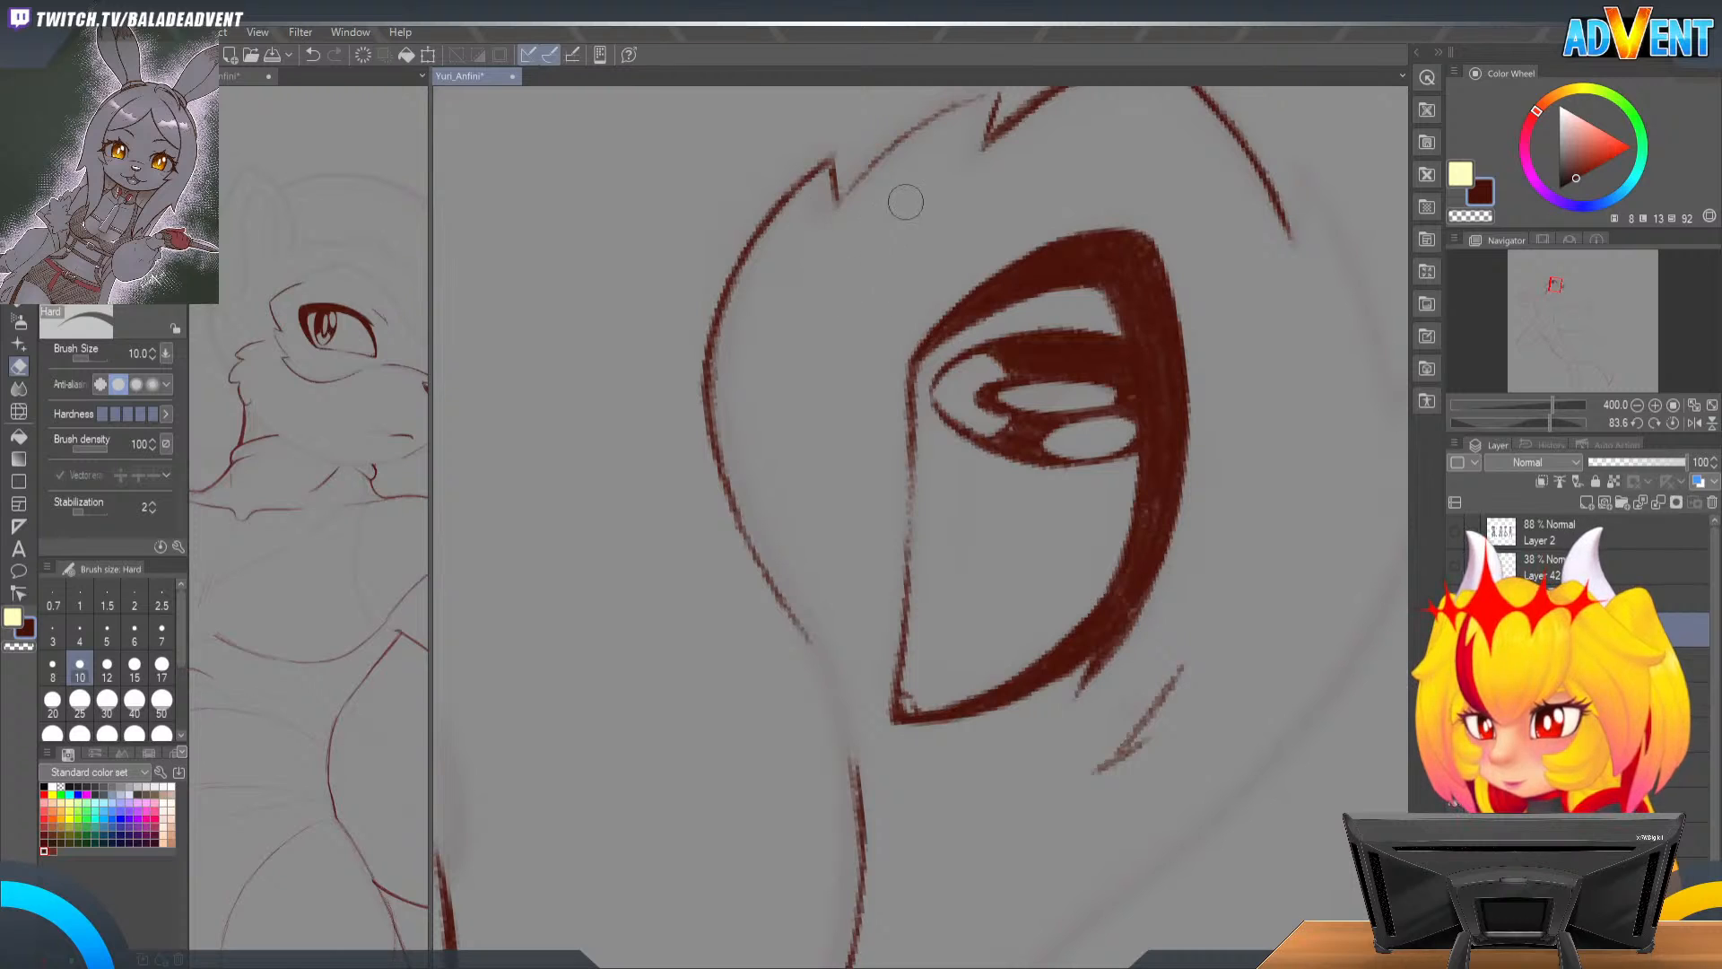
pyautogui.press('p')
pyautogui.press('p')
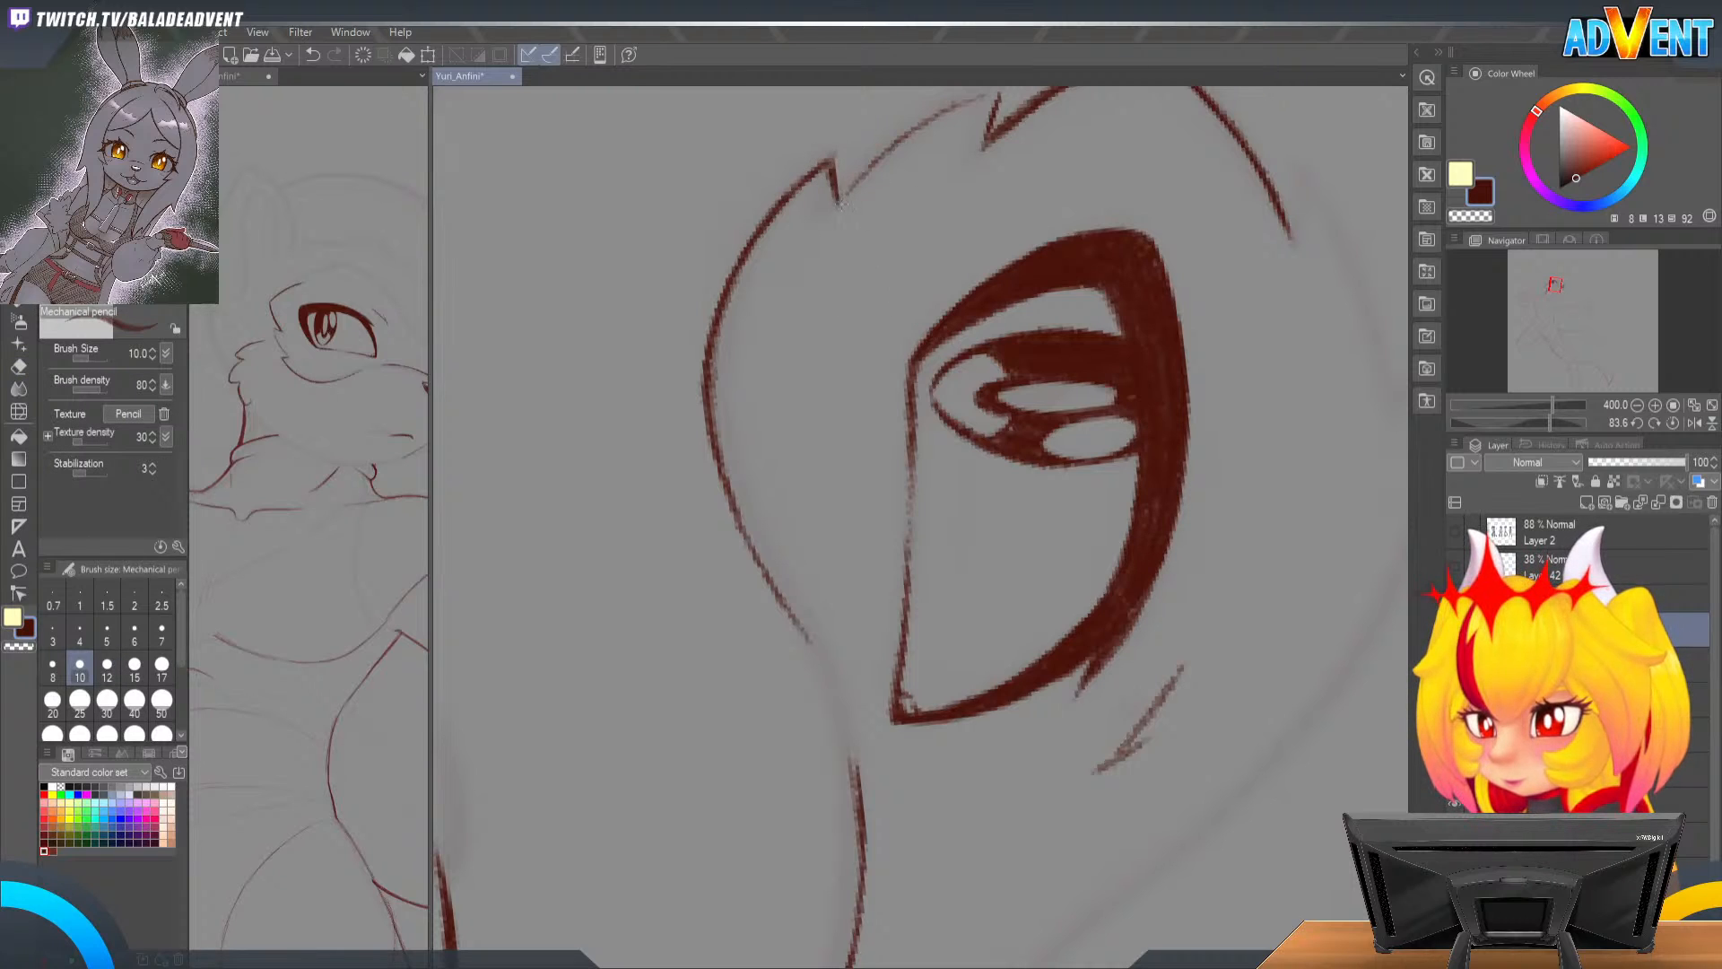
pyautogui.moveTo(899, 200)
pyautogui.mouseDown()
pyautogui.moveTo(885, 296)
pyautogui.moveTo(853, 250)
pyautogui.moveTo(886, 216)
pyautogui.mouseUp()
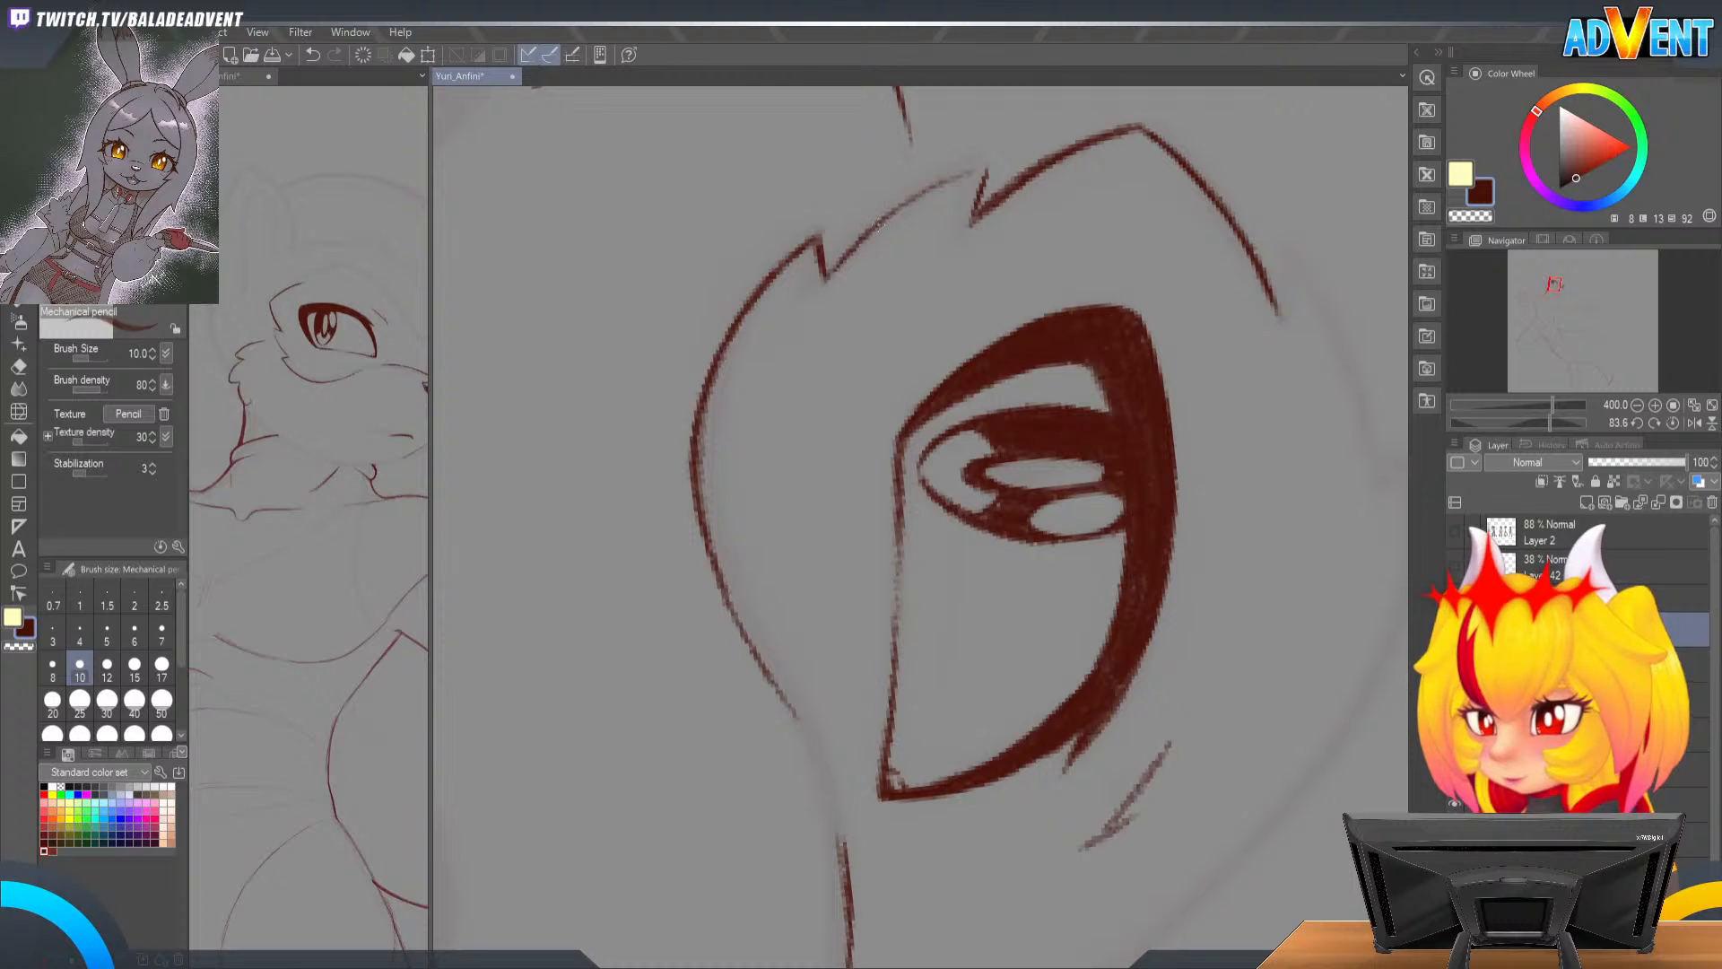
pyautogui.moveTo(825, 278)
pyautogui.mouseDown()
pyautogui.moveTo(882, 249)
pyautogui.moveTo(854, 246)
pyautogui.moveTo(922, 189)
pyautogui.moveTo(879, 221)
pyautogui.moveTo(988, 170)
pyautogui.mouseUp()
pyautogui.moveTo(818, 286)
pyautogui.mouseDown()
pyautogui.moveTo(846, 255)
pyautogui.moveTo(806, 313)
pyautogui.mouseUp()
pyautogui.press('e')
pyautogui.press('p')
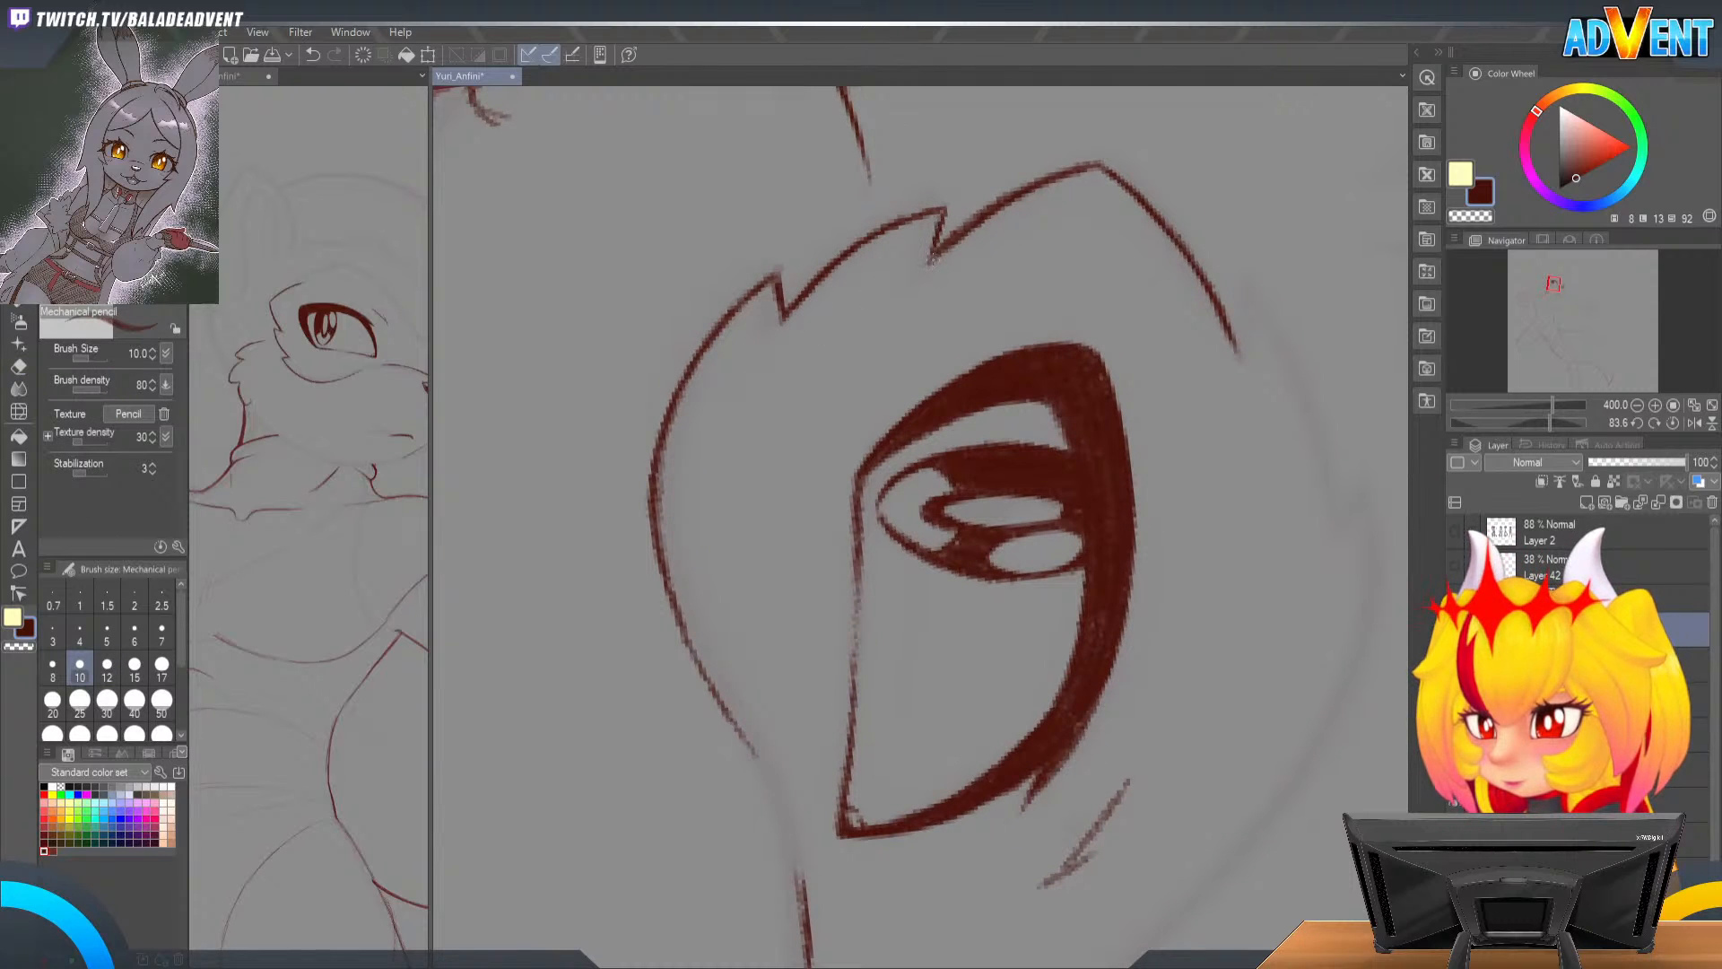
pyautogui.press('e')
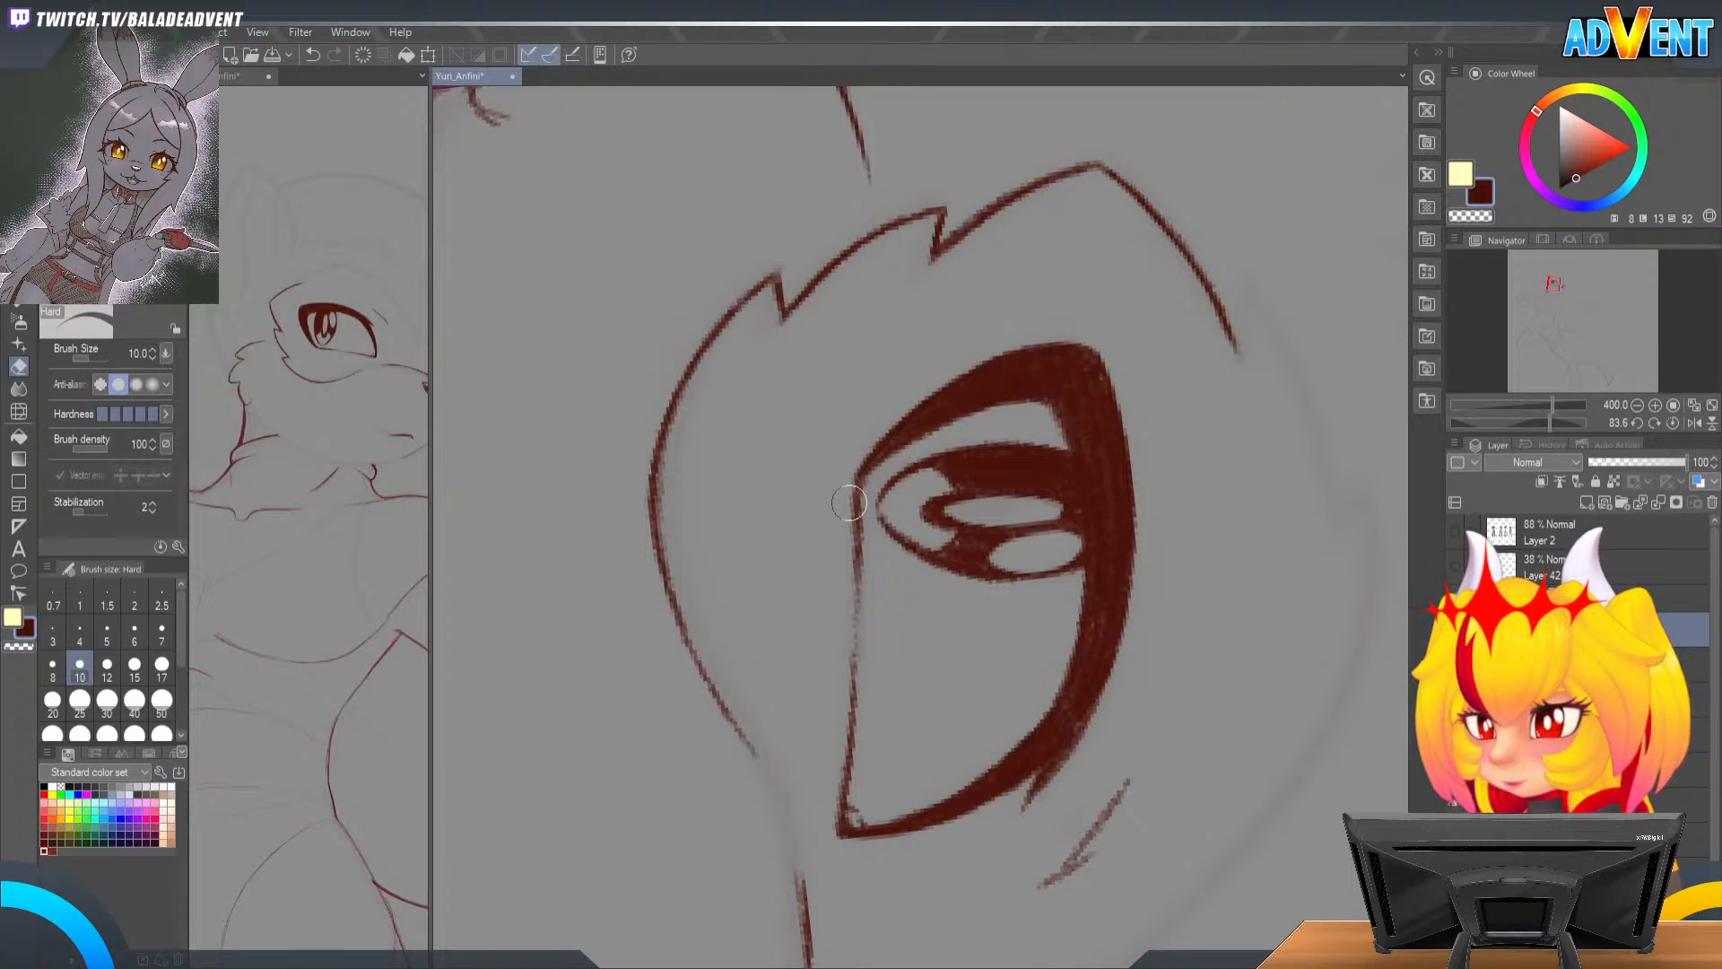
pyautogui.press('p')
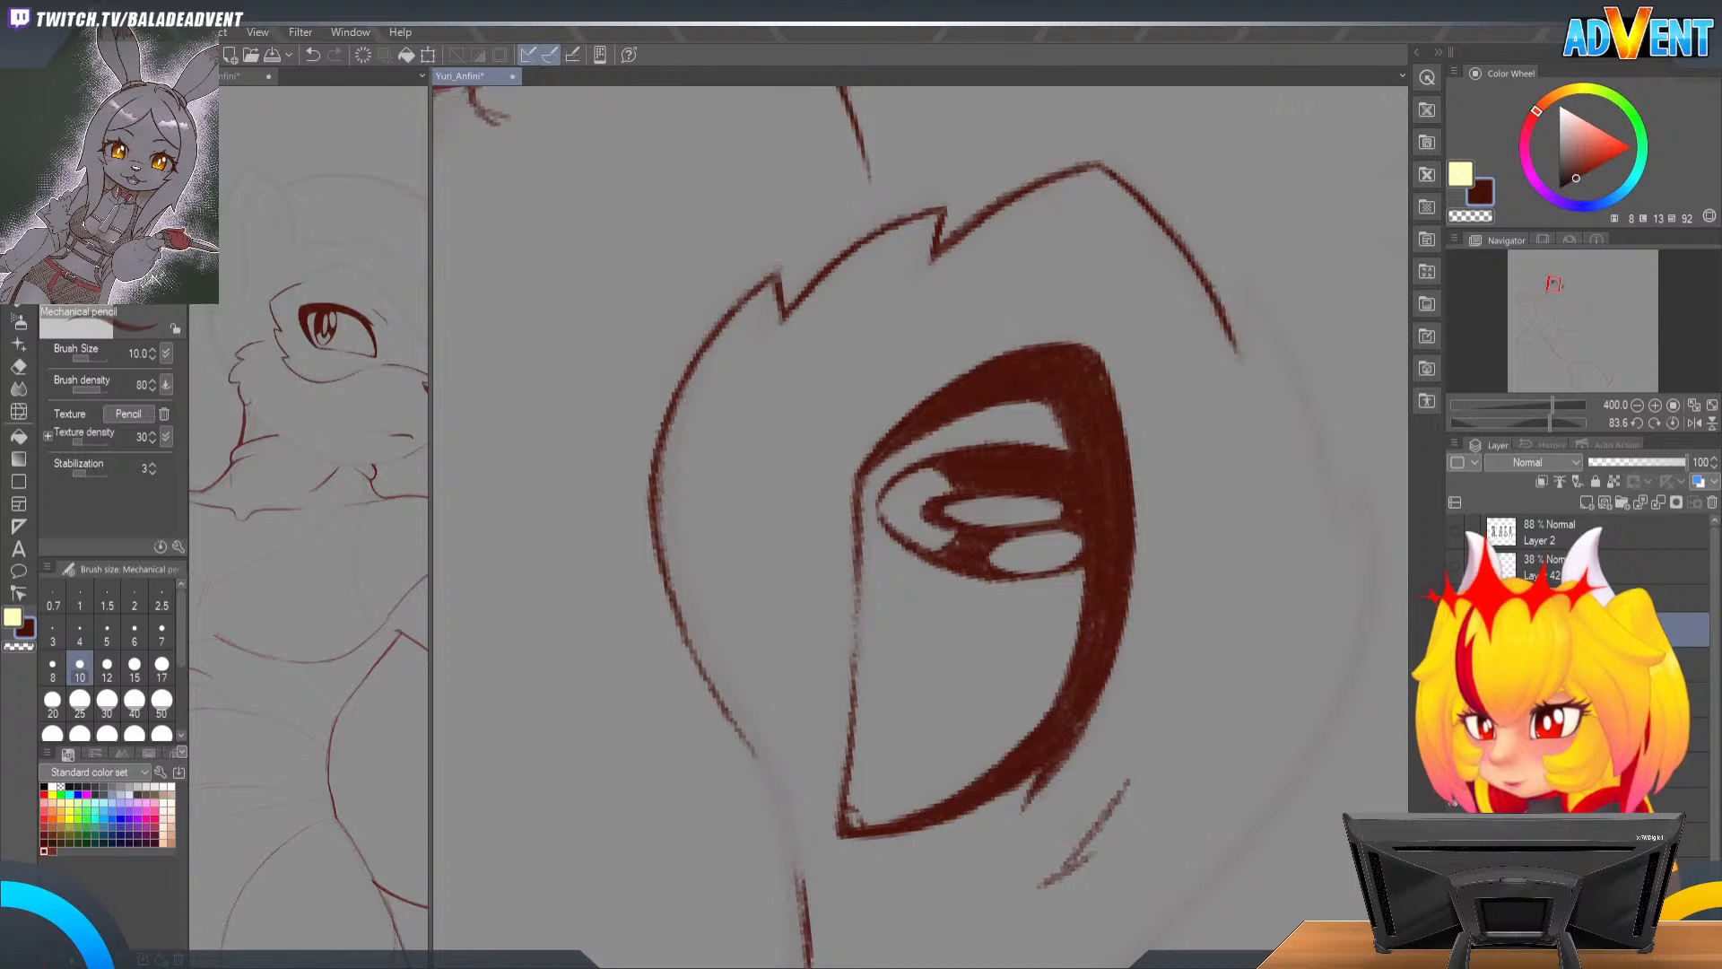
pyautogui.moveTo(843, 325); pyautogui.dragTo(1056, 343)
pyautogui.press('j')
pyautogui.press('b')
pyautogui.press('b')
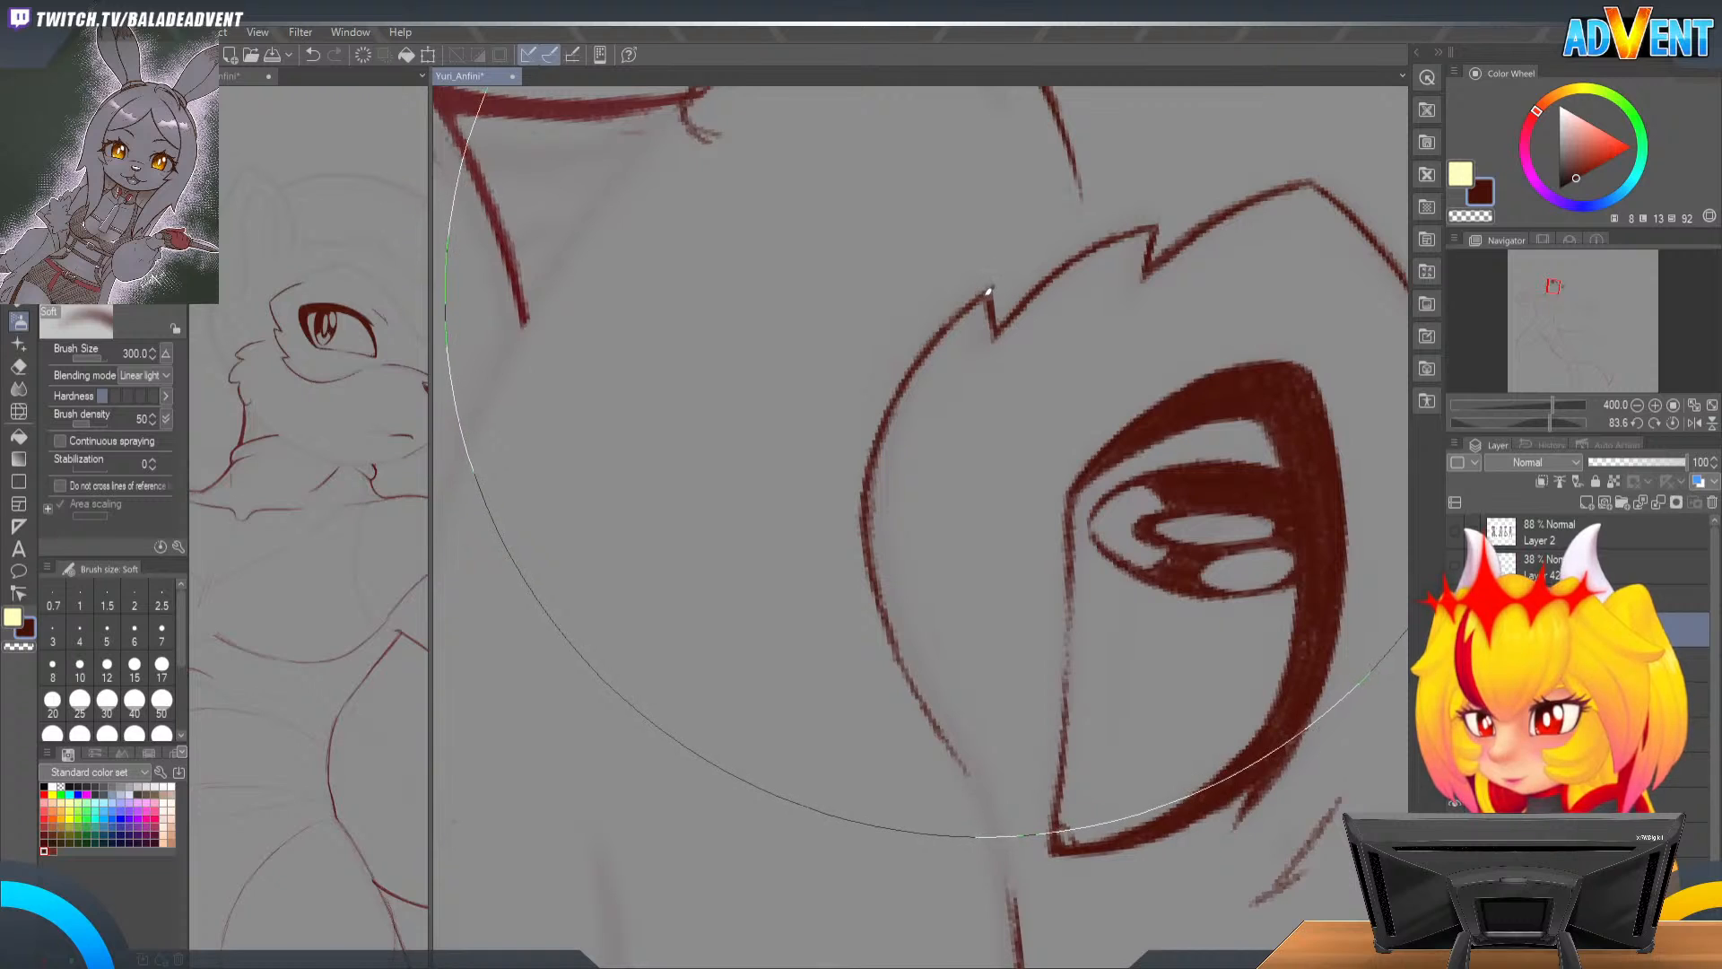
pyautogui.press('p')
pyautogui.press('p')
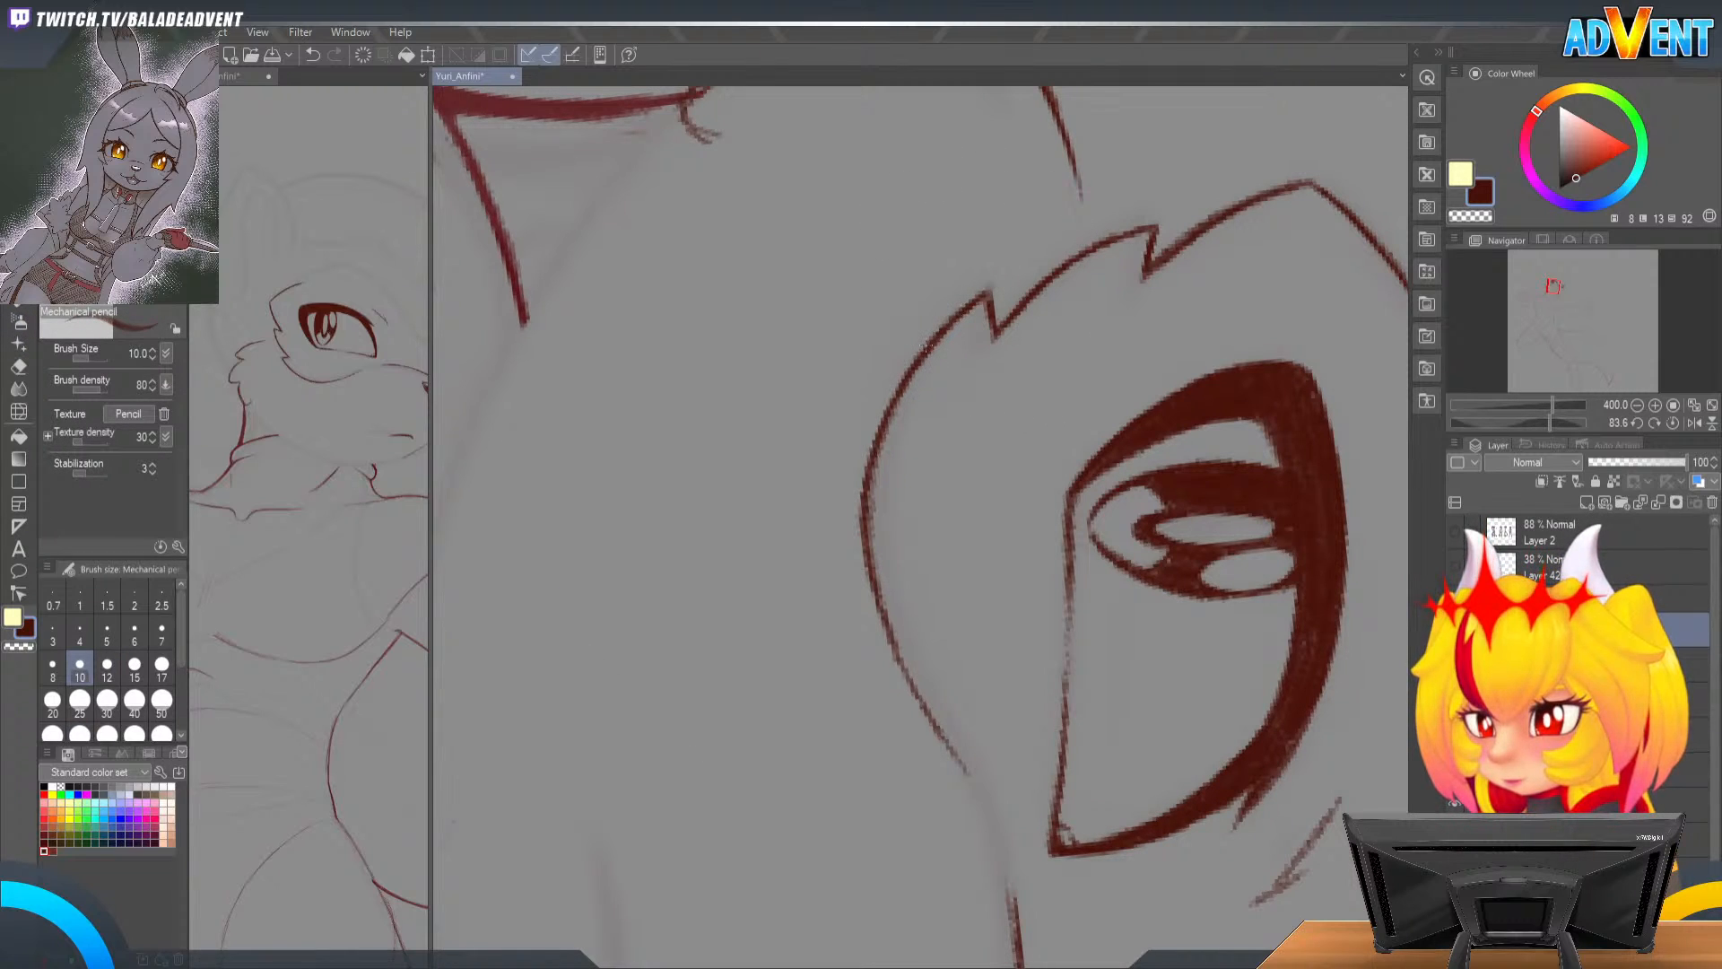
pyautogui.press('e')
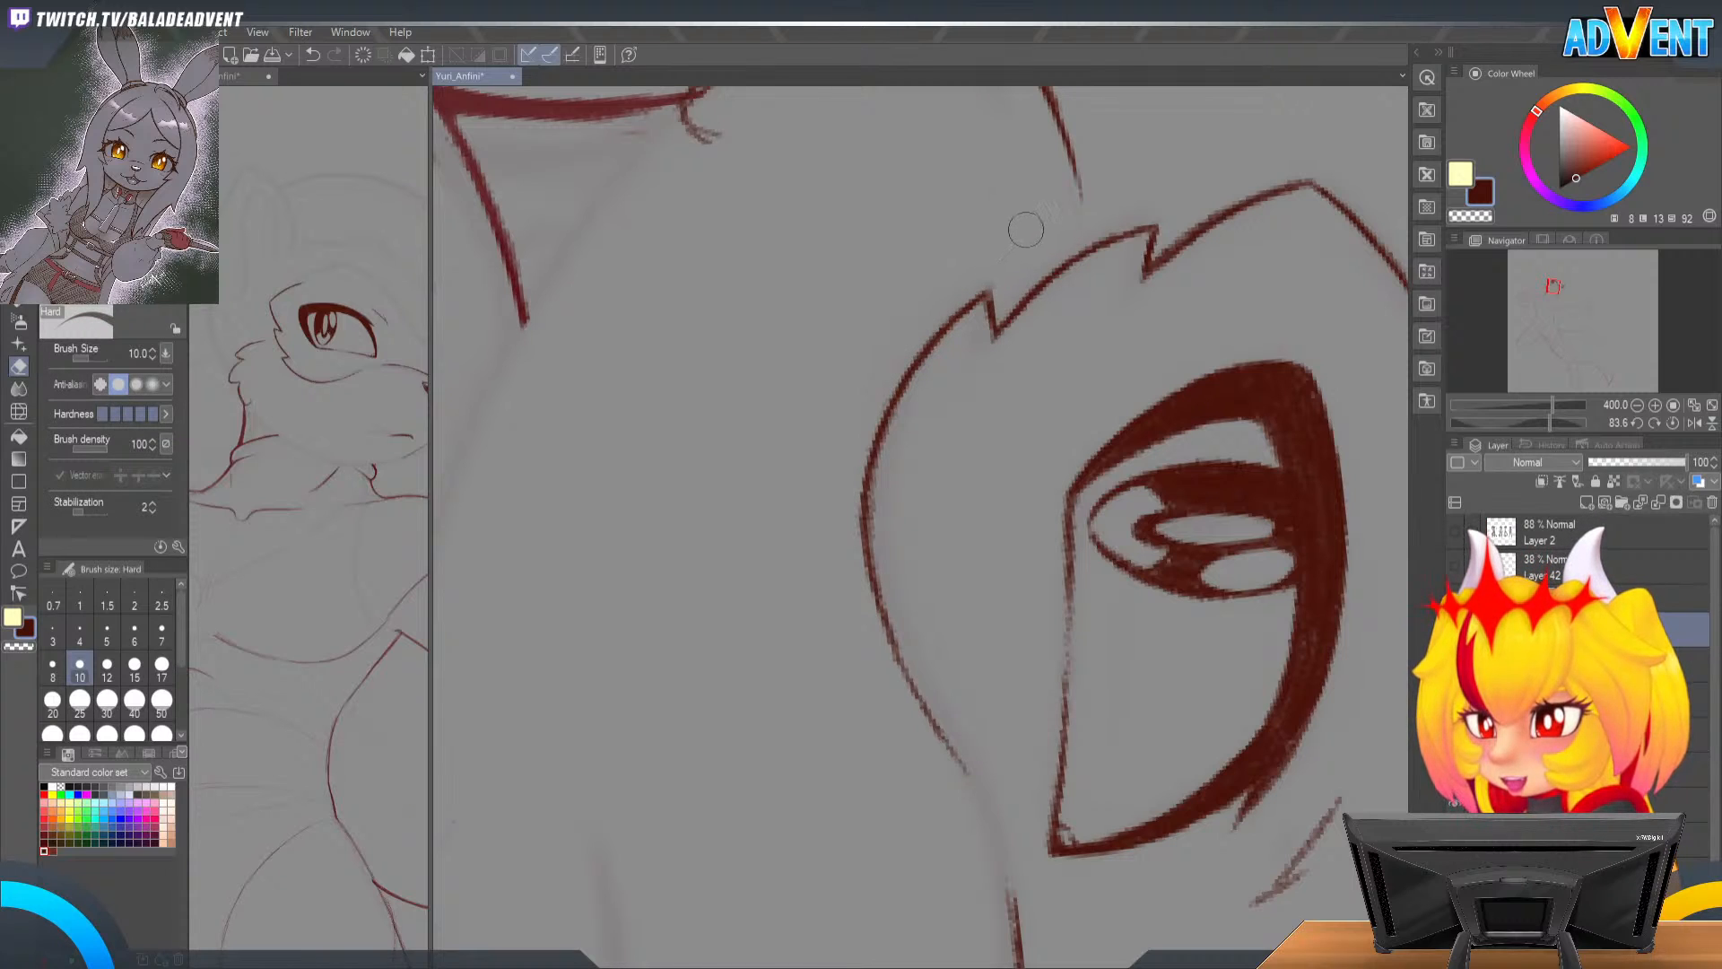
pyautogui.press('p')
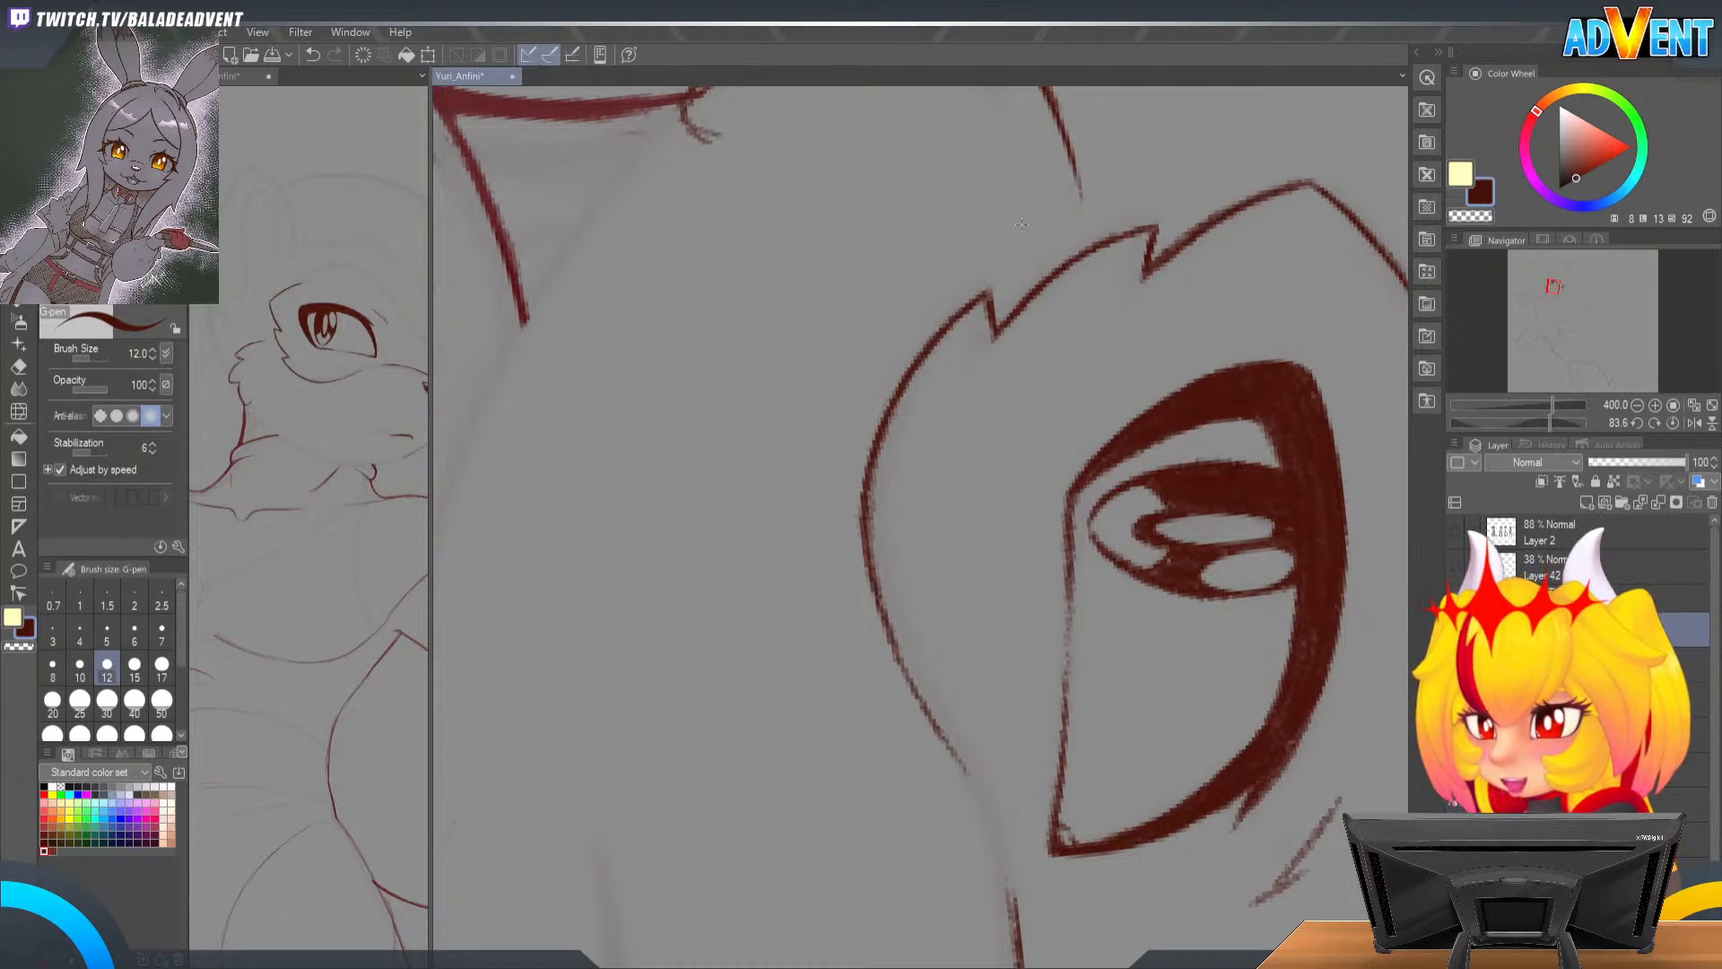
pyautogui.press('b')
pyautogui.press('b')
pyautogui.press('b')
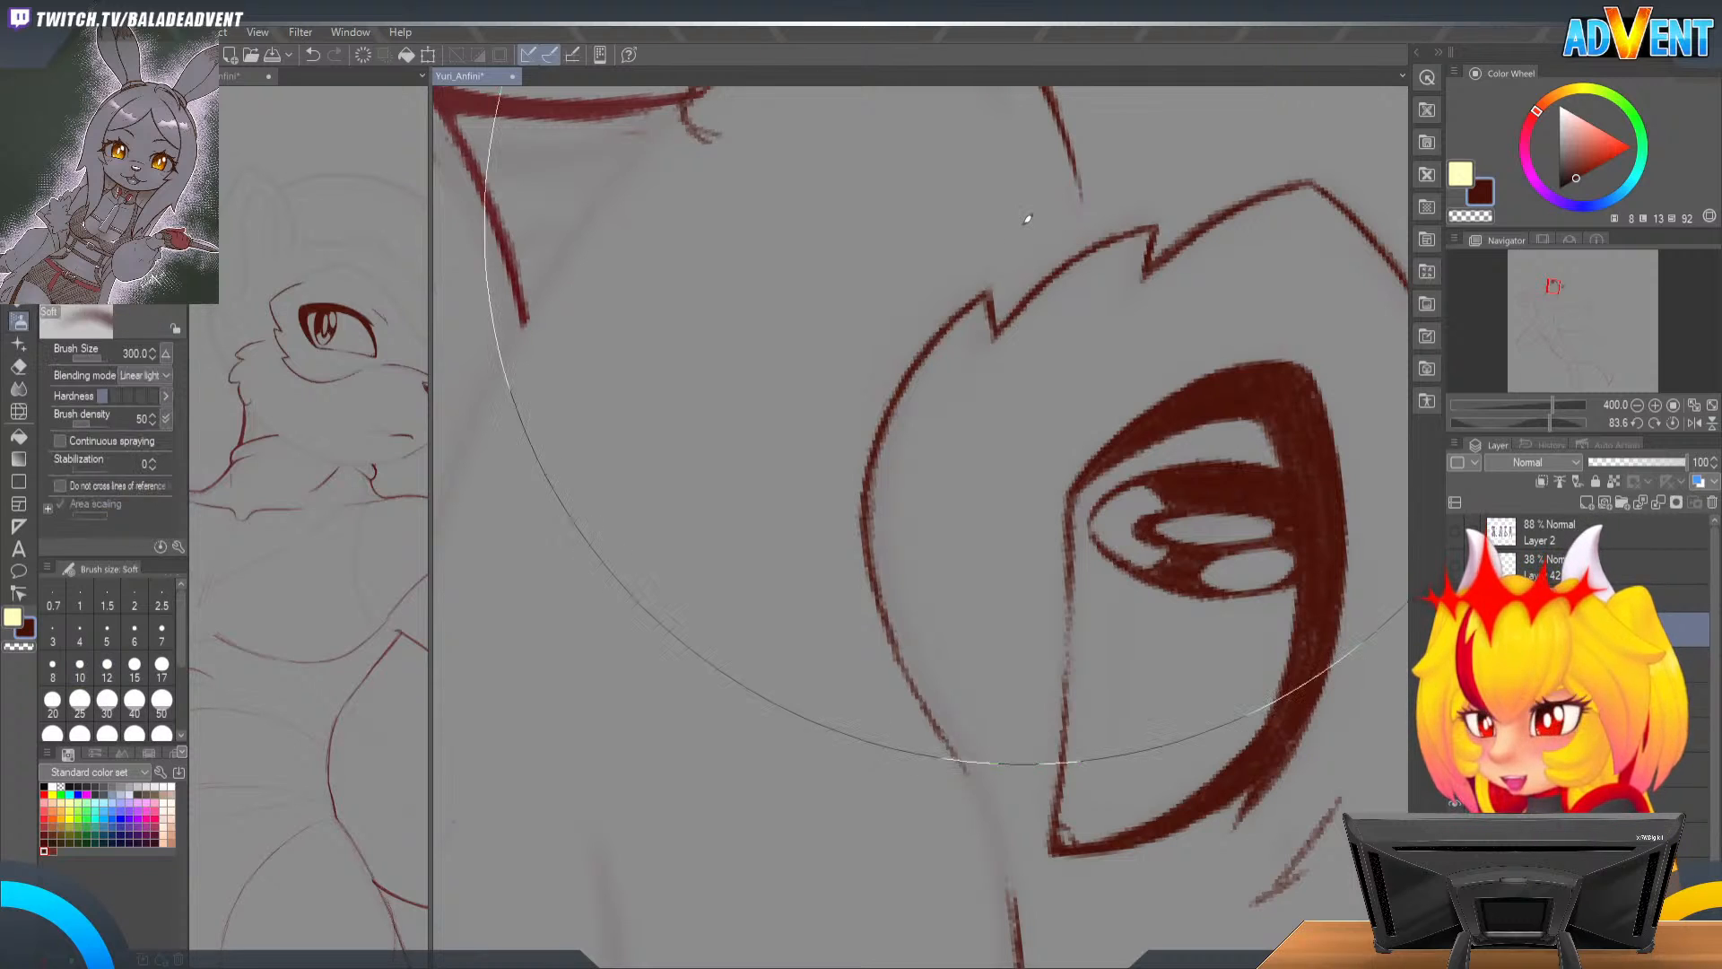
# Step: Join the curved contour below the near eye to the muzzle bridge line with pencil strokes, closing the gap beside the inner eye corner
pyautogui.press('p')
pyautogui.moveTo(1046, 439)
pyautogui.mouseDown()
pyautogui.moveTo(793, 232)
pyautogui.moveTo(1095, 568)
pyautogui.moveTo(1038, 365)
pyautogui.moveTo(1046, 615)
pyautogui.moveTo(931, 367)
pyautogui.mouseUp()
pyautogui.press('r')
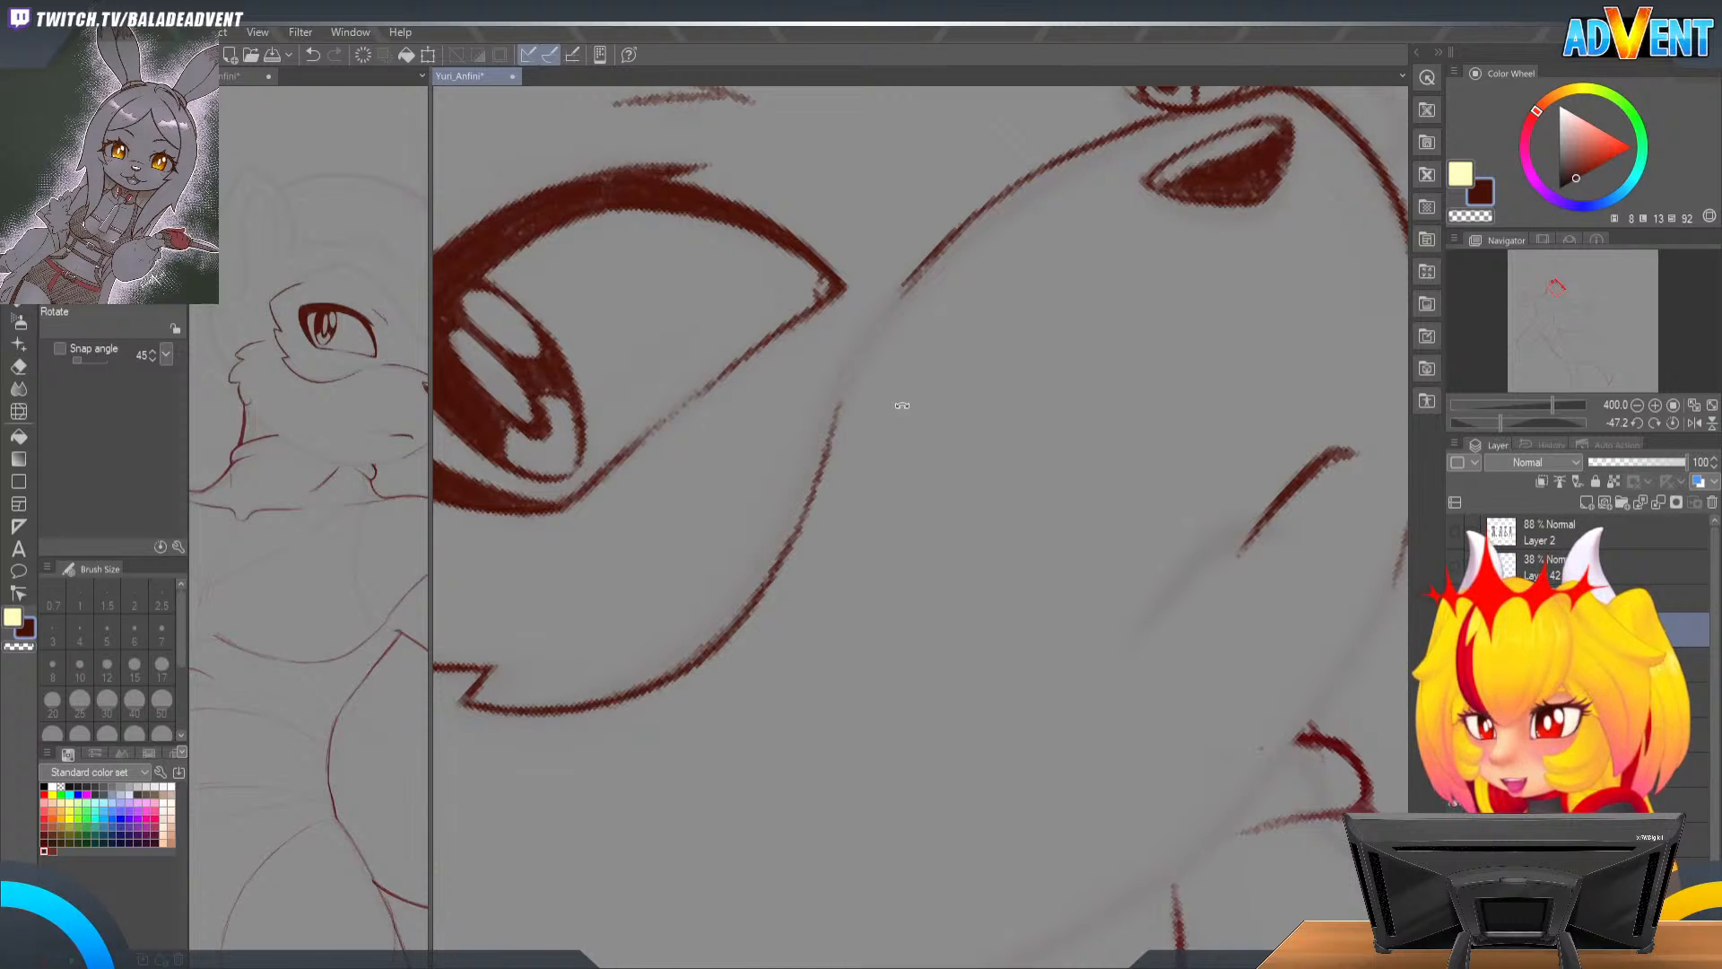
pyautogui.moveTo(876, 464); pyautogui.dragTo(854, 508)
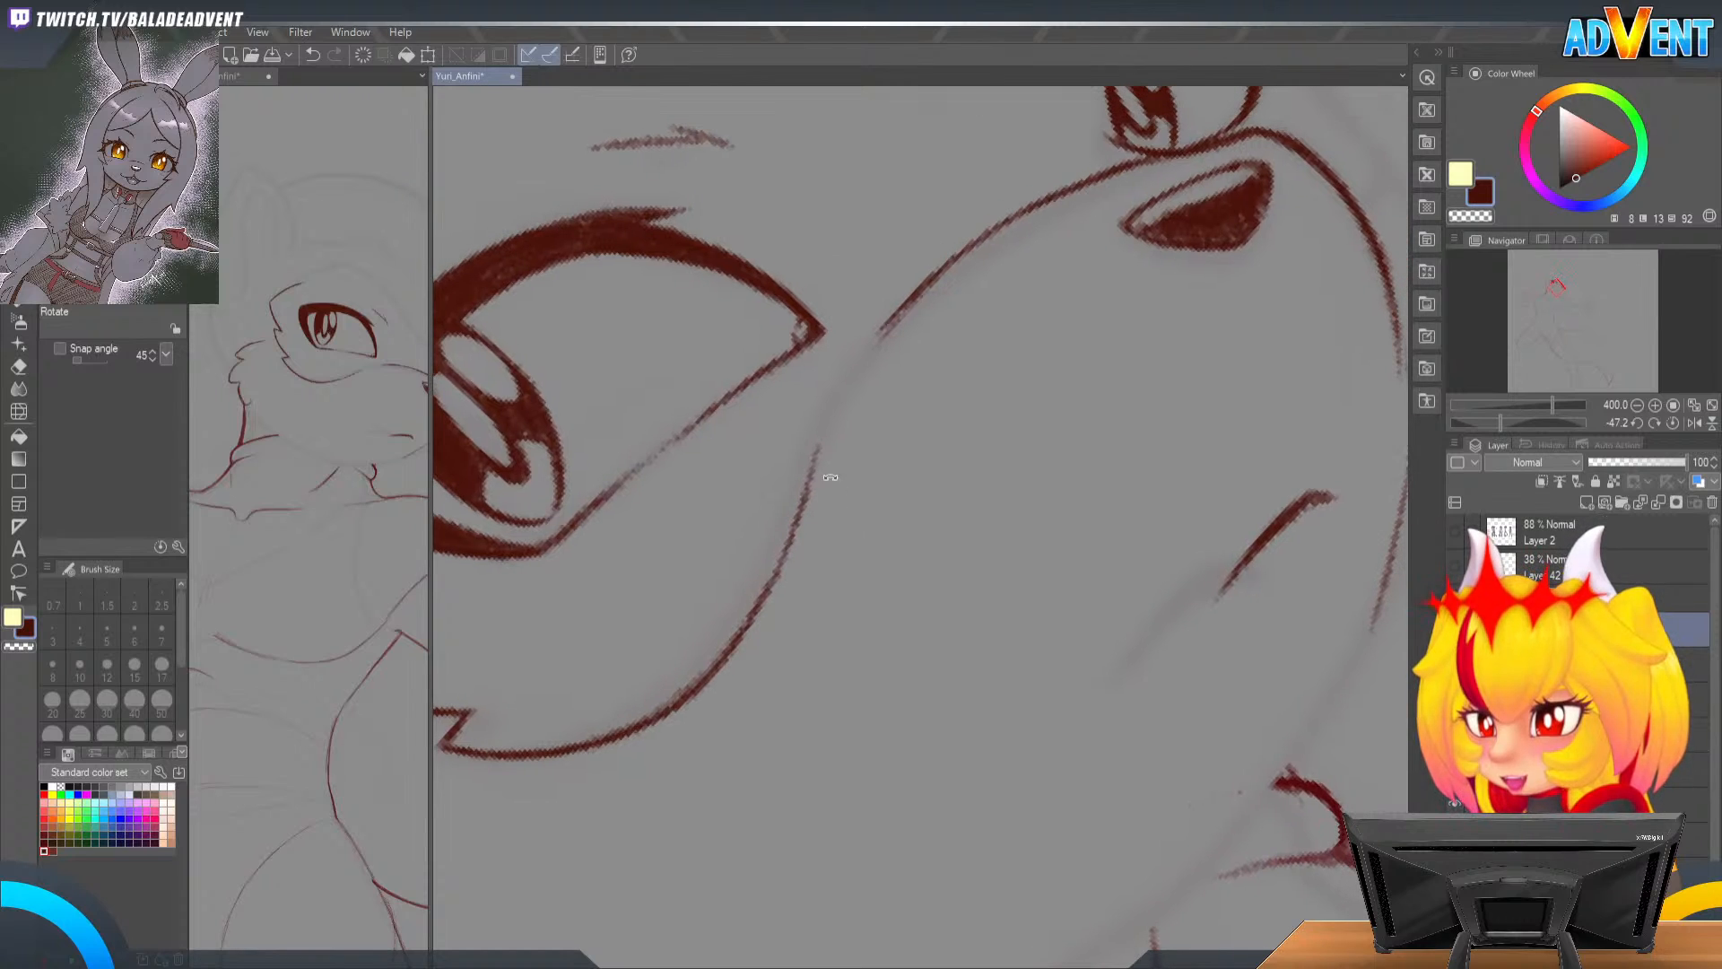
pyautogui.moveTo(834, 439)
pyautogui.mouseDown()
pyautogui.moveTo(855, 376)
pyautogui.moveTo(813, 471)
pyautogui.mouseUp()
pyautogui.moveTo(863, 355)
pyautogui.mouseDown()
pyautogui.moveTo(836, 414)
pyautogui.moveTo(887, 329)
pyautogui.mouseUp()
pyautogui.moveTo(864, 366); pyautogui.dragTo(907, 304)
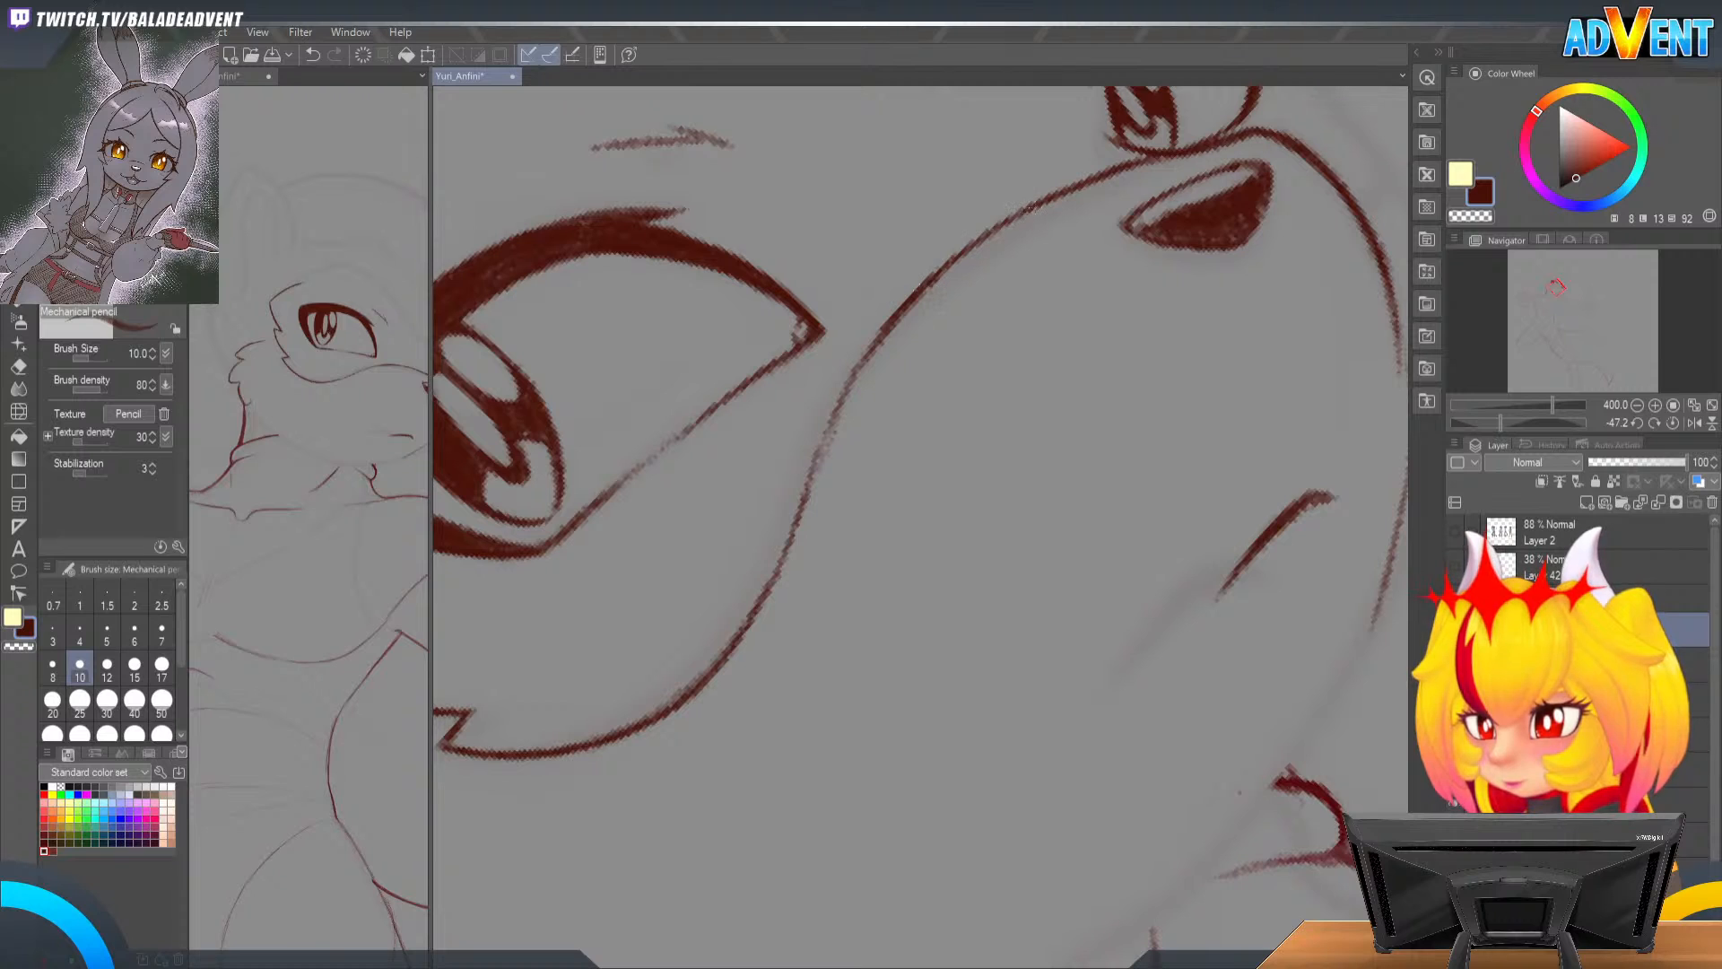
# Step: Darken the new join between the under-eye contour and the muzzle bridge, and trim its rough edges with the eraser
pyautogui.moveTo(881, 346); pyautogui.dragTo(808, 499)
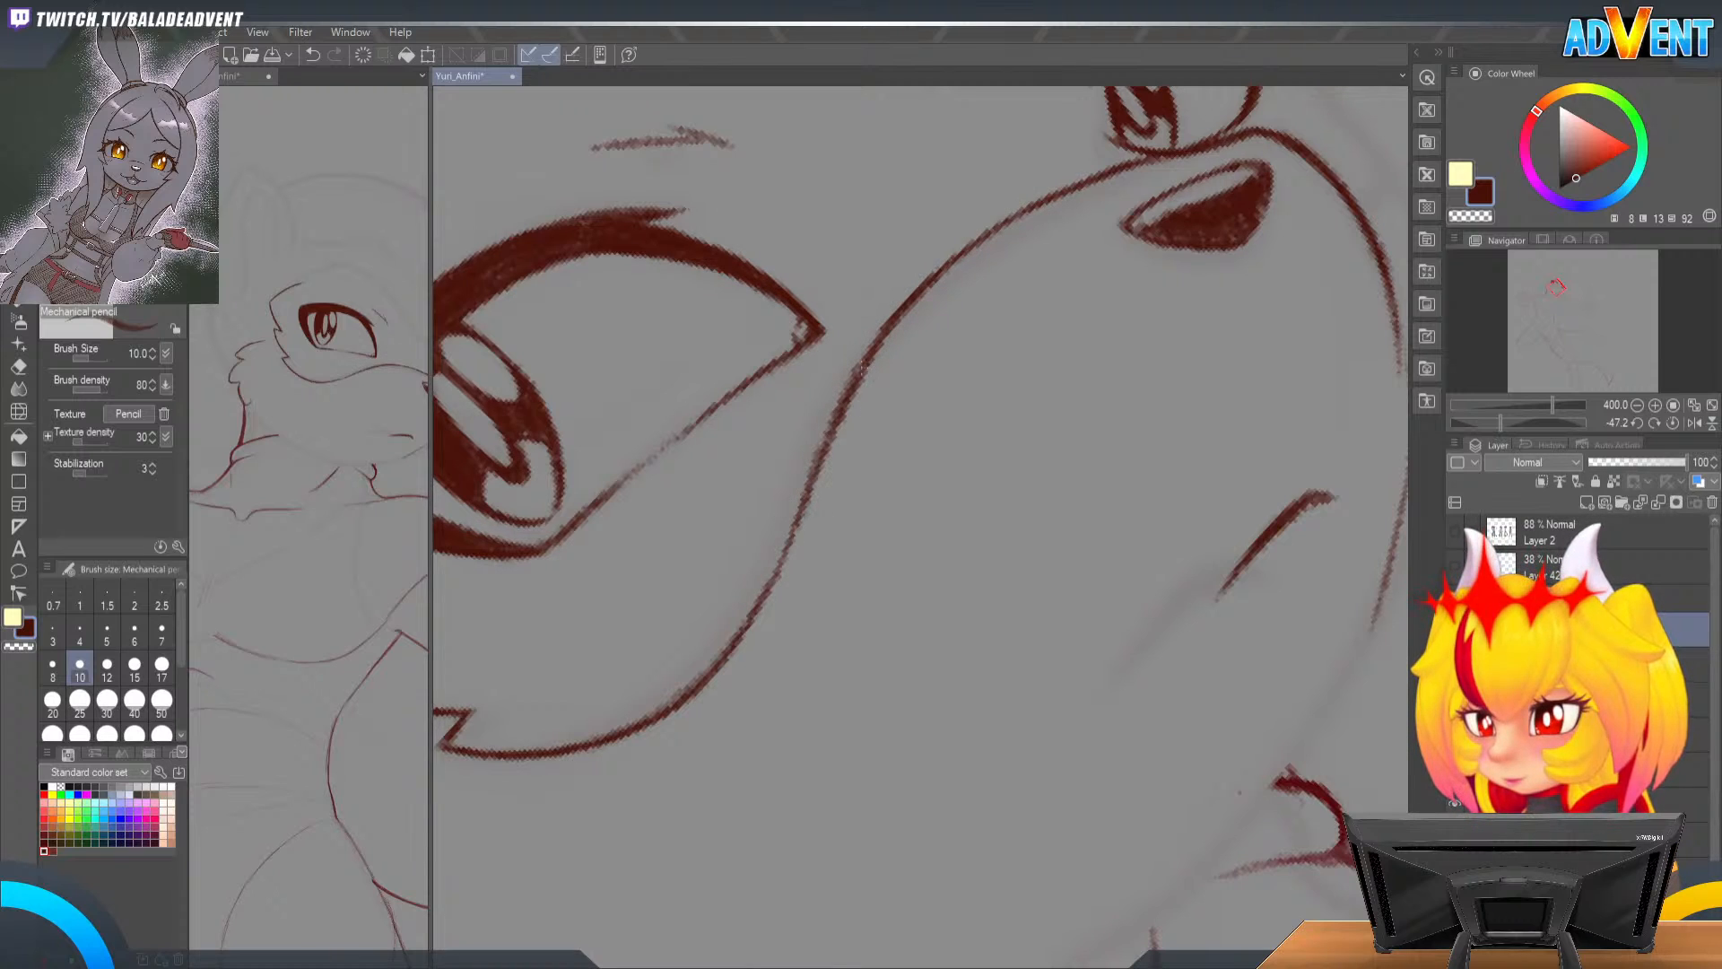
pyautogui.press('e')
pyautogui.moveTo(864, 351)
pyautogui.mouseDown()
pyautogui.moveTo(814, 455)
pyautogui.moveTo(839, 411)
pyautogui.mouseUp()
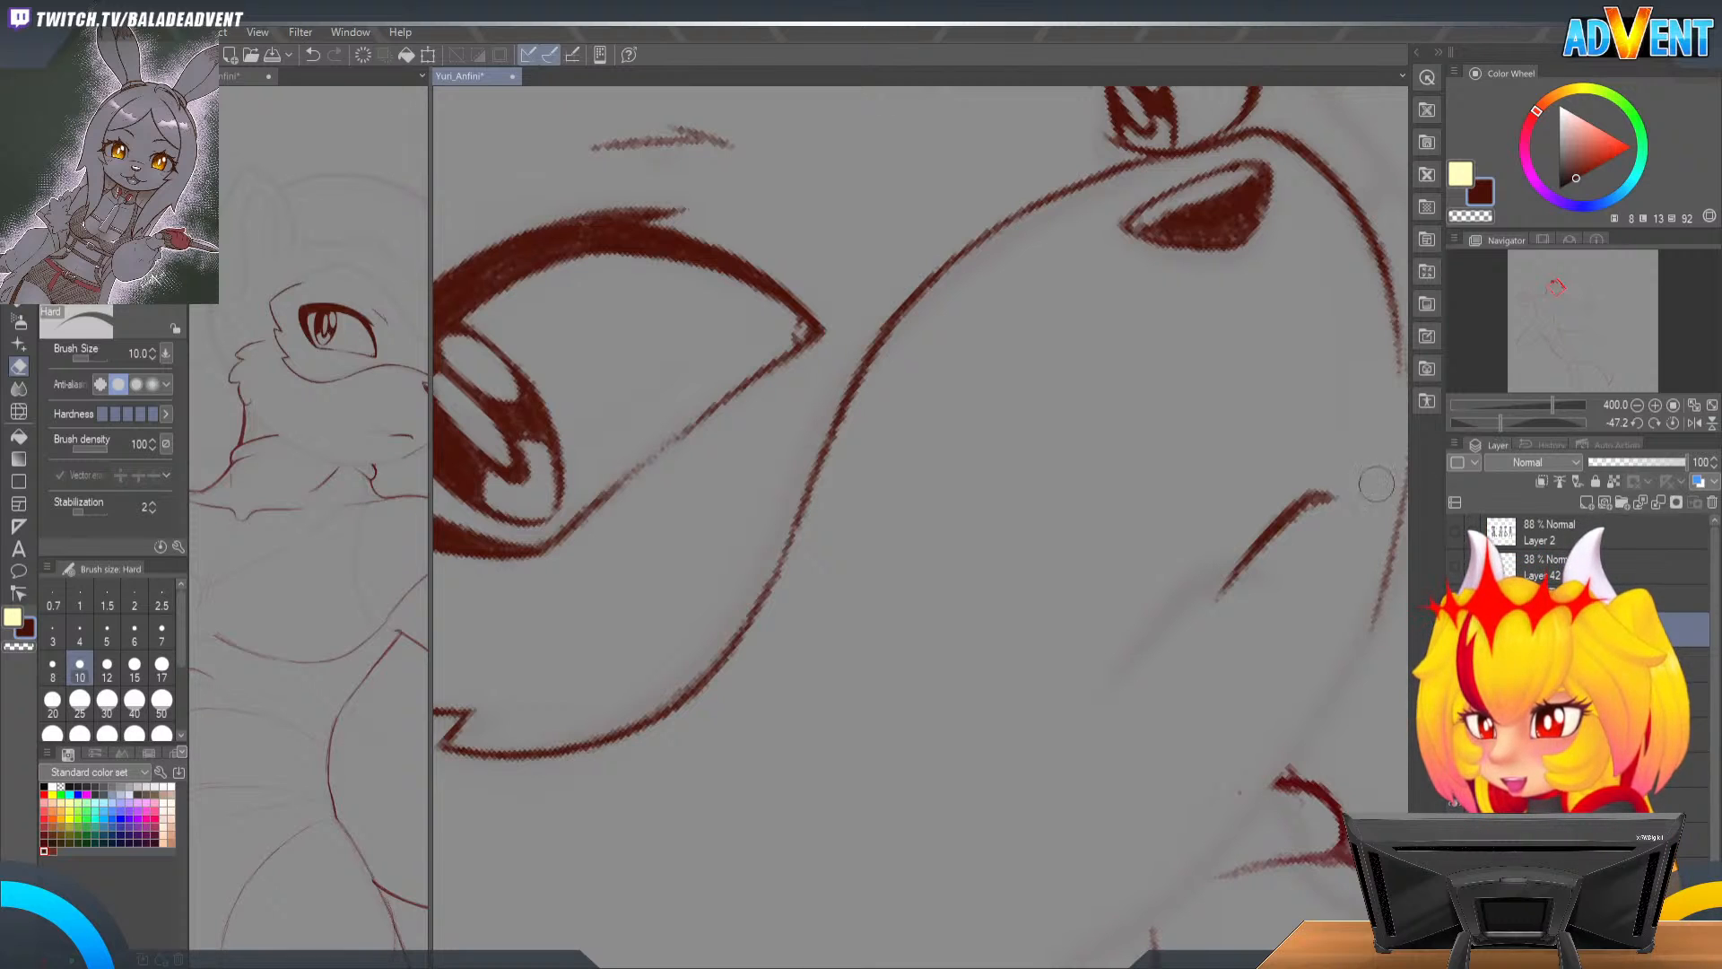
pyautogui.press('r')
pyautogui.moveTo(992, 377)
pyautogui.mouseDown()
pyautogui.moveTo(930, 177)
pyautogui.moveTo(1056, 548)
pyautogui.moveTo(919, 407)
pyautogui.mouseUp()
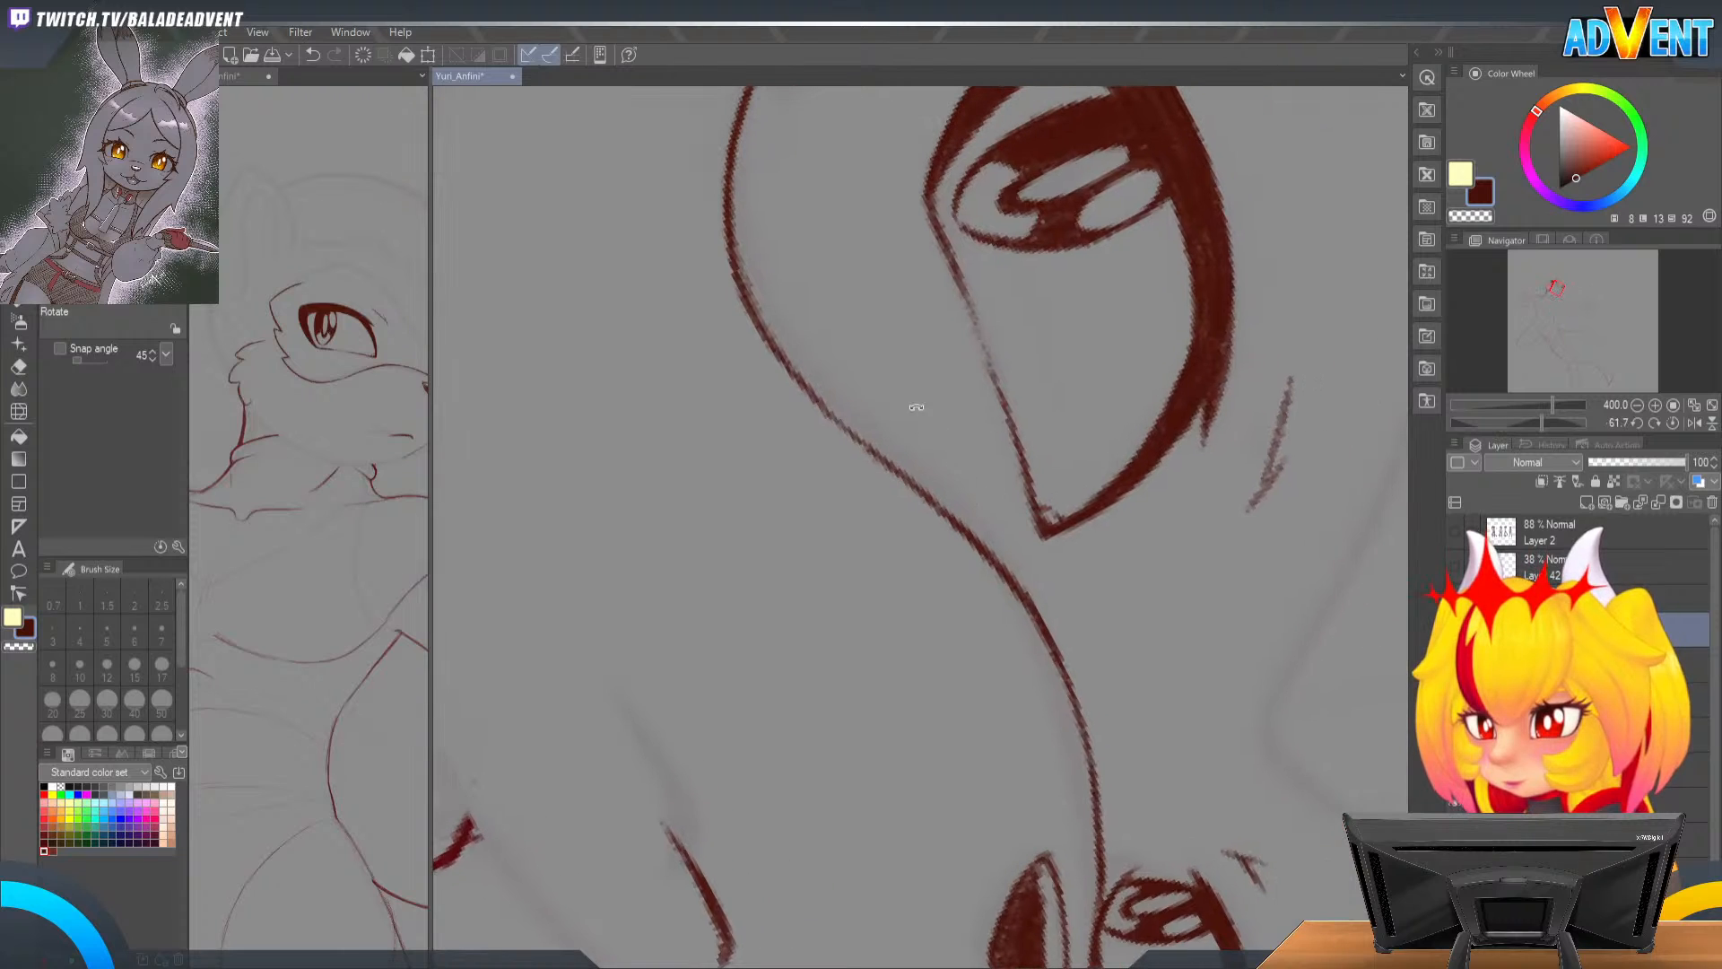
pyautogui.press('p')
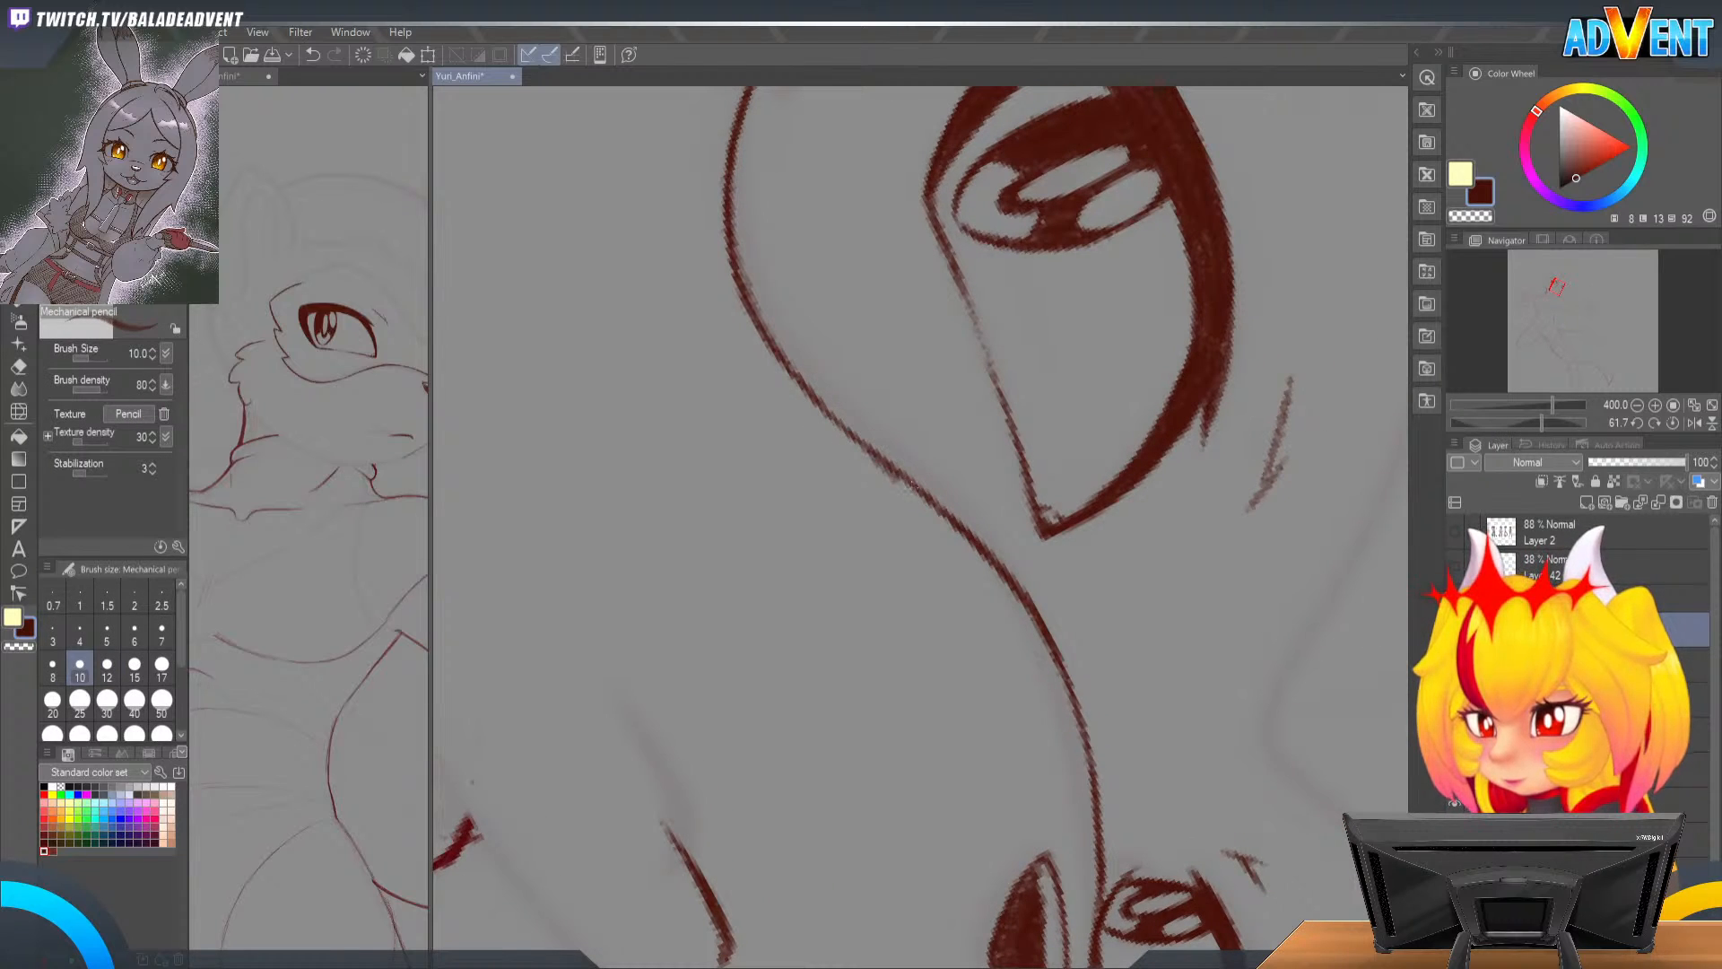
# Step: Reset the canvas rotation, toggle the lower layer's visibility to check its content, and make that layer active
pyautogui.press('r')
pyautogui.moveTo(996, 843)
pyautogui.mouseDown()
pyautogui.moveTo(1136, 687)
pyautogui.moveTo(1104, 442)
pyautogui.mouseUp()
pyautogui.hotkey('ctrl', 'space')
pyautogui.moveTo(1180, 495); pyautogui.dragTo(999, 542)
pyautogui.press('space')
pyautogui.moveTo(1261, 538); pyautogui.dragTo(1345, 511)
pyautogui.hotkey('ctrl', 'space')
pyautogui.press('r')
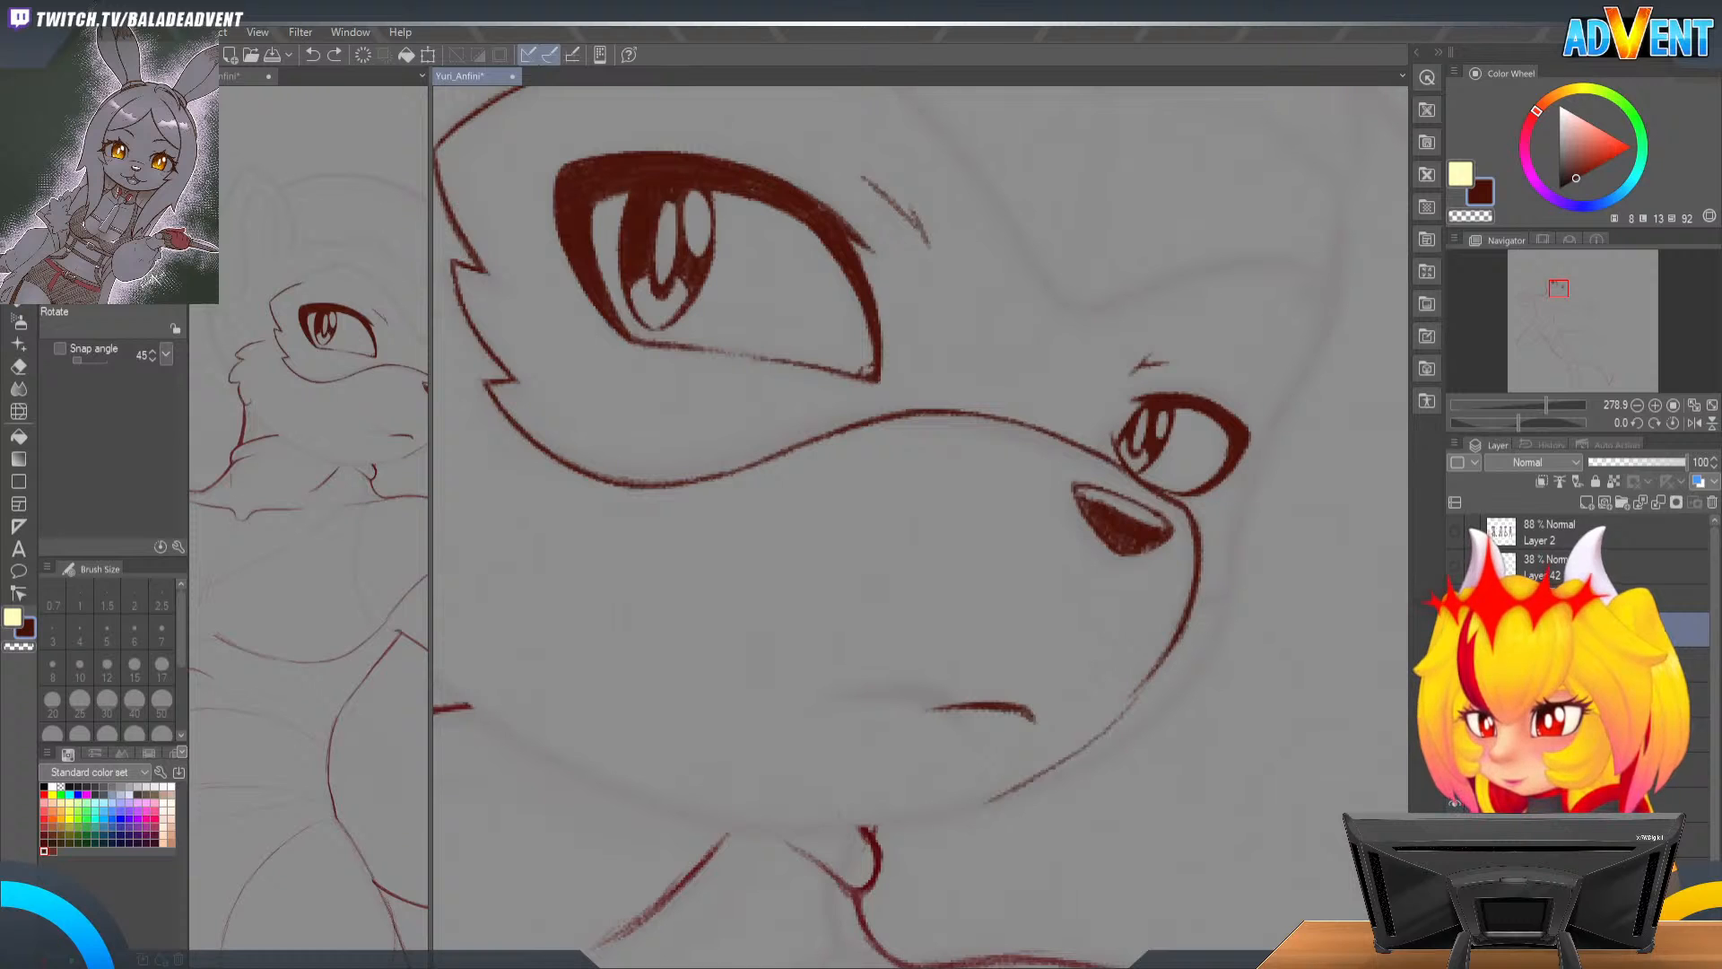
pyautogui.press('space')
pyautogui.moveTo(1008, 676)
pyautogui.mouseDown()
pyautogui.moveTo(1041, 662)
pyautogui.moveTo(1166, 747)
pyautogui.mouseUp()
pyautogui.click(1455, 734)
pyautogui.click(1455, 735)
pyautogui.click(1561, 735)
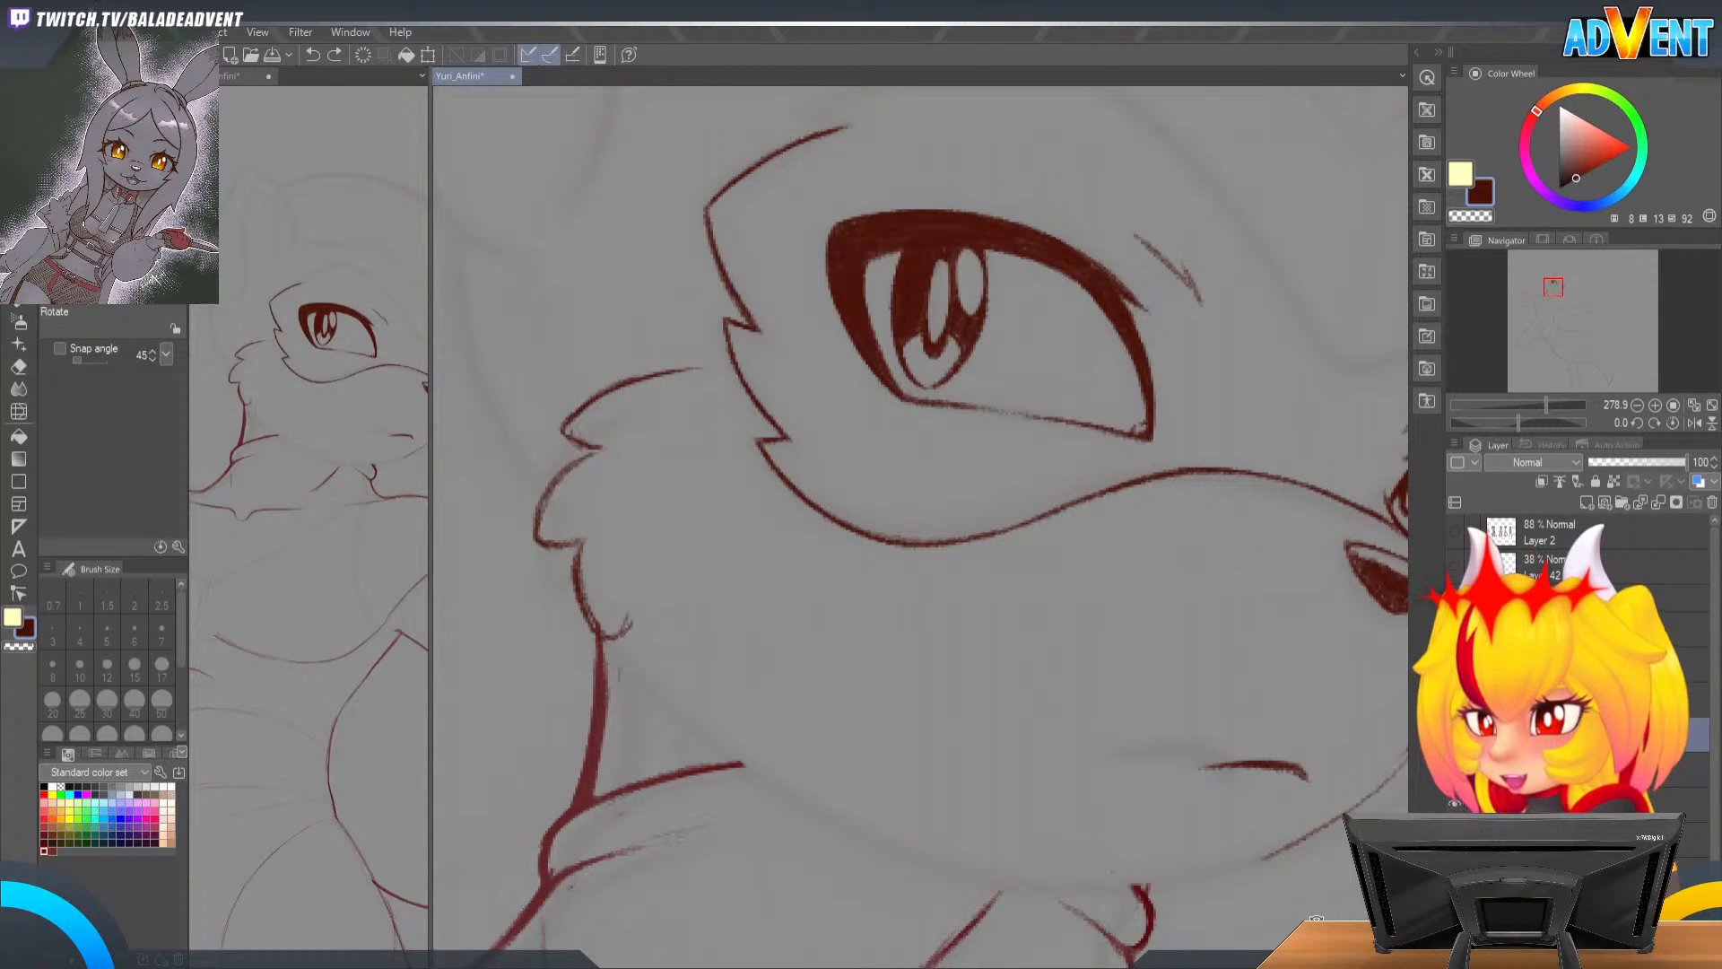
# Step: Mirror the canvas and lightly pencil small fur tufts along the far cheek, below the far eye
pyautogui.press('h')
pyautogui.moveTo(640, 600); pyautogui.dragTo(876, 434)
pyautogui.press('p')
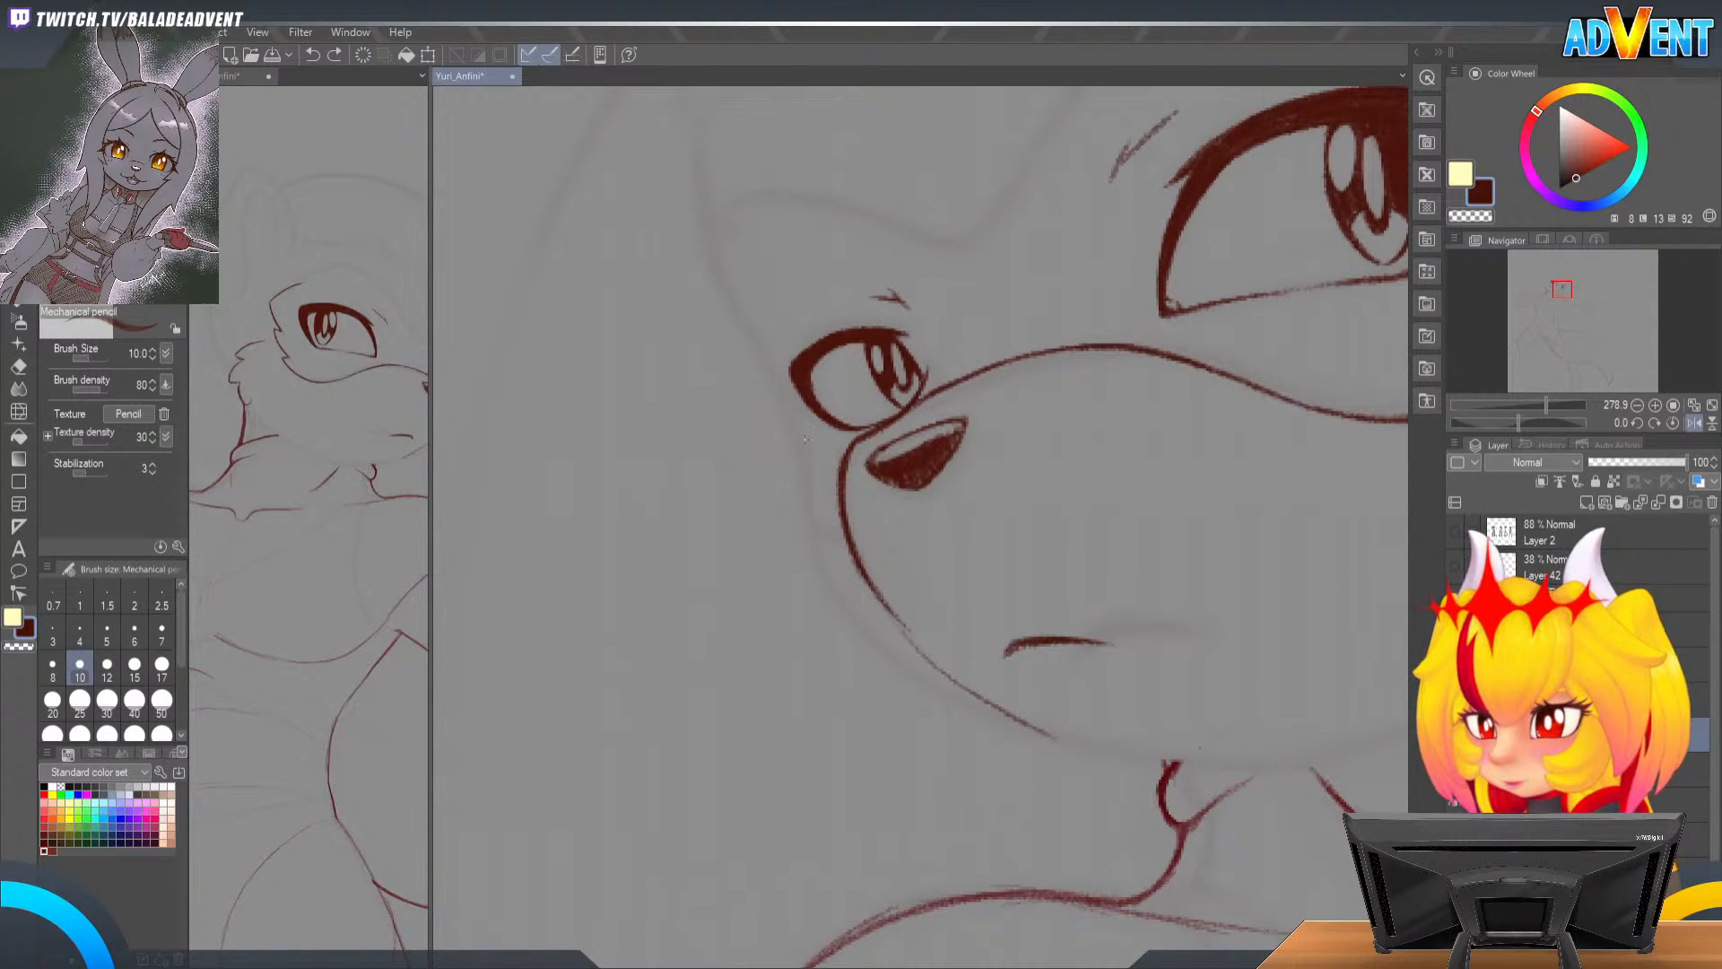
pyautogui.moveTo(797, 461)
pyautogui.mouseDown()
pyautogui.moveTo(783, 538)
pyautogui.moveTo(819, 614)
pyautogui.moveTo(861, 646)
pyautogui.mouseUp()
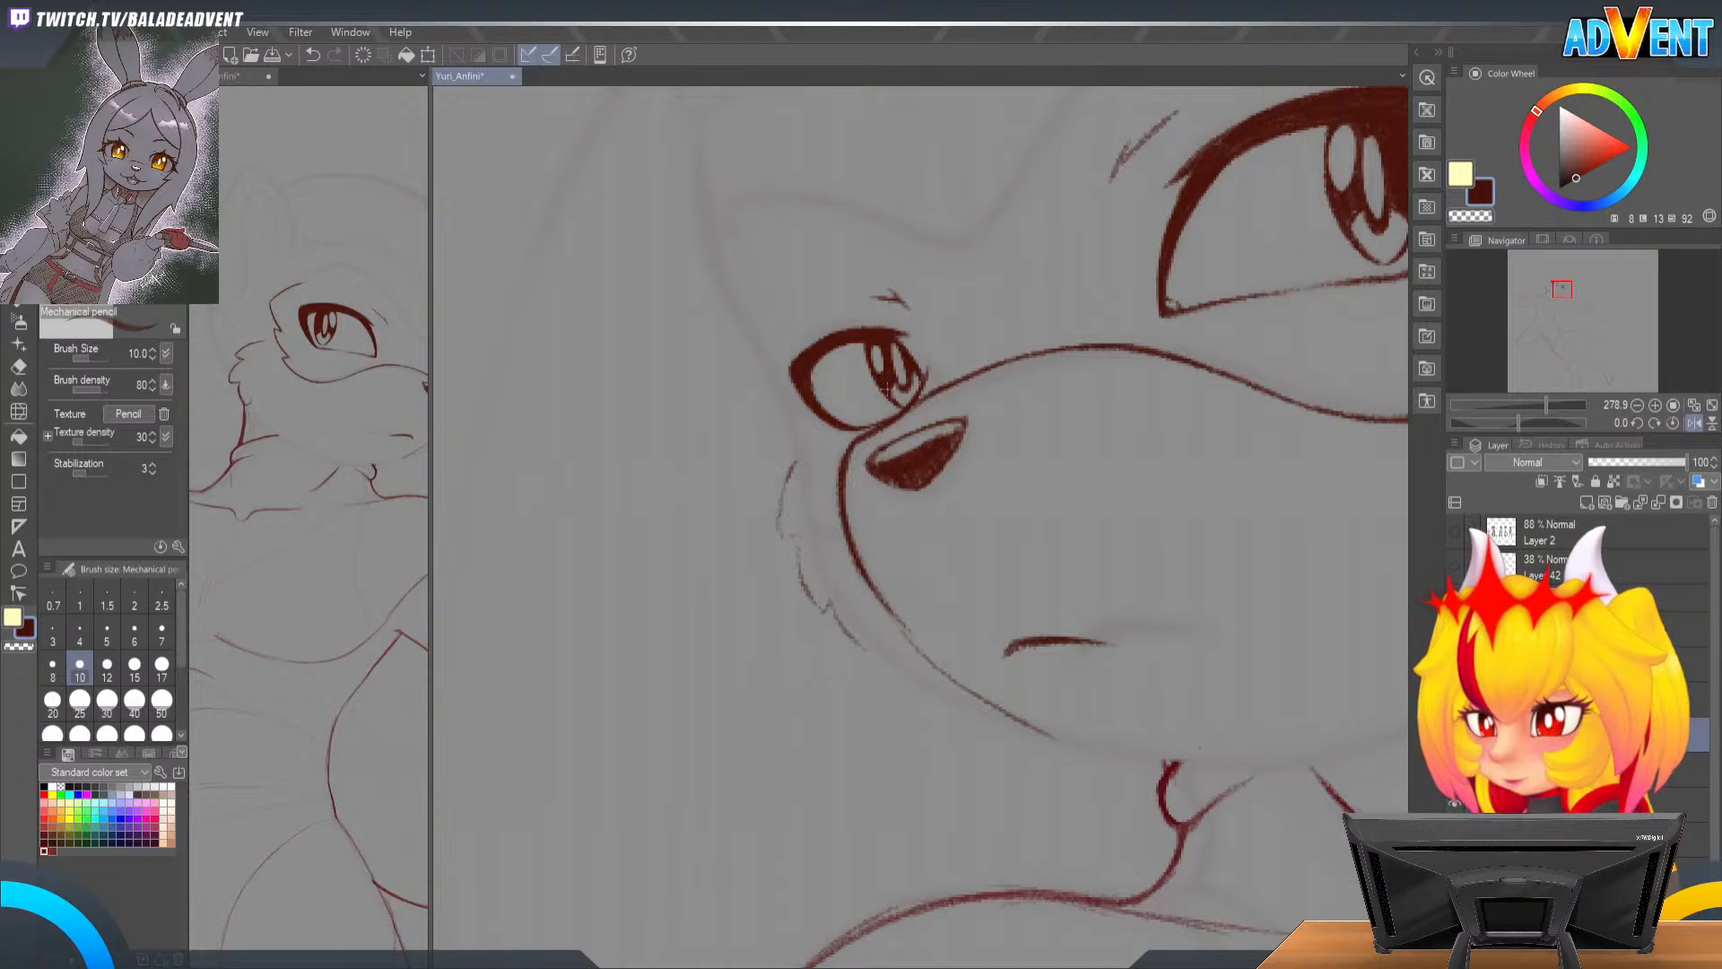
# Step: Erase the lower part of the muzzle's front outline where it runs down toward the chin
pyautogui.click(416, 654)
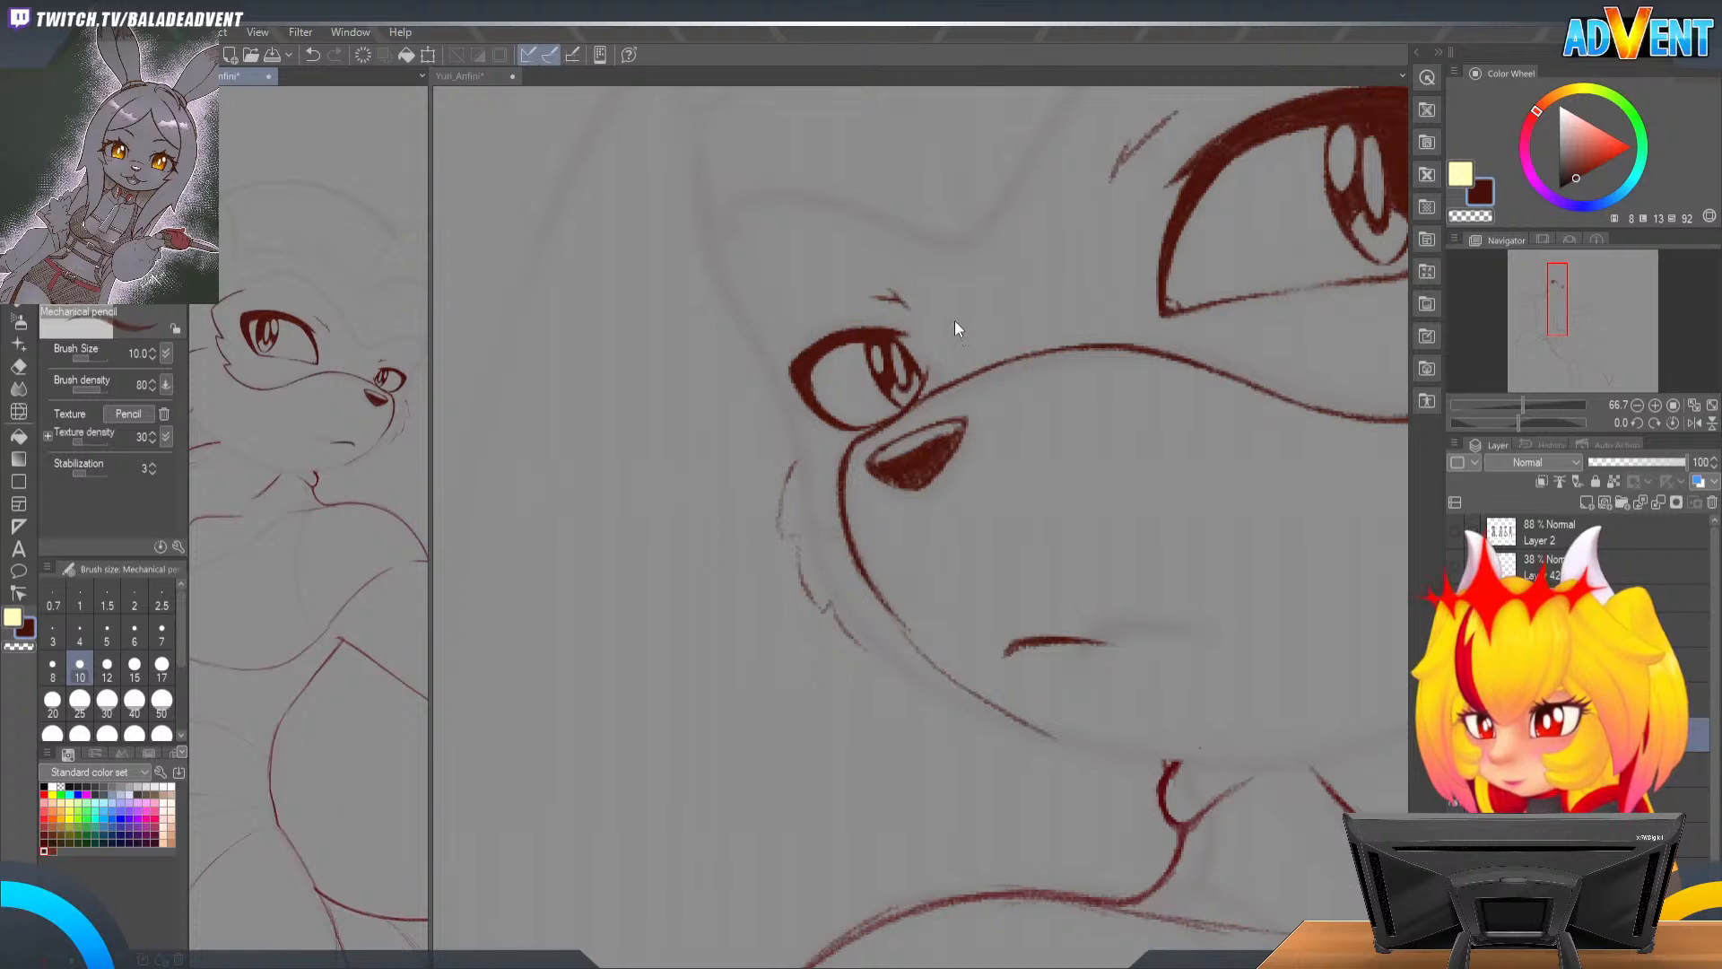
pyautogui.click(982, 246)
pyautogui.press('b')
pyautogui.press('r')
pyautogui.moveTo(1026, 284); pyautogui.dragTo(1028, 859)
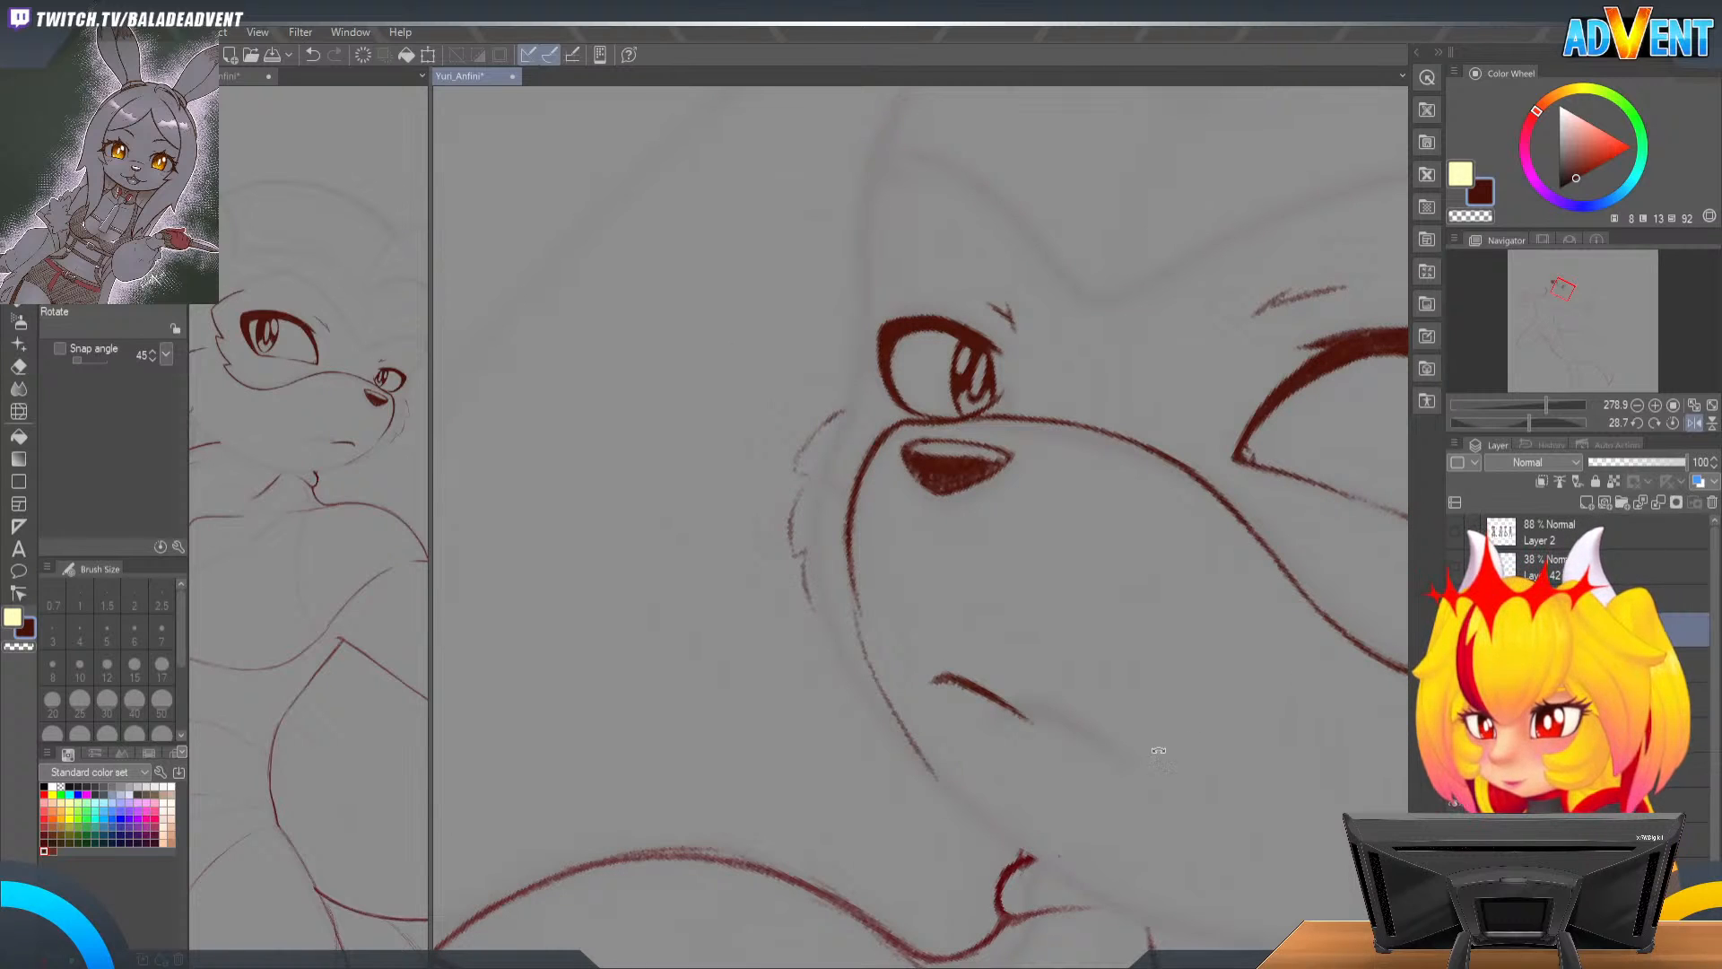
pyautogui.press('e')
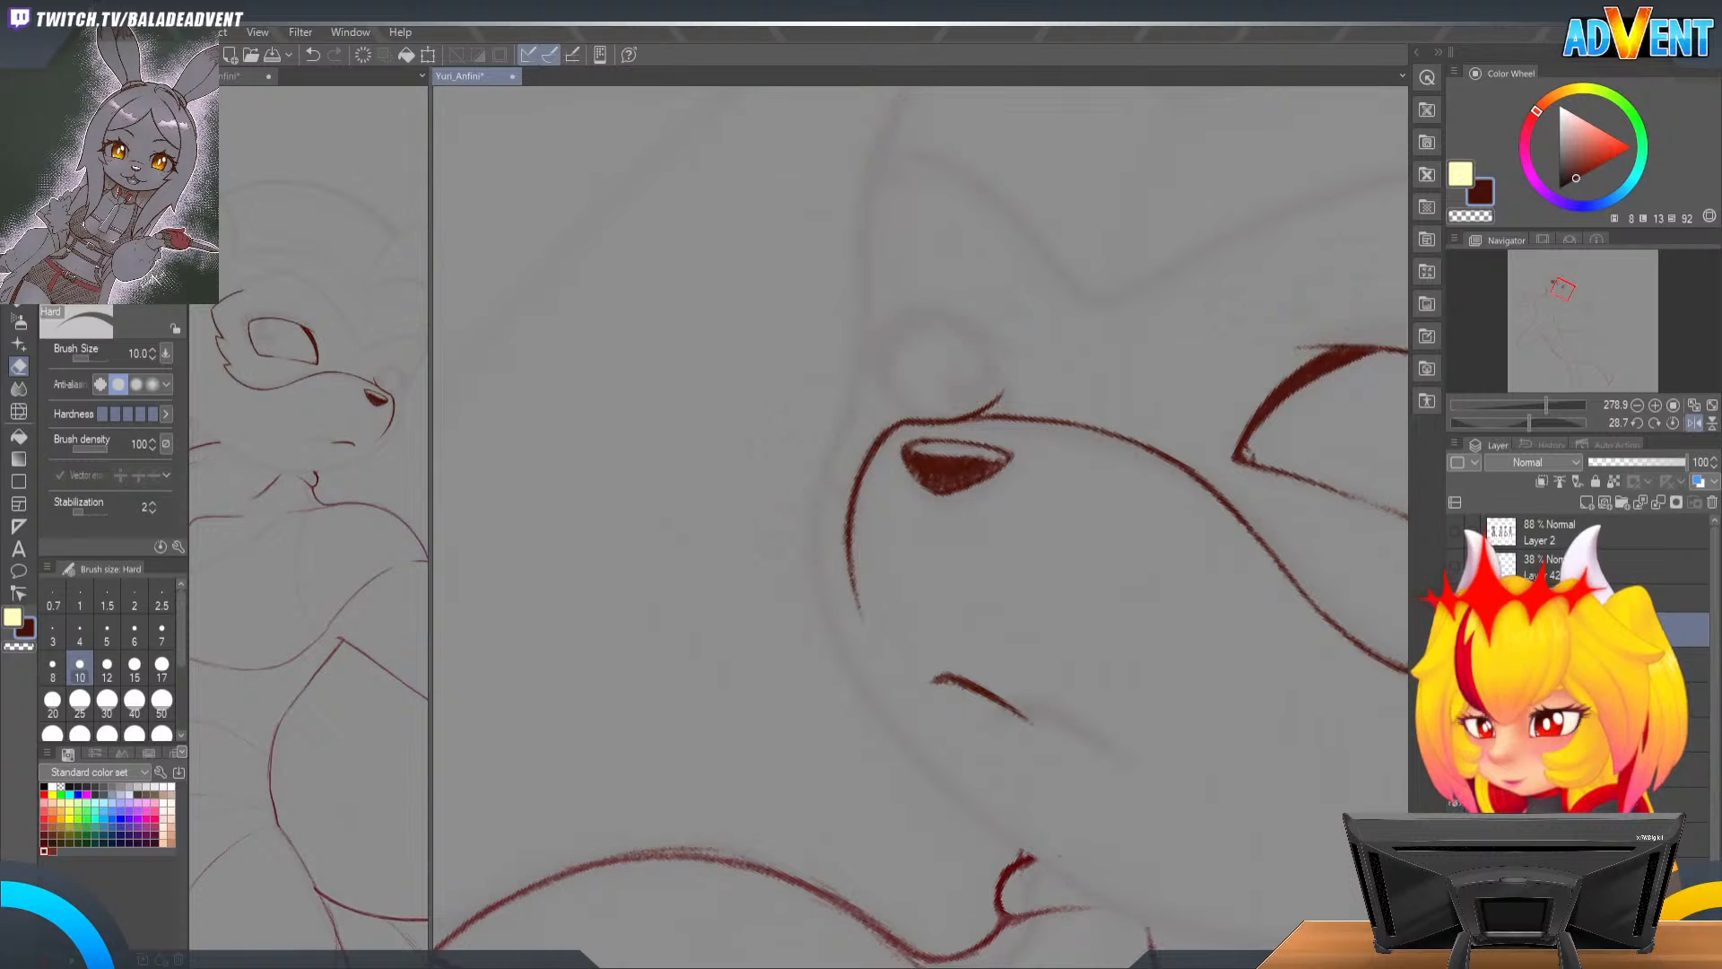
# Step: Ink the lower jaw line on the lower layer, from below the far cheek down to the throat
pyautogui.moveTo(1088, 666)
pyautogui.mouseDown()
pyautogui.moveTo(1080, 473)
pyautogui.moveTo(1058, 407)
pyautogui.moveTo(1019, 685)
pyautogui.moveTo(1088, 615)
pyautogui.moveTo(938, 567)
pyautogui.mouseUp()
pyautogui.press('r')
pyautogui.press('p')
pyautogui.press('r')
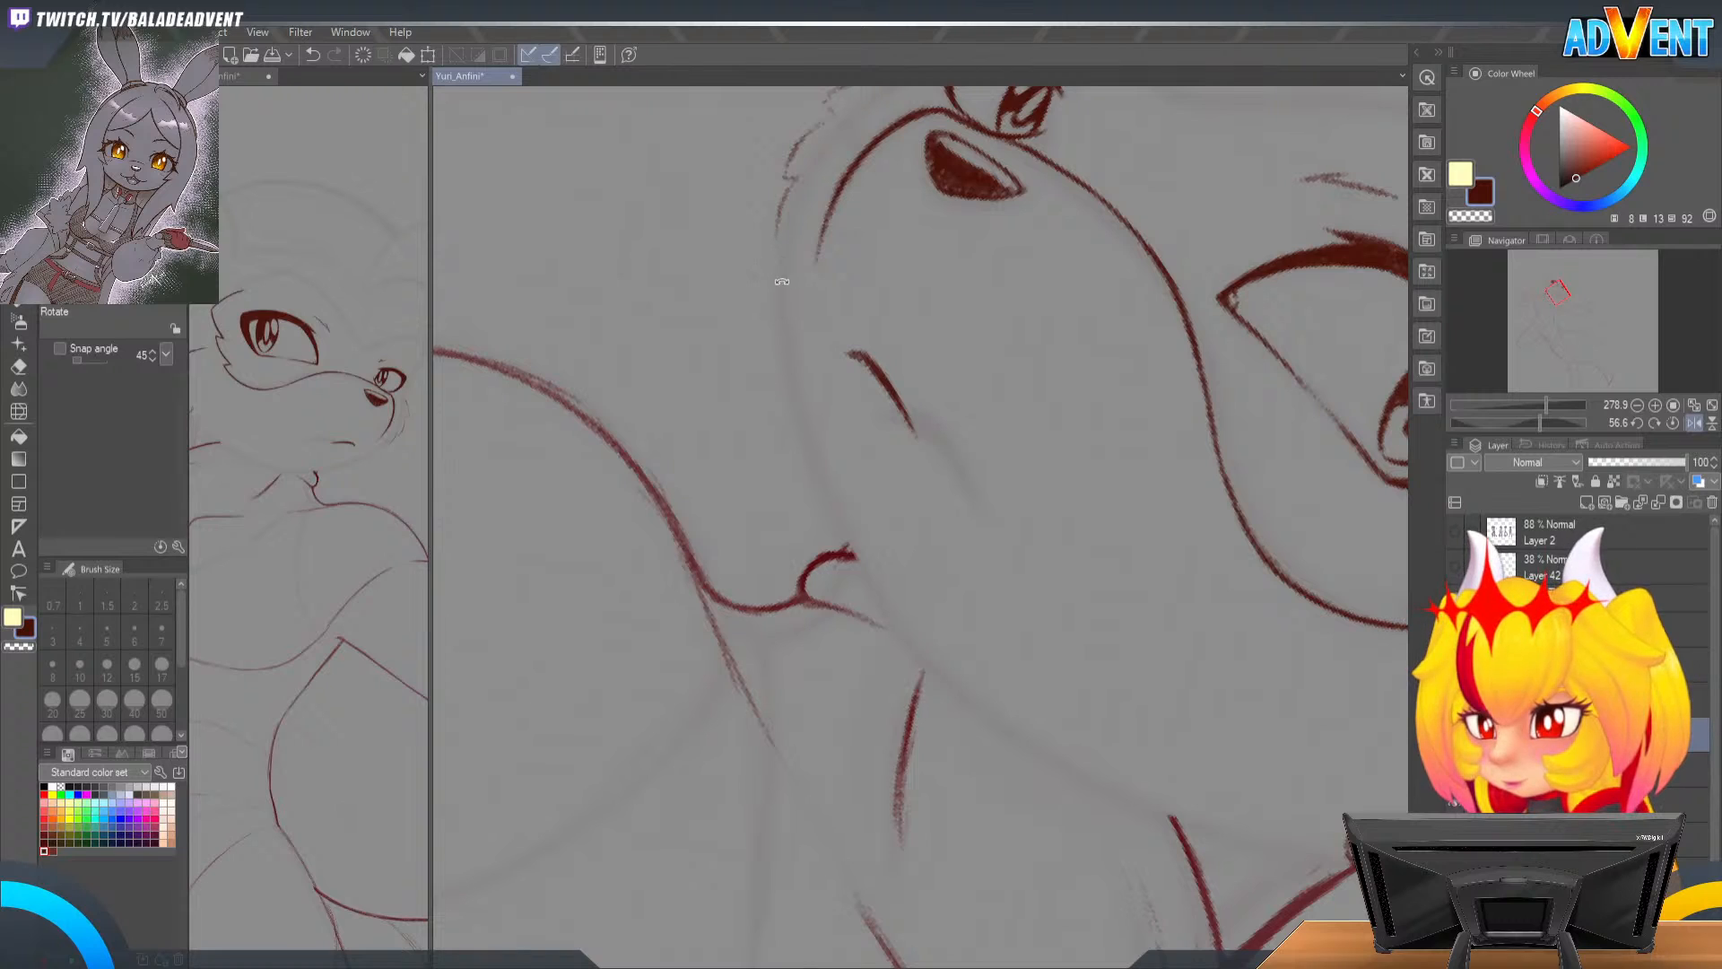
pyautogui.press('p')
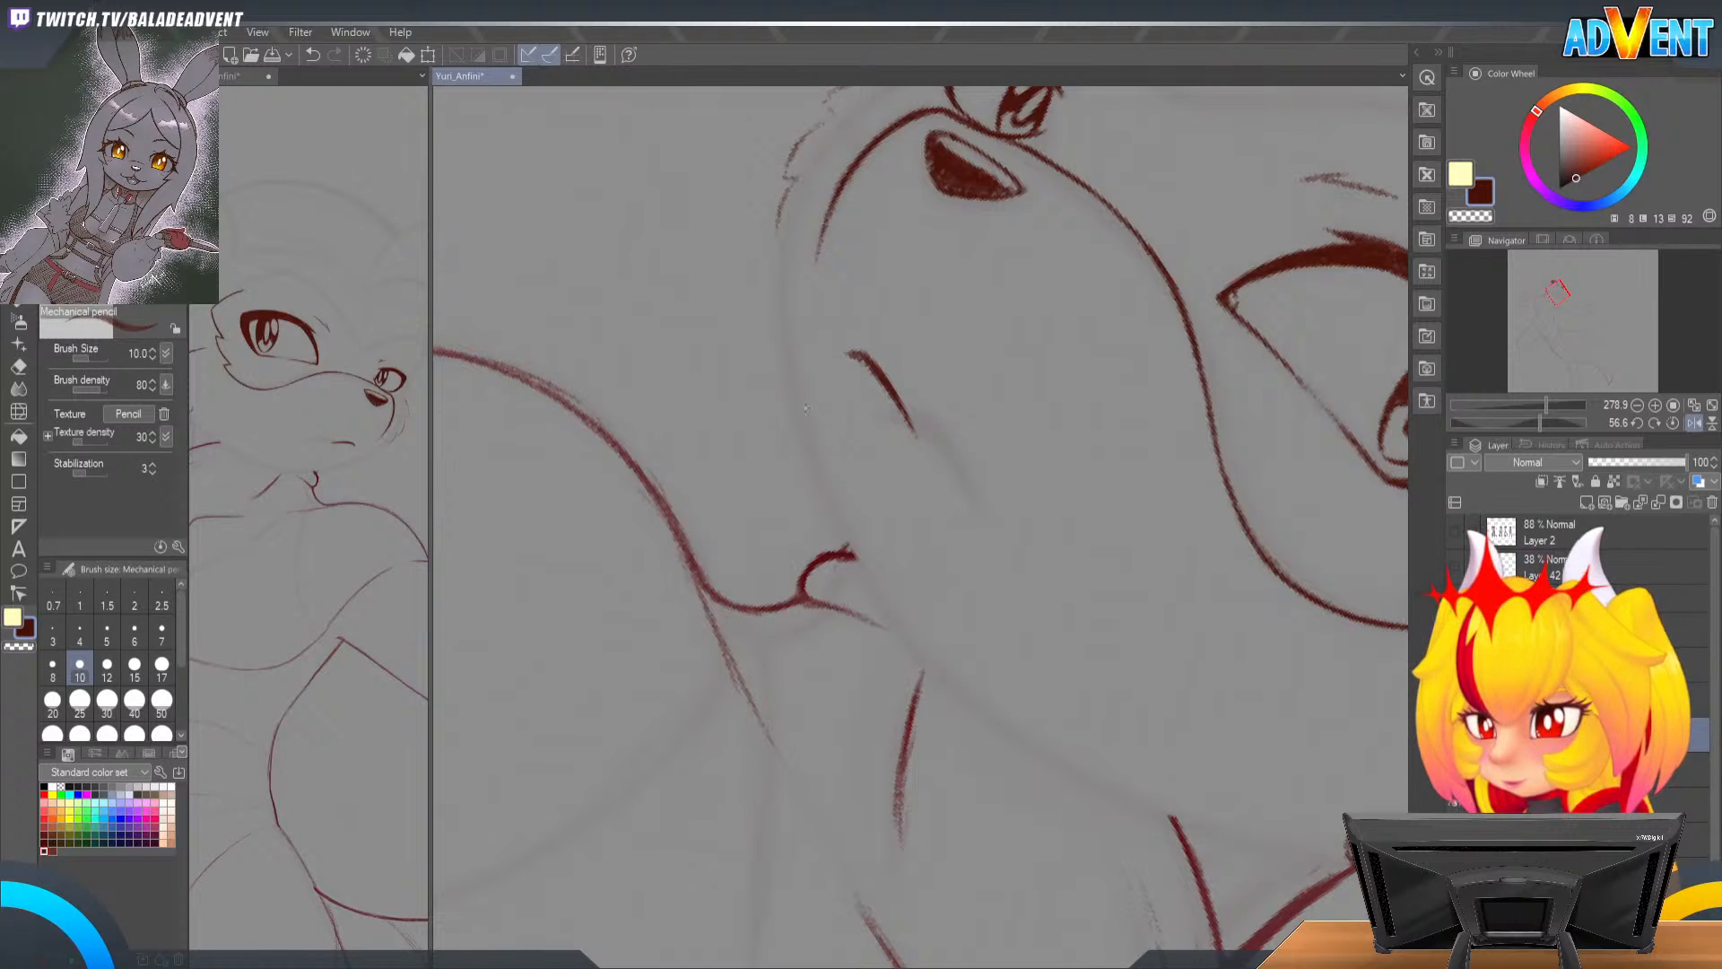
pyautogui.moveTo(806, 438)
pyautogui.mouseDown()
pyautogui.moveTo(887, 614)
pyautogui.moveTo(802, 429)
pyautogui.mouseUp()
pyautogui.moveTo(877, 269); pyautogui.dragTo(930, 446)
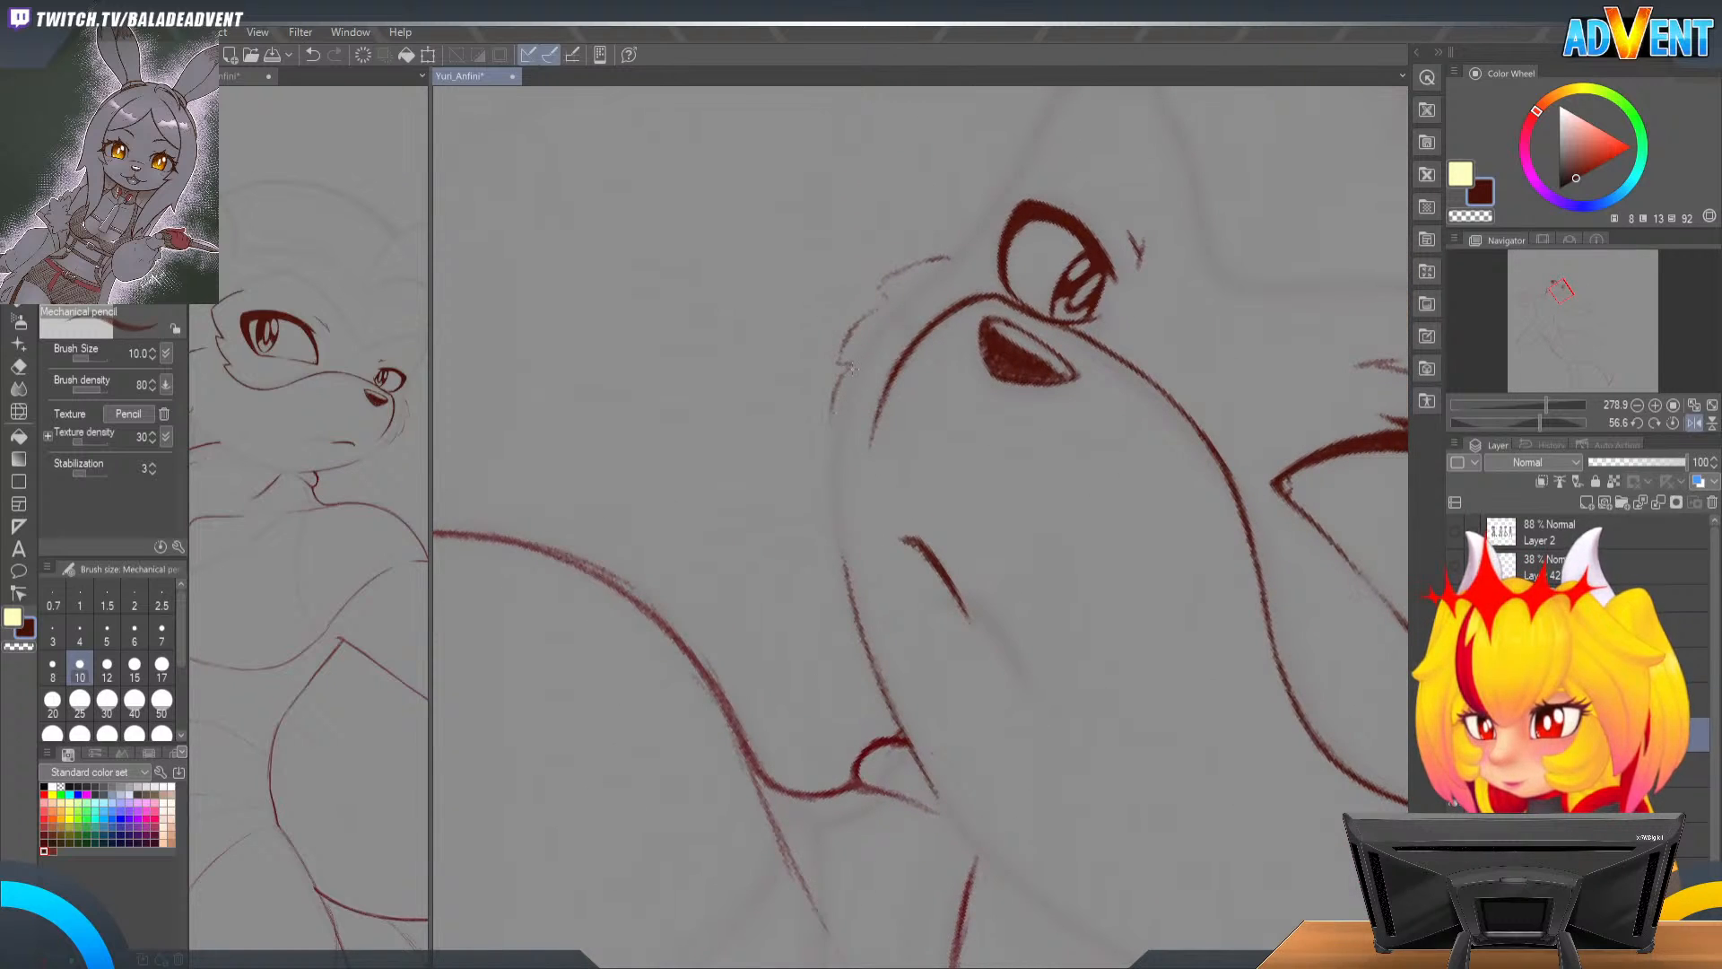
# Step: Ink the lowest fur tuft on the far cheek, undoing and redrawing the stroke that leads down toward the jaw
pyautogui.moveTo(835, 410); pyautogui.dragTo(830, 433)
pyautogui.moveTo(847, 363)
pyautogui.mouseDown()
pyautogui.moveTo(827, 403)
pyautogui.moveTo(838, 370)
pyautogui.moveTo(830, 477)
pyautogui.mouseUp()
pyautogui.hotkey('ctrl', 'z')
pyautogui.moveTo(833, 413); pyautogui.dragTo(832, 485)
pyautogui.hotkey('ctrl', 'z')
pyautogui.moveTo(836, 415); pyautogui.dragTo(838, 526)
pyautogui.hotkey('ctrl', 'z')
pyautogui.moveTo(837, 427); pyautogui.dragTo(834, 492)
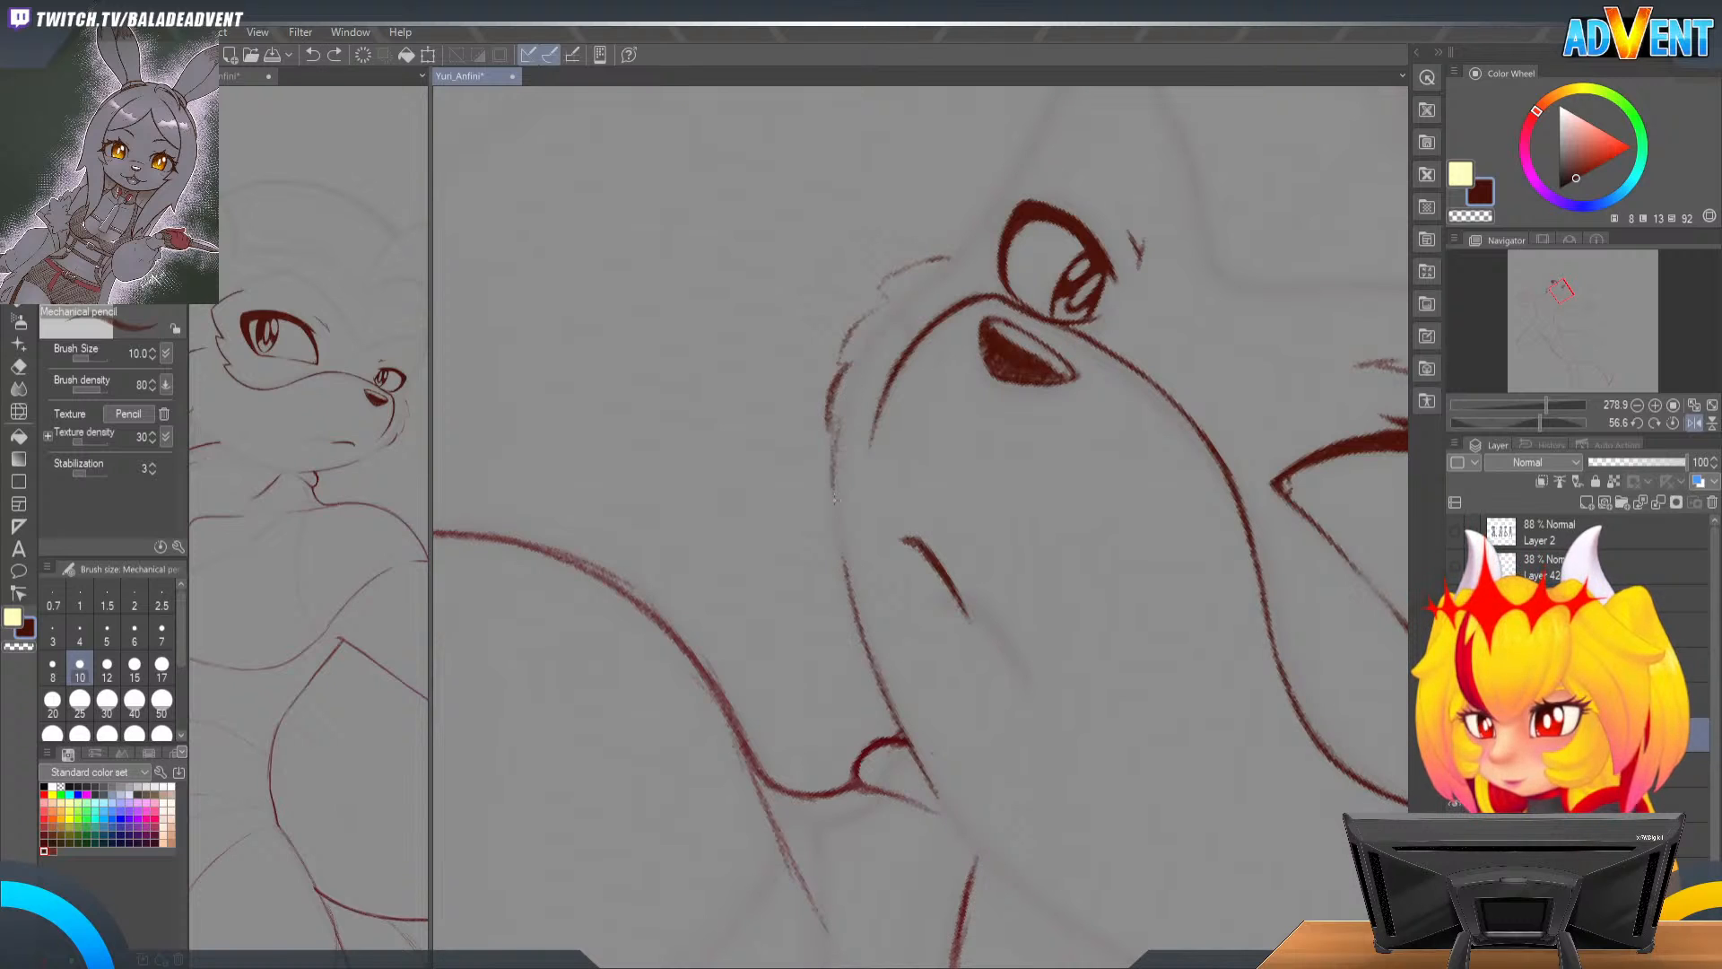
# Step: Connect the lowest cheek tuft to the jaw line with overlapping strokes and clean the junction with the eraser
pyautogui.moveTo(838, 430); pyautogui.dragTo(841, 551)
pyautogui.moveTo(836, 470); pyautogui.dragTo(844, 565)
pyautogui.moveTo(839, 506); pyautogui.dragTo(858, 616)
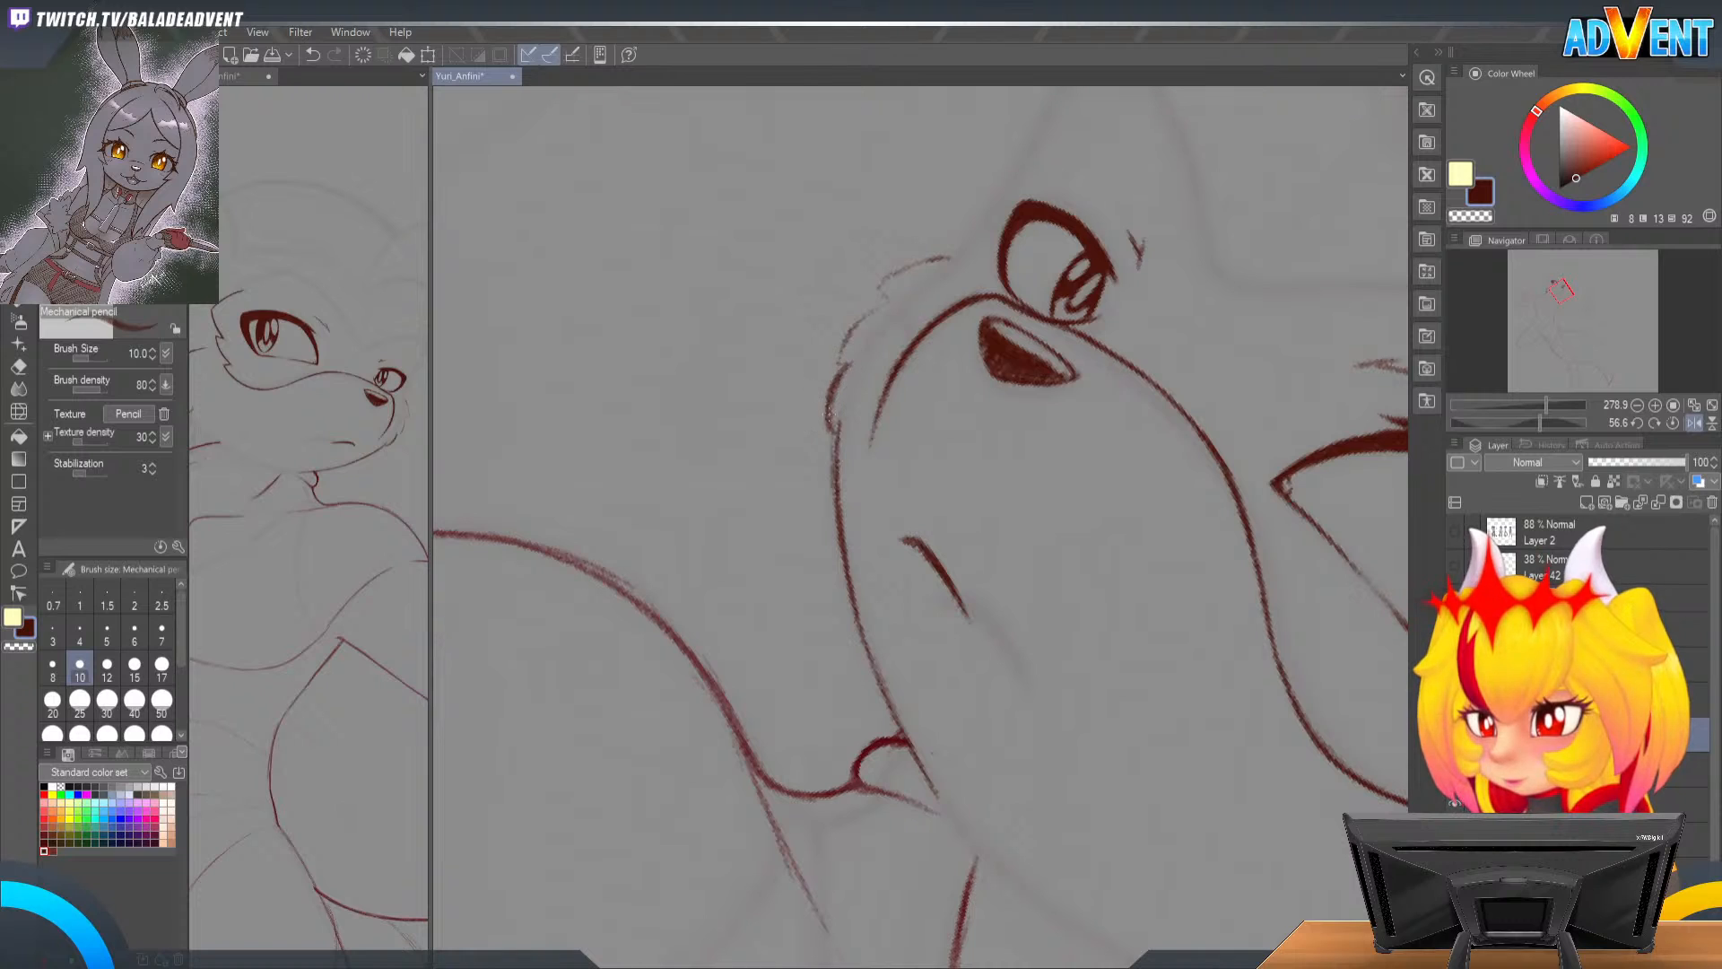
pyautogui.press('e')
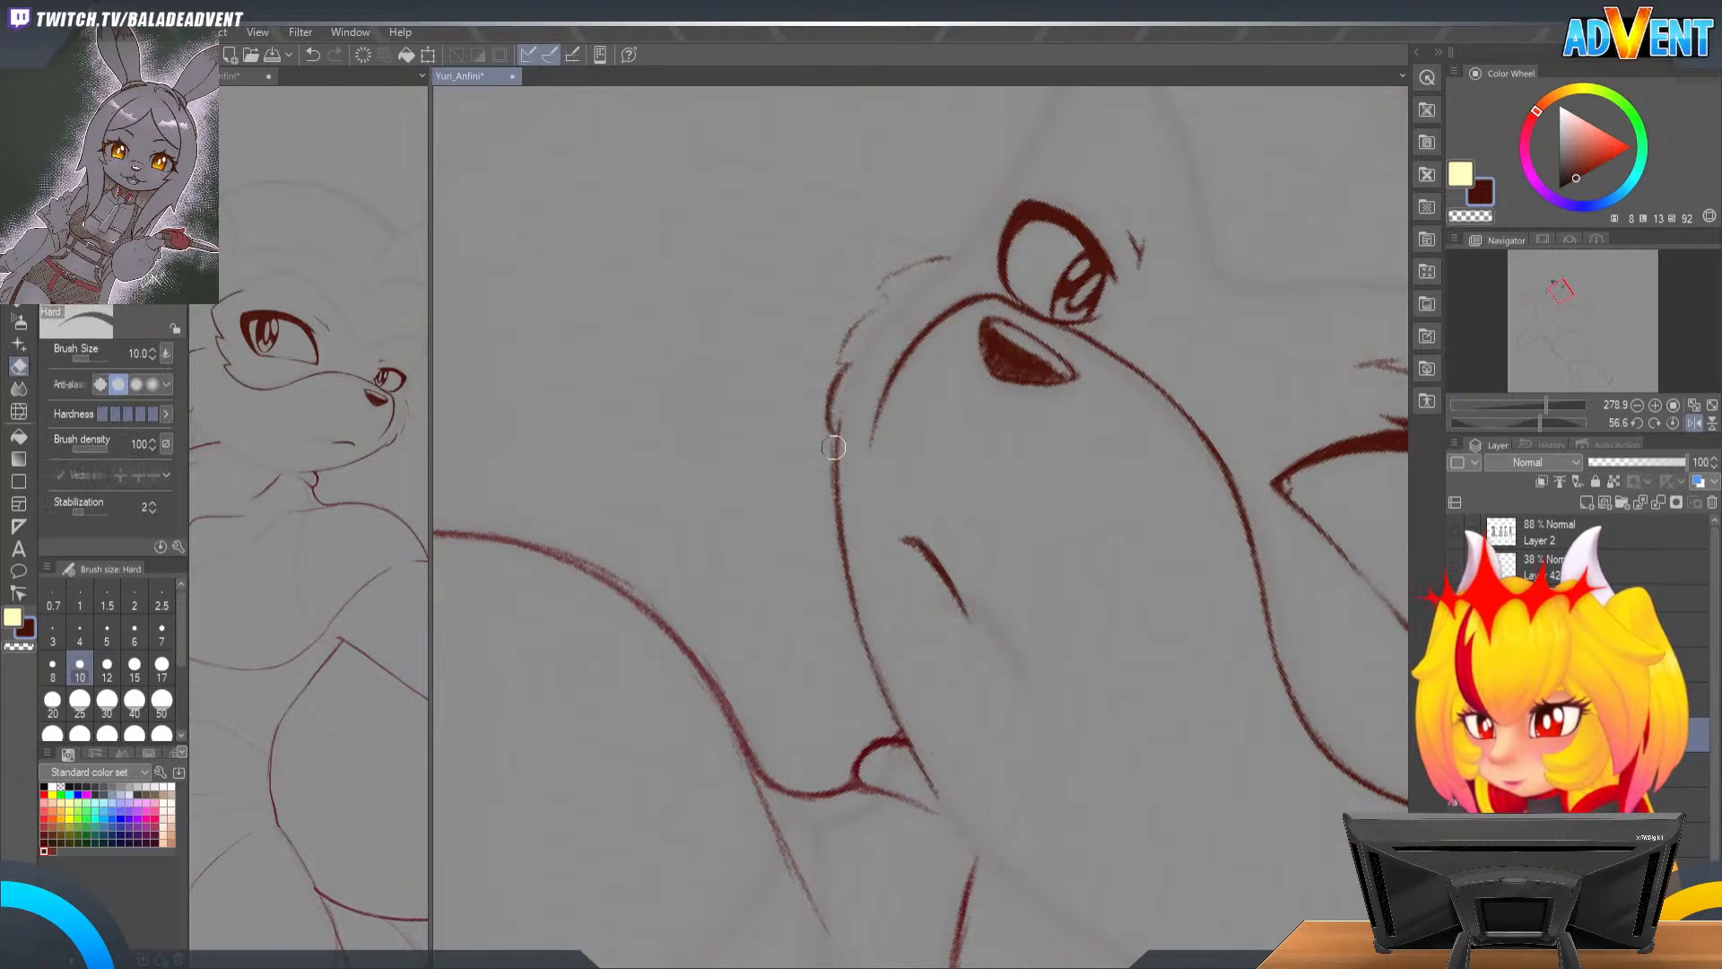
pyautogui.press('p')
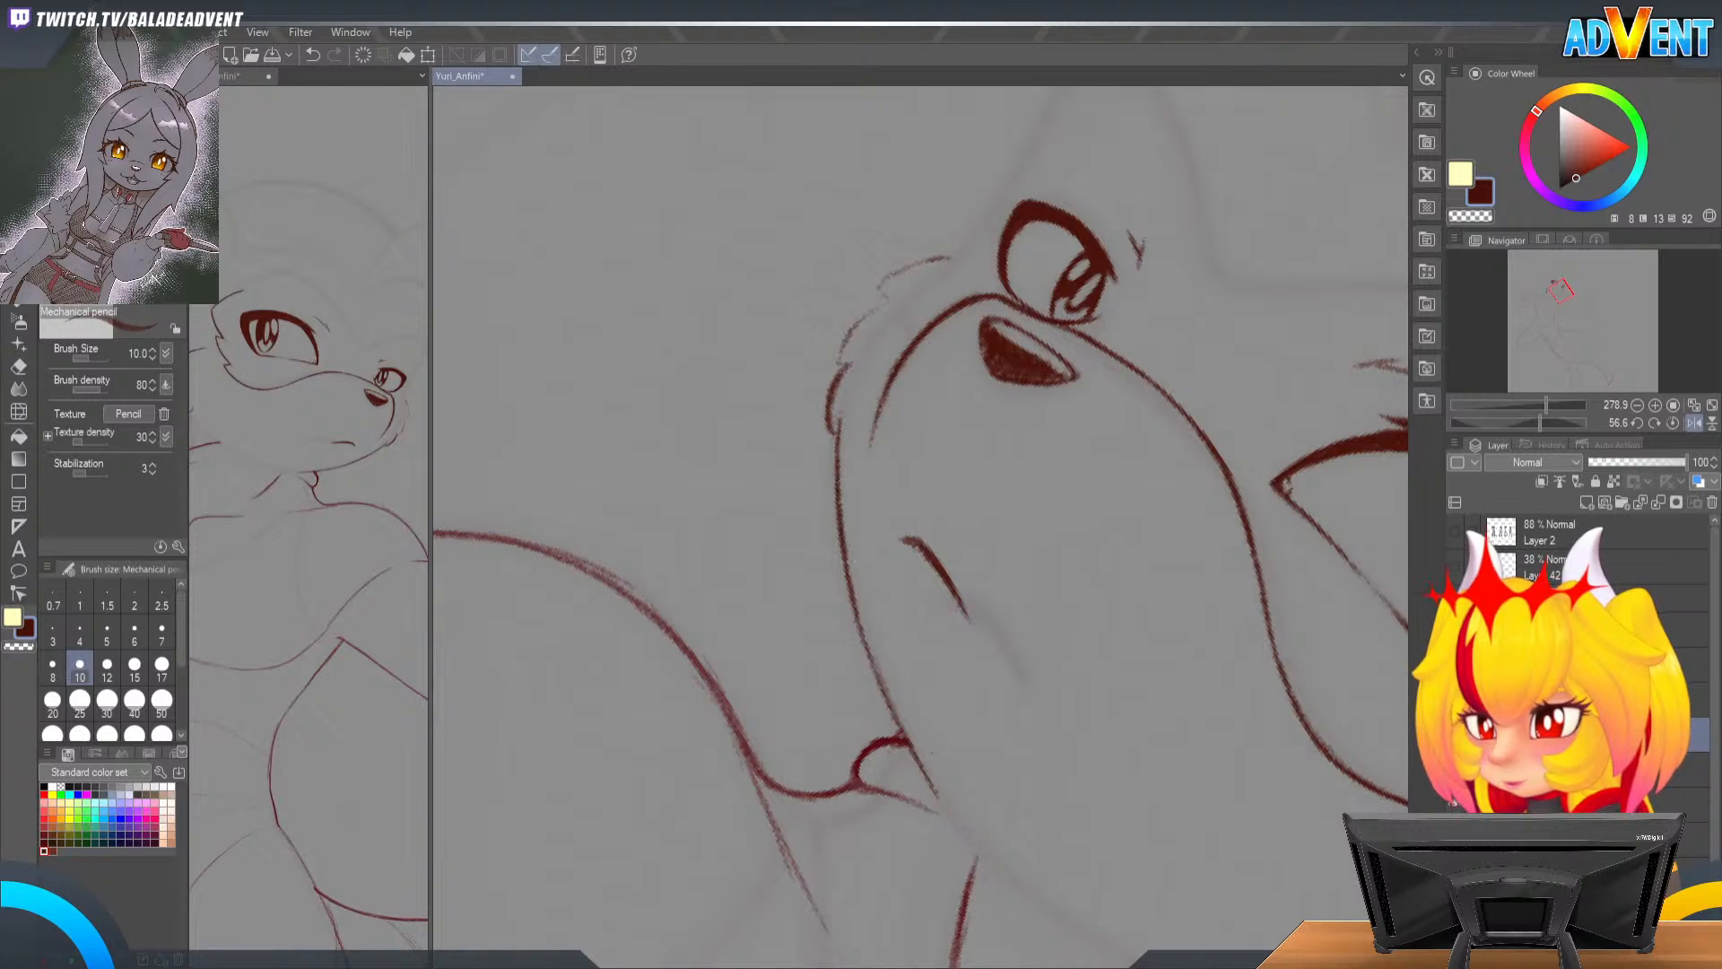
# Step: Reinforce the lower jaw line down to the throat, undoing the first thickening stroke and extending past the throat bump
pyautogui.moveTo(851, 552); pyautogui.dragTo(883, 700)
pyautogui.hotkey('ctrl', 'z')
pyautogui.hotkey('ctrl', 'z')
pyautogui.moveTo(870, 637); pyautogui.dragTo(878, 667)
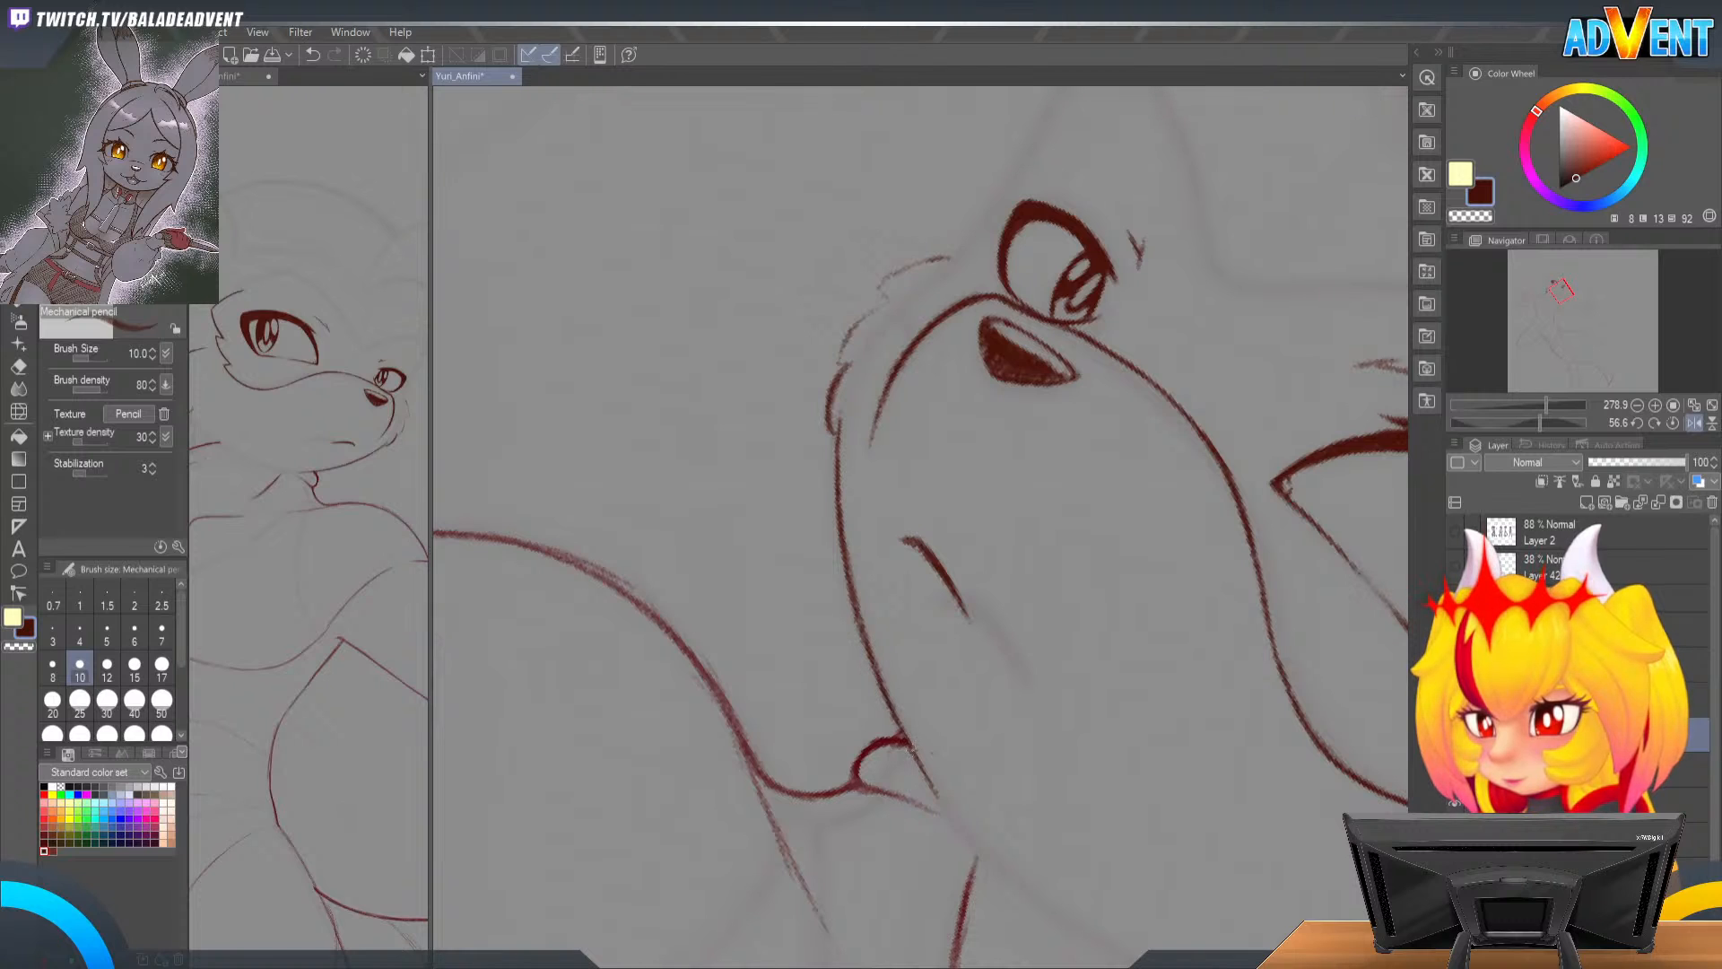
pyautogui.moveTo(904, 742); pyautogui.dragTo(937, 789)
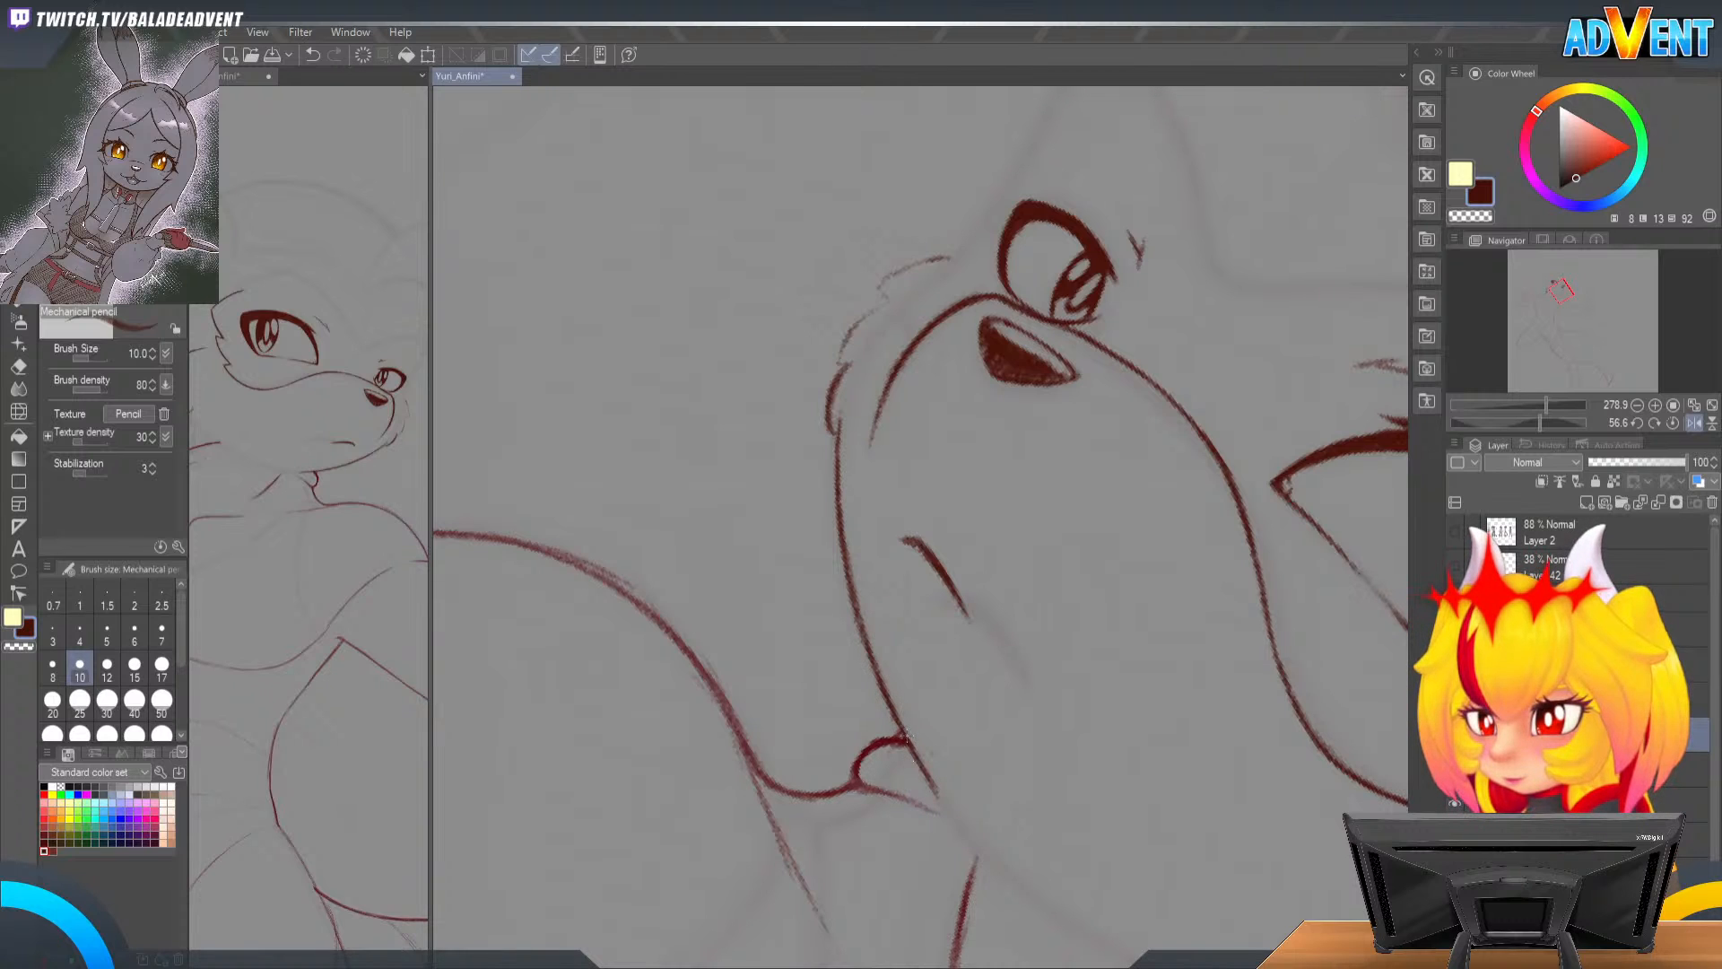
# Step: Ink the next fur tuft up the far cheek with the mechanical pencil and trim its tip with the eraser
pyautogui.moveTo(861, 630)
pyautogui.mouseDown()
pyautogui.moveTo(891, 711)
pyautogui.moveTo(972, 715)
pyautogui.moveTo(1180, 604)
pyautogui.moveTo(923, 531)
pyautogui.moveTo(1142, 615)
pyautogui.mouseUp()
pyautogui.press('r')
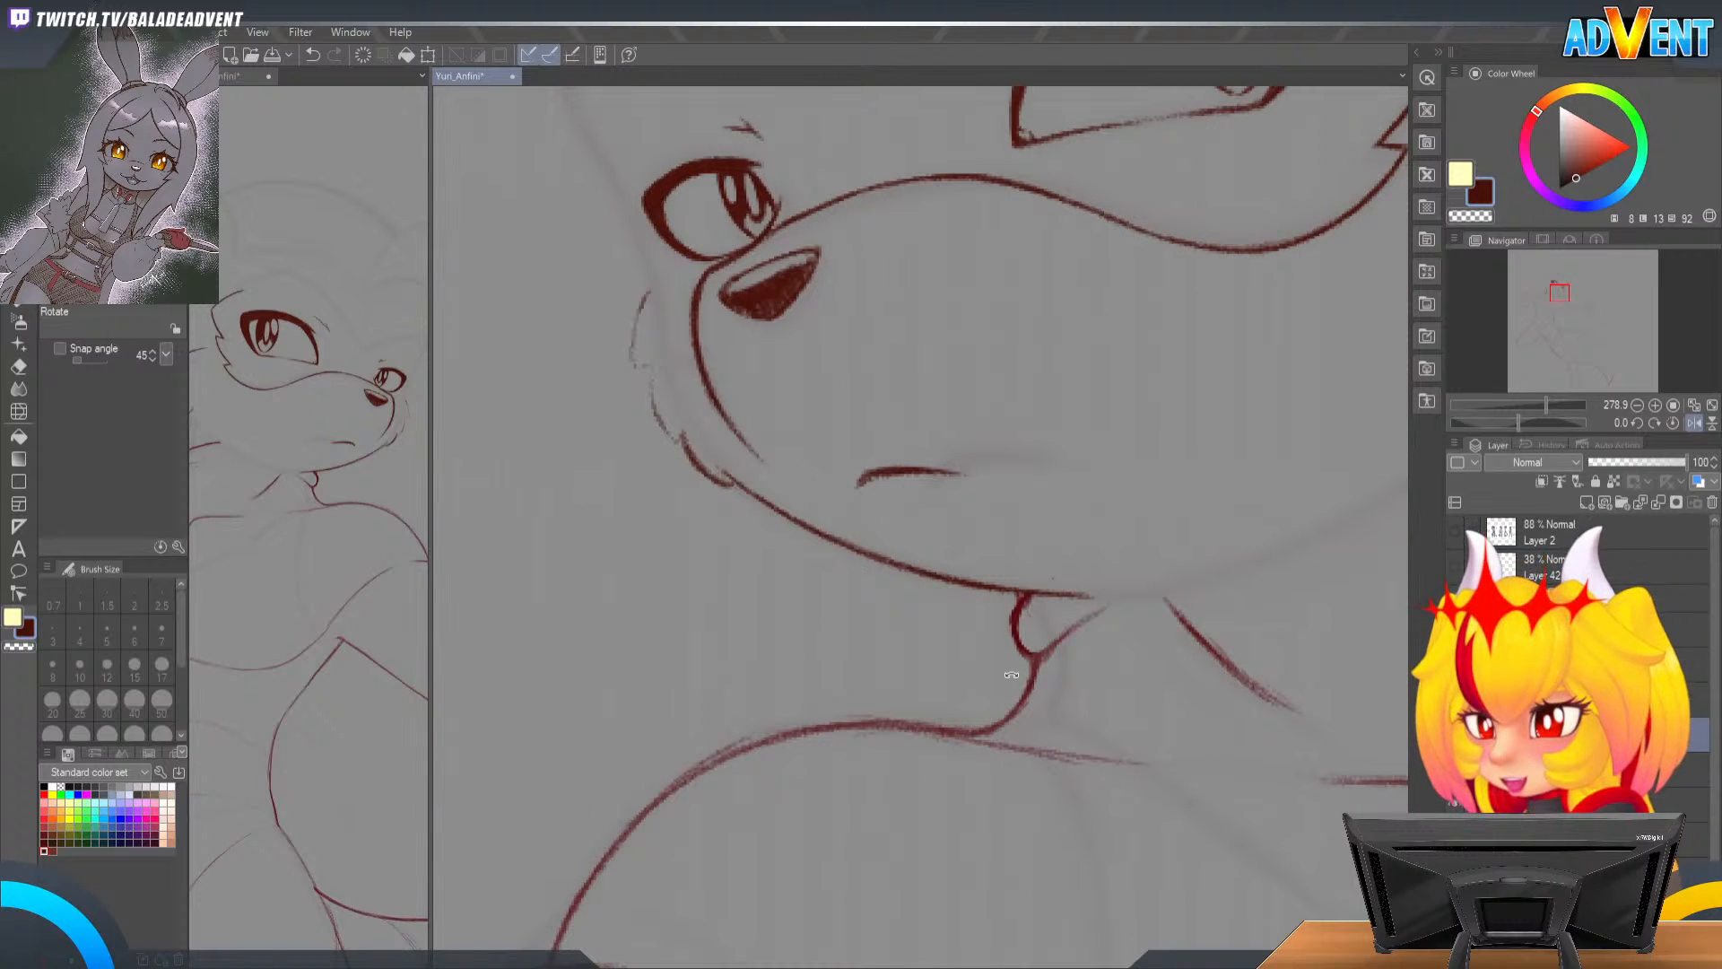
pyautogui.press('p')
pyautogui.moveTo(754, 330); pyautogui.dragTo(813, 392)
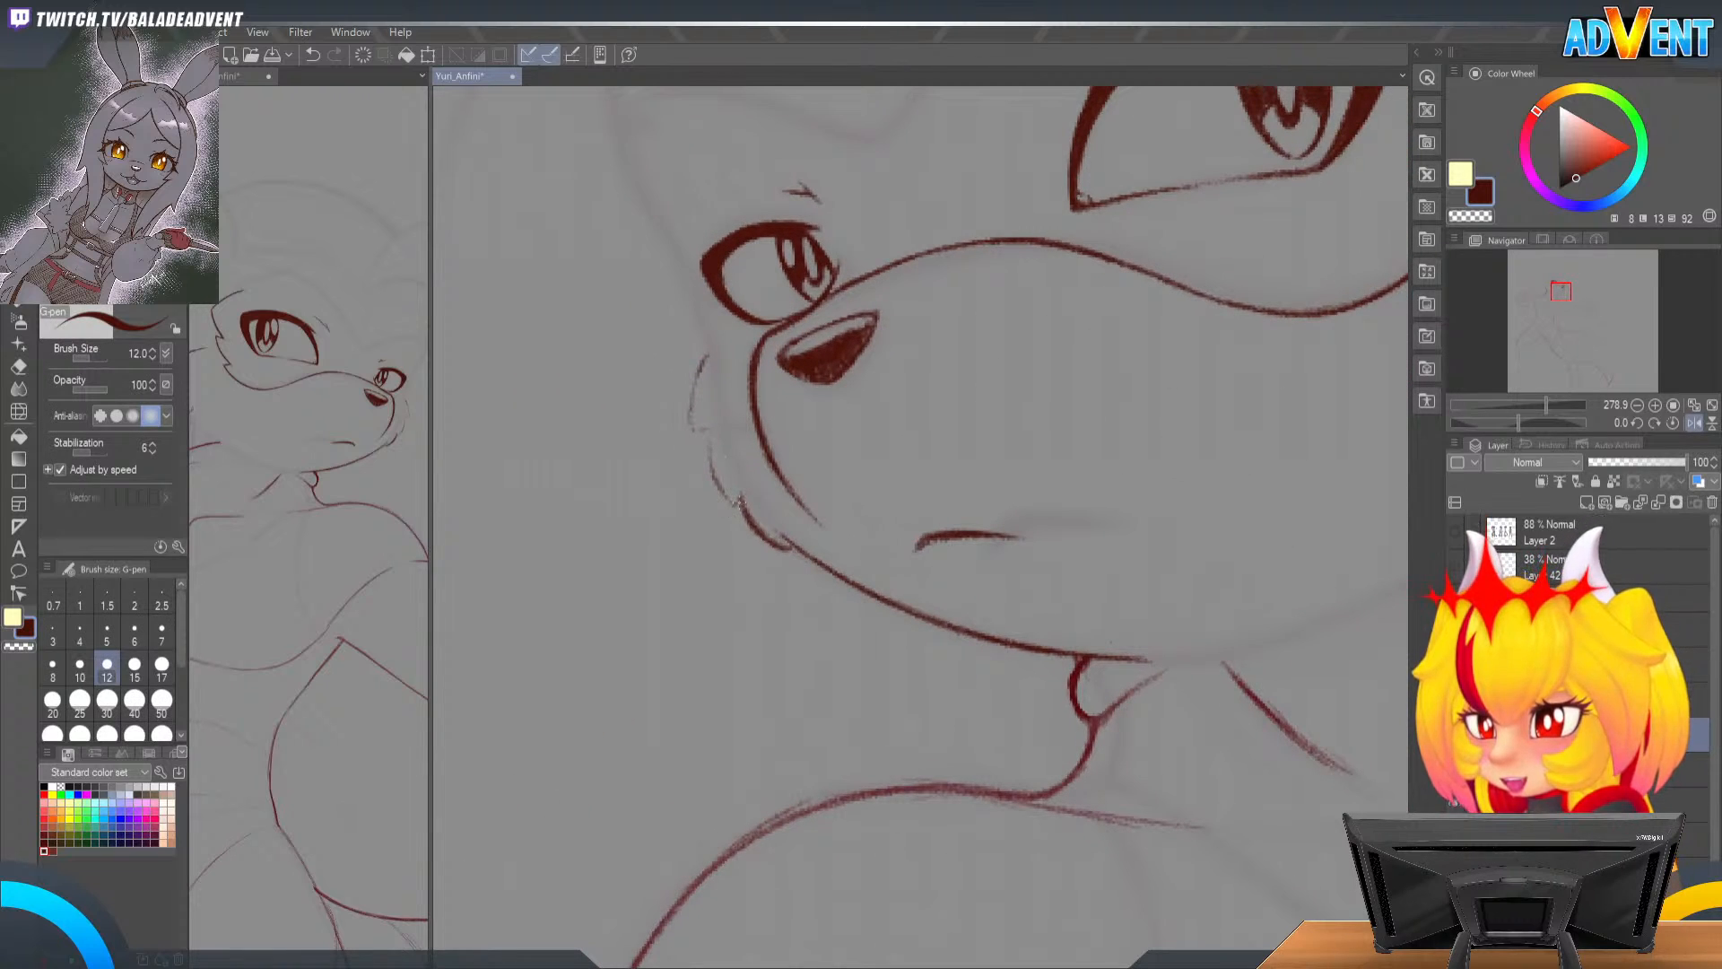
pyautogui.press('p')
pyautogui.press('p')
pyautogui.press('p')
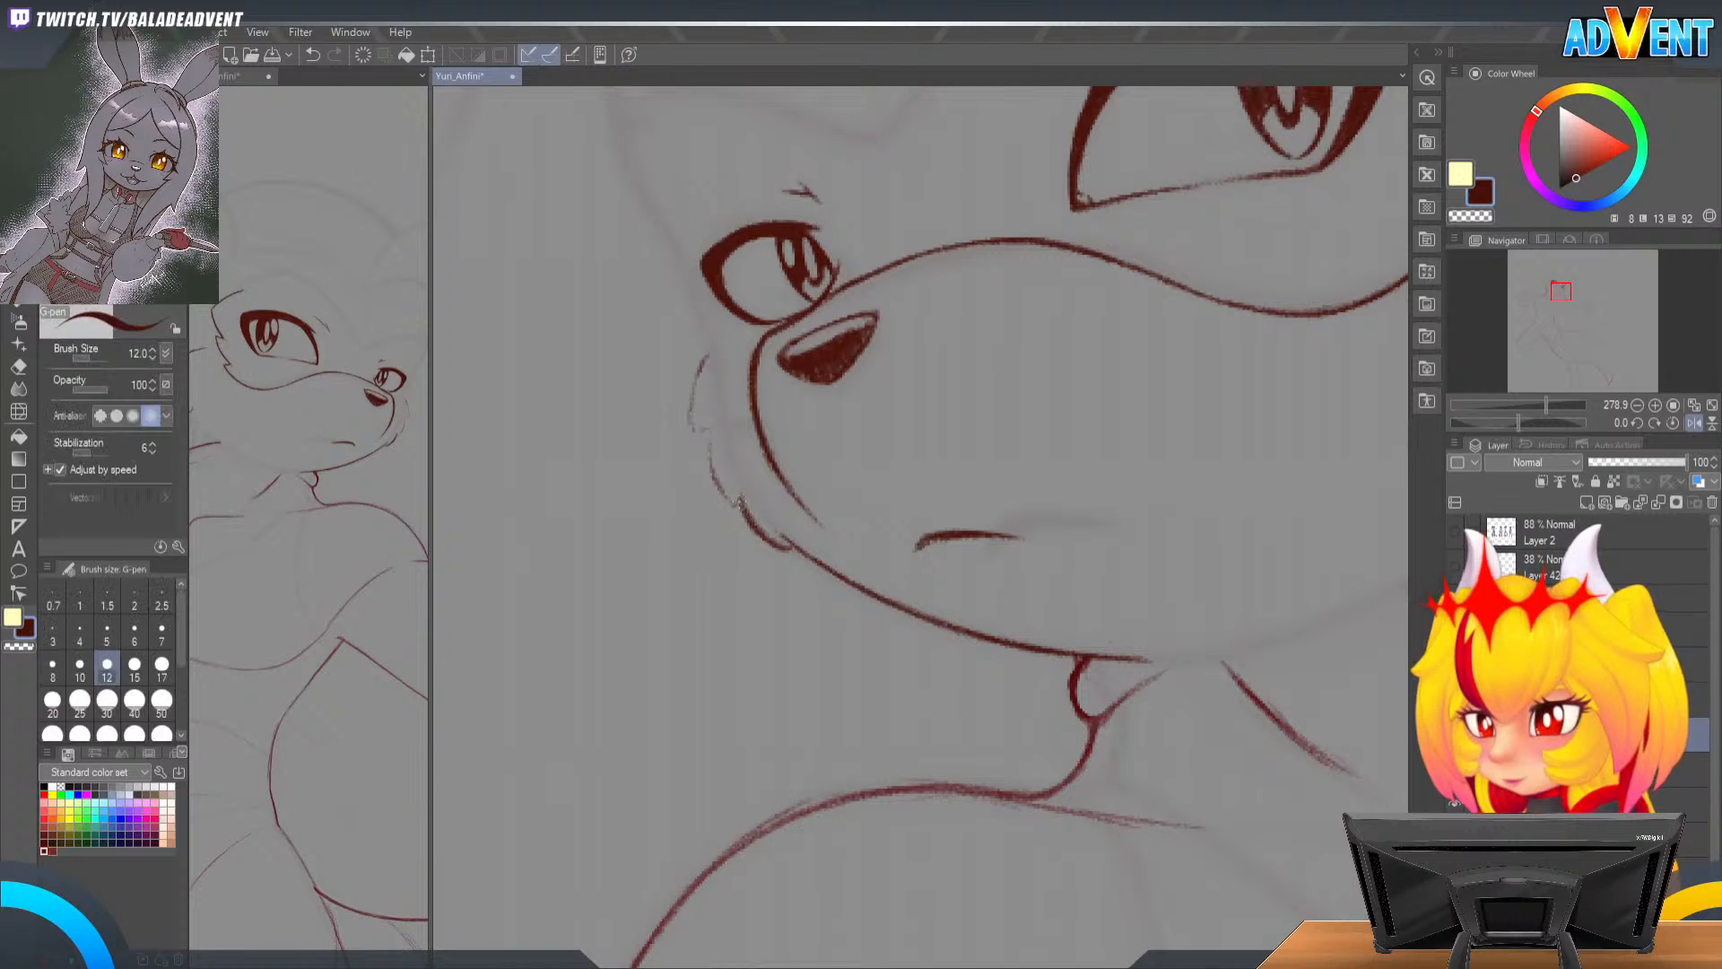
pyautogui.moveTo(737, 503); pyautogui.dragTo(715, 522)
pyautogui.hotkey('ctrl', 'z')
pyautogui.moveTo(715, 443); pyautogui.dragTo(705, 494)
pyautogui.press('e')
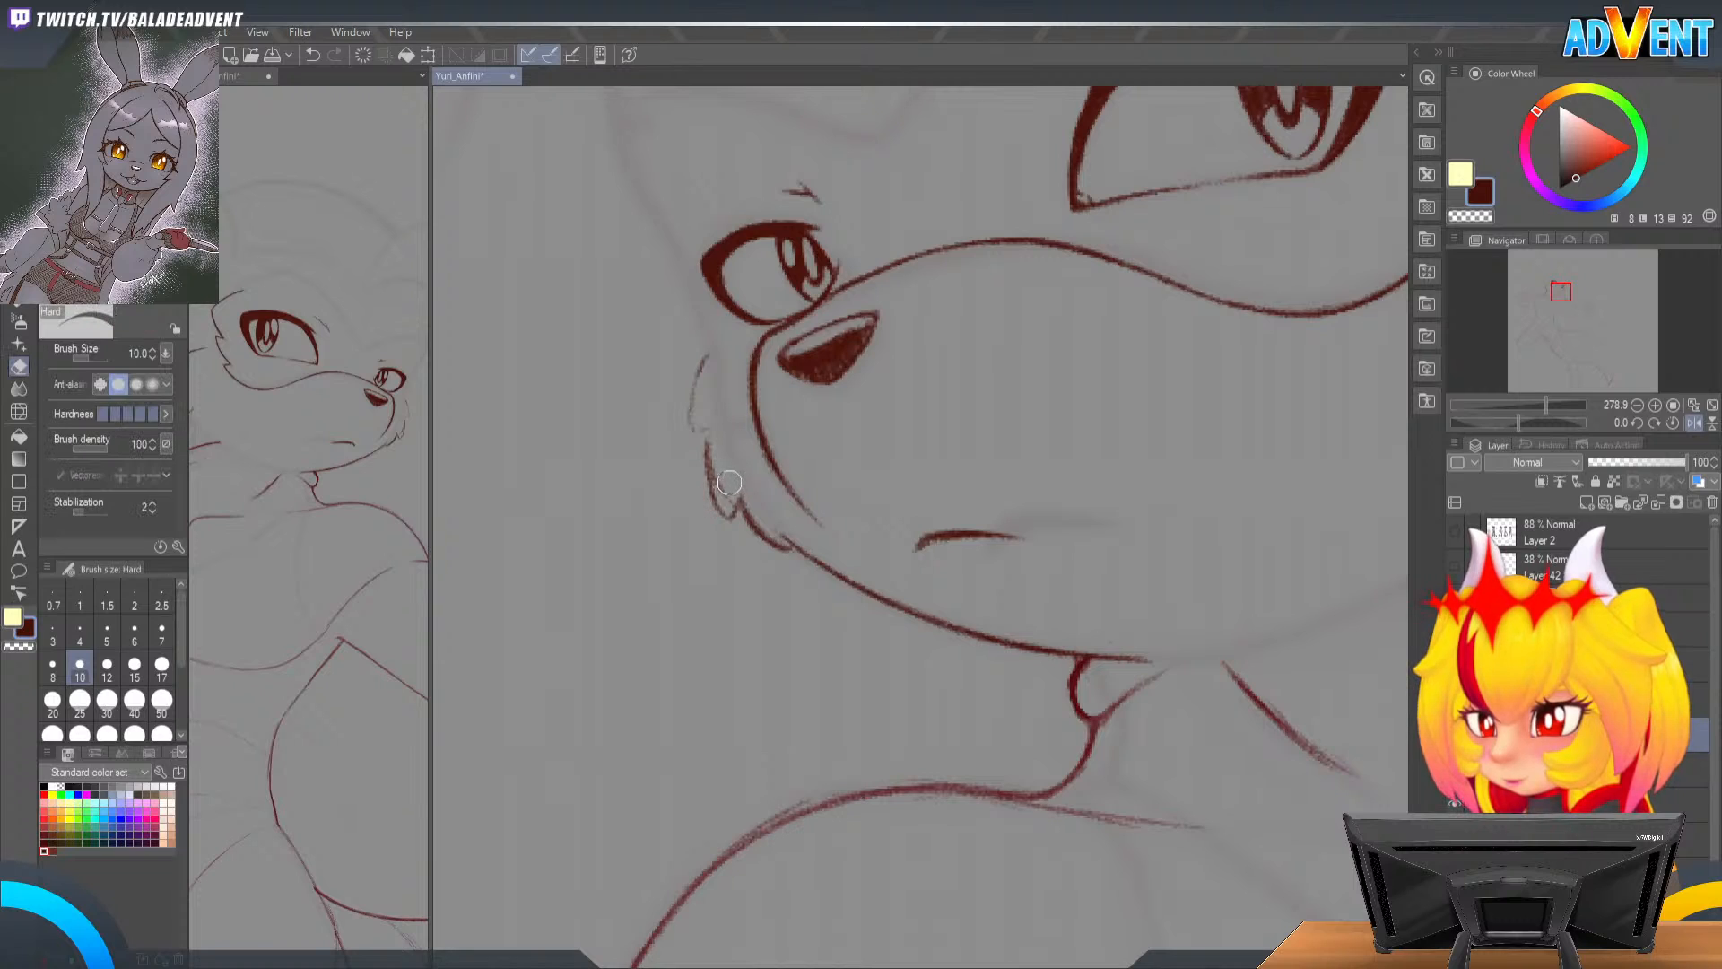
pyautogui.press('p')
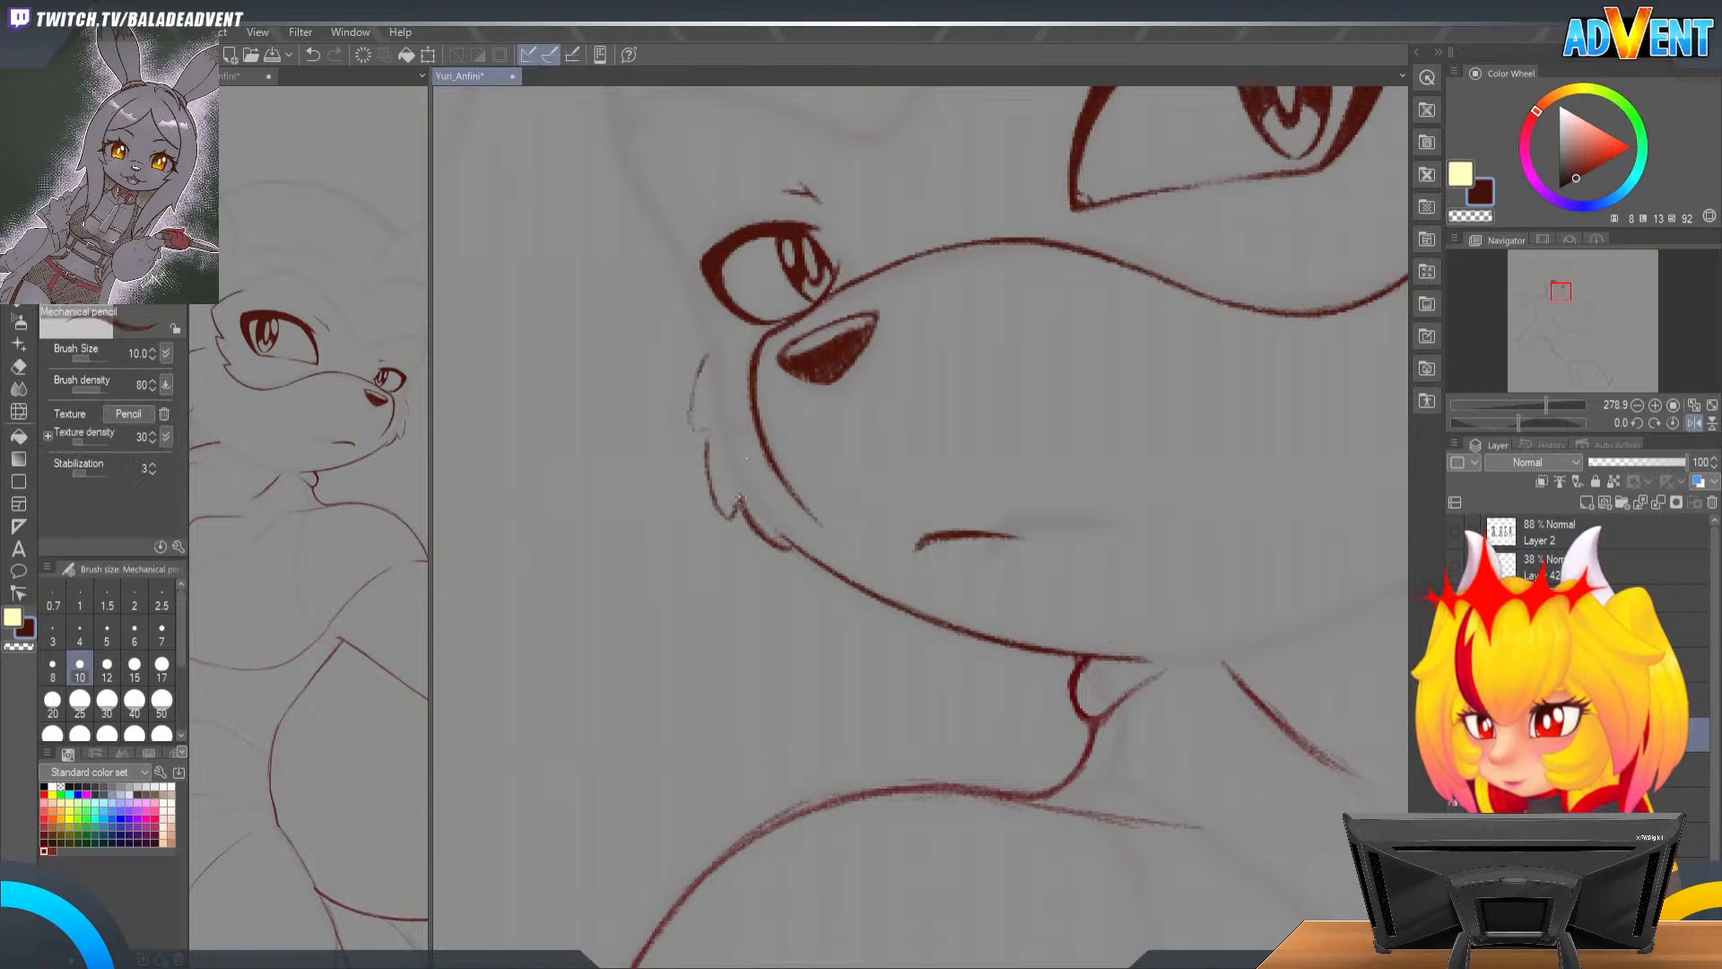
# Step: Thicken the second far-cheek tuft, ink the topmost tuft above it, and tidy its upper end with the eraser
pyautogui.moveTo(704, 451); pyautogui.dragTo(719, 515)
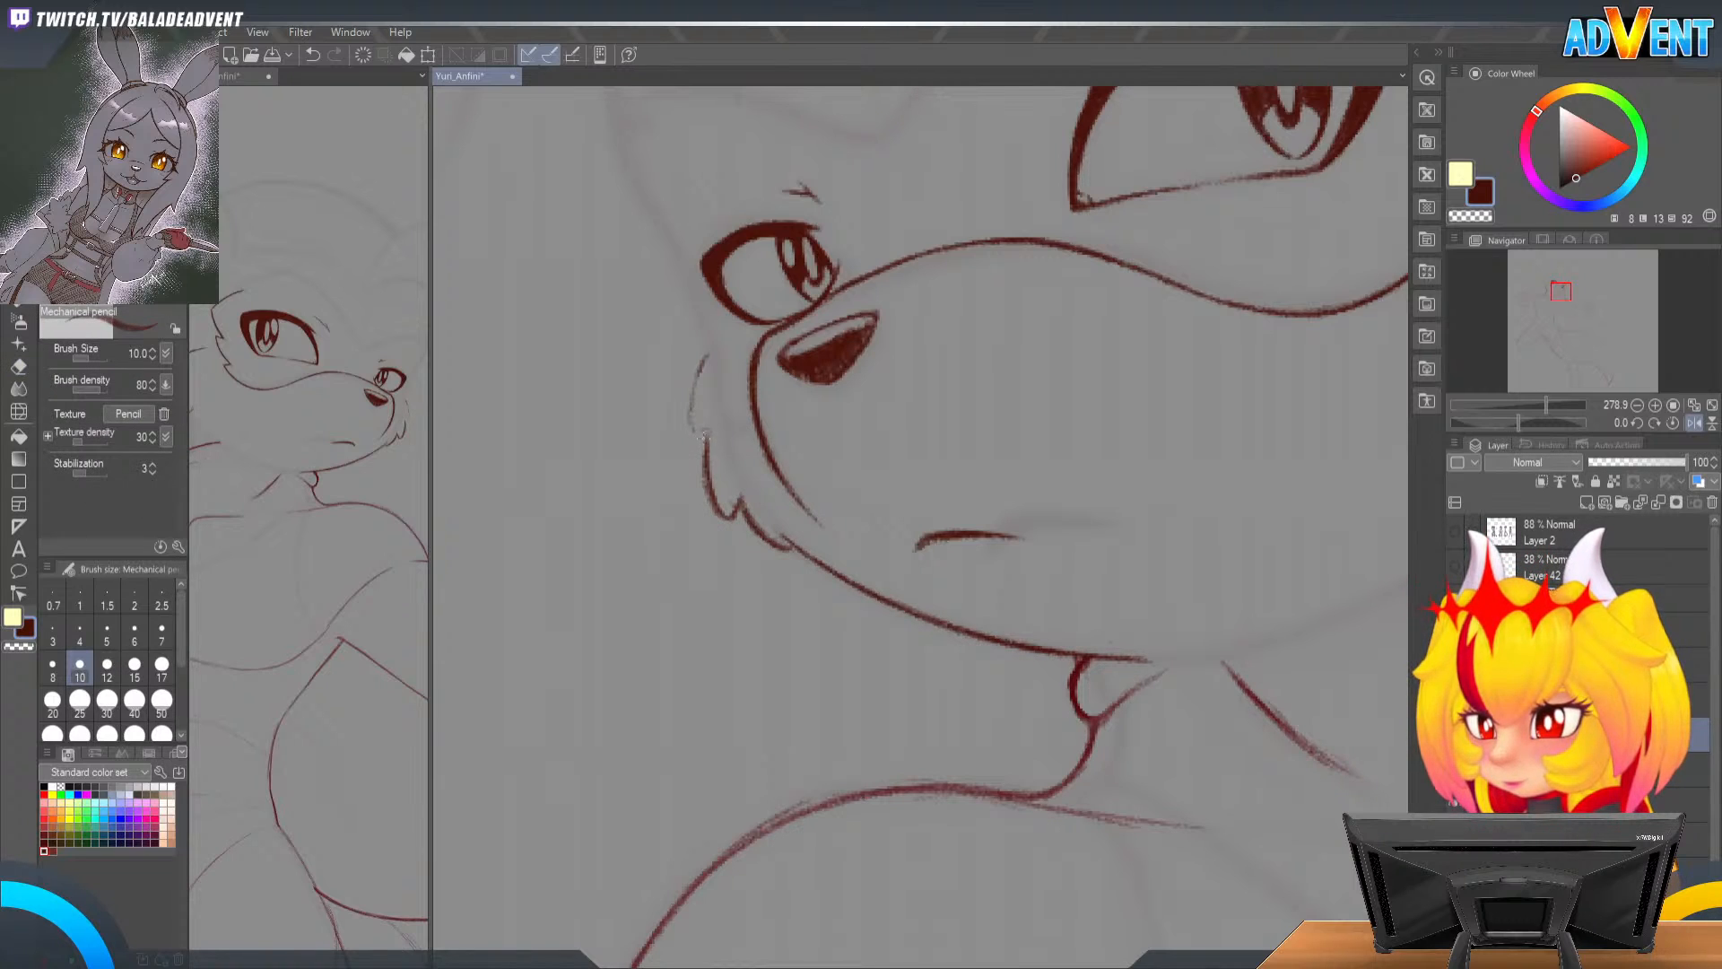
pyautogui.moveTo(694, 388); pyautogui.dragTo(682, 439)
pyautogui.moveTo(705, 356); pyautogui.dragTo(687, 443)
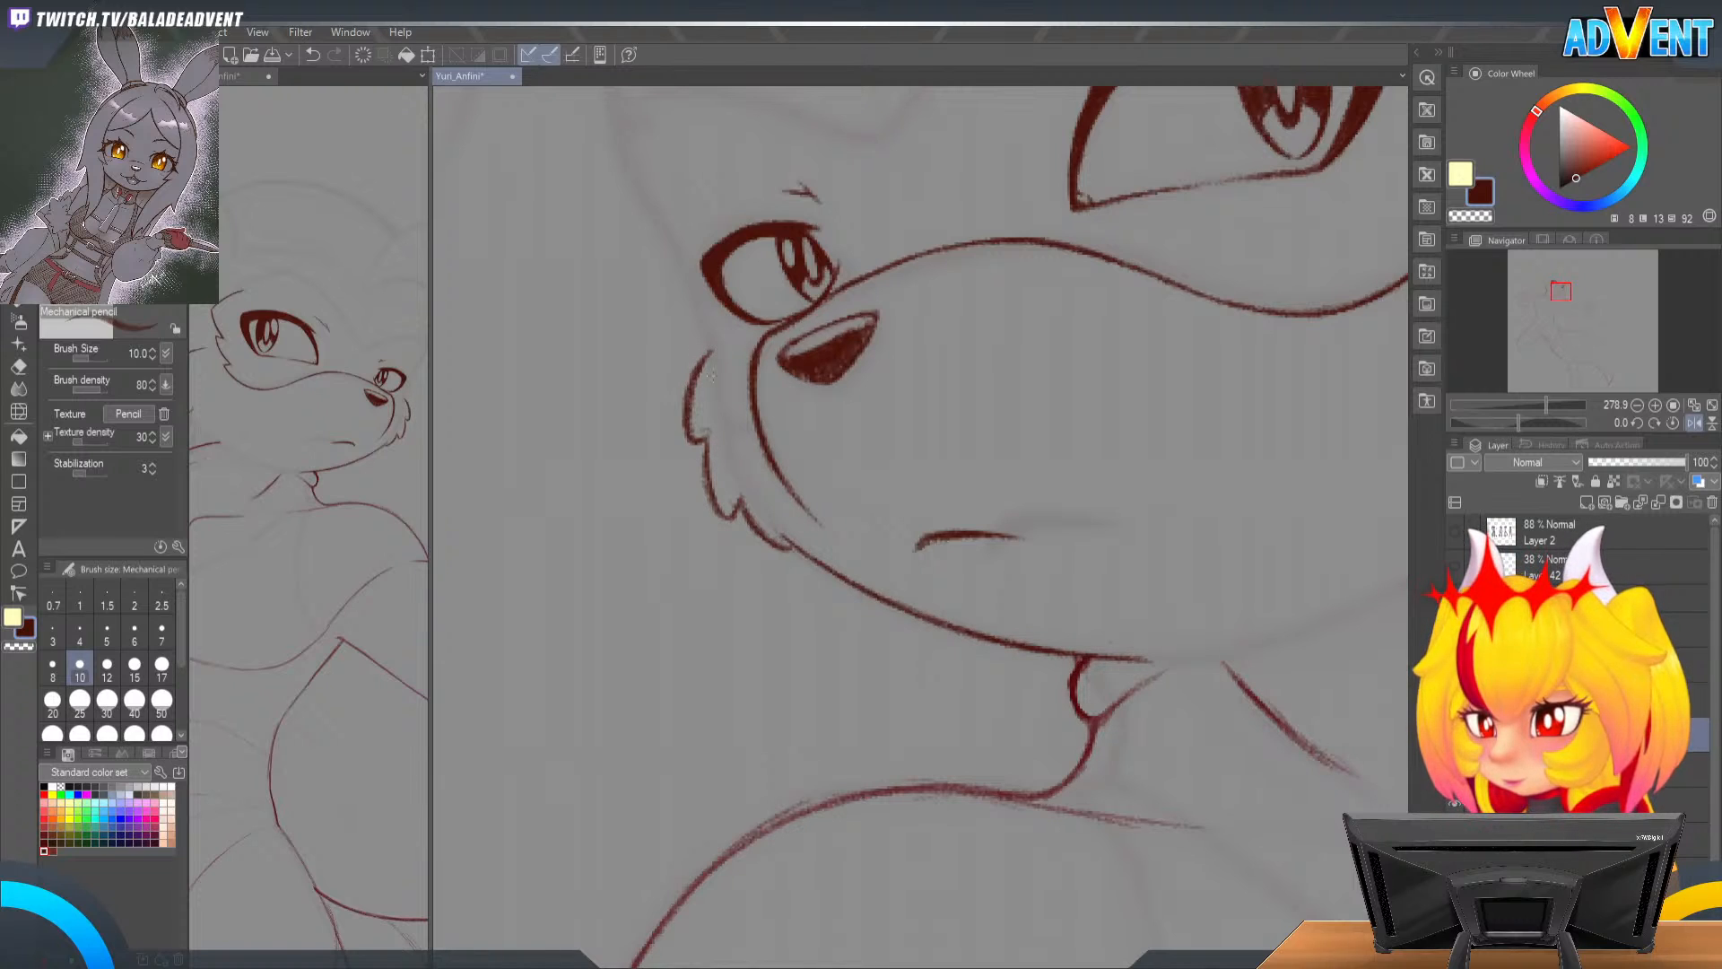
pyautogui.press('e')
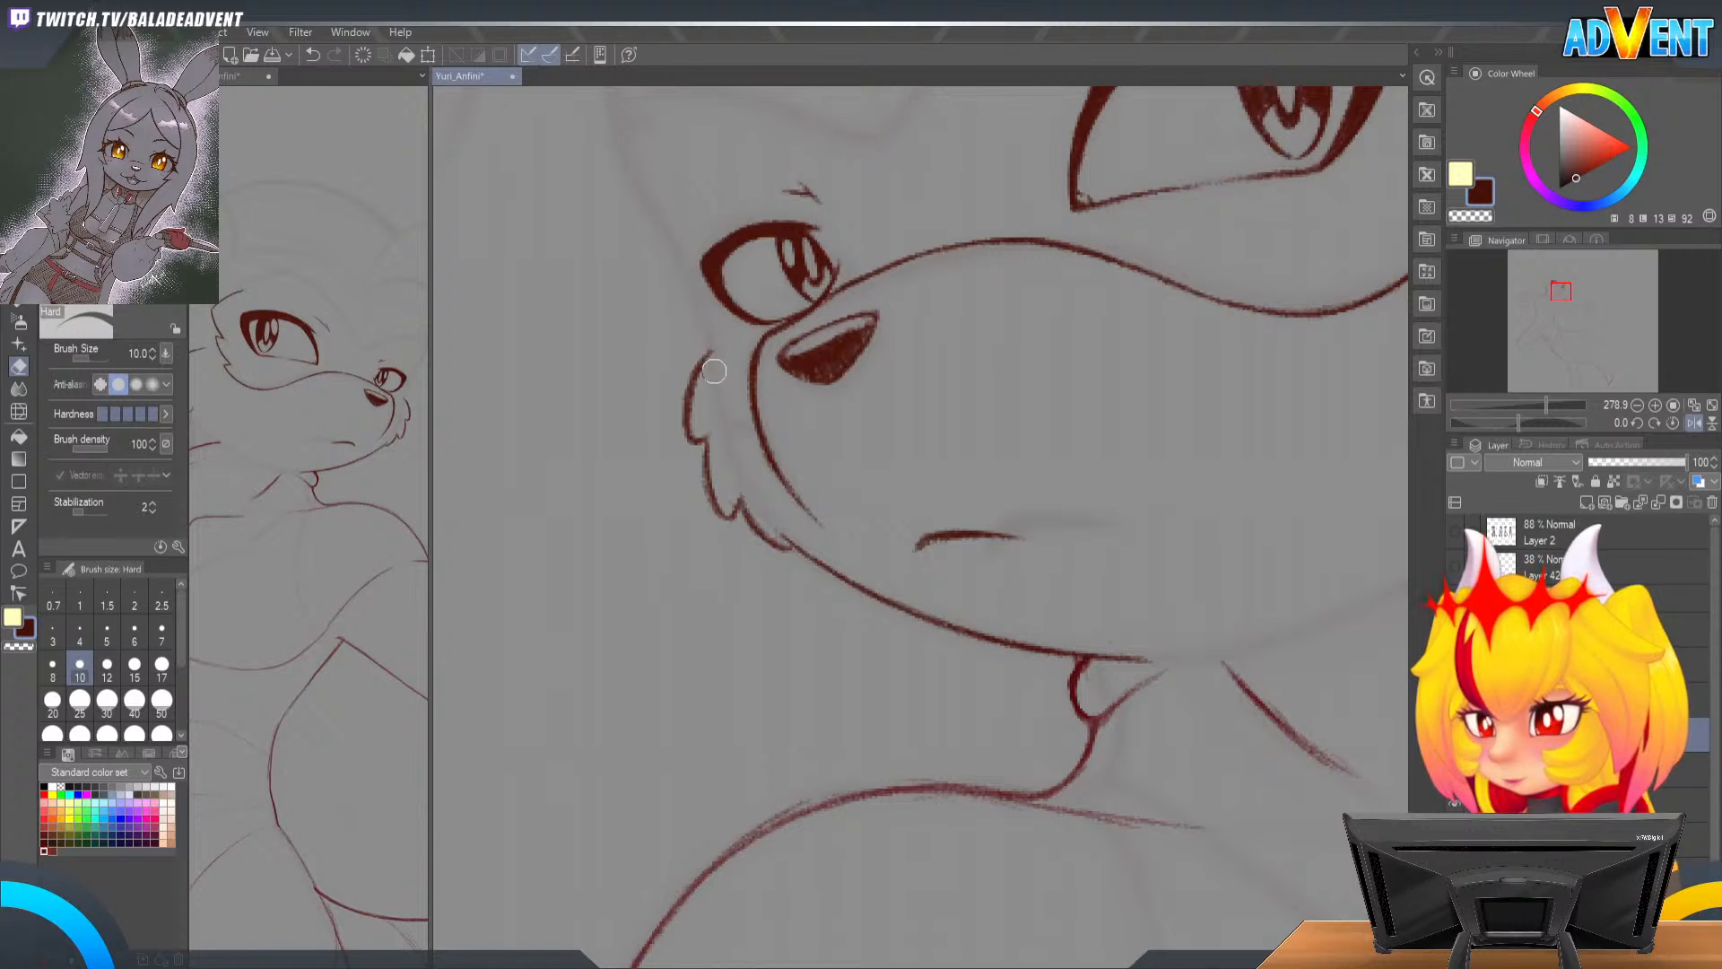
pyautogui.press('p')
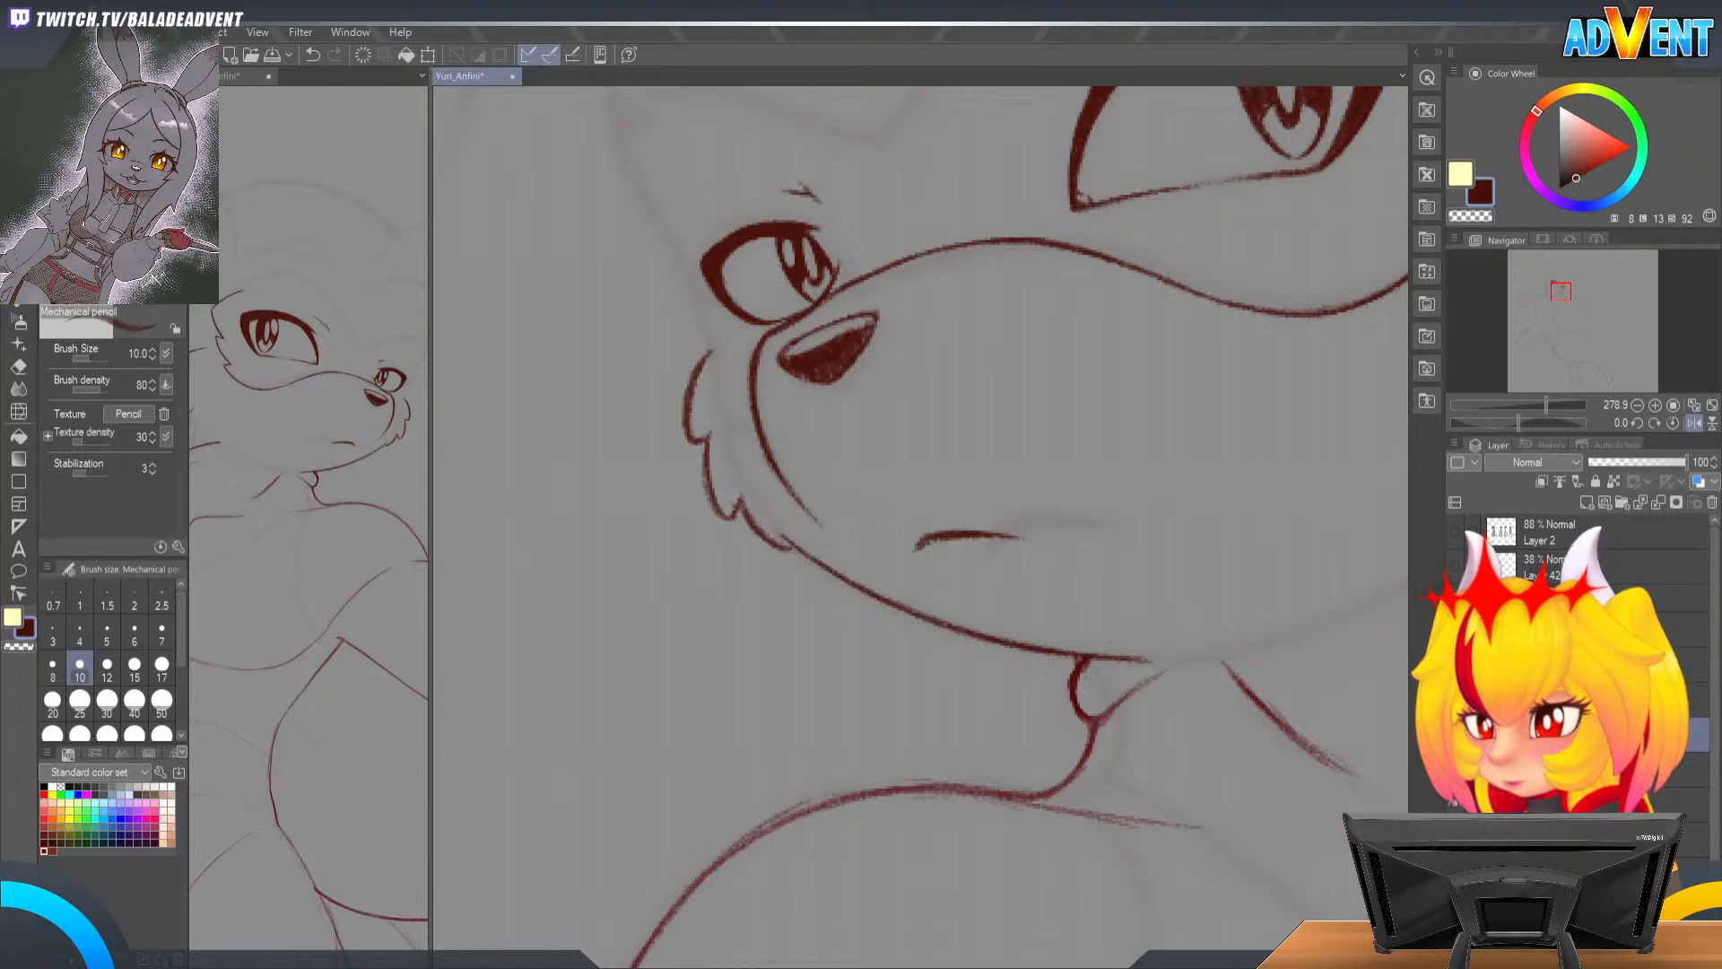
# Step: Start the near end of the jaw line at the lowest near-cheek fur tuft with the mechanical pencil
pyautogui.moveTo(1295, 562); pyautogui.dragTo(1061, 427)
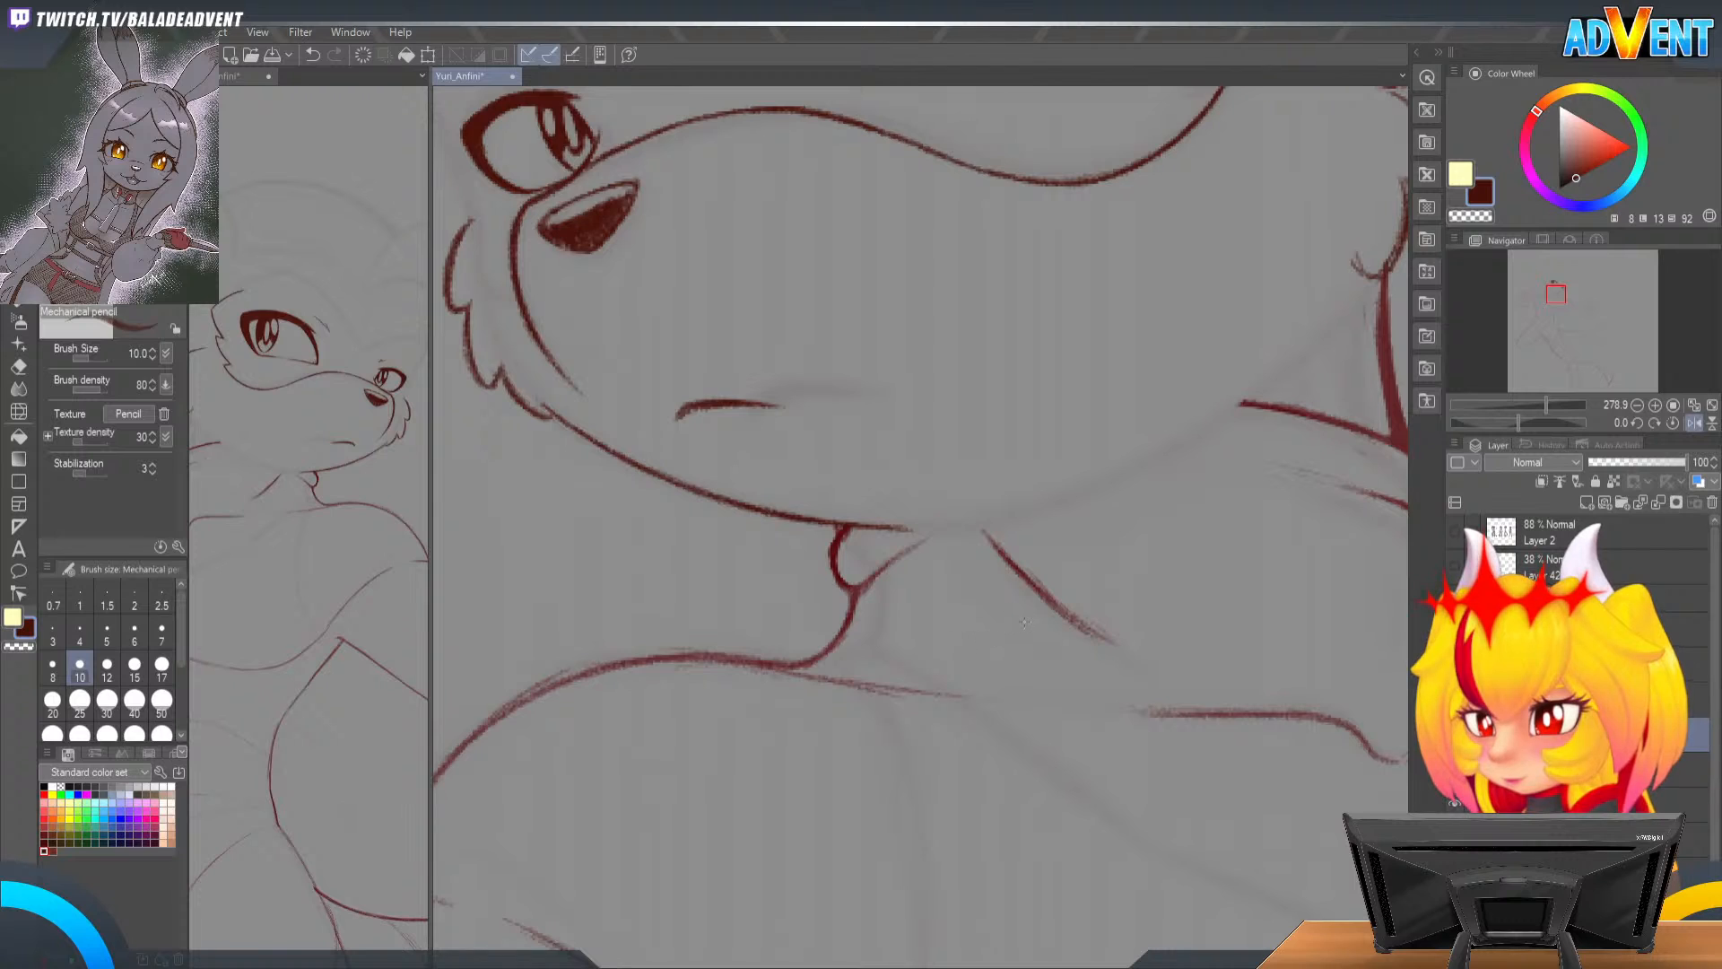
pyautogui.press('h')
pyautogui.press('b')
pyautogui.press('b')
pyautogui.press('b')
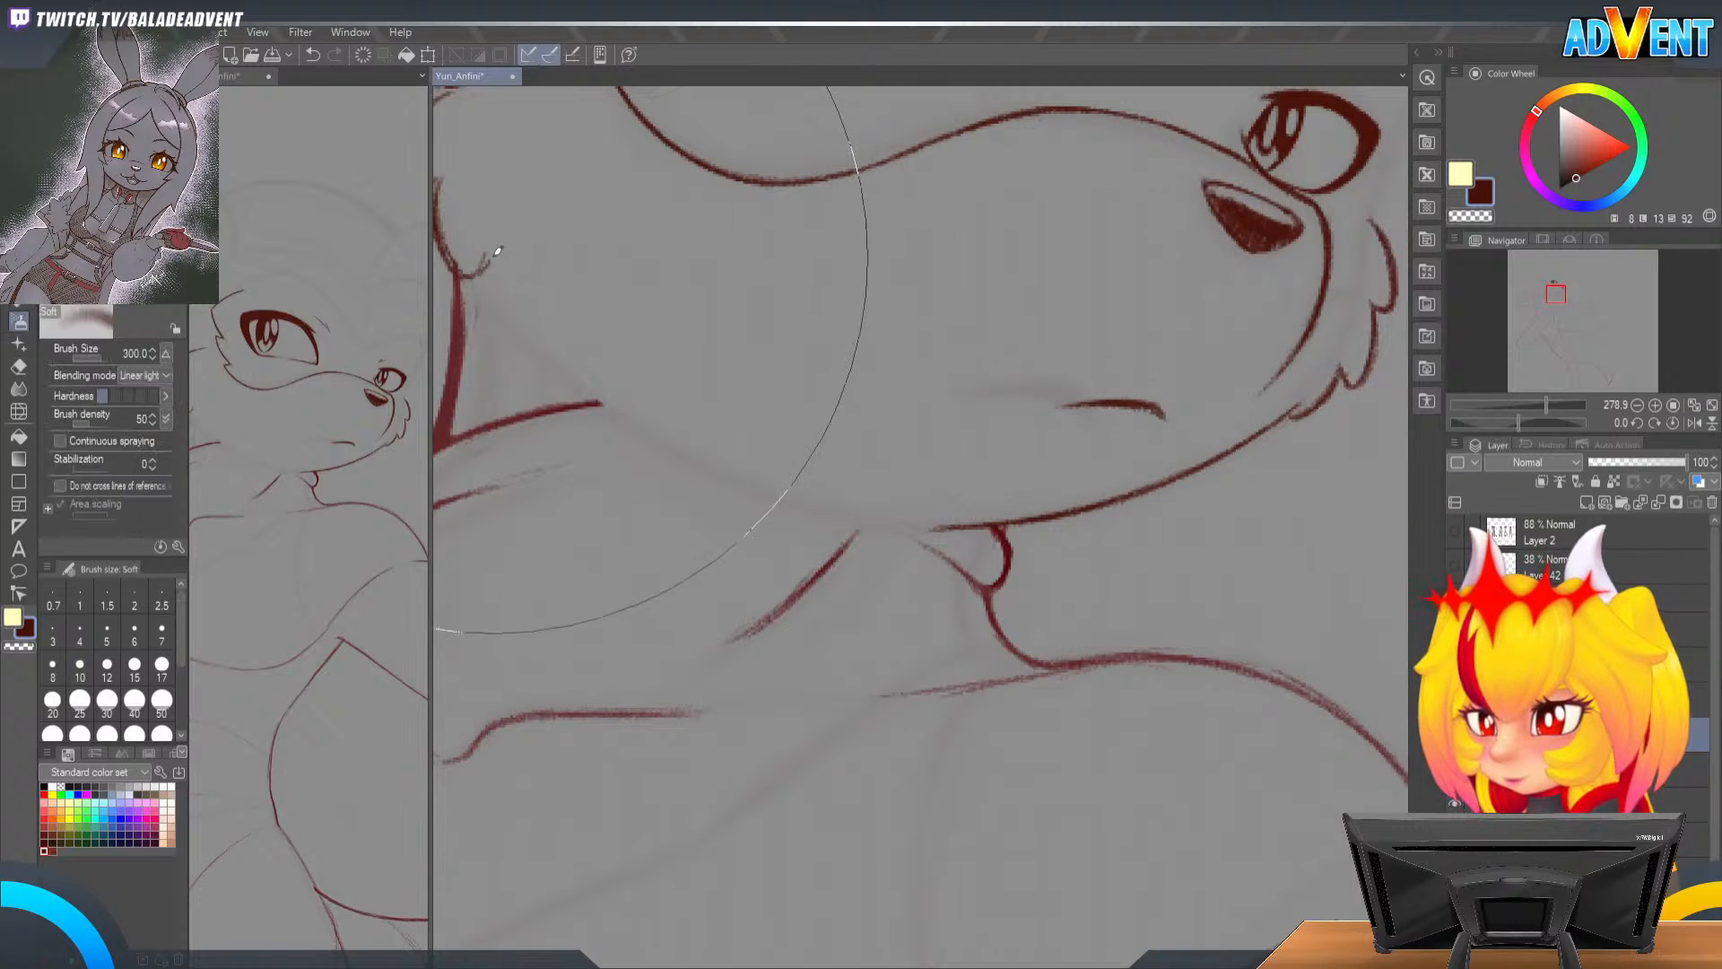
pyautogui.press('p')
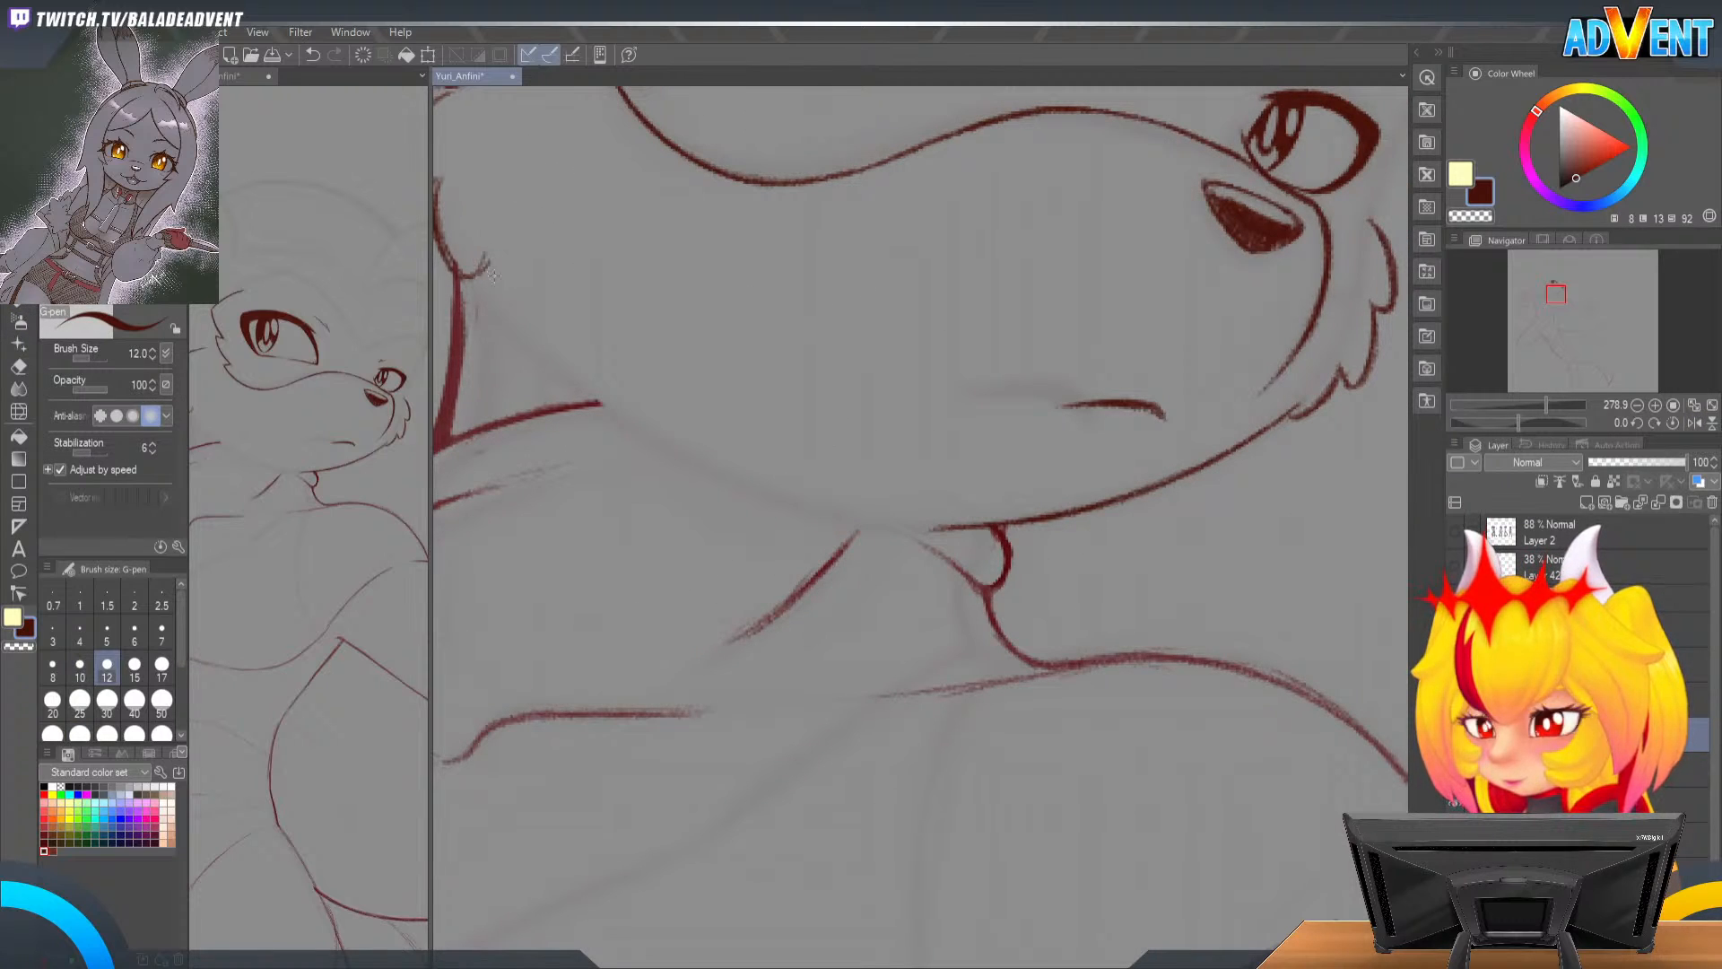
pyautogui.press('p')
pyautogui.moveTo(489, 253); pyautogui.dragTo(509, 312)
# Step: Ink the long jaw curve from the near-cheek tuft to the existing jaw line at the throat, reinforcing it with overlapping strokes
pyautogui.press('r')
pyautogui.moveTo(980, 267); pyautogui.dragTo(1108, 529)
pyautogui.moveTo(1069, 441); pyautogui.dragTo(857, 635)
pyautogui.press('p')
pyautogui.press('p')
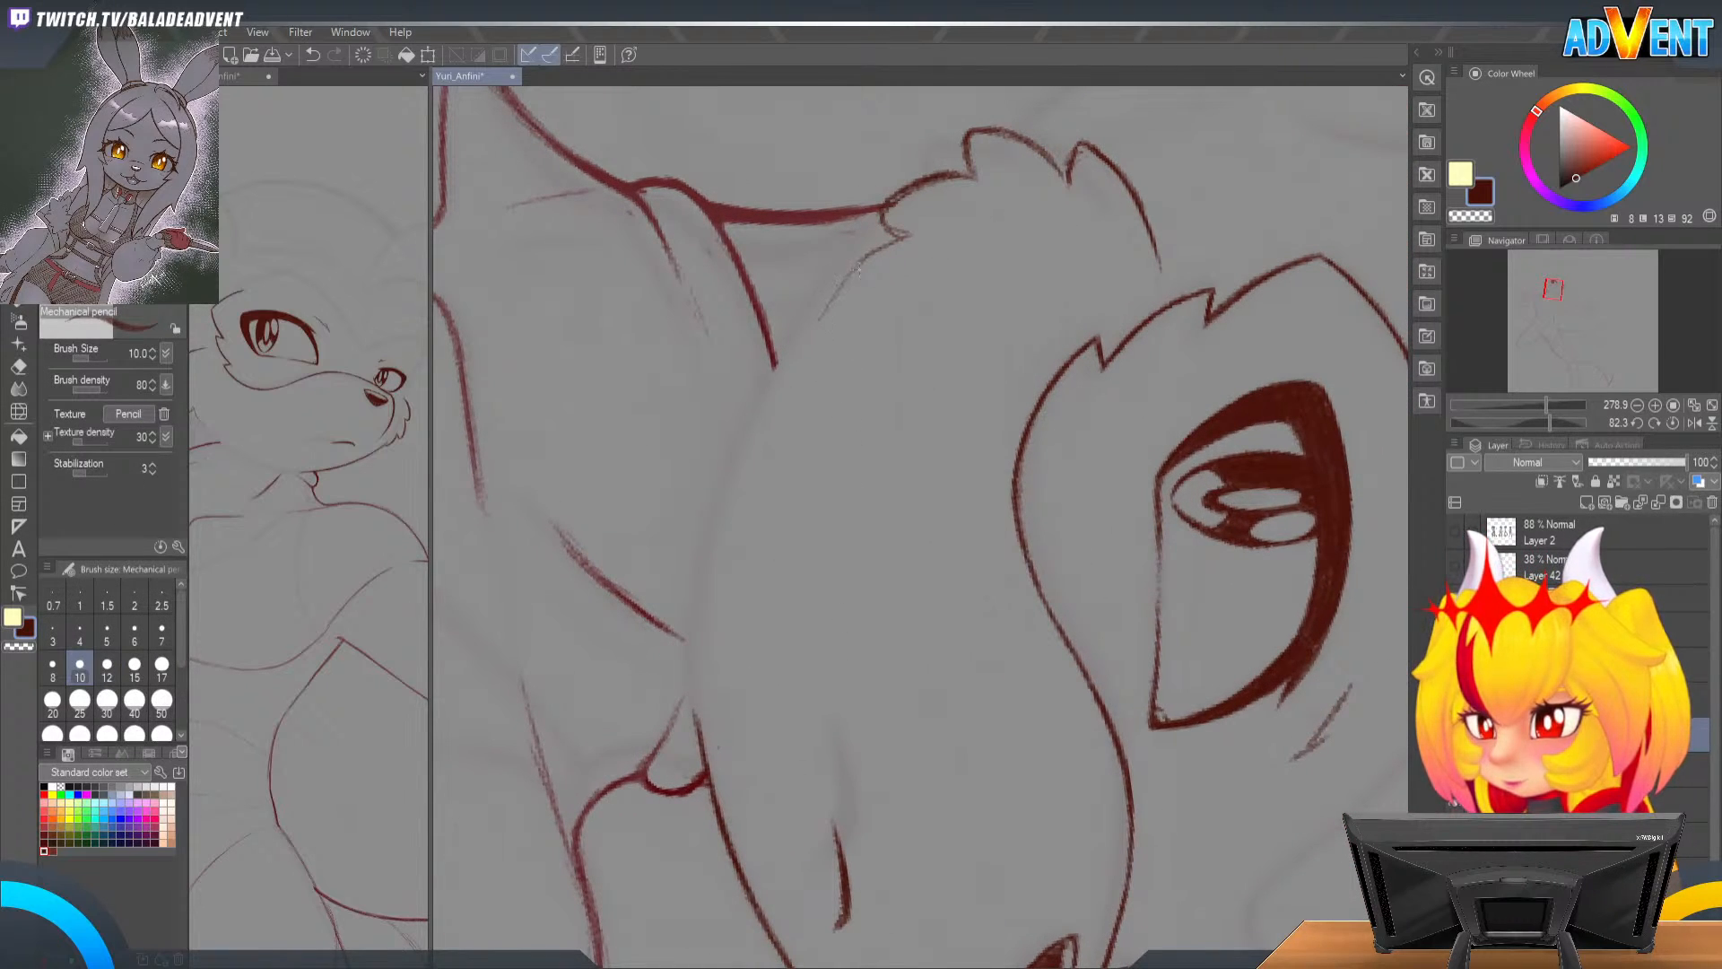
pyautogui.moveTo(802, 350); pyautogui.dragTo(746, 474)
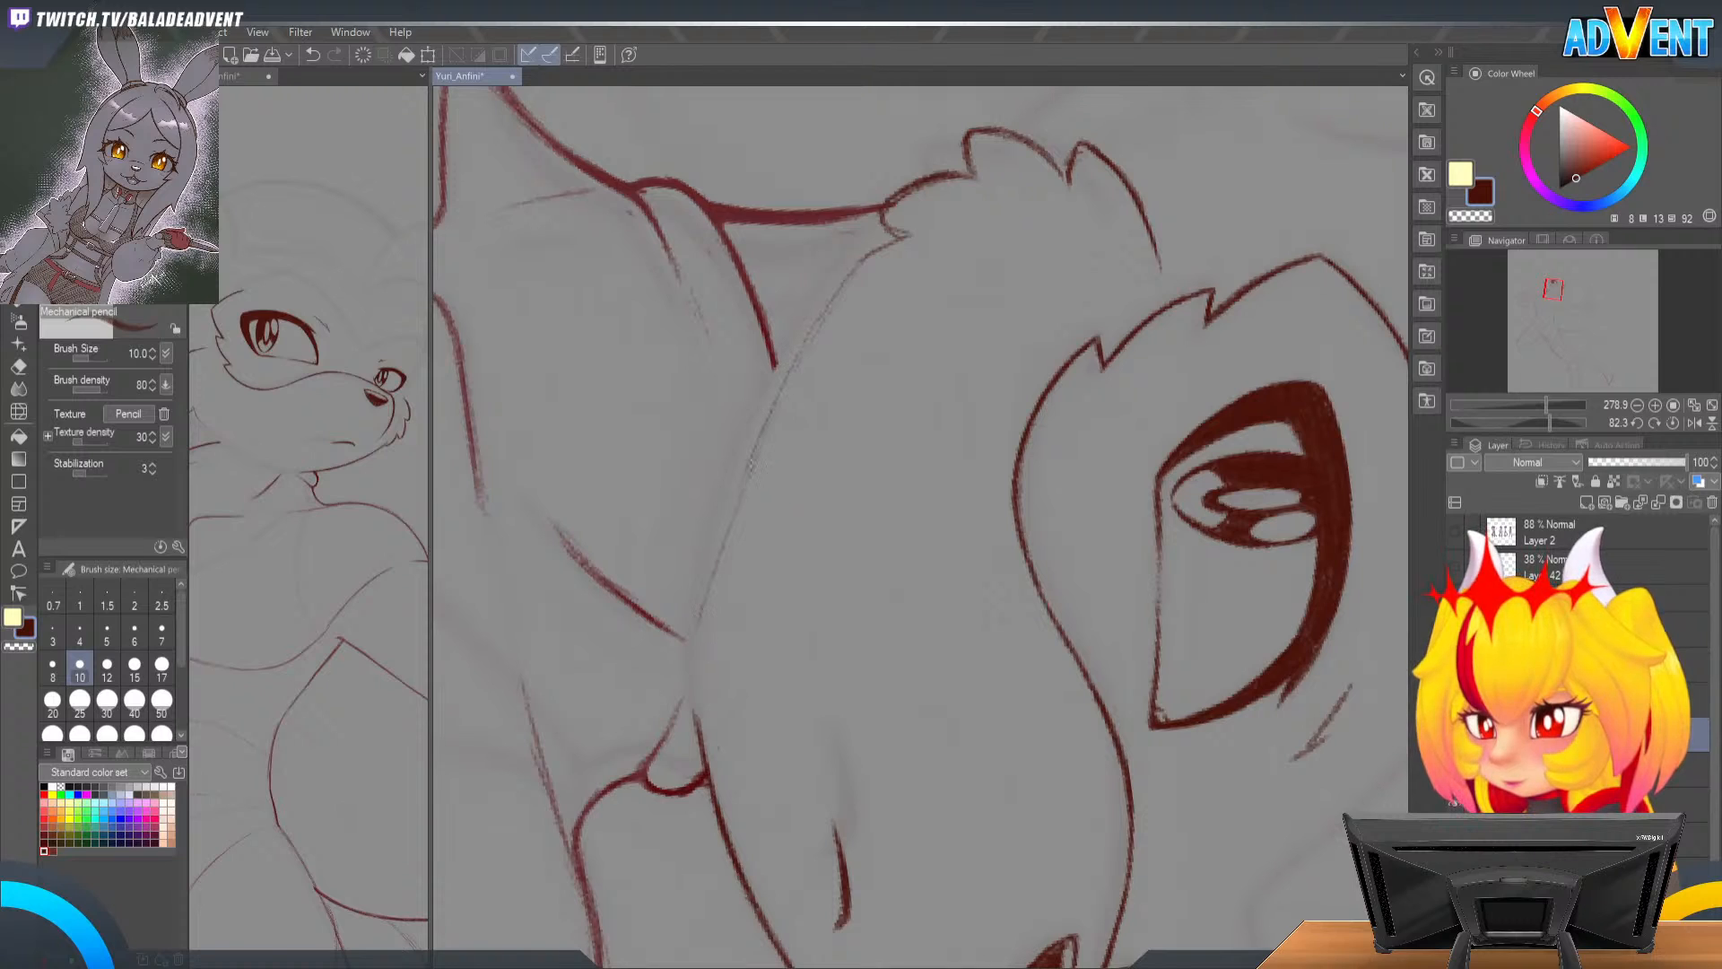
pyautogui.moveTo(696, 700)
pyautogui.mouseDown()
pyautogui.moveTo(691, 650)
pyautogui.moveTo(728, 526)
pyautogui.mouseUp()
pyautogui.moveTo(691, 689); pyautogui.dragTo(697, 630)
pyautogui.moveTo(716, 558)
pyautogui.mouseDown()
pyautogui.moveTo(810, 329)
pyautogui.moveTo(872, 252)
pyautogui.mouseUp()
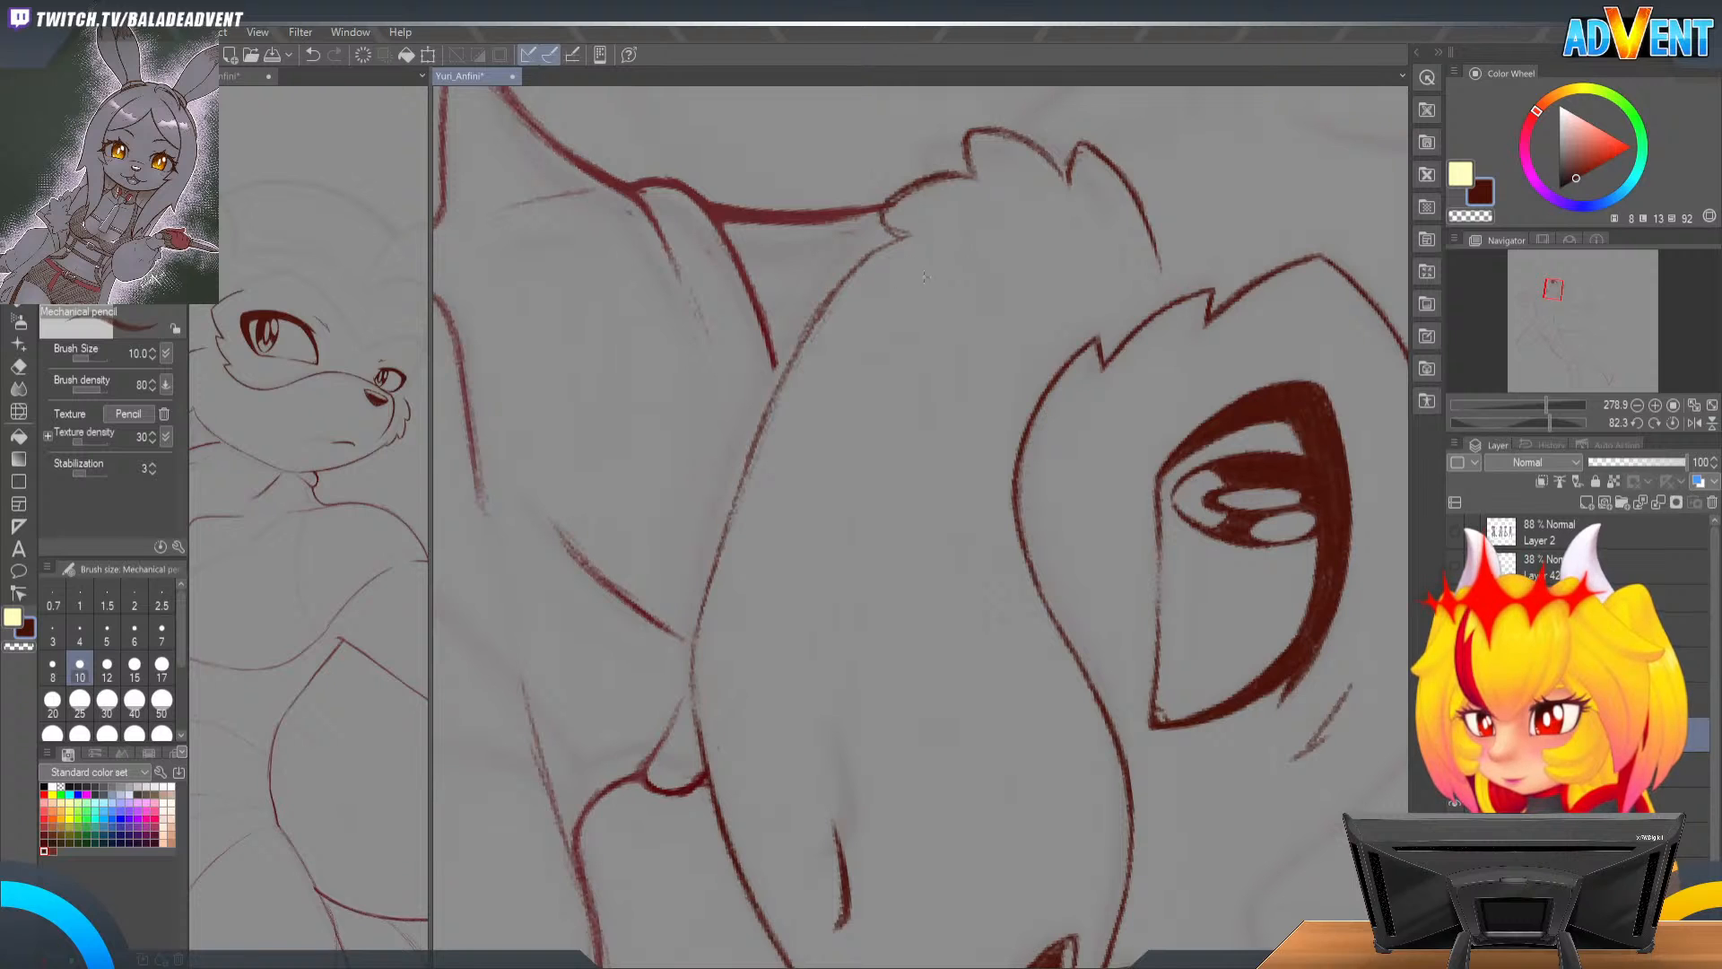
# Step: Compare the head line art against the other layers by toggling the visibility of several layers off and on
pyautogui.press('r')
pyautogui.moveTo(927, 703); pyautogui.dragTo(1200, 465)
pyautogui.hotkey('ctrl', 'space')
pyautogui.moveTo(1070, 515); pyautogui.dragTo(1136, 520)
pyautogui.press('r')
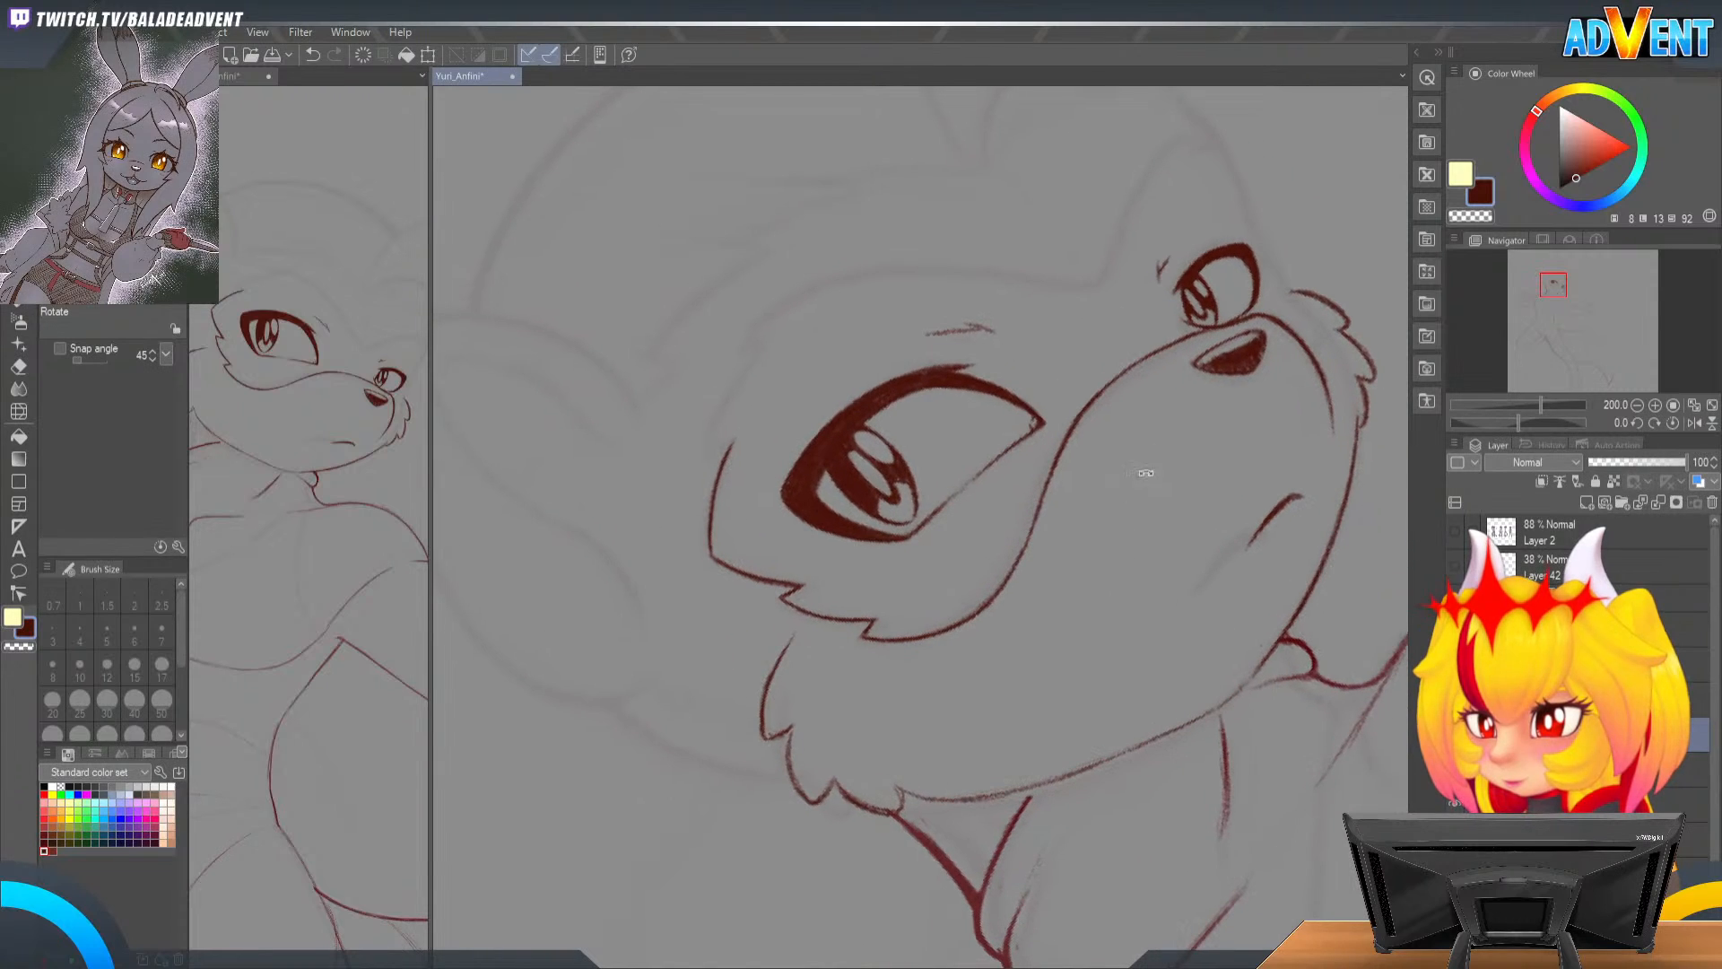
pyautogui.click(1455, 735)
pyautogui.click(1455, 734)
pyautogui.click(1455, 769)
pyautogui.click(1455, 770)
pyautogui.click(1454, 770)
pyautogui.click(1454, 769)
pyautogui.click(1453, 804)
pyautogui.click(1453, 804)
pyautogui.click(1454, 804)
pyautogui.click(1454, 805)
pyautogui.click(1454, 770)
pyautogui.click(1454, 770)
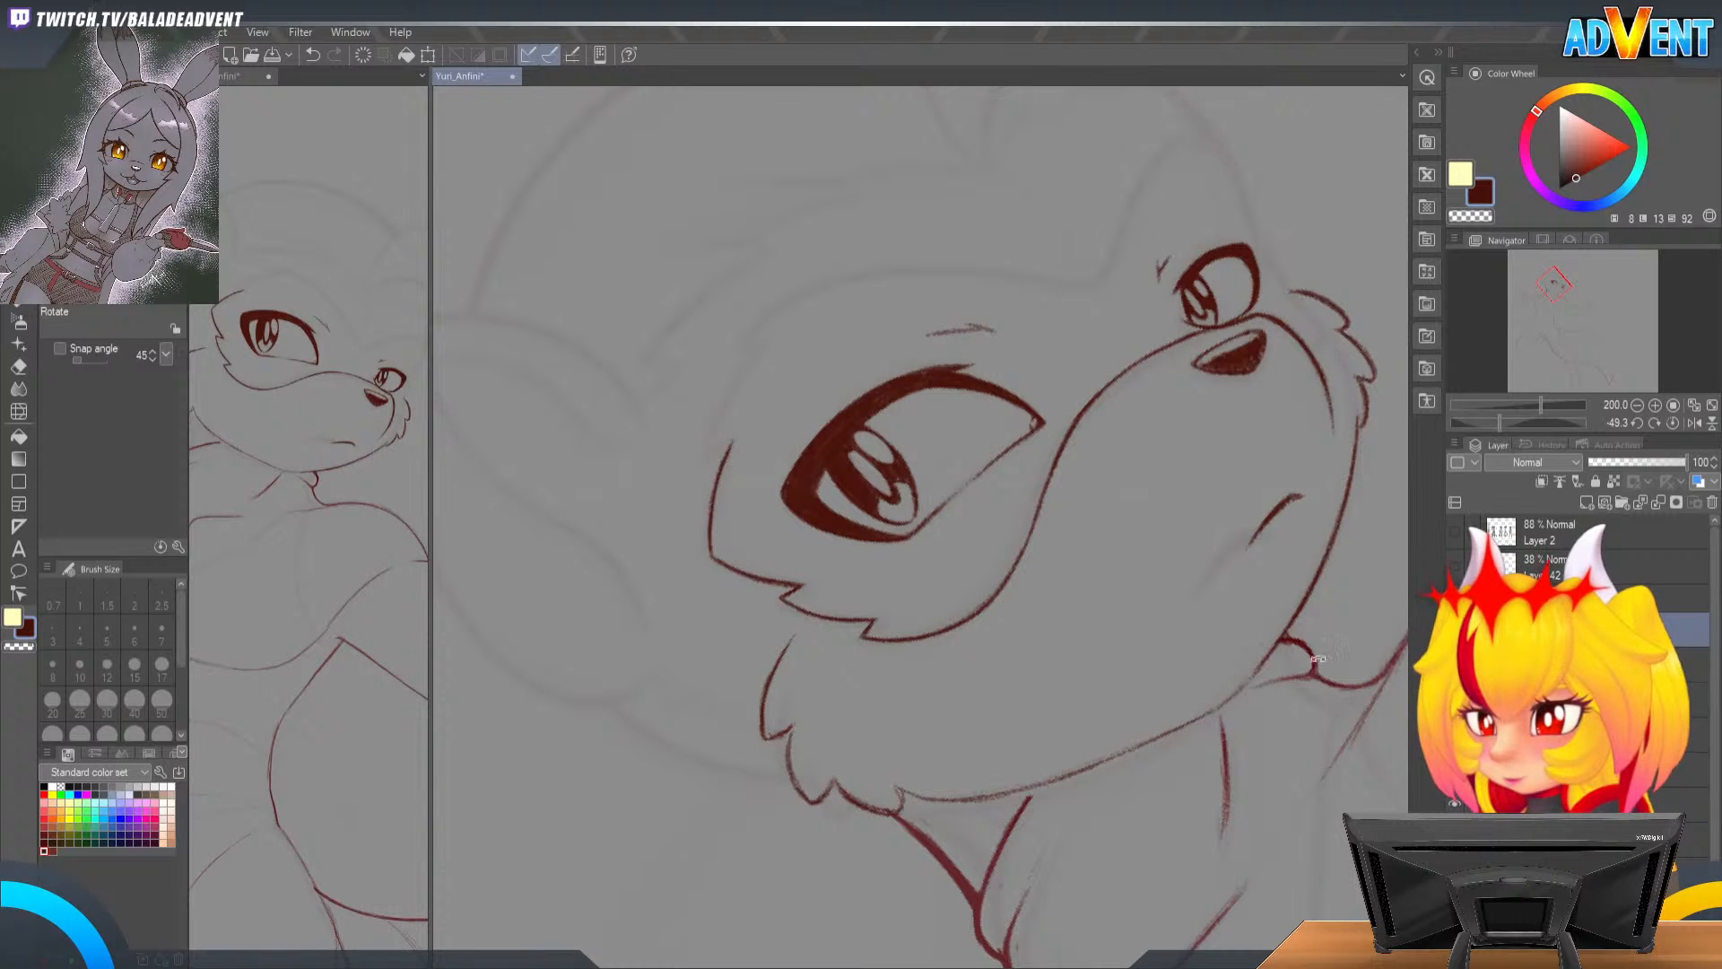
# Step: Add short pencil strokes joining the topmost far-cheek tuft to the muzzle contour and clean the junction with the eraser
pyautogui.moveTo(1357, 241)
pyautogui.mouseDown()
pyautogui.moveTo(1288, 241)
pyautogui.moveTo(1068, 366)
pyautogui.moveTo(1149, 395)
pyautogui.moveTo(1119, 569)
pyautogui.moveTo(992, 654)
pyautogui.moveTo(946, 393)
pyautogui.moveTo(889, 581)
pyautogui.moveTo(854, 515)
pyautogui.moveTo(862, 435)
pyautogui.mouseUp()
pyautogui.press('p')
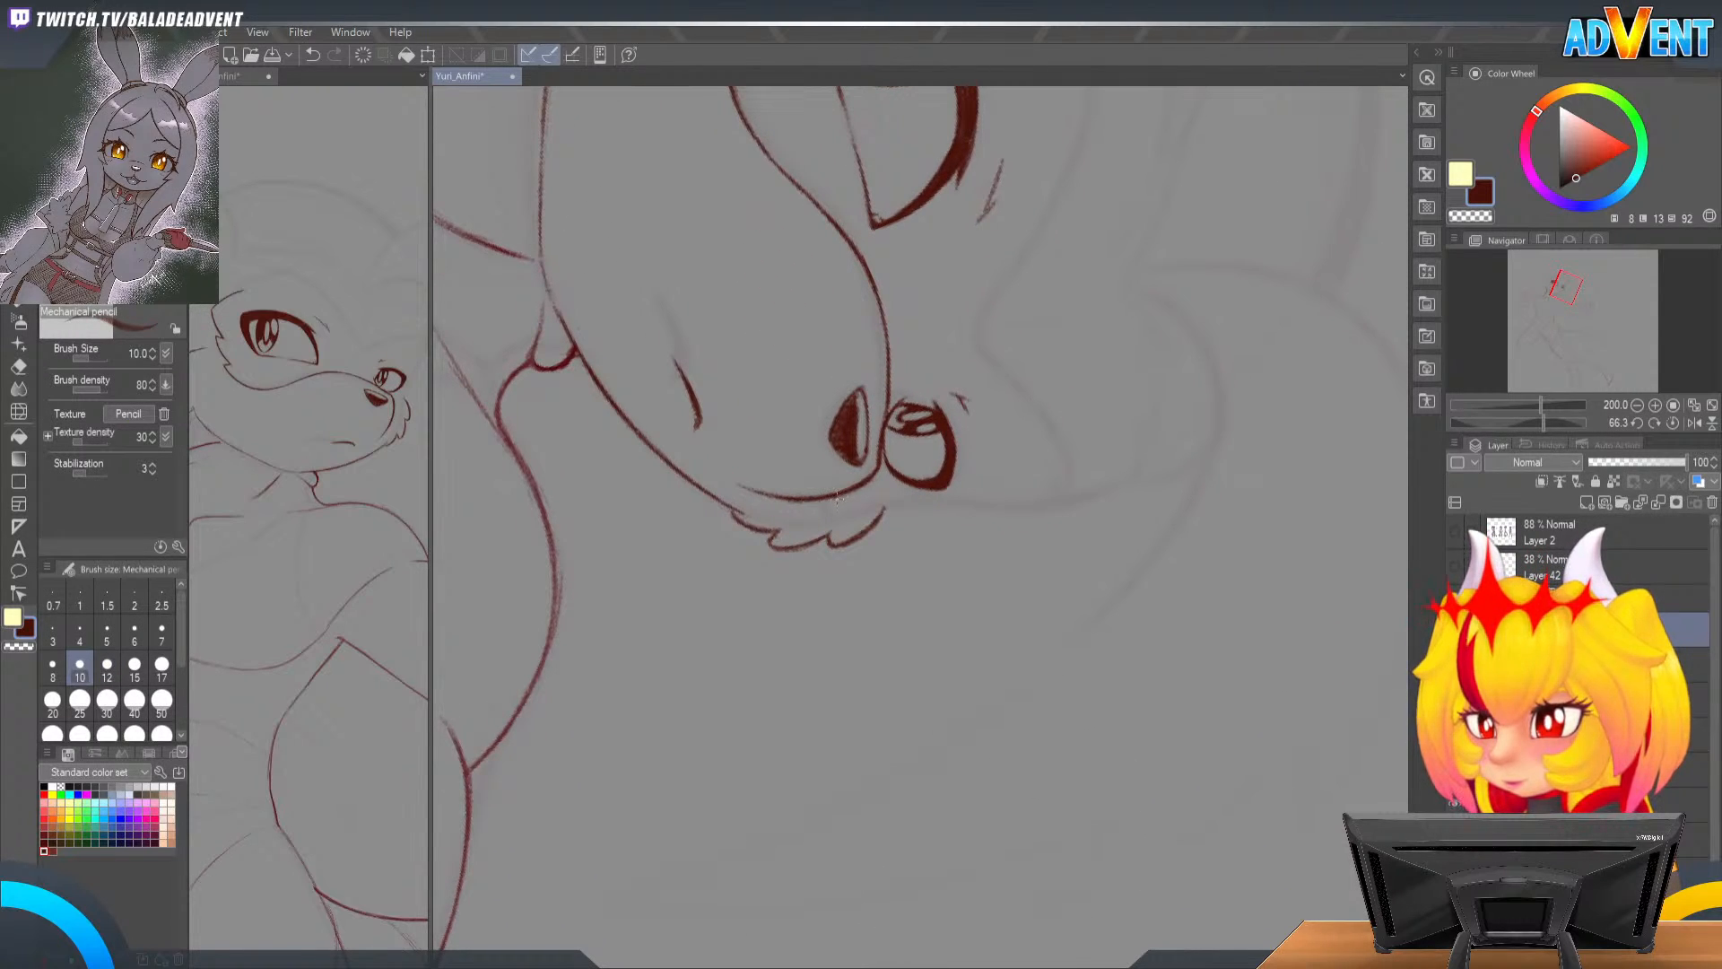
pyautogui.moveTo(859, 514); pyautogui.dragTo(838, 505)
pyautogui.moveTo(1005, 348)
pyautogui.mouseDown()
pyautogui.moveTo(822, 400)
pyautogui.moveTo(877, 365)
pyautogui.mouseUp()
pyautogui.moveTo(988, 408); pyautogui.dragTo(1082, 257)
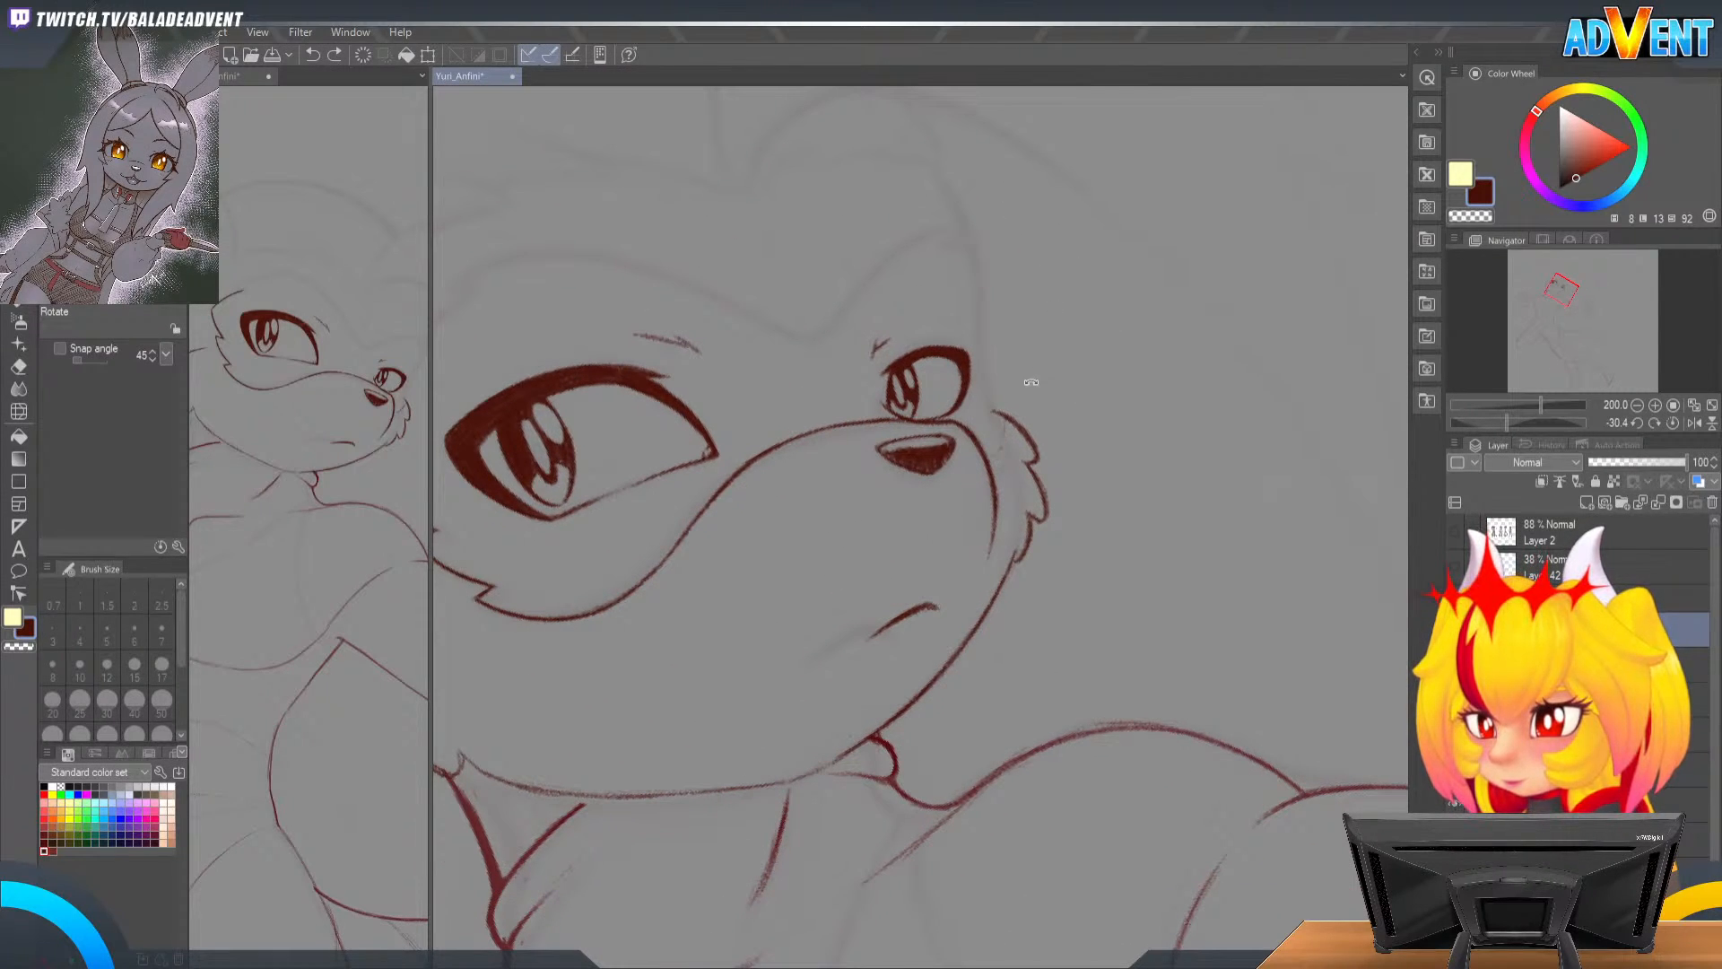
pyautogui.moveTo(992, 434); pyautogui.dragTo(990, 465)
pyautogui.press('e')
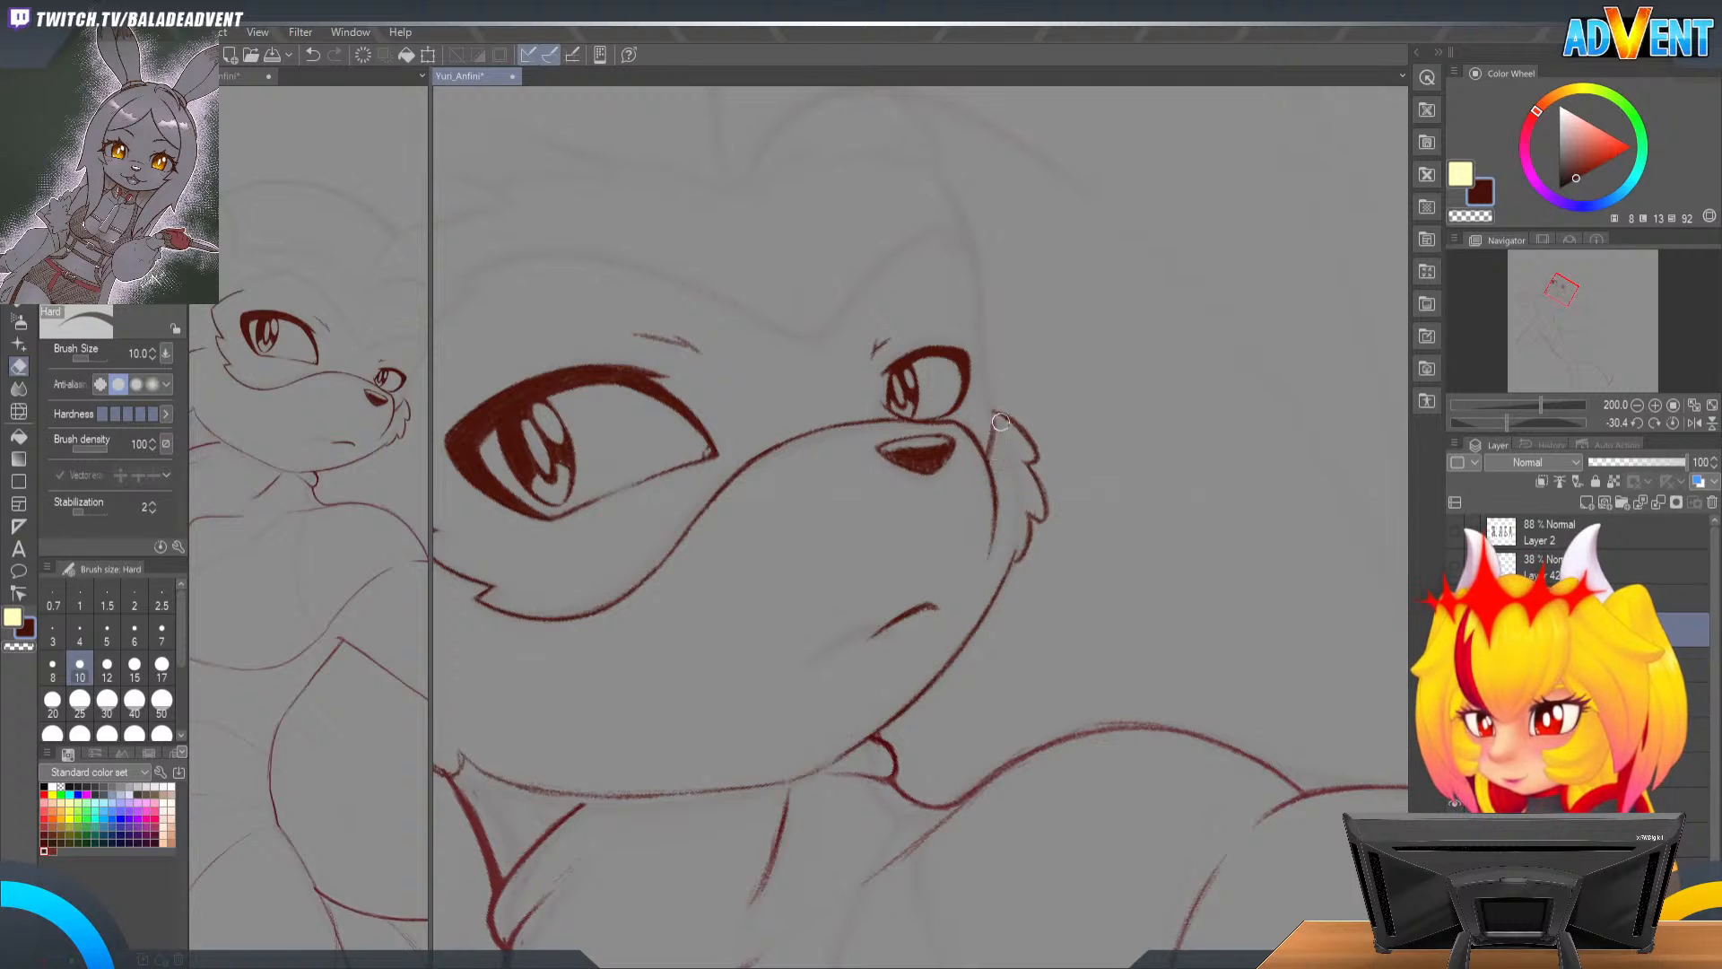
# Step: Ink the far side of the face from the top cheek tuft past the far eye up to the forehead
pyautogui.moveTo(1027, 349); pyautogui.dragTo(1161, 395)
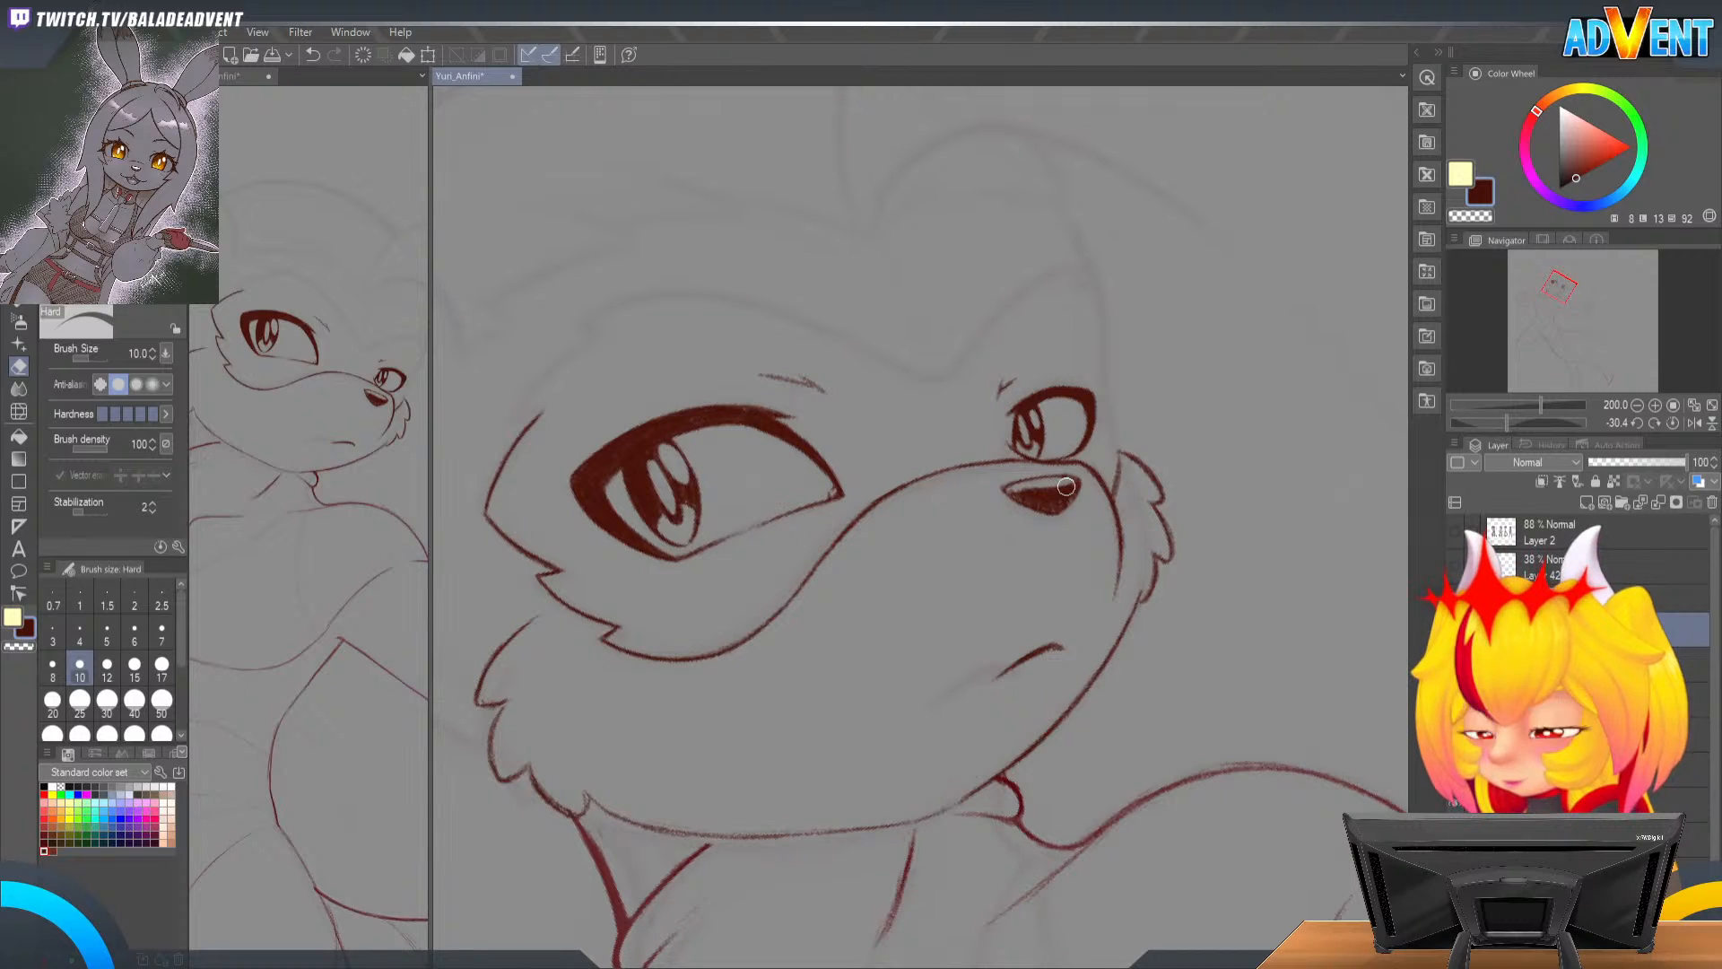
pyautogui.press('p')
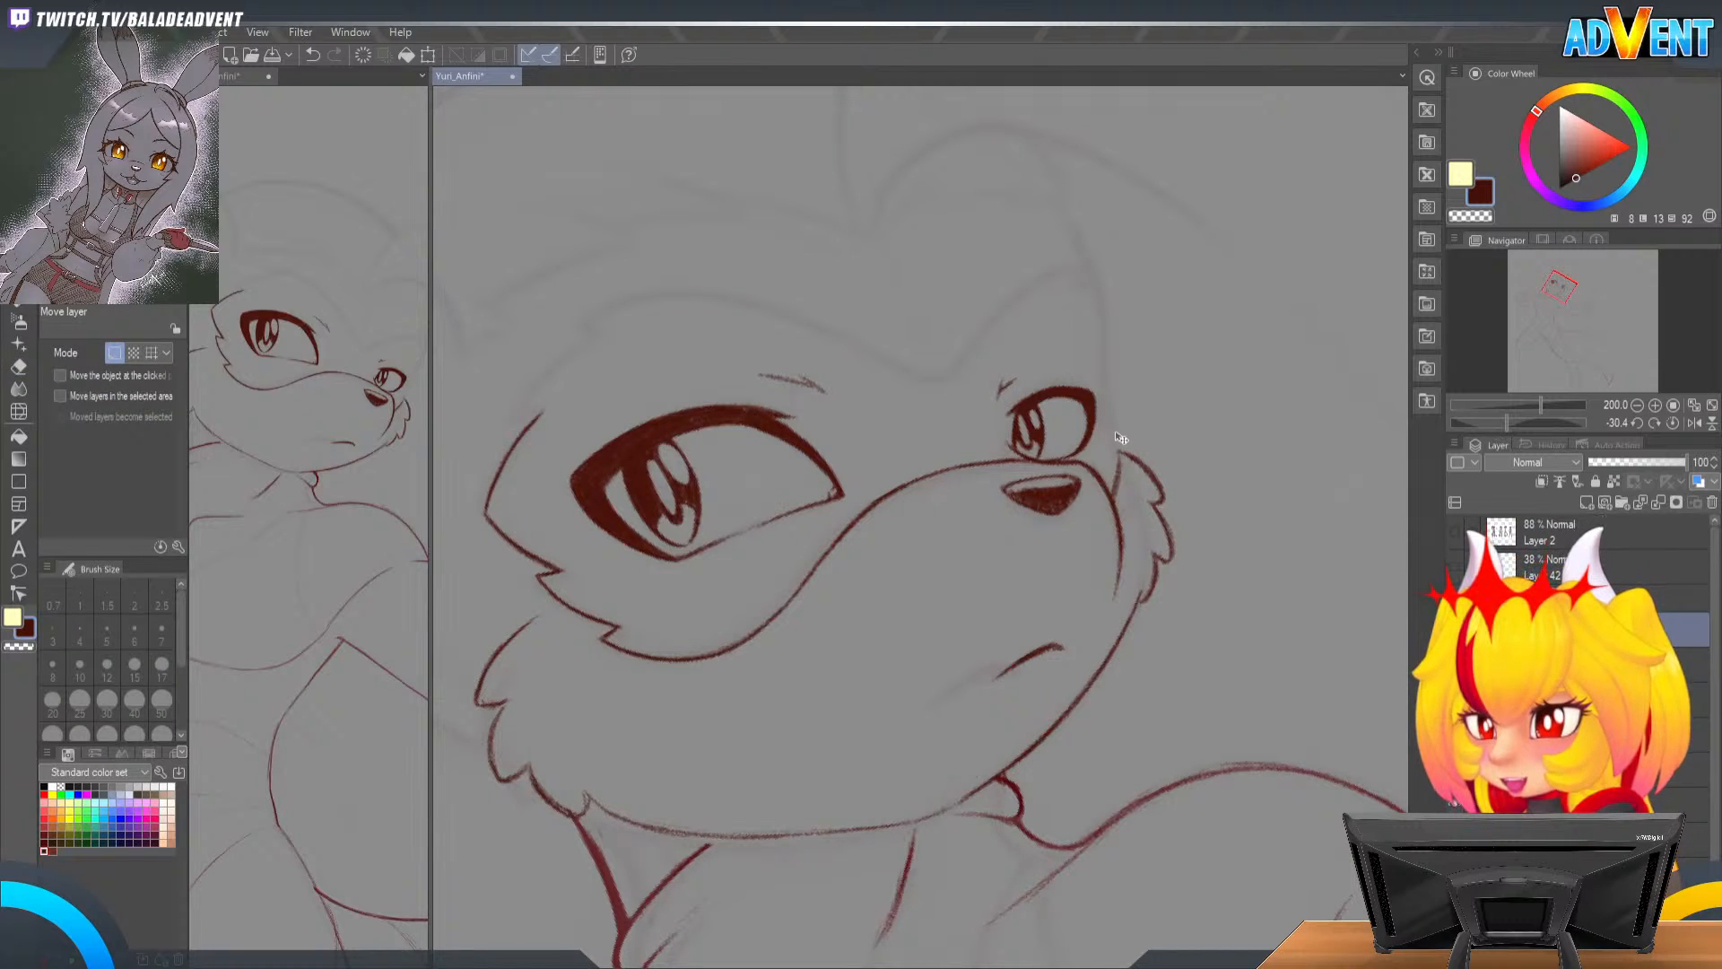
pyautogui.press('p')
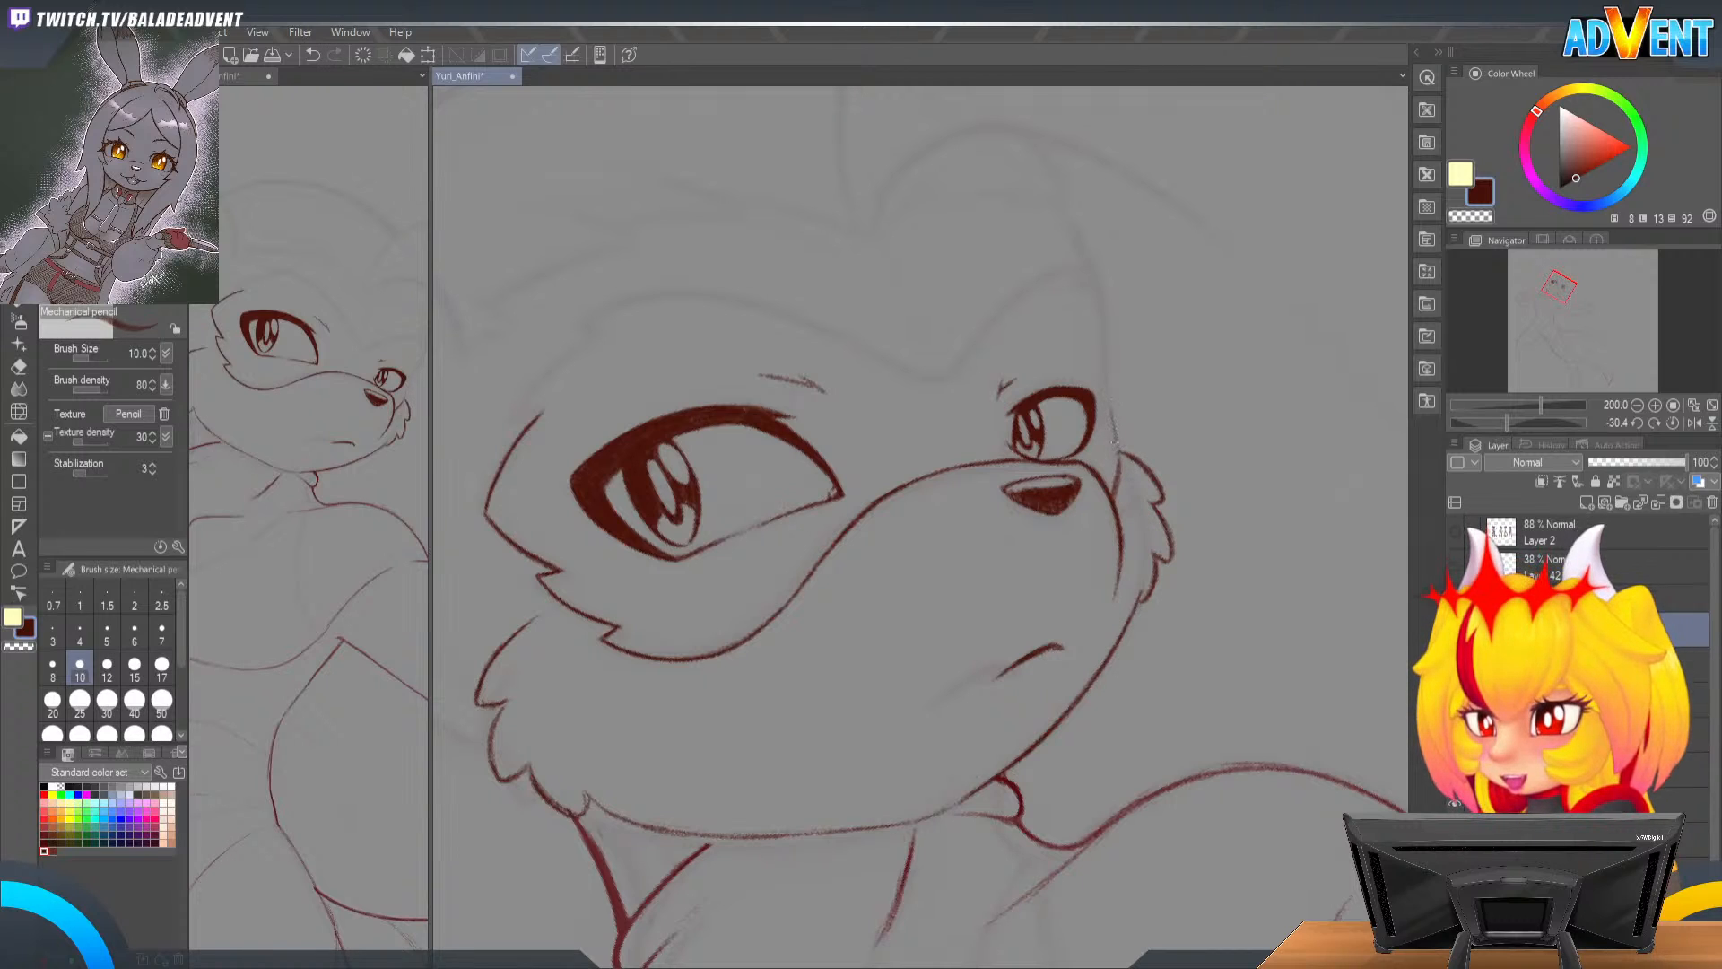
pyautogui.moveTo(1121, 442)
pyautogui.mouseDown()
pyautogui.moveTo(1106, 321)
pyautogui.moveTo(1112, 381)
pyautogui.mouseUp()
pyautogui.press('h')
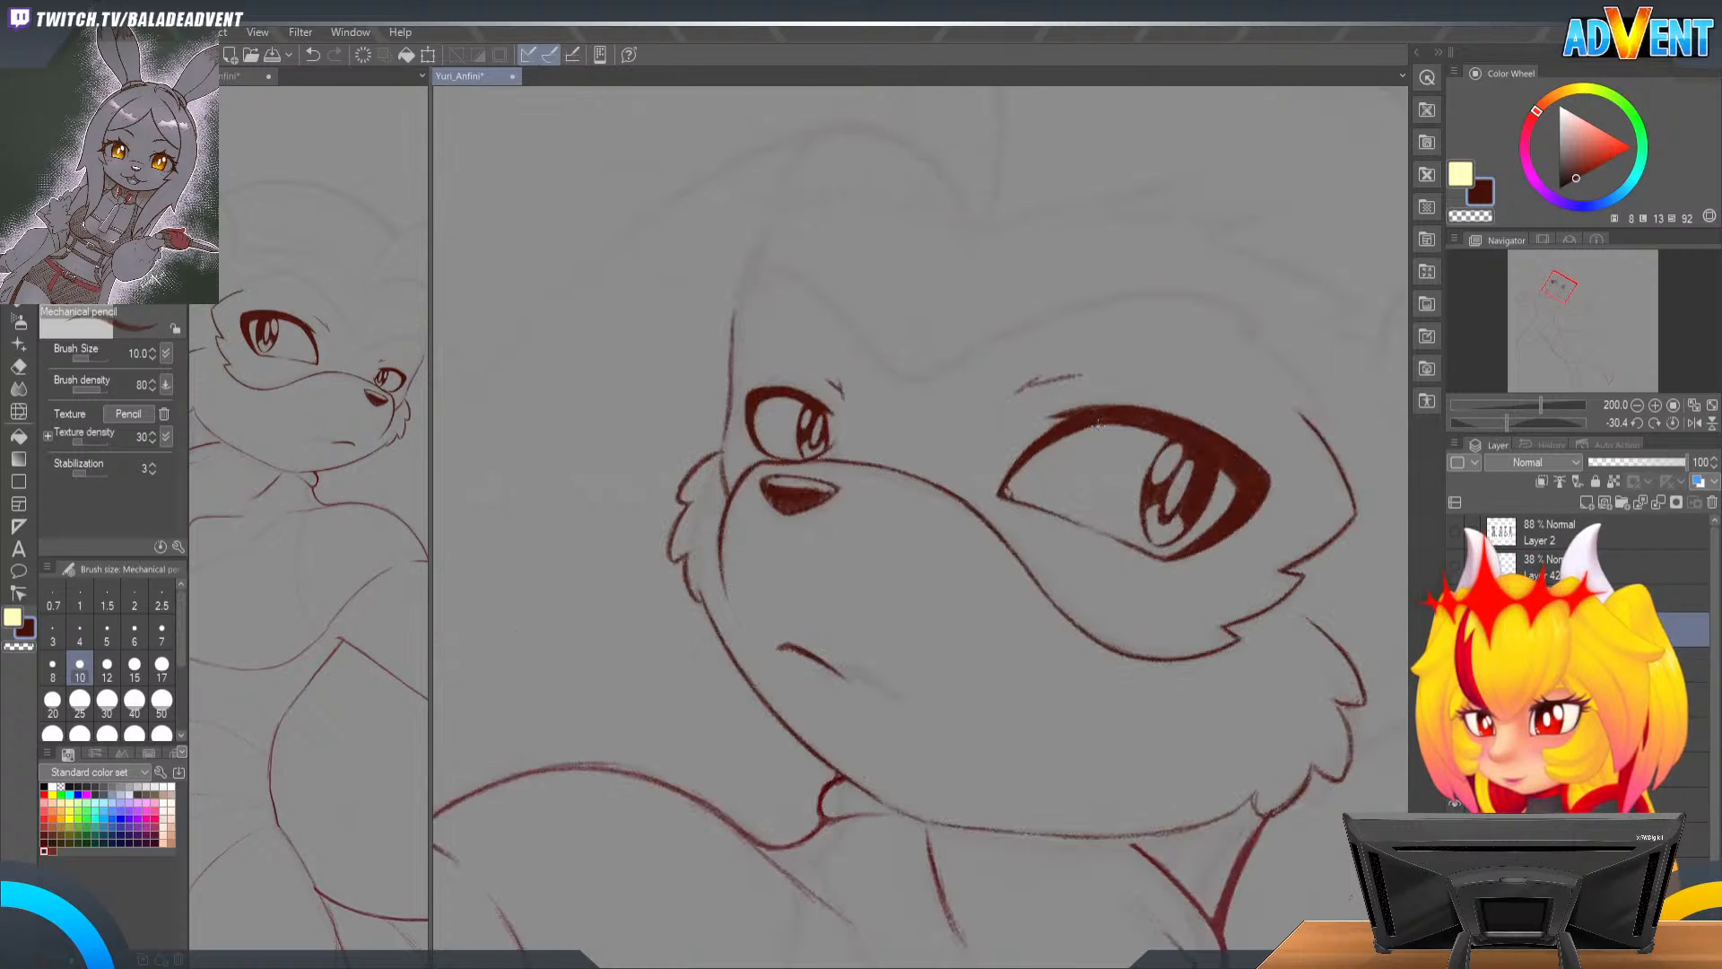
pyautogui.moveTo(845, 372); pyautogui.dragTo(853, 482)
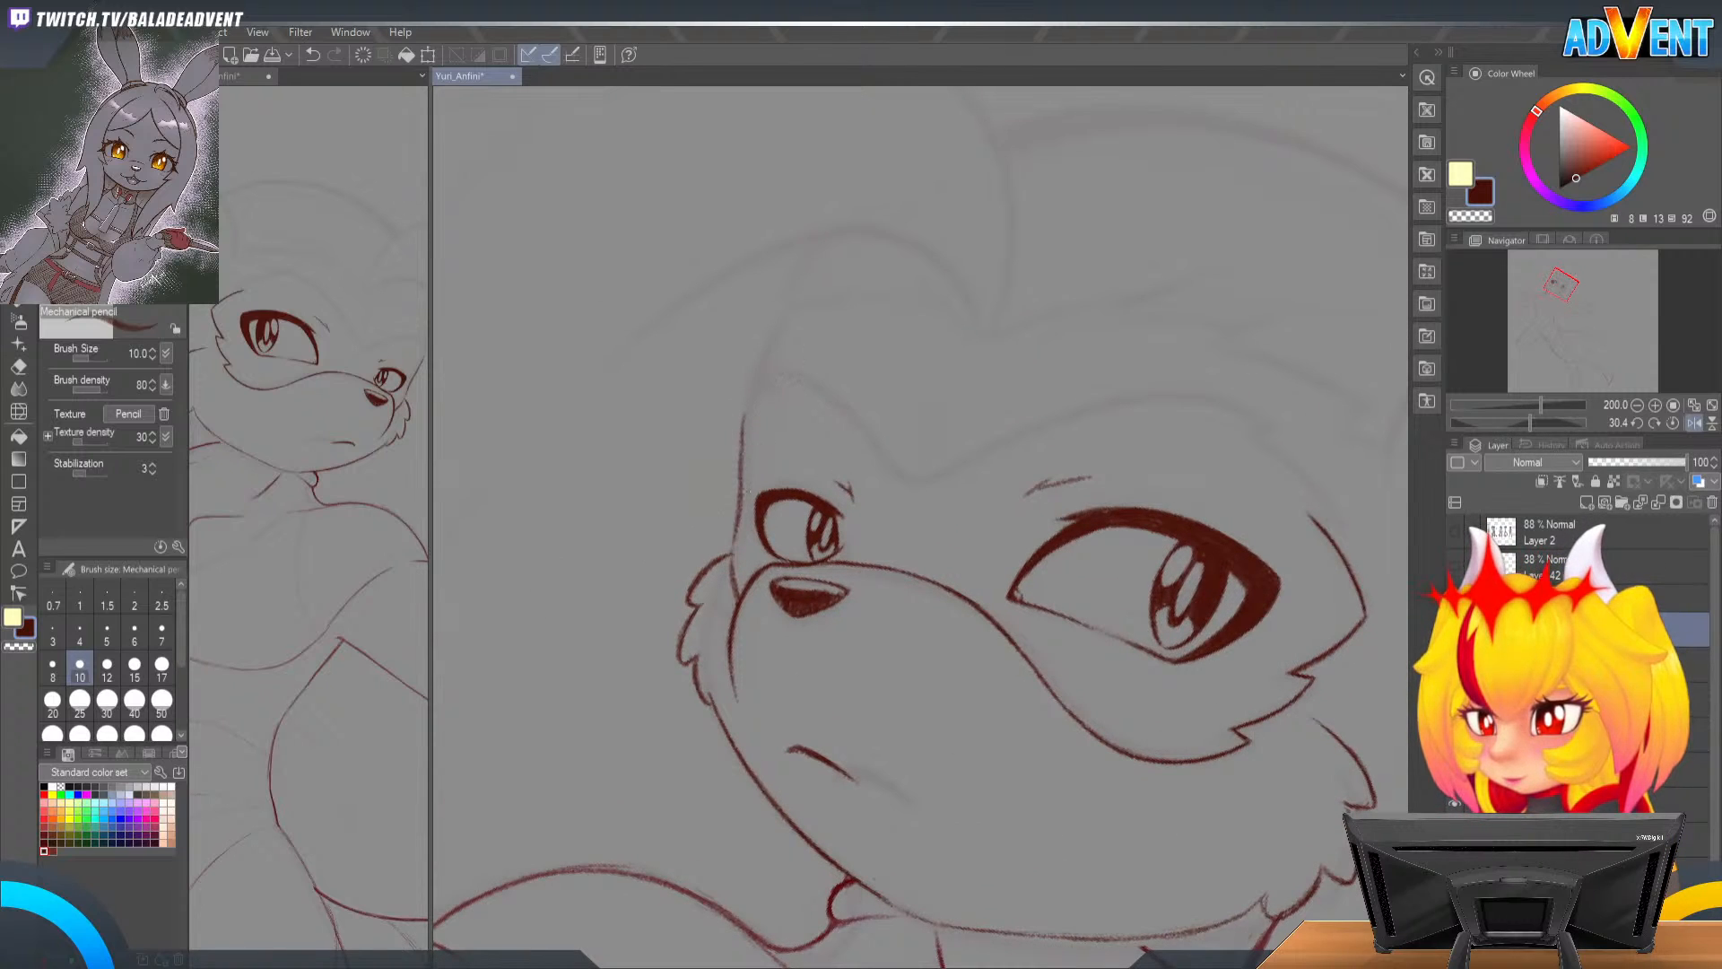
pyautogui.moveTo(745, 414)
pyautogui.mouseDown()
pyautogui.moveTo(795, 308)
pyautogui.moveTo(748, 432)
pyautogui.moveTo(773, 326)
pyautogui.mouseUp()
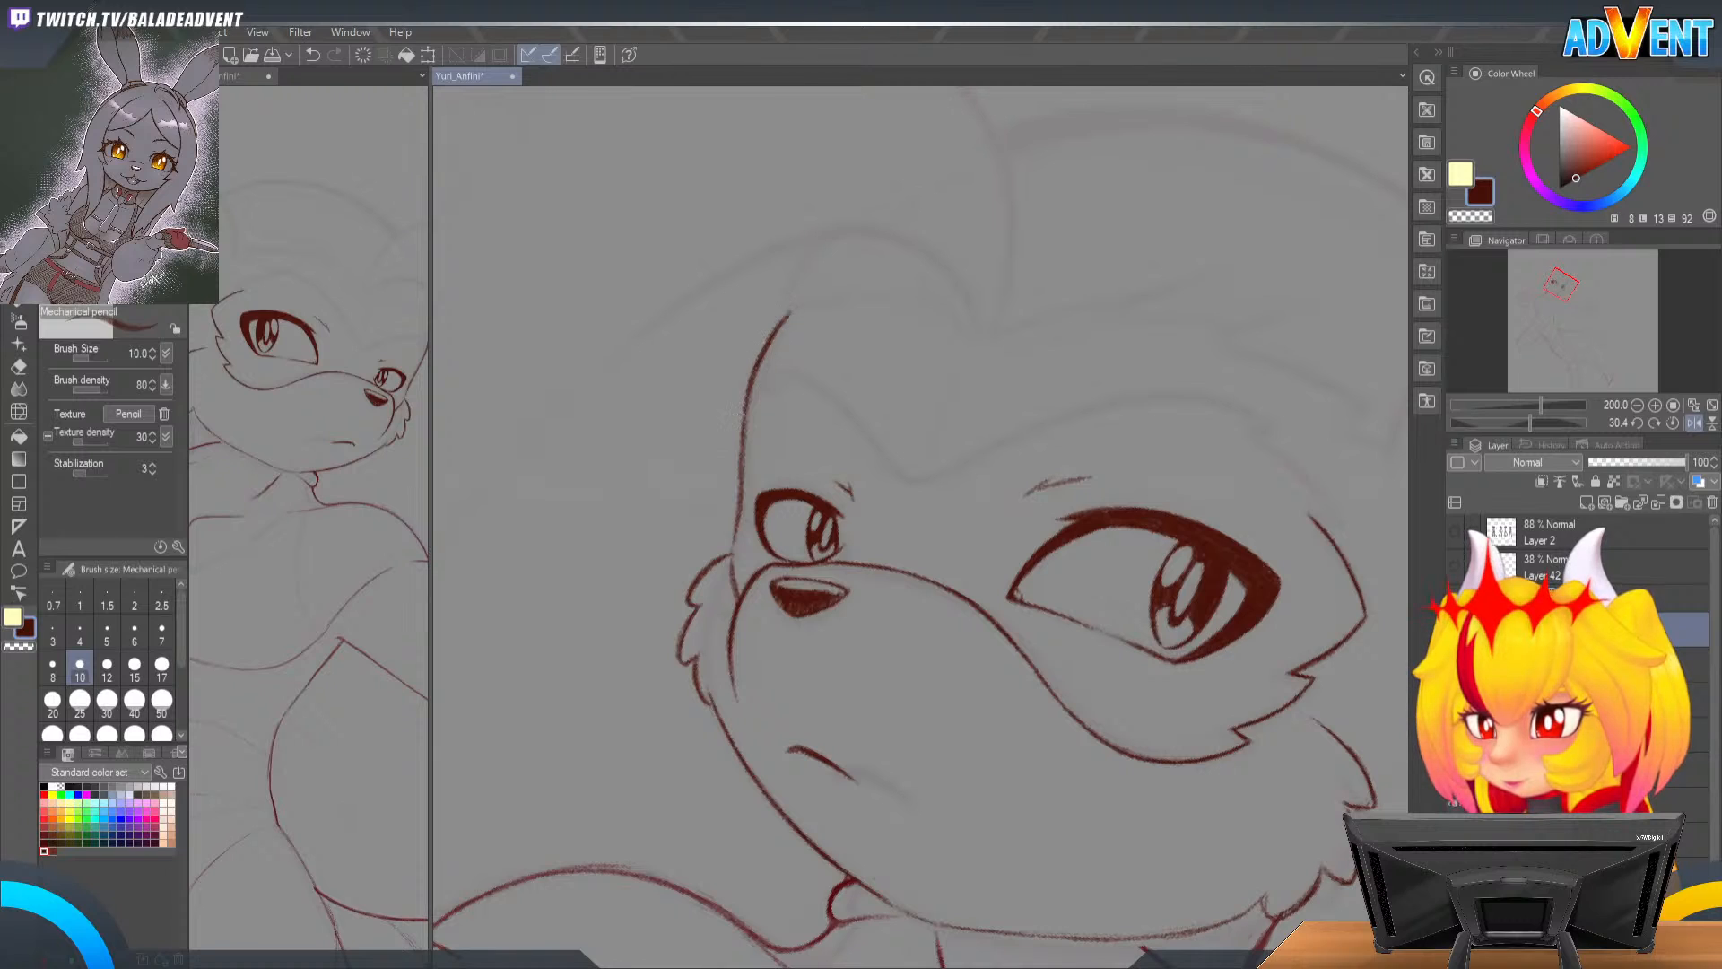
pyautogui.moveTo(838, 430); pyautogui.dragTo(968, 243)
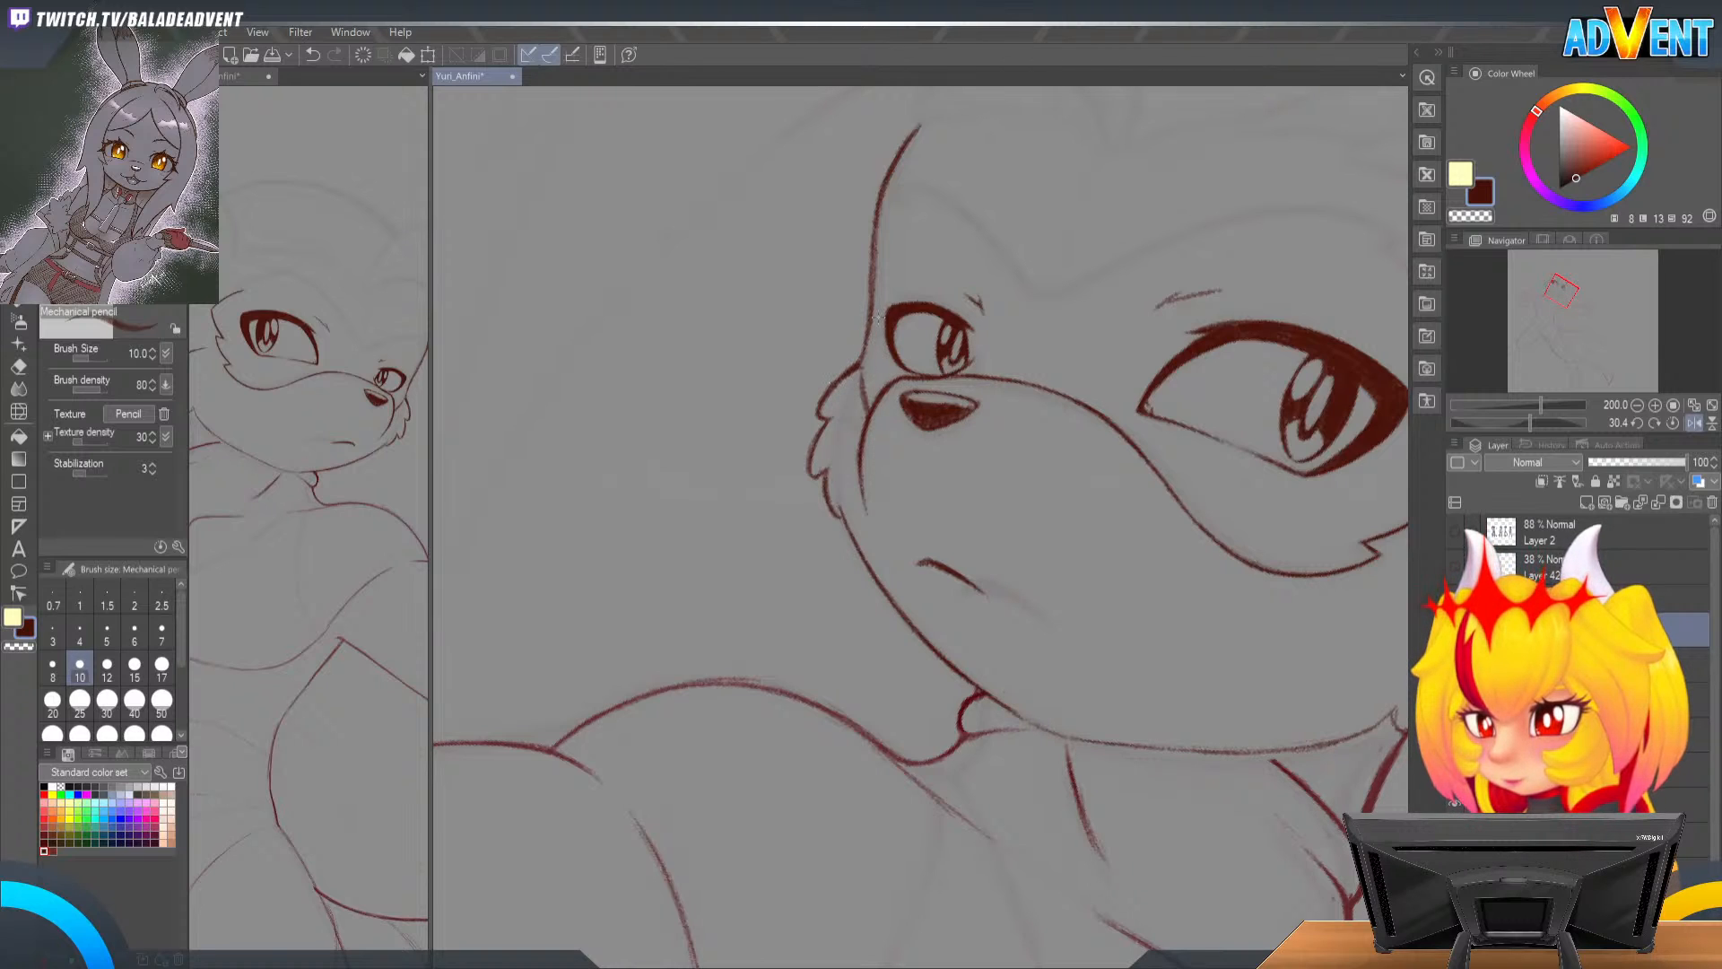
pyautogui.moveTo(1068, 449); pyautogui.dragTo(1100, 468)
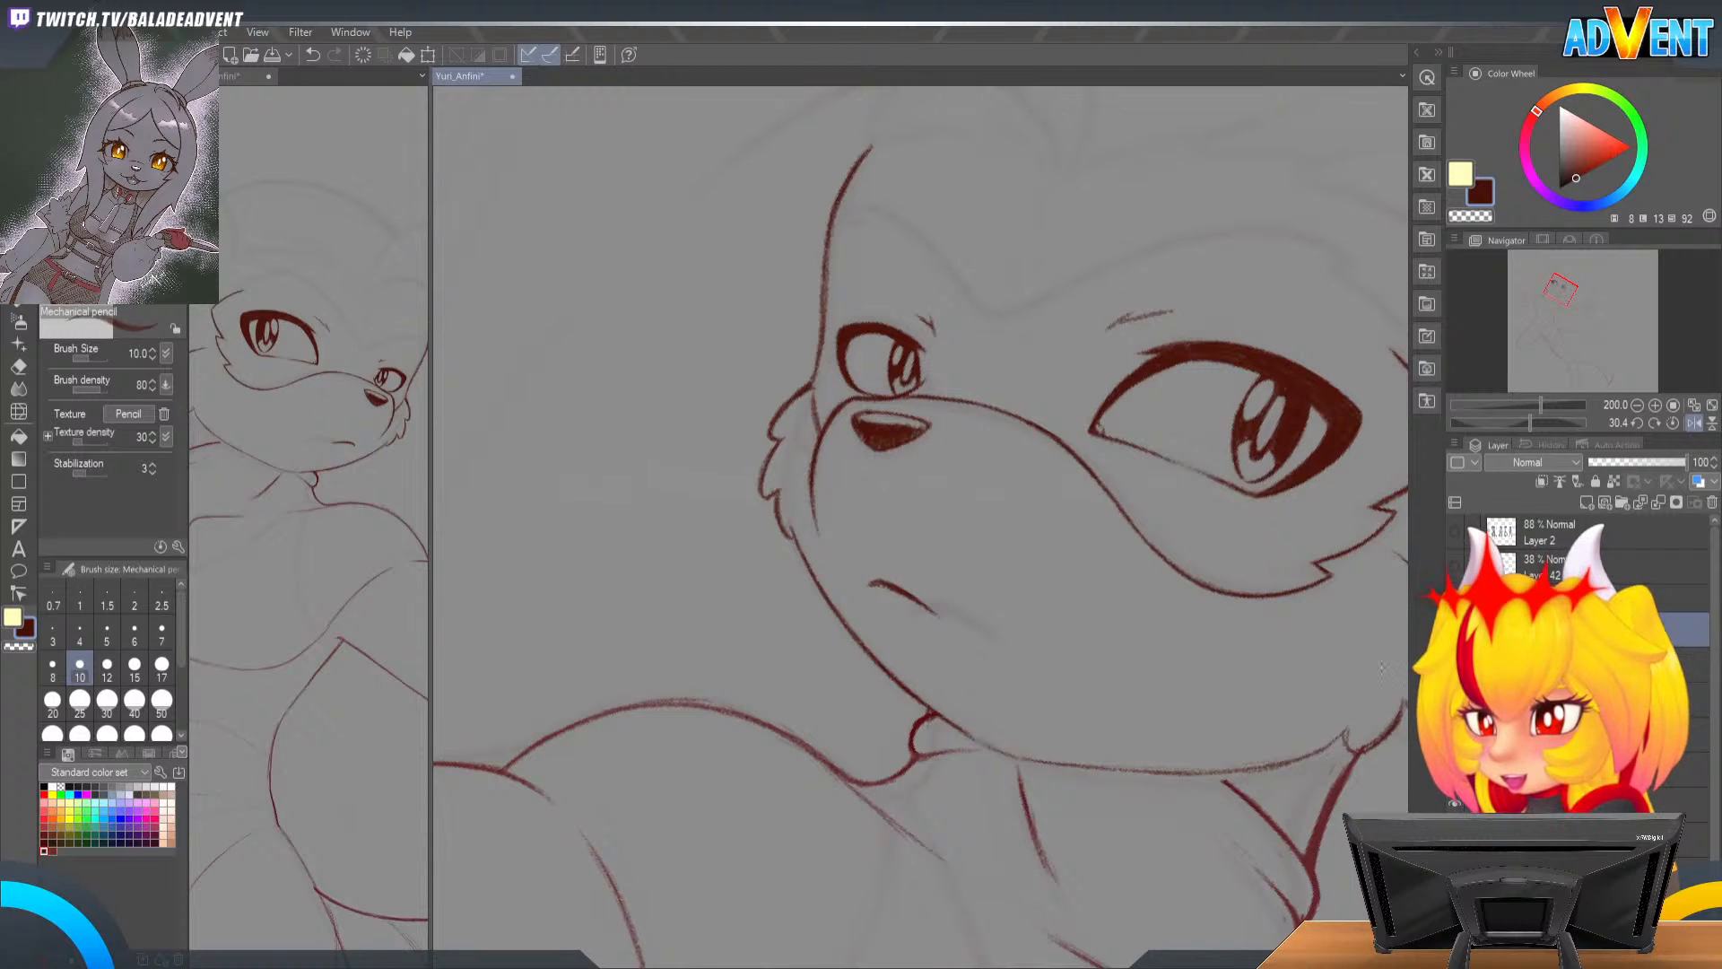
# Step: Erase the middle section of the forehead contour just above the far eye
pyautogui.press('h')
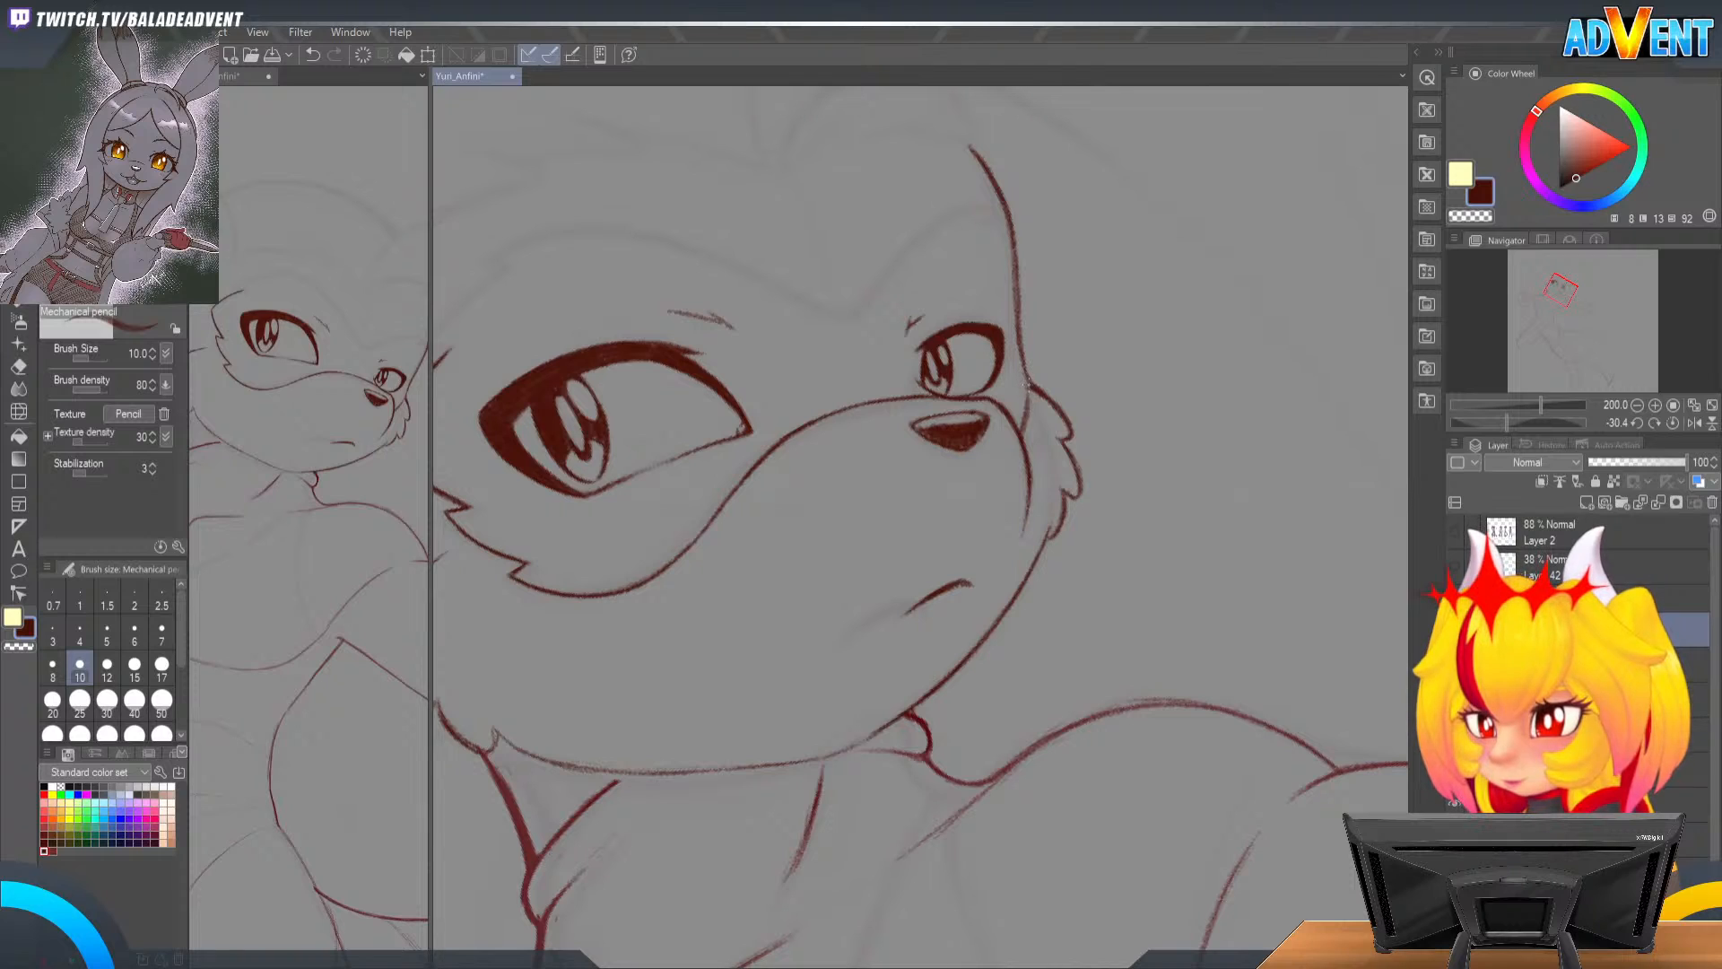
pyautogui.moveTo(1027, 383)
pyautogui.mouseDown()
pyautogui.moveTo(1012, 326)
pyautogui.moveTo(1024, 370)
pyautogui.moveTo(1008, 274)
pyautogui.moveTo(1028, 381)
pyautogui.moveTo(1010, 252)
pyautogui.moveTo(1031, 372)
pyautogui.moveTo(1008, 274)
pyautogui.mouseUp()
pyautogui.press('e')
pyautogui.scroll(2, 1018, 269)
pyautogui.moveTo(1015, 352); pyautogui.dragTo(1007, 278)
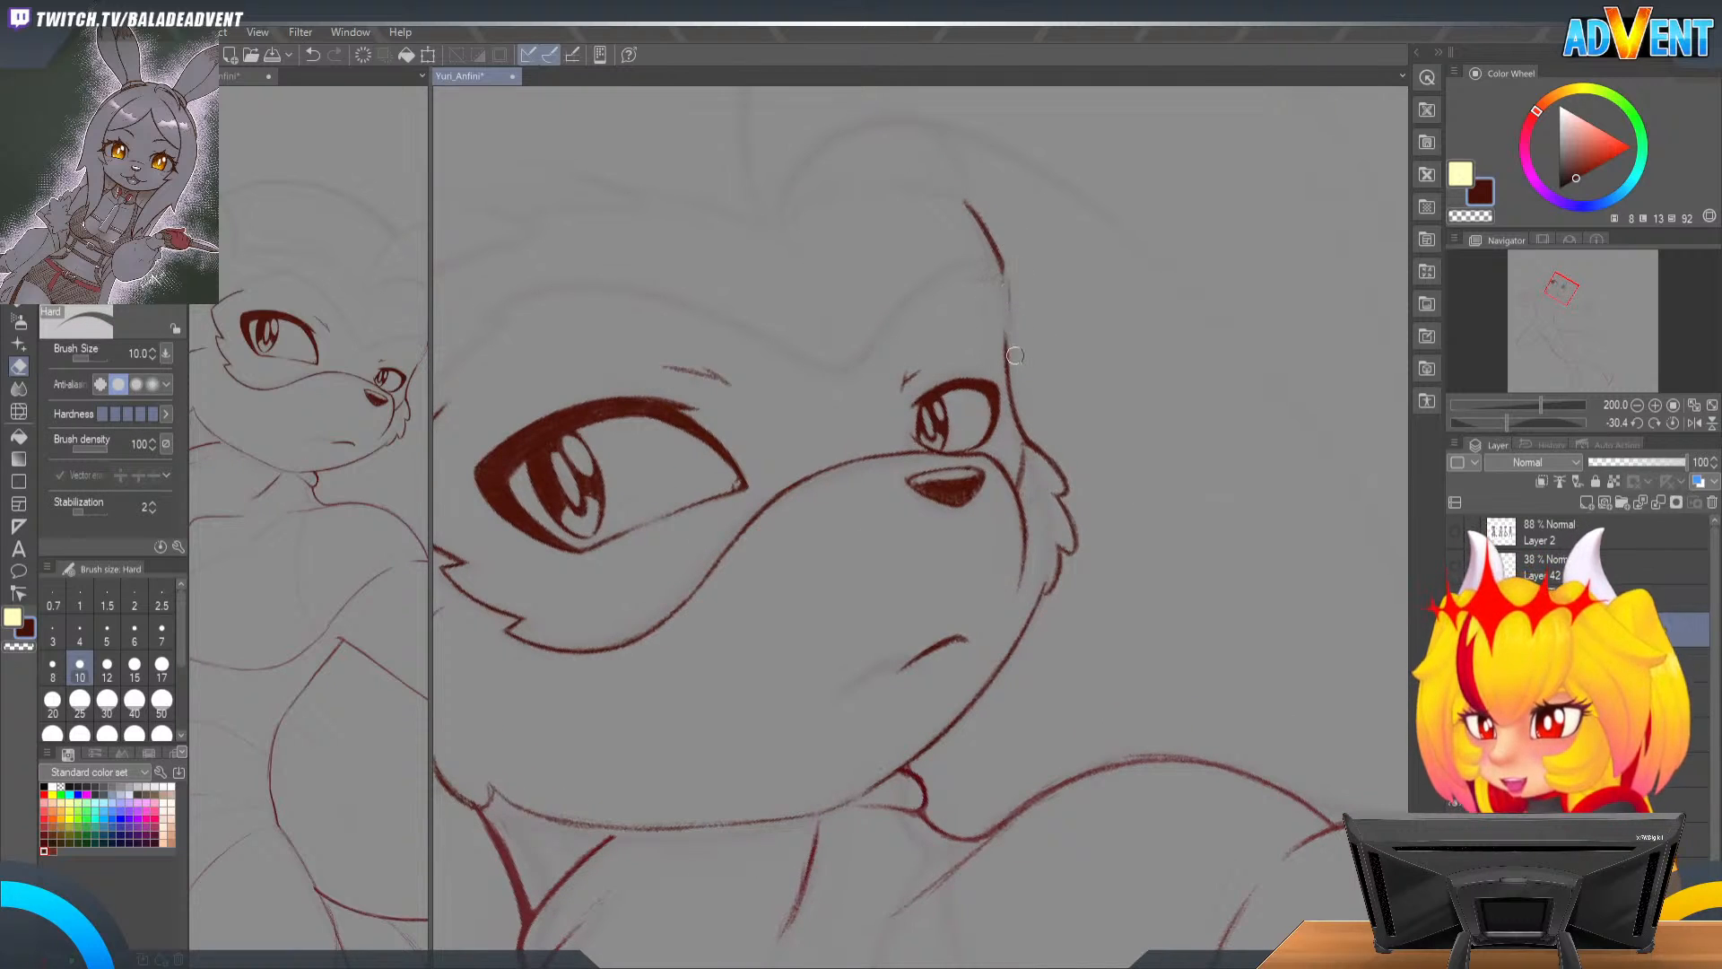
# Step: Redraw the gap in the far forehead contour, undo the last strokes, and extend its upper tip with the mechanical pencil
pyautogui.press('h')
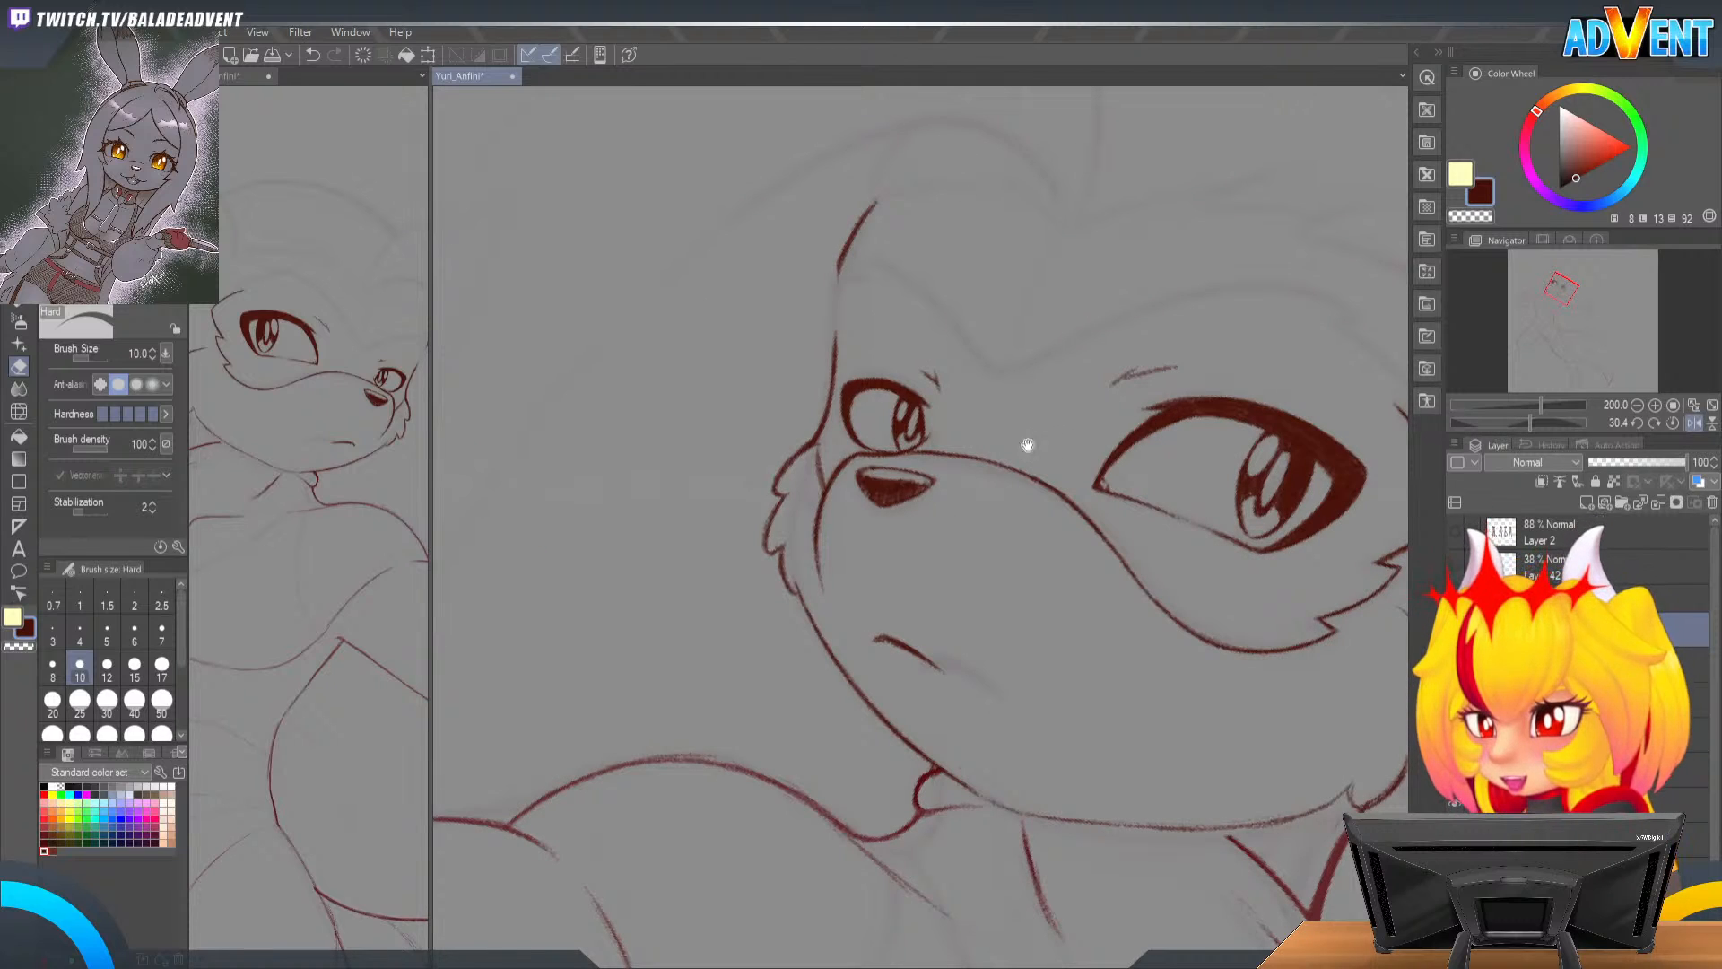
pyautogui.scroll(4, 1023, 440)
pyautogui.press('p')
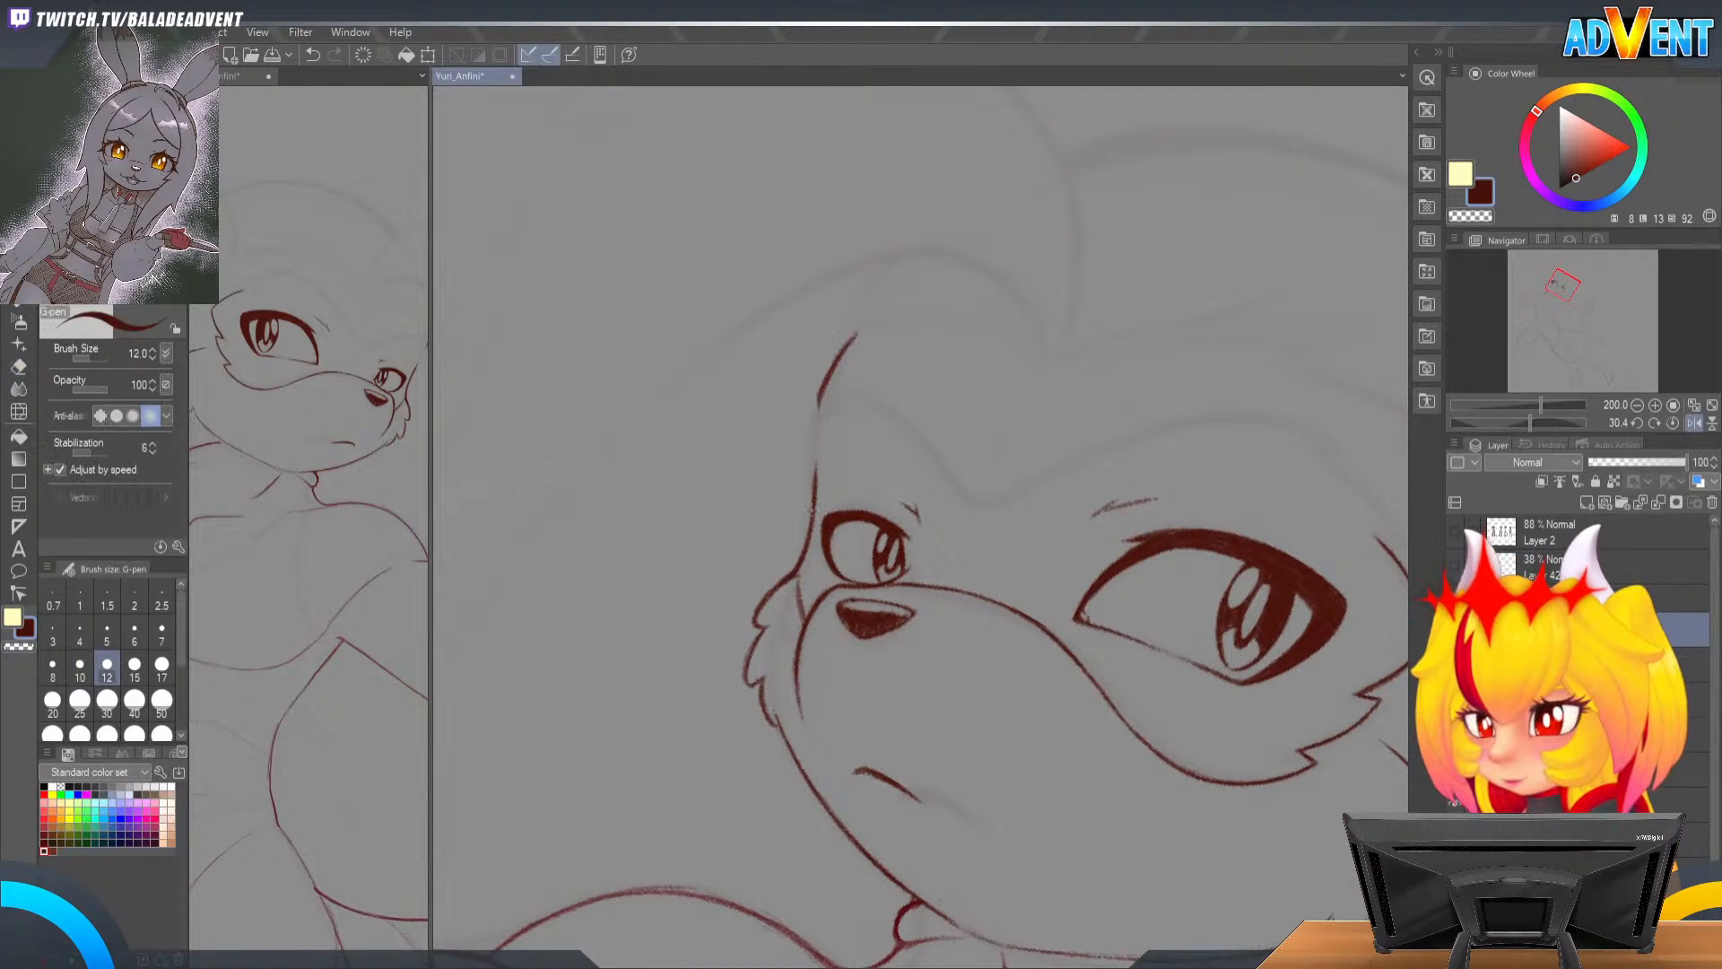
pyautogui.moveTo(811, 534)
pyautogui.mouseDown()
pyautogui.moveTo(822, 391)
pyautogui.moveTo(817, 406)
pyautogui.mouseUp()
pyautogui.hotkey('ctrl', 'z')
pyautogui.hotkey('ctrl', 'z')
pyautogui.press('p')
pyautogui.moveTo(862, 320); pyautogui.dragTo(839, 360)
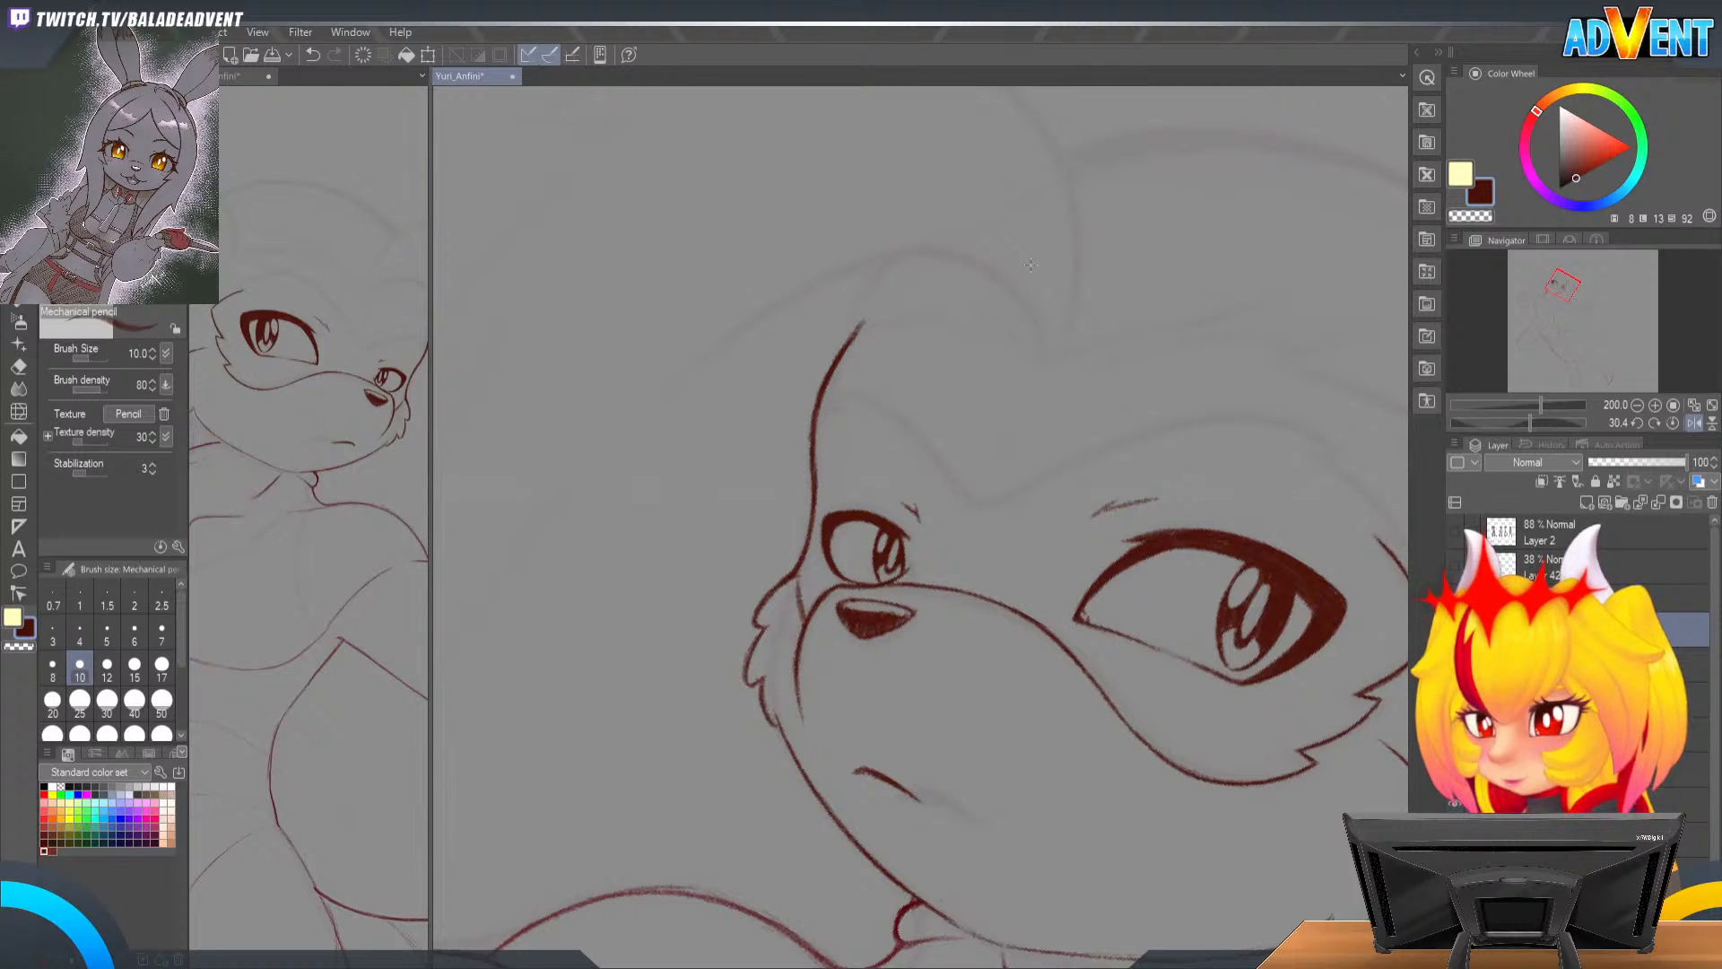
# Step: Ink the curved dip of the brow between the two eyes and trim it with the eraser
pyautogui.moveTo(984, 442)
pyautogui.mouseDown()
pyautogui.moveTo(992, 504)
pyautogui.moveTo(1080, 331)
pyautogui.moveTo(1073, 547)
pyautogui.moveTo(1067, 485)
pyautogui.mouseUp()
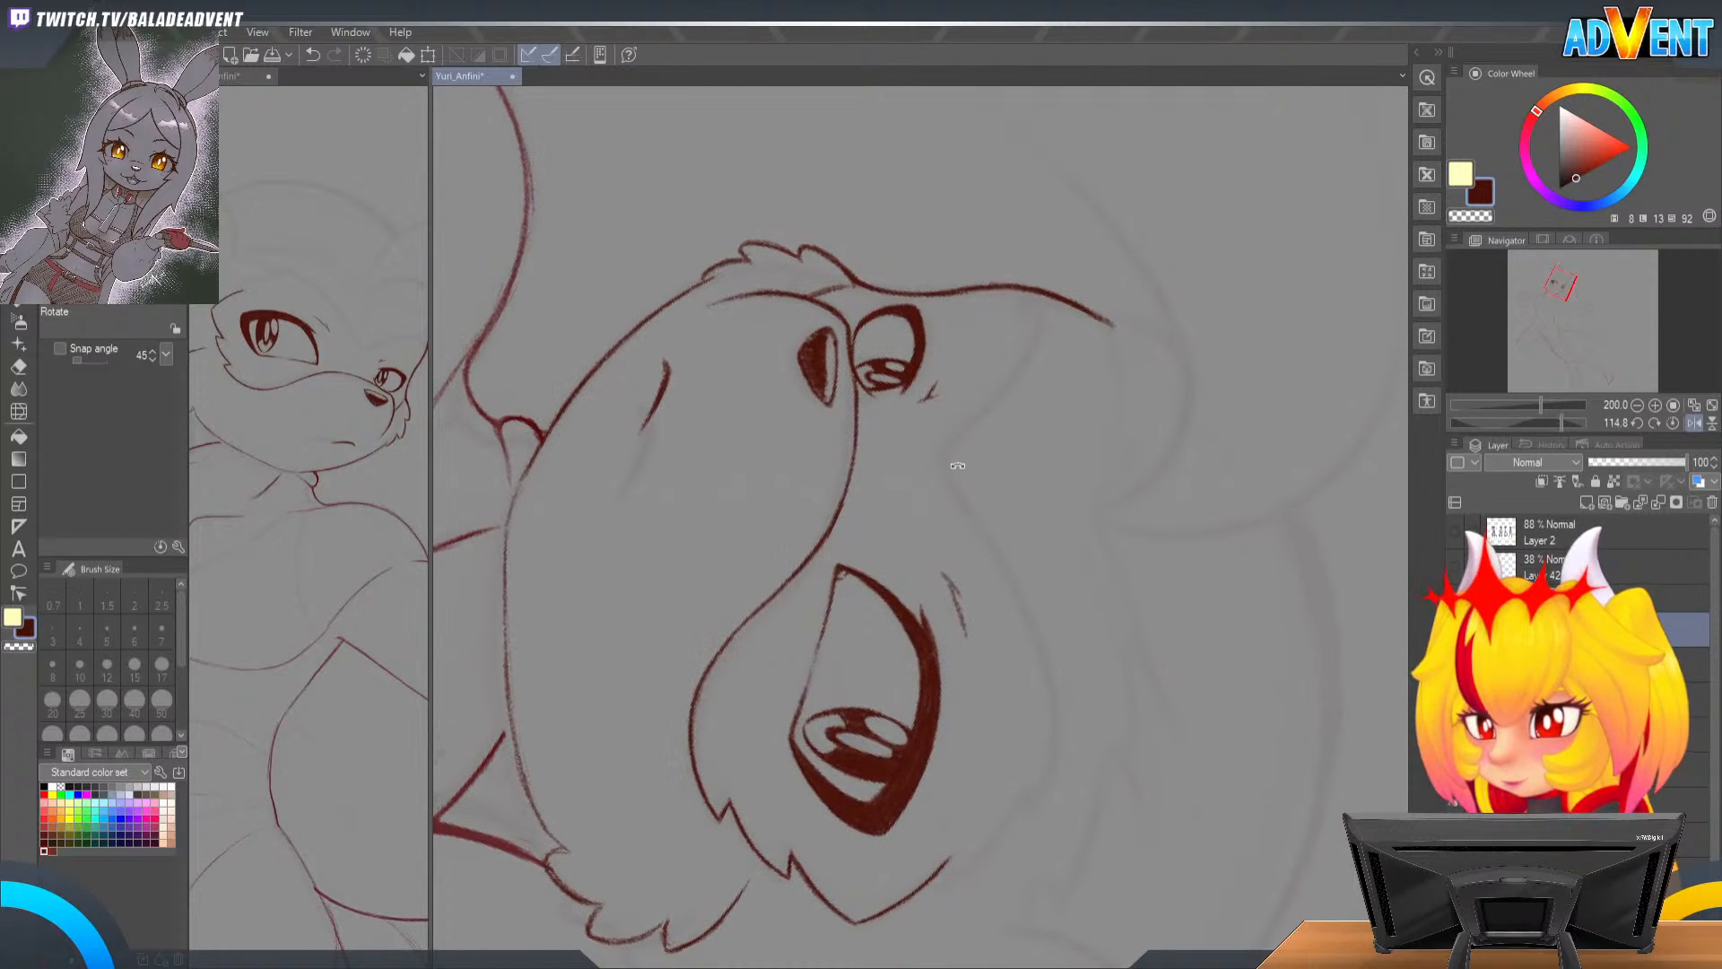
pyautogui.moveTo(955, 492)
pyautogui.mouseDown()
pyautogui.moveTo(960, 419)
pyautogui.moveTo(956, 492)
pyautogui.moveTo(959, 423)
pyautogui.moveTo(945, 466)
pyautogui.moveTo(961, 496)
pyautogui.mouseUp()
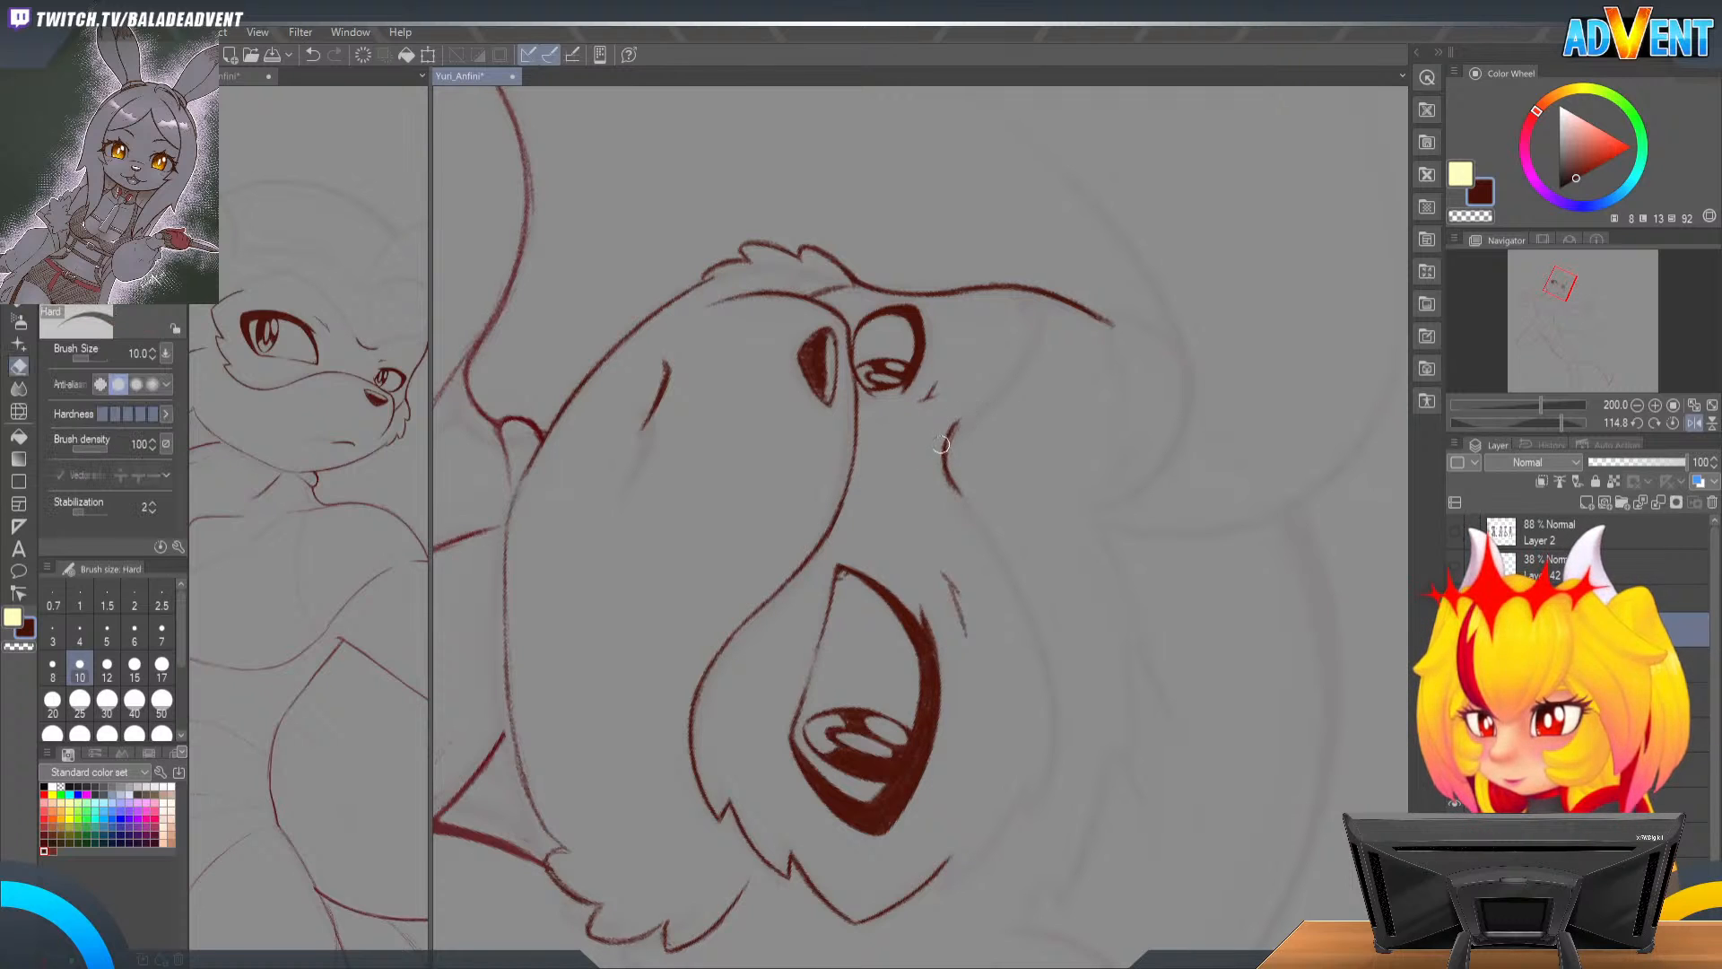
pyautogui.press('r')
pyautogui.moveTo(1058, 385)
pyautogui.mouseDown()
pyautogui.moveTo(827, 238)
pyautogui.moveTo(806, 248)
pyautogui.mouseUp()
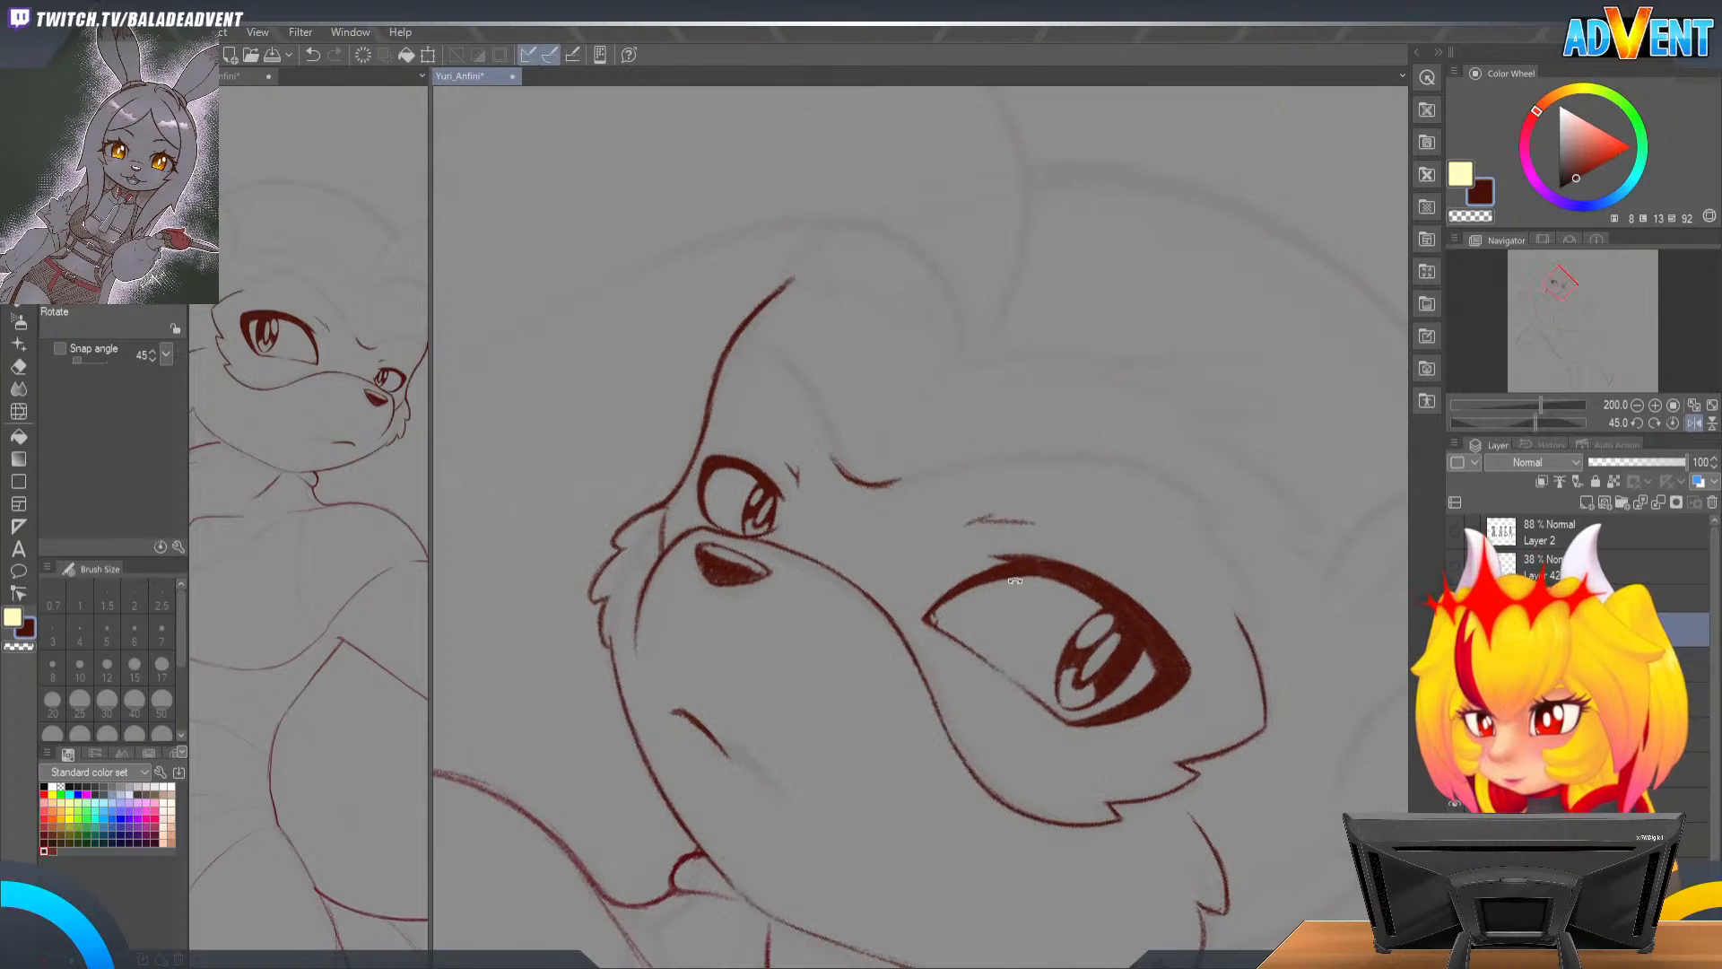
# Step: Extend the brow dip along the sketched ridge above the far eye with the mechanical pencil
pyautogui.moveTo(1220, 558); pyautogui.dragTo(1161, 417)
pyautogui.moveTo(891, 755)
pyautogui.mouseDown()
pyautogui.moveTo(1056, 656)
pyautogui.moveTo(1073, 485)
pyautogui.moveTo(977, 421)
pyautogui.moveTo(951, 426)
pyautogui.moveTo(959, 411)
pyautogui.moveTo(943, 453)
pyautogui.mouseUp()
pyautogui.press('e')
pyautogui.press('p')
pyautogui.press('p')
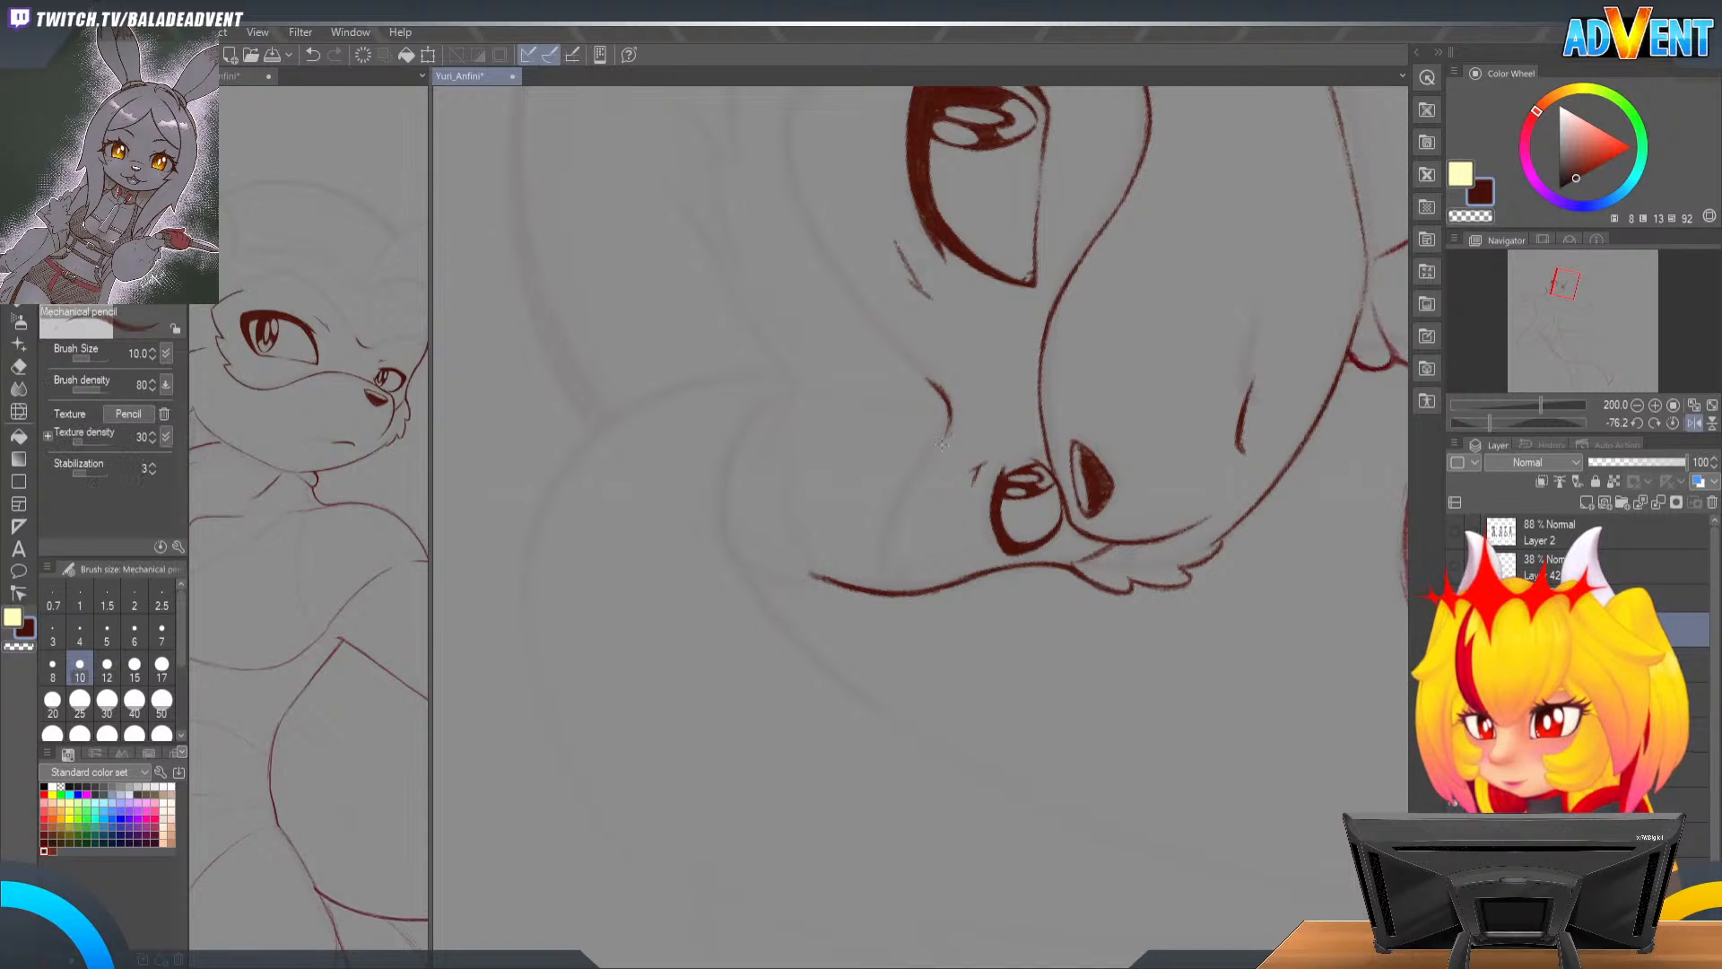
pyautogui.moveTo(933, 451); pyautogui.dragTo(948, 420)
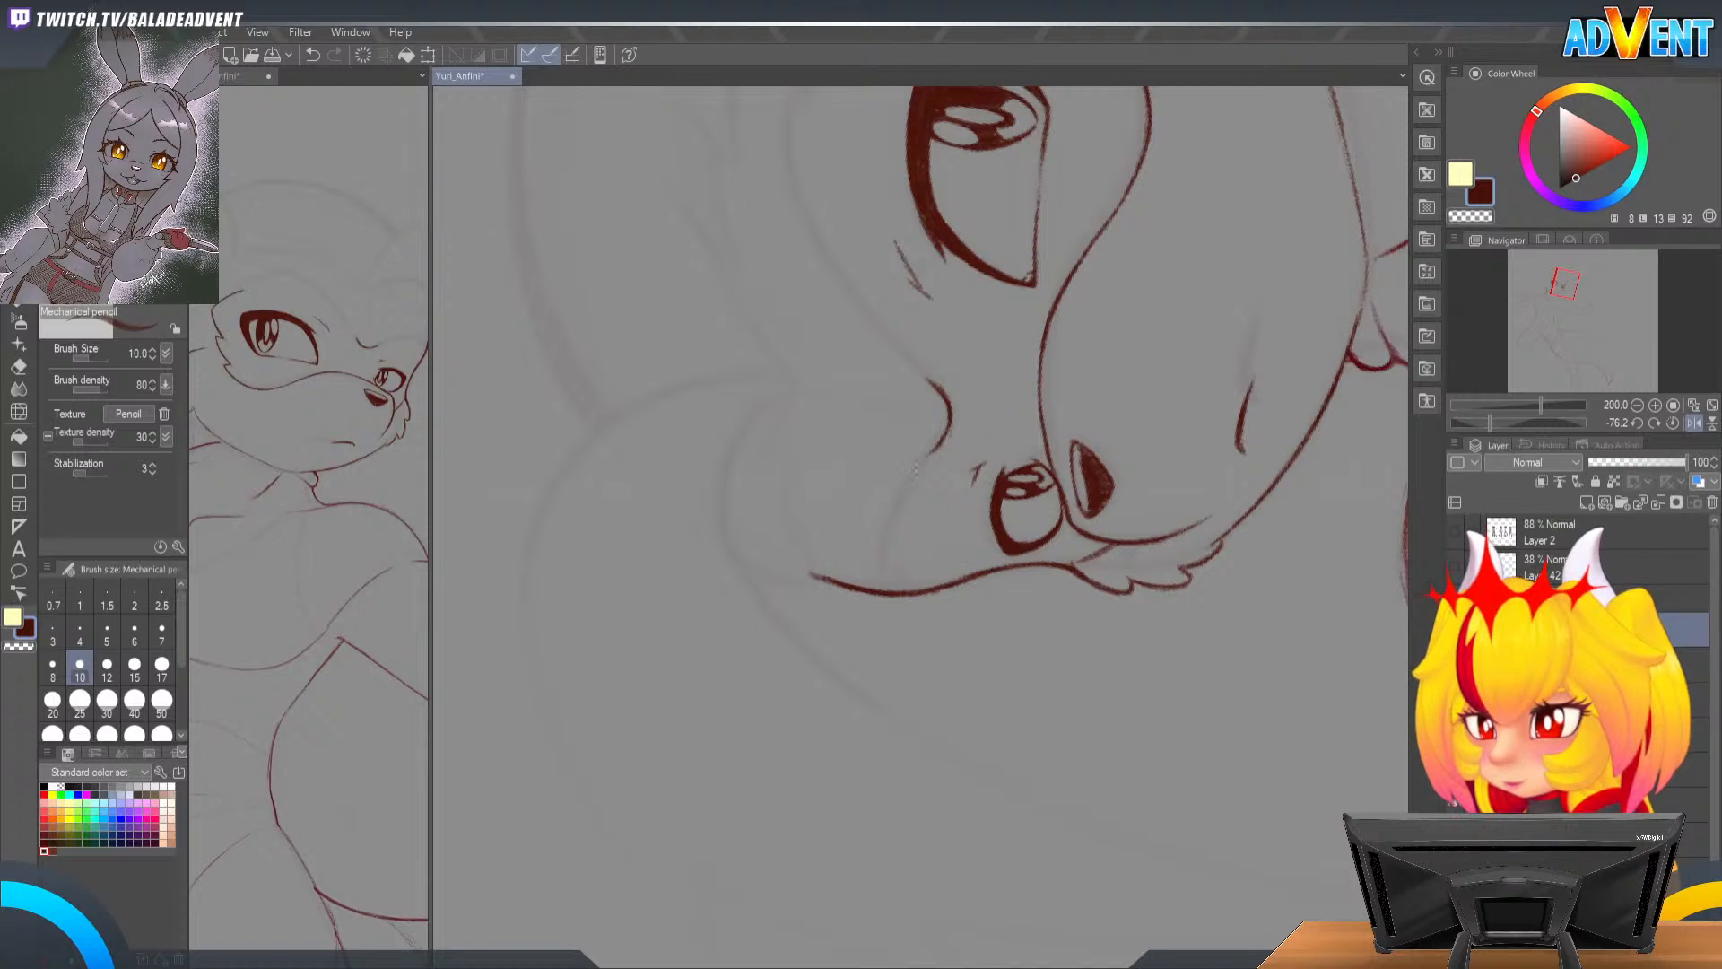
pyautogui.moveTo(984, 412)
pyautogui.mouseDown()
pyautogui.moveTo(1006, 331)
pyautogui.moveTo(954, 511)
pyautogui.moveTo(911, 569)
pyautogui.moveTo(861, 408)
pyautogui.mouseUp()
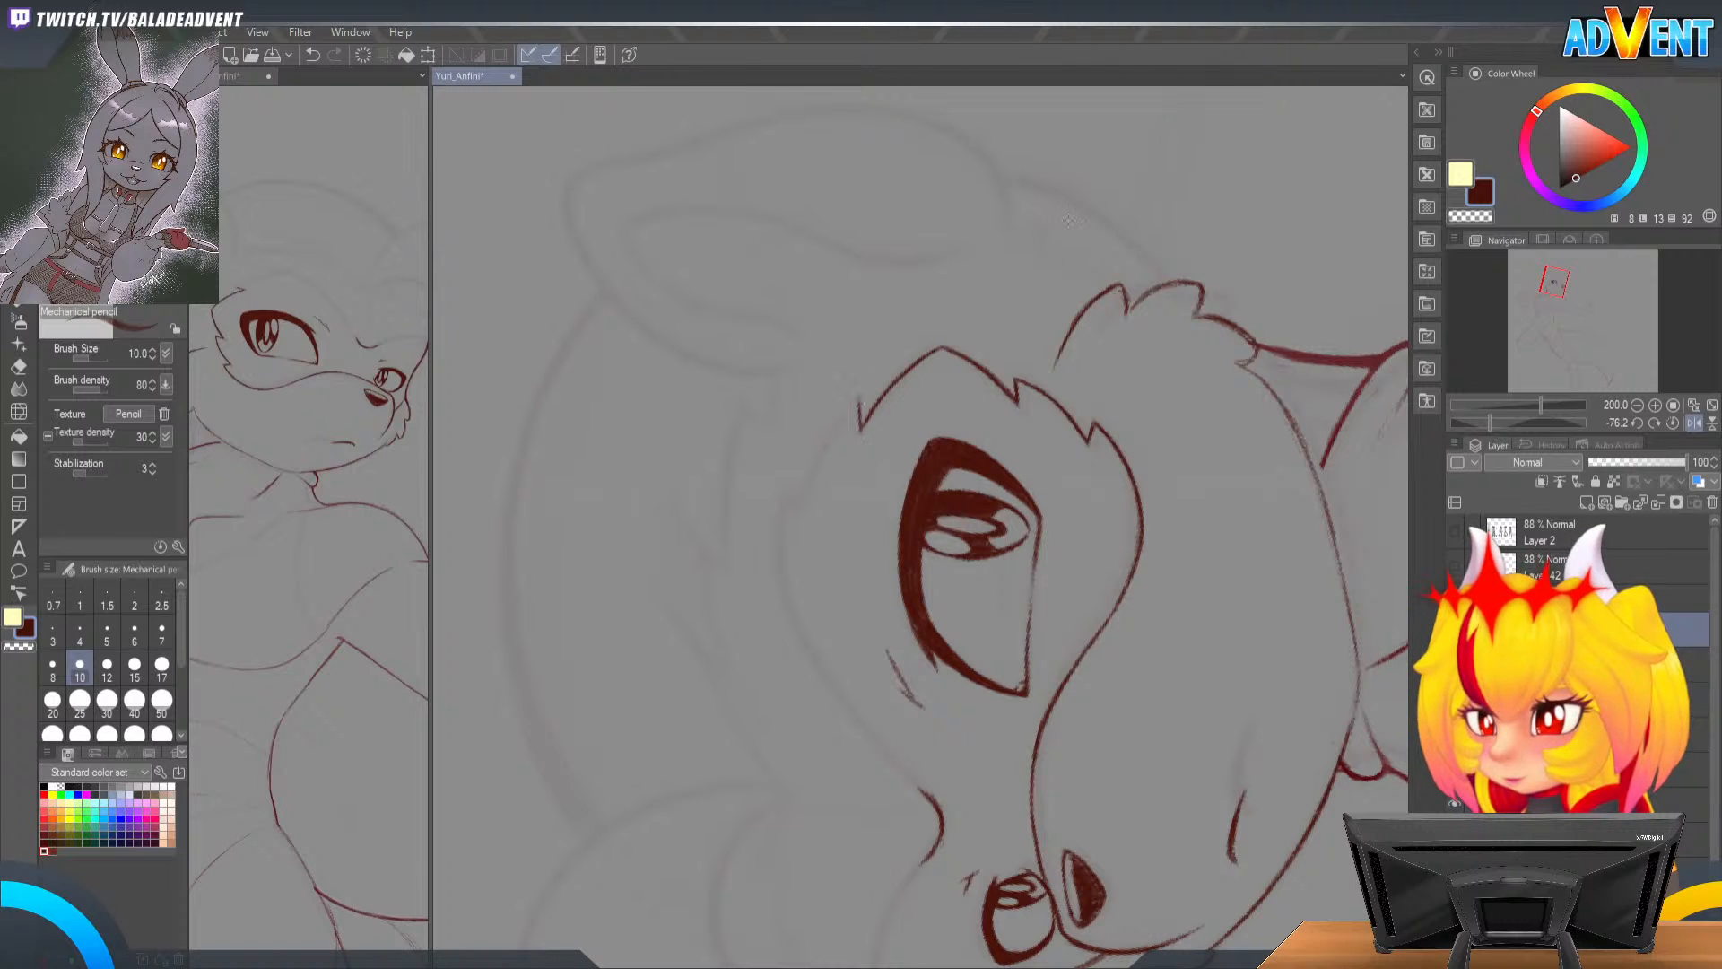
pyautogui.moveTo(1028, 299); pyautogui.dragTo(1050, 231)
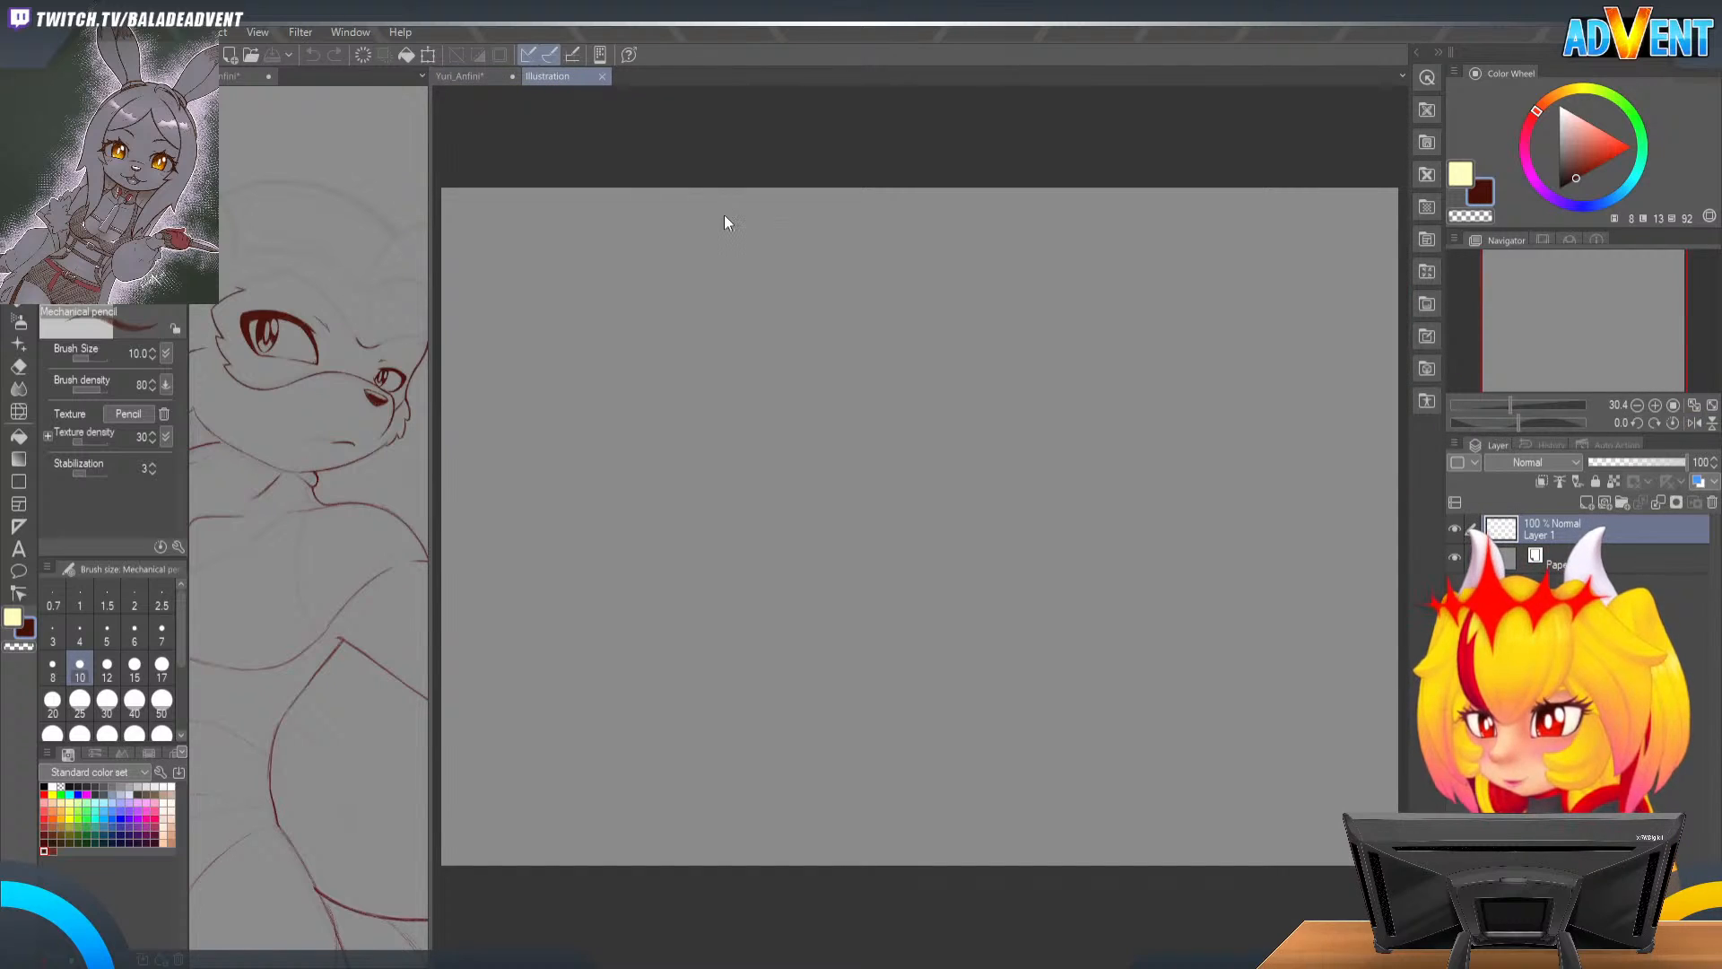
# Step: Paste the copied Requiem reference picture into the blank canvas and zoom in to examine the character's face markings
pyautogui.hotkey('ctrl', 'v')
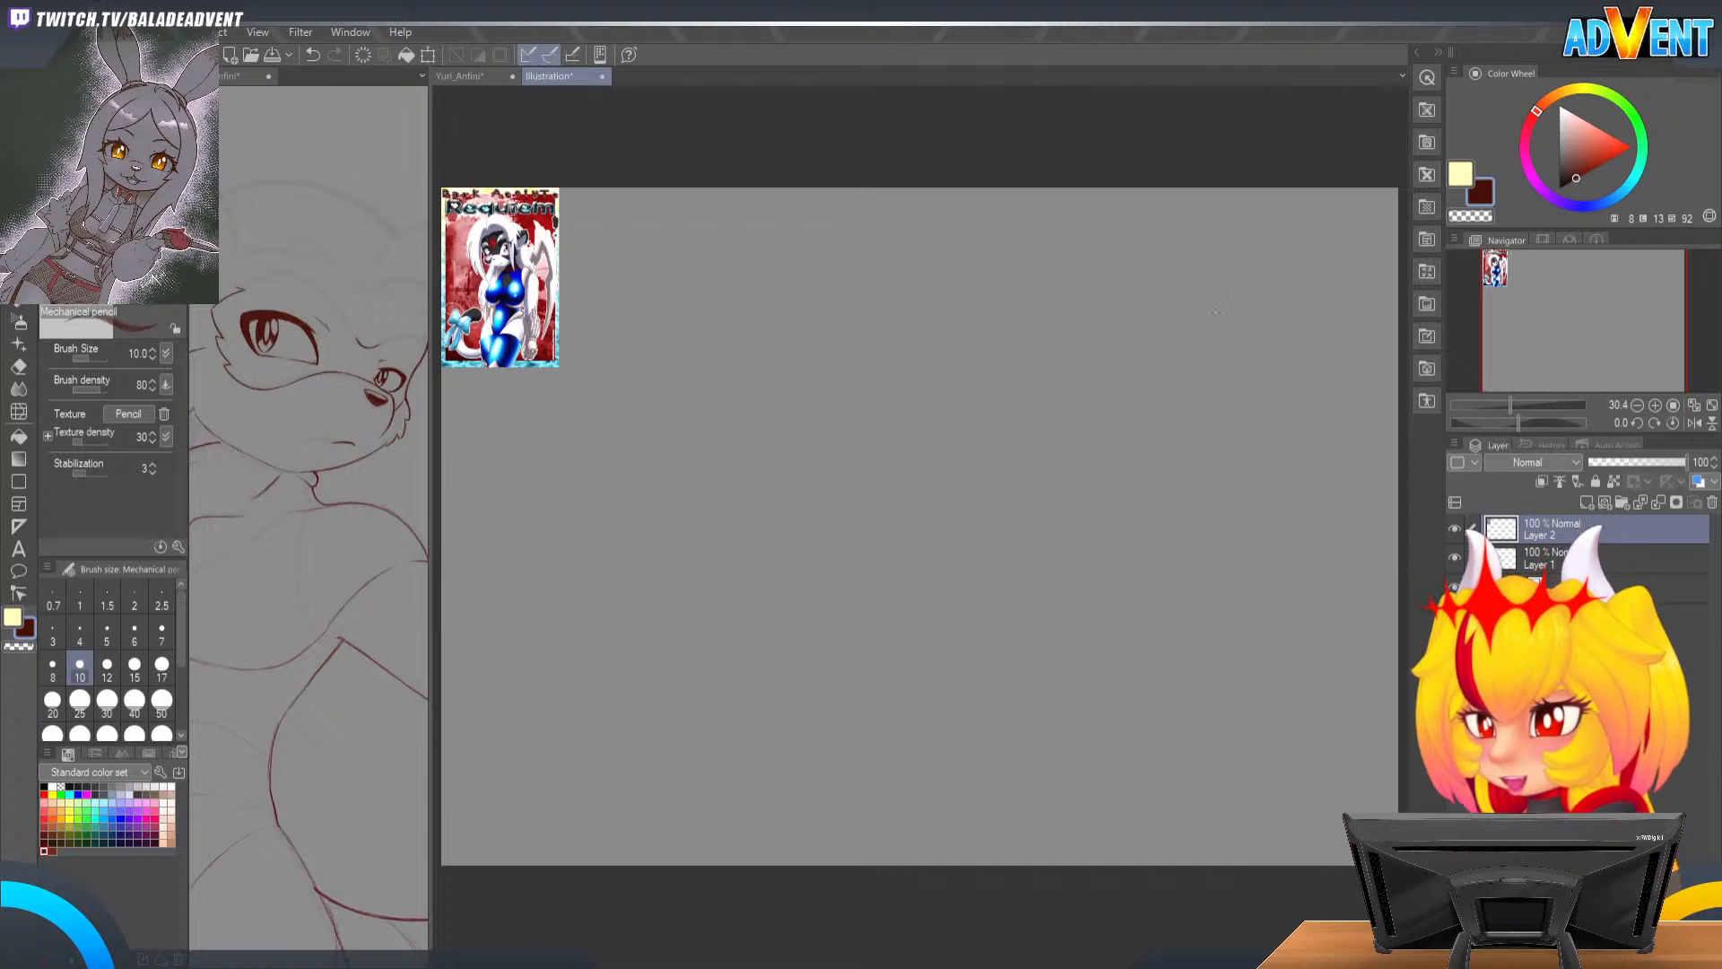
pyautogui.press('/')
pyautogui.click(487, 255)
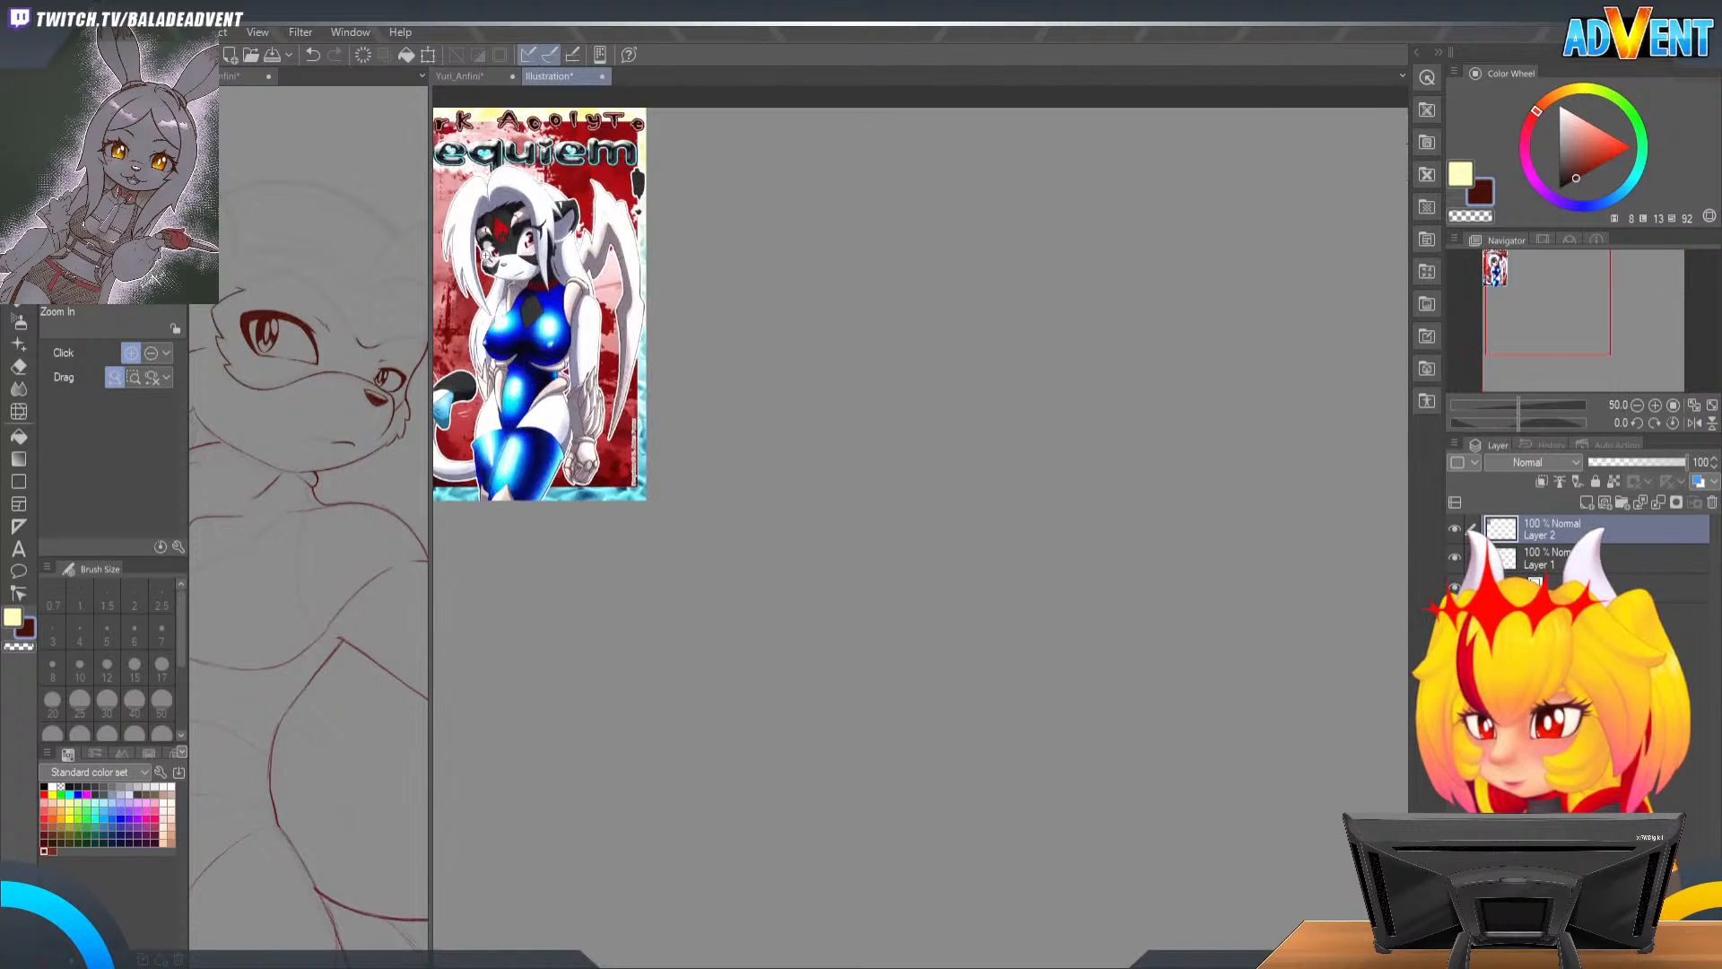
pyautogui.click(487, 256)
pyautogui.click(487, 256)
pyautogui.moveTo(487, 256); pyautogui.dragTo(778, 380)
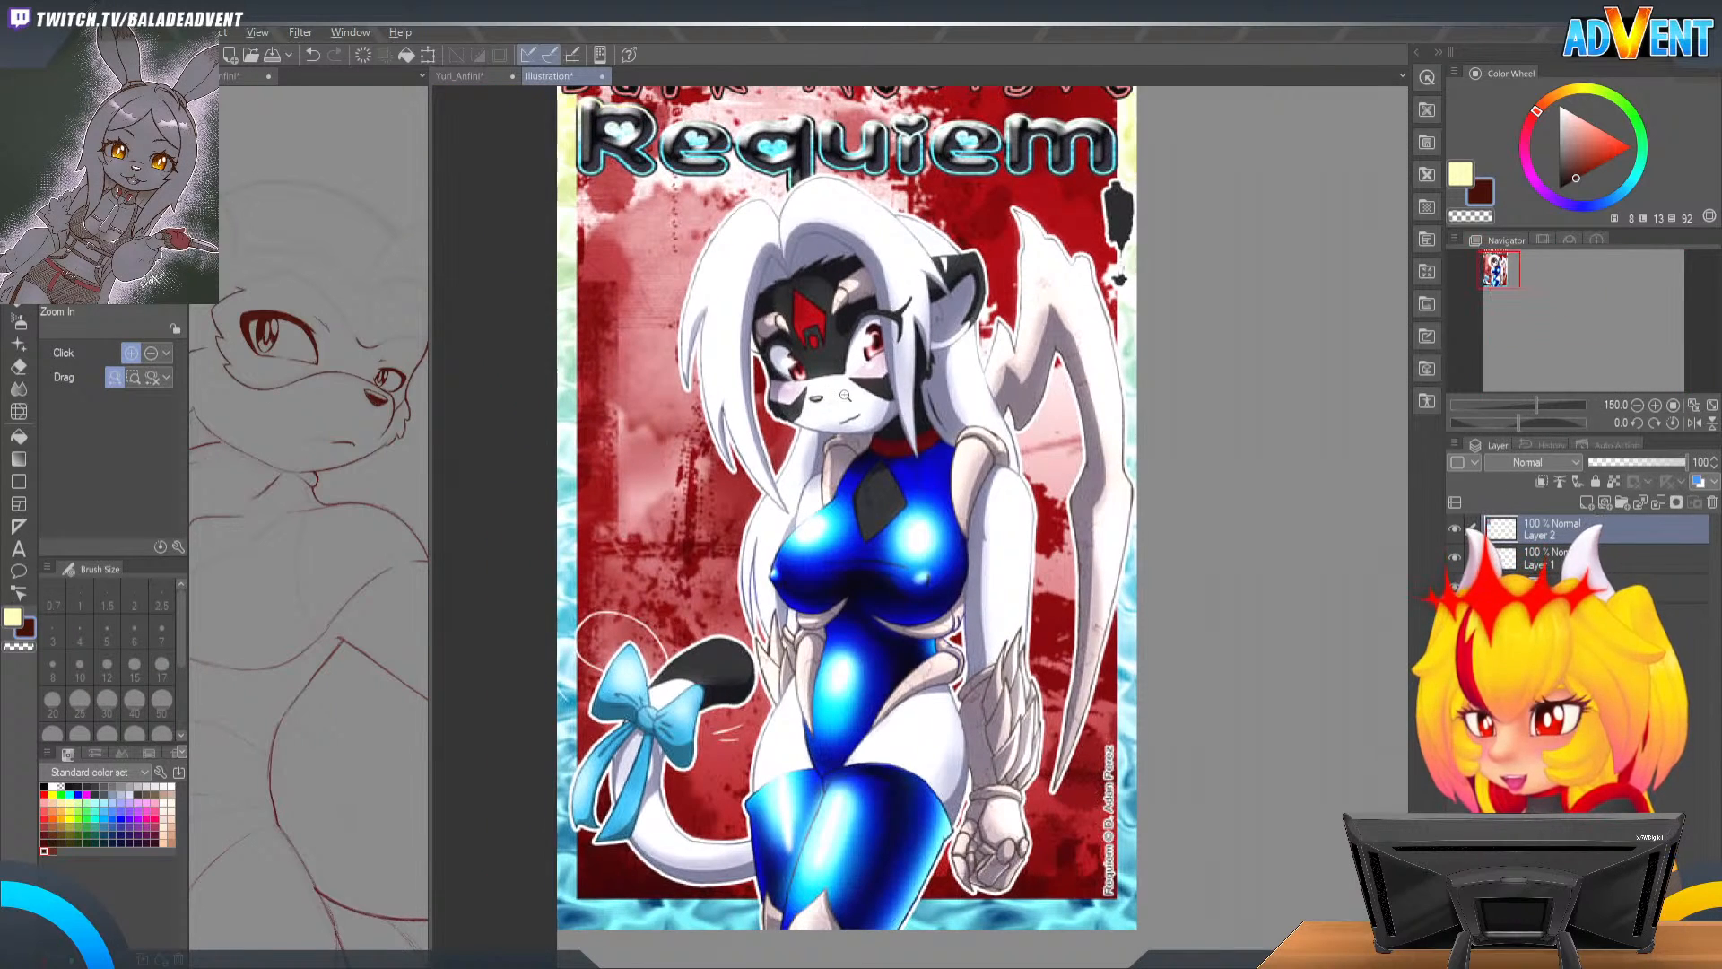
pyautogui.moveTo(867, 425); pyautogui.dragTo(874, 425)
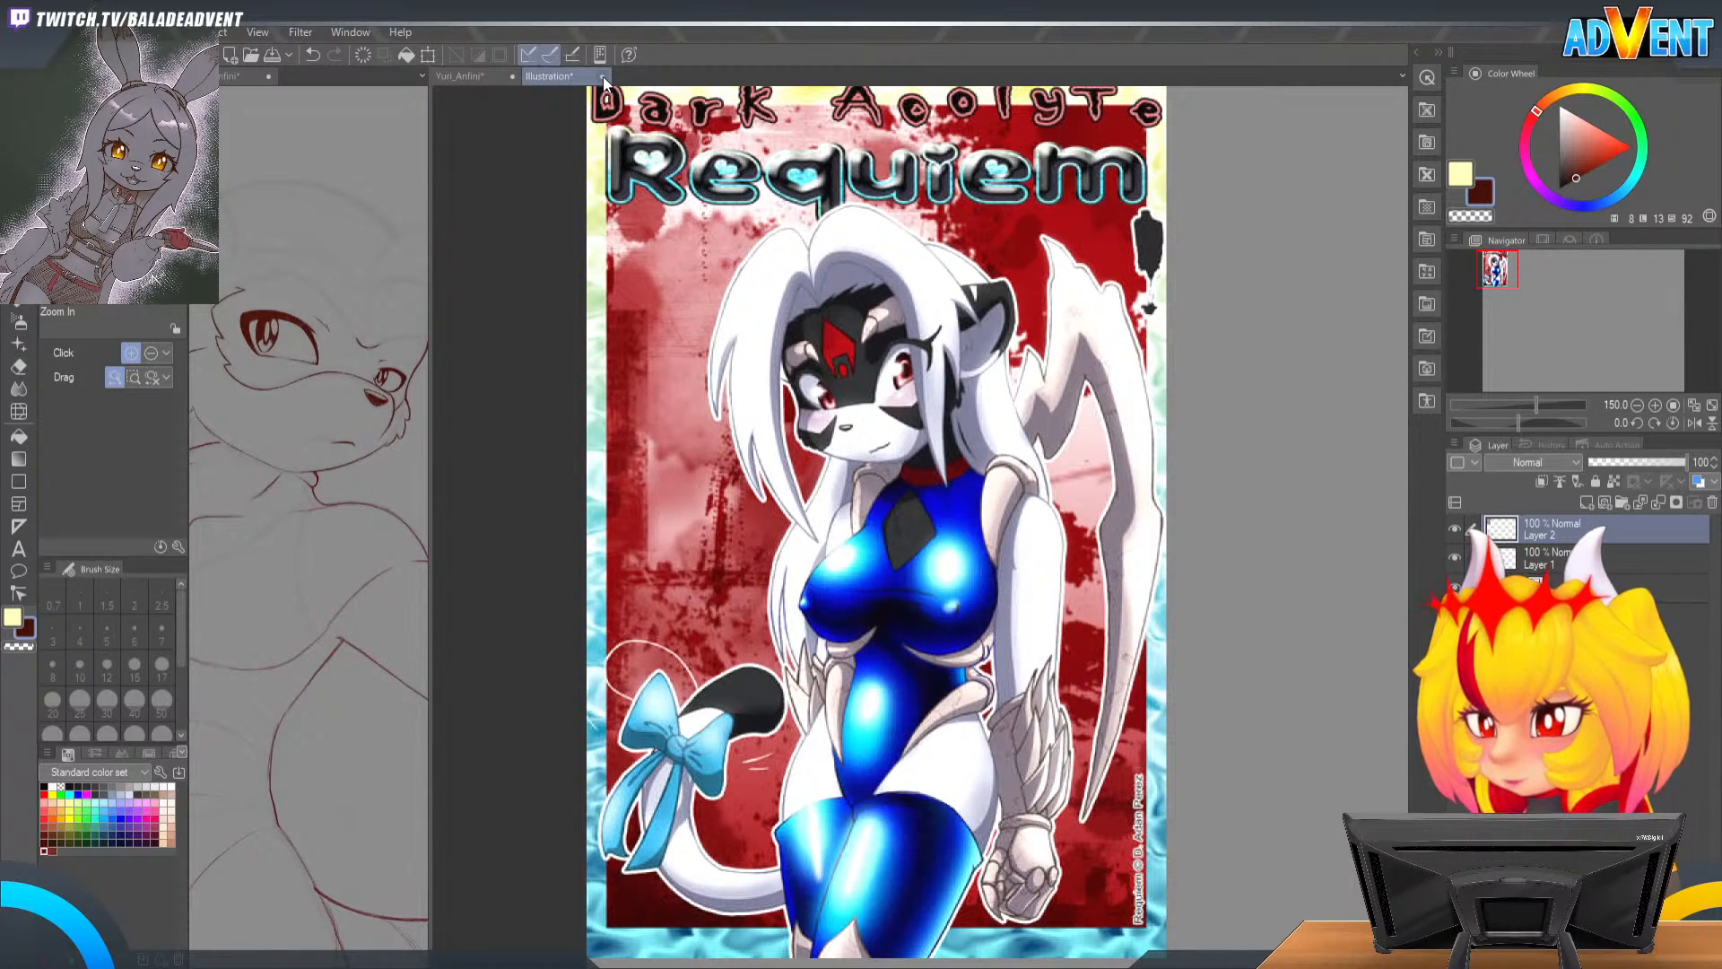
pyautogui.moveTo(702, 195); pyautogui.dragTo(978, 186)
pyautogui.moveTo(944, 387); pyautogui.dragTo(939, 402)
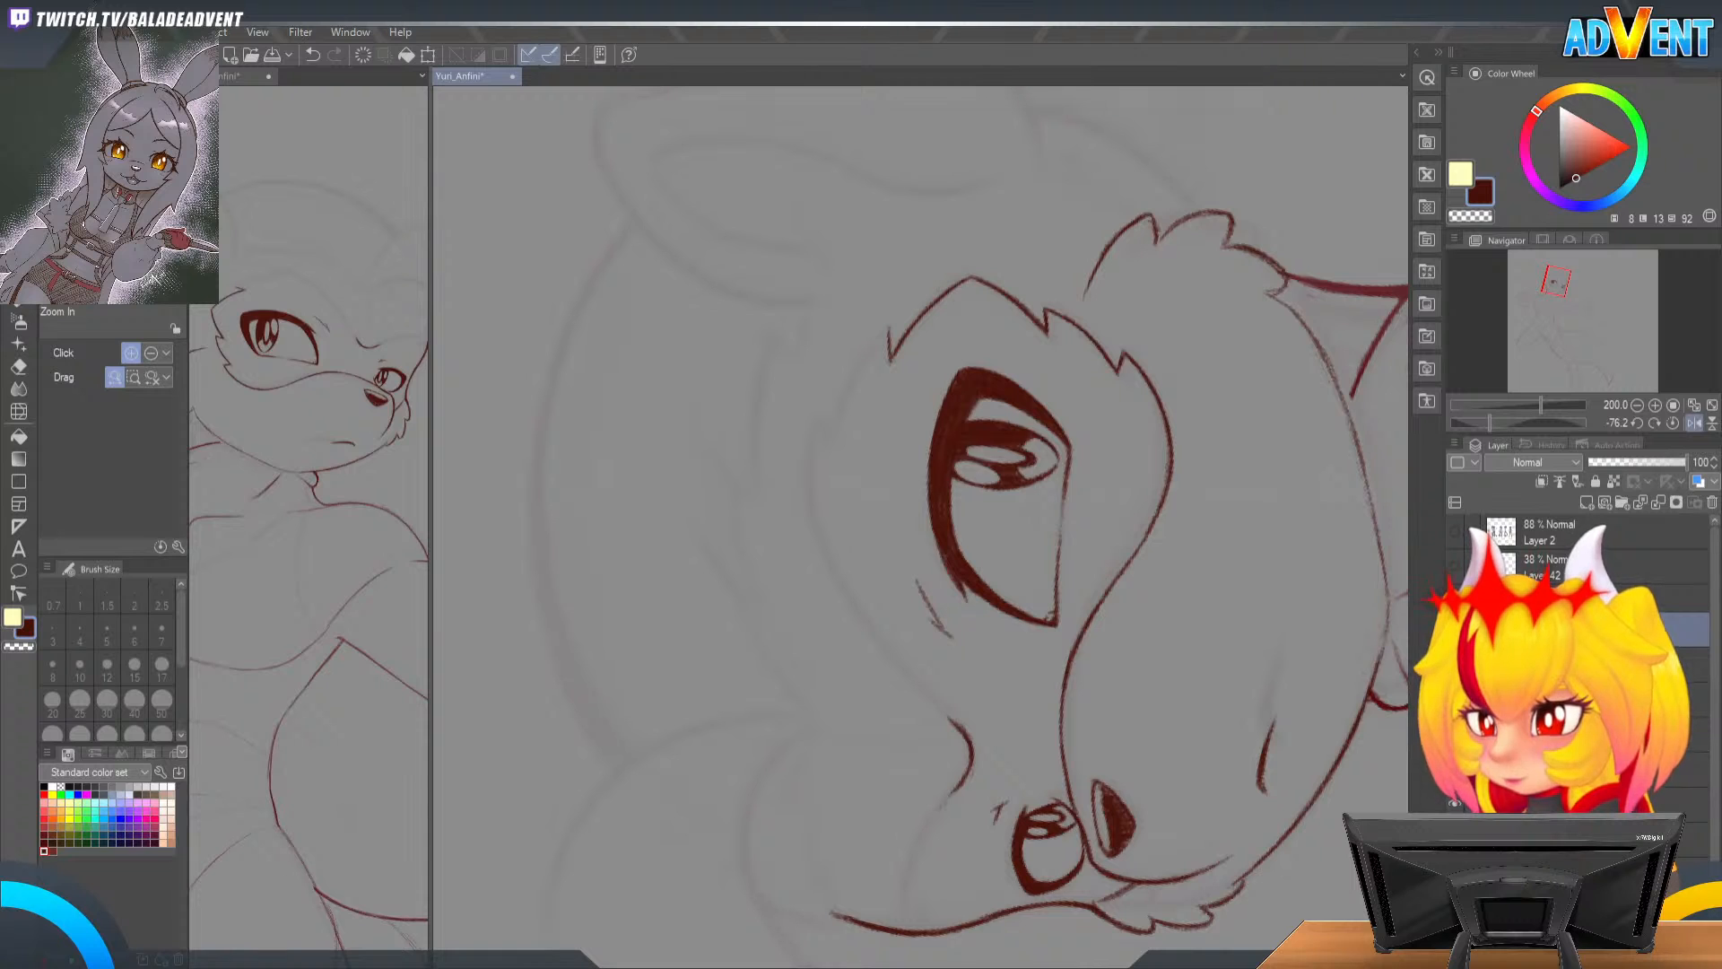
# Step: Ink another pointed fur tuft on the mask outline above the near eye and refine its tip with eraser and mechanical pencil
pyautogui.press('r')
pyautogui.moveTo(1287, 507); pyautogui.dragTo(1043, 411)
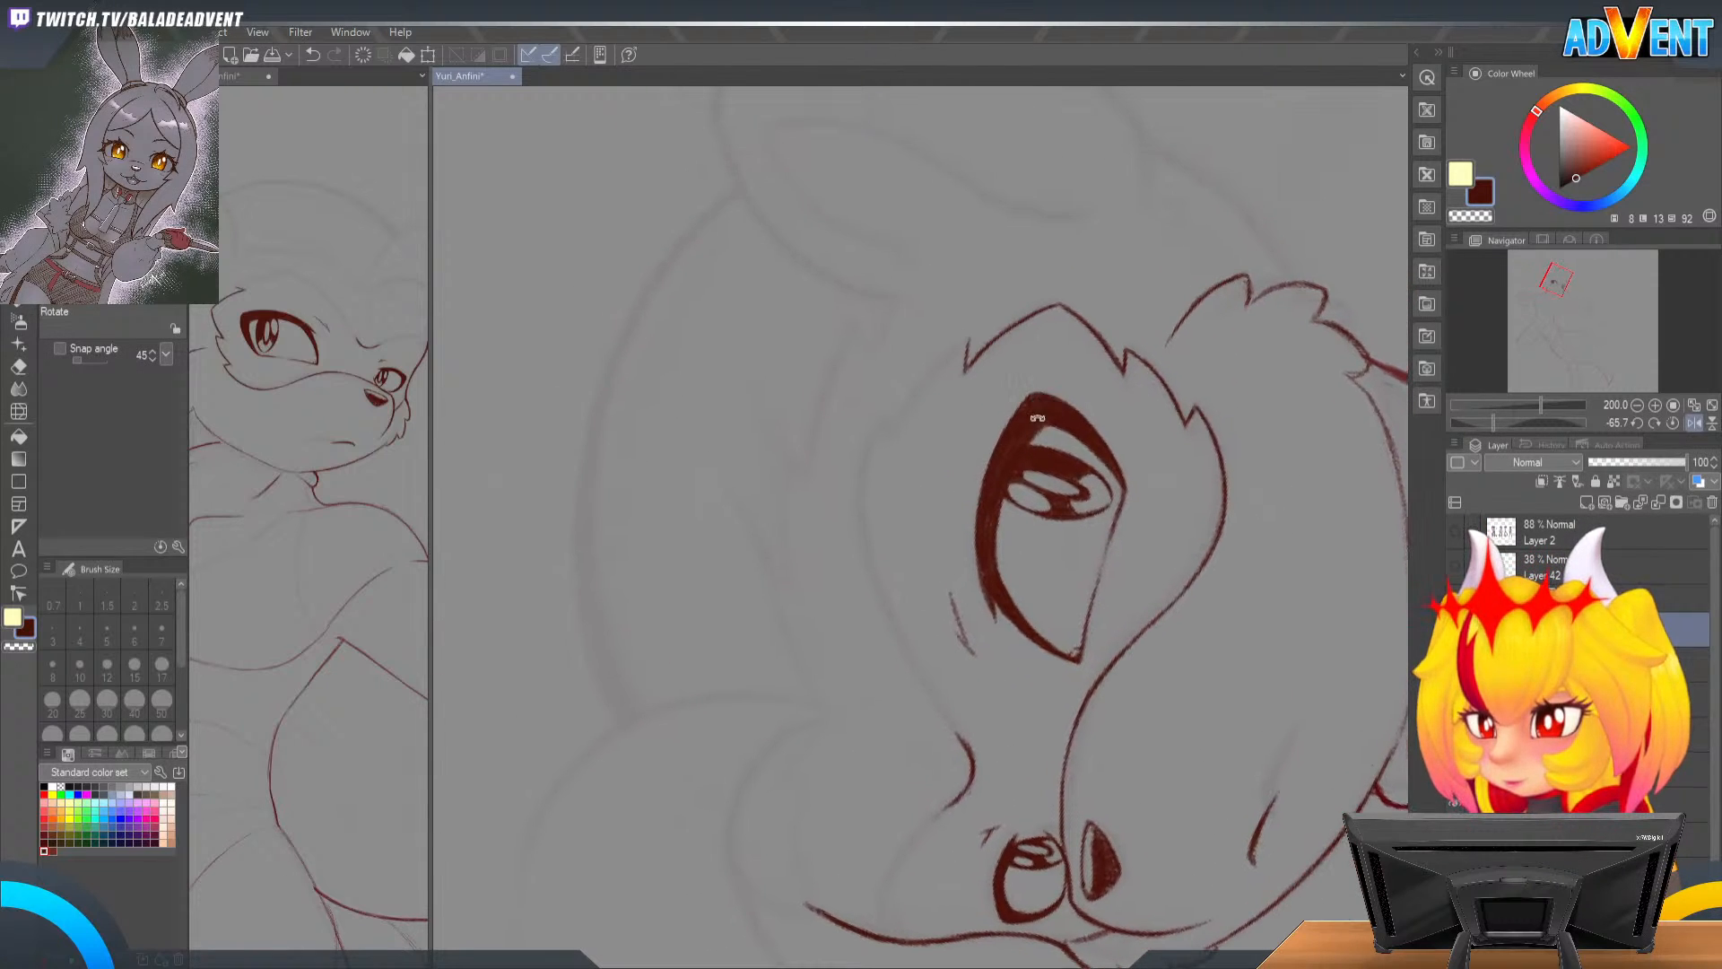
pyautogui.press('p')
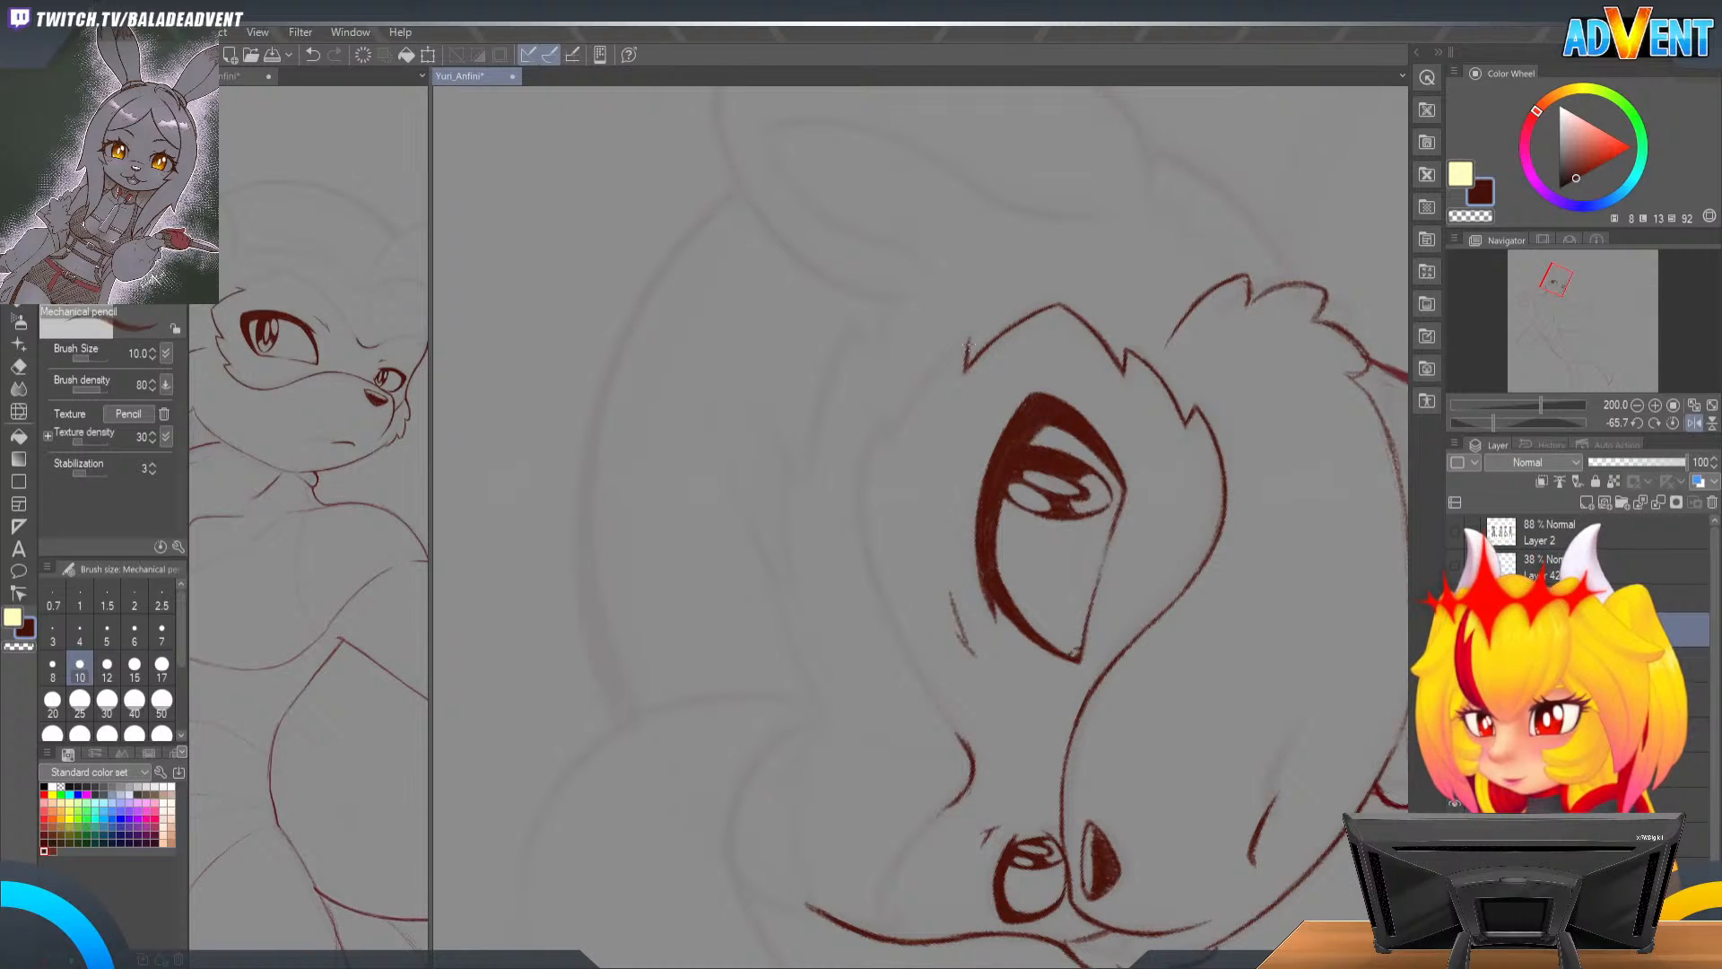
pyautogui.moveTo(1141, 434); pyautogui.dragTo(1200, 317)
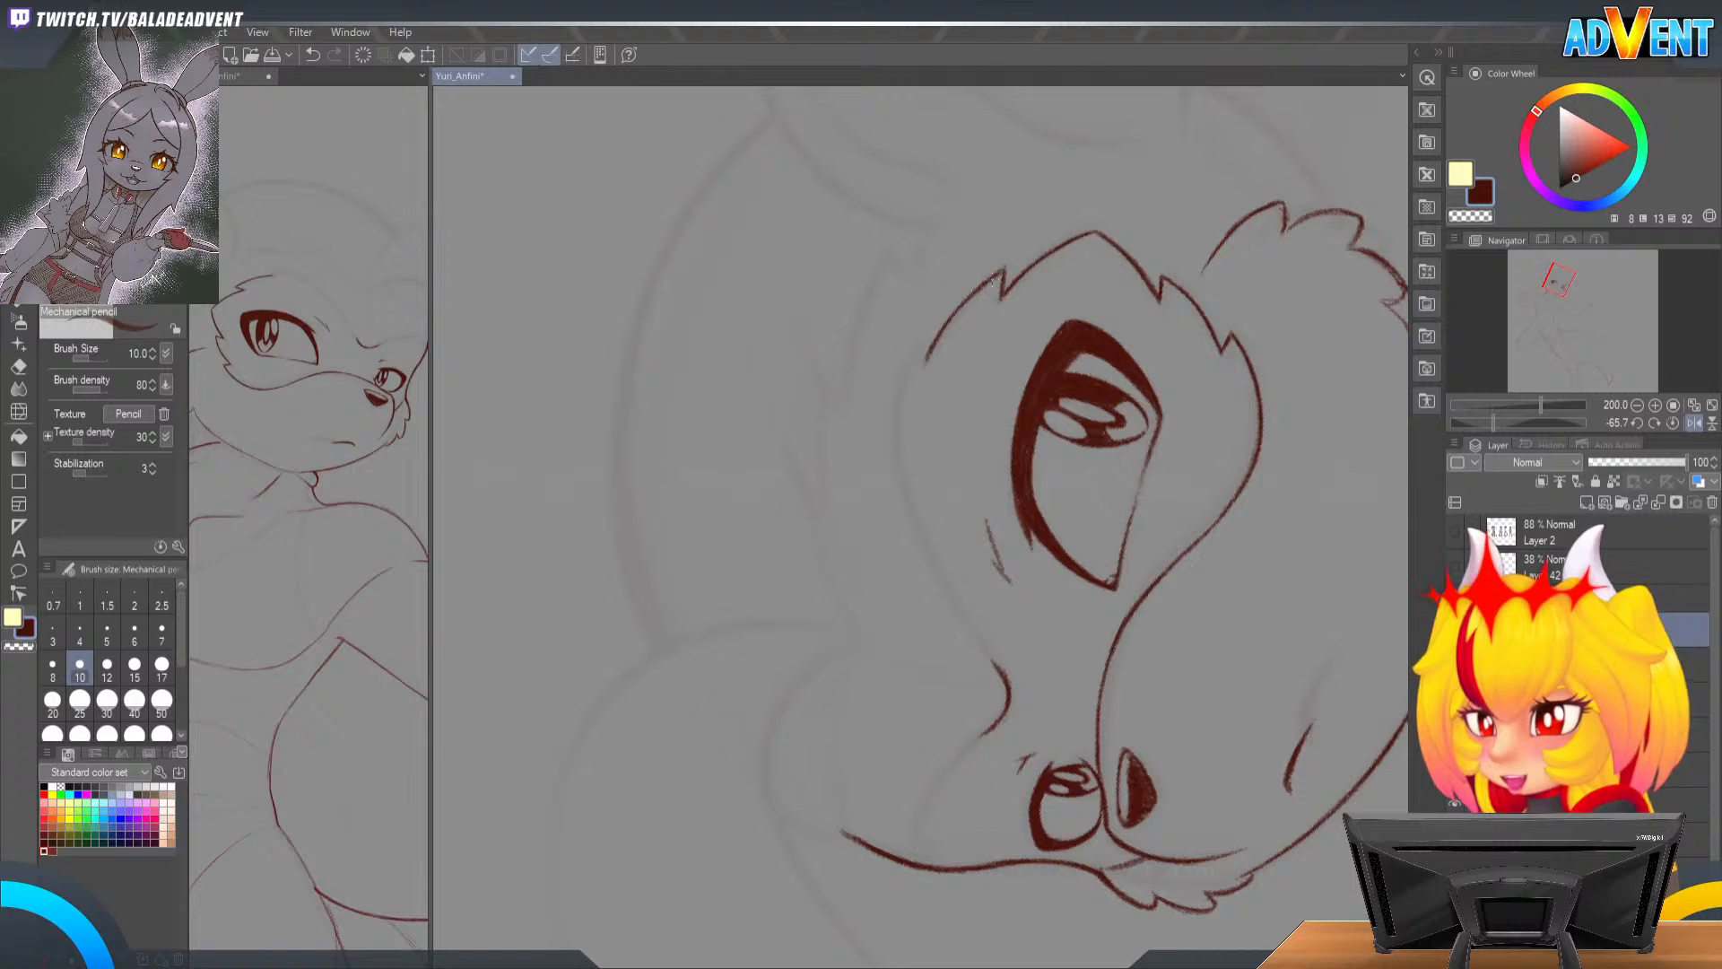
pyautogui.press('e')
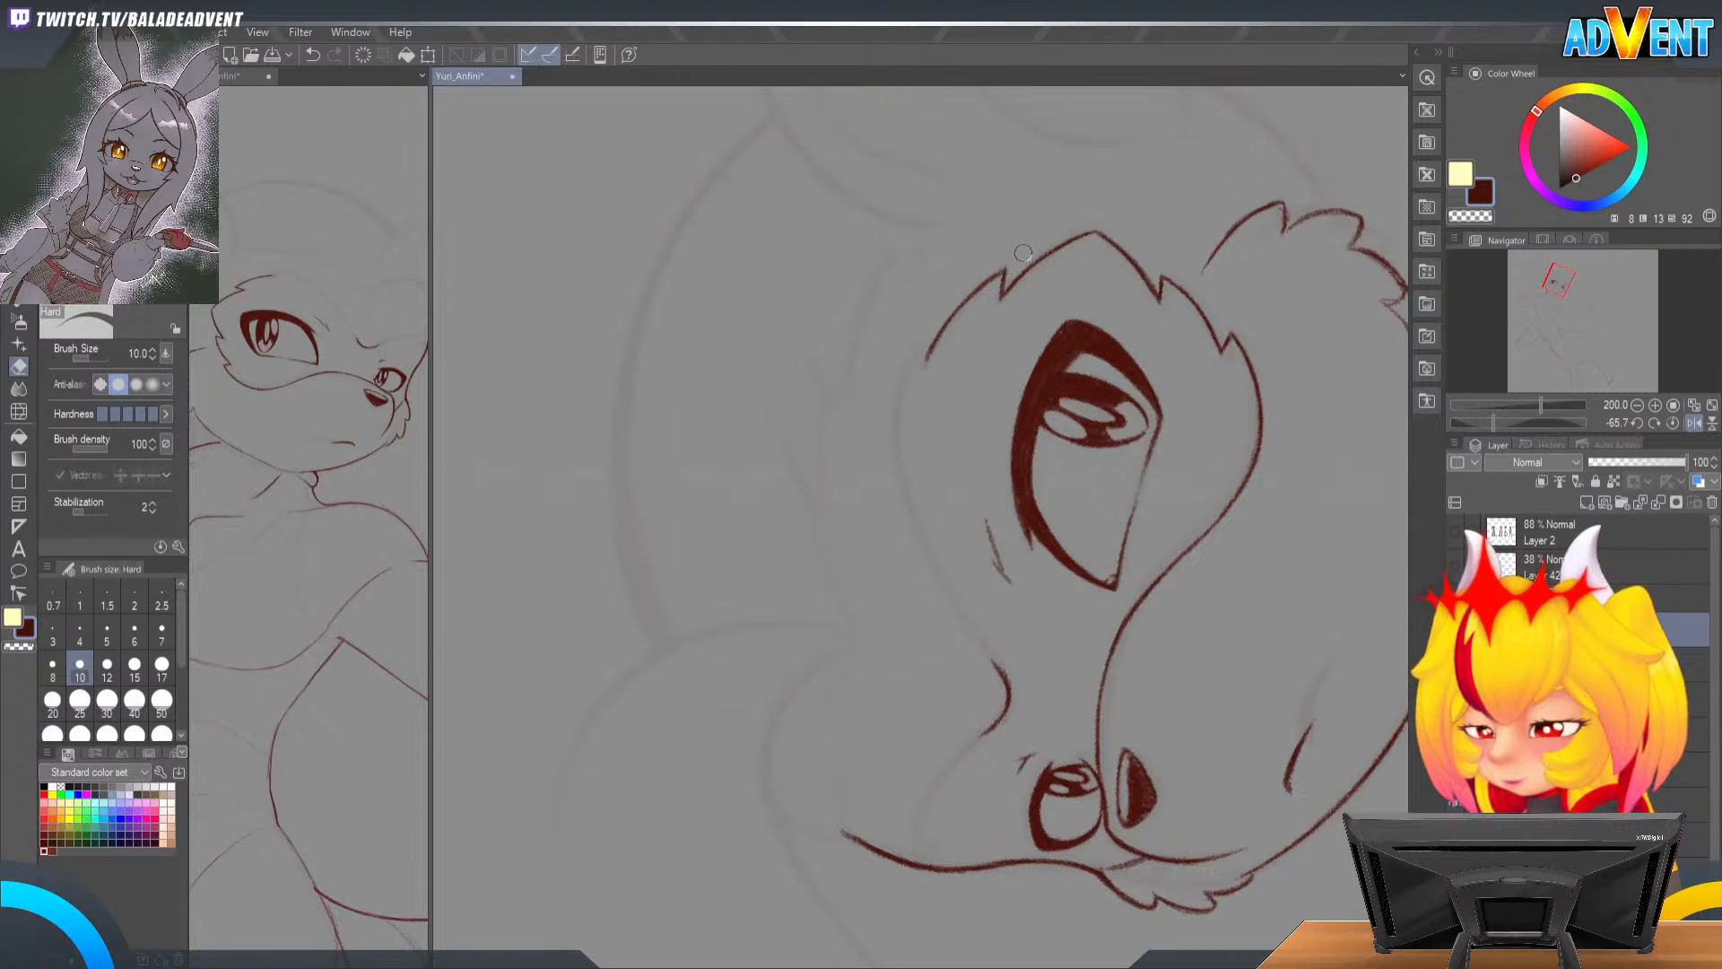
pyautogui.press('p')
pyautogui.press('p')
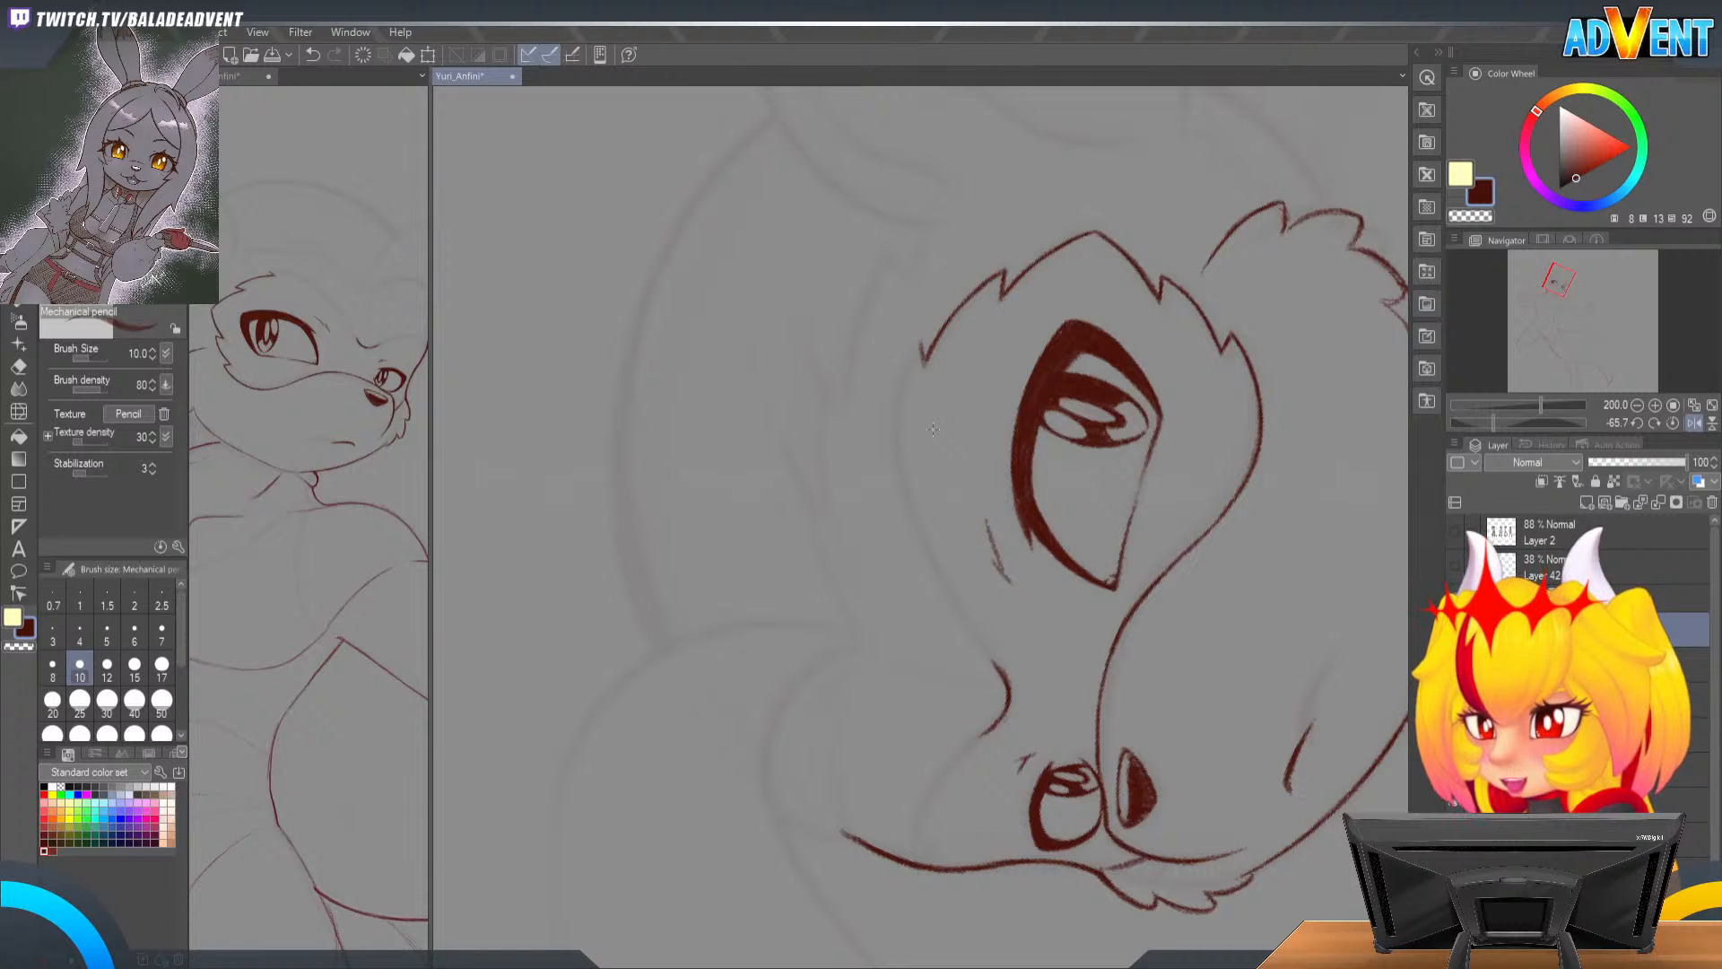
# Step: Ink the long brow curve from the dip between the eyes up over the near eye along the sketch
pyautogui.moveTo(1061, 556)
pyautogui.mouseDown()
pyautogui.moveTo(1156, 493)
pyautogui.moveTo(1230, 331)
pyautogui.moveTo(1163, 559)
pyautogui.moveTo(1109, 417)
pyautogui.mouseUp()
pyautogui.press('r')
pyautogui.press('p')
pyautogui.press('p')
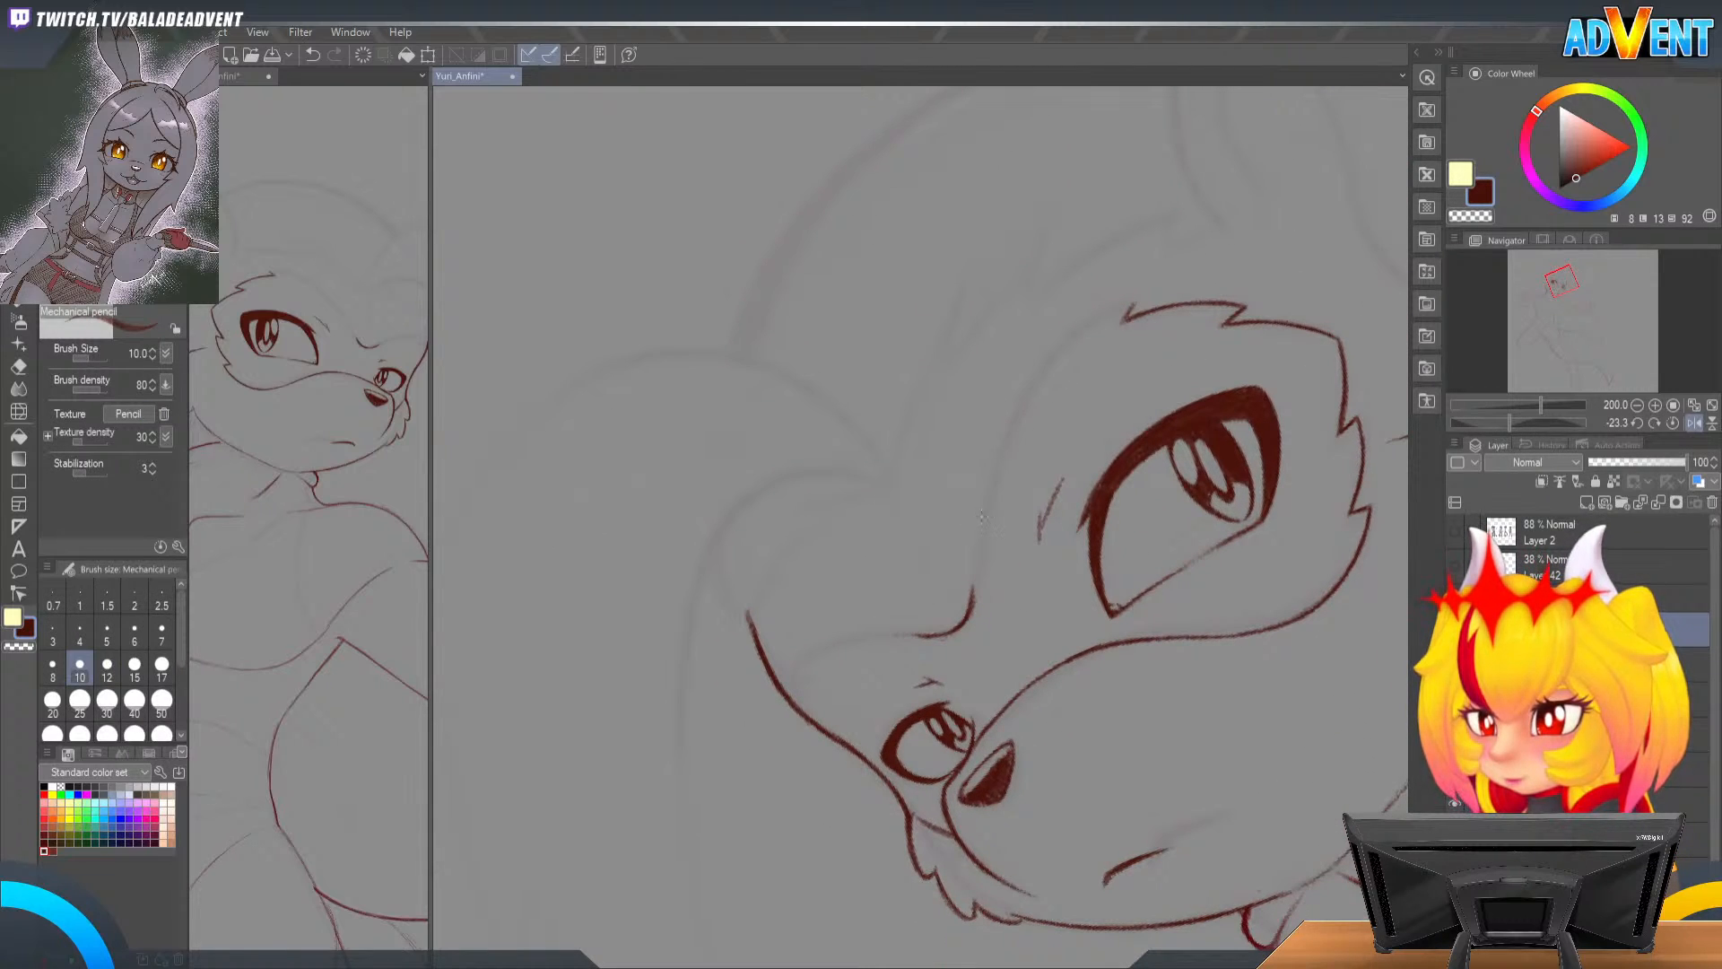
pyautogui.moveTo(974, 549)
pyautogui.mouseDown()
pyautogui.moveTo(988, 470)
pyautogui.moveTo(1089, 319)
pyautogui.moveTo(998, 438)
pyautogui.moveTo(974, 554)
pyautogui.mouseUp()
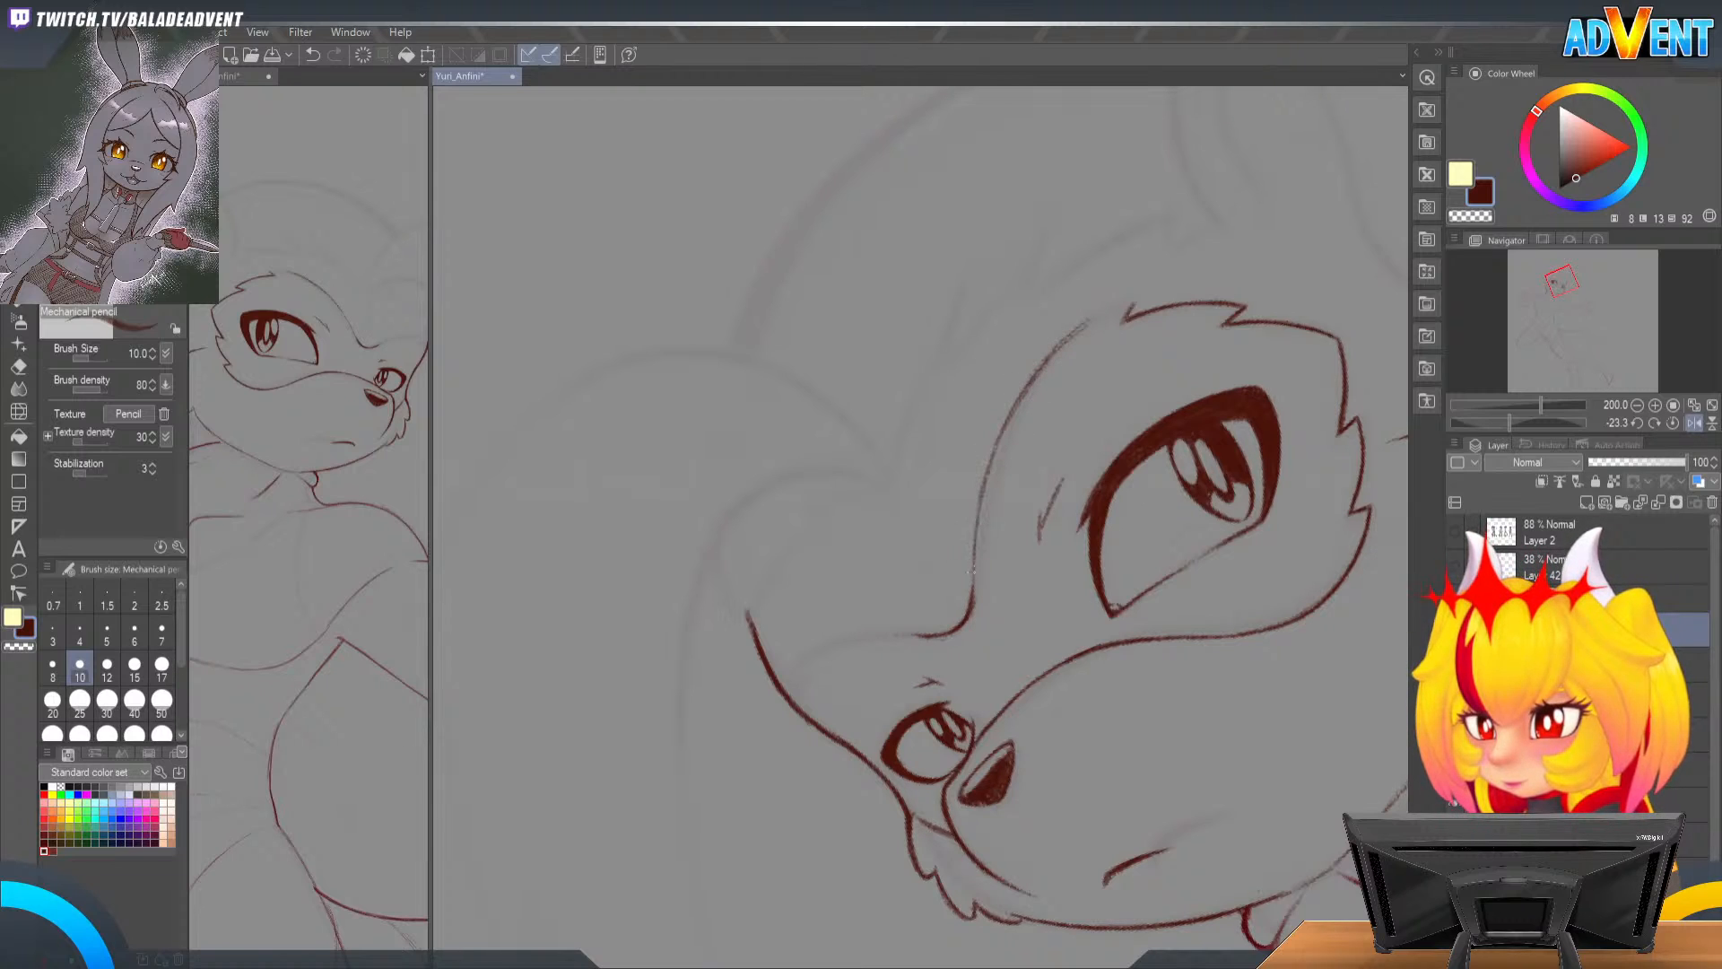
pyautogui.moveTo(999, 432); pyautogui.dragTo(975, 531)
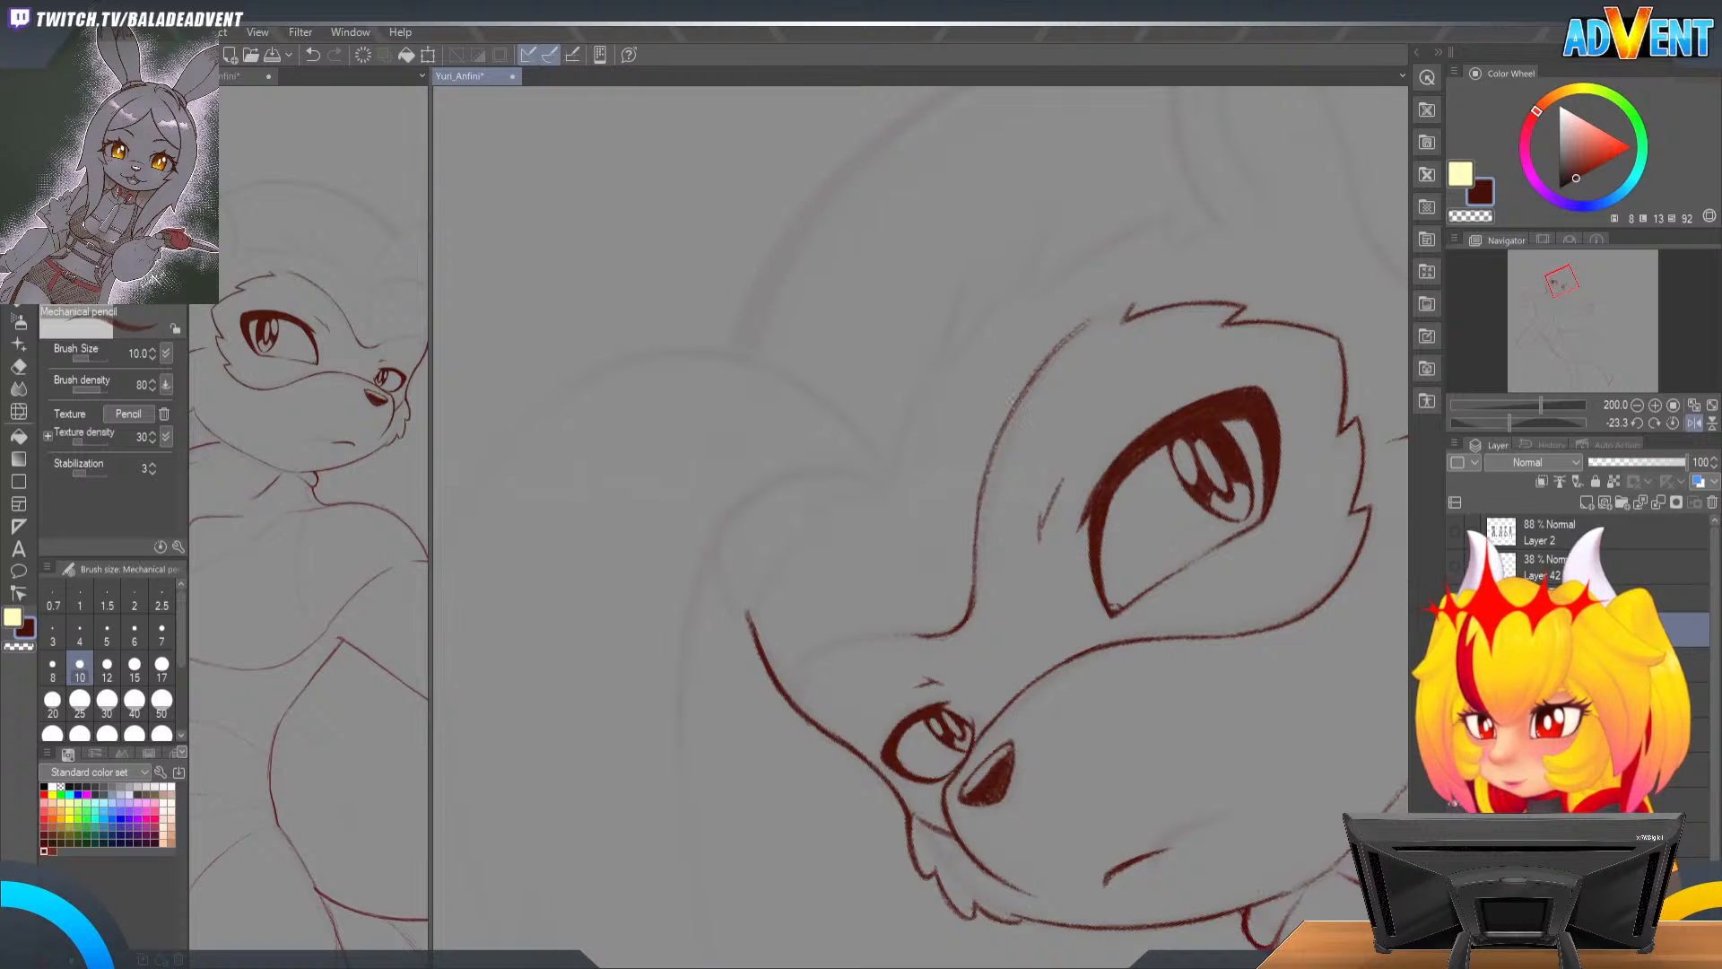
# Step: Join the near brow curve to the fur tuft above the eye, undoing faulty strokes and cleaning the line
pyautogui.hotkey('shift', 'space')
pyautogui.moveTo(1270, 432)
pyautogui.mouseDown()
pyautogui.moveTo(1041, 273)
pyautogui.moveTo(1073, 382)
pyautogui.mouseUp()
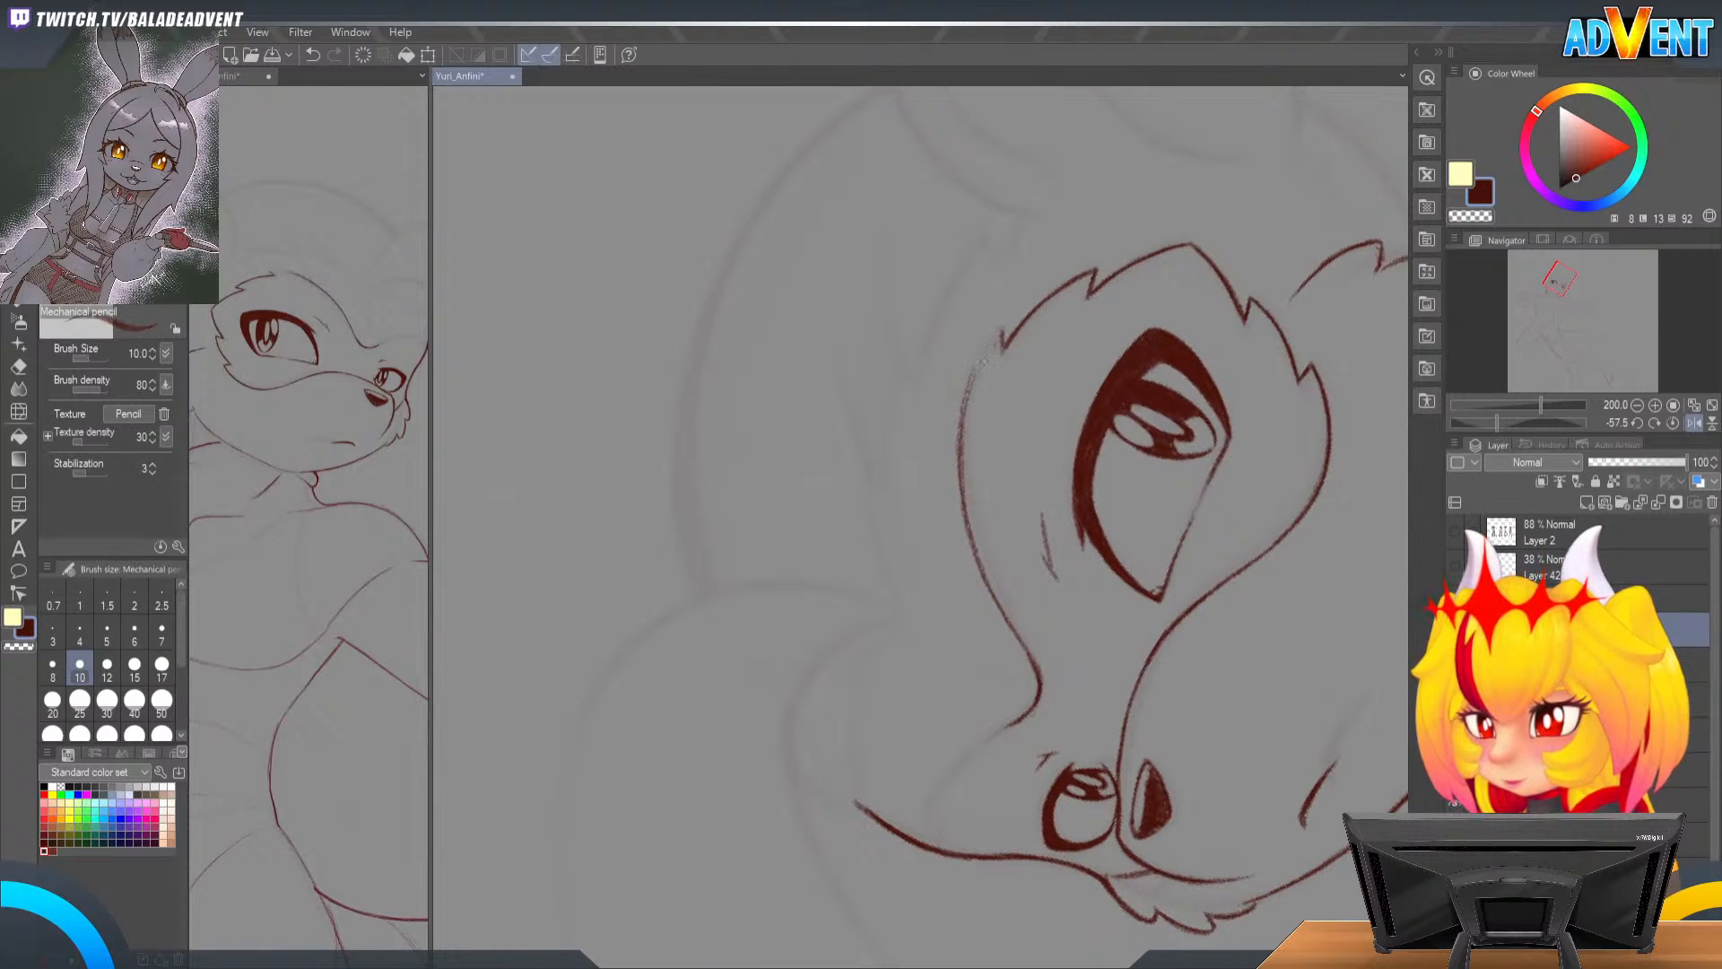
pyautogui.hotkey('ctrl', 'z')
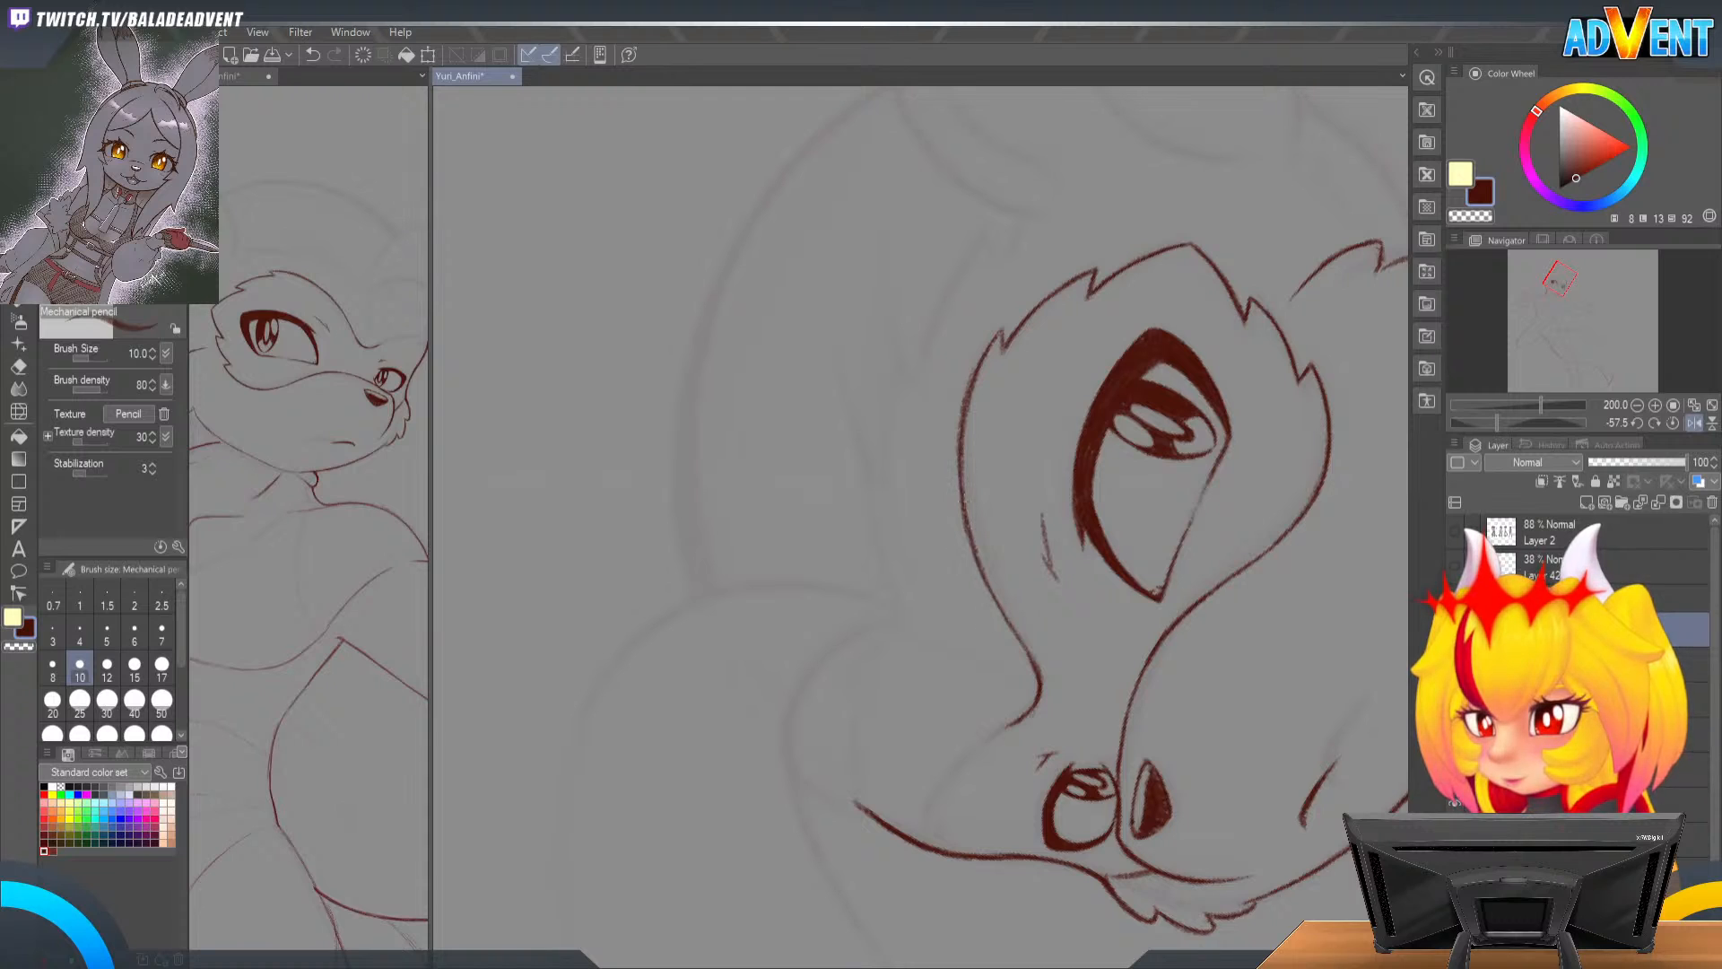
pyautogui.press('e')
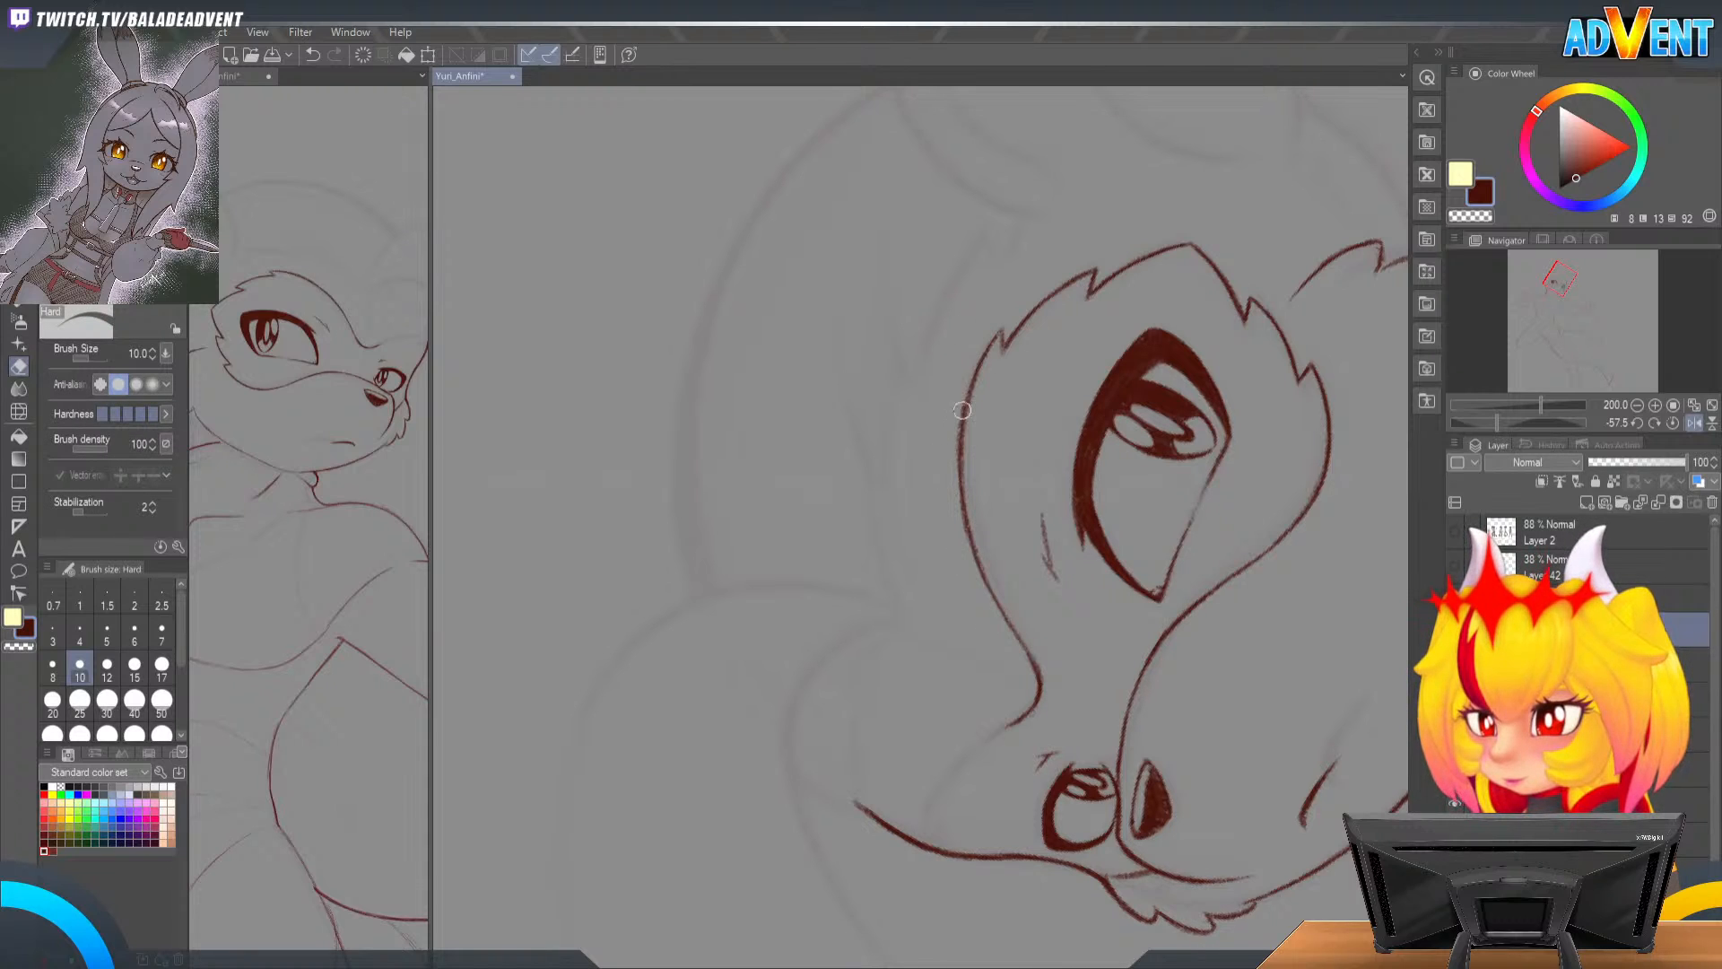
pyautogui.hotkey('ctrl', 'z')
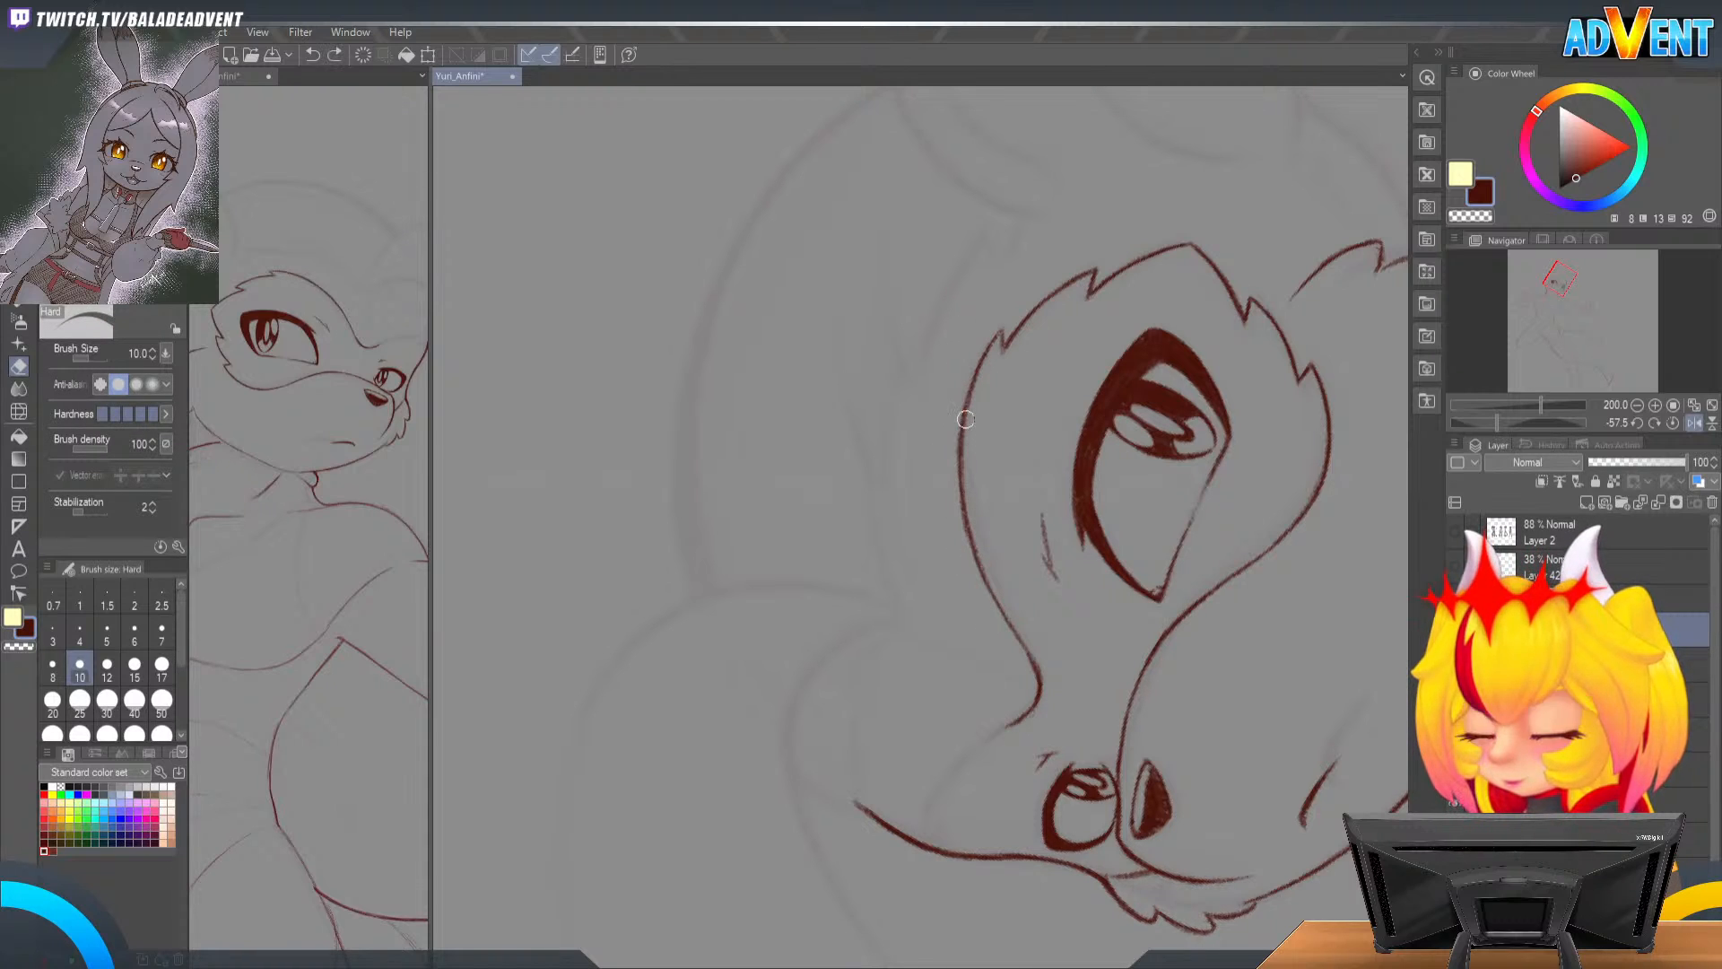
pyautogui.press('p')
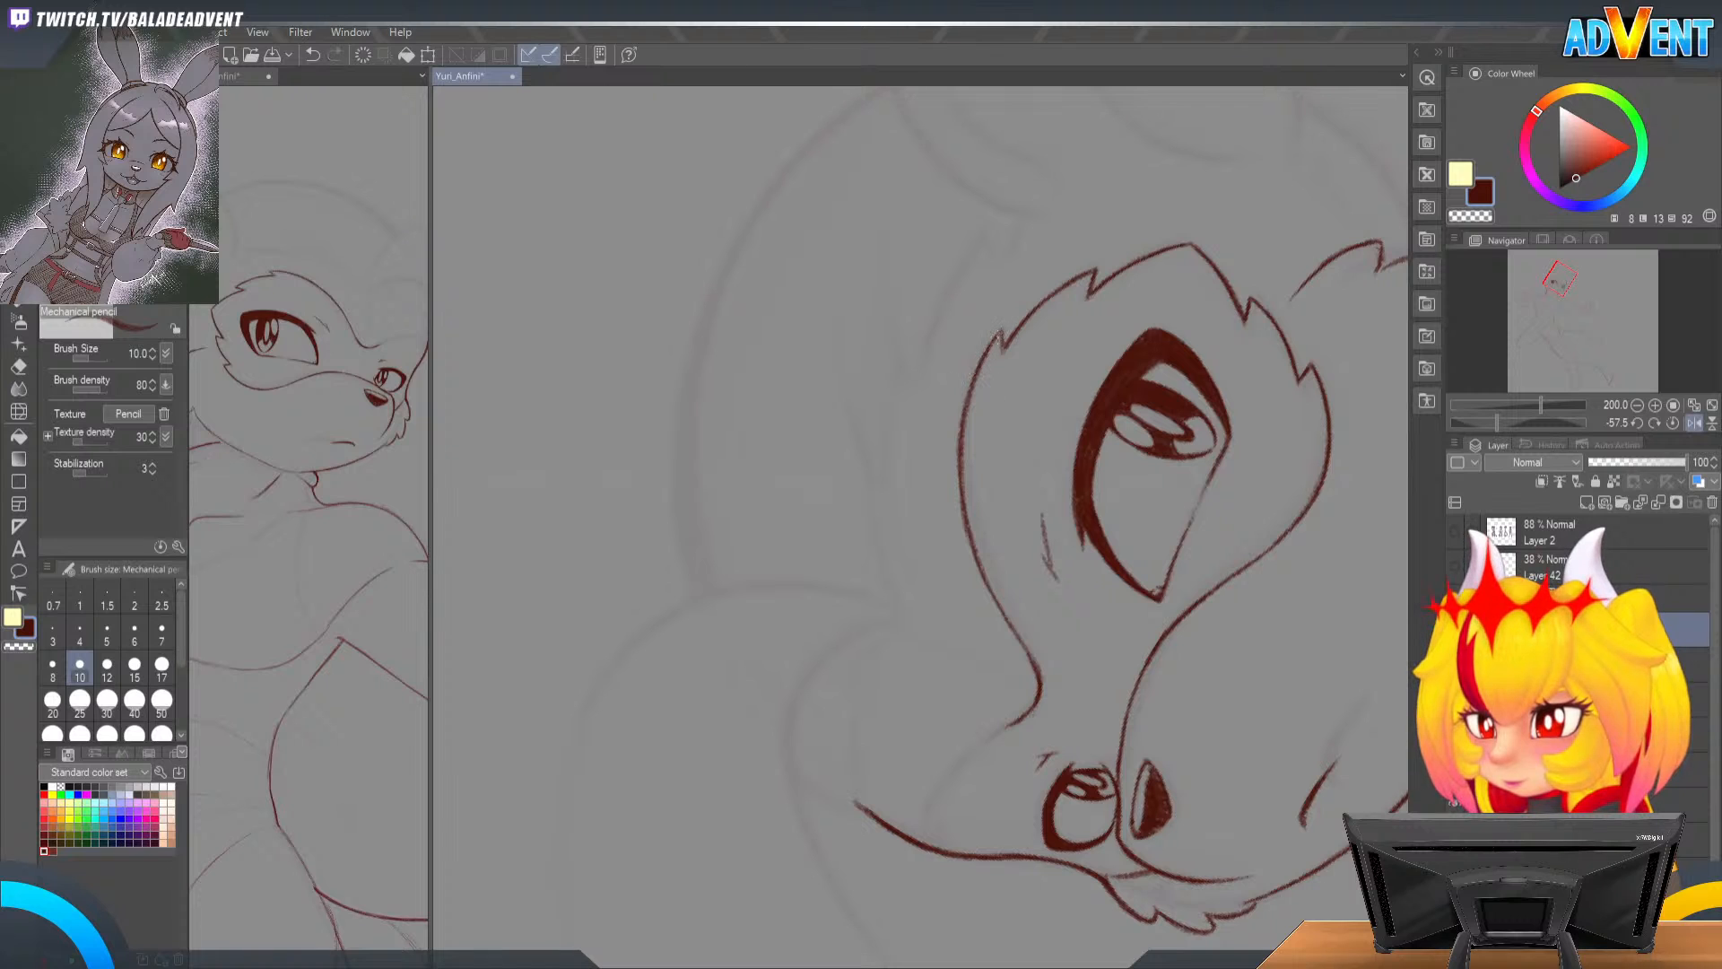
# Step: Ink the mask outline from the brow dip over the far eye towards the far face contour
pyautogui.press('r')
pyautogui.moveTo(1073, 320); pyautogui.dragTo(1242, 428)
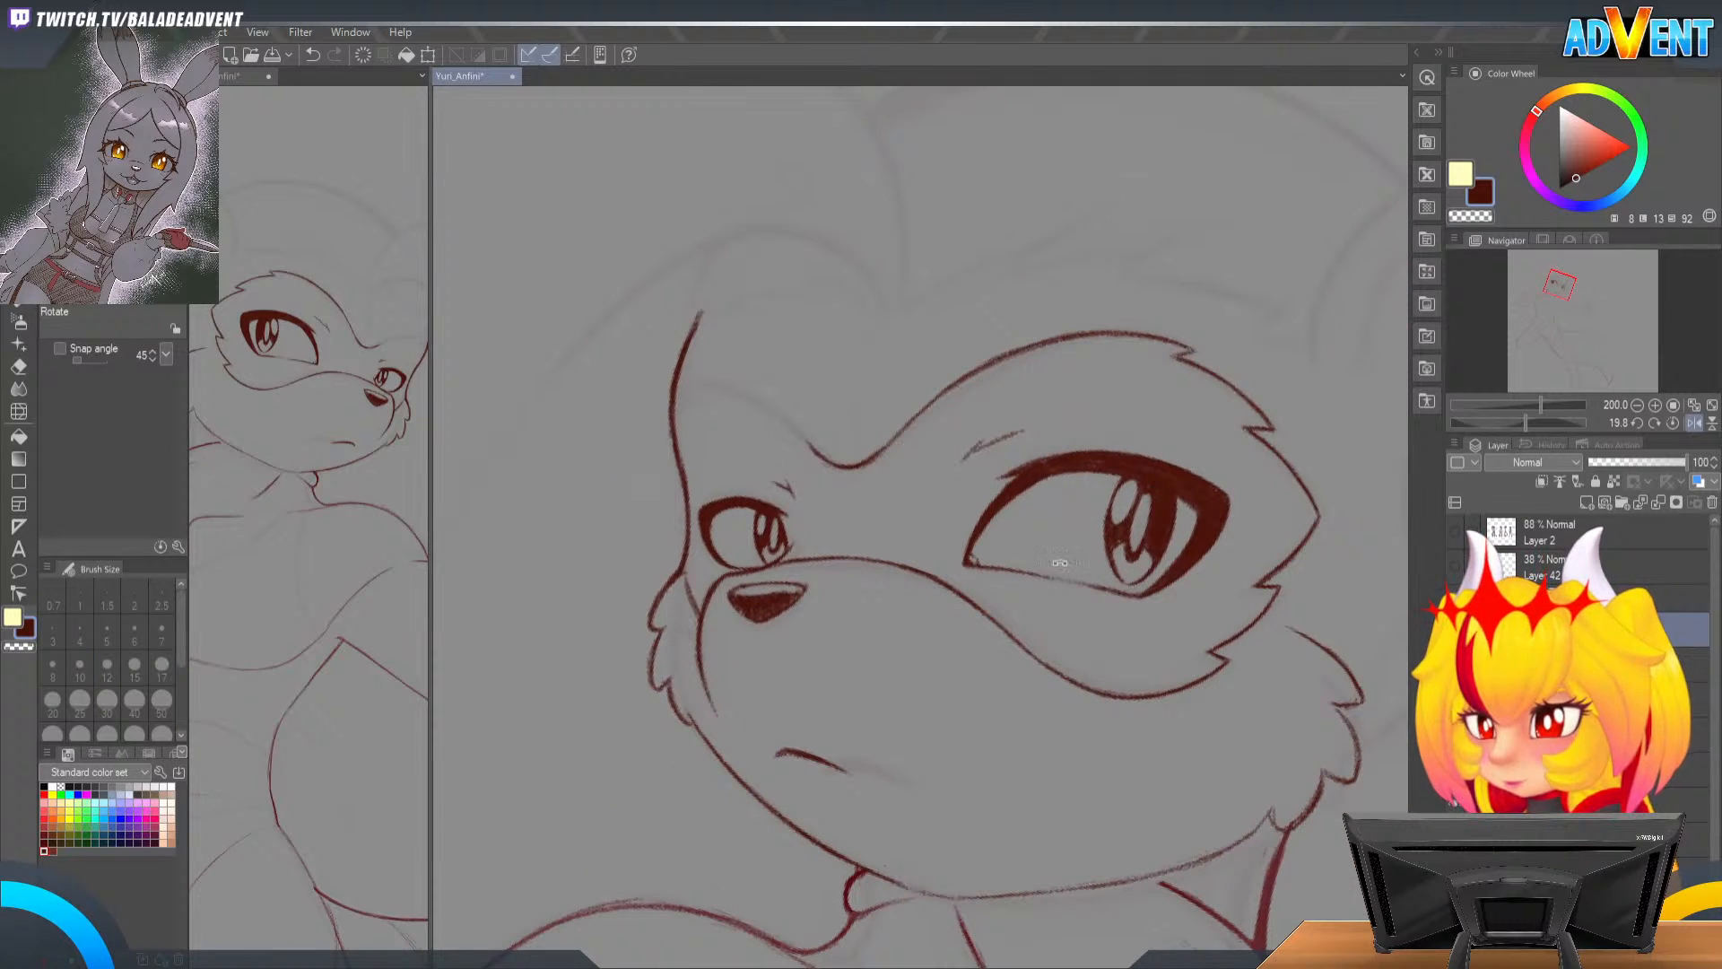
pyautogui.moveTo(924, 728); pyautogui.dragTo(1142, 299)
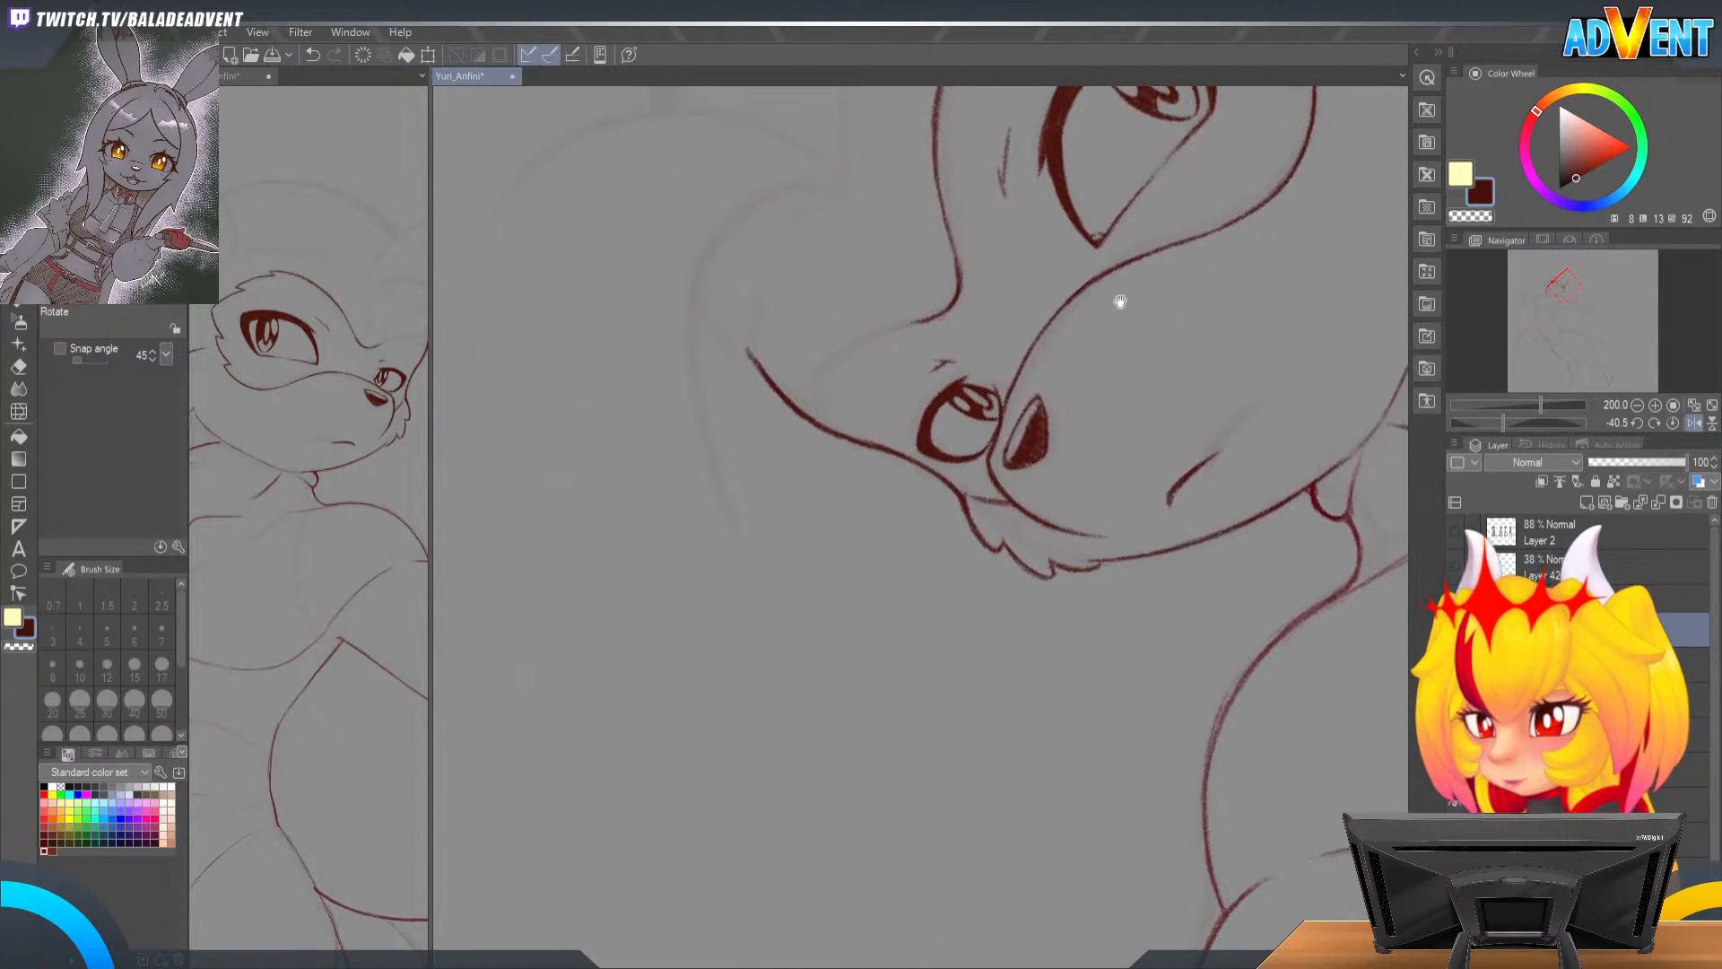
pyautogui.moveTo(1034, 298)
pyautogui.mouseDown()
pyautogui.moveTo(942, 277)
pyautogui.moveTo(923, 342)
pyautogui.mouseUp()
pyautogui.press('p')
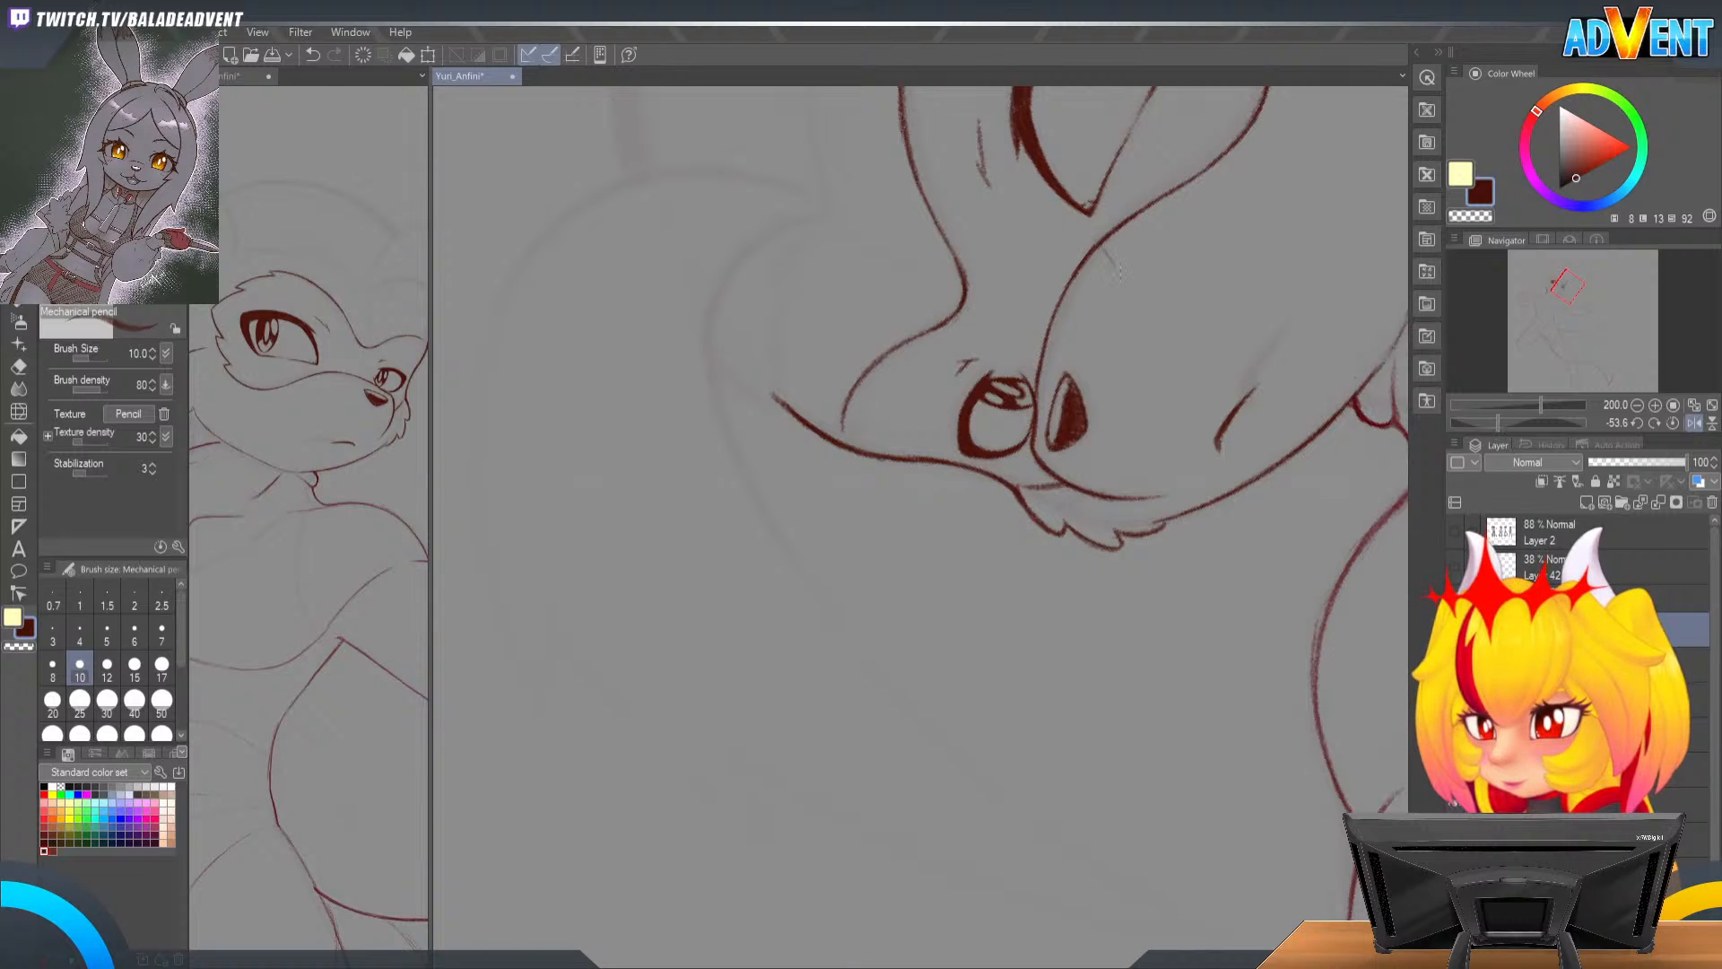
# Step: Reinforce the curve of the mask outline above the far eye with the mechanical pencil
pyautogui.press('r')
pyautogui.moveTo(1031, 628)
pyautogui.mouseDown()
pyautogui.moveTo(1092, 725)
pyautogui.moveTo(1092, 653)
pyautogui.mouseUp()
pyautogui.press('p')
pyautogui.moveTo(995, 531); pyautogui.dragTo(1043, 581)
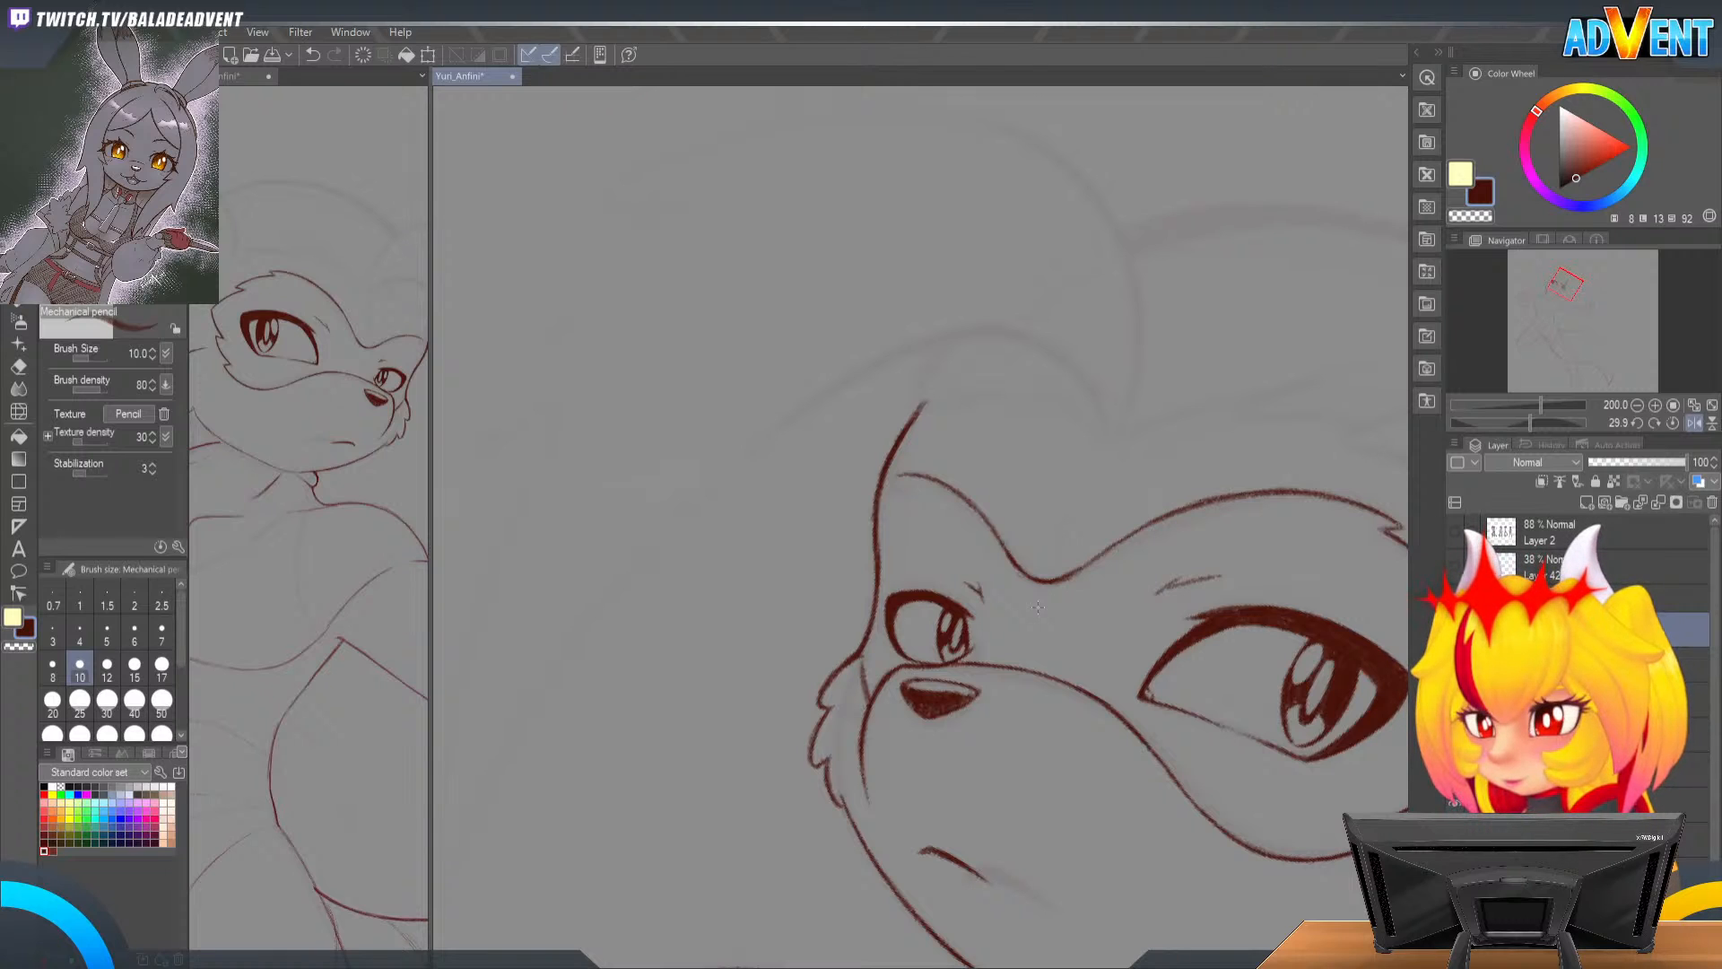
# Step: Ink a small fur notch where the far mask outline meets the face contour and clean it up with the eraser
pyautogui.press('r')
pyautogui.moveTo(1163, 635); pyautogui.dragTo(1094, 325)
pyautogui.press('k')
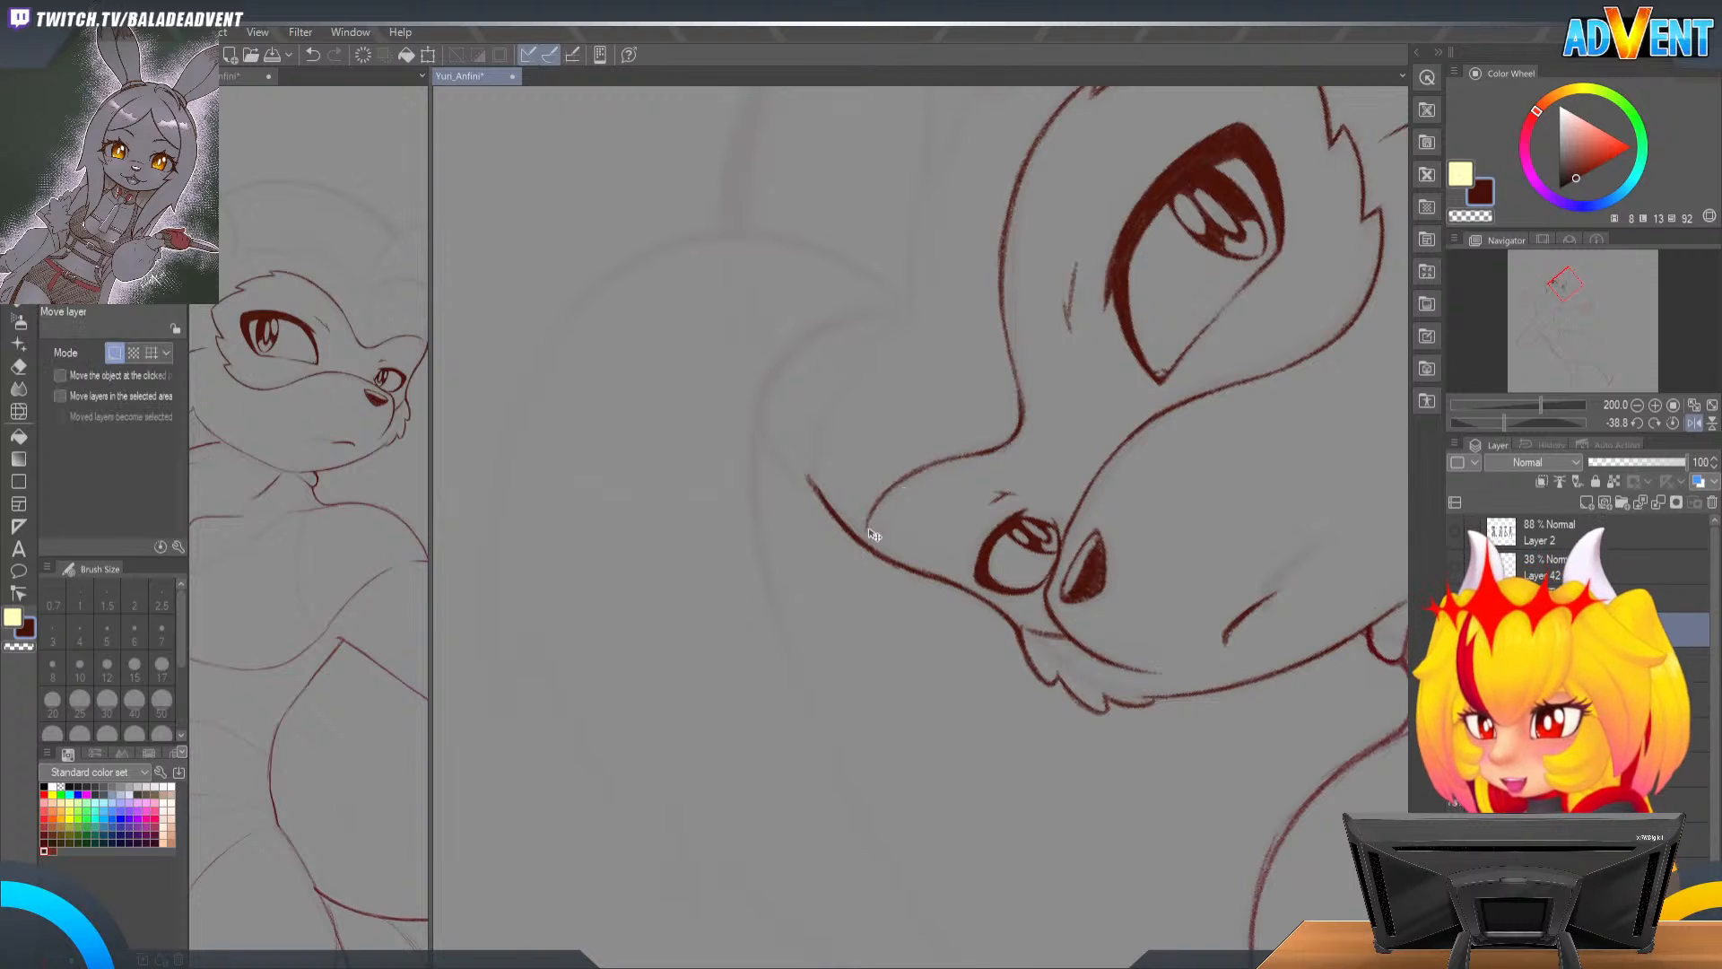
pyautogui.press('p')
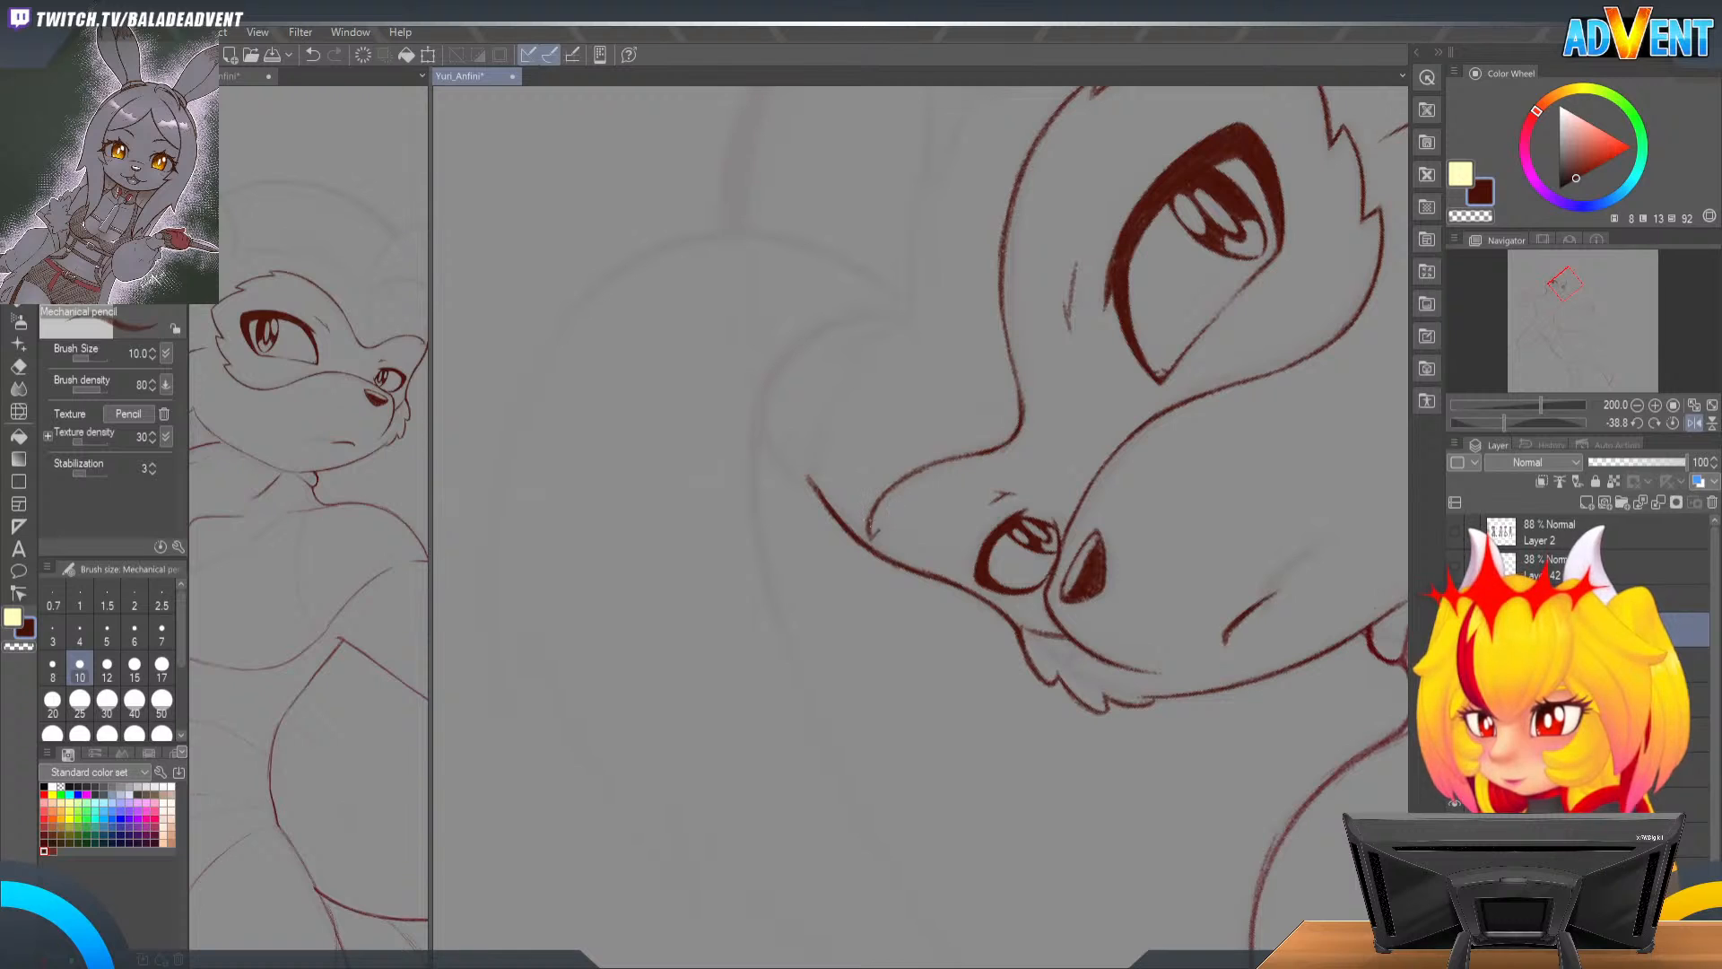
pyautogui.press('e')
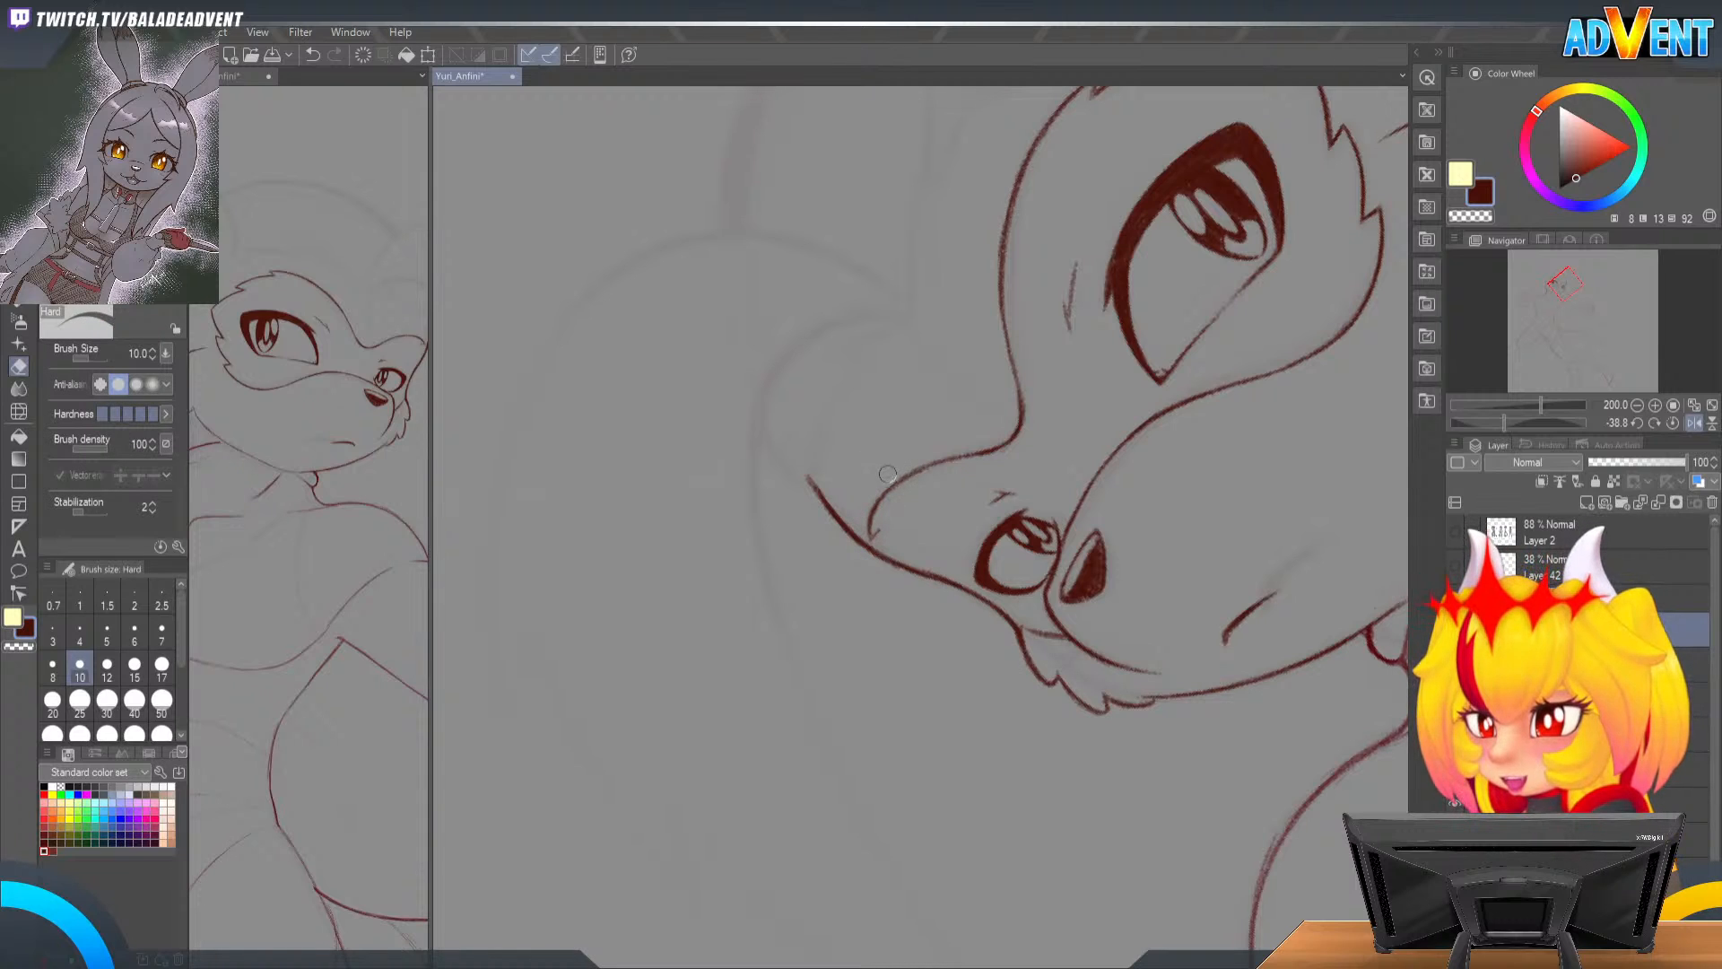
pyautogui.press('p')
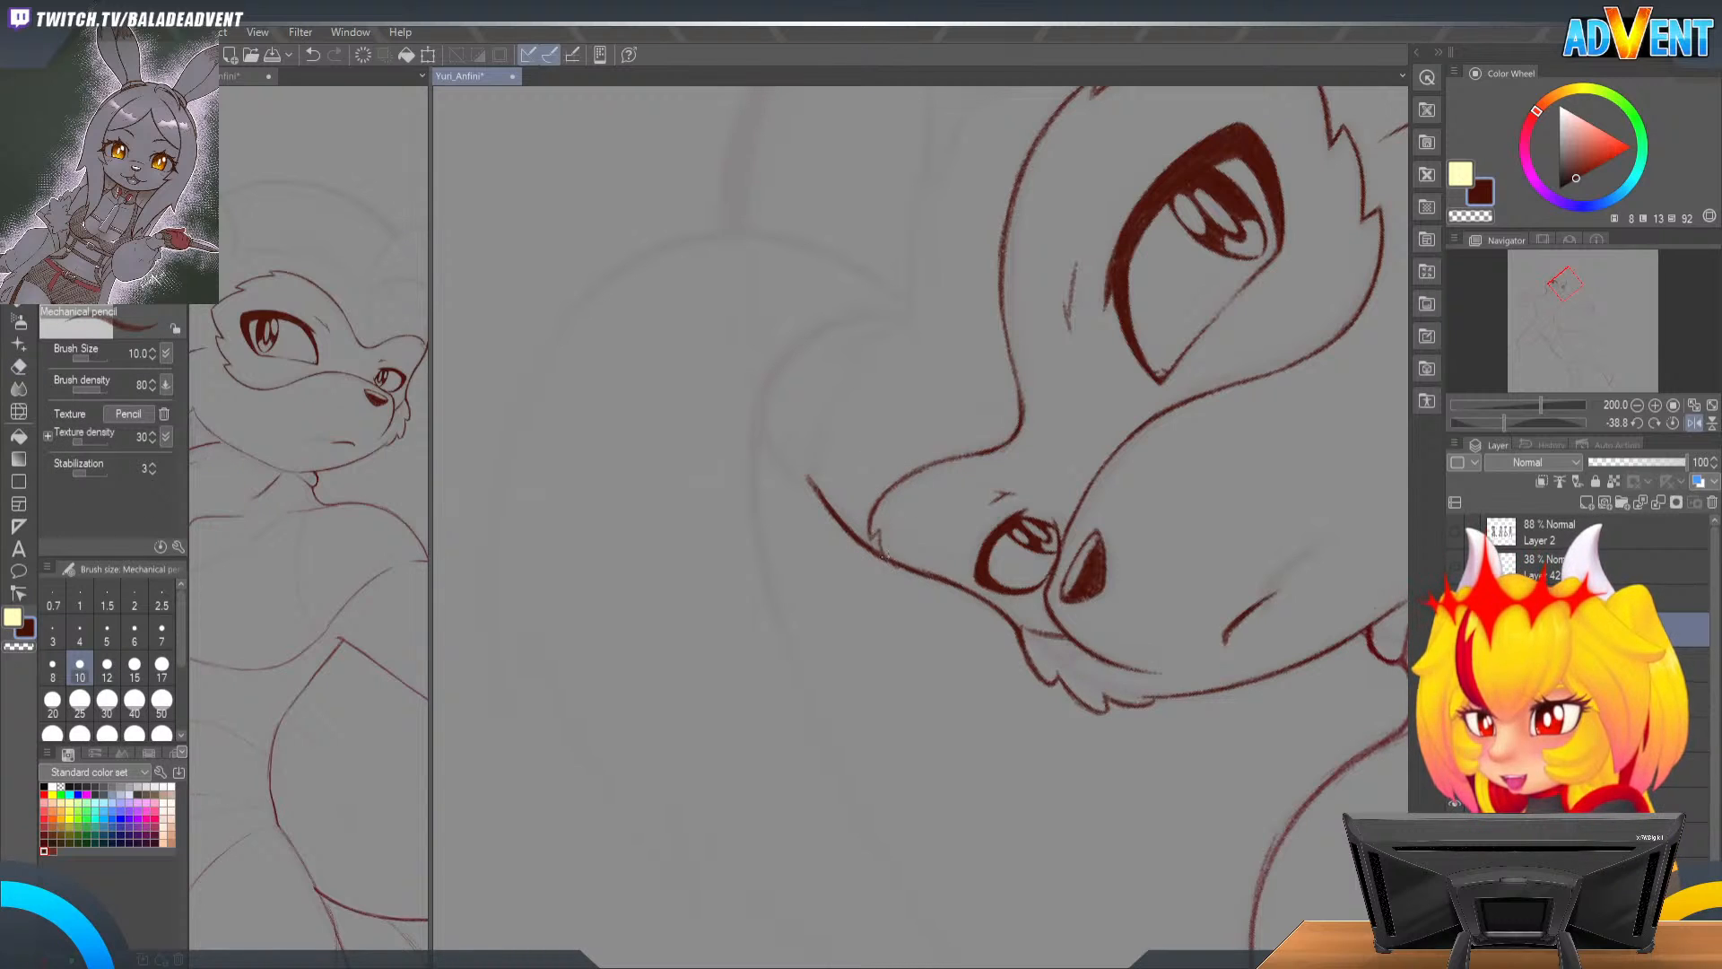
pyautogui.hotkey('ctrl', 'z')
pyautogui.hotkey('ctrl', 'y')
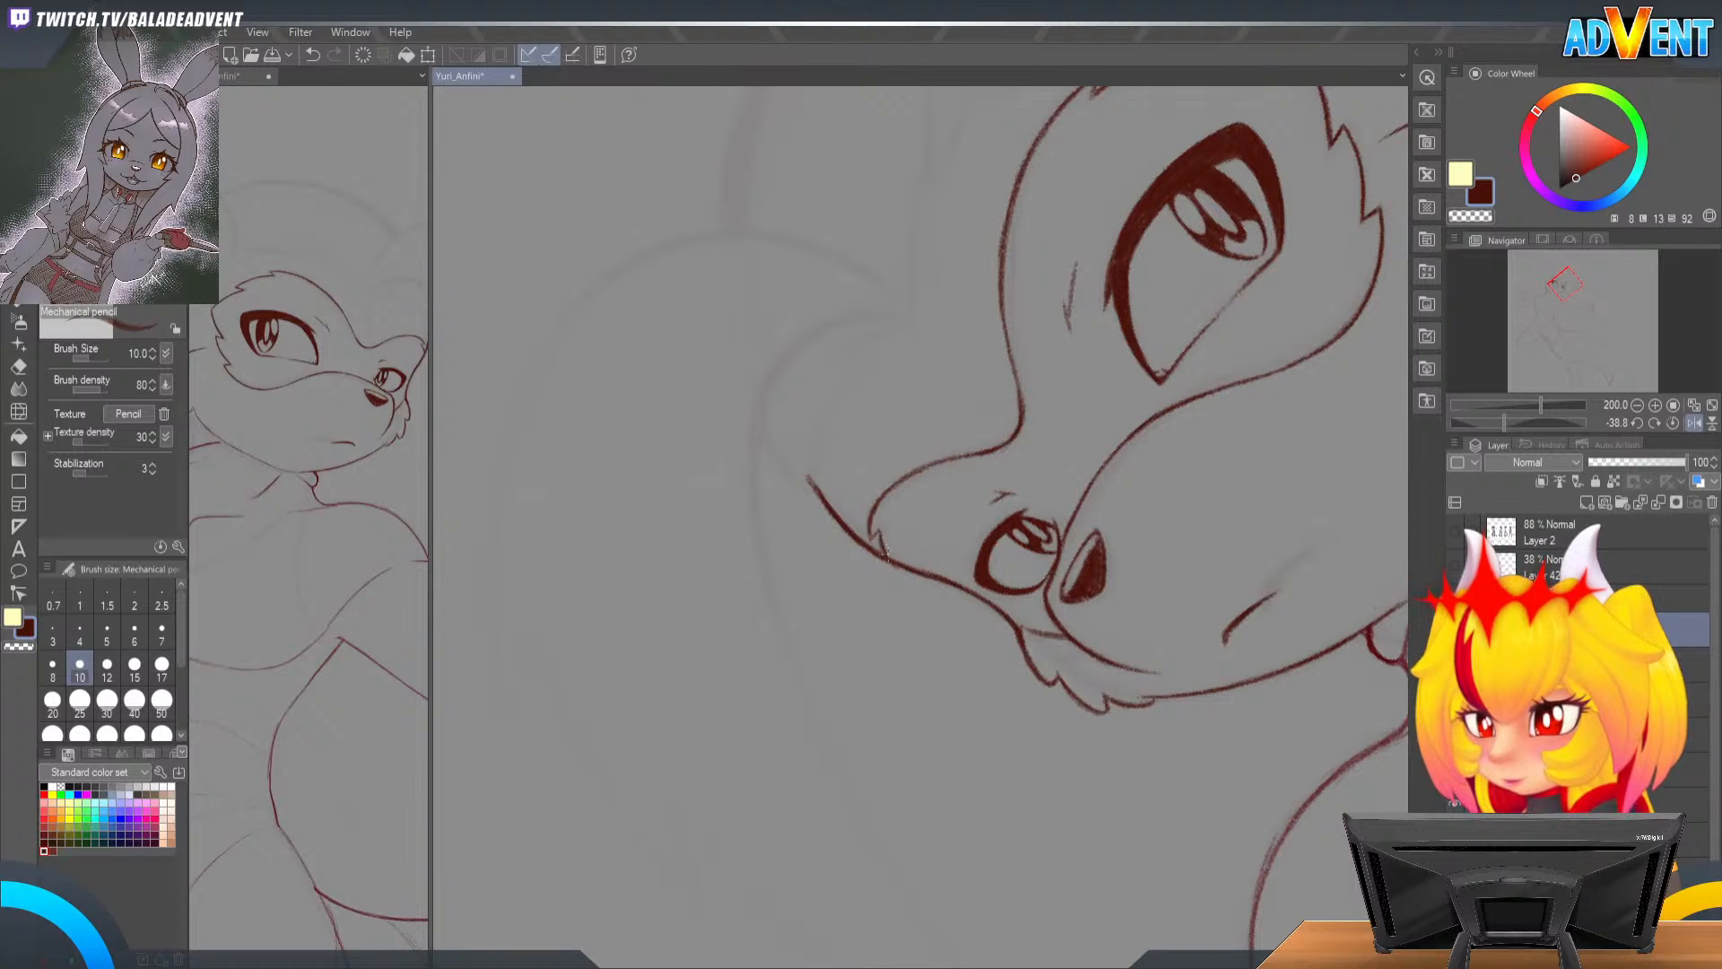
pyautogui.press('r')
pyautogui.moveTo(973, 446)
pyautogui.mouseDown()
pyautogui.moveTo(1069, 476)
pyautogui.moveTo(953, 542)
pyautogui.mouseUp()
pyautogui.press('e')
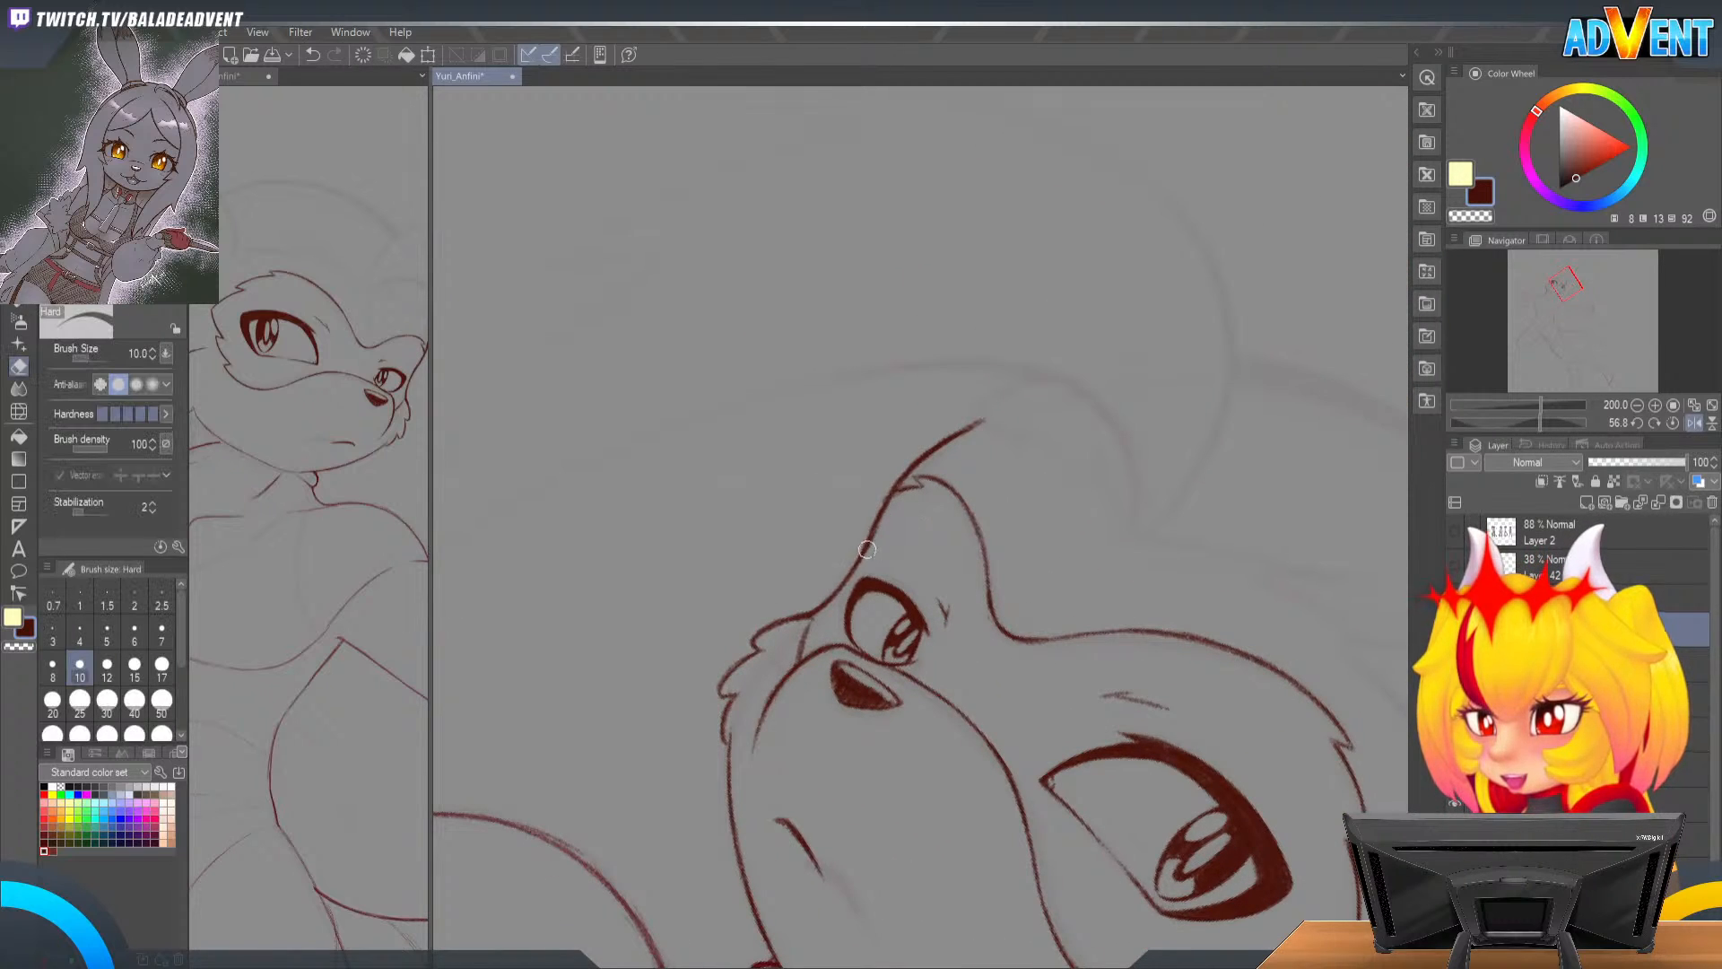
pyautogui.press('p')
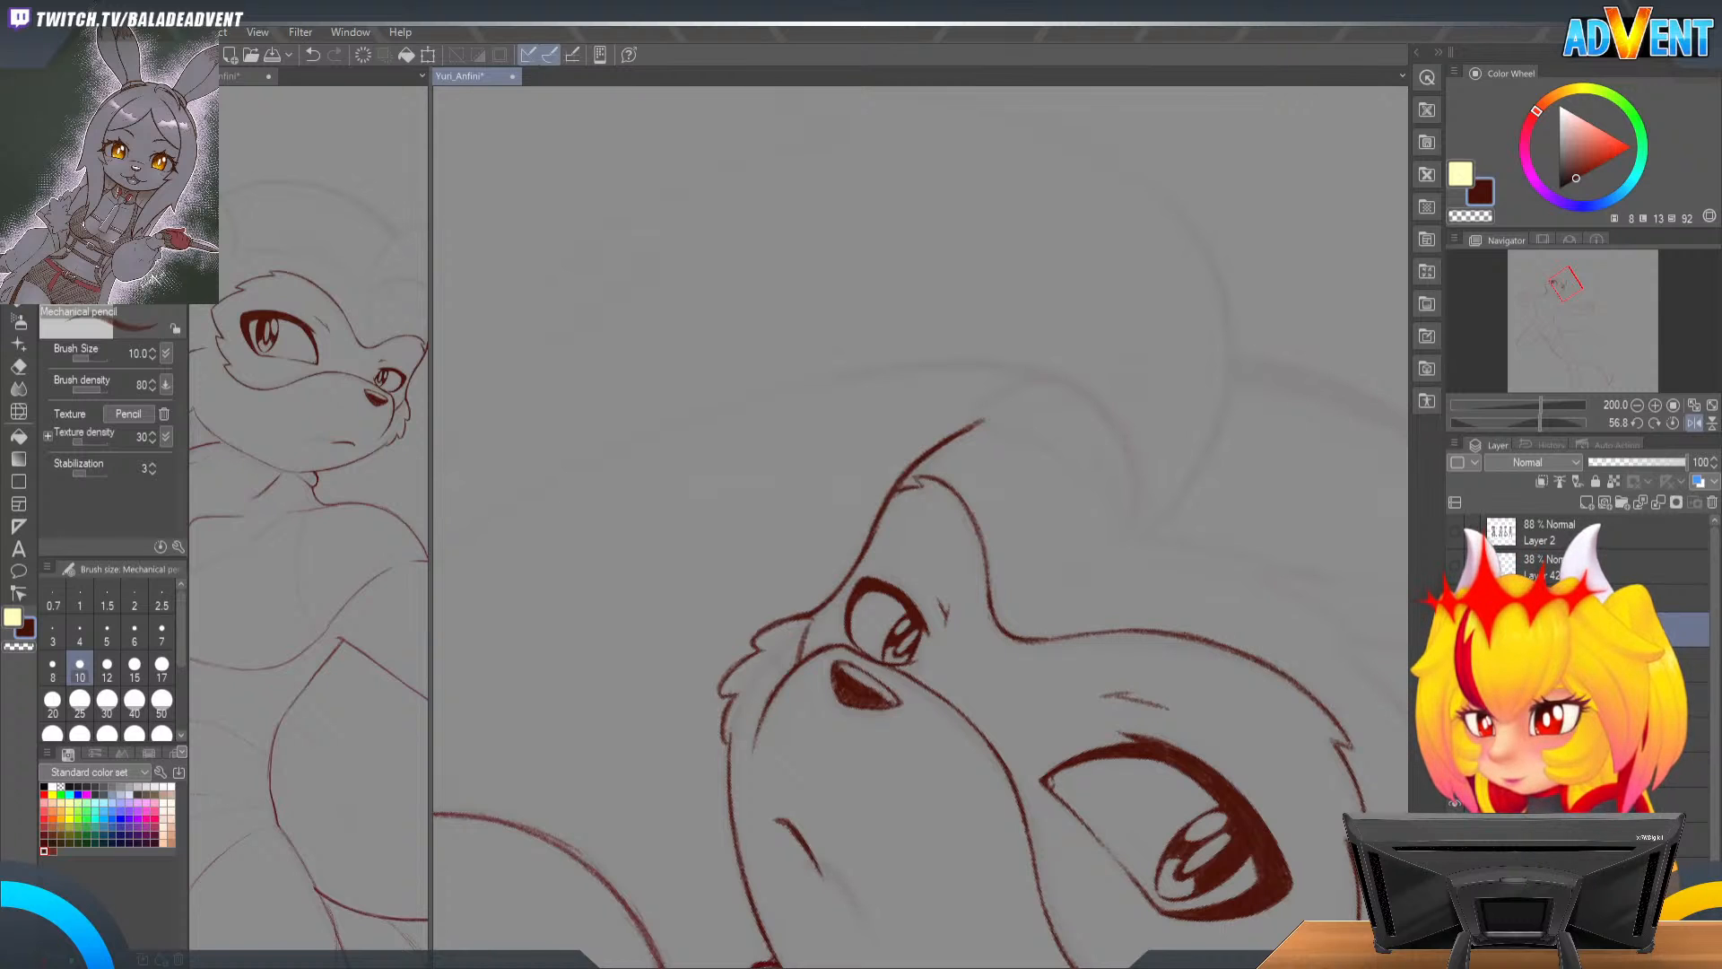
pyautogui.moveTo(1141, 566); pyautogui.dragTo(1116, 261)
pyautogui.moveTo(1056, 749); pyautogui.dragTo(1148, 389)
pyautogui.doubleClick(1209, 606)
pyautogui.moveTo(1172, 558); pyautogui.dragTo(1107, 650)
pyautogui.click(1162, 519)
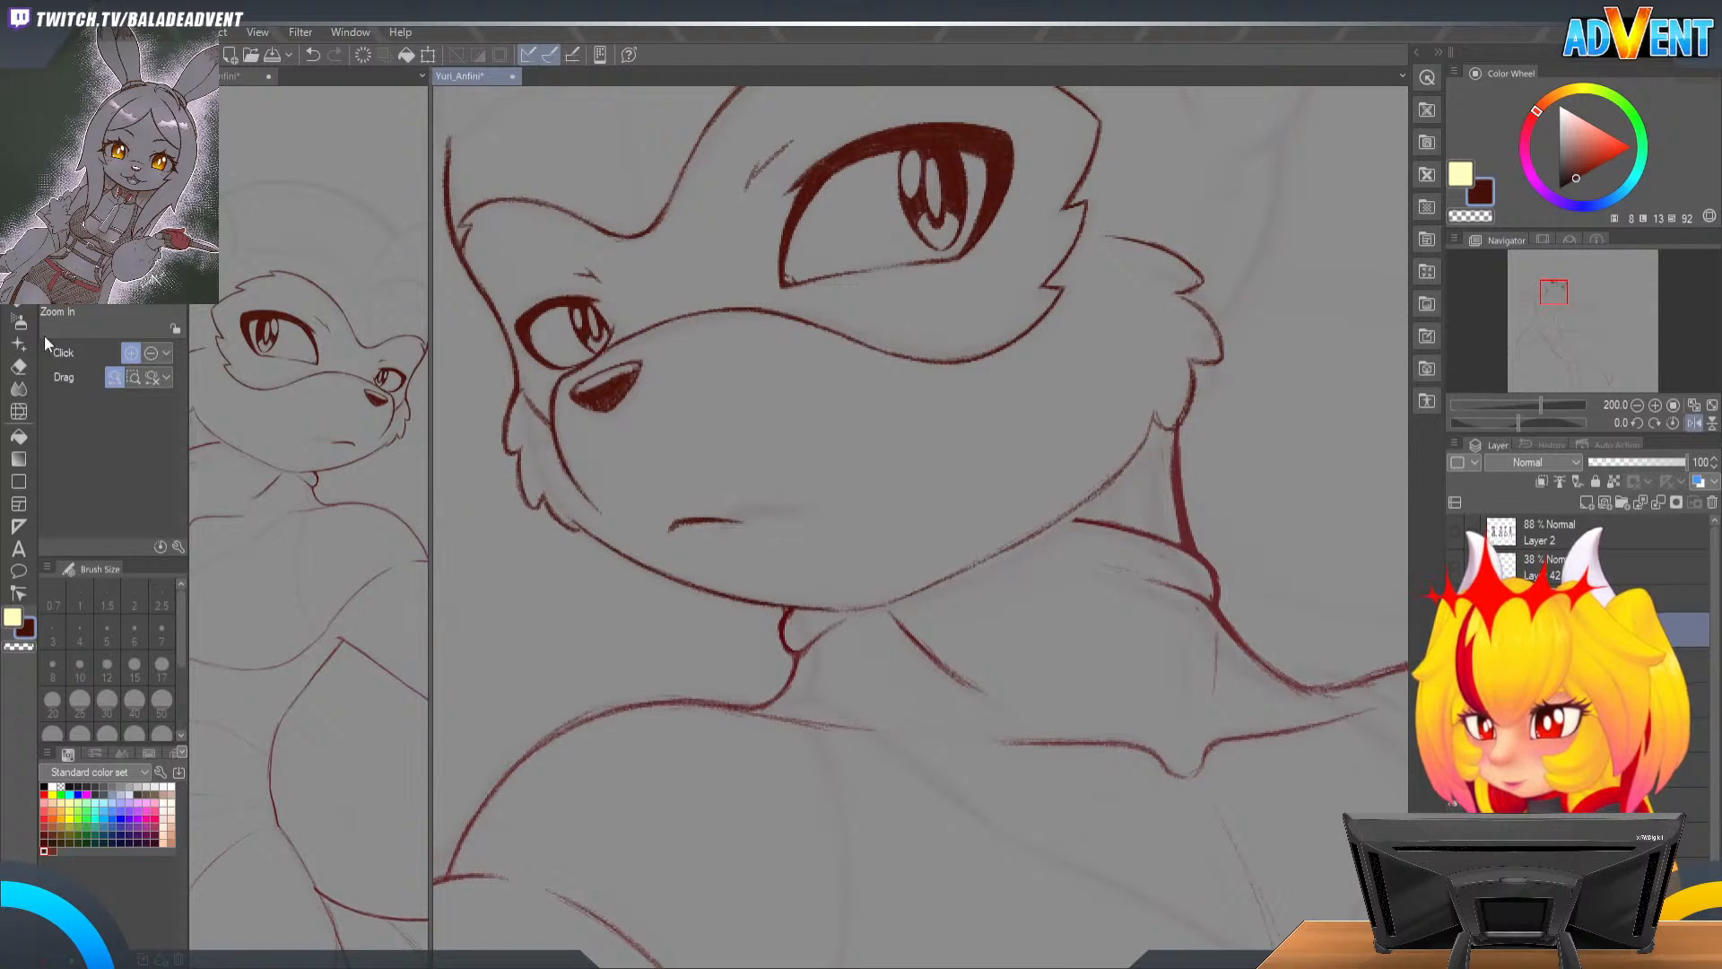
pyautogui.click(18, 410)
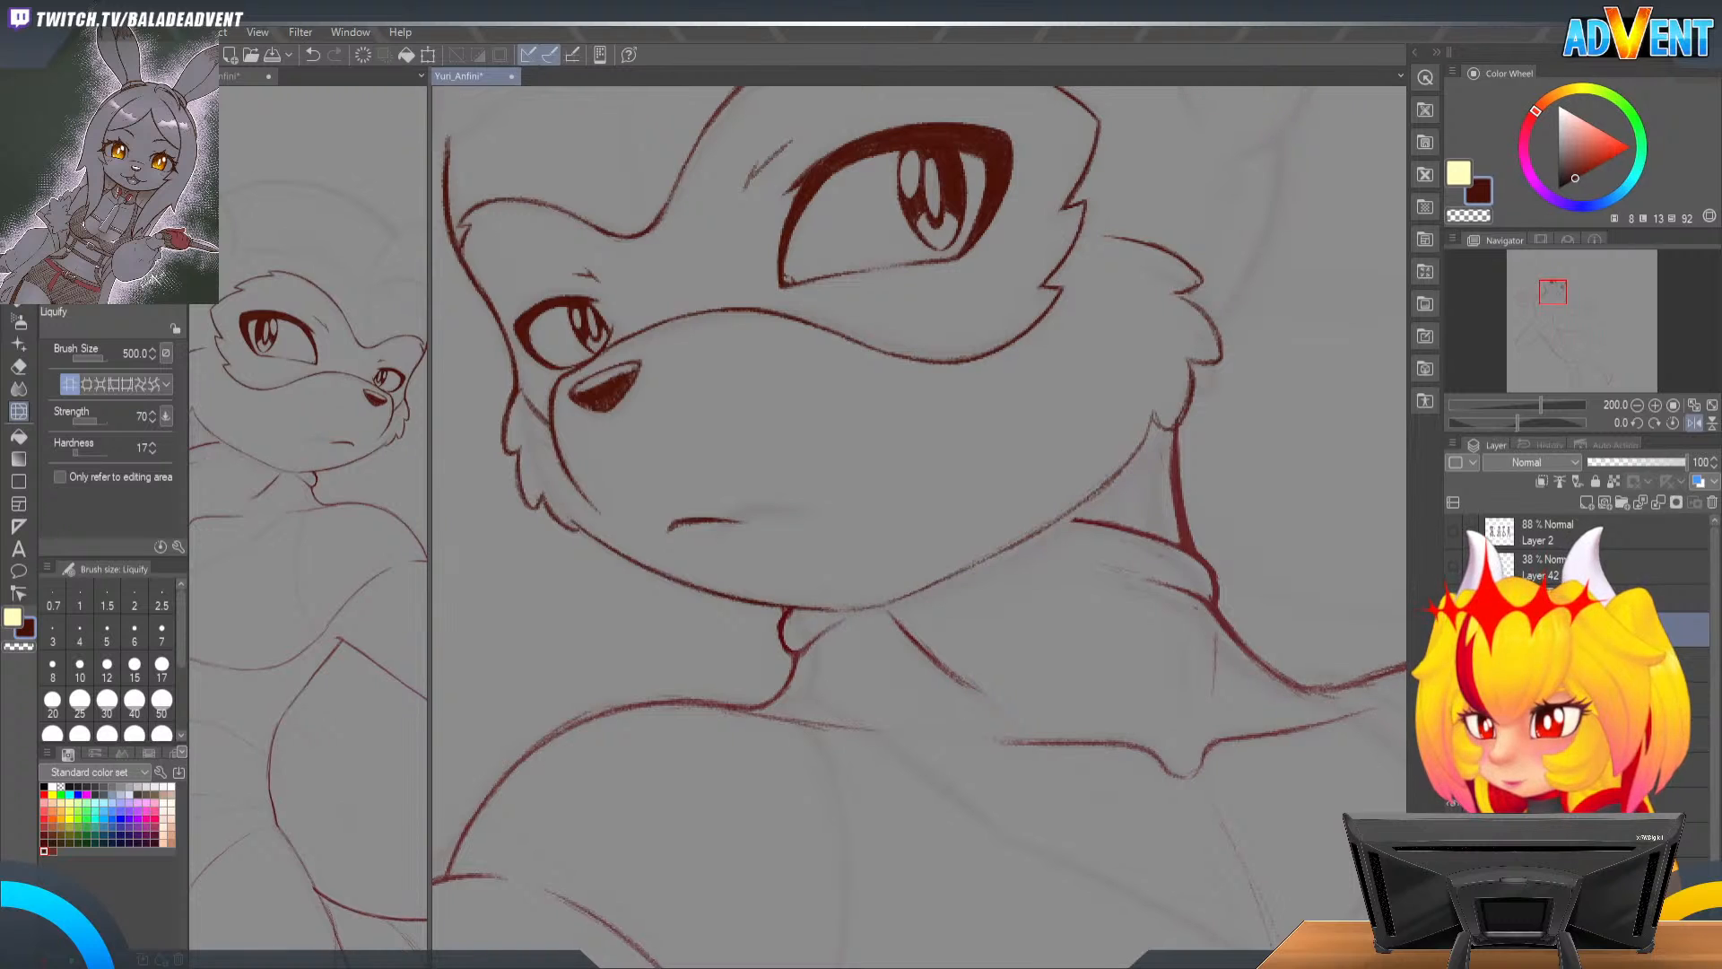
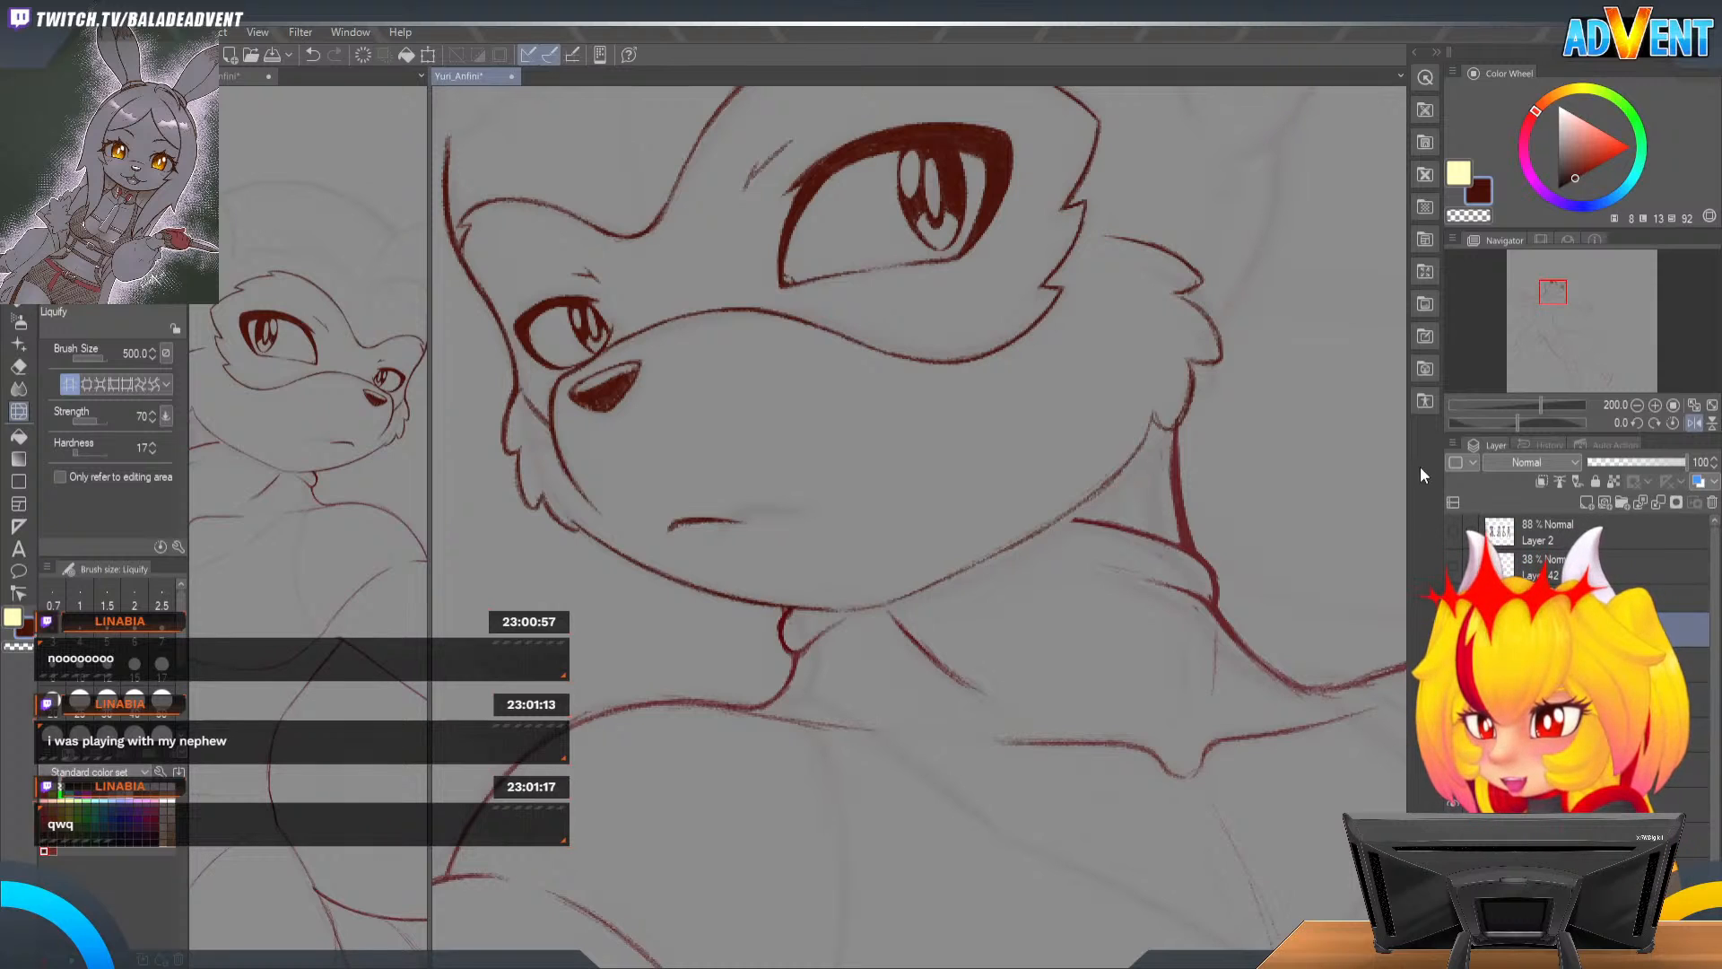
pyautogui.press('p')
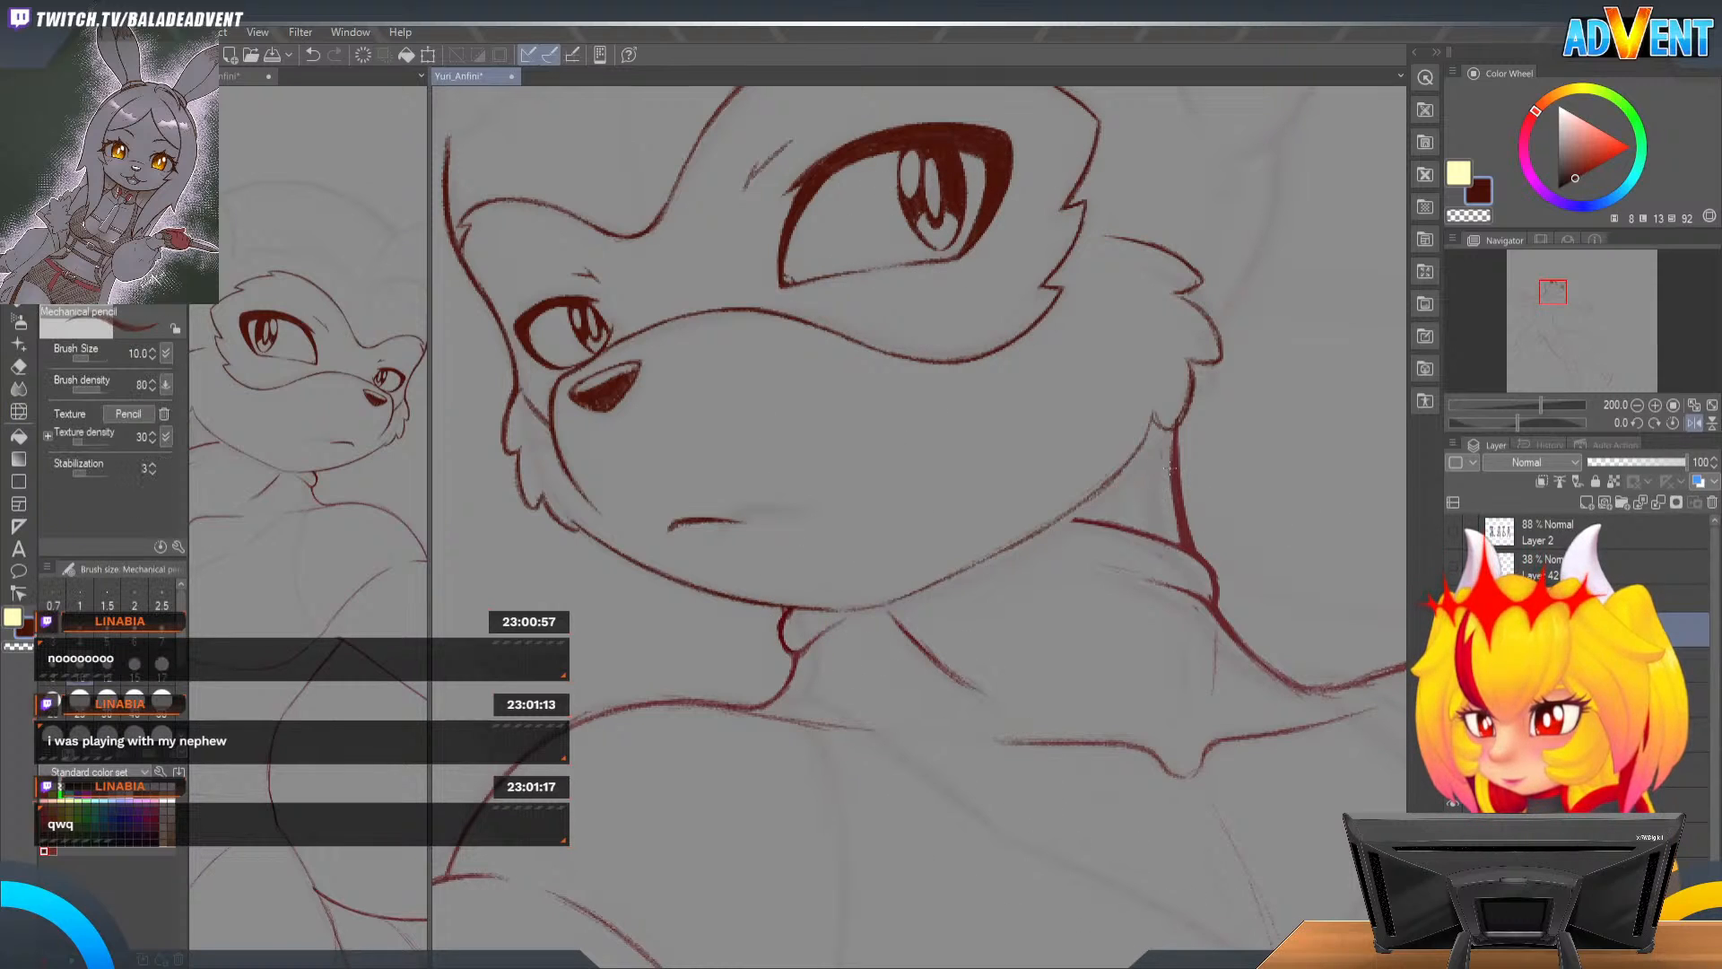
pyautogui.hotkey('ctrl', 'z')
pyautogui.hotkey('ctrl', 'y')
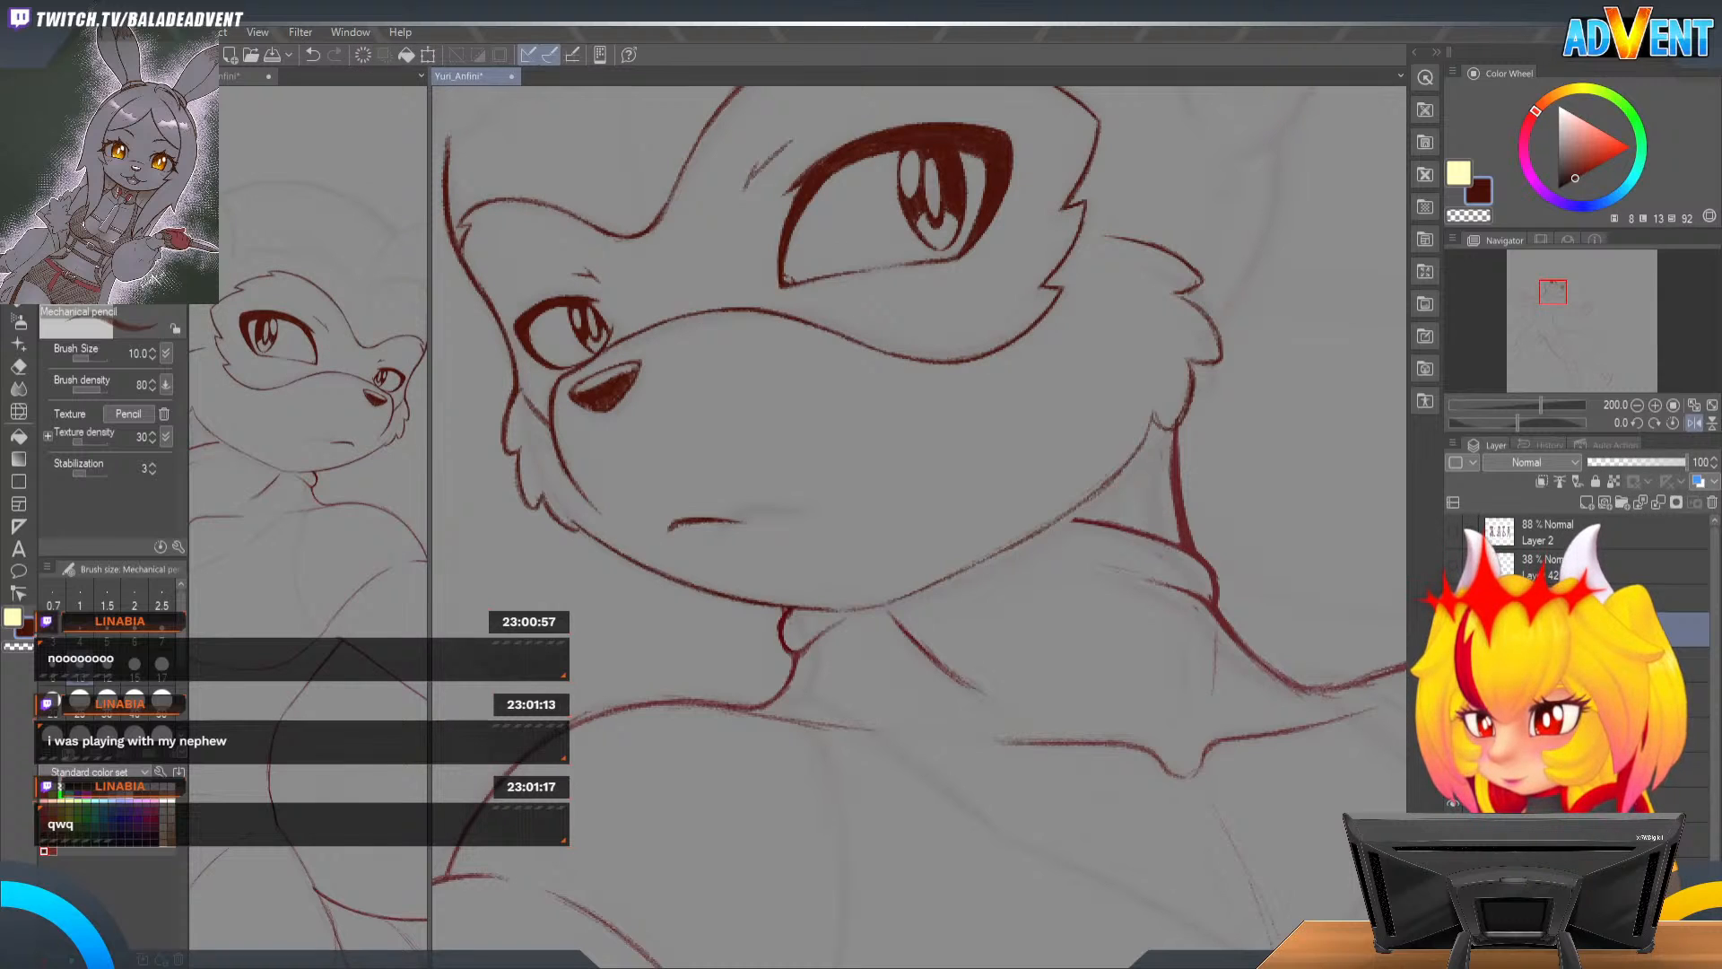
pyautogui.hotkey('ctrl', 'y')
pyautogui.press('j')
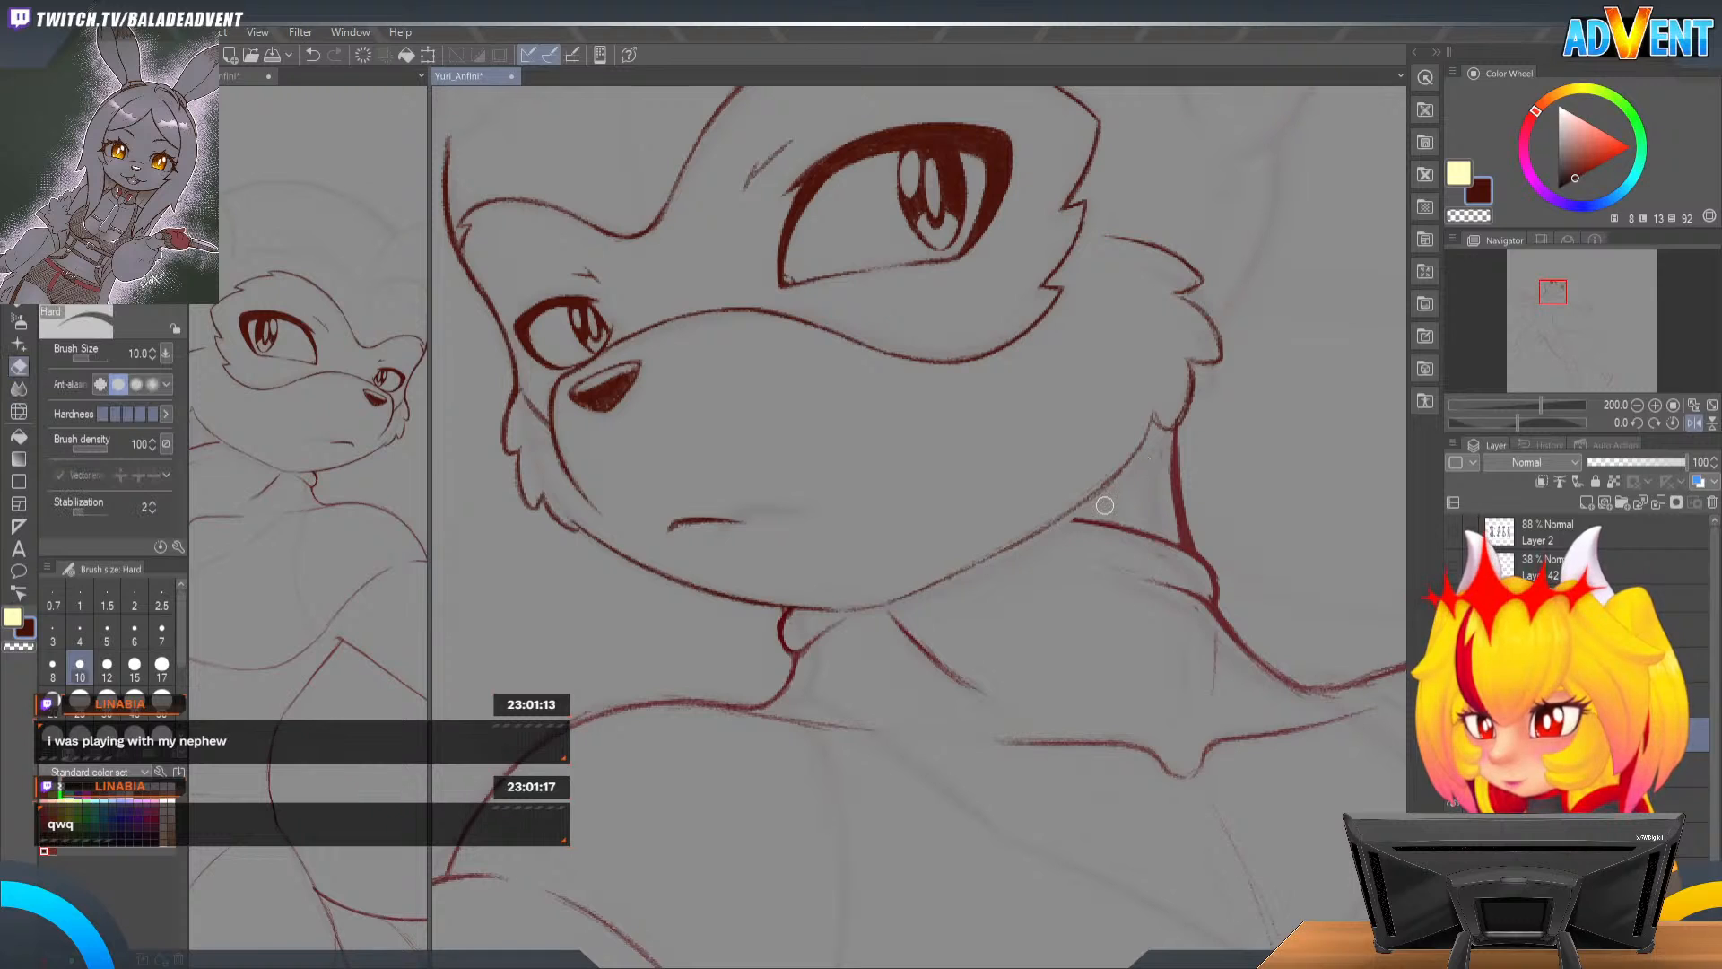
# Step: Adjust the jaw and cheek contour beside the neck with Liquify, reducing the brush size to 120
pyautogui.press('j')
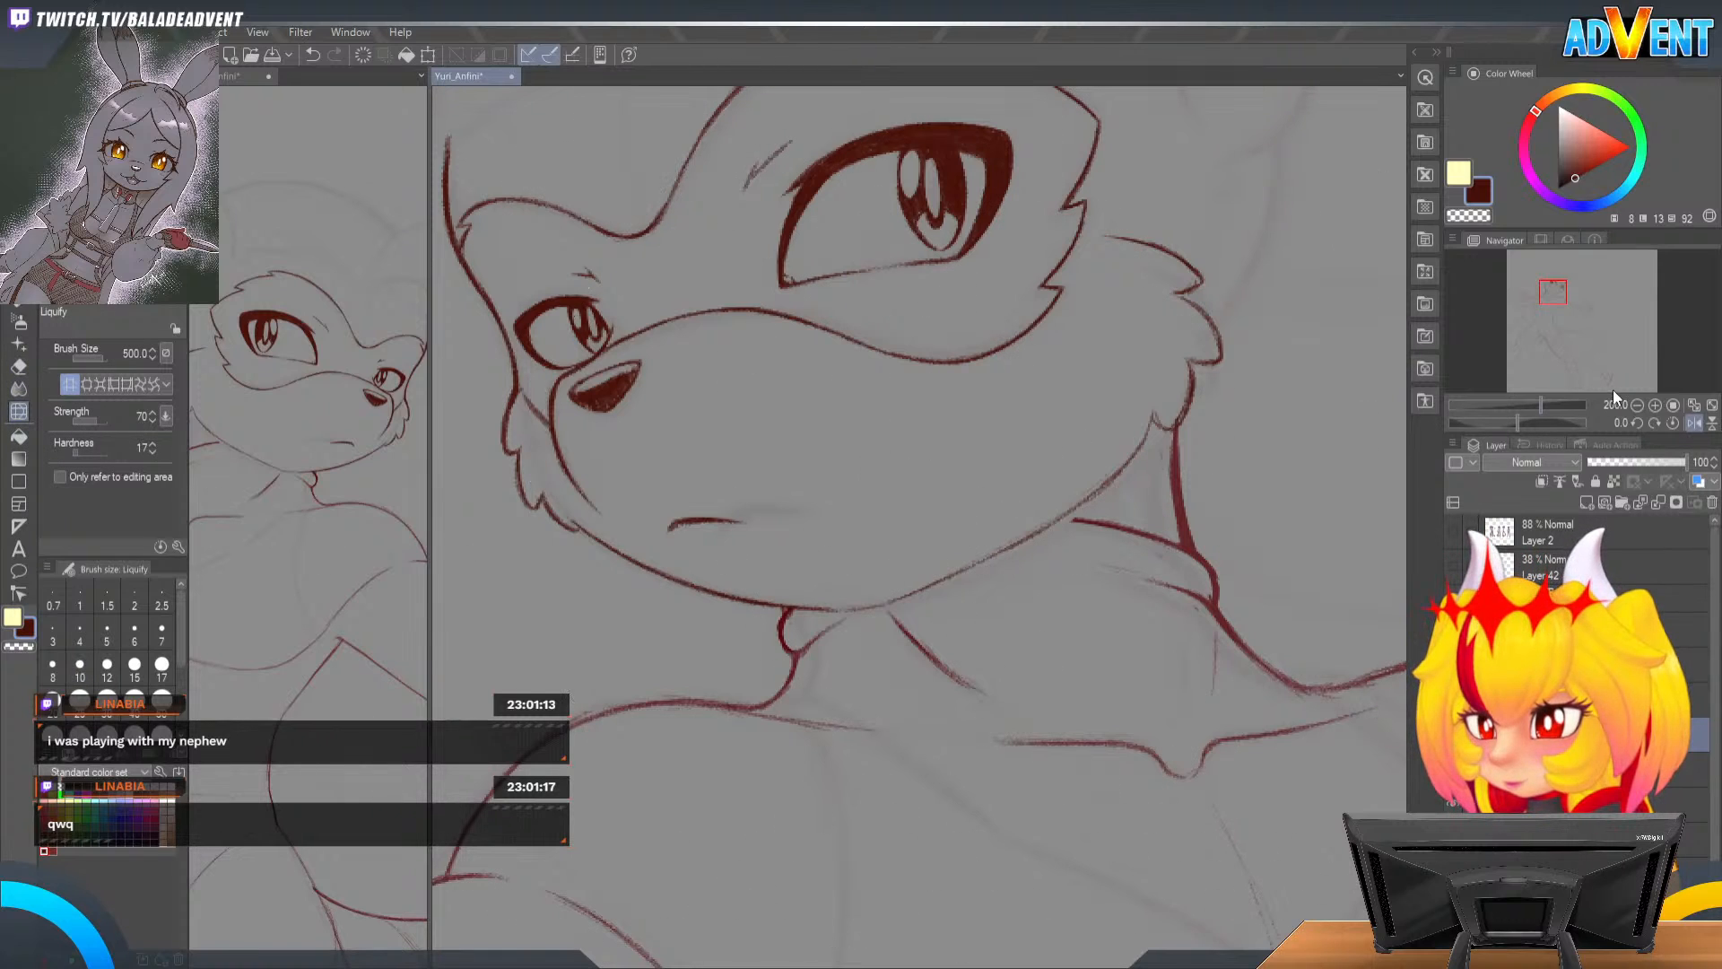
pyautogui.click(1636, 406)
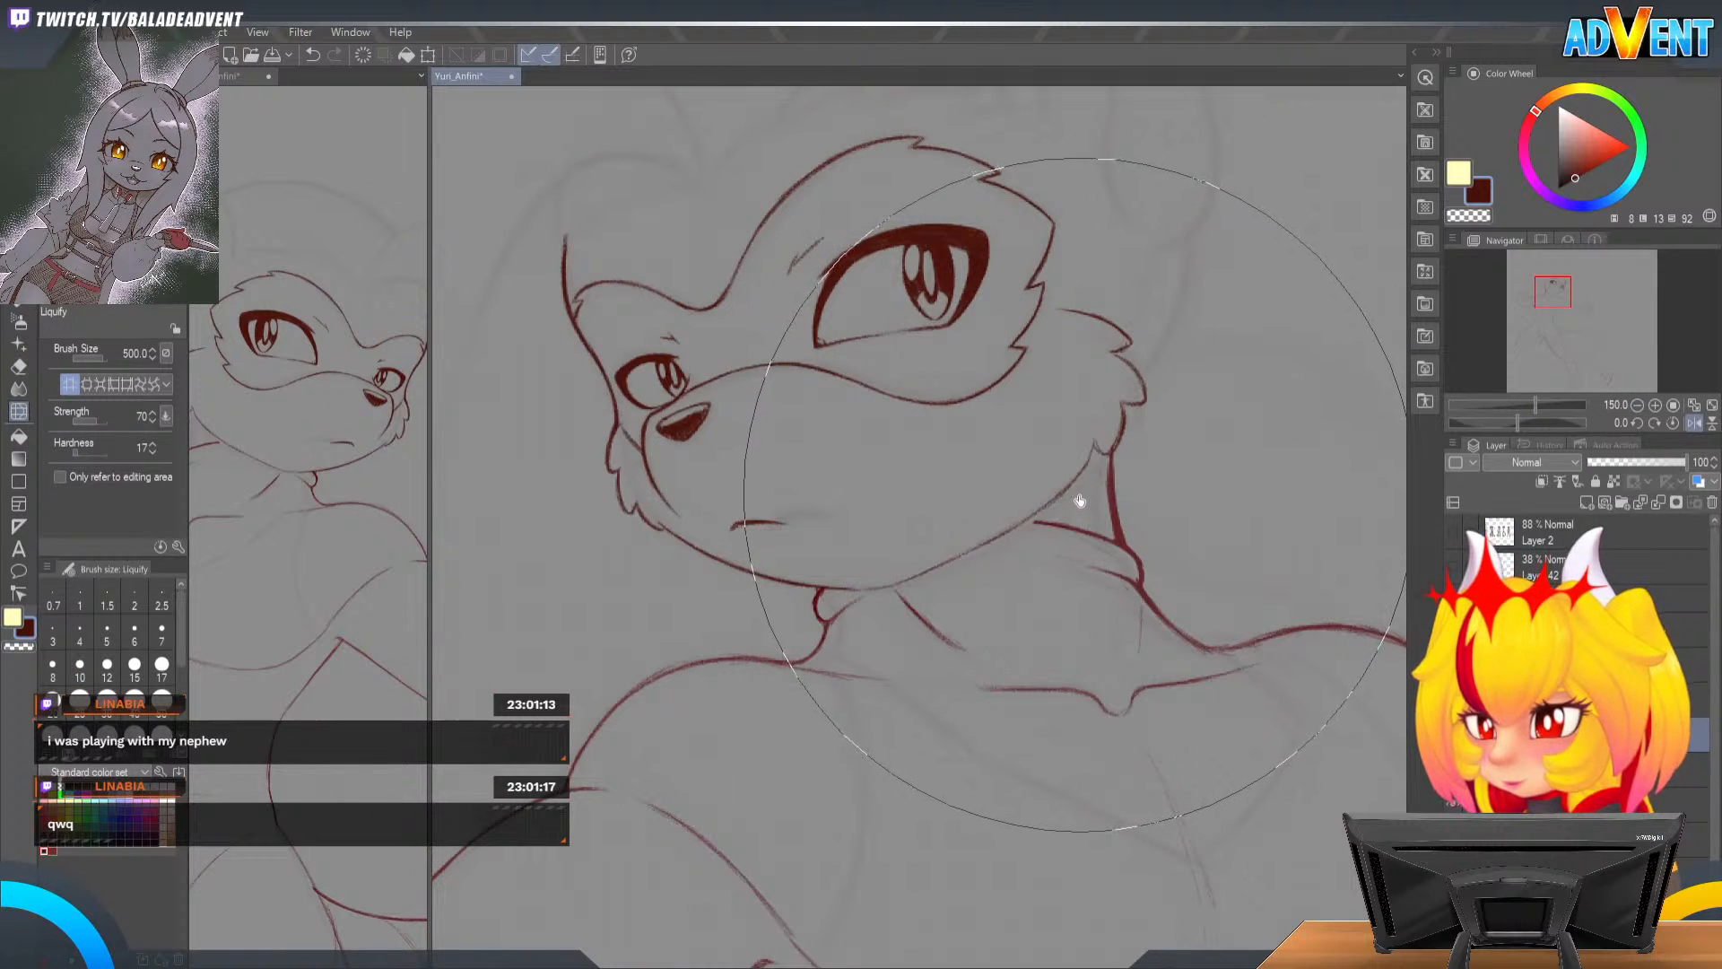
pyautogui.press('[')
pyautogui.press('[')
pyautogui.press('[')
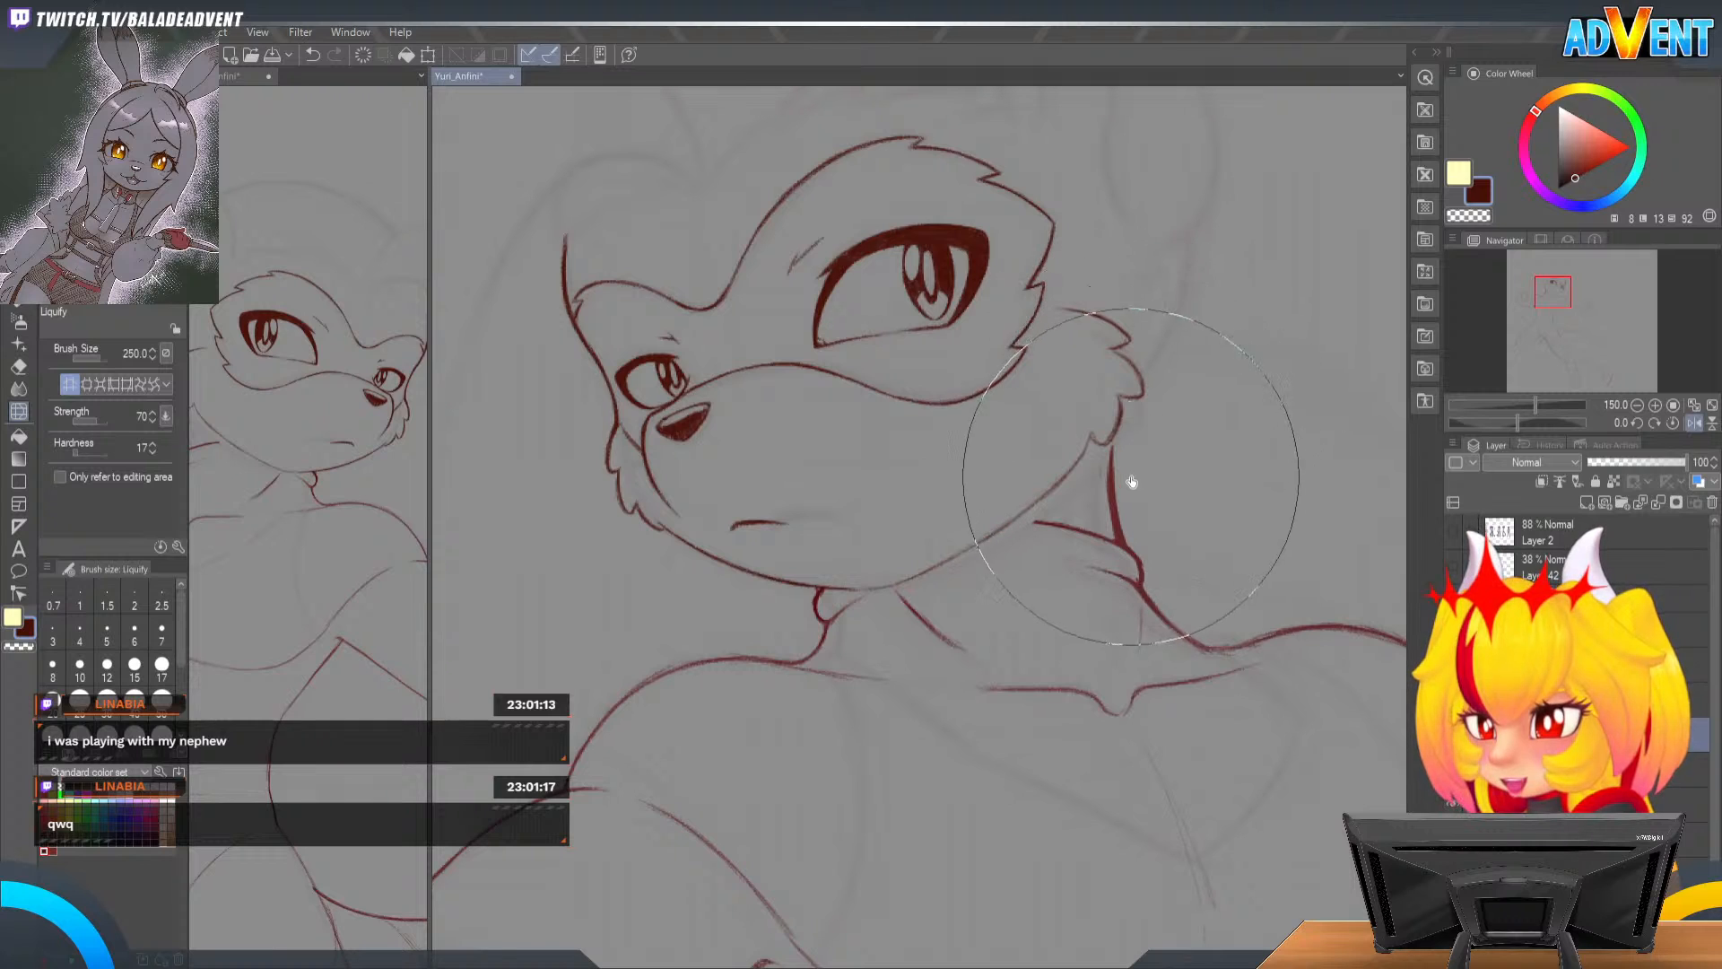
pyautogui.press('[')
pyautogui.press('[')
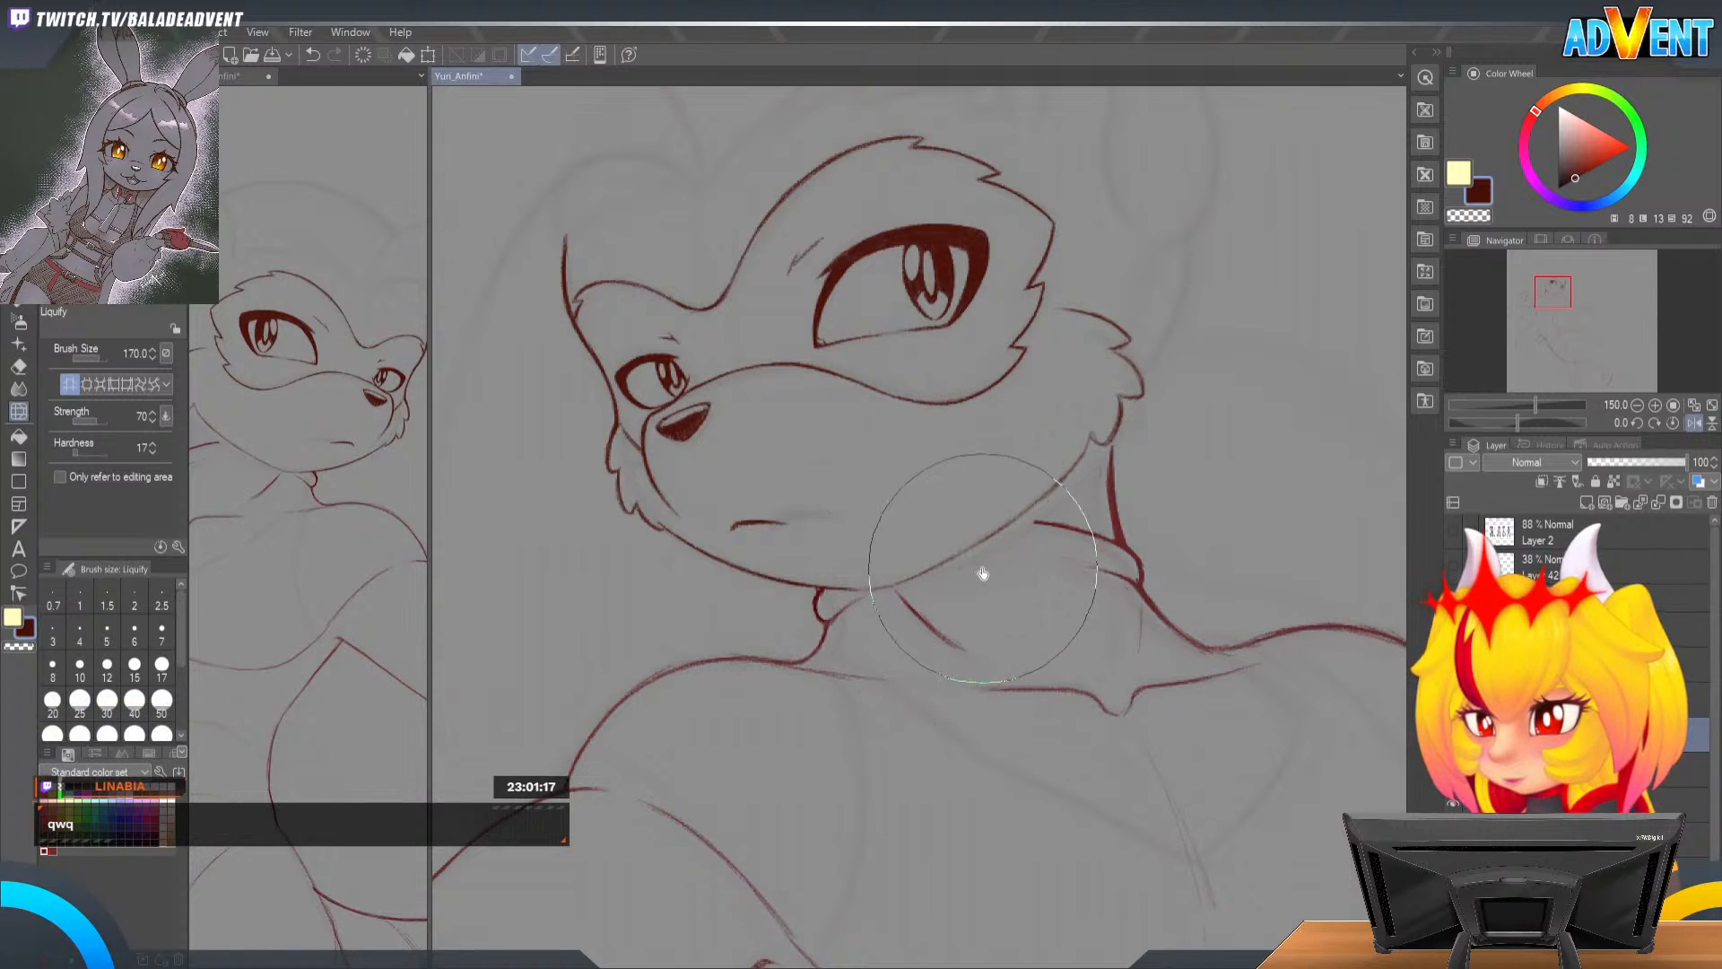
pyautogui.press('[')
pyautogui.press('[')
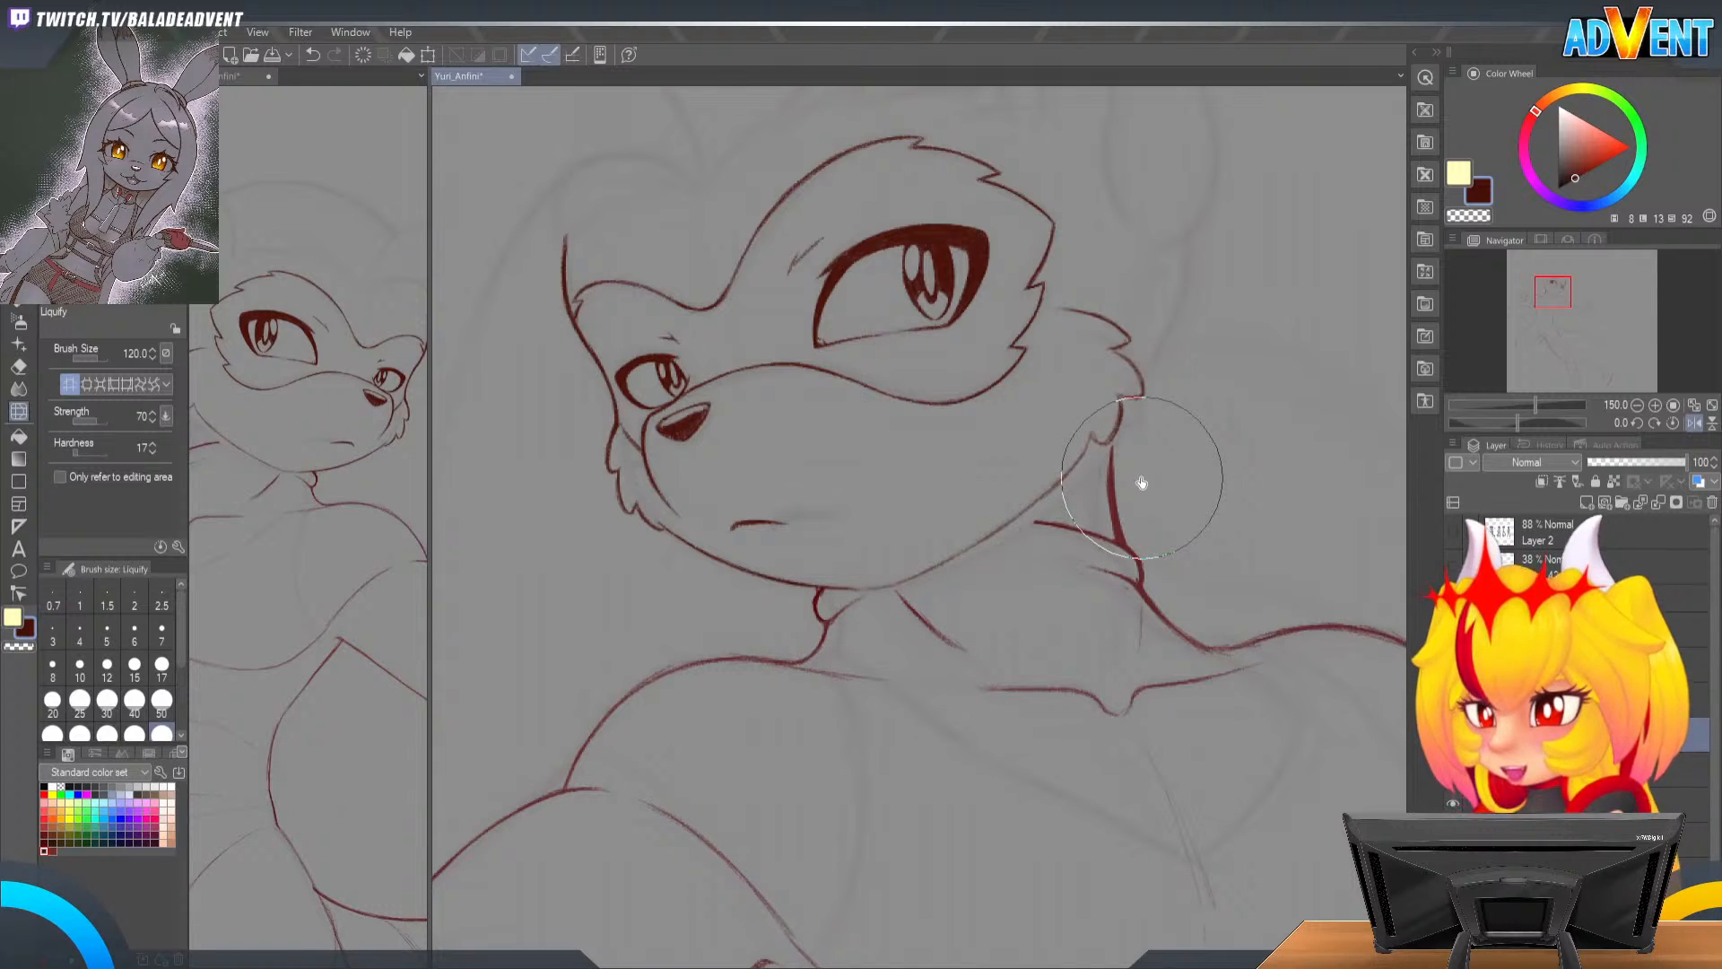
# Step: Hide and show the head line art layer to check the face lines against the full figure
pyautogui.moveTo(316, 609)
pyautogui.mouseDown()
pyautogui.moveTo(373, 608)
pyautogui.moveTo(392, 637)
pyautogui.moveTo(338, 658)
pyautogui.mouseUp()
pyautogui.hotkey('ctrl', 'space')
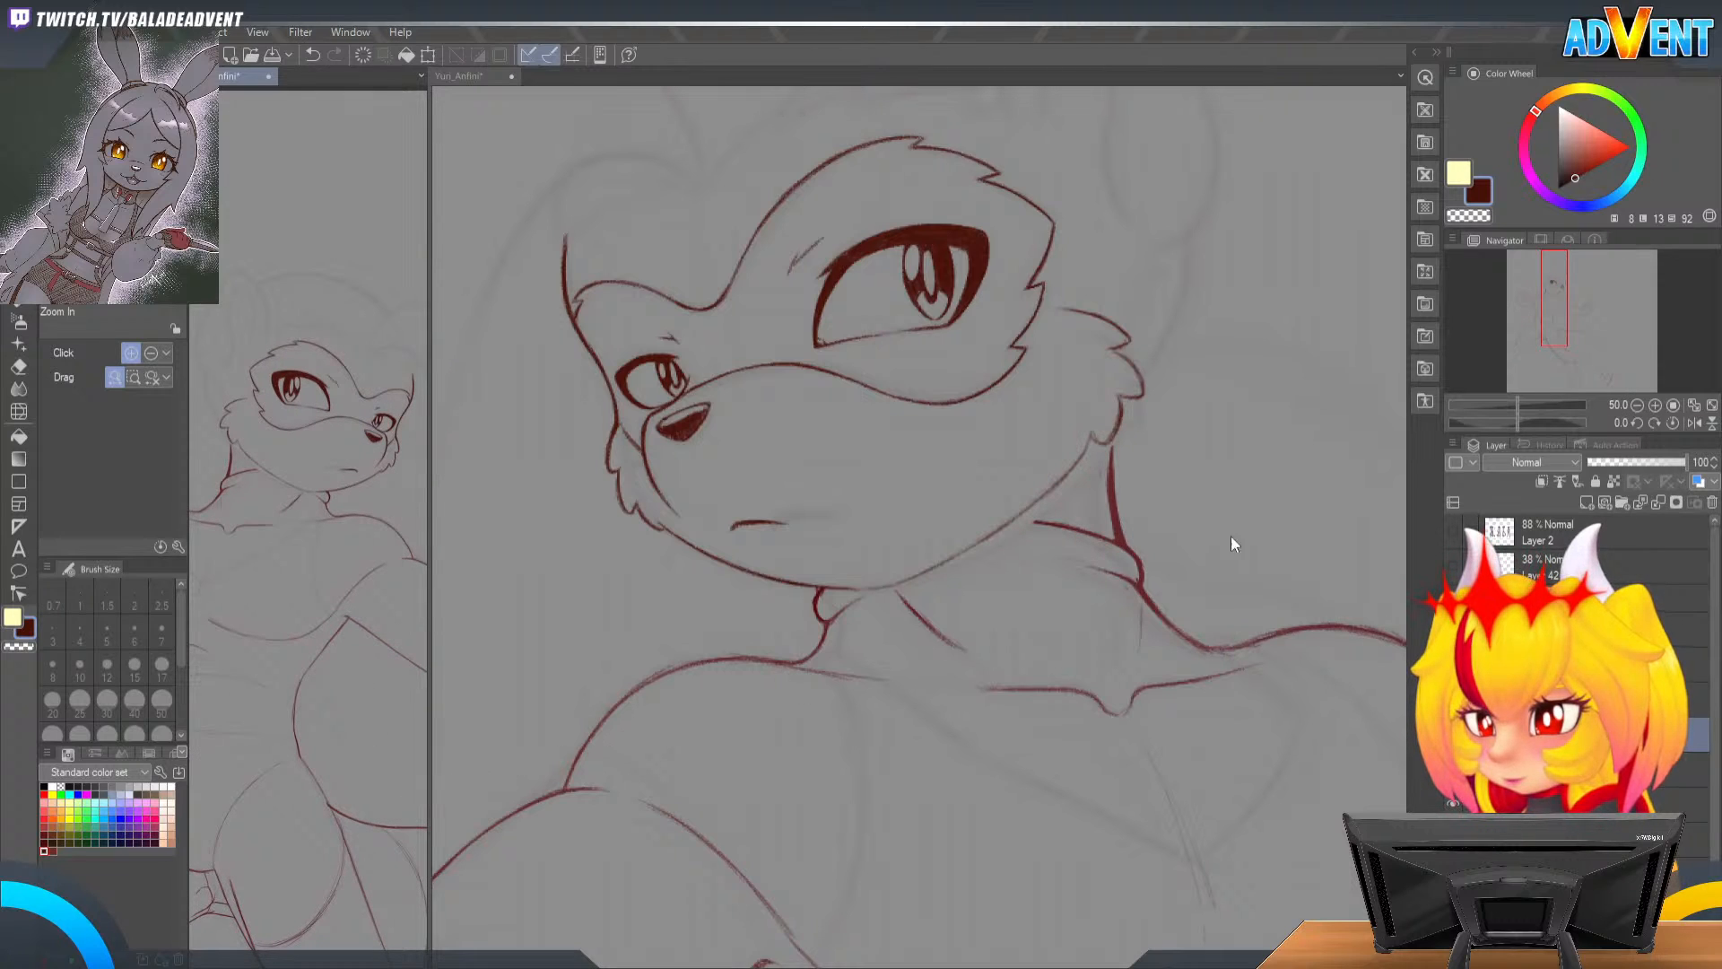
pyautogui.click(1453, 735)
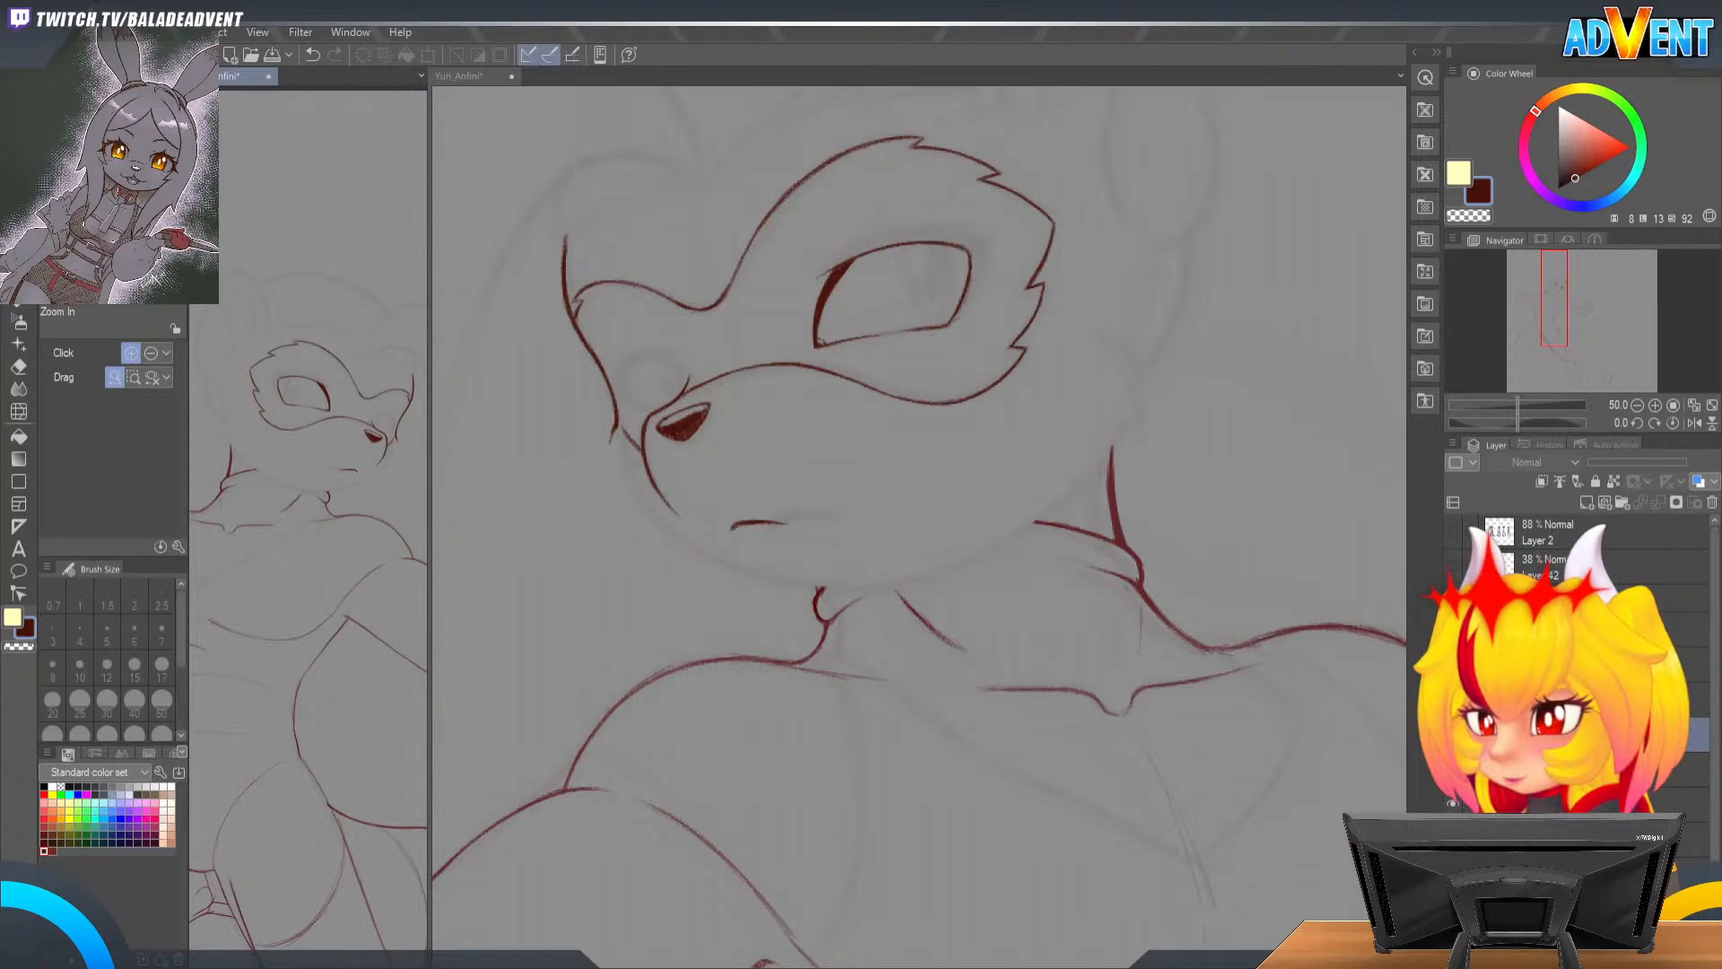
pyautogui.click(1453, 735)
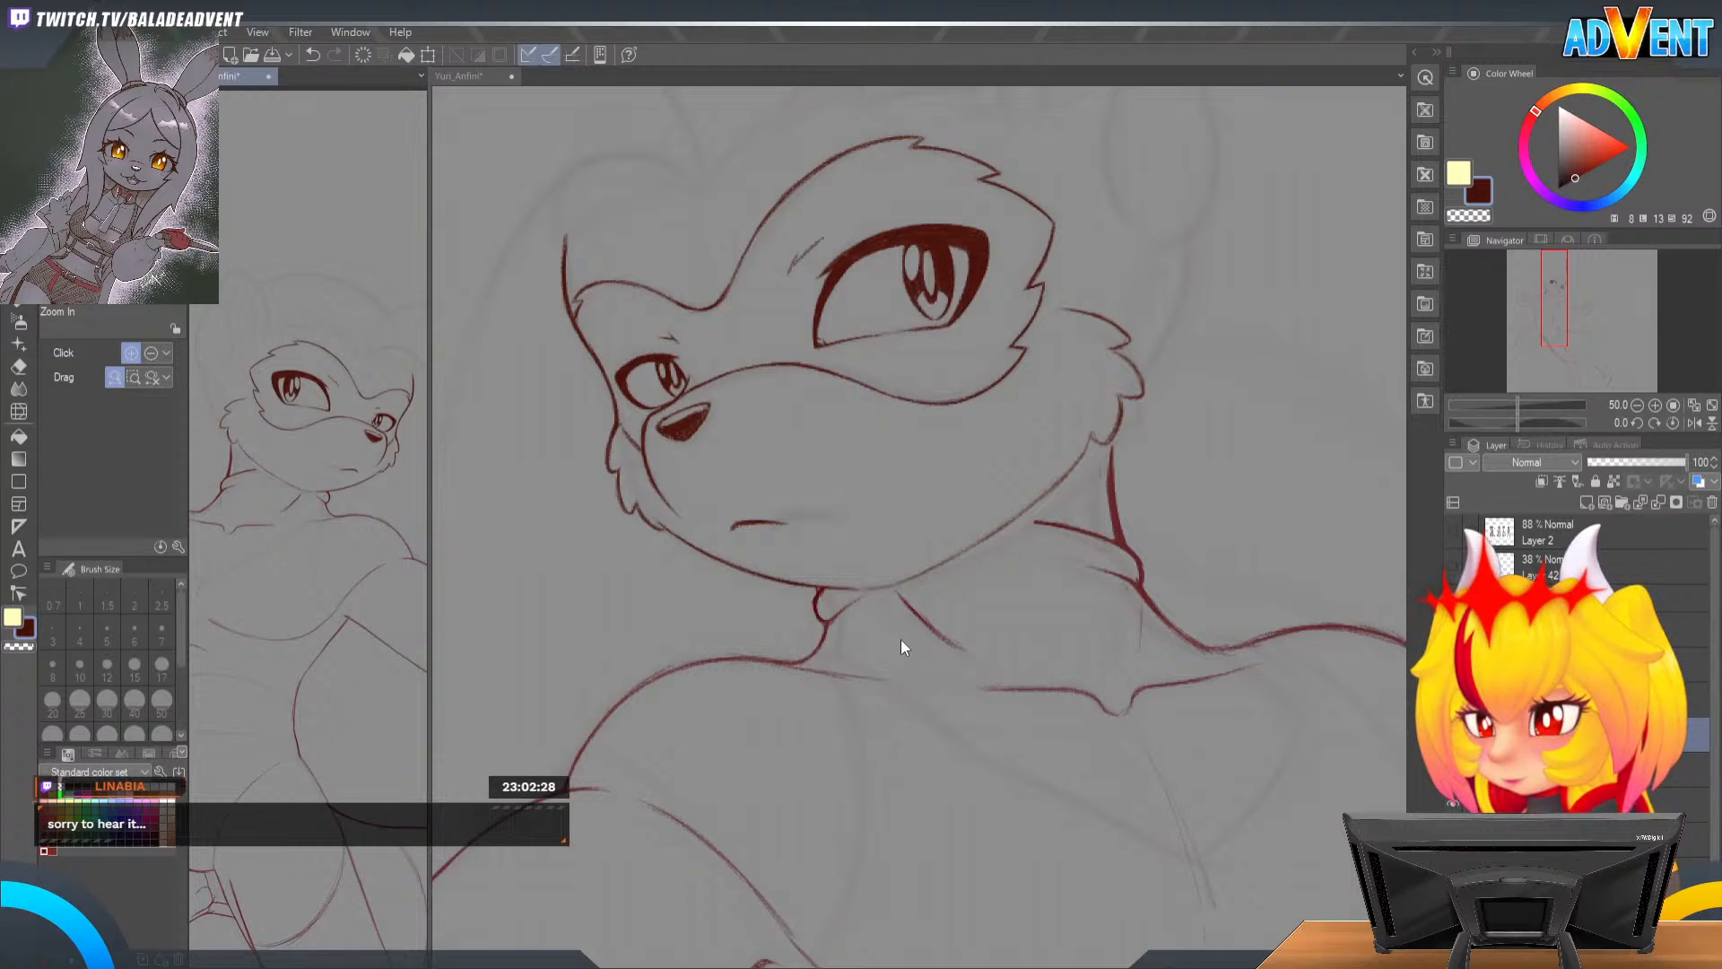
# Step: Ink the underside of the chin where the jaw meets the neck with the mechanical pencil
pyautogui.press('r')
pyautogui.click(997, 638)
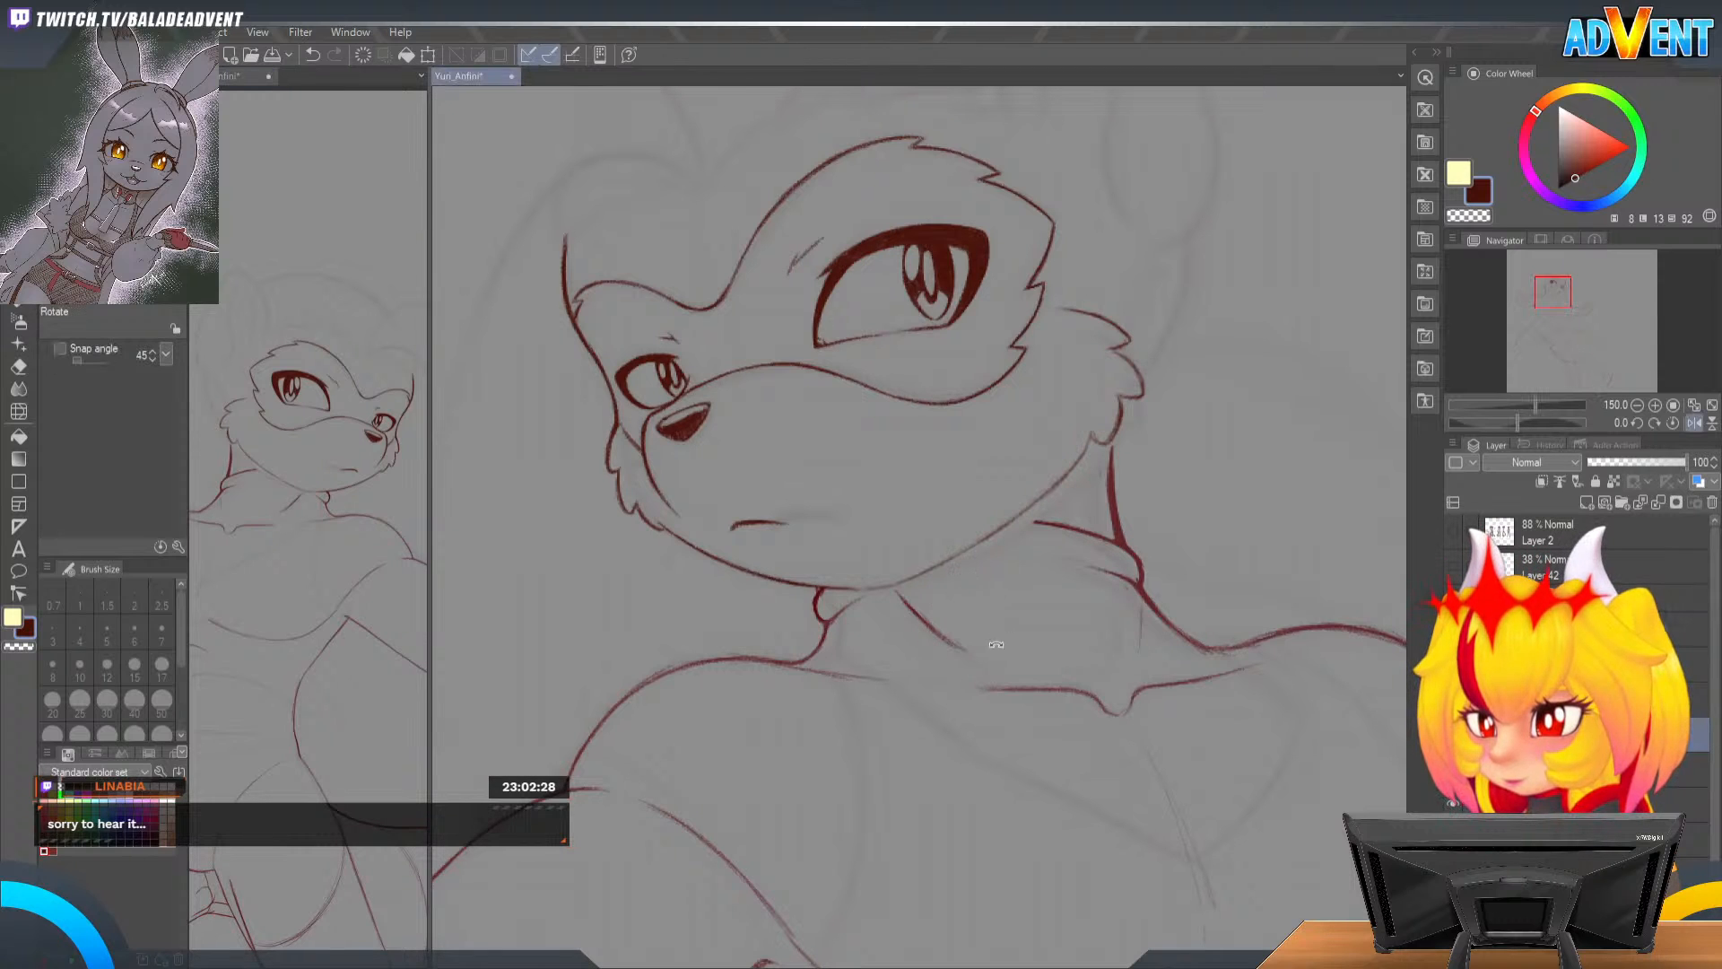
pyautogui.moveTo(1016, 619); pyautogui.dragTo(838, 723)
pyautogui.hotkey('ctrl', 'space')
pyautogui.click(869, 442)
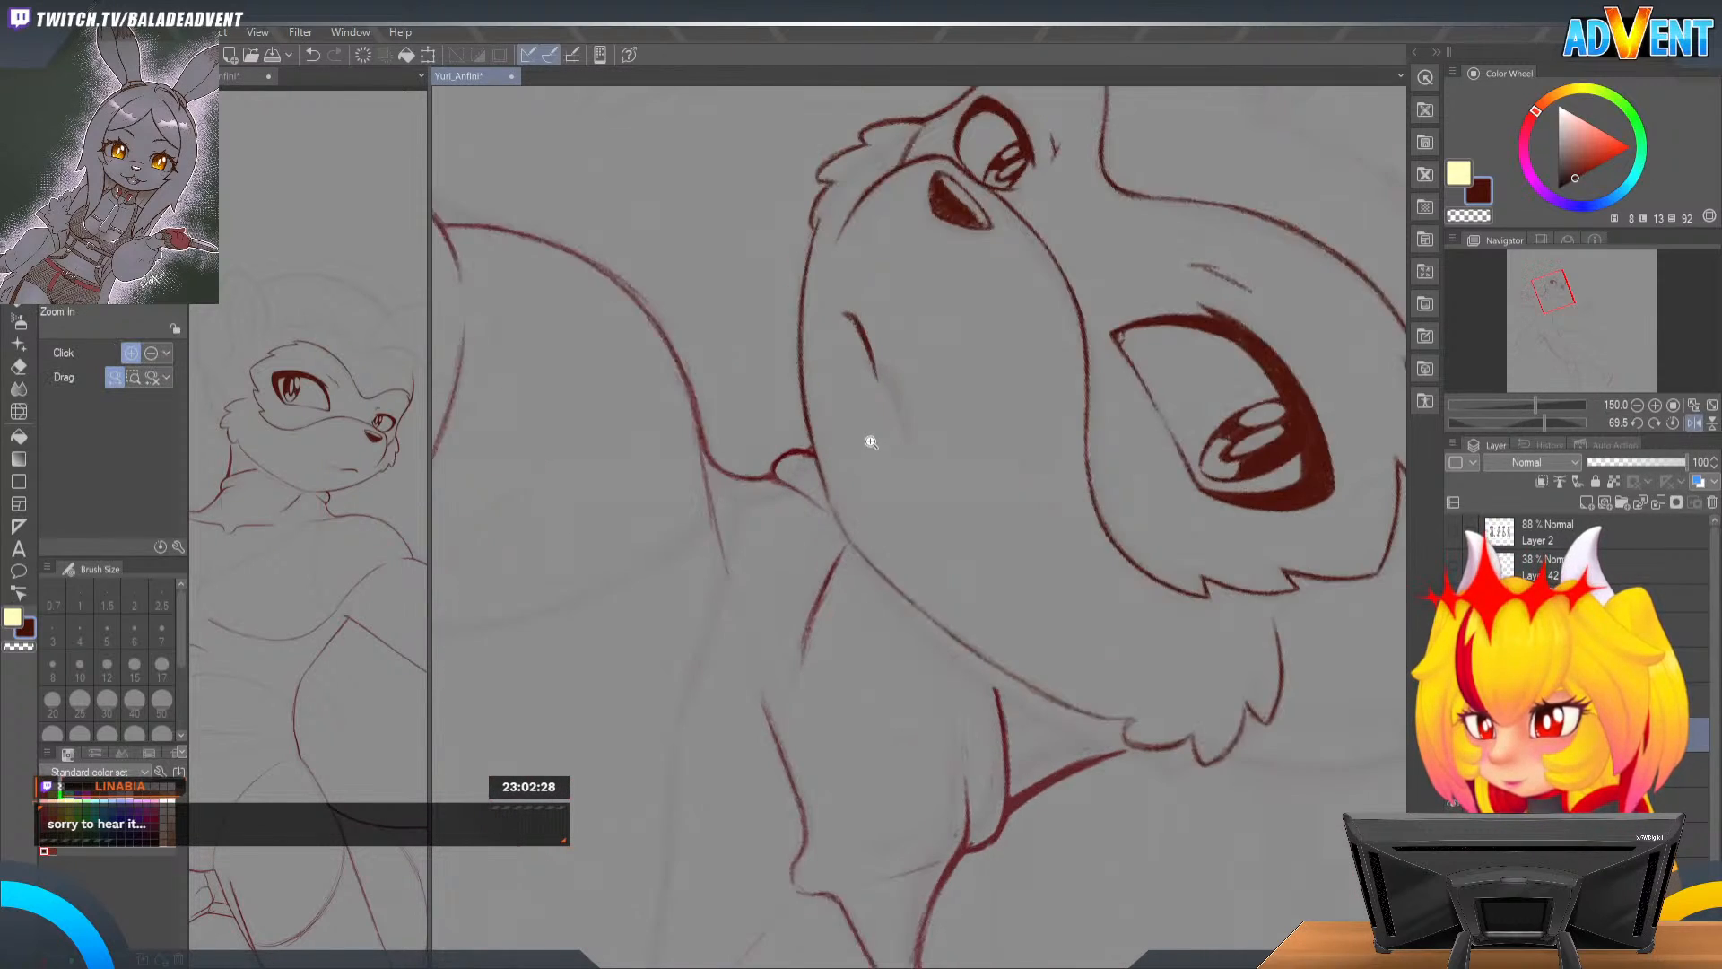
pyautogui.moveTo(869, 442); pyautogui.dragTo(961, 492)
pyautogui.press('p')
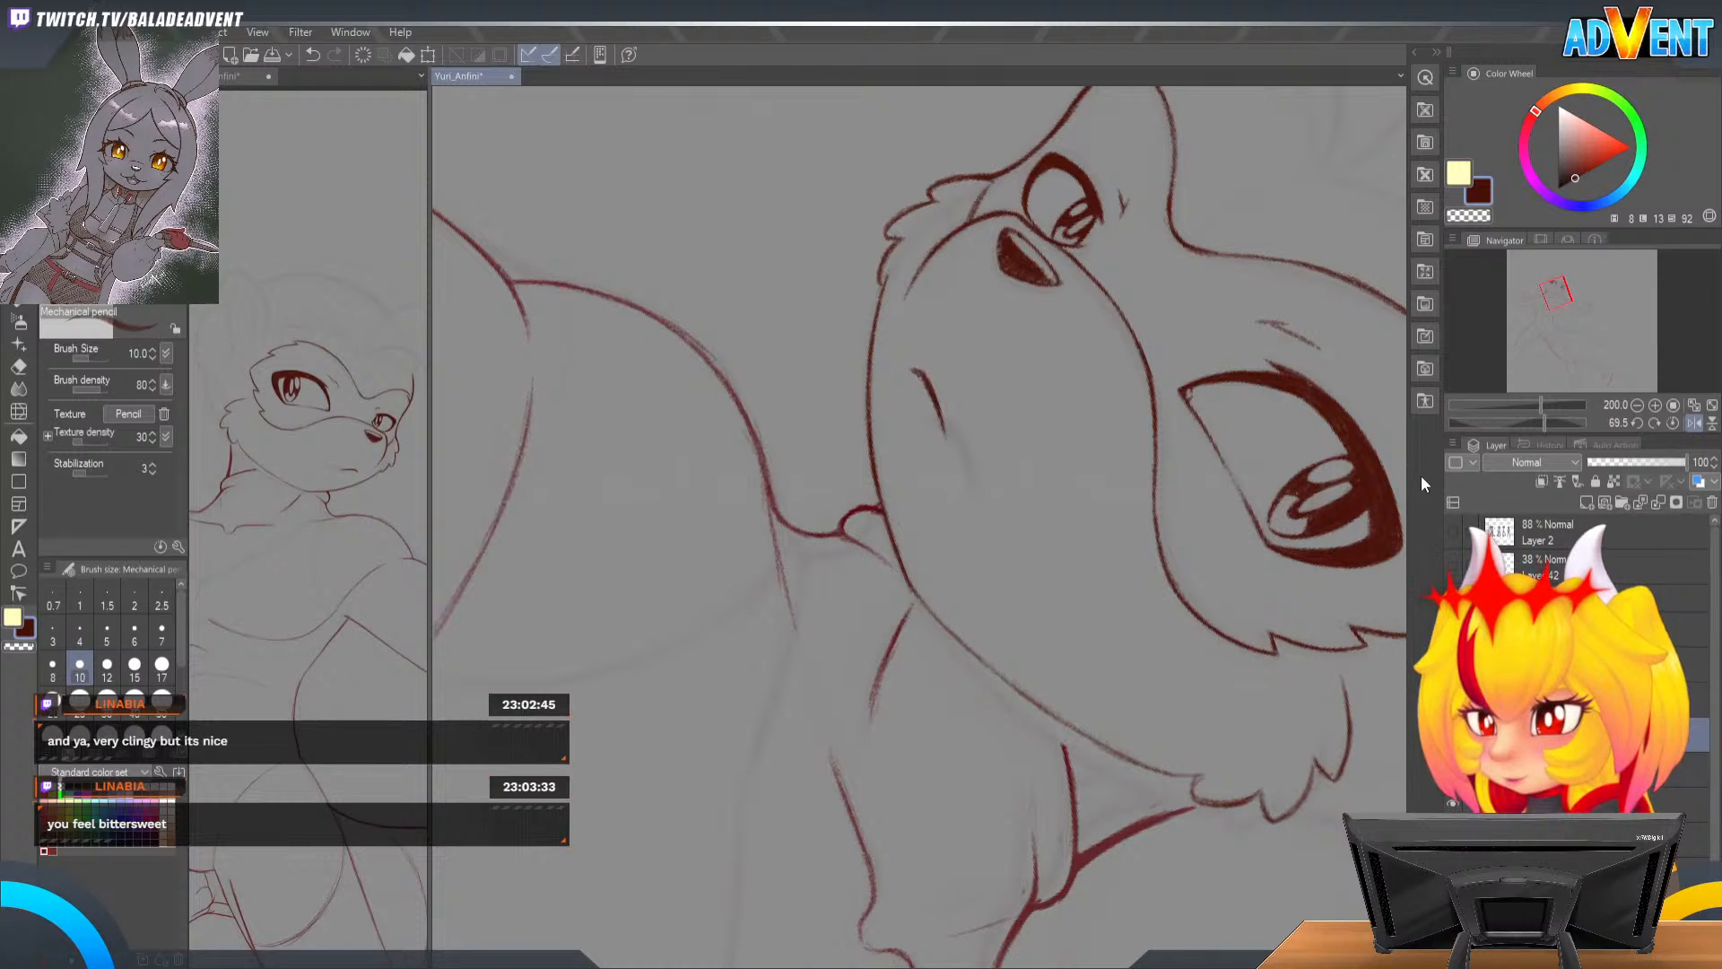
# Step: Retrace the jaw line from the chin towards the cheek fur, trimming its edge with the hard eraser
pyautogui.press('r')
pyautogui.moveTo(1135, 454)
pyautogui.mouseDown()
pyautogui.moveTo(1253, 341)
pyautogui.moveTo(1011, 584)
pyautogui.moveTo(1246, 377)
pyautogui.moveTo(1203, 404)
pyautogui.moveTo(1120, 292)
pyautogui.mouseUp()
pyautogui.scroll(3, 1120, 291)
pyautogui.press('p')
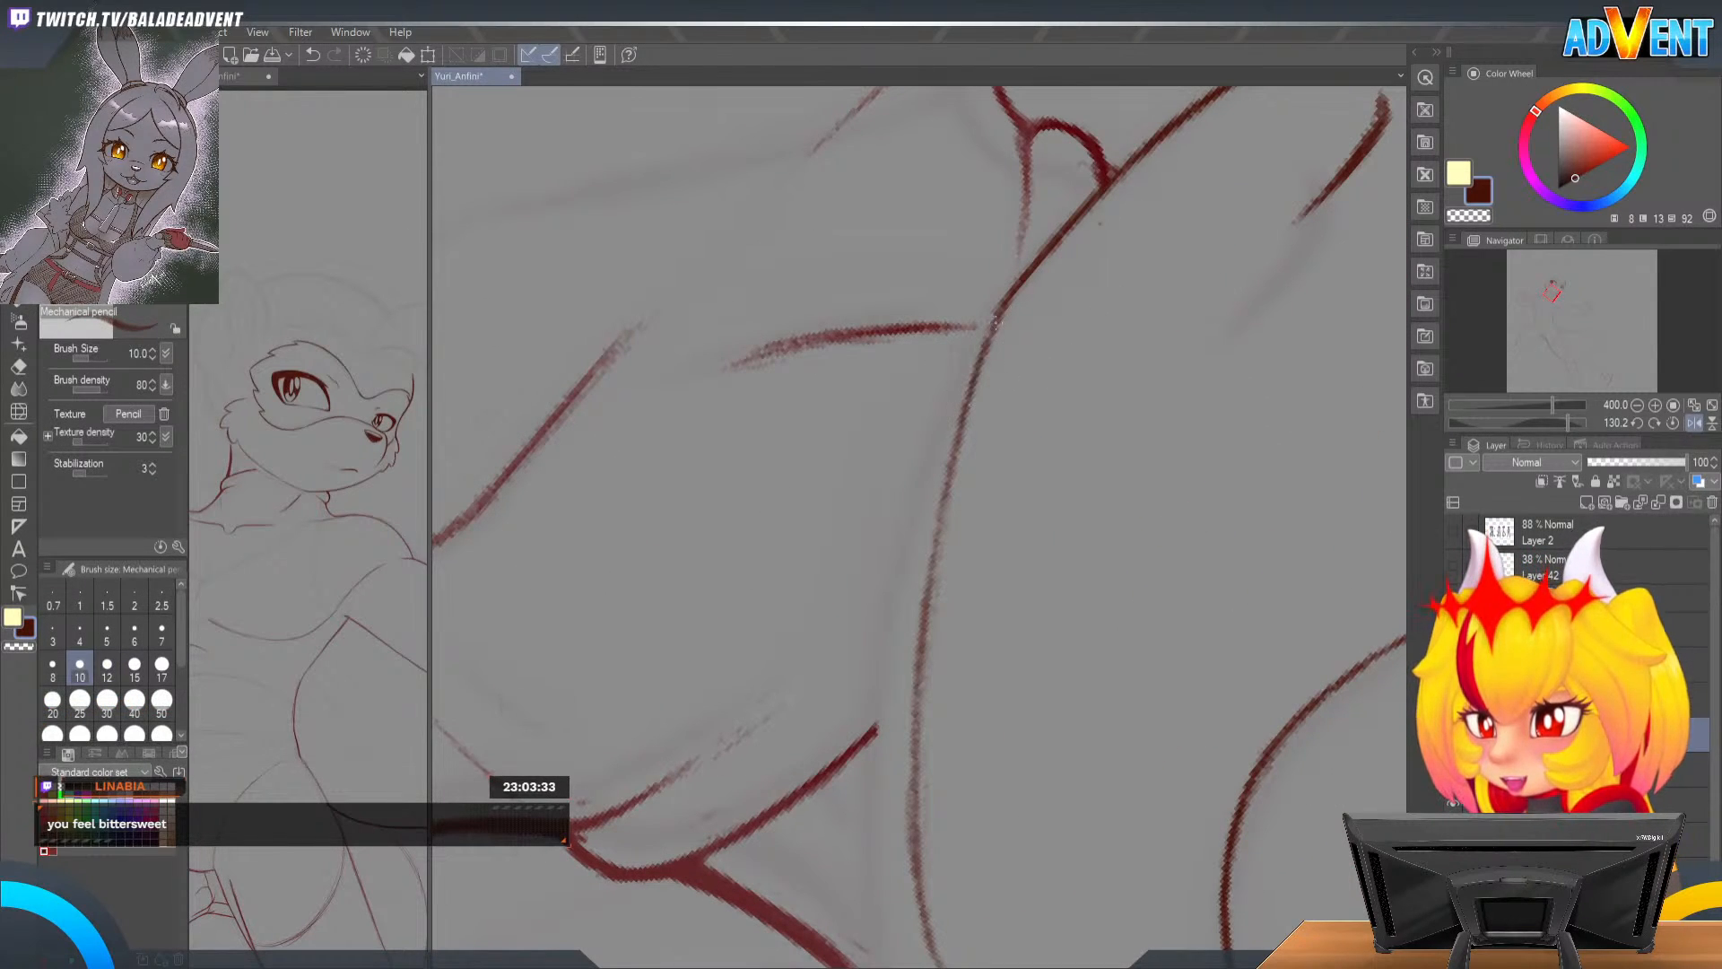
pyautogui.press('e')
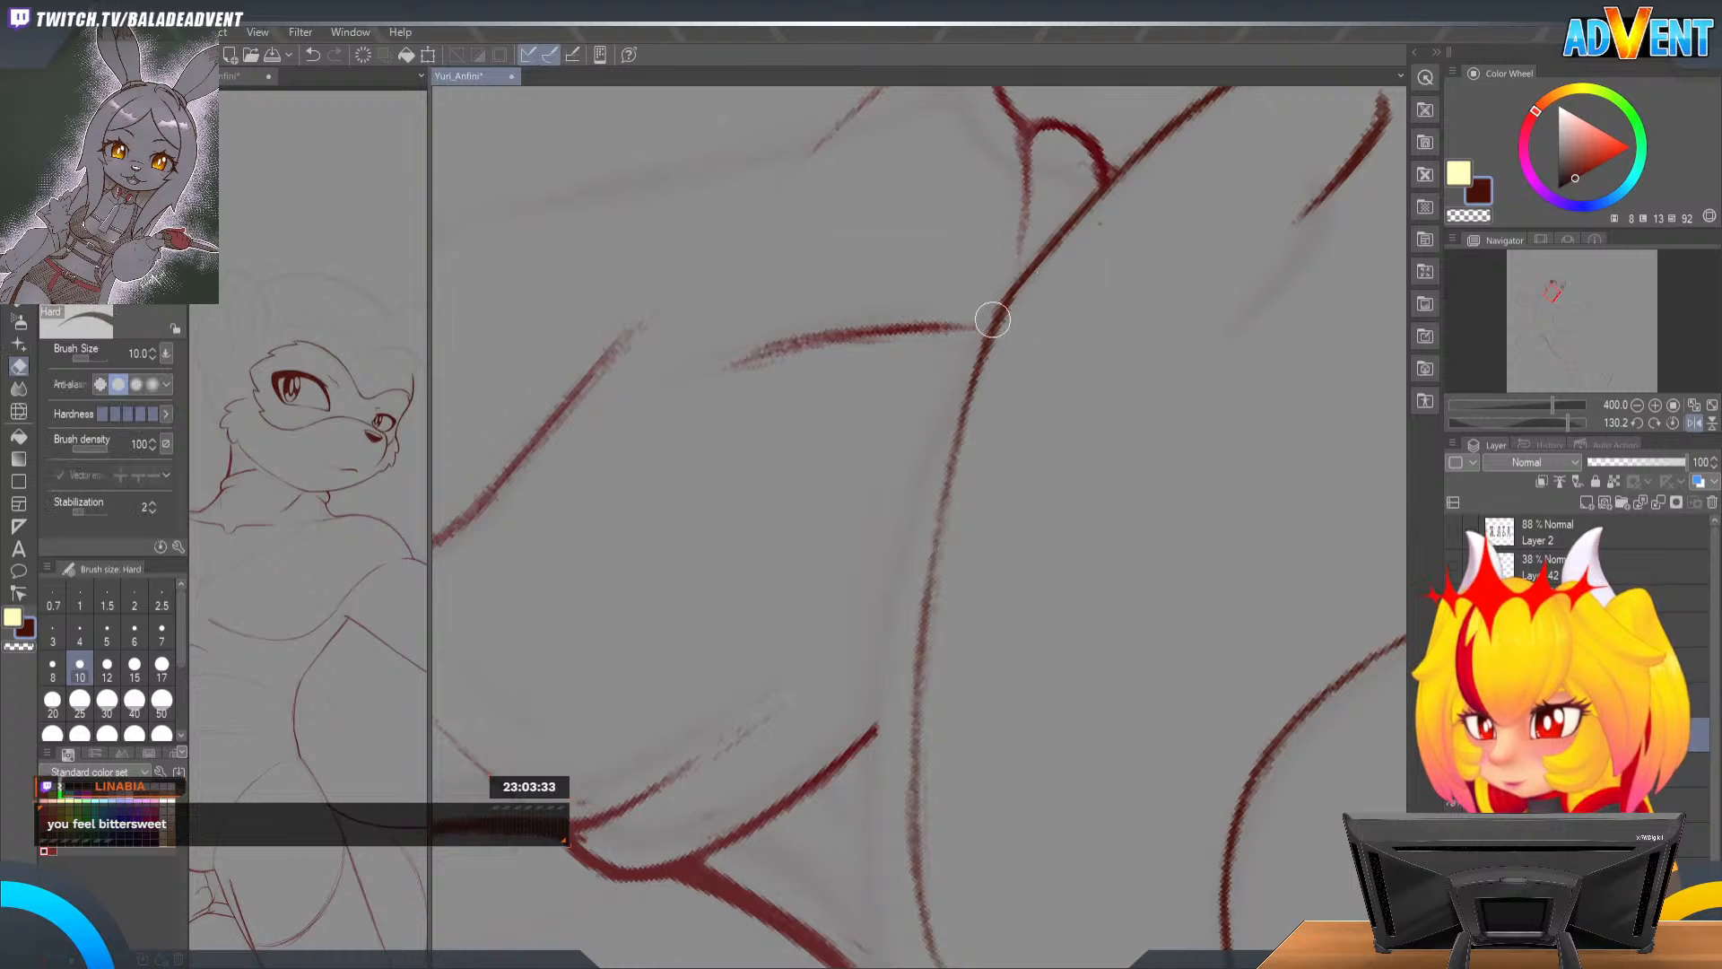
pyautogui.press('p')
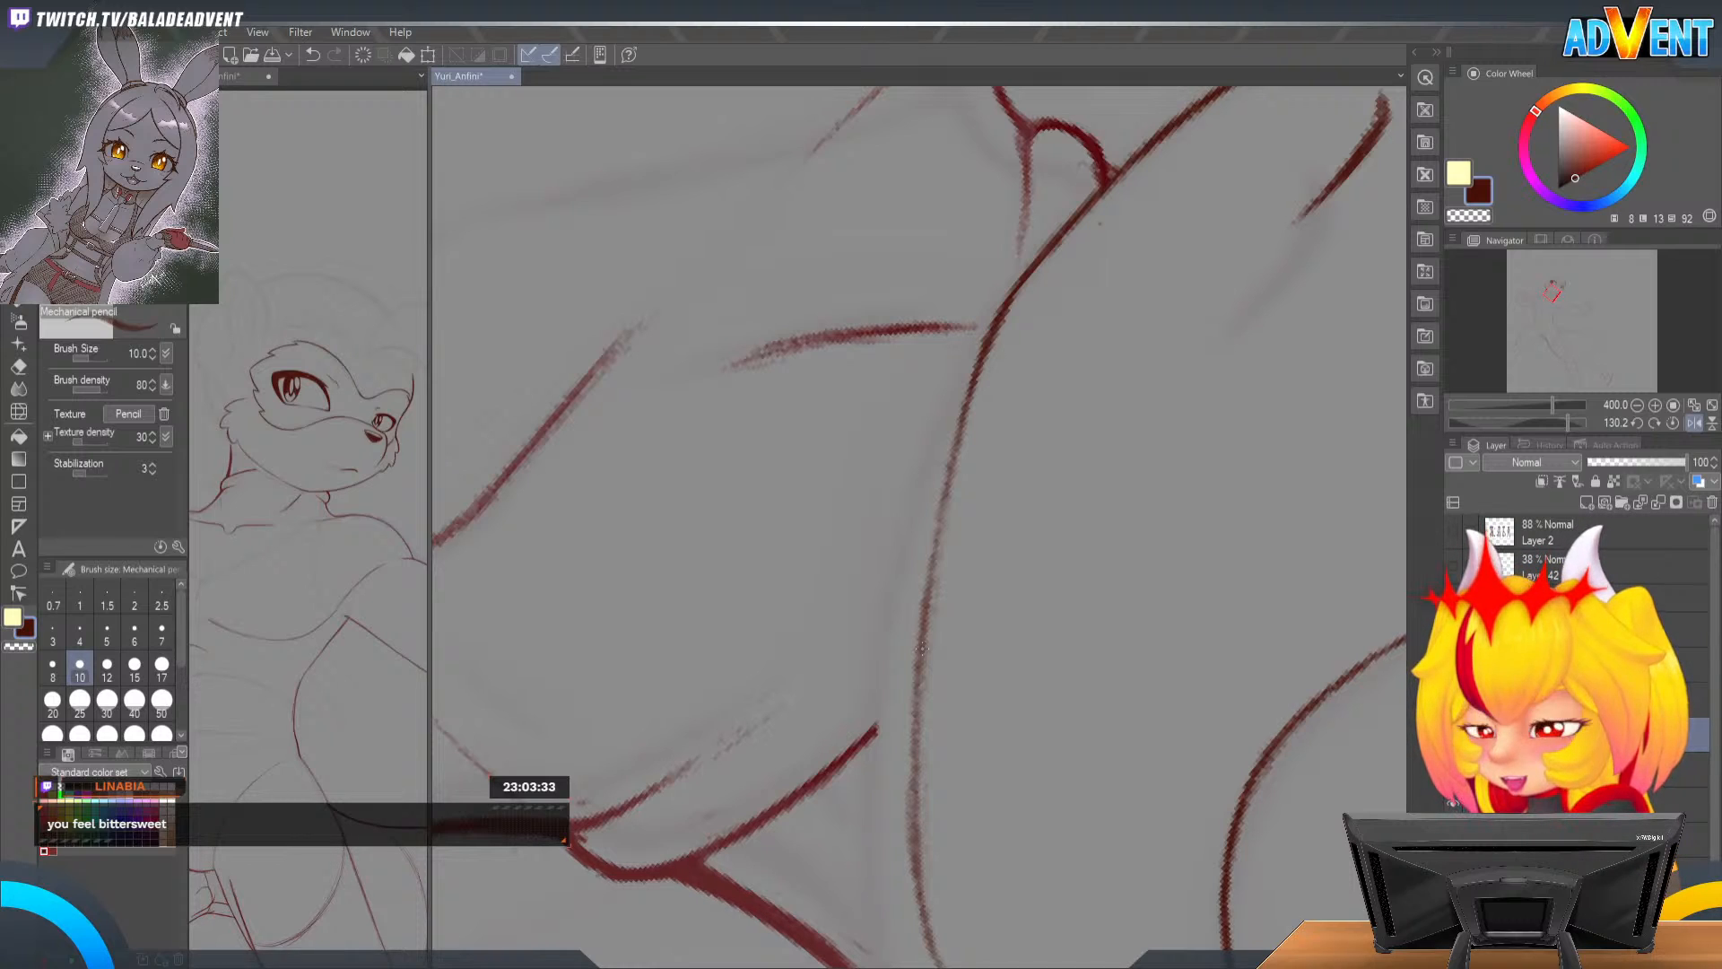
# Step: Darken the rest of the jaw line up to the lowest cheek-fur tuft, undoing a faulty stroke and erasing stray edges
pyautogui.moveTo(1092, 513); pyautogui.dragTo(1084, 250)
pyautogui.moveTo(1004, 454); pyautogui.dragTo(1089, 394)
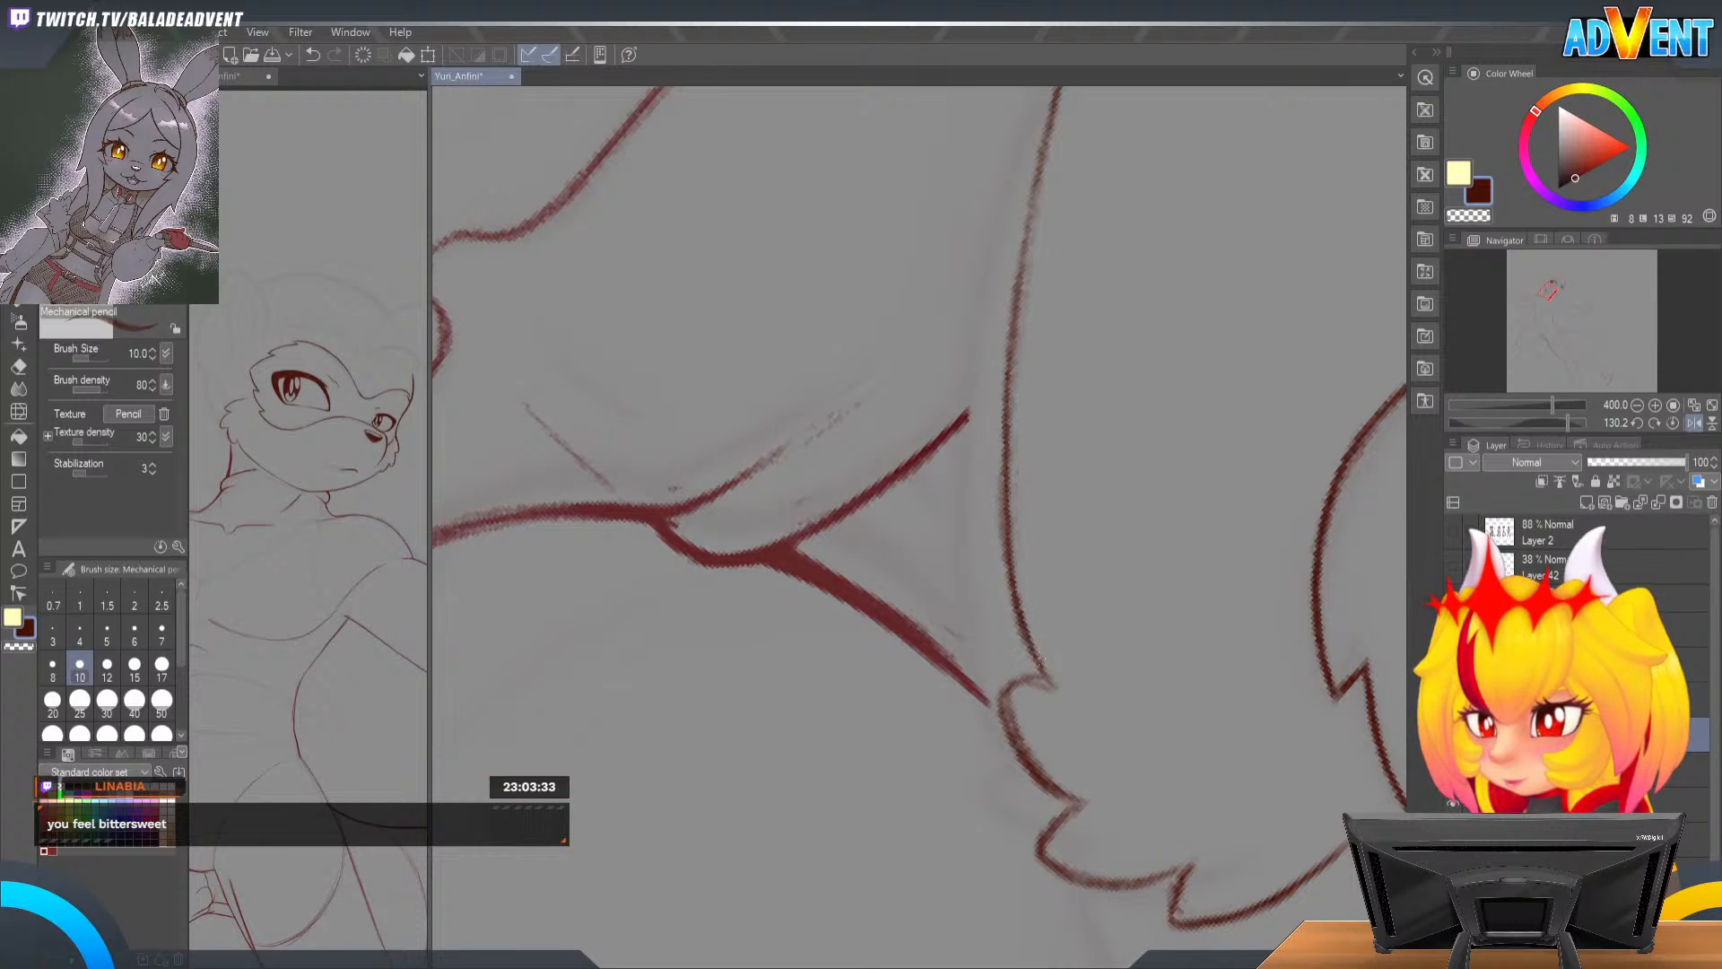
pyautogui.press('e')
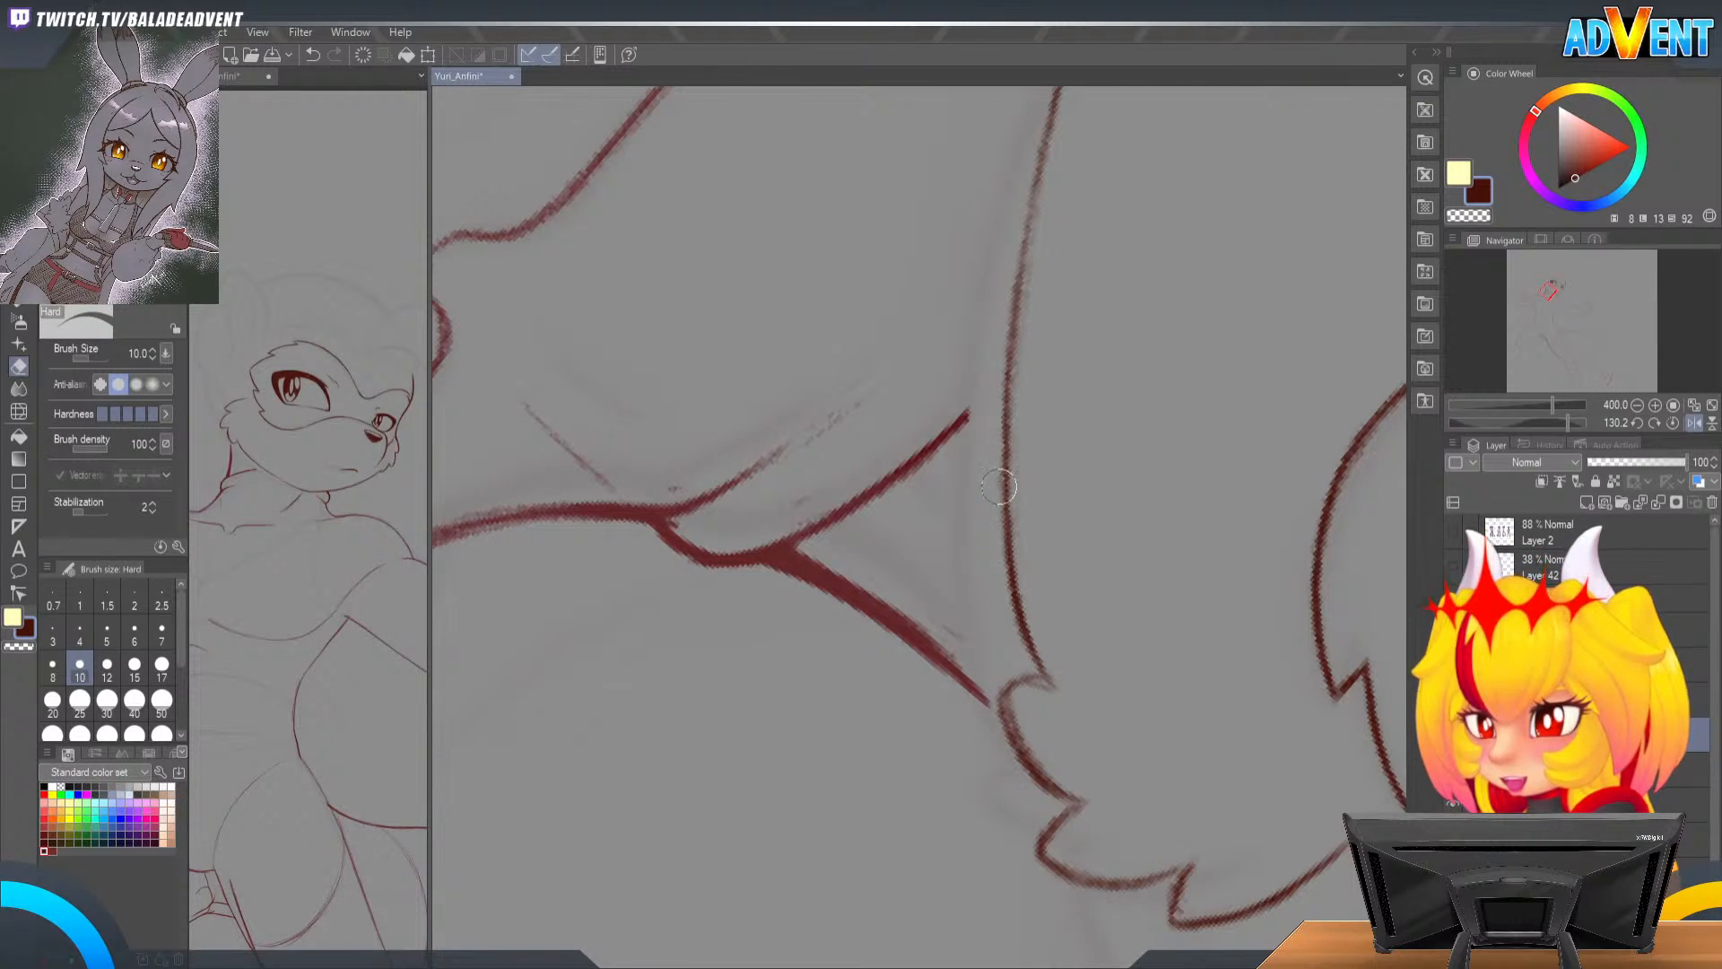
pyautogui.press('p')
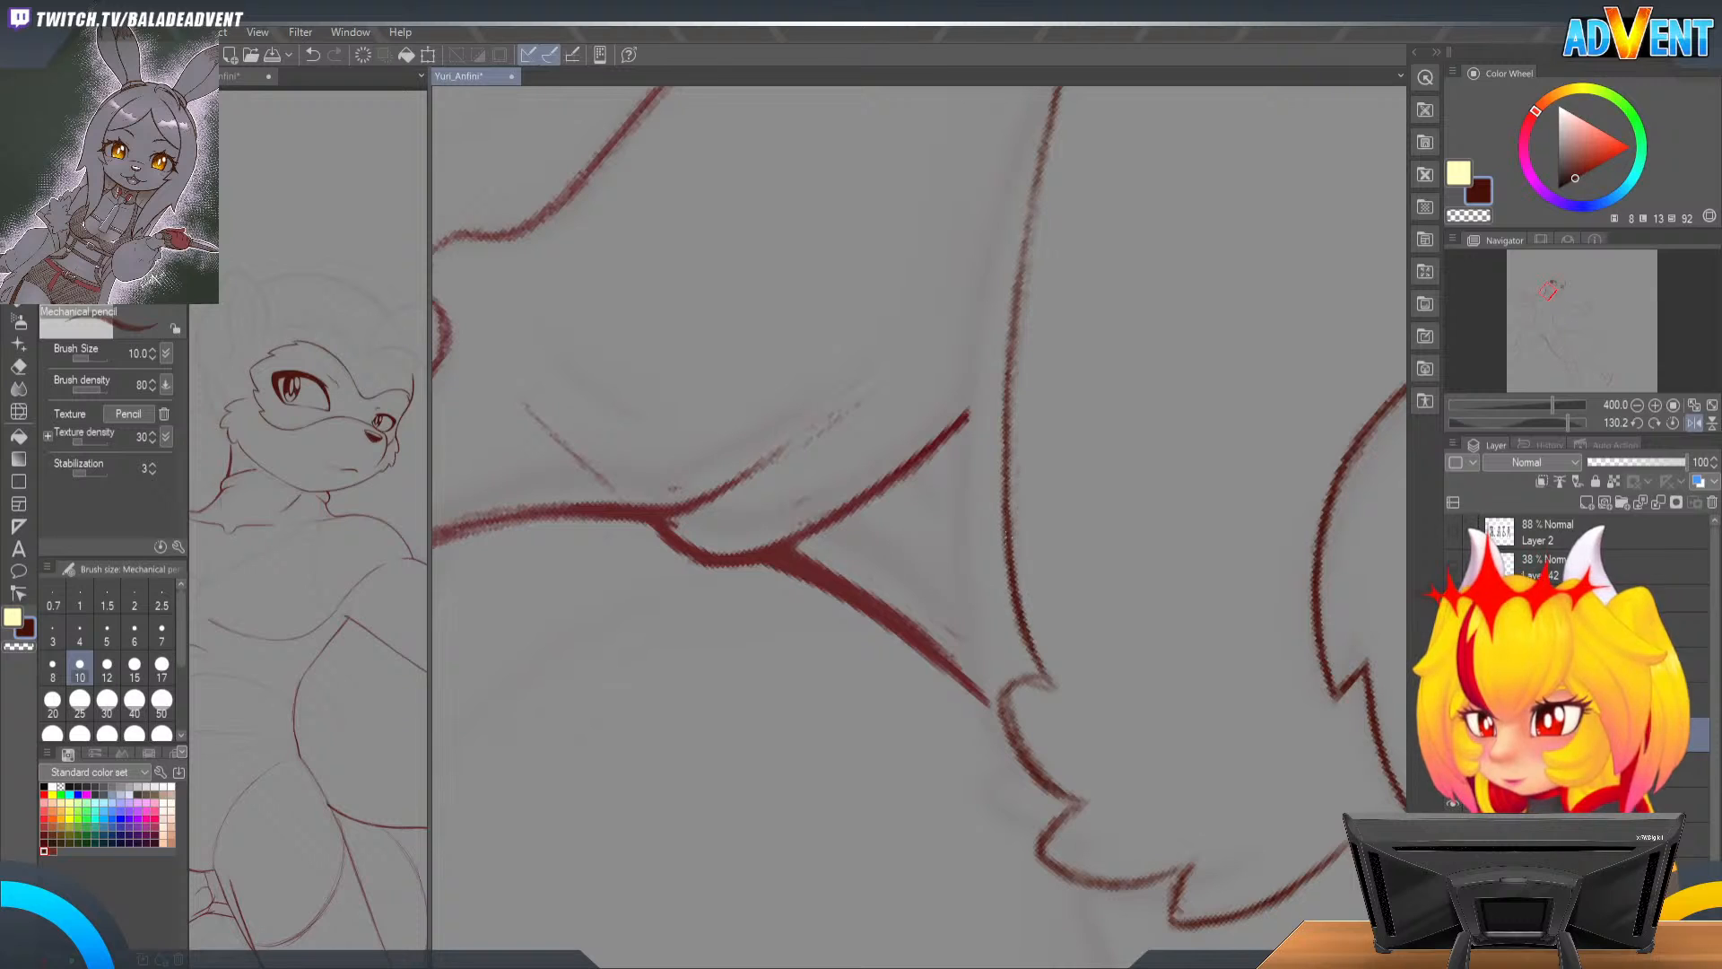
pyautogui.moveTo(999, 418); pyautogui.dragTo(995, 562)
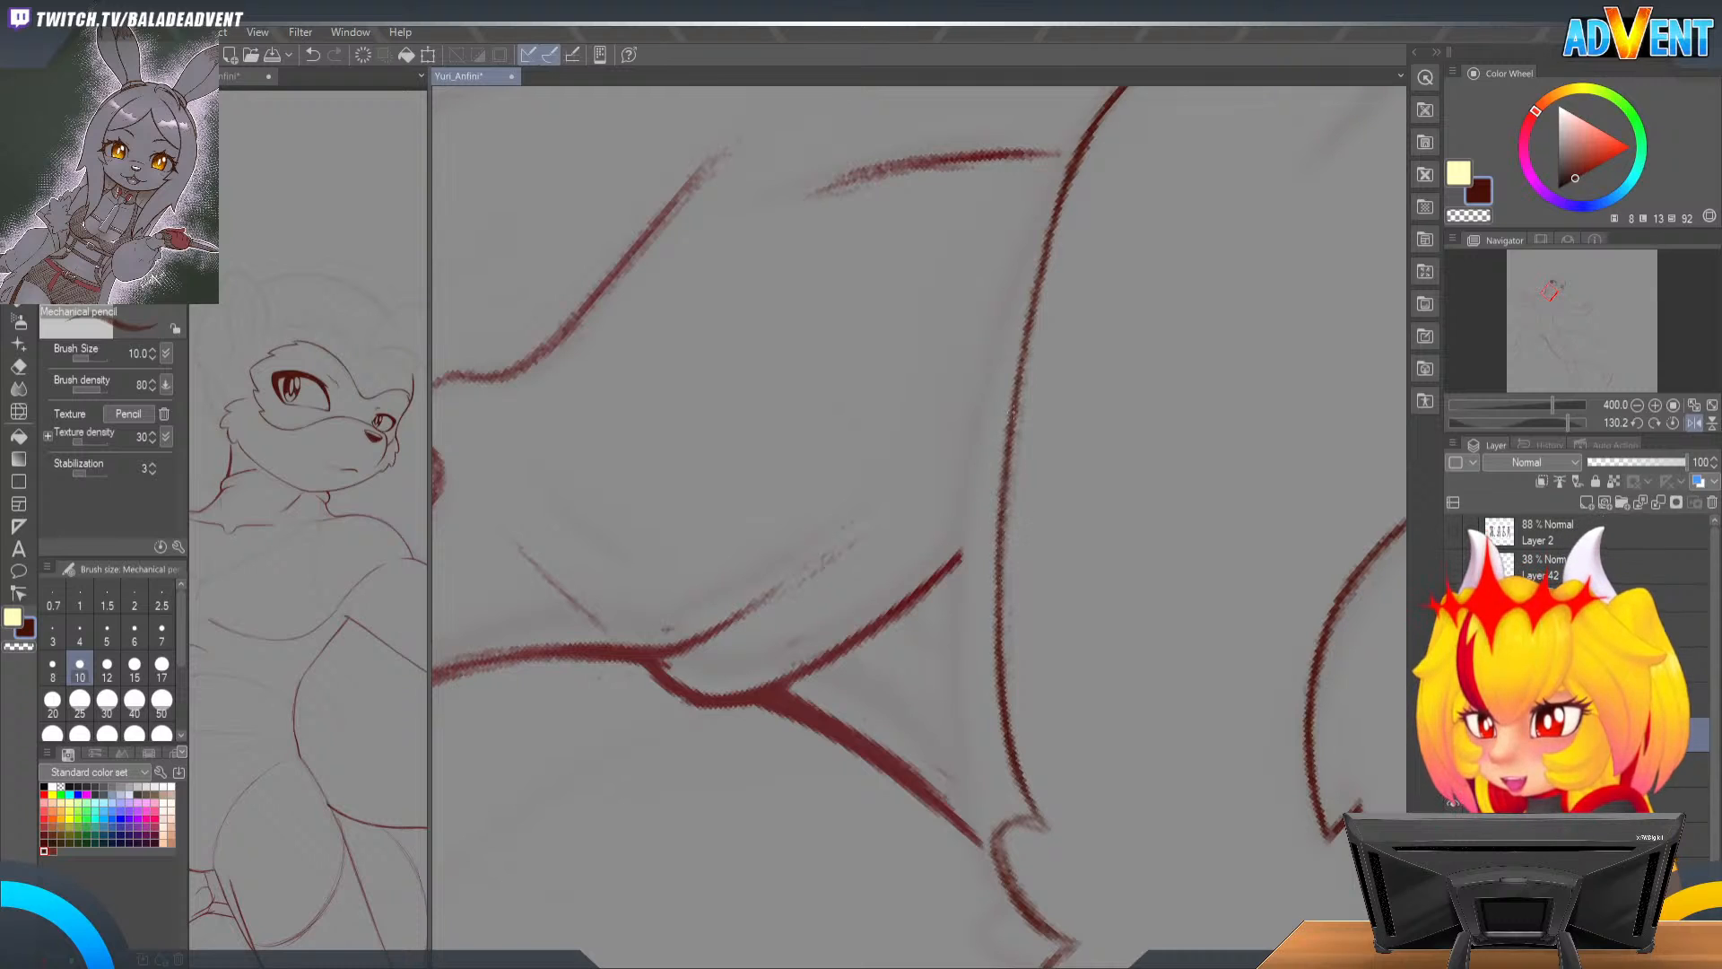
pyautogui.moveTo(1011, 453); pyautogui.dragTo(1038, 279)
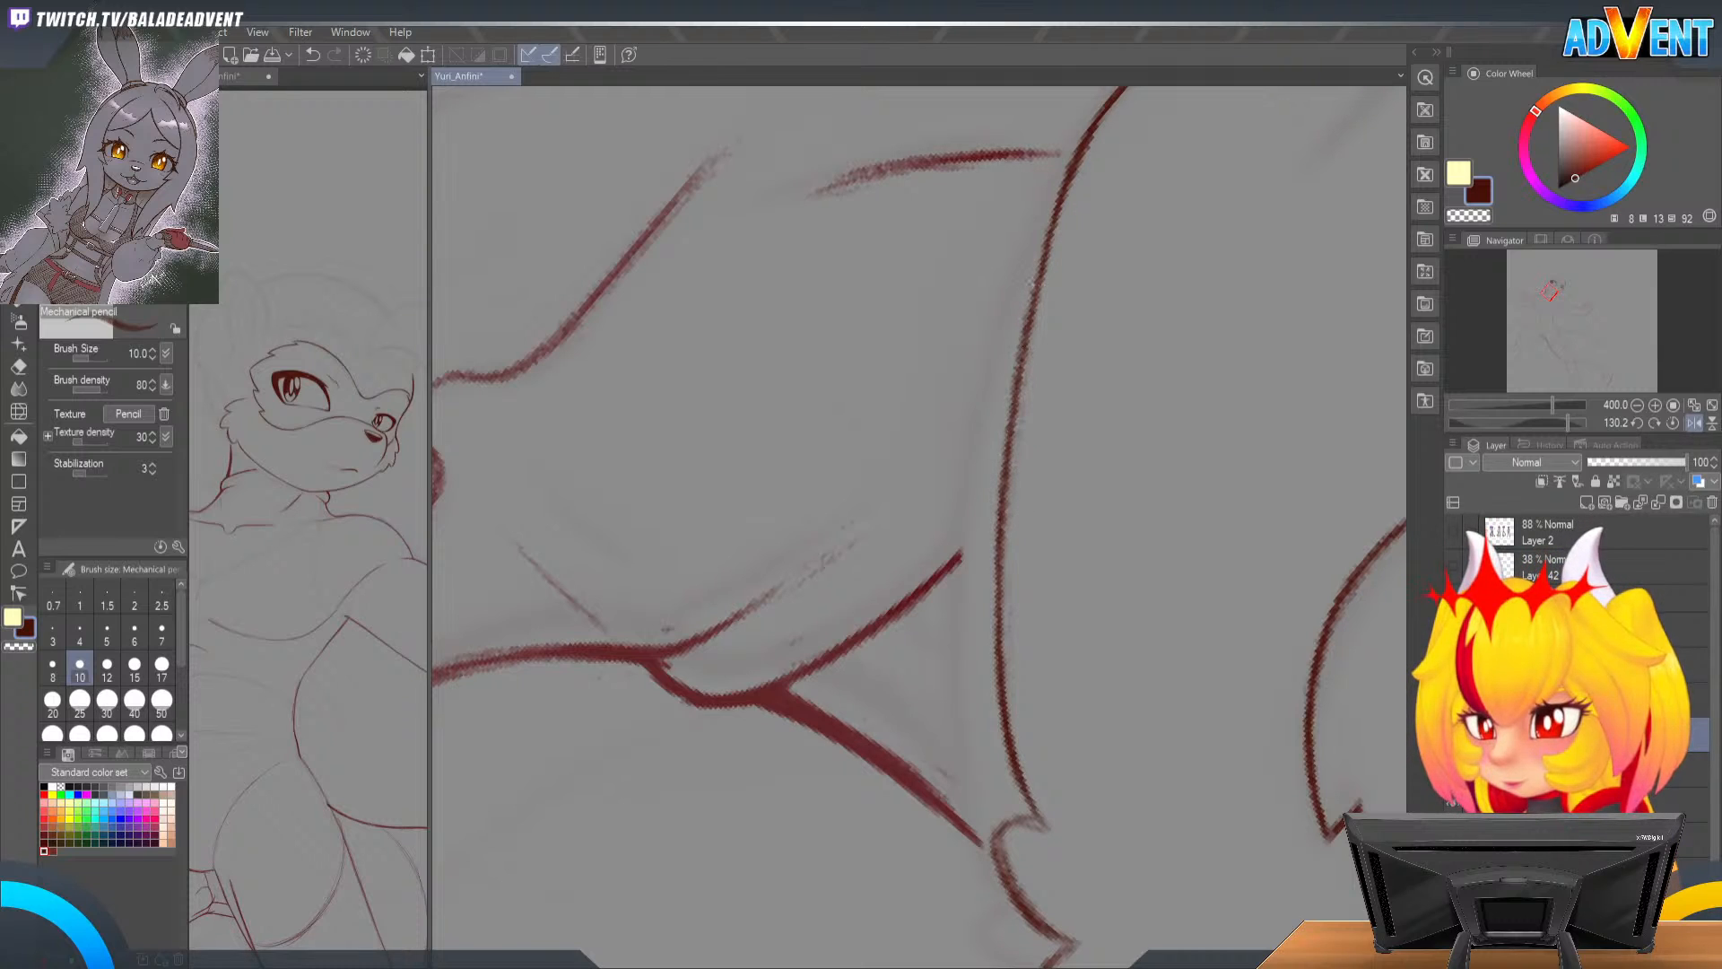
pyautogui.hotkey('ctrl', 'z')
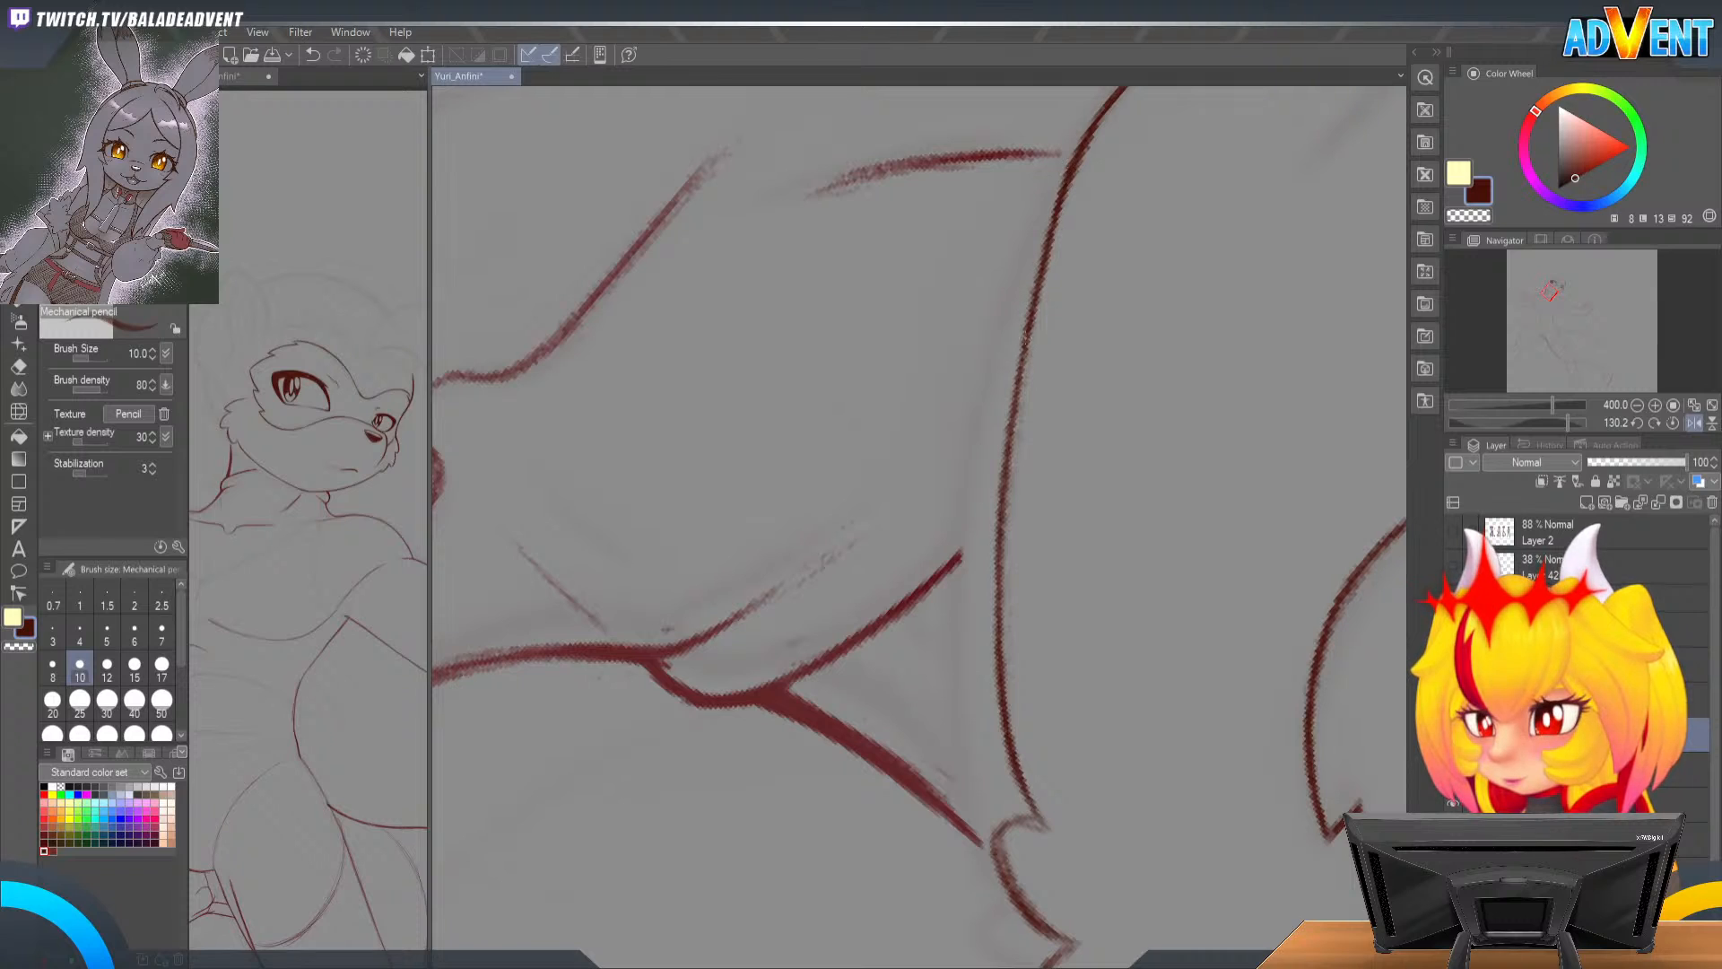
pyautogui.press('e')
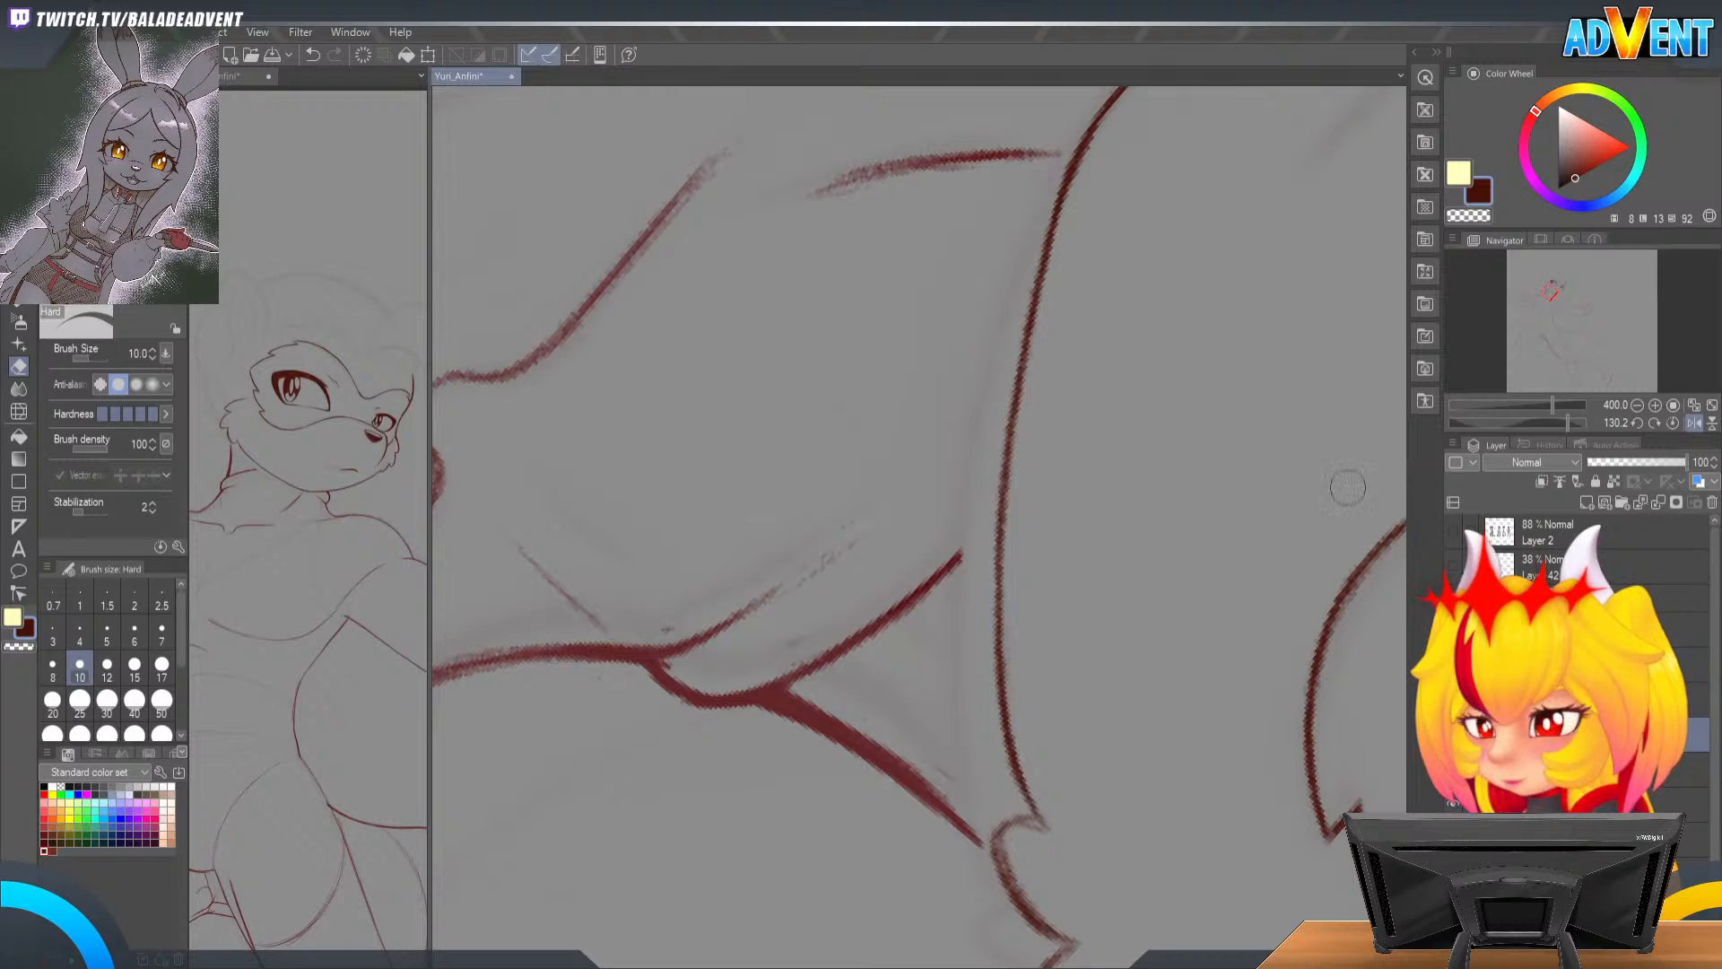
pyautogui.moveTo(1395, 498); pyautogui.dragTo(1444, 430)
pyautogui.press('p')
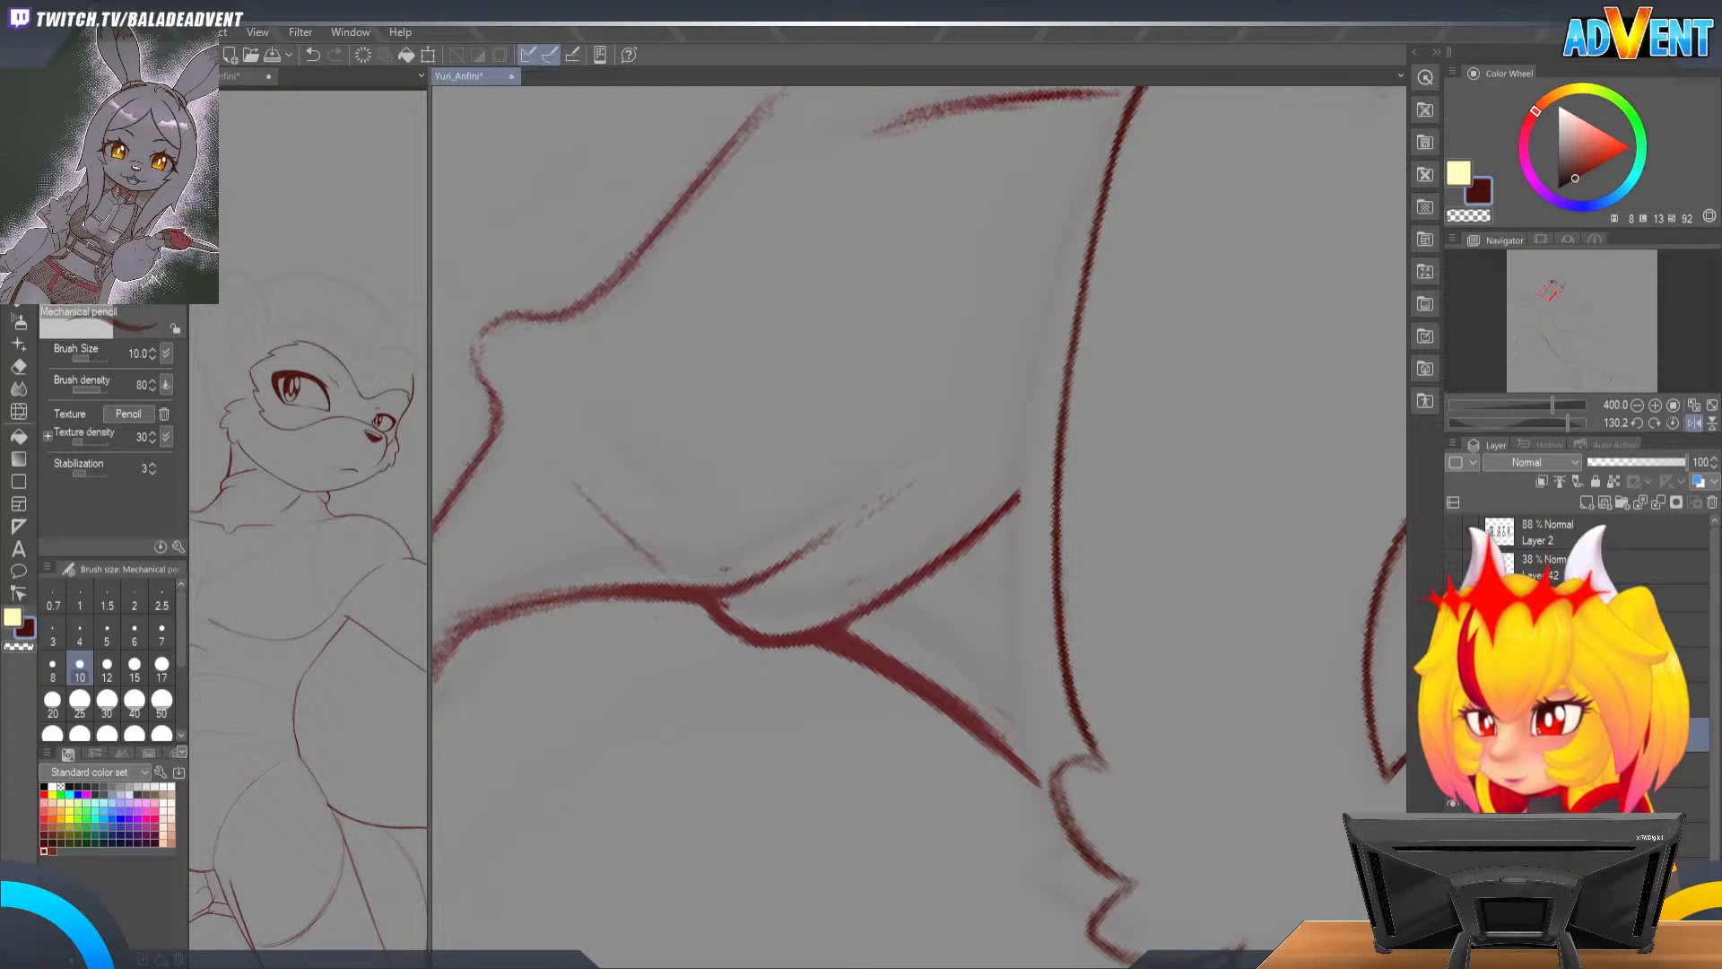
# Step: Sharpen the point where the jaw line meets the lowest cheek-fur tuft with the hard eraser and mechanical pencil
pyautogui.hotkey('shift', 'space')
pyautogui.moveTo(1115, 685)
pyautogui.mouseDown()
pyautogui.moveTo(1088, 315)
pyautogui.moveTo(1191, 345)
pyautogui.moveTo(1088, 446)
pyautogui.moveTo(1142, 373)
pyautogui.moveTo(990, 390)
pyautogui.mouseUp()
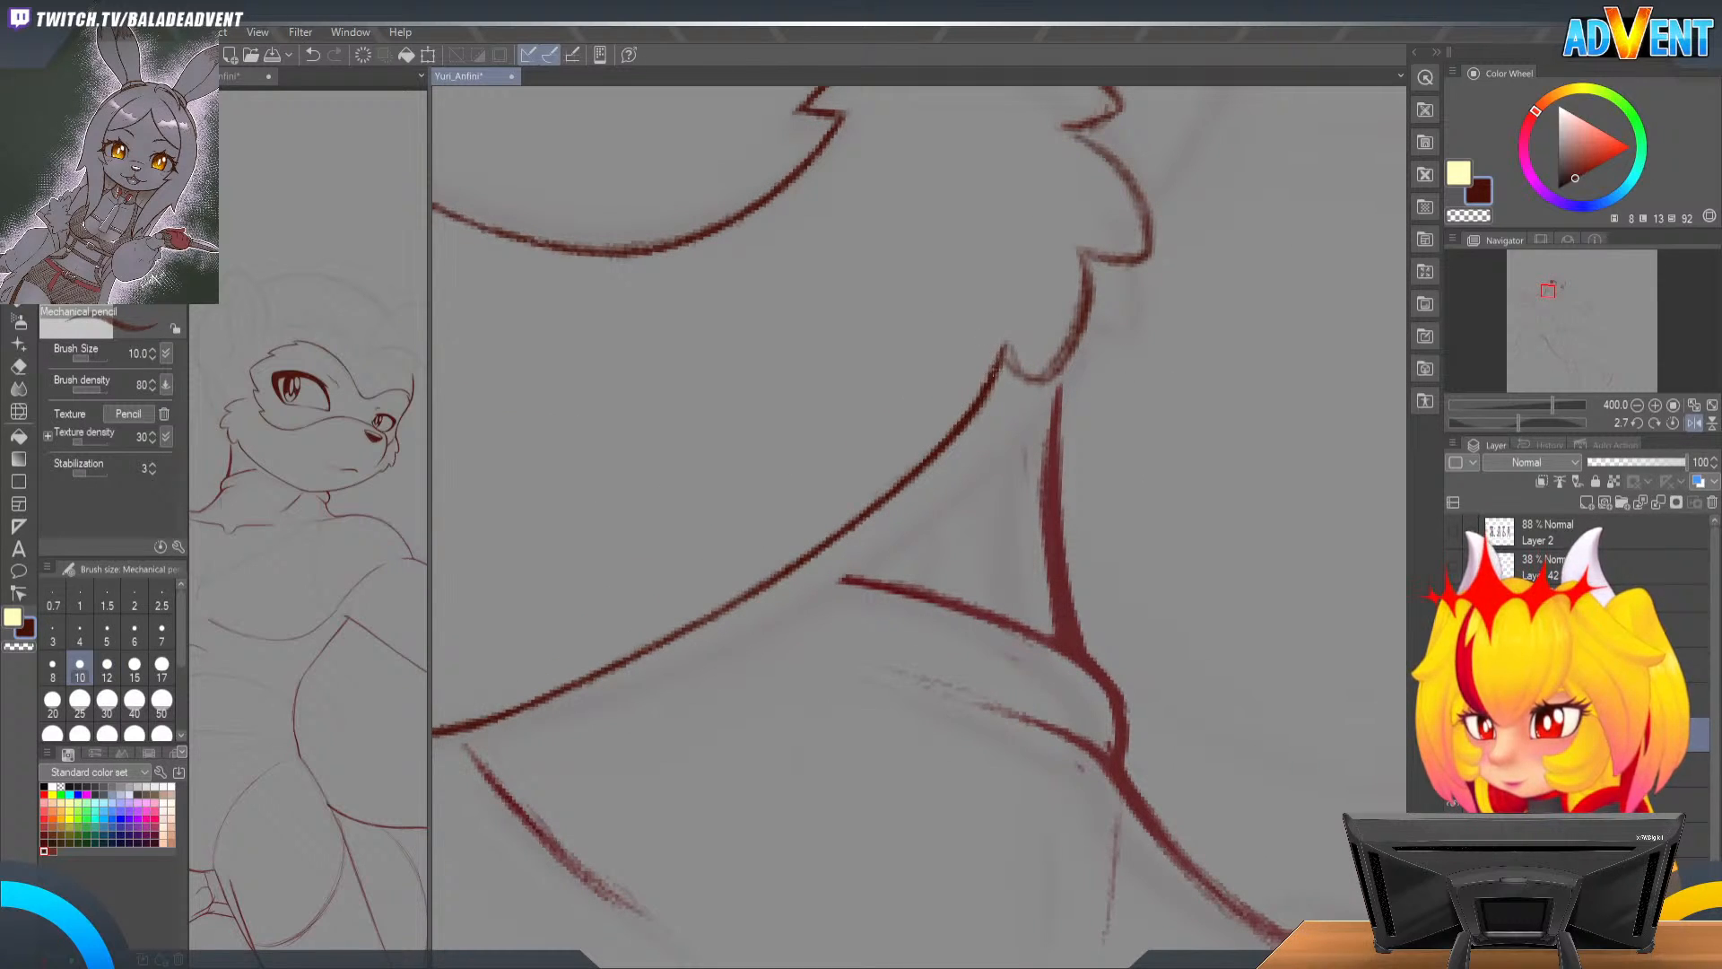
pyautogui.press('e')
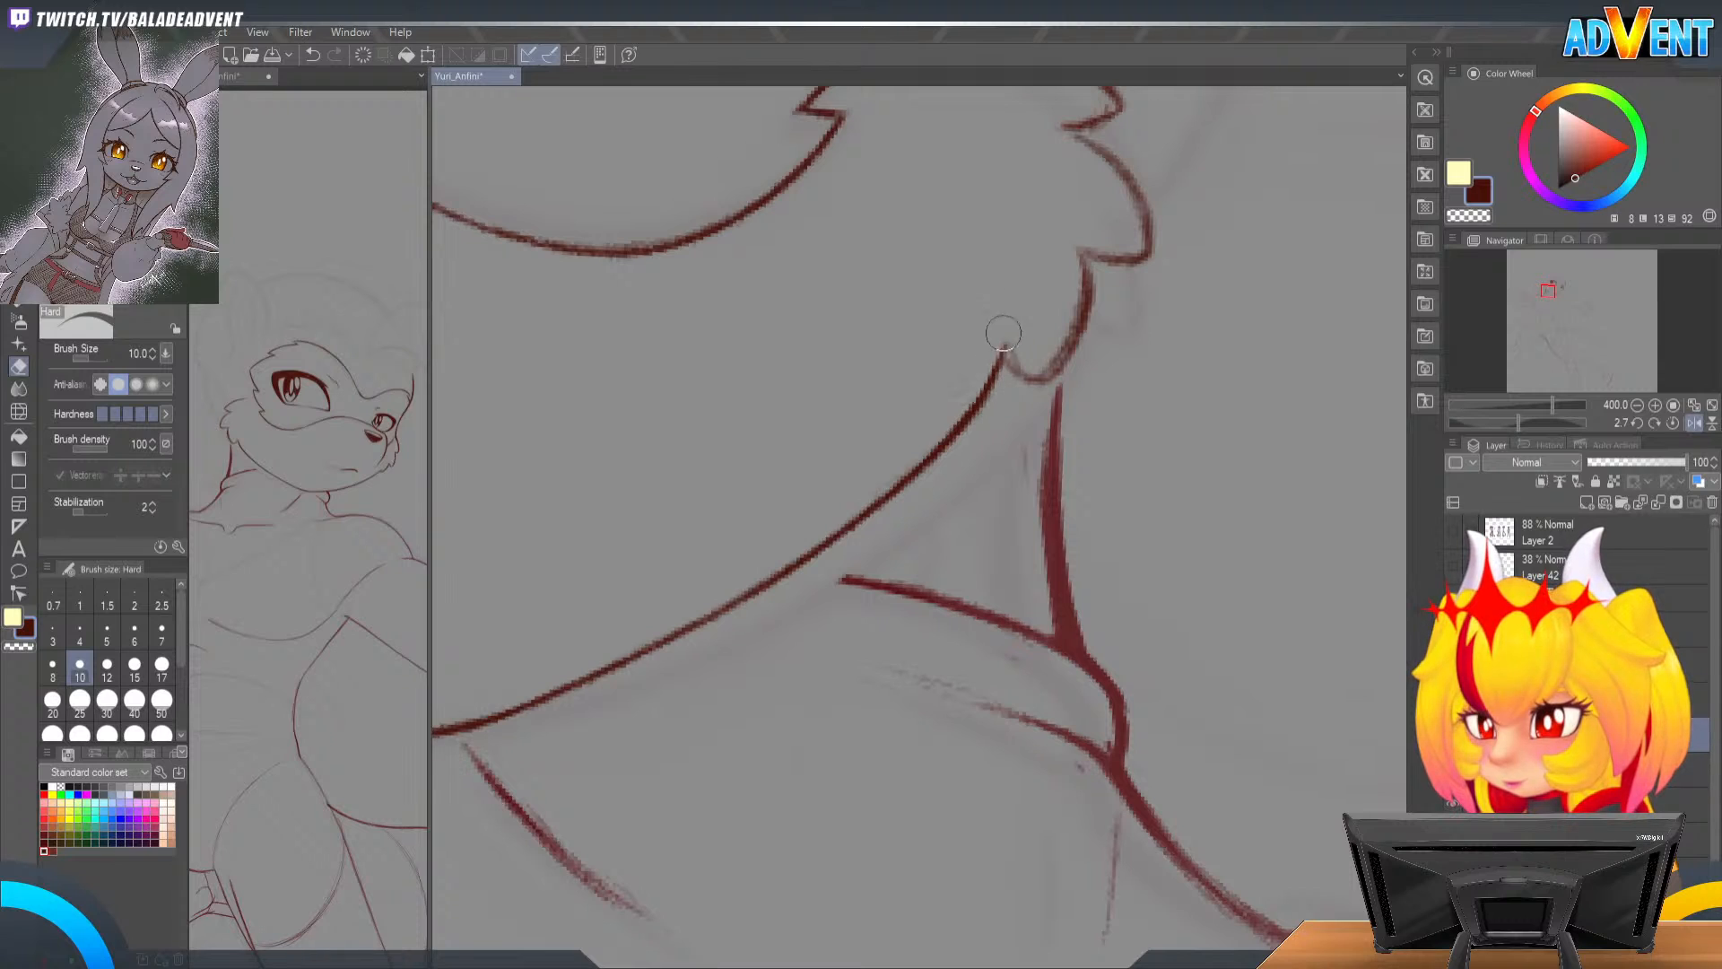
pyautogui.press('p')
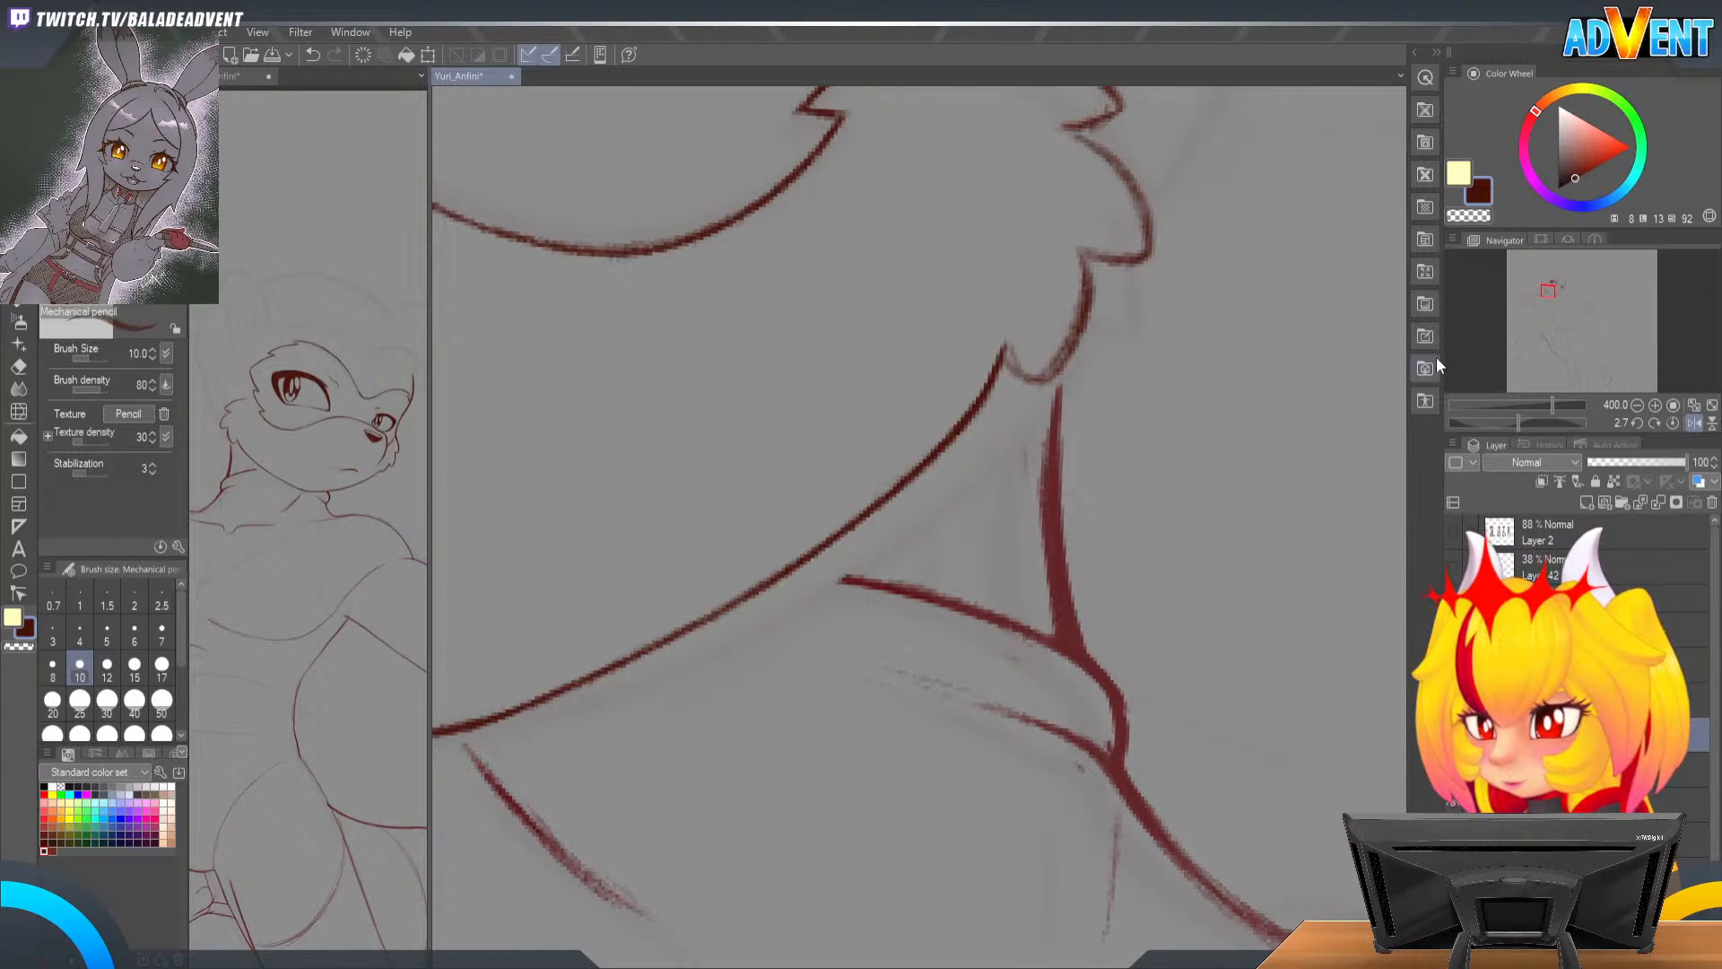
# Step: Ink the short inner edge of the lowest cheek-fur tuft and erase the rough line beside it
pyautogui.press('r')
pyautogui.moveTo(1146, 275); pyautogui.dragTo(1200, 455)
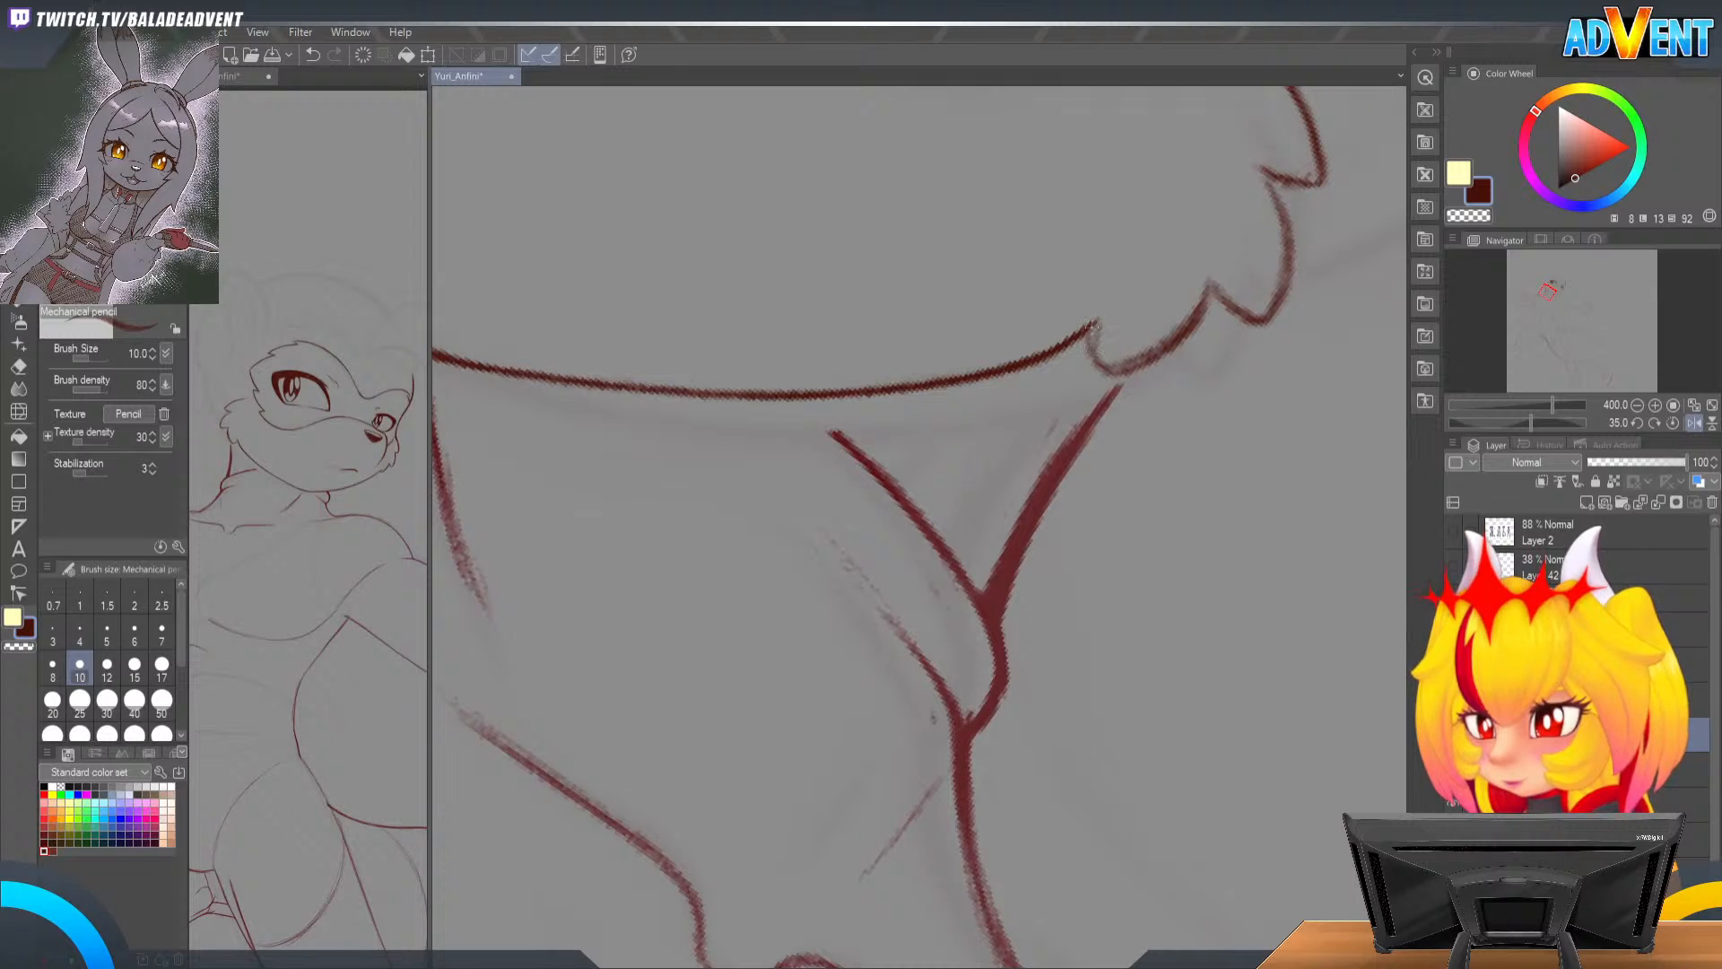
pyautogui.moveTo(1097, 380)
pyautogui.mouseDown()
pyautogui.moveTo(1087, 316)
pyautogui.moveTo(1086, 356)
pyautogui.mouseUp()
pyautogui.press('e')
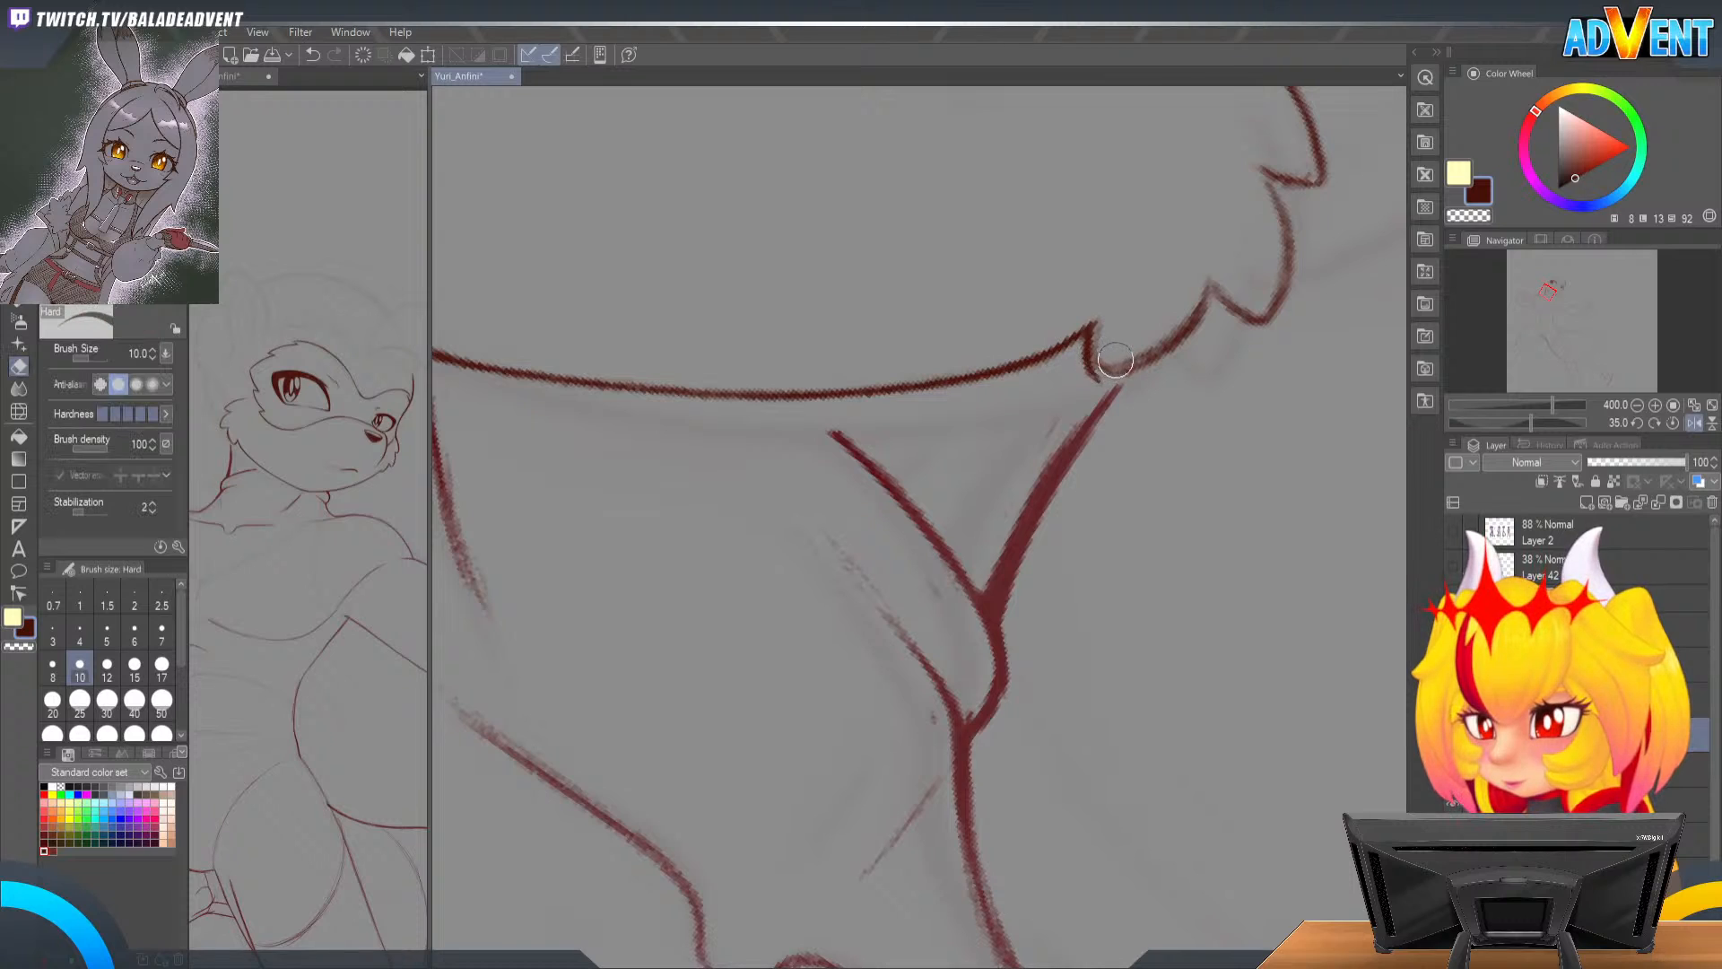
pyautogui.moveTo(1118, 354); pyautogui.dragTo(1168, 334)
# Step: Flip the canvas view and ink the outer curve of the lowest cheek-fur tuft, cleaning its upper end with the eraser
pyautogui.press('h')
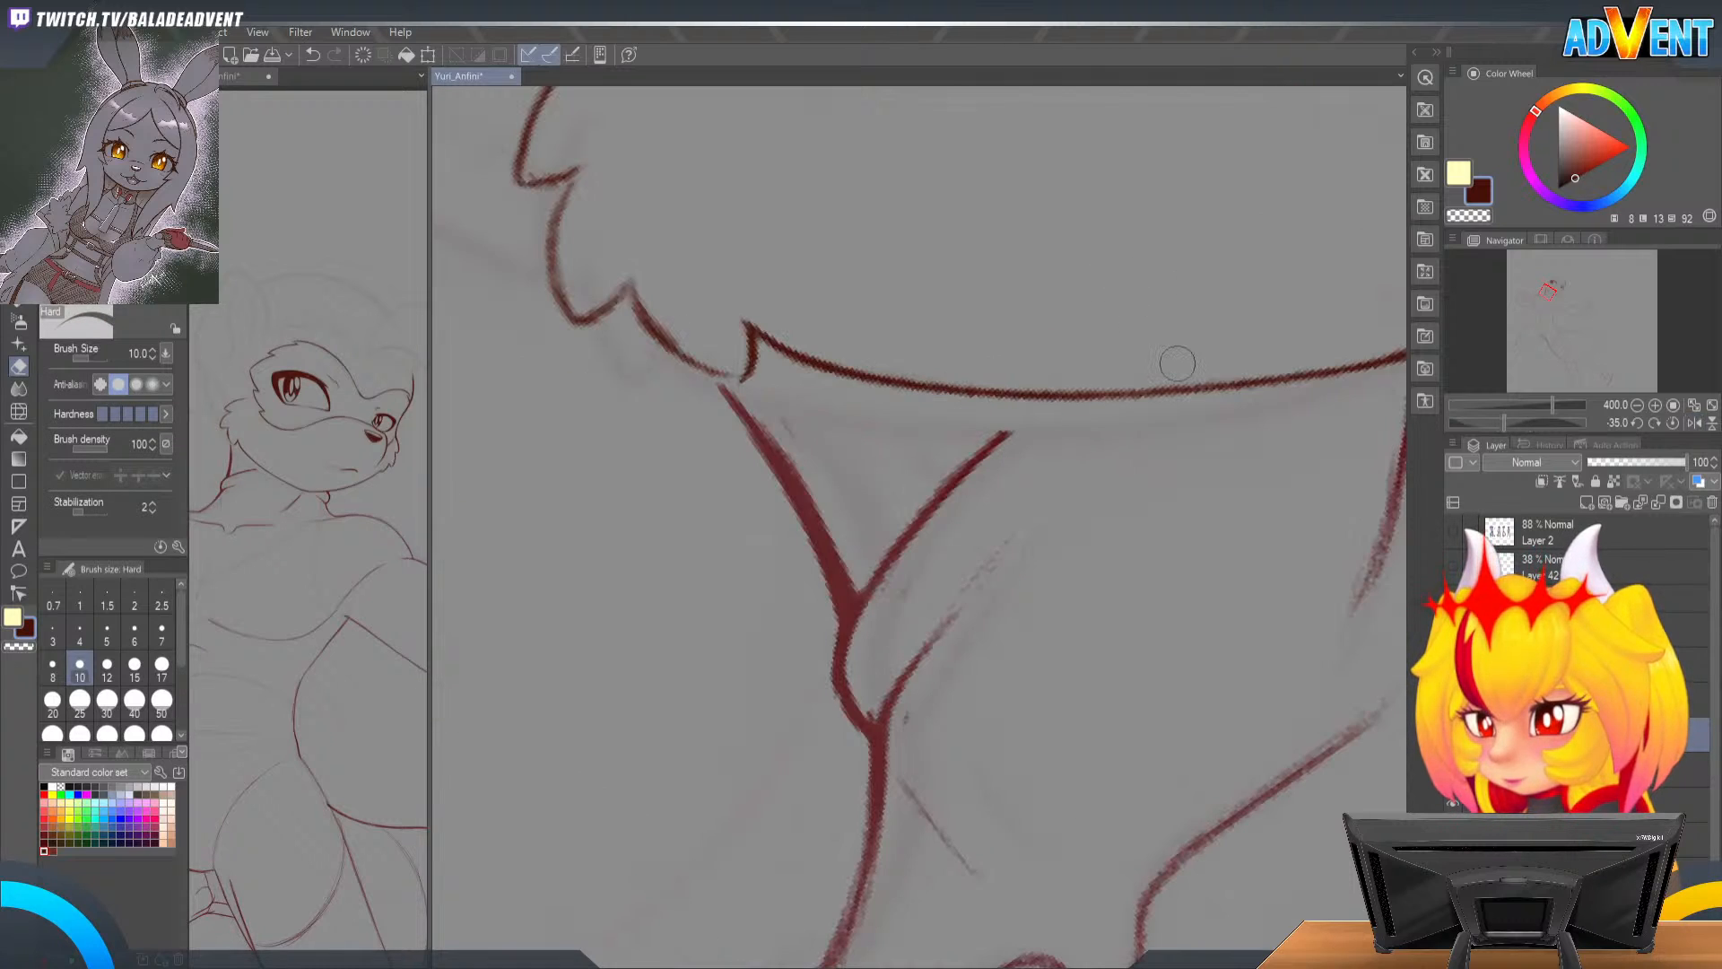
pyautogui.press('r')
pyautogui.moveTo(930, 231); pyautogui.dragTo(1152, 432)
pyautogui.press('p')
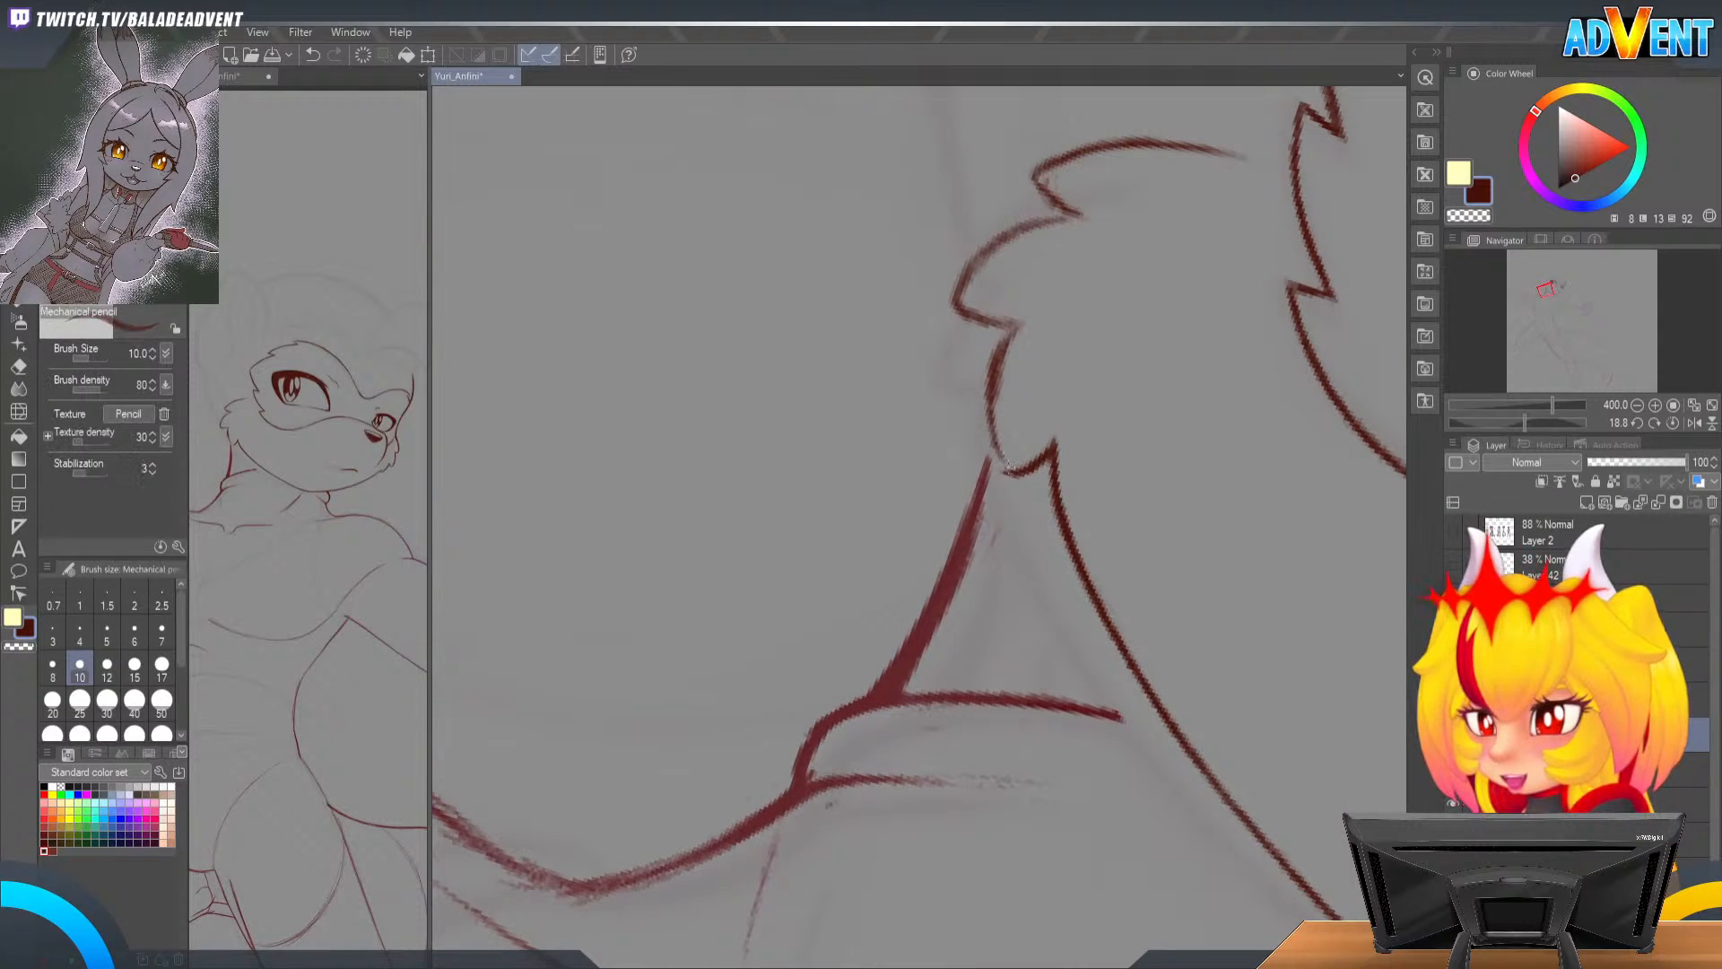
pyautogui.moveTo(1014, 474); pyautogui.dragTo(992, 394)
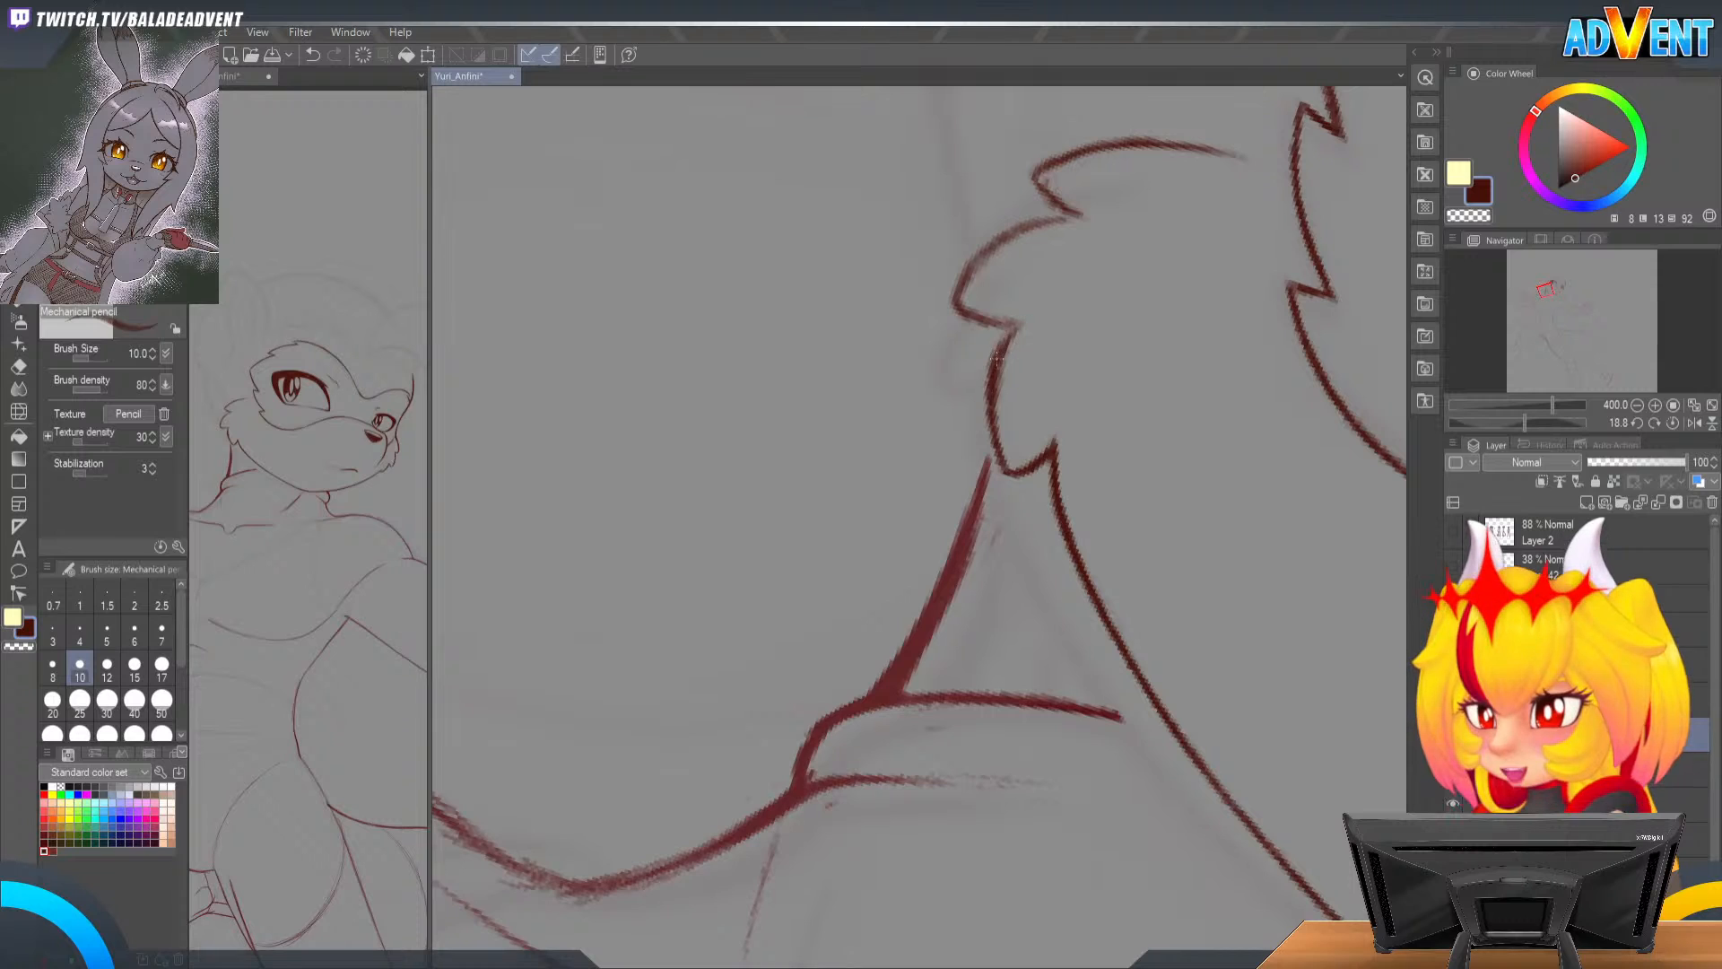
pyautogui.press('e')
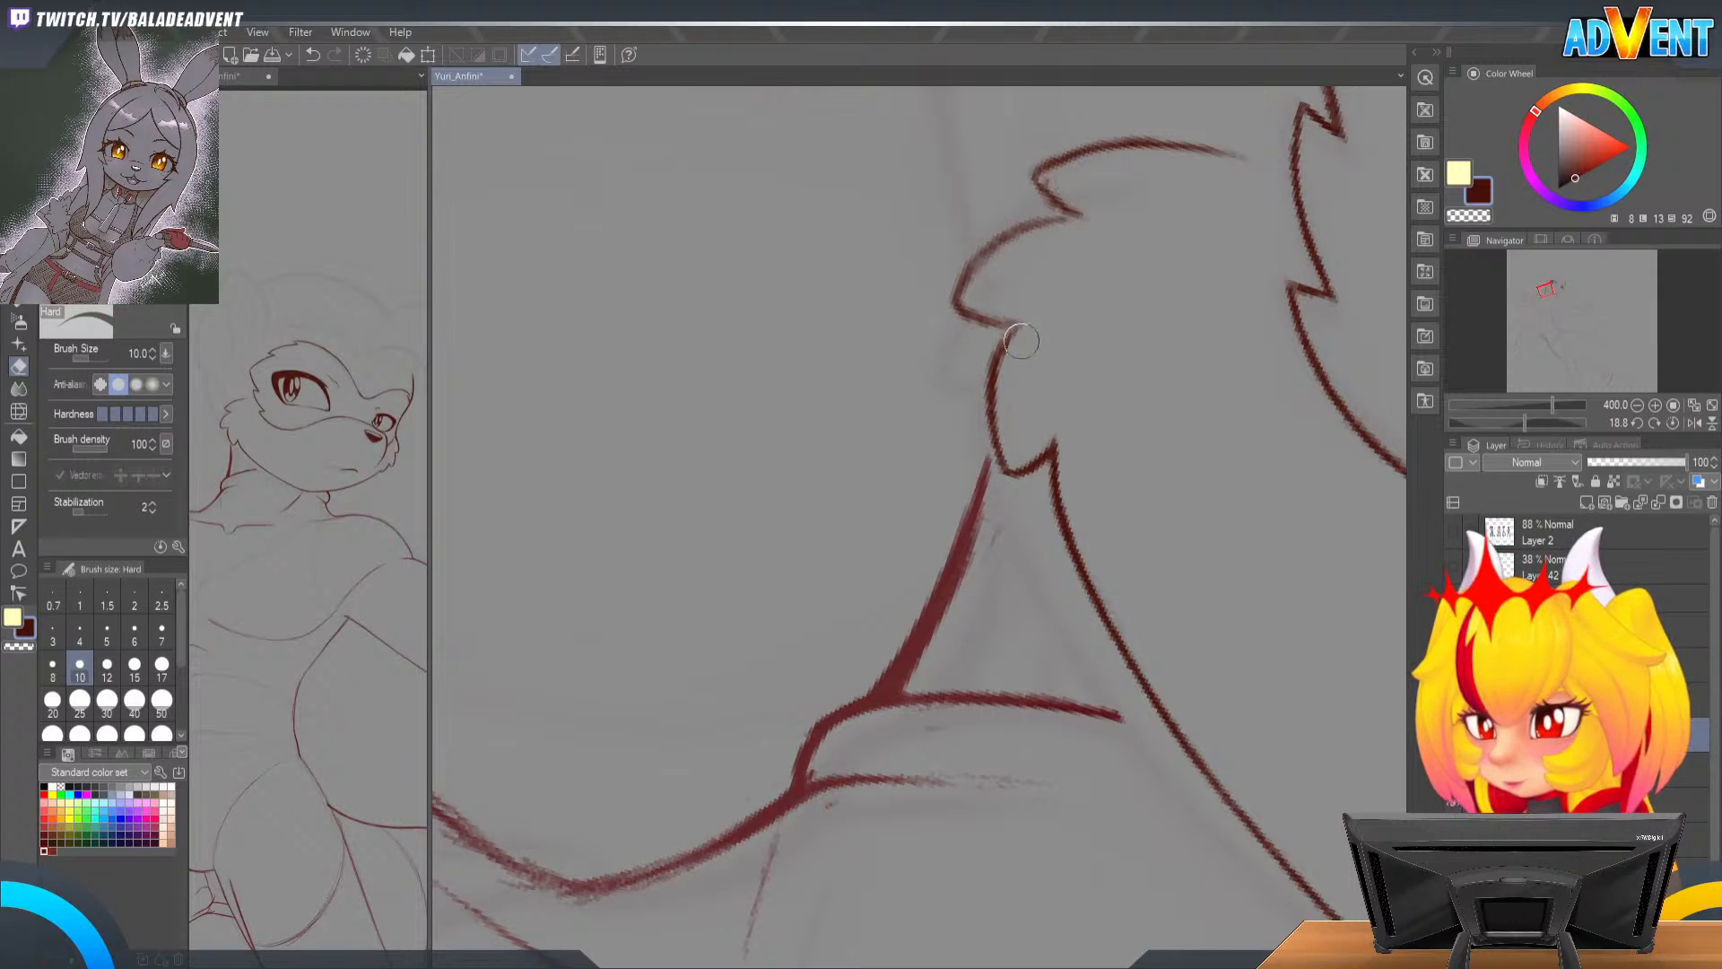
pyautogui.press('p')
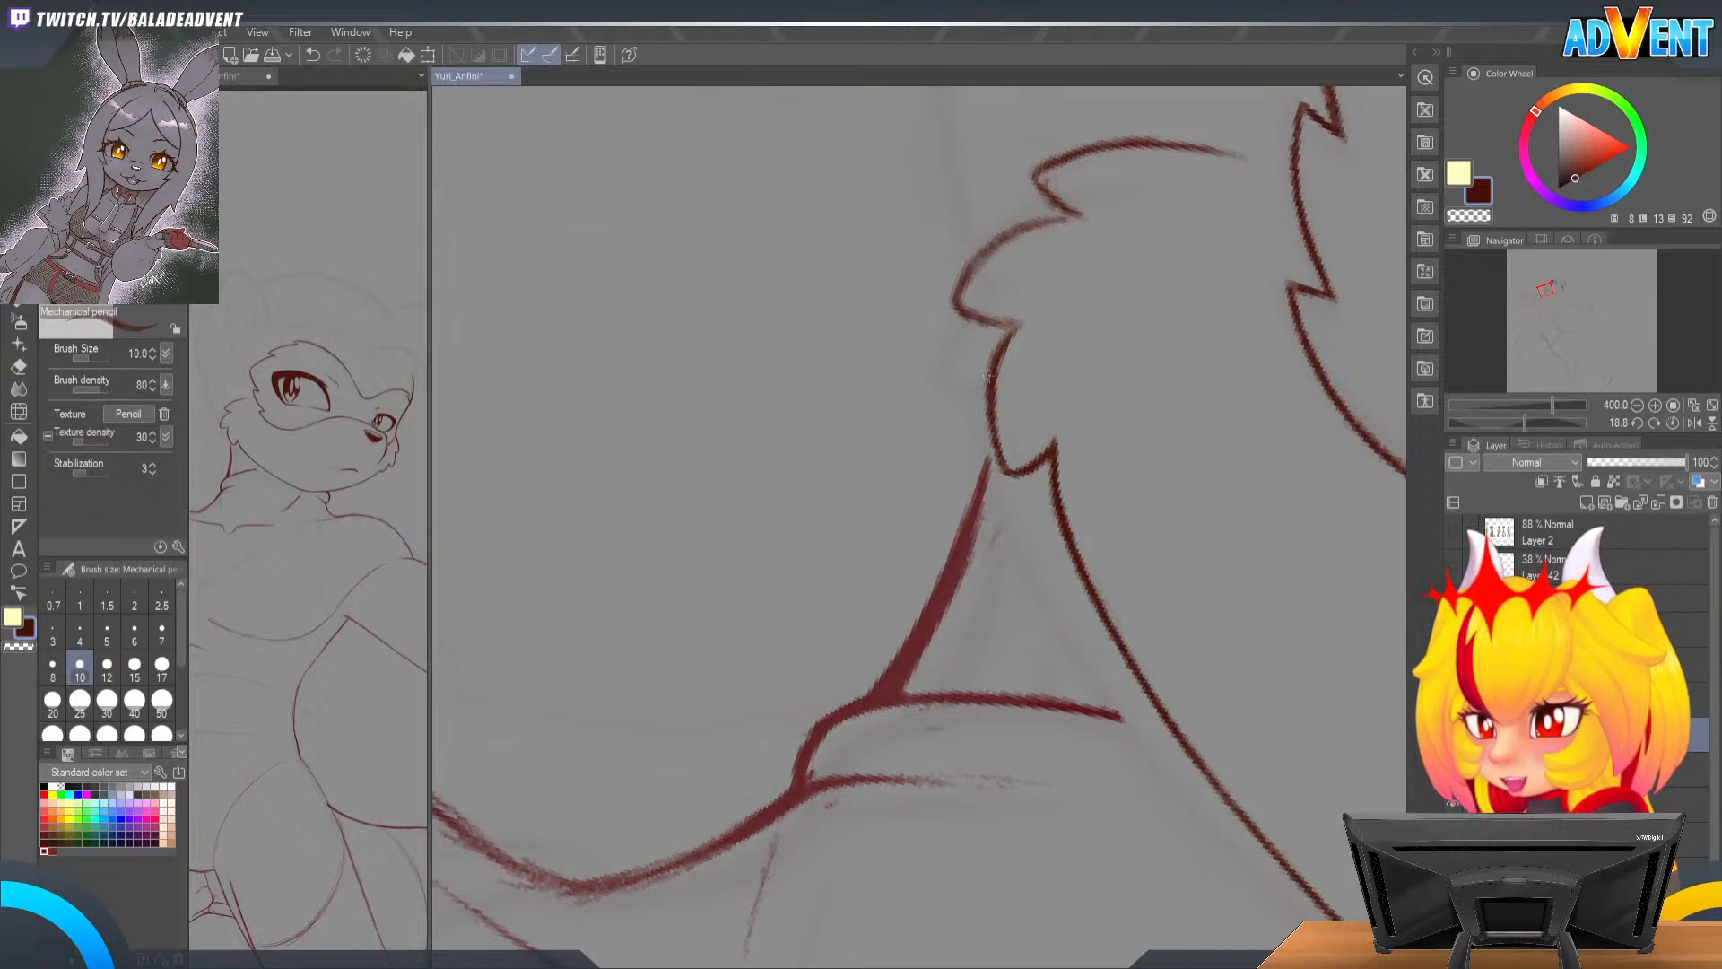
# Step: Refine the outer curve of the lowest cheek-fur tuft, undoing a faulty stroke, and darken the notch where it meets the second tuft
pyautogui.moveTo(996, 367); pyautogui.dragTo(991, 396)
pyautogui.hotkey('ctrl', 'z')
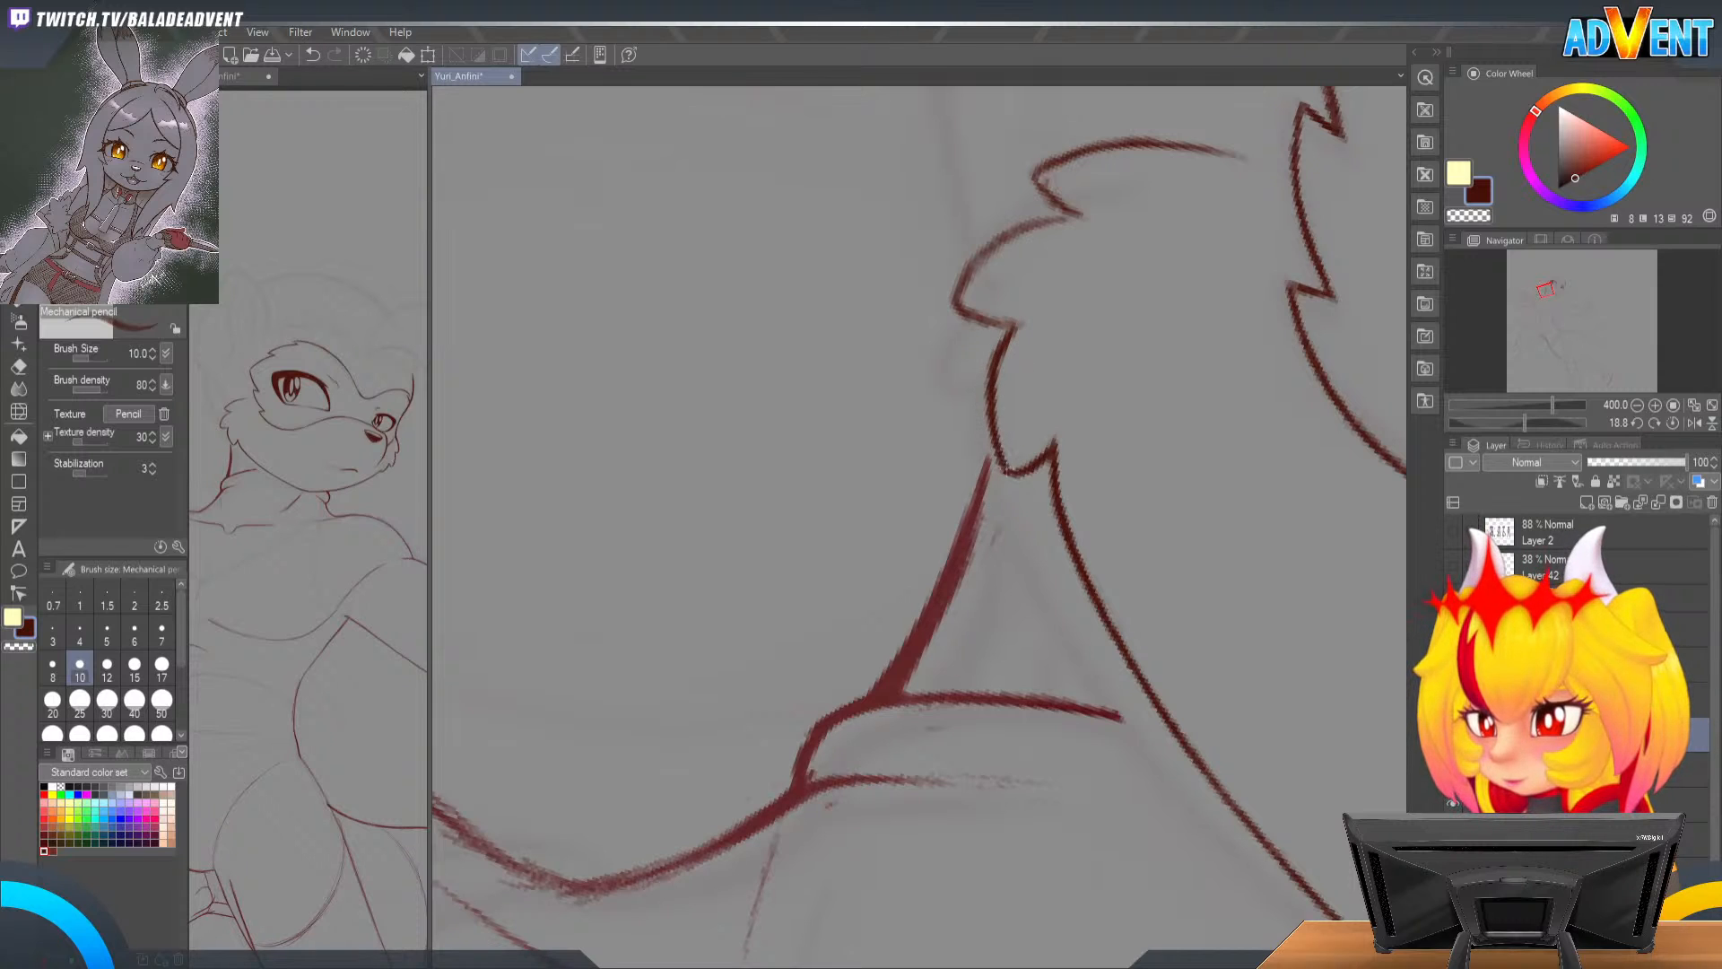
pyautogui.press('r')
pyautogui.moveTo(1122, 380); pyautogui.dragTo(1157, 539)
pyautogui.press('p')
pyautogui.press('r')
pyautogui.moveTo(1139, 278)
pyautogui.mouseDown()
pyautogui.moveTo(1253, 407)
pyautogui.moveTo(1248, 467)
pyautogui.mouseUp()
pyautogui.press('space')
pyautogui.moveTo(1249, 482); pyautogui.dragTo(1149, 342)
pyautogui.press('p')
pyautogui.press('p')
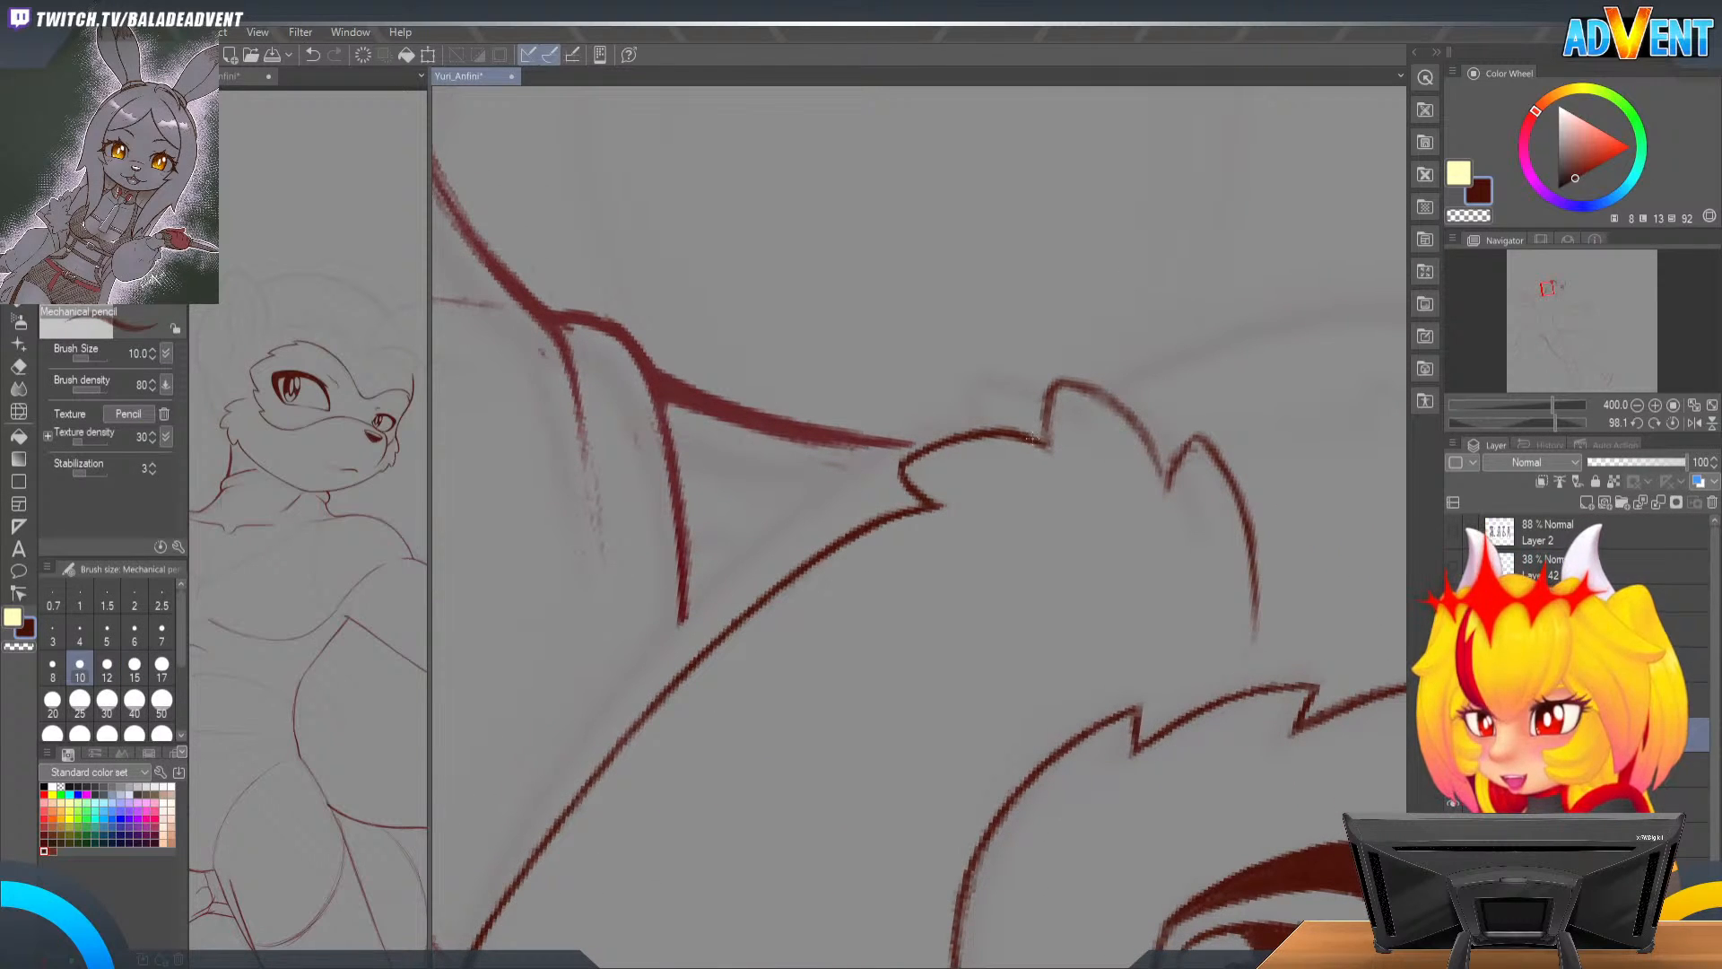
pyautogui.moveTo(1045, 438)
pyautogui.mouseDown()
pyautogui.moveTo(1051, 379)
pyautogui.moveTo(1043, 436)
pyautogui.mouseUp()
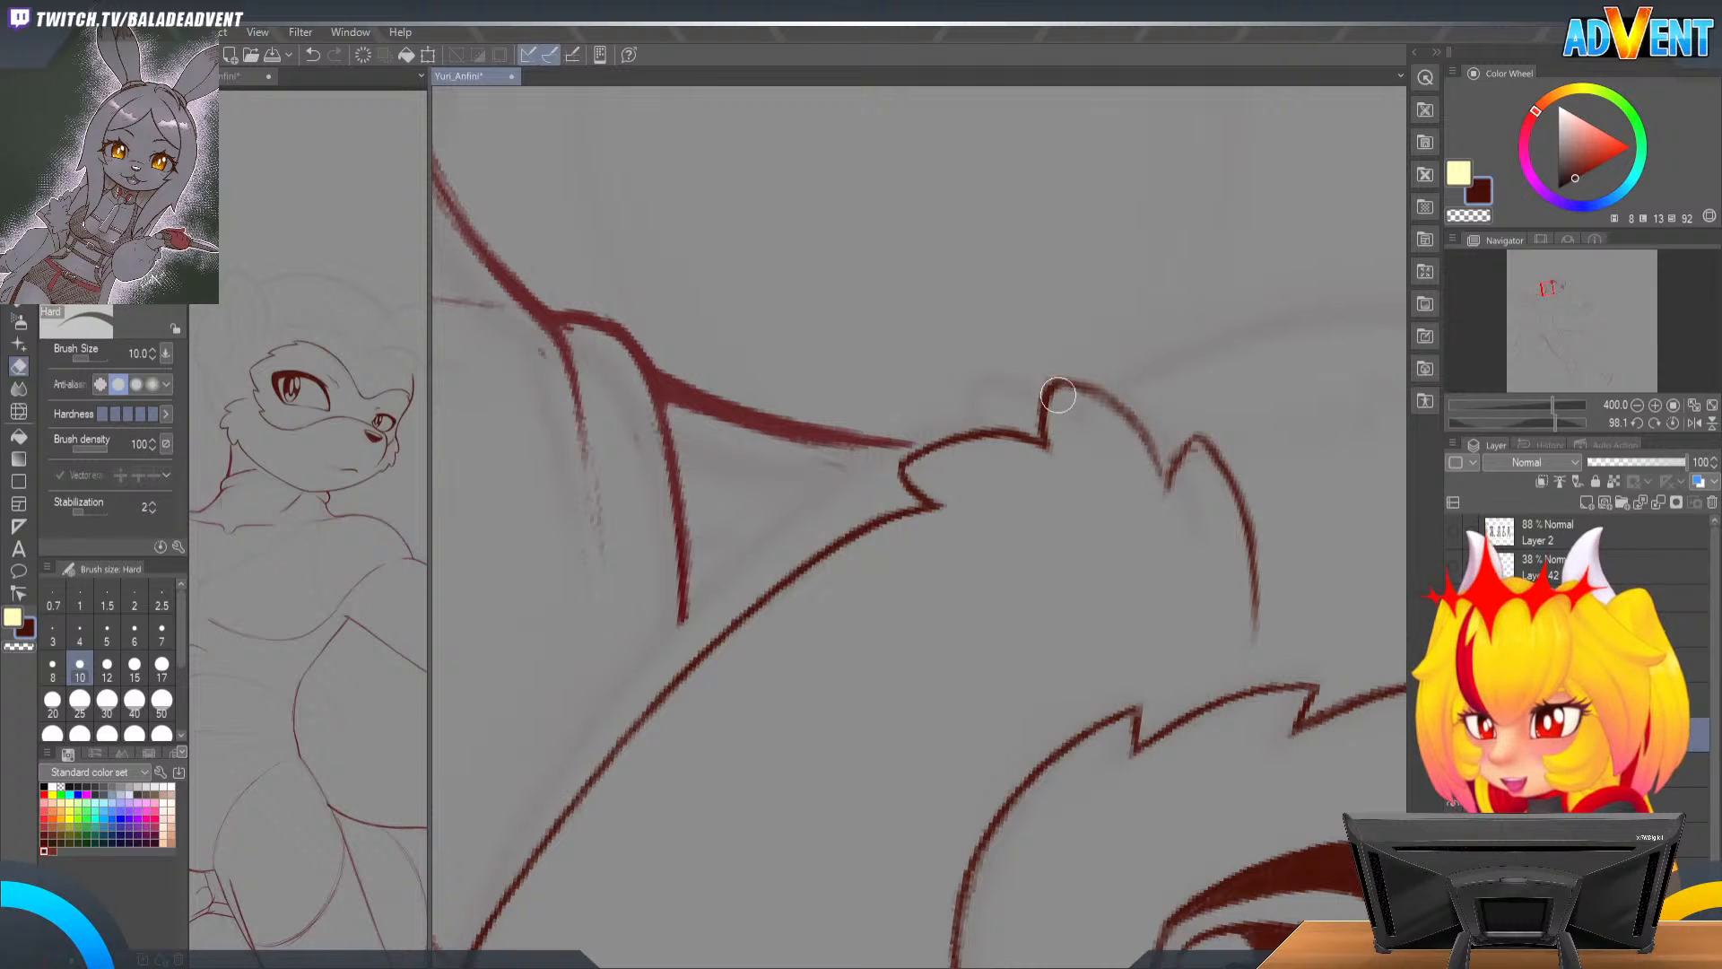
# Step: Darken the outer curve of the second cheek-fur tuft and sharpen the notch between it and the uppermost tuft
pyautogui.press('r')
pyautogui.moveTo(1178, 415)
pyautogui.mouseDown()
pyautogui.moveTo(906, 476)
pyautogui.moveTo(1104, 500)
pyautogui.moveTo(1202, 358)
pyautogui.moveTo(1146, 415)
pyautogui.mouseUp()
pyautogui.press('p')
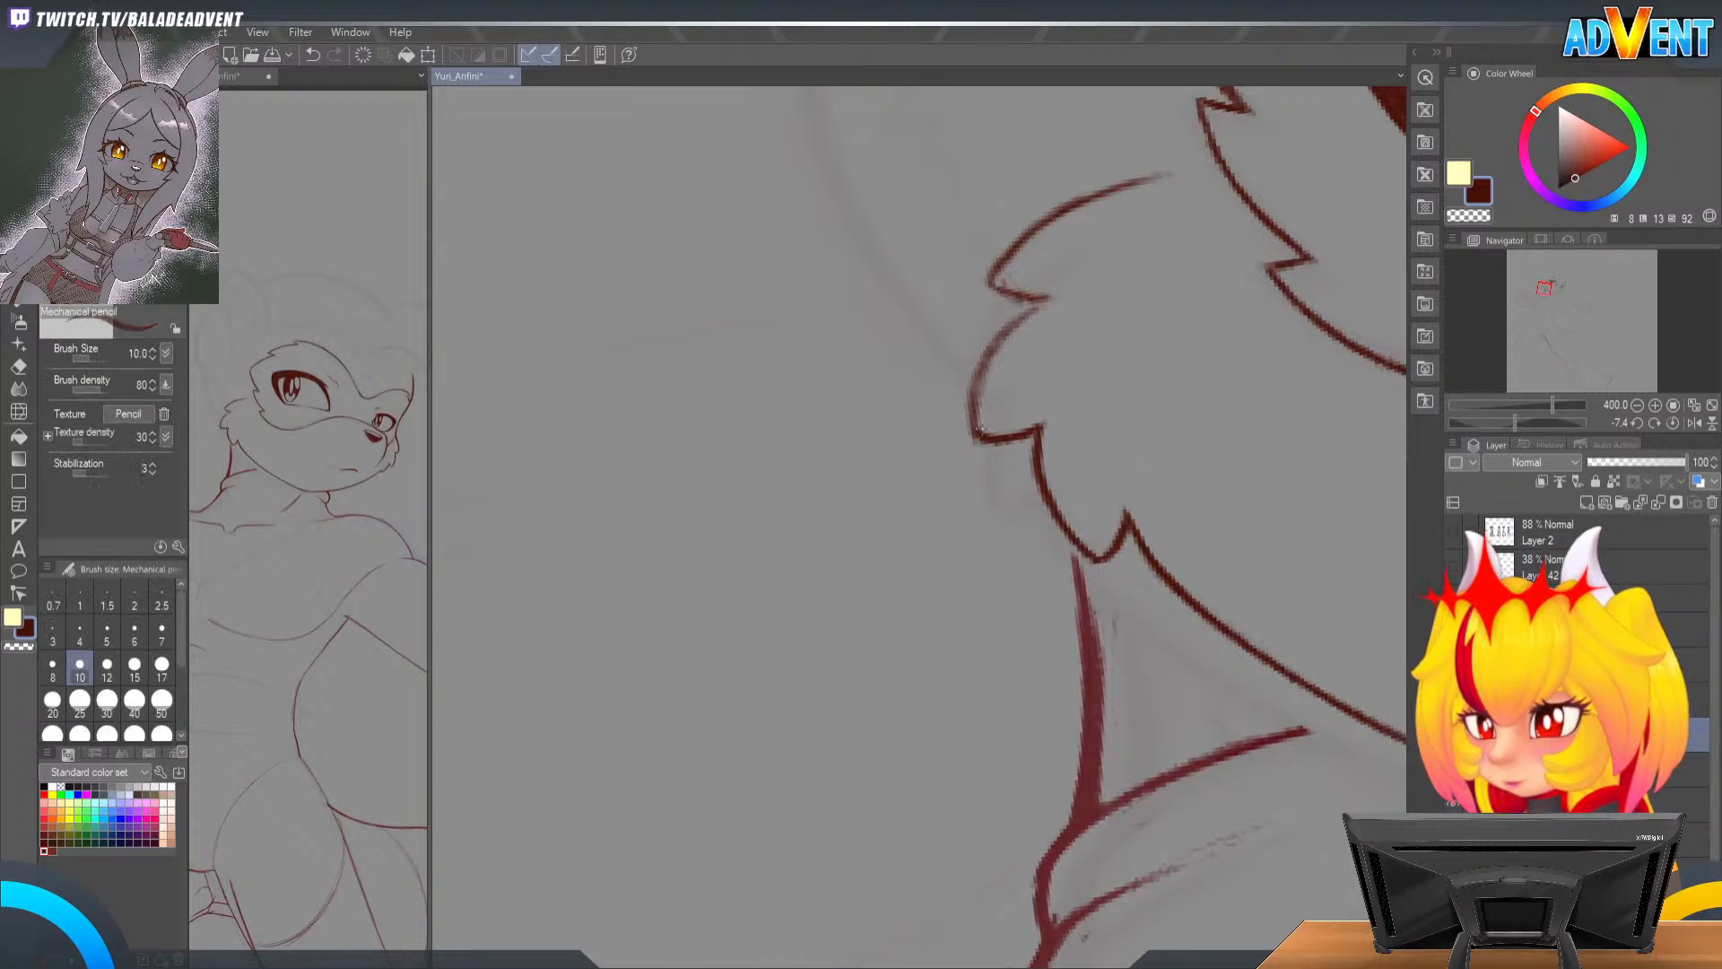
pyautogui.moveTo(978, 443)
pyautogui.mouseDown()
pyautogui.moveTo(994, 335)
pyautogui.moveTo(1052, 303)
pyautogui.mouseUp()
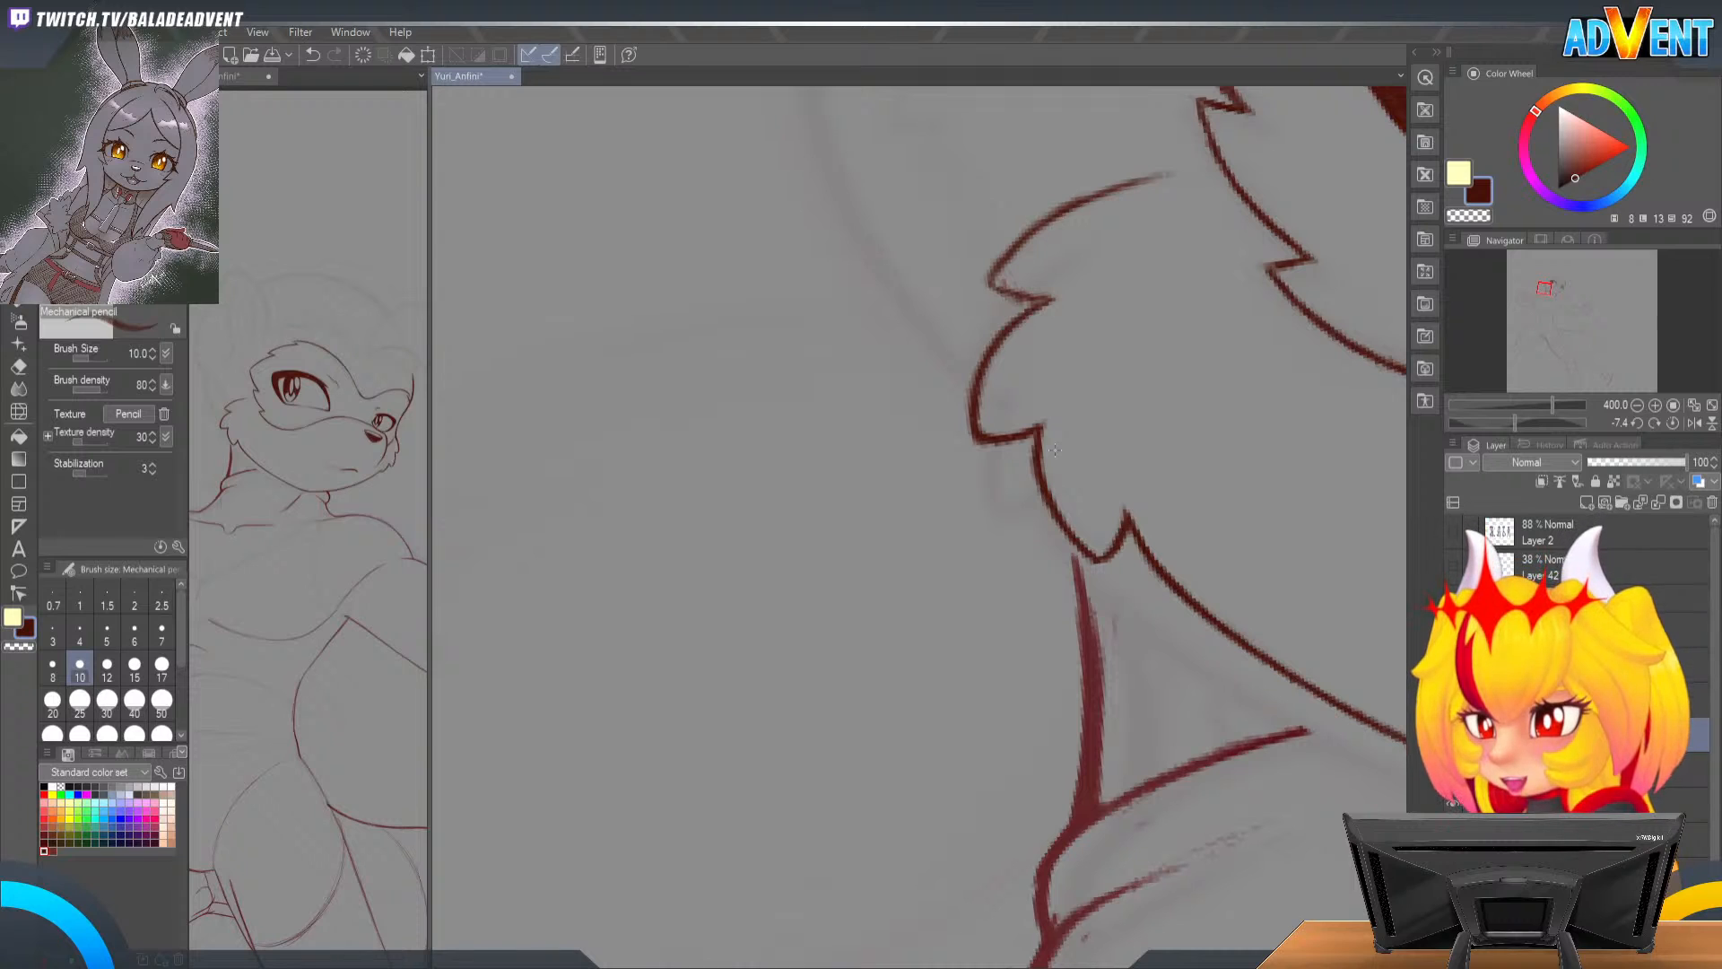
pyautogui.moveTo(1130, 310); pyautogui.dragTo(1110, 446)
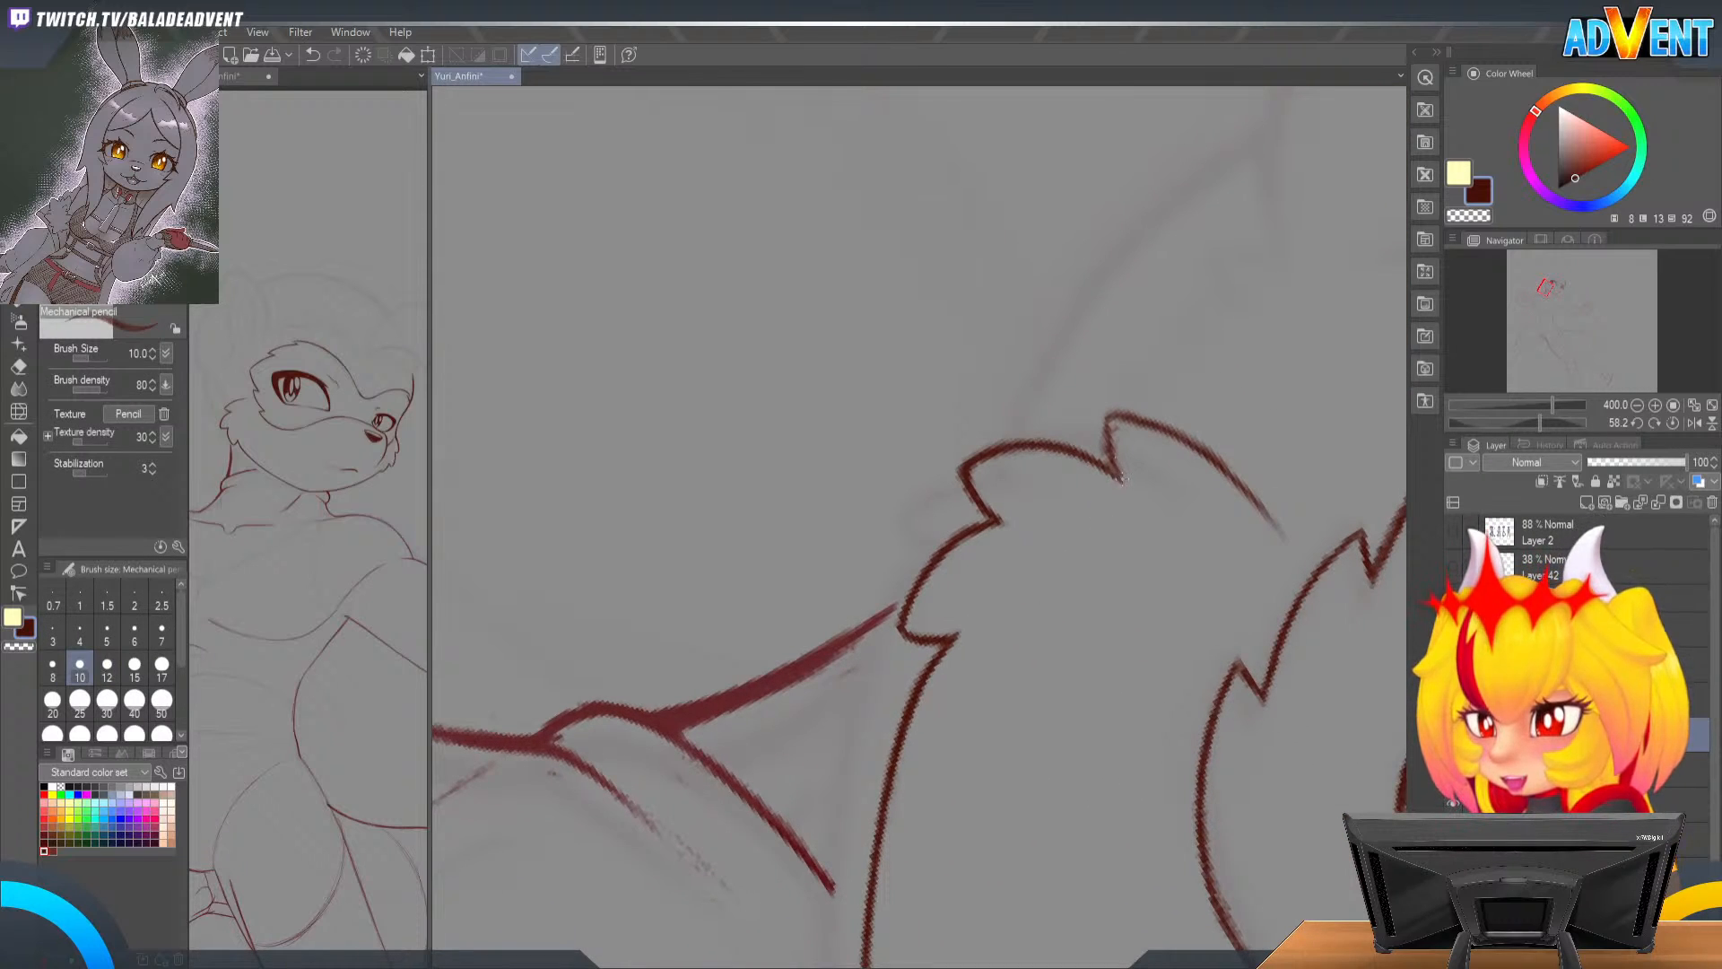
pyautogui.moveTo(1100, 418); pyautogui.dragTo(1120, 480)
pyautogui.press('e')
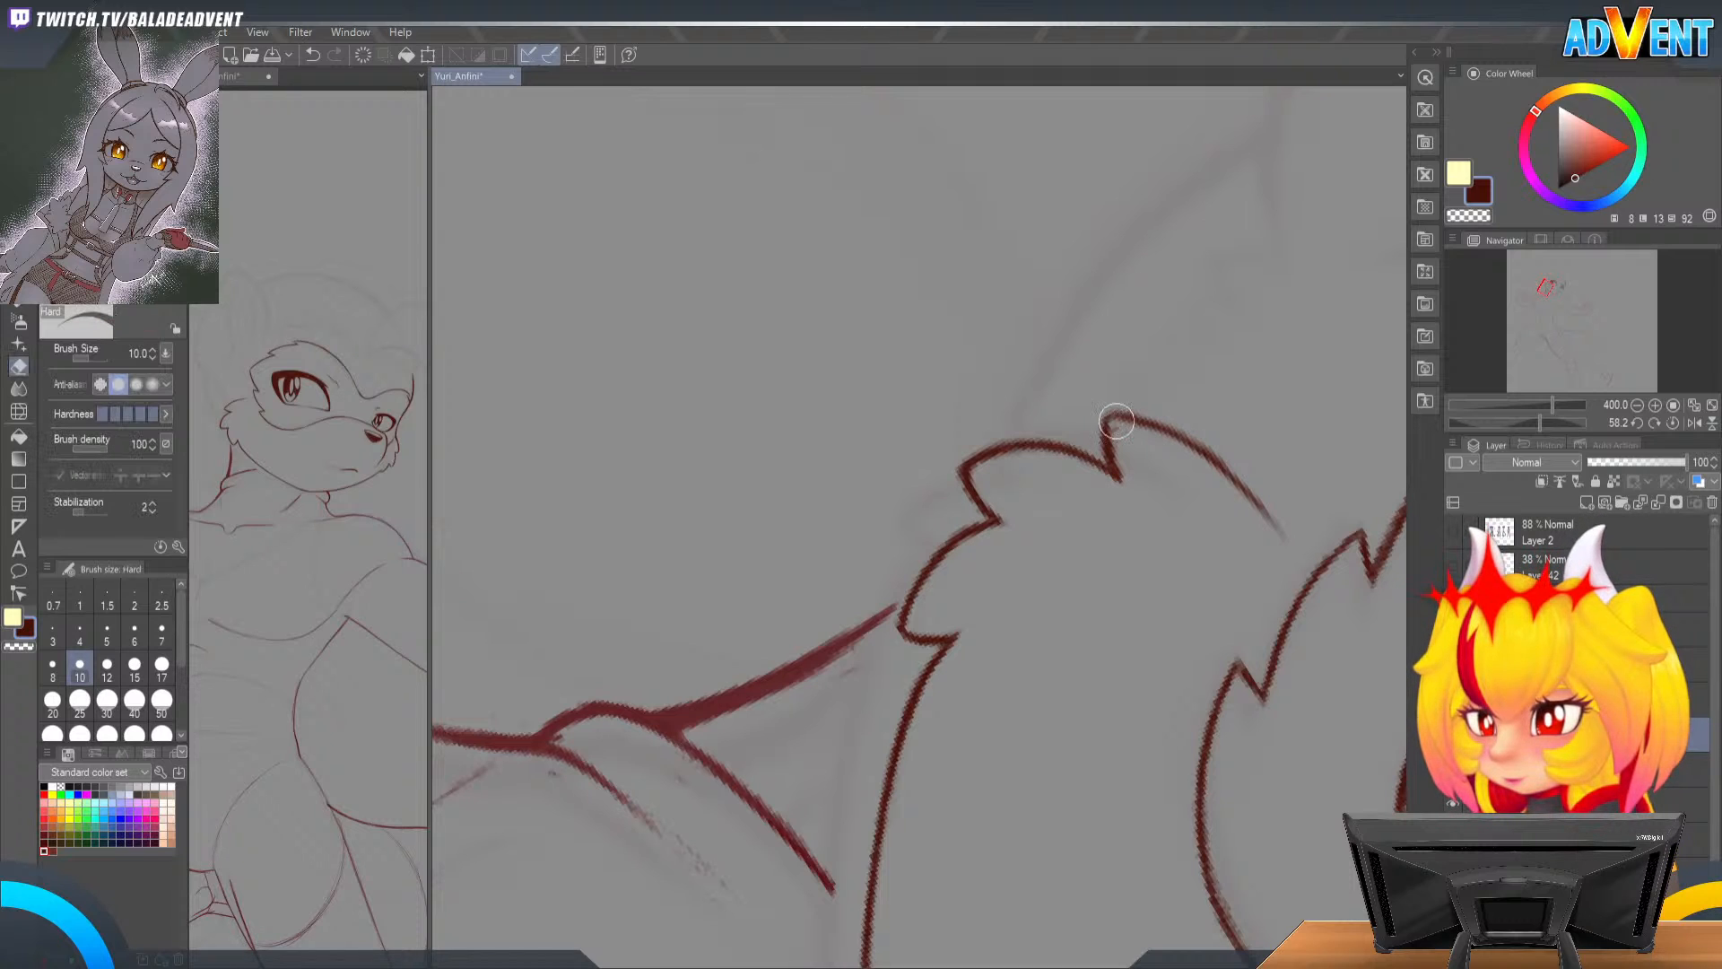
pyautogui.moveTo(1220, 489)
pyautogui.mouseDown()
pyautogui.moveTo(1085, 422)
pyautogui.moveTo(1166, 500)
pyautogui.moveTo(1100, 349)
pyautogui.moveTo(1150, 353)
pyautogui.mouseUp()
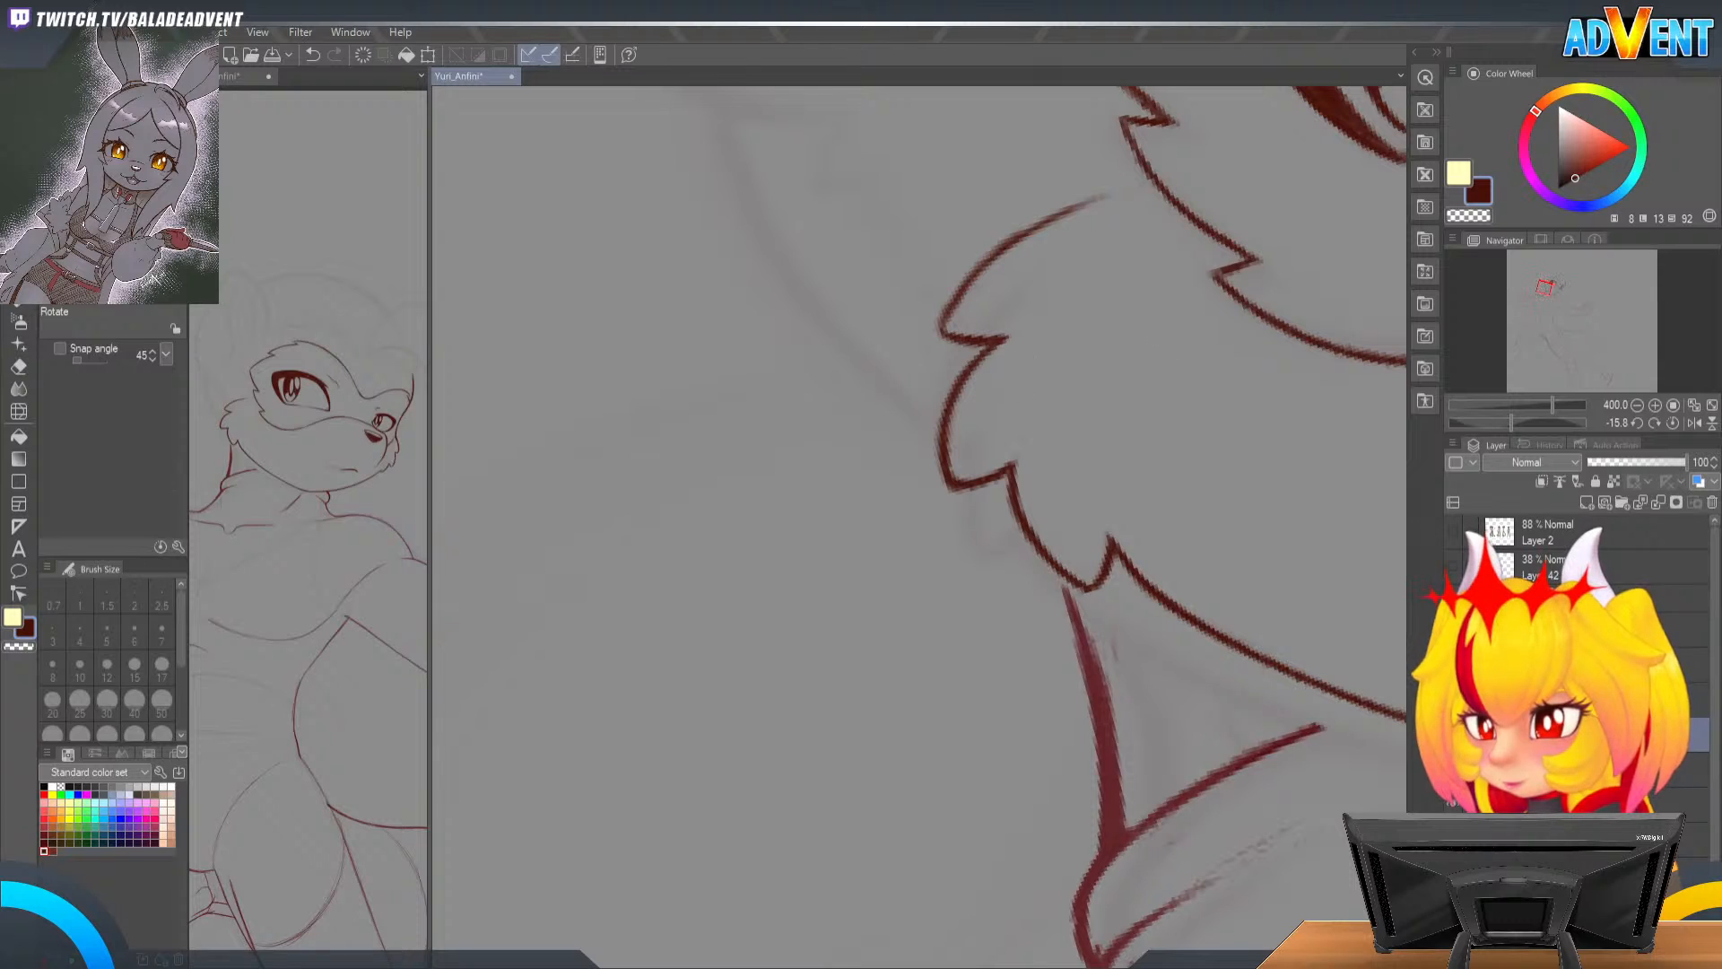
# Step: Thicken the long curve of the uppermost cheek-fur tuft with the mechanical pencil, cleaning its inner edge and tapering its end with the hard eraser
pyautogui.press('p')
pyautogui.press('p')
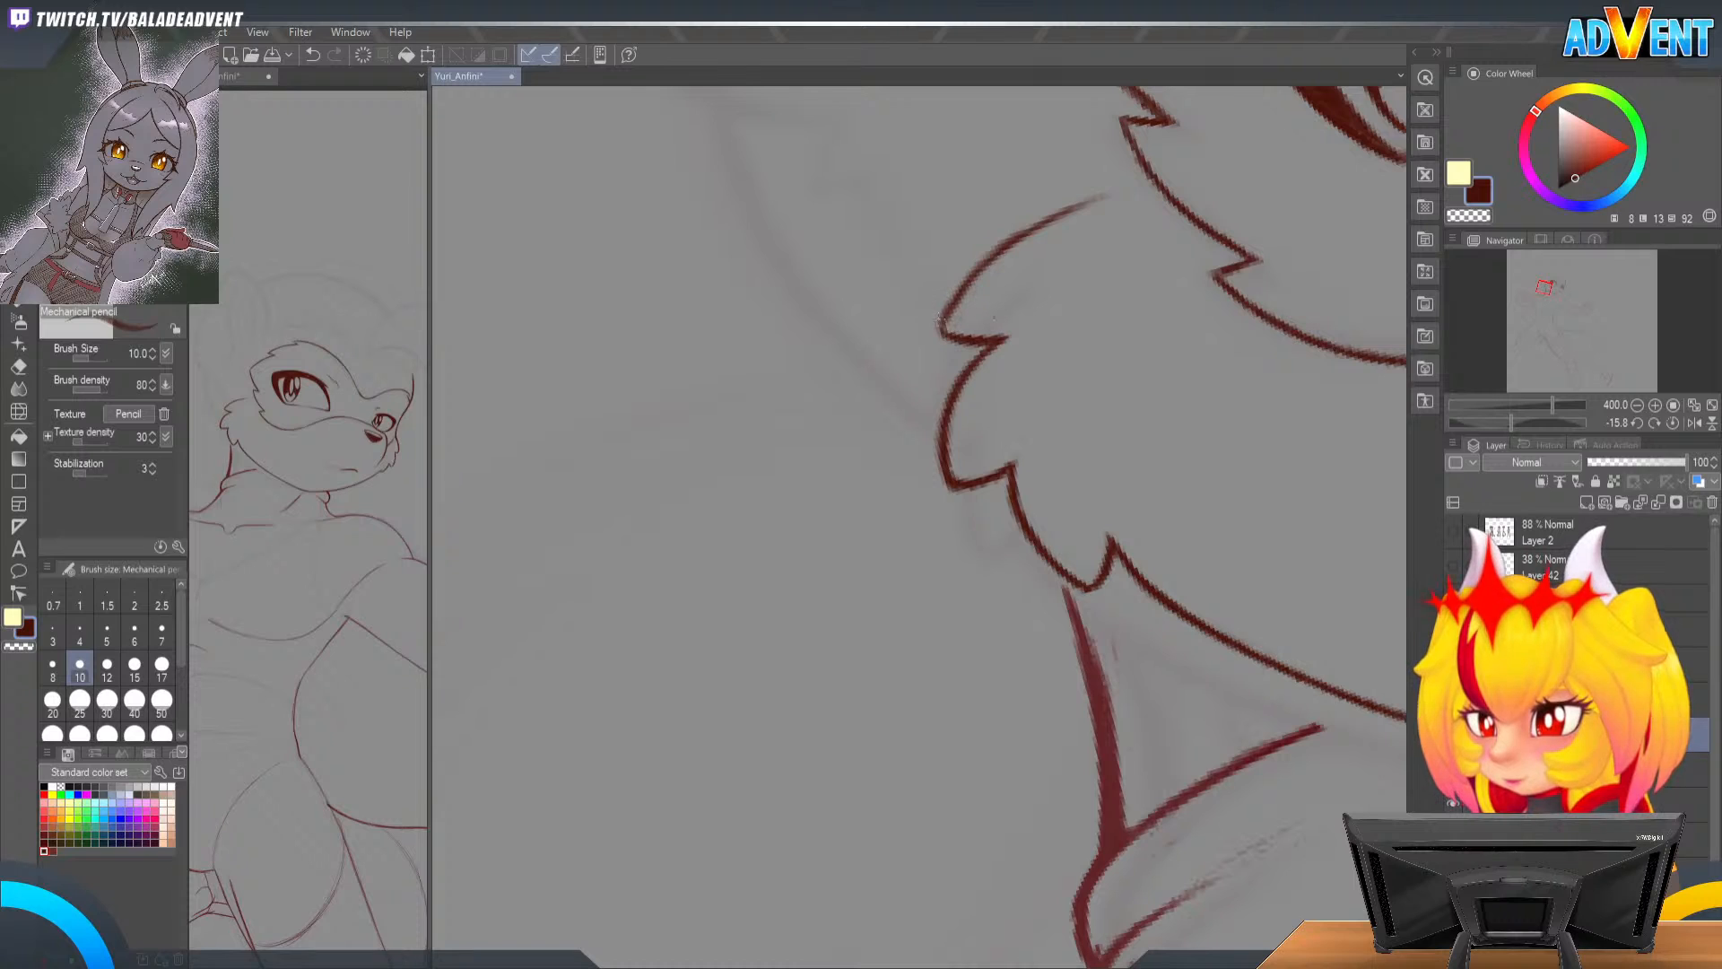
pyautogui.moveTo(943, 339)
pyautogui.mouseDown()
pyautogui.moveTo(961, 265)
pyautogui.moveTo(963, 286)
pyautogui.moveTo(1044, 215)
pyautogui.moveTo(957, 293)
pyautogui.moveTo(1060, 210)
pyautogui.moveTo(1002, 245)
pyautogui.moveTo(1105, 197)
pyautogui.mouseUp()
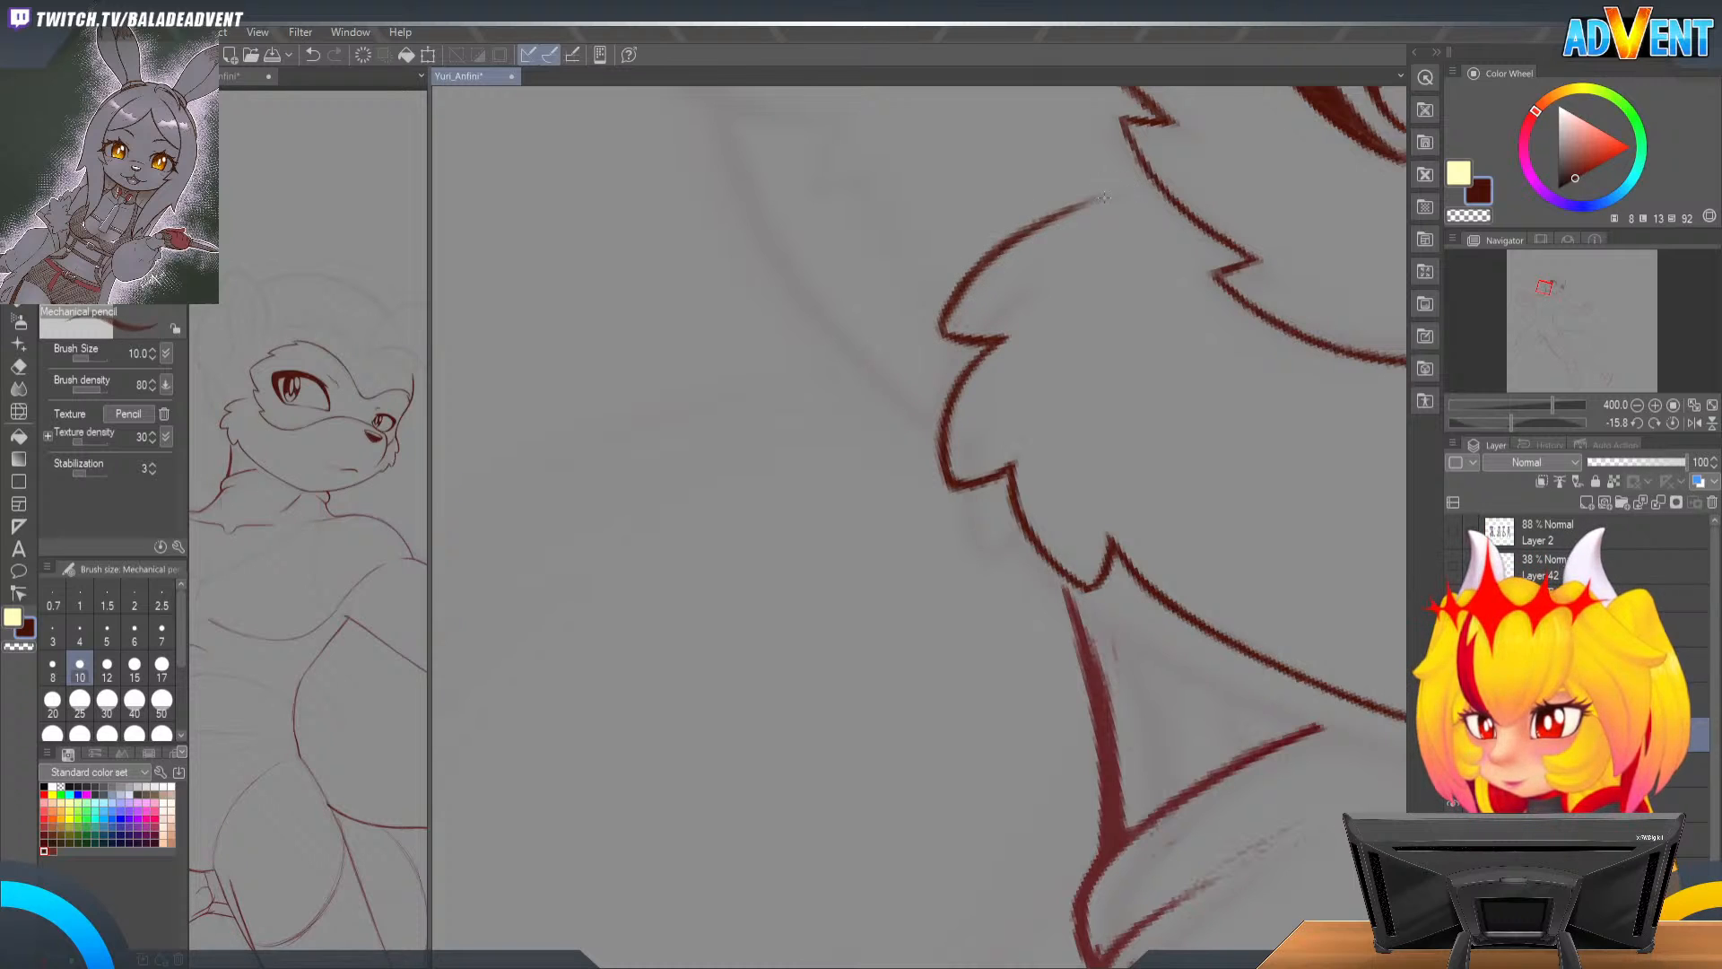
pyautogui.press('e')
pyautogui.moveTo(965, 307); pyautogui.dragTo(1028, 242)
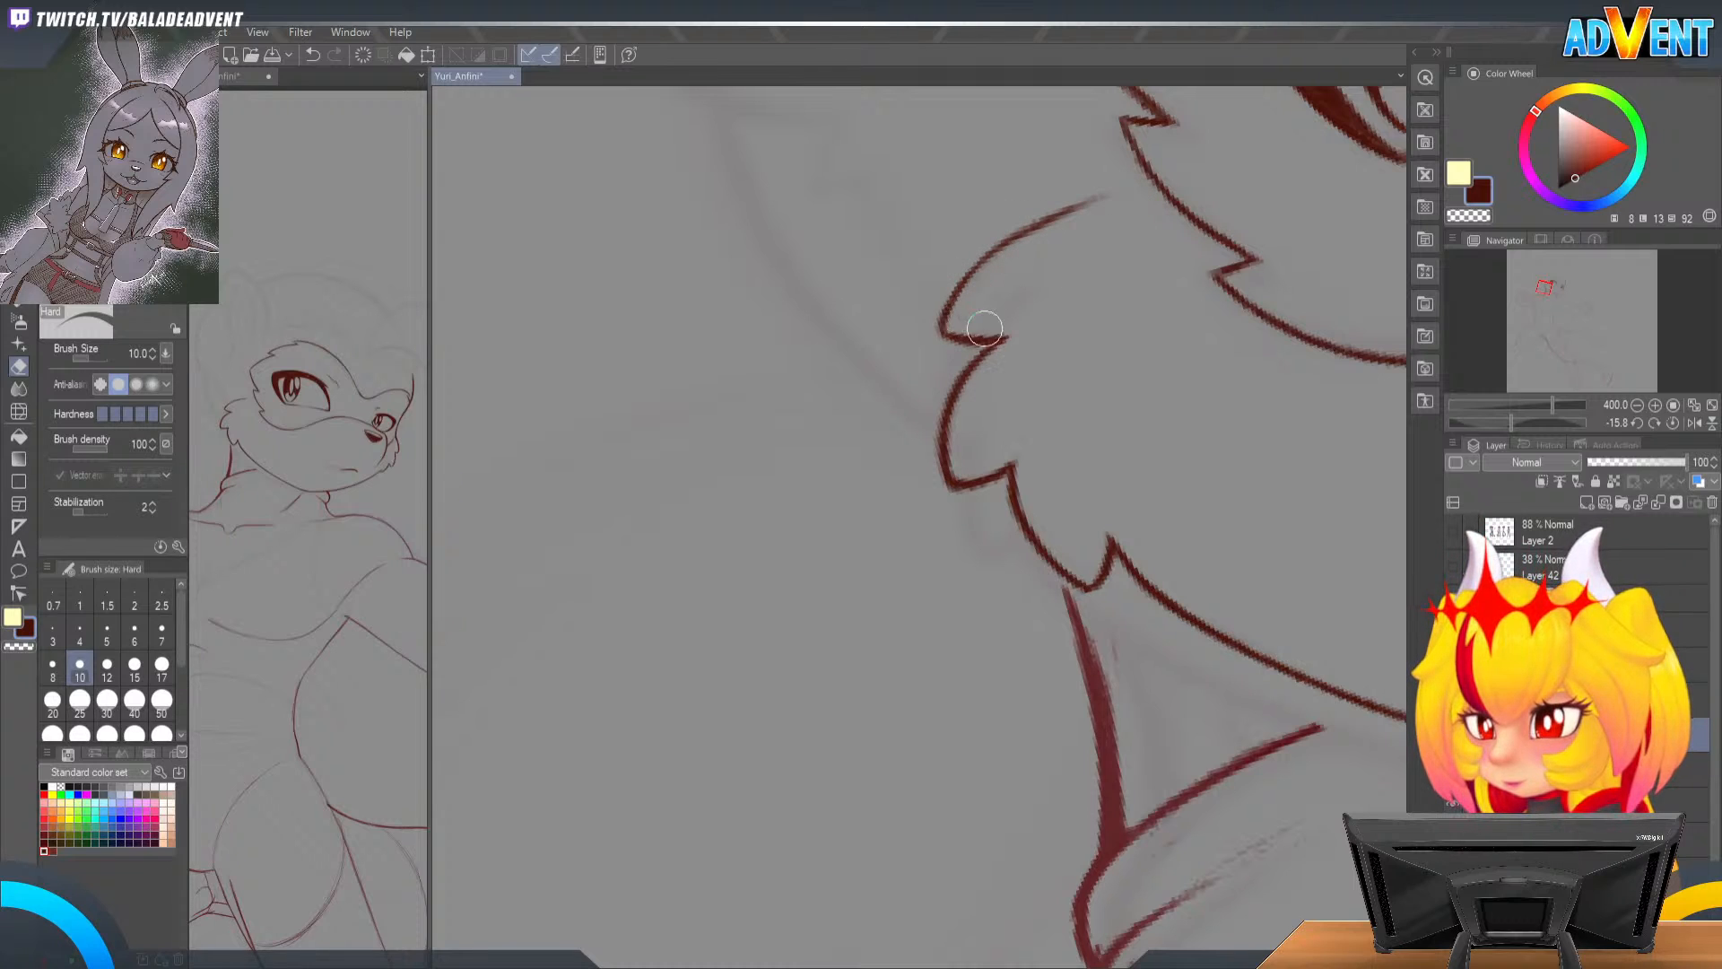
pyautogui.press('p')
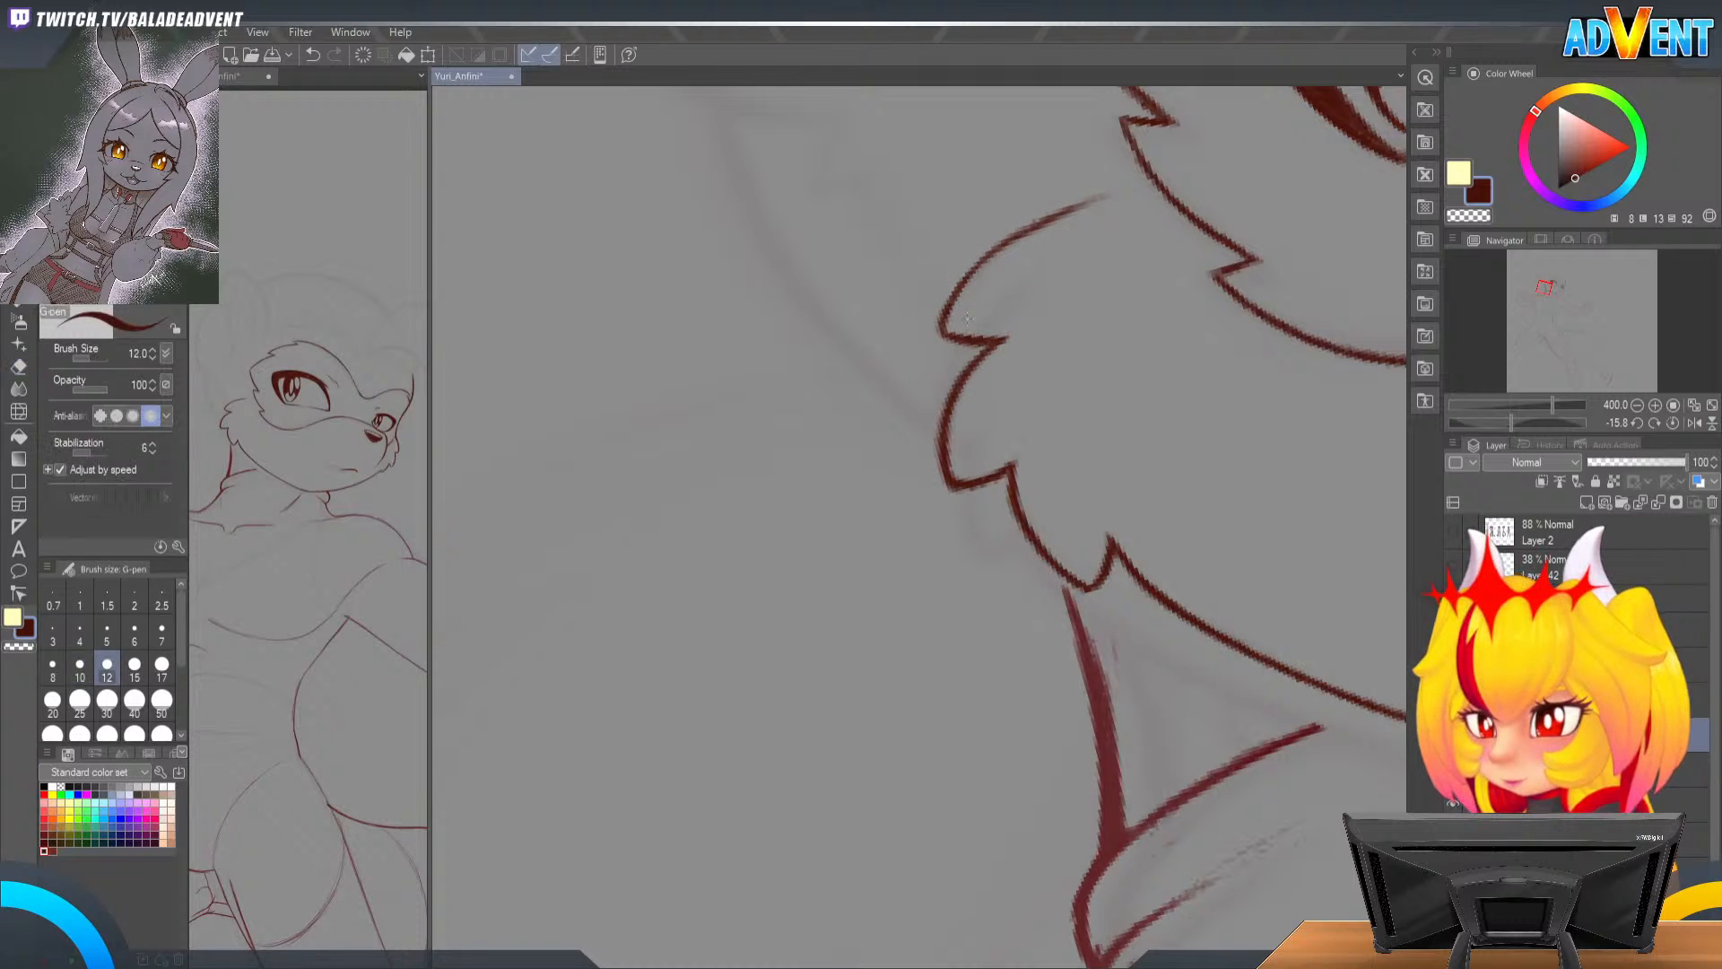
pyautogui.press('p')
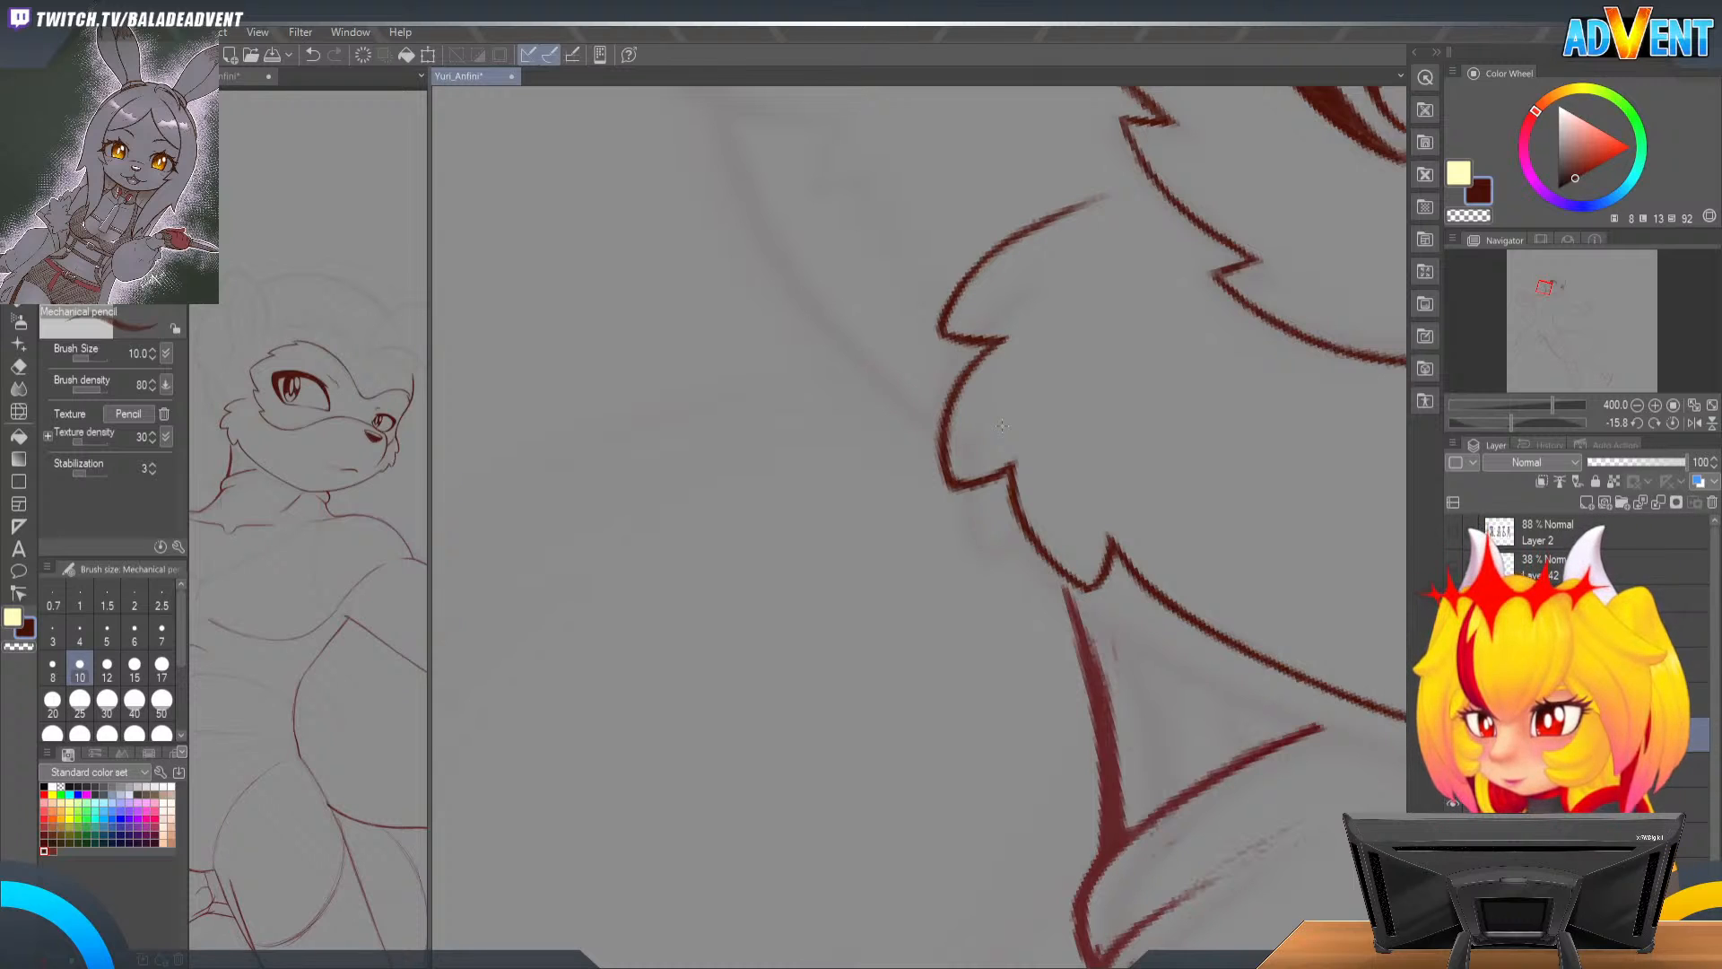
pyautogui.moveTo(1054, 314); pyautogui.dragTo(1101, 392)
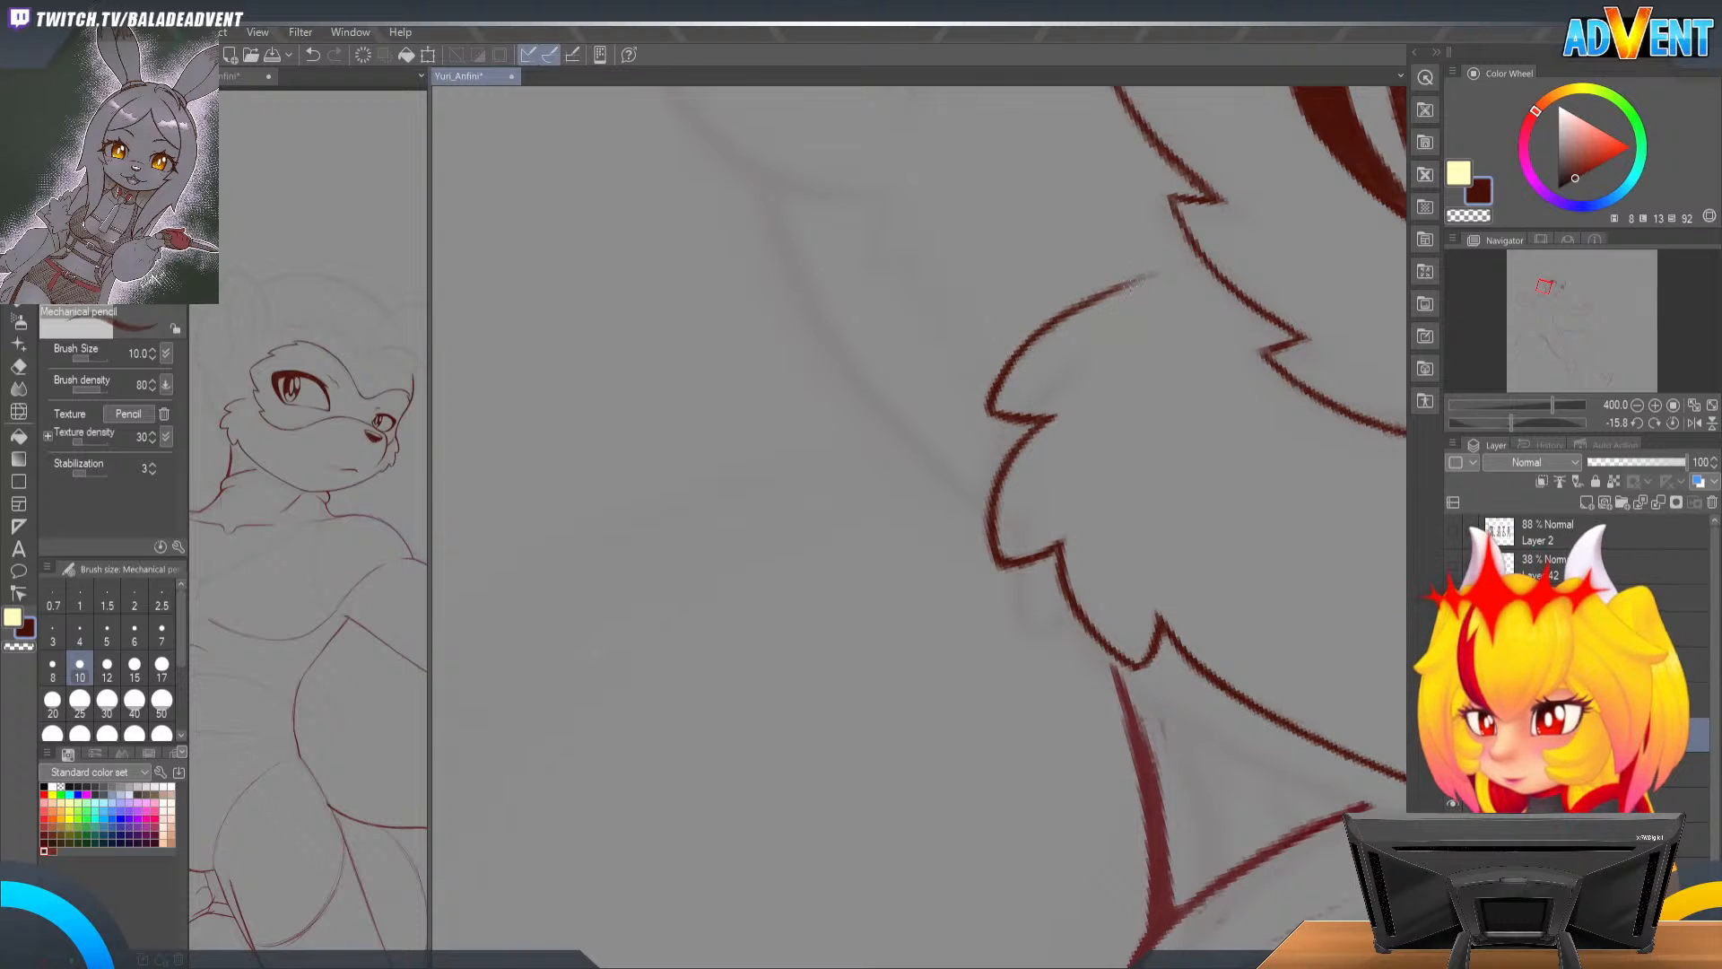
pyautogui.press('e')
pyautogui.moveTo(1153, 280); pyautogui.dragTo(1166, 273)
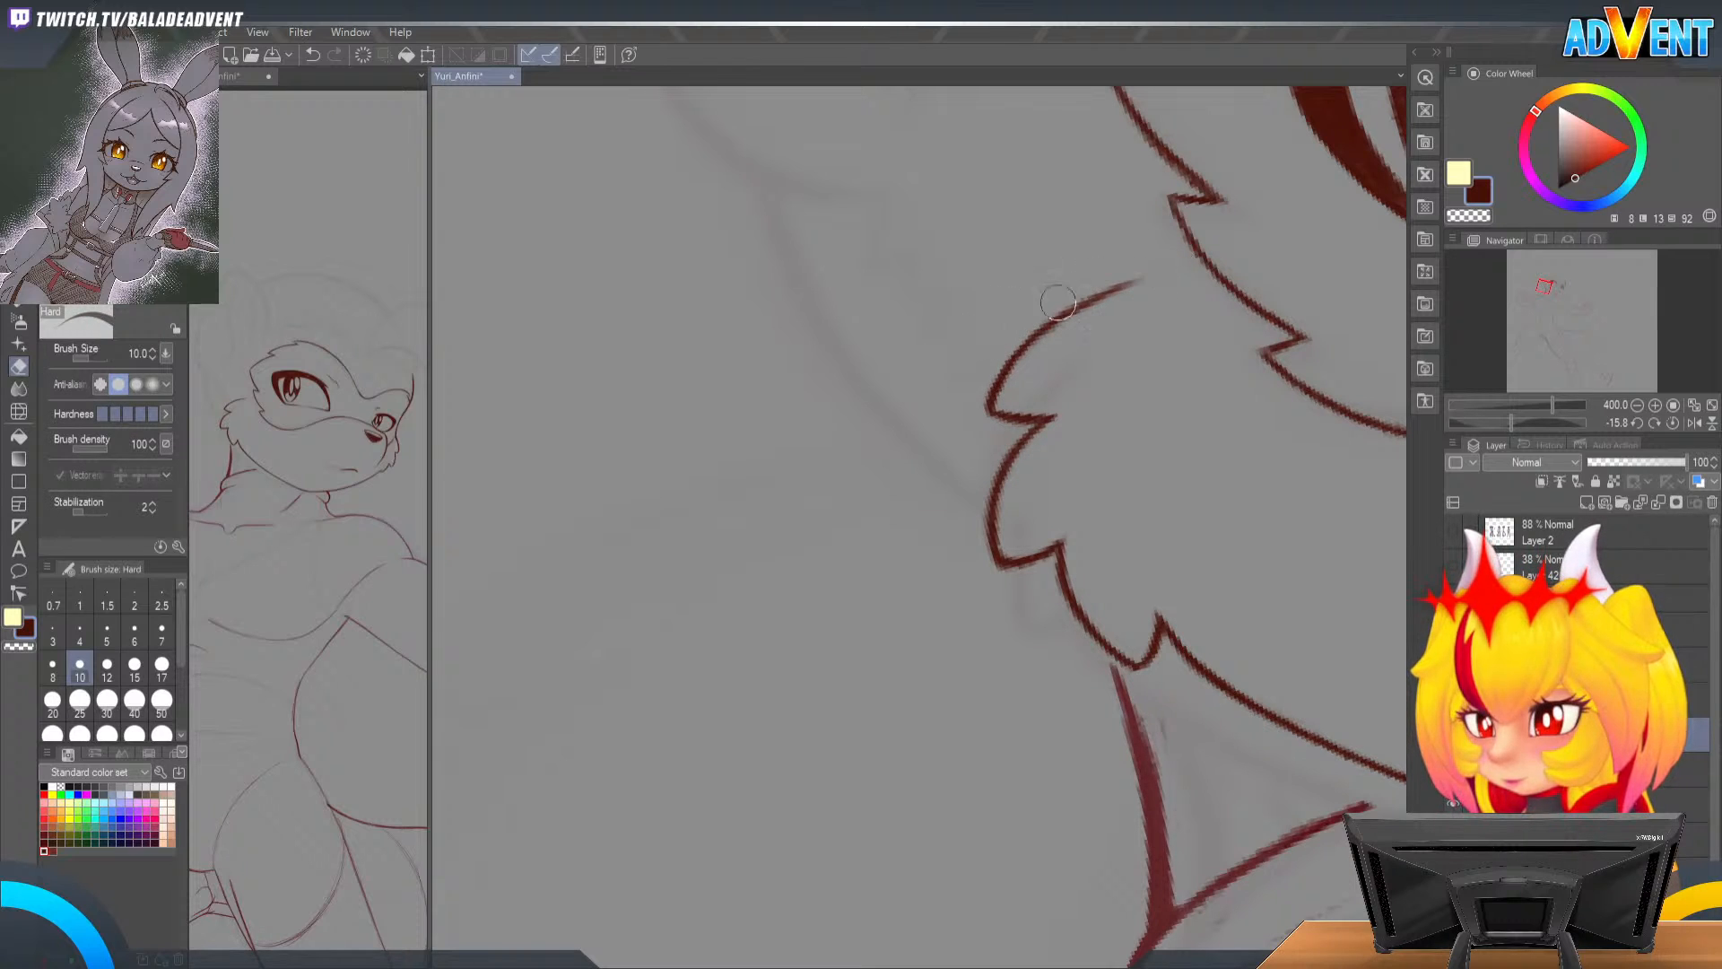
# Step: Check the cheek line art at full-figure view by toggling its layer's visibility, and select the line-art layer above it
pyautogui.moveTo(1288, 264); pyautogui.dragTo(1181, 483)
pyautogui.moveTo(1170, 688); pyautogui.dragTo(1099, 717)
pyautogui.moveTo(1250, 719)
pyautogui.mouseDown()
pyautogui.moveTo(1354, 570)
pyautogui.moveTo(1219, 526)
pyautogui.moveTo(1288, 503)
pyautogui.moveTo(1256, 526)
pyautogui.mouseUp()
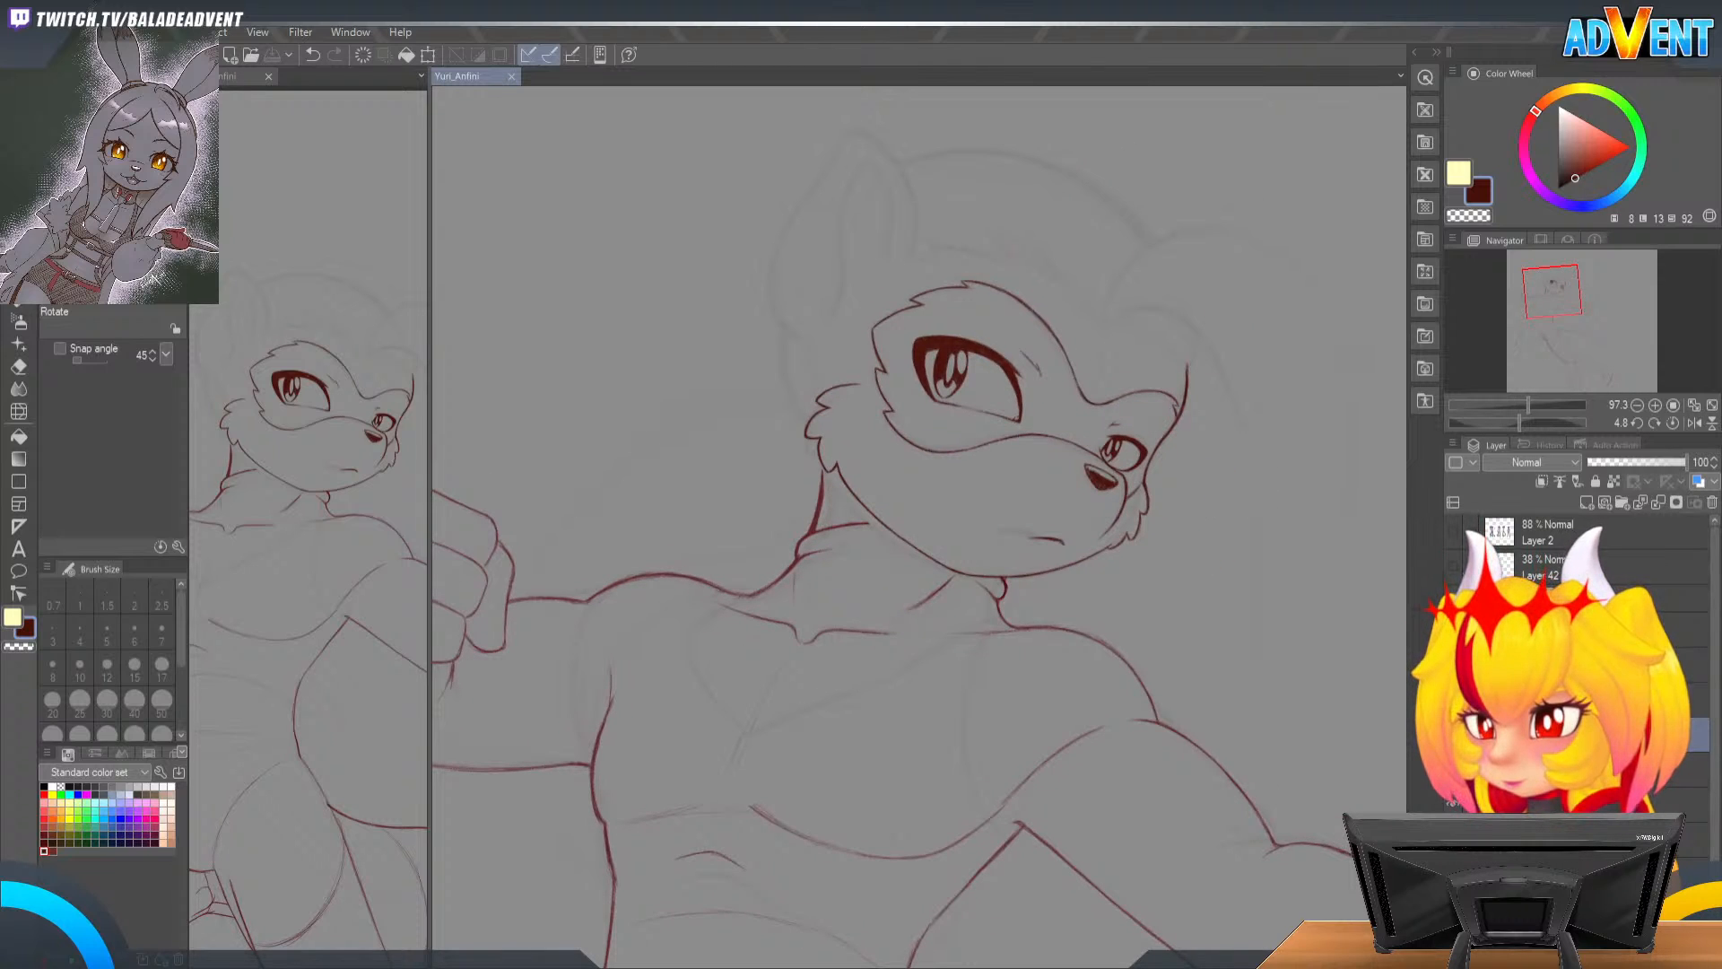
pyautogui.click(1455, 735)
pyautogui.click(1454, 735)
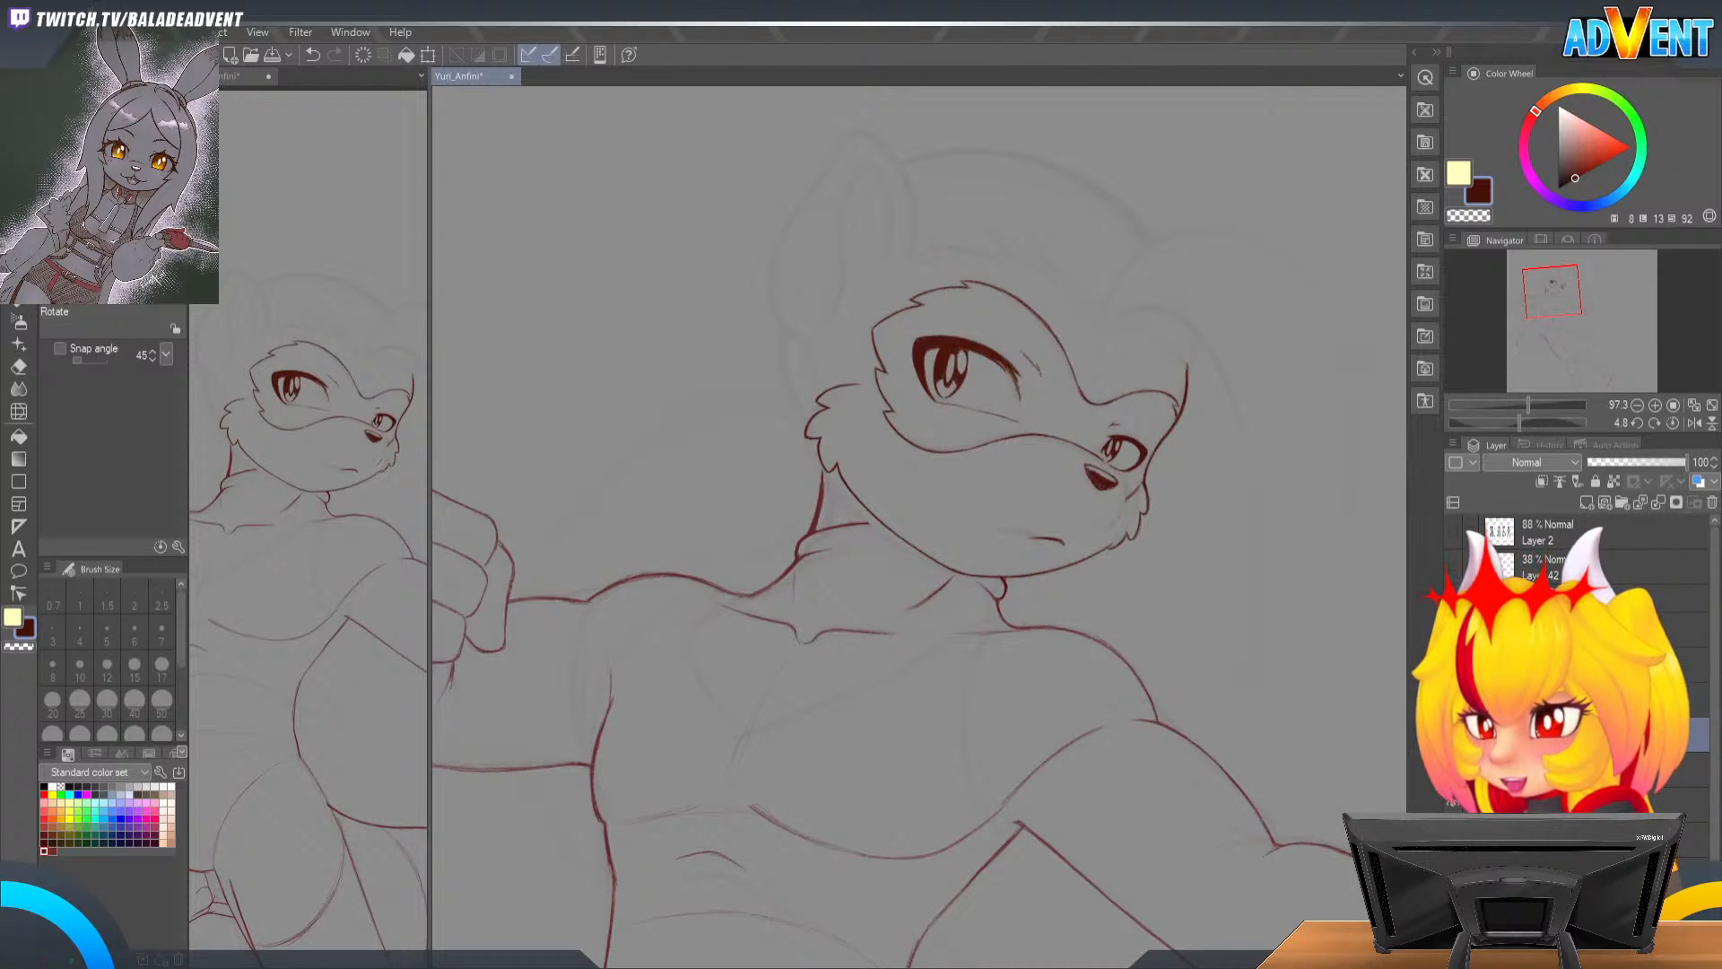
pyautogui.click(1570, 700)
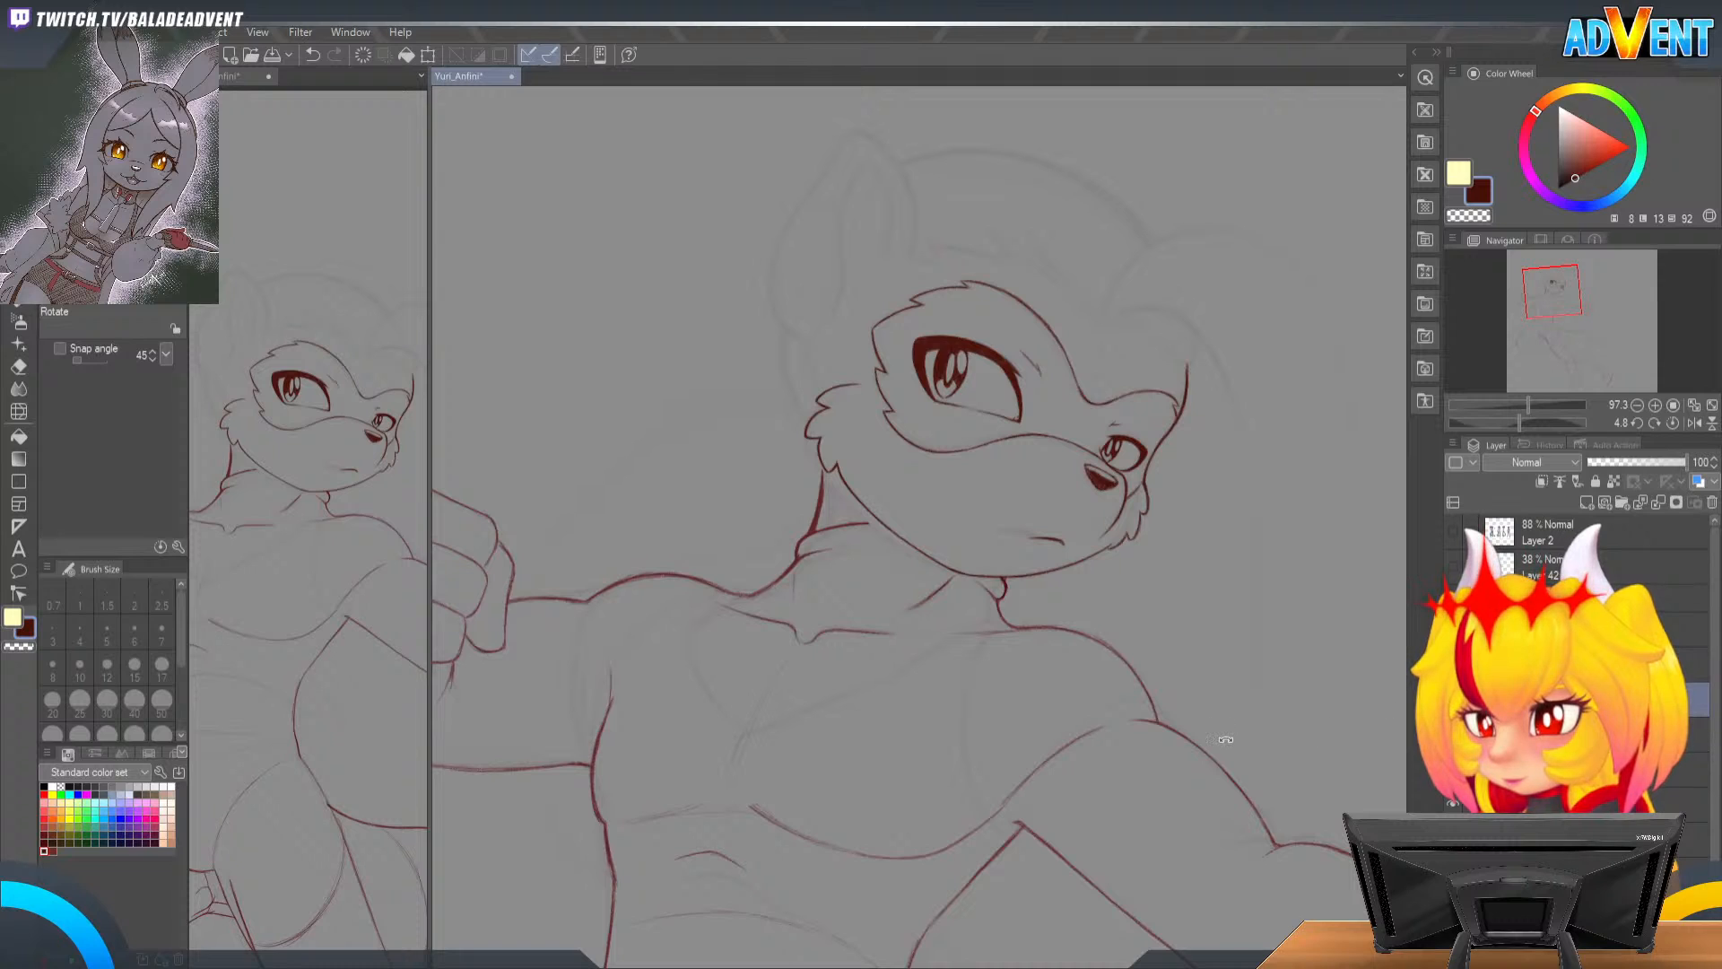
# Step: Ink a short, spiky brow mark on the forehead above the far eye with the mechanical pencil and darken its lower end
pyautogui.click(1119, 341)
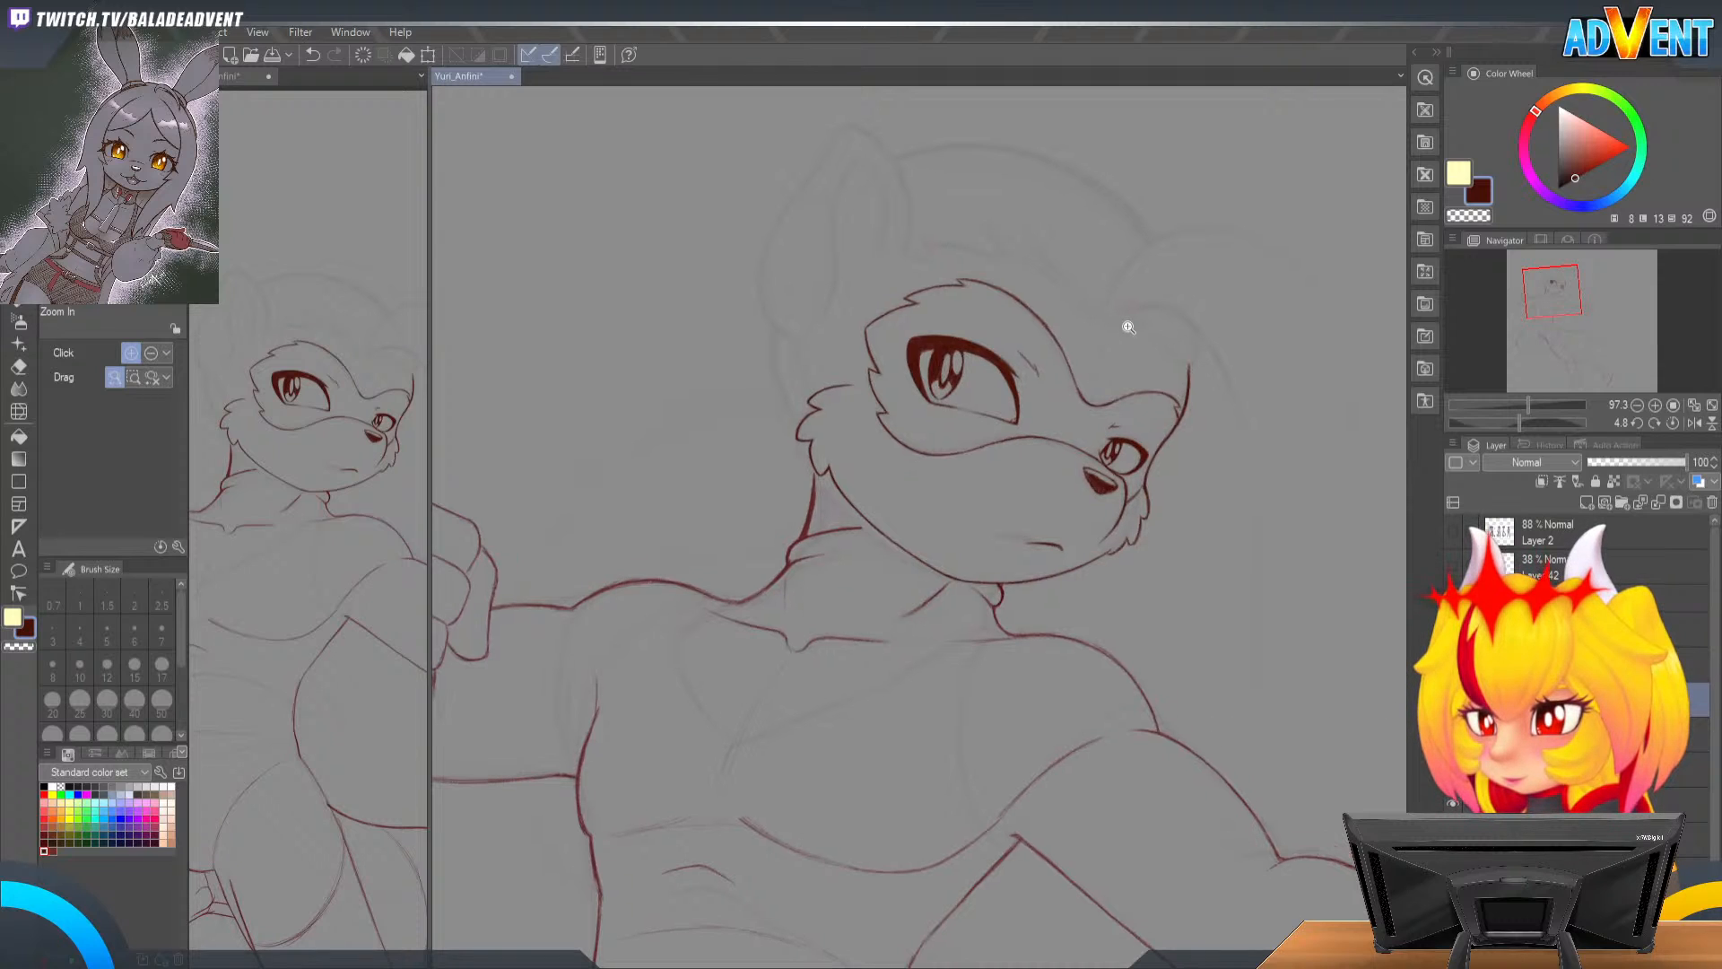
pyautogui.click(1129, 321)
pyautogui.click(1128, 317)
pyautogui.click(1088, 369)
pyautogui.click(1049, 393)
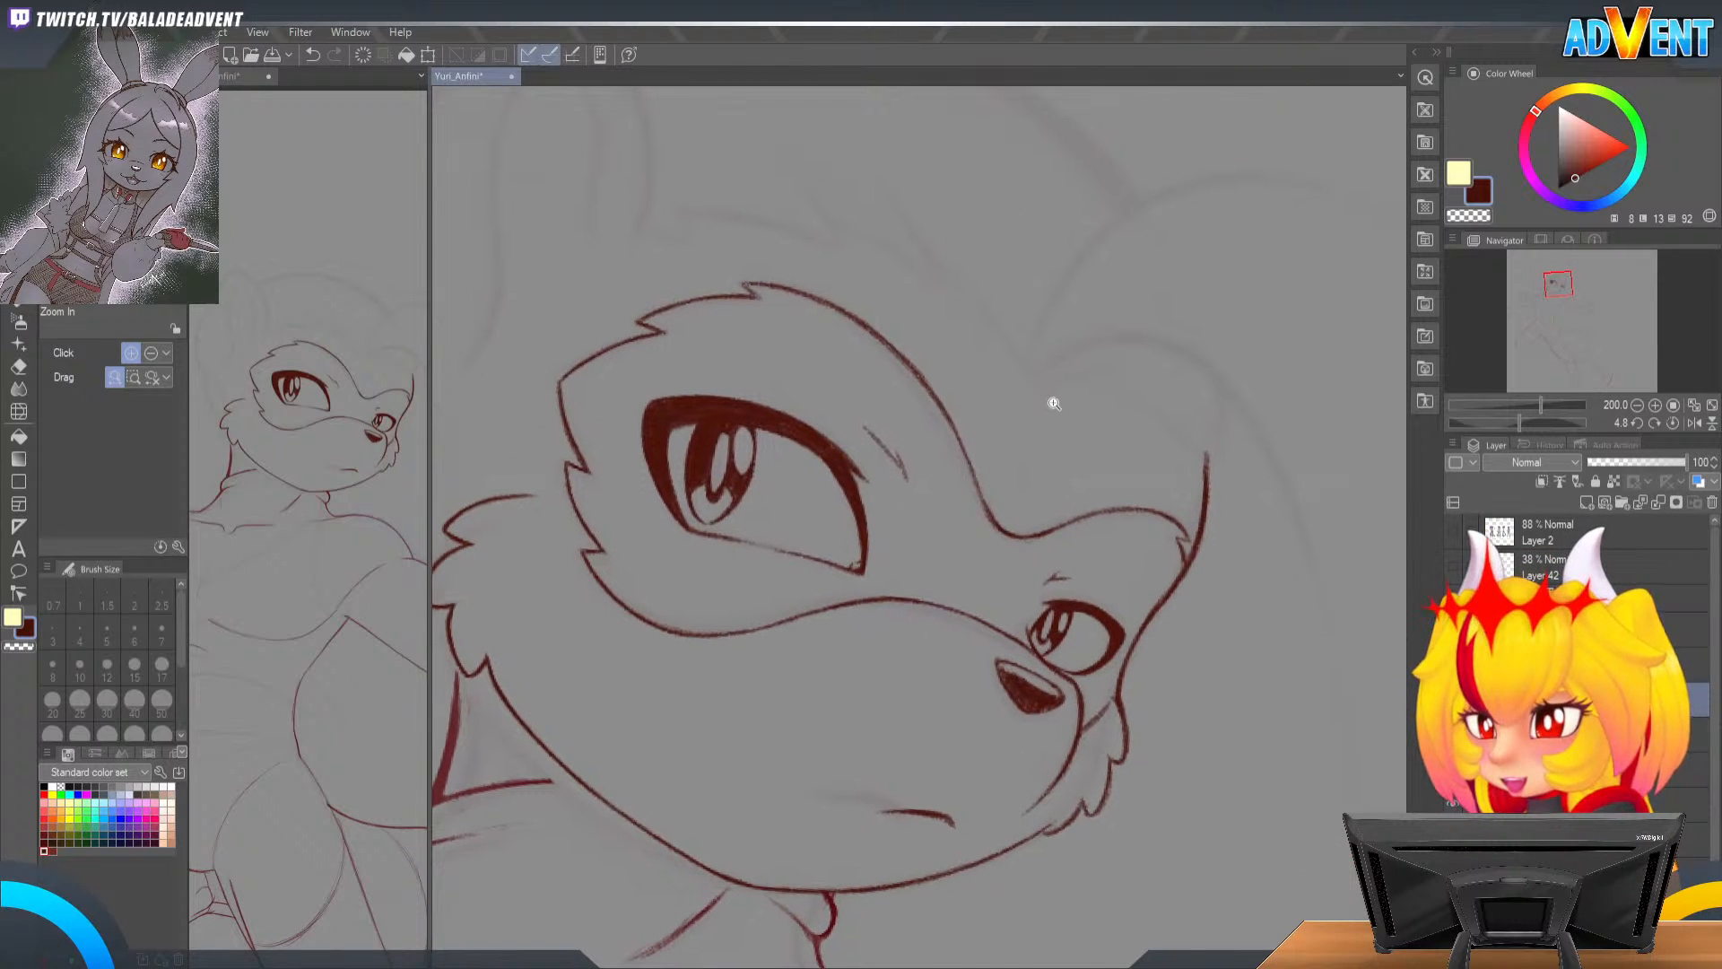
pyautogui.click(1054, 401)
pyautogui.press('p')
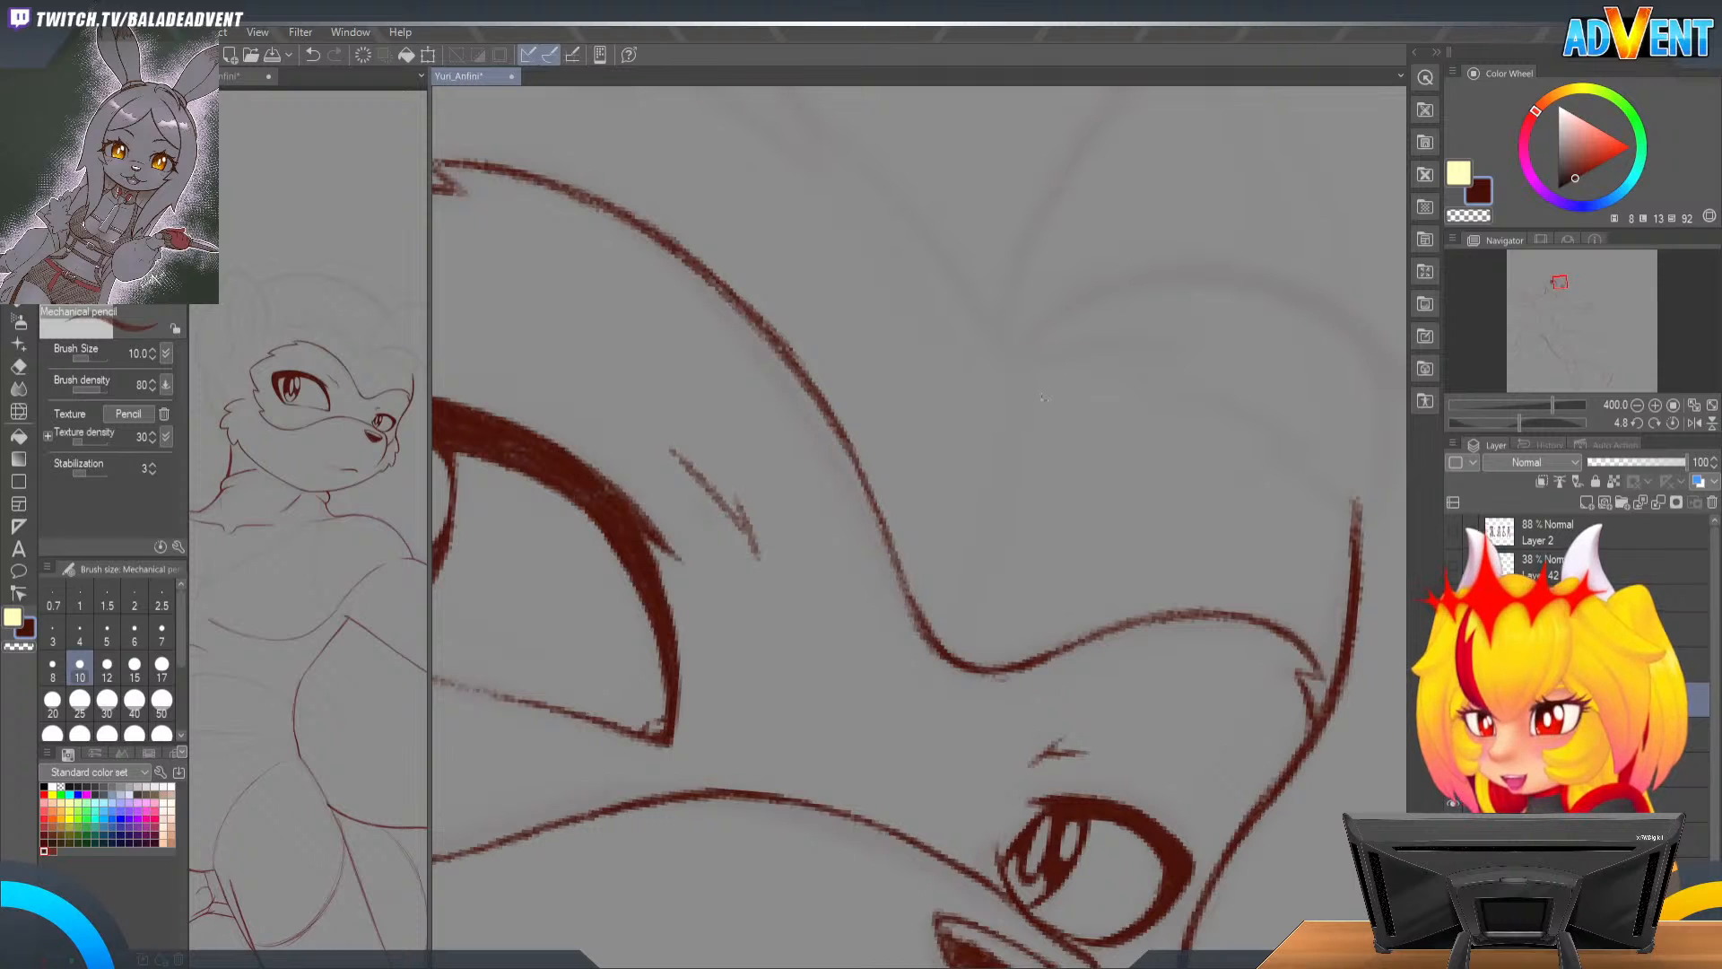
pyautogui.hotkey('shift', 'space')
pyautogui.moveTo(1126, 373)
pyautogui.mouseDown()
pyautogui.moveTo(1253, 434)
pyautogui.moveTo(1036, 256)
pyautogui.moveTo(1007, 358)
pyautogui.mouseUp()
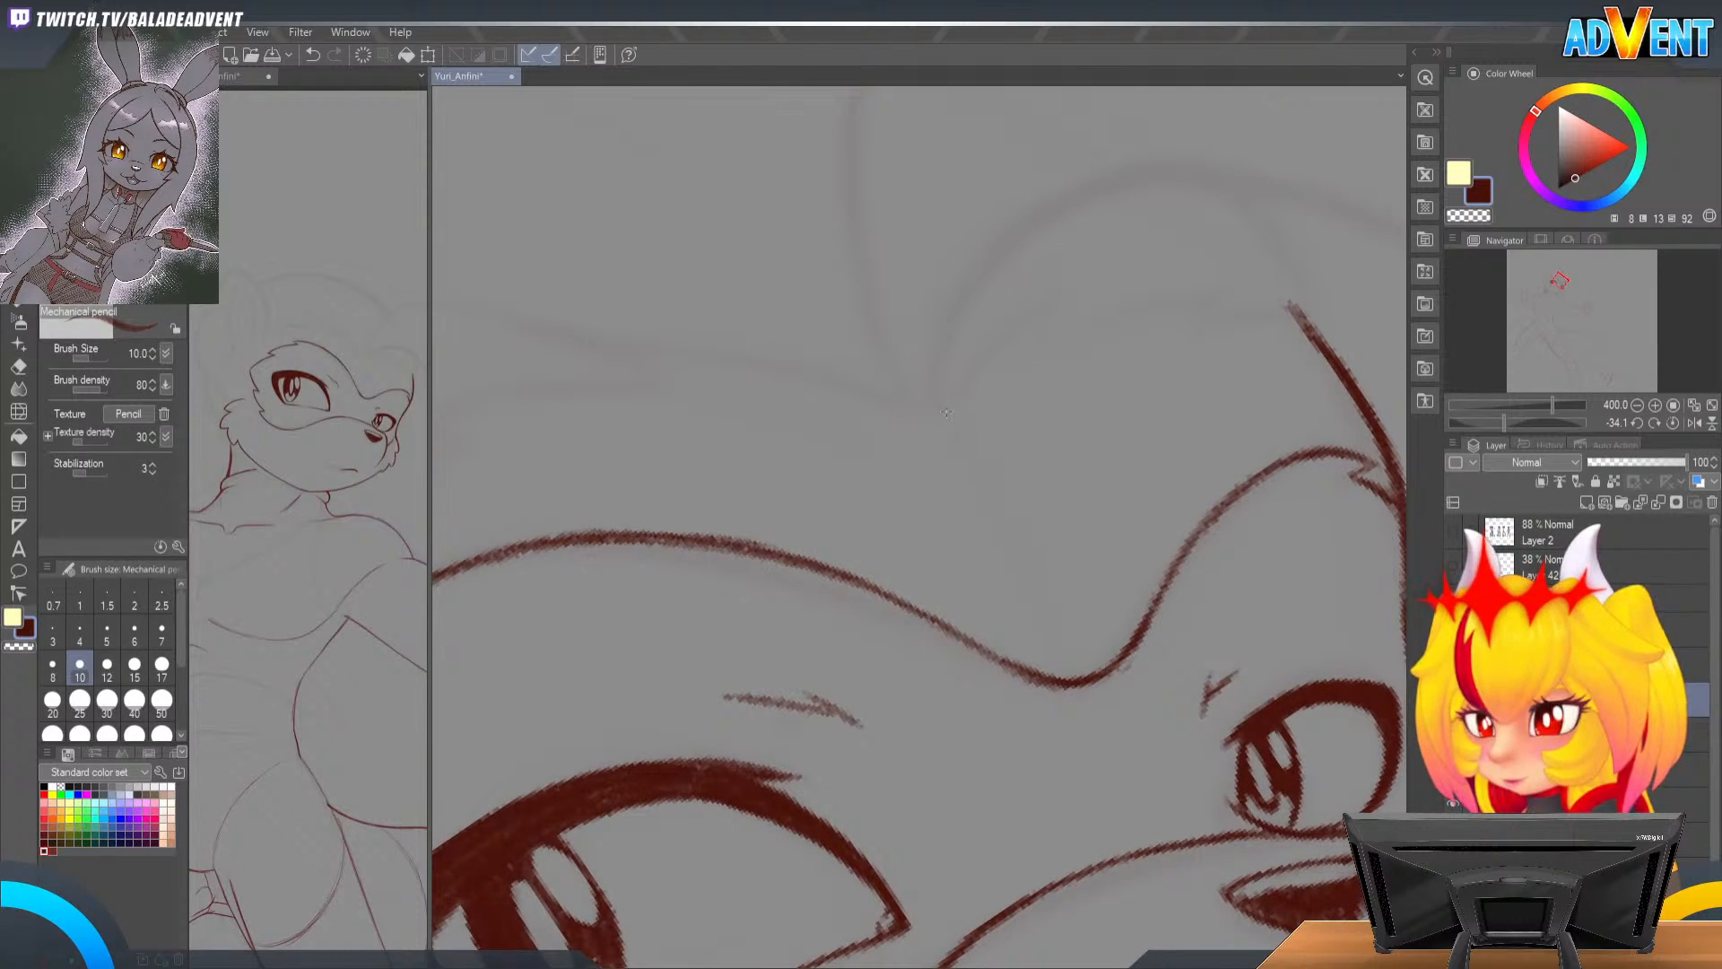
pyautogui.moveTo(937, 423); pyautogui.dragTo(1041, 319)
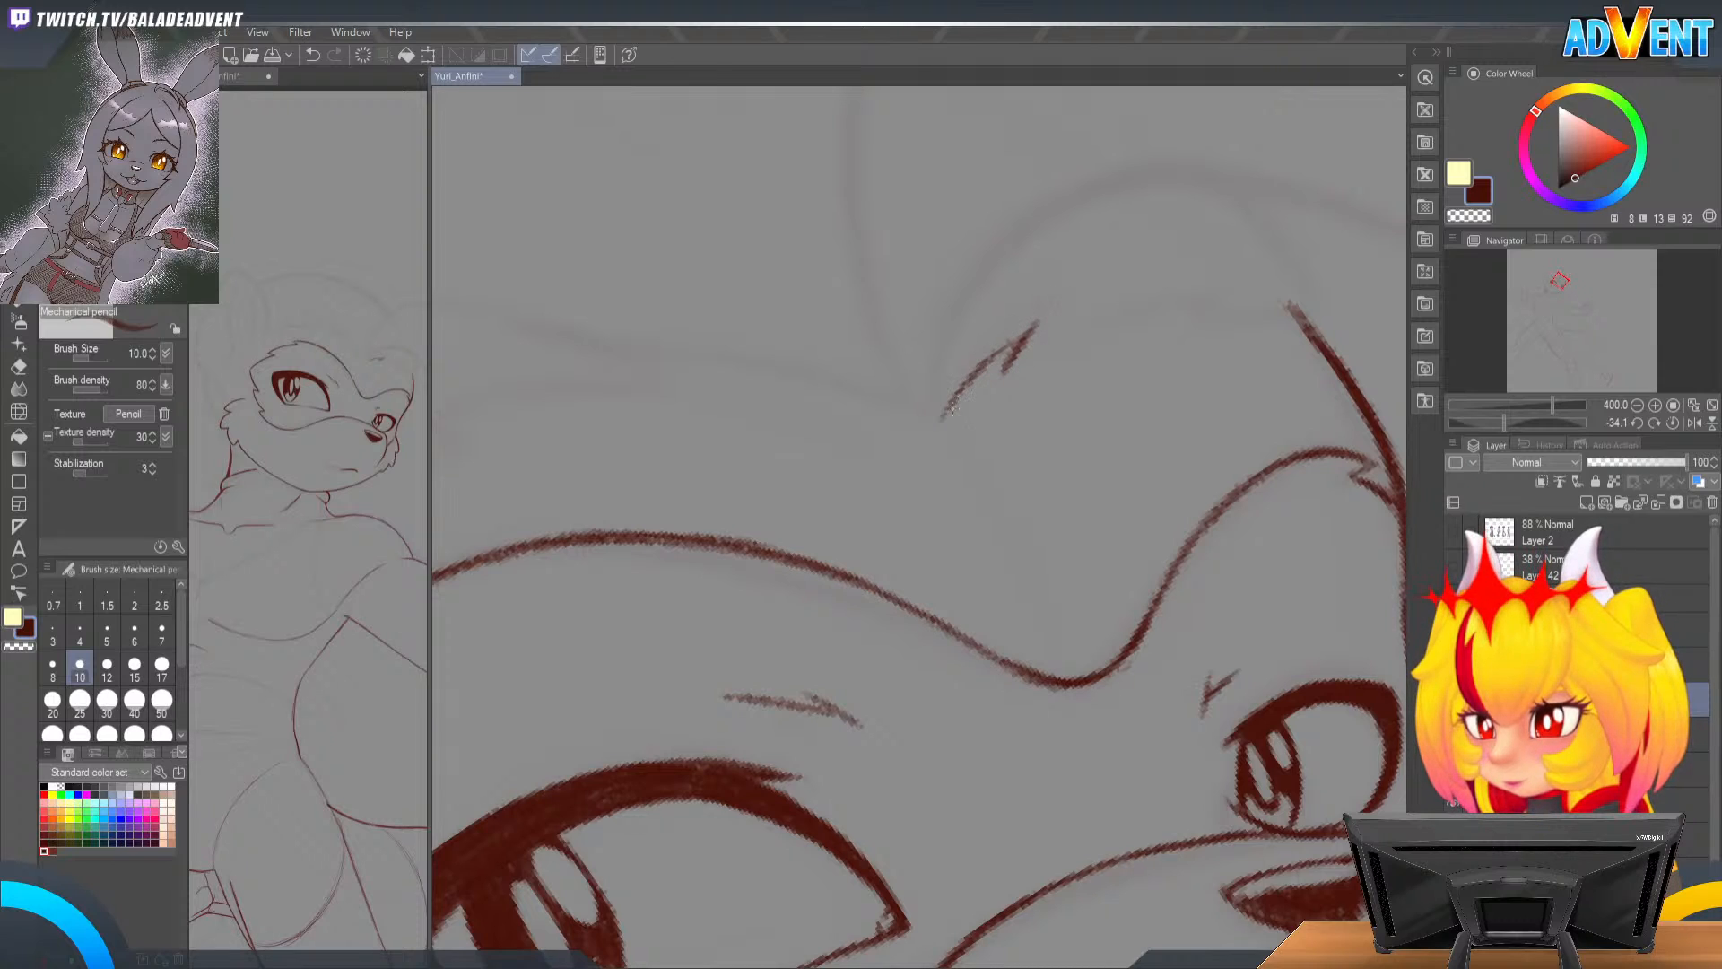
pyautogui.moveTo(945, 416)
pyautogui.mouseDown()
pyautogui.moveTo(1034, 325)
pyautogui.moveTo(972, 378)
pyautogui.mouseUp()
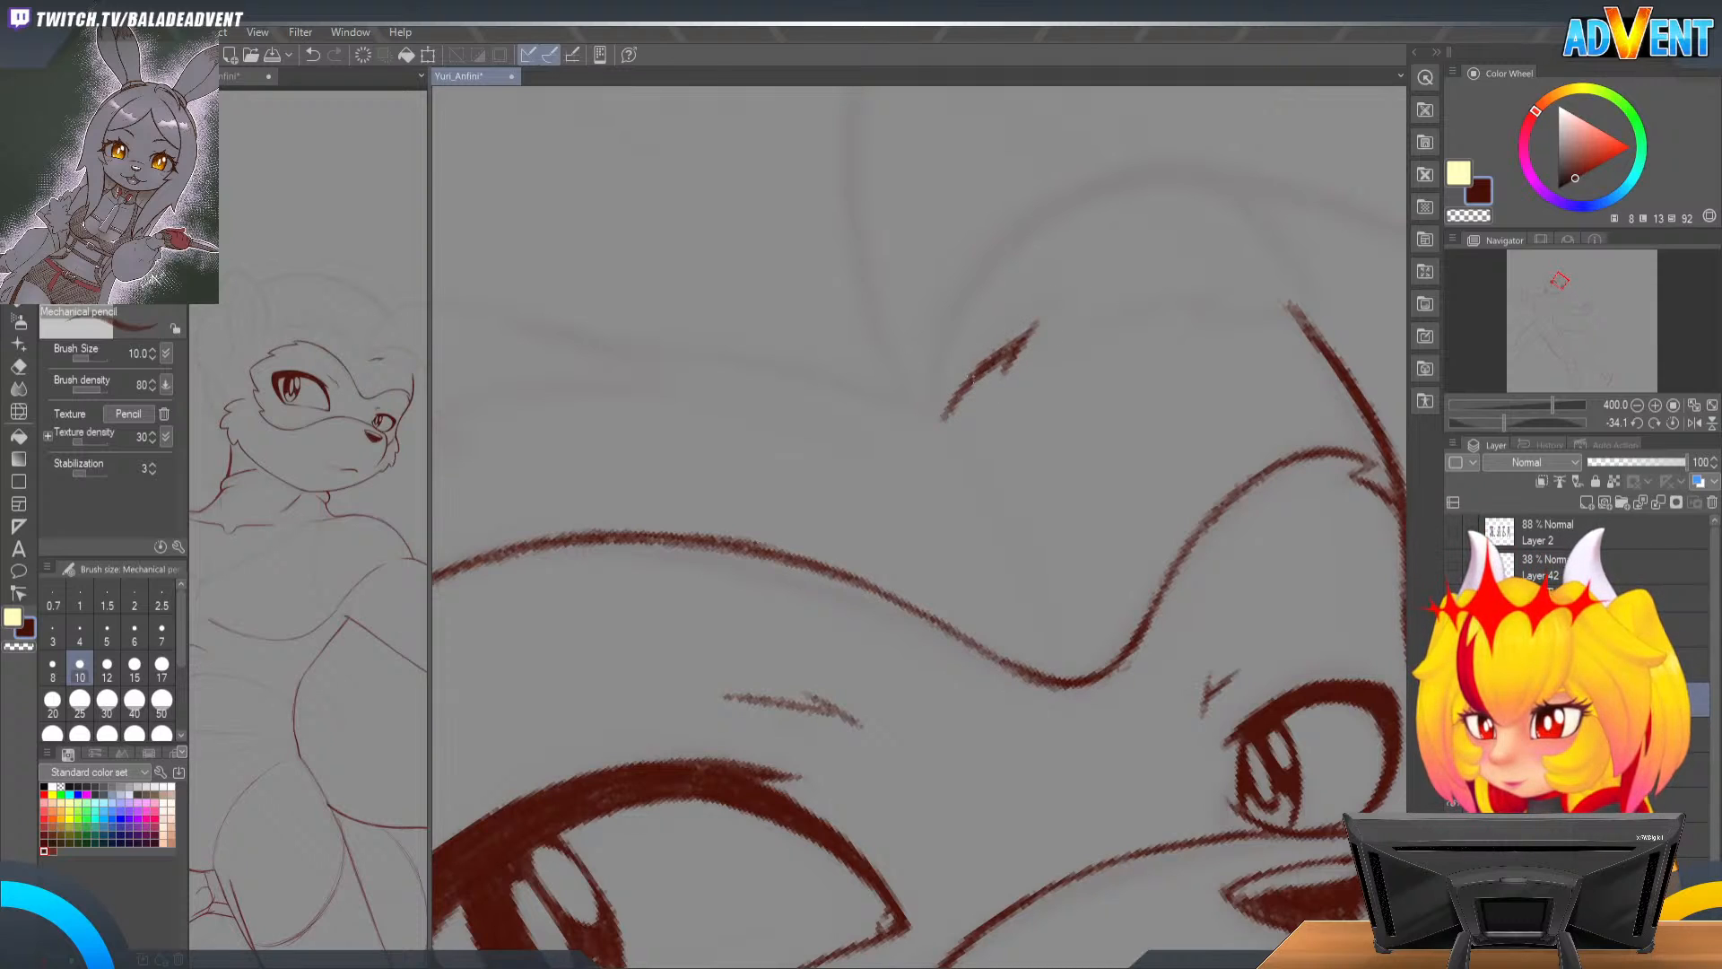
pyautogui.moveTo(1336, 321)
pyautogui.mouseDown()
pyautogui.moveTo(1031, 341)
pyautogui.moveTo(933, 377)
pyautogui.moveTo(906, 413)
pyautogui.mouseUp()
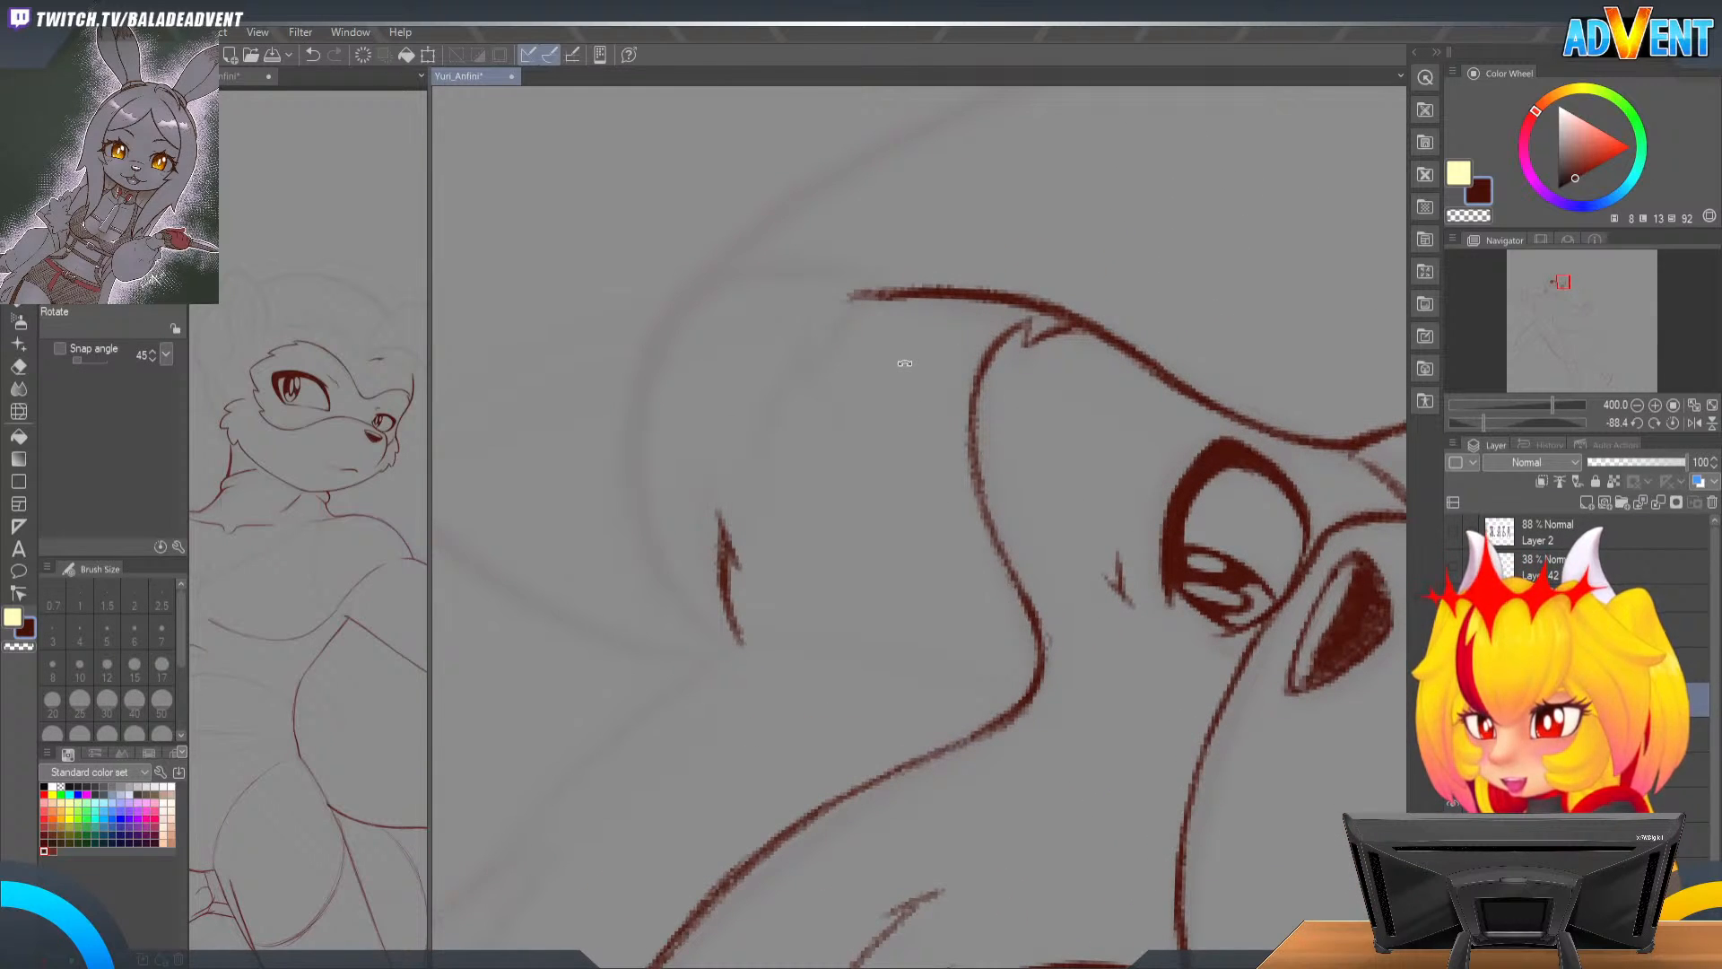
pyautogui.press('p')
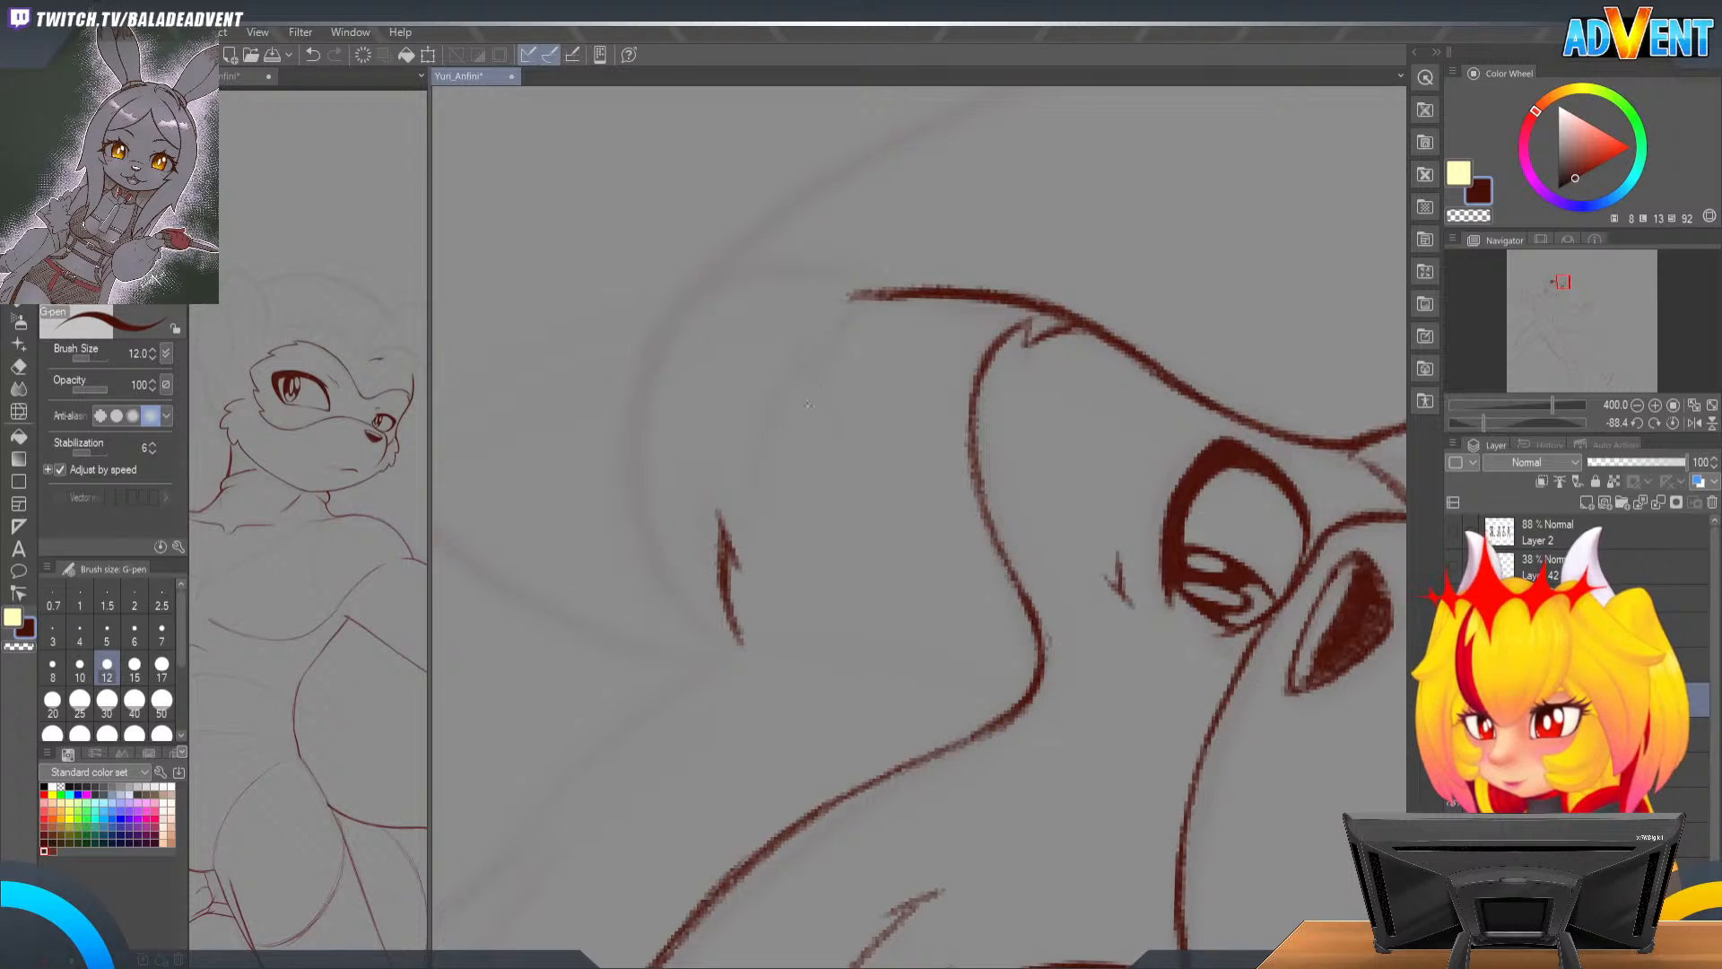
pyautogui.moveTo(809, 410); pyautogui.dragTo(854, 320)
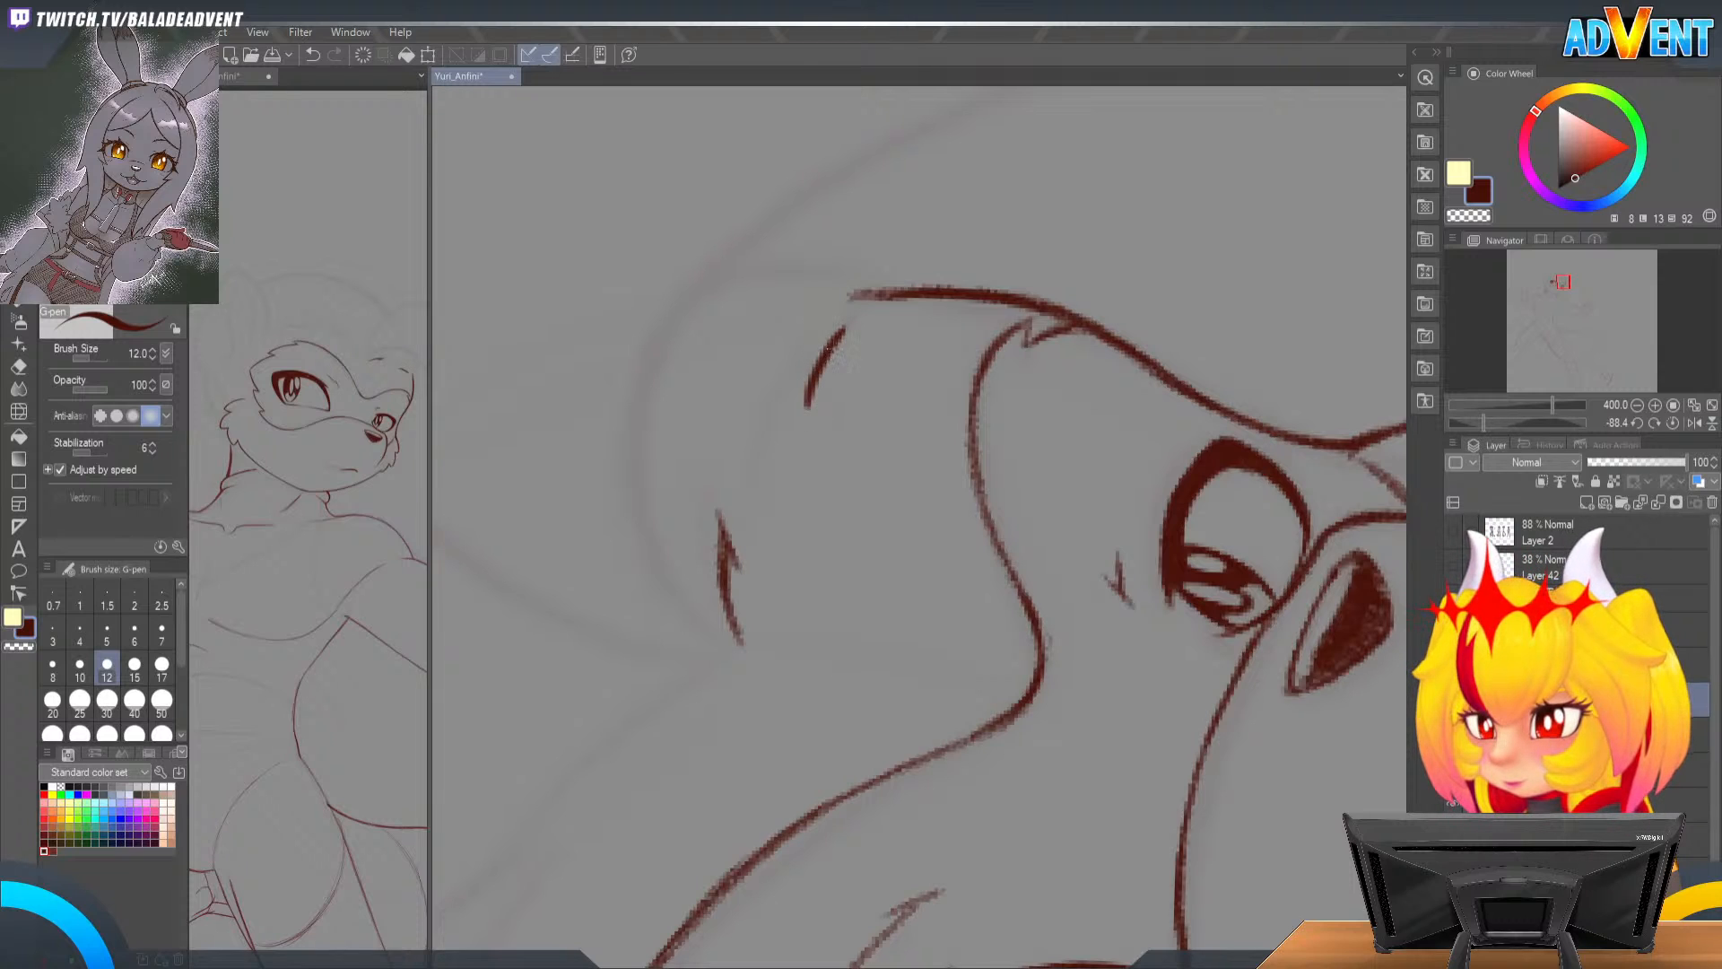
pyautogui.hotkey('ctrl', 'z')
# Step: Ink a short curve from the upper end of the far face outline toward the brow and erase the stray tip at the corner
pyautogui.press('p')
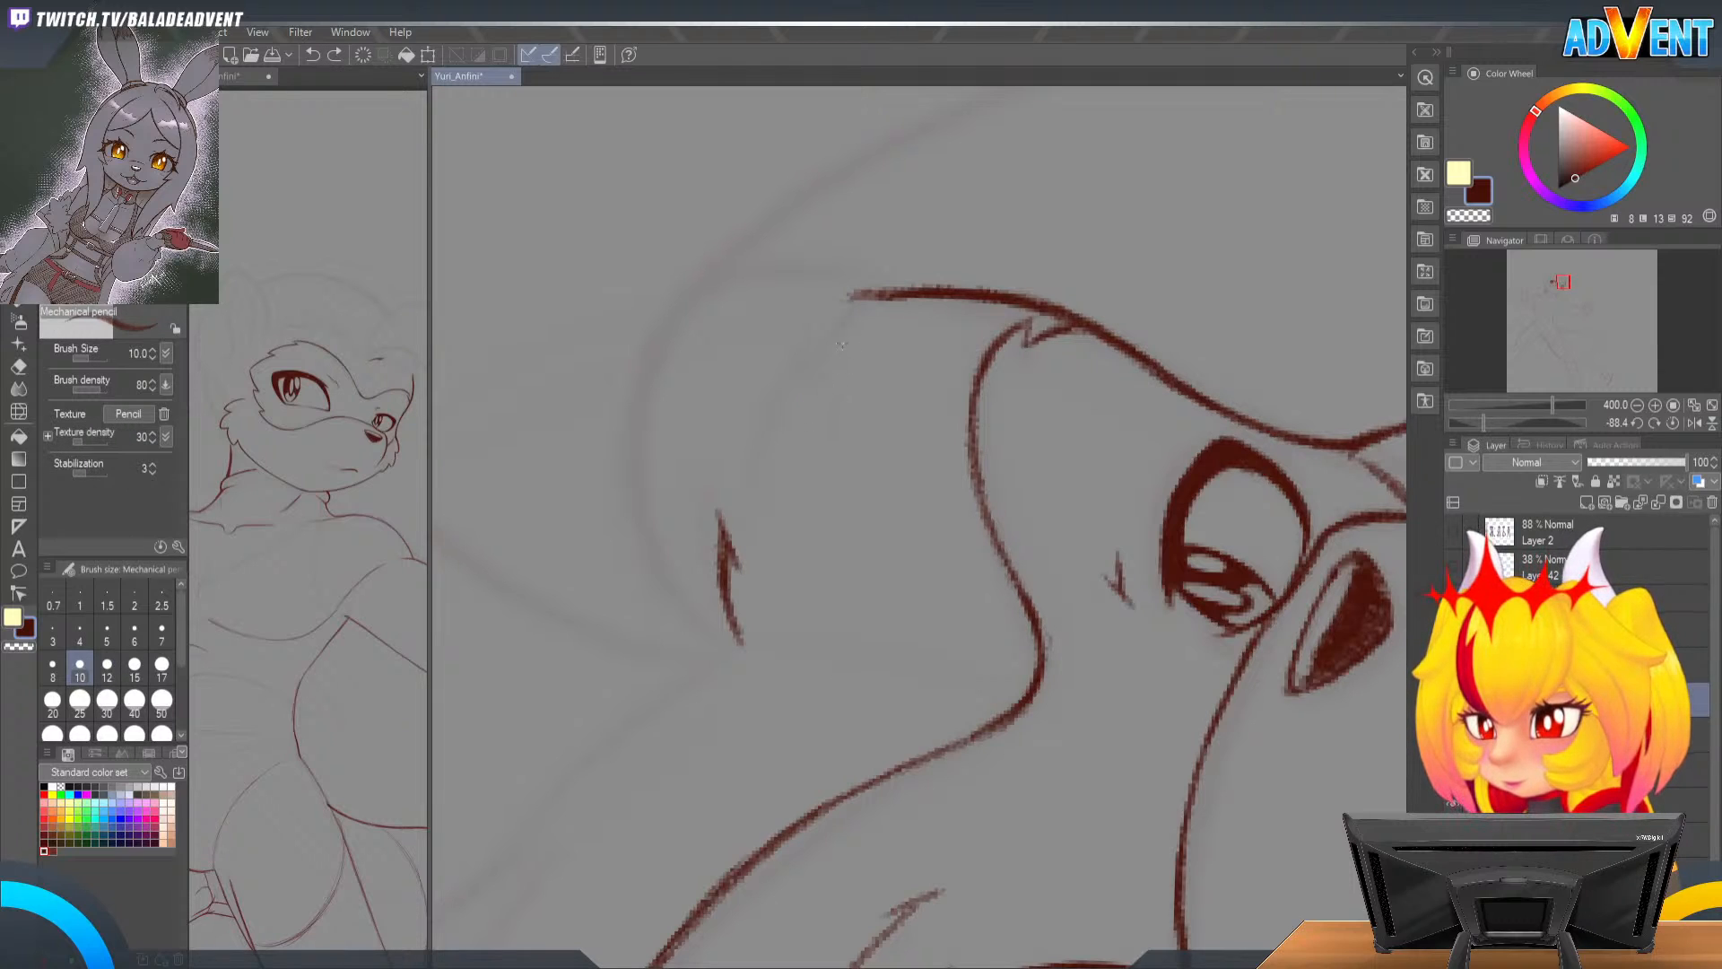
pyautogui.moveTo(815, 398); pyautogui.dragTo(861, 303)
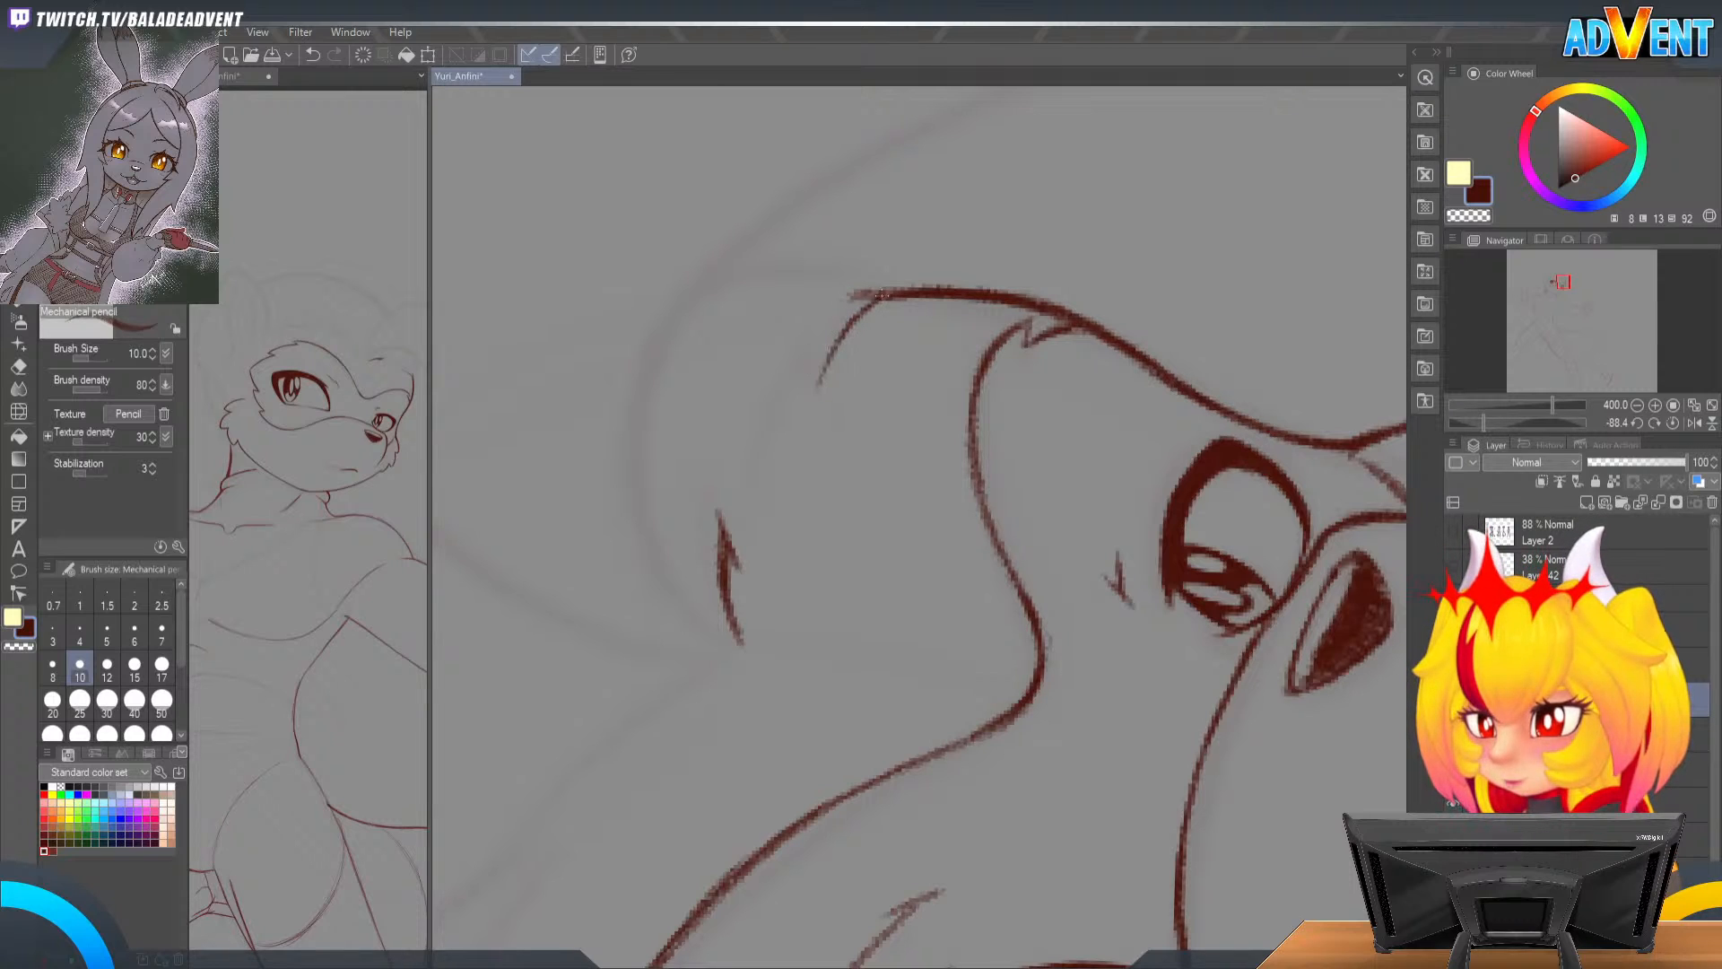
pyautogui.press('e')
pyautogui.click(1454, 700)
pyautogui.click(1454, 700)
pyautogui.click(1454, 734)
pyautogui.click(1454, 734)
pyautogui.click(1454, 629)
pyautogui.click(1454, 630)
pyautogui.click(1548, 630)
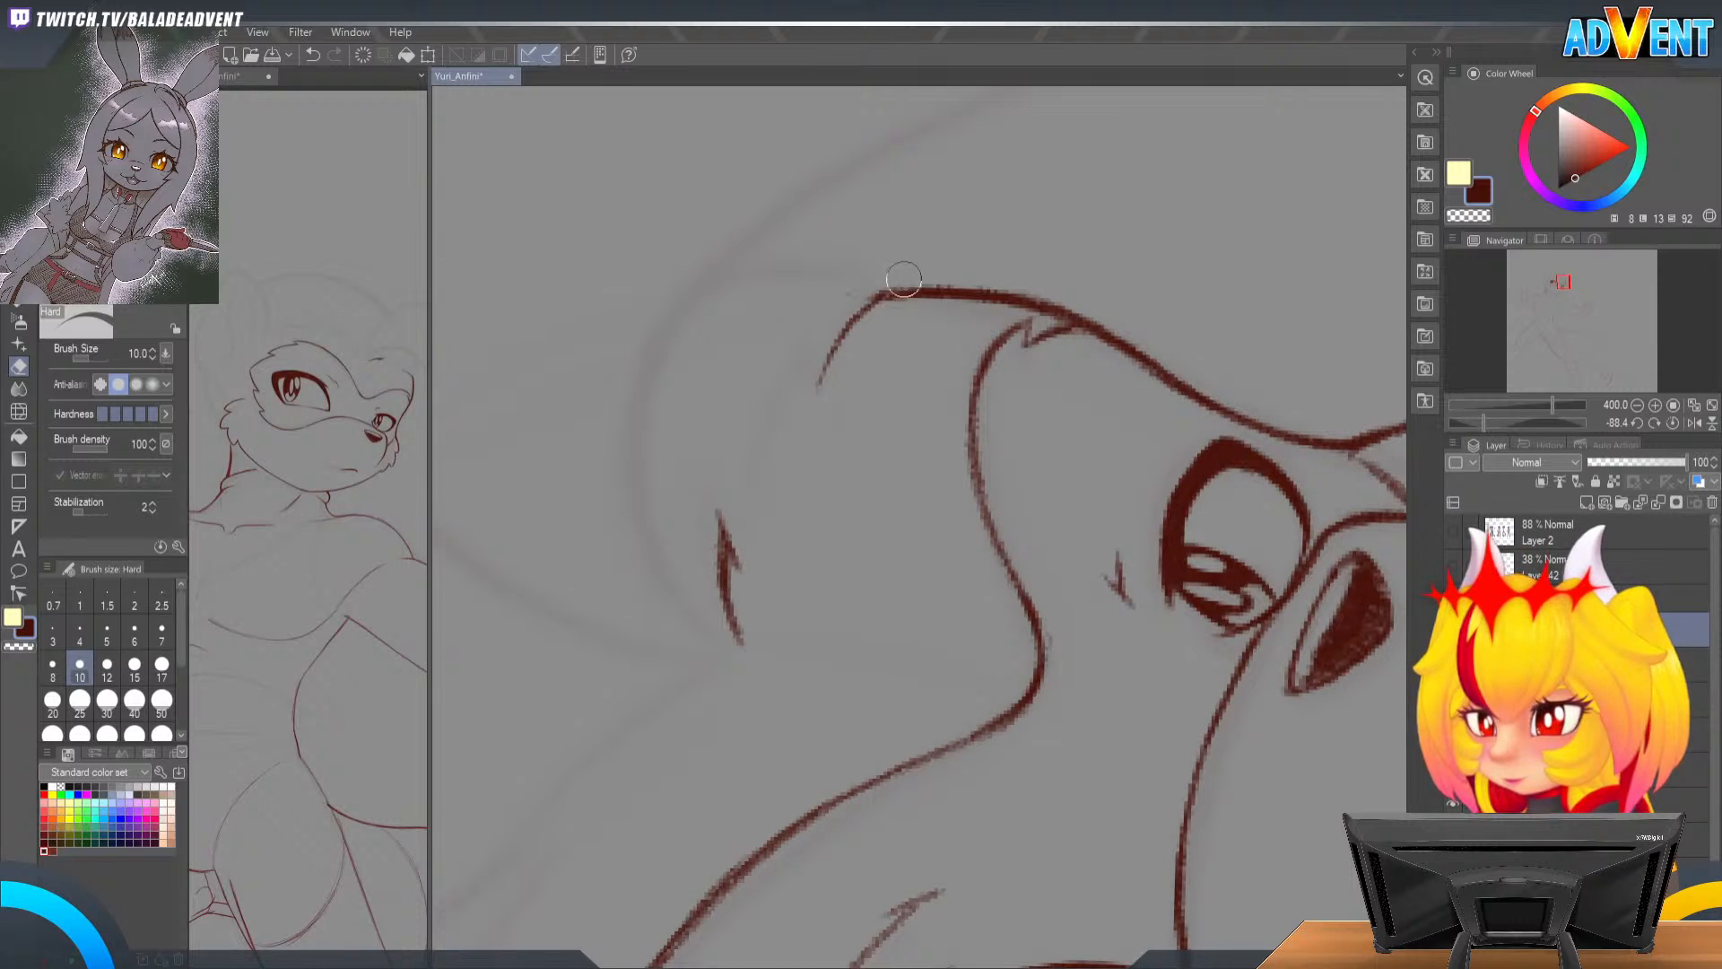
# Step: Darken the new curve beside the face outline's upper end with the size 10 mechanical pencil
pyautogui.press('p')
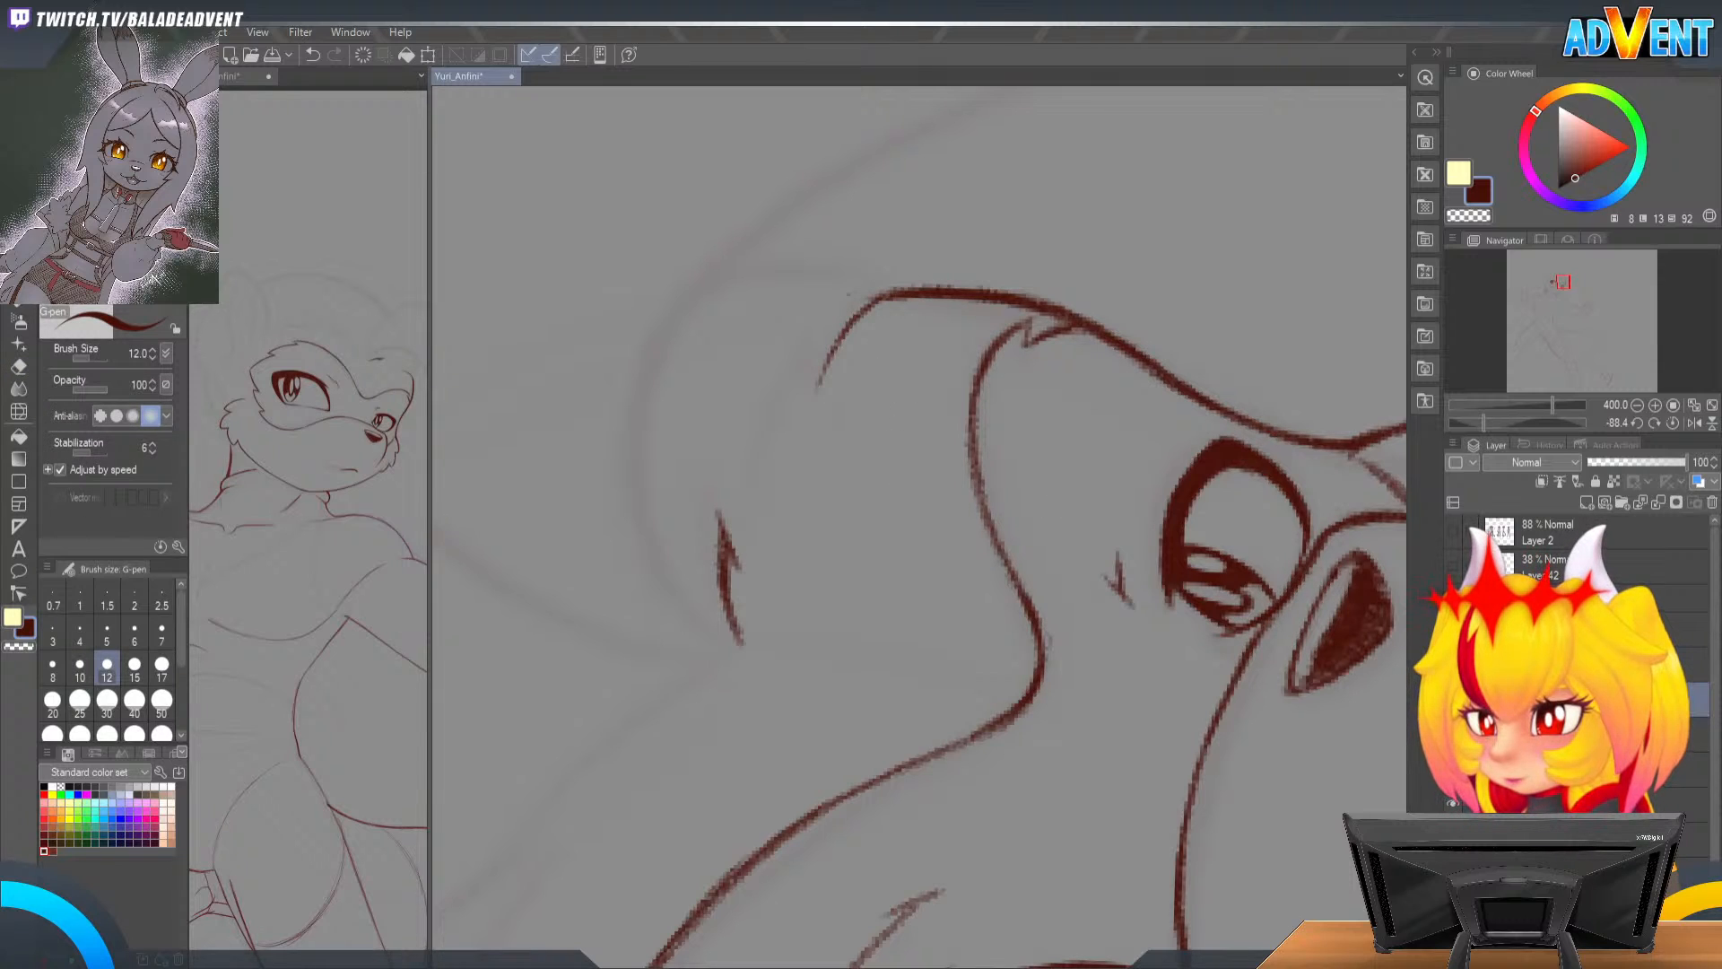
pyautogui.press('p')
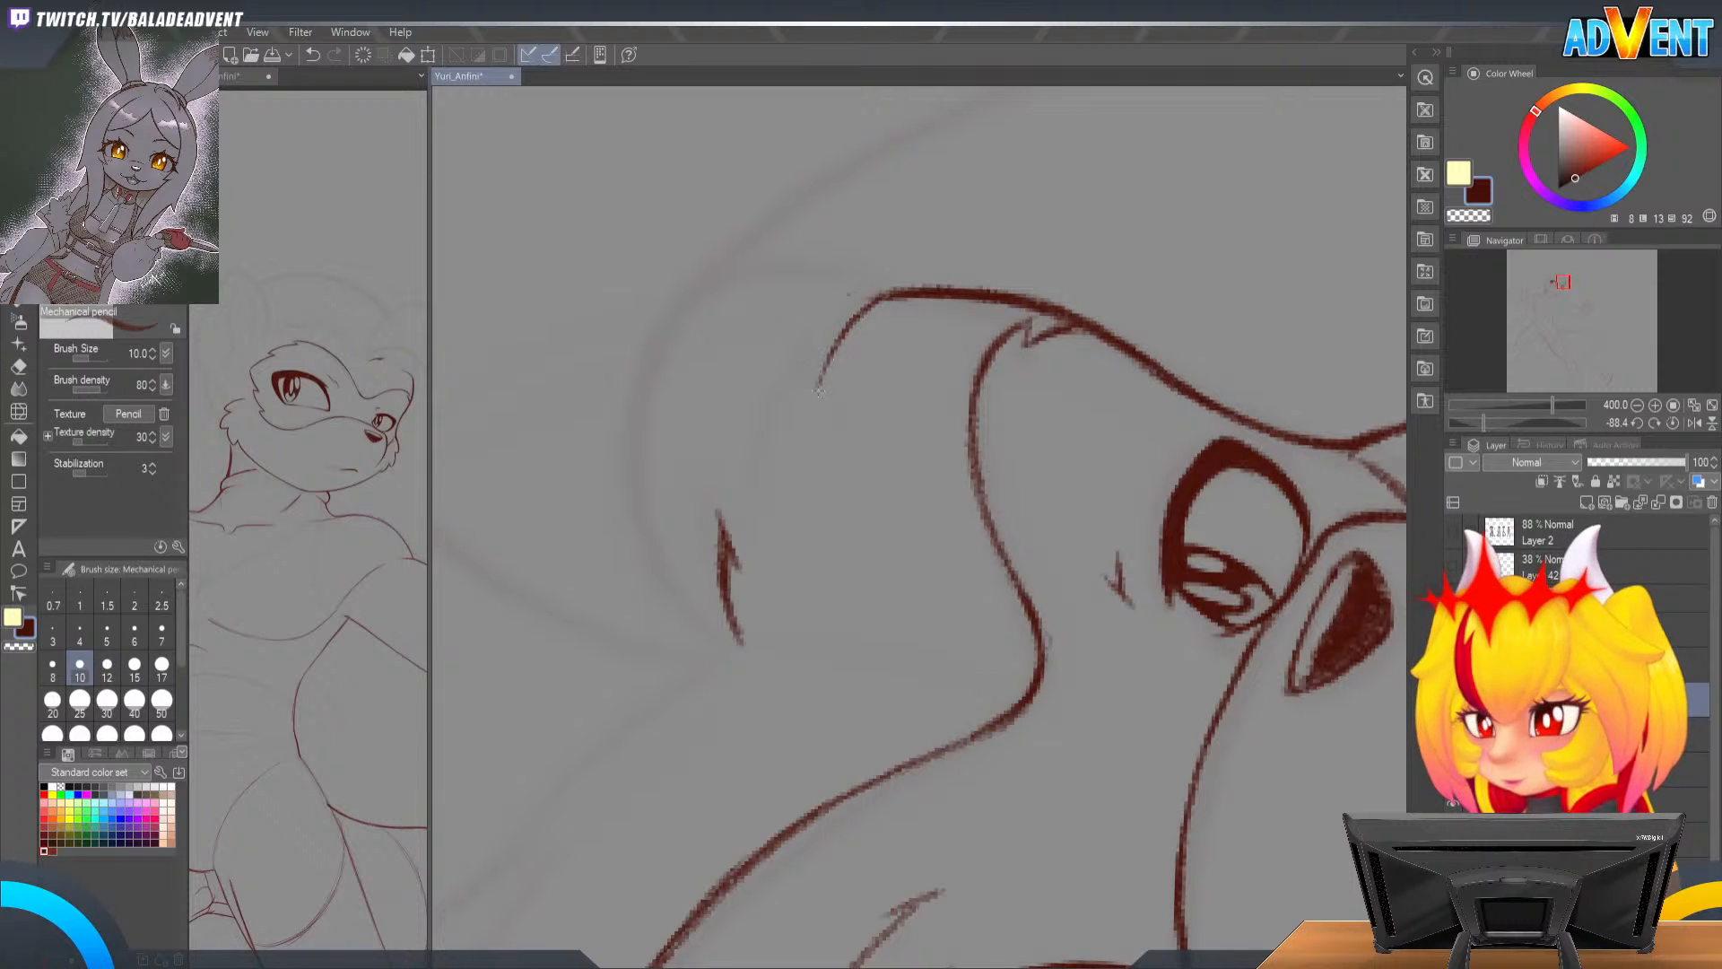
pyautogui.moveTo(884, 298); pyautogui.dragTo(849, 332)
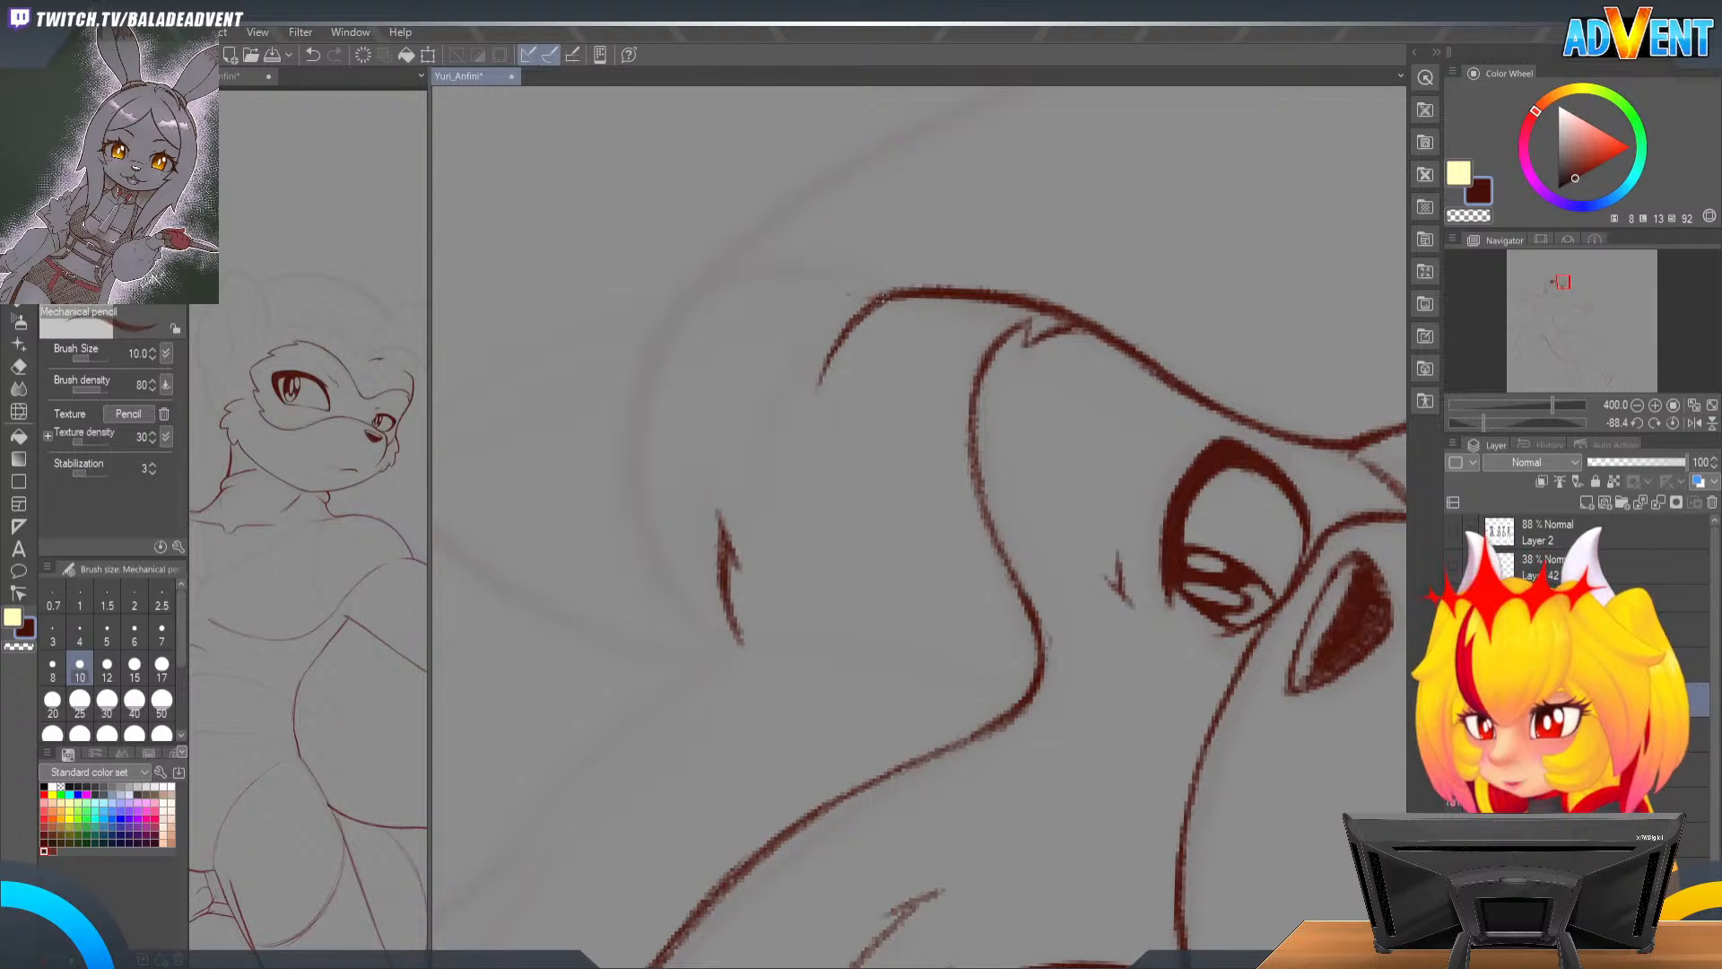
# Step: Ink a short upward spike at the free end of the far brow curve, forming a pointed fur notch with the size 10 mechanical pencil
pyautogui.press('r')
pyautogui.moveTo(987, 257)
pyautogui.mouseDown()
pyautogui.moveTo(1161, 411)
pyautogui.moveTo(1203, 511)
pyautogui.moveTo(1213, 360)
pyautogui.mouseUp()
pyautogui.moveTo(1203, 254)
pyautogui.mouseDown()
pyautogui.moveTo(1153, 427)
pyautogui.moveTo(1253, 318)
pyautogui.mouseUp()
pyautogui.press('p')
pyautogui.moveTo(1018, 366)
pyautogui.mouseDown()
pyautogui.moveTo(1090, 338)
pyautogui.moveTo(922, 196)
pyautogui.moveTo(812, 258)
pyautogui.mouseUp()
pyautogui.hotkey('shift', 'space')
pyautogui.moveTo(787, 405); pyautogui.dragTo(818, 344)
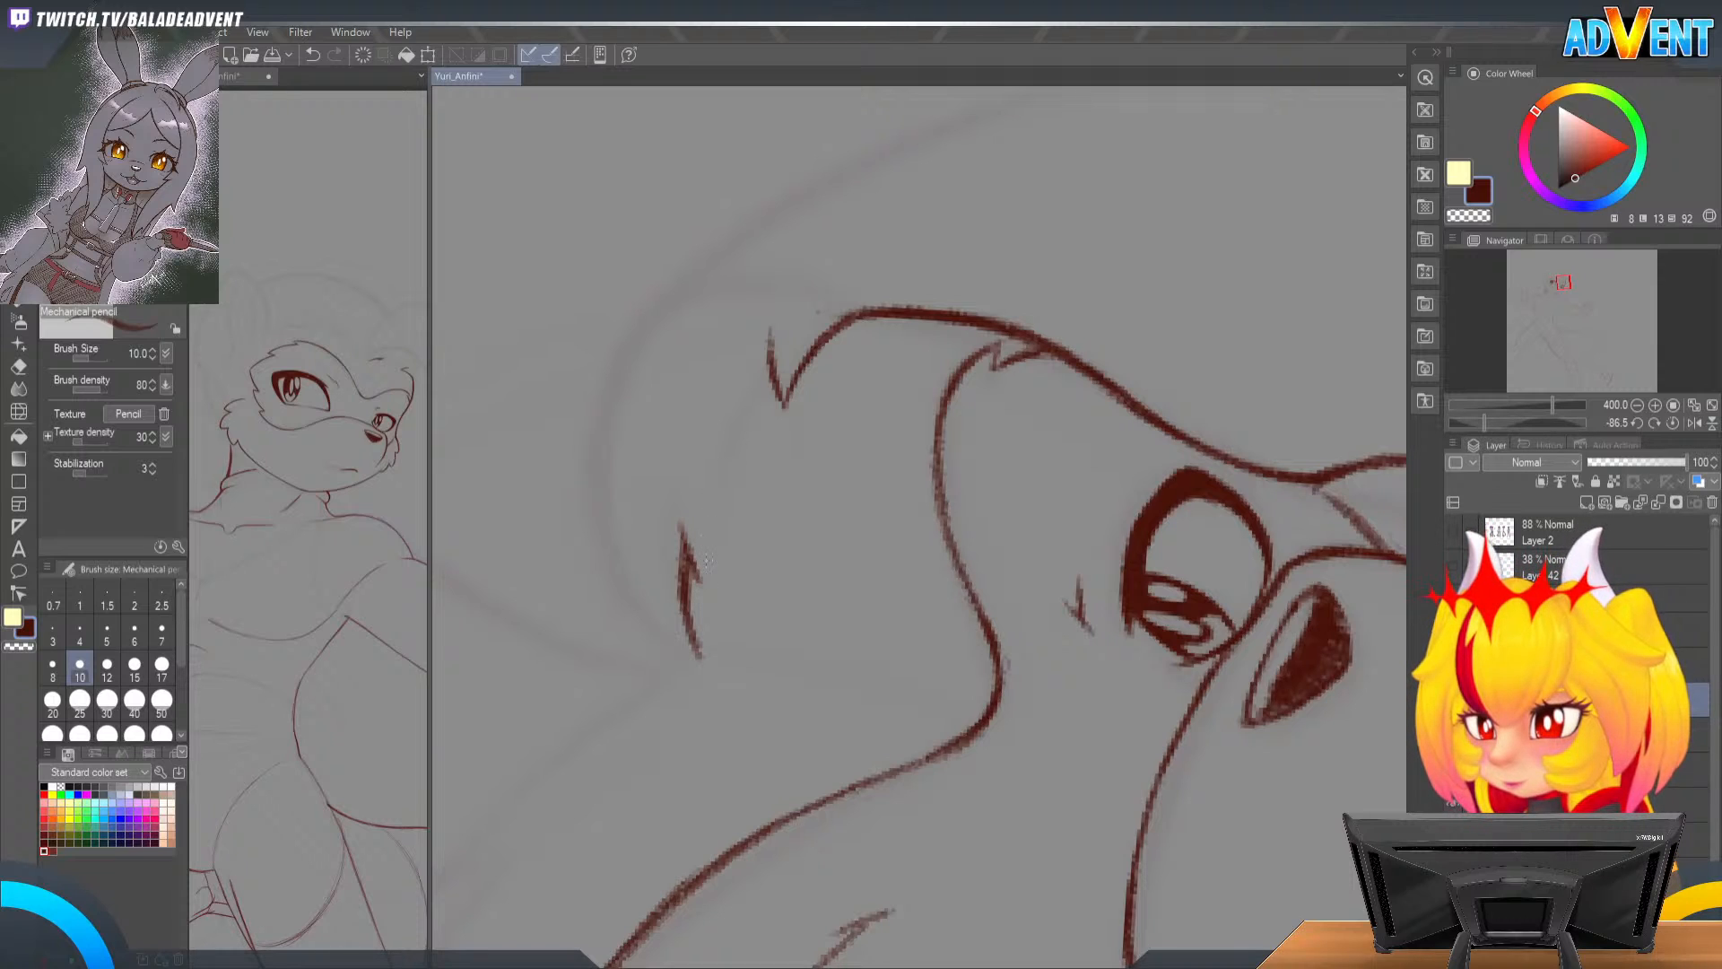
# Step: Undo a misplaced stroke and ink a curved brow line from the new fur notch toward the spiky forehead mark
pyautogui.moveTo(705, 562); pyautogui.dragTo(741, 409)
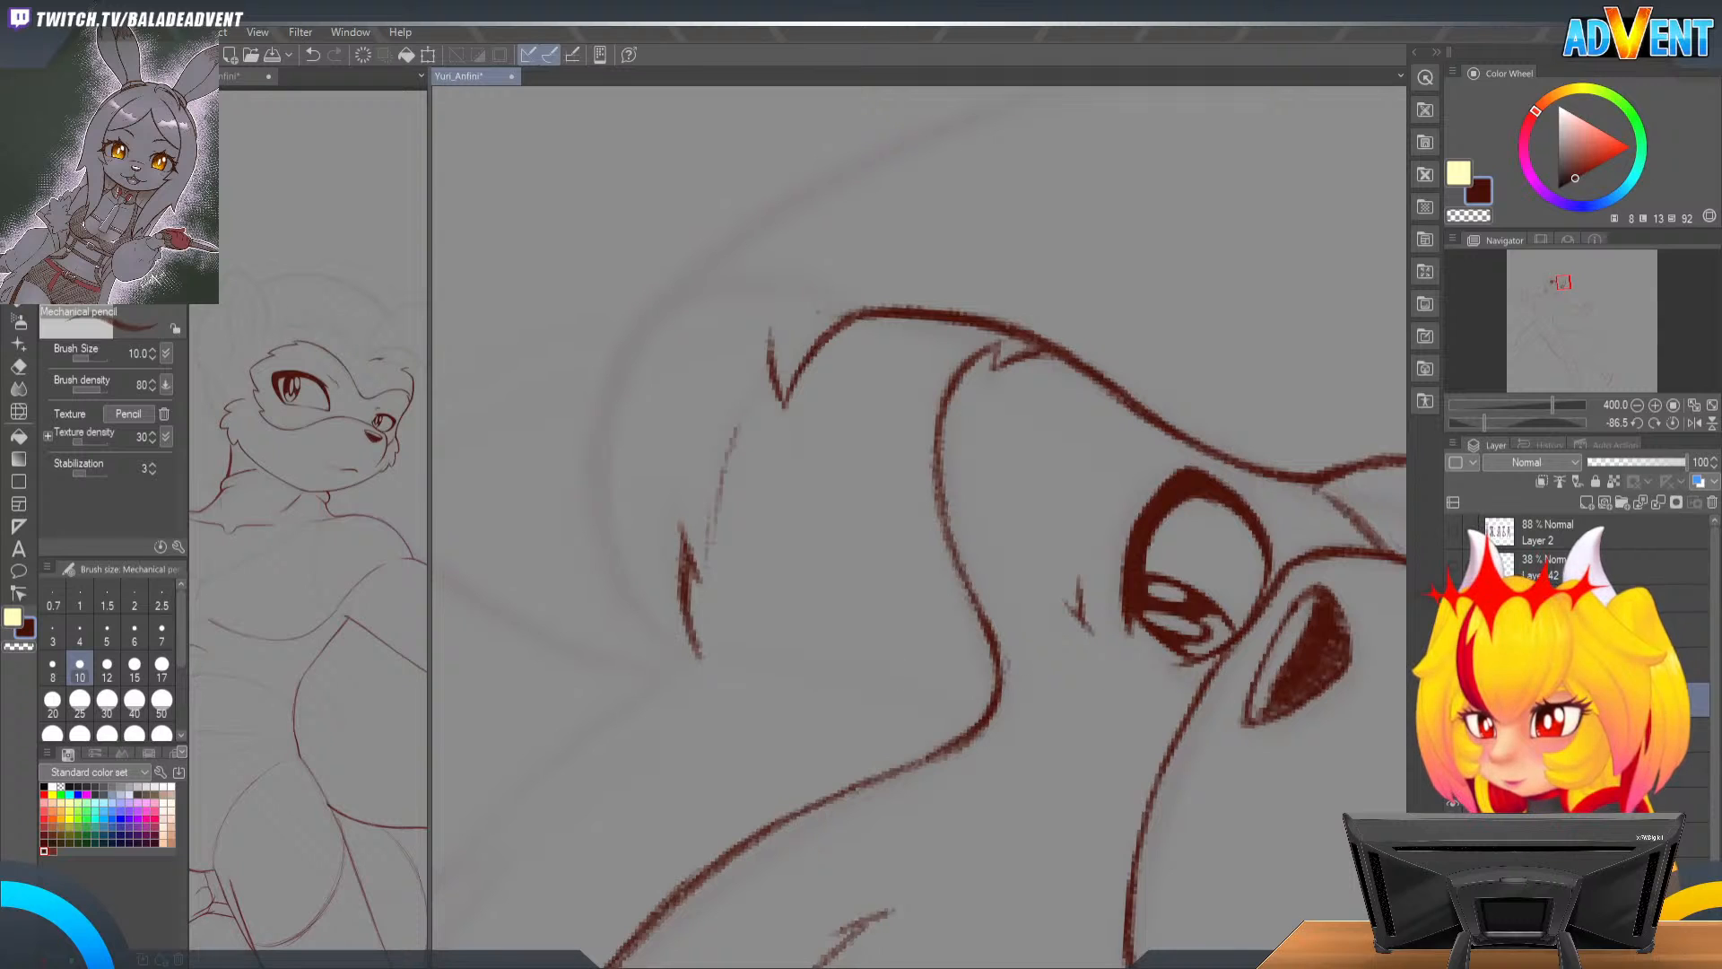
pyautogui.hotkey('ctrl', 'z')
pyautogui.press('r')
pyautogui.moveTo(849, 223)
pyautogui.mouseDown()
pyautogui.moveTo(1115, 416)
pyautogui.moveTo(1050, 254)
pyautogui.moveTo(875, 247)
pyautogui.mouseUp()
pyautogui.press('p')
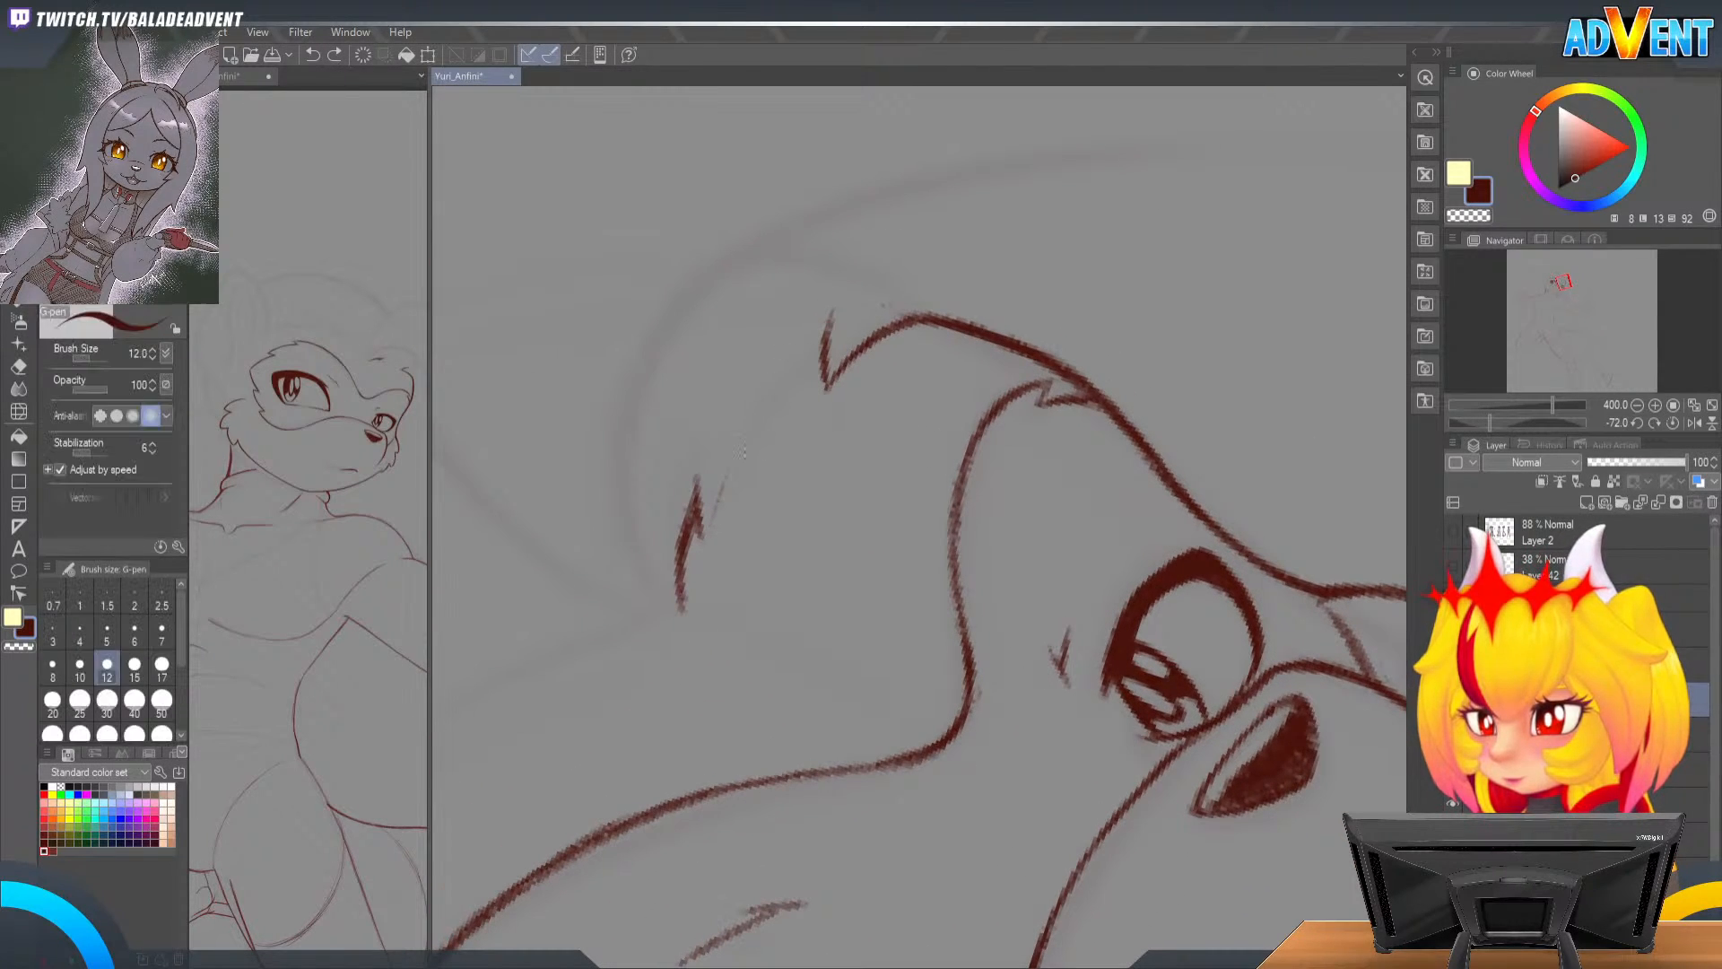
pyautogui.moveTo(723, 511); pyautogui.dragTo(818, 347)
pyautogui.moveTo(765, 417); pyautogui.dragTo(824, 344)
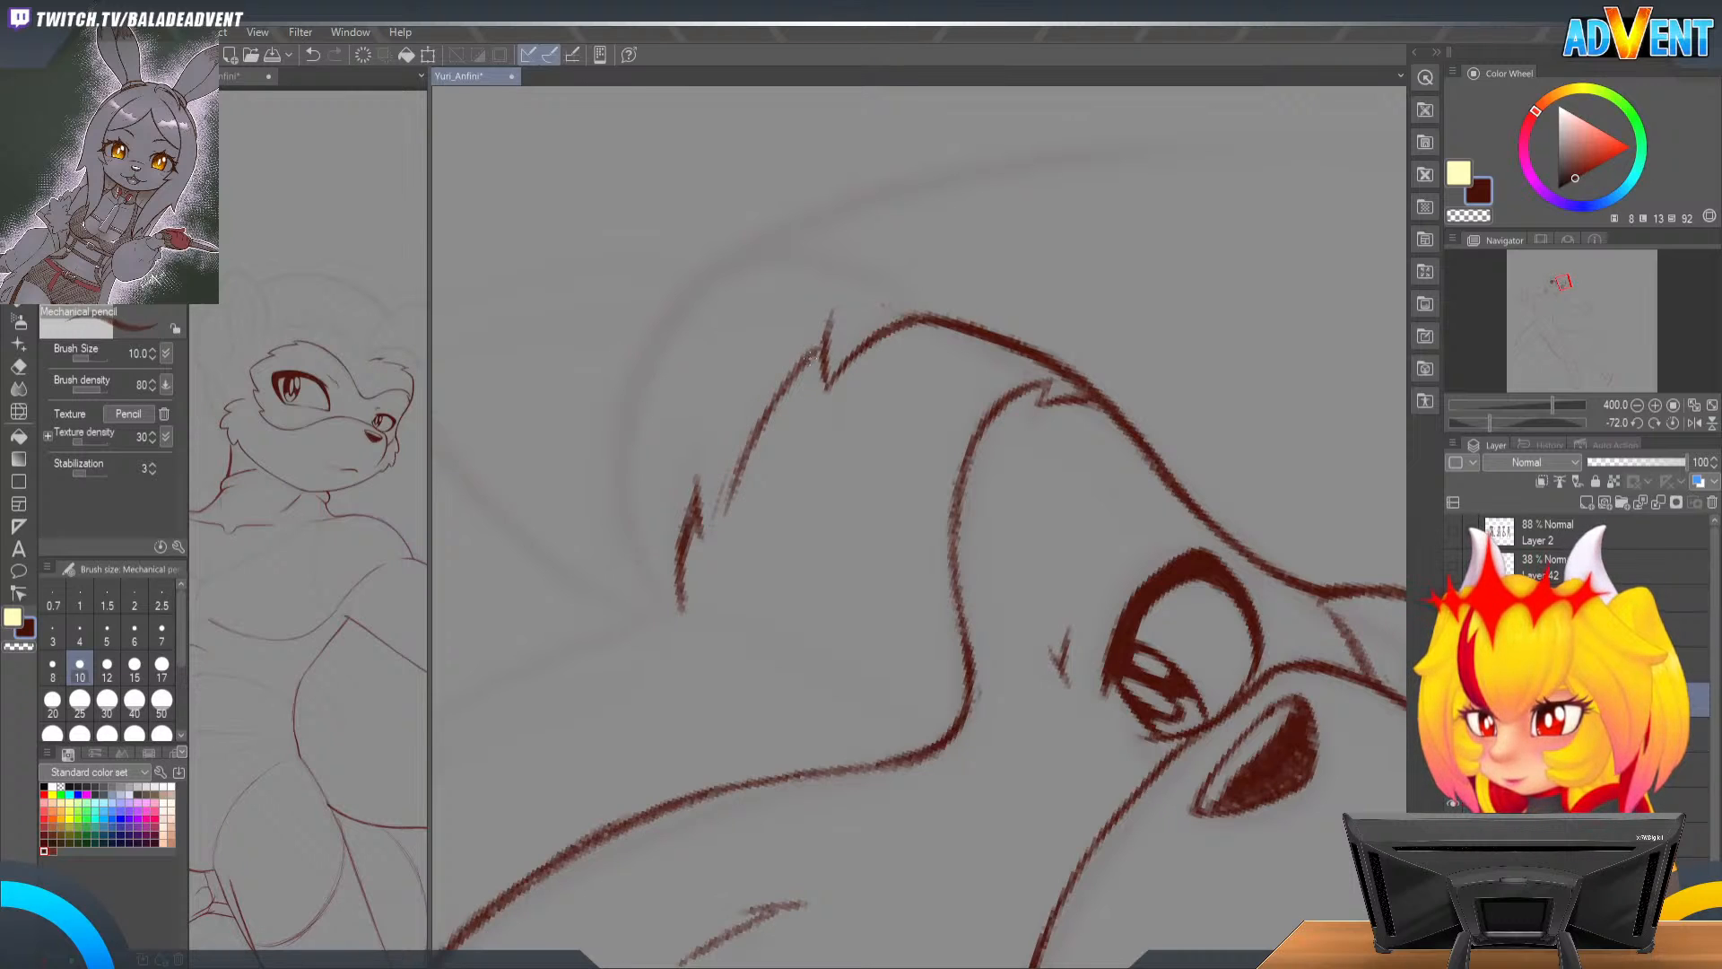
pyautogui.moveTo(722, 518); pyautogui.dragTo(808, 356)
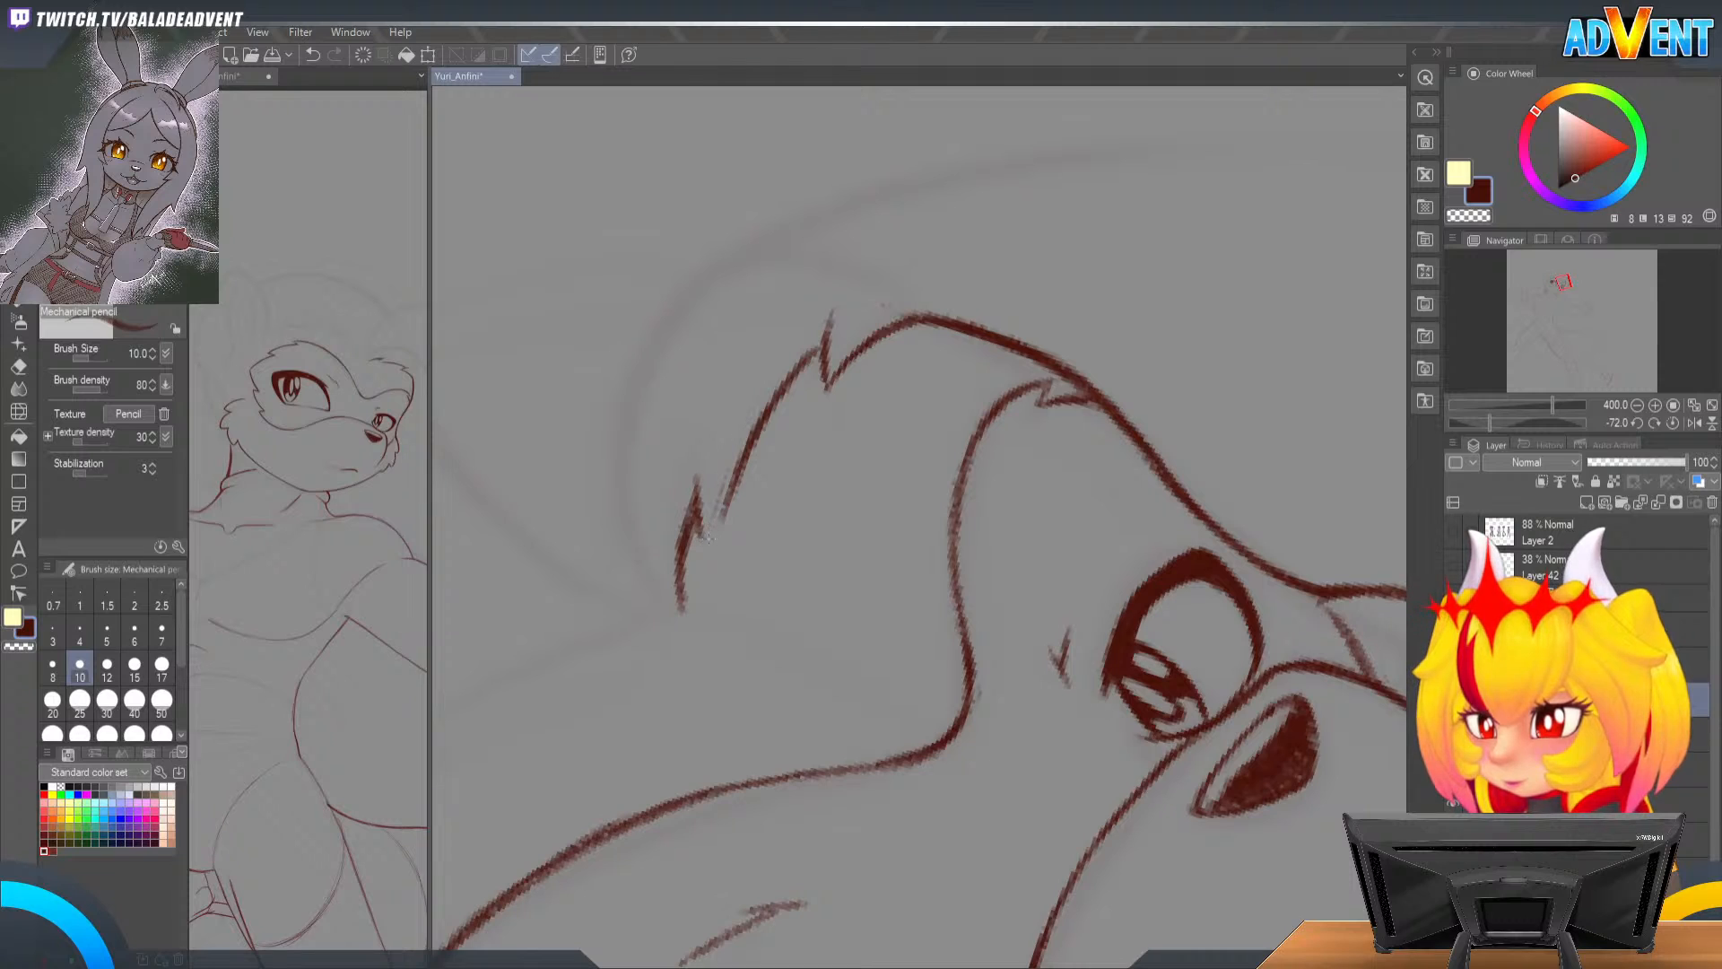
# Step: Erase the inner spur of the forehead mark and darken the brow line where it meets the upper fur notch
pyautogui.press('e')
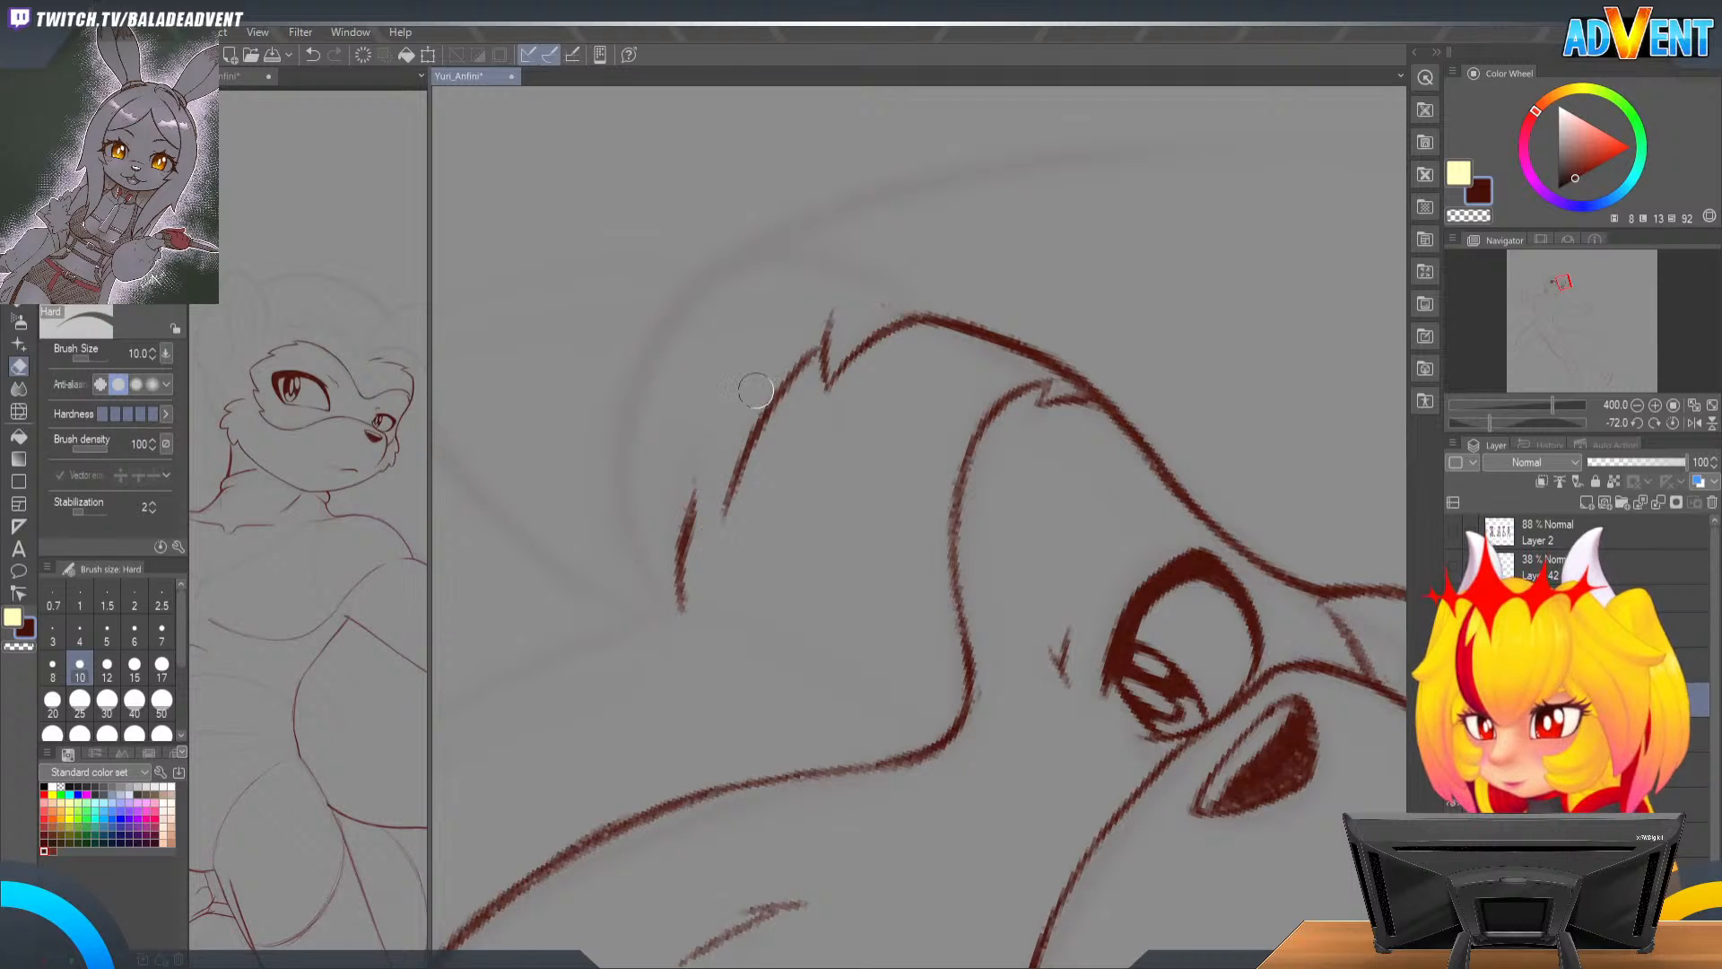
pyautogui.press('p')
pyautogui.moveTo(727, 523)
pyautogui.mouseDown()
pyautogui.moveTo(741, 459)
pyautogui.moveTo(826, 352)
pyautogui.moveTo(804, 371)
pyautogui.moveTo(809, 357)
pyautogui.moveTo(829, 384)
pyautogui.moveTo(857, 350)
pyautogui.mouseUp()
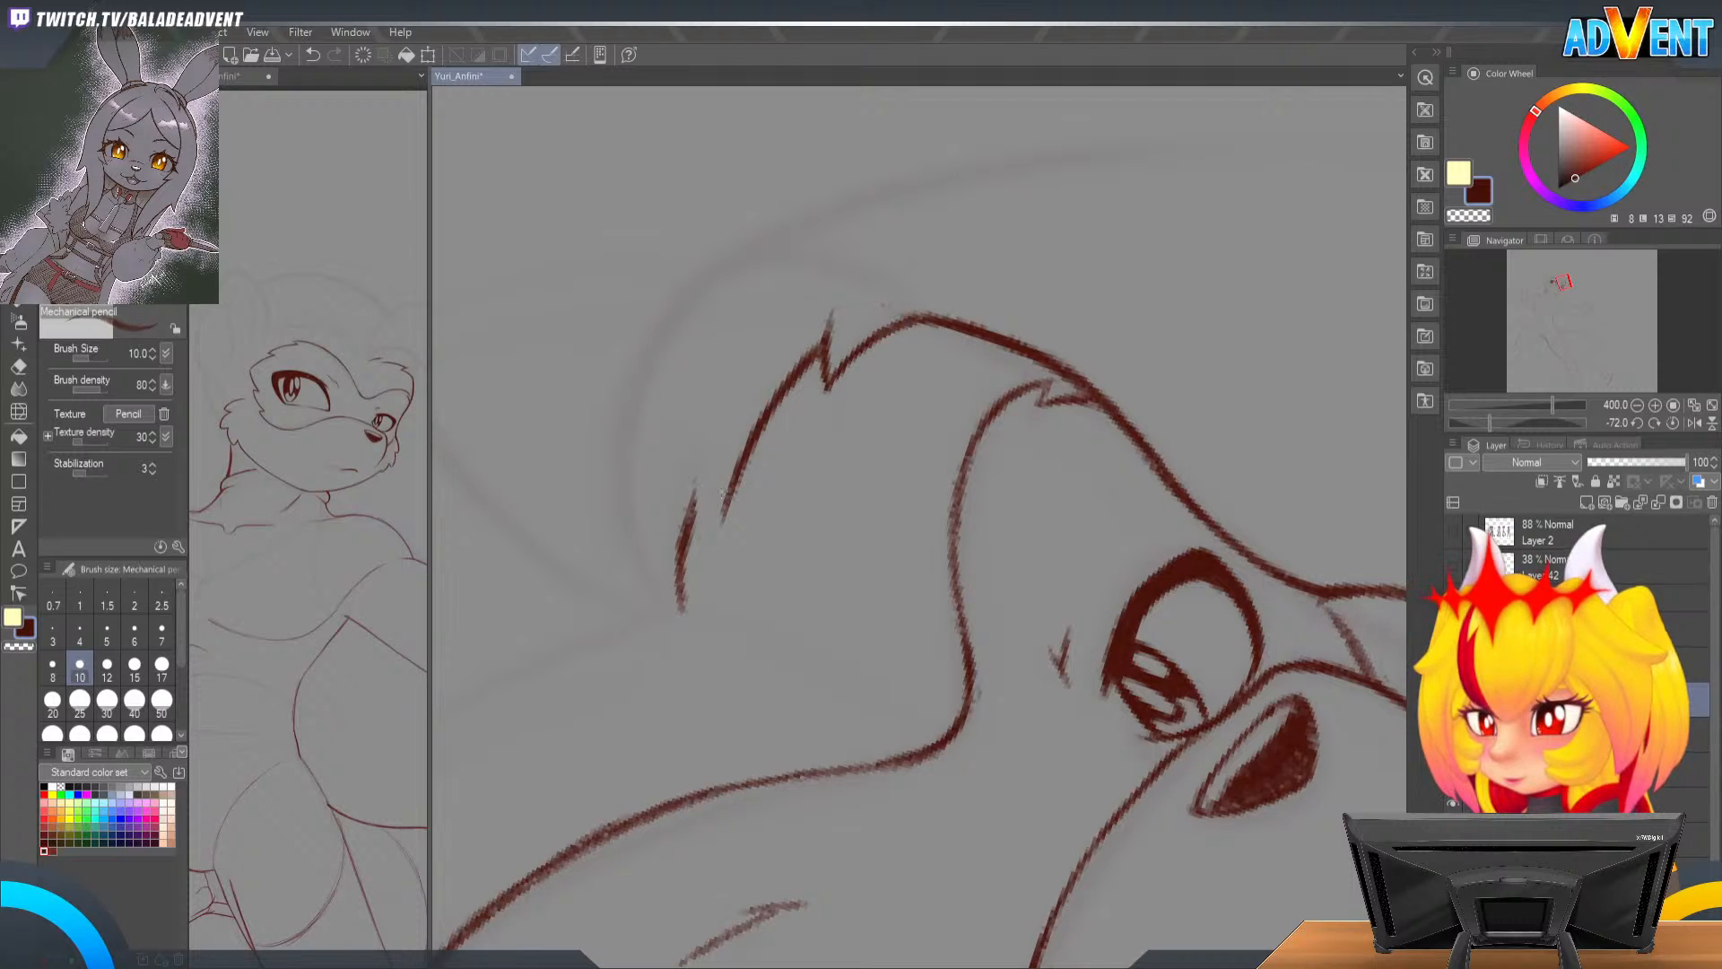
pyautogui.moveTo(728, 496); pyautogui.dragTo(743, 461)
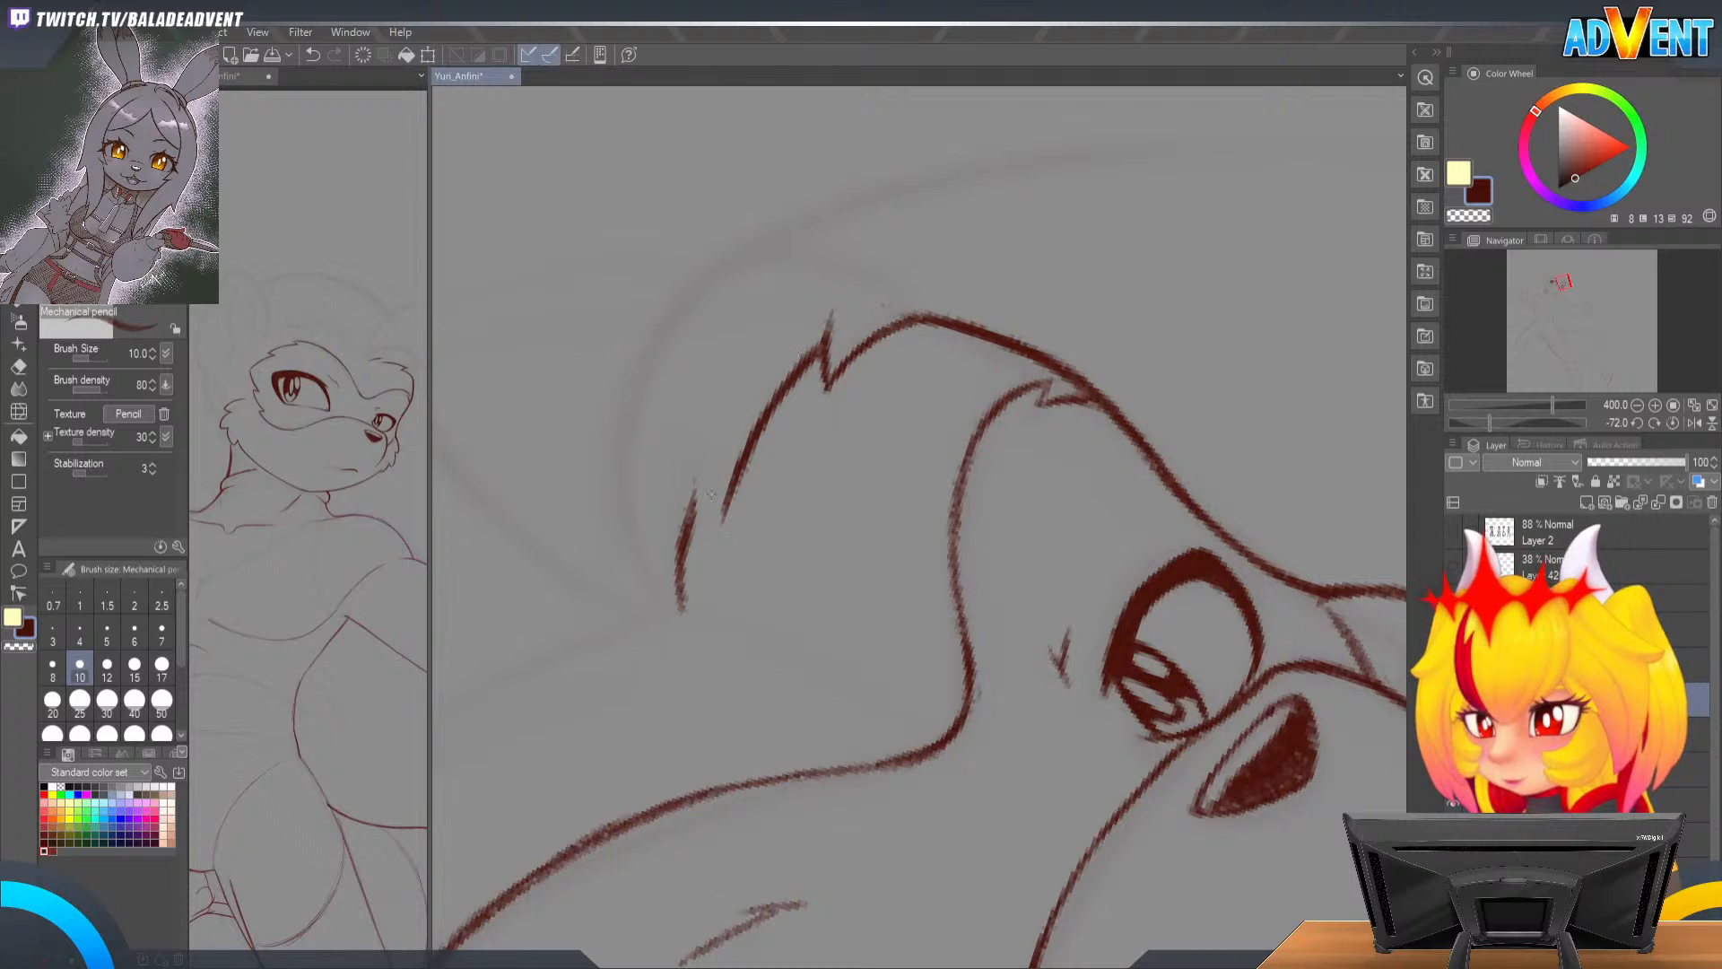
# Step: Ink a pointed tuft joining the lower end of the brow line to the forehead mark, and thicken that mark
pyautogui.moveTo(721, 519); pyautogui.dragTo(680, 441)
pyautogui.hotkey('ctrl', 'z')
pyautogui.moveTo(724, 526); pyautogui.dragTo(692, 465)
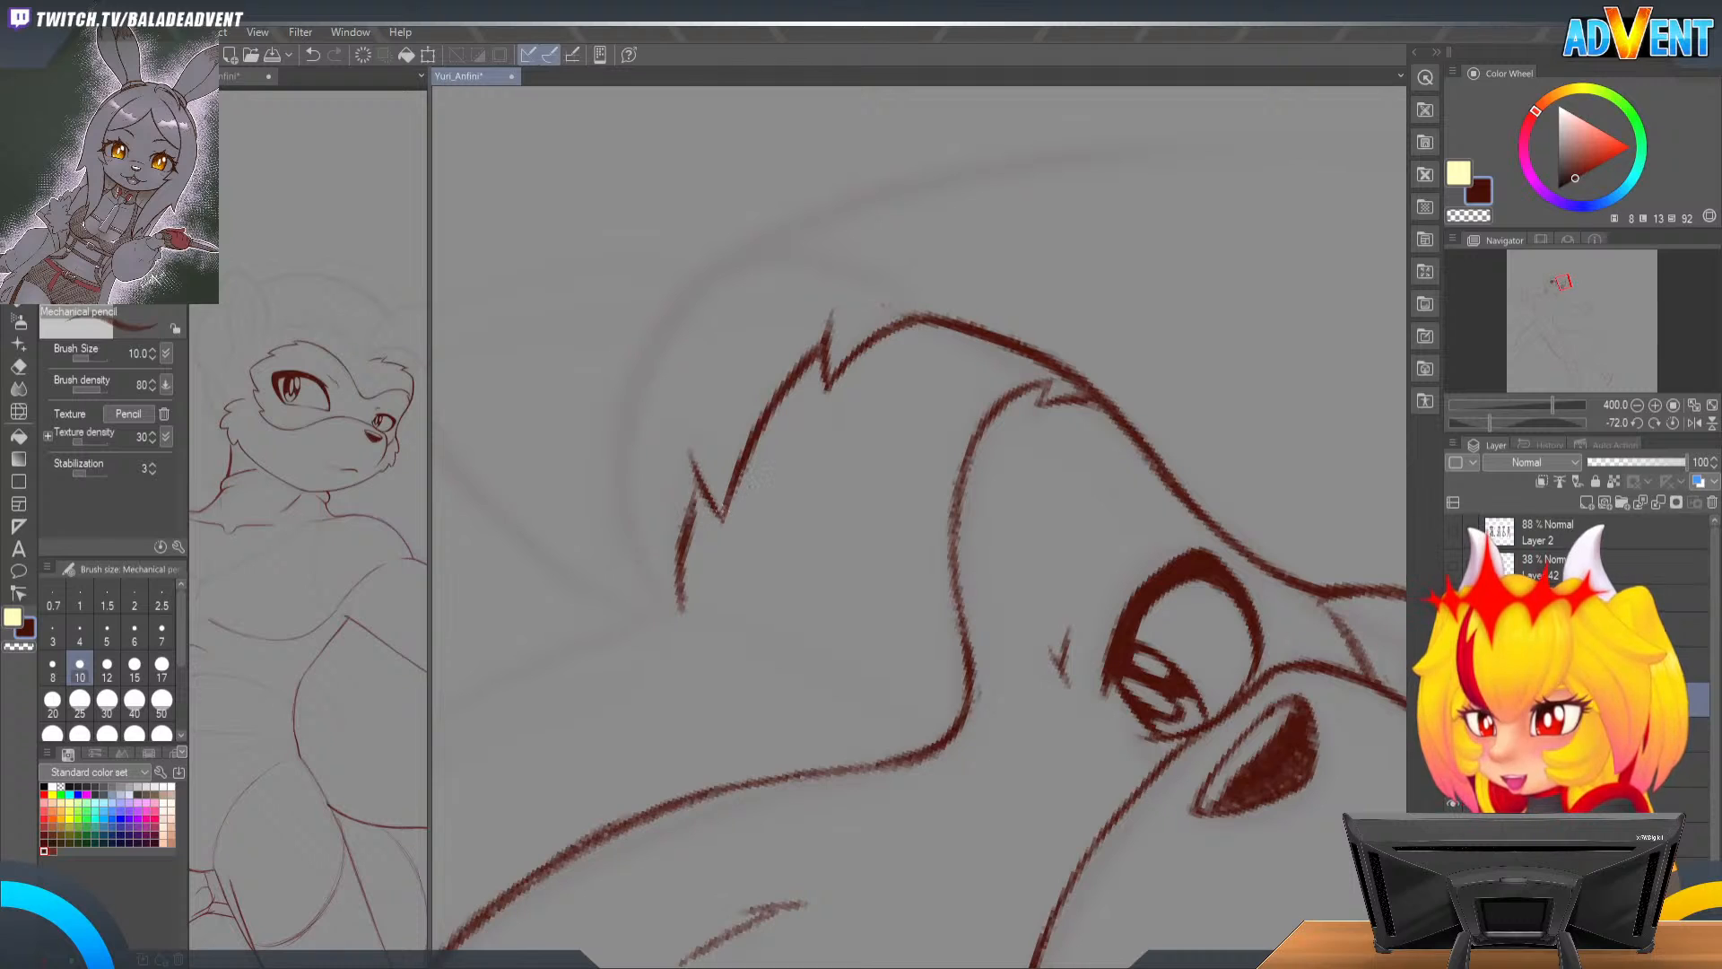
pyautogui.moveTo(758, 421); pyautogui.dragTo(787, 378)
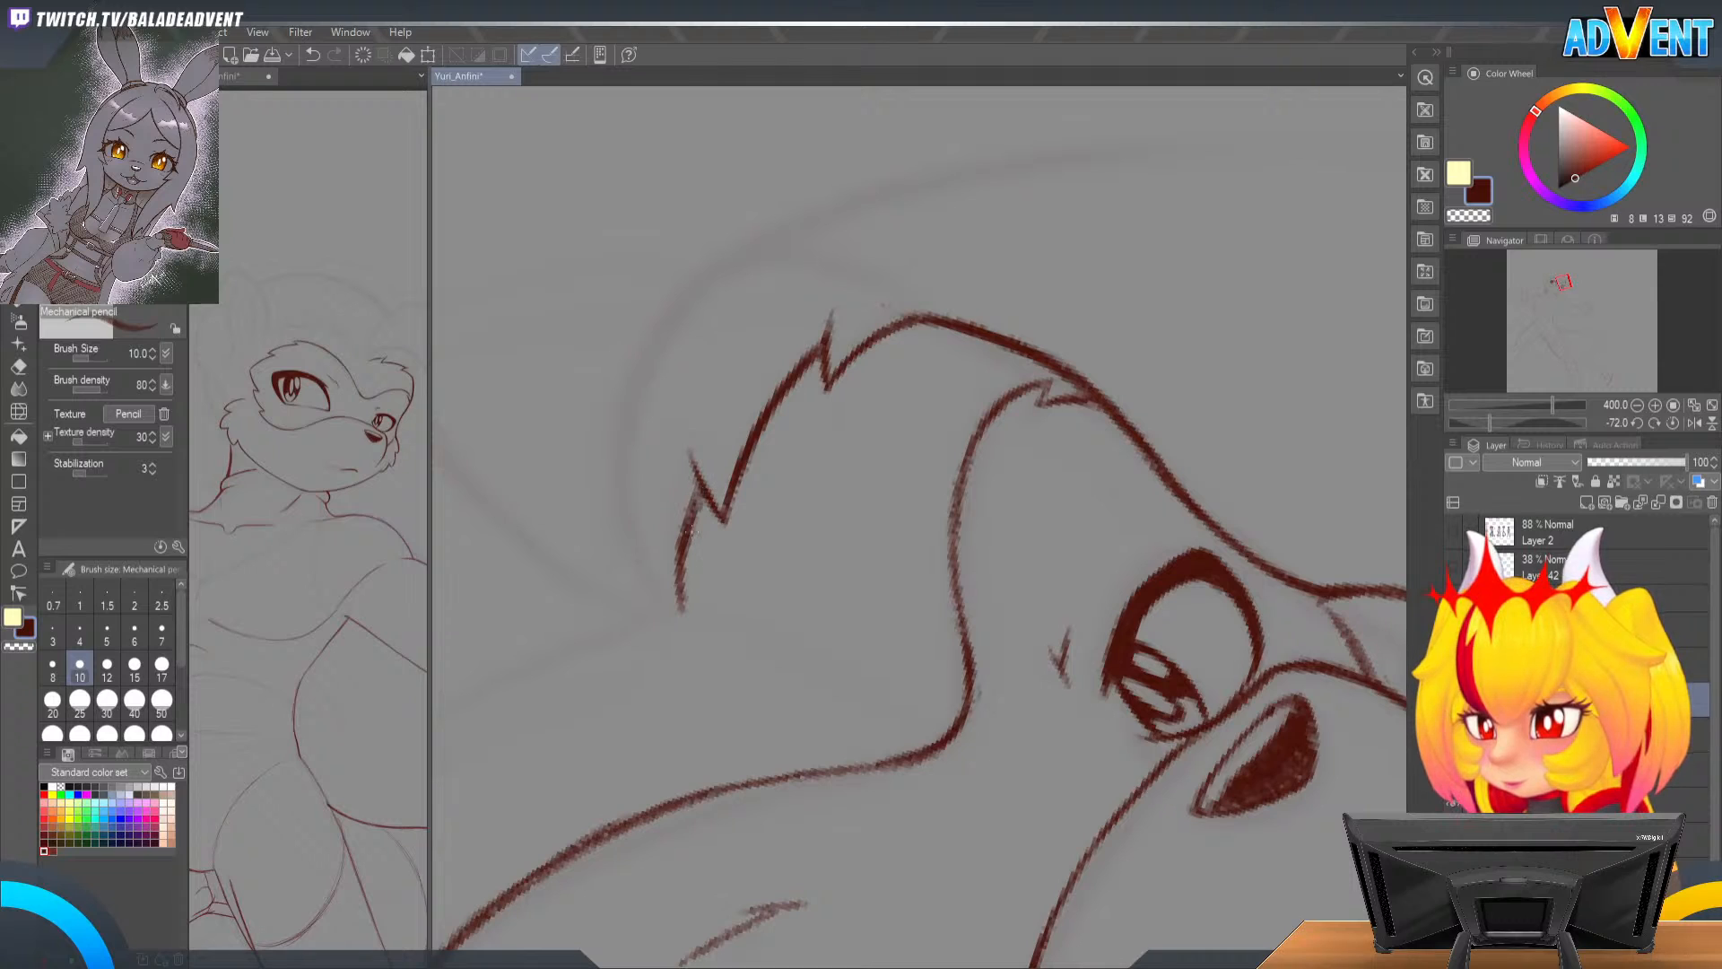
pyautogui.moveTo(682, 610); pyautogui.dragTo(688, 545)
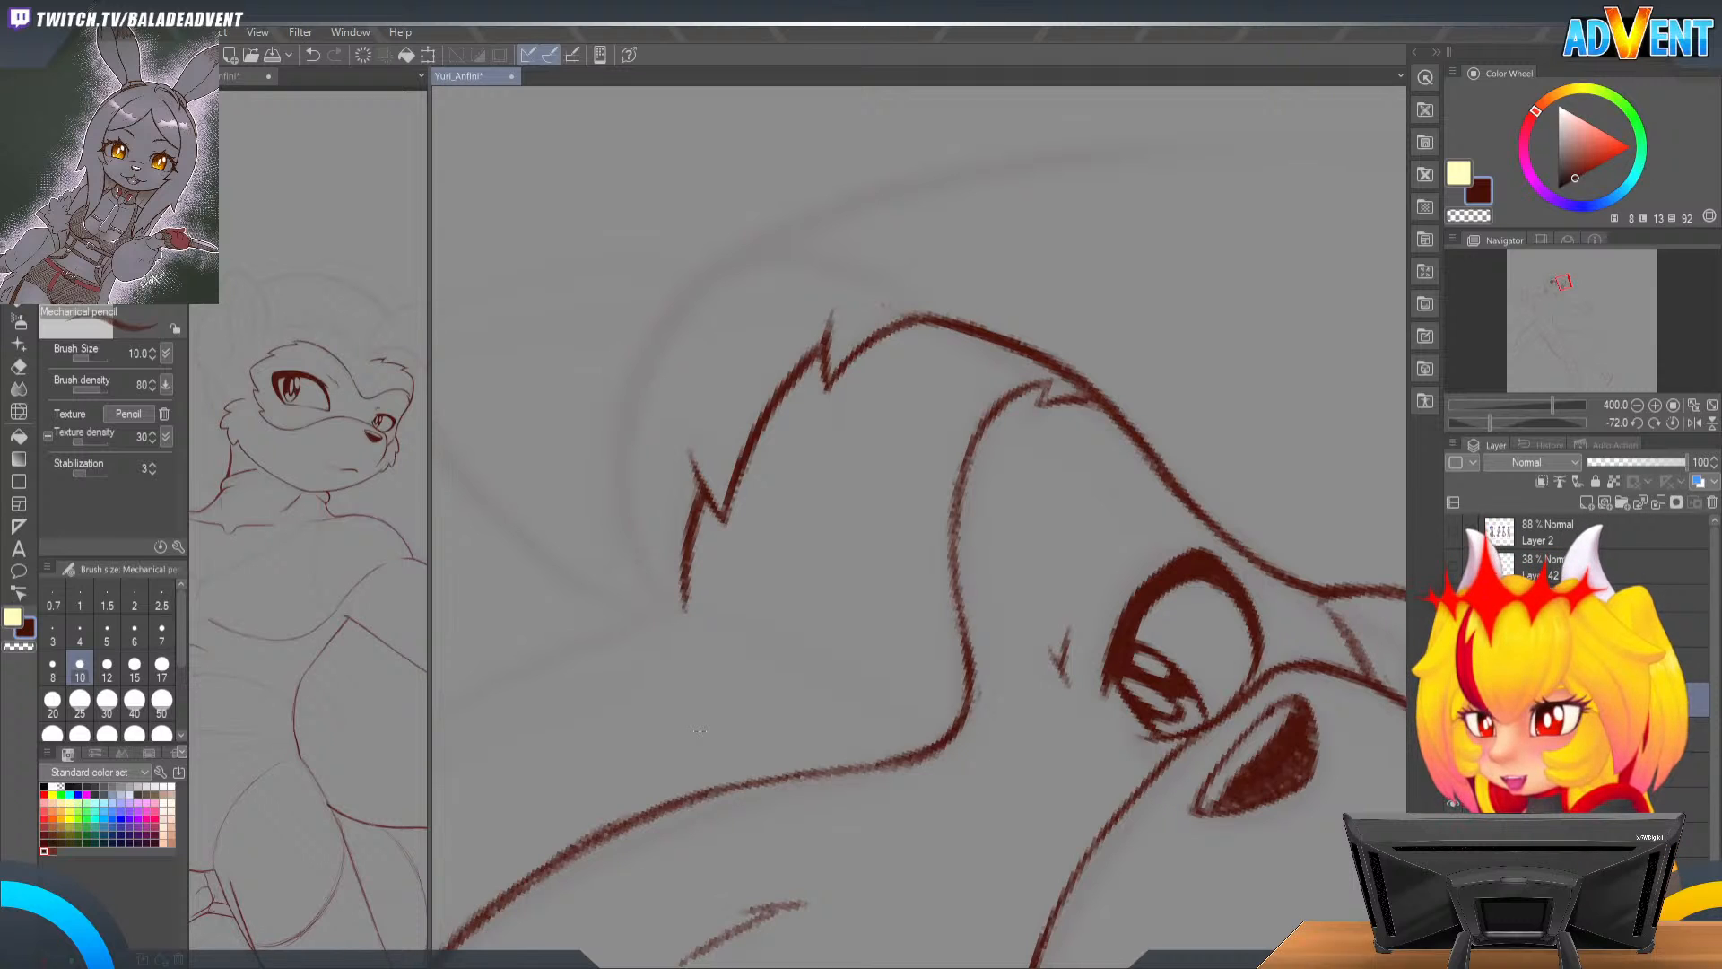
# Step: Mirror the canvas view and ink a short curve branching outward from the upper end of the far face outline
pyautogui.hotkey('shift', 'space')
pyautogui.moveTo(986, 388)
pyautogui.mouseDown()
pyautogui.moveTo(1080, 299)
pyautogui.moveTo(1138, 477)
pyautogui.mouseUp()
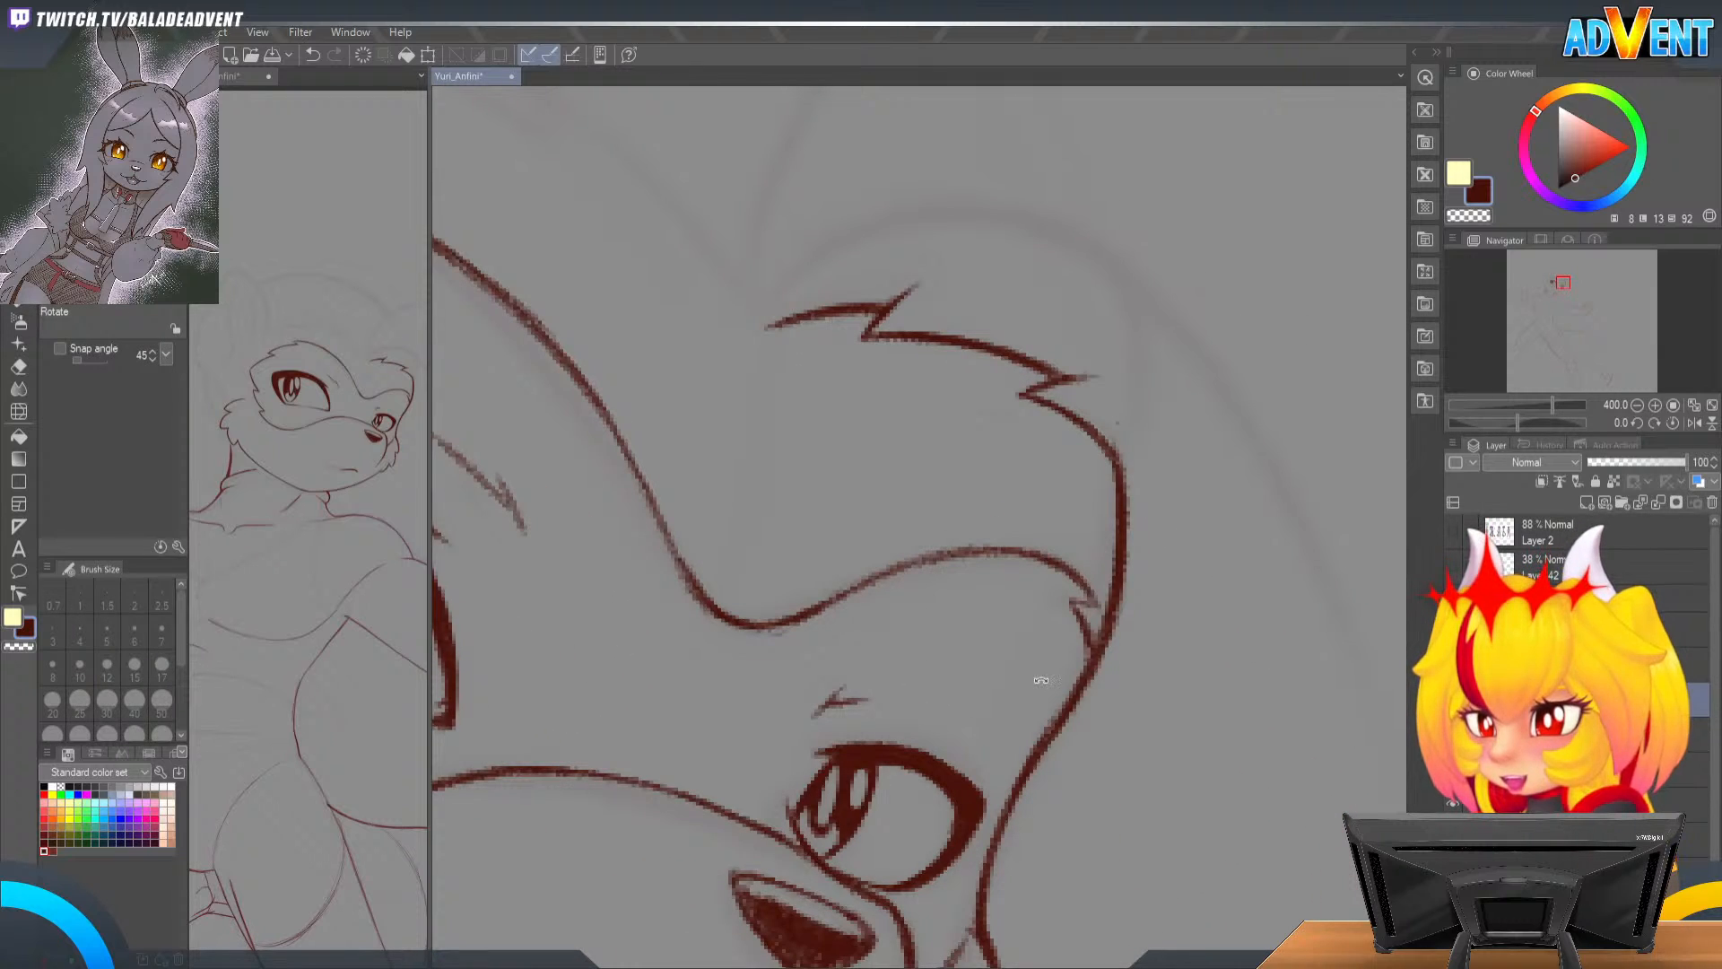
pyautogui.press('k')
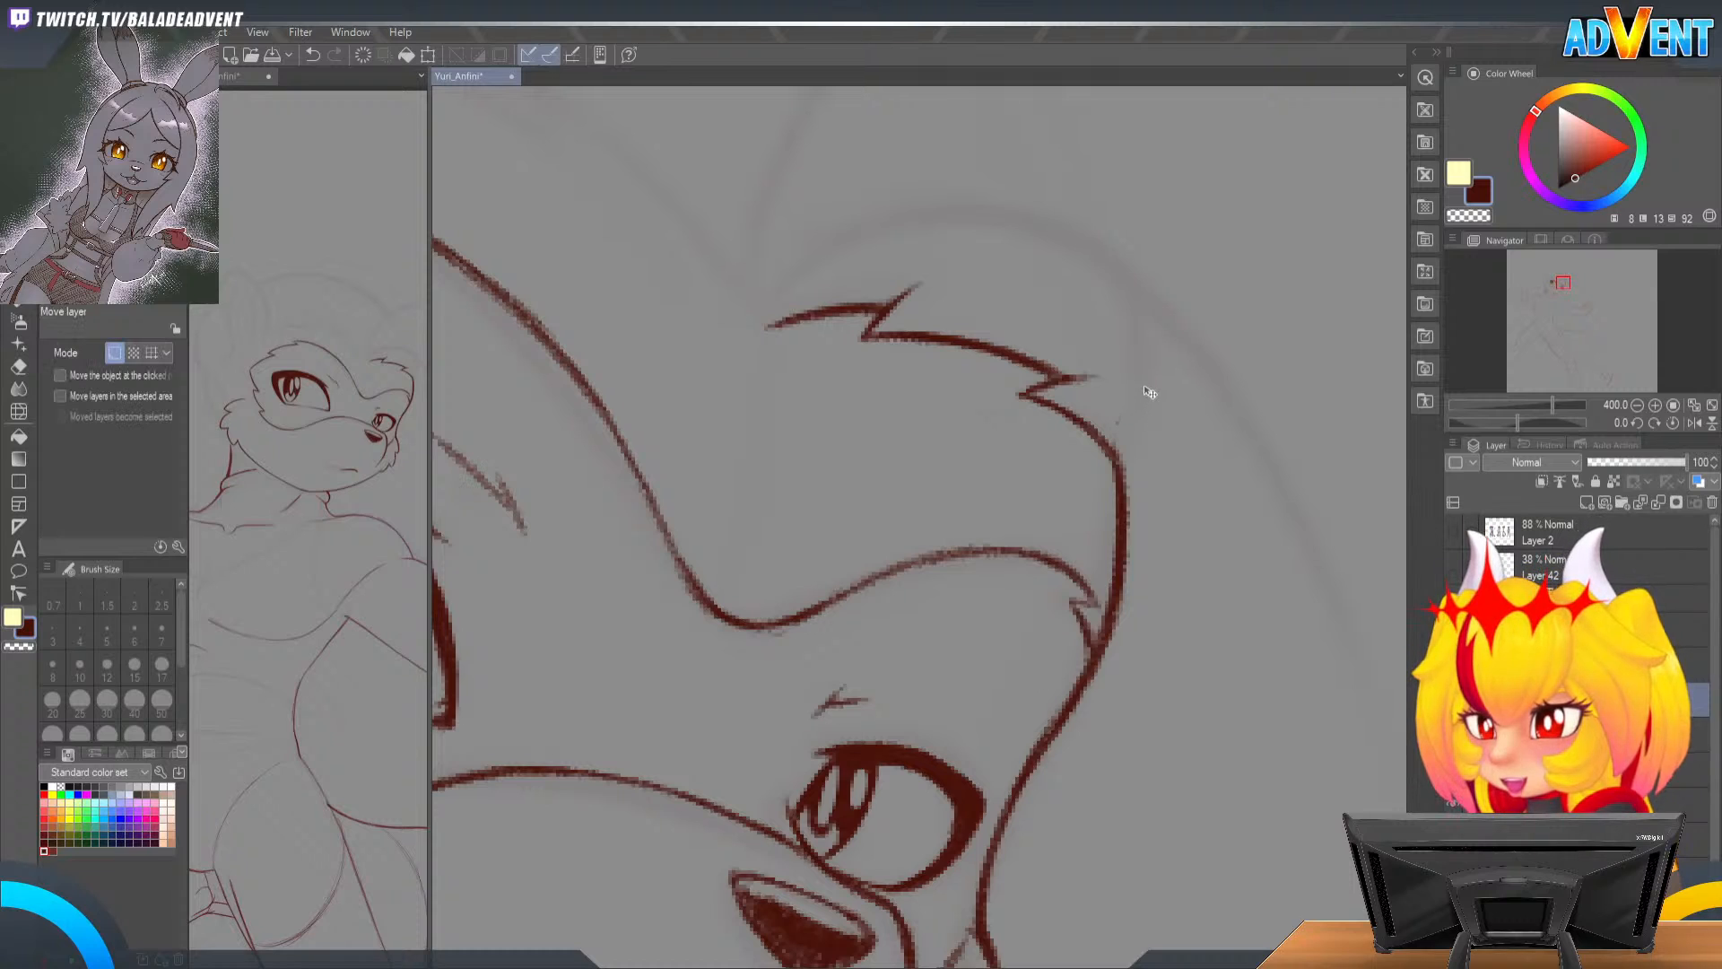
pyautogui.press('c')
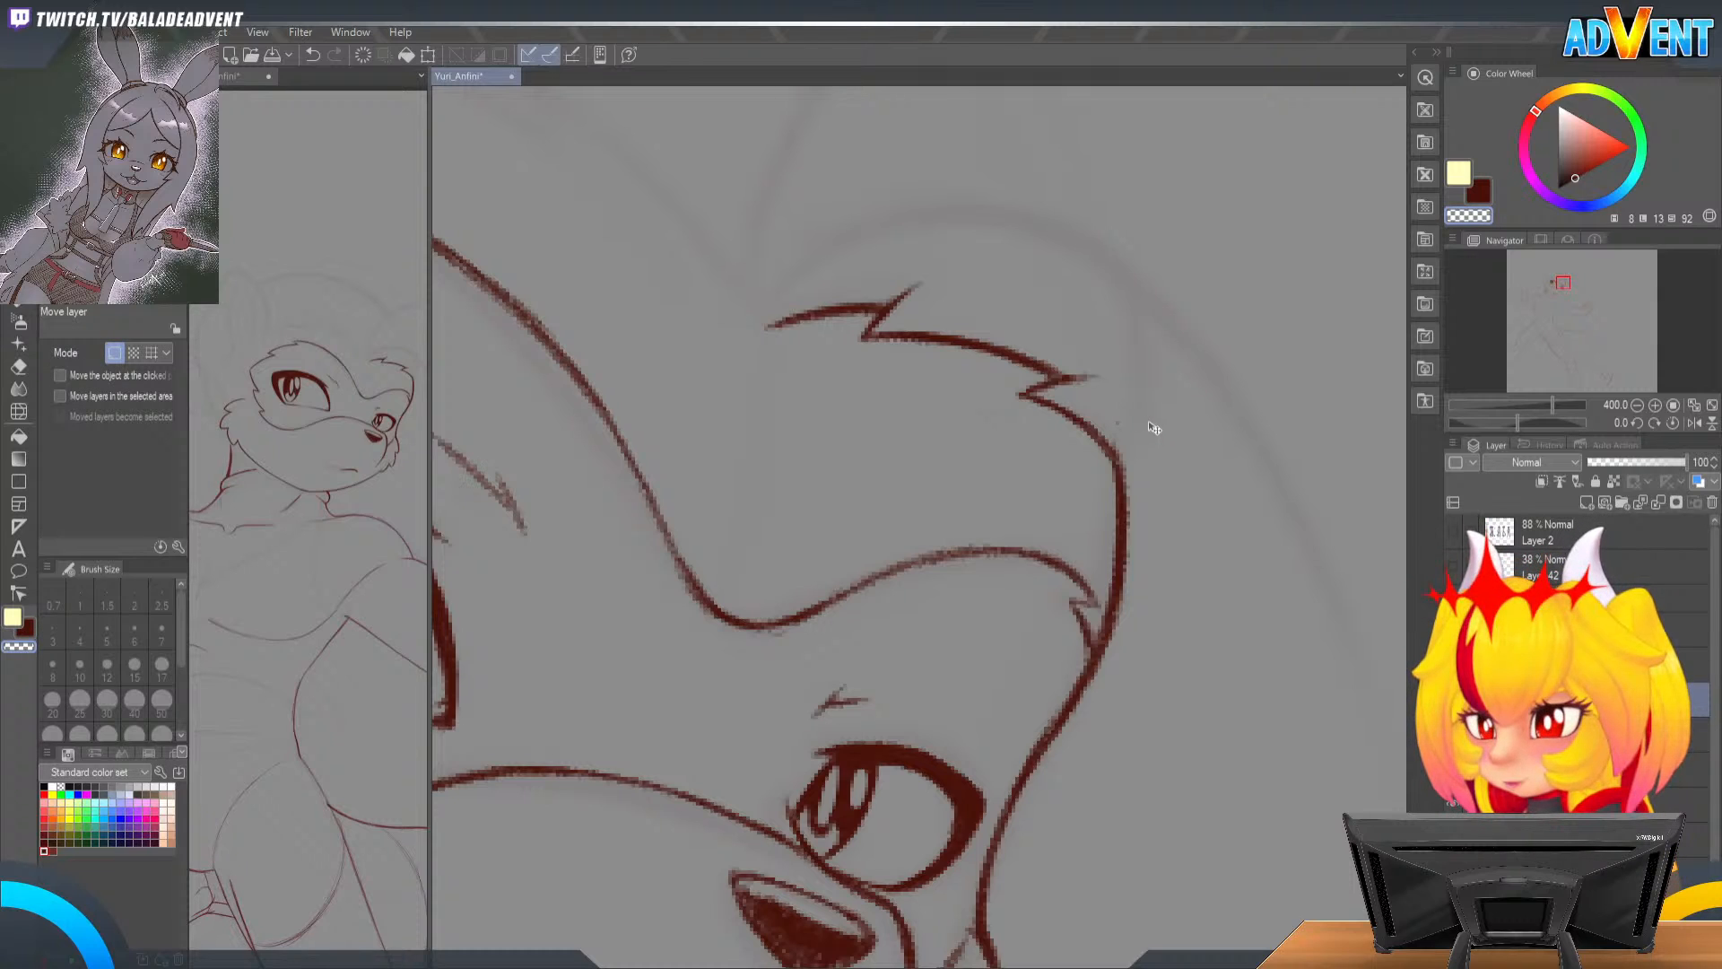
pyautogui.press('p')
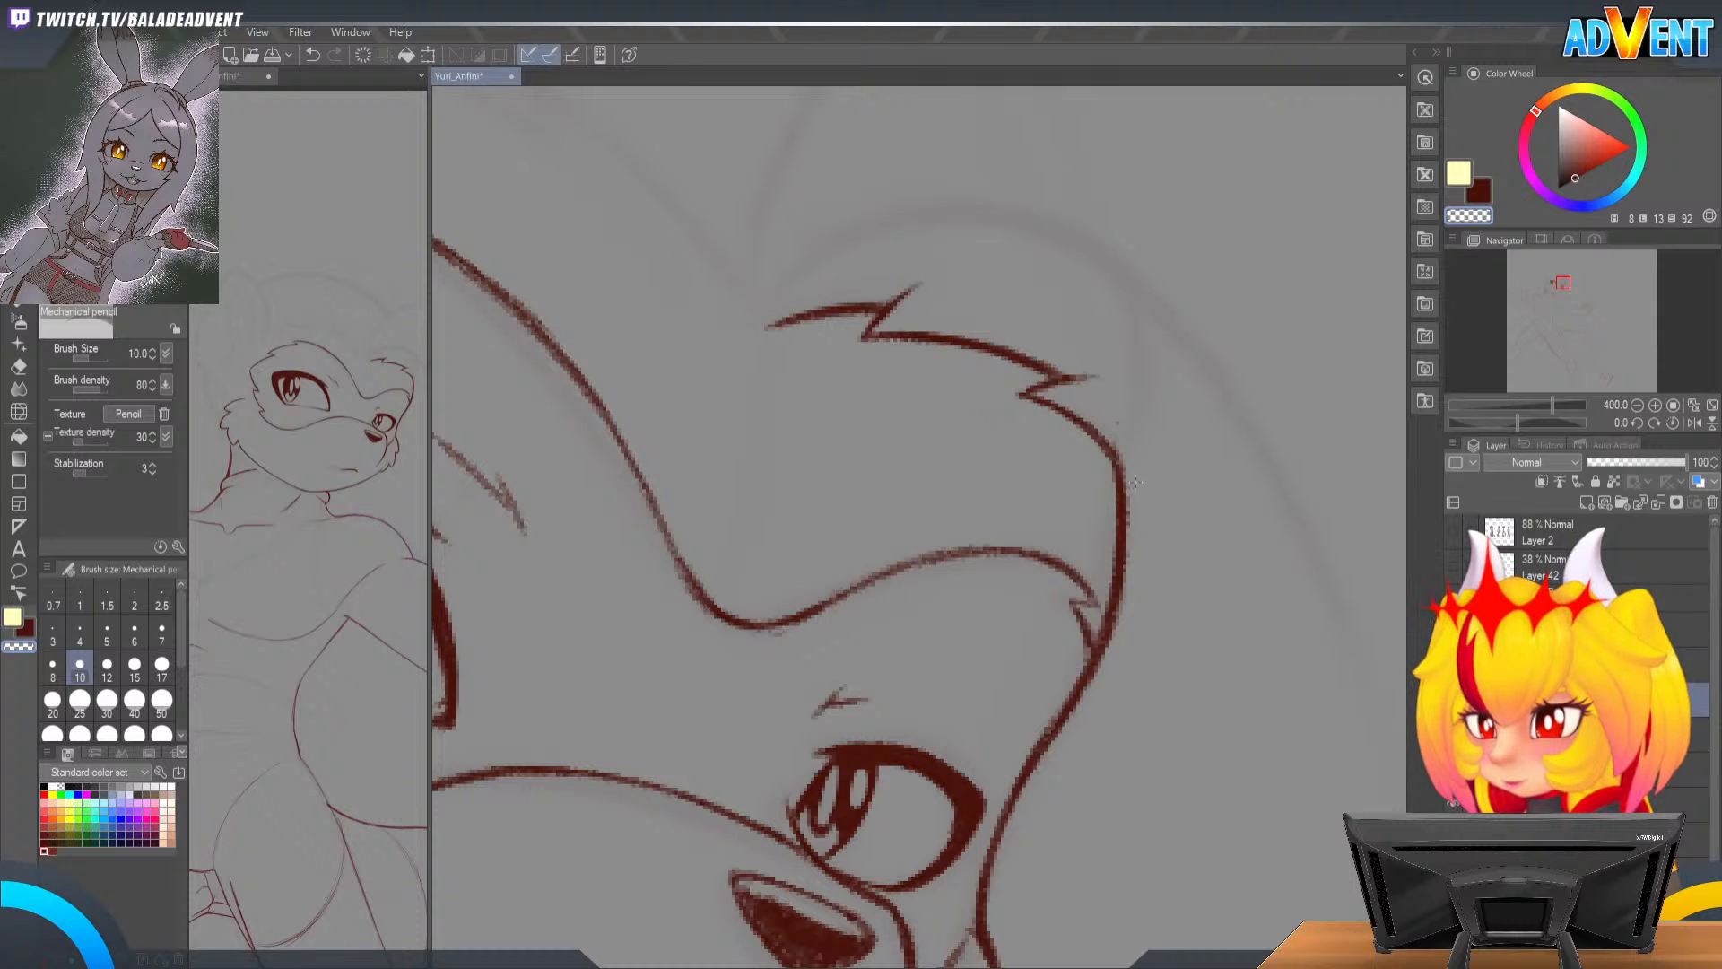
pyautogui.press('c')
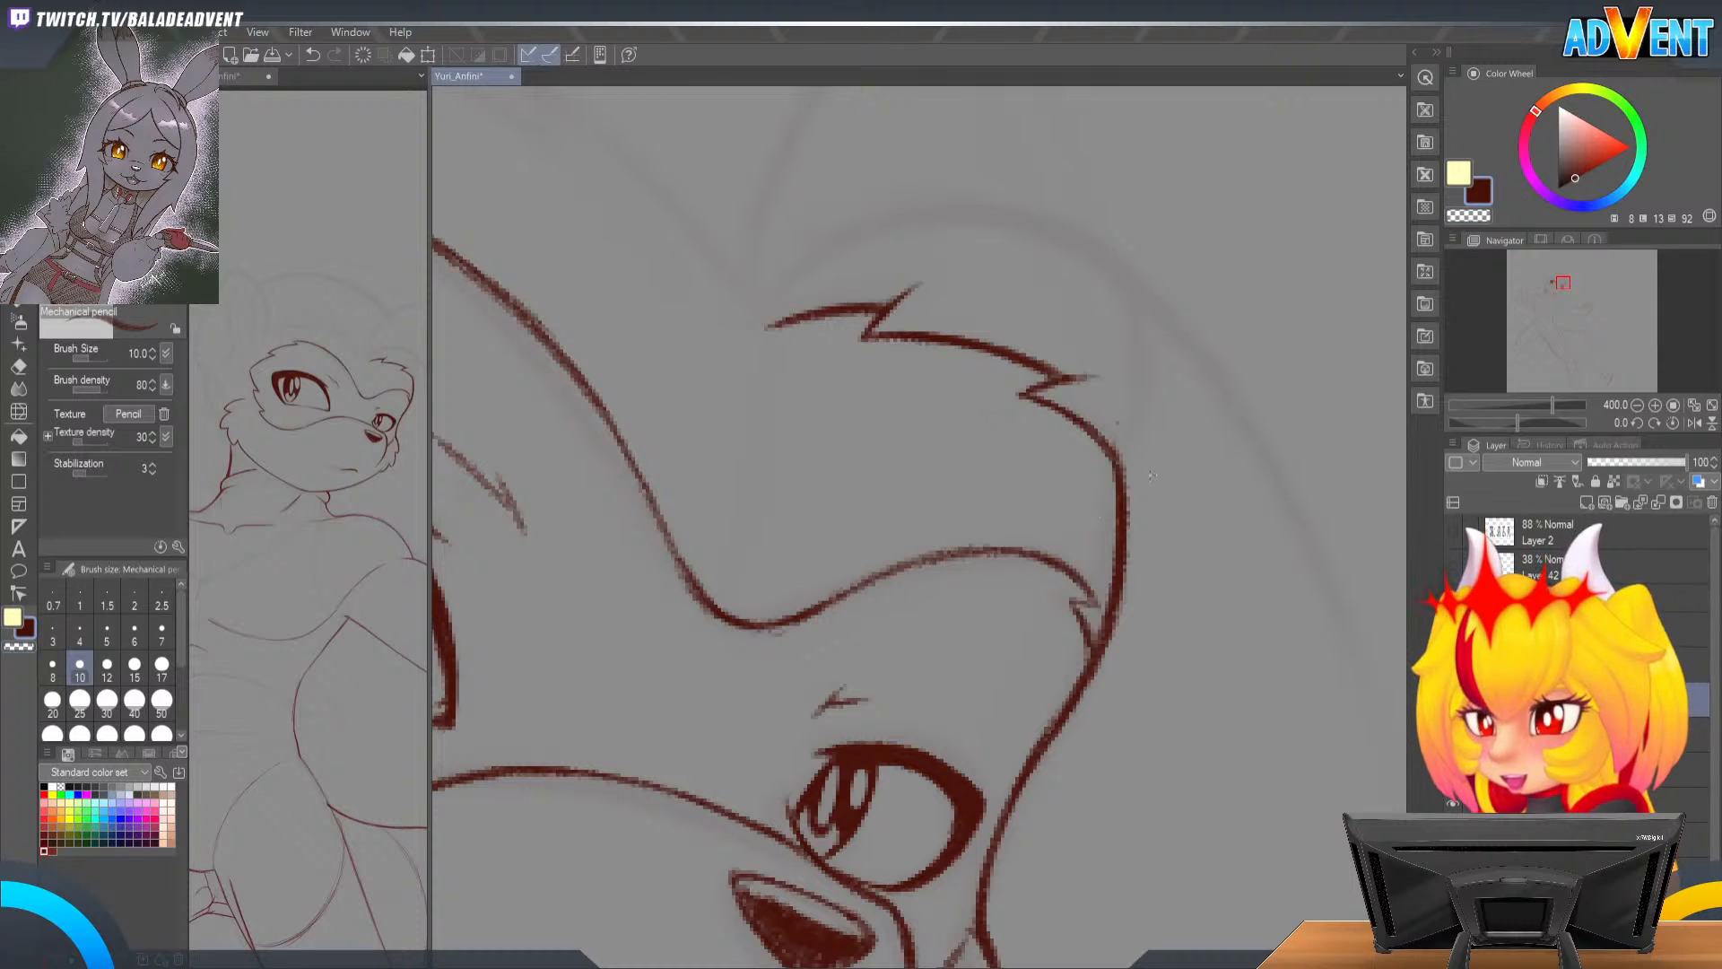
pyautogui.press('h')
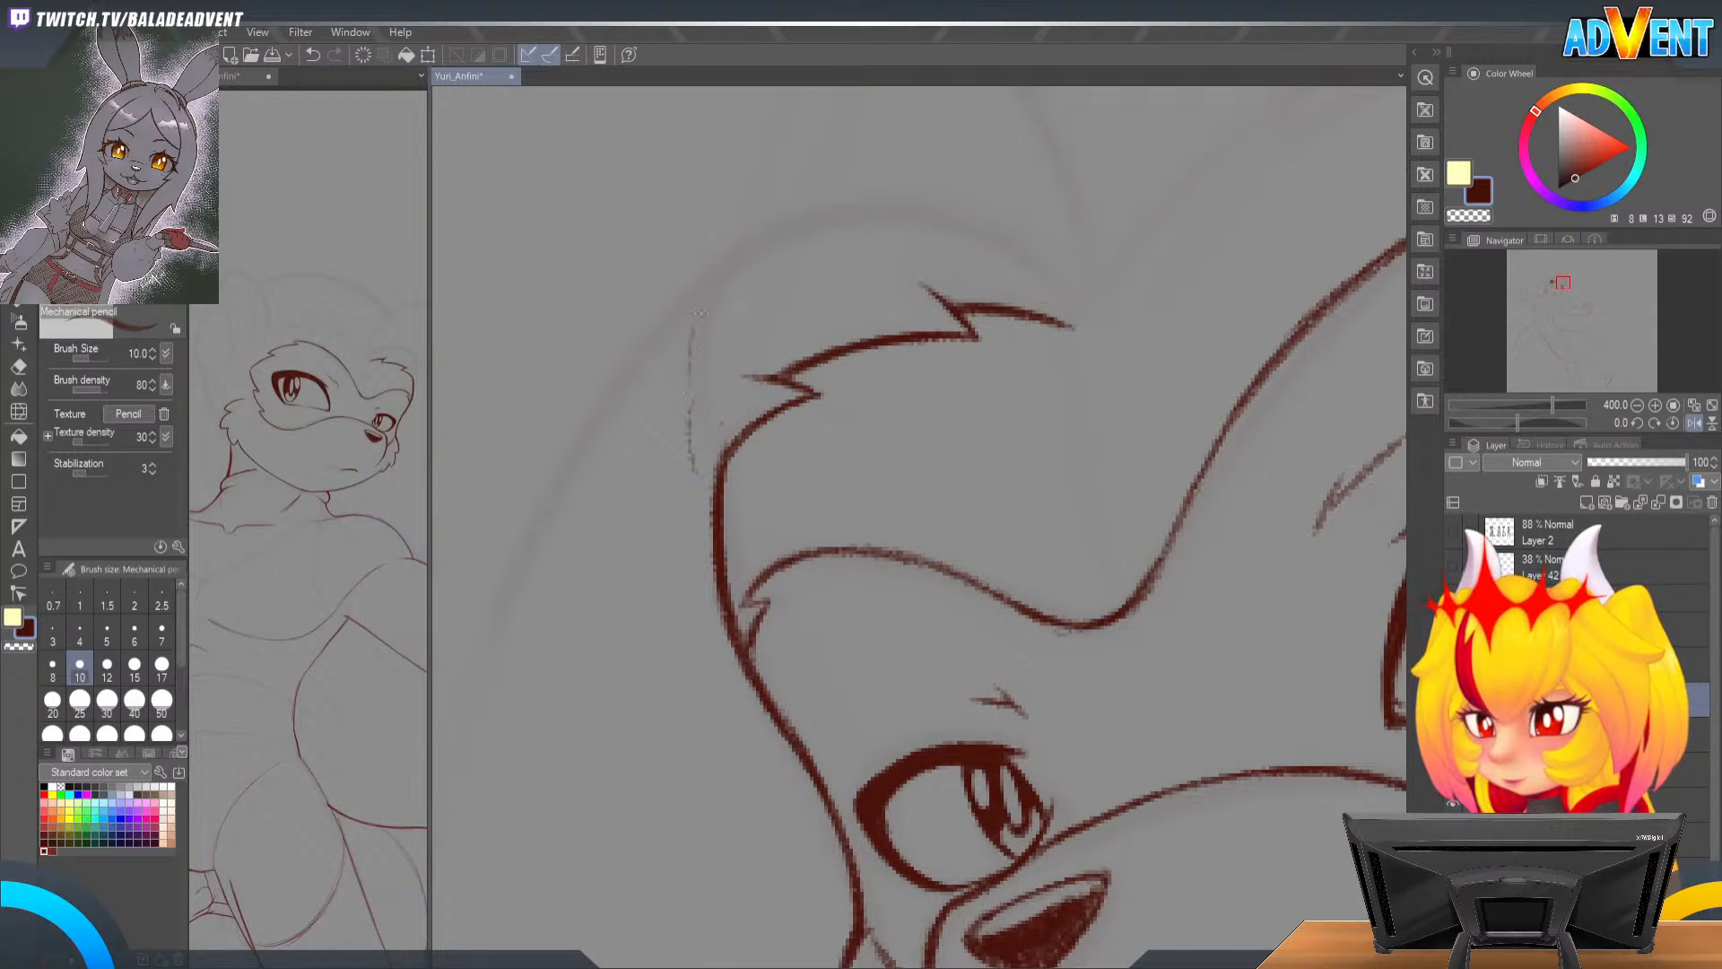
pyautogui.moveTo(692, 386); pyautogui.dragTo(710, 492)
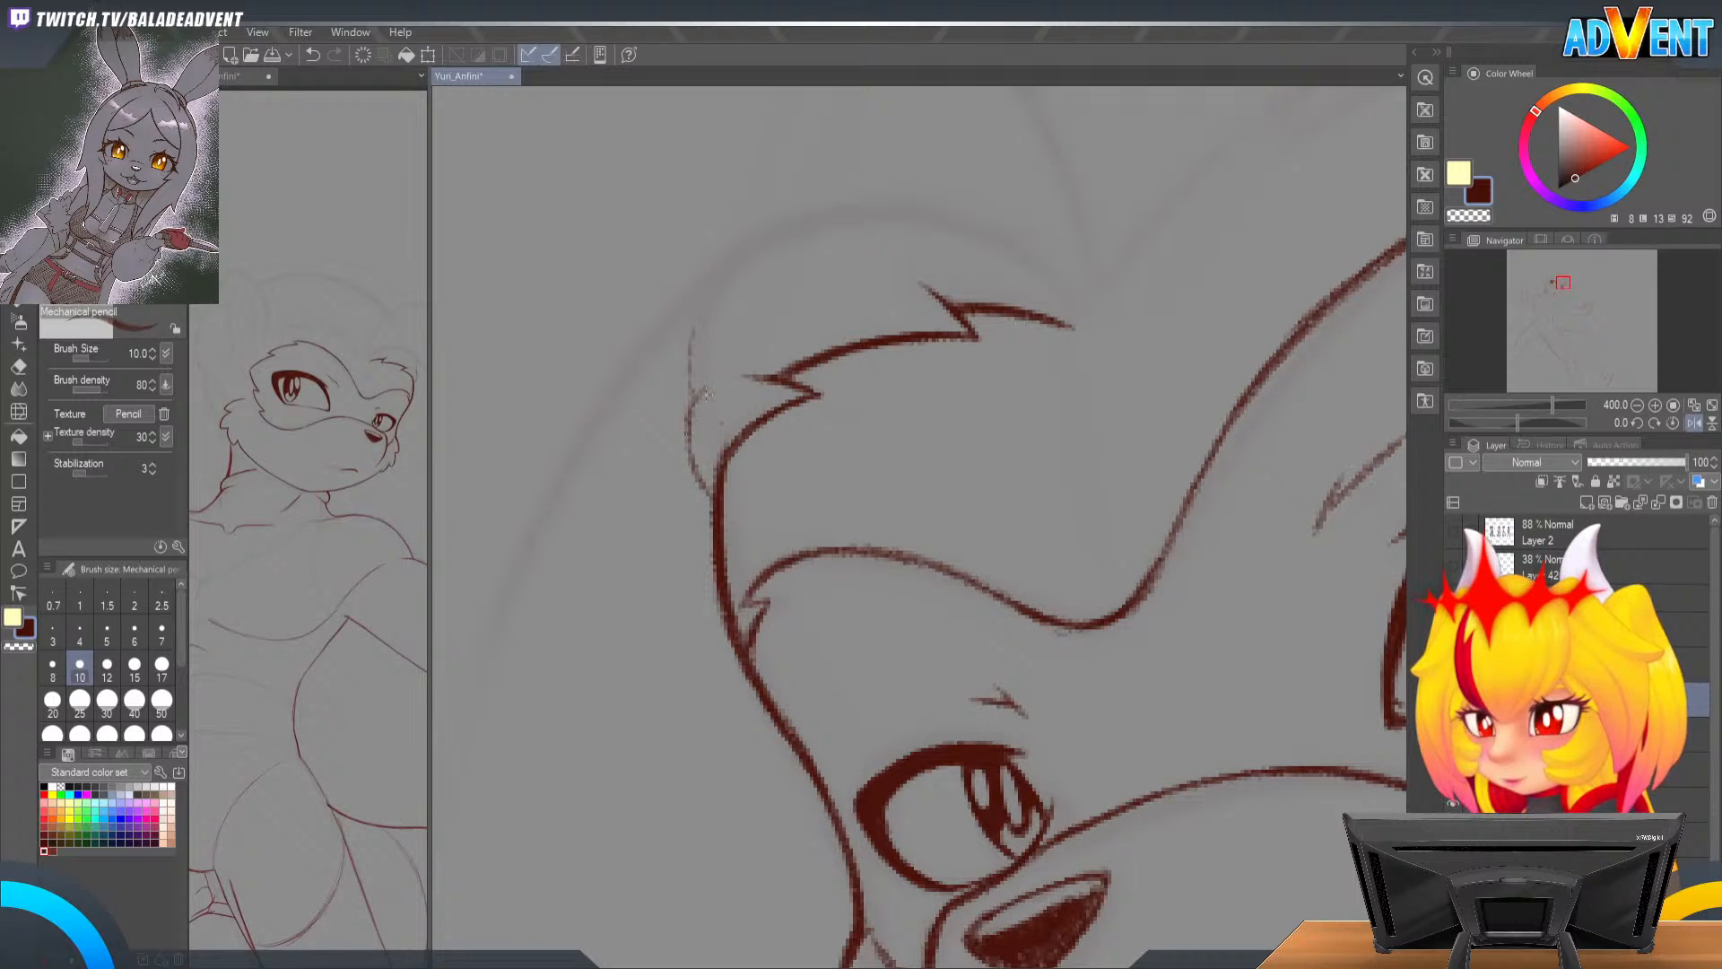
pyautogui.moveTo(689, 437); pyautogui.dragTo(707, 496)
pyautogui.moveTo(689, 420); pyautogui.dragTo(710, 501)
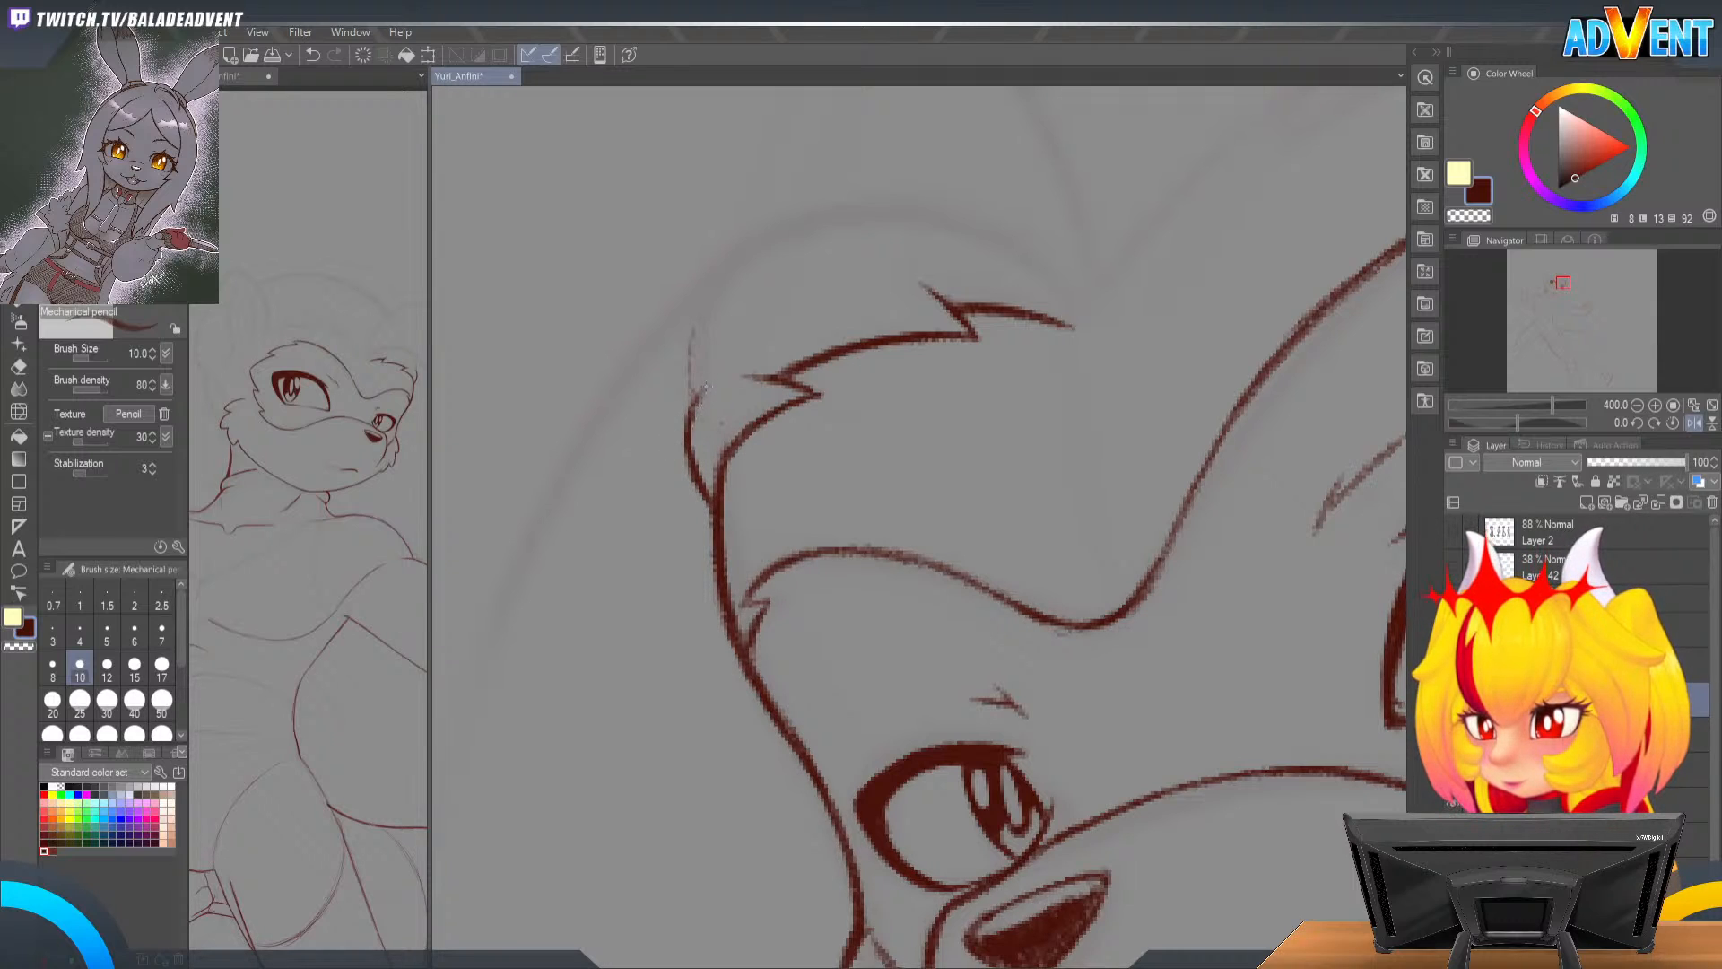
# Step: Clean up the new curve beside the far face outline with the eraser and redraw its upper part toward the sketched head arc
pyautogui.press('e')
pyautogui.moveTo(738, 378)
pyautogui.mouseDown()
pyautogui.moveTo(751, 413)
pyautogui.moveTo(702, 418)
pyautogui.moveTo(706, 364)
pyautogui.mouseUp()
pyautogui.press('p')
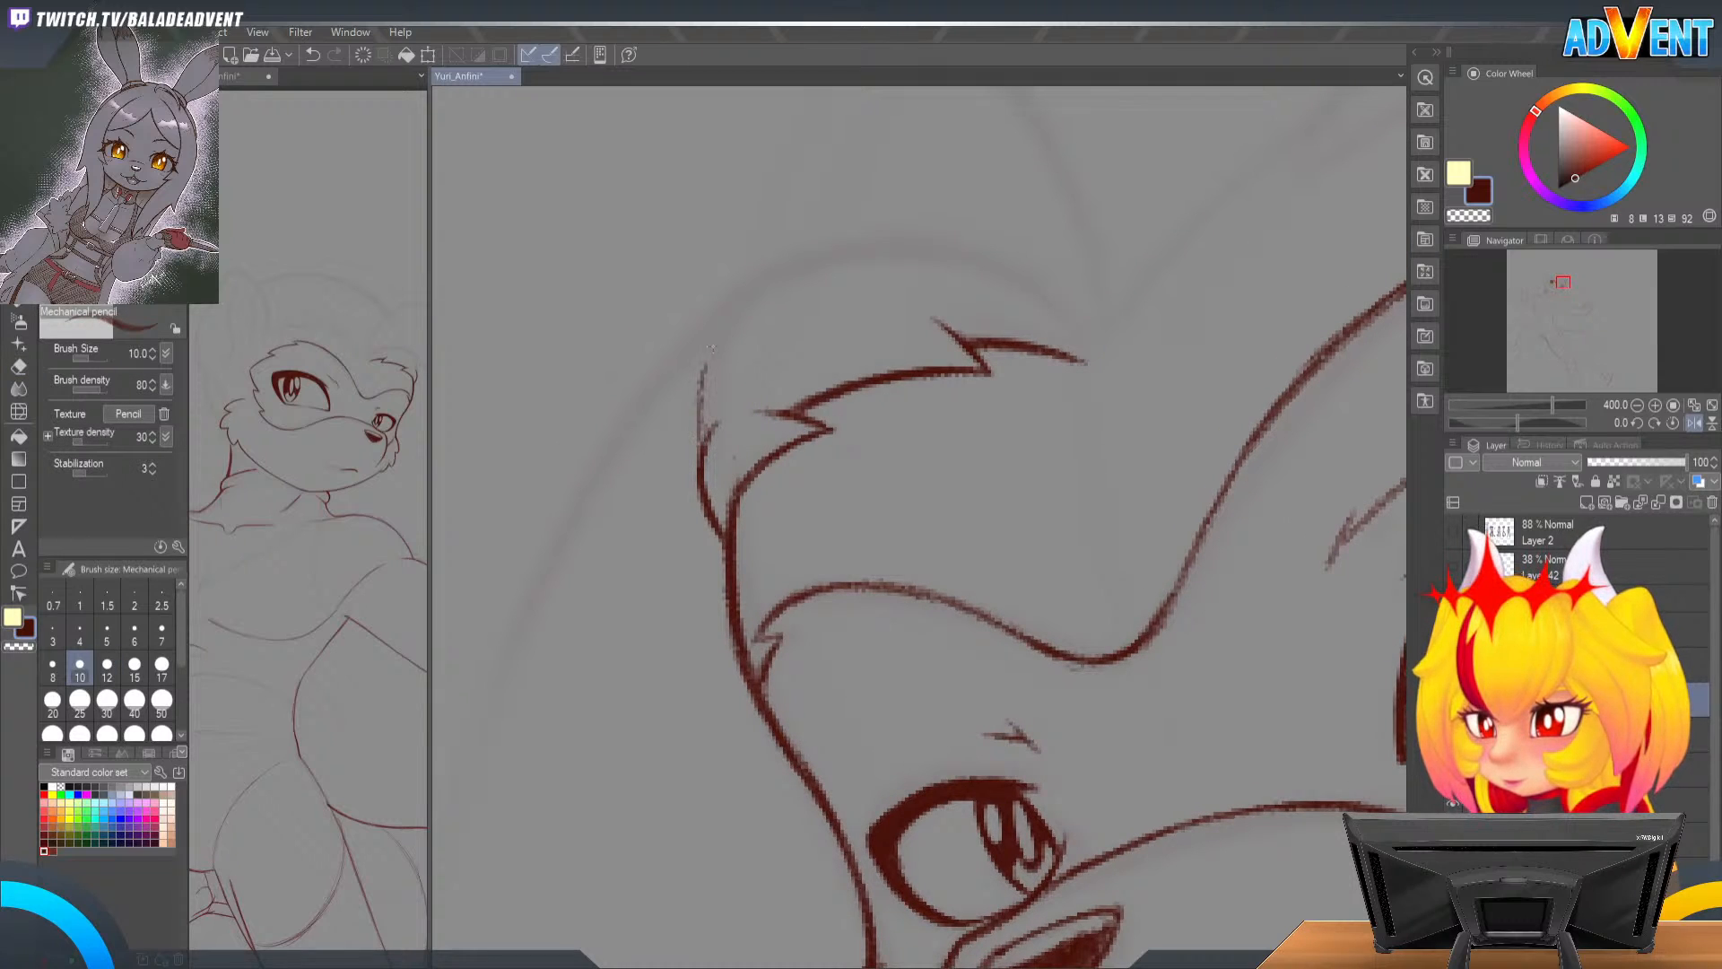
pyautogui.moveTo(705, 430); pyautogui.dragTo(696, 357)
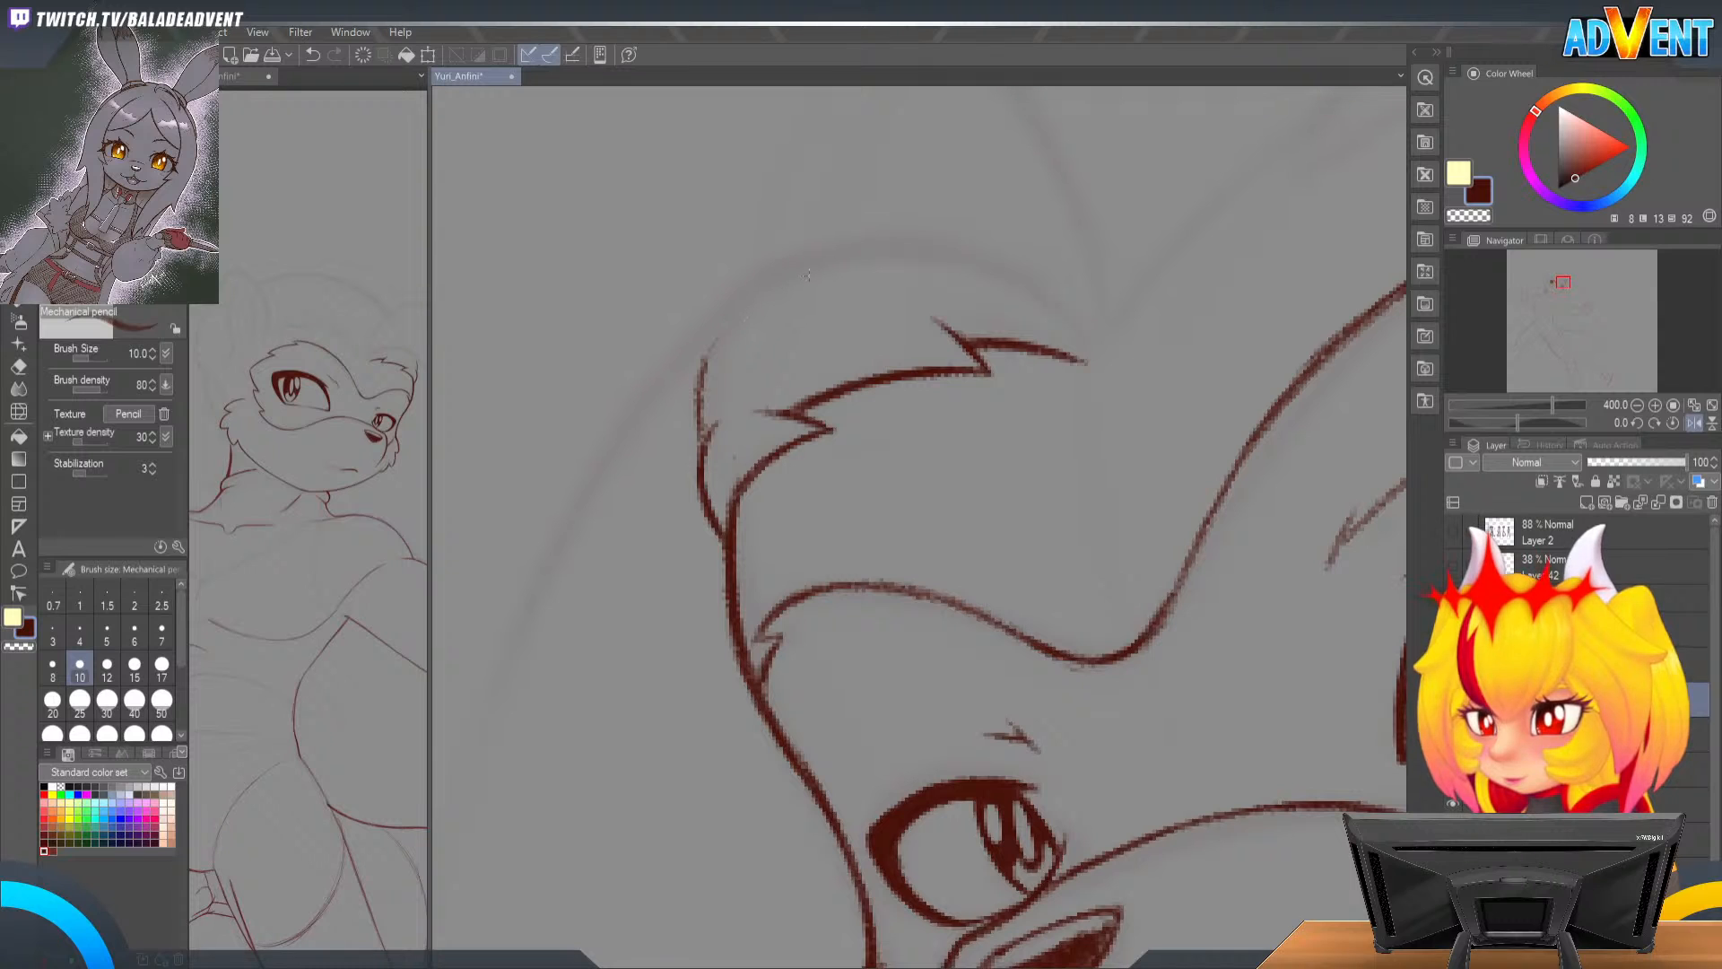
# Step: On the layer above, ink the near ear's inner edge from its base up toward the tip and darken the line
pyautogui.moveTo(1241, 365)
pyautogui.mouseDown()
pyautogui.moveTo(972, 562)
pyautogui.moveTo(938, 607)
pyautogui.moveTo(849, 632)
pyautogui.moveTo(1019, 569)
pyautogui.moveTo(1172, 561)
pyautogui.moveTo(1241, 496)
pyautogui.mouseUp()
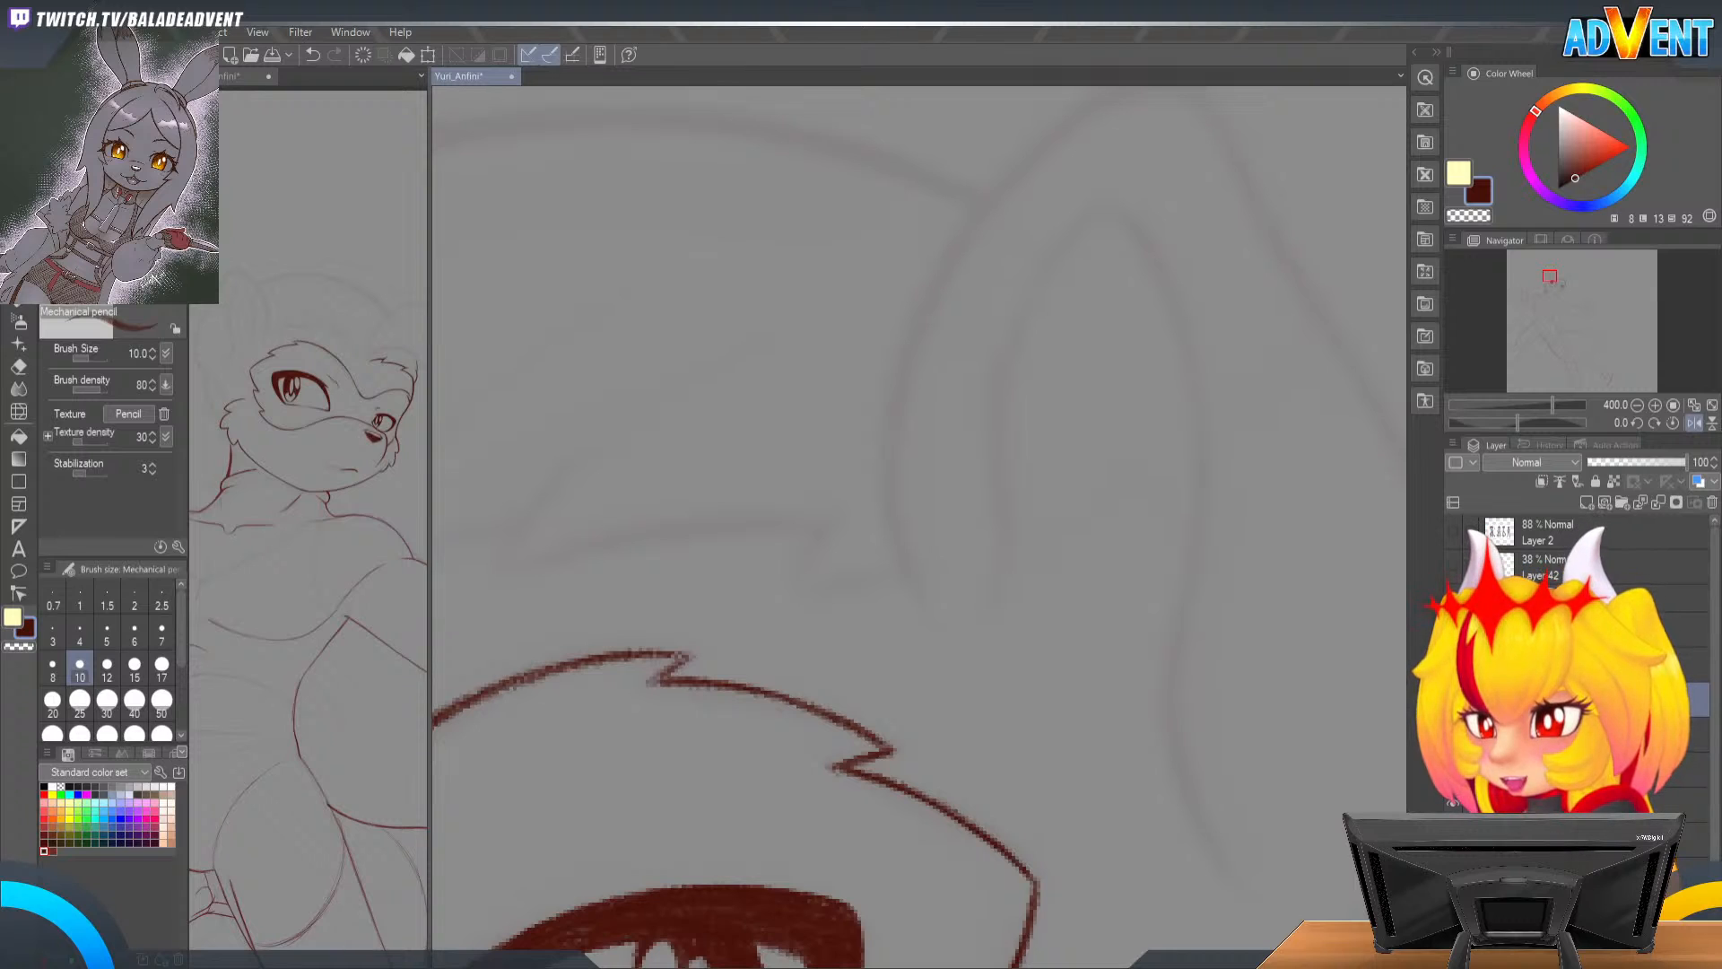
pyautogui.moveTo(929, 442); pyautogui.dragTo(965, 542)
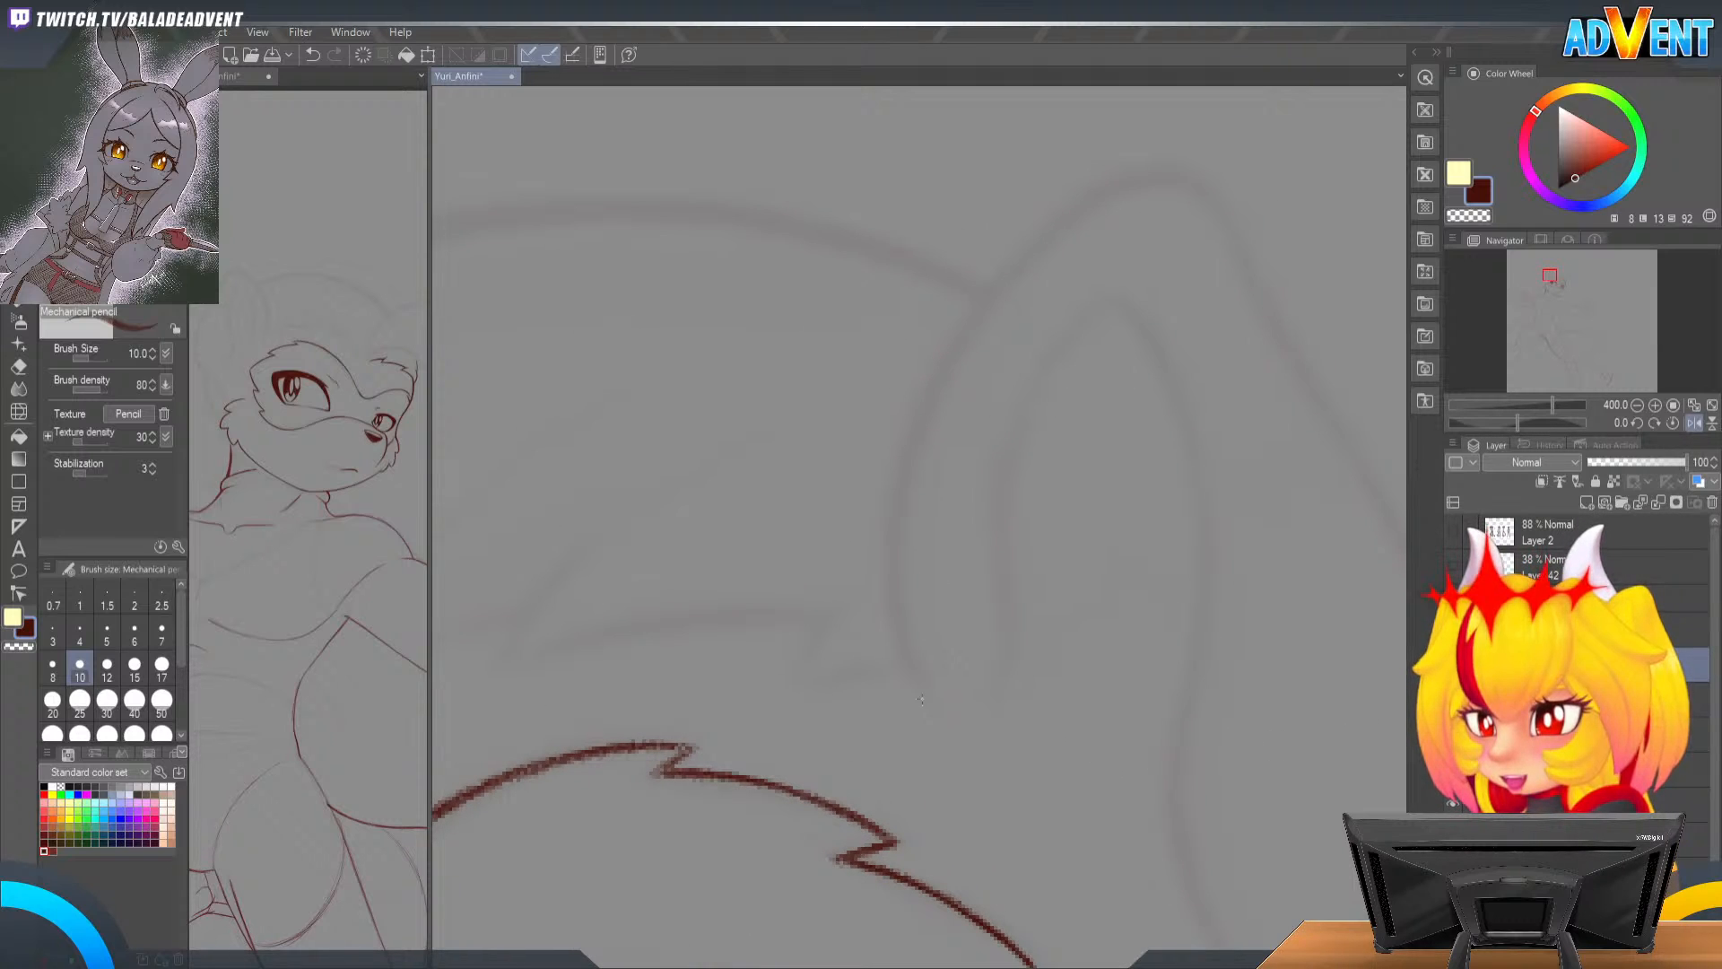
pyautogui.moveTo(926, 706)
pyautogui.mouseDown()
pyautogui.moveTo(893, 648)
pyautogui.moveTo(880, 547)
pyautogui.mouseUp()
pyautogui.hotkey('ctrl', 'z')
pyautogui.moveTo(923, 707)
pyautogui.mouseDown()
pyautogui.moveTo(885, 534)
pyautogui.moveTo(919, 396)
pyautogui.moveTo(975, 312)
pyautogui.mouseUp()
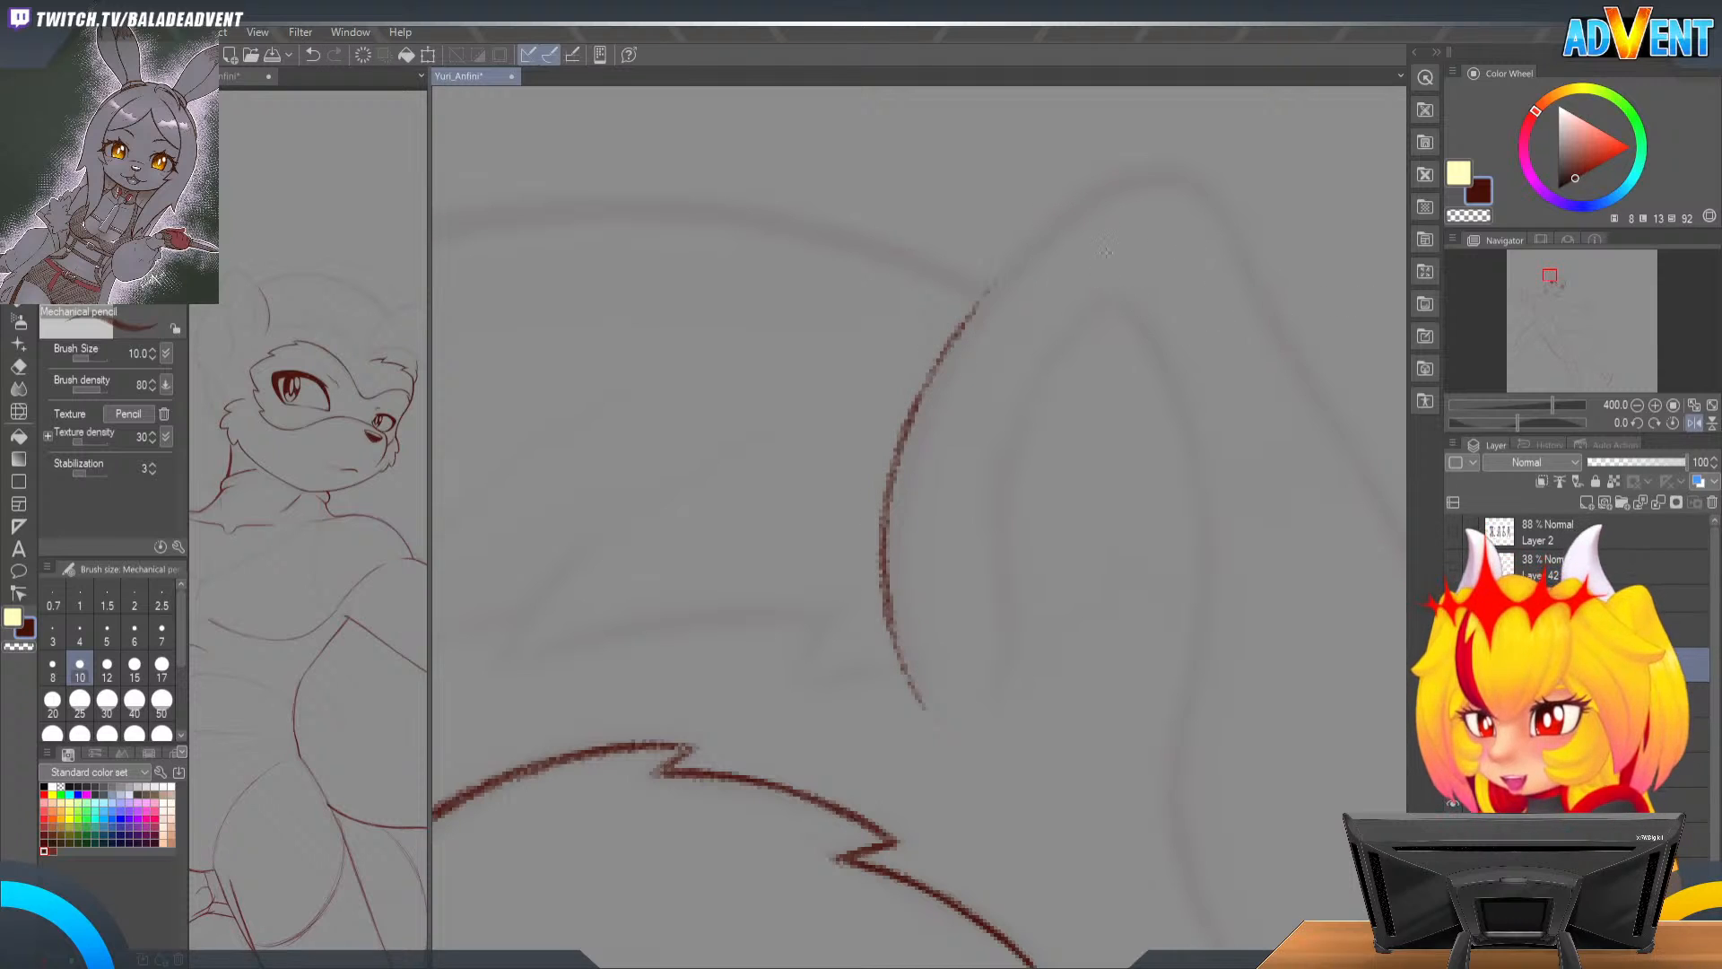
pyautogui.moveTo(1114, 180)
pyautogui.mouseDown()
pyautogui.moveTo(1009, 260)
pyautogui.moveTo(954, 332)
pyautogui.mouseUp()
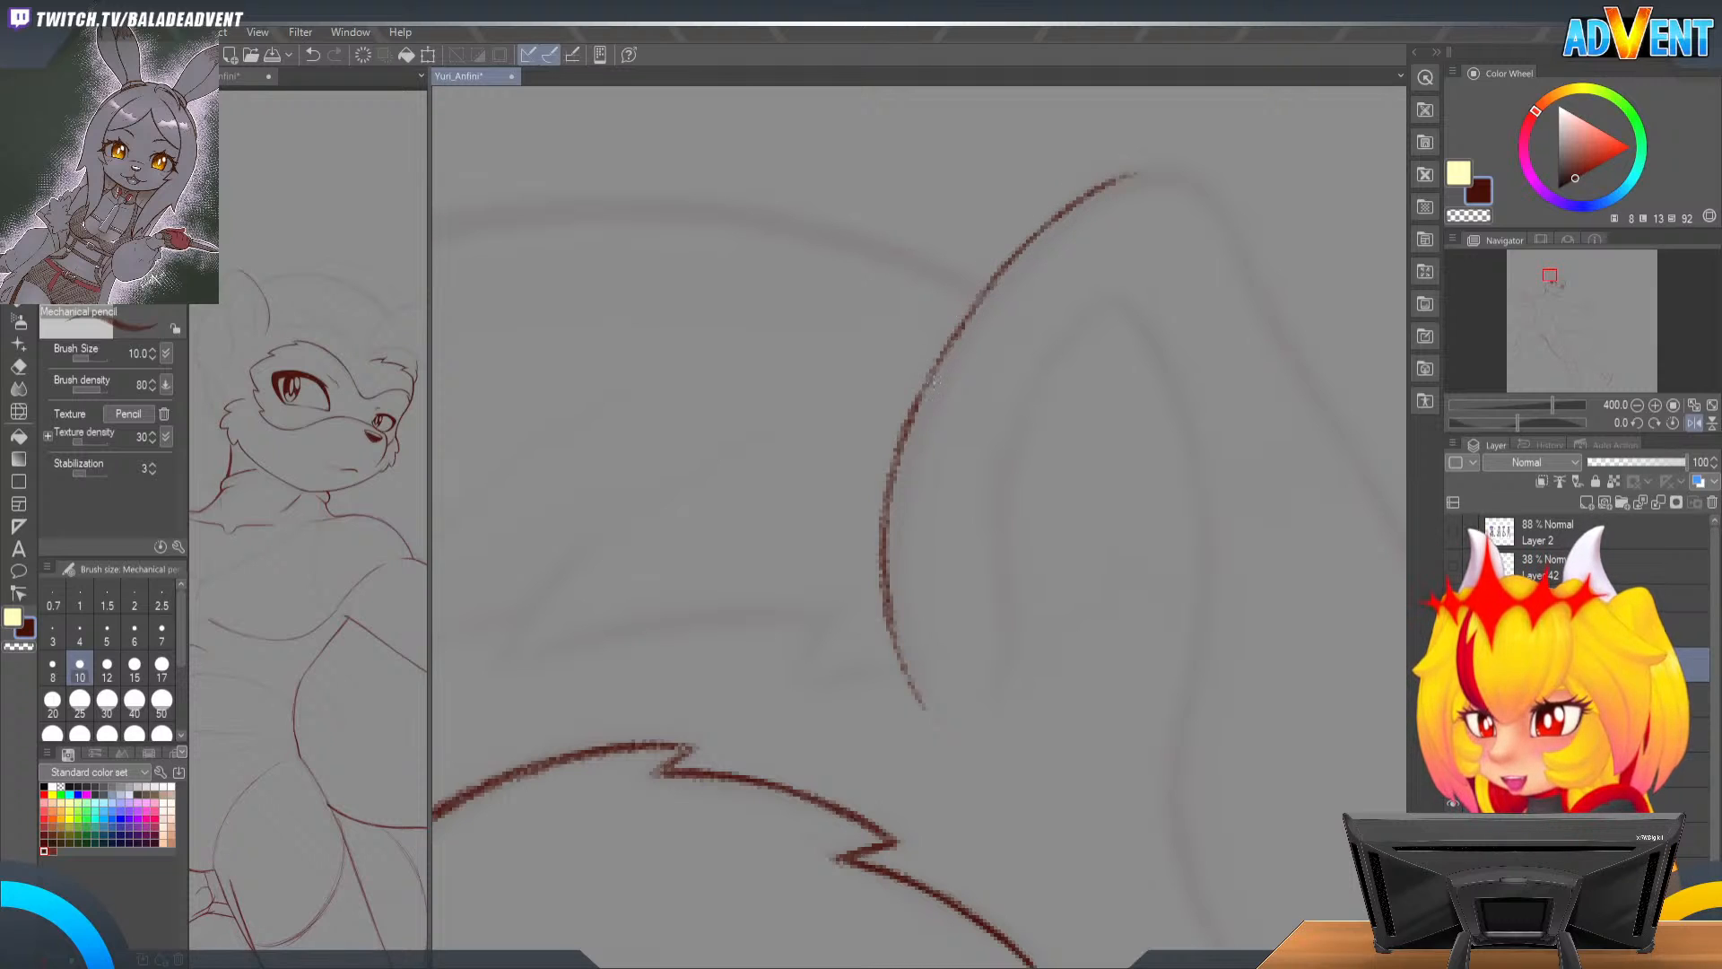
pyautogui.moveTo(924, 707)
pyautogui.mouseDown()
pyautogui.moveTo(882, 538)
pyautogui.moveTo(915, 426)
pyautogui.moveTo(853, 568)
pyautogui.mouseUp()
pyautogui.moveTo(853, 583)
pyautogui.mouseDown()
pyautogui.moveTo(888, 471)
pyautogui.moveTo(1001, 331)
pyautogui.moveTo(1109, 274)
pyautogui.moveTo(1084, 288)
pyautogui.mouseUp()
pyautogui.moveTo(896, 474); pyautogui.dragTo(850, 616)
# Step: Ink the near ear's rounded tip and start its outer edge following the sketch
pyautogui.press('r')
pyautogui.moveTo(966, 830)
pyautogui.mouseDown()
pyautogui.moveTo(1038, 380)
pyautogui.moveTo(1127, 288)
pyautogui.mouseUp()
pyautogui.press('p')
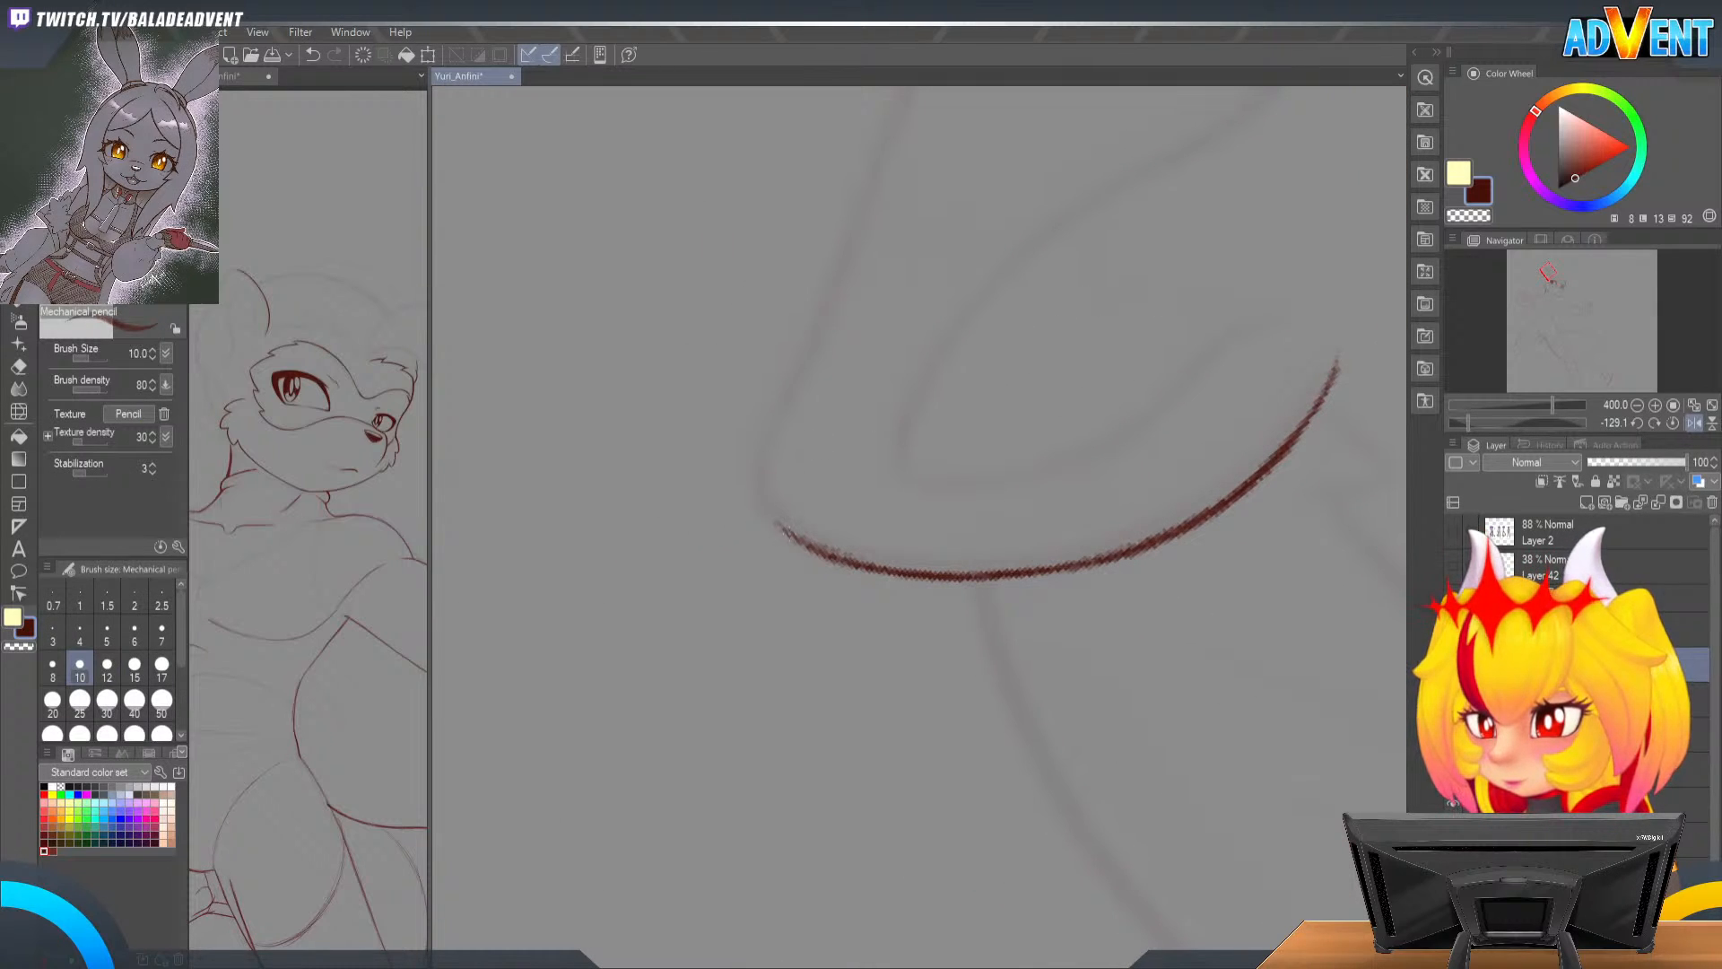
pyautogui.moveTo(797, 539)
pyautogui.mouseDown()
pyautogui.moveTo(757, 495)
pyautogui.moveTo(759, 466)
pyautogui.mouseUp()
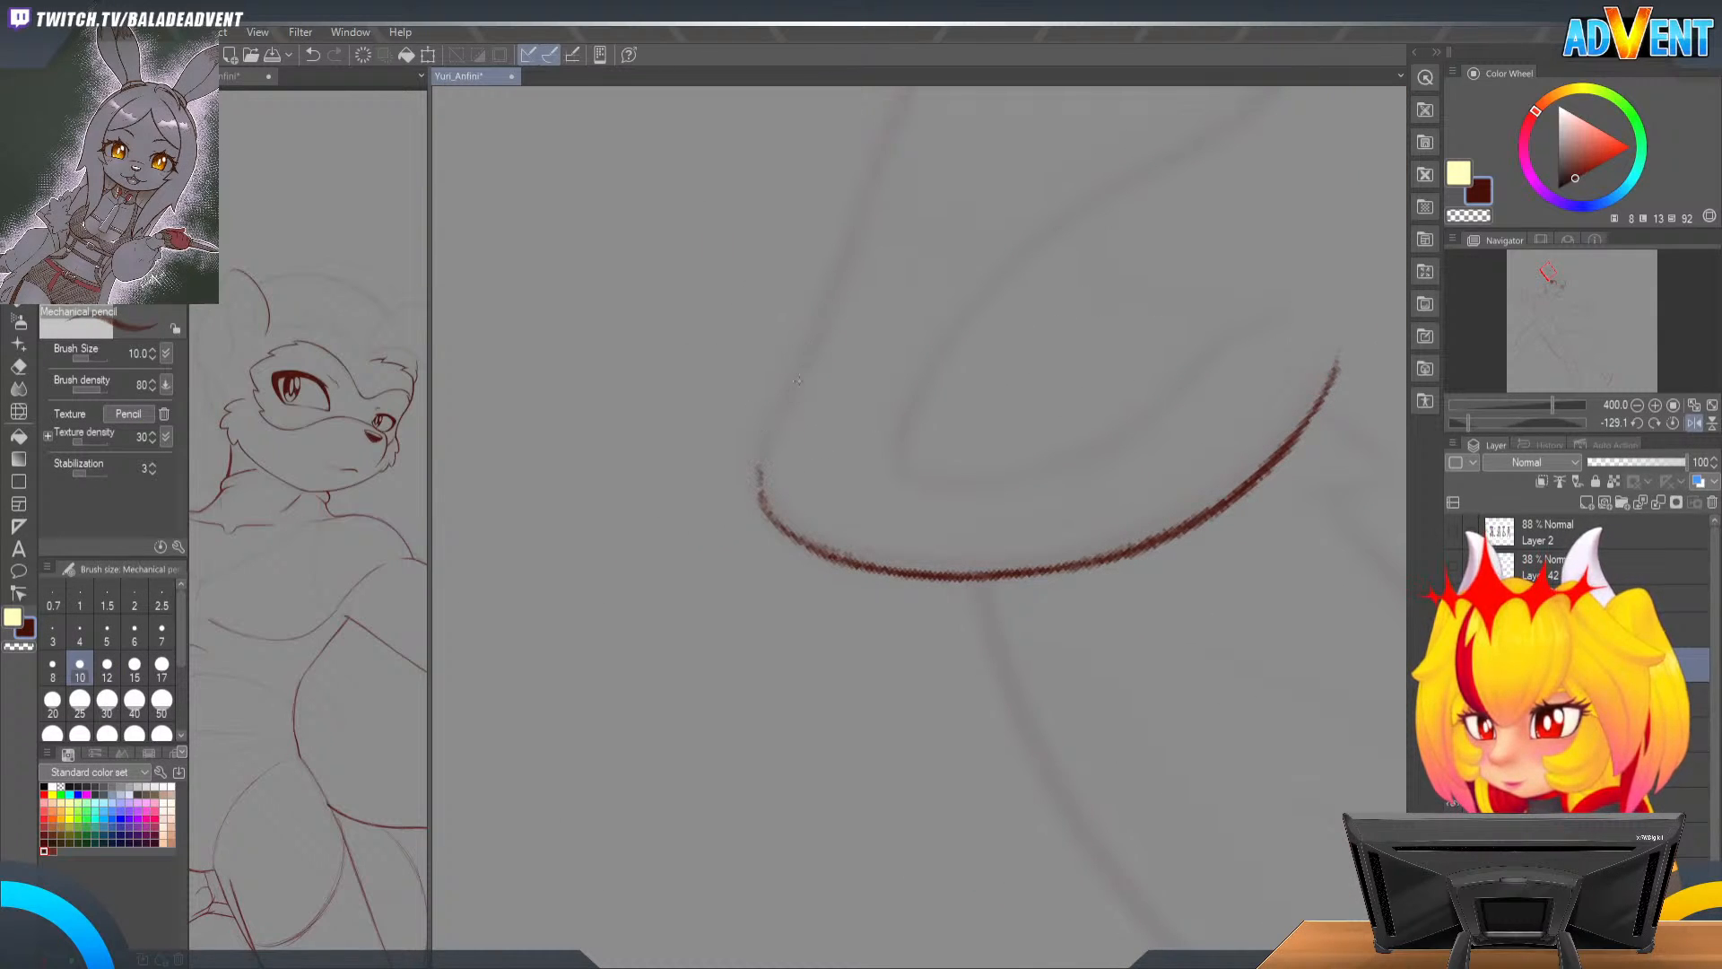
pyautogui.moveTo(820, 324)
pyautogui.mouseDown()
pyautogui.moveTo(760, 474)
pyautogui.moveTo(770, 522)
pyautogui.moveTo(813, 551)
pyautogui.moveTo(767, 517)
pyautogui.moveTo(757, 472)
pyautogui.moveTo(762, 499)
pyautogui.moveTo(782, 418)
pyautogui.moveTo(756, 469)
pyautogui.moveTo(830, 304)
pyautogui.mouseUp()
pyautogui.moveTo(879, 236); pyautogui.dragTo(766, 497)
pyautogui.moveTo(838, 346)
pyautogui.mouseDown()
pyautogui.moveTo(801, 397)
pyautogui.moveTo(815, 296)
pyautogui.moveTo(876, 225)
pyautogui.moveTo(837, 499)
pyautogui.moveTo(945, 277)
pyautogui.moveTo(1031, 249)
pyautogui.mouseUp()
# Step: Darken the near ear's tip and upper outer edge, and ink the edge's curved lower part toward the base
pyautogui.press('r')
pyautogui.press('p')
pyautogui.moveTo(850, 300)
pyautogui.mouseDown()
pyautogui.moveTo(780, 395)
pyautogui.moveTo(768, 481)
pyautogui.mouseUp()
pyautogui.moveTo(832, 308); pyautogui.dragTo(783, 379)
pyautogui.moveTo(821, 316)
pyautogui.mouseDown()
pyautogui.moveTo(769, 440)
pyautogui.moveTo(801, 325)
pyautogui.moveTo(768, 457)
pyautogui.moveTo(777, 407)
pyautogui.moveTo(777, 533)
pyautogui.moveTo(779, 410)
pyautogui.moveTo(813, 320)
pyautogui.moveTo(768, 476)
pyautogui.moveTo(782, 366)
pyautogui.moveTo(778, 549)
pyautogui.mouseUp()
pyautogui.moveTo(767, 477)
pyautogui.mouseDown()
pyautogui.moveTo(798, 613)
pyautogui.moveTo(764, 408)
pyautogui.moveTo(783, 363)
pyautogui.mouseUp()
pyautogui.moveTo(825, 309)
pyautogui.mouseDown()
pyautogui.moveTo(779, 391)
pyautogui.moveTo(773, 516)
pyautogui.mouseUp()
pyautogui.moveTo(763, 451); pyautogui.dragTo(810, 627)
pyautogui.moveTo(766, 483); pyautogui.dragTo(774, 502)
pyautogui.moveTo(779, 564); pyautogui.dragTo(832, 659)
# Step: Ink the middle stretch of the near ear's outer edge, continuing from the lower curve toward the tip
pyautogui.press('r')
pyautogui.moveTo(822, 304)
pyautogui.mouseDown()
pyautogui.moveTo(1123, 331)
pyautogui.moveTo(1022, 598)
pyautogui.mouseUp()
pyautogui.moveTo(1180, 336); pyautogui.dragTo(1153, 239)
pyautogui.press('p')
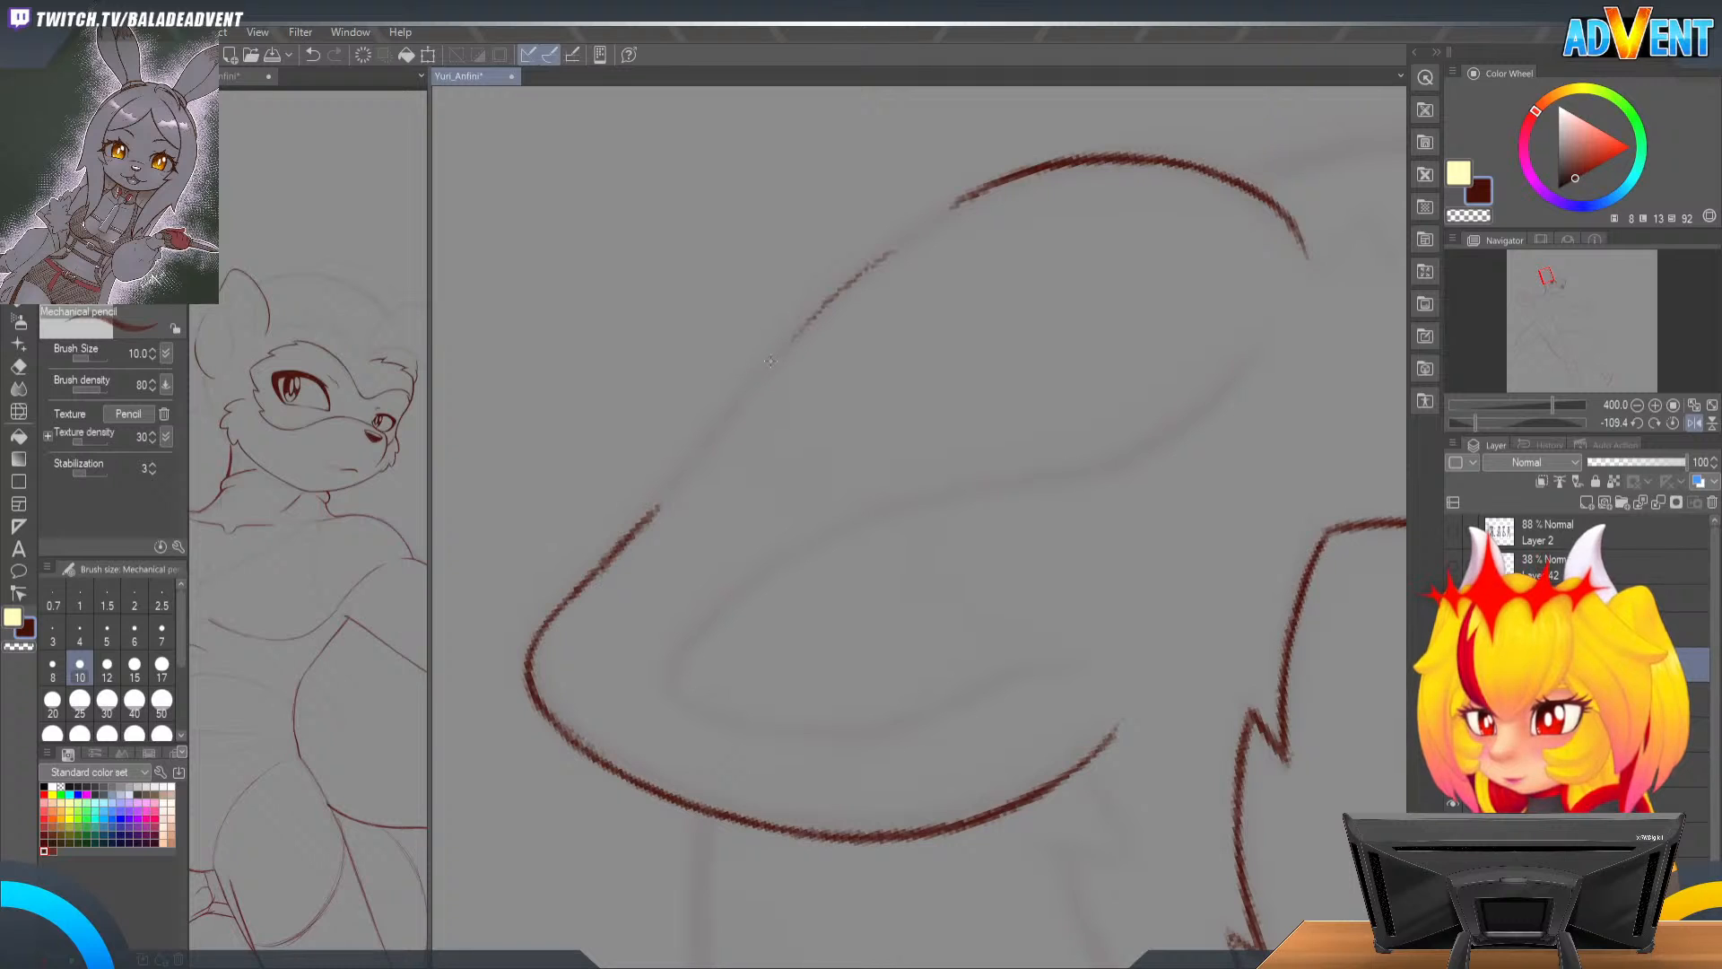
pyautogui.moveTo(765, 362)
pyautogui.mouseDown()
pyautogui.moveTo(853, 269)
pyautogui.moveTo(785, 341)
pyautogui.moveTo(914, 225)
pyautogui.moveTo(813, 313)
pyautogui.moveTo(955, 207)
pyautogui.mouseUp()
pyautogui.moveTo(863, 269)
pyautogui.mouseDown()
pyautogui.moveTo(987, 185)
pyautogui.moveTo(857, 266)
pyautogui.mouseUp()
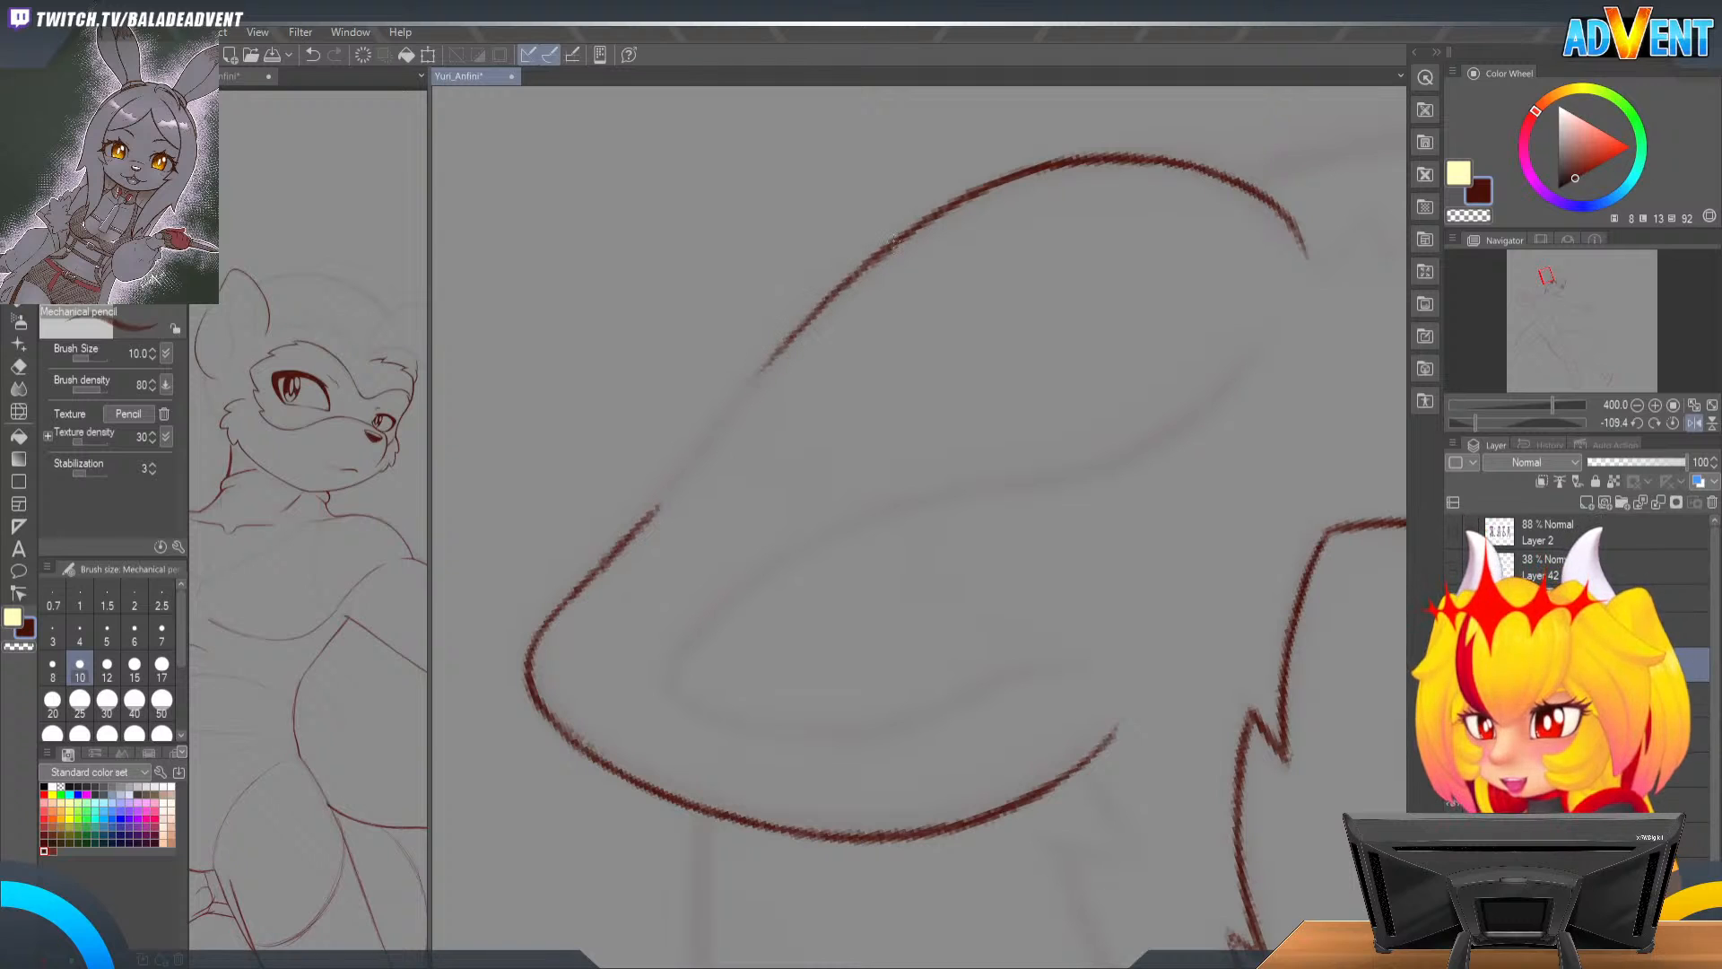
# Step: Extend the near ear's outer edge from the tip side, erasing the misplaced stretch and redrawing it
pyautogui.hotkey('shift', 'space')
pyautogui.moveTo(777, 163); pyautogui.dragTo(1115, 600)
pyautogui.moveTo(1160, 435); pyautogui.dragTo(1061, 386)
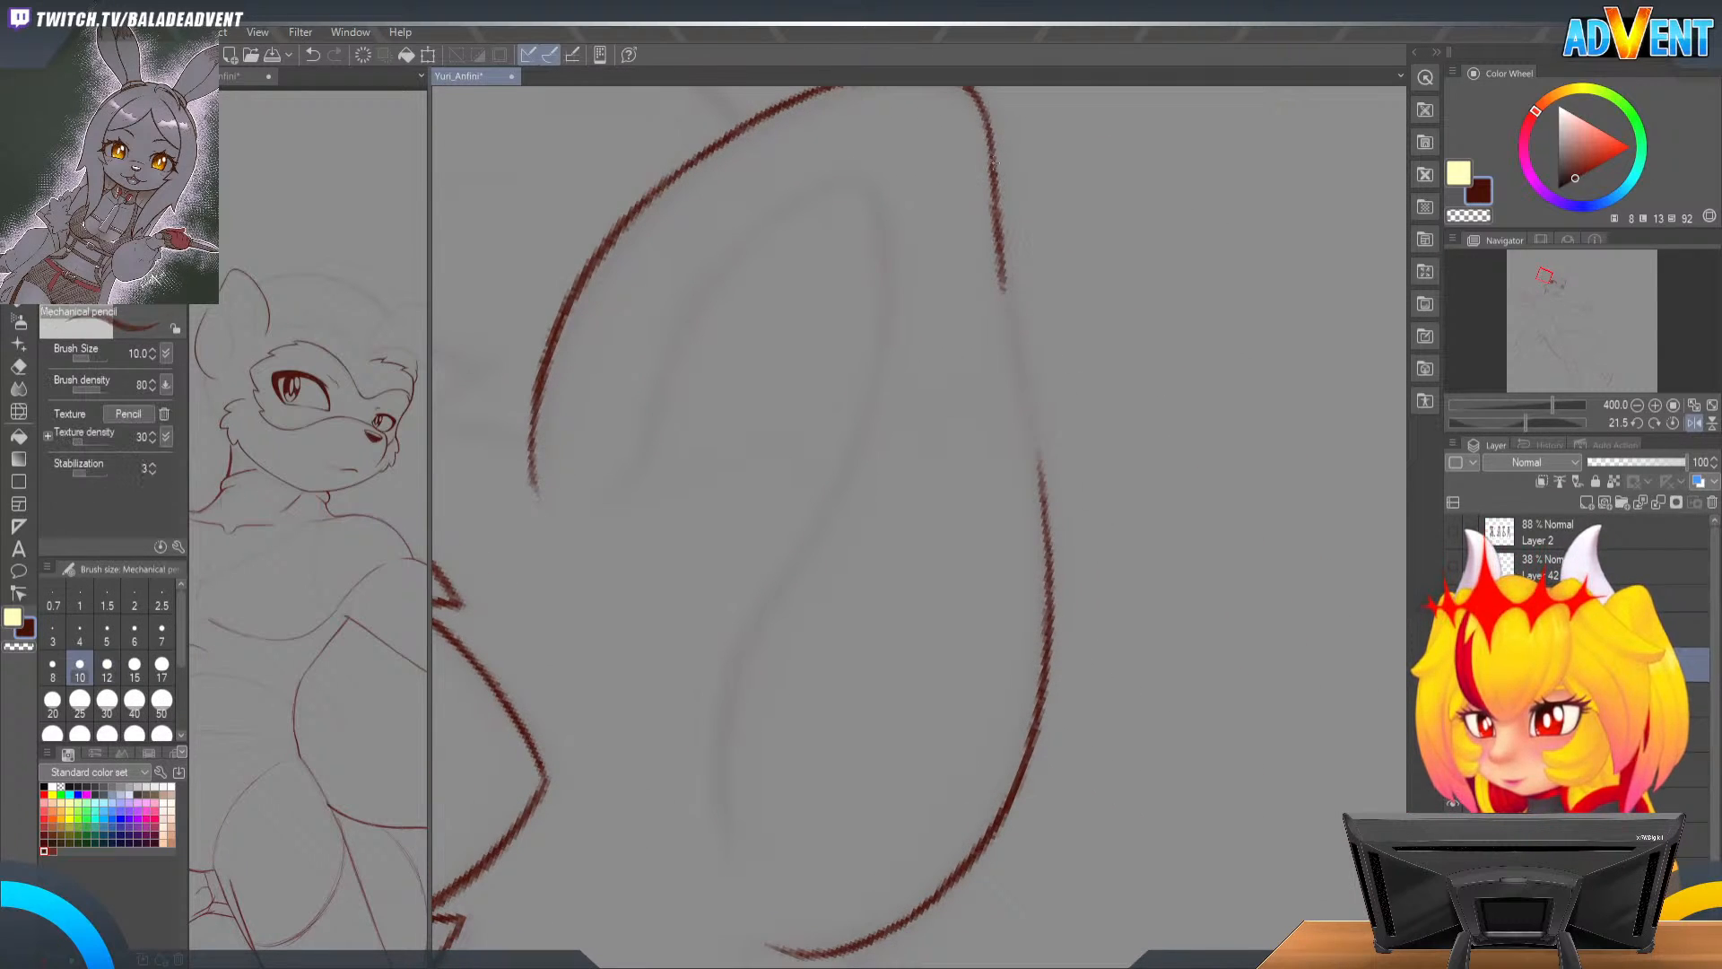
pyautogui.moveTo(993, 229); pyautogui.dragTo(1012, 347)
pyautogui.moveTo(1001, 283); pyautogui.dragTo(1020, 374)
pyautogui.hotkey('ctrl', 'z')
pyautogui.press('e')
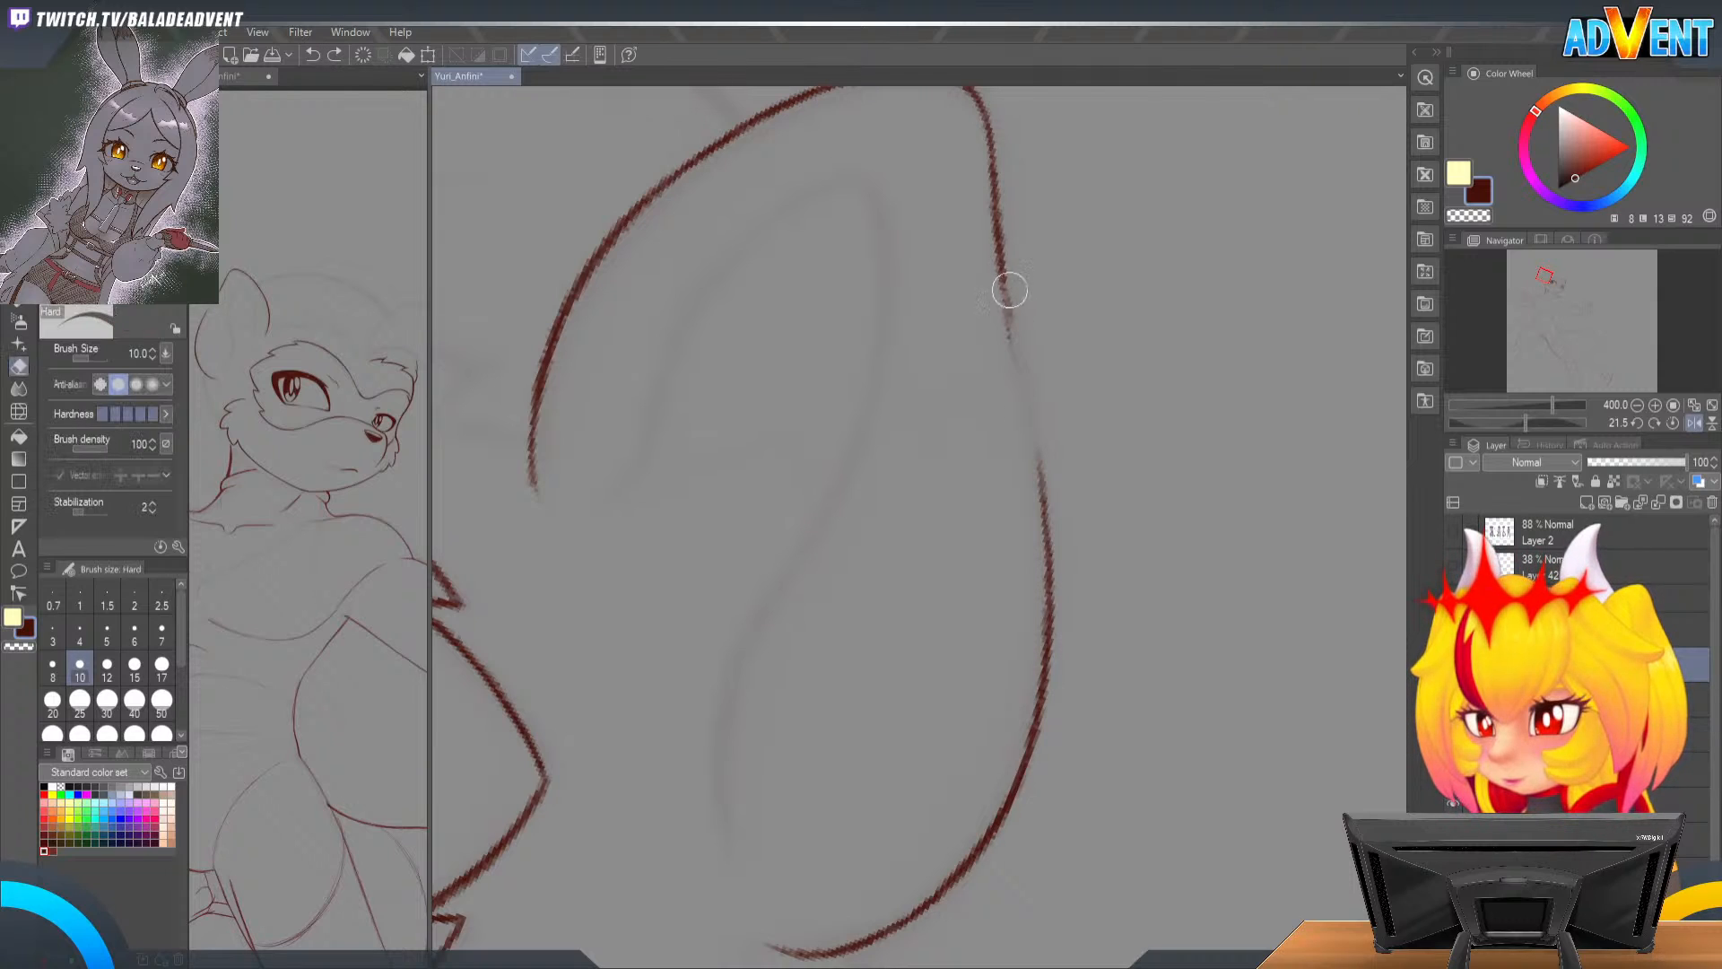
pyautogui.moveTo(1004, 277); pyautogui.dragTo(1015, 377)
pyautogui.press('p')
pyautogui.press('p')
pyautogui.moveTo(996, 230); pyautogui.dragTo(1019, 348)
# Step: Close the remaining gap in the near ear's outer edge between the tip and the lower curve
pyautogui.press('r')
pyautogui.moveTo(1008, 498)
pyautogui.mouseDown()
pyautogui.moveTo(1010, 189)
pyautogui.moveTo(826, 272)
pyautogui.moveTo(923, 331)
pyautogui.moveTo(853, 400)
pyautogui.mouseUp()
pyautogui.press('p')
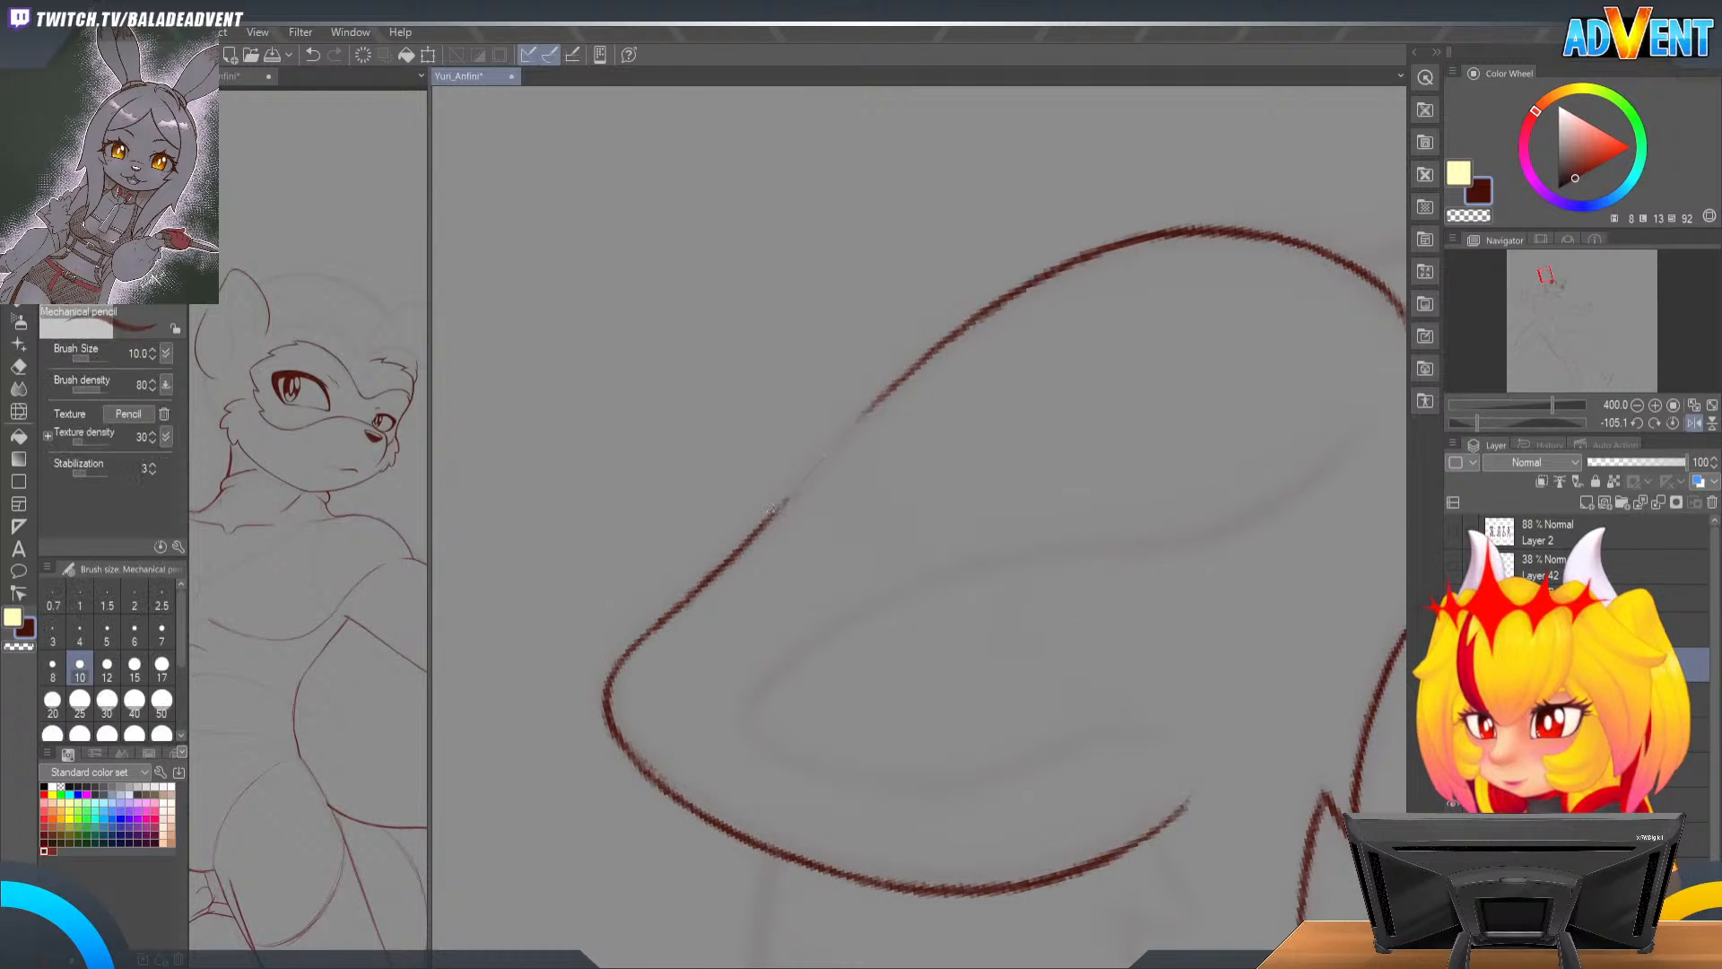
pyautogui.moveTo(778, 507); pyautogui.dragTo(905, 379)
pyautogui.moveTo(844, 437); pyautogui.dragTo(930, 349)
pyautogui.hotkey('ctrl', 'z')
pyautogui.moveTo(827, 459)
pyautogui.mouseDown()
pyautogui.moveTo(960, 335)
pyautogui.moveTo(1078, 261)
pyautogui.mouseUp()
# Step: Darken the near ear's outer edge from the tip down through the joined middle section
pyautogui.hotkey('shift', 'space')
pyautogui.moveTo(999, 299)
pyautogui.mouseDown()
pyautogui.moveTo(1030, 318)
pyautogui.moveTo(1080, 600)
pyautogui.moveTo(1051, 613)
pyautogui.mouseUp()
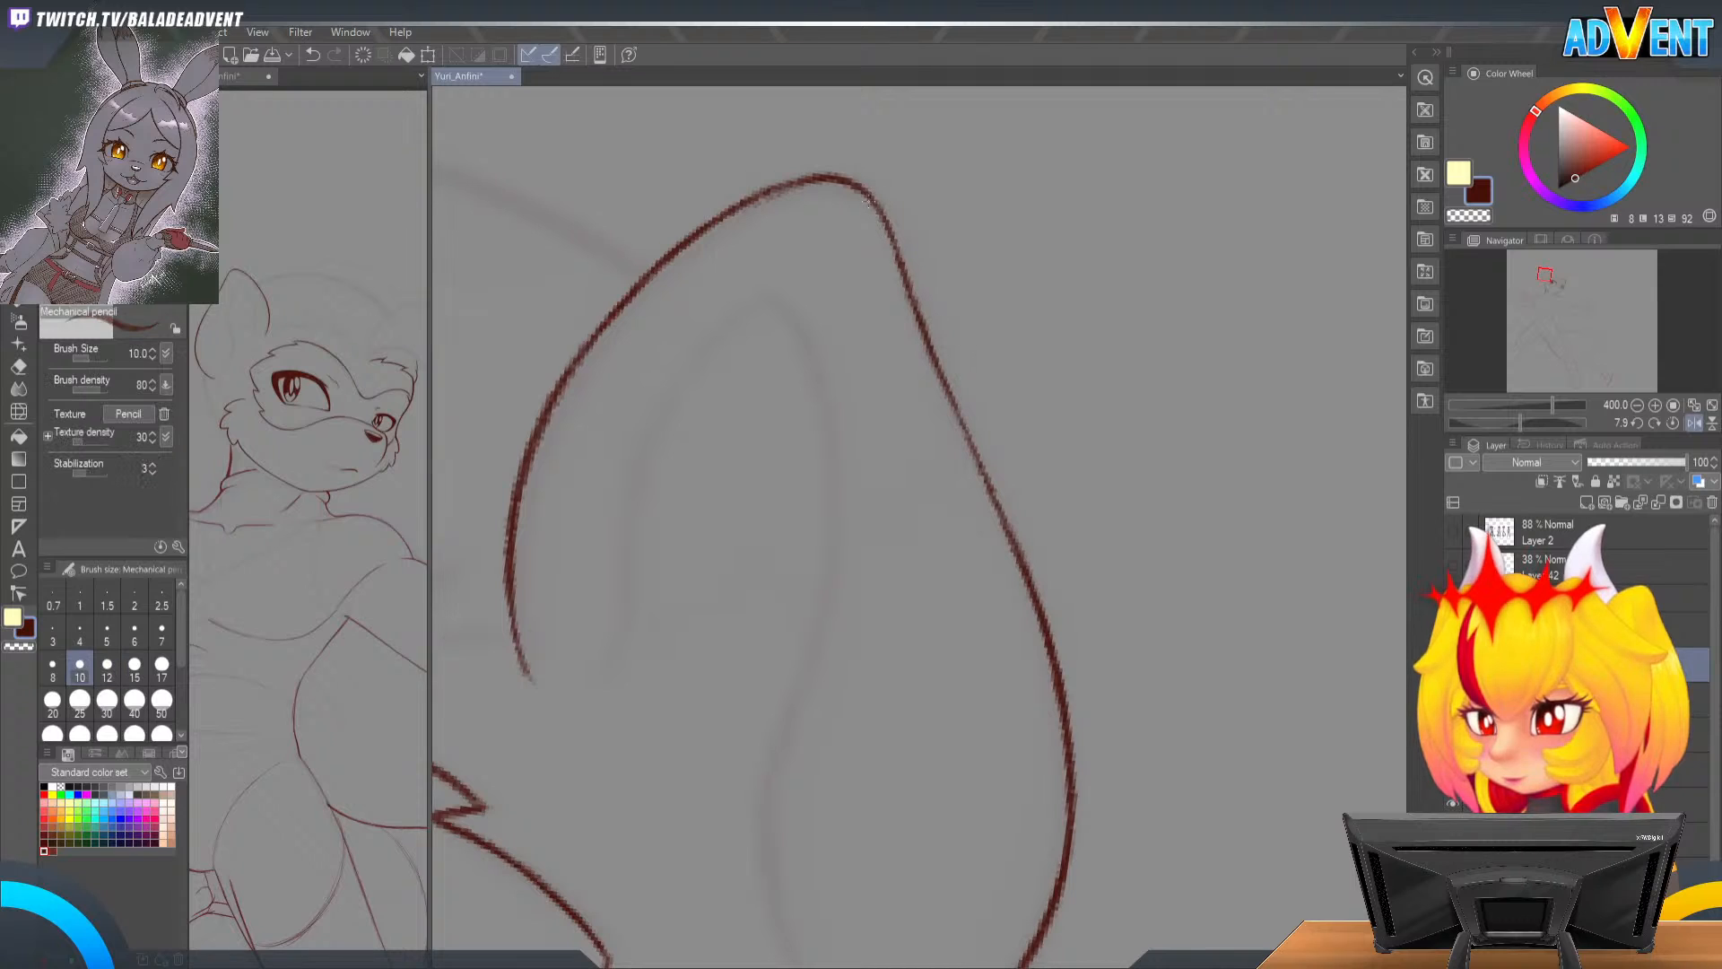
pyautogui.moveTo(862, 189); pyautogui.dragTo(987, 484)
pyautogui.moveTo(967, 421); pyautogui.dragTo(1018, 555)
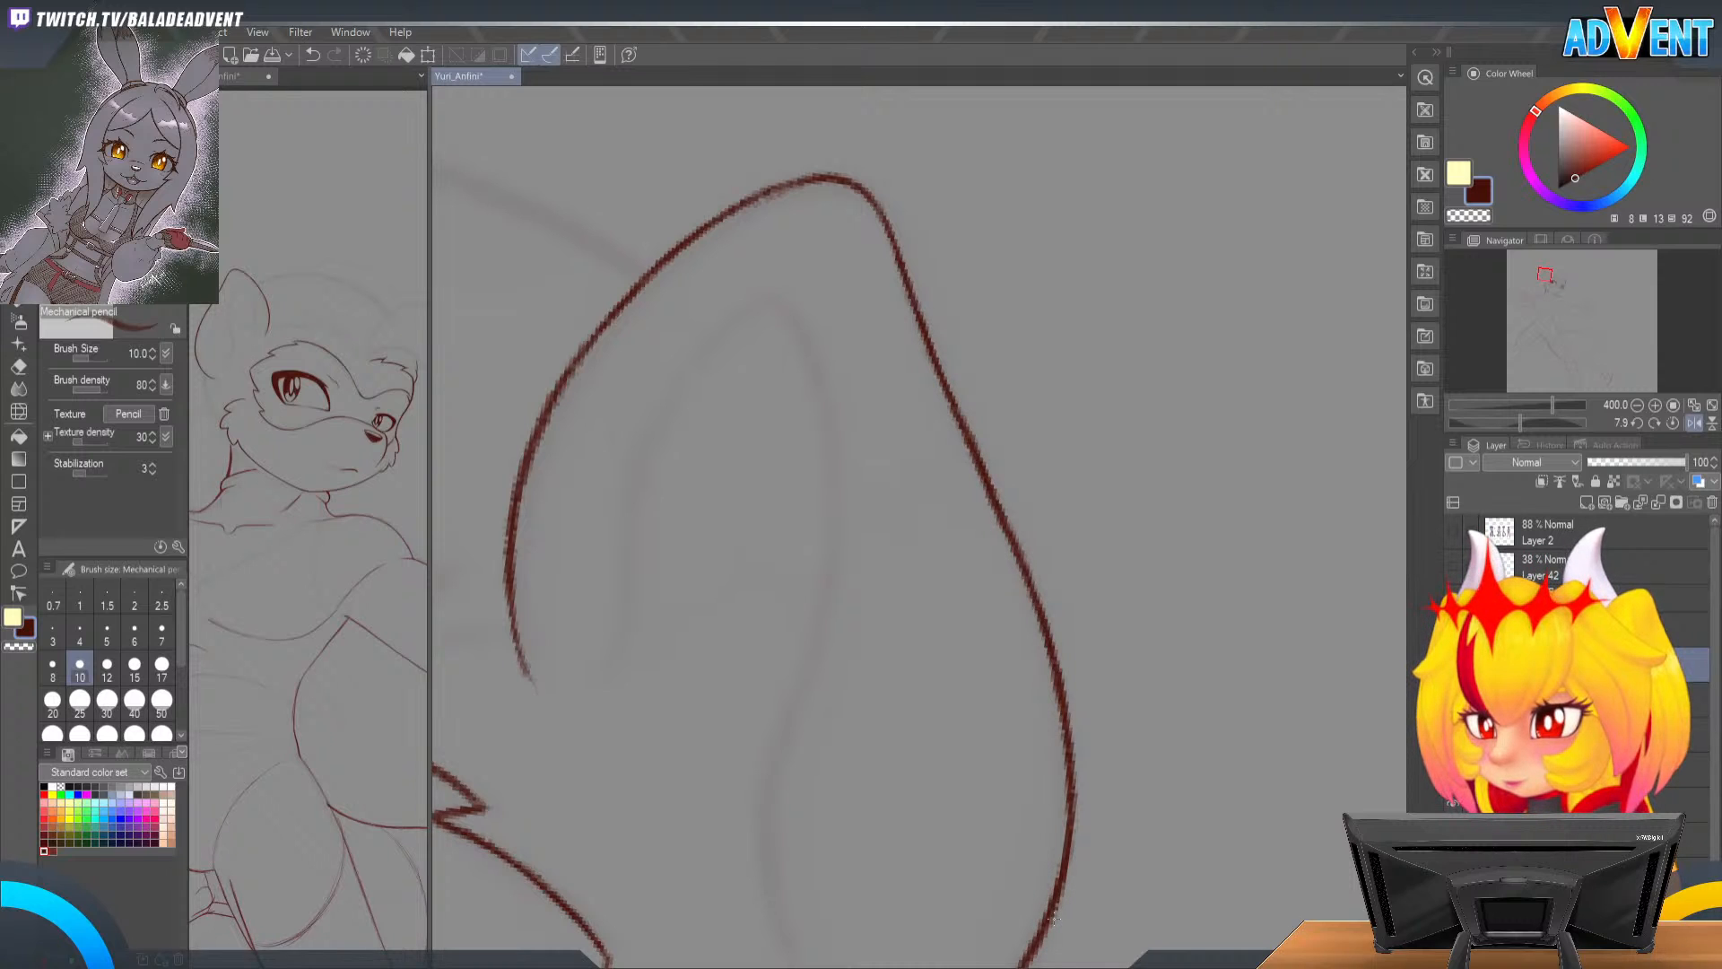
pyautogui.moveTo(930, 572); pyautogui.dragTo(907, 134)
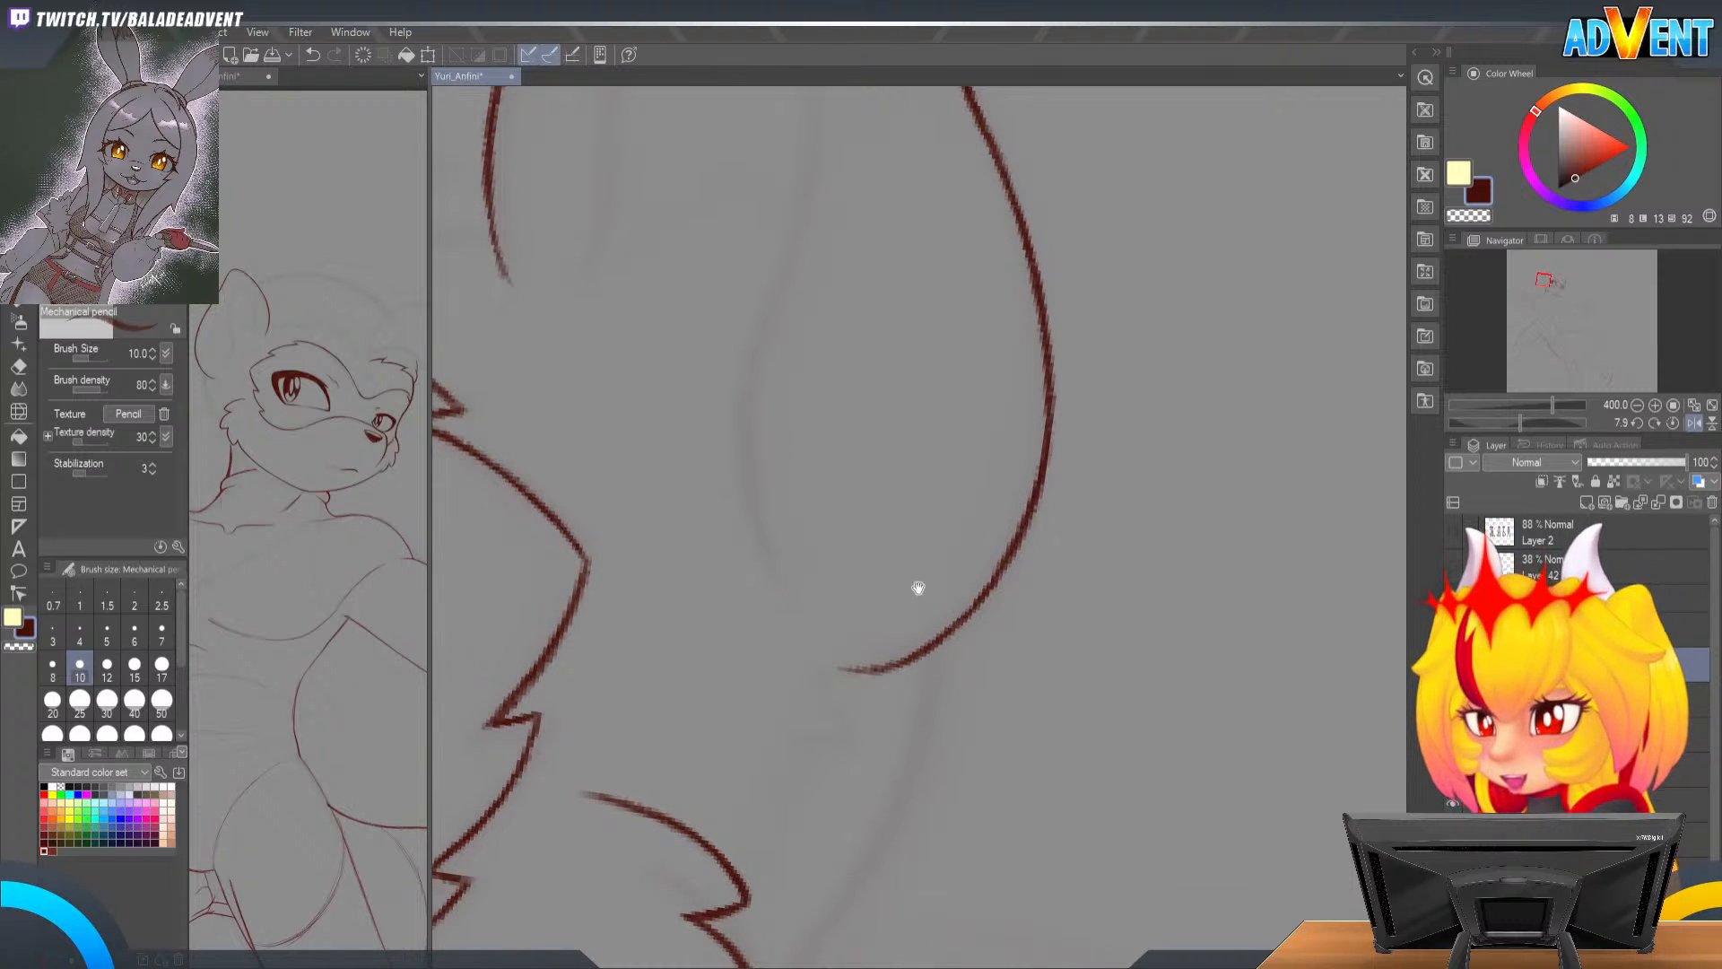
# Step: Add a short fur-like forked stroke at the lower end of the near ear's outer edge
pyautogui.press('r')
pyautogui.moveTo(1097, 551)
pyautogui.mouseDown()
pyautogui.moveTo(821, 754)
pyautogui.moveTo(782, 731)
pyautogui.mouseUp()
pyautogui.press('p')
pyautogui.press('p')
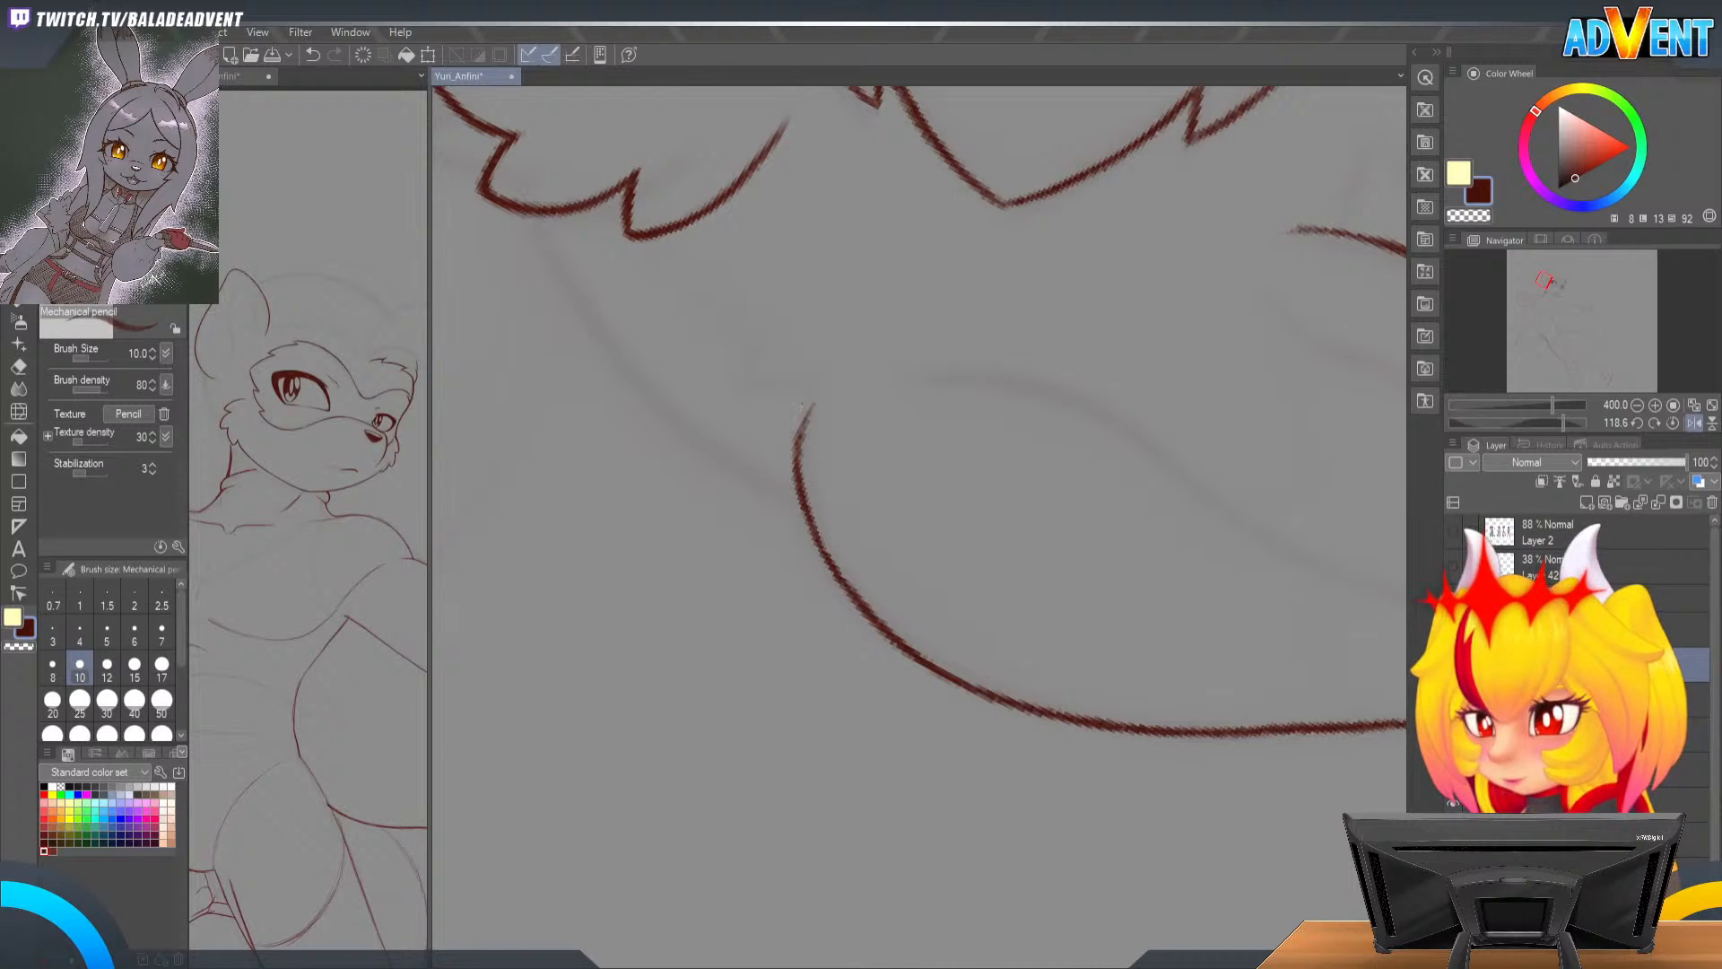
pyautogui.moveTo(787, 439)
pyautogui.mouseDown()
pyautogui.moveTo(793, 472)
pyautogui.moveTo(790, 410)
pyautogui.moveTo(790, 446)
pyautogui.mouseUp()
pyautogui.hotkey('ctrl', 'z')
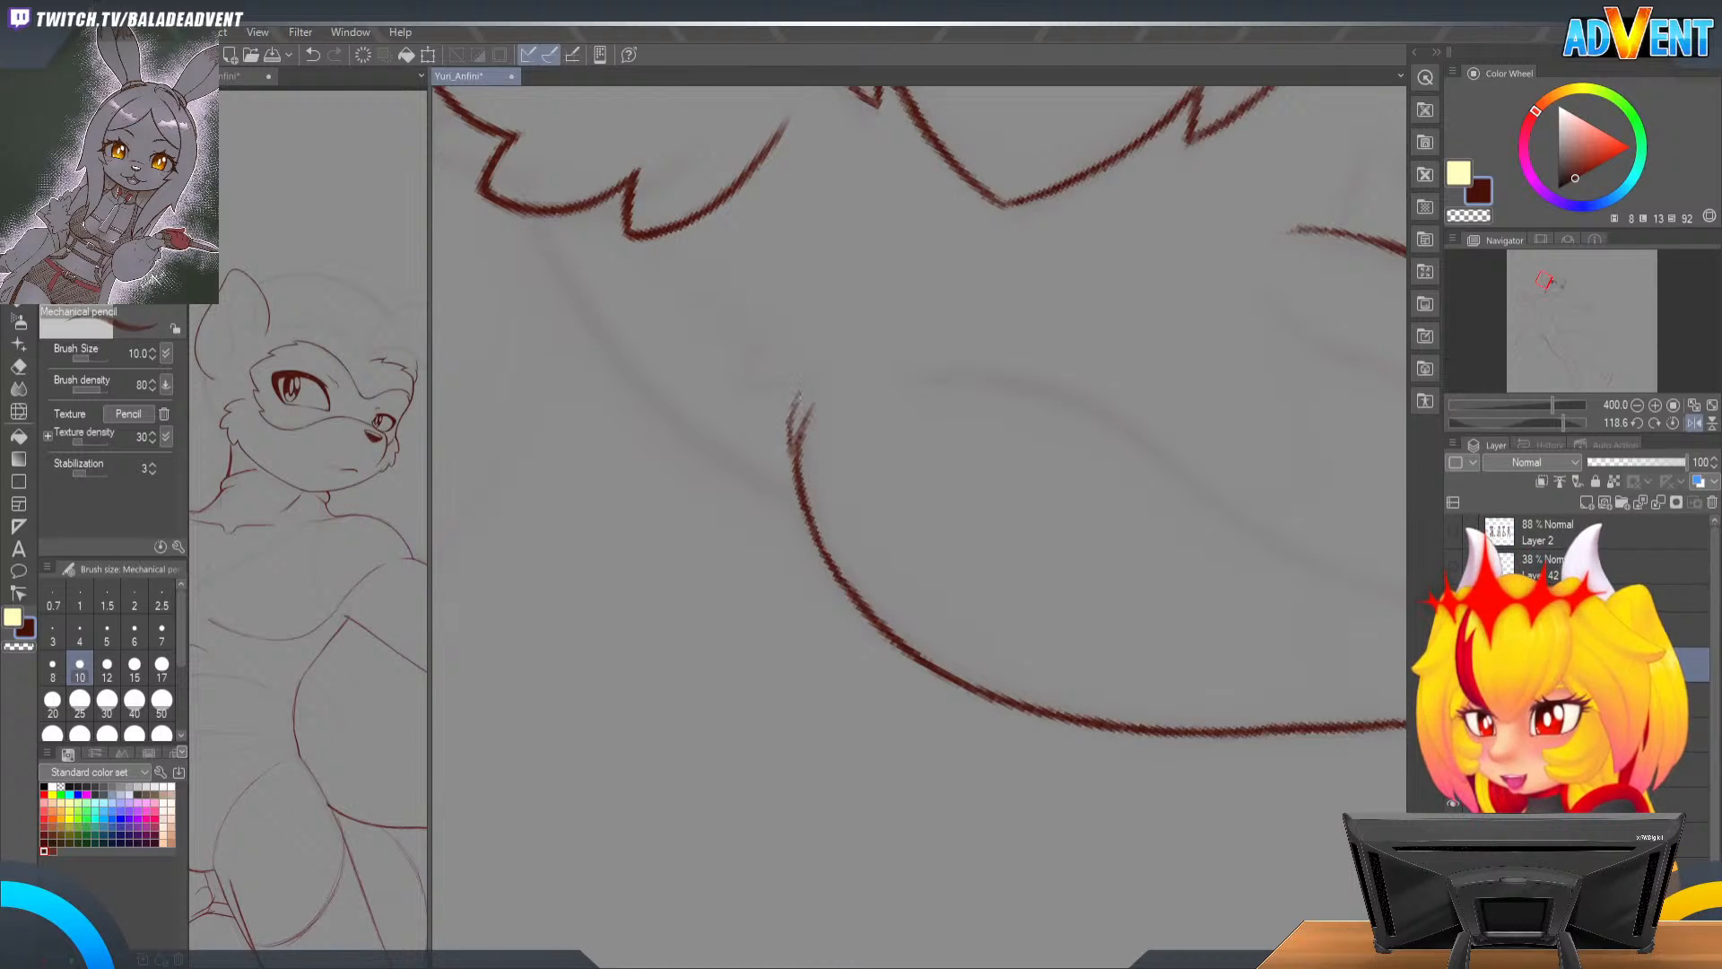
pyautogui.moveTo(801, 384)
pyautogui.mouseDown()
pyautogui.moveTo(795, 458)
pyautogui.moveTo(790, 416)
pyautogui.mouseUp()
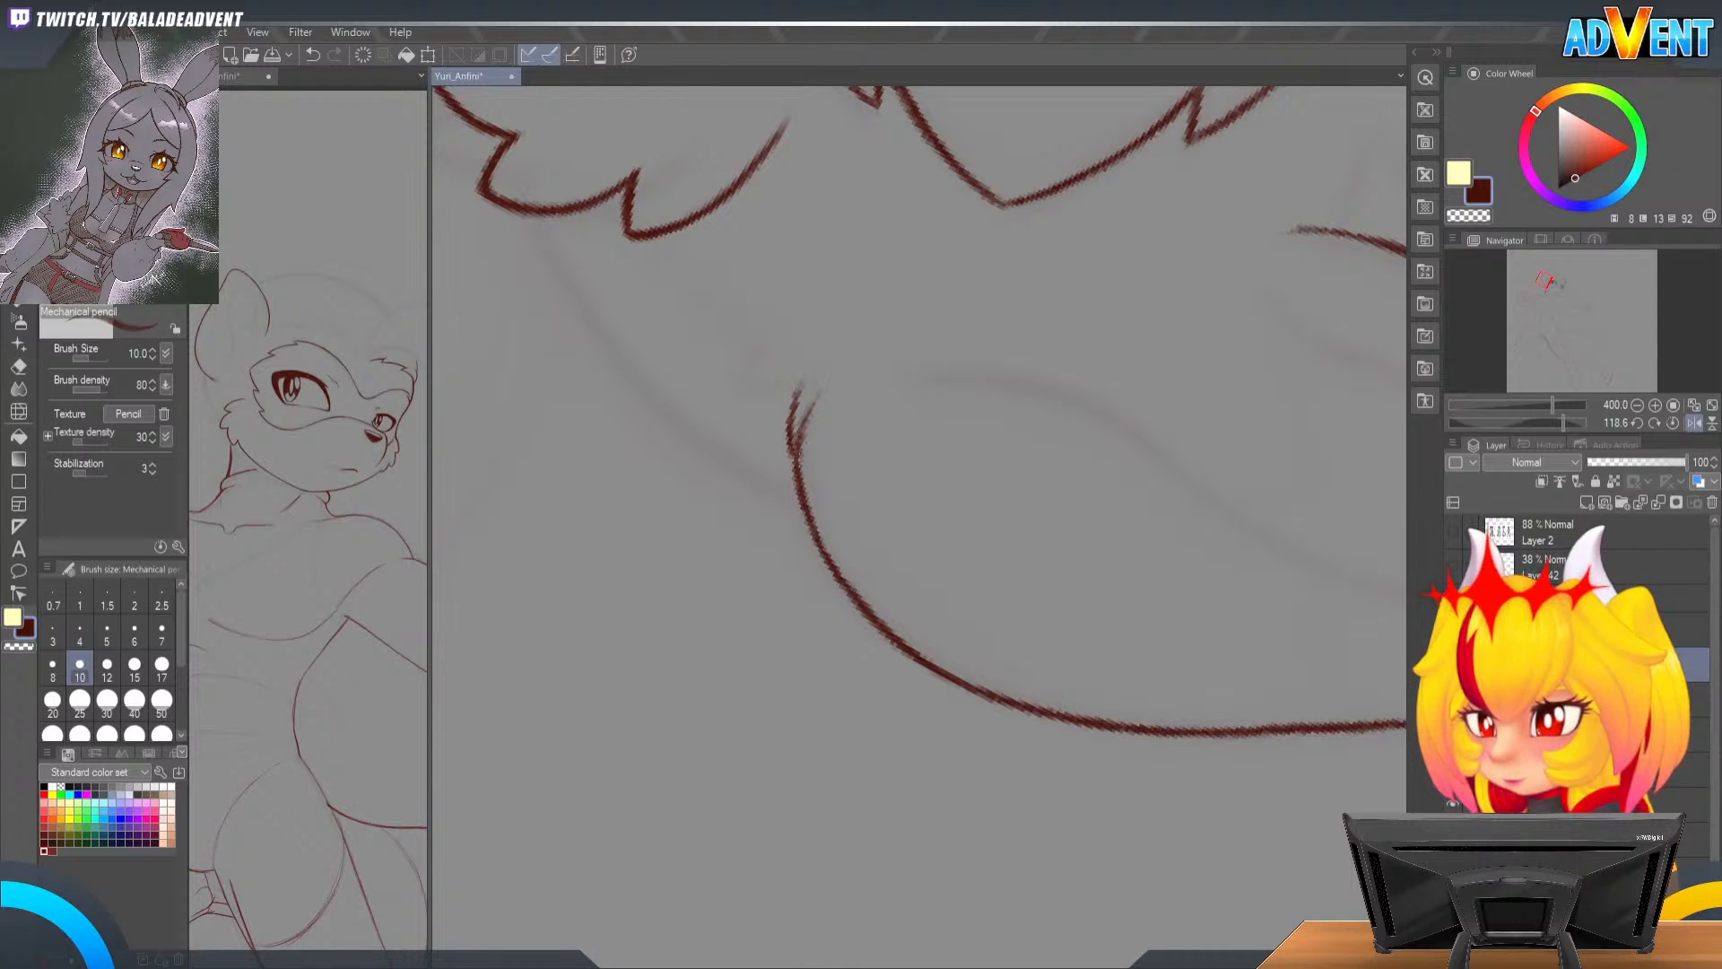
pyautogui.moveTo(800, 443); pyautogui.dragTo(788, 472)
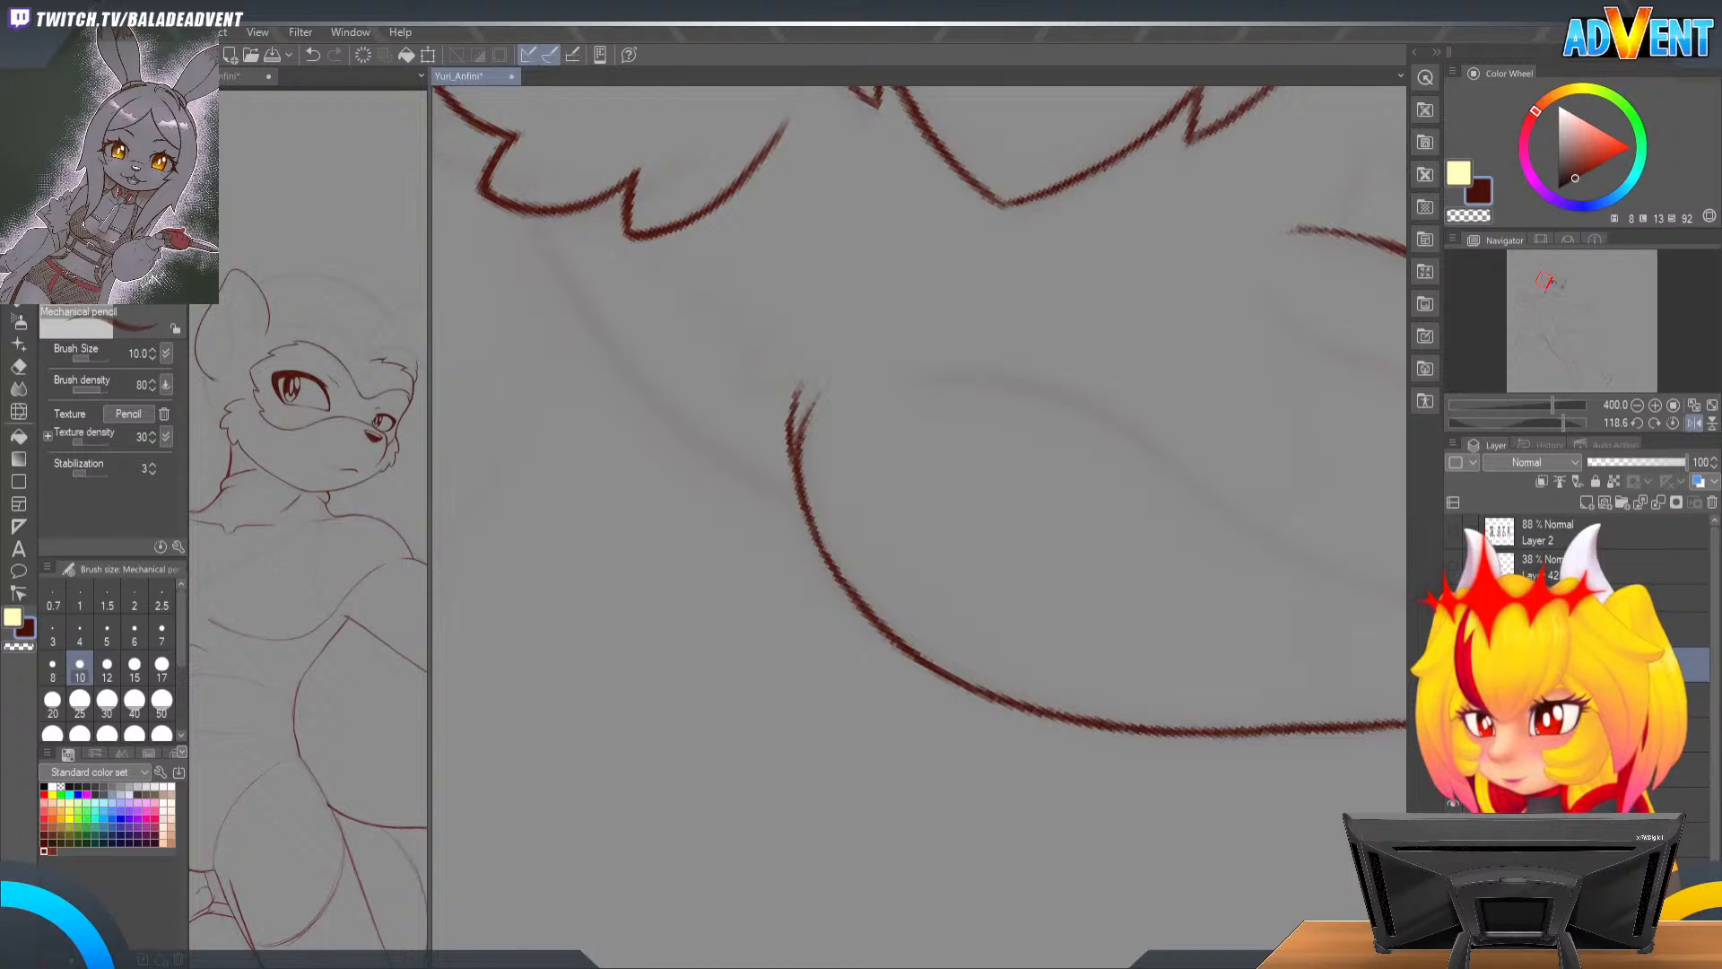
# Step: Fork the lower end of the near ear's crown-side edge with a short stroke and thicken the line just above it
pyautogui.press('r')
pyautogui.moveTo(1061, 608); pyautogui.dragTo(985, 453)
pyautogui.press('p')
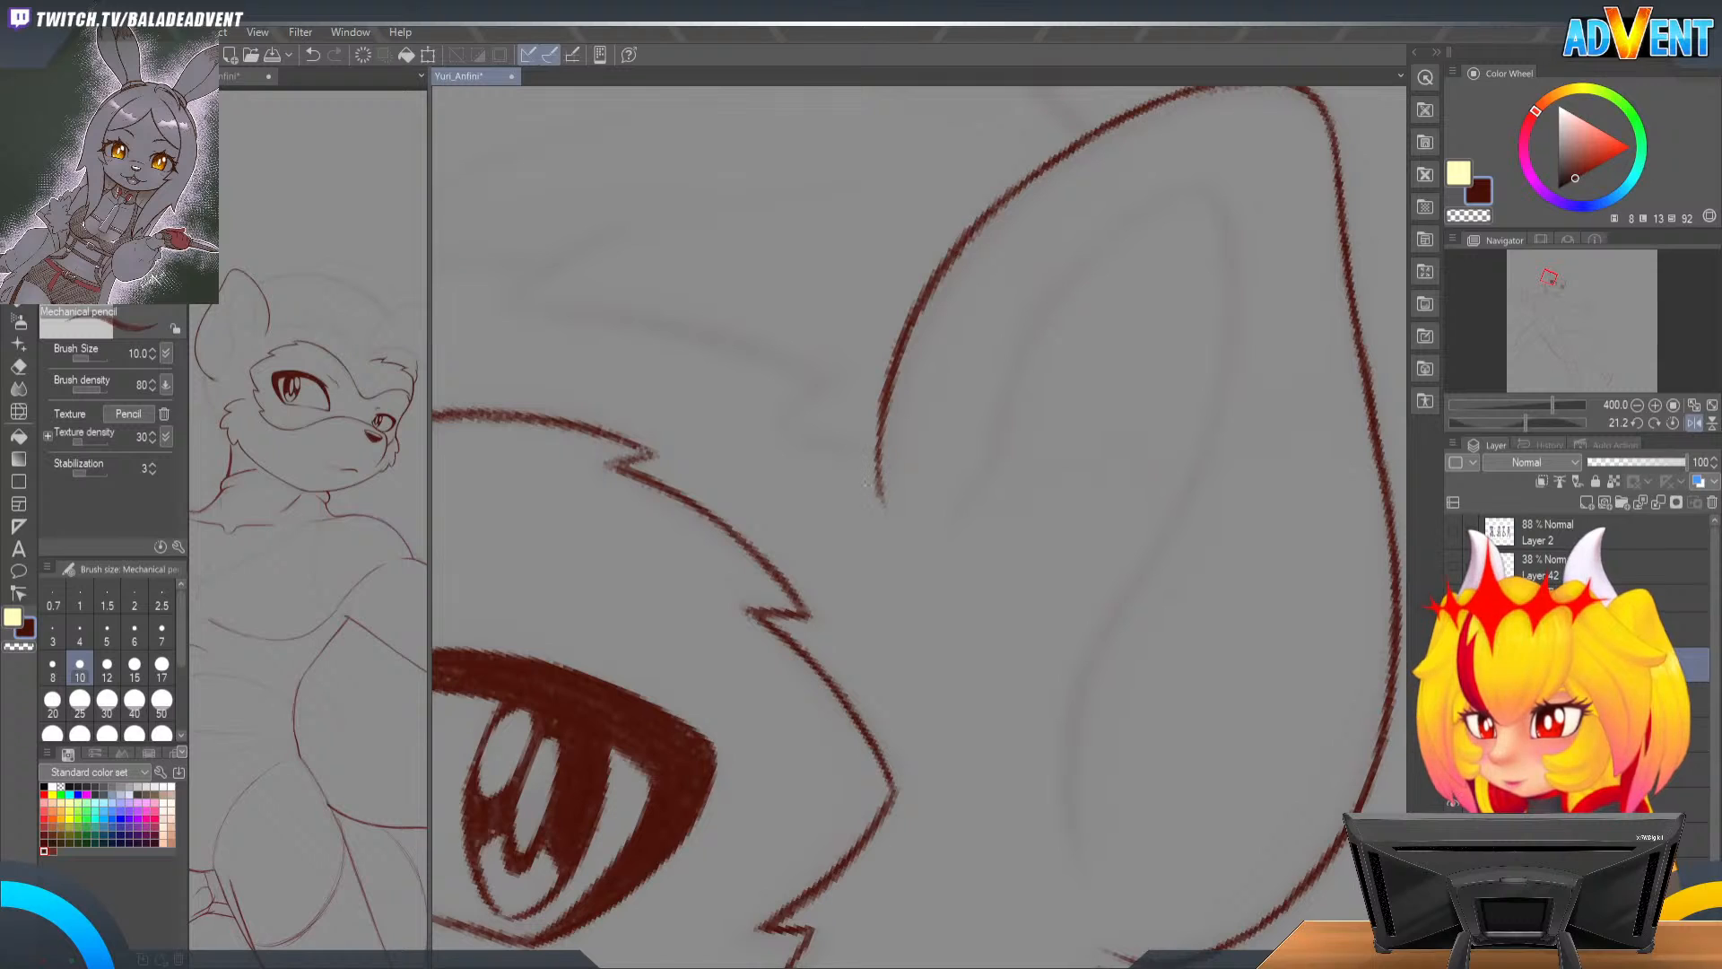
pyautogui.moveTo(877, 451); pyautogui.dragTo(865, 489)
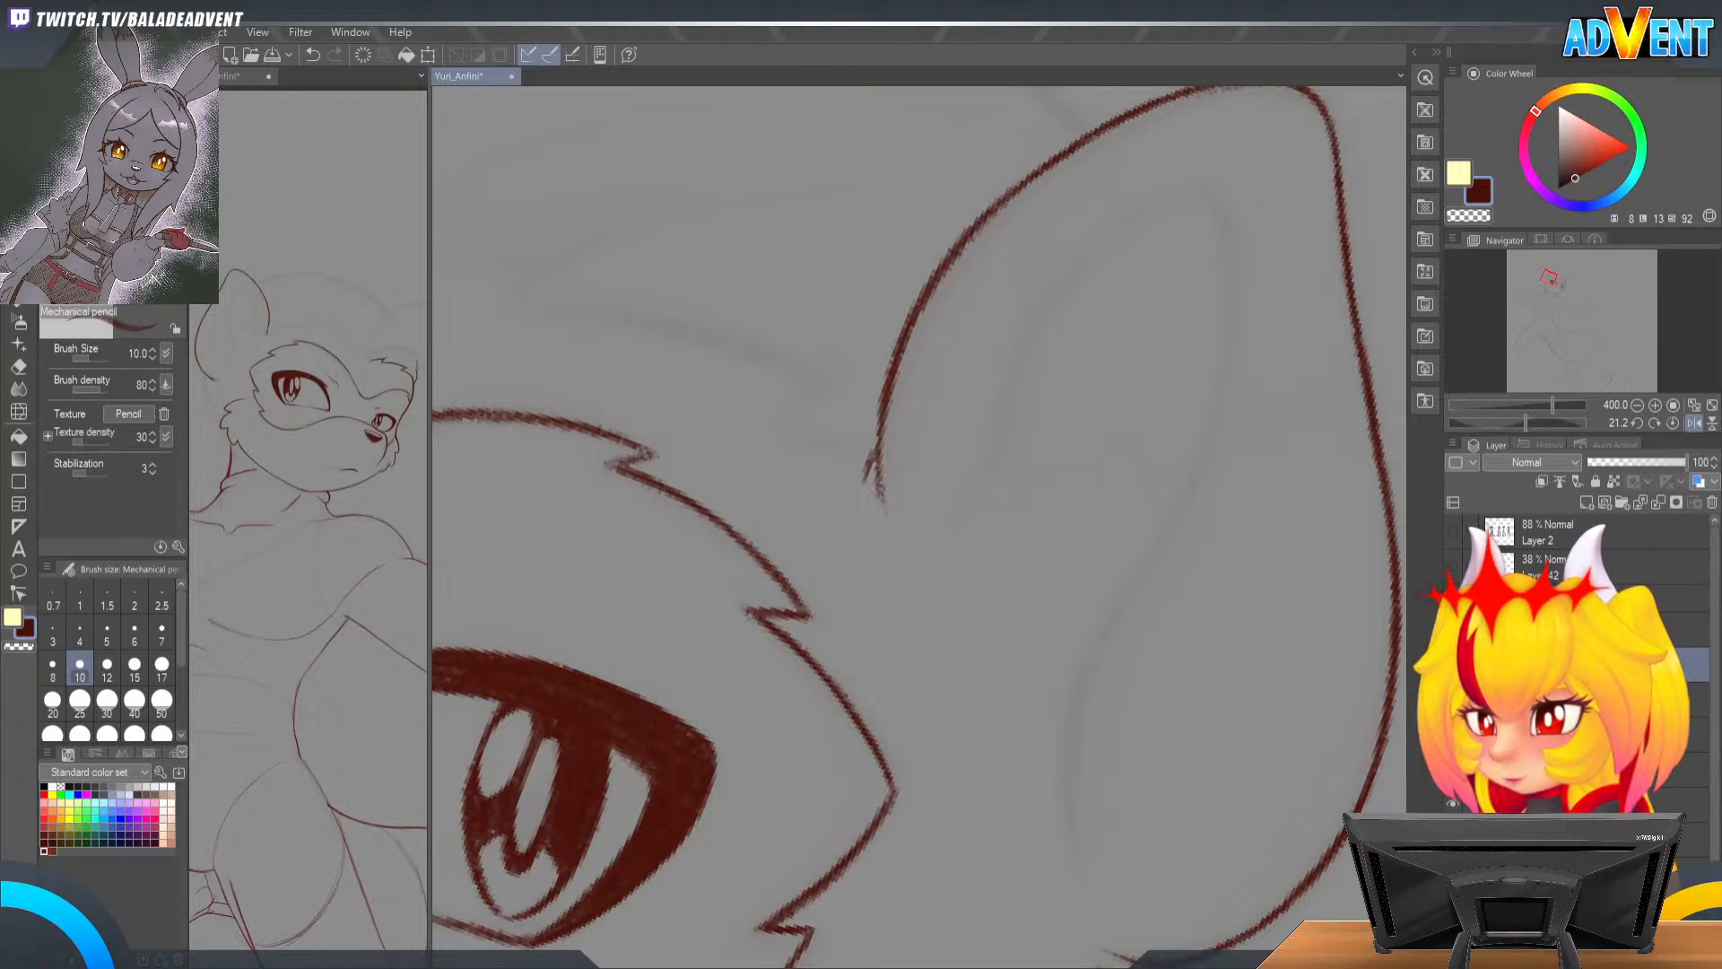
pyautogui.moveTo(878, 480)
pyautogui.mouseDown()
pyautogui.moveTo(883, 414)
pyautogui.moveTo(875, 448)
pyautogui.mouseUp()
pyautogui.moveTo(893, 357); pyautogui.dragTo(884, 381)
# Step: Begin the near ear's inner contour with a short stroke near its crown-side base and a curve leading down from its tip
pyautogui.moveTo(1241, 231)
pyautogui.mouseDown()
pyautogui.moveTo(1115, 239)
pyautogui.moveTo(1080, 281)
pyautogui.mouseUp()
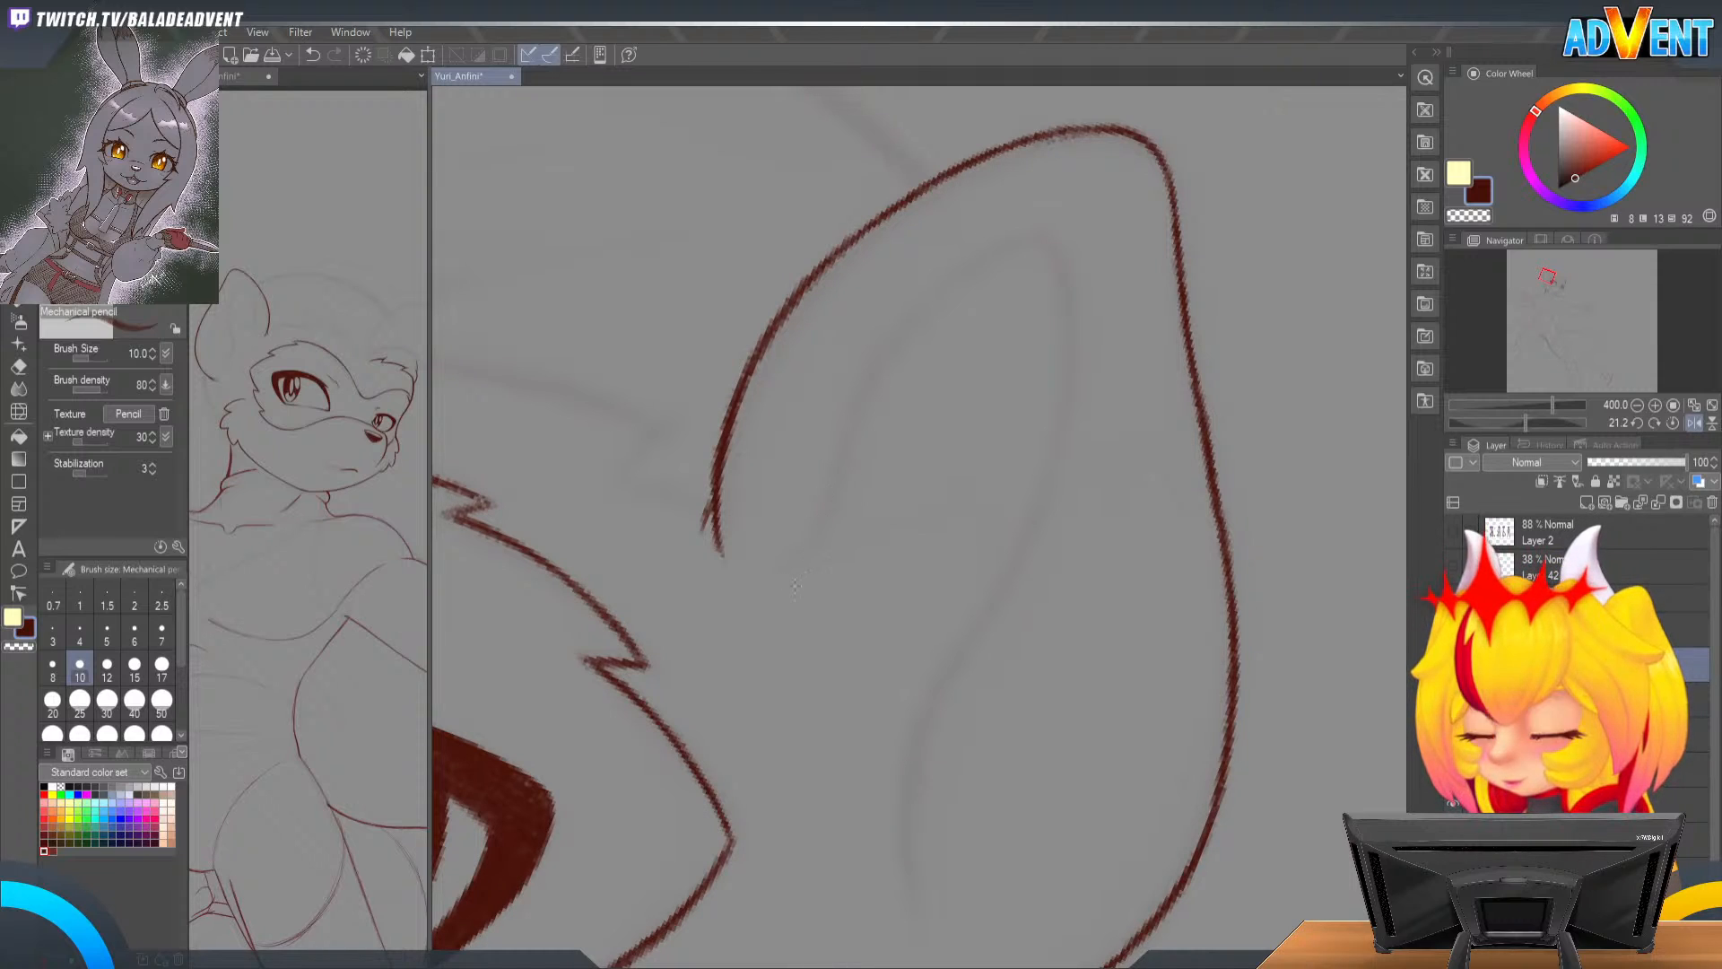
pyautogui.moveTo(801, 566)
pyautogui.mouseDown()
pyautogui.moveTo(787, 580)
pyautogui.moveTo(839, 498)
pyautogui.mouseUp()
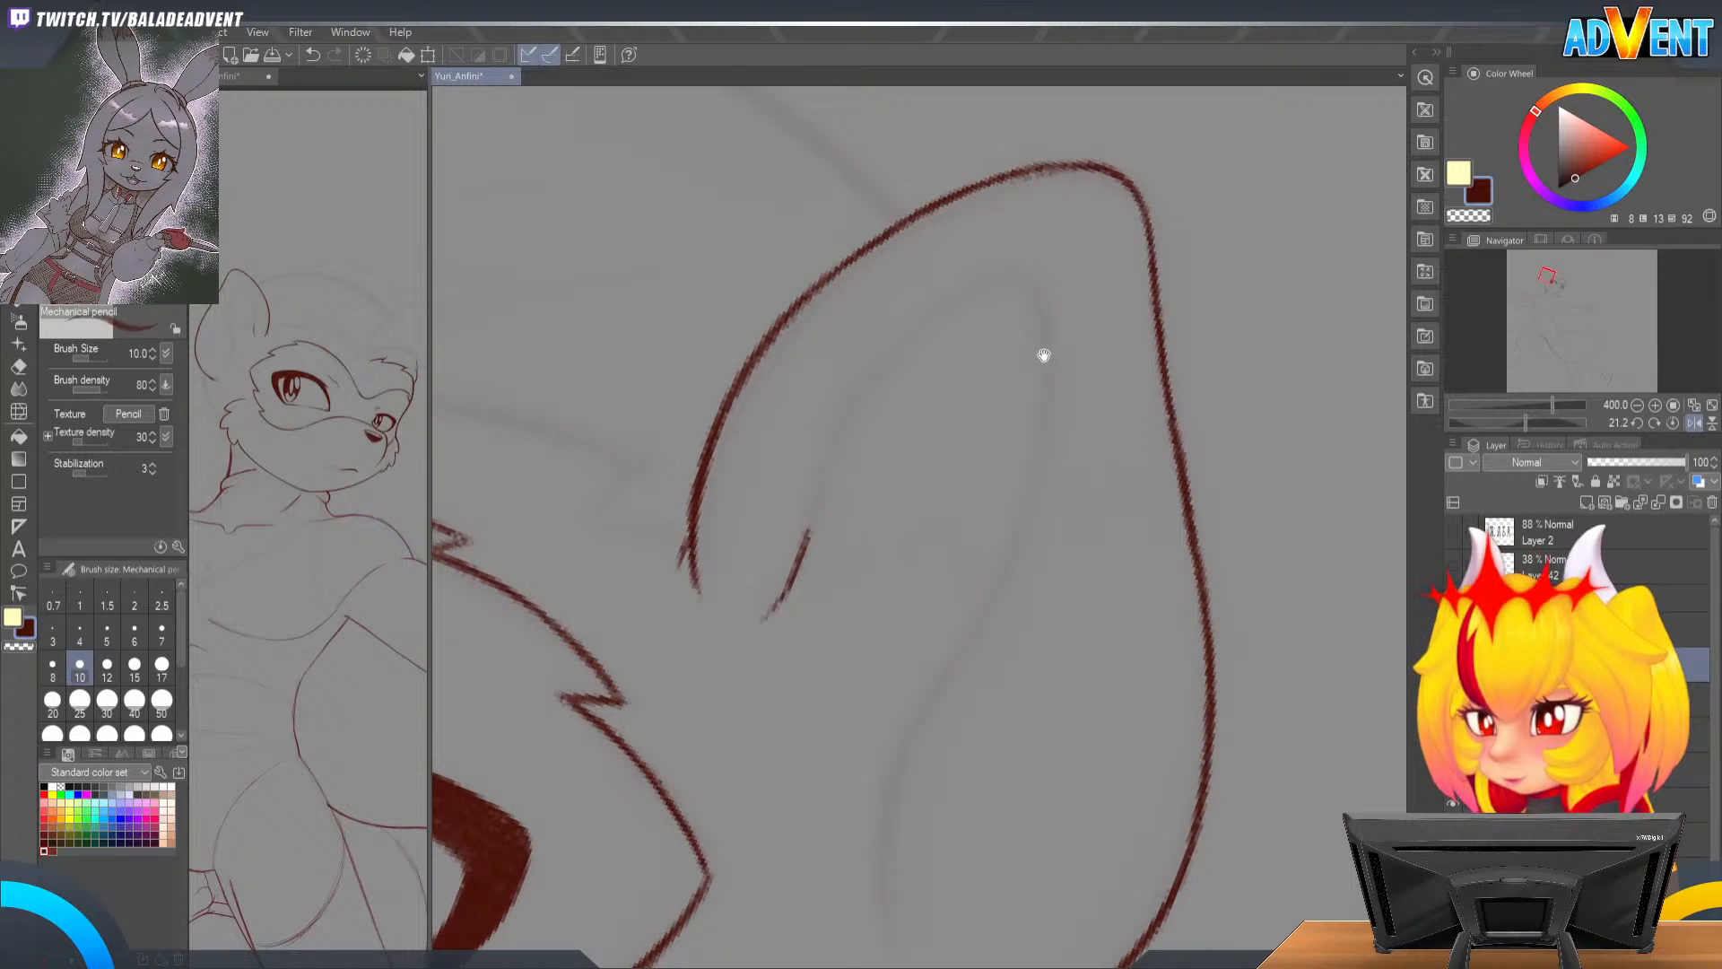
pyautogui.hotkey('shift', 'space')
pyautogui.moveTo(1072, 310)
pyautogui.mouseDown()
pyautogui.moveTo(1146, 254)
pyautogui.moveTo(681, 492)
pyautogui.moveTo(1073, 535)
pyautogui.moveTo(1096, 317)
pyautogui.moveTo(1106, 368)
pyautogui.mouseUp()
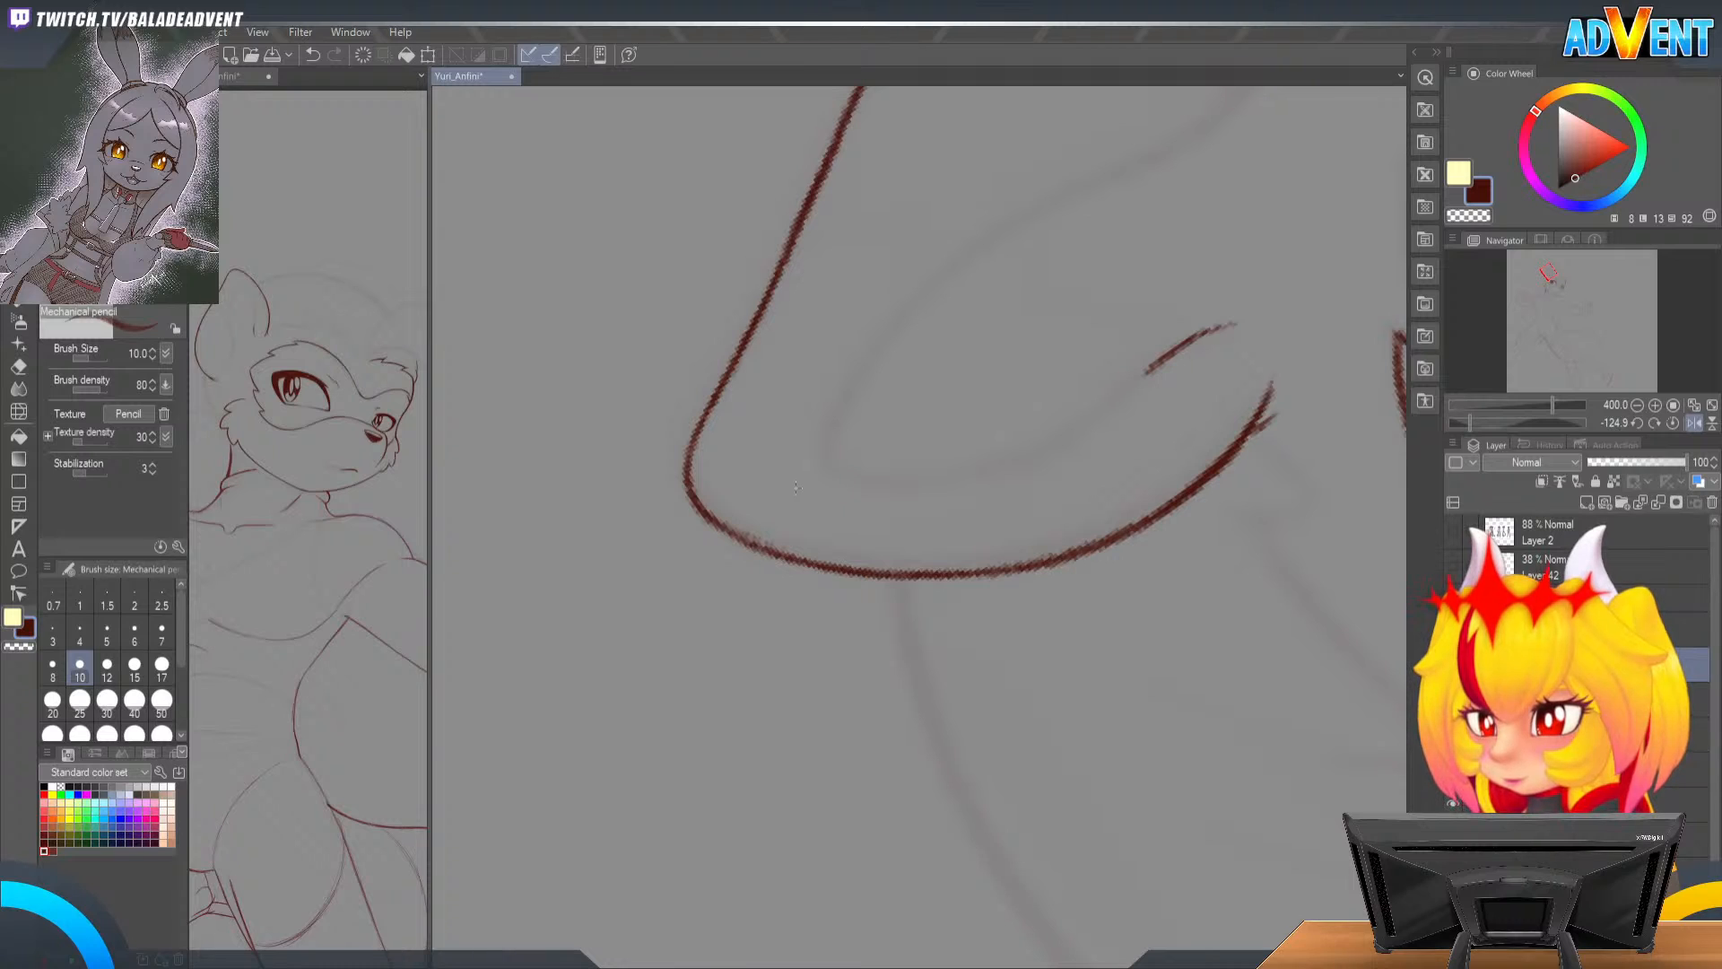
pyautogui.moveTo(800, 500)
pyautogui.mouseDown()
pyautogui.moveTo(796, 464)
pyautogui.moveTo(794, 489)
pyautogui.moveTo(858, 372)
pyautogui.mouseUp()
pyautogui.moveTo(826, 427); pyautogui.dragTo(900, 327)
pyautogui.moveTo(843, 392); pyautogui.dragTo(908, 316)
pyautogui.moveTo(802, 466); pyautogui.dragTo(817, 438)
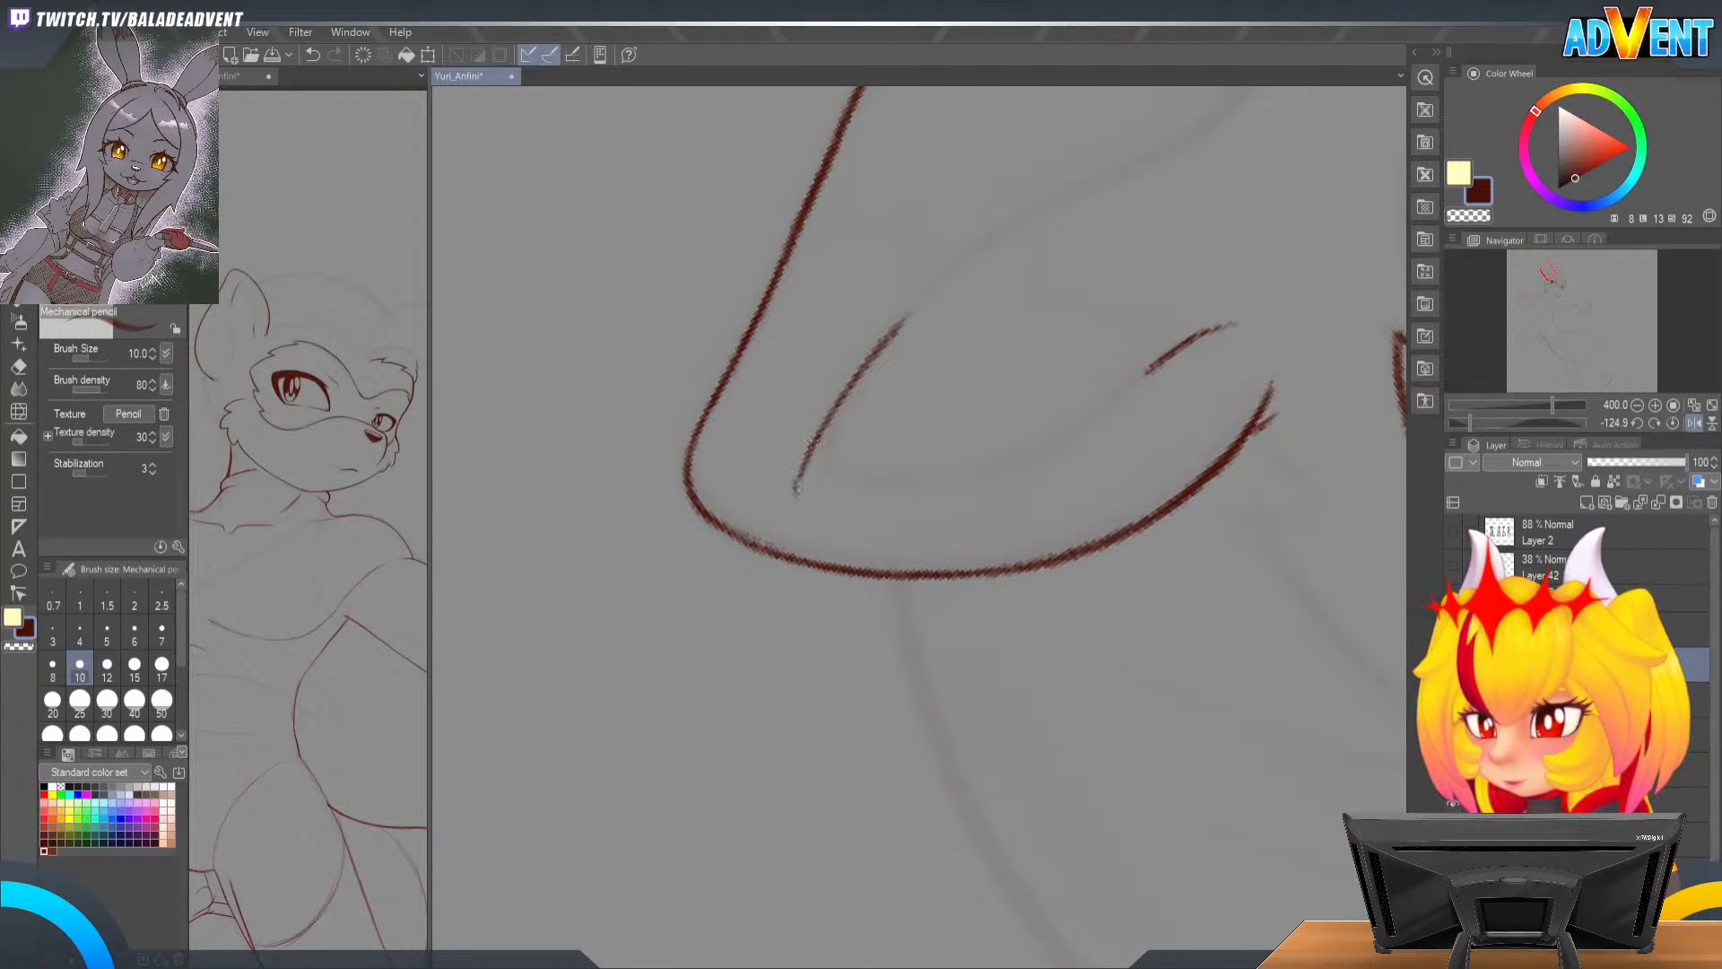
# Step: Extend the inner ear's outer-side contour from the tip down along the sketch and darken it
pyautogui.moveTo(798, 503)
pyautogui.mouseDown()
pyautogui.moveTo(904, 320)
pyautogui.moveTo(824, 438)
pyautogui.moveTo(894, 355)
pyautogui.mouseUp()
pyautogui.moveTo(826, 417)
pyautogui.mouseDown()
pyautogui.moveTo(926, 336)
pyautogui.moveTo(775, 464)
pyautogui.moveTo(965, 307)
pyautogui.moveTo(849, 386)
pyautogui.moveTo(1116, 241)
pyautogui.moveTo(1067, 272)
pyautogui.moveTo(1098, 254)
pyautogui.moveTo(1137, 210)
pyautogui.mouseUp()
pyautogui.moveTo(1083, 260); pyautogui.dragTo(1112, 241)
pyautogui.moveTo(1027, 286); pyautogui.dragTo(1115, 244)
pyautogui.moveTo(944, 329); pyautogui.dragTo(1048, 271)
pyautogui.moveTo(848, 396); pyautogui.dragTo(936, 331)
pyautogui.moveTo(789, 446)
pyautogui.mouseDown()
pyautogui.moveTo(853, 390)
pyautogui.moveTo(824, 420)
pyautogui.moveTo(841, 400)
pyautogui.mouseUp()
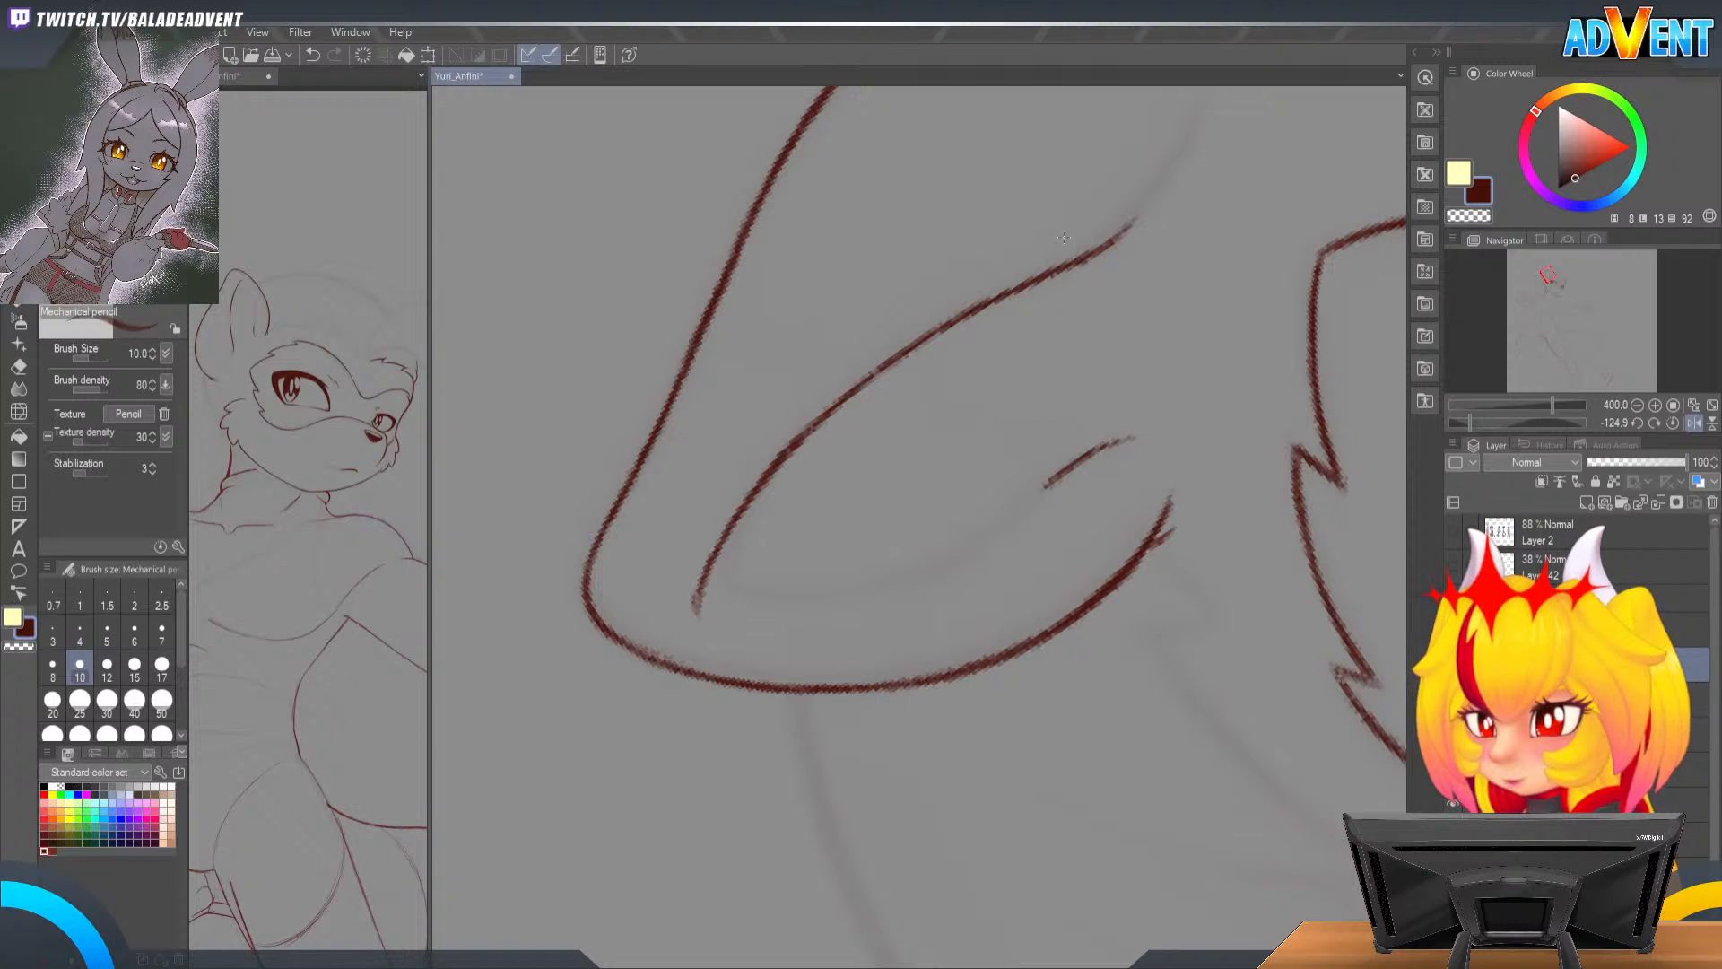
# Step: Continue the lower end of the inner ear's outer-side contour toward the ear base with a smooth curve
pyautogui.press('r')
pyautogui.moveTo(1063, 237)
pyautogui.mouseDown()
pyautogui.moveTo(1291, 281)
pyautogui.moveTo(895, 826)
pyautogui.moveTo(1125, 261)
pyautogui.mouseUp()
pyautogui.press('p')
pyautogui.moveTo(944, 326)
pyautogui.mouseDown()
pyautogui.moveTo(1079, 236)
pyautogui.moveTo(963, 390)
pyautogui.moveTo(1007, 292)
pyautogui.moveTo(1049, 247)
pyautogui.mouseUp()
pyautogui.press('e')
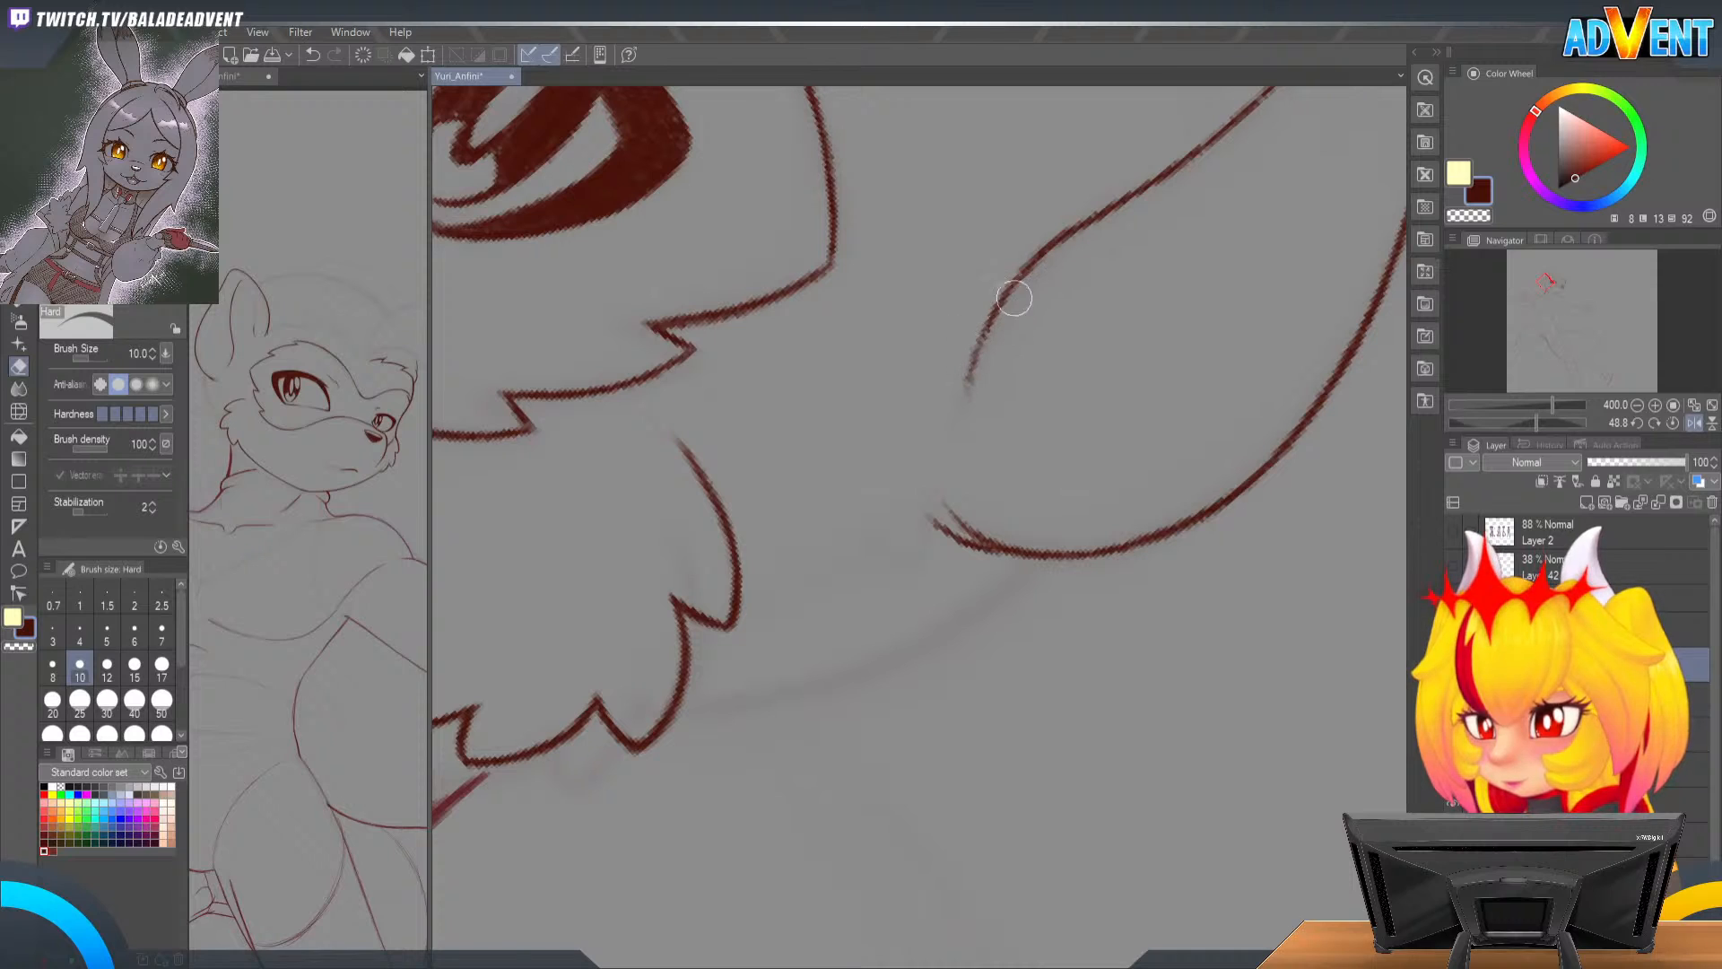
pyautogui.press('p')
pyautogui.moveTo(965, 386)
pyautogui.mouseDown()
pyautogui.moveTo(994, 305)
pyautogui.moveTo(1110, 215)
pyautogui.moveTo(1076, 327)
pyautogui.moveTo(1088, 704)
pyautogui.moveTo(1046, 296)
pyautogui.moveTo(1040, 465)
pyautogui.mouseUp()
# Step: Clean up the tip of the inner ear contour with the eraser and restroke it
pyautogui.press('e')
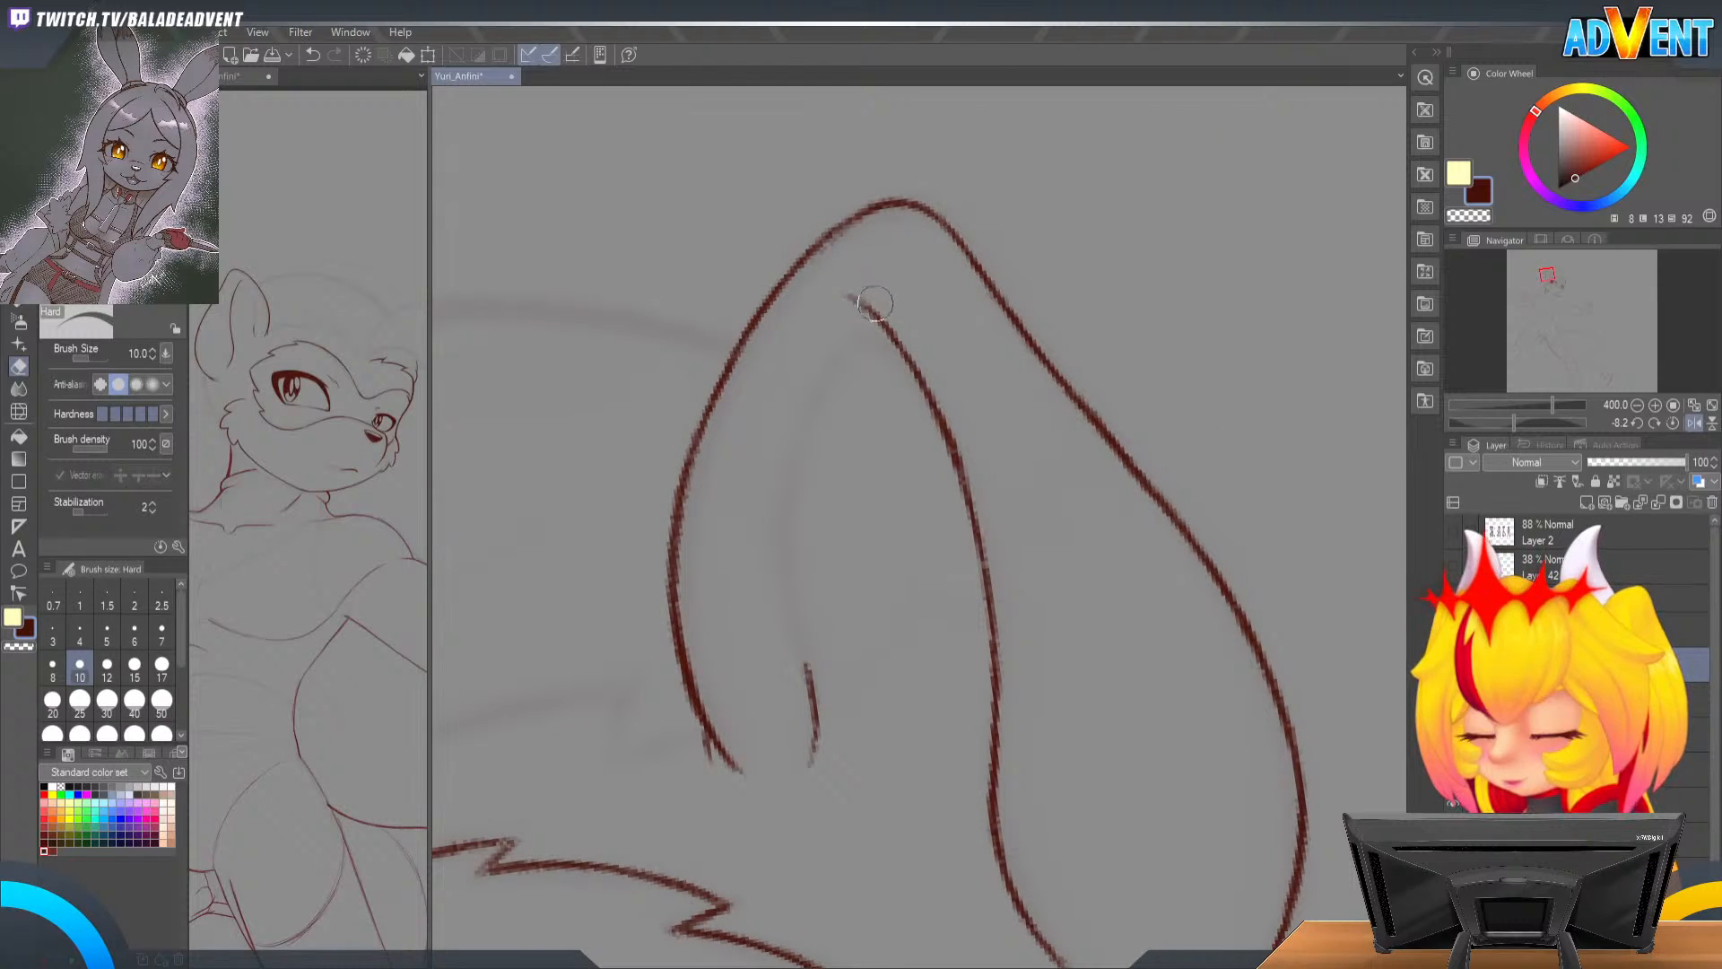
pyautogui.press('p')
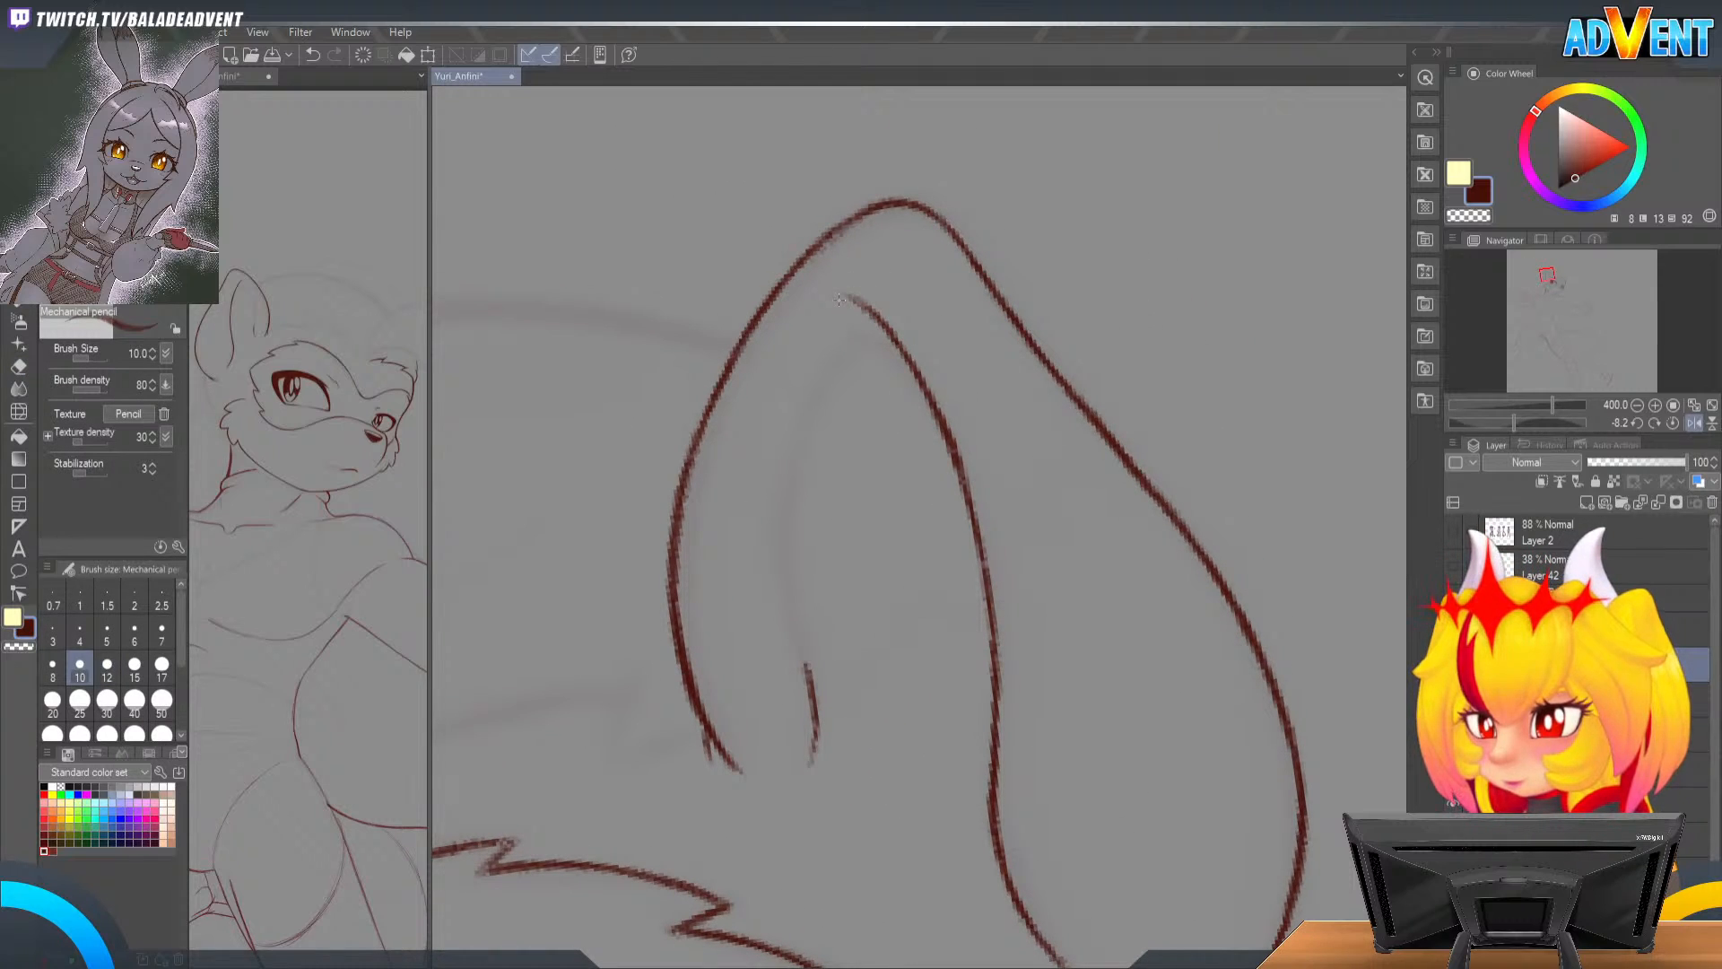
pyautogui.moveTo(848, 298); pyautogui.dragTo(869, 314)
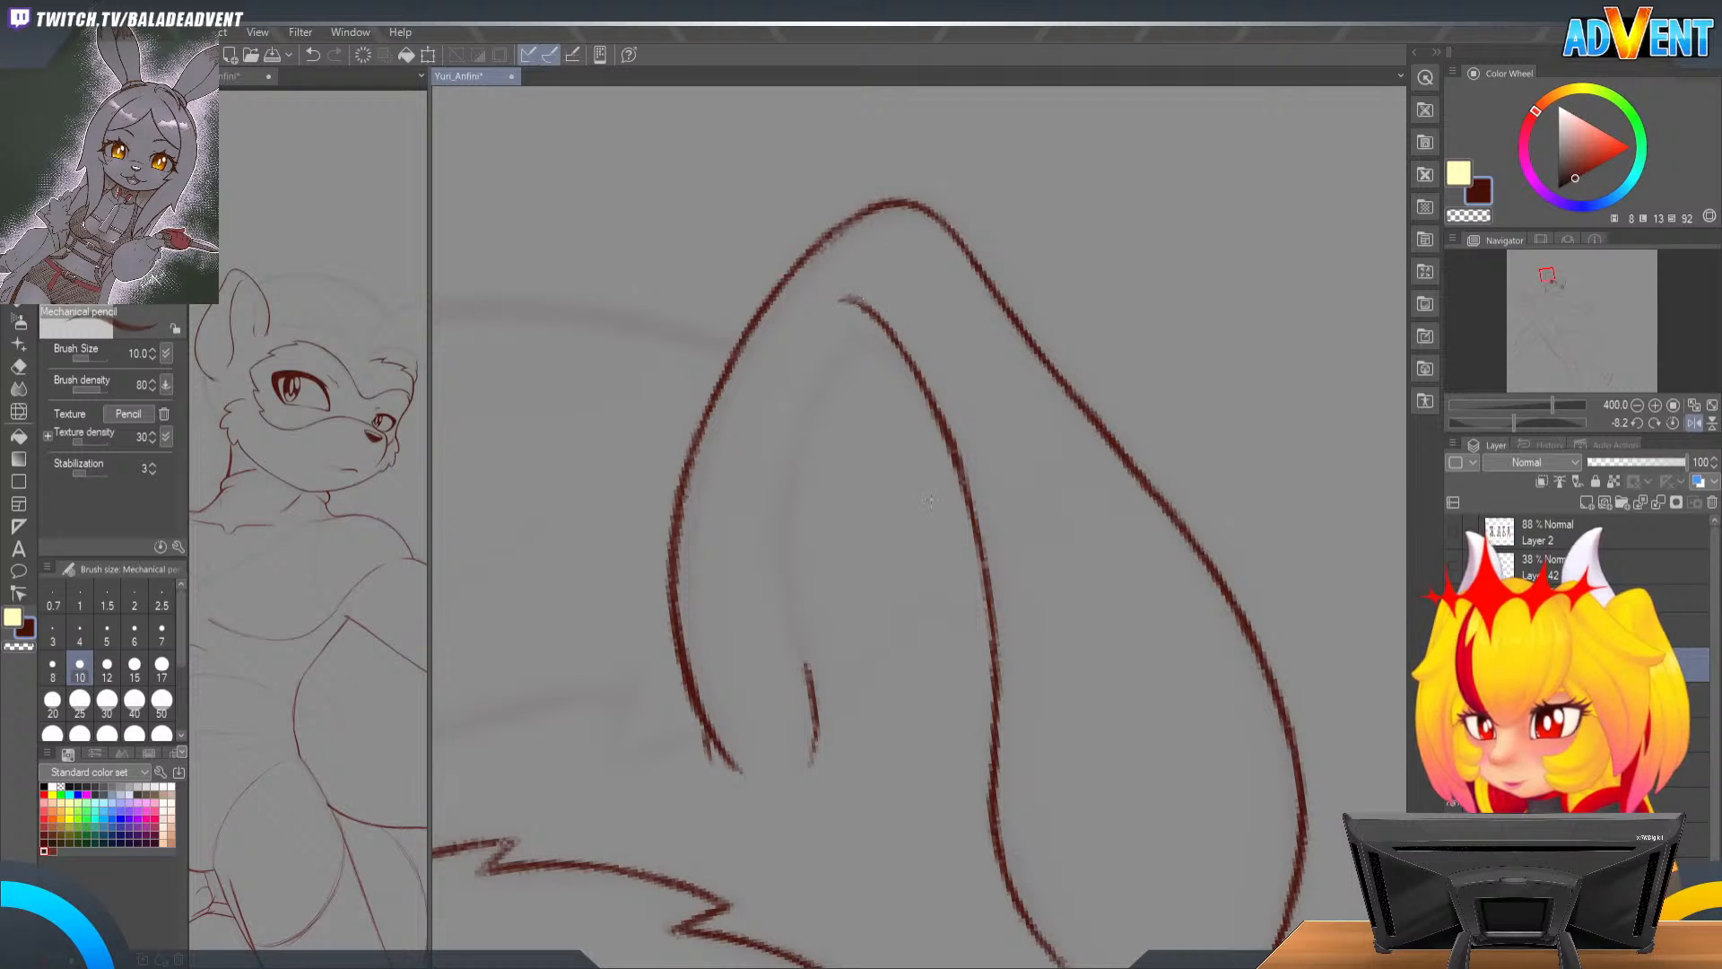
# Step: Ink the inner ear's crown-side contour from its short lower stroke up to the inner tip, redoing the first attempt
pyautogui.moveTo(812, 694); pyautogui.dragTo(781, 494)
pyautogui.moveTo(781, 568); pyautogui.dragTo(785, 461)
pyautogui.hotkey('ctrl', 'z')
pyautogui.hotkey('ctrl', 'z')
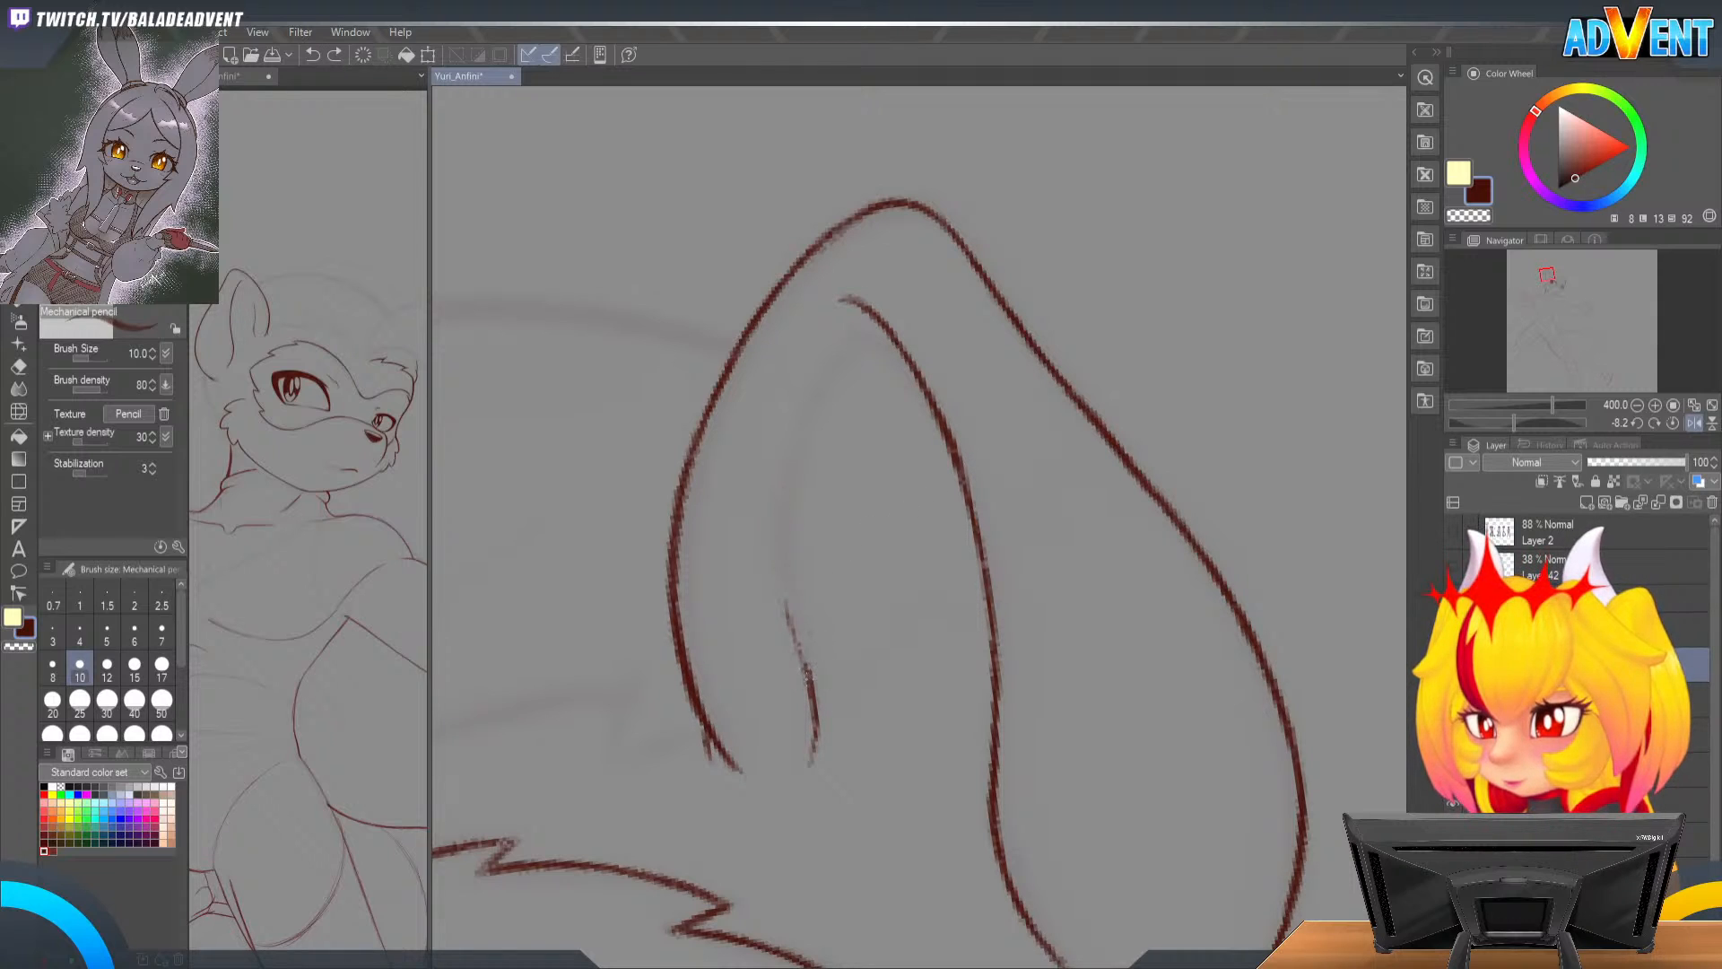
pyautogui.moveTo(800, 658)
pyautogui.mouseDown()
pyautogui.moveTo(807, 671)
pyautogui.moveTo(776, 508)
pyautogui.mouseUp()
pyautogui.moveTo(782, 572)
pyautogui.mouseDown()
pyautogui.moveTo(786, 467)
pyautogui.moveTo(864, 320)
pyautogui.mouseUp()
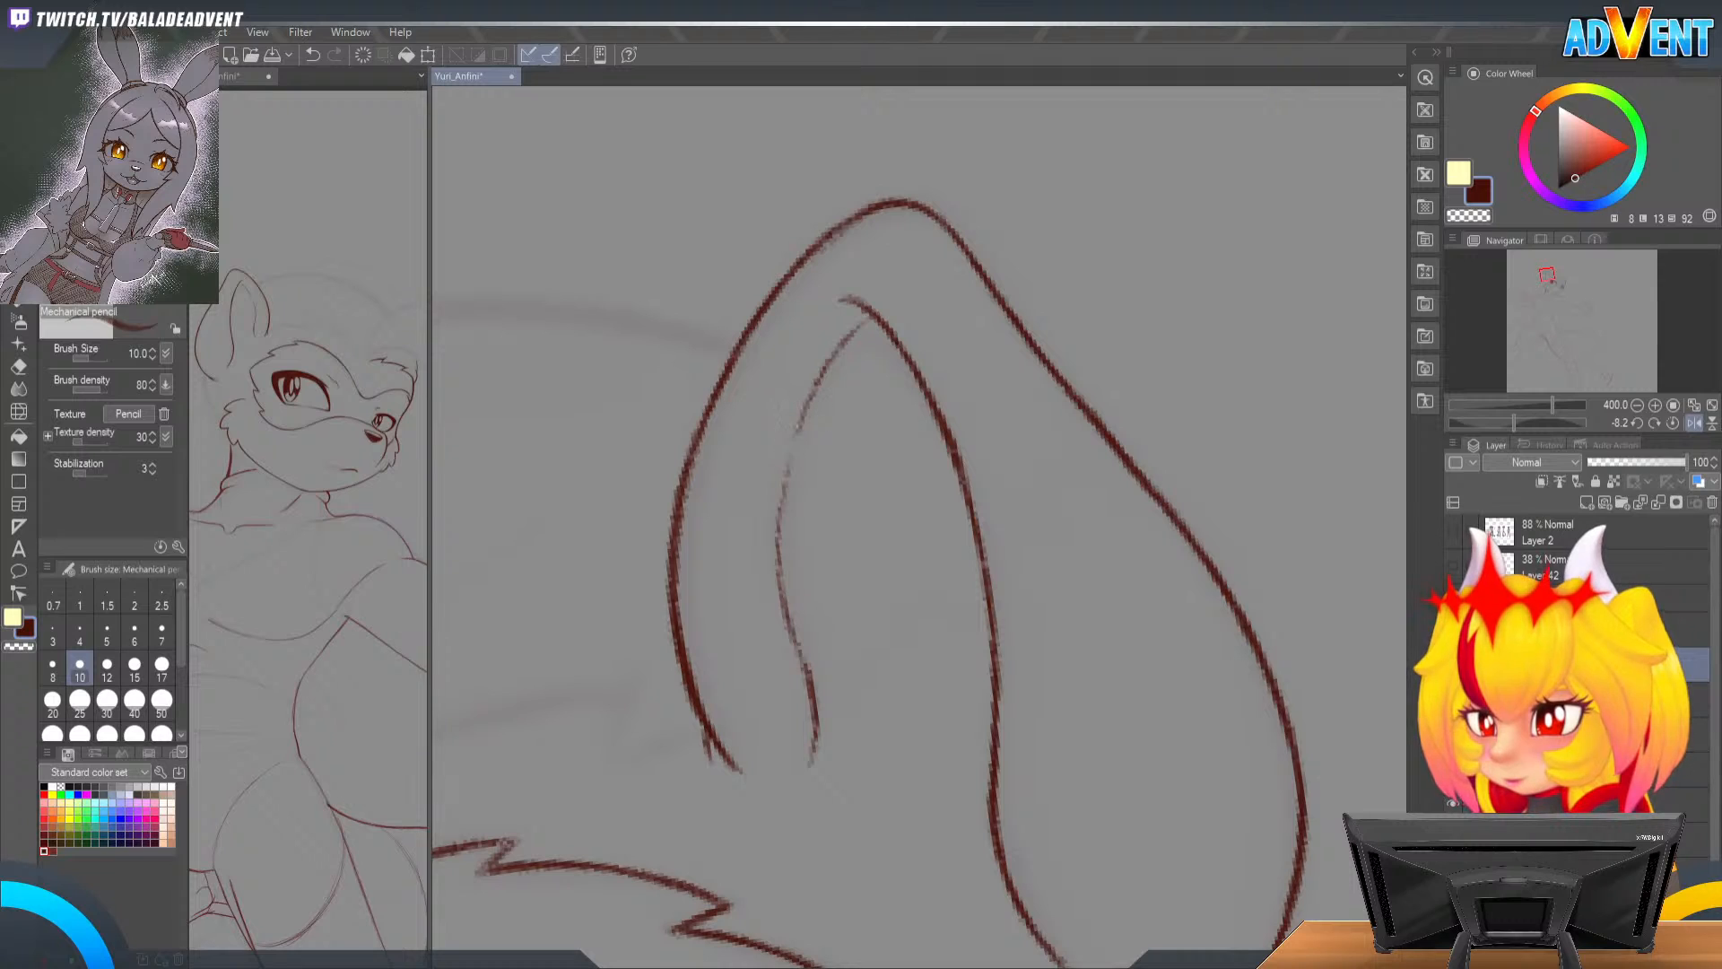
# Step: Darken the inner ear's crown-side contour from the joined tip down through its thin middle stretch
pyautogui.moveTo(816, 373); pyautogui.dragTo(866, 318)
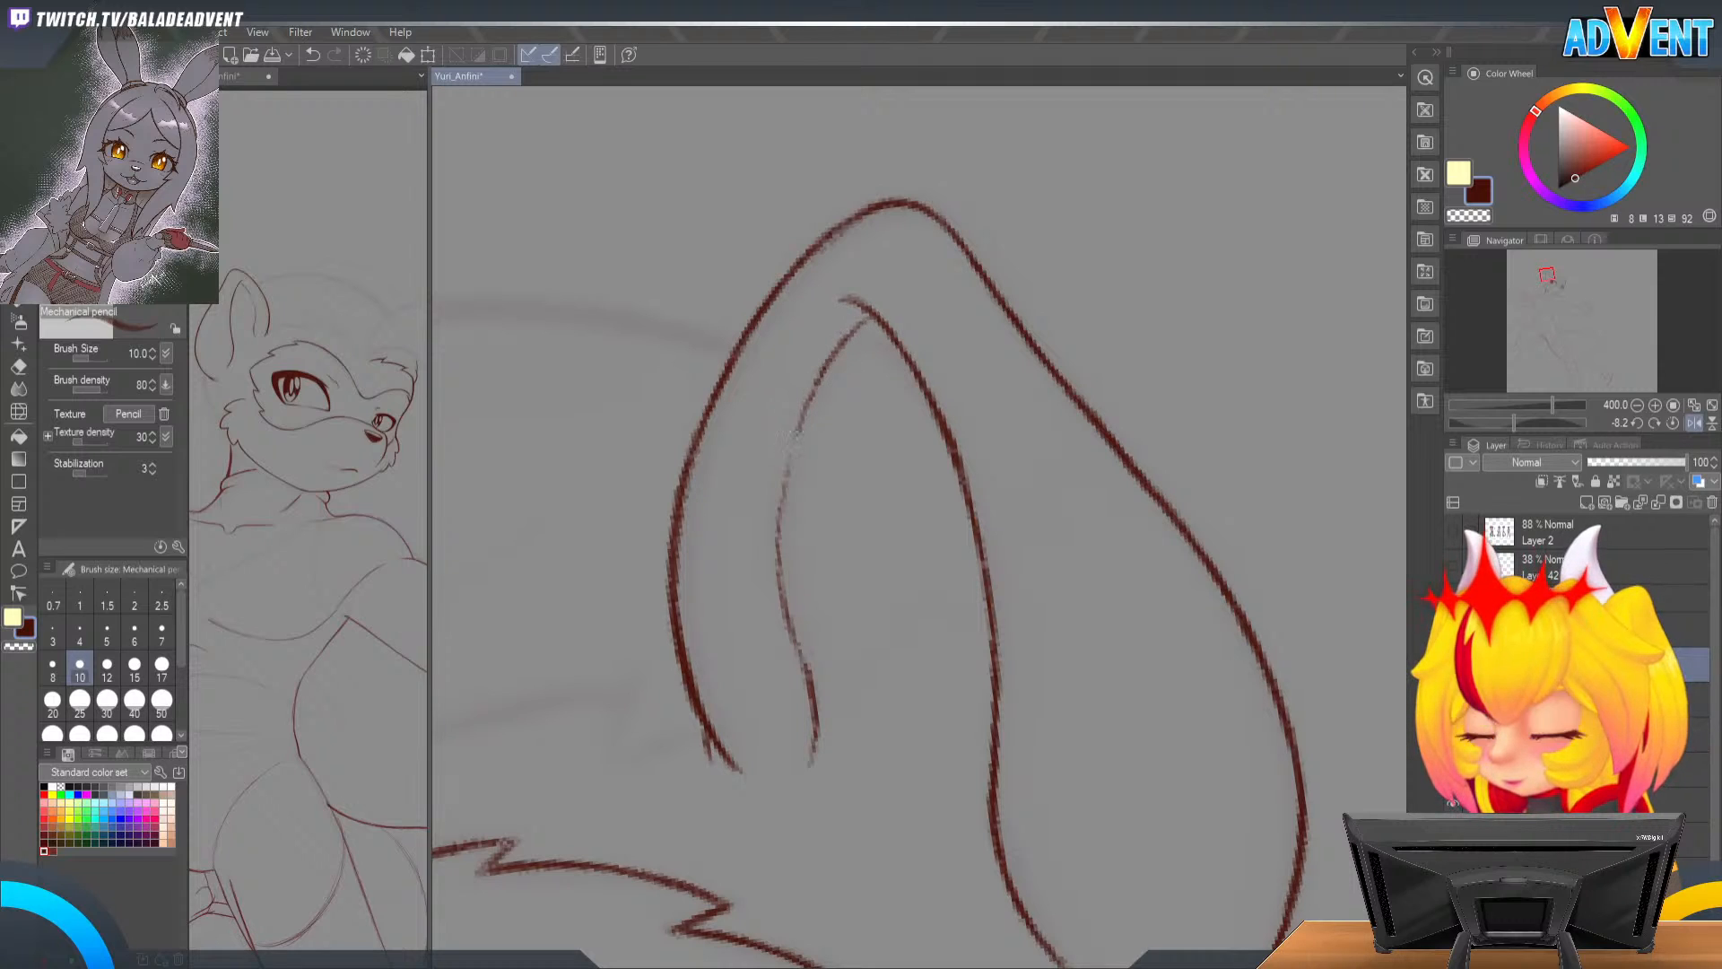
pyautogui.moveTo(797, 430)
pyautogui.mouseDown()
pyautogui.moveTo(834, 353)
pyautogui.moveTo(821, 375)
pyautogui.moveTo(869, 313)
pyautogui.moveTo(874, 327)
pyautogui.moveTo(866, 310)
pyautogui.moveTo(879, 324)
pyautogui.mouseUp()
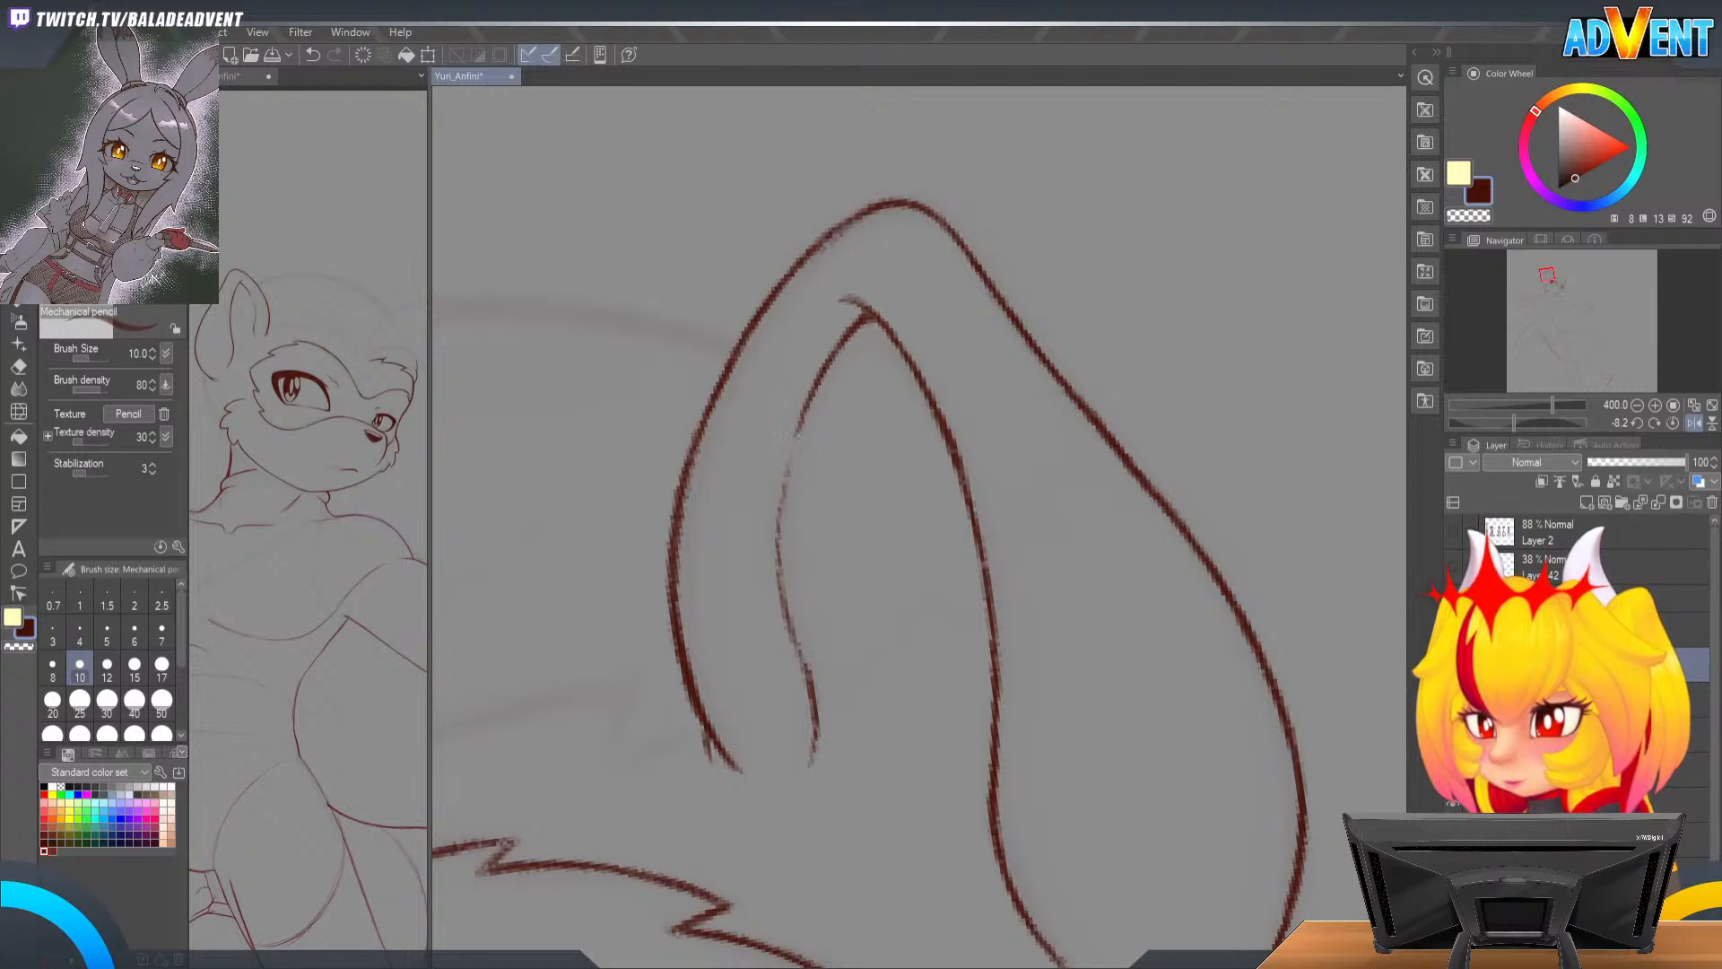
pyautogui.moveTo(809, 404); pyautogui.dragTo(798, 435)
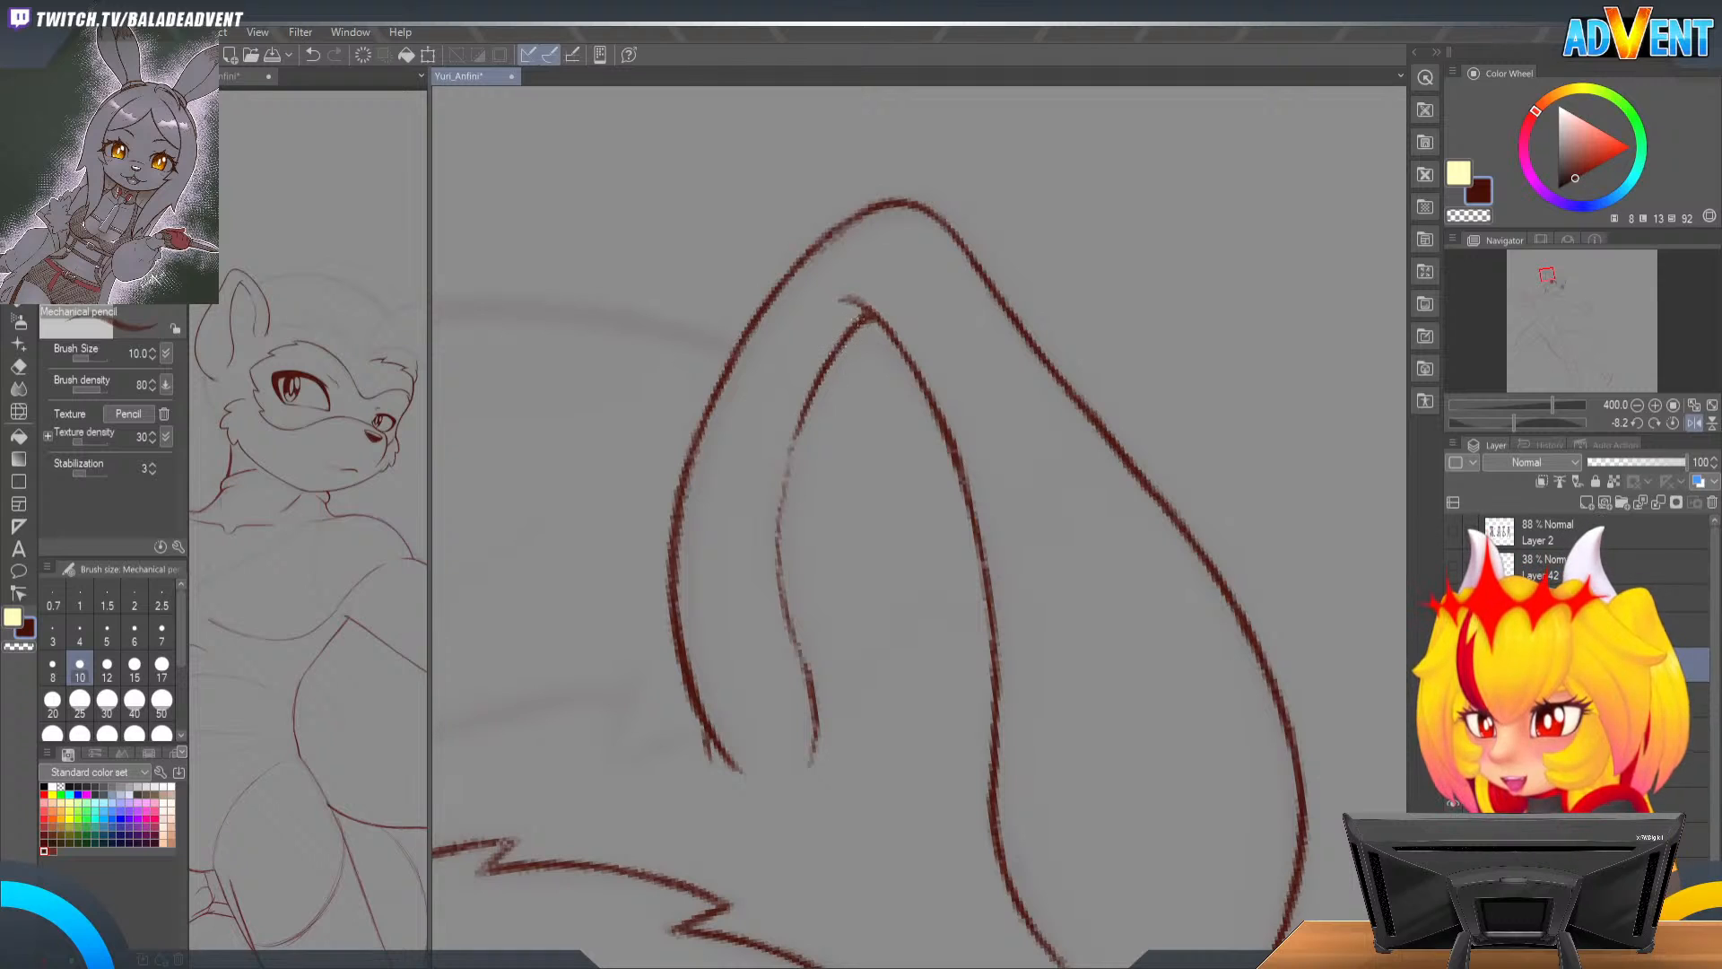
pyautogui.moveTo(785, 473)
pyautogui.mouseDown()
pyautogui.moveTo(780, 611)
pyautogui.moveTo(803, 670)
pyautogui.mouseUp()
pyautogui.moveTo(773, 547); pyautogui.dragTo(794, 653)
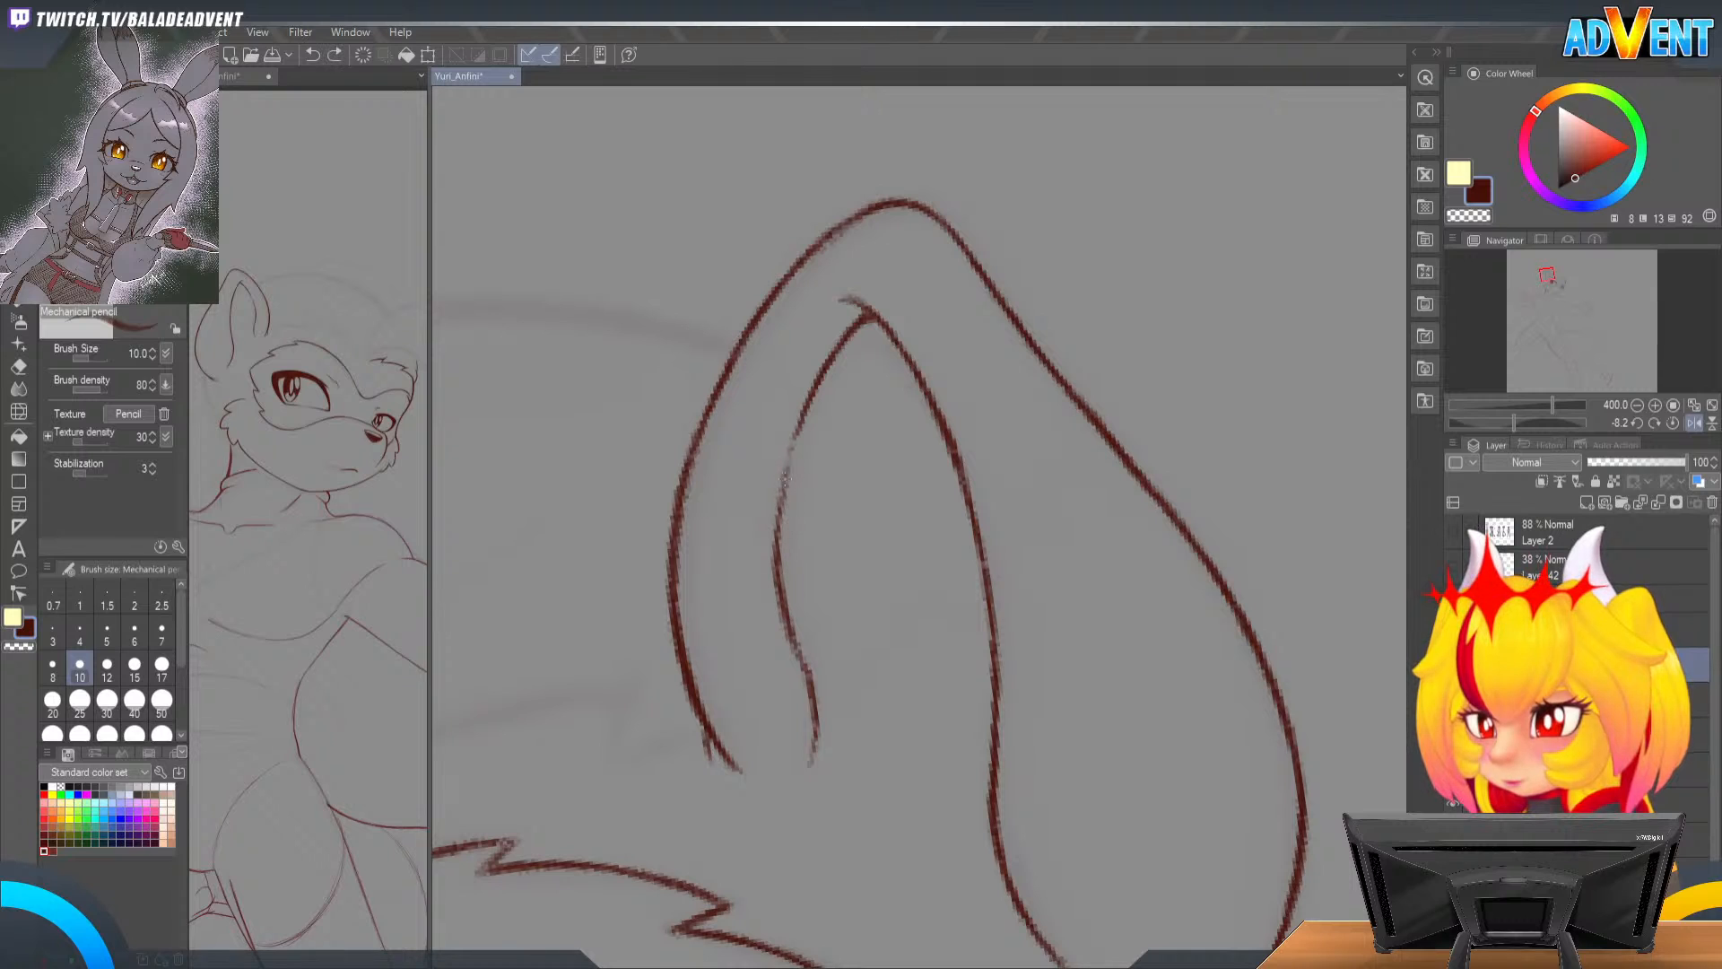
# Step: Check the near ear's line art in a mirrored view
pyautogui.press('r')
pyautogui.moveTo(1041, 659); pyautogui.dragTo(1014, 366)
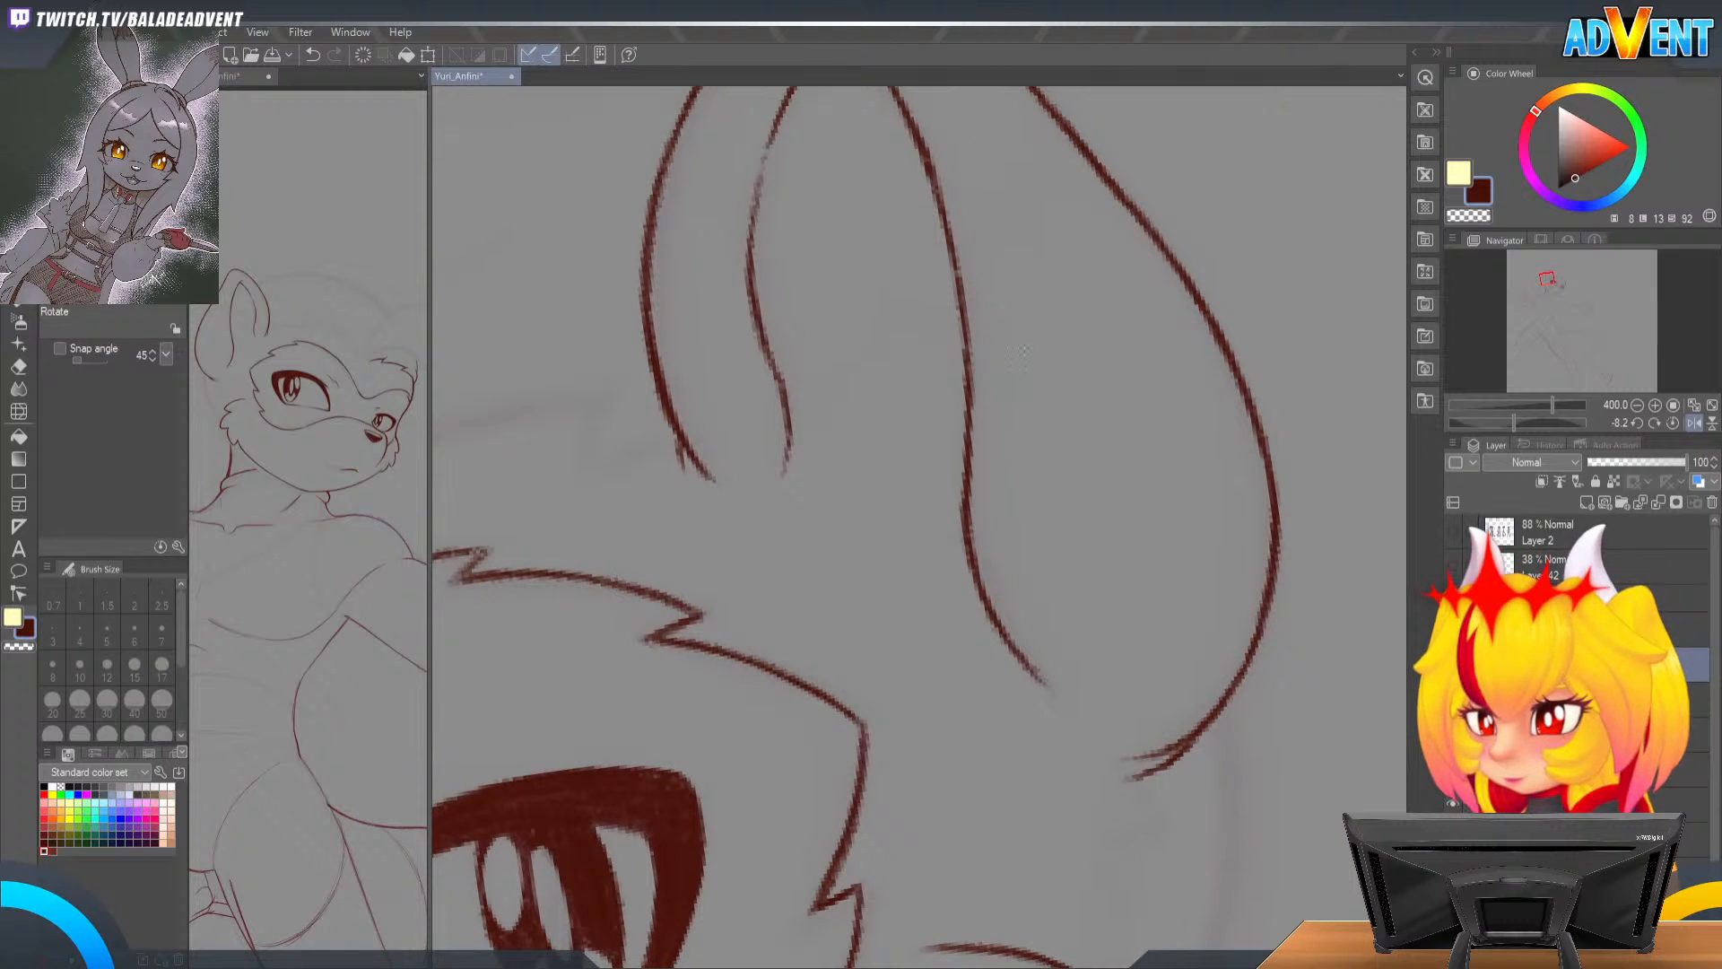
pyautogui.press('h')
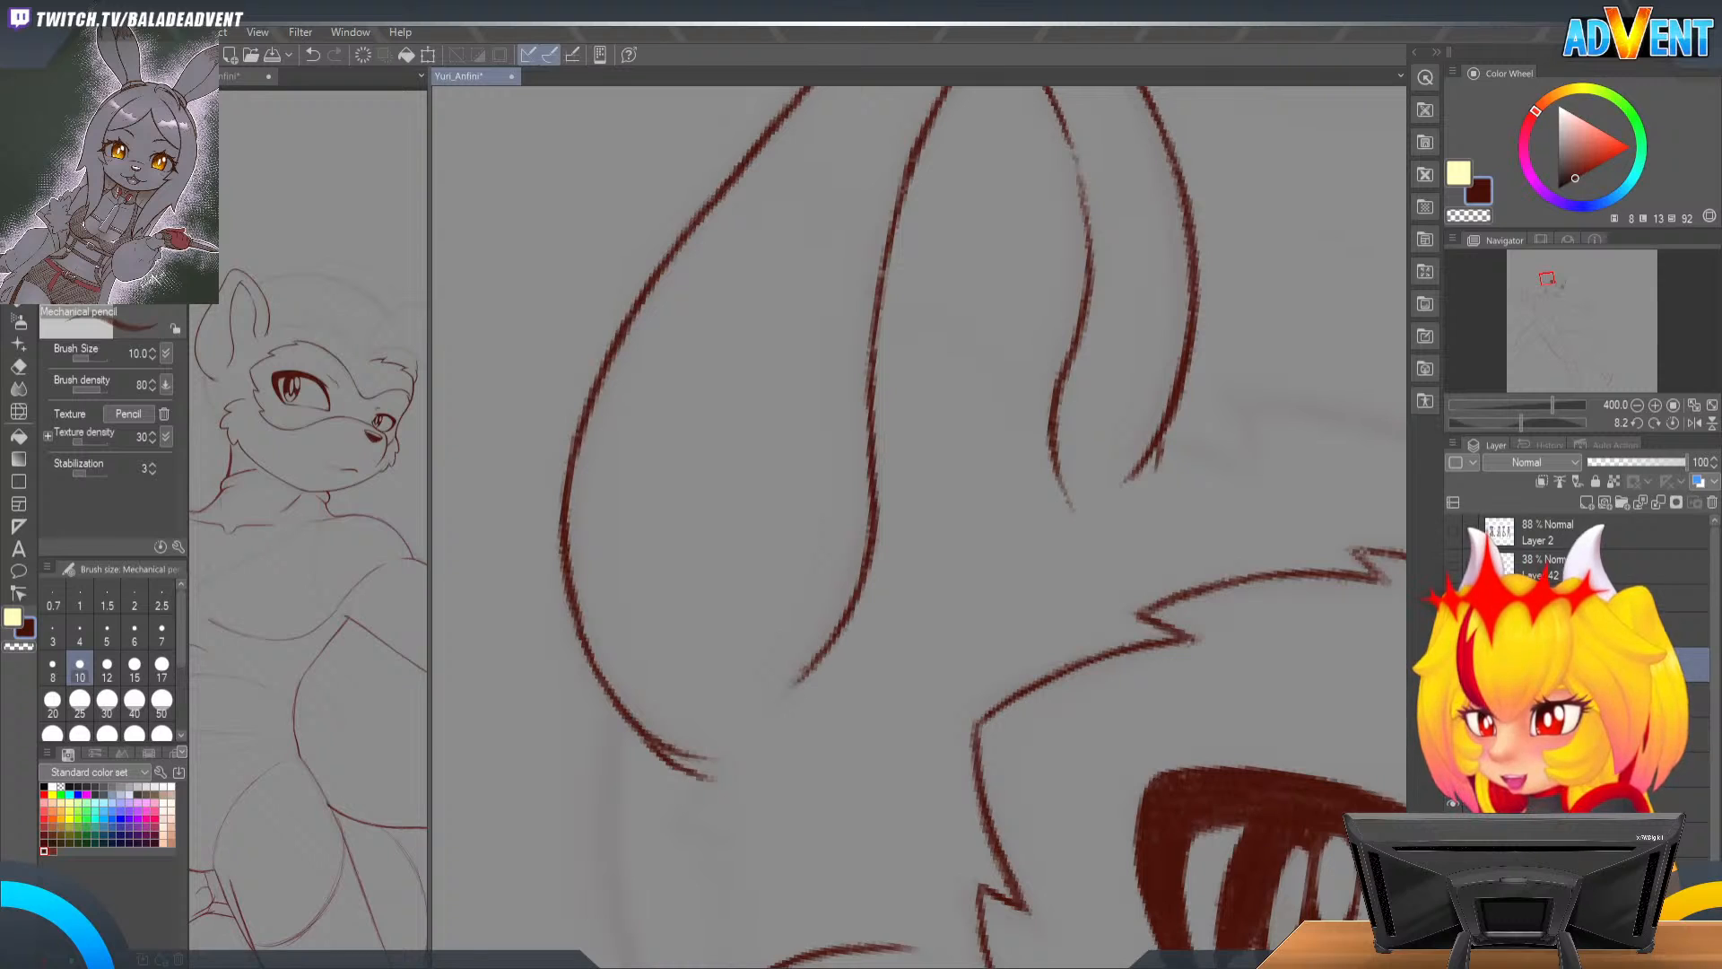
pyautogui.hscroll(5, 1332, 585)
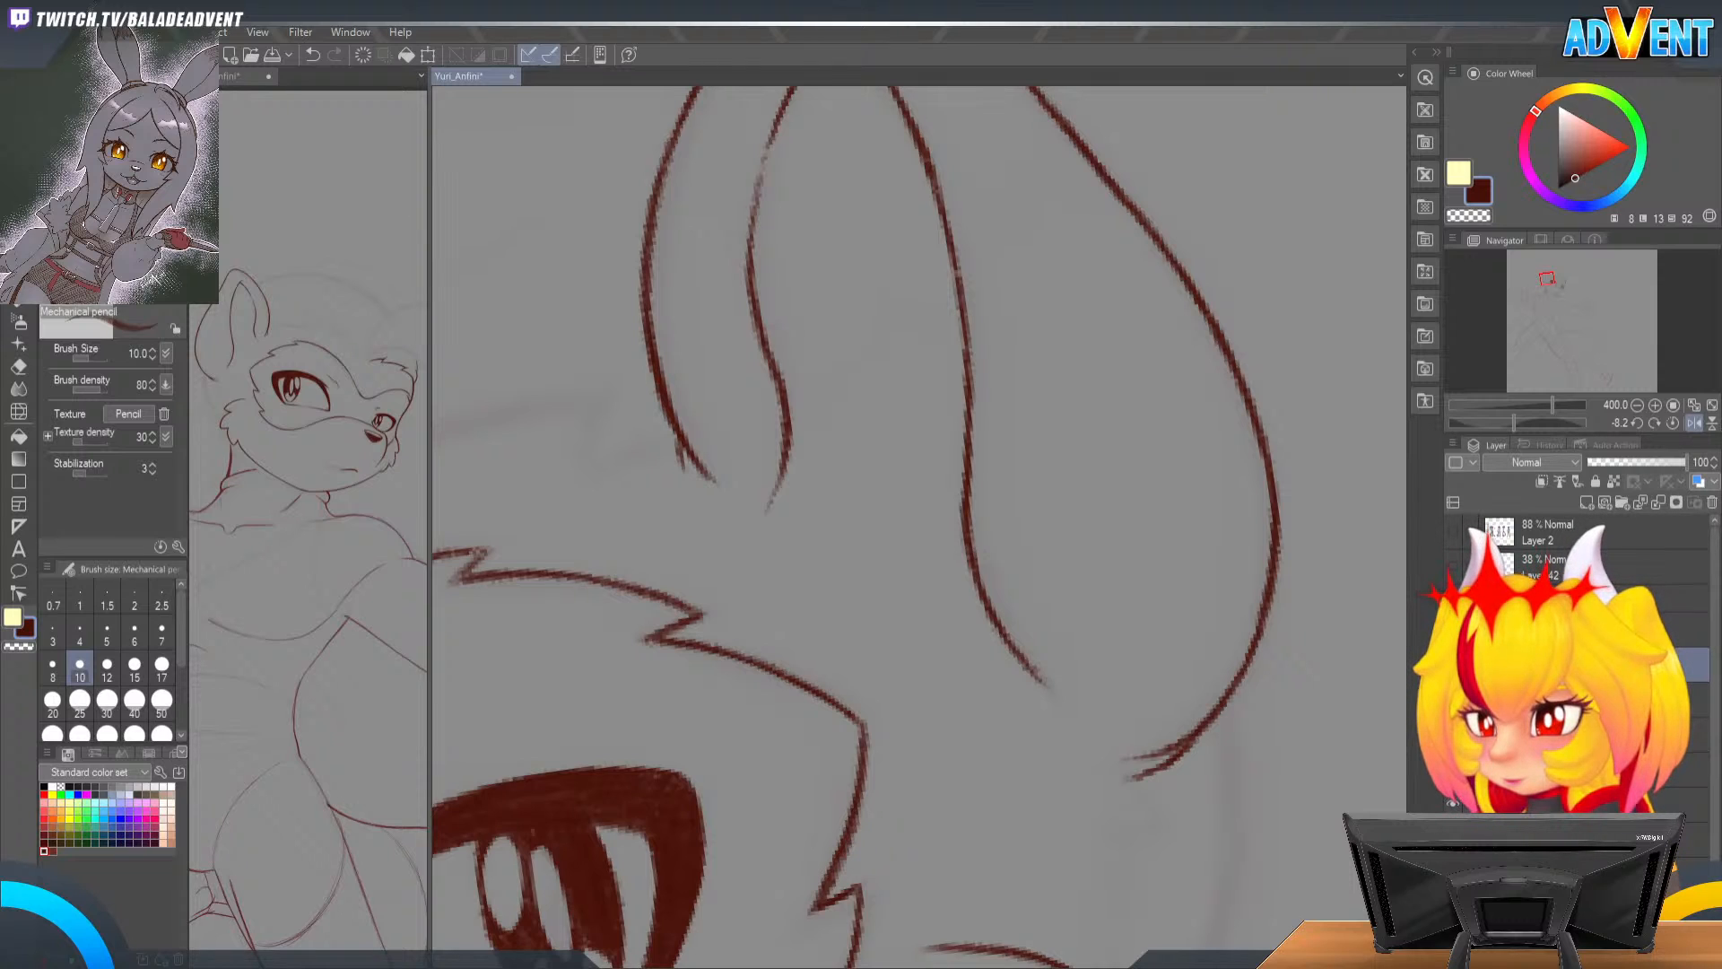
# Step: On a separate layer, draw a zigzag fur marking between the ear tip's crown-side edge and inner contour, and save the file
pyautogui.moveTo(977, 409)
pyautogui.mouseDown()
pyautogui.moveTo(933, 627)
pyautogui.moveTo(951, 664)
pyautogui.mouseUp()
pyautogui.press('b')
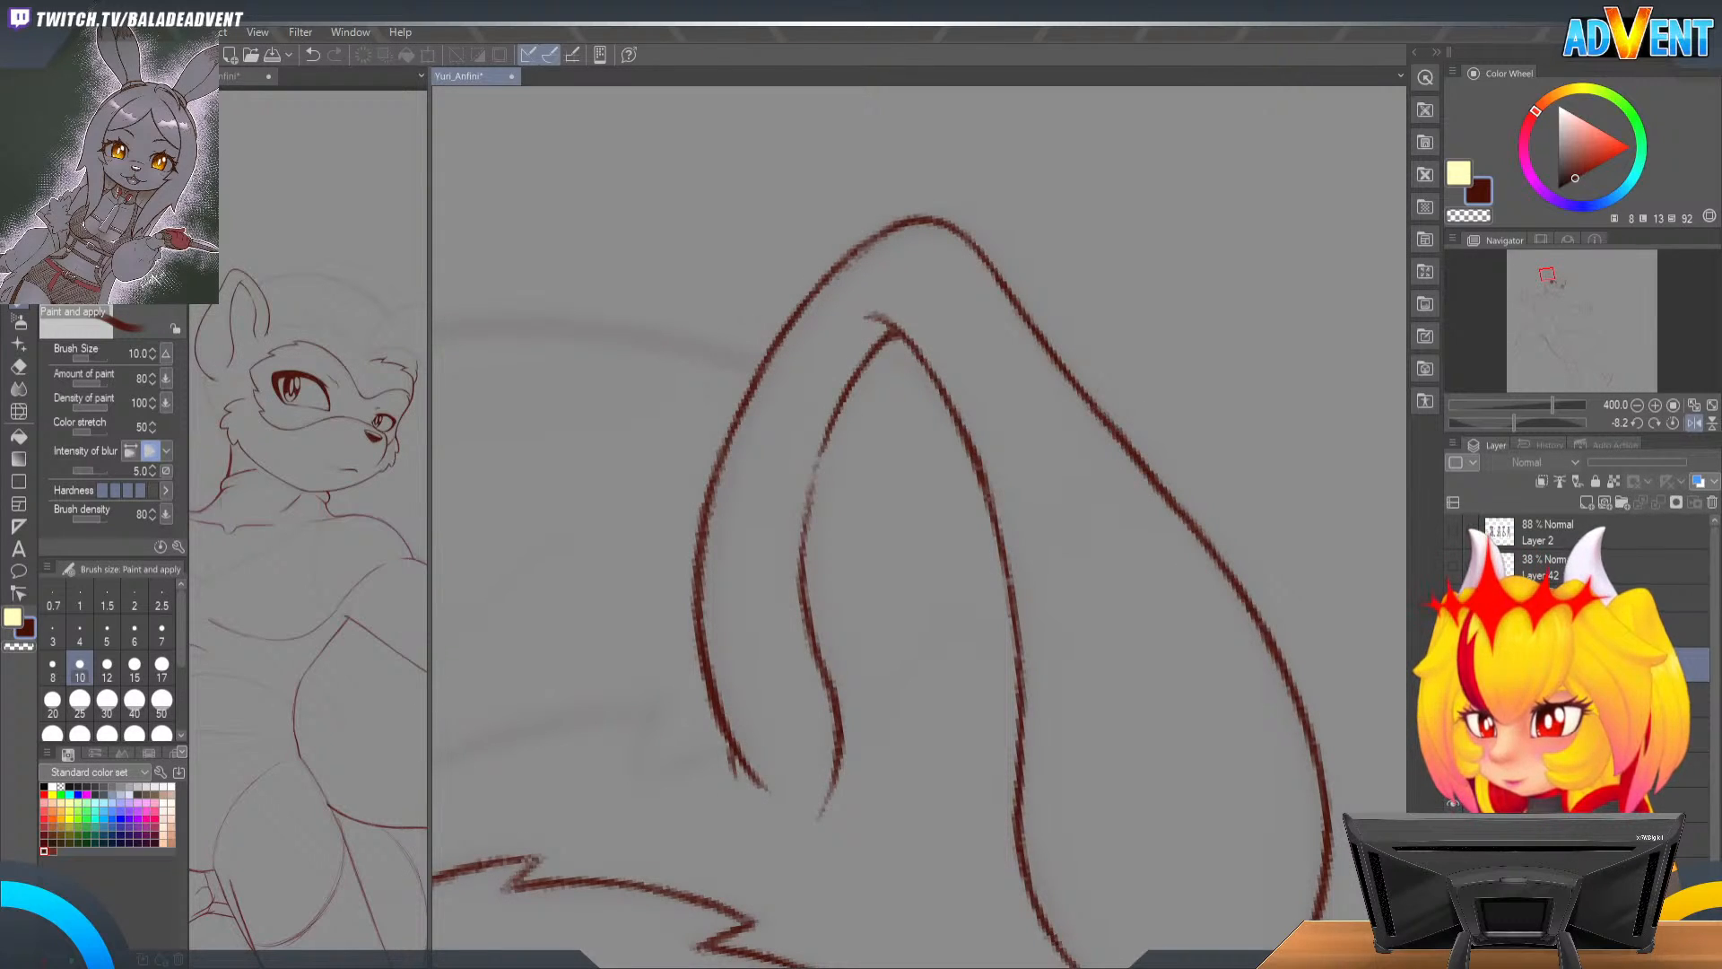
pyautogui.press('b')
pyautogui.press('p')
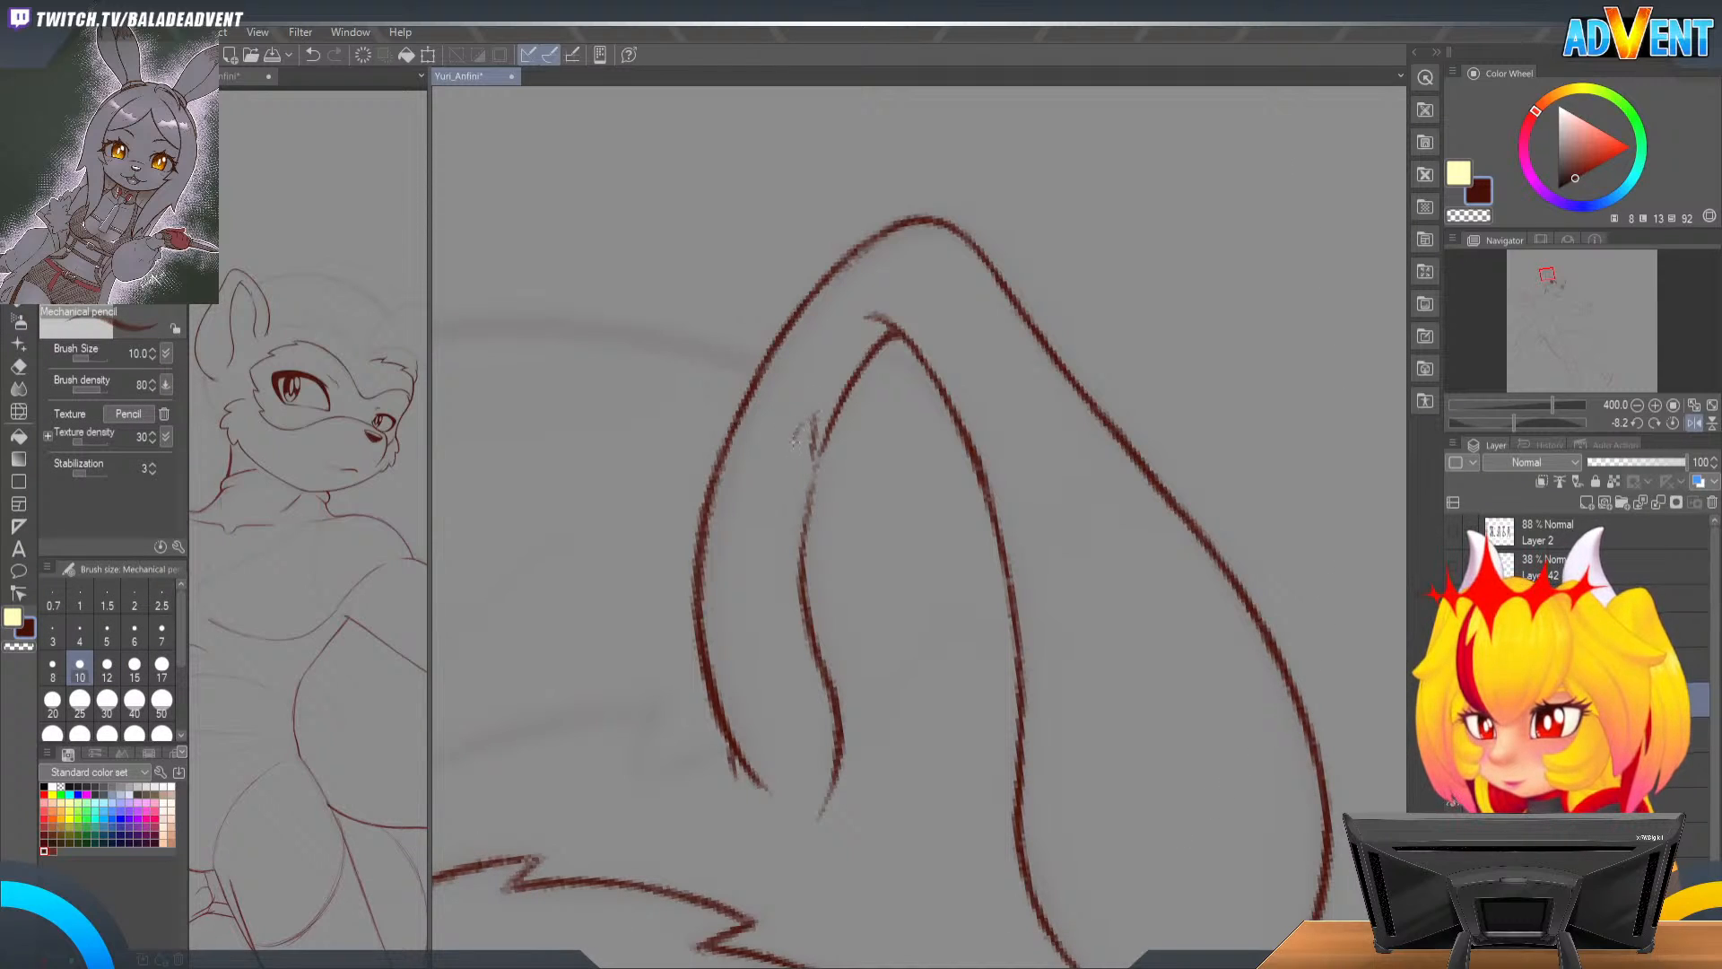
pyautogui.moveTo(757, 453); pyautogui.dragTo(769, 382)
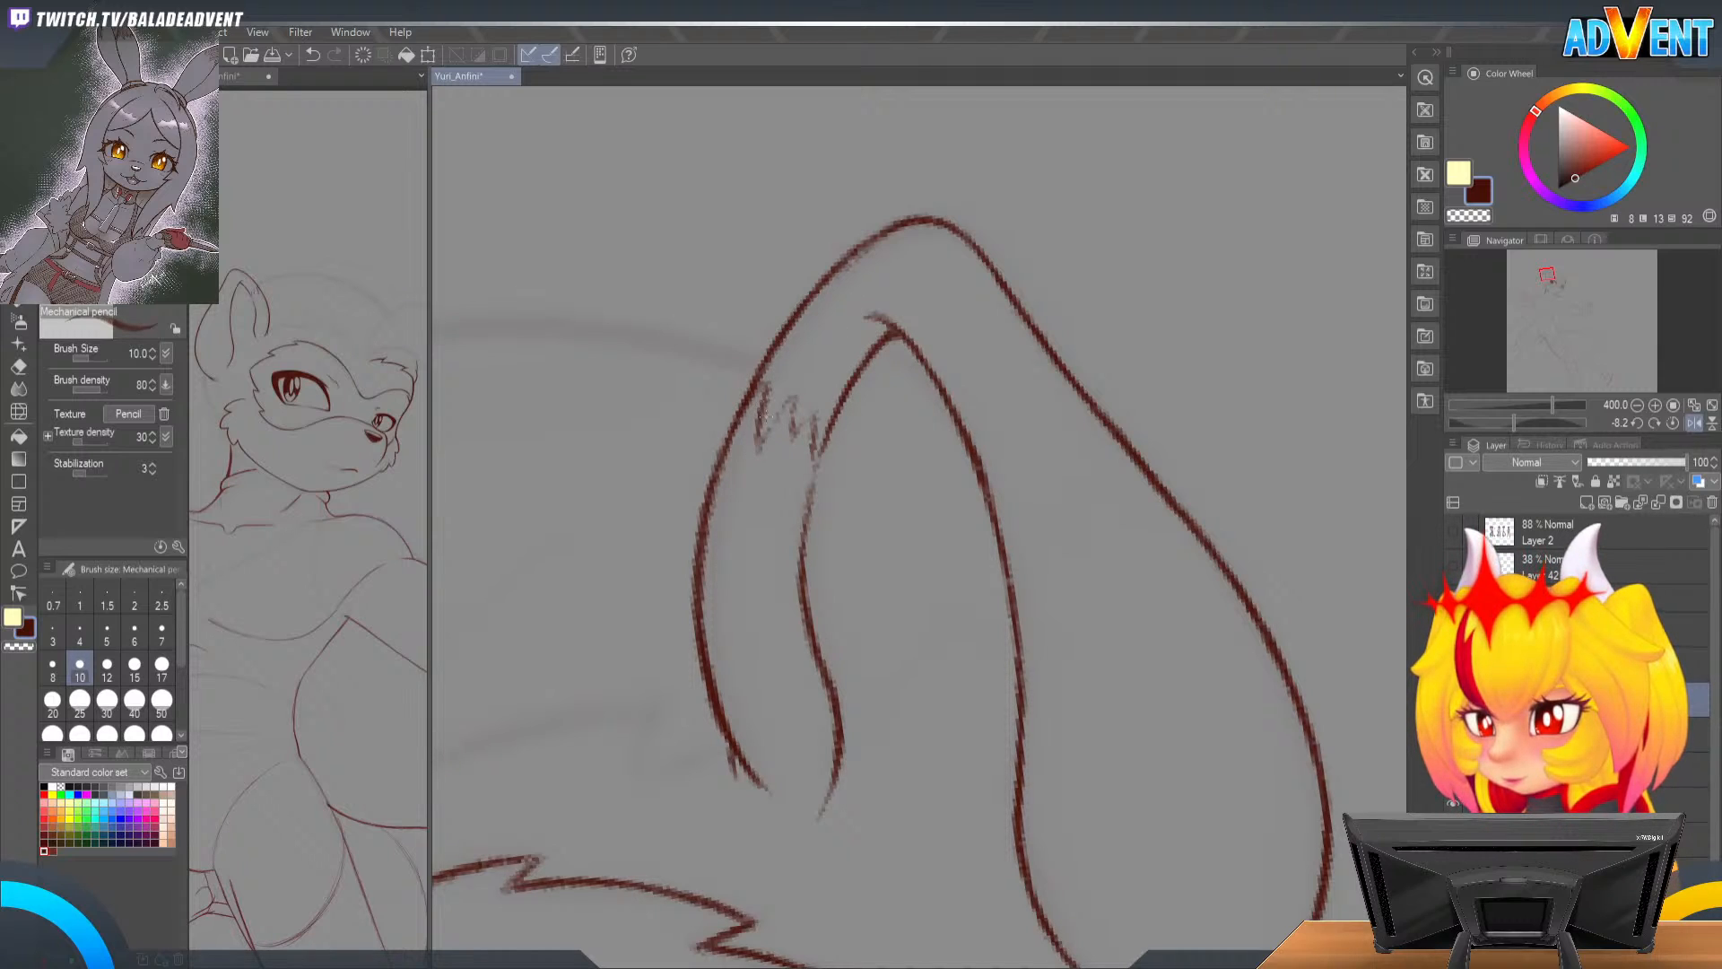
pyautogui.moveTo(758, 457); pyautogui.dragTo(787, 400)
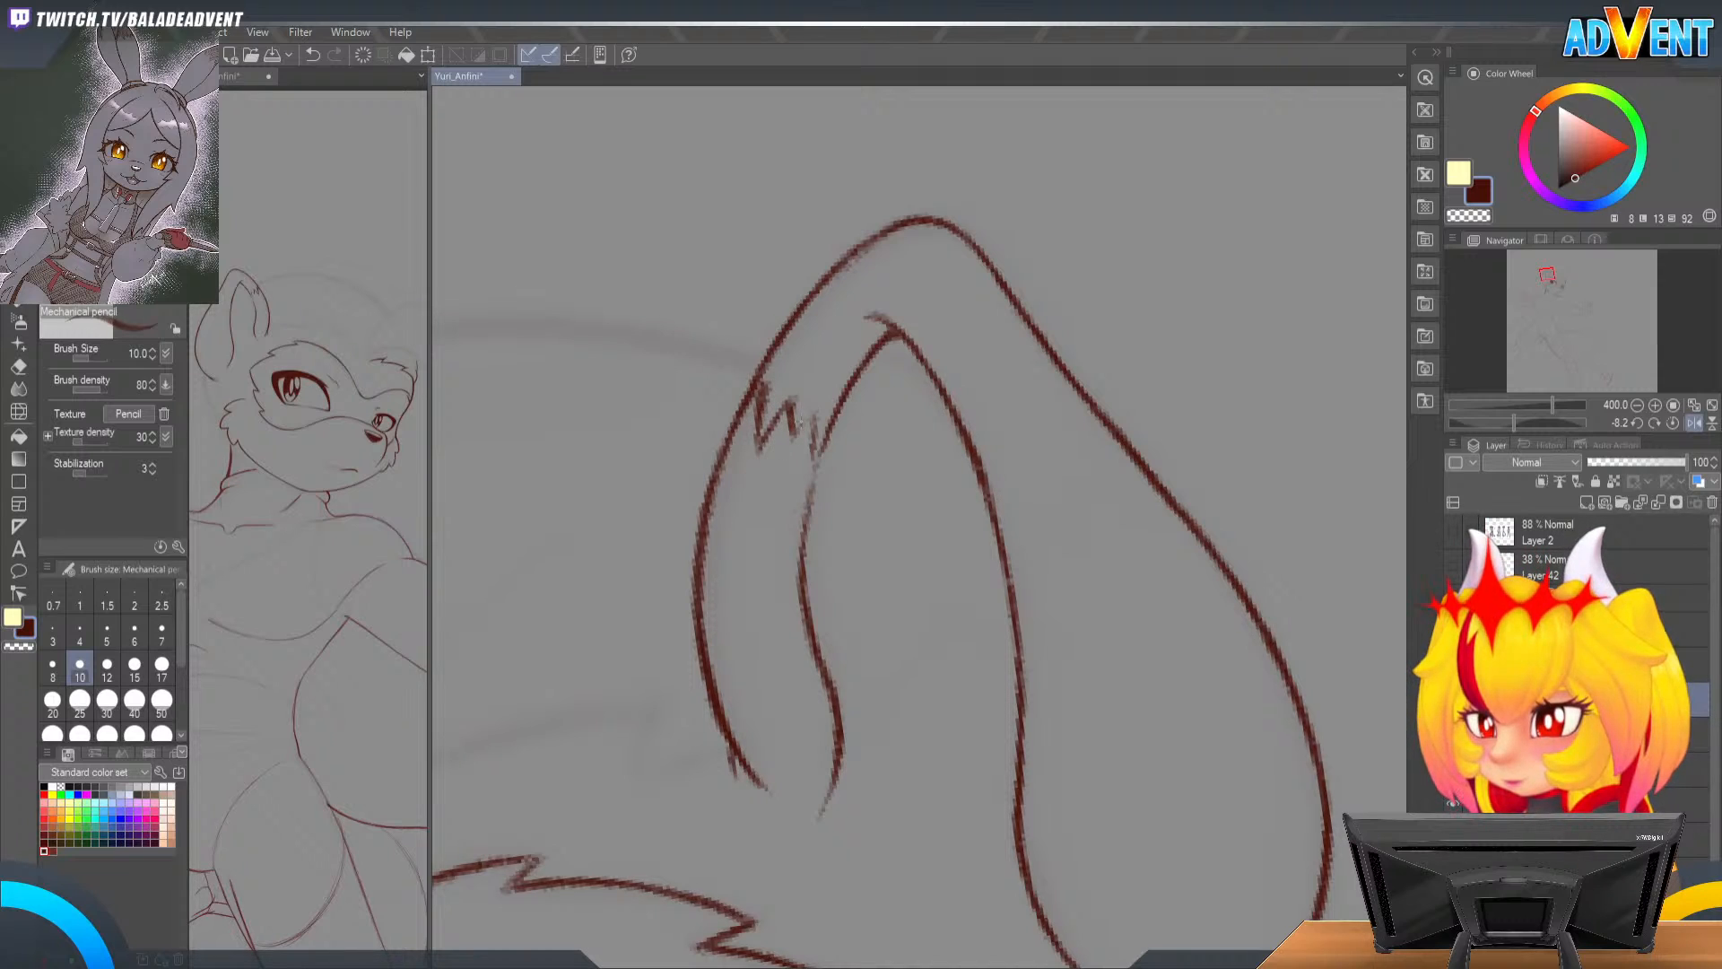
pyautogui.moveTo(815, 417)
pyautogui.mouseDown()
pyautogui.moveTo(813, 465)
pyautogui.moveTo(816, 427)
pyautogui.mouseUp()
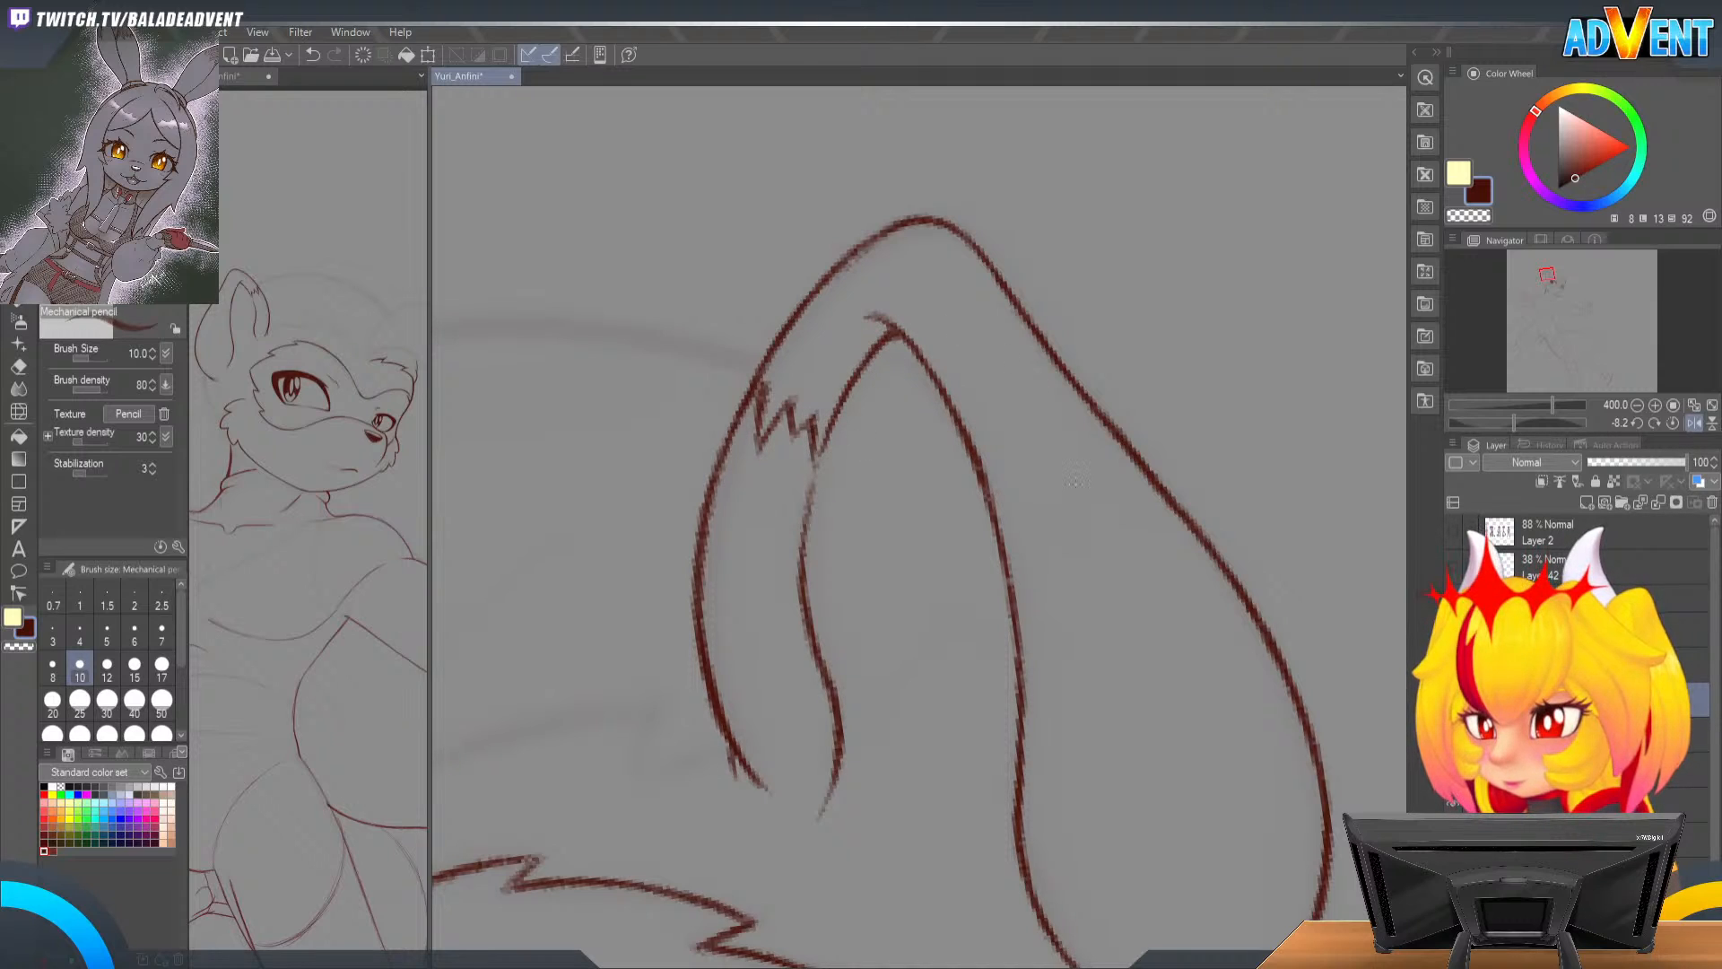
pyautogui.hotkey('ctrl', 's')
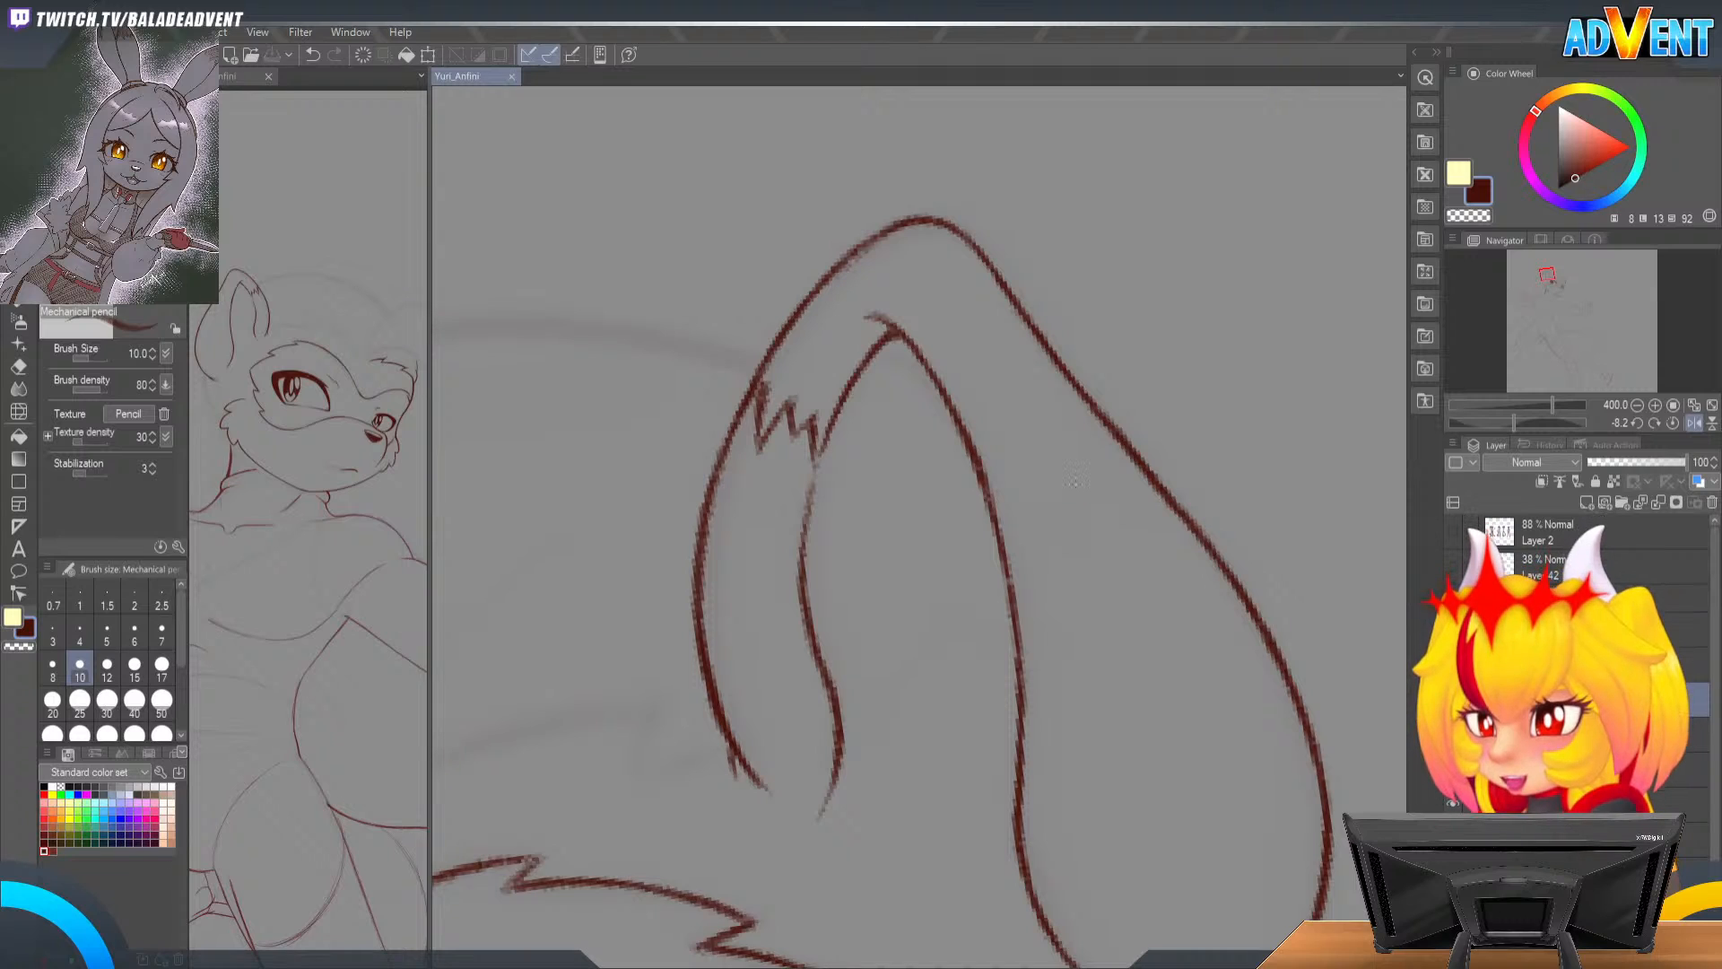
# Step: In the mirrored view, ink a zigzag fur marking between the near ear tip's outer edge and the inner contour's outer side
pyautogui.press('h')
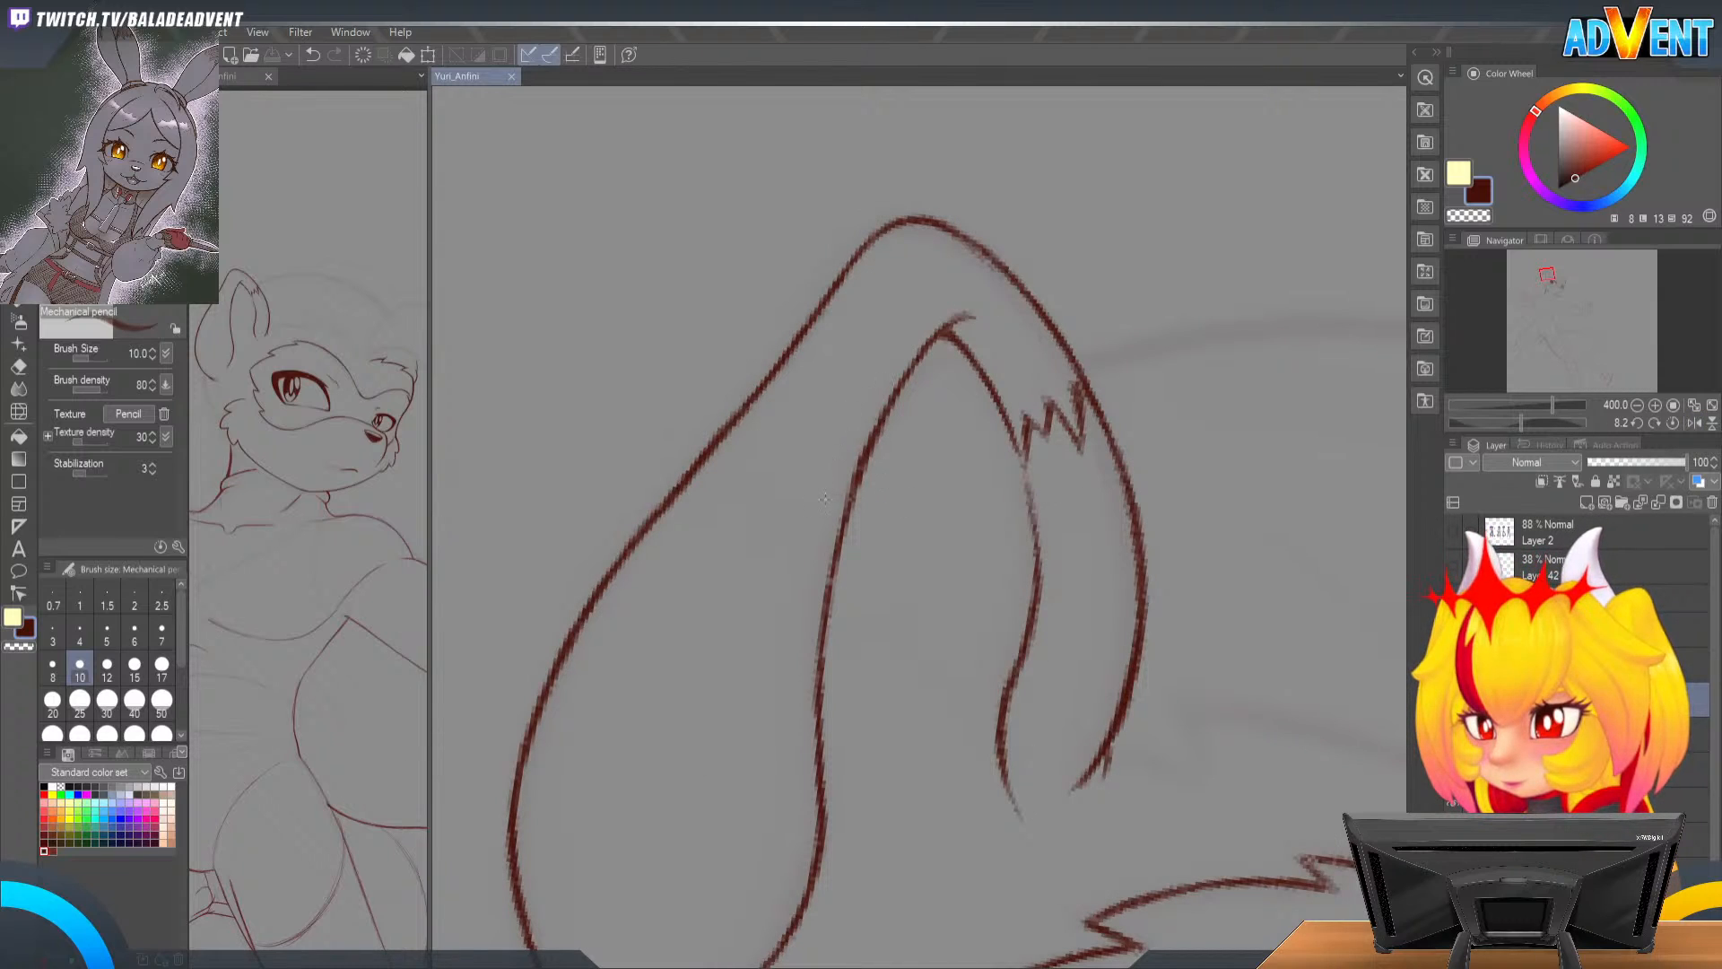
pyautogui.moveTo(843, 507); pyautogui.dragTo(853, 427)
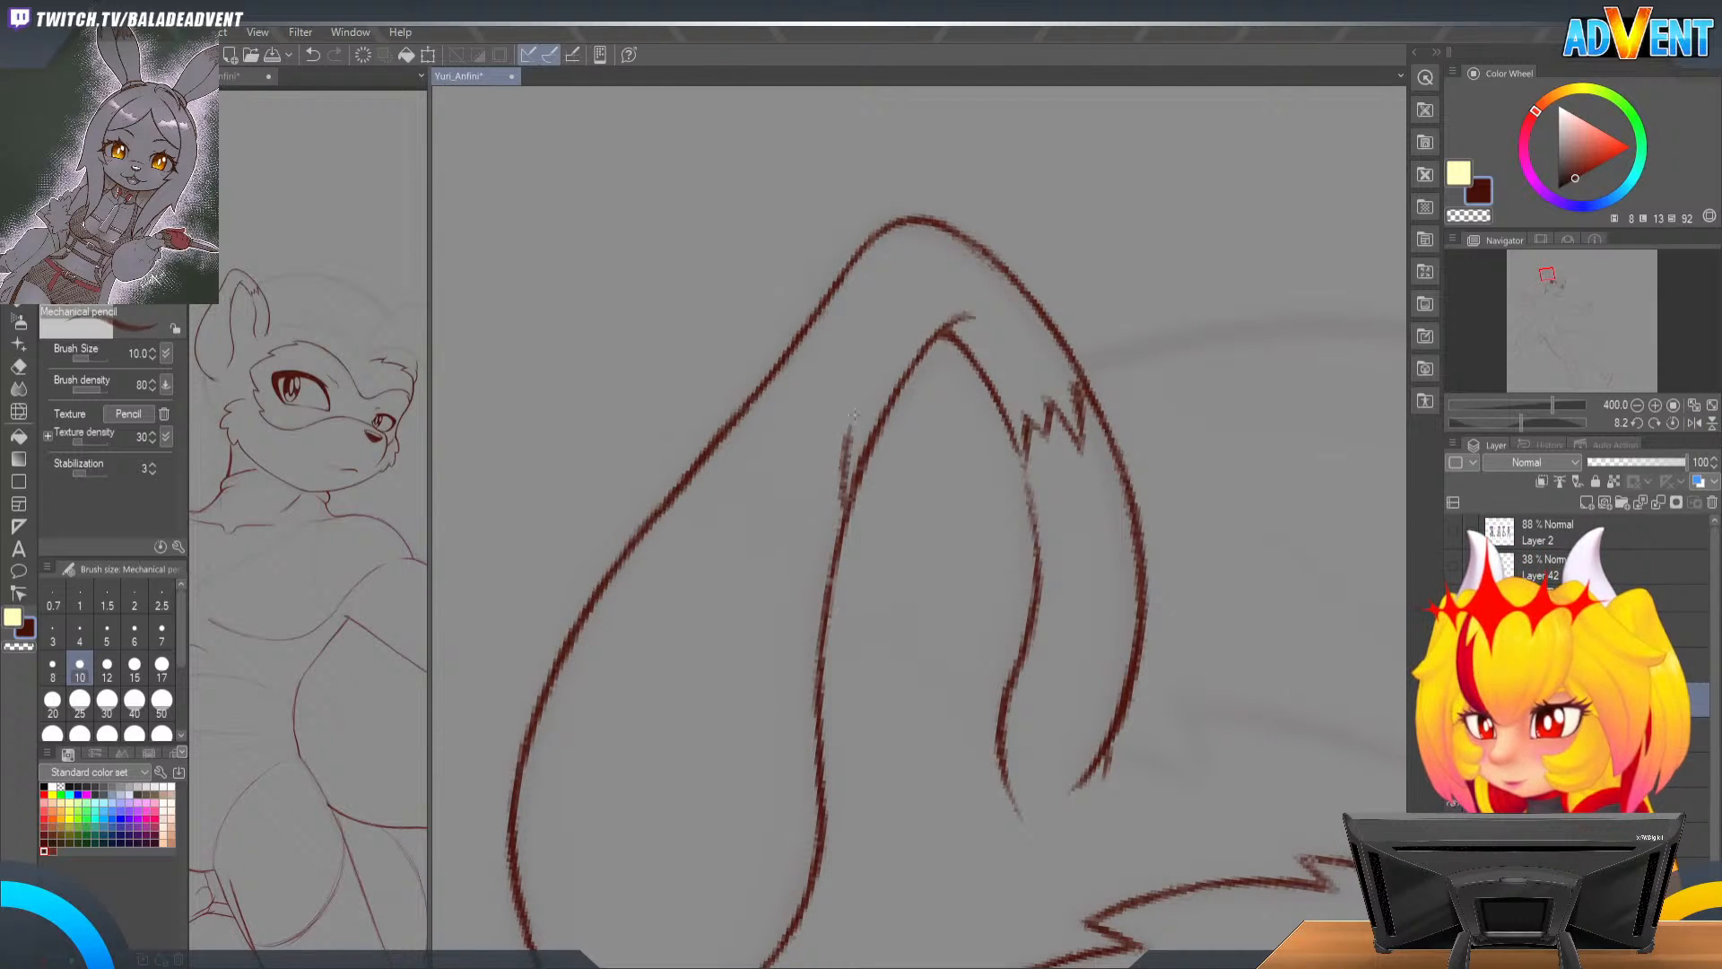
pyautogui.moveTo(845, 511)
pyautogui.mouseDown()
pyautogui.moveTo(840, 396)
pyautogui.moveTo(760, 462)
pyautogui.mouseUp()
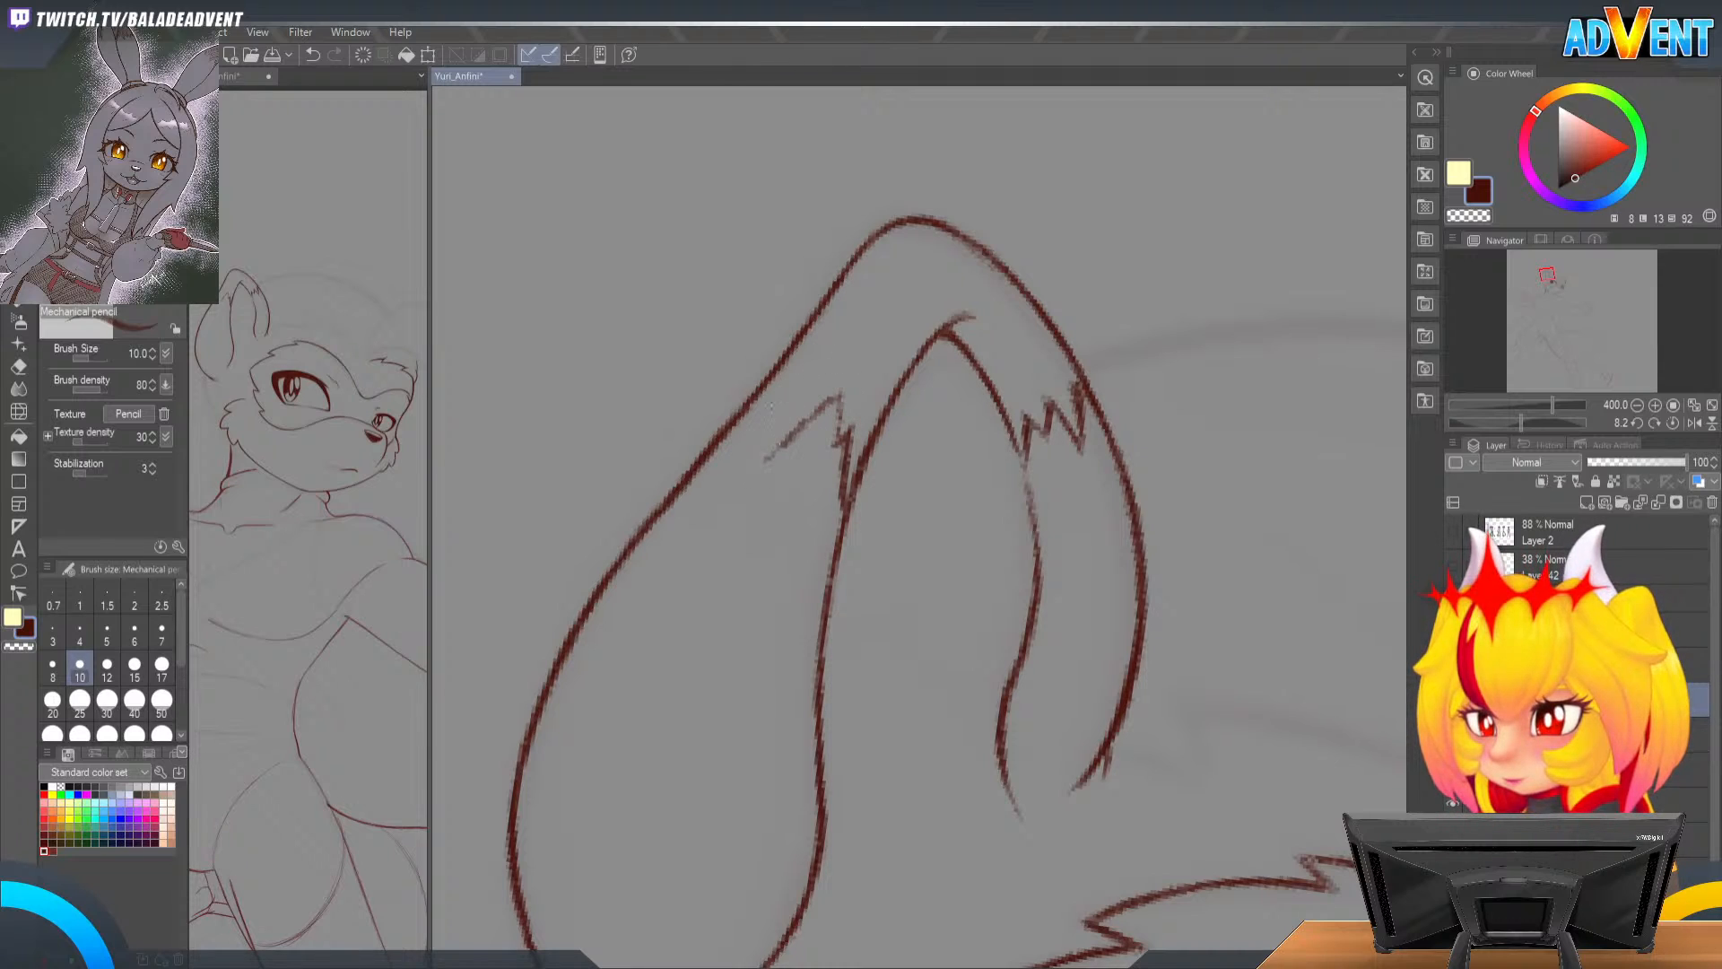
pyautogui.moveTo(839, 397); pyautogui.dragTo(774, 460)
pyautogui.moveTo(779, 397)
pyautogui.mouseDown()
pyautogui.moveTo(767, 456)
pyautogui.moveTo(768, 383)
pyautogui.mouseUp()
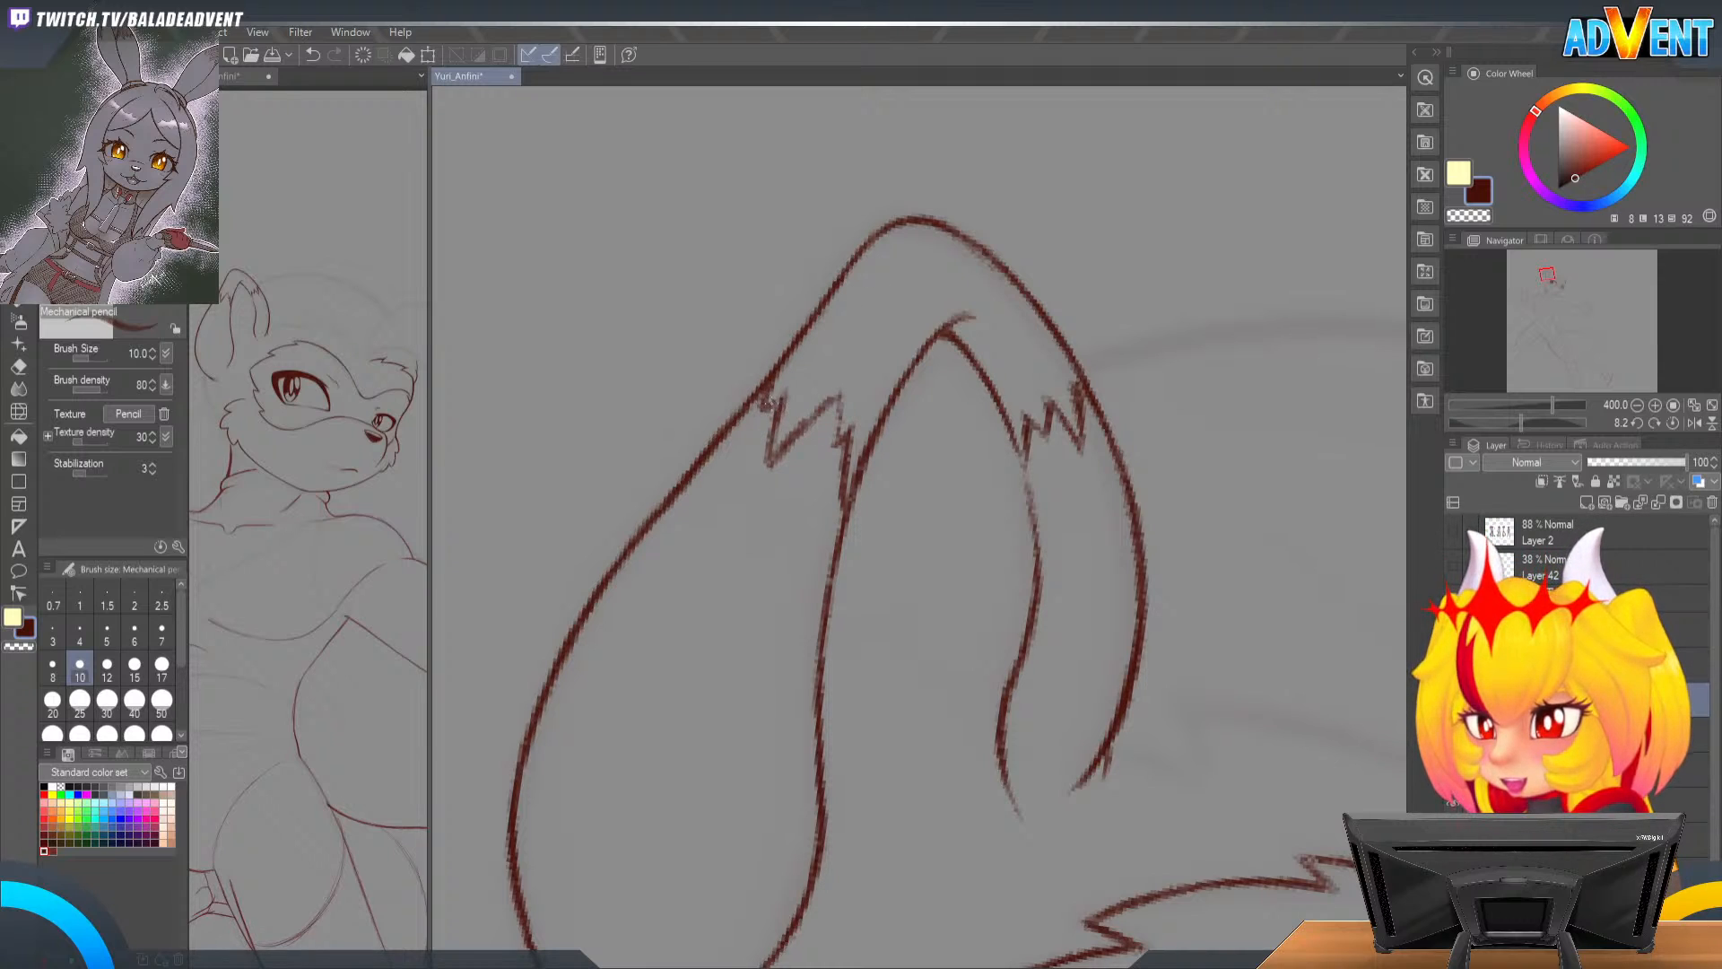
pyautogui.moveTo(816, 421)
pyautogui.mouseDown()
pyautogui.moveTo(764, 466)
pyautogui.moveTo(827, 407)
pyautogui.moveTo(796, 430)
pyautogui.mouseUp()
# Step: Erase the rough peak of the new zigzag marking and redraw it as a cleaner, sharper point
pyautogui.press('e')
pyautogui.press('p')
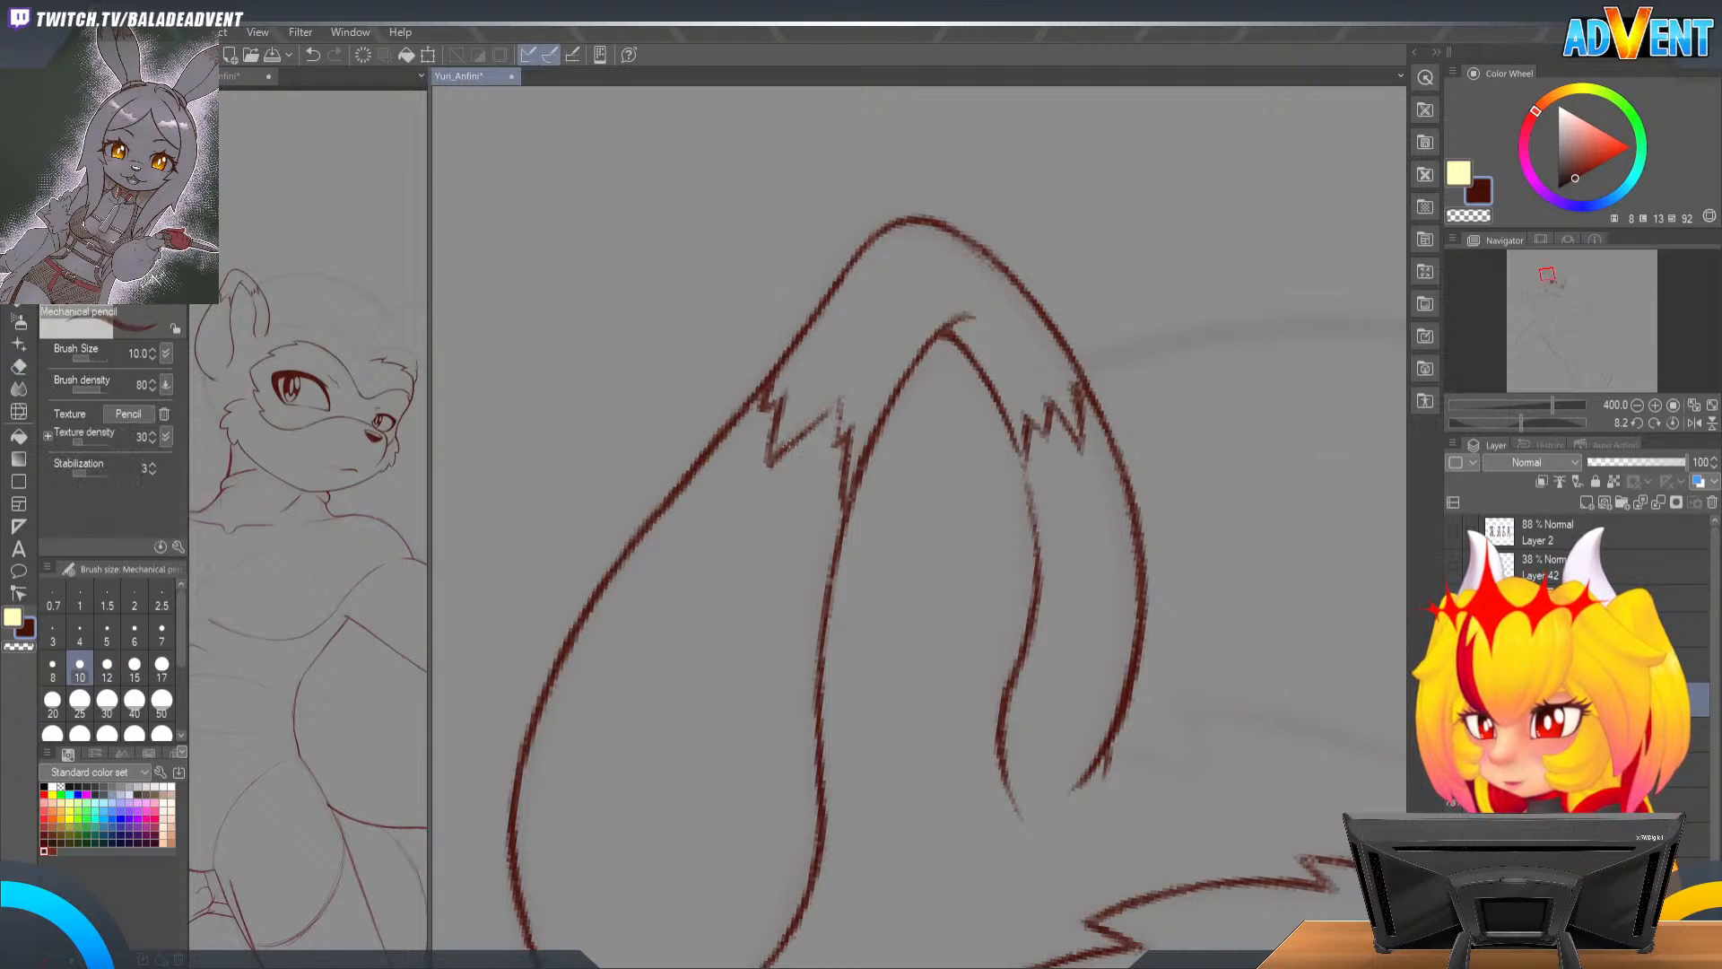
pyautogui.moveTo(831, 415)
pyautogui.mouseDown()
pyautogui.moveTo(777, 457)
pyautogui.moveTo(840, 446)
pyautogui.mouseUp()
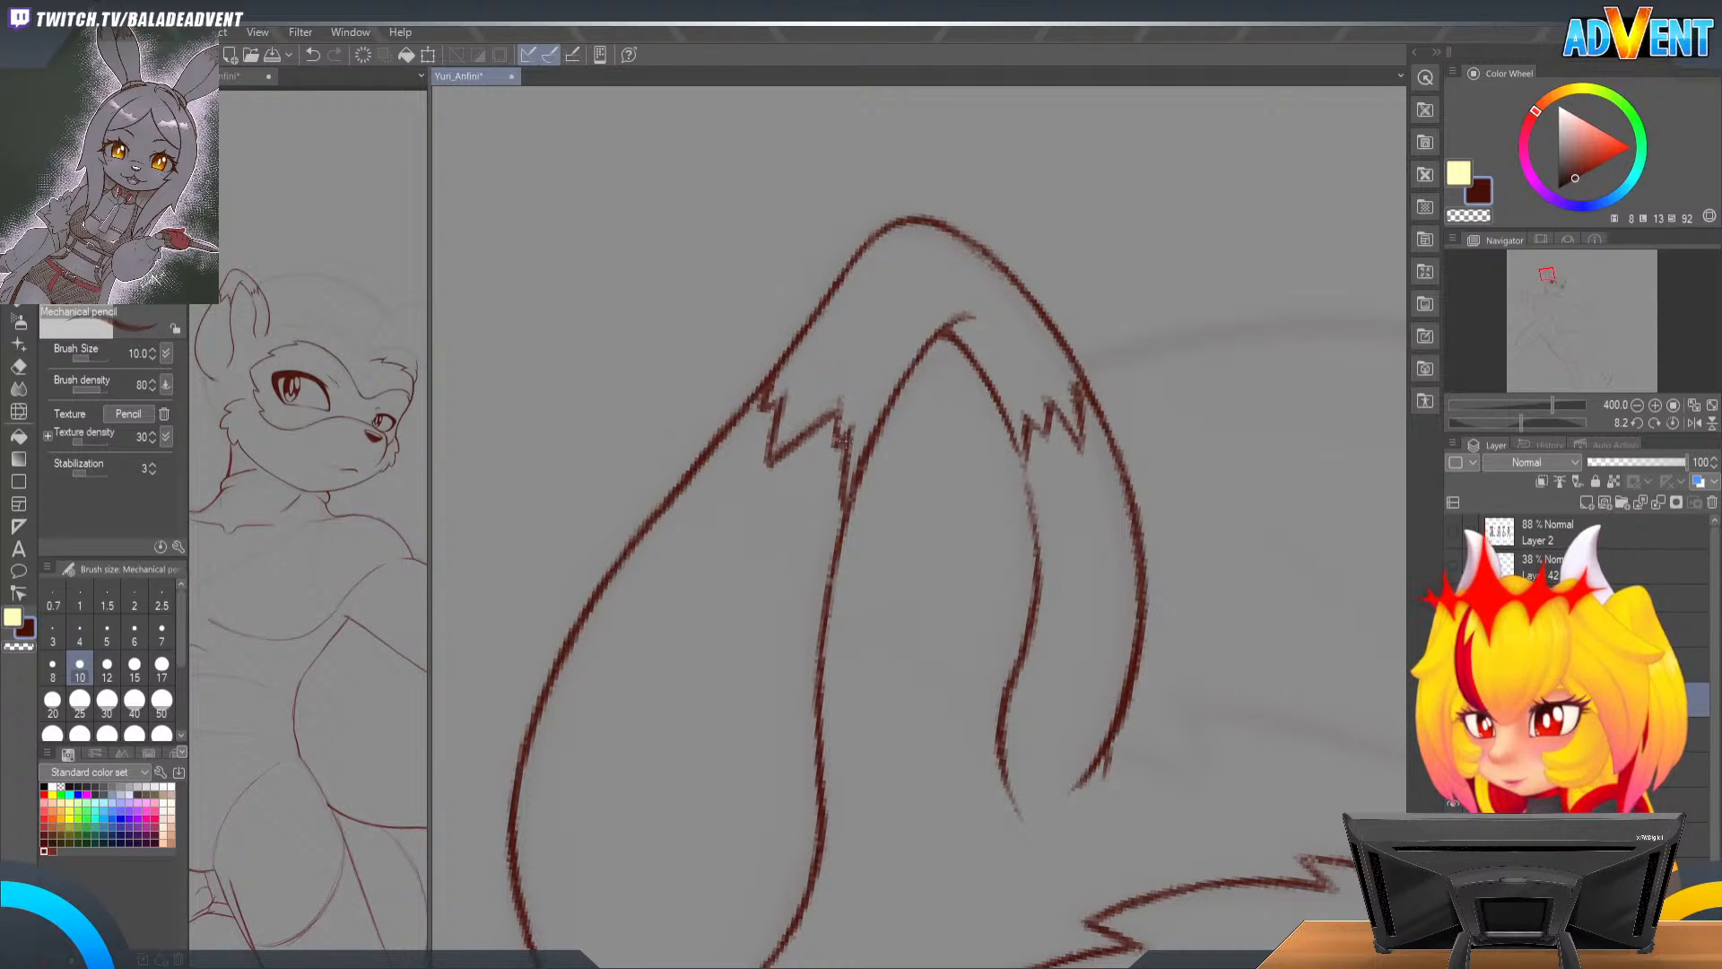
pyautogui.press('e')
pyautogui.moveTo(834, 391); pyautogui.dragTo(868, 368)
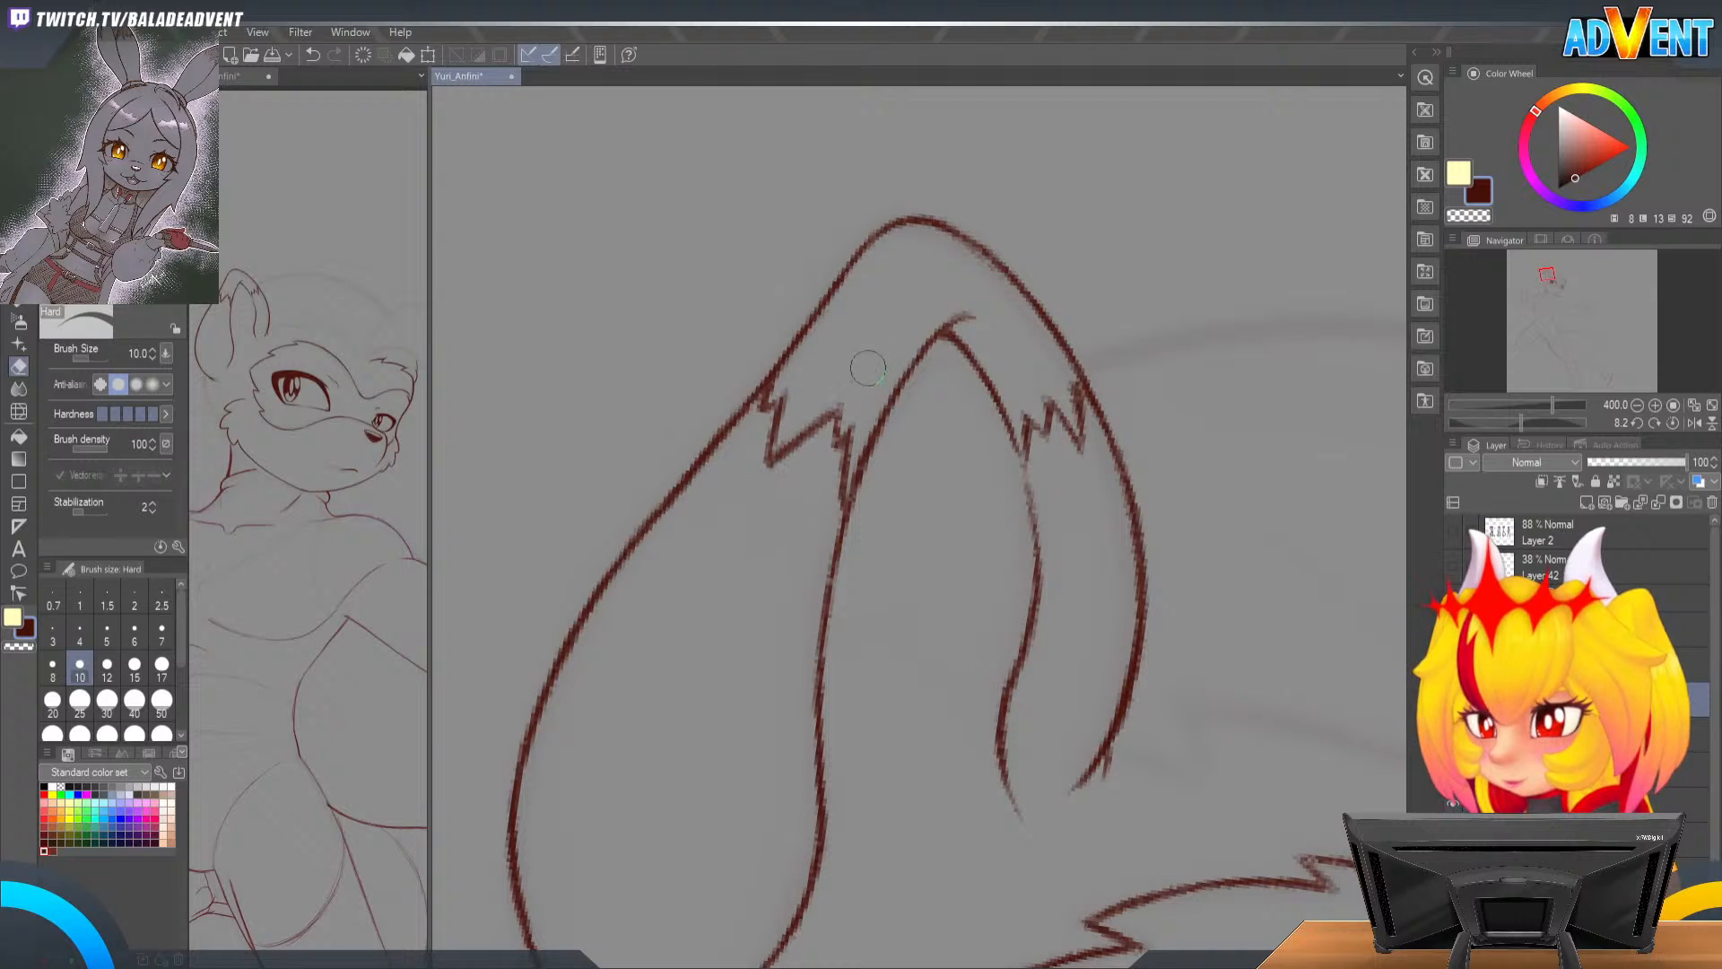
pyautogui.press('p')
pyautogui.press('p')
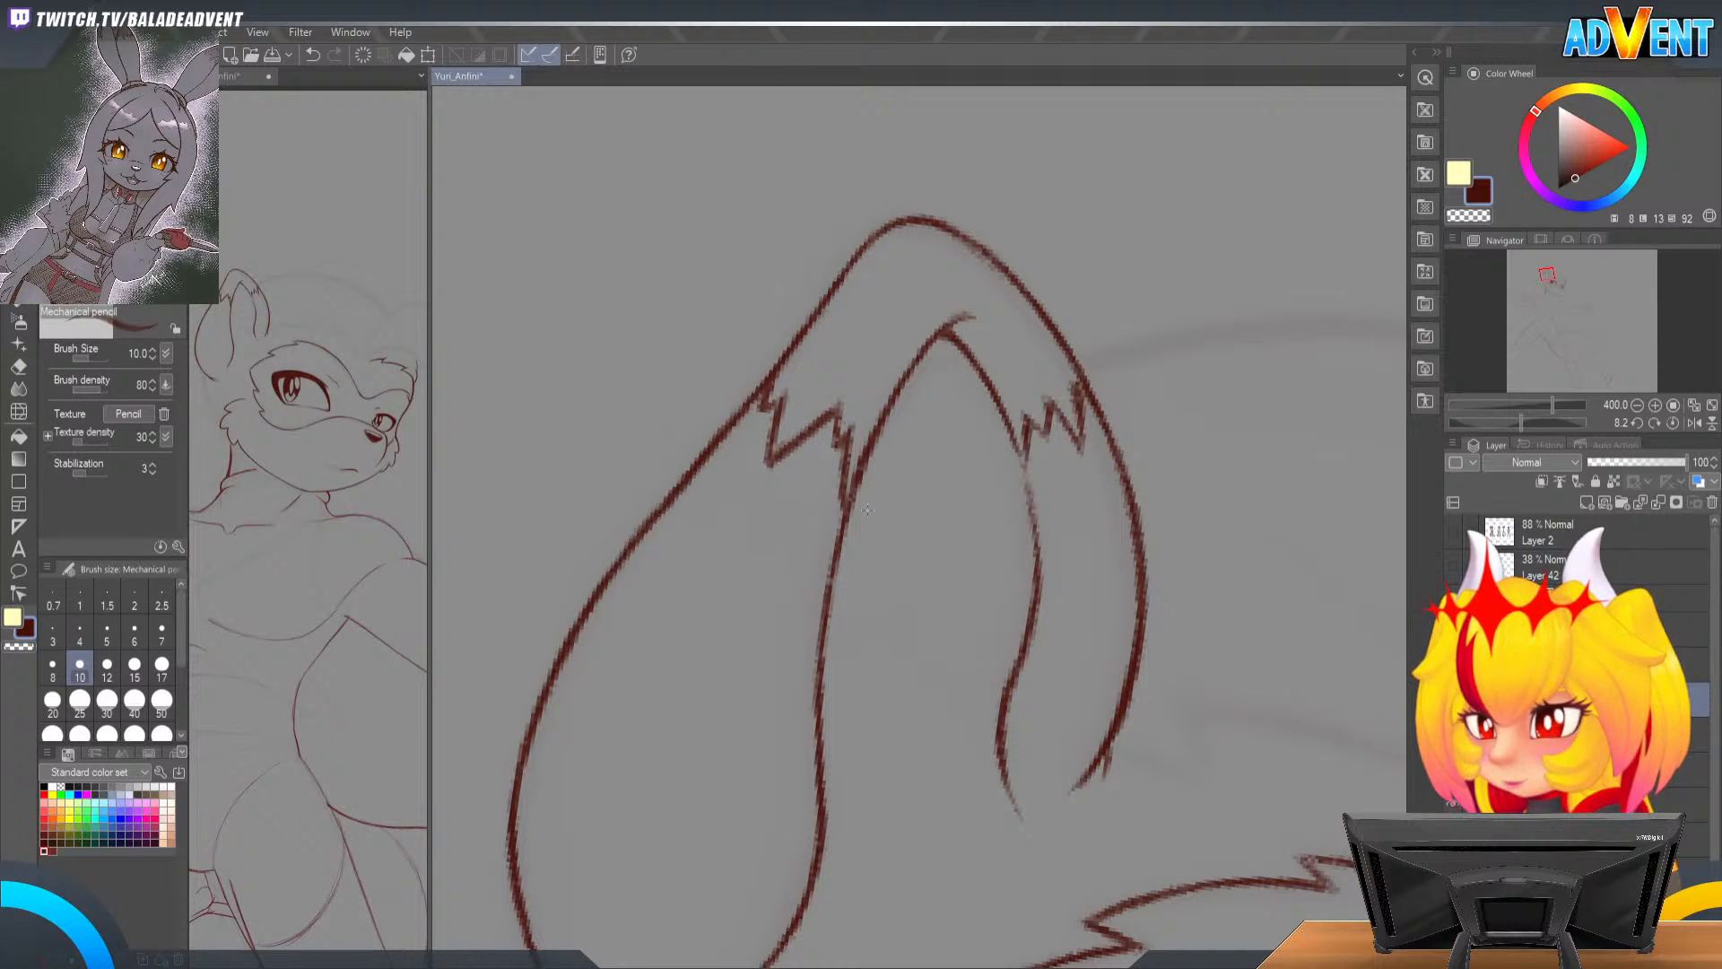
# Step: Return the canvas to its unmirrored view over the inner ear and make the layer two above the current one active
pyautogui.moveTo(980, 637); pyautogui.dragTo(992, 370)
pyautogui.moveTo(1019, 530)
pyautogui.mouseDown()
pyautogui.moveTo(1007, 569)
pyautogui.moveTo(1004, 555)
pyautogui.mouseUp()
pyautogui.press('h')
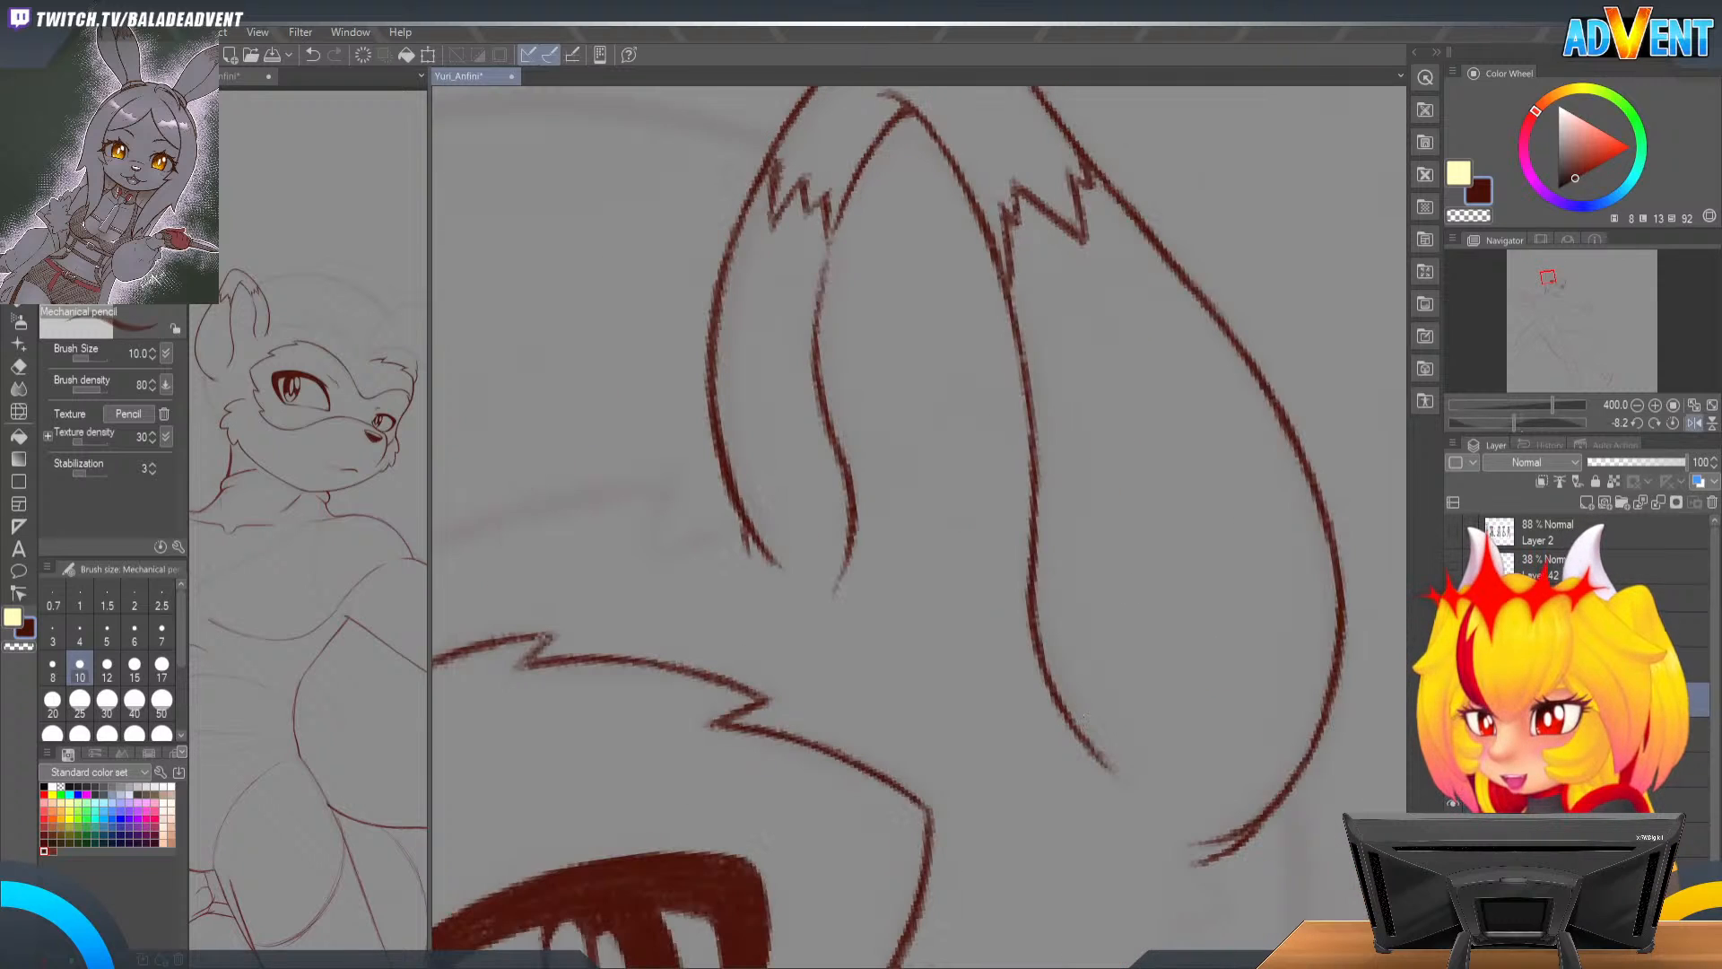
pyautogui.click(1597, 664)
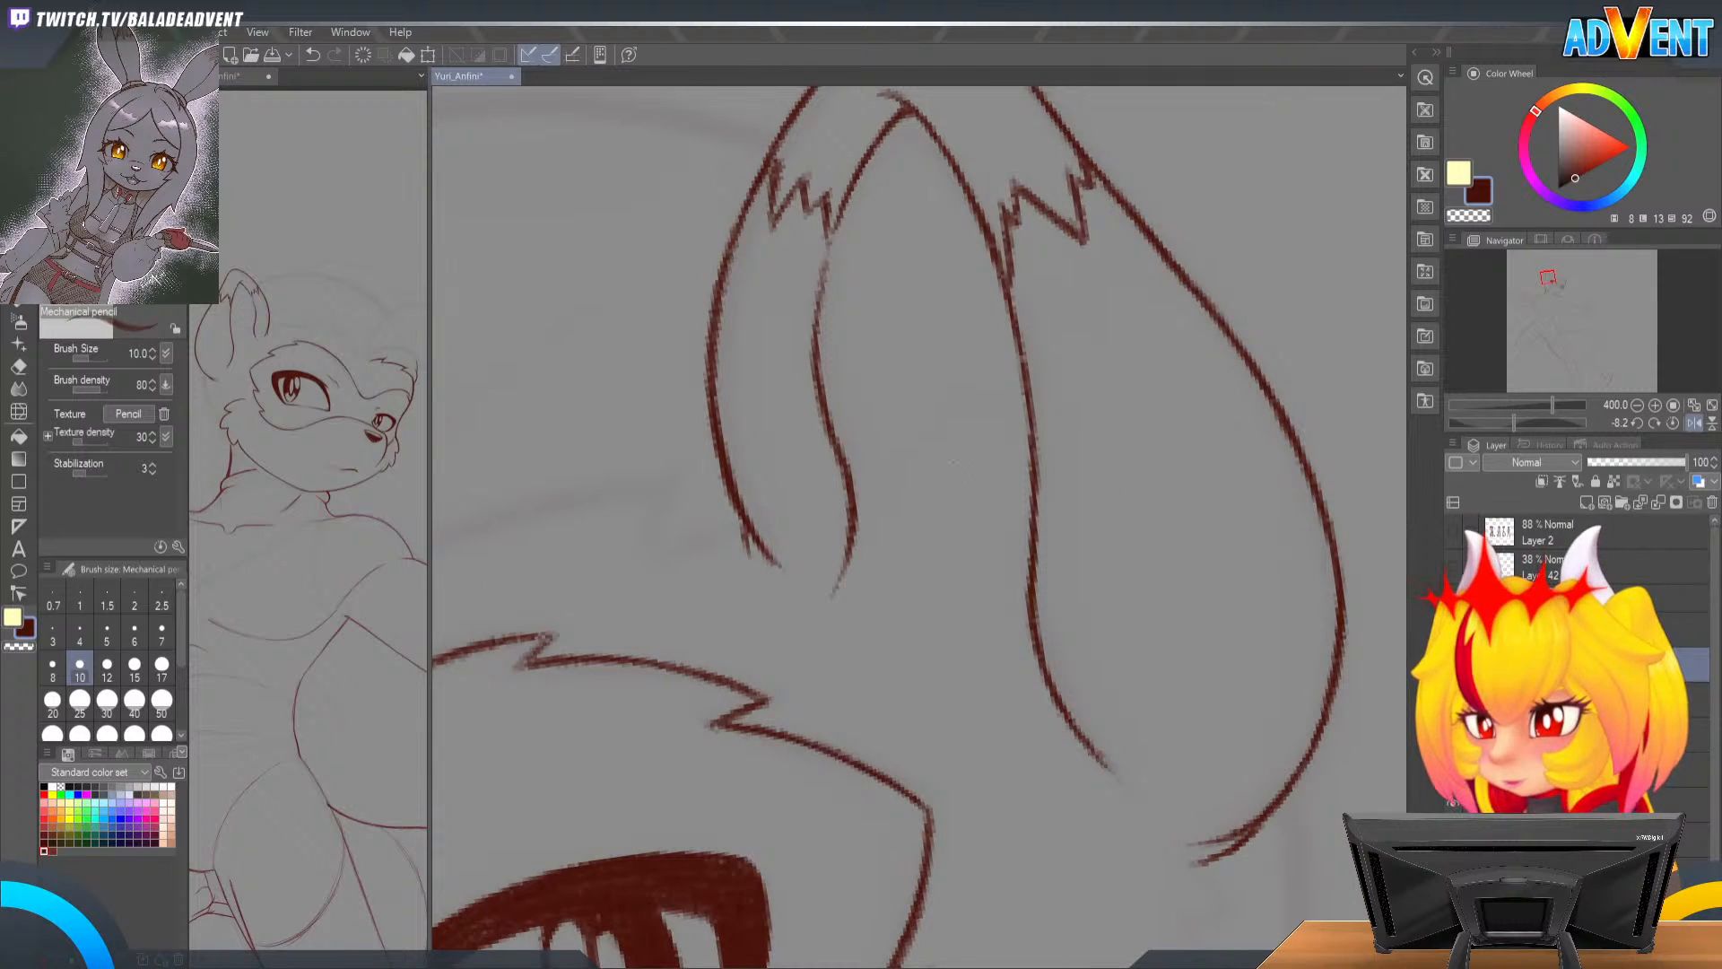
pyautogui.click(1596, 630)
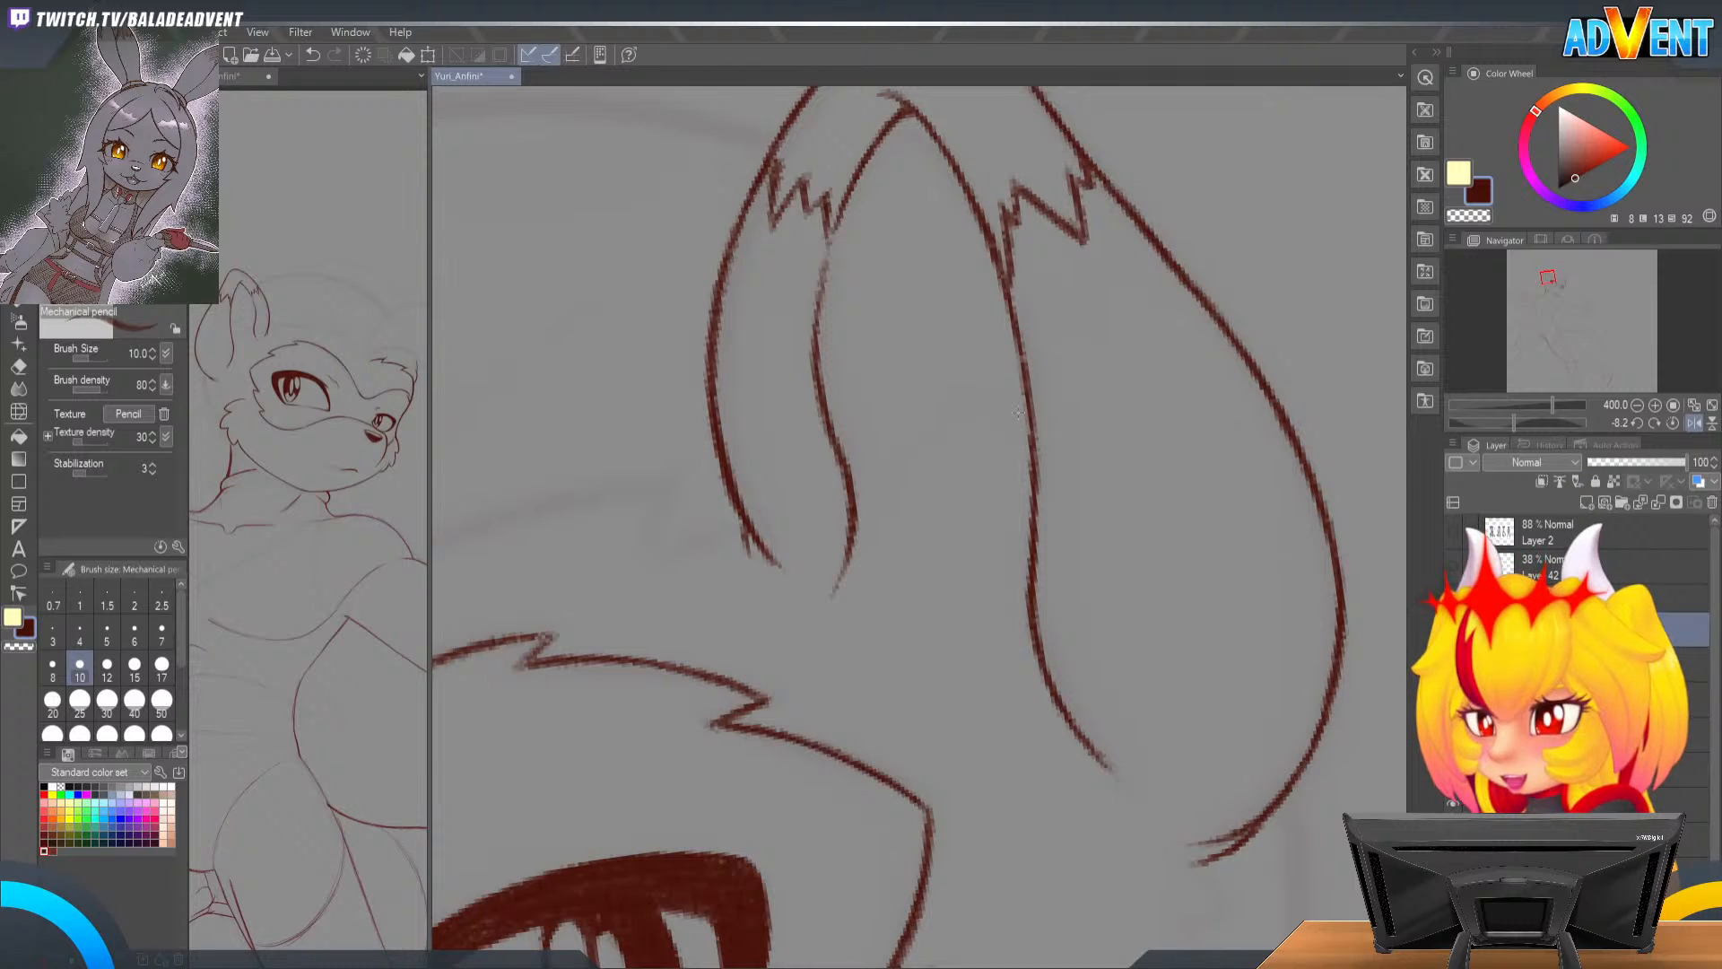
# Step: Try a rounded guide curve for the inner ear's fur tuft, with small spikes along its lower end
pyautogui.moveTo(1019, 387)
pyautogui.mouseDown()
pyautogui.moveTo(939, 394)
pyautogui.moveTo(915, 701)
pyautogui.mouseUp()
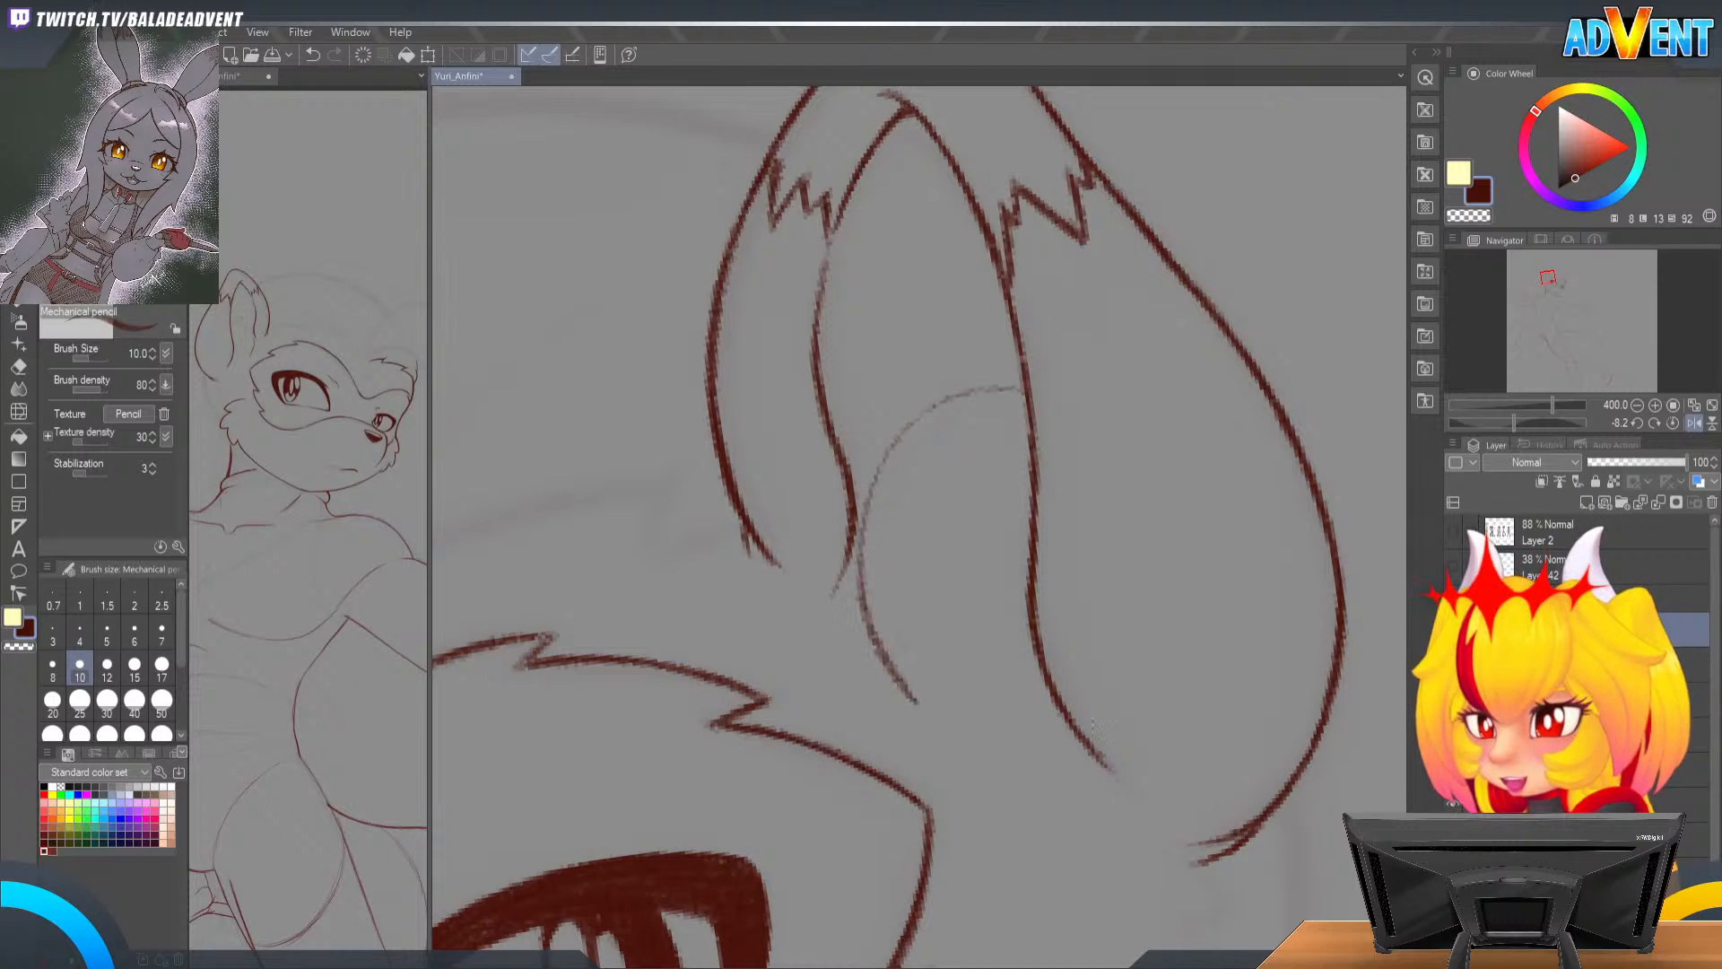
pyautogui.hotkey('ctrl', 'z')
pyautogui.hotkey('ctrl', 'y')
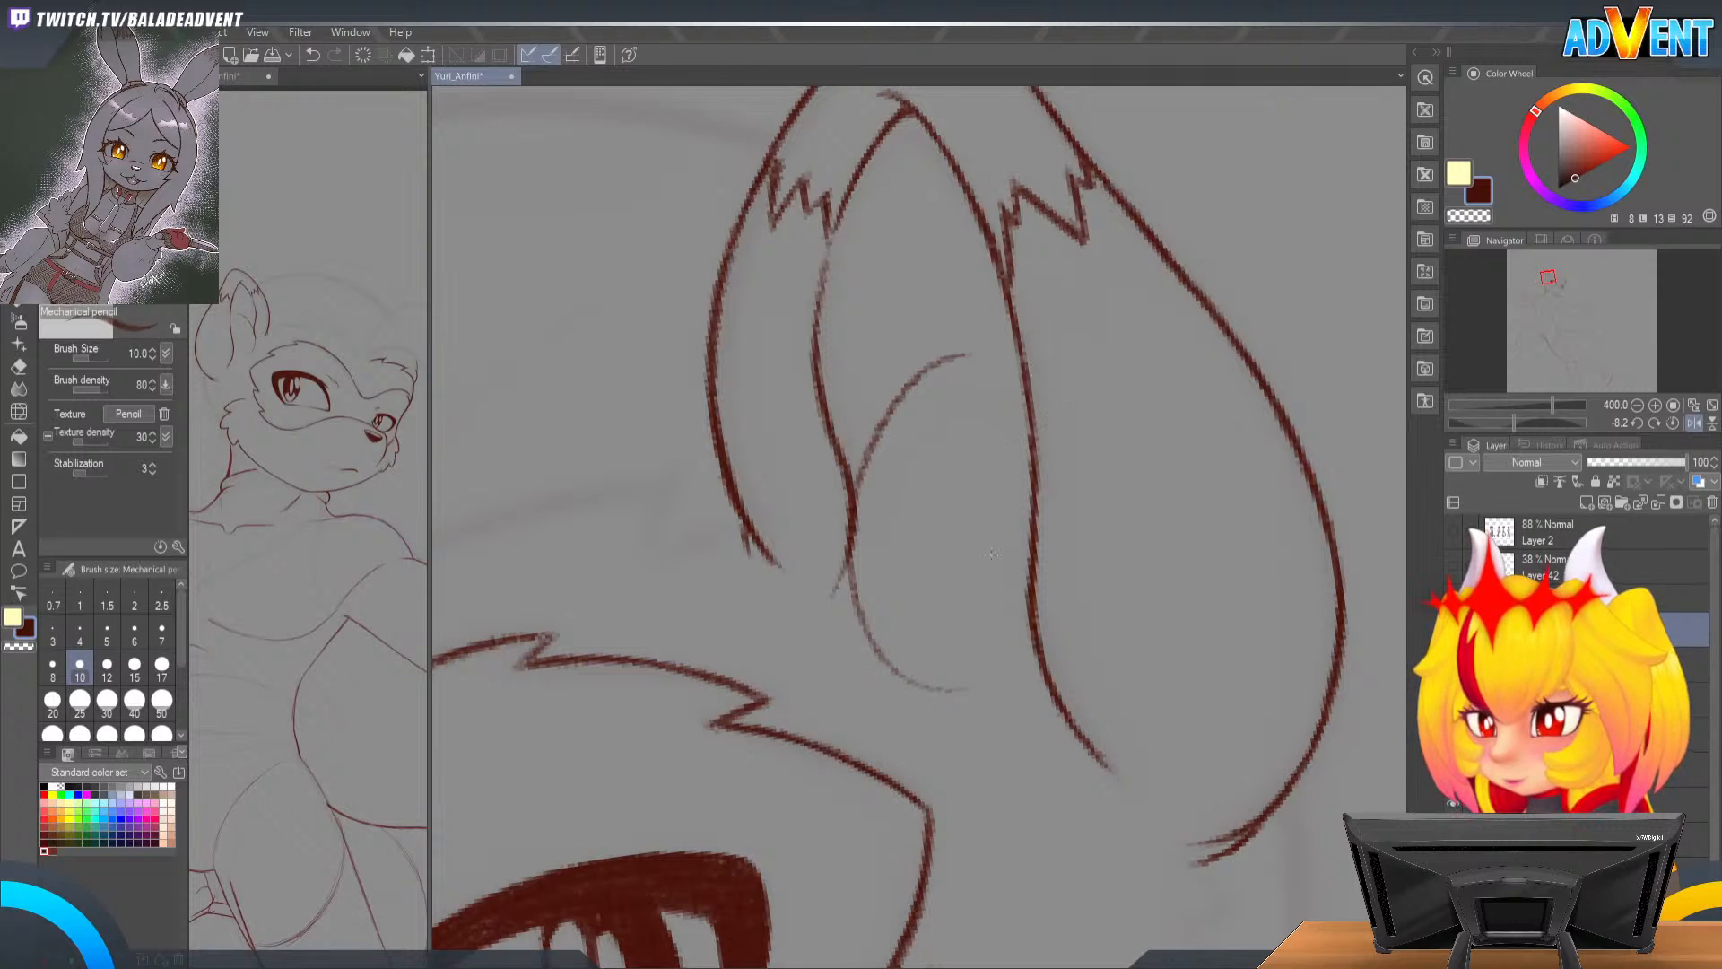
pyautogui.moveTo(1018, 541); pyautogui.dragTo(996, 353)
pyautogui.moveTo(960, 500)
pyautogui.mouseDown()
pyautogui.moveTo(884, 558)
pyautogui.moveTo(910, 499)
pyautogui.moveTo(863, 516)
pyautogui.mouseUp()
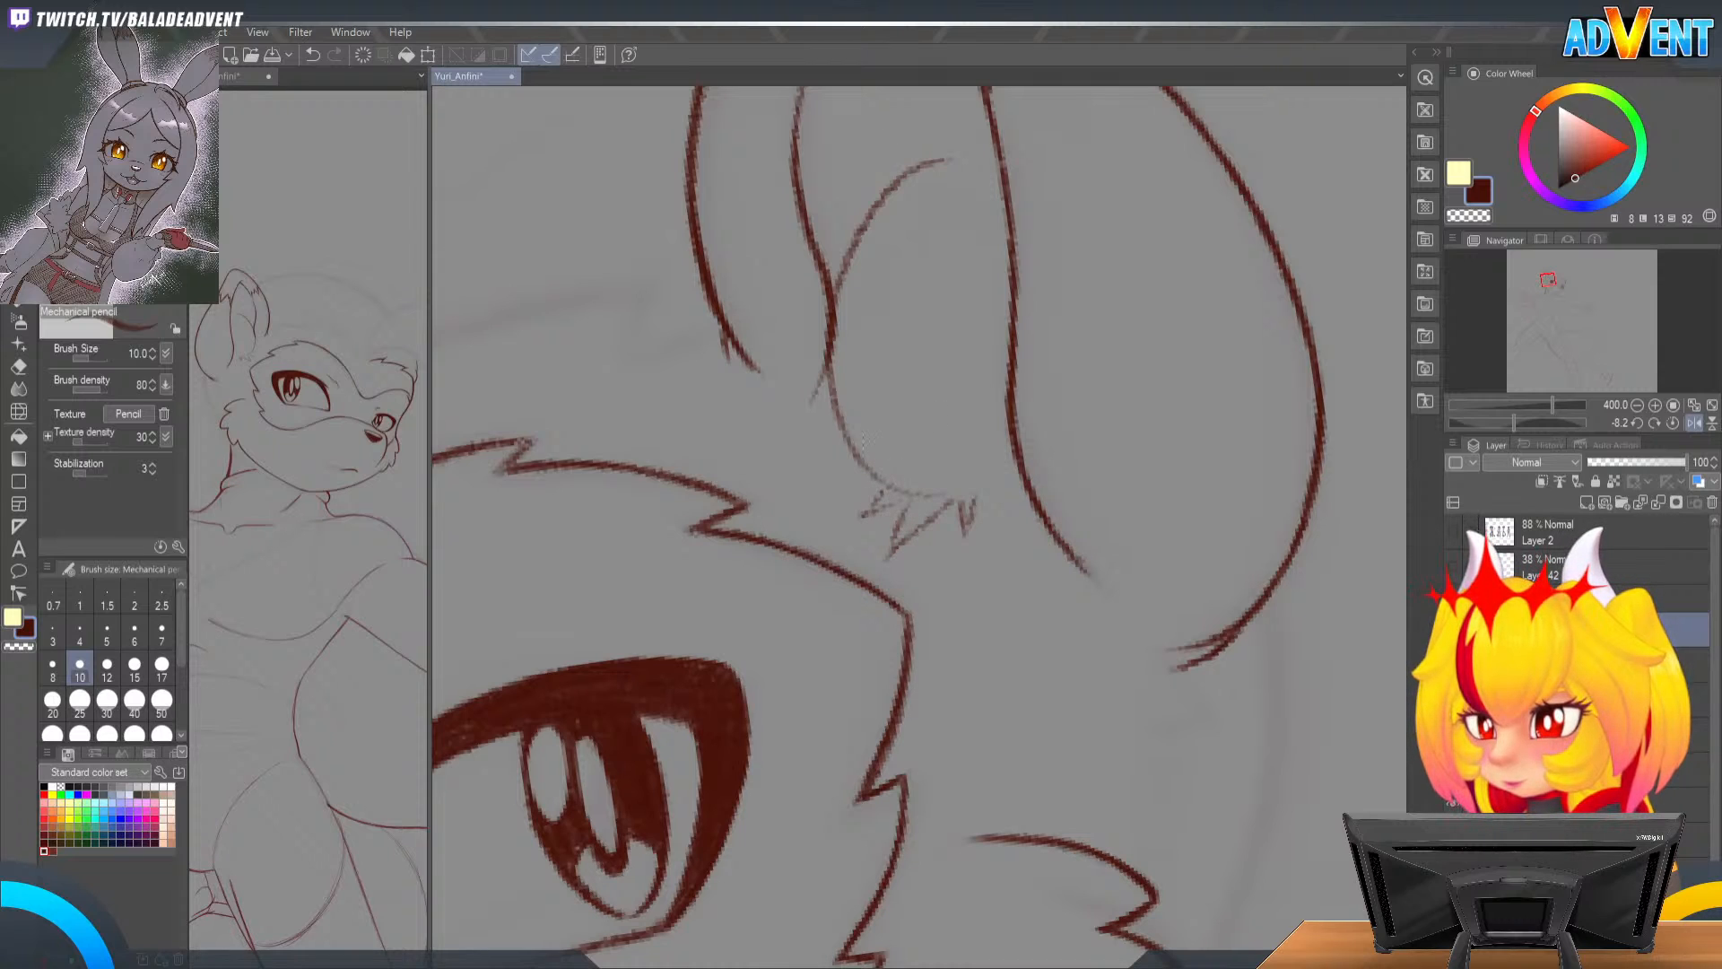
# Step: Try a pointed upper peak joining the fur tuft's guide curve to the inner contour, redoing the first attempt
pyautogui.moveTo(932, 287); pyautogui.dragTo(930, 454)
pyautogui.moveTo(996, 358)
pyautogui.mouseDown()
pyautogui.moveTo(1011, 438)
pyautogui.moveTo(958, 368)
pyautogui.mouseUp()
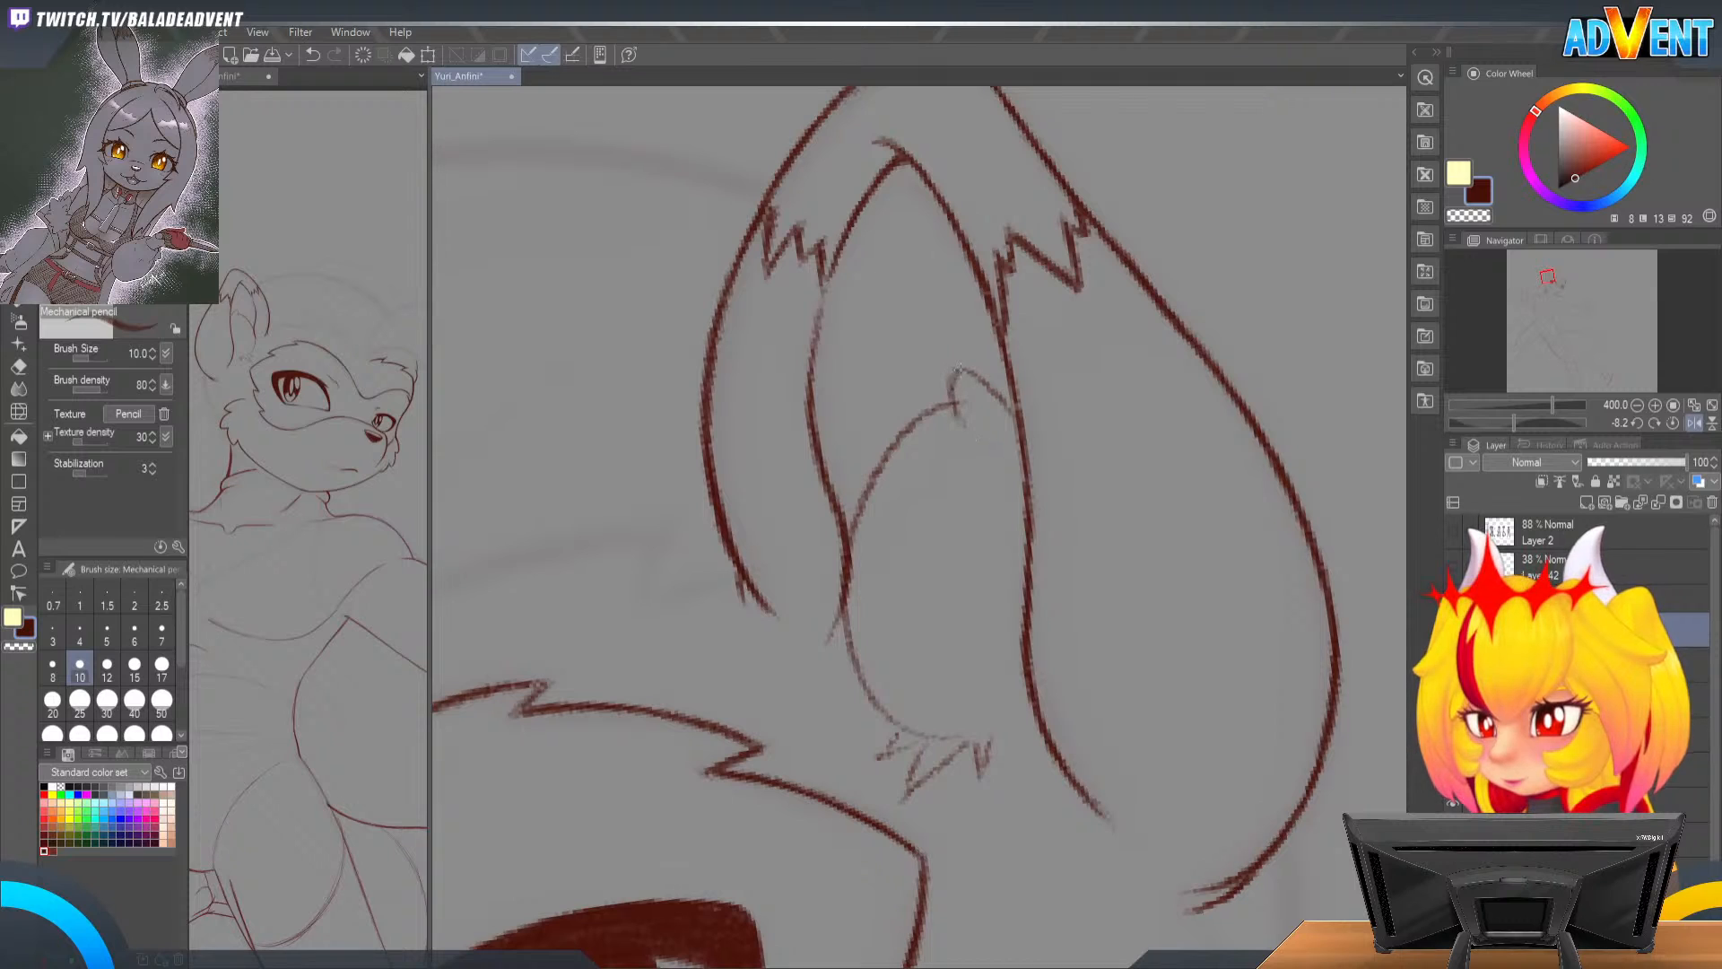
pyautogui.hotkey('ctrl', 'z')
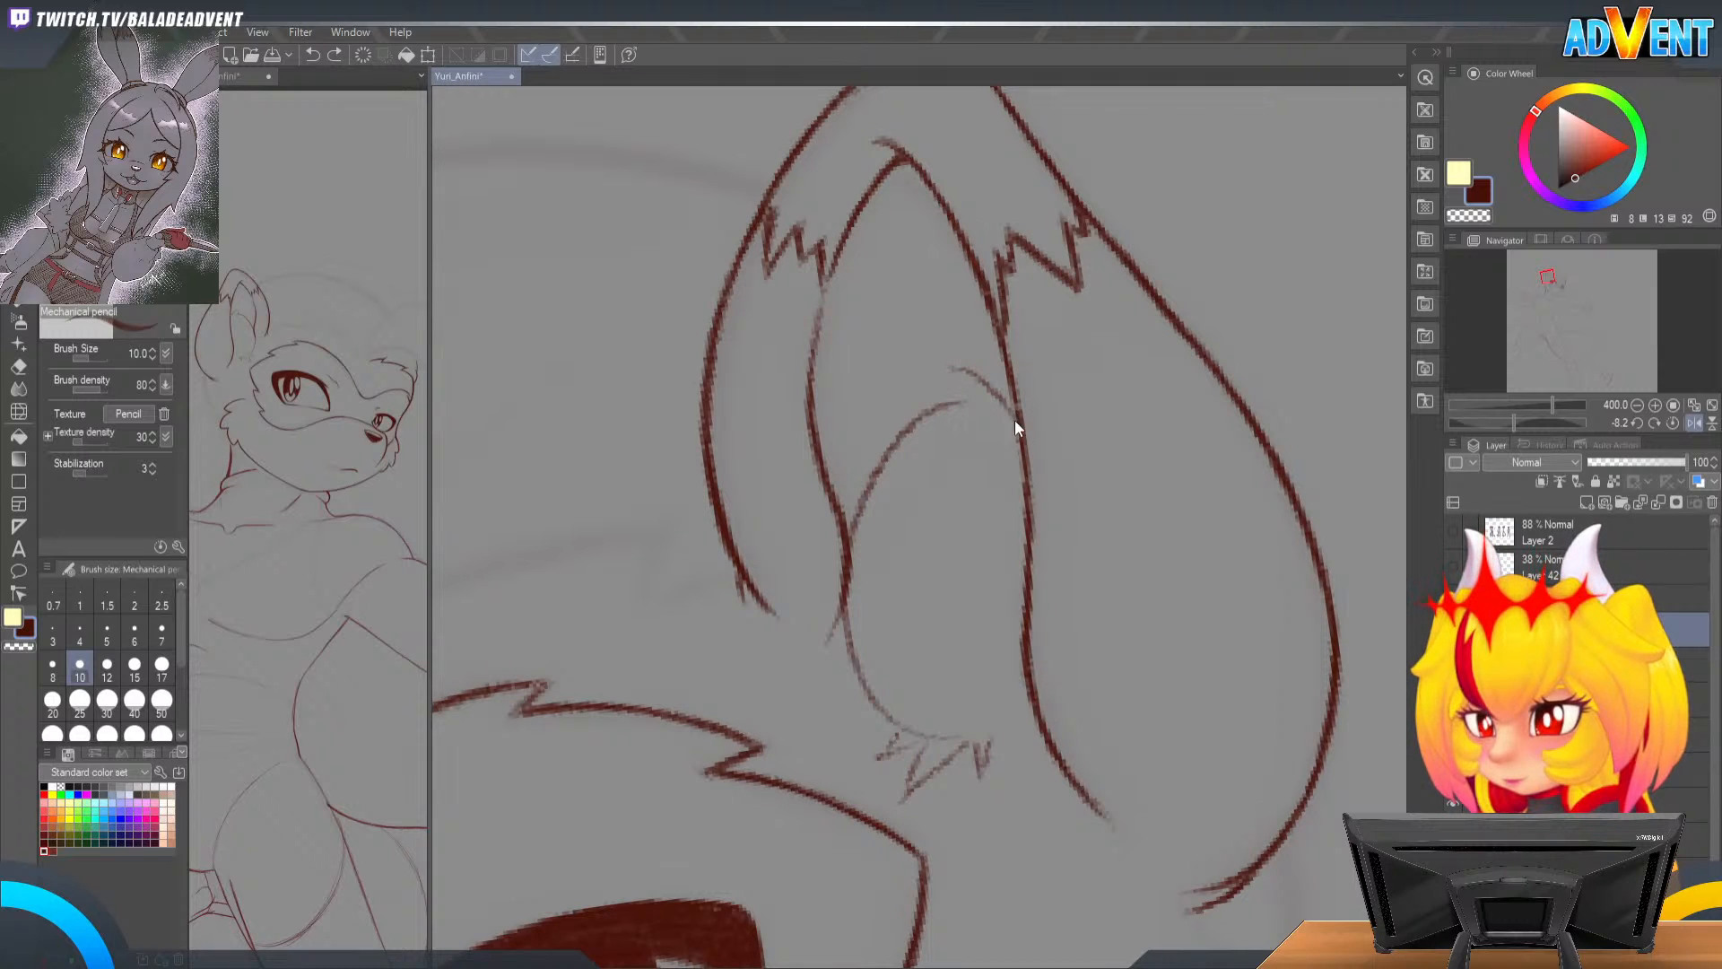
pyautogui.moveTo(1014, 418)
pyautogui.mouseDown()
pyautogui.moveTo(982, 365)
pyautogui.moveTo(956, 451)
pyautogui.mouseUp()
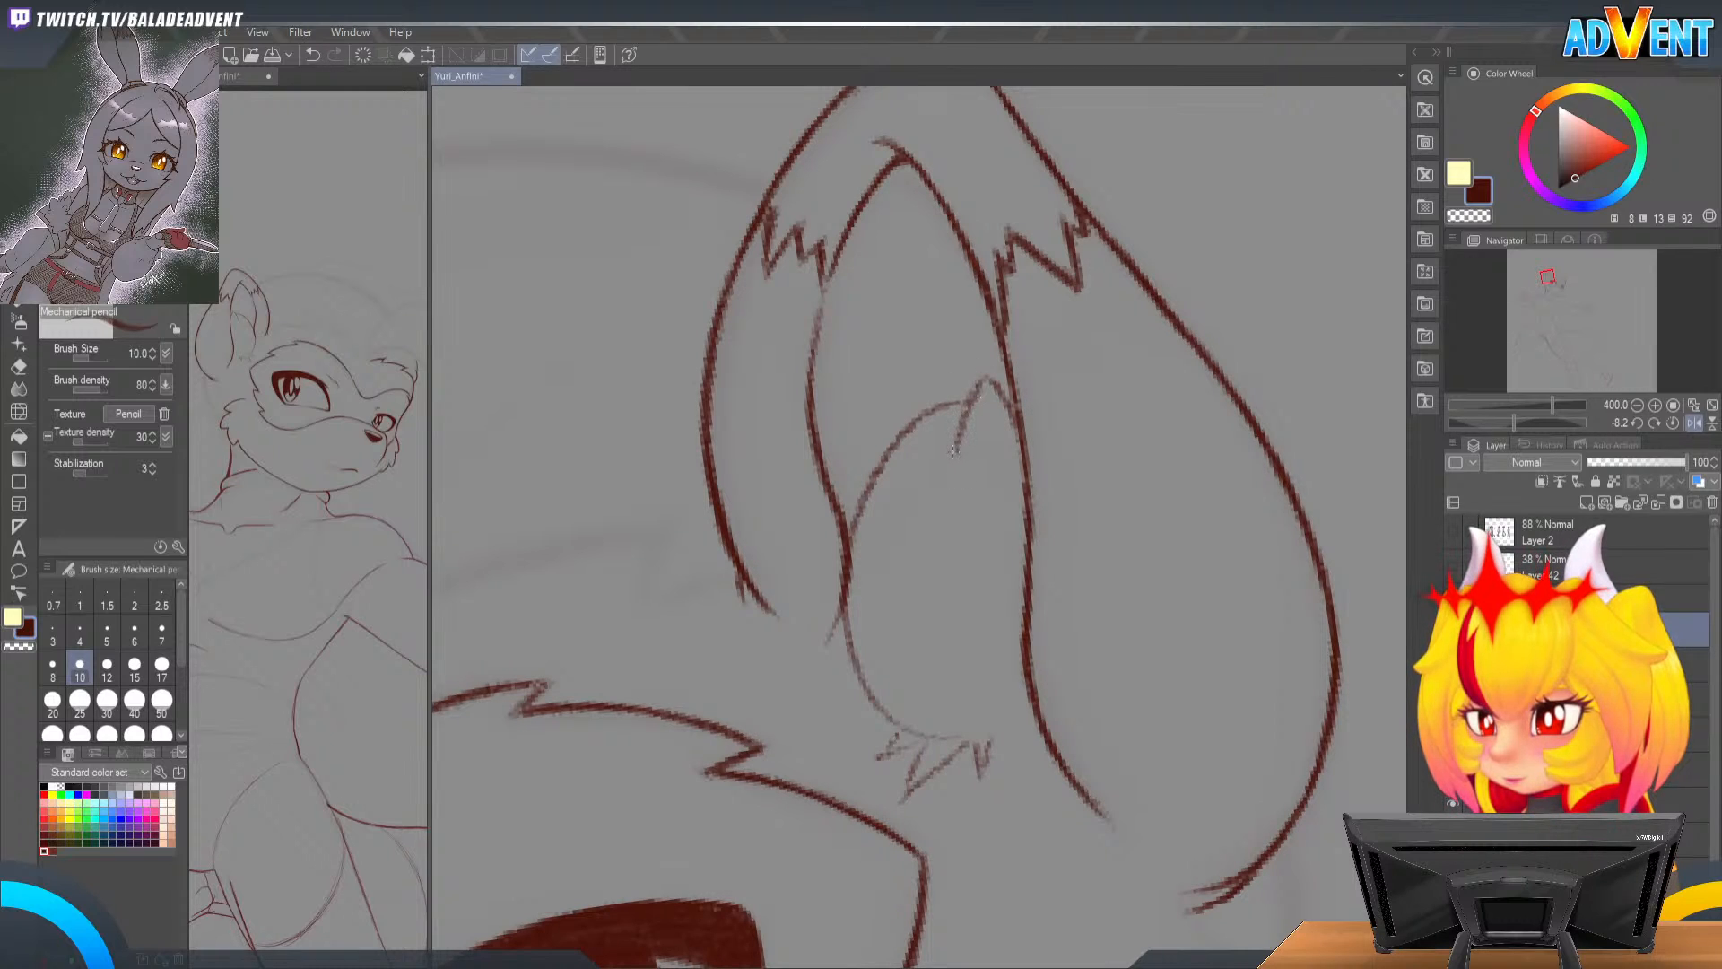
pyautogui.moveTo(1103, 411)
pyautogui.mouseDown()
pyautogui.moveTo(796, 453)
pyautogui.moveTo(955, 448)
pyautogui.moveTo(961, 372)
pyautogui.moveTo(886, 580)
pyautogui.moveTo(848, 546)
pyautogui.moveTo(867, 585)
pyautogui.moveTo(798, 557)
pyautogui.moveTo(942, 495)
pyautogui.mouseUp()
# Step: Try jagged fur spikes along the guide curve's crown side and lower end, crossing the inner ear contour
pyautogui.press('p')
pyautogui.press('e')
pyautogui.press('p')
pyautogui.moveTo(959, 433)
pyautogui.mouseDown()
pyautogui.moveTo(1049, 596)
pyautogui.moveTo(1024, 617)
pyautogui.mouseUp()
pyautogui.moveTo(1026, 594); pyautogui.dragTo(1095, 411)
pyautogui.press('p')
pyautogui.moveTo(1008, 375)
pyautogui.mouseDown()
pyautogui.moveTo(928, 421)
pyautogui.moveTo(968, 423)
pyautogui.moveTo(973, 529)
pyautogui.moveTo(1026, 506)
pyautogui.moveTo(1033, 569)
pyautogui.moveTo(1022, 521)
pyautogui.moveTo(1038, 571)
pyautogui.moveTo(1051, 526)
pyautogui.moveTo(1066, 568)
pyautogui.mouseUp()
pyautogui.hotkey('ctrl', 'z')
pyautogui.press('p')
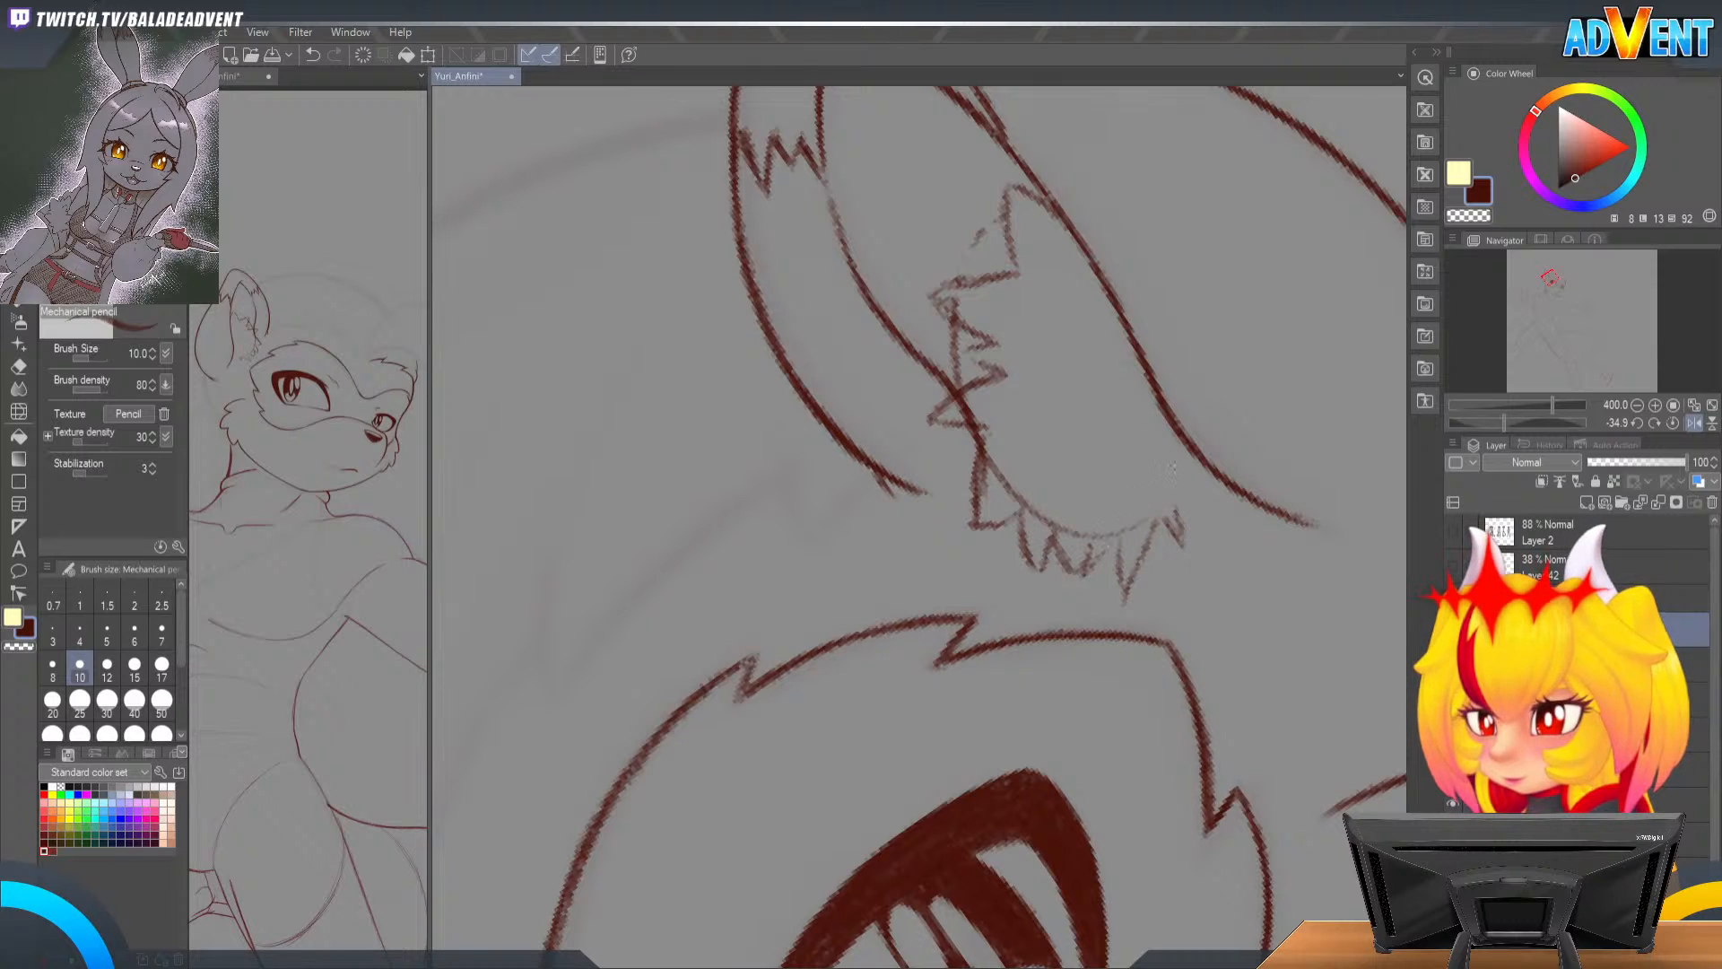
pyautogui.moveTo(1052, 533)
pyautogui.mouseDown()
pyautogui.moveTo(1081, 580)
pyautogui.moveTo(1124, 544)
pyautogui.moveTo(1131, 592)
pyautogui.moveTo(1157, 529)
pyautogui.moveTo(1186, 515)
pyautogui.mouseUp()
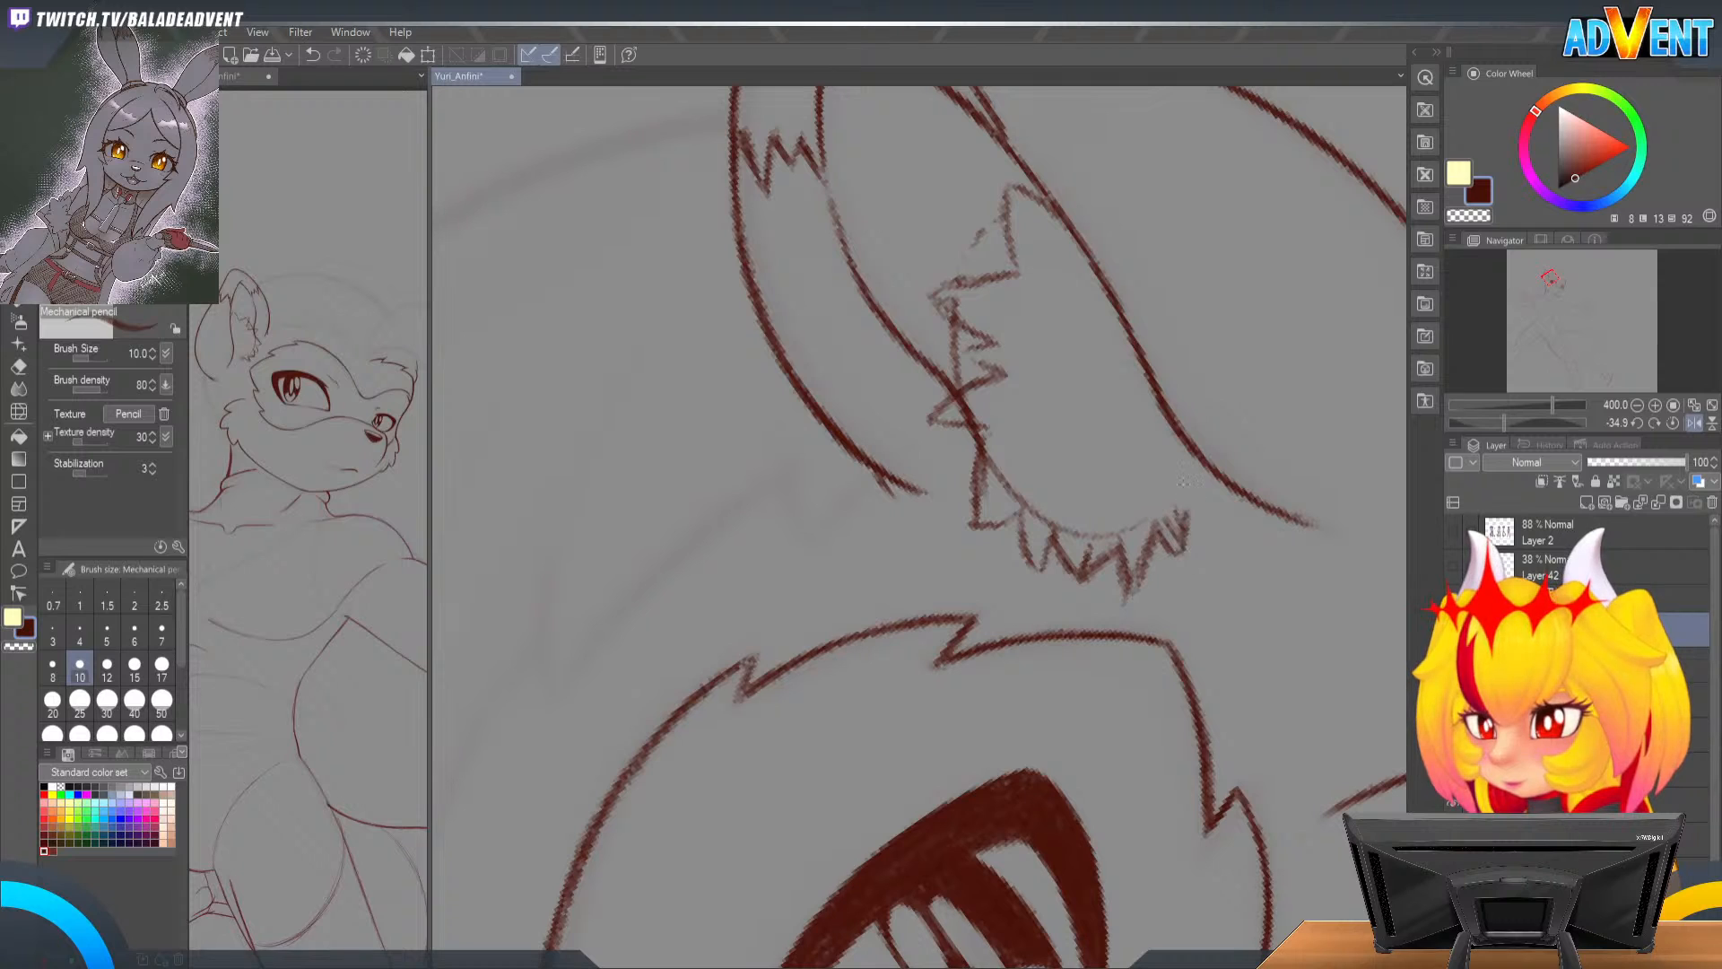
# Step: Erase the entire trial fur tuft from inside the near ear, leaving the ear contours intact
pyautogui.press('r')
pyautogui.moveTo(1222, 452)
pyautogui.mouseDown()
pyautogui.moveTo(1269, 584)
pyautogui.moveTo(1254, 662)
pyautogui.mouseUp()
pyautogui.press('e')
pyautogui.moveTo(1132, 662)
pyautogui.mouseDown()
pyautogui.moveTo(1091, 666)
pyautogui.moveTo(1067, 624)
pyautogui.moveTo(1057, 645)
pyautogui.moveTo(1034, 591)
pyautogui.moveTo(1016, 603)
pyautogui.moveTo(1036, 565)
pyautogui.moveTo(1010, 563)
pyautogui.moveTo(1025, 469)
pyautogui.mouseUp()
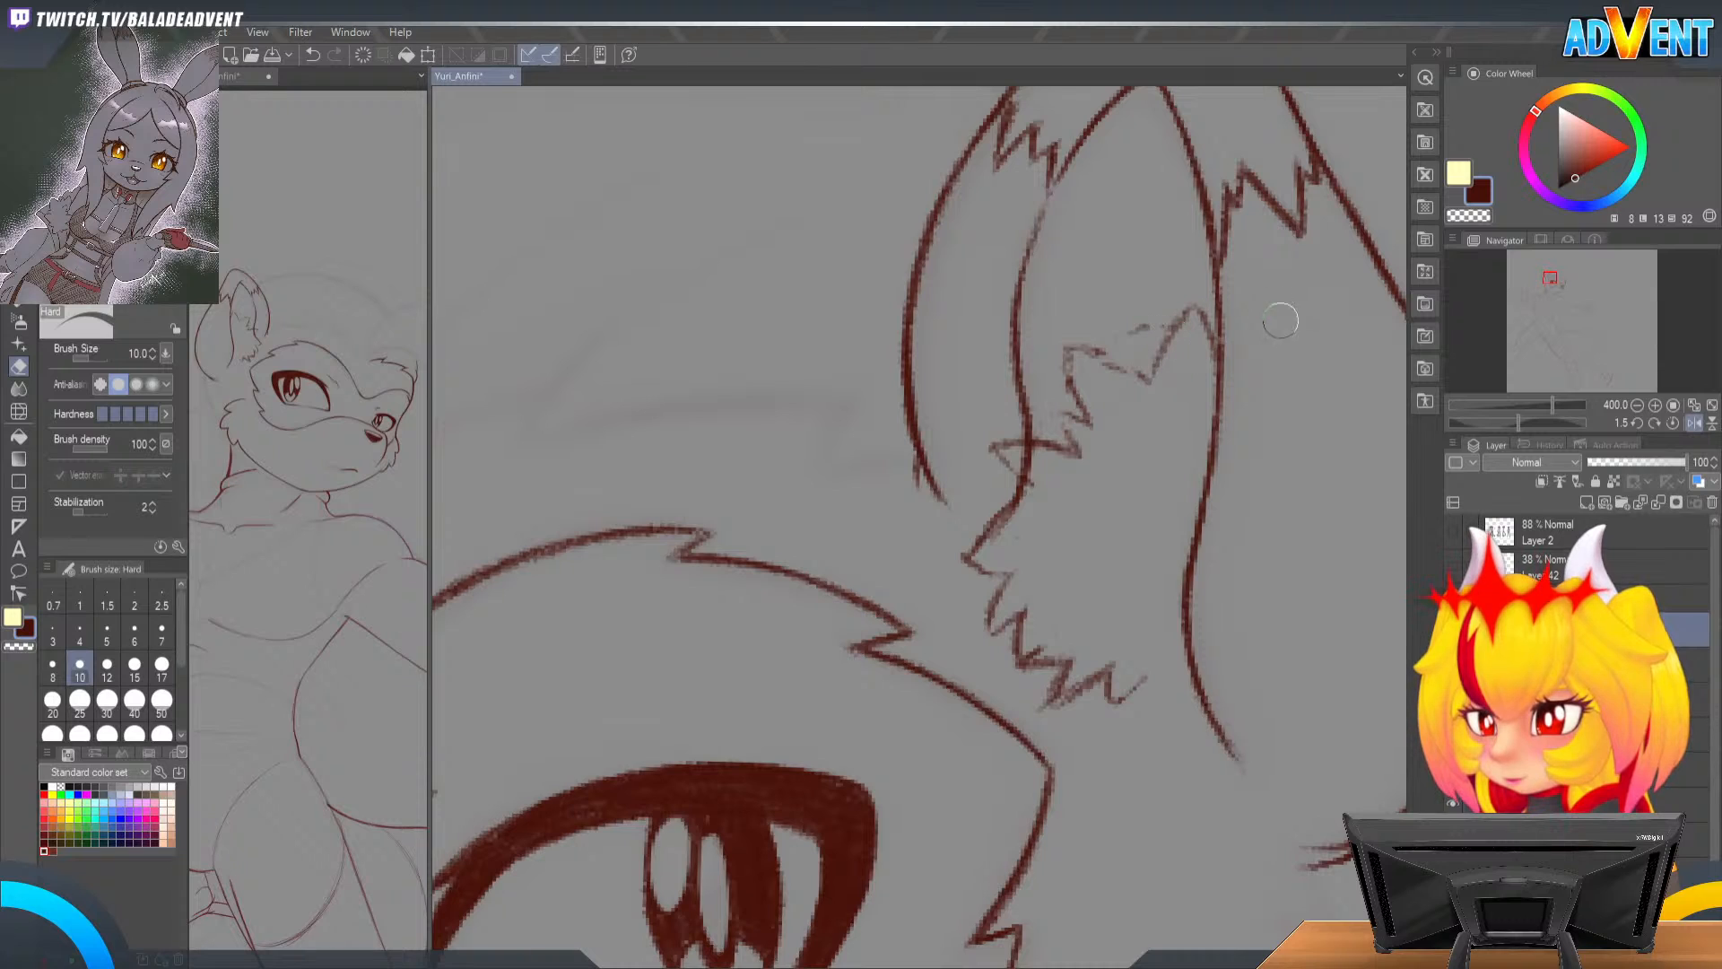
pyautogui.moveTo(1205, 337)
pyautogui.mouseDown()
pyautogui.moveTo(1123, 395)
pyautogui.moveTo(1047, 446)
pyautogui.moveTo(1044, 360)
pyautogui.moveTo(1004, 674)
pyautogui.moveTo(1111, 531)
pyautogui.moveTo(1119, 727)
pyautogui.mouseUp()
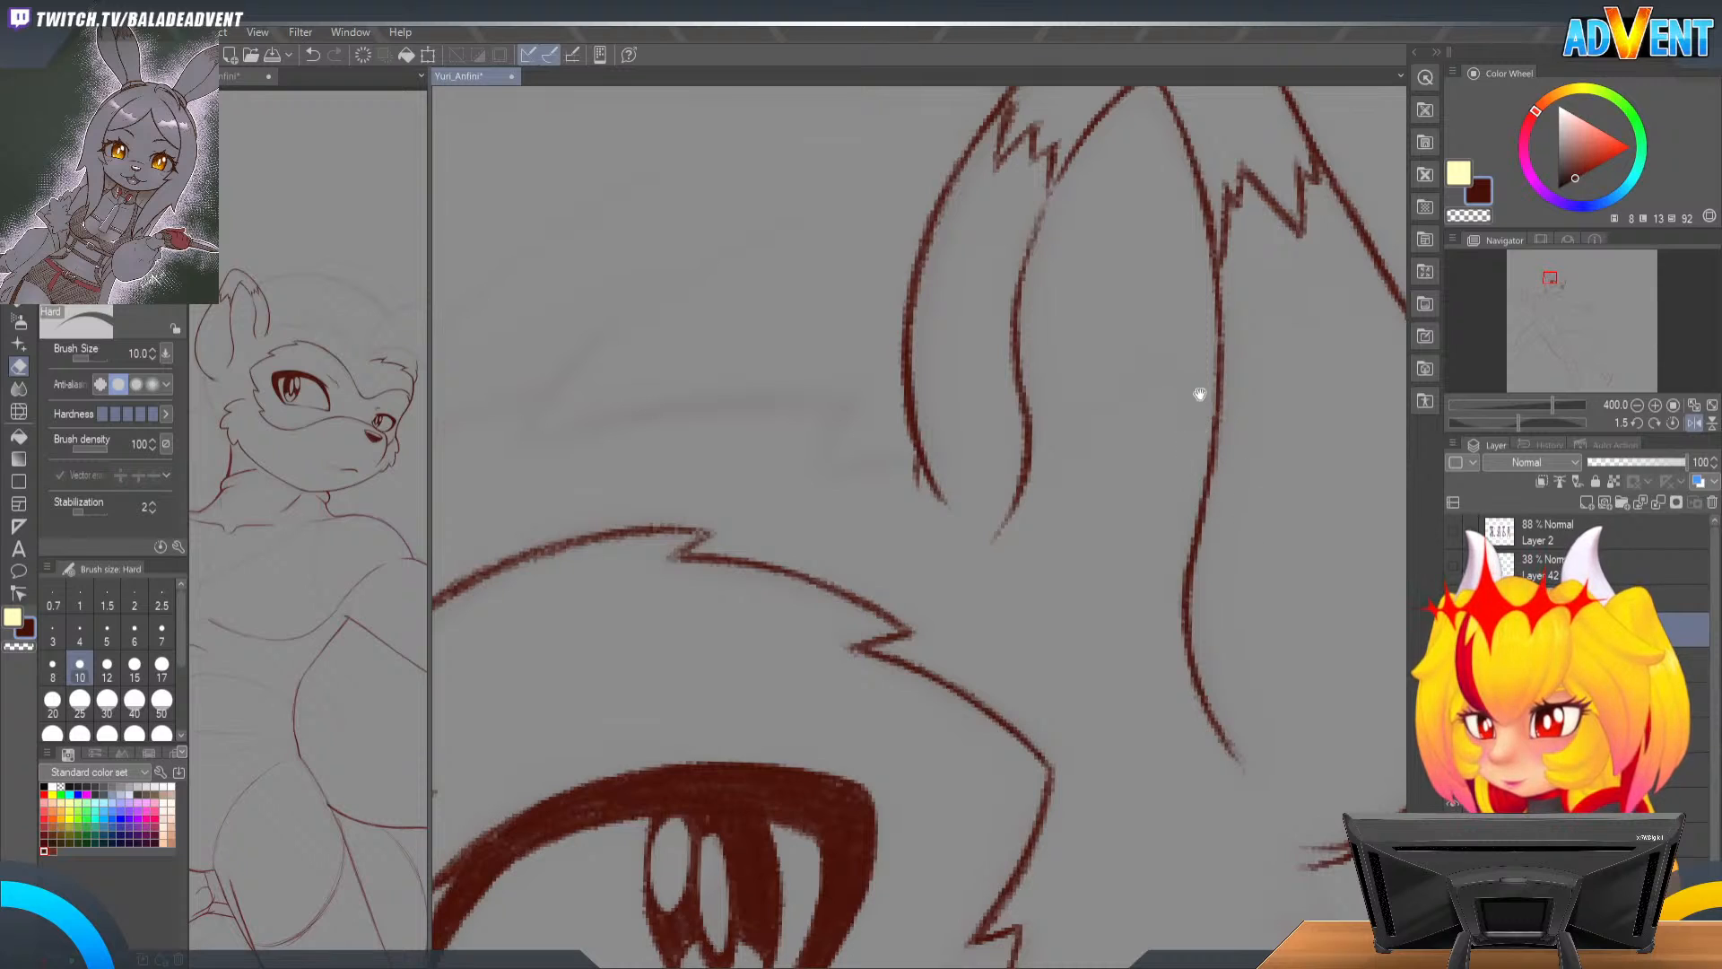
# Step: In the mirrored view, draw the fur tuft's first curved peak rising from the inner ear's outer-side contour
pyautogui.moveTo(1216, 423); pyautogui.dragTo(1134, 499)
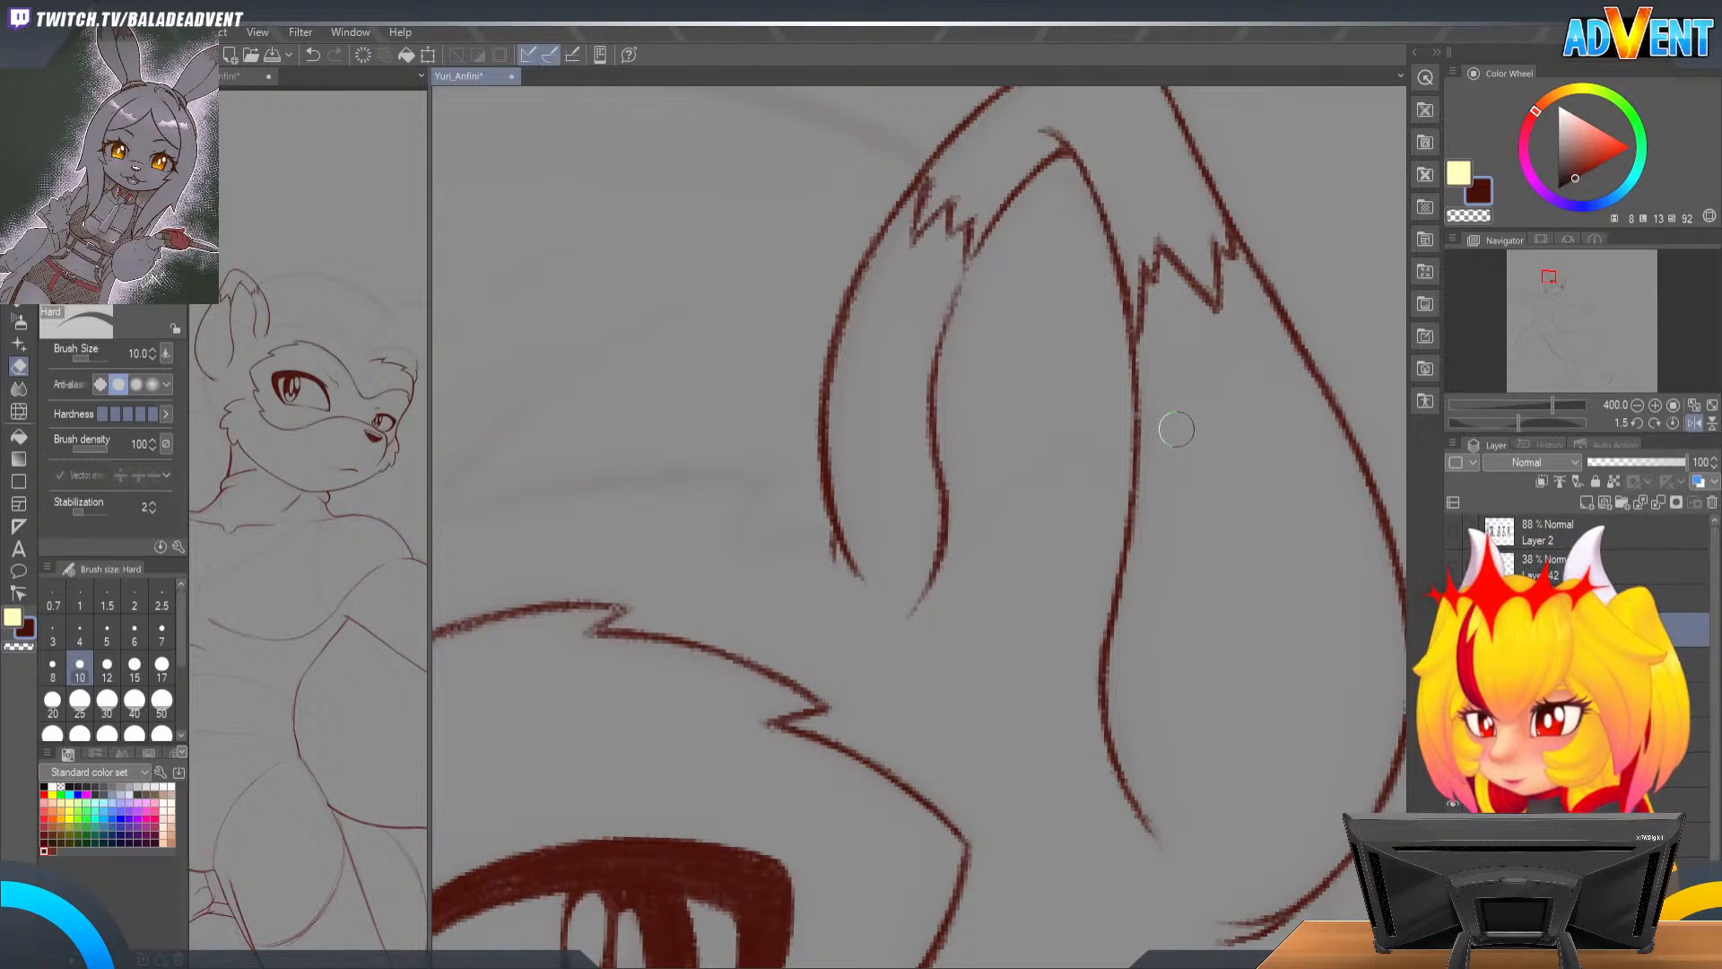
pyautogui.press('p')
pyautogui.press('h')
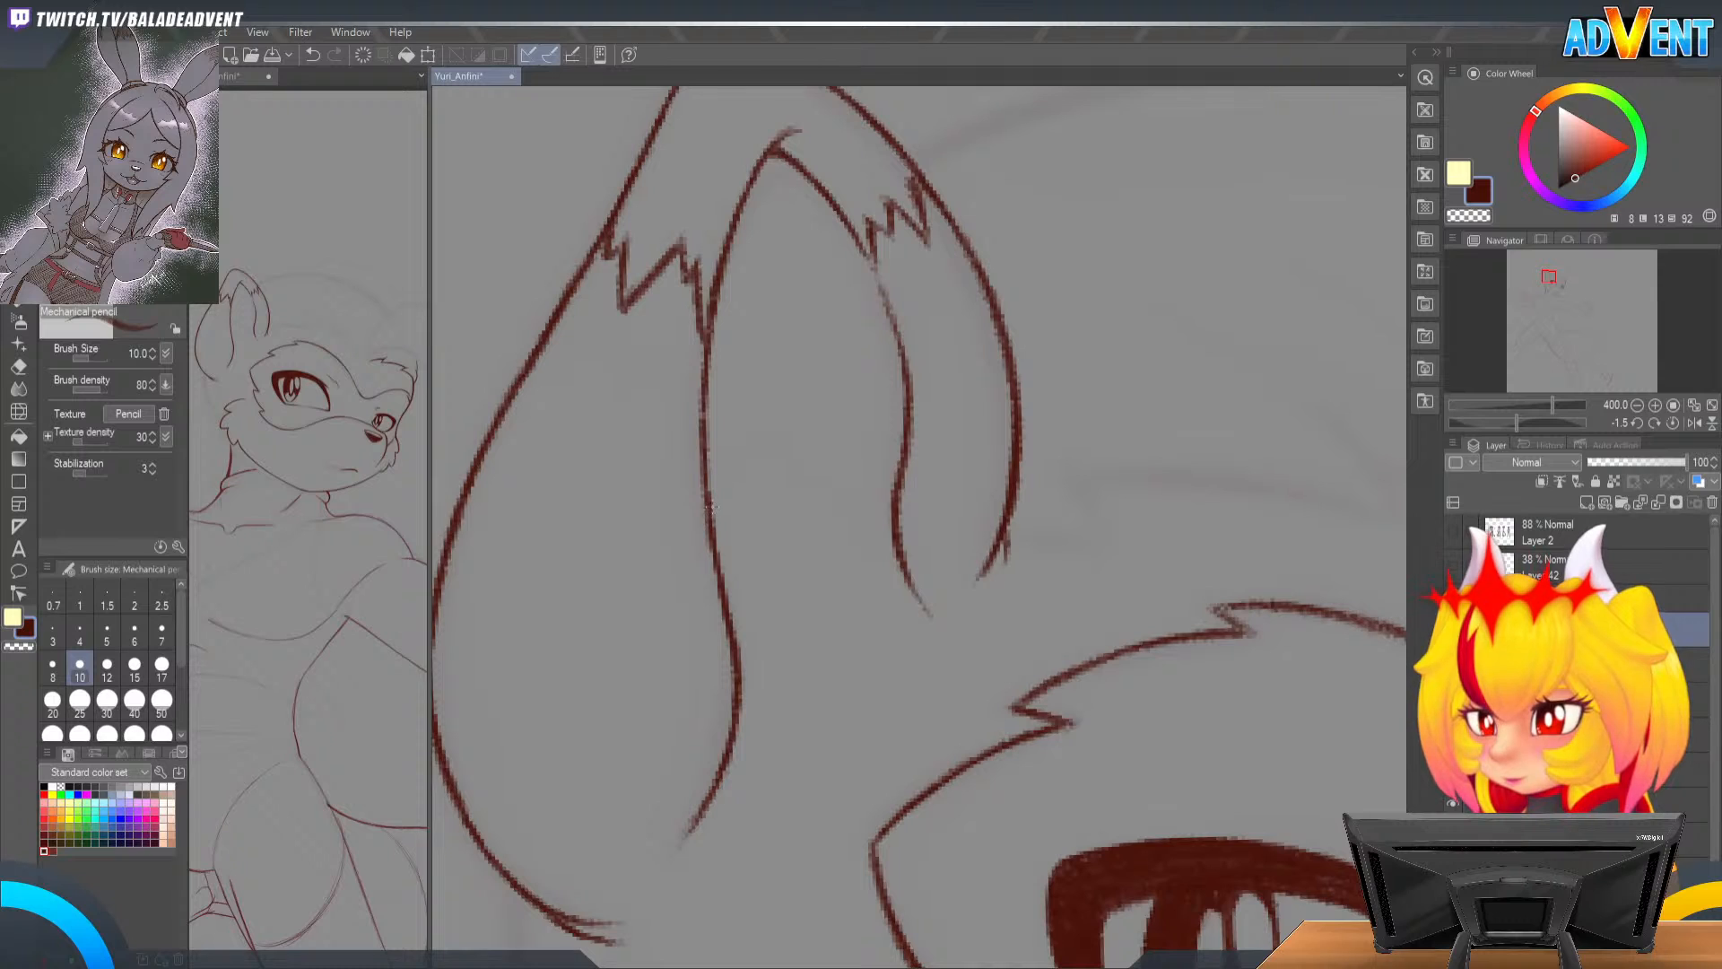
pyautogui.moveTo(715, 499)
pyautogui.mouseDown()
pyautogui.moveTo(753, 436)
pyautogui.moveTo(749, 452)
pyautogui.moveTo(787, 418)
pyautogui.mouseUp()
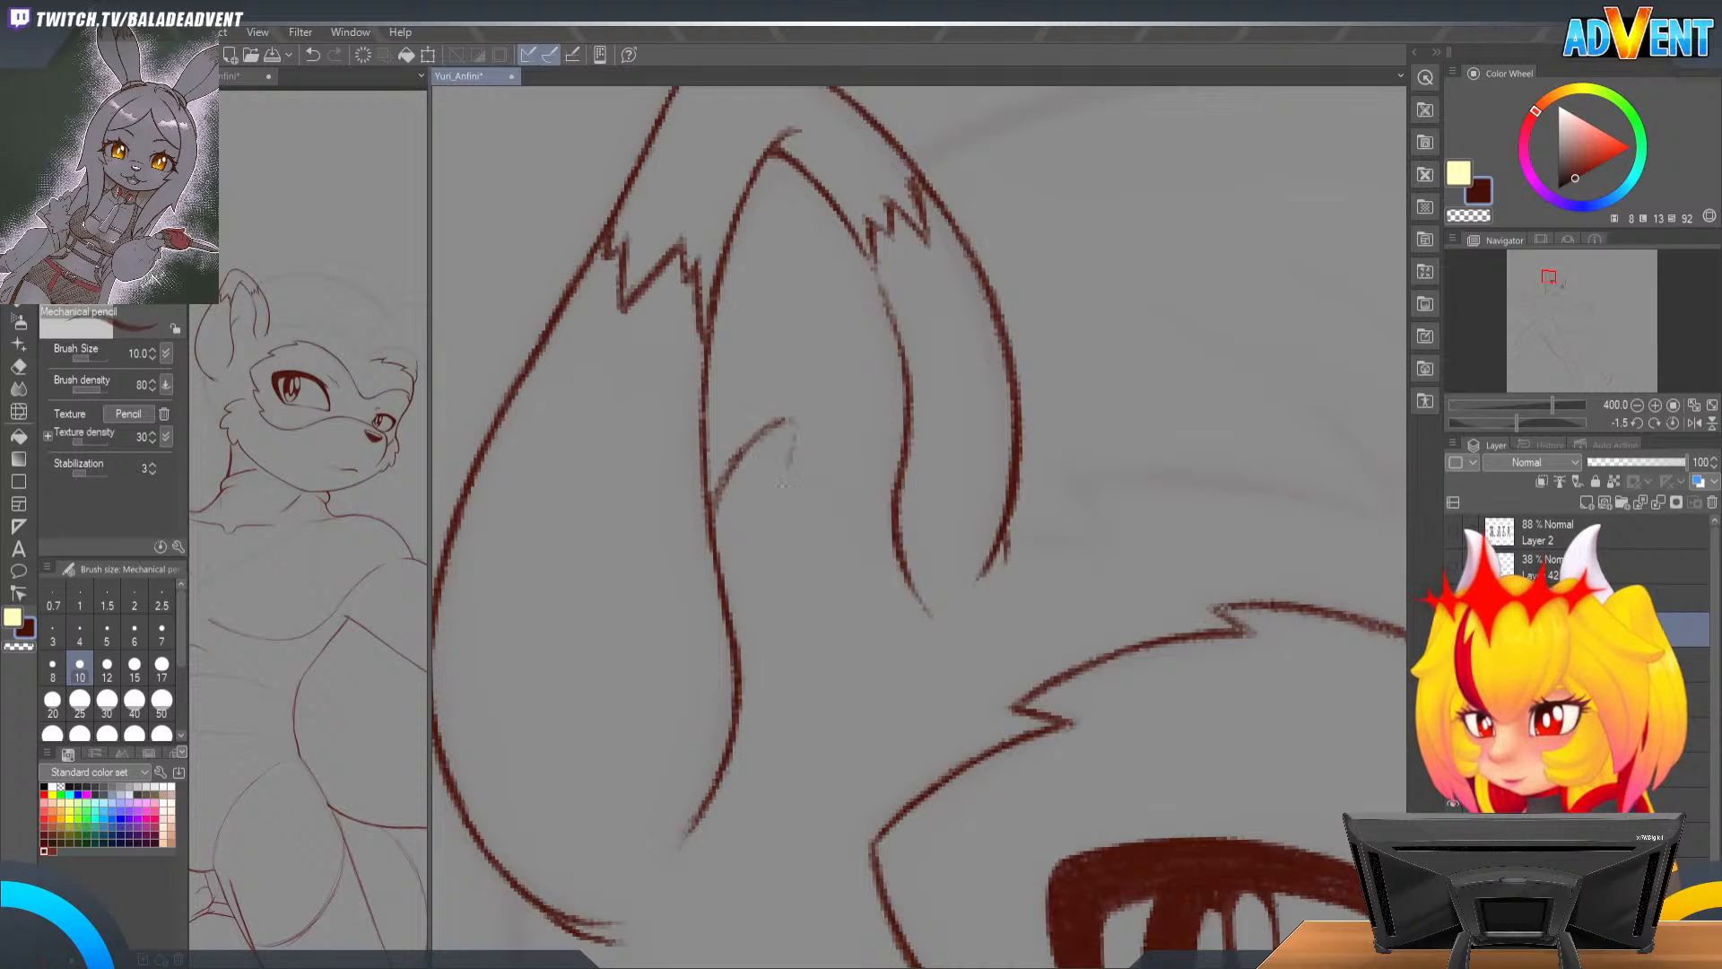
pyautogui.moveTo(715, 502)
pyautogui.mouseDown()
pyautogui.moveTo(797, 416)
pyautogui.moveTo(796, 467)
pyautogui.mouseUp()
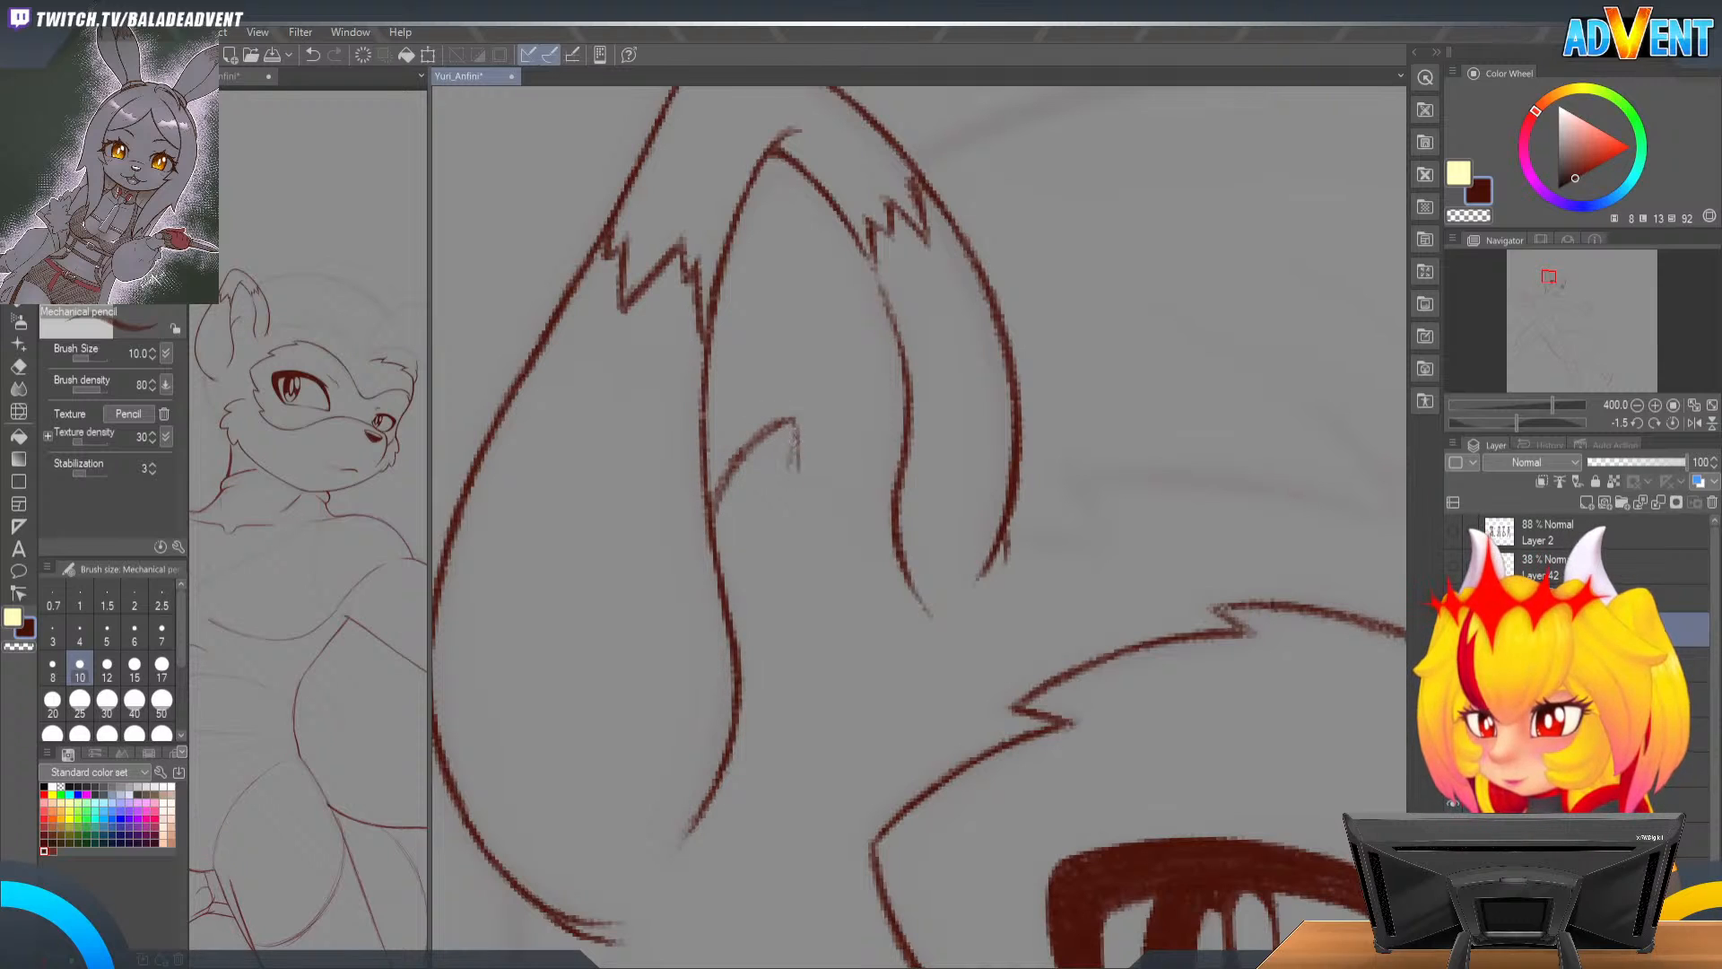
# Step: Extend the fur tuft with a second peak, a notched crown-side edge and a zigzag lower edge back to the contour
pyautogui.press('h')
pyautogui.moveTo(954, 448); pyautogui.dragTo(1041, 468)
pyautogui.press('h')
pyautogui.moveTo(887, 453)
pyautogui.mouseDown()
pyautogui.moveTo(869, 569)
pyautogui.moveTo(847, 538)
pyautogui.moveTo(928, 639)
pyautogui.moveTo(887, 570)
pyautogui.moveTo(926, 635)
pyautogui.moveTo(926, 620)
pyautogui.moveTo(868, 651)
pyautogui.moveTo(877, 679)
pyautogui.moveTo(850, 679)
pyautogui.moveTo(835, 736)
pyautogui.moveTo(809, 731)
pyautogui.moveTo(785, 769)
pyautogui.moveTo(738, 768)
pyautogui.mouseUp()
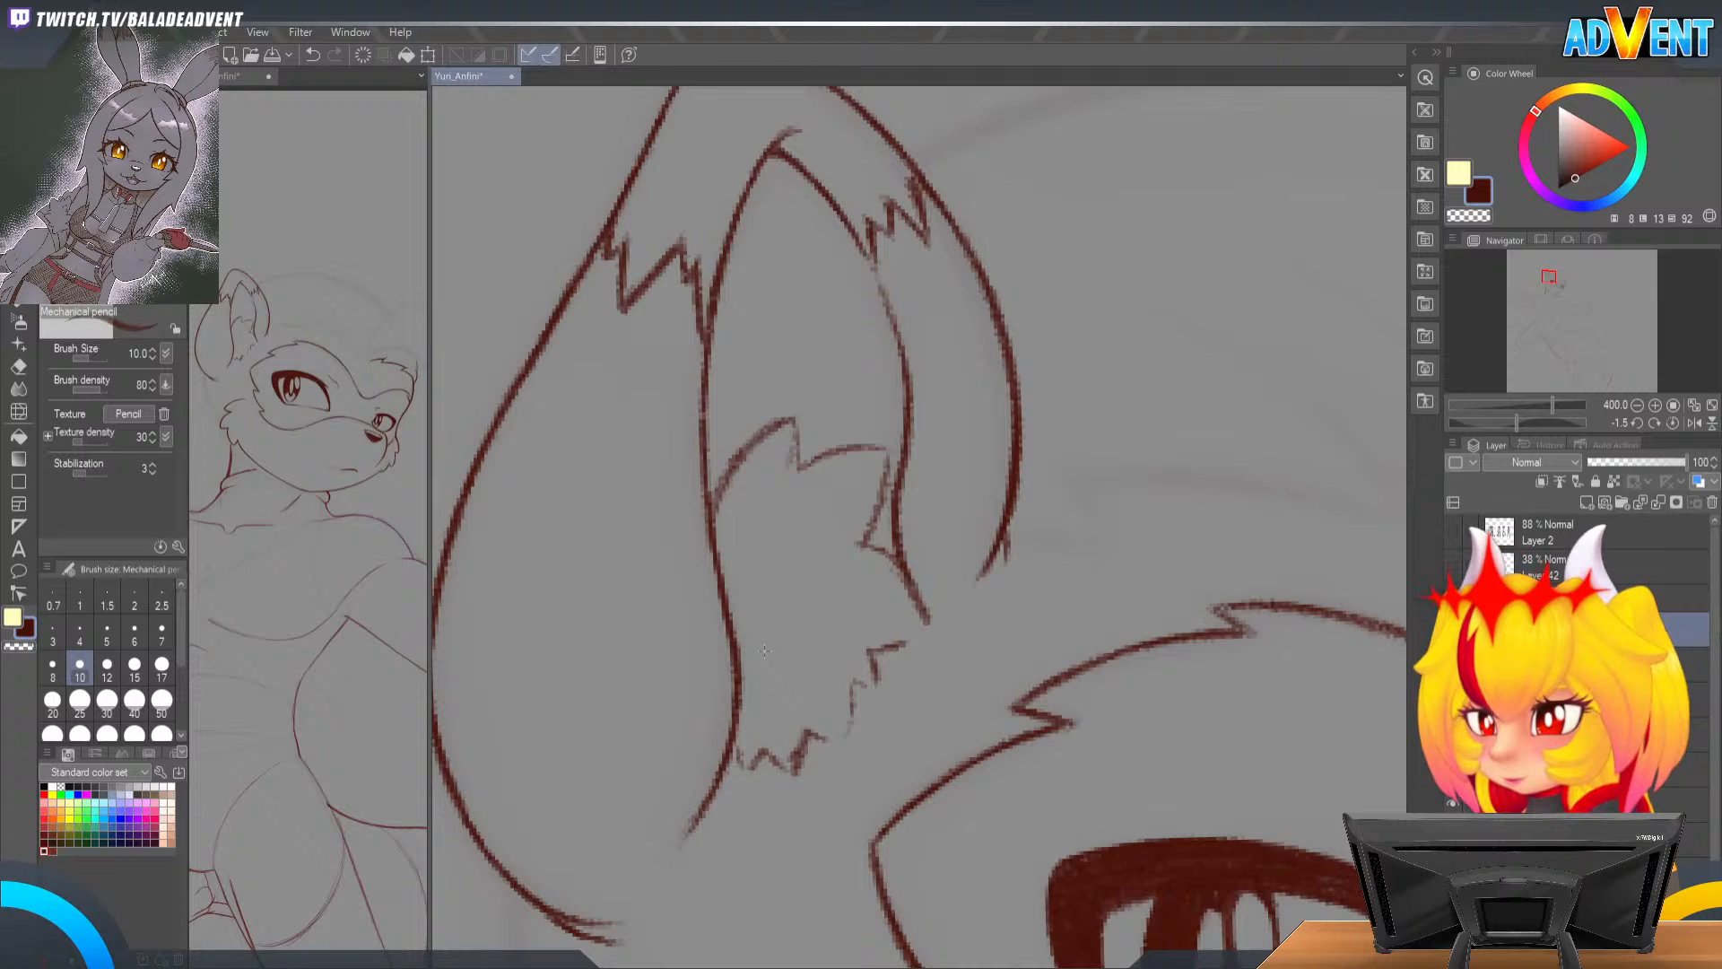
# Step: Move the fur tuft slightly down and transform its corners, widening it toward the crown side and raising its lower edge
pyautogui.press('k')
pyautogui.moveTo(920, 683); pyautogui.dragTo(927, 715)
pyautogui.hotkey('ctrl', 't')
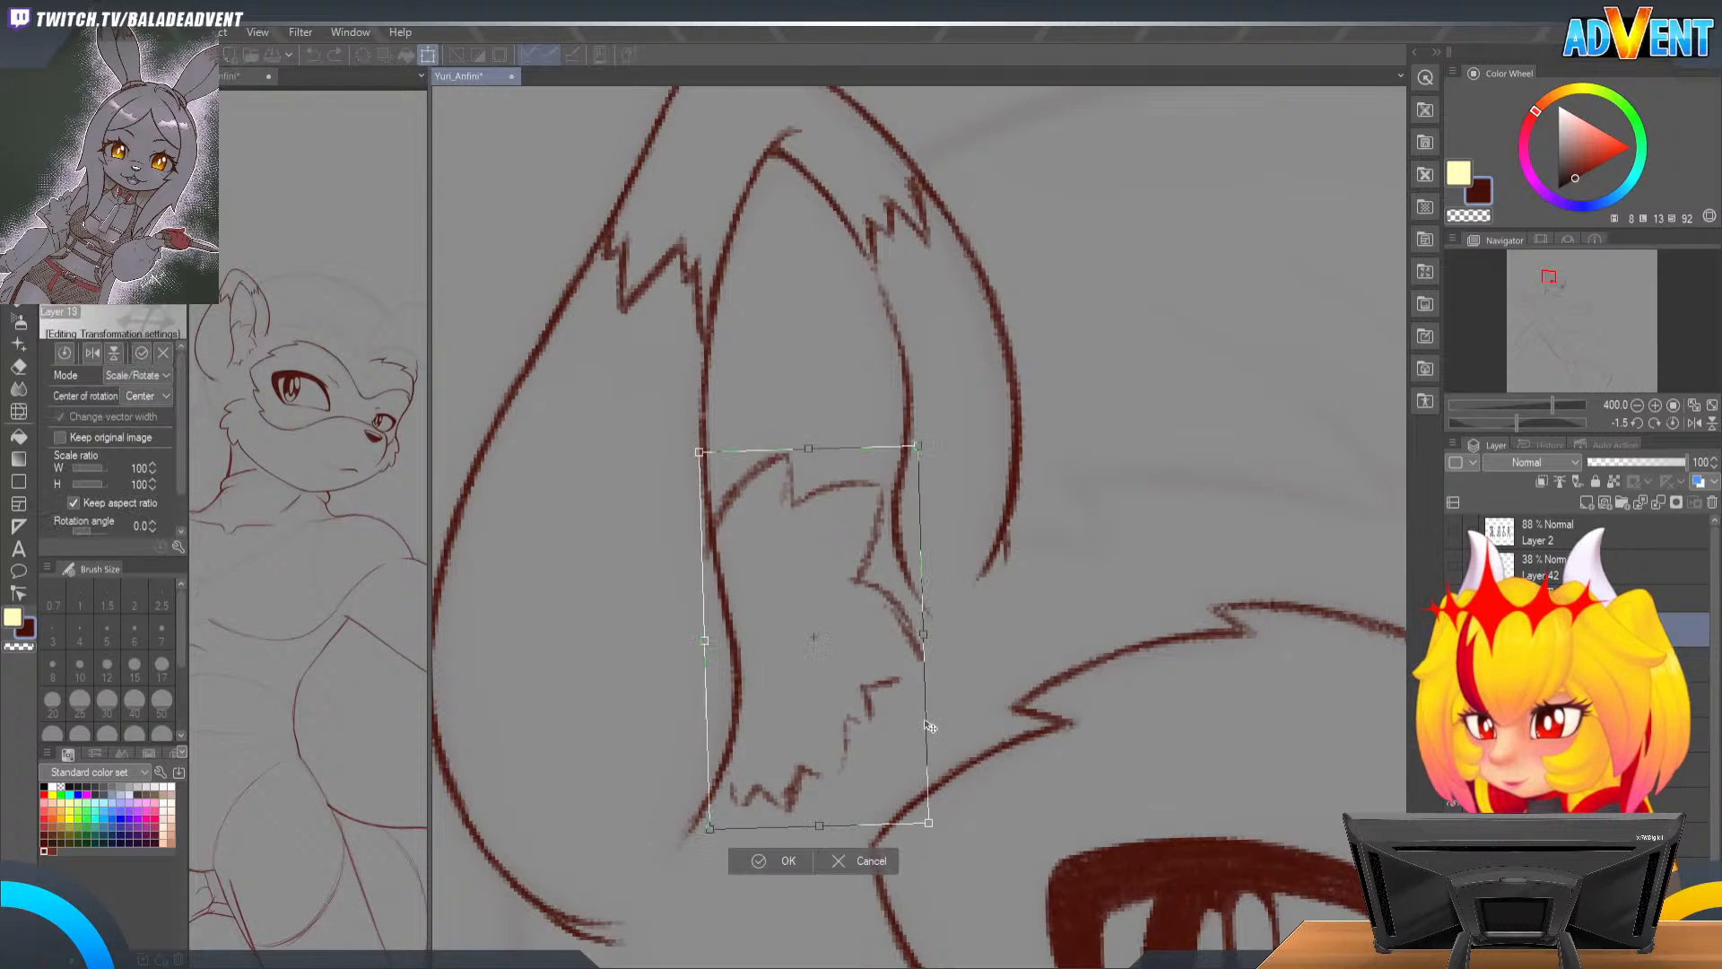
pyautogui.moveTo(918, 447); pyautogui.dragTo(973, 444)
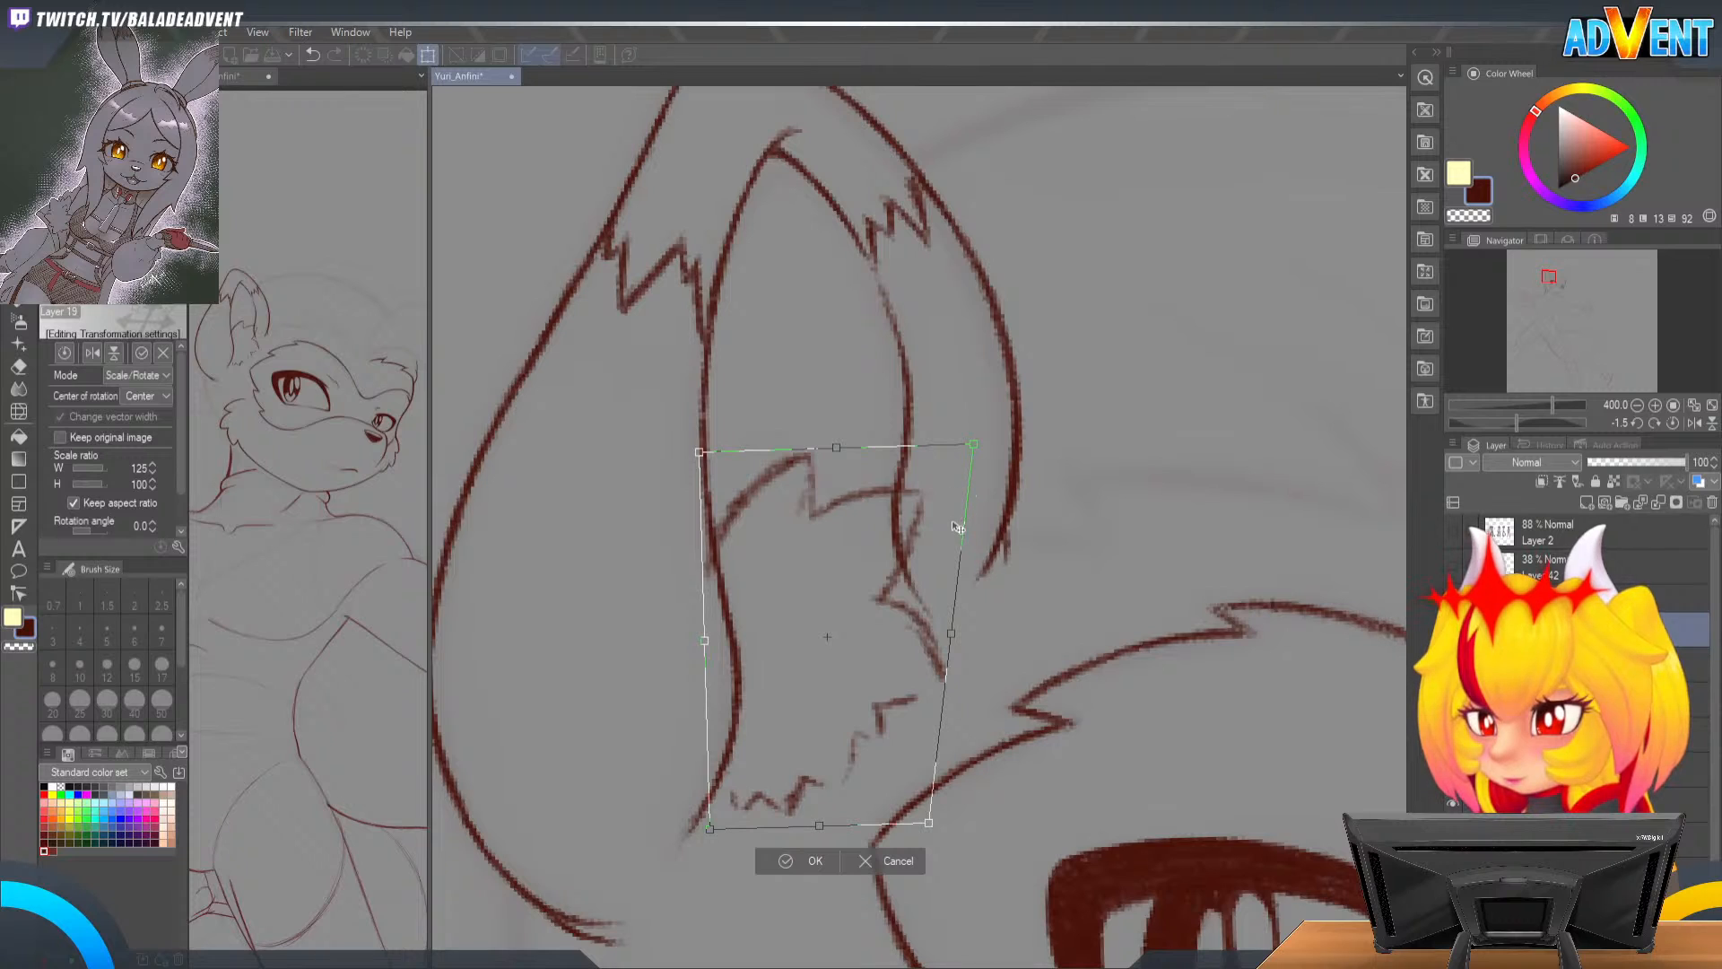
pyautogui.moveTo(929, 822); pyautogui.dragTo(959, 773)
pyautogui.moveTo(958, 774); pyautogui.dragTo(946, 768)
pyautogui.moveTo(833, 451); pyautogui.dragTo(836, 446)
pyautogui.moveTo(710, 827); pyautogui.dragTo(709, 813)
pyautogui.moveTo(978, 443); pyautogui.dragTo(978, 452)
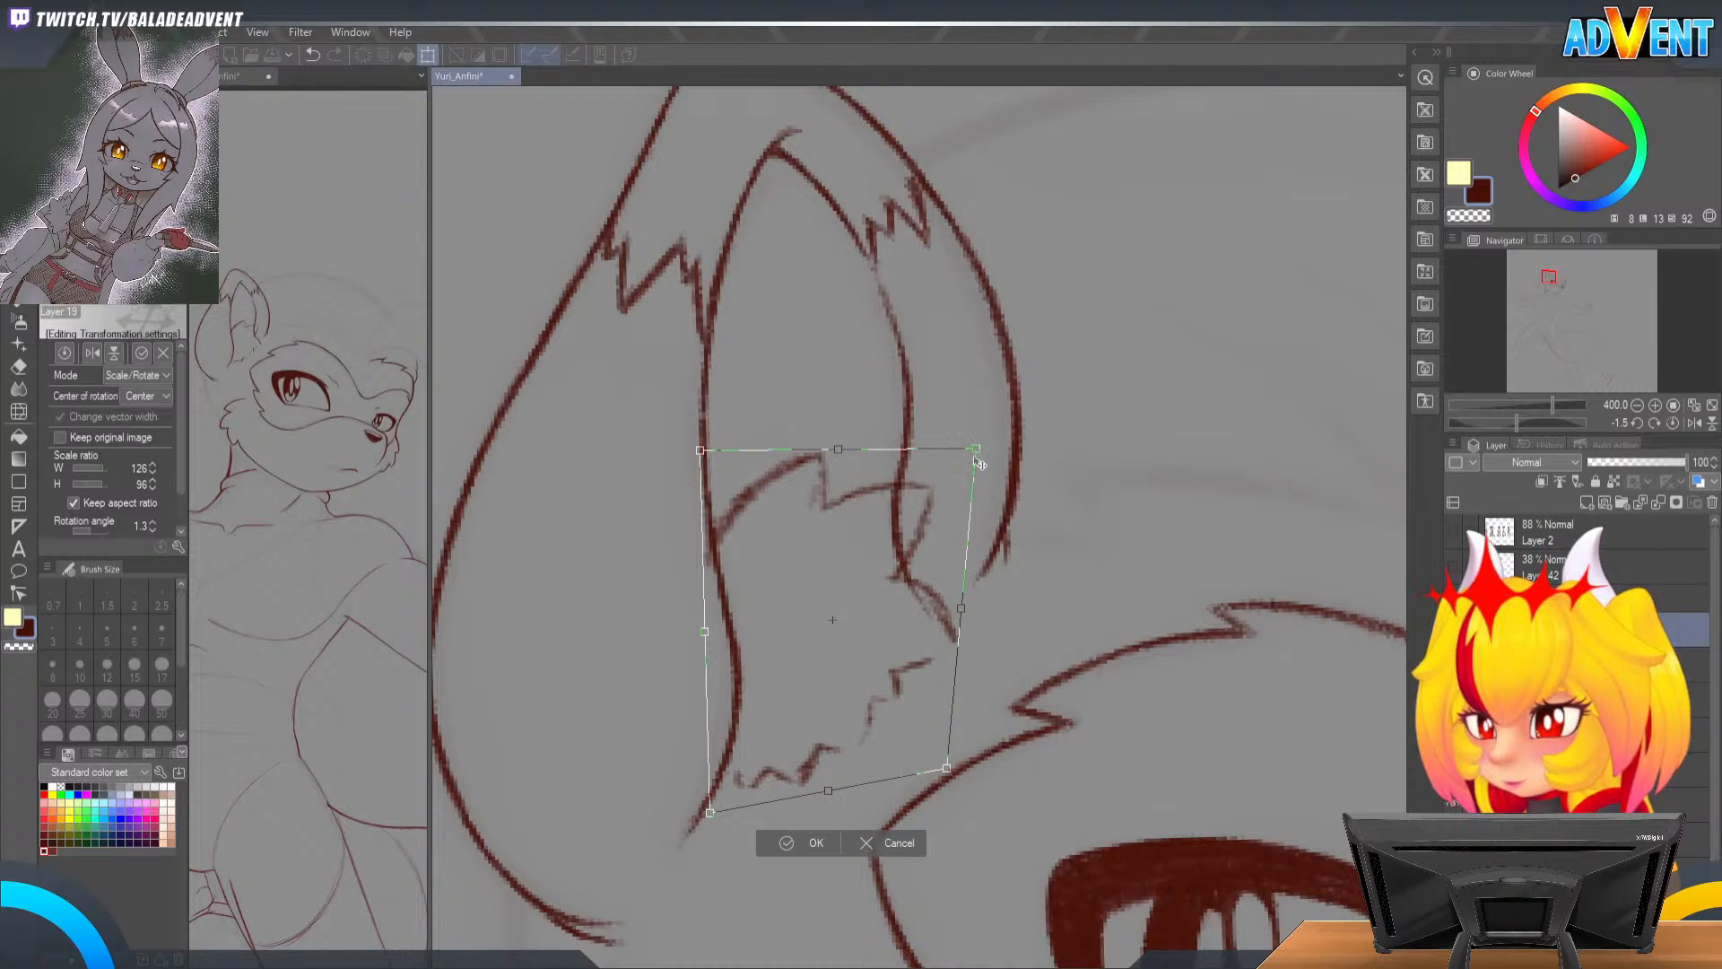
pyautogui.moveTo(946, 769); pyautogui.dragTo(946, 760)
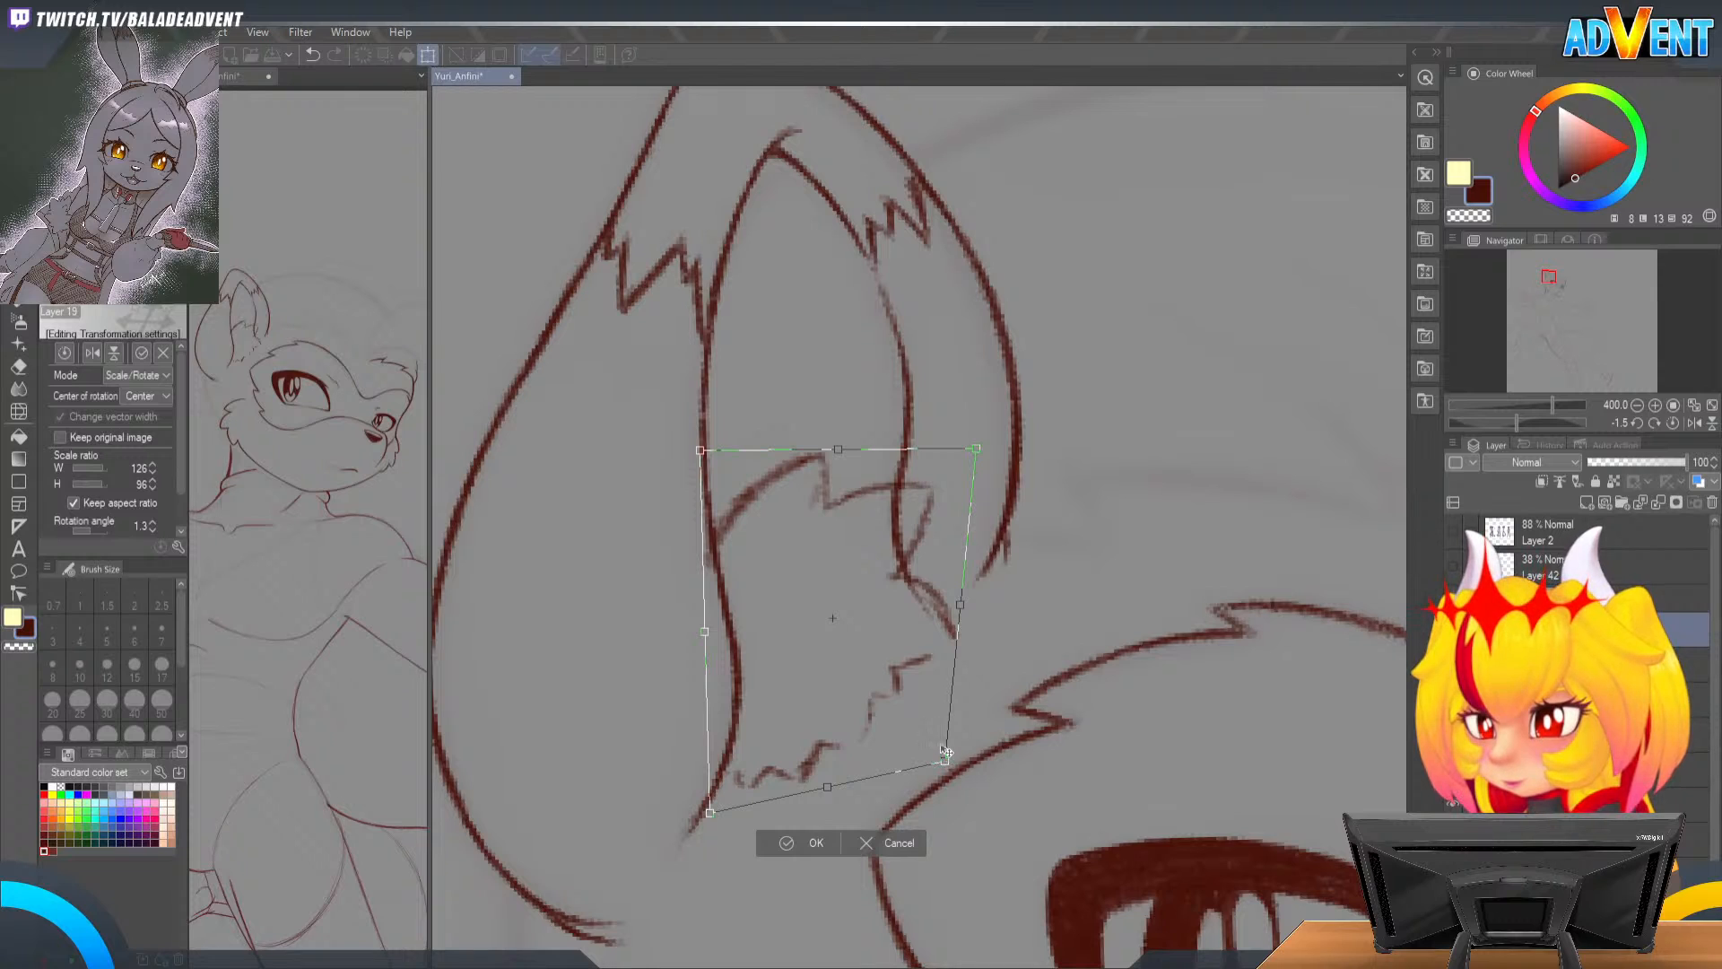
pyautogui.press('Return')
# Step: Liquify the fur tuft's upper edge with a 120 px brush to push its peaks upward
pyautogui.click(19, 410)
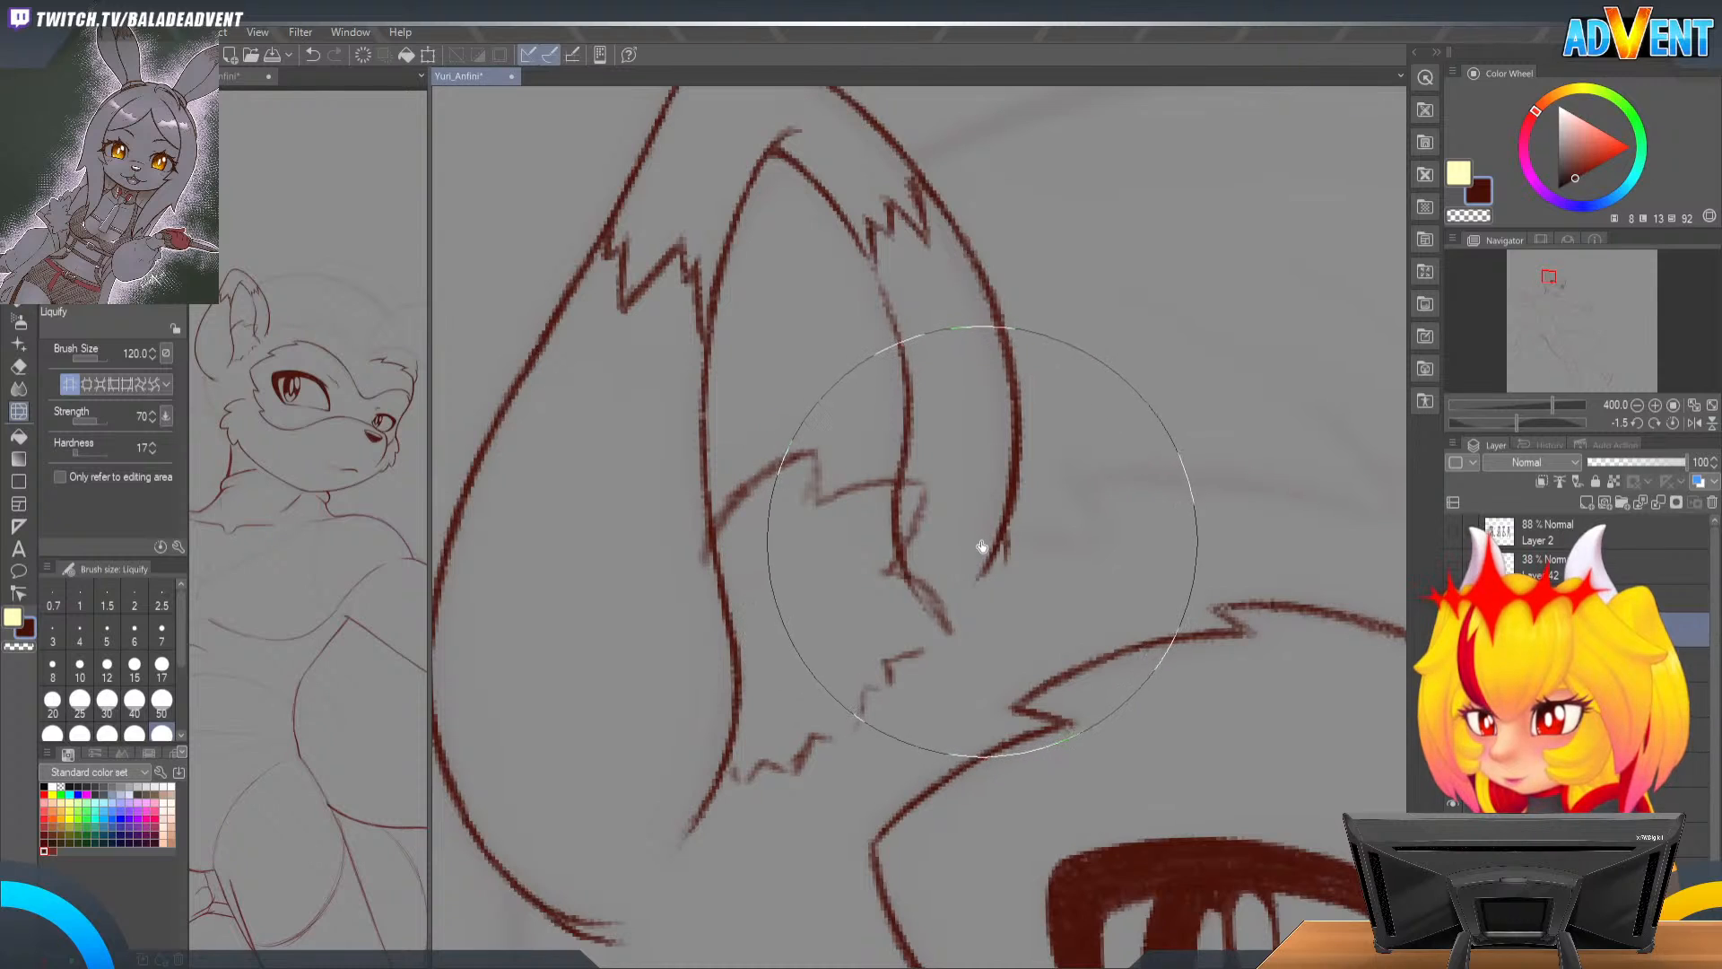
pyautogui.moveTo(968, 512)
pyautogui.mouseDown()
pyautogui.moveTo(968, 420)
pyautogui.moveTo(901, 482)
pyautogui.moveTo(872, 459)
pyautogui.moveTo(874, 484)
pyautogui.moveTo(771, 490)
pyautogui.mouseUp()
# Step: Redraw the fur tuft's first peak higher and darker with the mechanical pencil, and erase the old strokes beneath it
pyautogui.press('p')
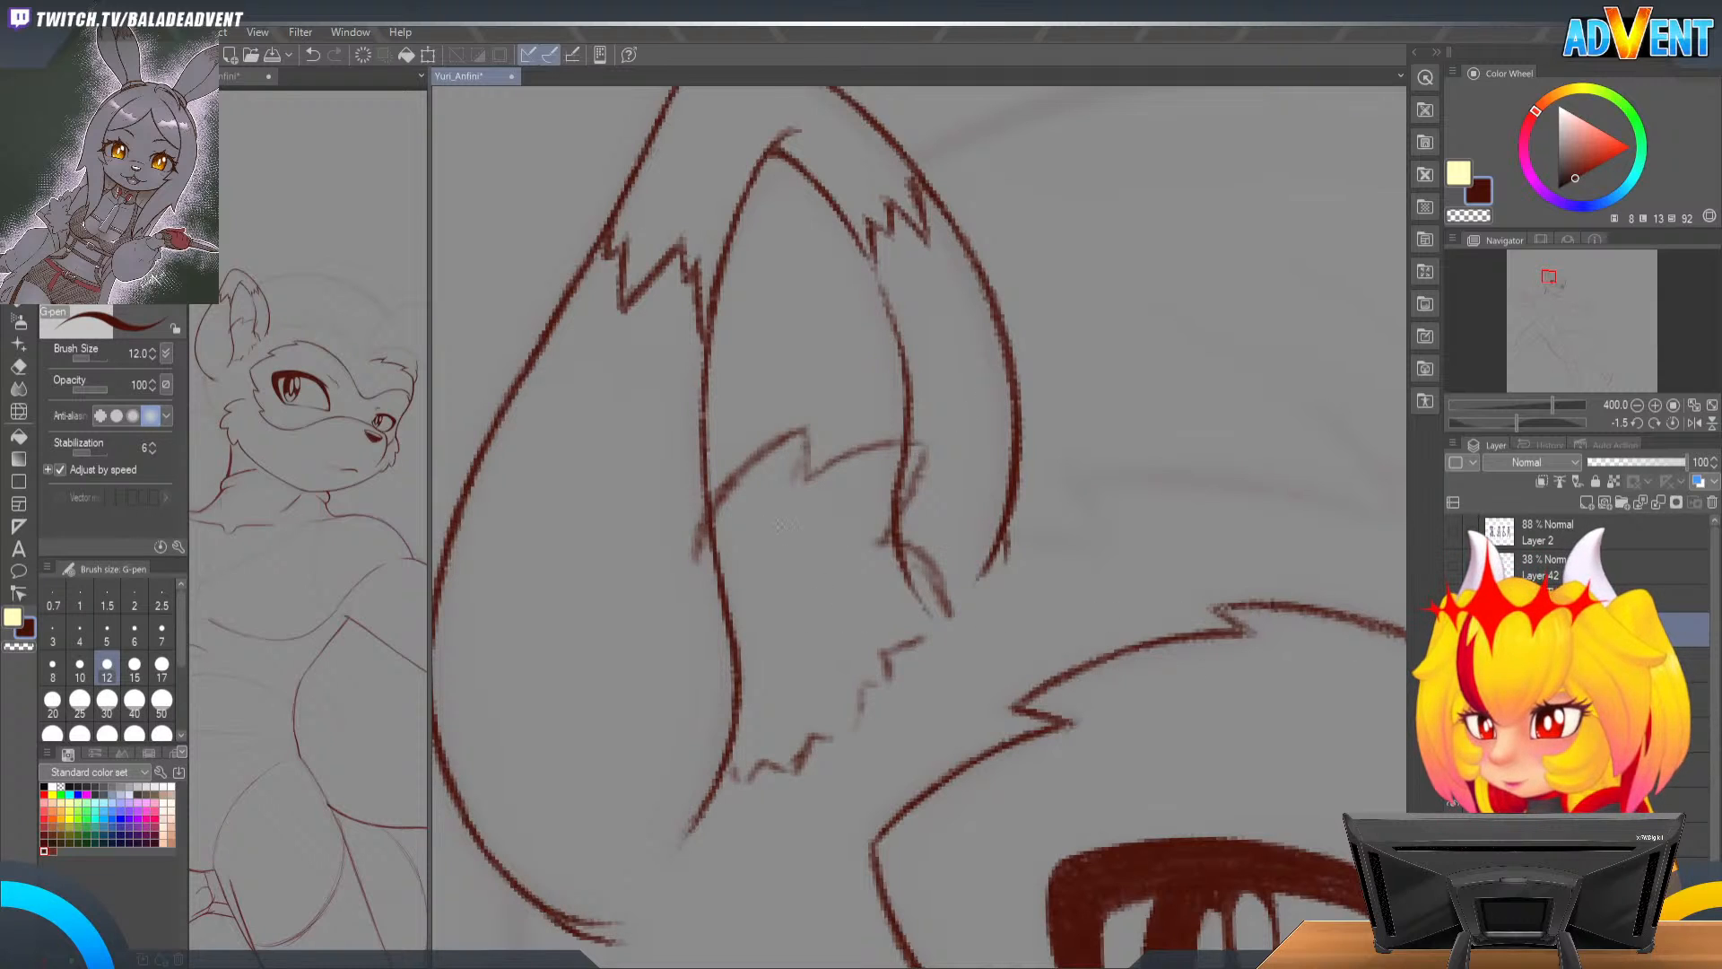
pyautogui.press('p')
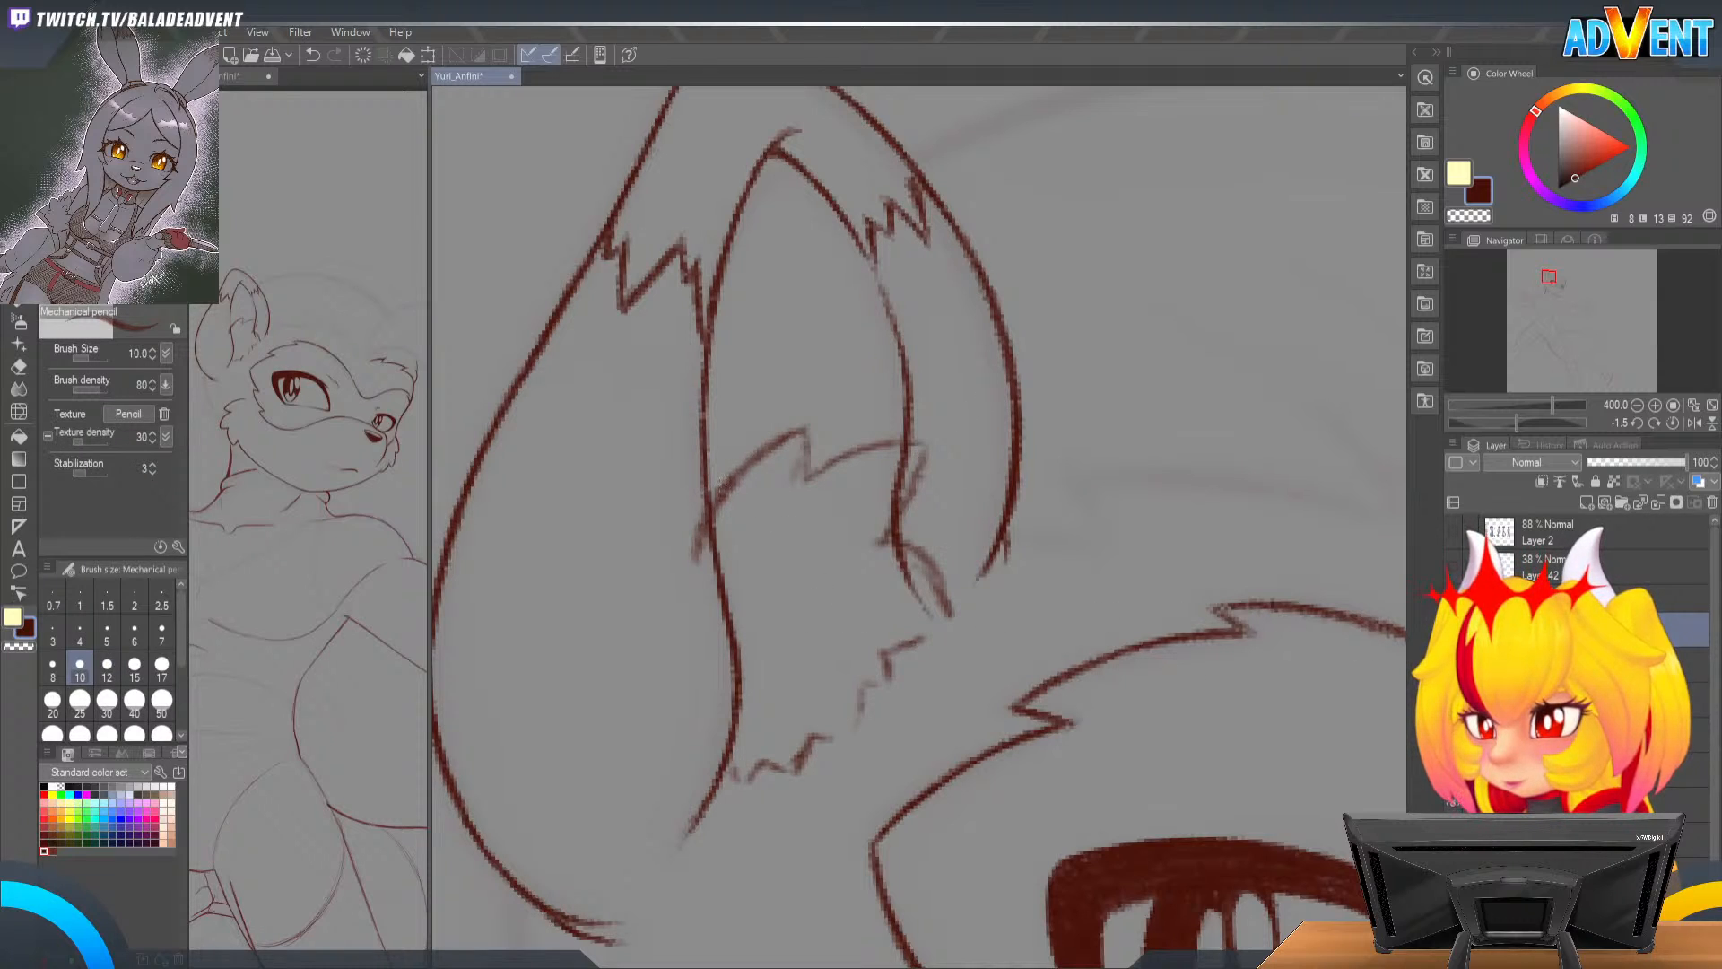
pyautogui.moveTo(750, 432)
pyautogui.mouseDown()
pyautogui.moveTo(707, 479)
pyautogui.moveTo(822, 413)
pyautogui.mouseUp()
pyautogui.hotkey('ctrl', 'z')
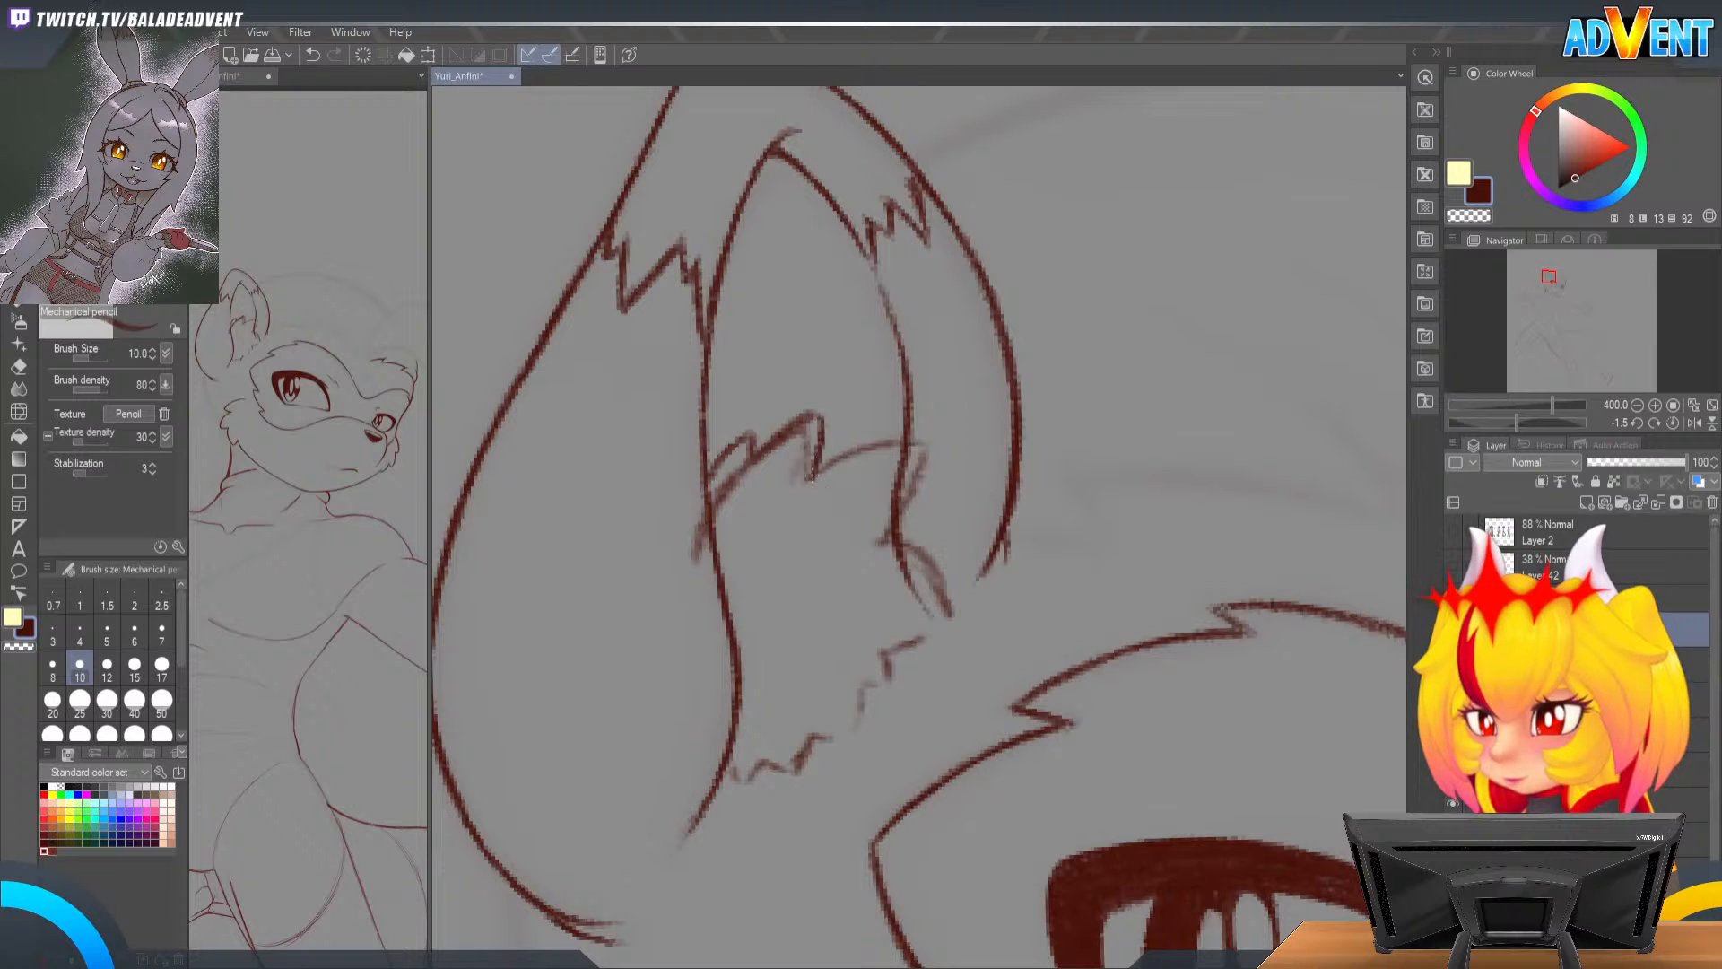
pyautogui.press('e')
pyautogui.moveTo(803, 485)
pyautogui.mouseDown()
pyautogui.moveTo(810, 436)
pyautogui.moveTo(710, 546)
pyautogui.mouseUp()
pyautogui.moveTo(748, 490)
pyautogui.mouseDown()
pyautogui.moveTo(737, 468)
pyautogui.moveTo(697, 575)
pyautogui.mouseUp()
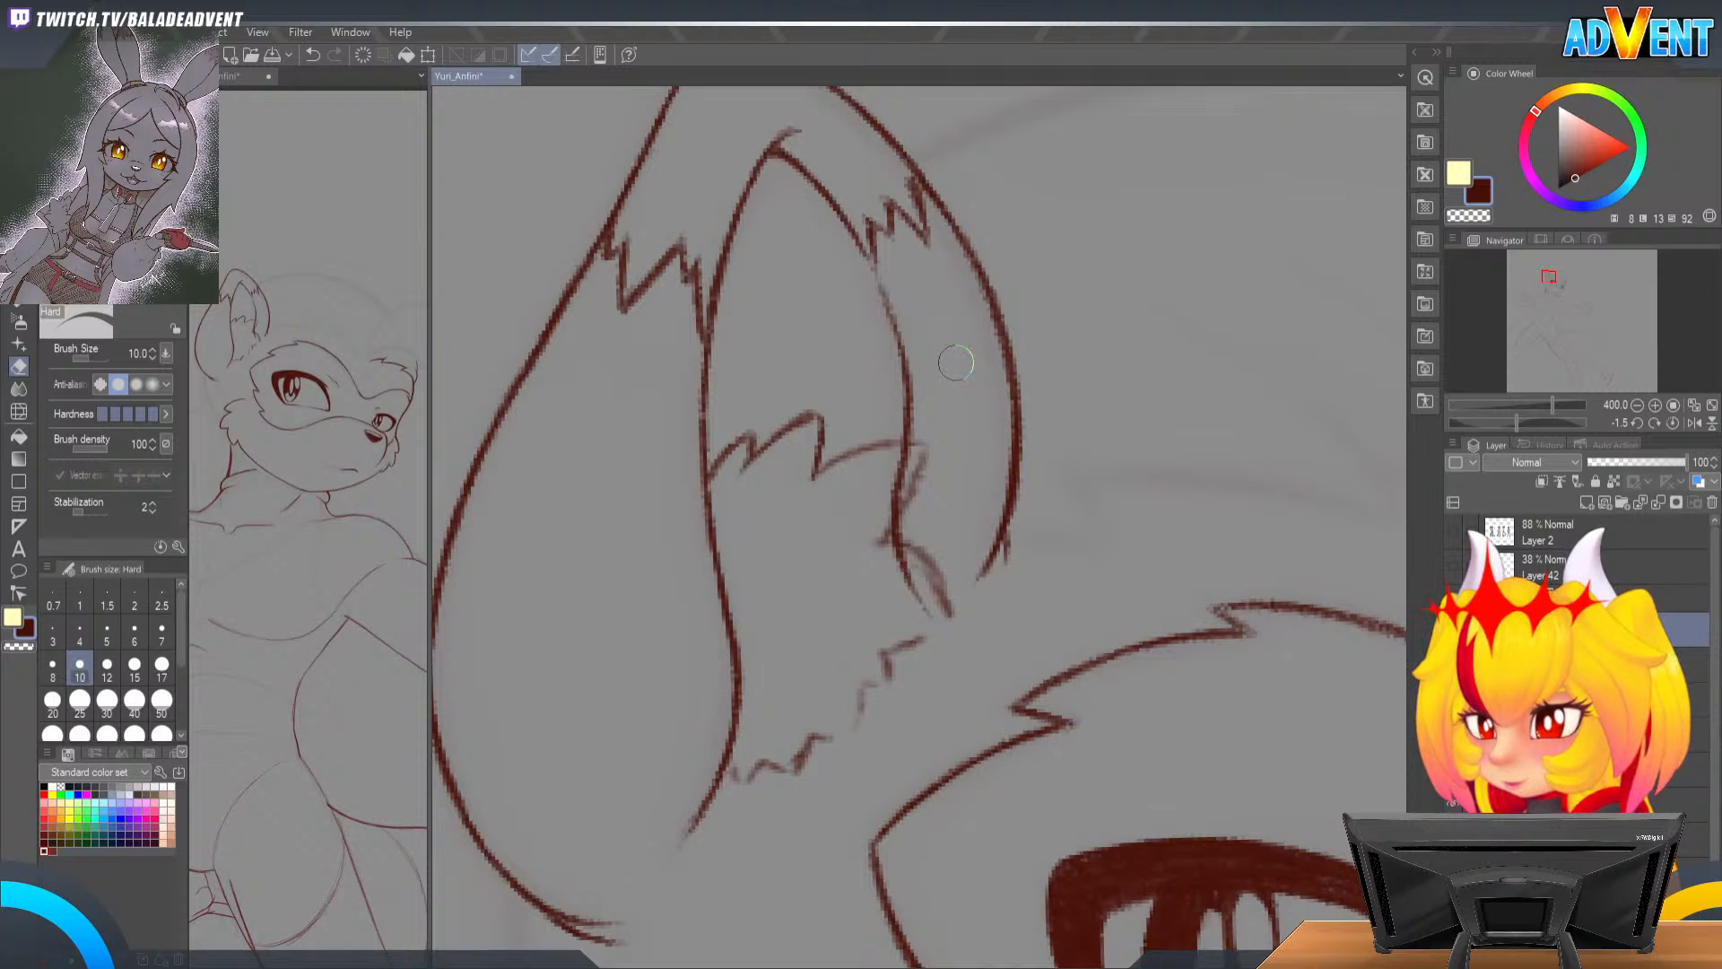
# Step: Redraw the fur tuft's second peak taller and darker with the mechanical pencil, and erase the old strokes around it
pyautogui.press('r')
pyautogui.moveTo(1041, 557)
pyautogui.mouseDown()
pyautogui.moveTo(1019, 357)
pyautogui.moveTo(964, 355)
pyautogui.mouseUp()
pyautogui.press('p')
pyautogui.moveTo(867, 631); pyautogui.dragTo(840, 533)
pyautogui.press('r')
pyautogui.moveTo(960, 432)
pyautogui.mouseDown()
pyautogui.moveTo(750, 526)
pyautogui.moveTo(755, 560)
pyautogui.mouseUp()
pyautogui.press('p')
pyautogui.press('e')
pyautogui.moveTo(960, 580); pyautogui.dragTo(942, 489)
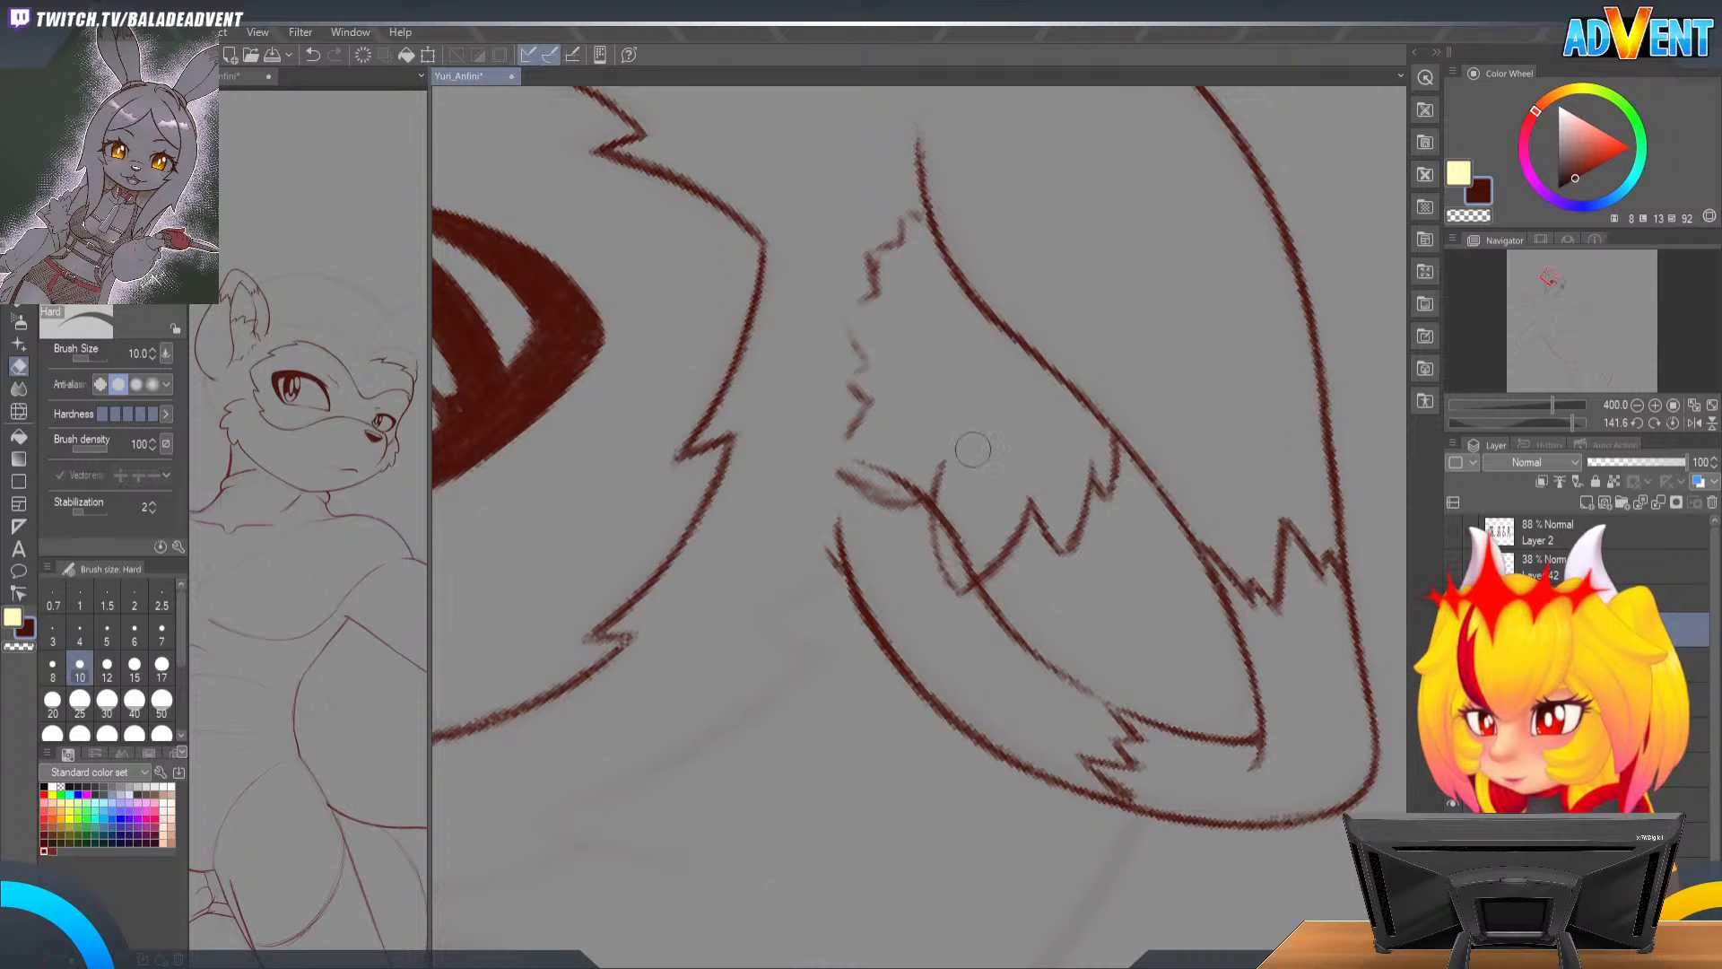
# Step: Lower the opacity of the ear outline layer to 36% and make the fur tuft's layer active again
pyautogui.click(1453, 630)
pyautogui.click(1453, 629)
pyautogui.click(1569, 665)
pyautogui.click(1453, 735)
pyautogui.click(1453, 734)
pyautogui.click(1570, 735)
pyautogui.click(1624, 463)
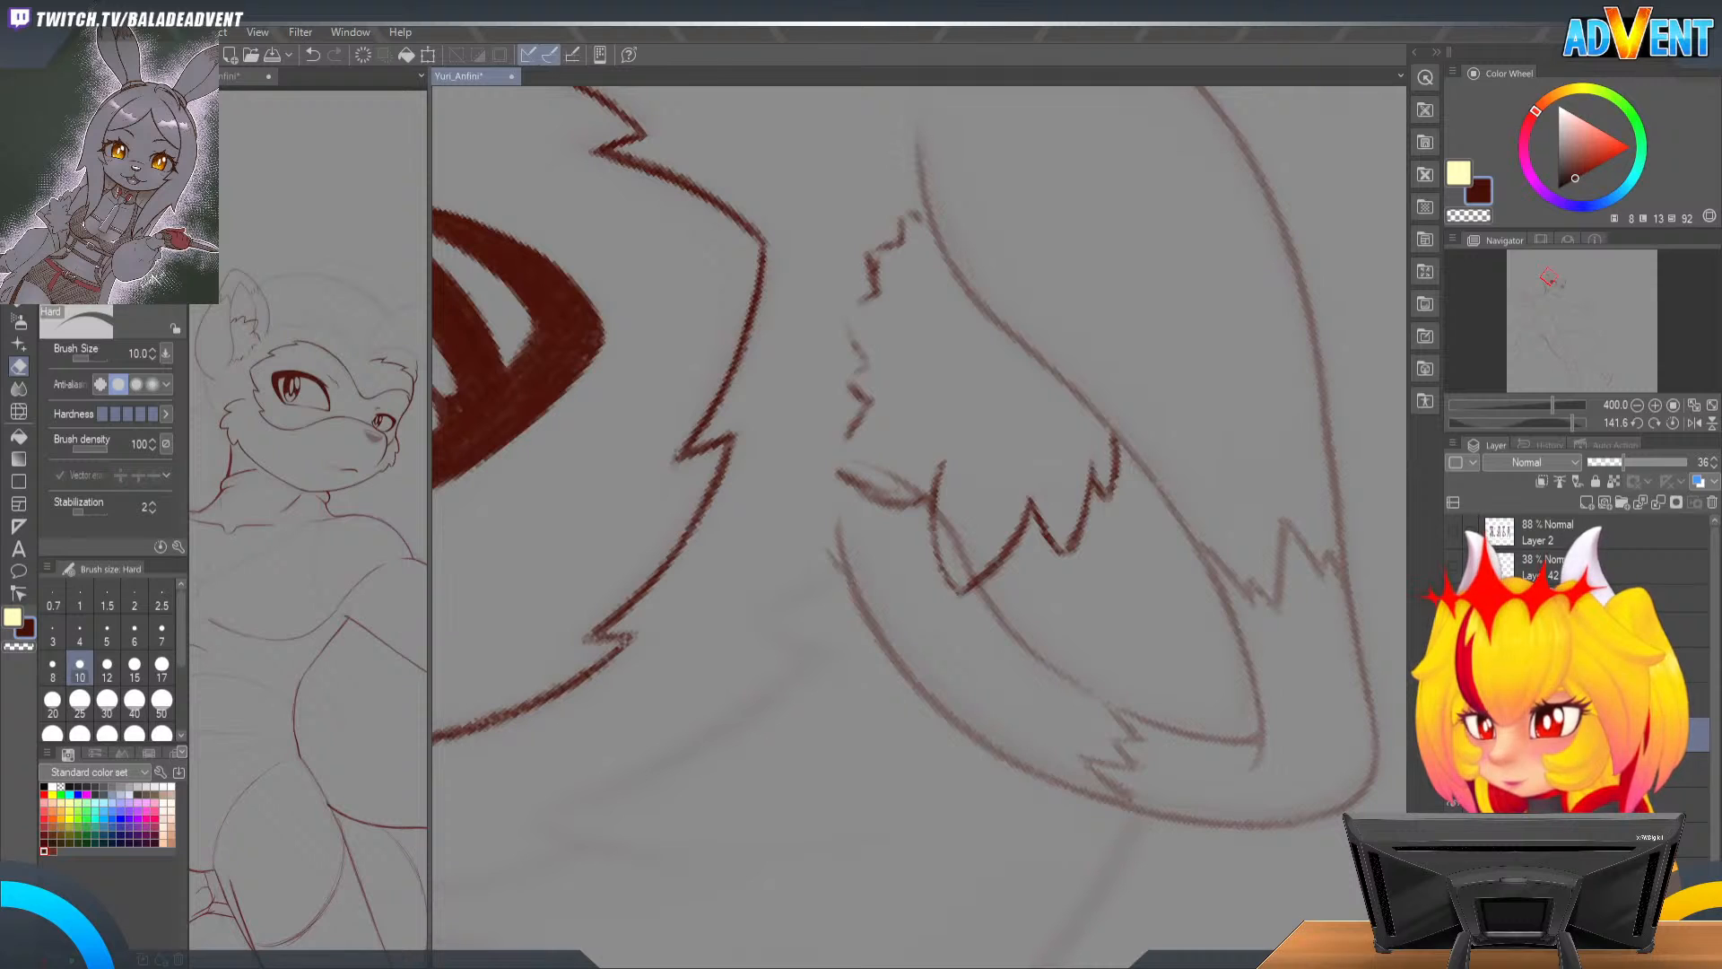
pyautogui.click(1570, 630)
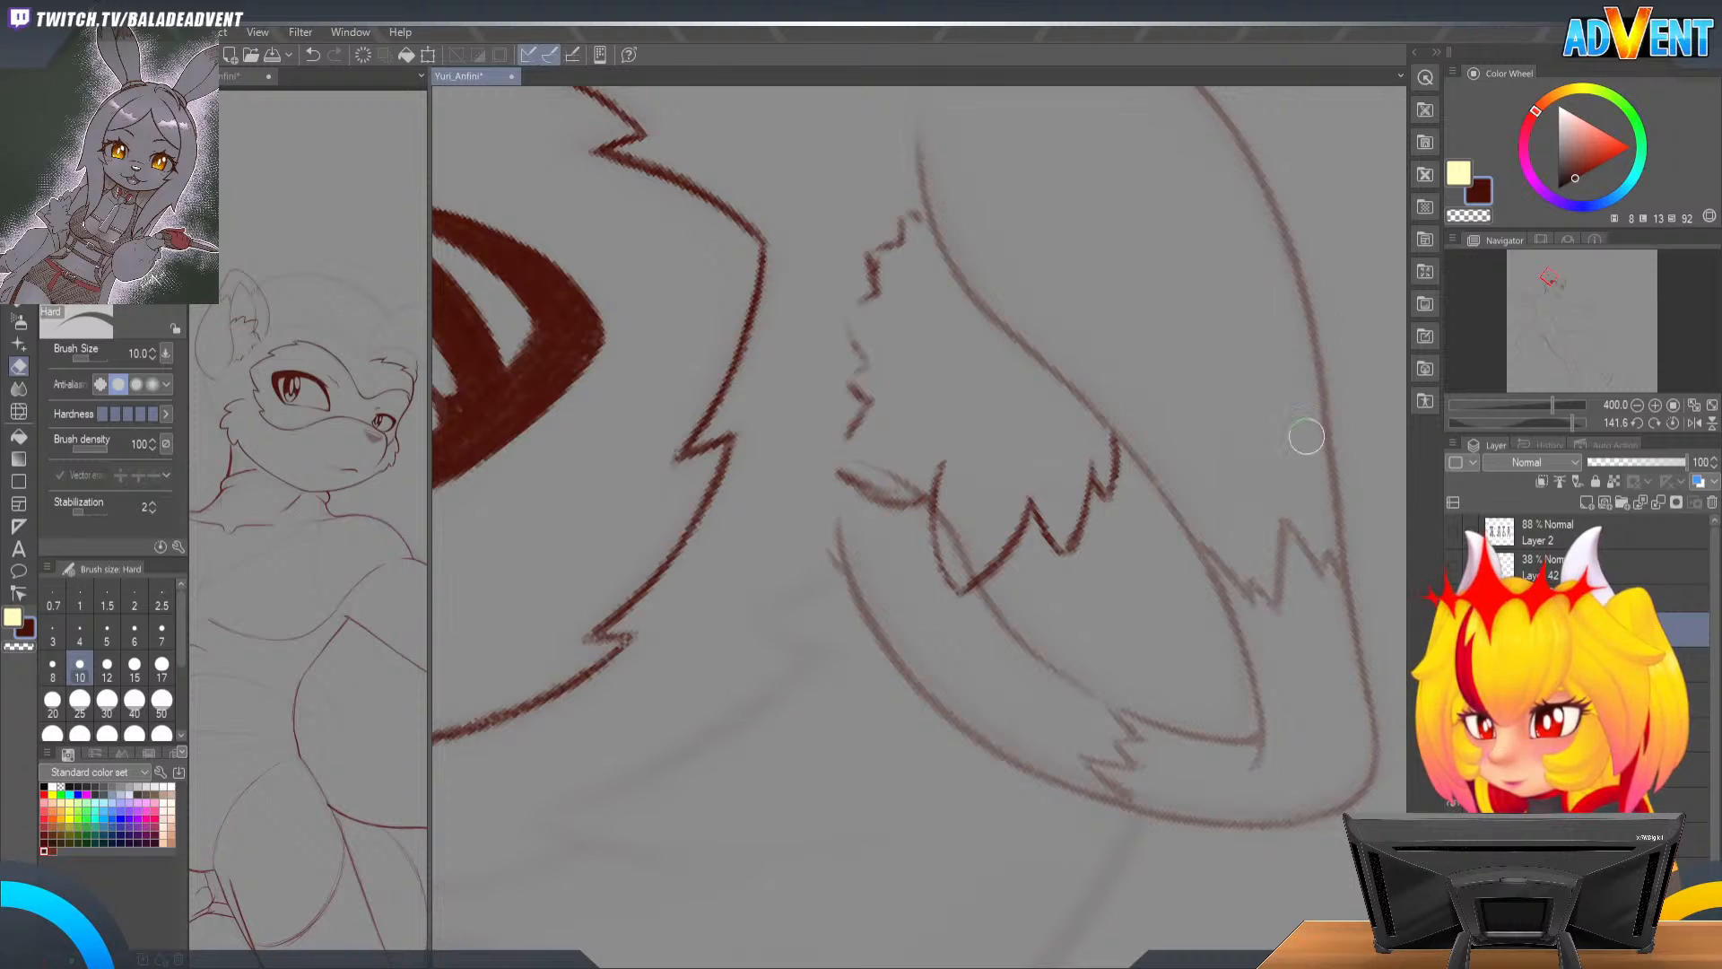
# Step: Redraw the crown-side flank of the fur tuft's second peak and erase the stray line beyond its notch
pyautogui.press('p')
pyautogui.moveTo(929, 502)
pyautogui.mouseDown()
pyautogui.moveTo(944, 579)
pyautogui.moveTo(931, 542)
pyautogui.mouseUp()
pyautogui.press('e')
pyautogui.moveTo(954, 454); pyautogui.dragTo(947, 487)
pyautogui.press('p')
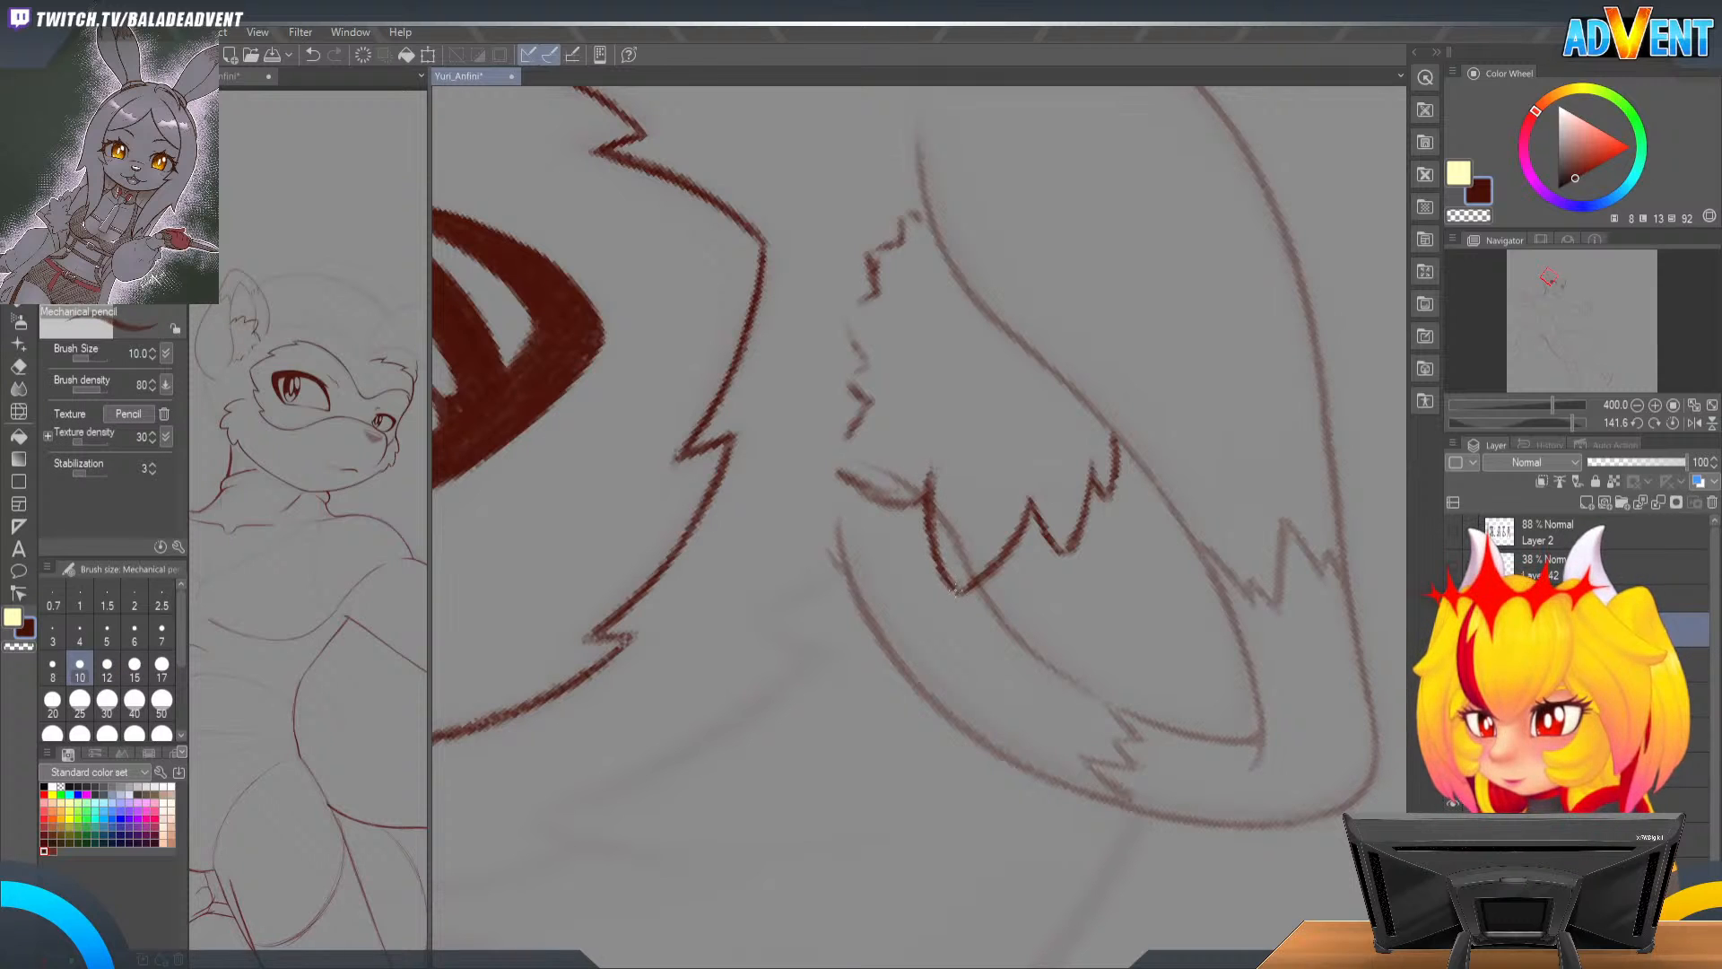
# Step: Draw a third pointed peak at the fur tuft's crown-side corner and erase the doubled lines inside and beside it
pyautogui.press('r')
pyautogui.moveTo(1005, 421); pyautogui.dragTo(866, 582)
pyautogui.moveTo(1005, 605)
pyautogui.mouseDown()
pyautogui.moveTo(1030, 469)
pyautogui.moveTo(1075, 470)
pyautogui.moveTo(1005, 380)
pyautogui.mouseUp()
pyautogui.press('p')
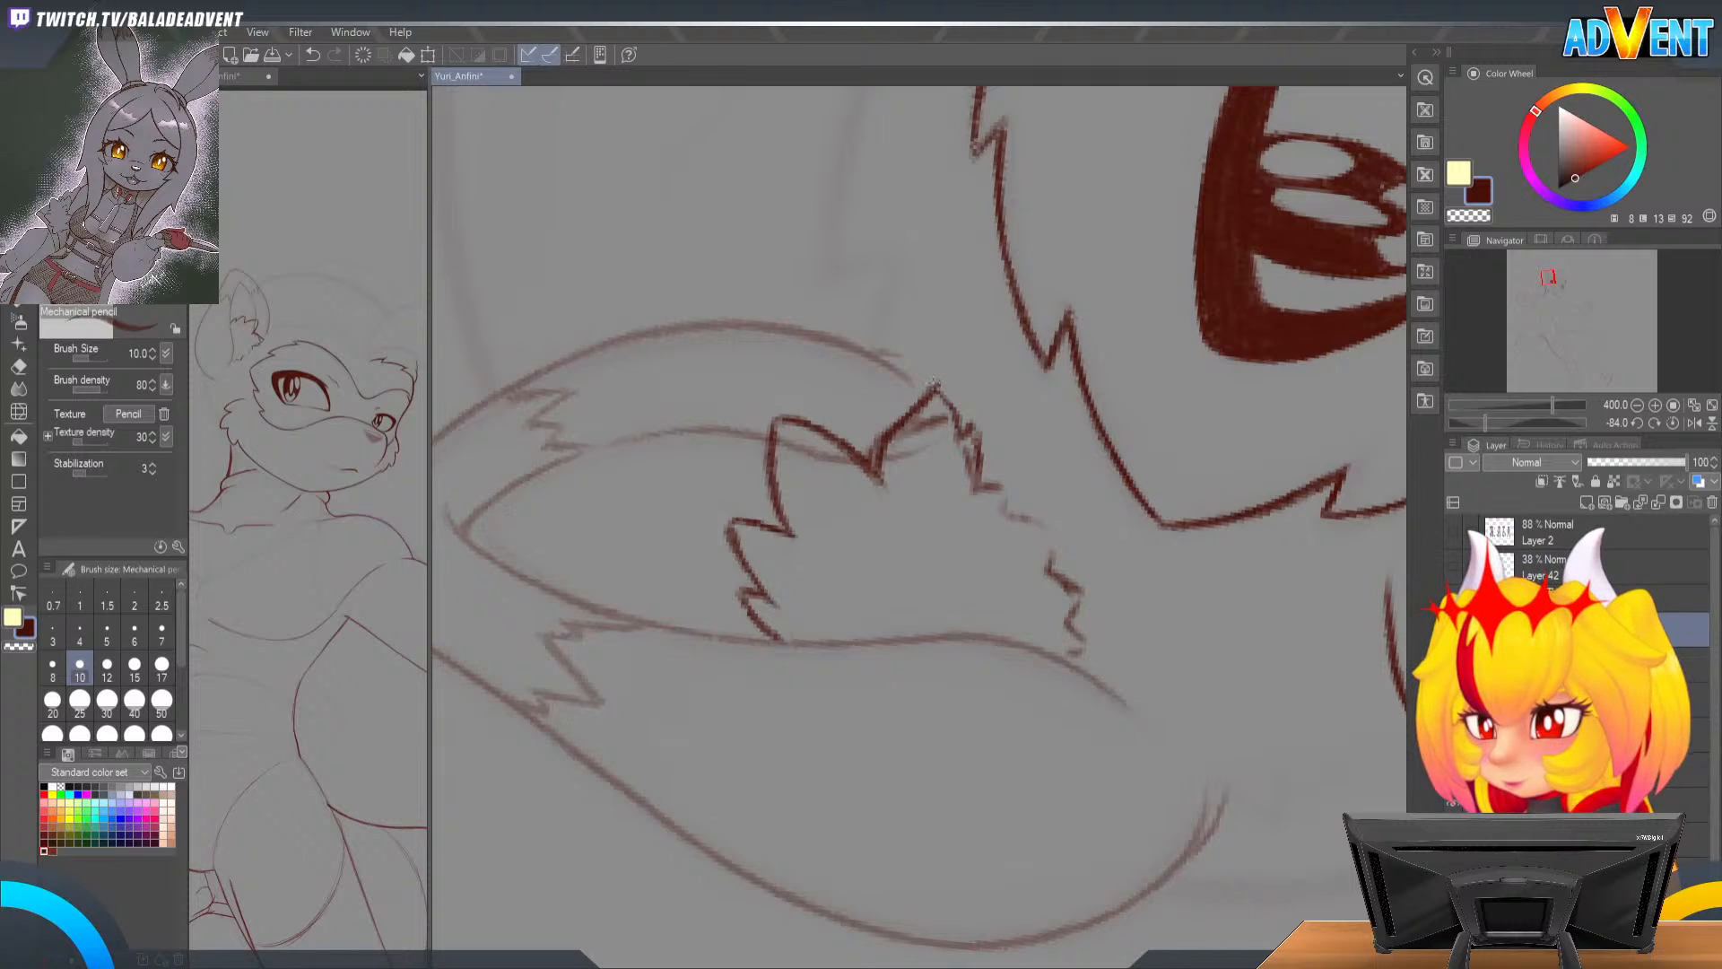
pyautogui.moveTo(971, 418); pyautogui.dragTo(985, 482)
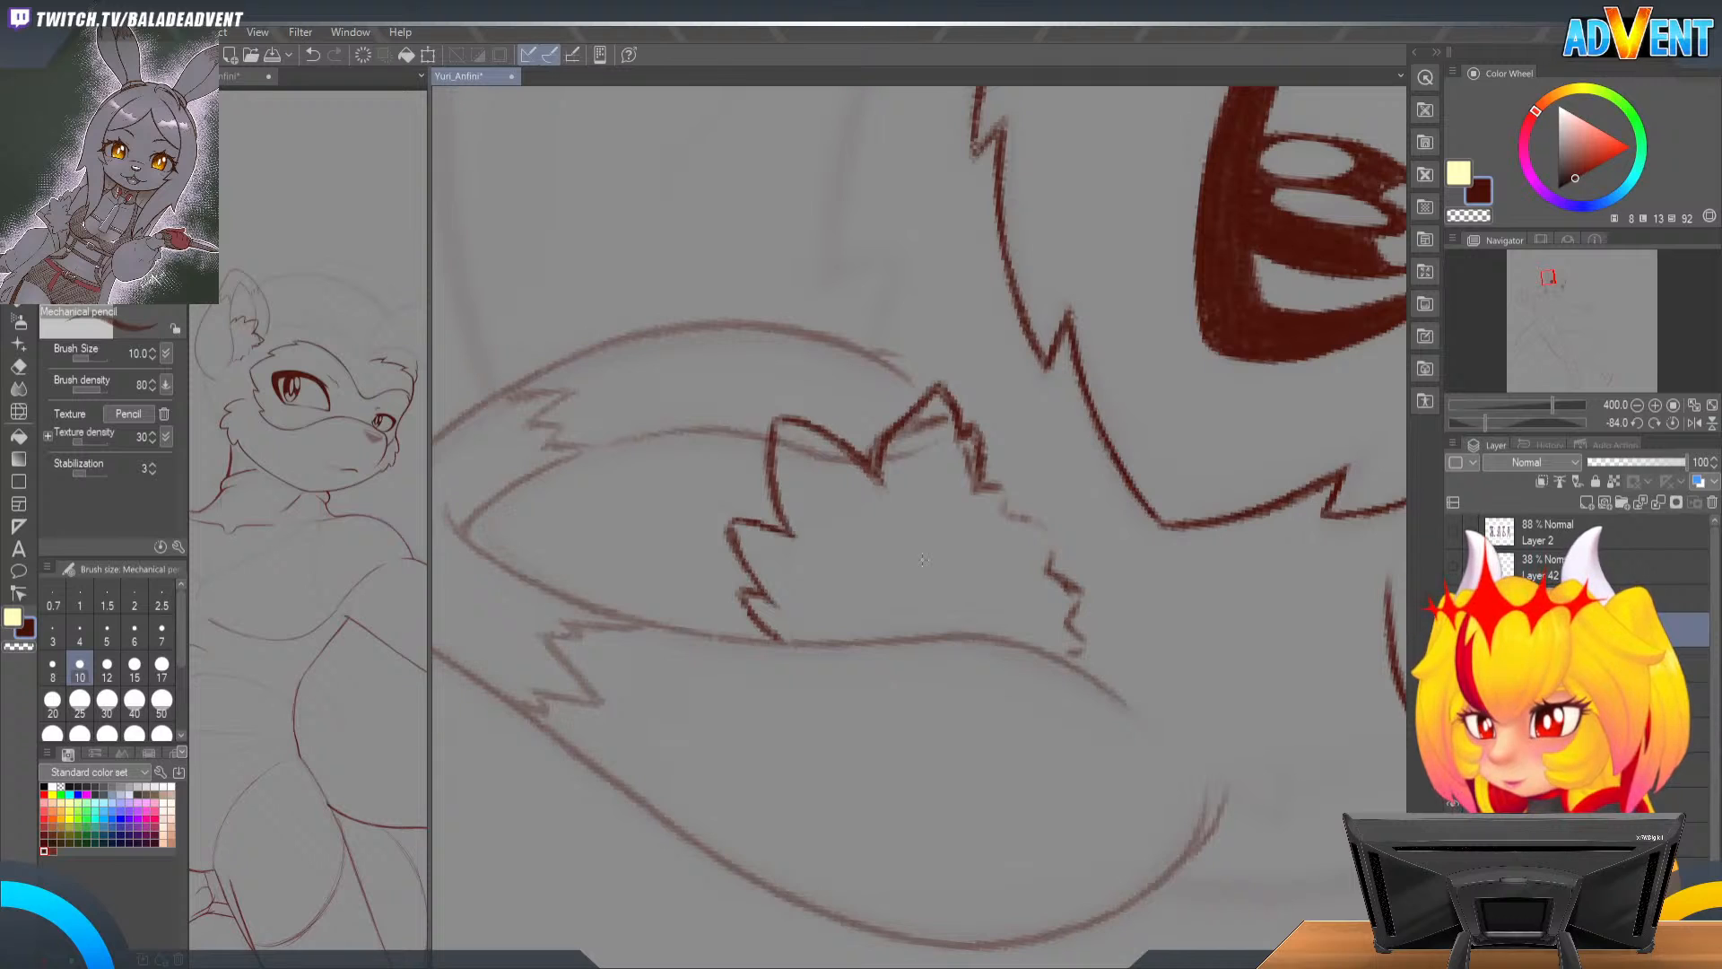
pyautogui.press('e')
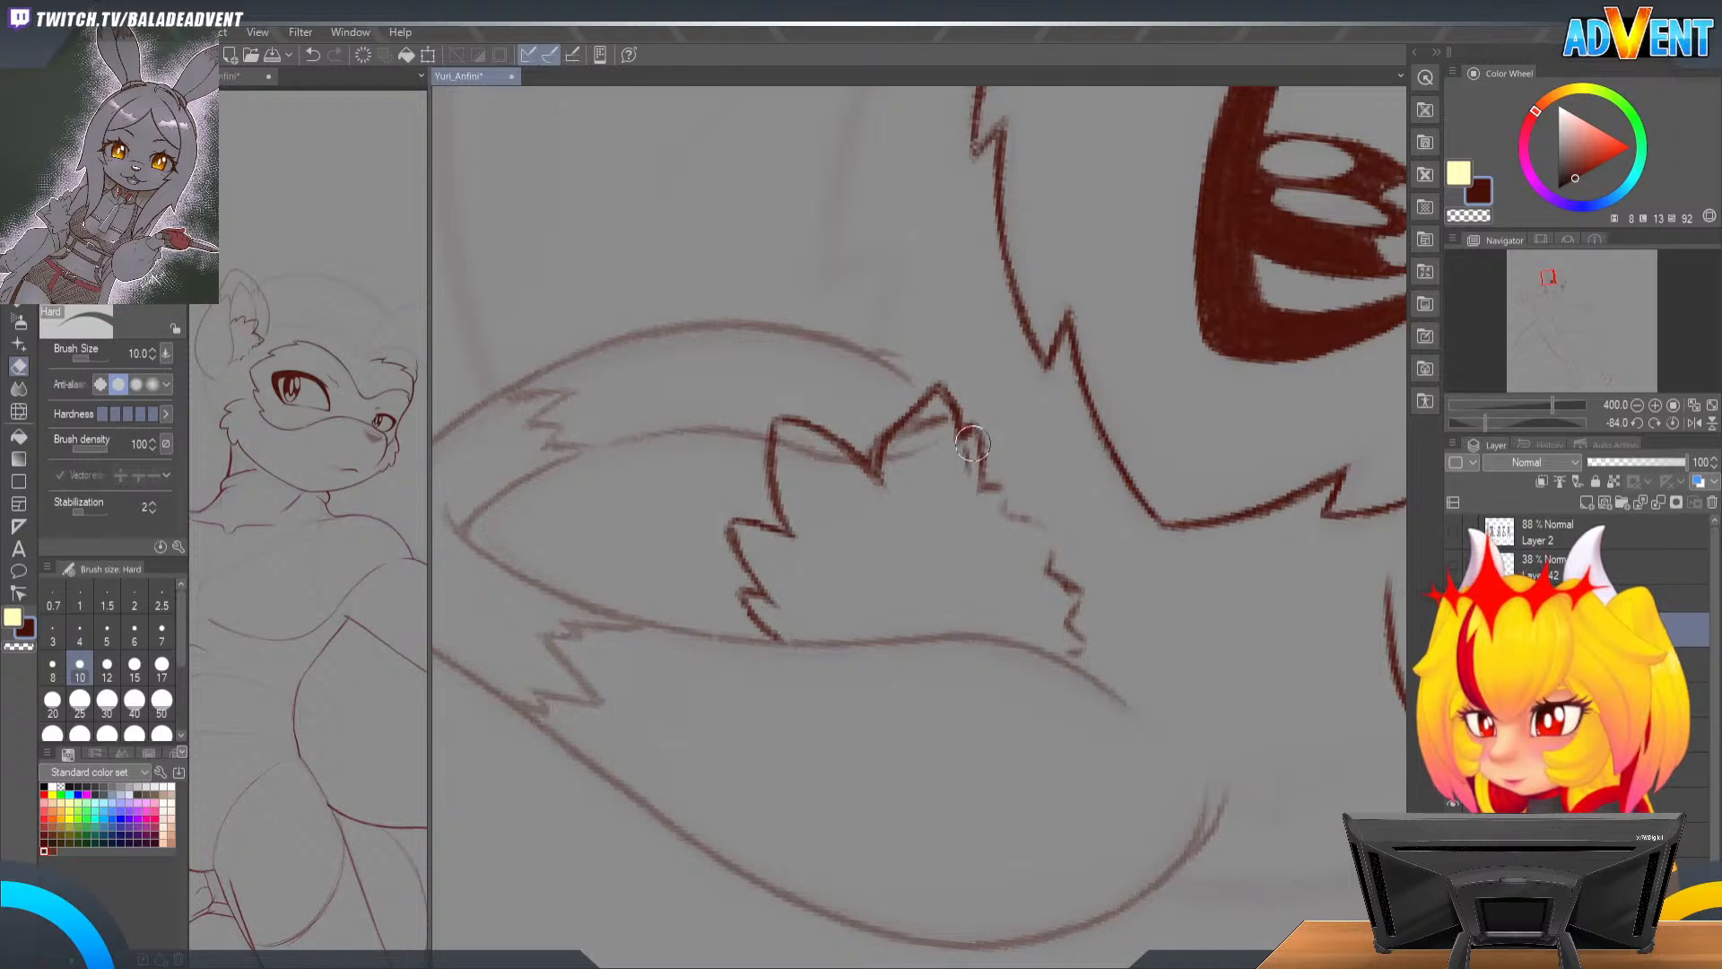
pyautogui.moveTo(946, 412)
pyautogui.mouseDown()
pyautogui.moveTo(948, 449)
pyautogui.moveTo(950, 417)
pyautogui.moveTo(902, 442)
pyautogui.moveTo(926, 427)
pyautogui.moveTo(901, 479)
pyautogui.mouseUp()
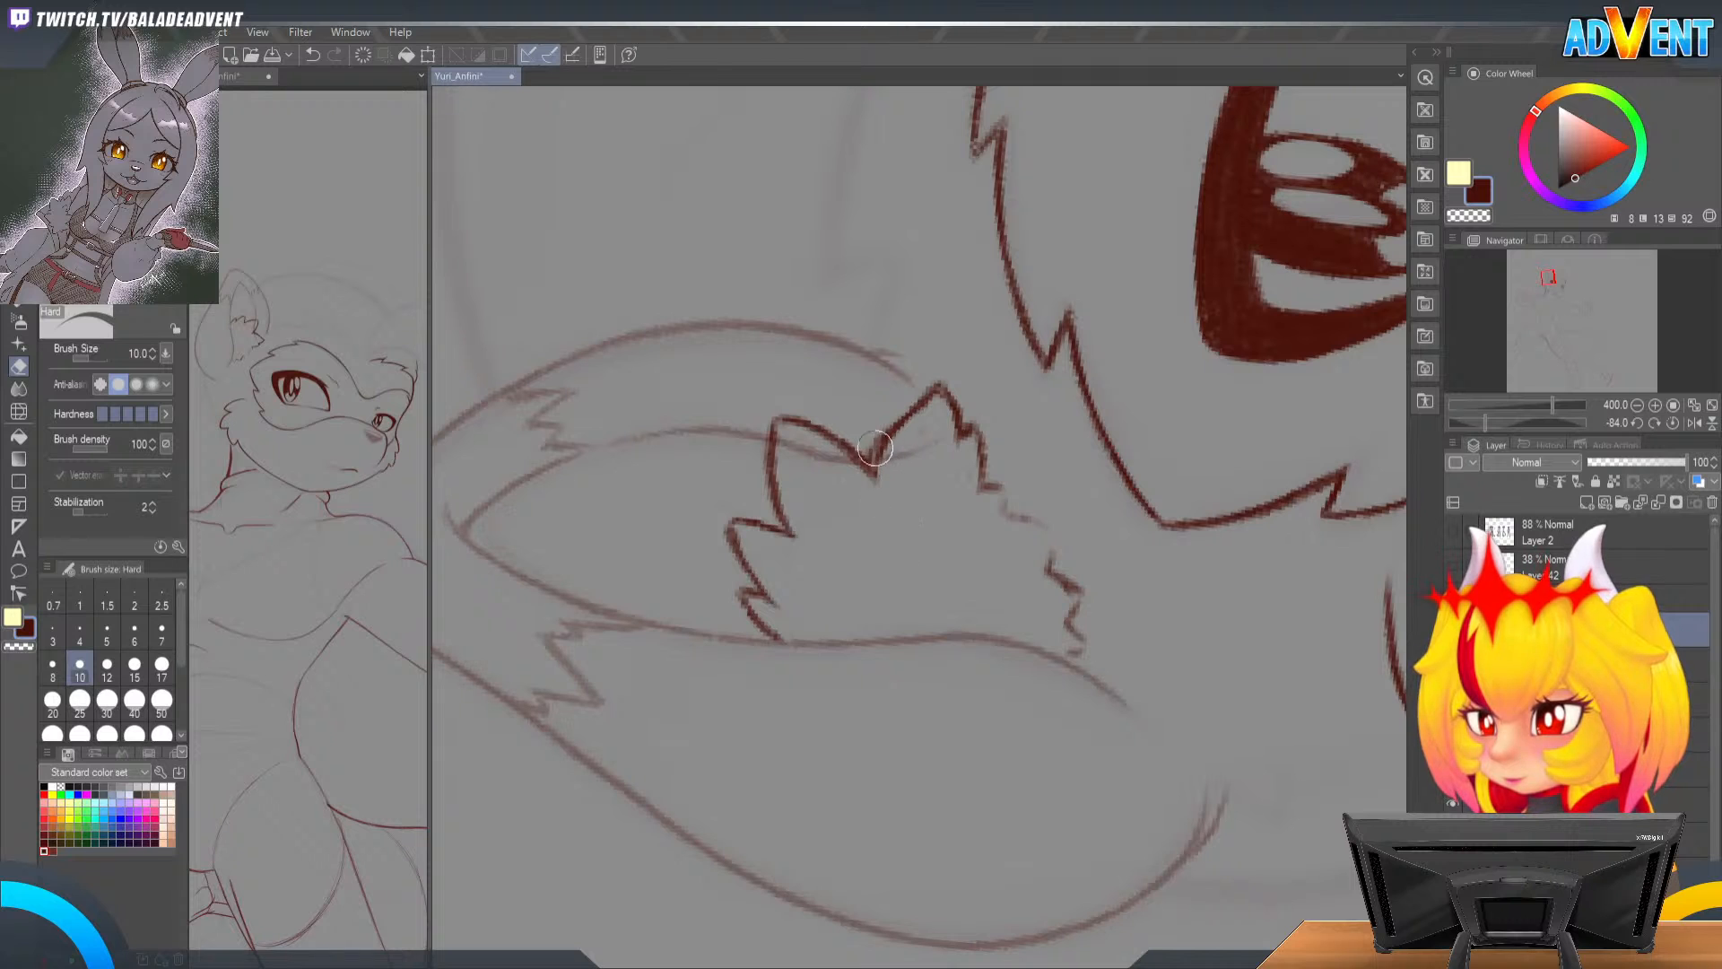
# Step: Extend the fur tuft's crown-side edge with small zigzag teeth until it joins the lower edge
pyautogui.press('r')
pyautogui.moveTo(948, 400)
pyautogui.mouseDown()
pyautogui.moveTo(1092, 450)
pyautogui.moveTo(1094, 533)
pyautogui.moveTo(1036, 648)
pyautogui.moveTo(978, 683)
pyautogui.mouseUp()
pyautogui.moveTo(946, 517); pyautogui.dragTo(1017, 324)
pyautogui.press('p')
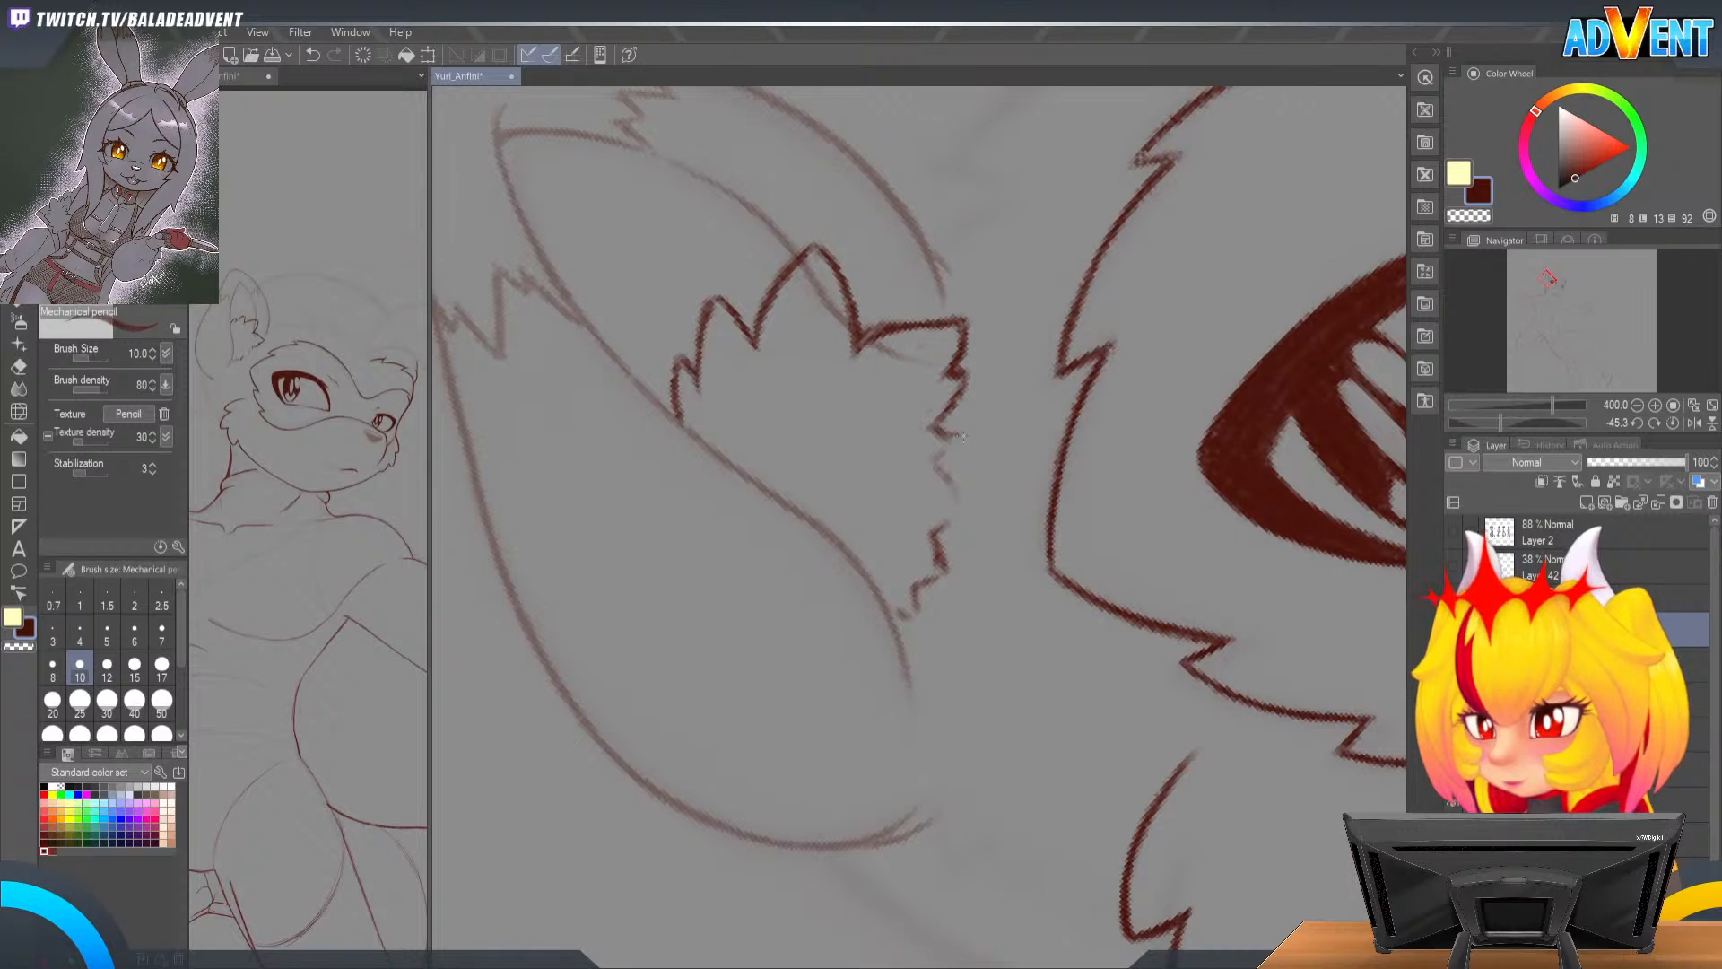
pyautogui.press('r')
pyautogui.moveTo(1073, 436)
pyautogui.mouseDown()
pyautogui.moveTo(1088, 374)
pyautogui.moveTo(991, 426)
pyautogui.mouseUp()
pyautogui.press('p')
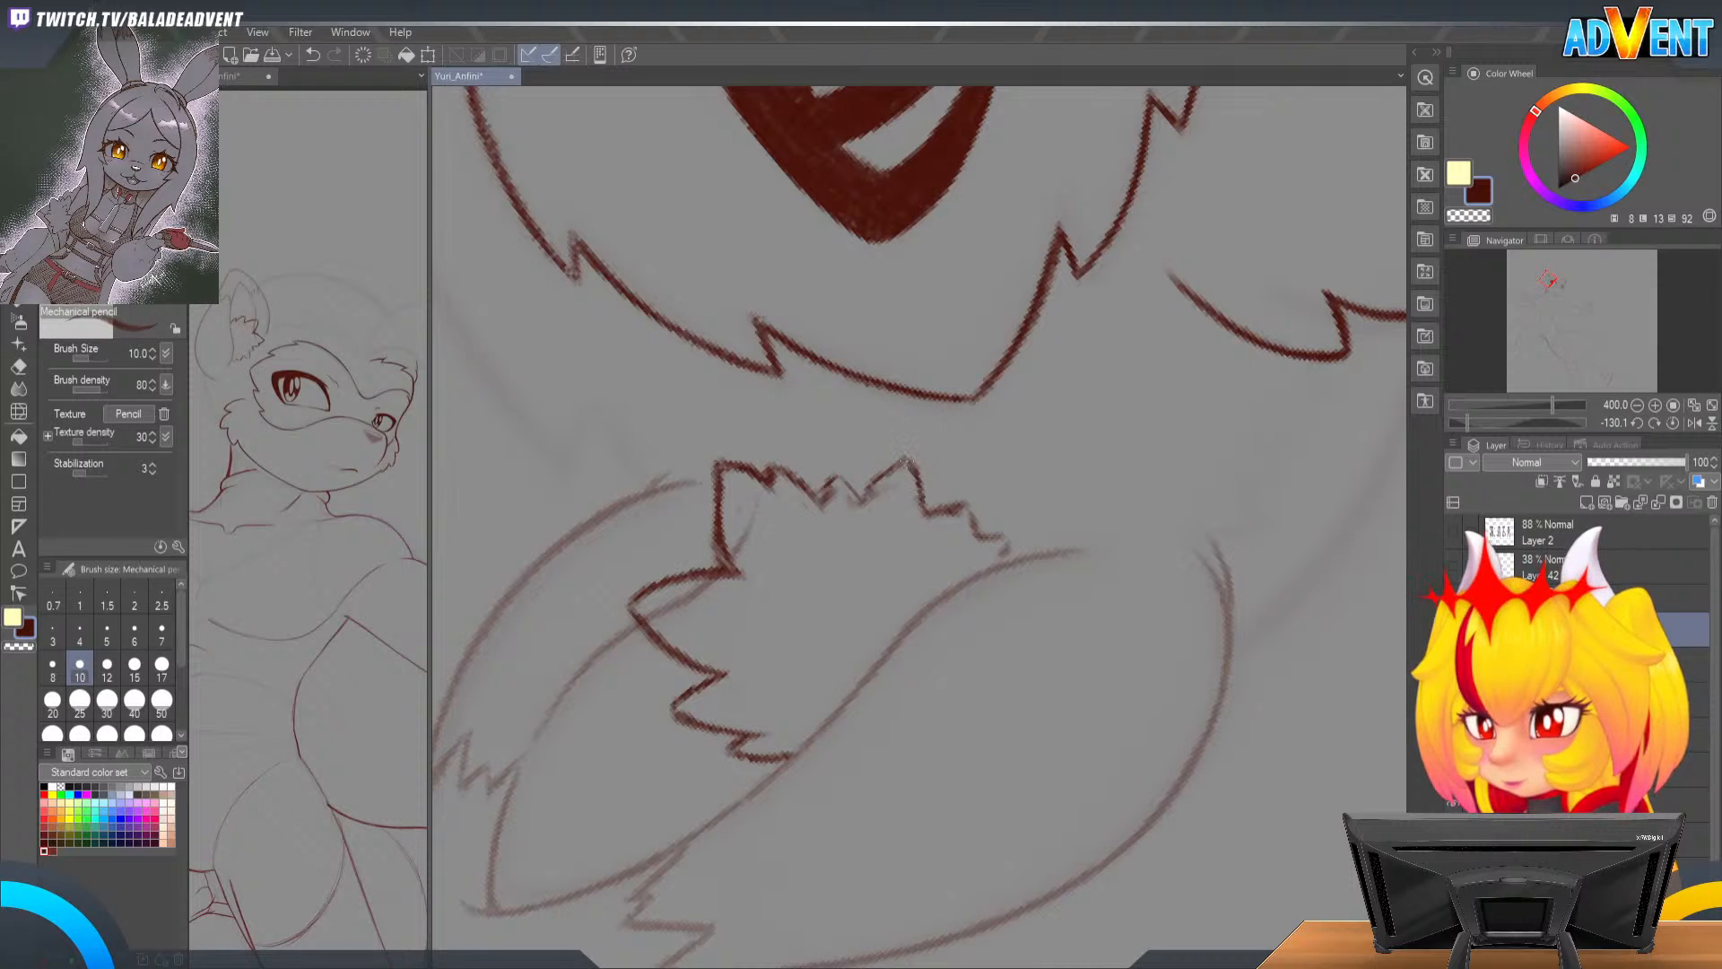
pyautogui.press('r')
pyautogui.moveTo(946, 513)
pyautogui.mouseDown()
pyautogui.moveTo(1031, 369)
pyautogui.moveTo(924, 441)
pyautogui.mouseUp()
pyautogui.press('p')
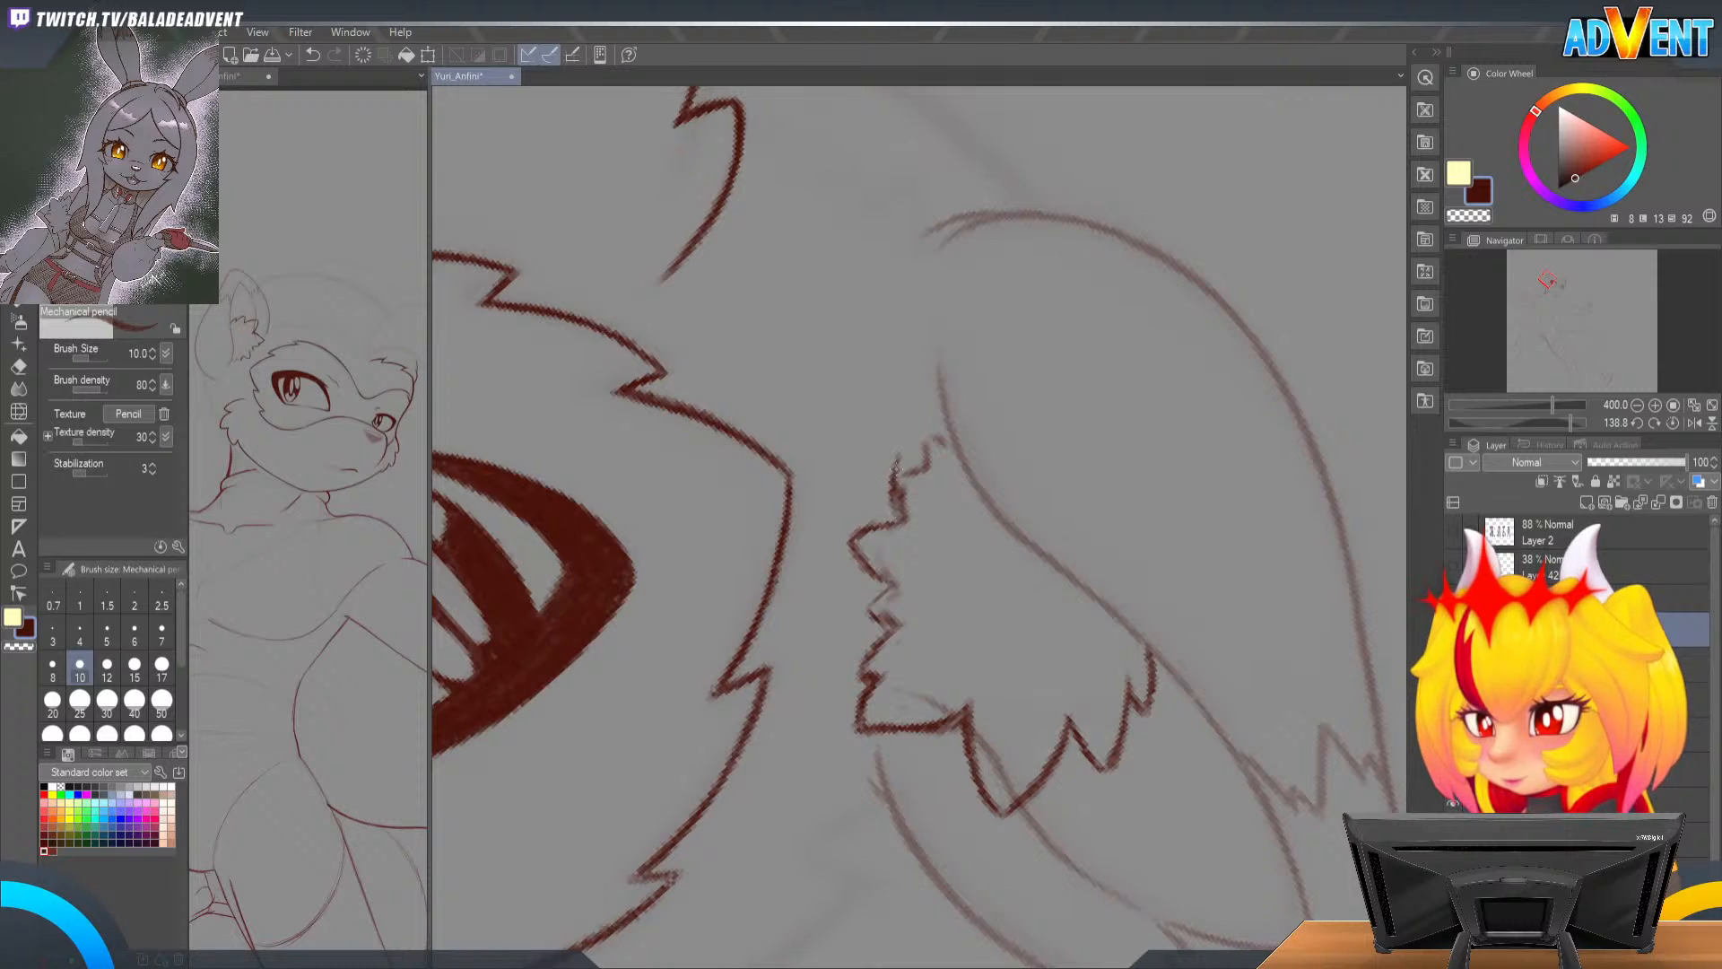
# Step: Undo the last stroke, redraw the fur tuft's lower zigzag edge darker up to the ear contour, and sharpen its notches
pyautogui.hotkey('ctrl', 'z')
pyautogui.moveTo(904, 518); pyautogui.dragTo(894, 475)
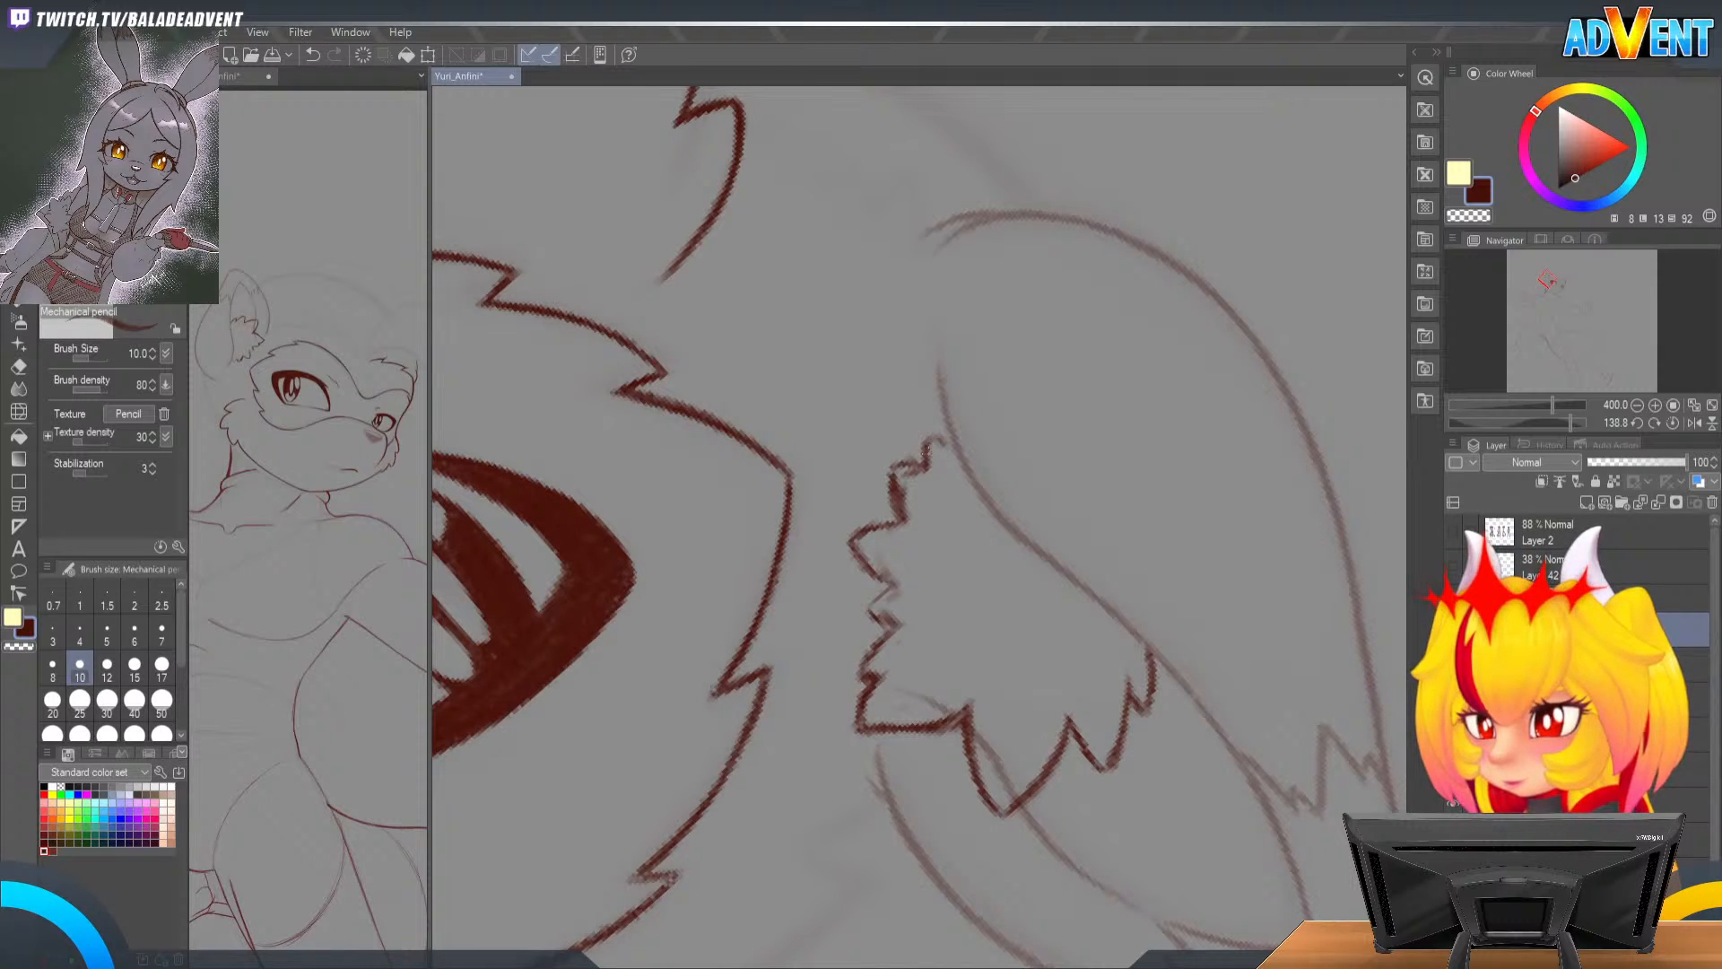
pyautogui.press('r')
pyautogui.moveTo(955, 420); pyautogui.dragTo(997, 490)
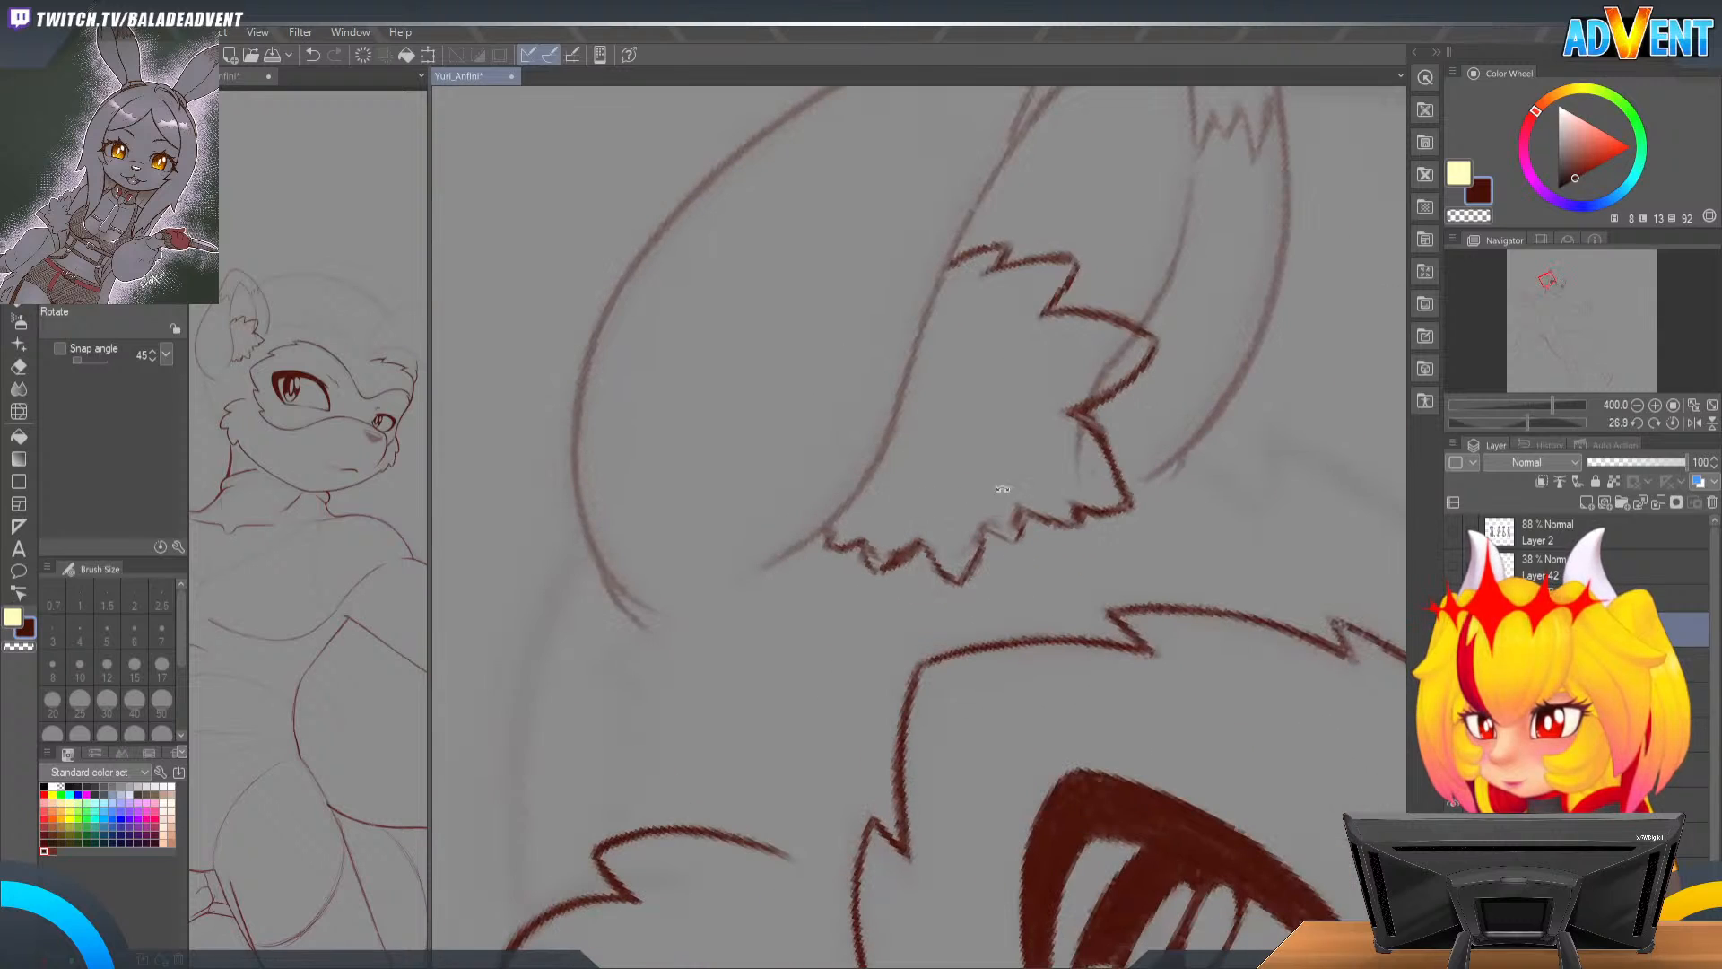
pyautogui.press('p')
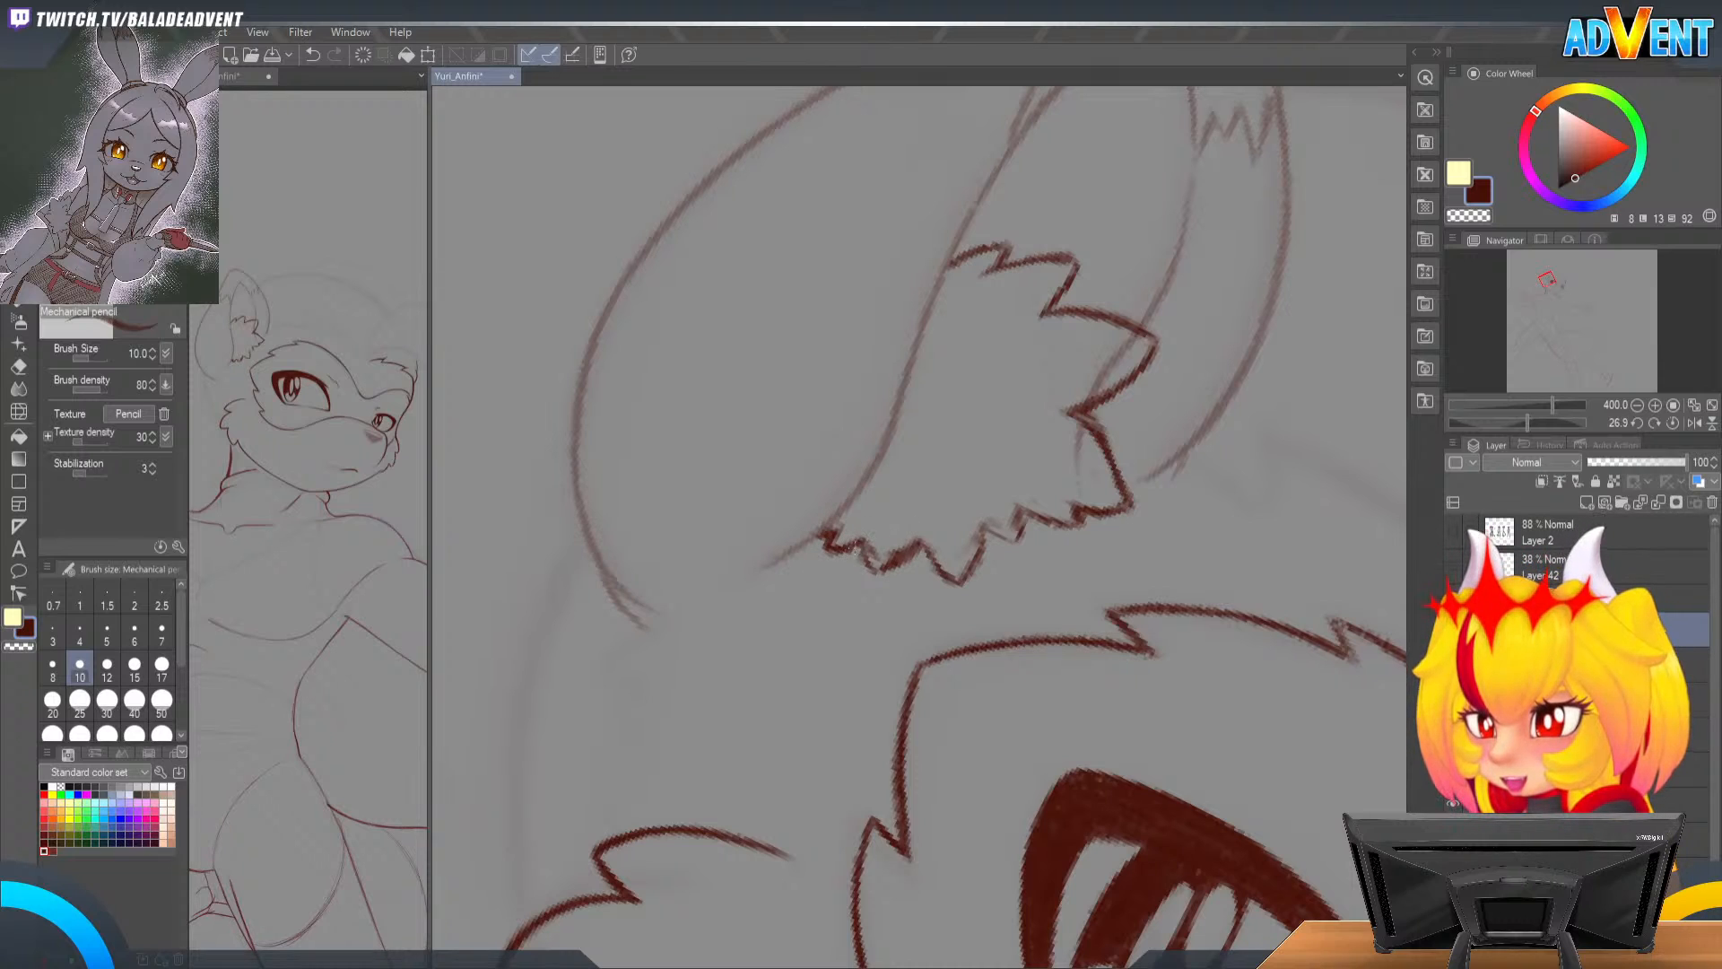
pyautogui.press('e')
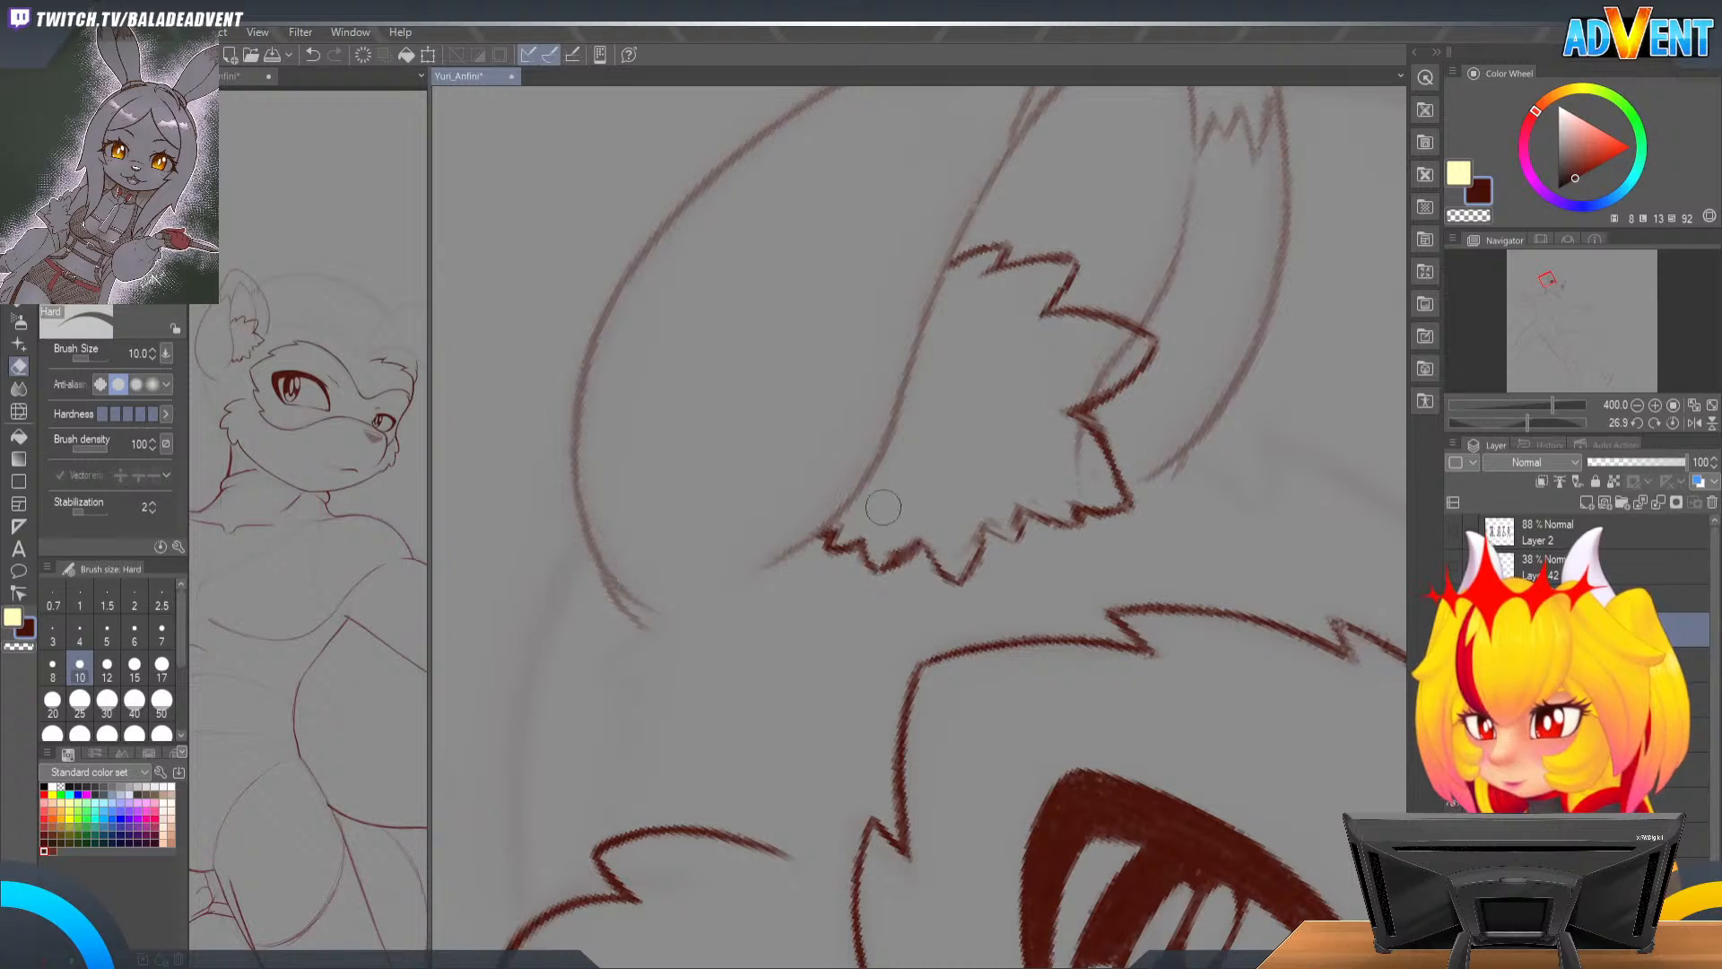
pyautogui.press('p')
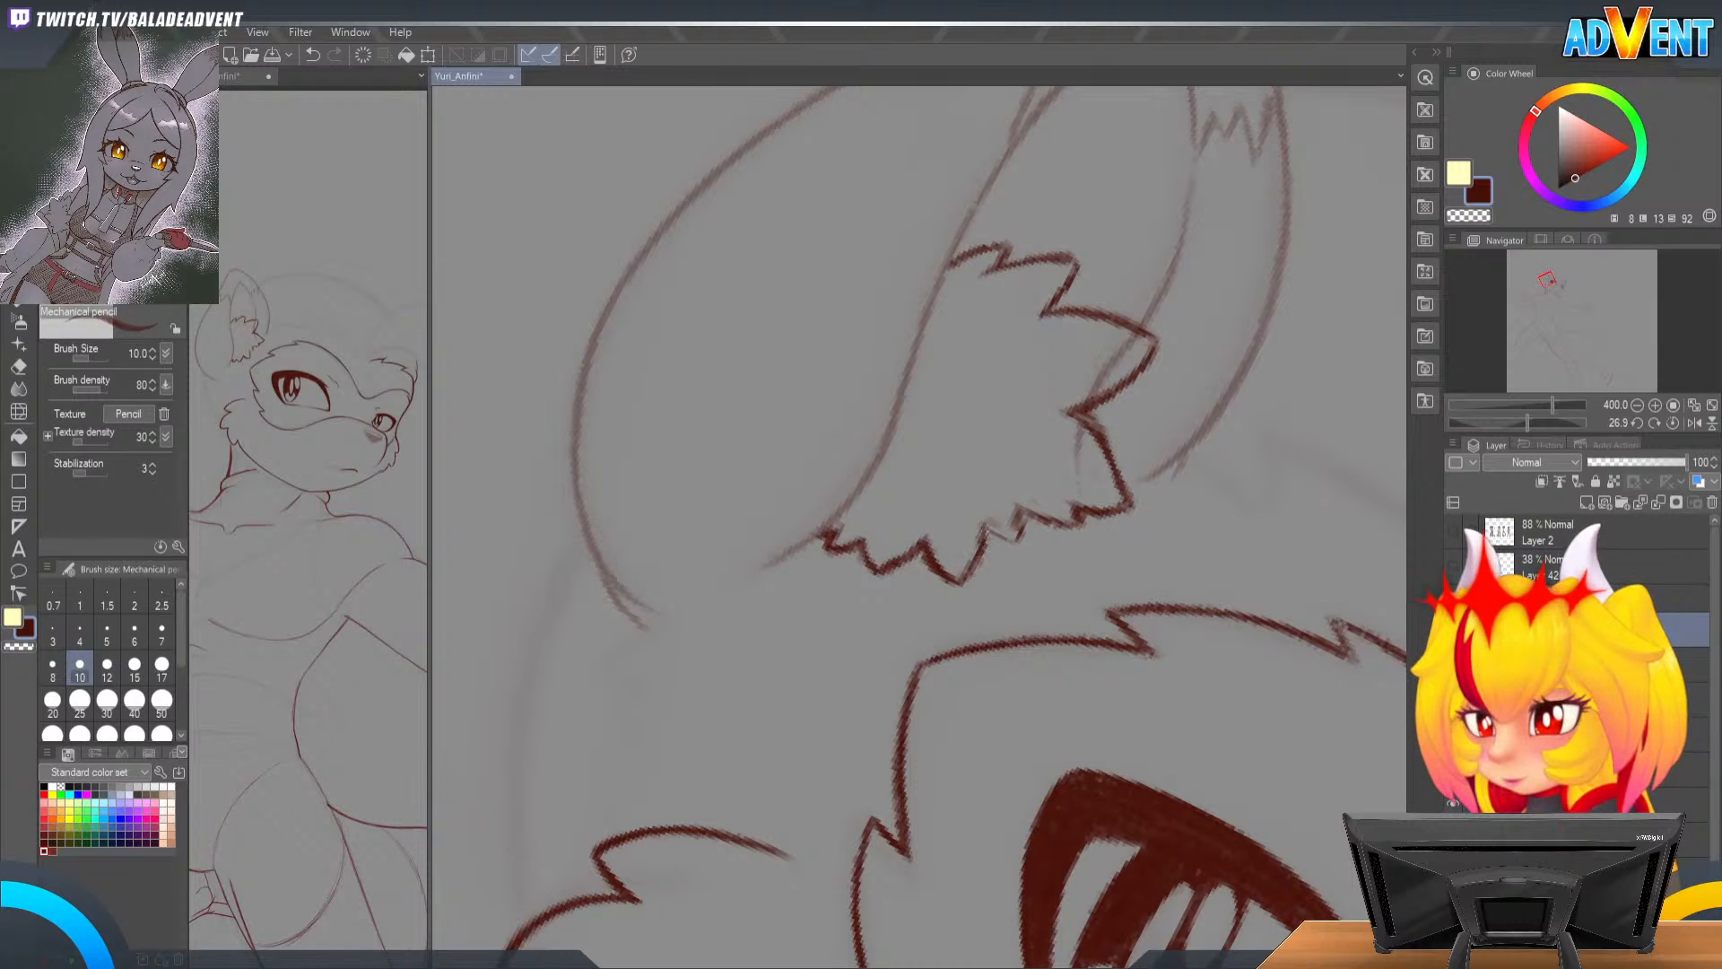
# Step: Redraw the small teeth along the fur tuft's crown-side edge as clean, dark spikes and tidy the leftover strokes
pyautogui.moveTo(1035, 437)
pyautogui.mouseDown()
pyautogui.moveTo(1014, 502)
pyautogui.moveTo(941, 525)
pyautogui.mouseUp()
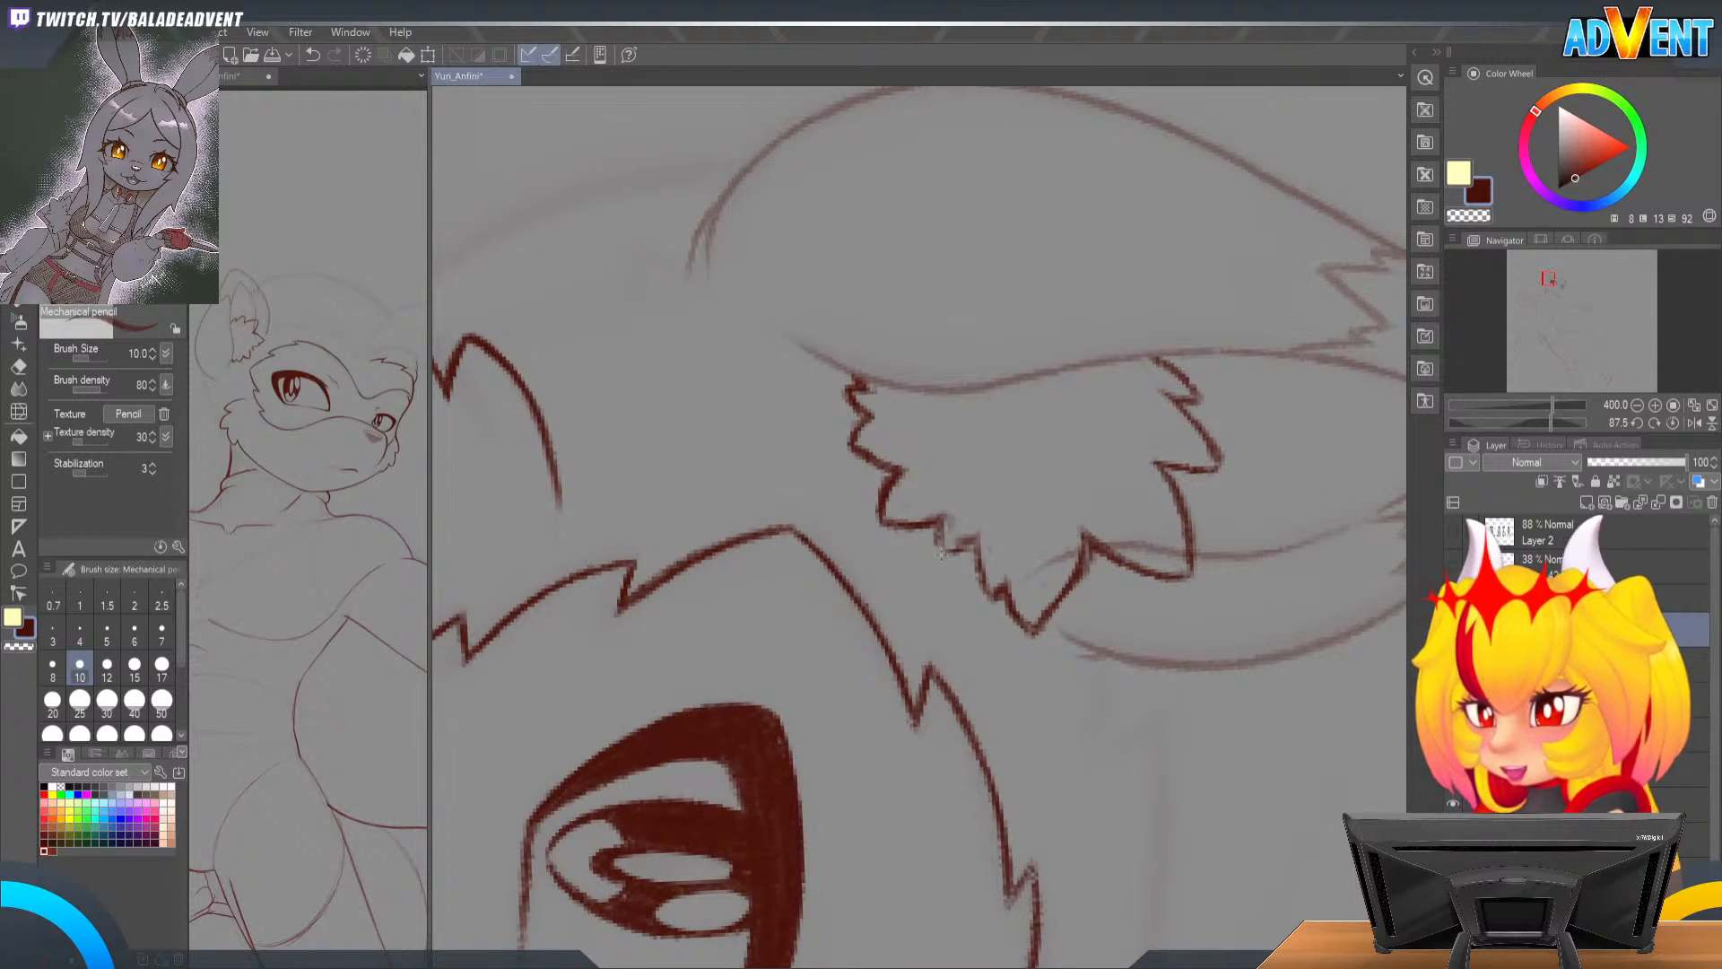
pyautogui.moveTo(959, 539)
pyautogui.mouseDown()
pyautogui.moveTo(1056, 493)
pyautogui.moveTo(930, 569)
pyautogui.moveTo(879, 536)
pyautogui.mouseUp()
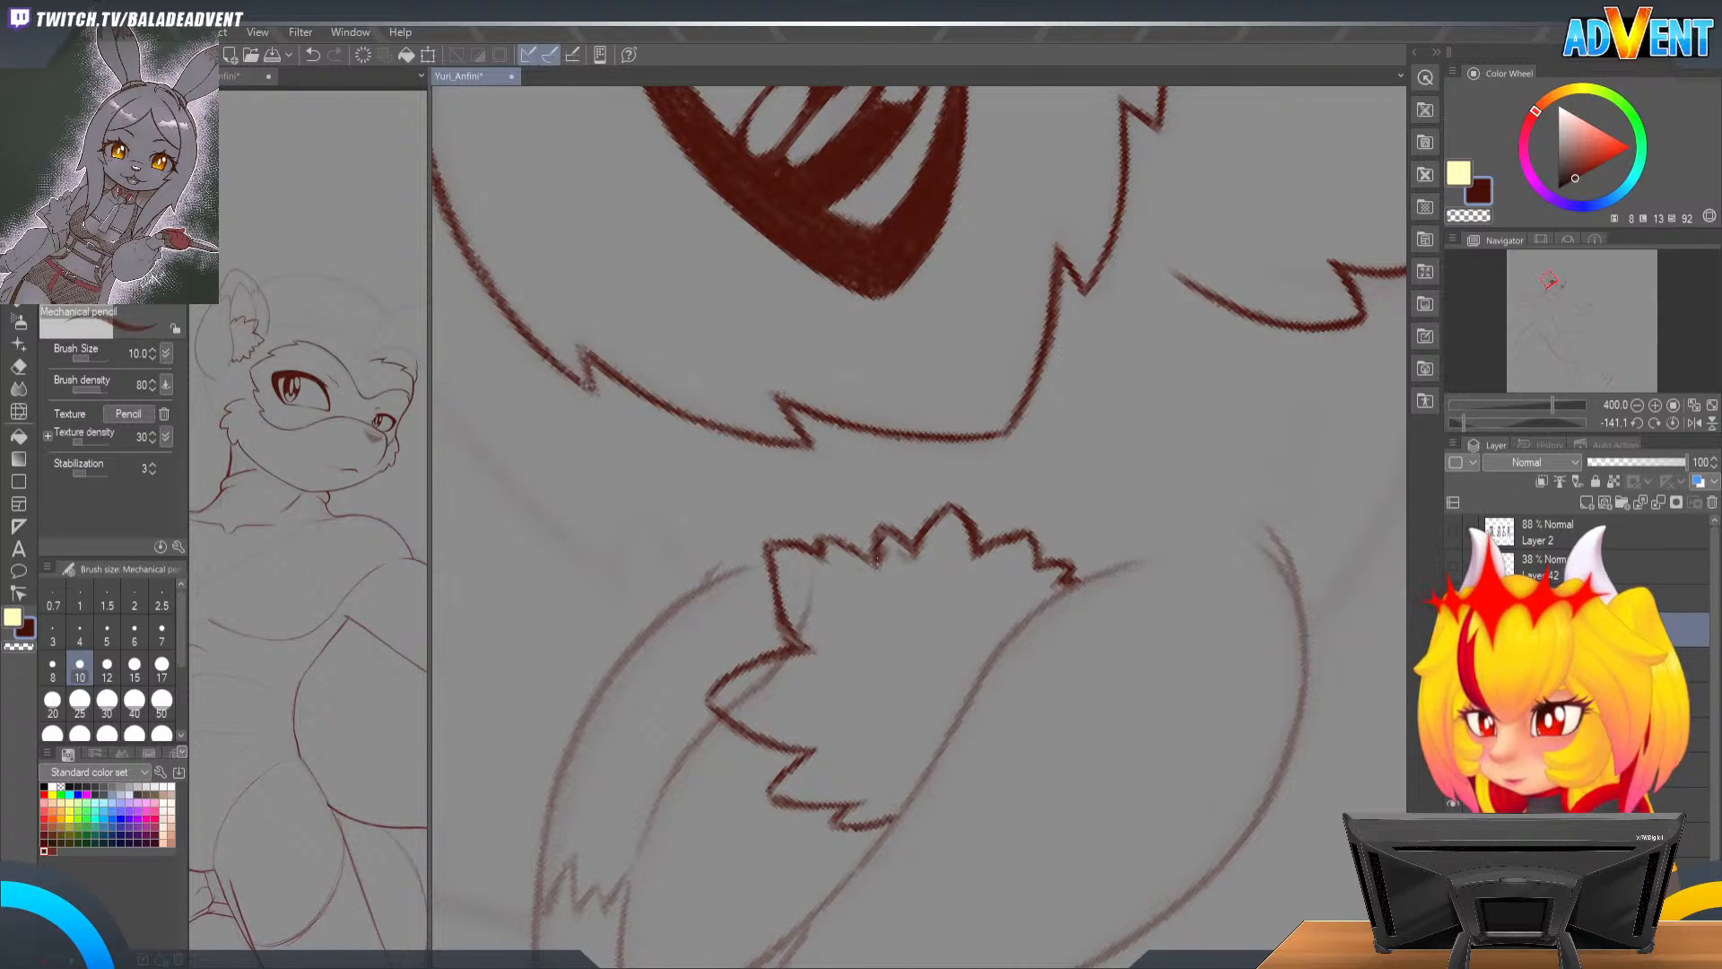
pyautogui.hotkey('shift', 'space')
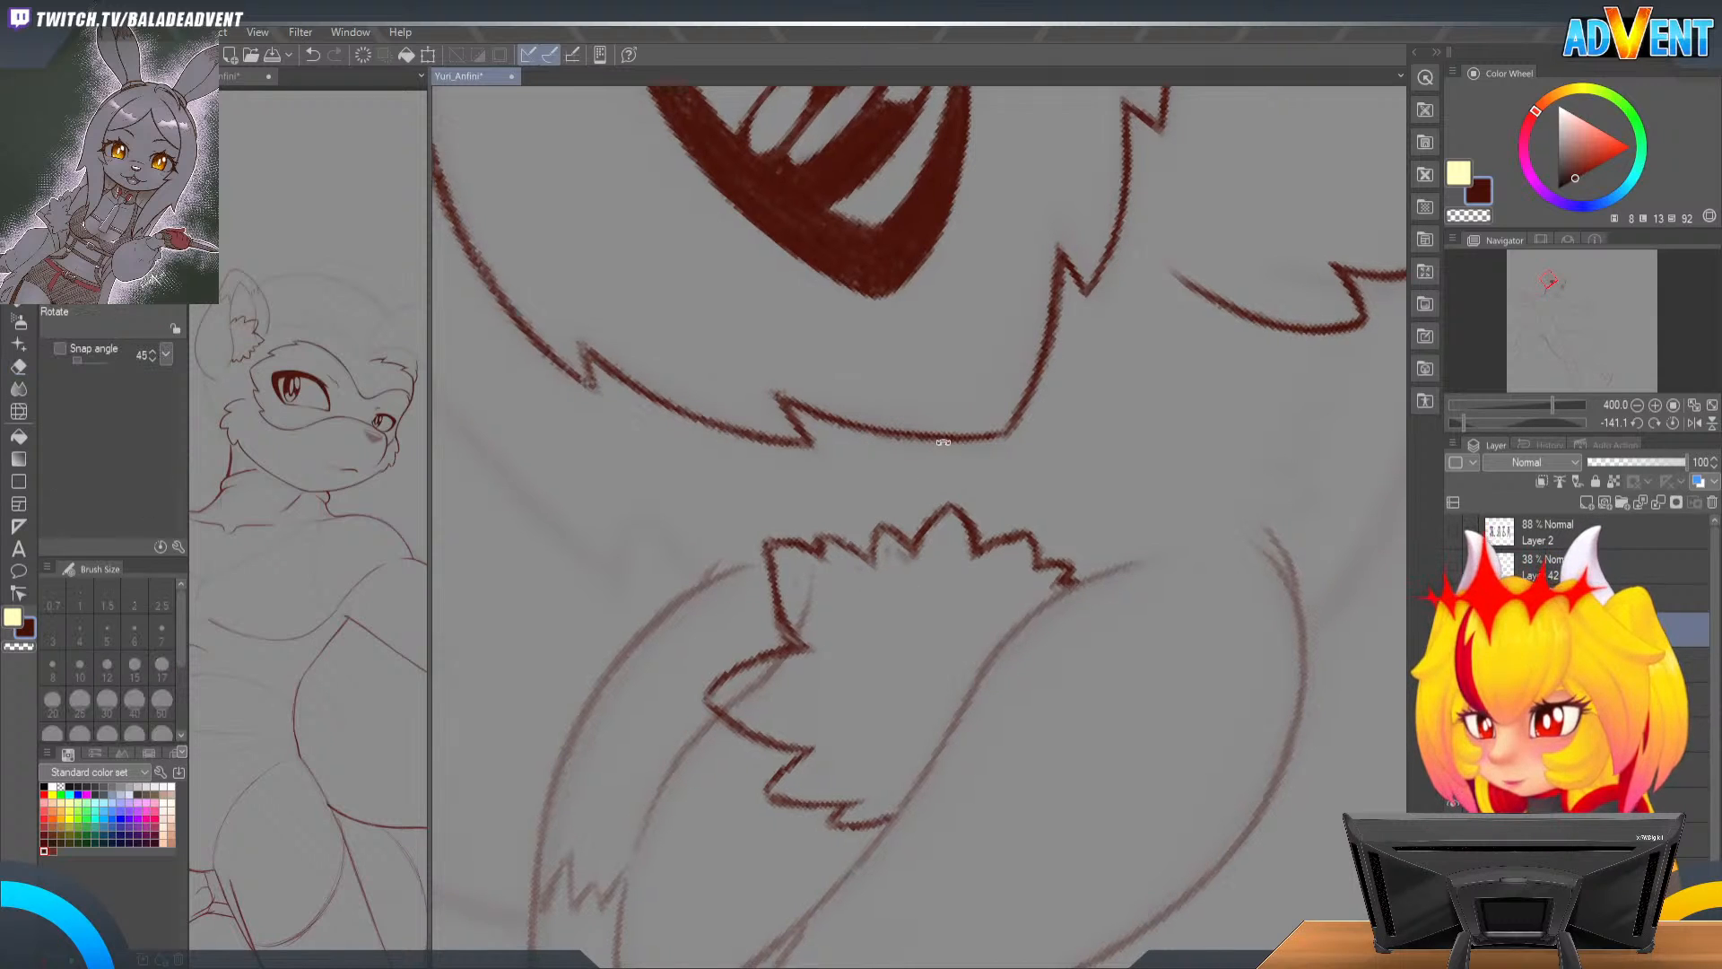
pyautogui.moveTo(941, 443); pyautogui.dragTo(1035, 536)
pyautogui.press('e')
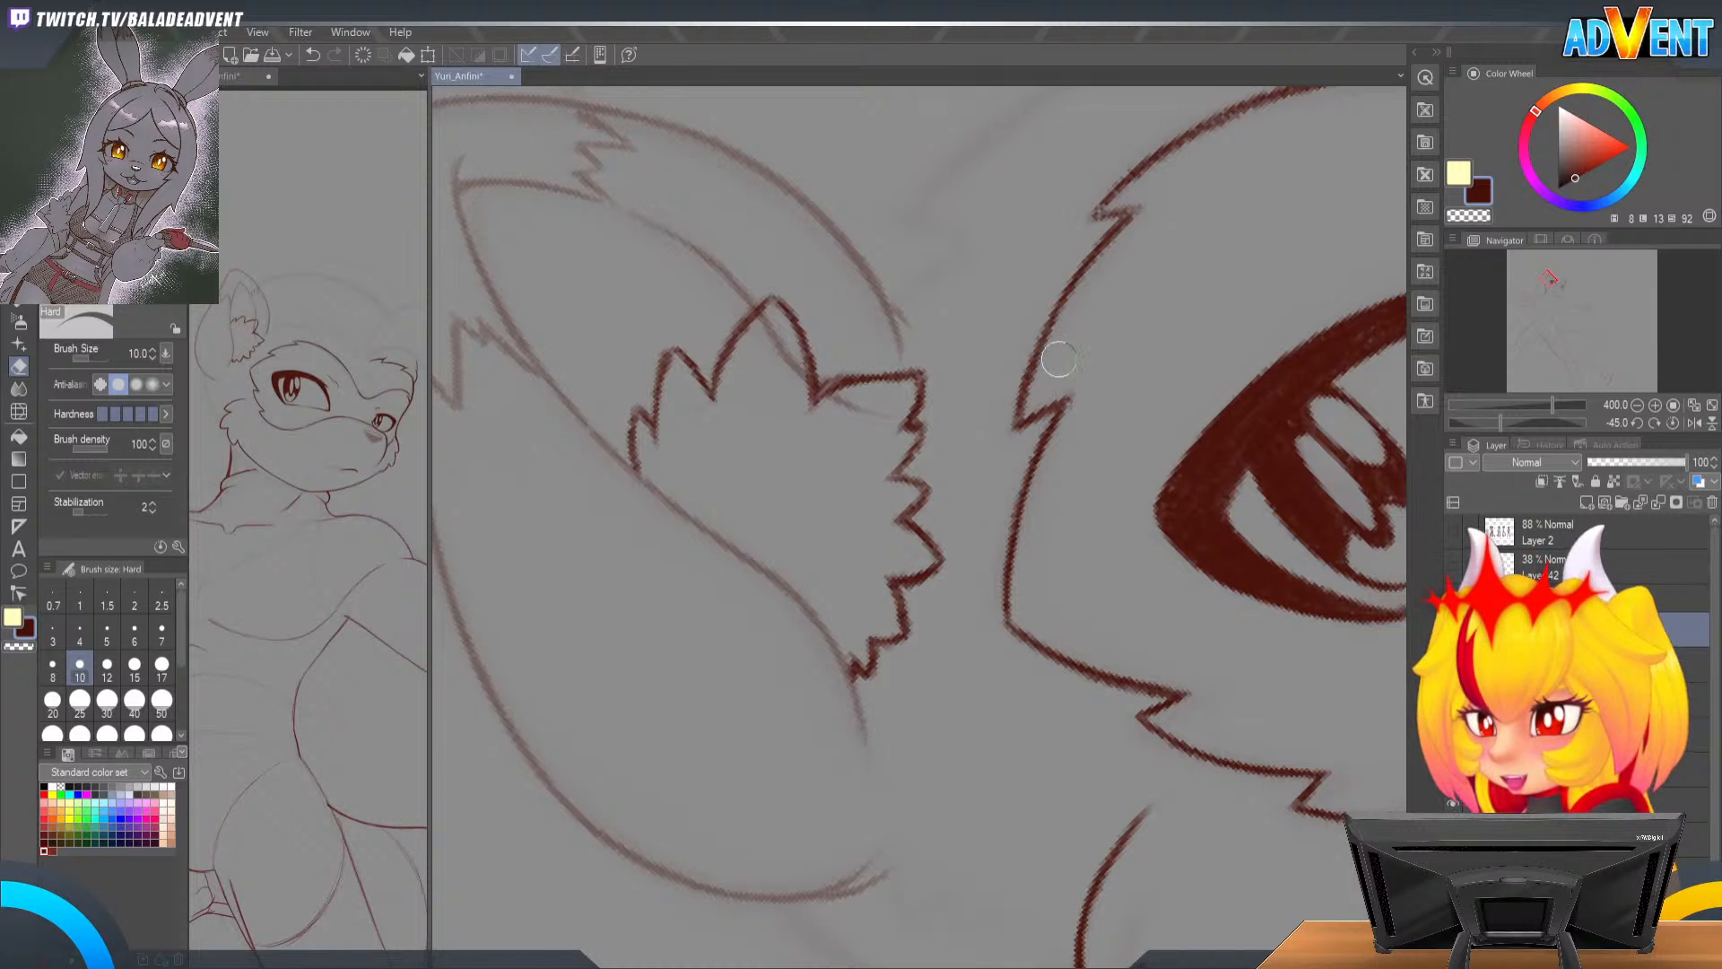
pyautogui.press('r')
pyautogui.moveTo(1019, 207); pyautogui.dragTo(1134, 365)
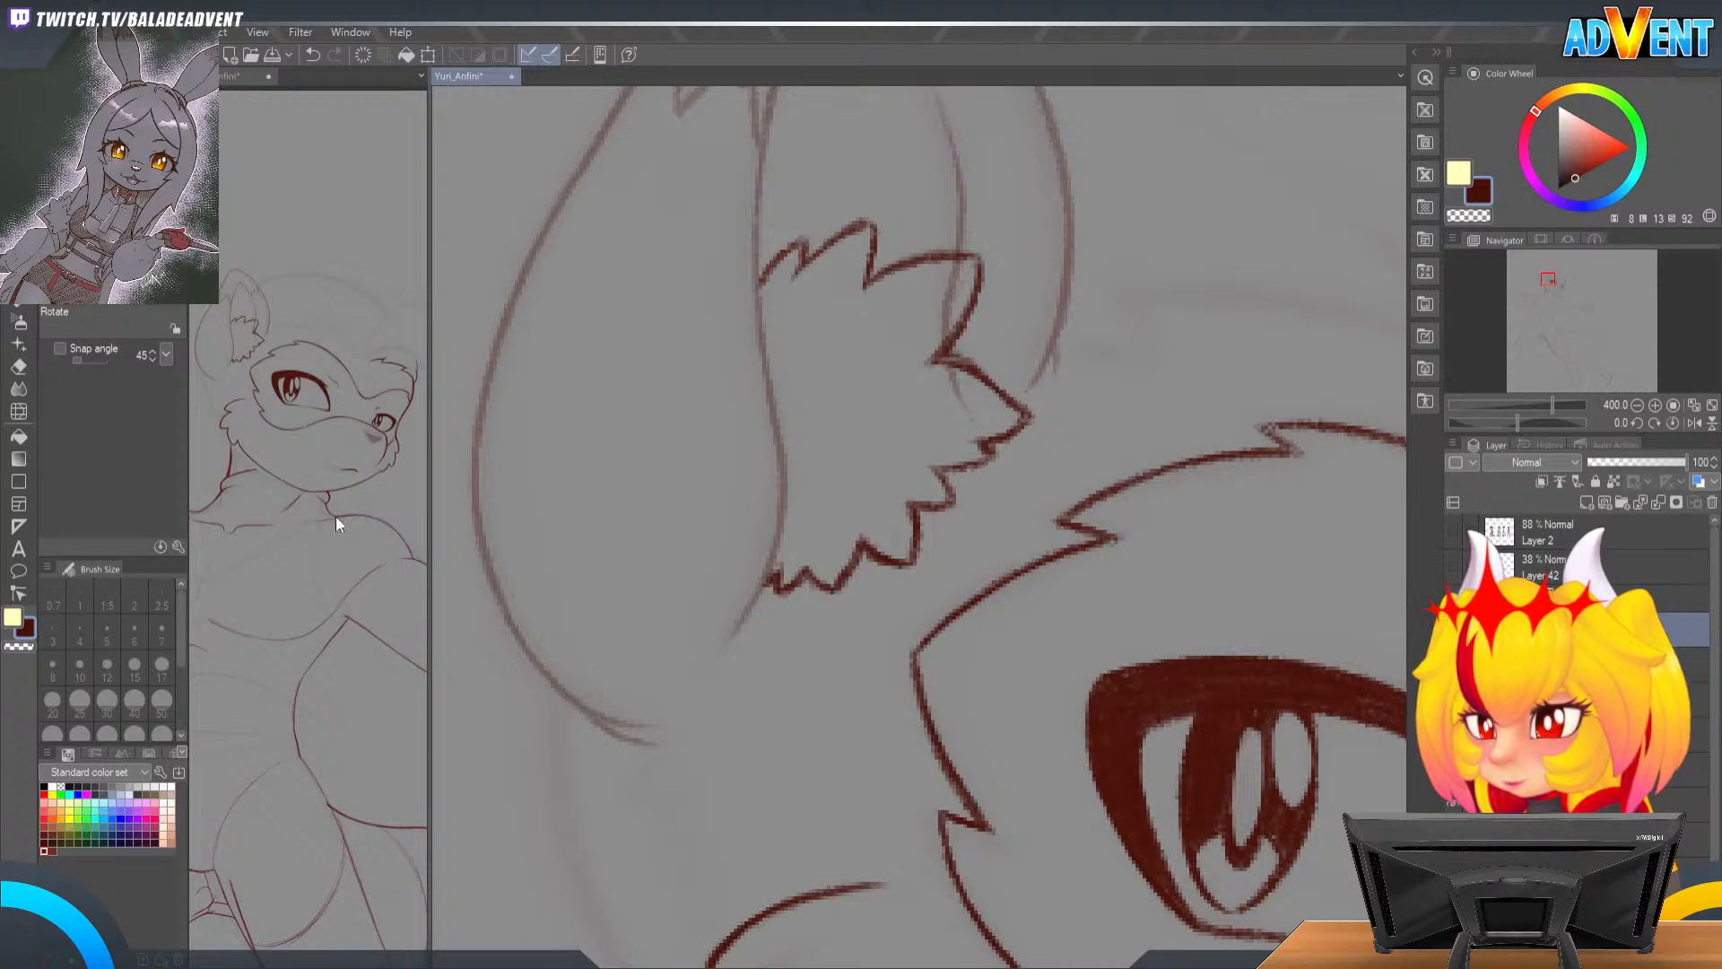
# Step: Liquify the fur tuft's upper peaks slightly downward near the inner ear contour with a 120 px brush
pyautogui.click(18, 389)
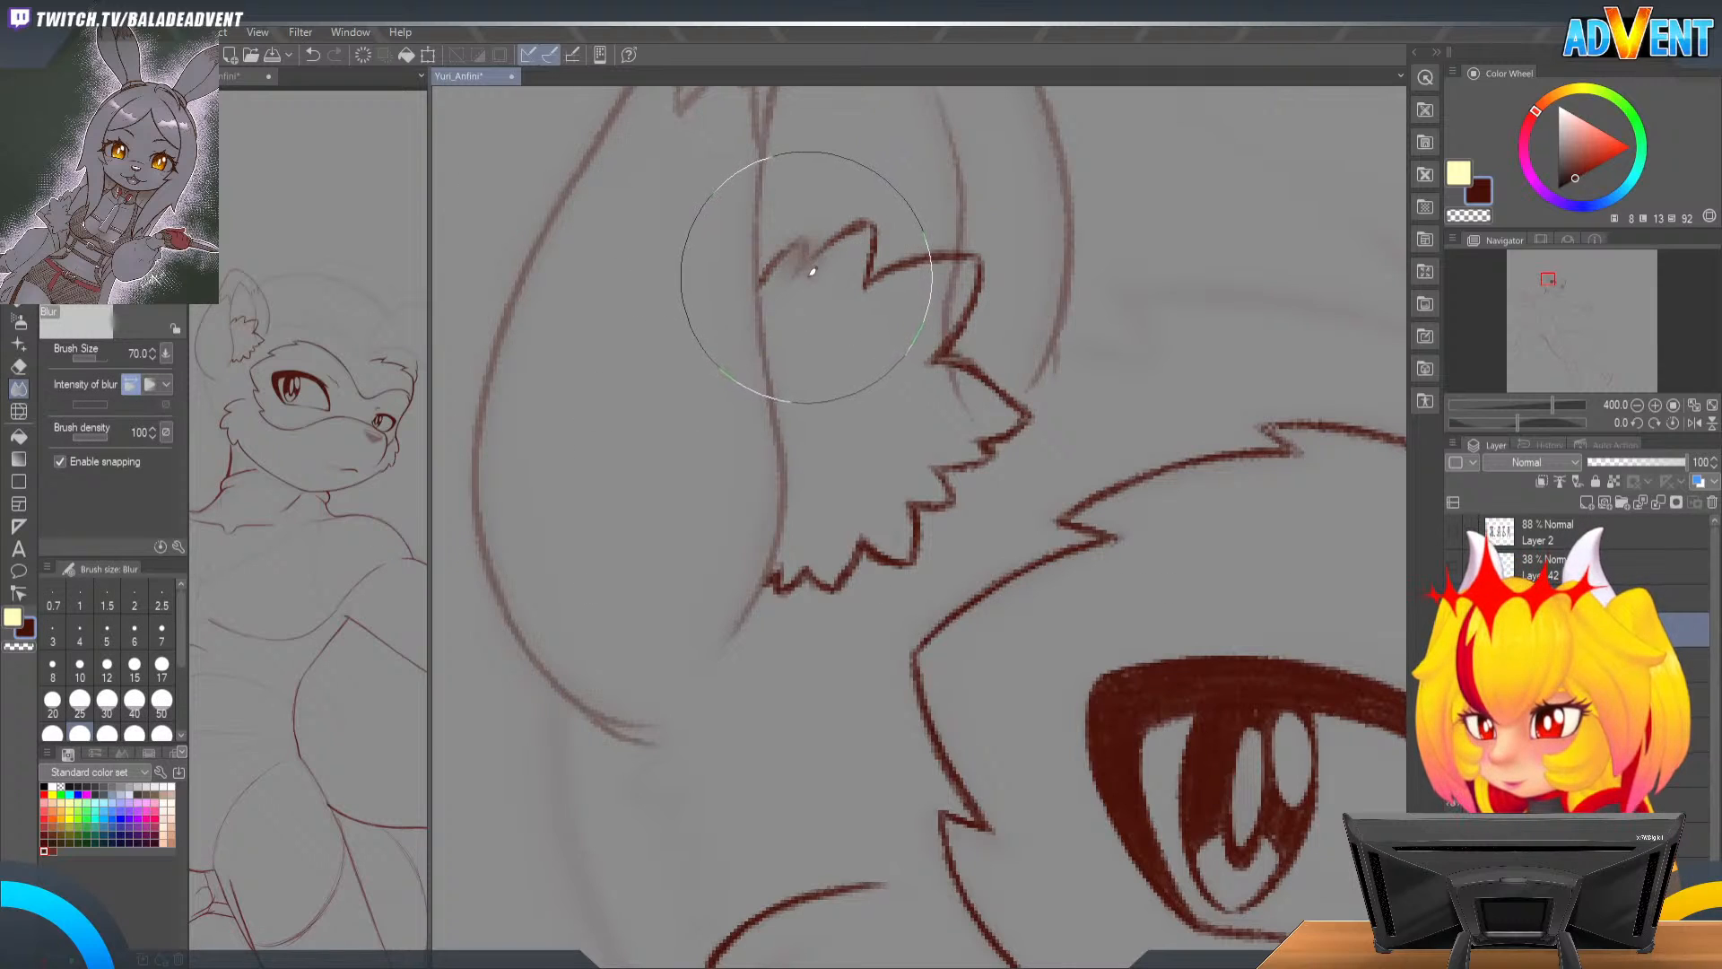
pyautogui.press('e')
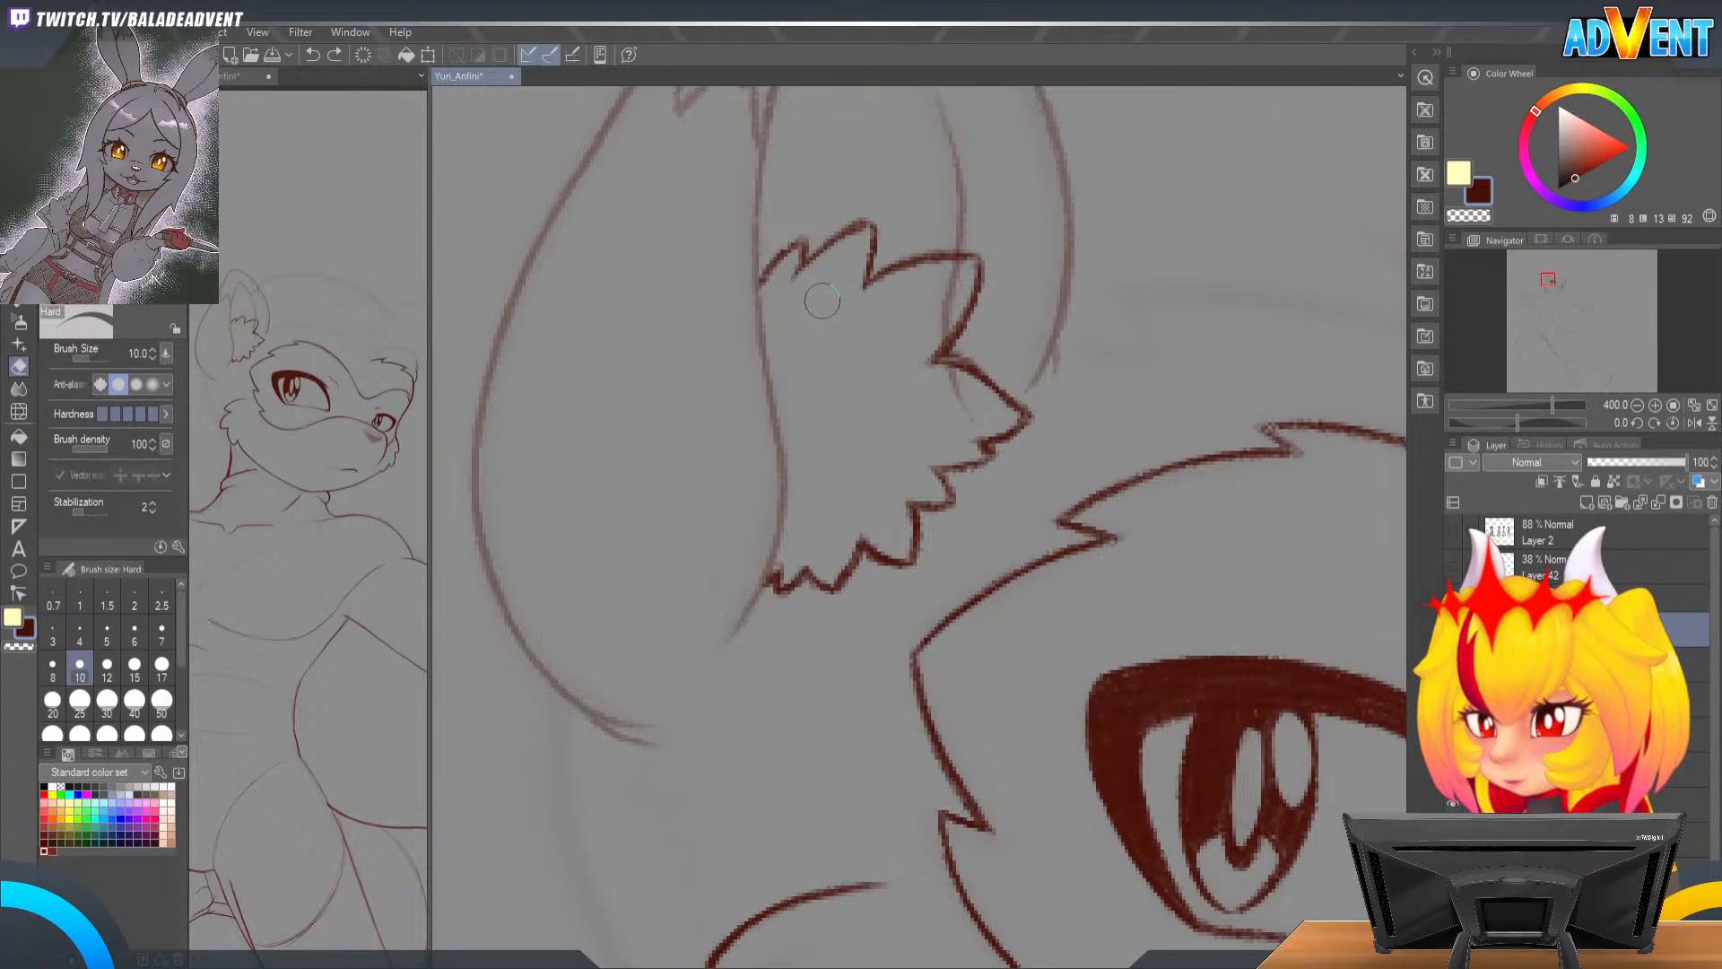
pyautogui.press('j')
pyautogui.click(21, 413)
pyautogui.moveTo(807, 258); pyautogui.dragTo(789, 280)
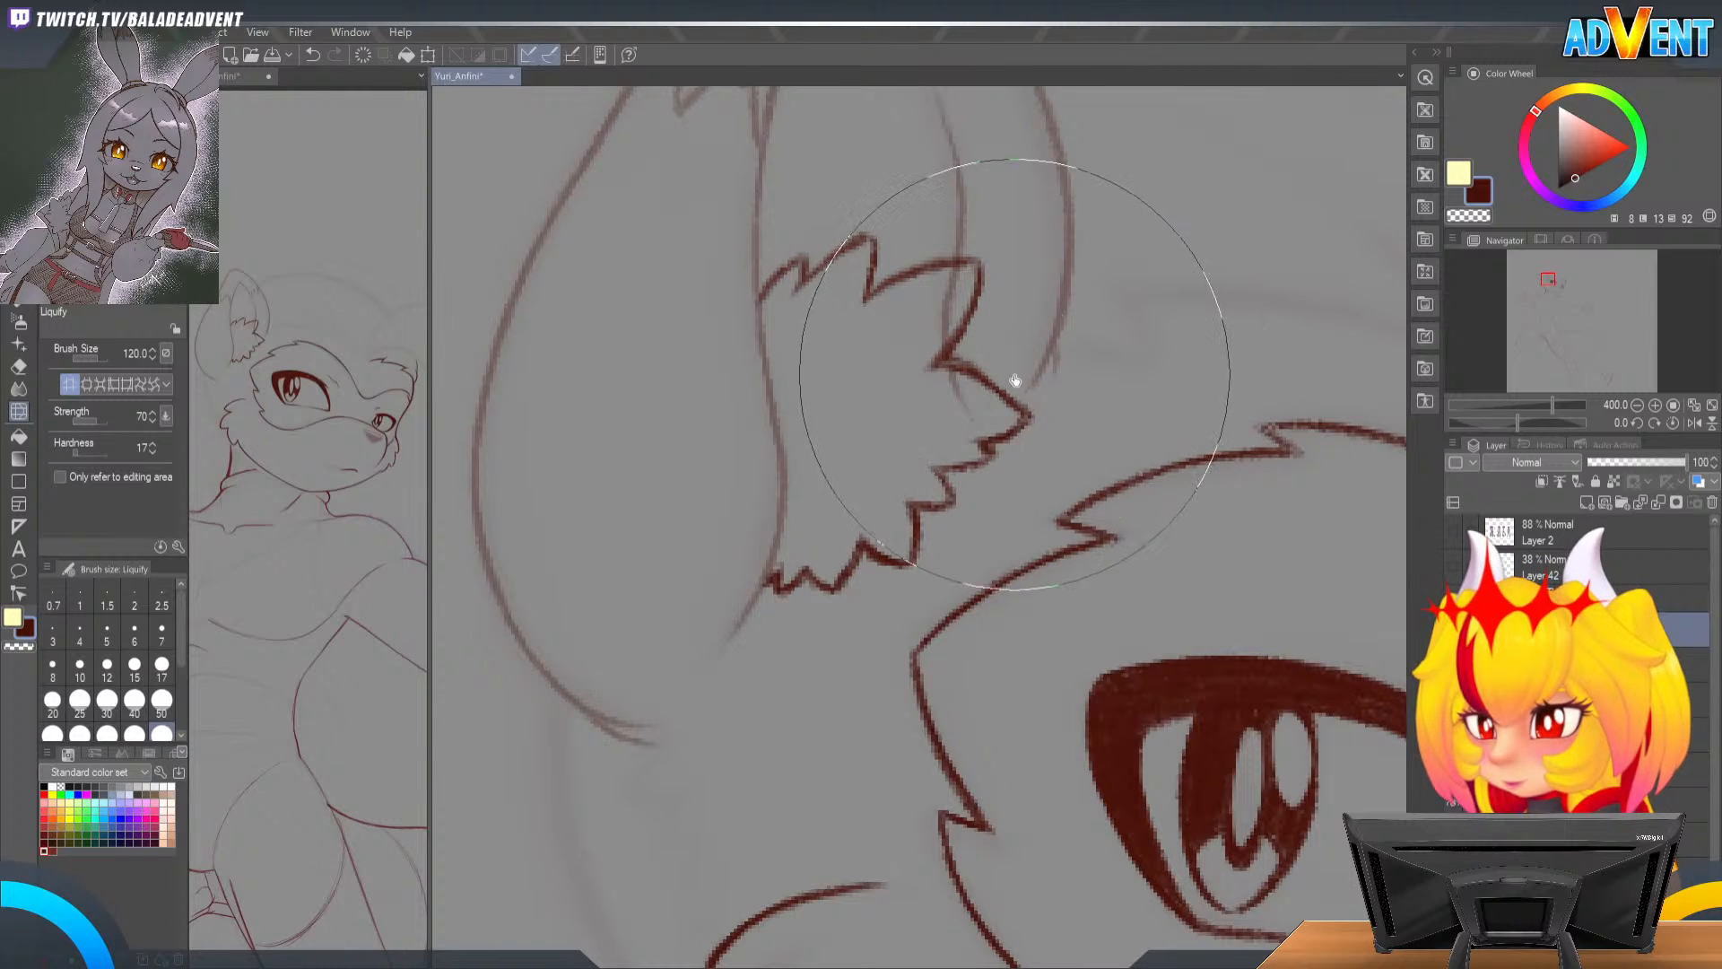
# Step: Switch back to the mechanical pencil at brush size 10 for reworking the fur tuft
pyautogui.press('p')
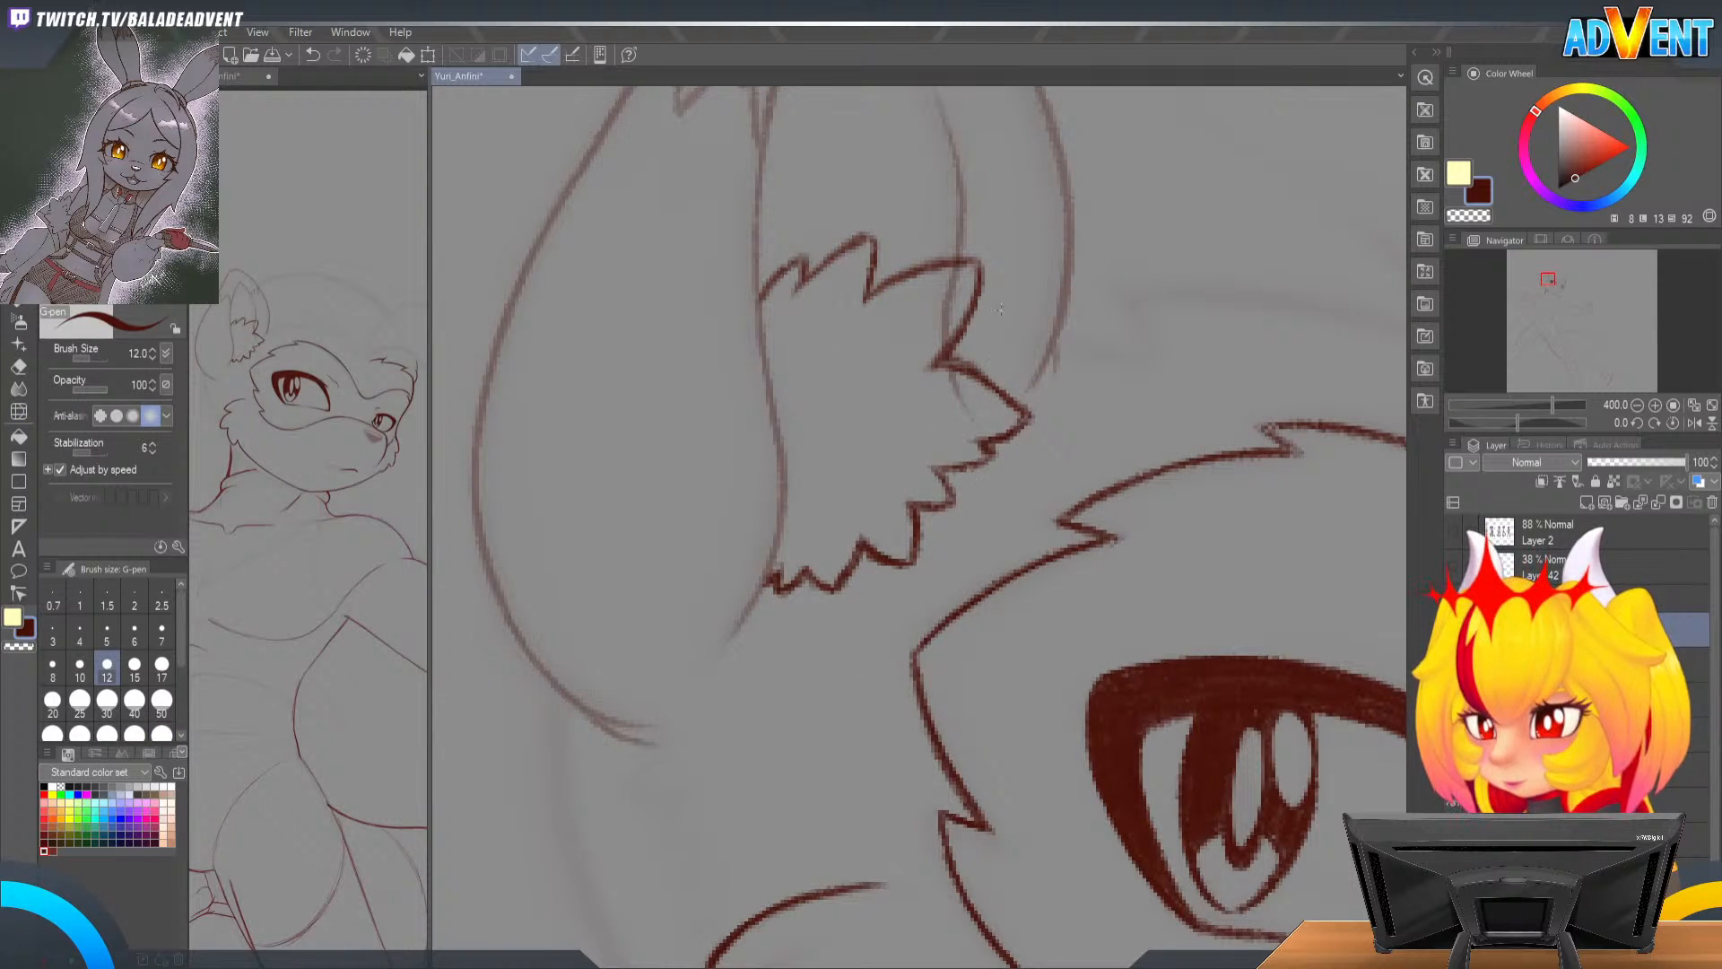
pyautogui.press('p')
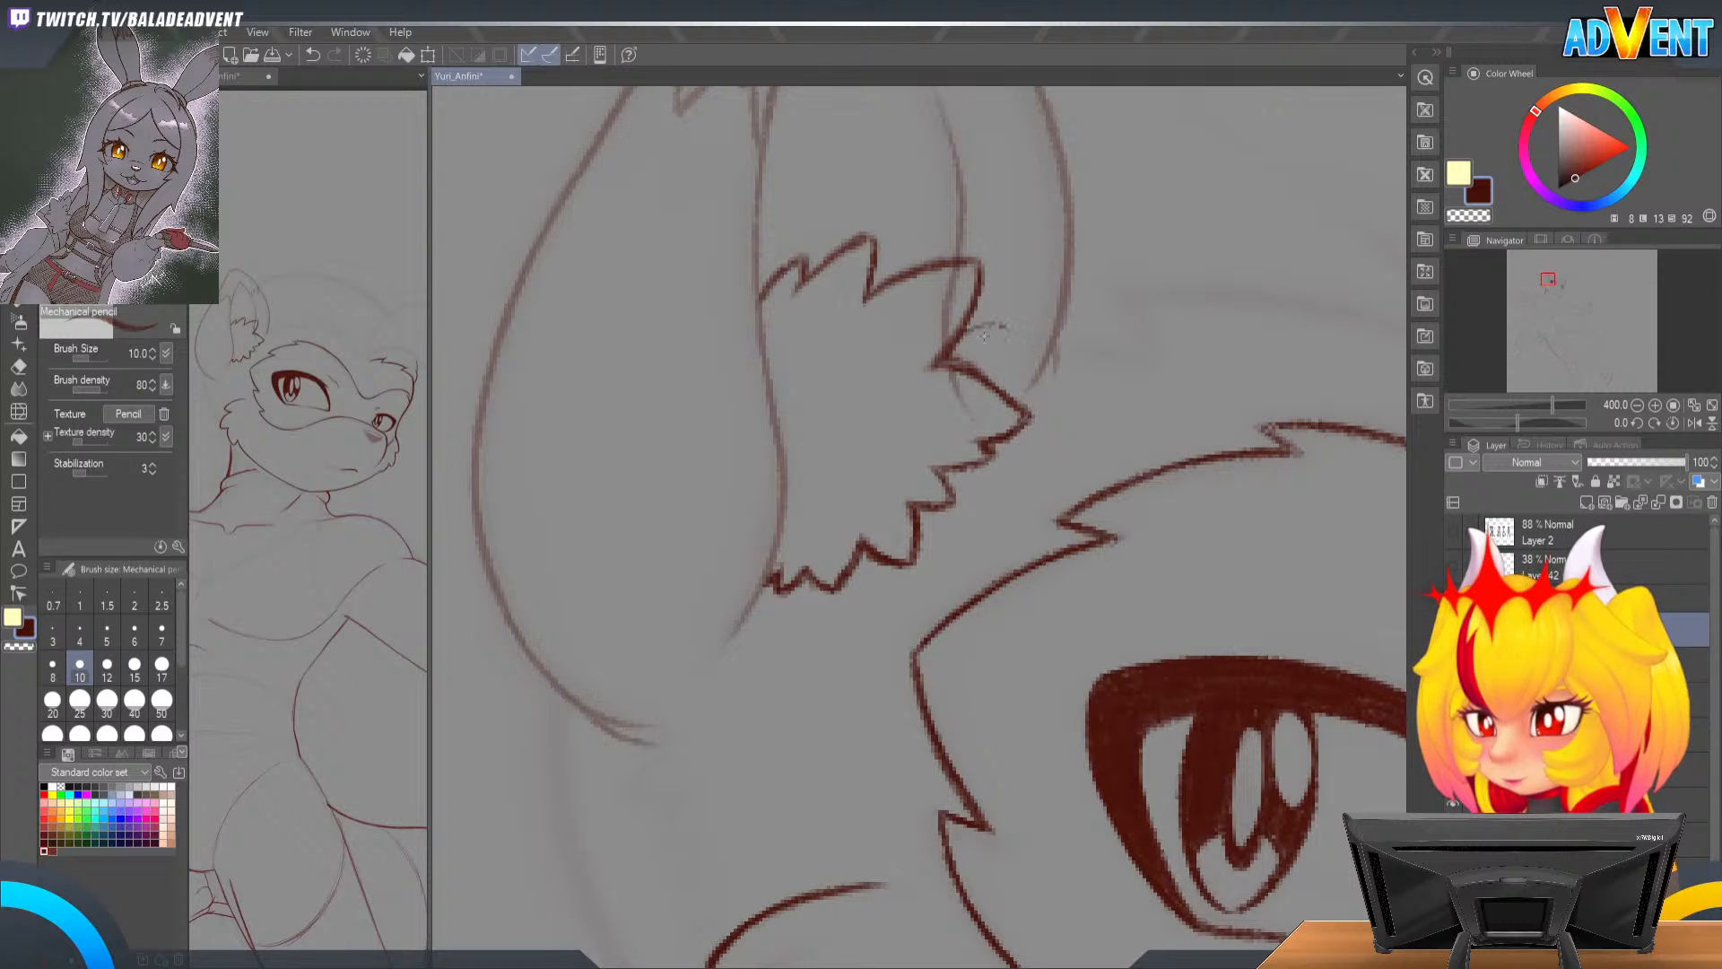
# Step: Undo the last stroke and redraw the small pointed fur tuft on the inner-ear fur's eye-side edge with the mechanical pencil
pyautogui.hotkey('ctrl', 'z')
pyautogui.press('r')
pyautogui.moveTo(1176, 269)
pyautogui.mouseDown()
pyautogui.moveTo(903, 293)
pyautogui.moveTo(758, 367)
pyautogui.mouseUp()
pyautogui.press('space')
pyautogui.moveTo(873, 353); pyautogui.dragTo(923, 345)
pyautogui.press('p')
pyautogui.press('p')
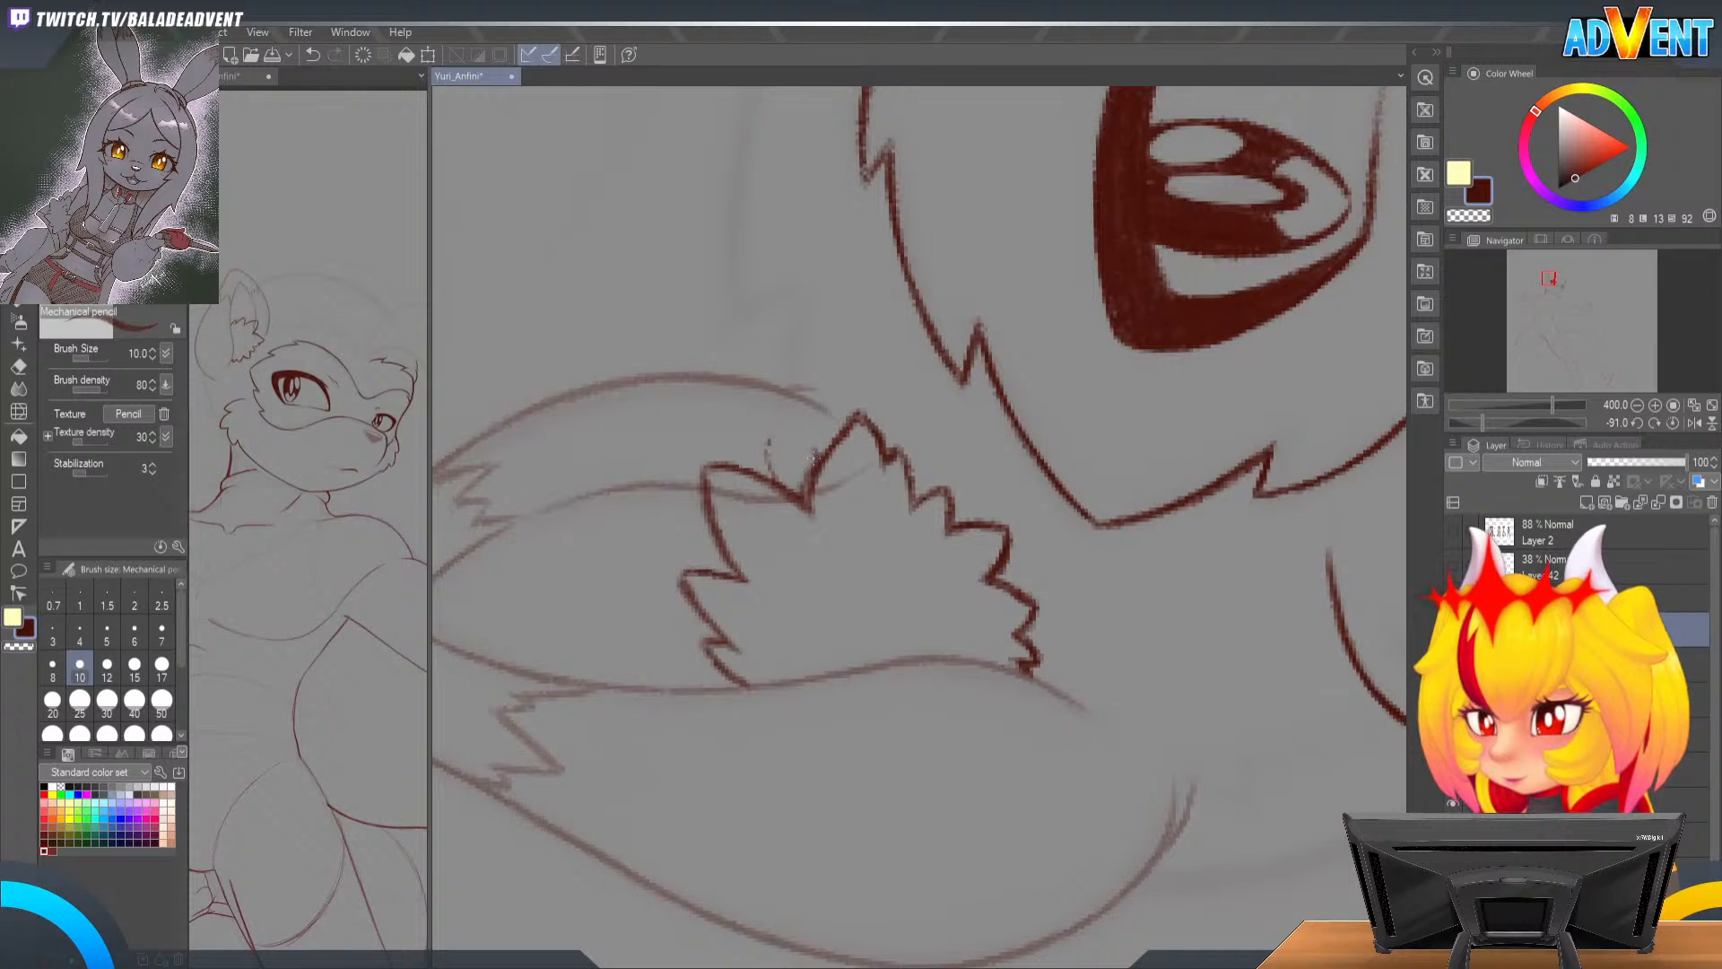
pyautogui.moveTo(780, 446)
pyautogui.mouseDown()
pyautogui.moveTo(819, 507)
pyautogui.moveTo(801, 479)
pyautogui.moveTo(789, 509)
pyautogui.moveTo(759, 413)
pyautogui.mouseUp()
pyautogui.press('e')
pyautogui.press('r')
pyautogui.moveTo(885, 260)
pyautogui.mouseDown()
pyautogui.moveTo(1032, 455)
pyautogui.moveTo(1043, 518)
pyautogui.mouseUp()
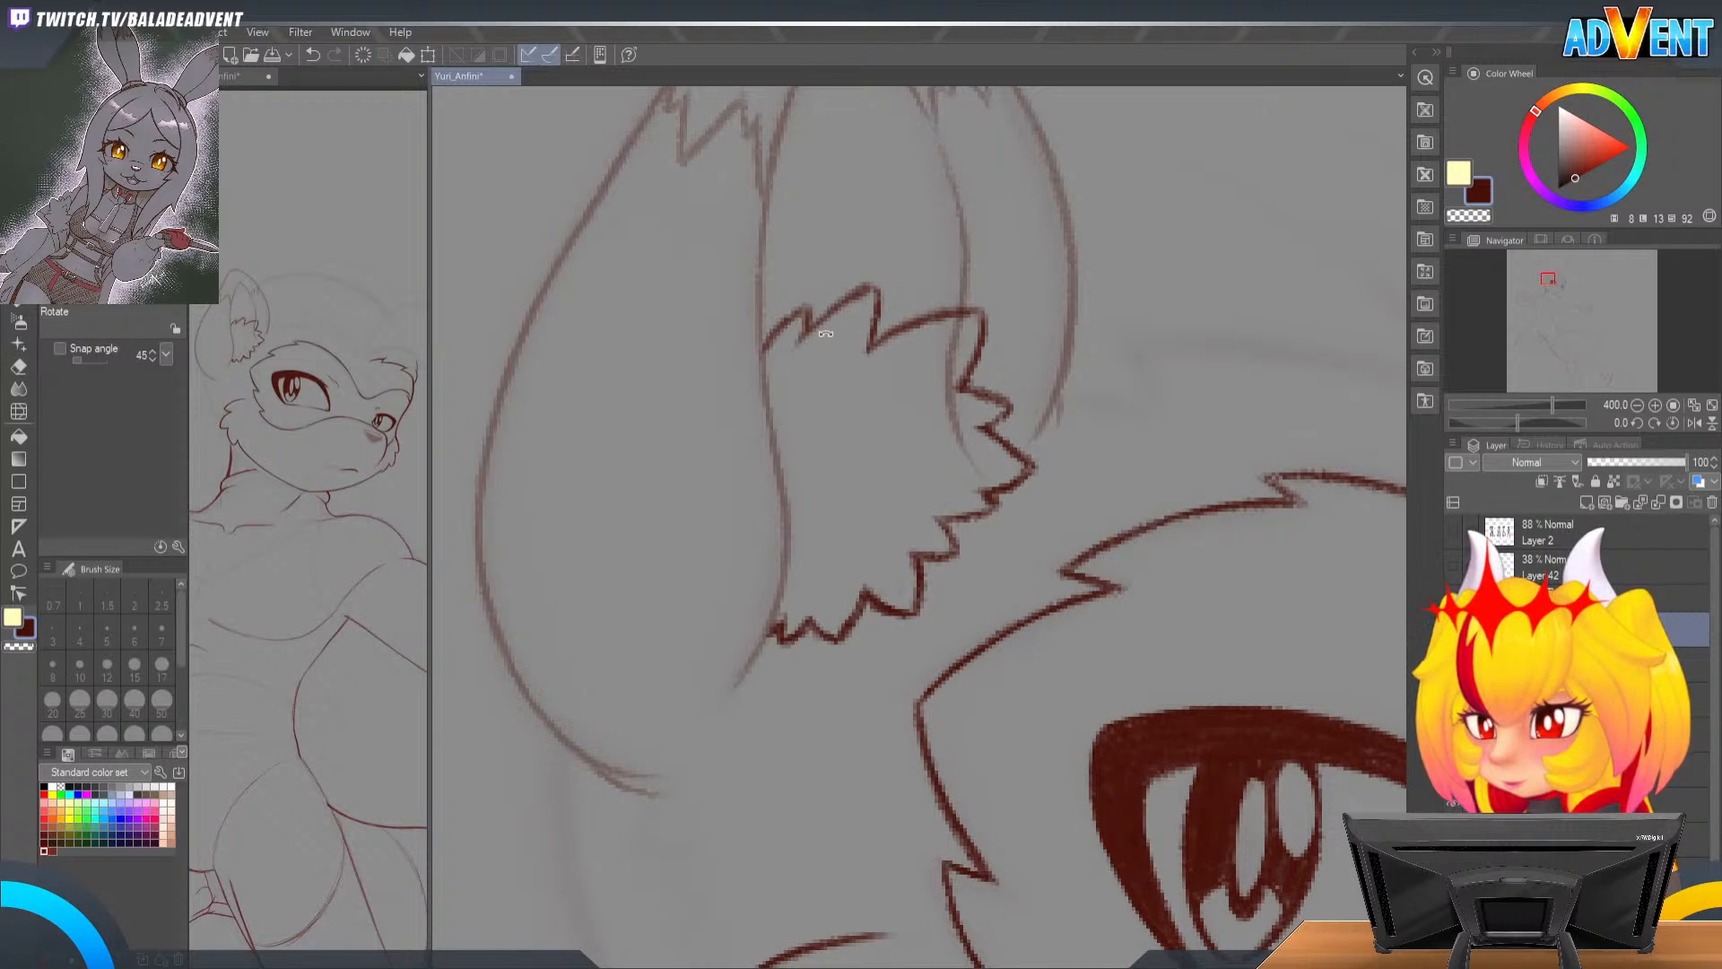
# Step: Reshape the inner-ear fur outline with Liquify, pulling its upper and lower ends toward the ear line, and erase the overhanging end
pyautogui.click(19, 413)
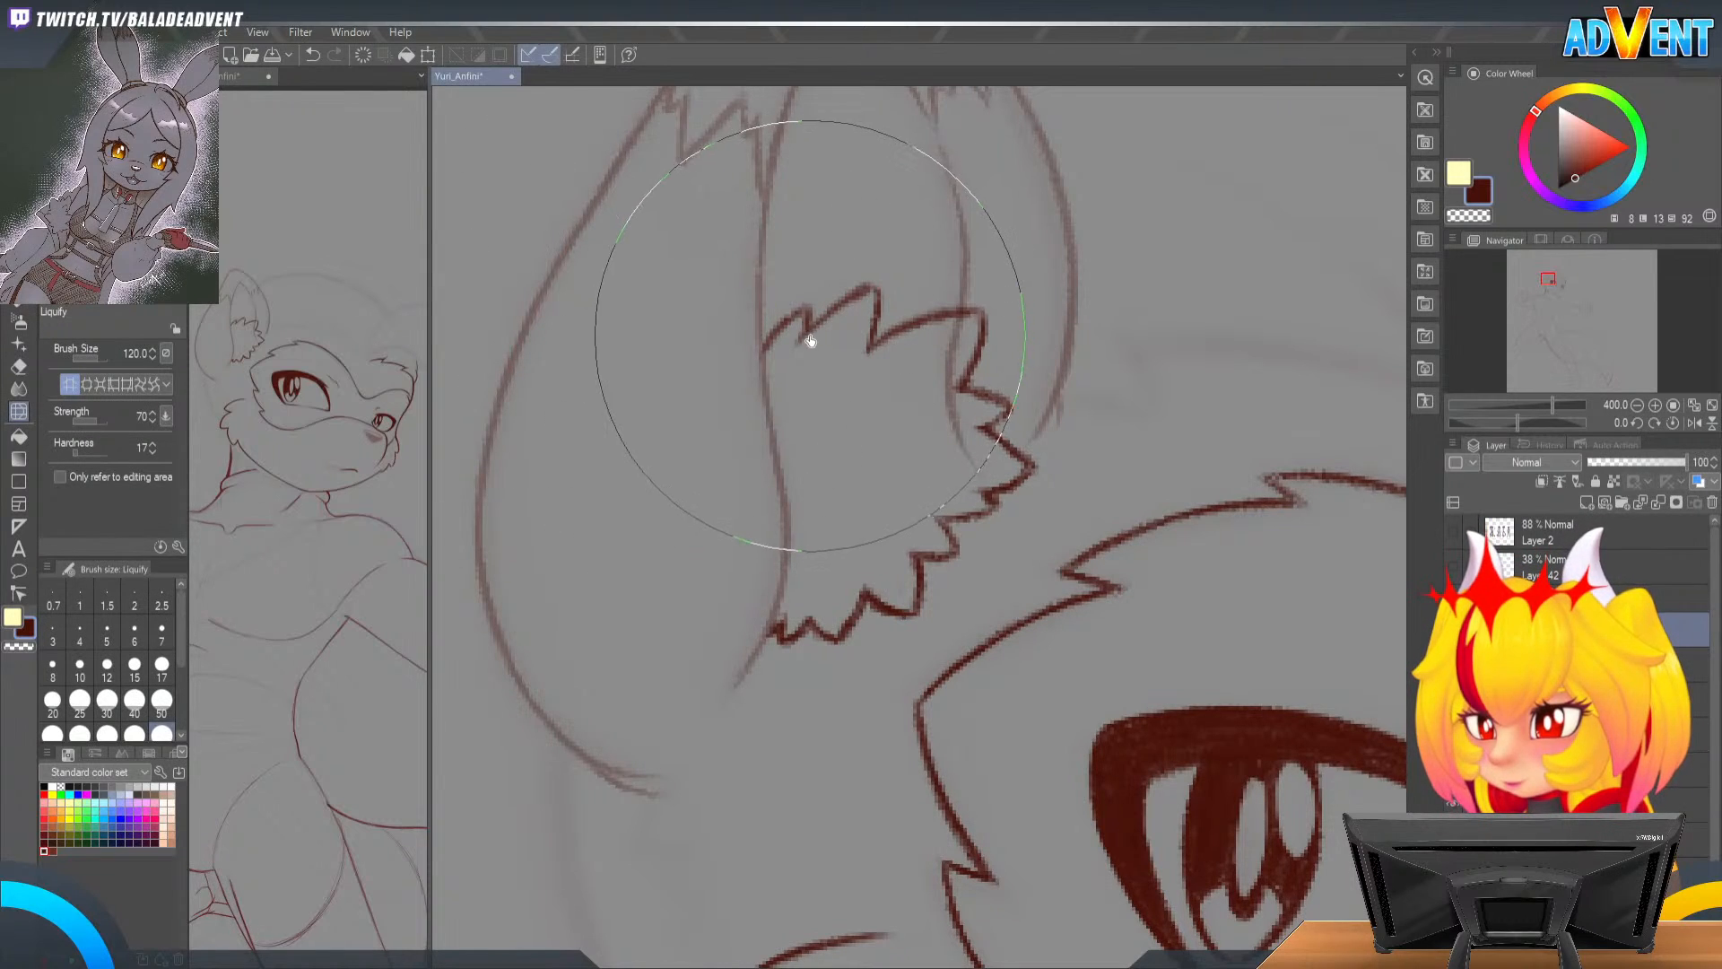
pyautogui.press('[')
pyautogui.press('[')
pyautogui.moveTo(832, 327); pyautogui.dragTo(803, 311)
pyautogui.press(']')
pyautogui.press(']')
pyautogui.press(']')
pyautogui.moveTo(1028, 518); pyautogui.dragTo(978, 547)
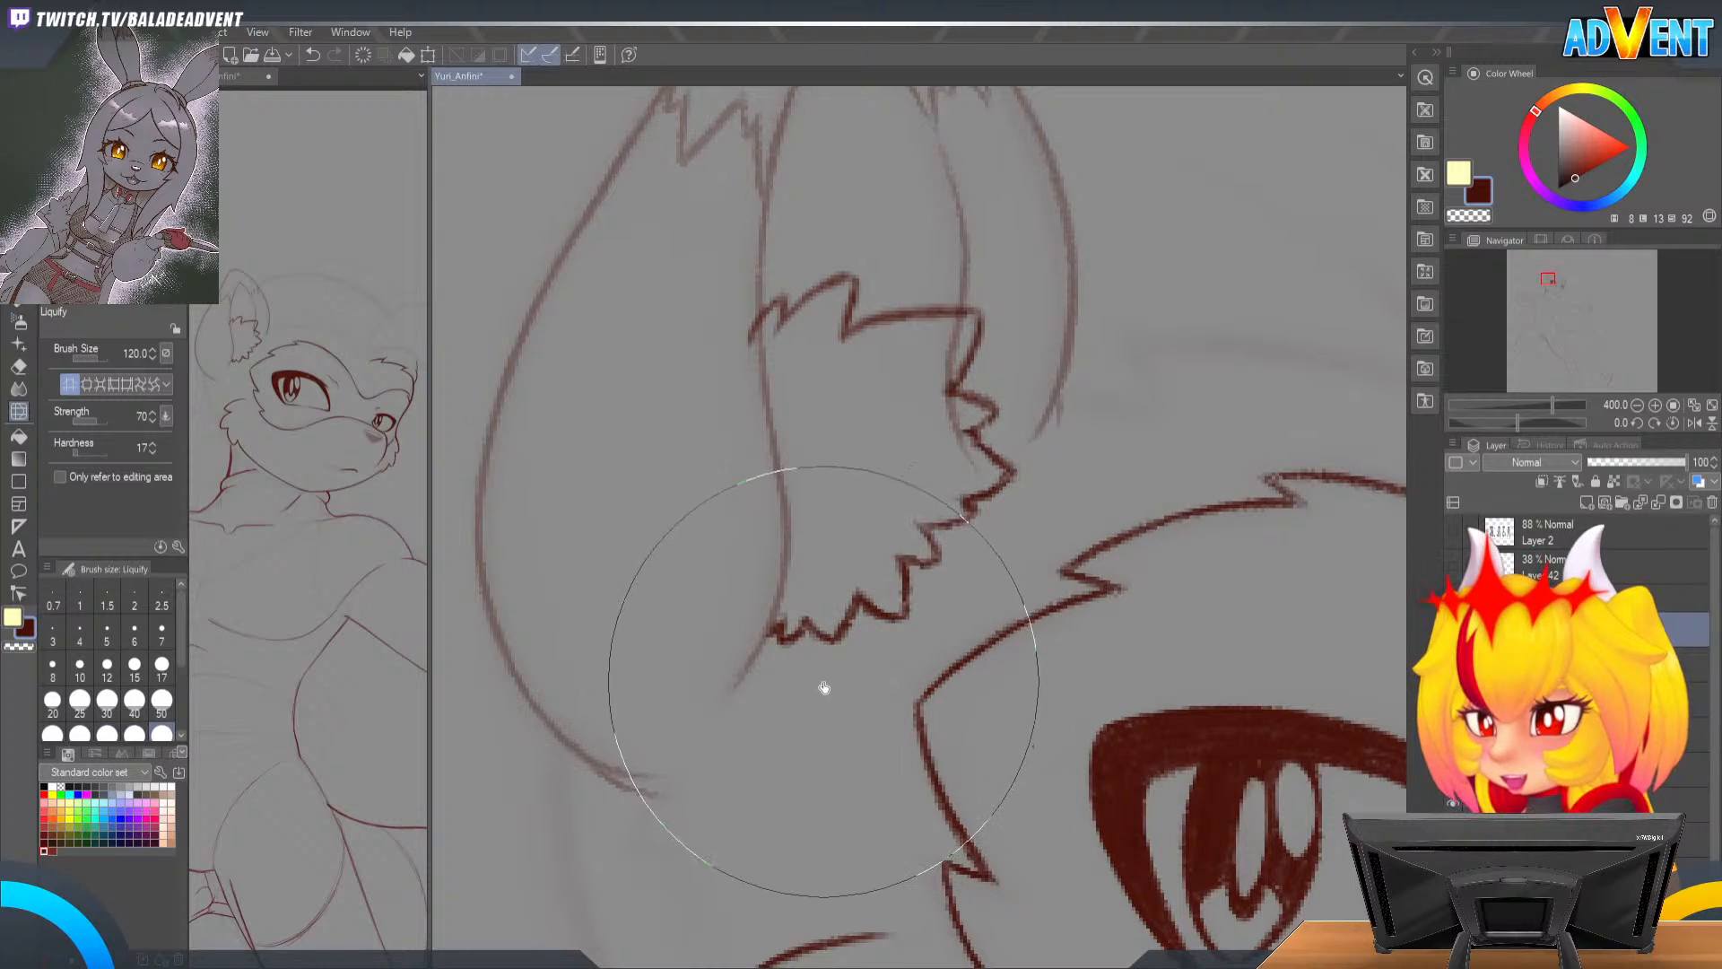
pyautogui.moveTo(822, 673); pyautogui.dragTo(791, 722)
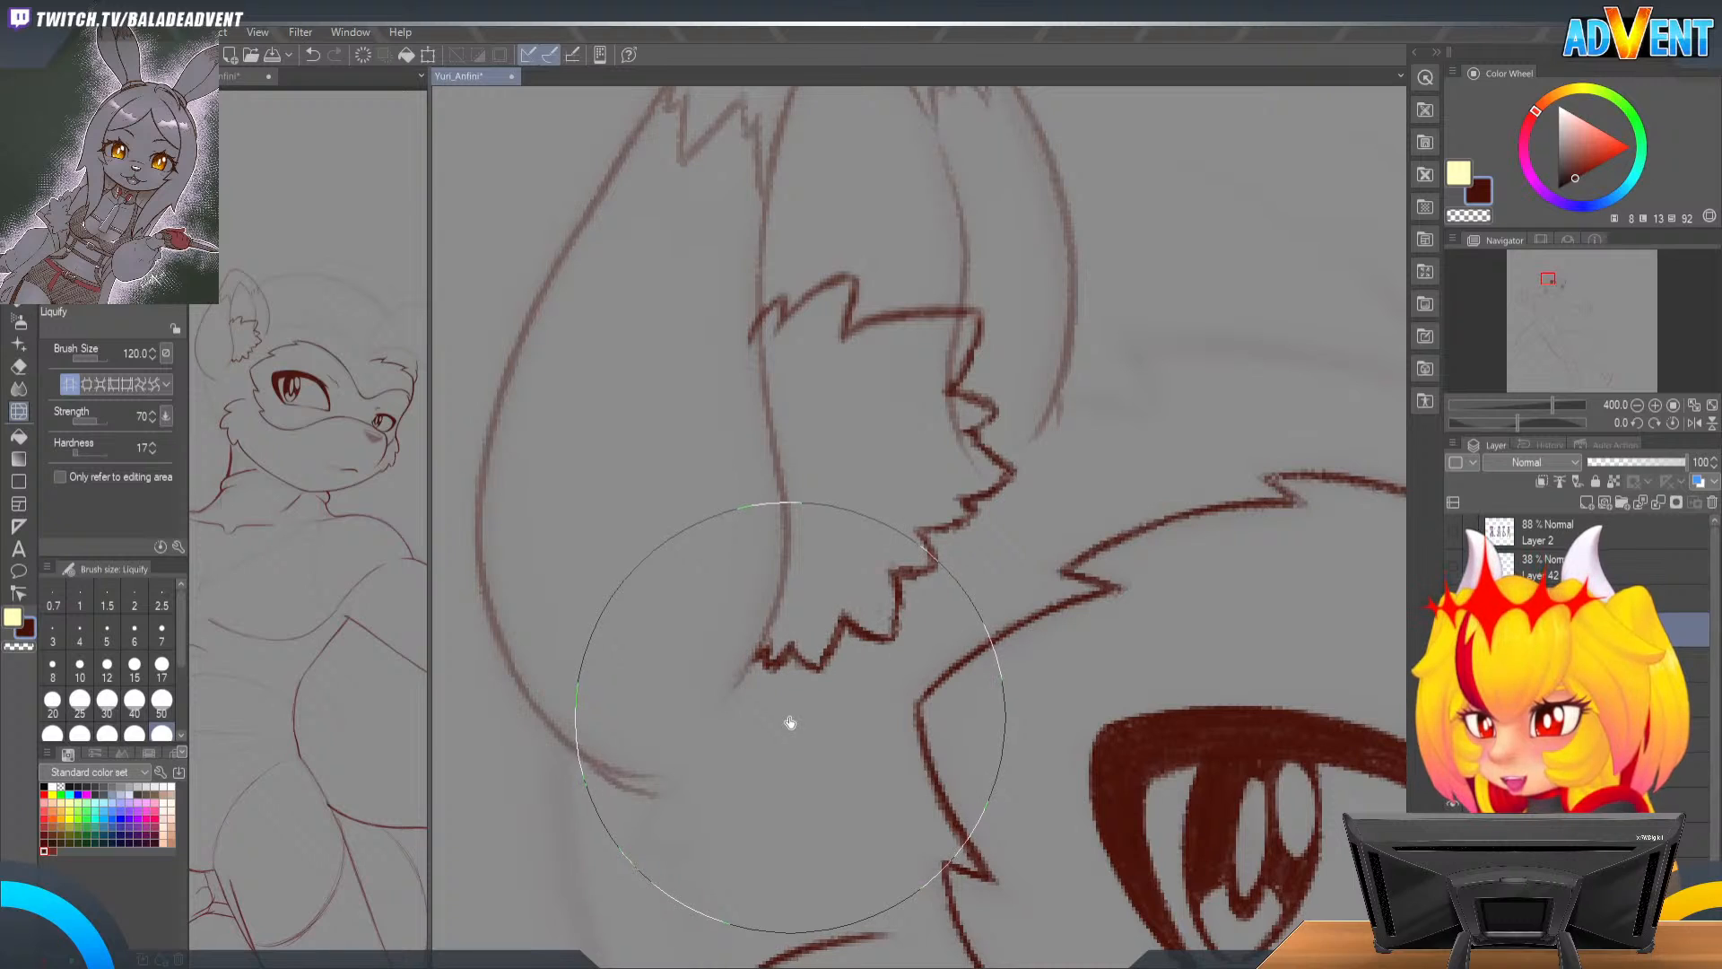
pyautogui.moveTo(1010, 377); pyautogui.dragTo(1020, 381)
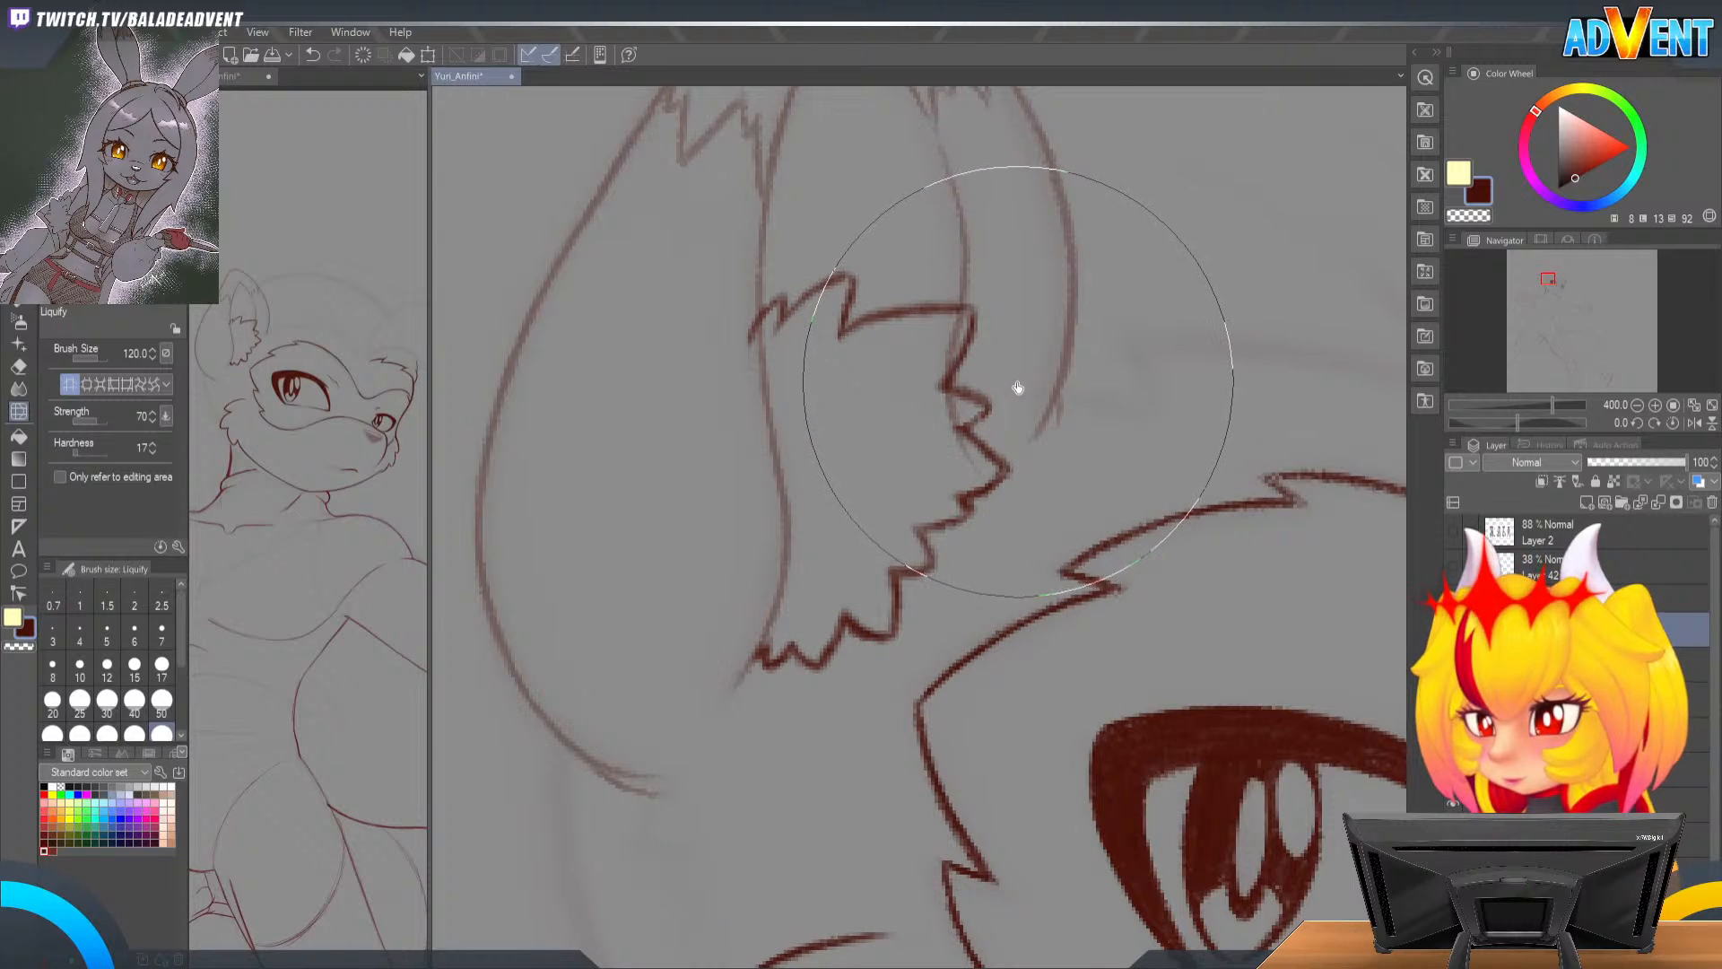
pyautogui.press('e')
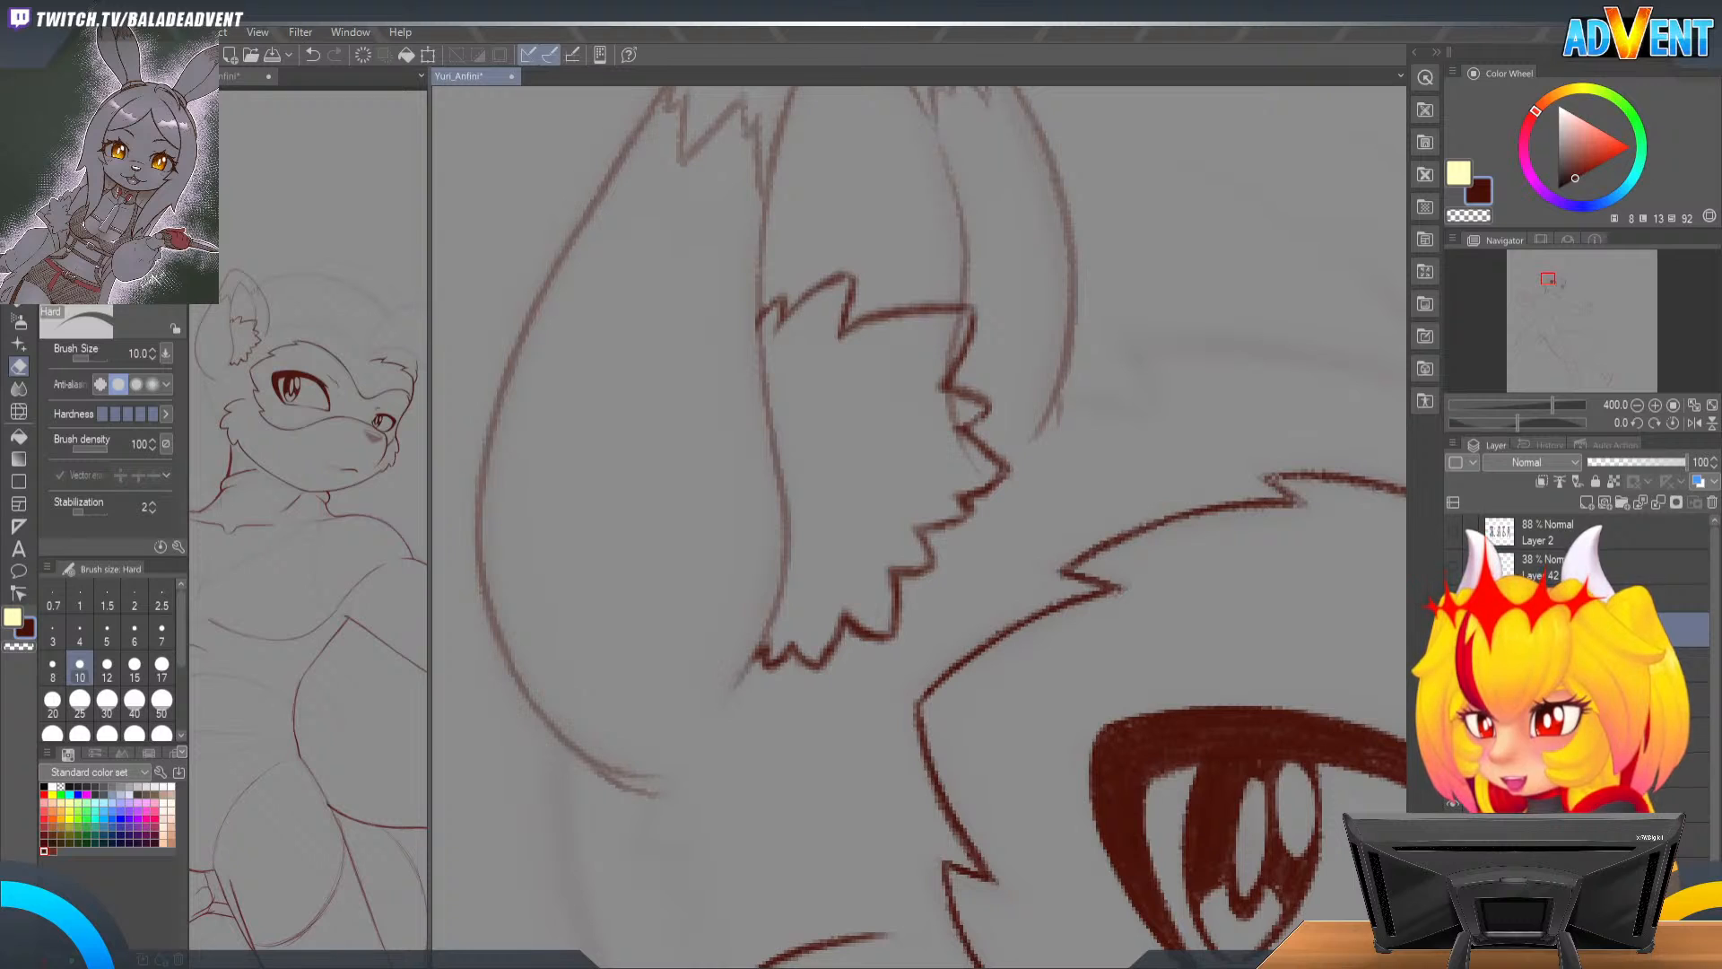
# Step: Set the ear outline layer's opacity to 100% and fade the rough sketch layer to 8%
pyautogui.click(1624, 734)
pyautogui.moveTo(1638, 464); pyautogui.dragTo(1694, 466)
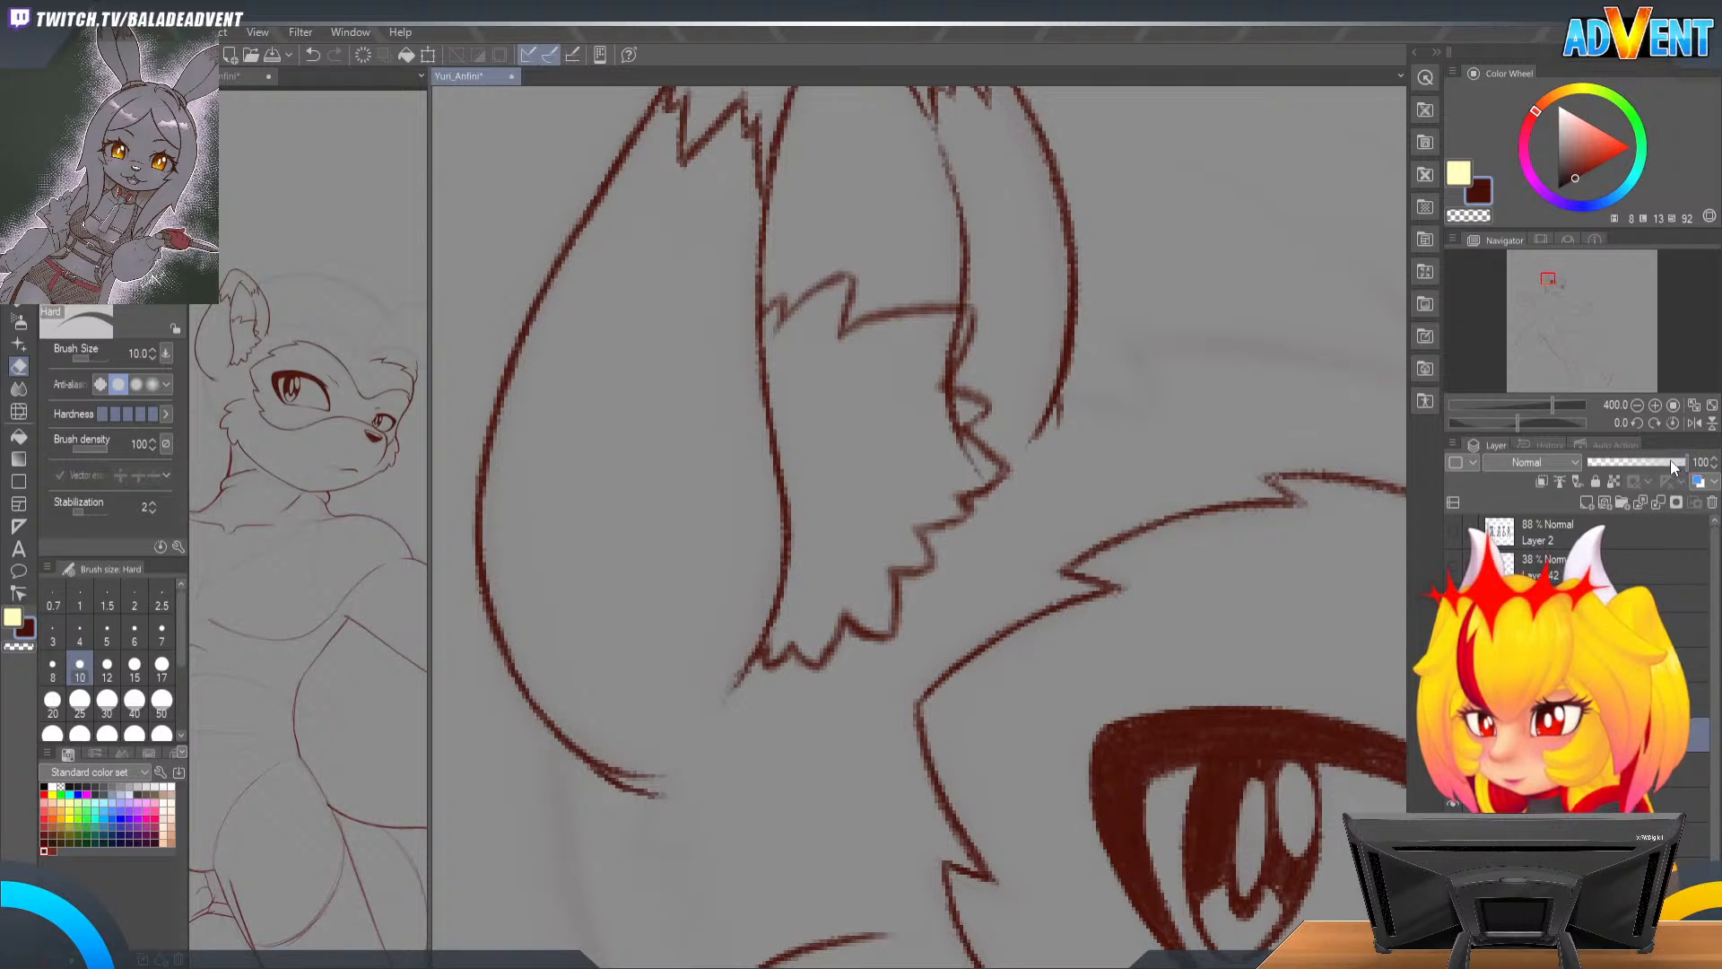
pyautogui.moveTo(1258, 352); pyautogui.dragTo(1105, 446)
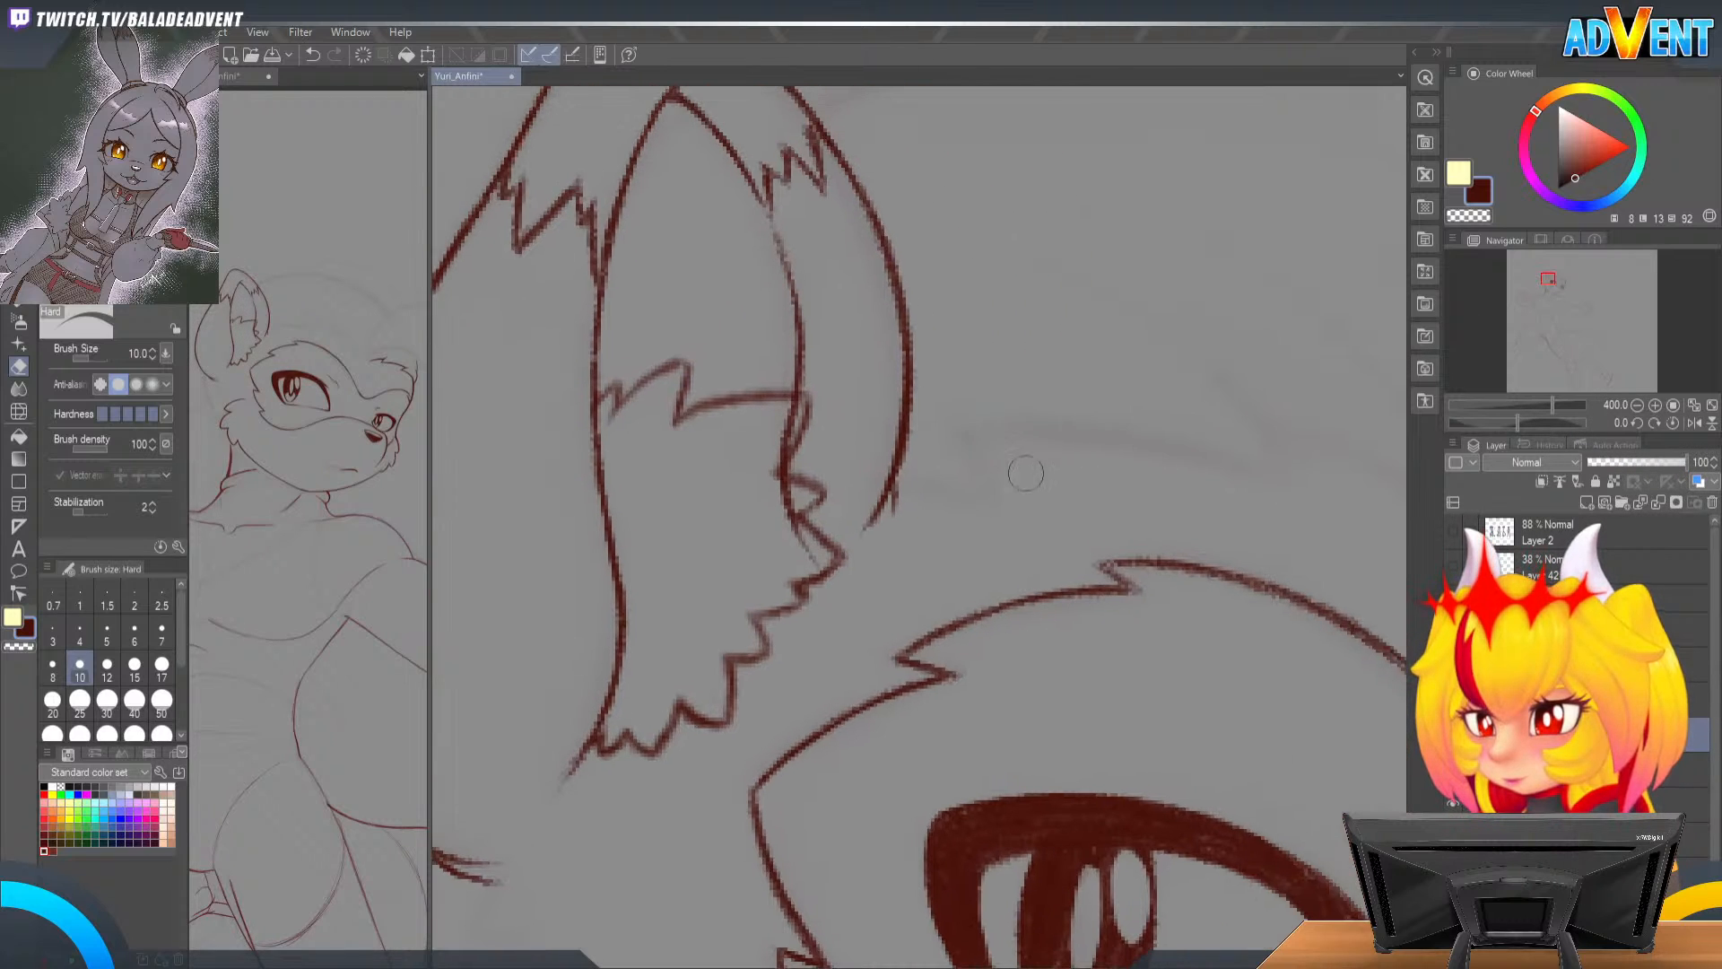
pyautogui.keyDown('ctrl'); pyautogui.click(1101, 532); pyautogui.keyUp('ctrl')
pyautogui.moveTo(1199, 630); pyautogui.dragTo(944, 550)
pyautogui.keyDown('alt'); pyautogui.click(1049, 594); pyautogui.keyUp('alt')
pyautogui.keyDown('alt'); pyautogui.click(1049, 594); pyautogui.keyUp('alt')
pyautogui.keyDown('alt'); pyautogui.click(1051, 595); pyautogui.keyUp('alt')
pyautogui.moveTo(1182, 681); pyautogui.dragTo(1202, 634)
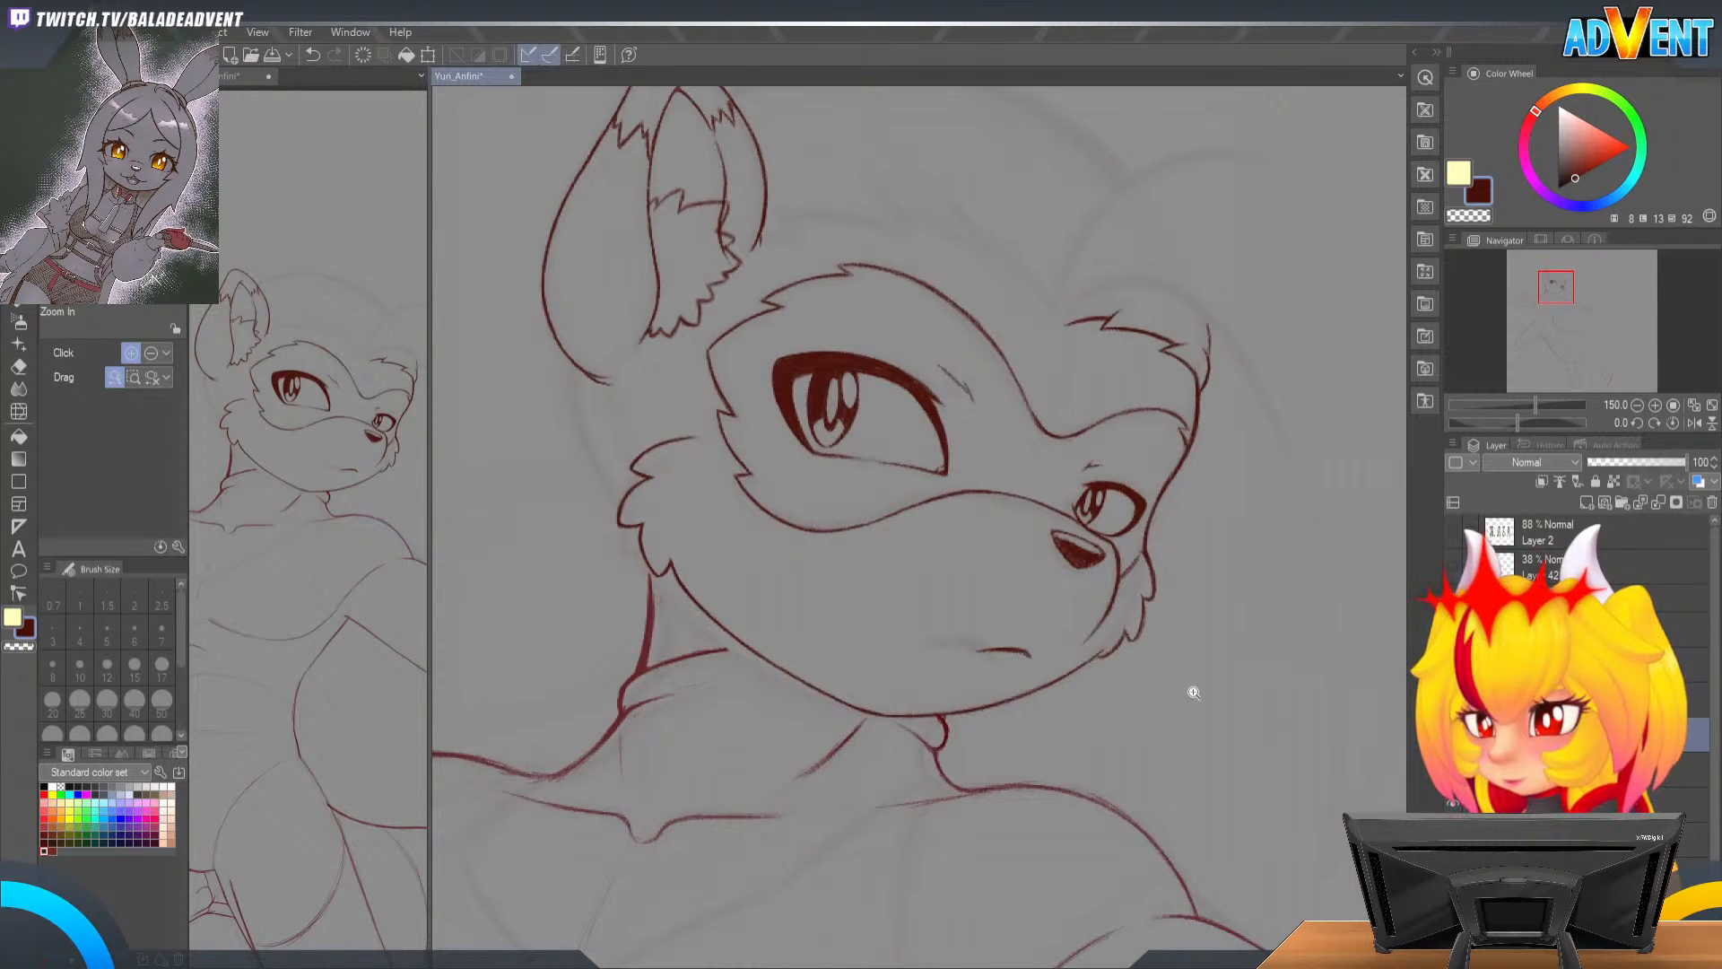
pyautogui.moveTo(1192, 546); pyautogui.dragTo(1049, 332)
pyautogui.click(1570, 875)
pyautogui.moveTo(1606, 462); pyautogui.dragTo(1595, 462)
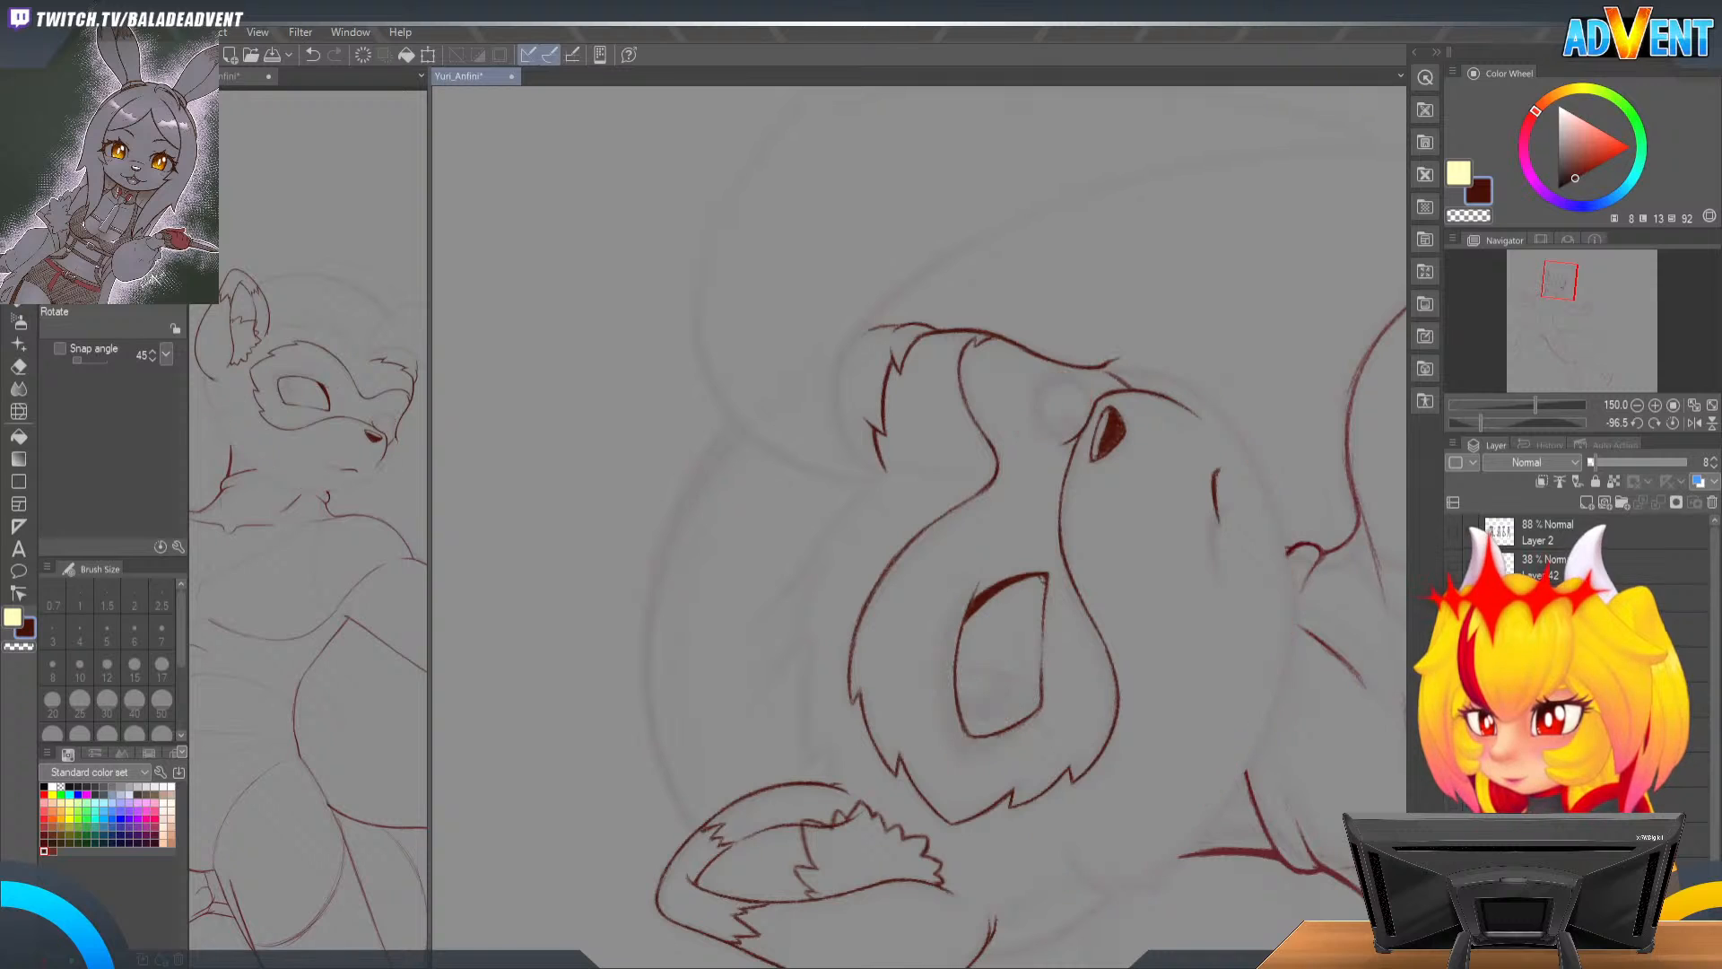
# Step: Show the hidden face line layer and draw a small pointed fur tuft rising from the ear's edge nearest the eye
pyautogui.click(1455, 795)
pyautogui.hotkey('ctrl', 'space')
pyautogui.click(907, 504)
pyautogui.moveTo(907, 503); pyautogui.dragTo(1040, 244)
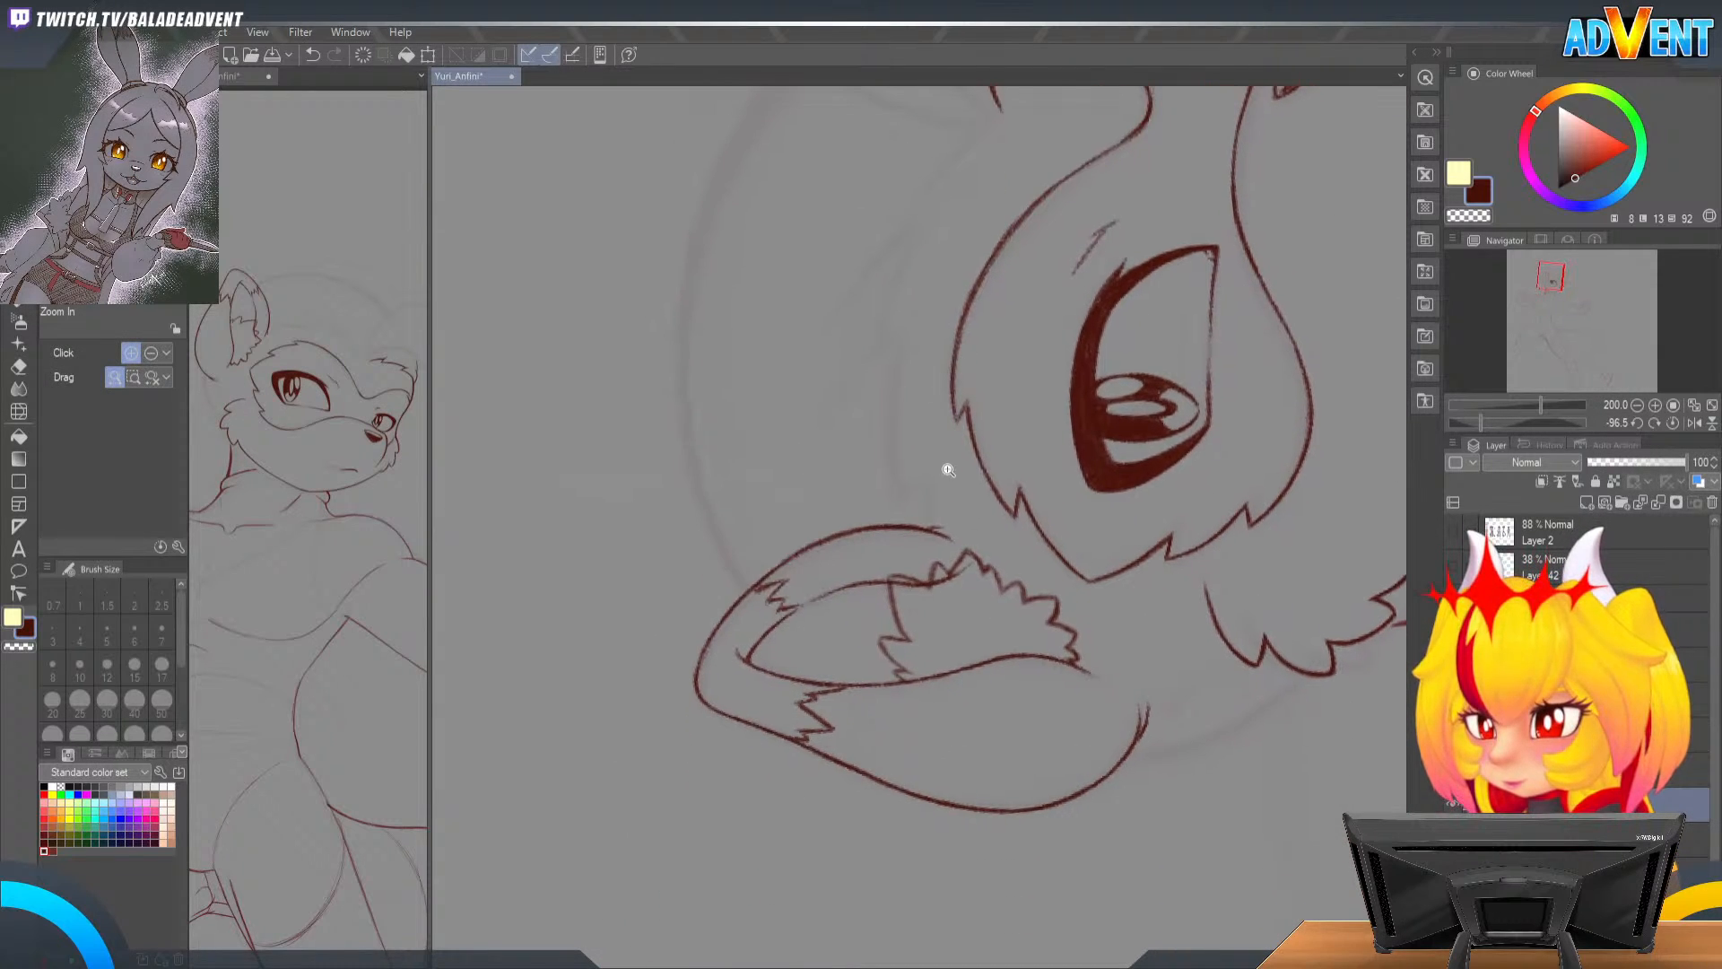
pyautogui.click(912, 493)
pyautogui.moveTo(906, 498); pyautogui.dragTo(918, 589)
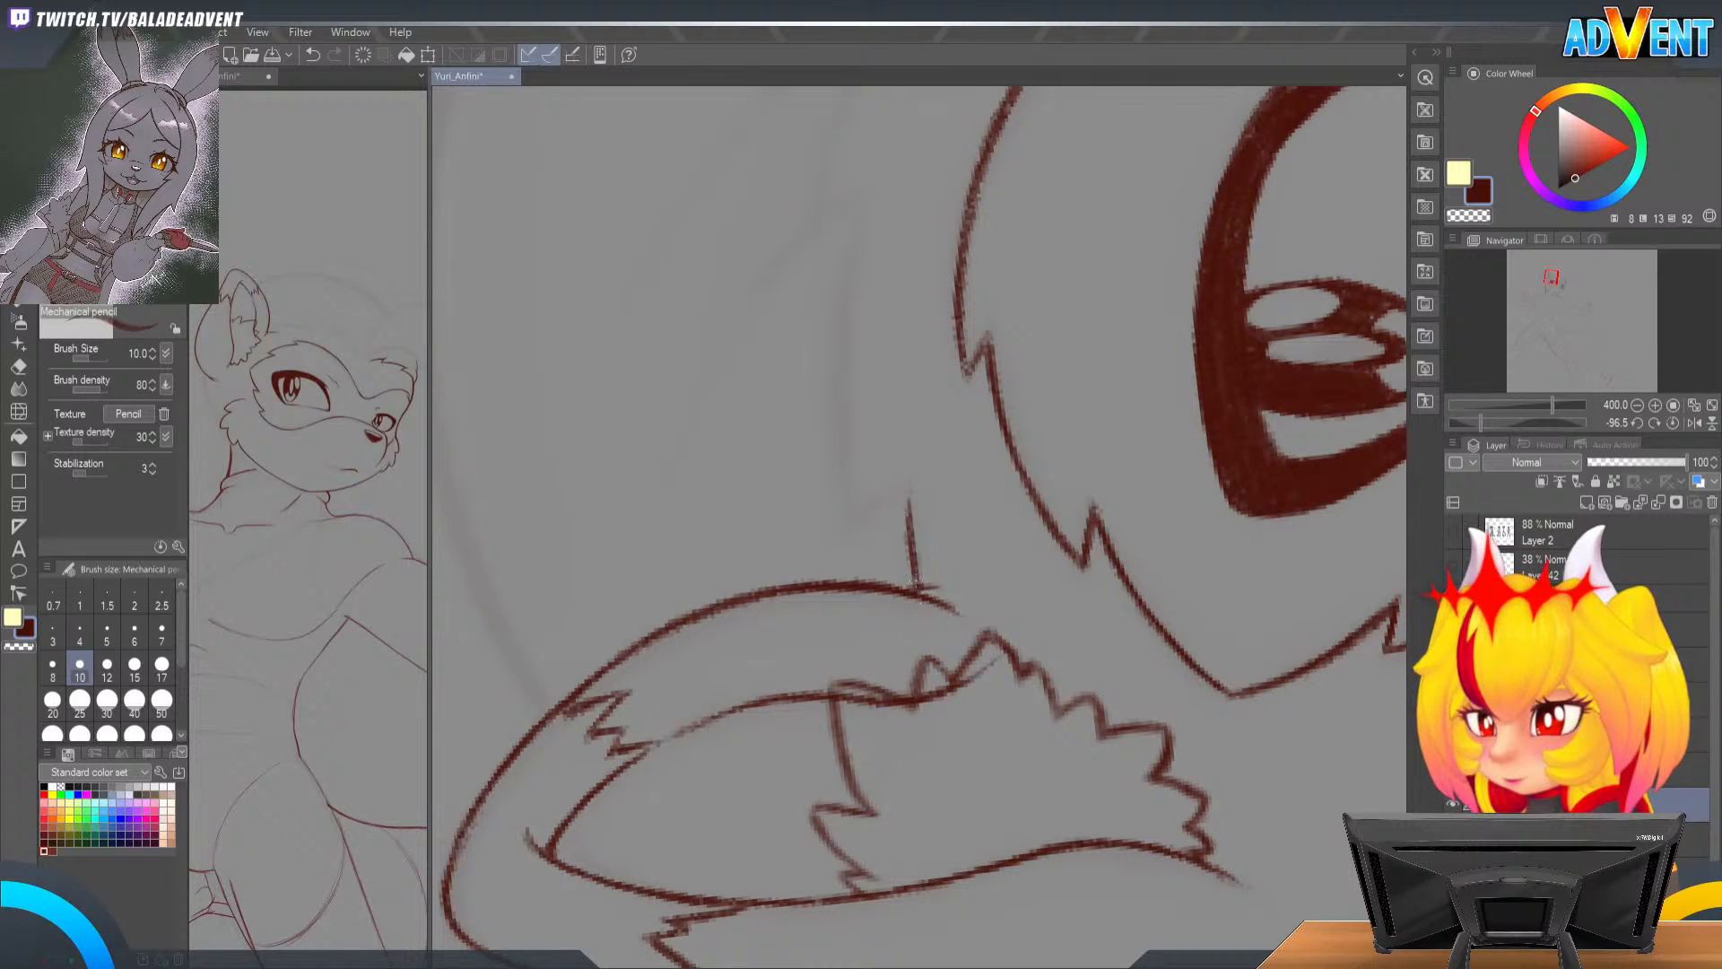
pyautogui.moveTo(897, 489); pyautogui.dragTo(845, 570)
pyautogui.moveTo(908, 477); pyautogui.dragTo(864, 529)
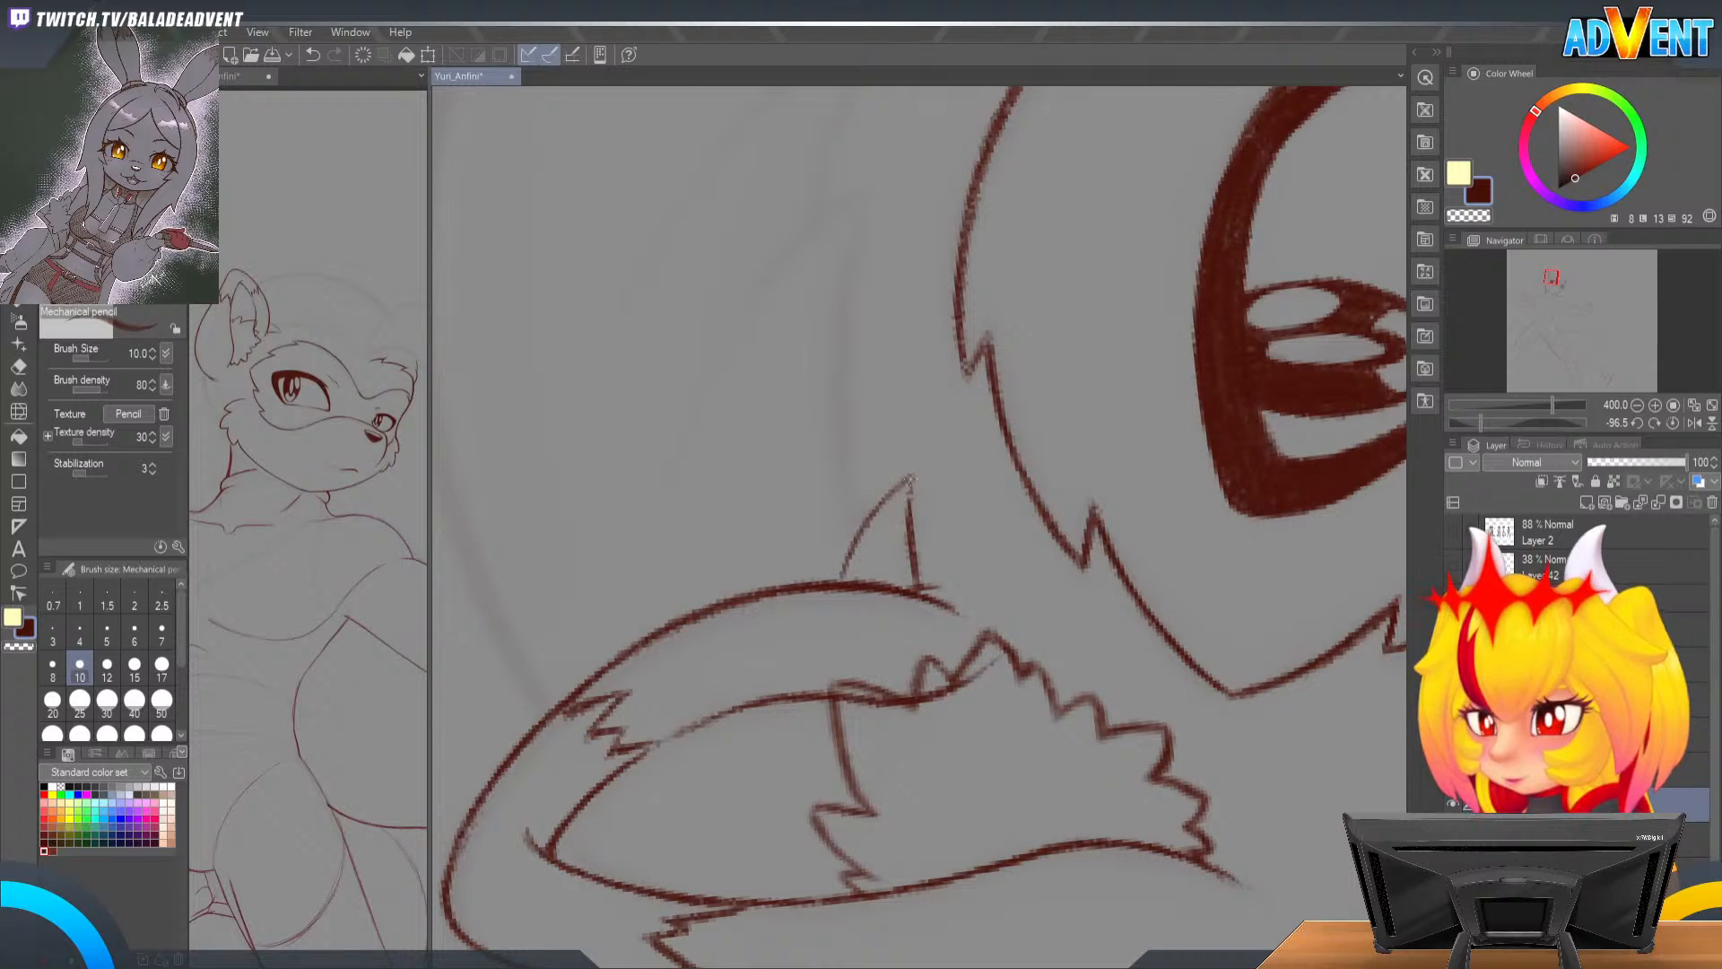
pyautogui.moveTo(910, 479); pyautogui.dragTo(916, 572)
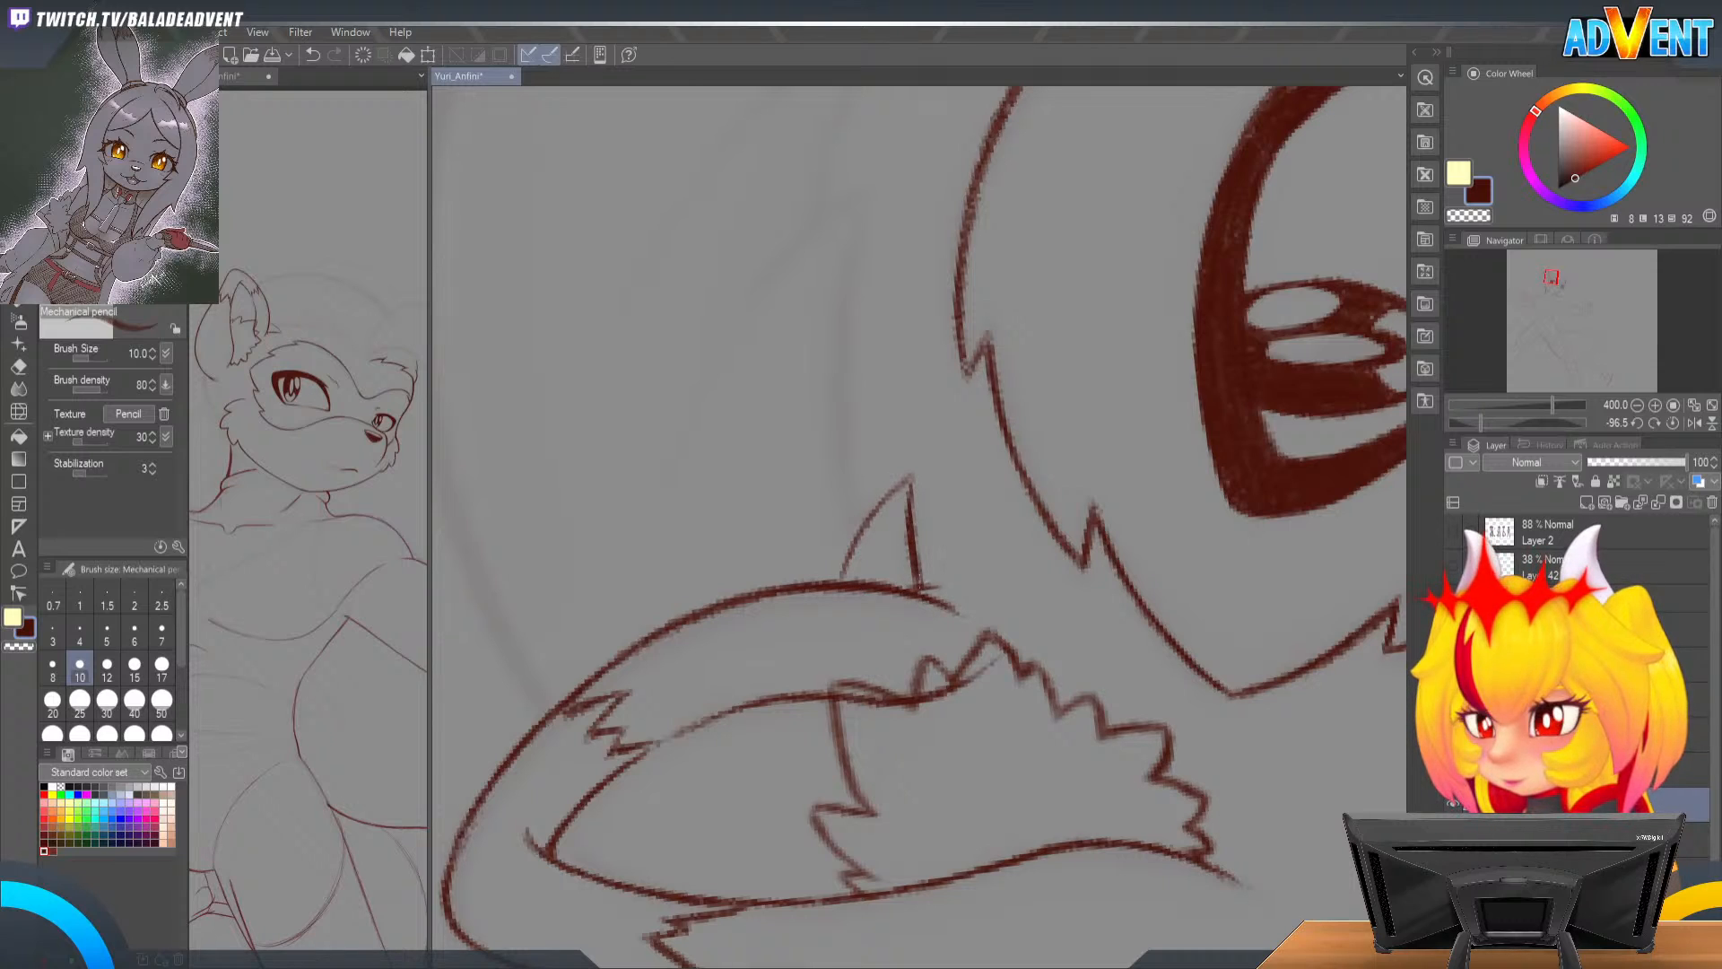
pyautogui.moveTo(909, 512)
pyautogui.mouseDown()
pyautogui.moveTo(911, 479)
pyautogui.moveTo(921, 583)
pyautogui.mouseUp()
pyautogui.moveTo(911, 479); pyautogui.dragTo(843, 578)
# Step: Draw and darken a long, slightly curved line along the top of the head, ending at the small tuft beside the ear
pyautogui.moveTo(901, 432); pyautogui.dragTo(904, 627)
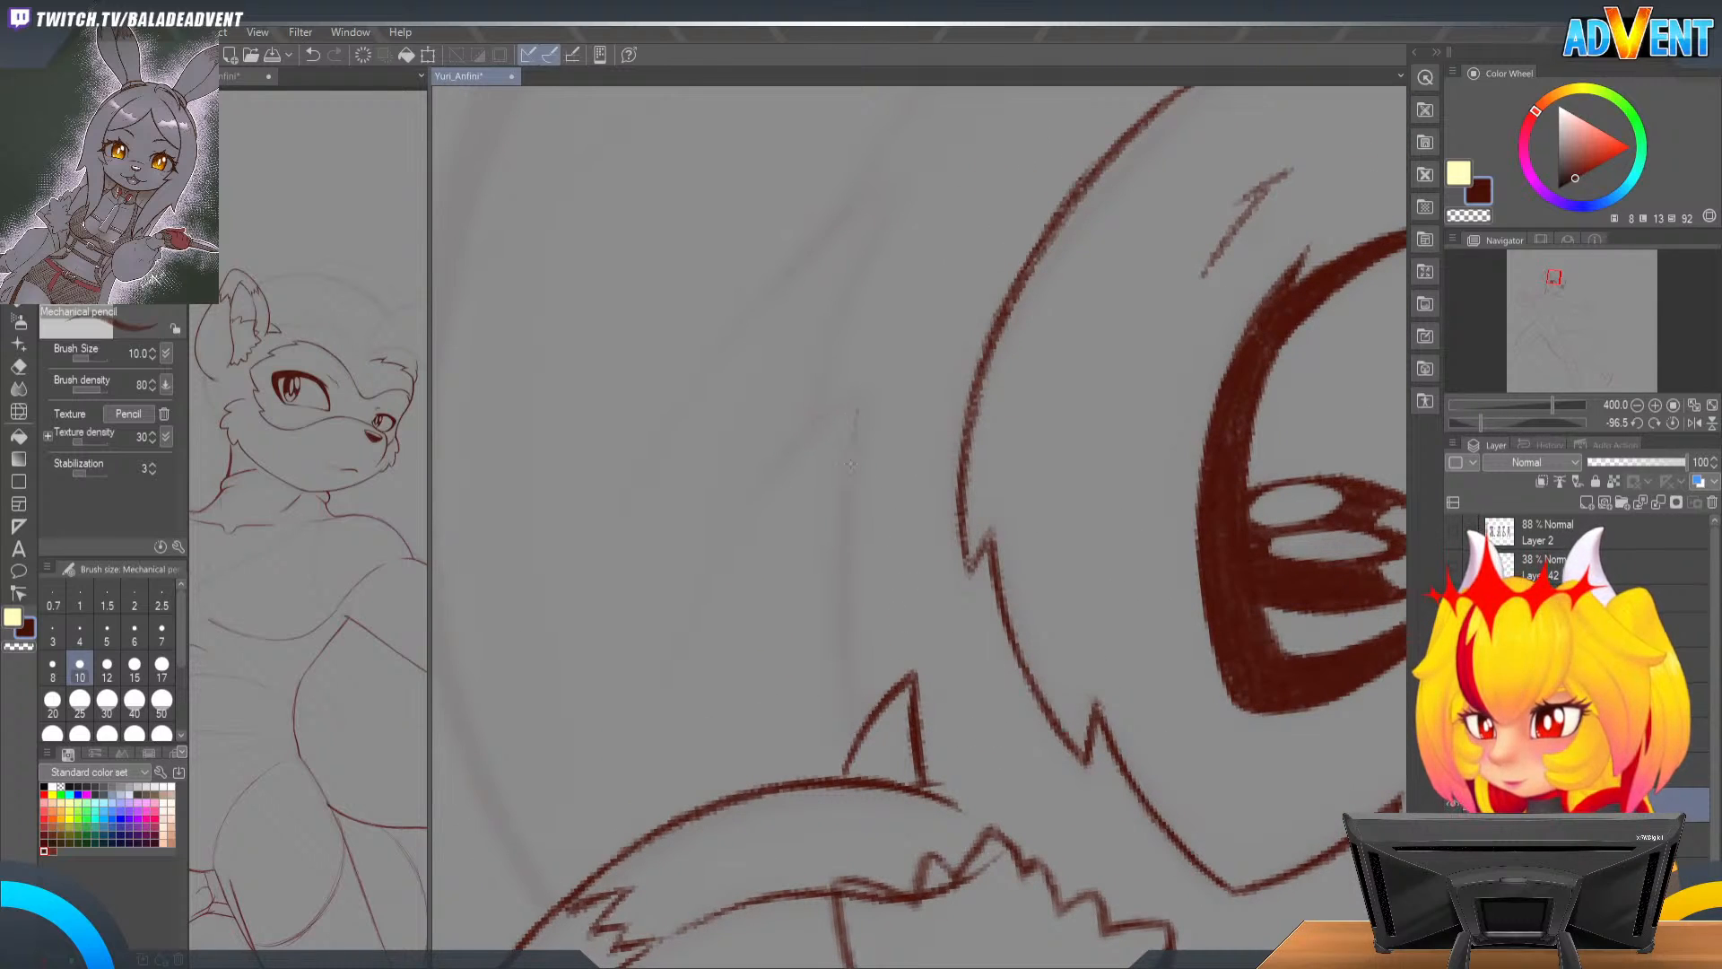
pyautogui.moveTo(854, 439); pyautogui.dragTo(852, 497)
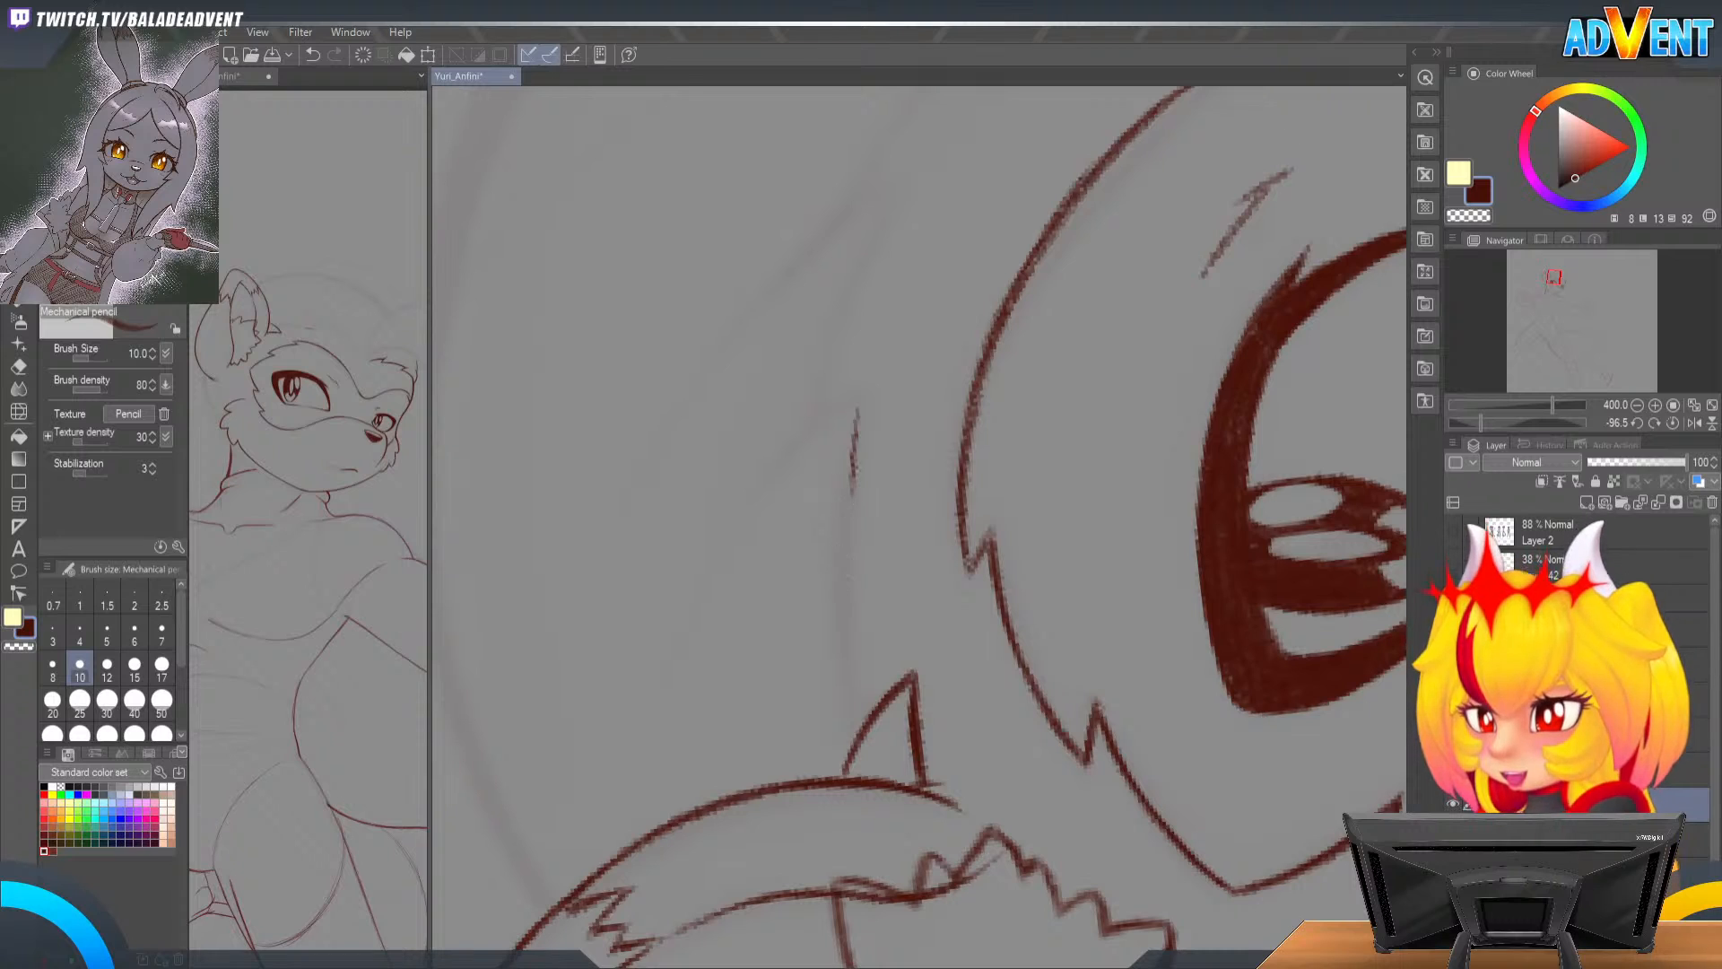
pyautogui.moveTo(859, 402); pyautogui.dragTo(842, 587)
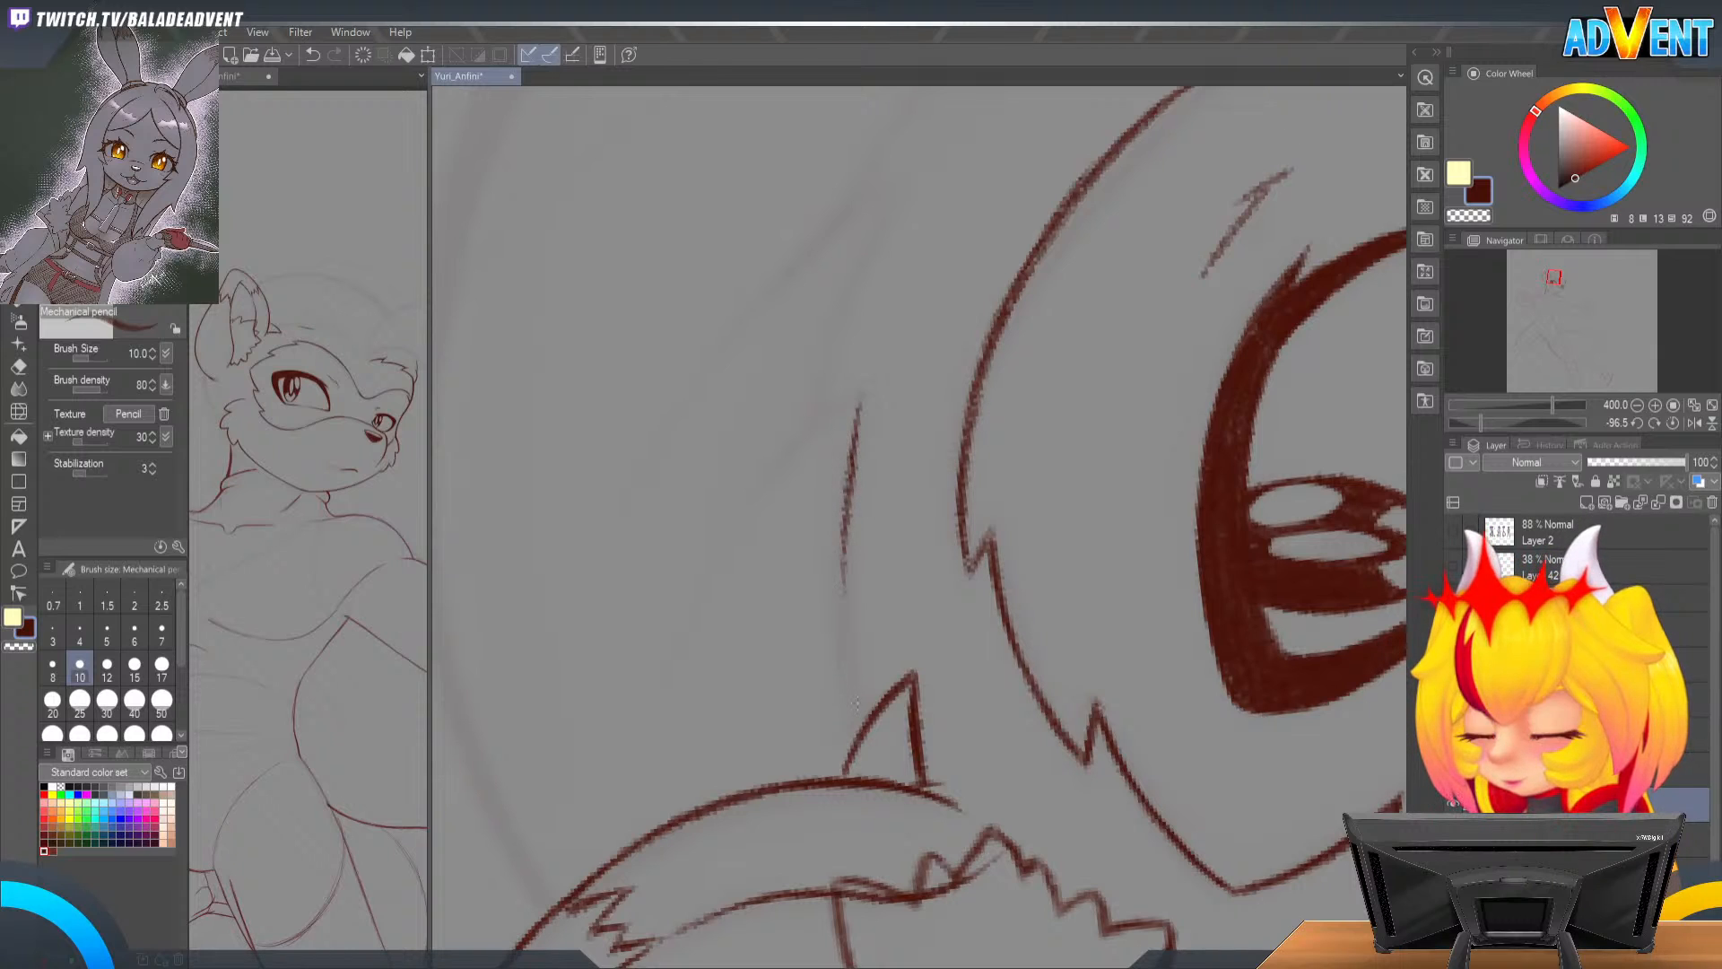
pyautogui.moveTo(857, 699); pyautogui.dragTo(852, 733)
pyautogui.moveTo(849, 650); pyautogui.dragTo(854, 719)
pyautogui.moveTo(845, 610); pyautogui.dragTo(850, 690)
pyautogui.moveTo(849, 575); pyautogui.dragTo(844, 670)
pyautogui.hotkey('ctrl', 'z')
pyautogui.moveTo(848, 573); pyautogui.dragTo(844, 648)
pyautogui.moveTo(849, 538); pyautogui.dragTo(841, 619)
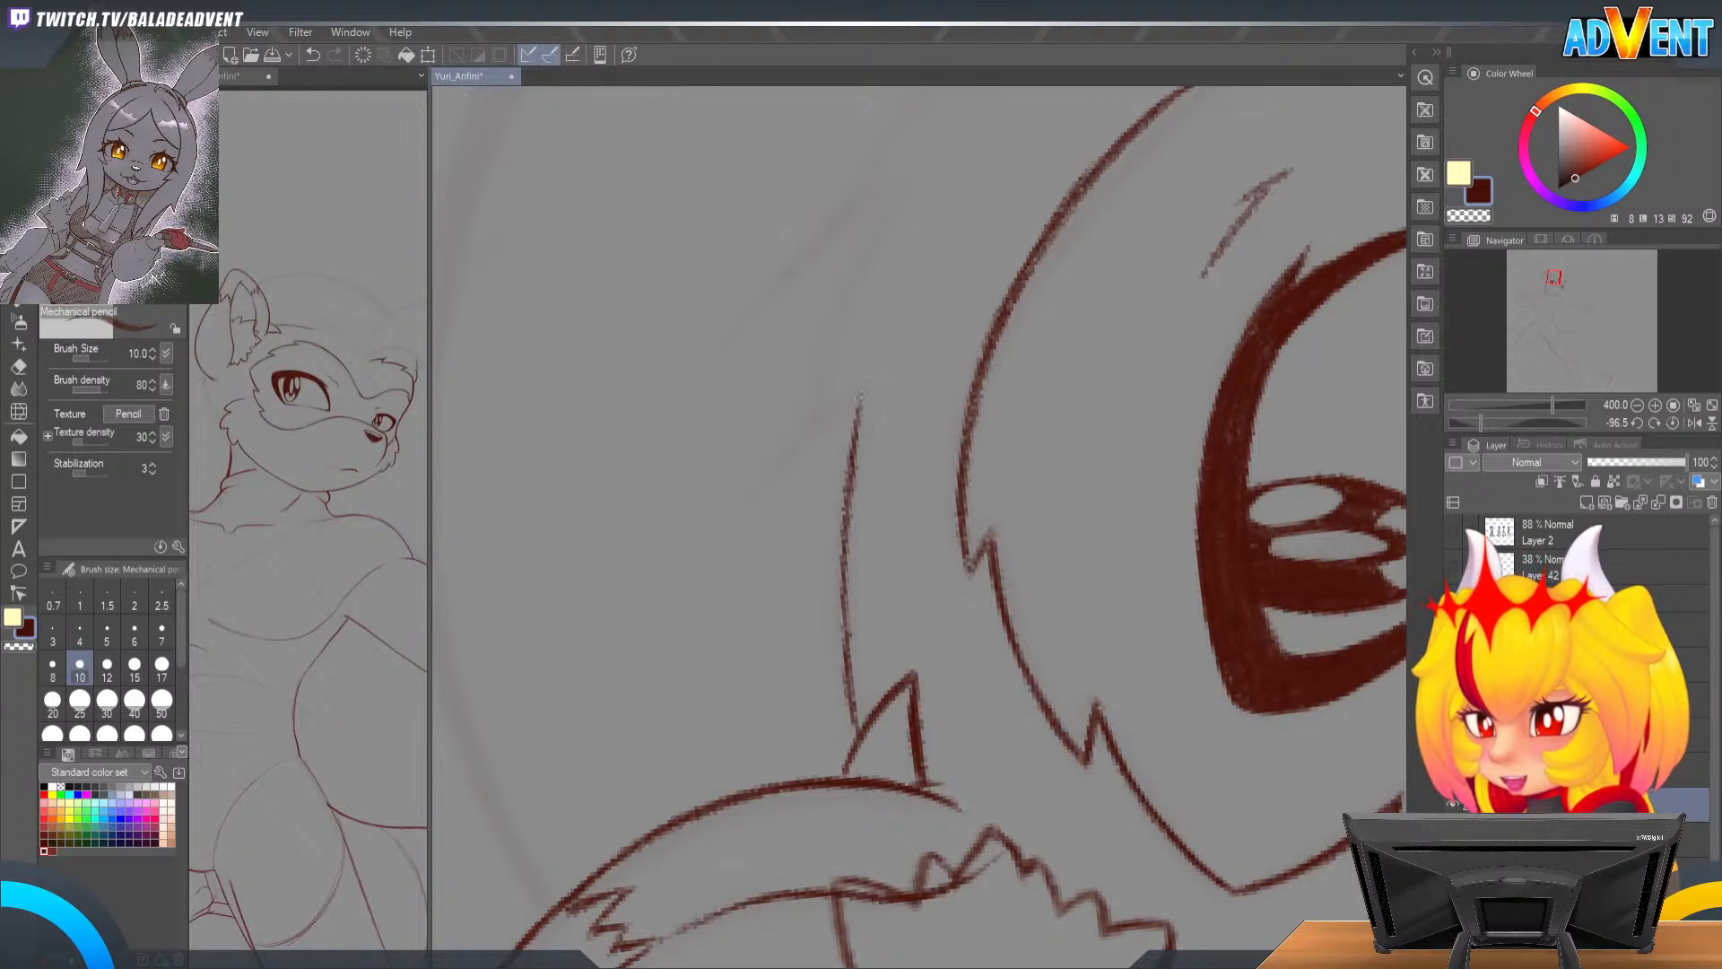
pyautogui.moveTo(846, 532); pyautogui.dragTo(853, 712)
pyautogui.moveTo(852, 695); pyautogui.dragTo(861, 728)
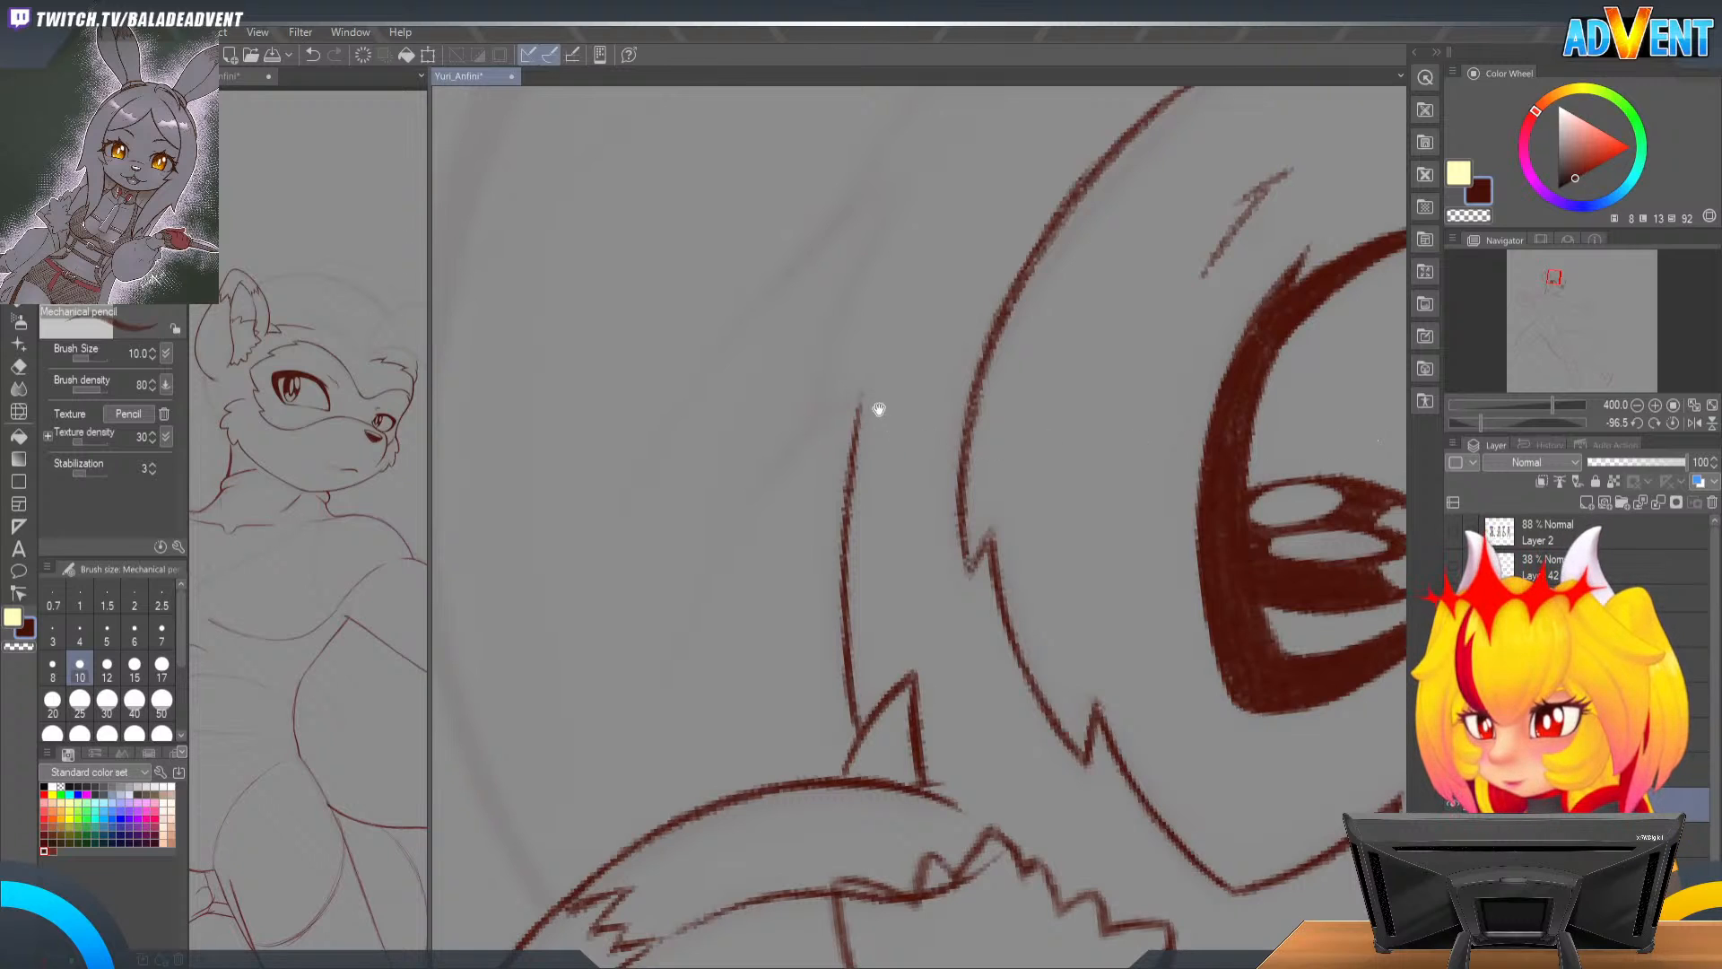
# Step: Draw a curved stroke back from the far end of the long head line to form a fur tip, and darken the tip's edge
pyautogui.moveTo(881, 415); pyautogui.dragTo(1001, 311)
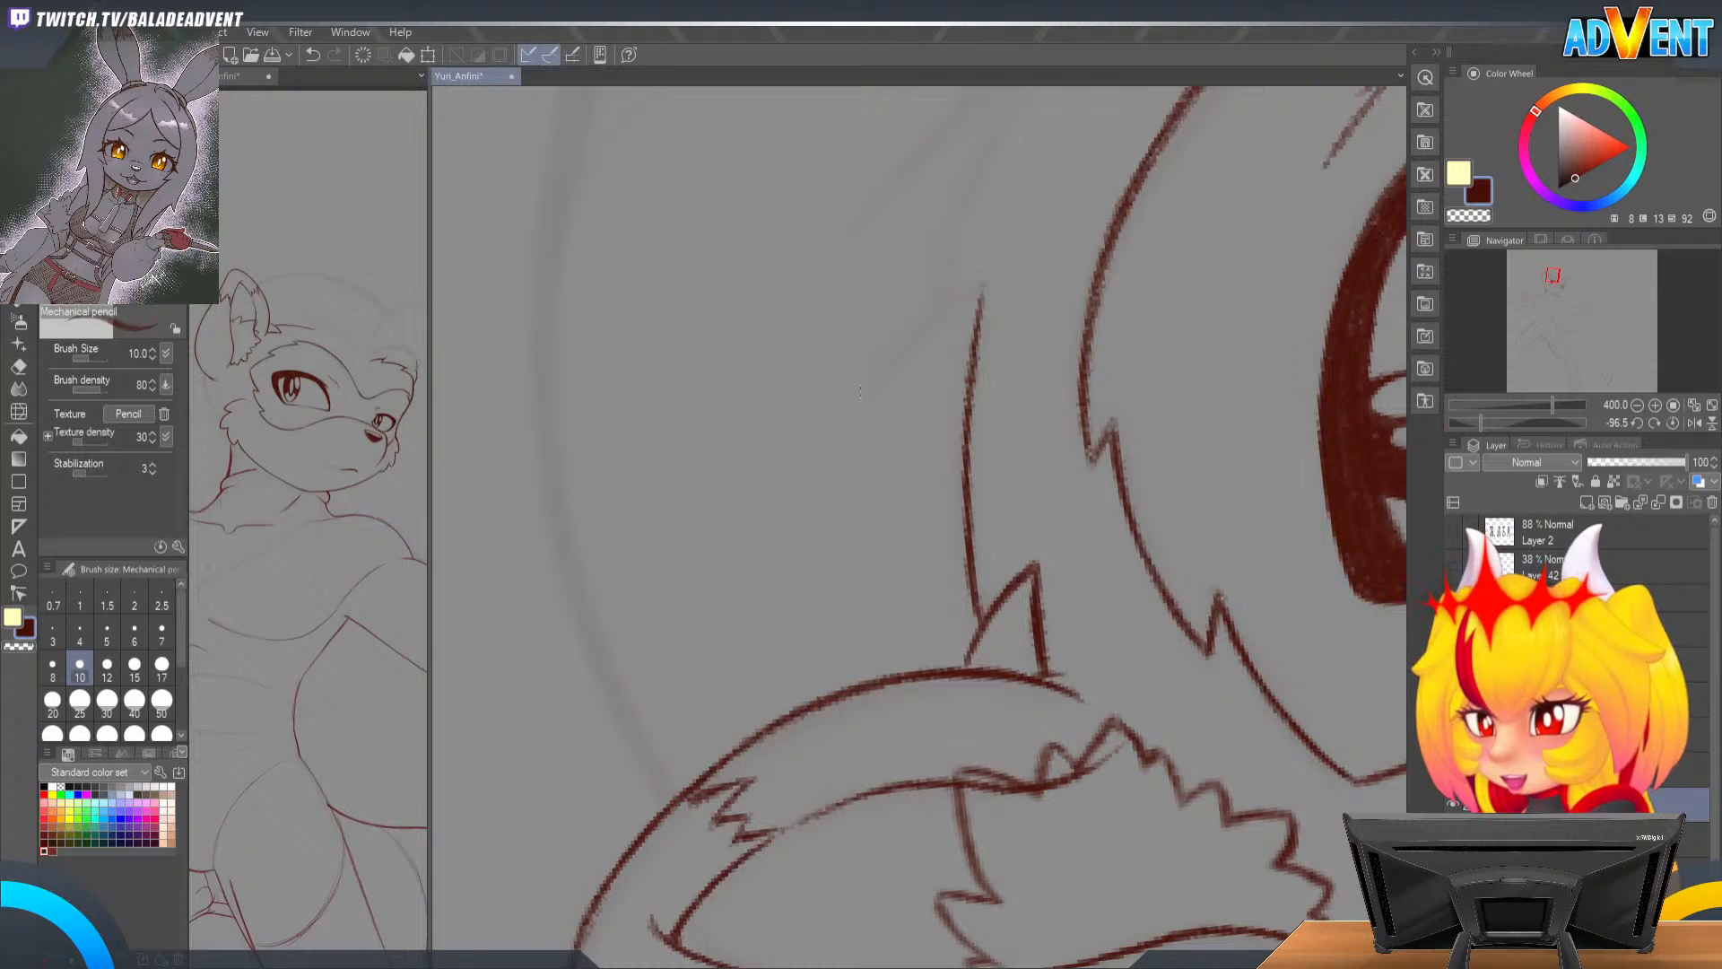
pyautogui.moveTo(869, 377)
pyautogui.mouseDown()
pyautogui.moveTo(979, 289)
pyautogui.moveTo(908, 328)
pyautogui.moveTo(864, 382)
pyautogui.mouseUp()
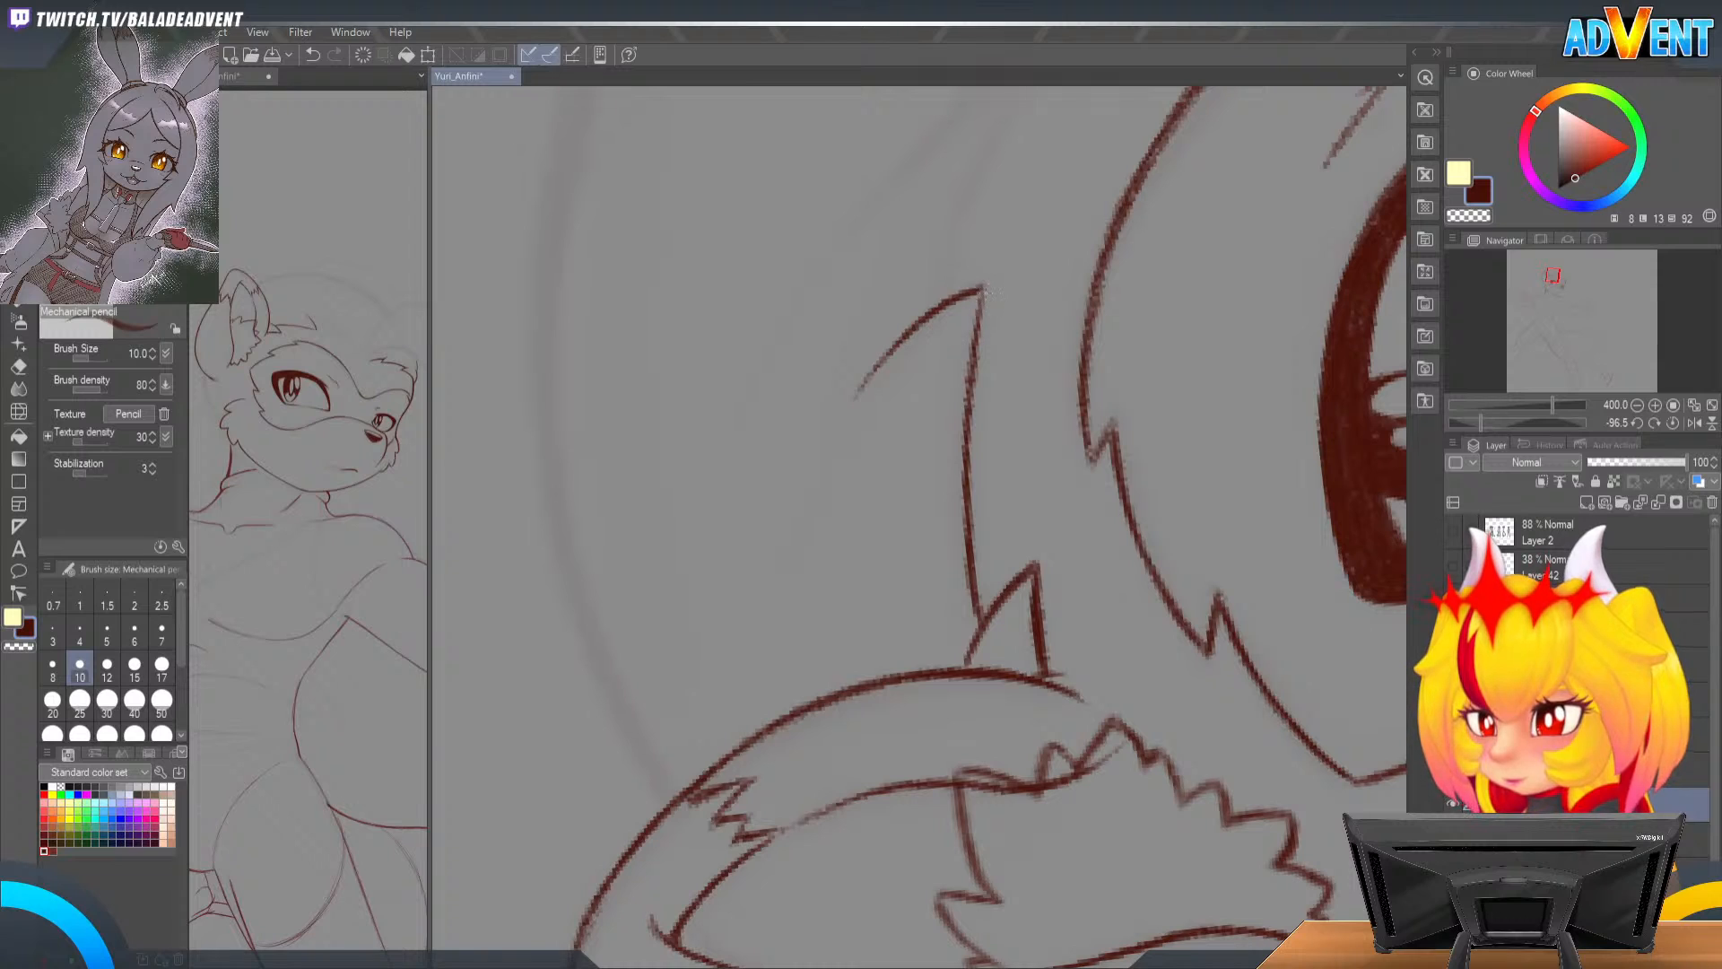
pyautogui.moveTo(981, 287); pyautogui.dragTo(966, 412)
pyautogui.hotkey('ctrl', 'z')
pyautogui.moveTo(975, 336); pyautogui.dragTo(965, 416)
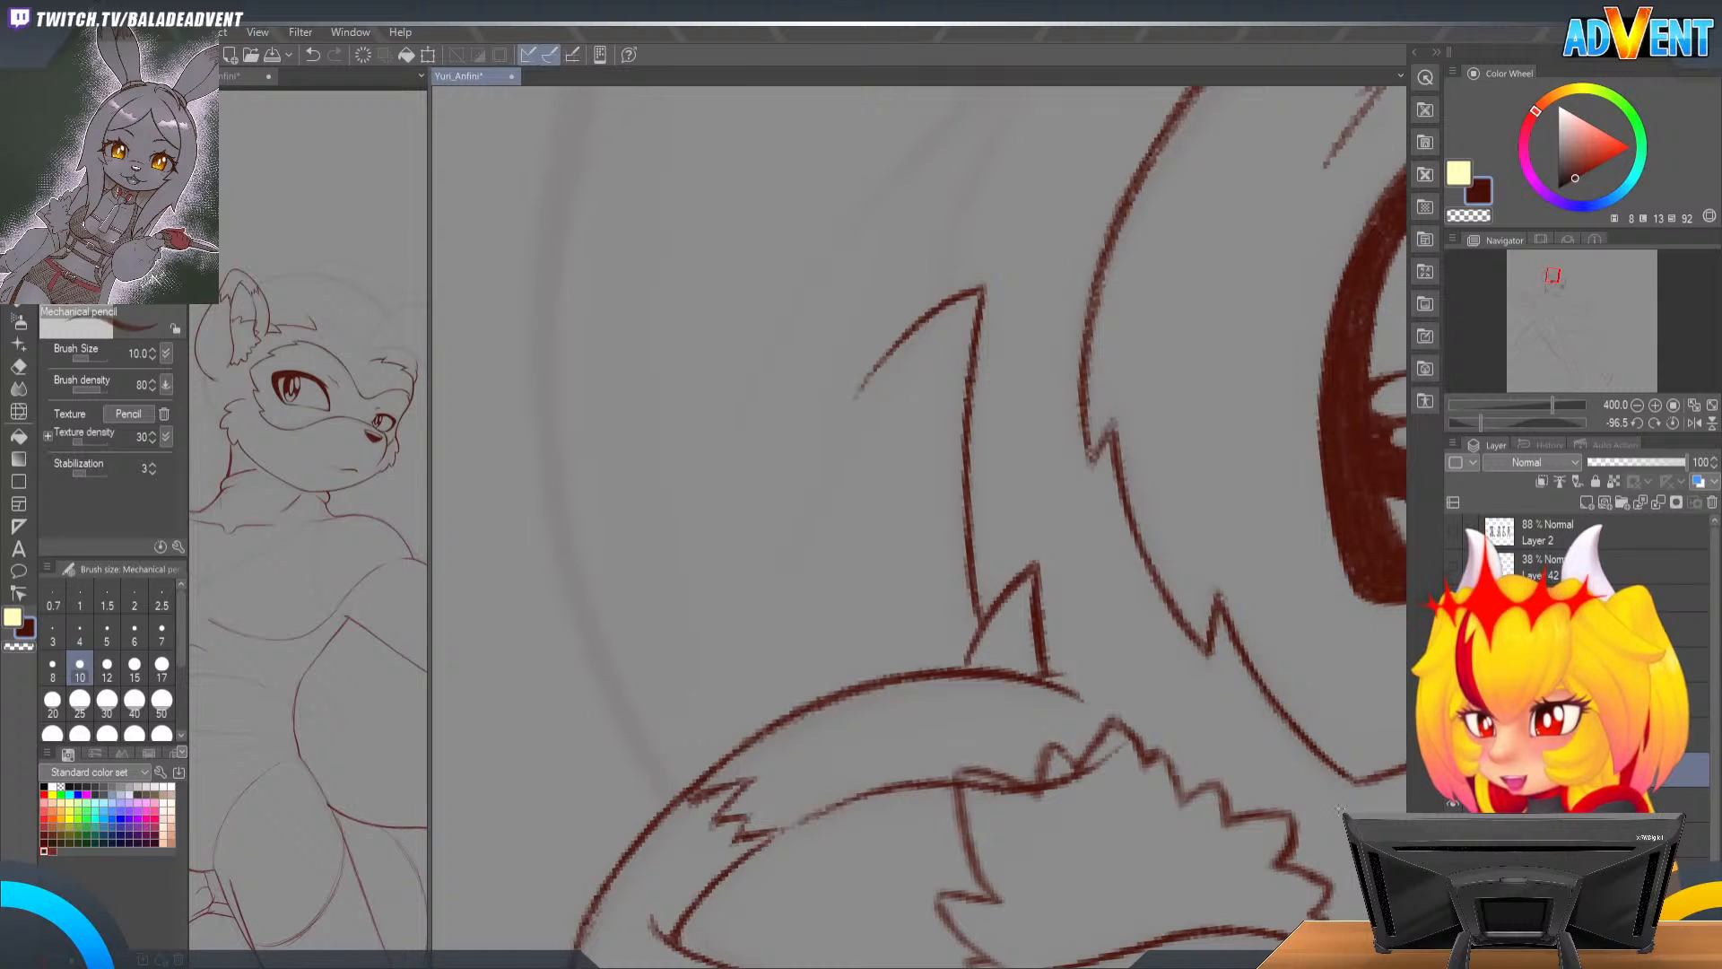
# Step: Draw and darken a second curved head-top line over the sketch, joining it to the previous fur tip
pyautogui.moveTo(1046, 261); pyautogui.dragTo(957, 691)
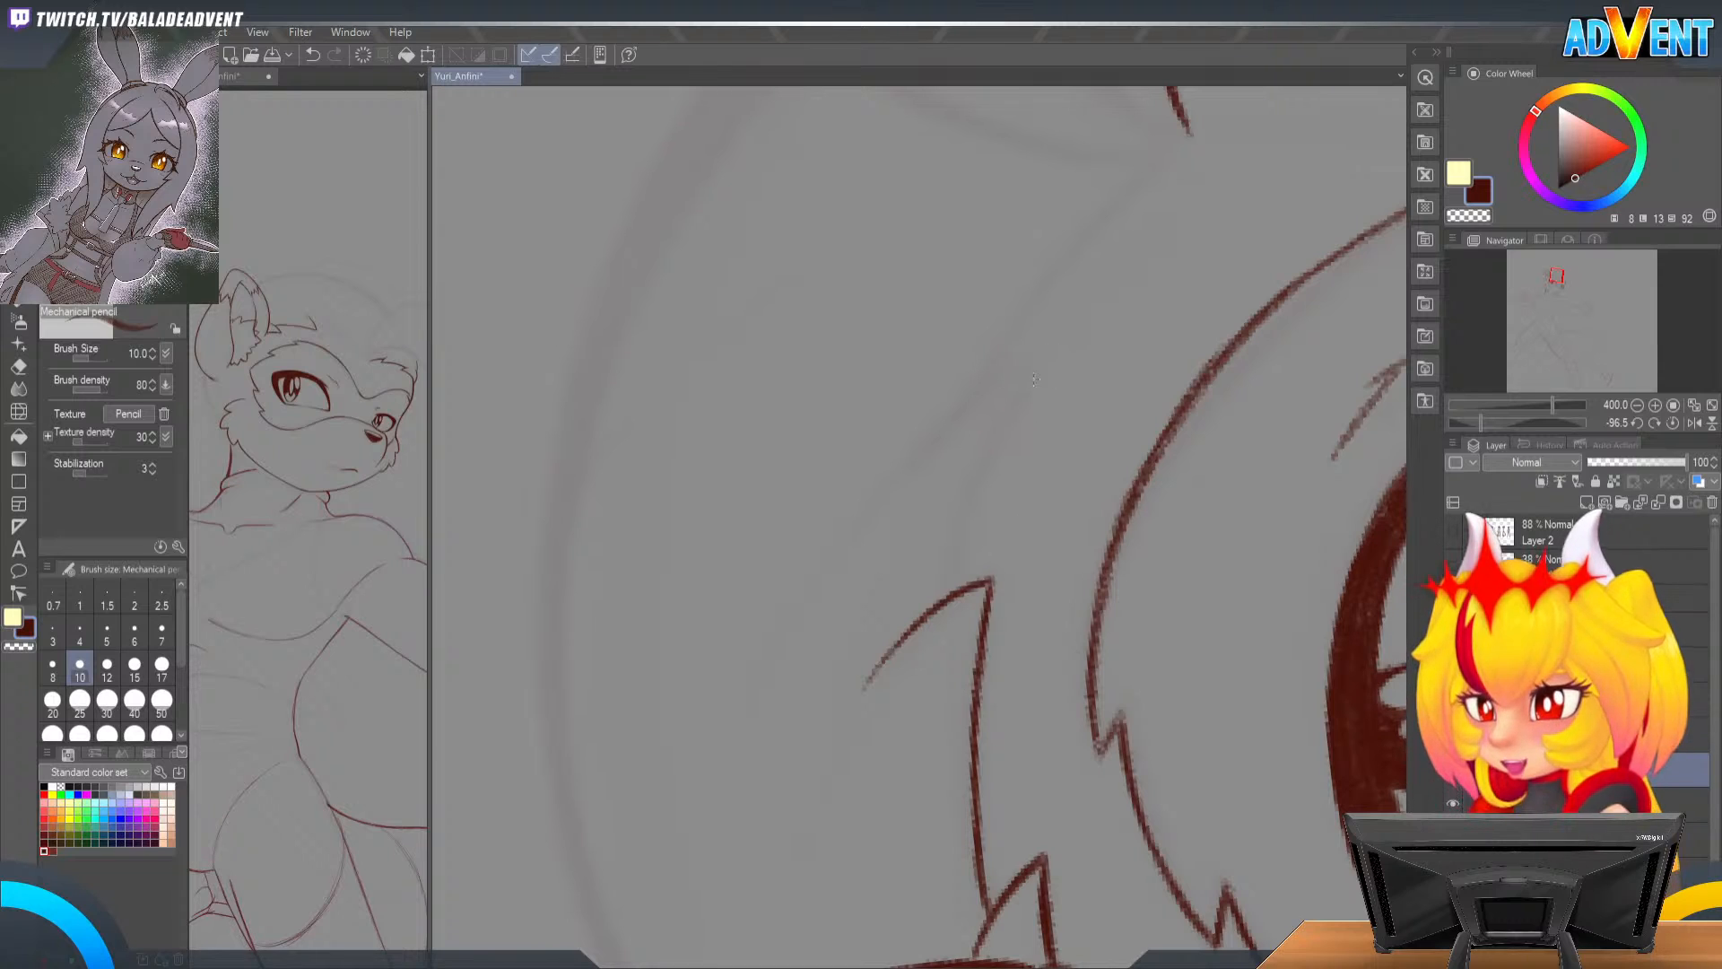
pyautogui.moveTo(1043, 360); pyautogui.dragTo(997, 433)
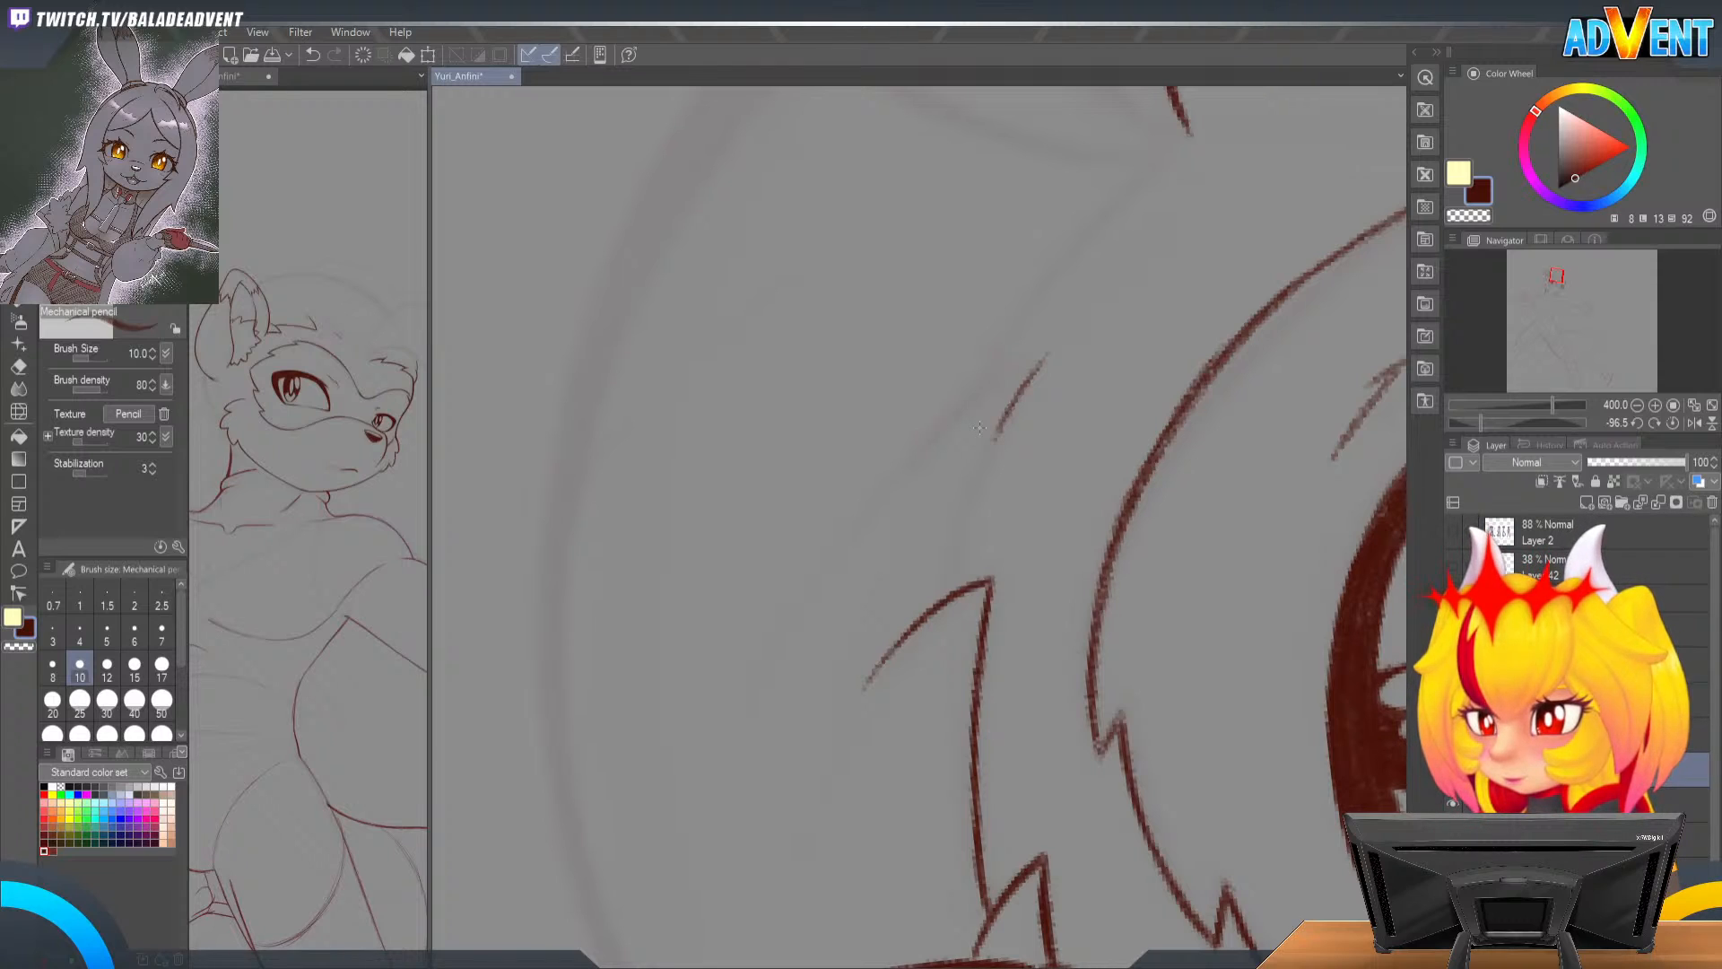
pyautogui.scroll(-1, 1028, 451)
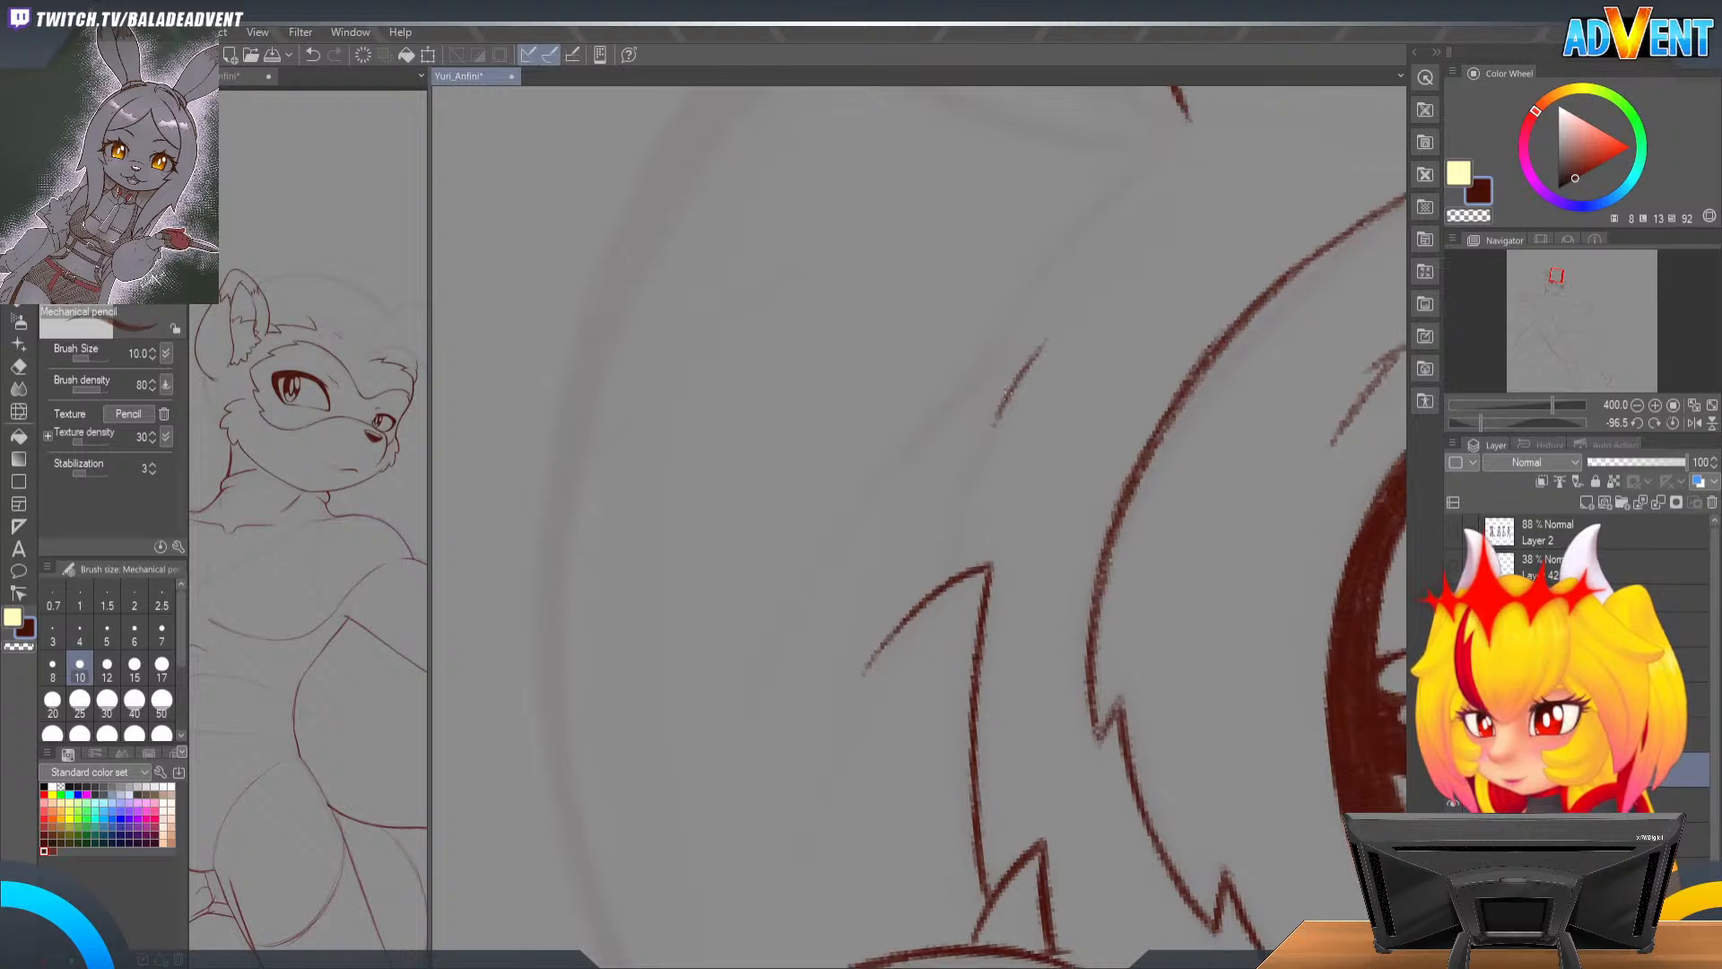
pyautogui.moveTo(1019, 376); pyautogui.dragTo(935, 594)
pyautogui.moveTo(962, 493); pyautogui.dragTo(940, 545)
pyautogui.moveTo(979, 444)
pyautogui.mouseDown()
pyautogui.moveTo(948, 521)
pyautogui.moveTo(970, 459)
pyautogui.mouseUp()
pyautogui.moveTo(1012, 393); pyautogui.dragTo(931, 593)
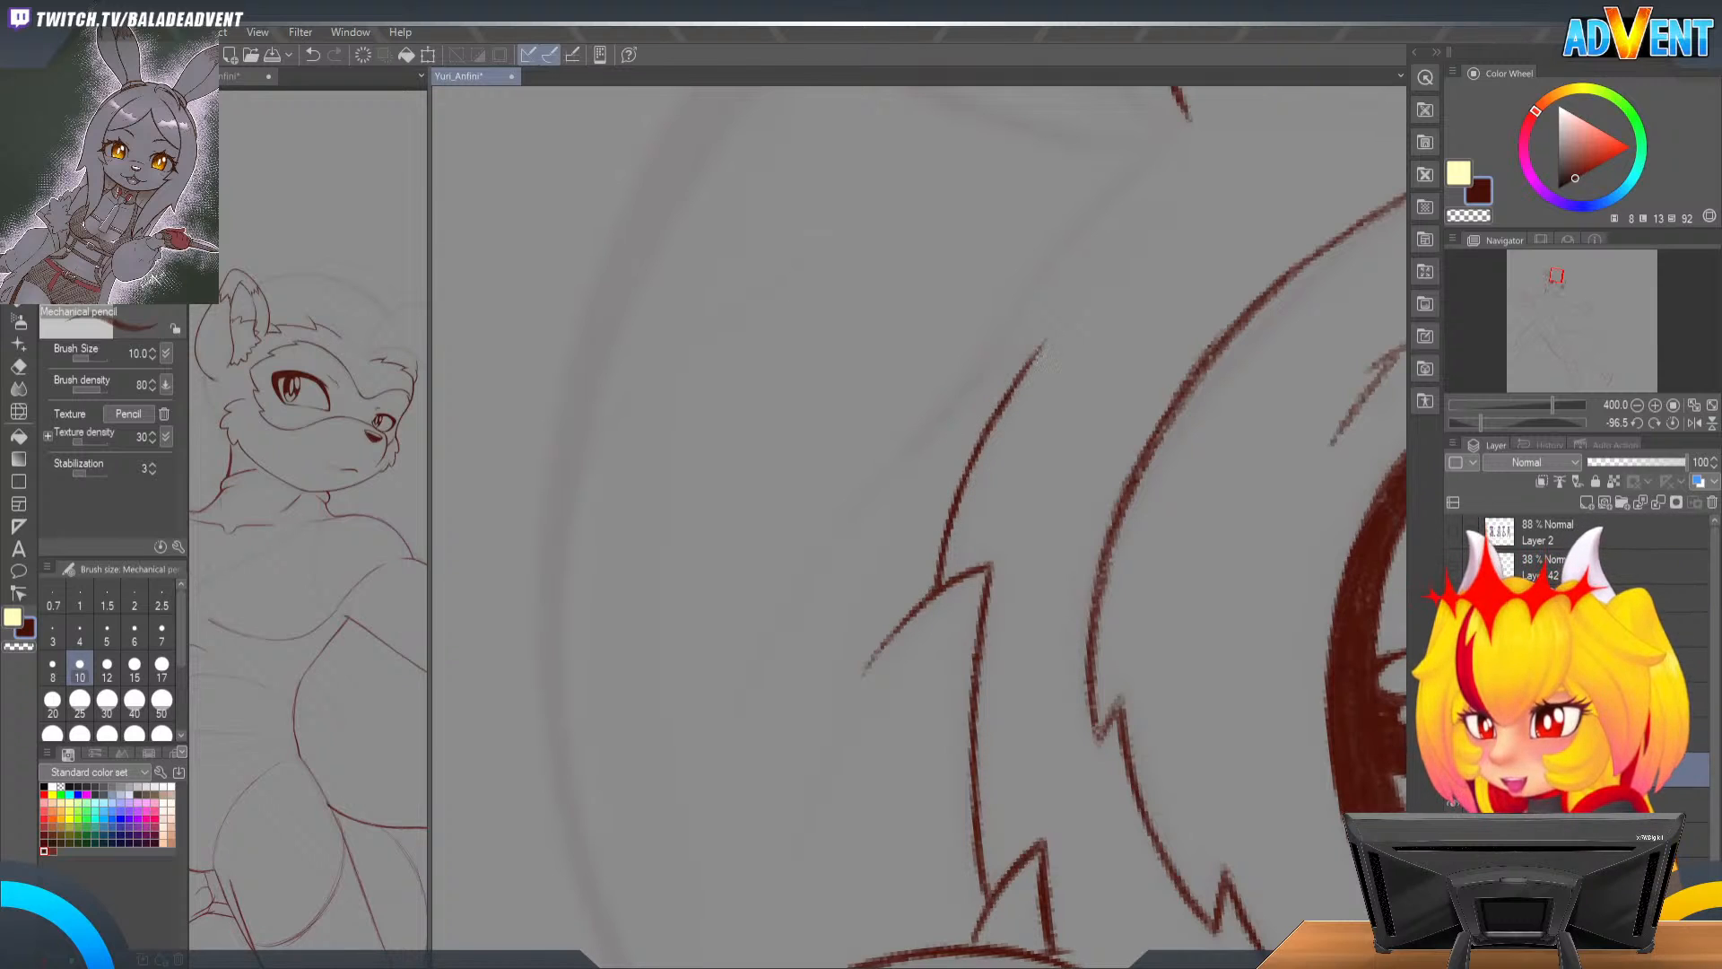
pyautogui.moveTo(1041, 345); pyautogui.dragTo(1022, 369)
pyautogui.moveTo(974, 468); pyautogui.dragTo(935, 581)
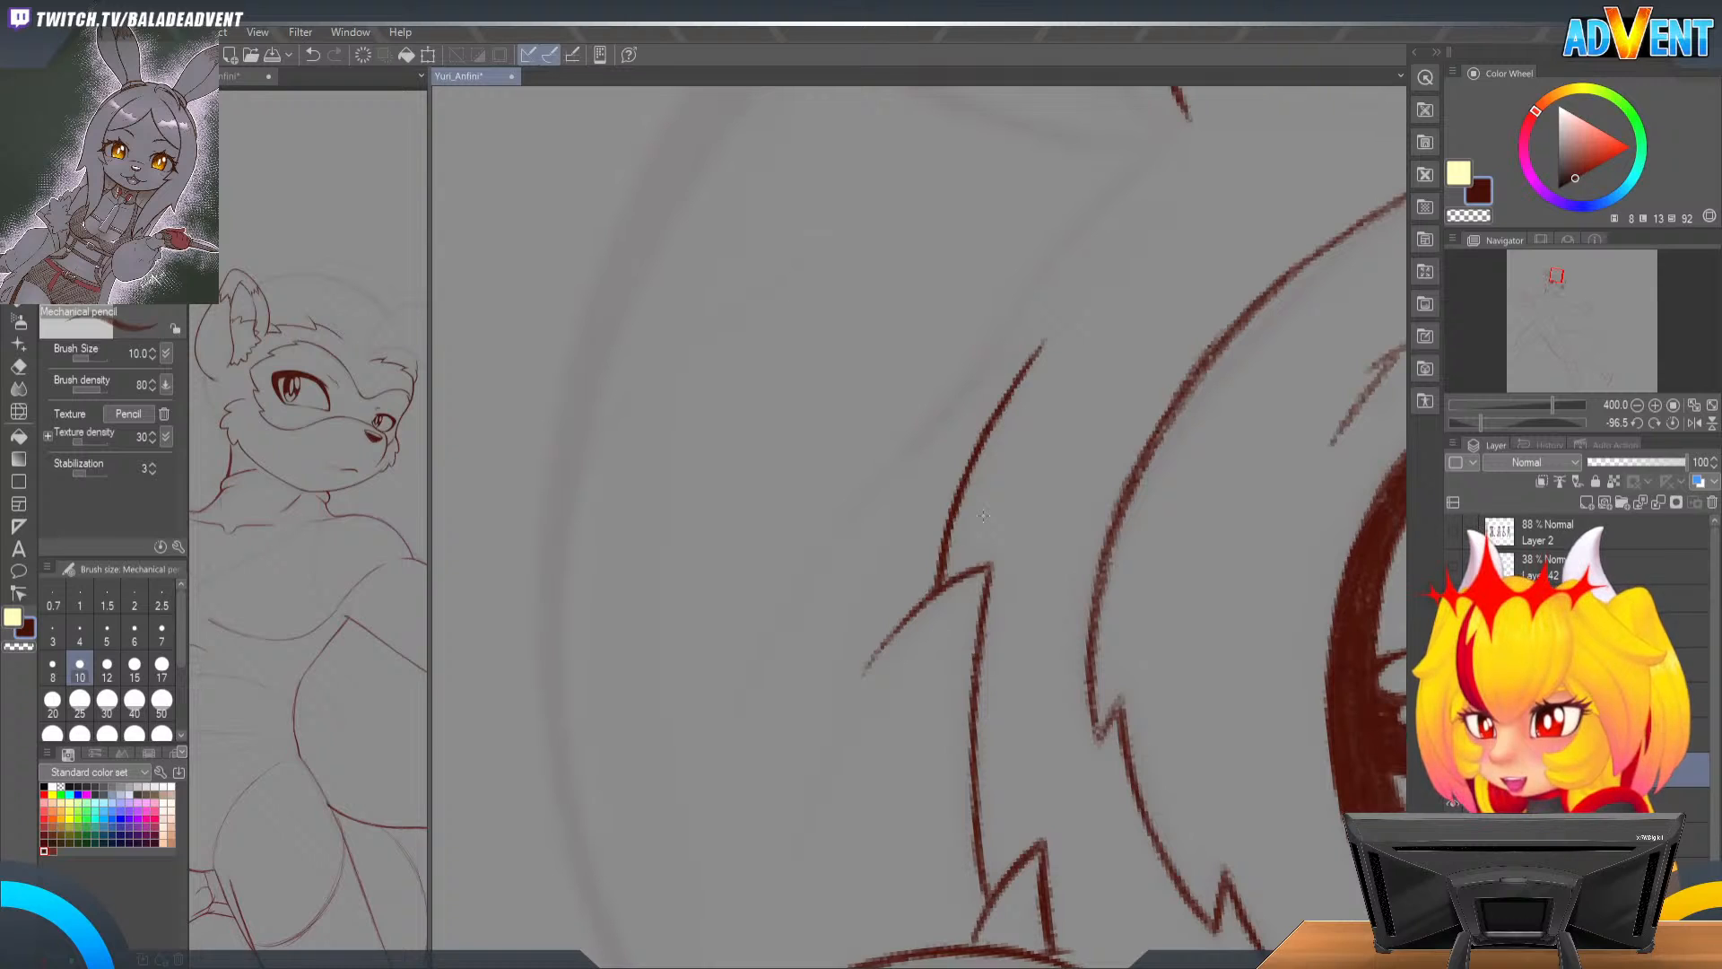
# Step: Draw a curved stroke back from the second head-top line's end, thicken it, and tidy the resulting tip with the eraser
pyautogui.scroll(3, 1157, 338)
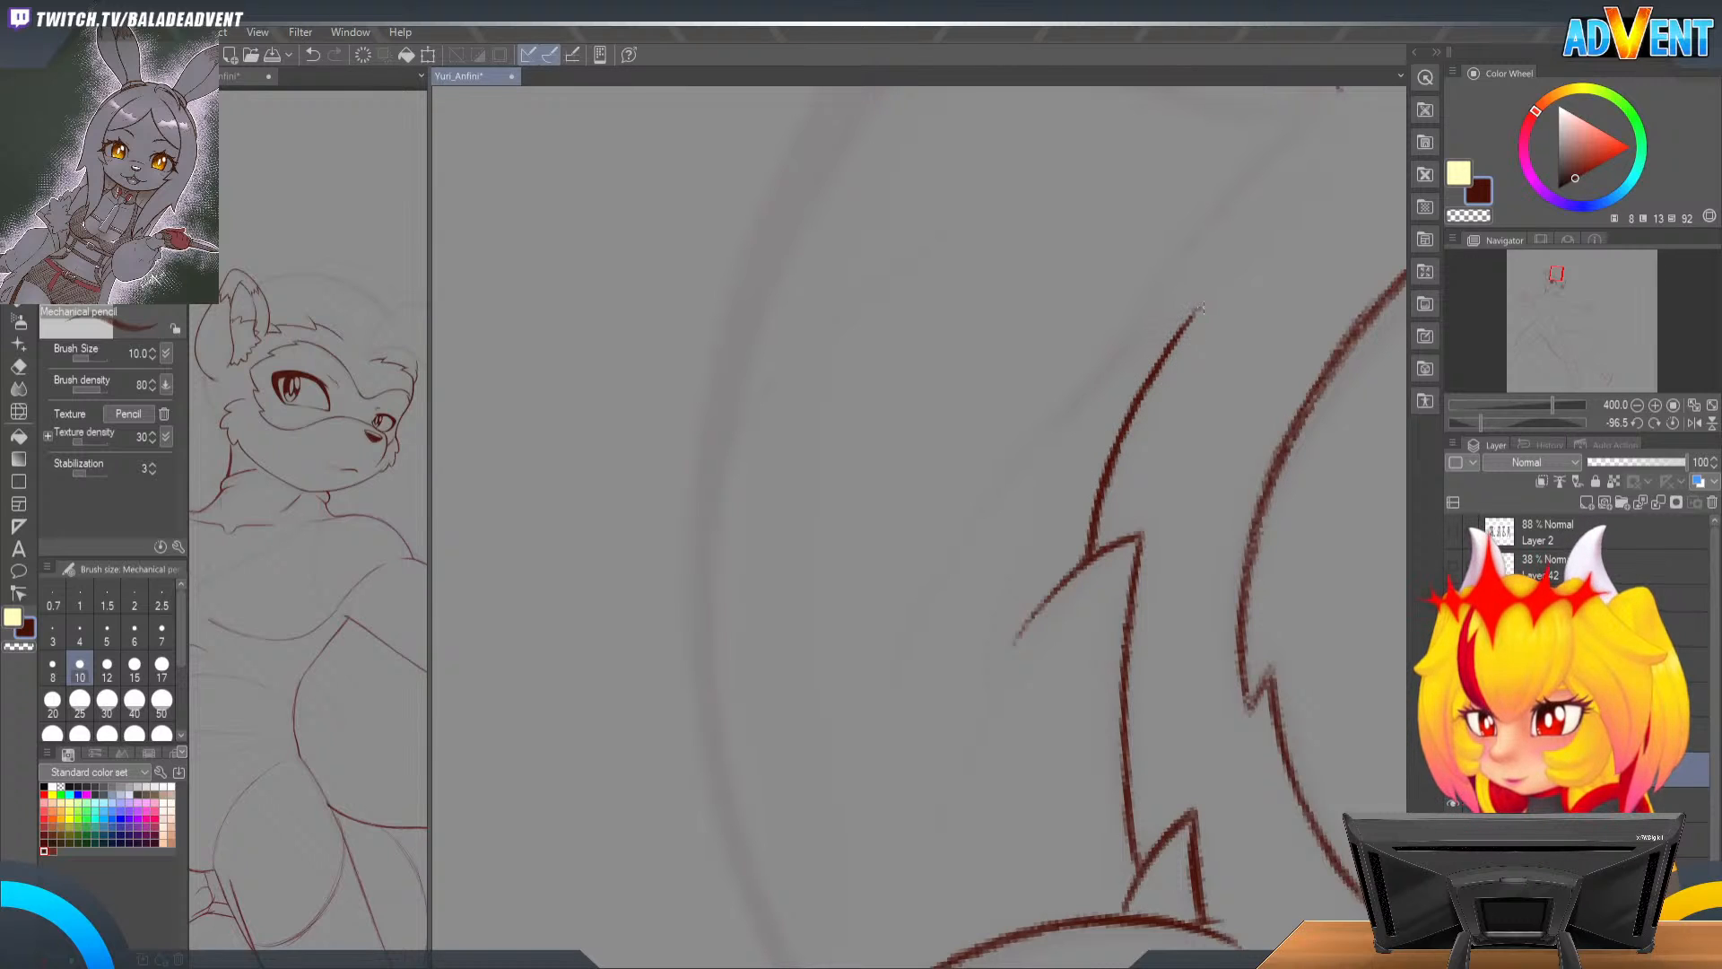
pyautogui.moveTo(1198, 306); pyautogui.dragTo(1010, 425)
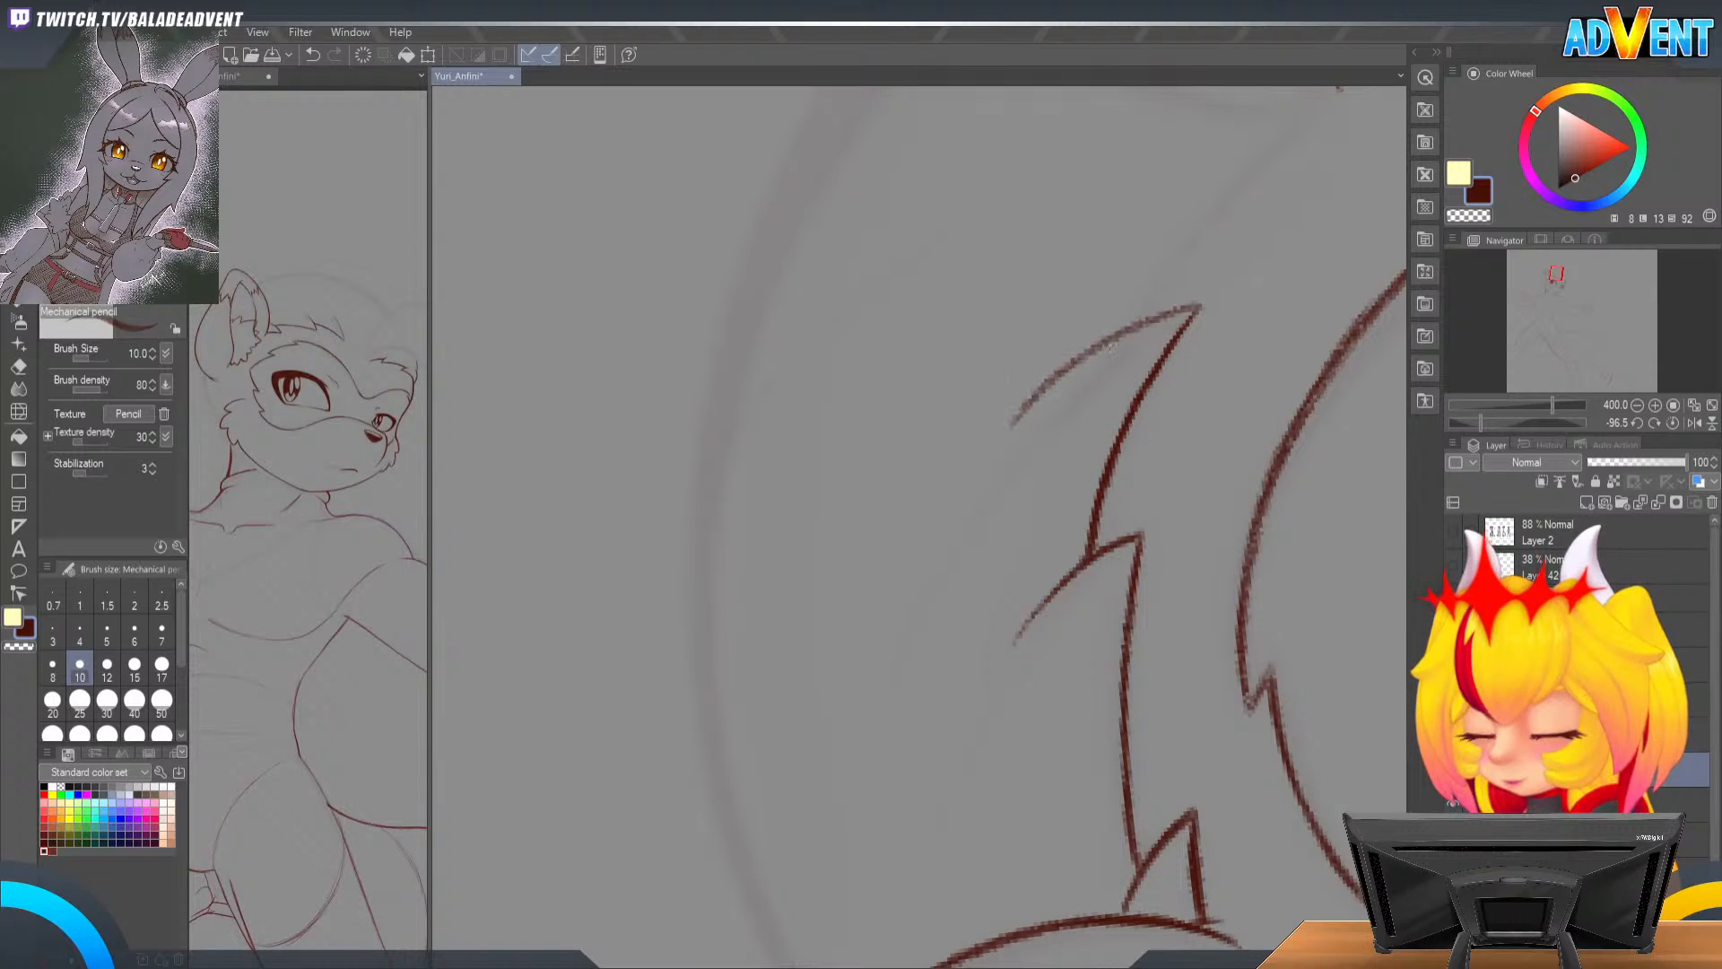
pyautogui.moveTo(1162, 316); pyautogui.dragTo(1037, 393)
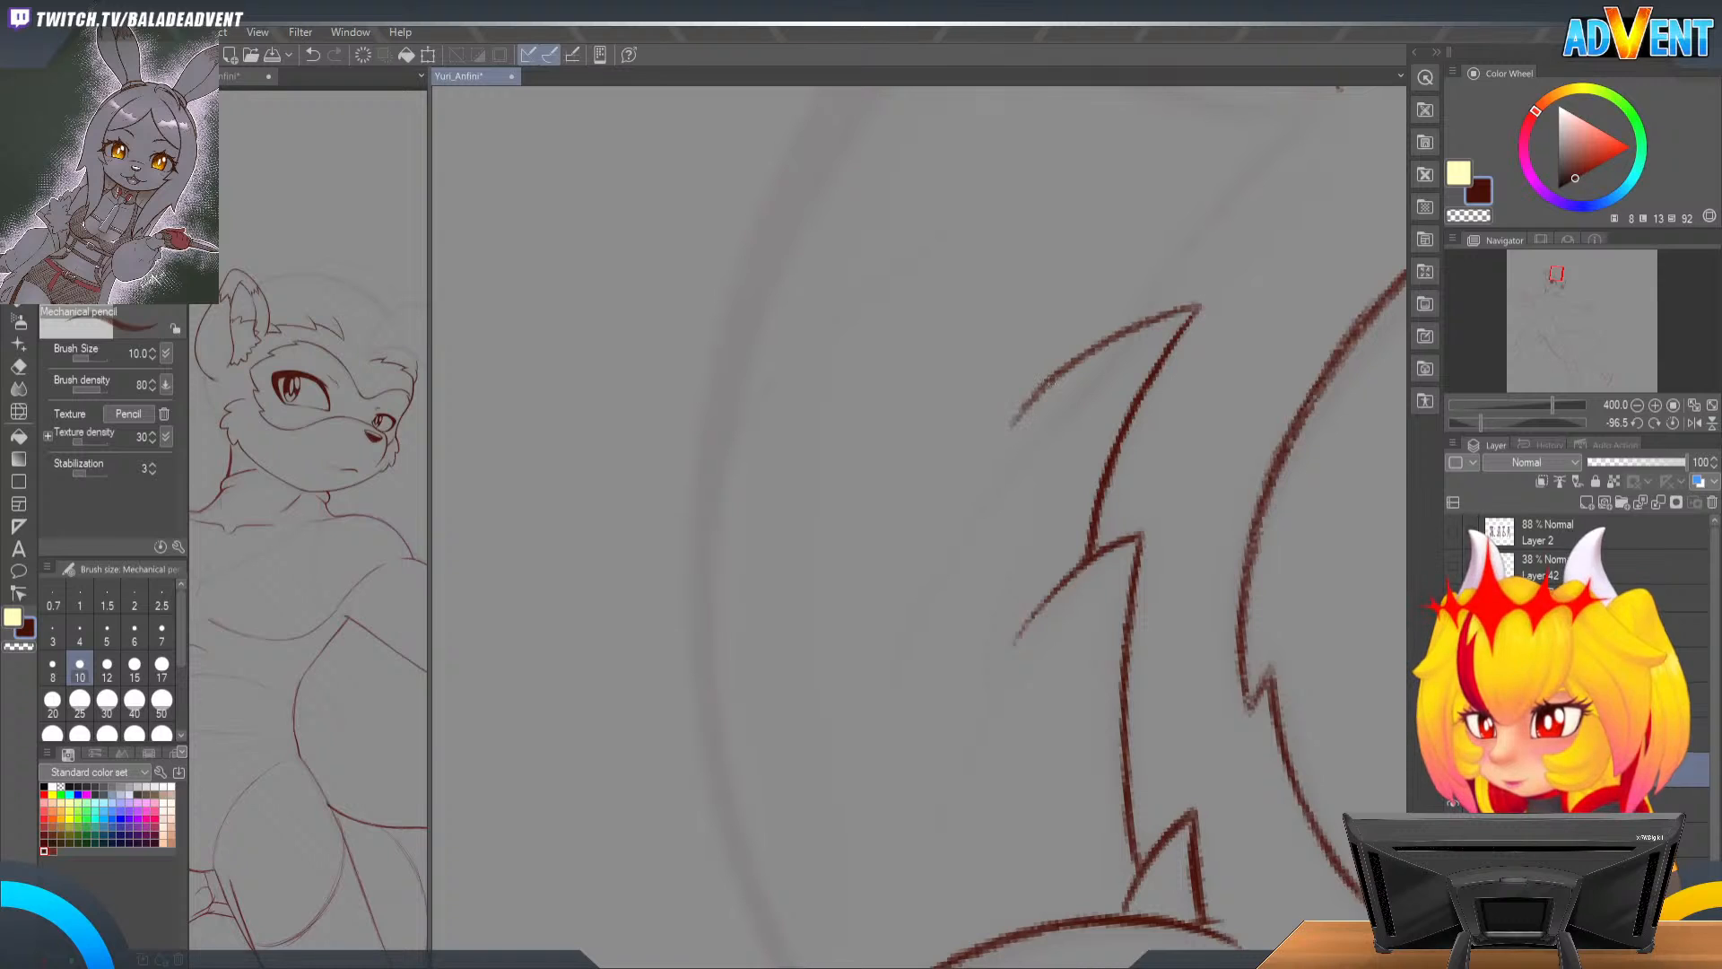
pyautogui.moveTo(1157, 317); pyautogui.dragTo(1115, 338)
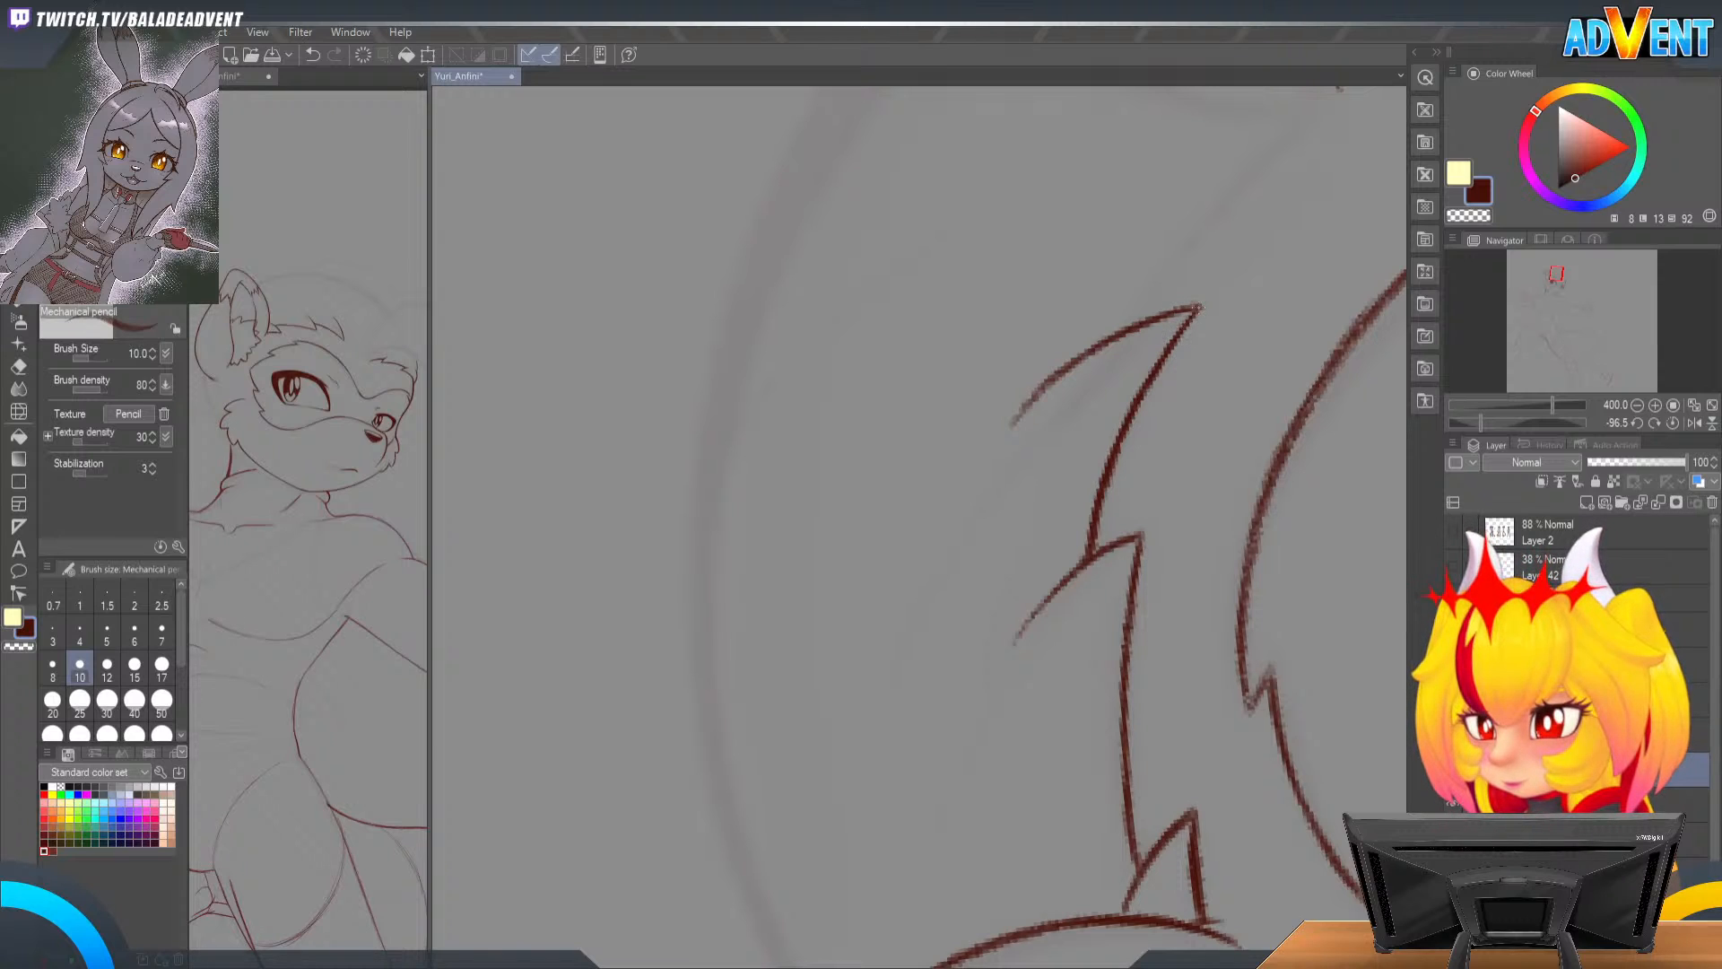
pyautogui.press('e')
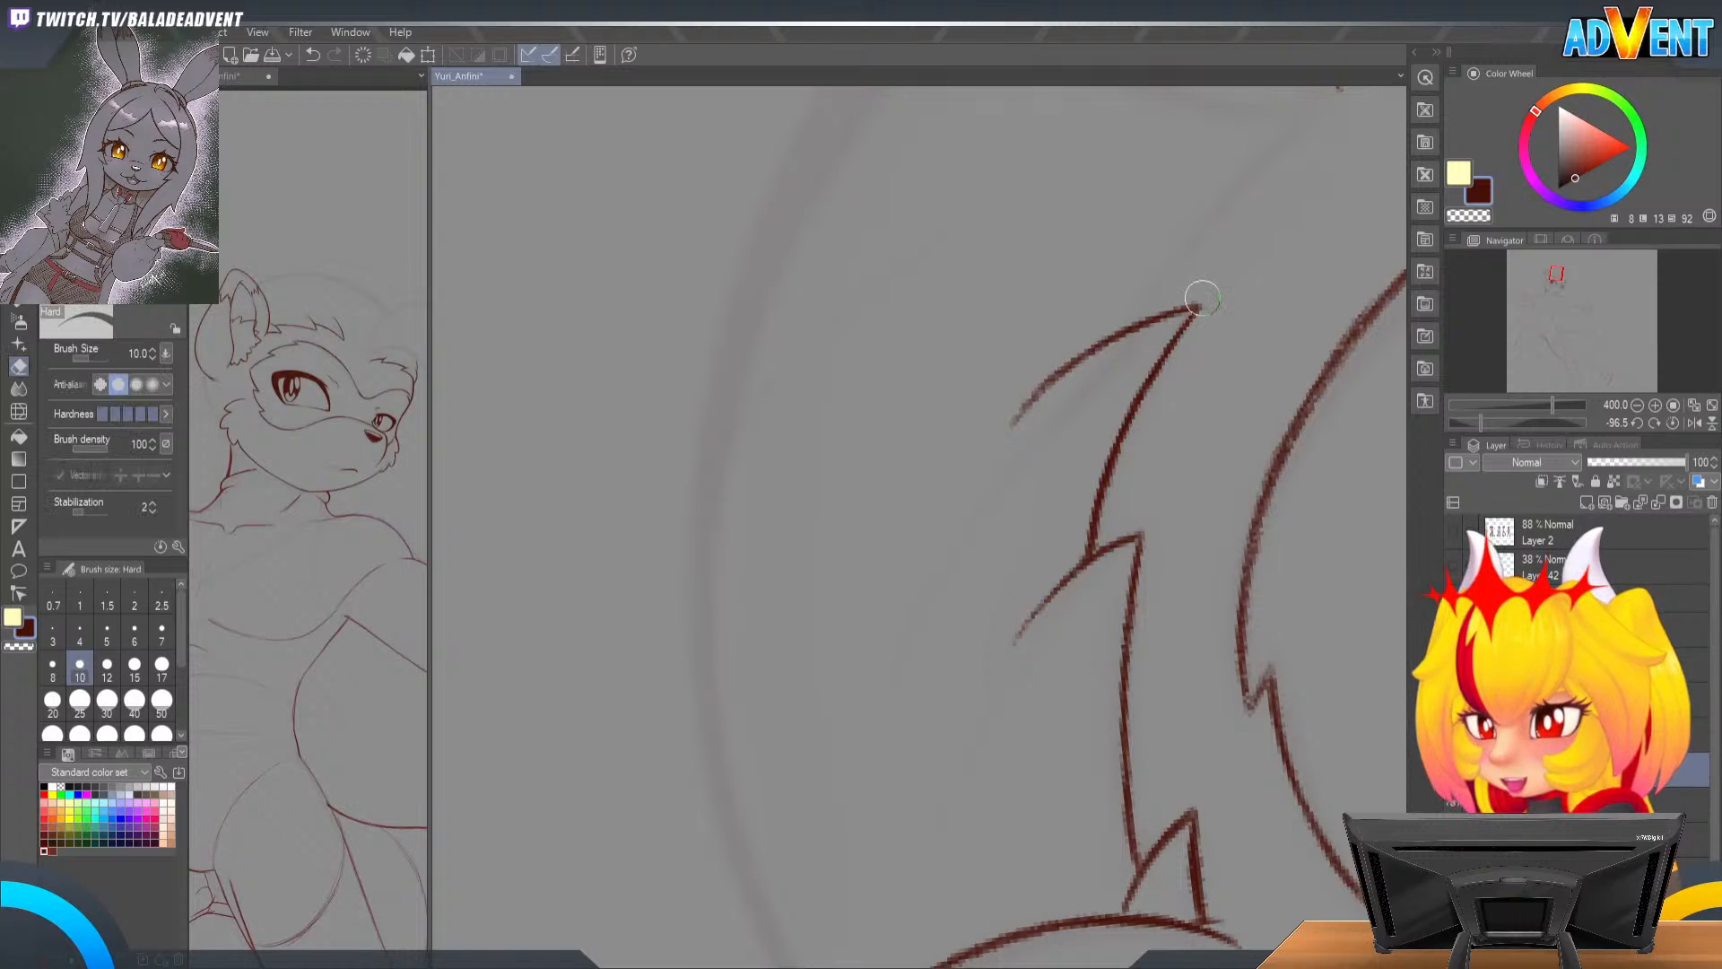
pyautogui.moveTo(1204, 281); pyautogui.dragTo(1011, 453)
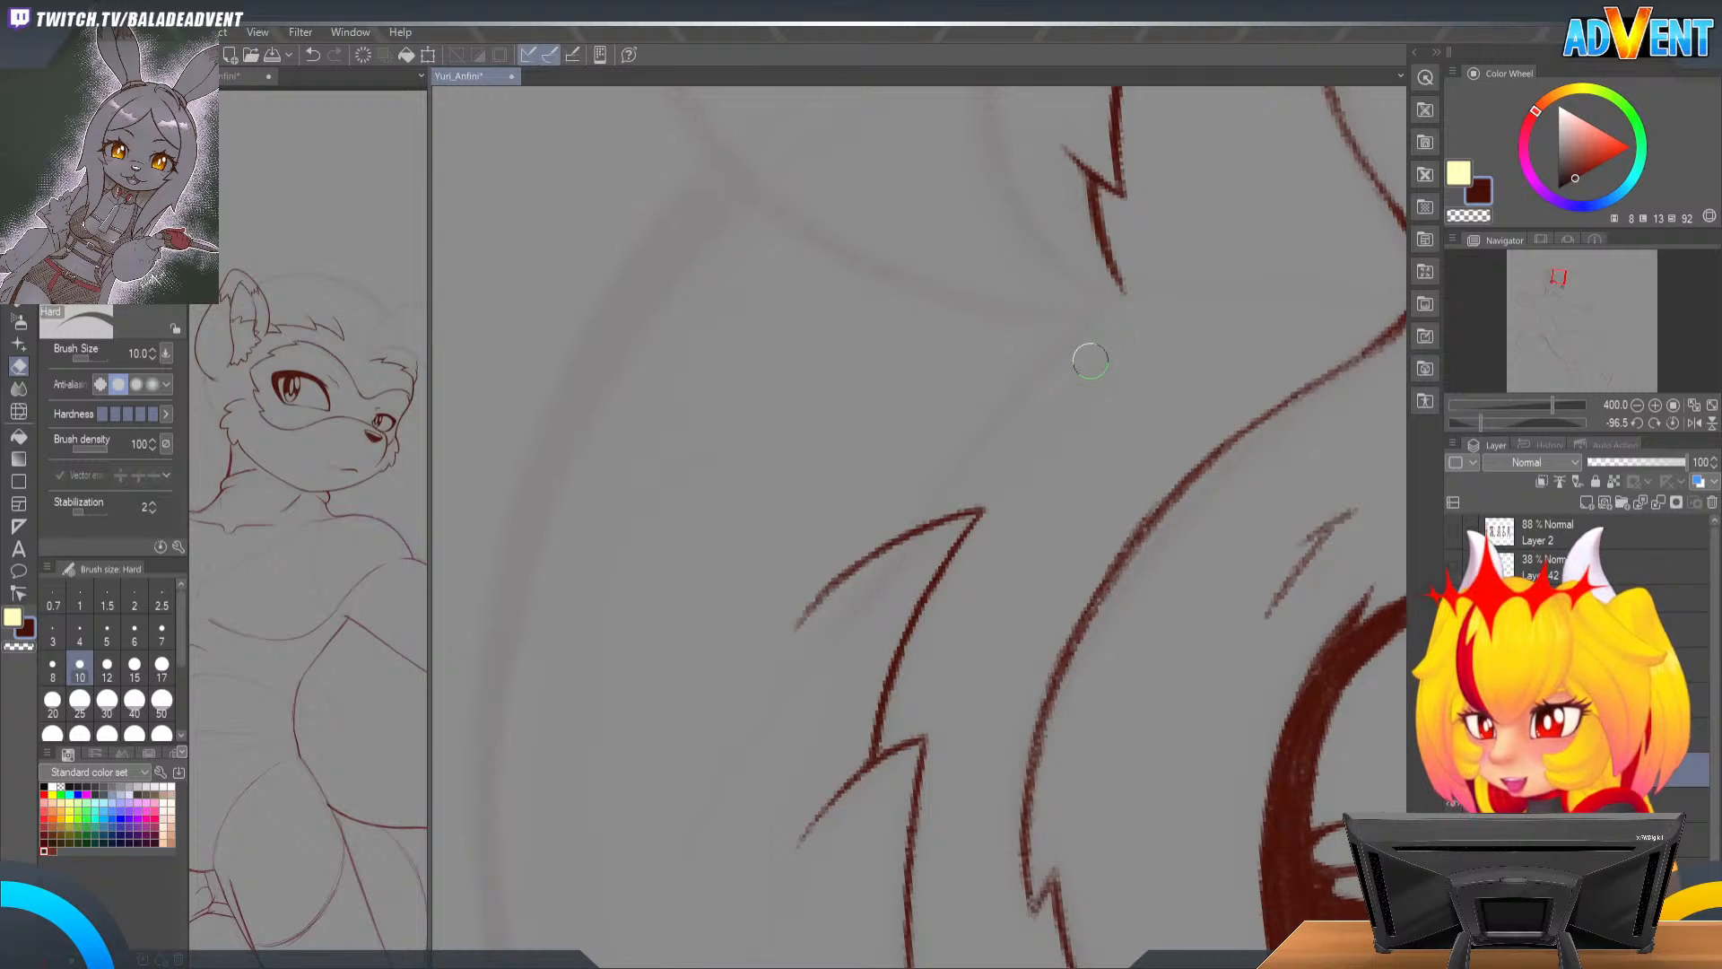
pyautogui.press('p')
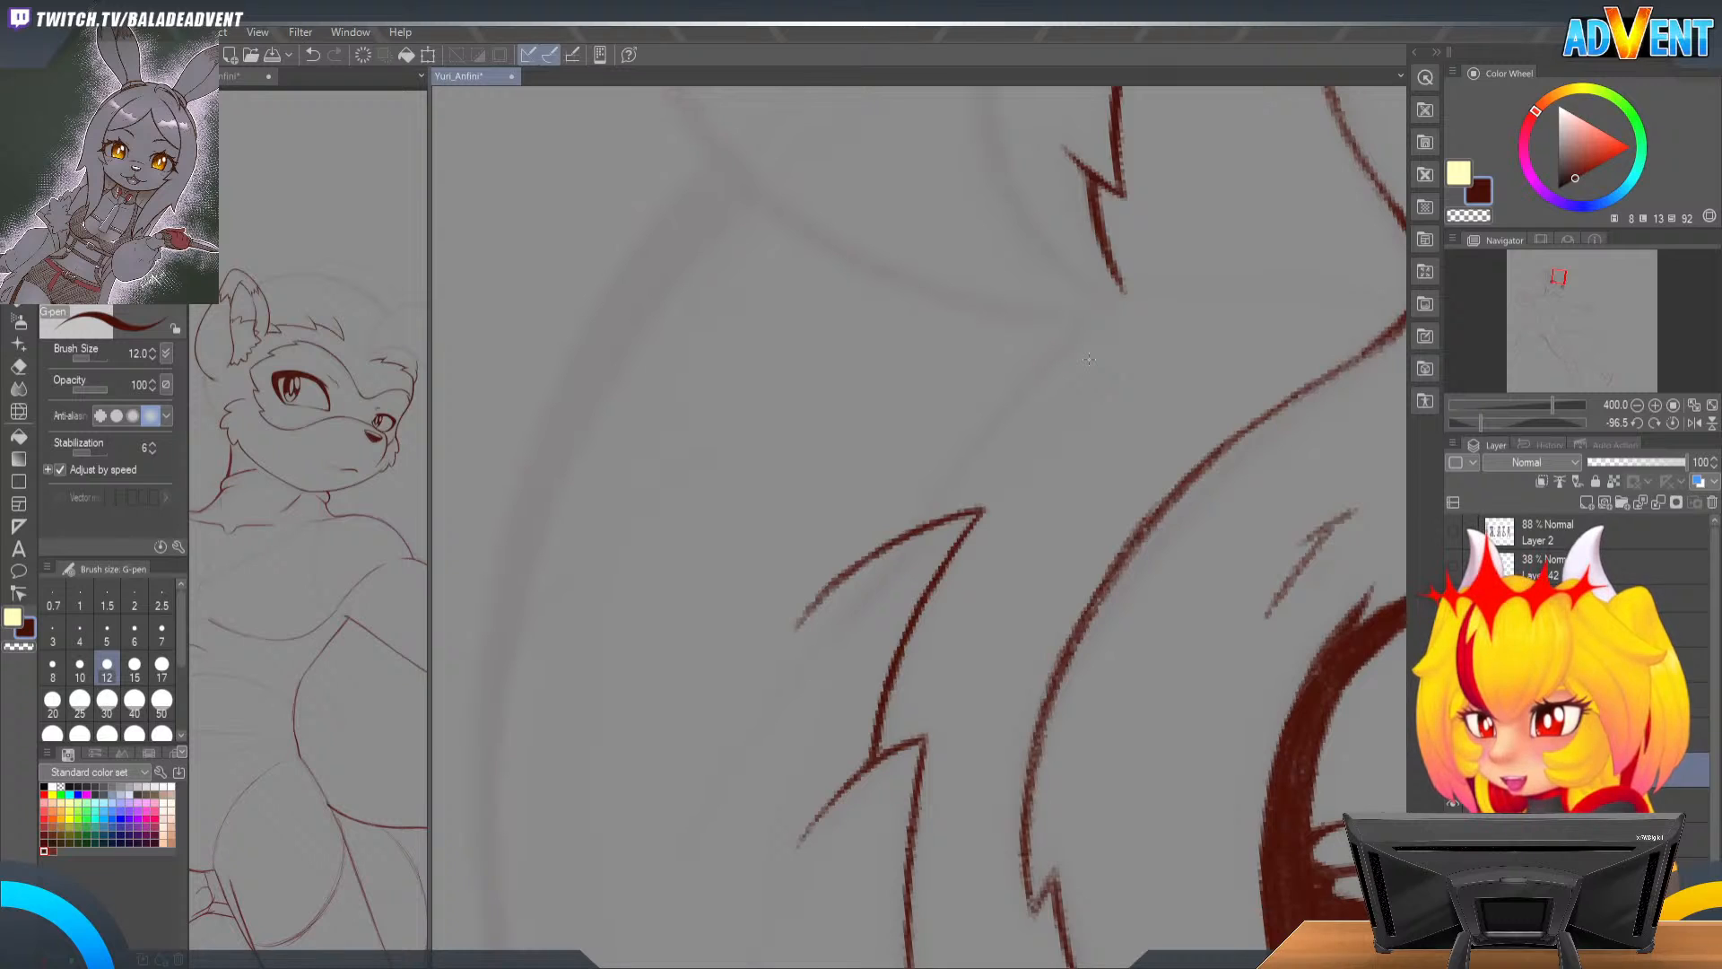
# Step: Trim the trailing ends of the two fur-tip strokes along the head top with the eraser
pyautogui.press('e')
pyautogui.moveTo(854, 564); pyautogui.dragTo(807, 619)
pyautogui.moveTo(1003, 587); pyautogui.dragTo(1062, 361)
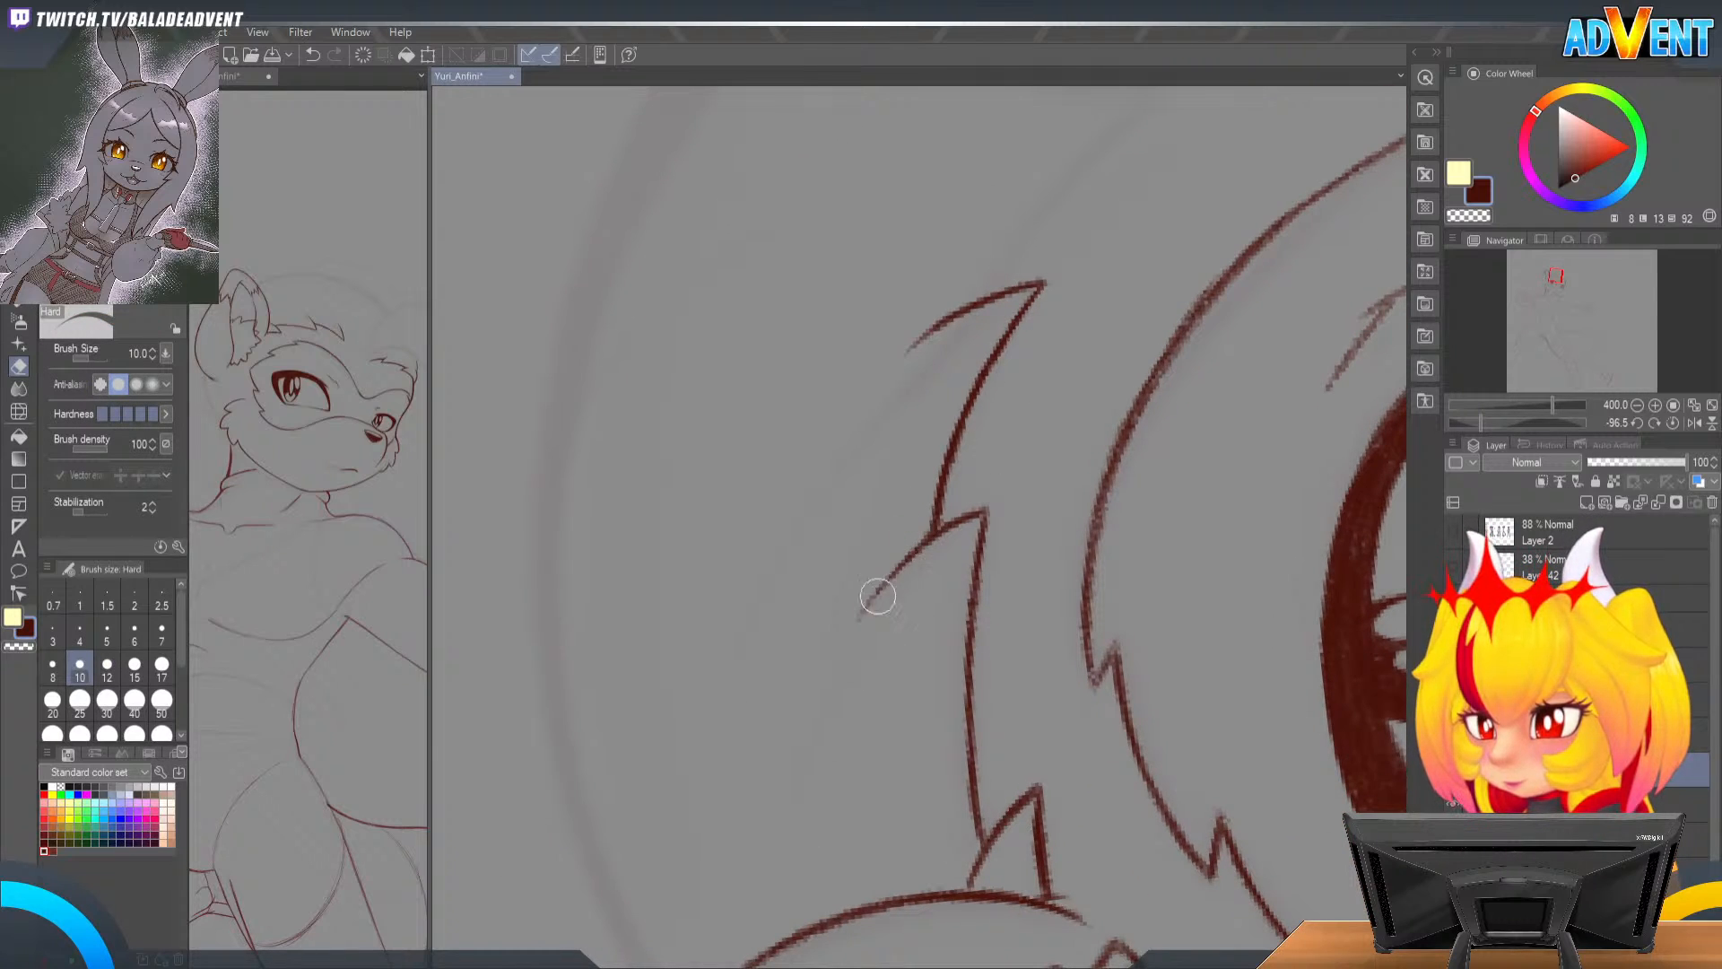
# Step: Toggle the visibility of the individual line-art layers to check their contents, and select the layer for continuing the head-top fur
pyautogui.click(1456, 808)
pyautogui.click(1456, 807)
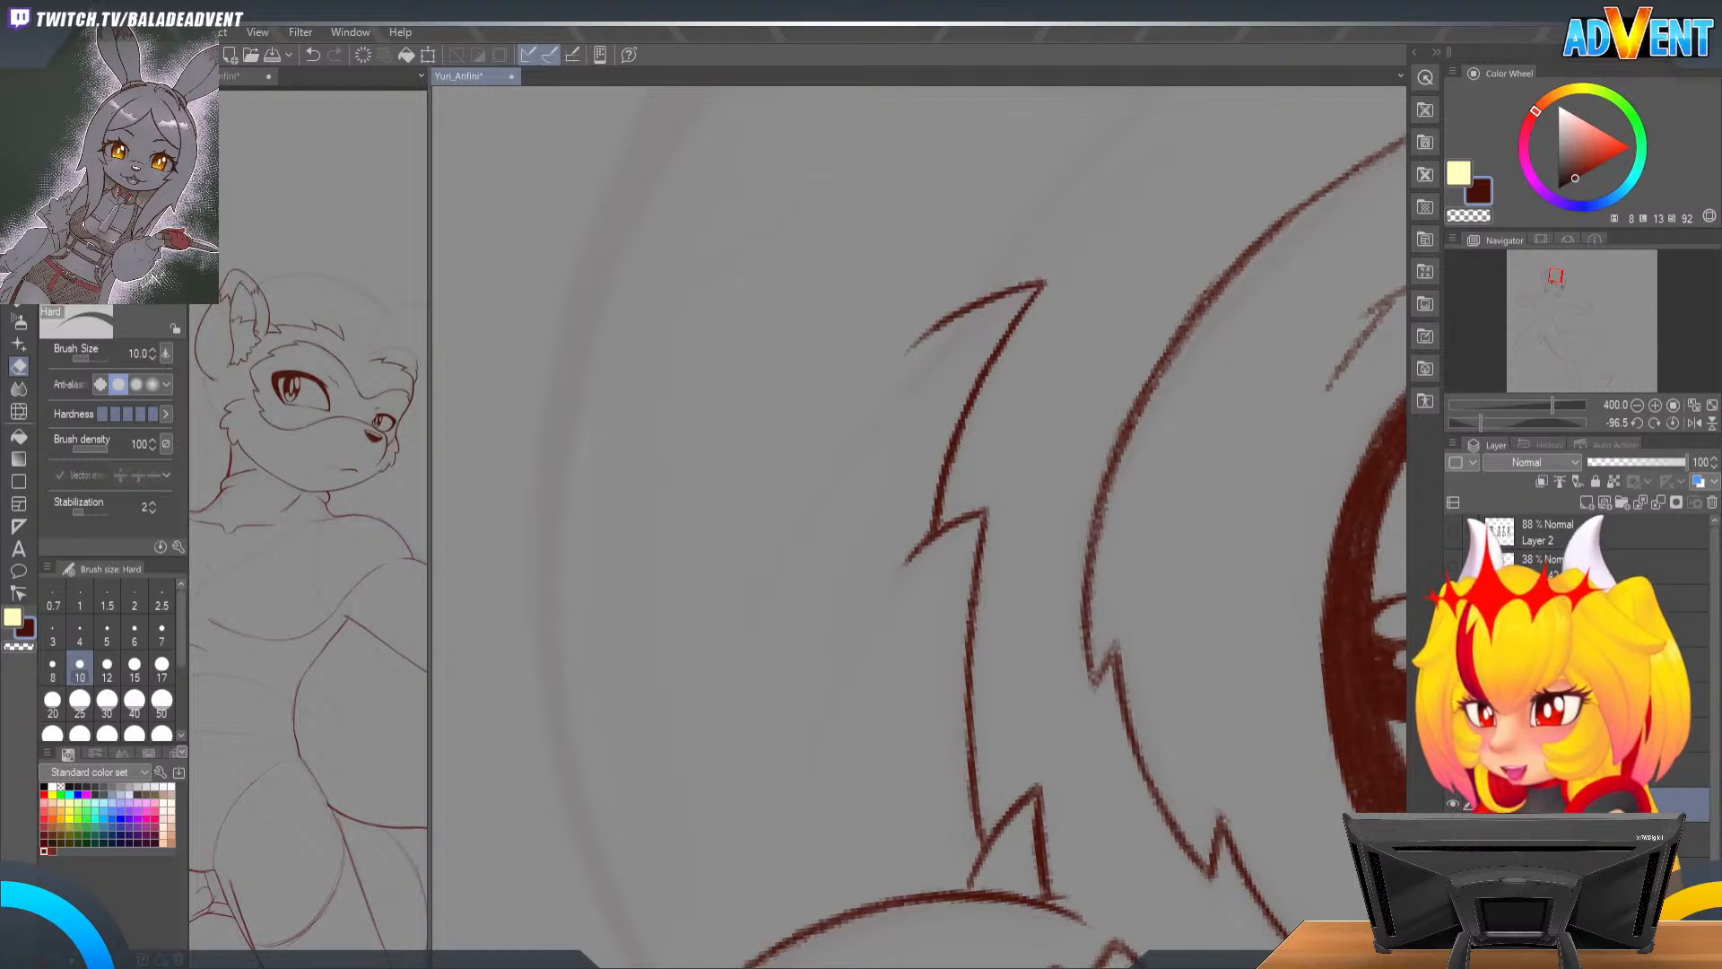
pyautogui.click(1453, 770)
pyautogui.click(1453, 771)
pyautogui.click(1454, 804)
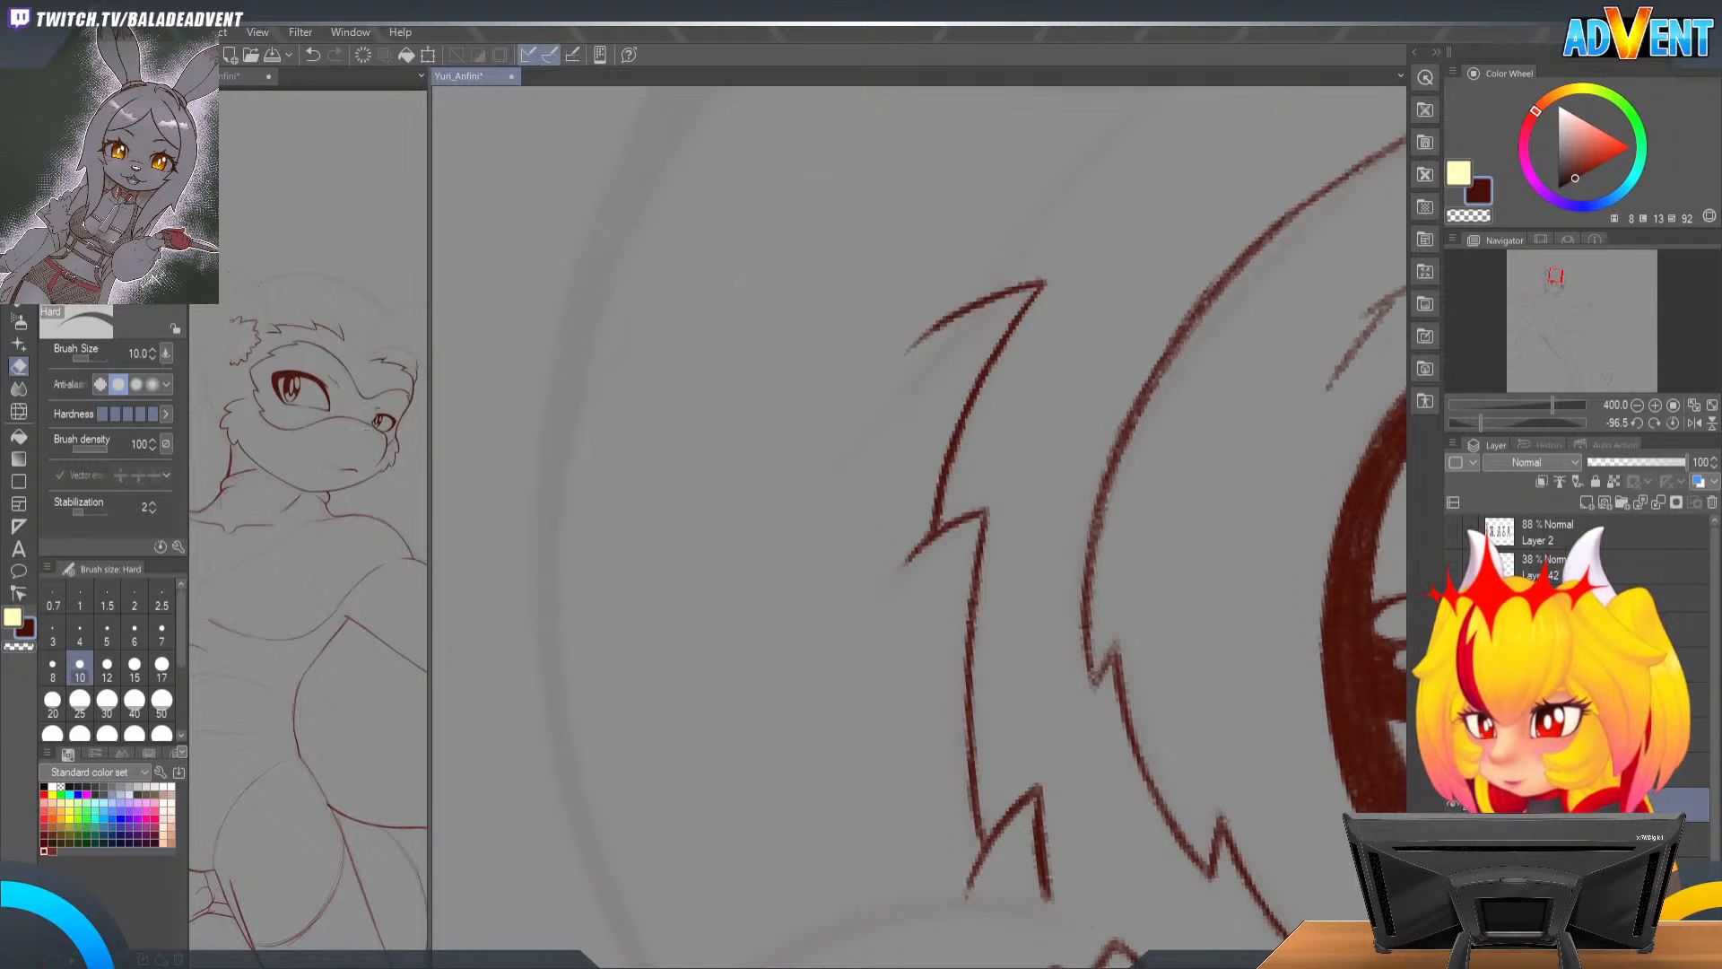
pyautogui.click(1453, 735)
pyautogui.click(1454, 700)
pyautogui.click(1453, 699)
pyautogui.click(1453, 735)
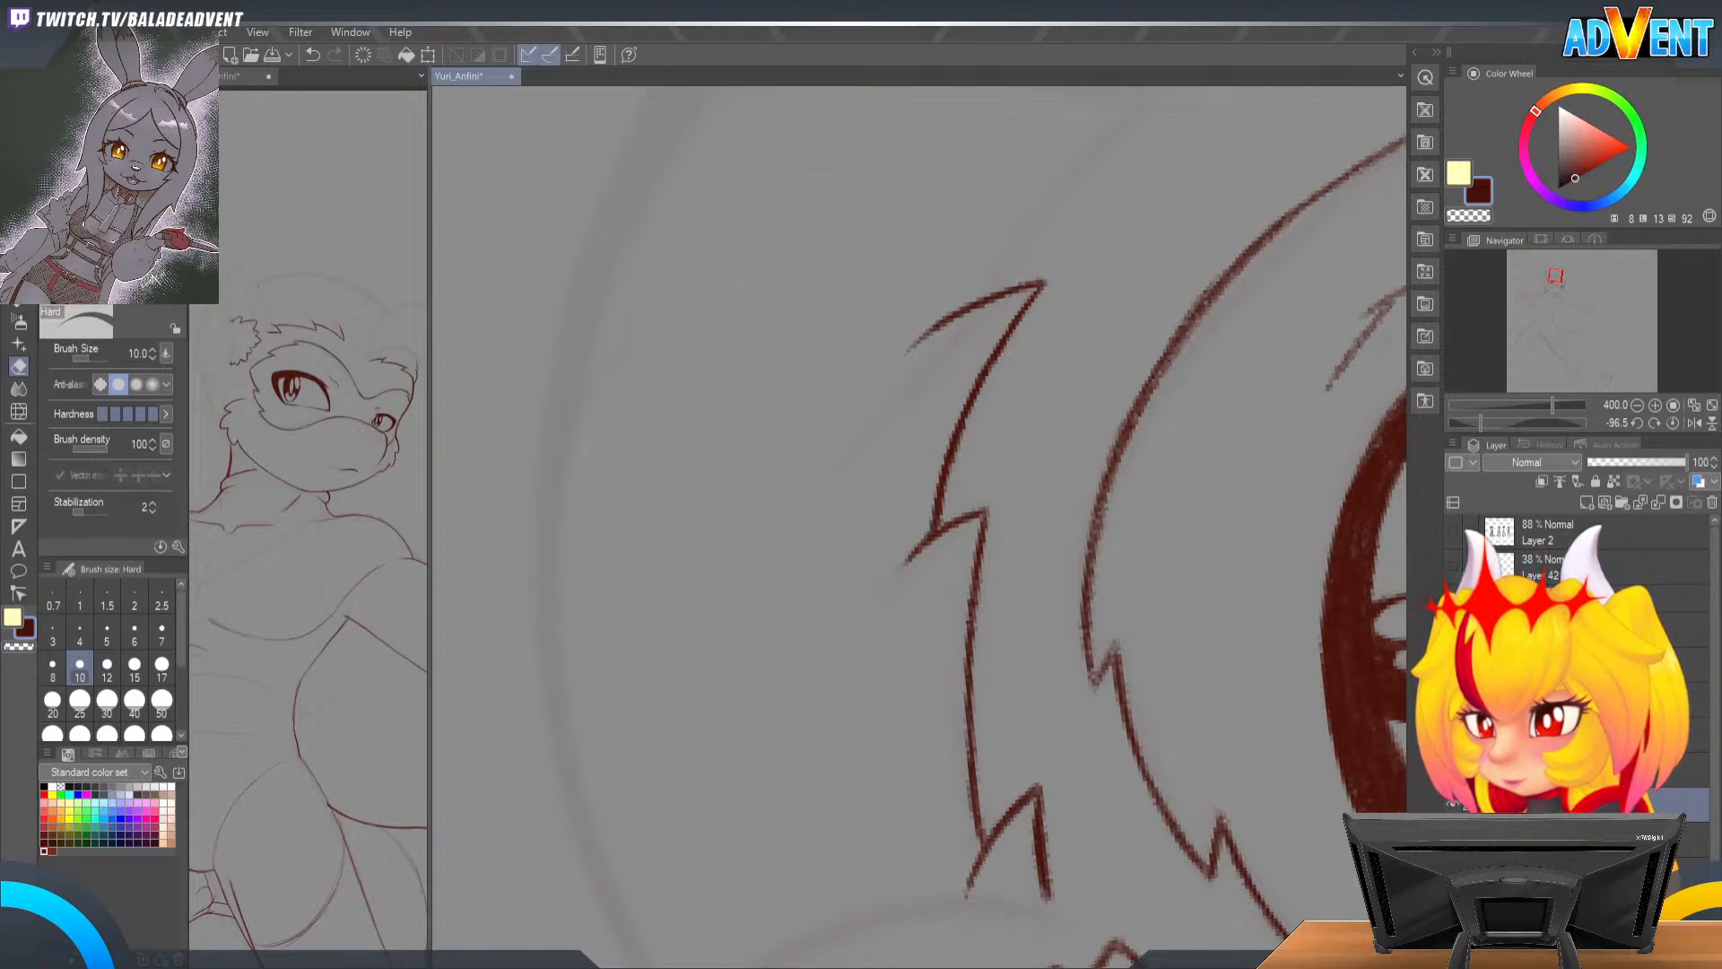
pyautogui.click(1547, 734)
pyautogui.click(1453, 735)
# Step: Draw and darken a curved line joining the last fur tip to the tuft line beyond it, and tidy its edge with the eraser
pyautogui.moveTo(1059, 254); pyautogui.dragTo(968, 578)
pyautogui.moveTo(1019, 505); pyautogui.dragTo(1146, 308)
pyautogui.press('p')
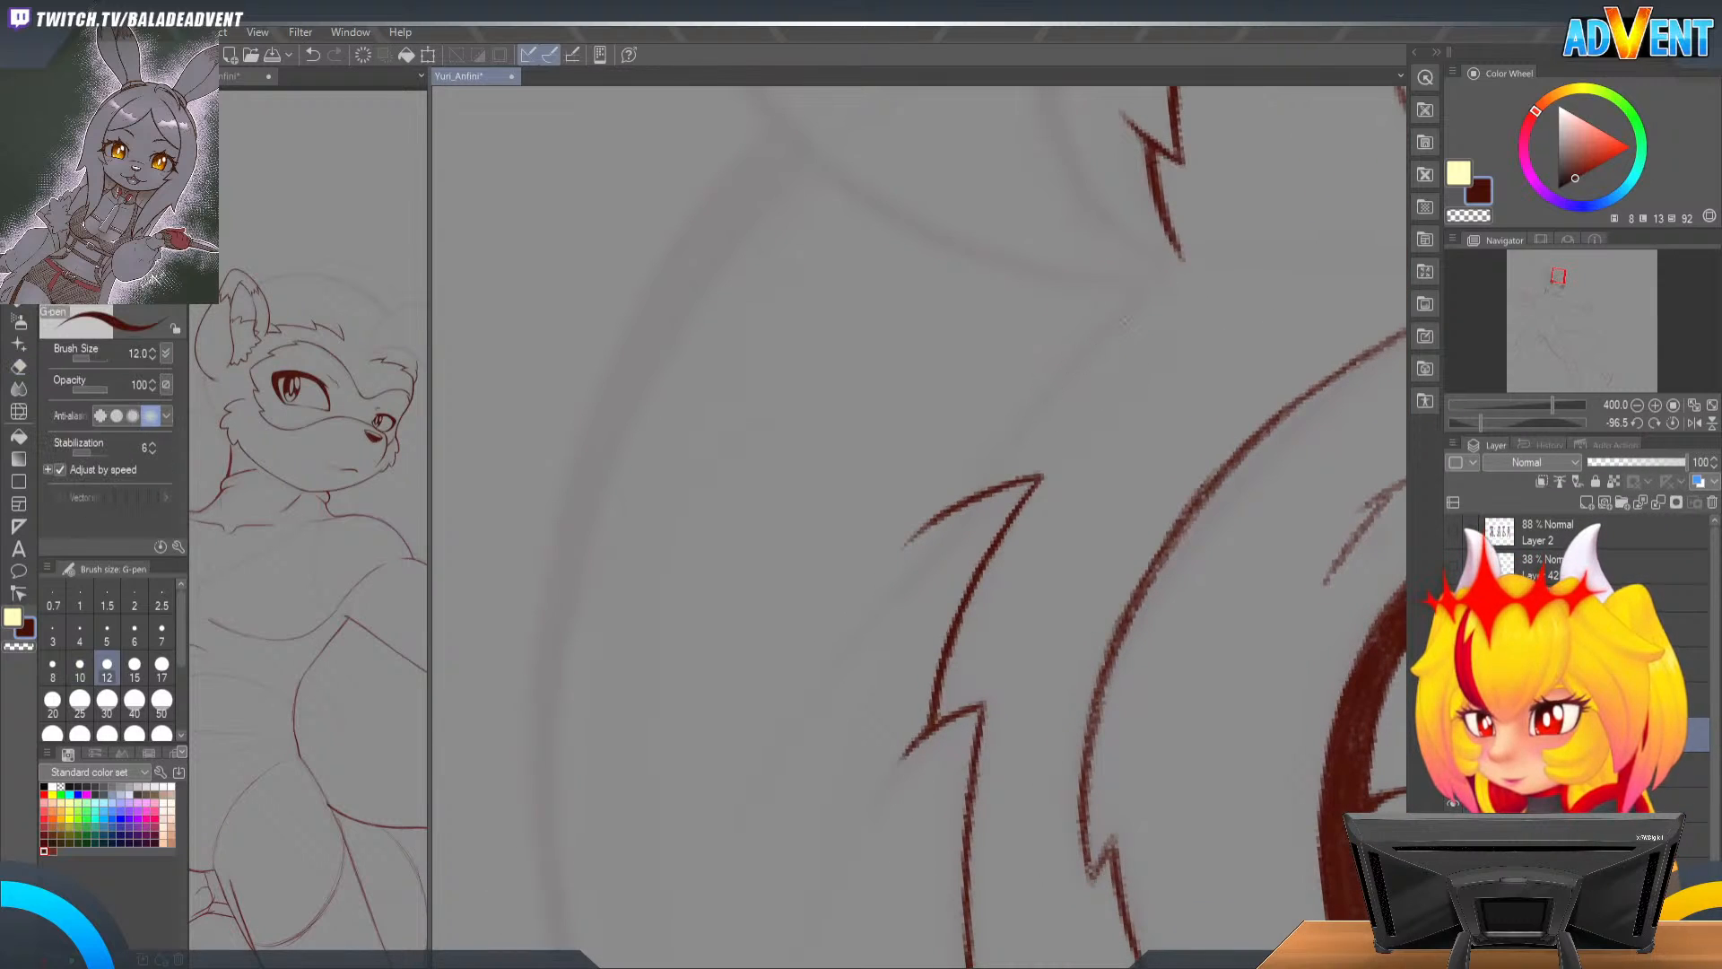
pyautogui.moveTo(1182, 264); pyautogui.dragTo(1054, 394)
pyautogui.hotkey('ctrl', 'z')
pyautogui.press('p')
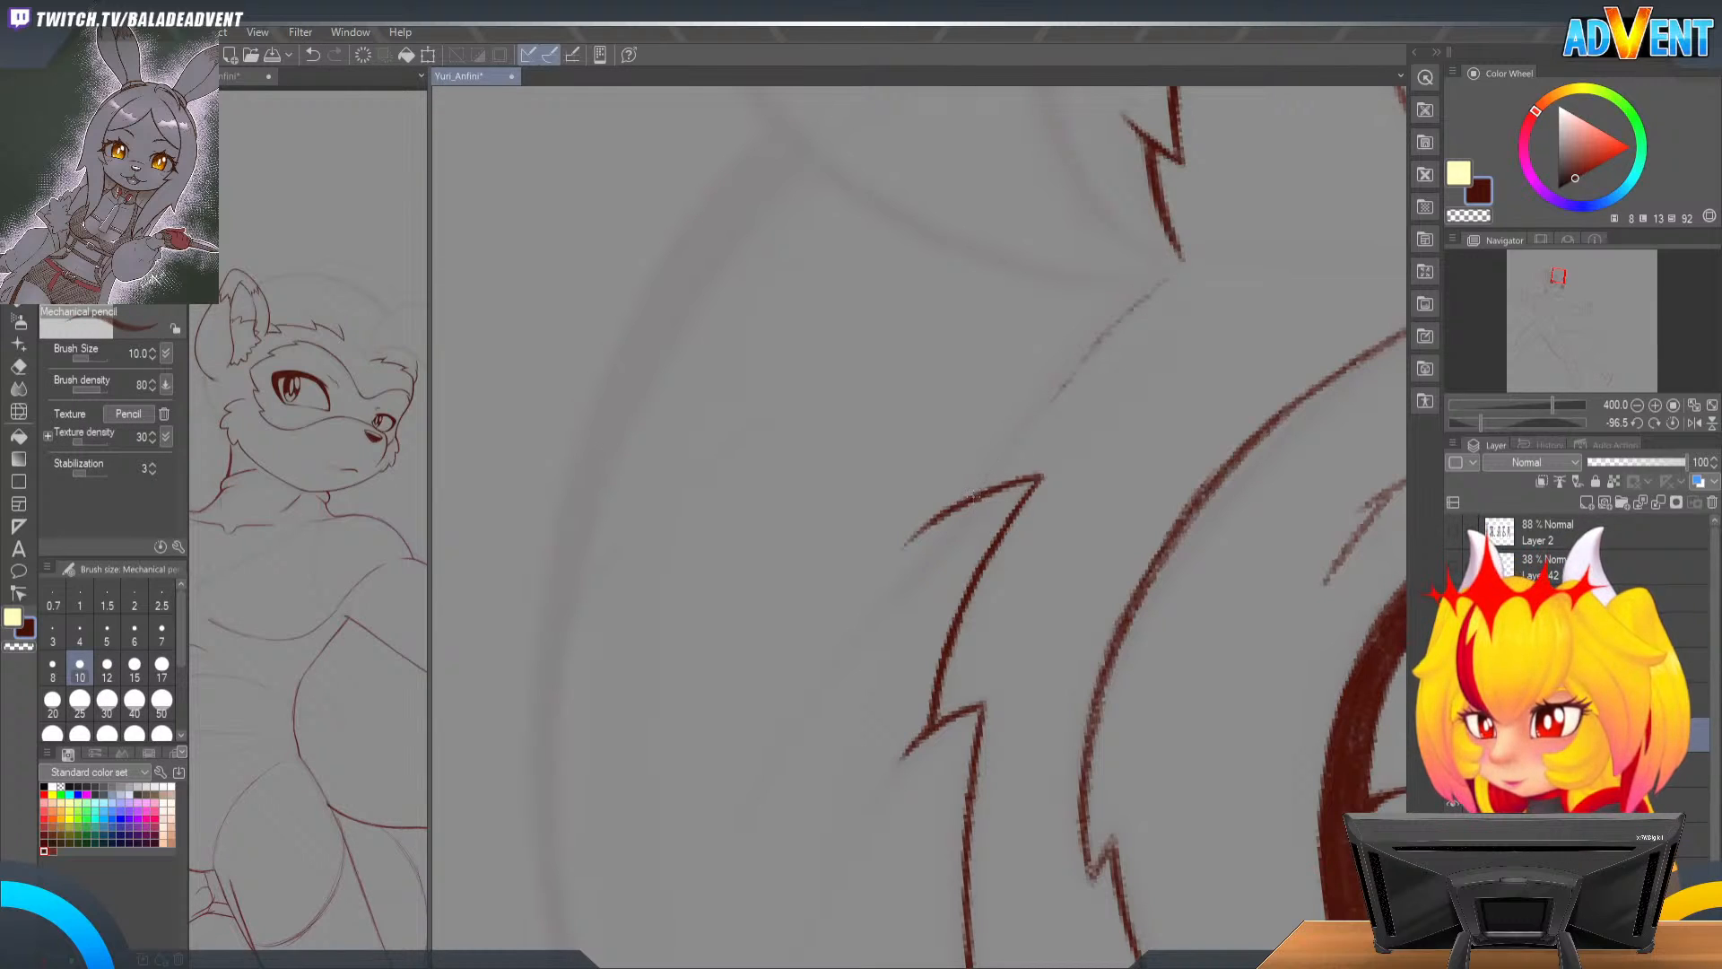
pyautogui.moveTo(991, 468); pyautogui.dragTo(1182, 262)
pyautogui.moveTo(1082, 359); pyautogui.dragTo(1005, 457)
pyautogui.hotkey('ctrl', 'z')
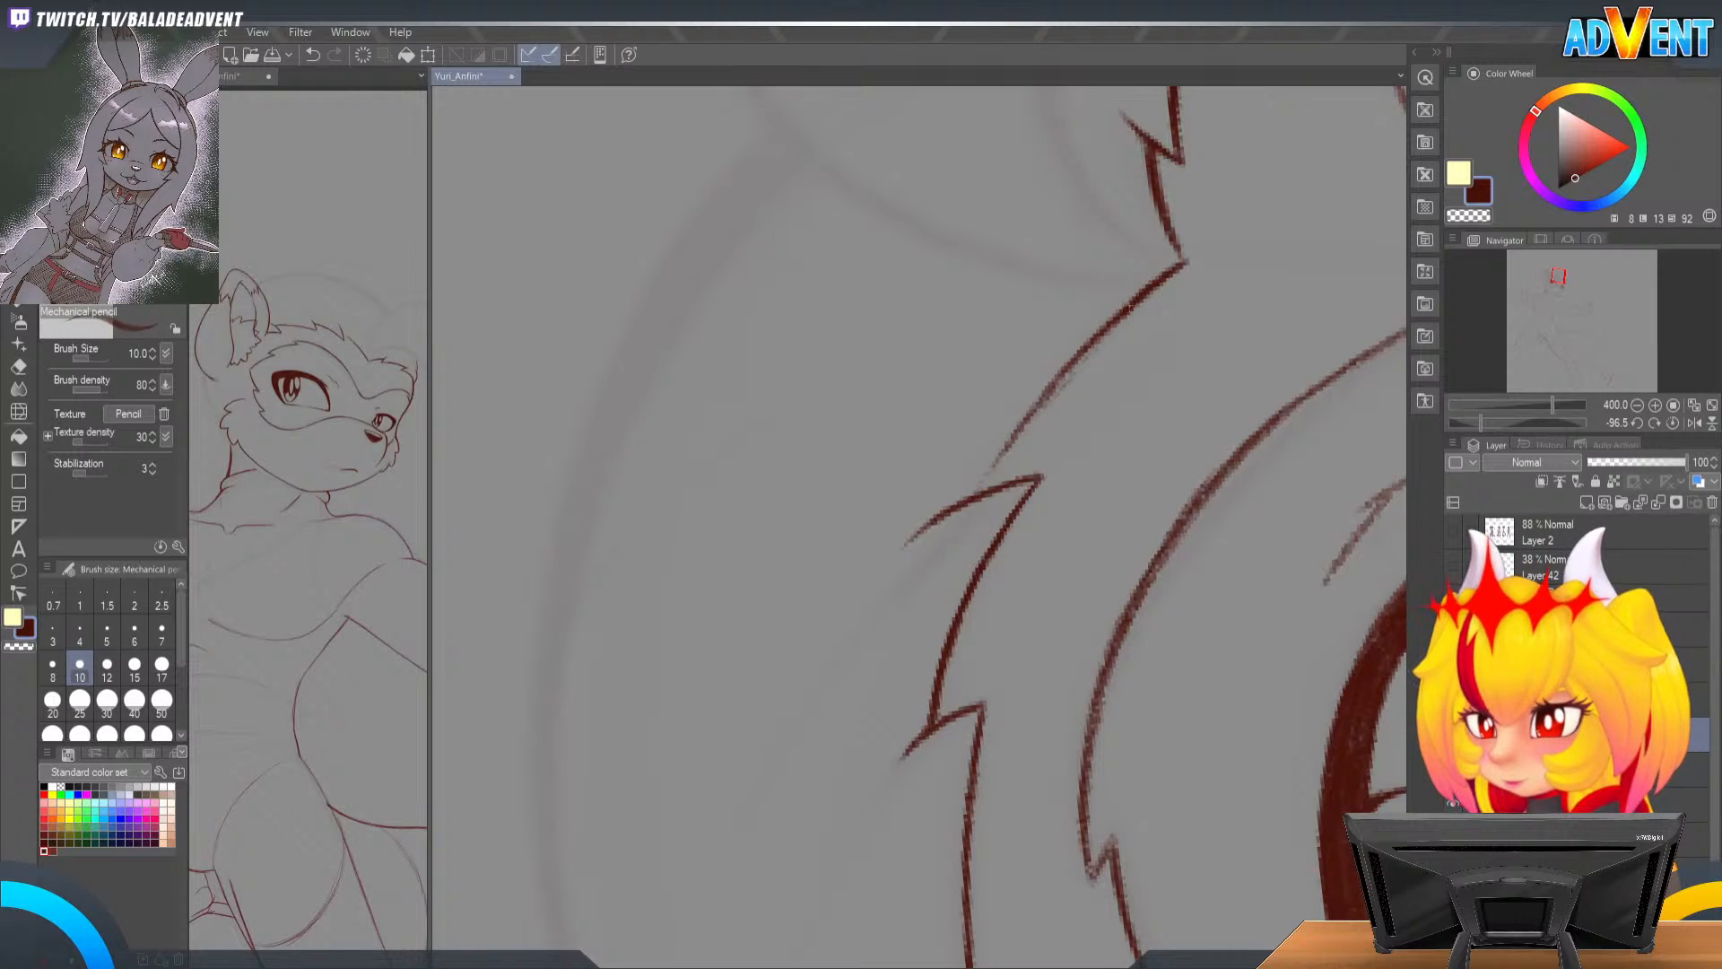
pyautogui.moveTo(1039, 408); pyautogui.dragTo(986, 488)
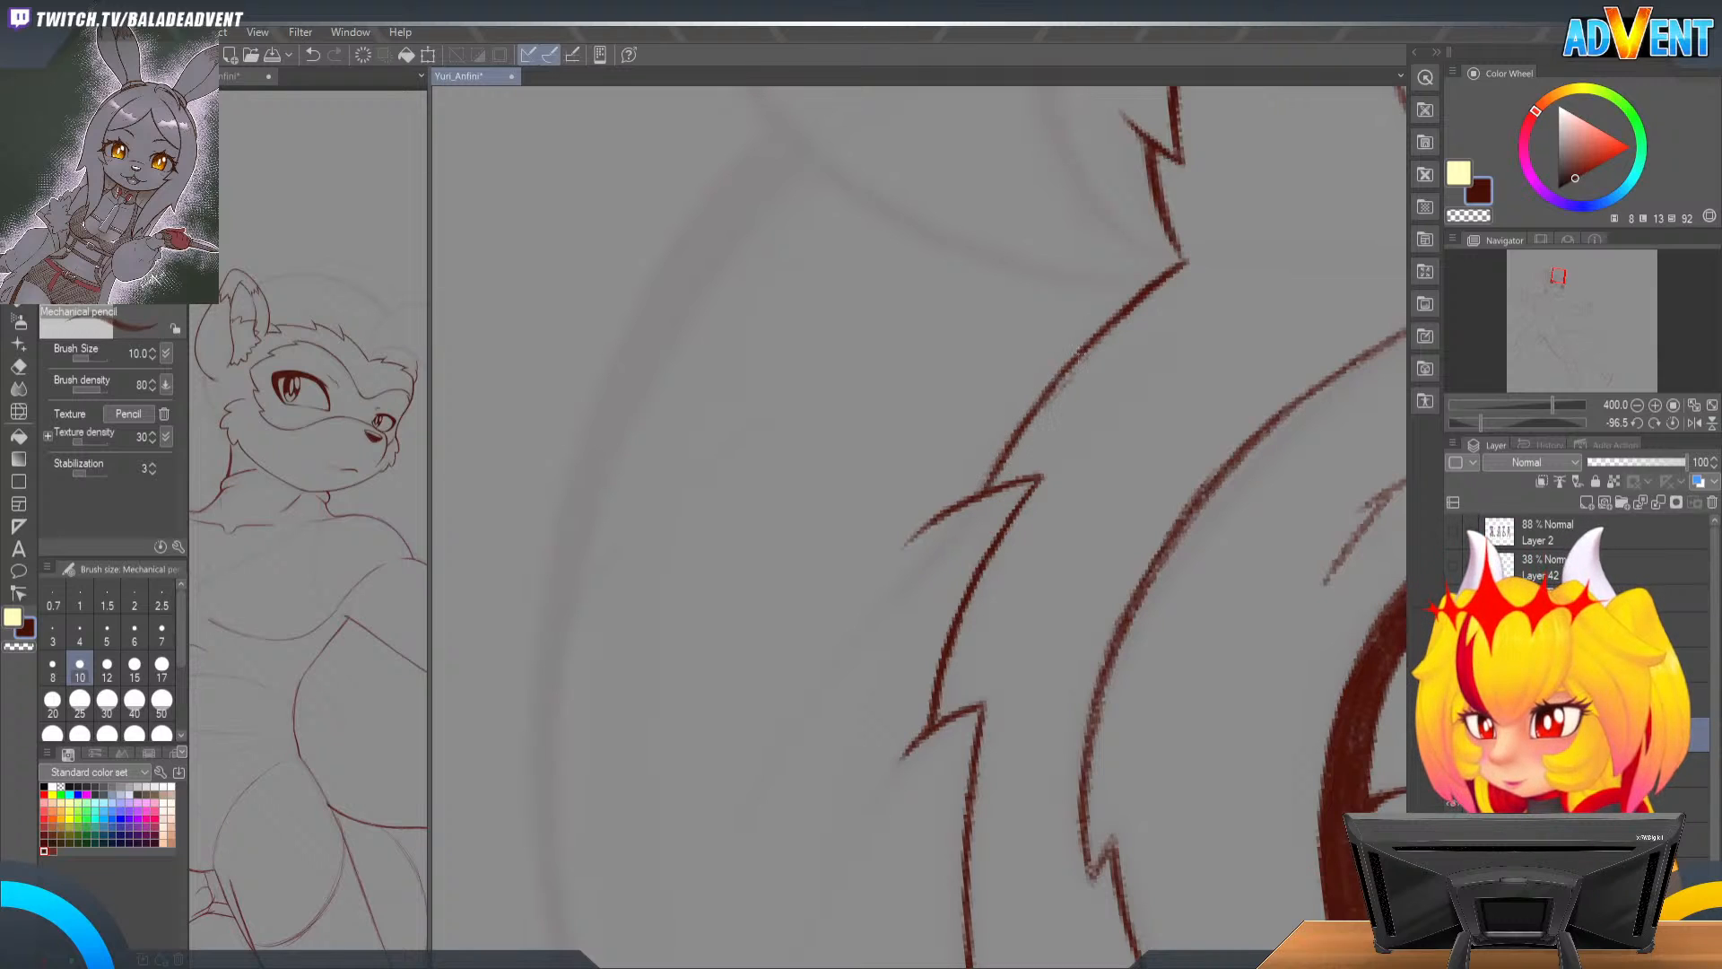
pyautogui.press('e')
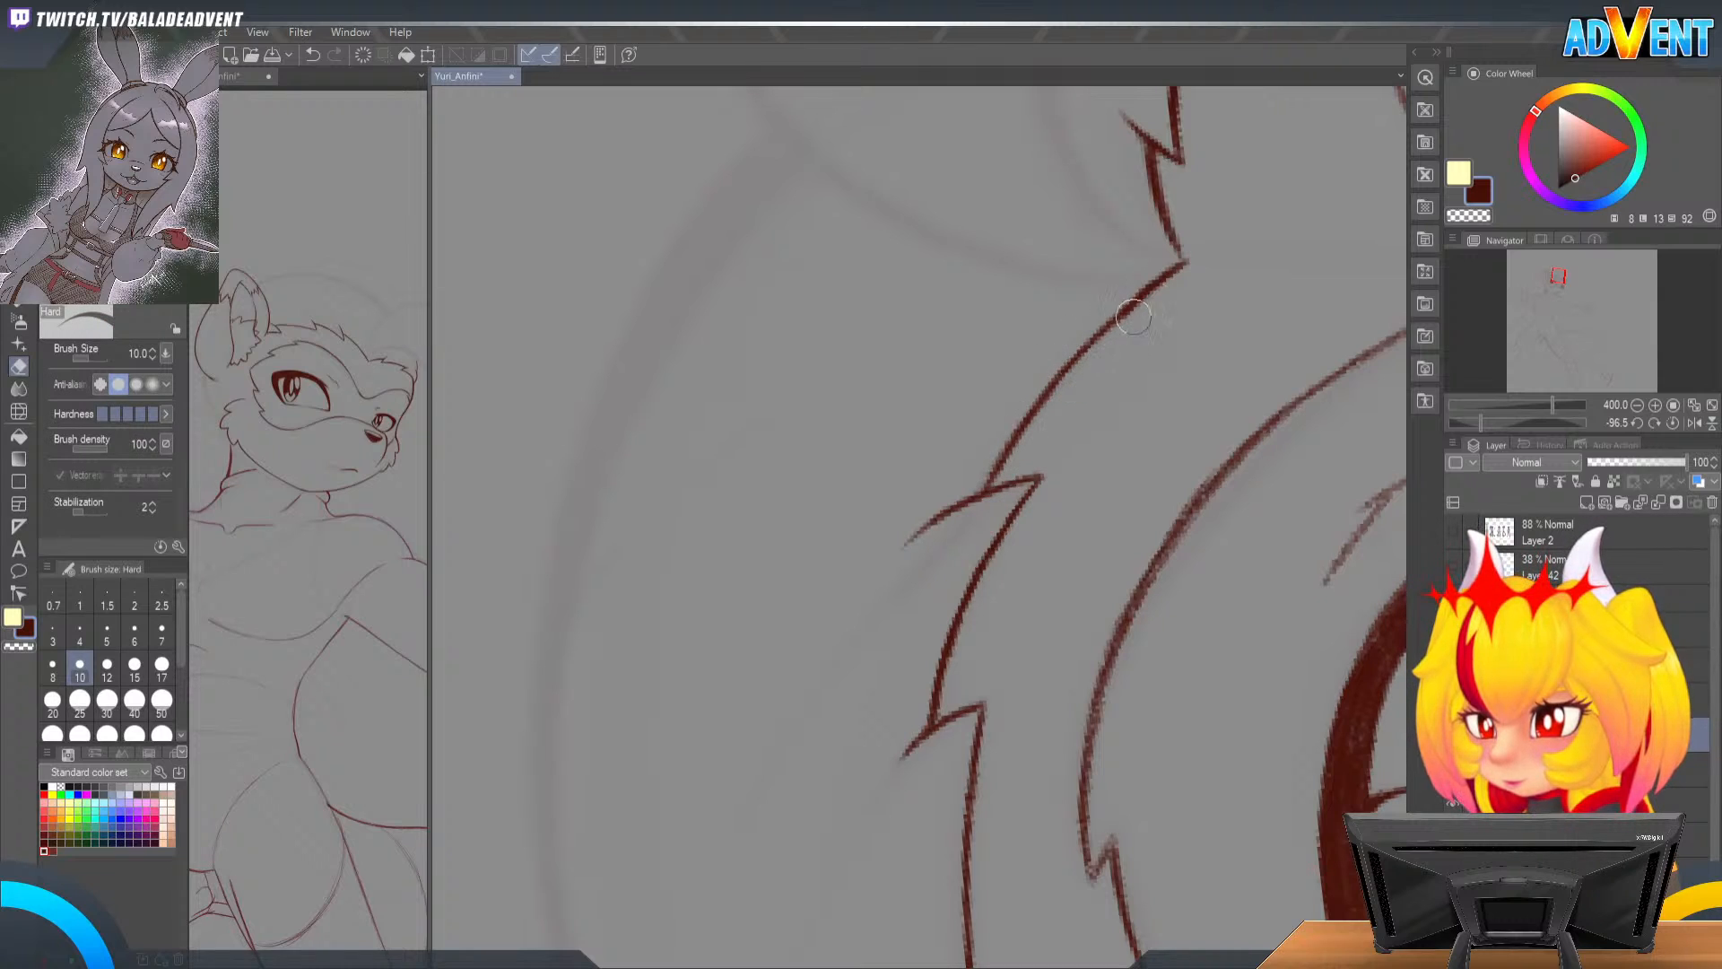
pyautogui.press('p')
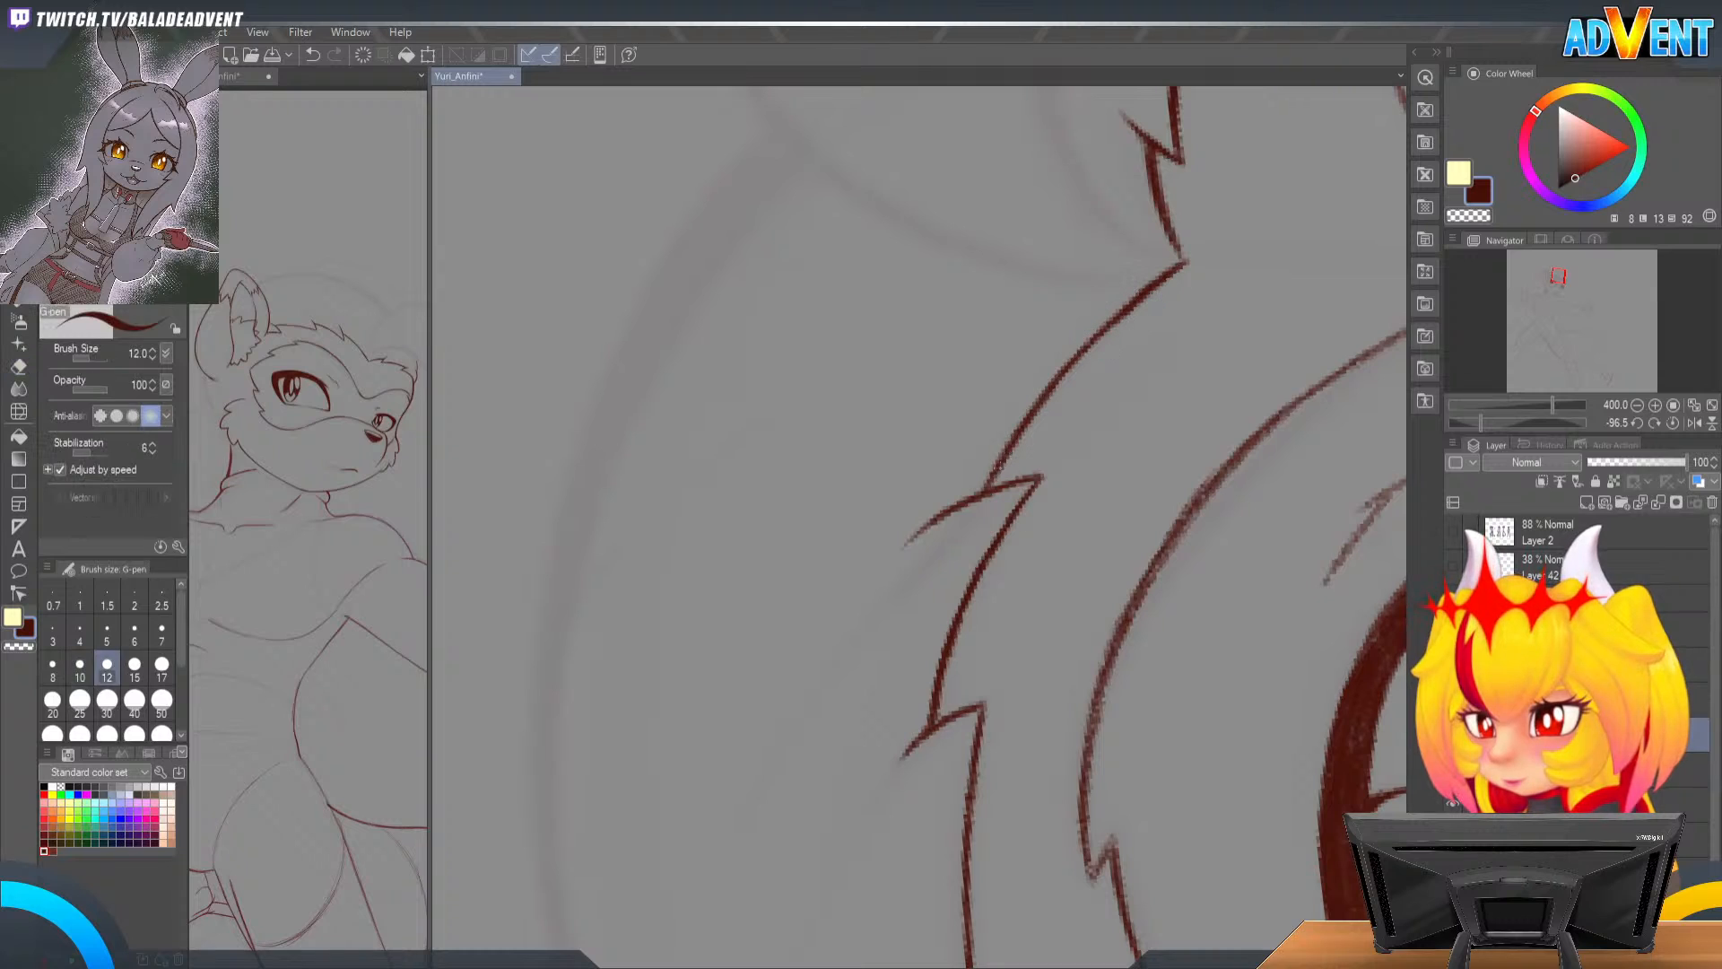
pyautogui.hotkey('ctrl', 'z')
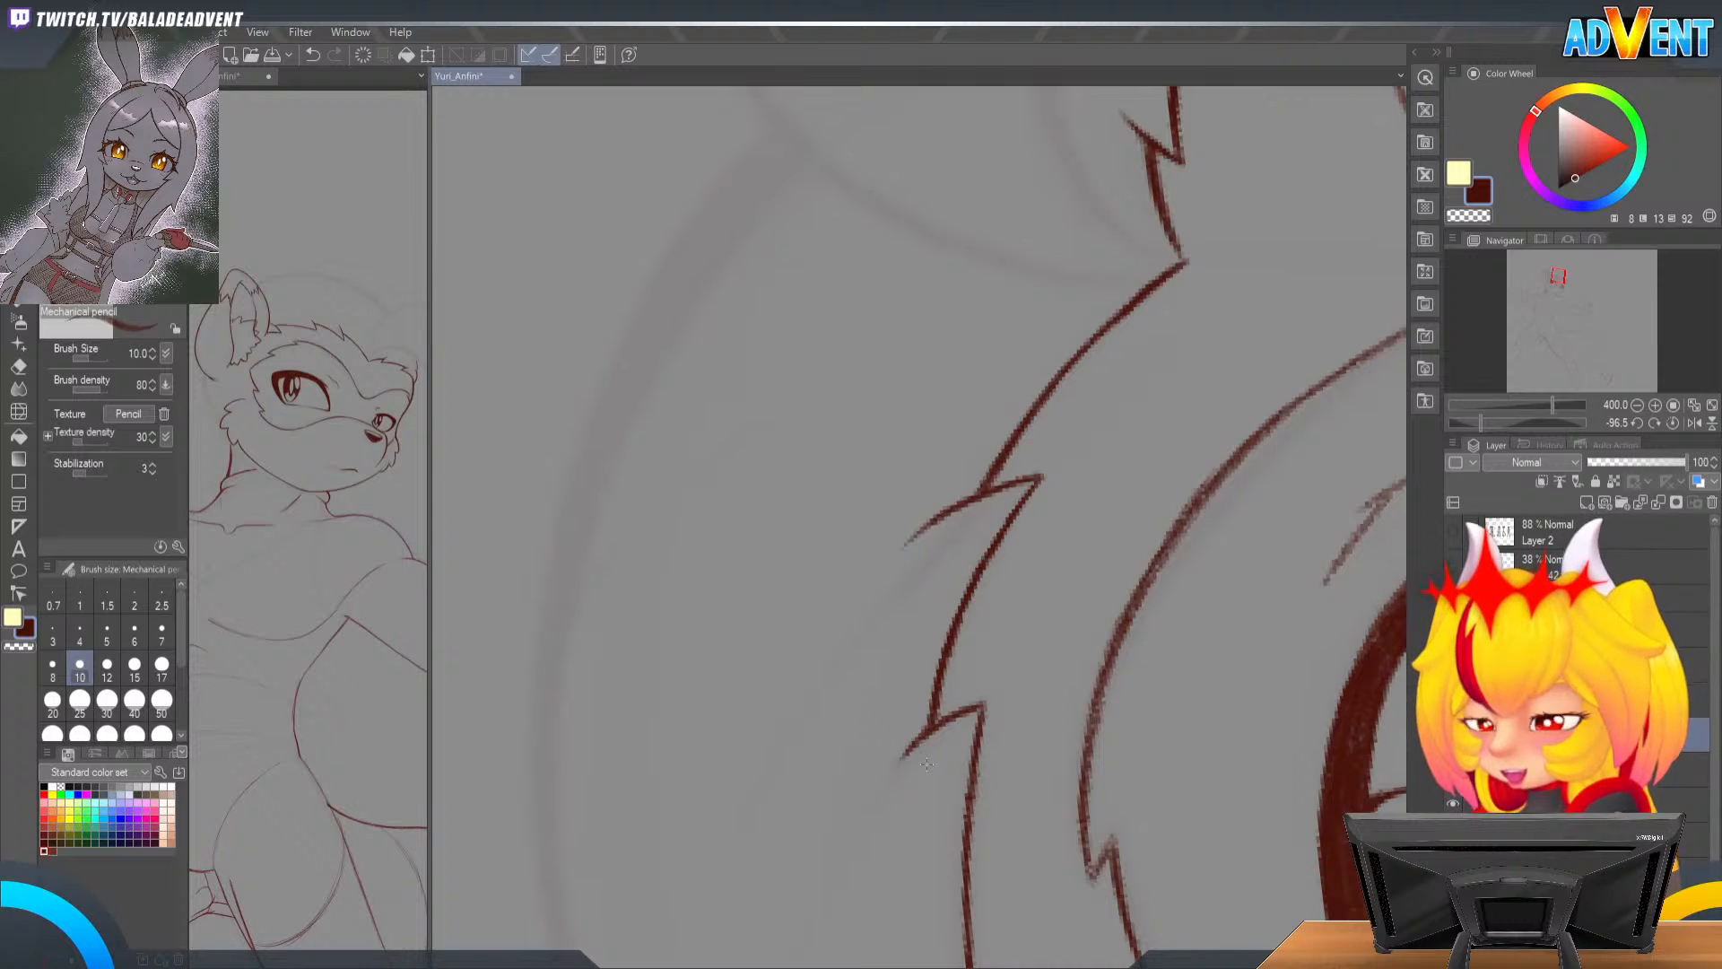
# Step: Select the layer directly above the current line-art layer for outlining the far ear
pyautogui.press('r')
pyautogui.moveTo(1182, 179); pyautogui.dragTo(1313, 498)
pyautogui.moveTo(1311, 549); pyautogui.dragTo(1186, 447)
pyautogui.press('p')
pyautogui.press('p')
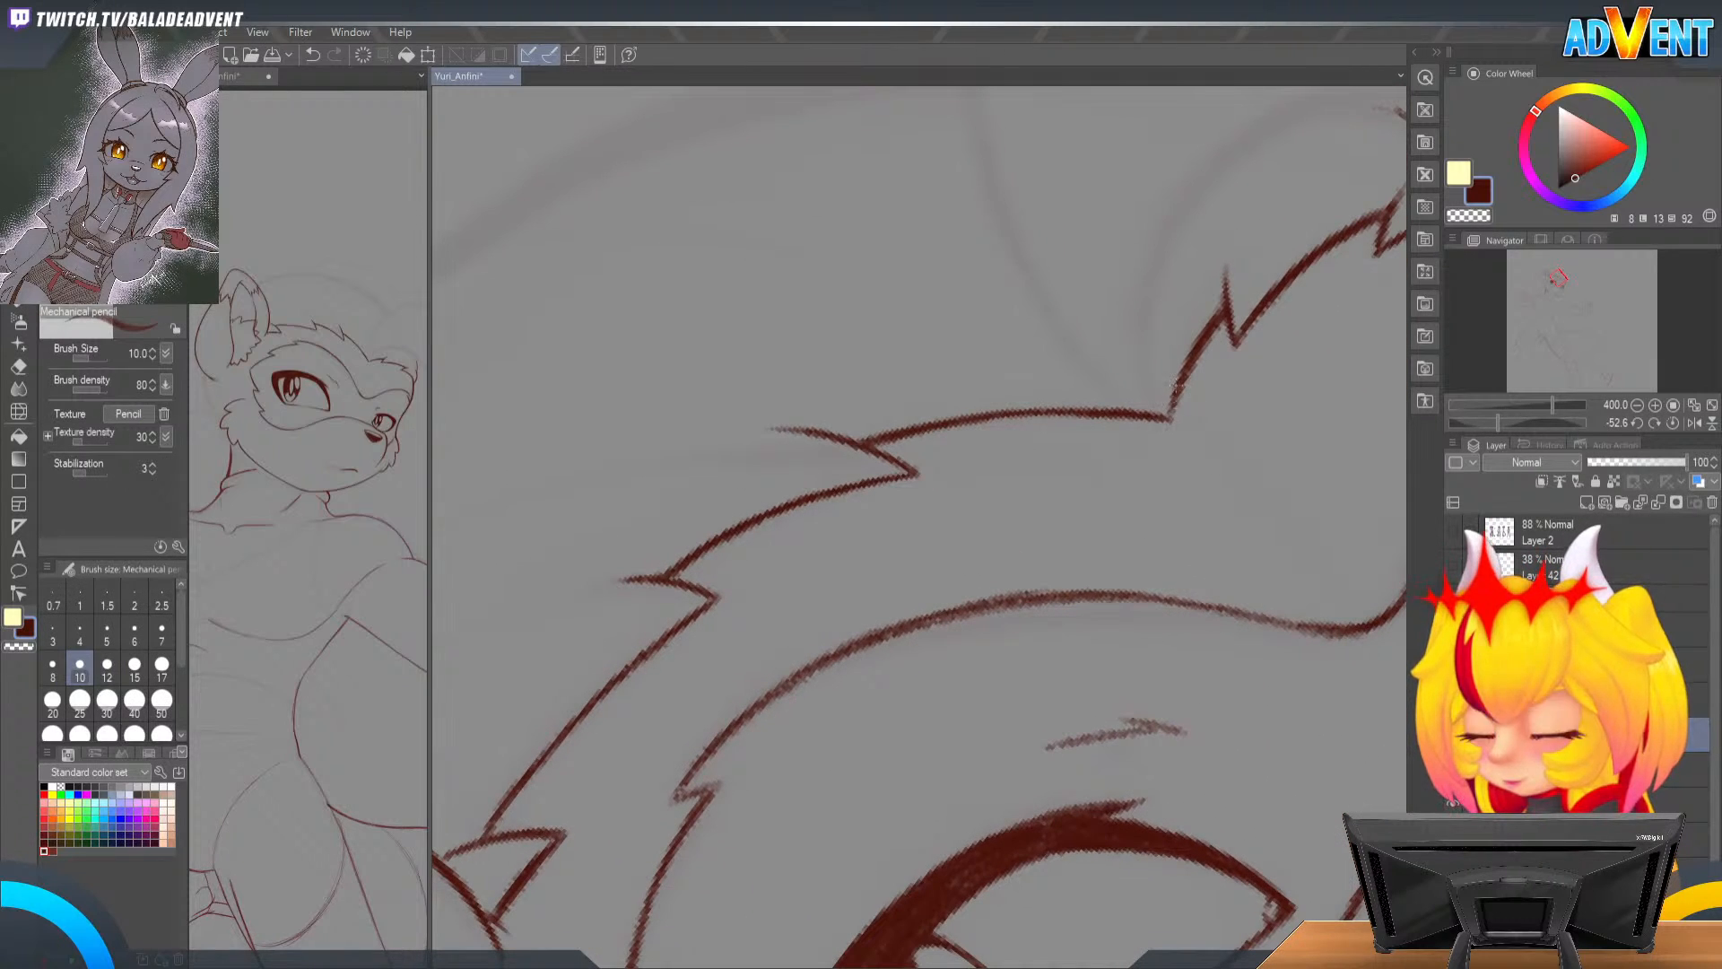
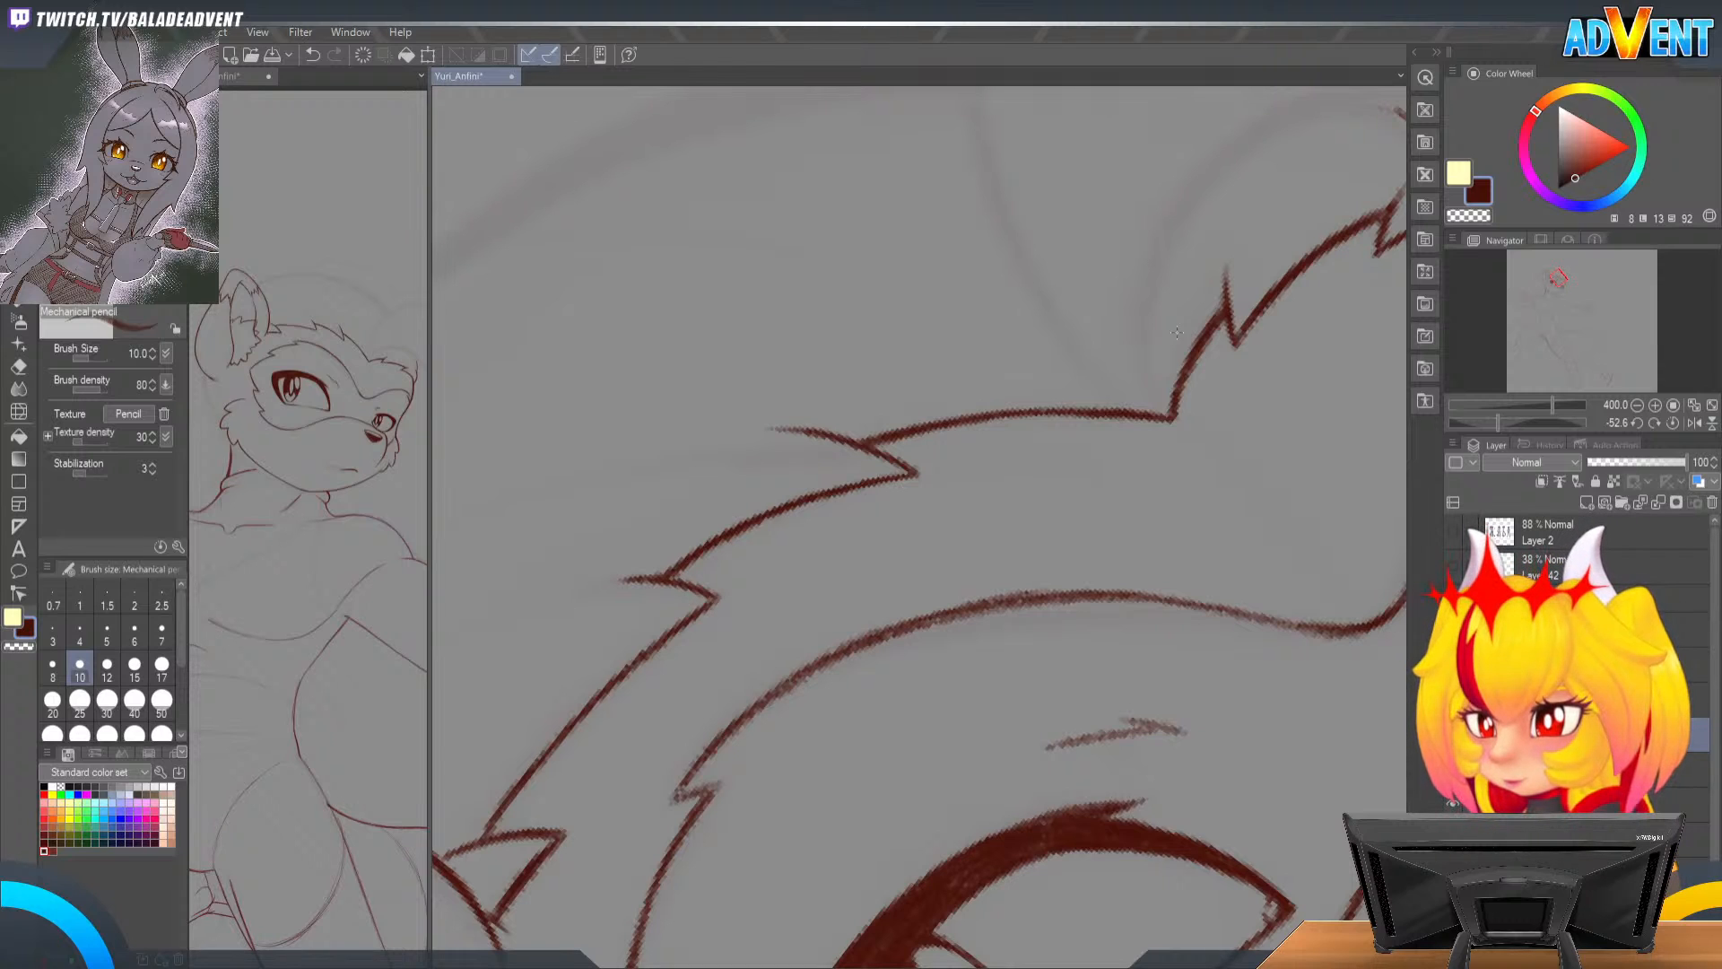
pyautogui.press('r')
pyautogui.moveTo(1340, 478)
pyautogui.mouseDown()
pyautogui.moveTo(1295, 473)
pyautogui.moveTo(1284, 599)
pyautogui.moveTo(1068, 638)
pyautogui.mouseUp()
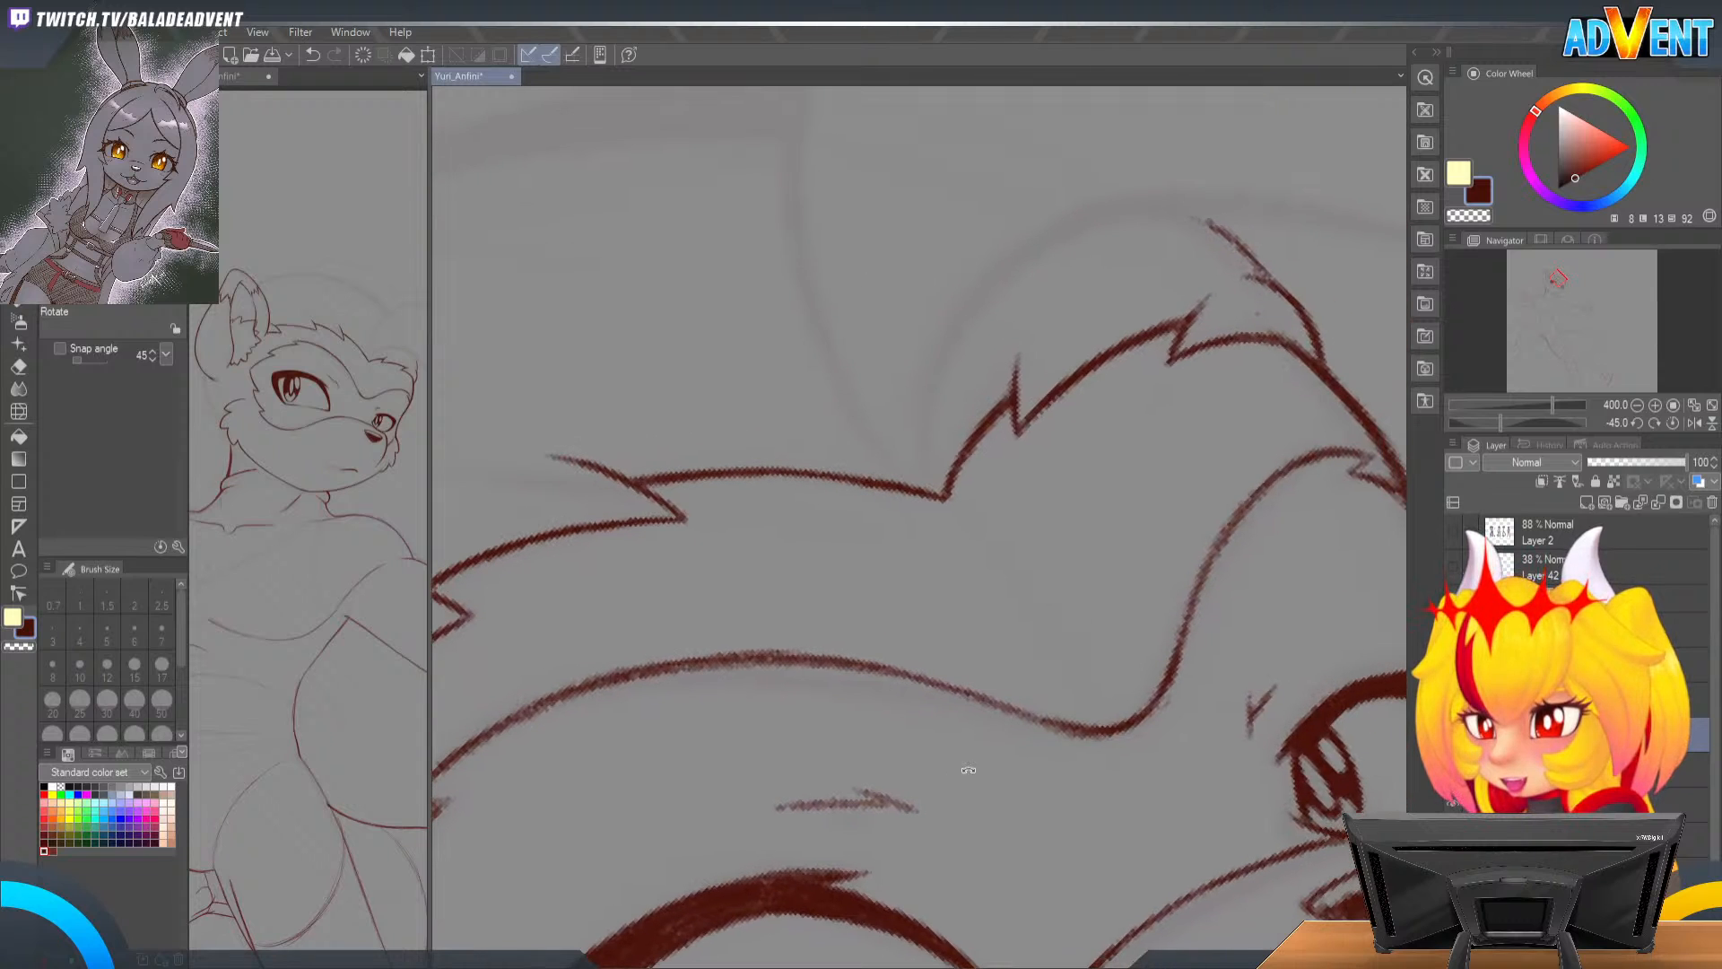
pyautogui.moveTo(1235, 531); pyautogui.dragTo(1339, 490)
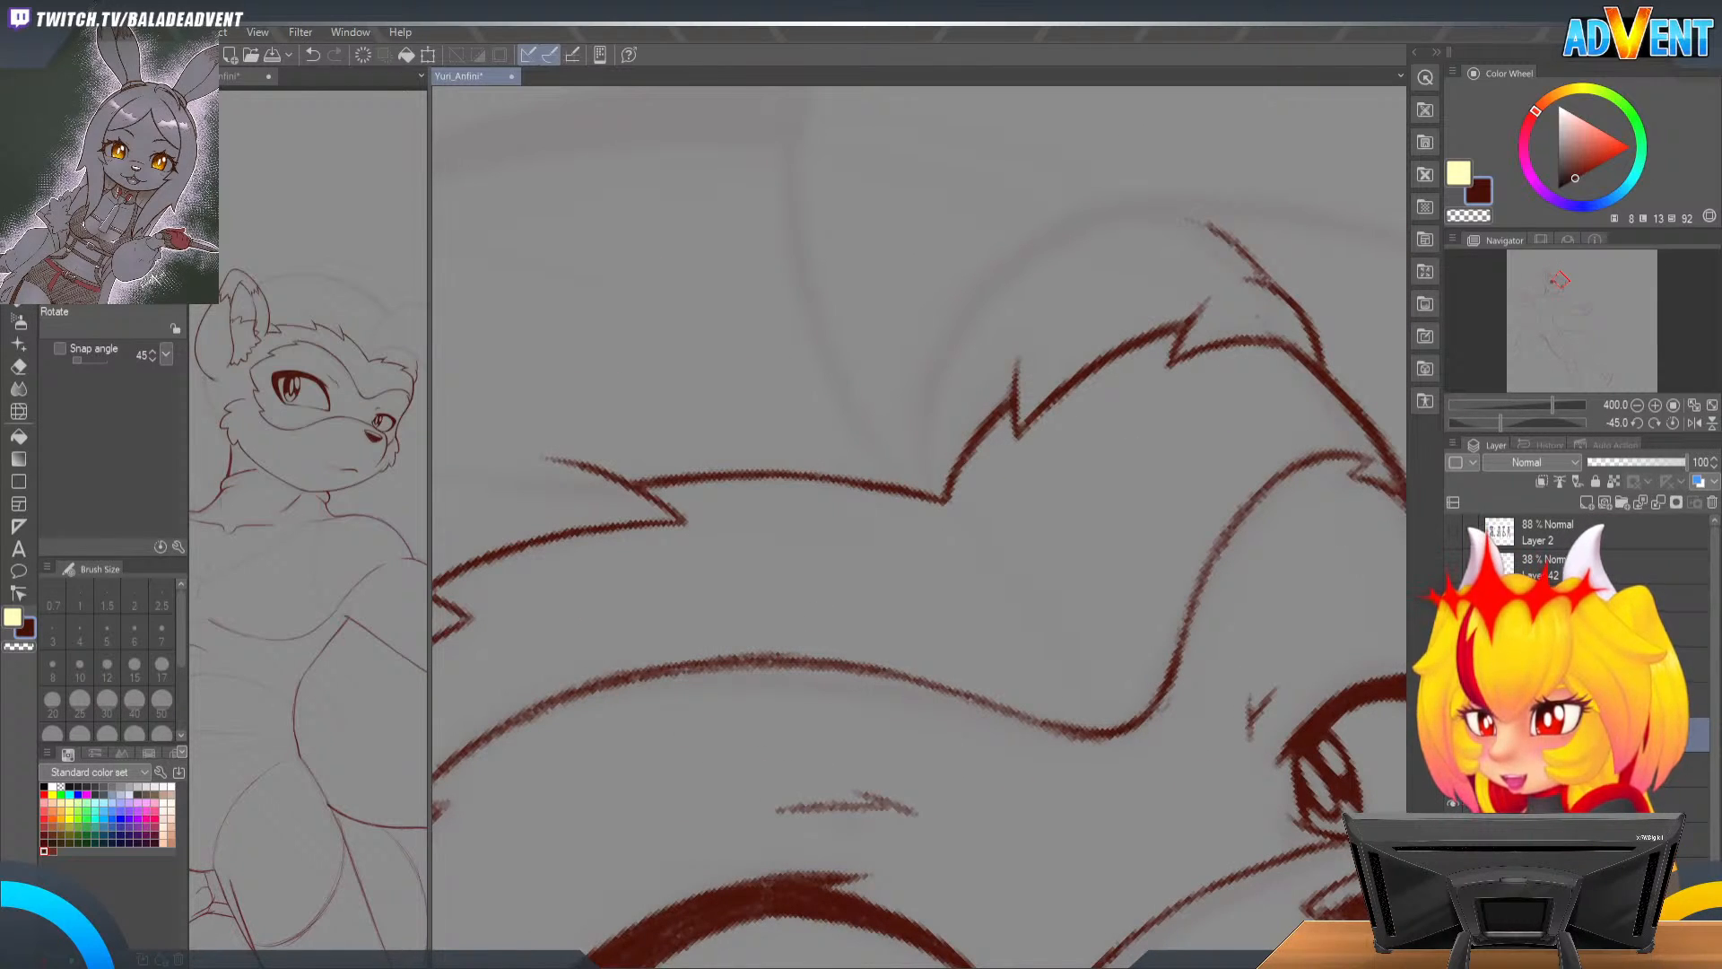
pyautogui.click(1578, 700)
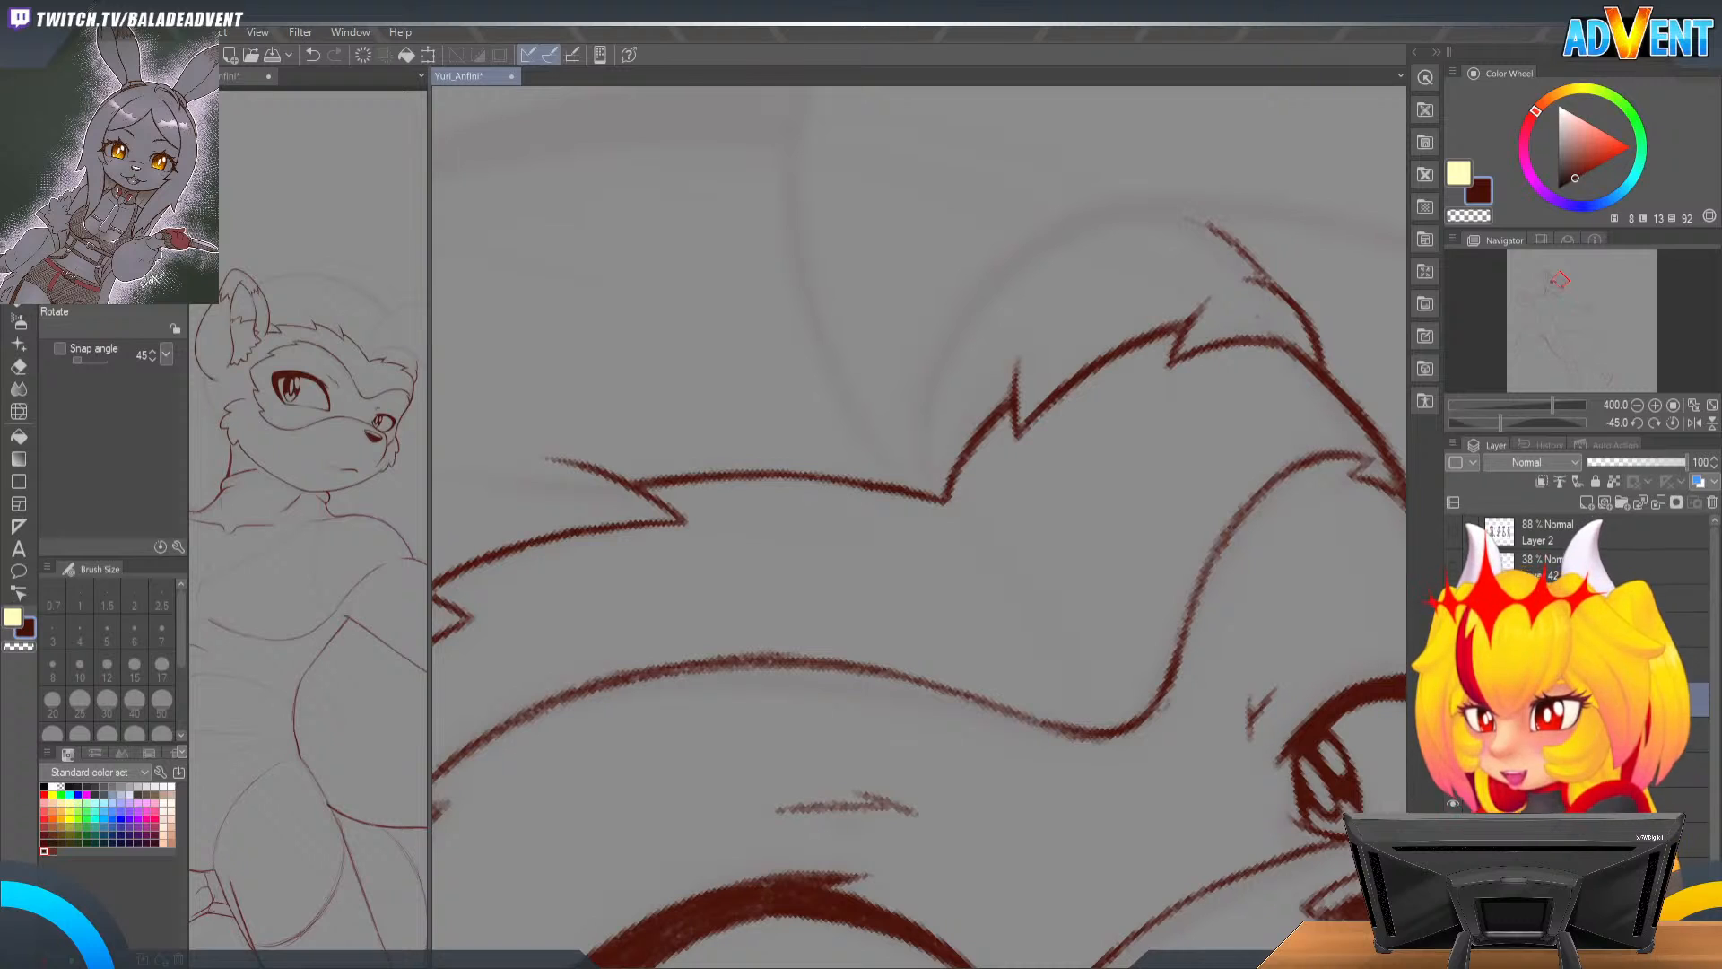
pyautogui.press('p')
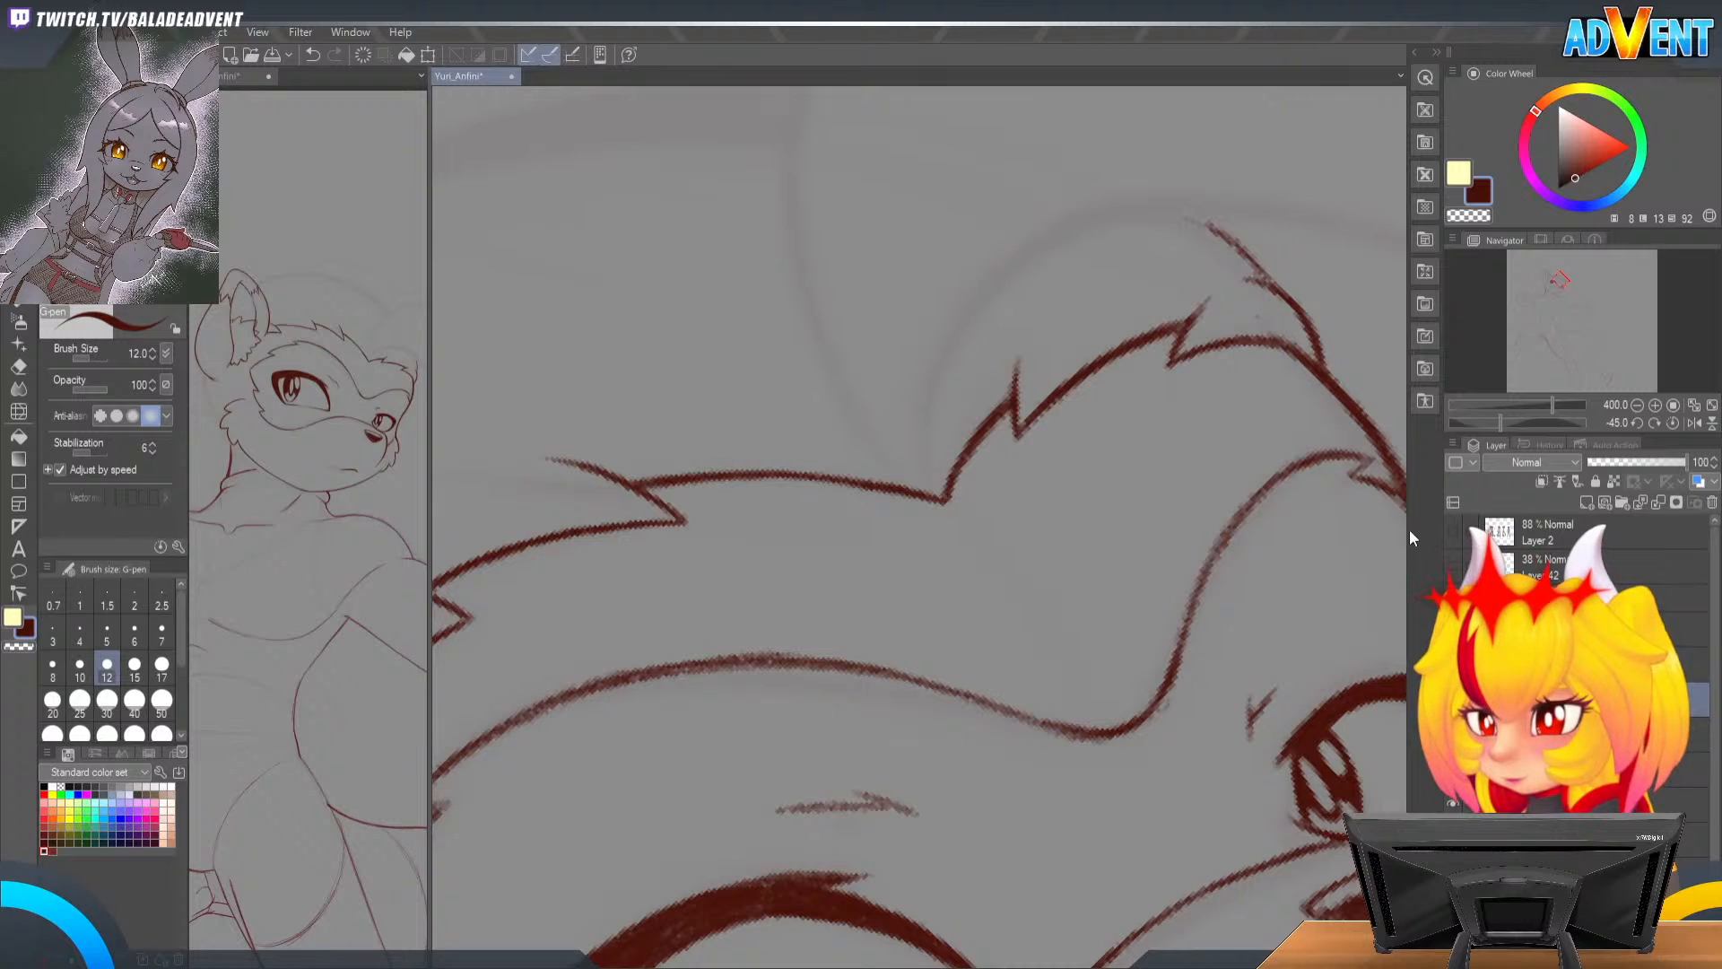
# Step: Draw a curved pencil line from the corner of the head-top fur up along the sketched edge of the far ear
pyautogui.press('b')
pyautogui.press('b')
pyautogui.press('b')
pyautogui.press('b')
pyautogui.press('p')
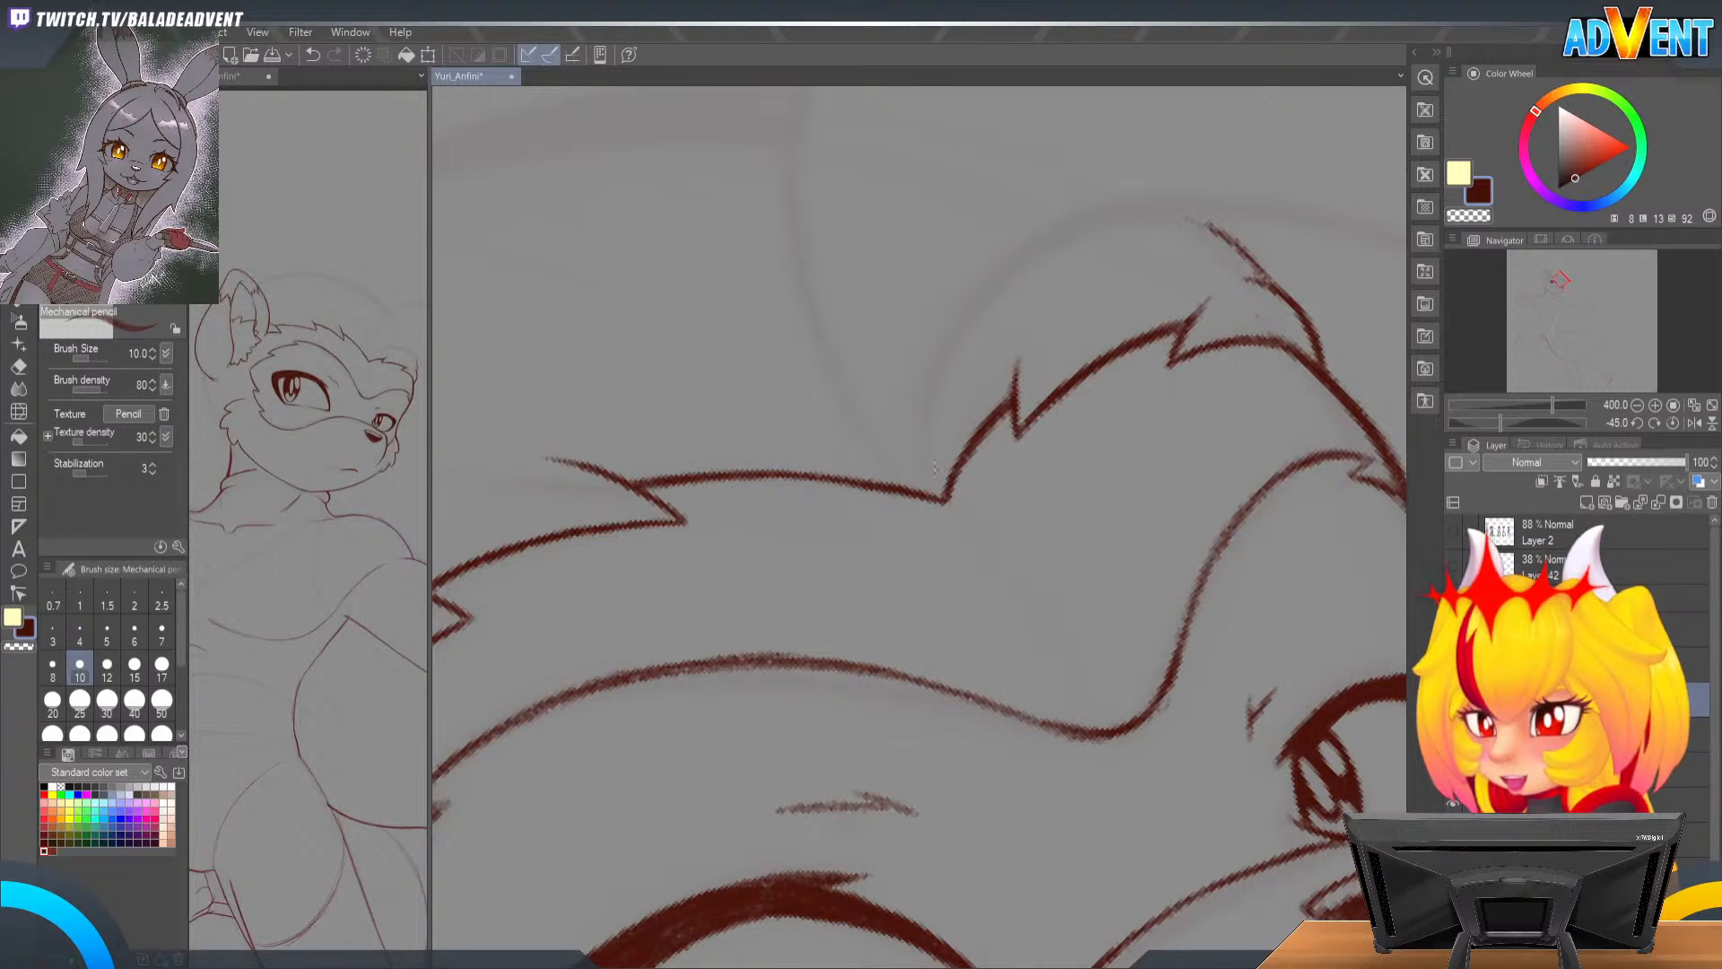
pyautogui.moveTo(934, 425)
pyautogui.mouseDown()
pyautogui.moveTo(941, 491)
pyautogui.moveTo(951, 328)
pyautogui.moveTo(1091, 216)
pyautogui.mouseUp()
pyautogui.hotkey('ctrl', 'z')
pyautogui.moveTo(994, 284)
pyautogui.mouseDown()
pyautogui.moveTo(951, 340)
pyautogui.moveTo(937, 444)
pyautogui.mouseUp()
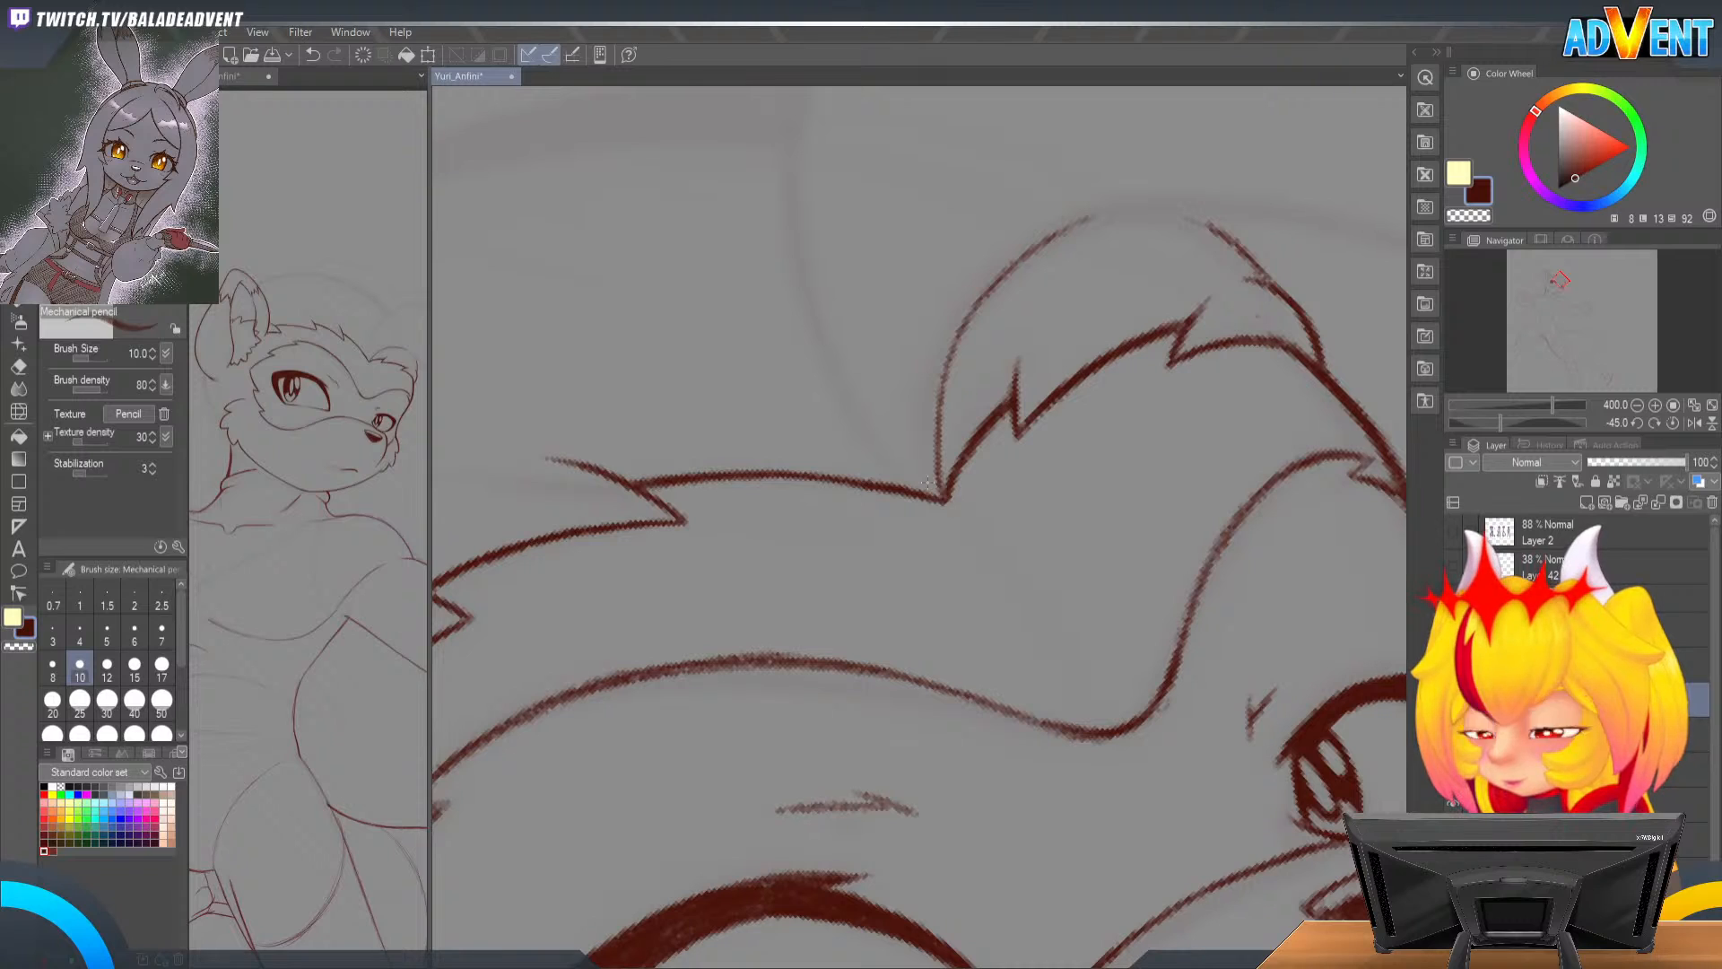
# Step: Check the full figure mirrored in the second canvas view and restore its orientation
pyautogui.click(359, 626)
pyautogui.moveTo(384, 637); pyautogui.dragTo(342, 638)
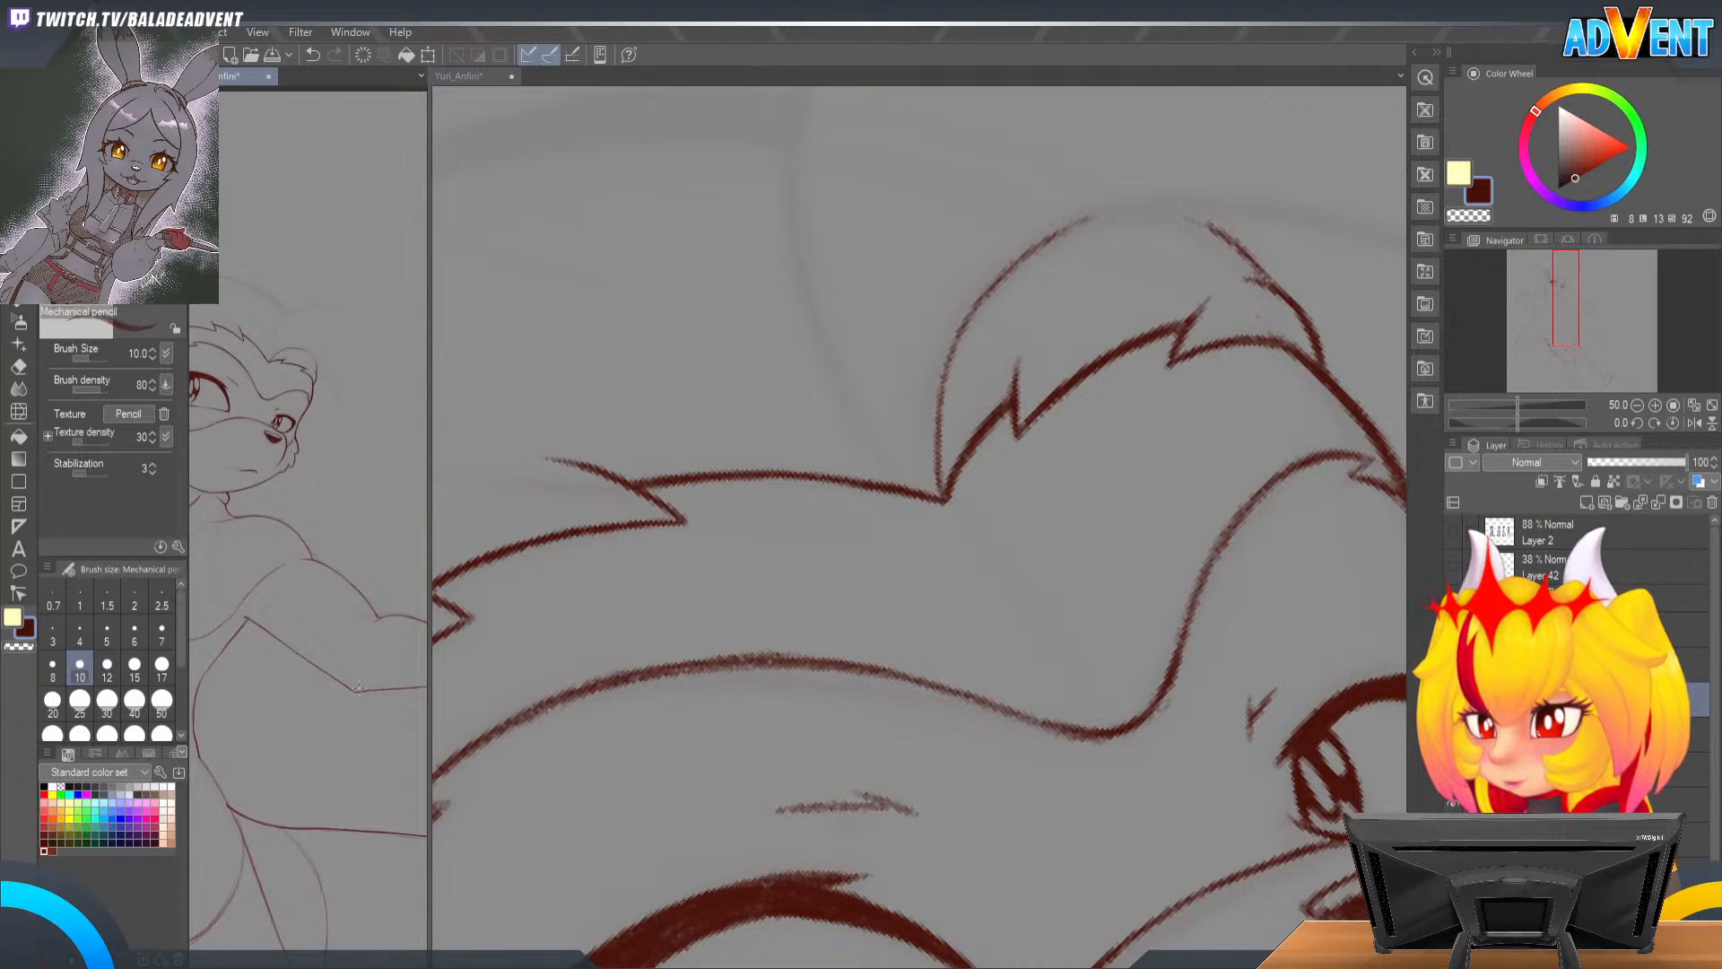
pyautogui.press('h')
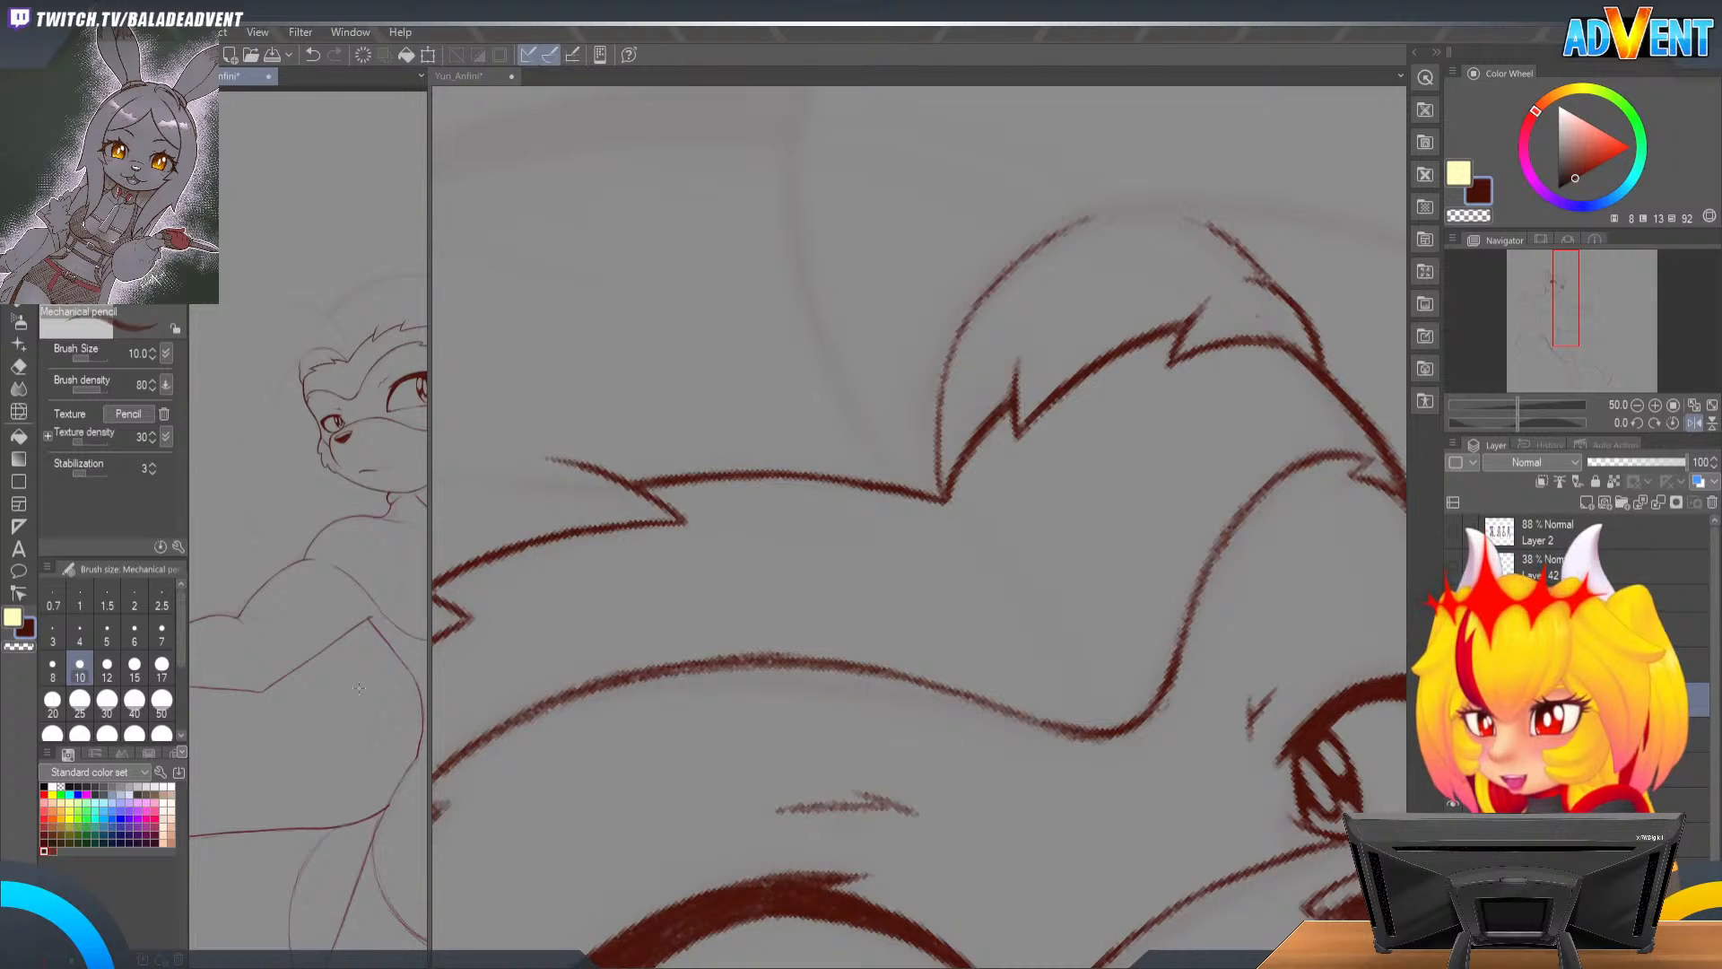
pyautogui.press('h')
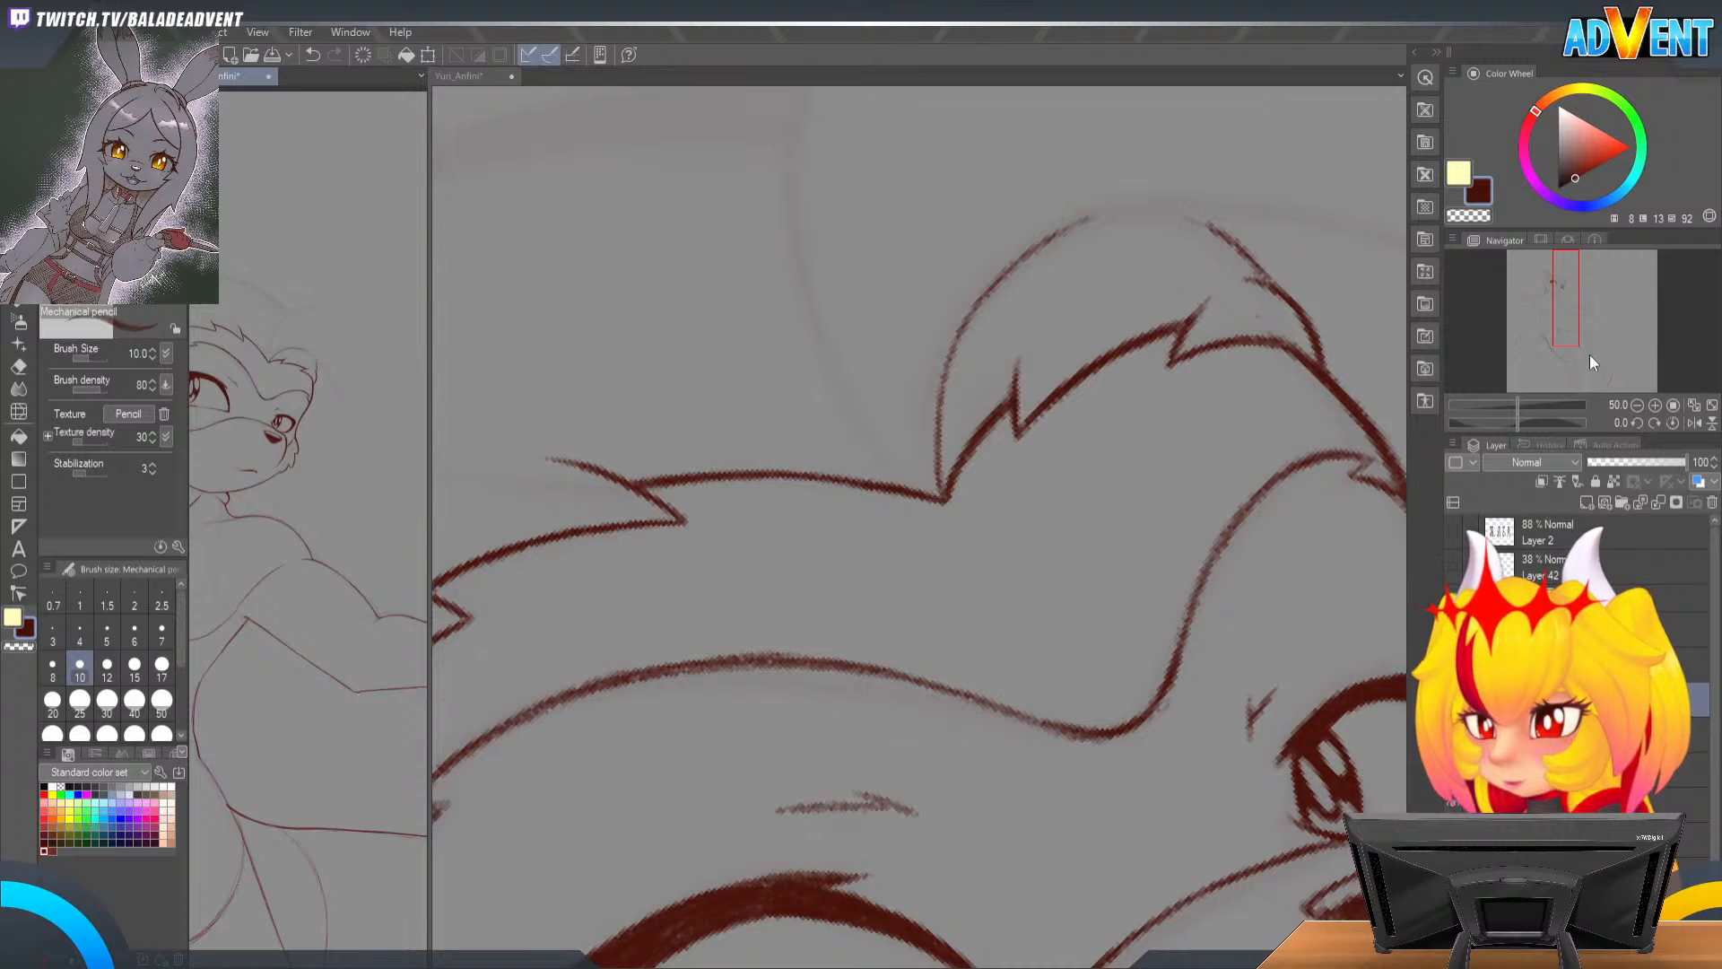
pyautogui.moveTo(1575, 323); pyautogui.dragTo(1575, 319)
pyautogui.click(1292, 520)
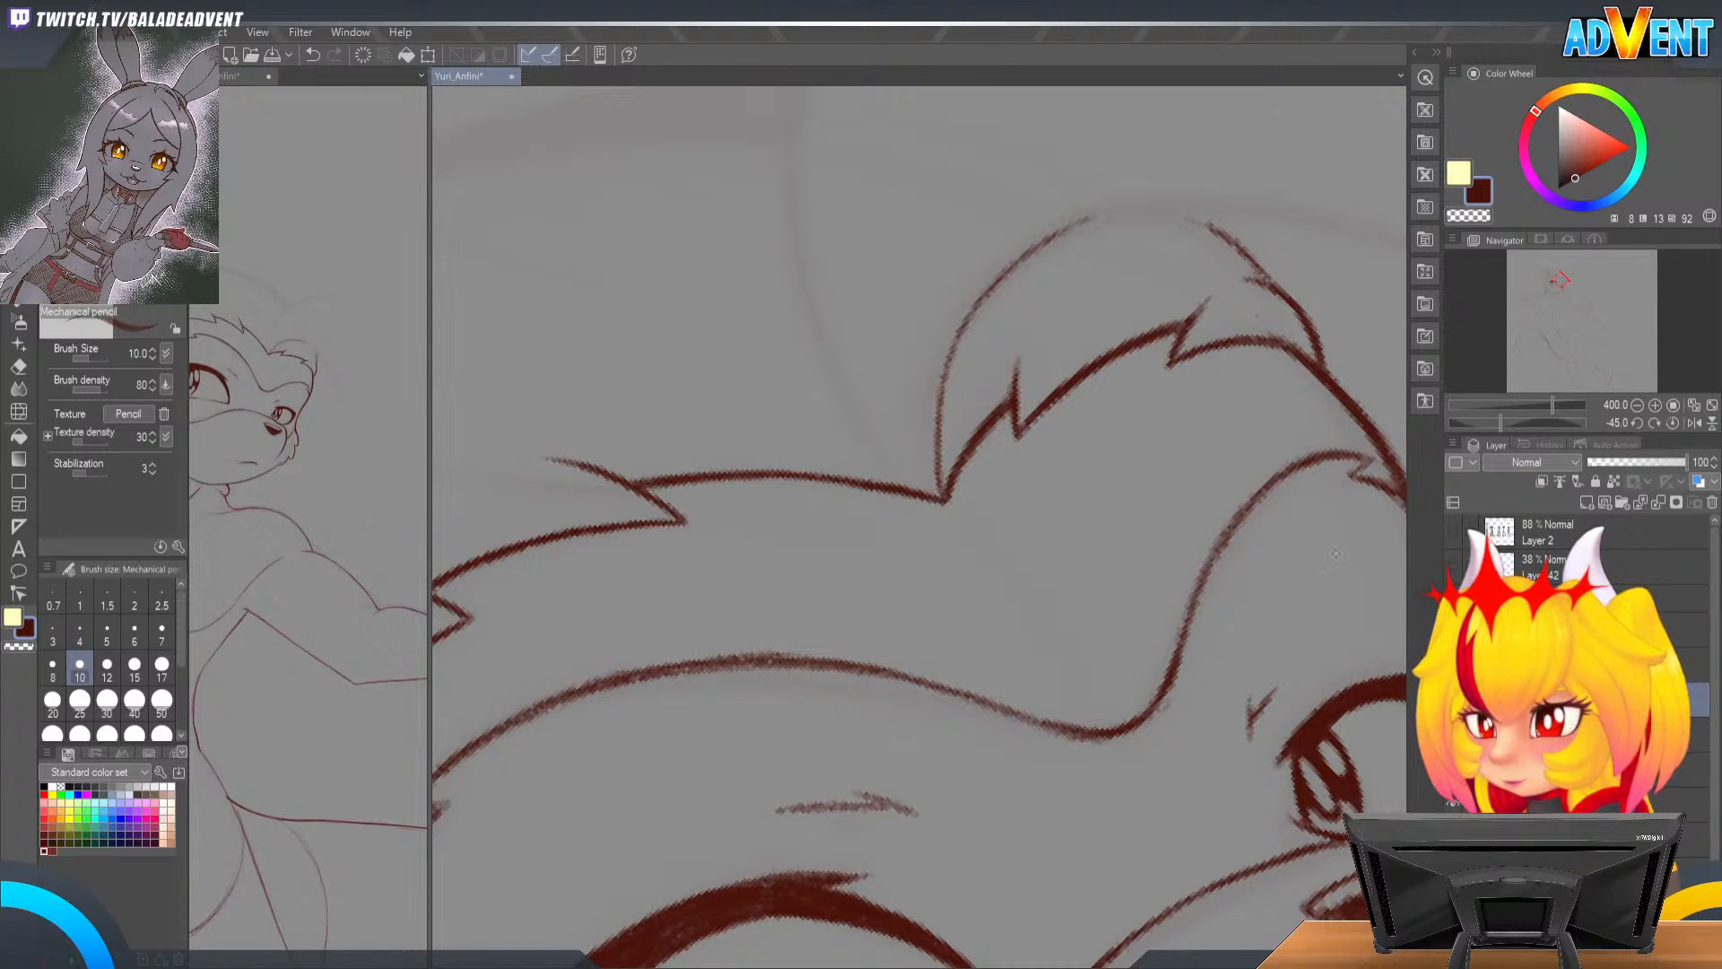
# Step: Mirror the main canvas view horizontally to examine the far ear against the face
pyautogui.press('h')
pyautogui.moveTo(697, 489); pyautogui.dragTo(1208, 569)
pyautogui.moveTo(1166, 673); pyautogui.dragTo(1160, 341)
pyautogui.keyDown('ctrl'); pyautogui.keyDown('alt'); pyautogui.click(1150, 572); pyautogui.keyUp('alt'); pyautogui.keyUp('ctrl')
pyautogui.moveTo(1184, 469); pyautogui.dragTo(1152, 495)
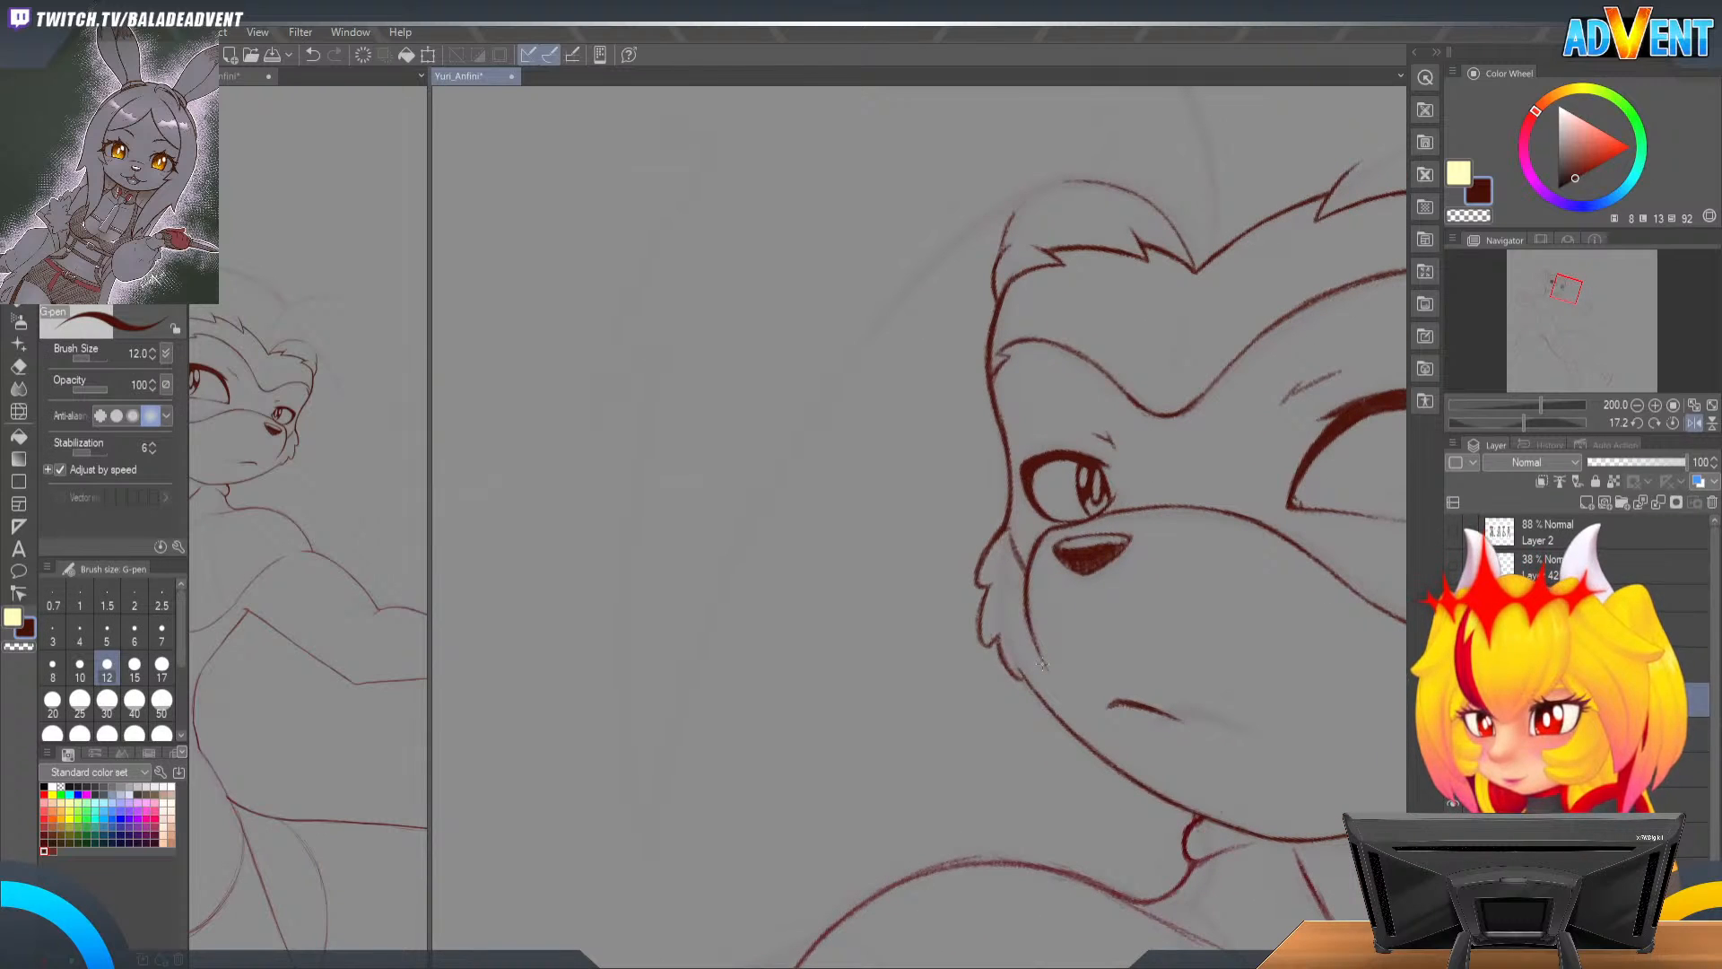
# Step: Extend the far ear's curved outline with the mechanical pencil, following the sketch past the small outer fur strokes
pyautogui.press('p')
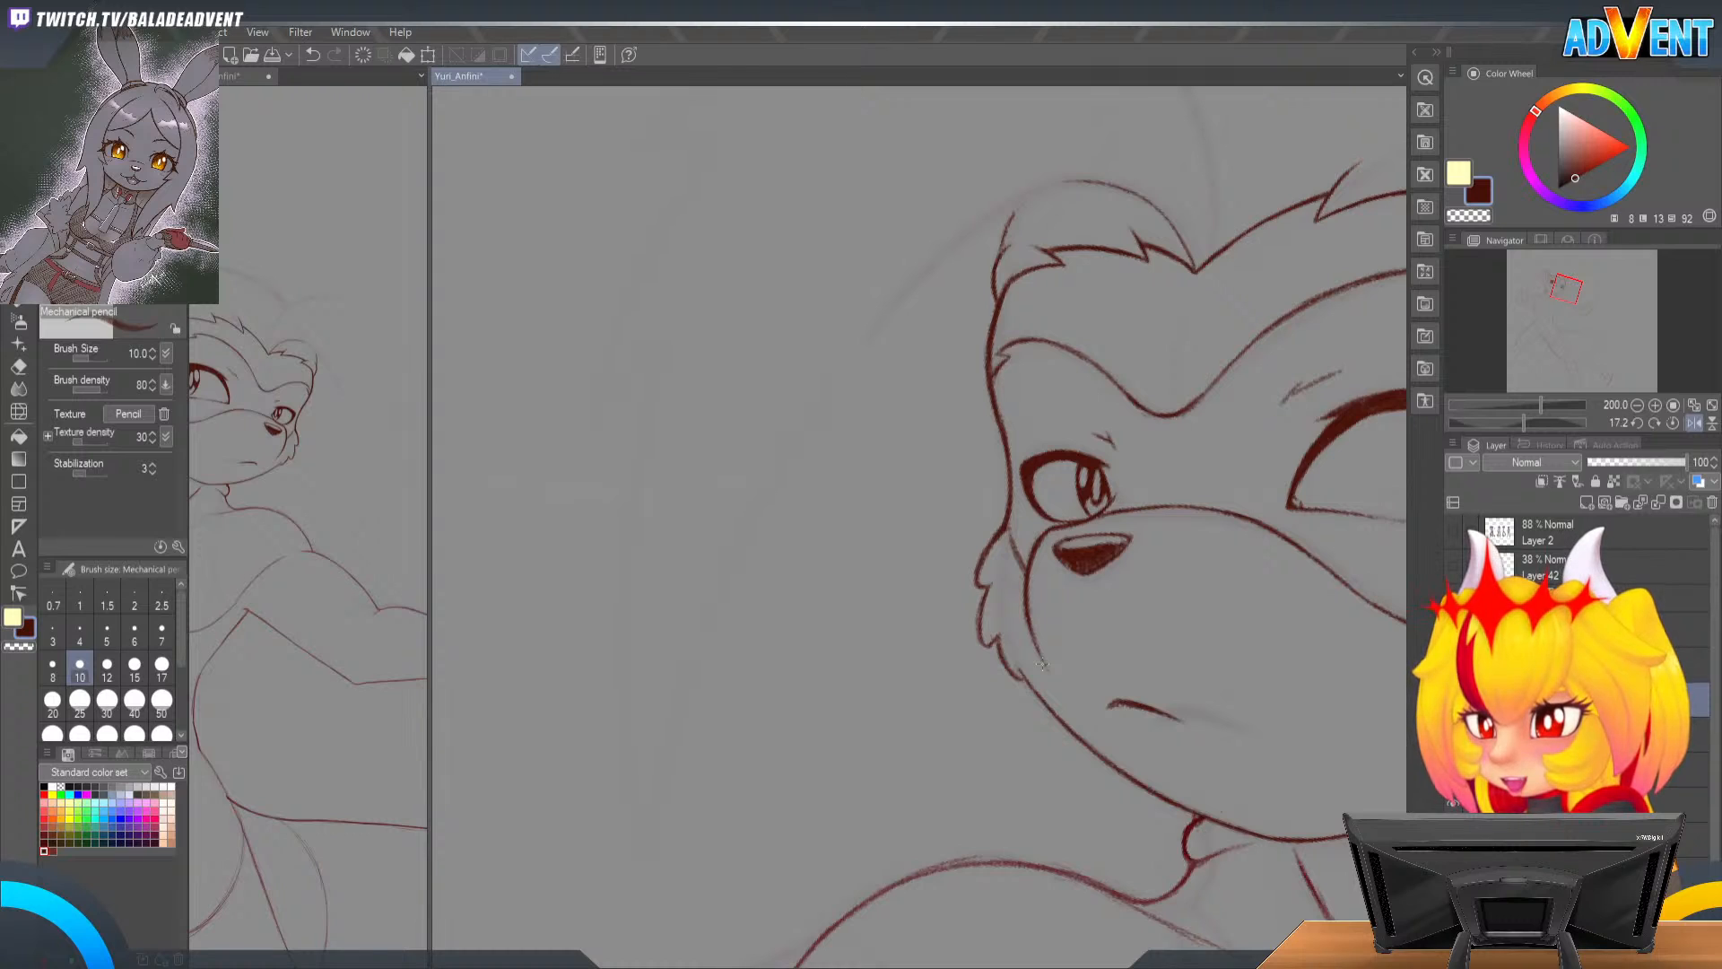
pyautogui.scroll(2, 1005, 243)
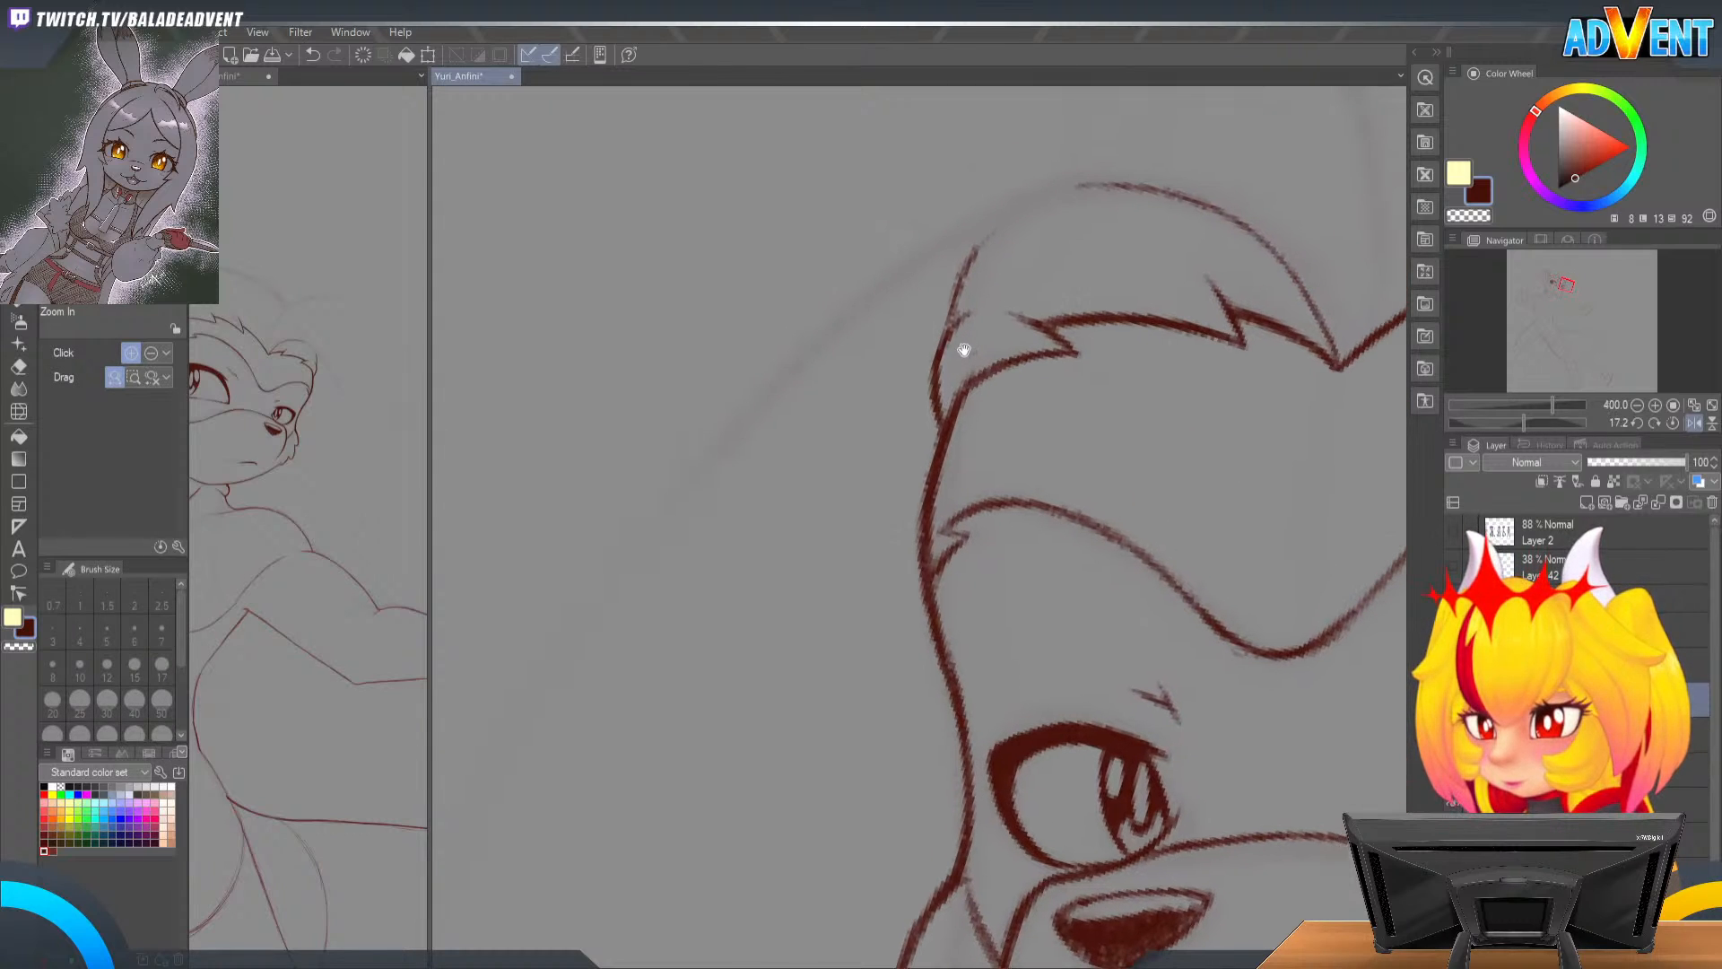
pyautogui.moveTo(784, 387); pyautogui.dragTo(886, 293)
pyautogui.moveTo(793, 374)
pyautogui.mouseDown()
pyautogui.moveTo(974, 234)
pyautogui.moveTo(1102, 188)
pyautogui.moveTo(956, 249)
pyautogui.moveTo(780, 392)
pyautogui.moveTo(1055, 204)
pyautogui.moveTo(1006, 229)
pyautogui.mouseUp()
# Step: Darken and thicken the far ear's curved outline from the head-top corner around its bend, and clean its outer edge with the eraser
pyautogui.hotkey('shift', 'space')
pyautogui.moveTo(990, 620)
pyautogui.mouseDown()
pyautogui.moveTo(1012, 456)
pyautogui.moveTo(979, 427)
pyautogui.moveTo(1015, 331)
pyautogui.moveTo(1073, 365)
pyautogui.mouseUp()
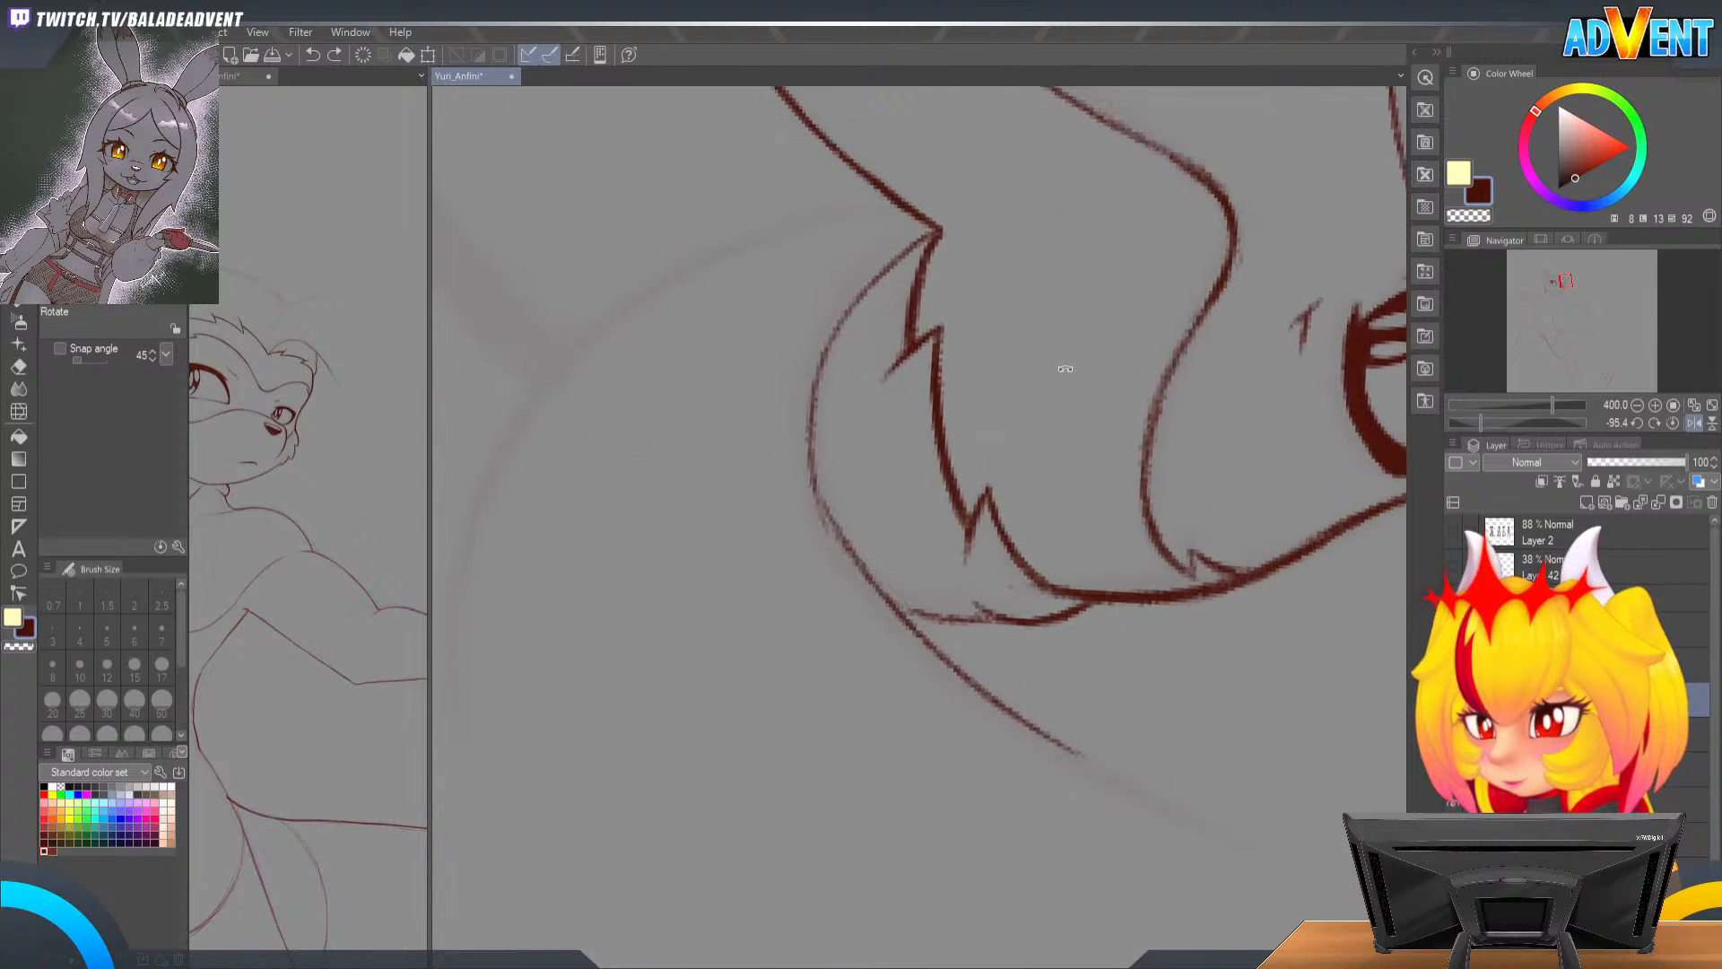
pyautogui.moveTo(816, 377)
pyautogui.mouseDown()
pyautogui.moveTo(829, 507)
pyautogui.moveTo(814, 468)
pyautogui.moveTo(844, 543)
pyautogui.mouseUp()
pyautogui.moveTo(811, 427); pyautogui.dragTo(824, 493)
pyautogui.moveTo(814, 401); pyautogui.dragTo(870, 283)
pyautogui.moveTo(940, 230)
pyautogui.mouseDown()
pyautogui.moveTo(881, 271)
pyautogui.moveTo(813, 379)
pyautogui.mouseUp()
pyautogui.moveTo(856, 305); pyautogui.dragTo(840, 318)
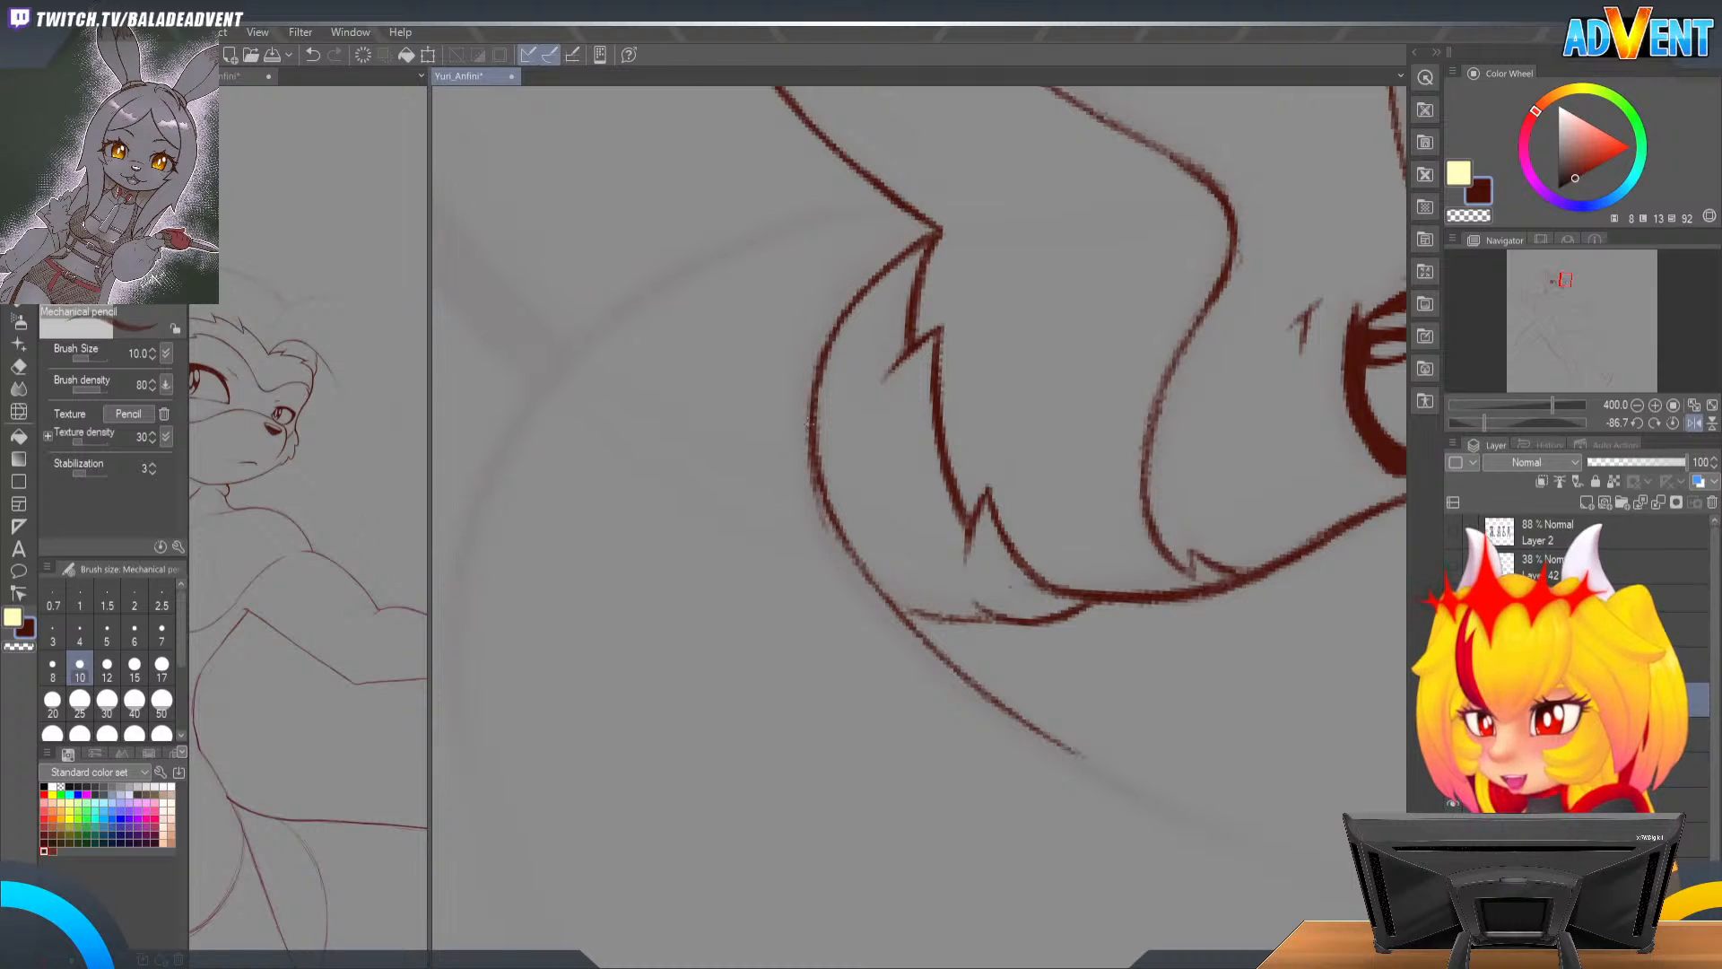
pyautogui.moveTo(805, 418); pyautogui.dragTo(852, 545)
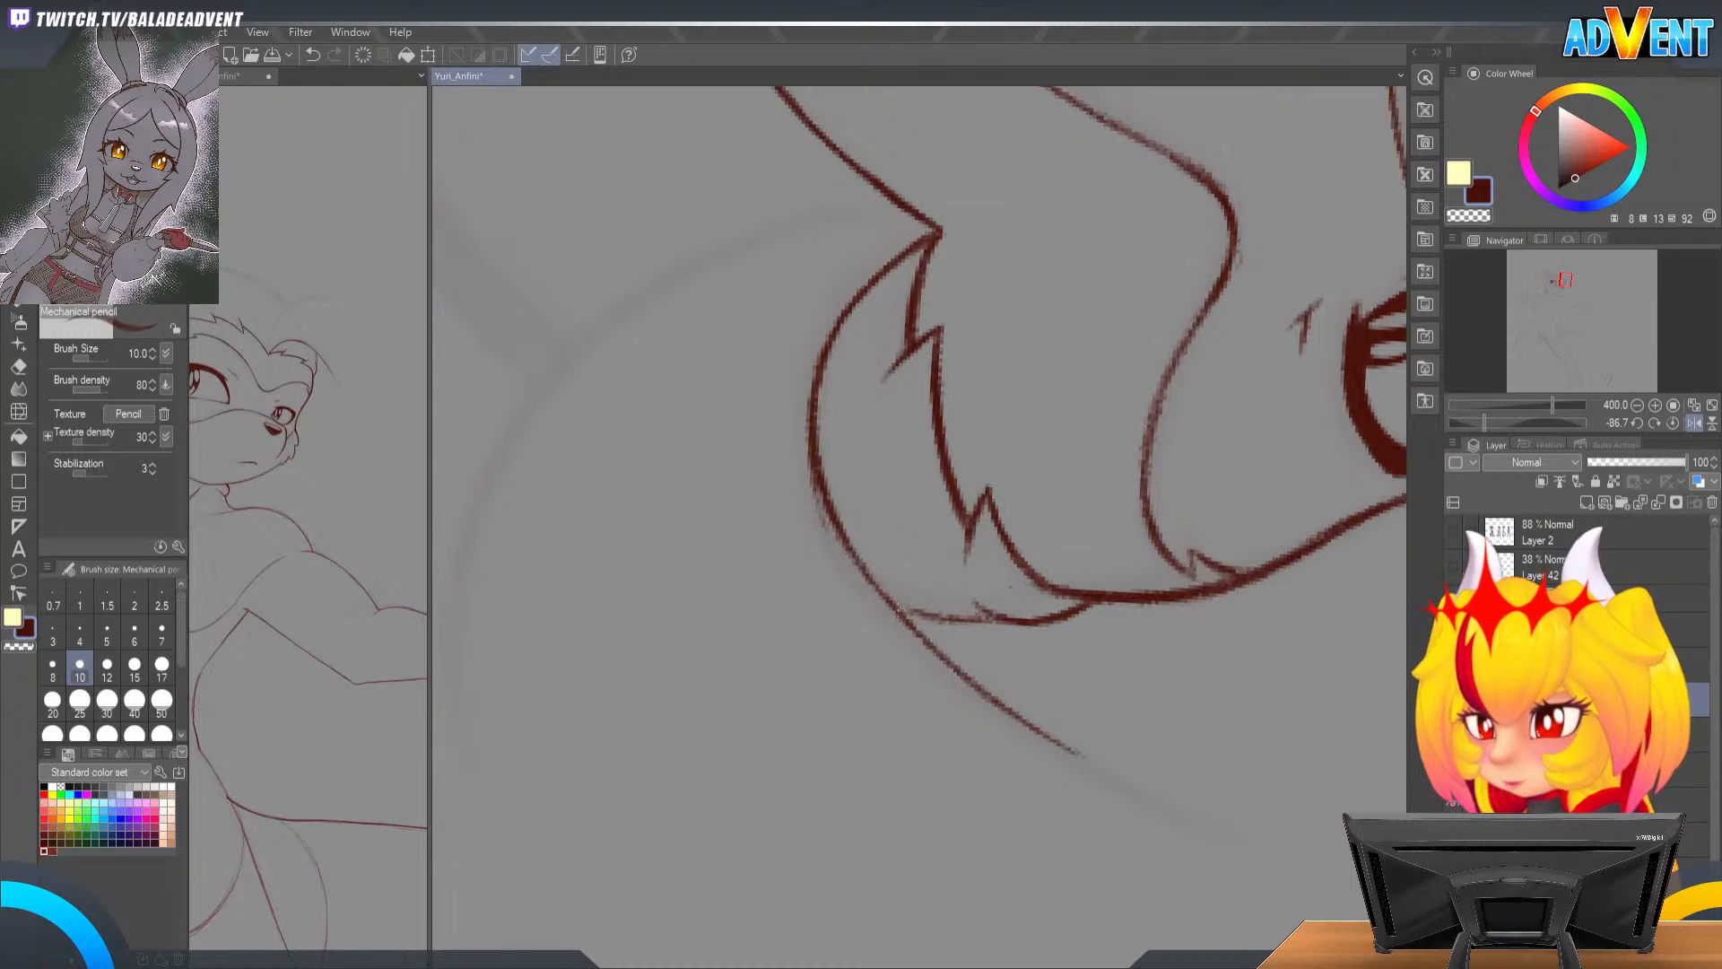
pyautogui.press('e')
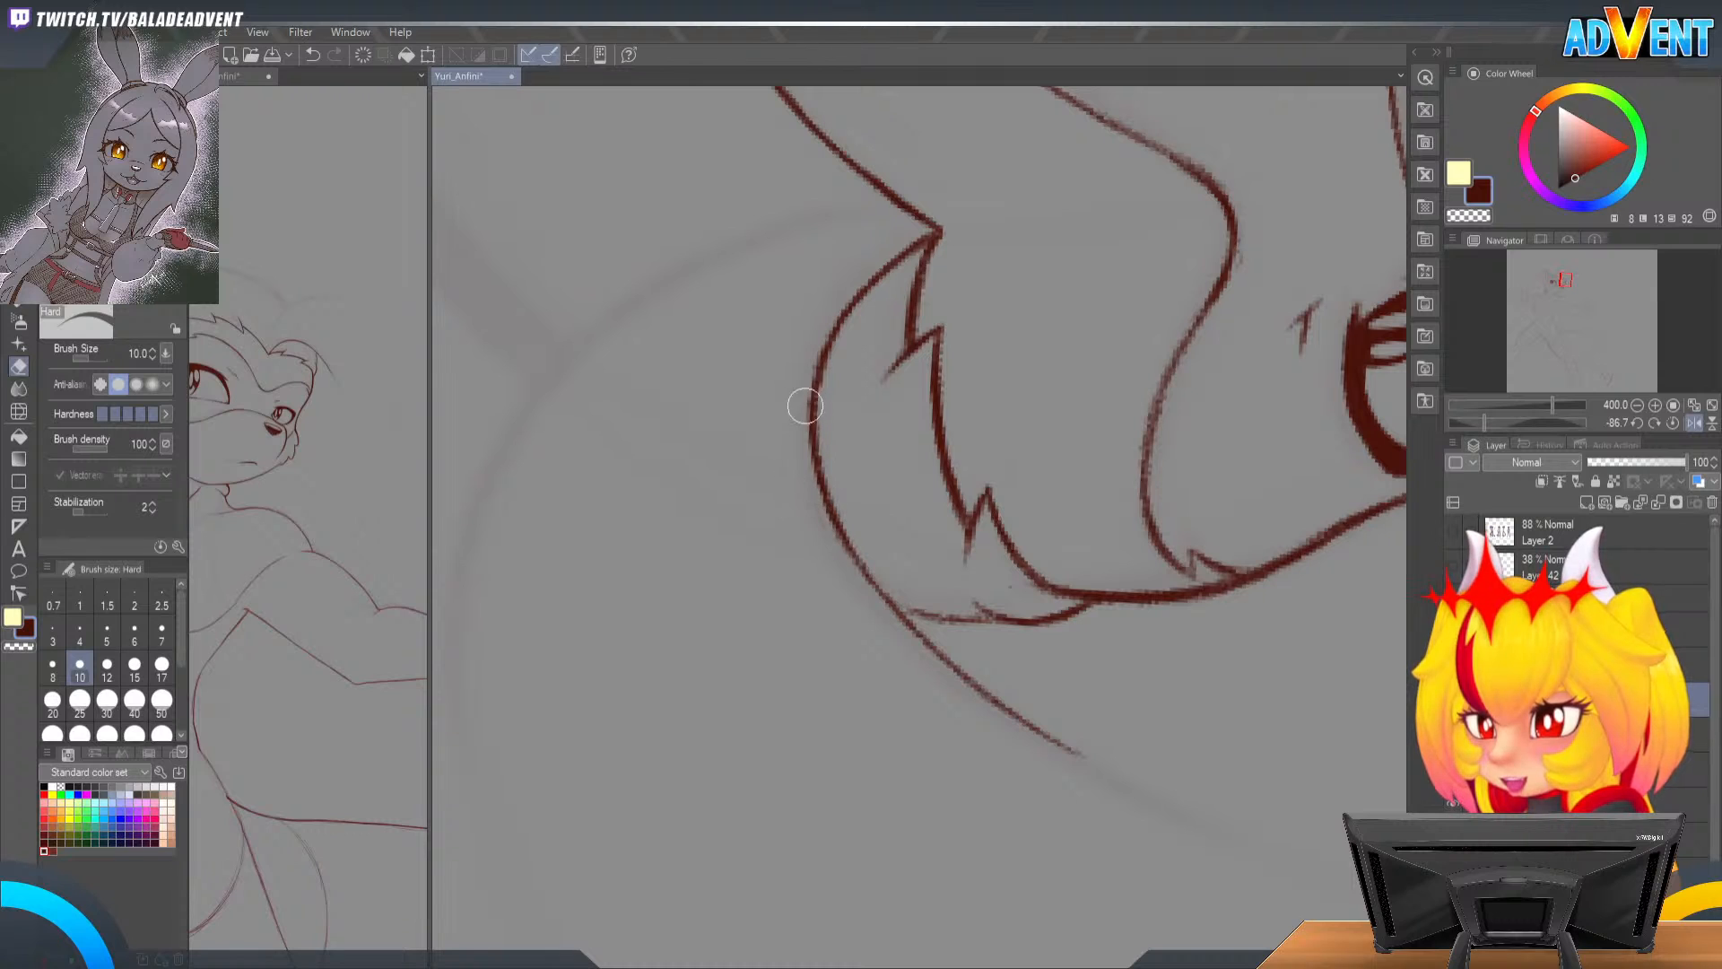
pyautogui.press('j')
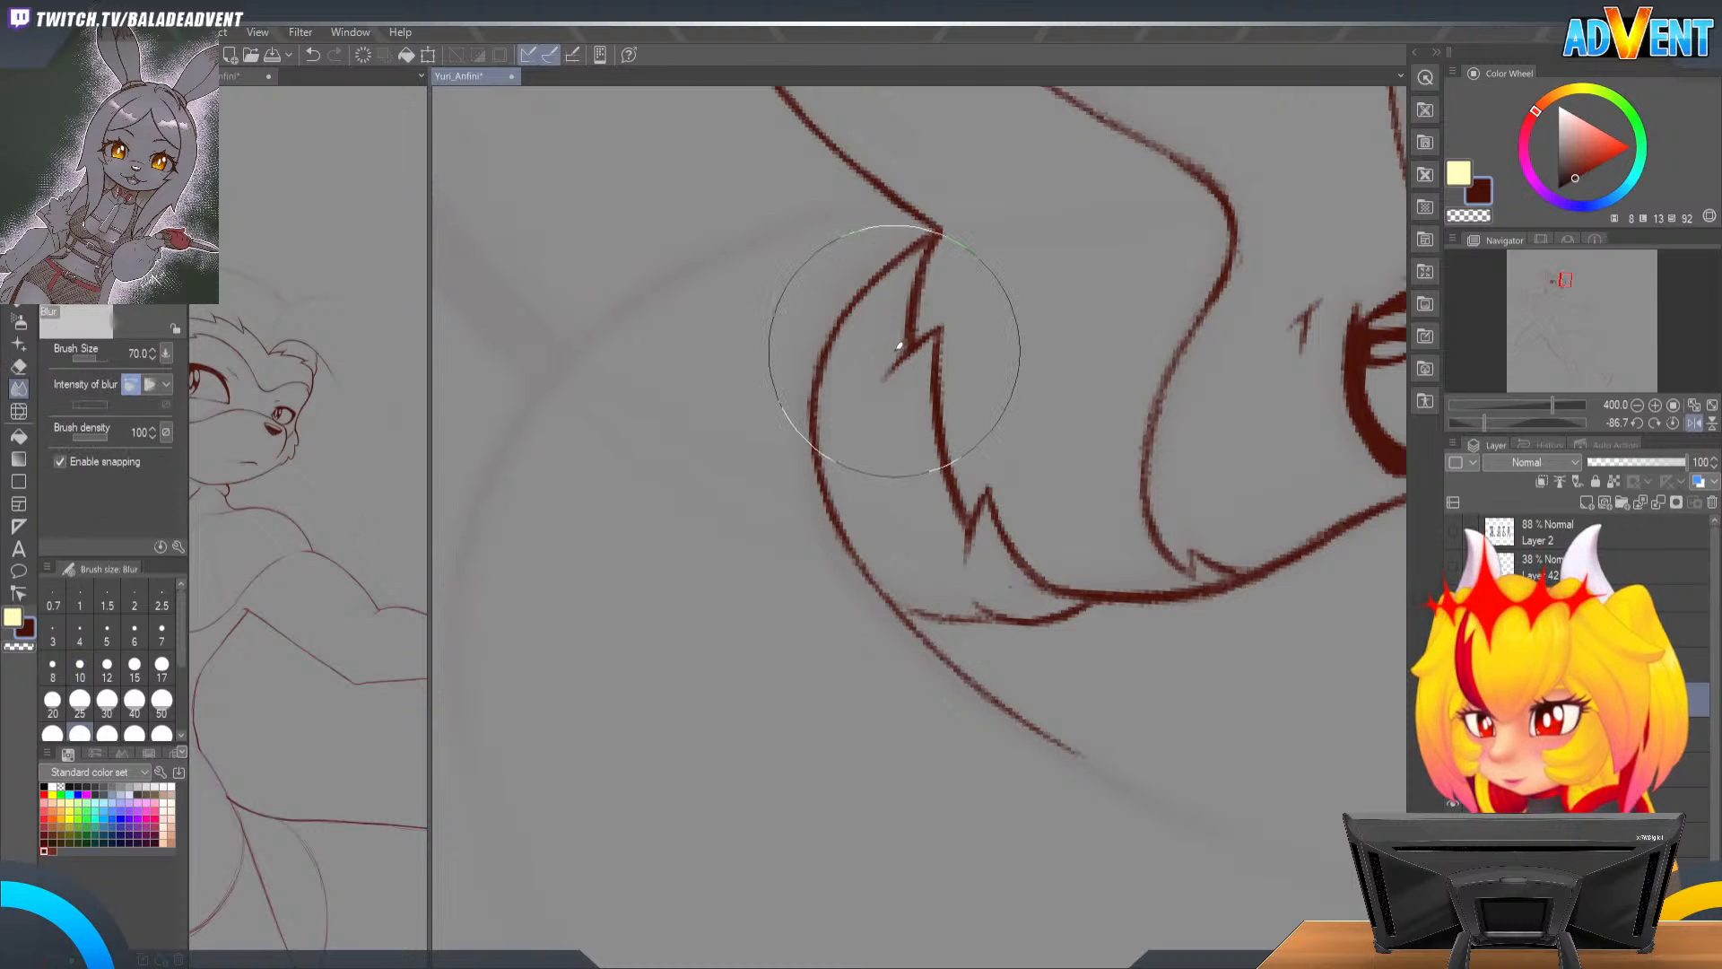
# Step: Examine the finished curve of the far ear in relation to the whole face
pyautogui.press('r')
pyautogui.moveTo(913, 341); pyautogui.dragTo(1106, 540)
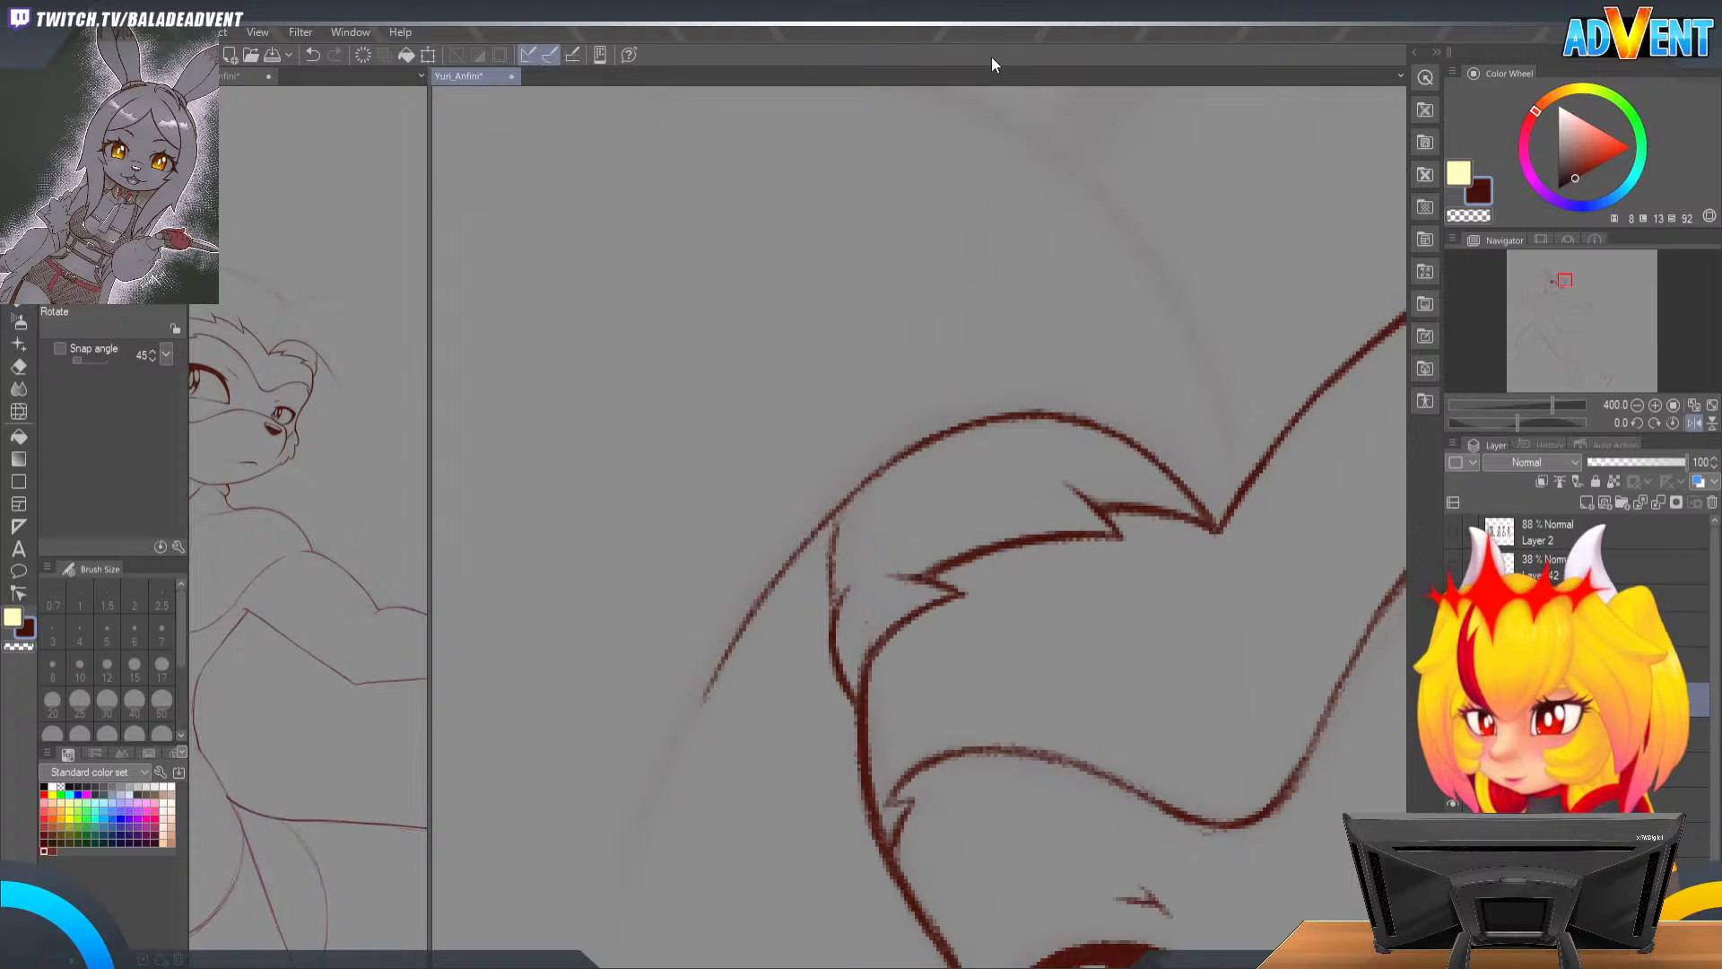
pyautogui.click(1637, 405)
pyautogui.moveTo(1060, 671); pyautogui.dragTo(1156, 283)
pyautogui.moveTo(1038, 619); pyautogui.dragTo(1055, 579)
pyautogui.moveTo(1160, 452)
pyautogui.mouseDown()
pyautogui.moveTo(1157, 489)
pyautogui.moveTo(1100, 461)
pyautogui.moveTo(1142, 445)
pyautogui.moveTo(1041, 583)
pyautogui.moveTo(1152, 415)
pyautogui.moveTo(1057, 341)
pyautogui.moveTo(1000, 488)
pyautogui.mouseUp()
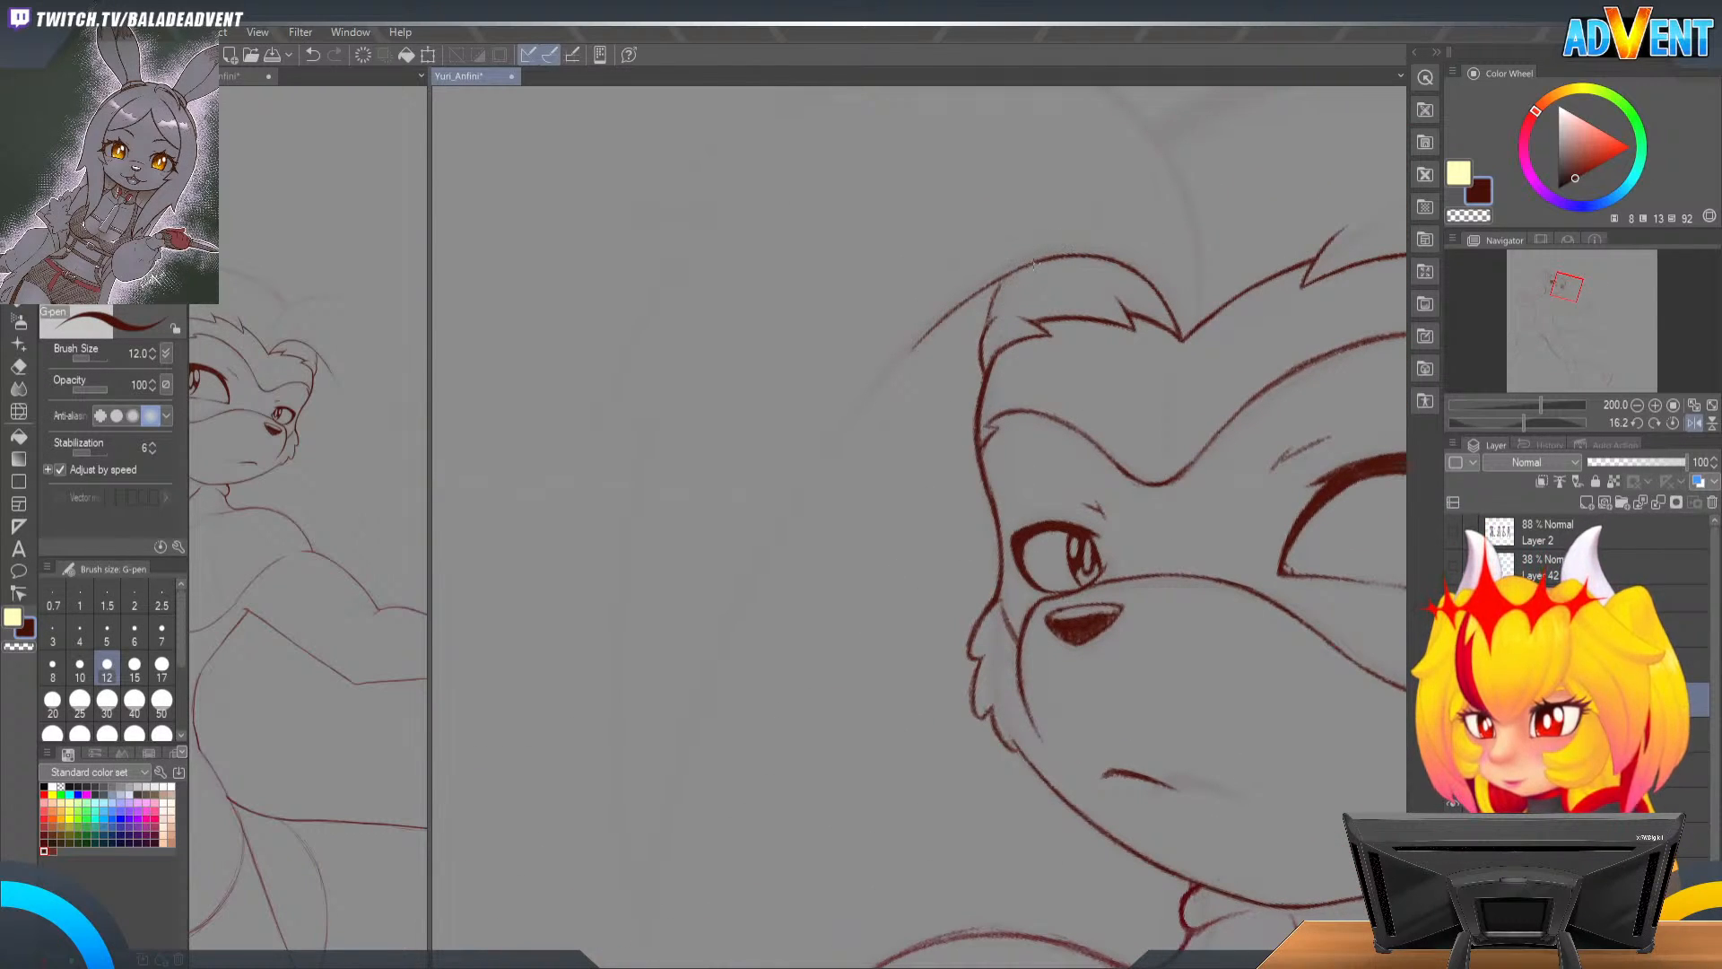
pyautogui.moveTo(1008, 300); pyautogui.dragTo(1046, 271)
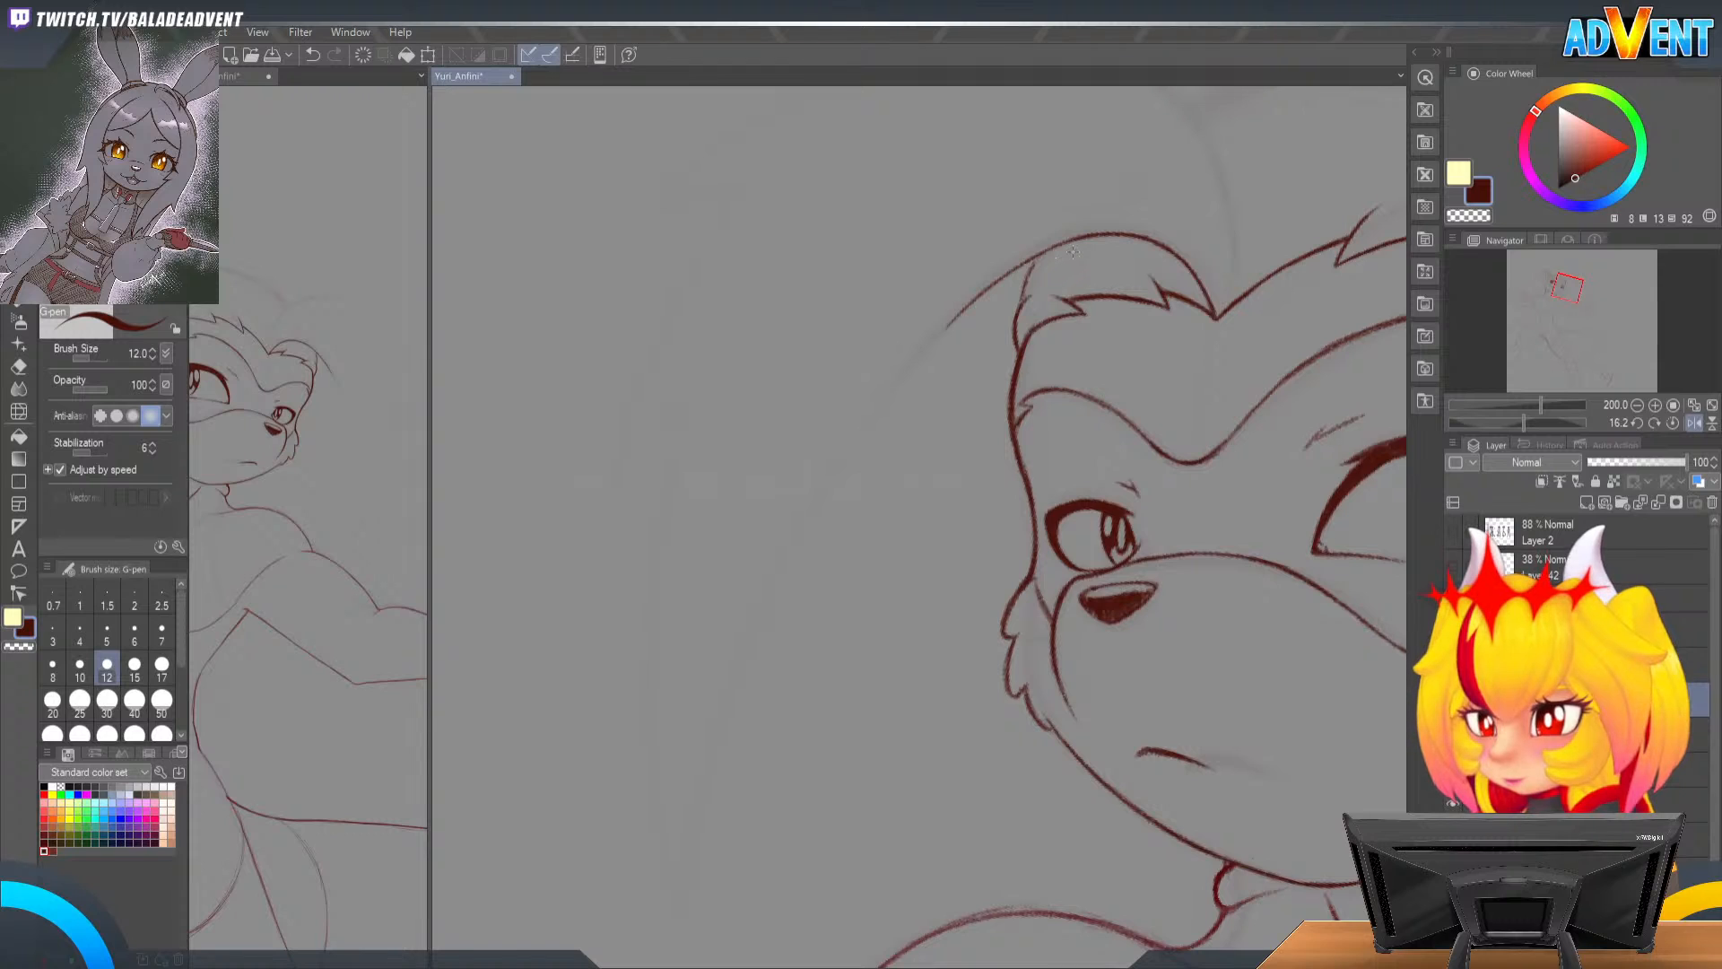
pyautogui.press('p')
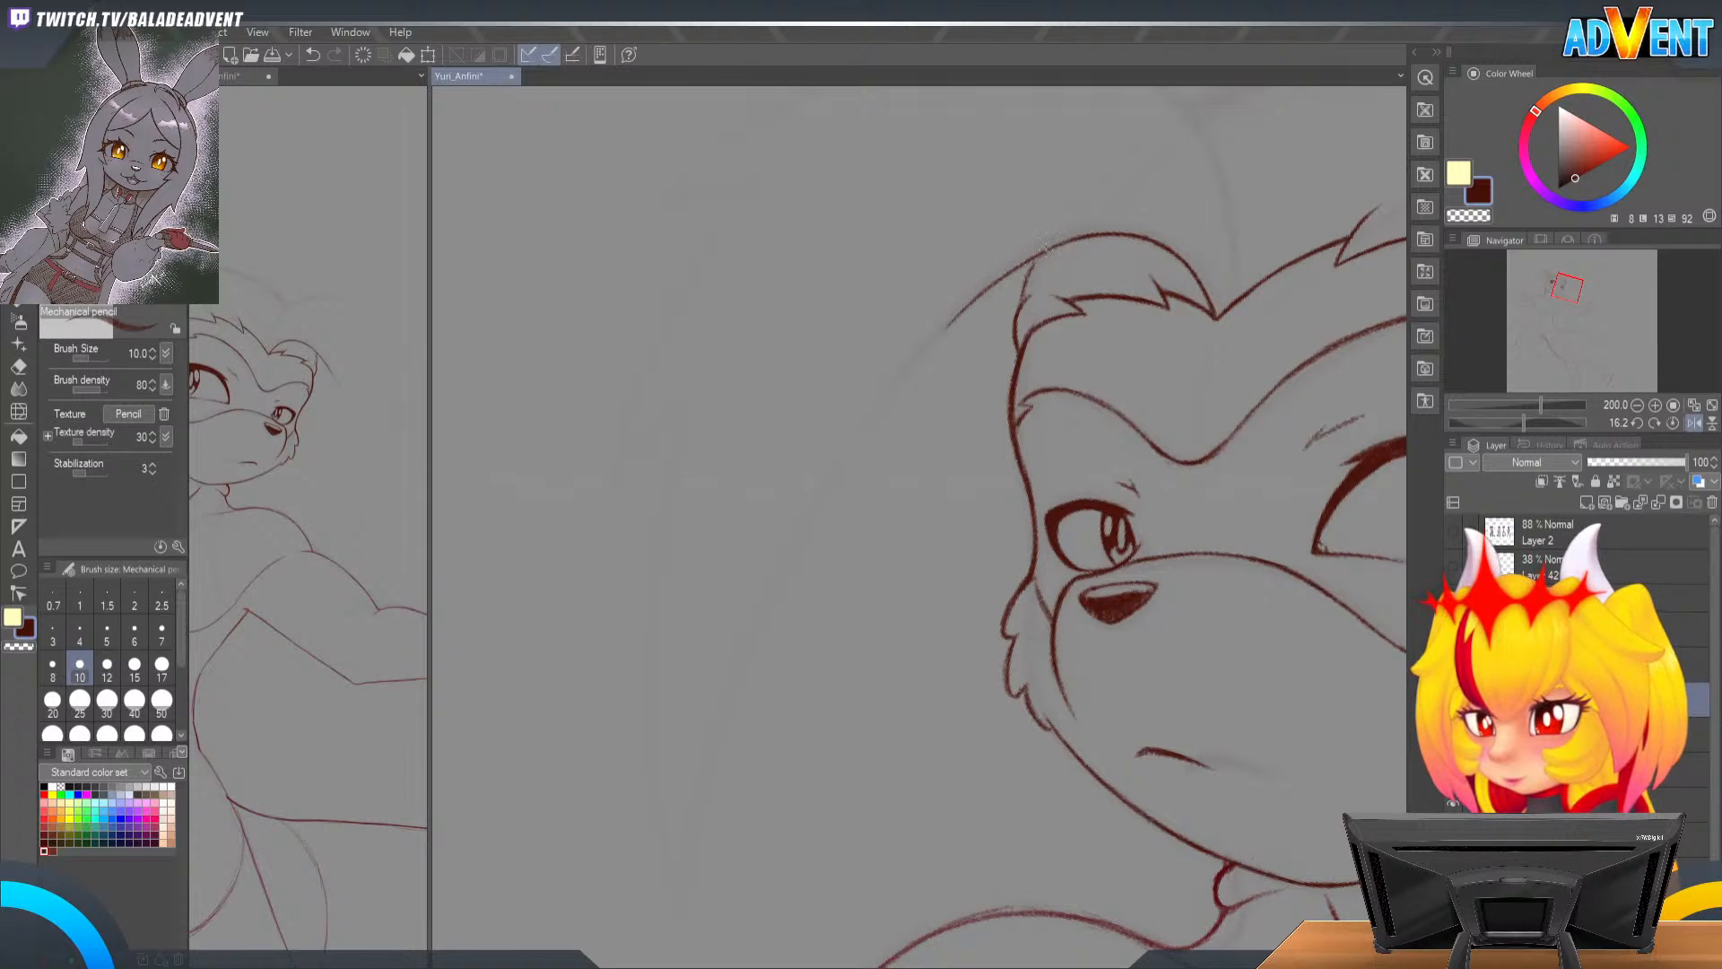
# Step: Extend the far ear's face-side edge in one long pencil curve from the head-top corner down to the ear tip, following the sketch
pyautogui.moveTo(919, 352); pyautogui.dragTo(888, 397)
pyautogui.hotkey('ctrl', 'z')
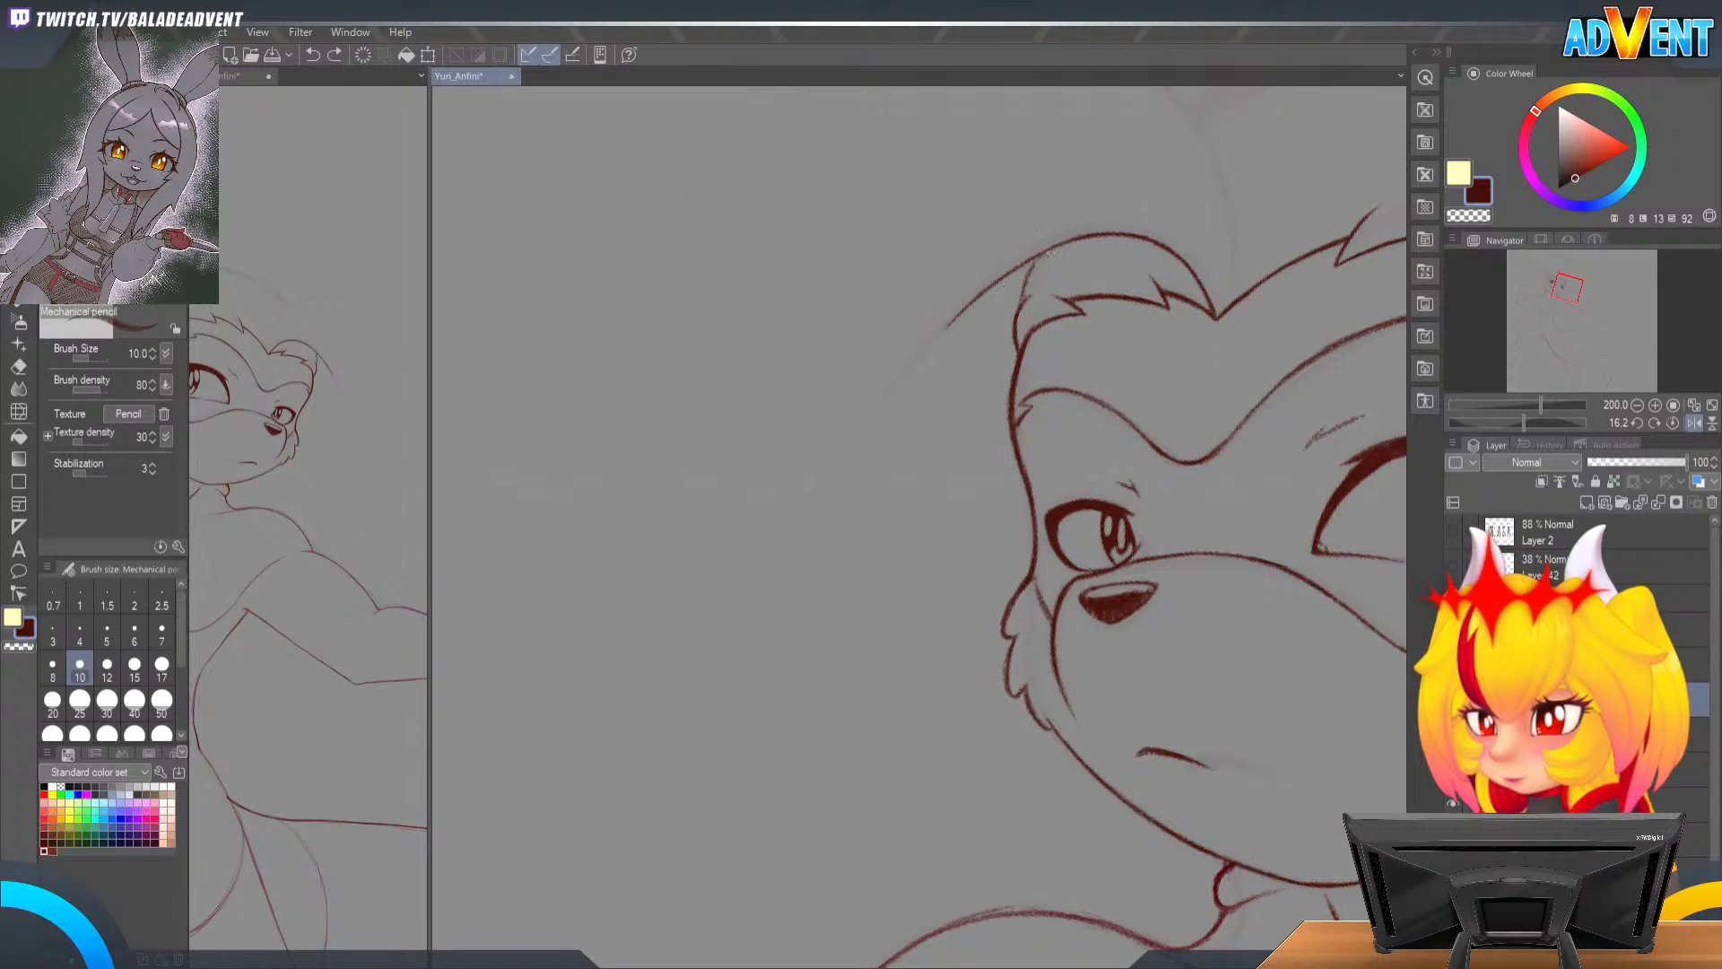
pyautogui.moveTo(1048, 254)
pyautogui.mouseDown()
pyautogui.moveTo(988, 281)
pyautogui.moveTo(902, 382)
pyautogui.moveTo(952, 310)
pyautogui.moveTo(840, 478)
pyautogui.moveTo(888, 386)
pyautogui.moveTo(788, 576)
pyautogui.mouseUp()
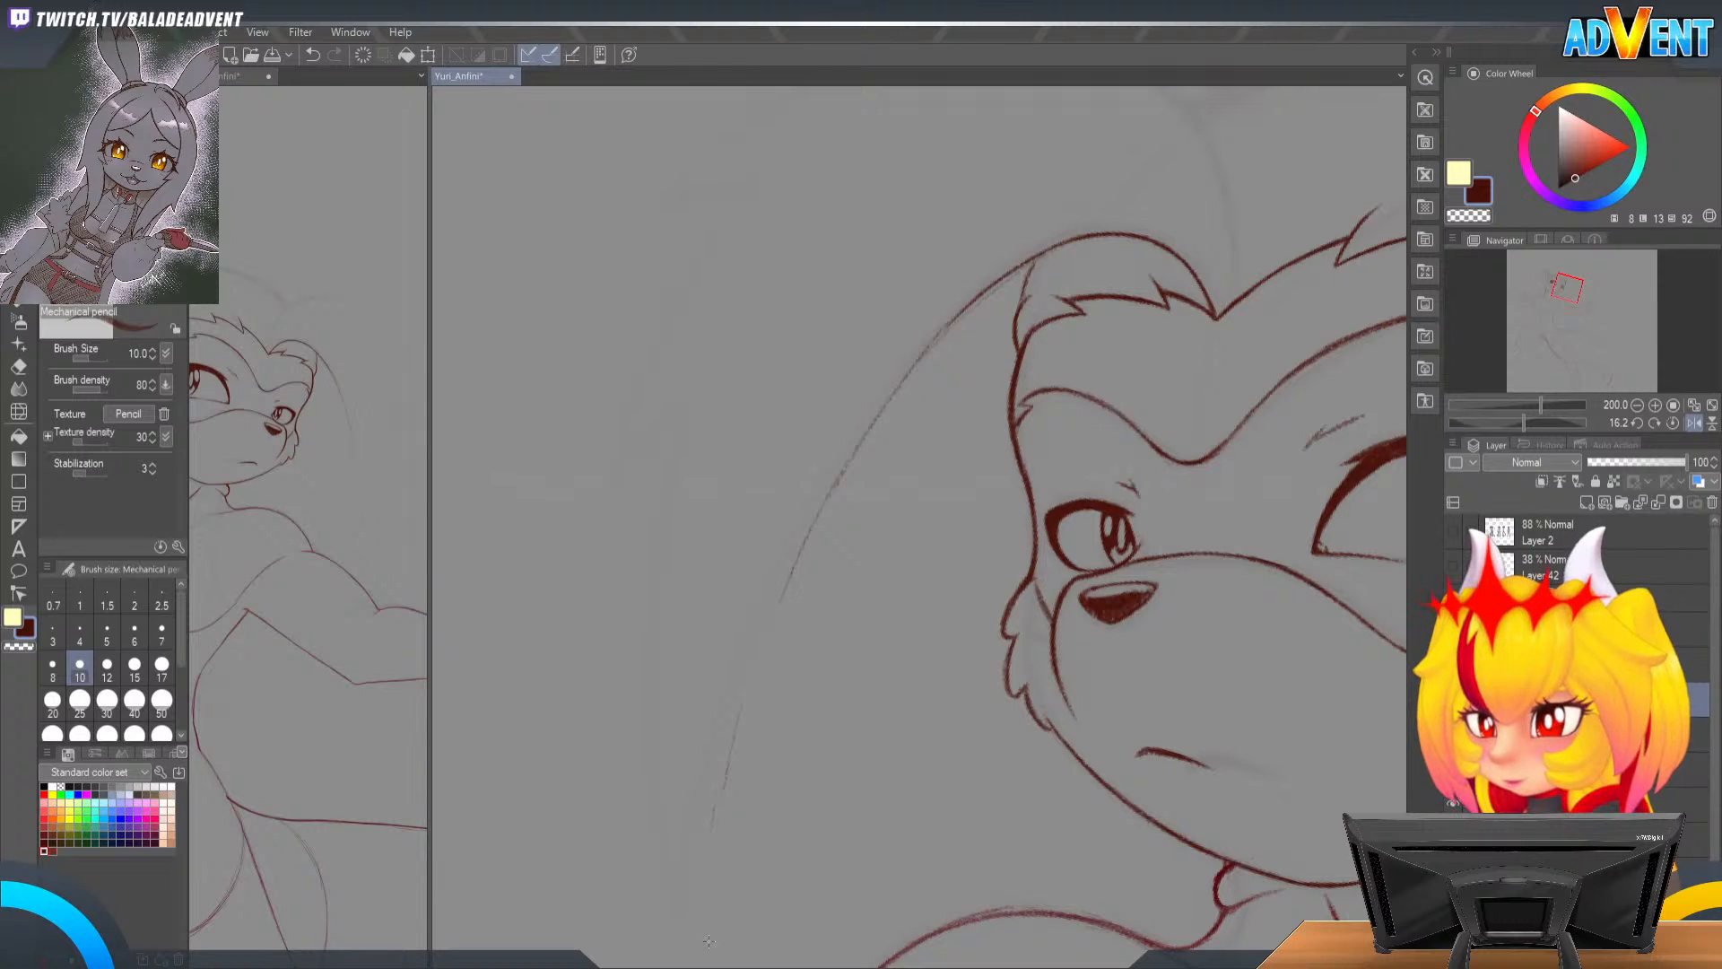
pyautogui.moveTo(728, 770); pyautogui.dragTo(709, 848)
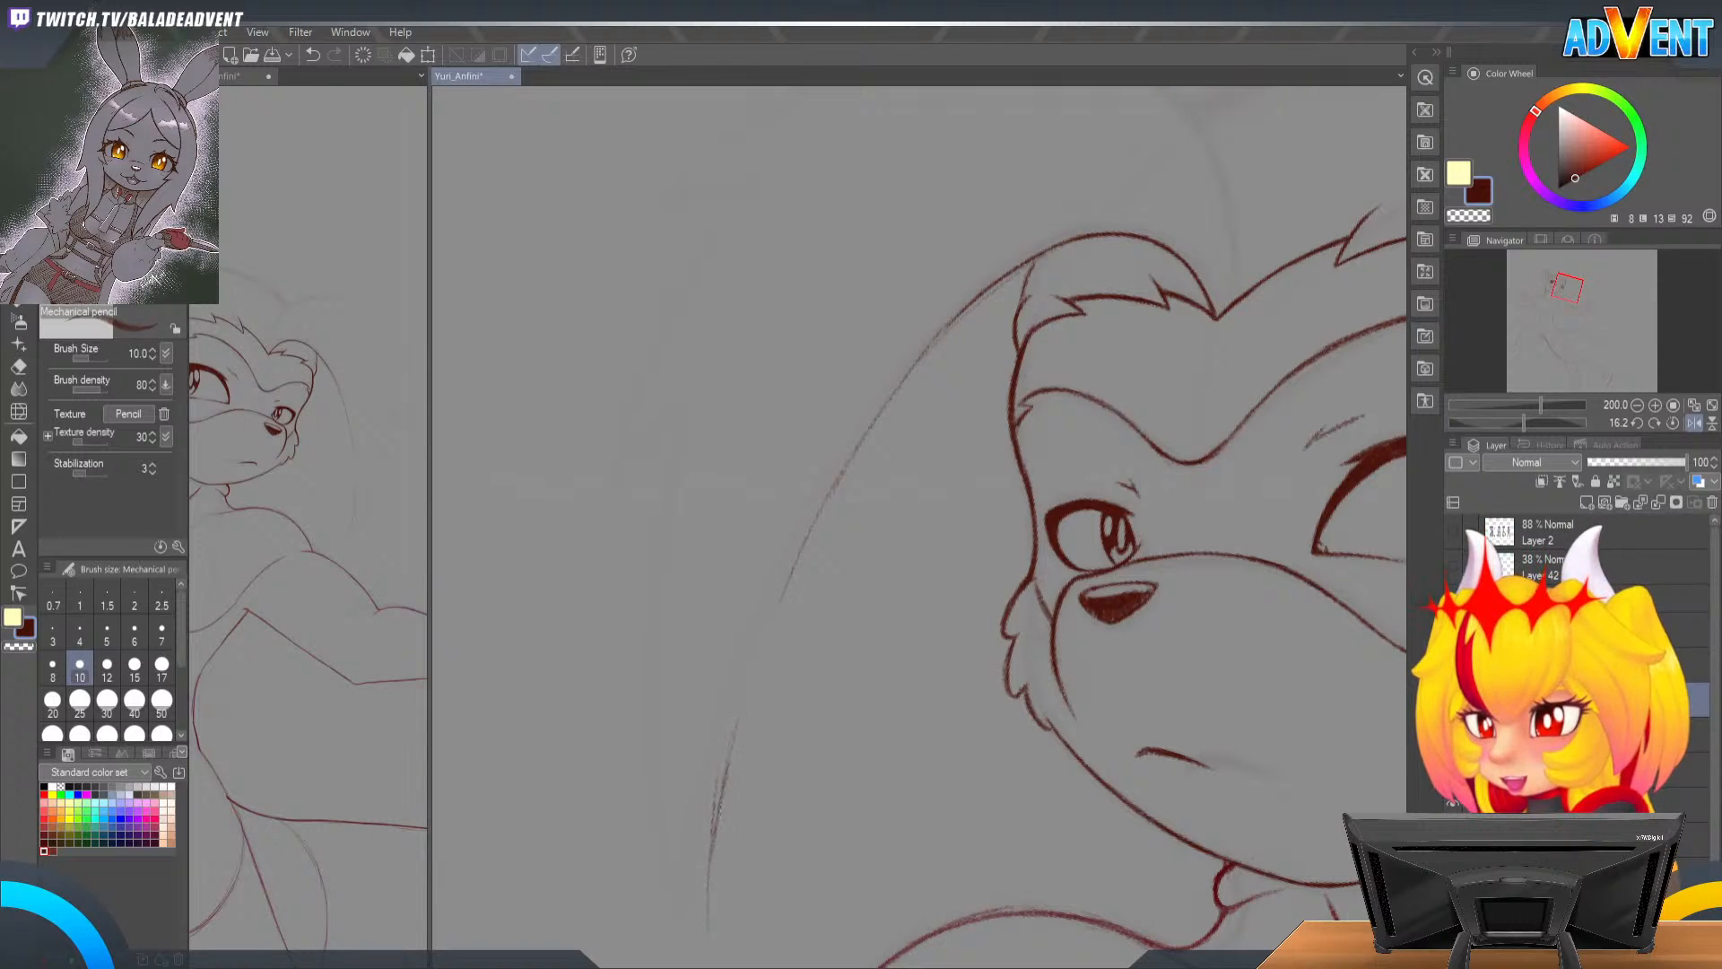
pyautogui.moveTo(788, 711)
pyautogui.mouseDown()
pyautogui.moveTo(835, 500)
pyautogui.moveTo(763, 729)
pyautogui.mouseUp()
pyautogui.moveTo(791, 524); pyautogui.dragTo(757, 619)
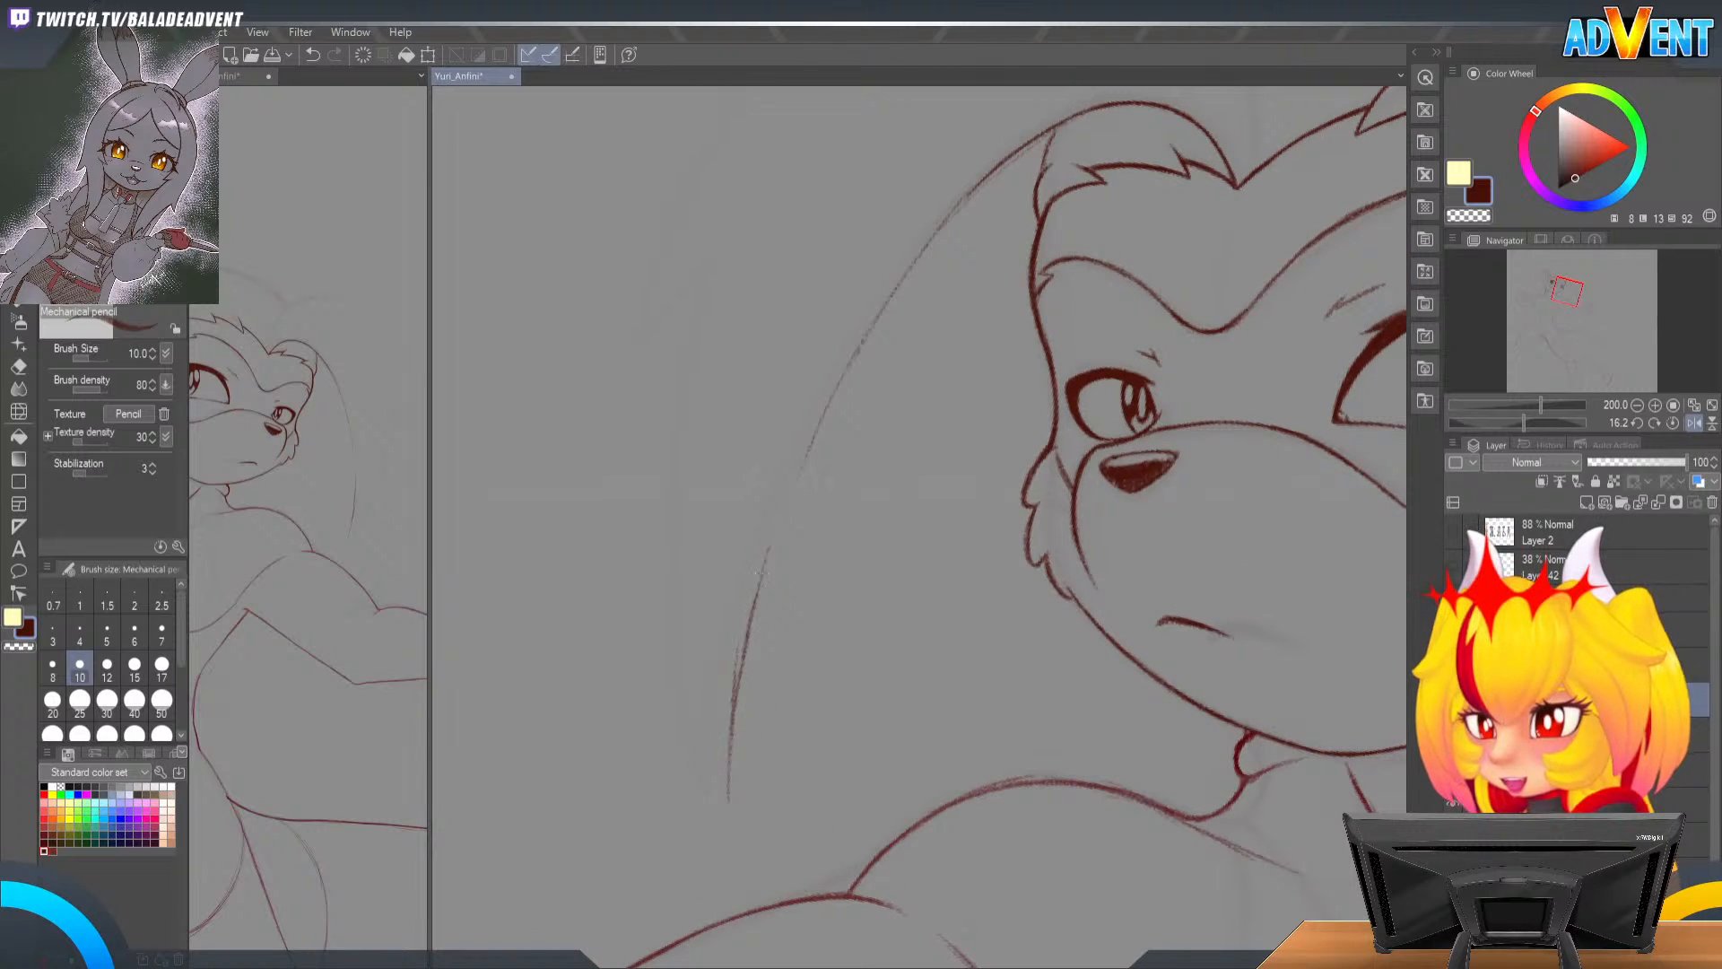
pyautogui.moveTo(779, 515)
pyautogui.mouseDown()
pyautogui.moveTo(754, 596)
pyautogui.moveTo(768, 605)
pyautogui.mouseUp()
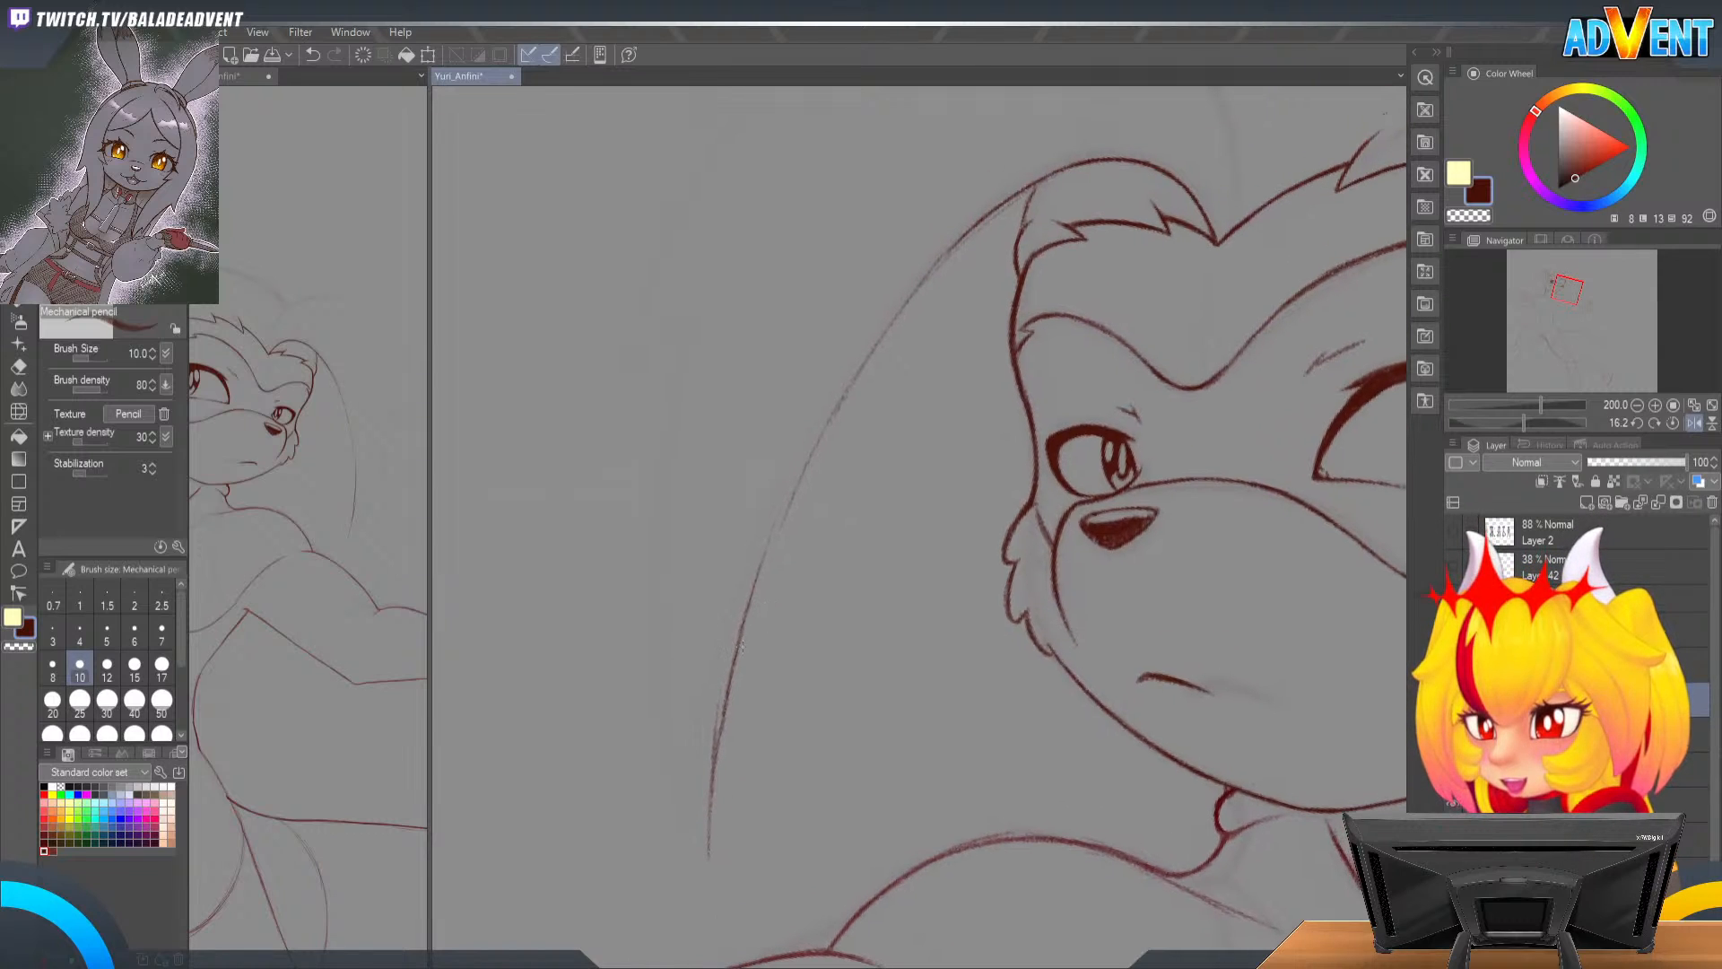
# Step: Reinforce the middle stretch of the ear's long face-side curve with overlapping mechanical pencil strokes
pyautogui.moveTo(772, 527); pyautogui.dragTo(800, 466)
pyautogui.moveTo(814, 458); pyautogui.dragTo(799, 504)
pyautogui.hotkey('ctrl', 'z')
pyautogui.moveTo(757, 604); pyautogui.dragTo(801, 479)
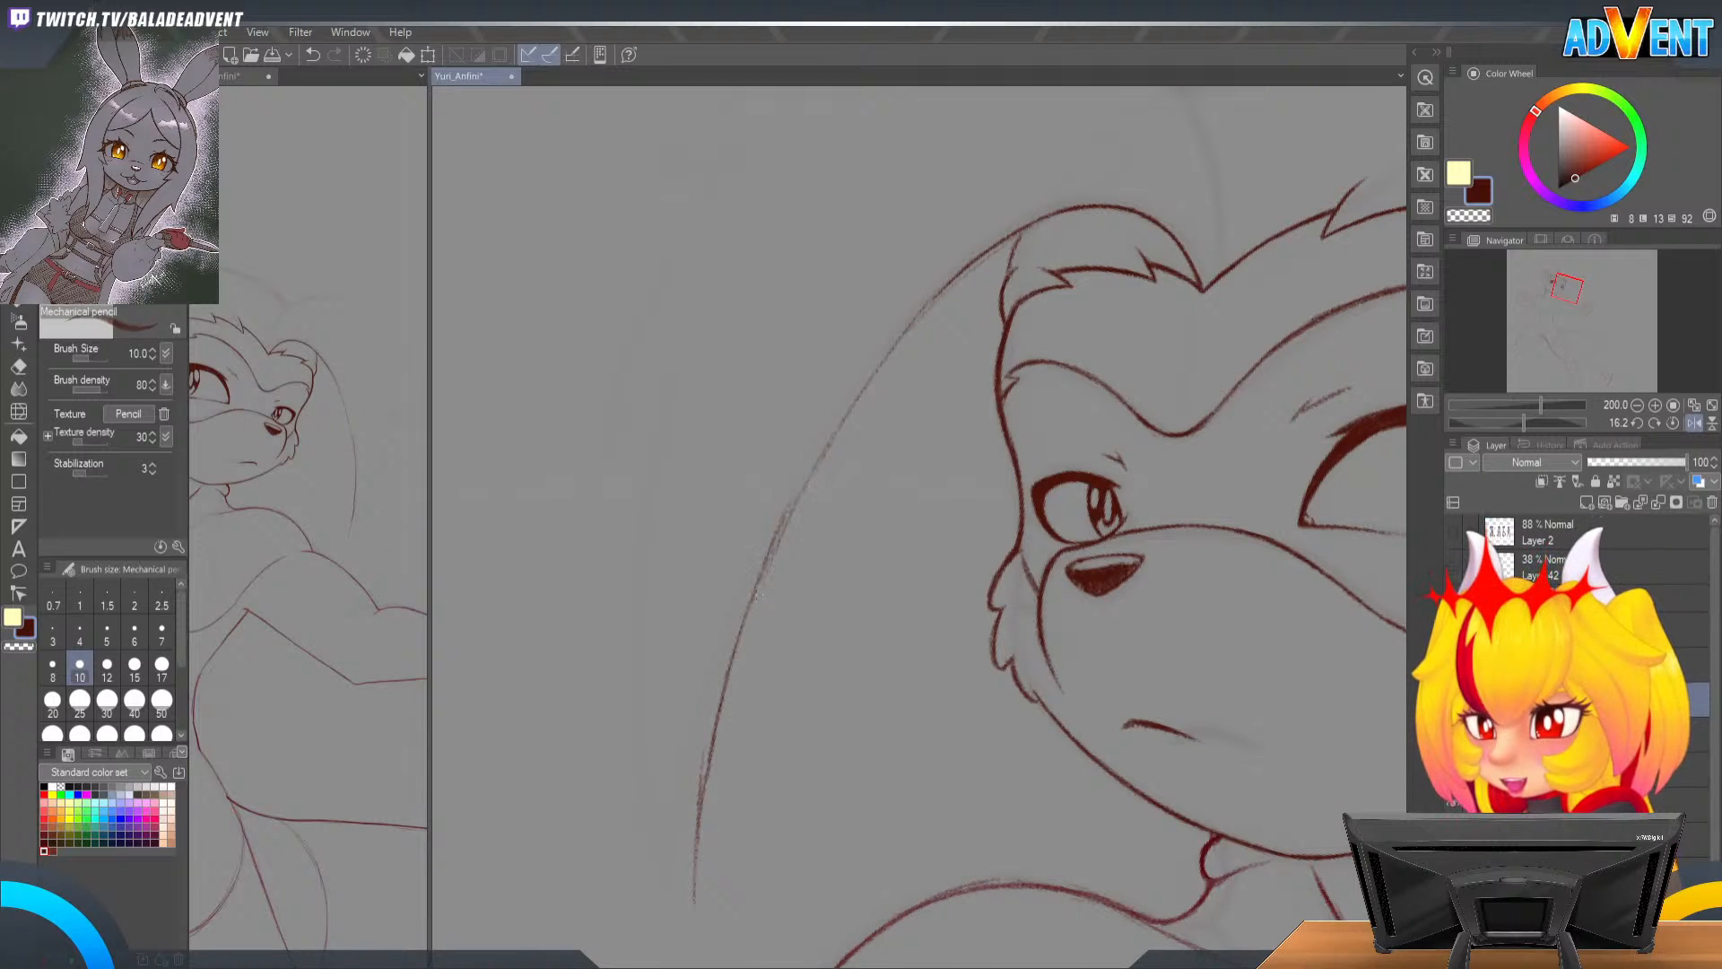
pyautogui.moveTo(812, 479); pyautogui.dragTo(745, 628)
pyautogui.moveTo(781, 542); pyautogui.dragTo(752, 609)
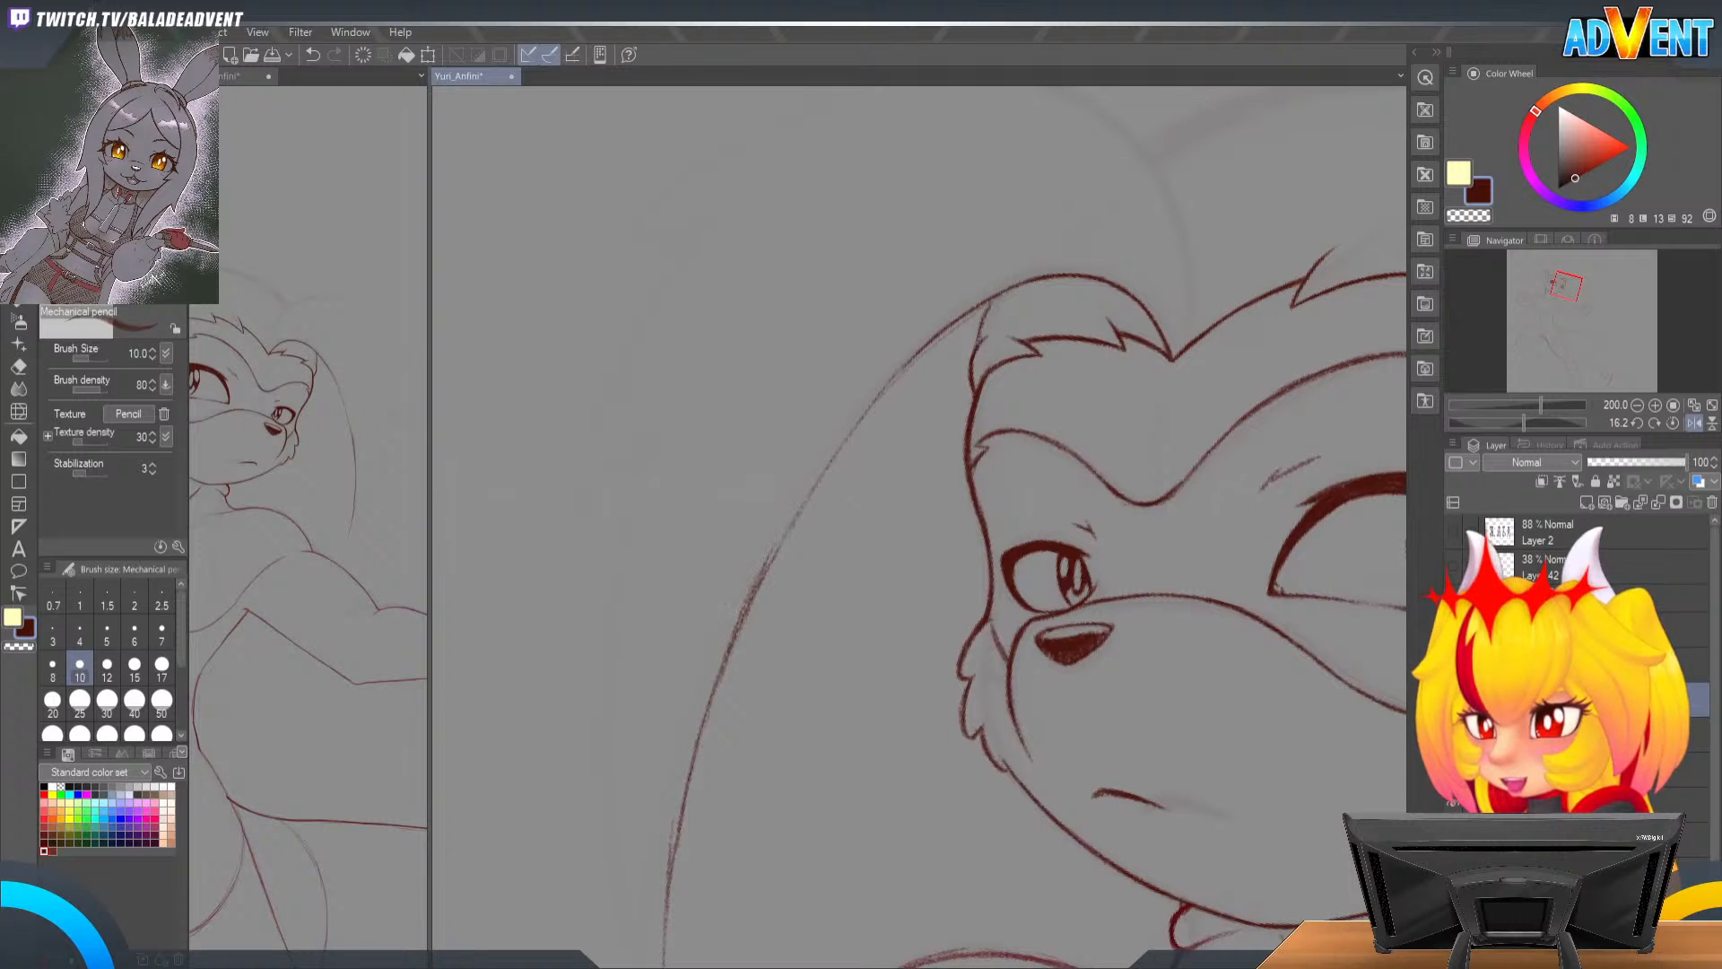
# Step: Darken the upper part of the ear's face-side curve, blending it into the outline at the head-top corner
pyautogui.moveTo(779, 544); pyautogui.dragTo(931, 352)
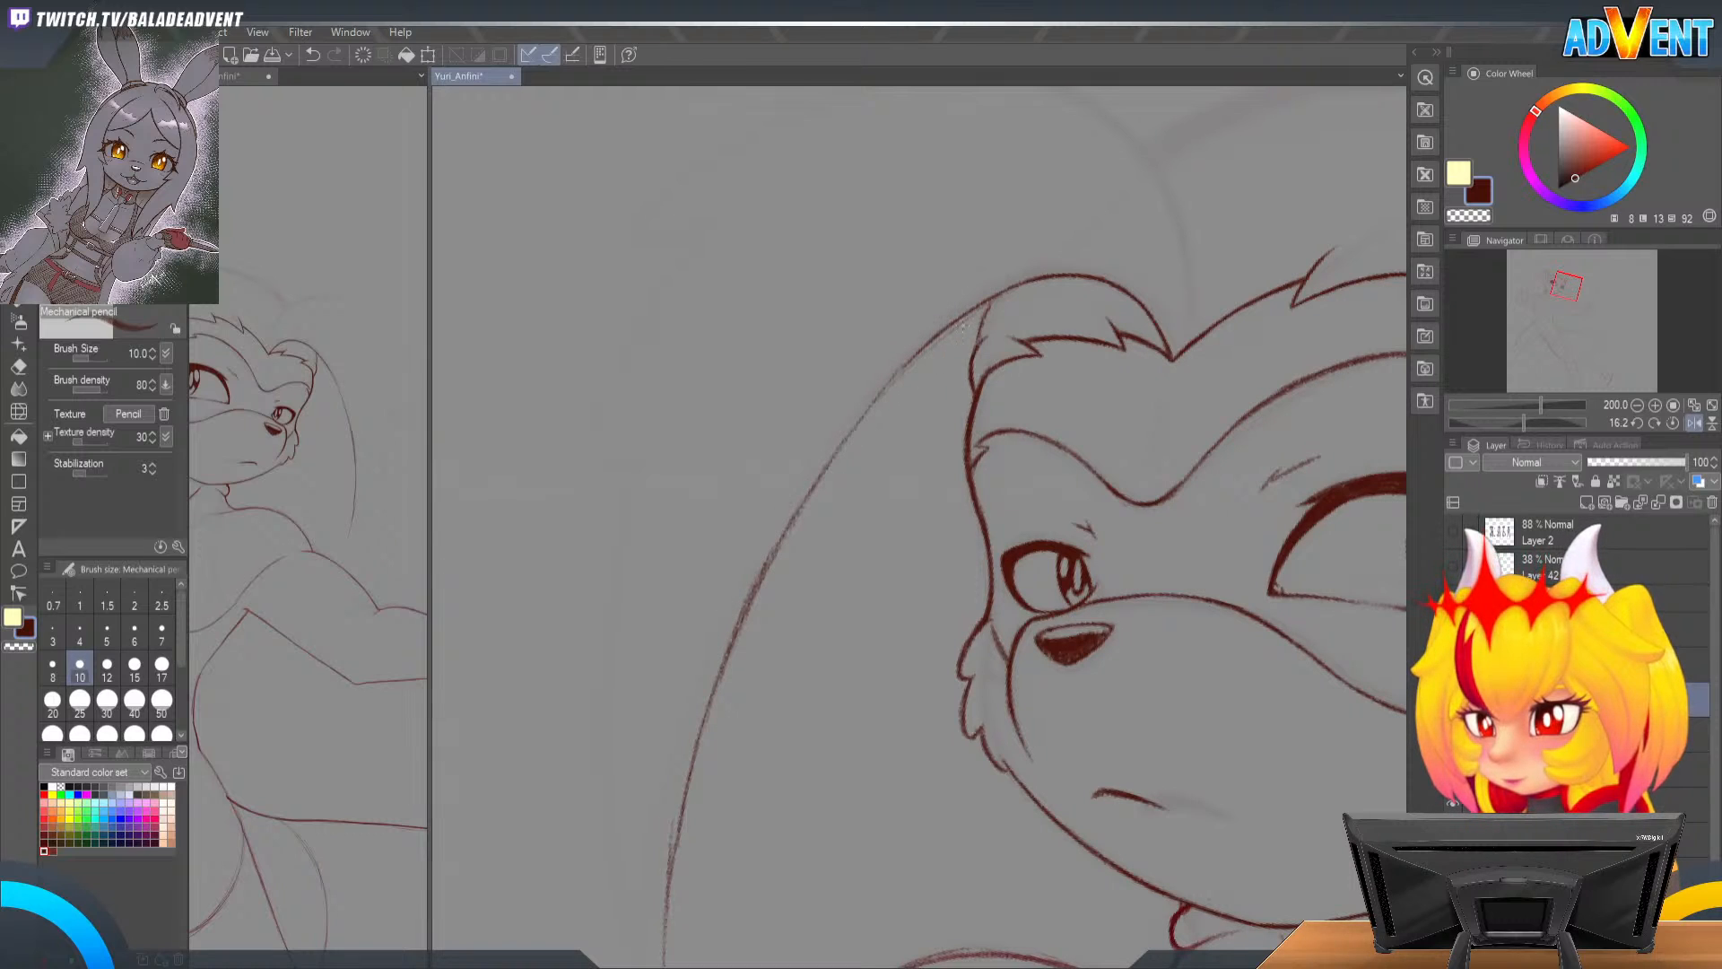
pyautogui.moveTo(1000, 296); pyautogui.dragTo(861, 424)
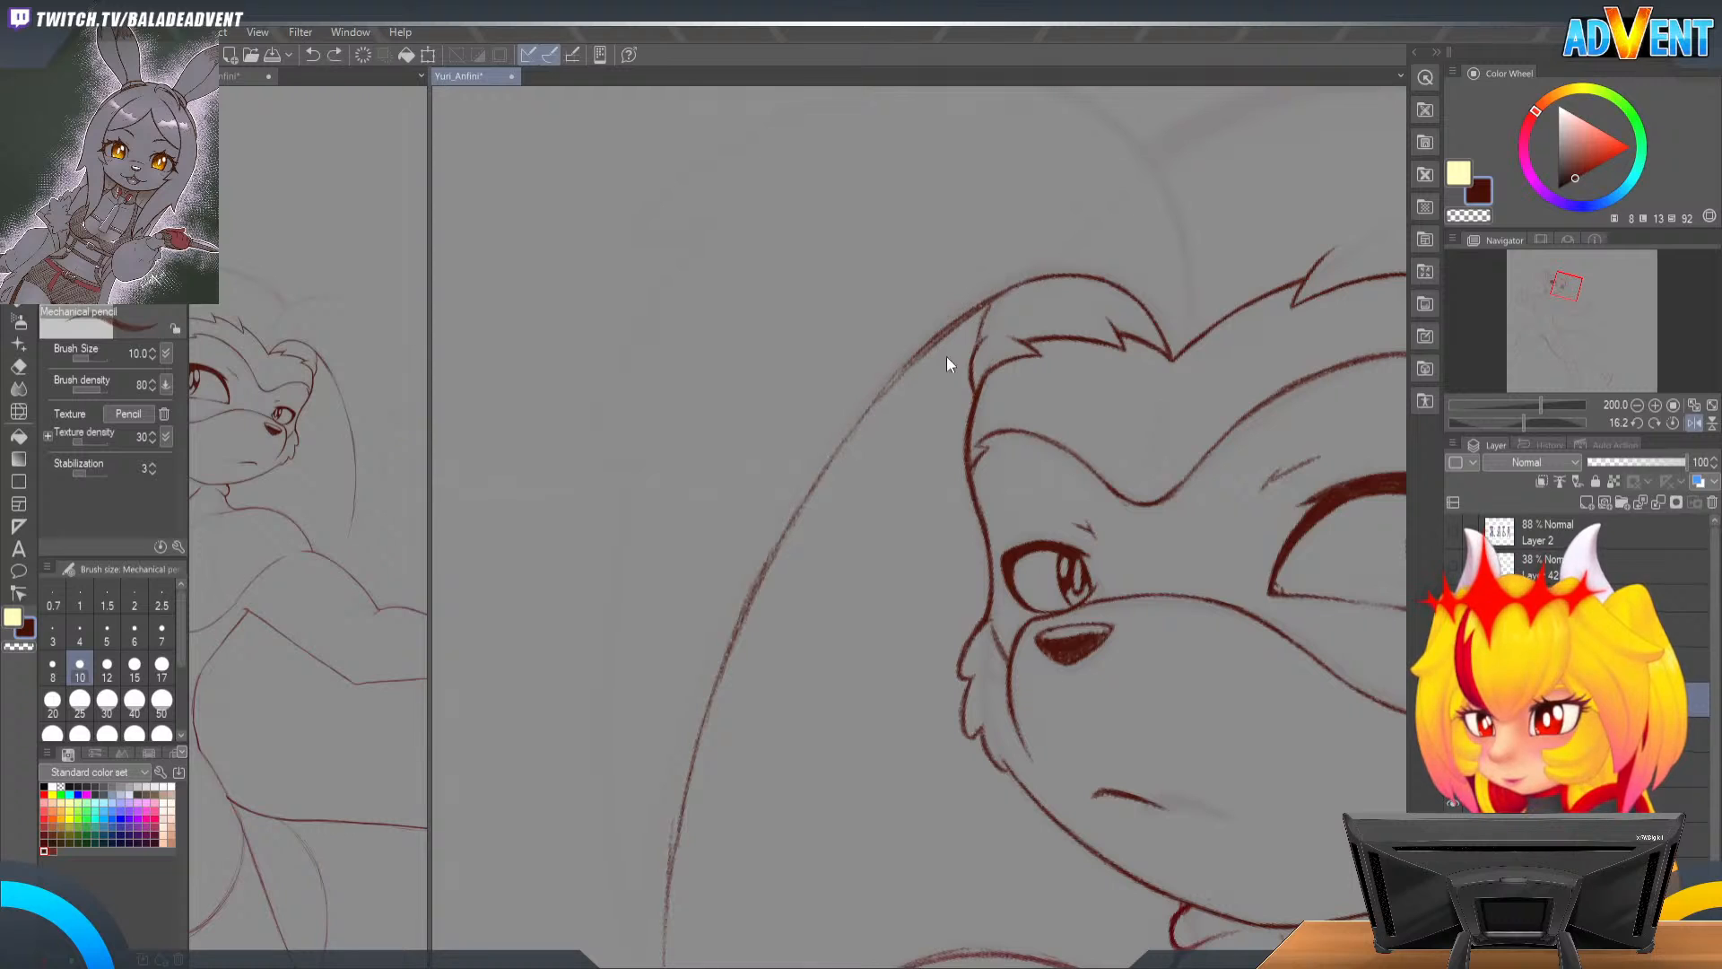
pyautogui.moveTo(1000, 299); pyautogui.dragTo(904, 384)
pyautogui.hotkey('ctrl', 'z')
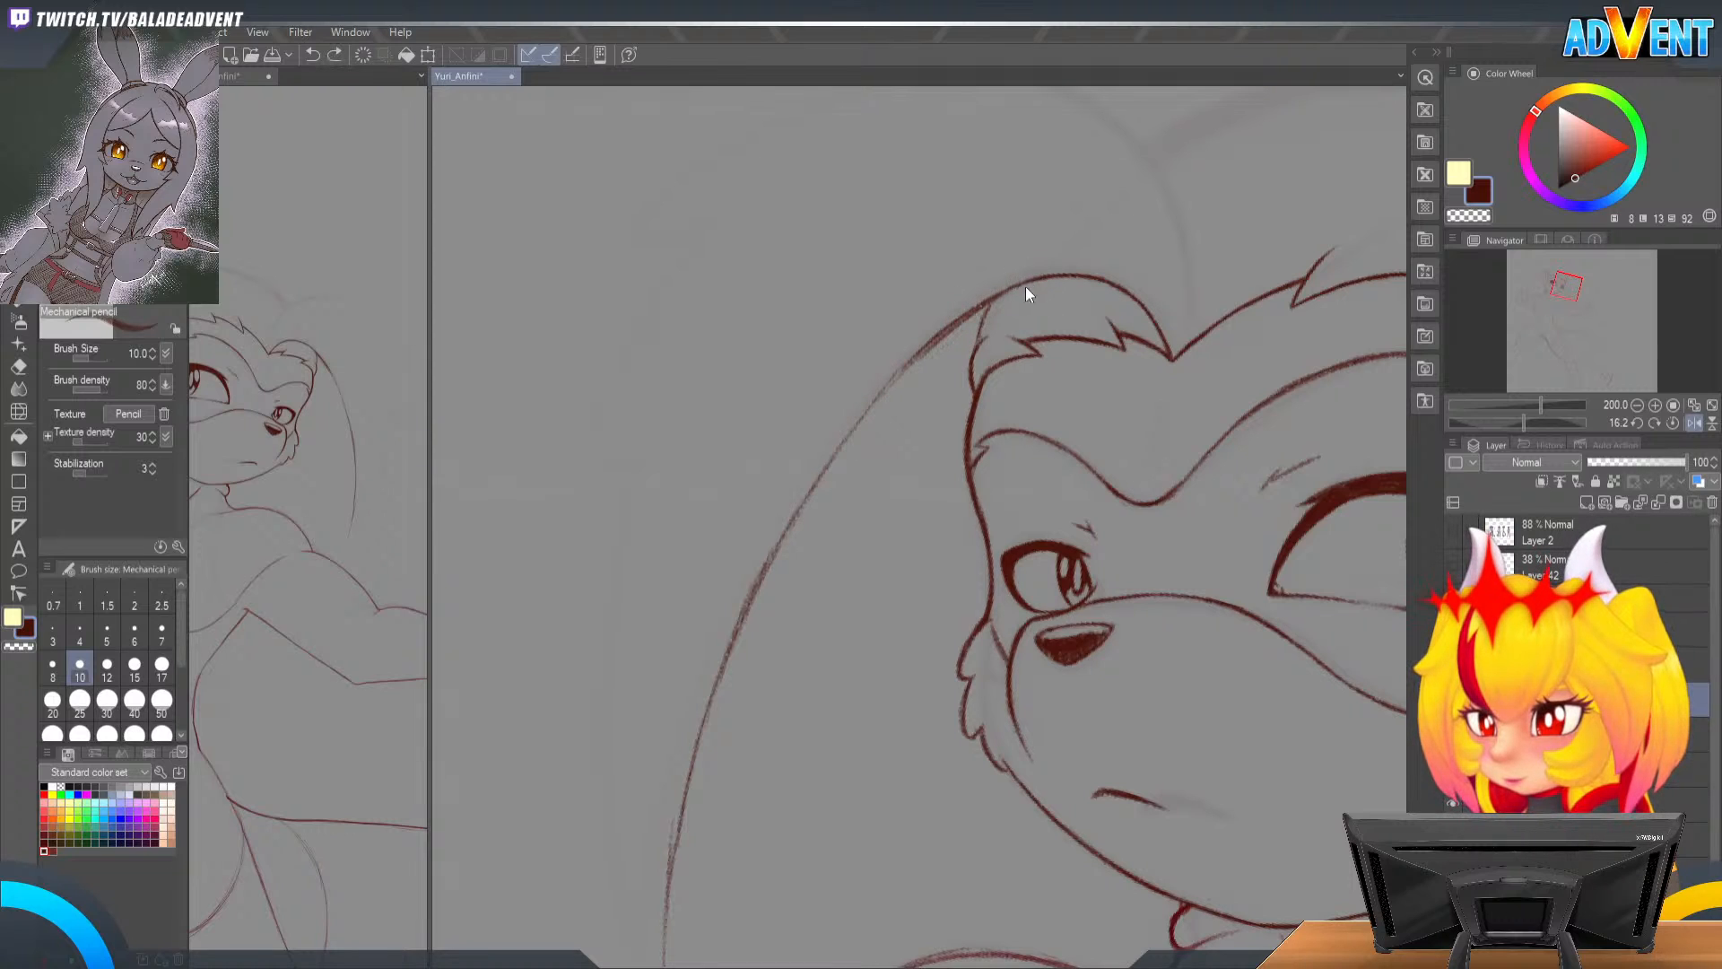
pyautogui.moveTo(987, 306); pyautogui.dragTo(820, 483)
pyautogui.moveTo(872, 412); pyautogui.dragTo(775, 560)
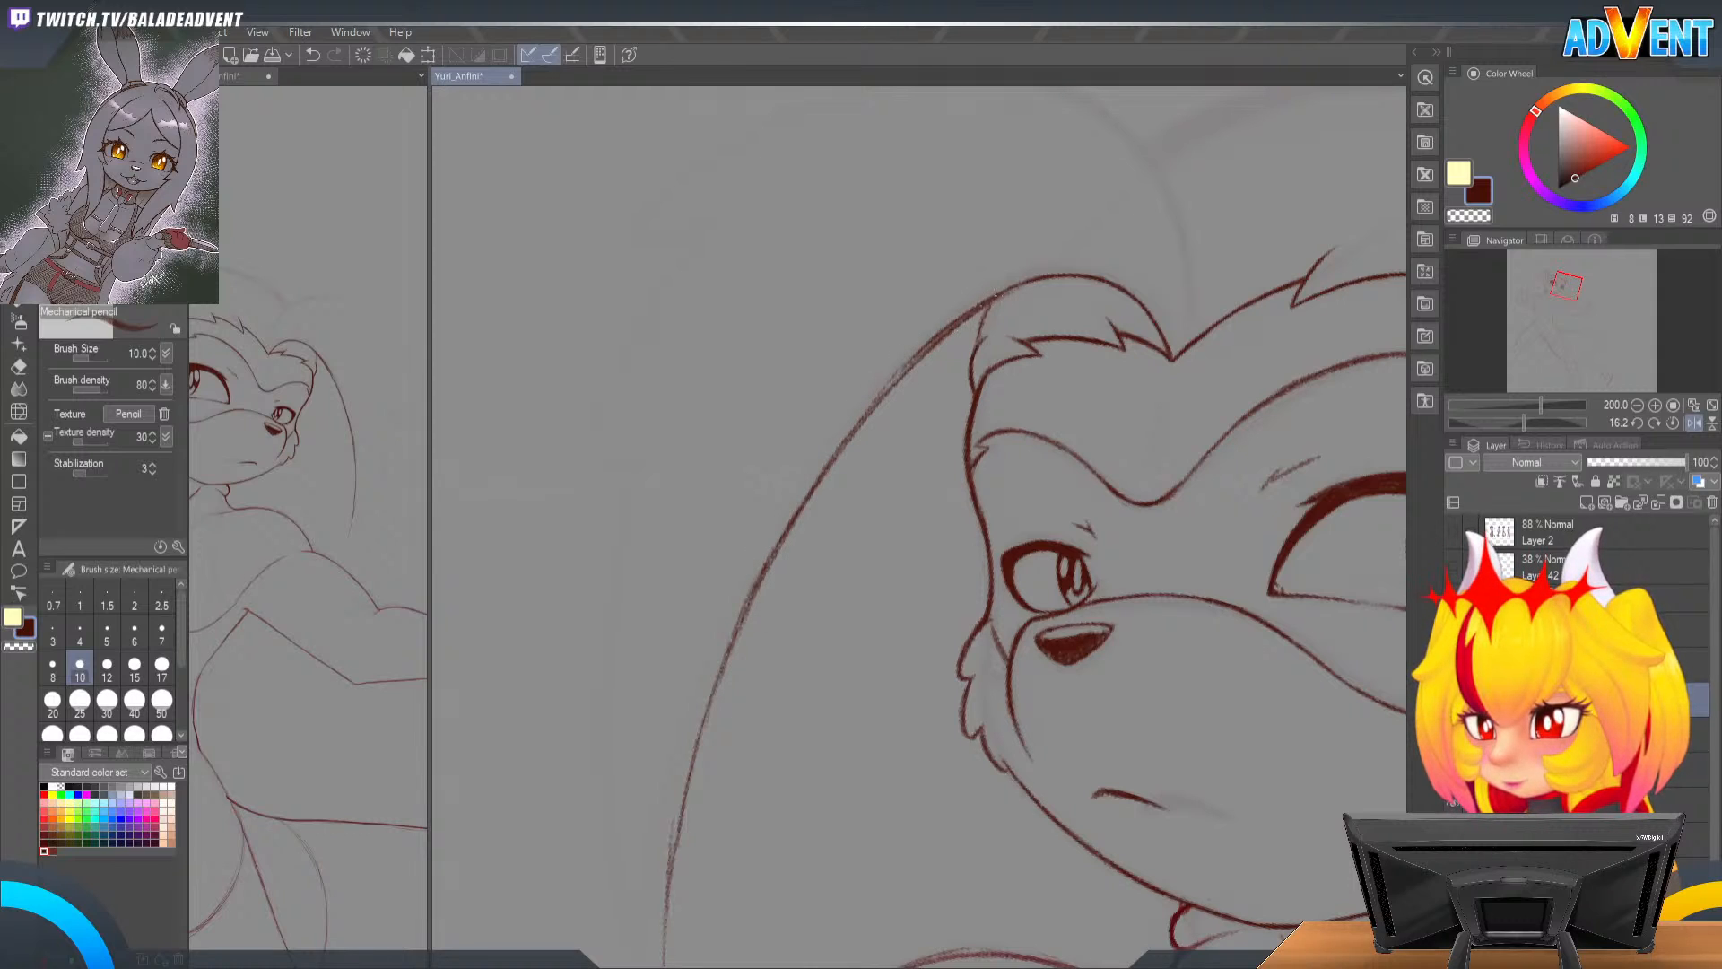
pyautogui.moveTo(1035, 283)
pyautogui.mouseDown()
pyautogui.moveTo(976, 311)
pyautogui.moveTo(1010, 294)
pyautogui.mouseUp()
pyautogui.hotkey('ctrl', 'z')
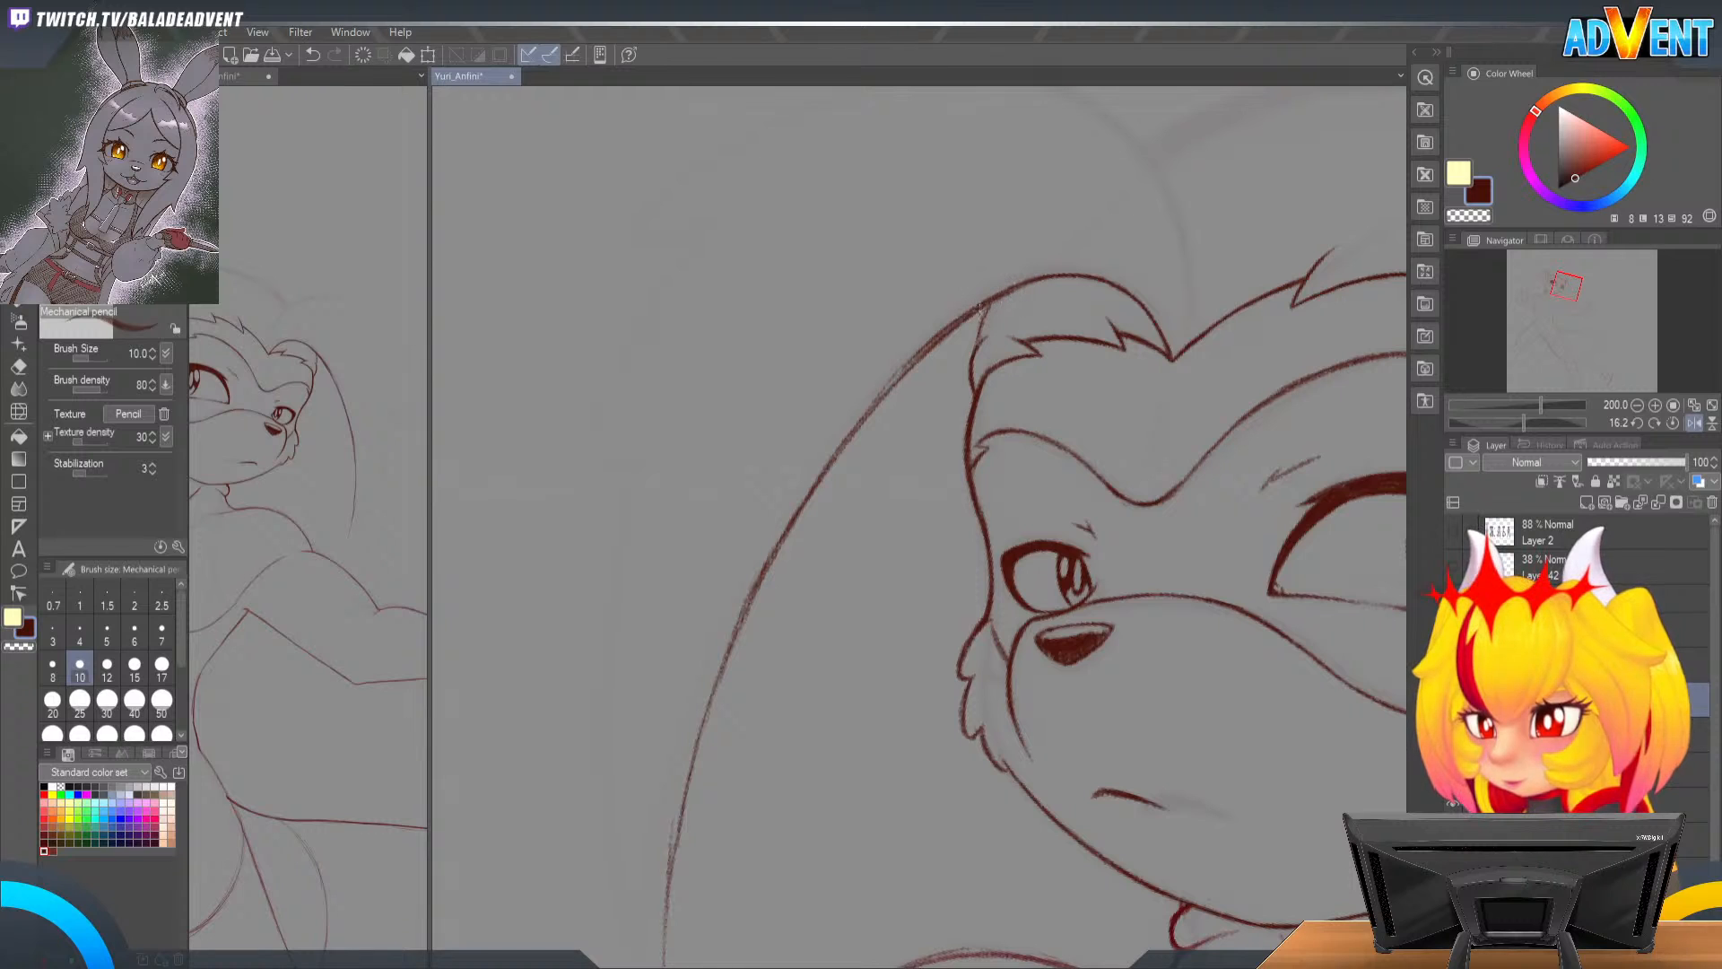
# Step: Thicken the ear outline around its rounded bend beside the head-top fur, working in a rotated close-up
pyautogui.moveTo(1200, 245); pyautogui.dragTo(829, 228)
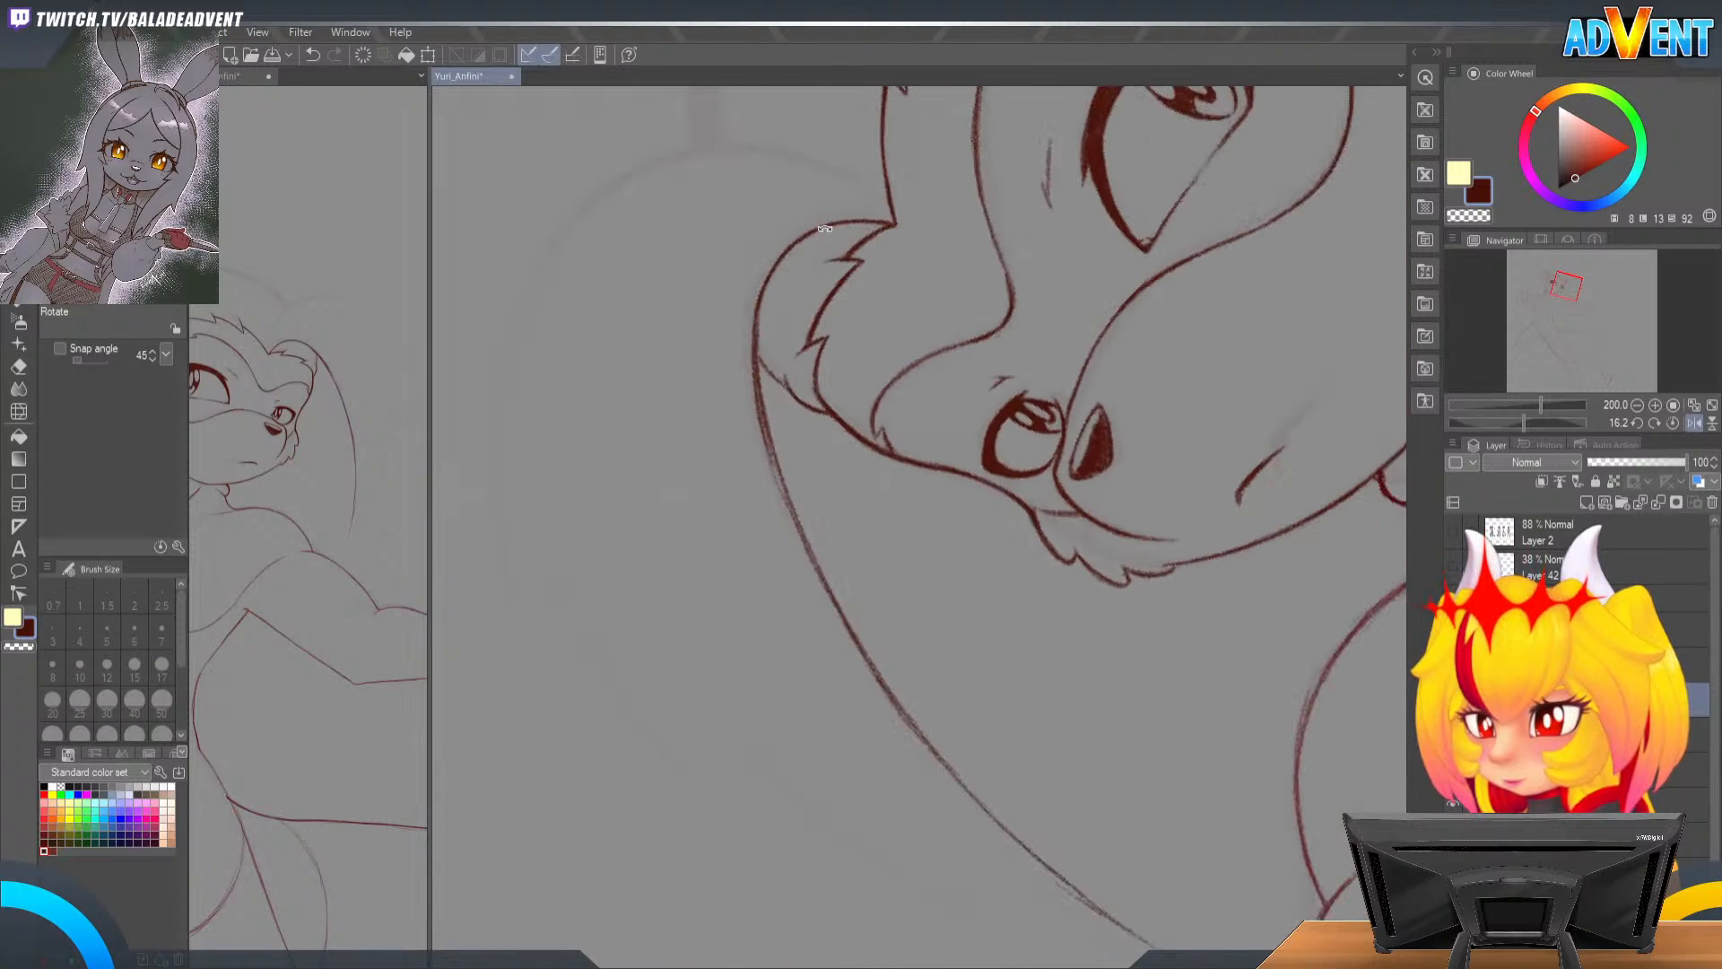
pyautogui.hotkey('ctrl', '0')
pyautogui.click(1076, 329)
pyautogui.click(1077, 328)
pyautogui.click(1078, 325)
pyautogui.click(1078, 325)
pyautogui.moveTo(1133, 365); pyautogui.dragTo(872, 351)
pyautogui.scroll(5, 872, 352)
pyautogui.hotkey('ctrl', 'space')
pyautogui.click(838, 430)
pyautogui.hotkey('ctrl', 'space')
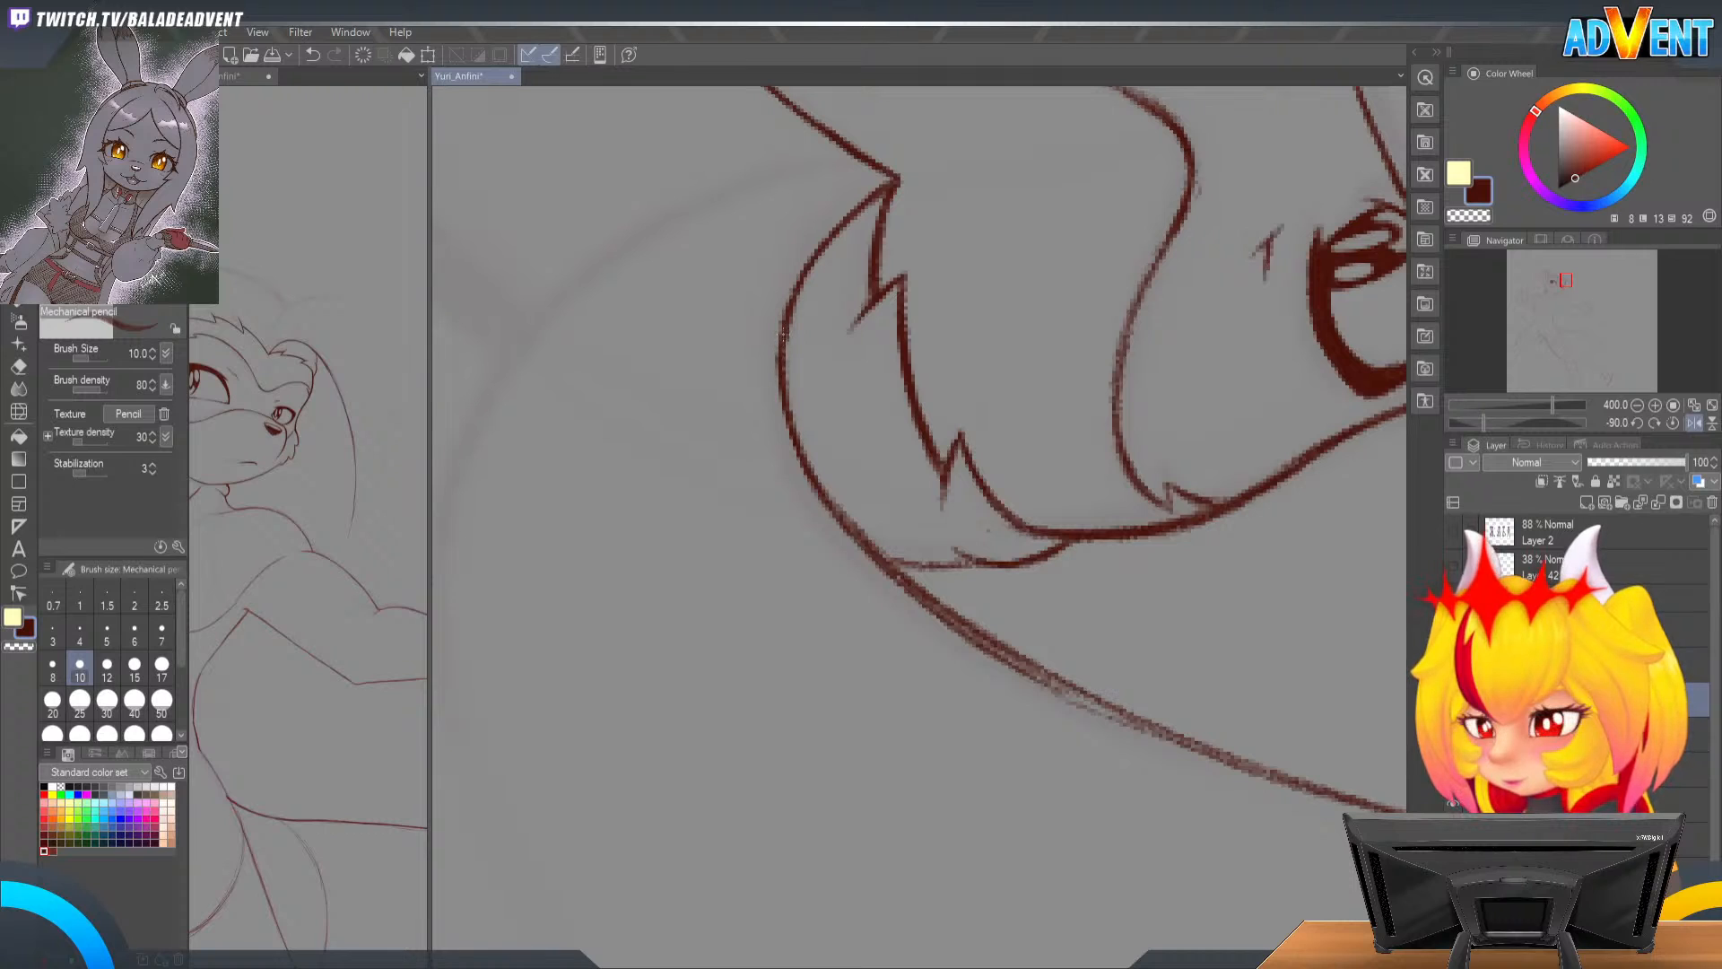
pyautogui.moveTo(793, 417); pyautogui.dragTo(840, 509)
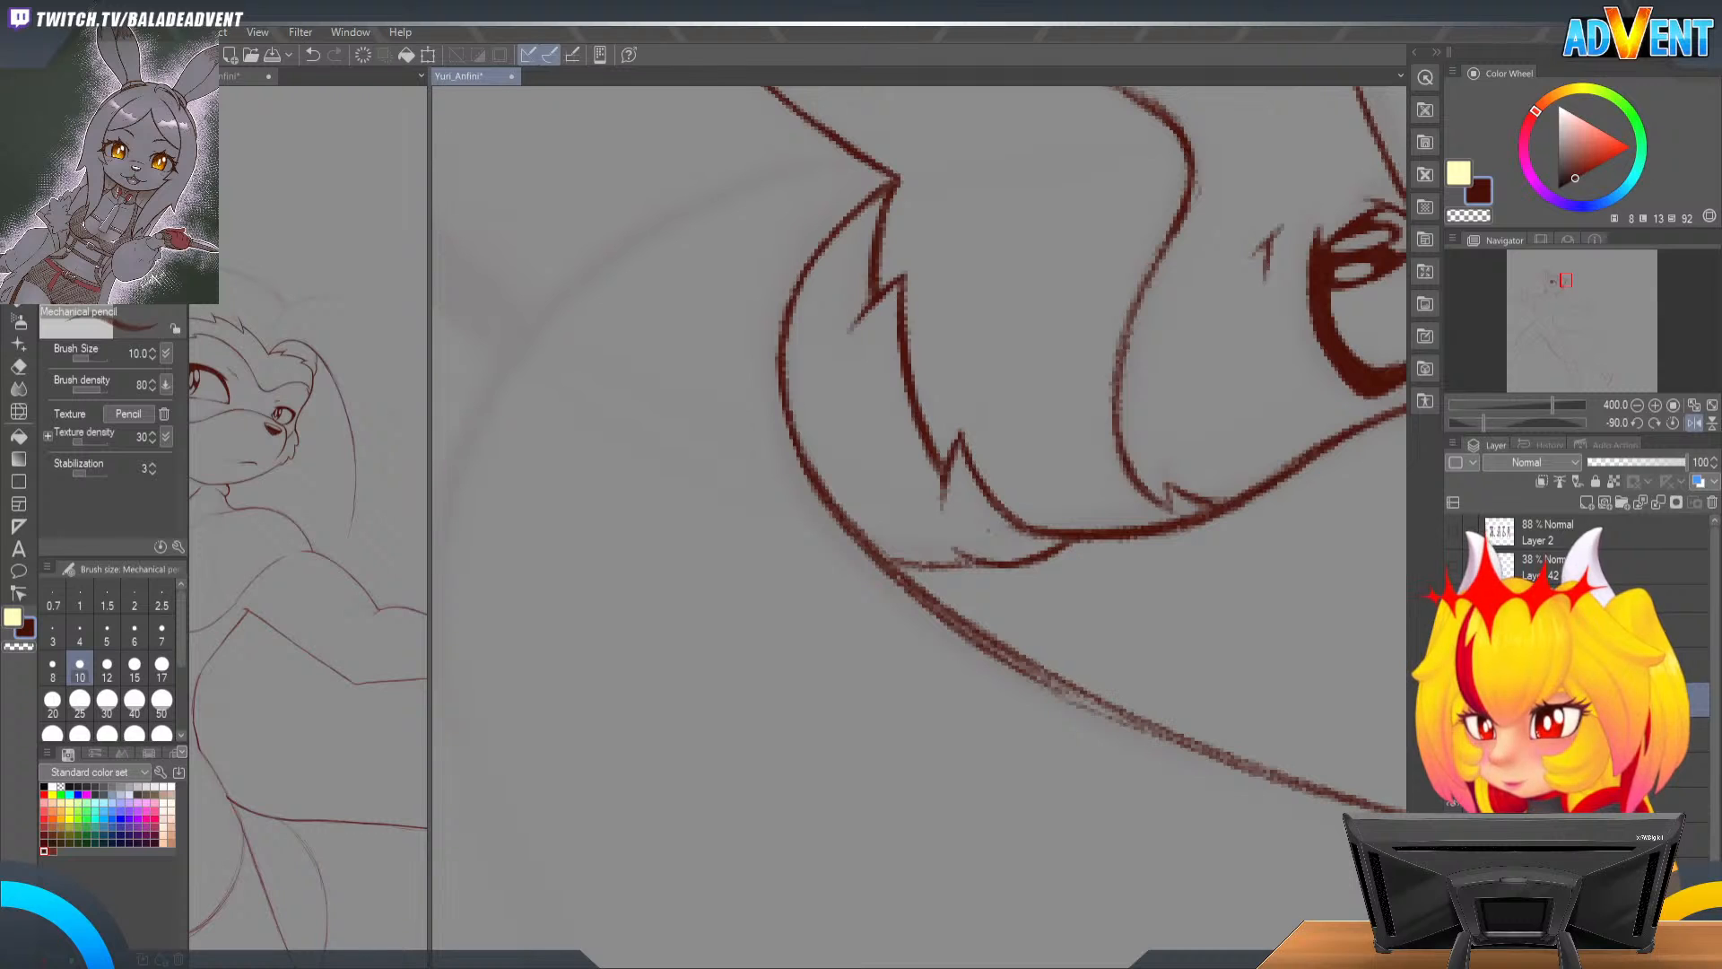
# Step: Clean the rough outer edge of the ear line just below the head-top corner with the hard eraser
pyautogui.press('r')
pyautogui.moveTo(933, 277)
pyautogui.mouseDown()
pyautogui.moveTo(1223, 416)
pyautogui.moveTo(1158, 630)
pyautogui.moveTo(1089, 511)
pyautogui.moveTo(1134, 369)
pyautogui.moveTo(1092, 404)
pyautogui.moveTo(1090, 476)
pyautogui.mouseUp()
pyautogui.press('e')
pyautogui.moveTo(780, 592)
pyautogui.mouseDown()
pyautogui.moveTo(763, 631)
pyautogui.moveTo(849, 449)
pyautogui.moveTo(763, 611)
pyautogui.moveTo(862, 430)
pyautogui.moveTo(789, 571)
pyautogui.moveTo(978, 297)
pyautogui.mouseUp()
pyautogui.hotkey('ctrl', 'z')
pyautogui.moveTo(901, 396); pyautogui.dragTo(984, 296)
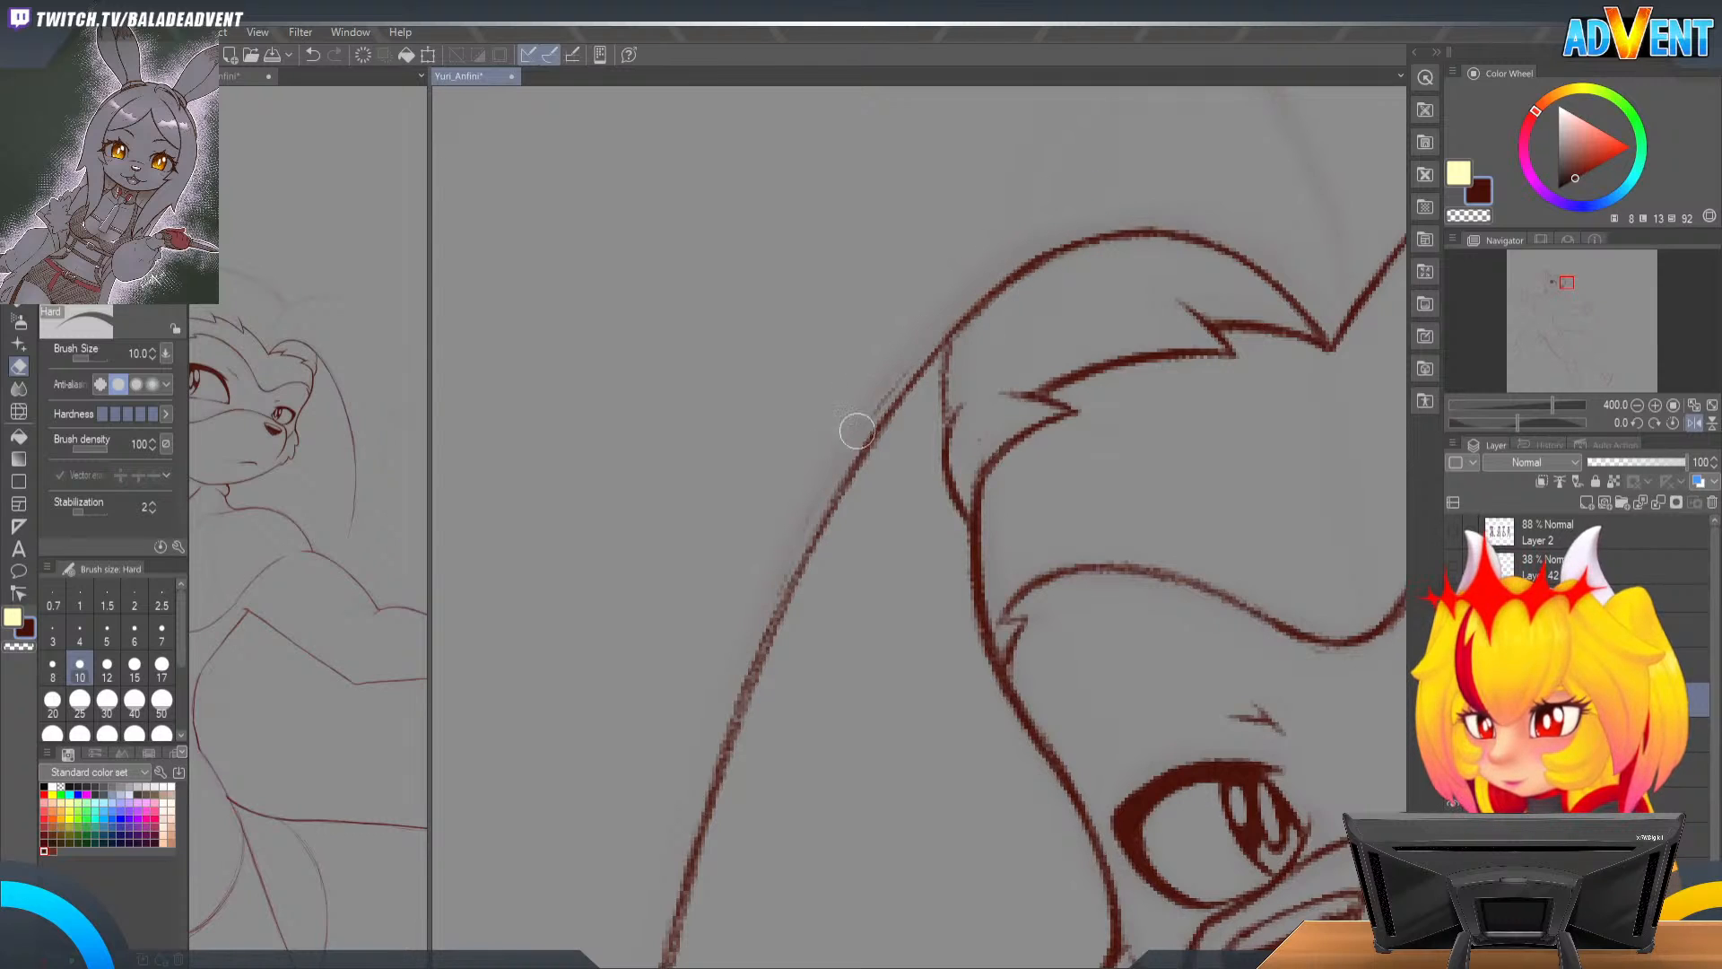
# Step: Darken the cleaned ear line below the head-top corner with the mechanical pencil to even out its thickness
pyautogui.press('p')
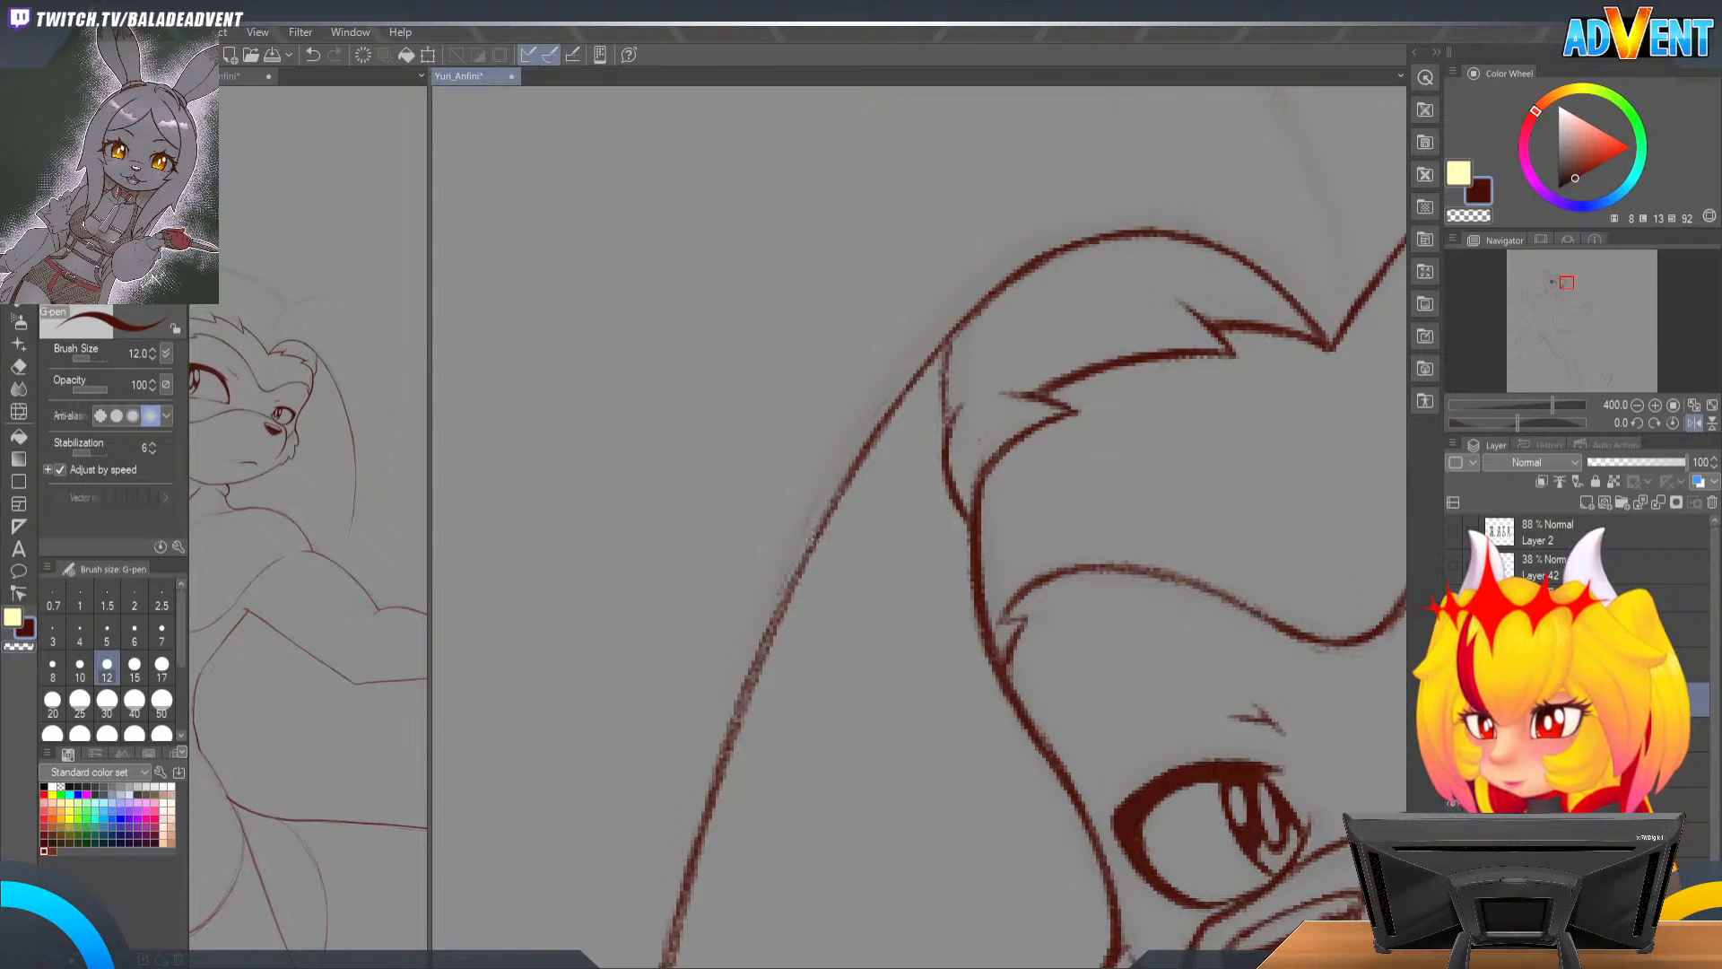
pyautogui.moveTo(865, 448); pyautogui.dragTo(827, 496)
pyautogui.press('p')
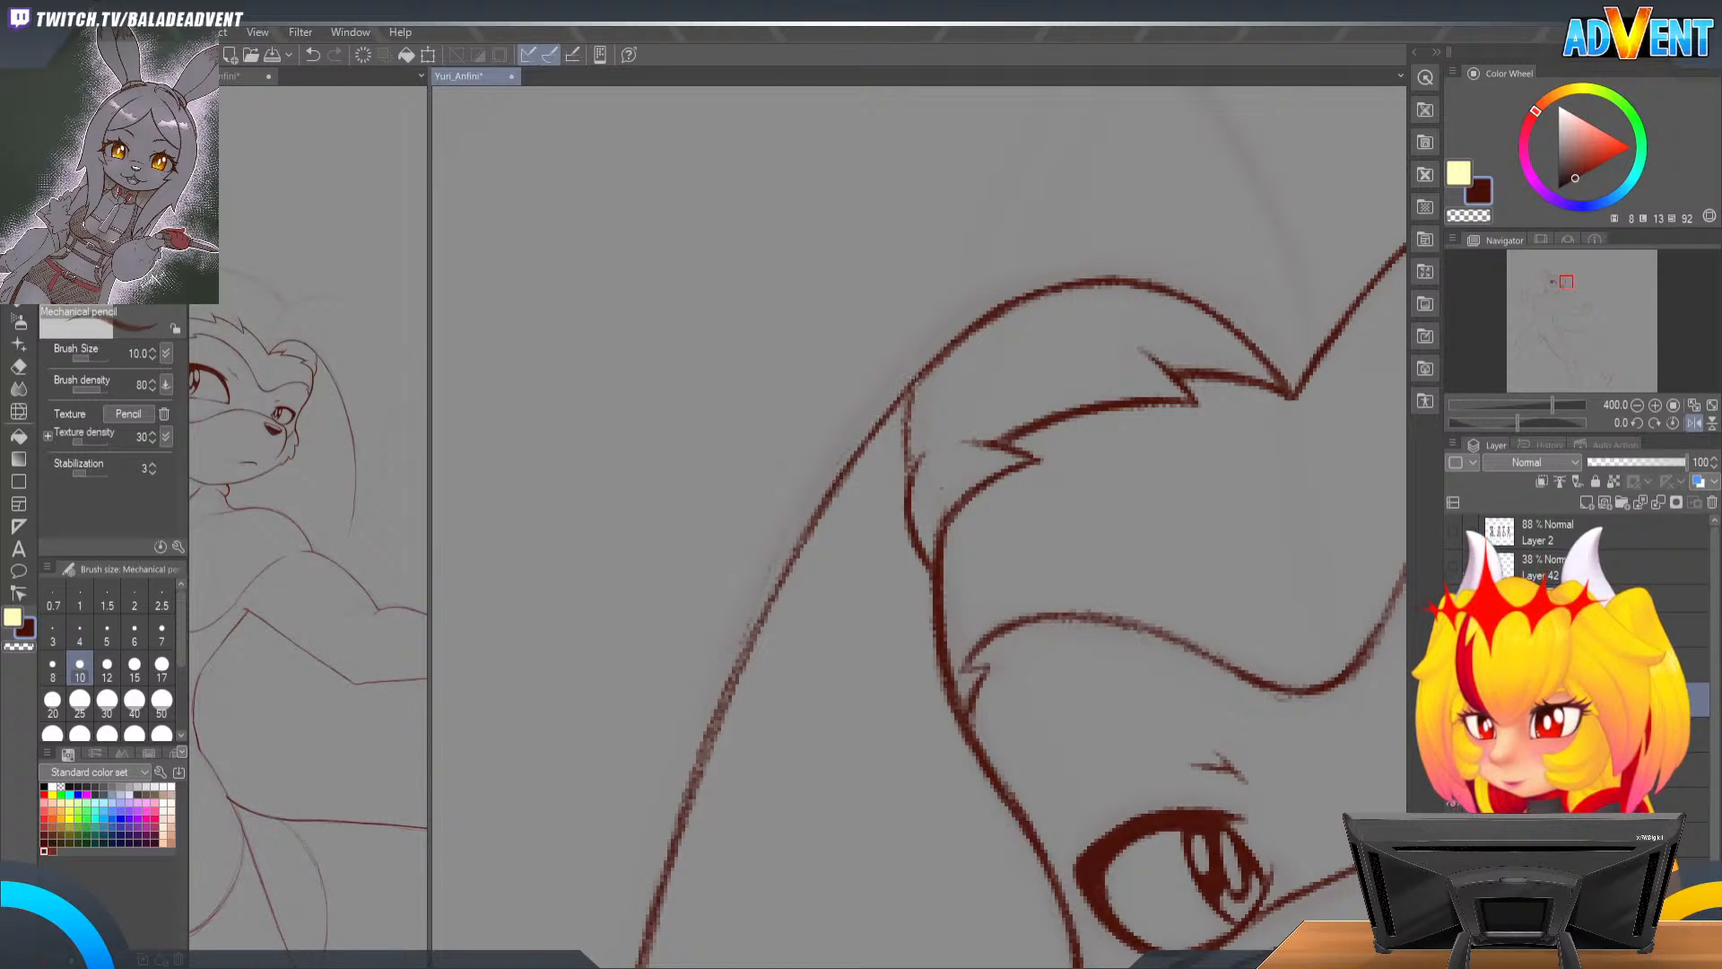
pyautogui.moveTo(1004, 308); pyautogui.dragTo(842, 479)
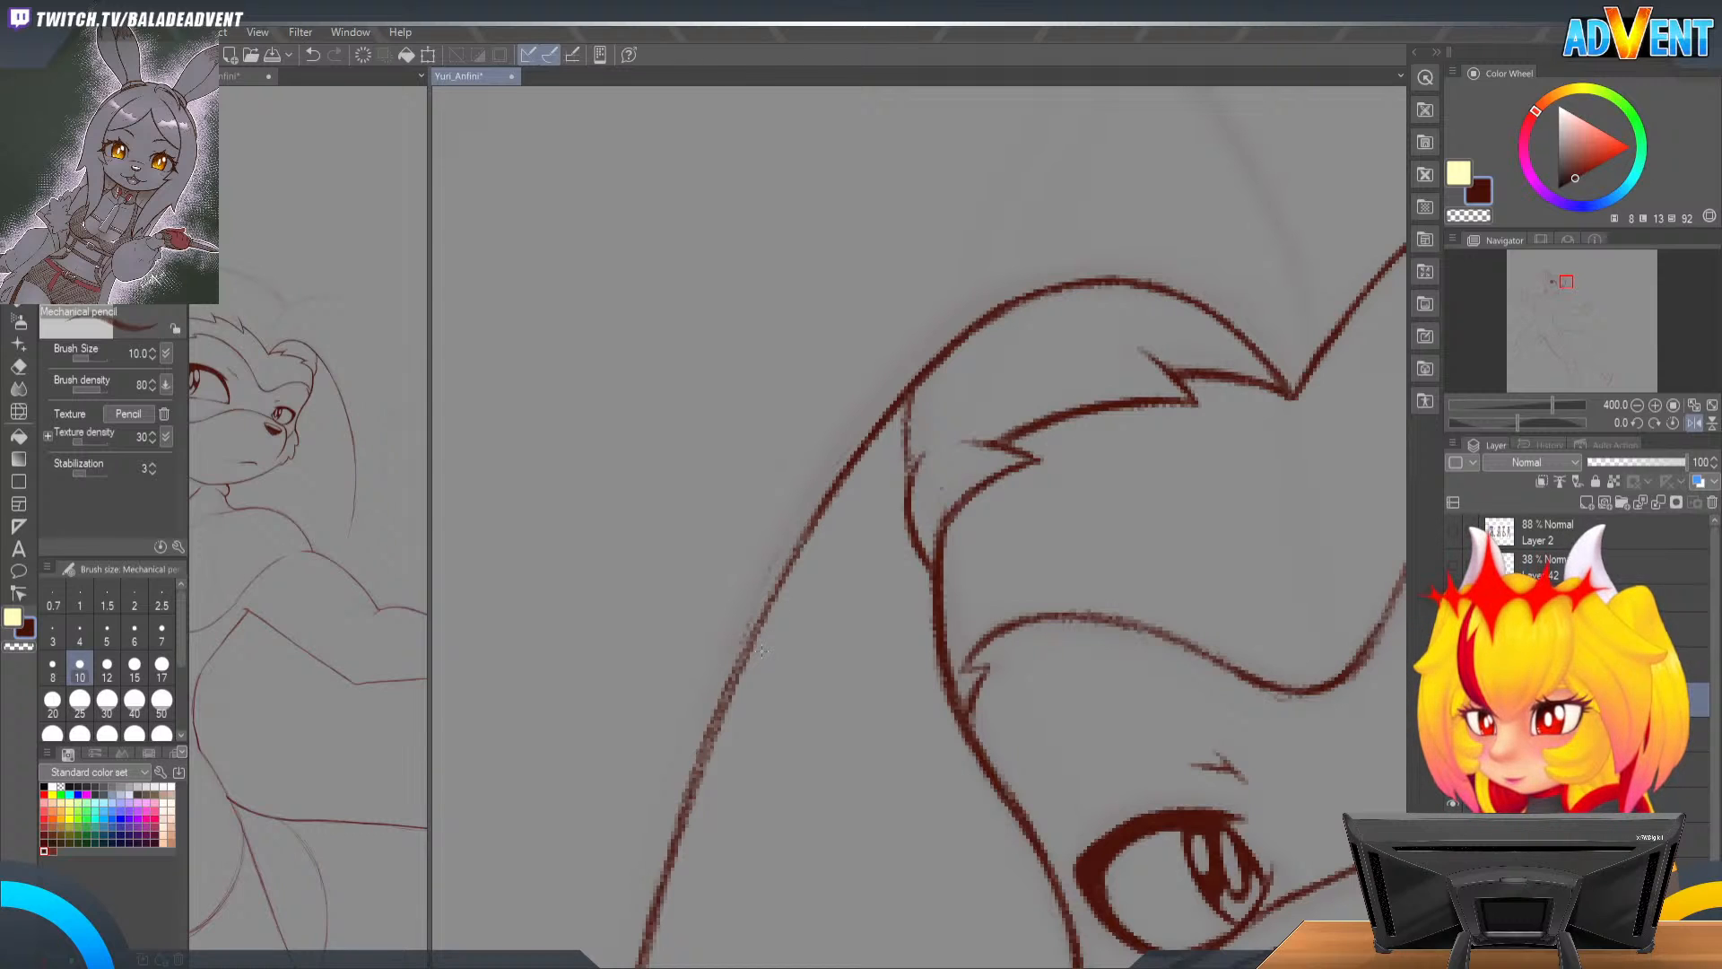
# Step: Fill in and darken the grainy middle section of the ear's face-side curve level with the eye and cheek fur
pyautogui.moveTo(1058, 614); pyautogui.dragTo(1176, 240)
pyautogui.press('r')
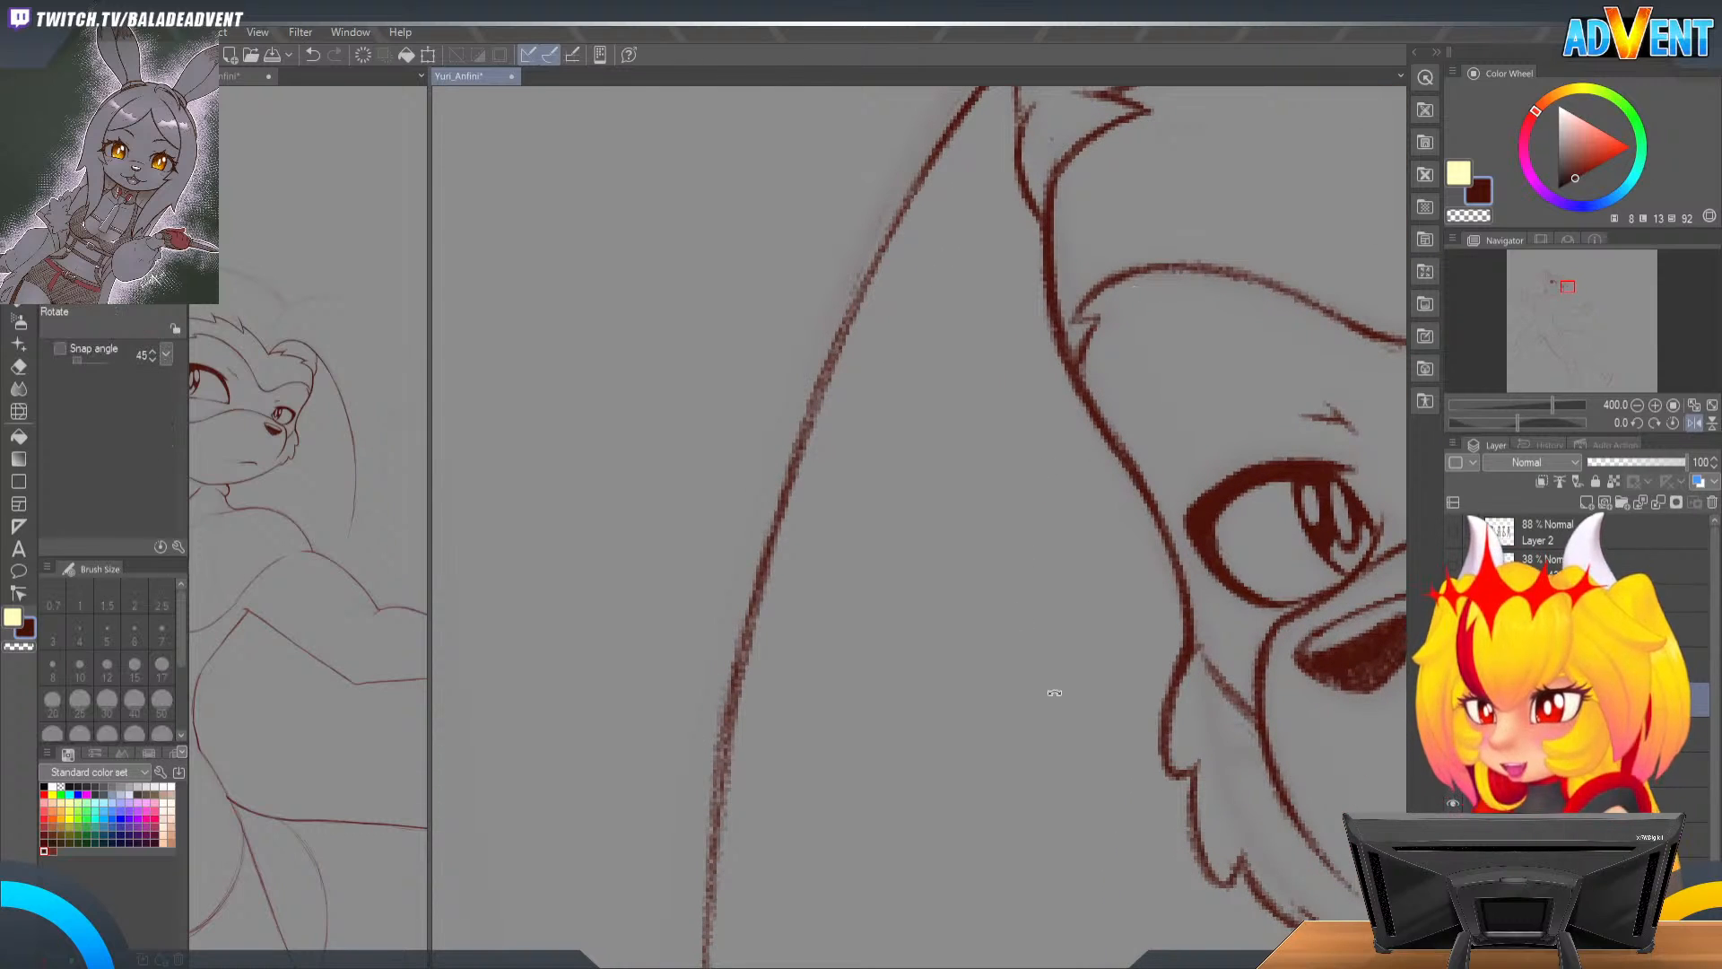
pyautogui.moveTo(1133, 763); pyautogui.dragTo(1230, 669)
pyautogui.press('p')
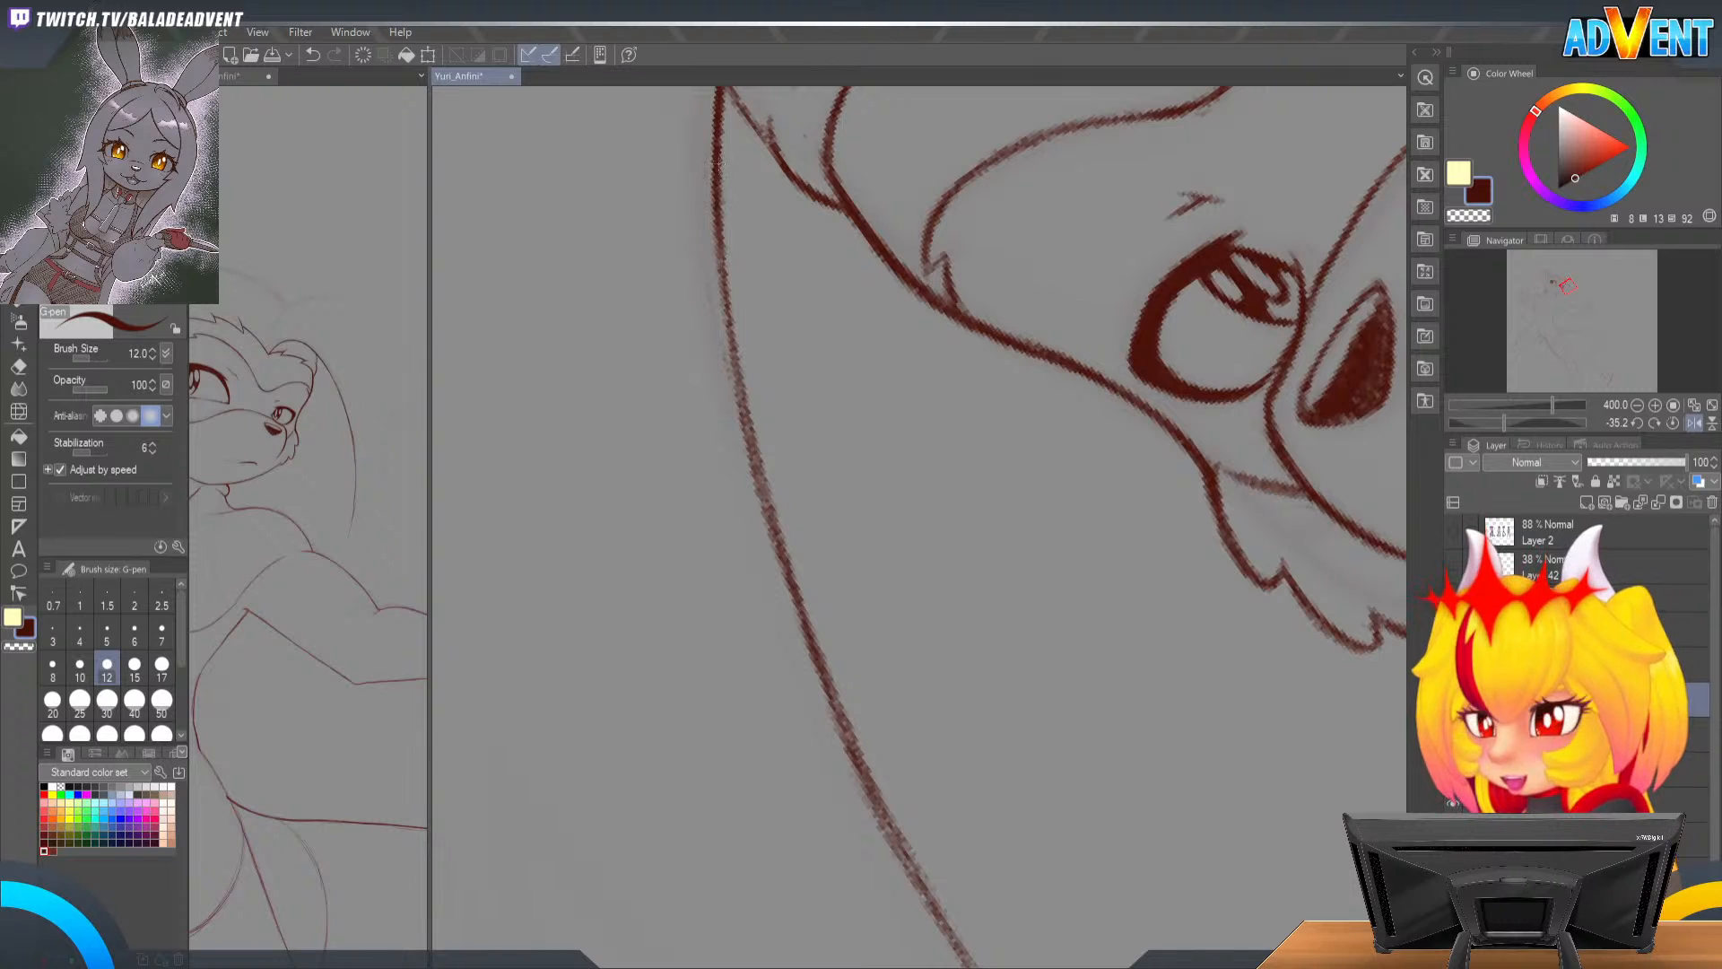
pyautogui.moveTo(718, 146); pyautogui.dragTo(723, 231)
pyautogui.hotkey('ctrl', 'z')
pyautogui.press('p')
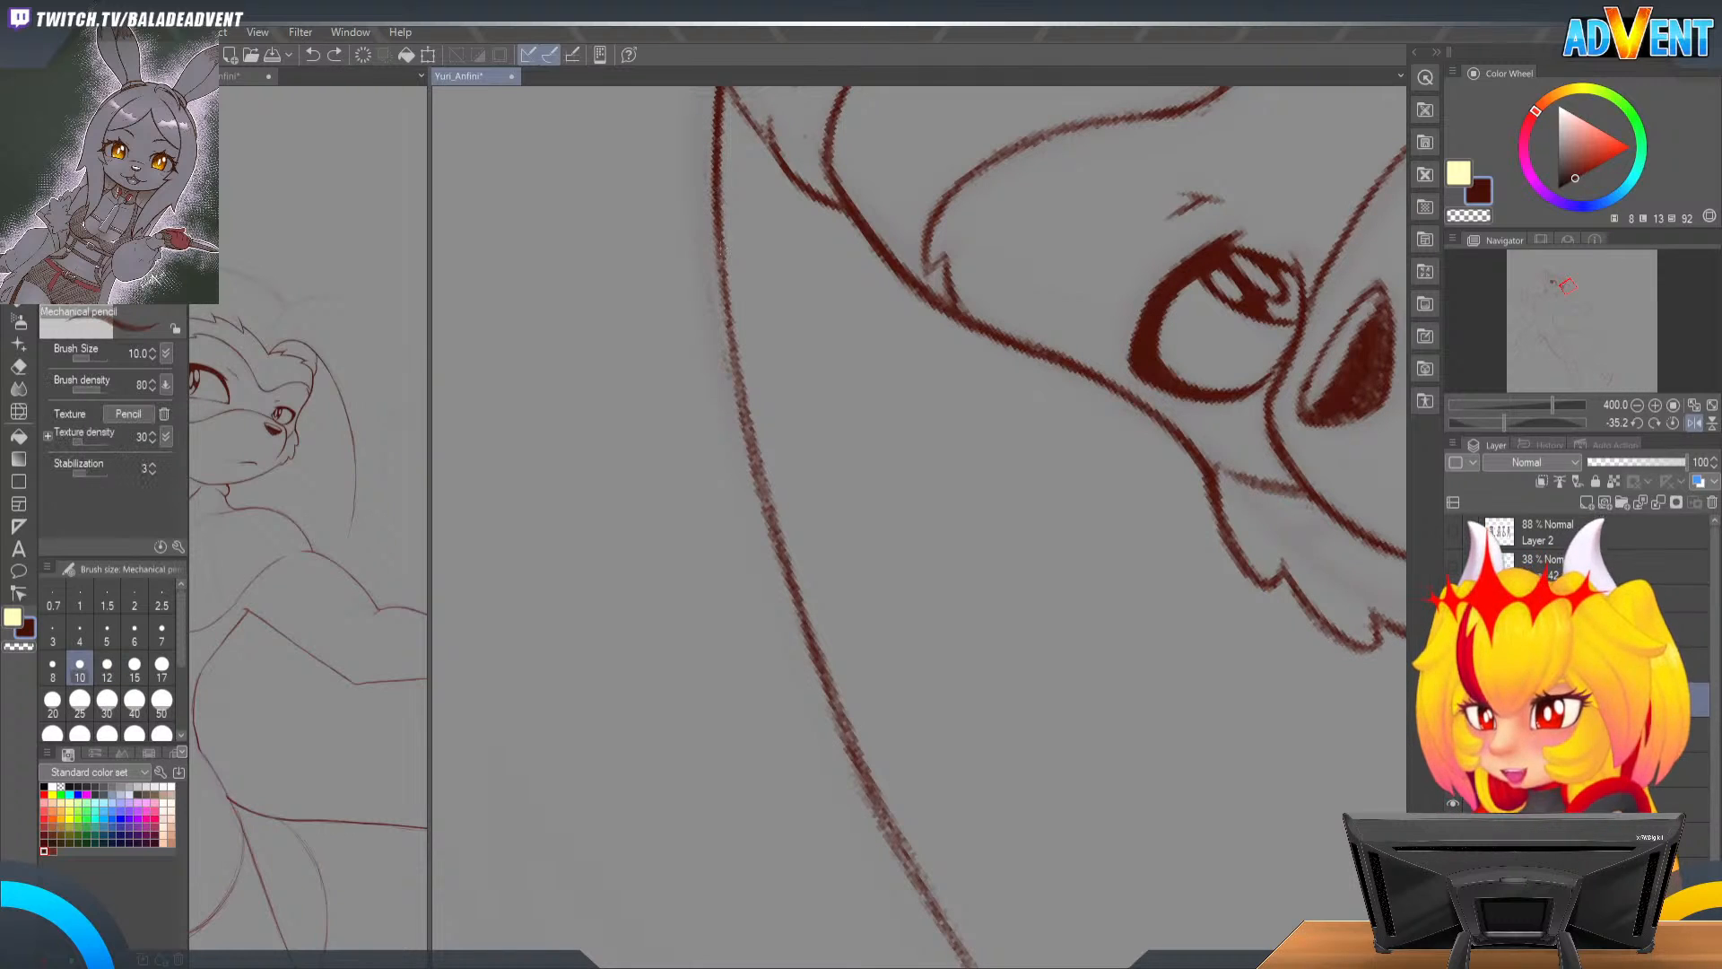
pyautogui.moveTo(719, 167); pyautogui.dragTo(716, 172)
pyautogui.moveTo(718, 239); pyautogui.dragTo(726, 259)
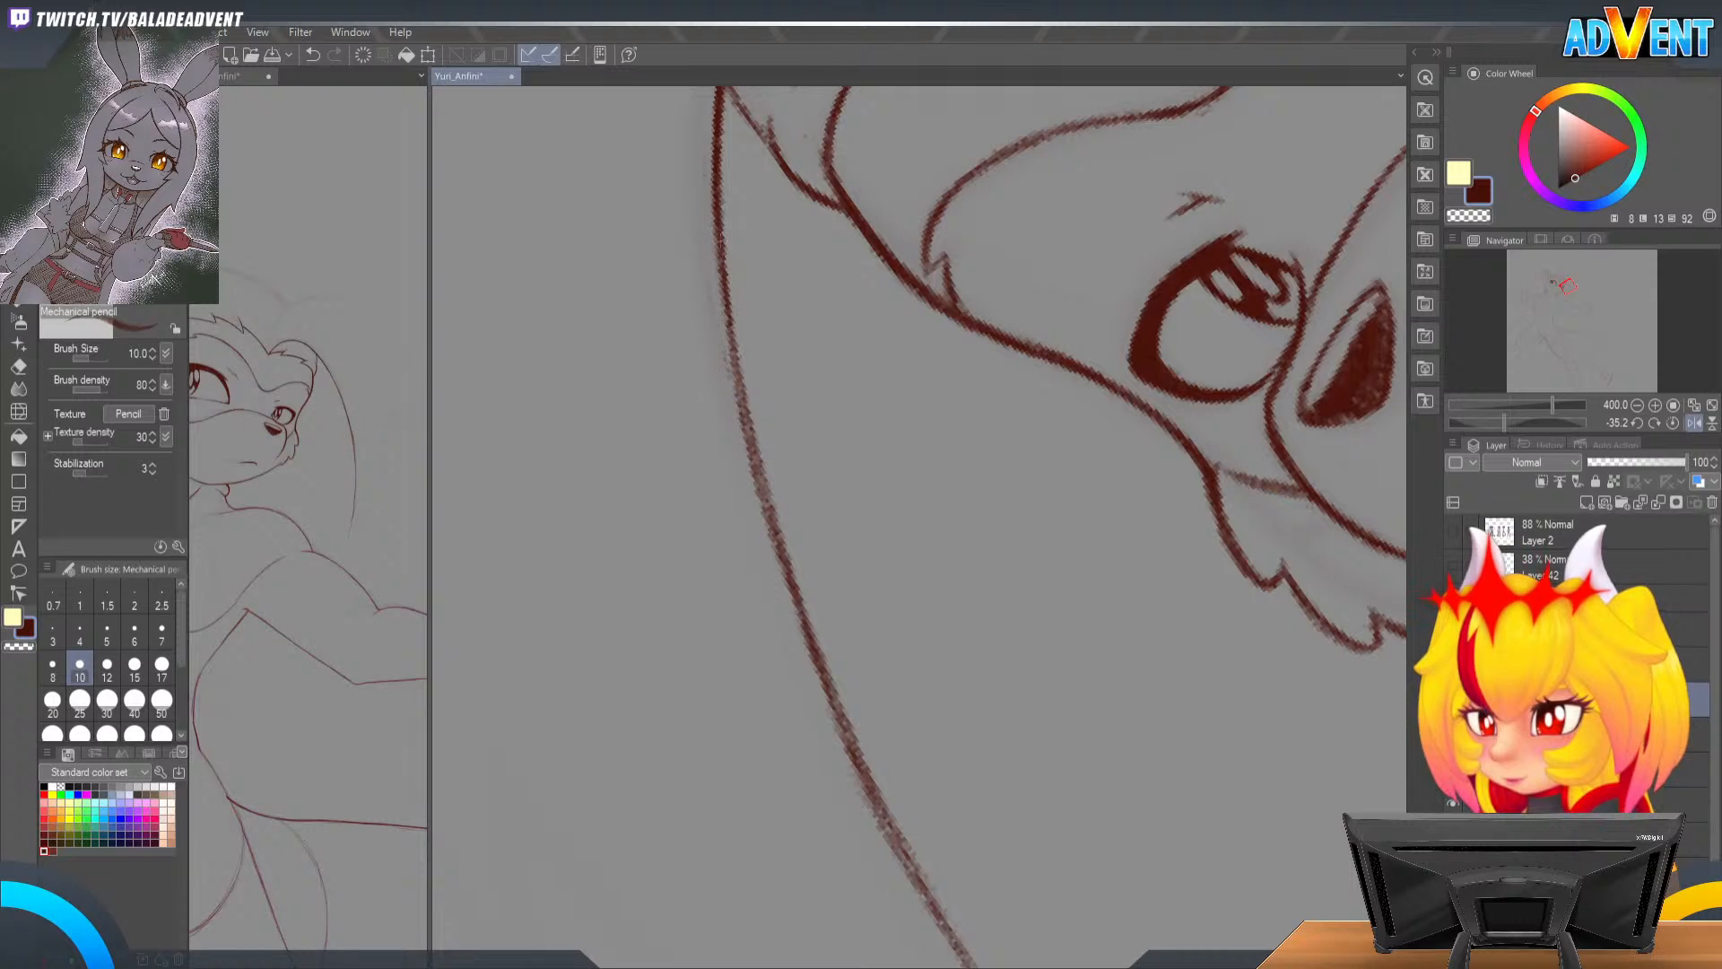
pyautogui.moveTo(732, 354); pyautogui.dragTo(767, 498)
pyautogui.moveTo(751, 439); pyautogui.dragTo(777, 529)
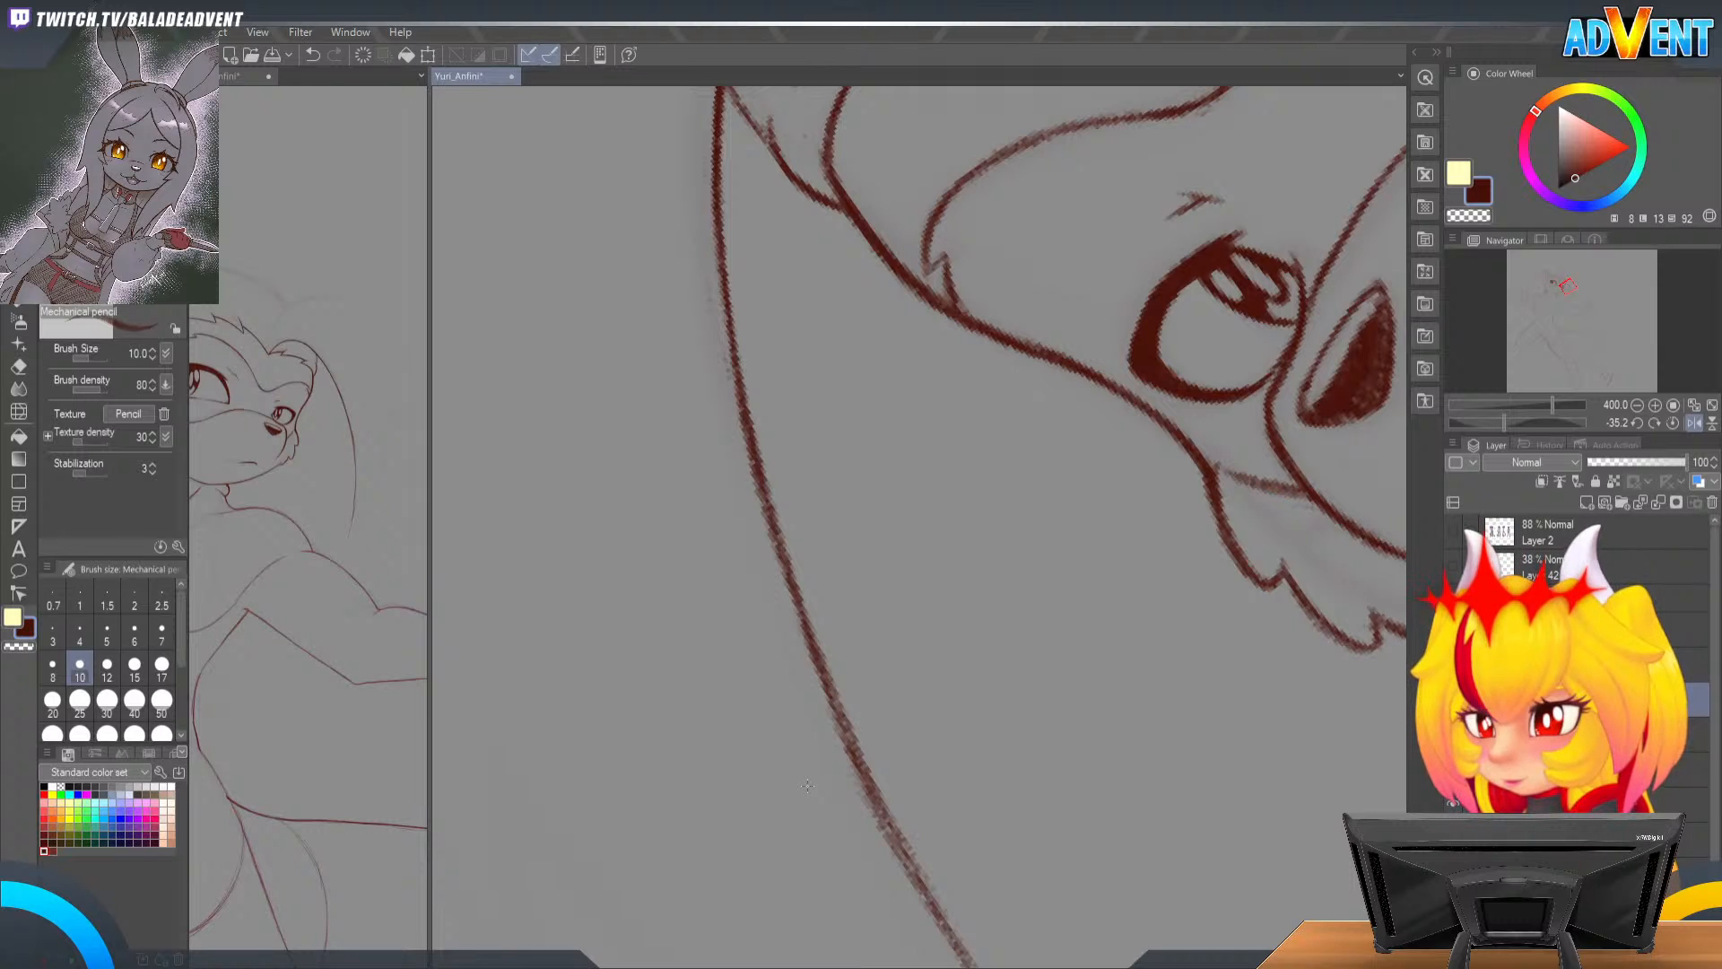
# Step: Draw the ear's outer edge as a second long curve rising from the ear tip along the faint sketch line
pyautogui.press('r')
pyautogui.moveTo(1112, 253)
pyautogui.mouseDown()
pyautogui.moveTo(1200, 292)
pyautogui.moveTo(1240, 619)
pyautogui.mouseUp()
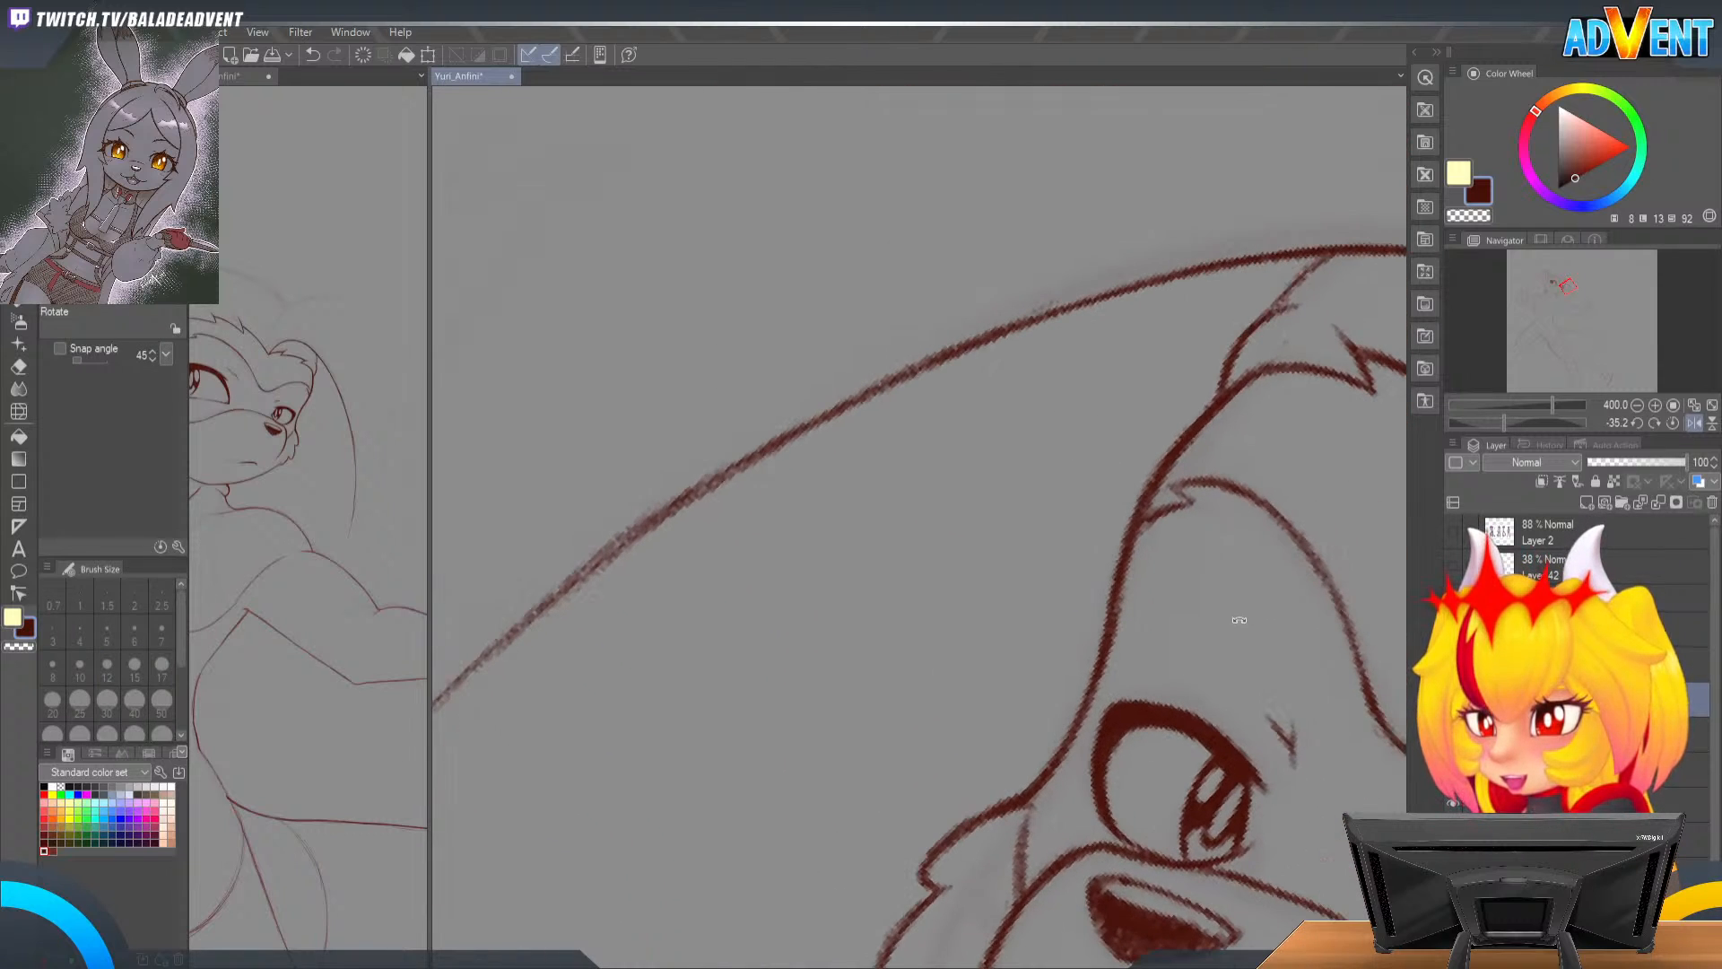
pyautogui.moveTo(1162, 688); pyautogui.dragTo(1192, 617)
pyautogui.moveTo(1172, 645)
pyautogui.mouseDown()
pyautogui.moveTo(1319, 604)
pyautogui.moveTo(1226, 542)
pyautogui.moveTo(1095, 642)
pyautogui.moveTo(1110, 700)
pyautogui.moveTo(1077, 825)
pyautogui.mouseUp()
pyautogui.scroll(2, 1083, 734)
pyautogui.scroll(-5, 1091, 723)
pyautogui.moveTo(1106, 711); pyautogui.dragTo(946, 562)
pyautogui.press('p')
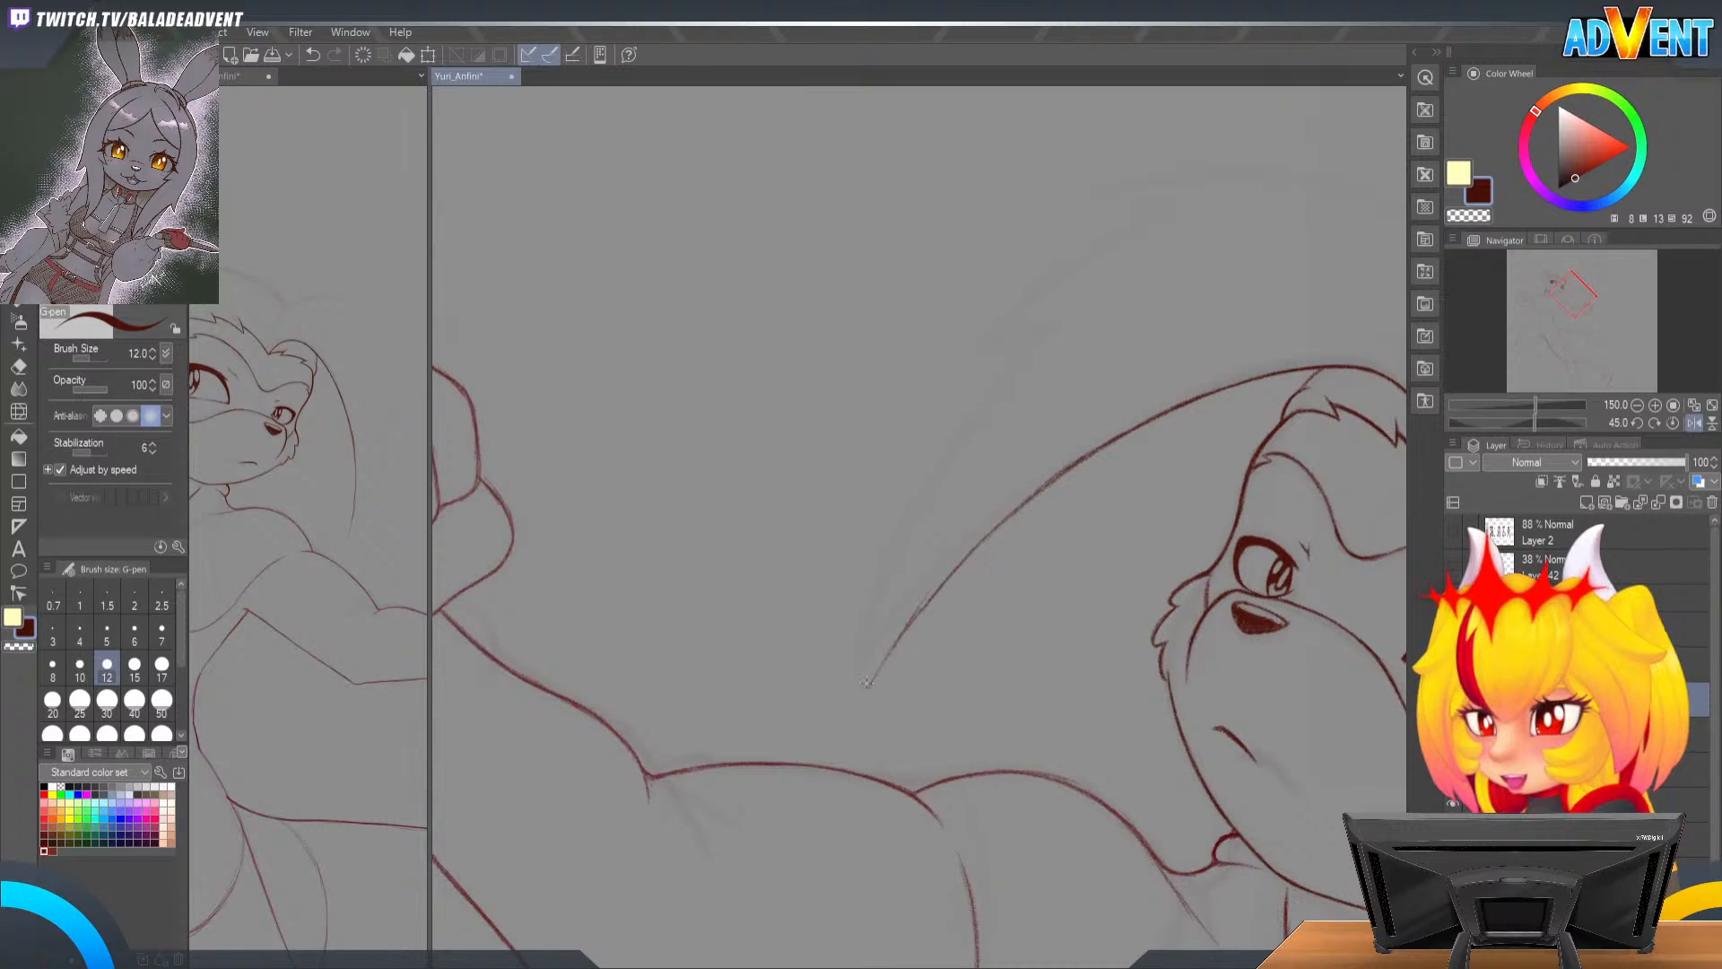
pyautogui.press('p')
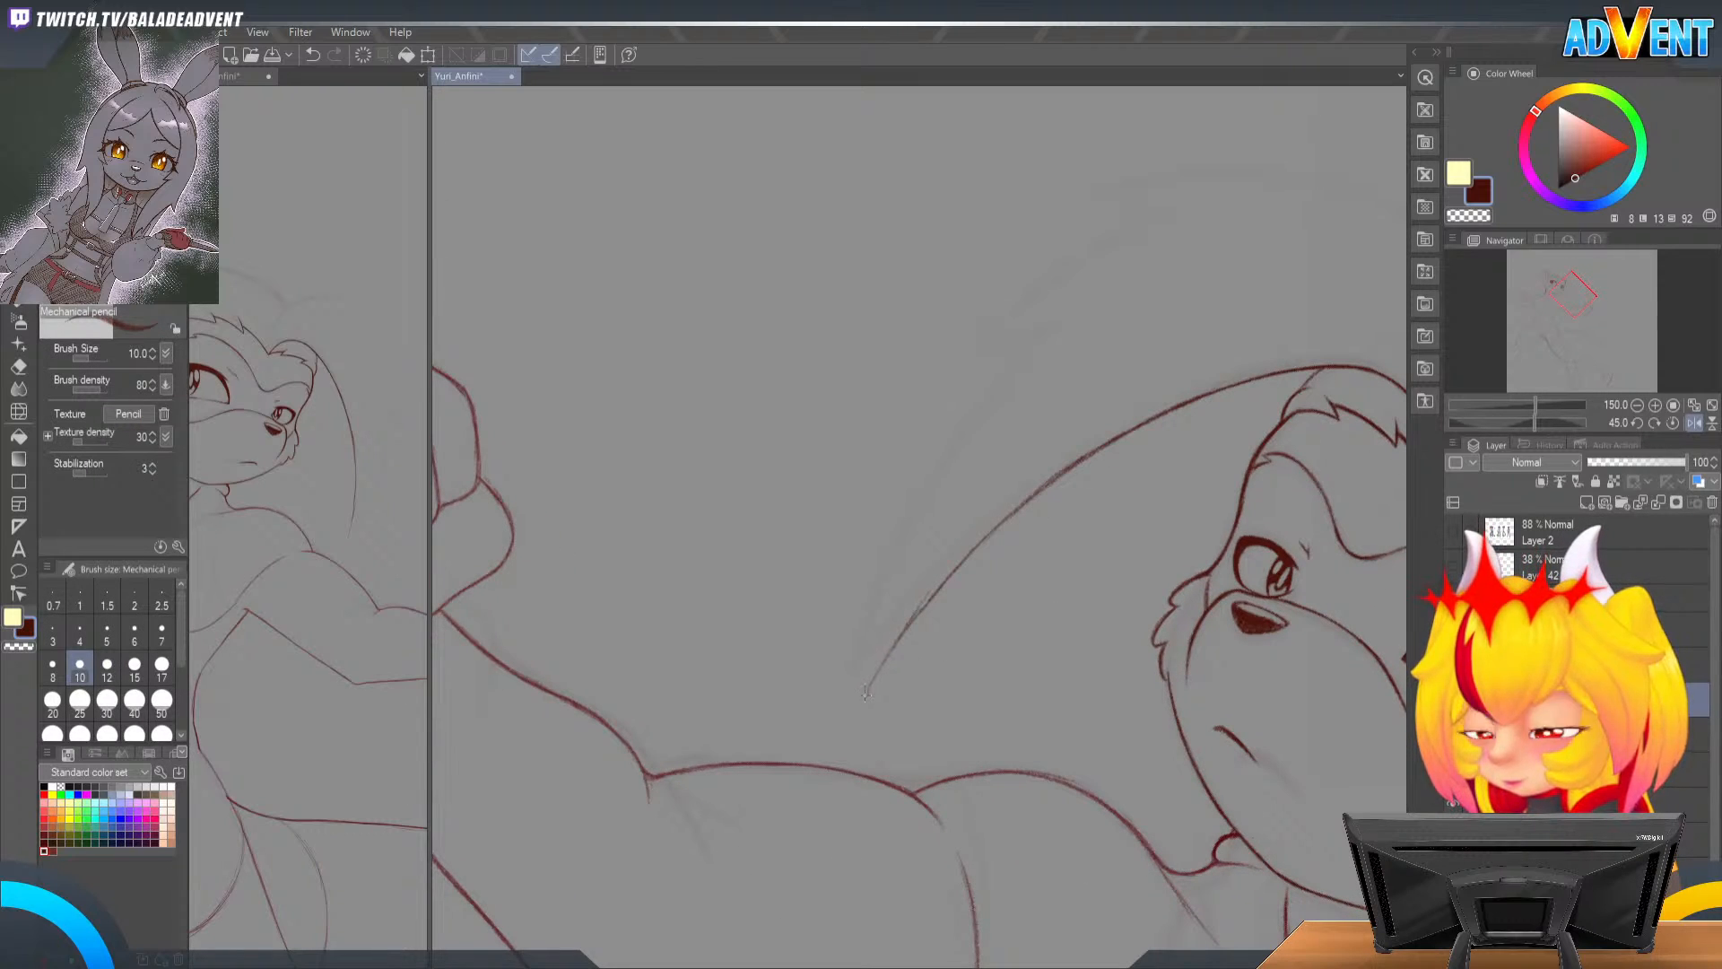
pyautogui.moveTo(879, 587); pyautogui.dragTo(1074, 315)
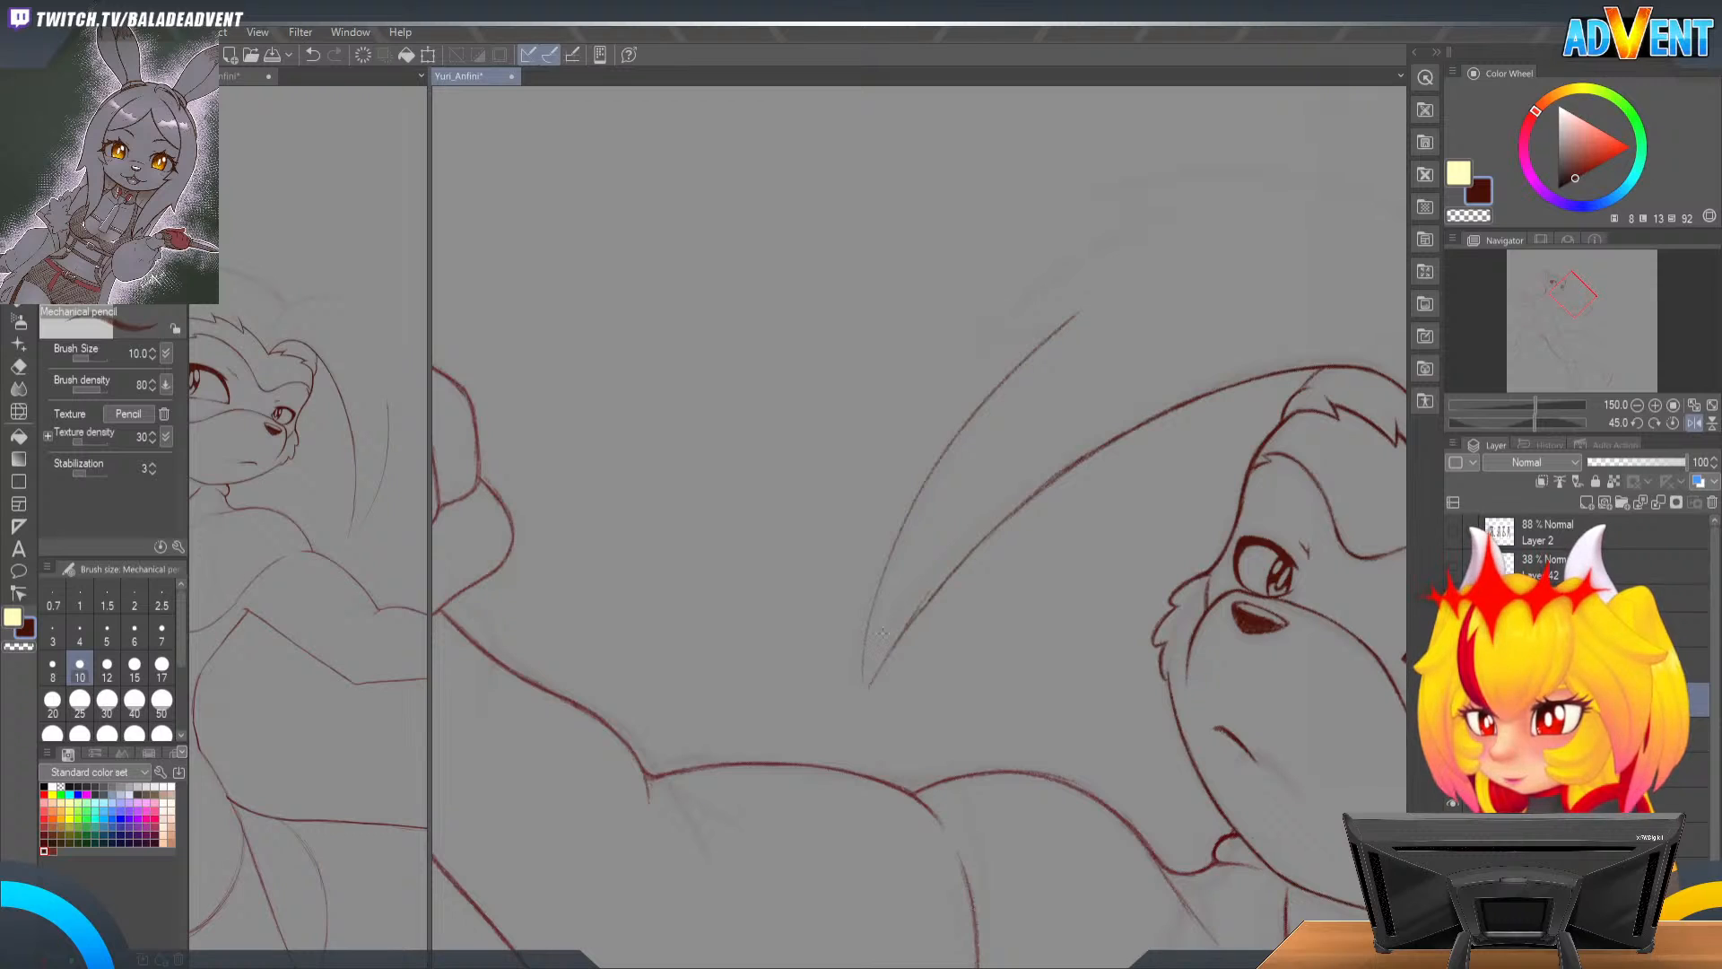
# Step: Darken the lower end of the ear's face-side curve from the tip upward with the mechanical pencil
pyautogui.scroll(2, 1029, 478)
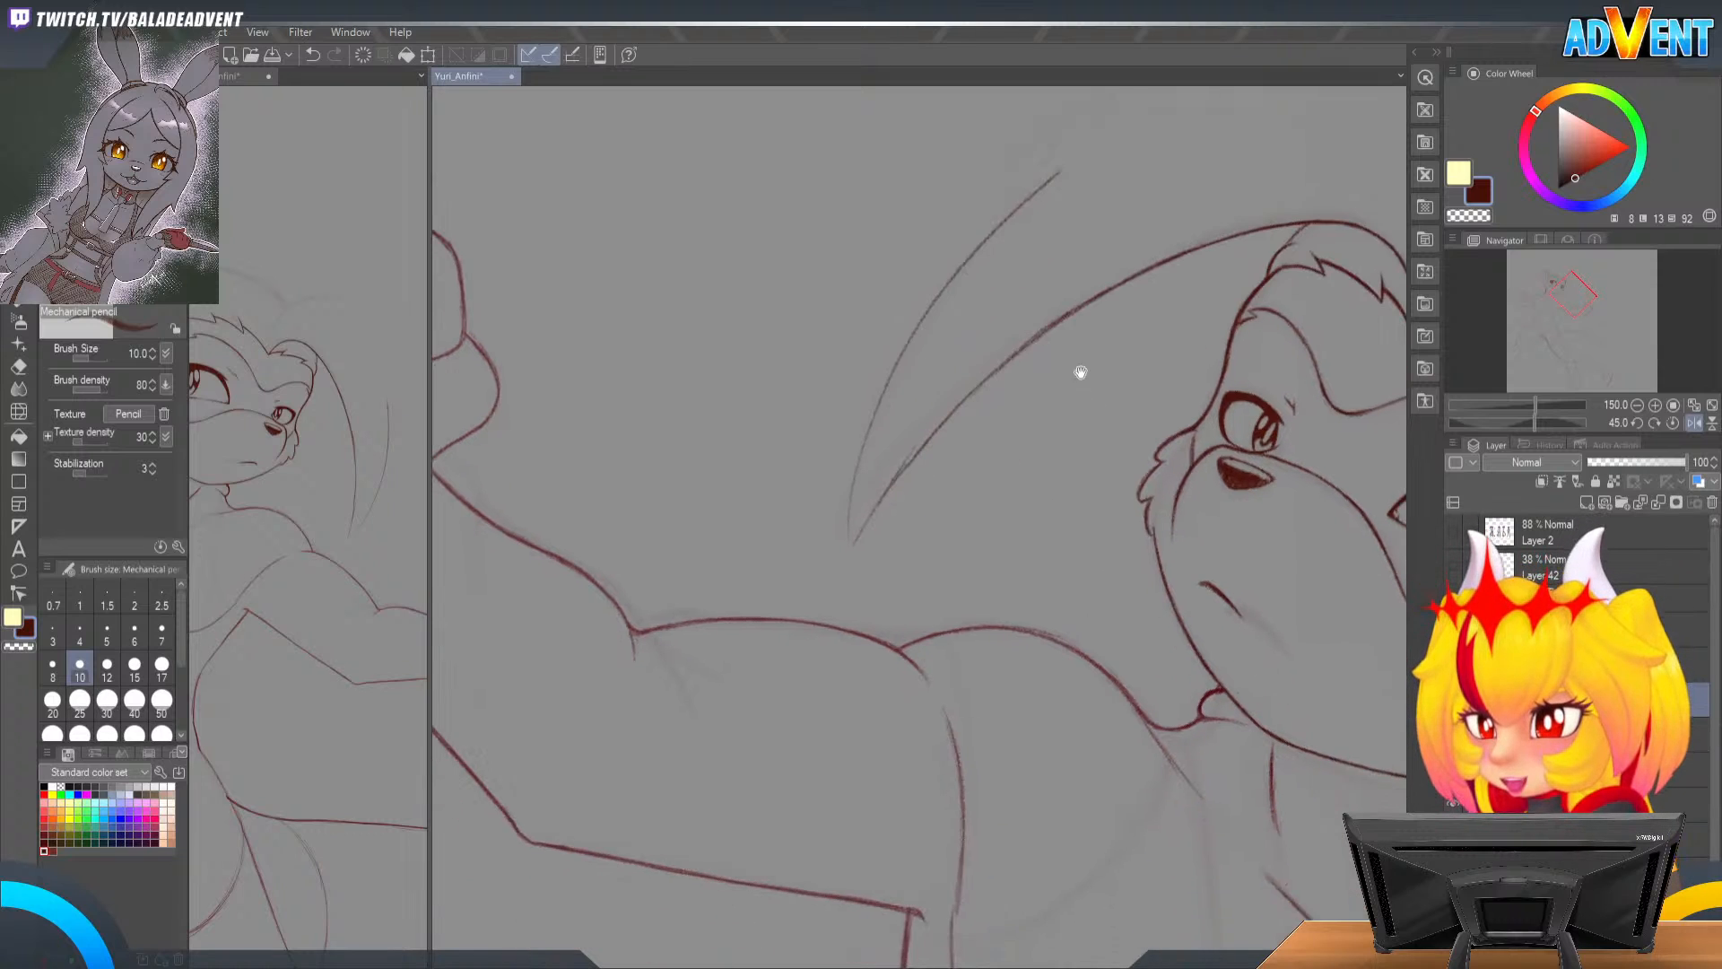
pyautogui.press('p')
pyautogui.press('p')
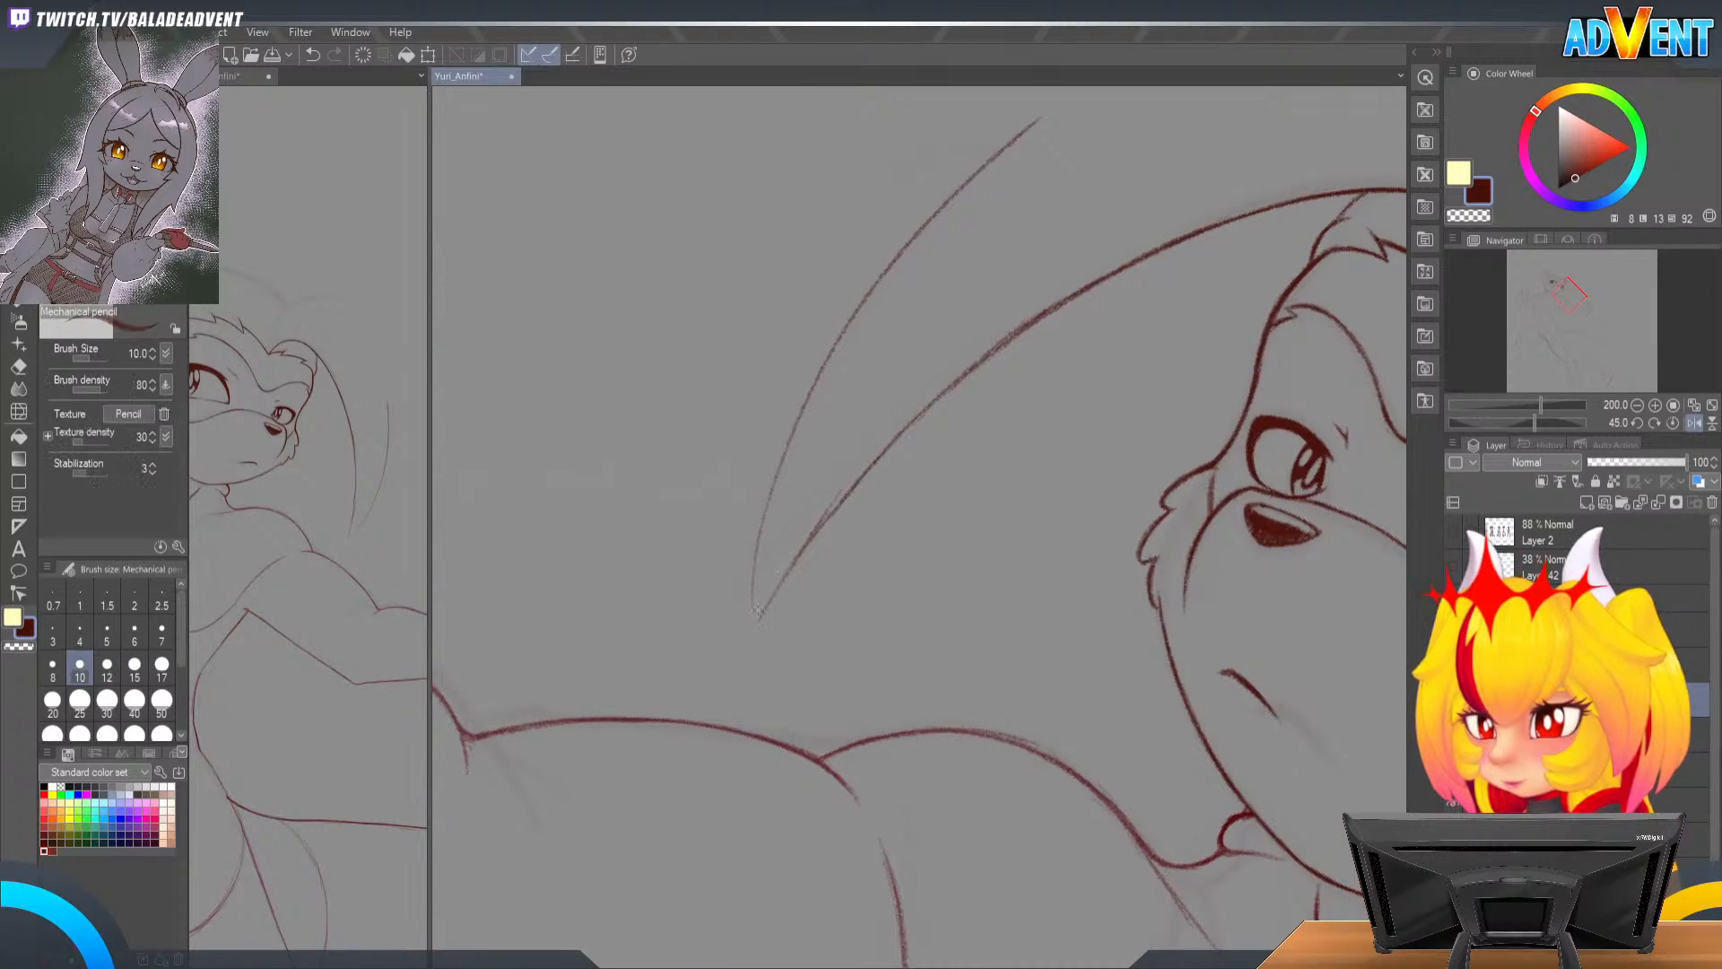
pyautogui.moveTo(760, 619); pyautogui.dragTo(798, 558)
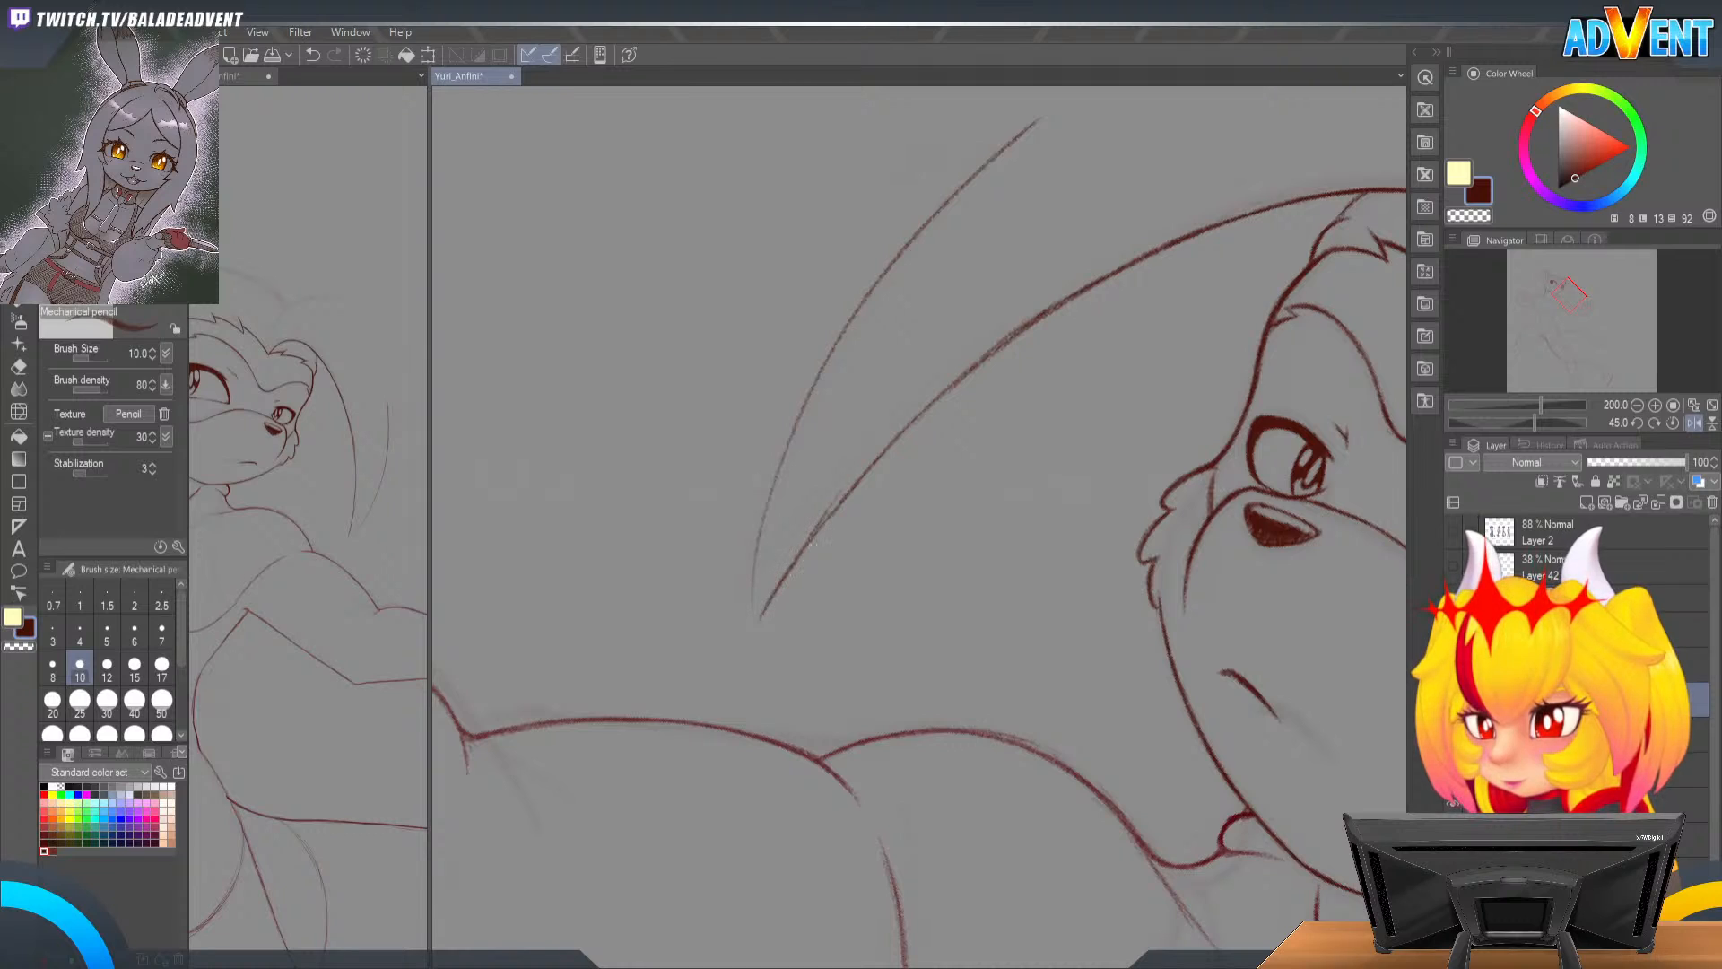
pyautogui.hotkey('ctrl', 'z')
pyautogui.moveTo(815, 538); pyautogui.dragTo(879, 458)
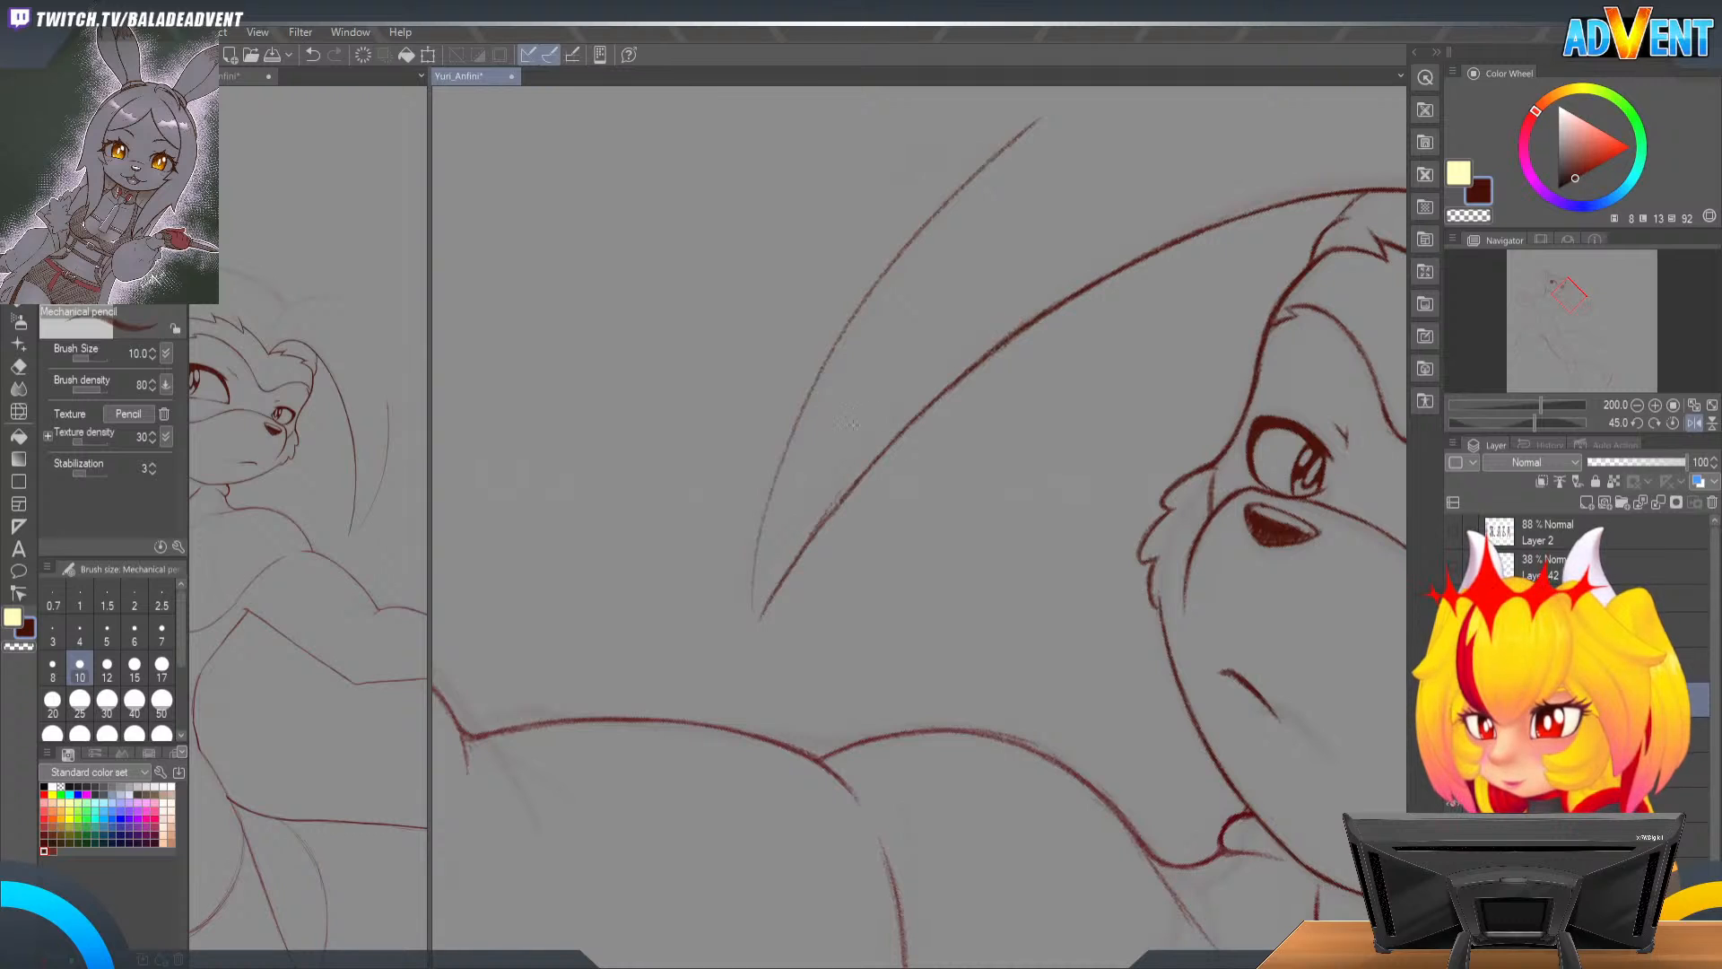
# Step: Trim the rough texture along the lower part of the ear's face-side curve with the hard eraser, tapering it toward the tip
pyautogui.scroll(-1, 838, 413)
pyautogui.press('e')
pyautogui.moveTo(776, 569); pyautogui.dragTo(816, 512)
pyautogui.moveTo(770, 571)
pyautogui.mouseDown()
pyautogui.moveTo(872, 430)
pyautogui.moveTo(762, 583)
pyautogui.moveTo(869, 436)
pyautogui.moveTo(768, 585)
pyautogui.moveTo(859, 449)
pyautogui.mouseUp()
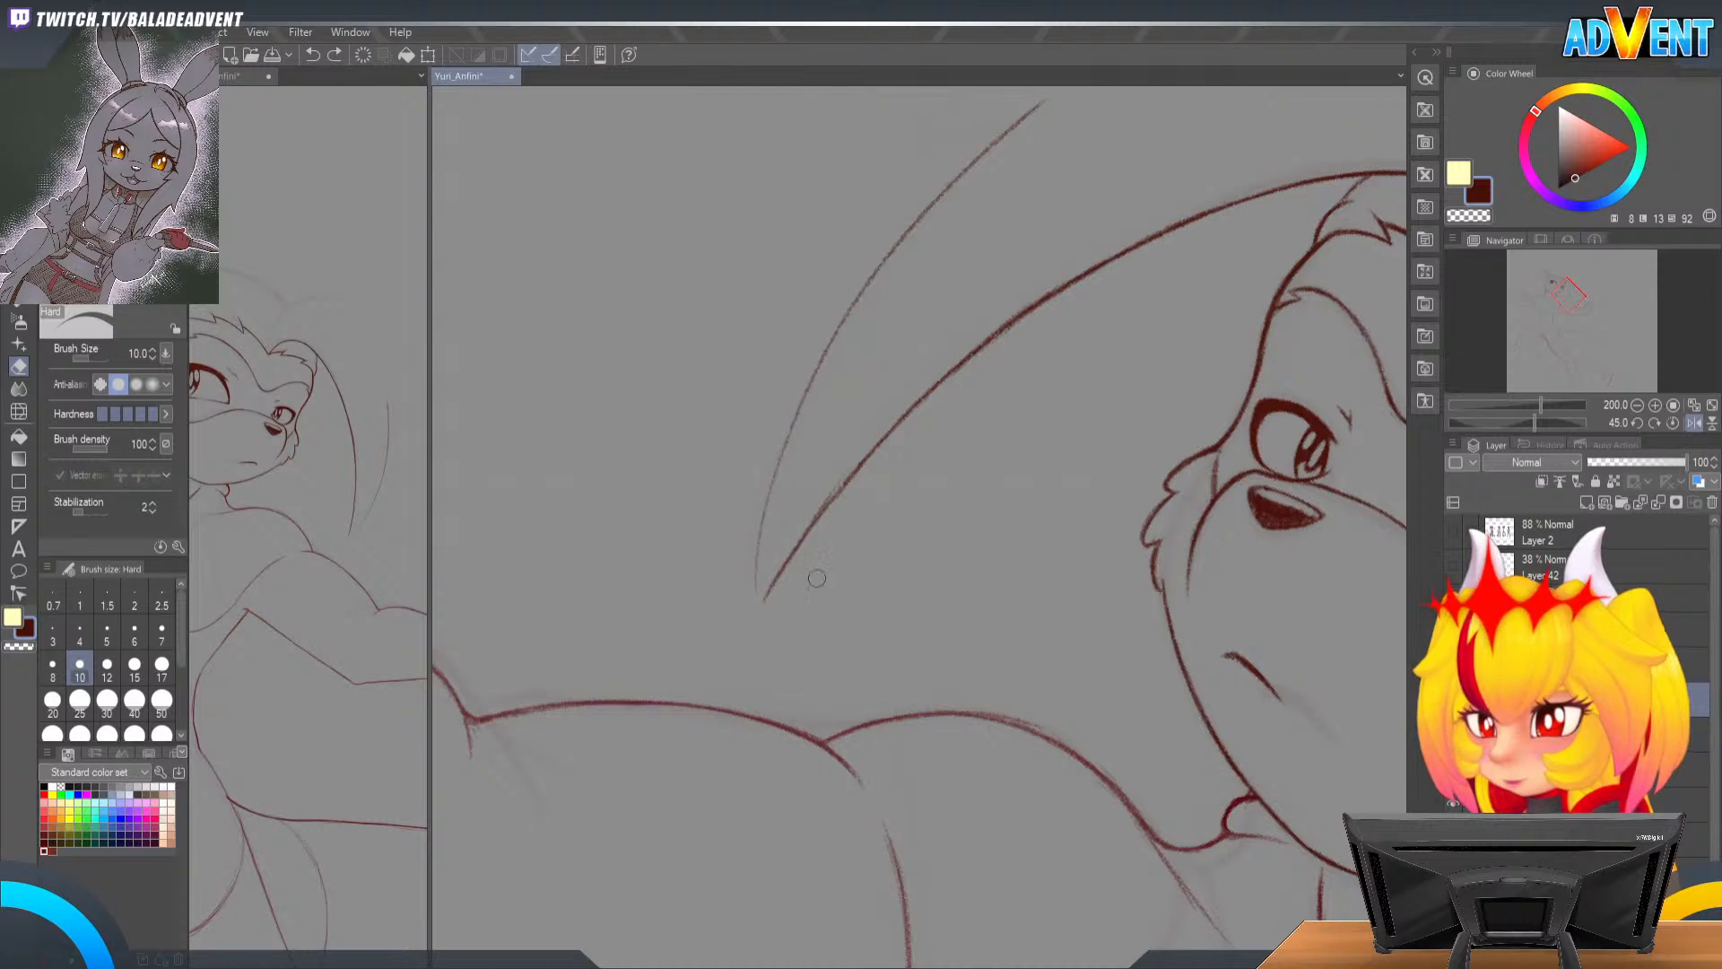
pyautogui.click(796, 546)
pyautogui.moveTo(796, 538); pyautogui.dragTo(731, 617)
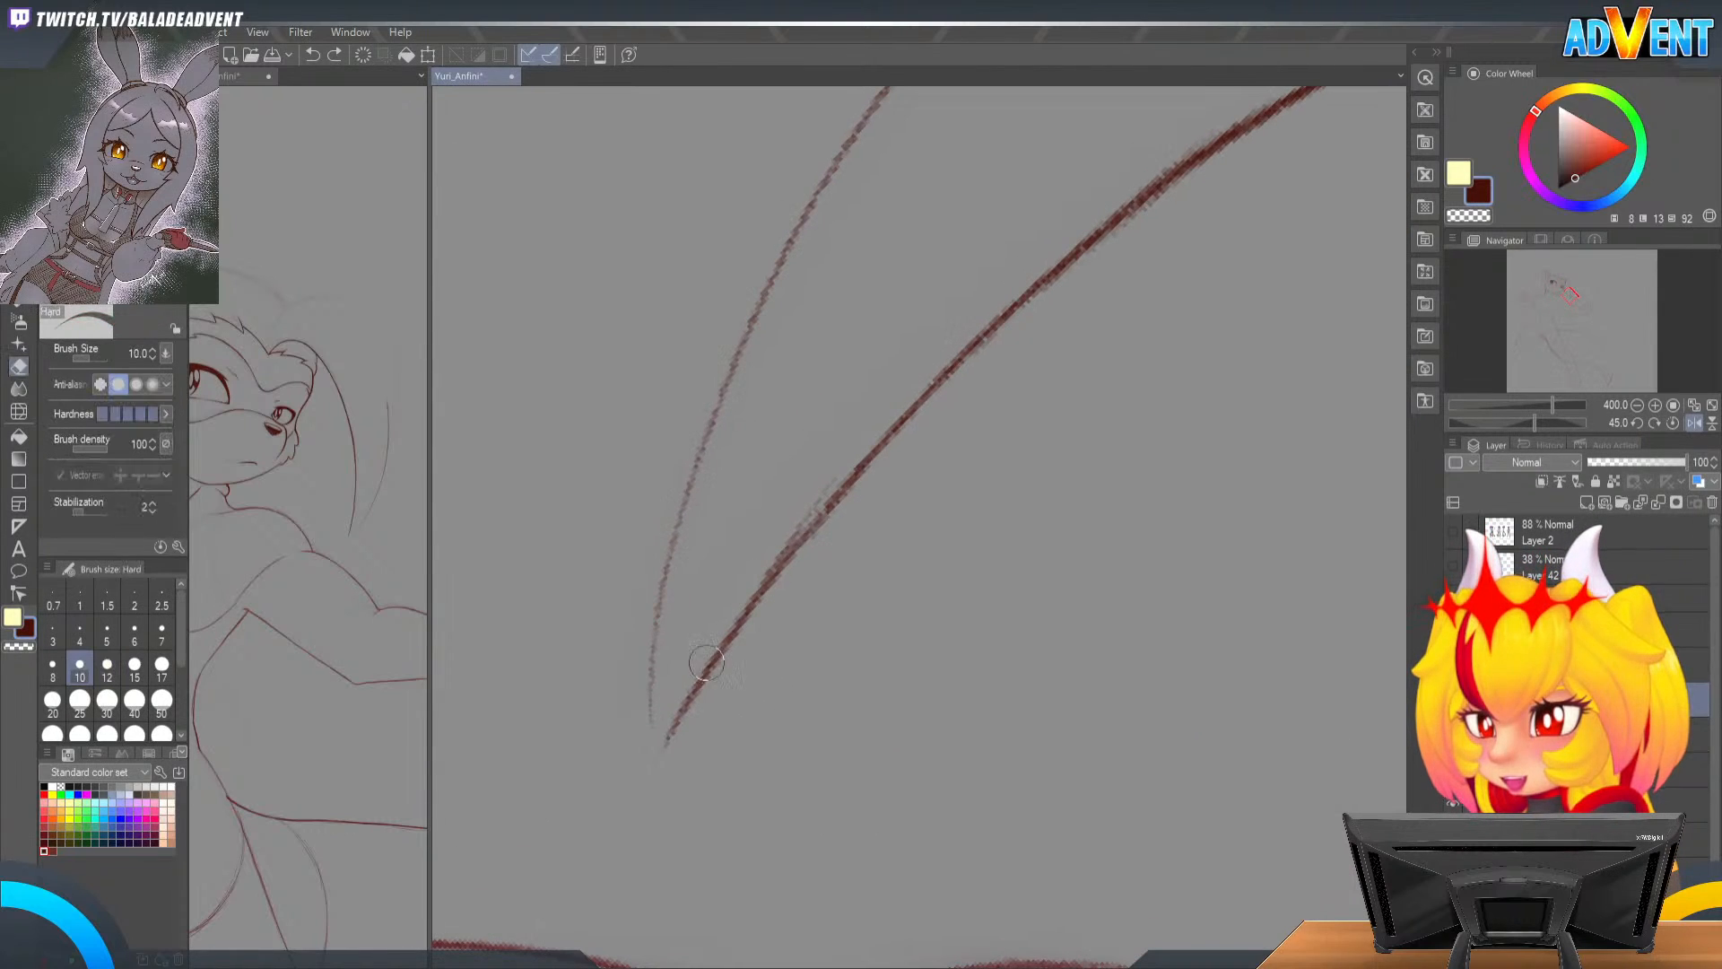
pyautogui.moveTo(896, 408); pyautogui.dragTo(707, 665)
pyautogui.moveTo(1058, 585); pyautogui.dragTo(1096, 365)
pyautogui.press('p')
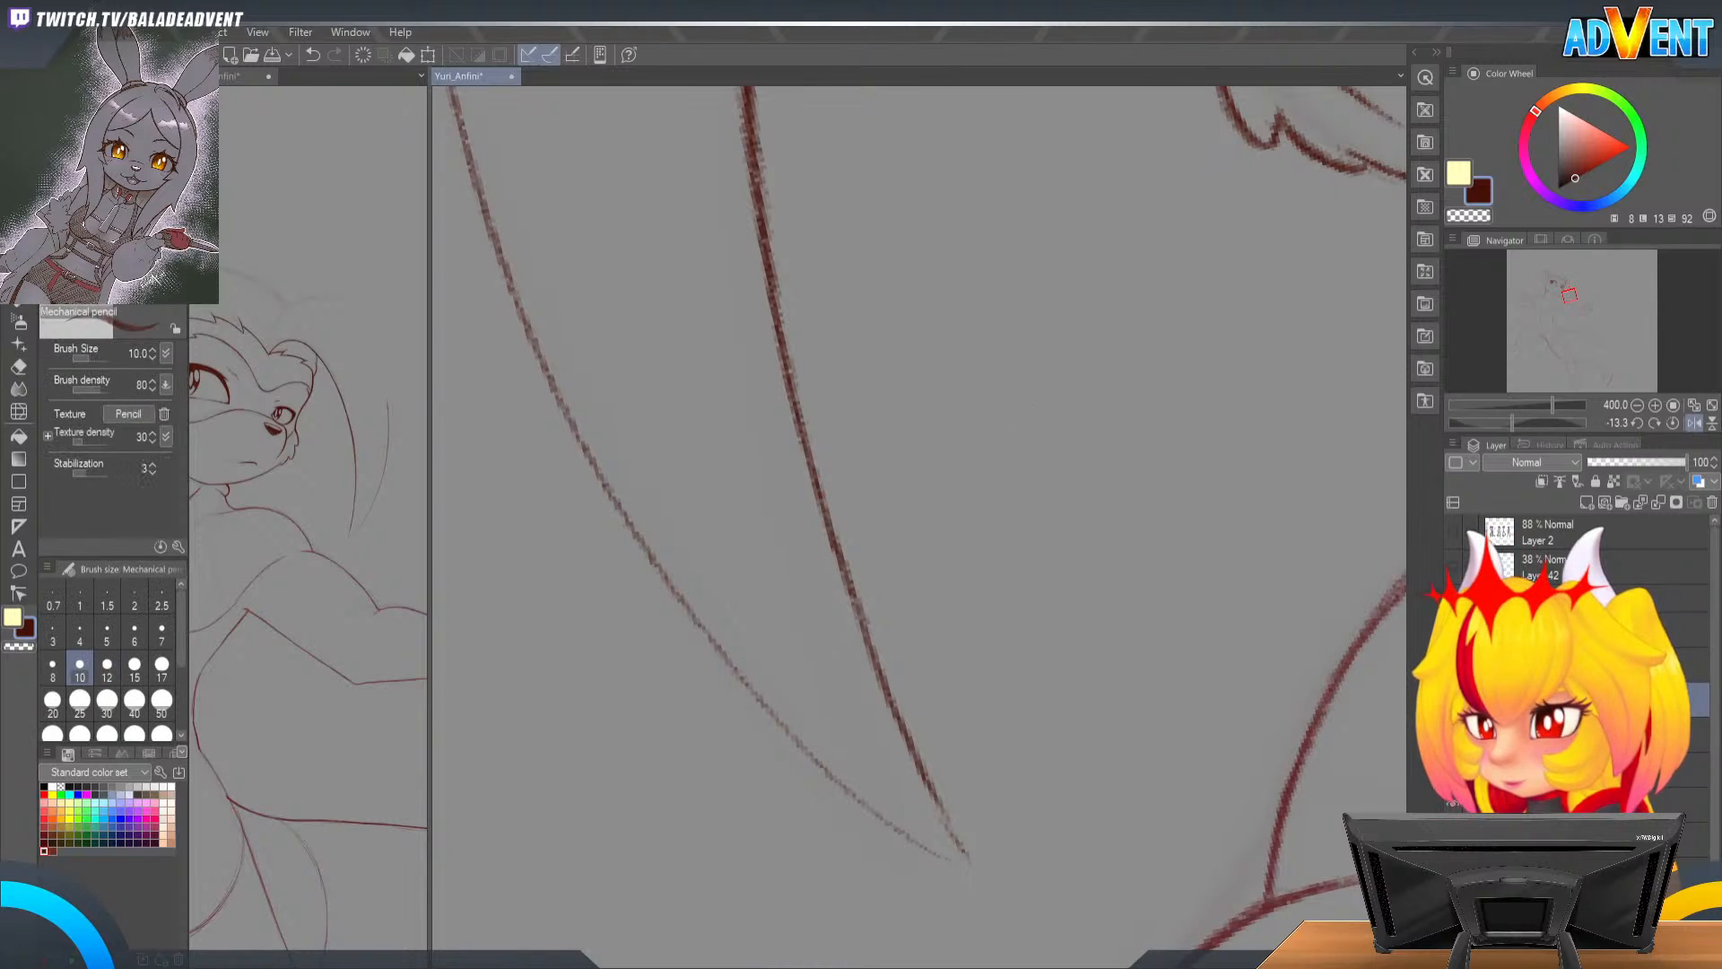
# Step: Darken the ear's face-side curve from its middle down to the pointed tip with the mechanical pencil
pyautogui.moveTo(746, 156); pyautogui.dragTo(751, 192)
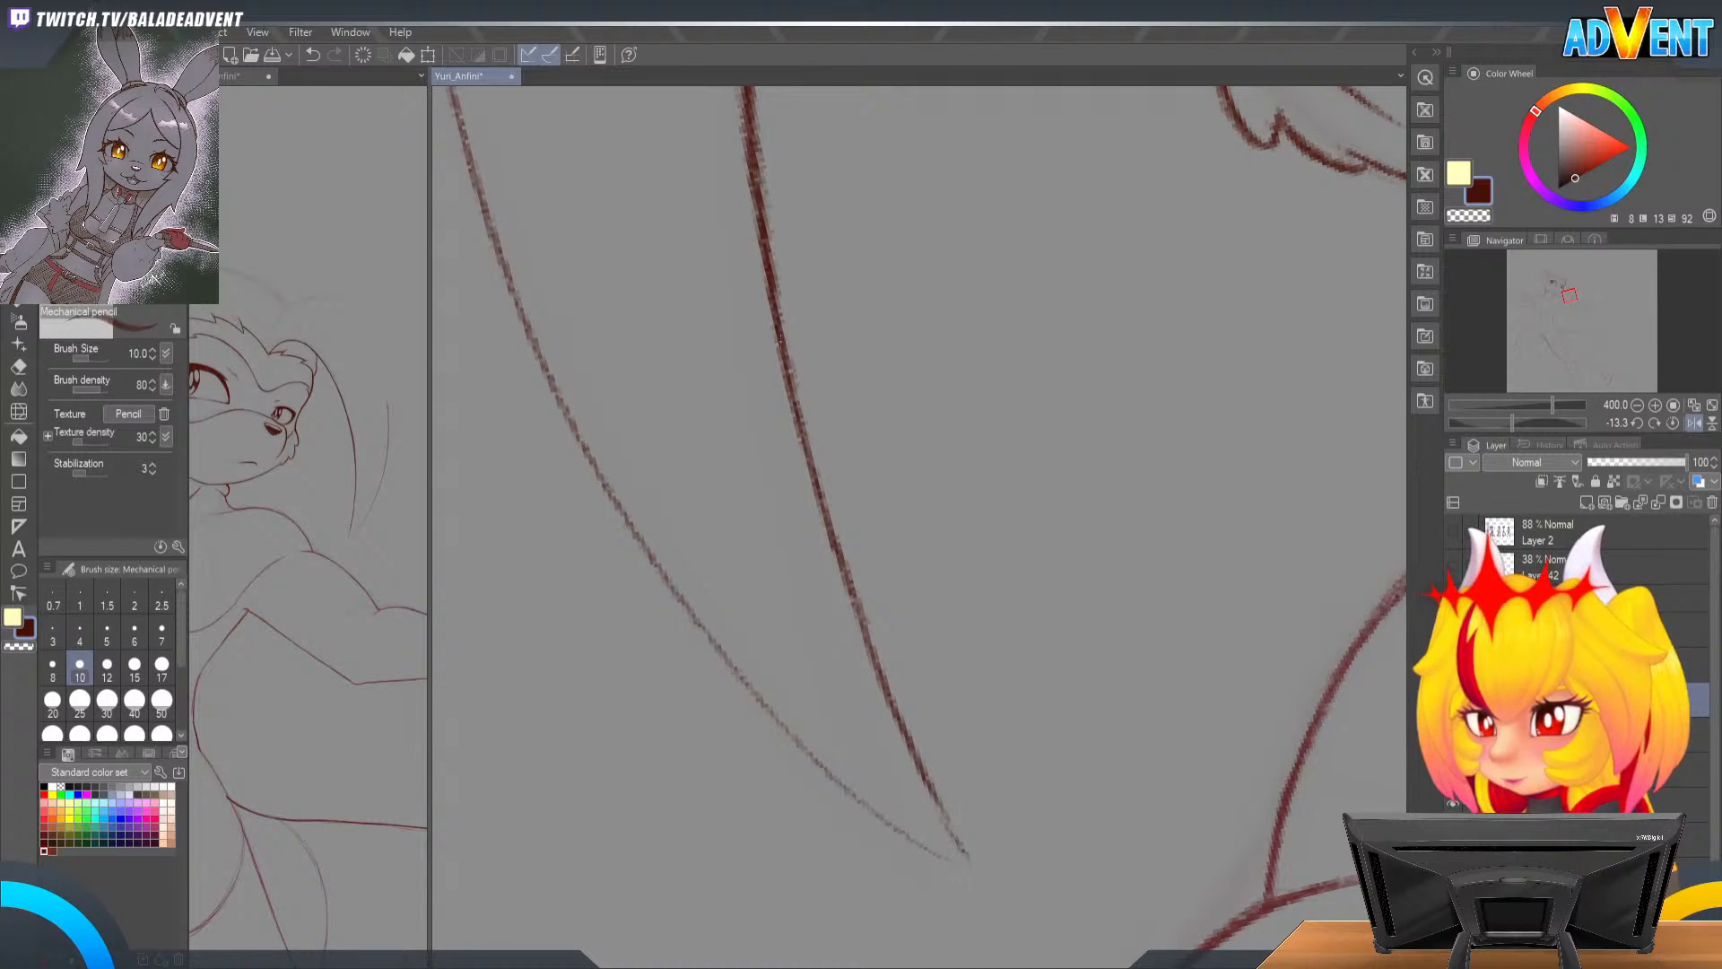
pyautogui.moveTo(794, 422)
pyautogui.mouseDown()
pyautogui.moveTo(883, 692)
pyautogui.moveTo(835, 539)
pyautogui.moveTo(978, 865)
pyautogui.mouseUp()
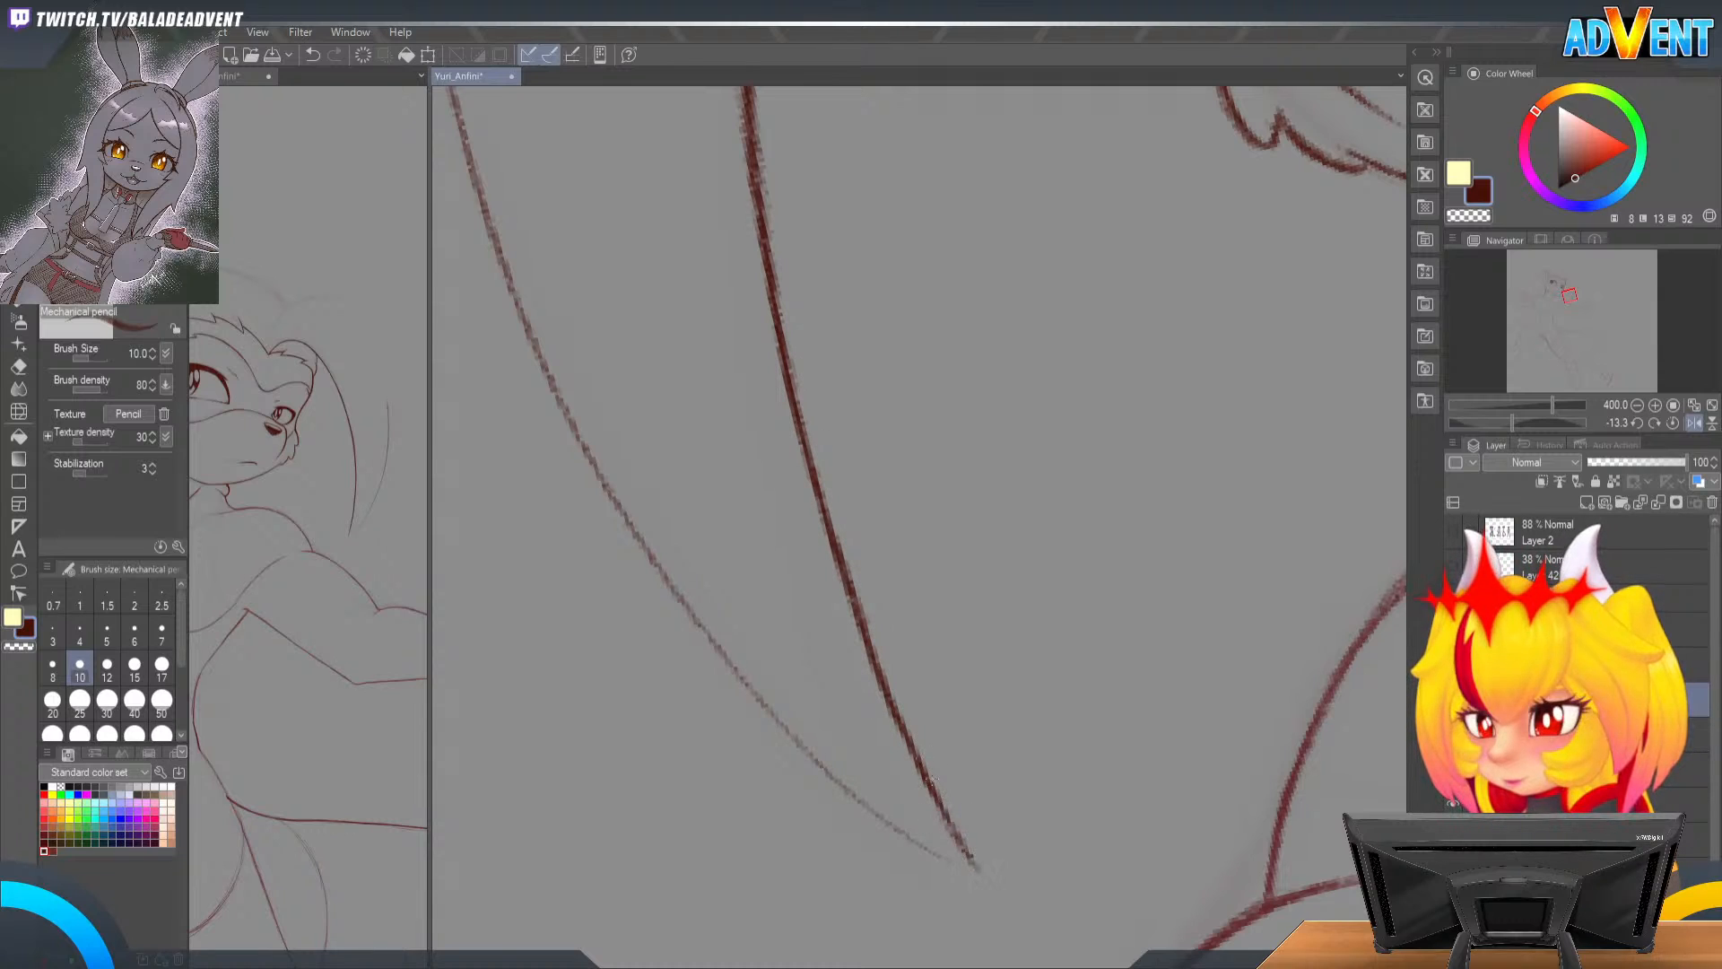
pyautogui.moveTo(935, 796); pyautogui.dragTo(954, 831)
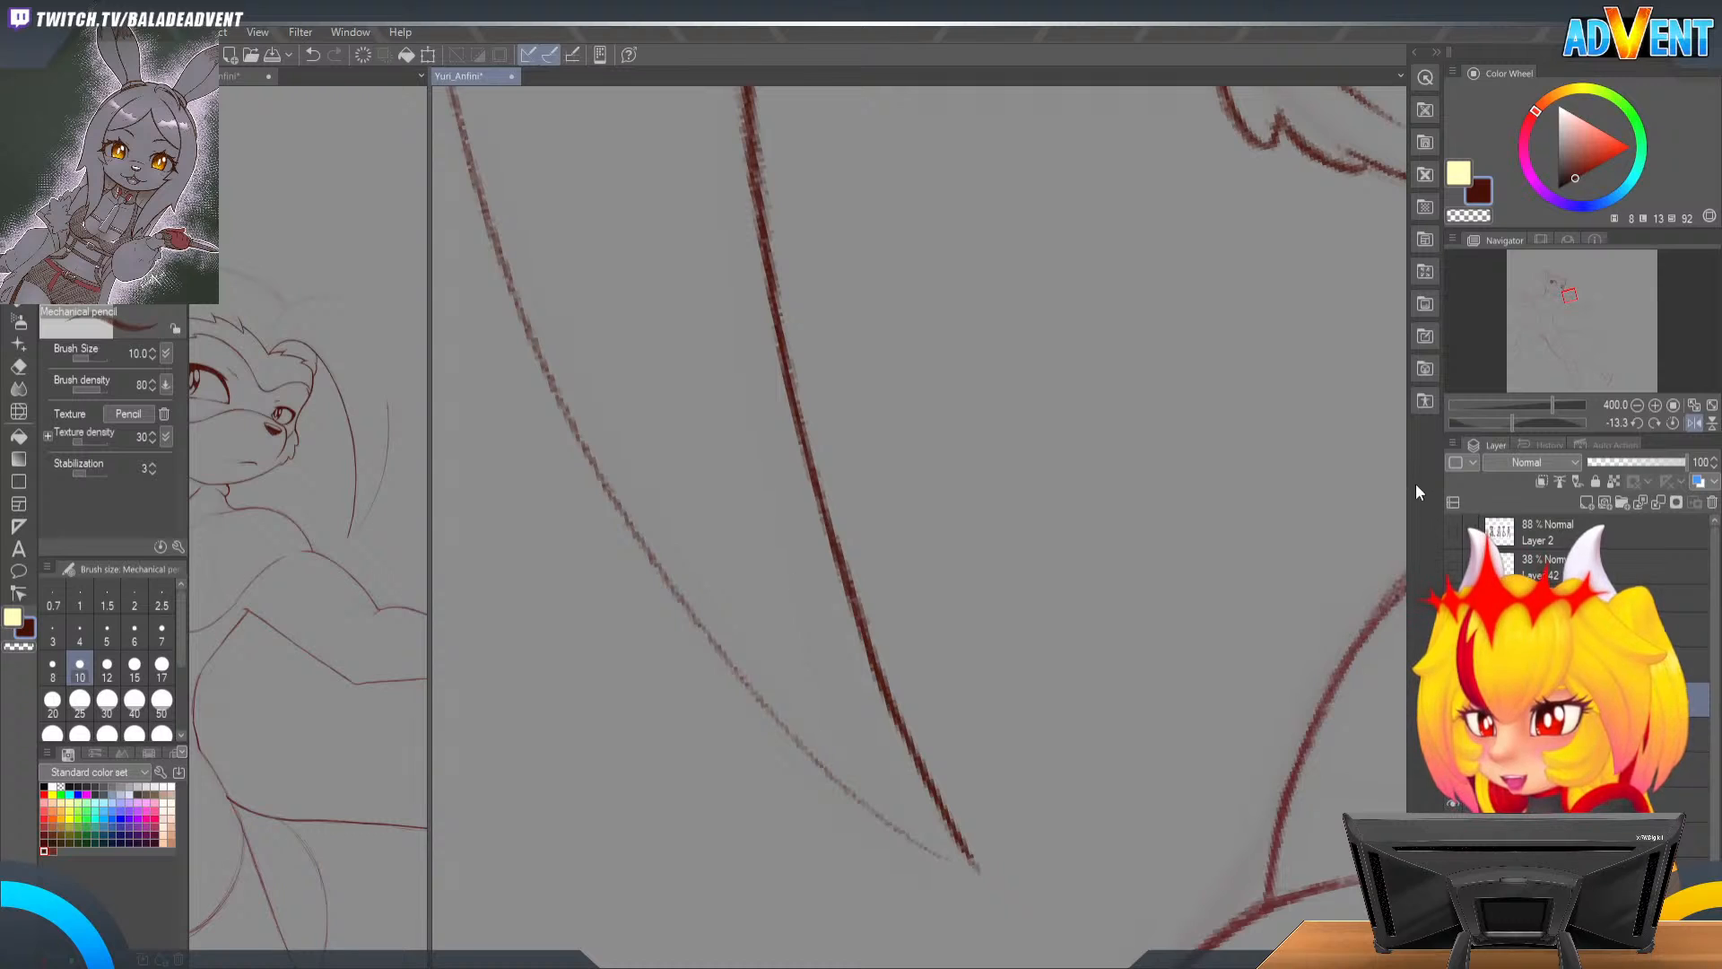
# Step: Trim the rough grain along the middle of the ear's face-side curve with the hard eraser
pyautogui.moveTo(840, 224); pyautogui.dragTo(1027, 503)
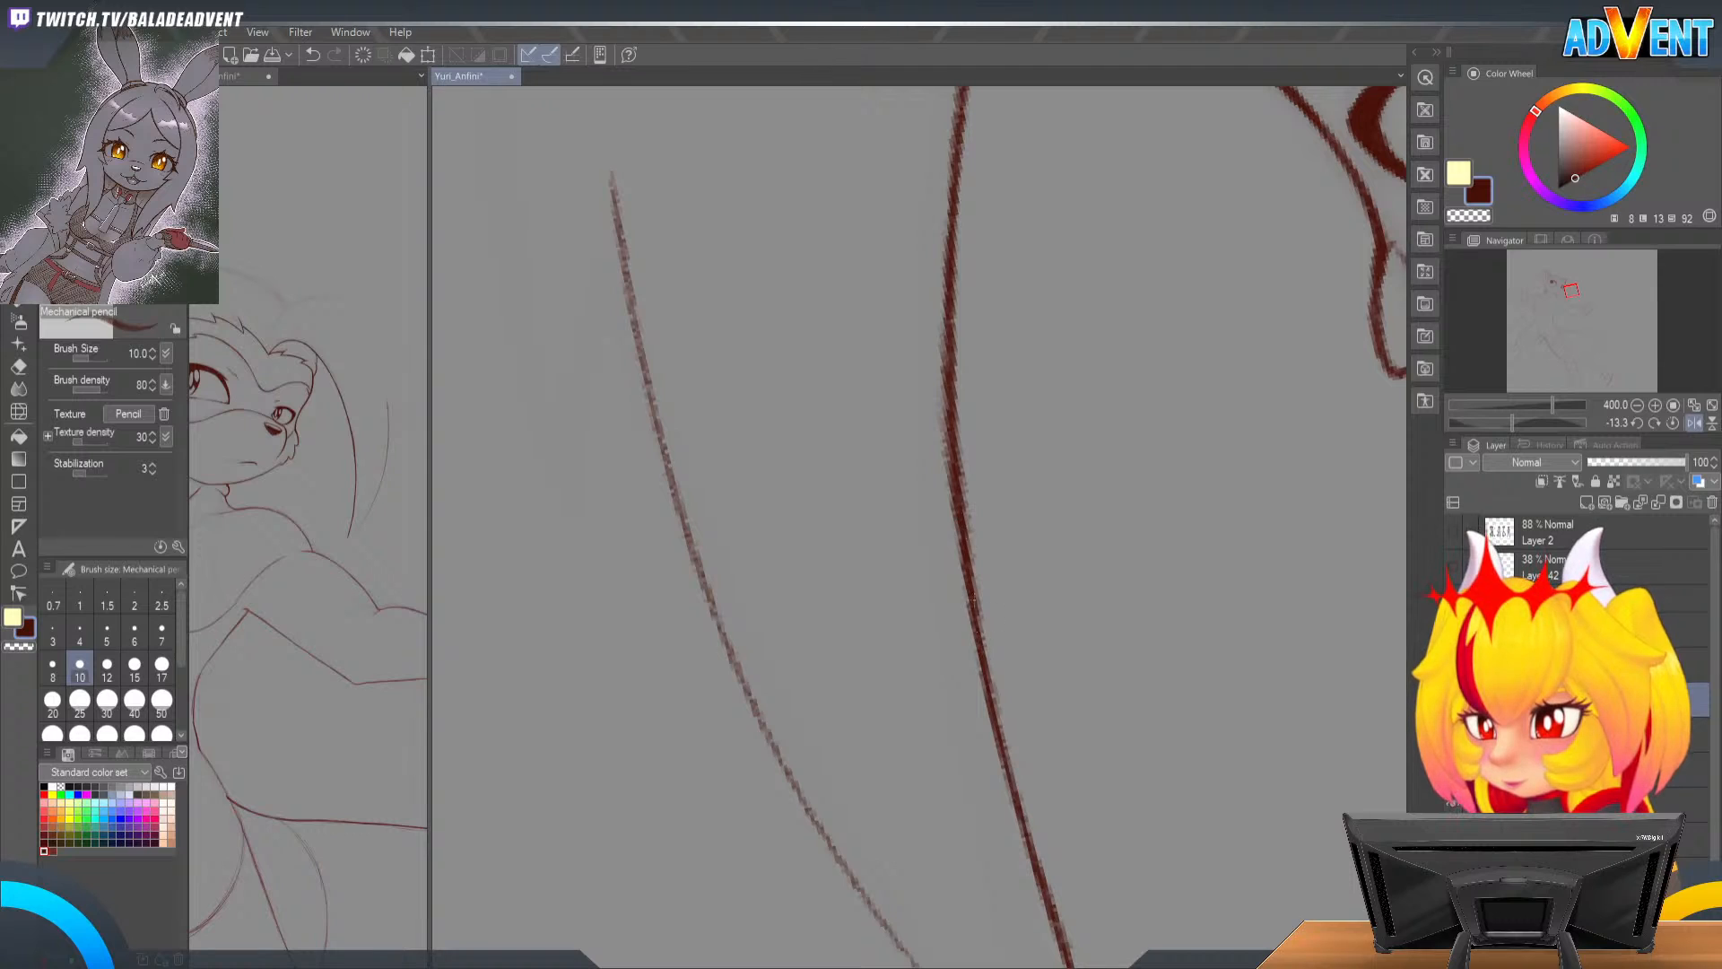
pyautogui.scroll(2, 1026, 373)
pyautogui.press('e')
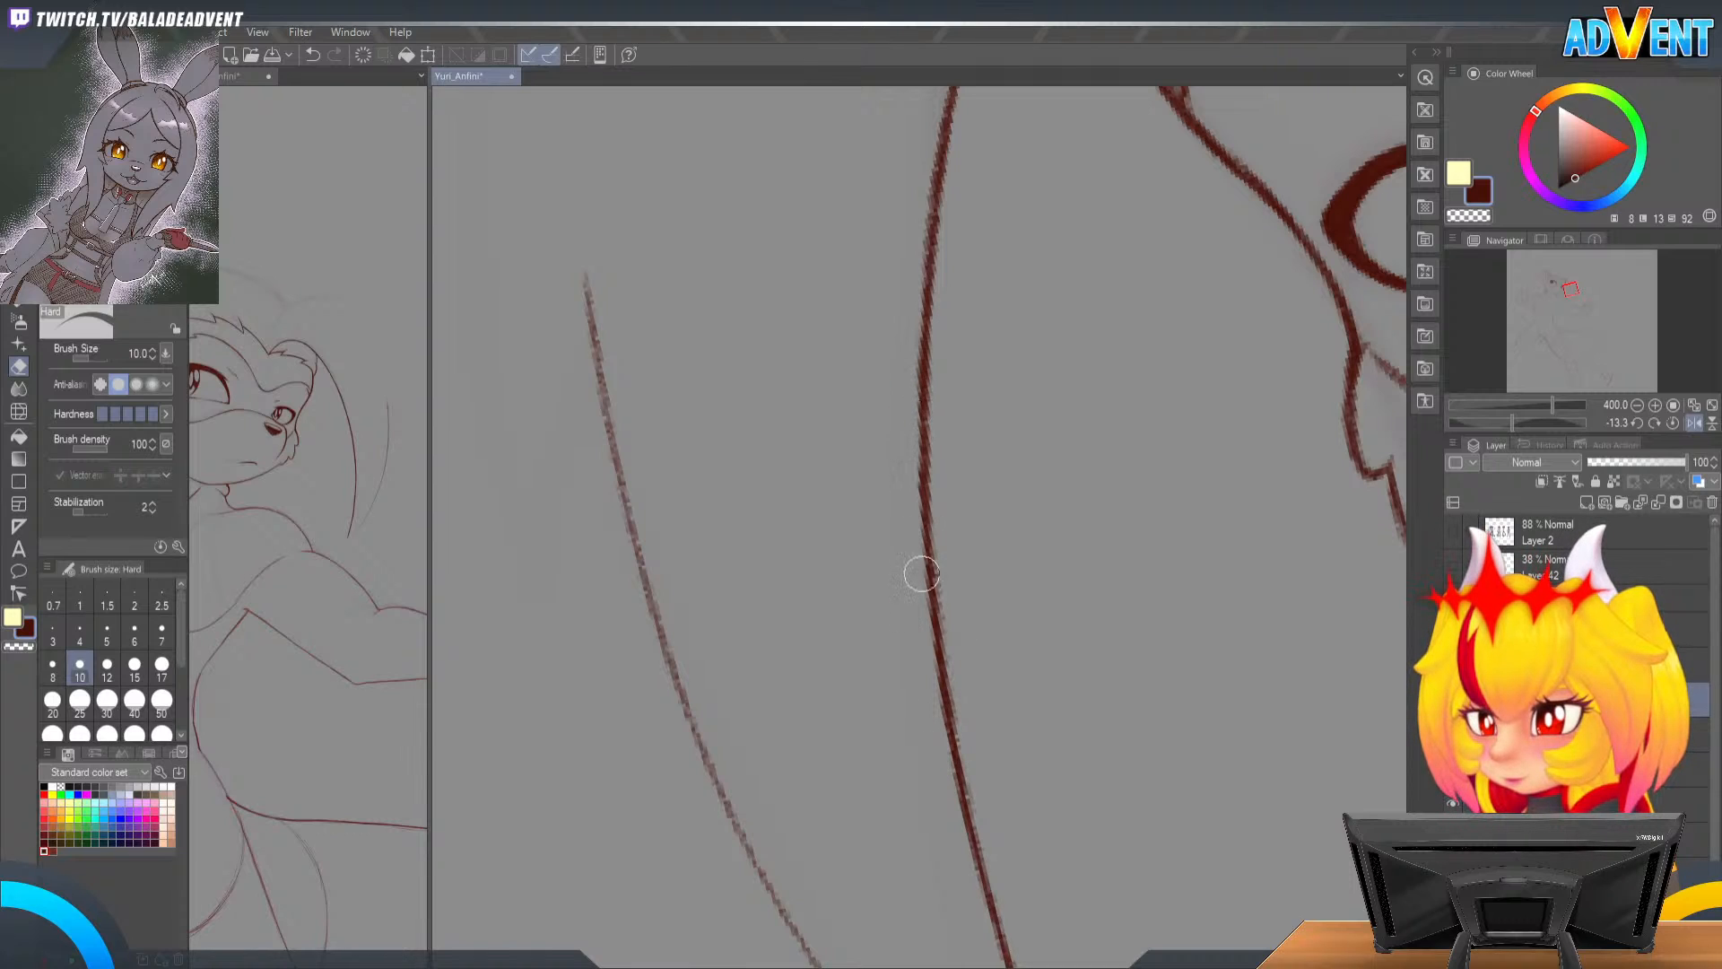
pyautogui.press('p')
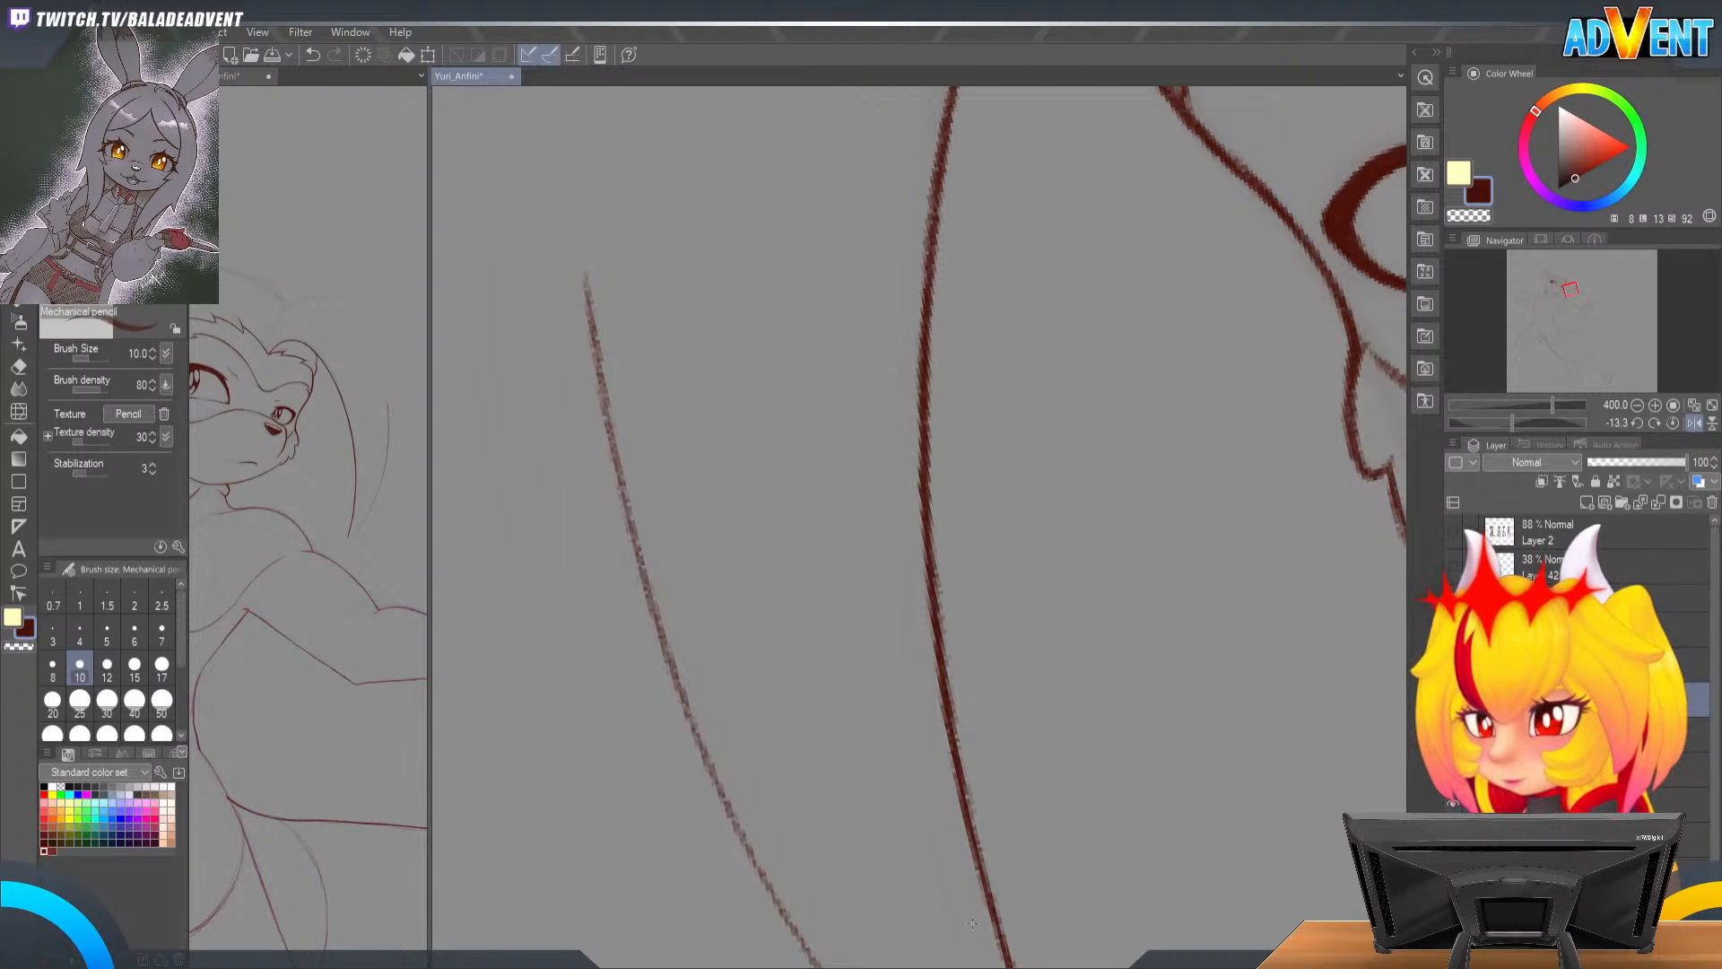
# Step: Draw a short curved fur-notch stroke branching off near the upper end of the ear's outer edge and darken where they join
pyautogui.press('r')
pyautogui.moveTo(972, 923)
pyautogui.mouseDown()
pyautogui.moveTo(1068, 250)
pyautogui.moveTo(1166, 486)
pyautogui.mouseUp()
pyautogui.moveTo(877, 469)
pyautogui.mouseDown()
pyautogui.moveTo(807, 730)
pyautogui.moveTo(1134, 376)
pyautogui.moveTo(1036, 315)
pyautogui.moveTo(1047, 294)
pyautogui.mouseUp()
pyautogui.press('p')
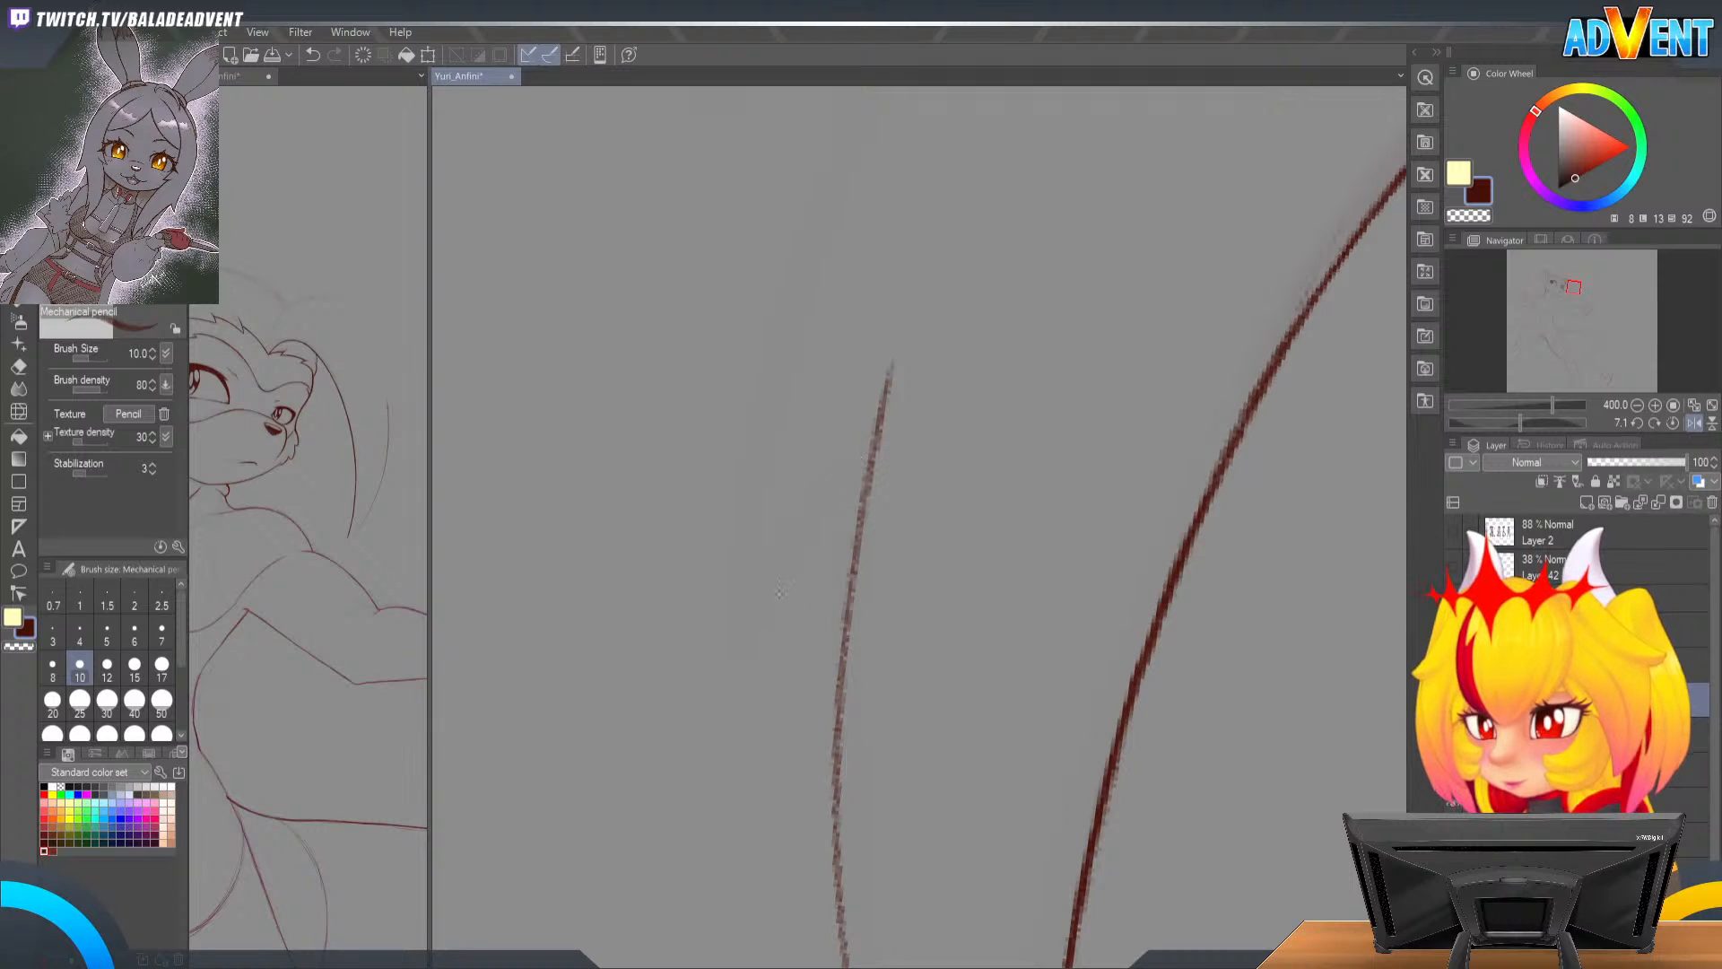
pyautogui.moveTo(827, 493)
pyautogui.mouseDown()
pyautogui.moveTo(786, 582)
pyautogui.moveTo(874, 430)
pyautogui.moveTo(827, 504)
pyautogui.mouseUp()
pyautogui.moveTo(867, 449); pyautogui.dragTo(773, 607)
pyautogui.moveTo(827, 496); pyautogui.dragTo(797, 553)
pyautogui.moveTo(869, 447)
pyautogui.mouseDown()
pyautogui.moveTo(849, 475)
pyautogui.moveTo(876, 439)
pyautogui.mouseUp()
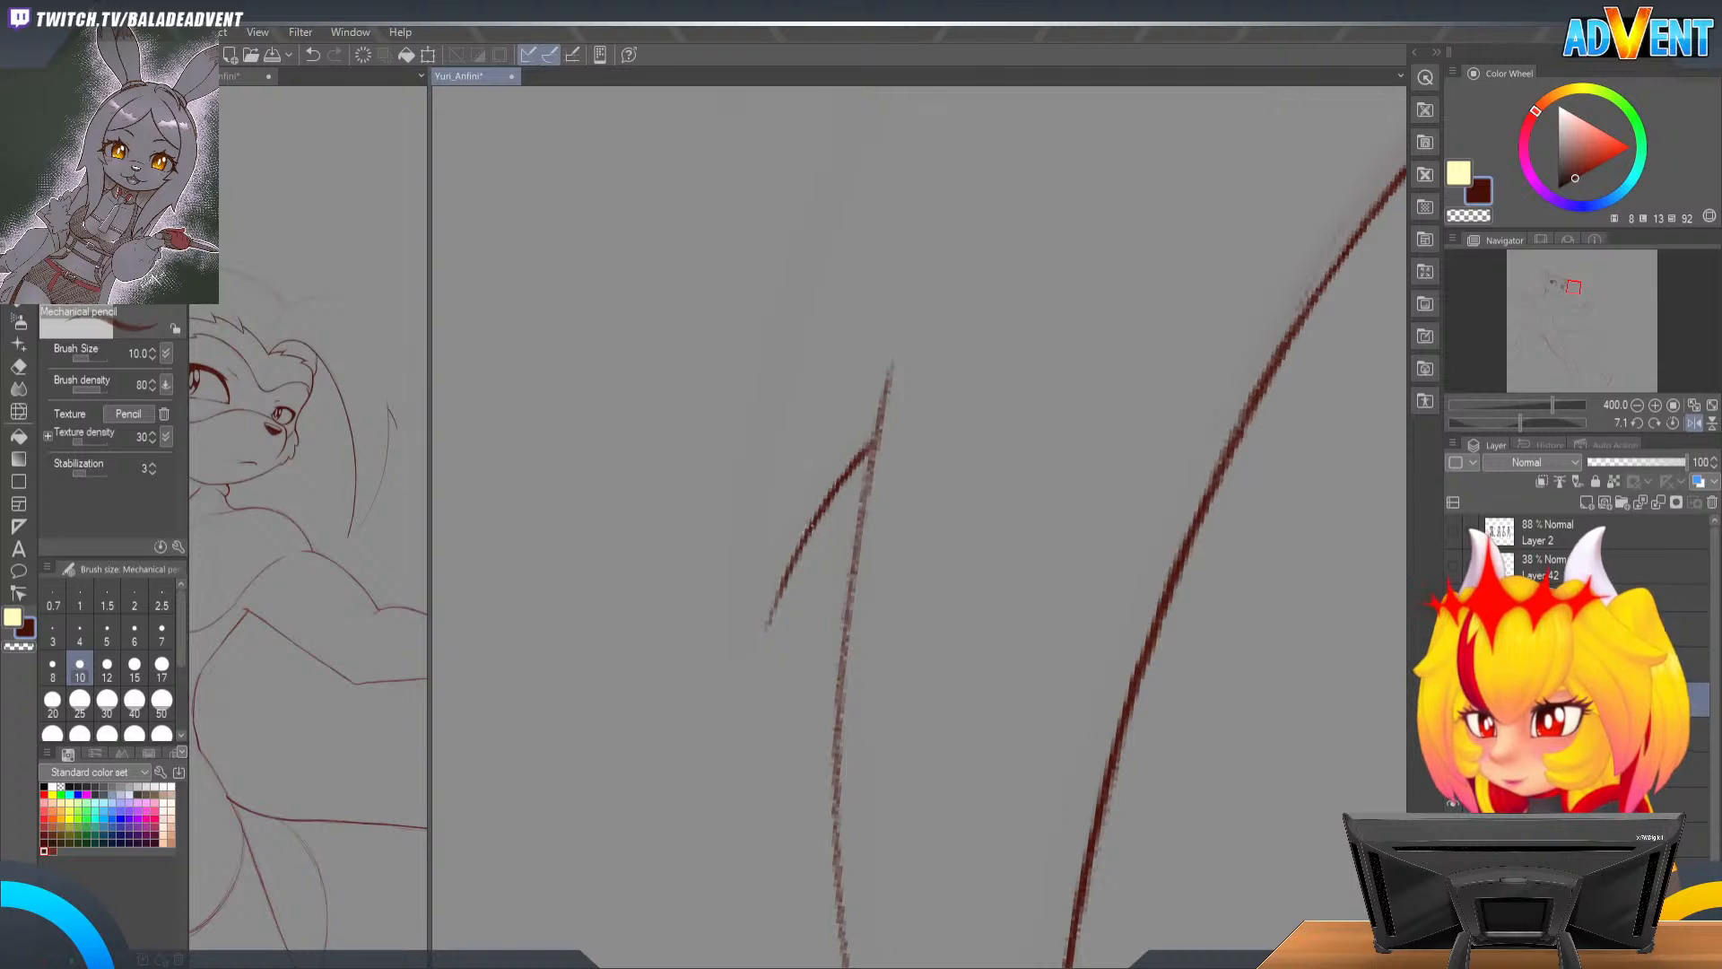
pyautogui.moveTo(869, 441); pyautogui.dragTo(840, 485)
pyautogui.moveTo(875, 417); pyautogui.dragTo(857, 474)
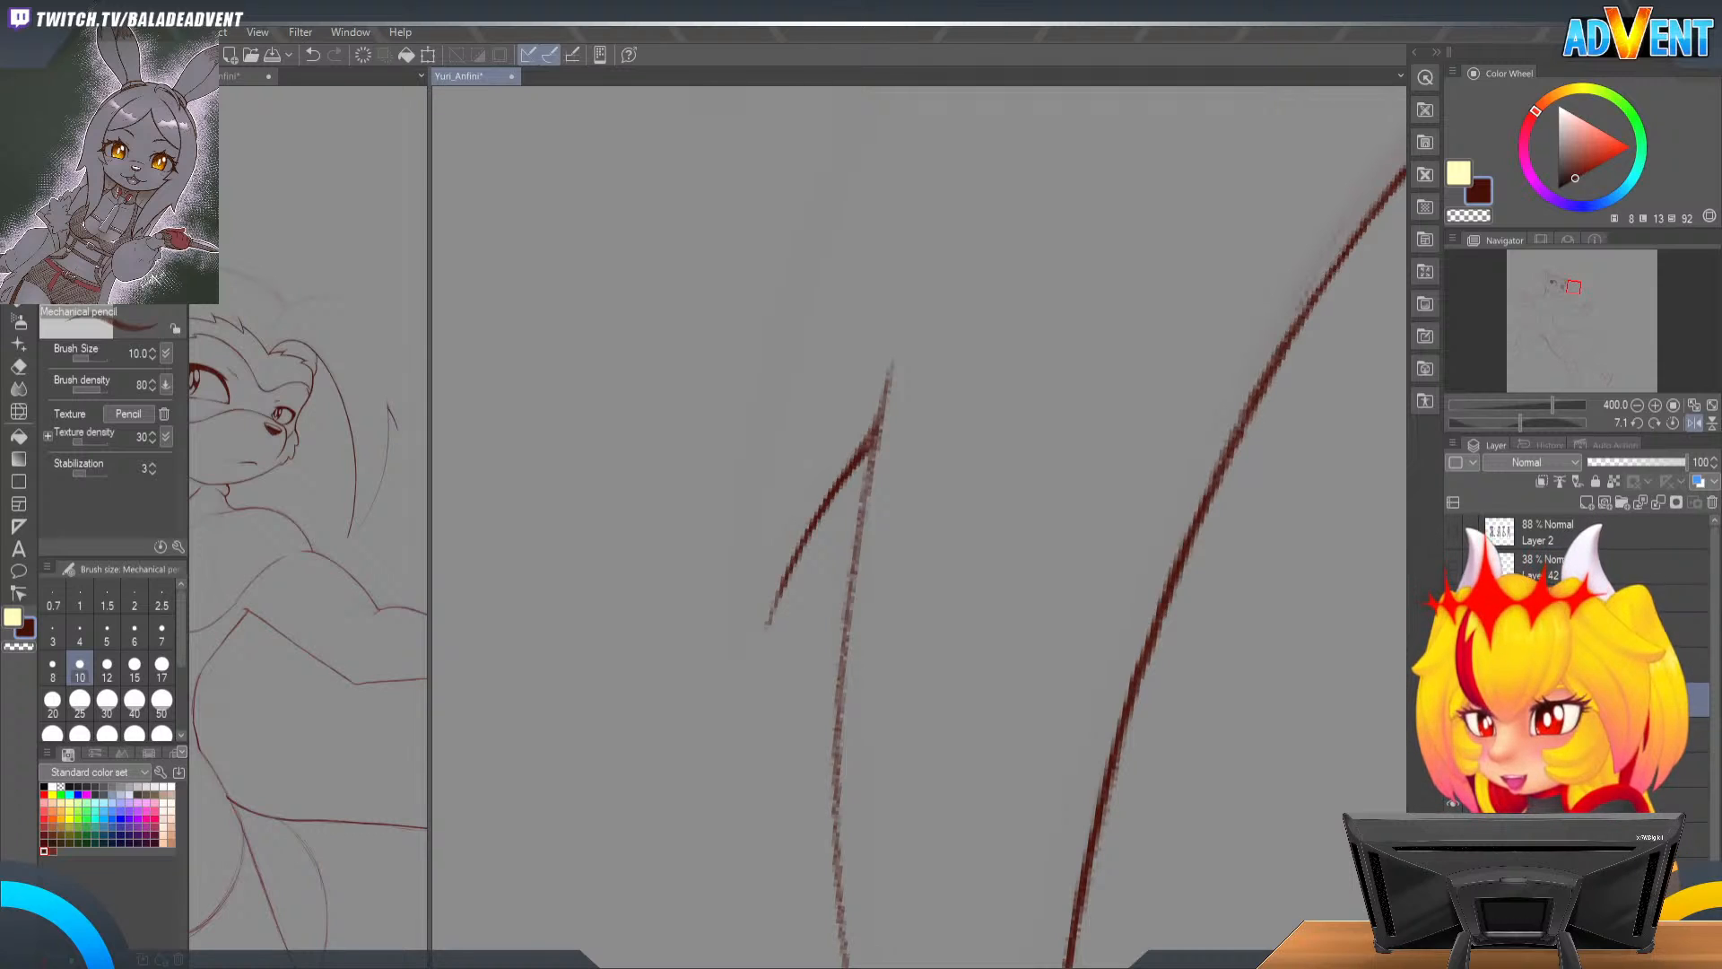
# Step: Clean up the upper part of the ear's face-side curve beside the head with the hard eraser
pyautogui.moveTo(1251, 387); pyautogui.dragTo(959, 519)
pyautogui.press('e')
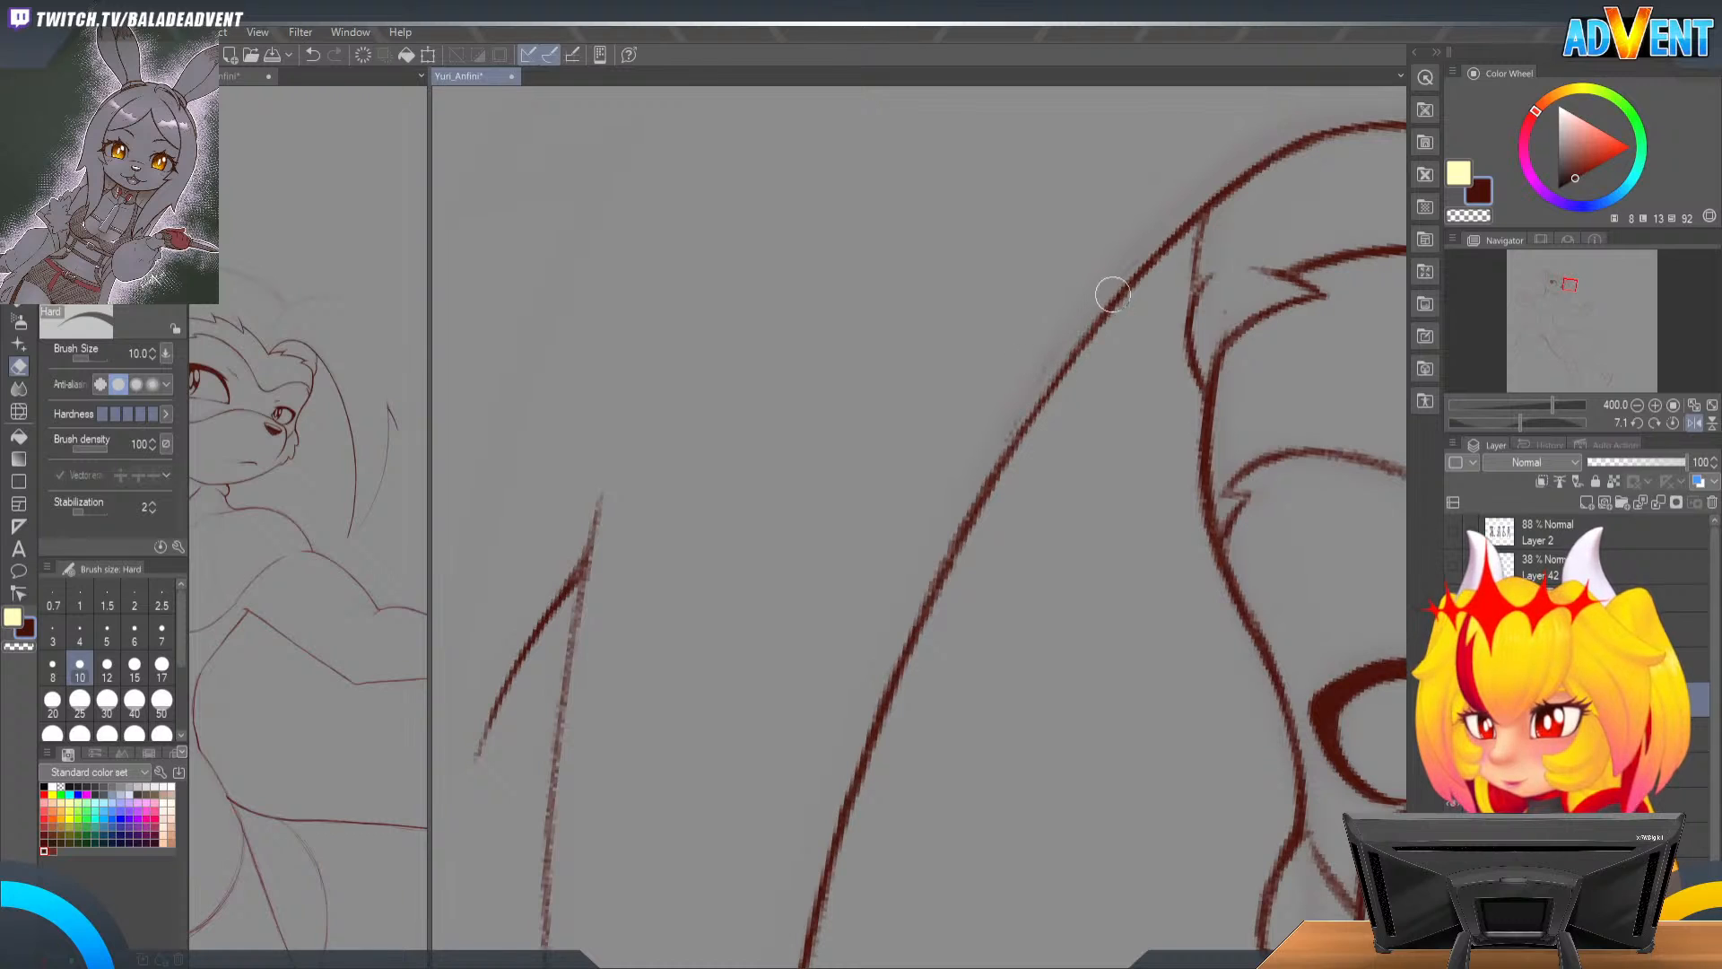
pyautogui.moveTo(1002, 426)
pyautogui.mouseDown()
pyautogui.moveTo(880, 442)
pyautogui.moveTo(1069, 246)
pyautogui.moveTo(957, 165)
pyautogui.moveTo(942, 263)
pyautogui.mouseUp()
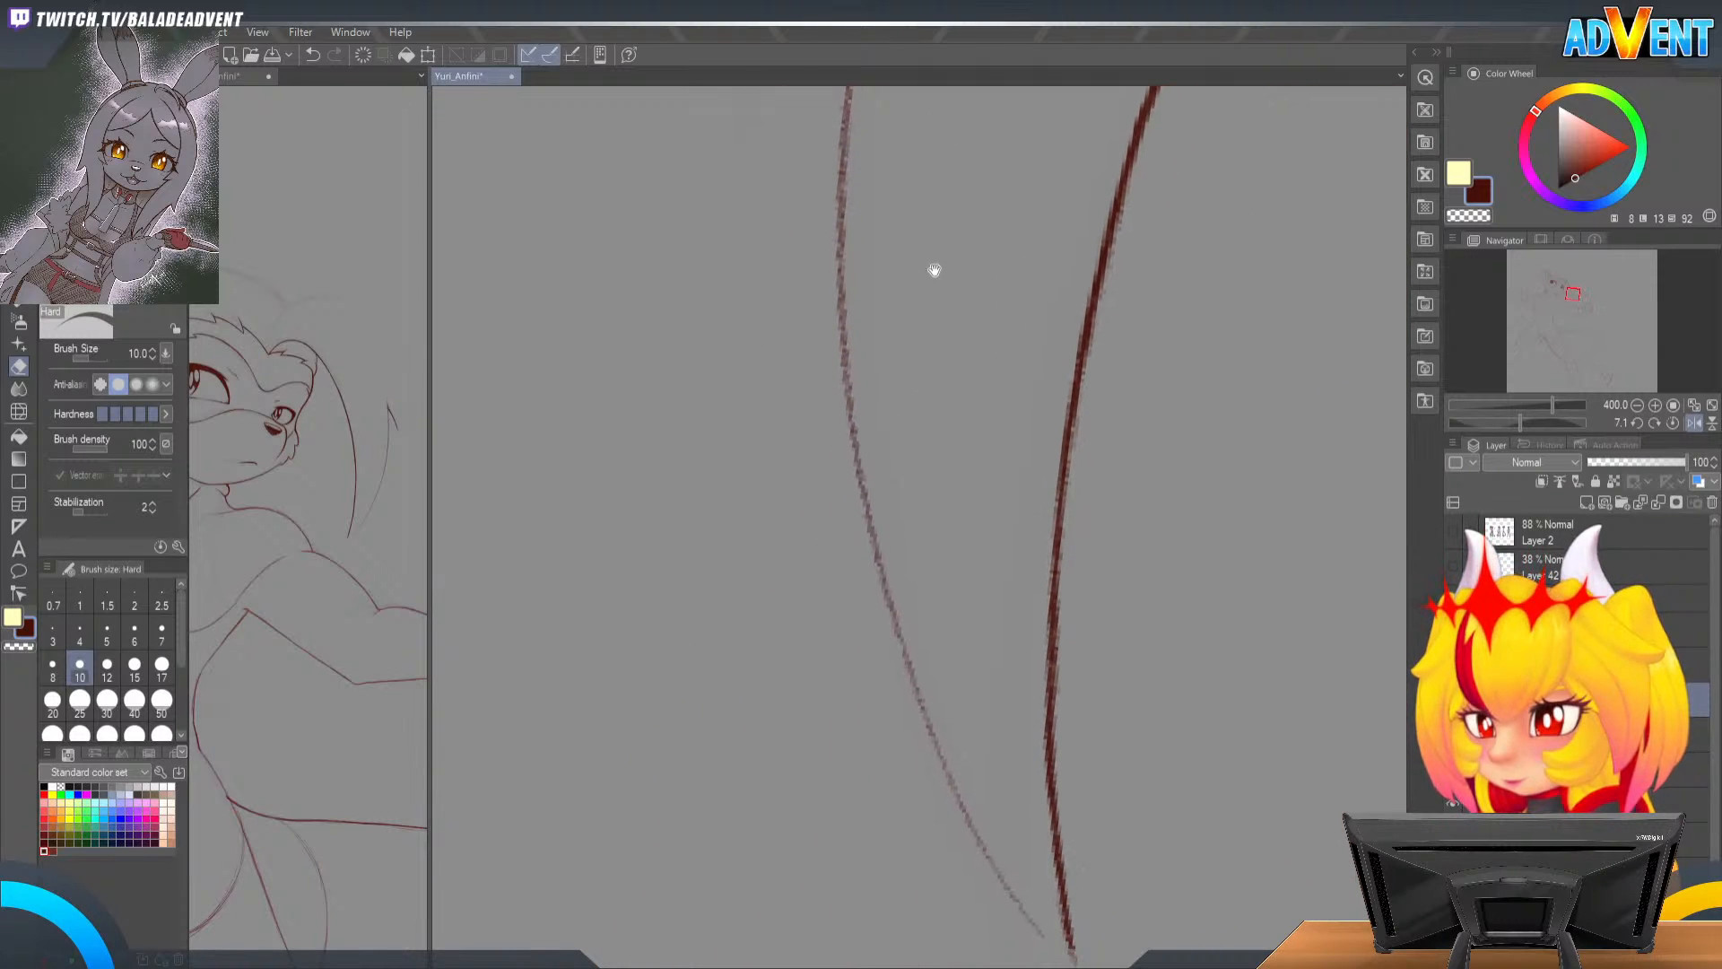
# Step: Darken the faint middle section of the ear's outer edge with the mechanical pencil
pyautogui.press('p')
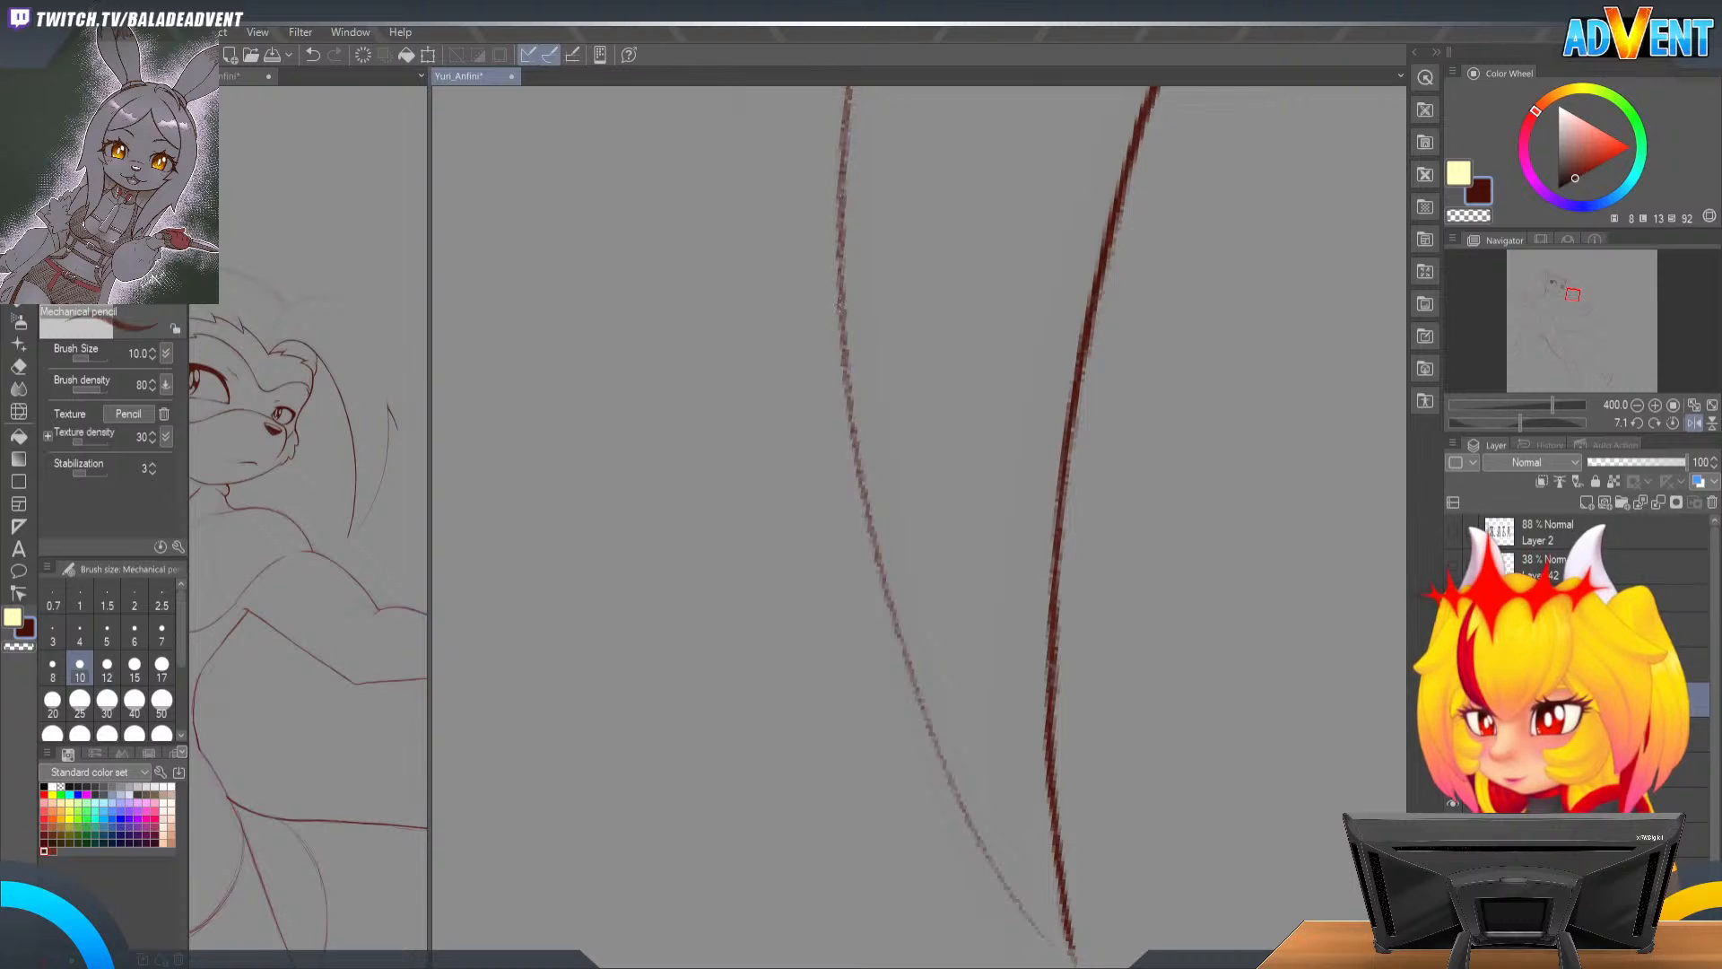
pyautogui.moveTo(840, 277); pyautogui.dragTo(854, 438)
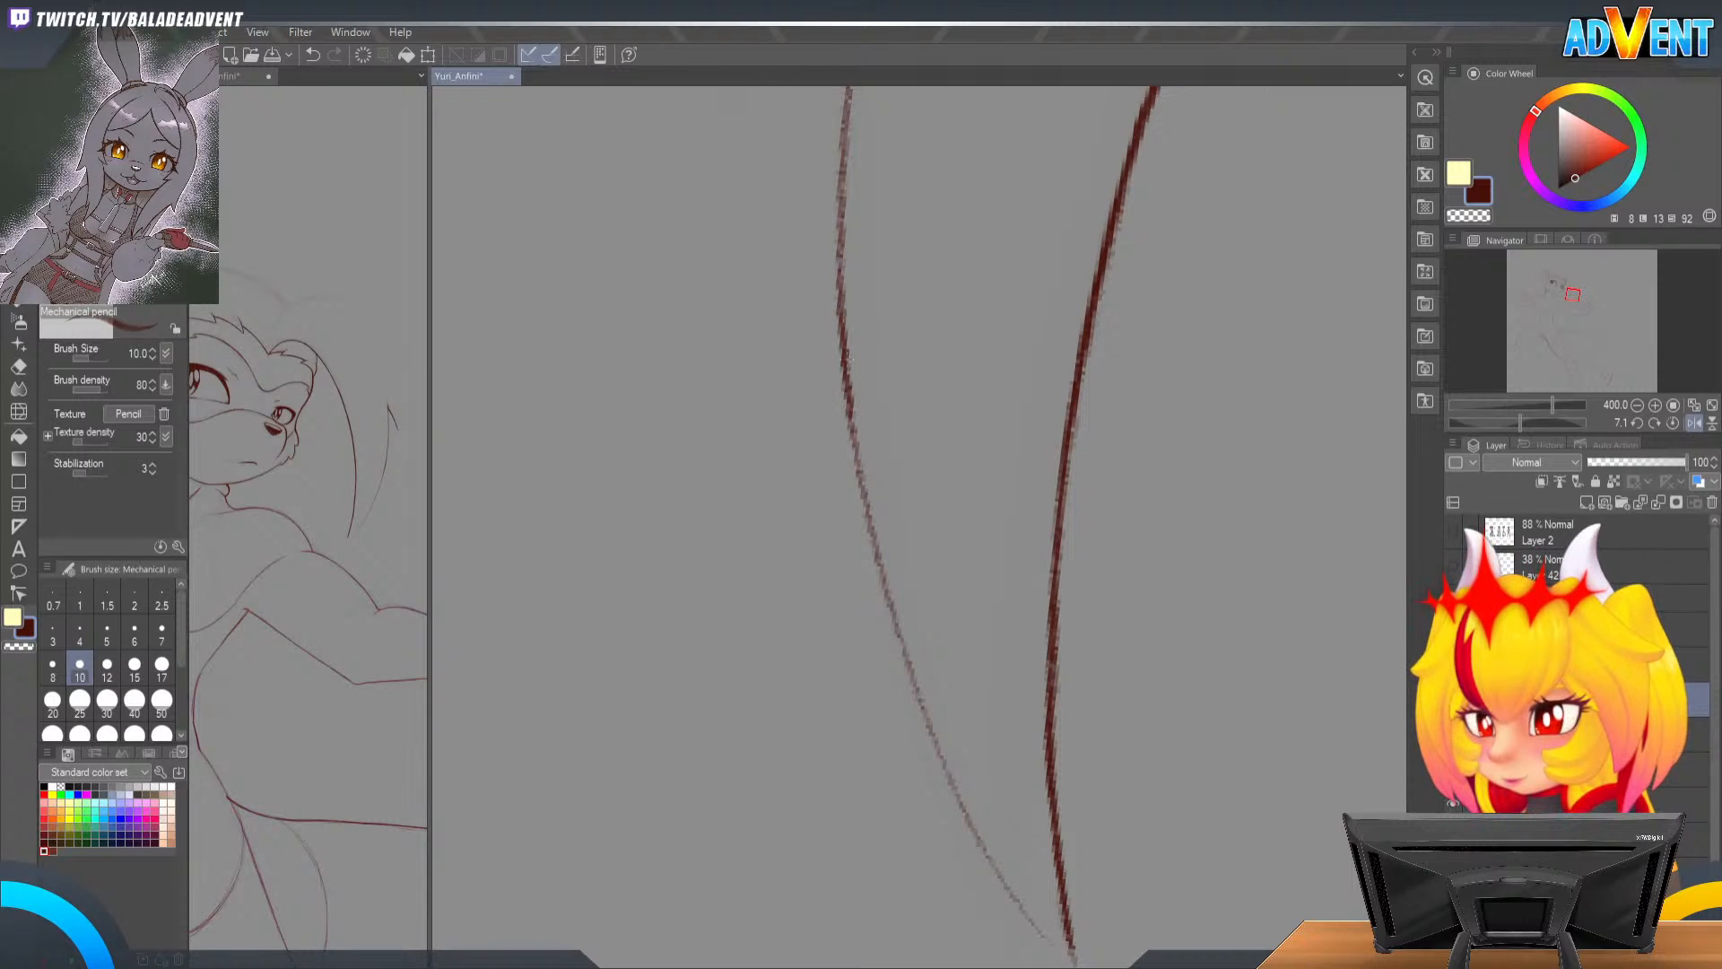
pyautogui.moveTo(857, 244); pyautogui.dragTo(853, 348)
pyautogui.moveTo(839, 286); pyautogui.dragTo(831, 392)
pyautogui.moveTo(837, 308); pyautogui.dragTo(811, 408)
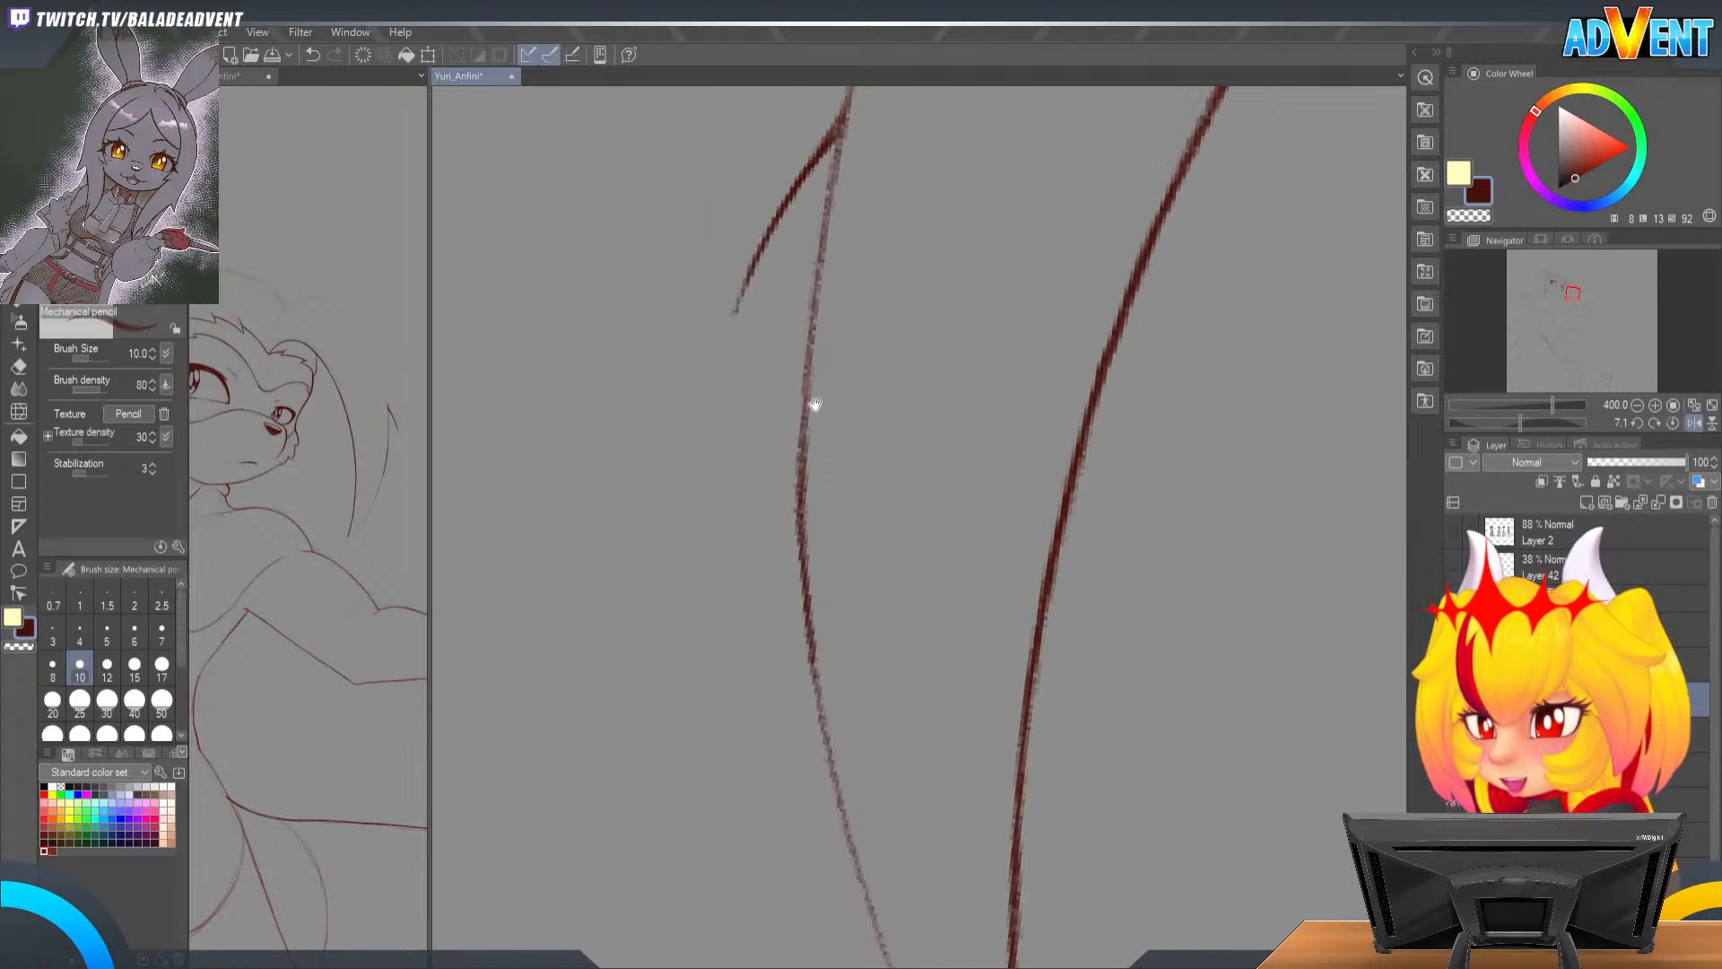
# Step: Darken the lower half of the ear's outer edge with overlapping pencil strokes from the tip upward
pyautogui.hotkey('shift', 'space')
pyautogui.moveTo(915, 277)
pyautogui.mouseDown()
pyautogui.moveTo(999, 523)
pyautogui.moveTo(1165, 296)
pyautogui.mouseUp()
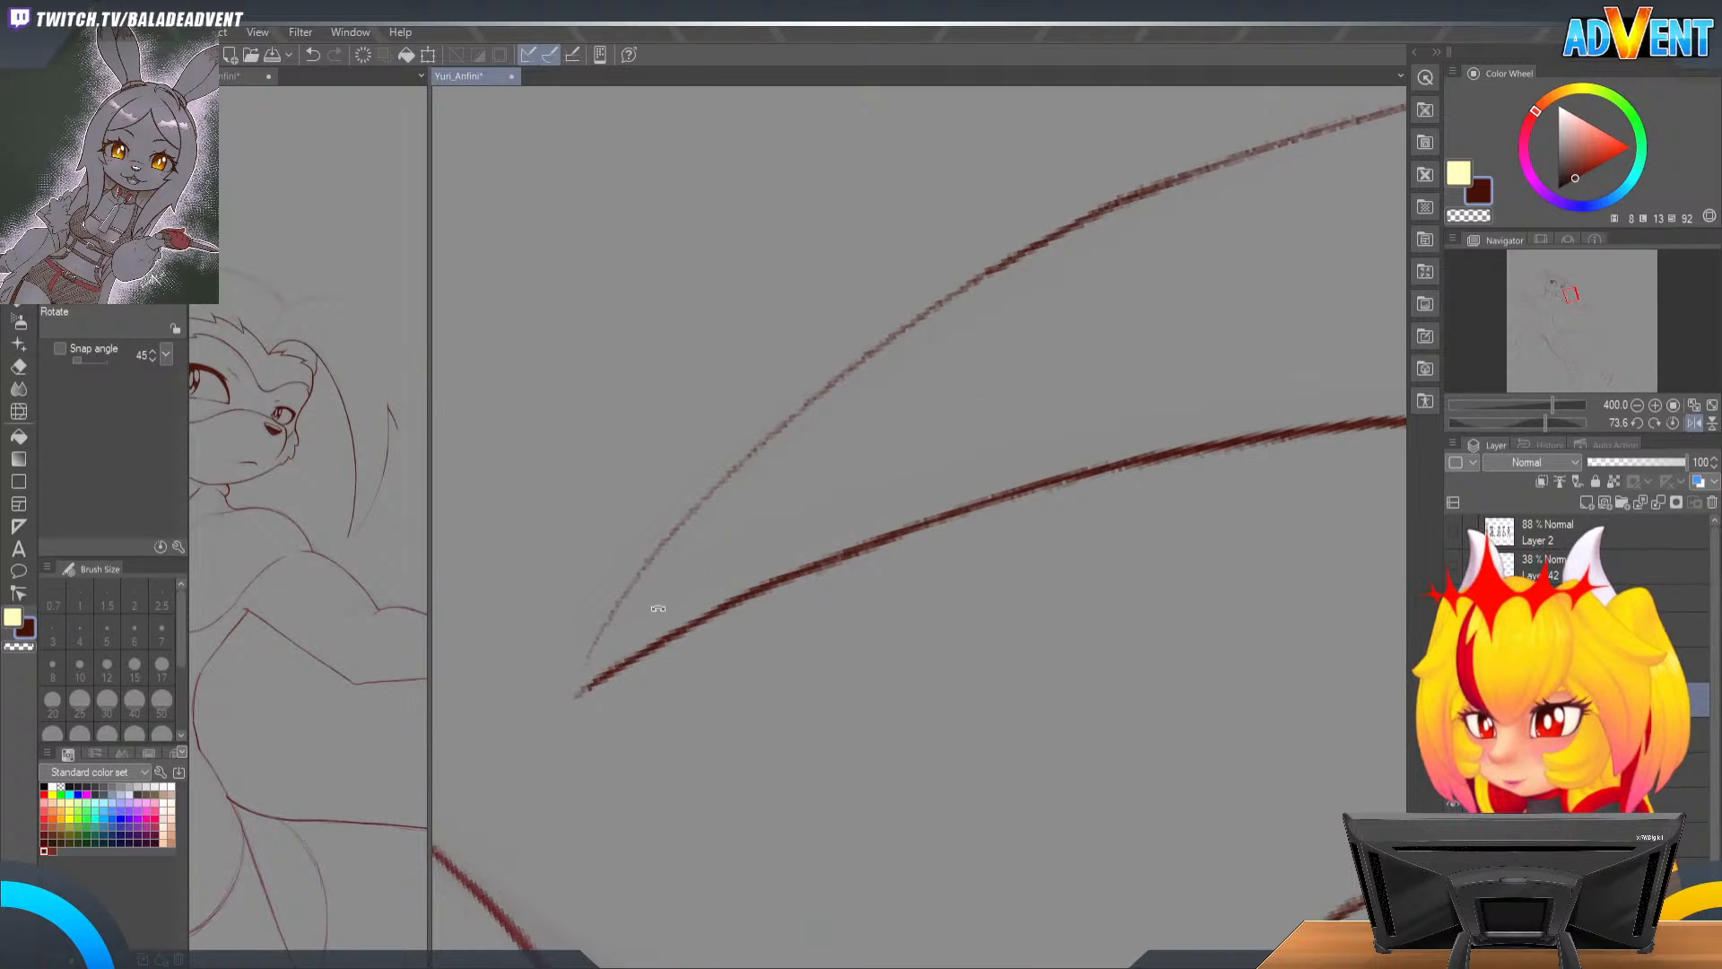
pyautogui.moveTo(578, 689); pyautogui.dragTo(625, 592)
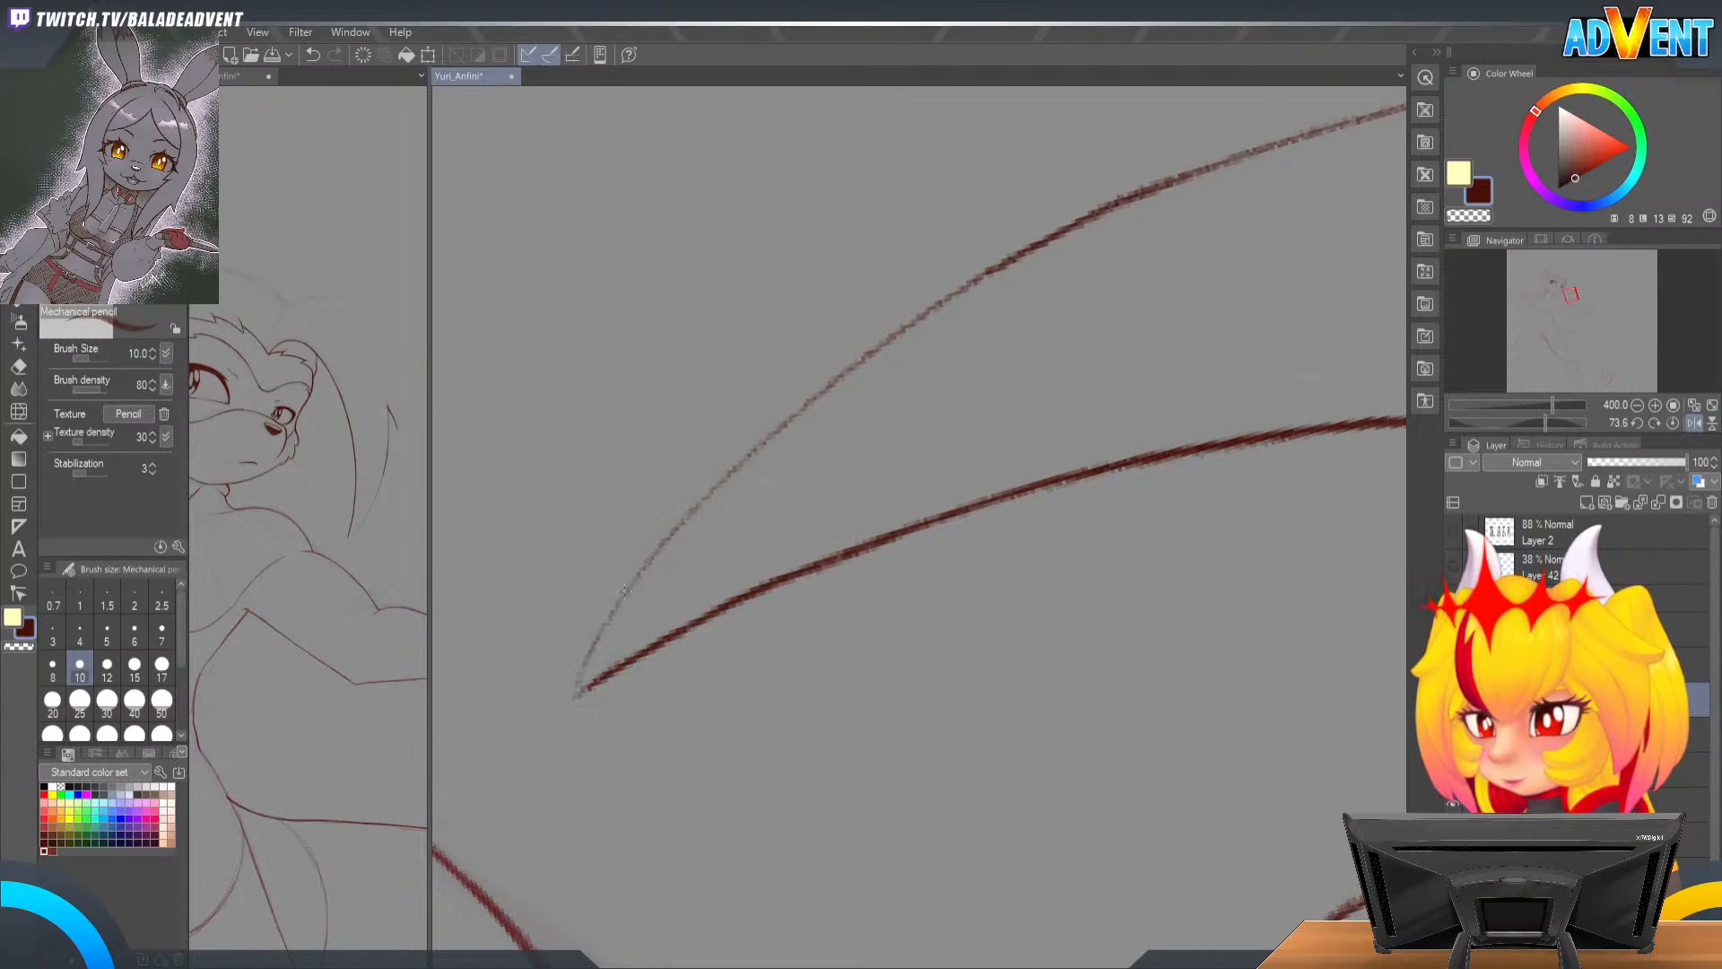
pyautogui.moveTo(575, 694); pyautogui.dragTo(687, 520)
pyautogui.moveTo(644, 568); pyautogui.dragTo(738, 463)
pyautogui.moveTo(670, 541); pyautogui.dragTo(810, 396)
pyautogui.moveTo(723, 473); pyautogui.dragTo(985, 278)
pyautogui.moveTo(915, 320); pyautogui.dragTo(1020, 258)
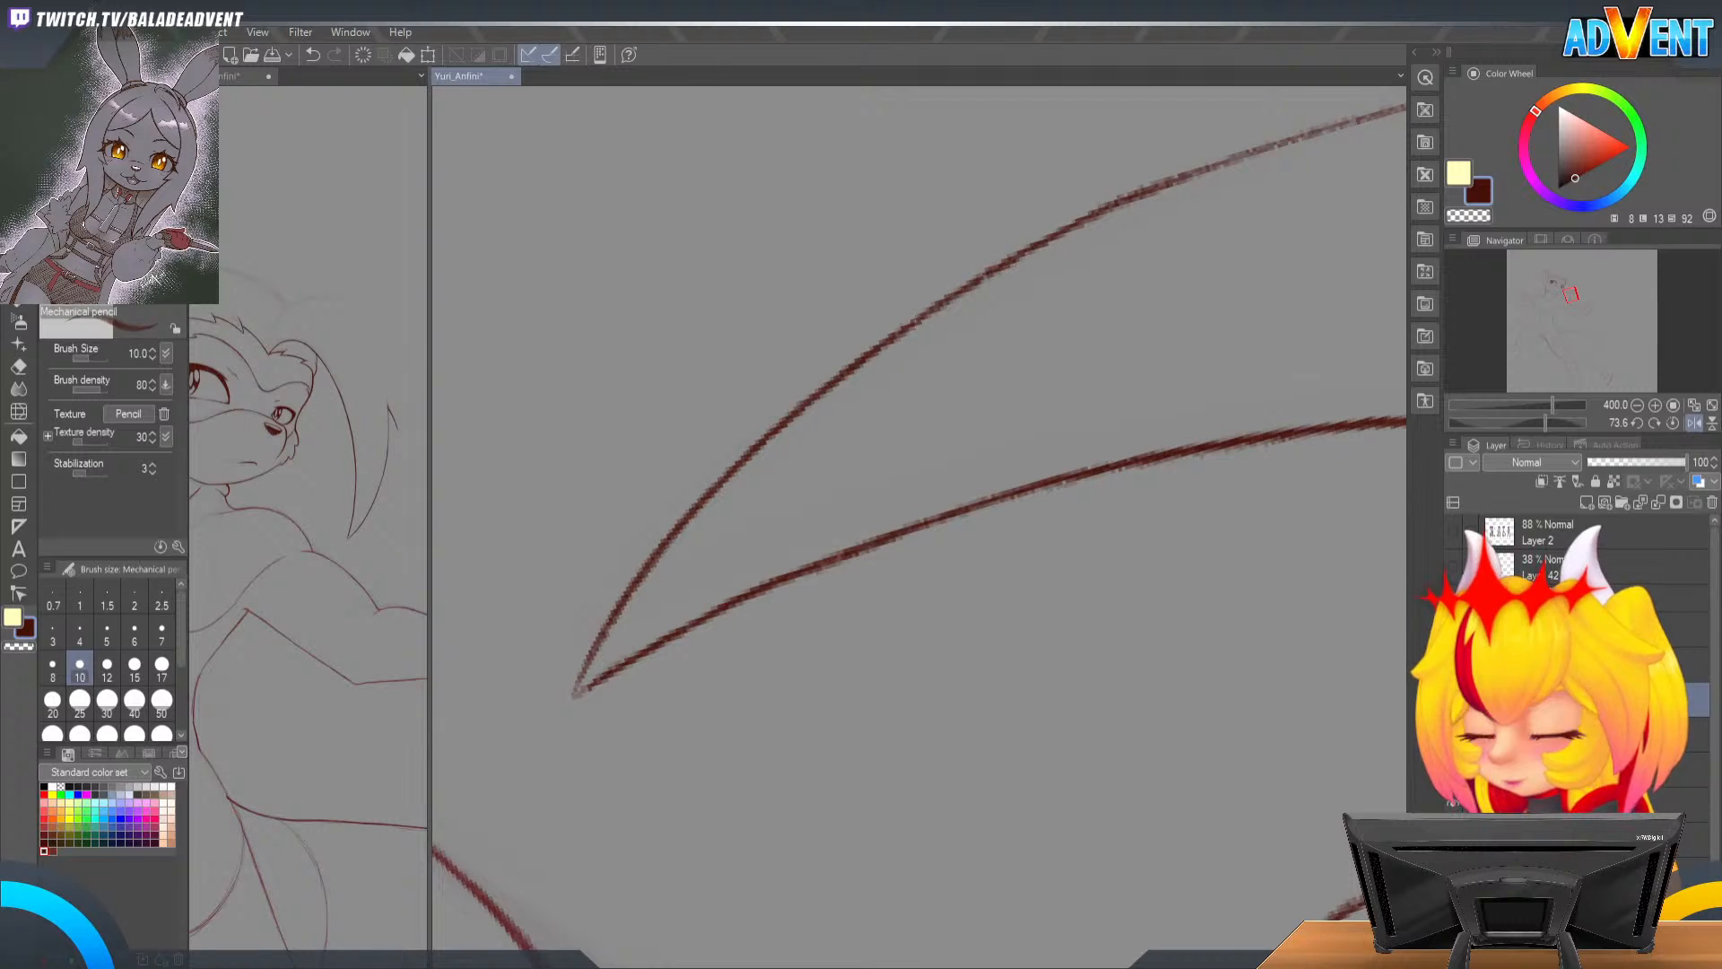
pyautogui.moveTo(901, 330); pyautogui.dragTo(1152, 194)
pyautogui.moveTo(798, 438); pyautogui.dragTo(1015, 261)
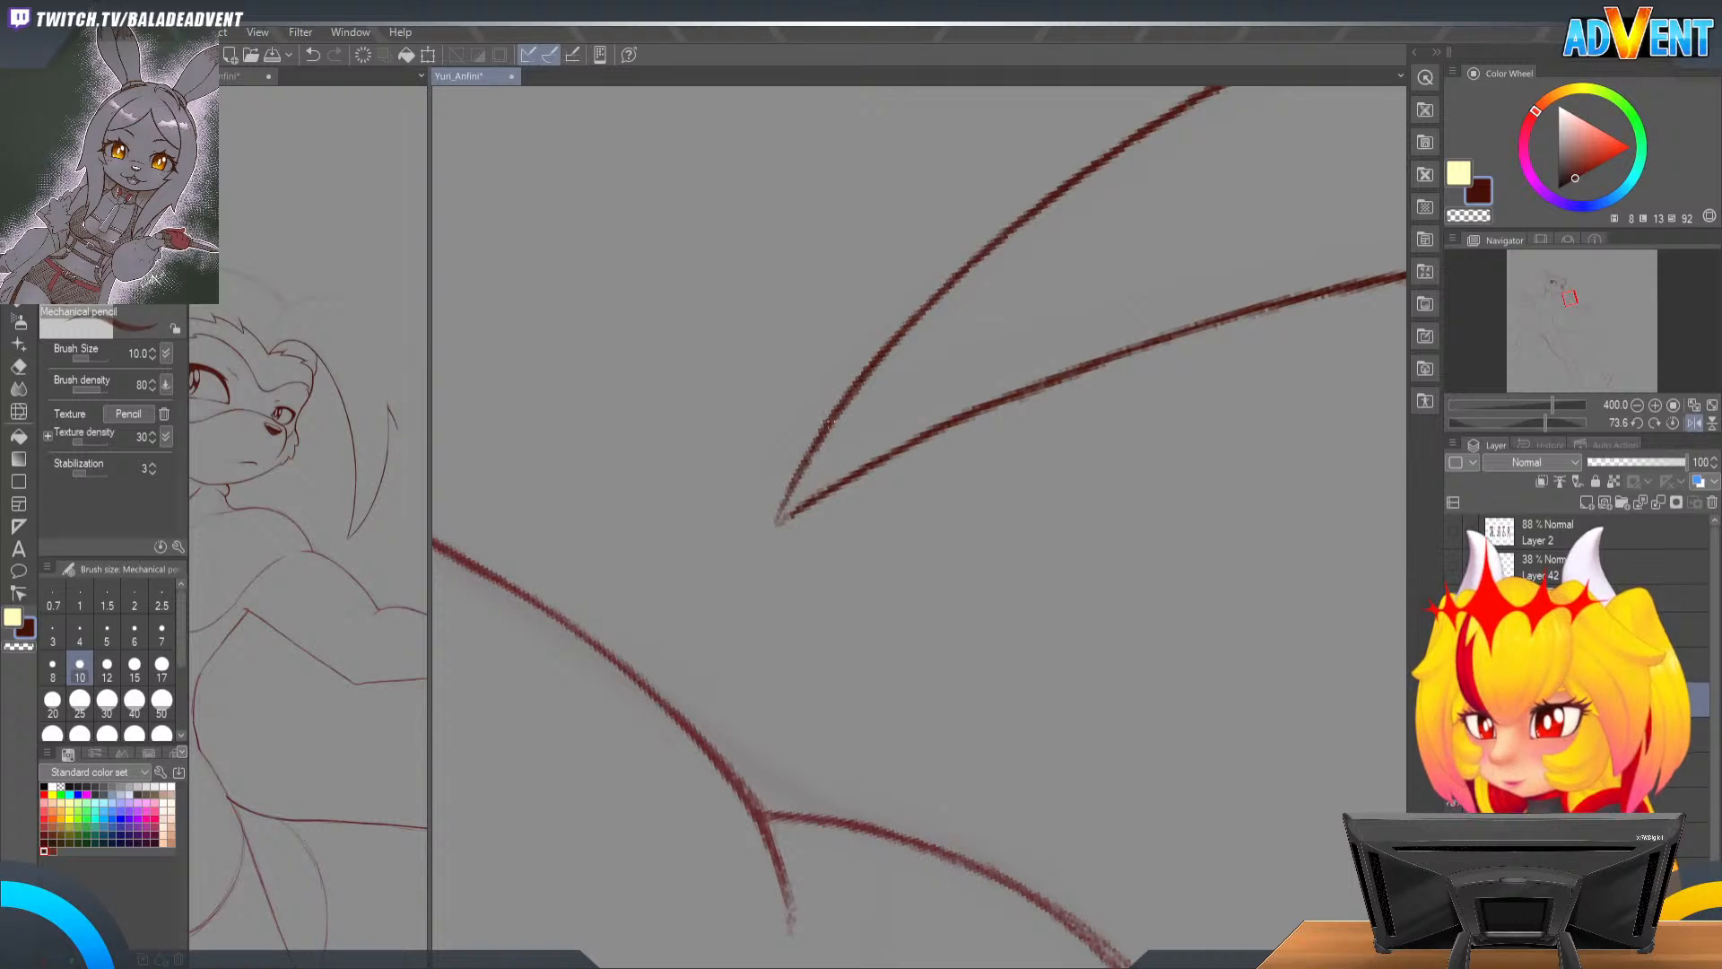
# Step: Sharpen the ear tip by darkening both edges where they meet in a closed point
pyautogui.moveTo(801, 464); pyautogui.dragTo(777, 518)
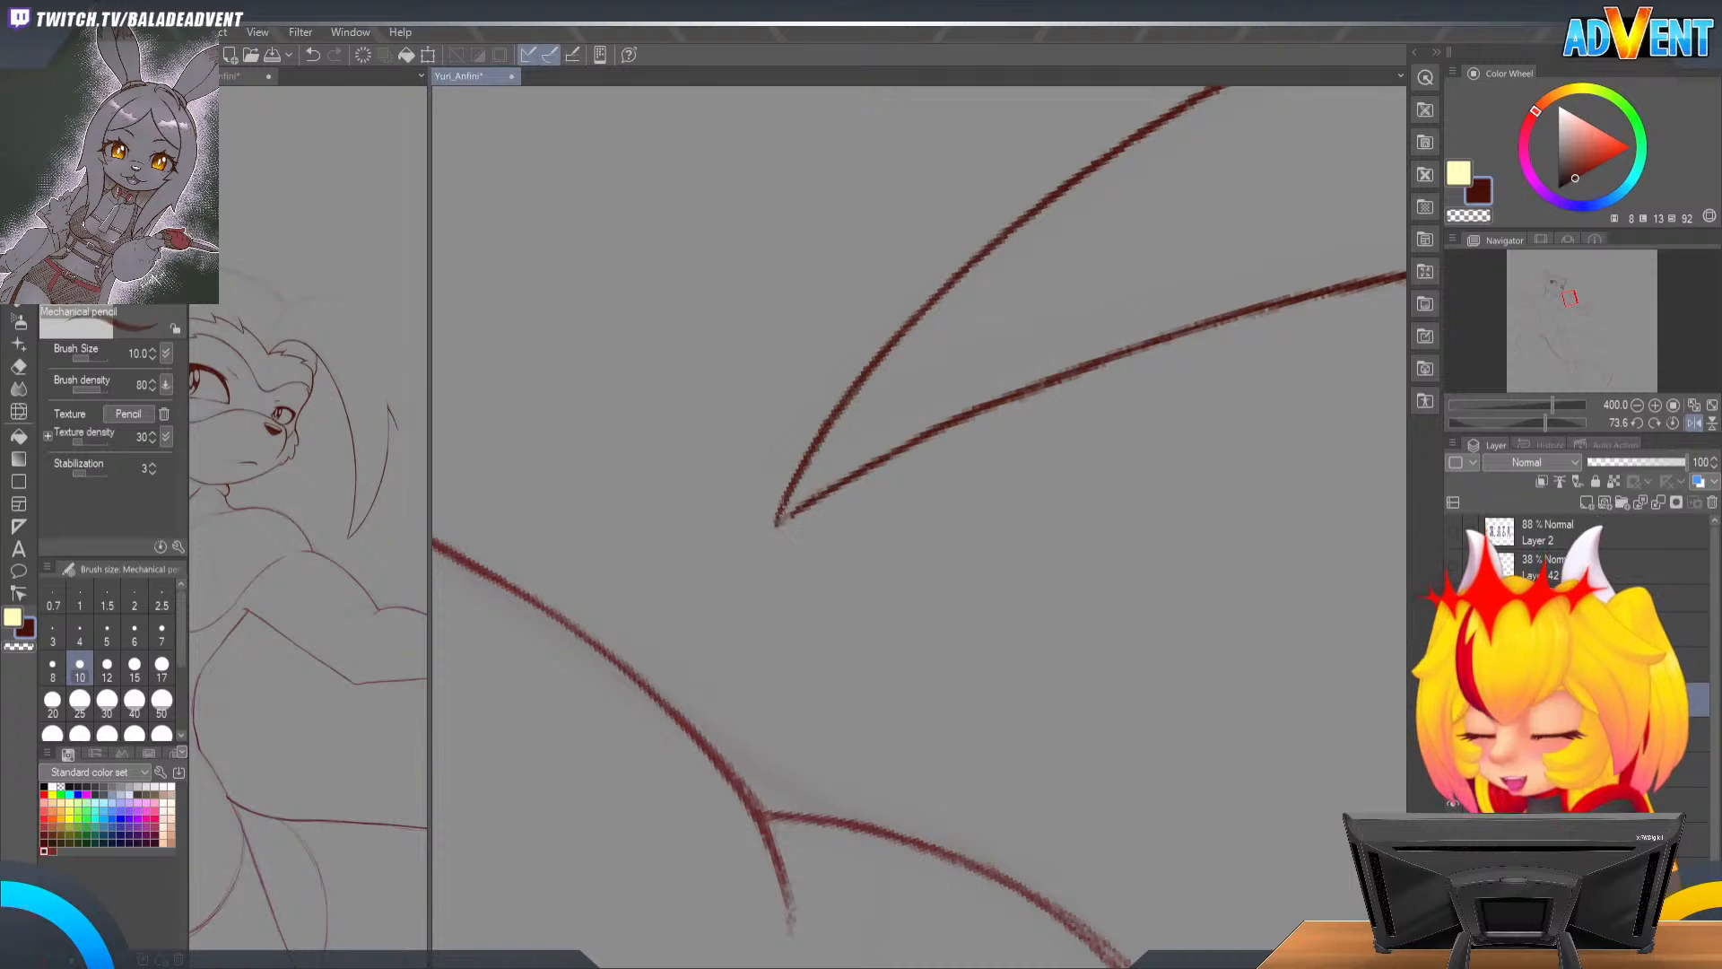
pyautogui.moveTo(810, 449)
pyautogui.mouseDown()
pyautogui.moveTo(791, 476)
pyautogui.moveTo(1027, 526)
pyautogui.moveTo(1019, 499)
pyautogui.moveTo(938, 454)
pyautogui.moveTo(1027, 387)
pyautogui.moveTo(1045, 404)
pyautogui.mouseUp()
pyautogui.hotkey('shift', 'space')
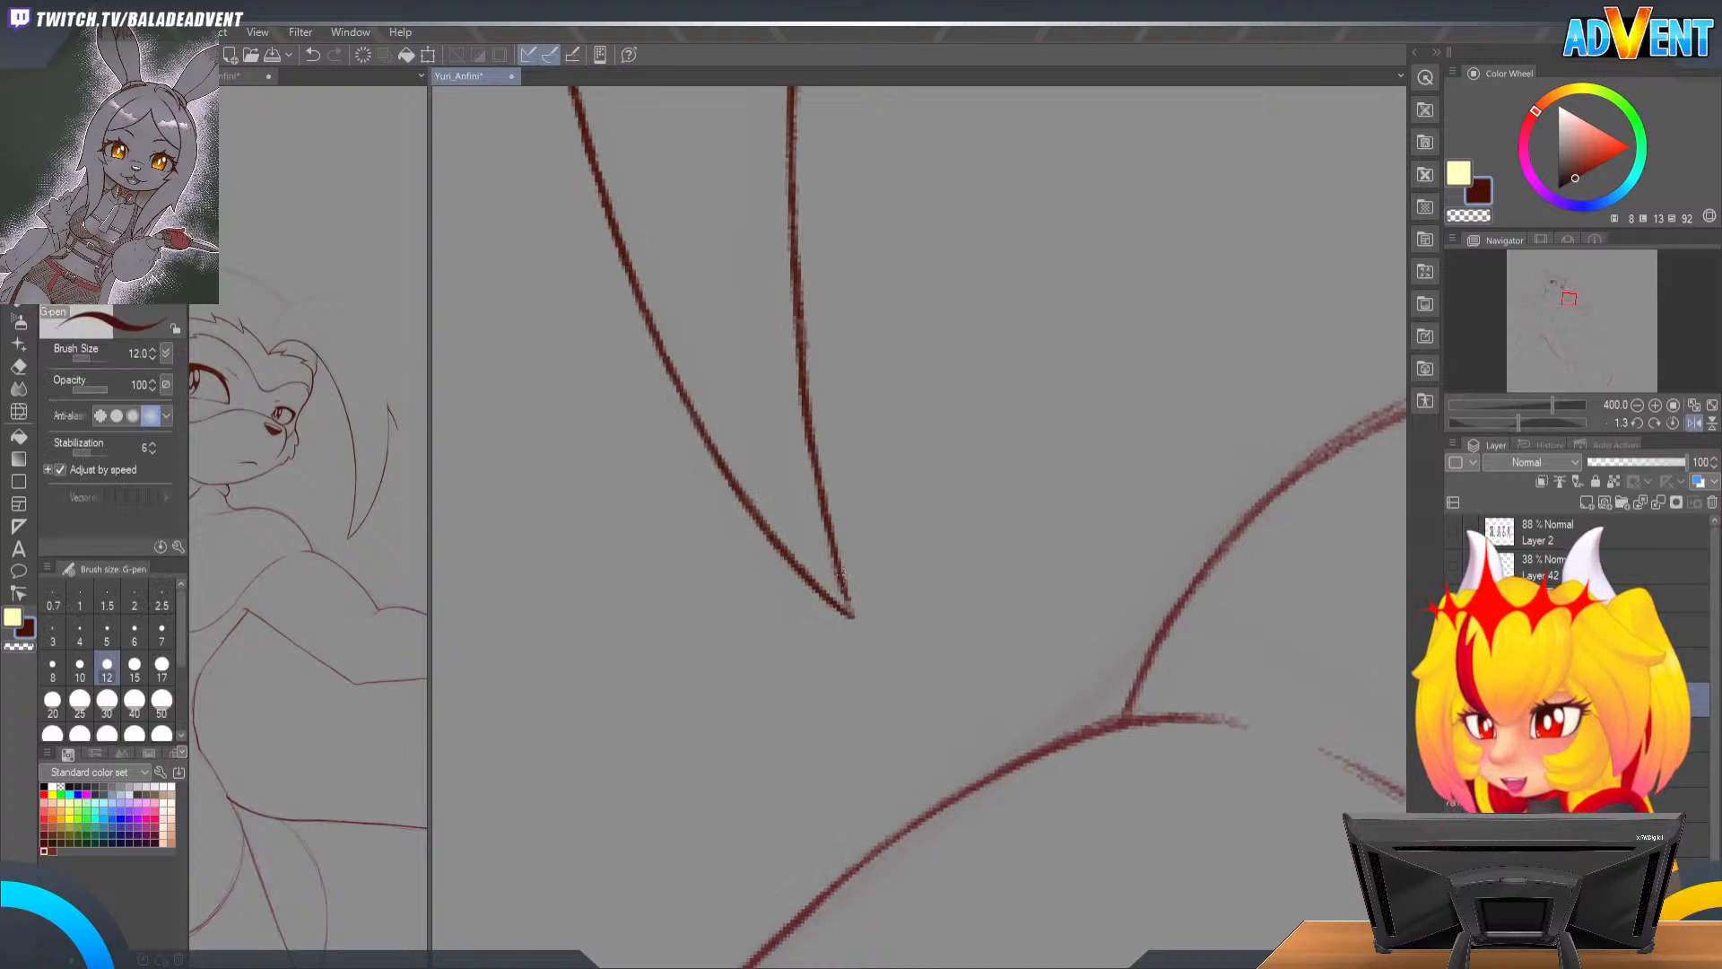
pyautogui.press('p')
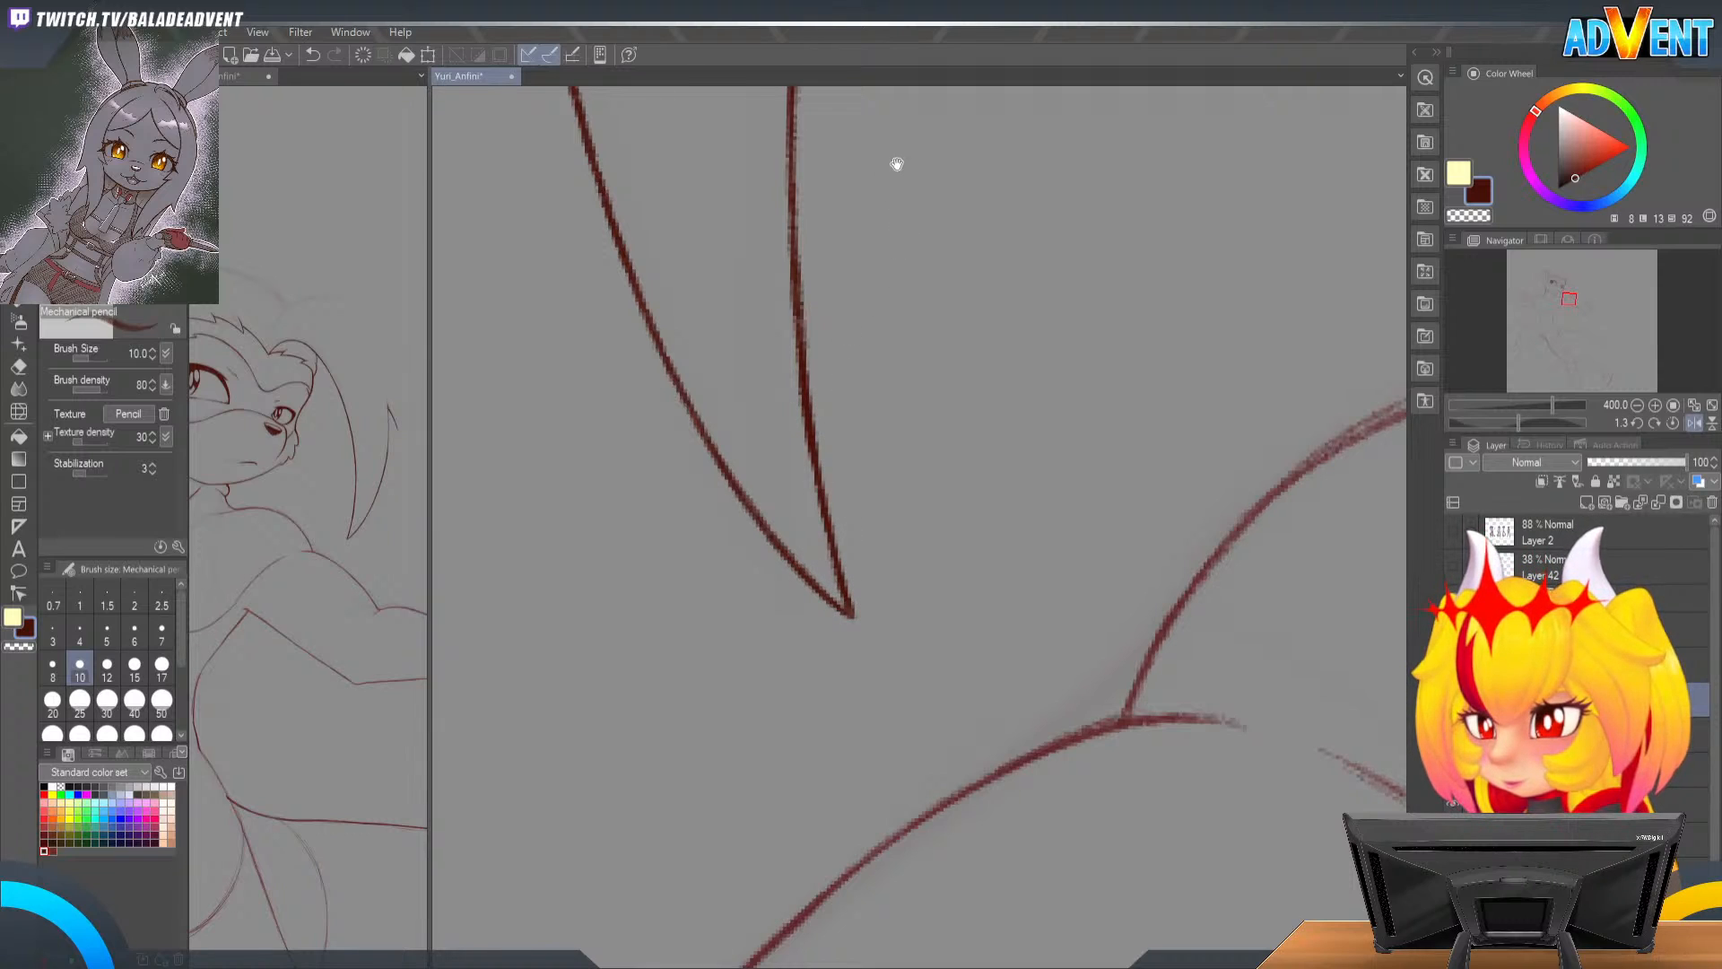
pyautogui.moveTo(877, 231); pyautogui.dragTo(895, 384)
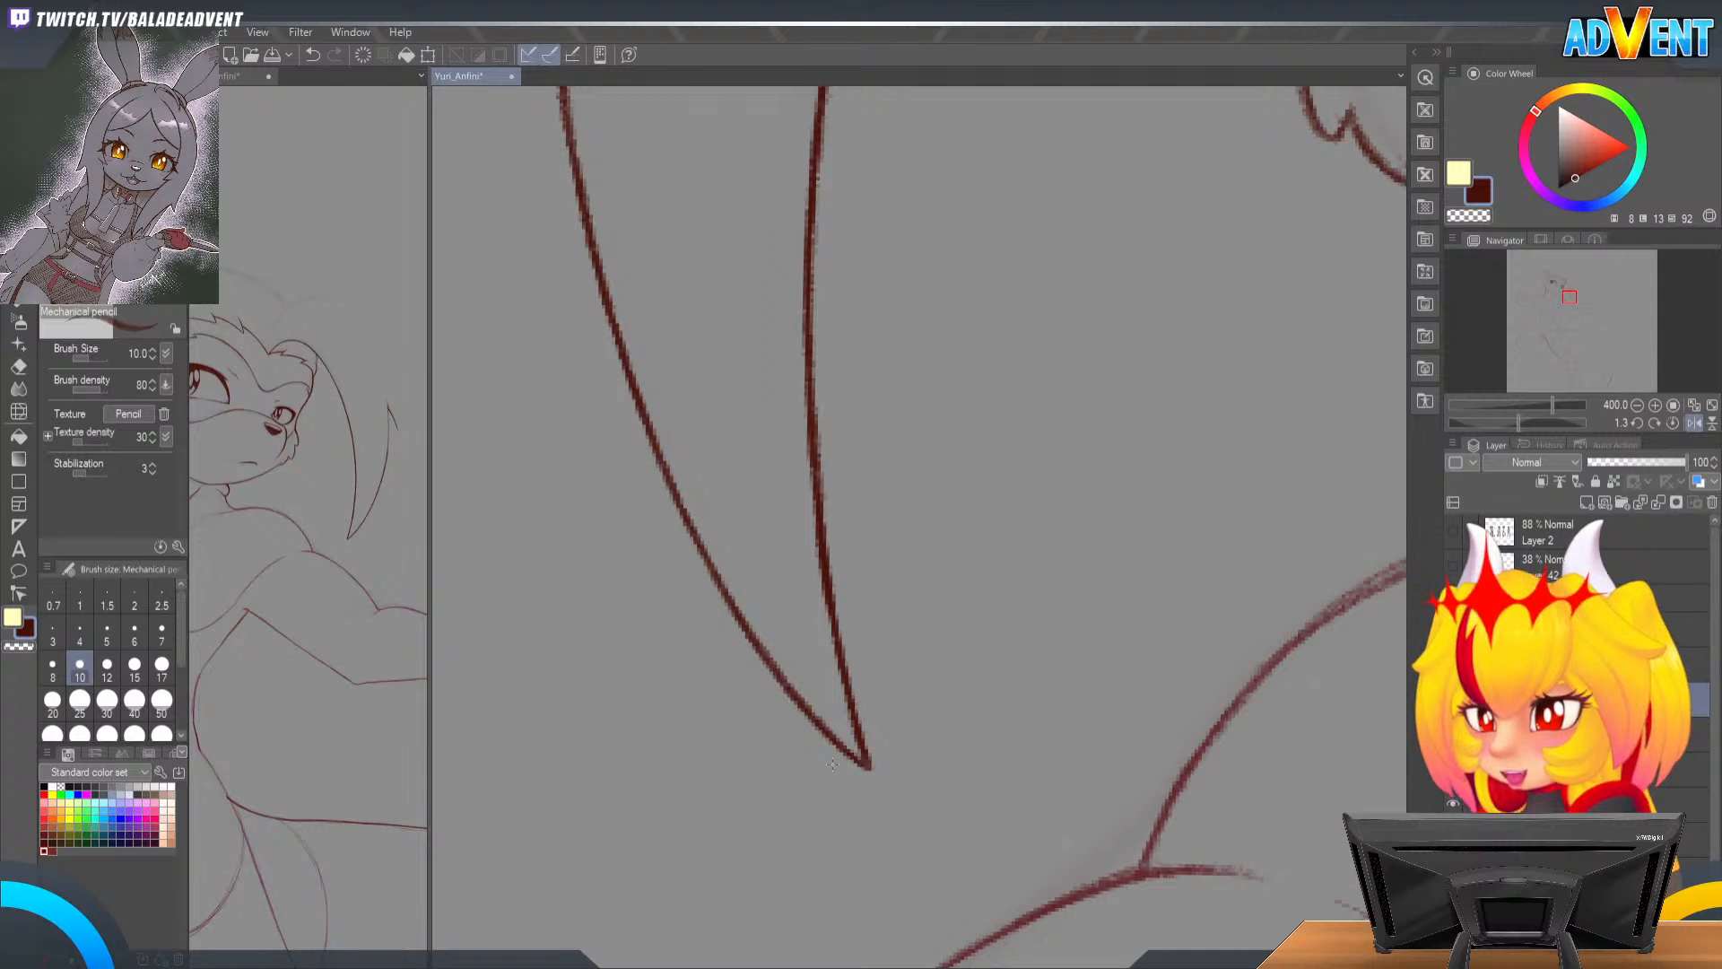
# Step: Darken the upper section of the ear's outer edge up to the short fur-notch stroke
pyautogui.moveTo(688, 215); pyautogui.dragTo(1007, 577)
pyautogui.moveTo(965, 273); pyautogui.dragTo(1012, 386)
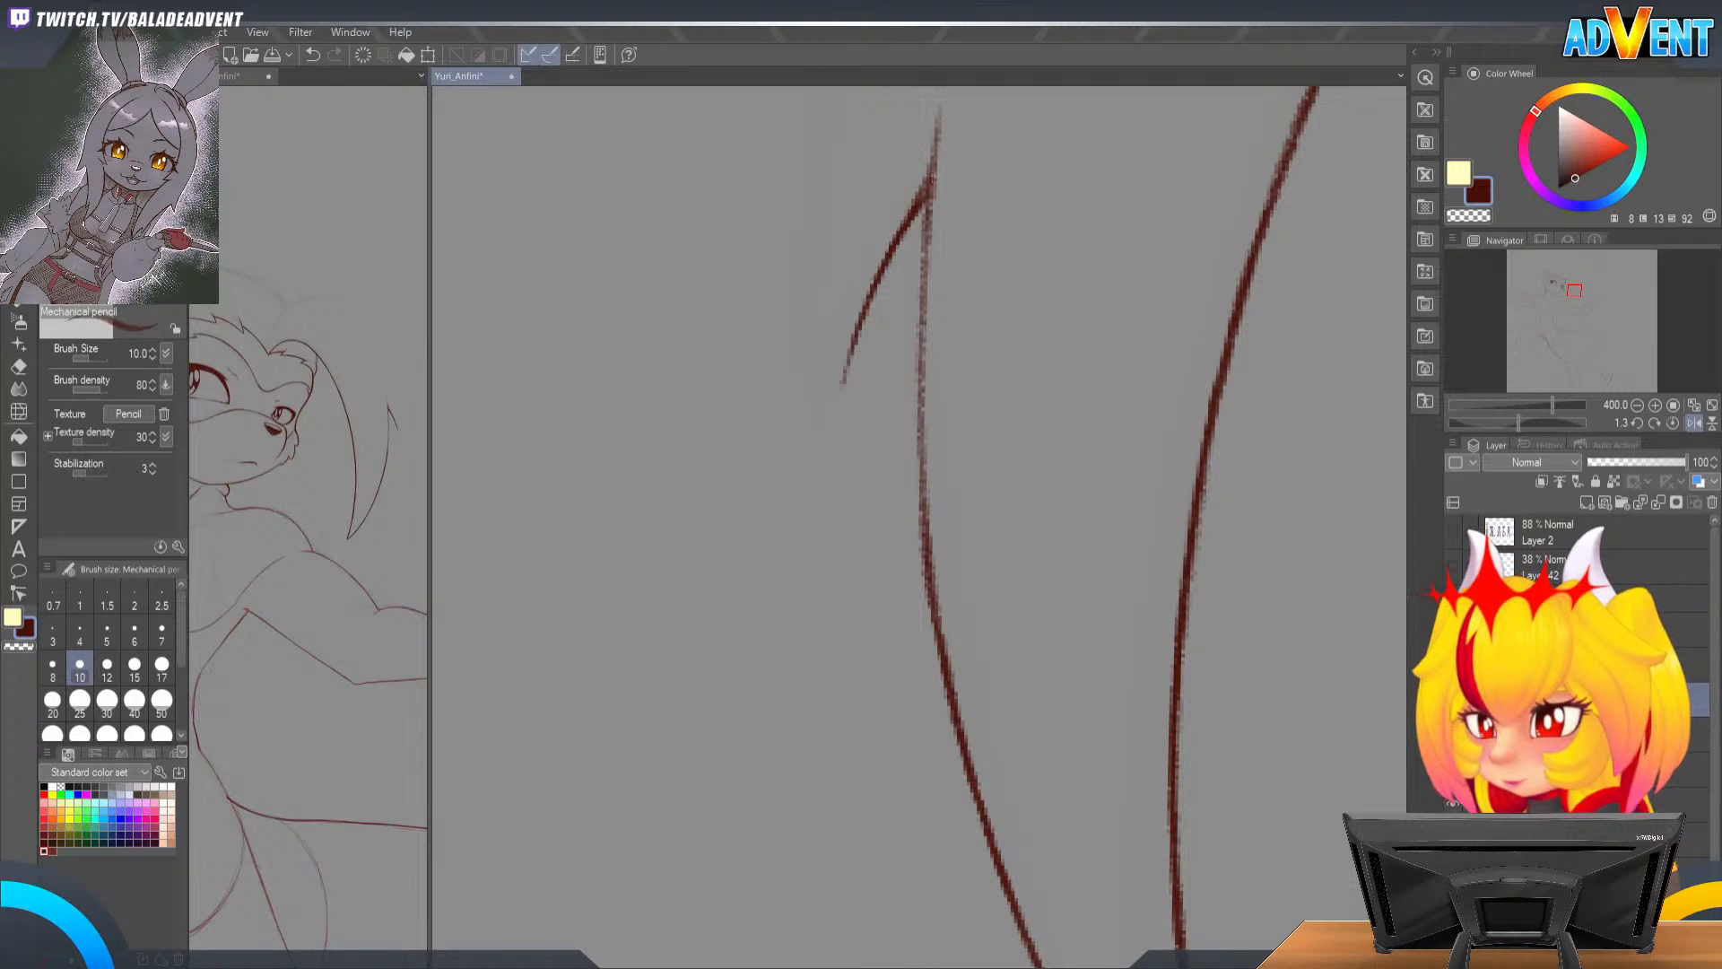
pyautogui.moveTo(1063, 399); pyautogui.dragTo(1014, 325)
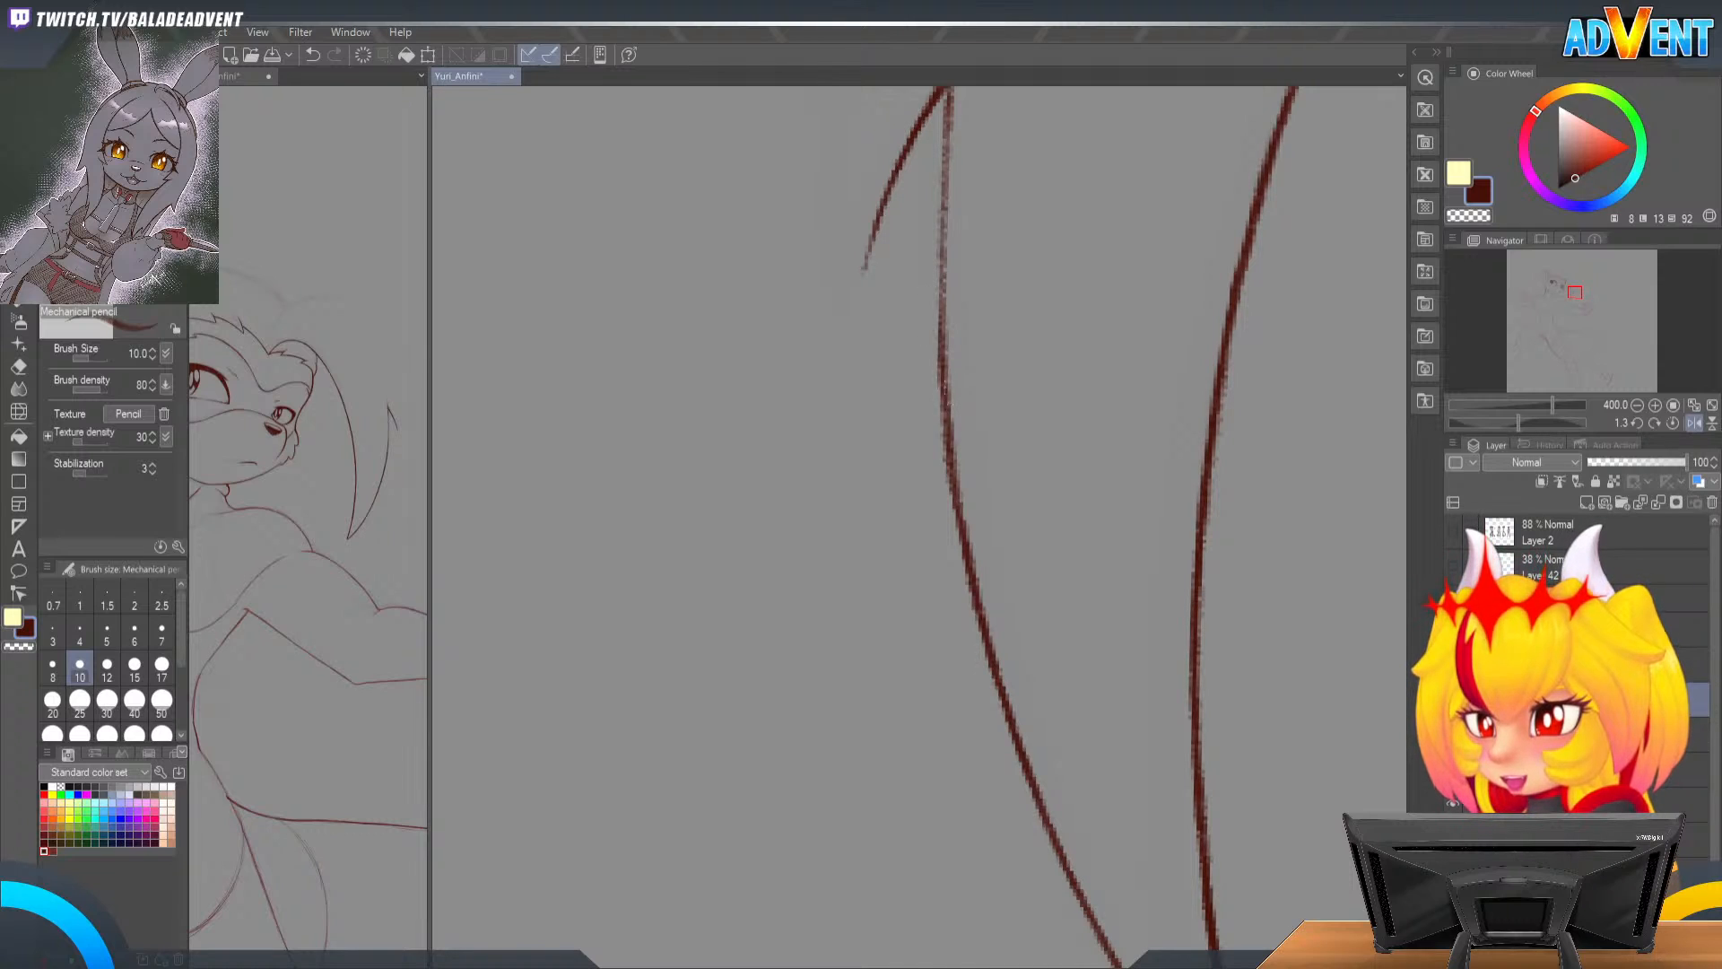
pyautogui.moveTo(944, 352)
pyautogui.mouseDown()
pyautogui.moveTo(941, 264)
pyautogui.moveTo(941, 284)
pyautogui.mouseUp()
pyautogui.moveTo(946, 157)
pyautogui.mouseDown()
pyautogui.moveTo(947, 116)
pyautogui.moveTo(940, 320)
pyautogui.mouseUp()
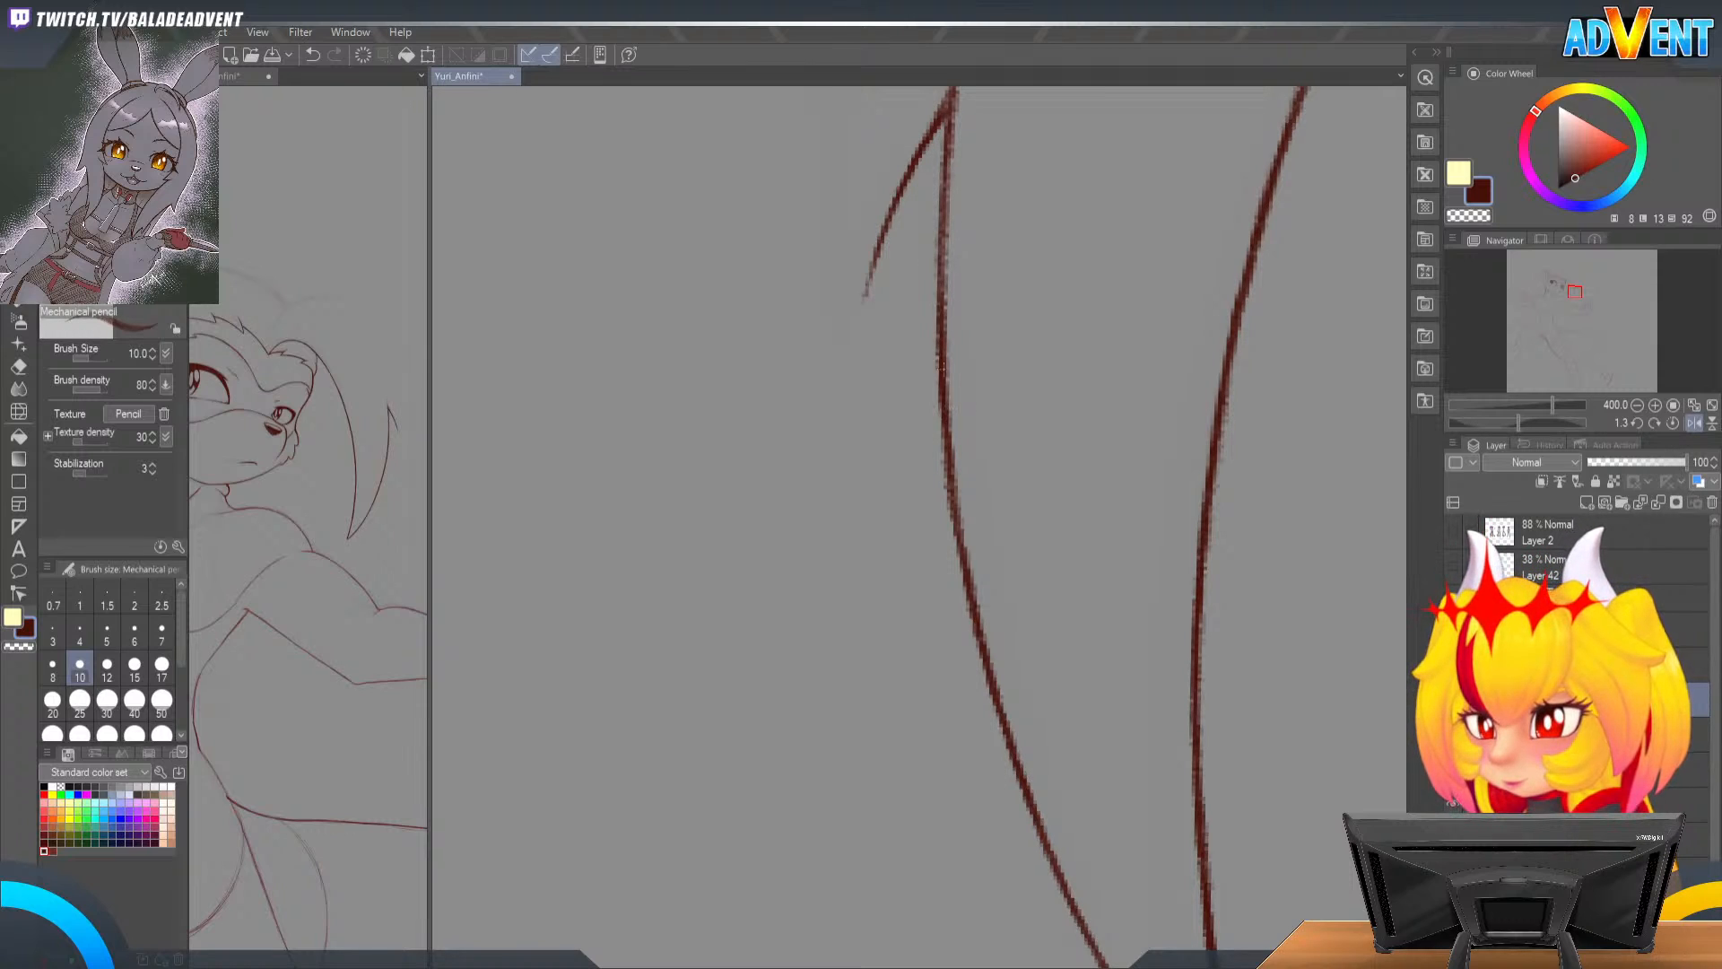
# Step: Thicken the last stretch of the ear's outer edge just below its junction with the fur notch
pyautogui.moveTo(1069, 215); pyautogui.dragTo(1027, 431)
pyautogui.moveTo(1125, 342); pyautogui.dragTo(1172, 415)
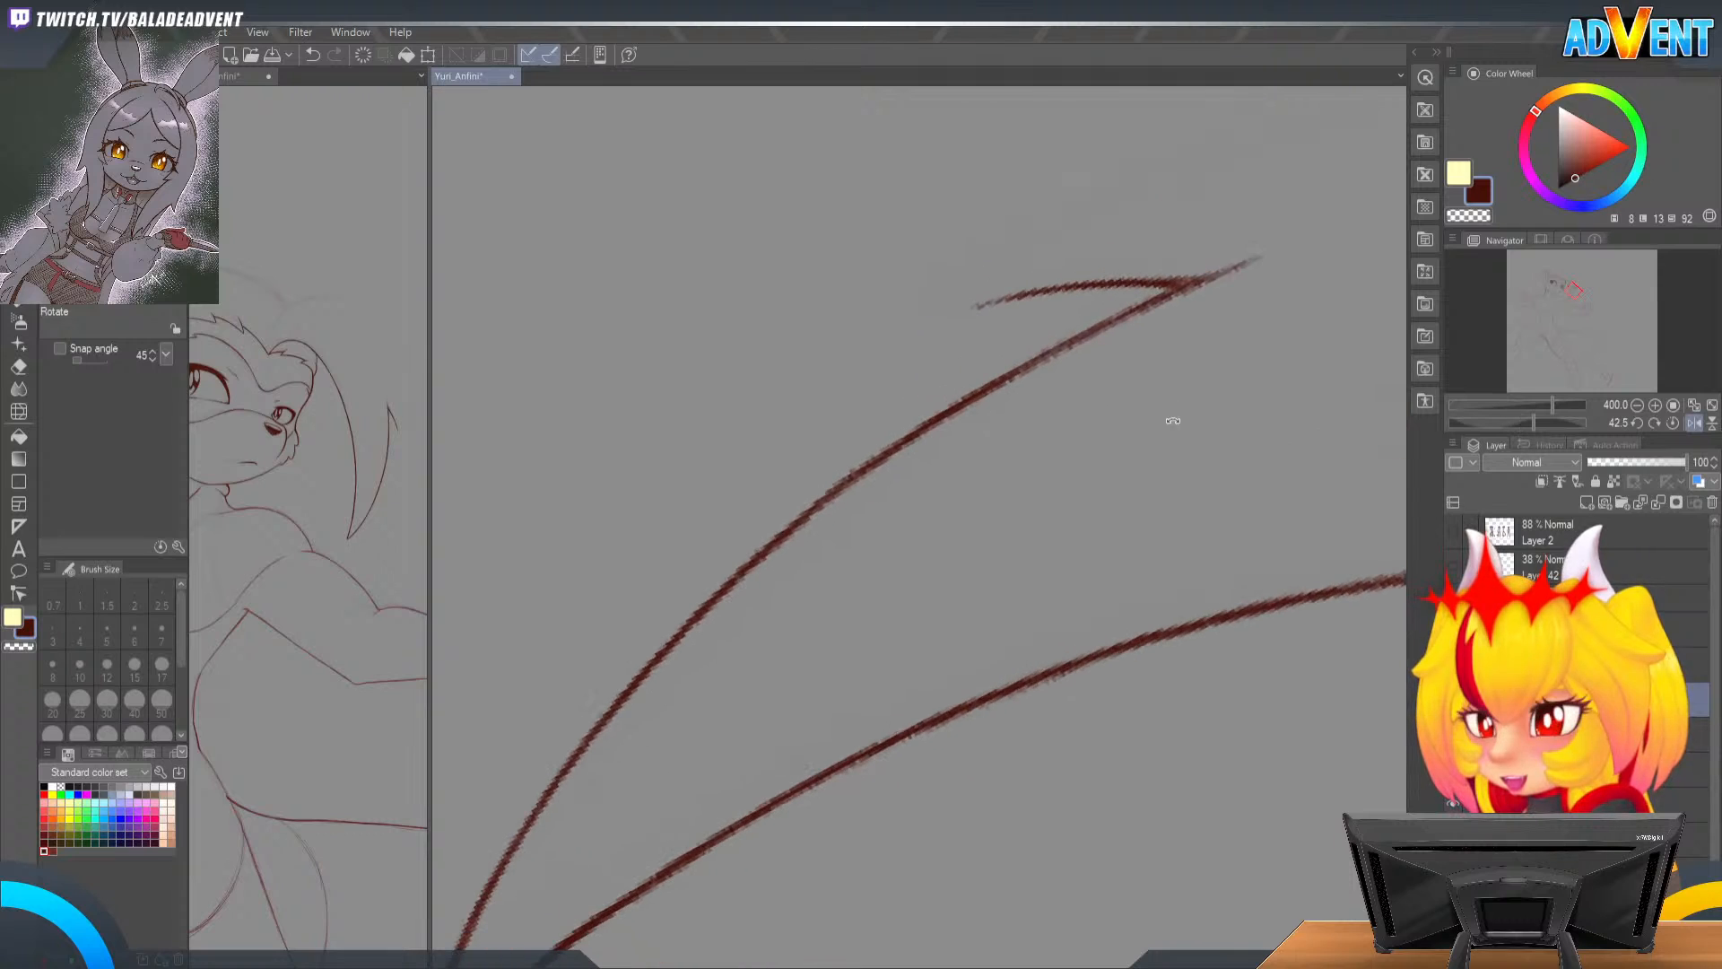
pyautogui.moveTo(1059, 422); pyautogui.dragTo(1091, 378)
pyautogui.press('p')
pyautogui.press('p')
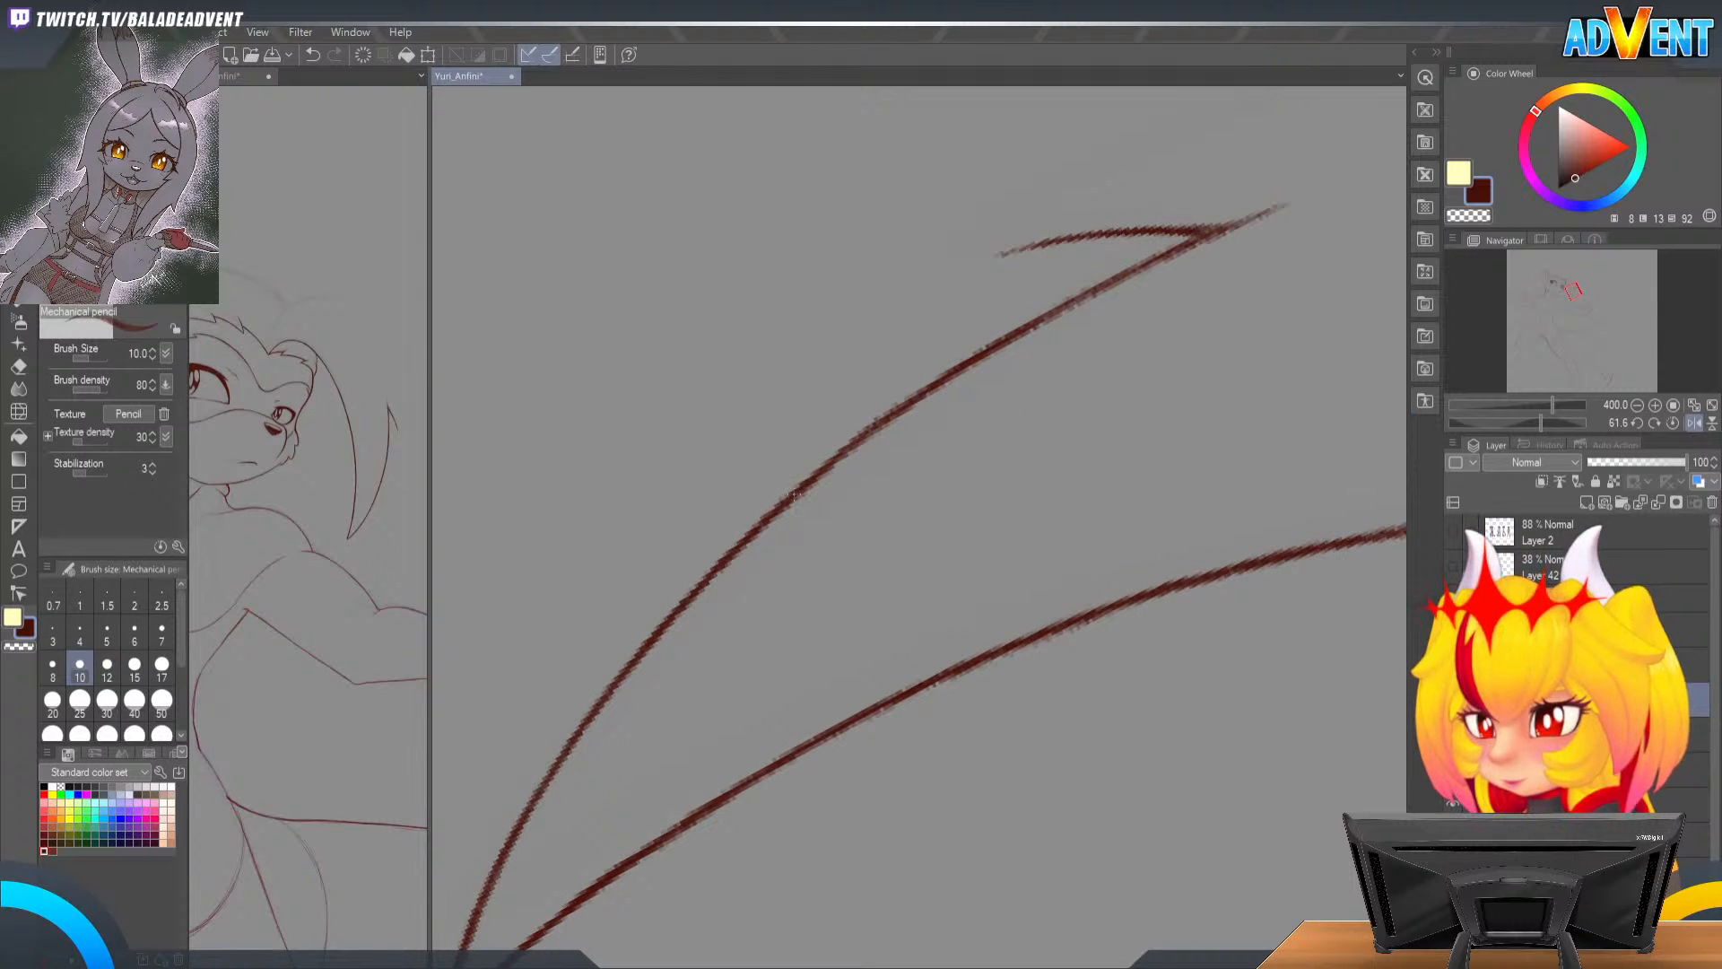
pyautogui.moveTo(1040, 312); pyautogui.dragTo(1186, 237)
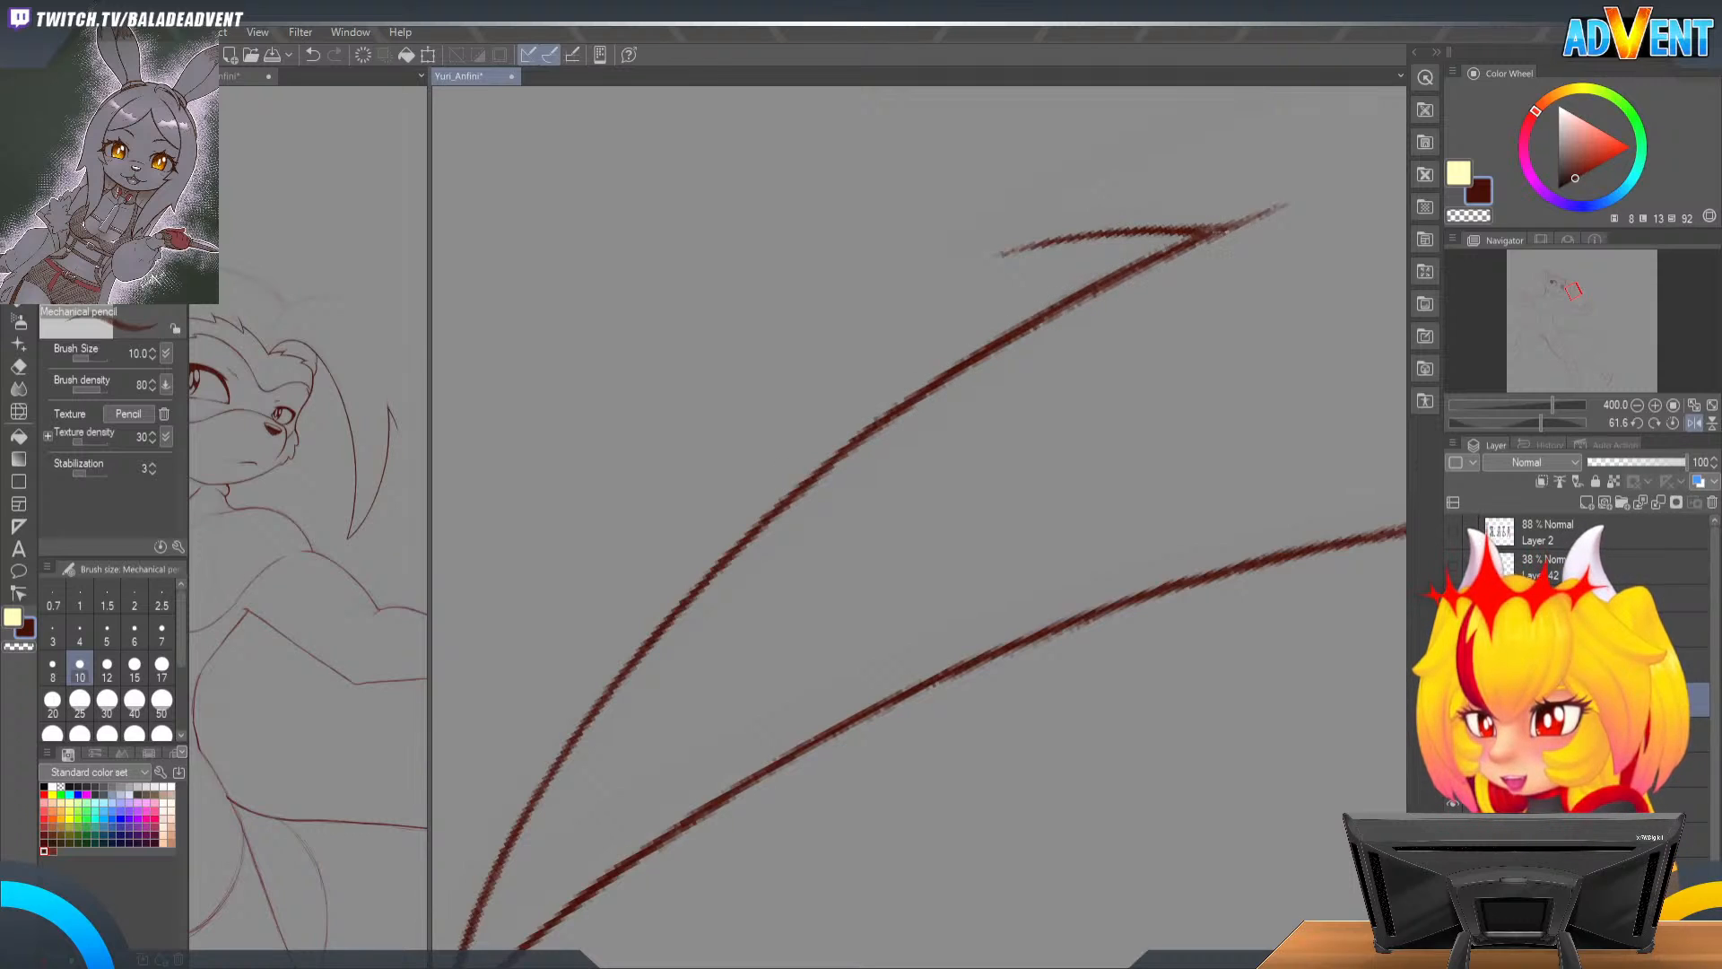
# Step: Trim the point where the fur notch meets the ear's outer edge with the hard eraser
pyautogui.hotkey('shift', 'space')
pyautogui.moveTo(1327, 219); pyautogui.dragTo(961, 304)
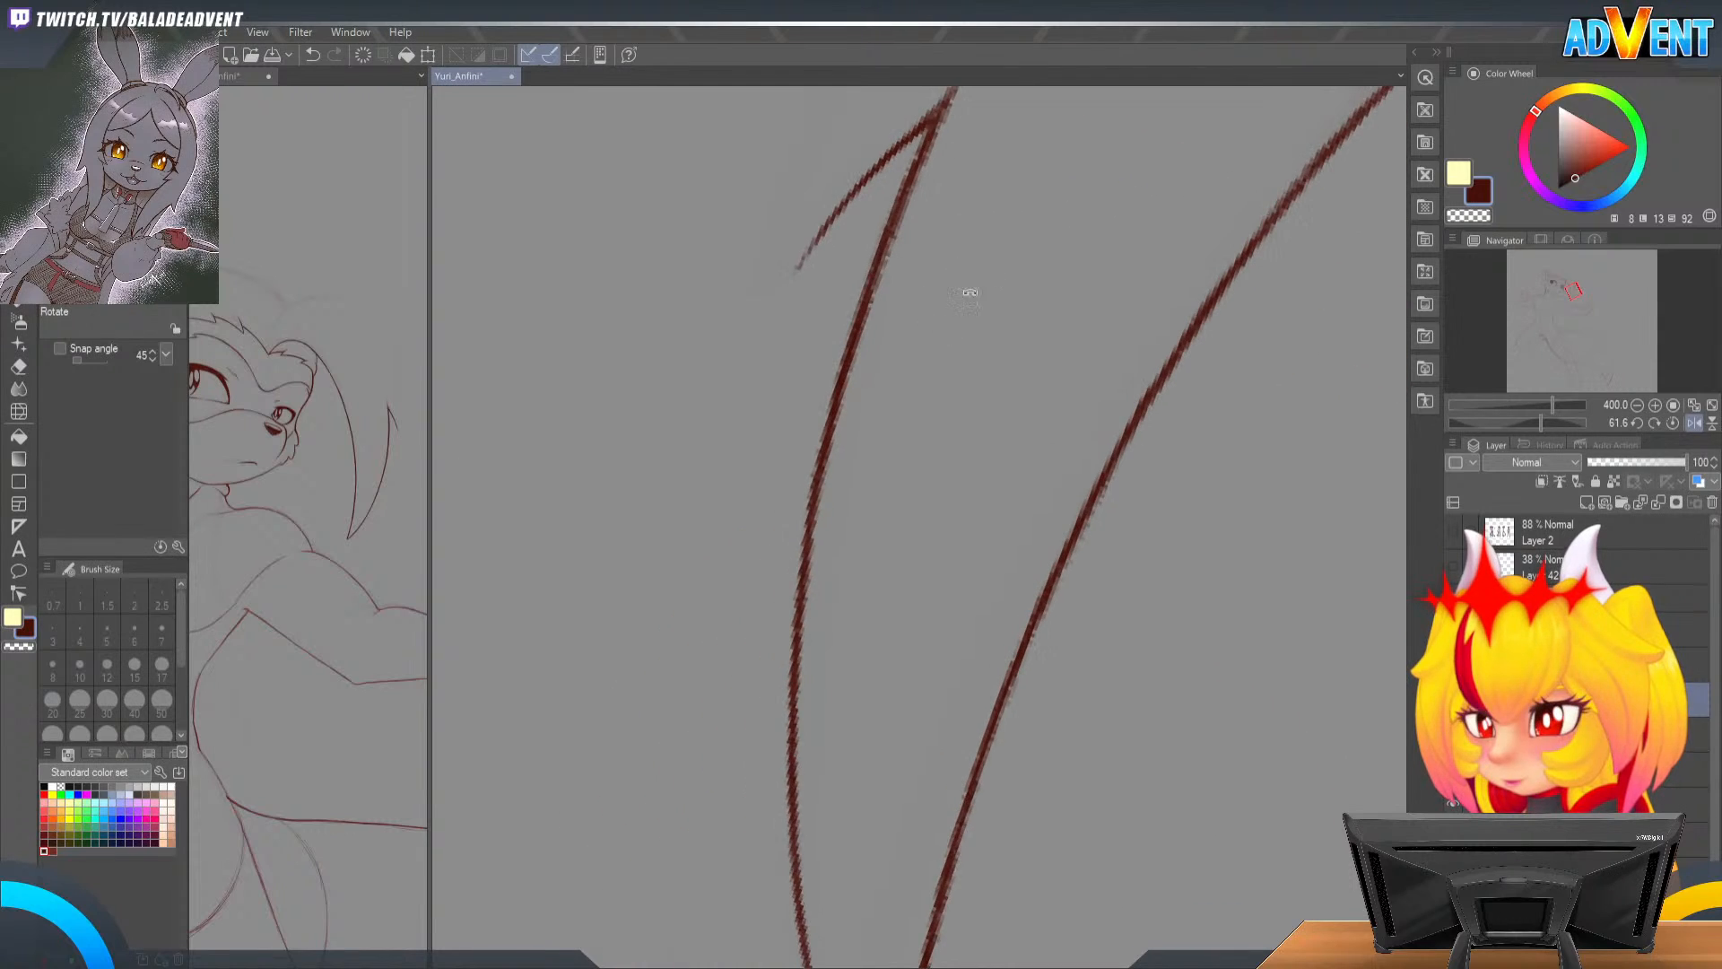
pyautogui.press('space')
pyautogui.moveTo(964, 229); pyautogui.dragTo(969, 419)
pyautogui.press('e')
pyautogui.moveTo(972, 239); pyautogui.dragTo(949, 261)
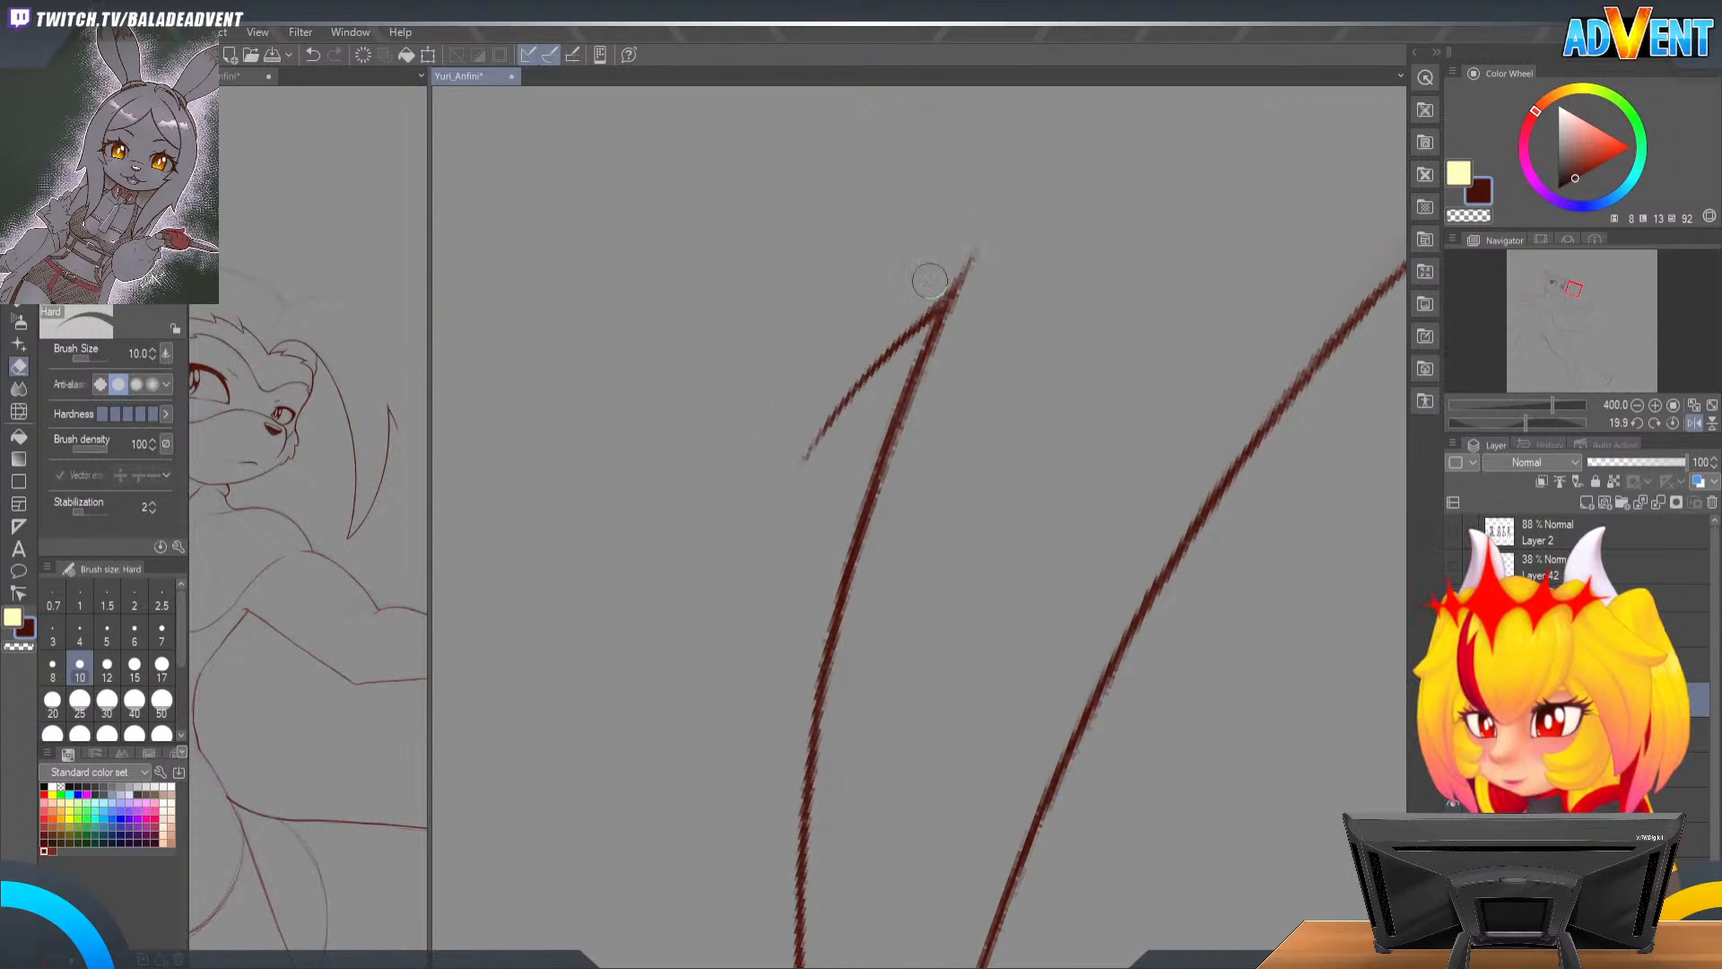
# Step: Examine the whole ear outline beside the face, including the upper part of its face-side curve
pyautogui.hotkey('ctrl', 'space')
pyautogui.moveTo(1050, 350); pyautogui.dragTo(1005, 350)
pyautogui.hotkey('shift', 'space')
pyautogui.moveTo(1172, 350); pyautogui.dragTo(1024, 280)
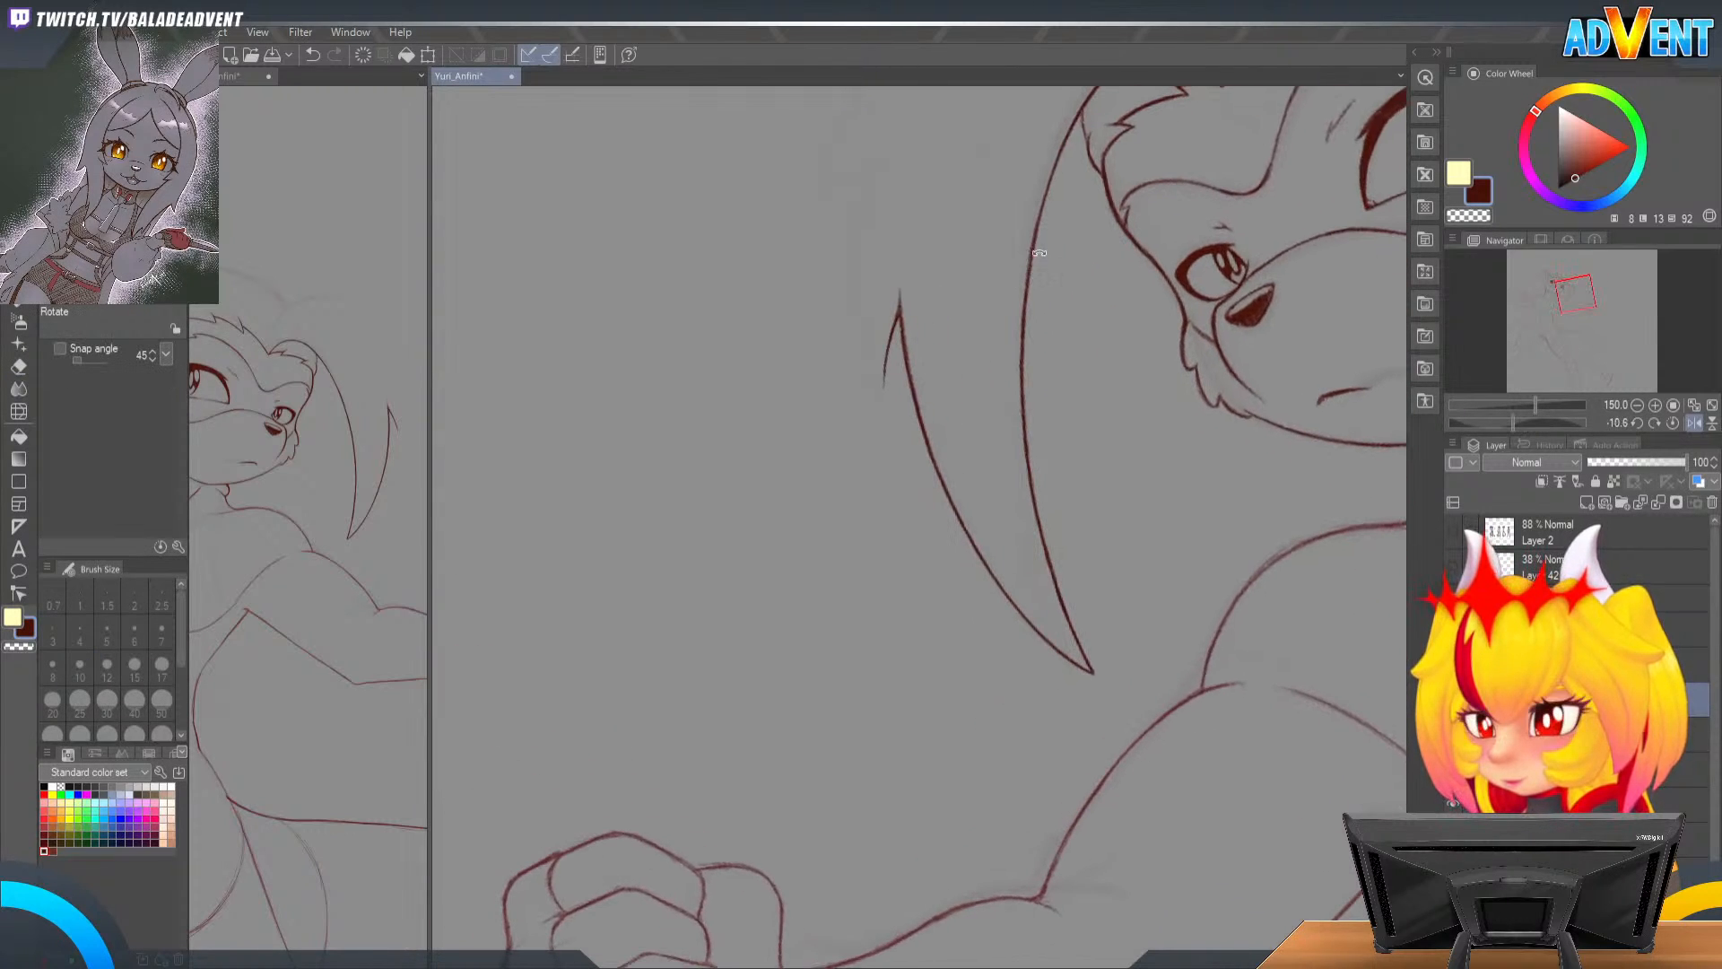
pyautogui.doubleClick(1089, 283)
pyautogui.moveTo(1089, 284); pyautogui.dragTo(1021, 450)
pyautogui.hotkey('ctrl', 'space')
pyautogui.click(955, 378)
pyautogui.click(992, 419)
pyautogui.moveTo(890, 419); pyautogui.dragTo(946, 440)
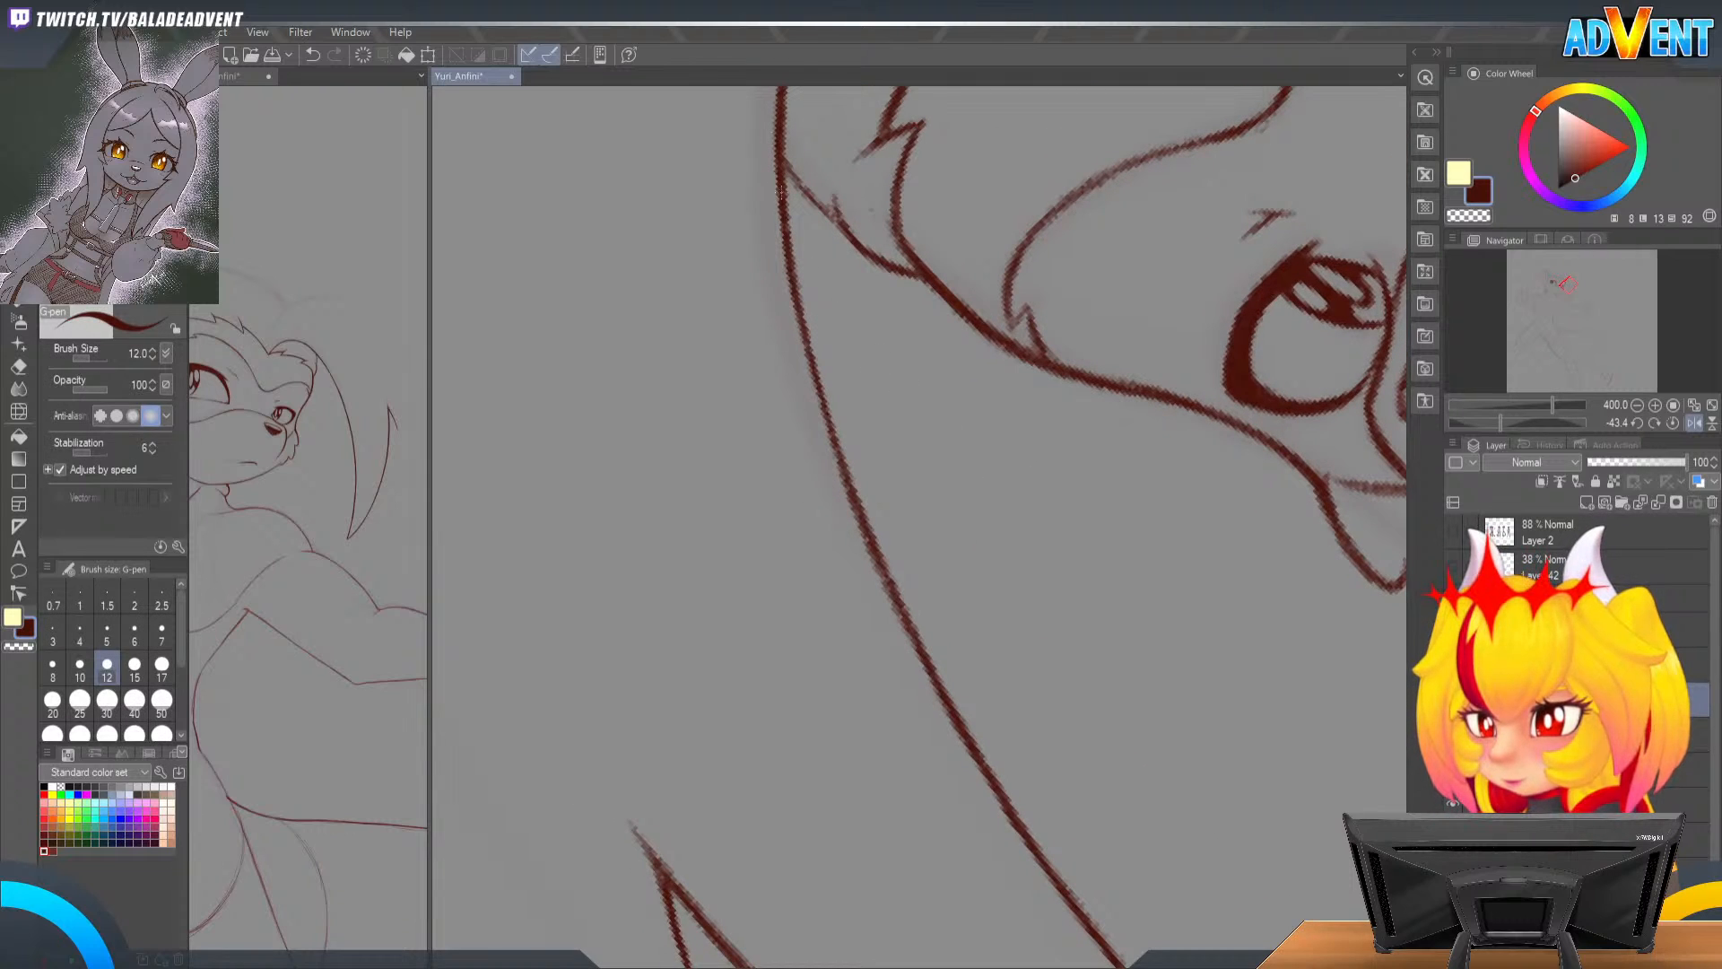
# Step: Try to restroke the upper part of the ear's face-side curve below the fur tufts, undoing both strokes
pyautogui.press('p')
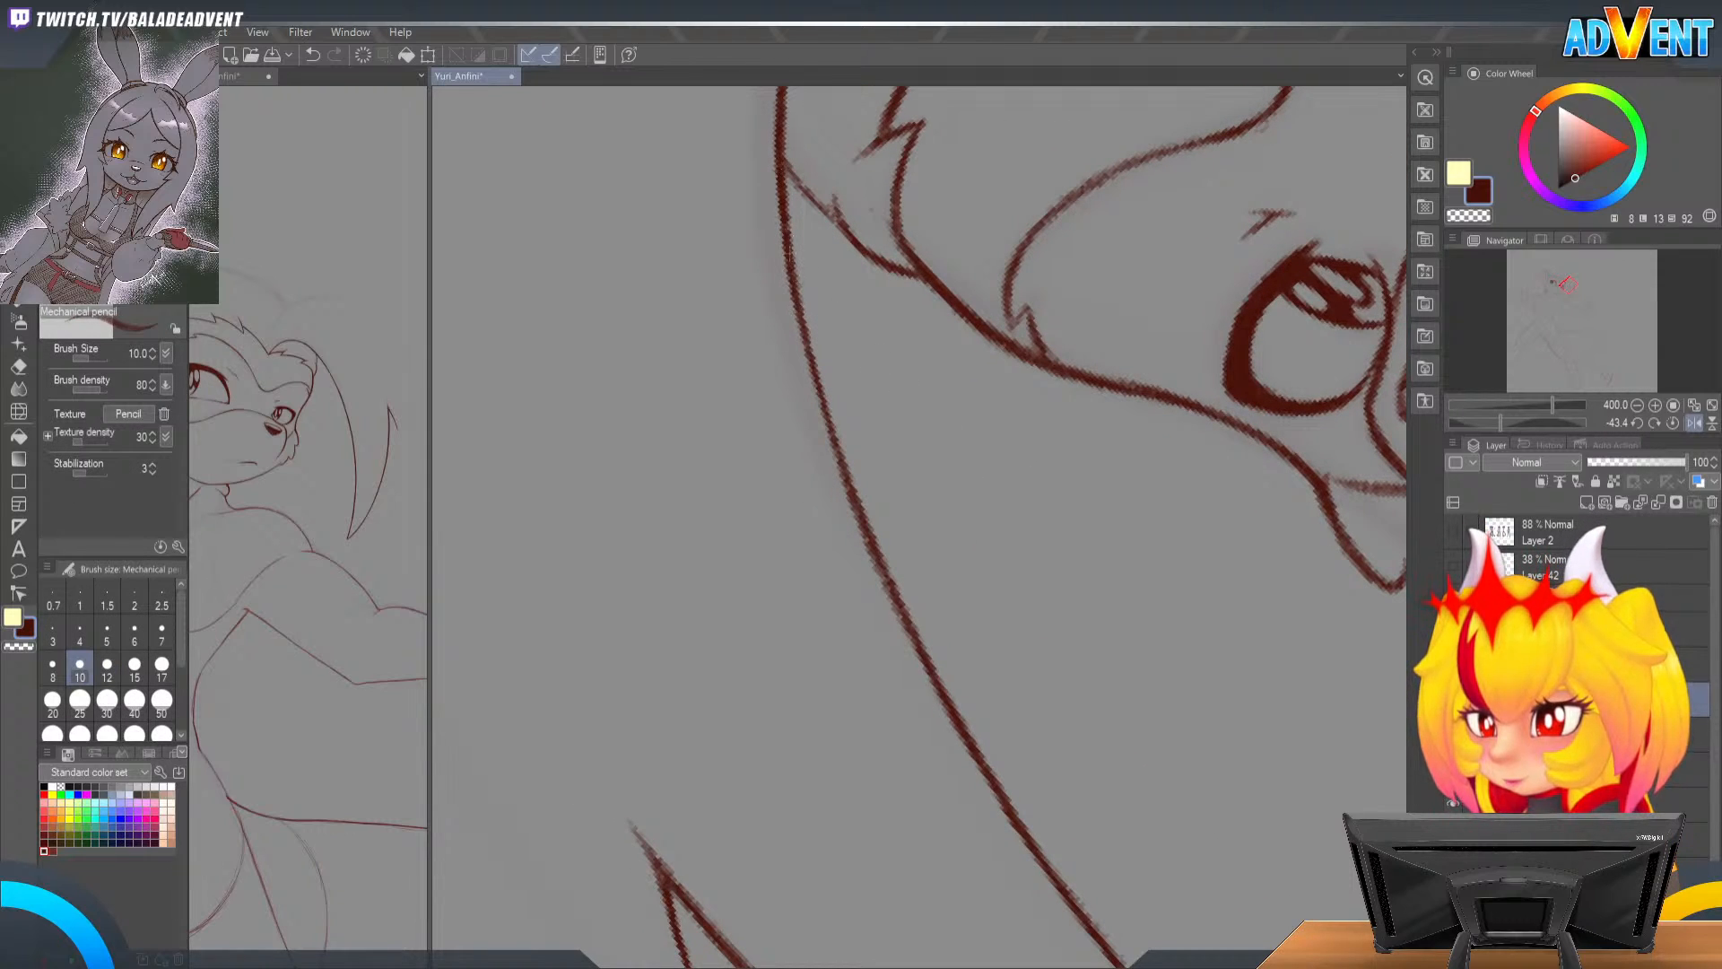
pyautogui.moveTo(796, 305); pyautogui.dragTo(842, 480)
pyautogui.hotkey('ctrl', 'z')
pyautogui.moveTo(792, 262); pyautogui.dragTo(851, 511)
pyautogui.hotkey('ctrl', 'z')
# Step: Compare the inked ear outline with the head and the faint sketch arc above it
pyautogui.hotkey('shift', 'space')
pyautogui.moveTo(959, 345); pyautogui.dragTo(1125, 504)
pyautogui.hotkey('ctrl', 'space')
pyautogui.moveTo(1059, 564); pyautogui.dragTo(1131, 513)
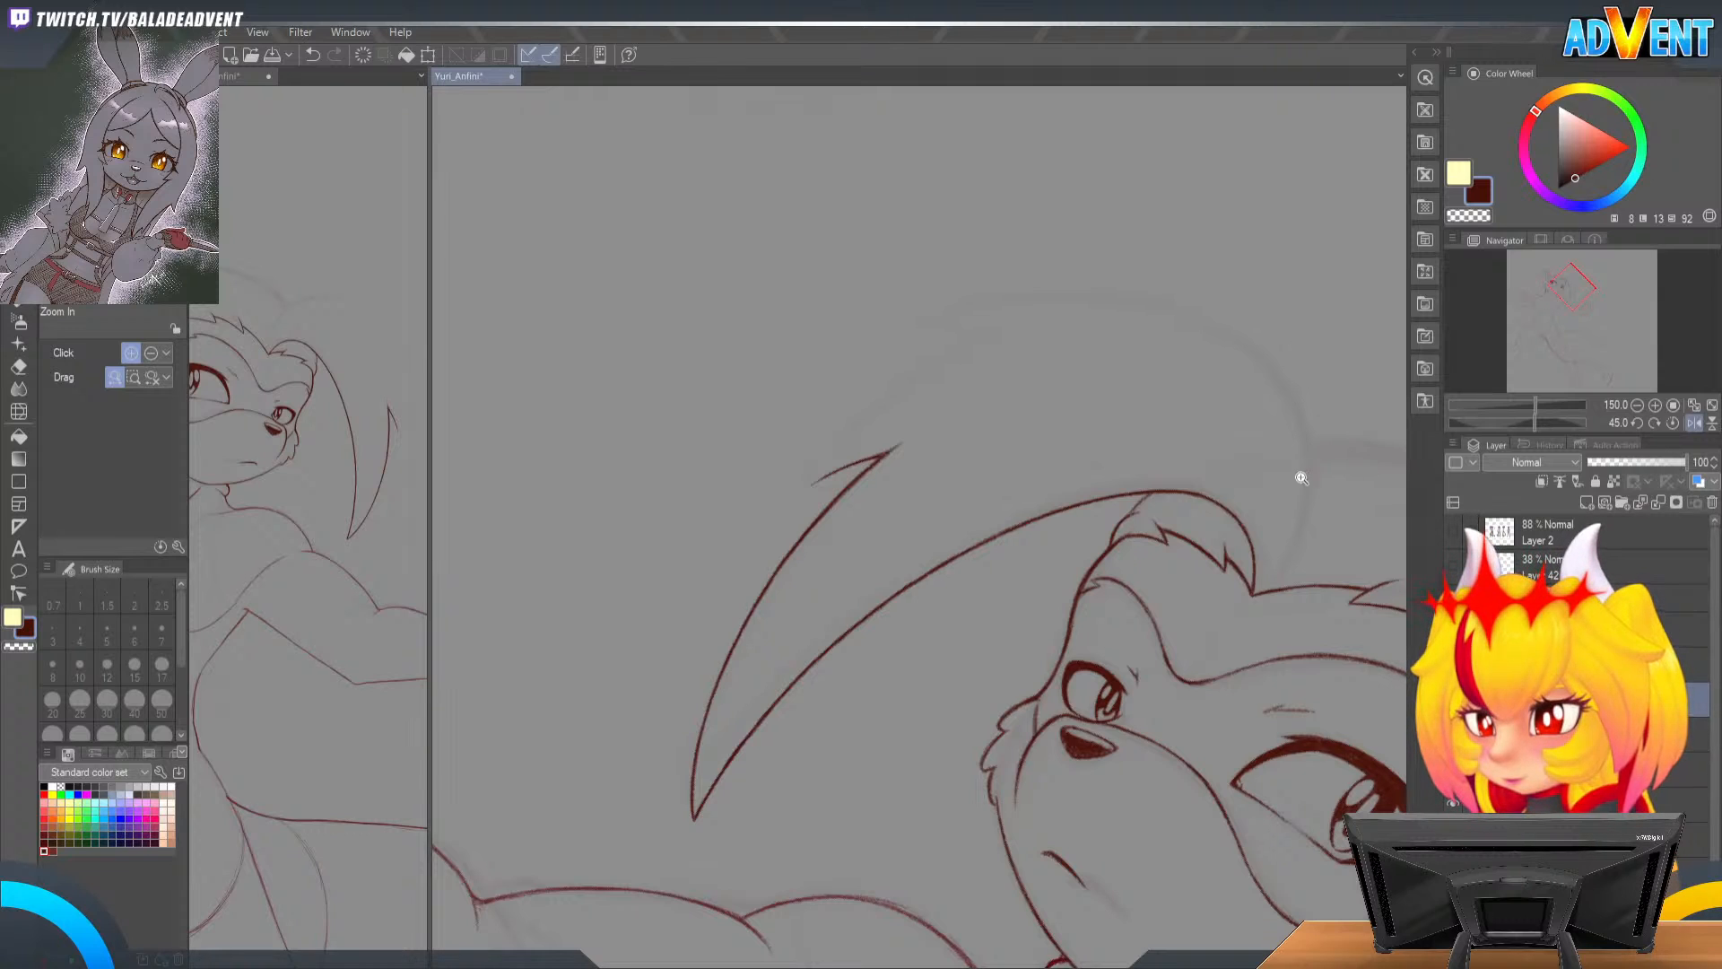
pyautogui.press('r')
pyautogui.moveTo(885, 622); pyautogui.dragTo(974, 441)
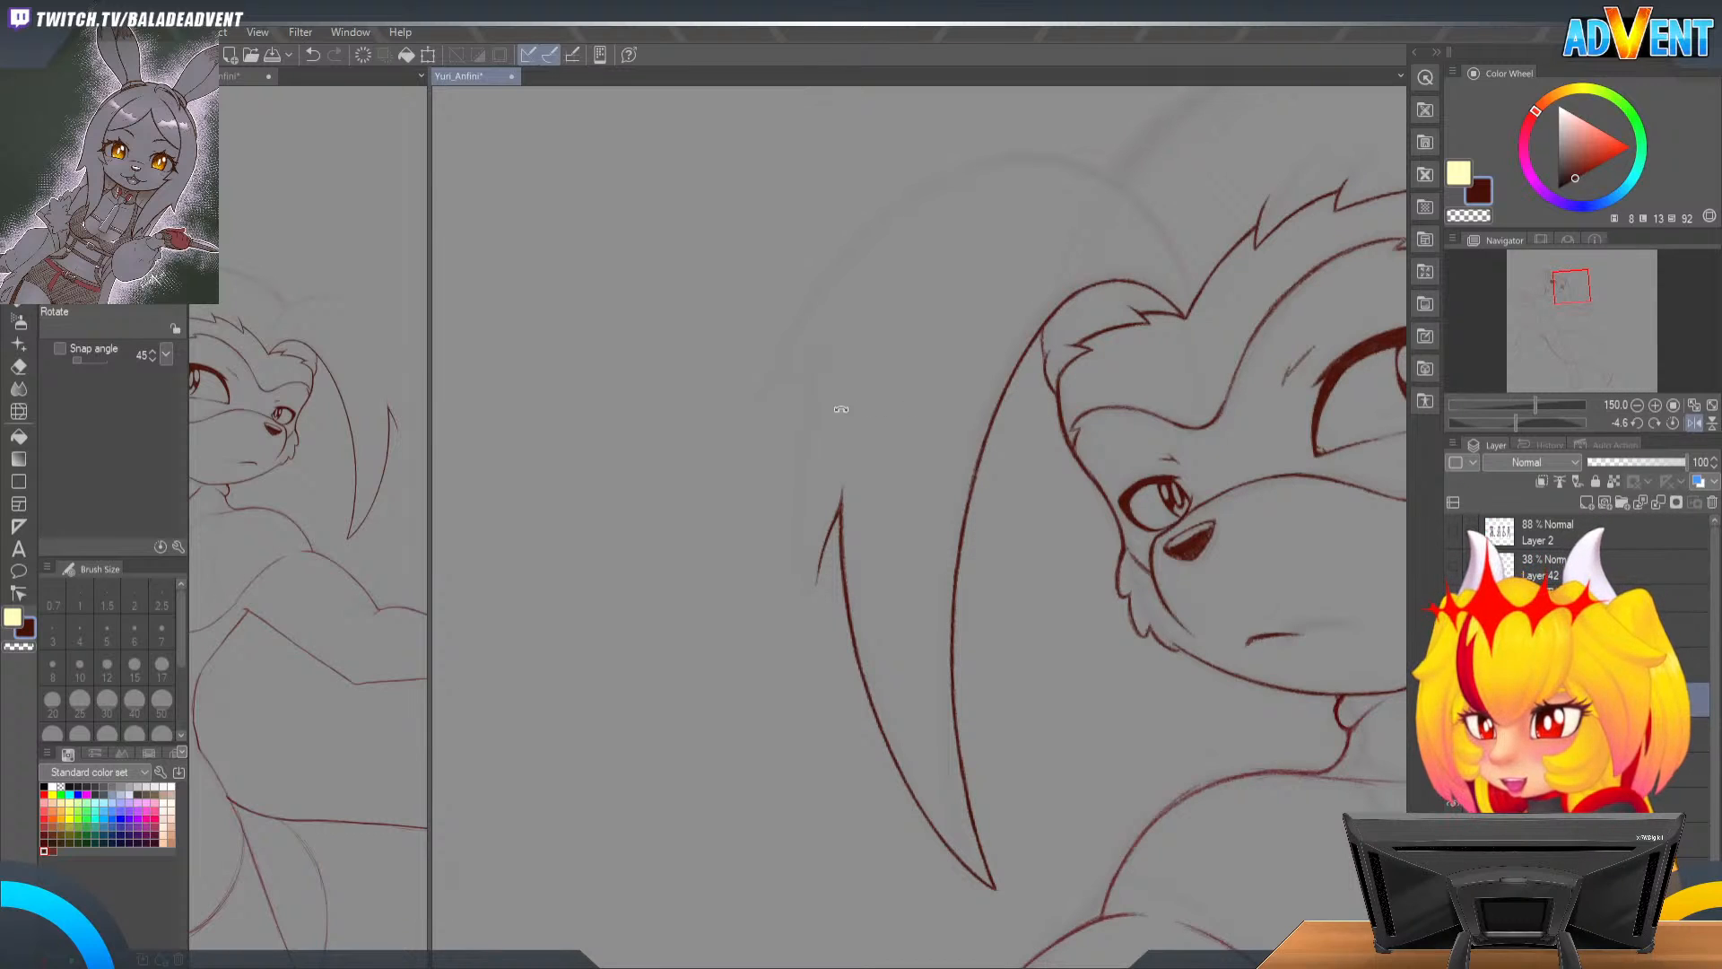
# Step: Draw the ear's upper outer edge from its base at the head along the faint sketch arc with the size 10 Mechanical pencil
pyautogui.moveTo(905, 446); pyautogui.dragTo(850, 521)
pyautogui.moveTo(1072, 481); pyautogui.dragTo(1128, 503)
pyautogui.hotkey('ctrl', '@')
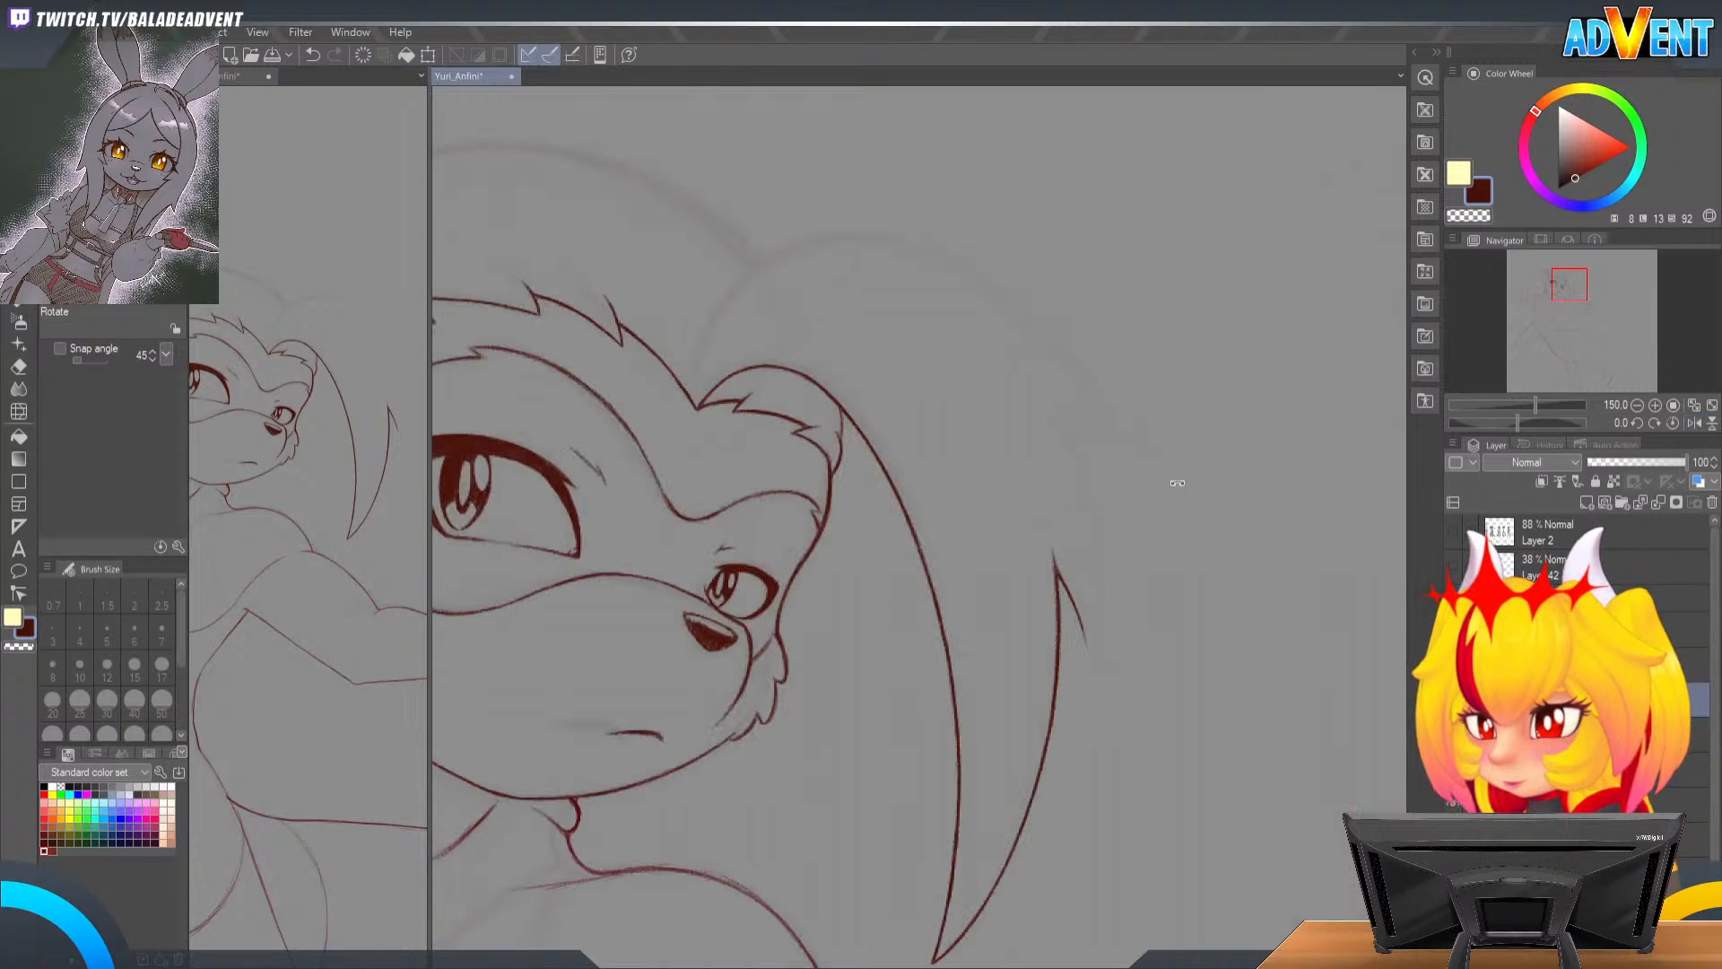
pyautogui.press('/')
pyautogui.moveTo(711, 338); pyautogui.dragTo(880, 446)
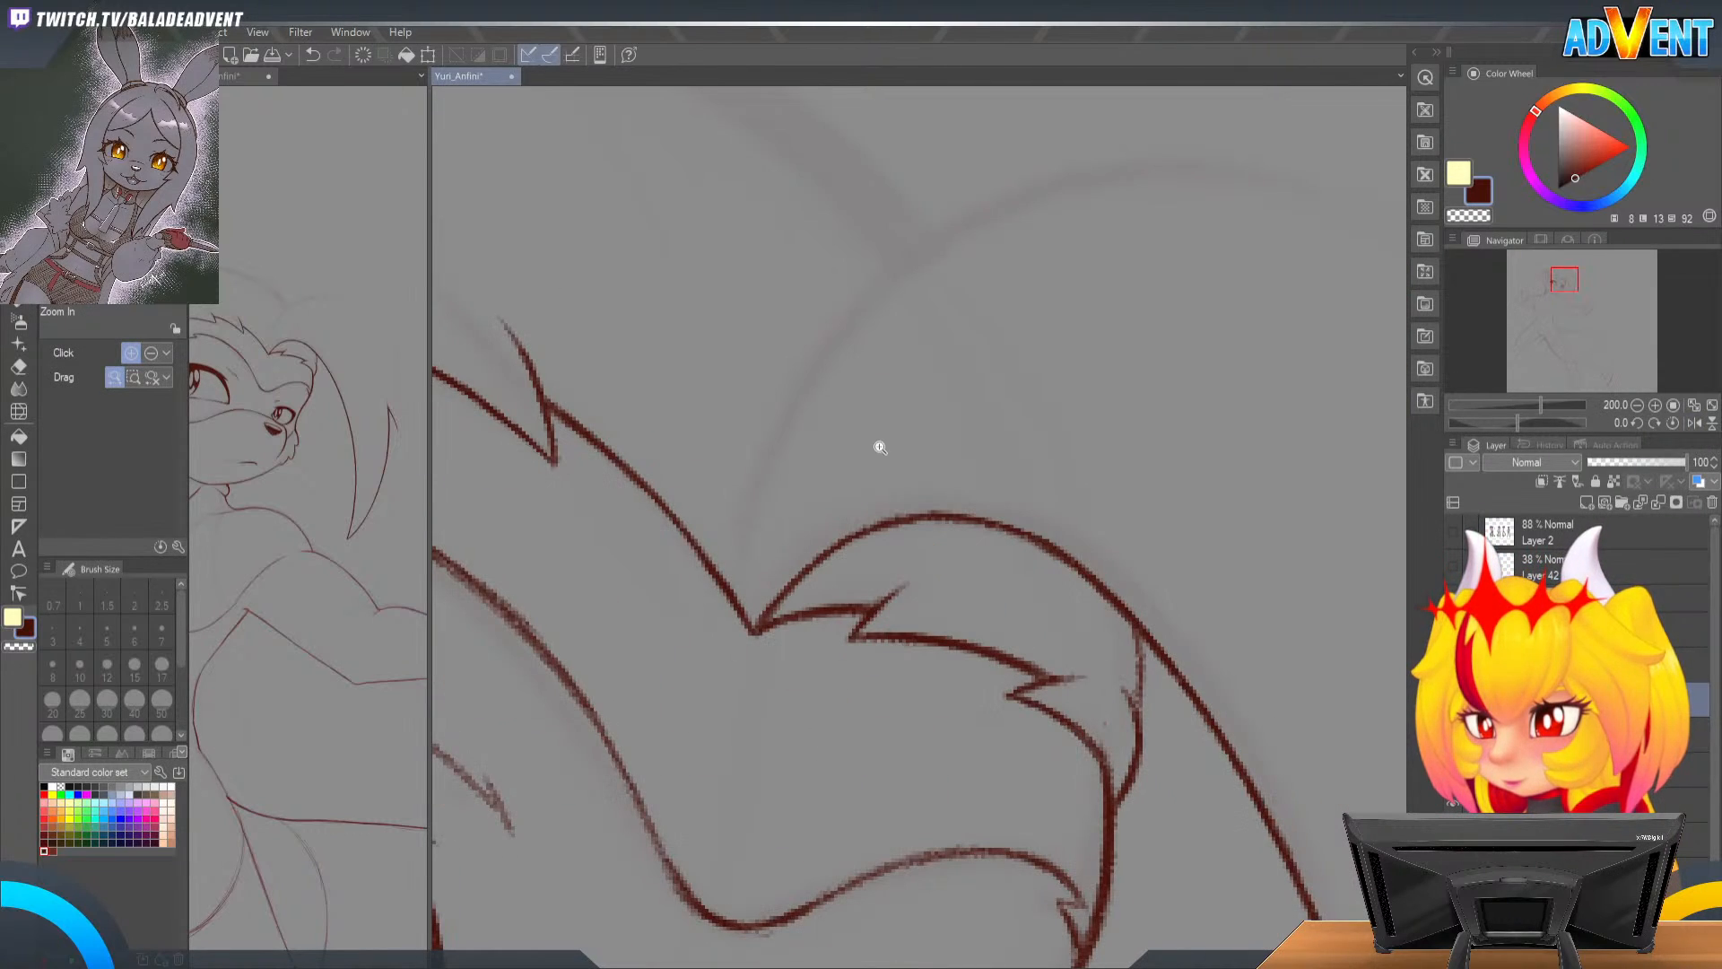
pyautogui.hotkey('ctrl', 'z')
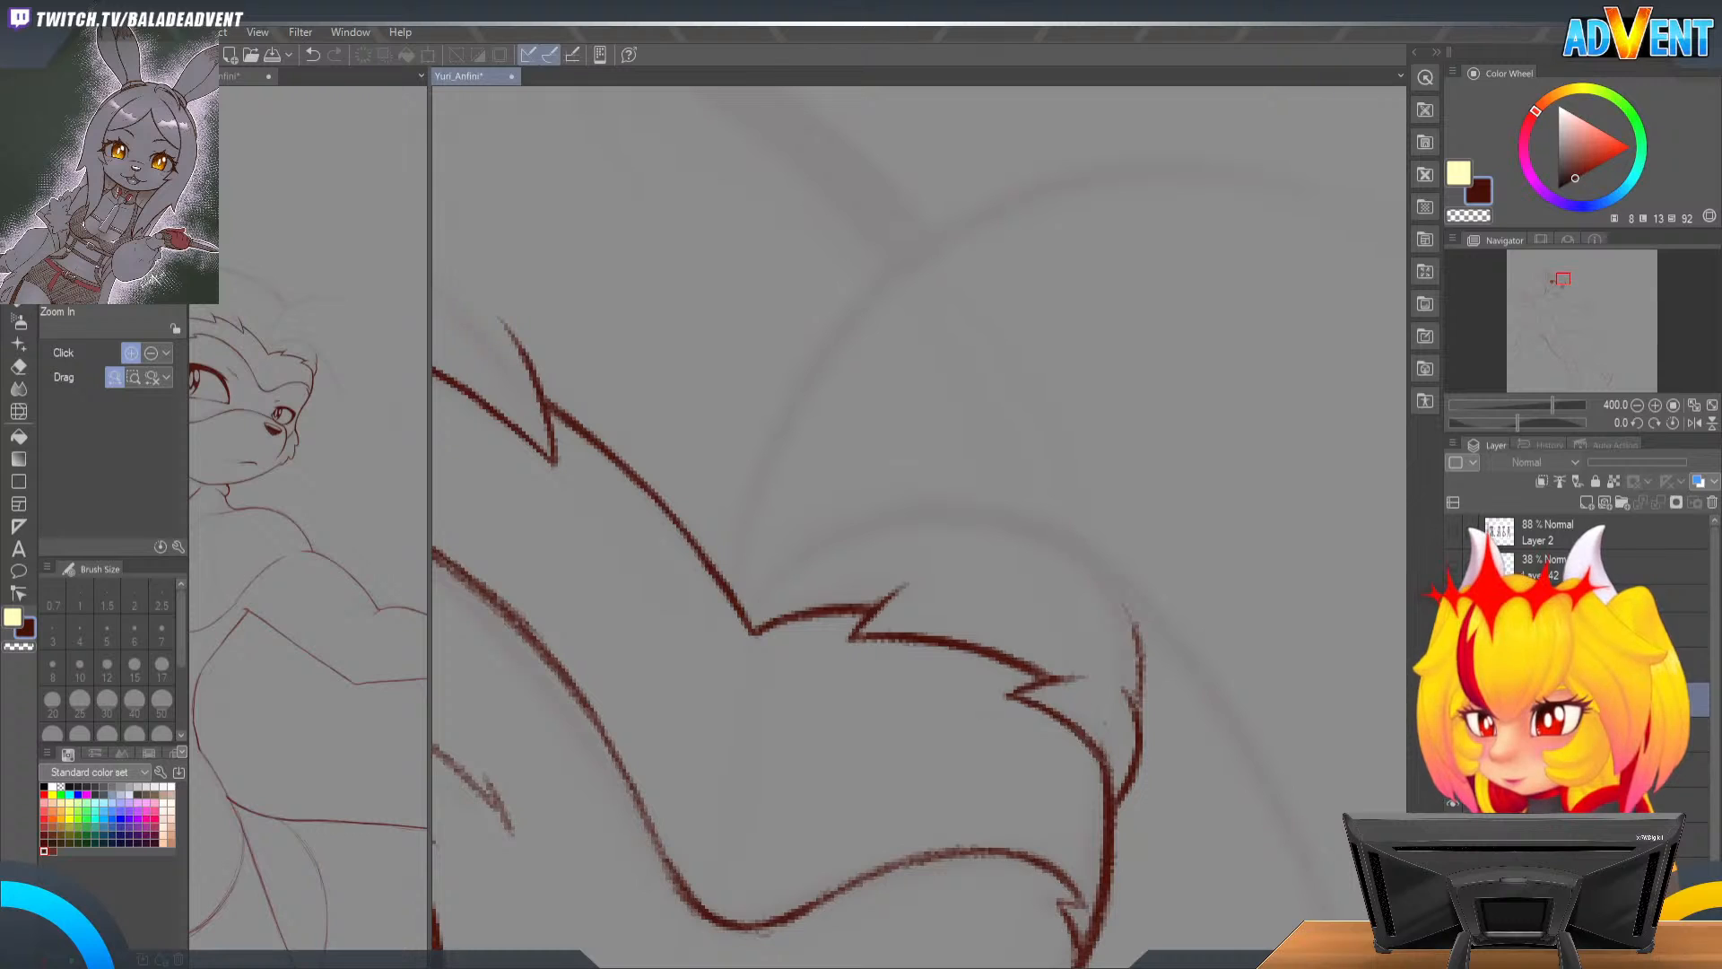
pyautogui.hotkey('ctrl', 'y')
pyautogui.press('p')
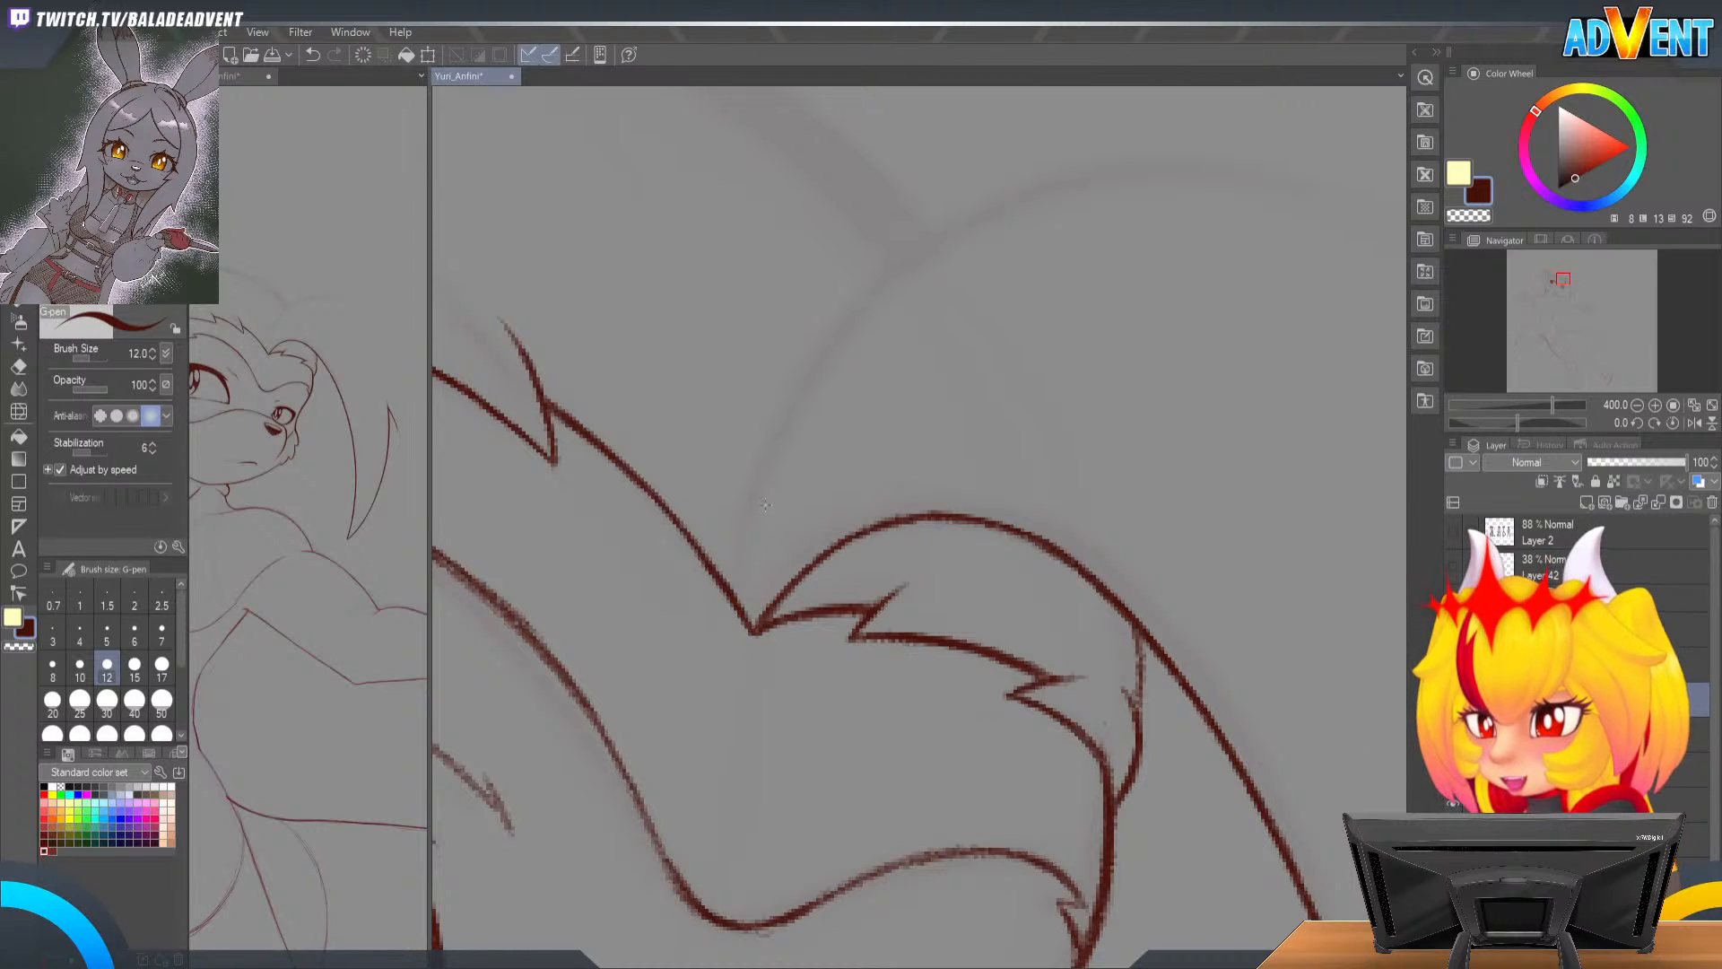
pyautogui.press('p')
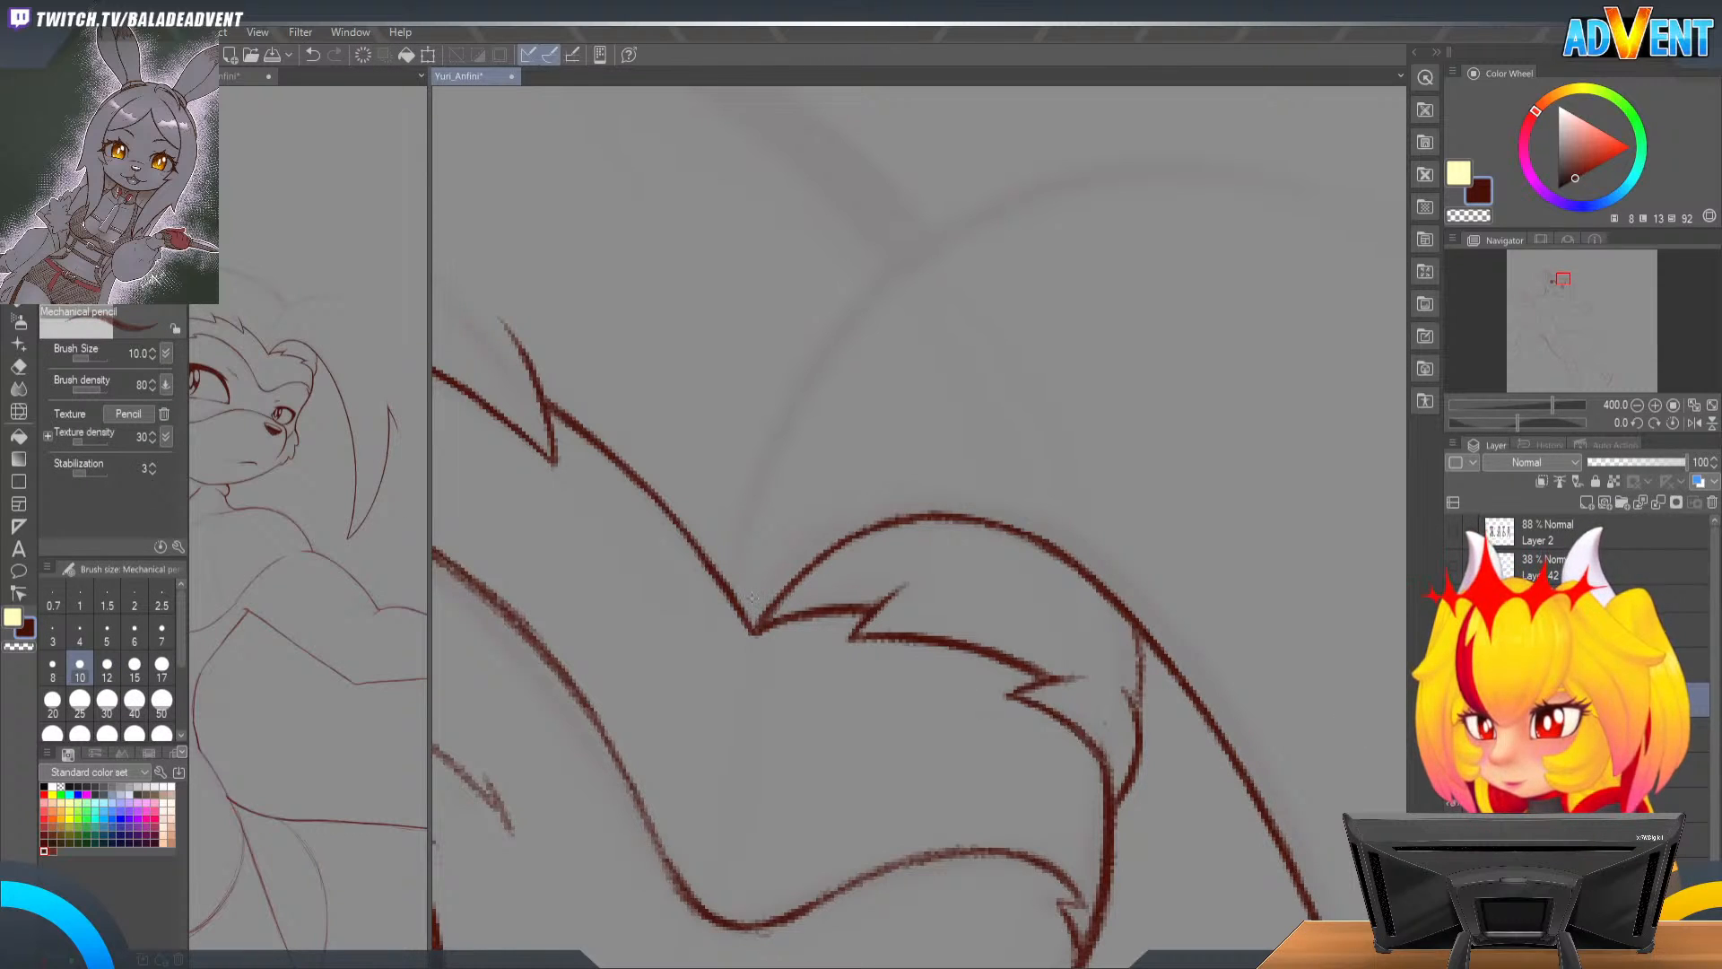
pyautogui.moveTo(752, 594); pyautogui.dragTo(759, 464)
pyautogui.moveTo(754, 538)
pyautogui.mouseDown()
pyautogui.moveTo(815, 348)
pyautogui.moveTo(1032, 184)
pyautogui.mouseUp()
pyautogui.moveTo(888, 280); pyautogui.dragTo(1020, 194)
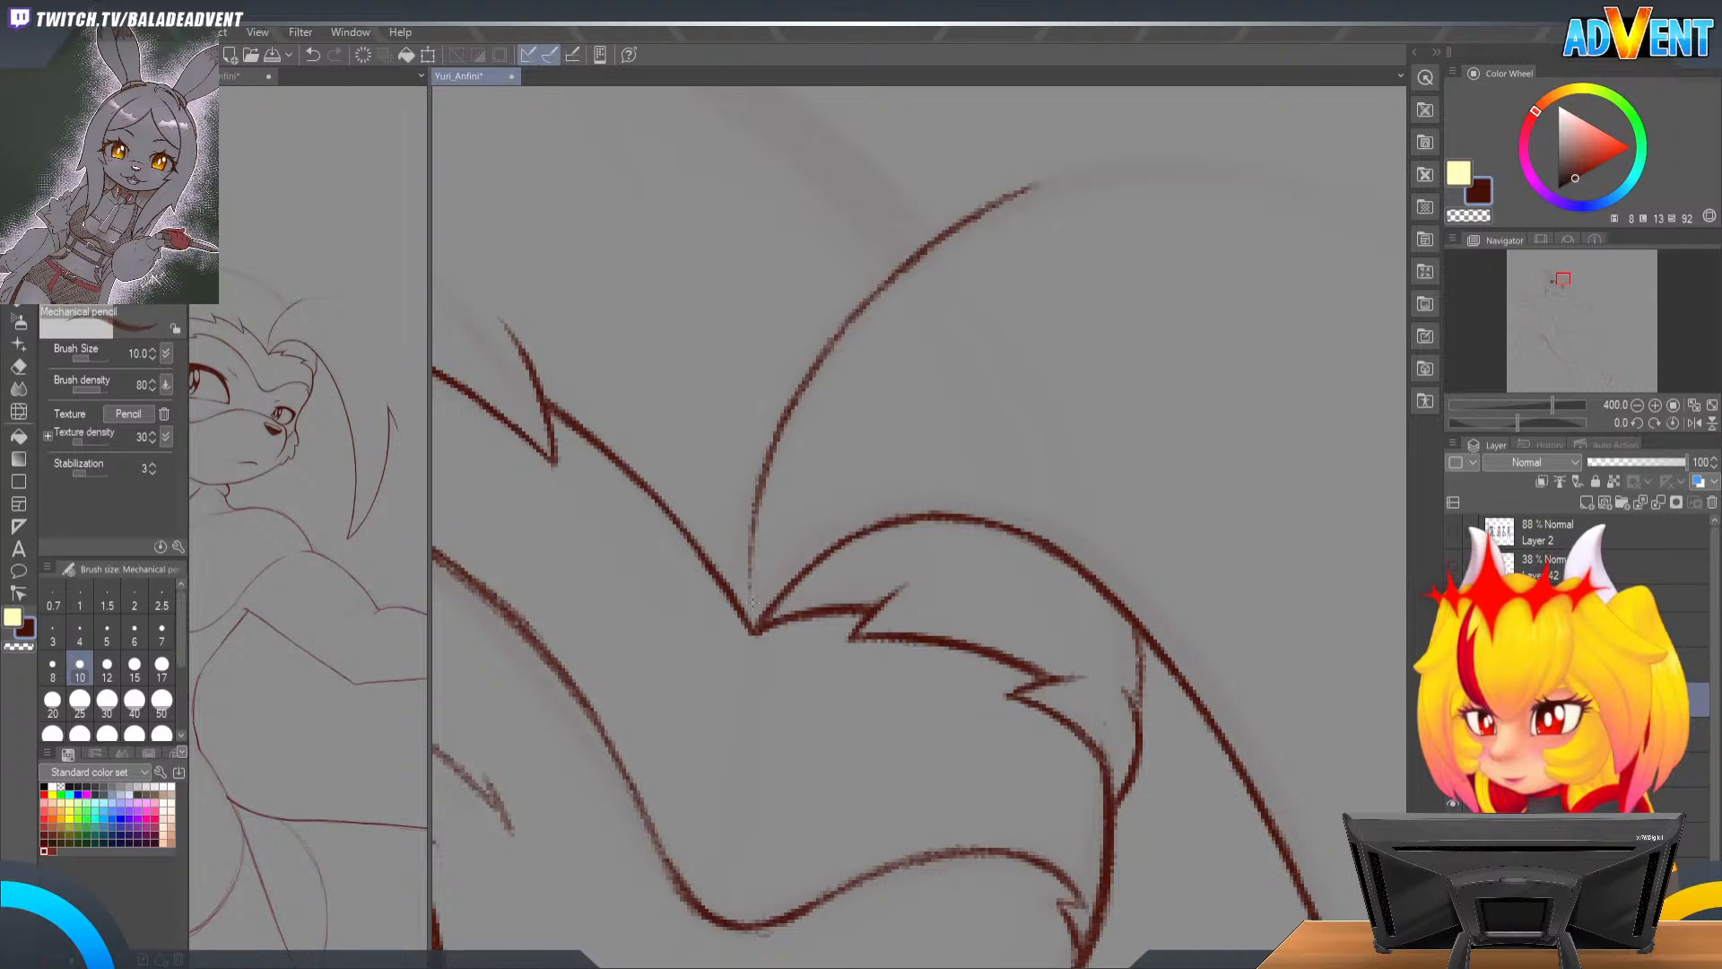
pyautogui.moveTo(758, 509); pyautogui.dragTo(787, 420)
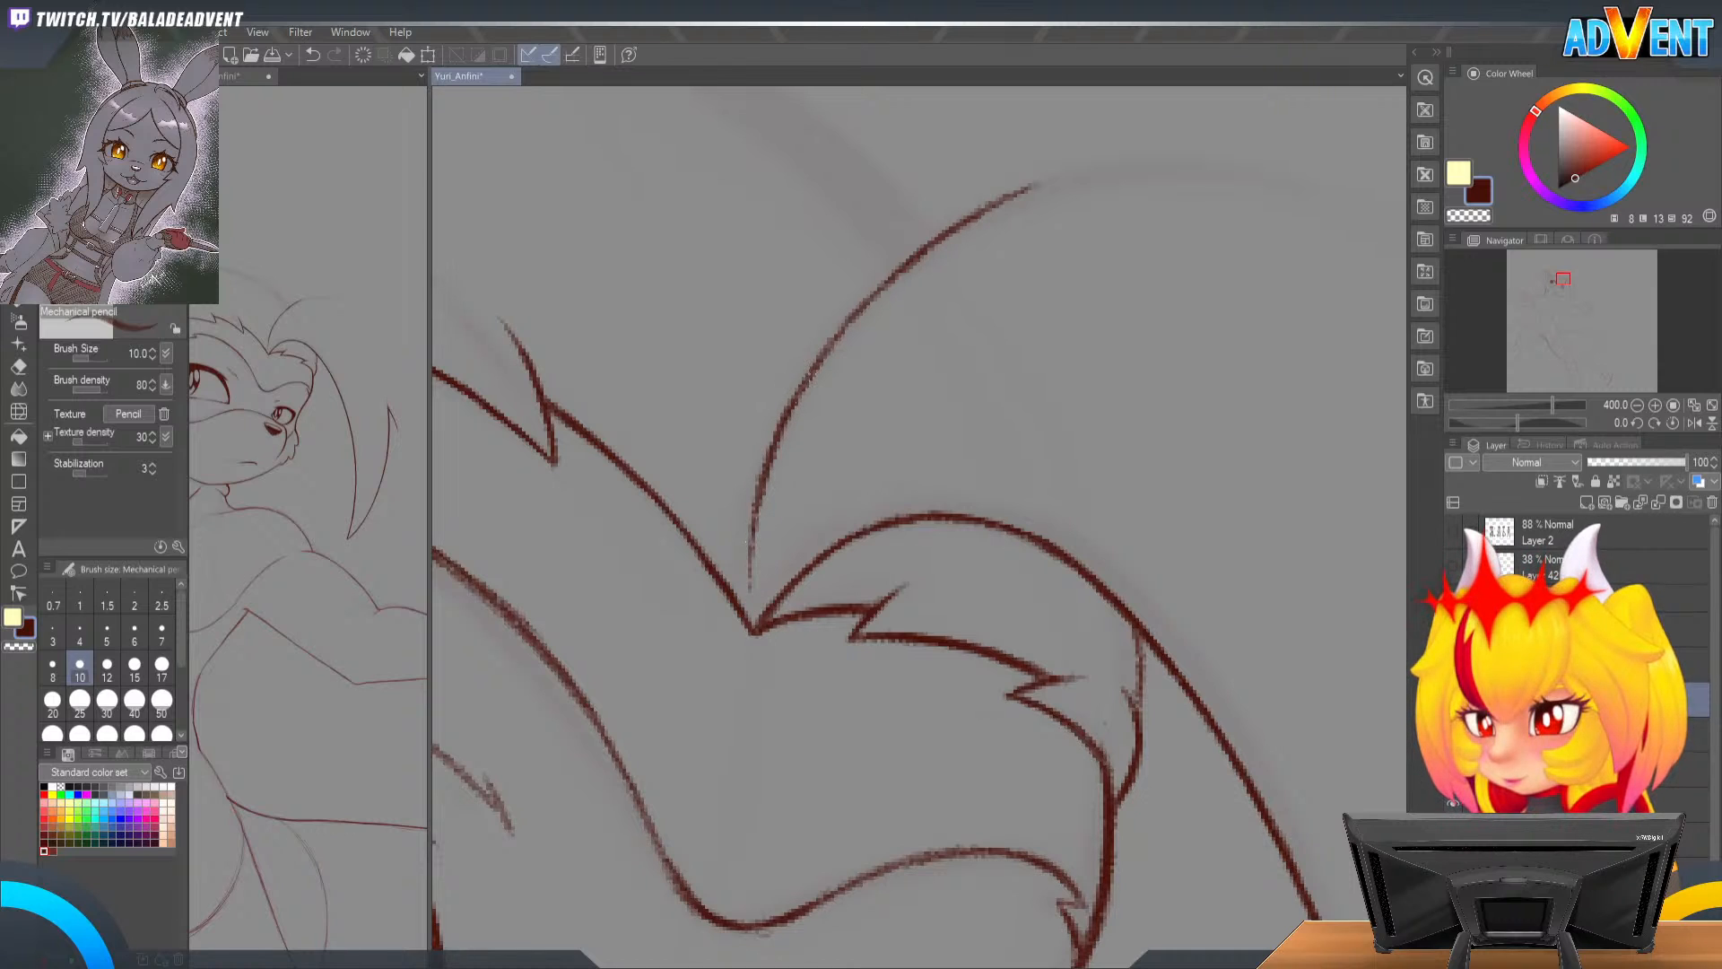
pyautogui.moveTo(815, 358); pyautogui.dragTo(948, 238)
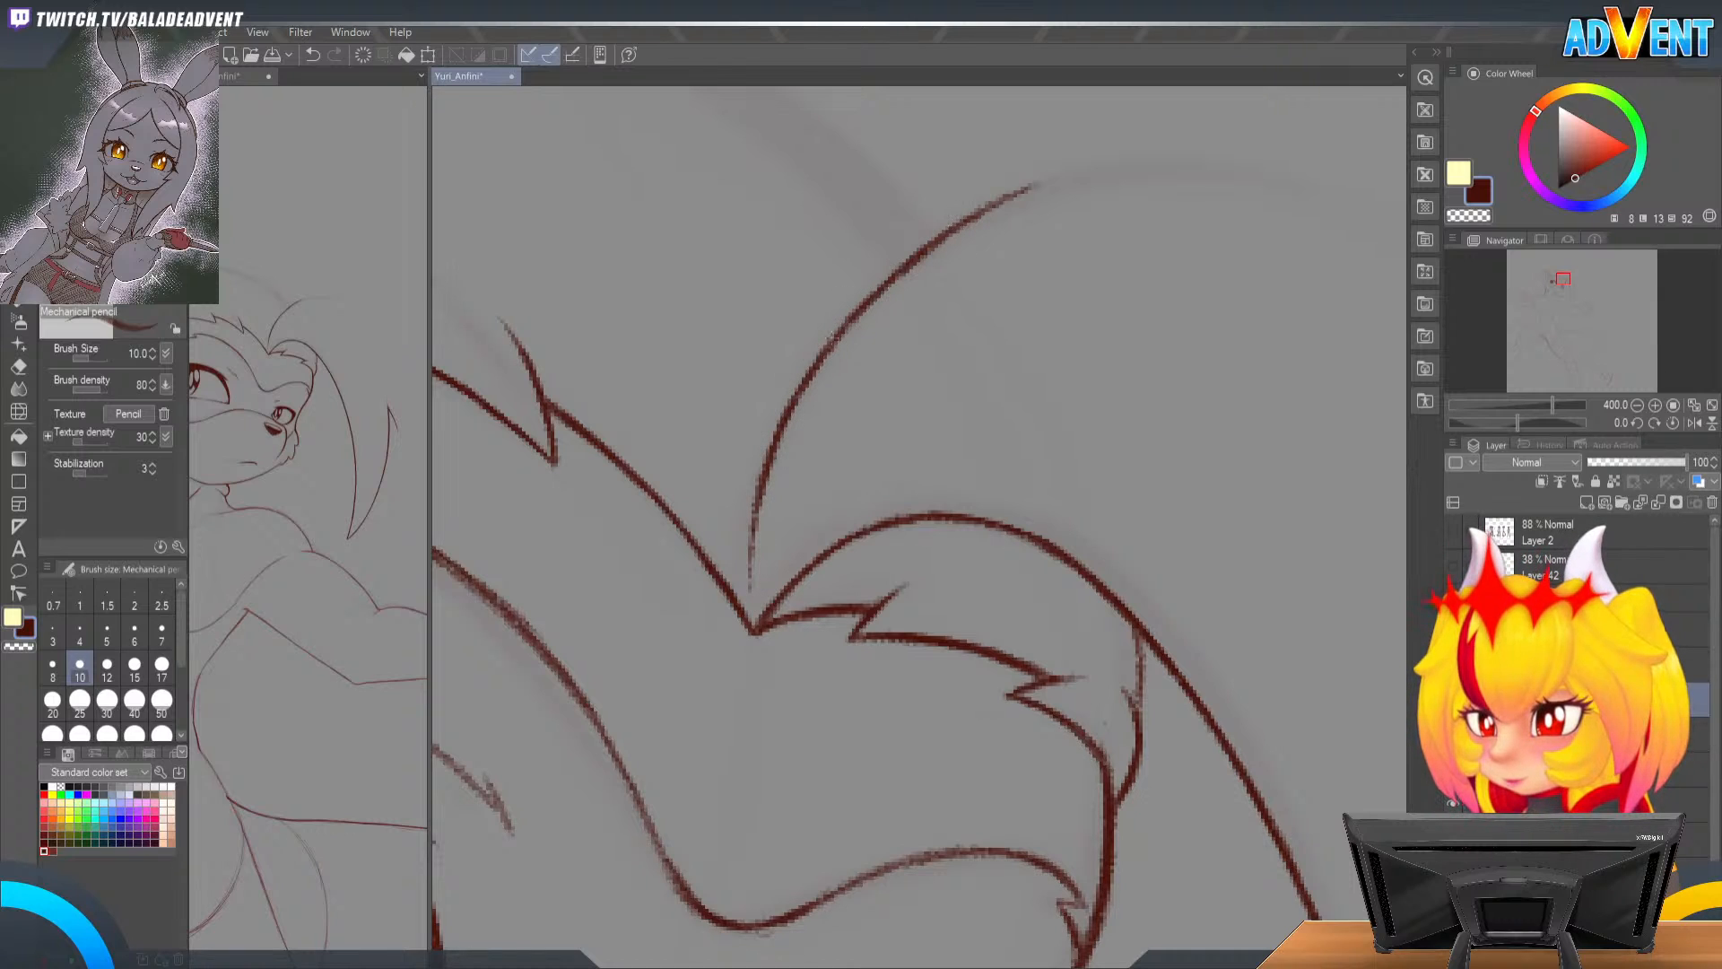
# Step: Extend the ear's outer edge a short way further along the sketch curve and darken the added end
pyautogui.press('r')
pyautogui.moveTo(994, 809); pyautogui.dragTo(1142, 508)
pyautogui.moveTo(712, 308); pyautogui.dragTo(845, 440)
pyautogui.press('p')
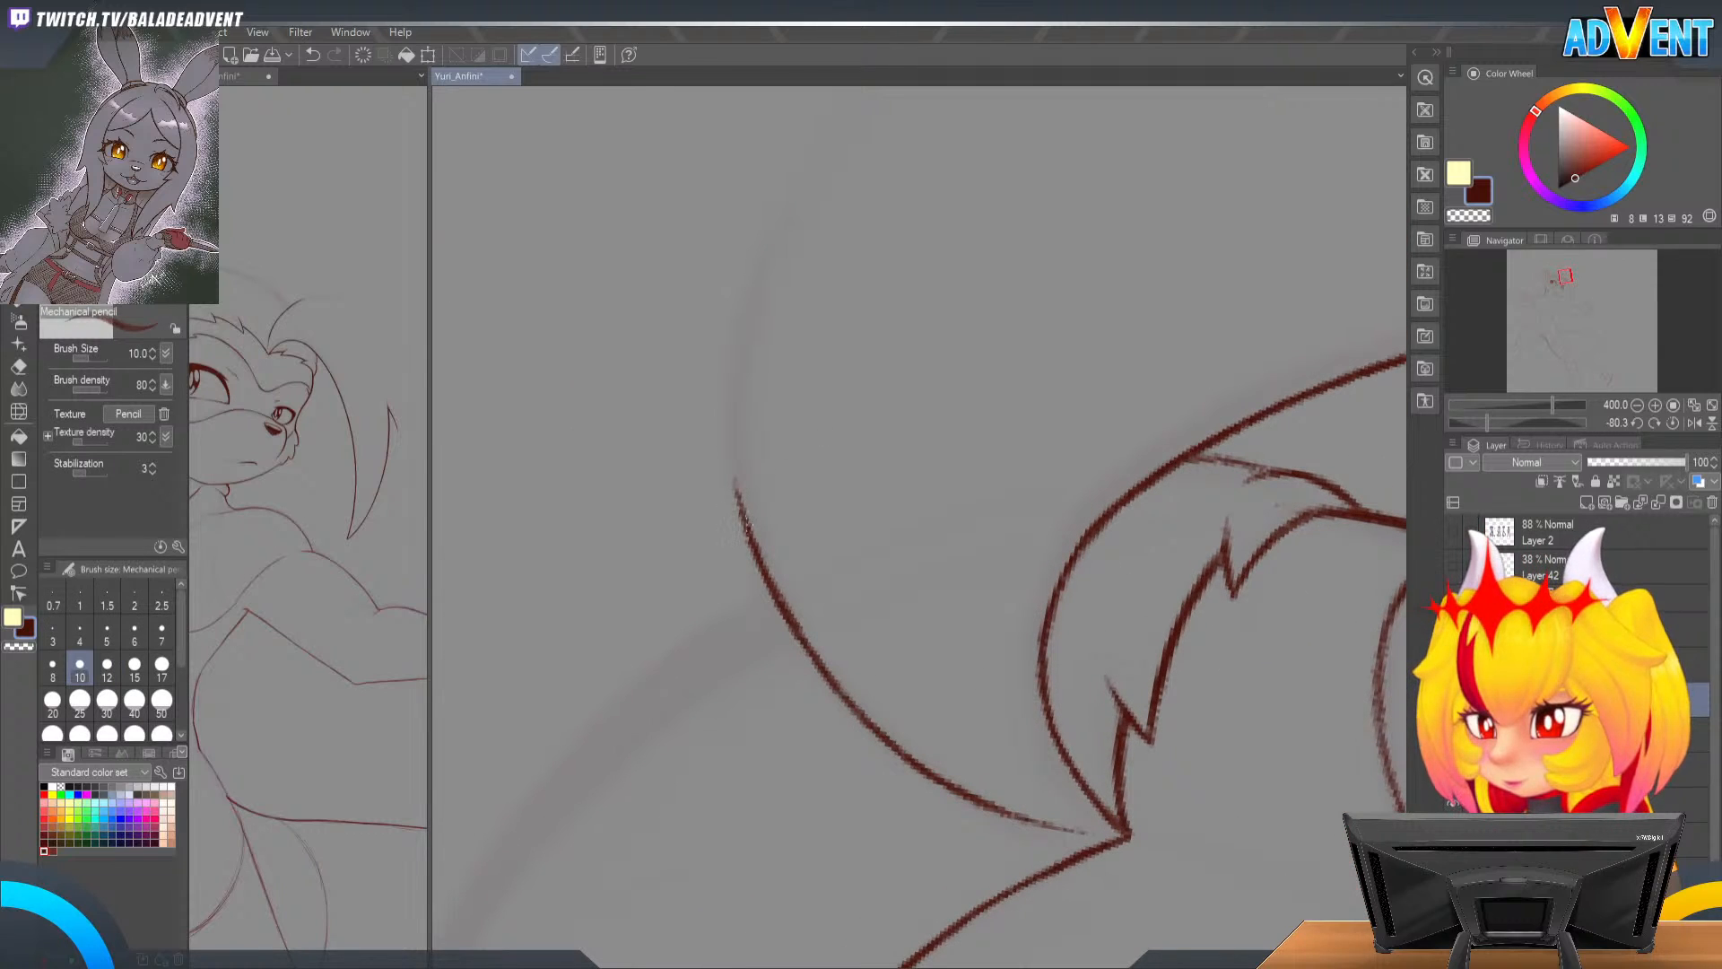
pyautogui.moveTo(773, 597); pyautogui.dragTo(729, 377)
pyautogui.moveTo(740, 484); pyautogui.dragTo(726, 396)
pyautogui.moveTo(736, 486); pyautogui.dragTo(722, 387)
# Step: Raise the rough sketch layer's opacity to 38% and make the line-art layer active again
pyautogui.moveTo(769, 527); pyautogui.dragTo(570, 593)
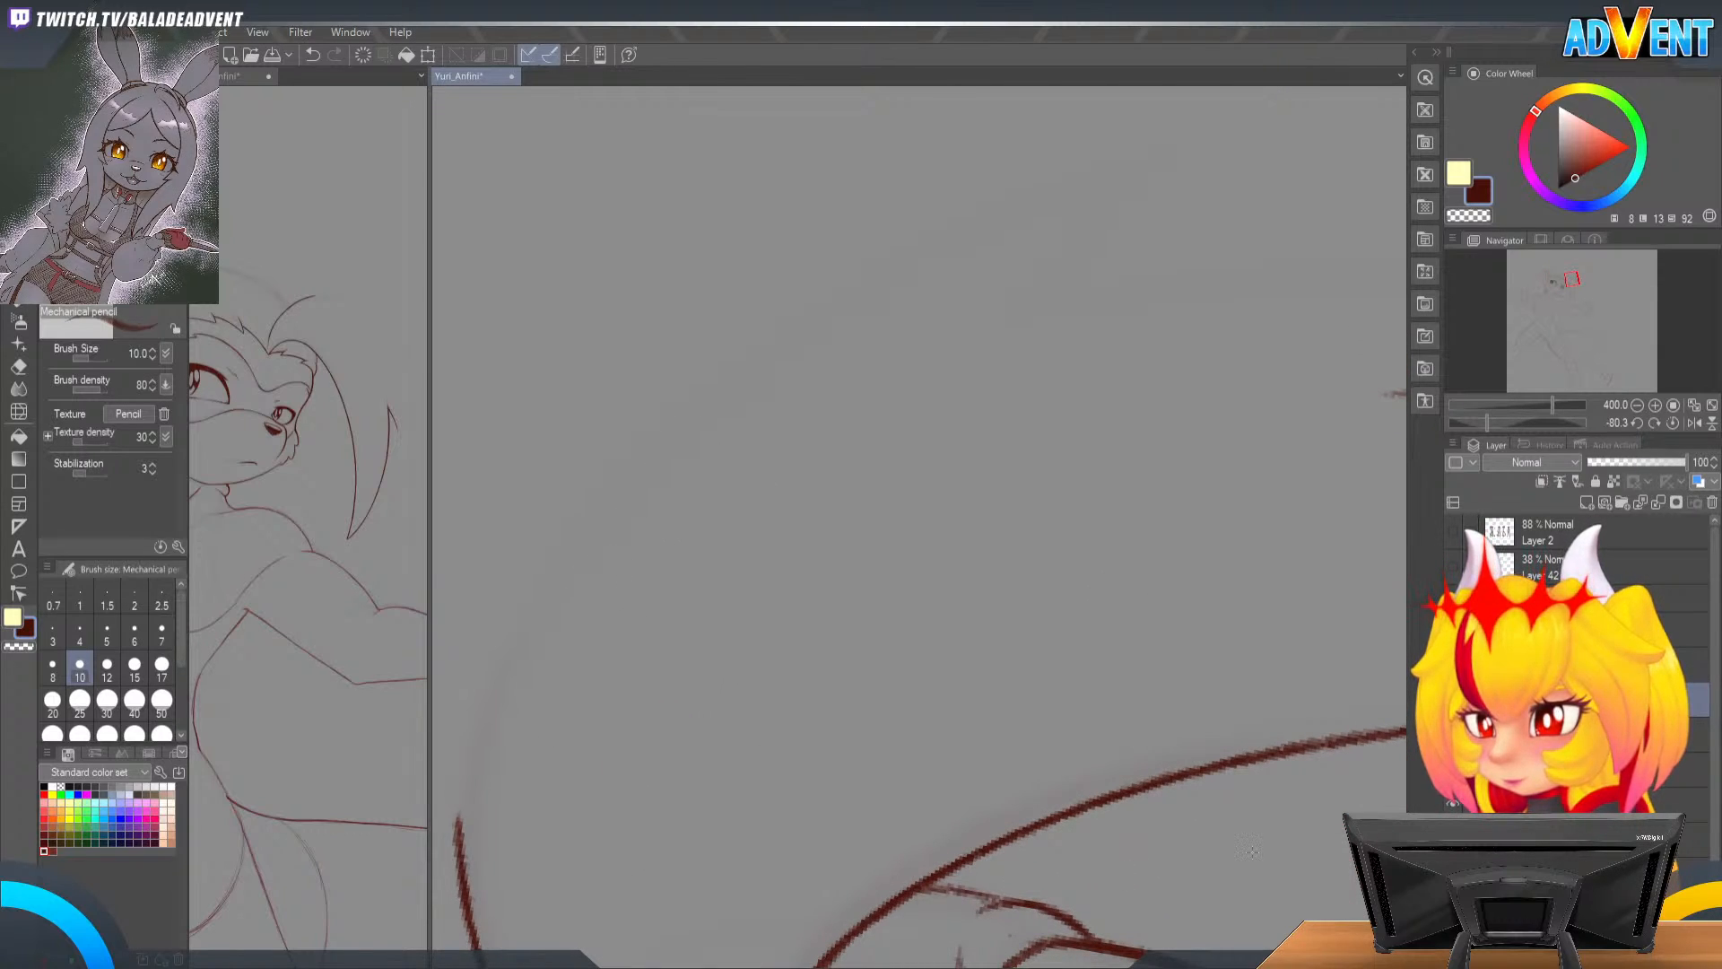
pyautogui.click(1600, 462)
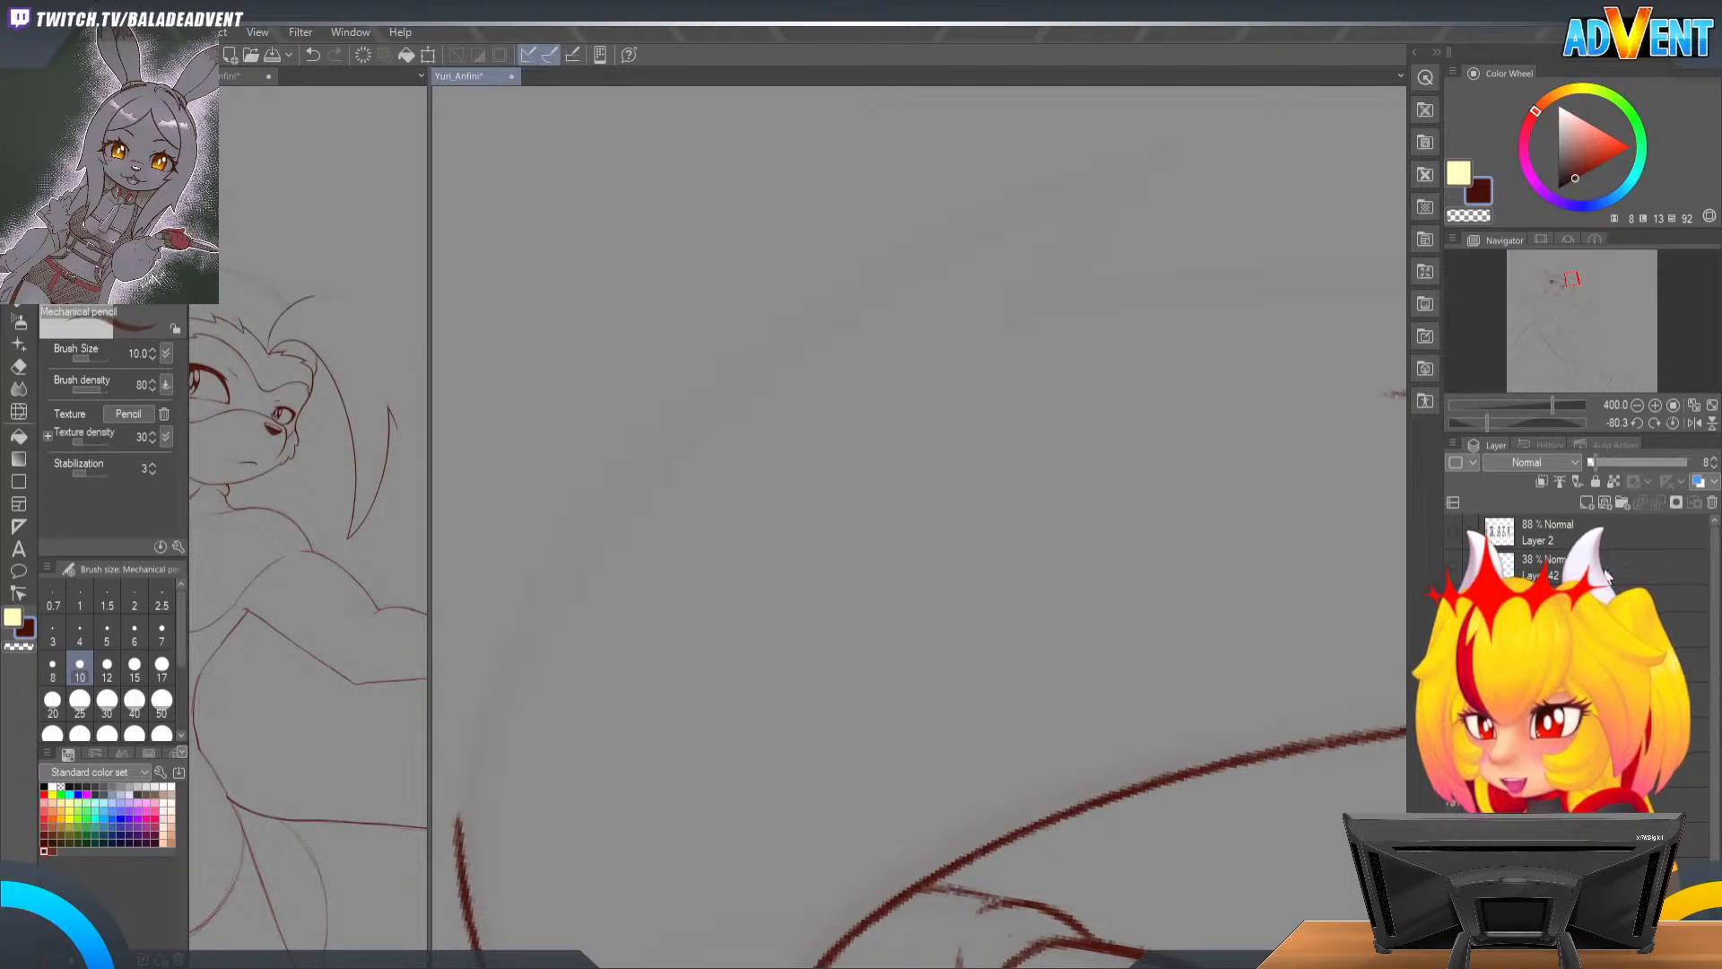
pyautogui.moveTo(1601, 465); pyautogui.dragTo(1615, 469)
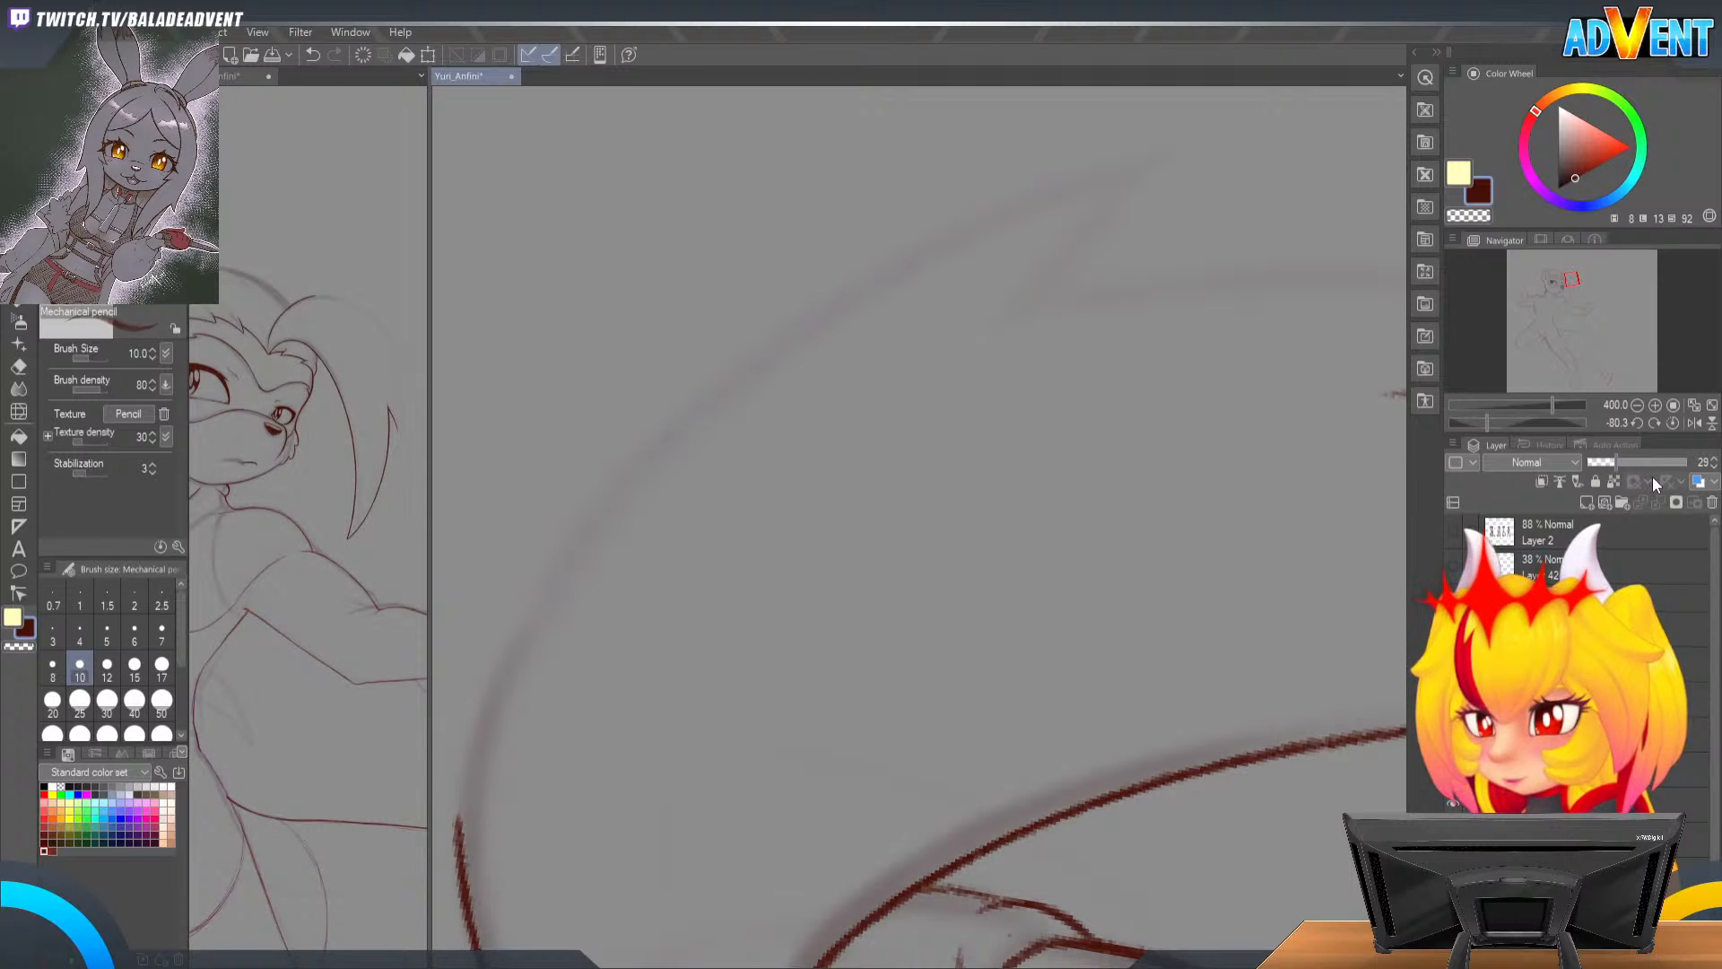
pyautogui.click(1627, 460)
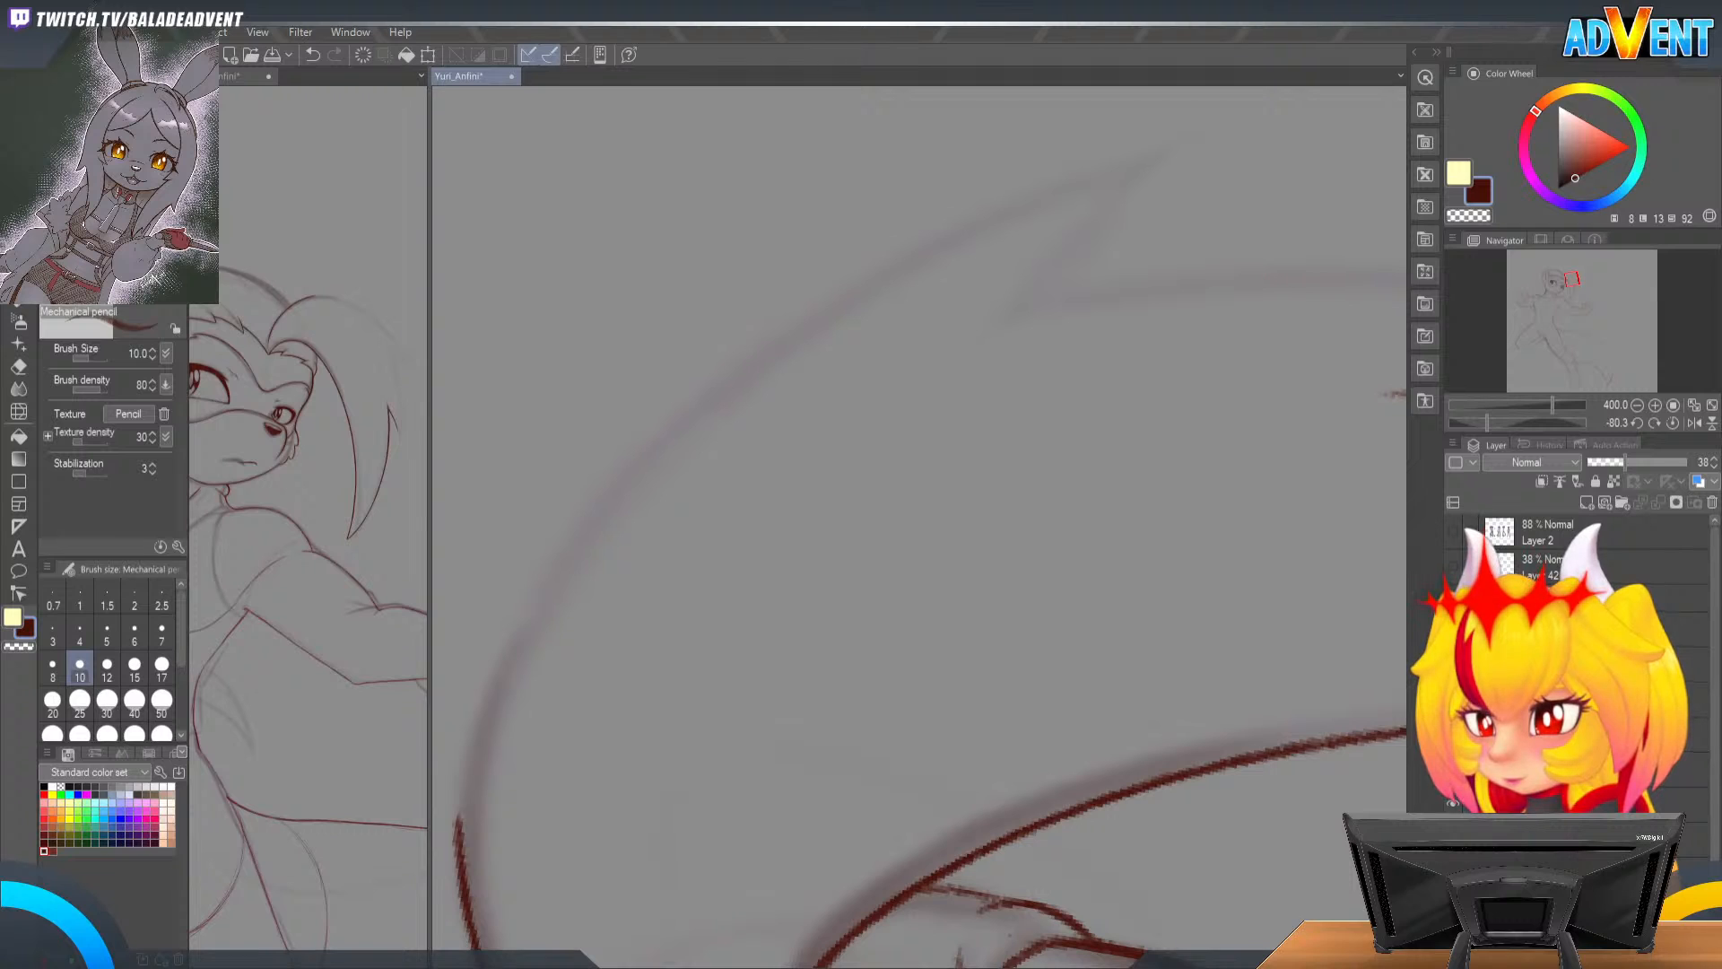
pyautogui.click(1454, 699)
pyautogui.click(1454, 700)
pyautogui.click(1587, 700)
# Step: Continue the ear's outer edge with the Mechanical pencil in overlapping strokes along the bend of the sketch arc
pyautogui.moveTo(874, 456); pyautogui.dragTo(834, 515)
pyautogui.moveTo(996, 451); pyautogui.dragTo(1164, 348)
pyautogui.moveTo(1011, 412); pyautogui.dragTo(969, 466)
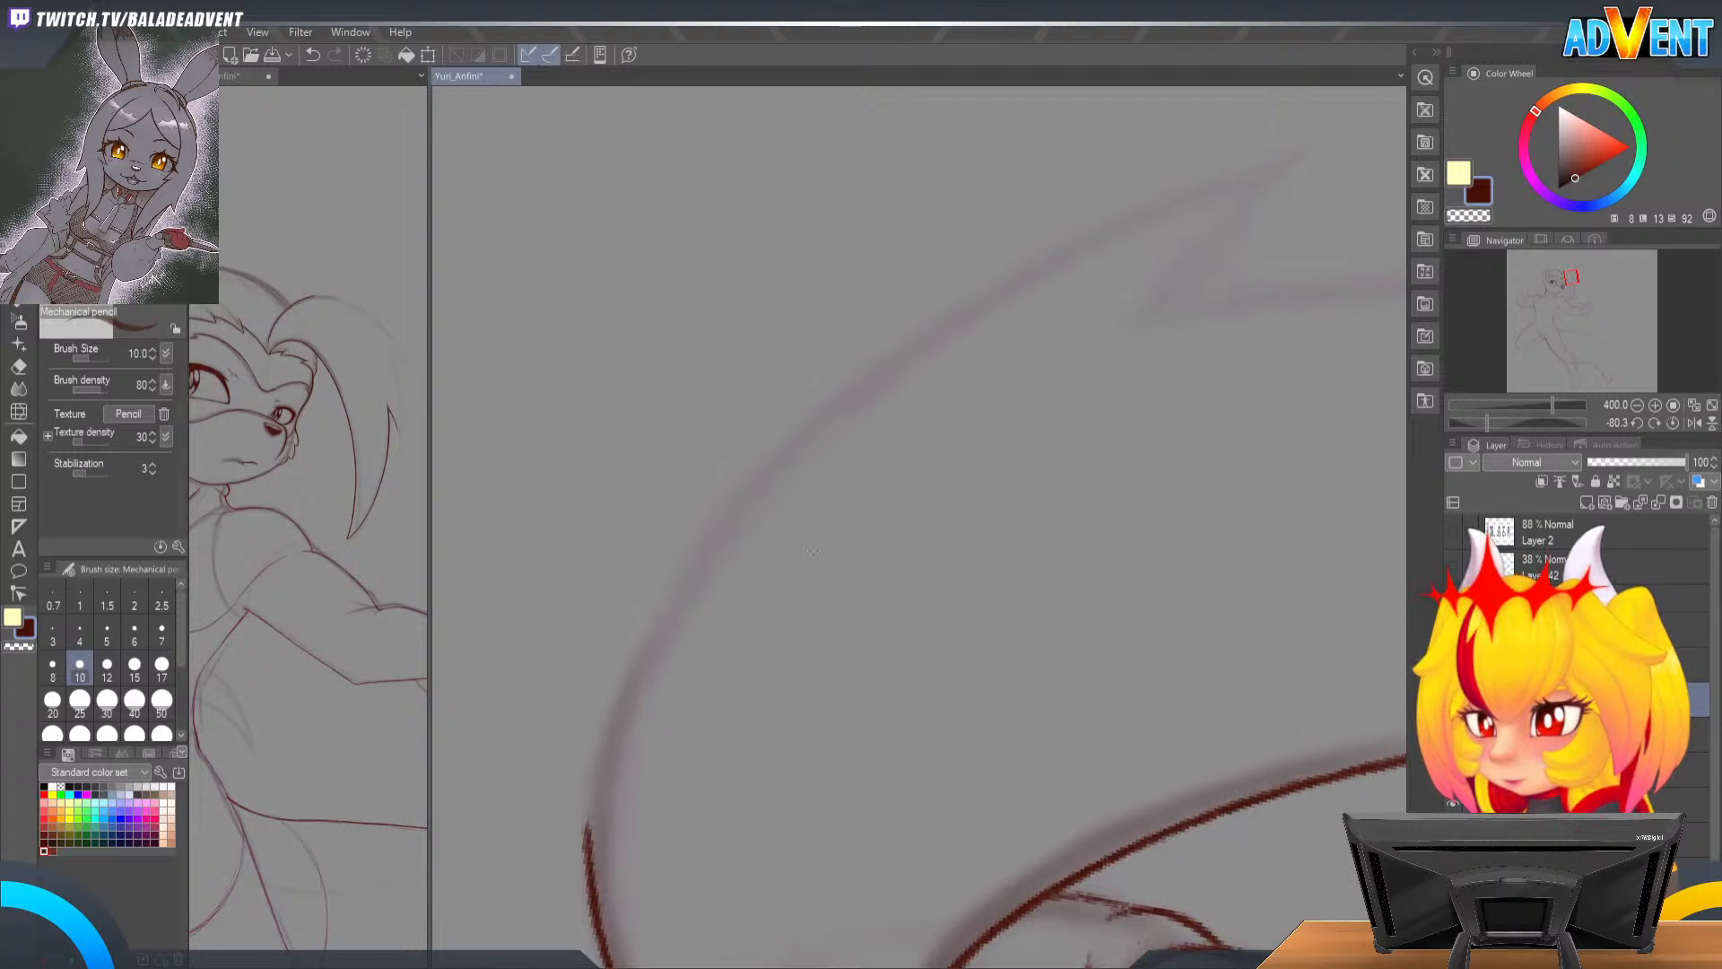
pyautogui.press('b')
pyautogui.moveTo(744, 606); pyautogui.dragTo(834, 468)
pyautogui.press('p')
pyautogui.press('b')
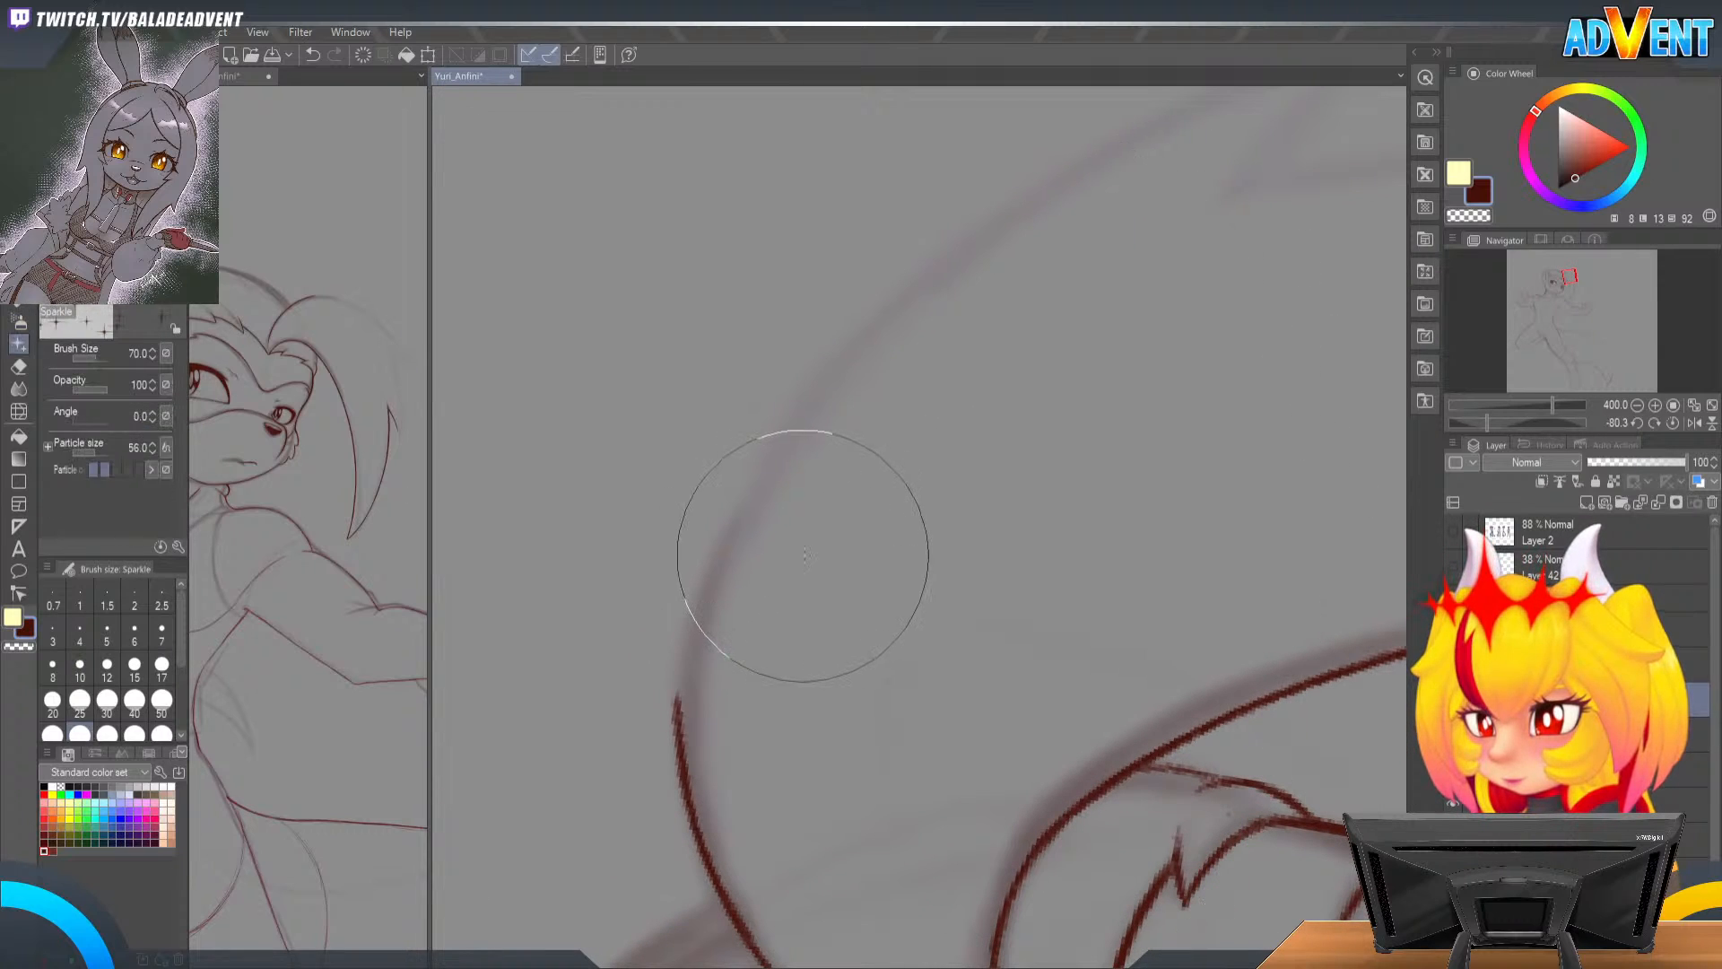
pyautogui.press('p')
pyautogui.moveTo(811, 513); pyautogui.dragTo(815, 504)
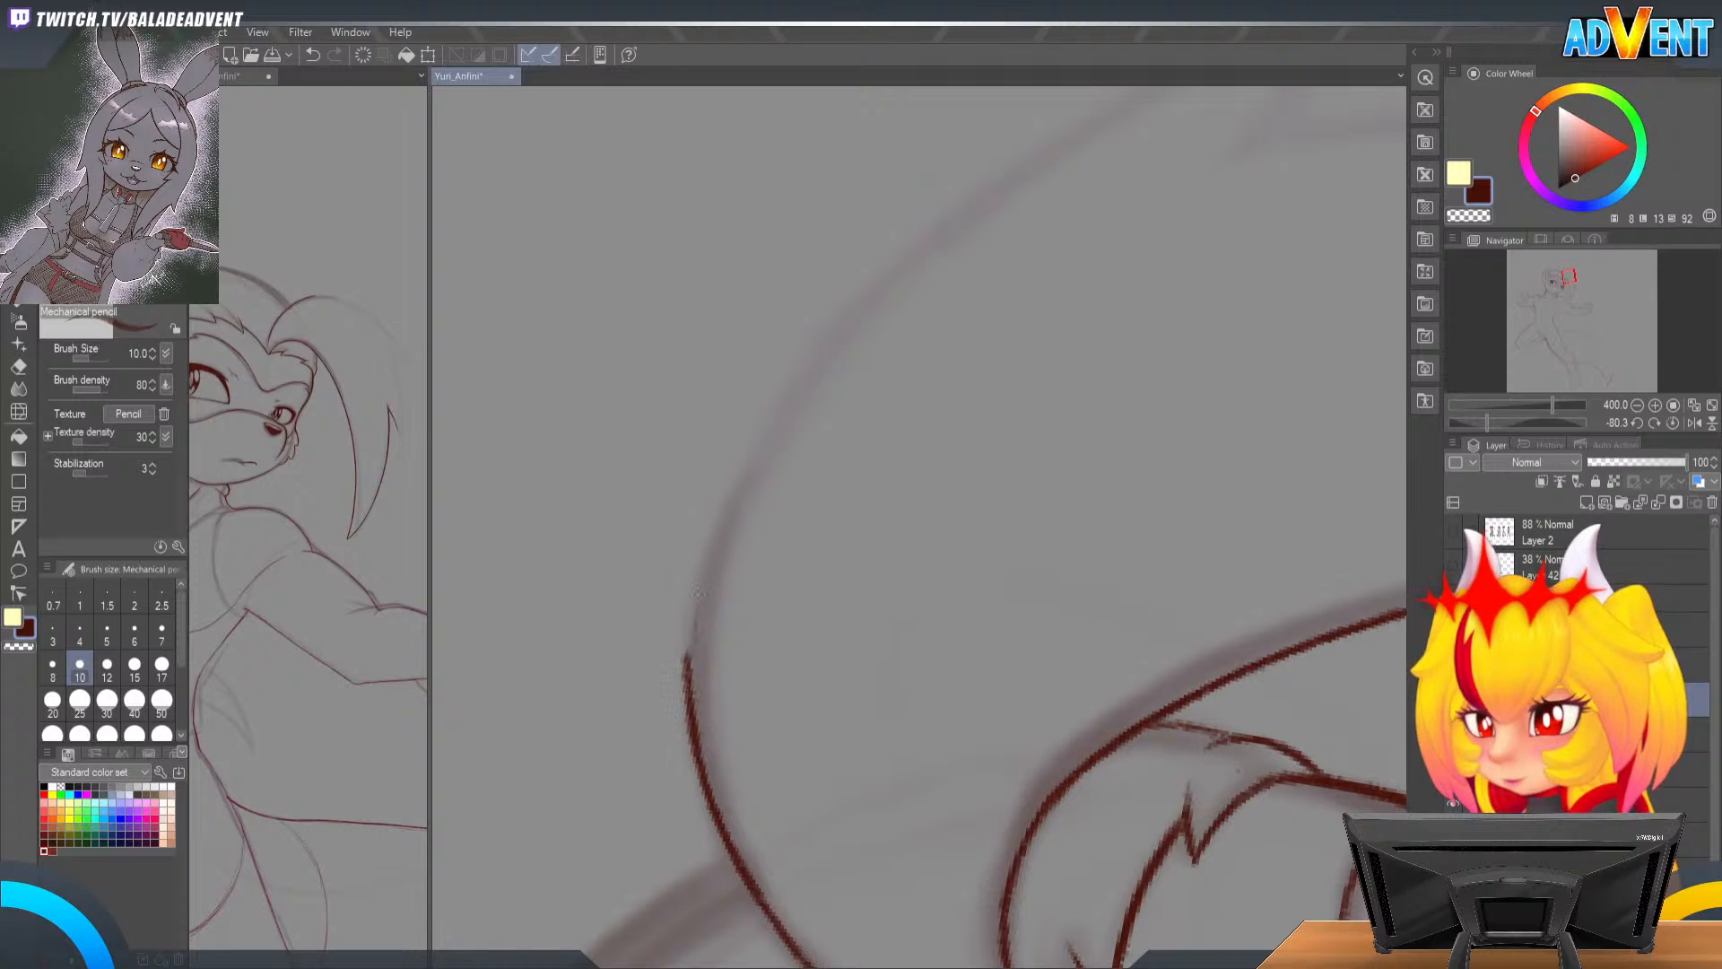
pyautogui.moveTo(689, 643)
pyautogui.mouseDown()
pyautogui.moveTo(715, 532)
pyautogui.moveTo(816, 359)
pyautogui.mouseUp()
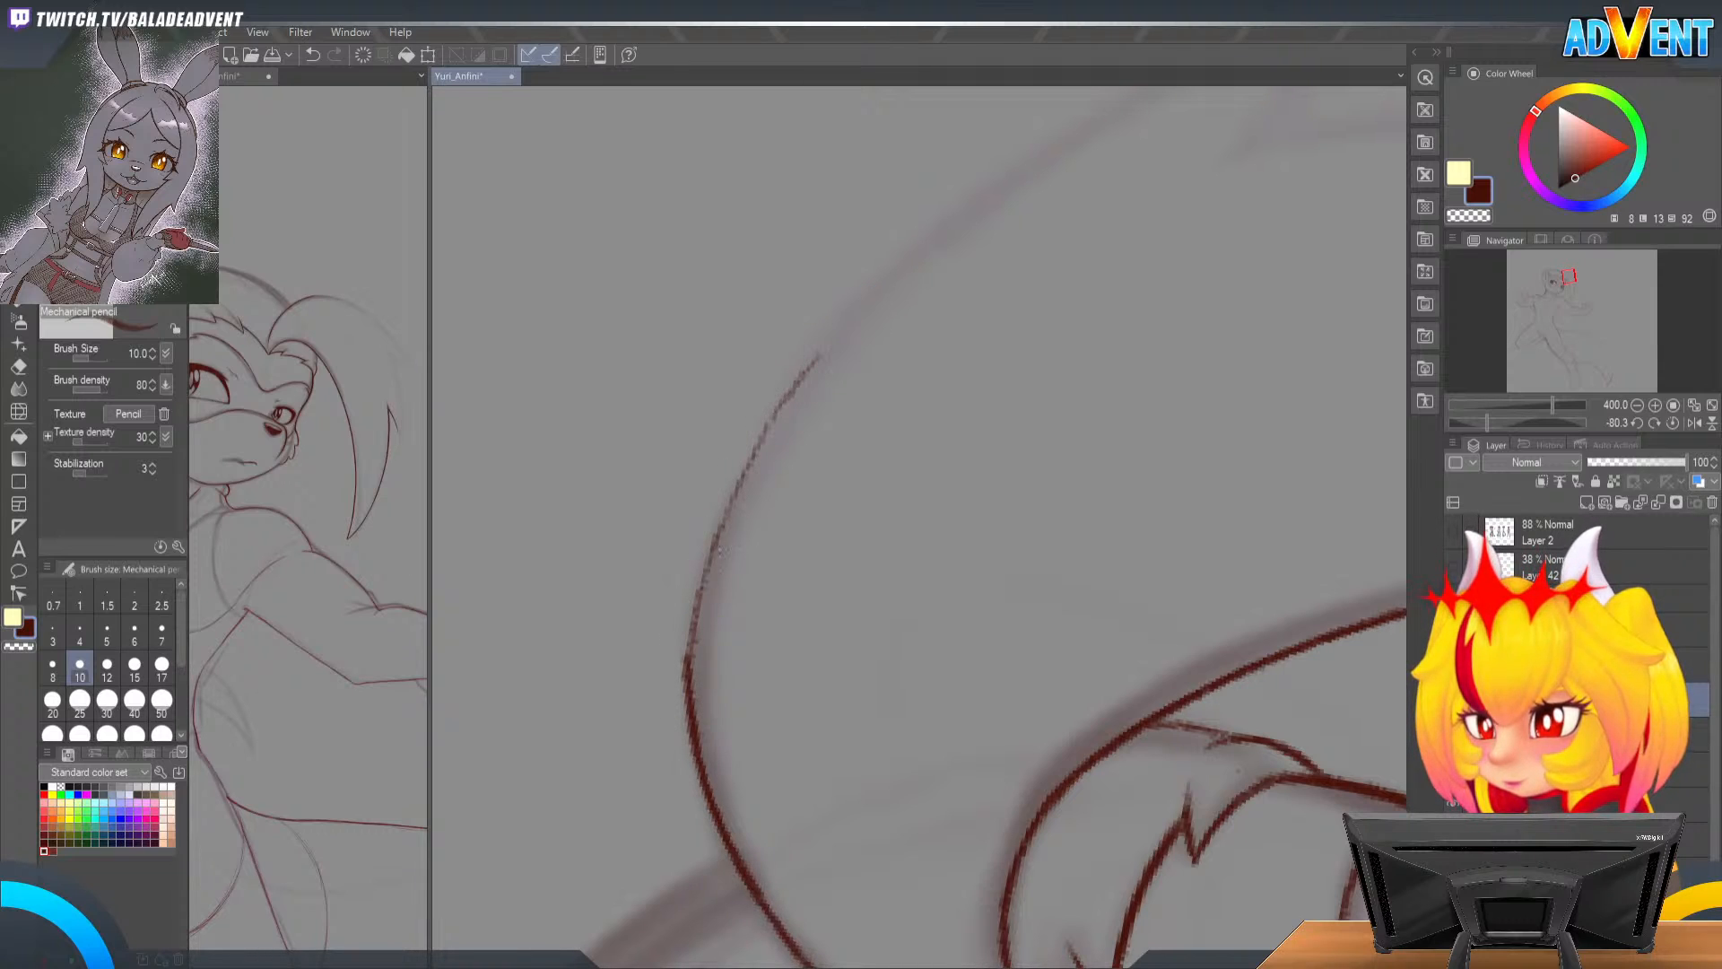
pyautogui.moveTo(758, 453); pyautogui.dragTo(816, 355)
pyautogui.moveTo(781, 414); pyautogui.dragTo(886, 276)
pyautogui.moveTo(827, 337); pyautogui.dragTo(974, 194)
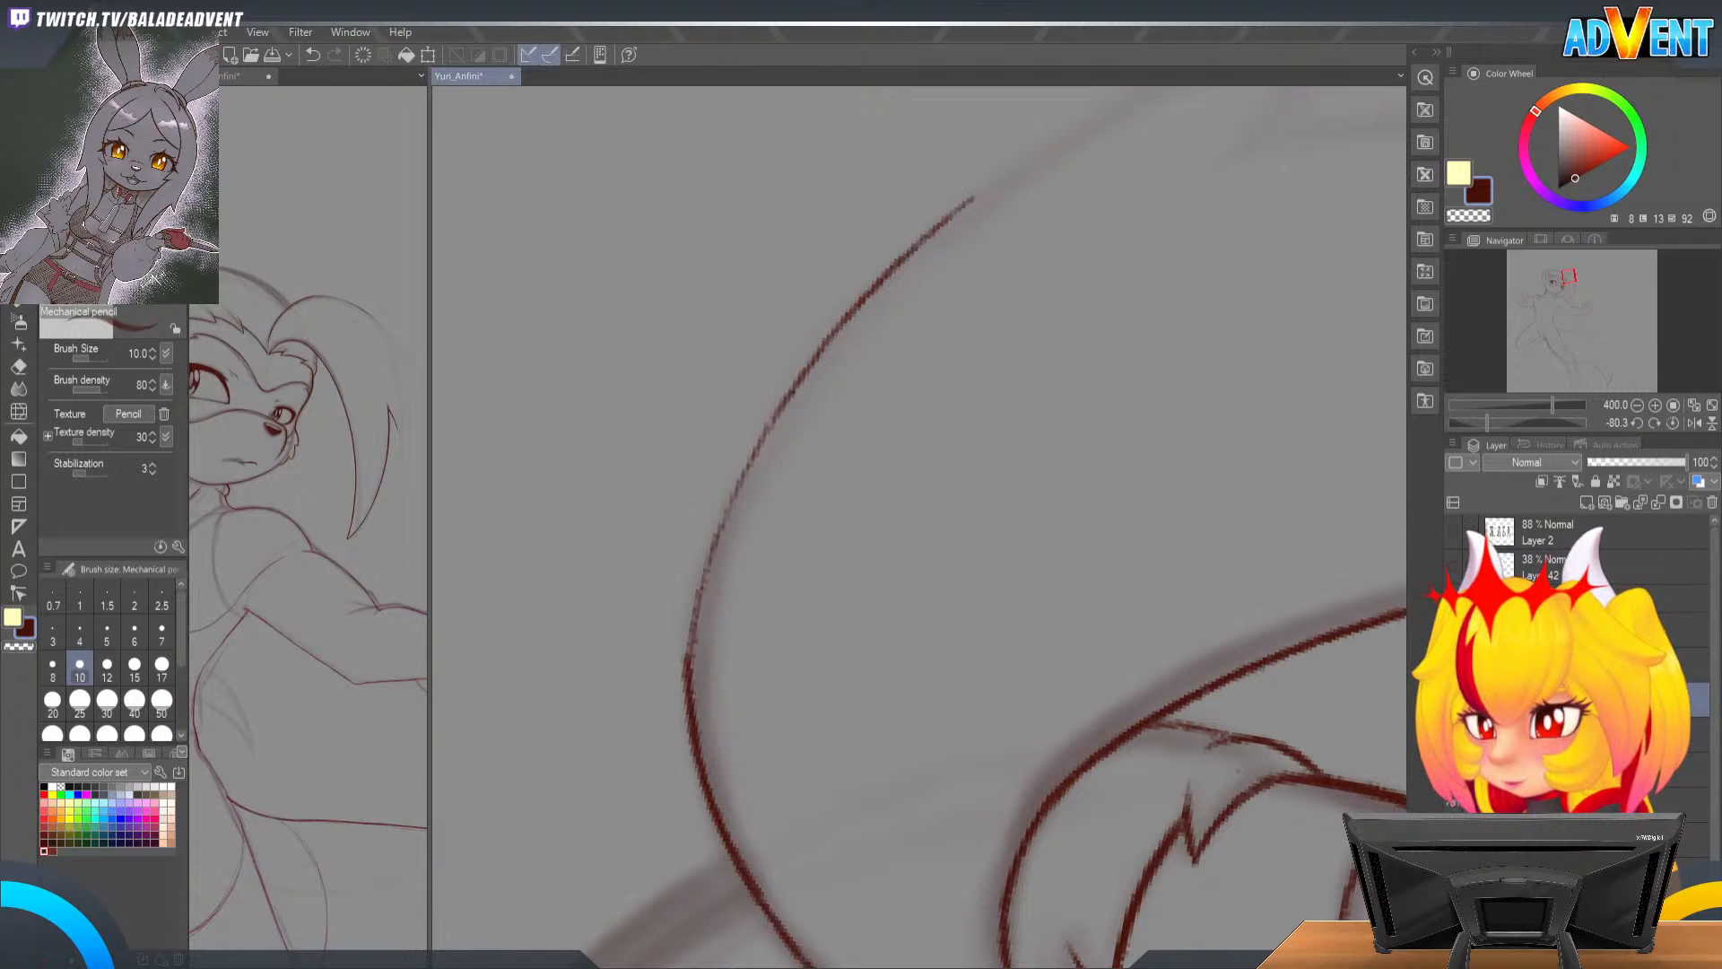
# Step: Thicken and smooth the thin middle section of the newly drawn outer ear curve
pyautogui.moveTo(706, 587); pyautogui.dragTo(756, 461)
pyautogui.moveTo(728, 519); pyautogui.dragTo(819, 352)
pyautogui.moveTo(765, 433); pyautogui.dragTo(929, 239)
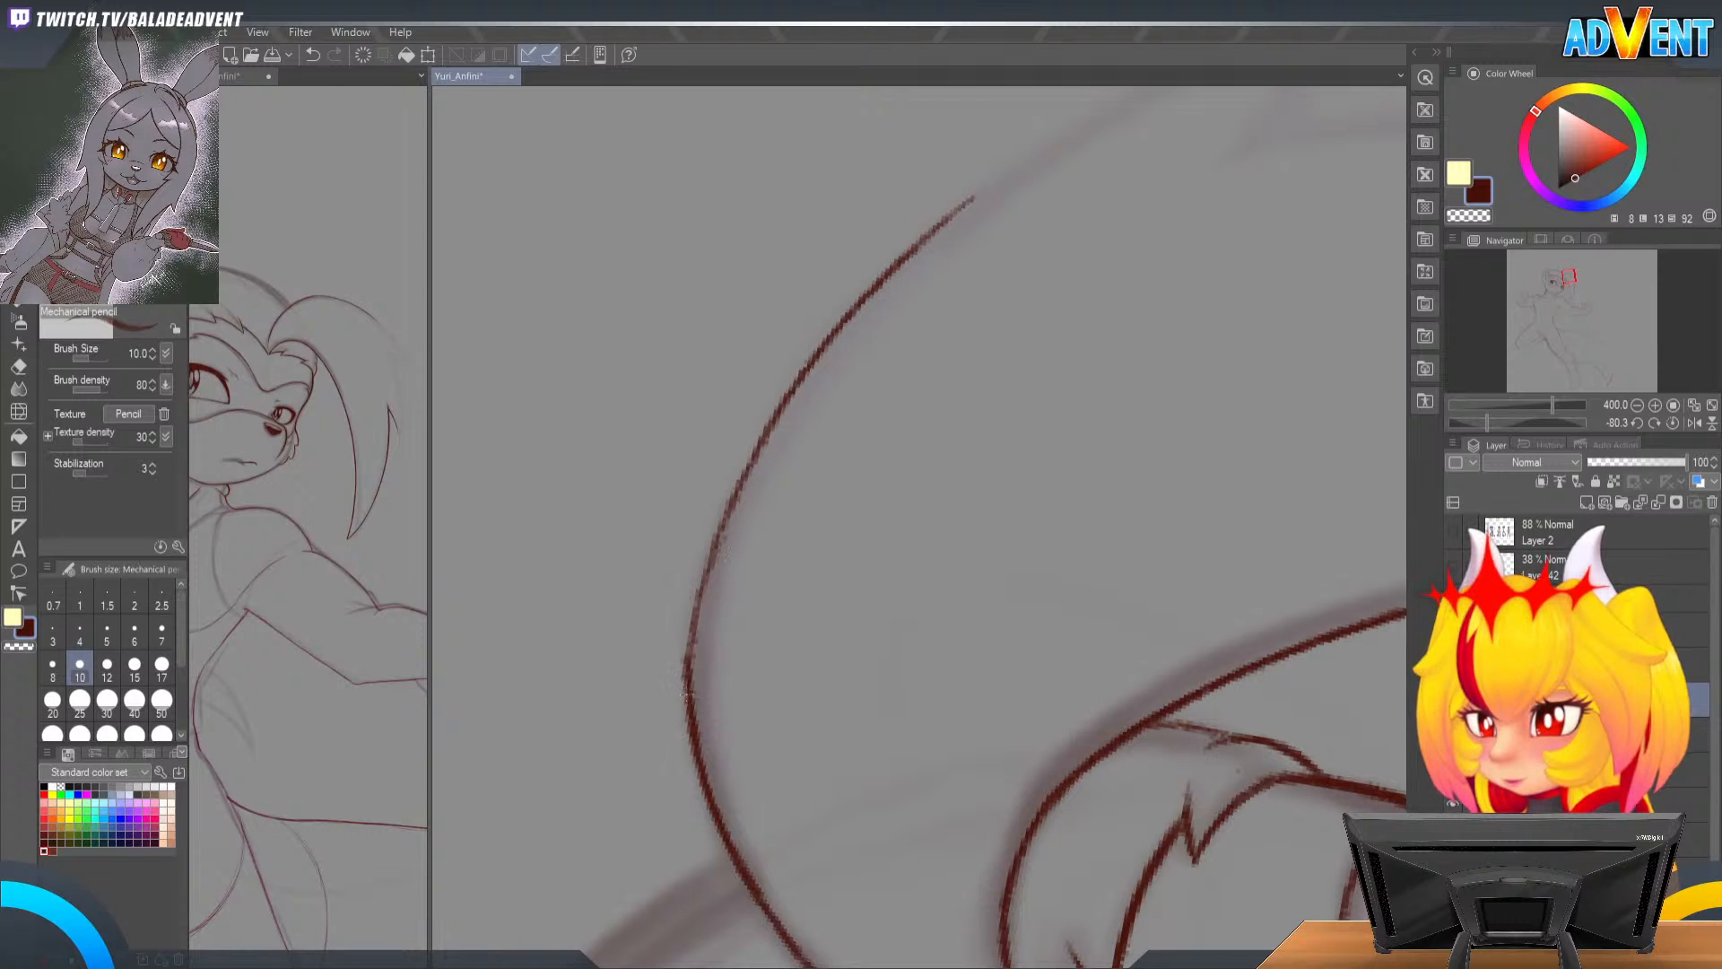
pyautogui.moveTo(698, 608)
pyautogui.mouseDown()
pyautogui.moveTo(689, 656)
pyautogui.moveTo(740, 480)
pyautogui.moveTo(773, 432)
pyautogui.mouseUp()
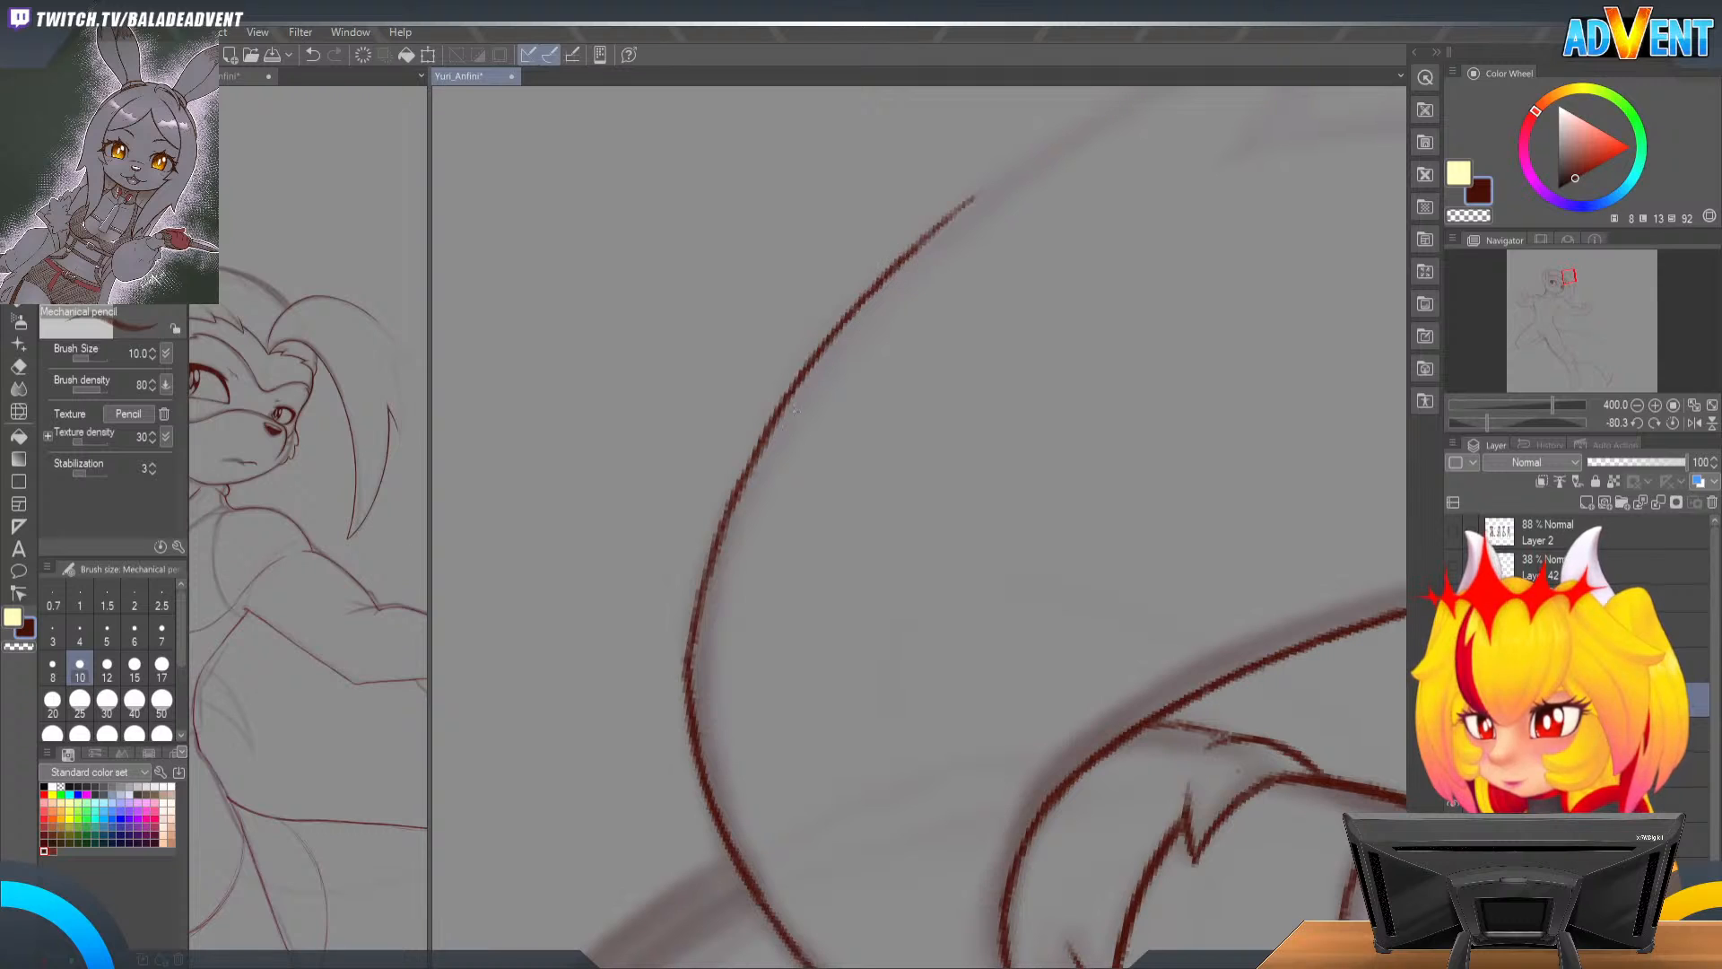
pyautogui.moveTo(744, 489); pyautogui.dragTo(755, 461)
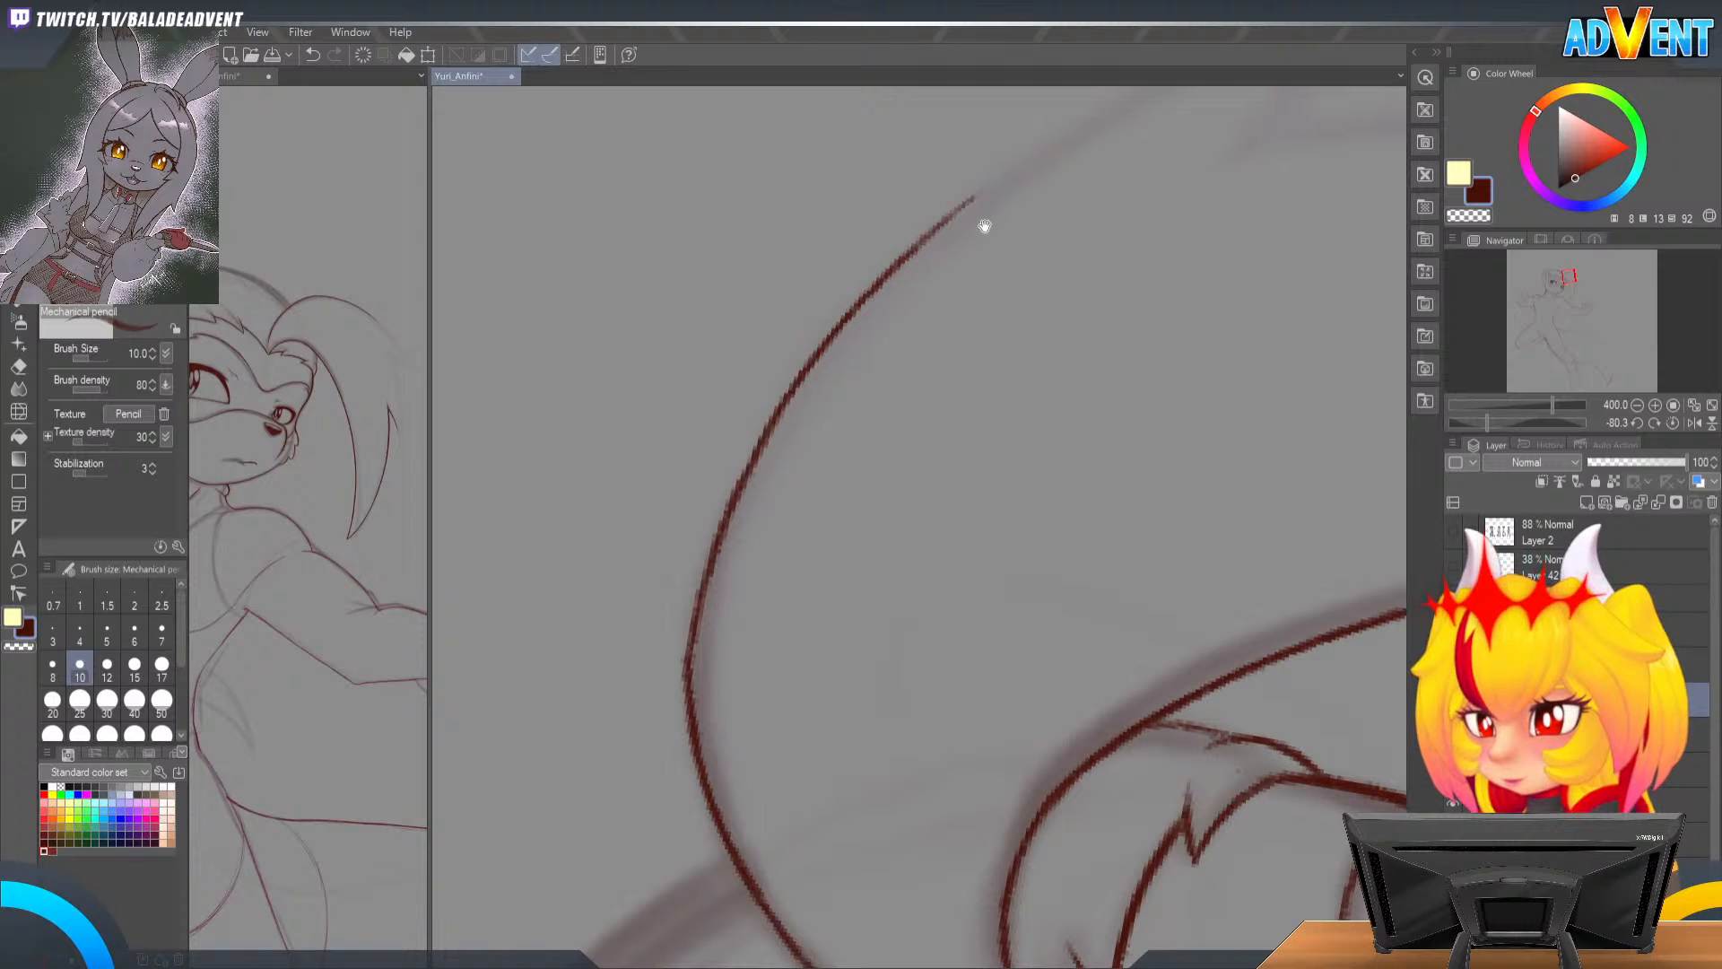
# Step: Extend the outer ear curve along the sketch to the tip of the upper fur tuft
pyautogui.moveTo(987, 219); pyautogui.dragTo(861, 499)
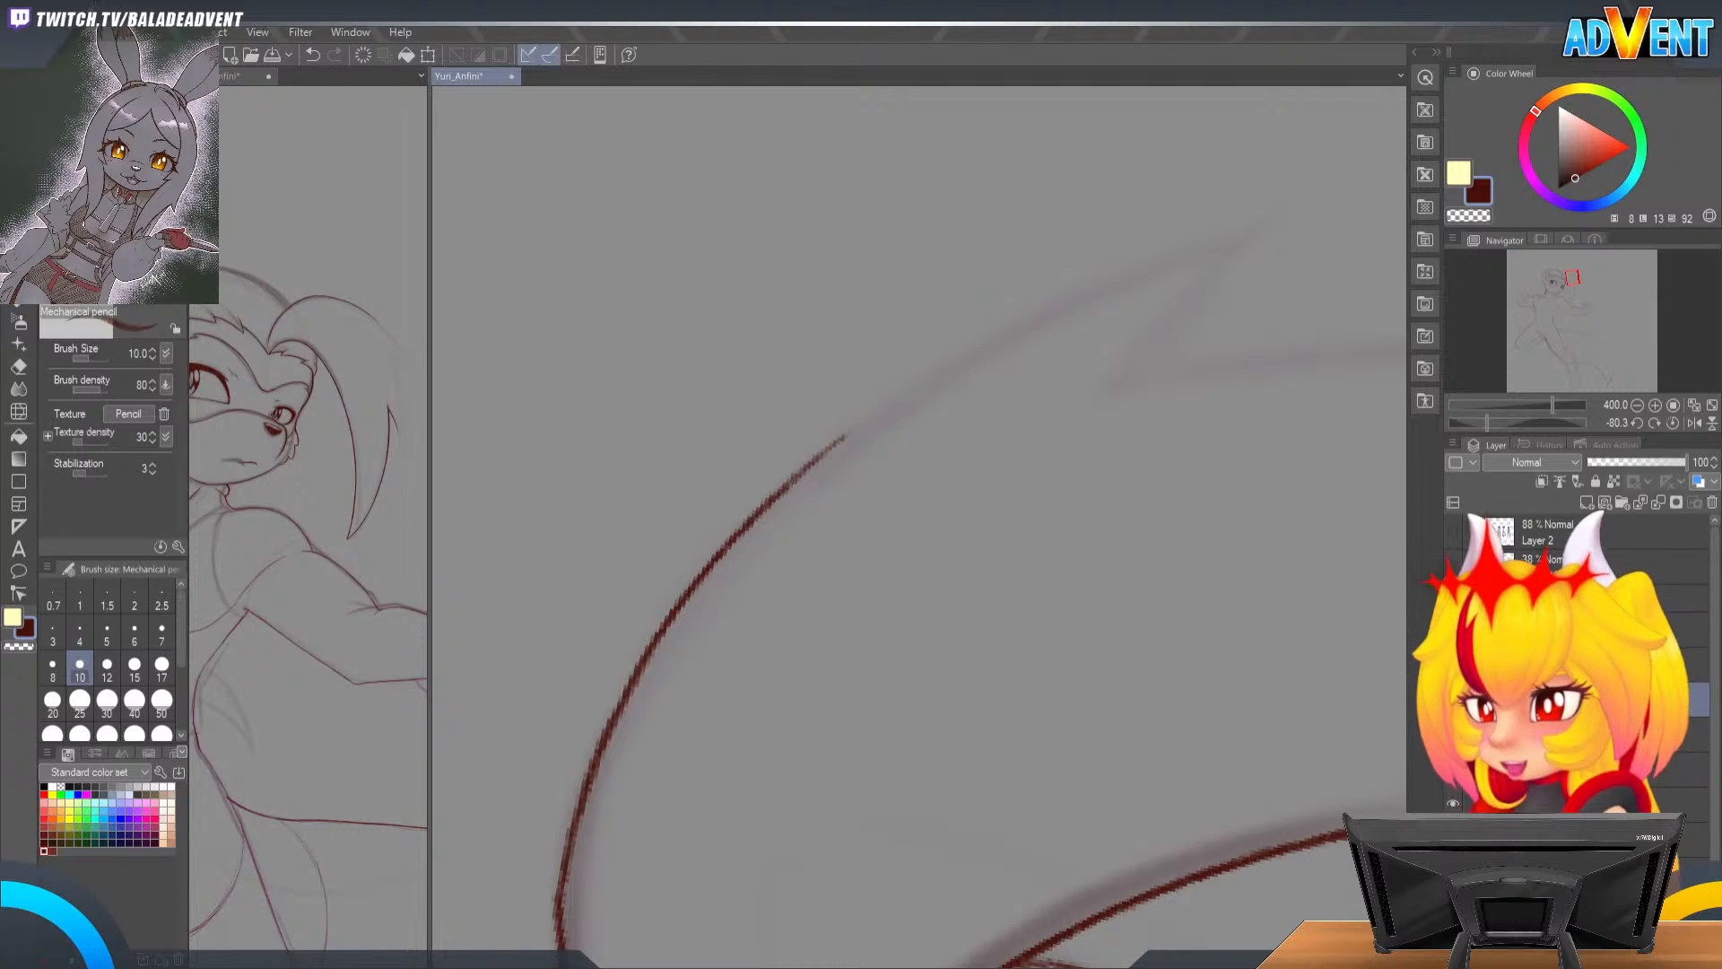
pyautogui.press('b')
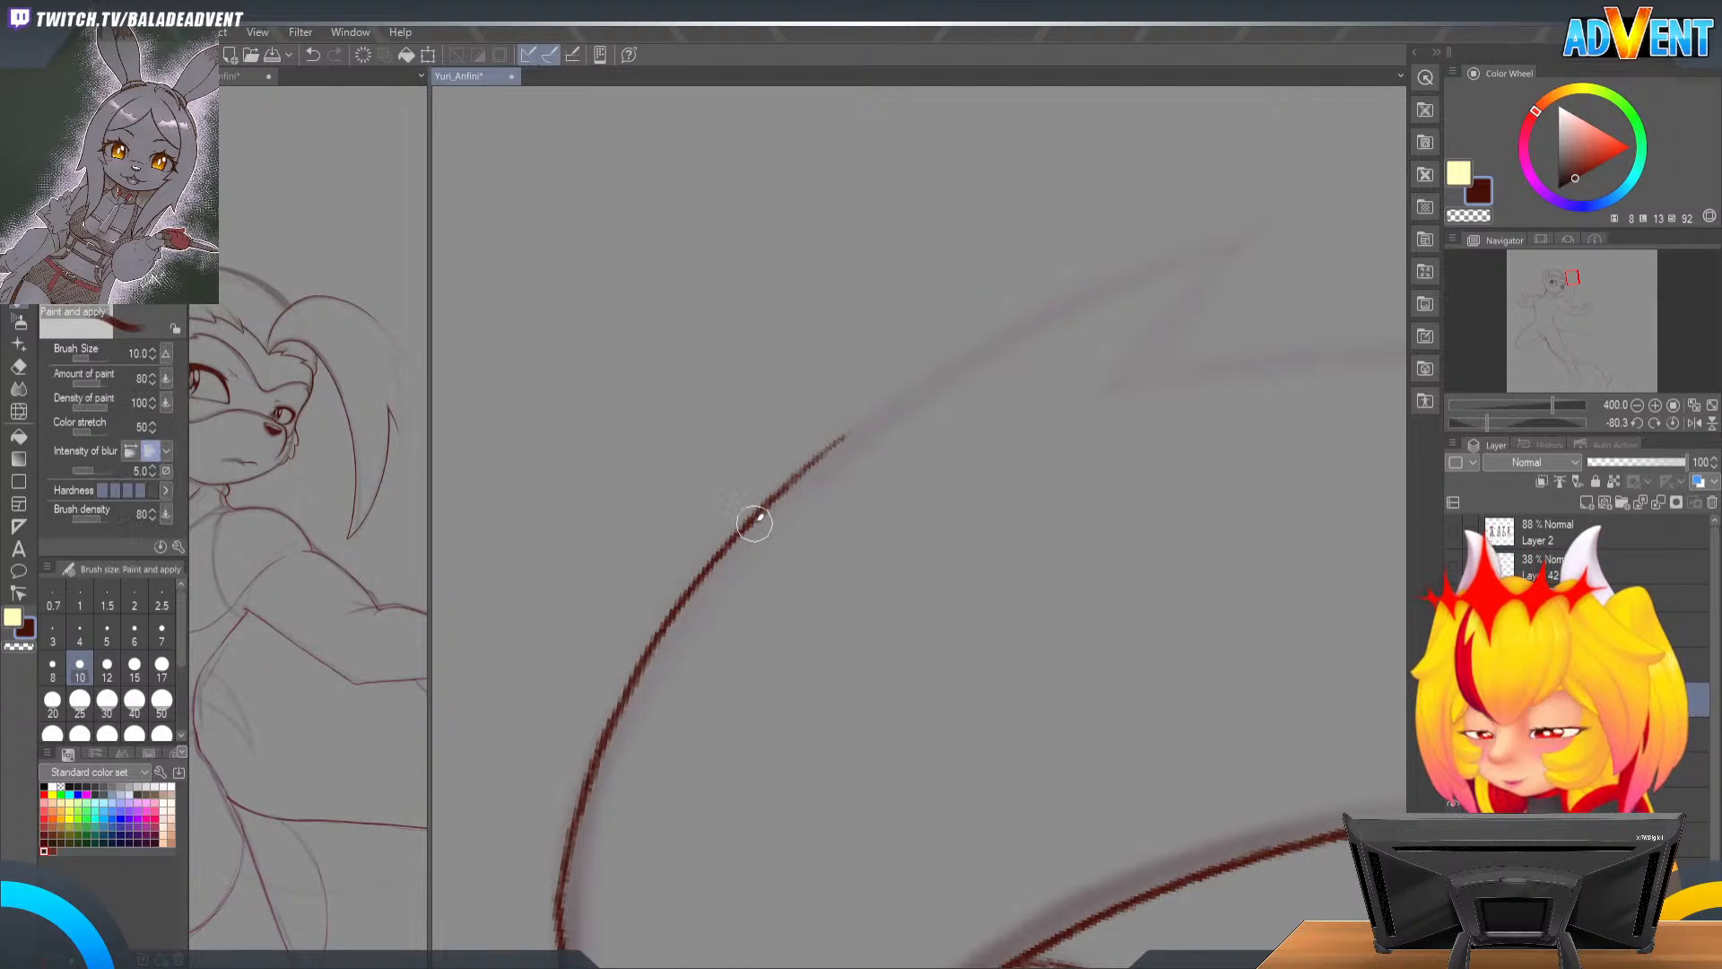
pyautogui.press('p')
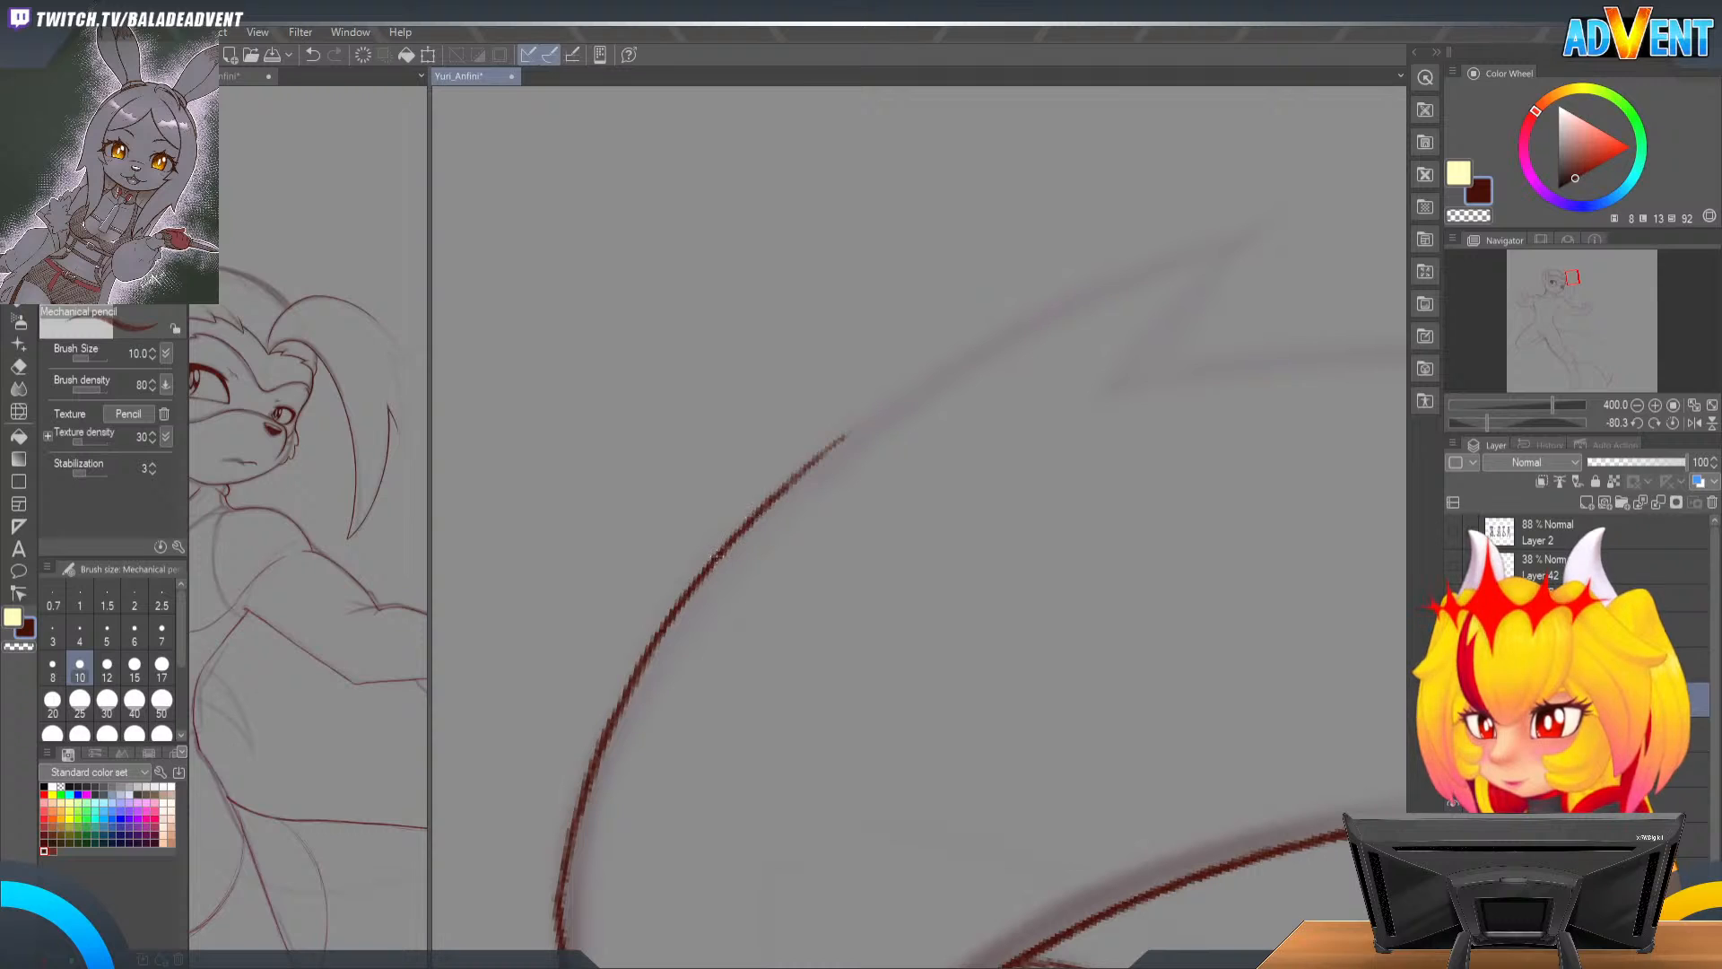
pyautogui.moveTo(845, 437); pyautogui.dragTo(939, 363)
pyautogui.moveTo(830, 448); pyautogui.dragTo(942, 364)
pyautogui.hotkey('ctrl', 'z')
pyautogui.moveTo(847, 429); pyautogui.dragTo(1077, 288)
pyautogui.moveTo(996, 331)
pyautogui.mouseDown()
pyautogui.moveTo(1261, 229)
pyautogui.moveTo(998, 324)
pyautogui.moveTo(827, 448)
pyautogui.mouseUp()
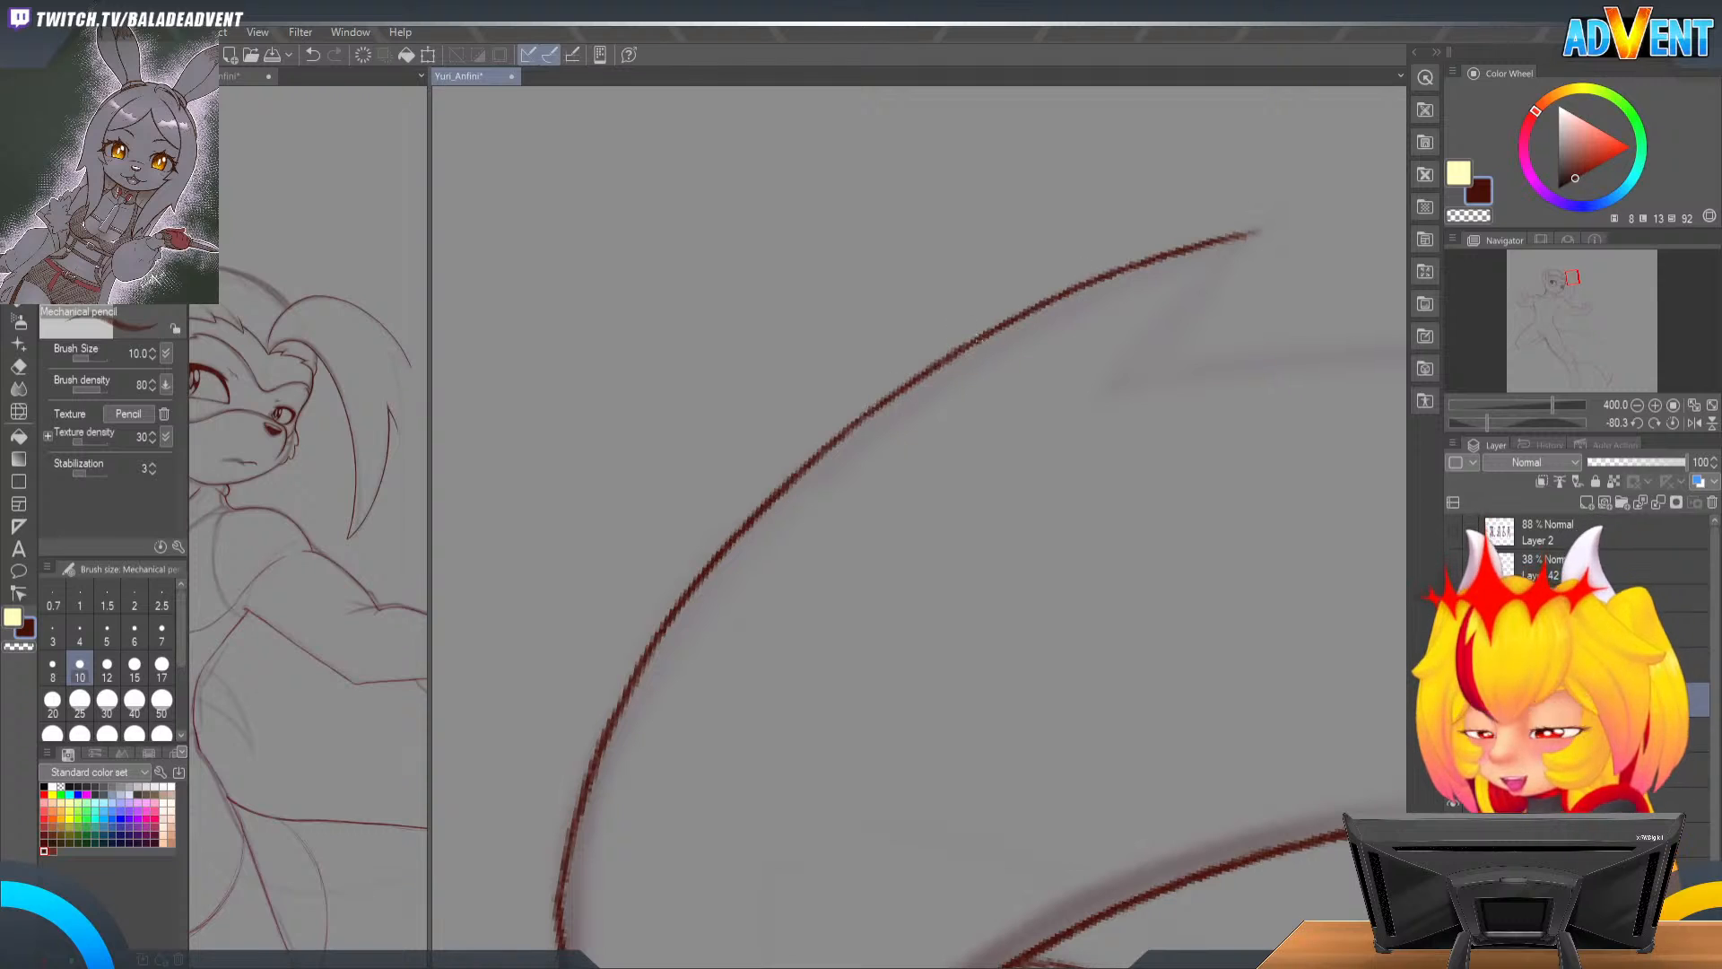
# Step: Reinforce the tuft tip and even out the line weight along the outer ear curve
pyautogui.moveTo(1235, 237); pyautogui.dragTo(1202, 249)
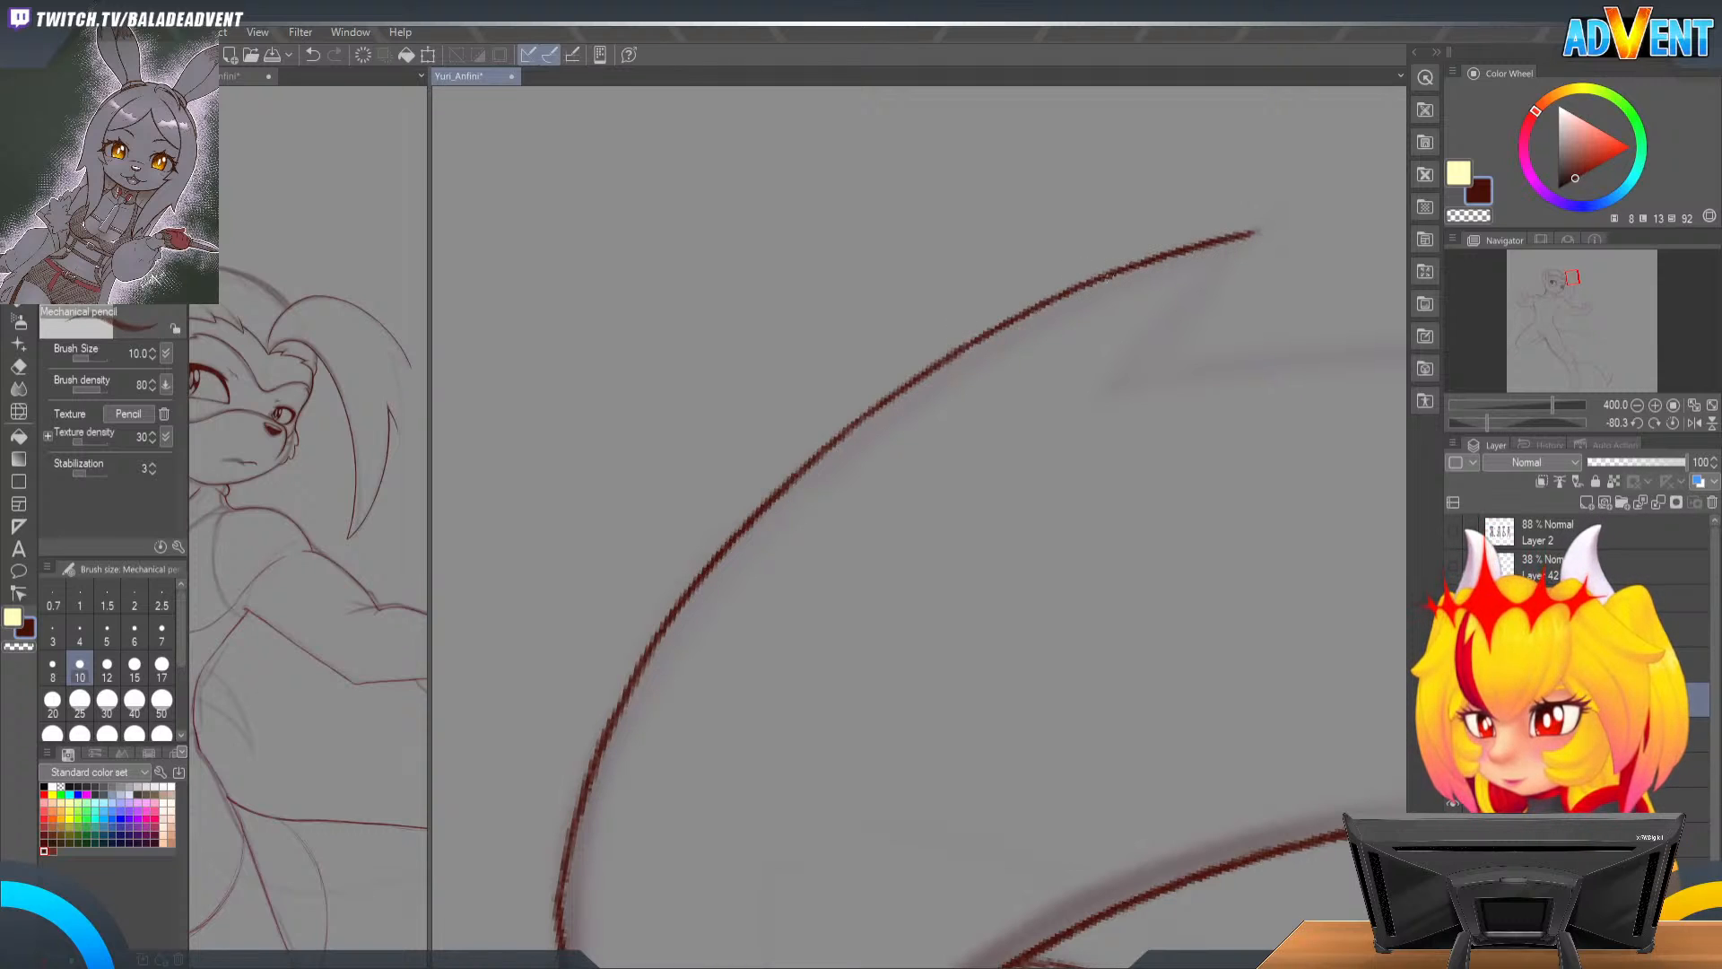
pyautogui.moveTo(1081, 290); pyautogui.dragTo(1055, 303)
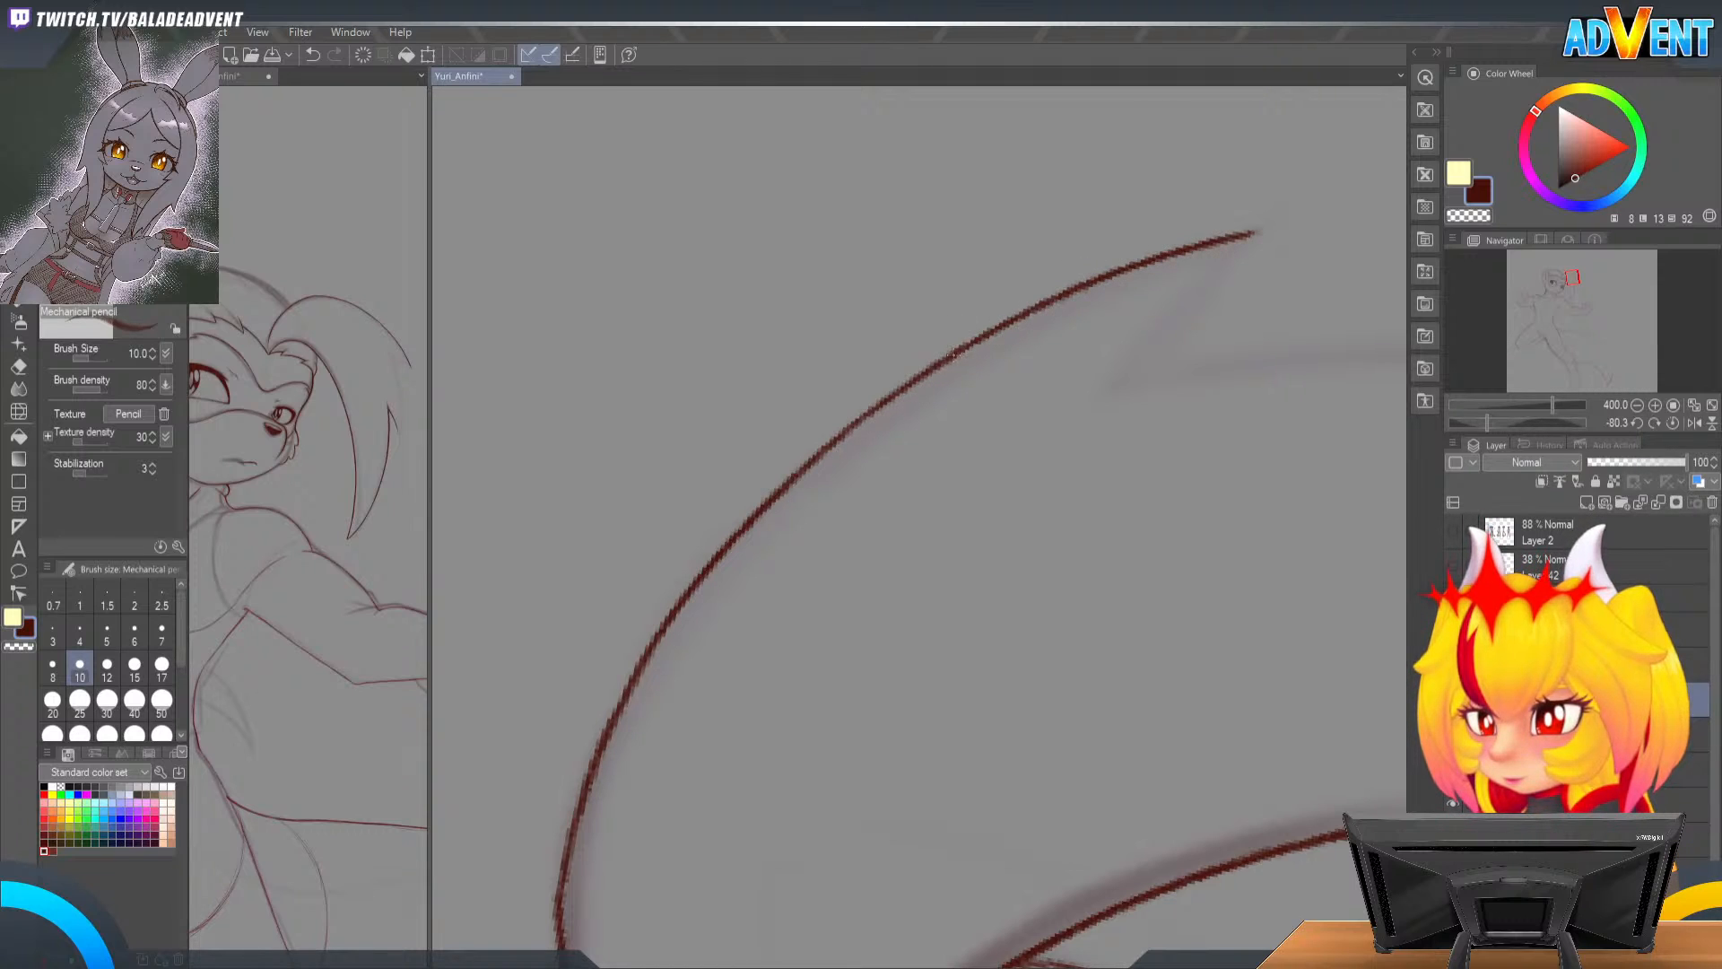
pyautogui.moveTo(843, 432); pyautogui.dragTo(786, 480)
pyautogui.hotkey('ctrl', 'z')
pyautogui.moveTo(870, 409); pyautogui.dragTo(828, 447)
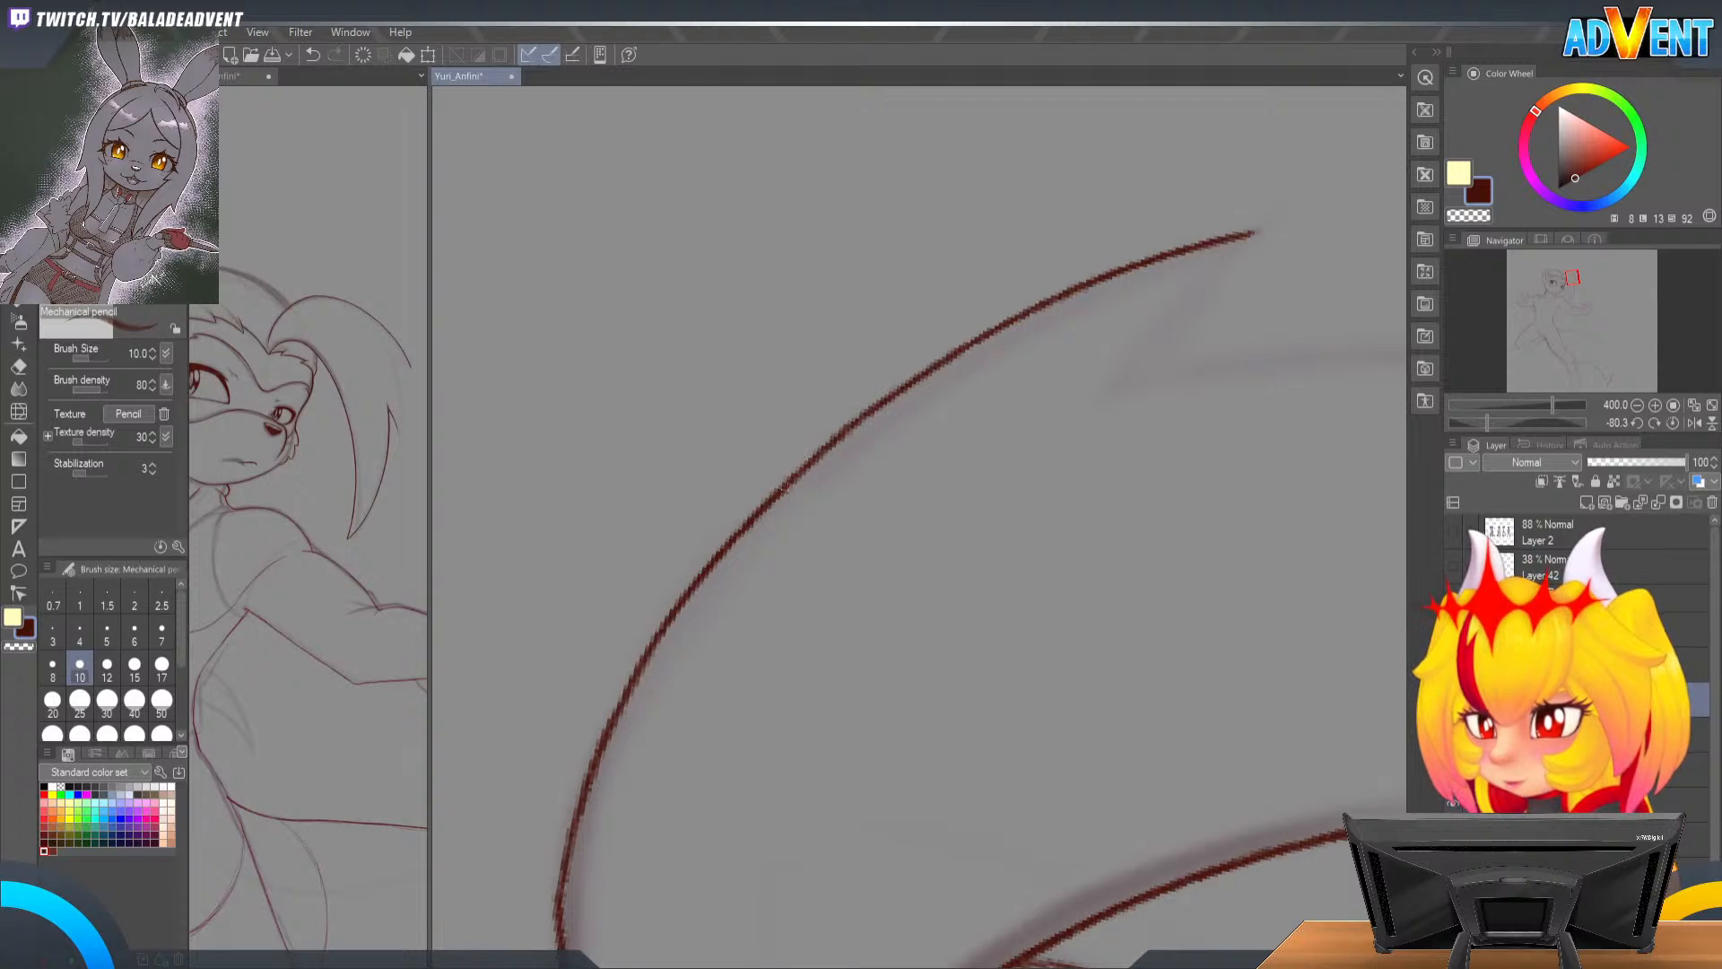
# Step: Draw the short inner edge of the upper fur tuft back from its tip to the notch
pyautogui.moveTo(1390, 244)
pyautogui.mouseDown()
pyautogui.moveTo(953, 365)
pyautogui.moveTo(950, 392)
pyautogui.moveTo(962, 312)
pyautogui.mouseUp()
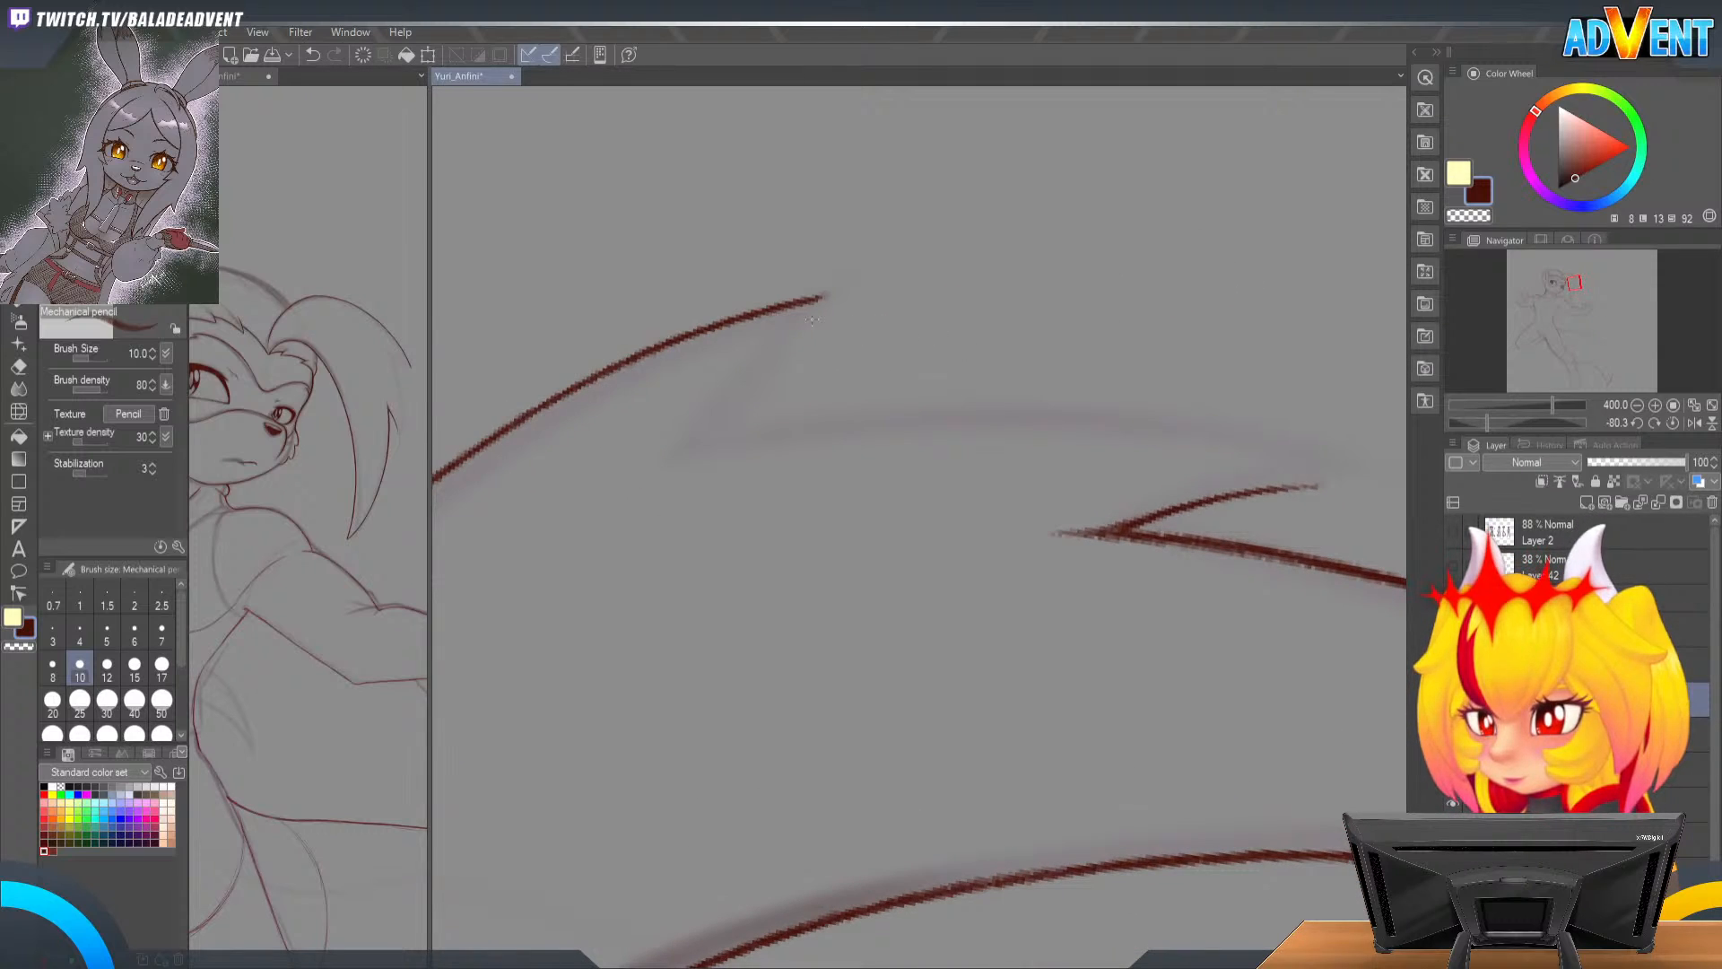
pyautogui.moveTo(791, 331)
pyautogui.mouseDown()
pyautogui.moveTo(730, 400)
pyautogui.moveTo(768, 352)
pyautogui.mouseUp()
pyautogui.hotkey('ctrl', 'z')
pyautogui.hotkey('ctrl', 'z')
pyautogui.moveTo(721, 422); pyautogui.dragTo(781, 336)
pyautogui.hotkey('ctrl', 'z')
pyautogui.moveTo(716, 438)
pyautogui.mouseDown()
pyautogui.moveTo(823, 297)
pyautogui.moveTo(713, 437)
pyautogui.moveTo(823, 297)
pyautogui.mouseUp()
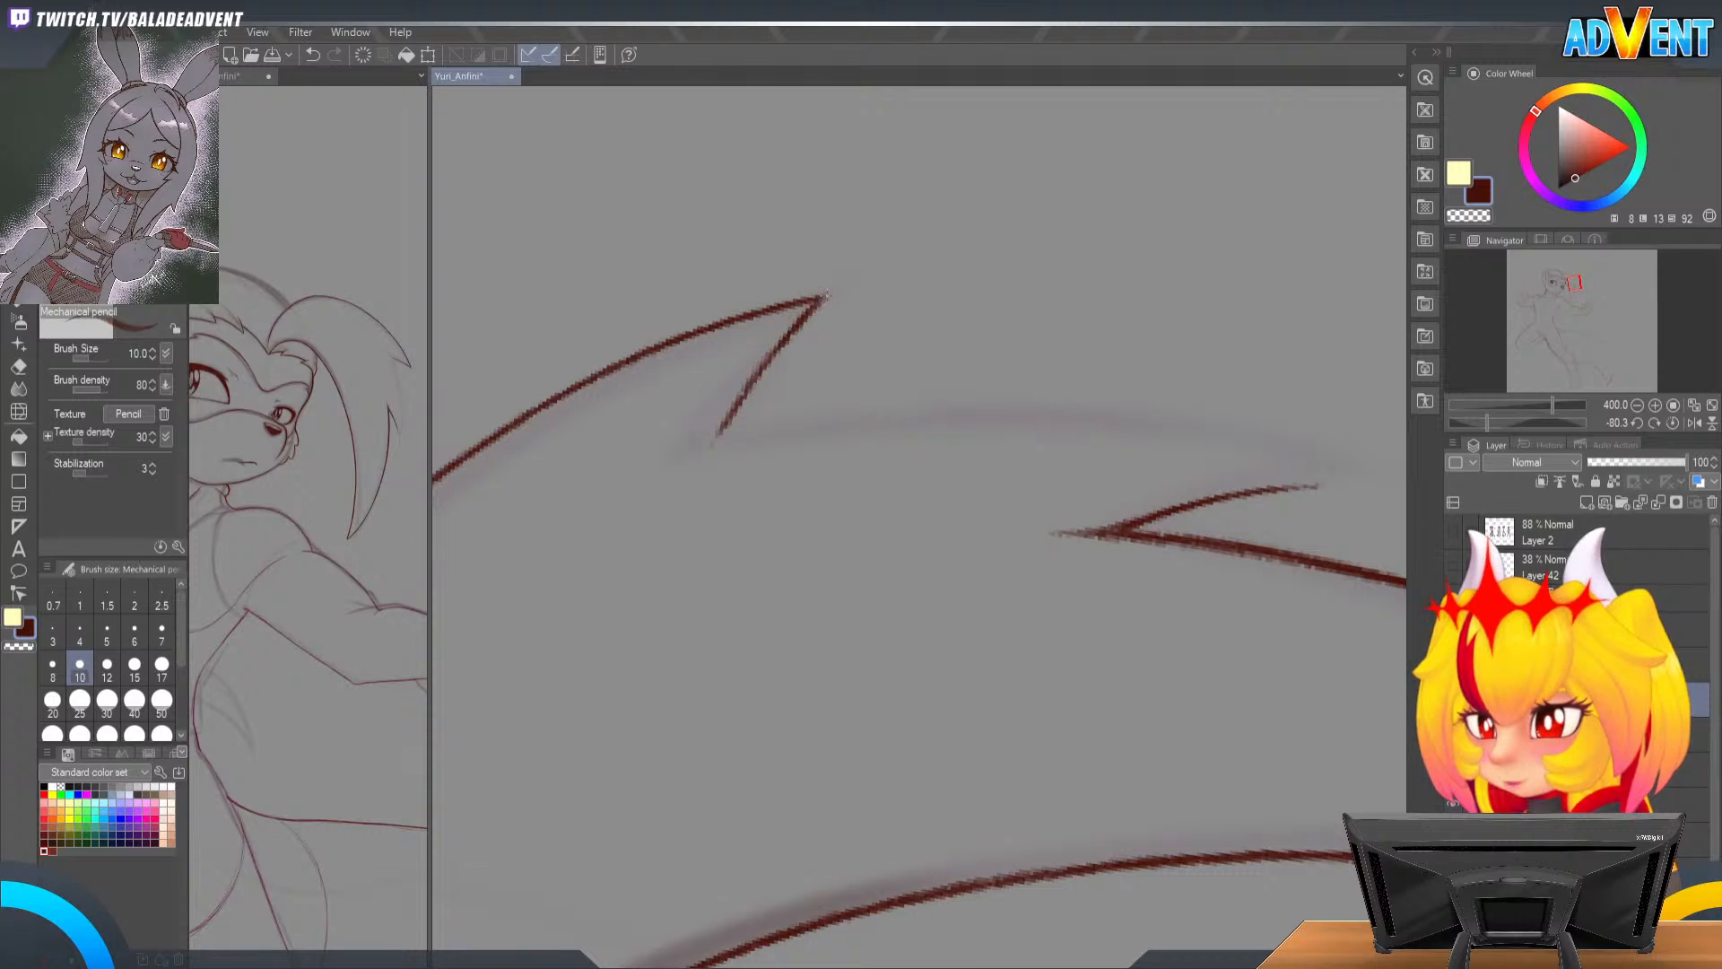
pyautogui.moveTo(798, 326)
pyautogui.mouseDown()
pyautogui.moveTo(729, 416)
pyautogui.moveTo(768, 357)
pyautogui.mouseUp()
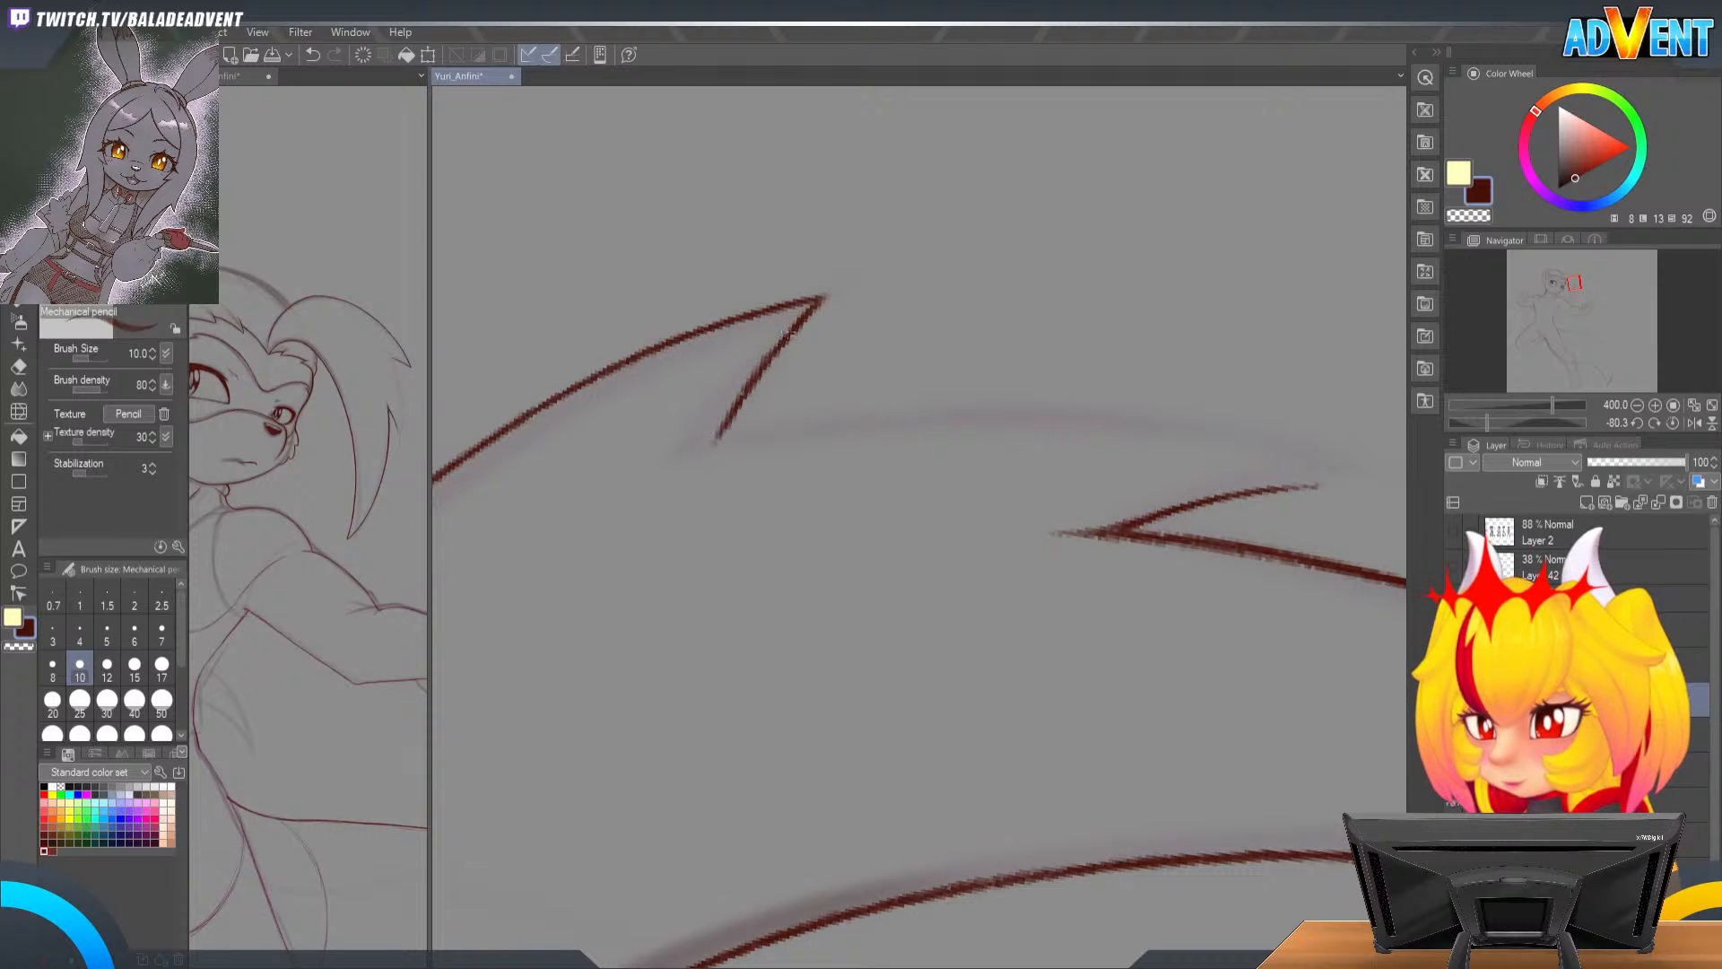
# Step: Draw the curved fur edge from the upper tuft's notch along the sketch to the tip of the lower tuft
pyautogui.hotkey('shift', 'space')
pyautogui.moveTo(1154, 278)
pyautogui.mouseDown()
pyautogui.moveTo(1031, 174)
pyautogui.moveTo(988, 281)
pyautogui.moveTo(809, 367)
pyautogui.mouseUp()
pyautogui.moveTo(892, 303); pyautogui.dragTo(950, 254)
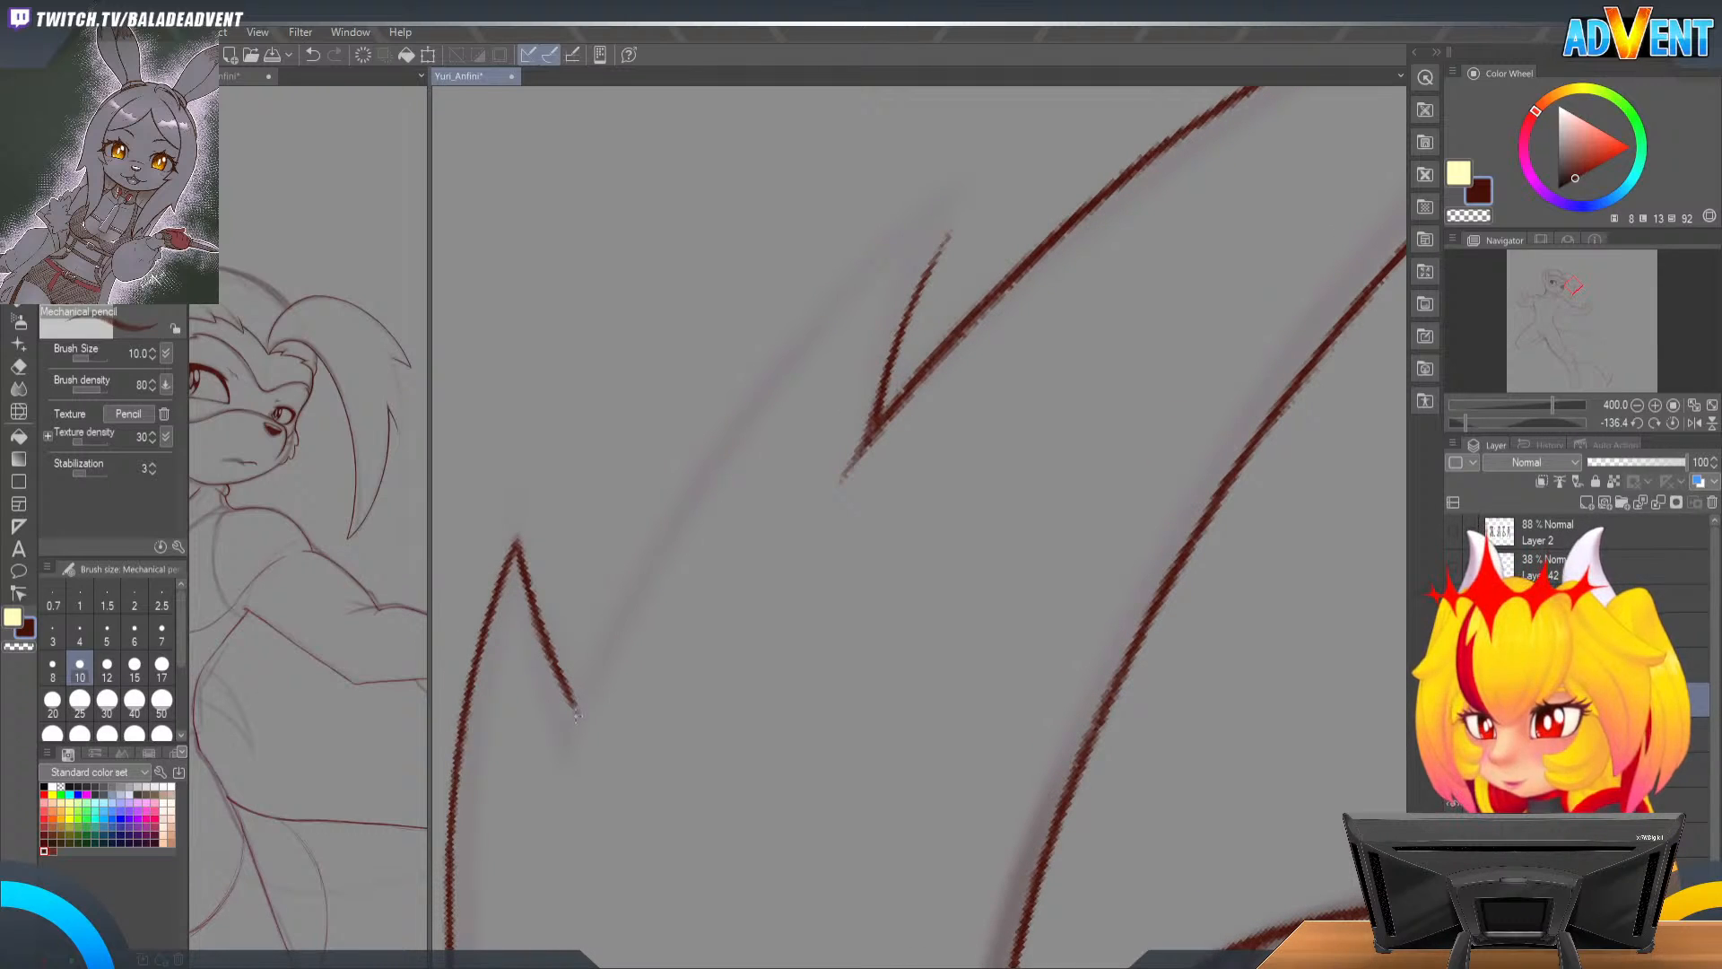
pyautogui.moveTo(579, 704); pyautogui.dragTo(689, 487)
pyautogui.press('r')
pyautogui.moveTo(935, 587)
pyautogui.mouseDown()
pyautogui.moveTo(980, 508)
pyautogui.moveTo(974, 558)
pyautogui.mouseUp()
pyautogui.hotkey('alt', 'space')
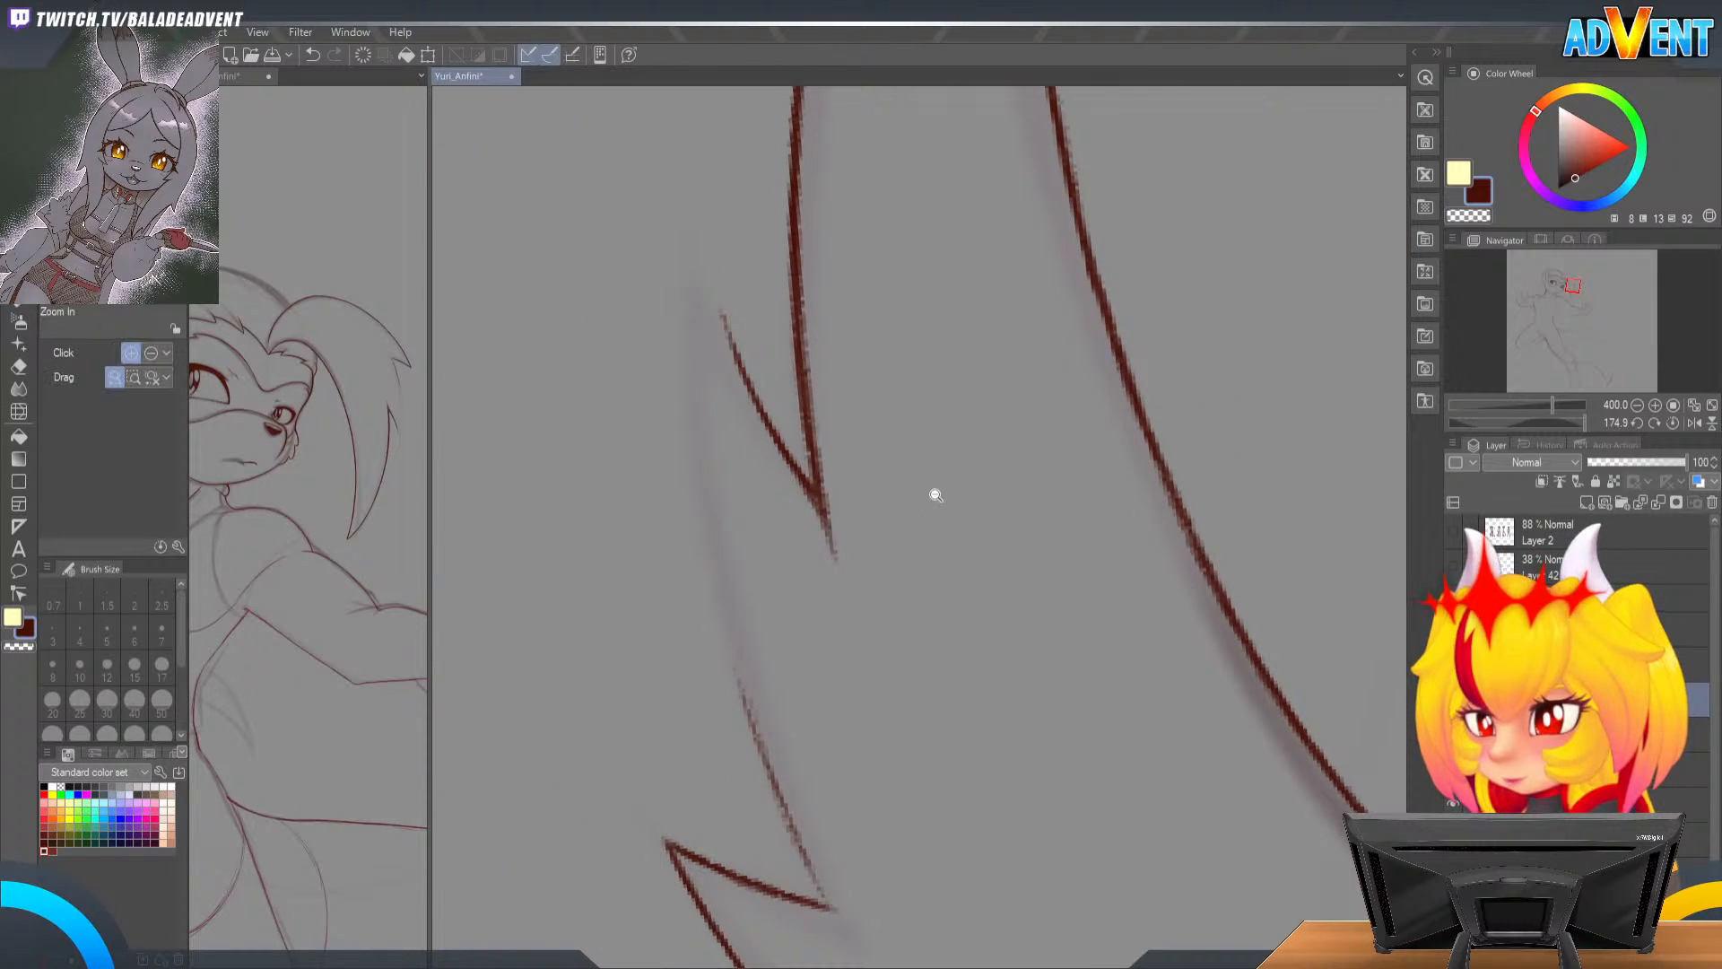
pyautogui.click(935, 493)
pyautogui.moveTo(942, 462); pyautogui.dragTo(960, 420)
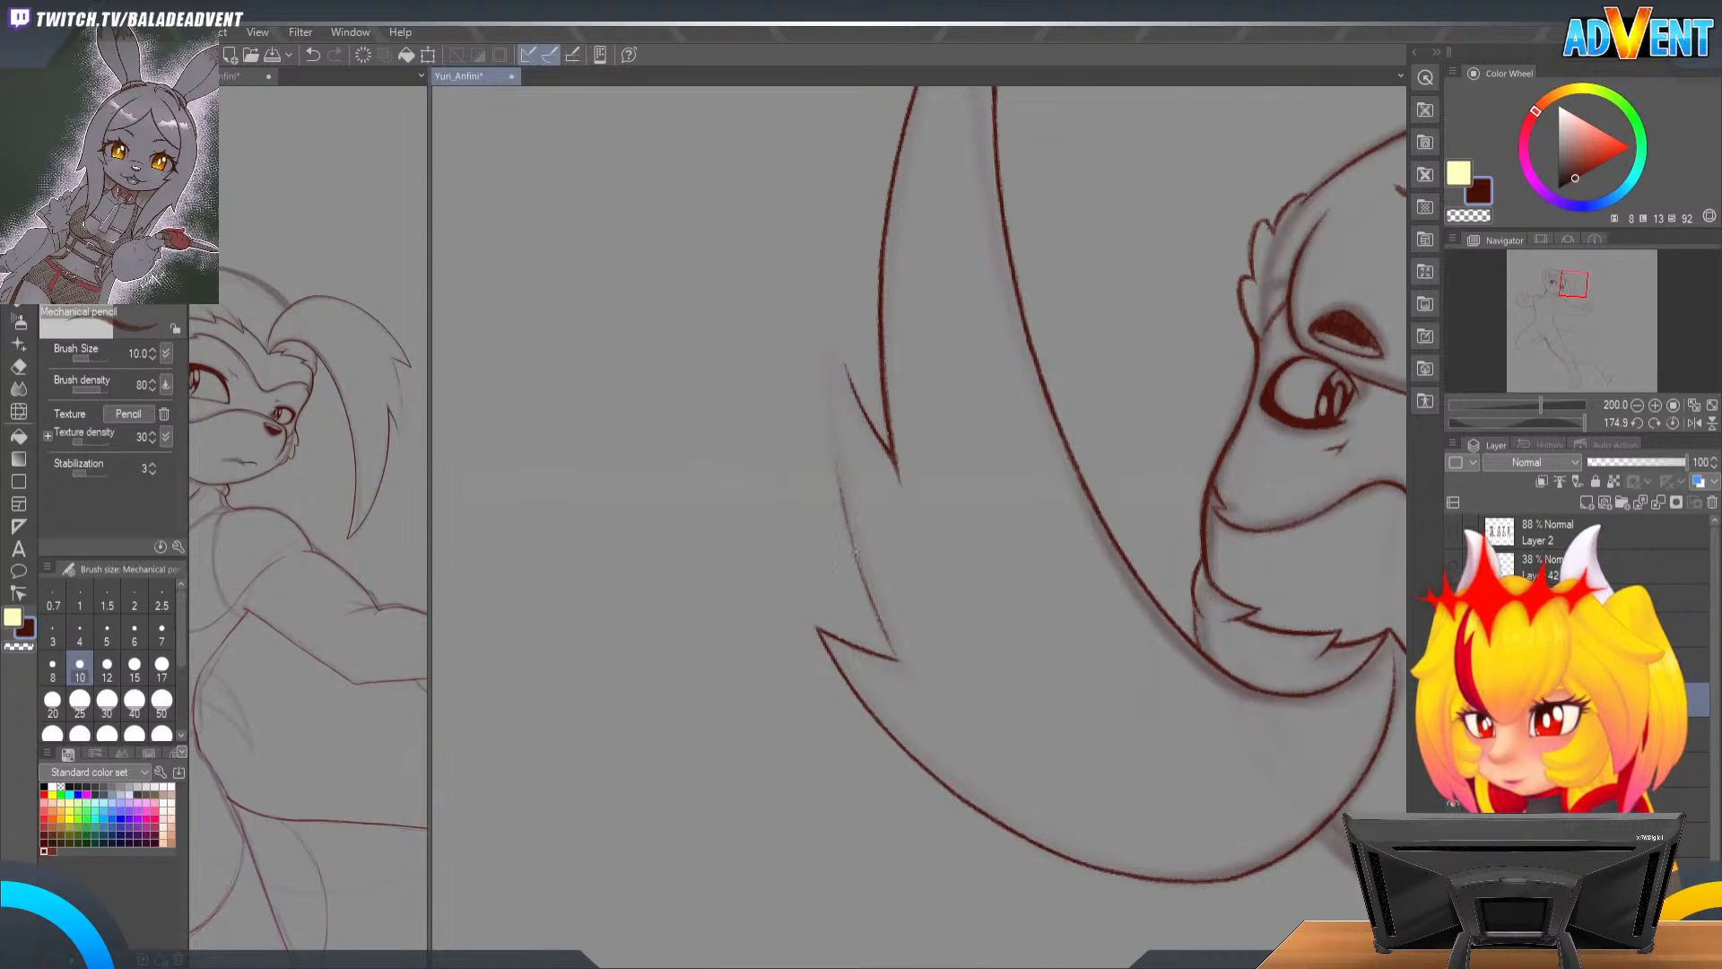
pyautogui.moveTo(841, 494); pyautogui.dragTo(856, 551)
pyautogui.moveTo(837, 455); pyautogui.dragTo(841, 482)
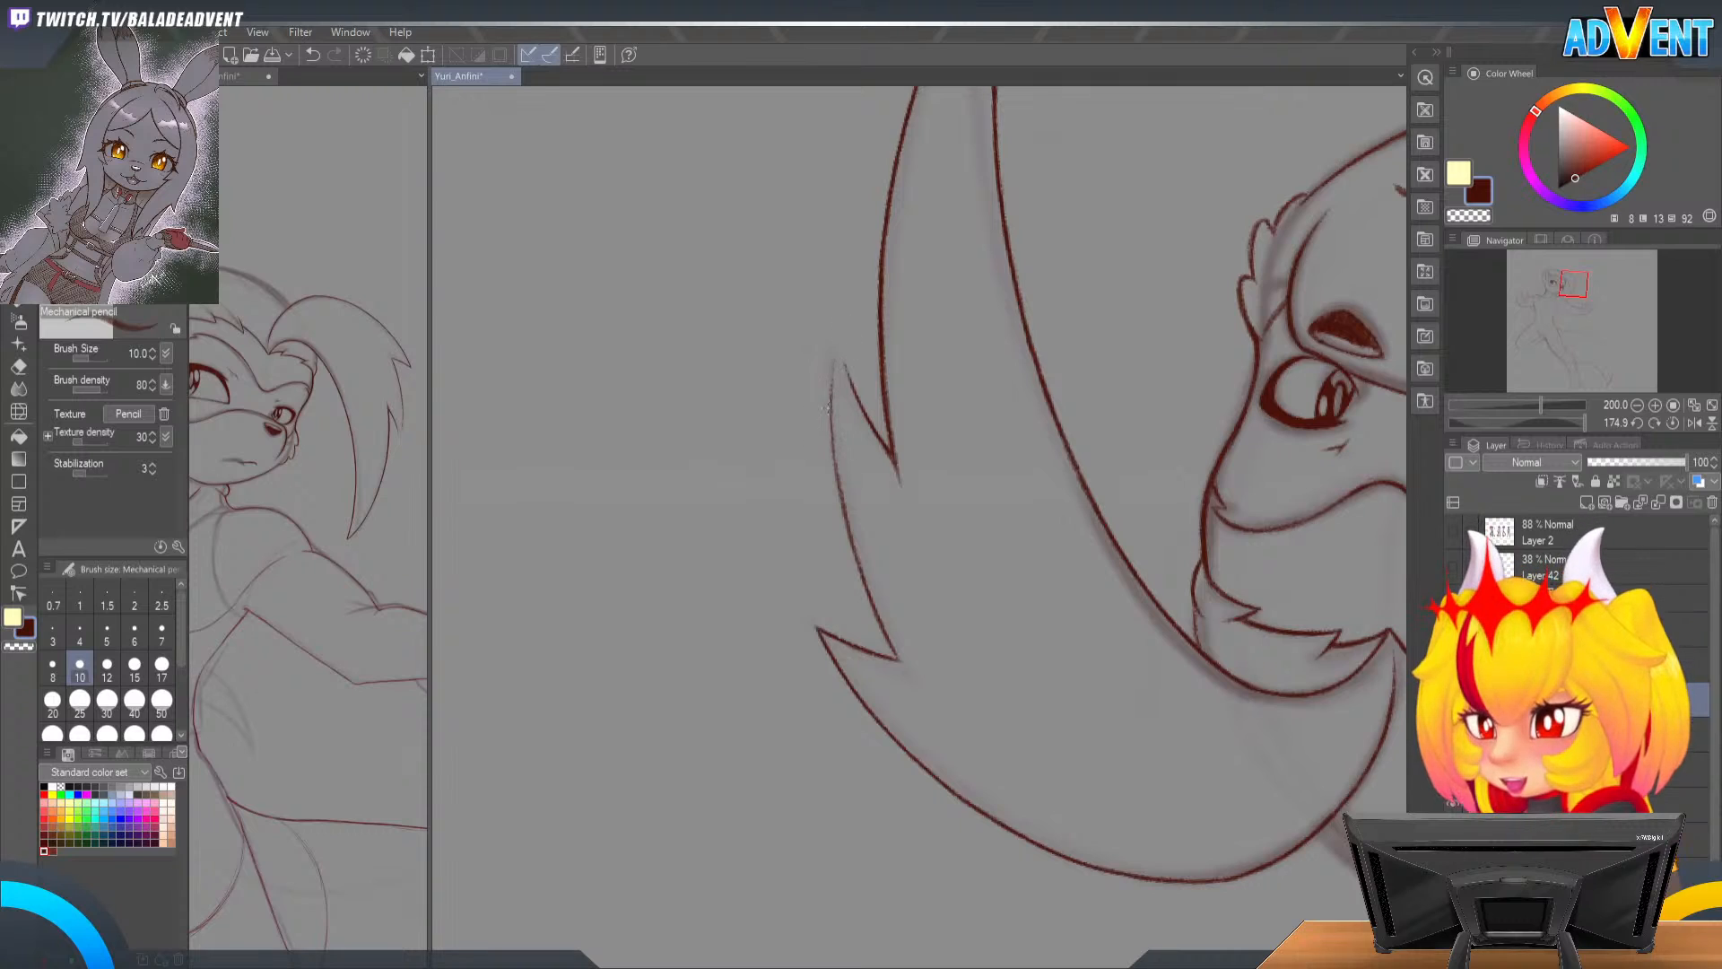
# Step: Sharpen the lower fur tuft's tip and thicken its curved edge back toward the upper tuft's notch
pyautogui.moveTo(840, 332); pyautogui.dragTo(828, 378)
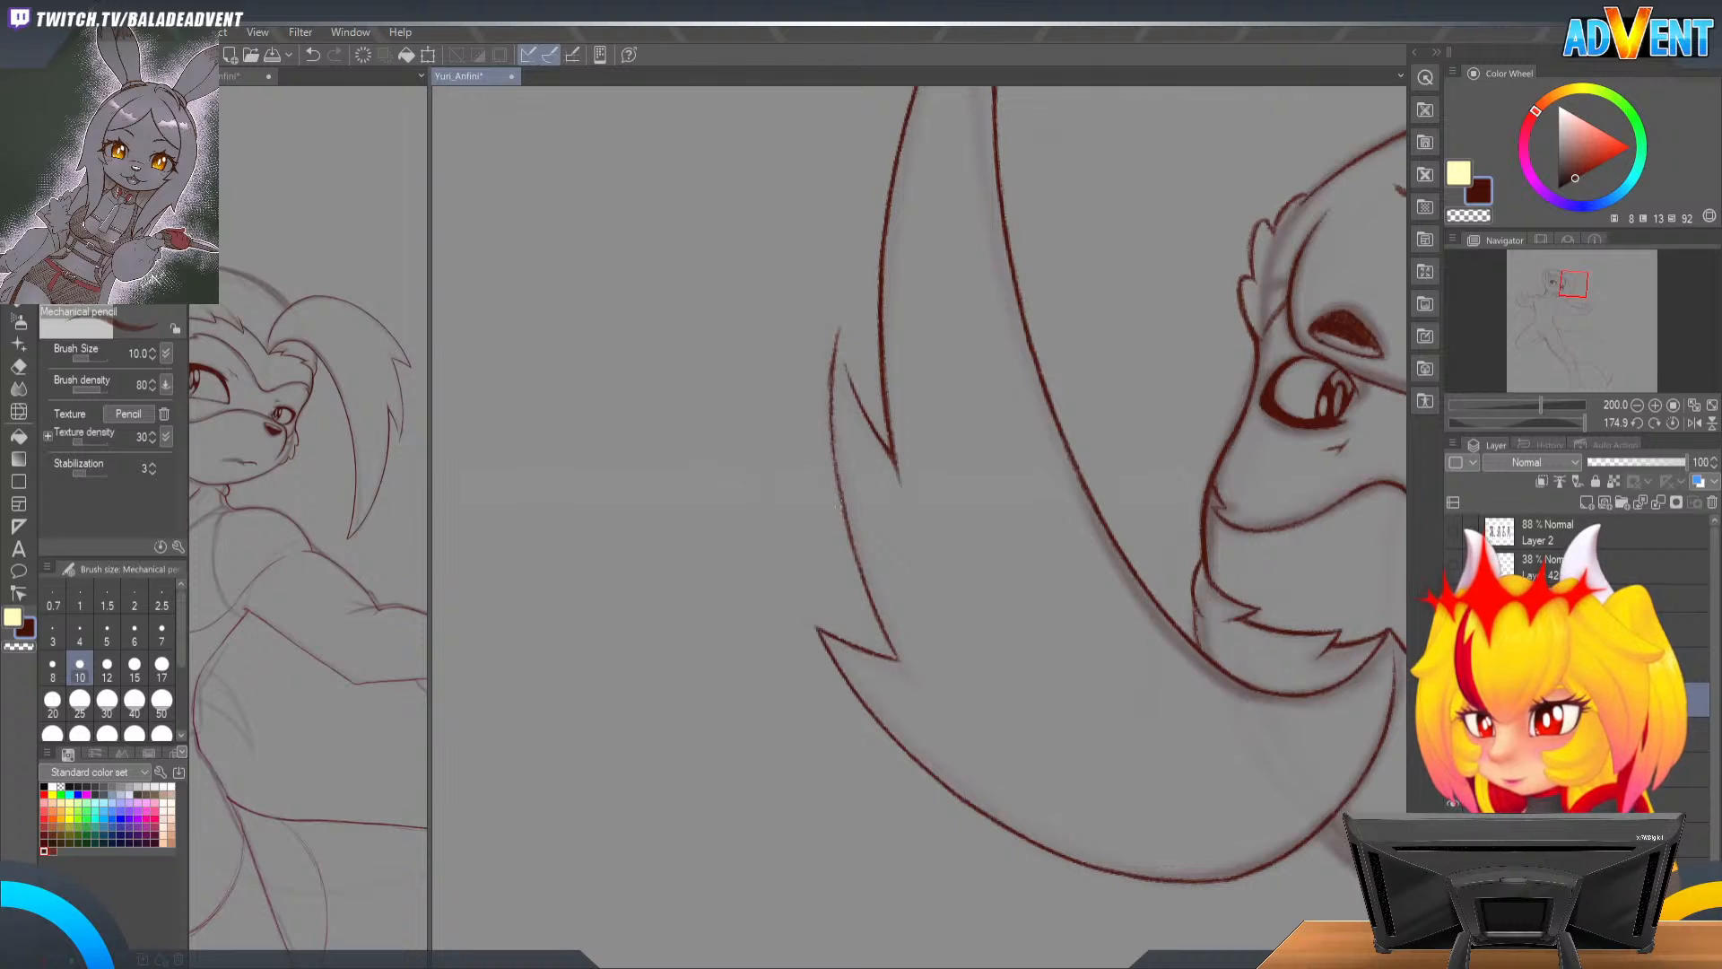
pyautogui.moveTo(852, 437)
pyautogui.mouseDown()
pyautogui.moveTo(923, 338)
pyautogui.moveTo(881, 336)
pyautogui.mouseUp()
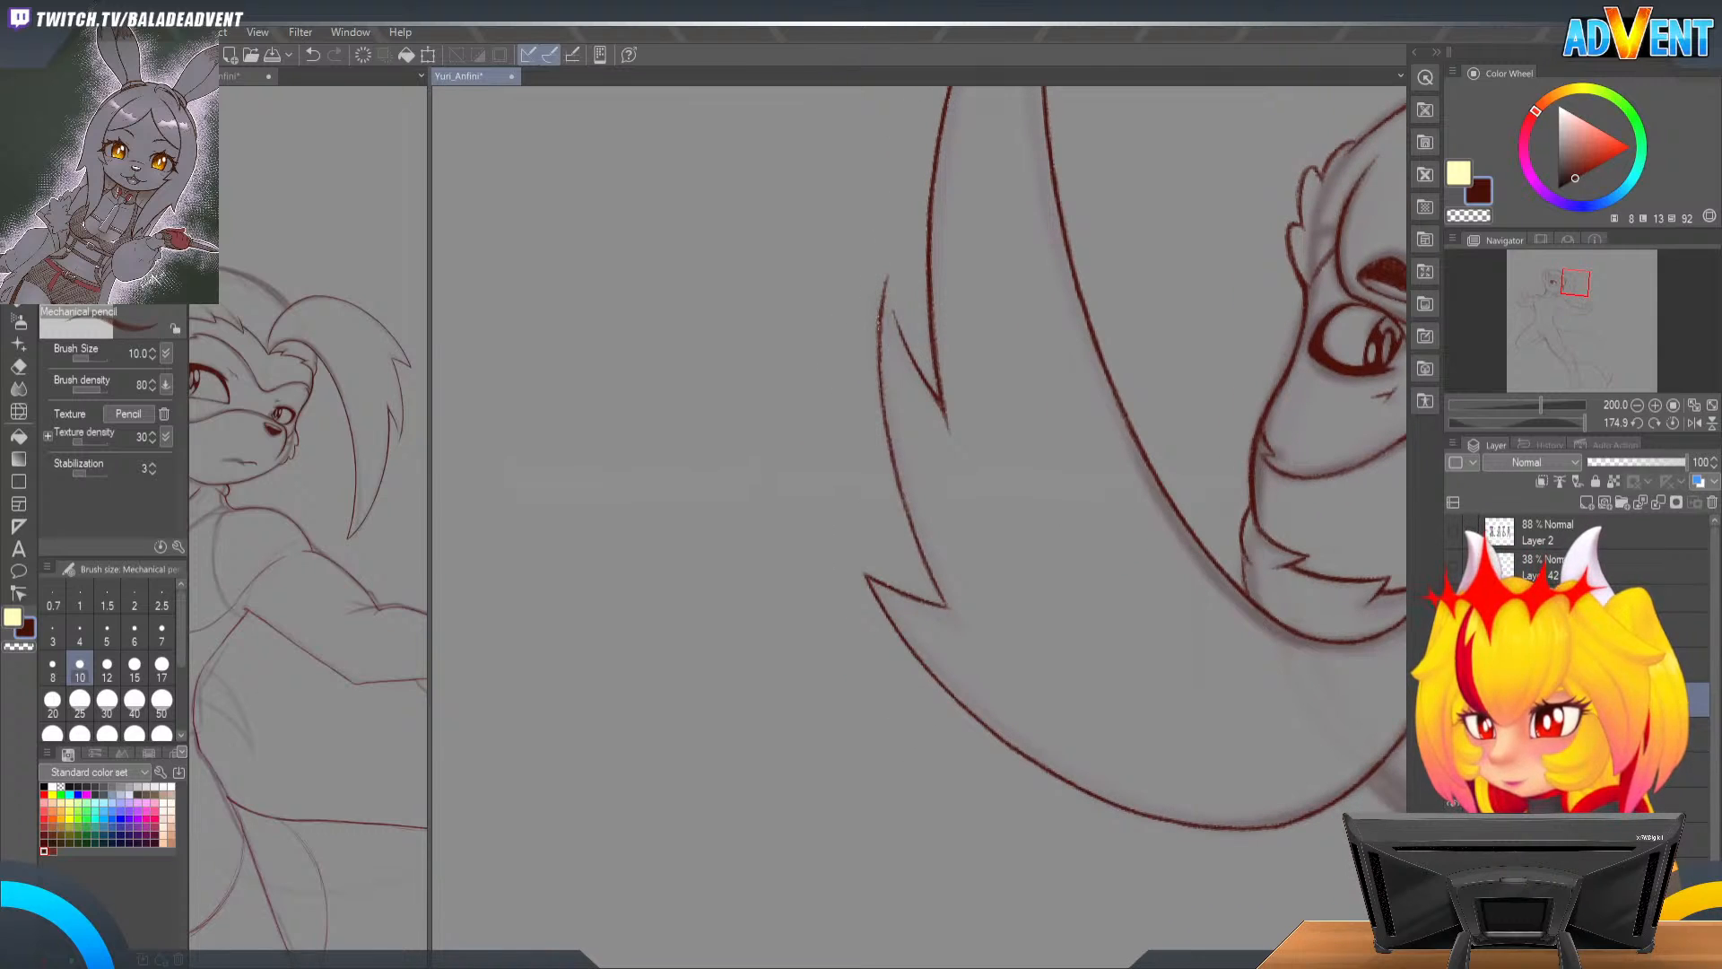
pyautogui.moveTo(888, 452); pyautogui.dragTo(880, 401)
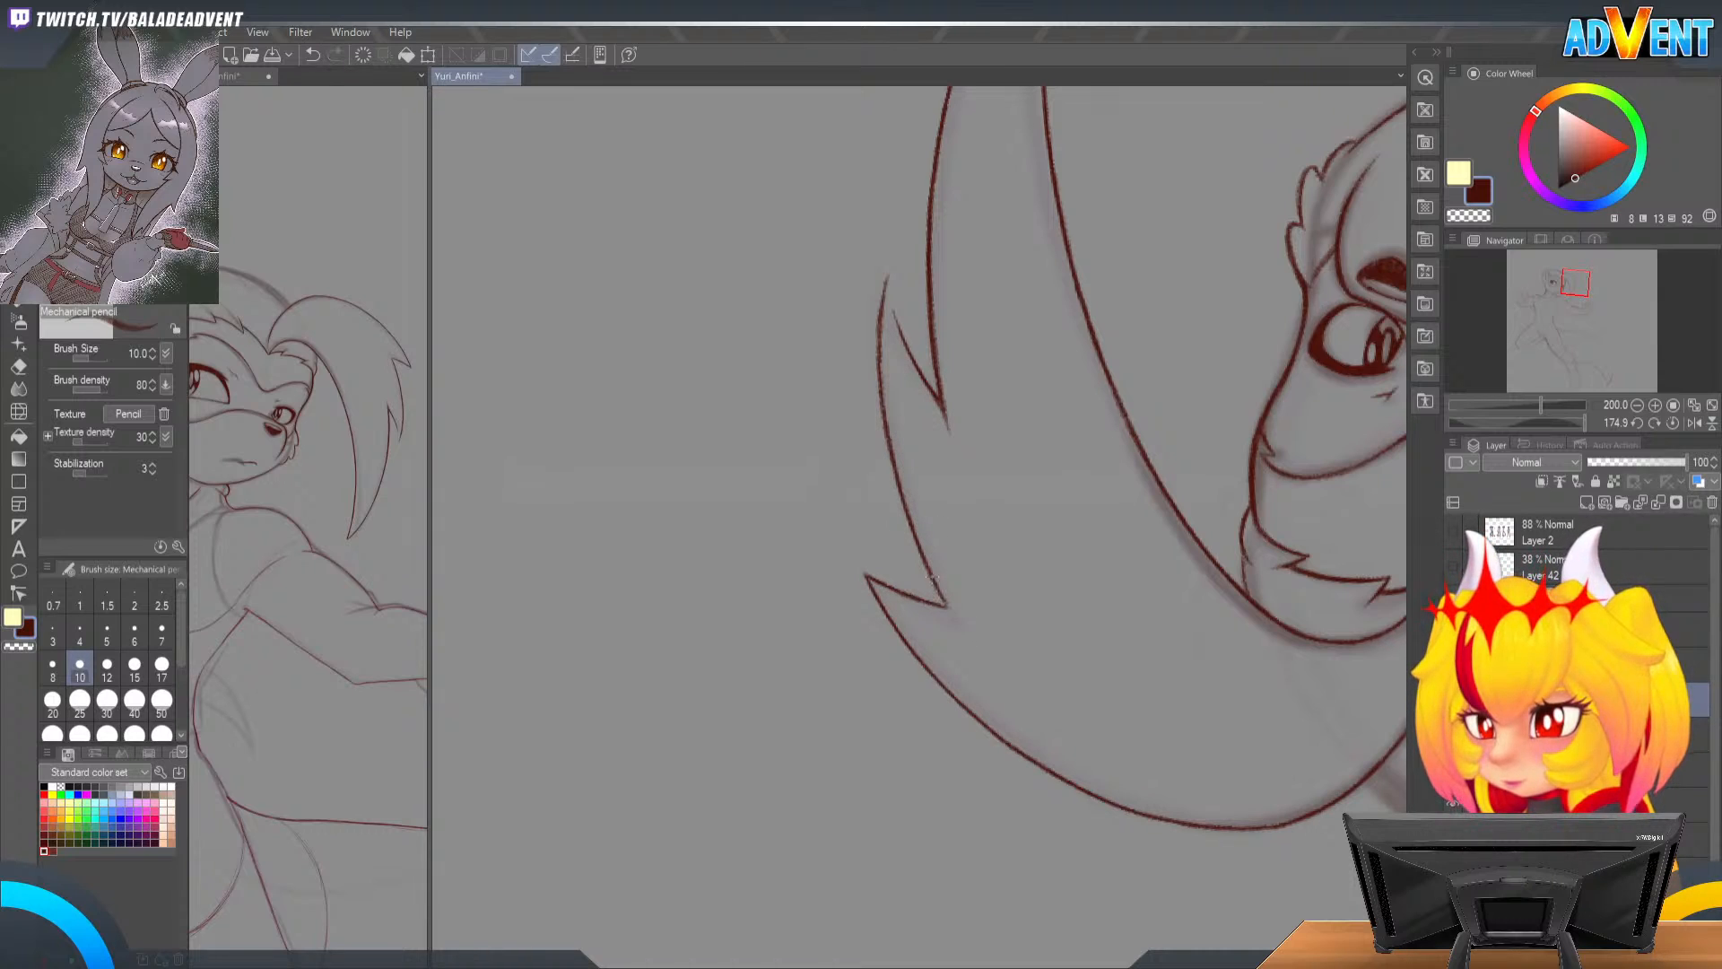
pyautogui.scroll(2, 930, 508)
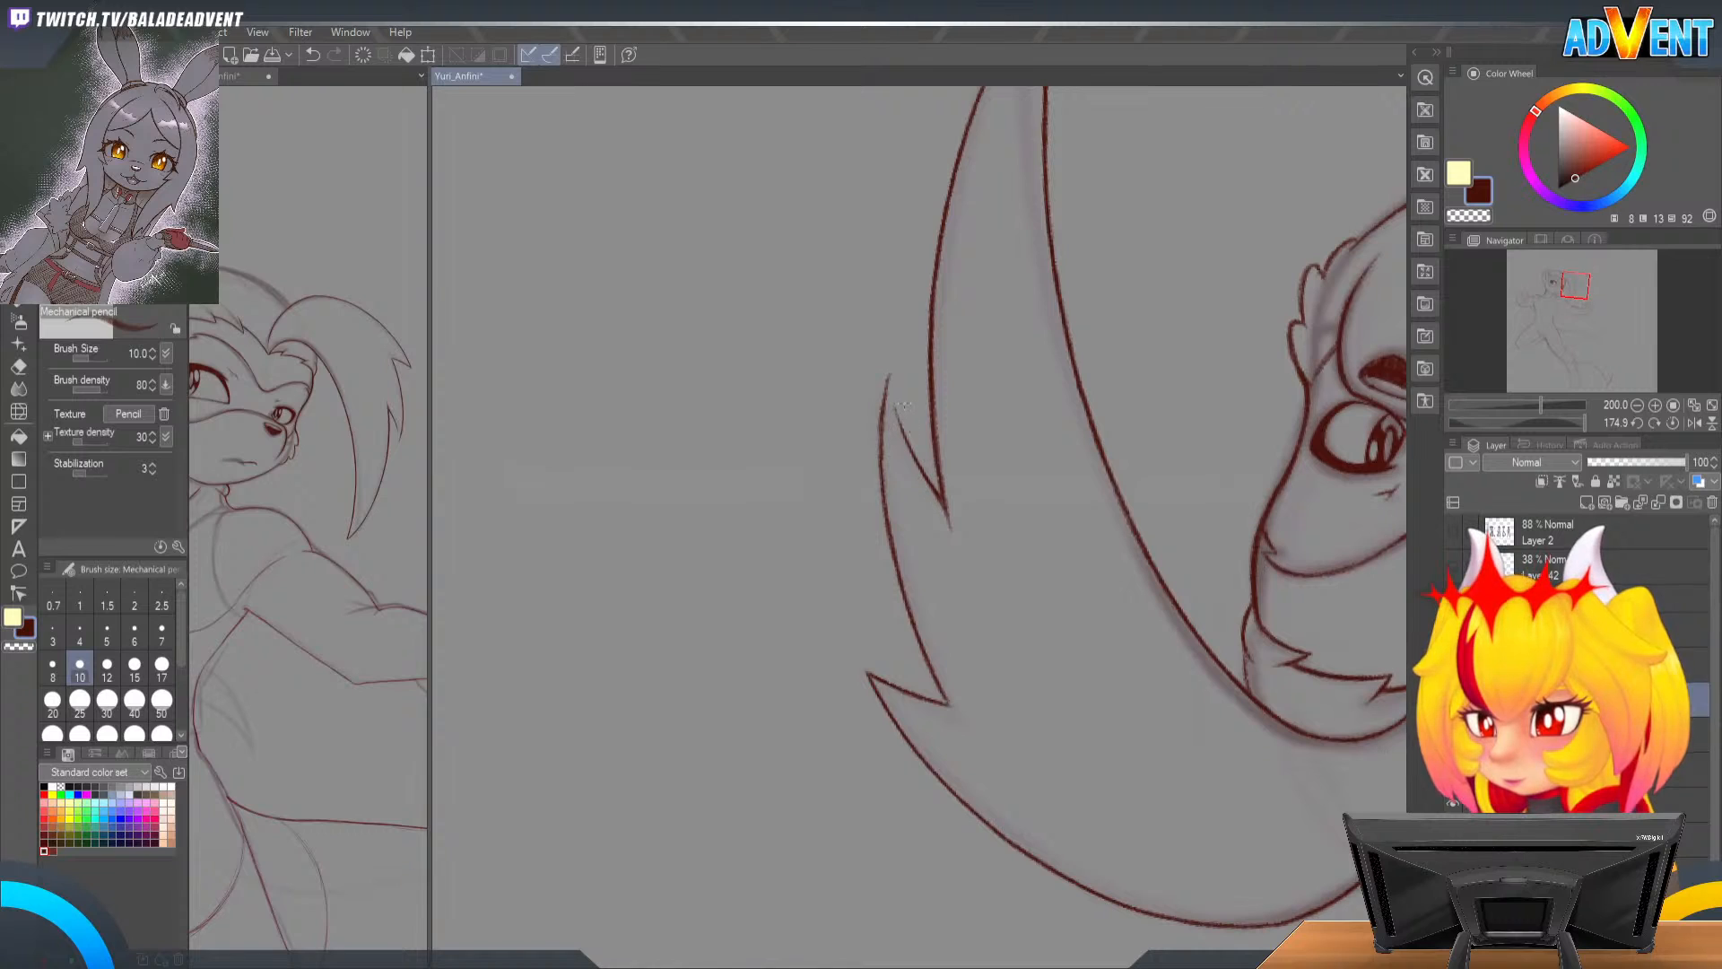
# Step: Erase the lower tuft's short inner edge between its tip and the neighbouring ear line
pyautogui.press('e')
pyautogui.moveTo(896, 404); pyautogui.dragTo(959, 572)
pyautogui.moveTo(932, 452); pyautogui.dragTo(966, 576)
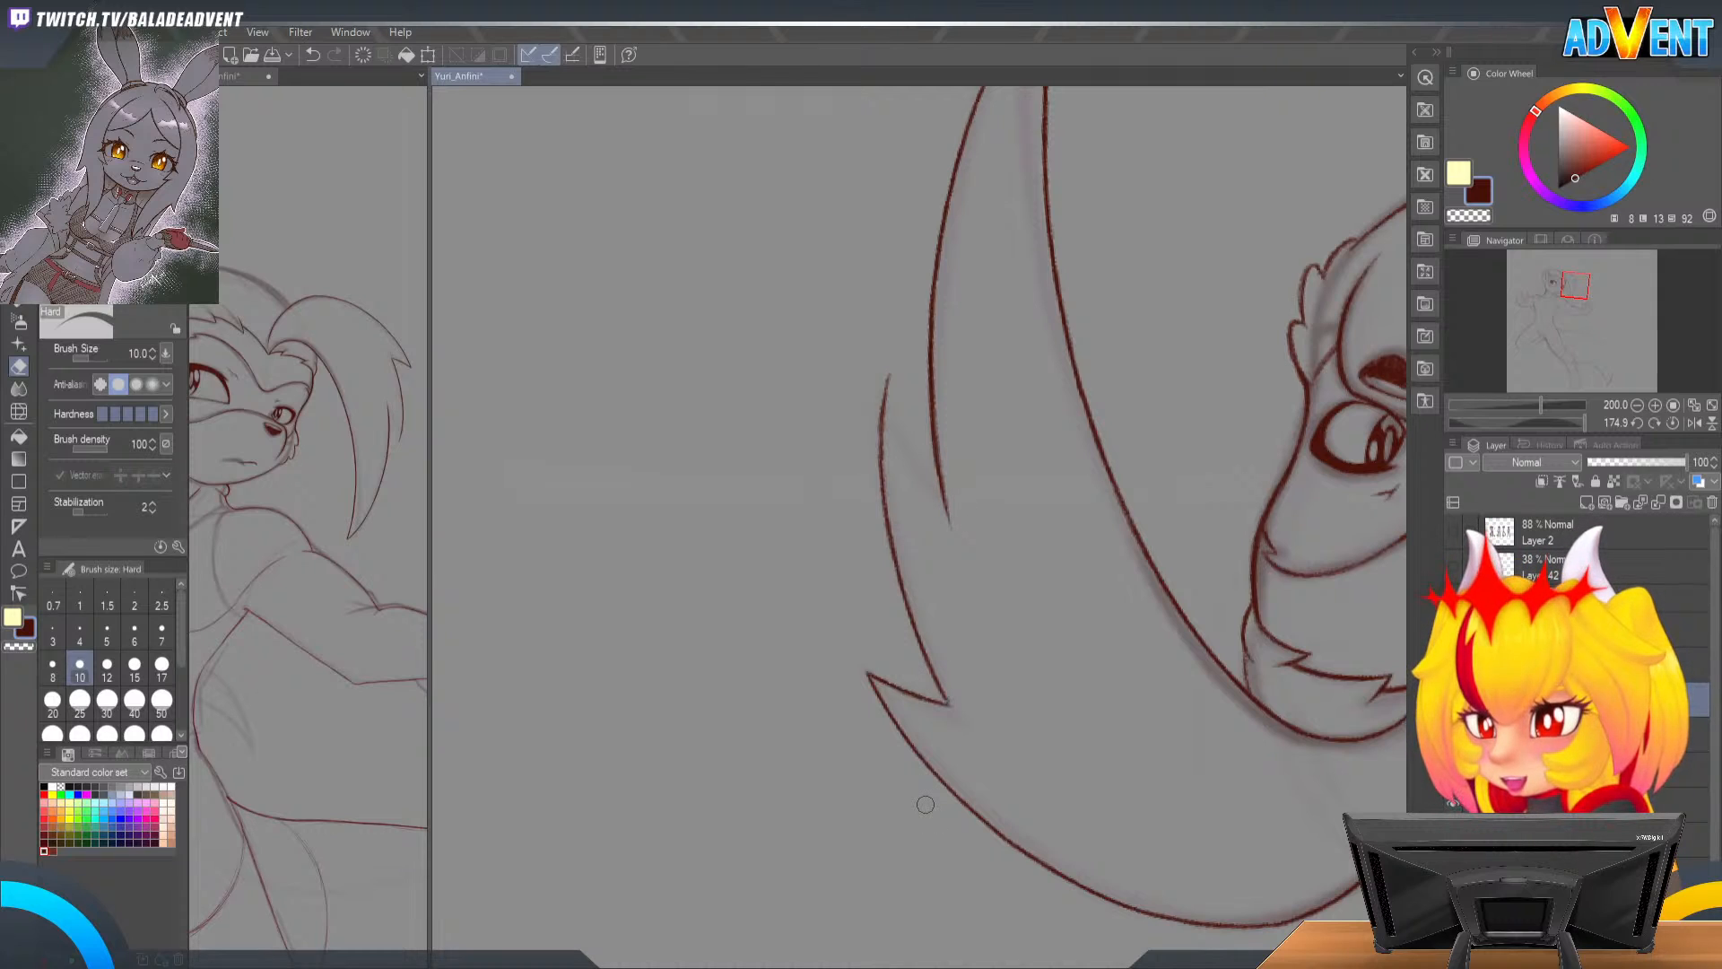
# Step: Reinforce the corner of the upper tuft's notch and thicken the curved fur edge running toward the lower tuft
pyautogui.hotkey('shift', 'space')
pyautogui.moveTo(957, 299); pyautogui.dragTo(1184, 457)
pyautogui.hotkey('ctrl', 'space')
pyautogui.moveTo(1066, 514); pyautogui.dragTo(1211, 358)
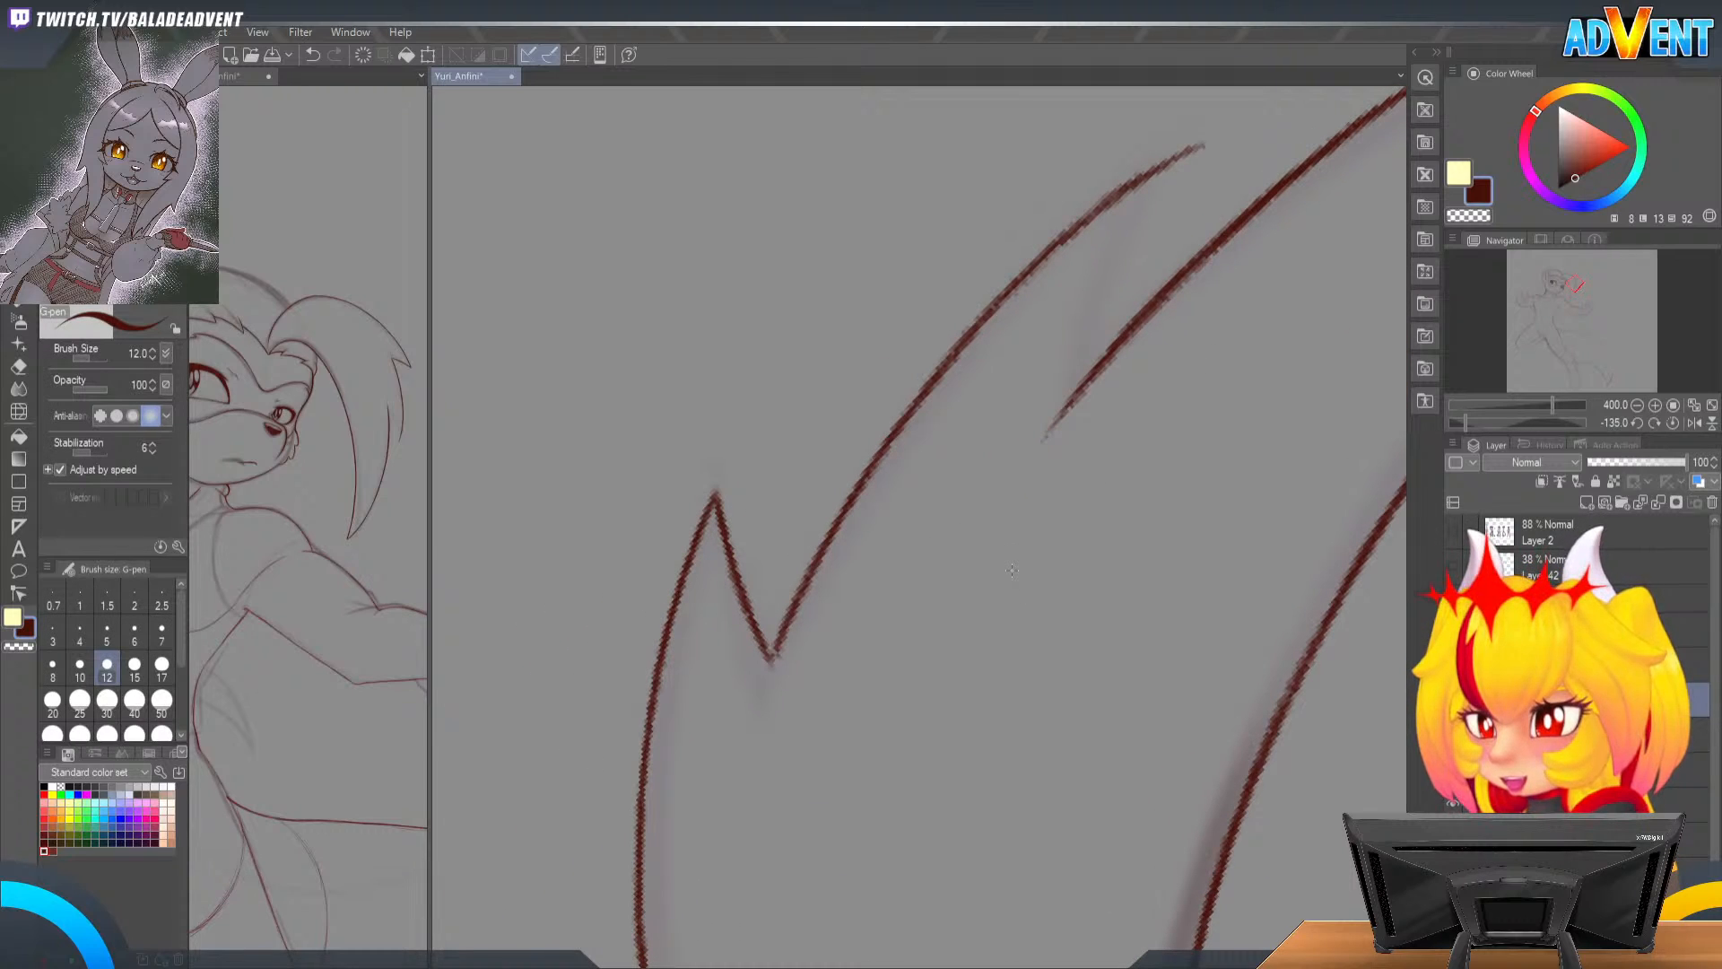
pyautogui.press('p')
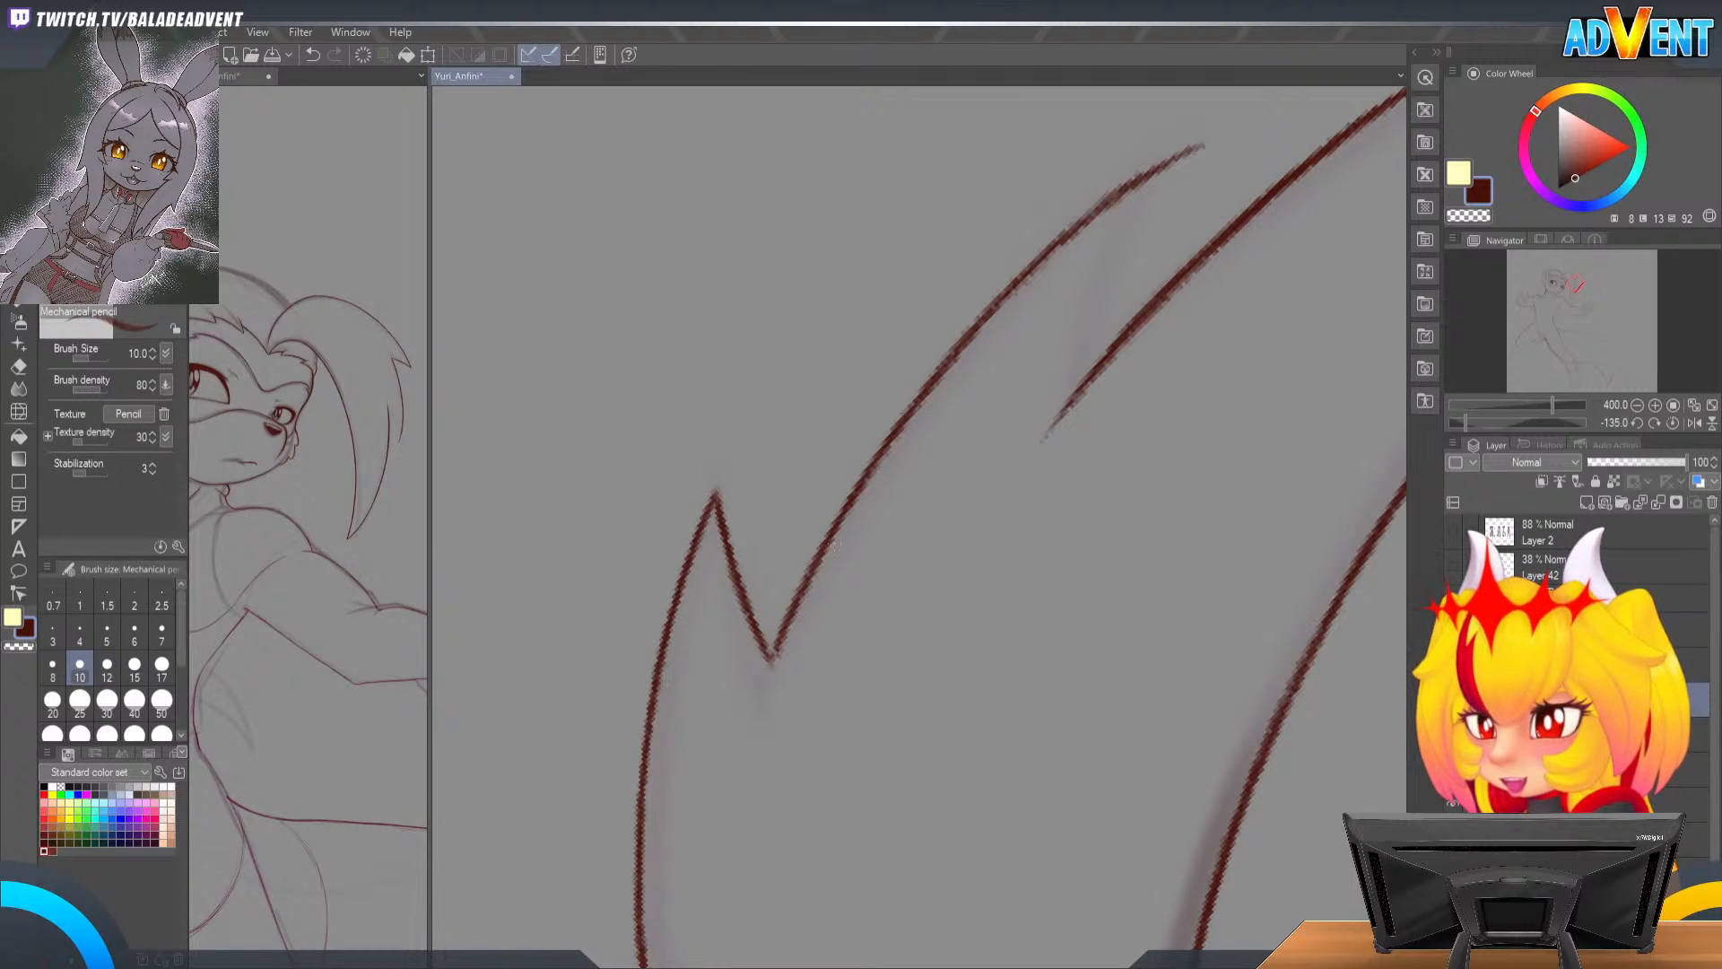
pyautogui.press('b')
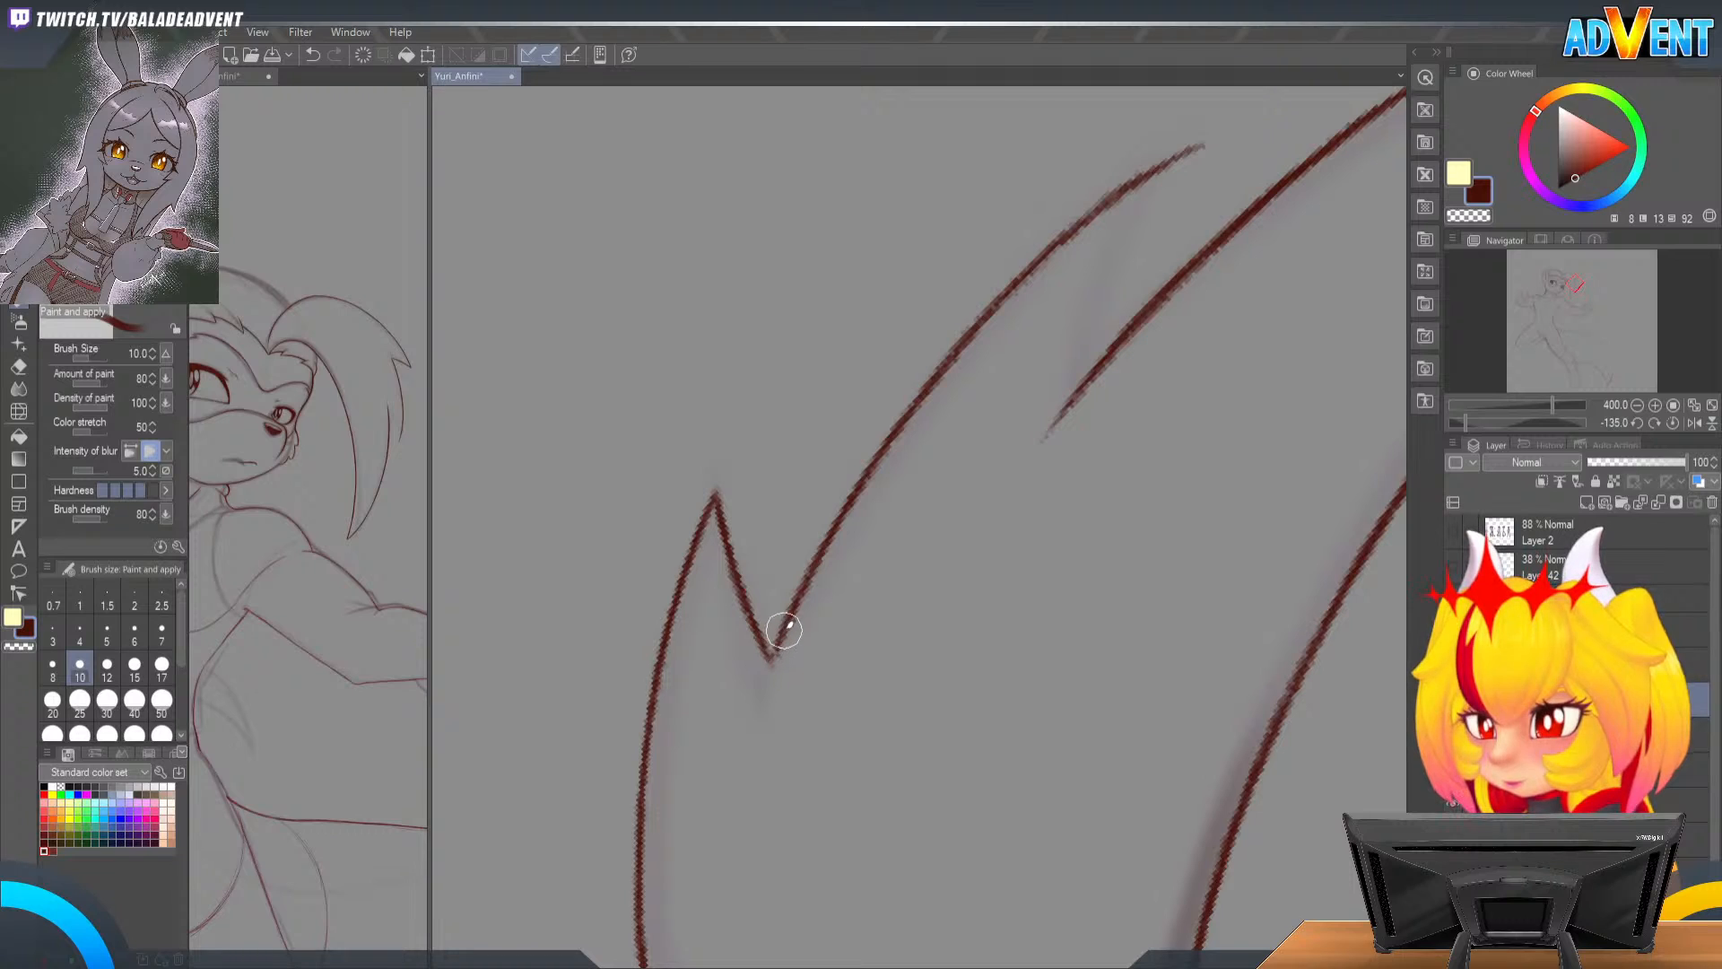
pyautogui.press('b')
pyautogui.press('b')
pyautogui.press('p')
pyautogui.press('p')
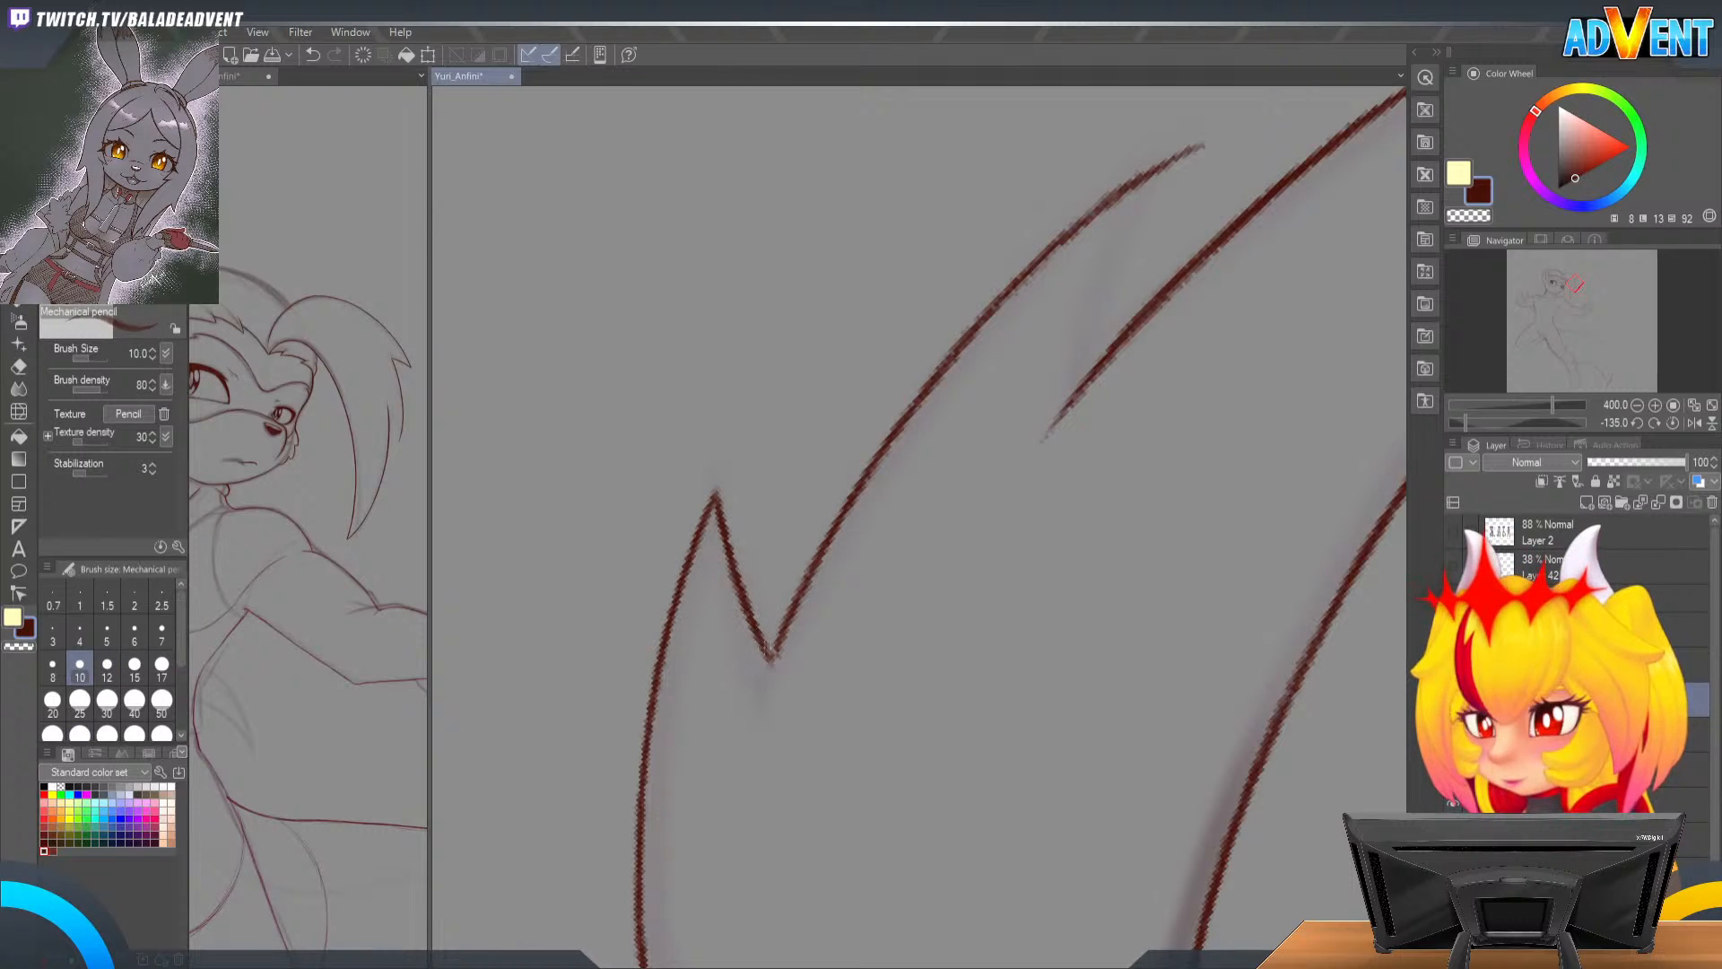
pyautogui.moveTo(773, 661); pyautogui.dragTo(803, 584)
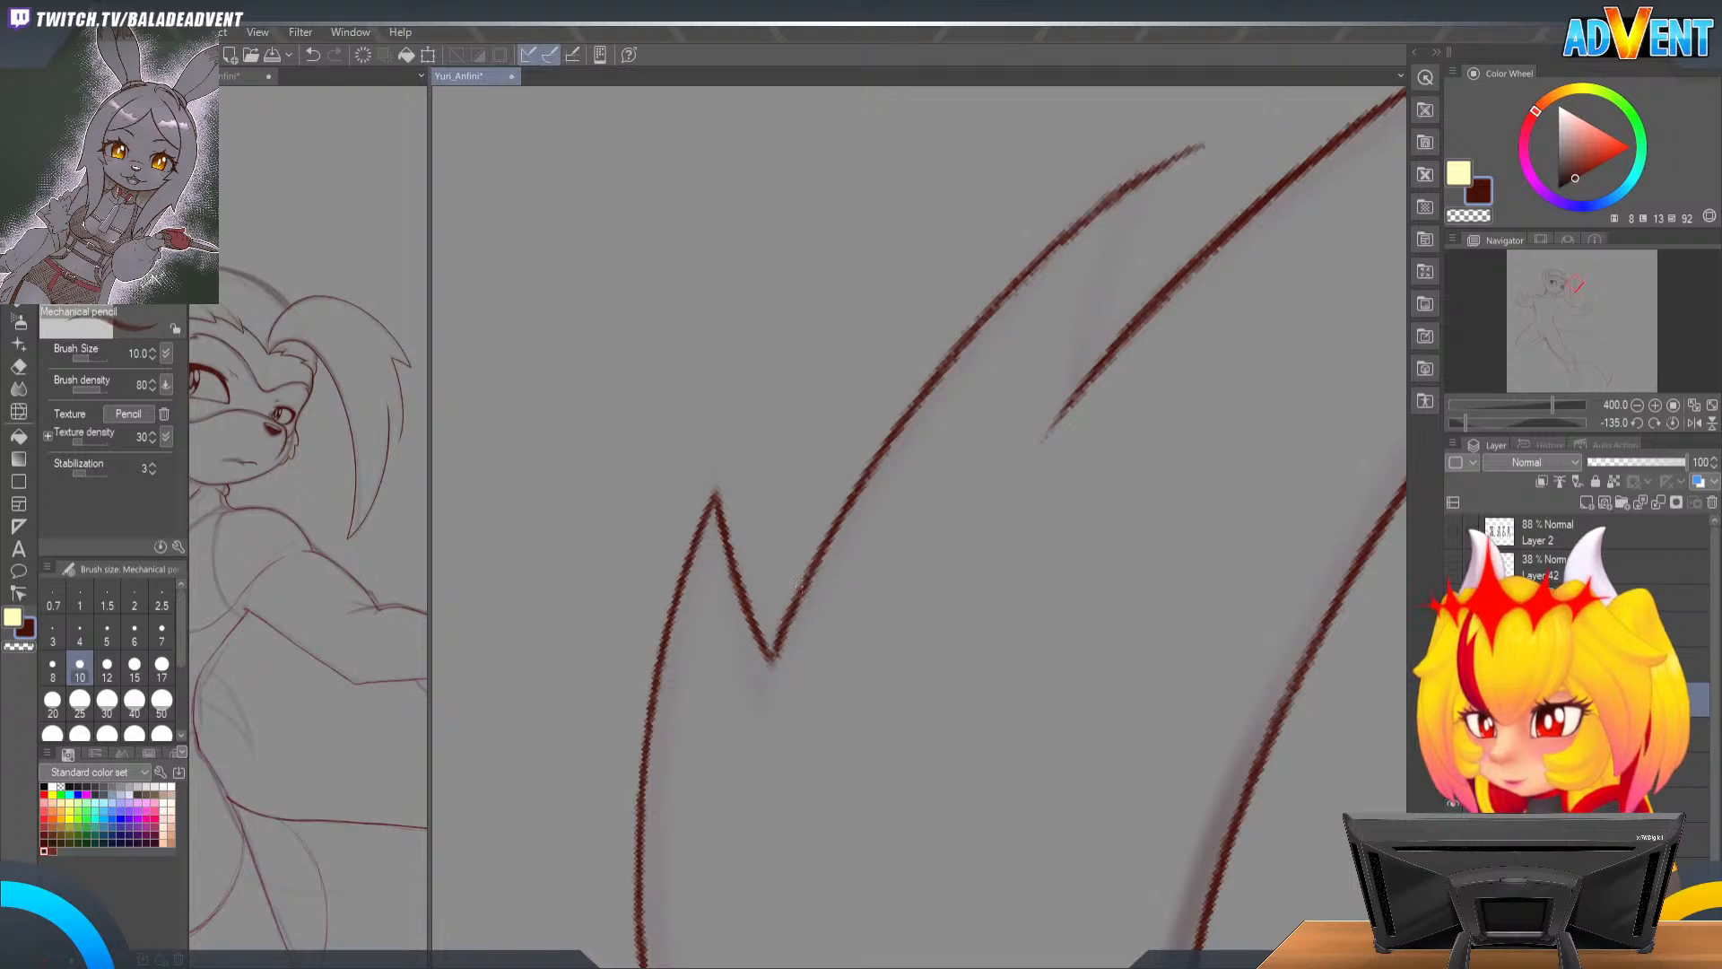
pyautogui.moveTo(858, 498)
pyautogui.mouseDown()
pyautogui.moveTo(818, 543)
pyautogui.moveTo(886, 451)
pyautogui.mouseUp()
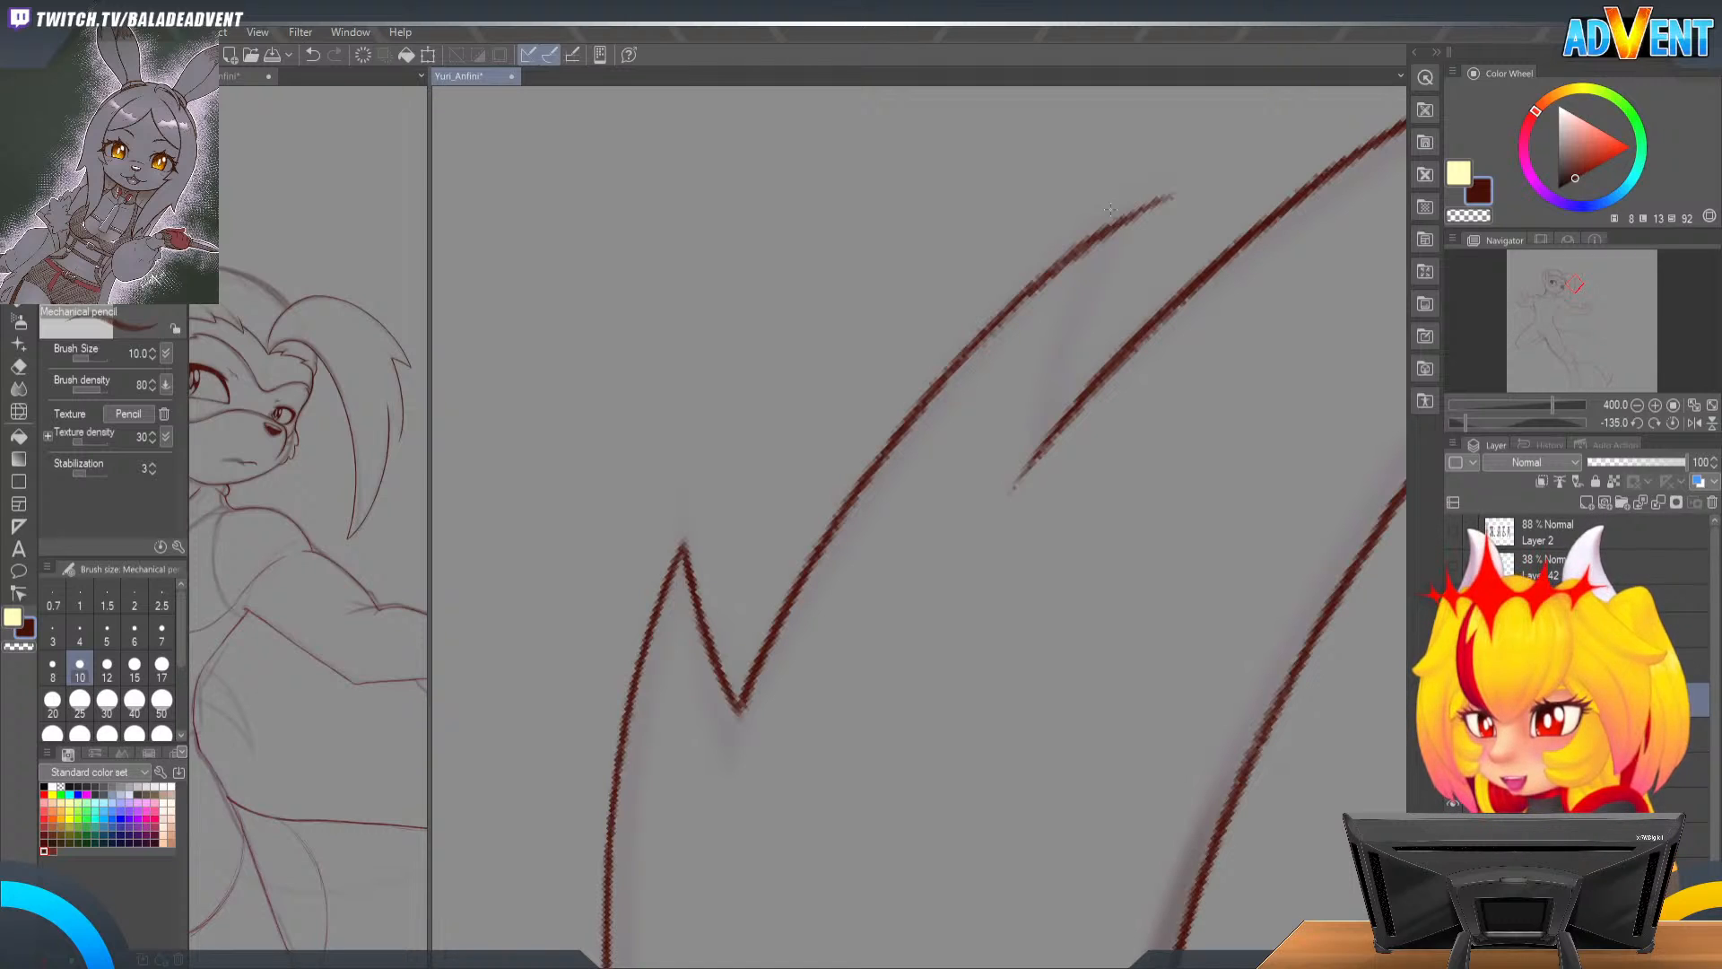
# Step: Draw the lower tuft's inner edge from its tip to the neighbouring ear line and undo the last strokes
pyautogui.moveTo(1170, 472); pyautogui.dragTo(942, 646)
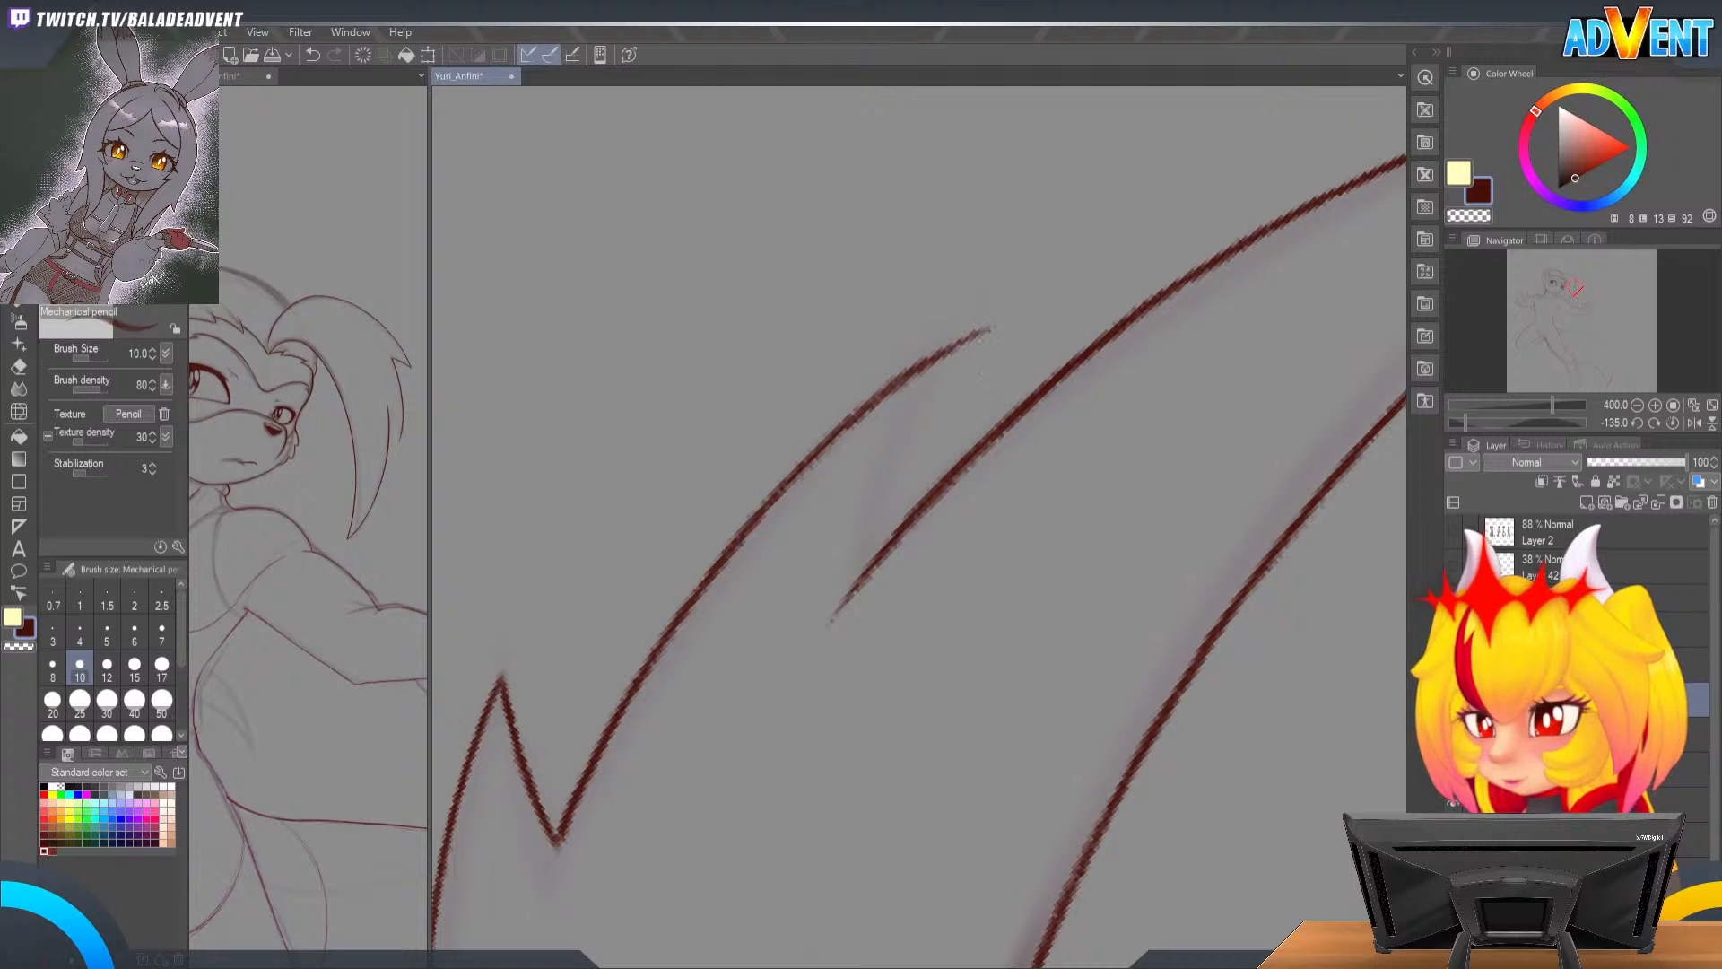
pyautogui.moveTo(988, 328); pyautogui.dragTo(924, 435)
pyautogui.moveTo(951, 379); pyautogui.dragTo(906, 484)
pyautogui.moveTo(936, 409); pyautogui.dragTo(888, 542)
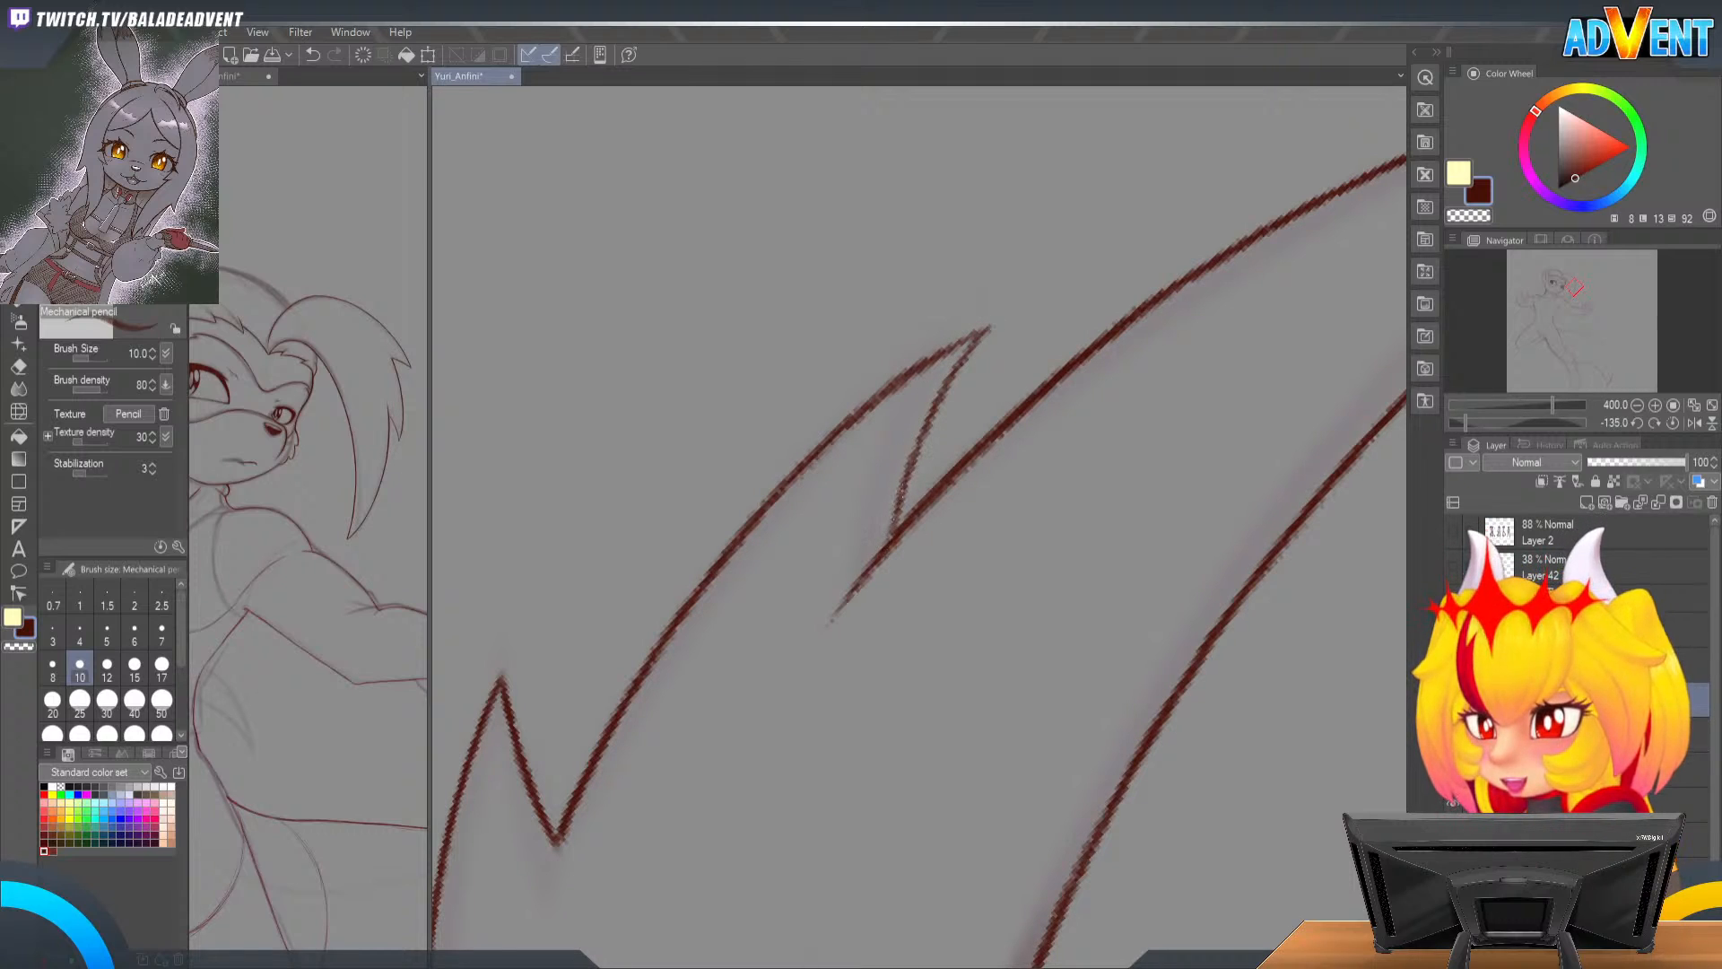
pyautogui.hotkey('ctrl', 'z')
pyautogui.hotkey('ctrl', 'z')
pyautogui.hotkey('ctrl', 'z')
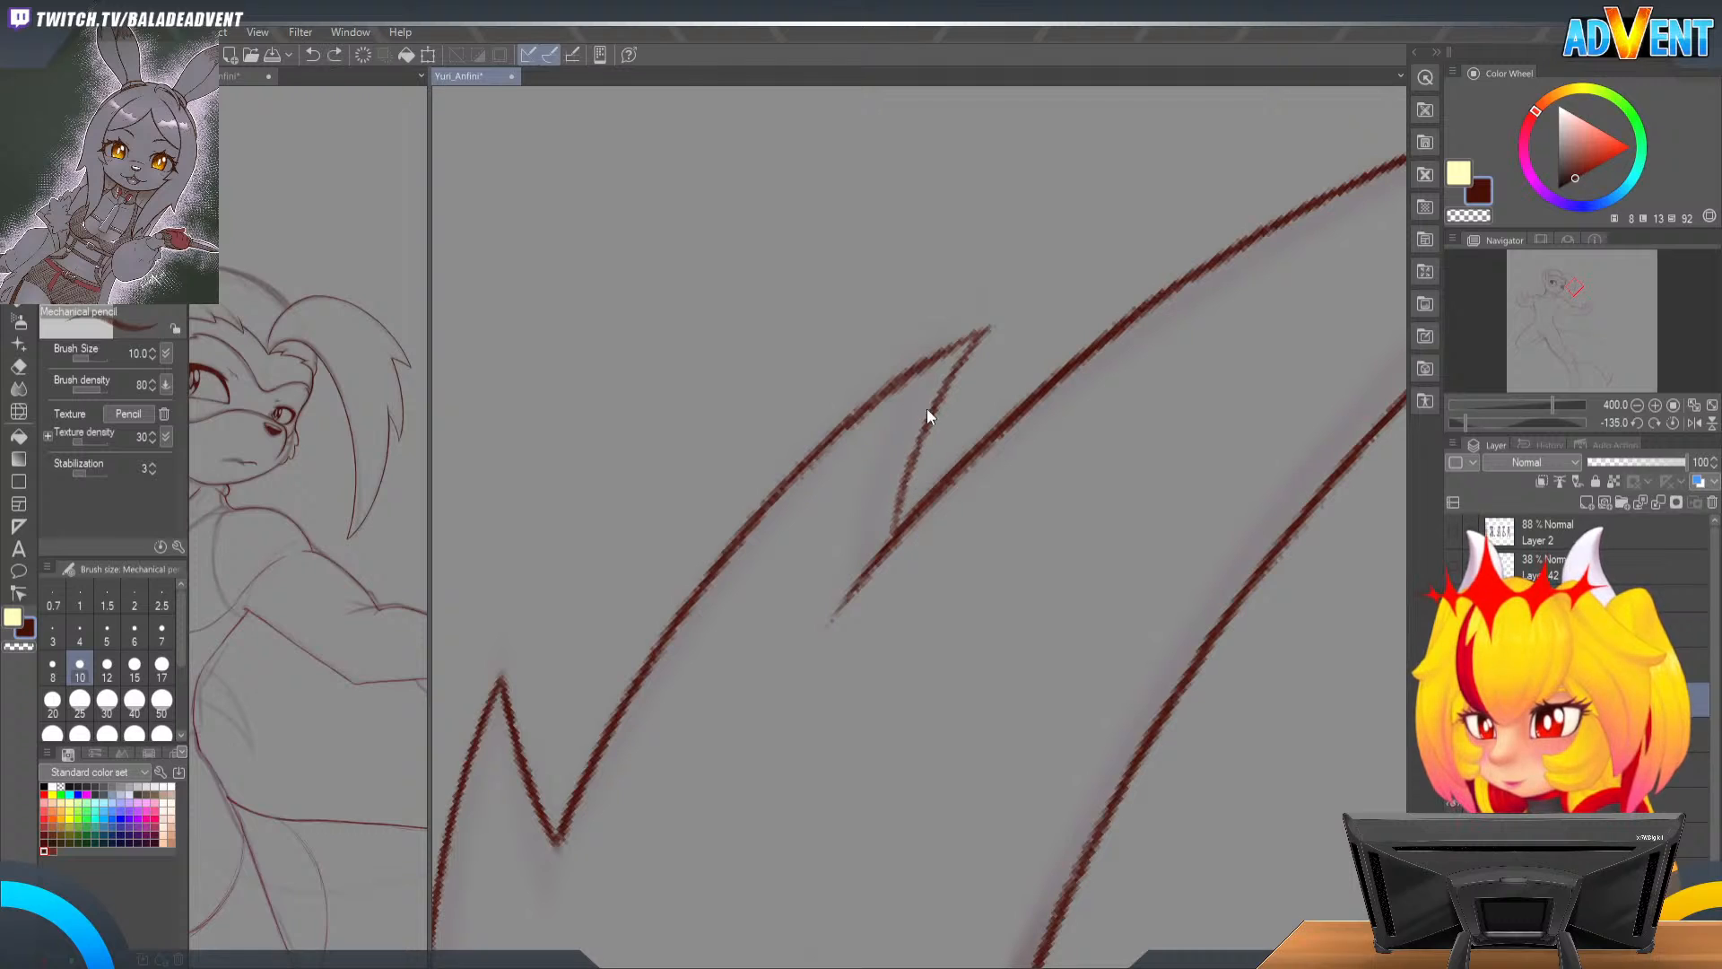
# Step: Darken the lower tuft's inner edge down to its notch and erase the ear line's overshoot past the corner
pyautogui.moveTo(971, 349); pyautogui.dragTo(944, 396)
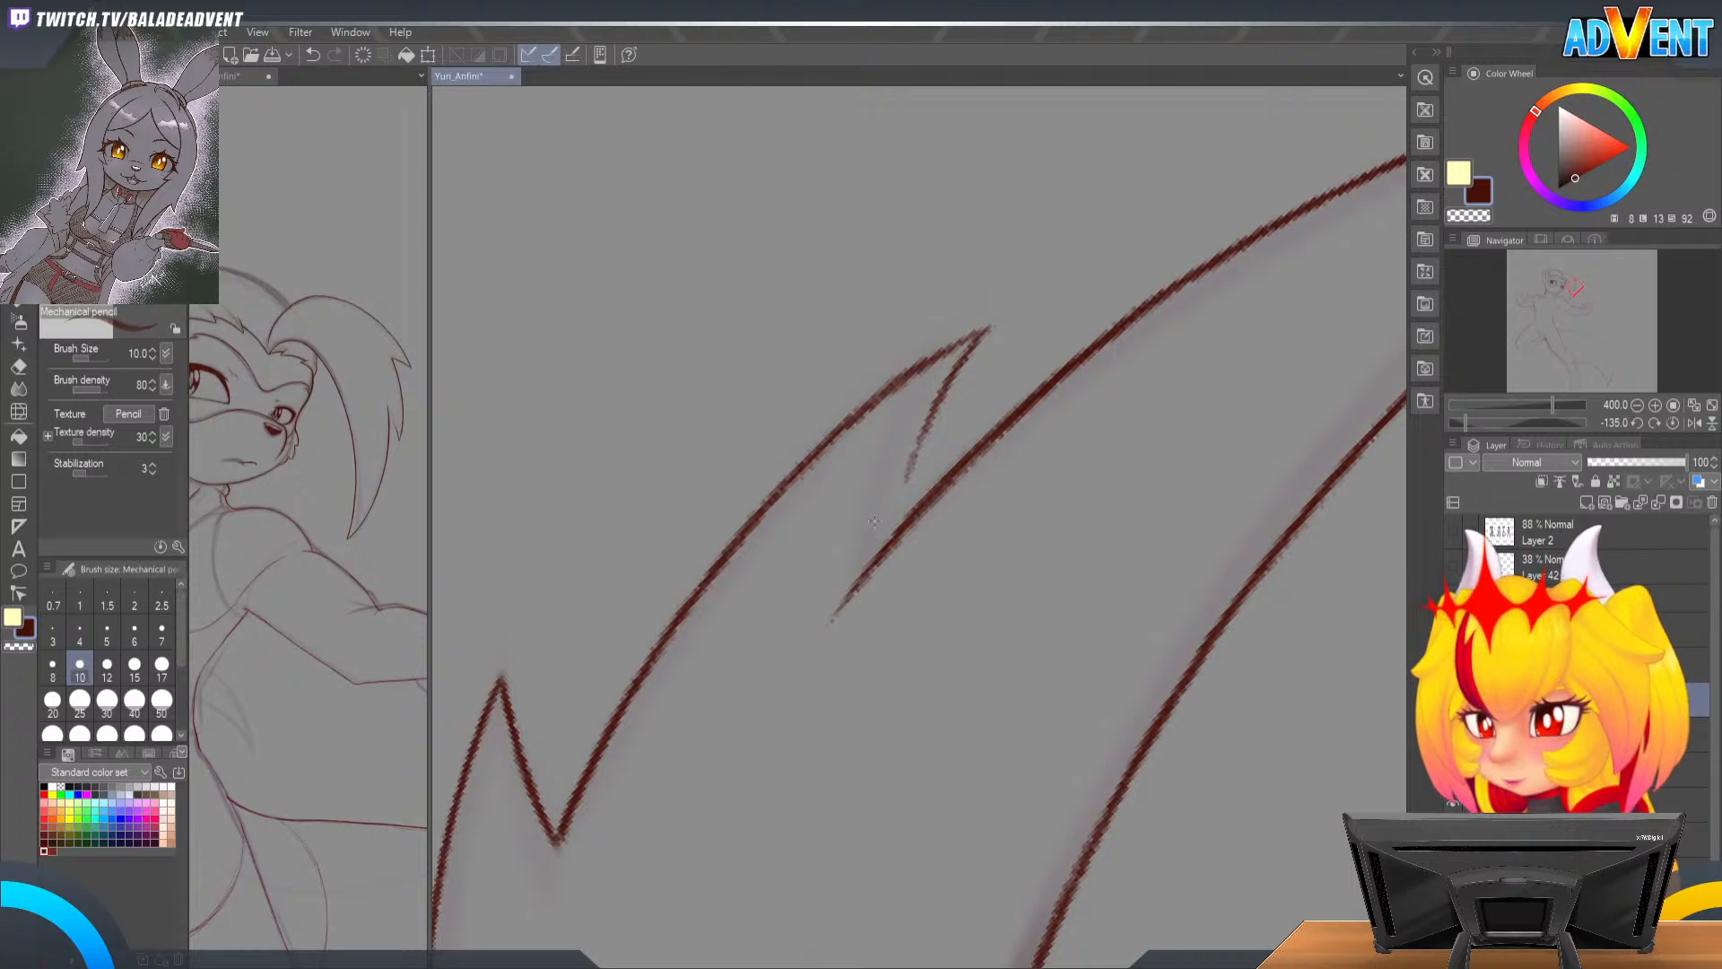
pyautogui.press('b')
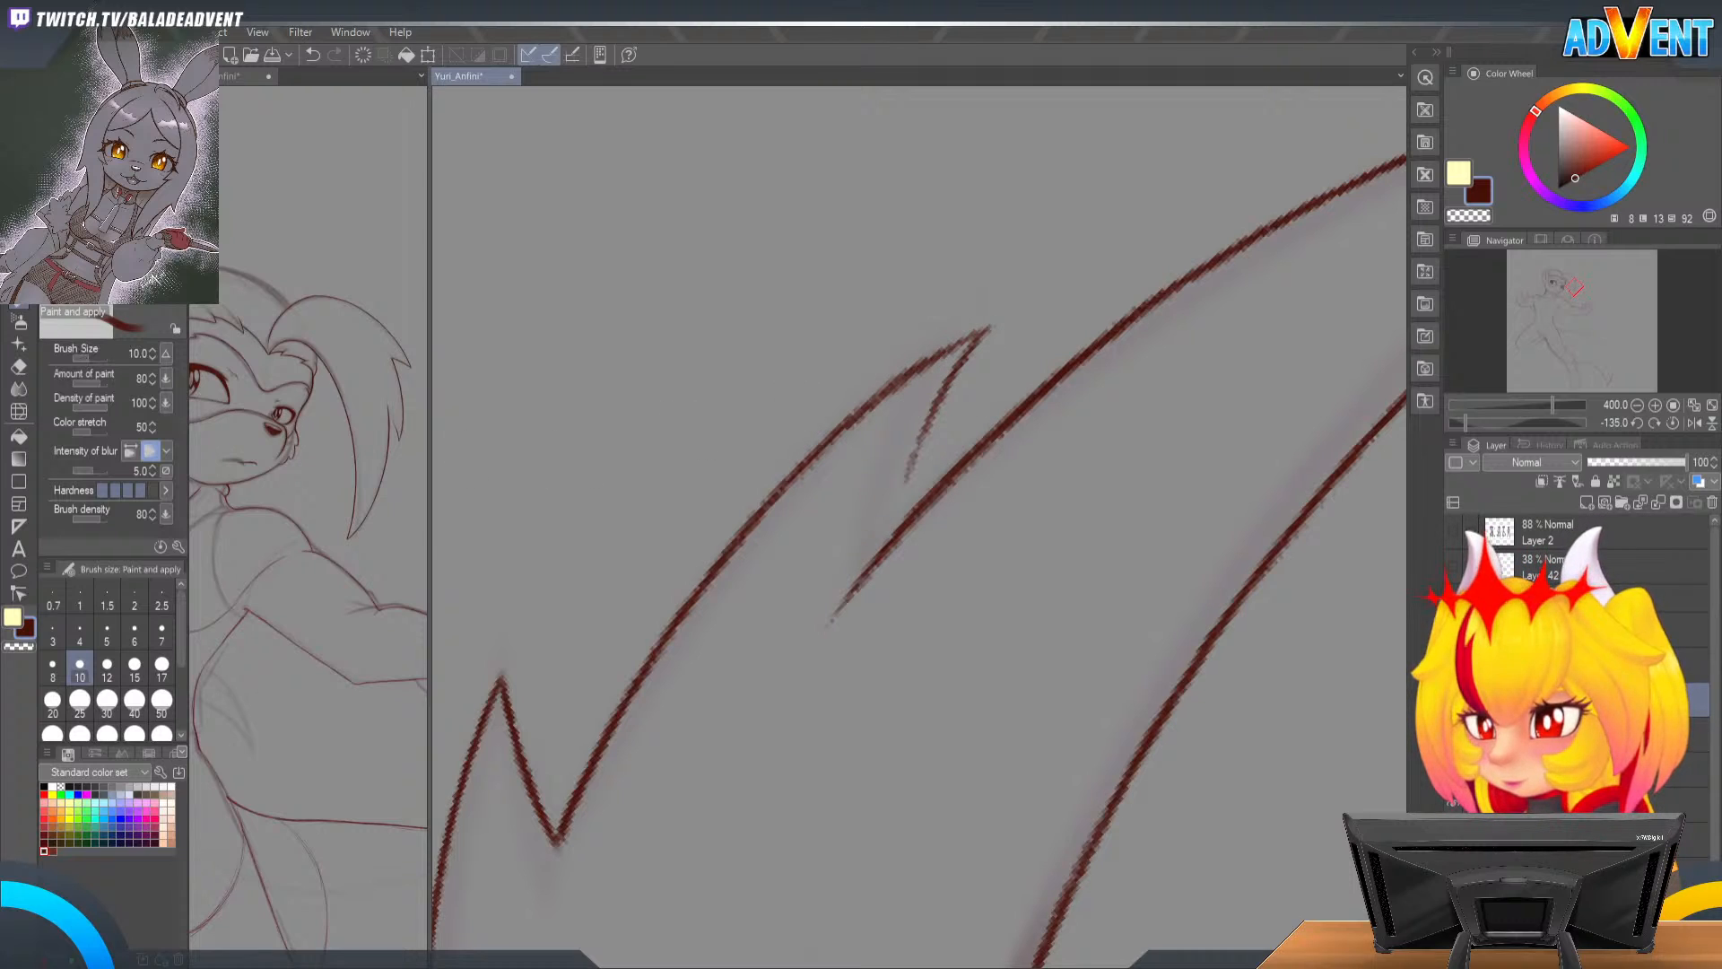
pyautogui.press('p')
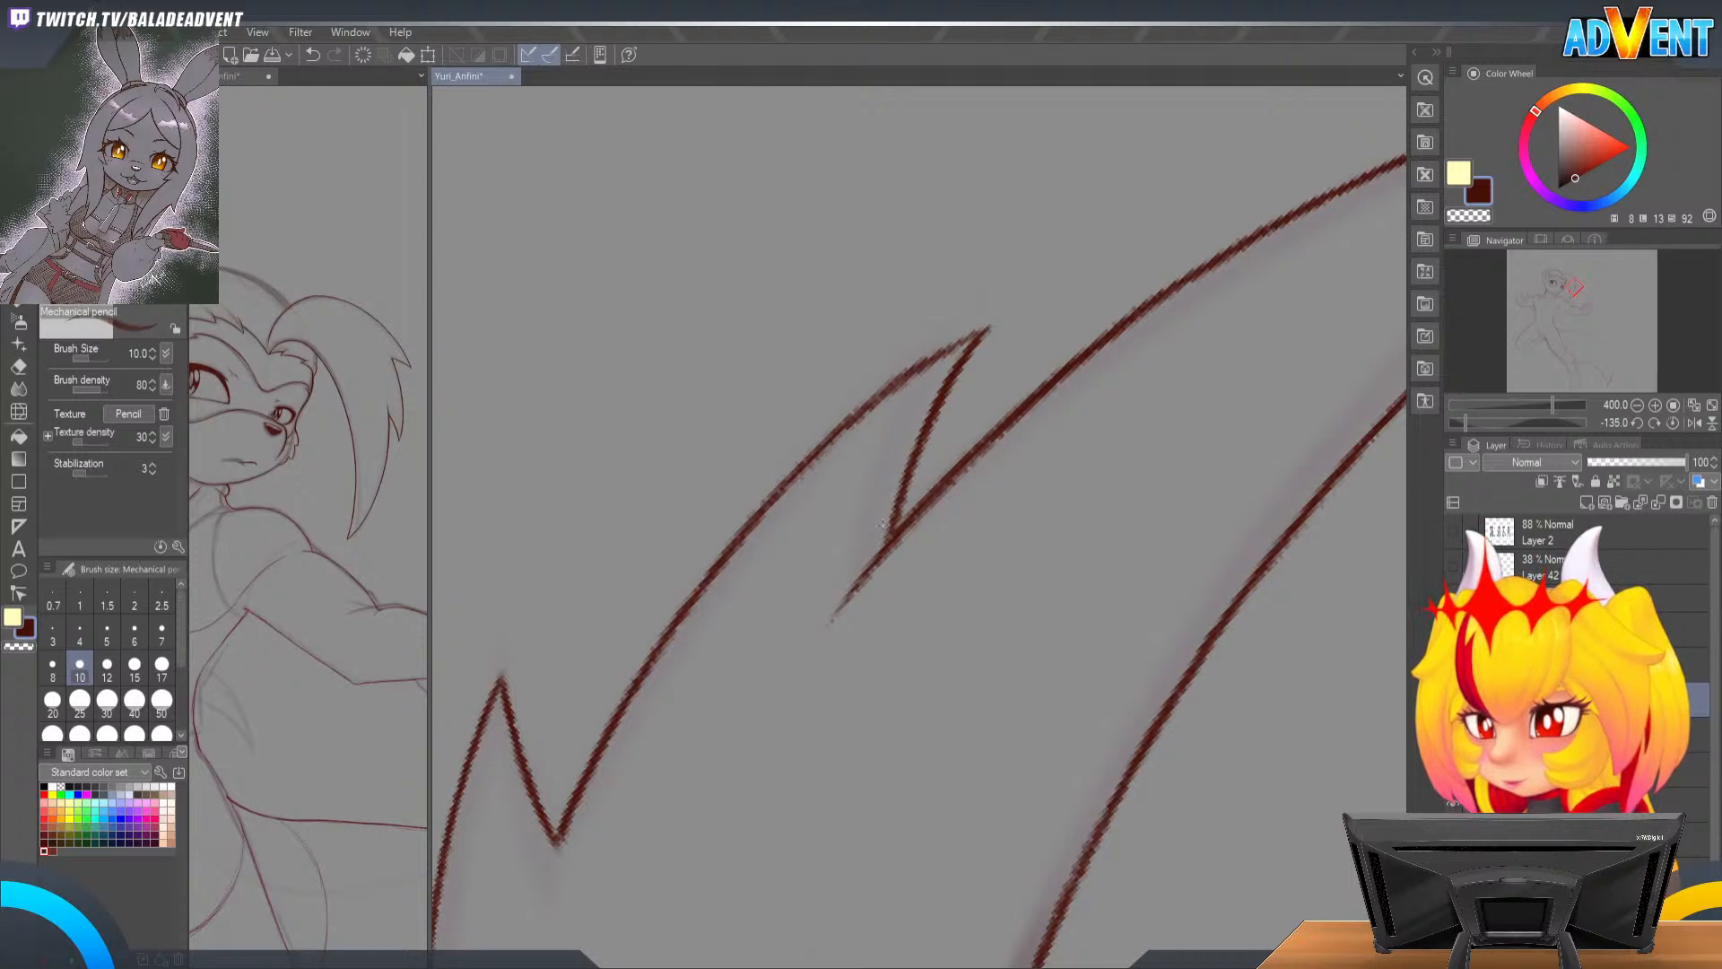
pyautogui.press('e')
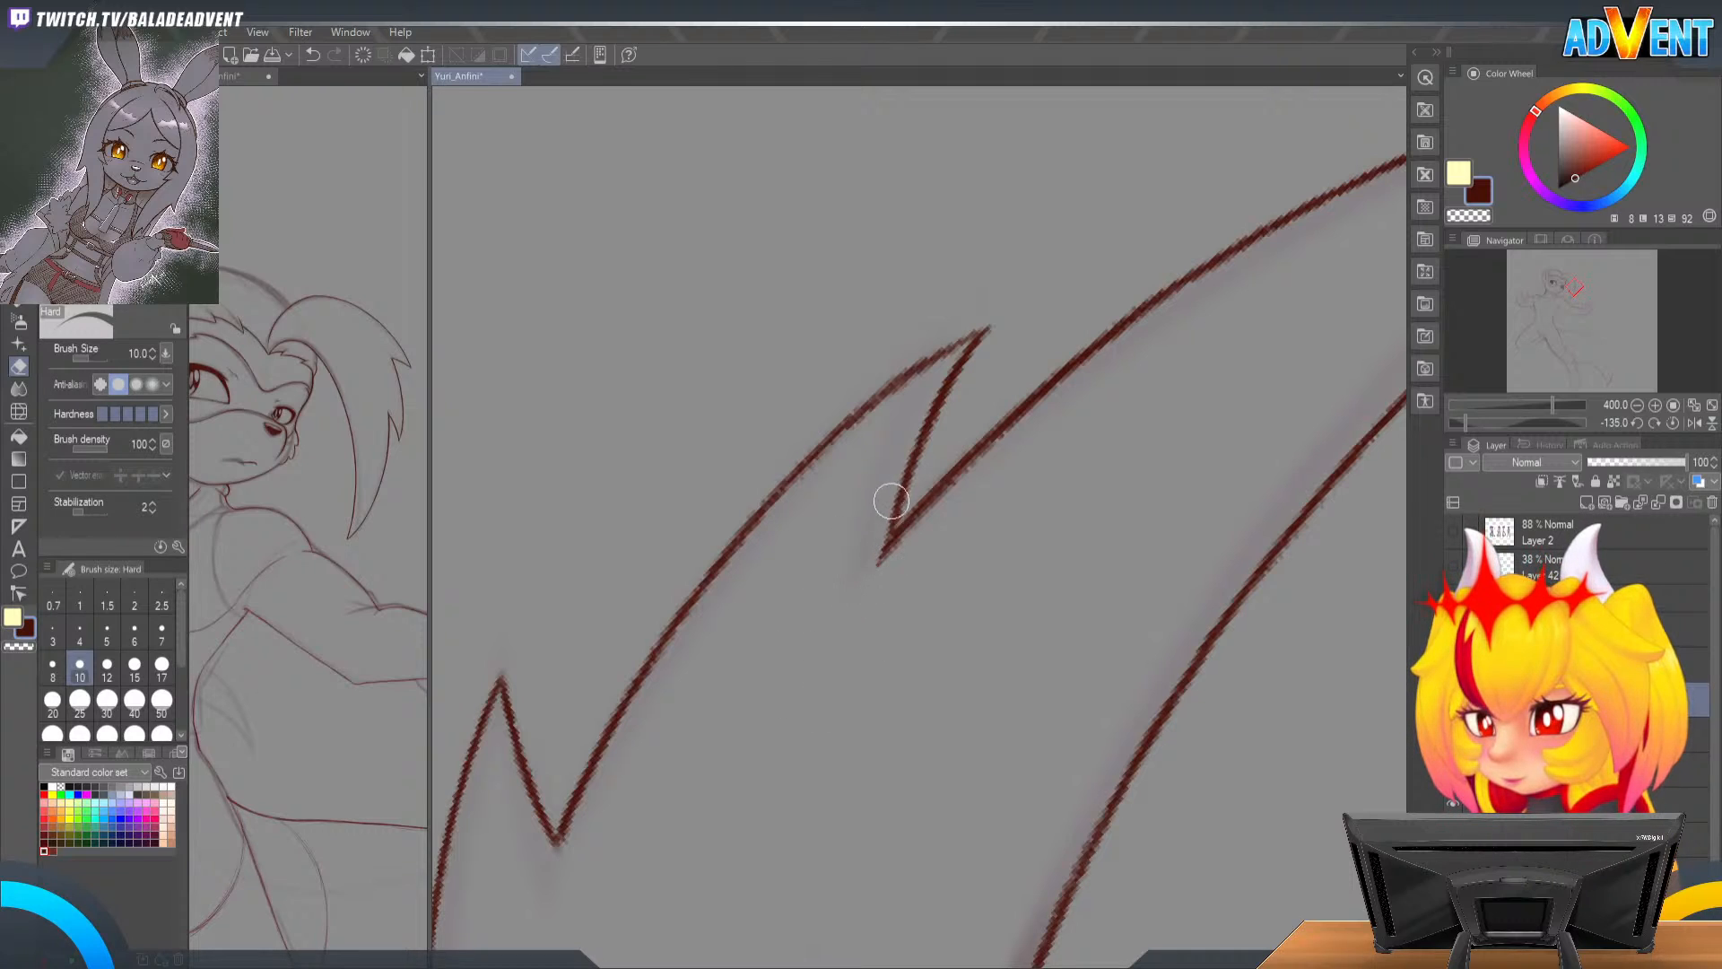
pyautogui.press('p')
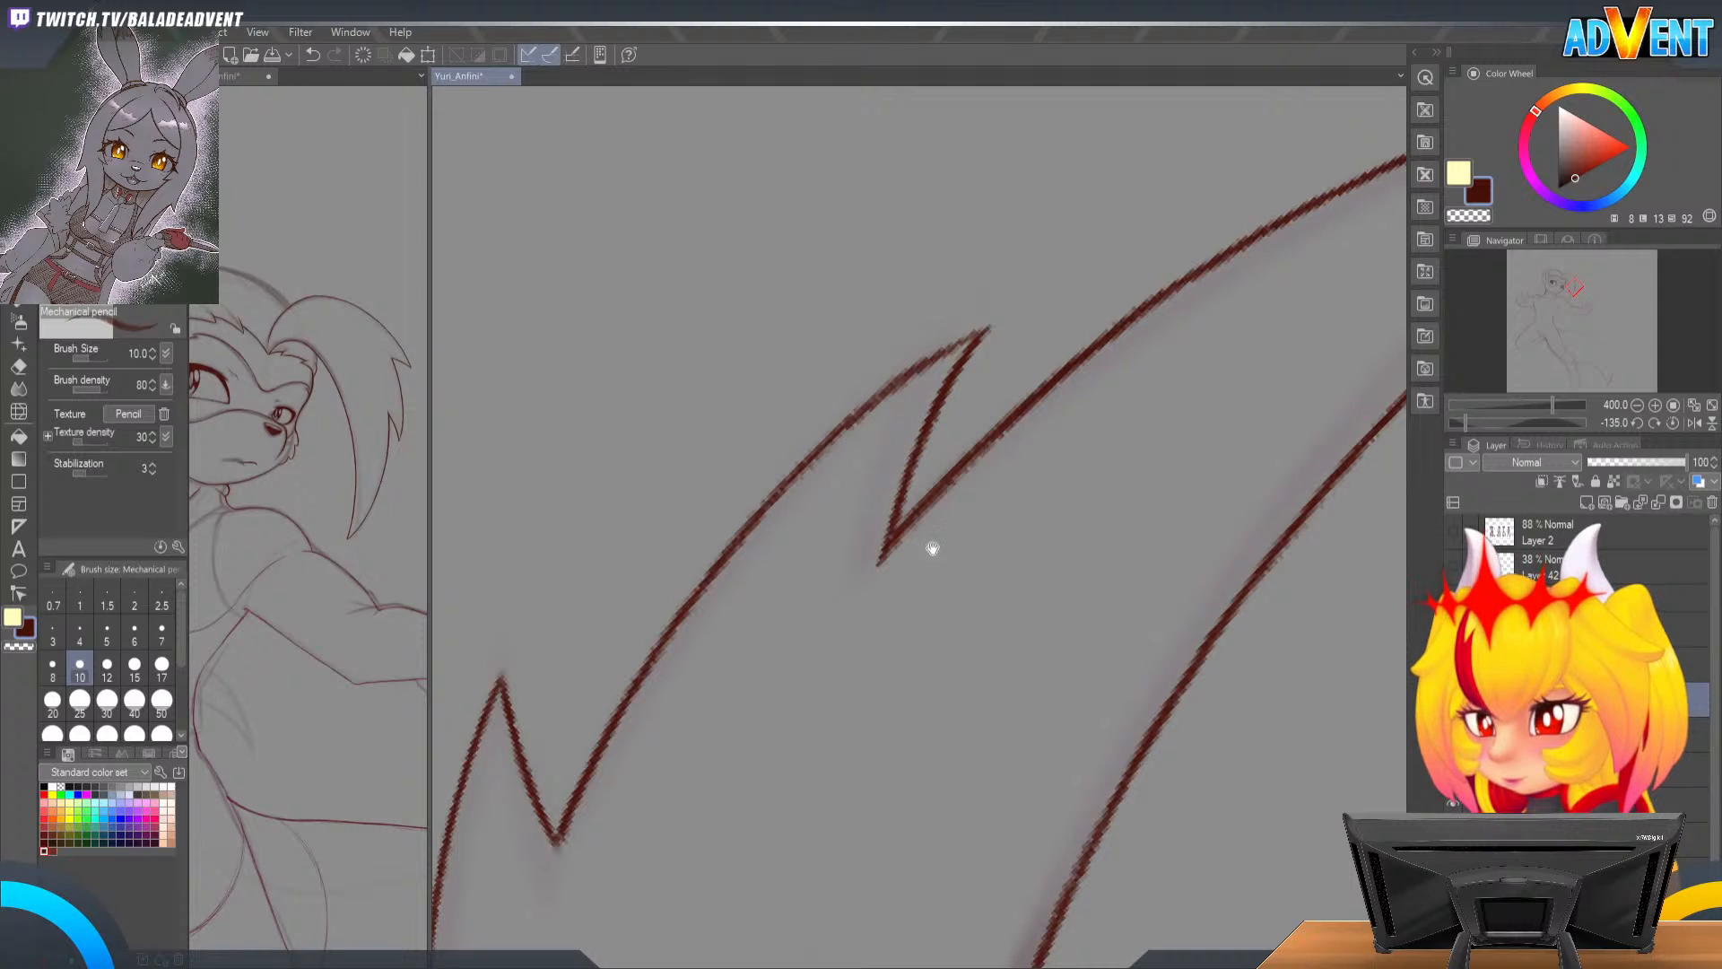
# Step: Touch up the upper tuft's tip so its two edges meet in a clean, dark point
pyautogui.moveTo(950, 550); pyautogui.dragTo(1139, 386)
pyautogui.moveTo(742, 526); pyautogui.dragTo(819, 427)
pyautogui.press('b')
pyautogui.press('b')
pyautogui.press('k')
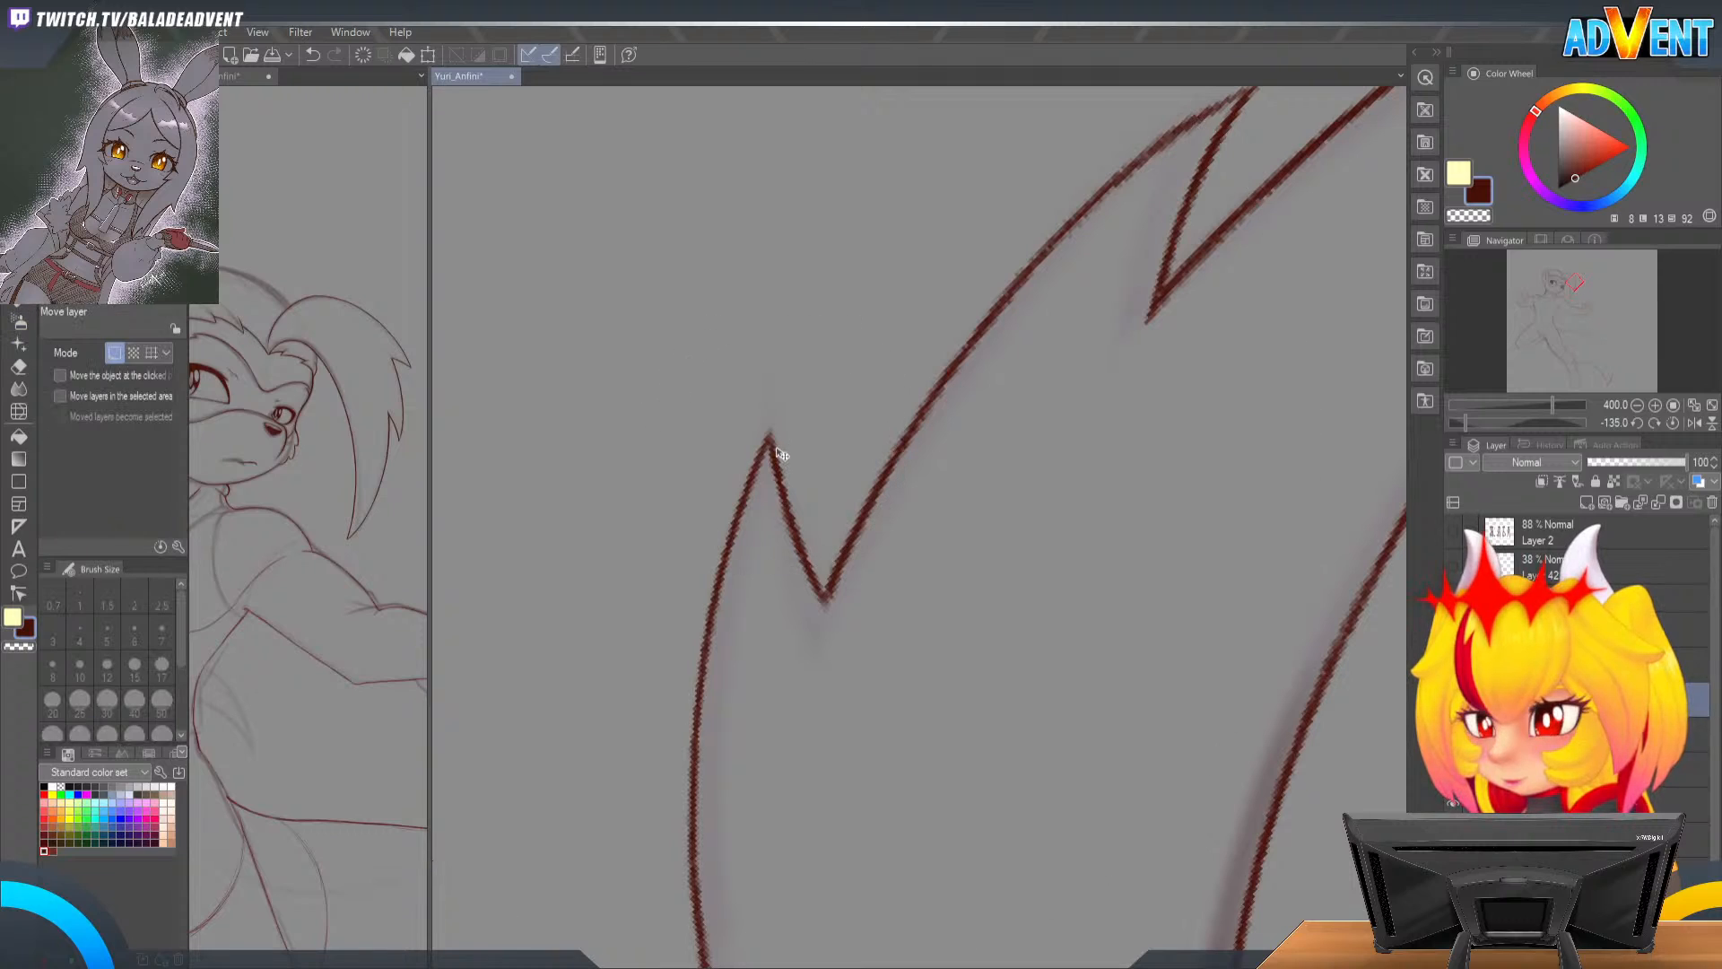
pyautogui.press('p')
pyautogui.press('p')
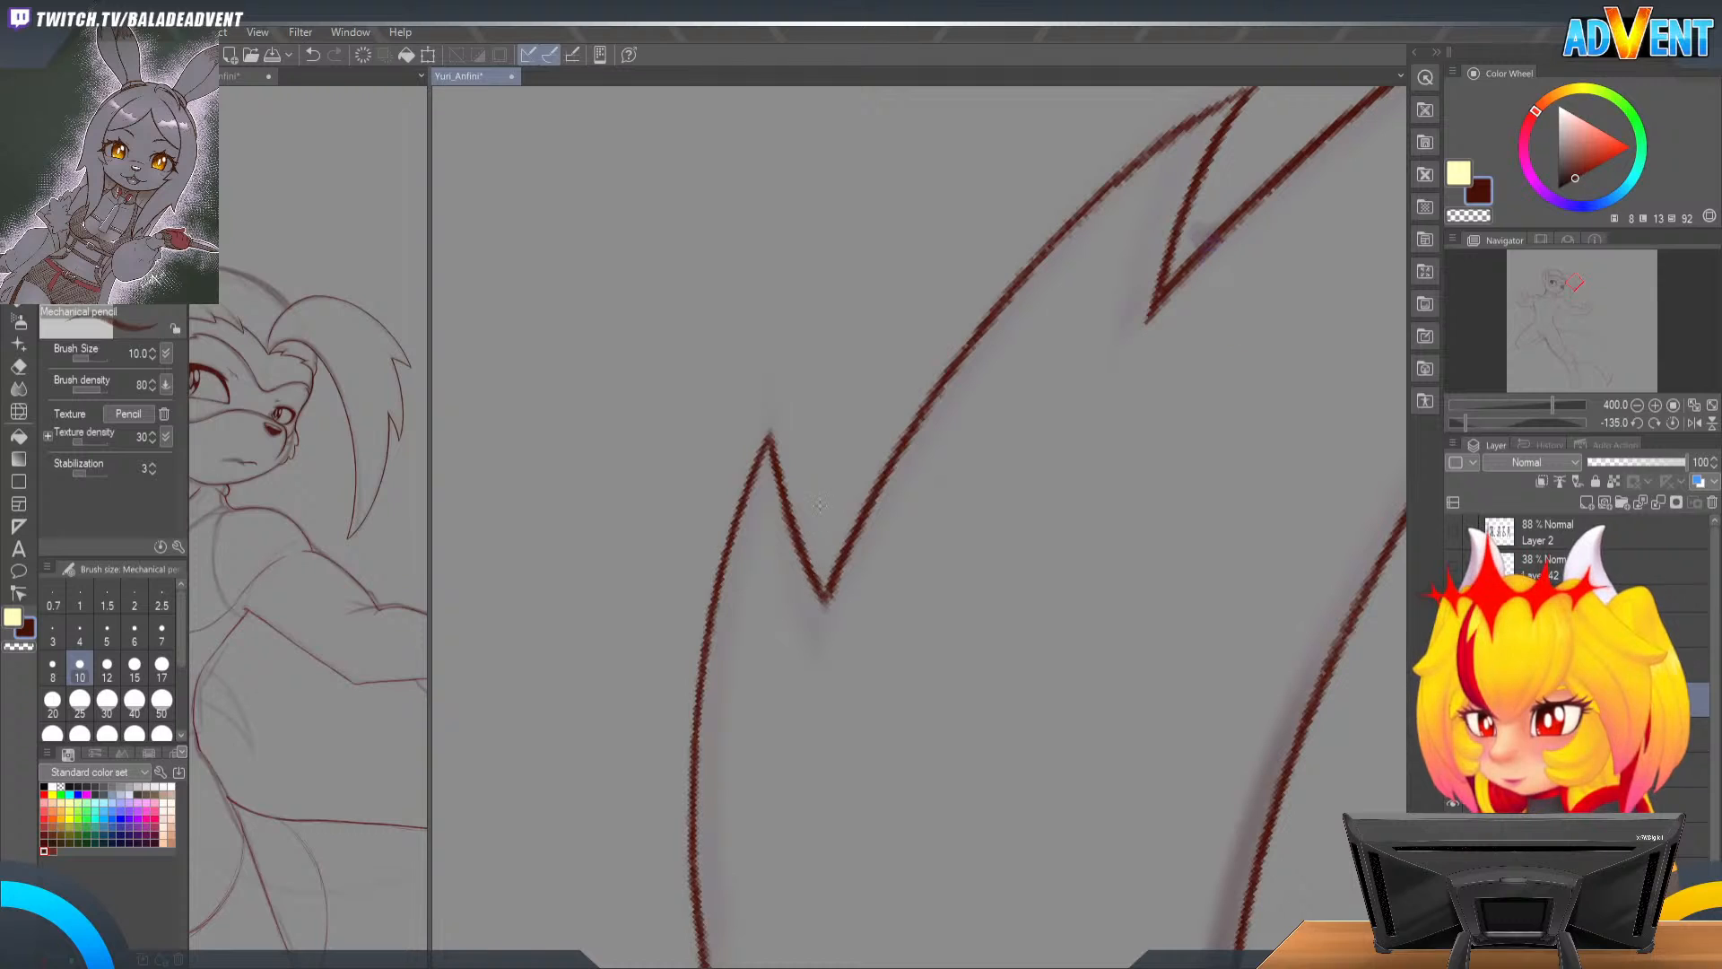
pyautogui.moveTo(817, 500); pyautogui.dragTo(885, 315)
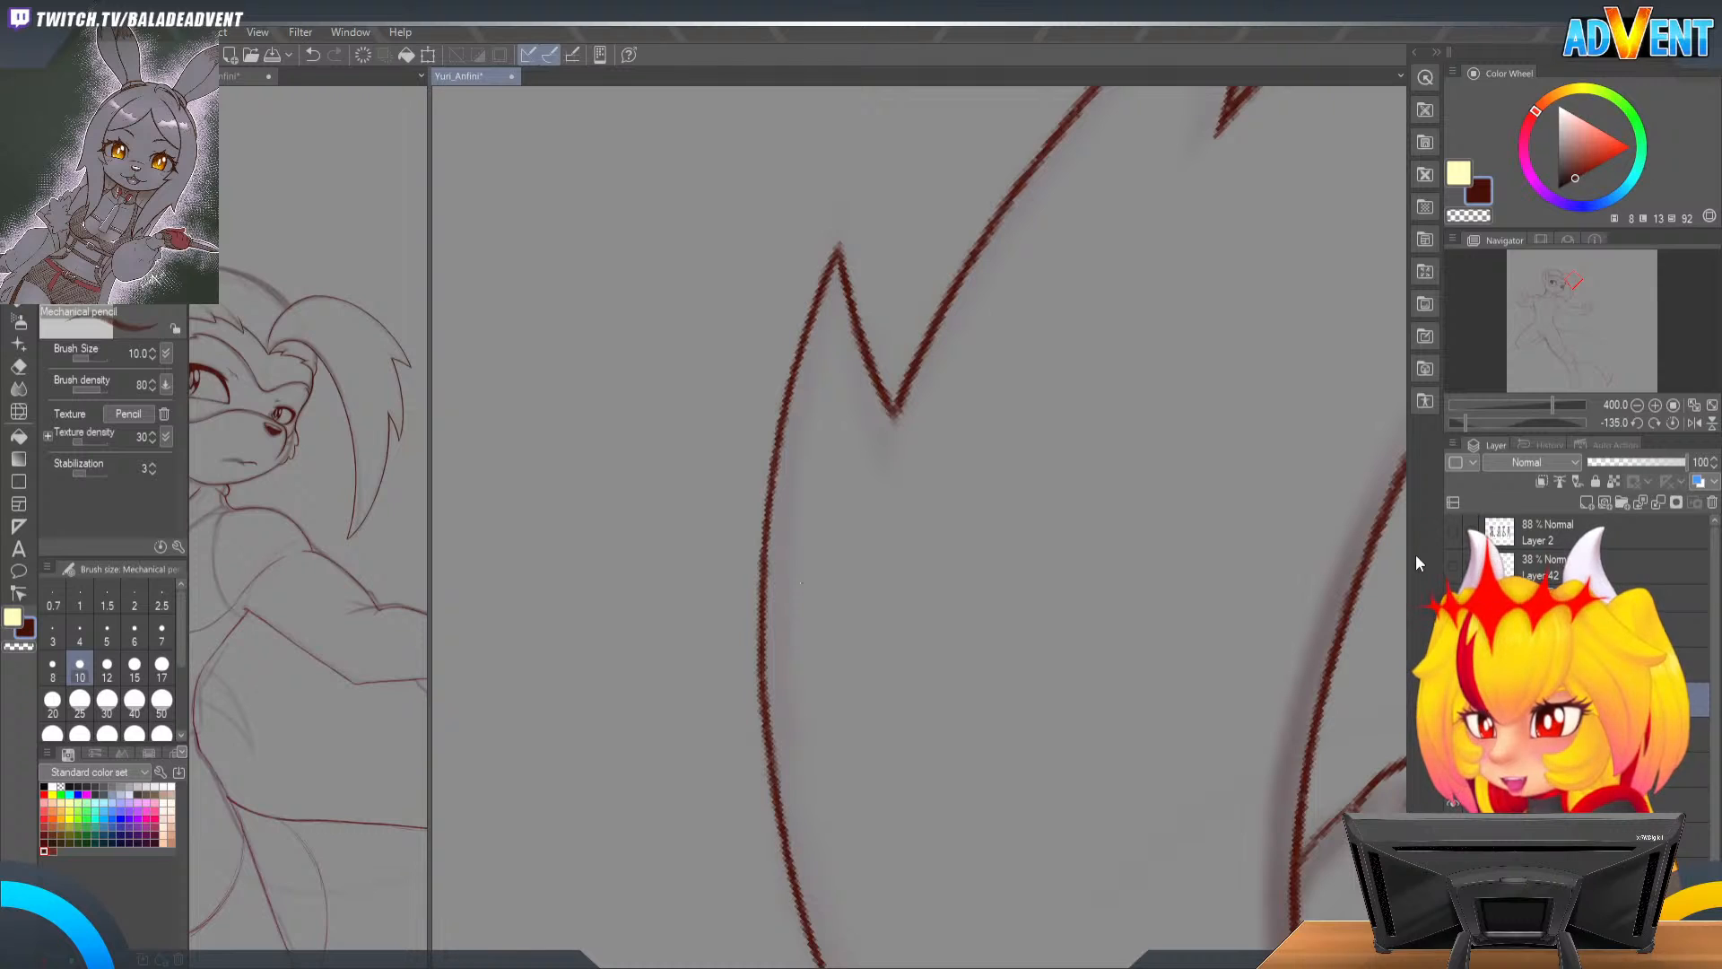
# Step: Straighten and mirror the canvas view, and even out the outer ear curve's line weight near the upper tuft's tip
pyautogui.moveTo(898, 388); pyautogui.dragTo(956, 375)
pyautogui.hotkey('shift', 'space')
pyautogui.moveTo(1131, 333); pyautogui.dragTo(961, 804)
pyautogui.moveTo(1196, 689); pyautogui.dragTo(1300, 703)
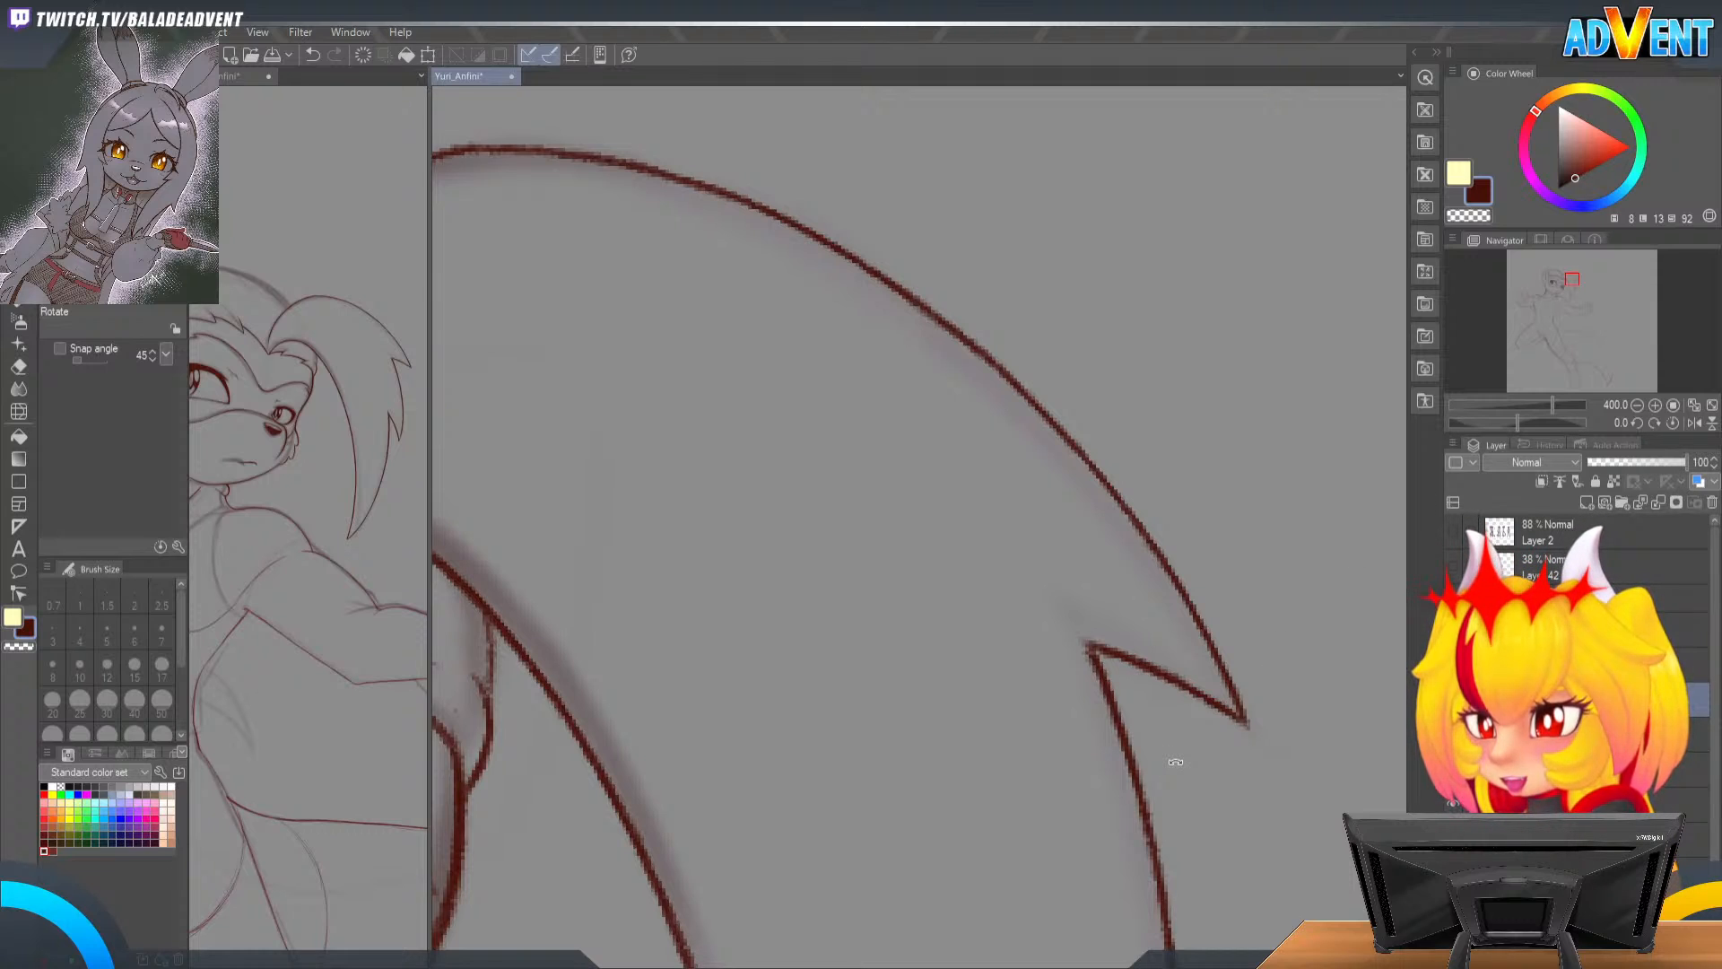
pyautogui.press('h')
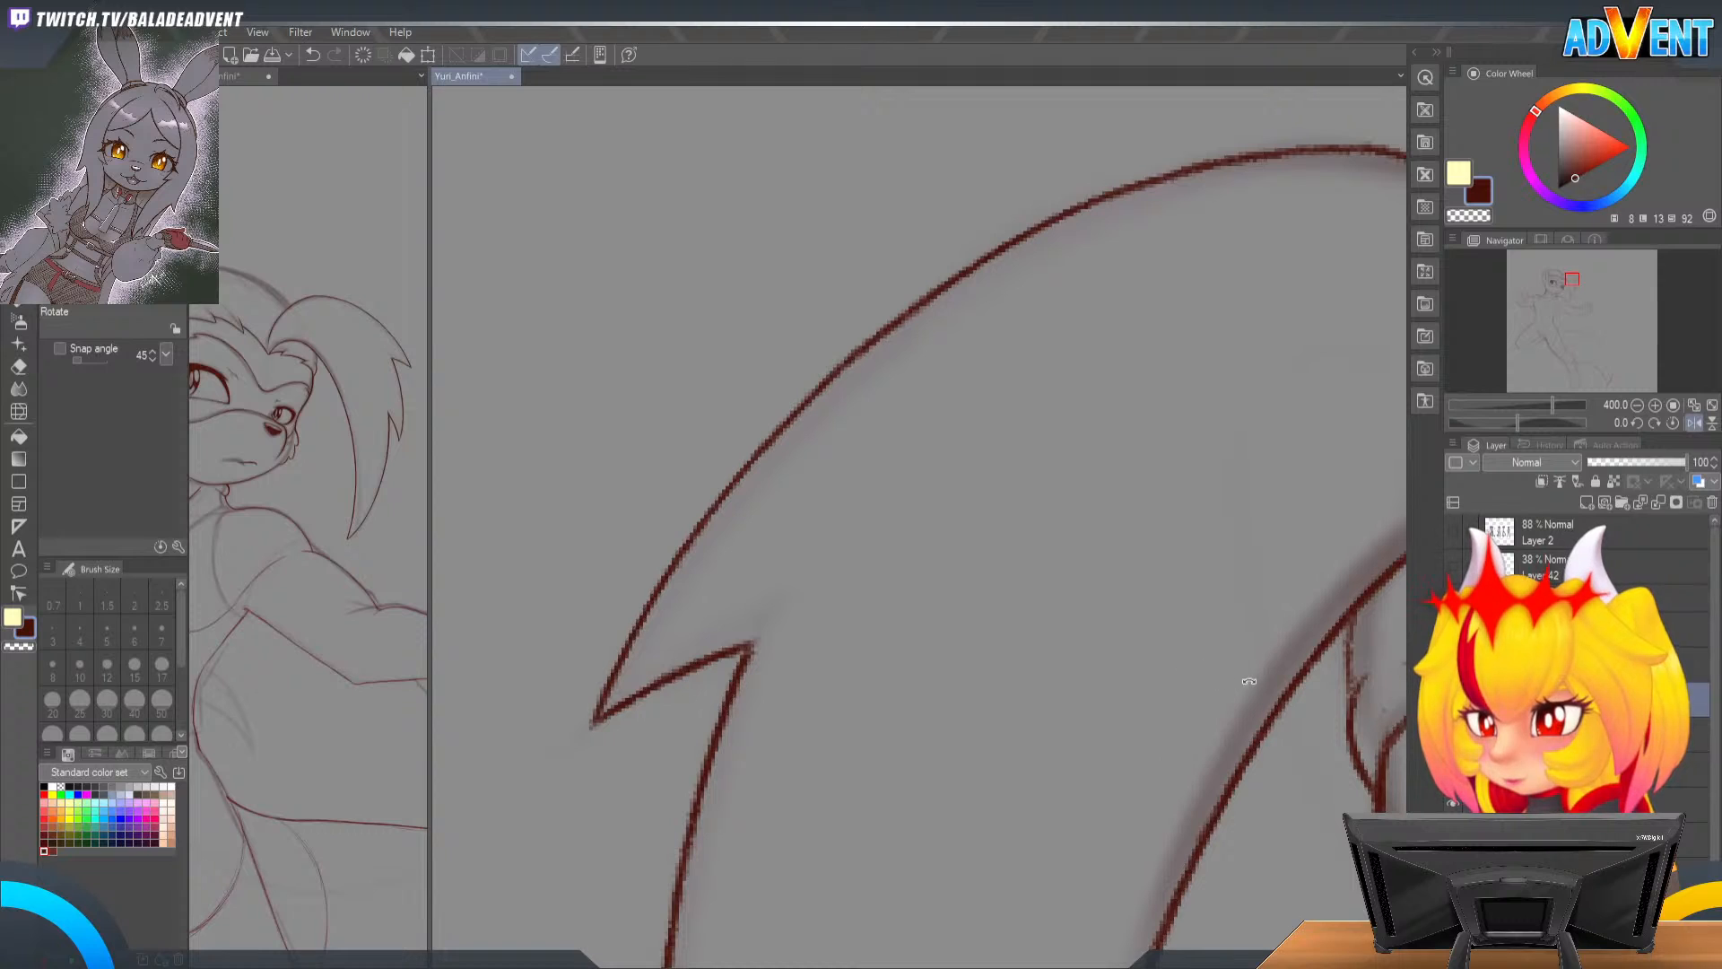
pyautogui.moveTo(1059, 637); pyautogui.dragTo(1111, 437)
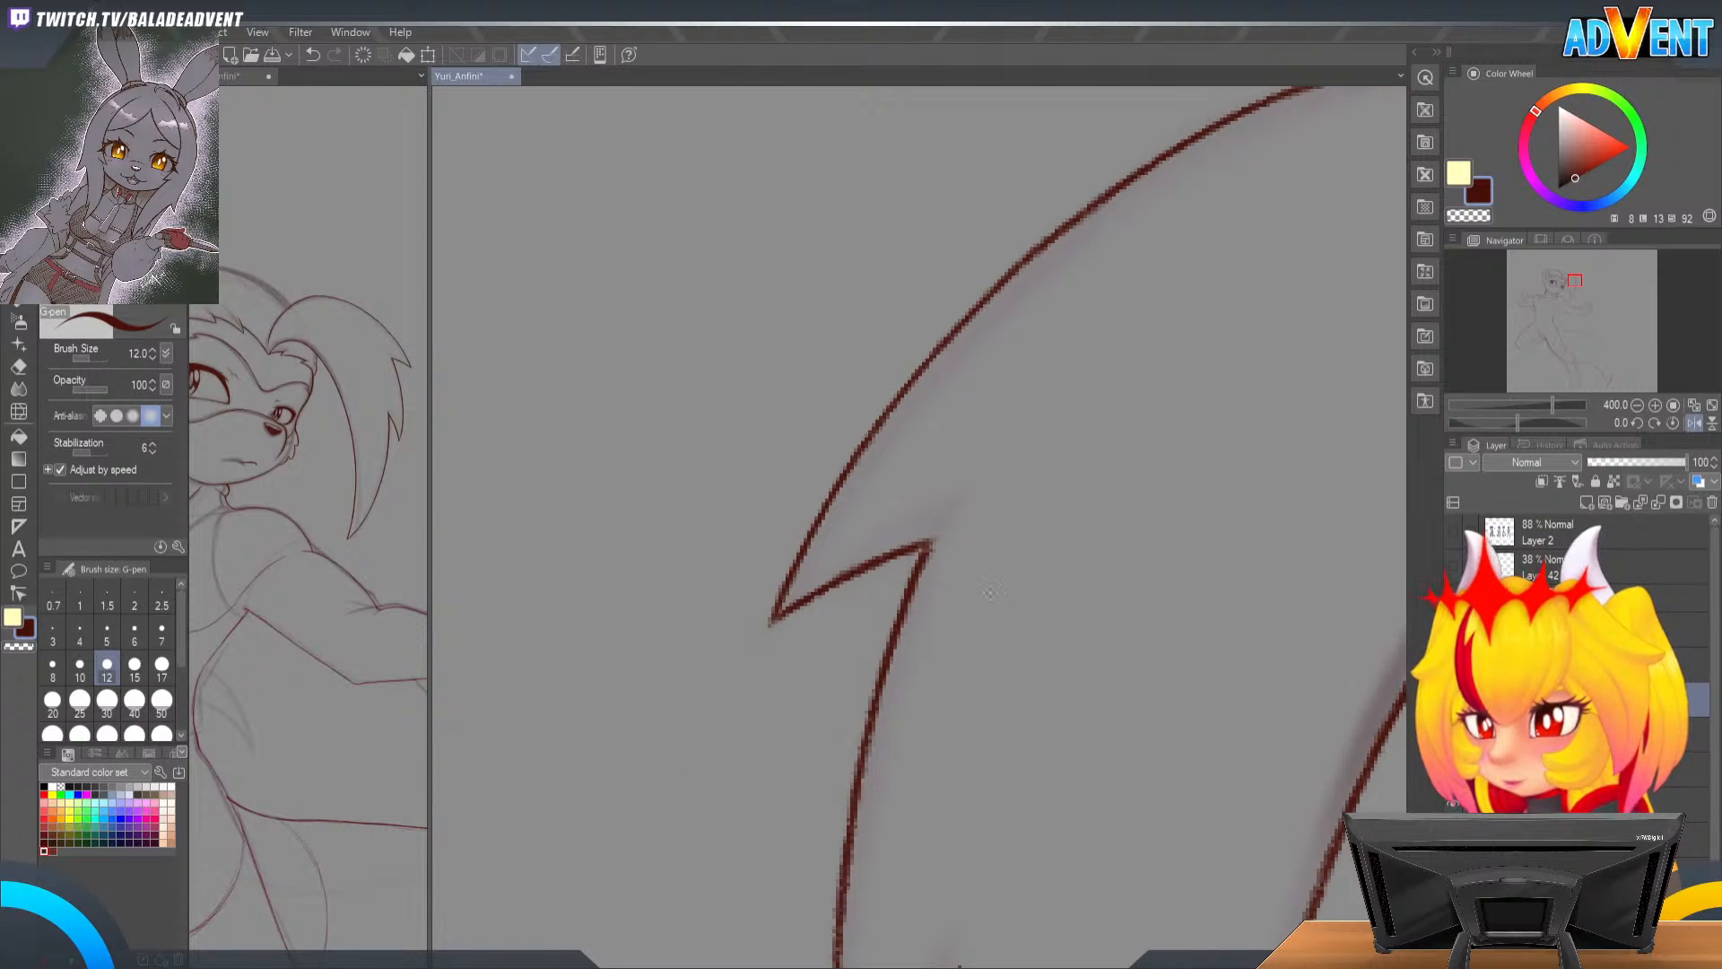
pyautogui.press('p')
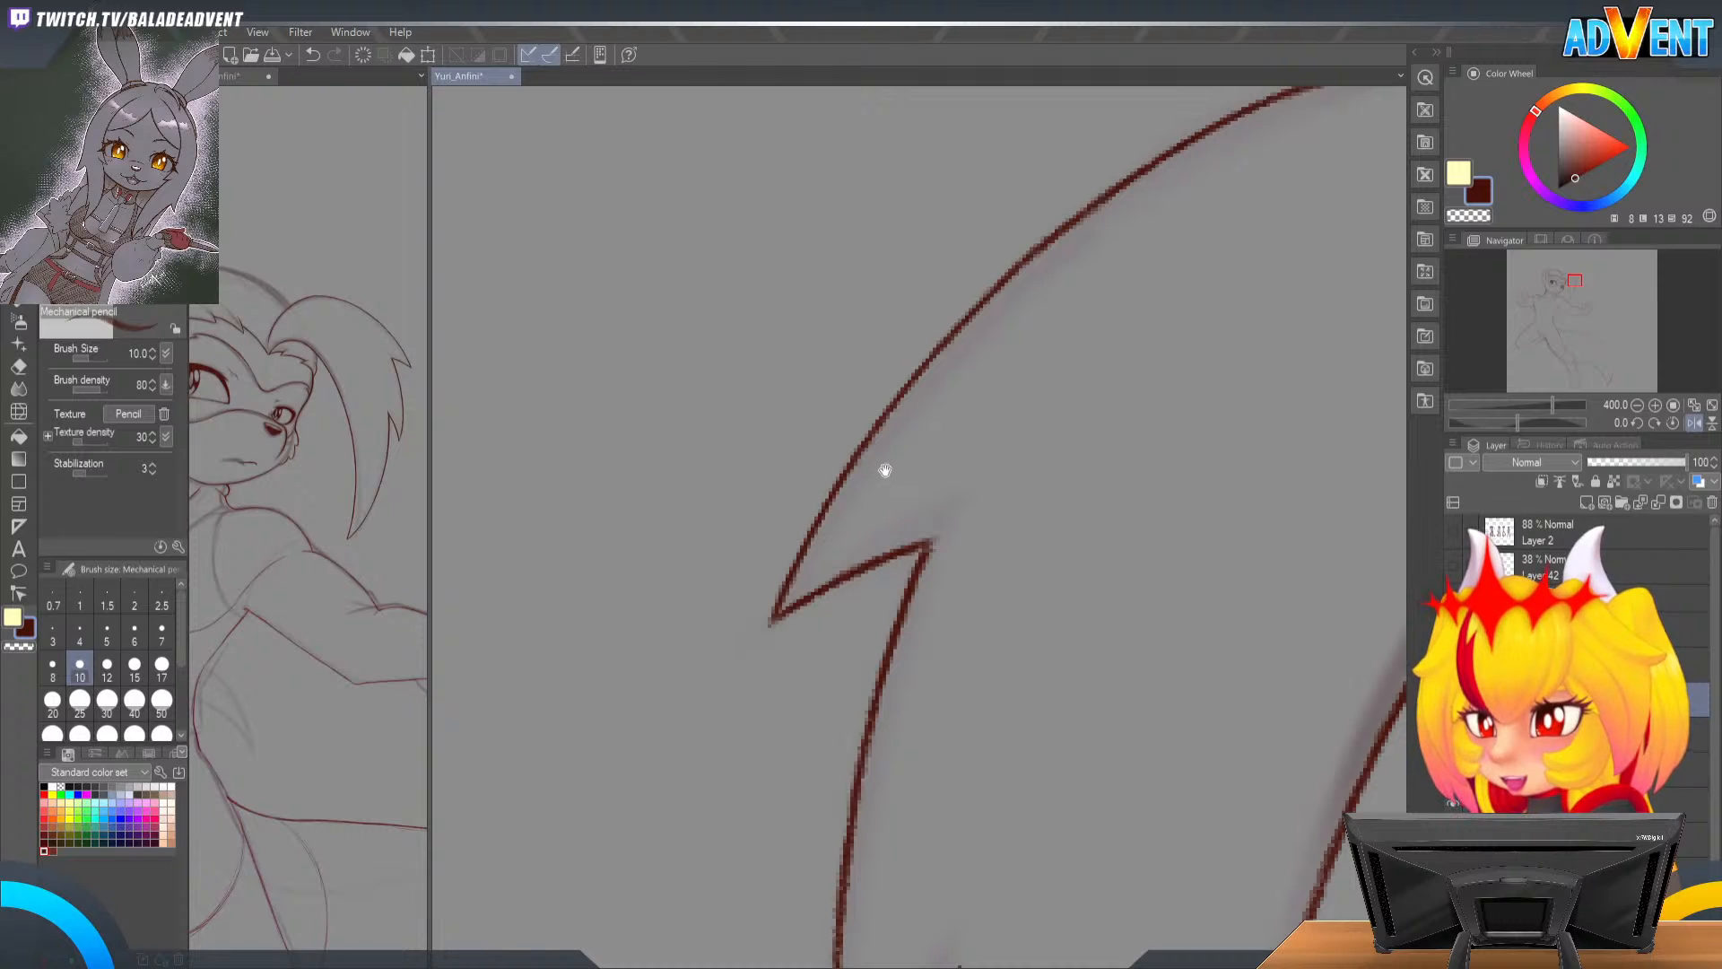
pyautogui.moveTo(884, 469); pyautogui.dragTo(863, 558)
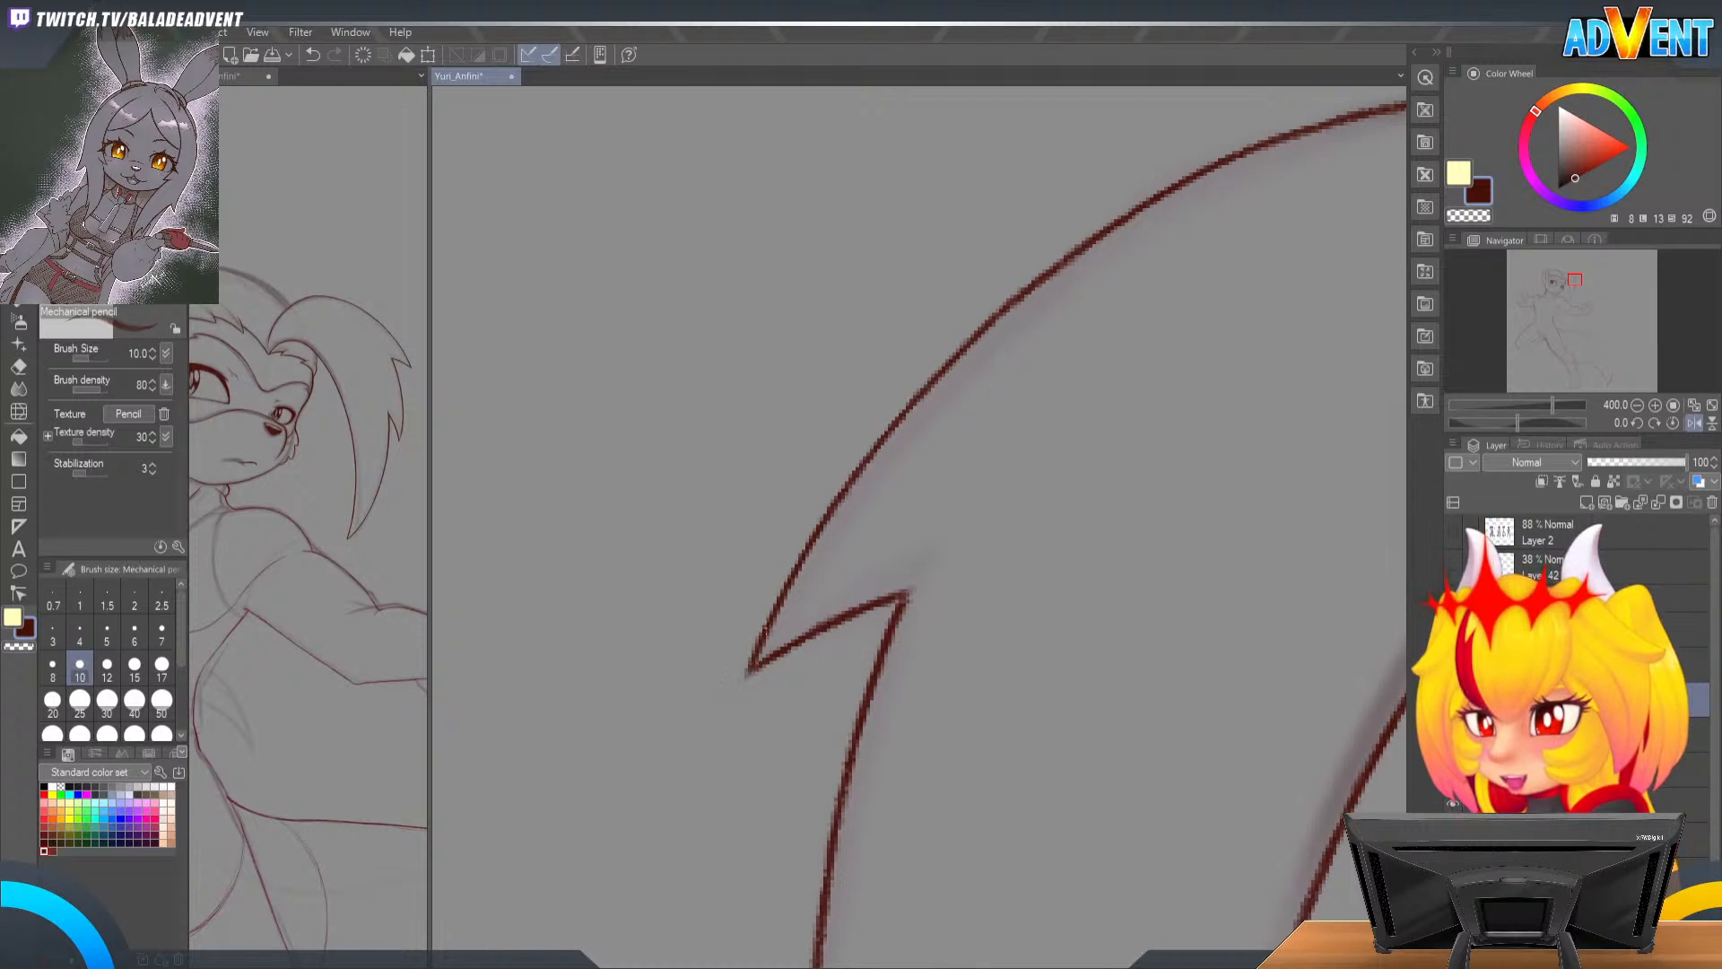
pyautogui.moveTo(761, 644); pyautogui.dragTo(794, 561)
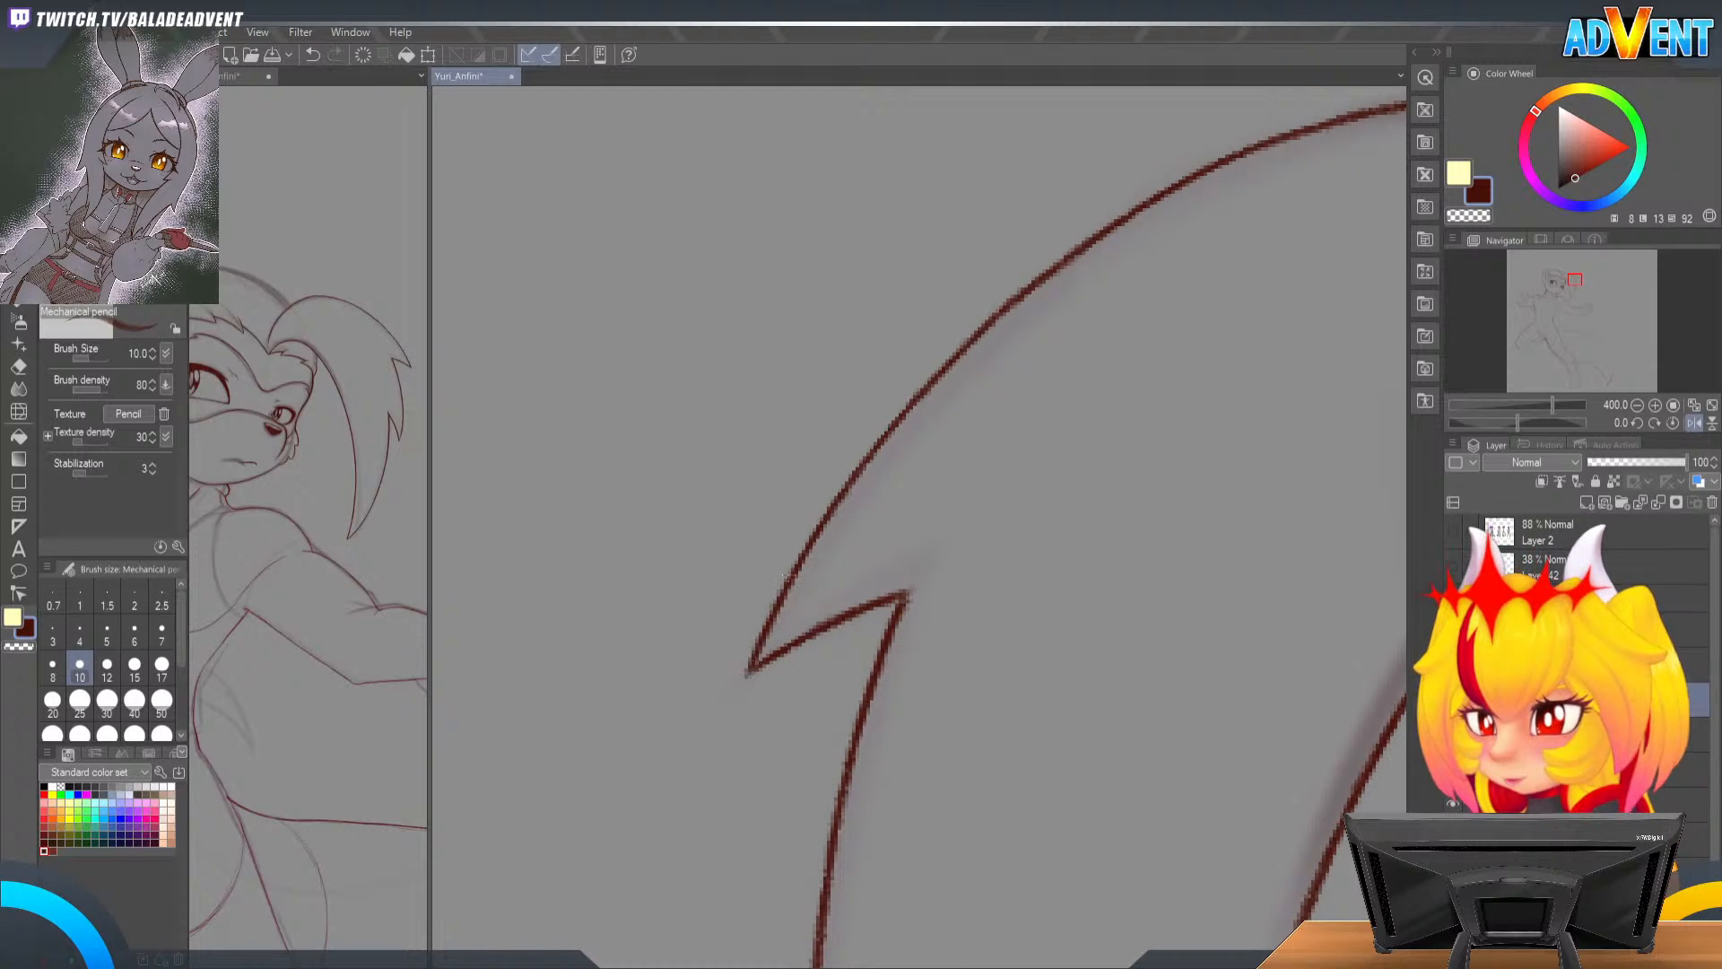
pyautogui.moveTo(880, 446); pyautogui.dragTo(835, 505)
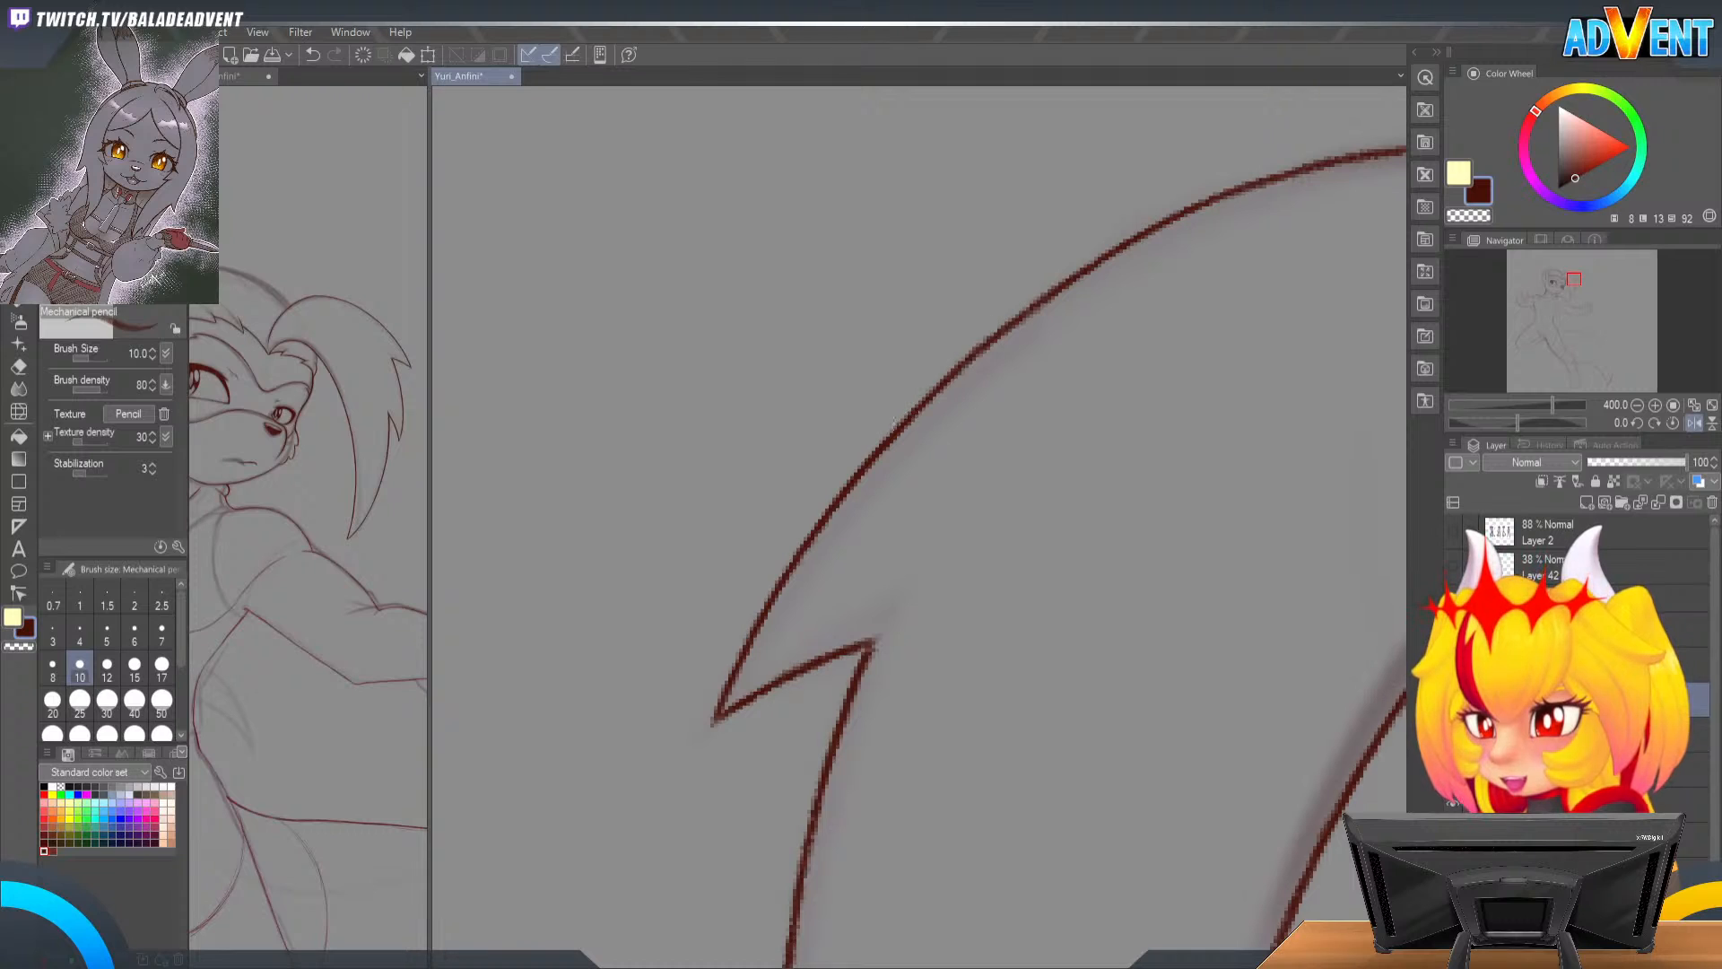
pyautogui.moveTo(933, 406); pyautogui.dragTo(876, 473)
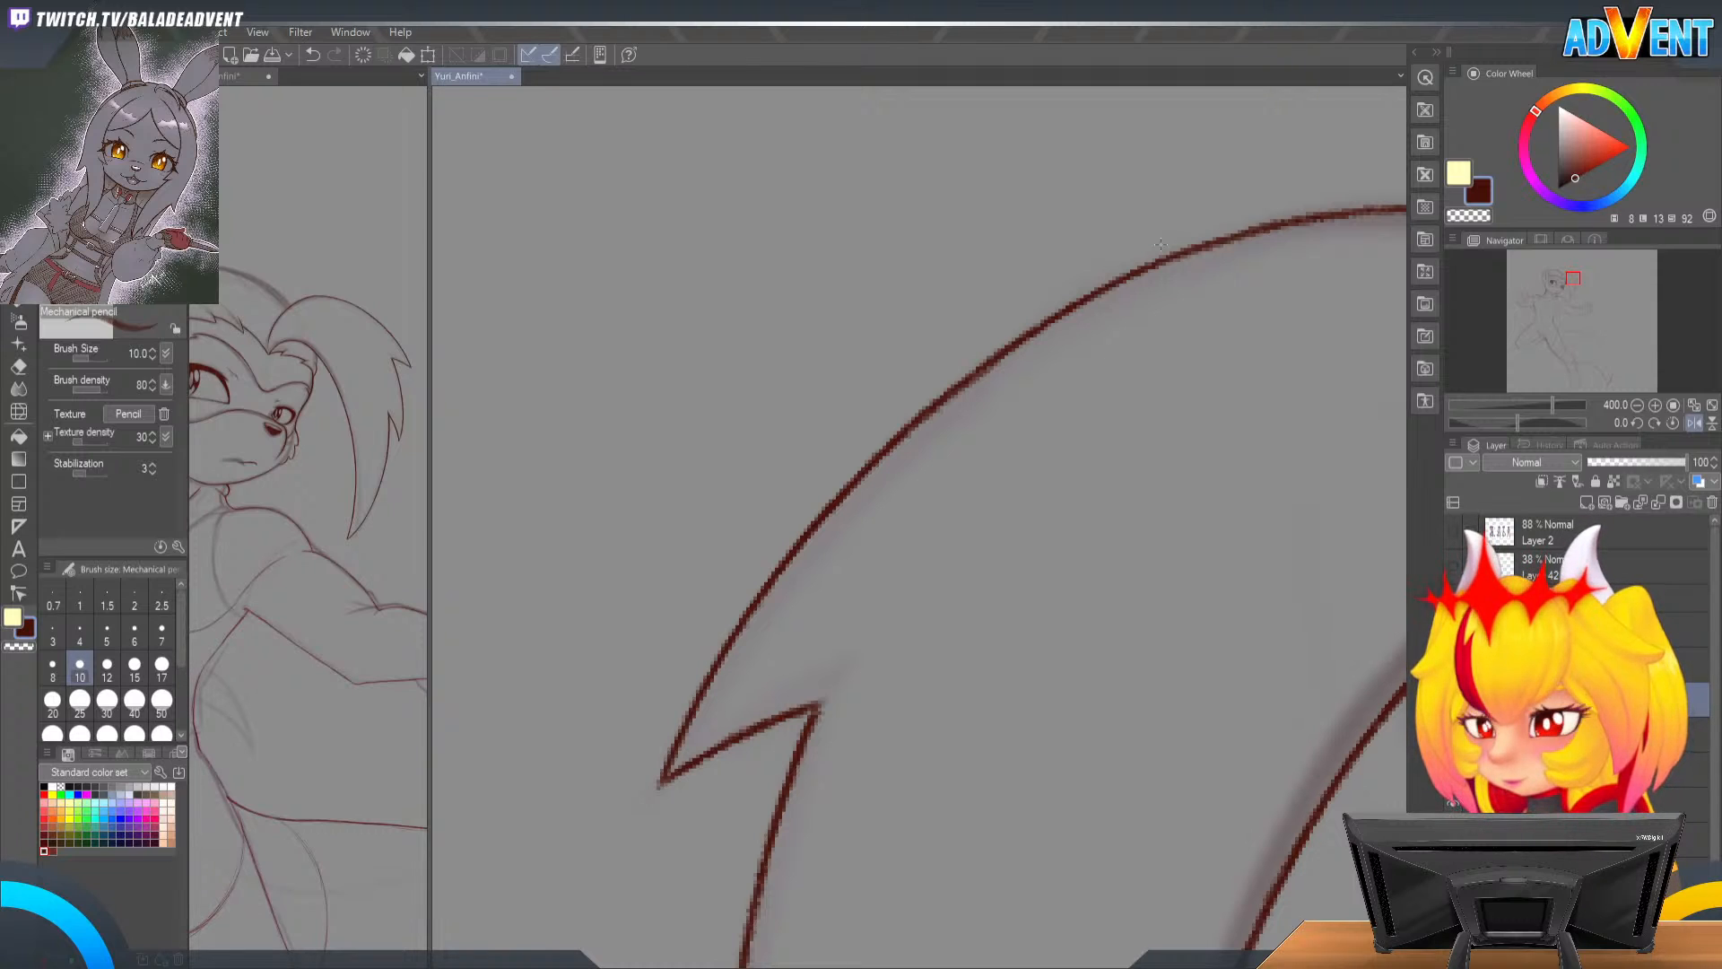
# Step: Examine the far ear's outer curve up close, from its upper tuft to where it meets the head
pyautogui.hotkey('shift', 'space')
pyautogui.moveTo(1132, 635)
pyautogui.mouseDown()
pyautogui.moveTo(1203, 703)
pyautogui.moveTo(1095, 450)
pyautogui.moveTo(1088, 661)
pyautogui.moveTo(1135, 437)
pyautogui.moveTo(1070, 413)
pyautogui.mouseUp()
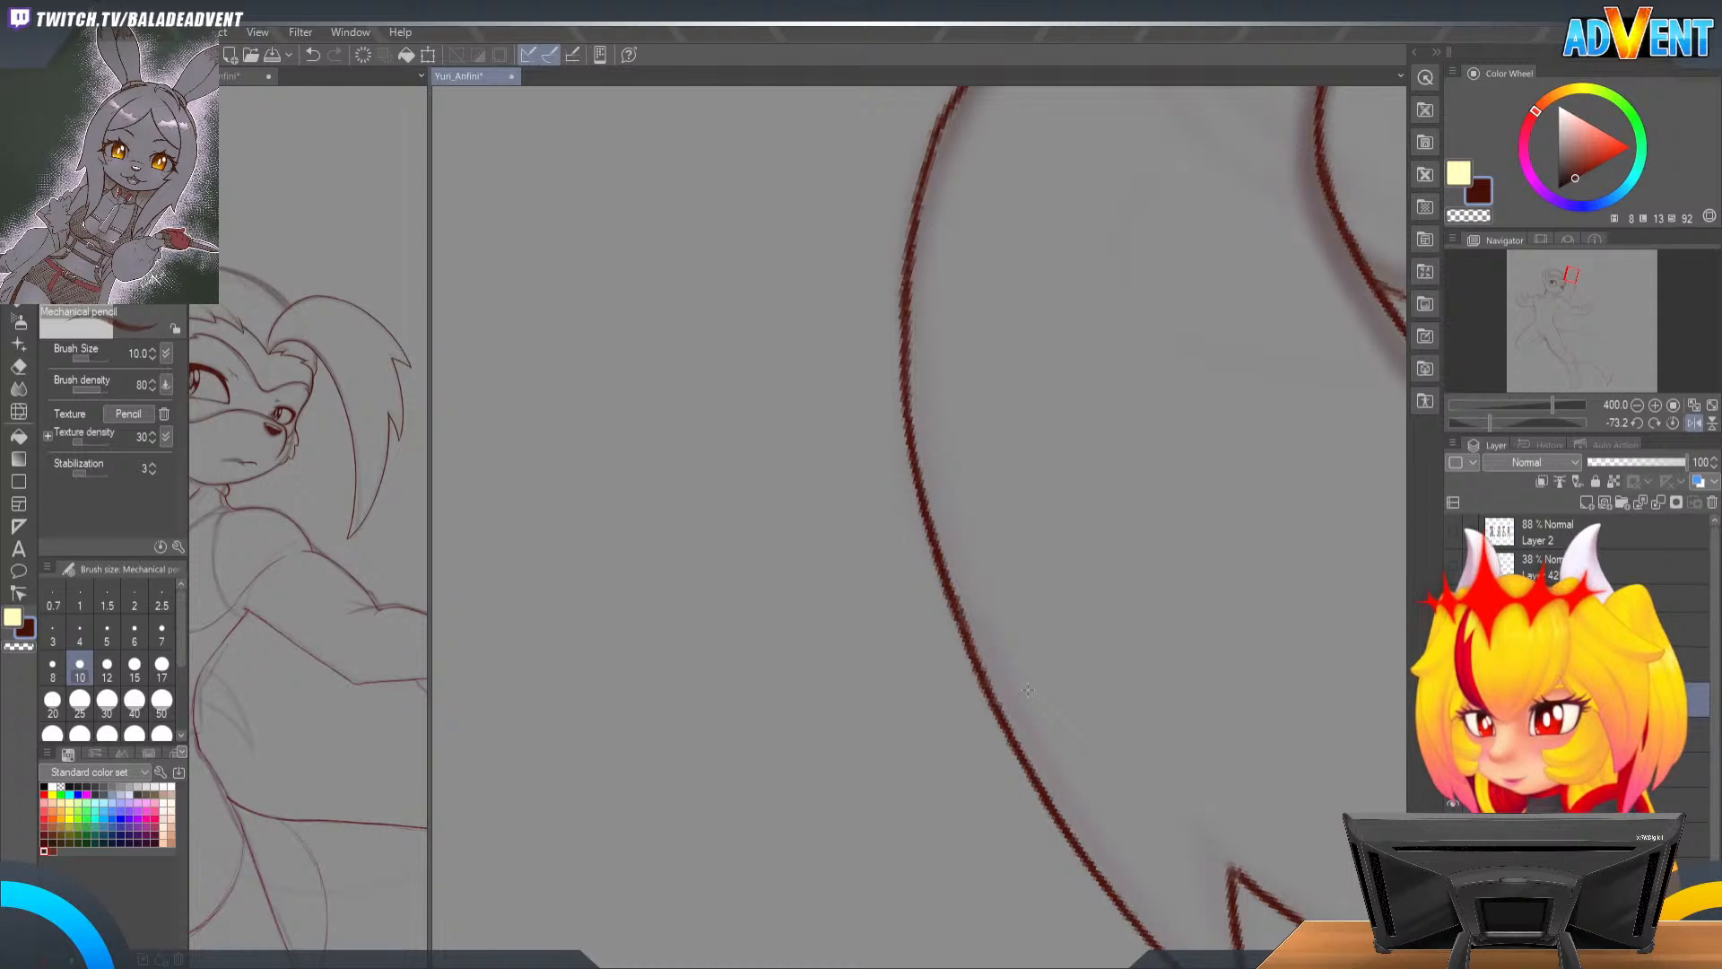
pyautogui.moveTo(1288, 455); pyautogui.dragTo(1079, 710)
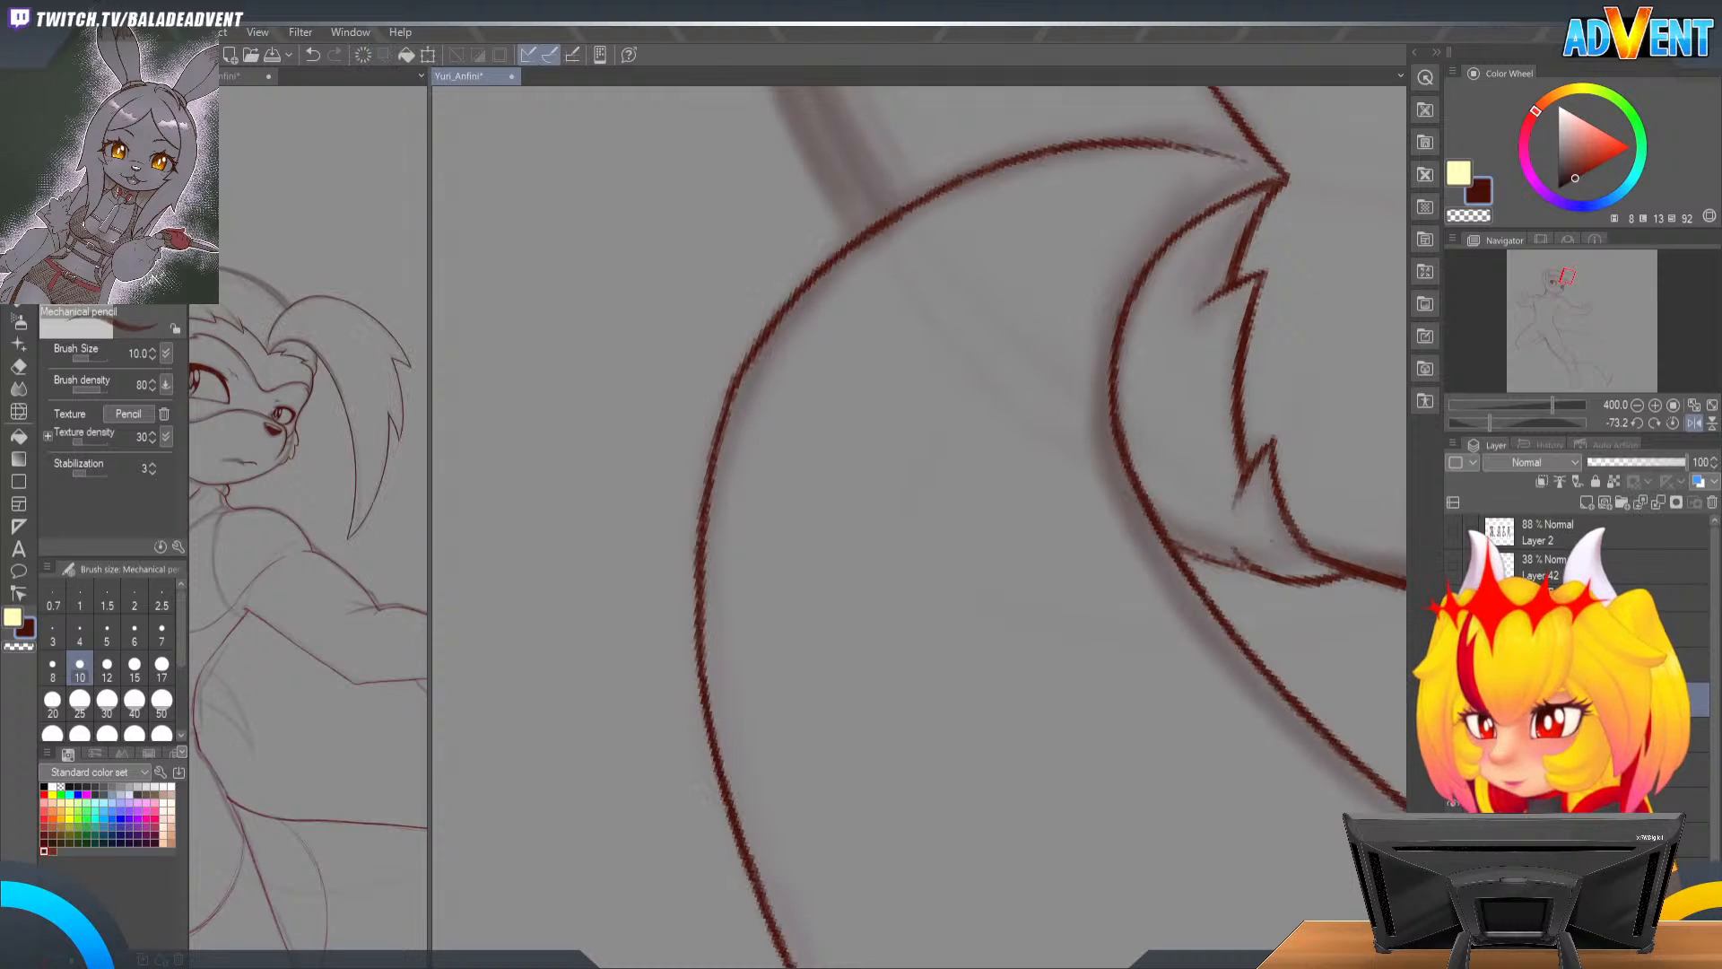
pyautogui.press('e')
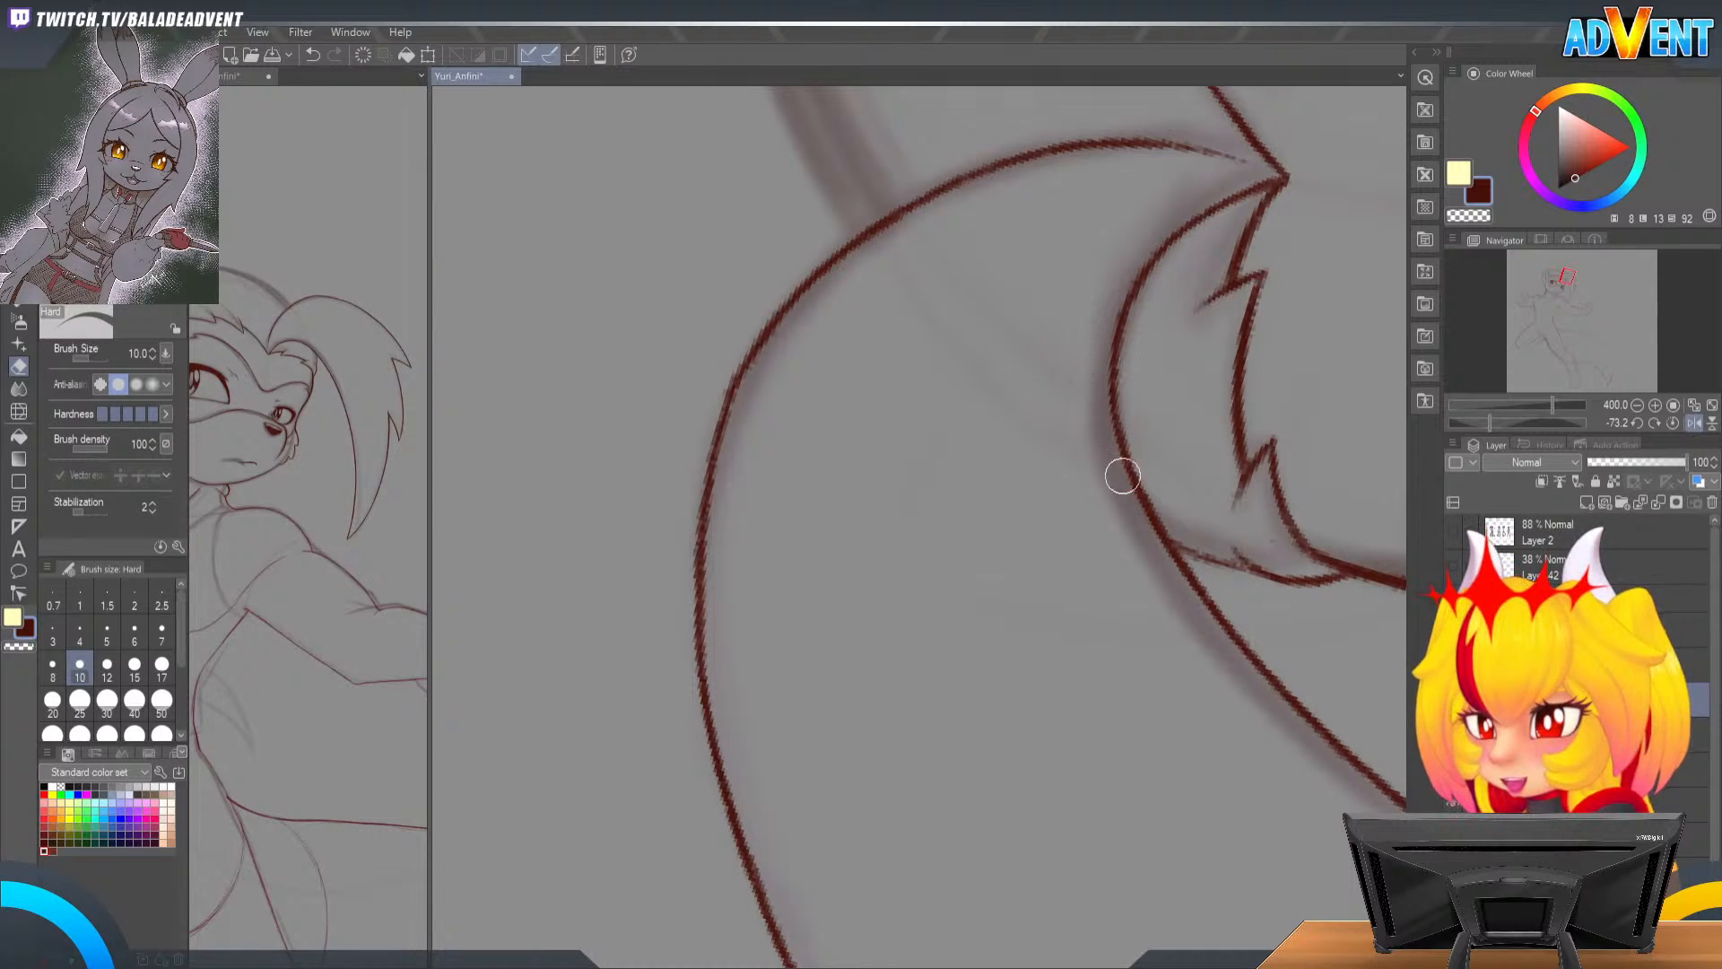
pyautogui.press('r')
pyautogui.moveTo(1202, 412)
pyautogui.mouseDown()
pyautogui.moveTo(1092, 415)
pyautogui.moveTo(1166, 424)
pyautogui.mouseUp()
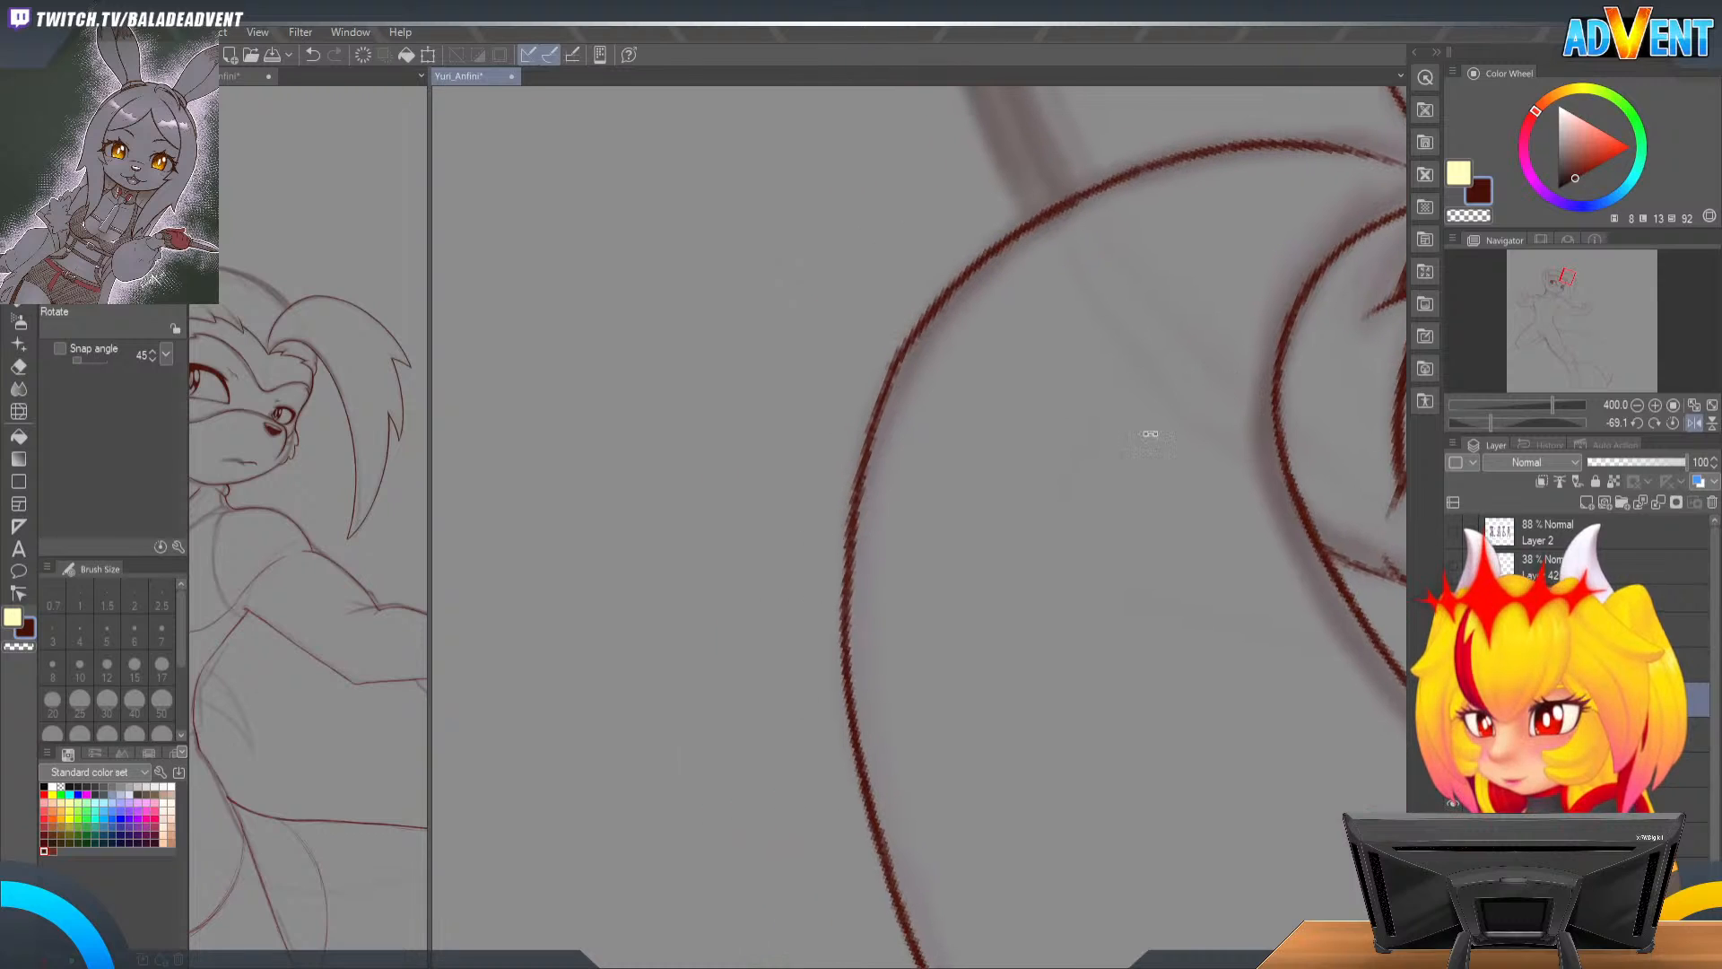
pyautogui.press('p')
pyautogui.press('space')
pyautogui.moveTo(953, 461); pyautogui.dragTo(965, 540)
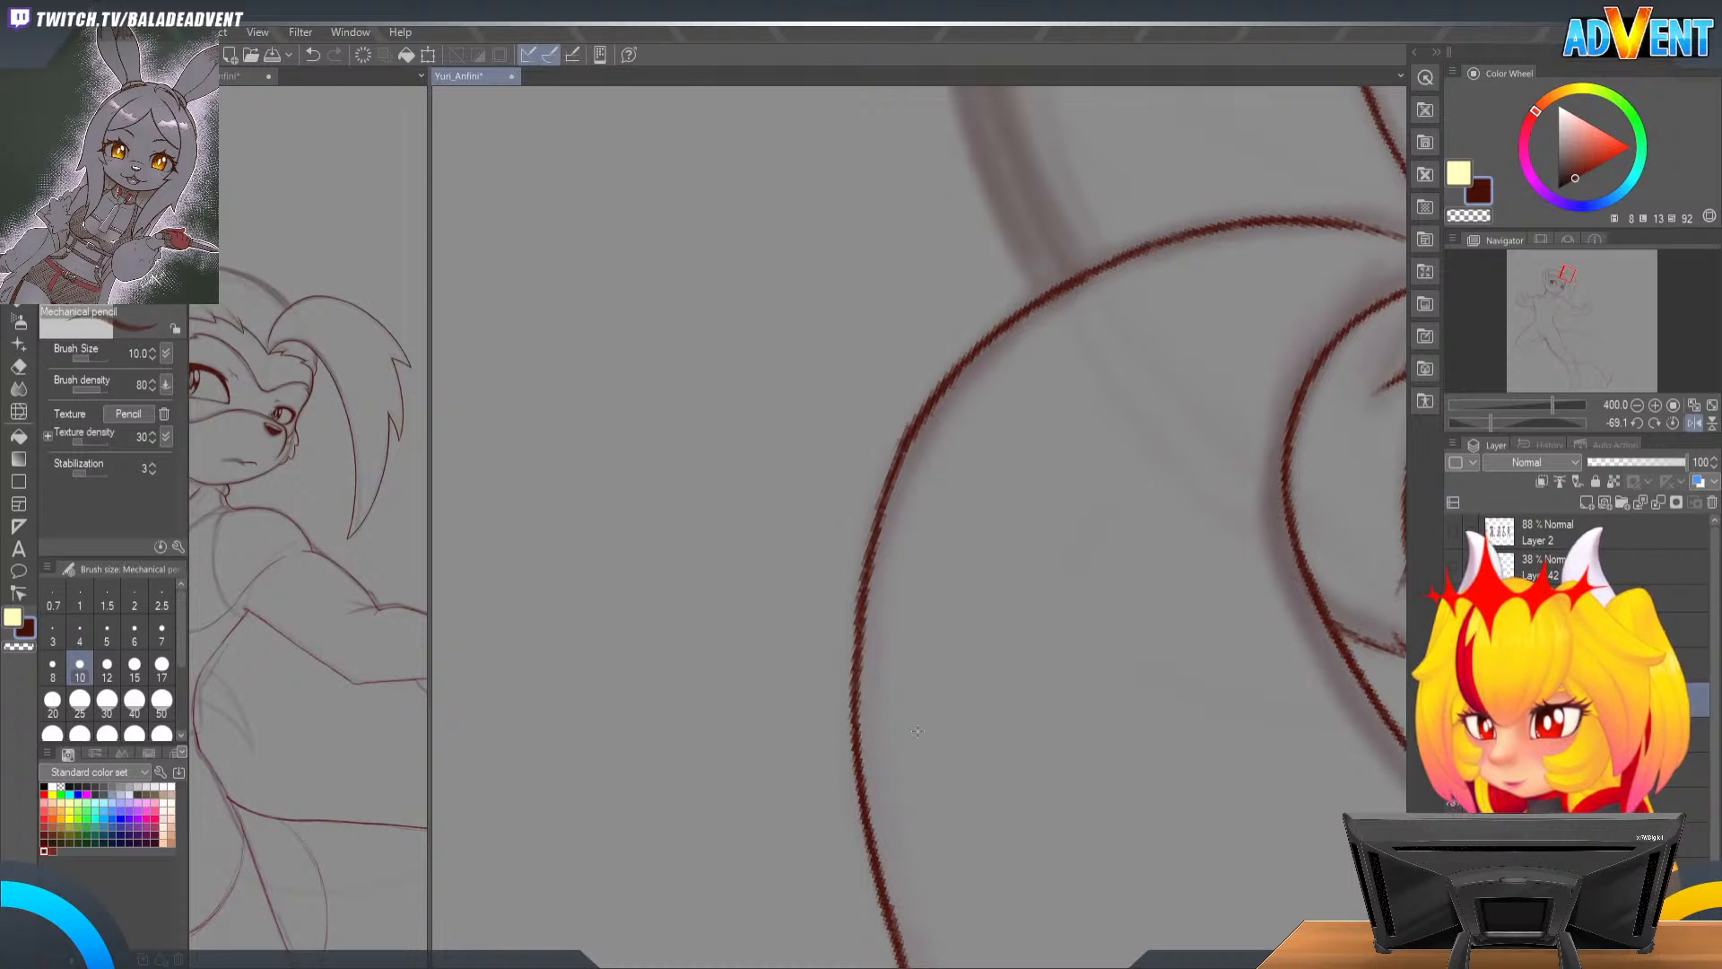
pyautogui.moveTo(994, 508); pyautogui.dragTo(994, 302)
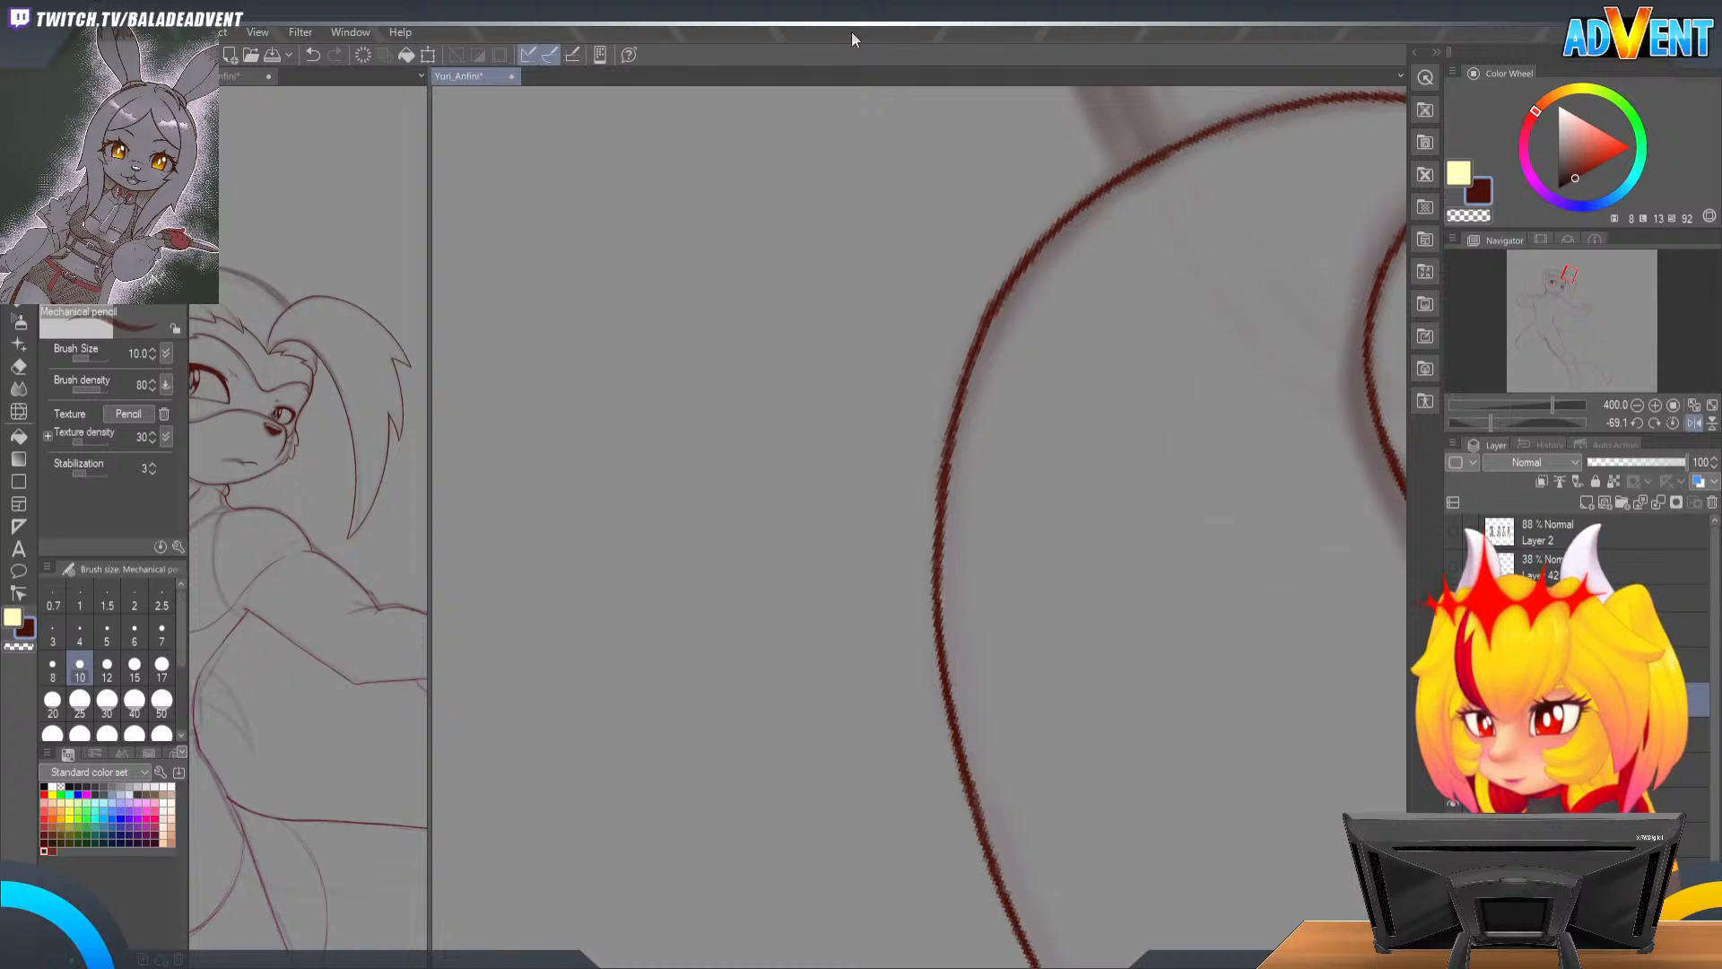
pyautogui.moveTo(1402, 448)
pyautogui.mouseDown()
pyautogui.moveTo(1112, 465)
pyautogui.moveTo(1327, 323)
pyautogui.moveTo(1238, 758)
pyautogui.moveTo(1181, 577)
pyautogui.moveTo(1215, 388)
pyautogui.moveTo(1084, 669)
pyautogui.moveTo(1071, 665)
pyautogui.moveTo(1154, 461)
pyautogui.moveTo(1088, 526)
pyautogui.mouseUp()
pyautogui.hotkey('shift', 'space')
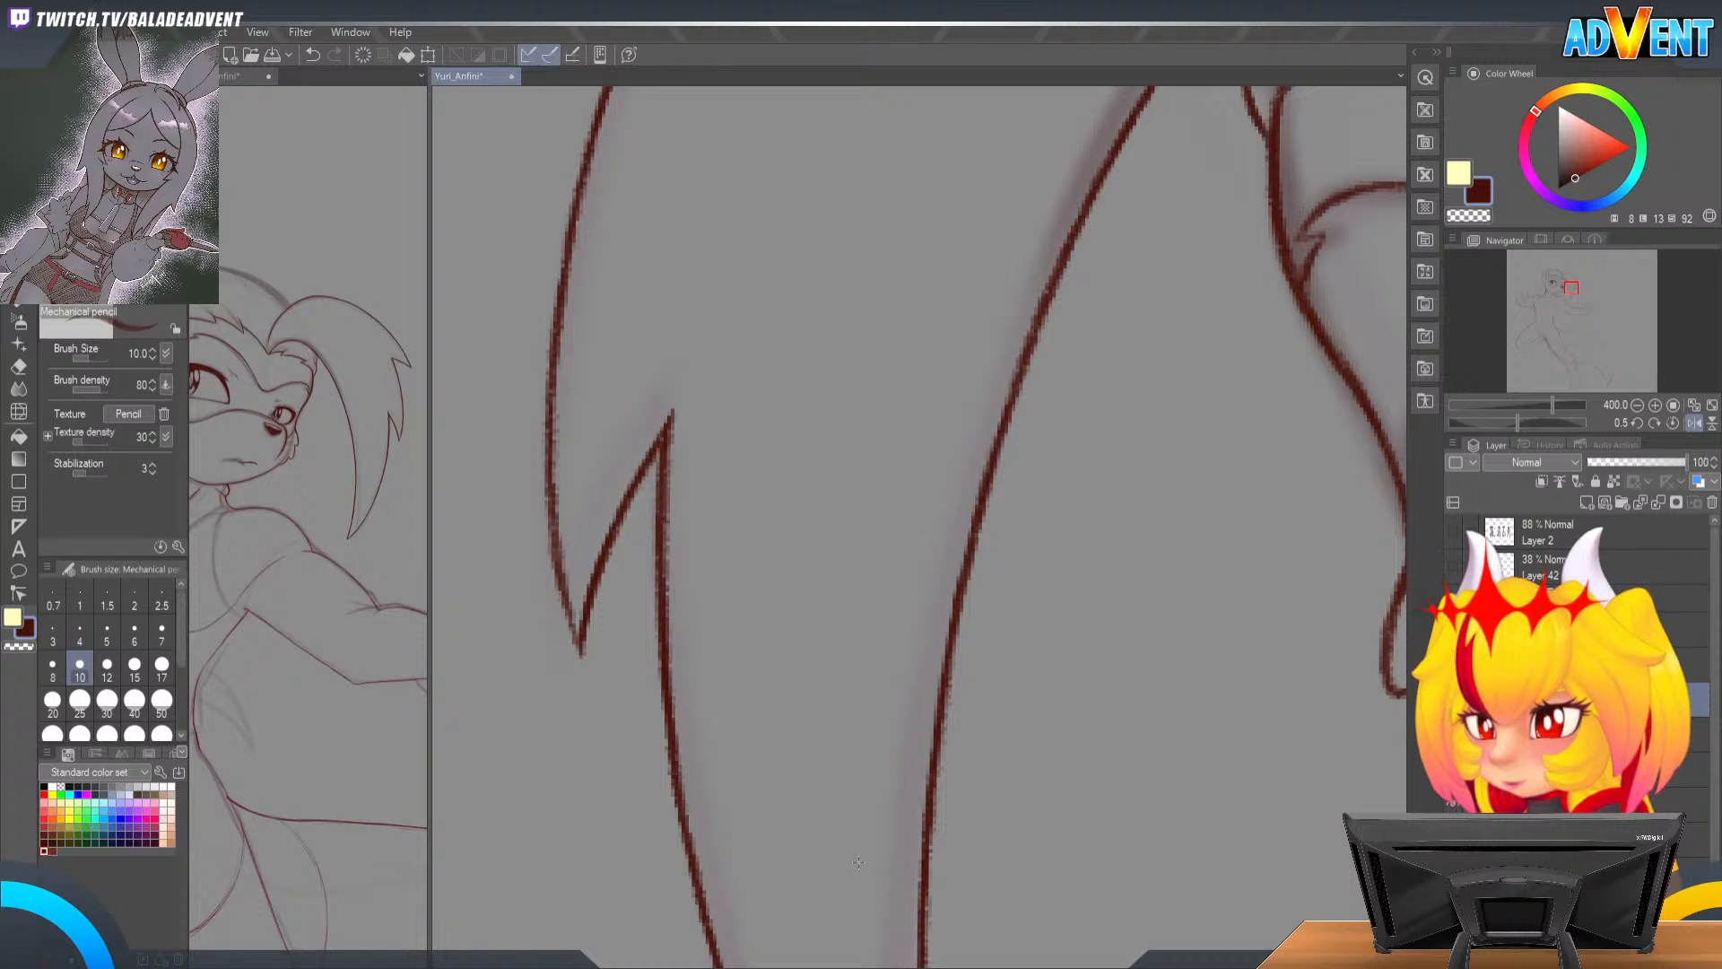
# Step: Examine the far ear's lower fur tuft up close, and compare the finished ear with the whole head
pyautogui.hotkey('shift', 'space')
pyautogui.moveTo(838, 242); pyautogui.dragTo(995, 483)
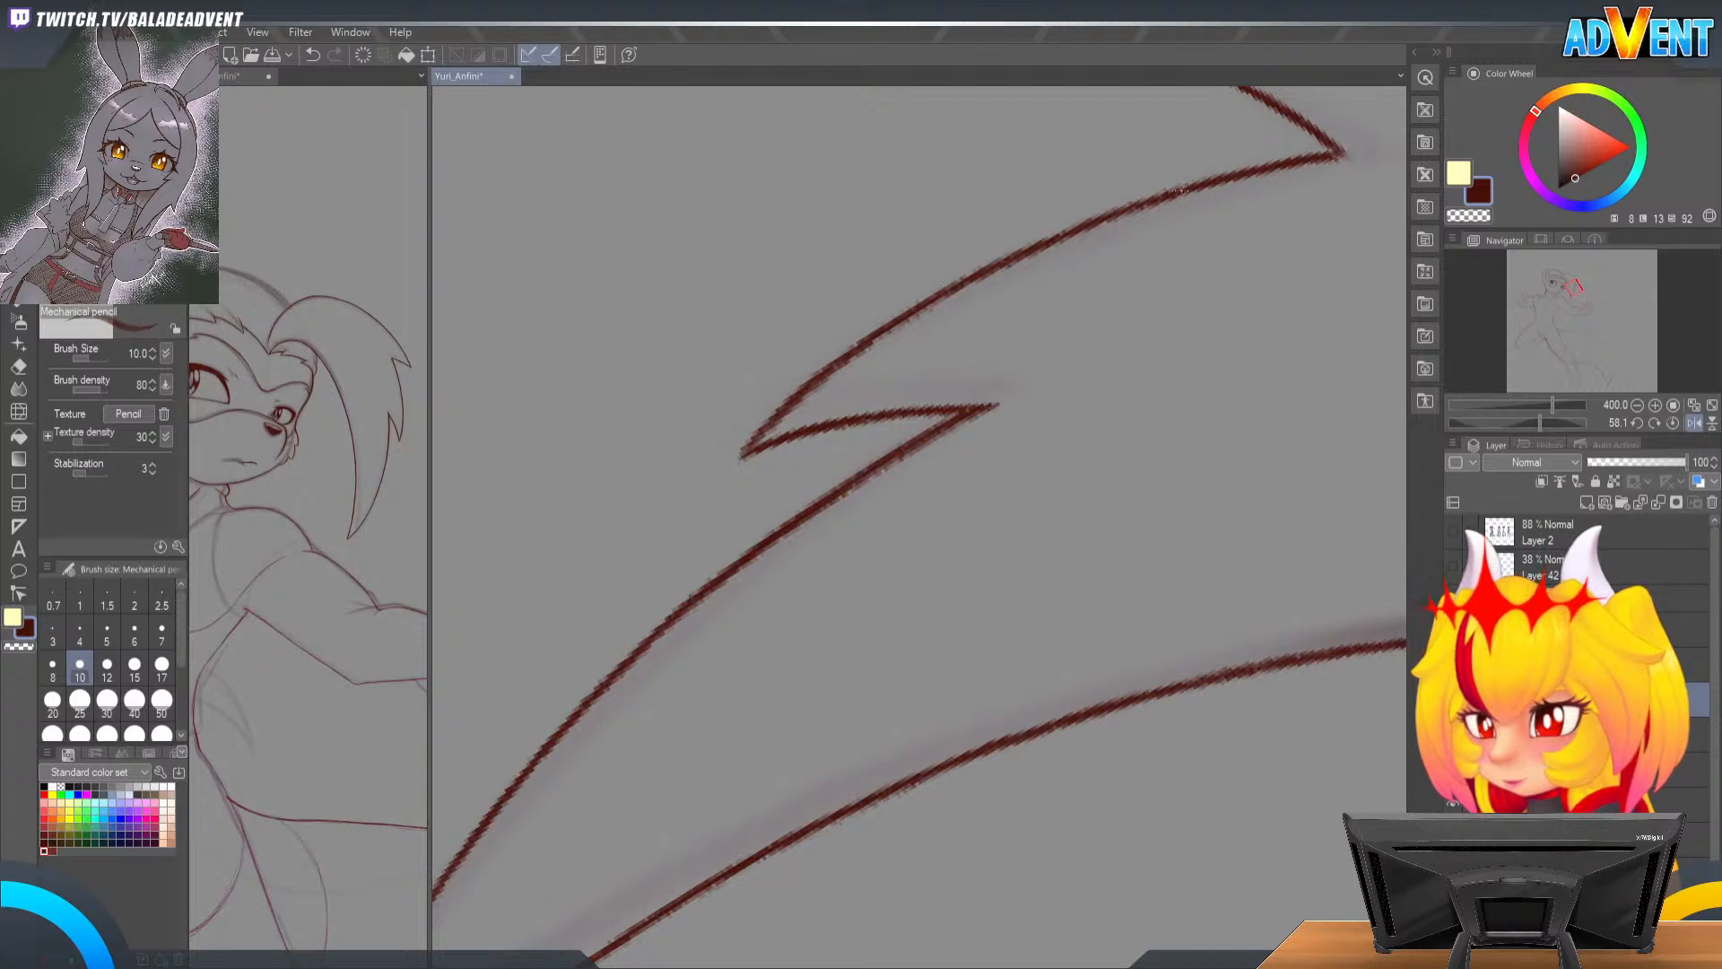
pyautogui.hotkey('shift', 'space')
pyautogui.moveTo(1146, 280); pyautogui.dragTo(1041, 240)
pyautogui.moveTo(943, 465); pyautogui.dragTo(1018, 420)
pyautogui.press('p')
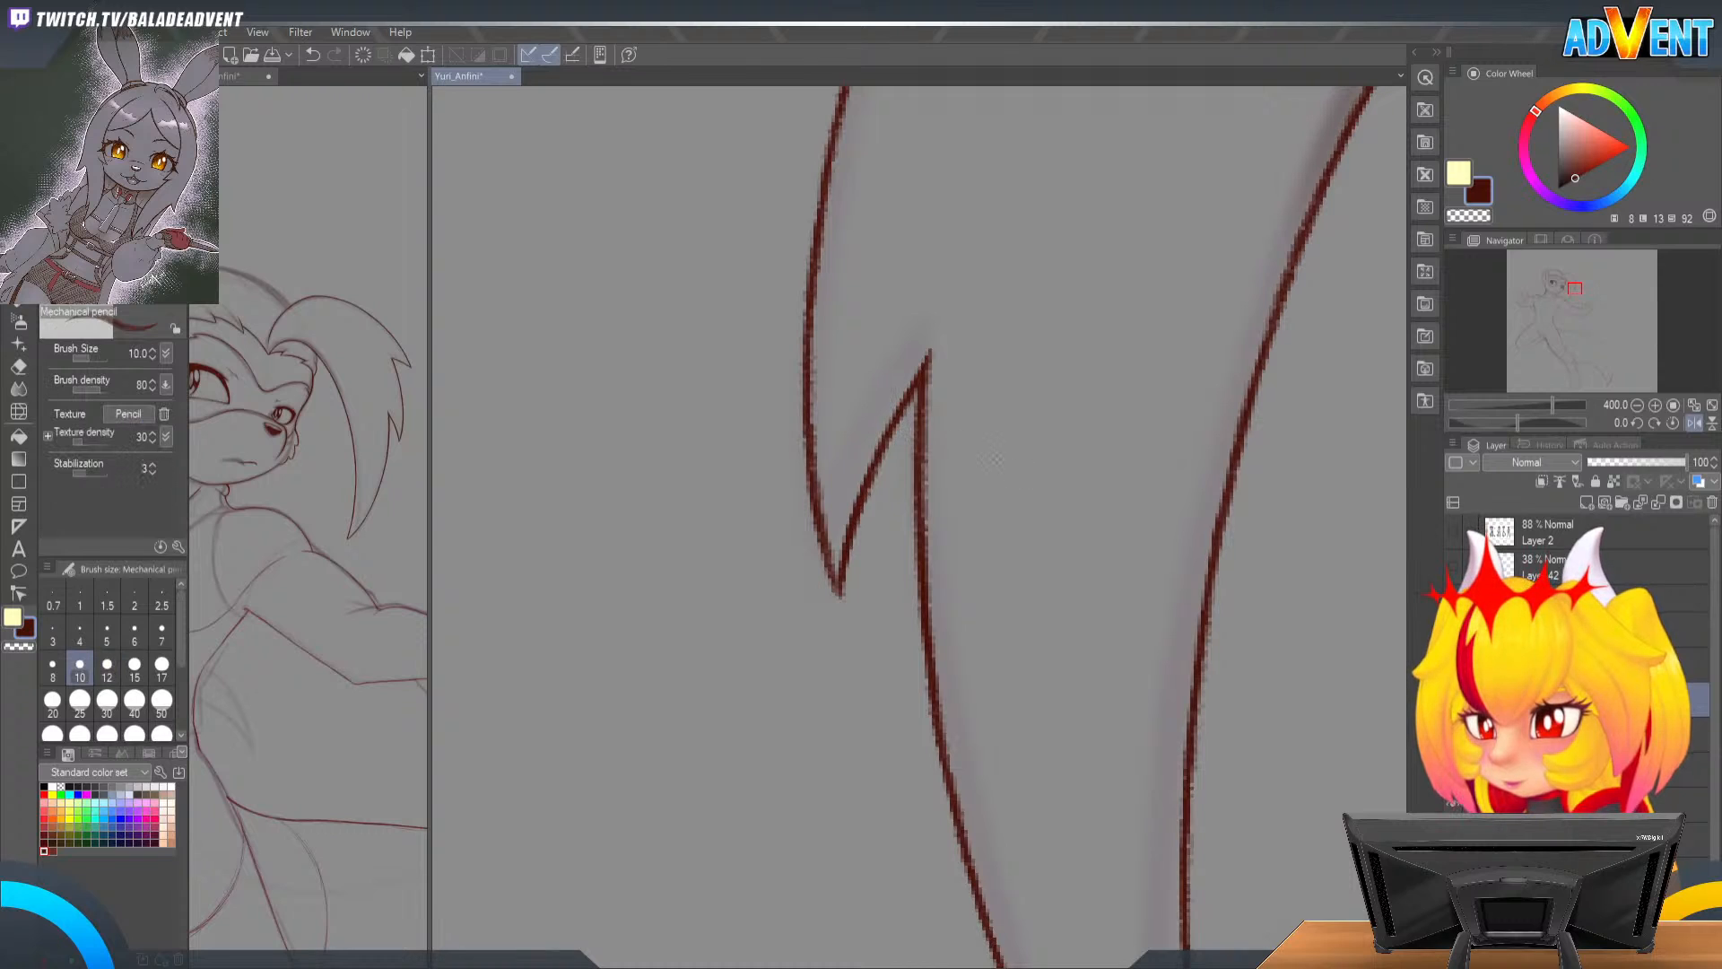
pyautogui.hotkey('ctrl', 'space')
pyautogui.moveTo(1221, 511); pyautogui.dragTo(1028, 523)
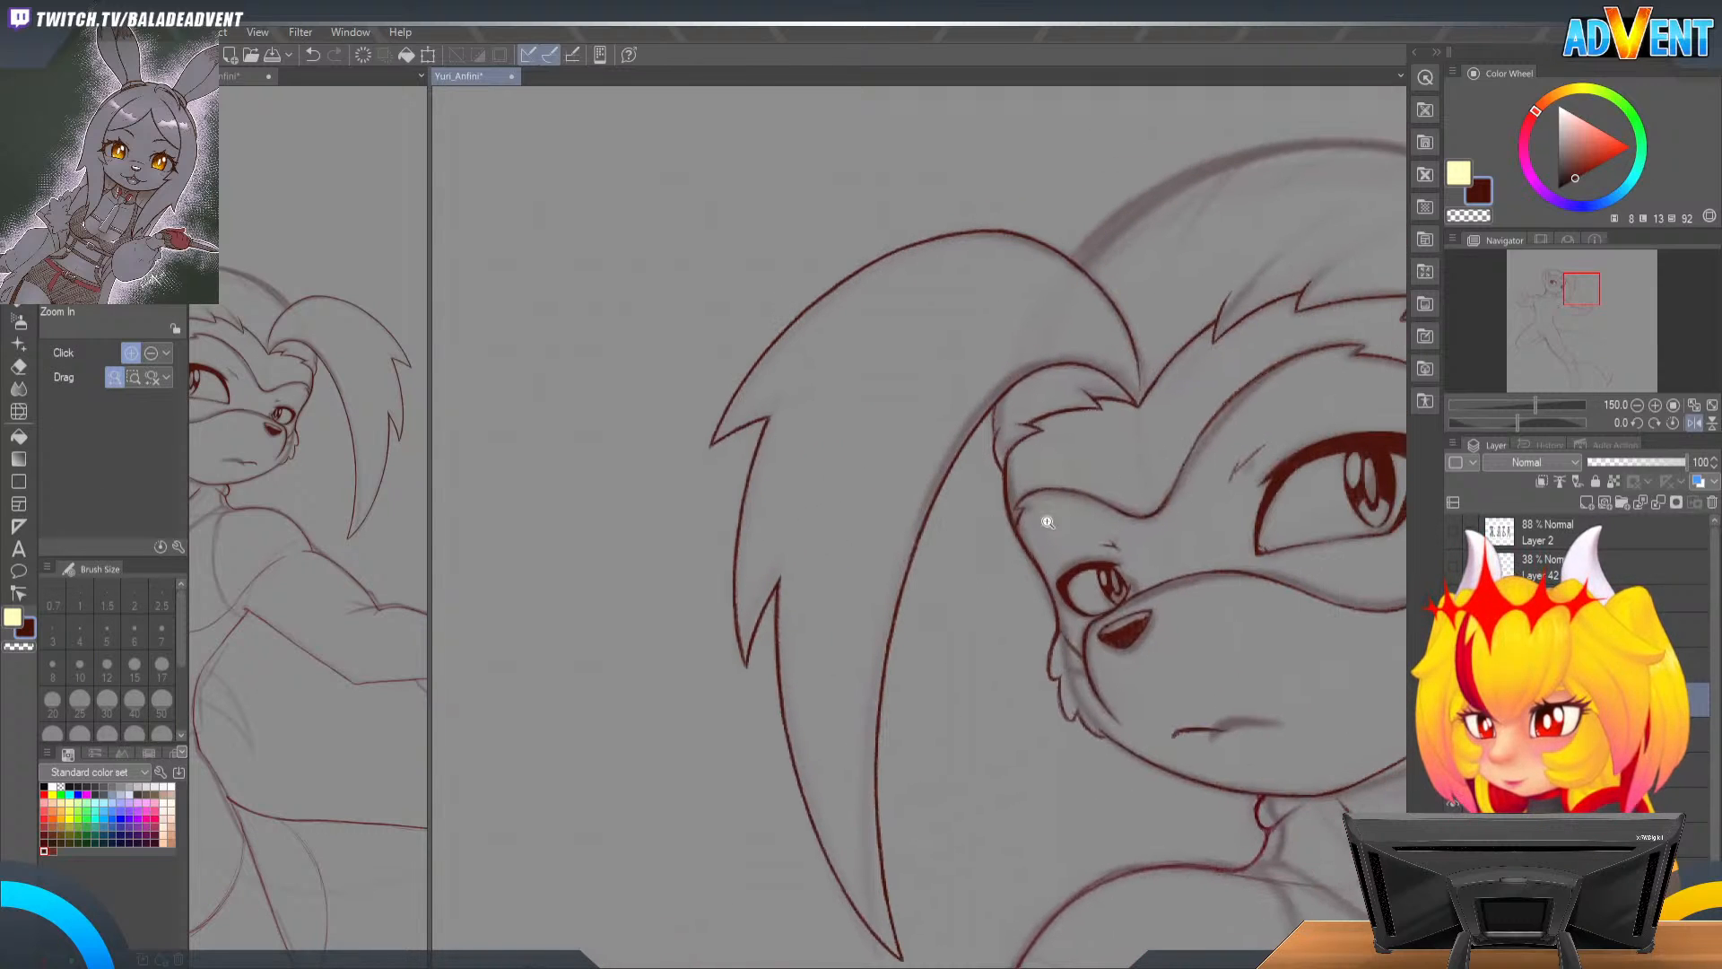
pyautogui.keyDown('alt'); pyautogui.click(1212, 569); pyautogui.keyUp('alt')
pyautogui.moveTo(1271, 577); pyautogui.dragTo(1153, 492)
pyautogui.moveTo(1206, 438); pyautogui.dragTo(1236, 453)
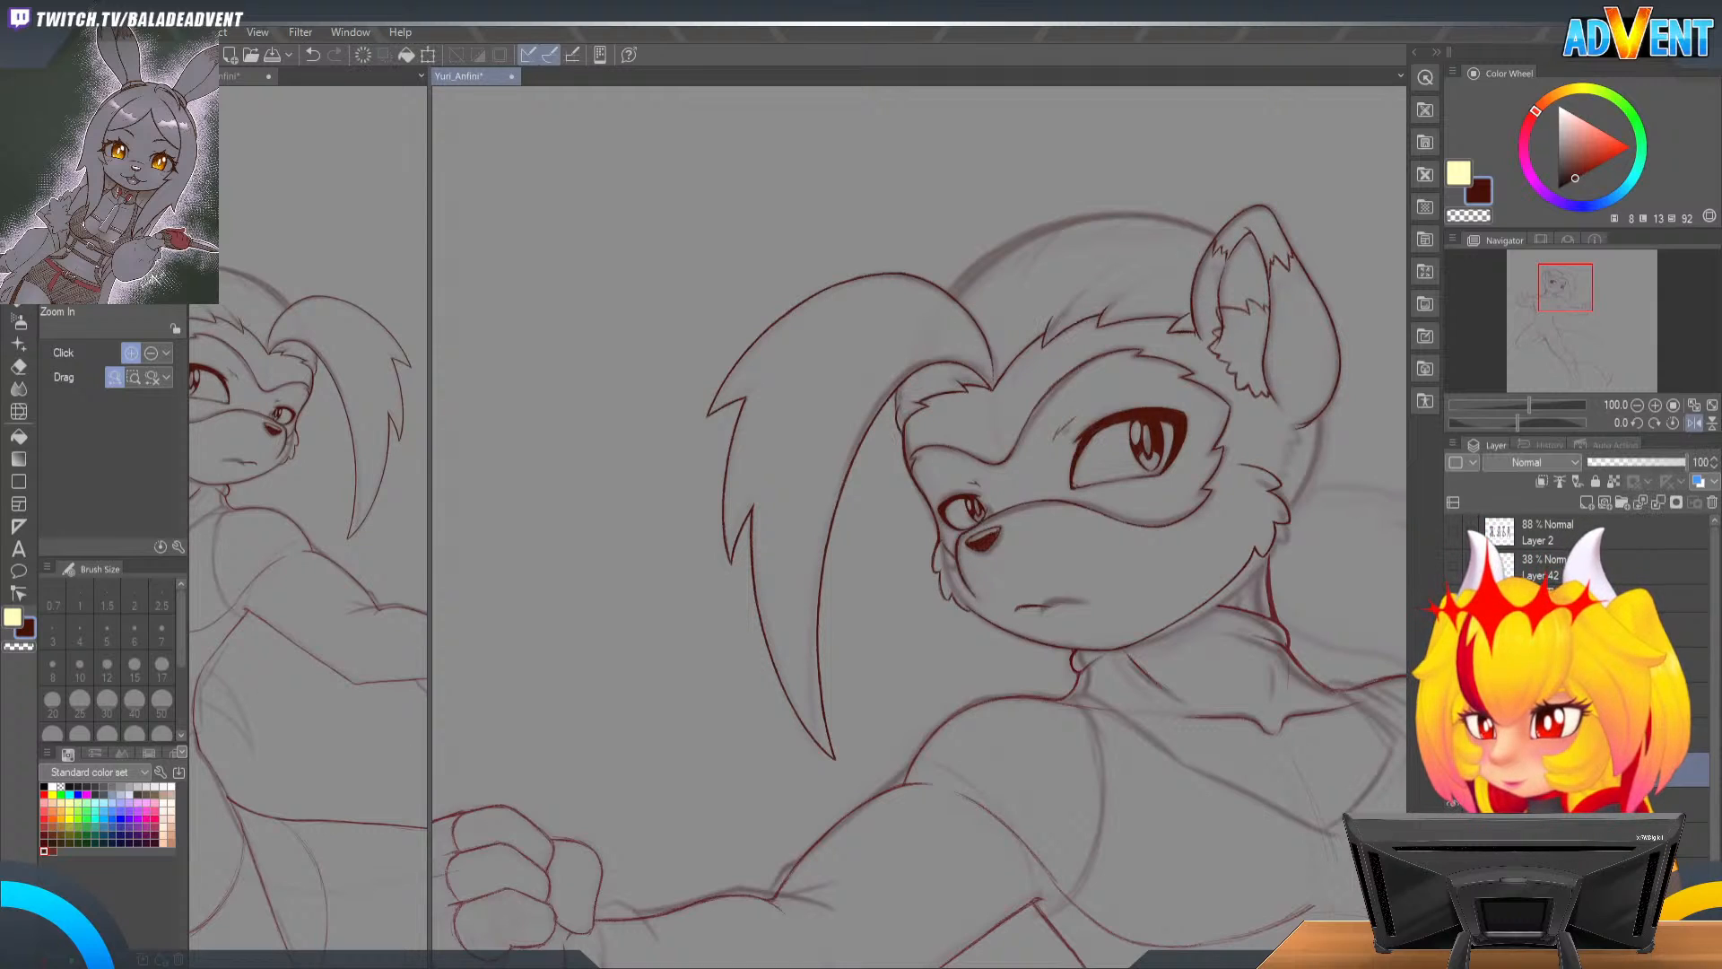
# Step: Extend the short line beside the forehead fur up to the far ear's inner edge and darken it
pyautogui.click(915, 427)
pyautogui.click(906, 389)
pyautogui.click(906, 388)
pyautogui.click(907, 388)
pyautogui.moveTo(938, 386); pyautogui.dragTo(954, 494)
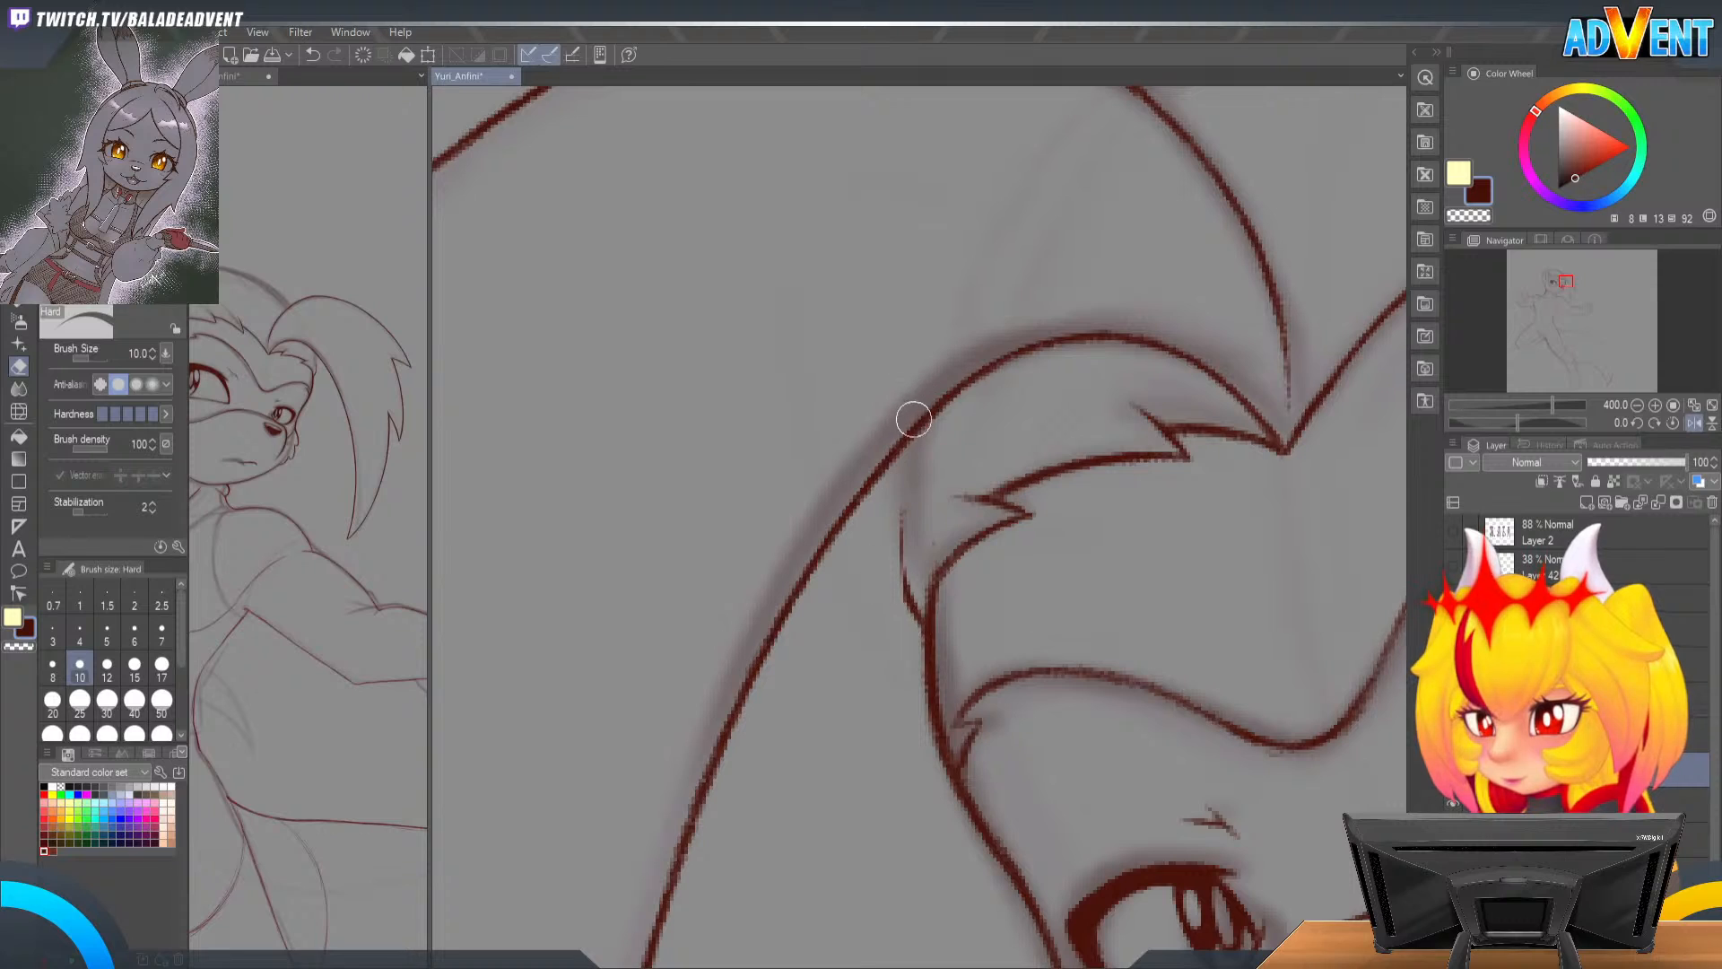
pyautogui.press('p')
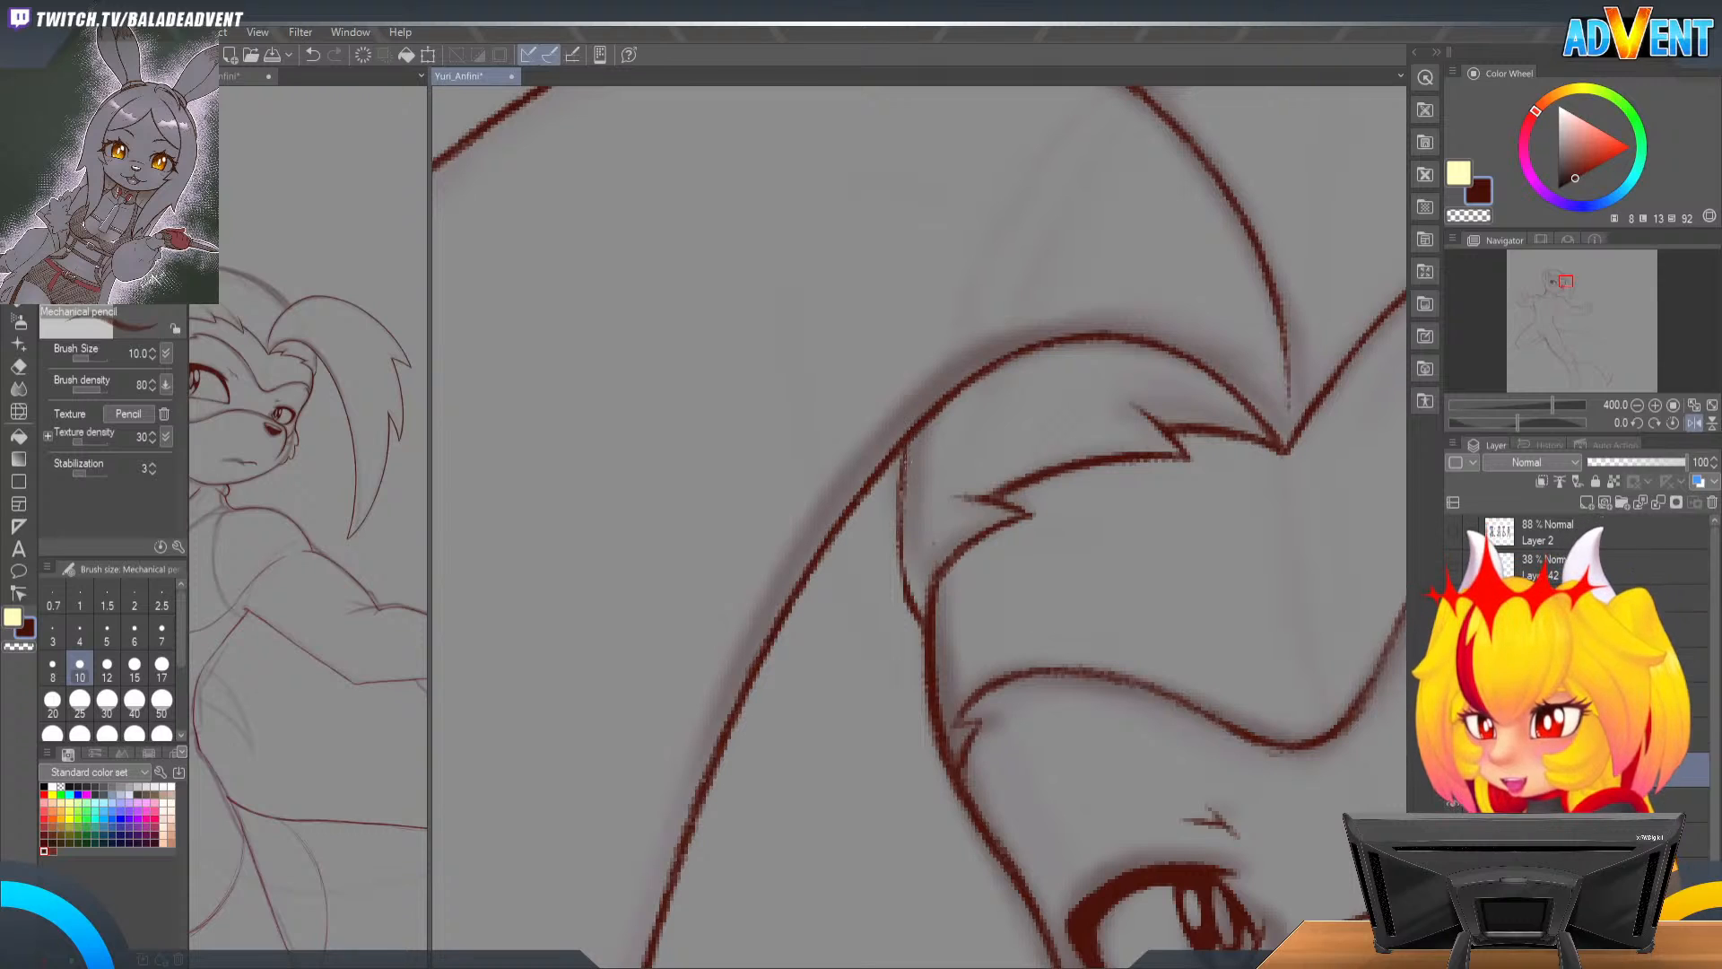
pyautogui.moveTo(901, 504); pyautogui.dragTo(908, 594)
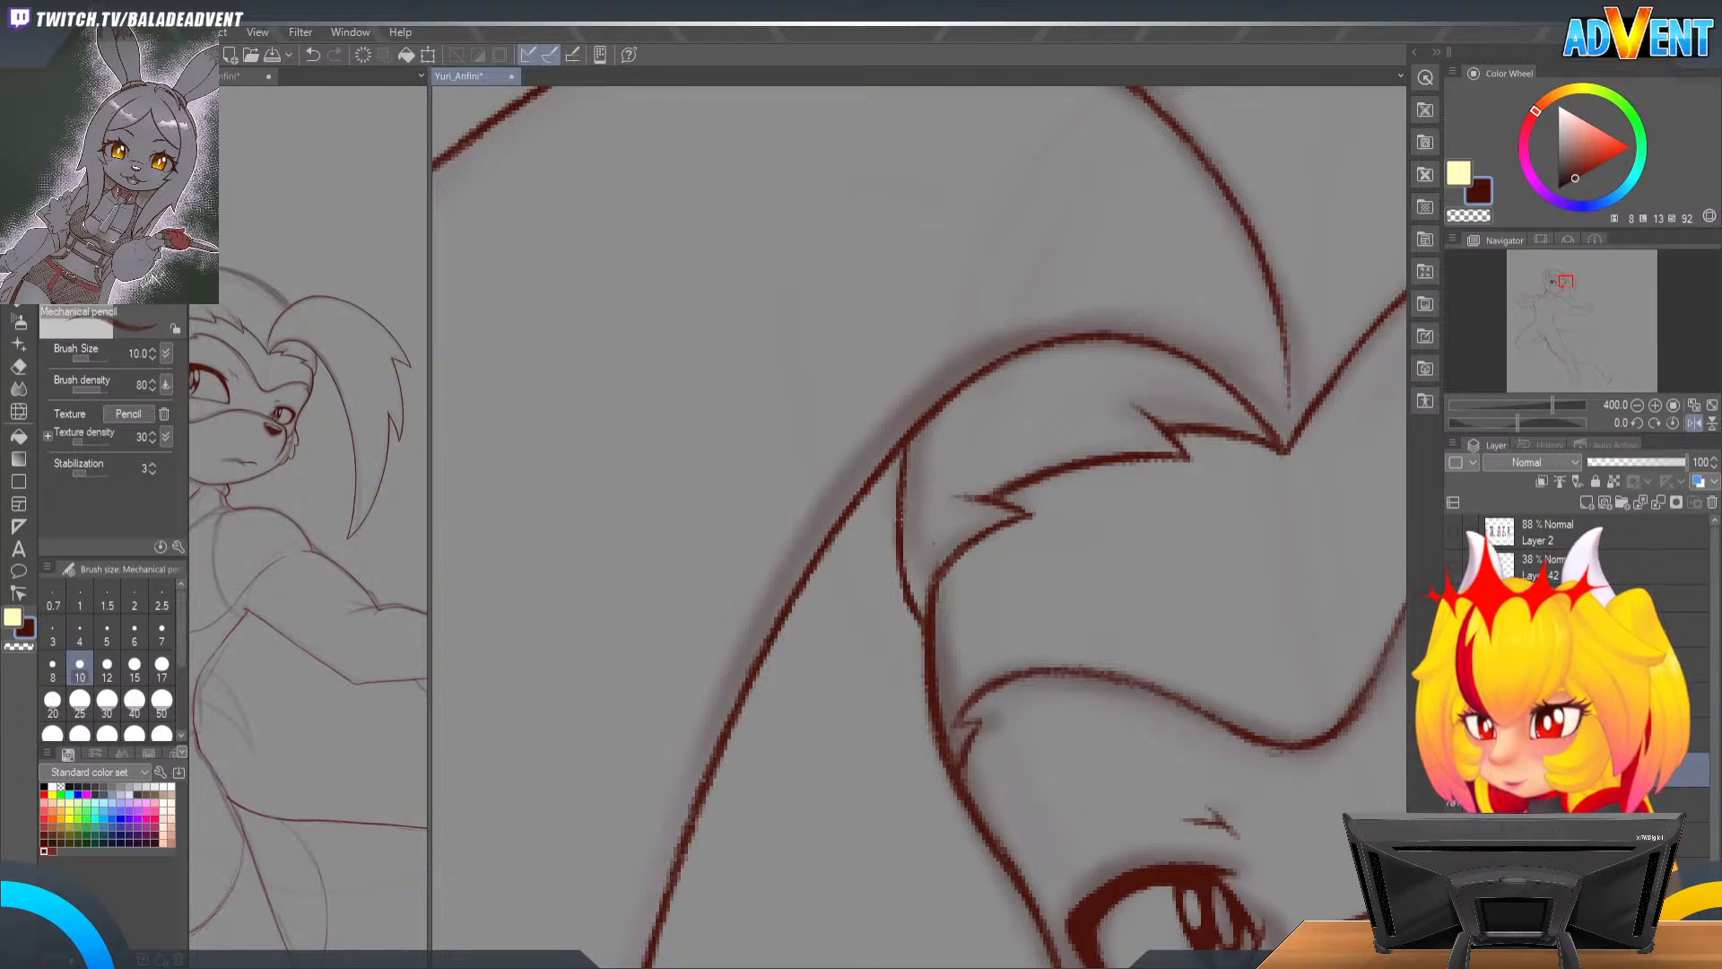
pyautogui.moveTo(900, 538); pyautogui.dragTo(908, 597)
pyautogui.moveTo(1329, 542); pyautogui.dragTo(789, 595)
pyautogui.moveTo(1295, 623); pyautogui.dragTo(772, 551)
pyautogui.moveTo(1269, 735); pyautogui.dragTo(807, 568)
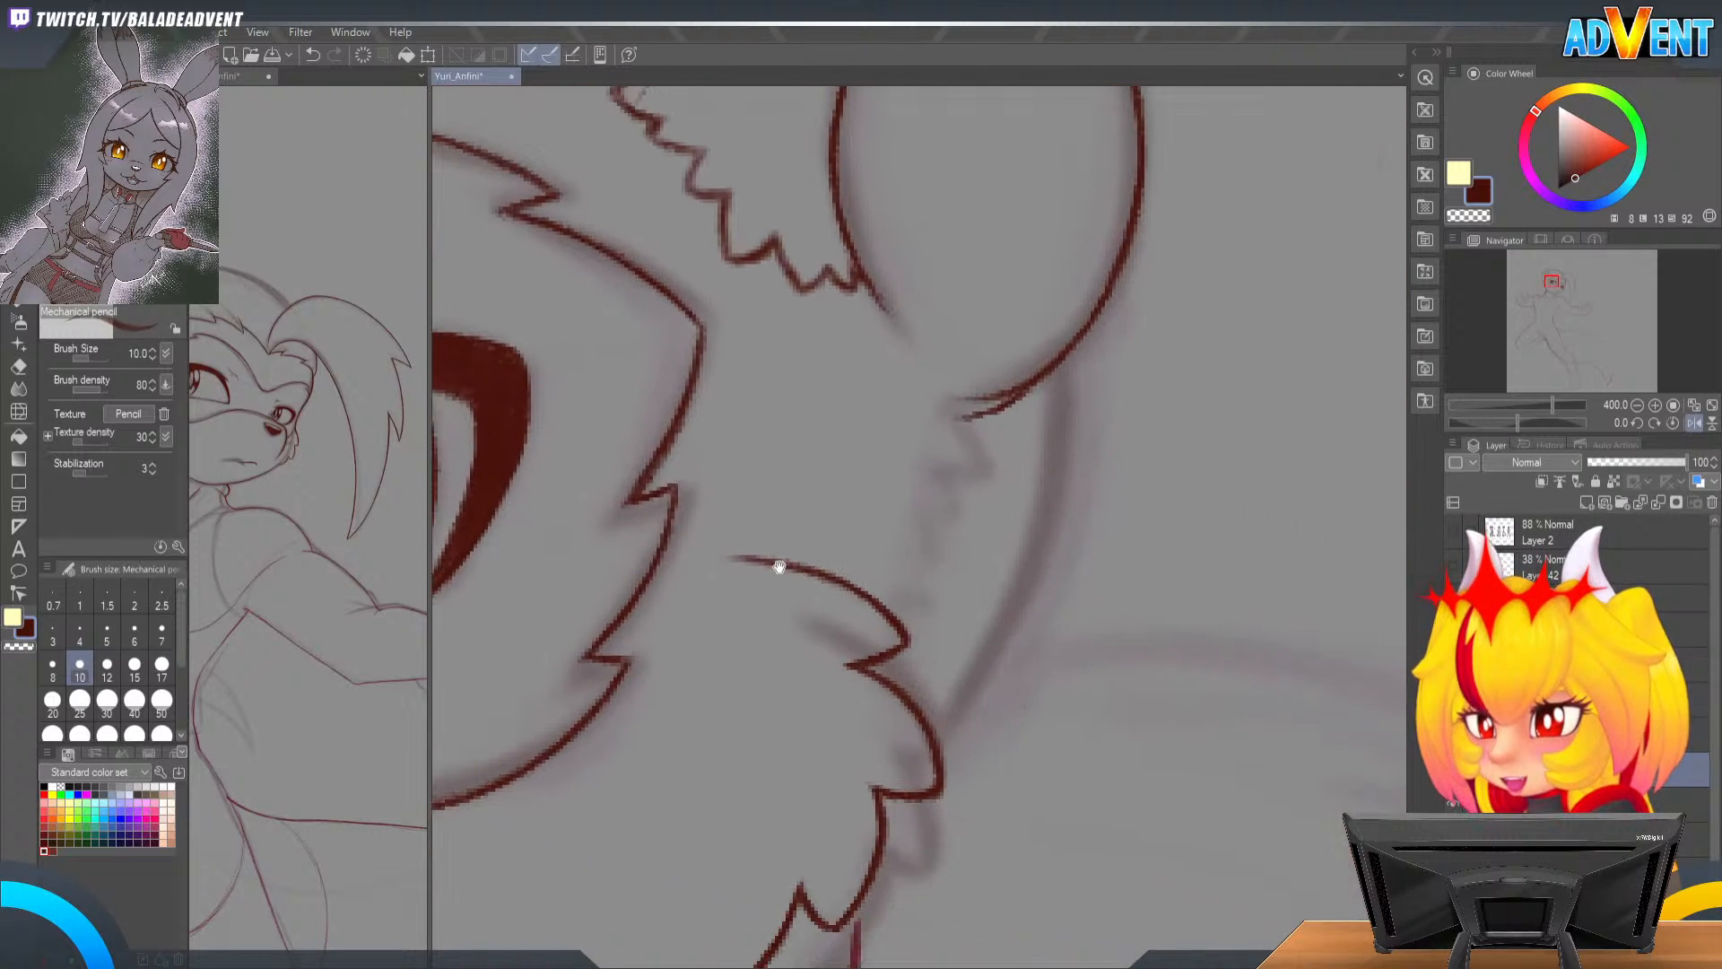
pyautogui.moveTo(1100, 632); pyautogui.dragTo(1132, 531)
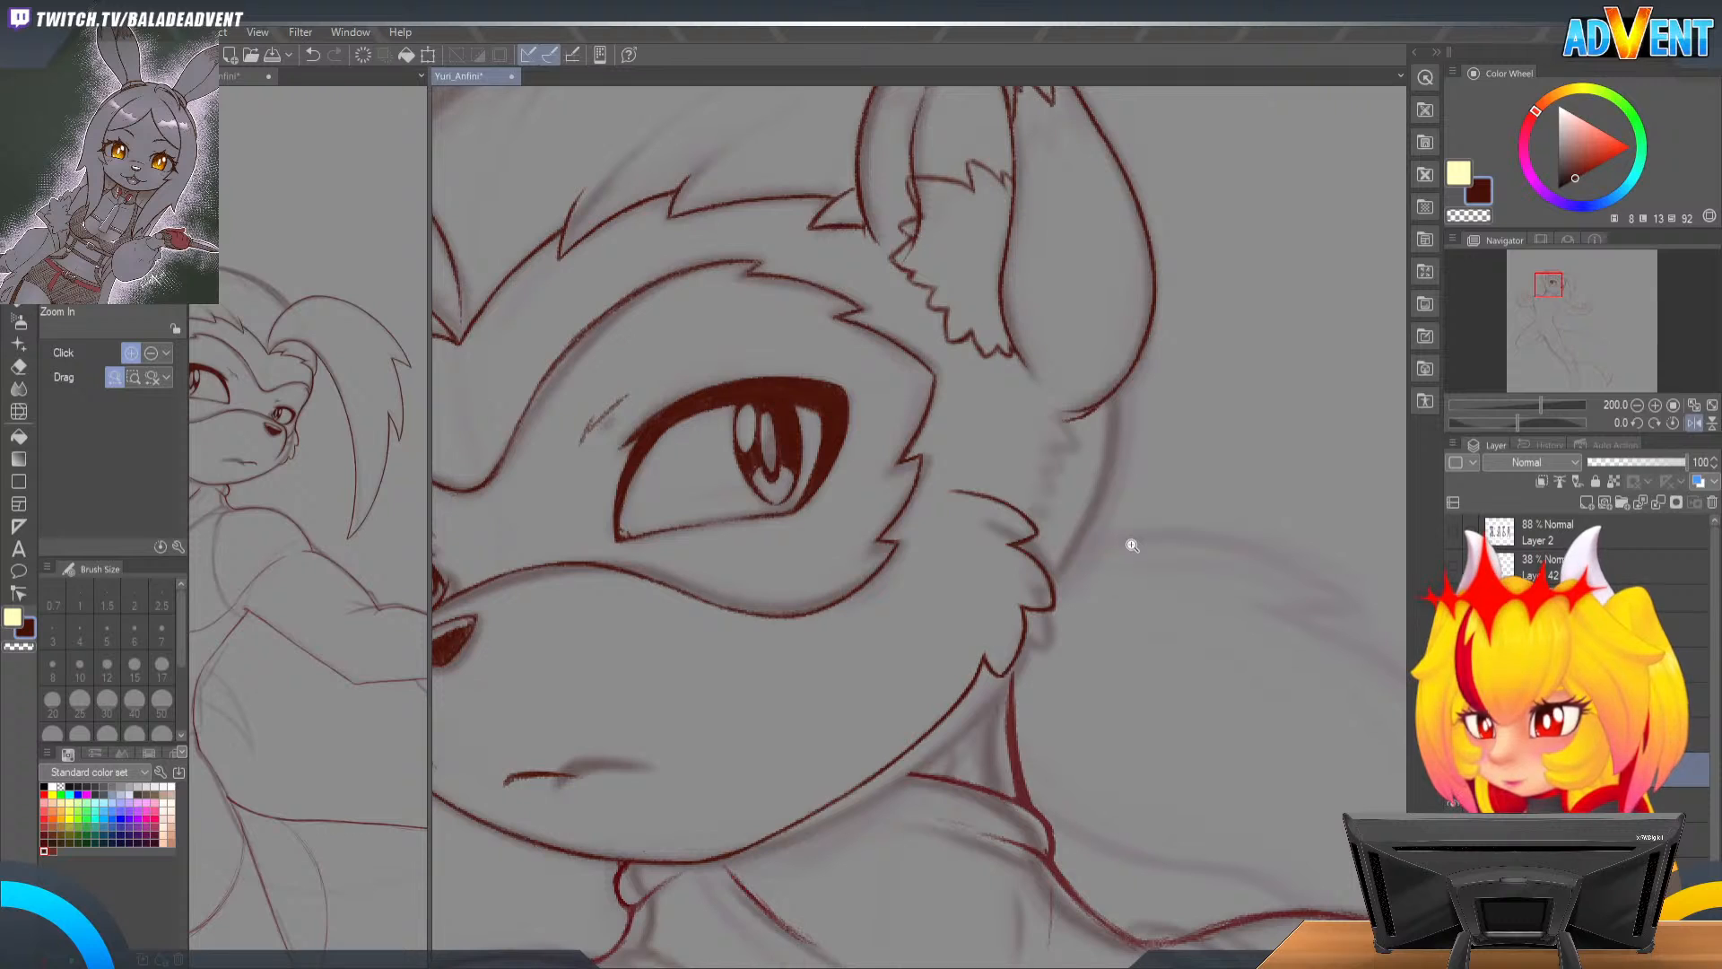
pyautogui.moveTo(1133, 544); pyautogui.dragTo(1153, 442)
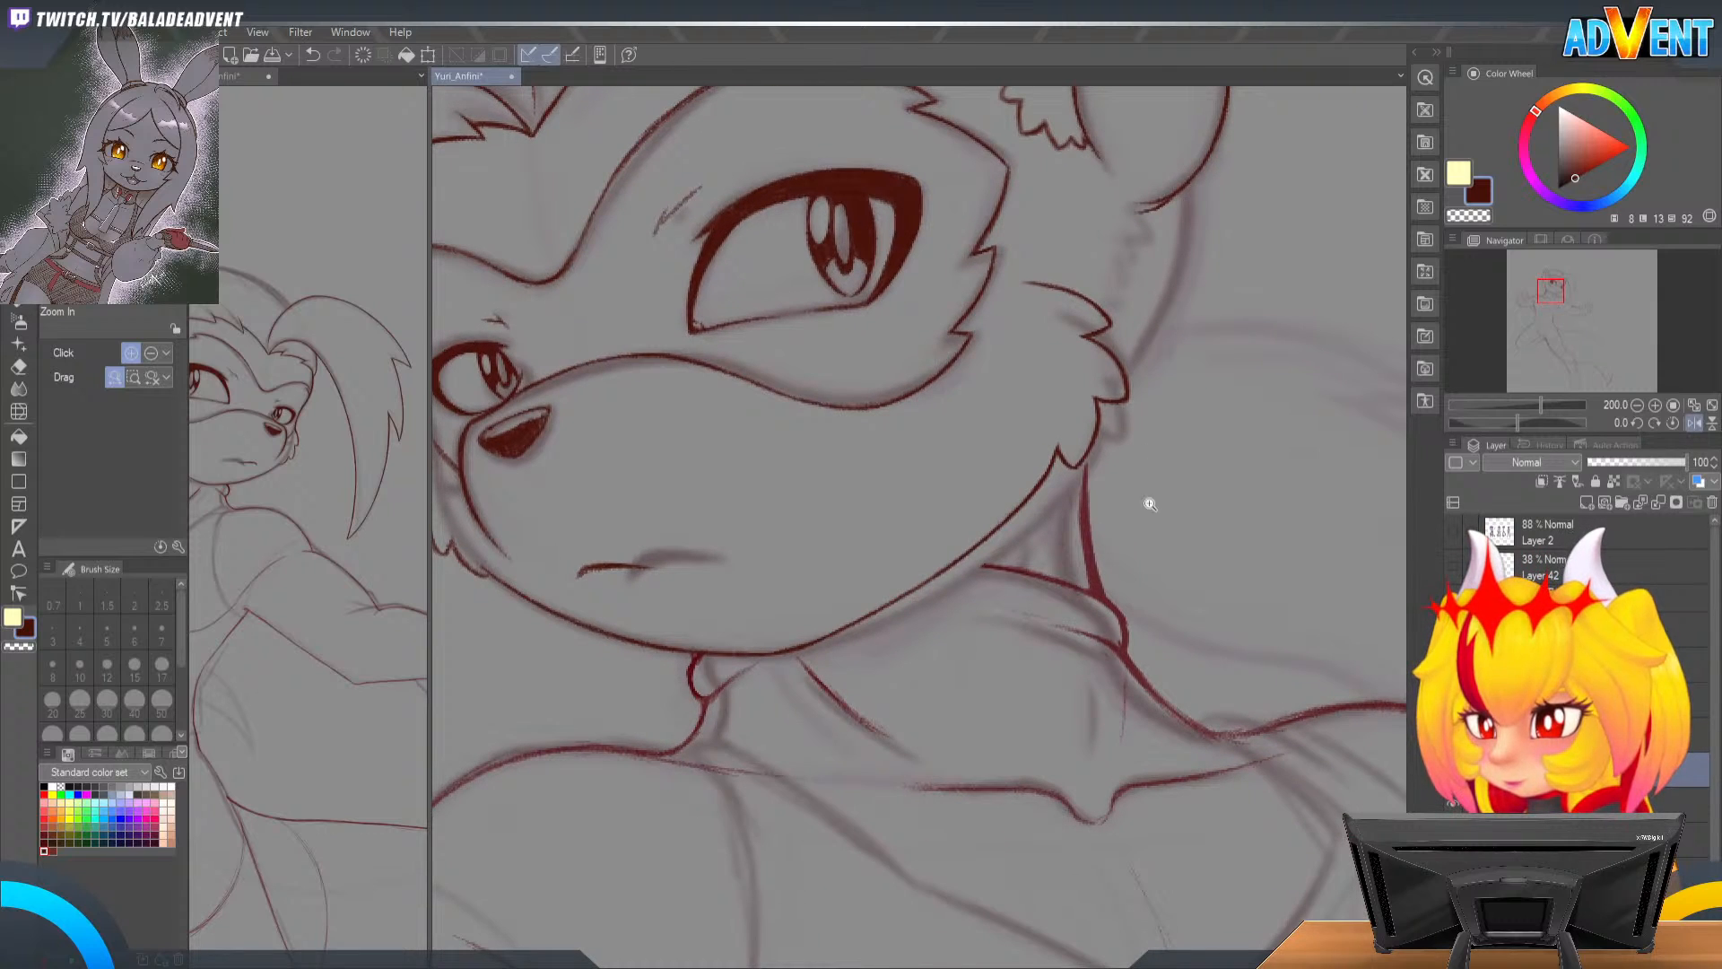
pyautogui.keyDown('alt'); pyautogui.click(1159, 569); pyautogui.keyUp('alt')
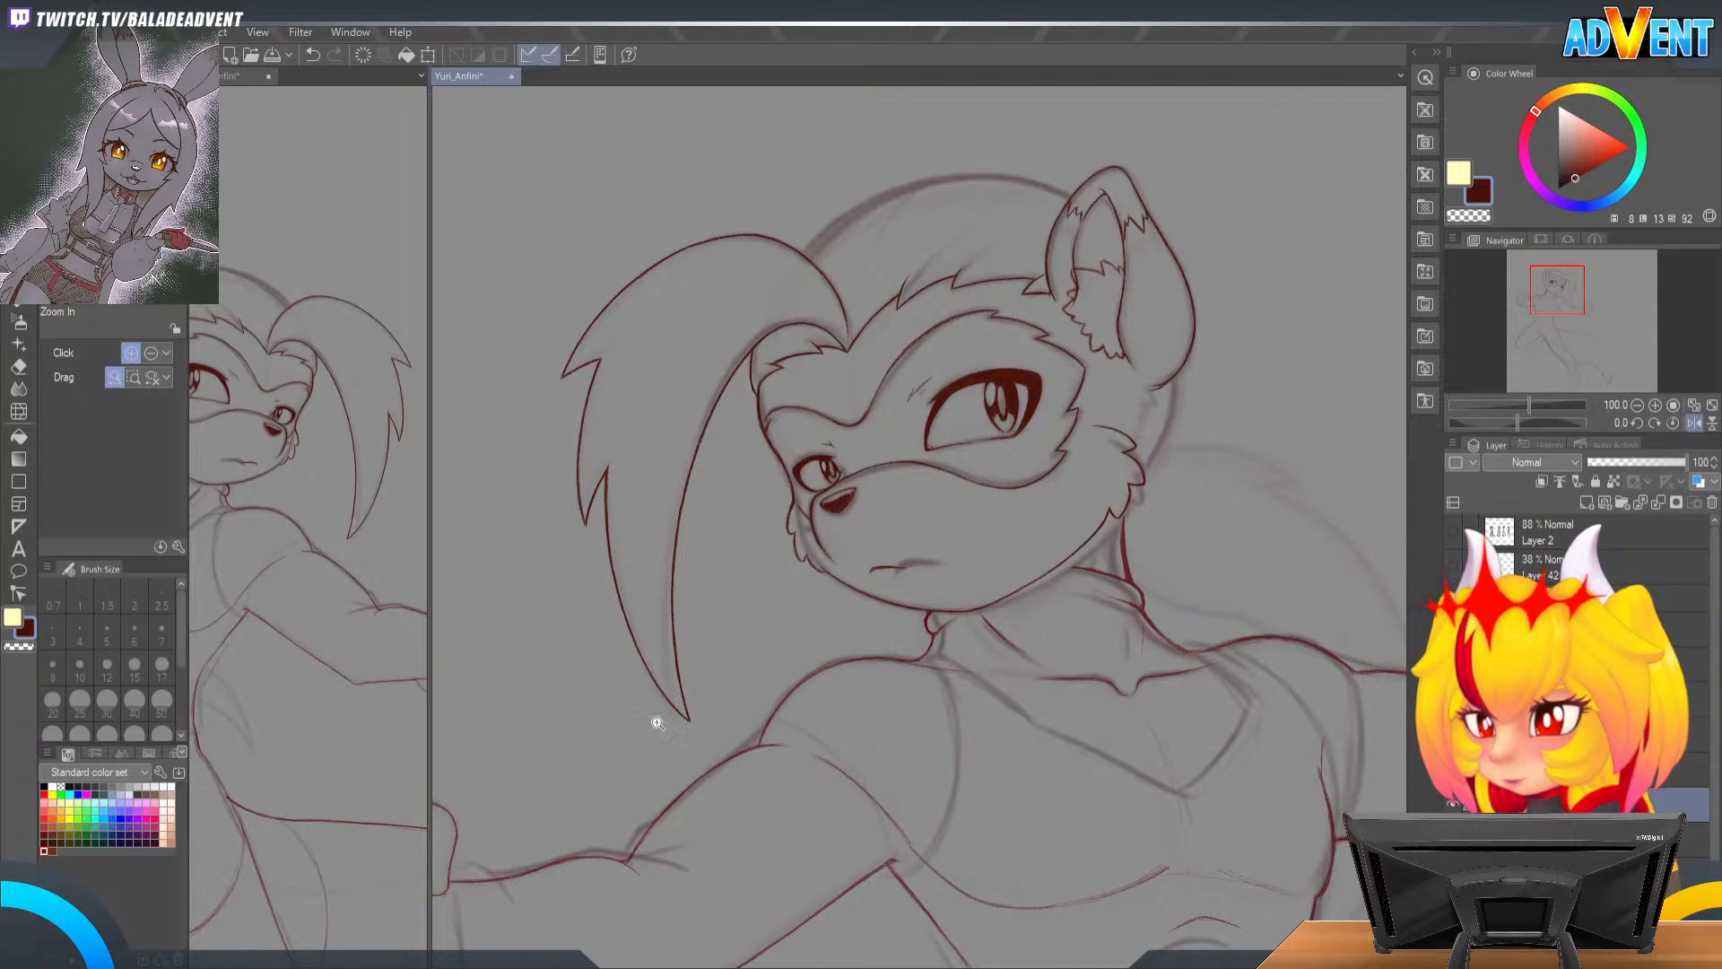
# Step: Set the Liquify brush size to 200, check the far ear's layer by toggling its visibility, and select it
pyautogui.click(18, 411)
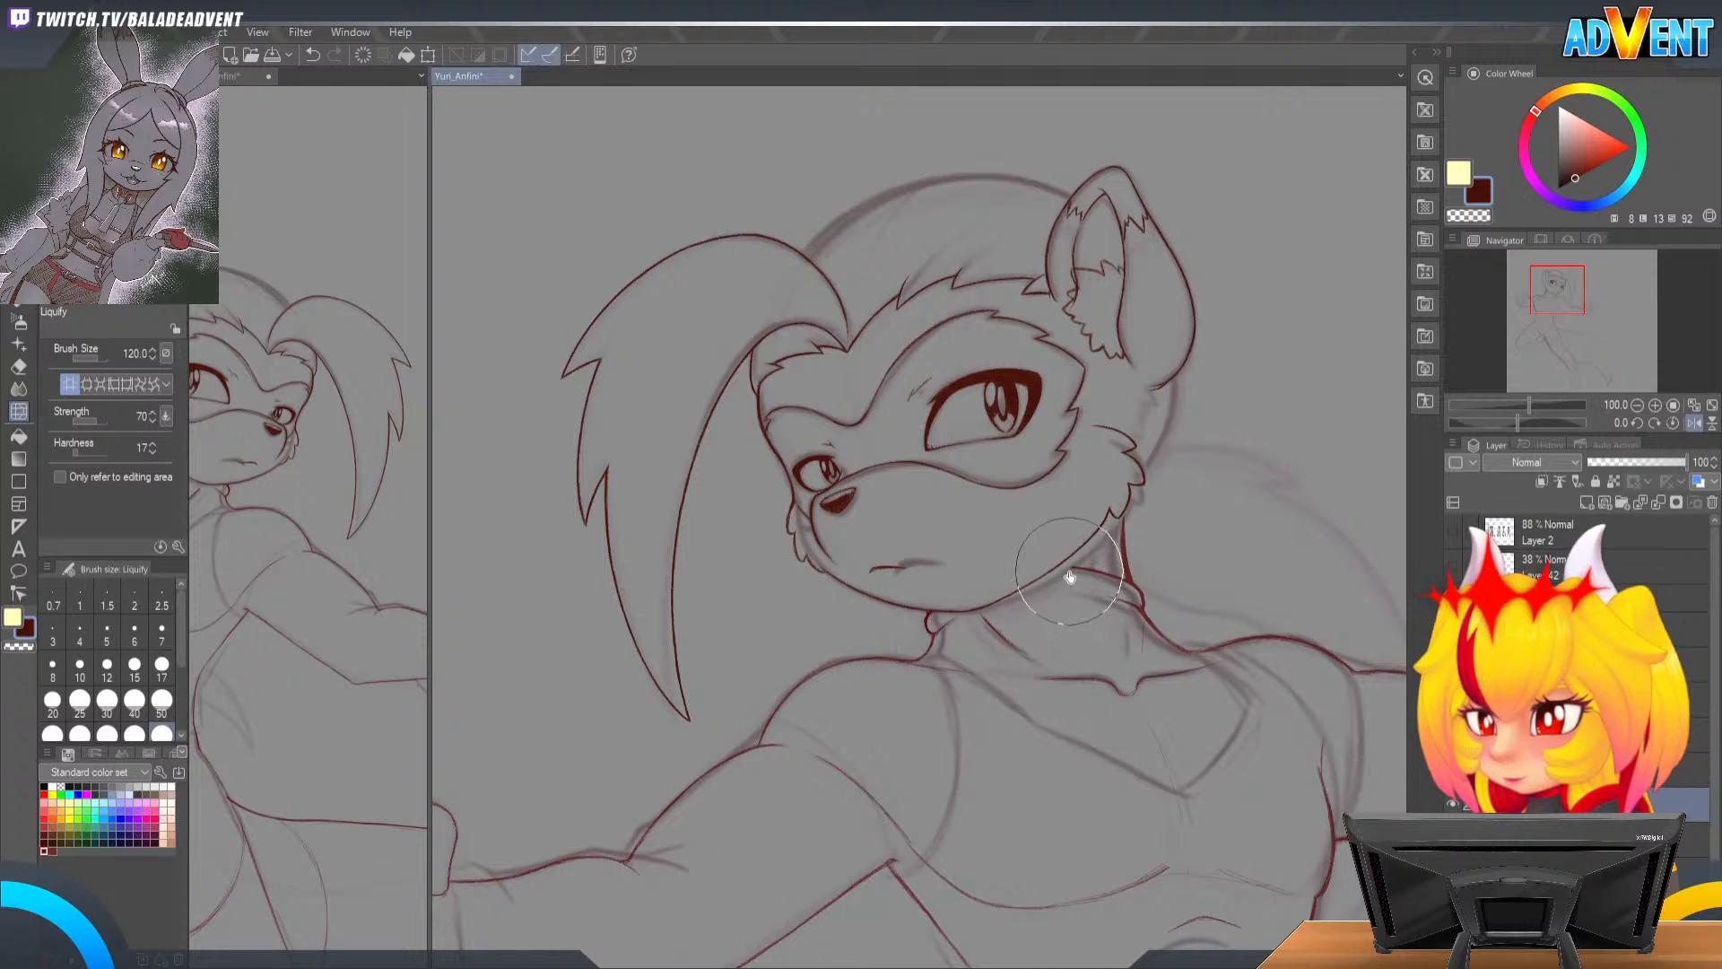
pyautogui.press(']')
pyautogui.press(']')
pyautogui.press(']')
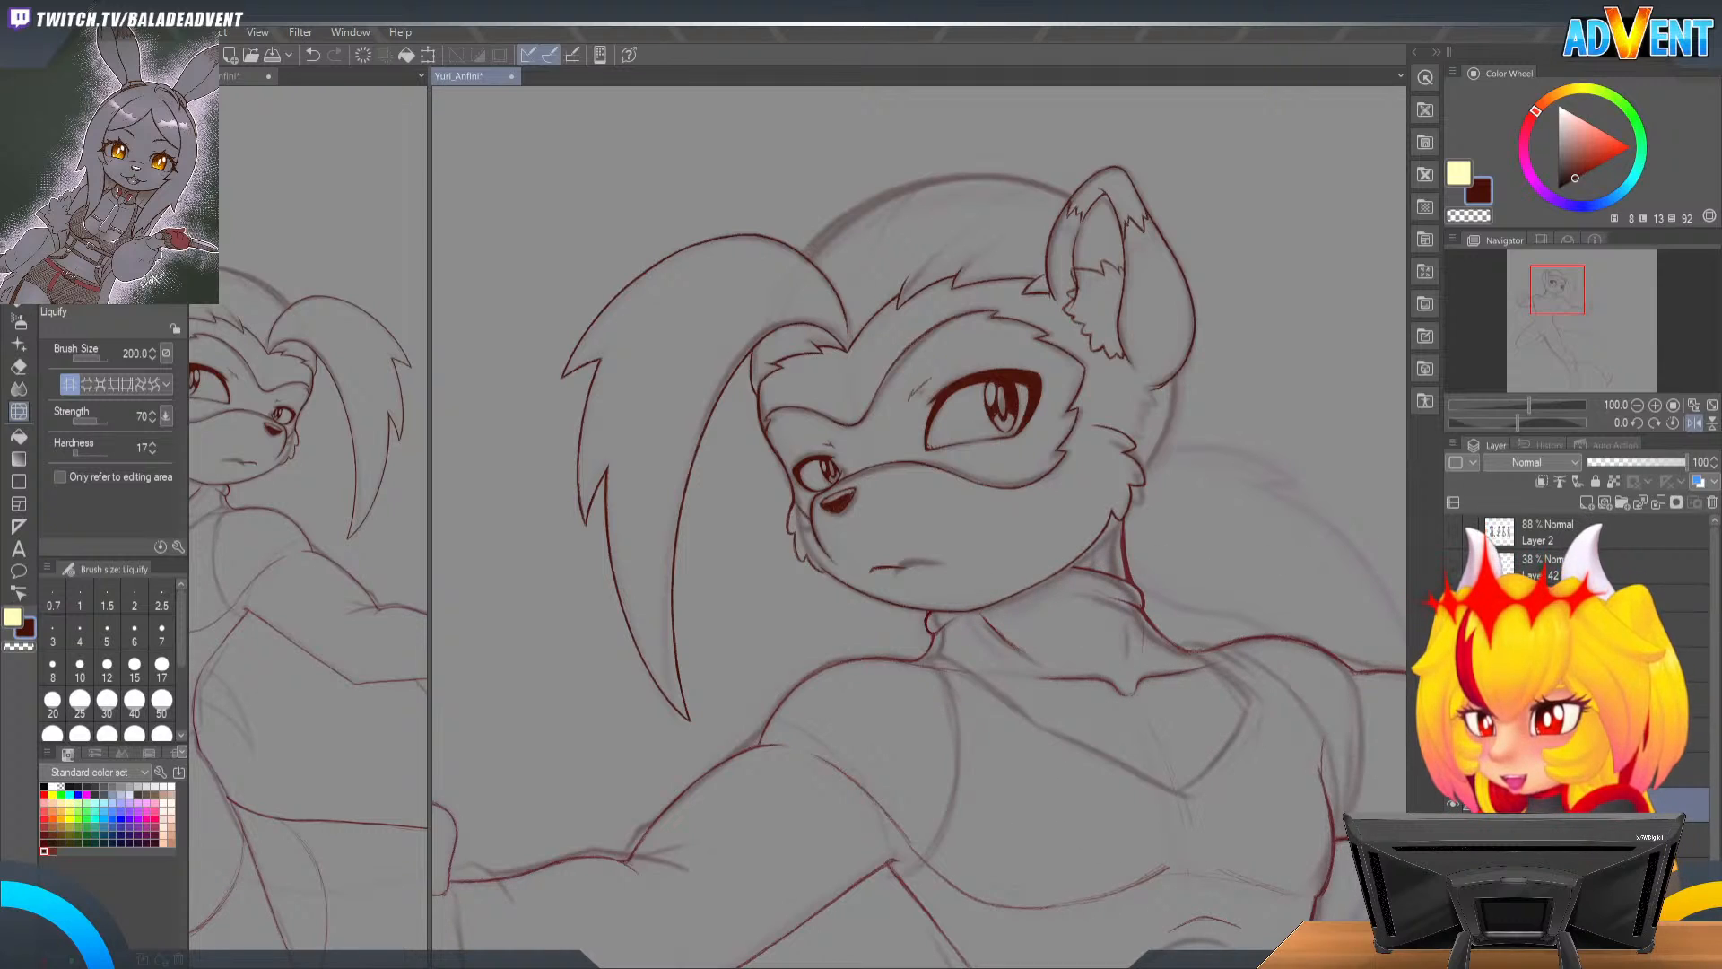
pyautogui.click(1453, 700)
pyautogui.click(1453, 700)
pyautogui.click(1560, 699)
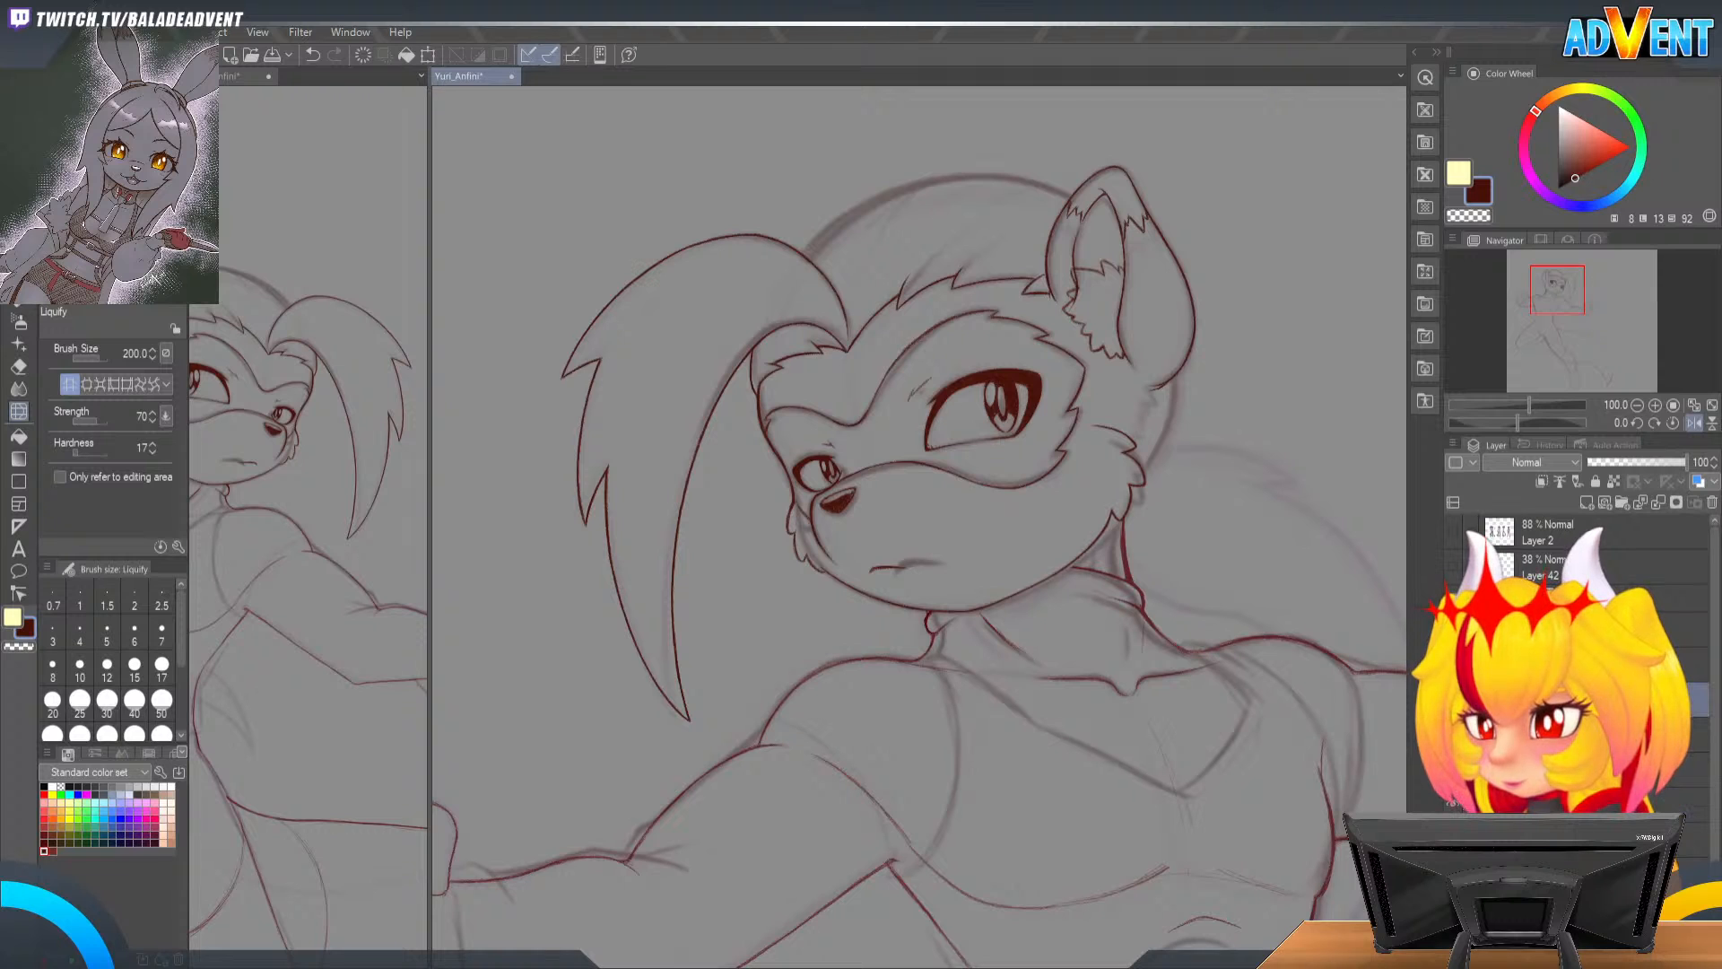
# Step: Draw the back-of-head line from the cheek fur up to the near ear and clean up its end at the cheek
pyautogui.keyDown('ctrl'); pyautogui.click(1181, 476); pyautogui.keyUp('ctrl')
pyautogui.keyDown('ctrl'); pyautogui.click(1180, 477); pyautogui.keyUp('ctrl')
pyautogui.moveTo(1173, 477); pyautogui.dragTo(1188, 576)
pyautogui.moveTo(1204, 516); pyautogui.dragTo(1199, 456)
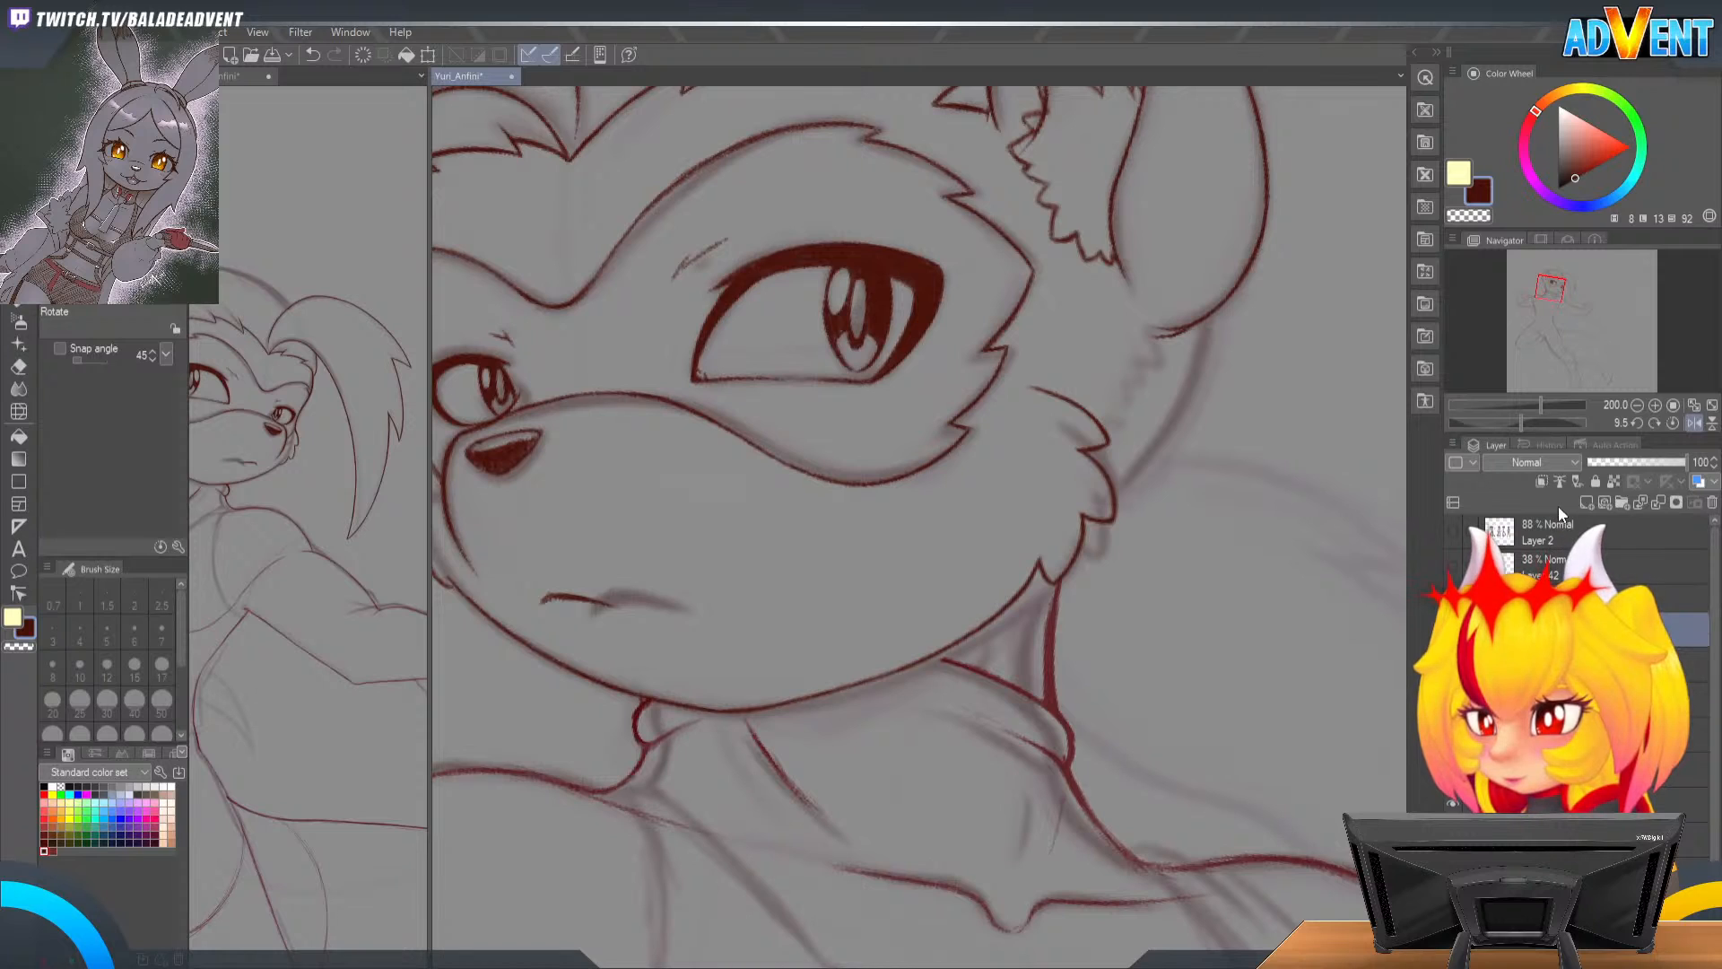
pyautogui.moveTo(1064, 554); pyautogui.dragTo(992, 546)
pyautogui.press('p')
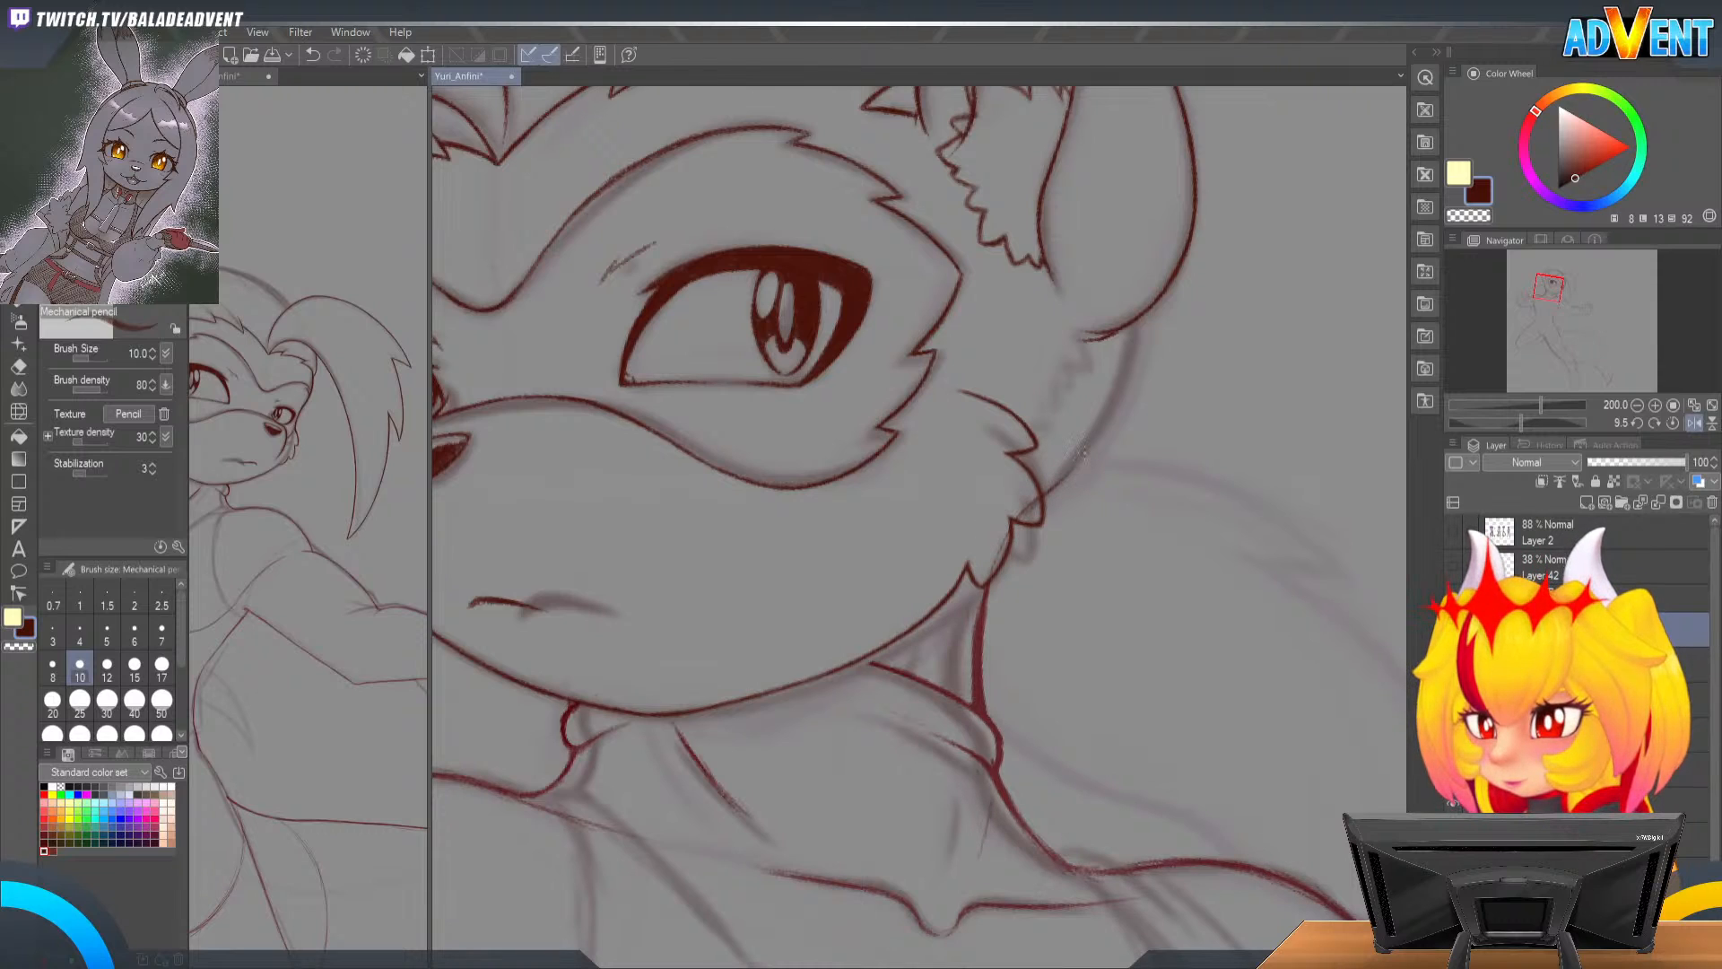
pyautogui.moveTo(1041, 494); pyautogui.dragTo(1064, 476)
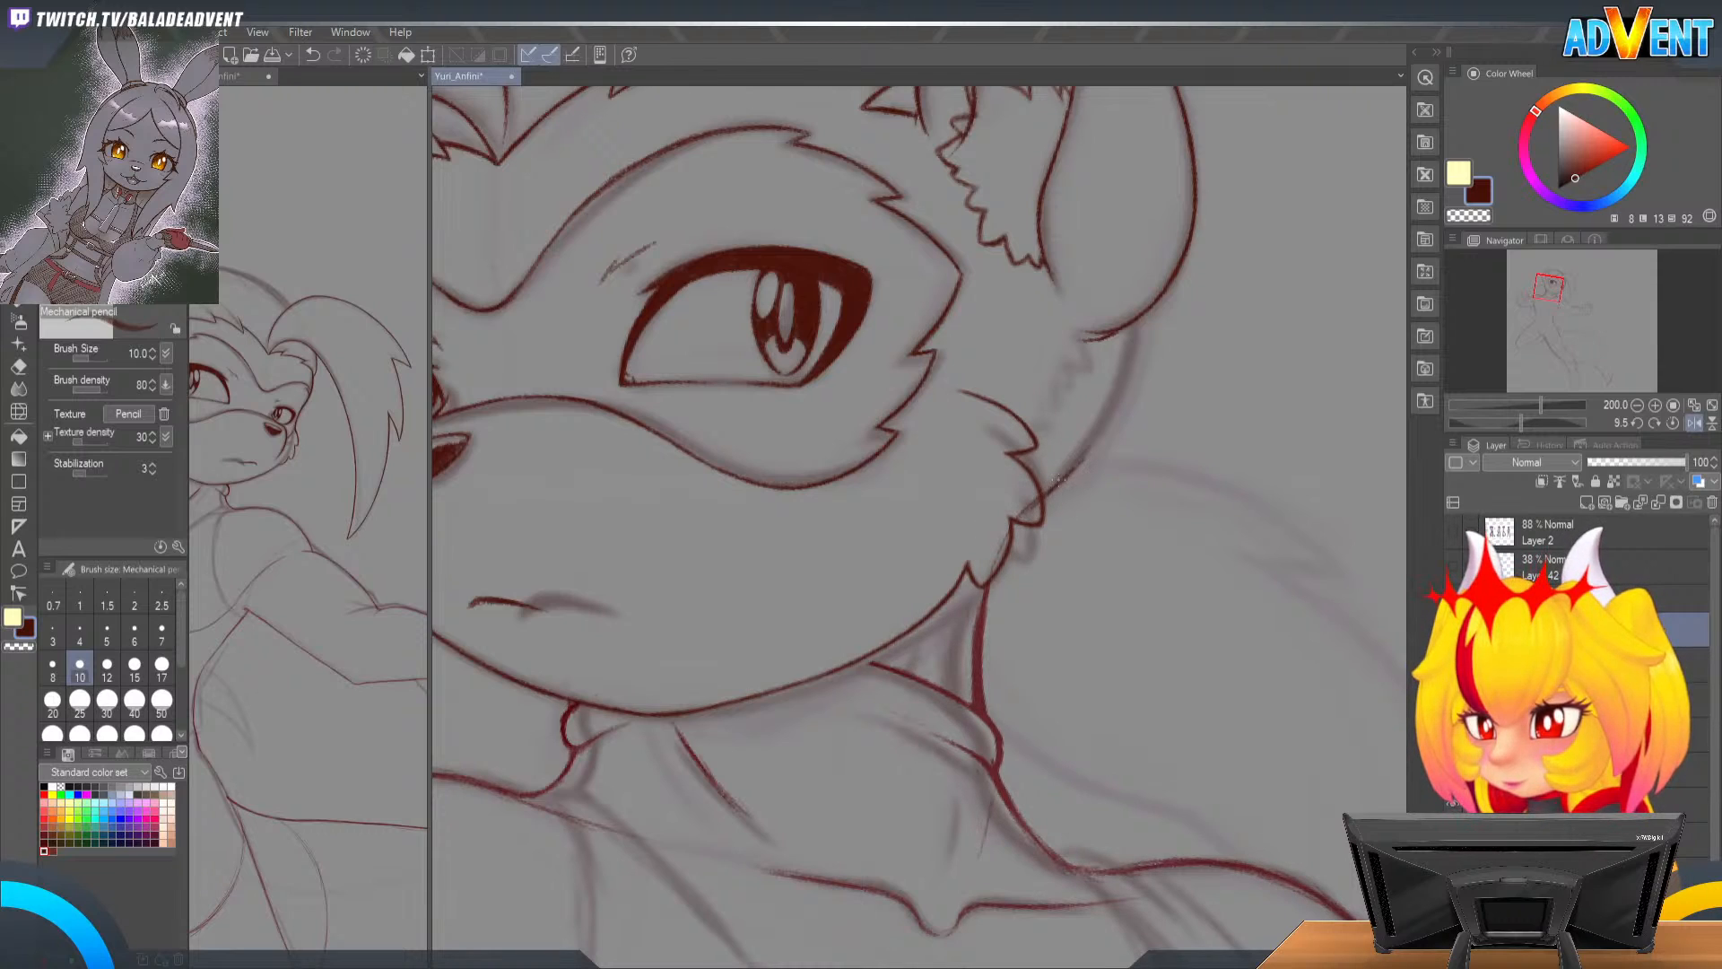
pyautogui.press('h')
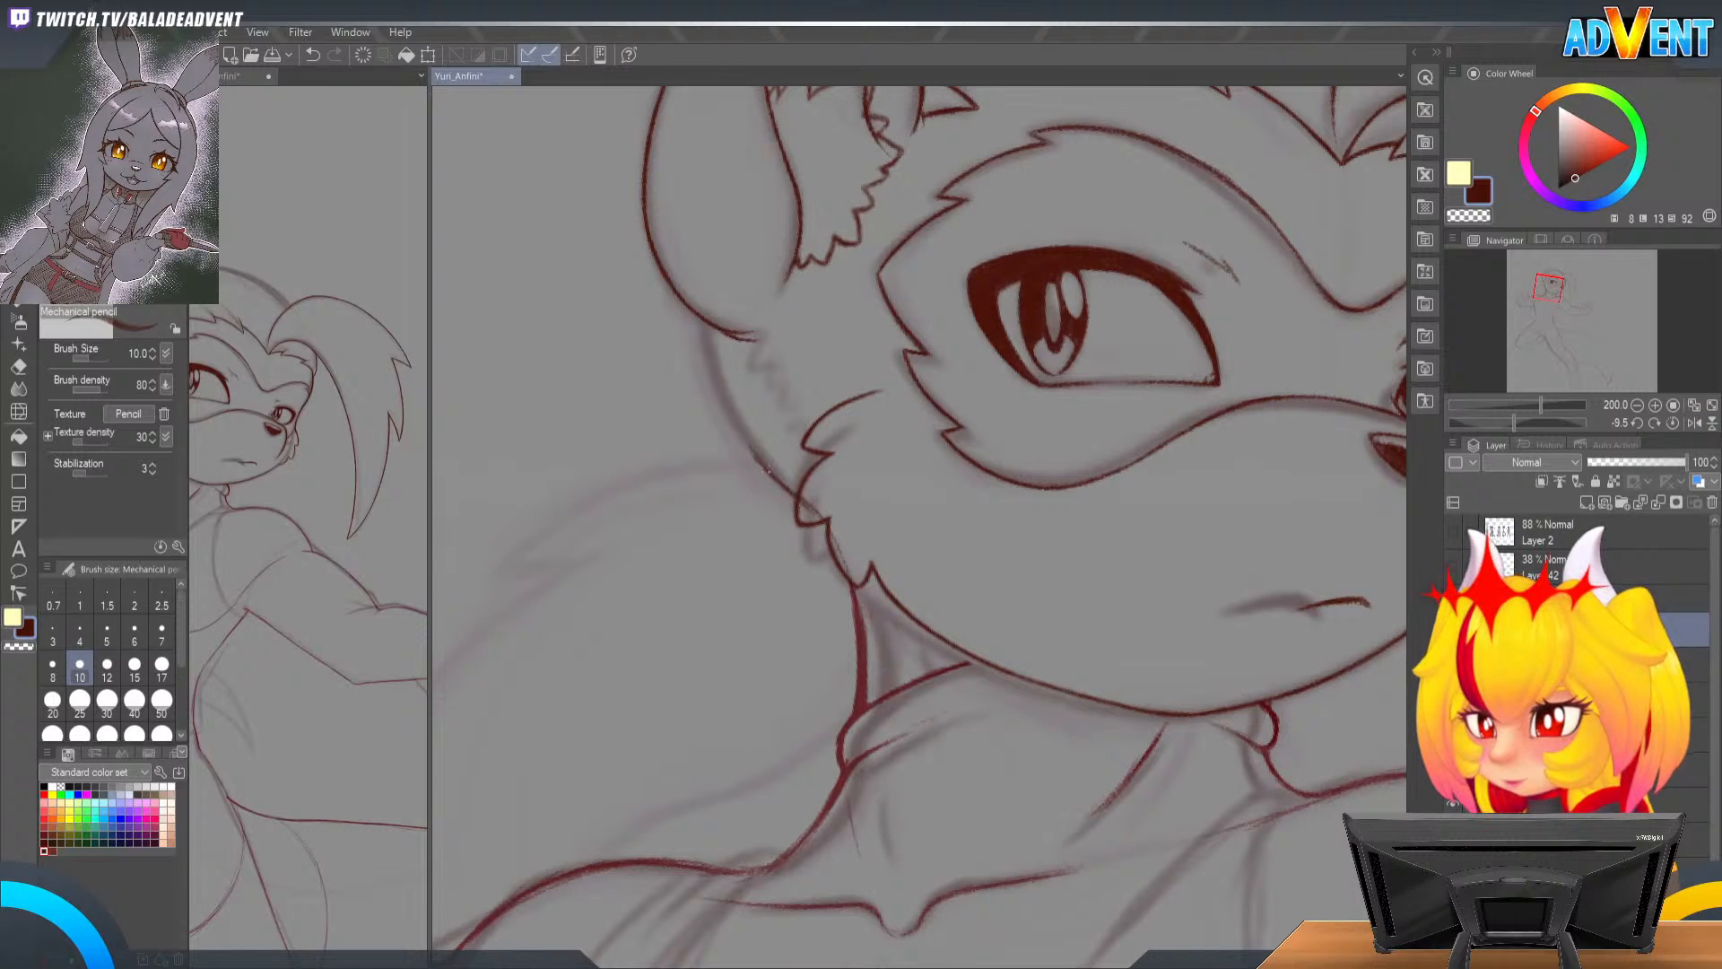
pyautogui.moveTo(756, 463); pyautogui.dragTo(697, 314)
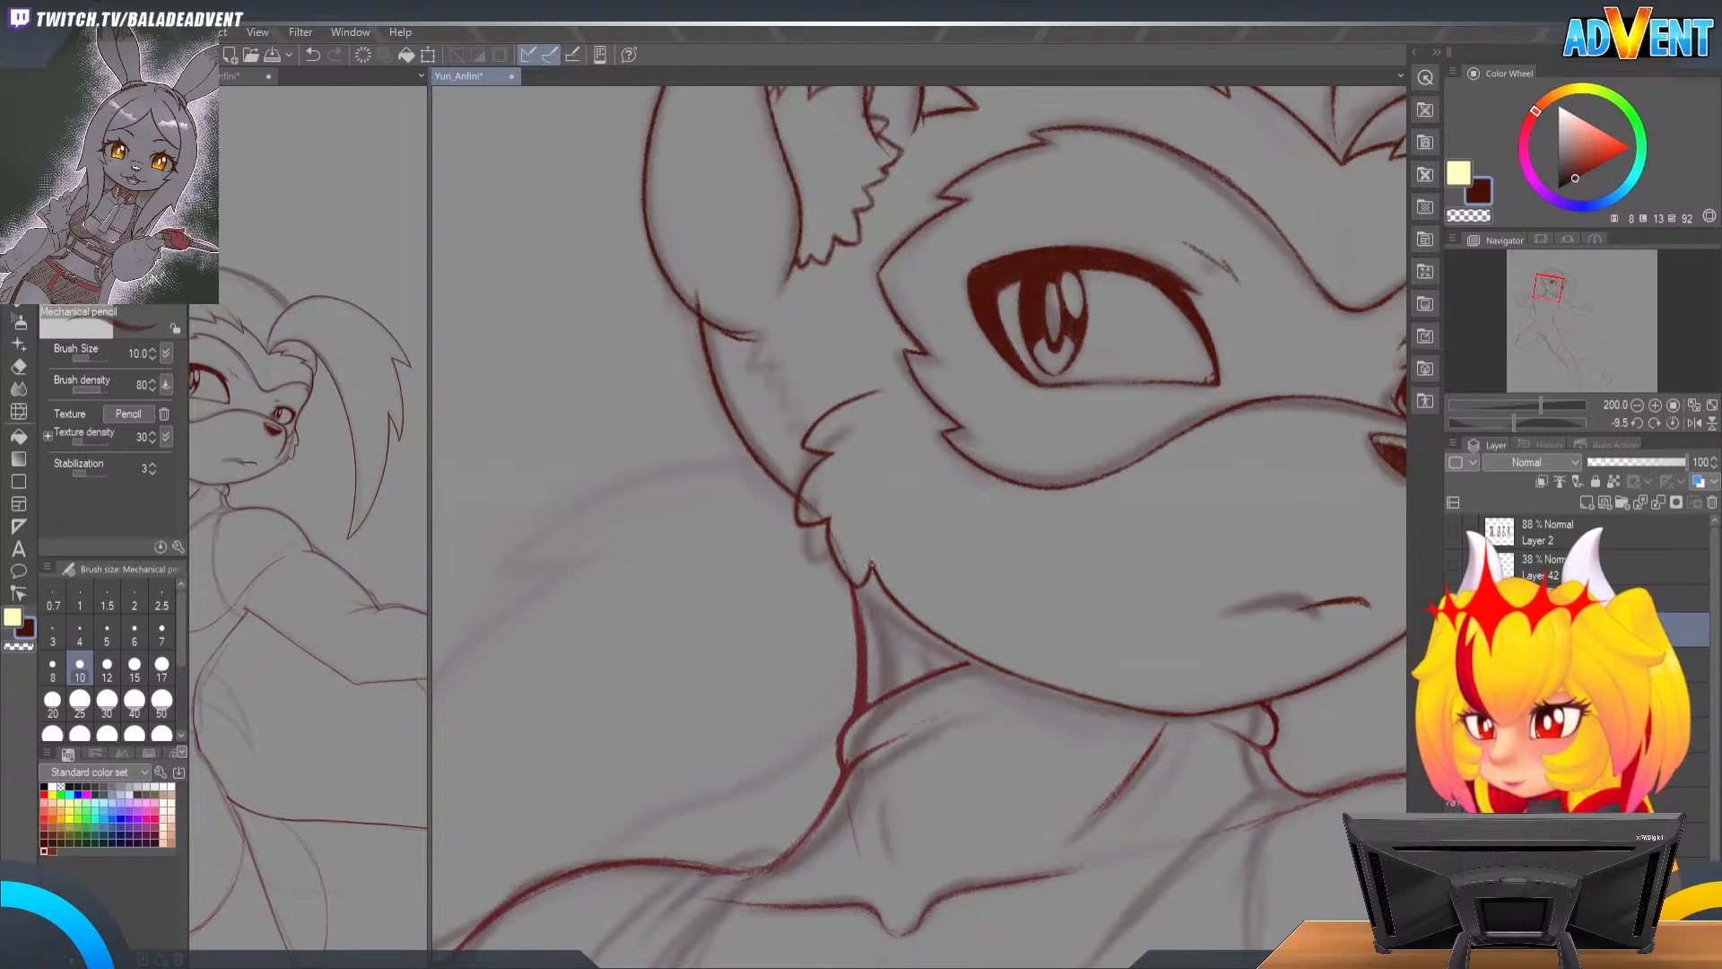
pyautogui.press('e')
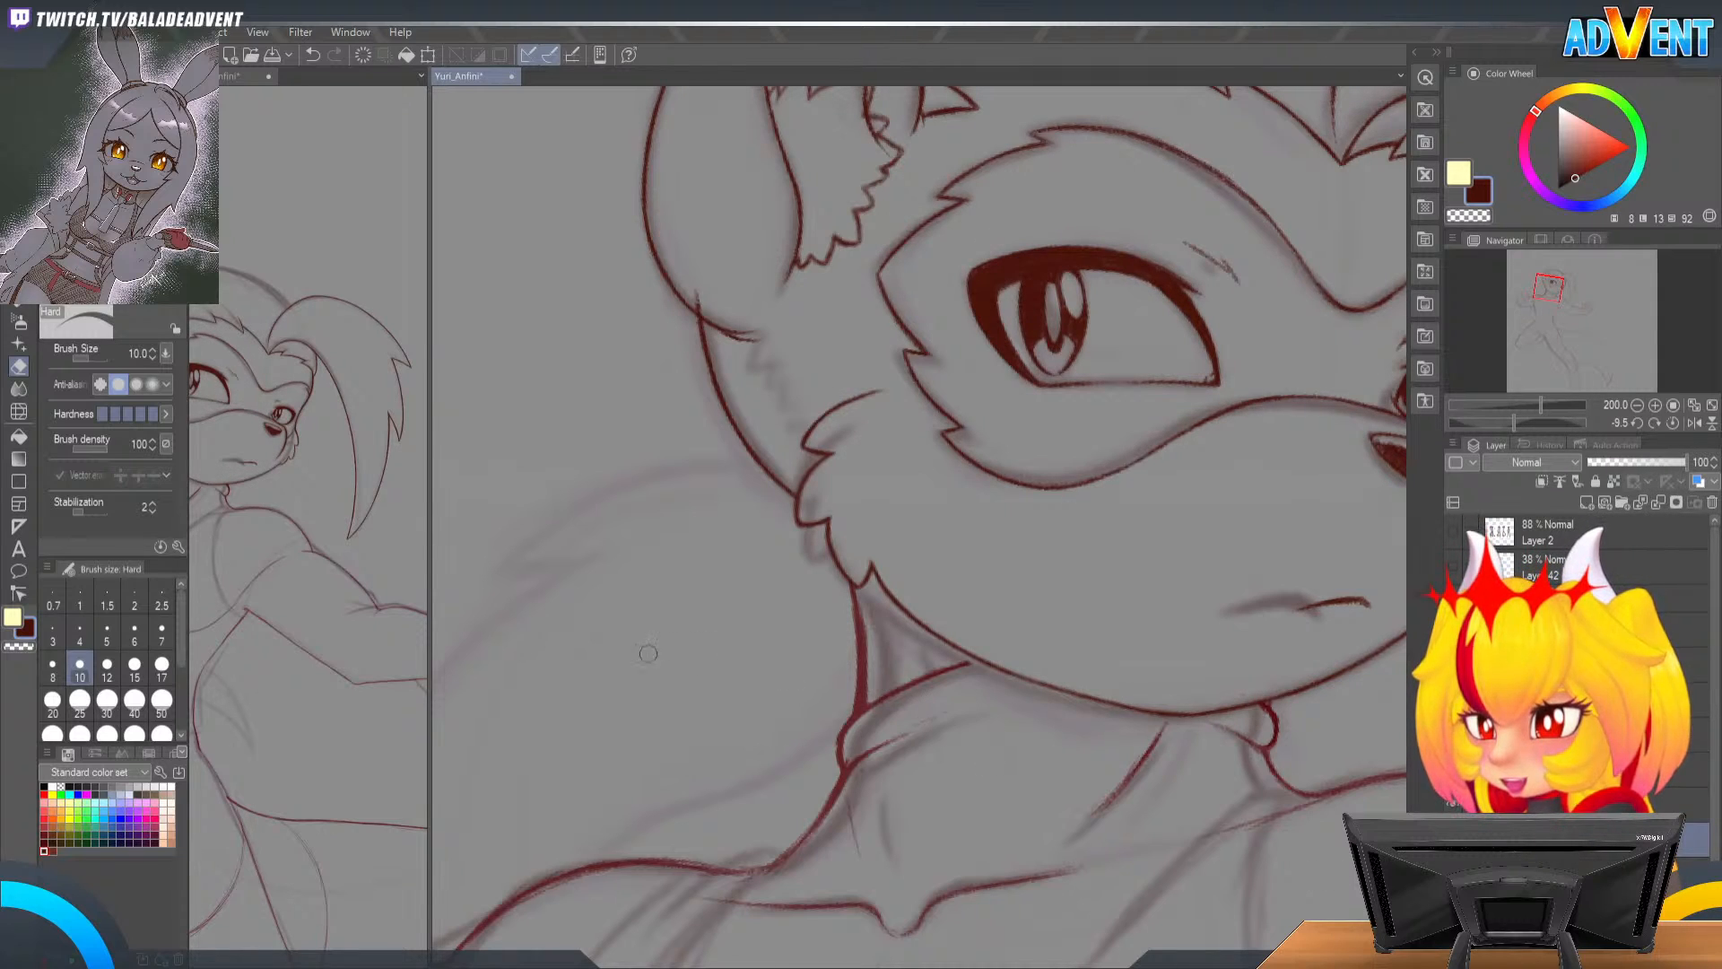
# Step: Reduce the Liquify brush size to 70 for the cheek fur and widen the neighbouring full-figure view to show the head
pyautogui.click(19, 411)
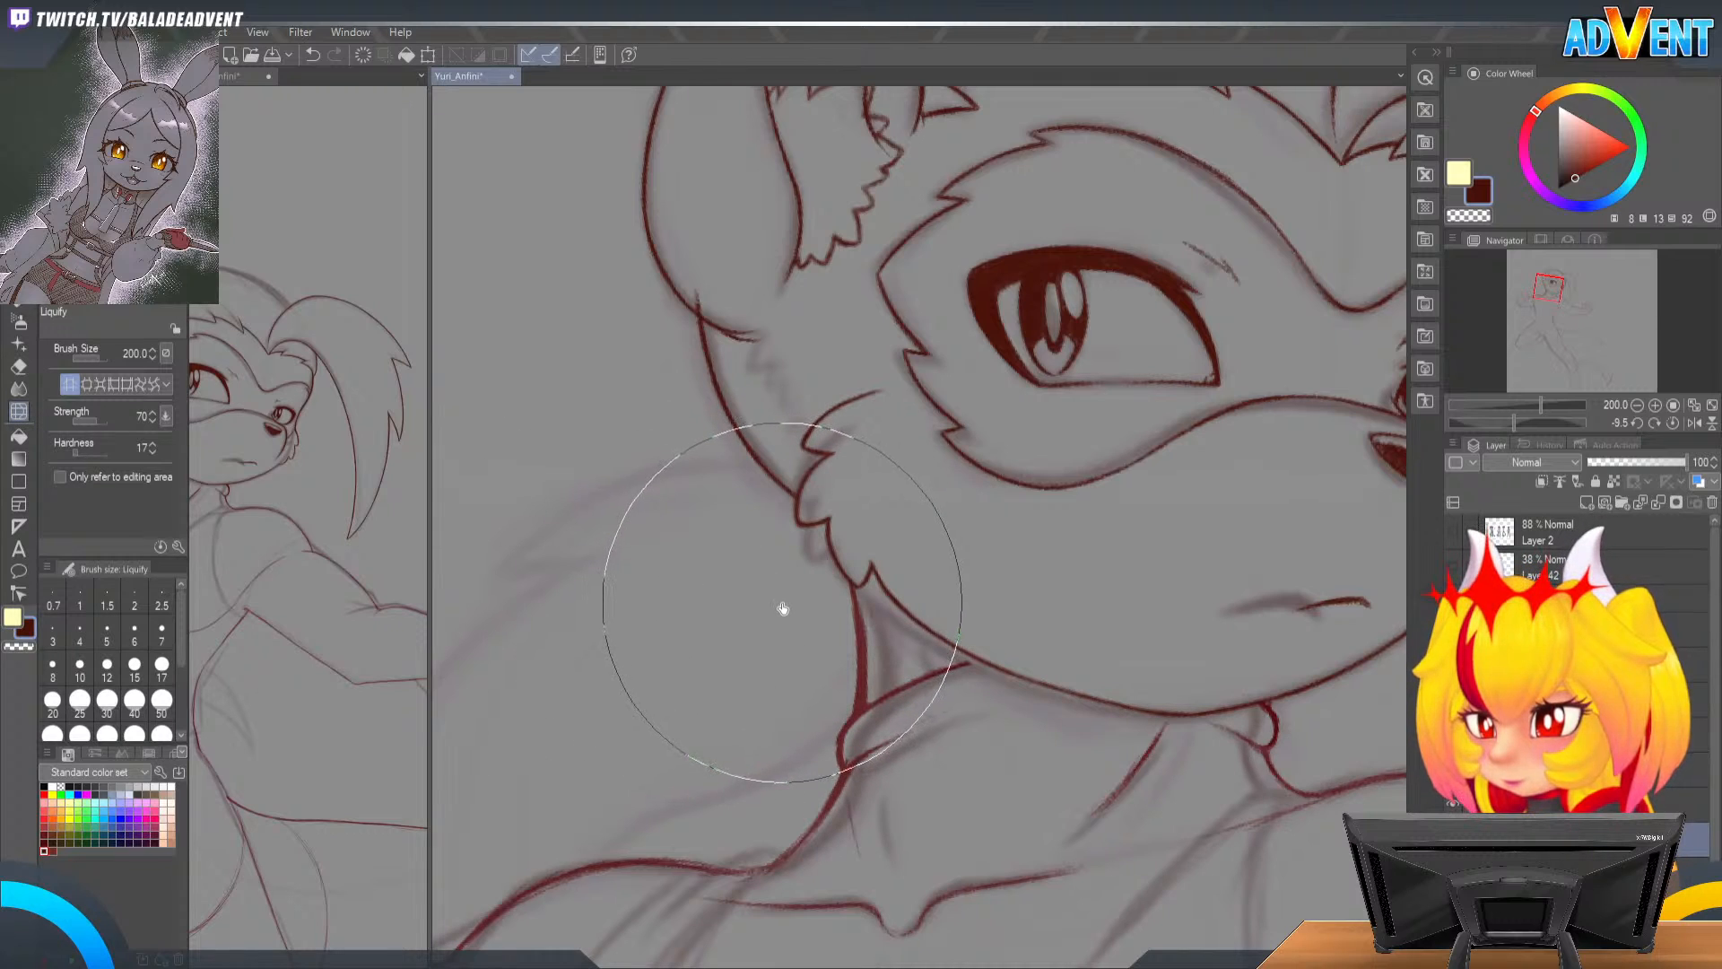
pyautogui.press('[')
pyautogui.press('[')
pyautogui.press('[')
pyautogui.moveTo(816, 580); pyautogui.dragTo(796, 546)
pyautogui.press('[')
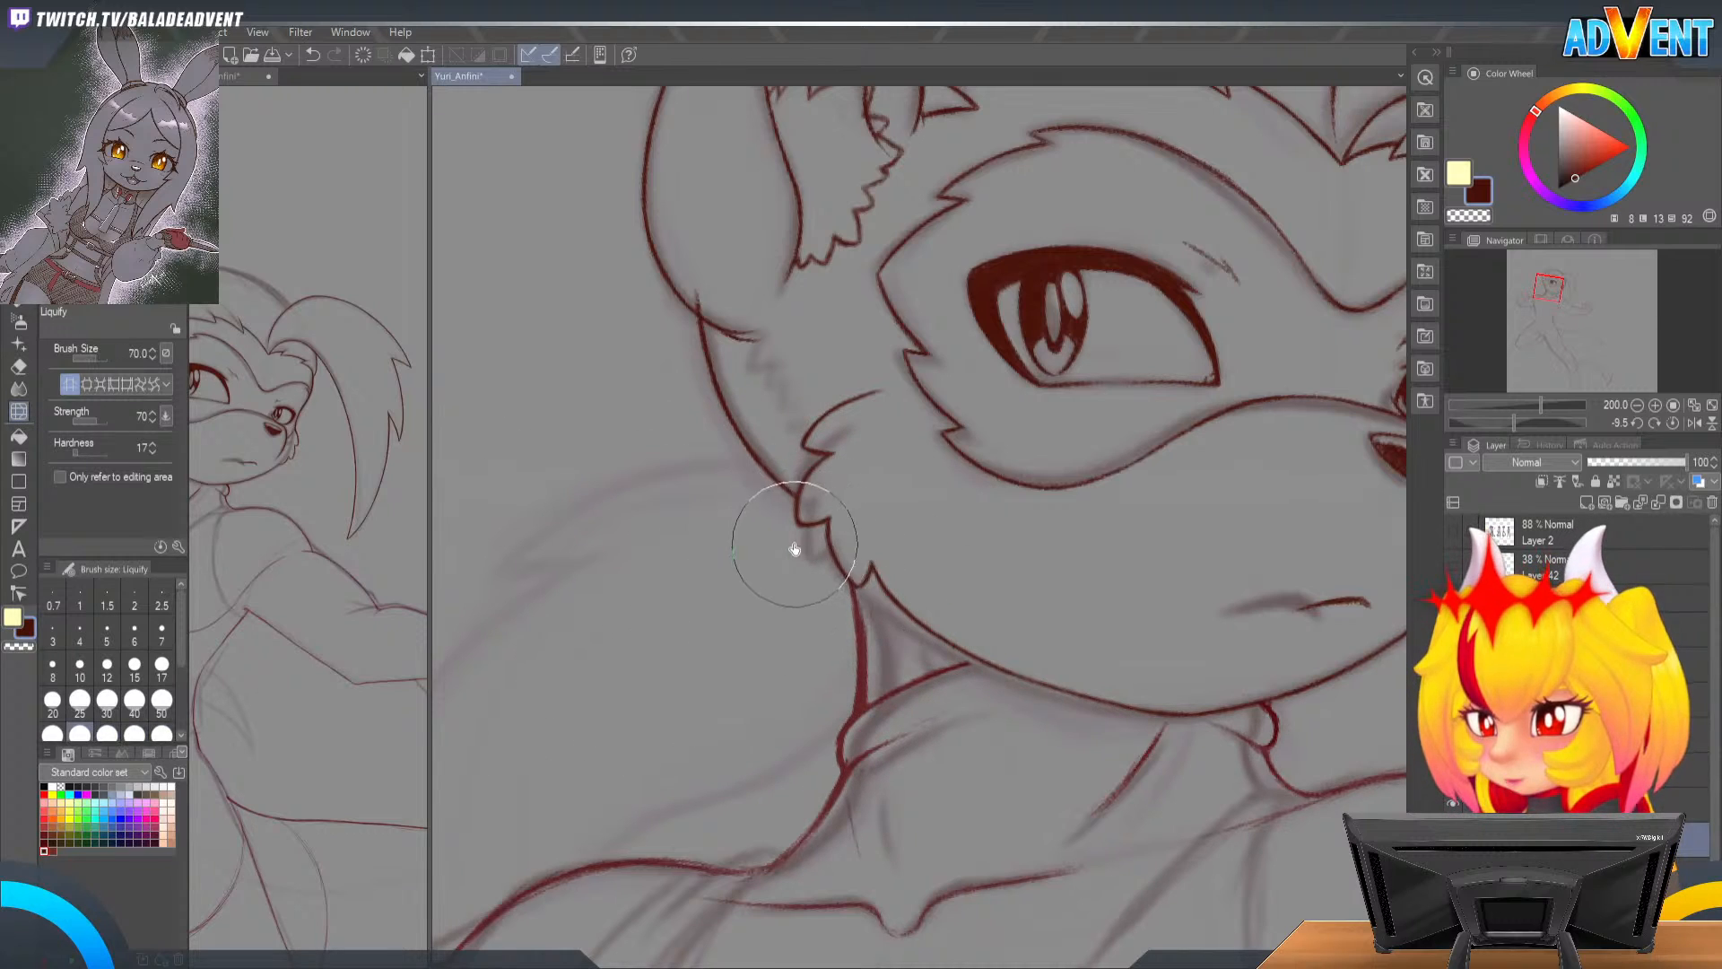
pyautogui.moveTo(430, 621); pyautogui.dragTo(472, 621)
pyautogui.moveTo(347, 617); pyautogui.dragTo(426, 619)
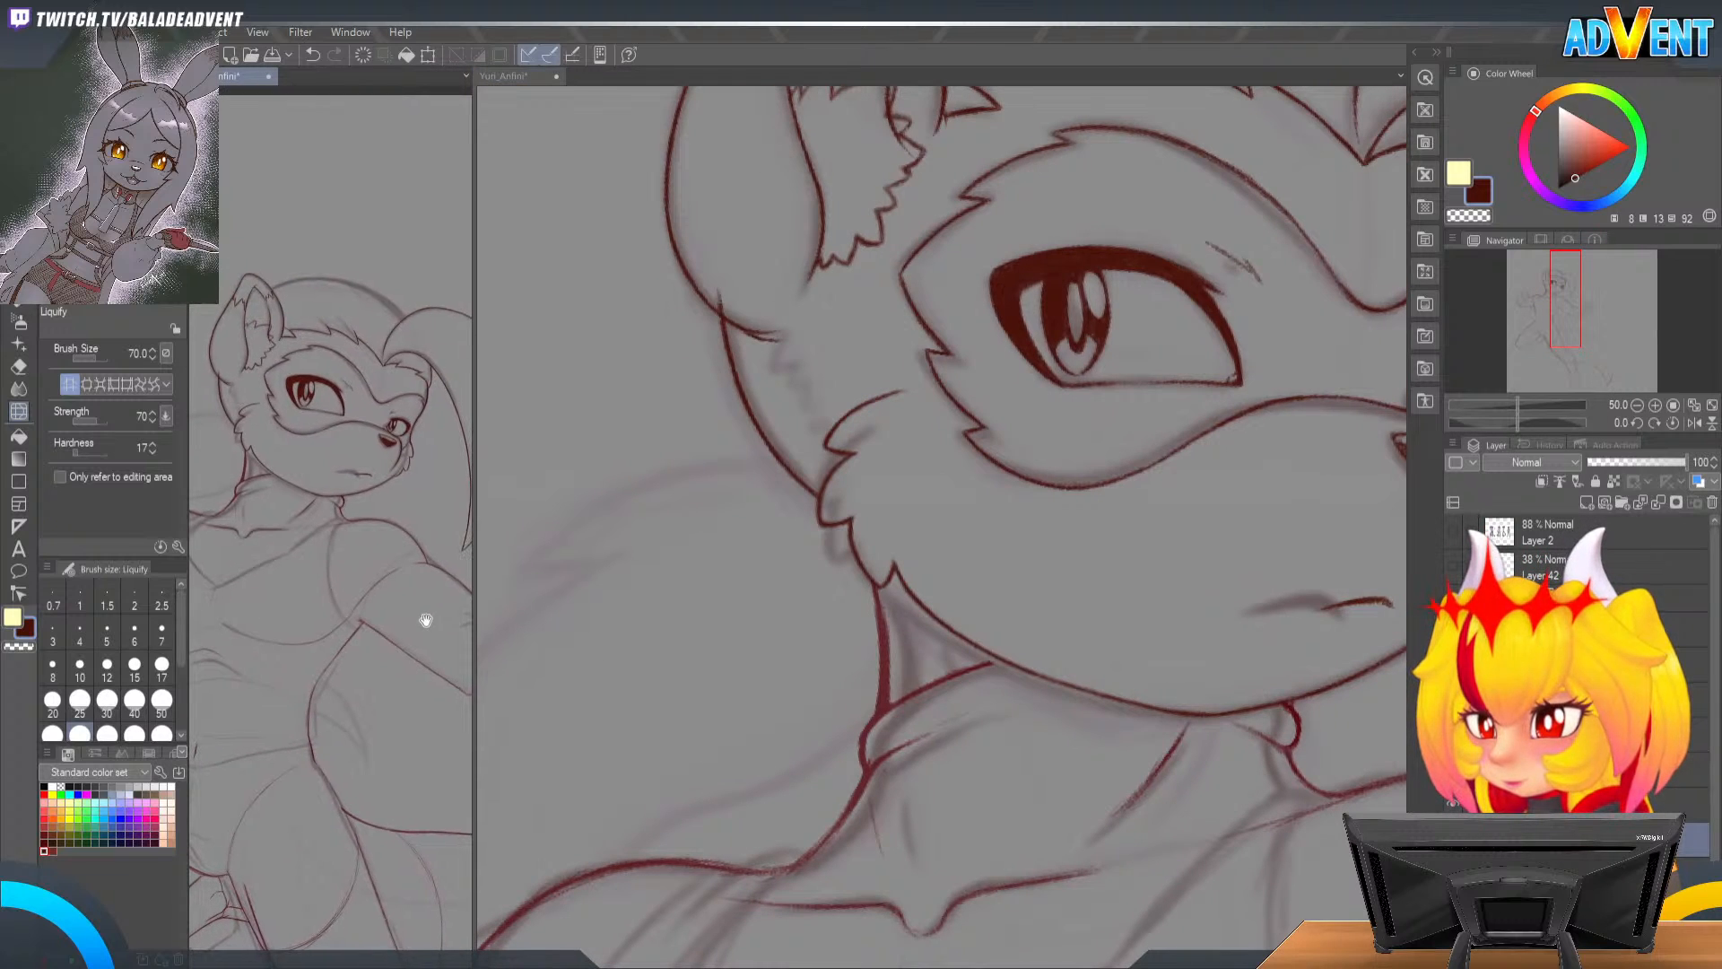
# Step: Nudge the cheek fur tuft outward below the back-of-head line with Liquify and undo the last nudge
pyautogui.click(835, 546)
pyautogui.moveTo(834, 546)
pyautogui.mouseDown()
pyautogui.moveTo(855, 517)
pyautogui.moveTo(985, 537)
pyautogui.moveTo(972, 558)
pyautogui.moveTo(845, 538)
pyautogui.mouseUp()
pyautogui.hotkey('ctrl', 'z')
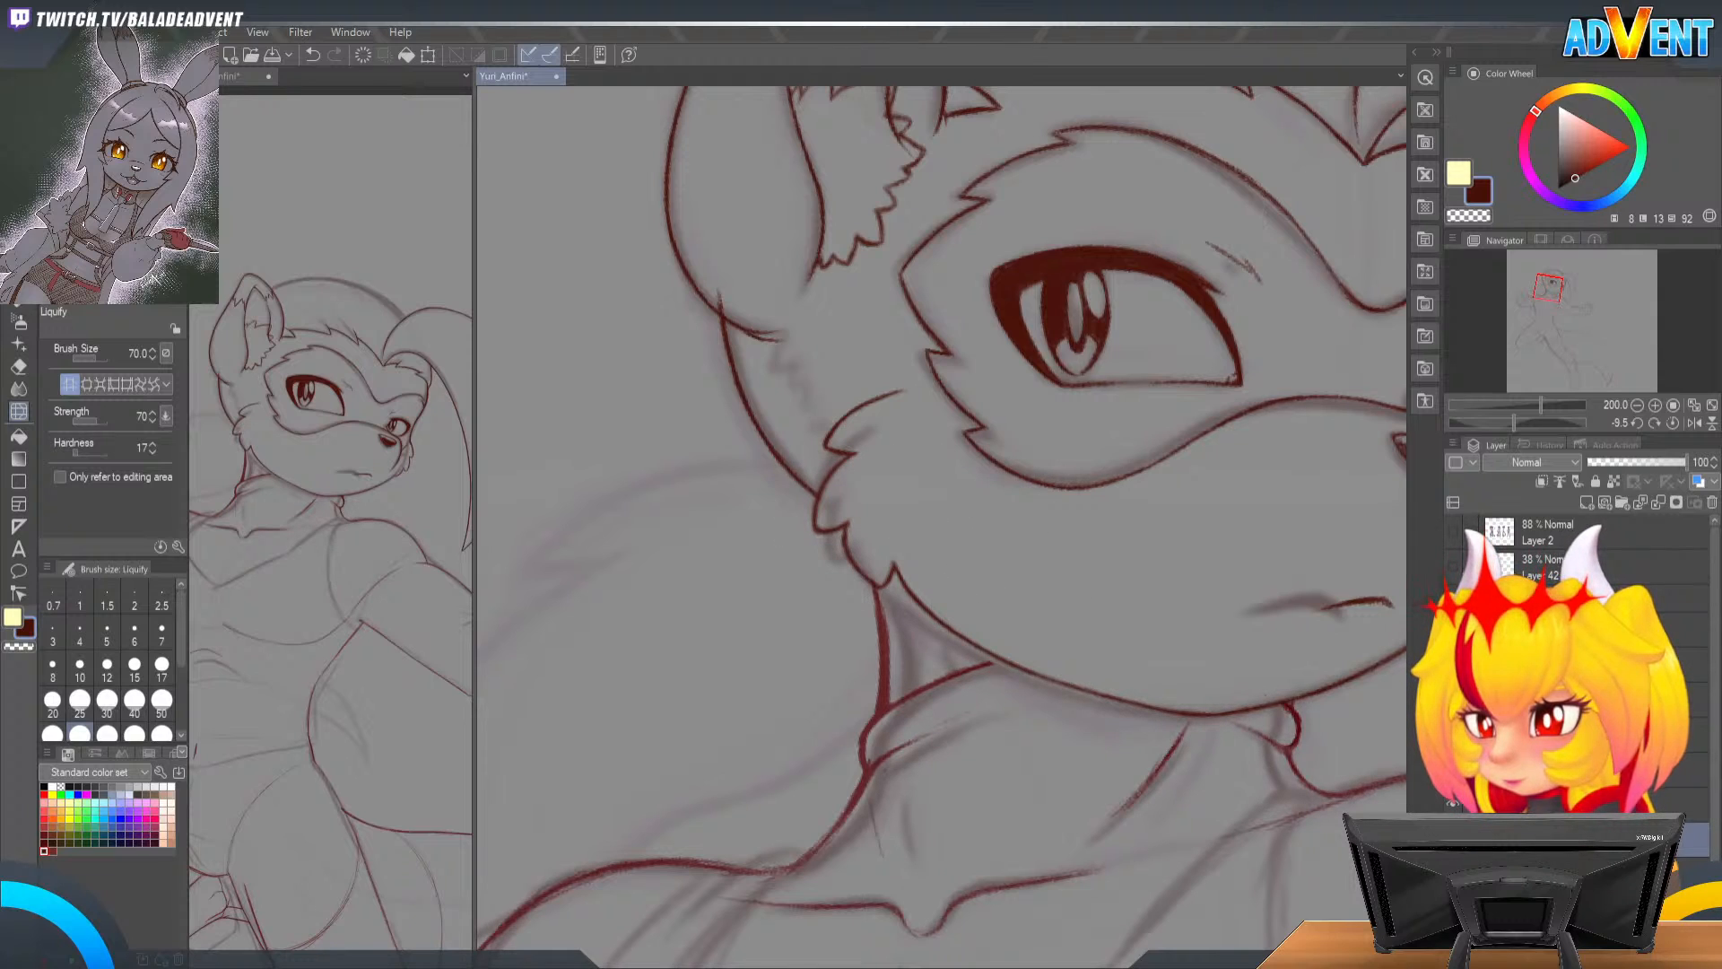
# Step: Erase the back-of-head line's overshoot inside the near ear and draw a jagged fur edge between ear and cheek
pyautogui.press('e')
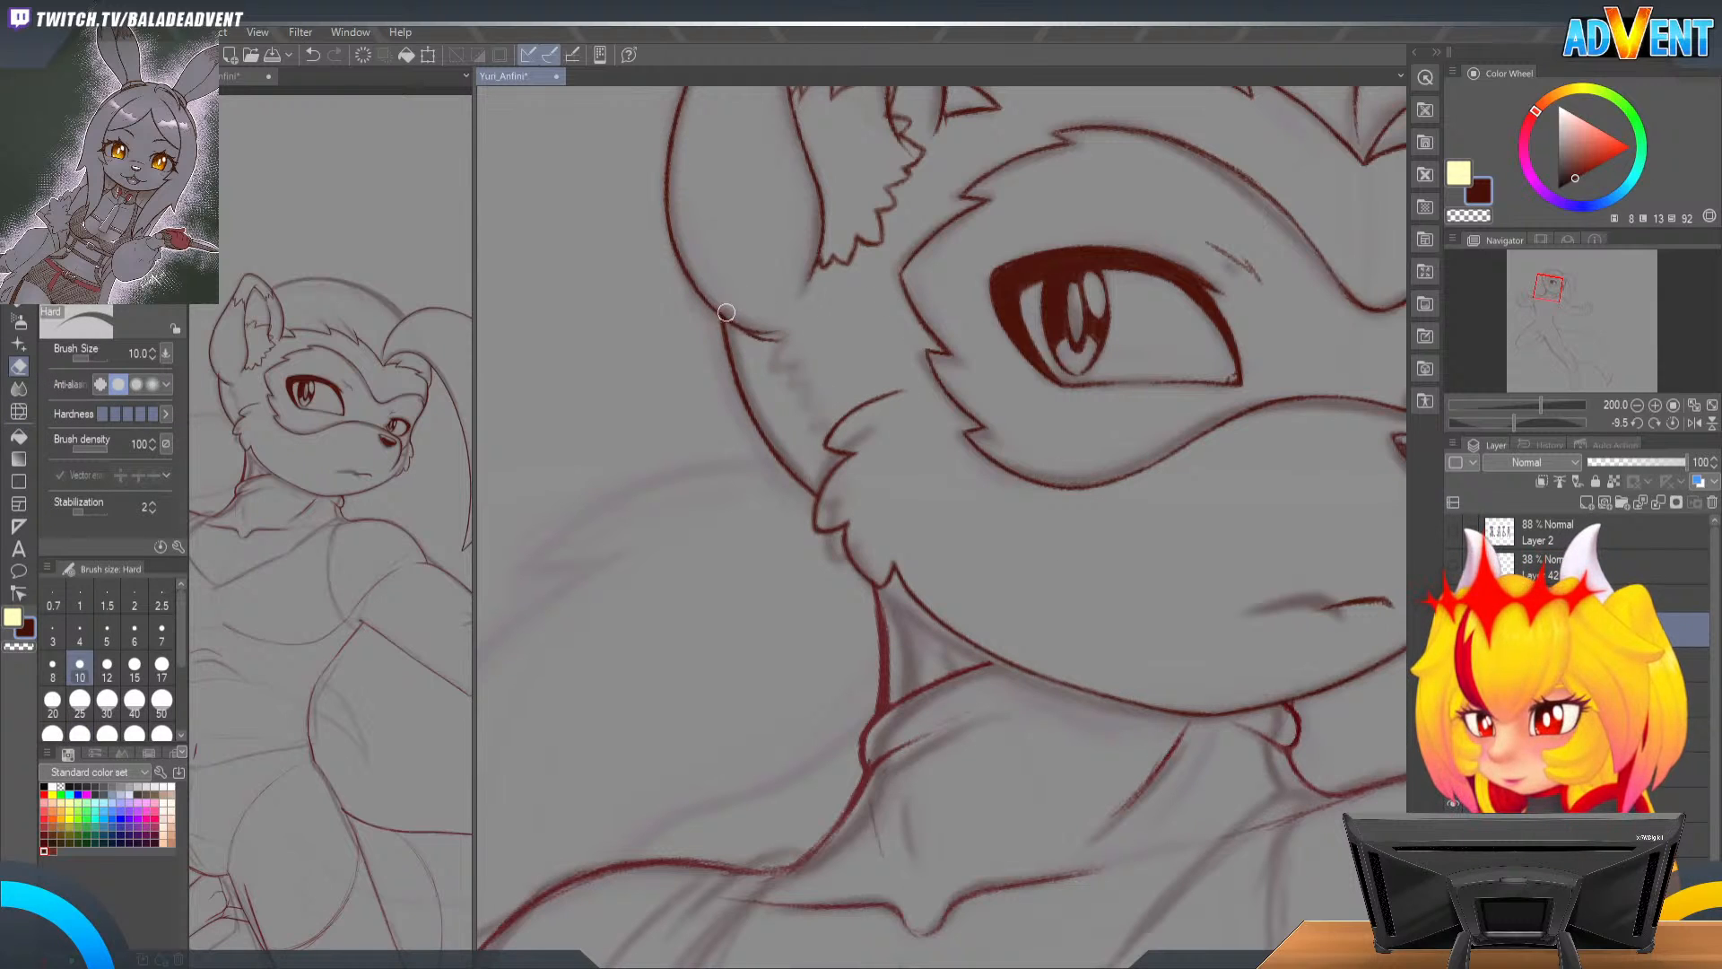
pyautogui.press('r')
pyautogui.moveTo(896, 391)
pyautogui.mouseDown()
pyautogui.moveTo(1001, 556)
pyautogui.moveTo(1165, 585)
pyautogui.mouseUp()
pyautogui.keyDown('ctrl'); pyautogui.click(1197, 552); pyautogui.keyUp('ctrl')
pyautogui.moveTo(1189, 507)
pyautogui.mouseDown()
pyautogui.moveTo(1078, 454)
pyautogui.moveTo(1035, 369)
pyautogui.moveTo(1035, 387)
pyautogui.moveTo(1041, 343)
pyautogui.moveTo(986, 414)
pyautogui.moveTo(1002, 396)
pyautogui.moveTo(980, 368)
pyautogui.moveTo(953, 421)
pyautogui.moveTo(914, 354)
pyautogui.moveTo(901, 377)
pyautogui.moveTo(878, 351)
pyautogui.moveTo(840, 382)
pyautogui.mouseUp()
pyautogui.press('p')
pyautogui.press('r')
pyautogui.moveTo(912, 635)
pyautogui.mouseDown()
pyautogui.moveTo(1022, 604)
pyautogui.moveTo(1084, 476)
pyautogui.moveTo(1040, 517)
pyautogui.mouseUp()
pyautogui.hotkey('ctrl', 'space')
pyautogui.press('space')
pyautogui.moveTo(1246, 506); pyautogui.dragTo(1193, 418)
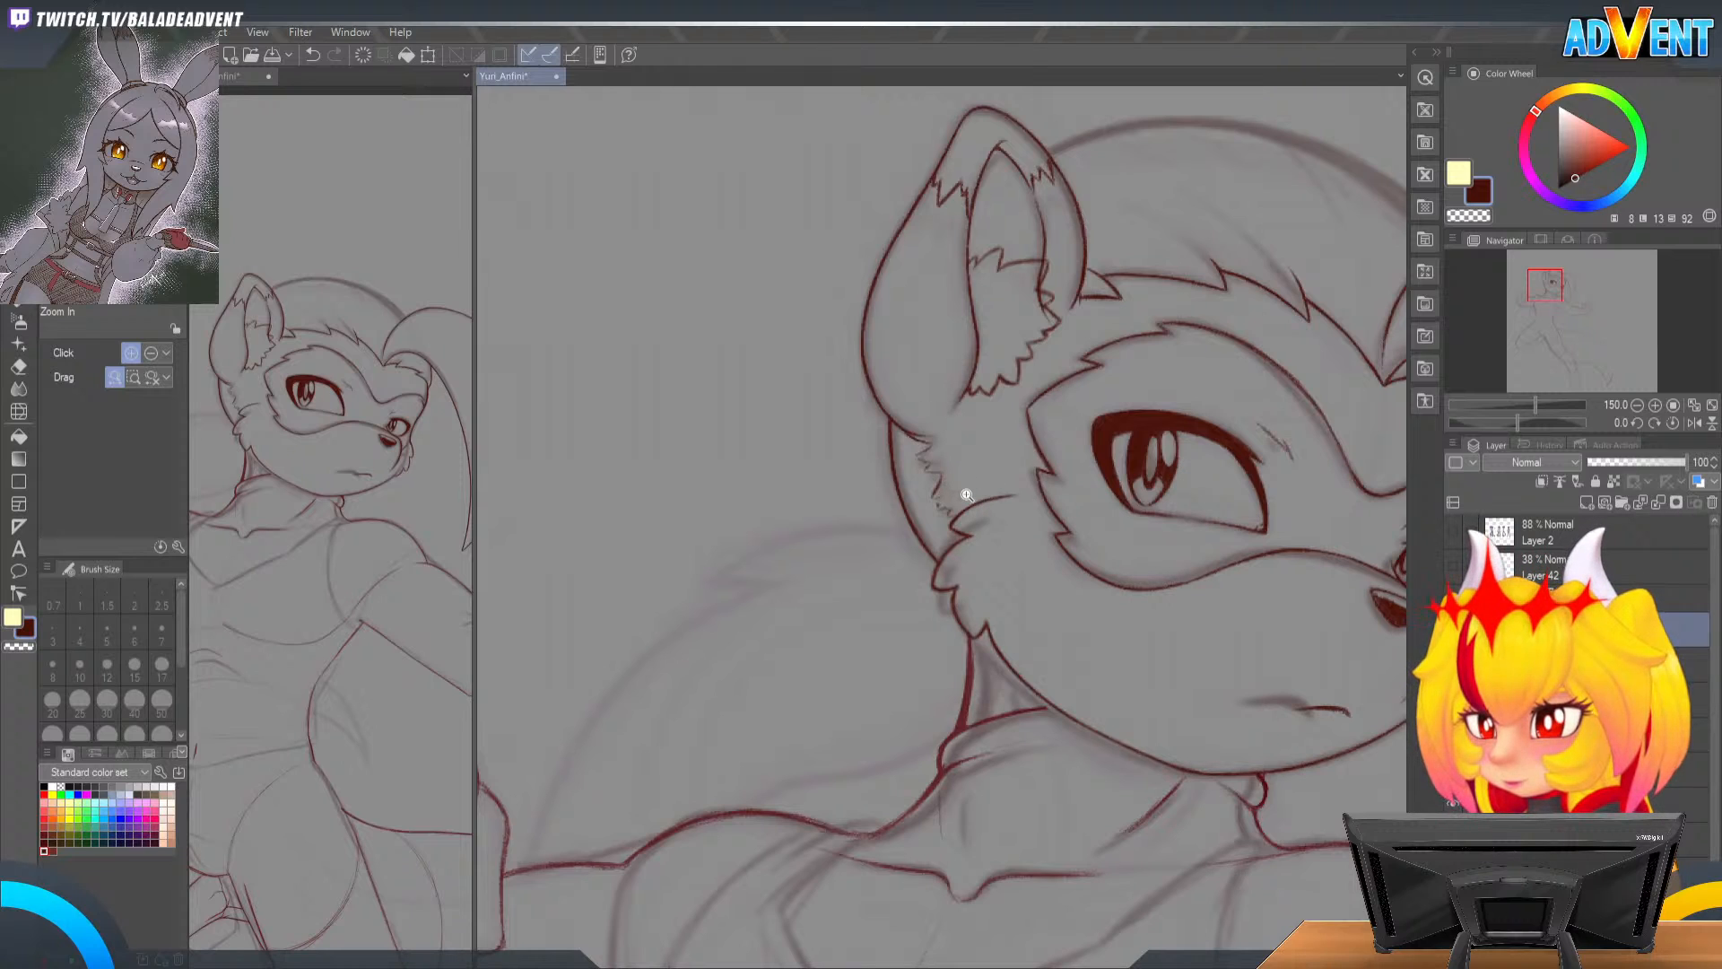
# Step: Lasso the jagged fur edge below the near ear, skew it toward the back-of-head line, stretch its height to 107% and deselect
pyautogui.press('m')
pyautogui.moveTo(973, 480)
pyautogui.mouseDown()
pyautogui.moveTo(977, 536)
pyautogui.moveTo(934, 521)
pyautogui.moveTo(915, 426)
pyautogui.moveTo(982, 482)
pyautogui.mouseUp()
pyautogui.press('k')
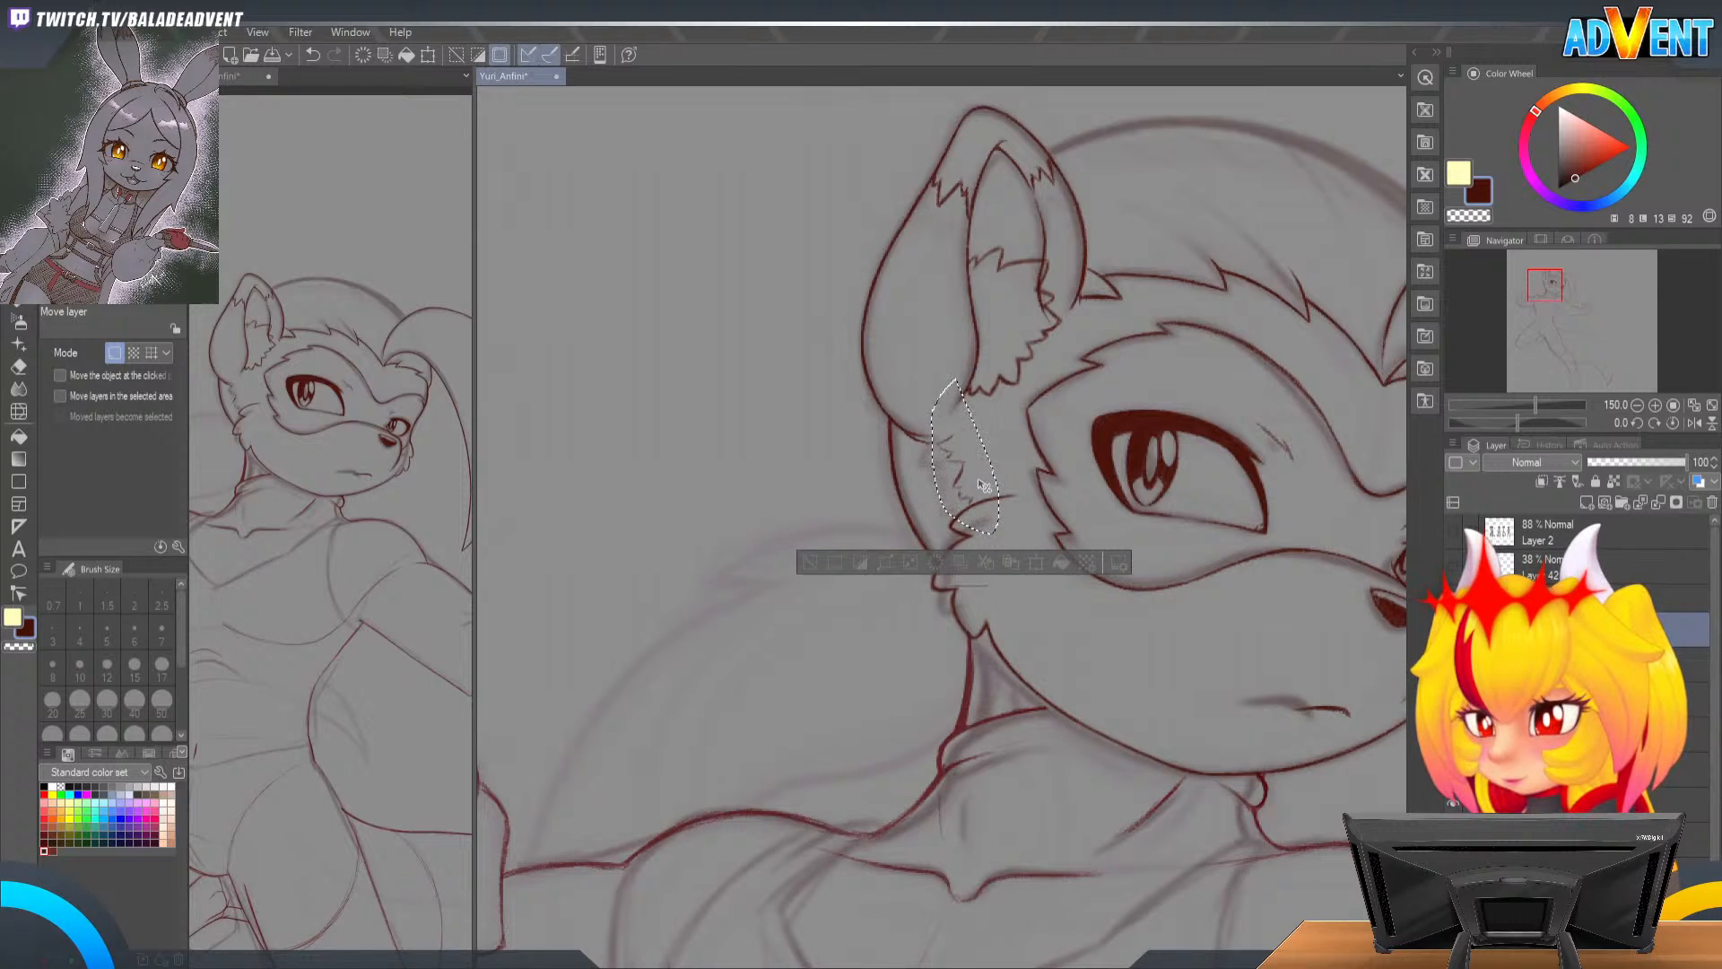
pyautogui.hotkey('ctrl', 't')
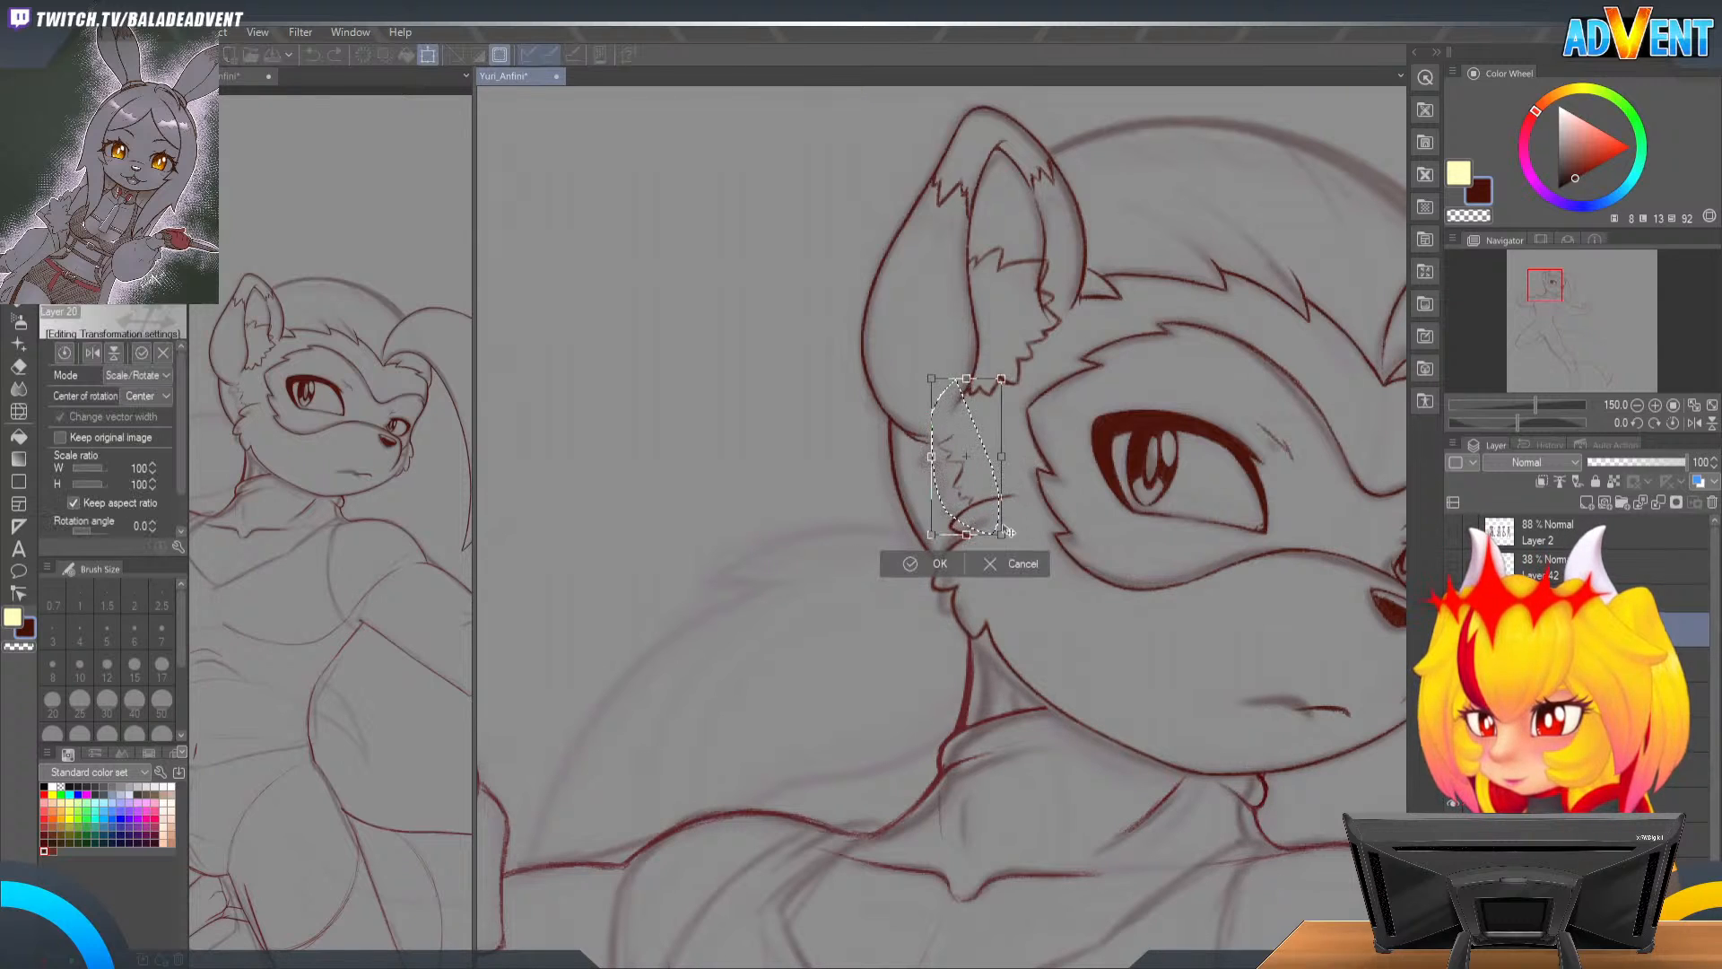
pyautogui.moveTo(969, 486); pyautogui.dragTo(933, 563)
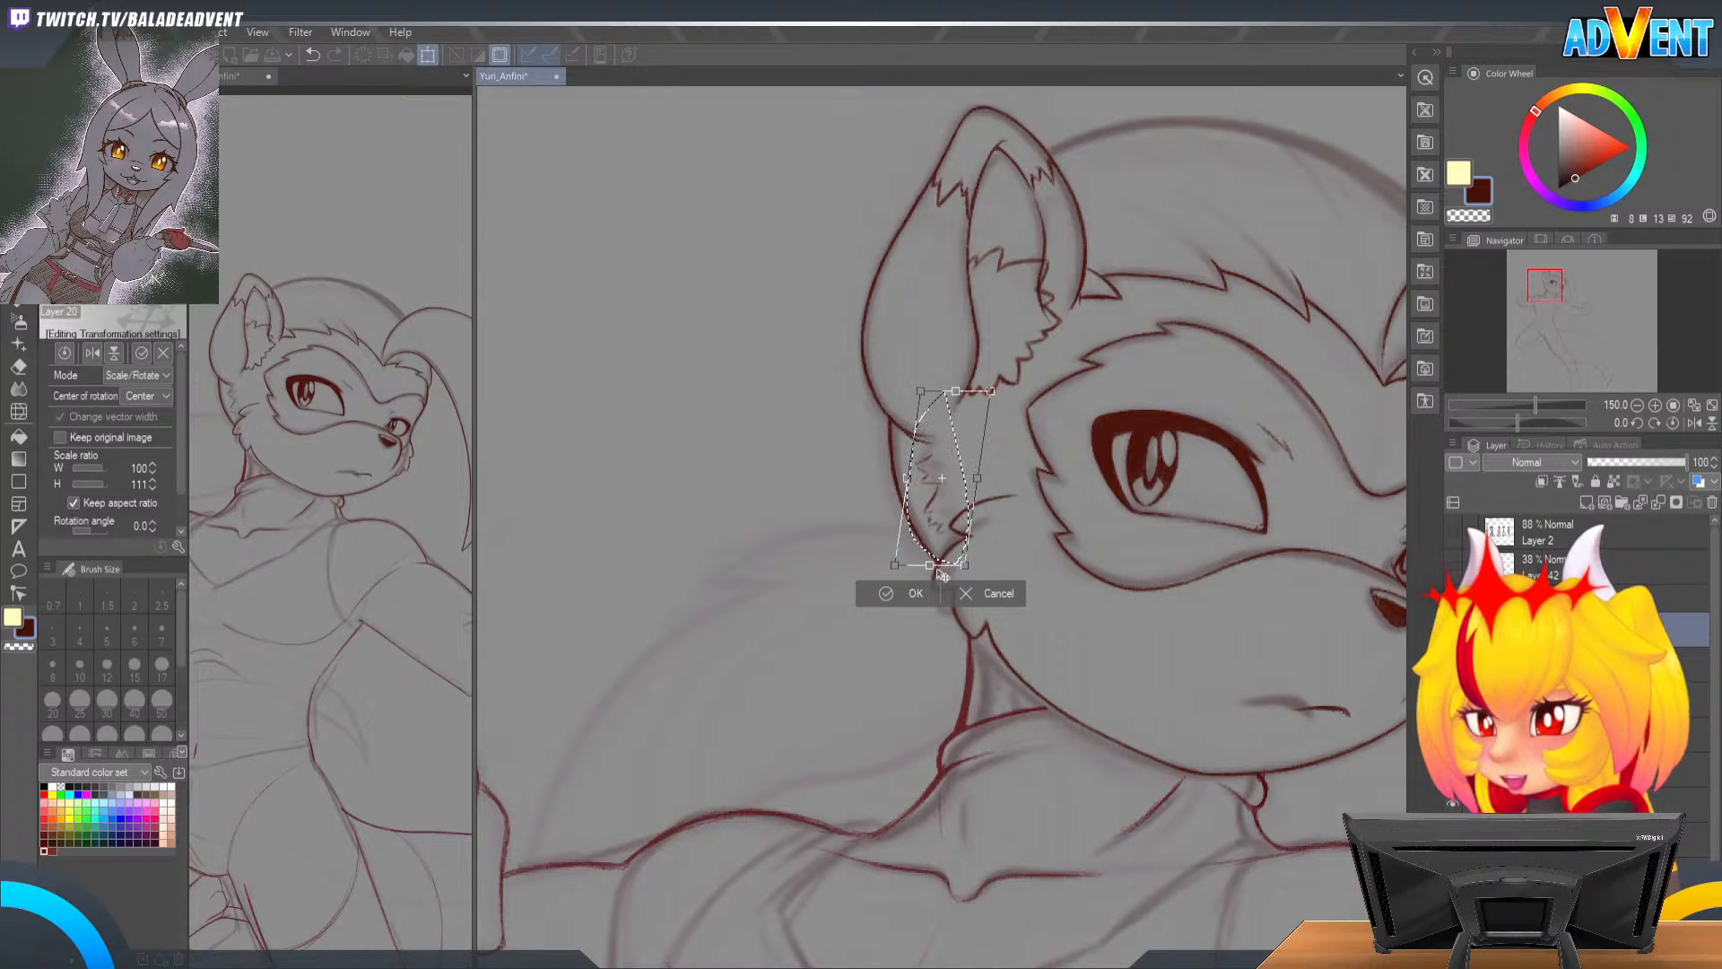
pyautogui.moveTo(931, 565); pyautogui.dragTo(935, 556)
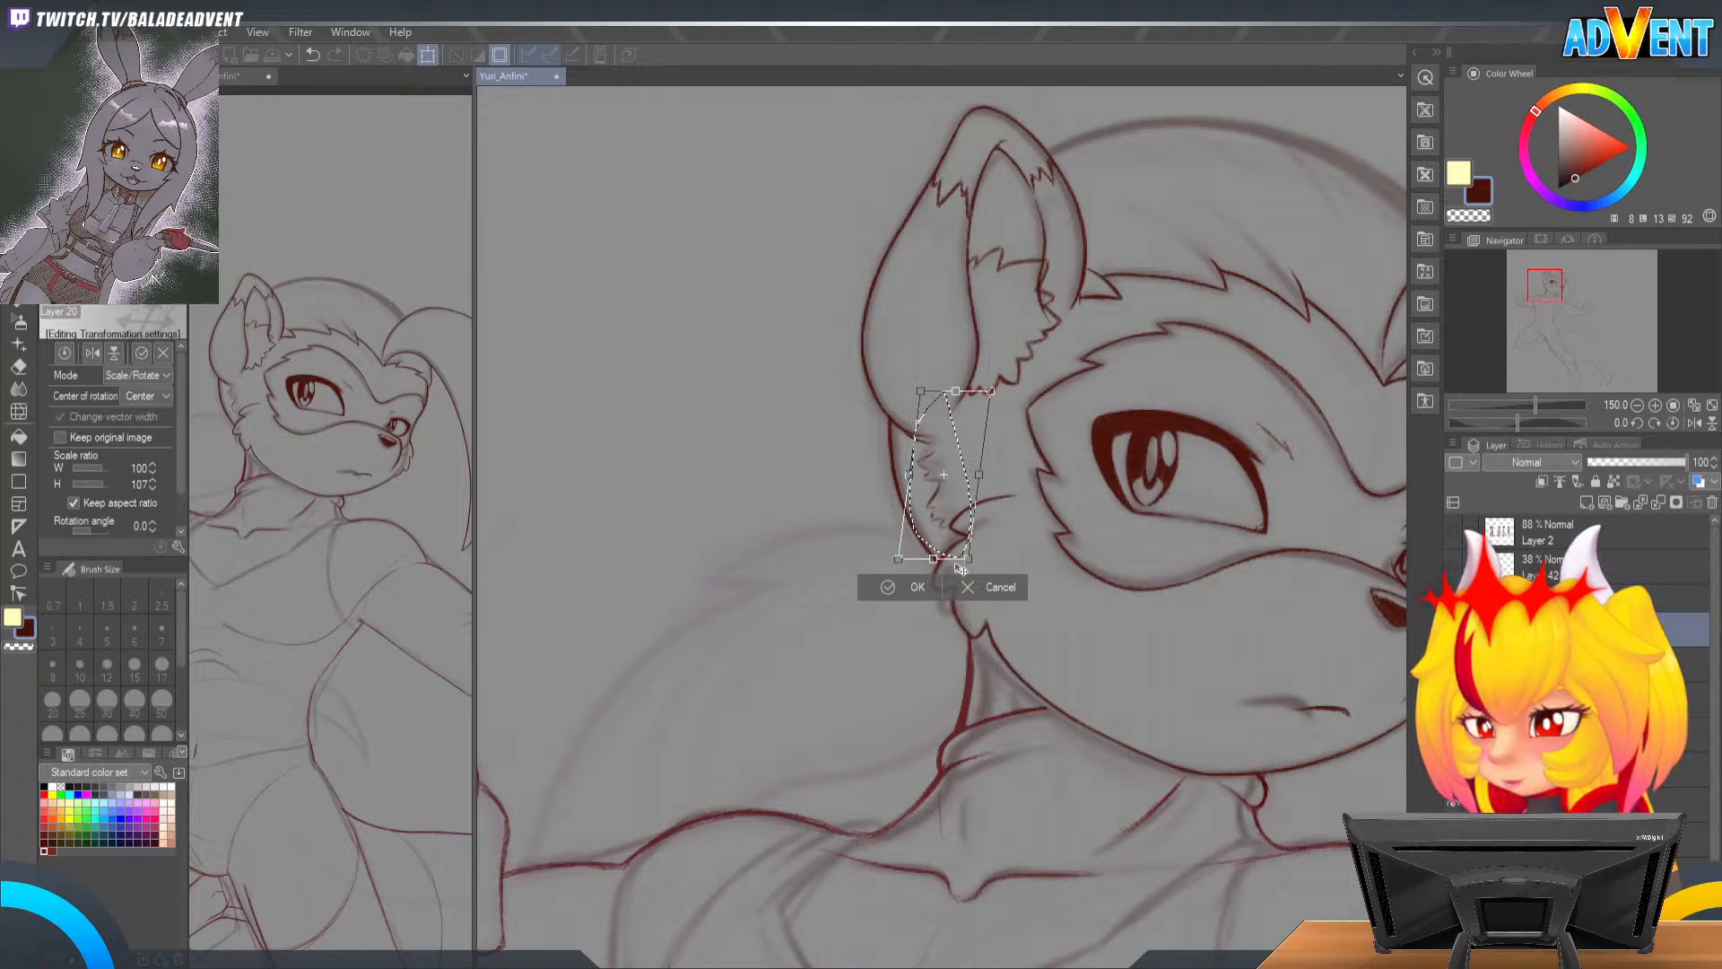
pyautogui.press('Return')
pyautogui.hotkey('ctrl', 'd')
pyautogui.press('p')
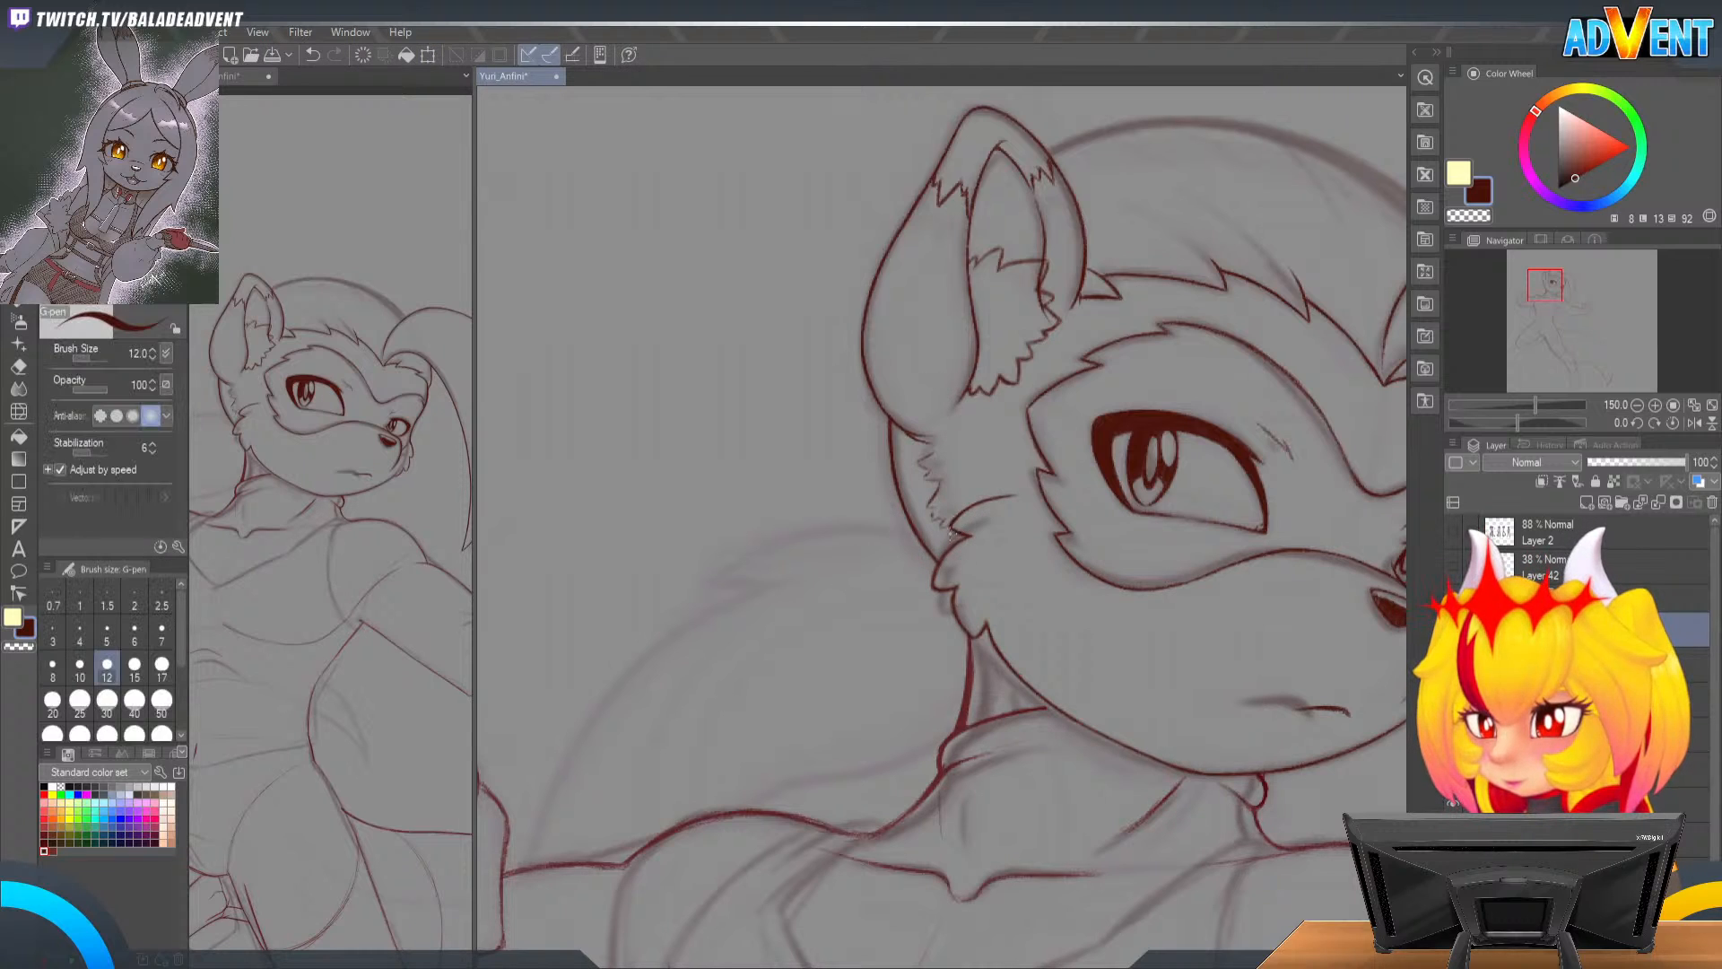
# Step: Extend the jagged fur edge down to the cheek tuft with the size 10 mechanical pencil and clean up its lower spikes
pyautogui.hotkey('ctrl', 'z')
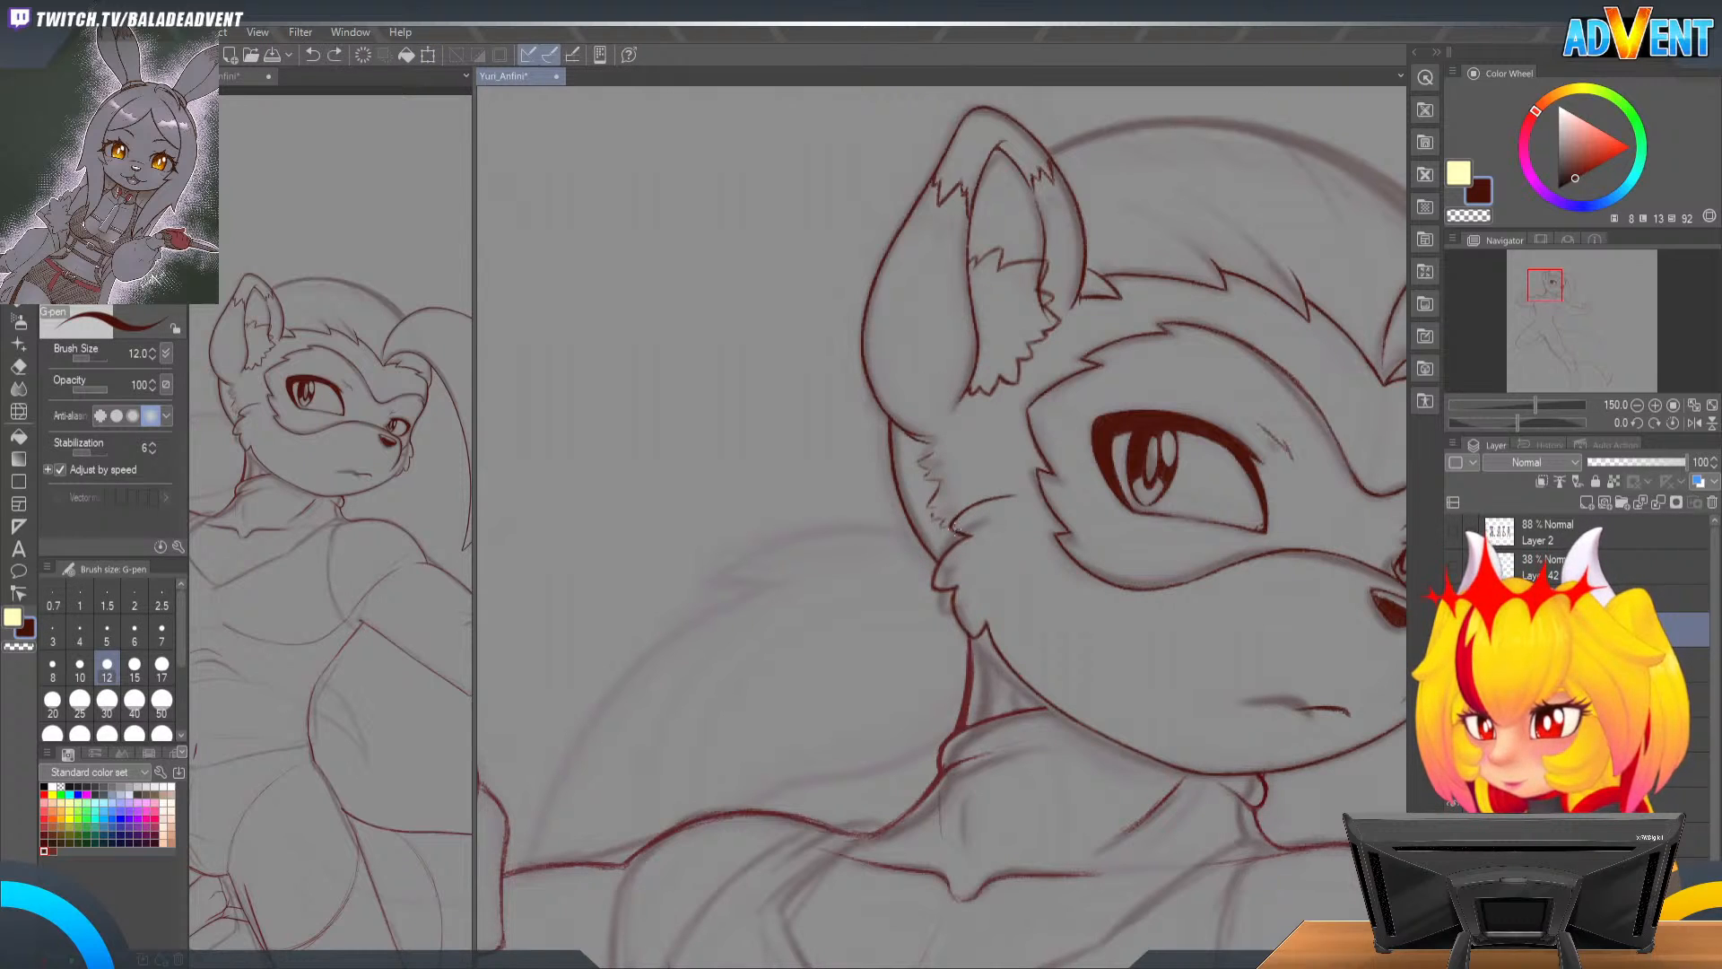
pyautogui.press('p')
pyautogui.moveTo(951, 536); pyautogui.dragTo(948, 539)
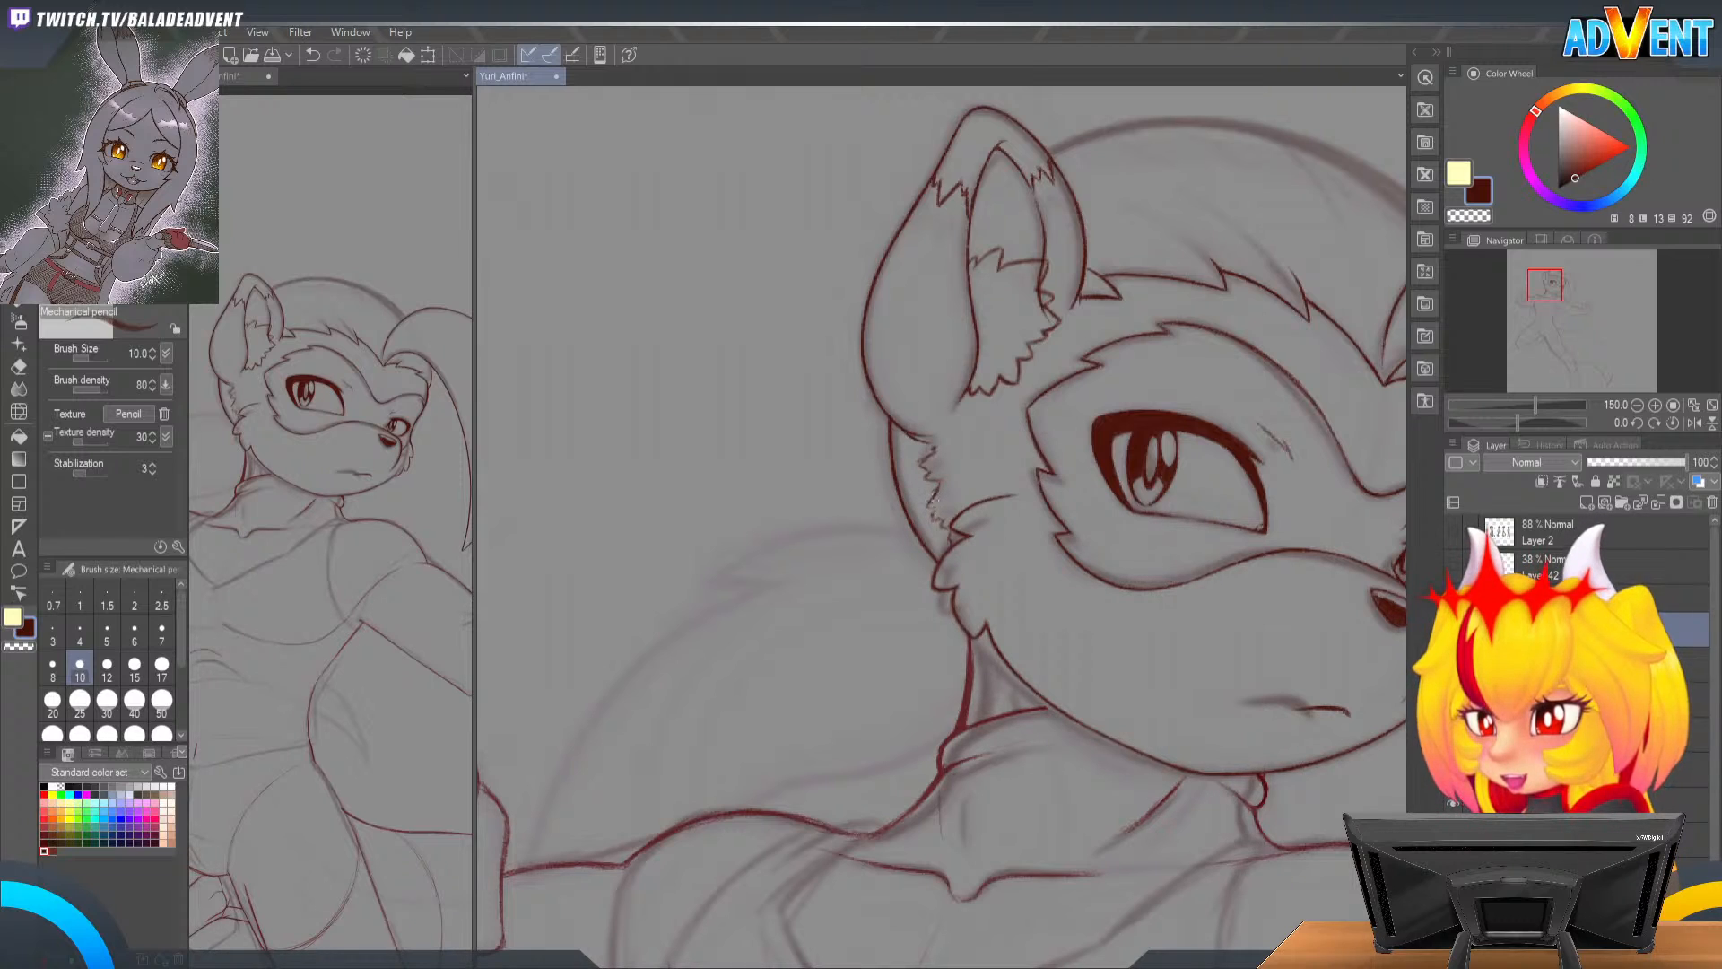
pyautogui.press('p')
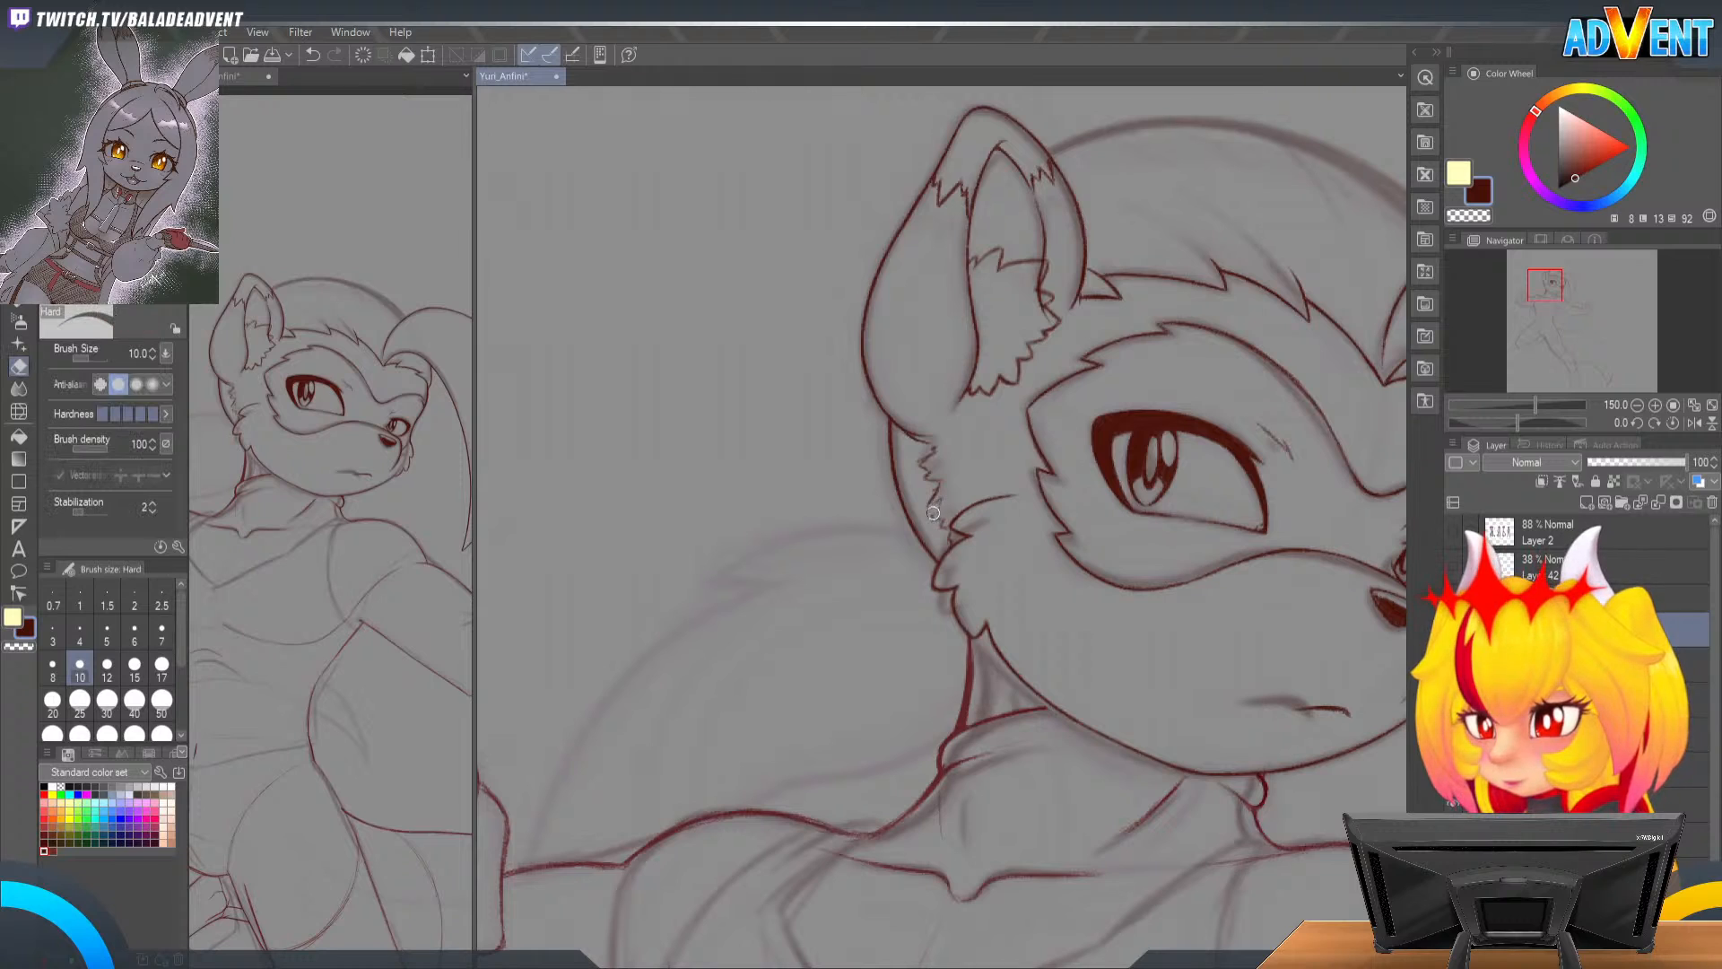
pyautogui.press('p')
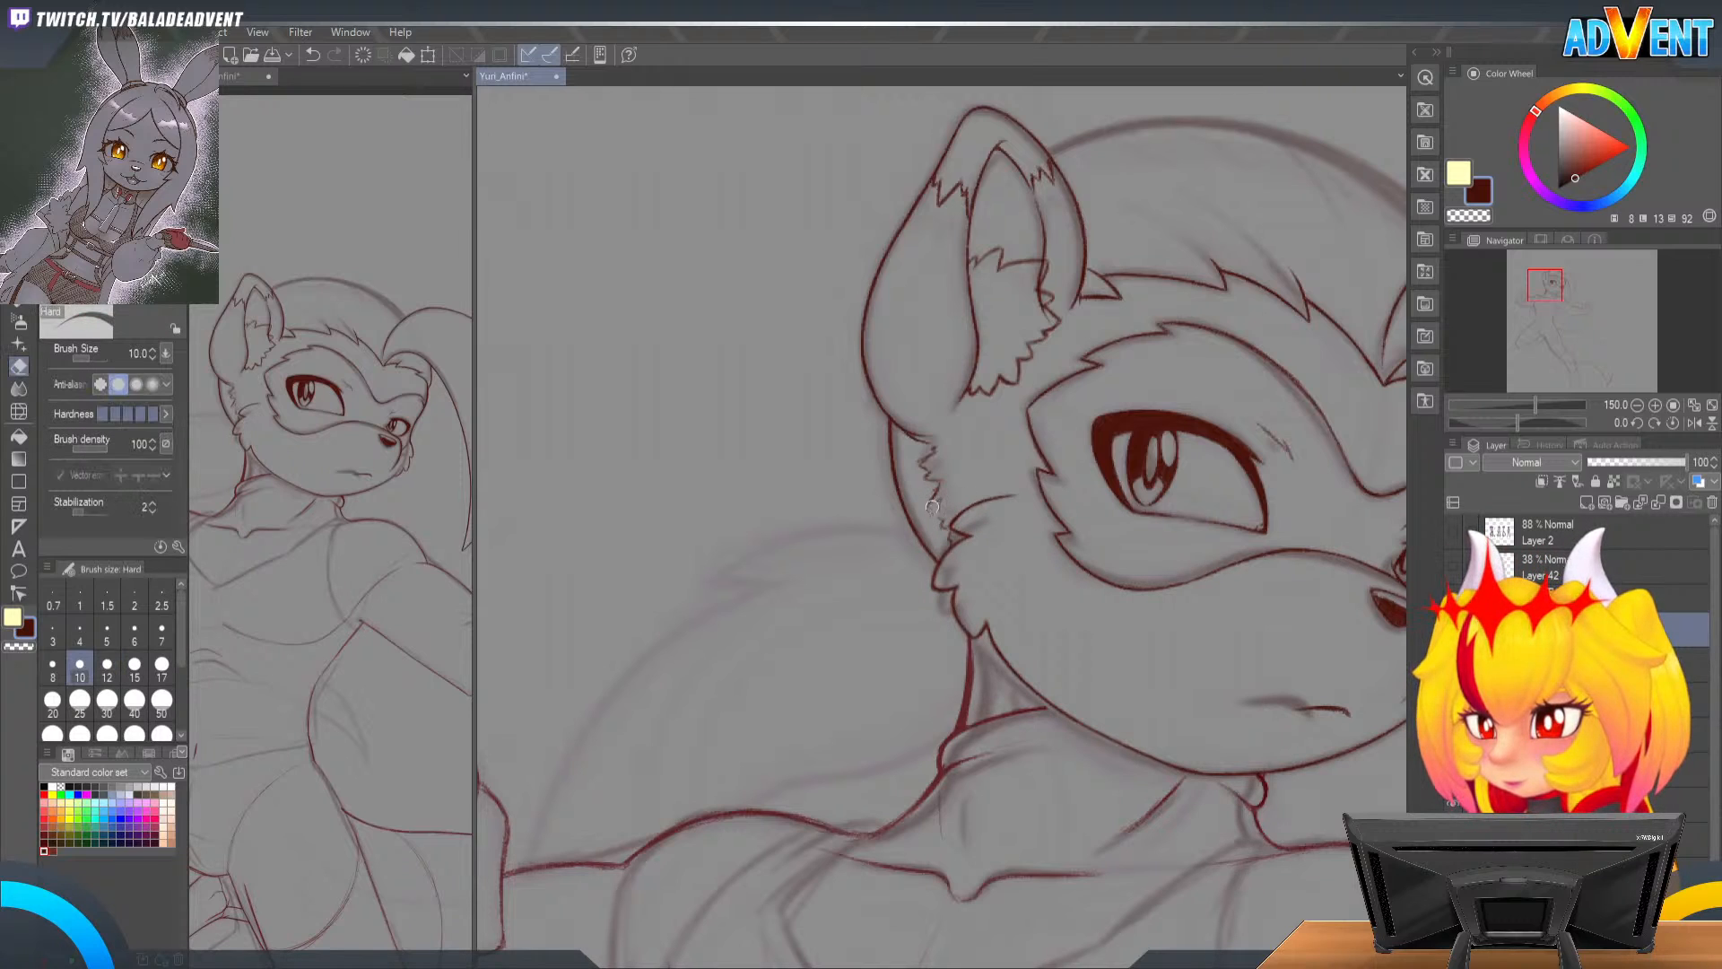
pyautogui.press('p')
pyautogui.press('p')
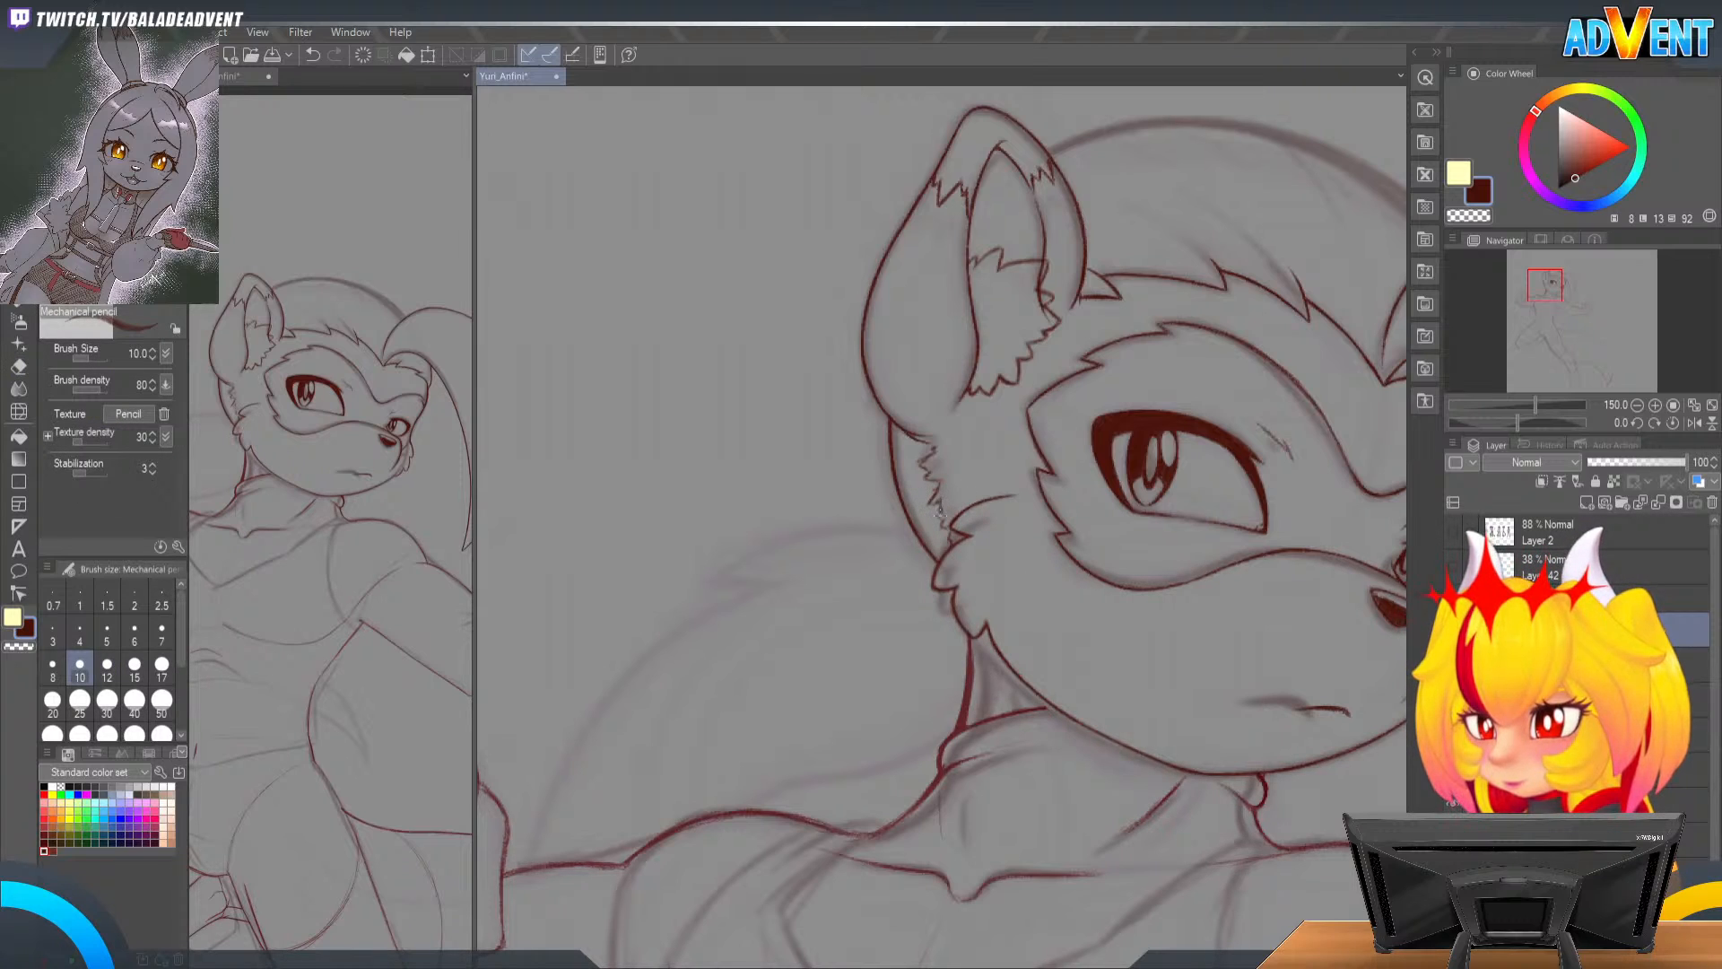
pyautogui.hotkey('ctrl', 'z')
pyautogui.moveTo(942, 500); pyautogui.dragTo(940, 505)
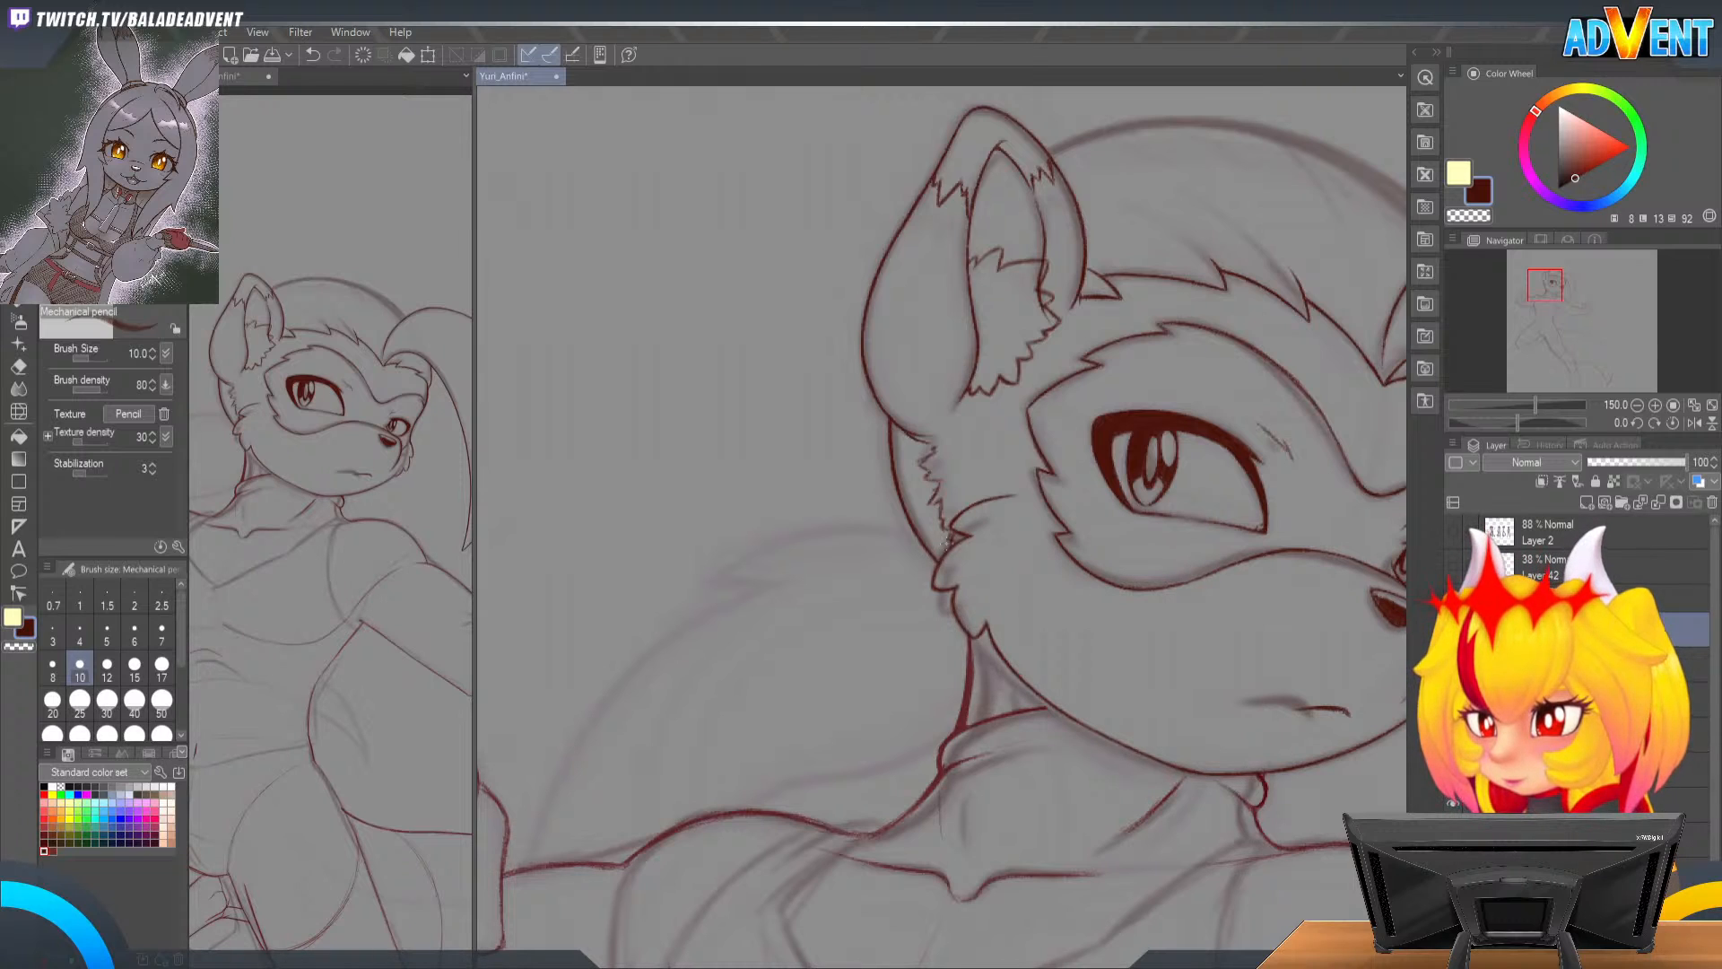
# Step: Fill the gap between the back-of-head line and the jagged fur edge with diagonal pencil hatching
pyautogui.scroll(2, 950, 537)
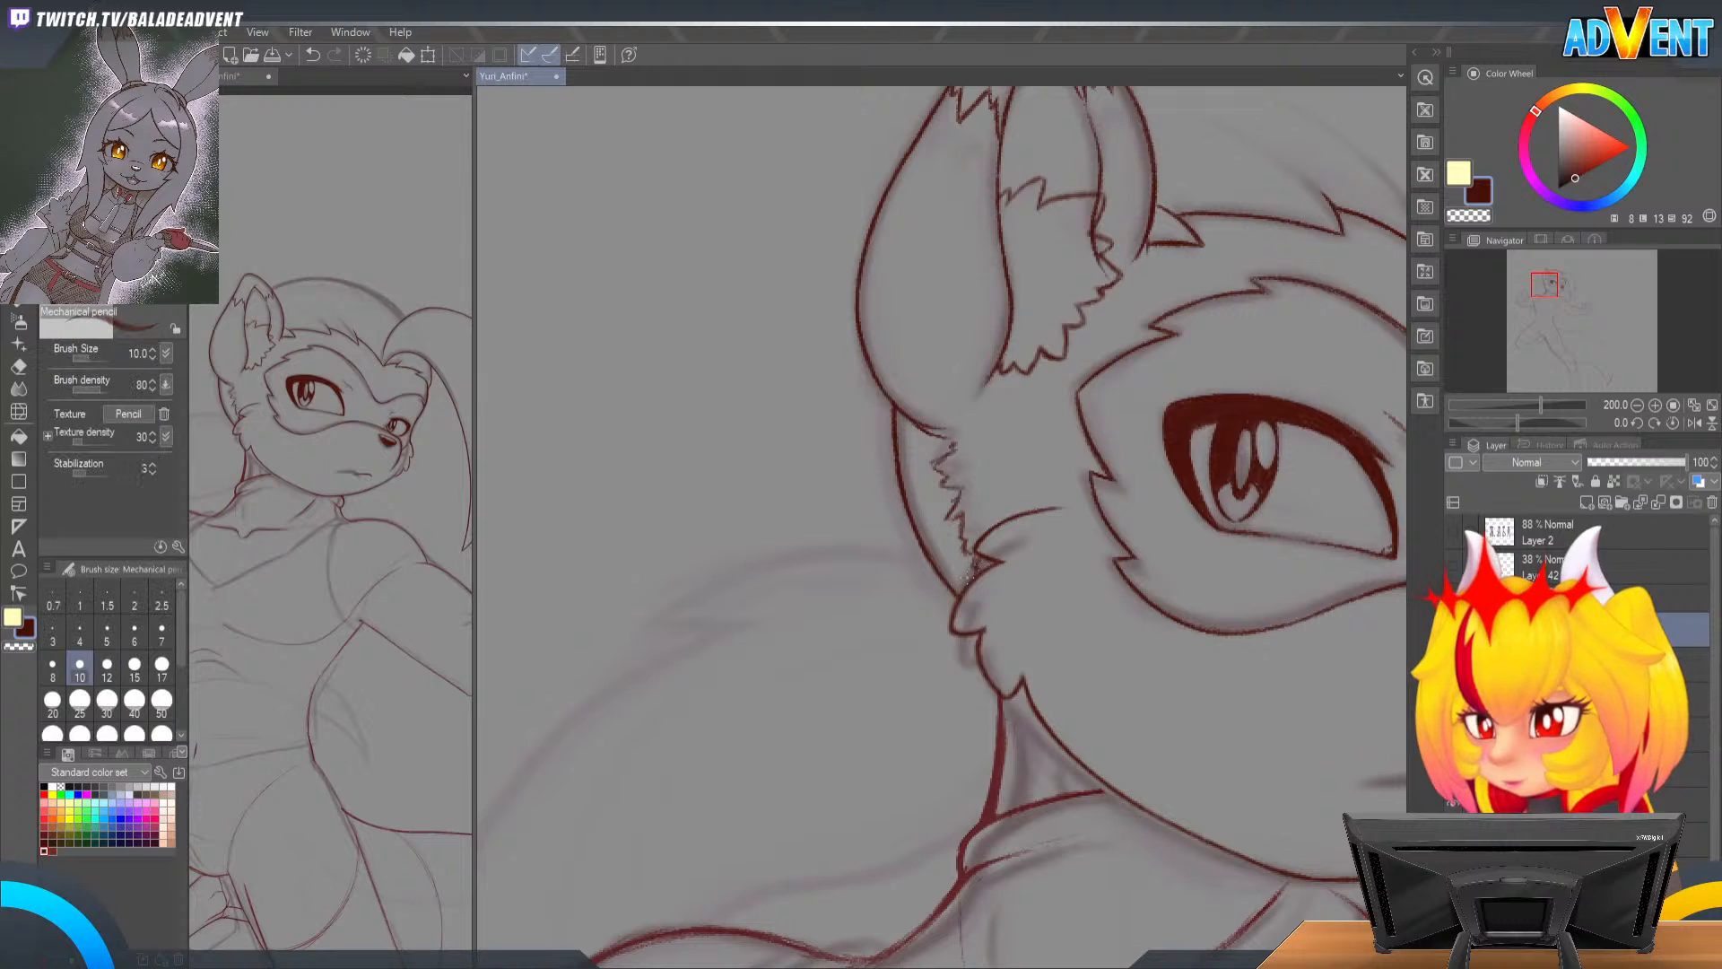
pyautogui.moveTo(978, 565)
pyautogui.mouseDown()
pyautogui.moveTo(928, 520)
pyautogui.moveTo(953, 495)
pyautogui.moveTo(910, 520)
pyautogui.mouseUp()
pyautogui.moveTo(944, 460)
pyautogui.mouseDown()
pyautogui.moveTo(908, 503)
pyautogui.moveTo(898, 484)
pyautogui.mouseUp()
pyautogui.moveTo(936, 429)
pyautogui.mouseDown()
pyautogui.moveTo(900, 467)
pyautogui.moveTo(892, 439)
pyautogui.mouseUp()
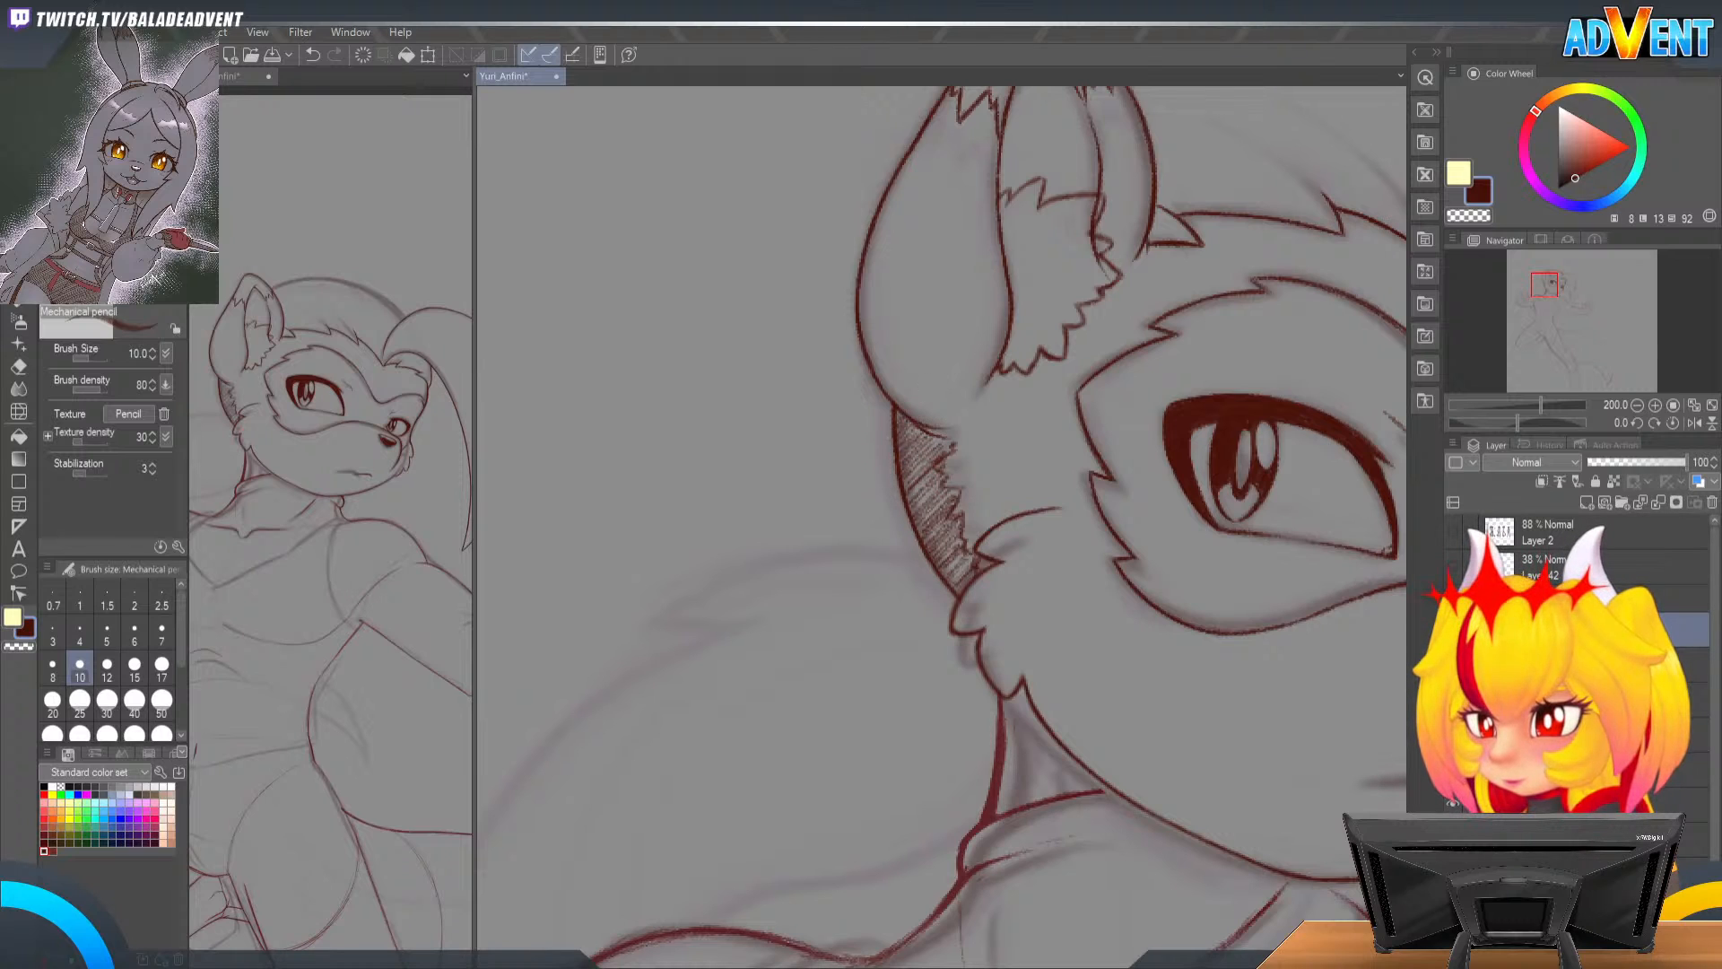
# Step: Rotate the canvas about -94 degrees and draw the first stretch of the crown outline, starting at the large hair lock
pyautogui.moveTo(1181, 514); pyautogui.dragTo(815, 632)
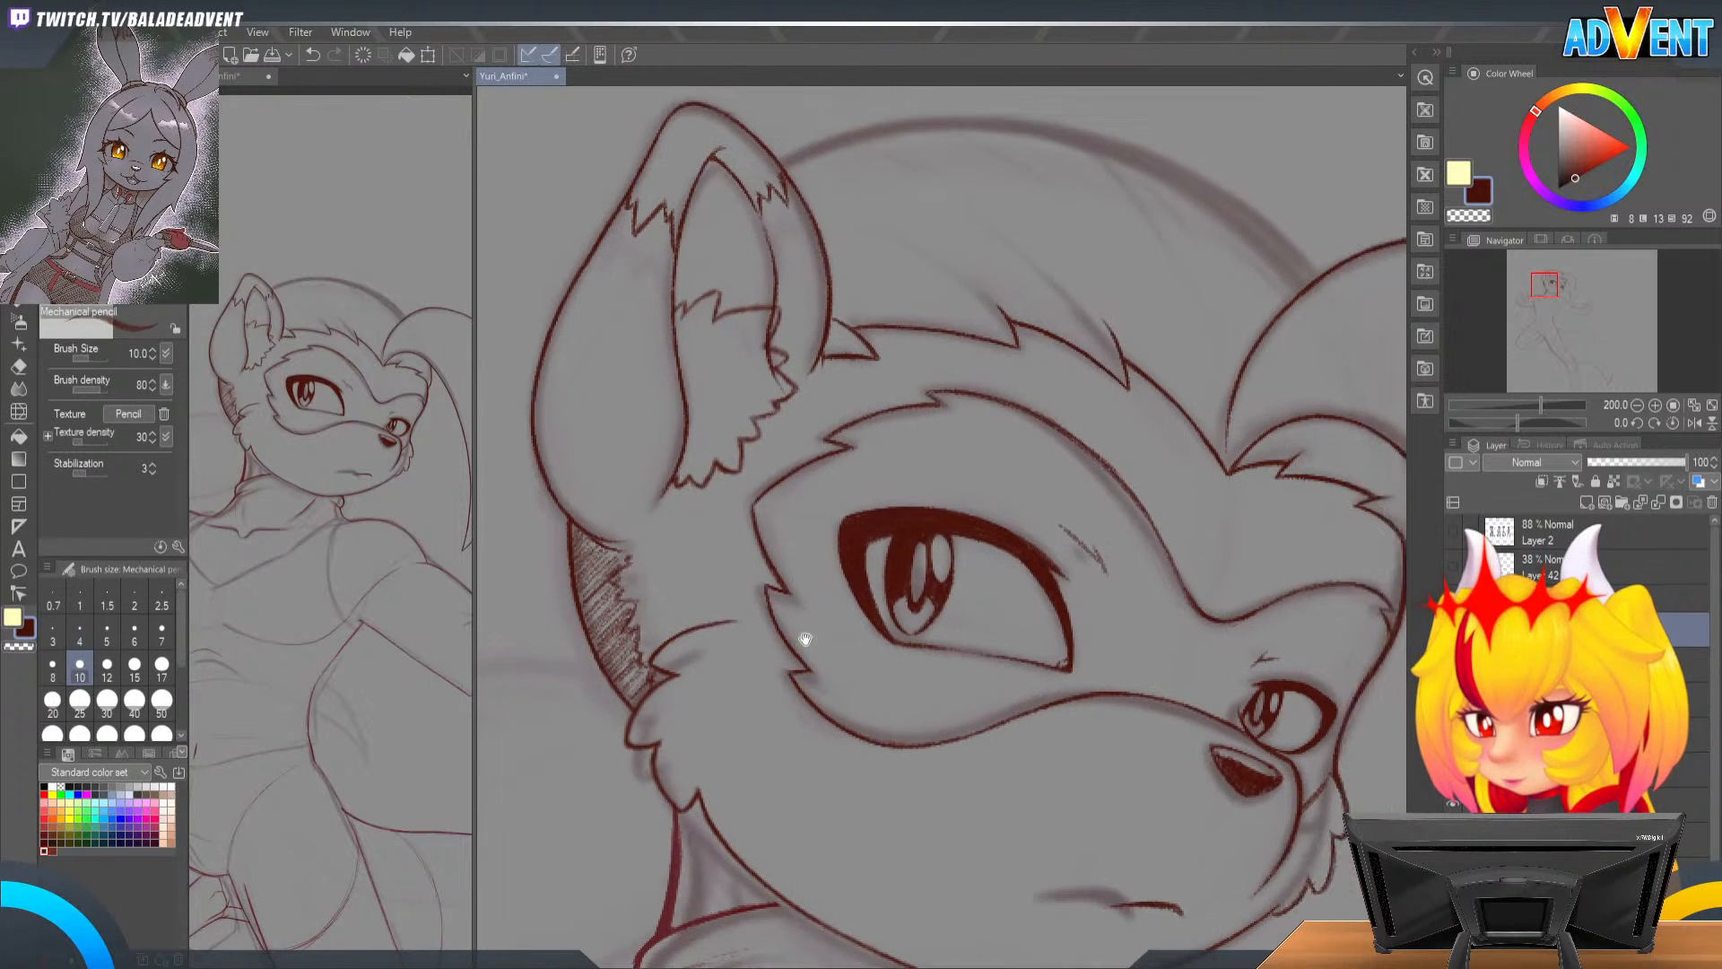
pyautogui.moveTo(1254, 638); pyautogui.dragTo(1160, 673)
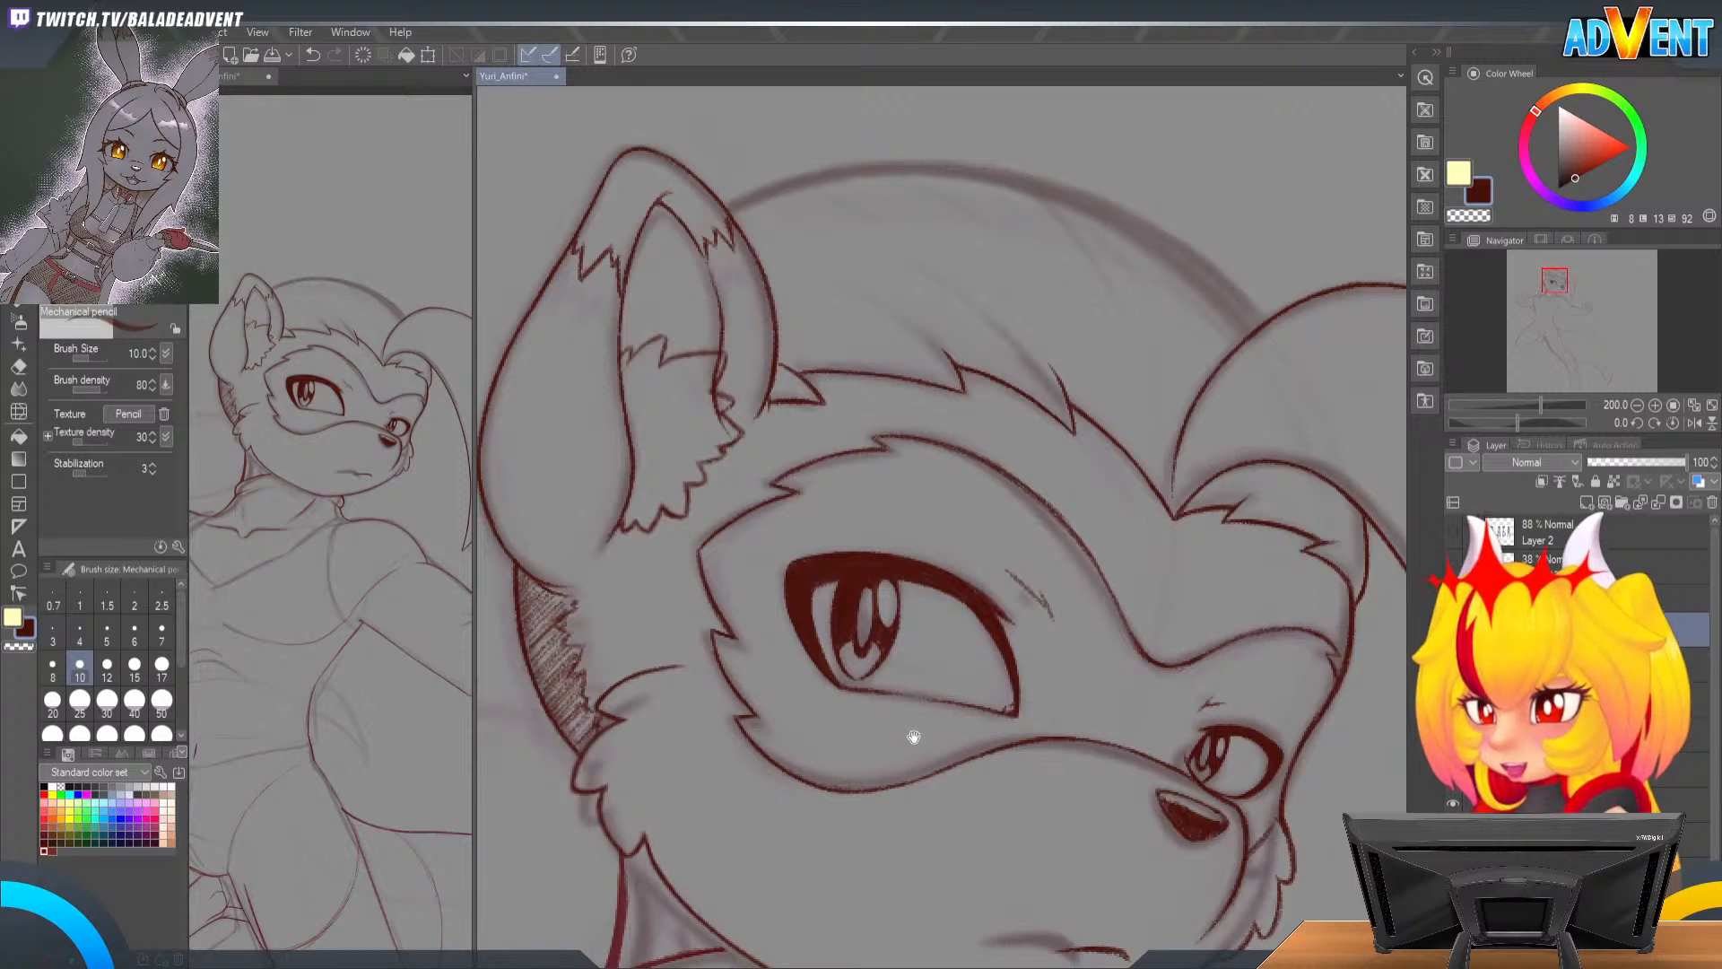
pyautogui.moveTo(971, 528)
pyautogui.mouseDown()
pyautogui.moveTo(941, 587)
pyautogui.moveTo(969, 679)
pyautogui.mouseUp()
pyautogui.hotkey('shift', 'space')
pyautogui.moveTo(1092, 700); pyautogui.dragTo(1103, 369)
pyautogui.moveTo(960, 336); pyautogui.dragTo(930, 473)
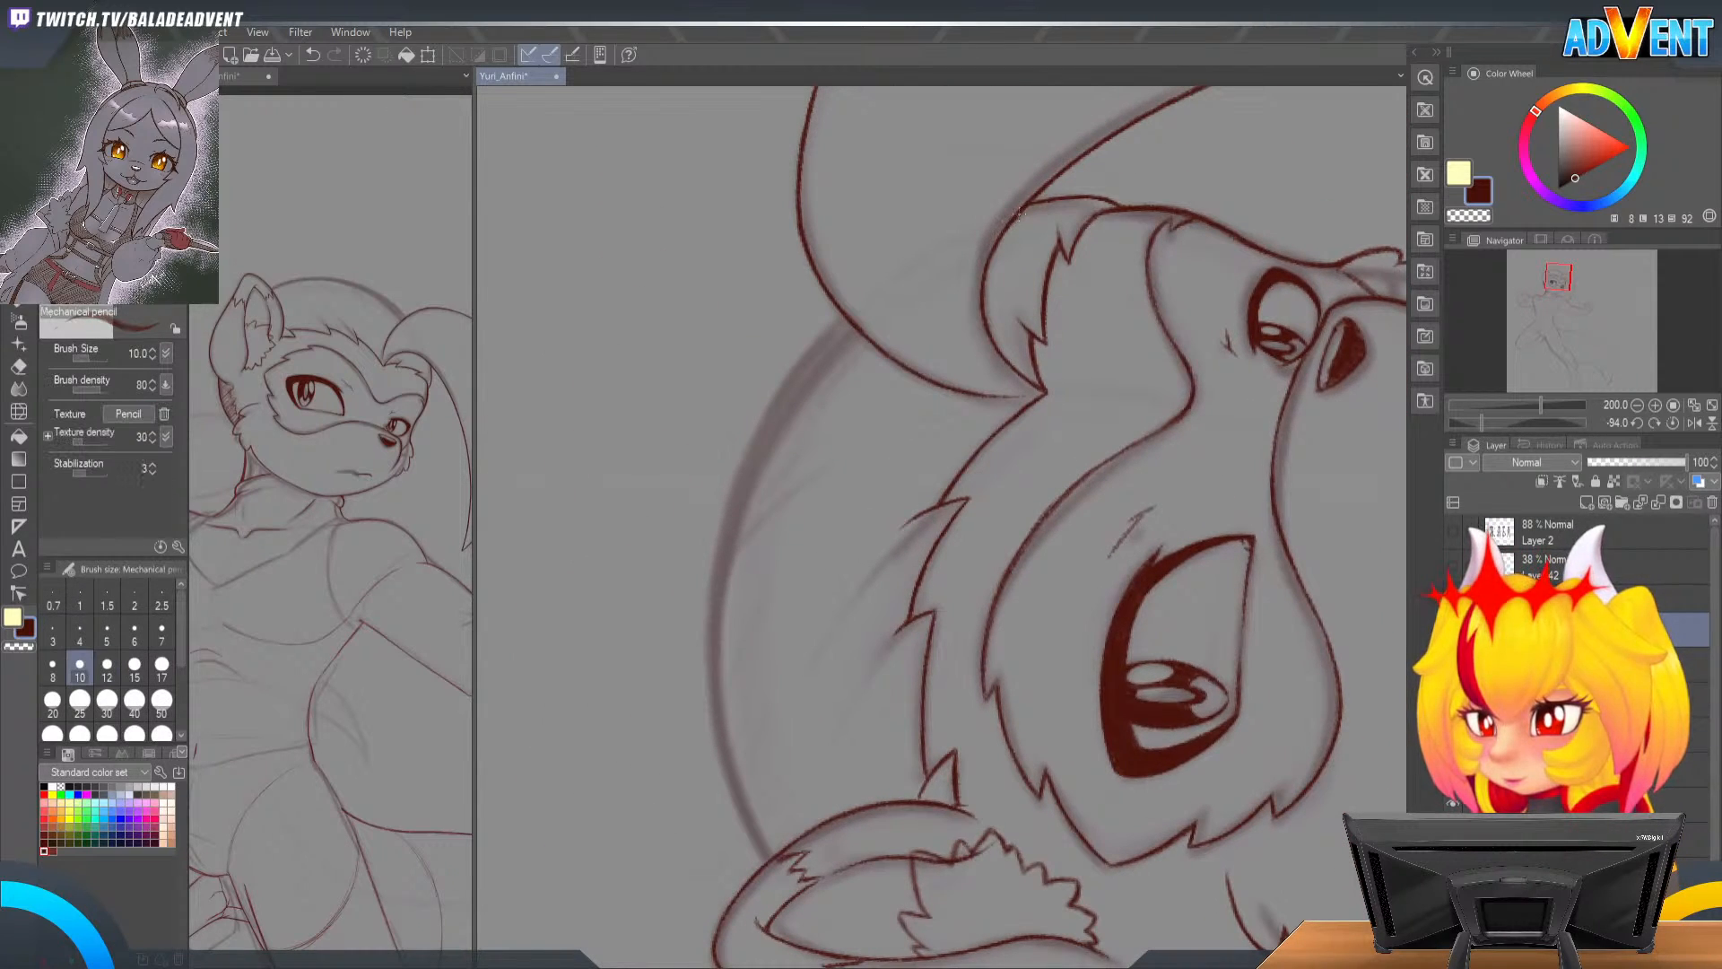
pyautogui.press('p')
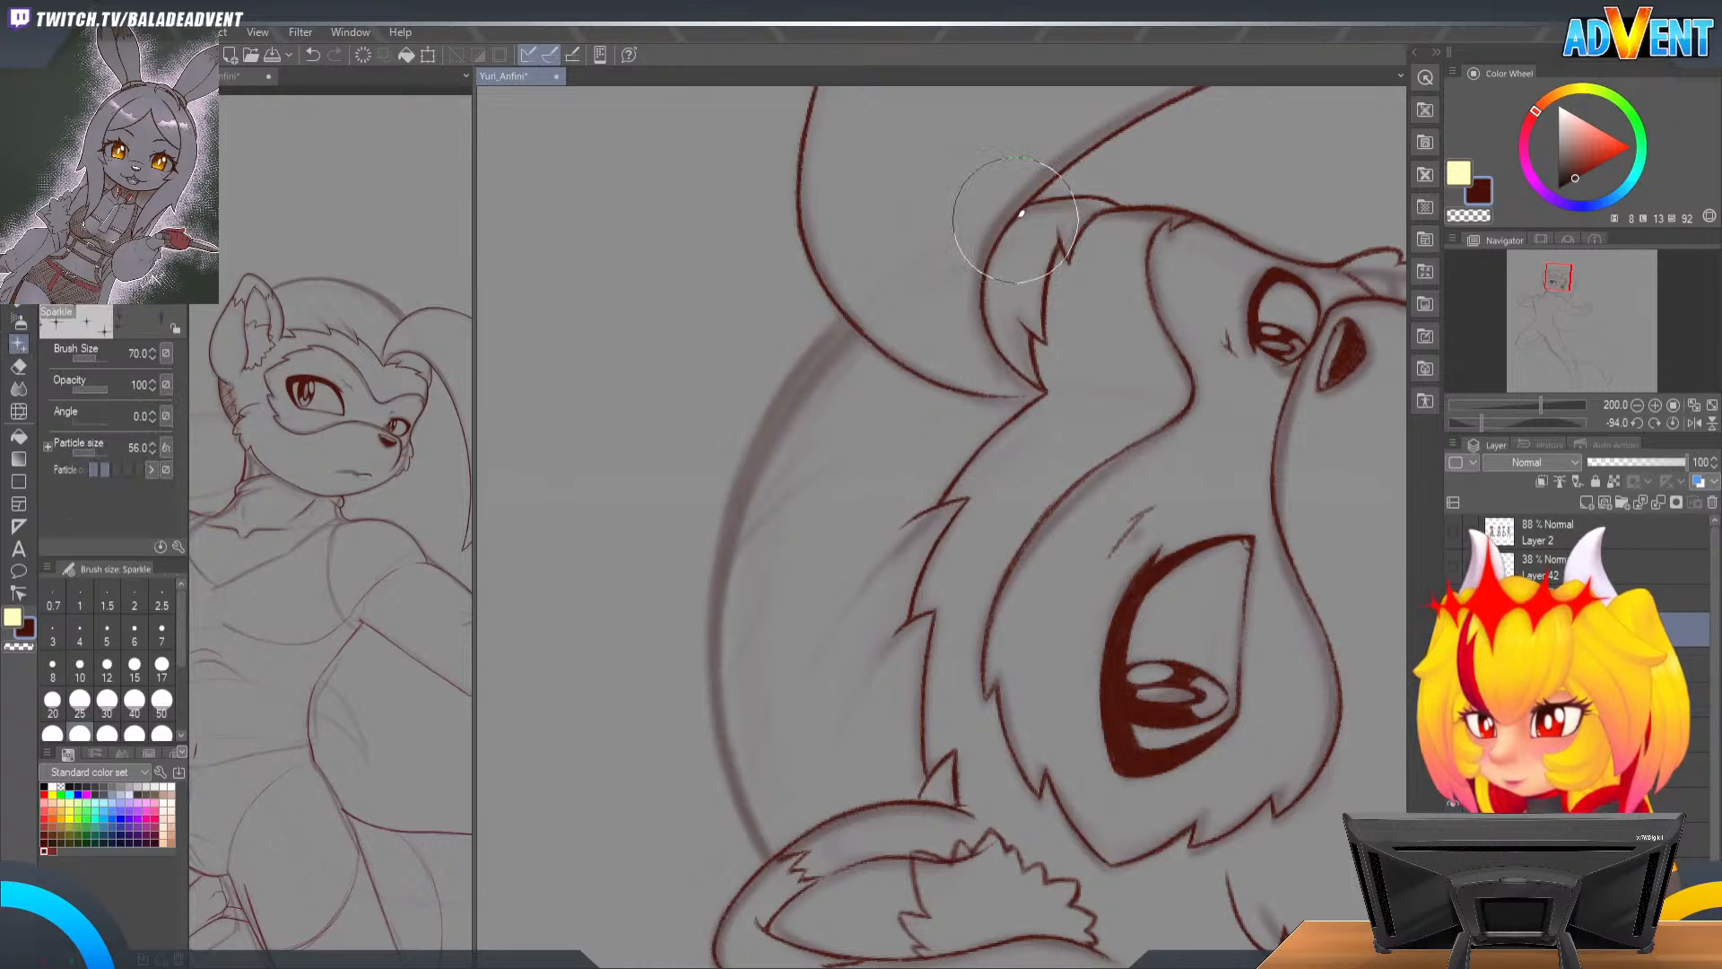
pyautogui.press('p')
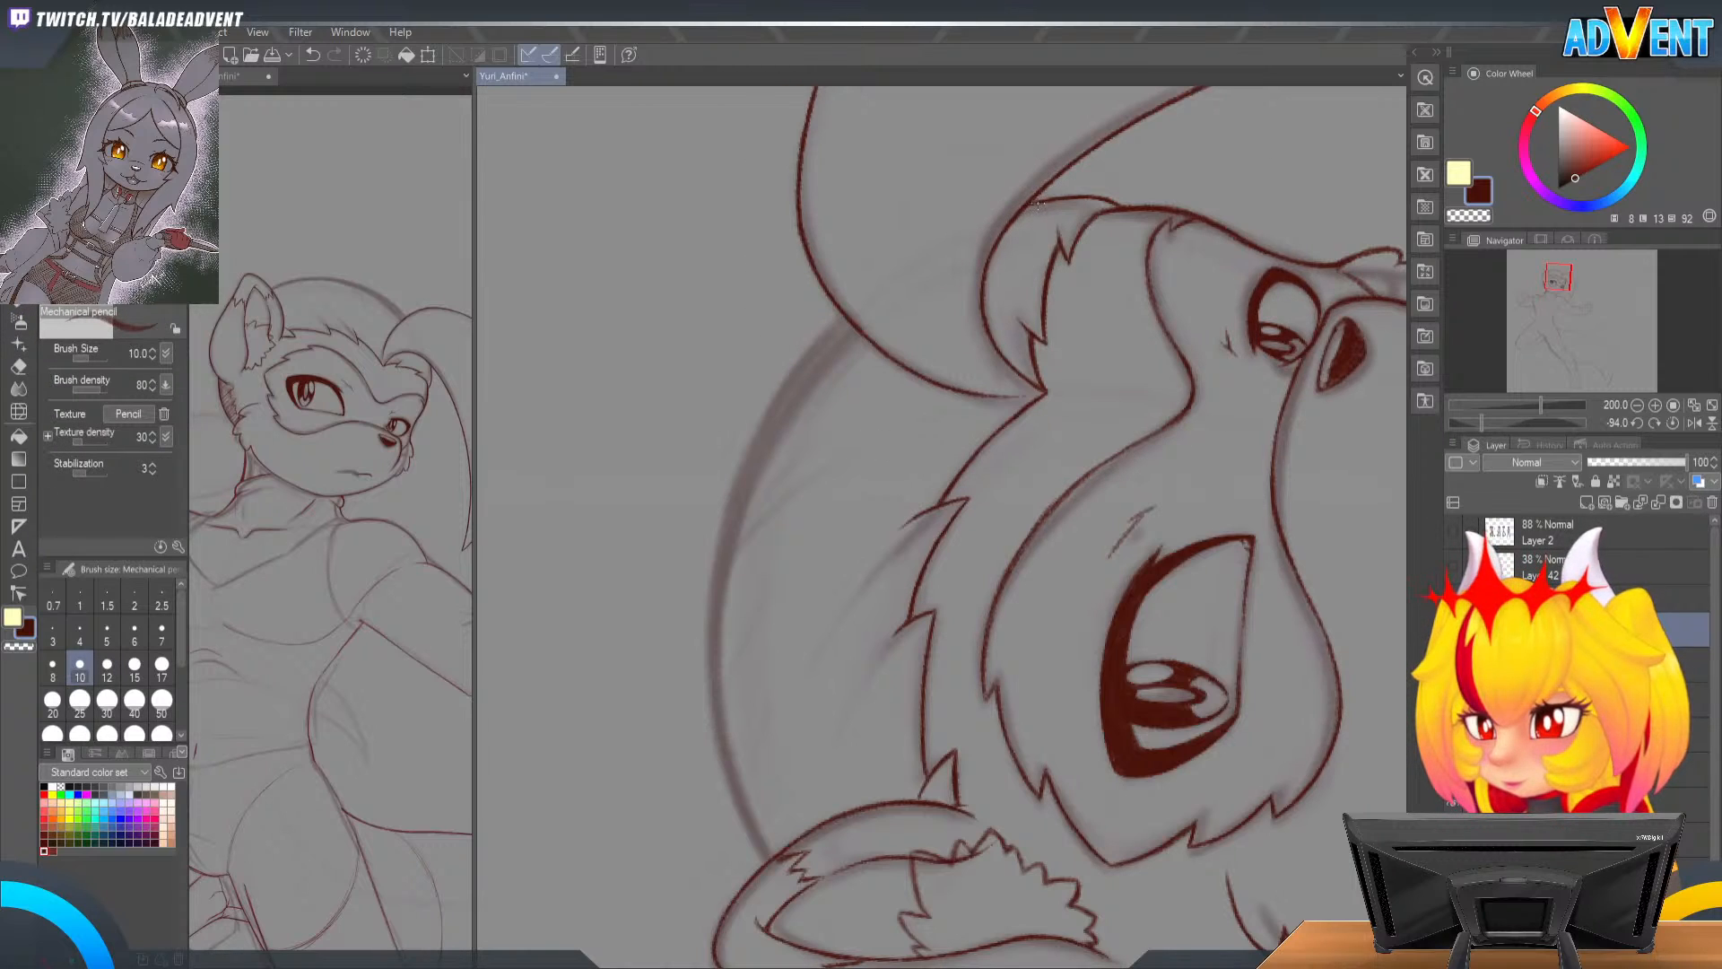
pyautogui.hotkey('ctrl', 'z')
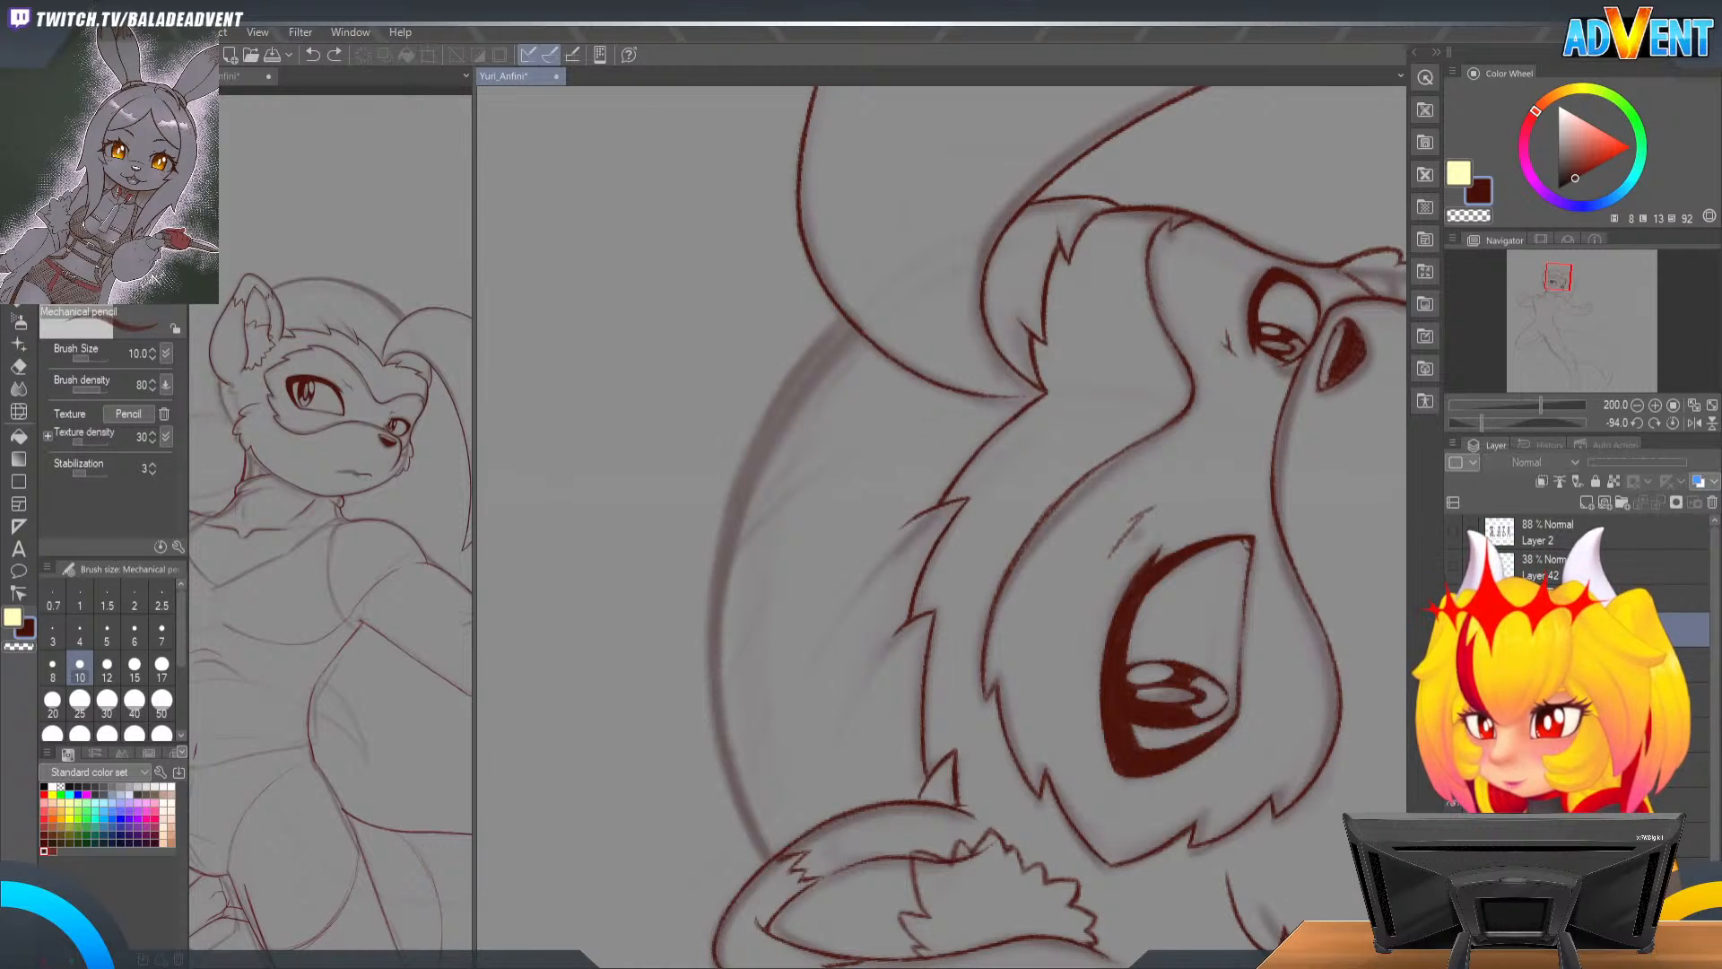
pyautogui.hotkey('ctrl', 'y')
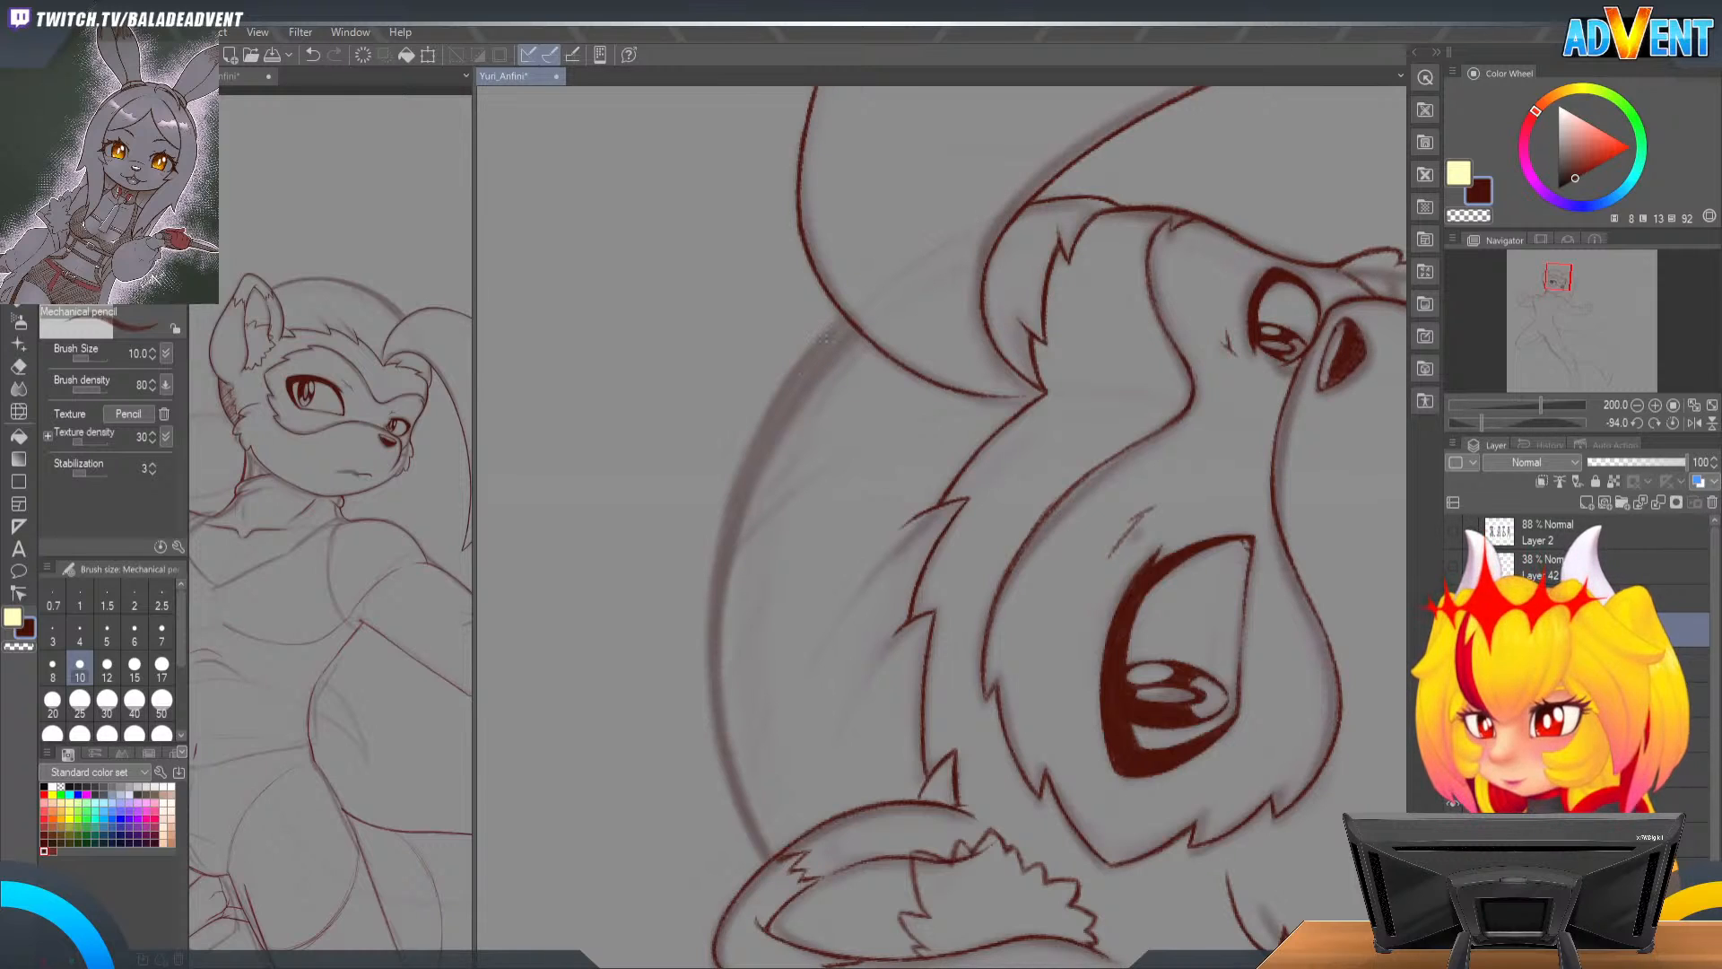
pyautogui.hotkey('ctrl', 'z')
pyautogui.hotkey('ctrl', 'y')
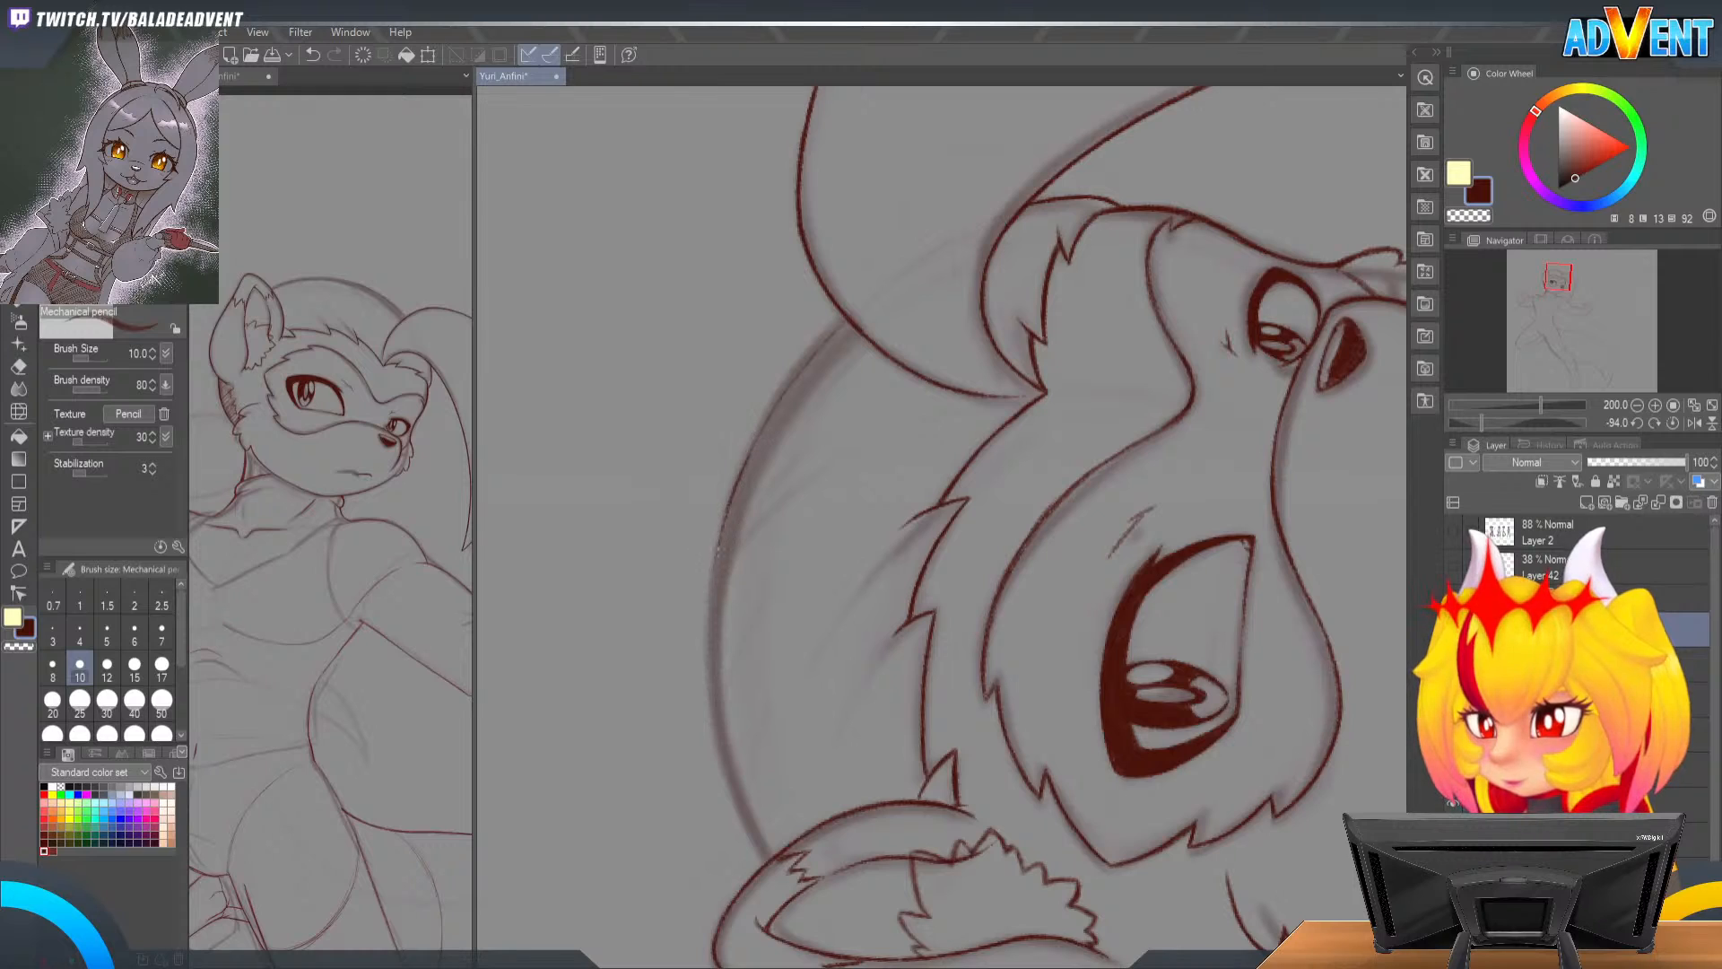
pyautogui.moveTo(744, 466); pyautogui.dragTo(715, 535)
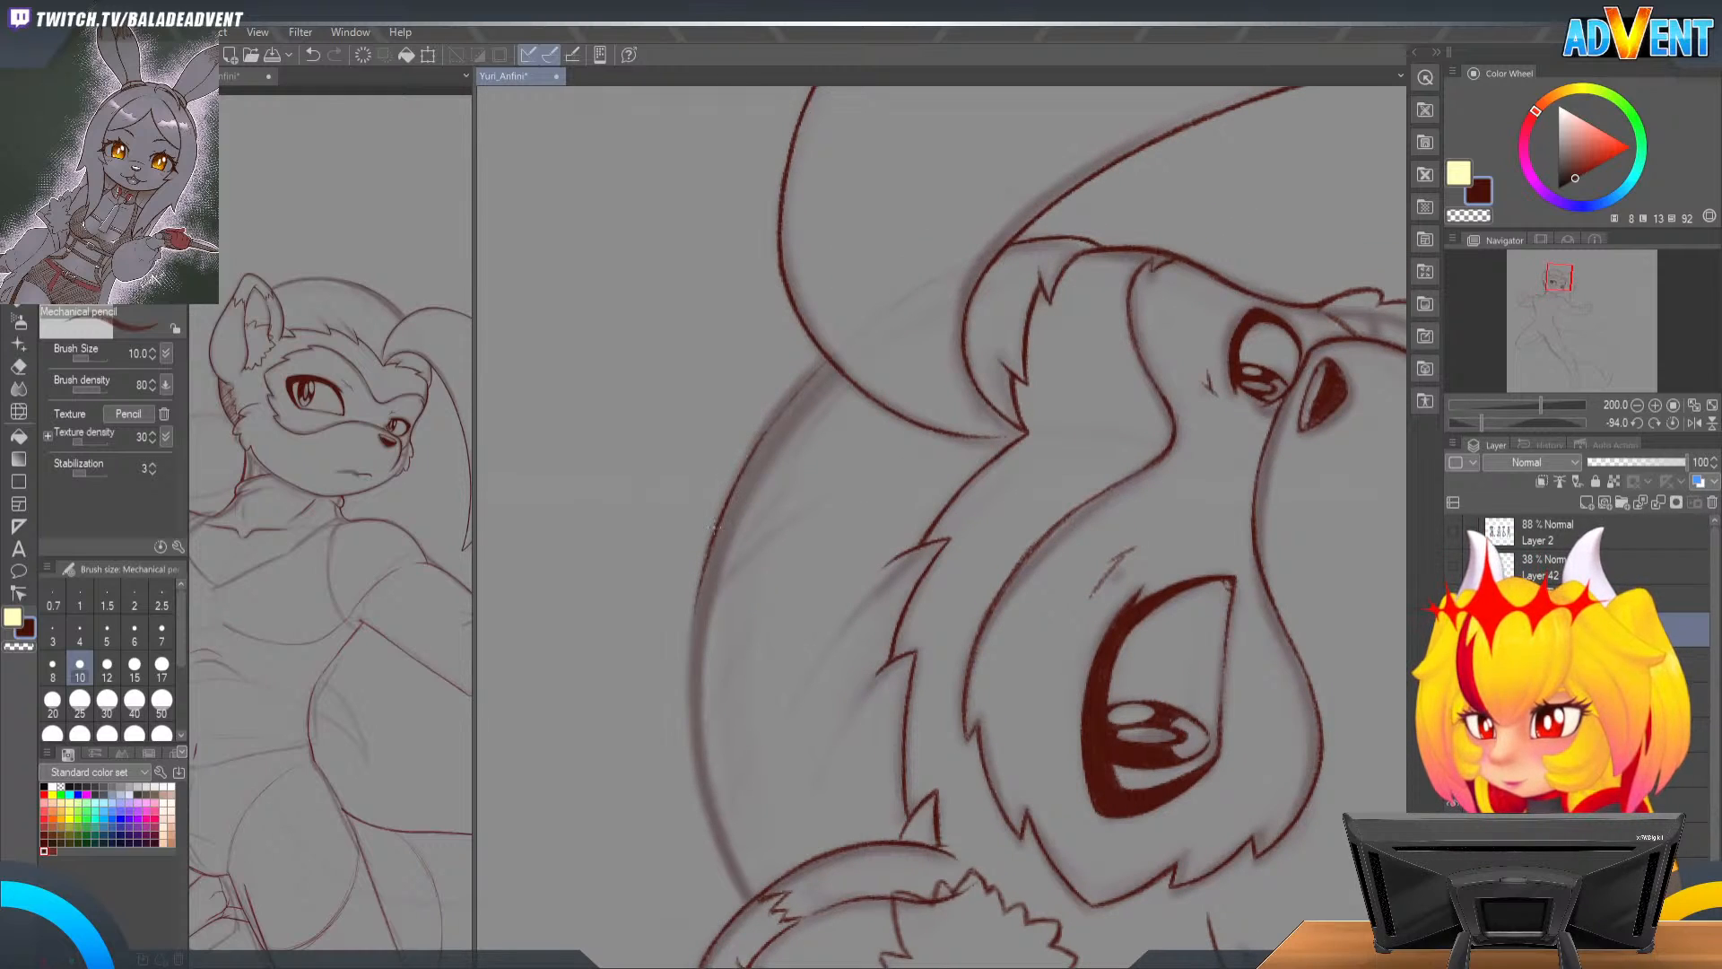
pyautogui.moveTo(728, 493); pyautogui.dragTo(837, 349)
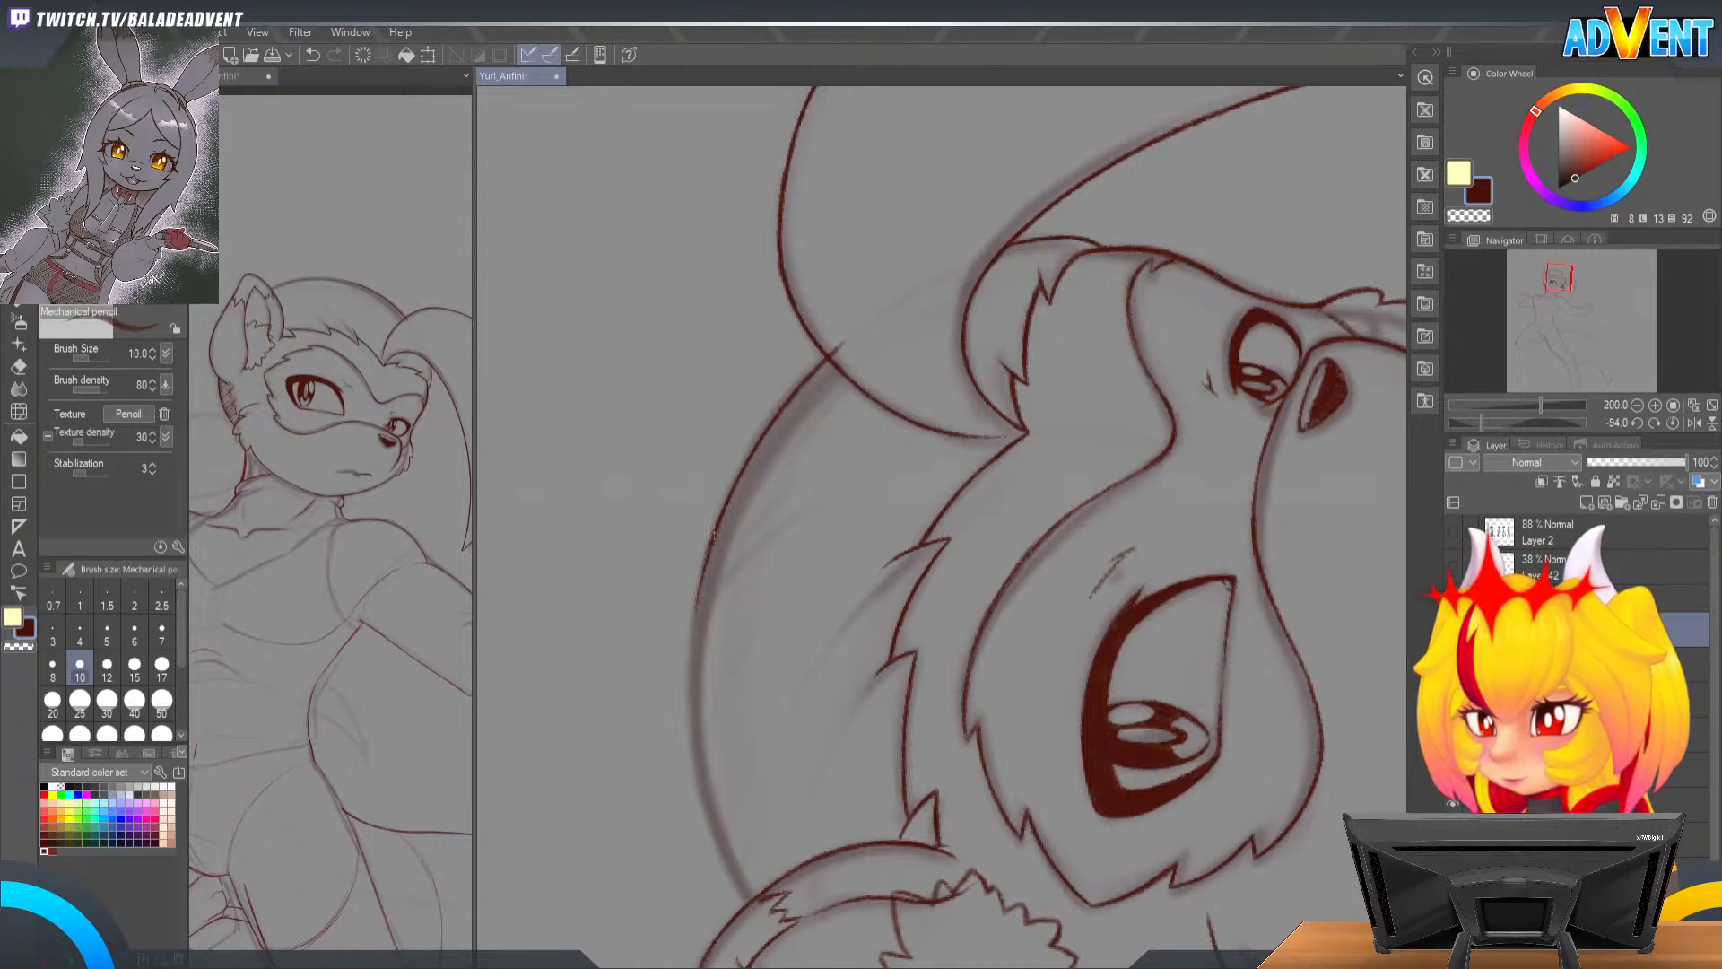
# Step: Continue the crown outline along the sketch to the near ear, redrawing and darkening its last stretch
pyautogui.moveTo(923, 404); pyautogui.dragTo(1023, 218)
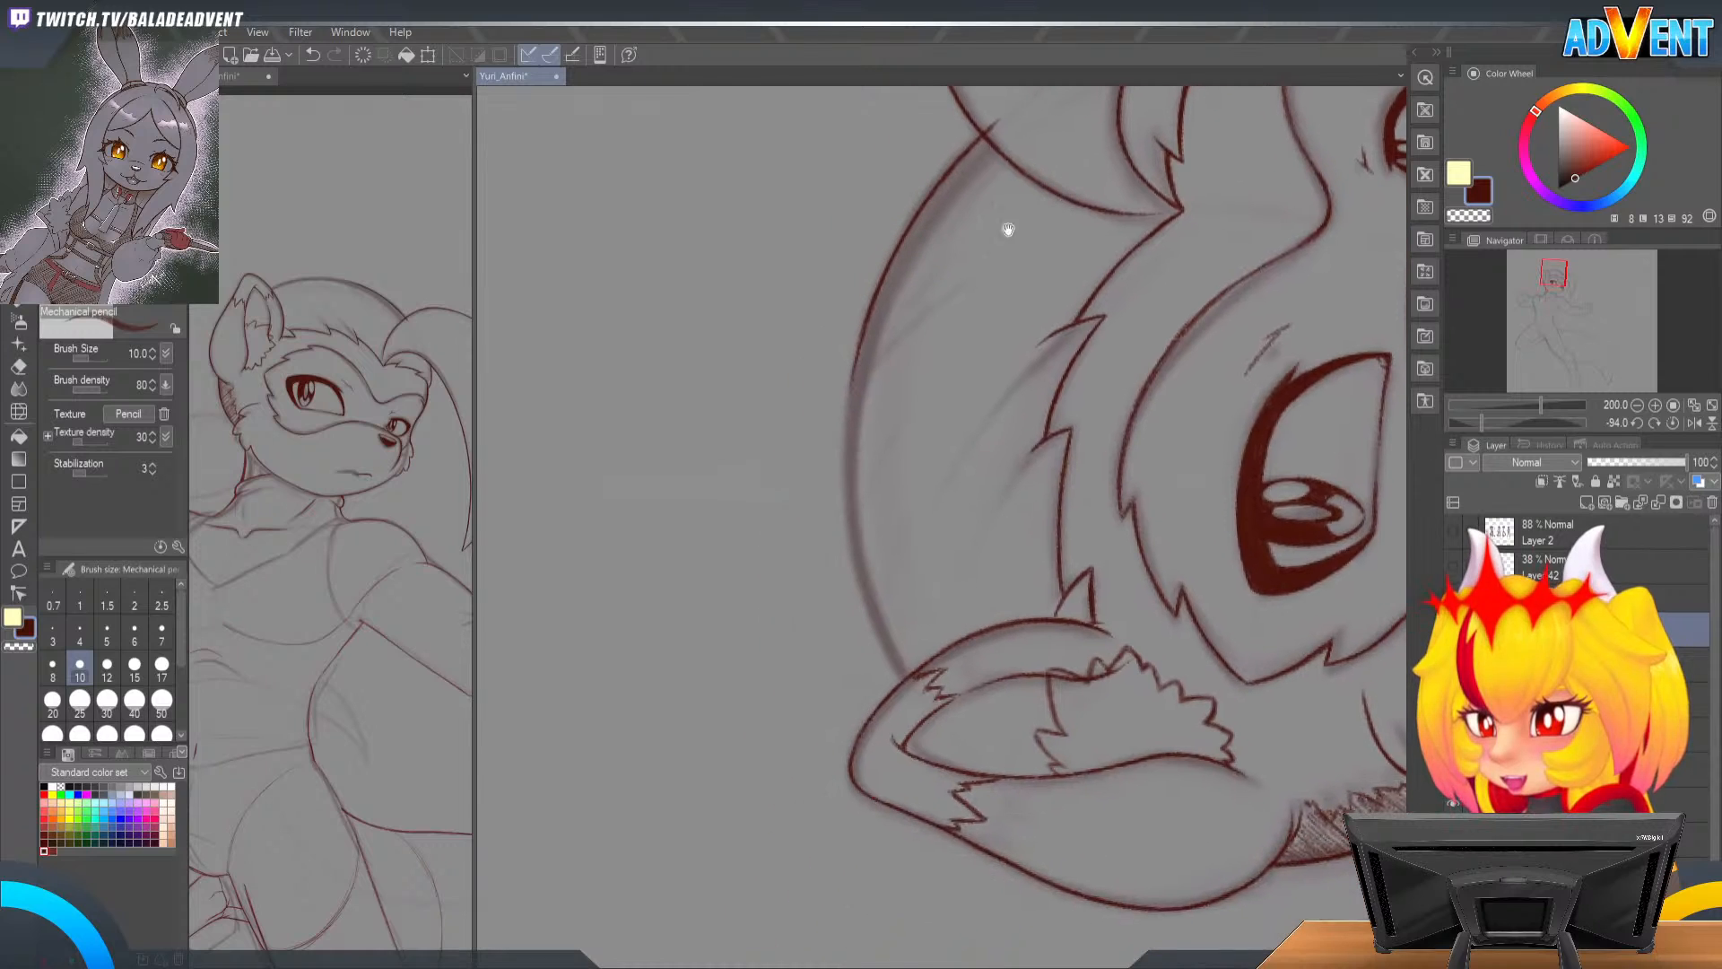
pyautogui.moveTo(853, 376); pyautogui.dragTo(845, 510)
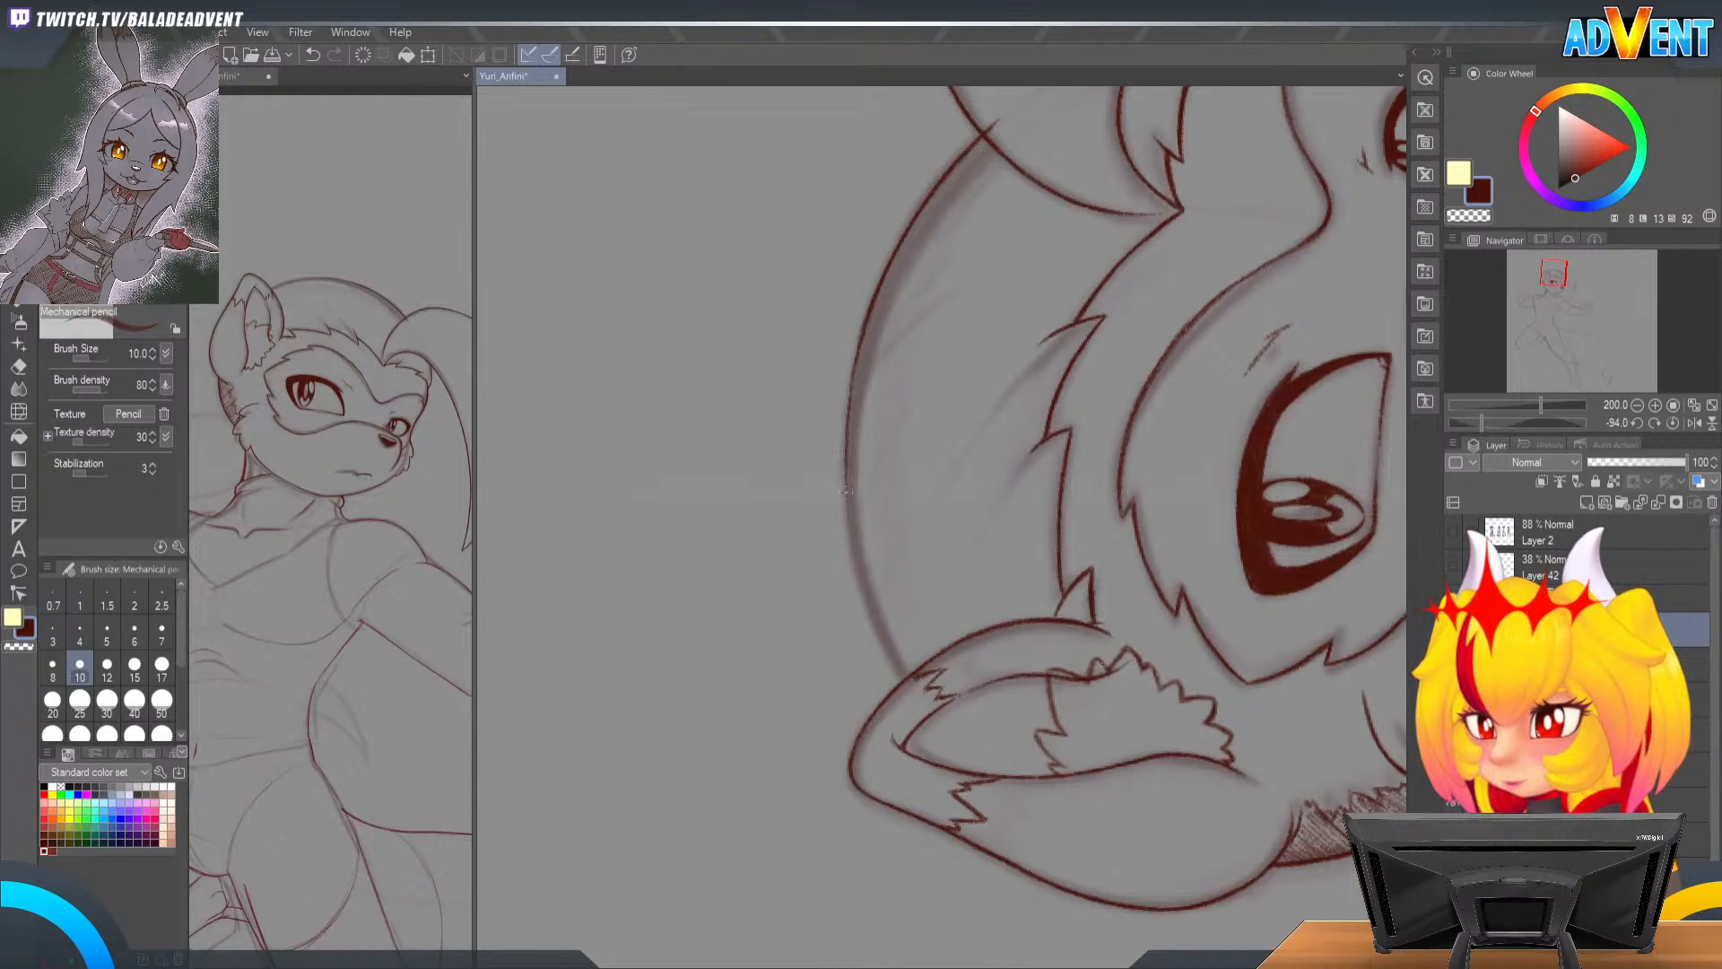
pyautogui.moveTo(855, 537)
pyautogui.mouseDown()
pyautogui.moveTo(872, 298)
pyautogui.moveTo(849, 463)
pyautogui.moveTo(863, 327)
pyautogui.moveTo(853, 391)
pyautogui.mouseUp()
pyautogui.hotkey('ctrl', 'z')
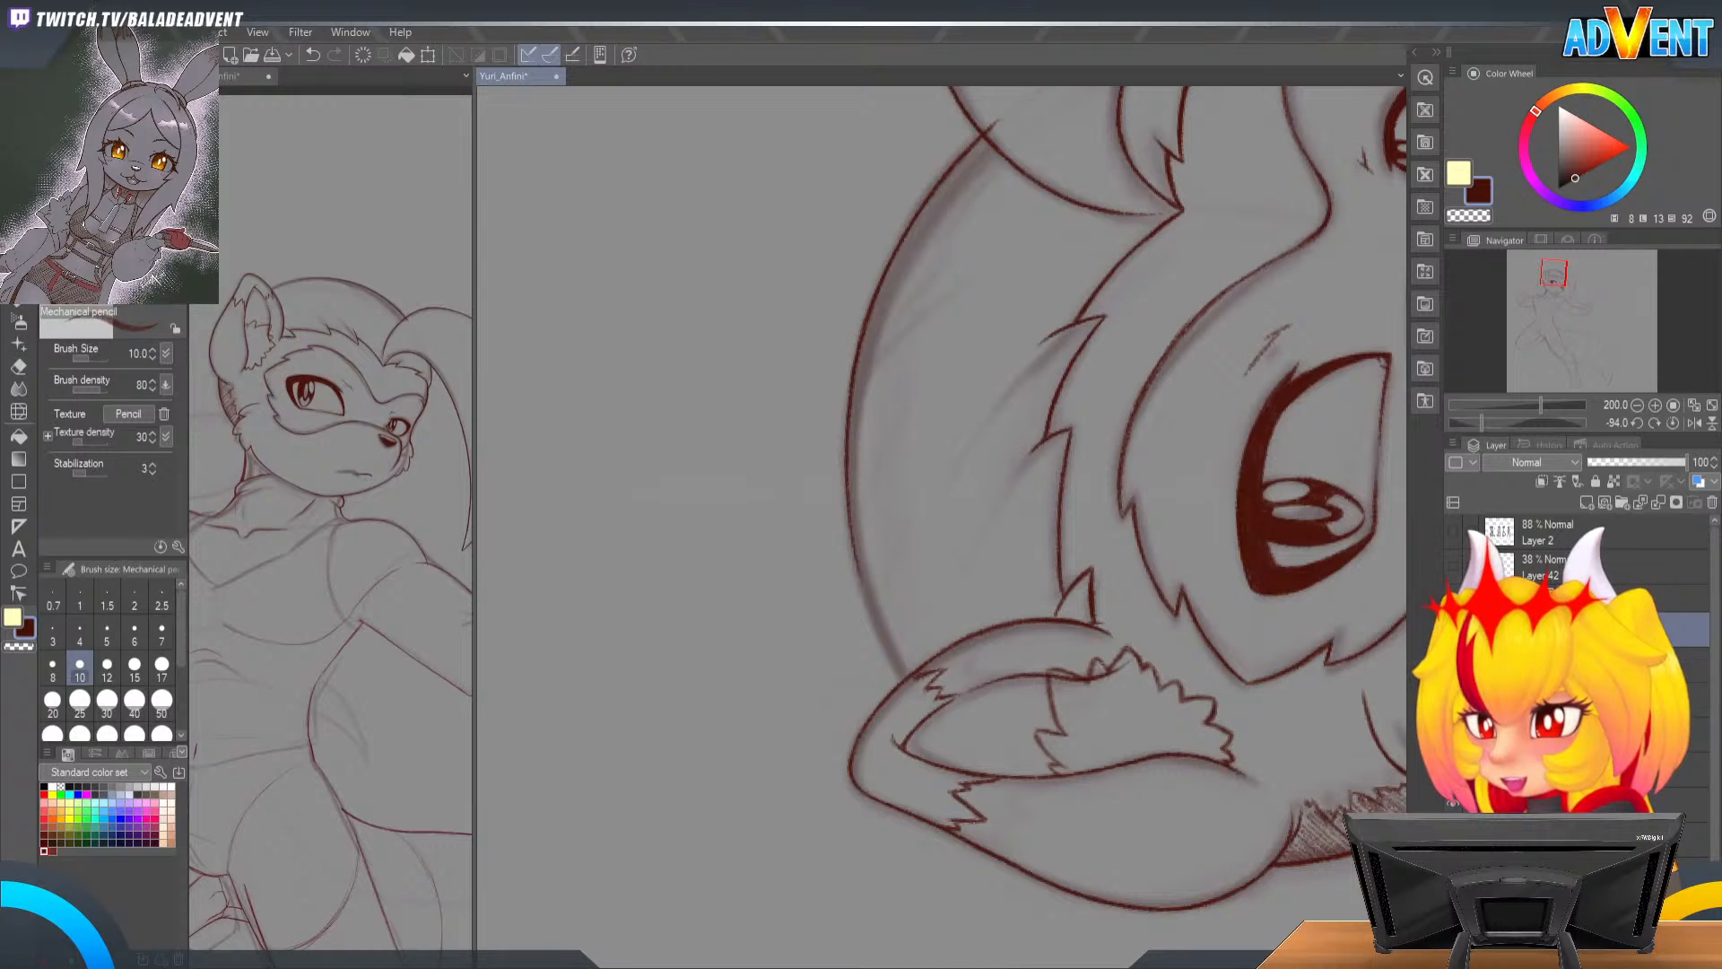
pyautogui.moveTo(912, 508); pyautogui.dragTo(971, 452)
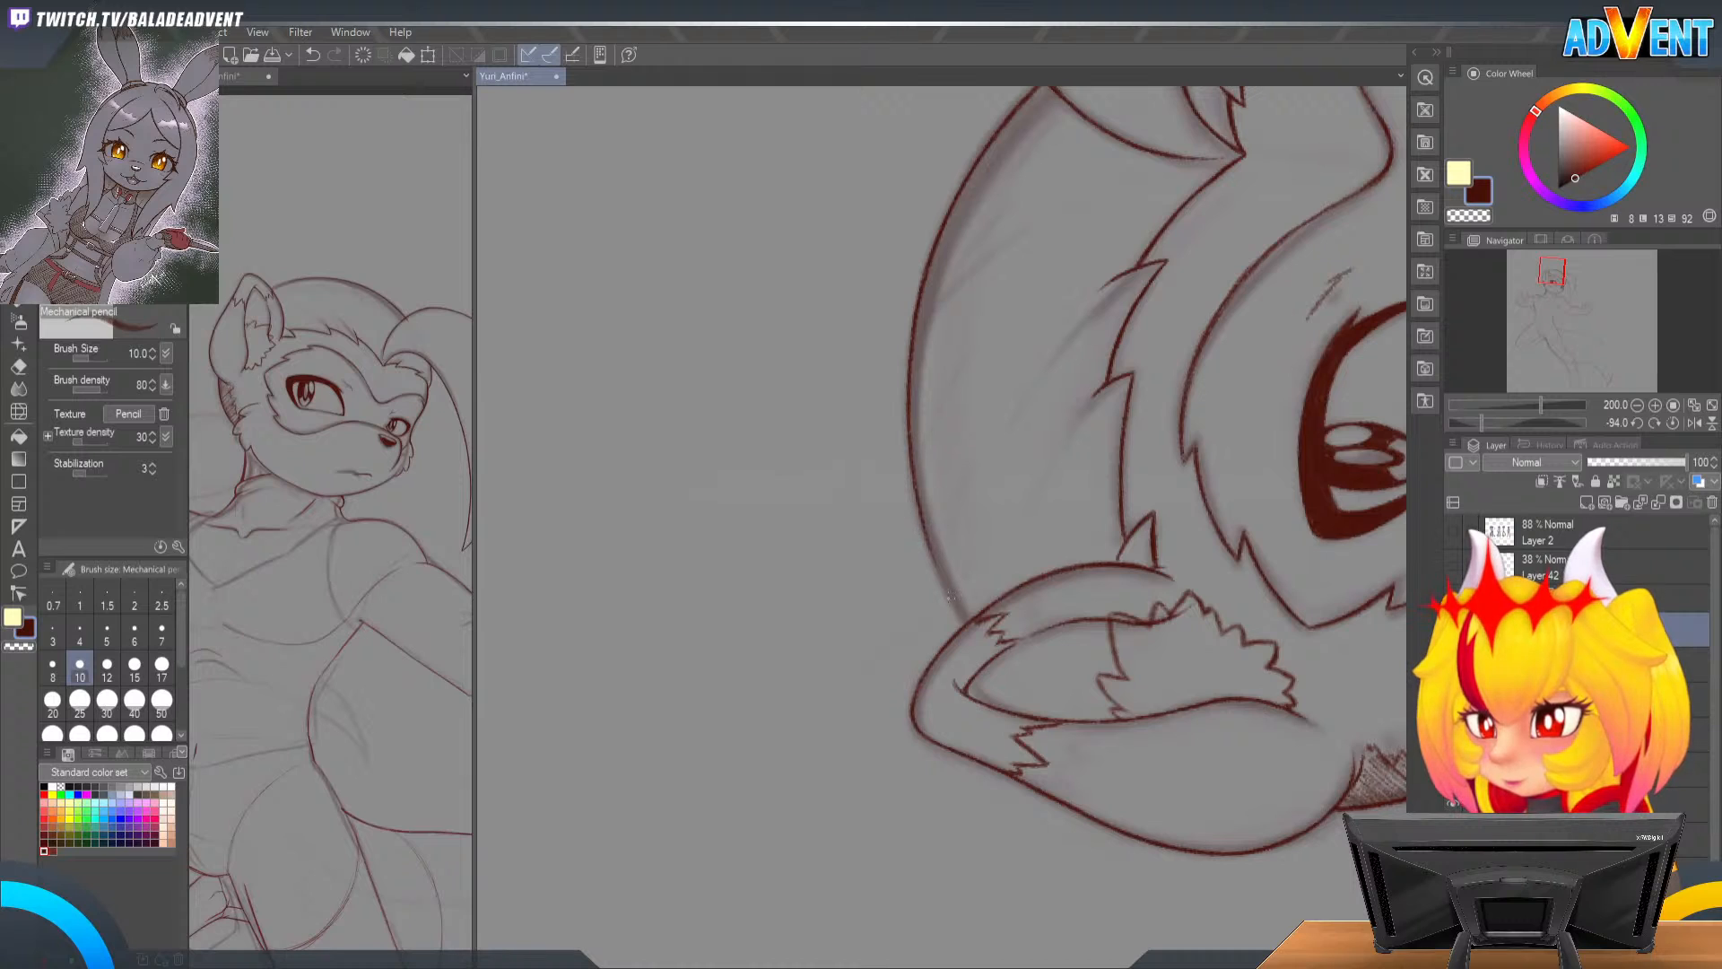
pyautogui.moveTo(938, 565); pyautogui.dragTo(957, 615)
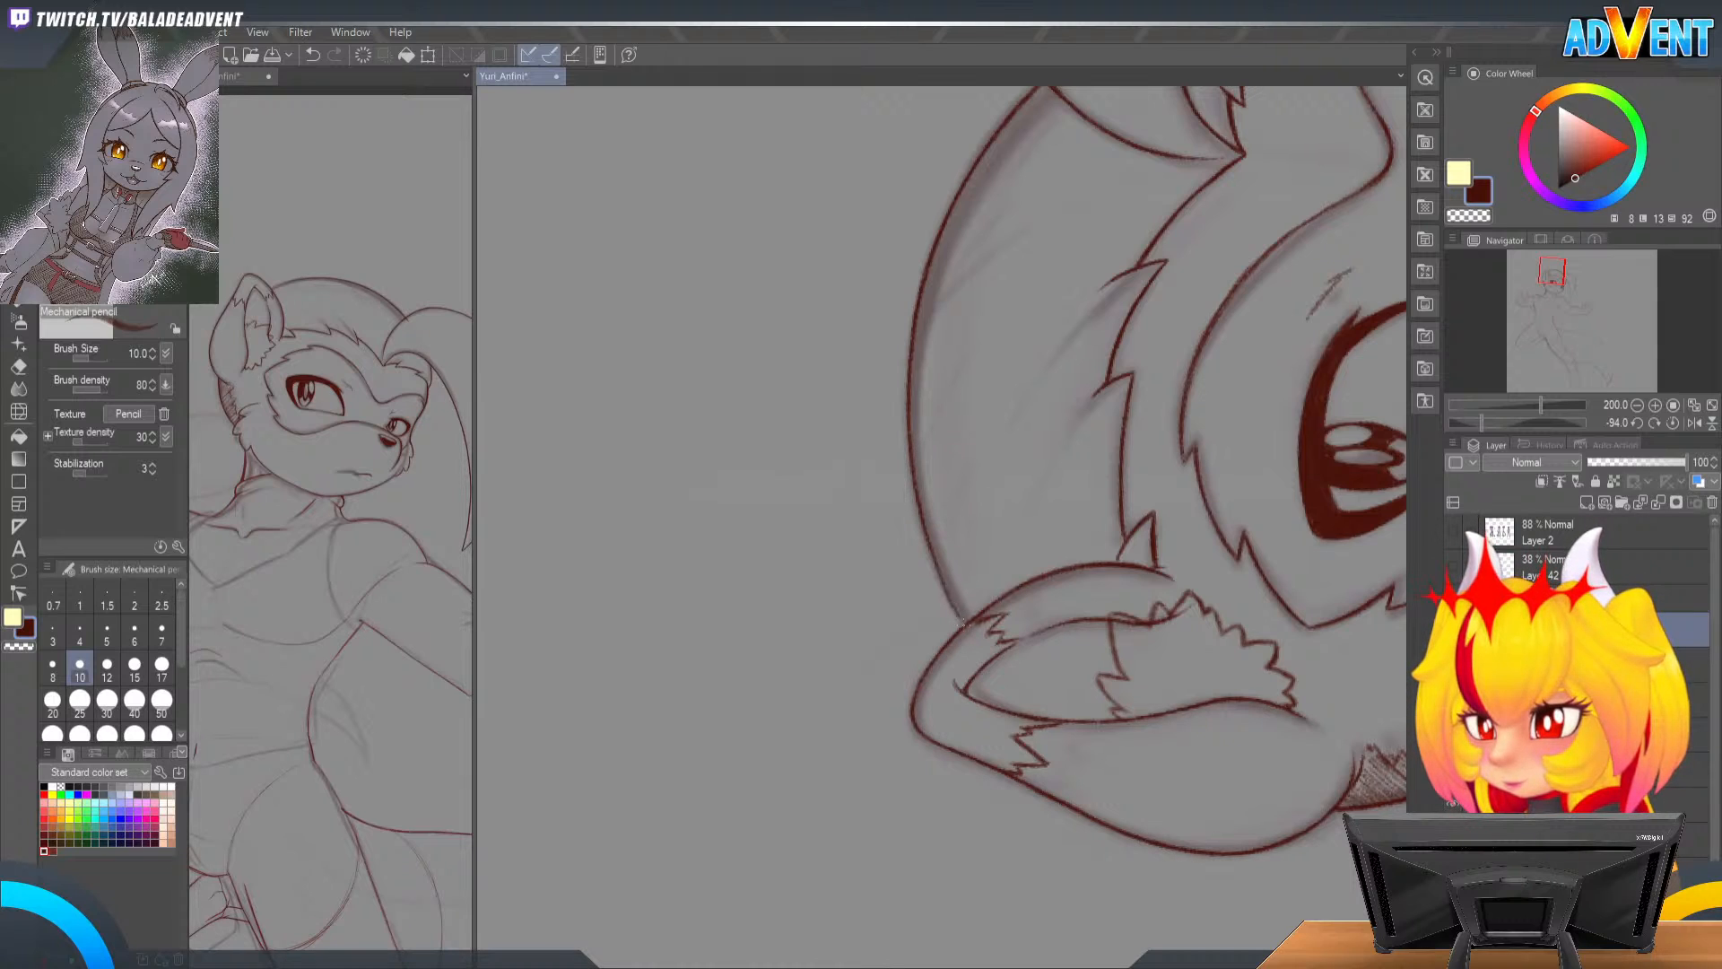
pyautogui.hotkey('ctrl', 'z')
pyautogui.moveTo(920, 504); pyautogui.dragTo(963, 618)
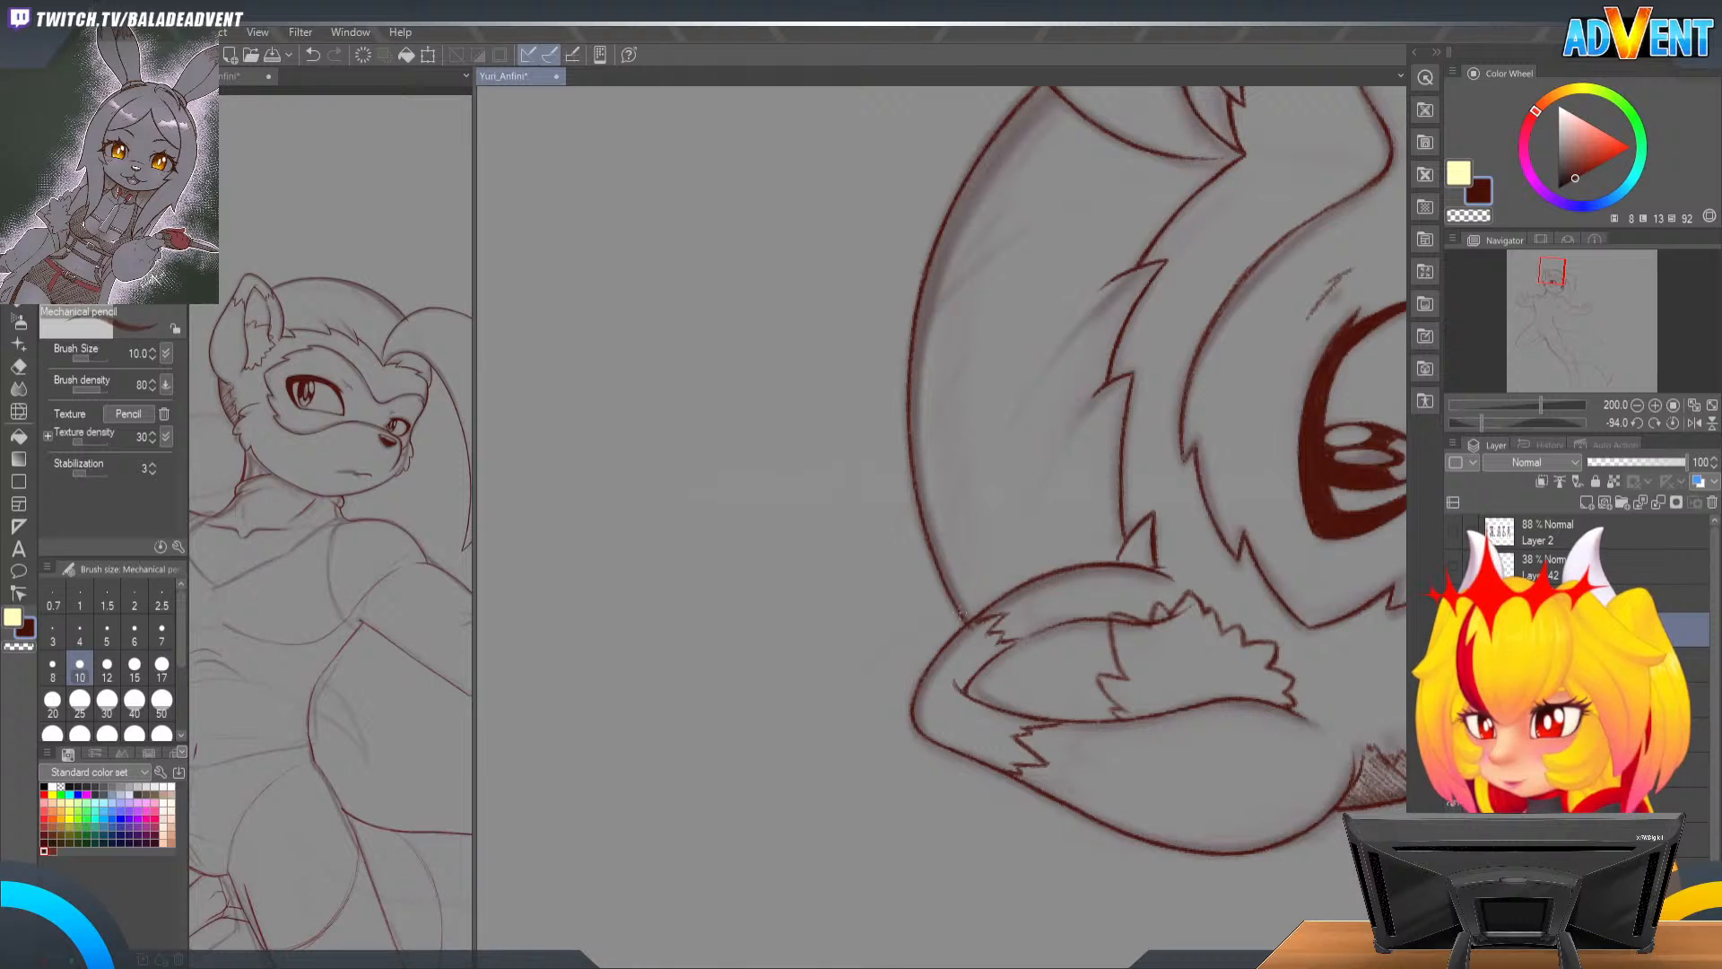
pyautogui.moveTo(921, 524); pyautogui.dragTo(936, 566)
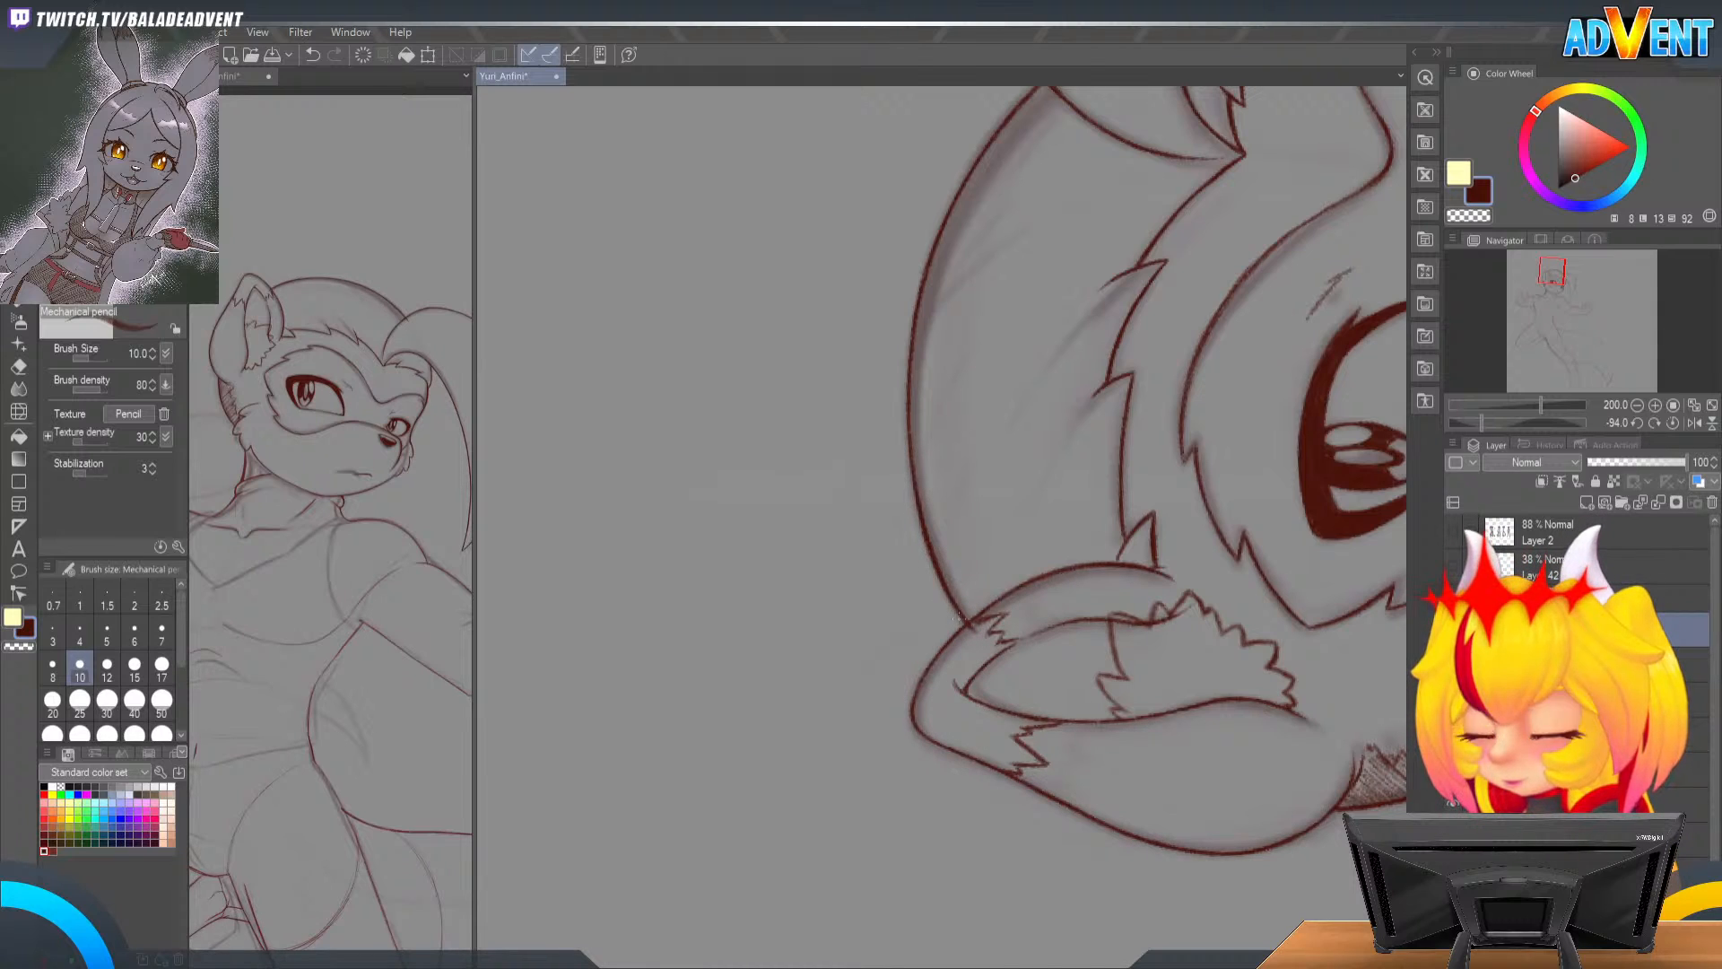
# Step: Turn the canvas upright and erase the crown outline's overshoots inside the near ear and the large hair lock
pyautogui.press('r')
pyautogui.moveTo(957, 403)
pyautogui.mouseDown()
pyautogui.moveTo(1095, 473)
pyautogui.moveTo(1133, 471)
pyautogui.mouseUp()
pyautogui.press('e')
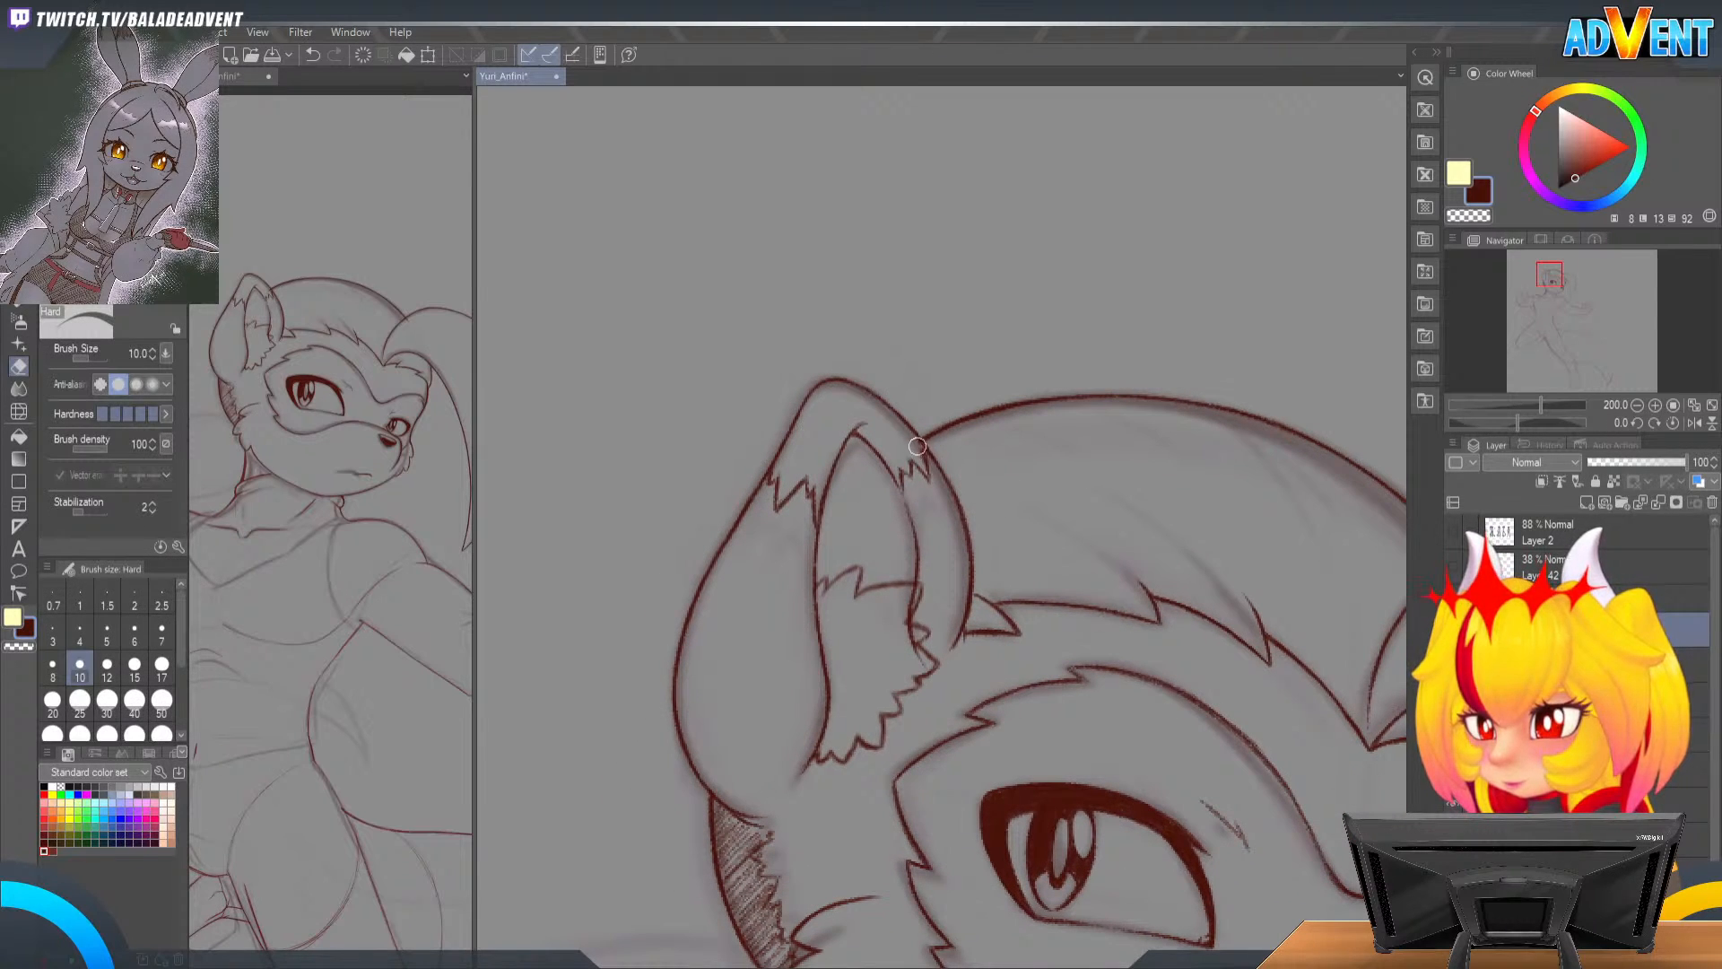
pyautogui.moveTo(1098, 575); pyautogui.dragTo(1033, 498)
pyautogui.moveTo(1292, 269); pyautogui.dragTo(1122, 206)
pyautogui.moveTo(1226, 262)
pyautogui.mouseDown()
pyautogui.moveTo(1142, 170)
pyautogui.moveTo(1176, 169)
pyautogui.mouseUp()
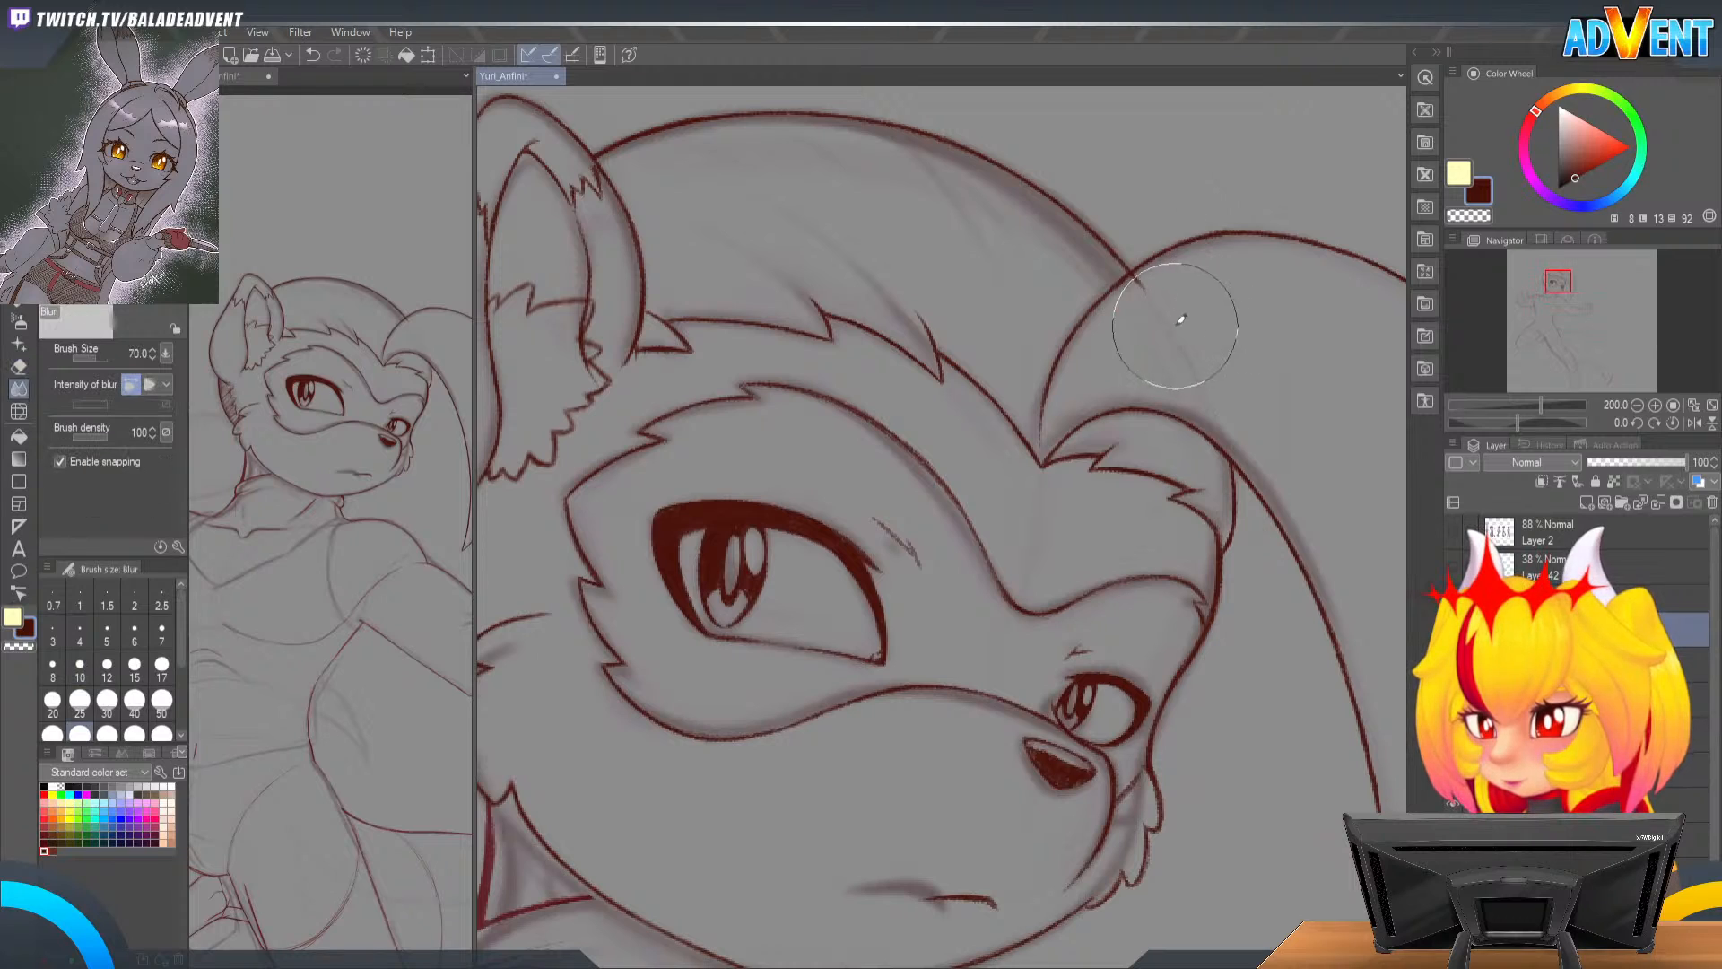
pyautogui.moveTo(1152, 298)
pyautogui.mouseDown()
pyautogui.moveTo(1134, 294)
pyautogui.moveTo(1146, 268)
pyautogui.mouseUp()
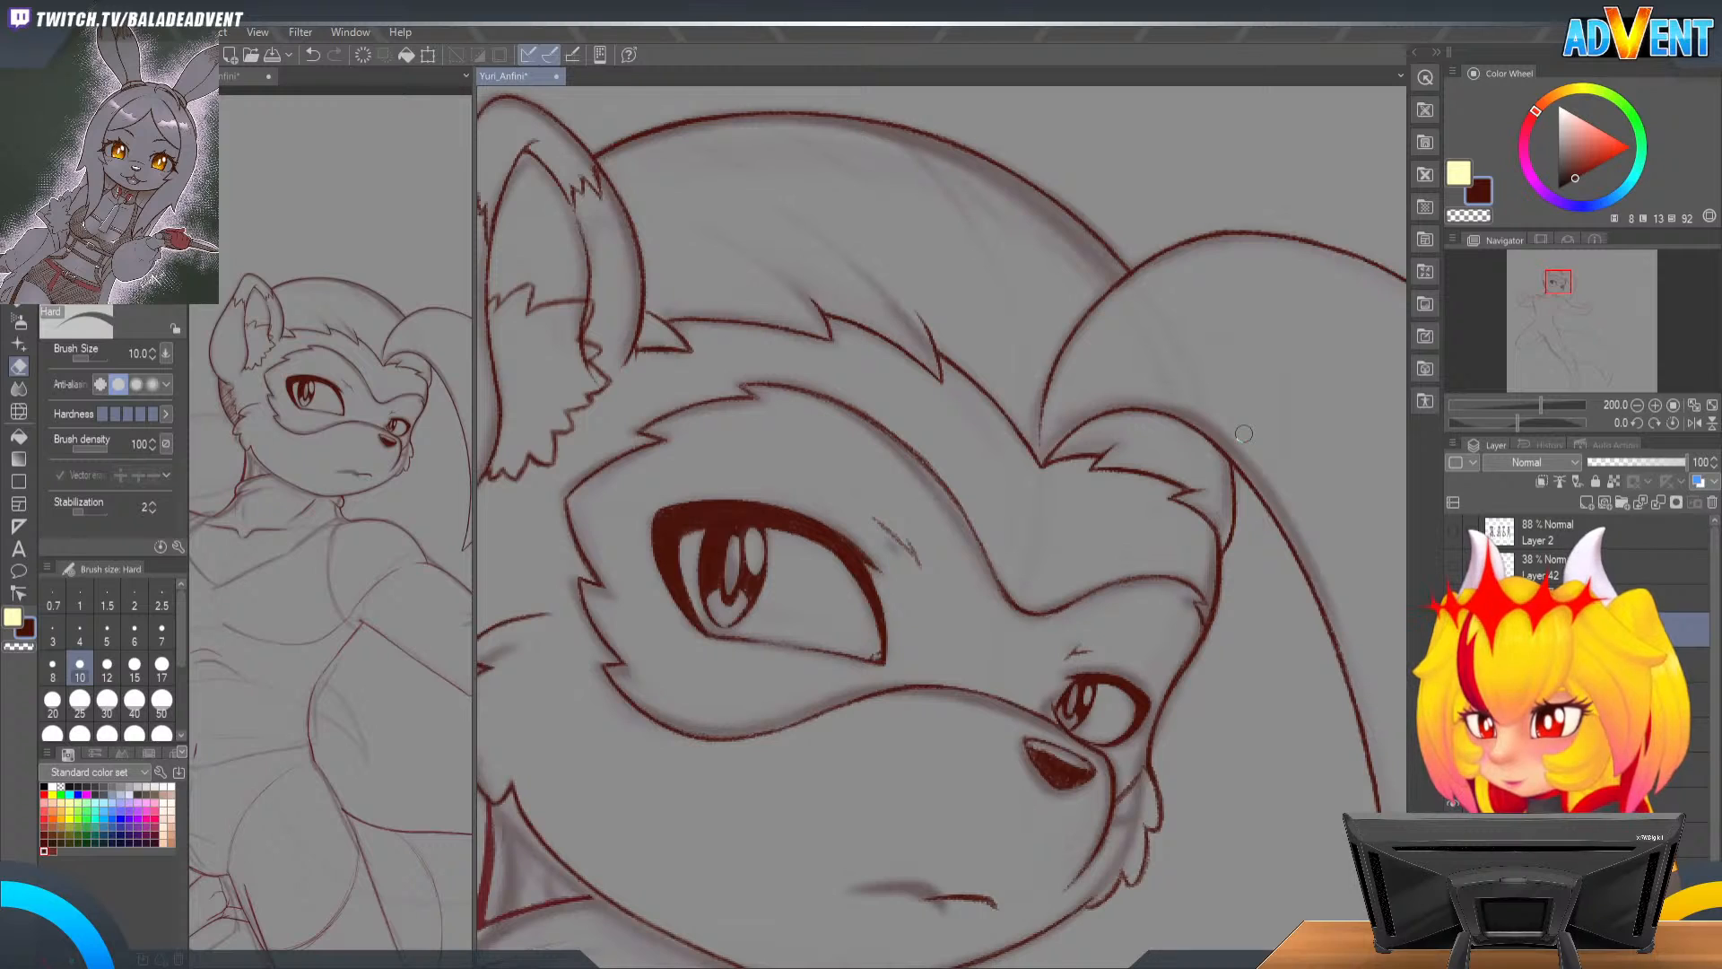
# Step: Mirror the canvas view and thicken the short contour beside the far brow with the size 12 G-pen
pyautogui.press('h')
pyautogui.press('p')
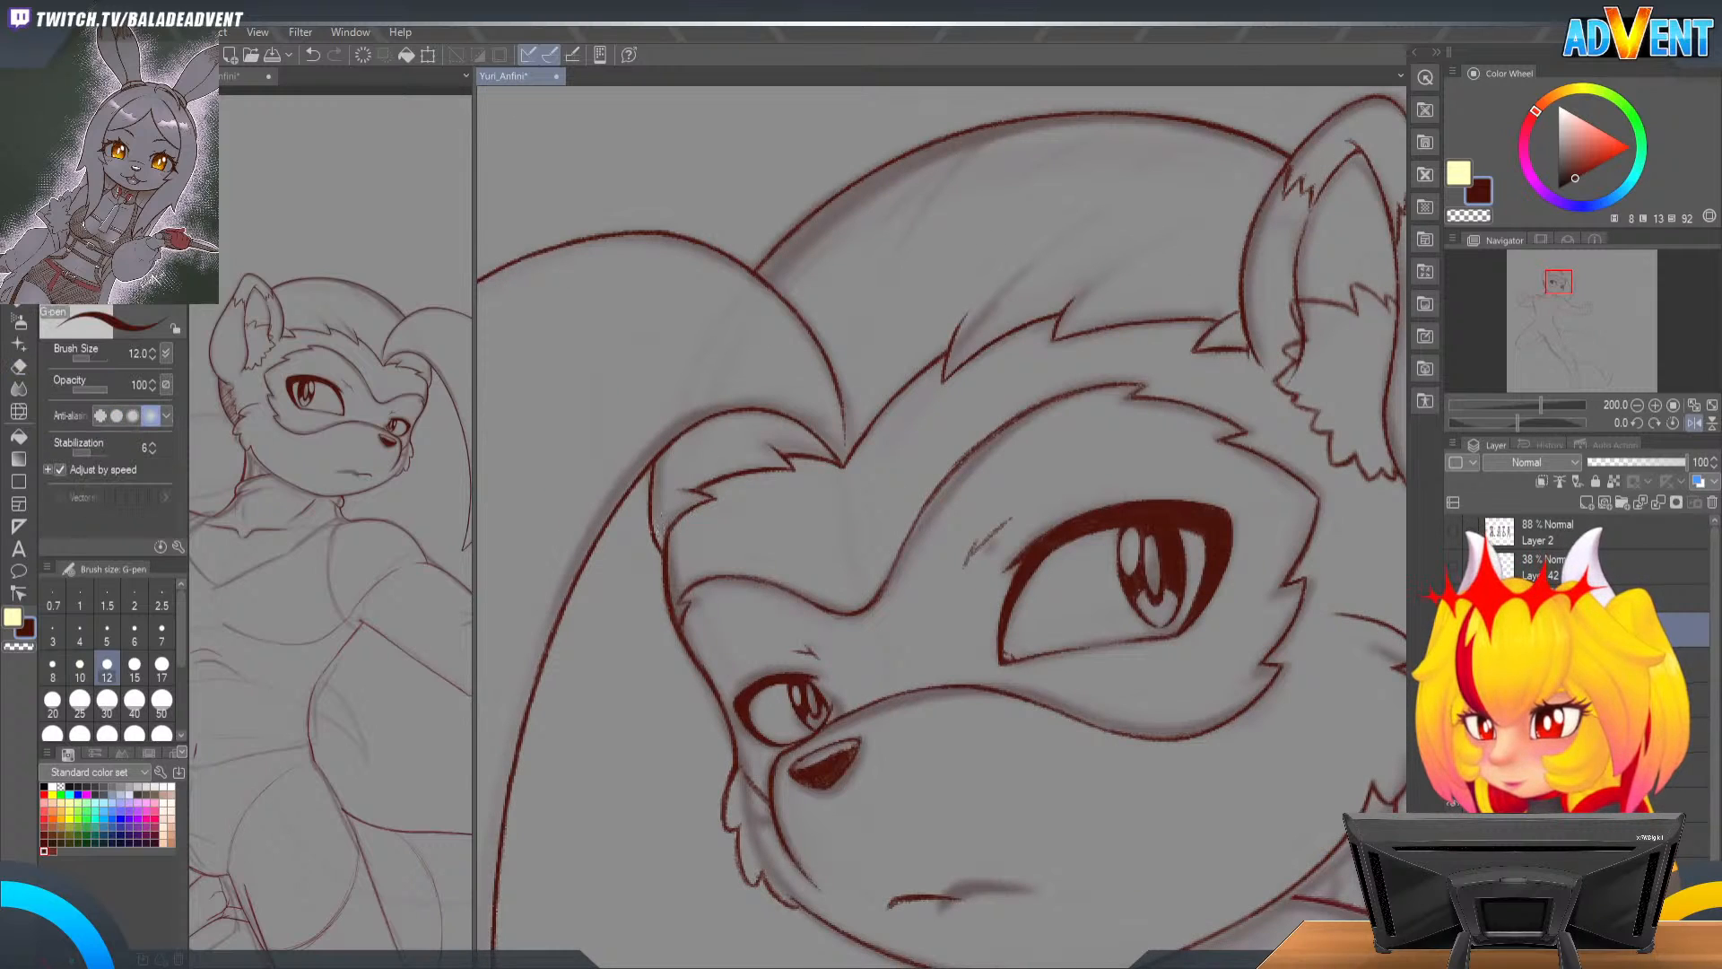
pyautogui.moveTo(666, 570)
pyautogui.mouseDown()
pyautogui.moveTo(650, 458)
pyautogui.moveTo(646, 516)
pyautogui.mouseUp()
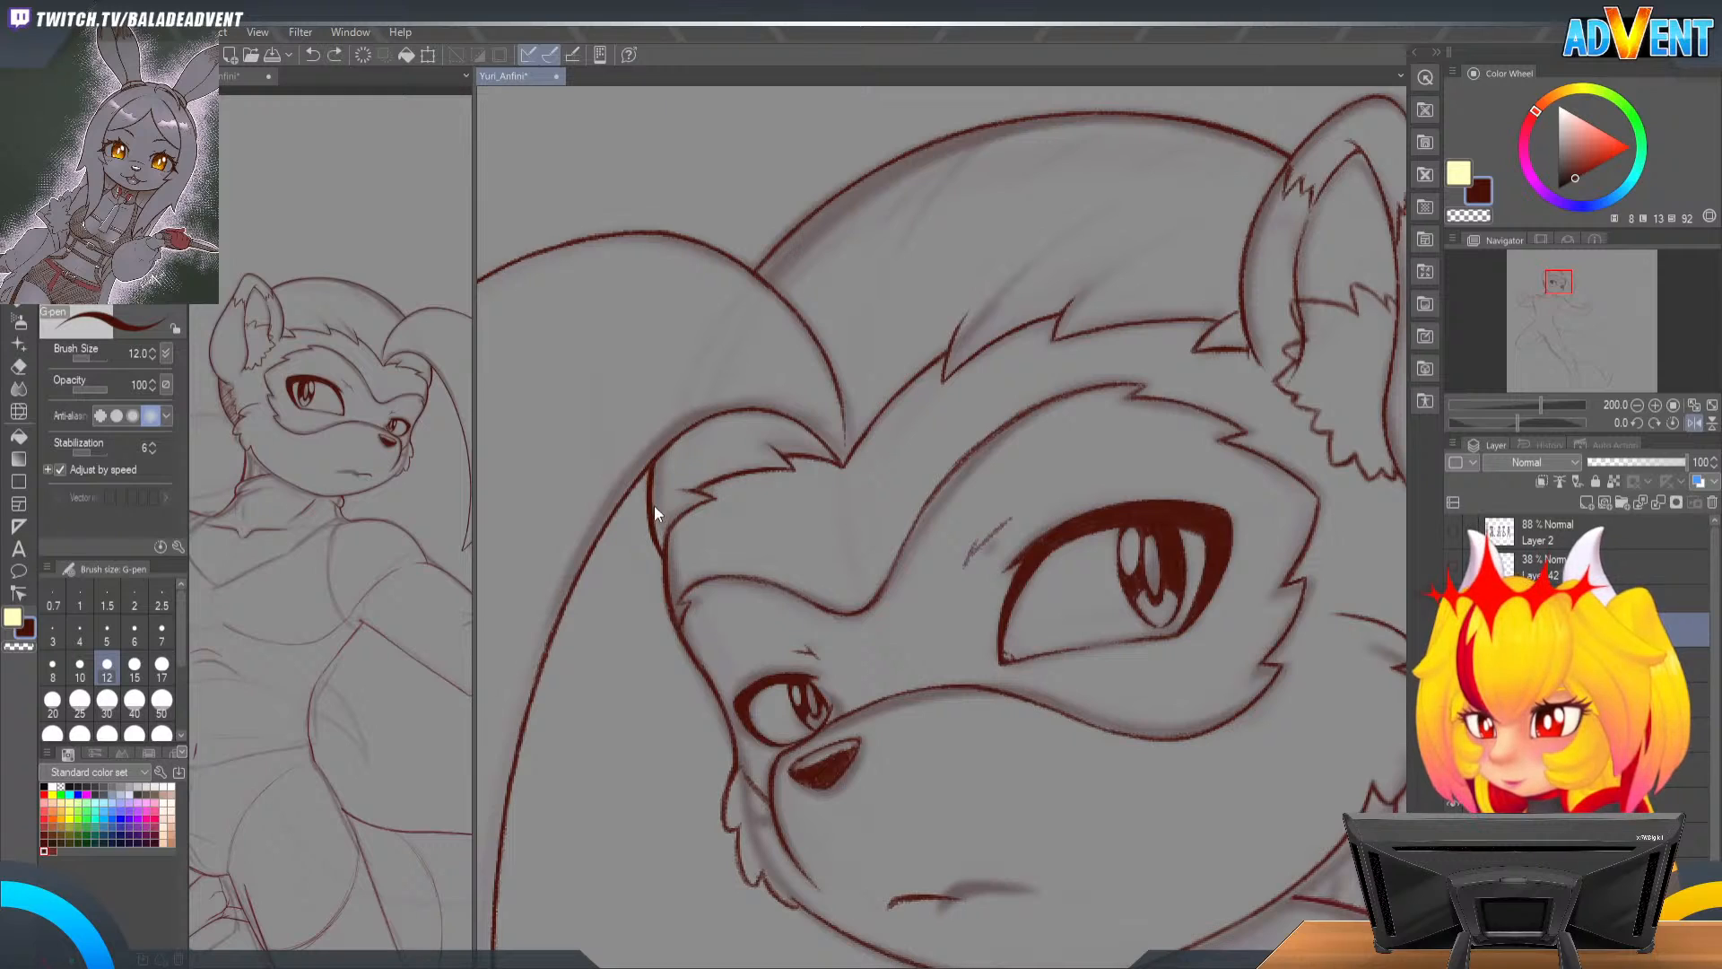
# Step: Undo the last thickening stroke beside the far brow and redraw that contour with the size 10 mechanical pencil
pyautogui.hotkey('ctrl', 'z')
pyautogui.press('p')
pyautogui.moveTo(654, 527); pyautogui.dragTo(650, 473)
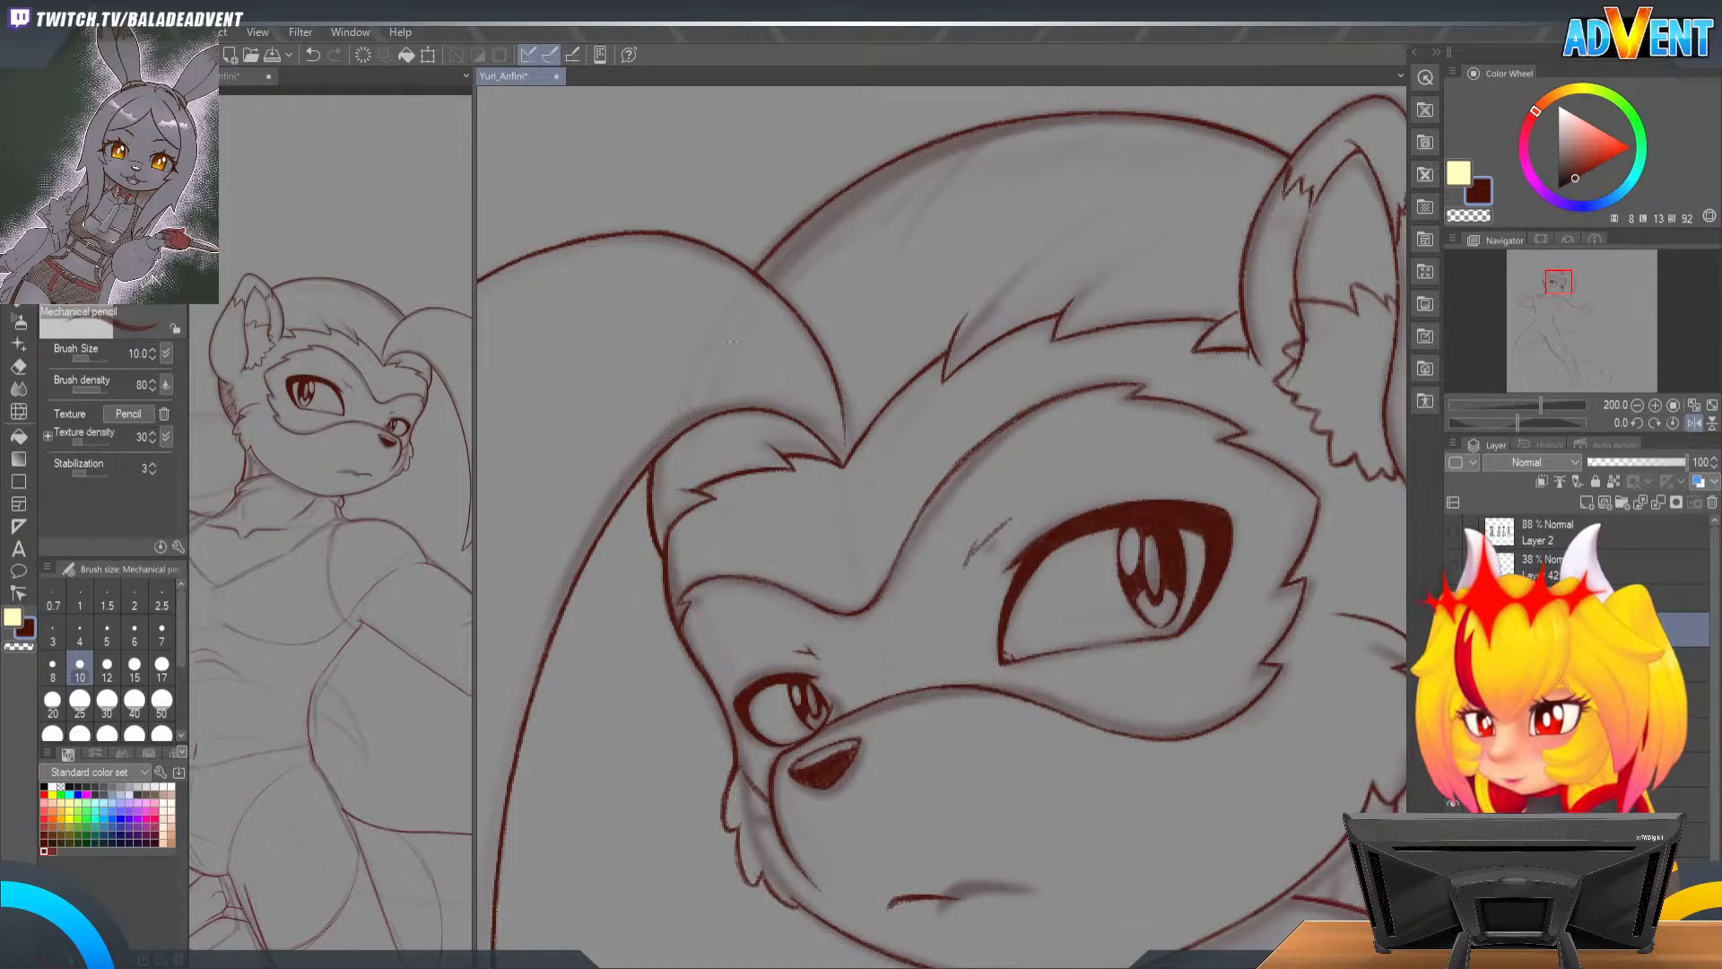
# Step: Check the whole inked head at a smaller view and save the drawing
pyautogui.hotkey('ctrl', 'space')
pyautogui.keyDown('alt'); pyautogui.click(1081, 526); pyautogui.keyUp('alt')
pyautogui.keyDown('alt'); pyautogui.click(1114, 504); pyautogui.keyUp('alt')
pyautogui.keyDown('alt'); pyautogui.click(1128, 492); pyautogui.keyUp('alt')
pyautogui.click(1229, 456)
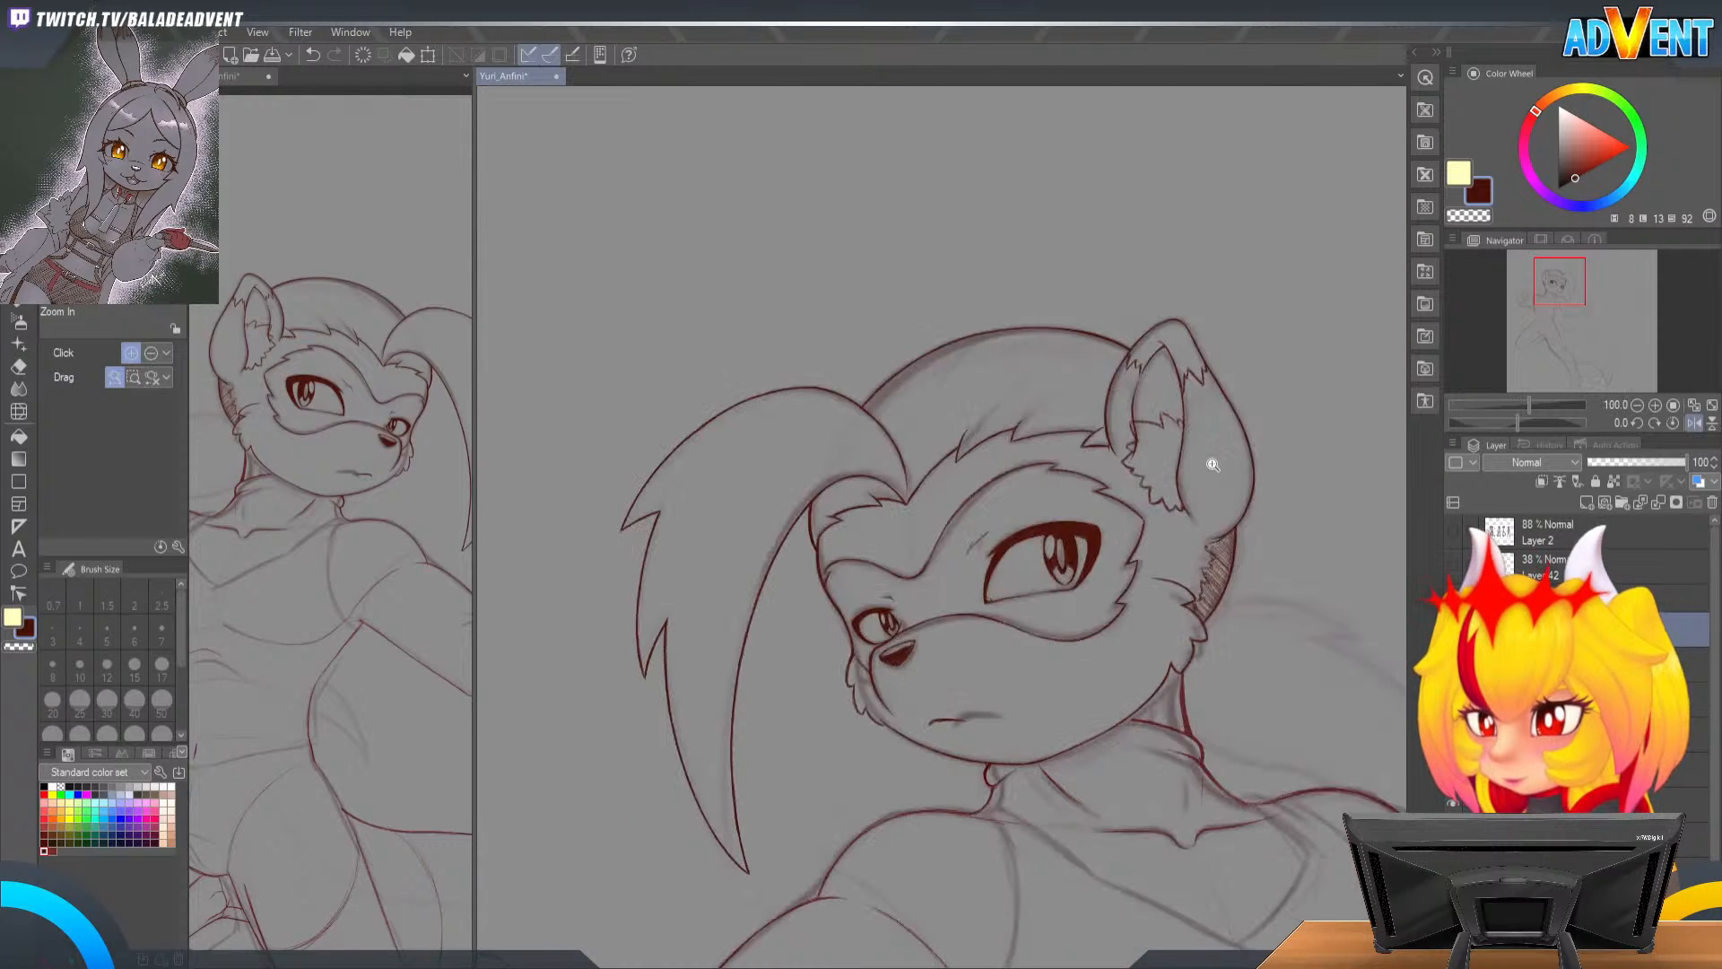
pyautogui.click(1166, 480)
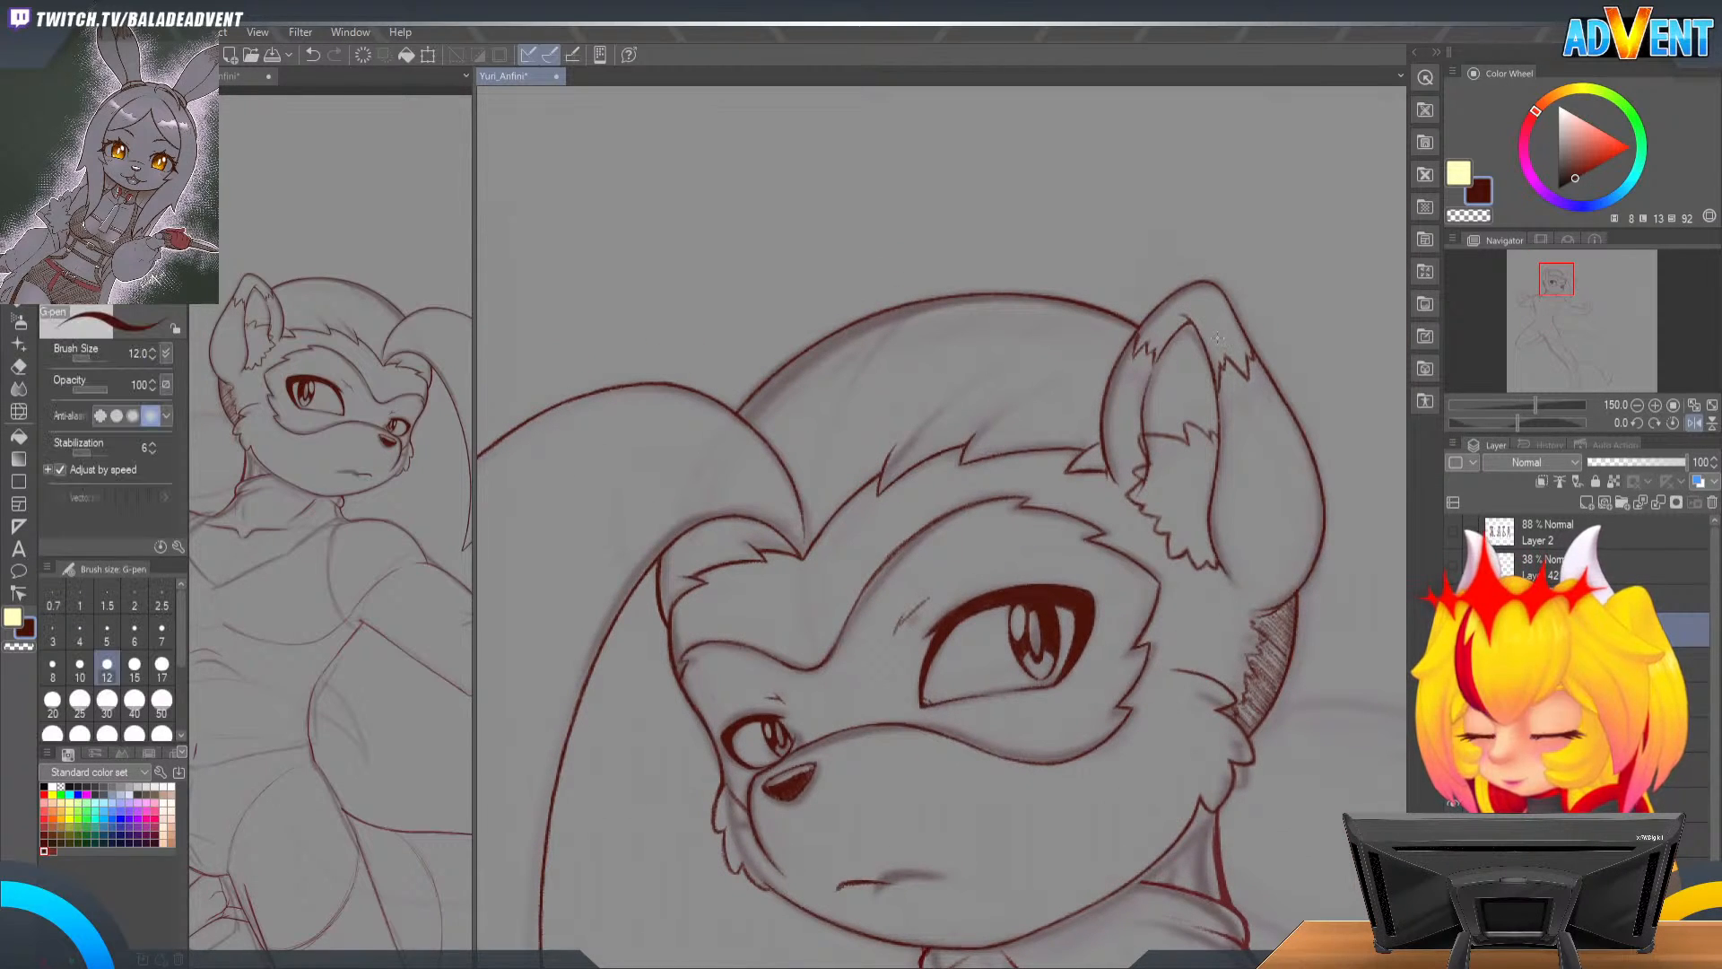
pyautogui.hotkey('ctrl', 's')
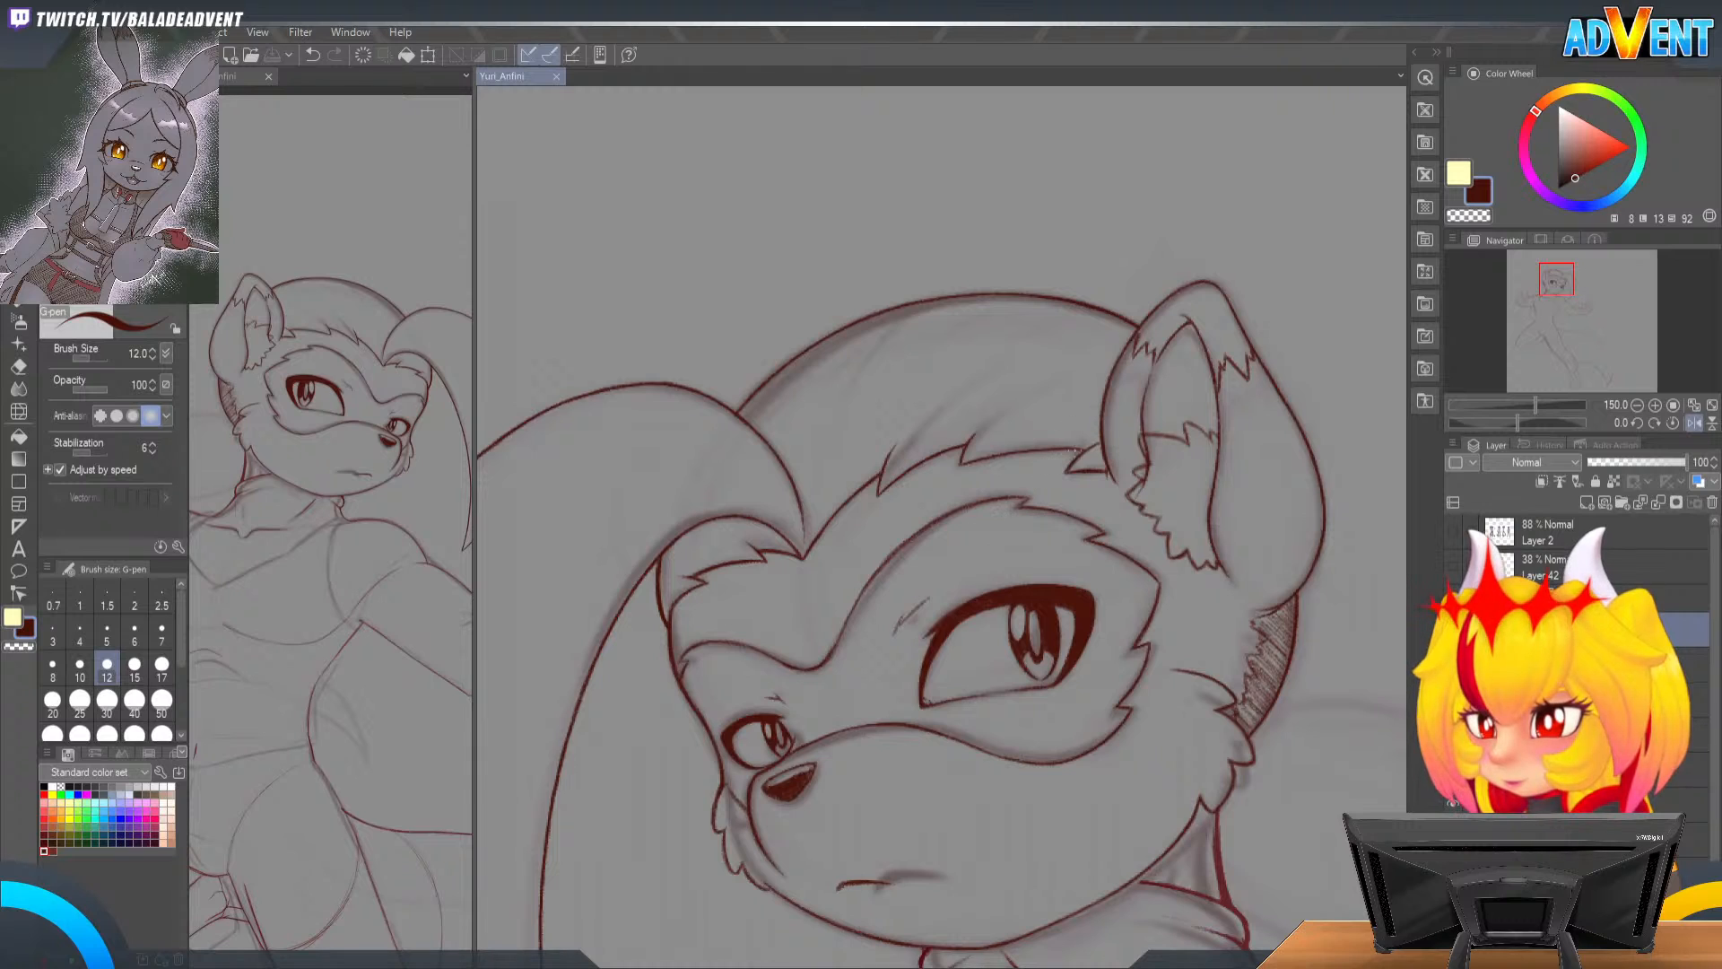
# Step: Hatch the shaded hair between the large lock and the far brow with diagonal size 10 mechanical pencil strokes
pyautogui.press('p')
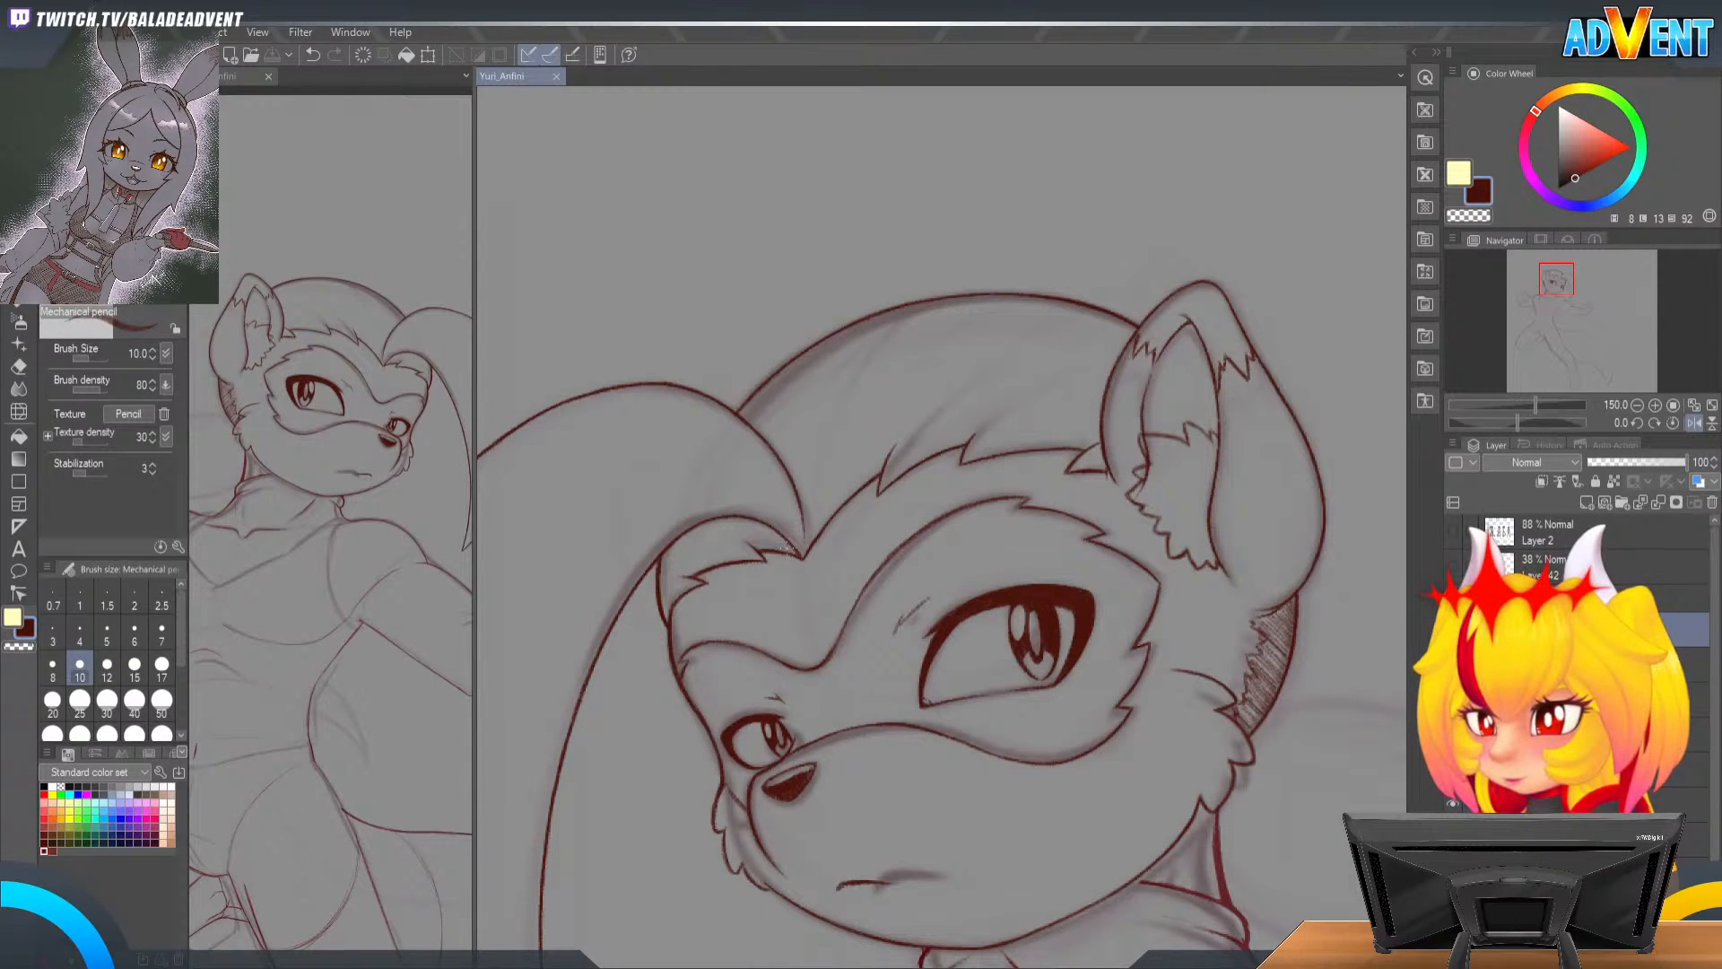
pyautogui.moveTo(786, 542); pyautogui.dragTo(804, 552)
pyautogui.hotkey('ctrl', 'z')
pyautogui.moveTo(818, 493); pyautogui.dragTo(916, 359)
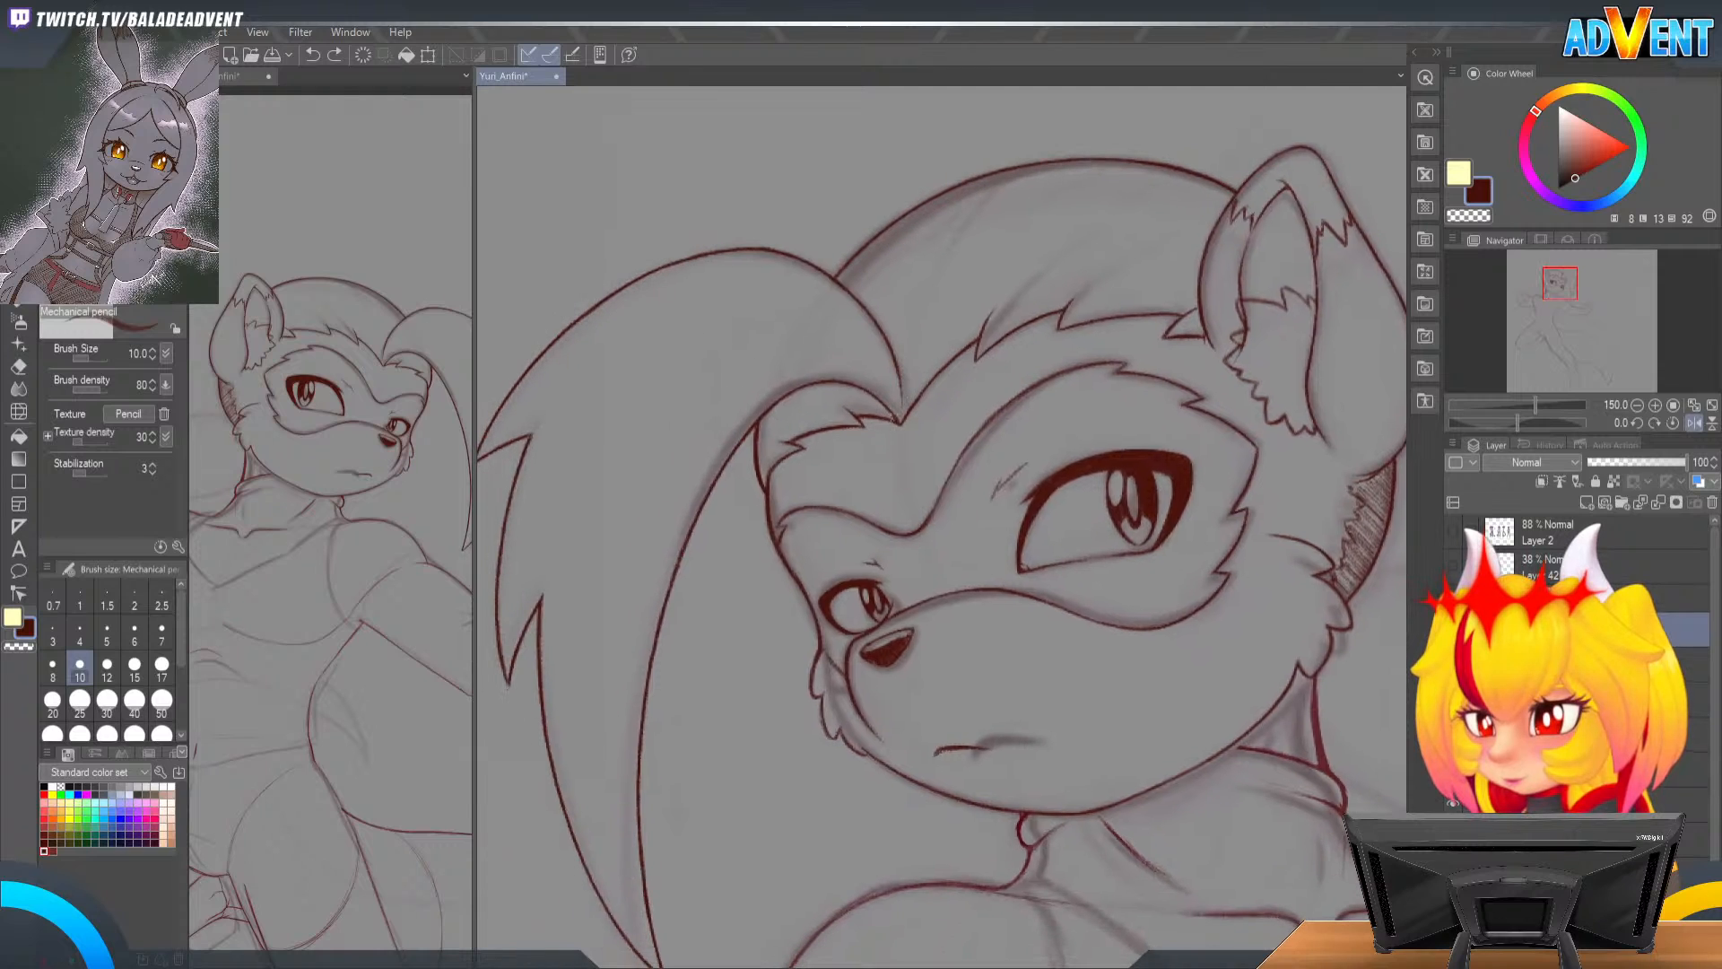
pyautogui.moveTo(894, 418); pyautogui.dragTo(901, 423)
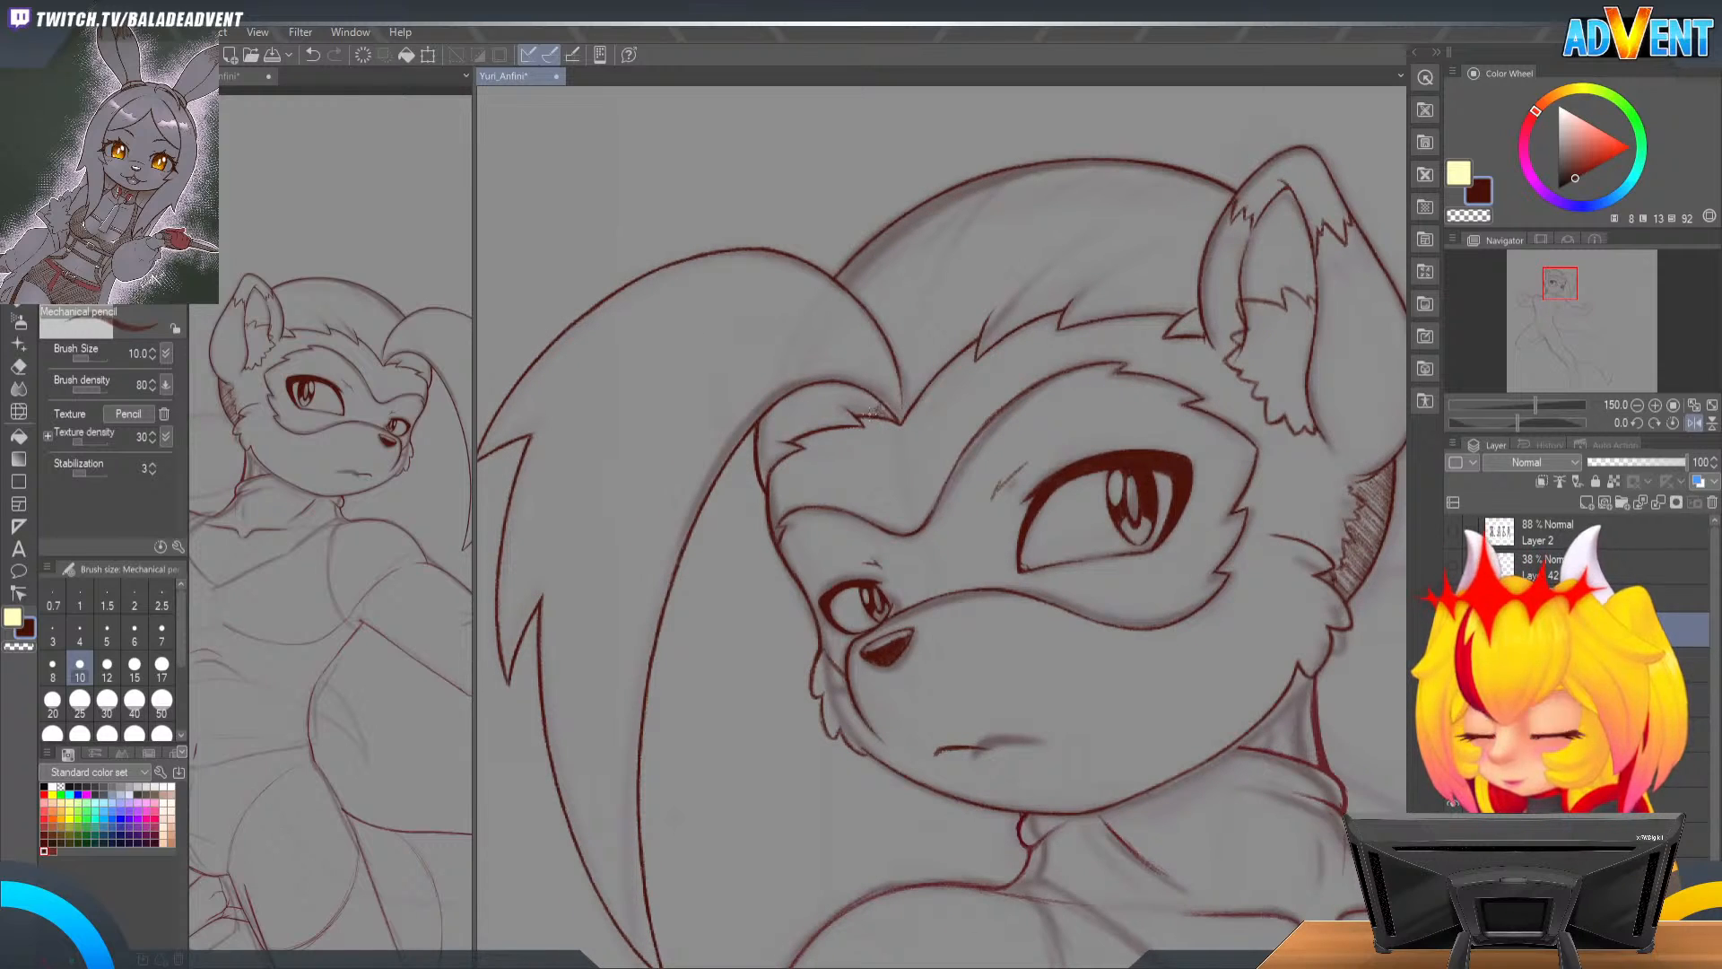
pyautogui.moveTo(874, 415)
pyautogui.mouseDown()
pyautogui.moveTo(862, 395)
pyautogui.moveTo(812, 389)
pyautogui.moveTo(802, 407)
pyautogui.moveTo(790, 391)
pyautogui.mouseUp()
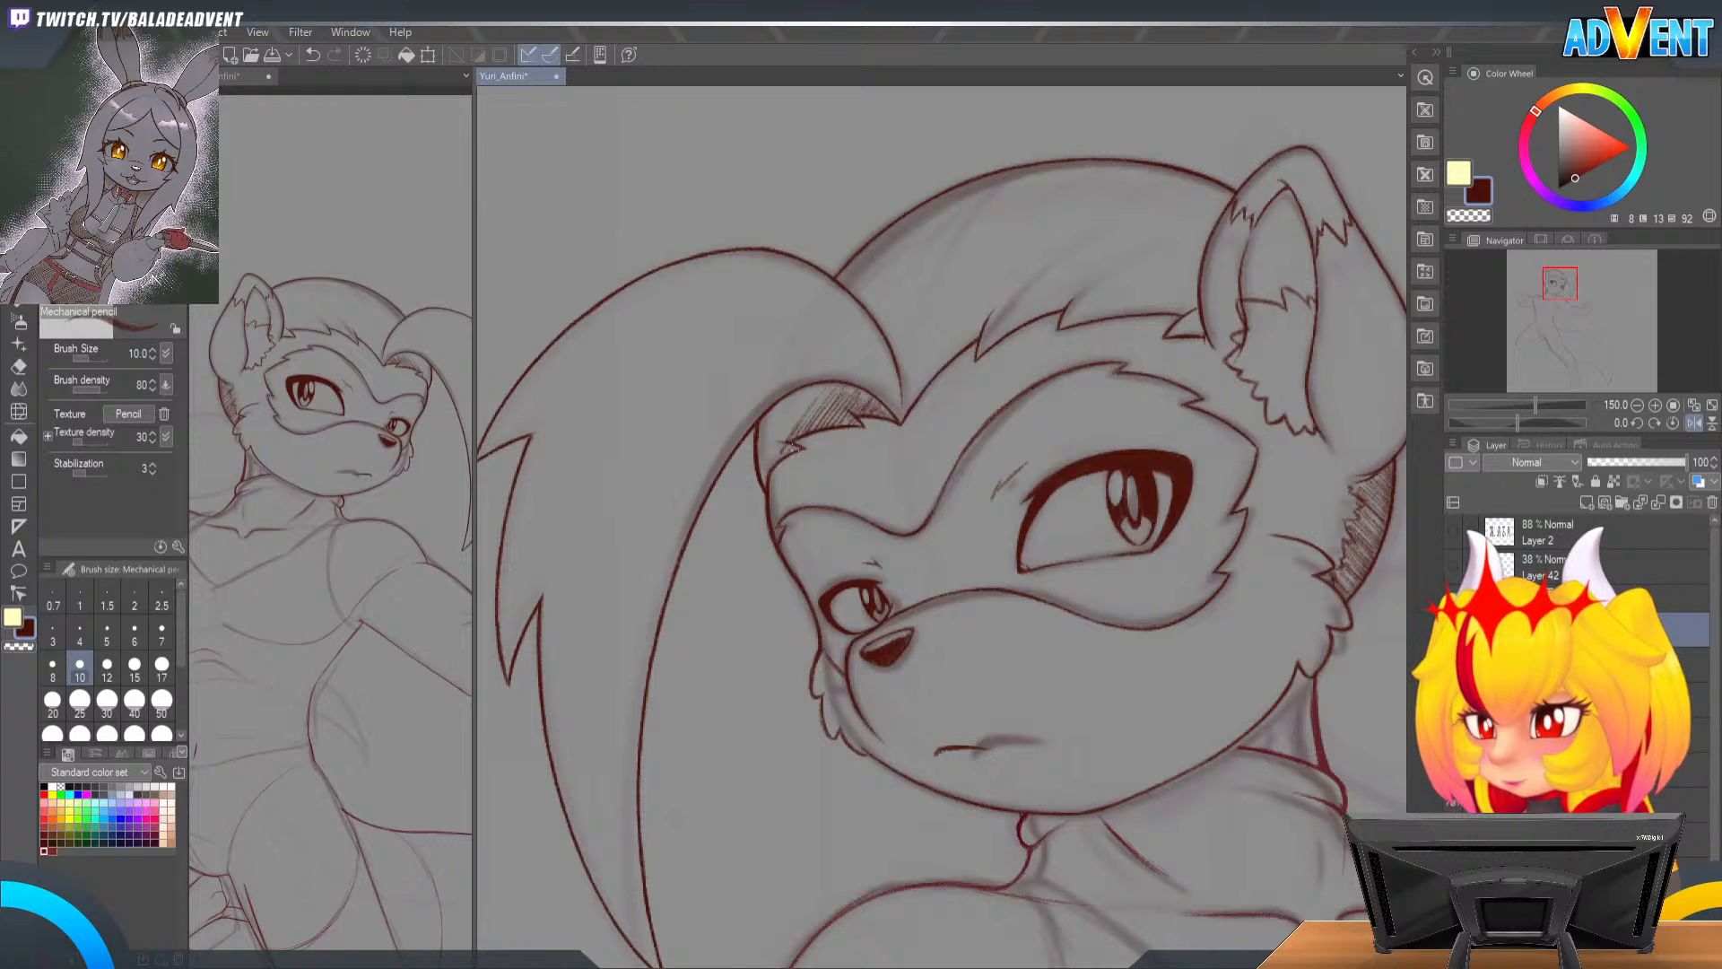
pyautogui.moveTo(791, 463); pyautogui.dragTo(781, 395)
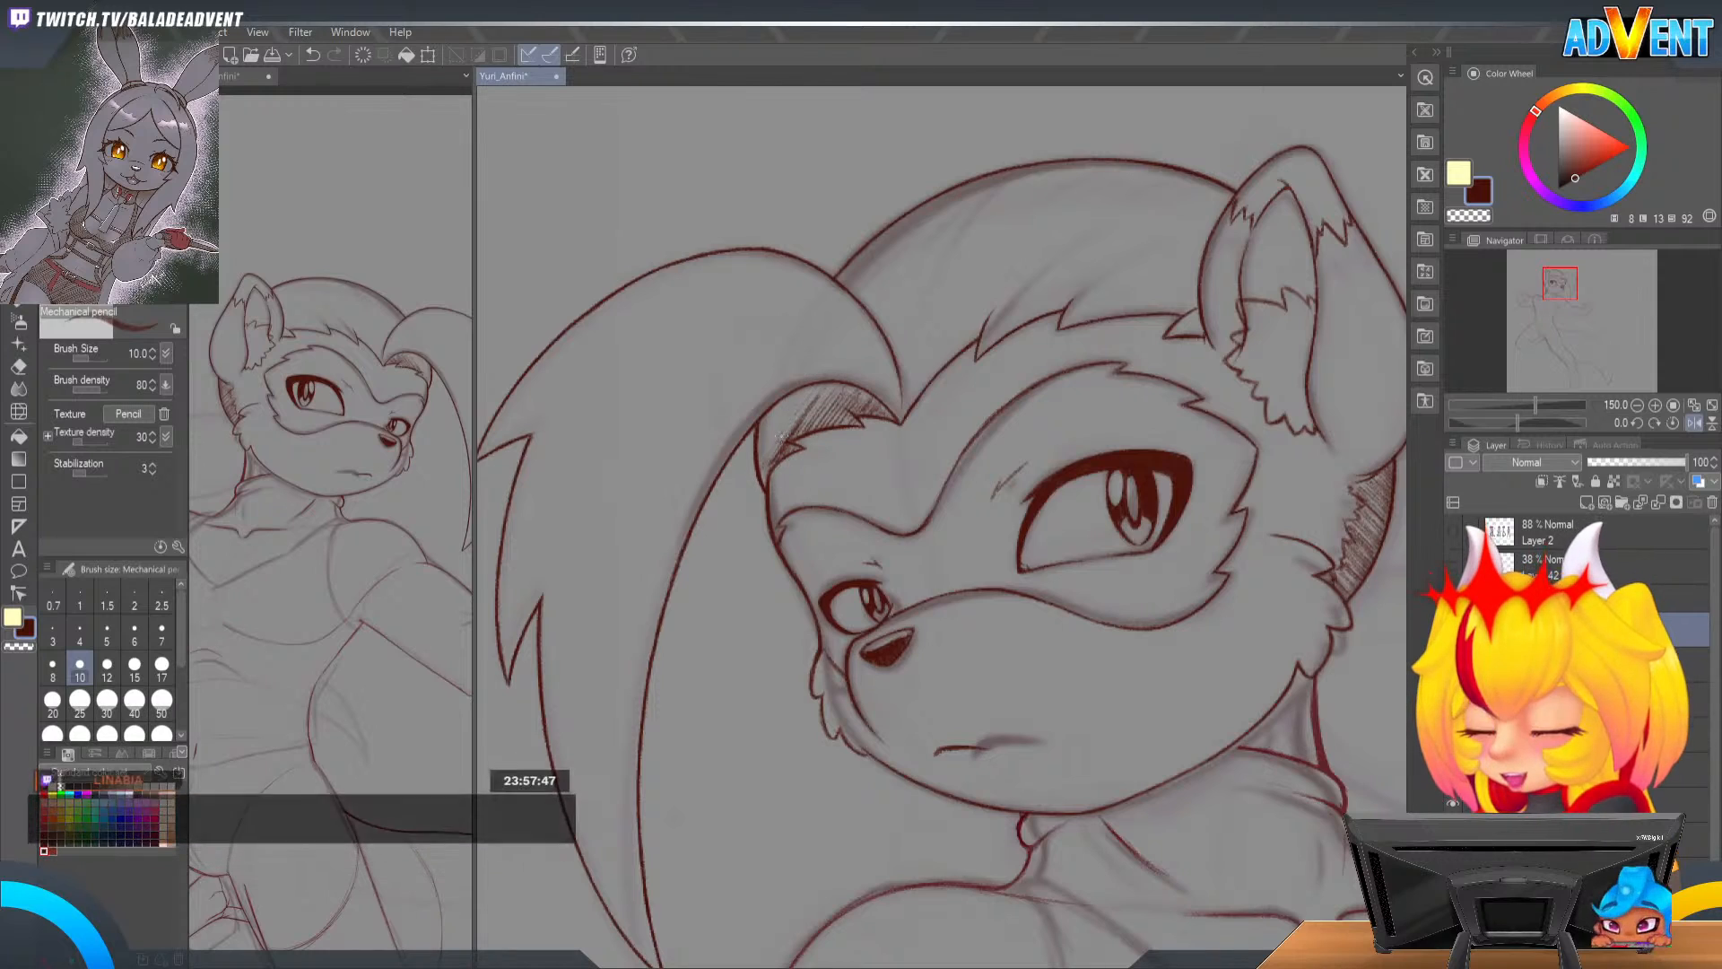
pyautogui.moveTo(763, 461); pyautogui.dragTo(781, 408)
pyautogui.moveTo(758, 450); pyautogui.dragTo(791, 399)
pyautogui.moveTo(769, 465)
pyautogui.mouseDown()
pyautogui.moveTo(802, 393)
pyautogui.moveTo(834, 384)
pyautogui.mouseUp()
pyautogui.moveTo(820, 425); pyautogui.dragTo(860, 376)
pyautogui.moveTo(840, 424); pyautogui.dragTo(865, 391)
pyautogui.moveTo(862, 411); pyautogui.dragTo(881, 394)
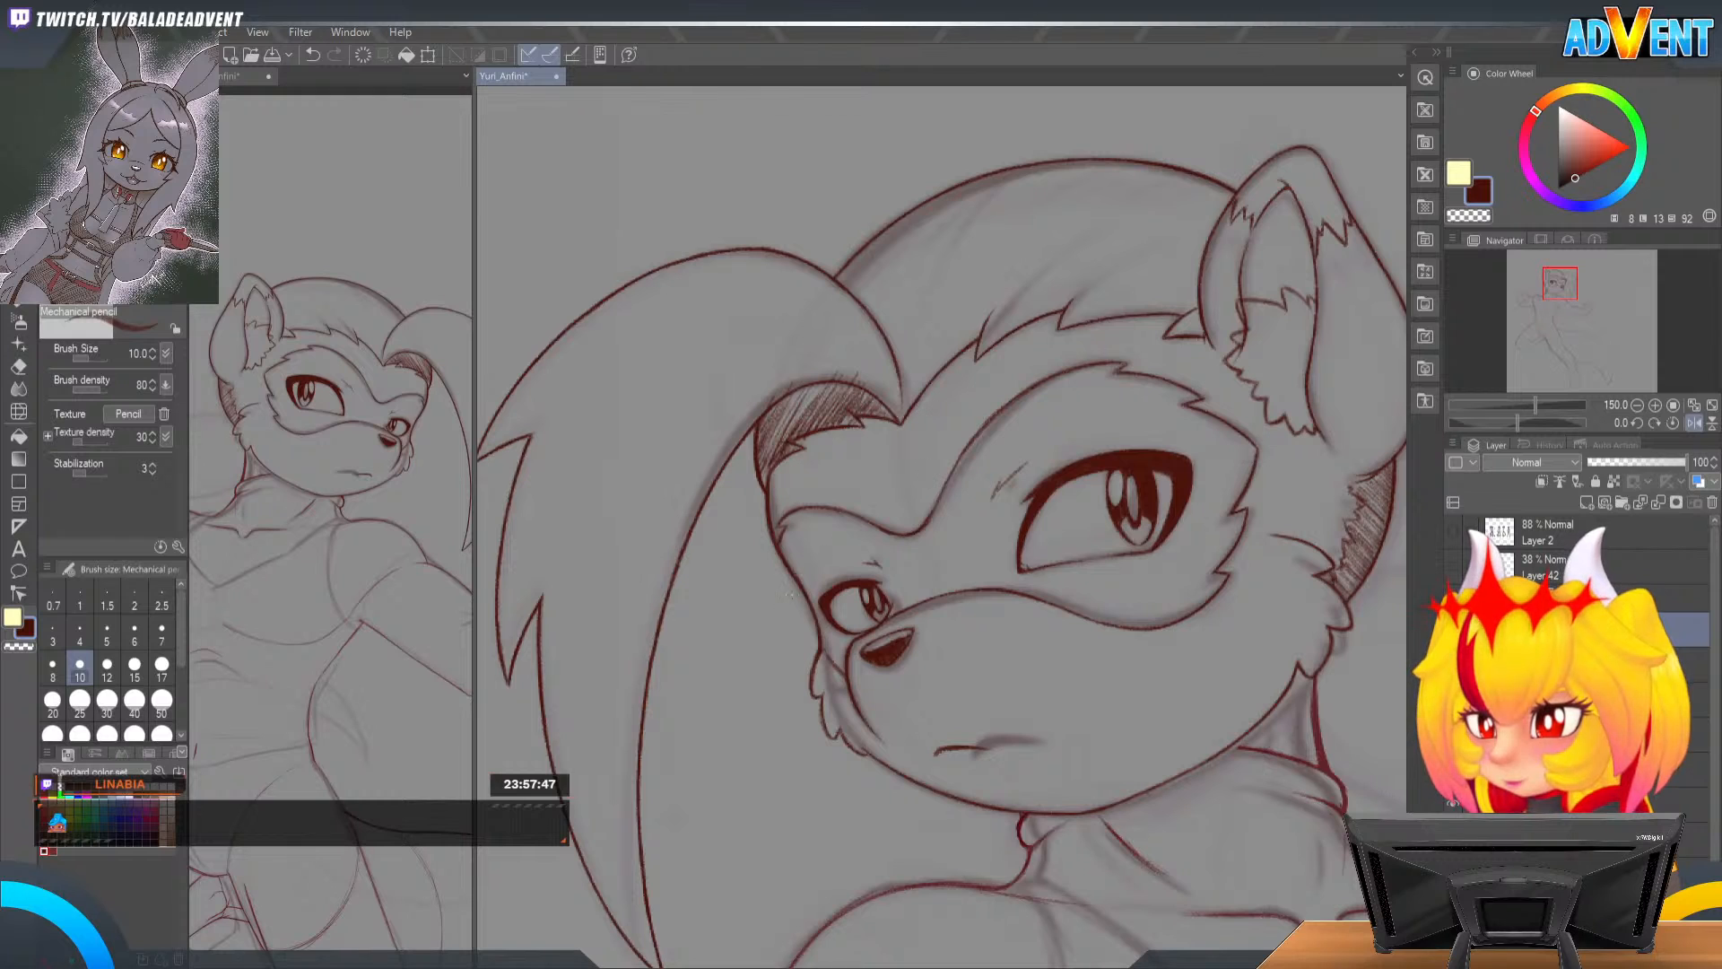
# Step: Tidy the edges of the hatching above the far brow with the hard eraser, rotating the canvas as needed
pyautogui.press('r')
pyautogui.moveTo(1083, 676); pyautogui.dragTo(1036, 353)
pyautogui.press('e')
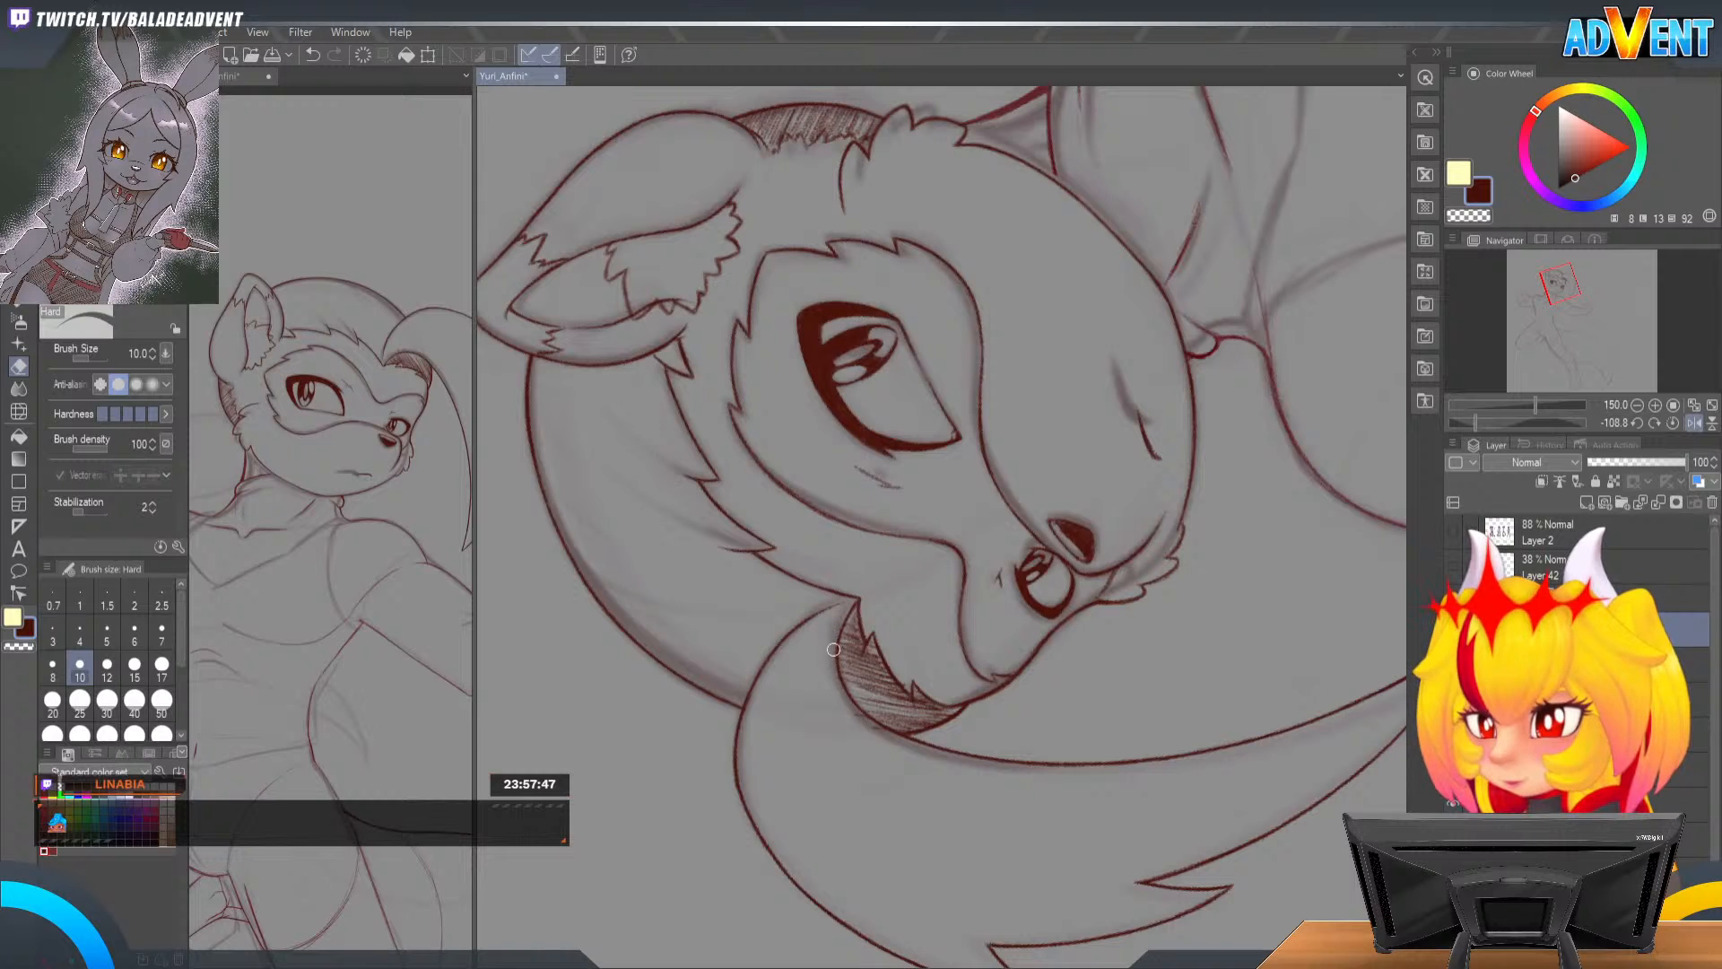
pyautogui.press('r')
pyautogui.moveTo(986, 434); pyautogui.dragTo(1006, 647)
pyautogui.doubleClick(1006, 645)
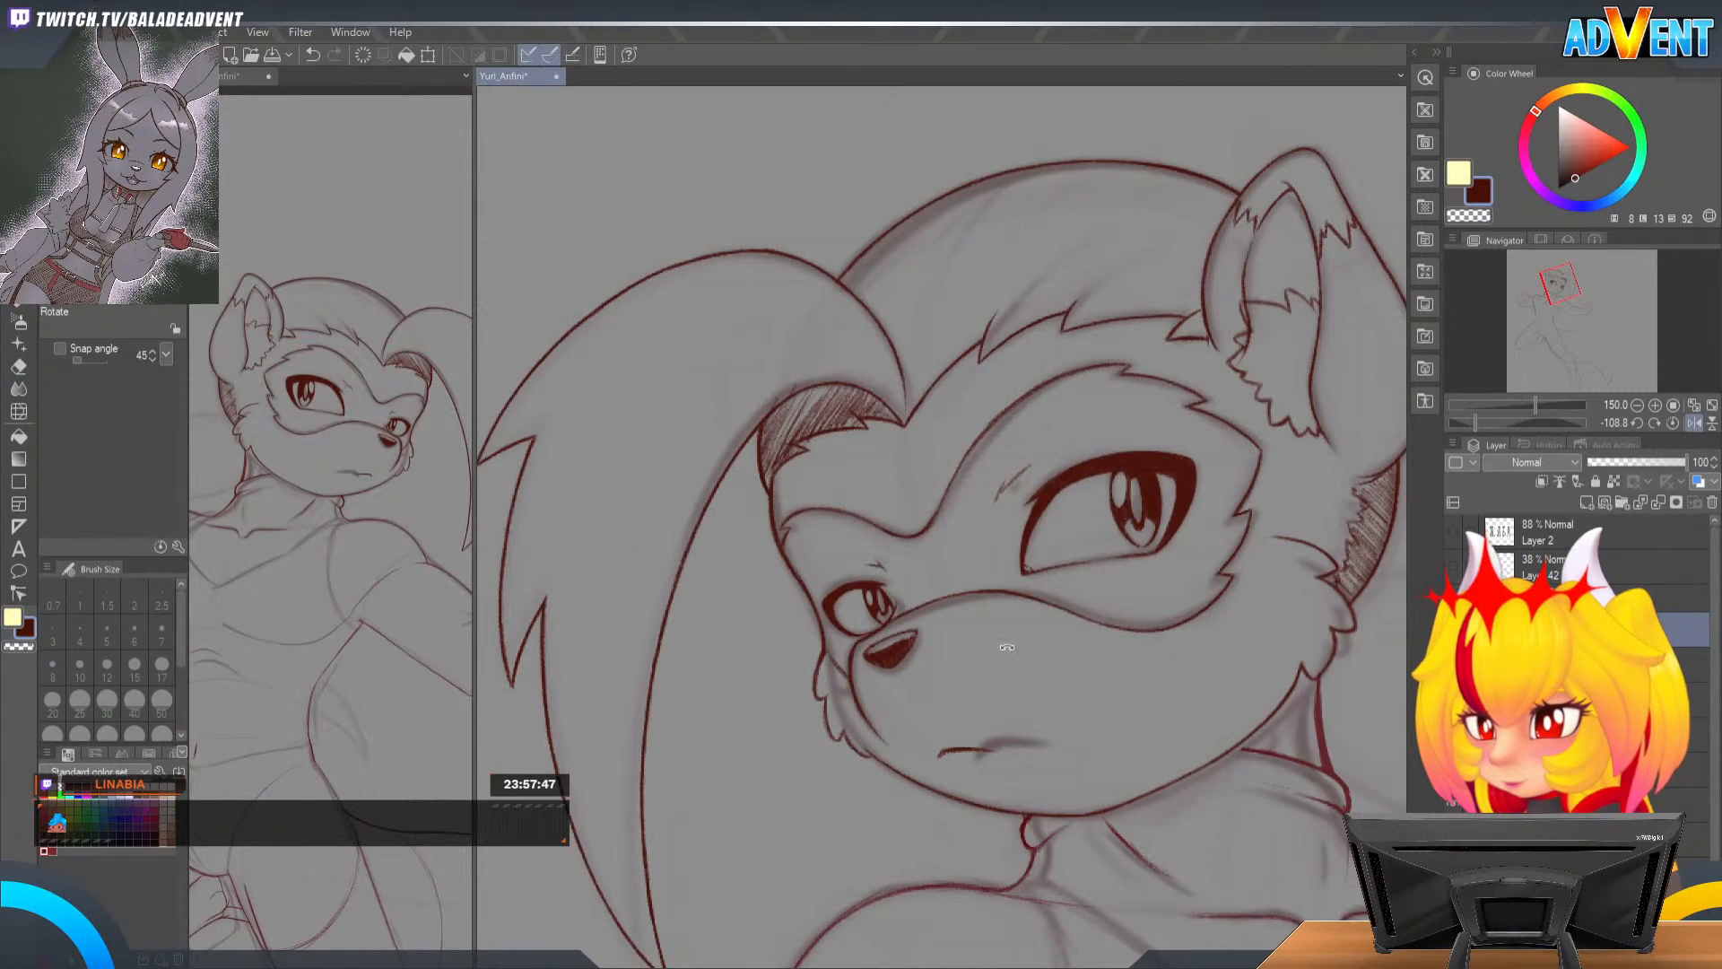
pyautogui.press('e')
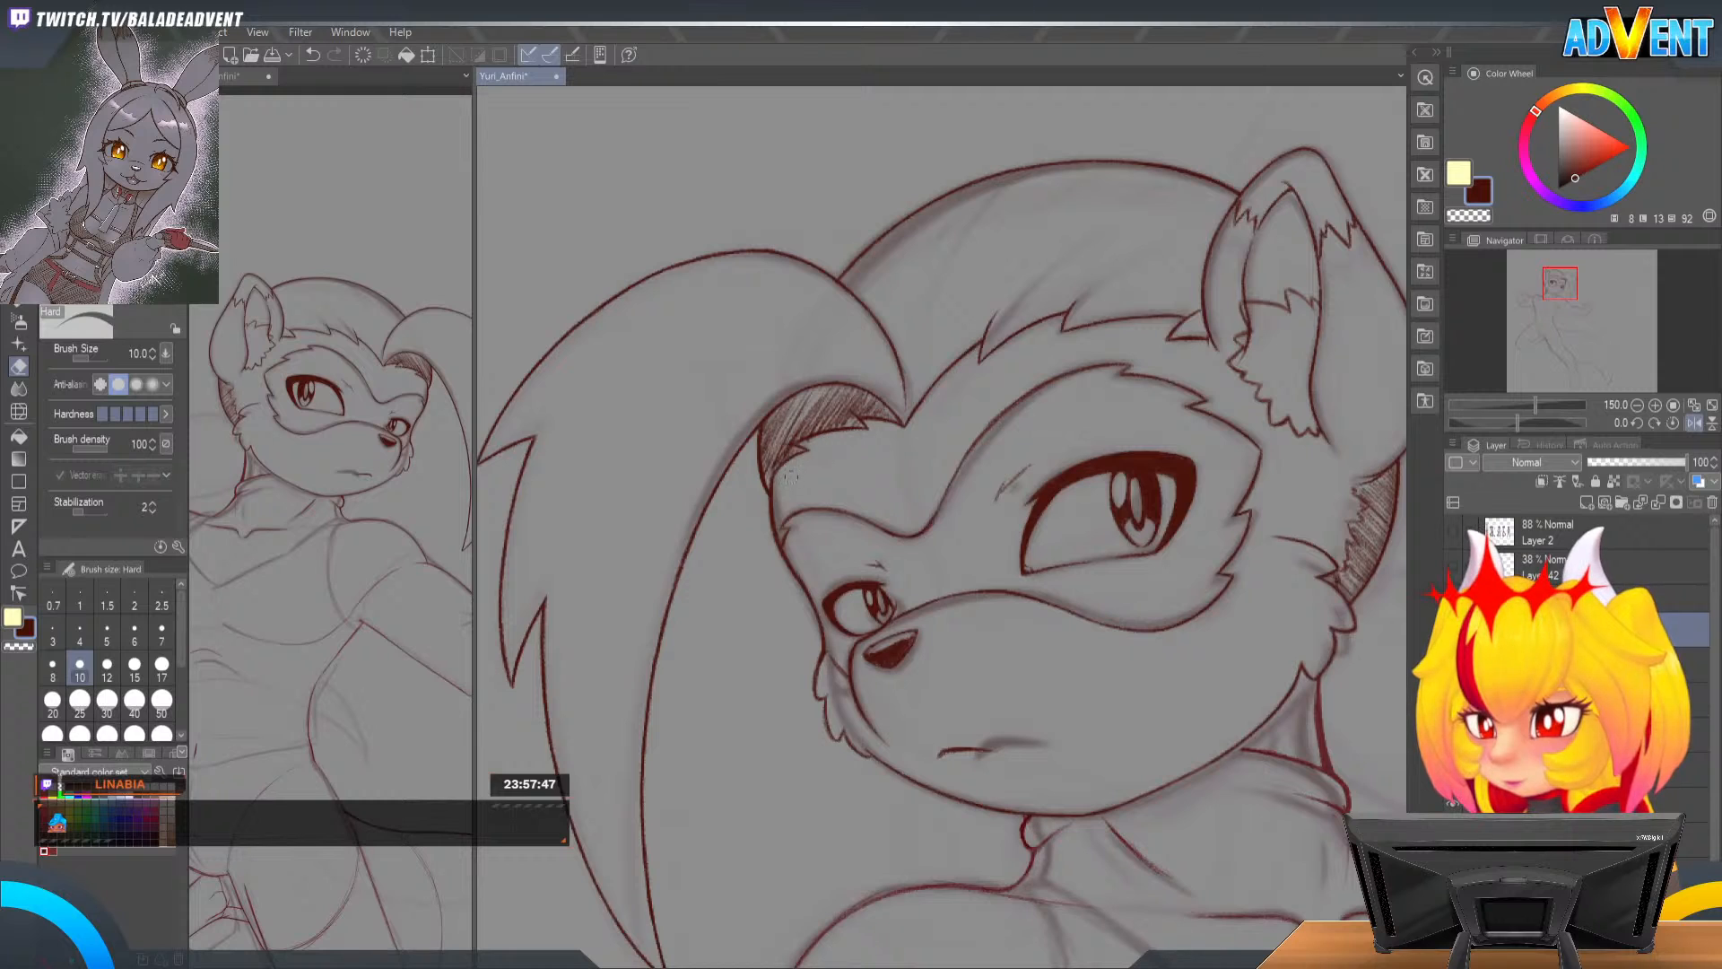
pyautogui.press('p')
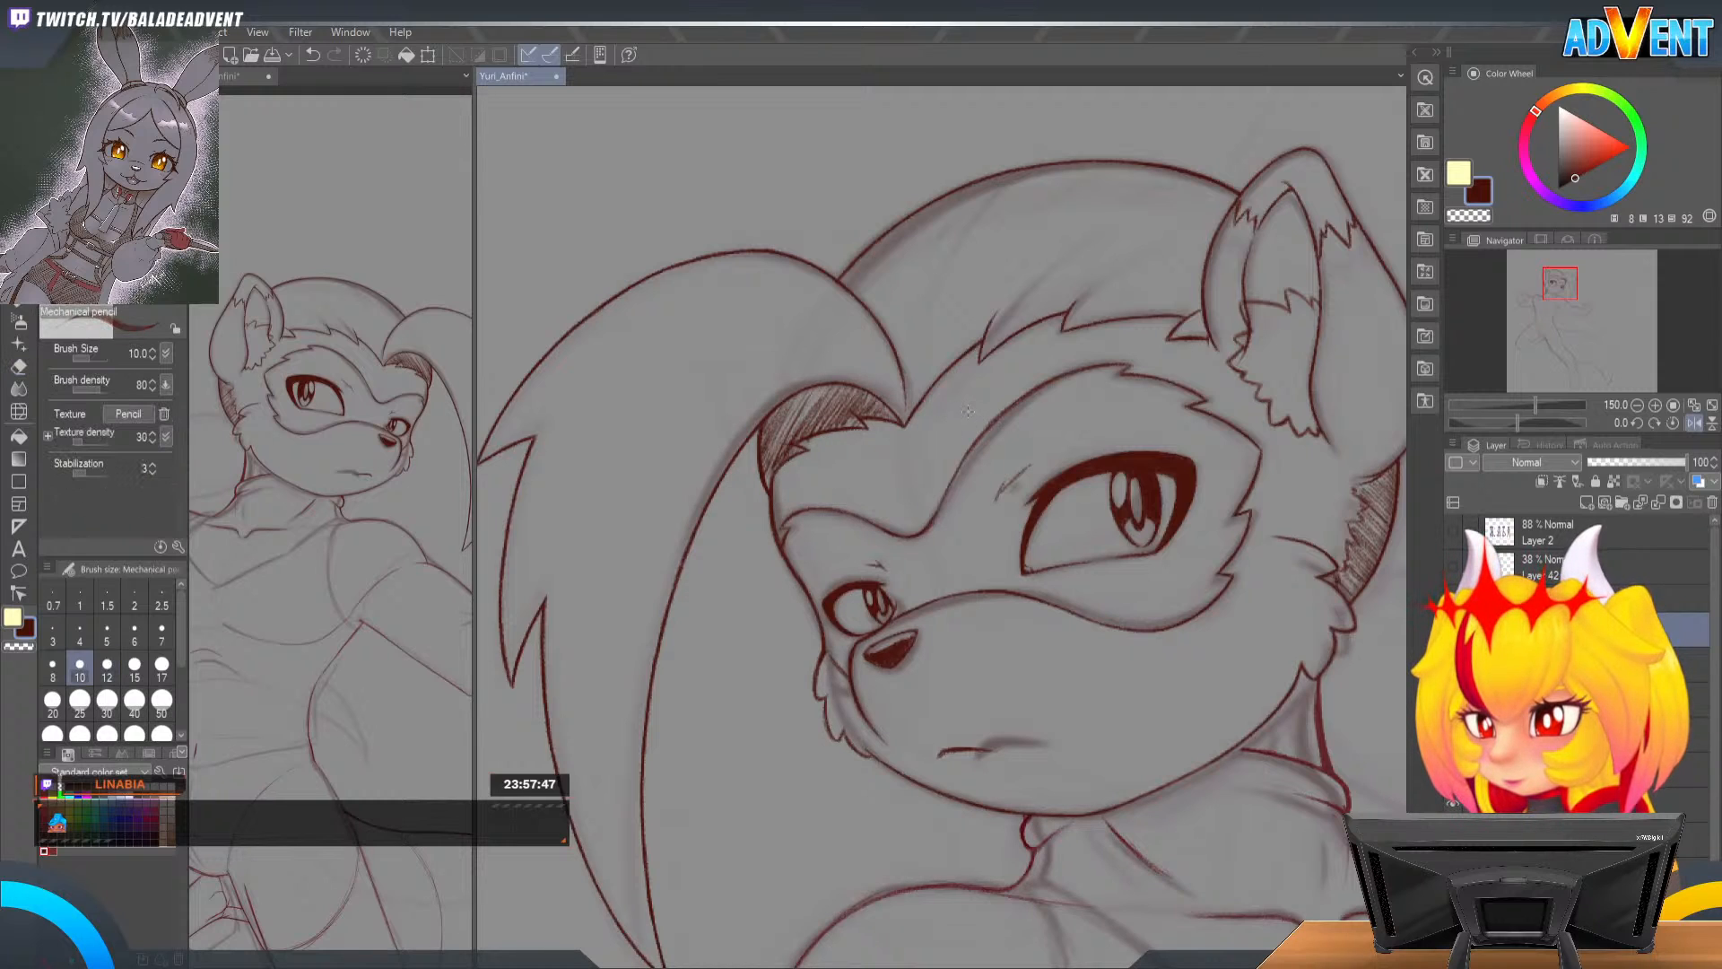
# Step: Hatch the crown hair beside the near ear with diagonal mechanical pencil strokes
pyautogui.moveTo(989, 328); pyautogui.dragTo(809, 445)
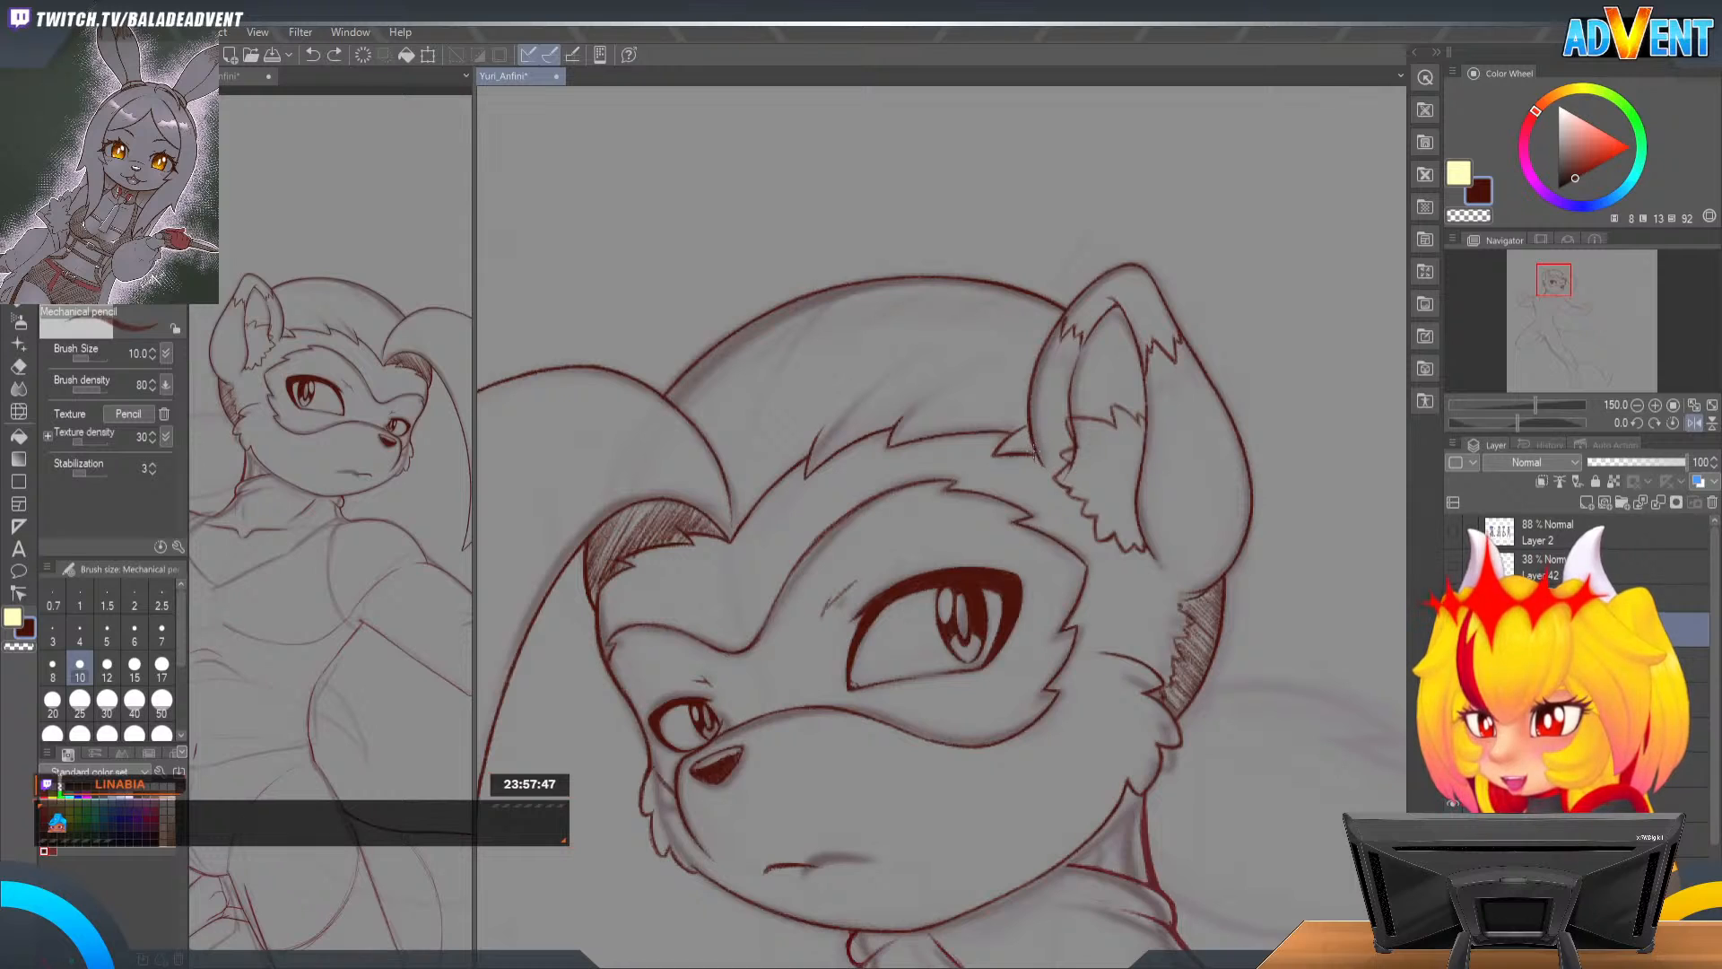
pyautogui.moveTo(1001, 452)
pyautogui.mouseDown()
pyautogui.moveTo(1026, 414)
pyautogui.moveTo(969, 432)
pyautogui.mouseUp()
pyautogui.moveTo(1033, 368); pyautogui.dragTo(929, 436)
pyautogui.moveTo(1042, 331)
pyautogui.mouseDown()
pyautogui.moveTo(897, 439)
pyautogui.moveTo(942, 385)
pyautogui.mouseUp()
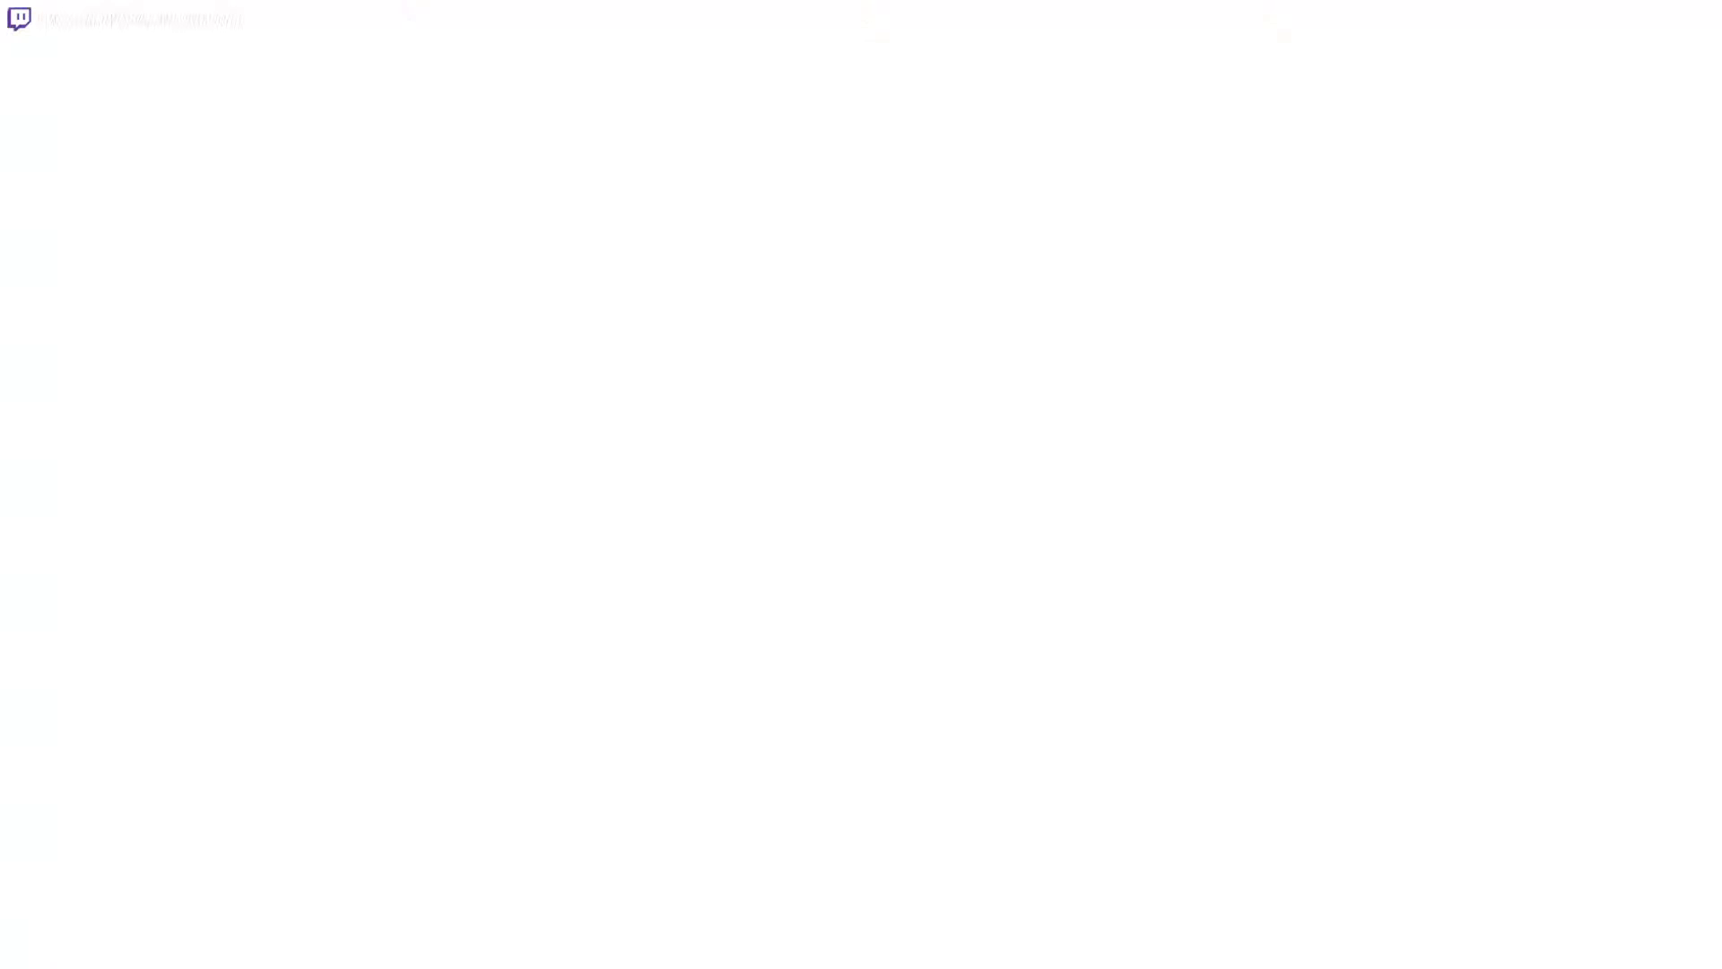
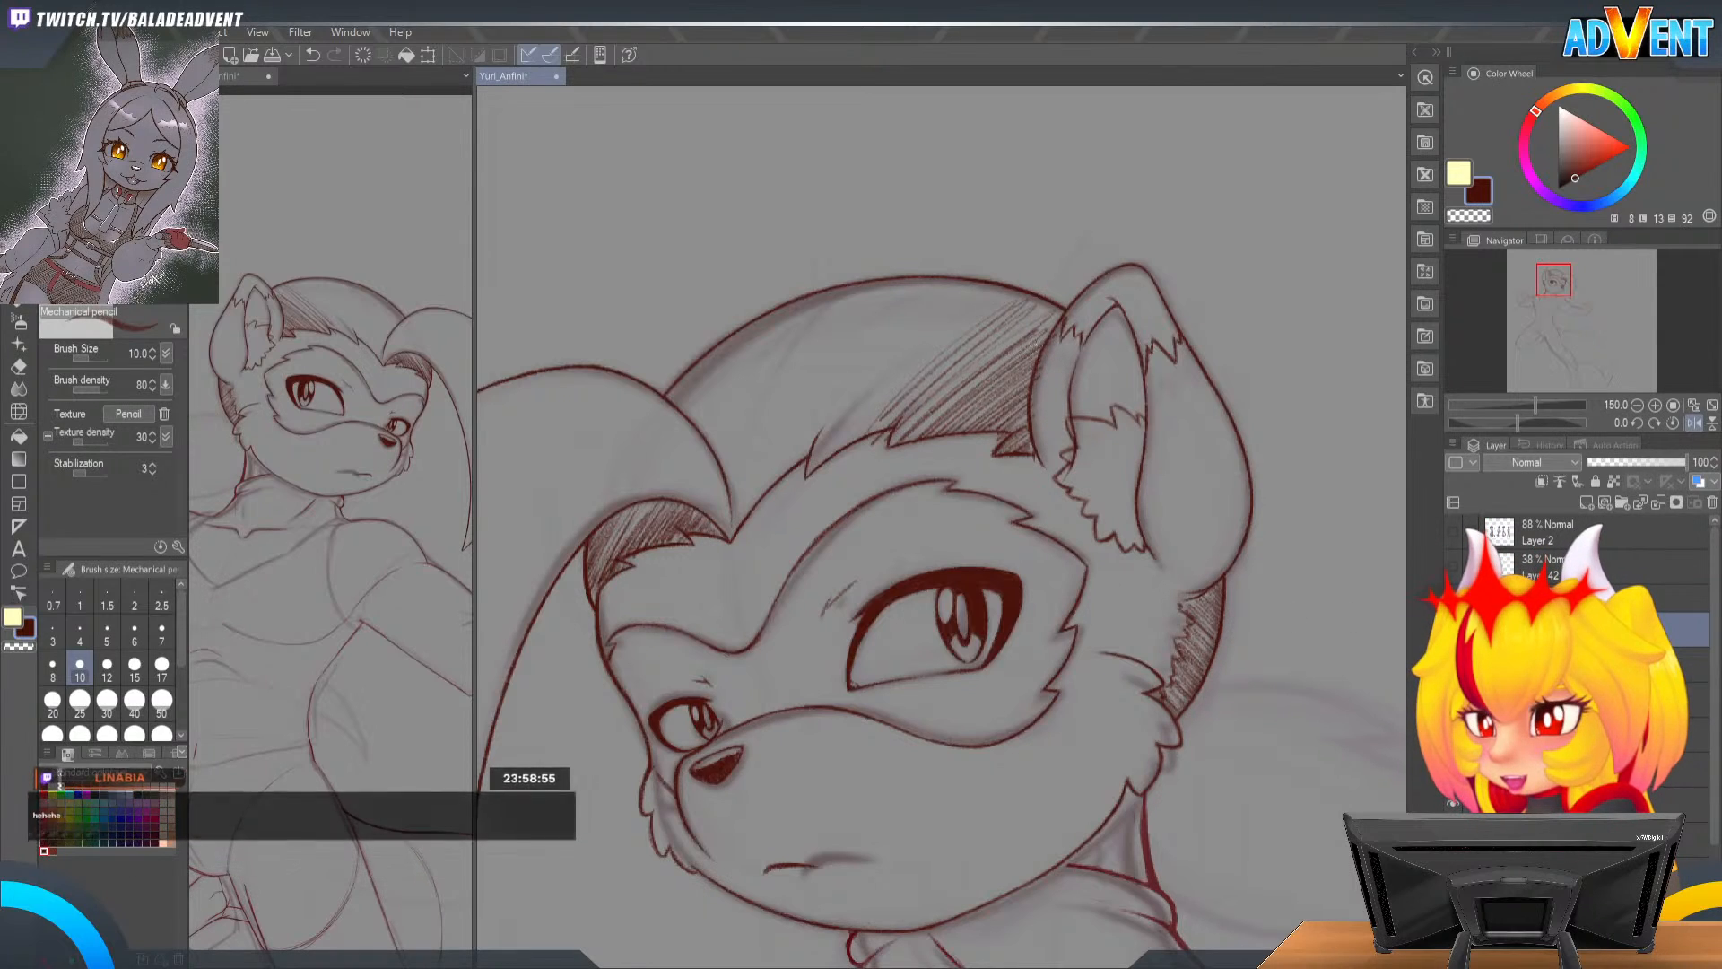
# Step: Extend the diagonal hatching across the whole crown, from the near-ear side to the large hair lock
pyautogui.moveTo(1053, 323)
pyautogui.mouseDown()
pyautogui.moveTo(917, 437)
pyautogui.moveTo(877, 442)
pyautogui.mouseUp()
pyautogui.moveTo(1013, 299); pyautogui.dragTo(797, 477)
pyautogui.moveTo(942, 290); pyautogui.dragTo(722, 529)
pyautogui.moveTo(875, 291)
pyautogui.mouseDown()
pyautogui.moveTo(722, 502)
pyautogui.moveTo(706, 458)
pyautogui.mouseUp()
pyautogui.moveTo(819, 293)
pyautogui.mouseDown()
pyautogui.moveTo(697, 463)
pyautogui.moveTo(689, 428)
pyautogui.mouseUp()
pyautogui.moveTo(763, 307); pyautogui.dragTo(682, 428)
pyautogui.moveTo(727, 342)
pyautogui.mouseDown()
pyautogui.moveTo(668, 437)
pyautogui.moveTo(650, 427)
pyautogui.mouseUp()
pyautogui.moveTo(759, 345); pyautogui.dragTo(683, 442)
pyautogui.moveTo(824, 293)
pyautogui.mouseDown()
pyautogui.moveTo(710, 426)
pyautogui.moveTo(702, 491)
pyautogui.mouseUp()
pyautogui.moveTo(886, 282)
pyautogui.mouseDown()
pyautogui.moveTo(724, 471)
pyautogui.moveTo(729, 493)
pyautogui.mouseUp()
pyautogui.moveTo(855, 349); pyautogui.dragTo(761, 471)
pyautogui.moveTo(979, 278); pyautogui.dragTo(821, 447)
# Step: Fill the gaps in the crown hatching between the forehead hair tips and the near ear
pyautogui.moveTo(950, 374); pyautogui.dragTo(904, 428)
pyautogui.moveTo(996, 334); pyautogui.dragTo(953, 374)
pyautogui.moveTo(947, 407); pyautogui.dragTo(923, 430)
pyautogui.moveTo(996, 385); pyautogui.dragTo(967, 415)
# Step: Erase the crown hatching's overshoots along the hairline, the large hair lock and the outer crown outline
pyautogui.press('e')
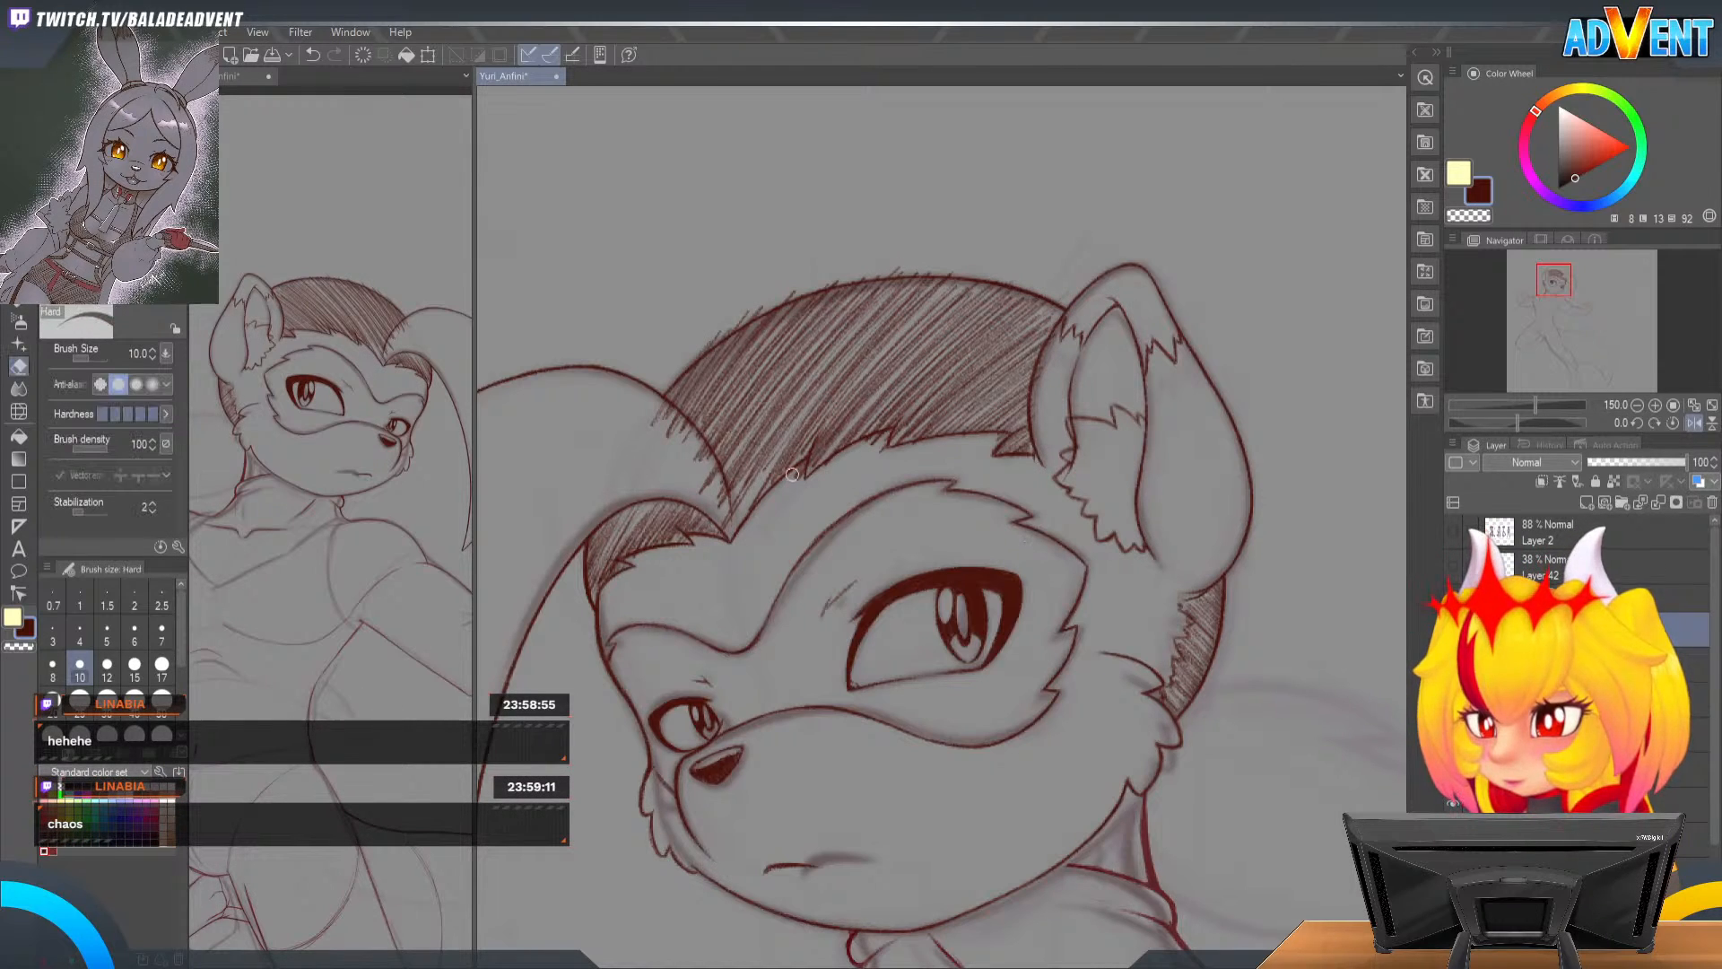
pyautogui.moveTo(804, 463); pyautogui.dragTo(798, 488)
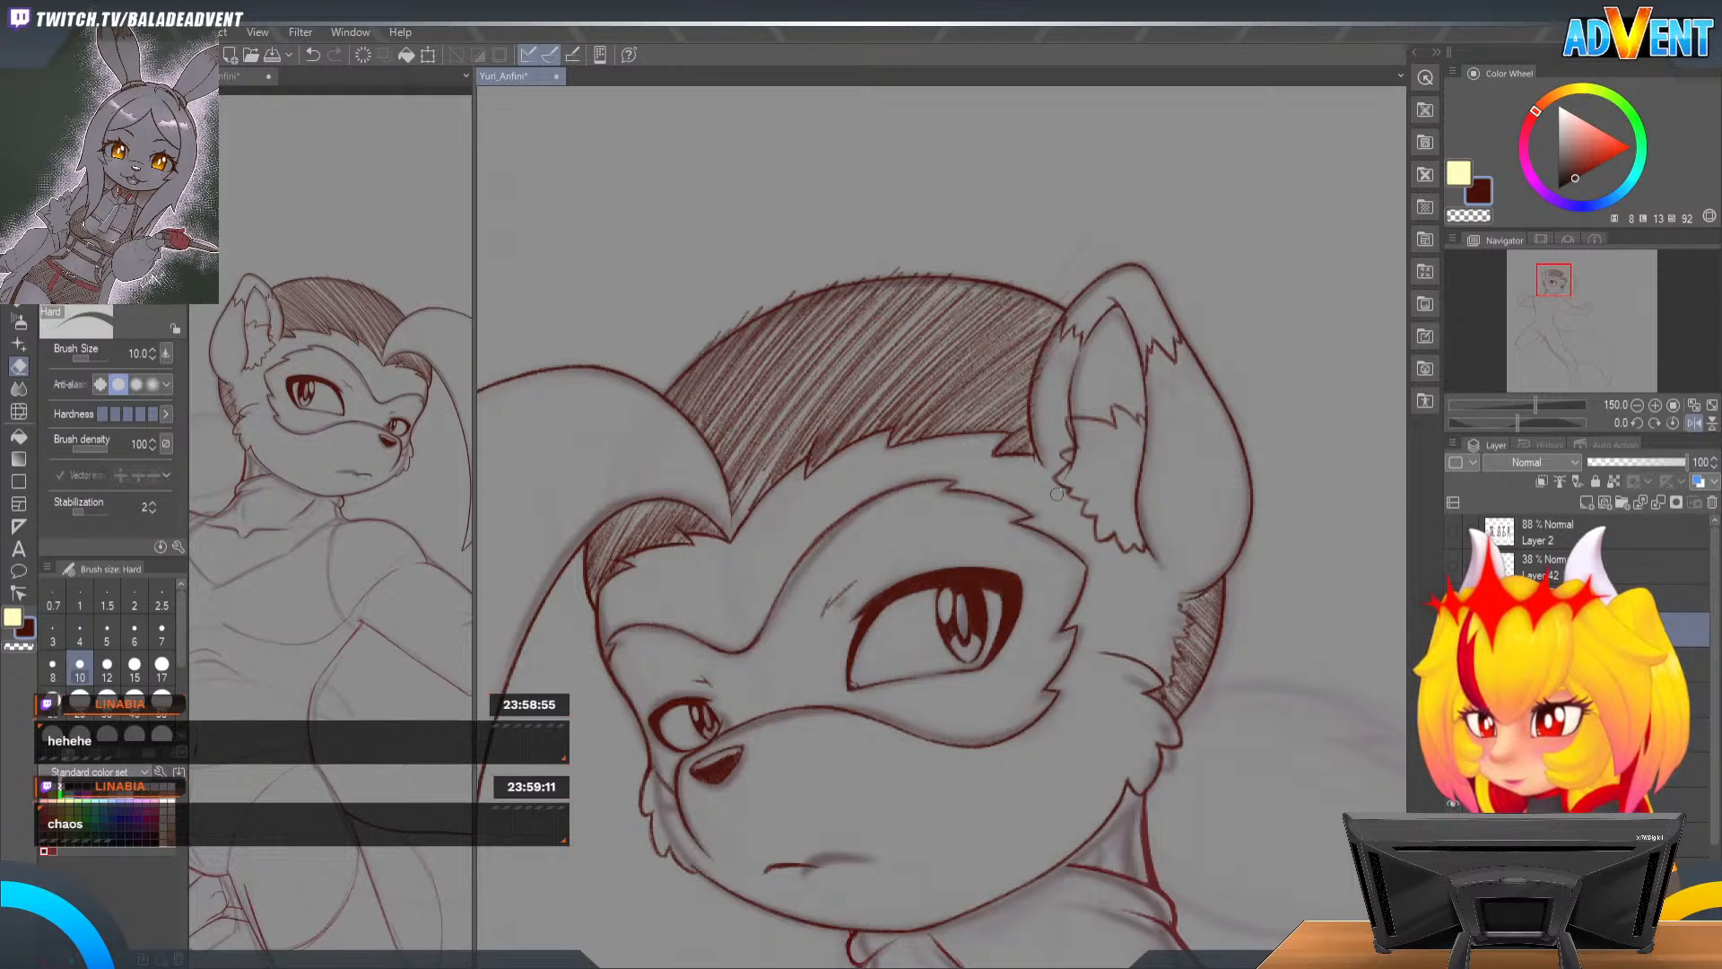
pyautogui.moveTo(925, 690); pyautogui.dragTo(761, 502)
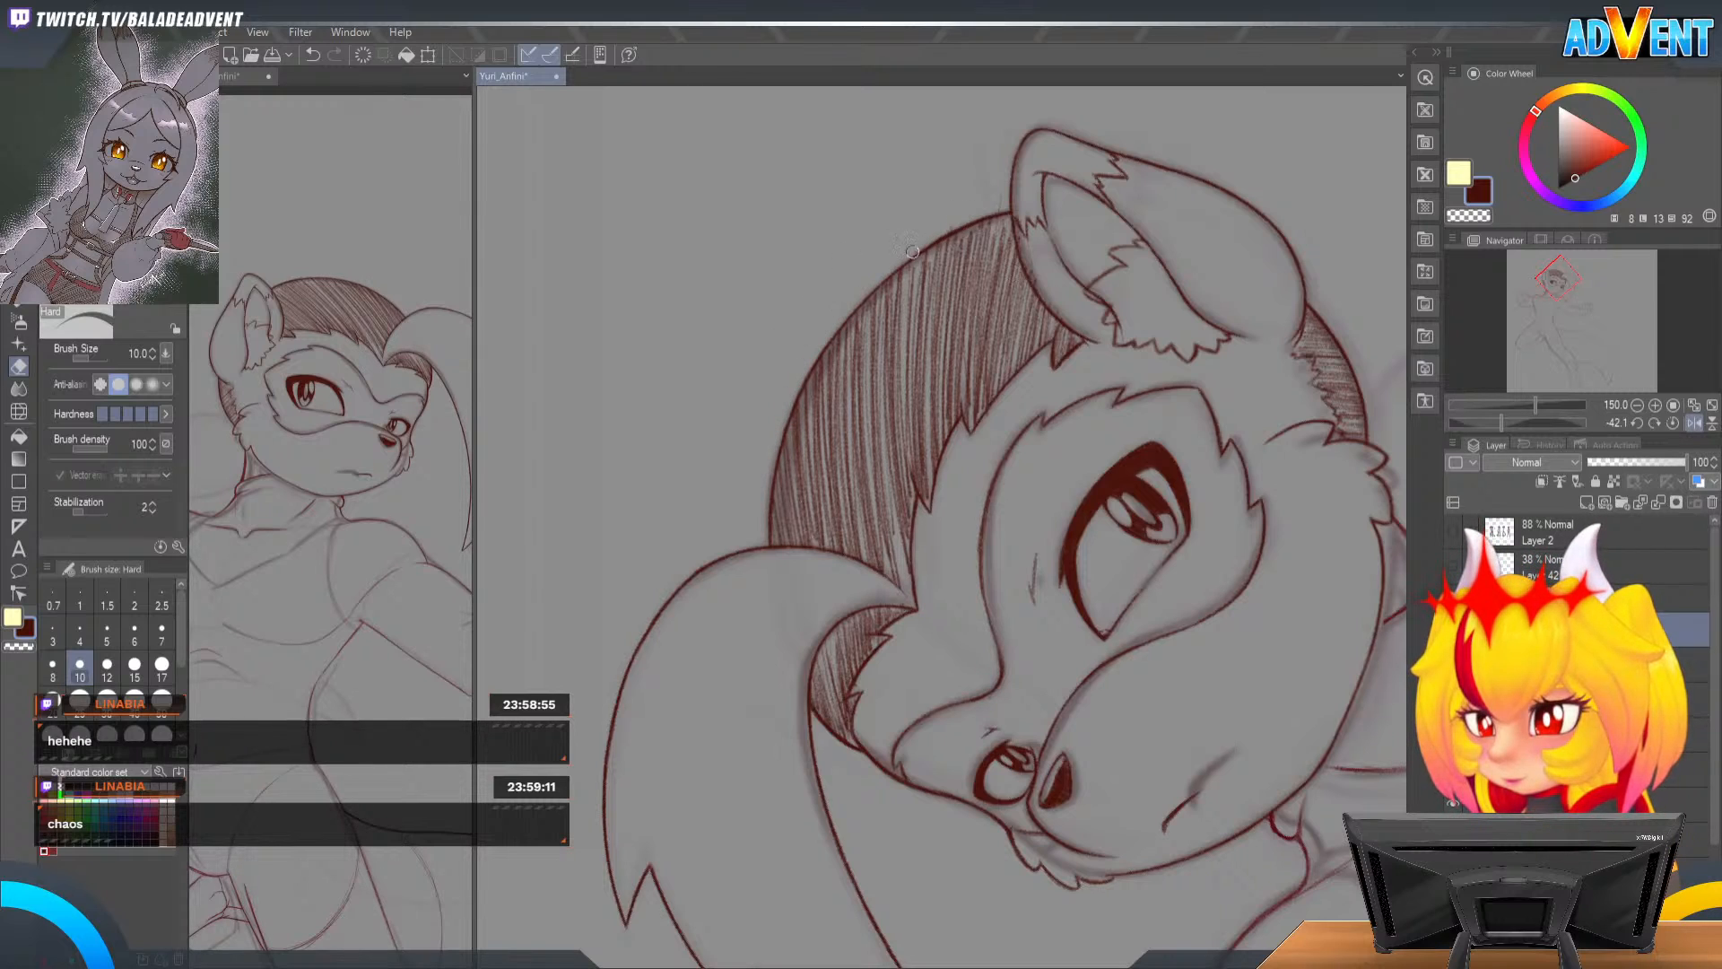
pyautogui.moveTo(1155, 126)
pyautogui.mouseDown()
pyautogui.moveTo(1202, 155)
pyautogui.moveTo(1388, 446)
pyautogui.mouseUp()
pyautogui.moveTo(1236, 463); pyautogui.dragTo(1120, 409)
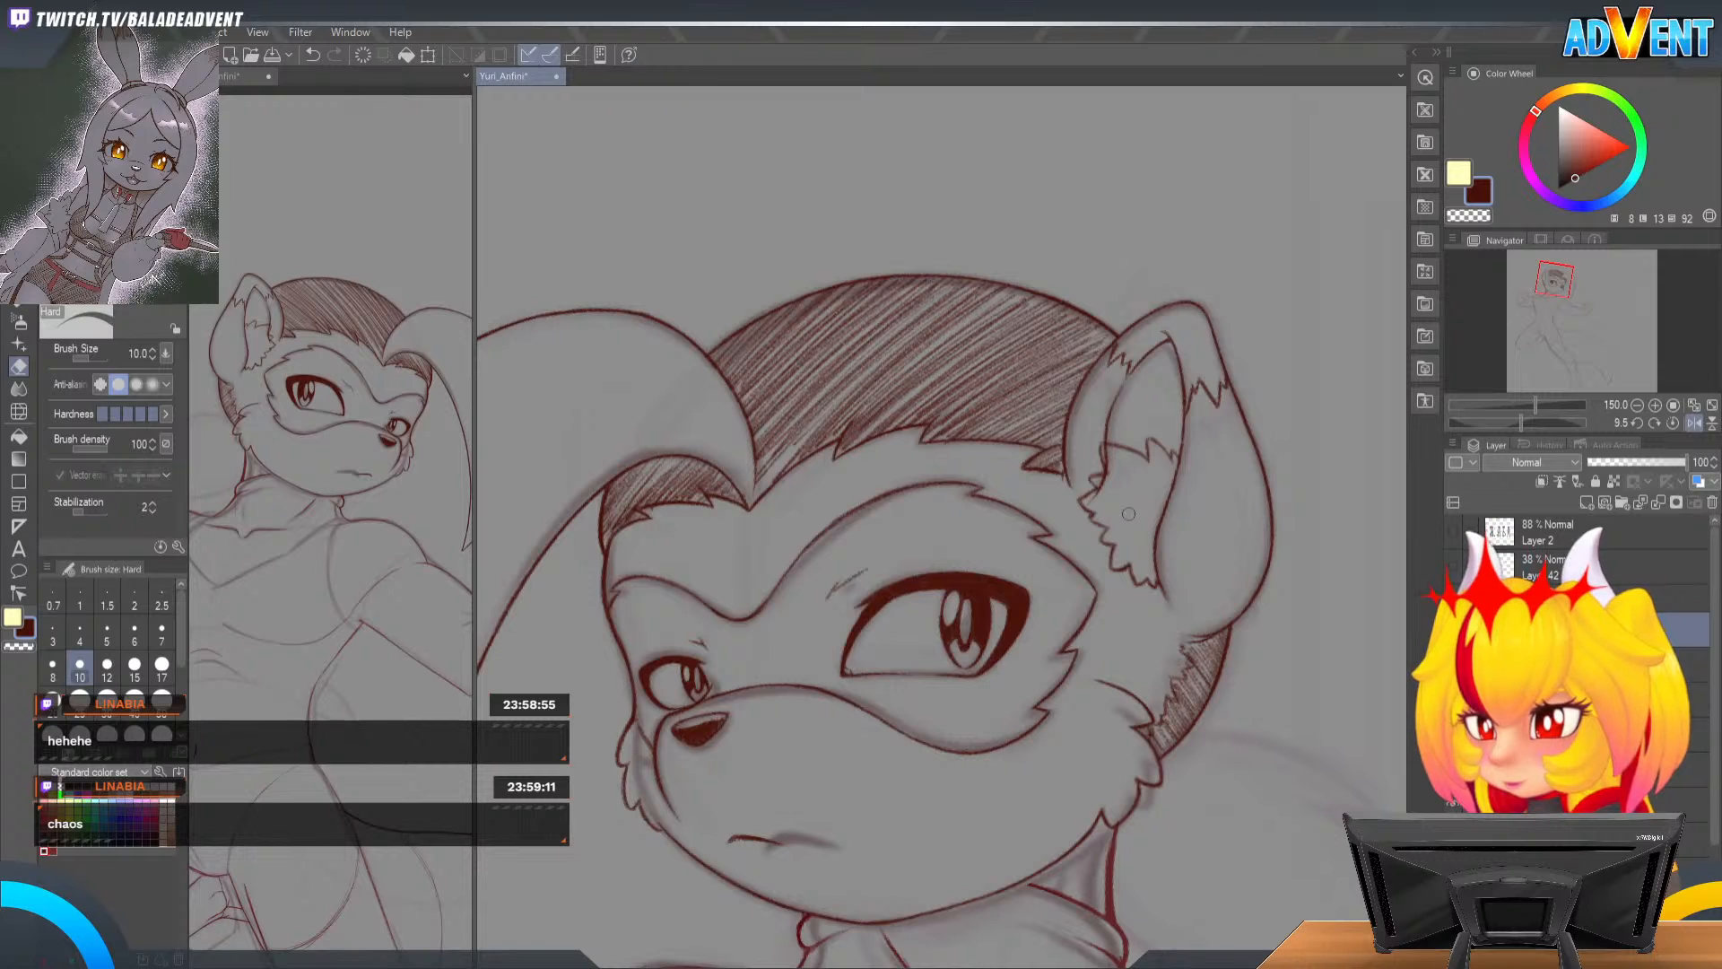
# Step: Hatch the root of the large hair lock where it meets the crown with the mechanical pencil
pyautogui.press('p')
pyautogui.press('p')
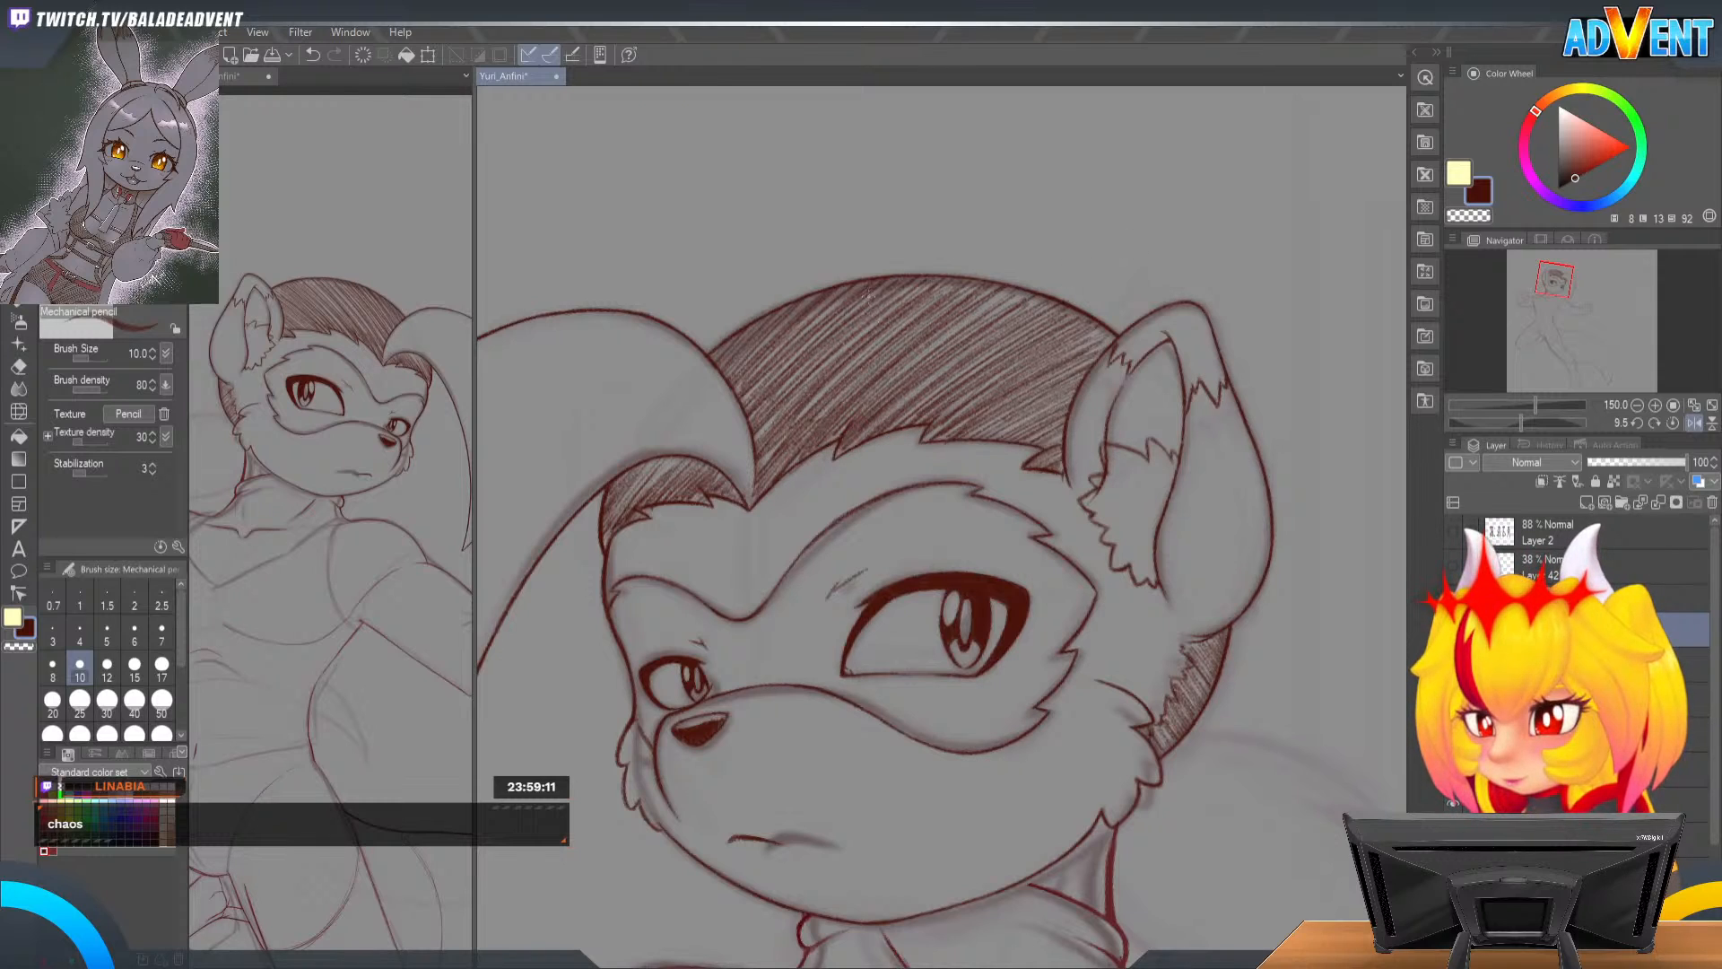
pyautogui.moveTo(902, 420)
pyautogui.mouseDown()
pyautogui.moveTo(1045, 371)
pyautogui.moveTo(1135, 433)
pyautogui.mouseUp()
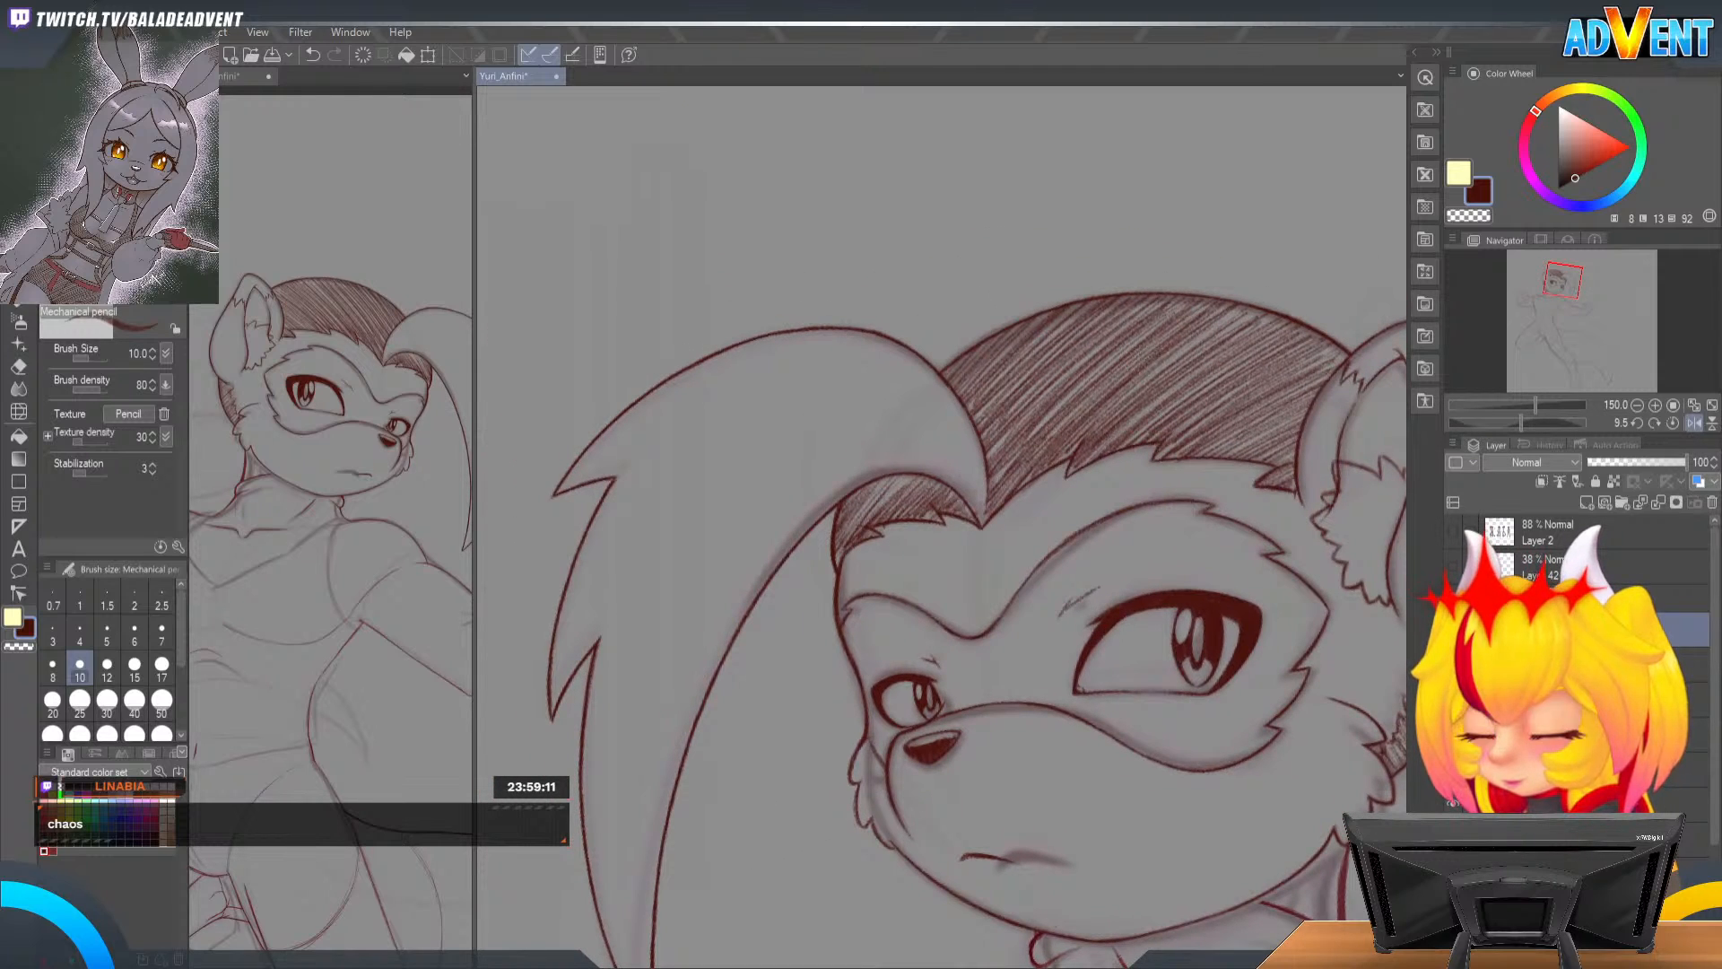
pyautogui.moveTo(956, 594); pyautogui.dragTo(969, 550)
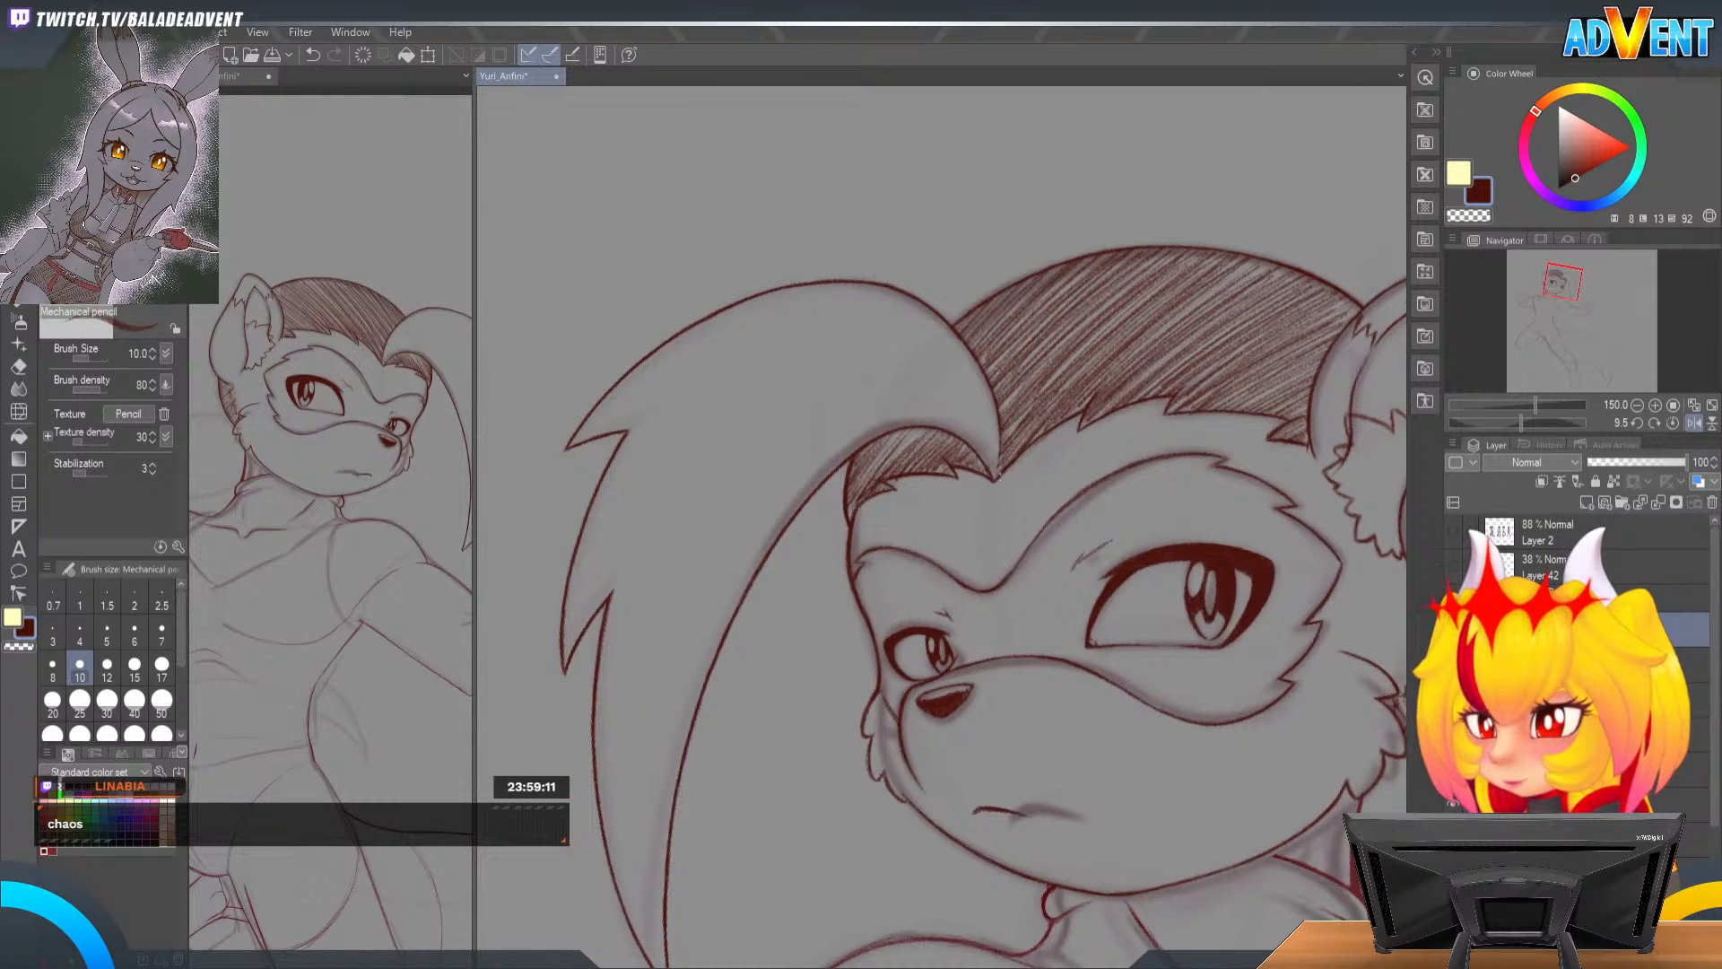
pyautogui.moveTo(994, 440); pyautogui.dragTo(1025, 394)
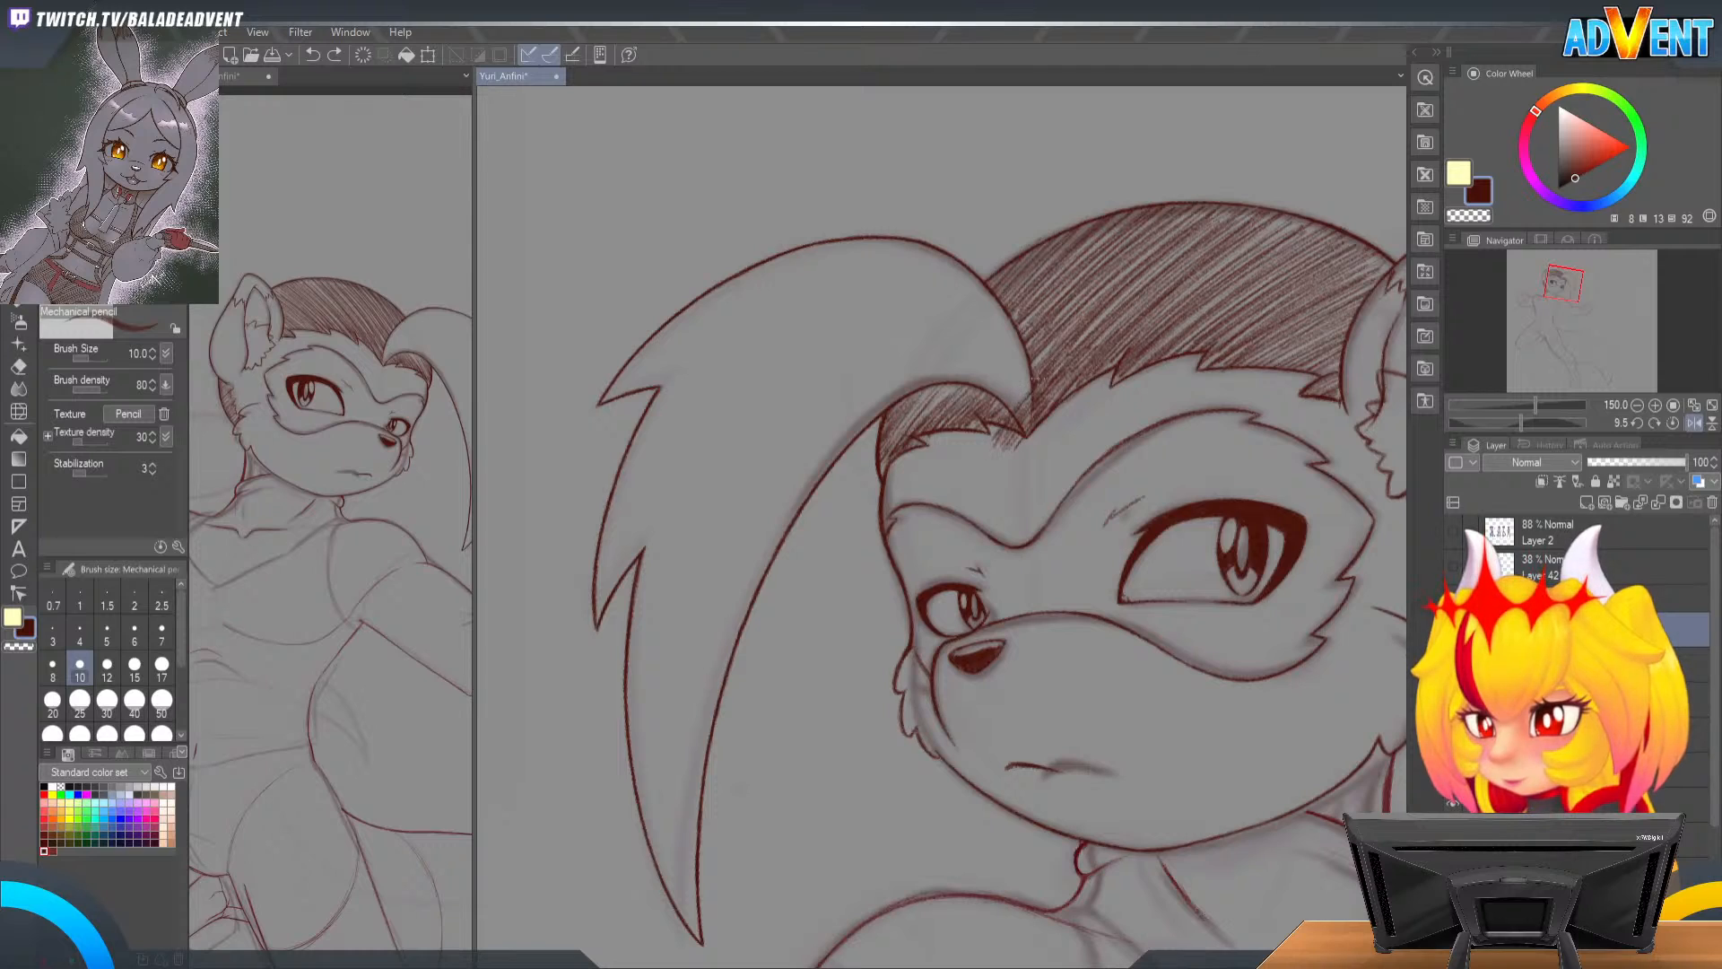
pyautogui.moveTo(1007, 395)
pyautogui.mouseDown()
pyautogui.moveTo(1032, 357)
pyautogui.moveTo(998, 330)
pyautogui.mouseUp()
pyautogui.moveTo(933, 408)
pyautogui.mouseDown()
pyautogui.moveTo(996, 296)
pyautogui.moveTo(973, 296)
pyautogui.mouseUp()
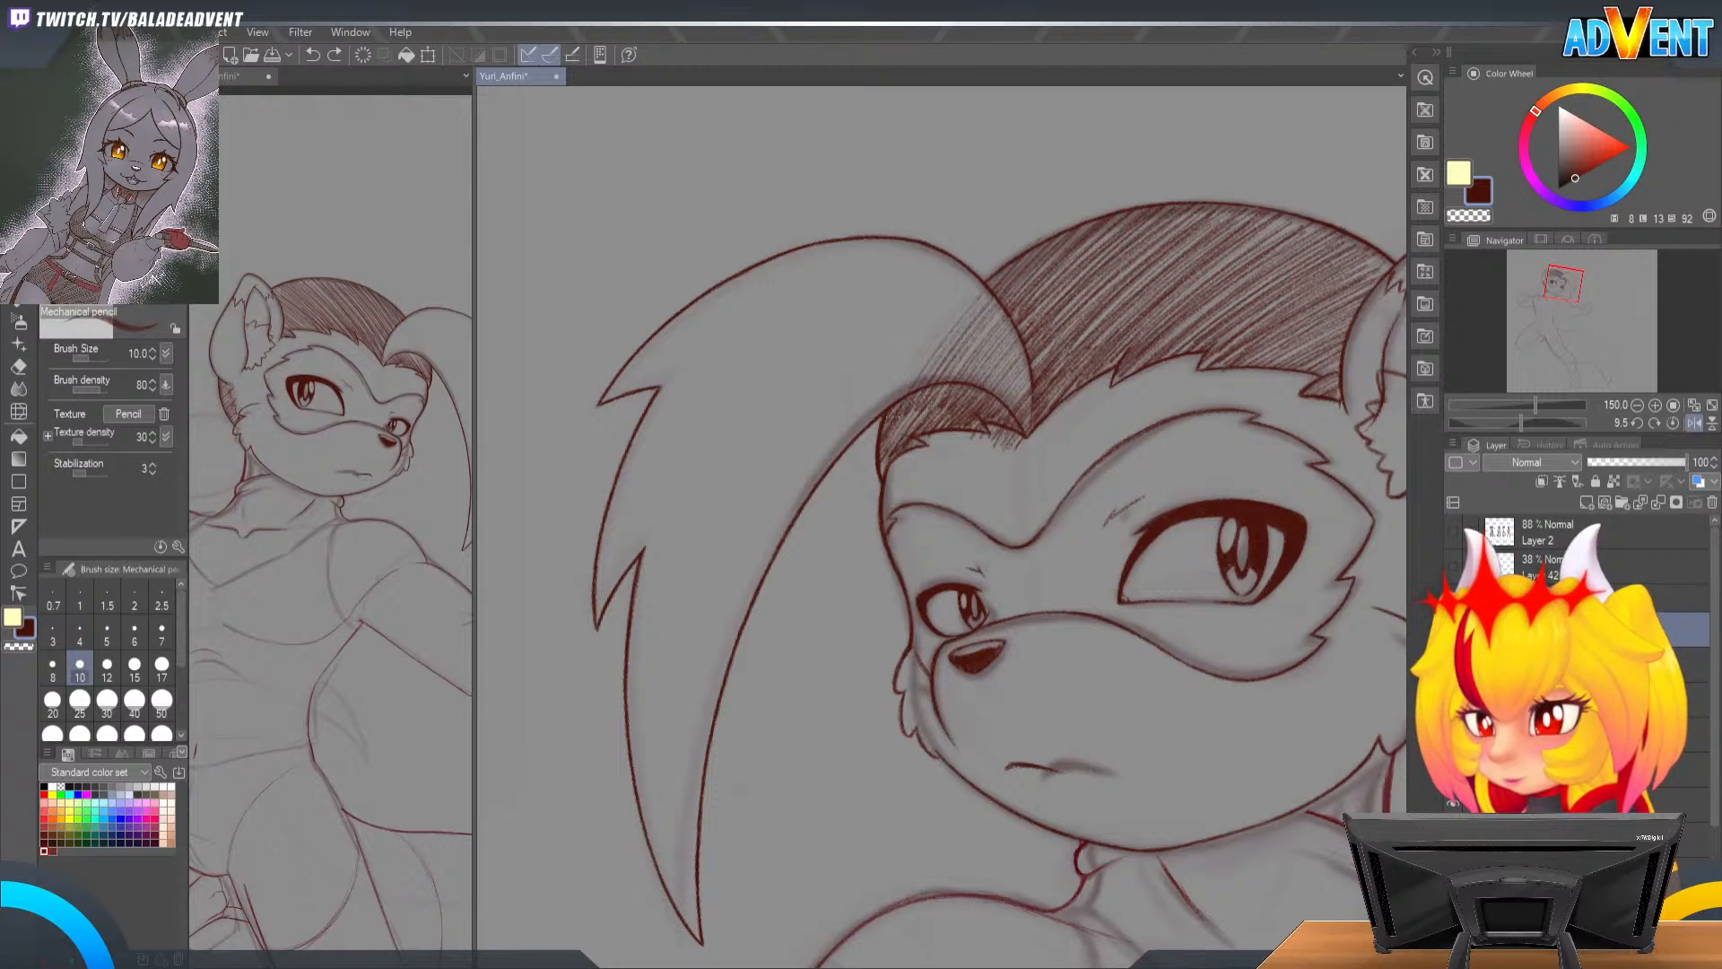
# Step: Continue the diagonal hatching along the upper part of the large lock out to its first outer tip
pyautogui.moveTo(865, 423)
pyautogui.mouseDown()
pyautogui.moveTo(960, 285)
pyautogui.moveTo(946, 258)
pyautogui.mouseUp()
pyautogui.moveTo(827, 404); pyautogui.dragTo(920, 252)
pyautogui.moveTo(809, 395)
pyautogui.mouseDown()
pyautogui.moveTo(897, 260)
pyautogui.moveTo(879, 251)
pyautogui.mouseUp()
pyautogui.moveTo(766, 391); pyautogui.dragTo(859, 248)
pyautogui.moveTo(748, 375); pyautogui.dragTo(843, 244)
pyautogui.moveTo(722, 377); pyautogui.dragTo(821, 247)
pyautogui.moveTo(702, 380)
pyautogui.mouseDown()
pyautogui.moveTo(794, 253)
pyautogui.moveTo(771, 260)
pyautogui.mouseUp()
pyautogui.moveTo(673, 384)
pyautogui.mouseDown()
pyautogui.moveTo(749, 272)
pyautogui.moveTo(725, 280)
pyautogui.mouseUp()
pyautogui.moveTo(623, 396)
pyautogui.mouseDown()
pyautogui.moveTo(709, 282)
pyautogui.moveTo(691, 298)
pyautogui.mouseUp()
pyautogui.moveTo(603, 402); pyautogui.dragTo(673, 321)
# Step: Add a second layer of hatching over the lock's upper part, working from the outer tip back to the root
pyautogui.moveTo(648, 385); pyautogui.dragTo(747, 276)
pyautogui.moveTo(684, 372); pyautogui.dragTo(812, 247)
pyautogui.moveTo(718, 377)
pyautogui.mouseDown()
pyautogui.moveTo(843, 242)
pyautogui.moveTo(865, 241)
pyautogui.mouseUp()
pyautogui.moveTo(754, 384); pyautogui.dragTo(897, 247)
pyautogui.moveTo(794, 381)
pyautogui.mouseDown()
pyautogui.moveTo(938, 233)
pyautogui.moveTo(906, 260)
pyautogui.mouseUp()
pyautogui.moveTo(816, 405)
pyautogui.mouseDown()
pyautogui.moveTo(937, 253)
pyautogui.moveTo(942, 270)
pyautogui.mouseUp()
pyautogui.moveTo(851, 412)
pyautogui.mouseDown()
pyautogui.moveTo(964, 277)
pyautogui.moveTo(951, 296)
pyautogui.mouseUp()
pyautogui.moveTo(908, 384)
pyautogui.mouseDown()
pyautogui.moveTo(994, 287)
pyautogui.moveTo(1005, 300)
pyautogui.mouseUp()
pyautogui.moveTo(942, 394)
pyautogui.mouseDown()
pyautogui.moveTo(1018, 310)
pyautogui.moveTo(1031, 328)
pyautogui.mouseUp()
pyautogui.moveTo(992, 413); pyautogui.dragTo(1036, 354)
# Step: Hatch the next band of the large lock below its upper part, from the inner edge to the outer edge
pyautogui.moveTo(794, 498); pyautogui.dragTo(826, 431)
pyautogui.moveTo(761, 496); pyautogui.dragTo(786, 431)
pyautogui.moveTo(735, 485)
pyautogui.mouseDown()
pyautogui.moveTo(802, 382)
pyautogui.moveTo(778, 391)
pyautogui.mouseUp()
pyautogui.moveTo(716, 455); pyautogui.dragTo(775, 374)
pyautogui.moveTo(691, 468)
pyautogui.mouseDown()
pyautogui.moveTo(756, 374)
pyautogui.moveTo(736, 377)
pyautogui.mouseUp()
pyautogui.moveTo(659, 480); pyautogui.dragTo(708, 363)
pyautogui.moveTo(618, 533)
pyautogui.mouseDown()
pyautogui.moveTo(690, 368)
pyautogui.moveTo(664, 386)
pyautogui.mouseUp()
pyautogui.moveTo(588, 605); pyautogui.dragTo(646, 448)
pyautogui.moveTo(601, 574); pyautogui.dragTo(690, 367)
pyautogui.moveTo(619, 530); pyautogui.dragTo(704, 381)
# Step: Fill the middle of the large lock with long diagonal hatching, including its second outer tip
pyautogui.moveTo(596, 584); pyautogui.dragTo(655, 476)
pyautogui.moveTo(627, 538); pyautogui.dragTo(726, 375)
pyautogui.moveTo(606, 588); pyautogui.dragTo(735, 378)
pyautogui.moveTo(565, 690); pyautogui.dragTo(632, 569)
pyautogui.moveTo(635, 556)
pyautogui.mouseDown()
pyautogui.moveTo(710, 435)
pyautogui.moveTo(794, 350)
pyautogui.mouseUp()
pyautogui.moveTo(636, 614); pyautogui.dragTo(759, 412)
pyautogui.moveTo(635, 608); pyautogui.dragTo(801, 374)
pyautogui.moveTo(675, 547); pyautogui.dragTo(826, 358)
pyautogui.moveTo(630, 651)
pyautogui.mouseDown()
pyautogui.moveTo(633, 611)
pyautogui.moveTo(807, 385)
pyautogui.mouseUp()
pyautogui.moveTo(678, 549); pyautogui.dragTo(732, 471)
pyautogui.moveTo(681, 570); pyautogui.dragTo(820, 385)
# Step: Carry the hatching down the tapering lower part of the large lock to its pointed end
pyautogui.moveTo(630, 689); pyautogui.dragTo(654, 646)
pyautogui.moveTo(716, 540); pyautogui.dragTo(810, 422)
pyautogui.moveTo(691, 618); pyautogui.dragTo(852, 395)
pyautogui.moveTo(664, 695); pyautogui.dragTo(848, 439)
pyautogui.moveTo(660, 794); pyautogui.dragTo(793, 516)
pyautogui.moveTo(645, 848); pyautogui.dragTo(704, 745)
pyautogui.moveTo(671, 941); pyautogui.dragTo(696, 875)
pyautogui.moveTo(671, 880); pyautogui.dragTo(694, 826)
pyautogui.moveTo(690, 966); pyautogui.dragTo(700, 897)
# Step: Densify the hatching along the large lock's inner edge, from the pointed end up to the curve near the brow
pyautogui.click(1638, 404)
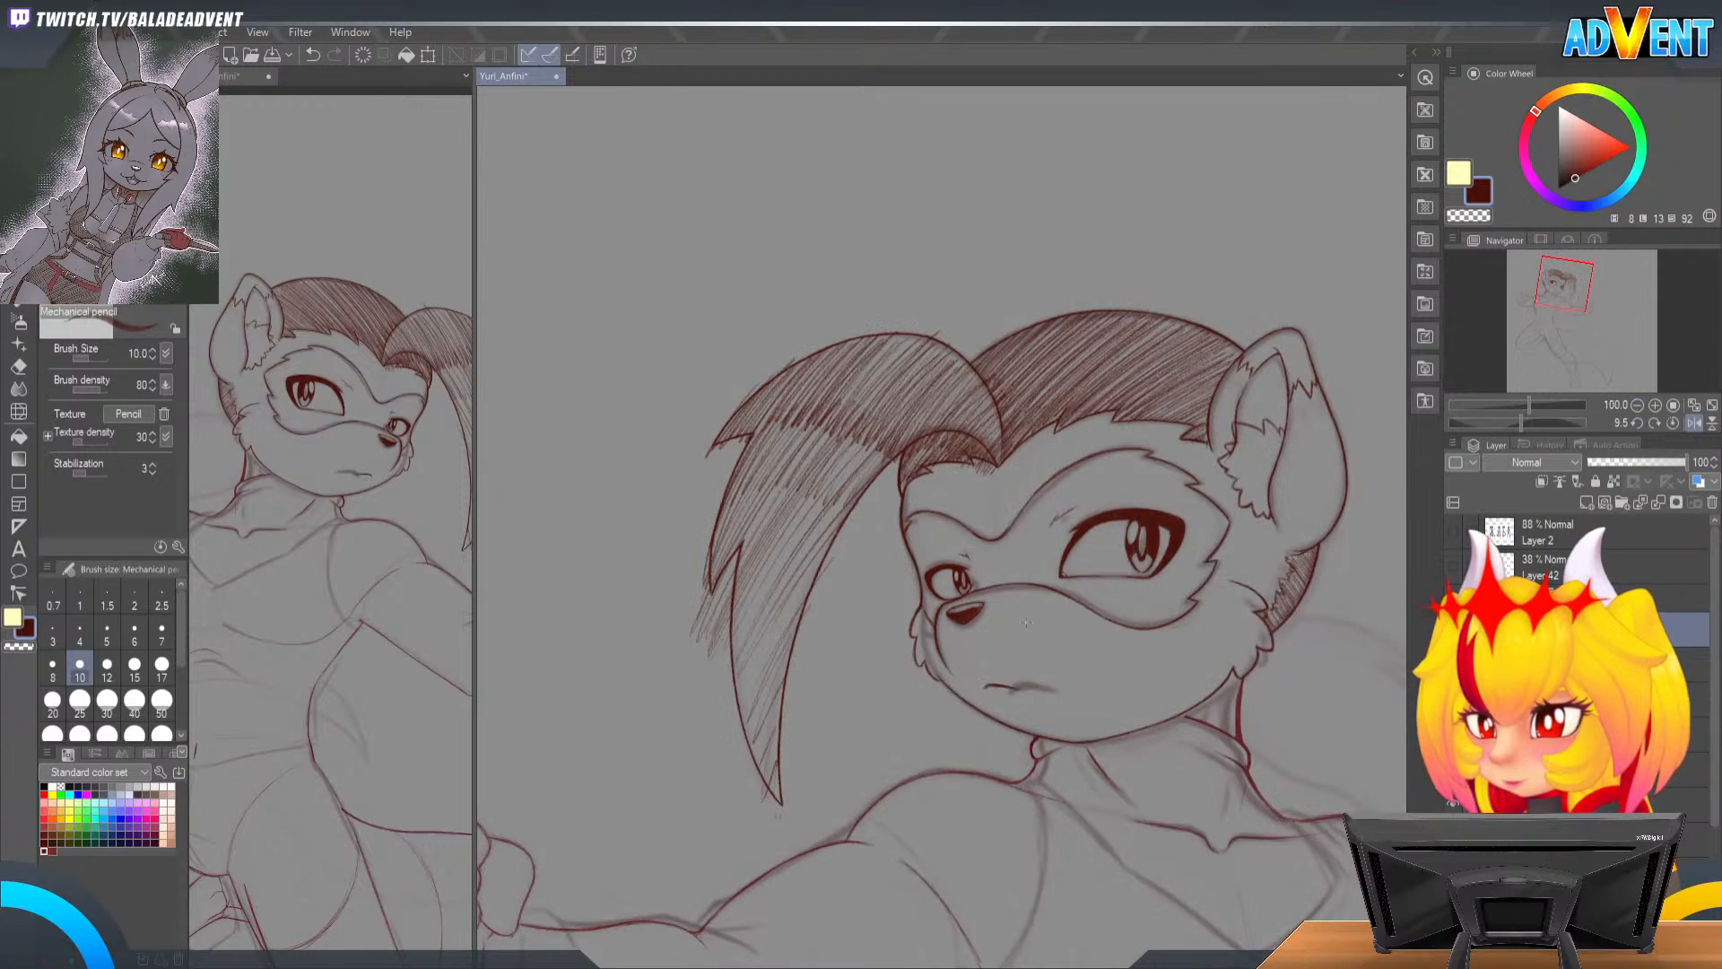
pyautogui.moveTo(780, 775); pyautogui.dragTo(801, 738)
pyautogui.moveTo(781, 764)
pyautogui.mouseDown()
pyautogui.moveTo(802, 726)
pyautogui.moveTo(782, 720)
pyautogui.mouseUp()
pyautogui.moveTo(780, 729); pyautogui.dragTo(802, 687)
pyautogui.moveTo(795, 683); pyautogui.dragTo(807, 659)
pyautogui.moveTo(731, 745); pyautogui.dragTo(779, 664)
pyautogui.moveTo(805, 628); pyautogui.dragTo(839, 581)
pyautogui.moveTo(800, 617); pyautogui.dragTo(874, 520)
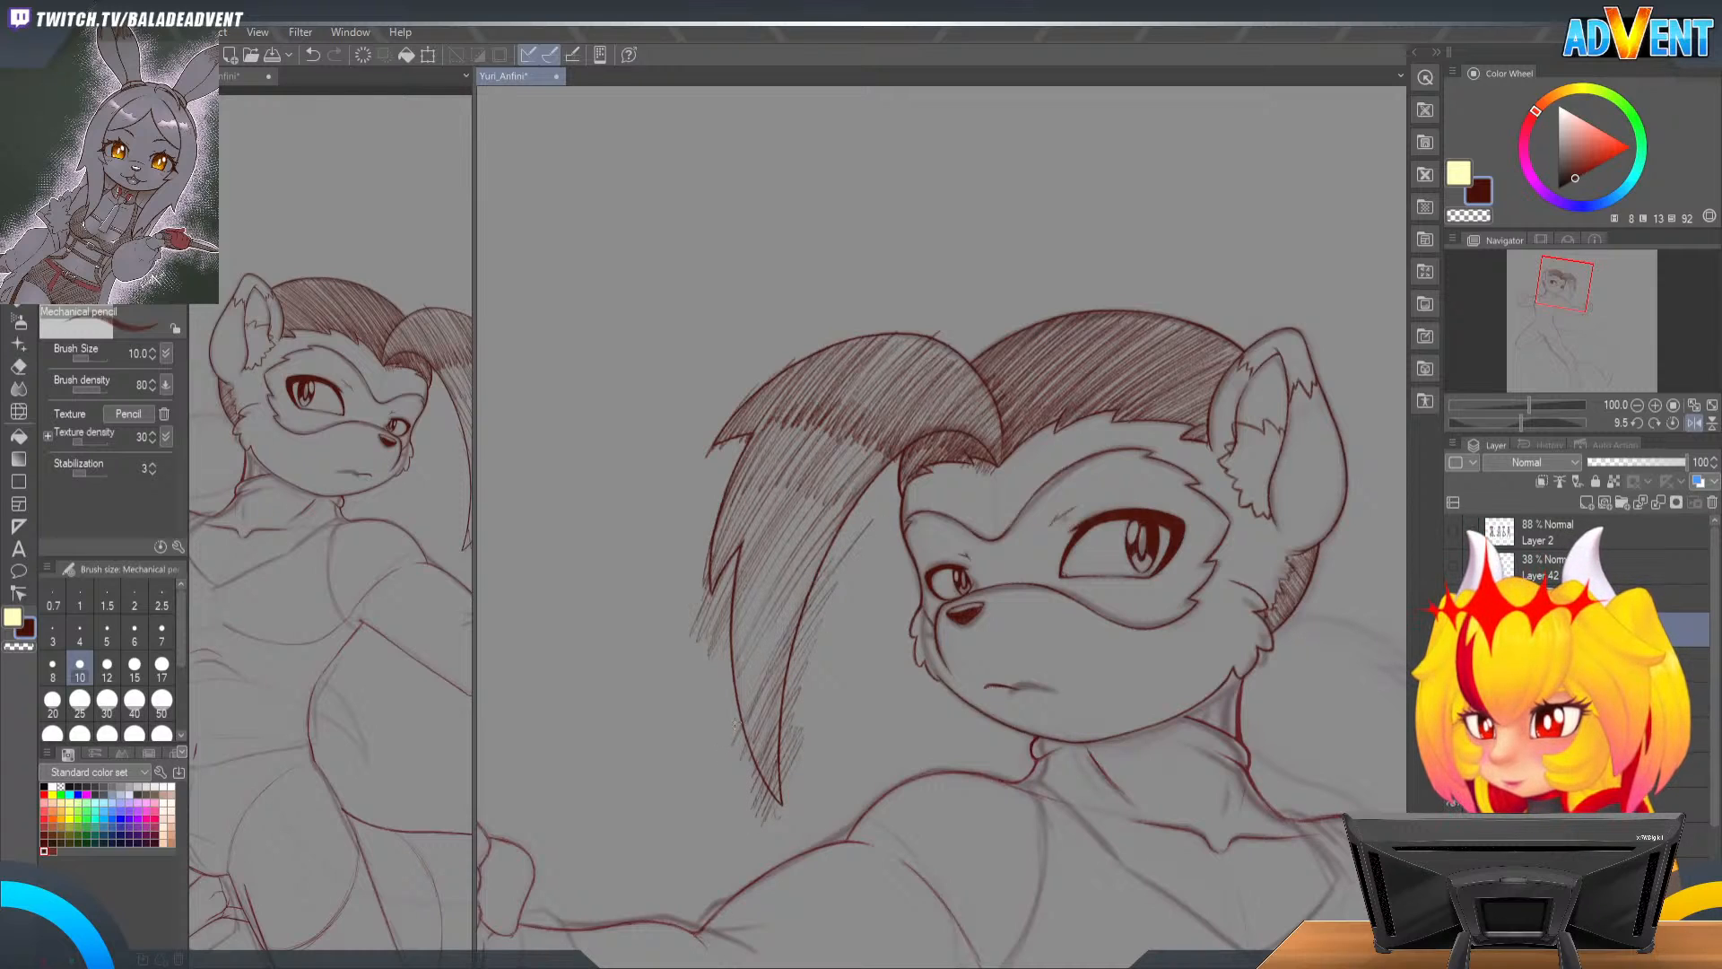
pyautogui.moveTo(802, 582); pyautogui.dragTo(826, 551)
pyautogui.moveTo(833, 544); pyautogui.dragTo(896, 475)
pyautogui.moveTo(806, 568); pyautogui.dragTo(846, 515)
pyautogui.moveTo(860, 500); pyautogui.dragTo(900, 453)
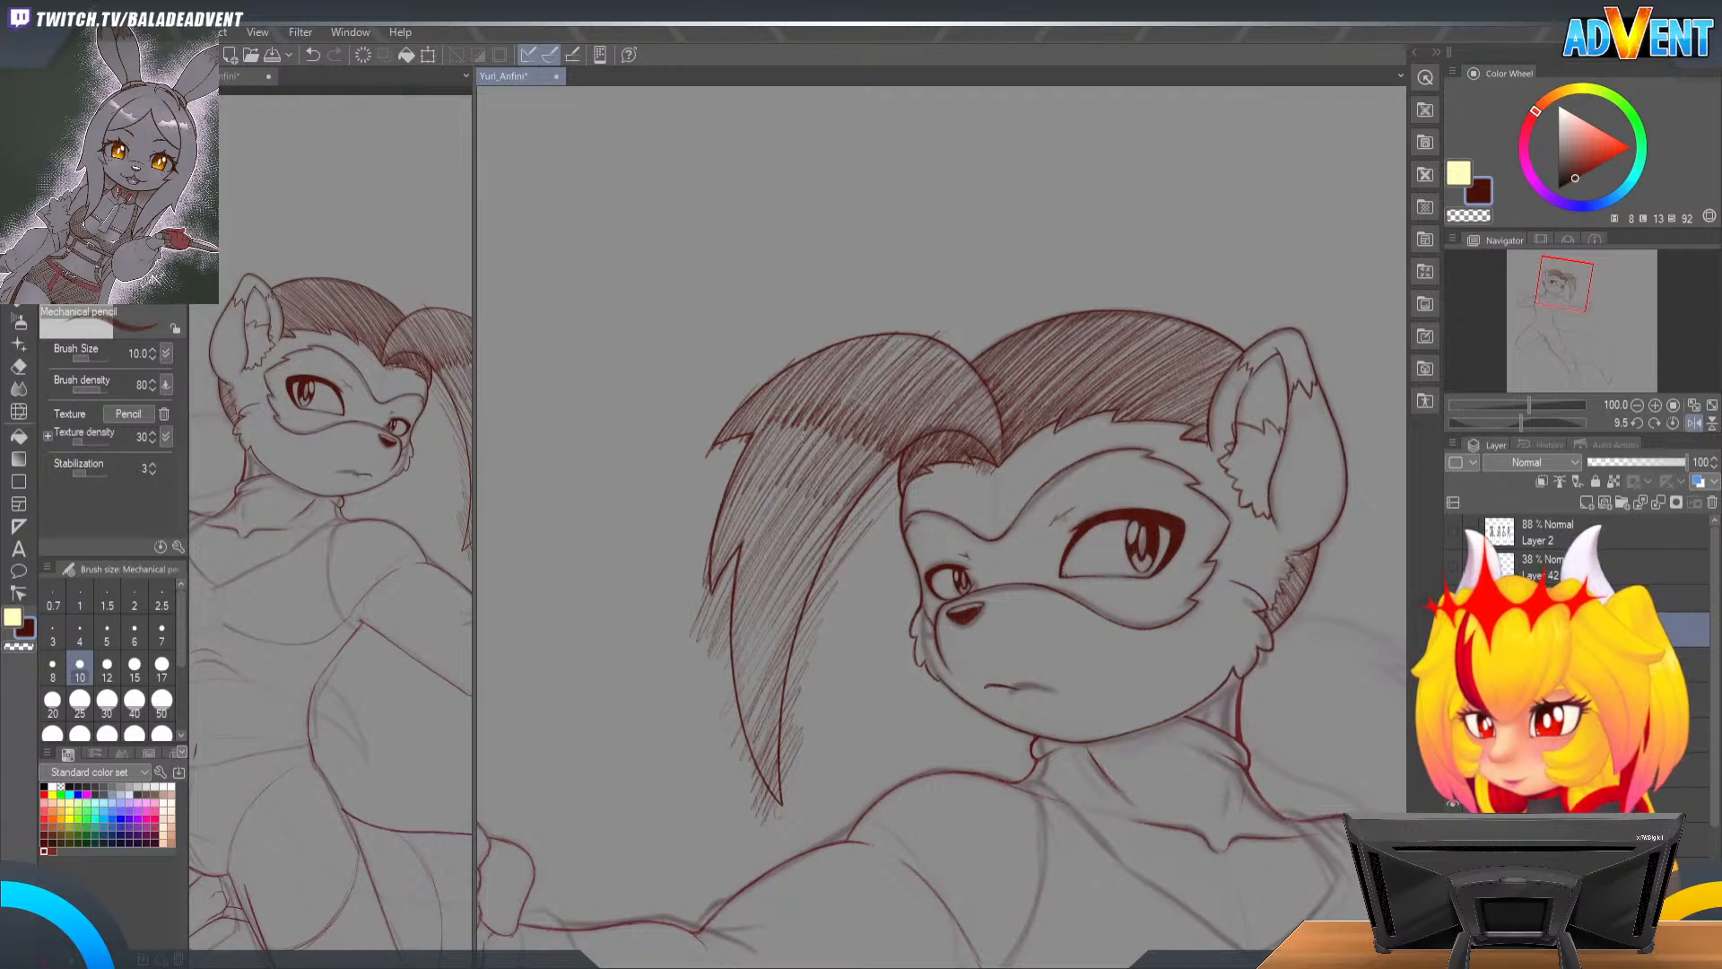
# Step: Layer another pass of diagonal hatching over the upper part and middle of the large hair lock
pyautogui.moveTo(760, 460); pyautogui.dragTo(825, 332)
pyautogui.moveTo(700, 505); pyautogui.dragTo(747, 437)
pyautogui.moveTo(810, 390)
pyautogui.mouseDown()
pyautogui.moveTo(860, 340)
pyautogui.moveTo(914, 326)
pyautogui.mouseUp()
pyautogui.moveTo(749, 486); pyautogui.dragTo(807, 424)
pyautogui.moveTo(783, 457); pyautogui.dragTo(932, 340)
pyautogui.moveTo(948, 343); pyautogui.dragTo(965, 332)
pyautogui.moveTo(789, 507); pyautogui.dragTo(866, 429)
pyautogui.moveTo(879, 449); pyautogui.dragTo(973, 346)
pyautogui.moveTo(767, 558); pyautogui.dragTo(844, 484)
pyautogui.moveTo(923, 415); pyautogui.dragTo(978, 375)
pyautogui.moveTo(812, 526); pyautogui.dragTo(888, 451)
pyautogui.moveTo(944, 424); pyautogui.dragTo(986, 387)
pyautogui.moveTo(812, 597); pyautogui.dragTo(897, 498)
pyautogui.moveTo(904, 482); pyautogui.dragTo(991, 405)
pyautogui.moveTo(803, 624); pyautogui.dragTo(892, 504)
# Step: Darken the large lock's tapering lower part with long diagonal strokes, working from the pointed end back up to the middle
pyautogui.moveTo(729, 731); pyautogui.dragTo(800, 610)
pyautogui.moveTo(726, 762)
pyautogui.mouseDown()
pyautogui.moveTo(784, 668)
pyautogui.moveTo(800, 677)
pyautogui.mouseUp()
pyautogui.moveTo(787, 677); pyautogui.dragTo(827, 617)
pyautogui.moveTo(750, 811); pyautogui.dragTo(798, 725)
pyautogui.moveTo(761, 828); pyautogui.dragTo(853, 607)
pyautogui.moveTo(745, 731); pyautogui.dragTo(866, 529)
pyautogui.moveTo(708, 700); pyautogui.dragTo(874, 489)
pyautogui.moveTo(735, 632); pyautogui.dragTo(897, 458)
pyautogui.moveTo(807, 538); pyautogui.dragTo(964, 372)
pyautogui.moveTo(709, 650); pyautogui.dragTo(861, 444)
pyautogui.moveTo(869, 438); pyautogui.dragTo(962, 346)
pyautogui.moveTo(740, 561); pyautogui.dragTo(933, 364)
pyautogui.moveTo(704, 601); pyautogui.dragTo(820, 421)
pyautogui.moveTo(716, 578); pyautogui.dragTo(824, 418)
# Step: Densify the hatching across the large lock's full width, from its top curve and outer tip to the inner edge
pyautogui.moveTo(717, 547); pyautogui.dragTo(879, 359)
pyautogui.moveTo(789, 421); pyautogui.dragTo(861, 349)
pyautogui.moveTo(682, 507); pyautogui.dragTo(799, 349)
pyautogui.moveTo(700, 520); pyautogui.dragTo(812, 339)
pyautogui.moveTo(749, 444); pyautogui.dragTo(852, 324)
pyautogui.moveTo(736, 480); pyautogui.dragTo(874, 330)
pyautogui.moveTo(767, 471); pyautogui.dragTo(915, 328)
pyautogui.moveTo(718, 543); pyautogui.dragTo(929, 337)
pyautogui.moveTo(735, 511); pyautogui.dragTo(946, 341)
pyautogui.moveTo(826, 473); pyautogui.dragTo(987, 341)
pyautogui.moveTo(874, 414); pyautogui.dragTo(986, 339)
pyautogui.moveTo(752, 566); pyautogui.dragTo(969, 372)
pyautogui.moveTo(740, 599); pyautogui.dragTo(980, 382)
pyautogui.moveTo(807, 543); pyautogui.dragTo(991, 391)
pyautogui.moveTo(758, 627); pyautogui.dragTo(969, 404)
pyautogui.moveTo(816, 583); pyautogui.dragTo(924, 466)
pyautogui.moveTo(744, 687); pyautogui.dragTo(1015, 398)
# Step: Erase the hatching strokes that overshoot the outline on both sides of the large lock's pointed end
pyautogui.press('e')
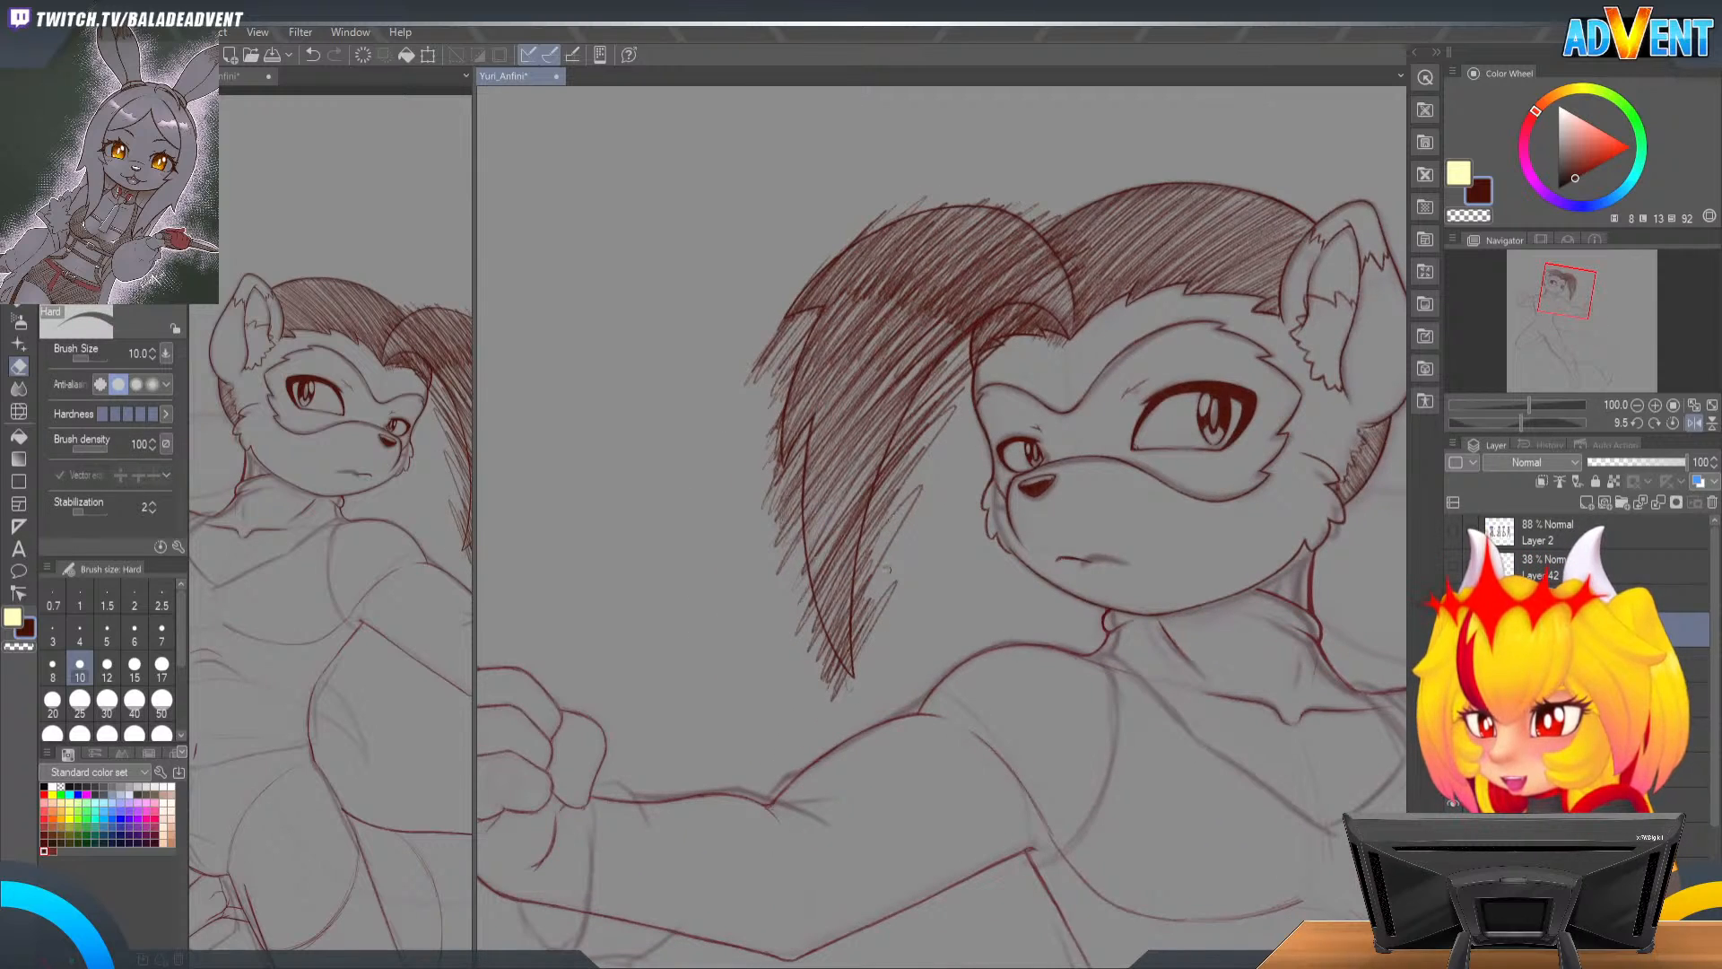
pyautogui.scroll(1, 888, 603)
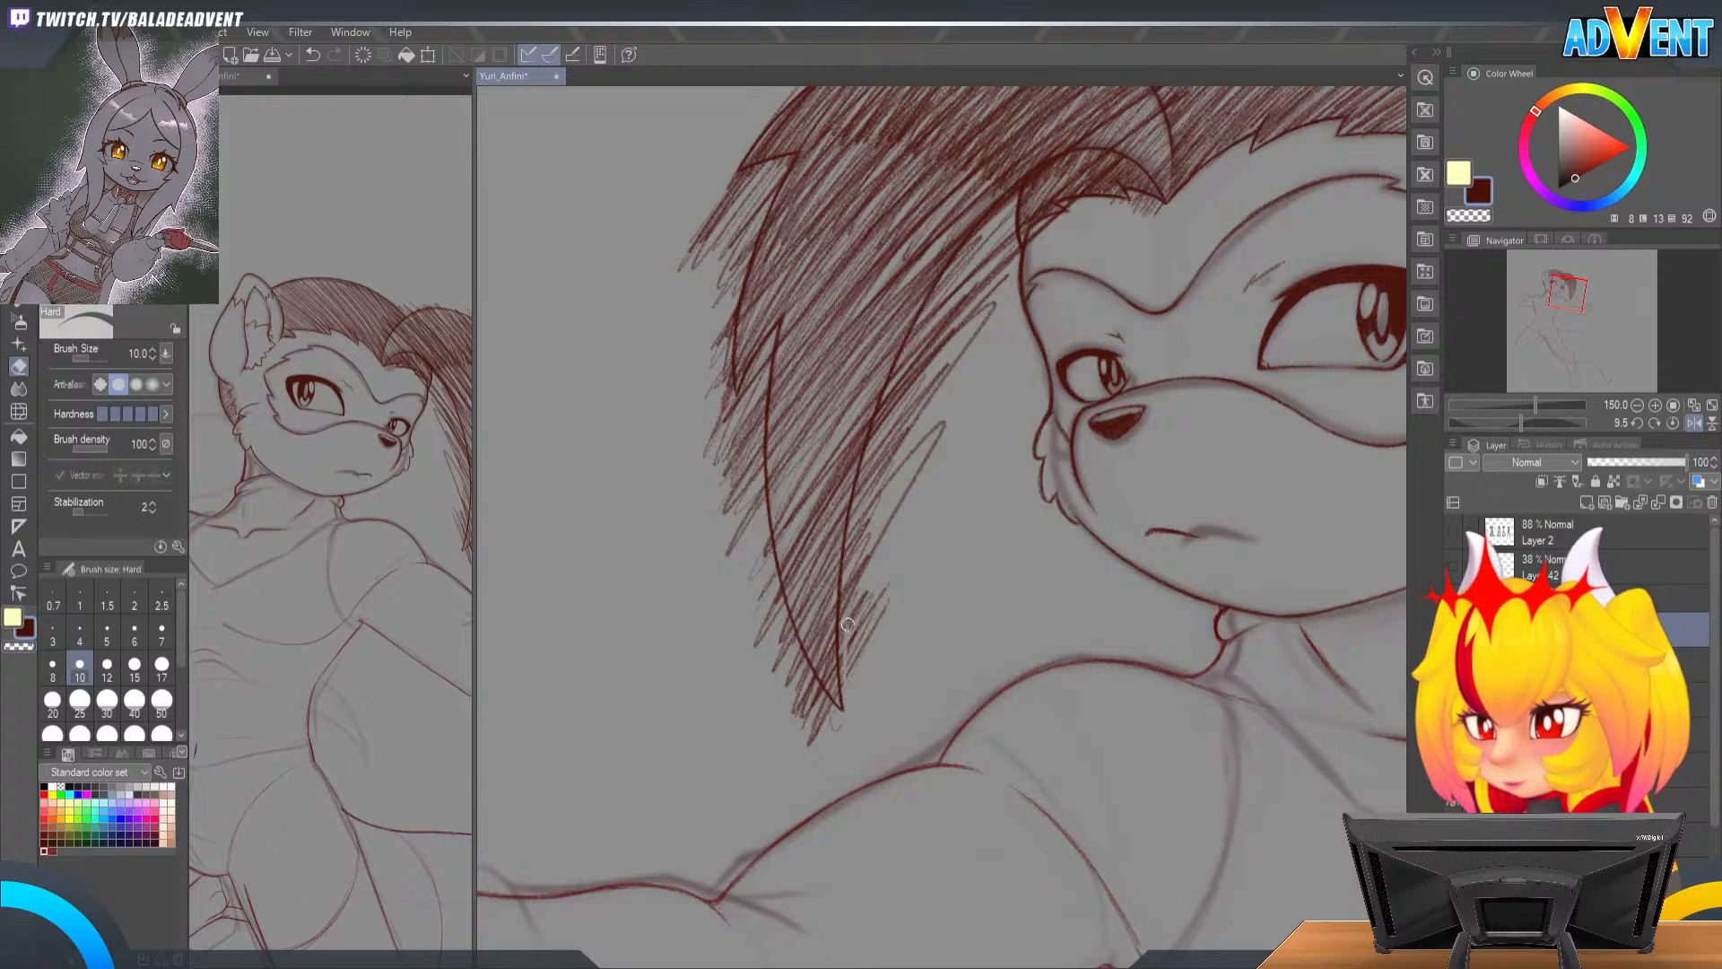
pyautogui.moveTo(843, 686)
pyautogui.mouseDown()
pyautogui.moveTo(841, 610)
pyautogui.moveTo(872, 560)
pyautogui.moveTo(877, 662)
pyautogui.moveTo(762, 542)
pyautogui.mouseUp()
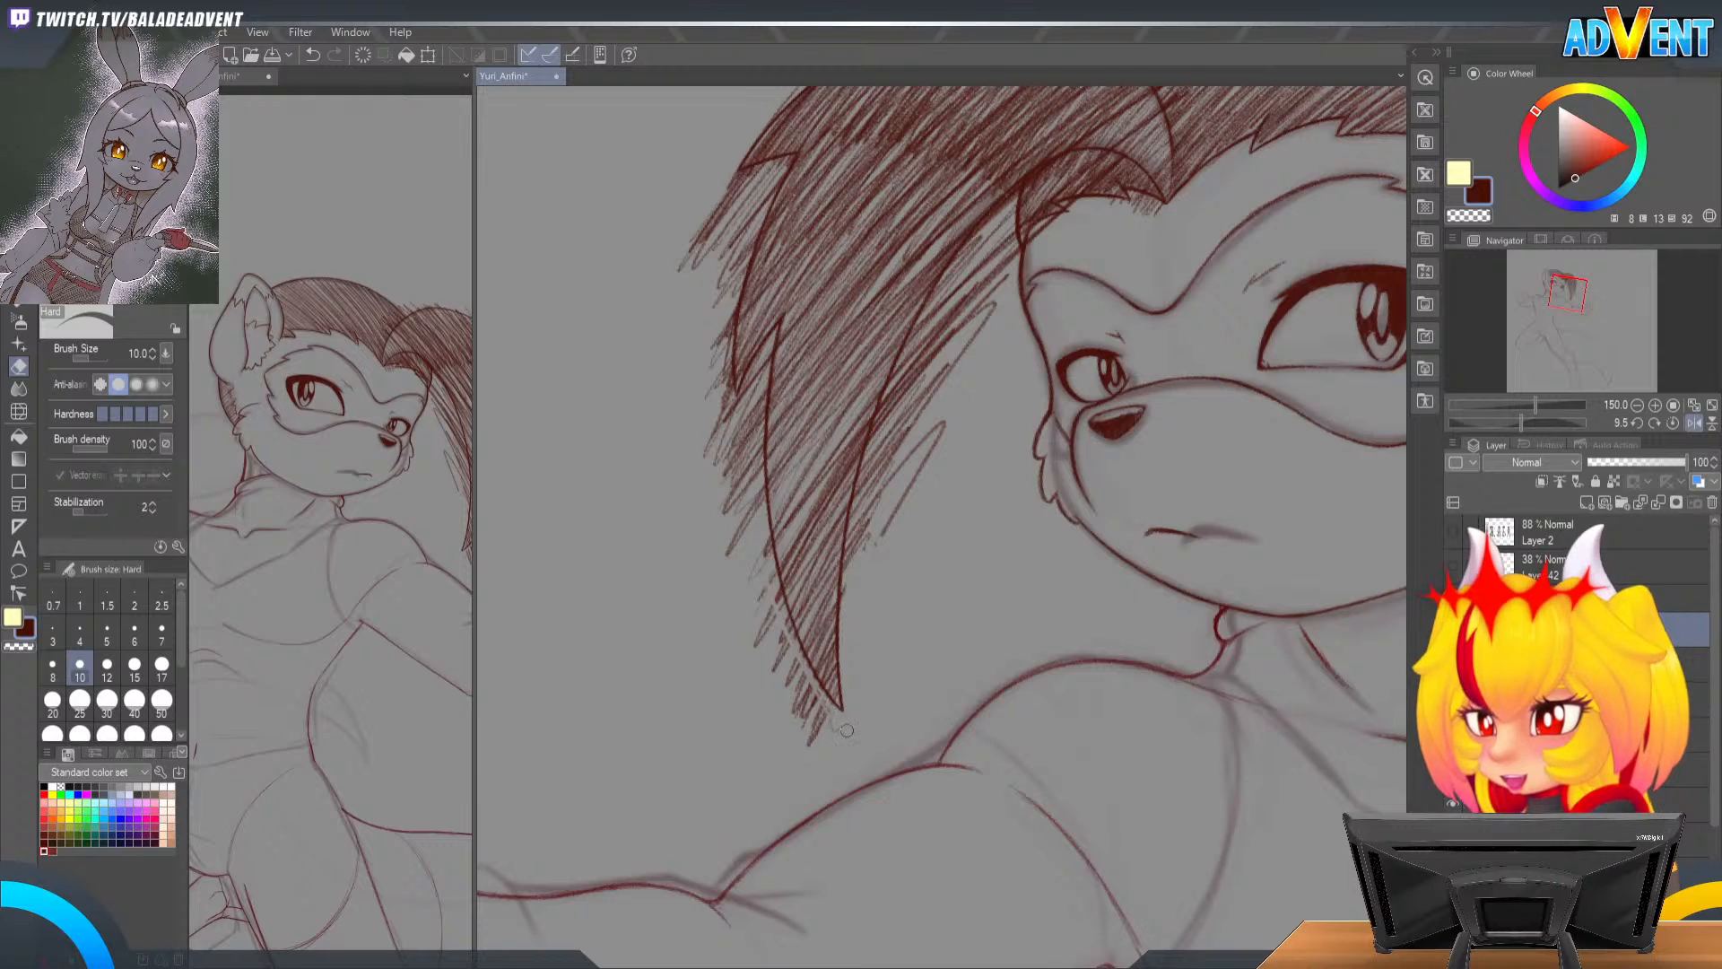
pyautogui.moveTo(813, 675); pyautogui.dragTo(778, 567)
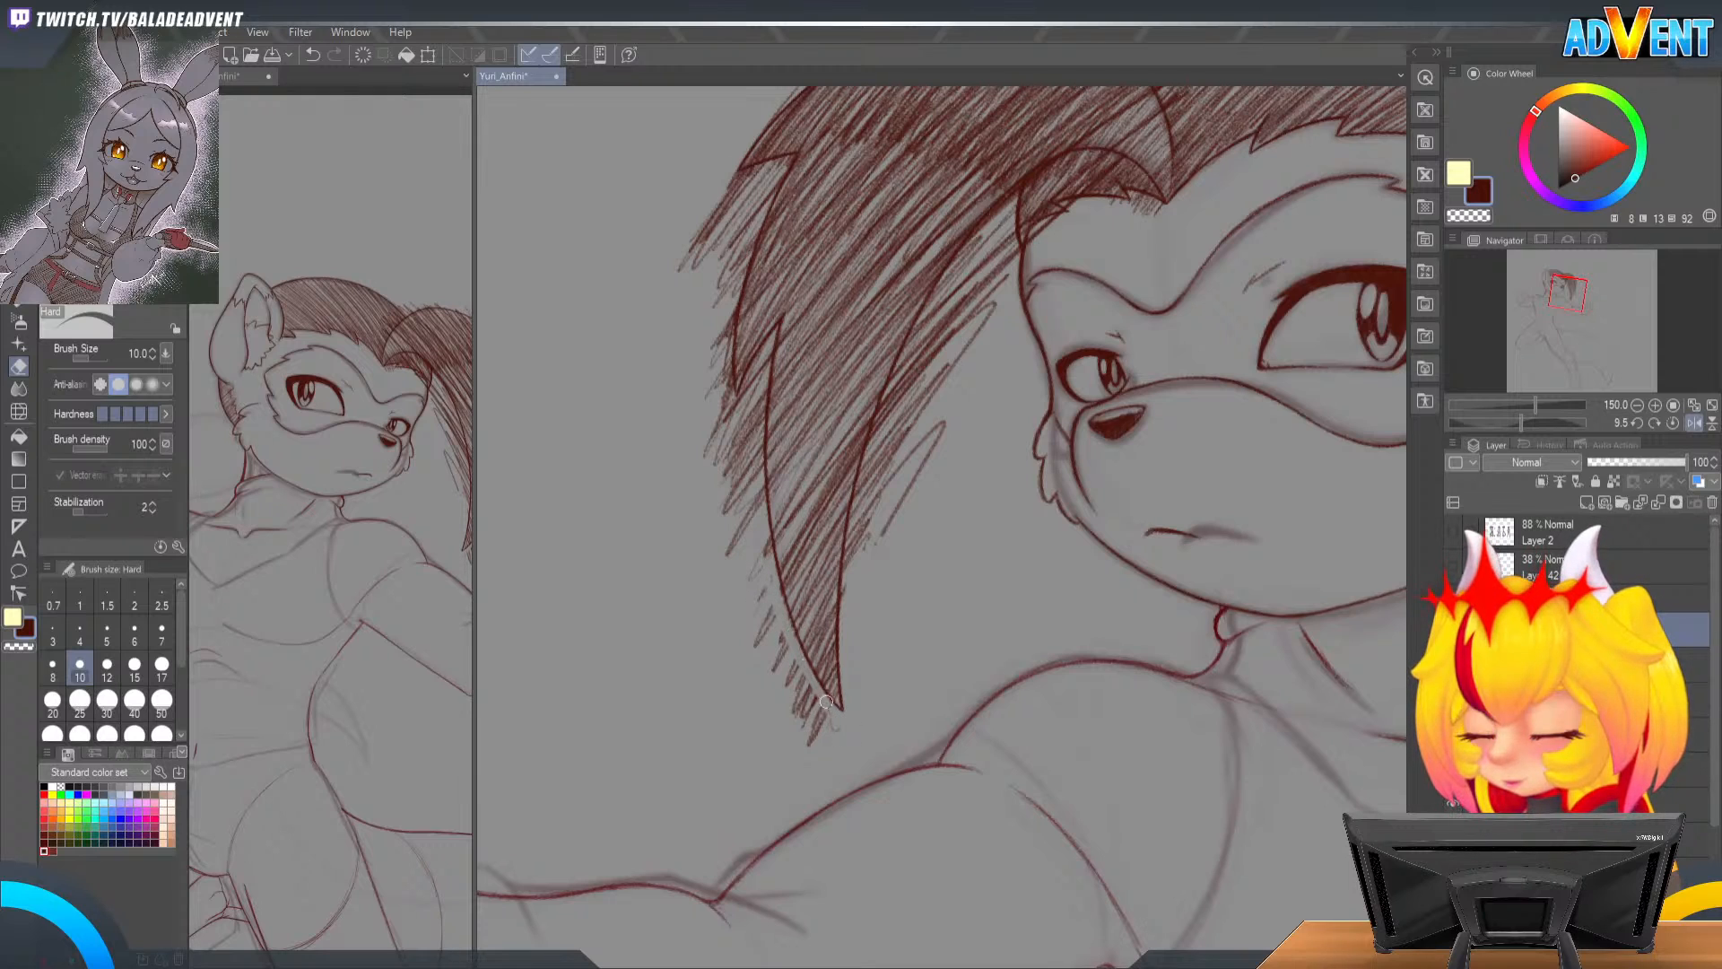
pyautogui.moveTo(783, 608)
pyautogui.mouseDown()
pyautogui.moveTo(831, 743)
pyautogui.moveTo(789, 712)
pyautogui.mouseUp()
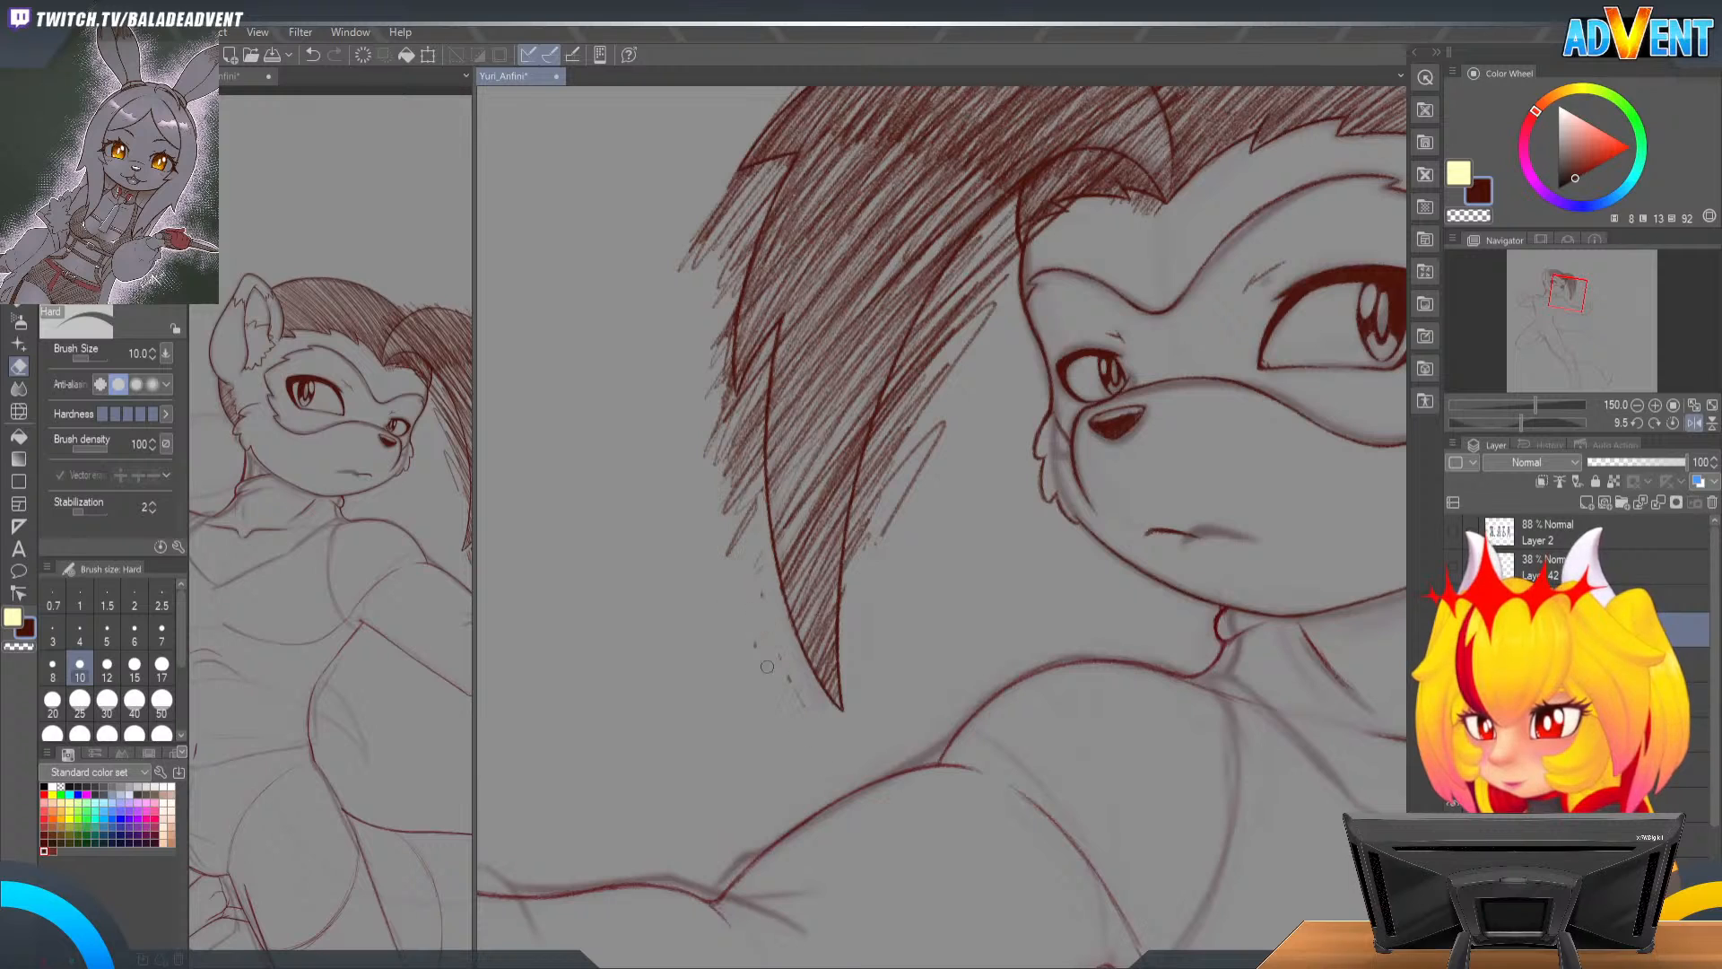
# Step: Erase the overshooting hatching along the large lock's inner edge, from above the pointed end up to the brow
pyautogui.moveTo(898, 506); pyautogui.dragTo(870, 591)
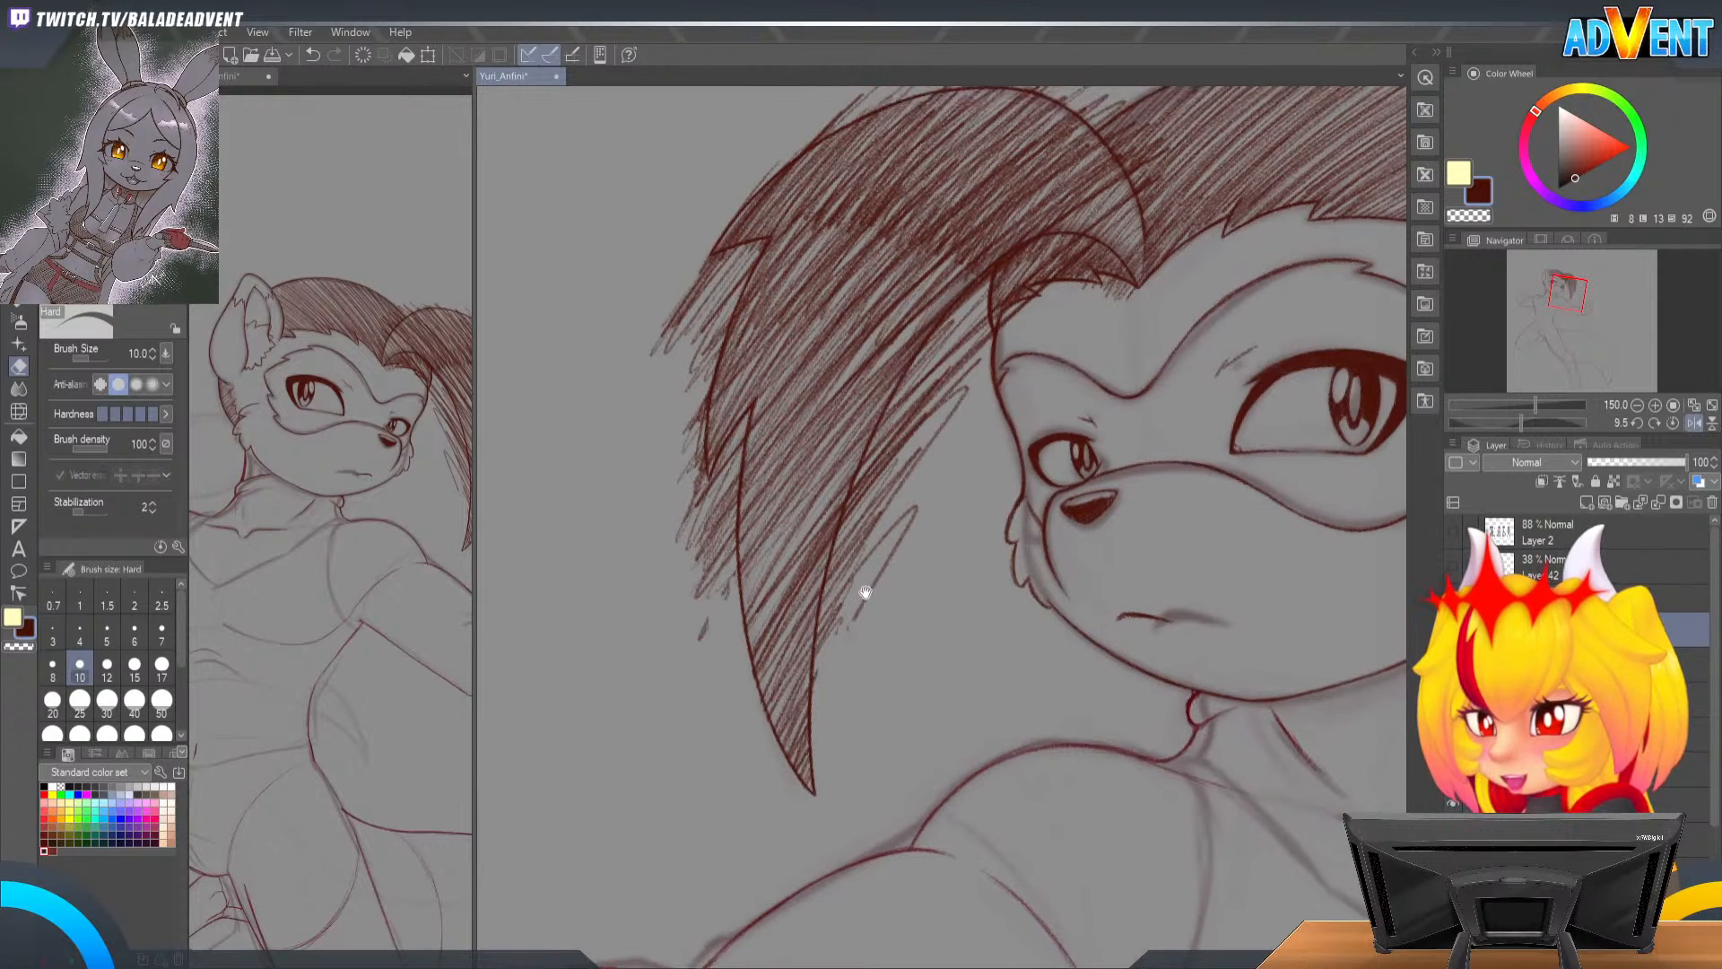
pyautogui.moveTo(820, 649); pyautogui.dragTo(828, 569)
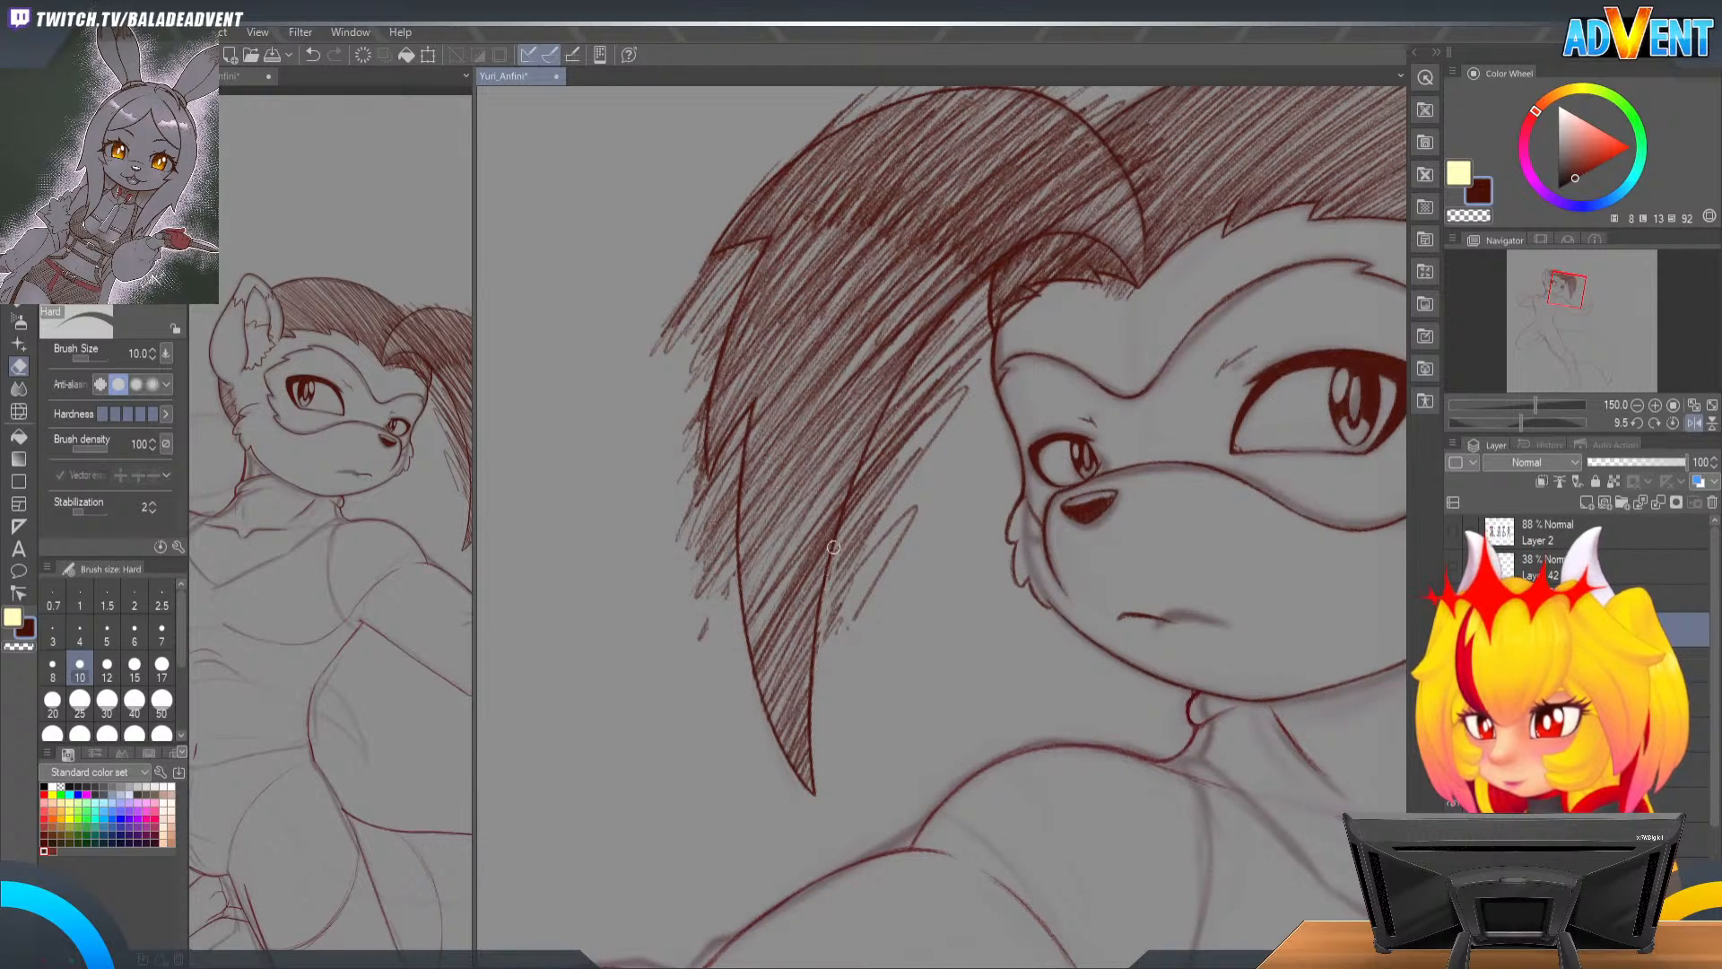
pyautogui.moveTo(859, 488)
pyautogui.mouseDown()
pyautogui.moveTo(834, 627)
pyautogui.moveTo(883, 520)
pyautogui.moveTo(925, 487)
pyautogui.moveTo(858, 593)
pyautogui.mouseUp()
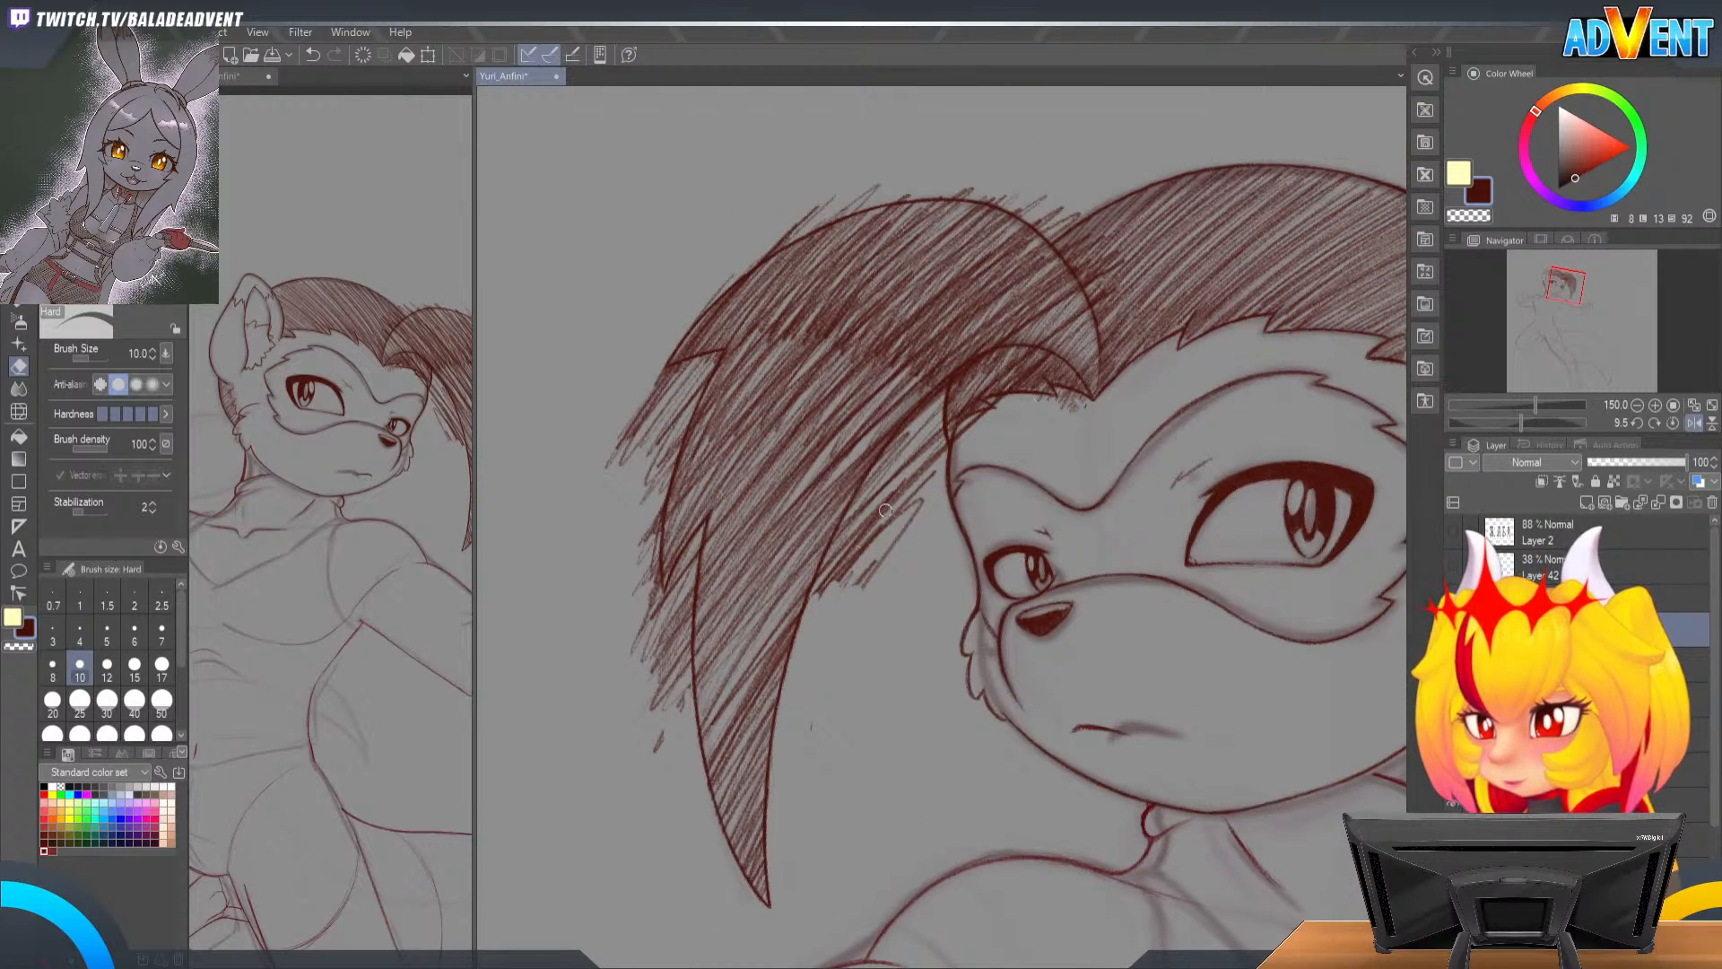
pyautogui.moveTo(806, 624)
pyautogui.mouseDown()
pyautogui.moveTo(874, 471)
pyautogui.moveTo(1000, 353)
pyautogui.moveTo(920, 412)
pyautogui.mouseUp()
pyautogui.moveTo(987, 358)
pyautogui.mouseDown()
pyautogui.moveTo(900, 435)
pyautogui.moveTo(824, 592)
pyautogui.mouseUp()
pyautogui.moveTo(875, 496); pyautogui.dragTo(812, 616)
pyautogui.moveTo(846, 540); pyautogui.dragTo(842, 581)
pyautogui.moveTo(887, 475); pyautogui.dragTo(848, 583)
pyautogui.moveTo(924, 479); pyautogui.dragTo(867, 594)
pyautogui.moveTo(944, 446)
pyautogui.mouseDown()
pyautogui.moveTo(888, 534)
pyautogui.moveTo(907, 482)
pyautogui.mouseUp()
pyautogui.moveTo(942, 408)
pyautogui.mouseDown()
pyautogui.moveTo(908, 468)
pyautogui.moveTo(889, 484)
pyautogui.moveTo(883, 469)
pyautogui.mouseUp()
# Step: Clean up the hatching that spills from the small curl onto the forehead
pyautogui.moveTo(891, 691); pyautogui.dragTo(919, 498)
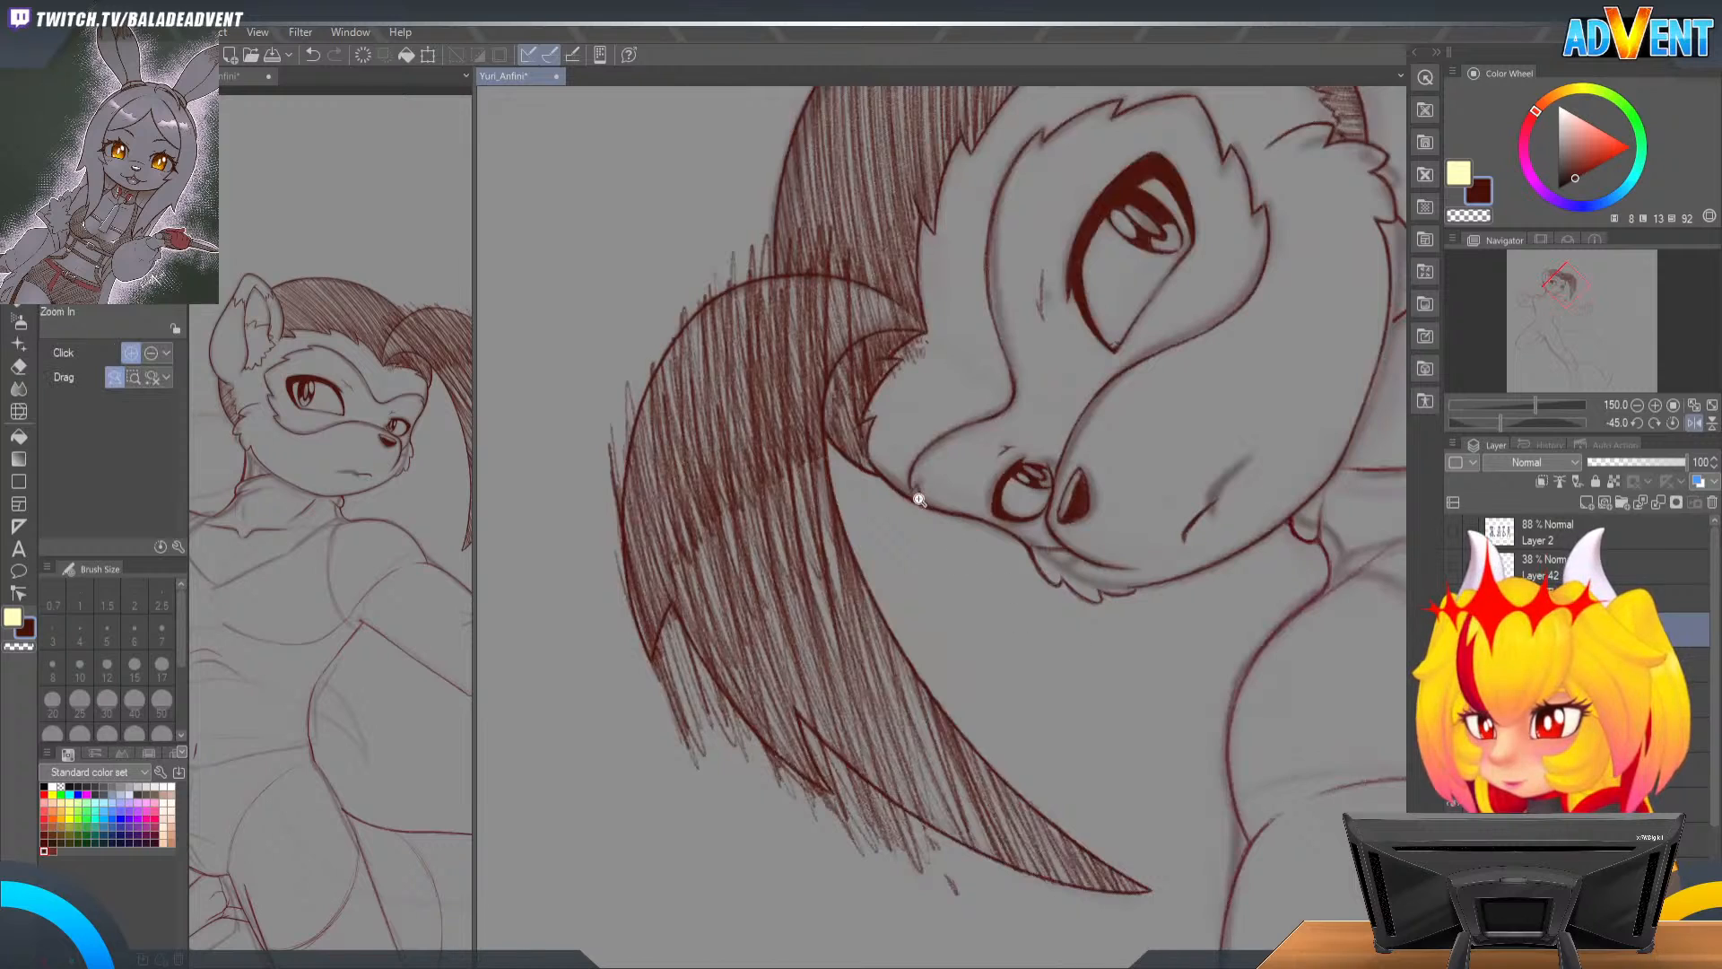
pyautogui.click(919, 497)
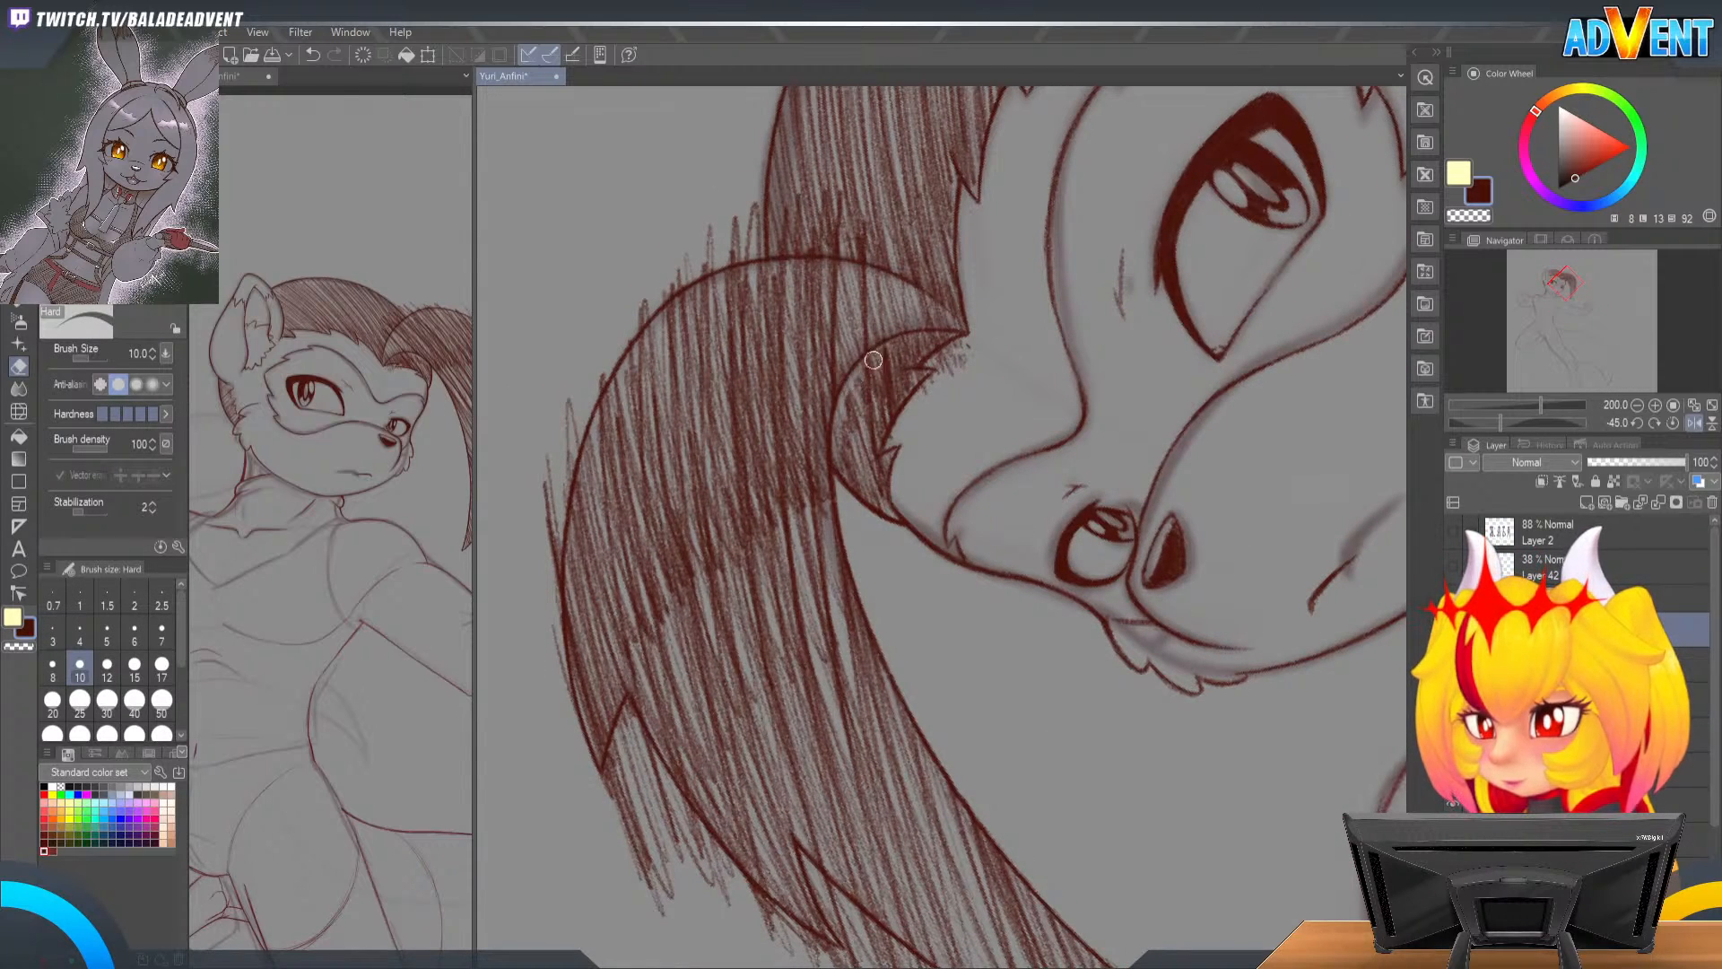
pyautogui.moveTo(964, 347)
pyautogui.mouseDown()
pyautogui.moveTo(949, 360)
pyautogui.moveTo(911, 339)
pyautogui.moveTo(863, 380)
pyautogui.moveTo(911, 350)
pyautogui.moveTo(875, 368)
pyautogui.moveTo(850, 418)
pyautogui.moveTo(875, 488)
pyautogui.mouseUp()
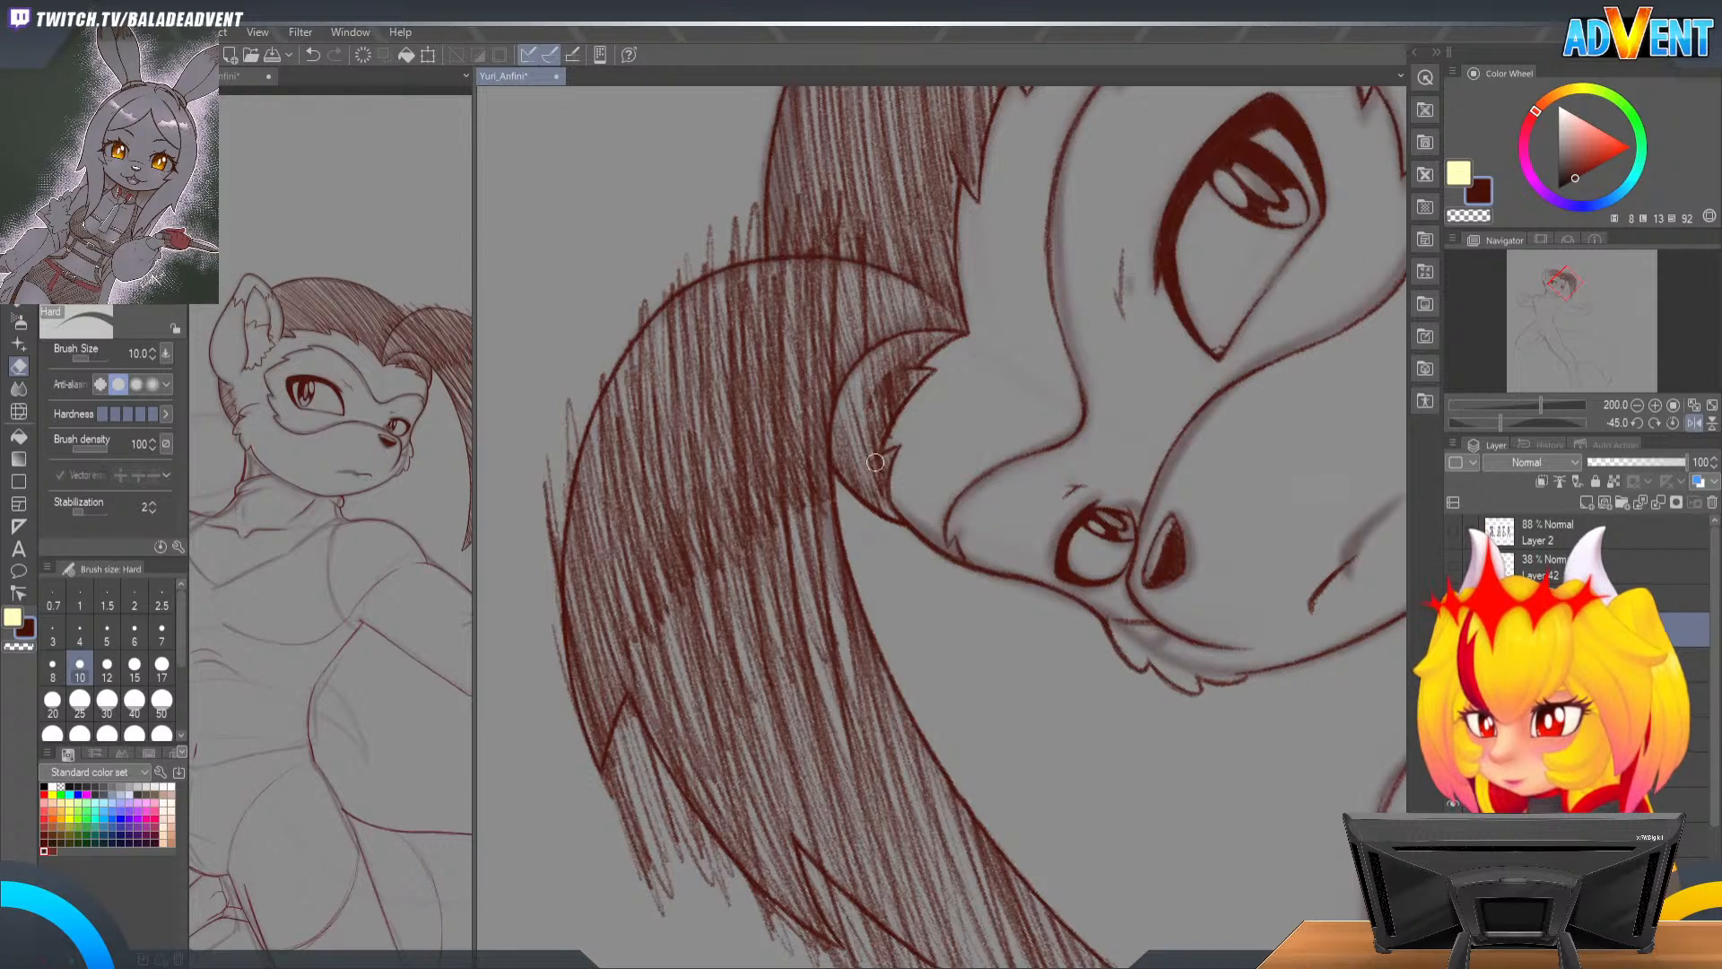
# Step: Erase the stray hatching outside the large lock's top curve, from the crown junction to the first outer tip
pyautogui.moveTo(909, 424)
pyautogui.mouseDown()
pyautogui.moveTo(905, 382)
pyautogui.moveTo(874, 417)
pyautogui.moveTo(942, 423)
pyautogui.moveTo(1001, 457)
pyautogui.moveTo(992, 493)
pyautogui.moveTo(1030, 536)
pyautogui.mouseUp()
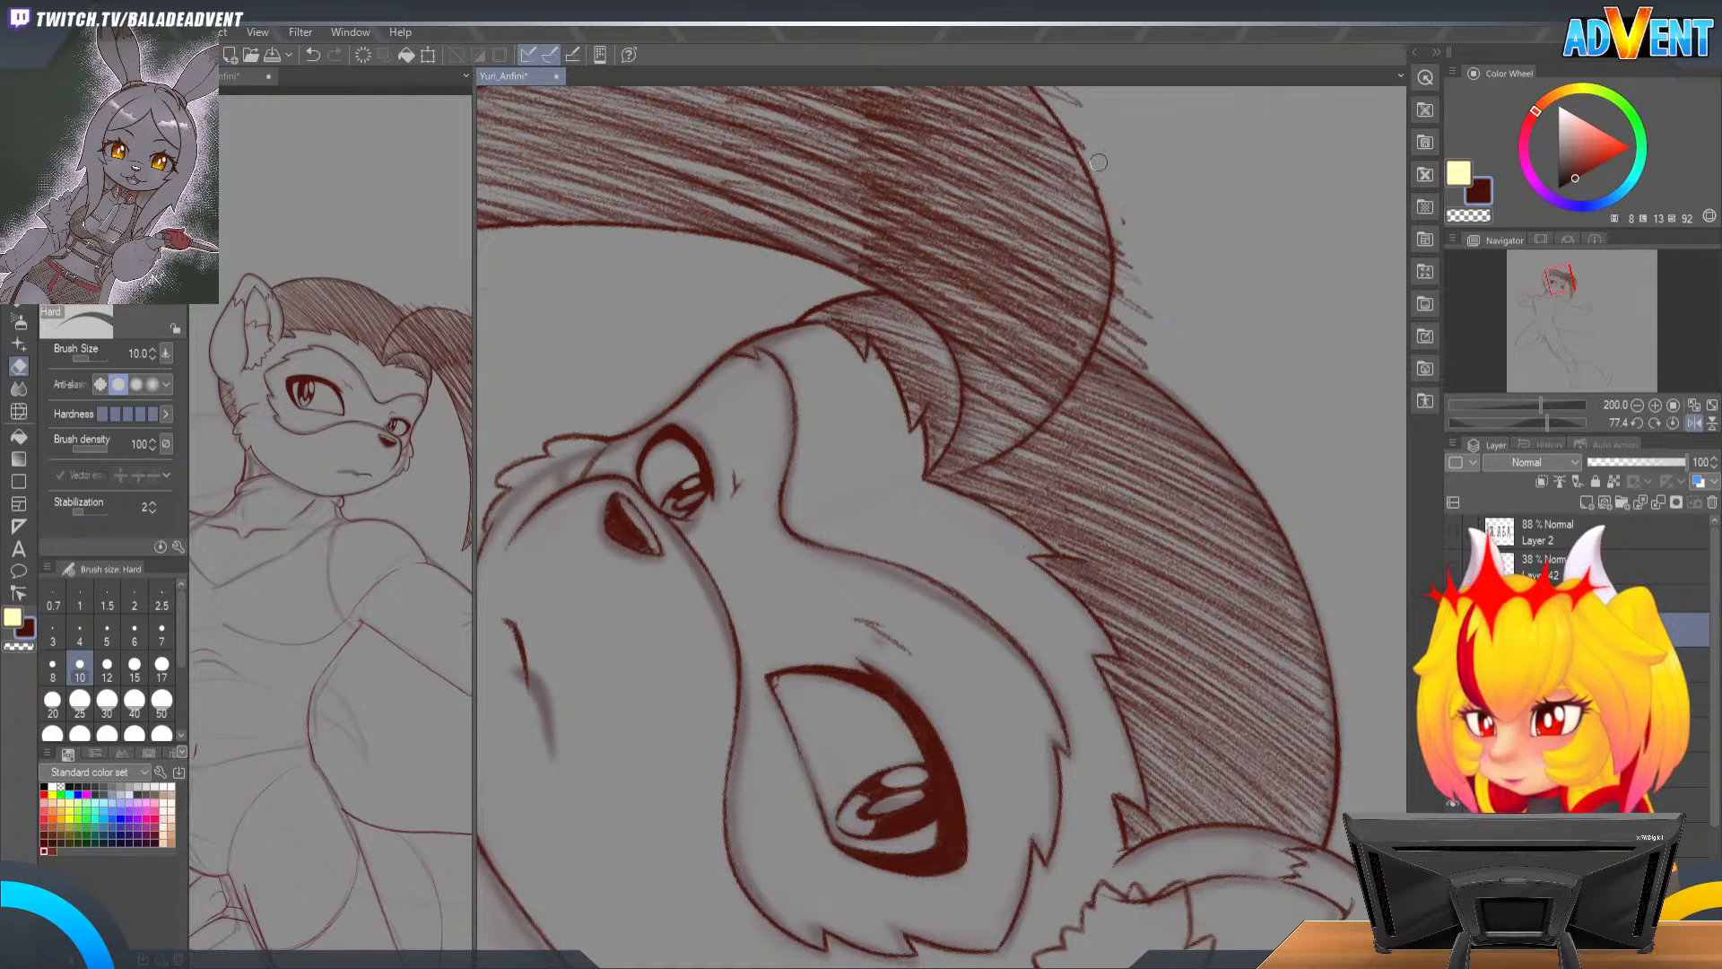
pyautogui.moveTo(1127, 260); pyautogui.dragTo(1155, 305)
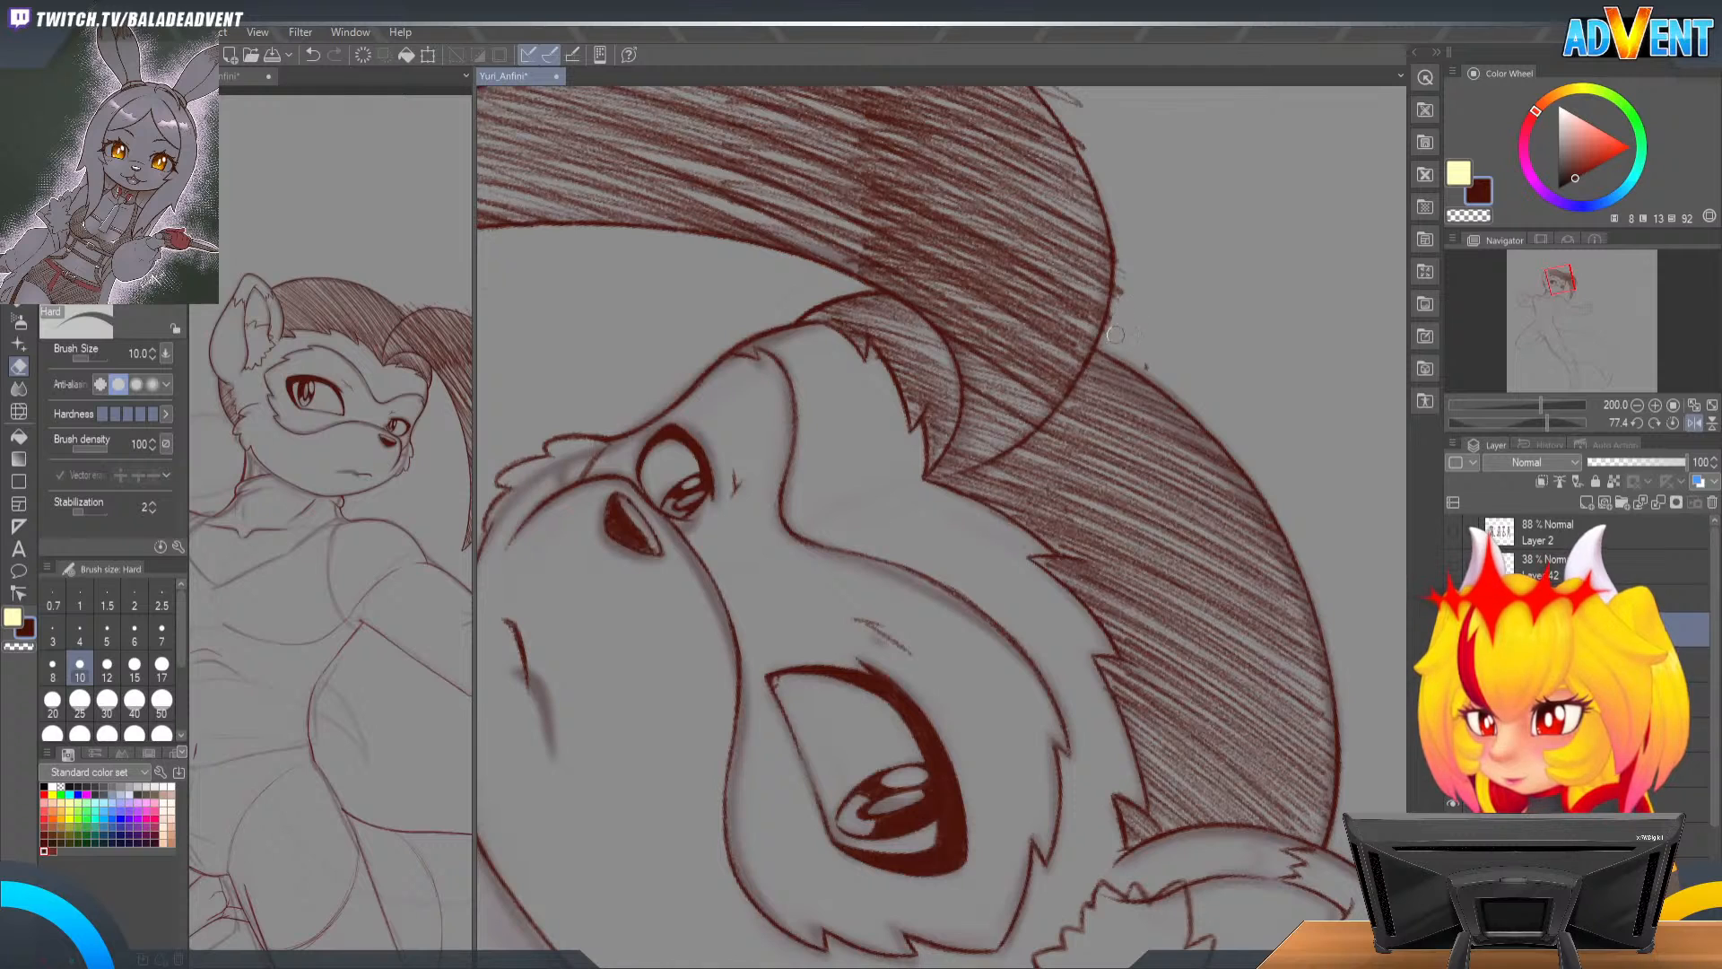
pyautogui.moveTo(1138, 369)
pyautogui.mouseDown()
pyautogui.moveTo(1100, 572)
pyautogui.moveTo(1058, 565)
pyautogui.moveTo(1064, 506)
pyautogui.moveTo(1118, 438)
pyautogui.mouseUp()
pyautogui.moveTo(1050, 527)
pyautogui.mouseDown()
pyautogui.moveTo(952, 637)
pyautogui.moveTo(1028, 507)
pyautogui.moveTo(1014, 543)
pyautogui.mouseUp()
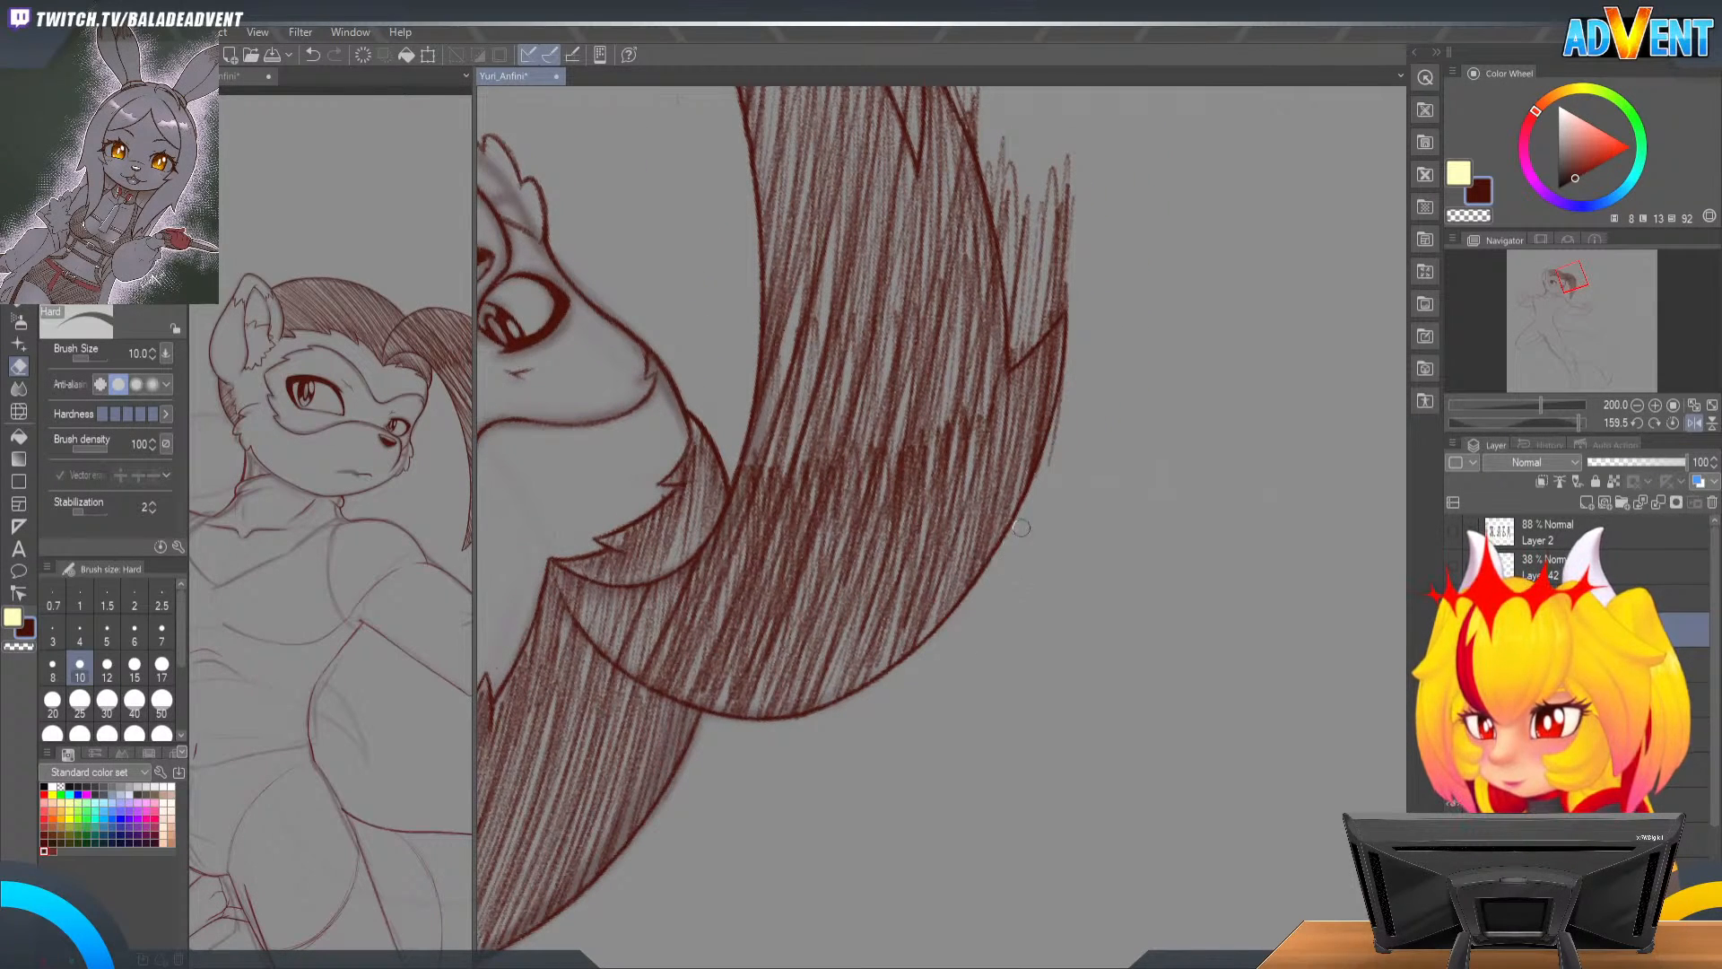
pyautogui.moveTo(1046, 451); pyautogui.dragTo(1071, 370)
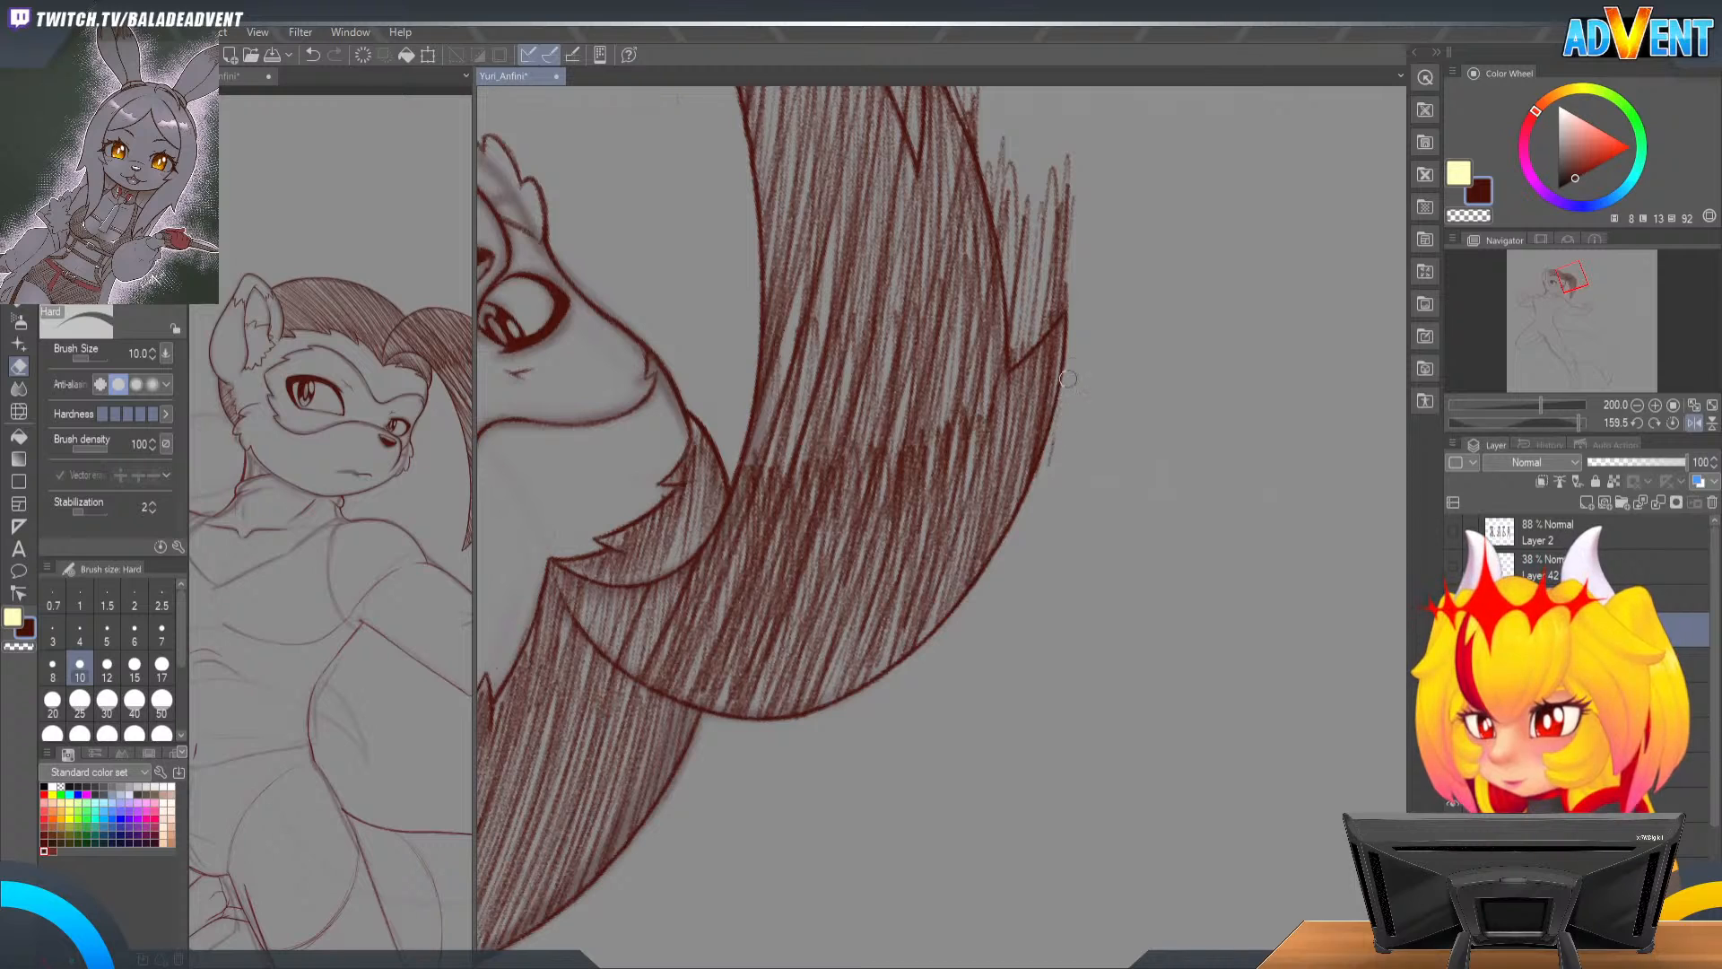
# Step: Erase the hatching that extends past the large lock's first outer tip and the notch beneath it
pyautogui.scroll(2, 1066, 413)
pyautogui.moveTo(1001, 438)
pyautogui.mouseDown()
pyautogui.moveTo(1043, 397)
pyautogui.moveTo(1006, 431)
pyautogui.mouseUp()
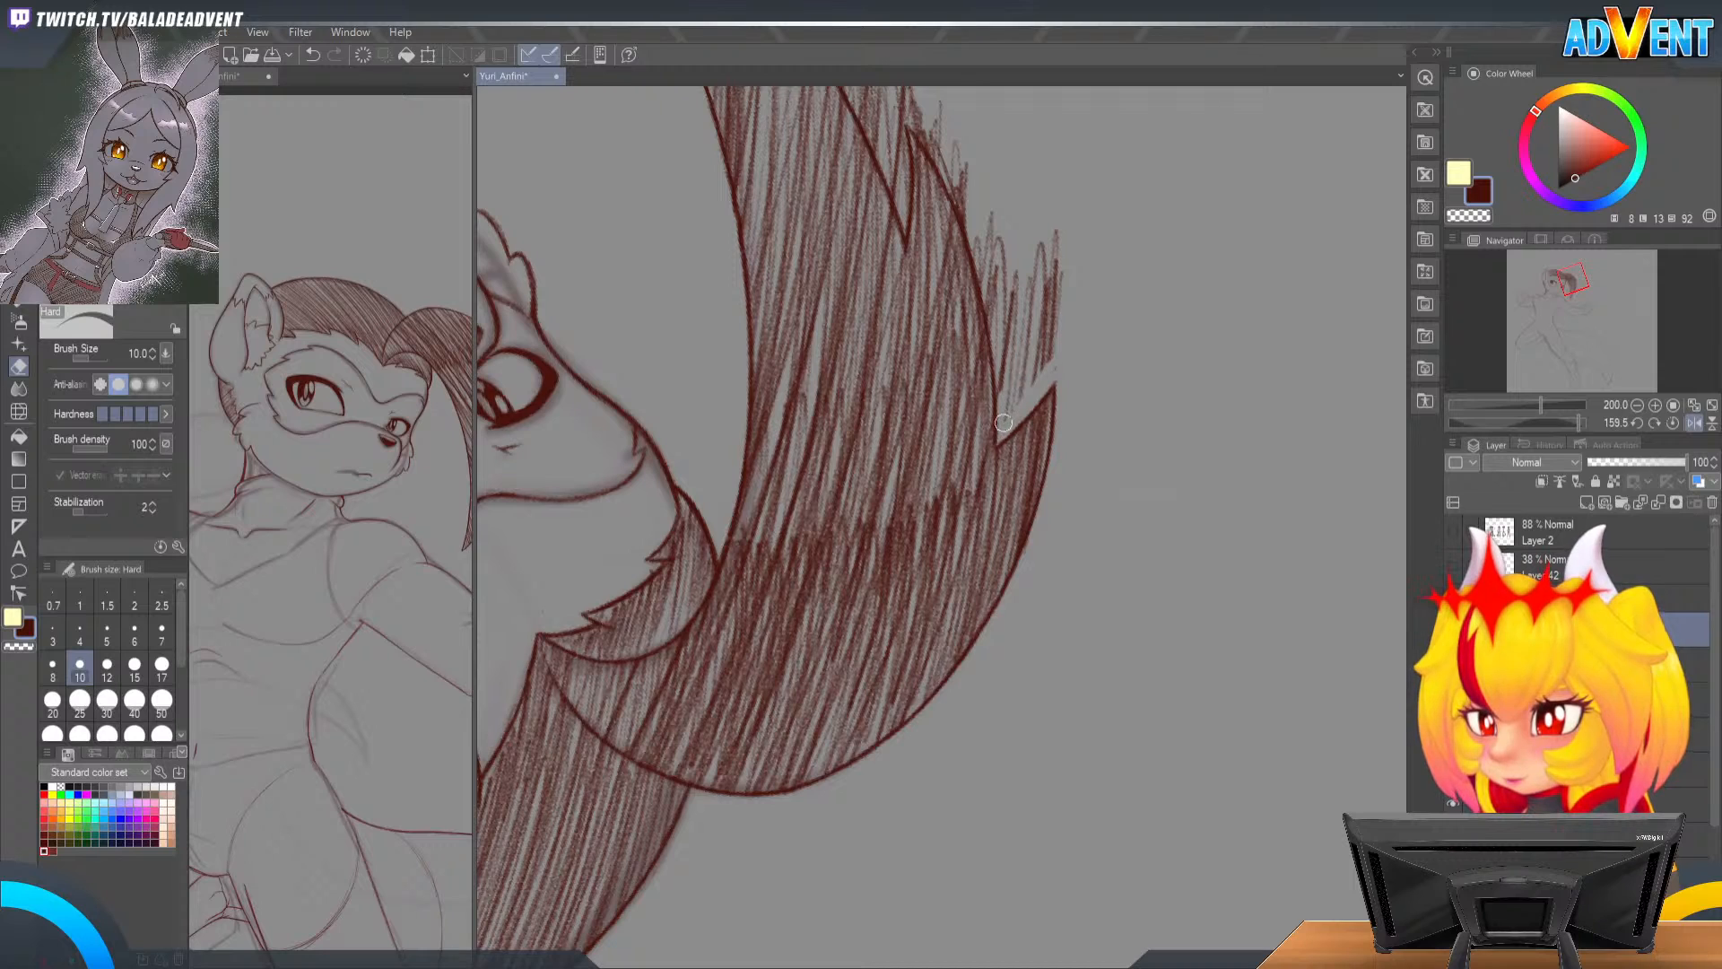
pyautogui.moveTo(1001, 401)
pyautogui.mouseDown()
pyautogui.moveTo(1006, 425)
pyautogui.moveTo(1055, 360)
pyautogui.moveTo(1043, 395)
pyautogui.mouseUp()
pyautogui.moveTo(985, 355)
pyautogui.mouseDown()
pyautogui.moveTo(912, 240)
pyautogui.moveTo(945, 292)
pyautogui.moveTo(926, 266)
pyautogui.moveTo(962, 264)
pyautogui.moveTo(955, 286)
pyautogui.moveTo(934, 267)
pyautogui.moveTo(974, 357)
pyautogui.moveTo(928, 265)
pyautogui.moveTo(967, 343)
pyautogui.moveTo(935, 277)
pyautogui.moveTo(952, 287)
pyautogui.moveTo(960, 265)
pyautogui.moveTo(999, 356)
pyautogui.moveTo(984, 404)
pyautogui.moveTo(949, 298)
pyautogui.moveTo(1004, 475)
pyautogui.moveTo(985, 383)
pyautogui.moveTo(1005, 469)
pyautogui.moveTo(1035, 380)
pyautogui.moveTo(1055, 390)
pyautogui.moveTo(1045, 505)
pyautogui.moveTo(1060, 417)
pyautogui.moveTo(1006, 336)
pyautogui.mouseUp()
pyautogui.click(996, 353)
pyautogui.moveTo(977, 204)
pyautogui.mouseDown()
pyautogui.moveTo(1019, 377)
pyautogui.moveTo(1003, 448)
pyautogui.mouseUp()
# Step: Clear the remaining stray hatching below the large lock's second outer tip and along the lower outer edge
pyautogui.hotkey('shift', 'space')
pyautogui.moveTo(1041, 277)
pyautogui.mouseDown()
pyautogui.moveTo(974, 733)
pyautogui.moveTo(1041, 550)
pyautogui.moveTo(1017, 504)
pyautogui.mouseUp()
pyautogui.moveTo(919, 429); pyautogui.dragTo(961, 621)
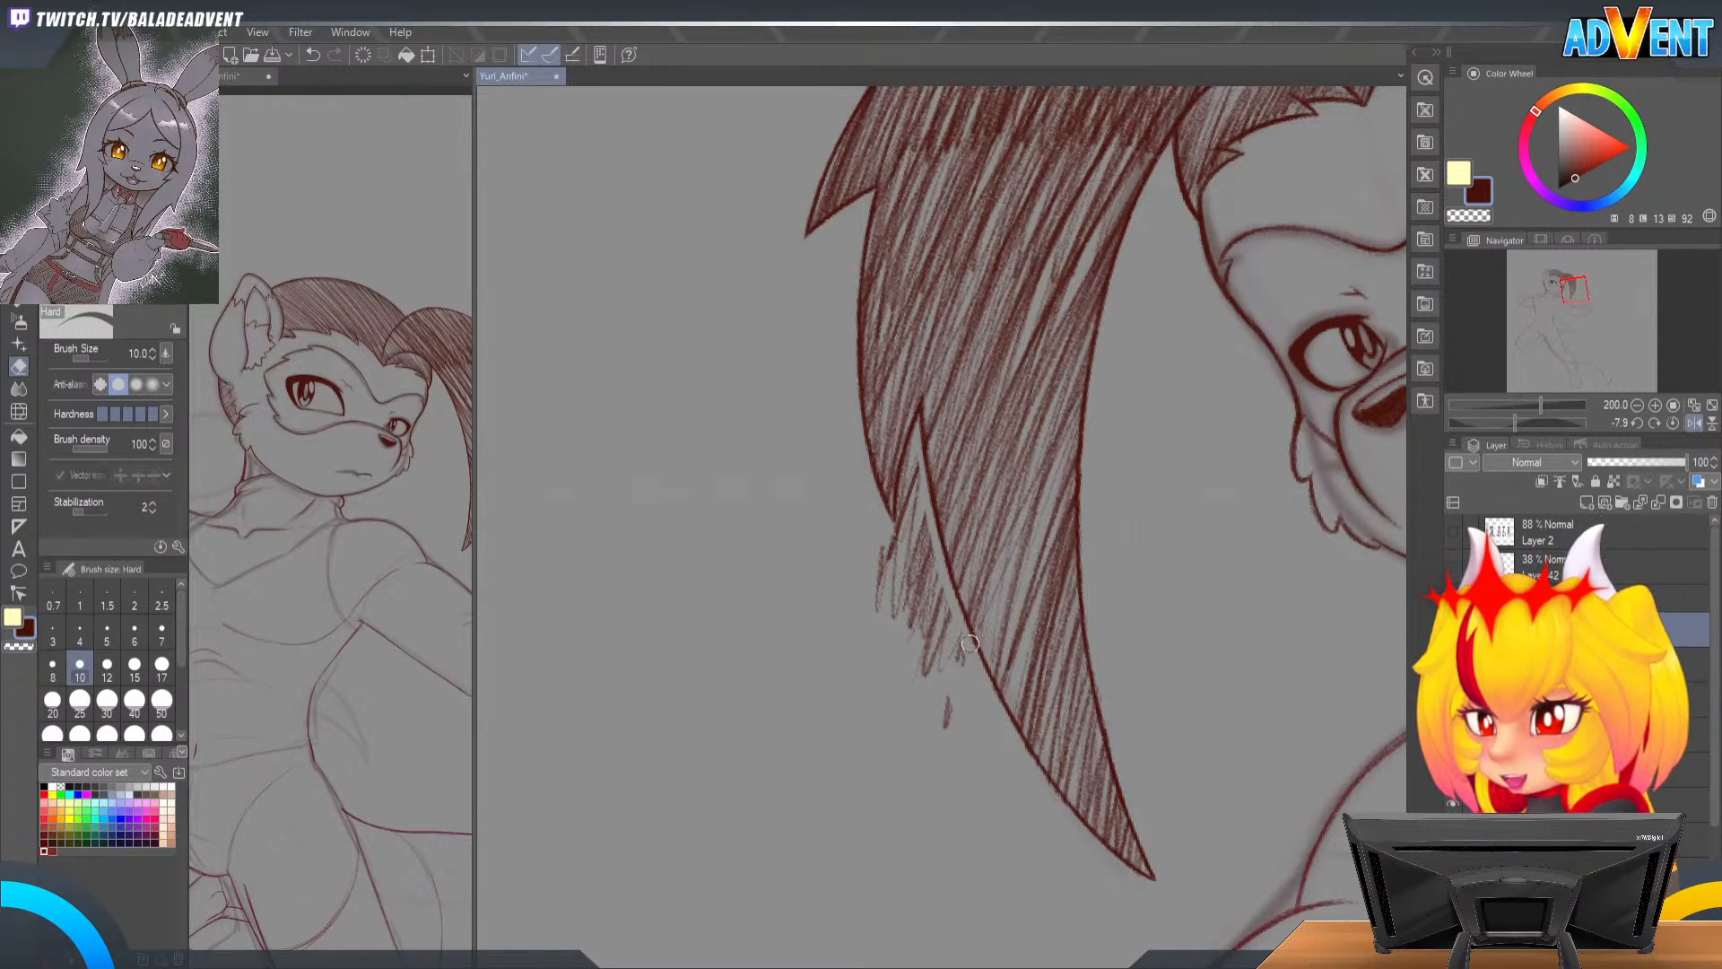
pyautogui.moveTo(908, 466)
pyautogui.mouseDown()
pyautogui.moveTo(963, 662)
pyautogui.moveTo(935, 565)
pyautogui.moveTo(893, 520)
pyautogui.moveTo(886, 574)
pyautogui.moveTo(888, 547)
pyautogui.moveTo(901, 610)
pyautogui.moveTo(937, 655)
pyautogui.moveTo(930, 621)
pyautogui.moveTo(940, 717)
pyautogui.mouseUp()
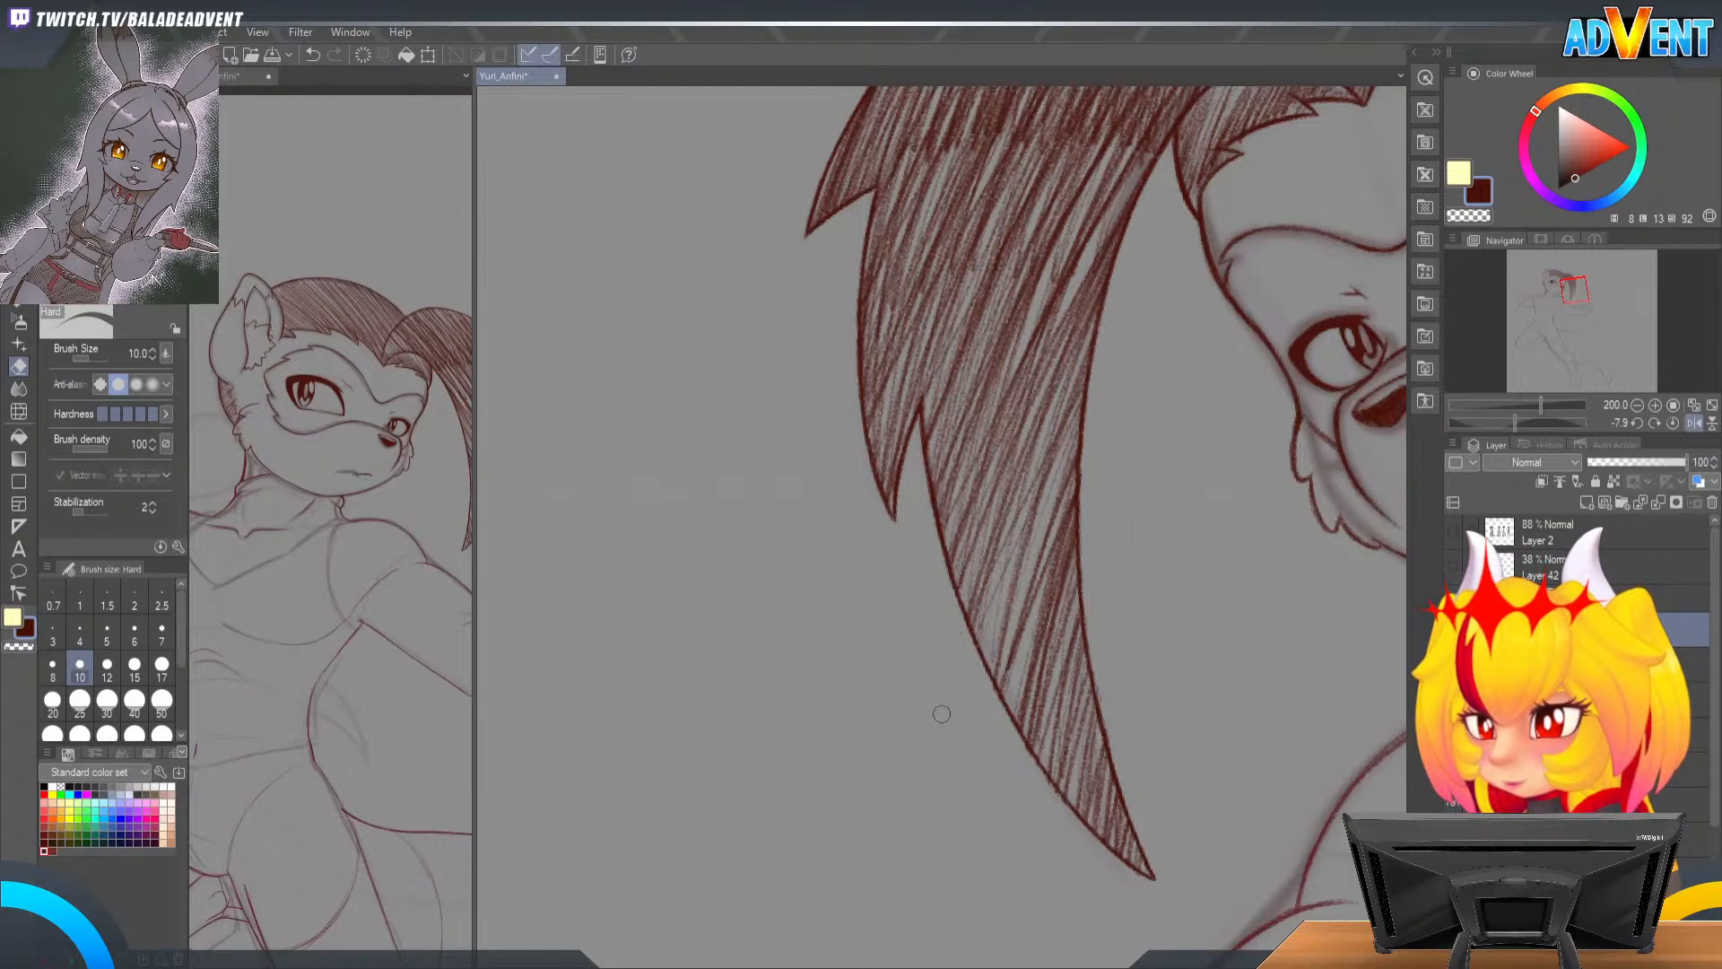
# Step: Review the shaded head against the whole upper body and save the drawing
pyautogui.hotkey('ctrl', 'space')
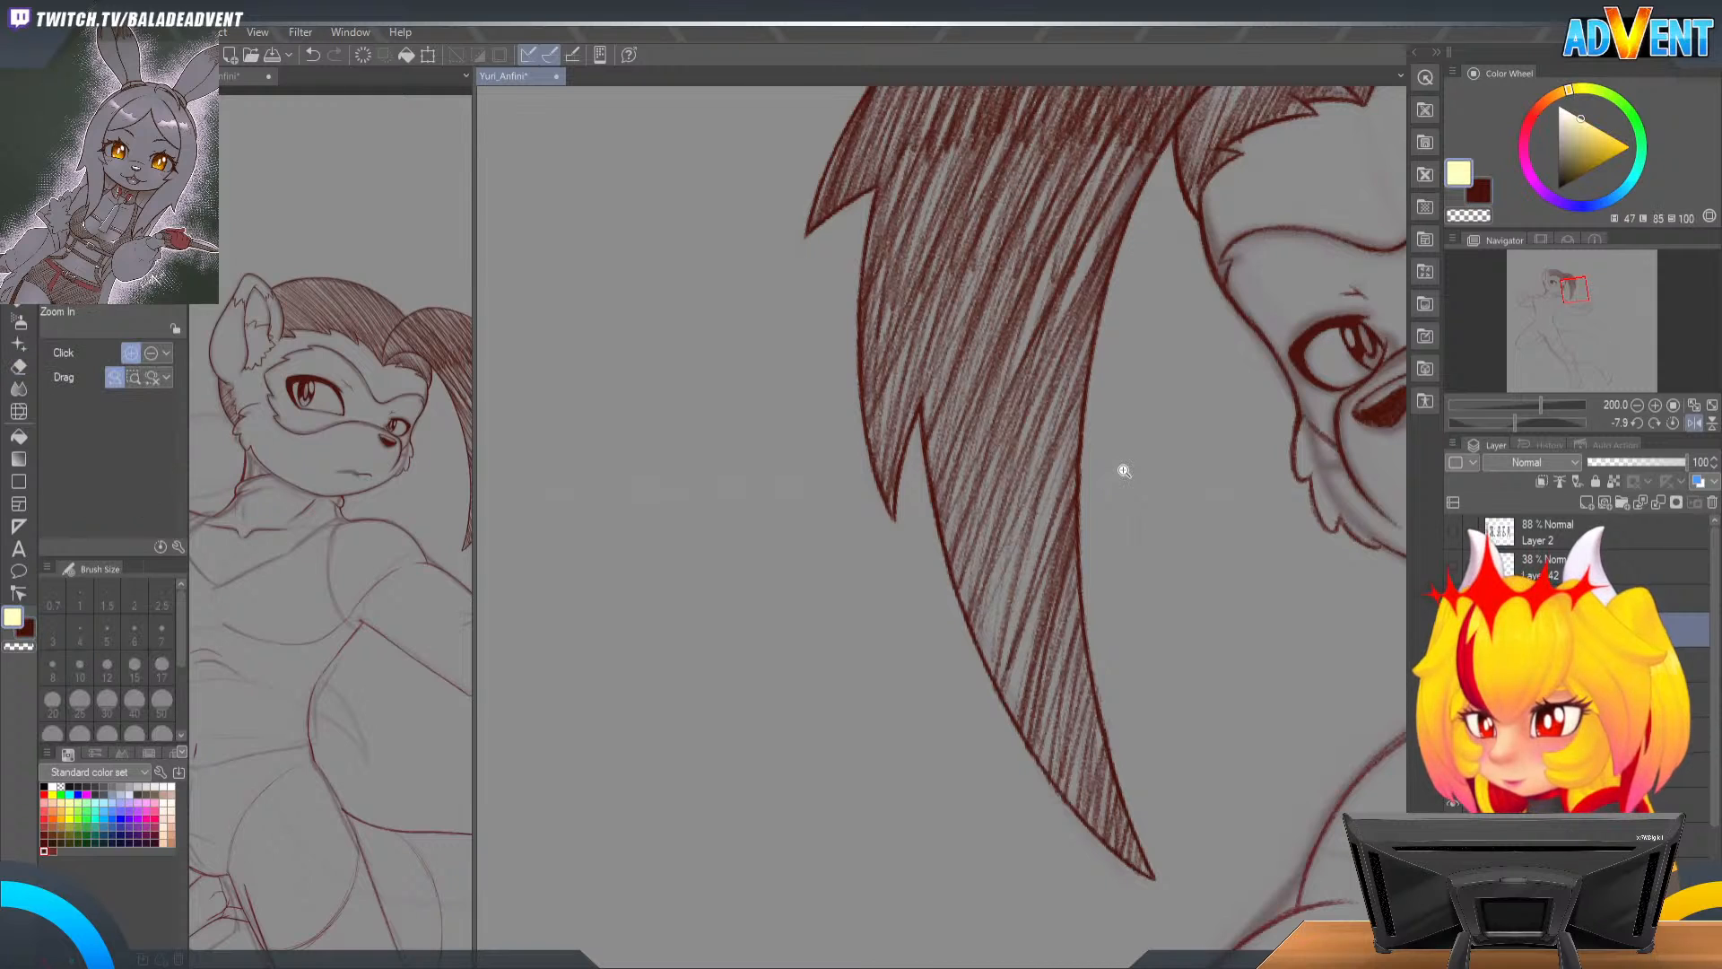
pyautogui.keyDown('alt'); pyautogui.click(1128, 476); pyautogui.keyUp('alt')
pyautogui.keyDown('alt'); pyautogui.click(1134, 481); pyautogui.keyUp('alt')
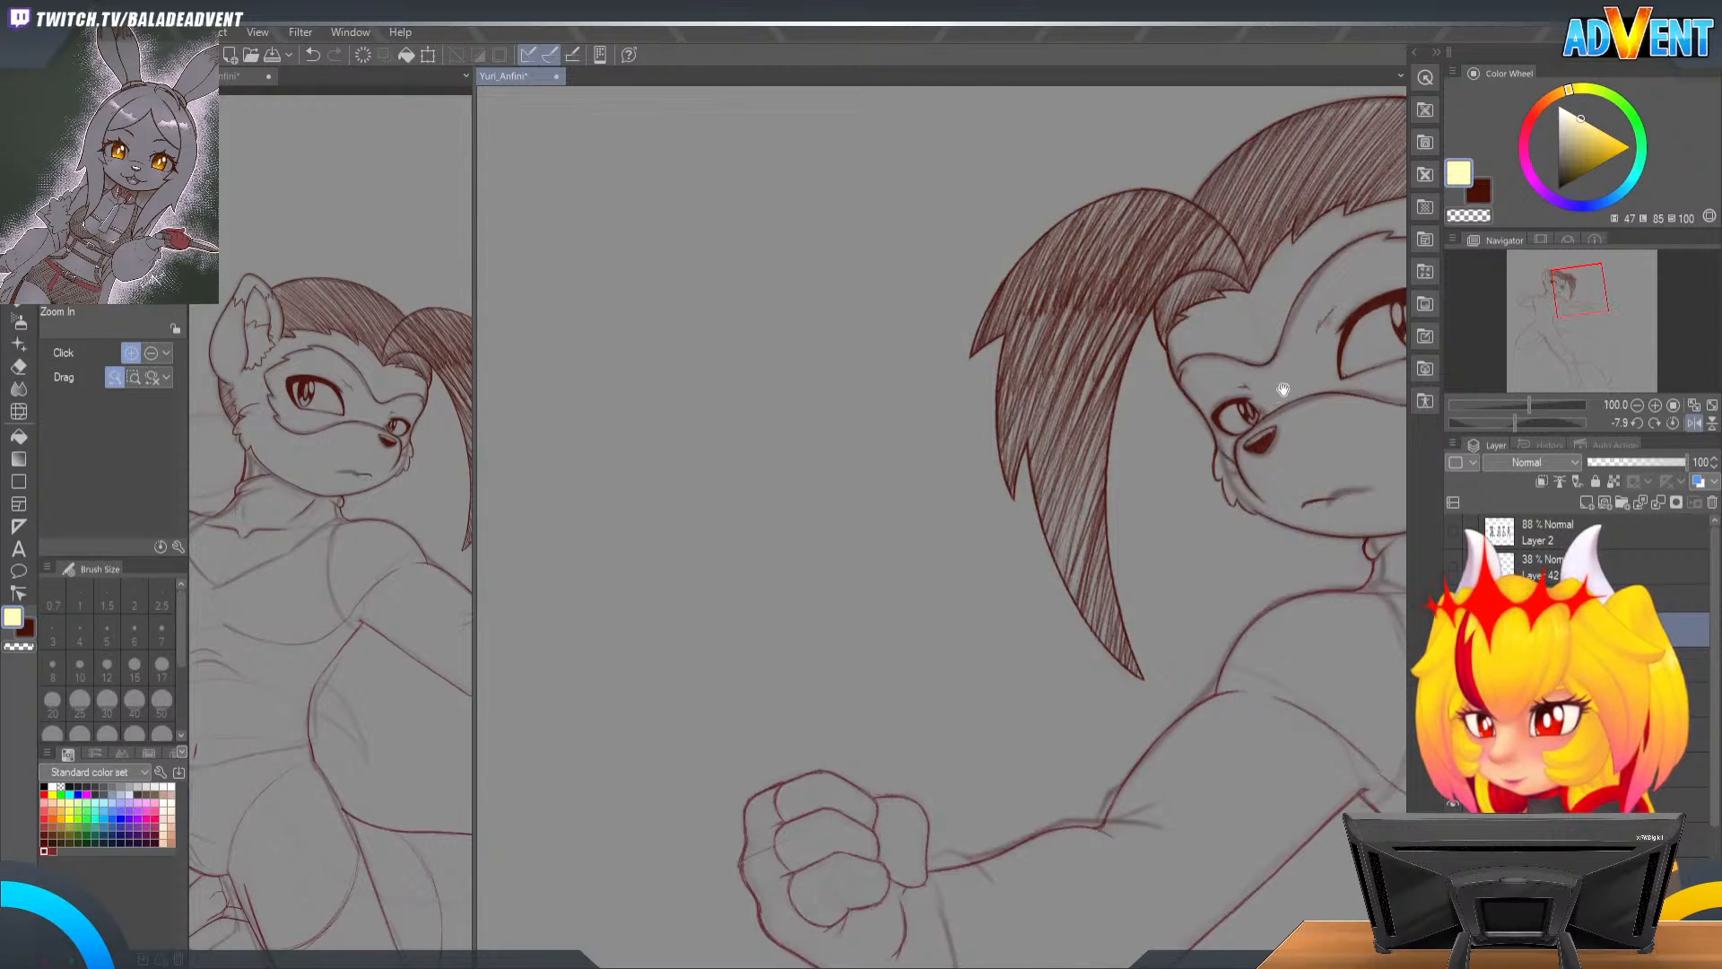
pyautogui.moveTo(1280, 388); pyautogui.dragTo(1041, 387)
pyautogui.click(1253, 334)
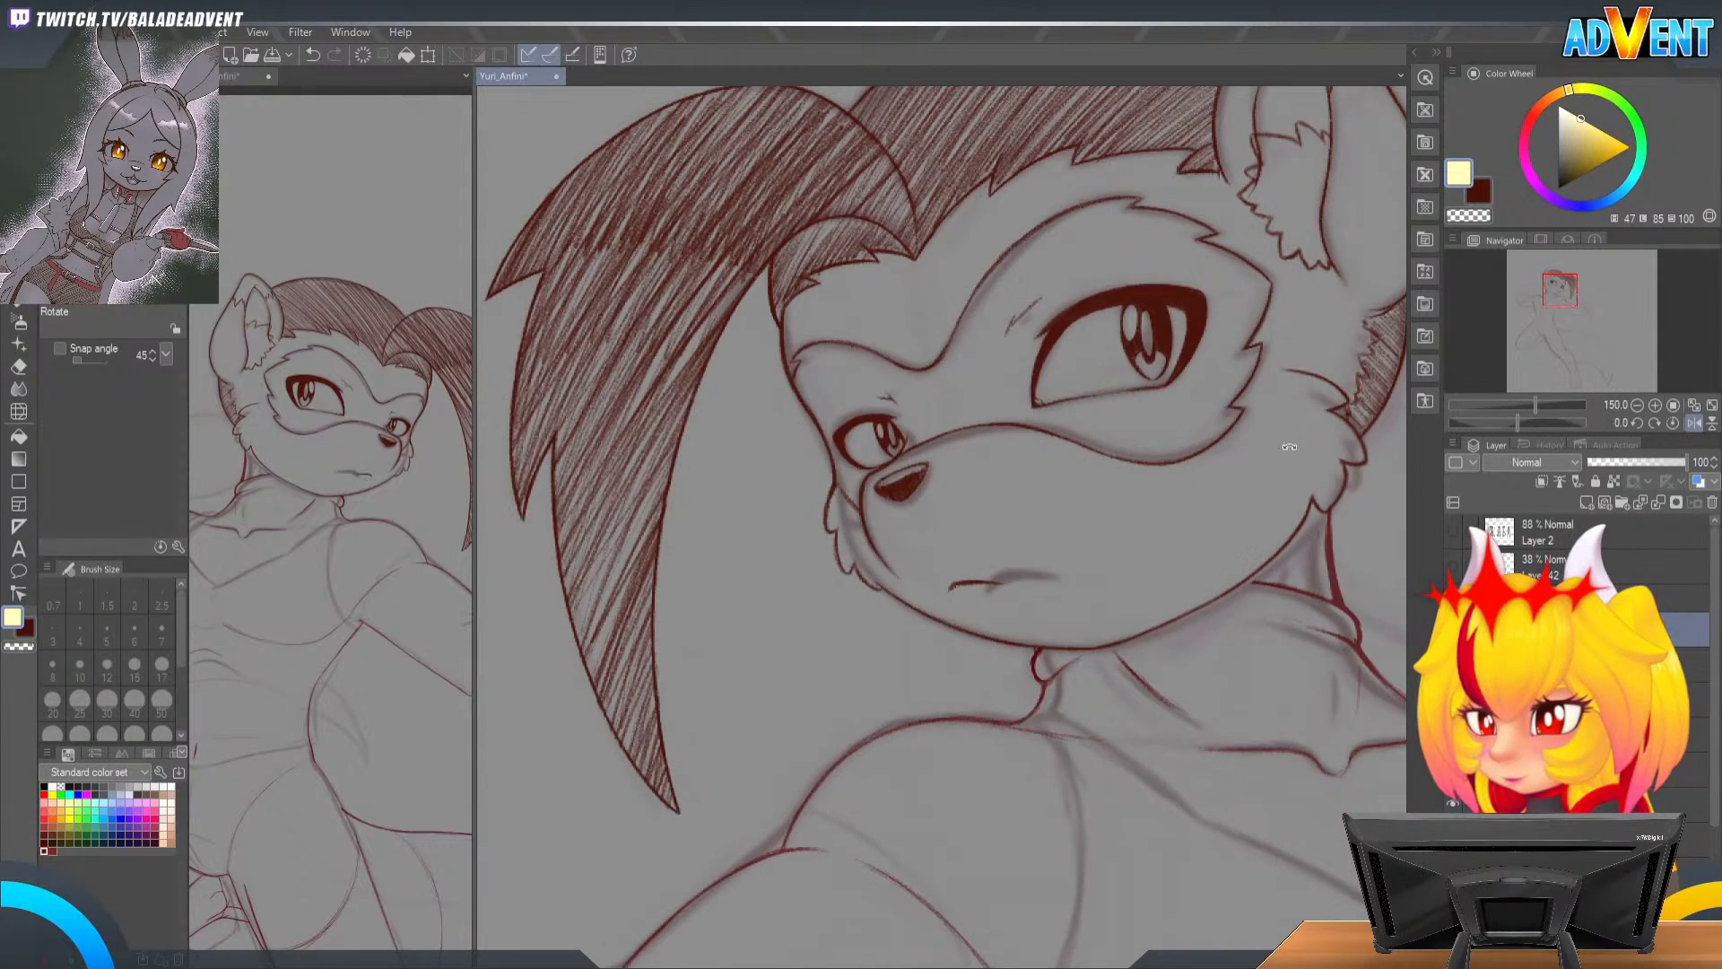
pyautogui.keyDown('alt'); pyautogui.click(1294, 444); pyautogui.keyUp('alt')
pyautogui.moveTo(1294, 445); pyautogui.dragTo(1145, 492)
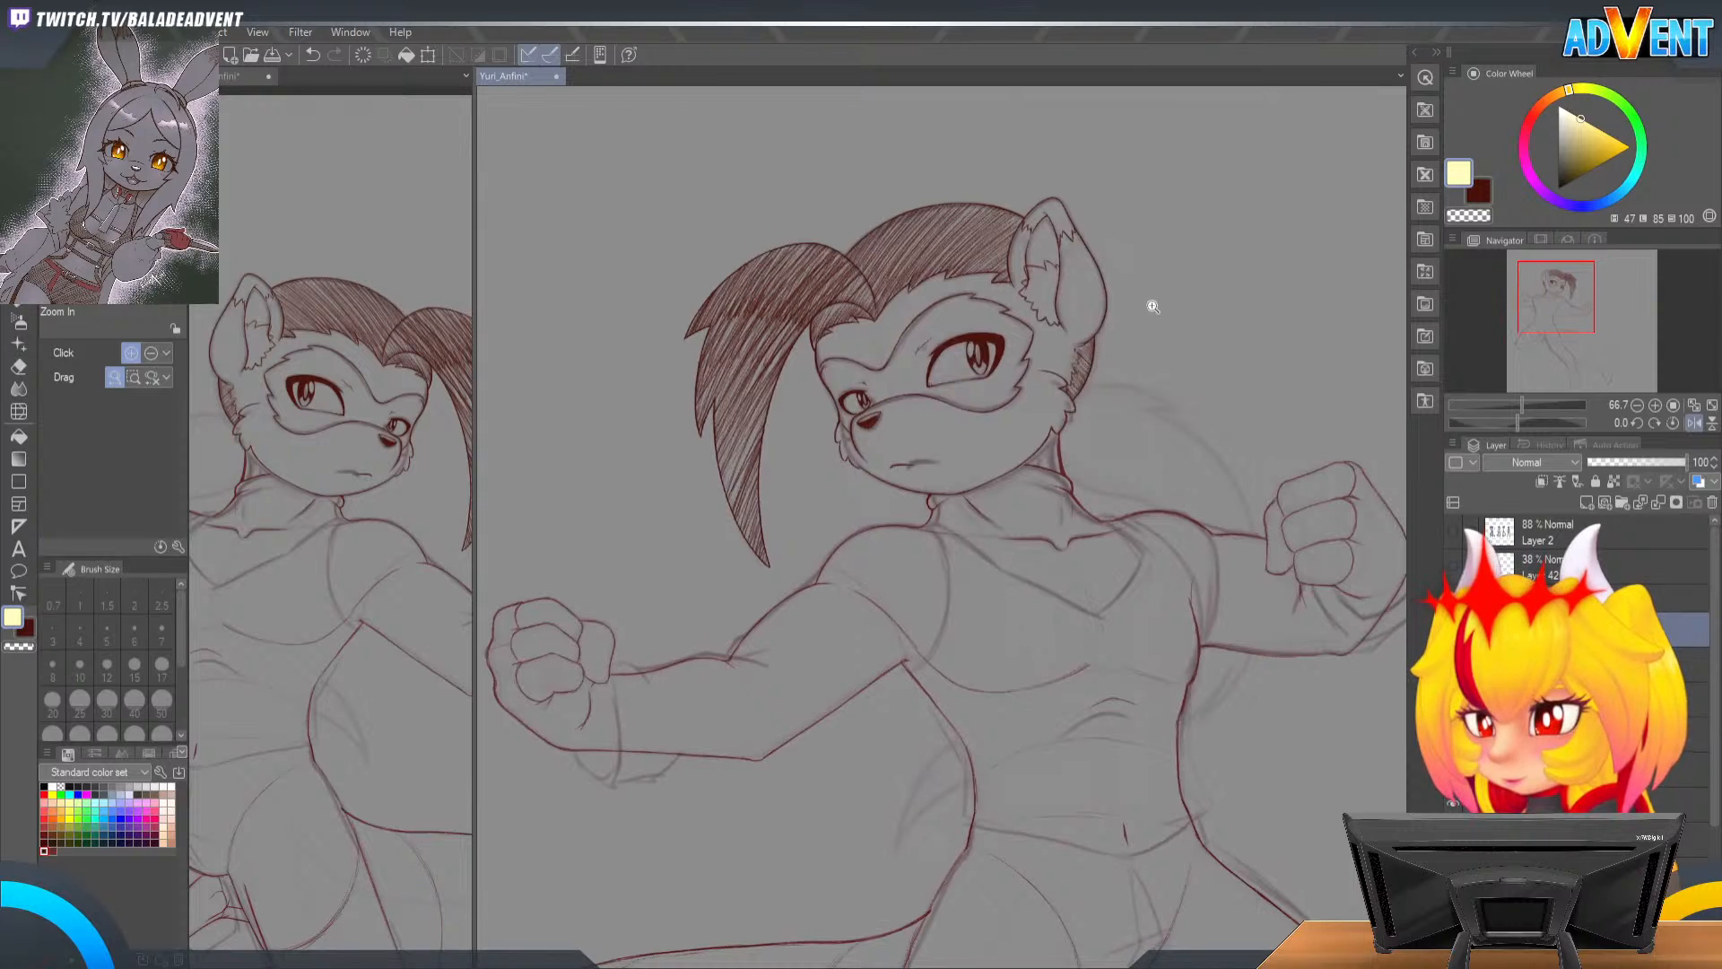
pyautogui.click(1129, 369)
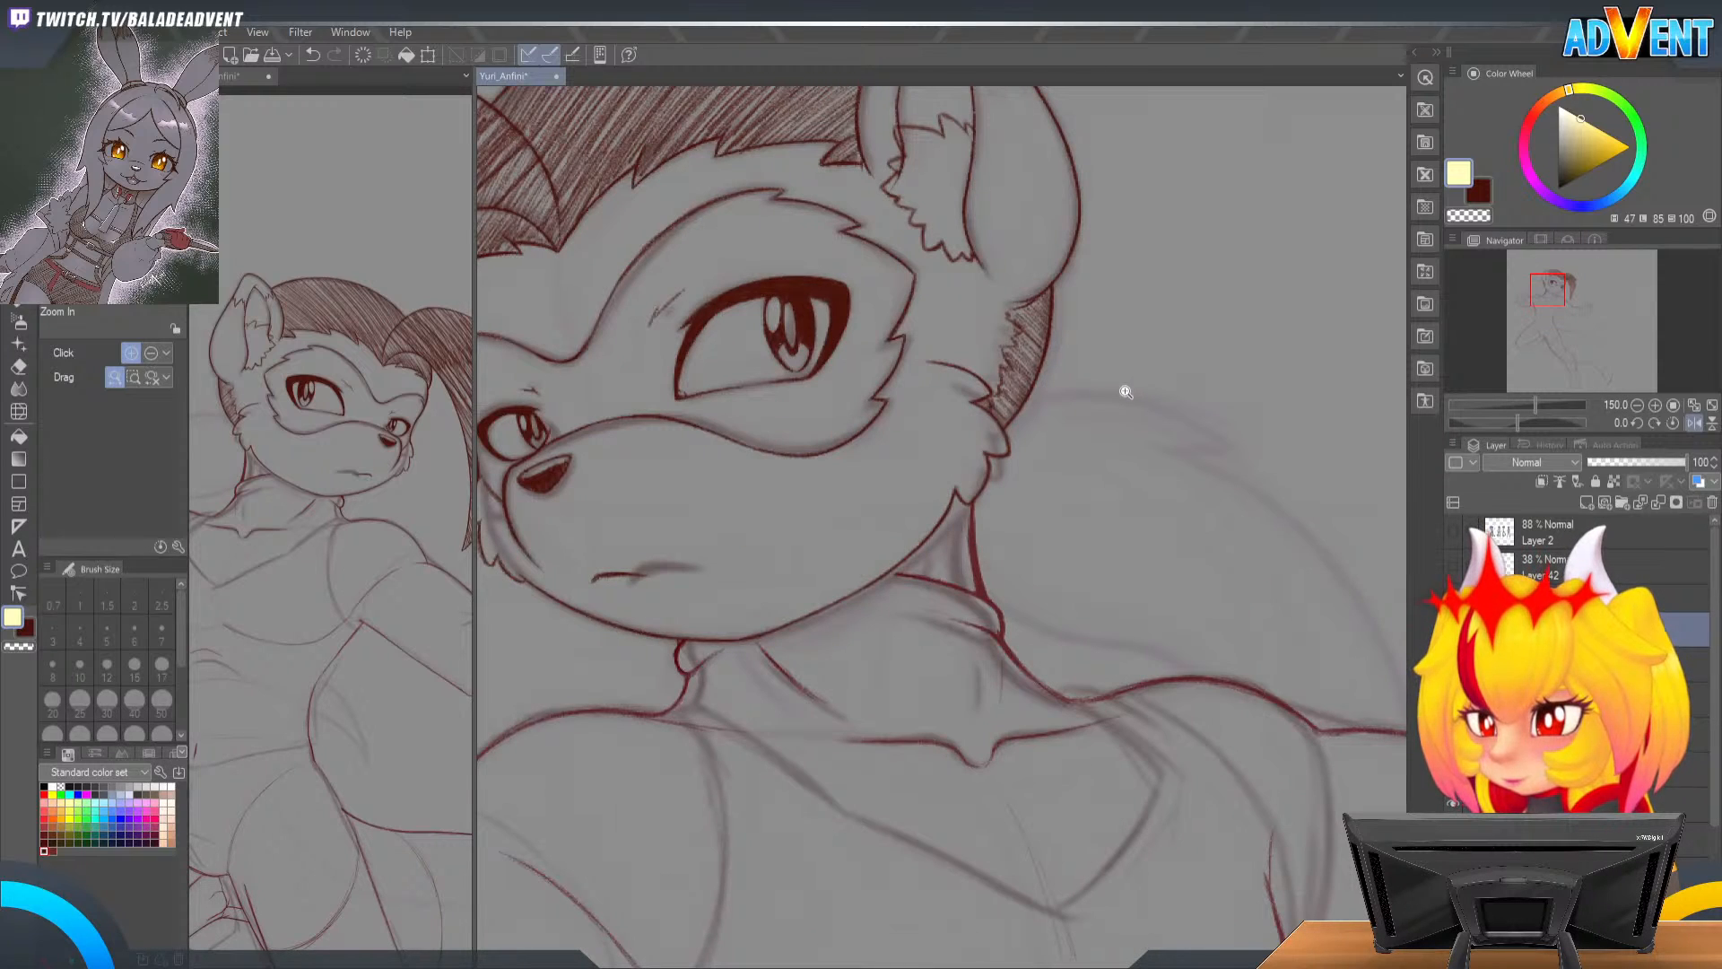
pyautogui.keyDown('alt'); pyautogui.click(1136, 397); pyautogui.keyUp('alt')
pyautogui.keyDown('alt'); pyautogui.click(1137, 390); pyautogui.keyUp('alt')
pyautogui.hotkey('ctrl', 's')
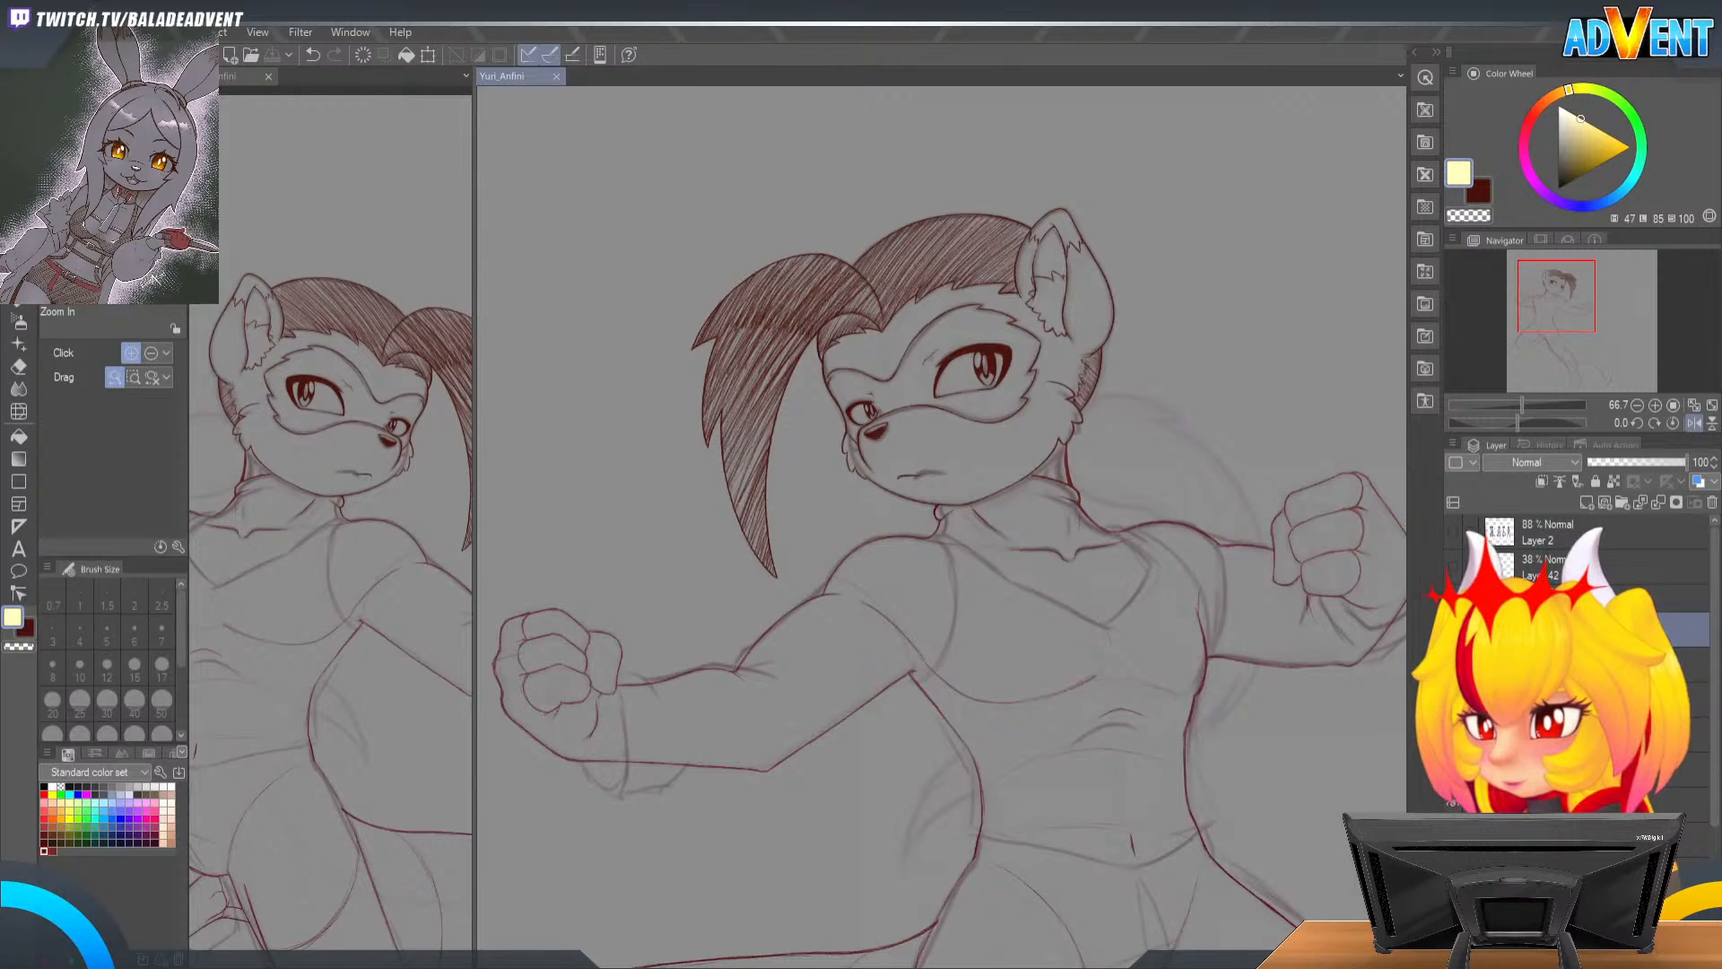
# Step: Toggle the current layer's visibility off and on, and add a new raster layer
pyautogui.click(1454, 630)
pyautogui.click(1453, 630)
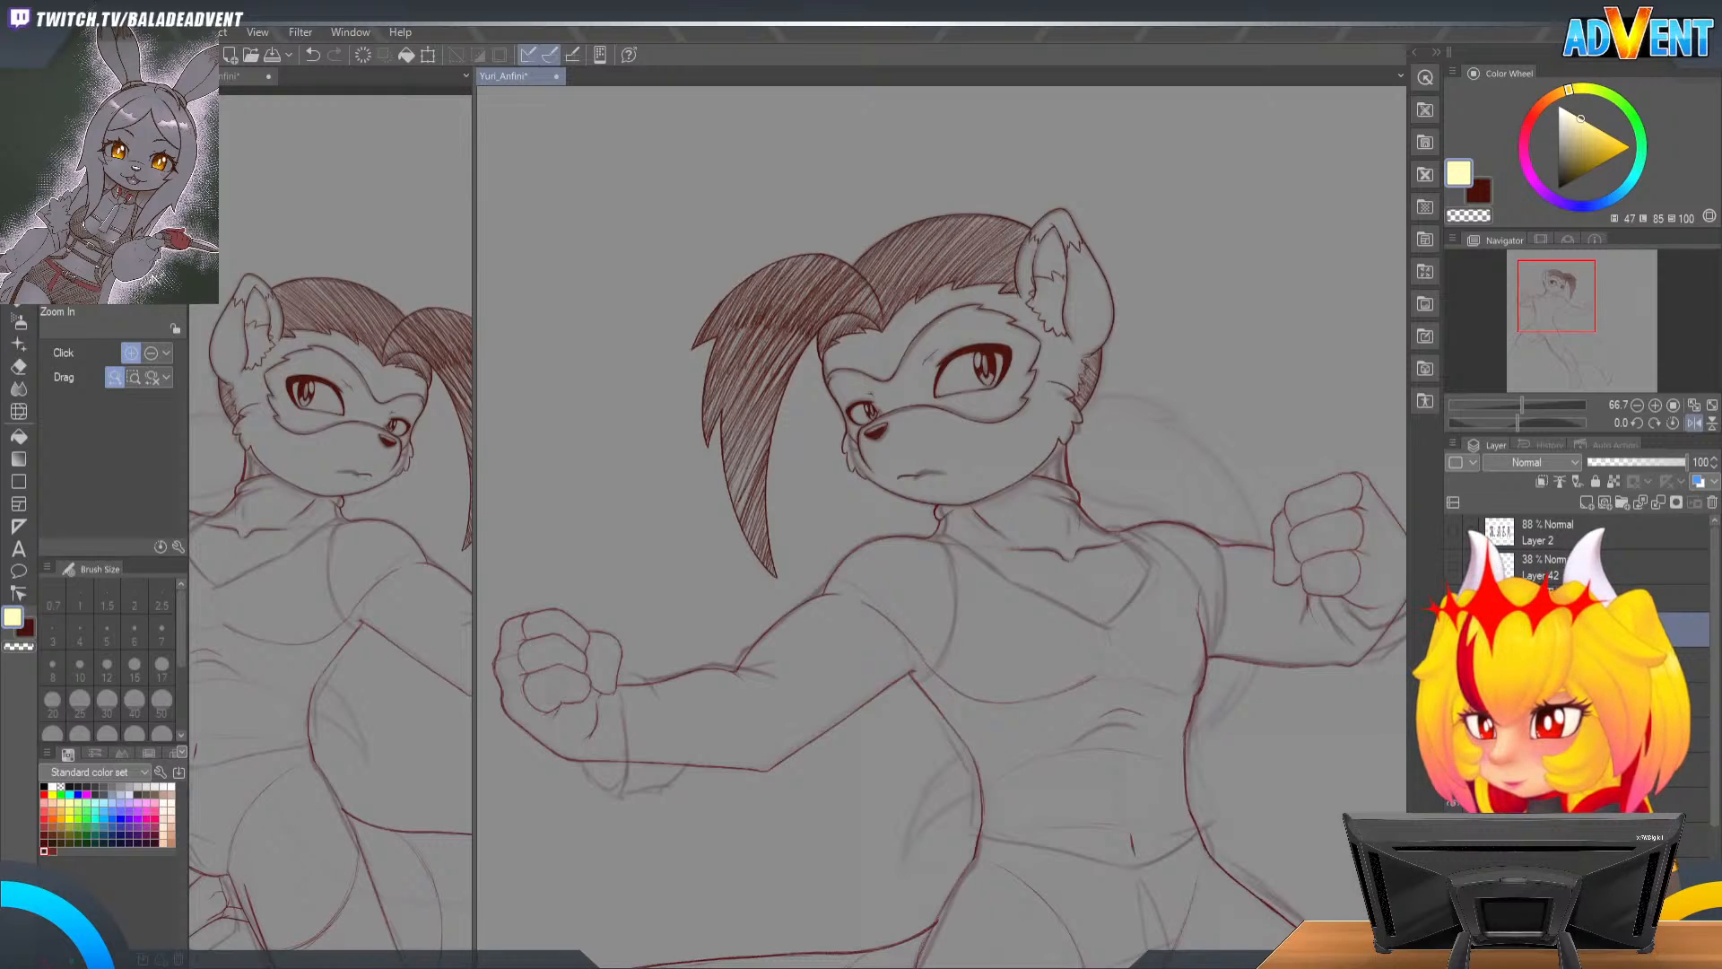
pyautogui.click(1586, 505)
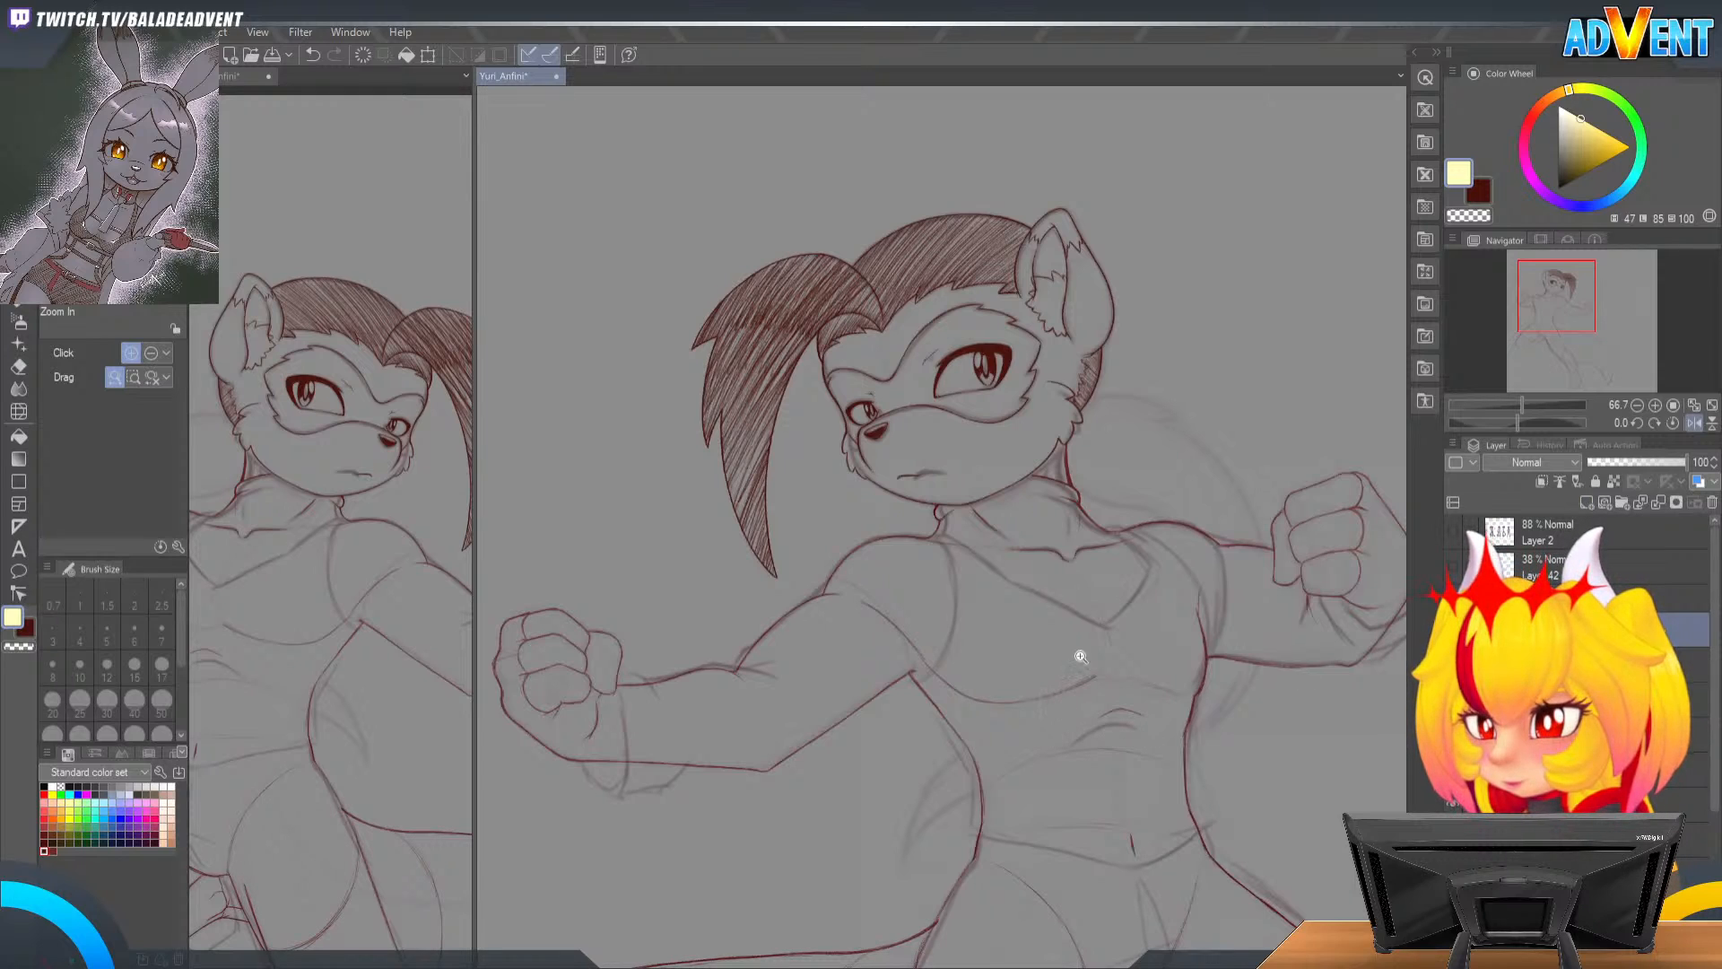
pyautogui.moveTo(1144, 437); pyautogui.dragTo(1132, 434)
pyautogui.press('r')
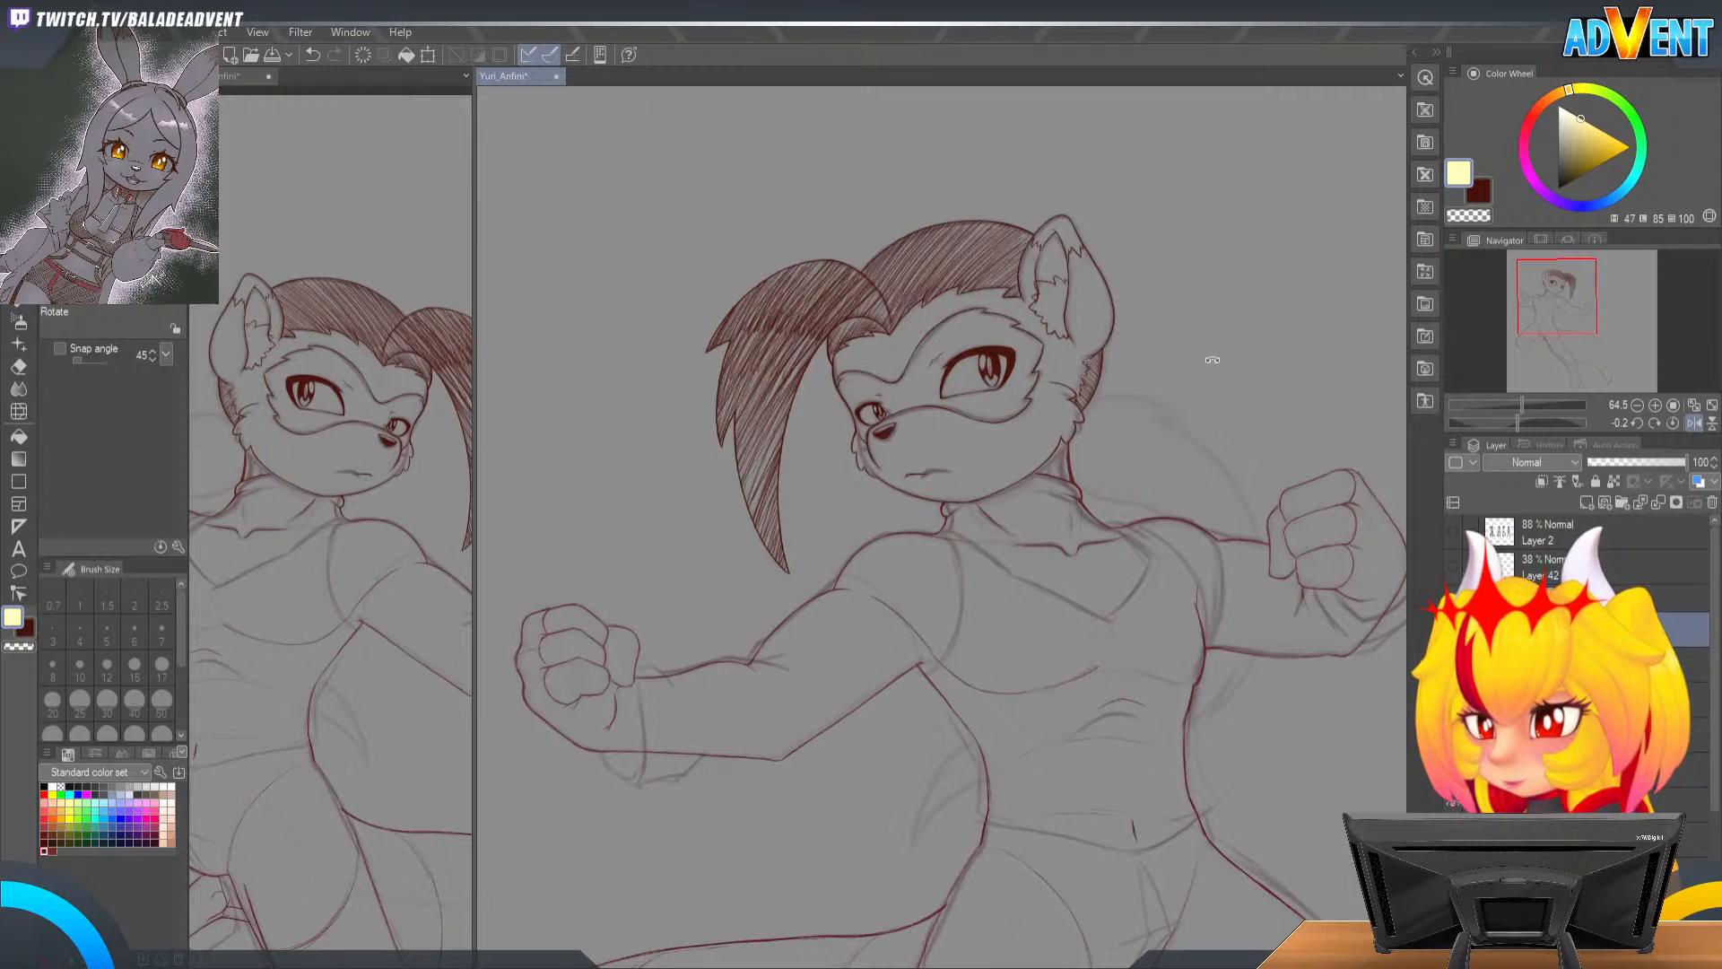
pyautogui.scroll(3, 1198, 400)
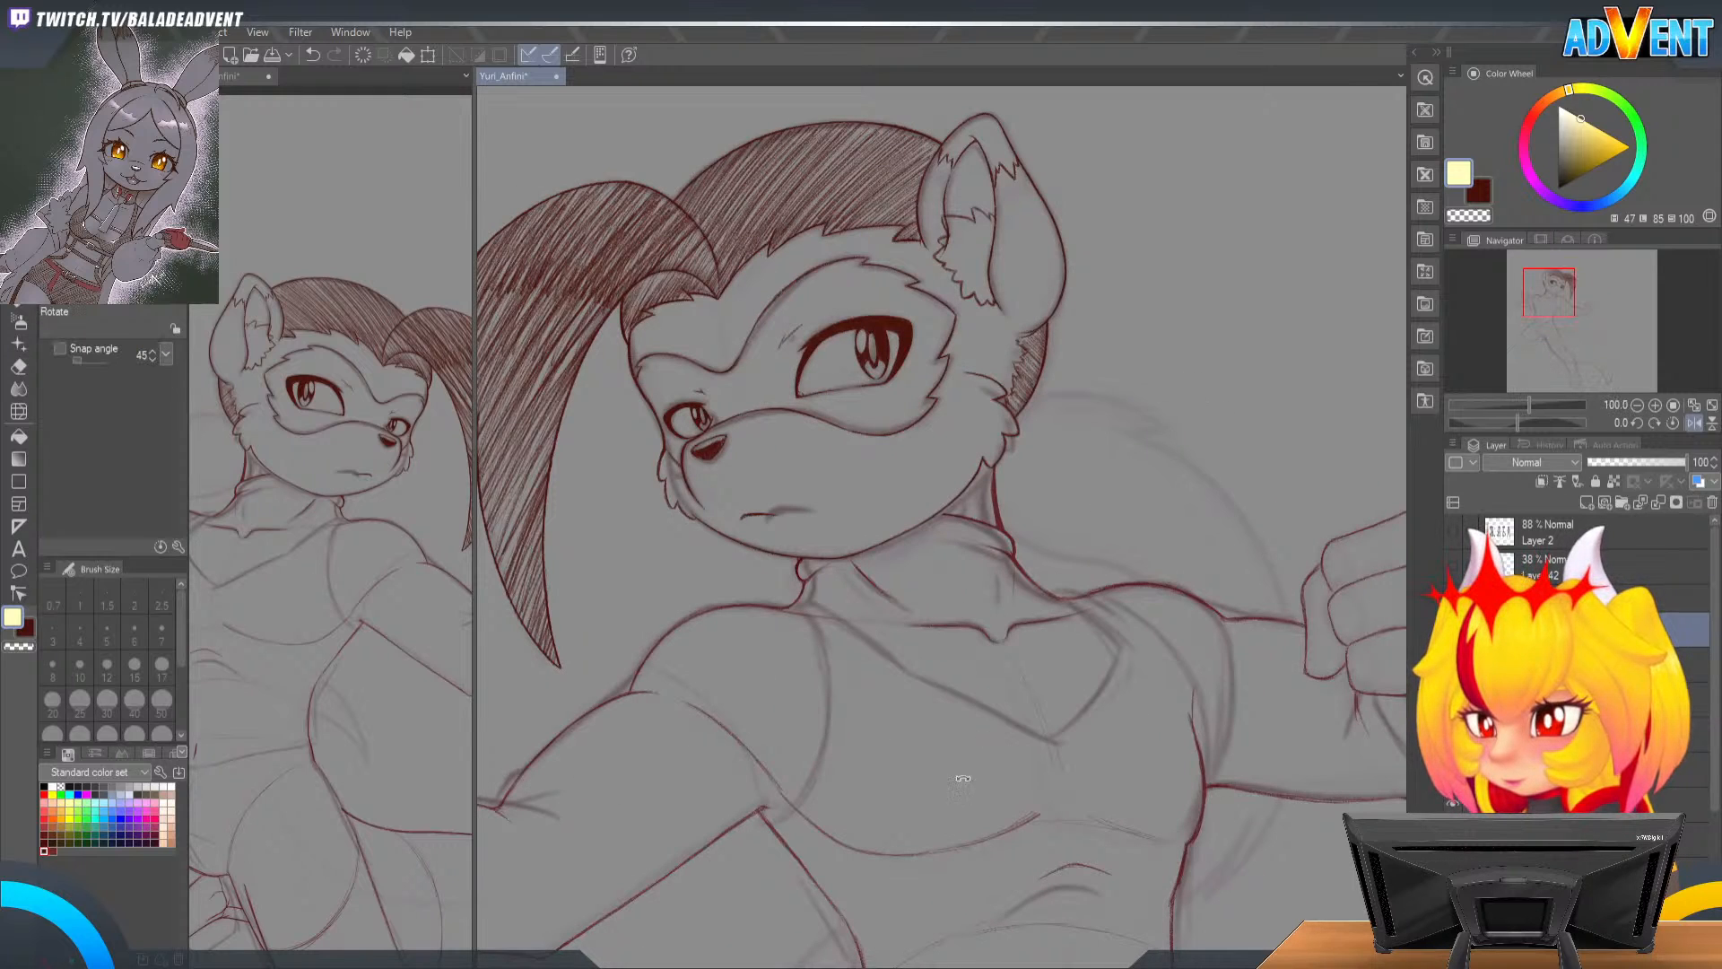
pyautogui.click(1133, 437)
pyautogui.moveTo(1157, 394); pyautogui.dragTo(1084, 672)
pyautogui.moveTo(1083, 640)
pyautogui.mouseDown()
pyautogui.moveTo(1111, 422)
pyautogui.moveTo(1112, 452)
pyautogui.mouseUp()
pyautogui.click(1068, 440)
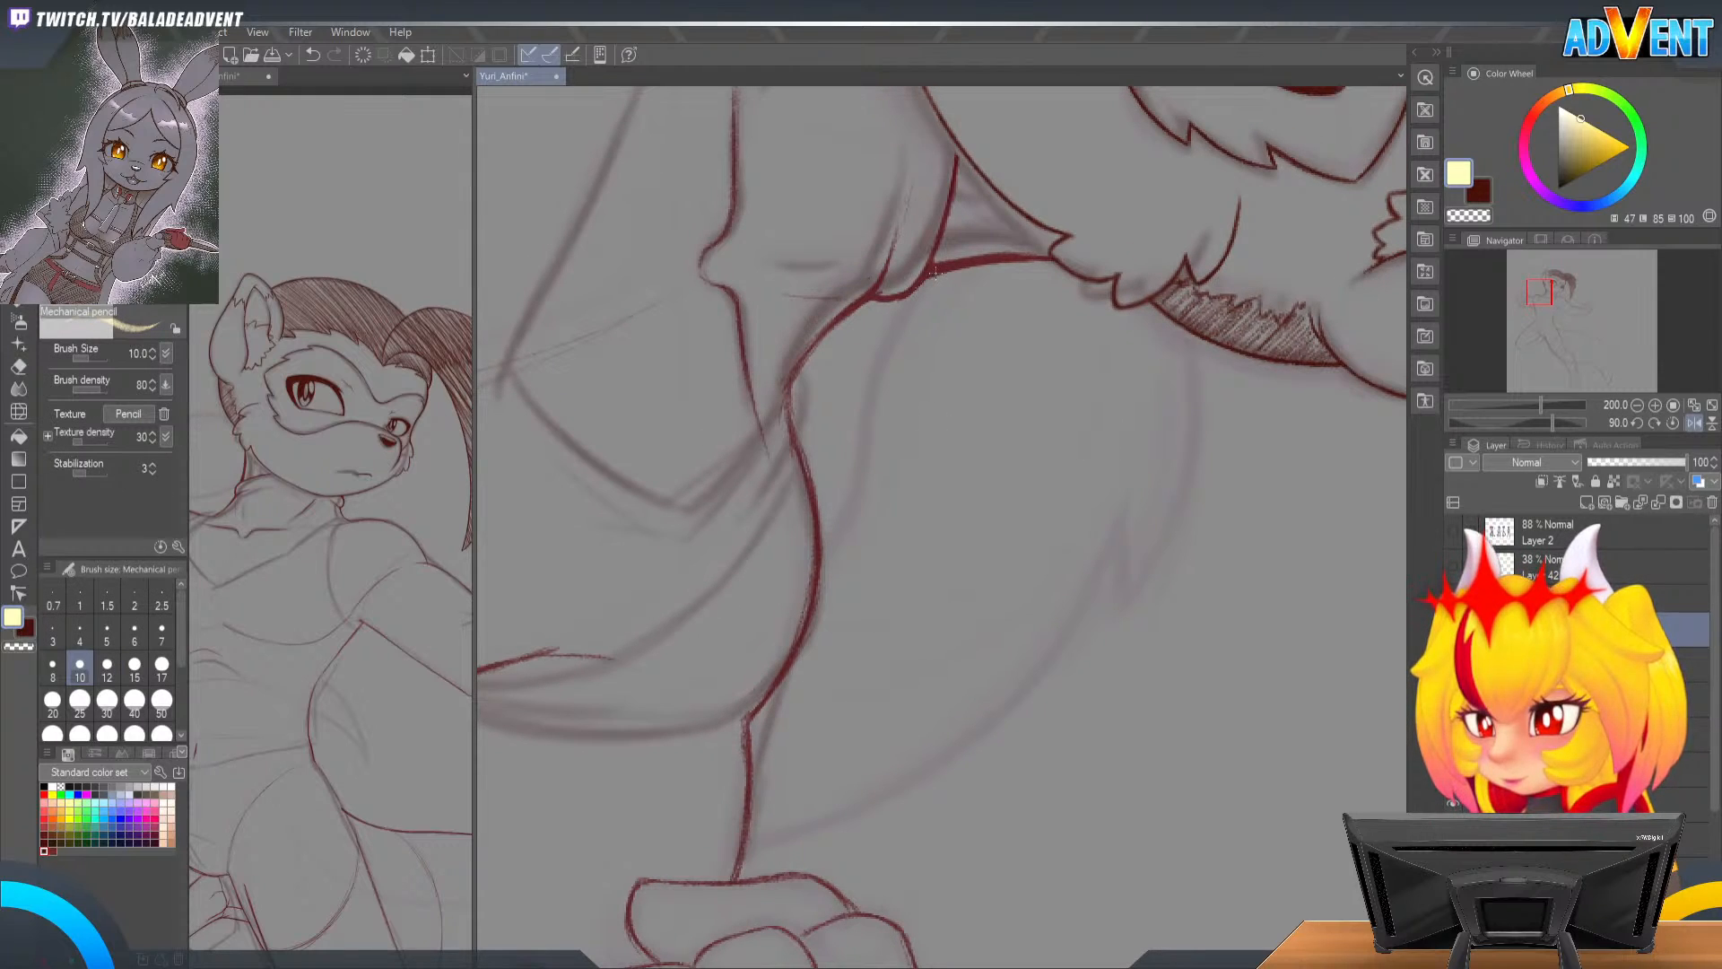
pyautogui.moveTo(913, 295); pyautogui.dragTo(883, 328)
pyautogui.hotkey('ctrl', 'z')
pyautogui.hotkey('ctrl', 'z')
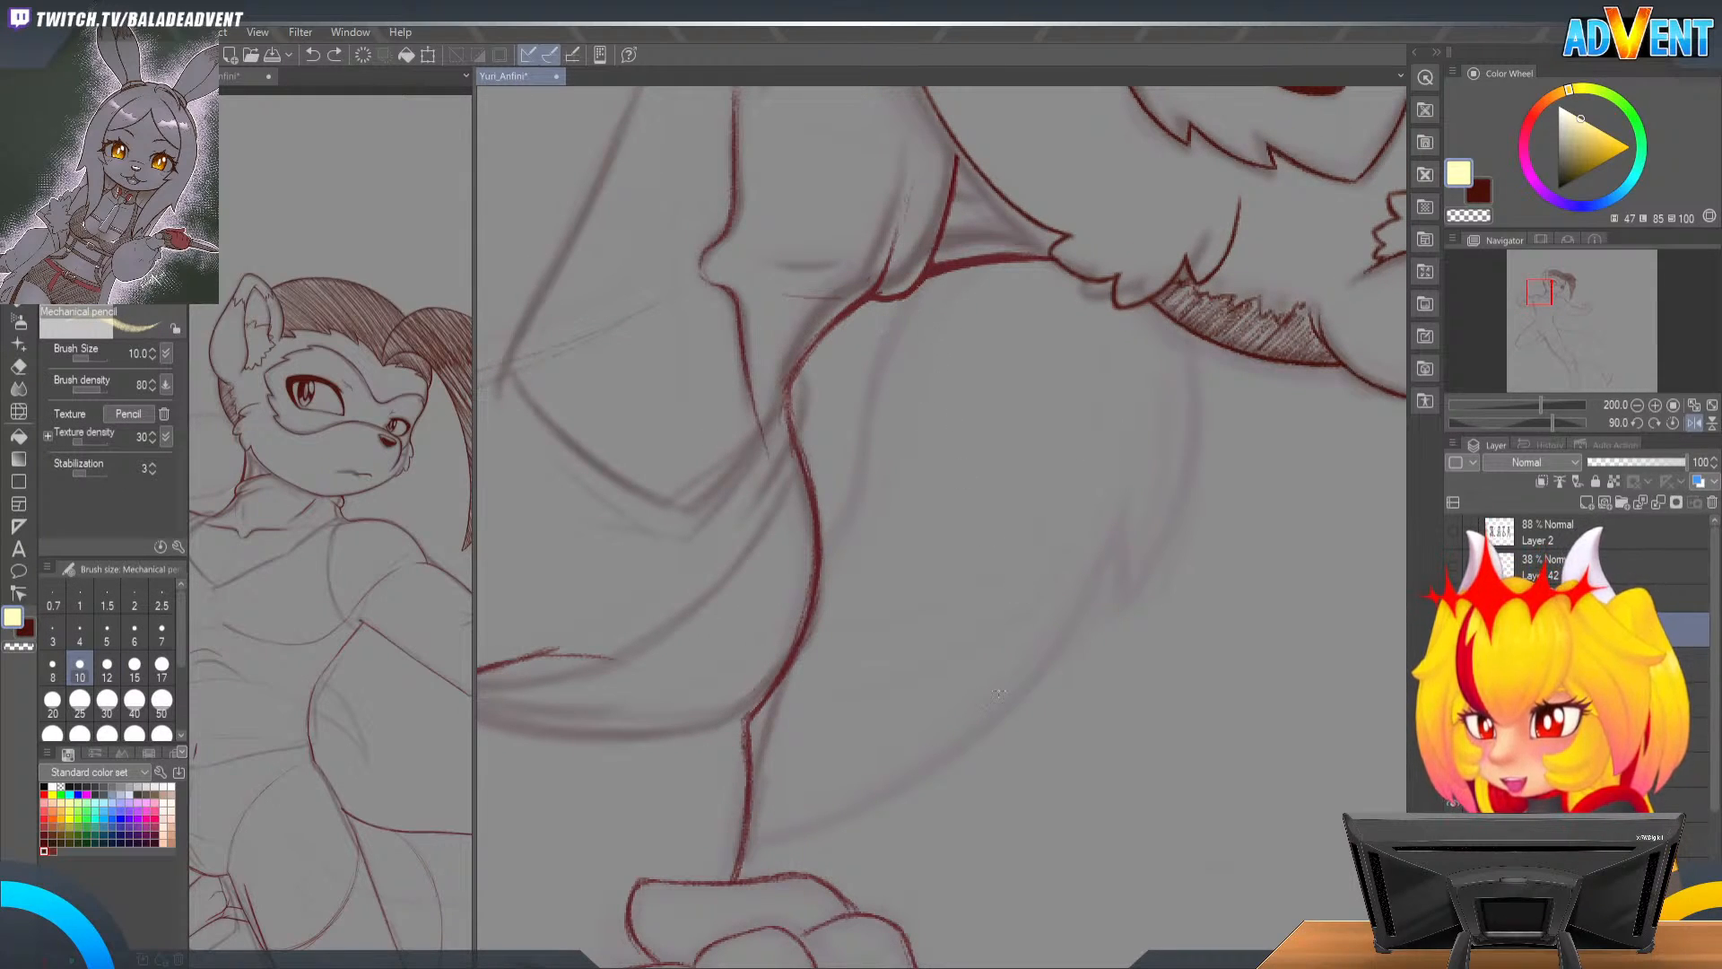
# Step: Choose the darkest red swatch and ink the start of the large sketched shape's inner line, curving from the neck behind the shoulder
pyautogui.click(51, 846)
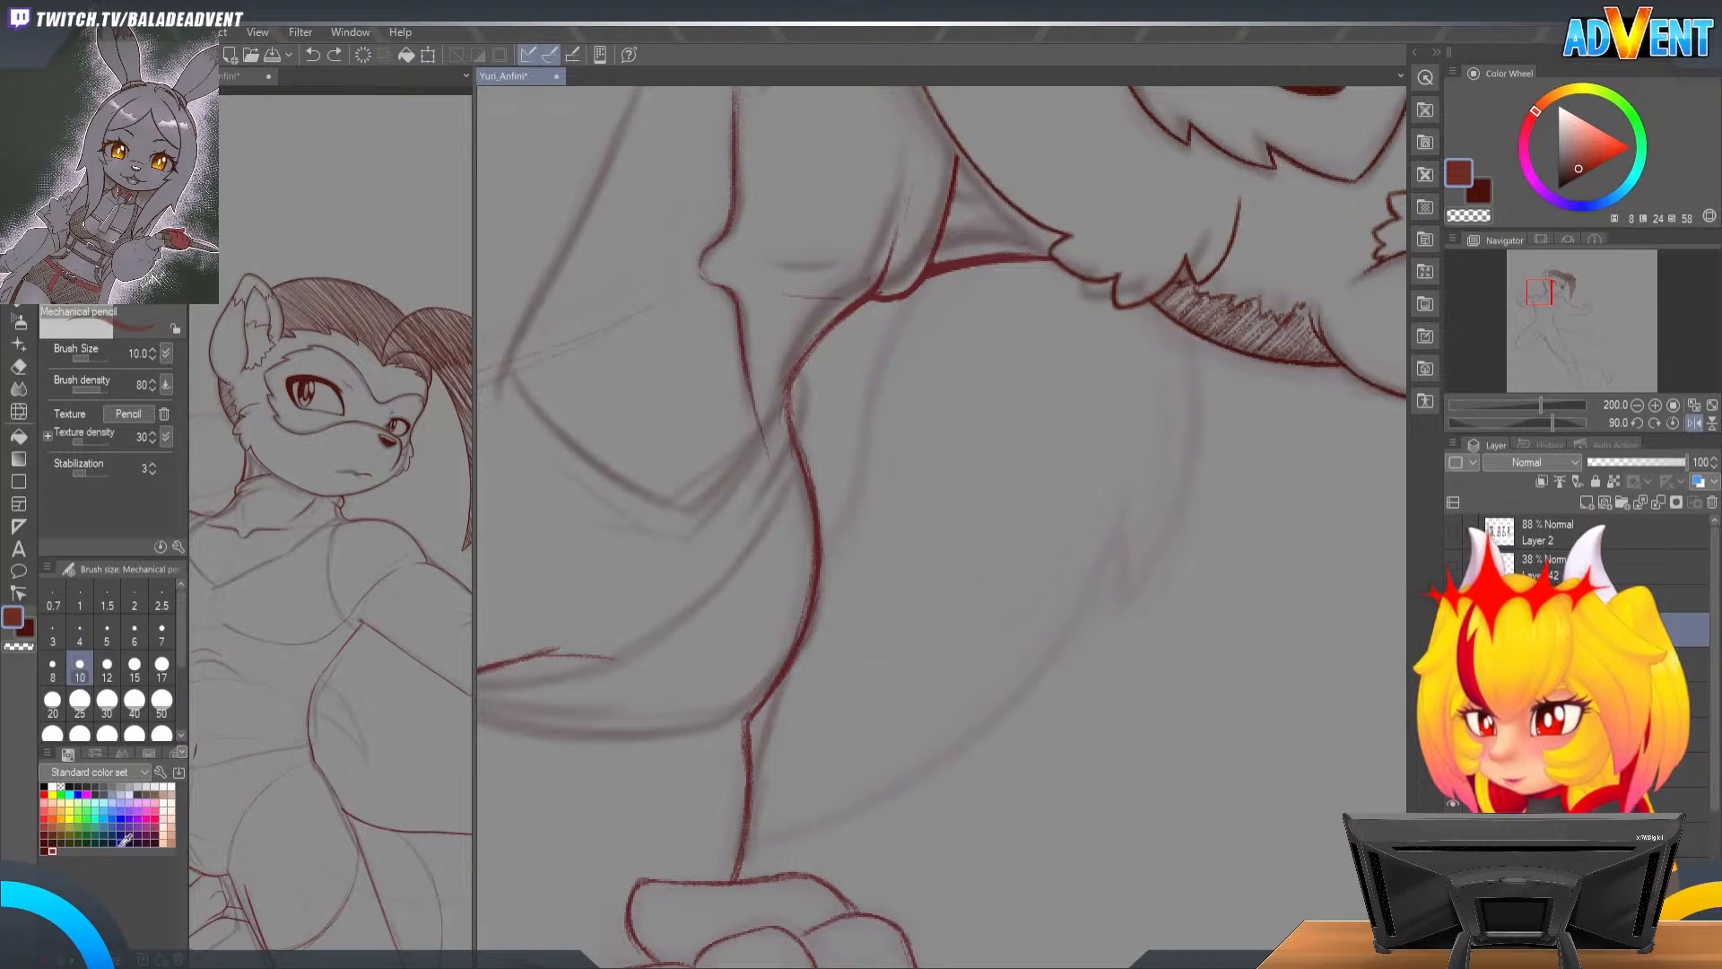
pyautogui.click(44, 849)
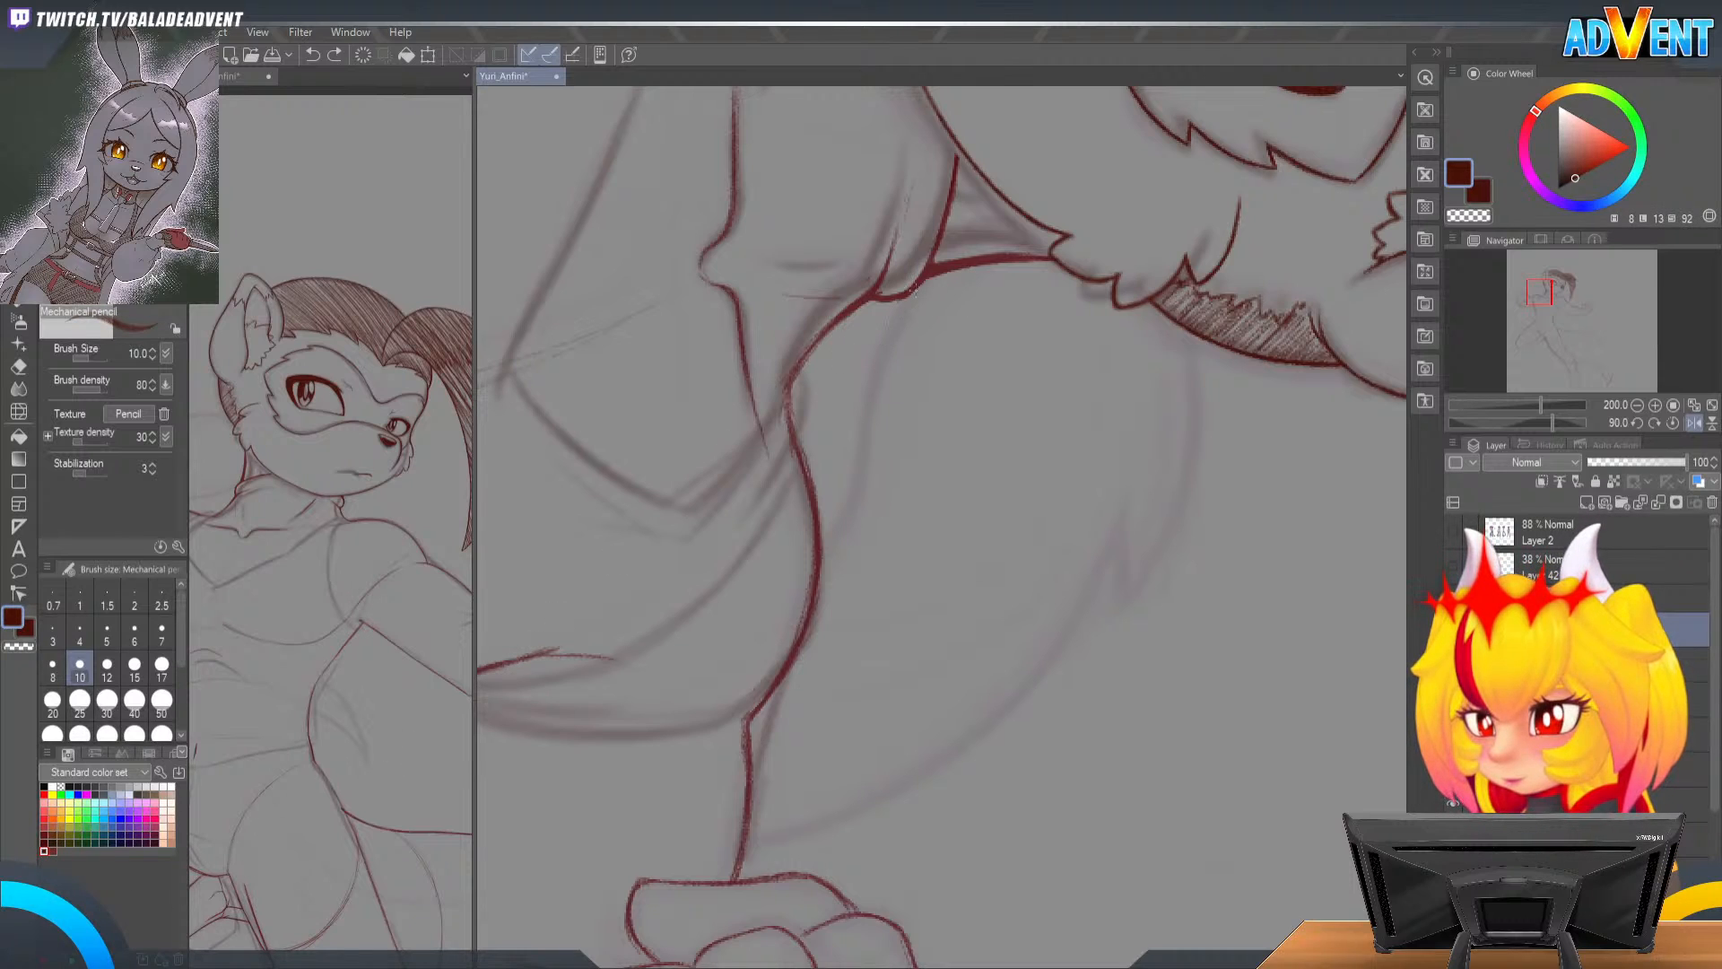
pyautogui.moveTo(902, 303); pyautogui.dragTo(857, 459)
pyautogui.moveTo(870, 361)
pyautogui.mouseDown()
pyautogui.moveTo(858, 444)
pyautogui.moveTo(860, 418)
pyautogui.mouseUp()
pyautogui.moveTo(891, 322); pyautogui.dragTo(864, 378)
pyautogui.moveTo(902, 302)
pyautogui.mouseDown()
pyautogui.moveTo(878, 337)
pyautogui.moveTo(906, 294)
pyautogui.mouseUp()
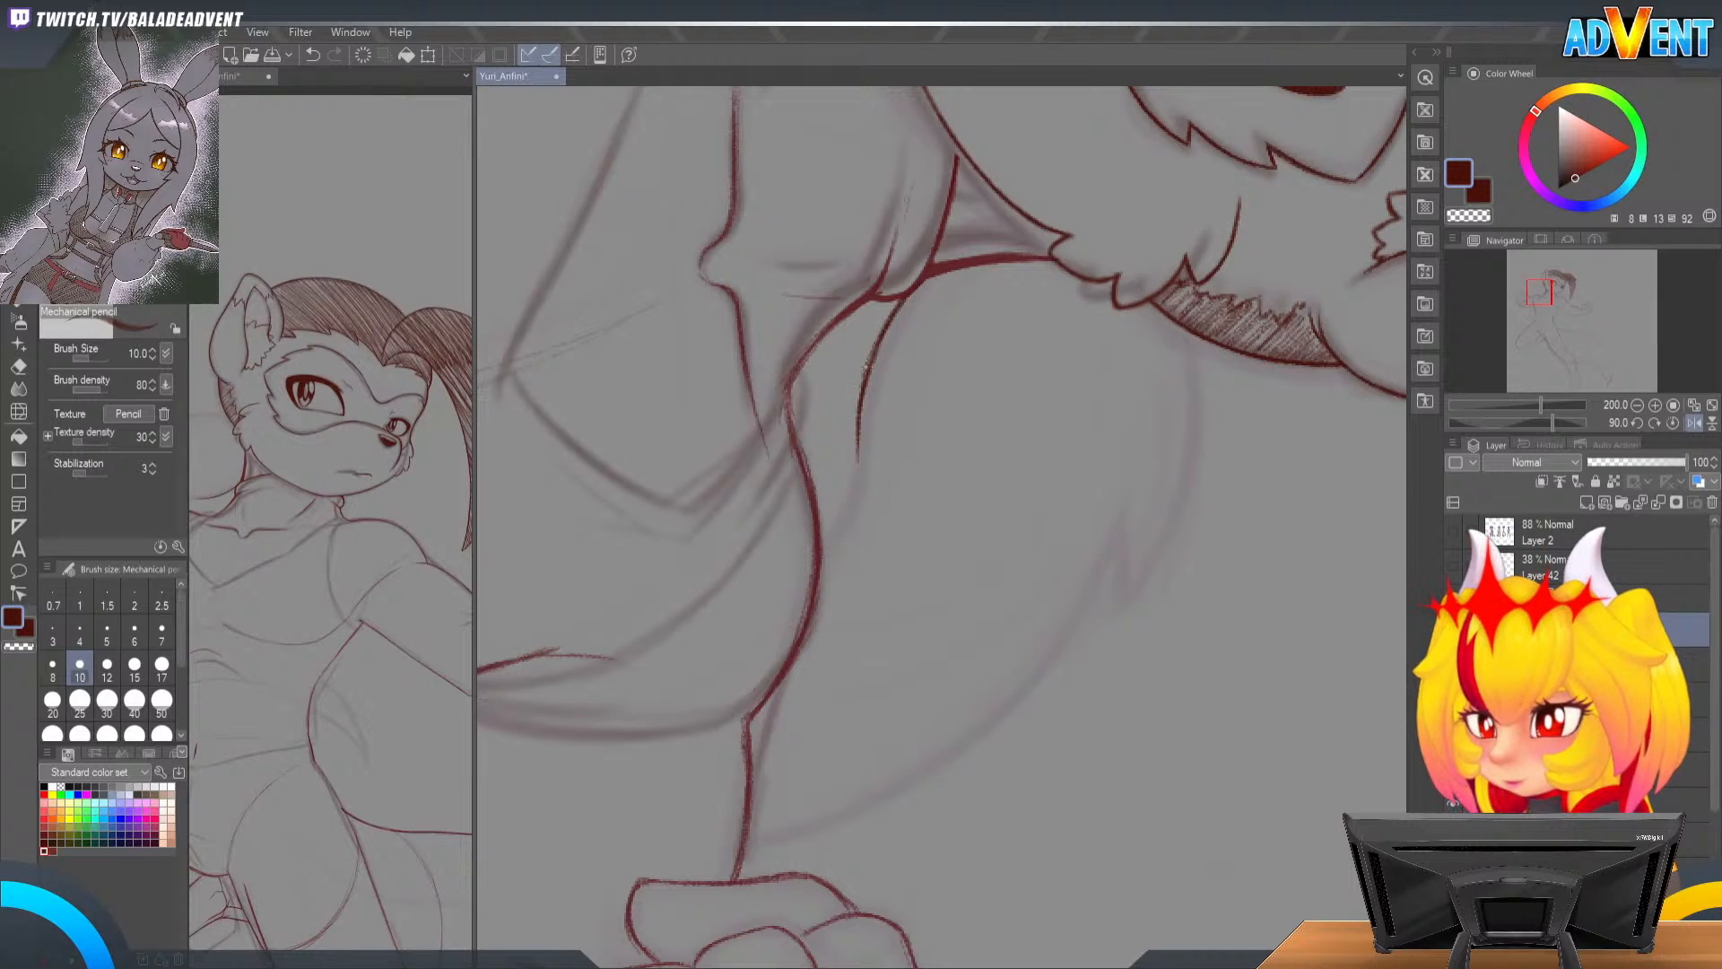
pyautogui.moveTo(864, 387); pyautogui.dragTo(859, 444)
# Step: Extend the inner line of the shape behind the shoulder until it meets the shoulder contour
pyautogui.hotkey('shift', 'space')
pyautogui.moveTo(1003, 573); pyautogui.dragTo(816, 413)
pyautogui.moveTo(1018, 379)
pyautogui.mouseDown()
pyautogui.moveTo(912, 283)
pyautogui.moveTo(857, 197)
pyautogui.mouseUp()
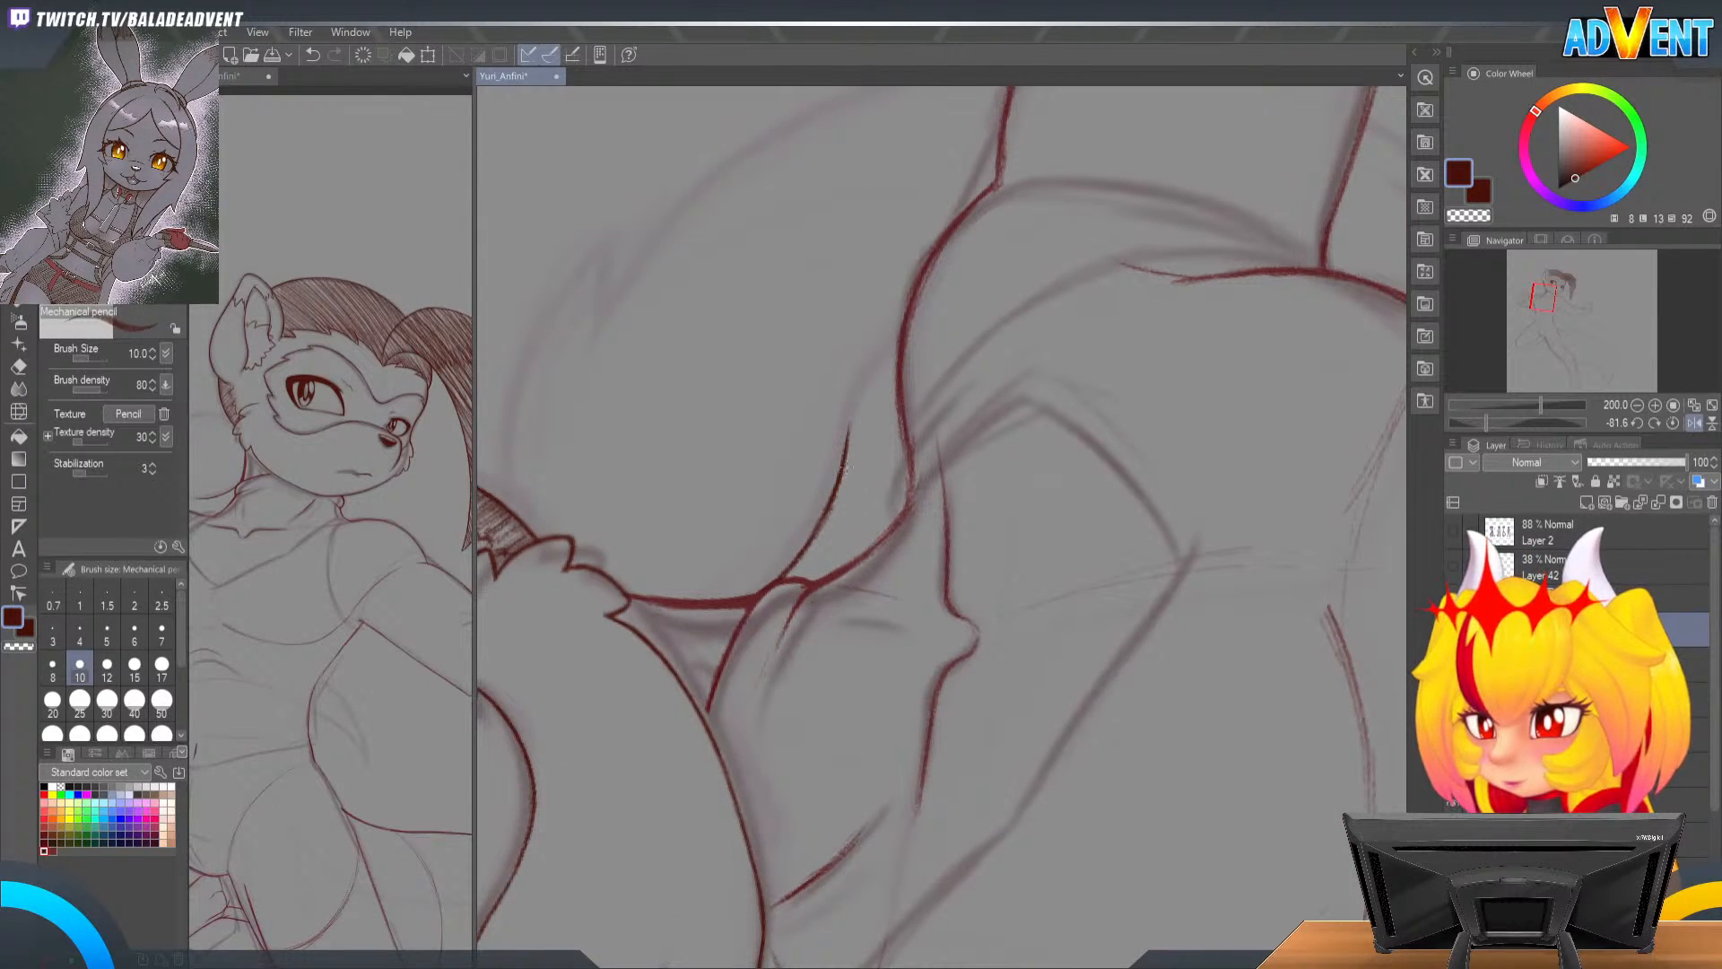
pyautogui.moveTo(846, 431); pyautogui.dragTo(901, 336)
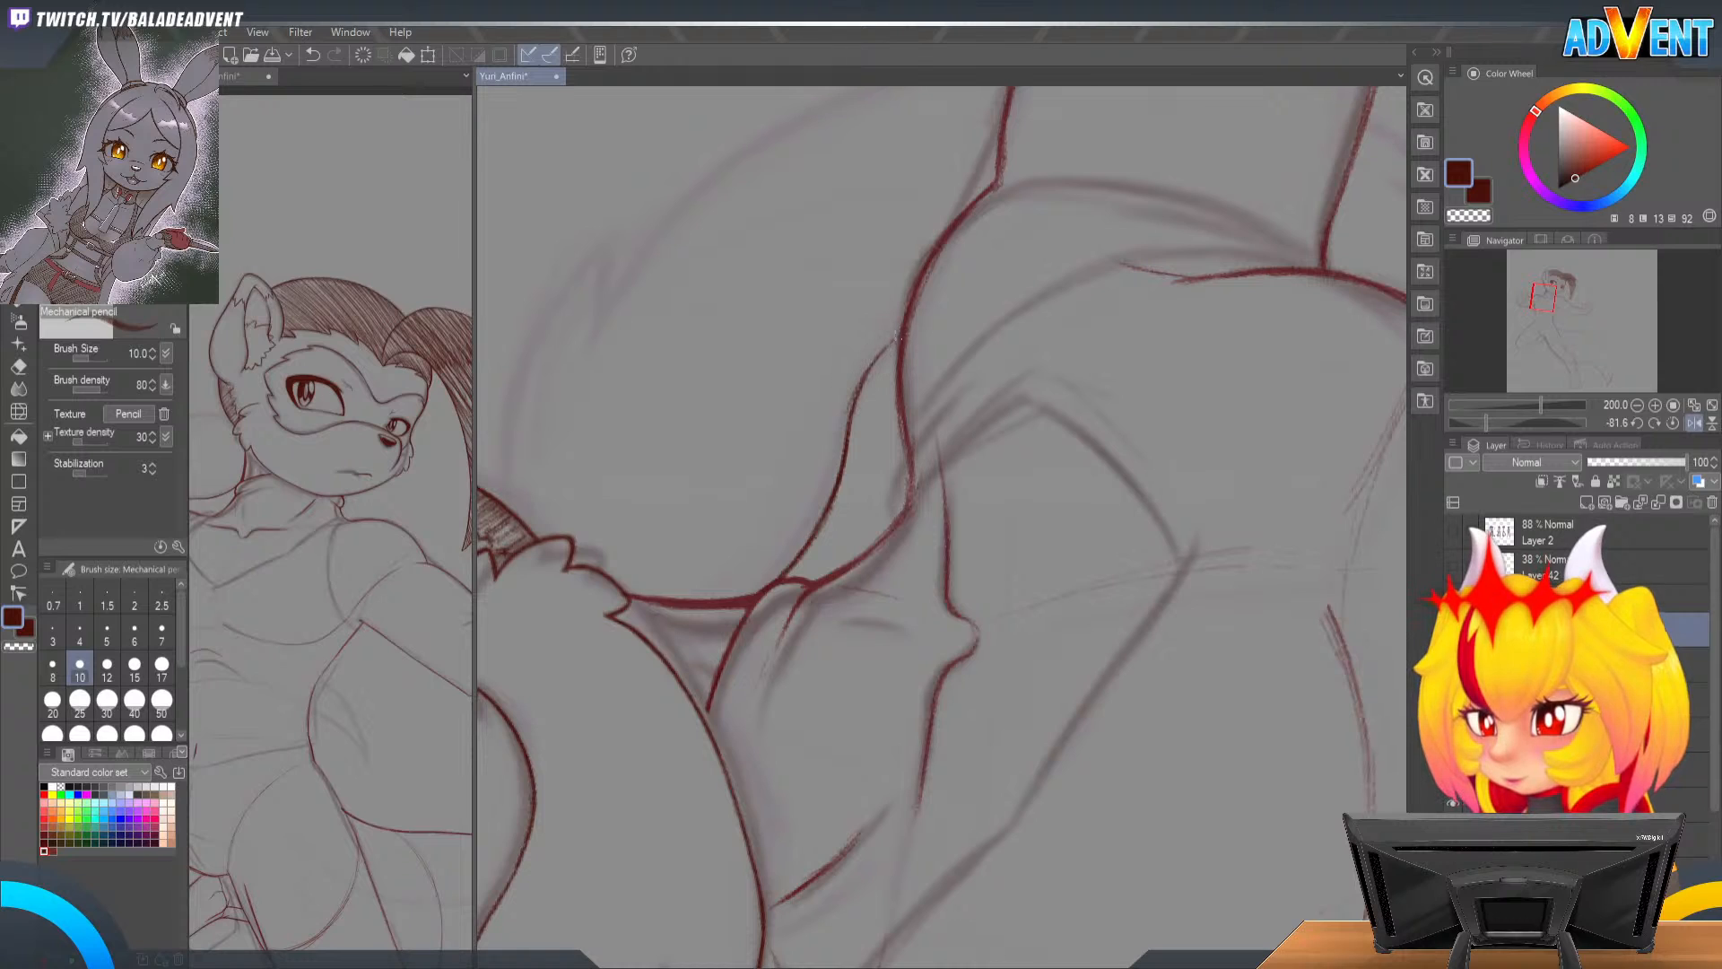
# Step: Undo the last stroke and redraw the upper end of the inner line behind the shoulder, thickening it up to the contour
pyautogui.hotkey('ctrl', 'z')
pyautogui.moveTo(850, 423); pyautogui.dragTo(904, 333)
pyautogui.moveTo(855, 408); pyautogui.dragTo(866, 384)
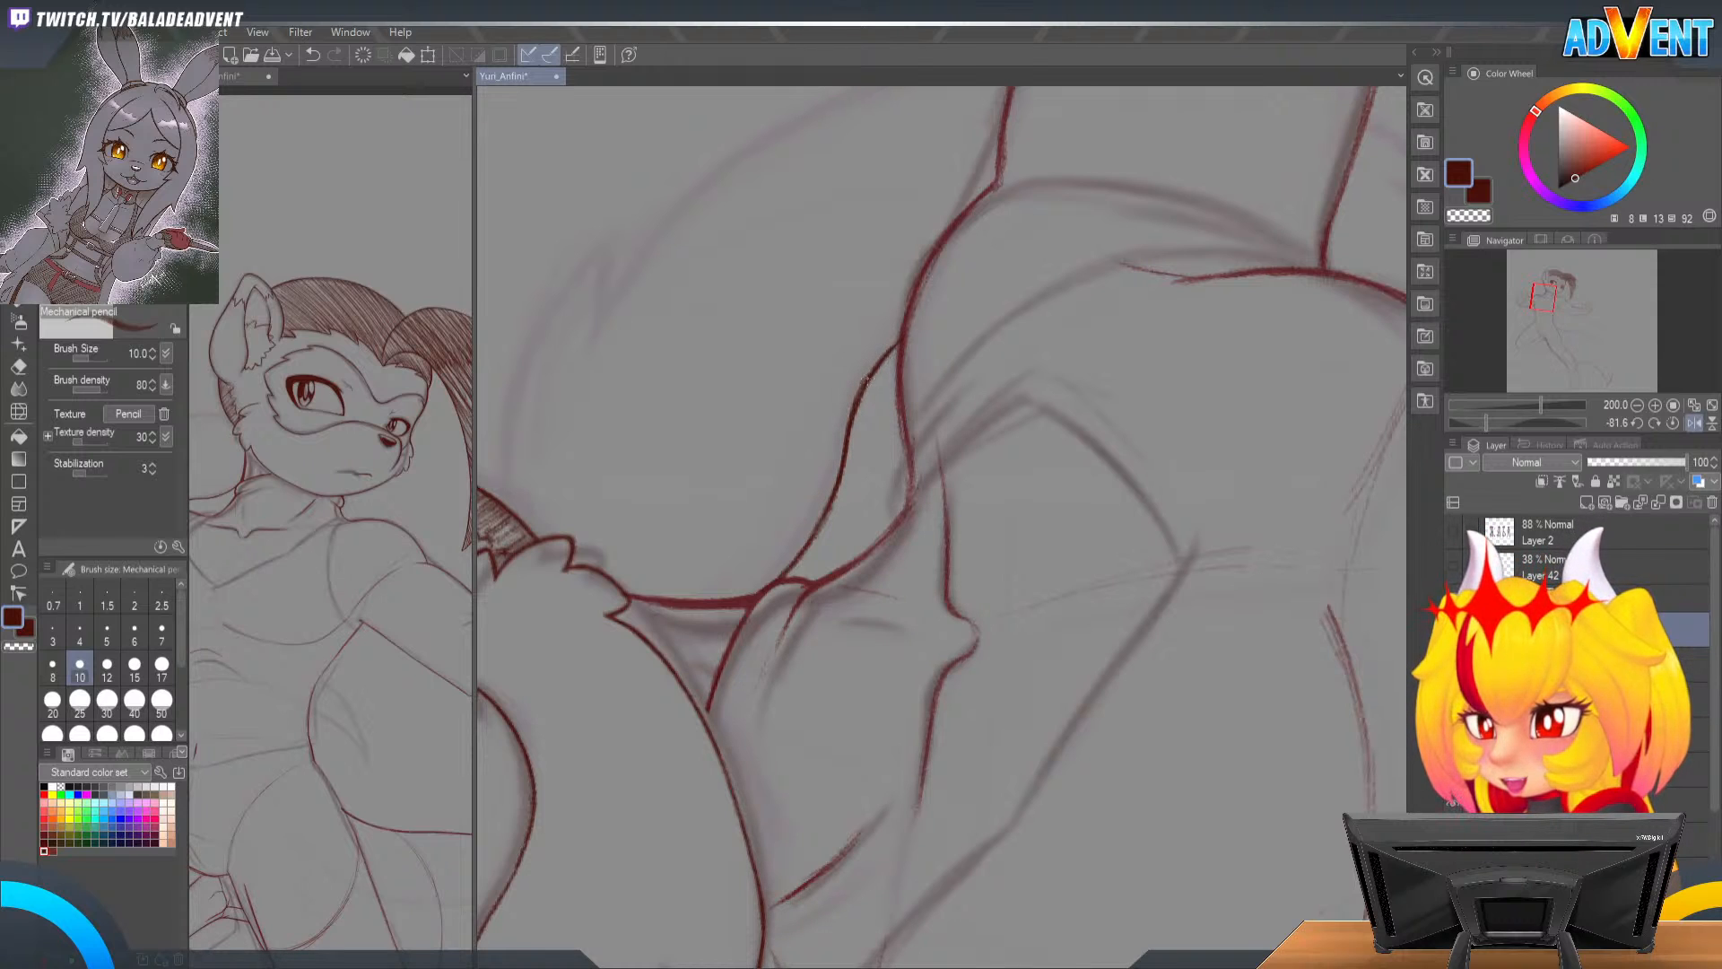
# Step: Ink the outer curve of the pointed shape sketched beside the waist and thicken it toward its tip
pyautogui.scroll(5, 906, 331)
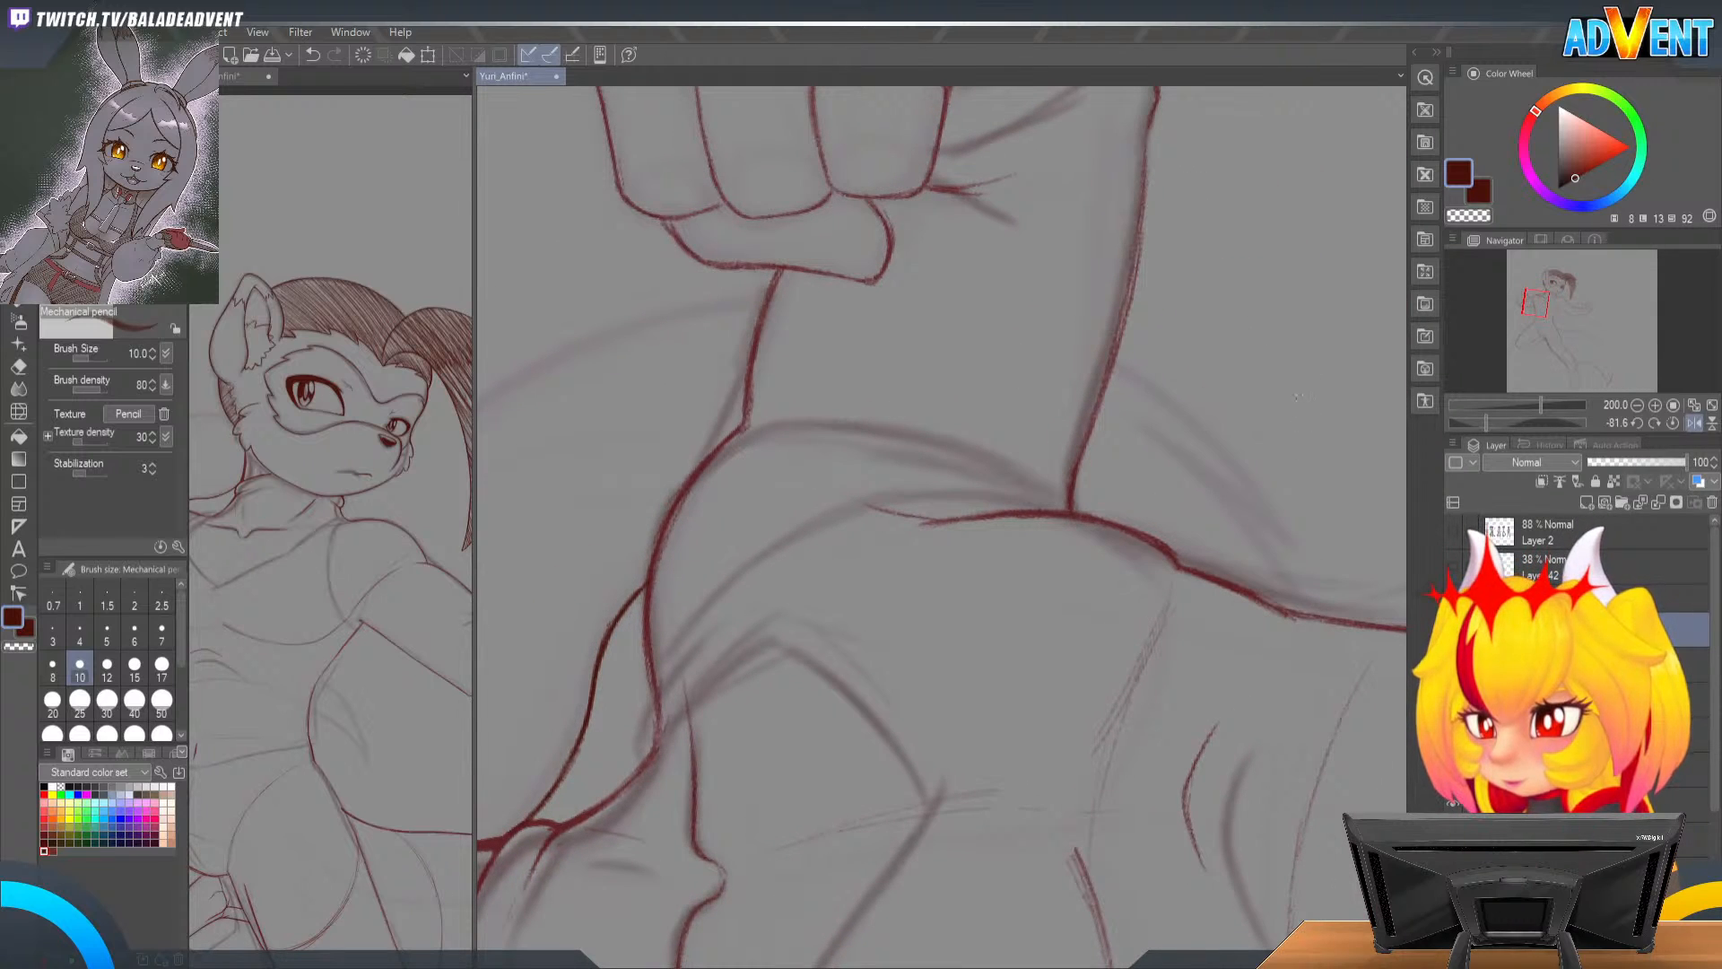
pyautogui.press('r')
pyautogui.moveTo(1193, 478)
pyautogui.mouseDown()
pyautogui.moveTo(896, 723)
pyautogui.moveTo(1049, 580)
pyautogui.moveTo(744, 613)
pyautogui.moveTo(781, 481)
pyautogui.moveTo(1192, 192)
pyautogui.moveTo(939, 392)
pyautogui.moveTo(1056, 304)
pyautogui.mouseUp()
pyautogui.press('space')
pyautogui.moveTo(903, 416); pyautogui.dragTo(844, 390)
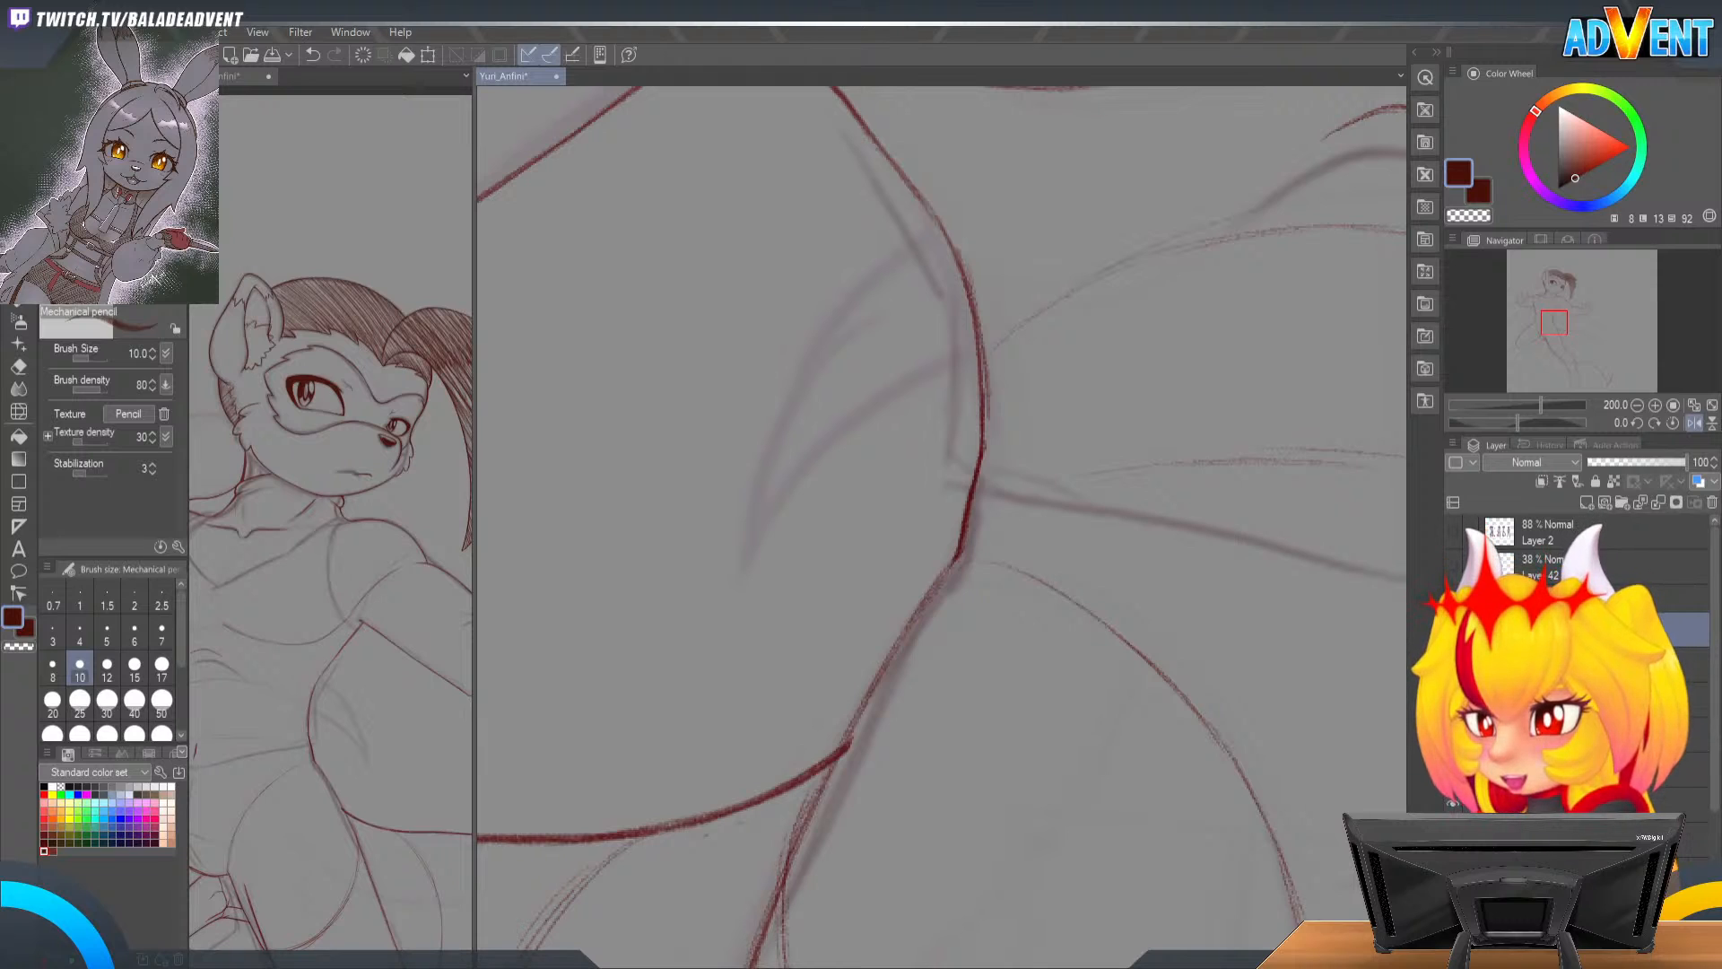
pyautogui.moveTo(865, 380)
pyautogui.mouseDown()
pyautogui.moveTo(892, 342)
pyautogui.moveTo(812, 461)
pyautogui.moveTo(752, 492)
pyautogui.mouseUp()
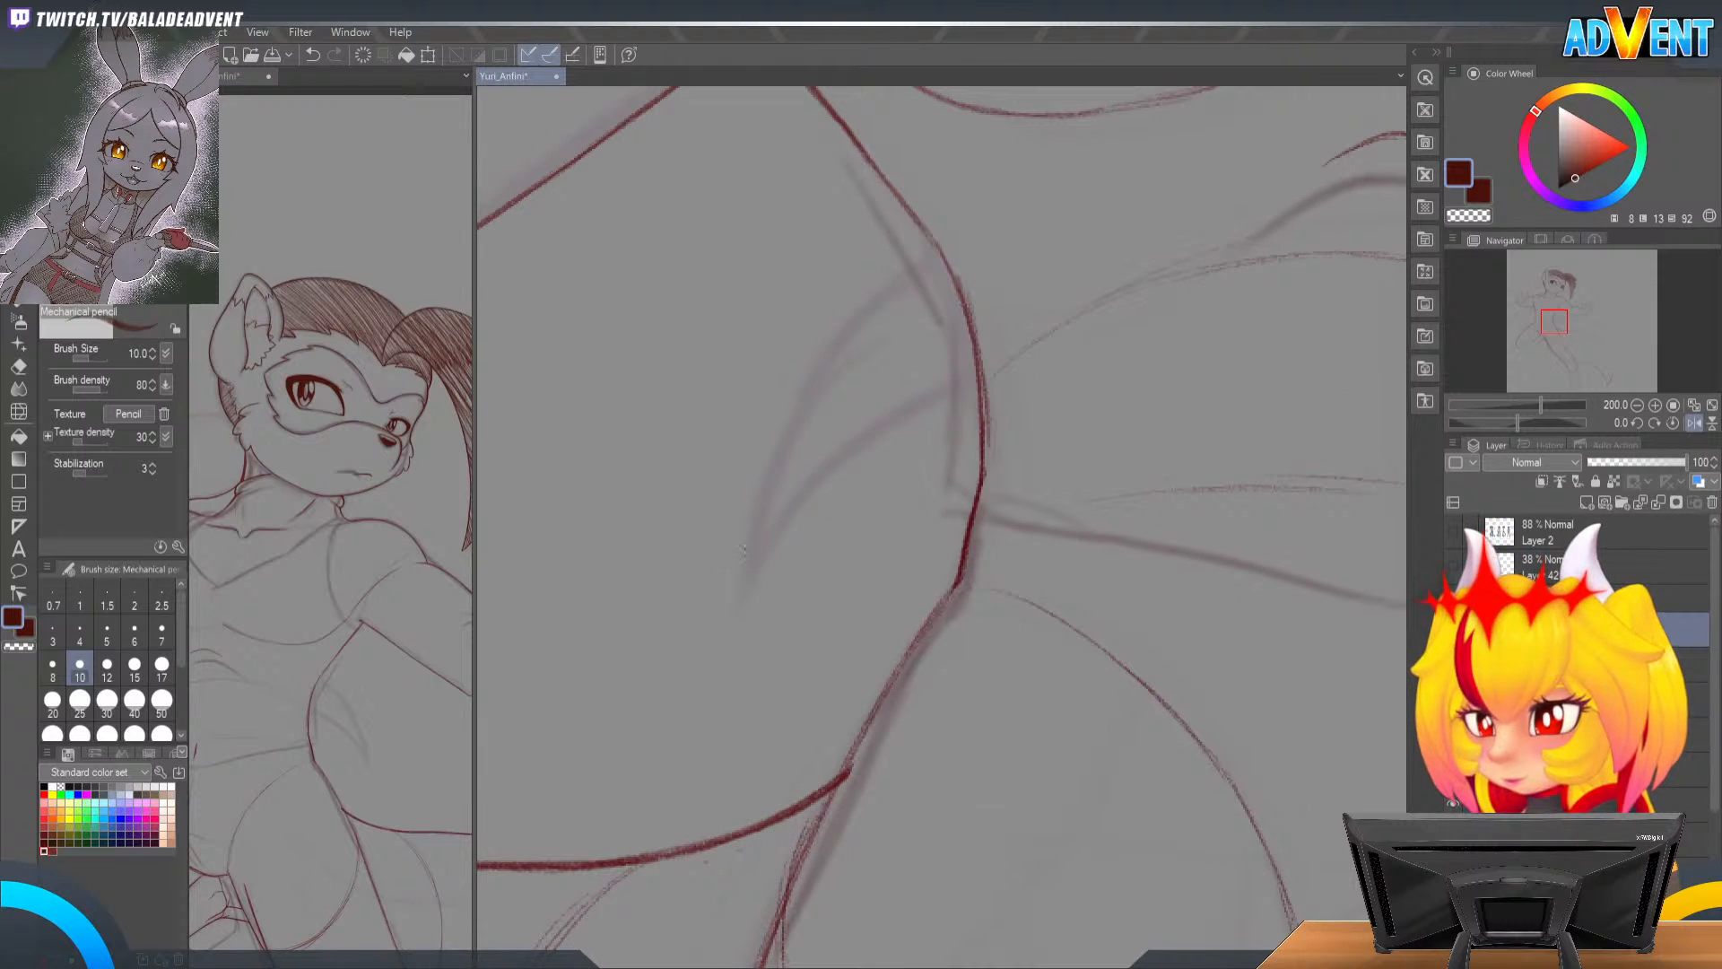
pyautogui.moveTo(741, 584)
pyautogui.mouseDown()
pyautogui.moveTo(756, 479)
pyautogui.moveTo(874, 331)
pyautogui.moveTo(793, 413)
pyautogui.mouseUp()
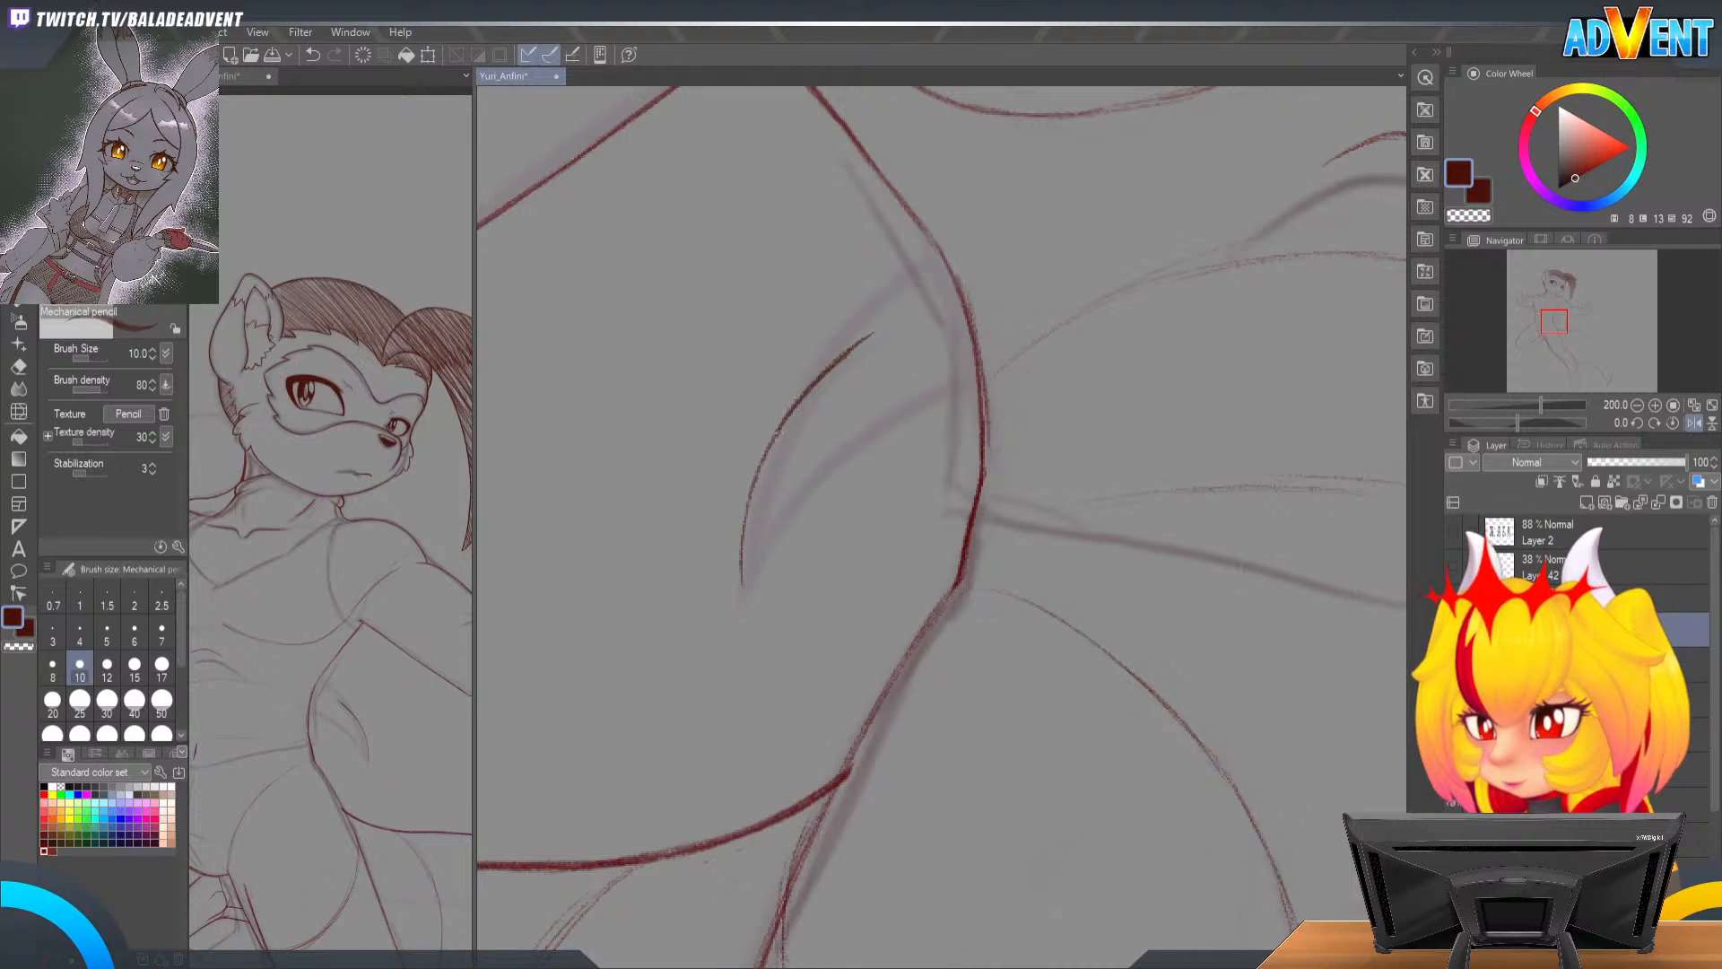
pyautogui.moveTo(740, 588); pyautogui.dragTo(760, 463)
pyautogui.moveTo(741, 541); pyautogui.dragTo(780, 428)
# Step: Ink the lower curve of the pointed shape from its tip to the waist contour, and darken the line near the tip
pyautogui.moveTo(945, 339); pyautogui.dragTo(991, 180)
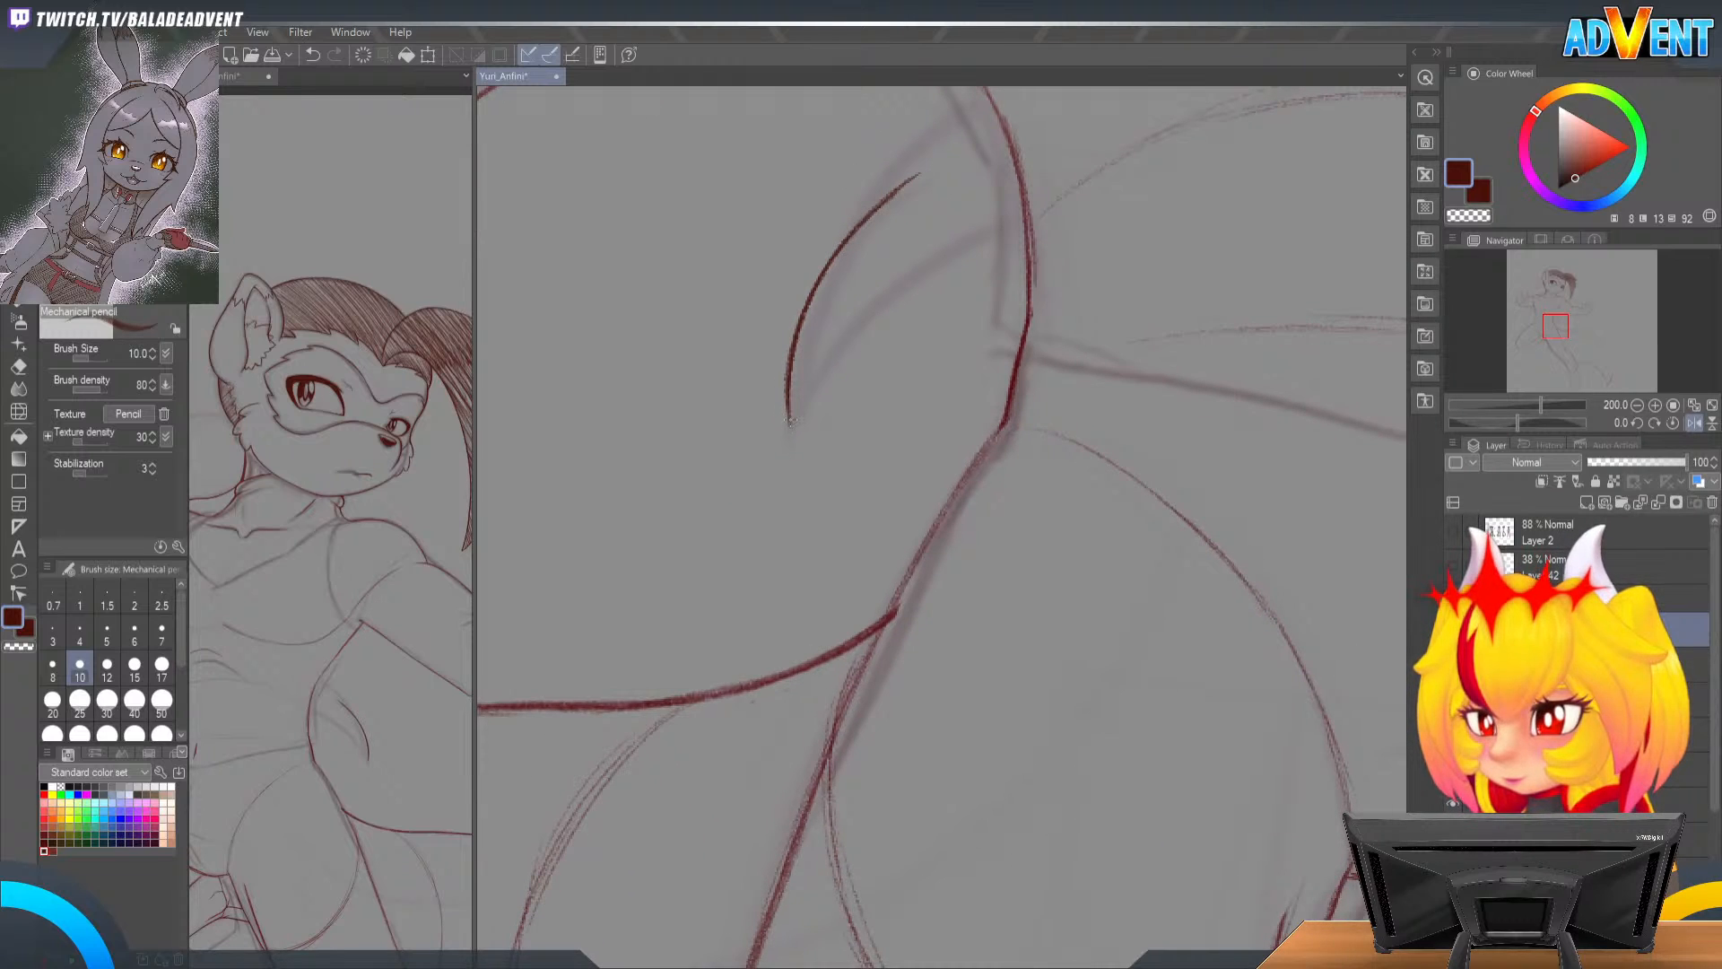
pyautogui.moveTo(793, 418)
pyautogui.mouseDown()
pyautogui.moveTo(844, 335)
pyautogui.moveTo(815, 384)
pyautogui.moveTo(893, 304)
pyautogui.moveTo(1031, 239)
pyautogui.mouseUp()
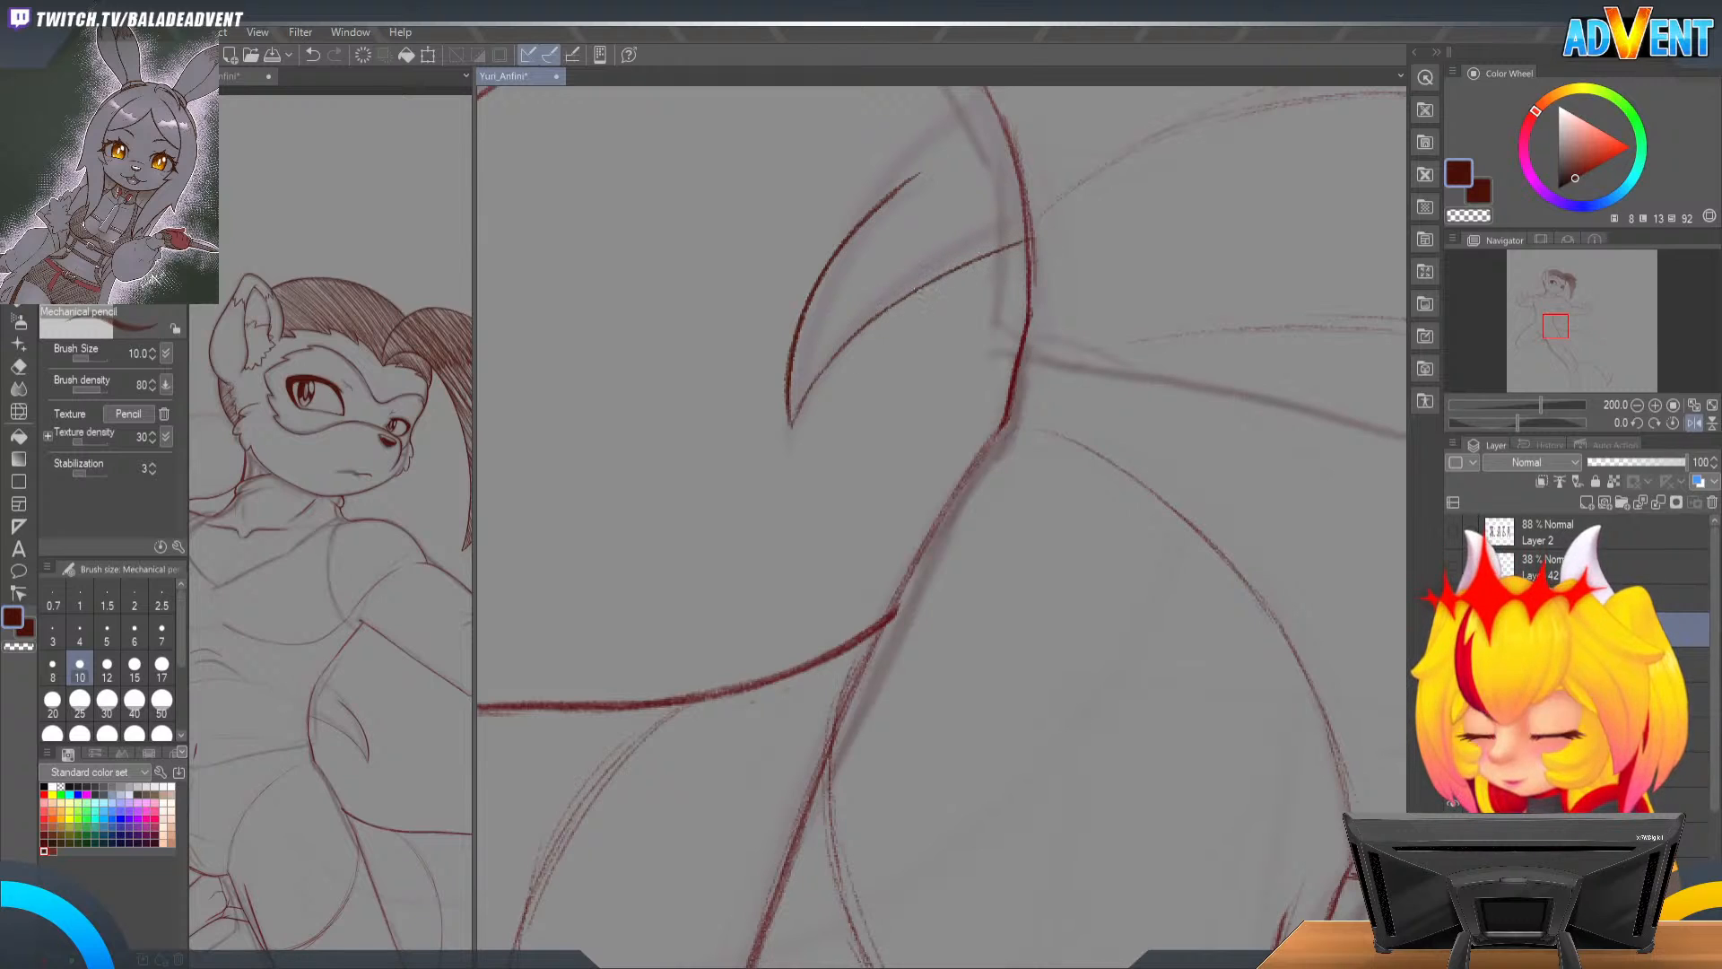
pyautogui.moveTo(791, 420); pyautogui.dragTo(824, 373)
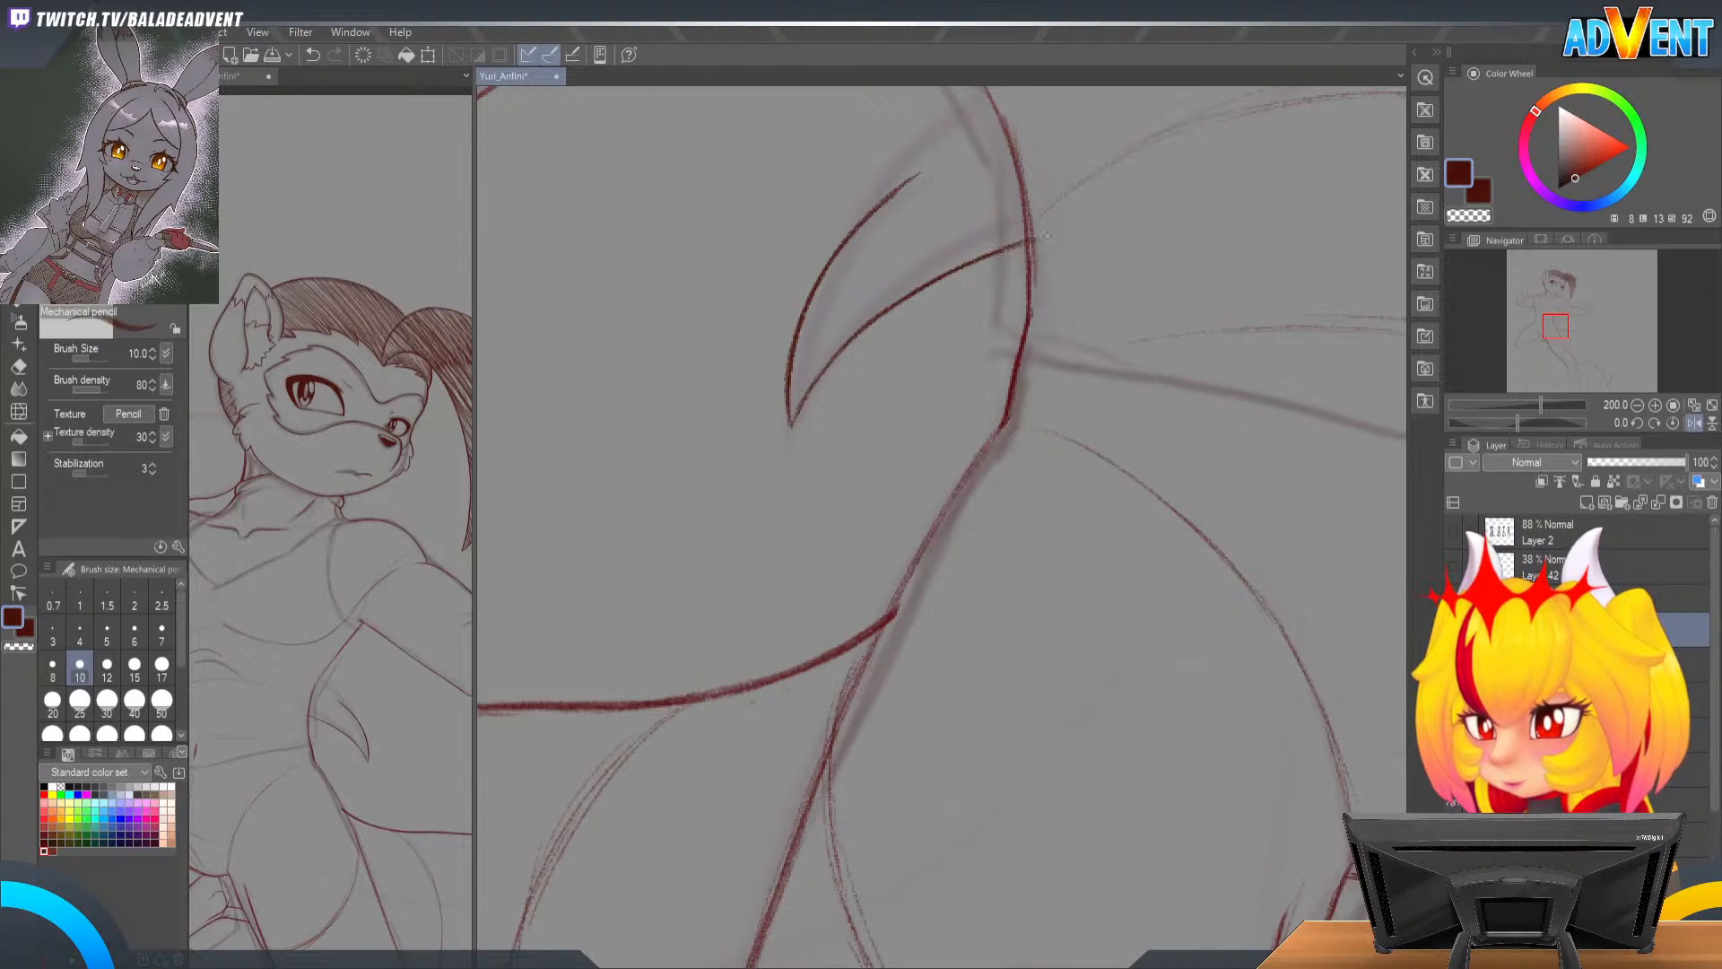
pyautogui.press('r')
pyautogui.moveTo(1191, 221)
pyautogui.mouseDown()
pyautogui.moveTo(978, 180)
pyautogui.moveTo(777, 395)
pyautogui.mouseUp()
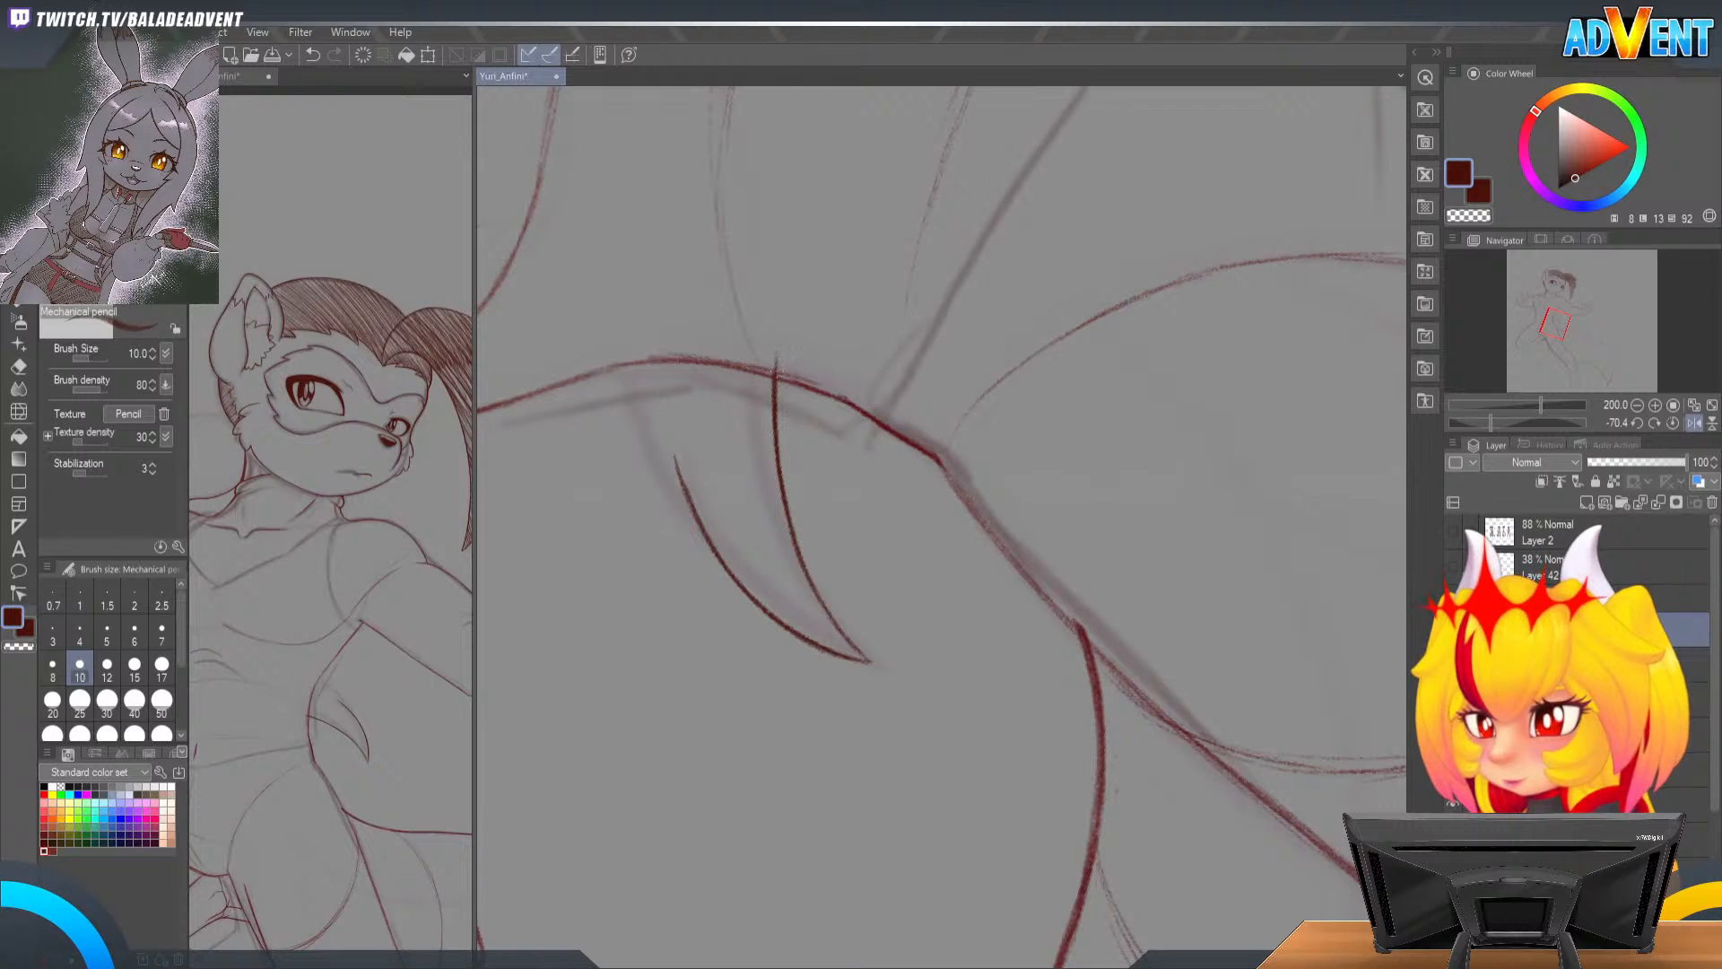
pyautogui.press('r')
pyautogui.moveTo(888, 377)
pyautogui.mouseDown()
pyautogui.moveTo(915, 338)
pyautogui.moveTo(1030, 288)
pyautogui.moveTo(1141, 377)
pyautogui.mouseUp()
pyautogui.moveTo(992, 228); pyautogui.dragTo(962, 184)
pyautogui.press('p')
pyautogui.press('p')
pyautogui.moveTo(844, 427); pyautogui.dragTo(816, 378)
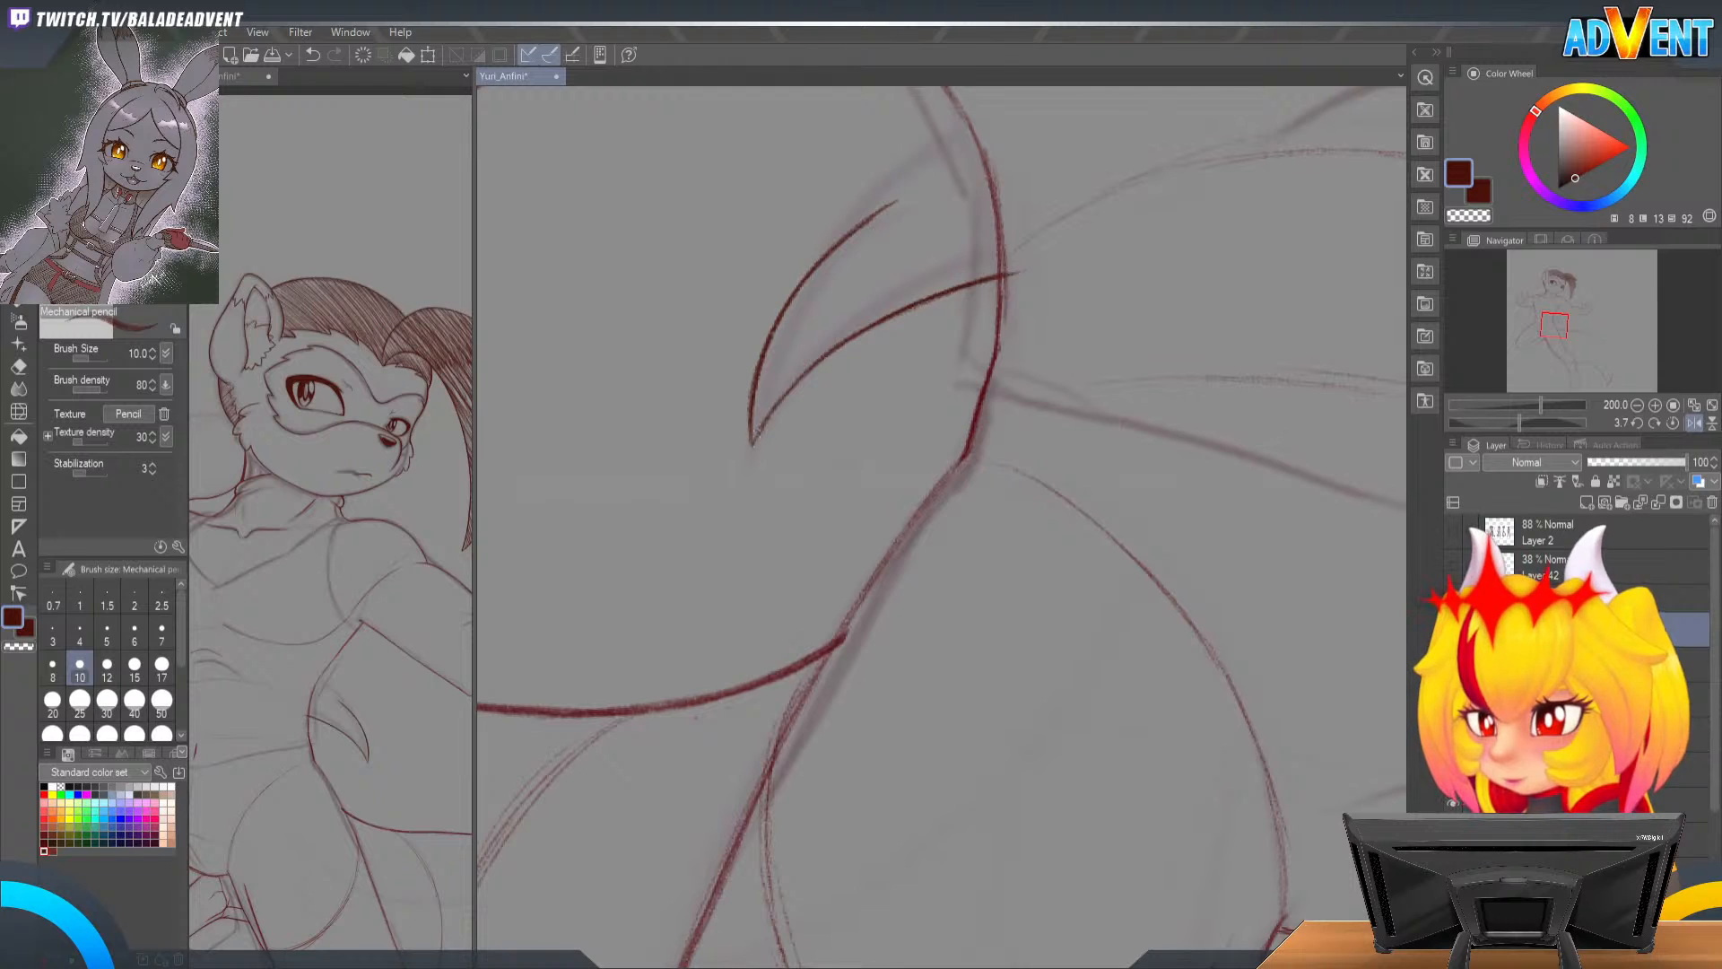
pyautogui.moveTo(754, 439); pyautogui.dragTo(793, 388)
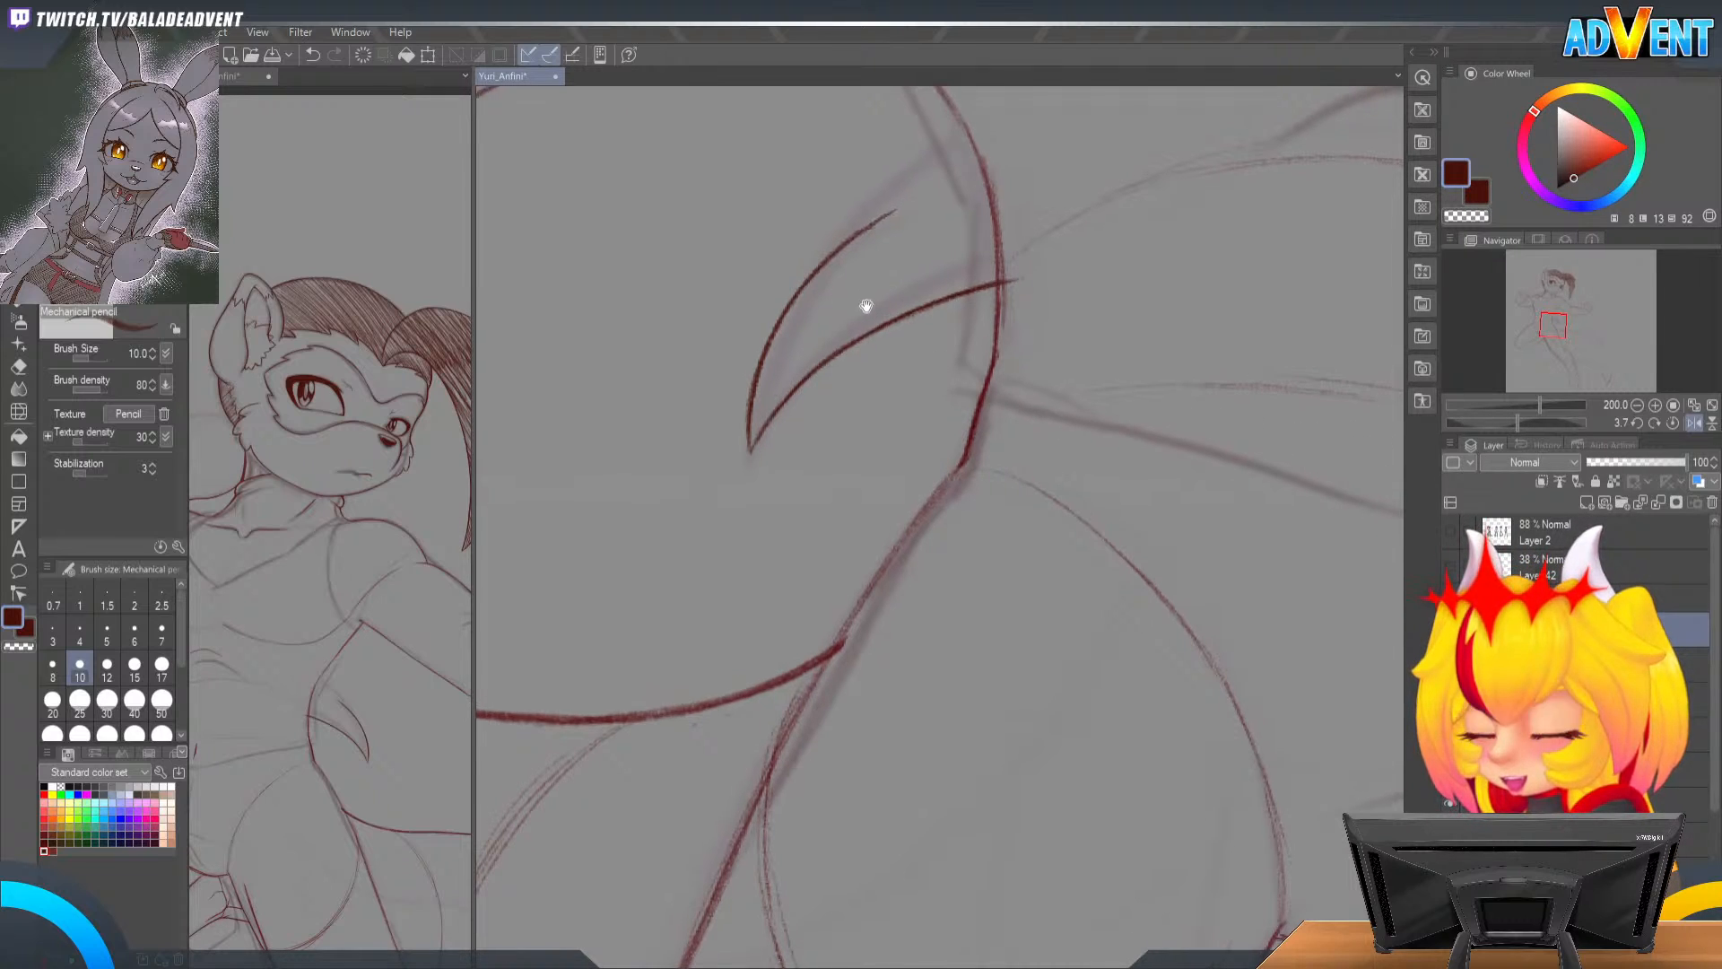
# Step: Ink and thicken a second curve branching off the shape's outer edge and running up to the waist contour
pyautogui.moveTo(864, 296); pyautogui.dragTo(931, 469)
pyautogui.moveTo(1072, 354); pyautogui.dragTo(1097, 343)
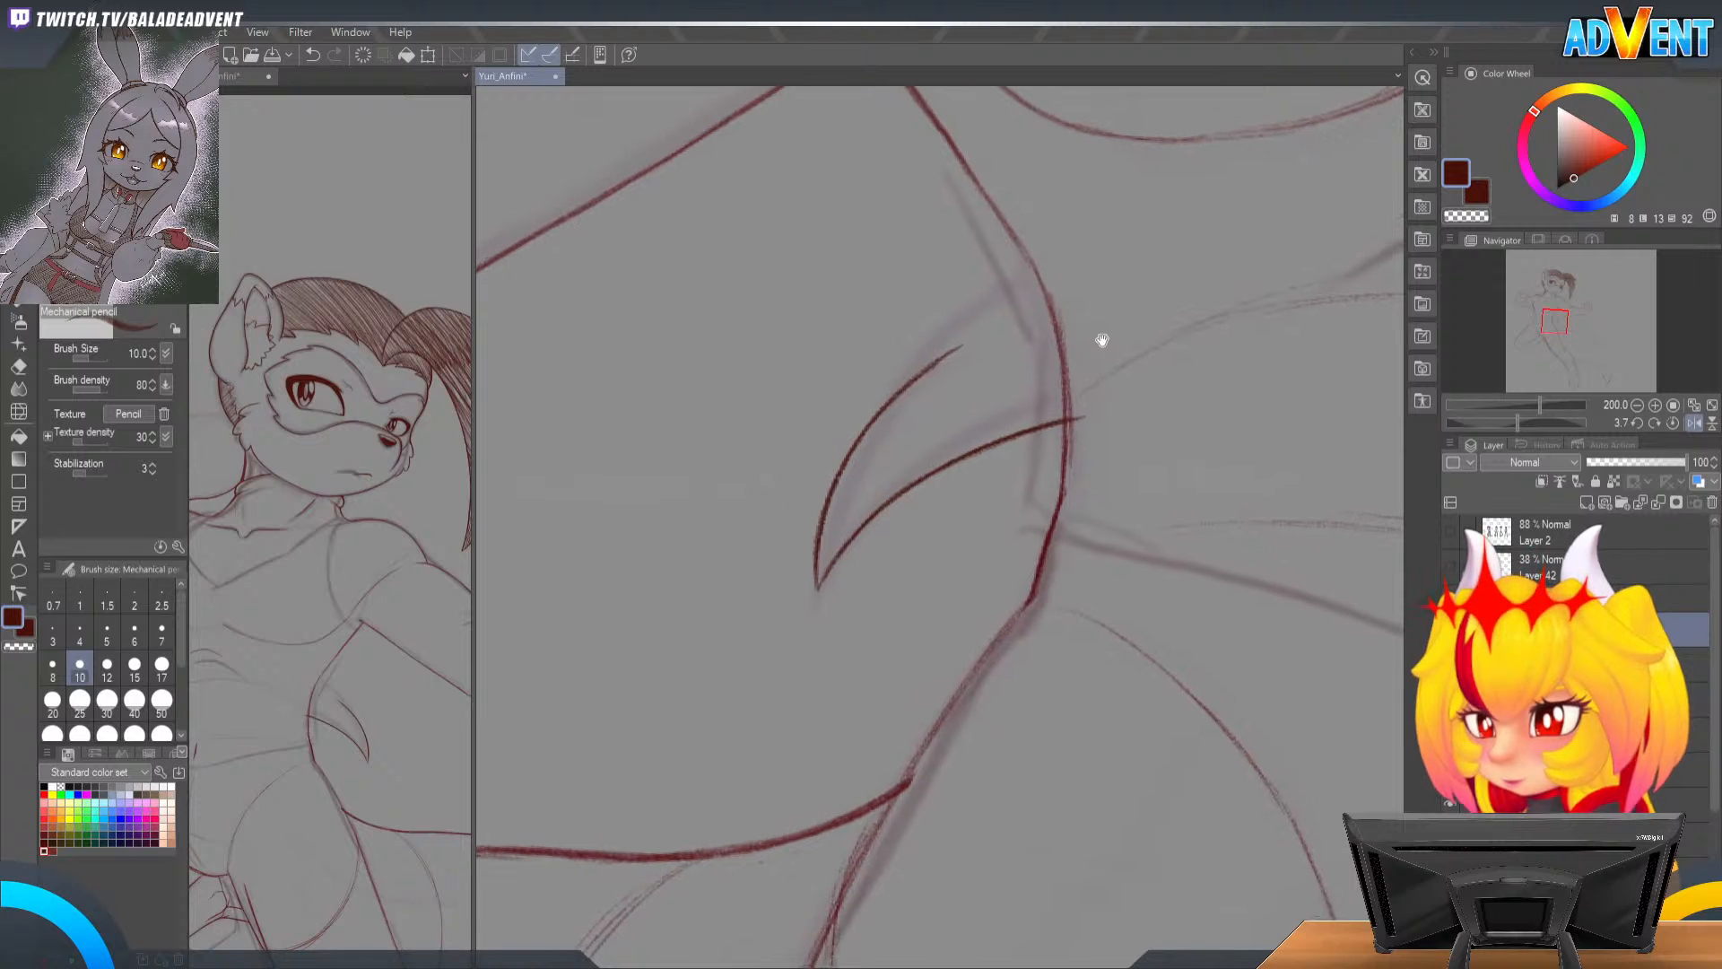
pyautogui.press('b')
pyautogui.press('p')
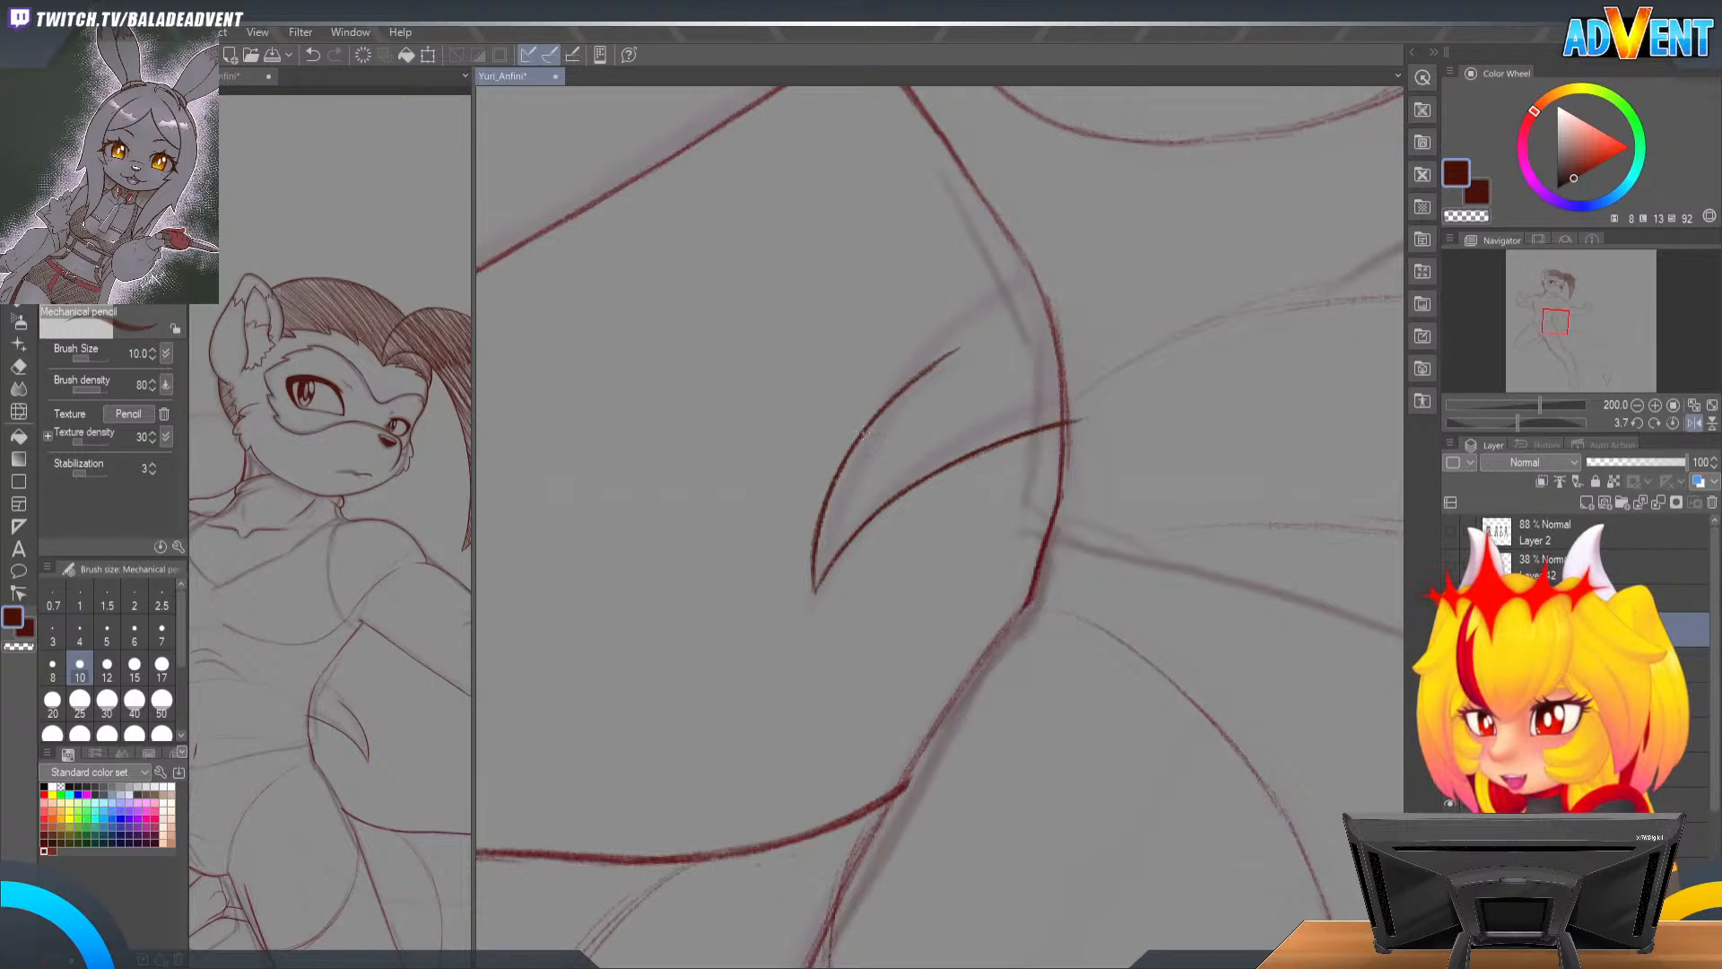
pyautogui.moveTo(864, 429)
pyautogui.mouseDown()
pyautogui.moveTo(902, 354)
pyautogui.moveTo(1000, 284)
pyautogui.mouseUp()
pyautogui.hotkey('ctrl', 'z')
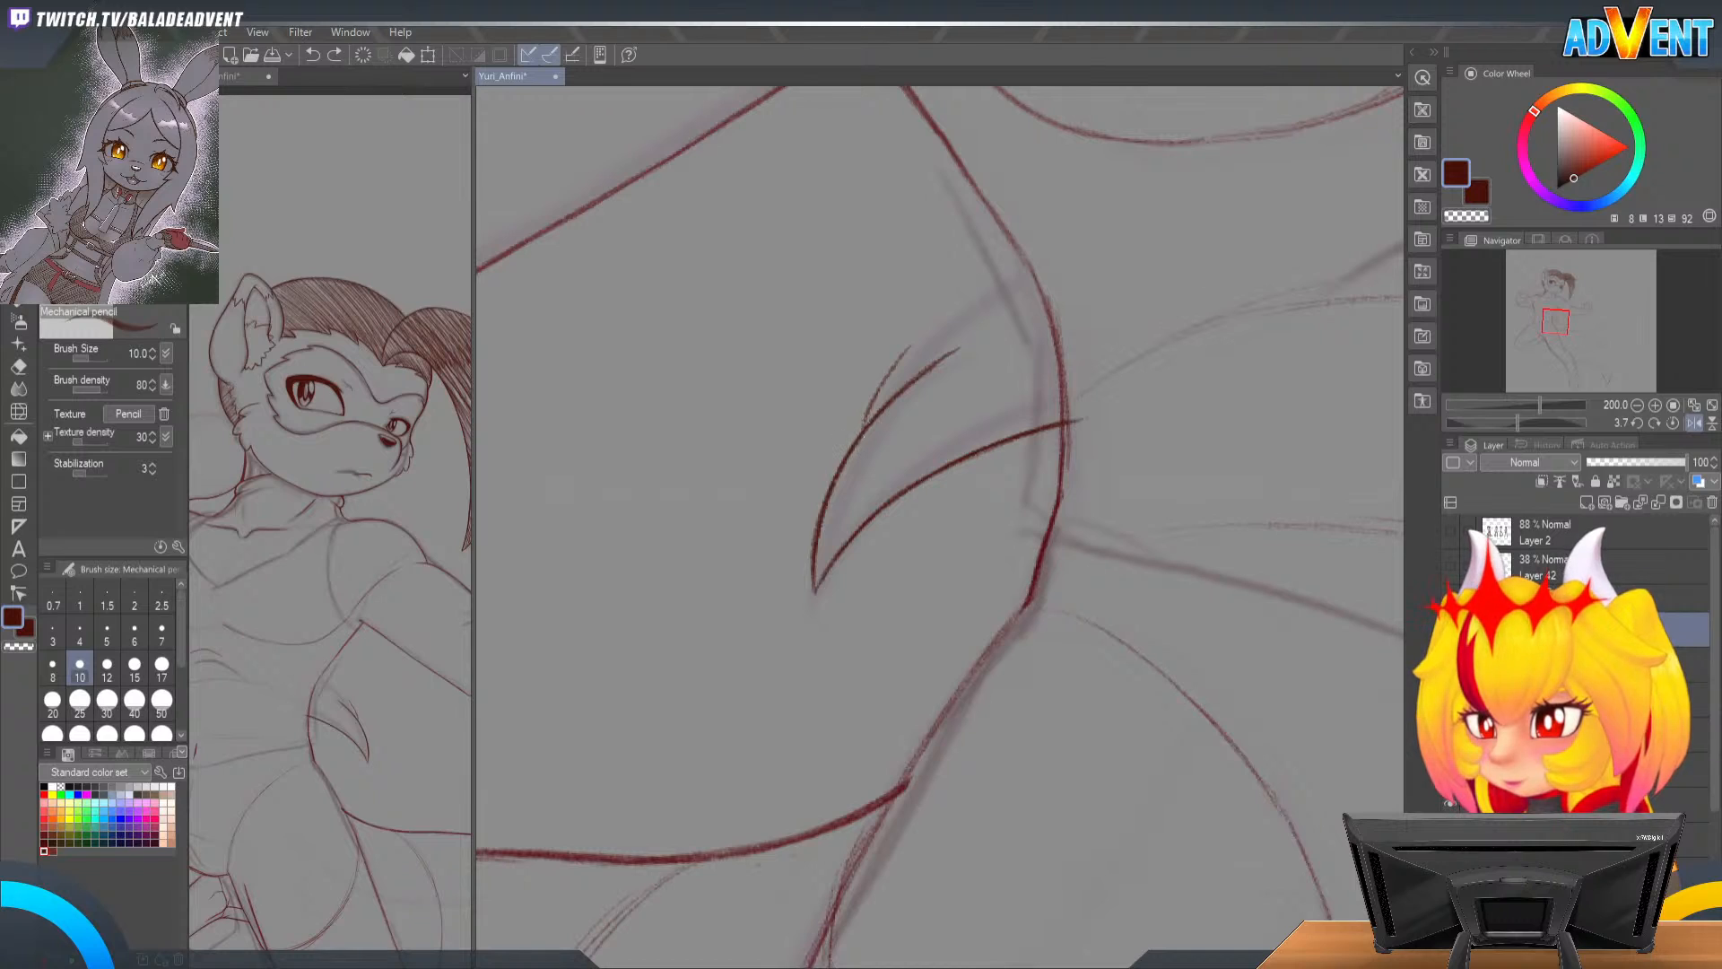
pyautogui.moveTo(880, 387)
pyautogui.mouseDown()
pyautogui.moveTo(957, 305)
pyautogui.moveTo(946, 316)
pyautogui.moveTo(1044, 253)
pyautogui.mouseUp()
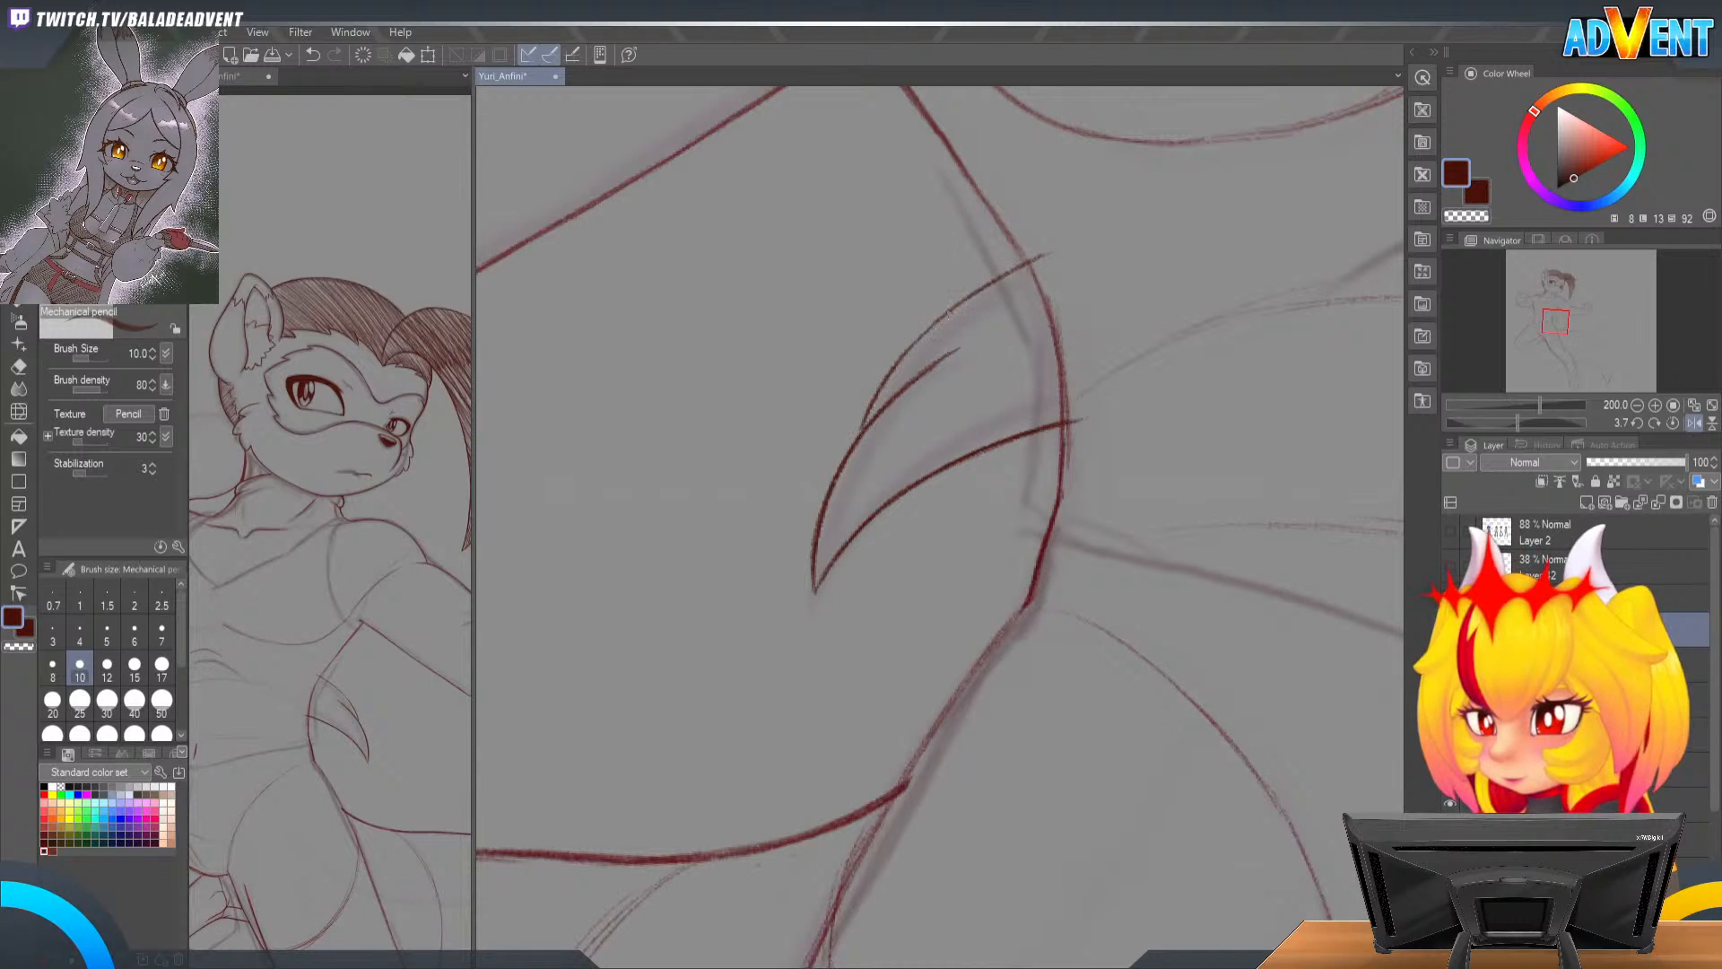
pyautogui.moveTo(967, 296); pyautogui.dragTo(1061, 246)
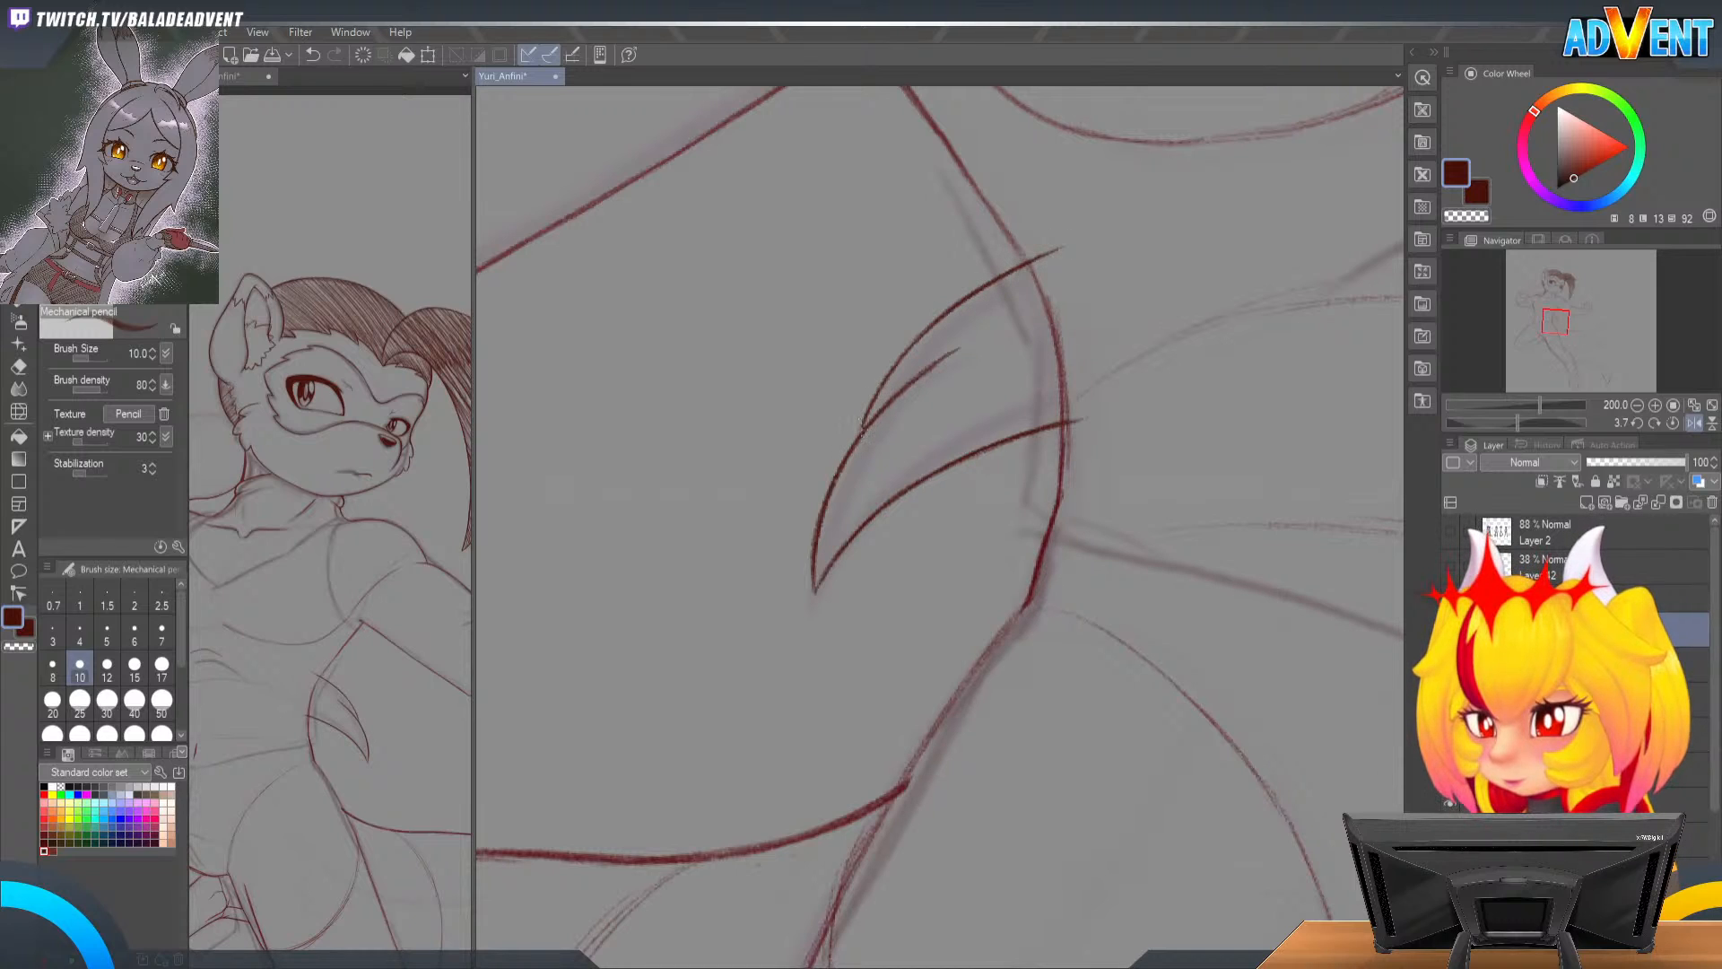
pyautogui.moveTo(866, 413); pyautogui.dragTo(925, 334)
# Step: Erase the ends of both curves that overshoot the waist contour and save the drawing
pyautogui.press('e')
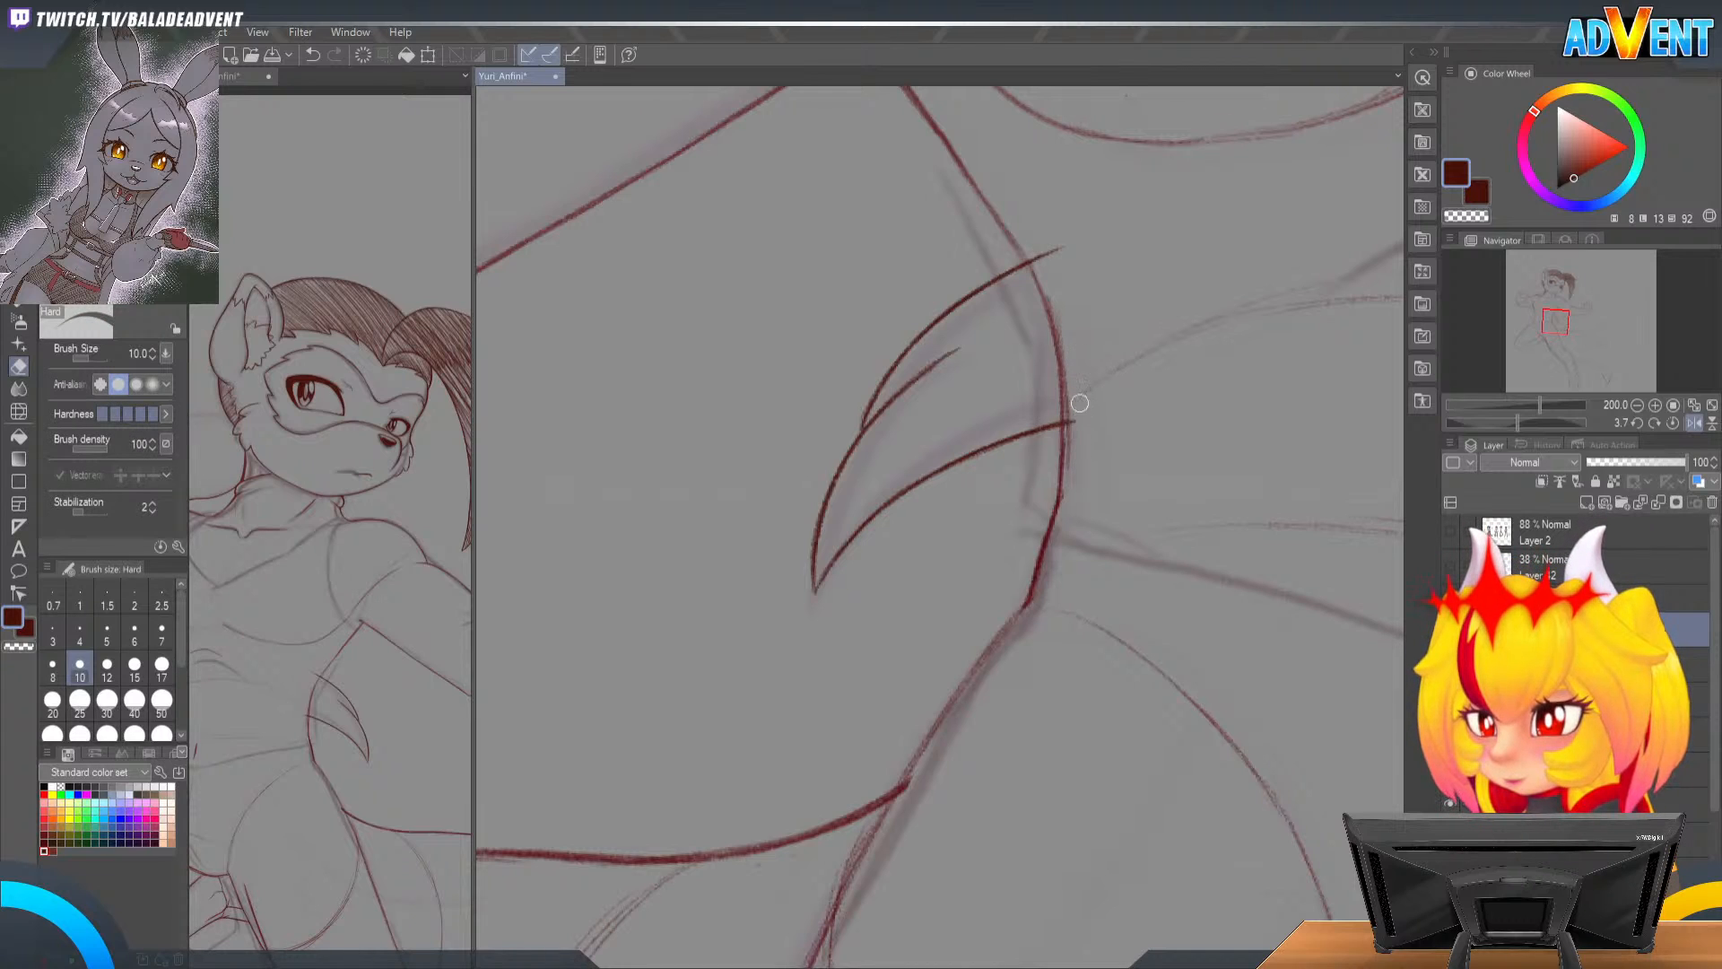
pyautogui.scroll(2, 1072, 478)
pyautogui.moveTo(1038, 339)
pyautogui.mouseDown()
pyautogui.moveTo(1057, 359)
pyautogui.moveTo(1065, 343)
pyautogui.mouseUp()
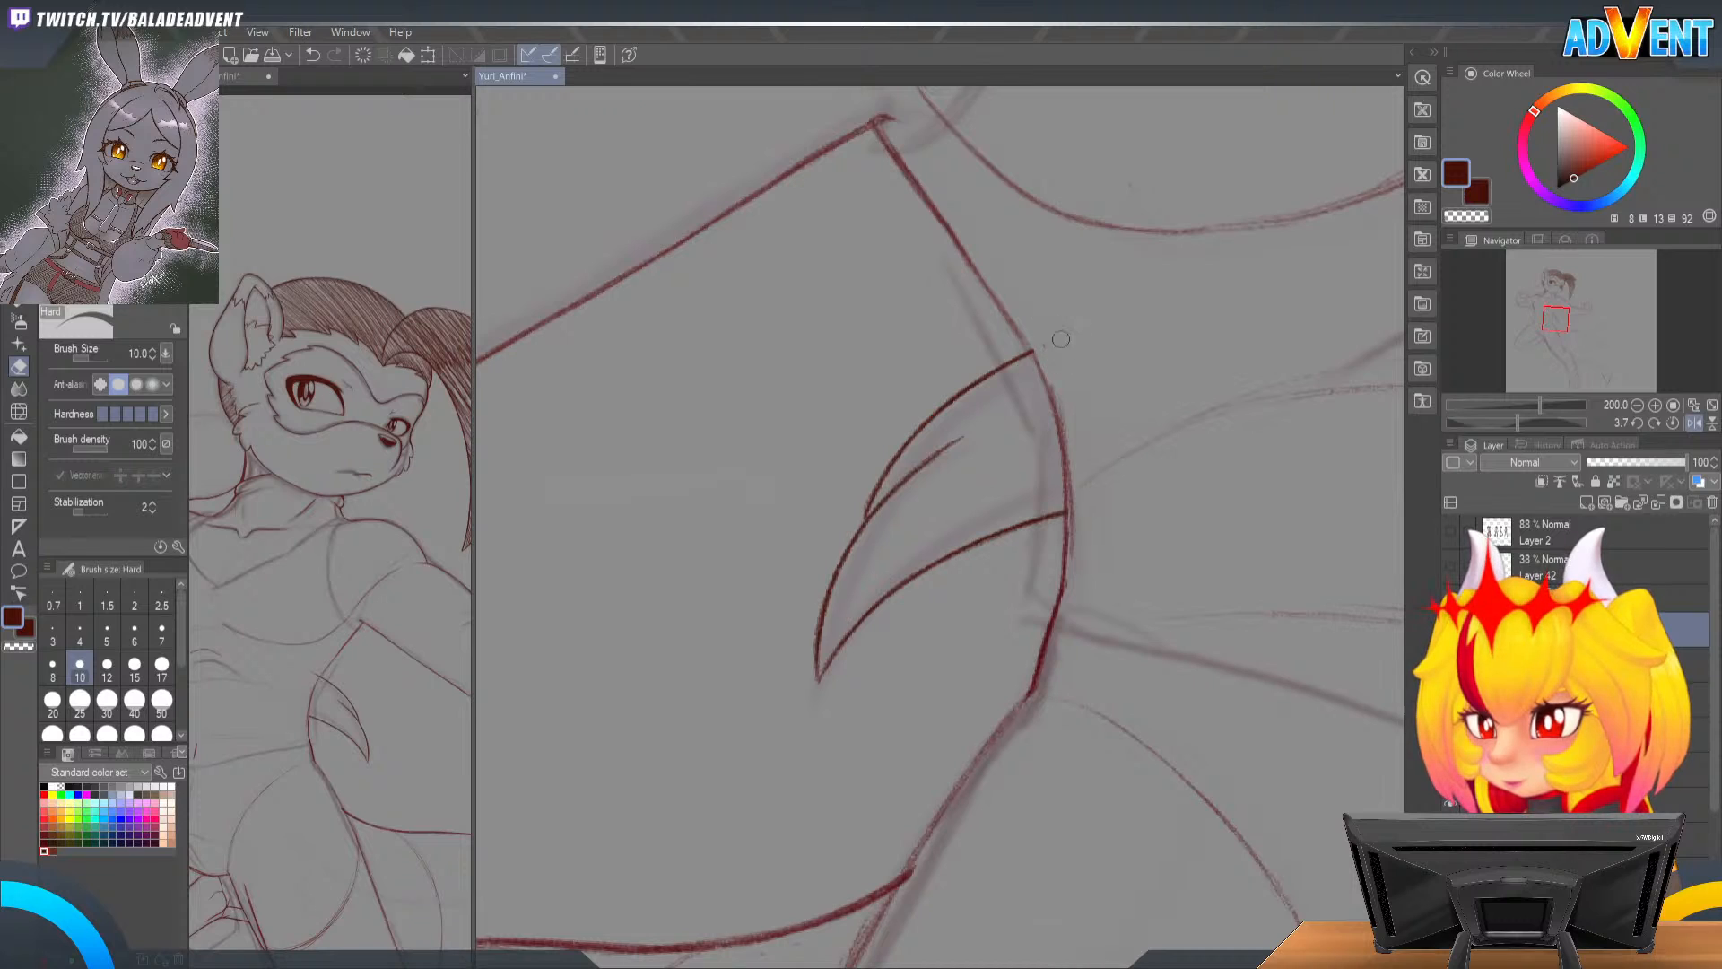
pyautogui.hotkey('ctrl', 's')
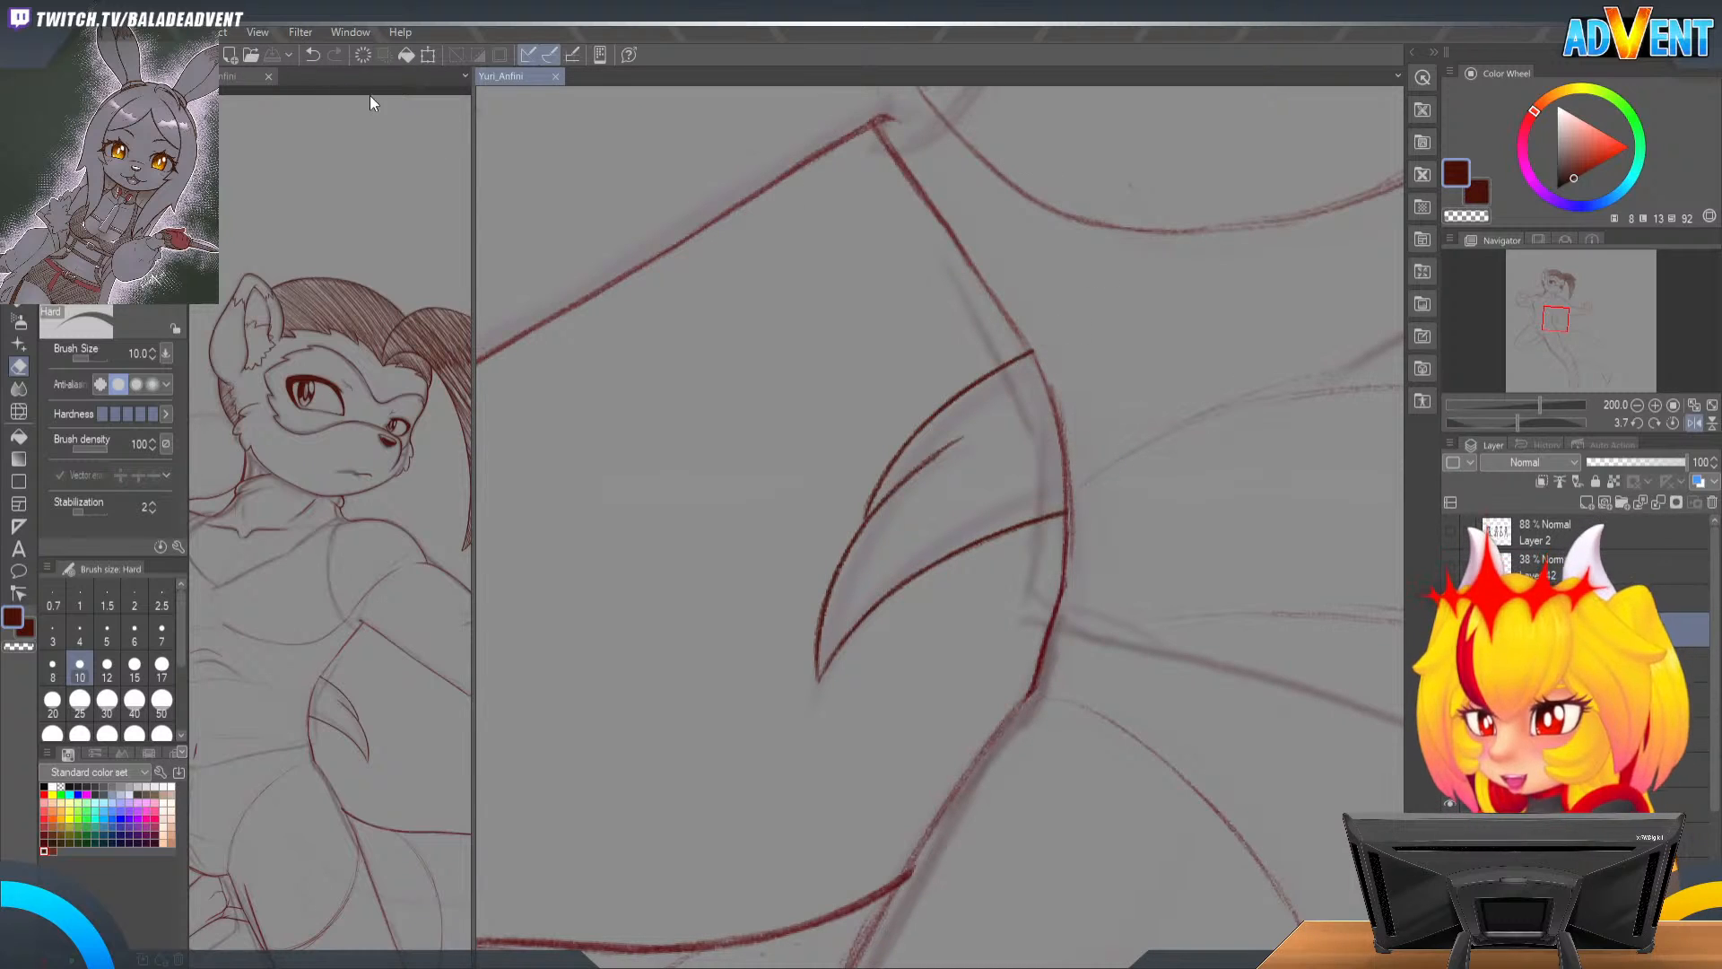
# Step: Make the second character's line art visible beside the masked figure and save the drawing
pyautogui.scroll(-4, 1030, 449)
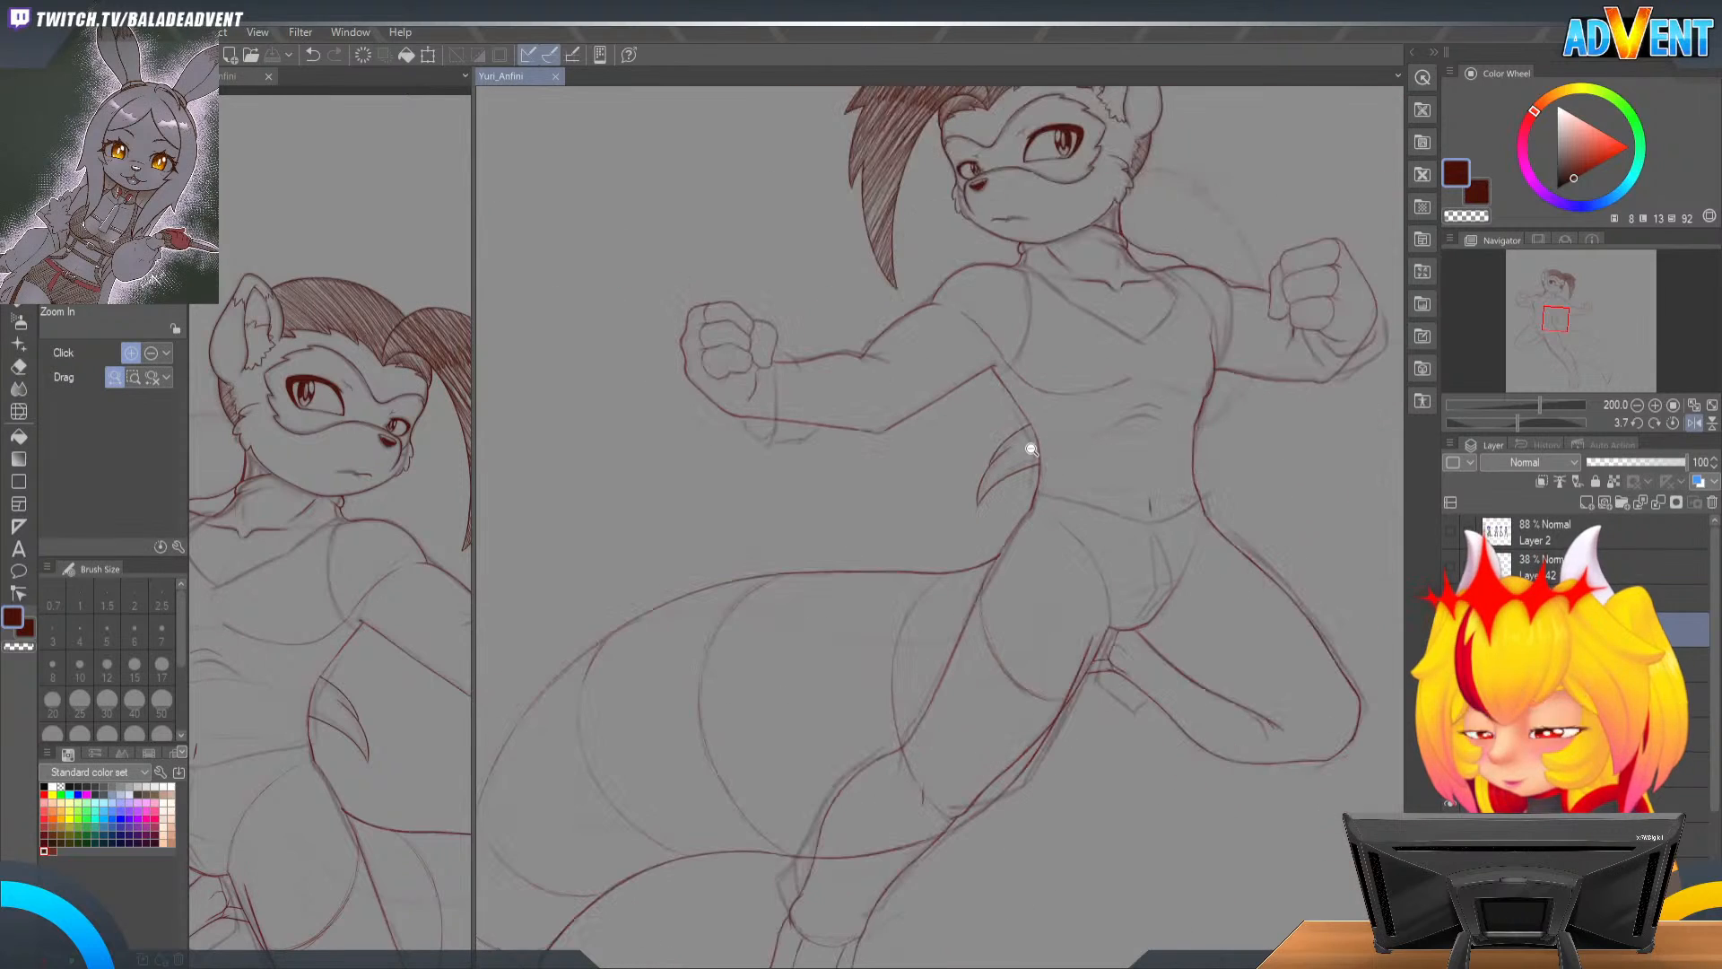
pyautogui.moveTo(944, 370); pyautogui.dragTo(901, 526)
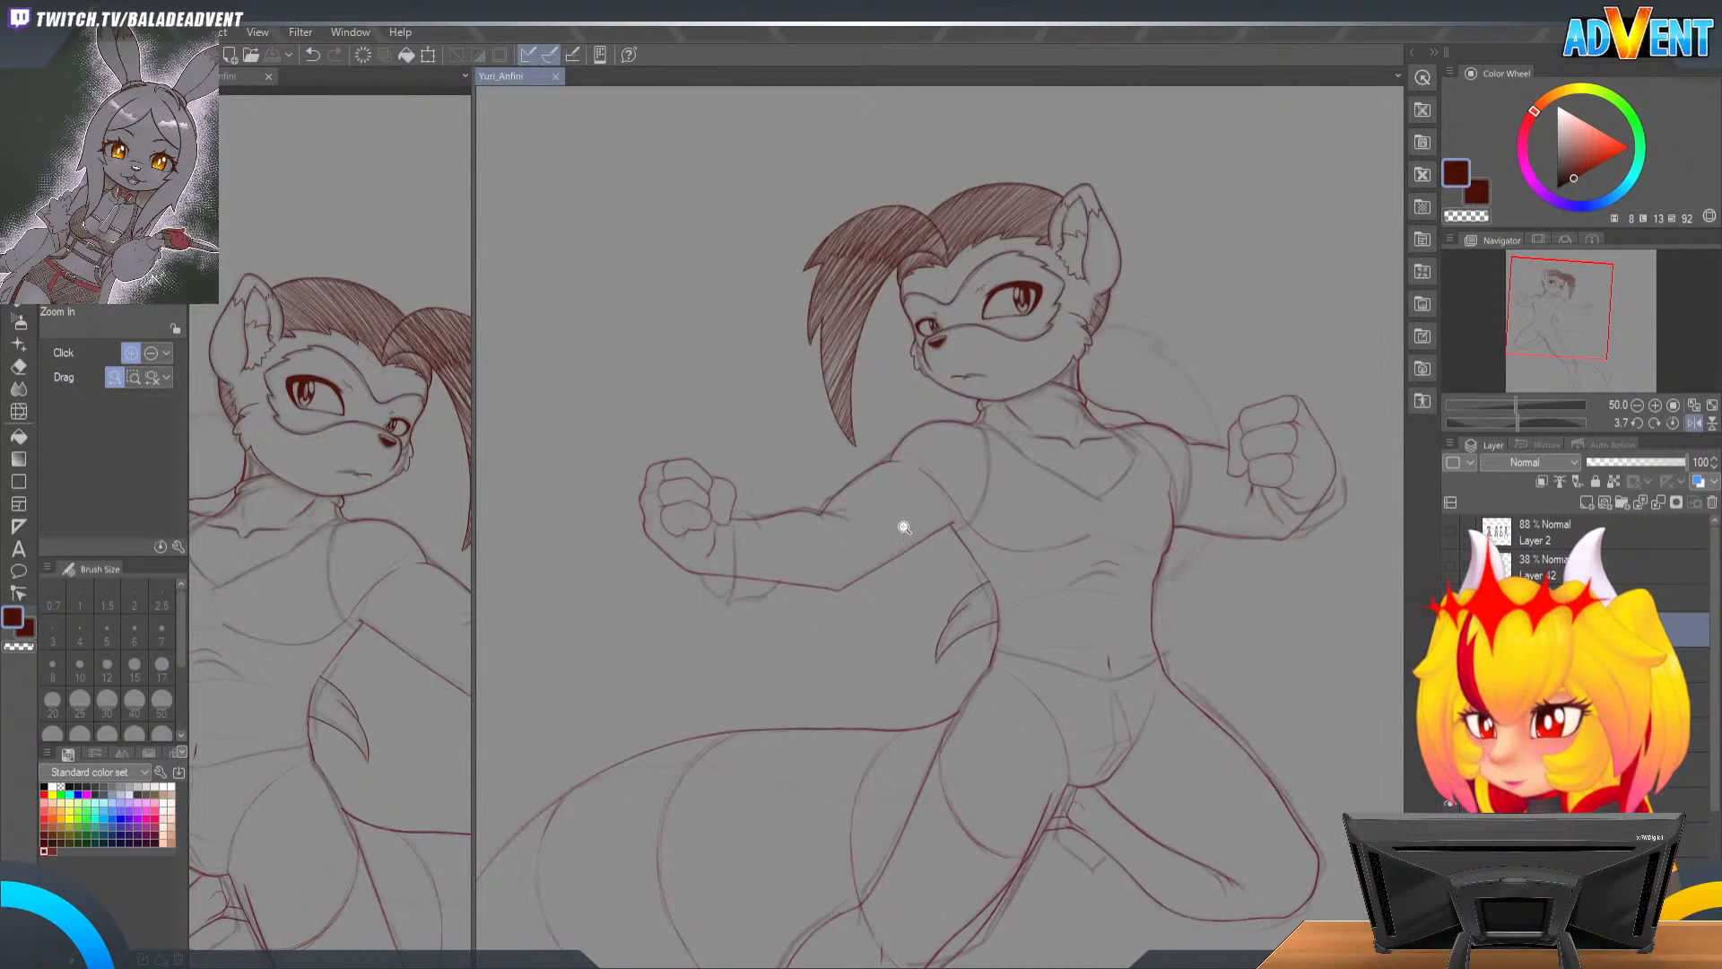
pyautogui.scroll(-1, 904, 528)
pyautogui.hotkey('shift', 'space')
pyautogui.moveTo(1052, 463); pyautogui.dragTo(1131, 481)
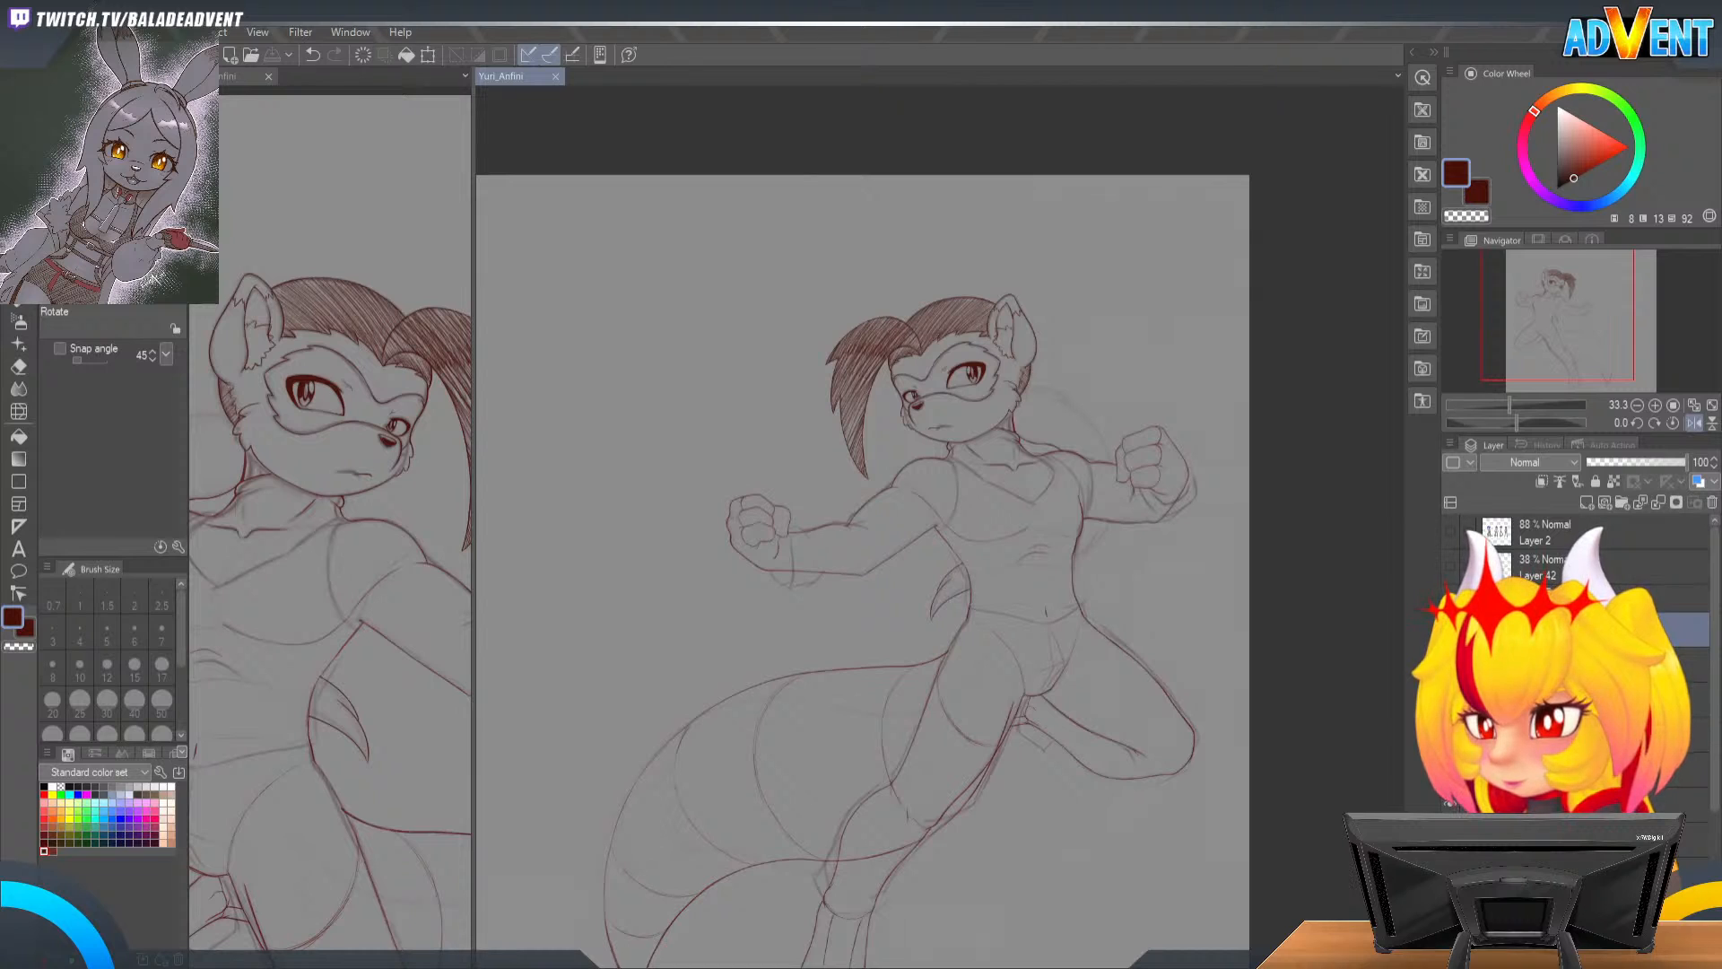
pyautogui.click(1489, 599)
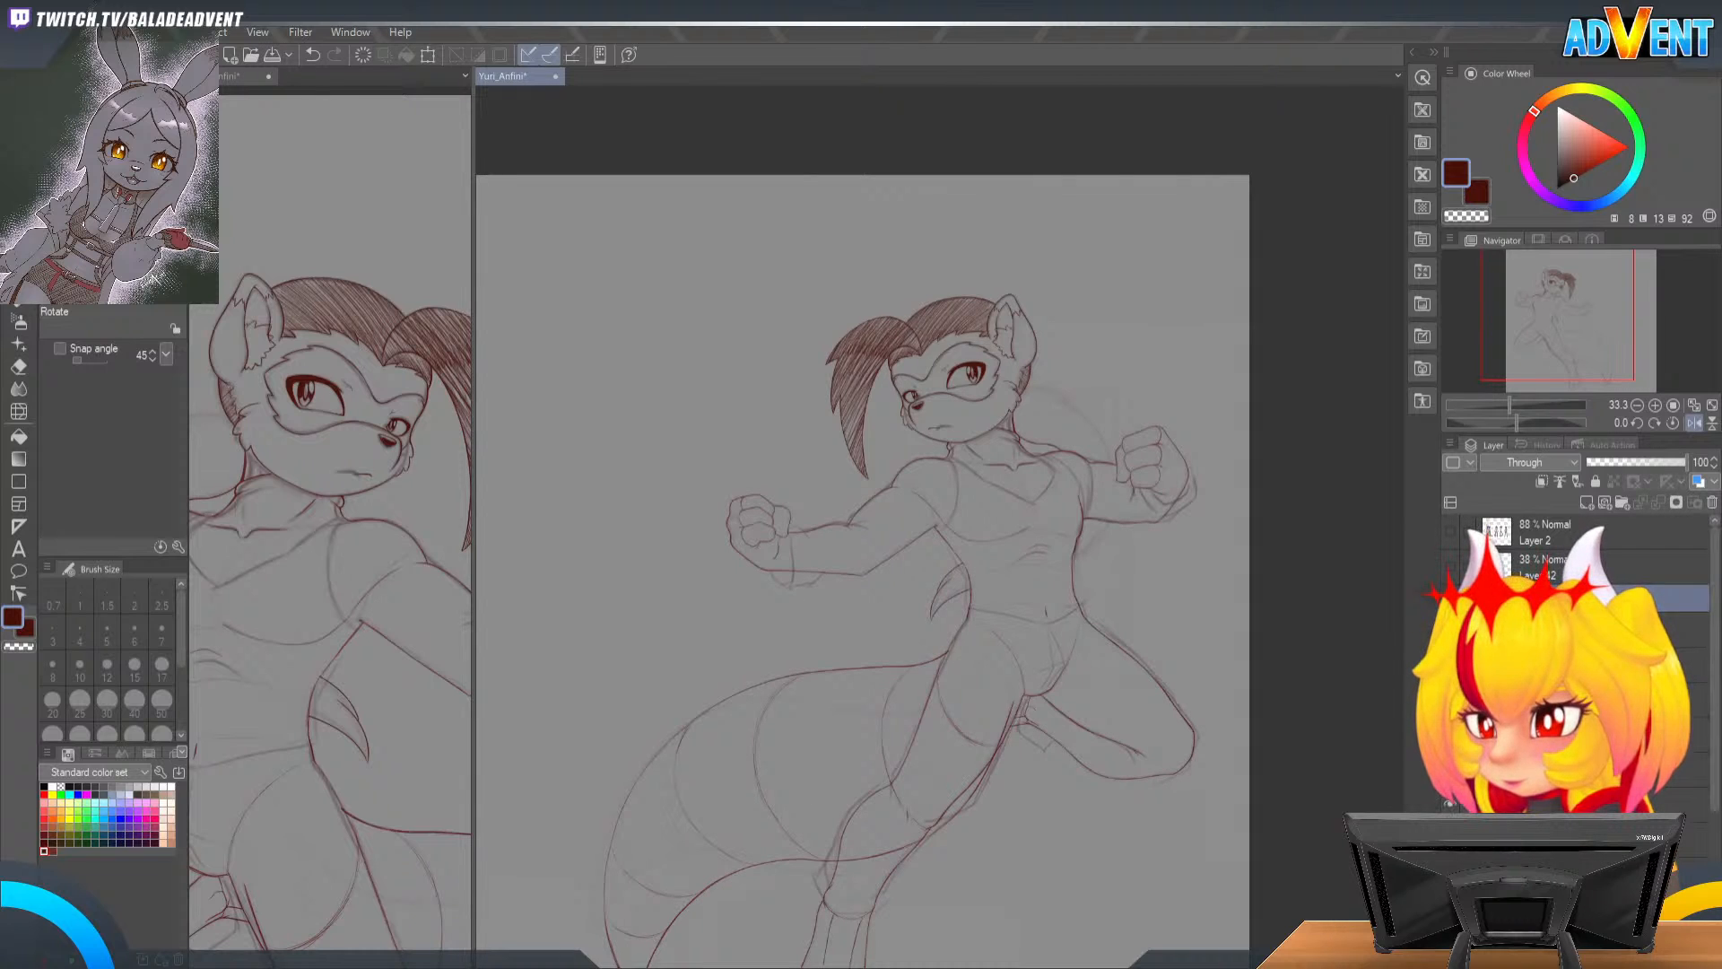
pyautogui.click(1451, 663)
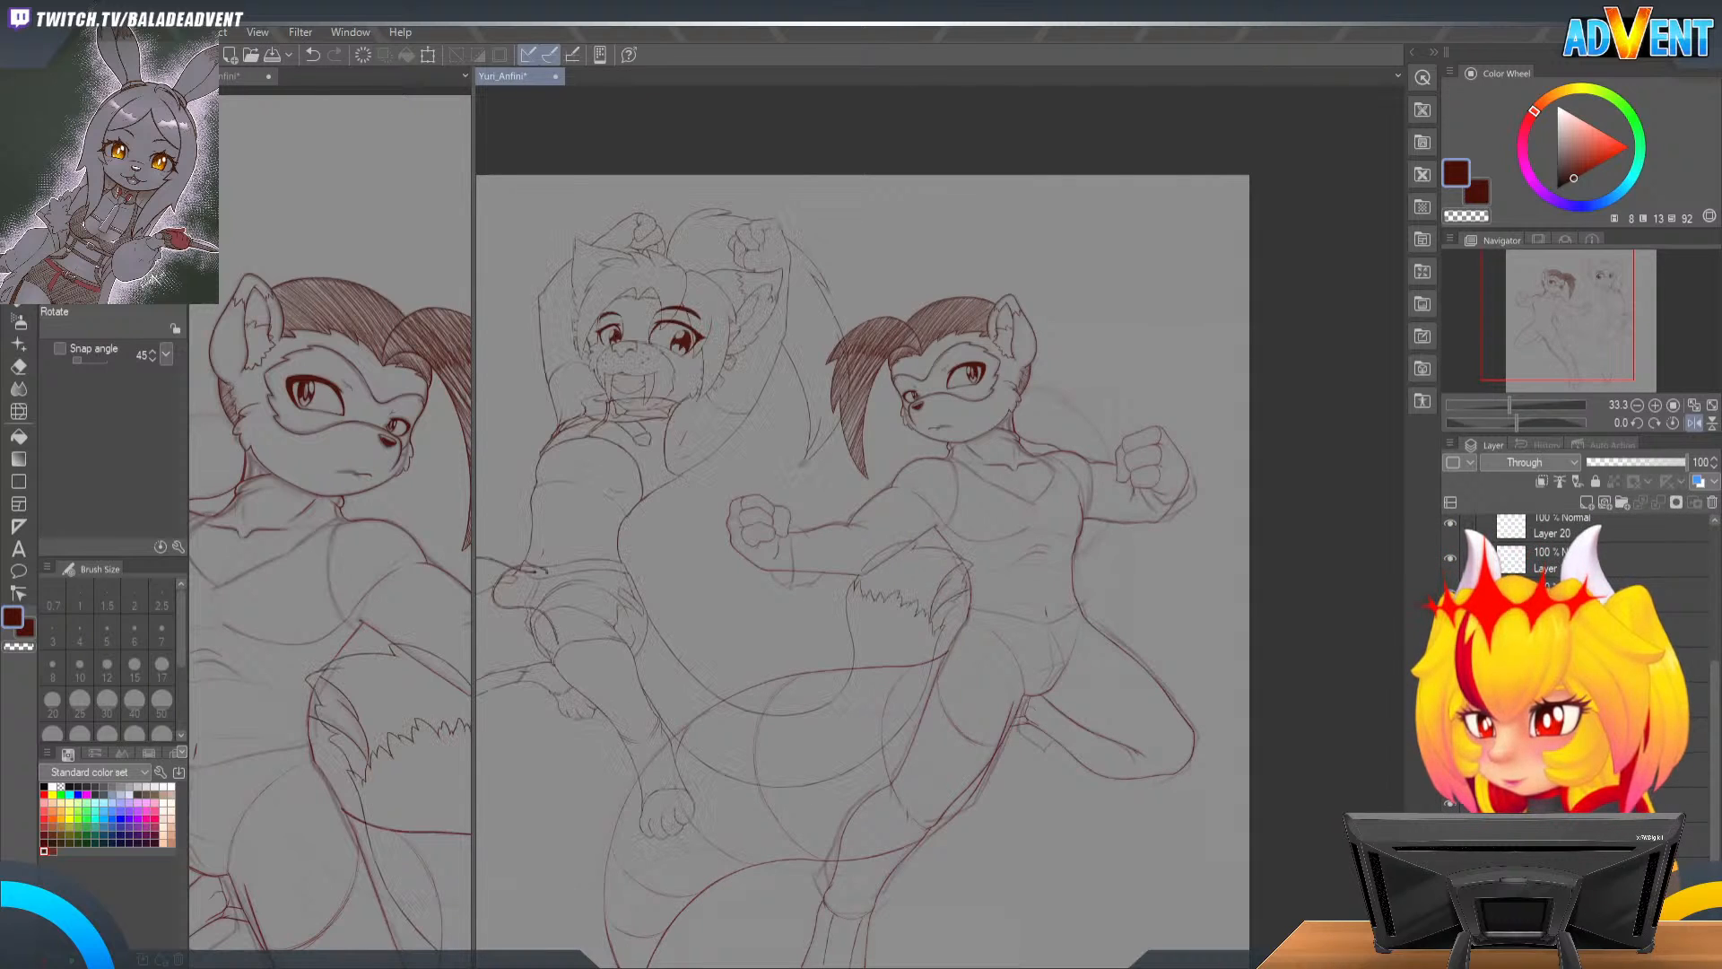
pyautogui.moveTo(865, 510)
pyautogui.mouseDown()
pyautogui.moveTo(1033, 514)
pyautogui.moveTo(1050, 462)
pyautogui.moveTo(980, 407)
pyautogui.mouseUp()
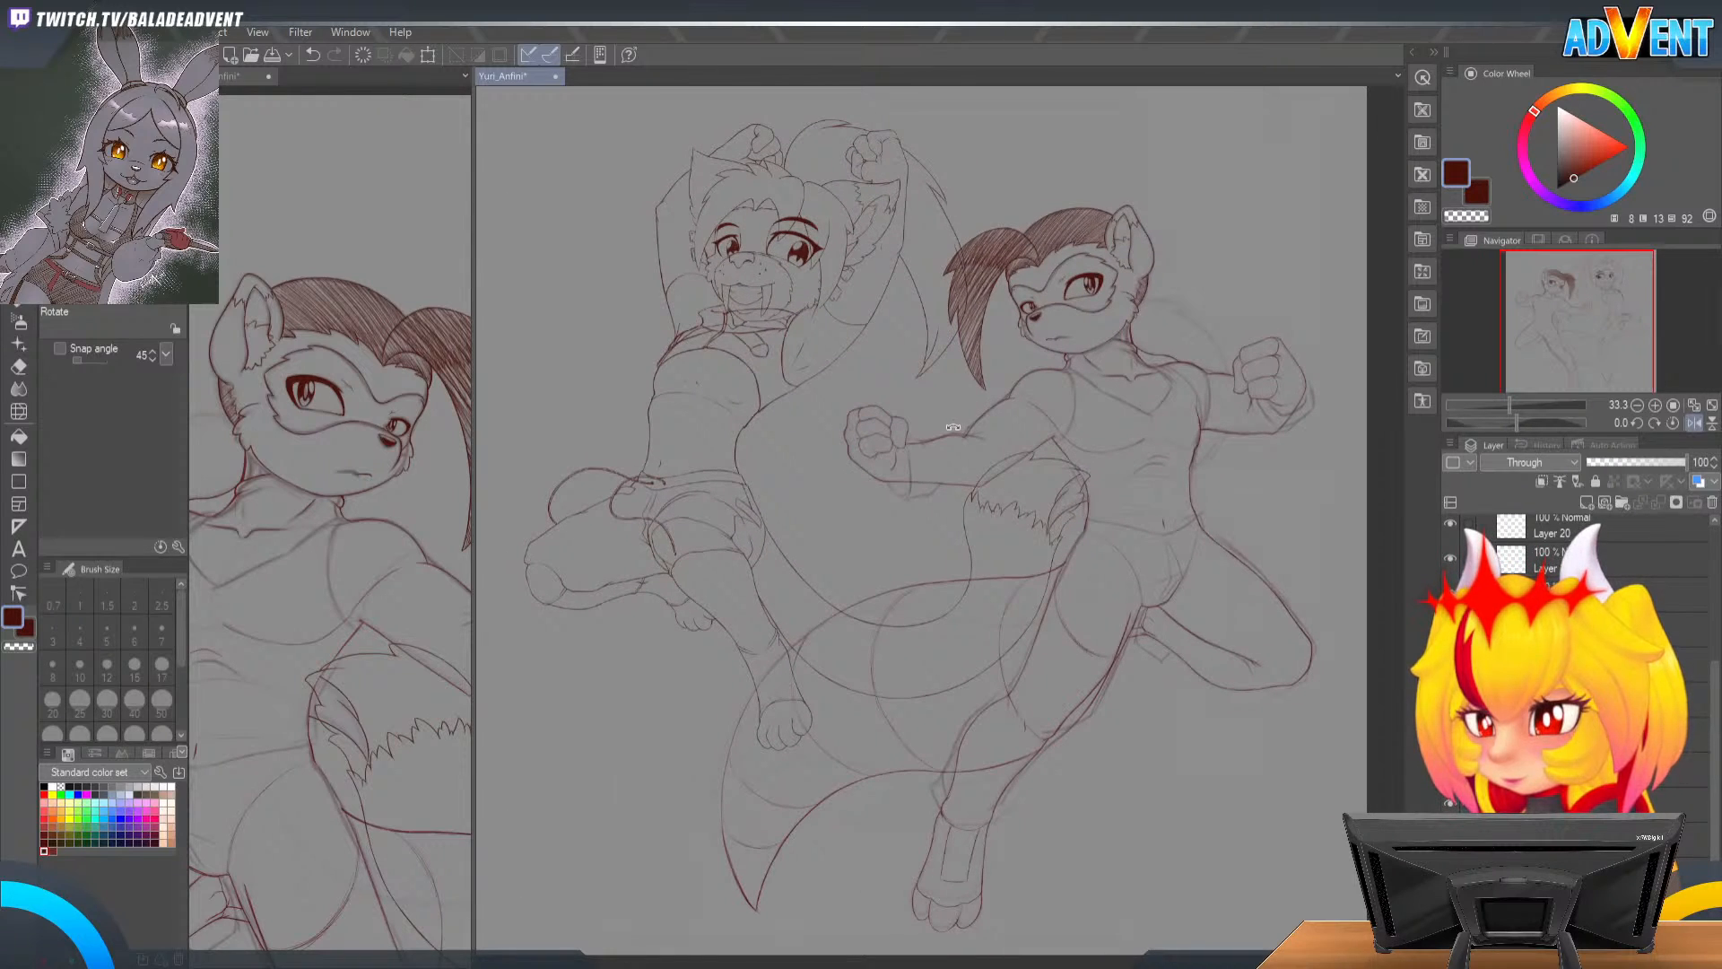
pyautogui.hotkey('ctrl', 's')
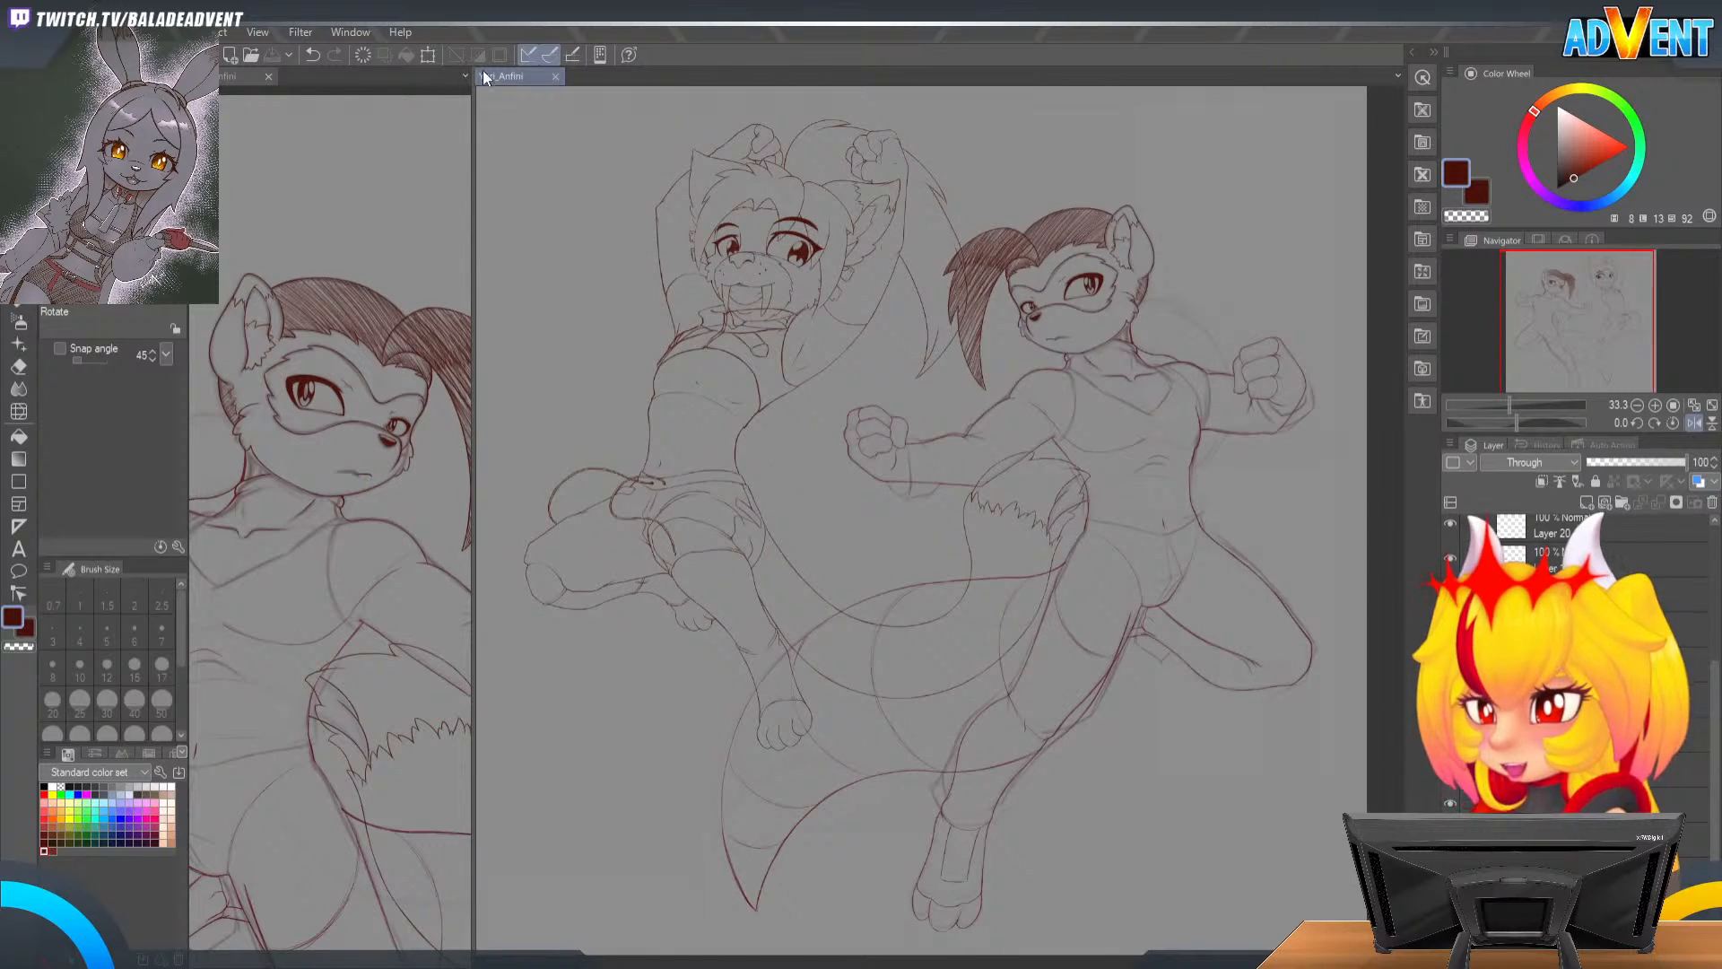
# Step: Close both windows of the line drawing and view the horned character's illustration at 50% zoom
pyautogui.click(556, 76)
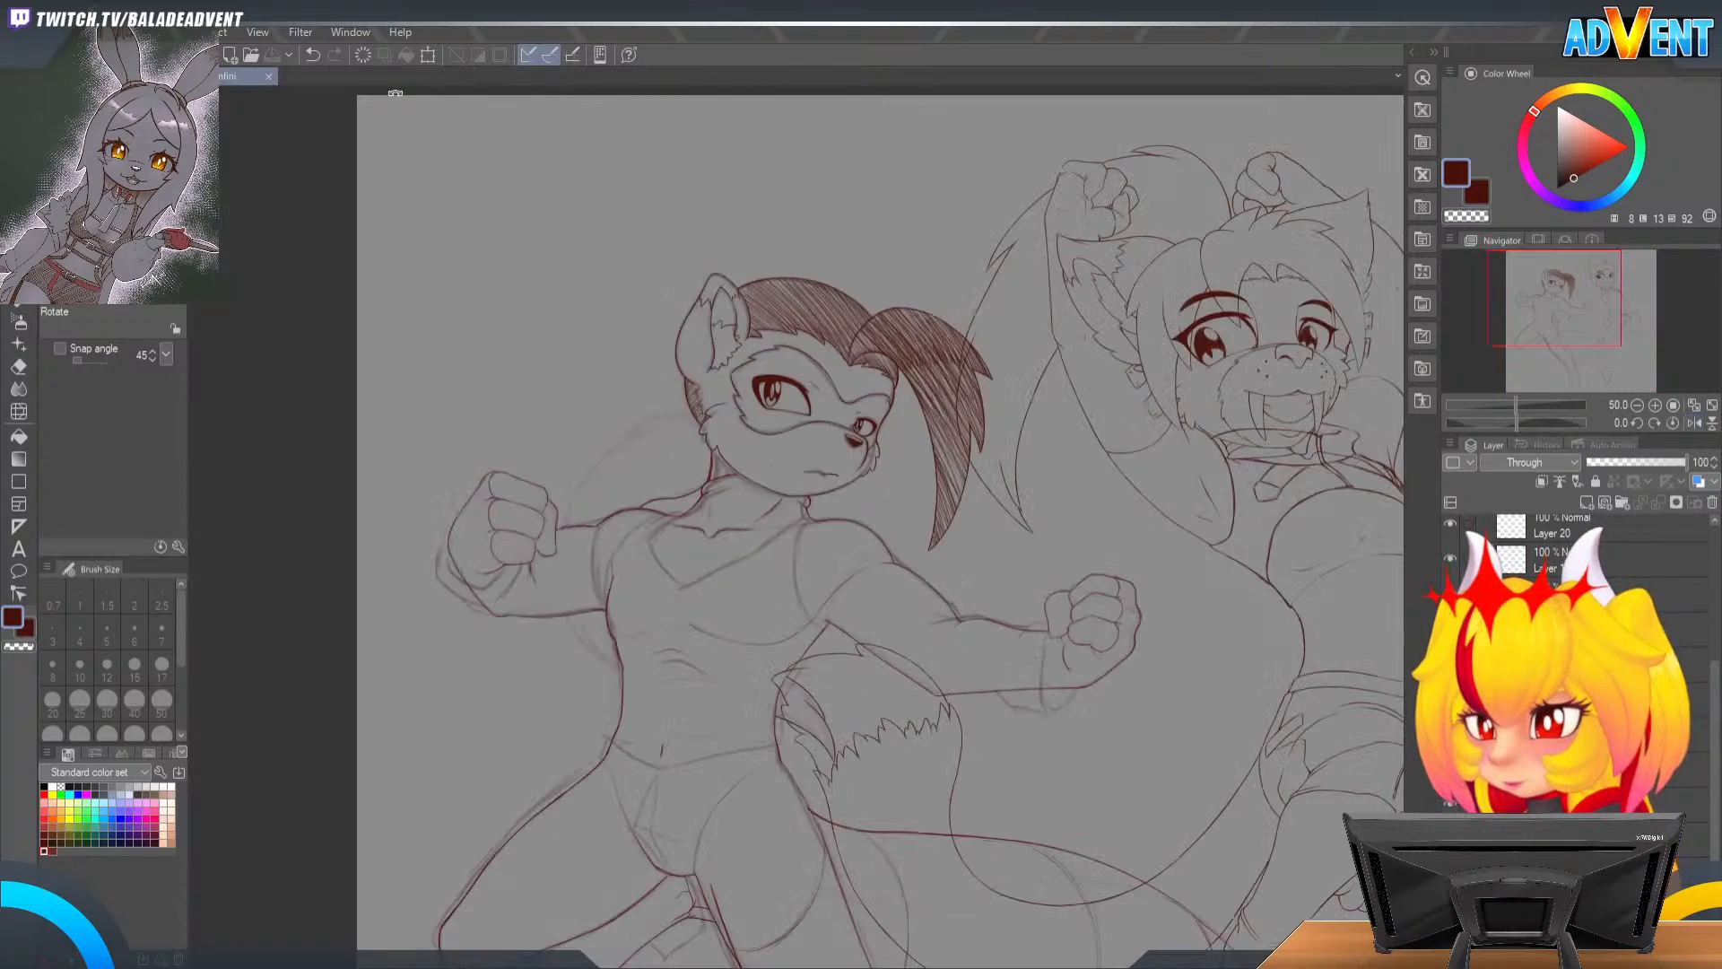
pyautogui.click(268, 76)
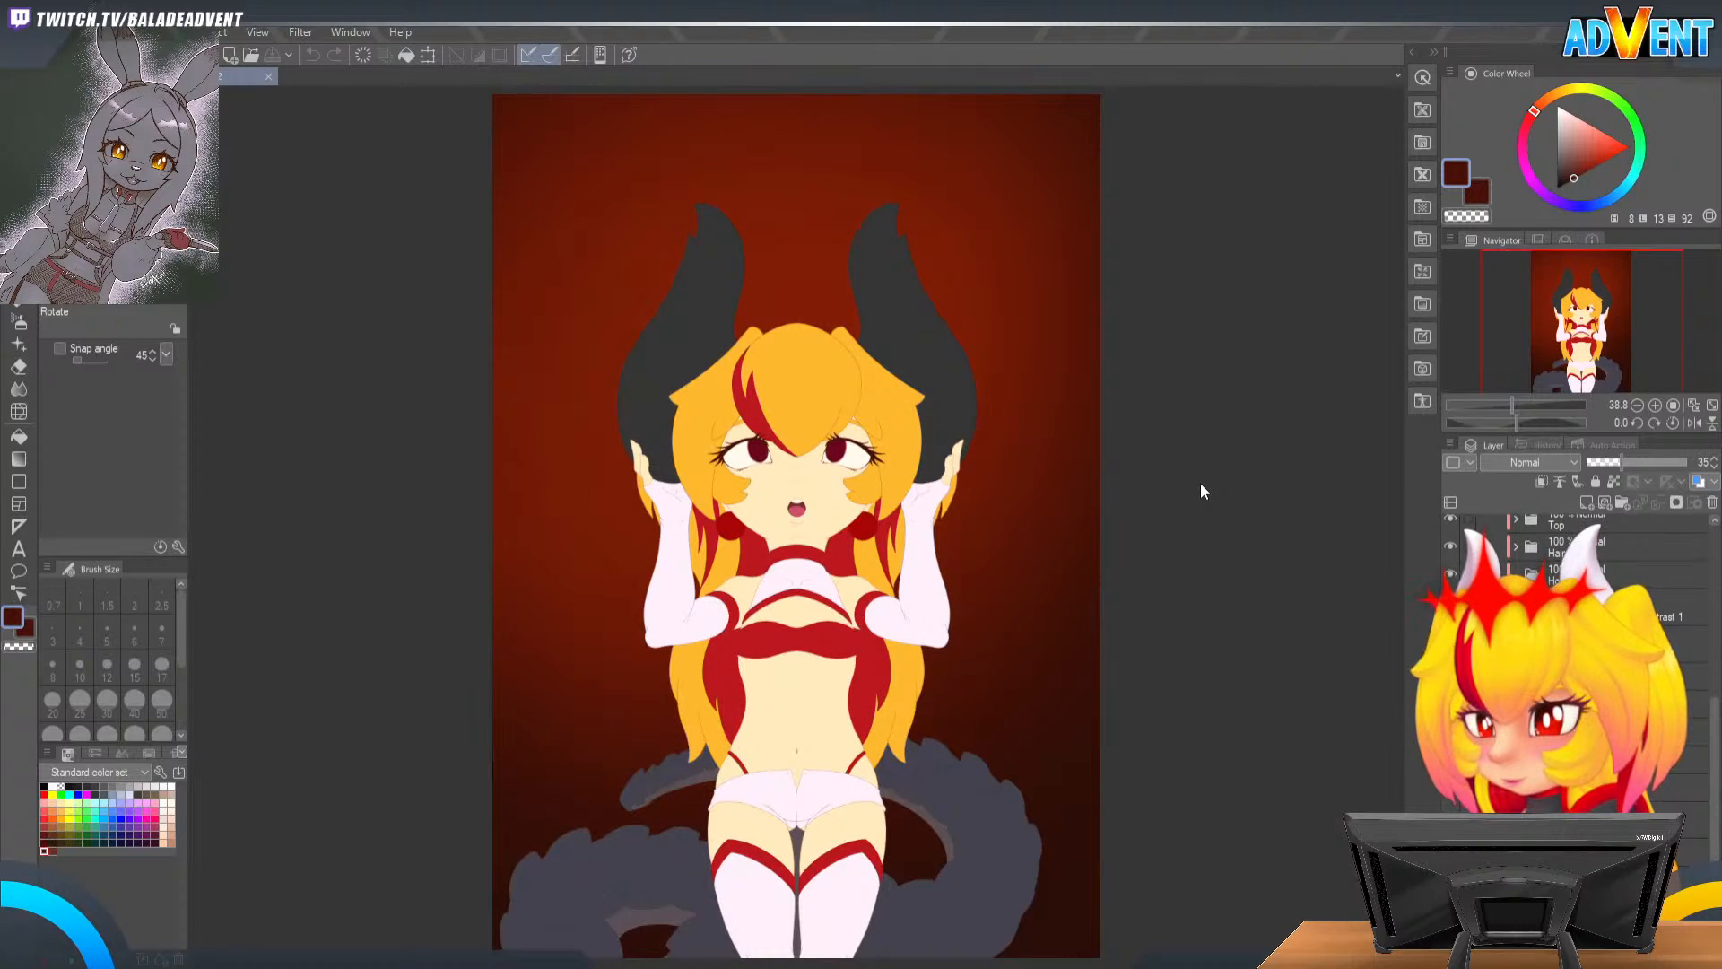
pyautogui.moveTo(1503, 330); pyautogui.dragTo(1589, 352)
pyautogui.click(1654, 405)
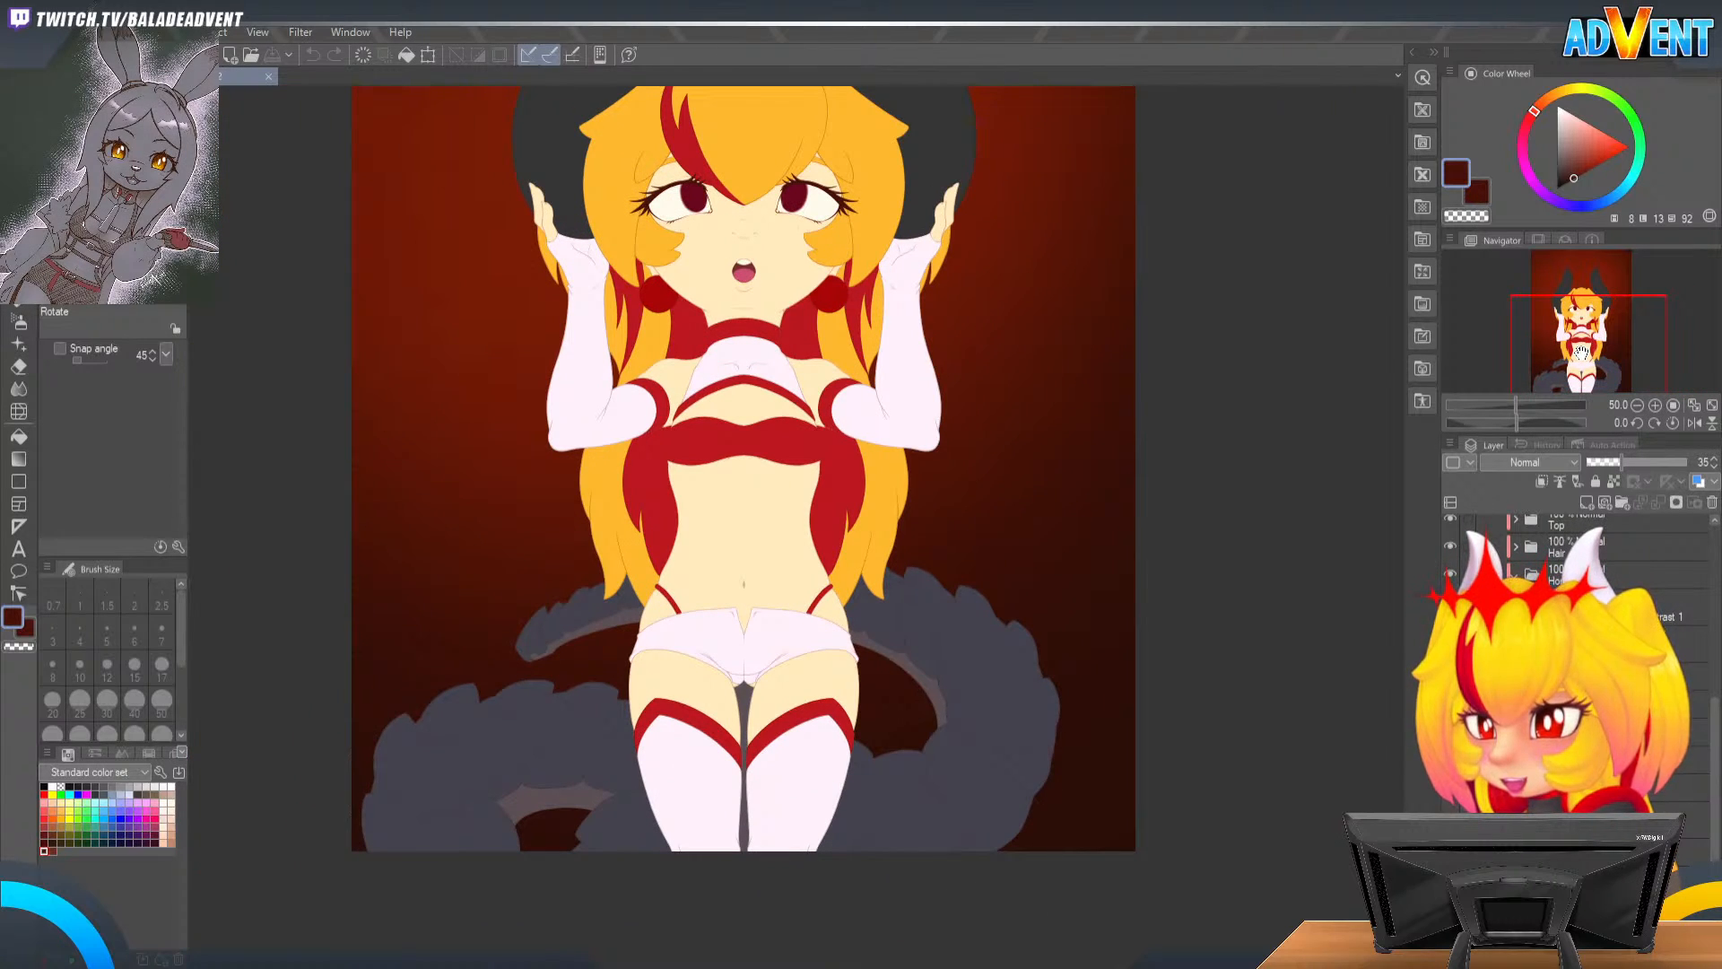